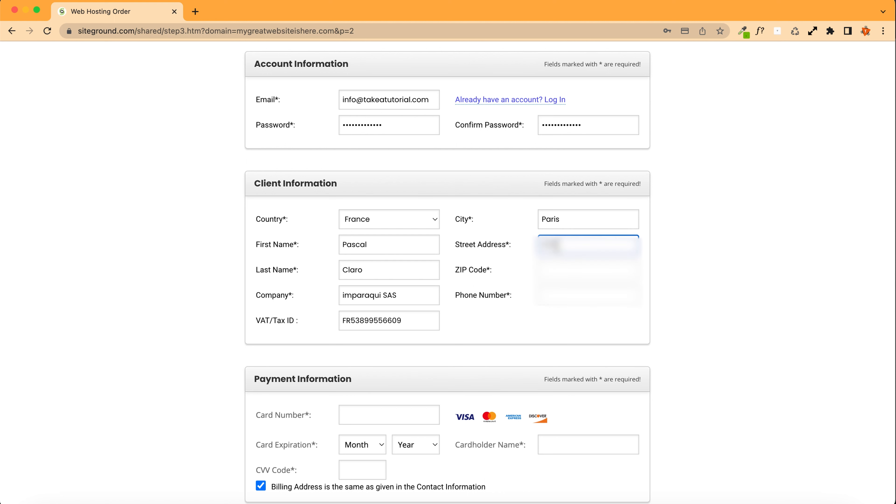
# Step: Fill in the client's ZIP code and paste the phone number into the client information
pyautogui.click(588, 269)
pyautogui.write('75001')
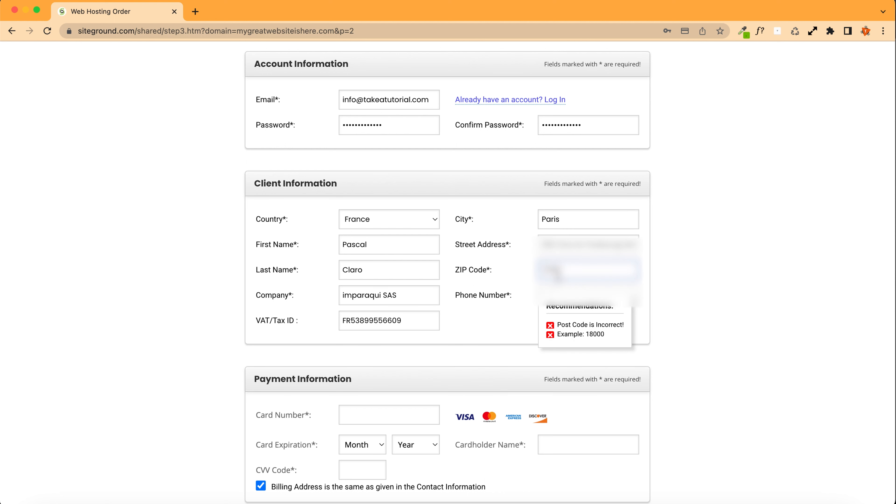
pyautogui.click(568, 303)
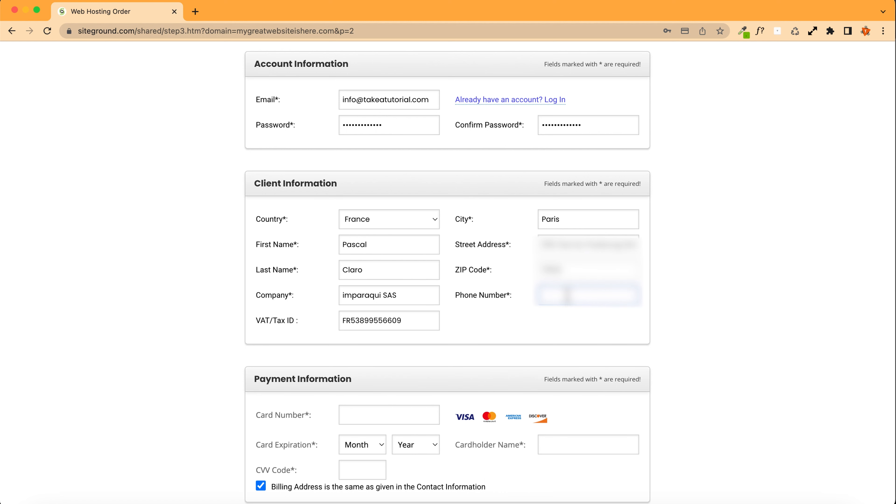
pyautogui.press('super+v')
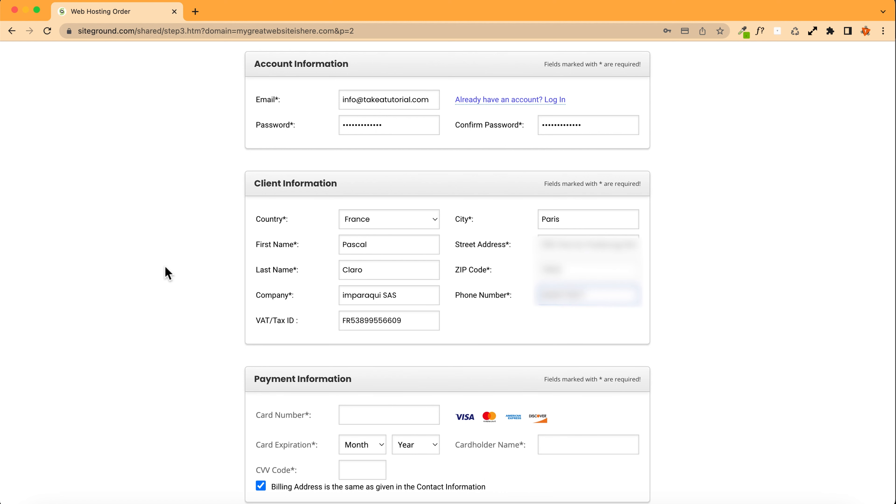
# Step: Fill in the payment card details from a saved card
pyautogui.scroll(-8, 168, 273)
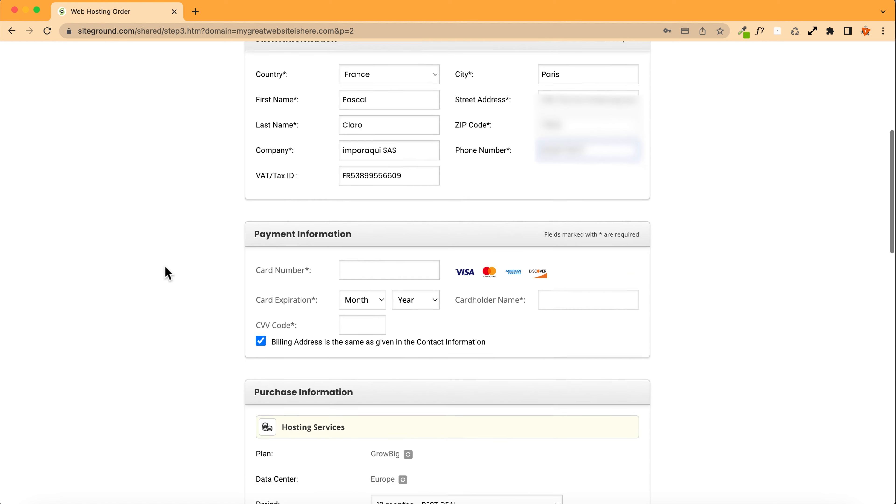
pyautogui.scroll(-2, 167, 273)
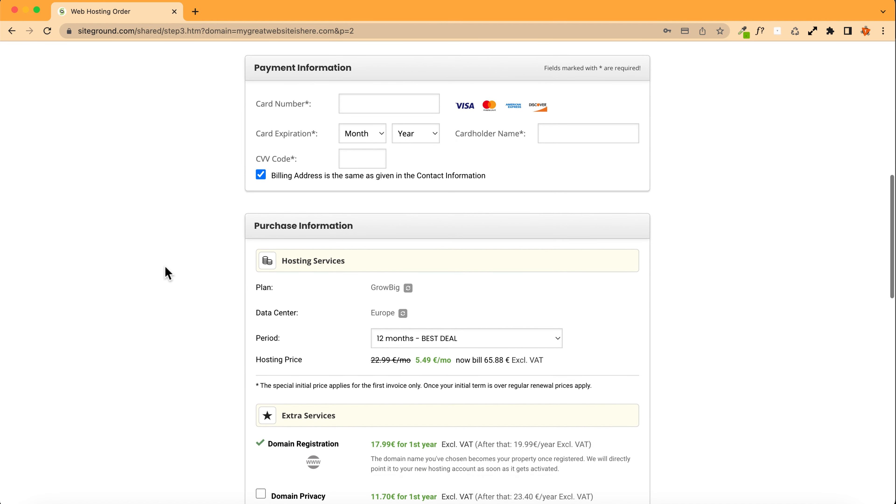
pyautogui.click(392, 105)
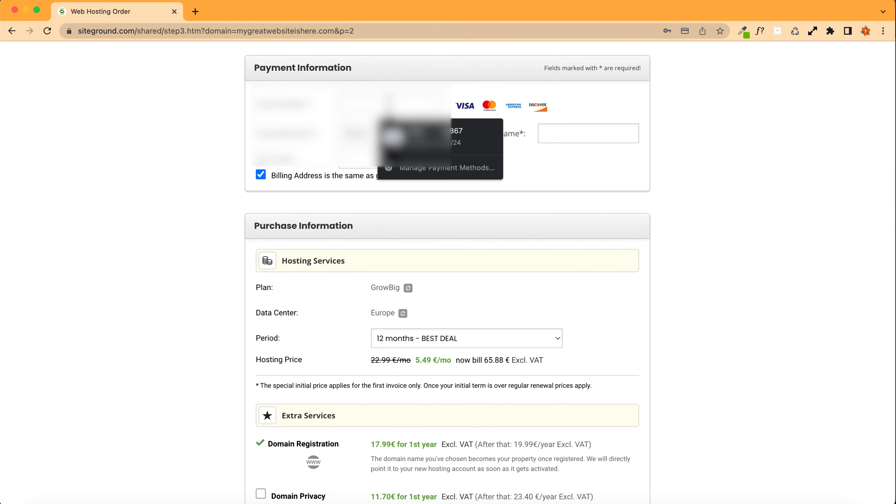
pyautogui.click(423, 135)
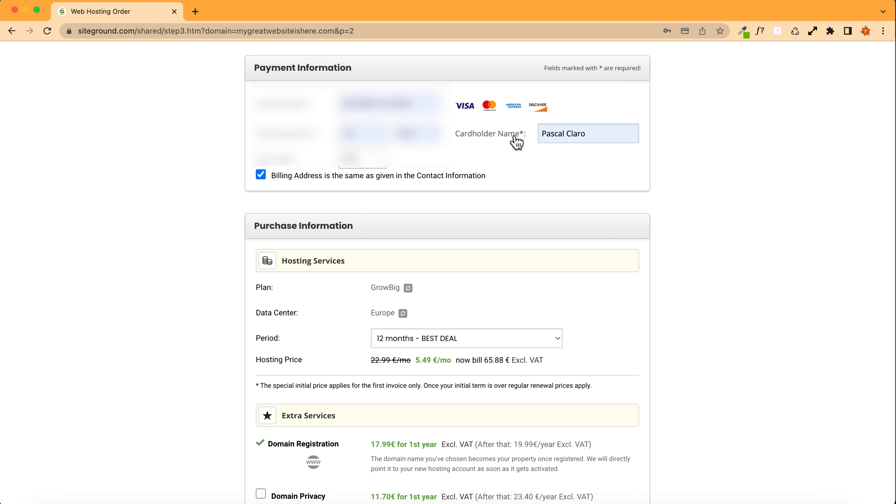
# Step: Uncheck and re-check the option that the billing address is the same as the contact information
pyautogui.click(261, 175)
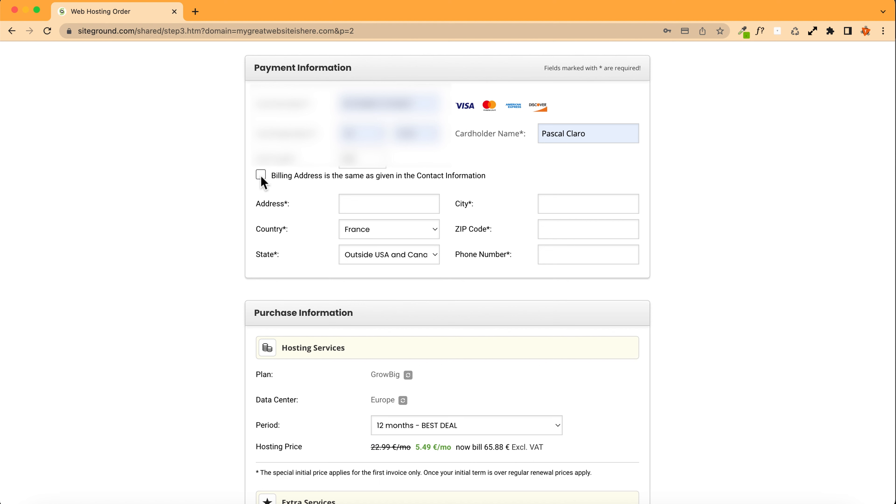
pyautogui.moveTo(417, 176); pyautogui.dragTo(487, 178)
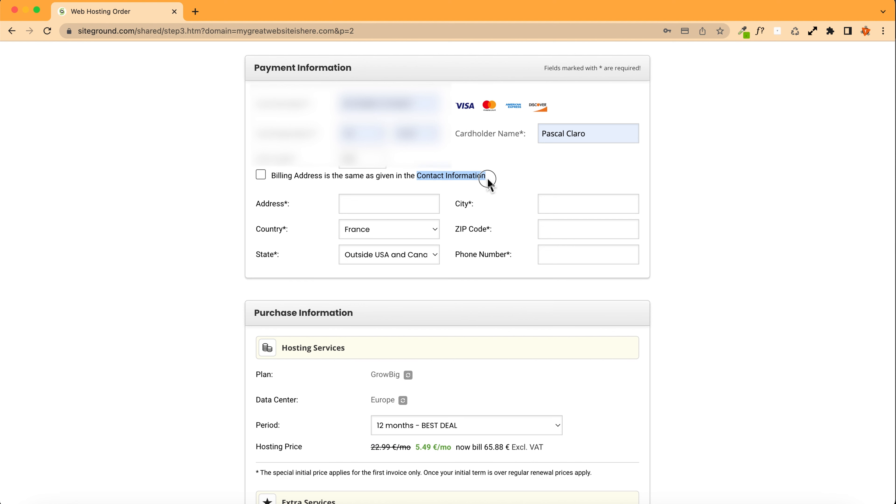
pyautogui.click(261, 175)
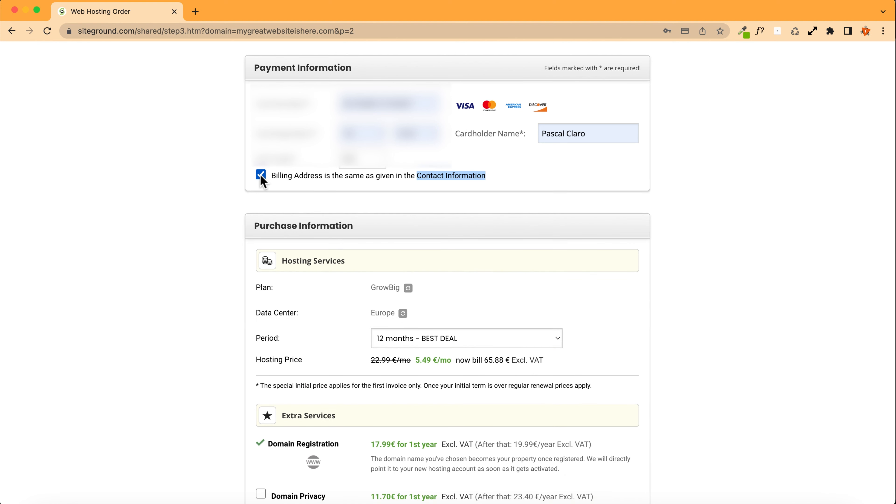
pyautogui.click(192, 177)
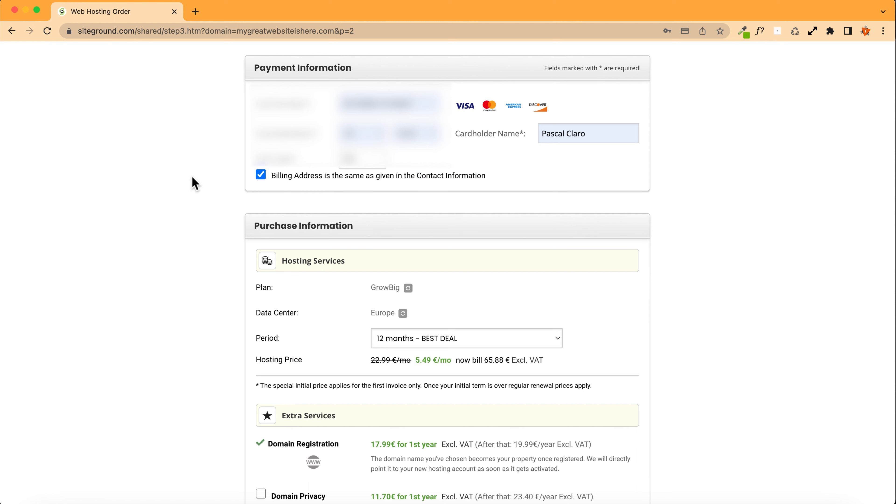
# Step: Open the hosting plan selector and choose GrowBig Hosting Plan
pyautogui.scroll(-5, 192, 177)
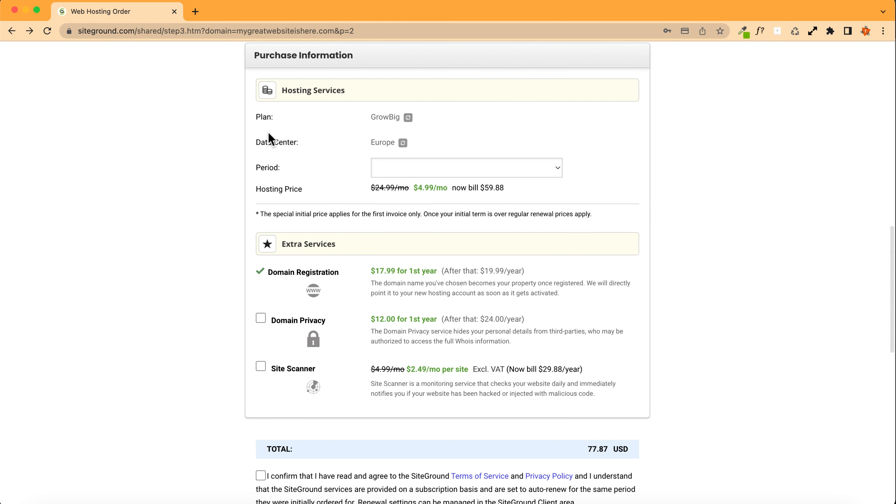
pyautogui.click(408, 117)
pyautogui.click(417, 122)
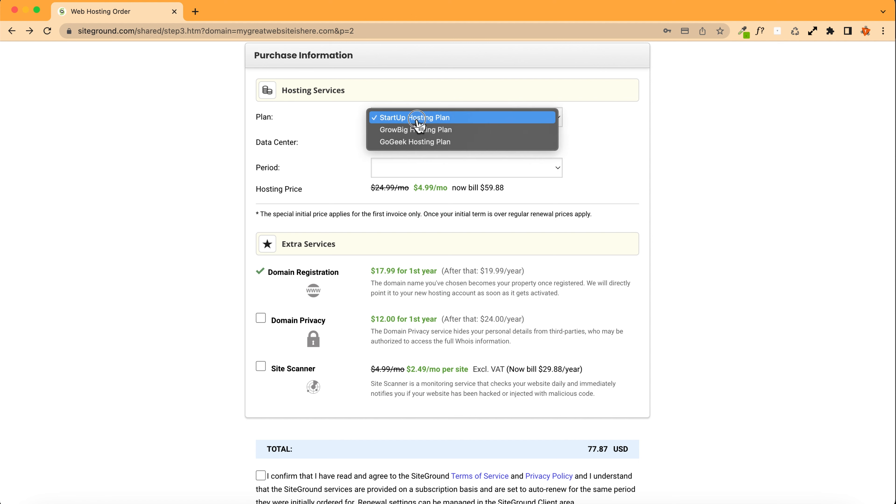
pyautogui.click(417, 130)
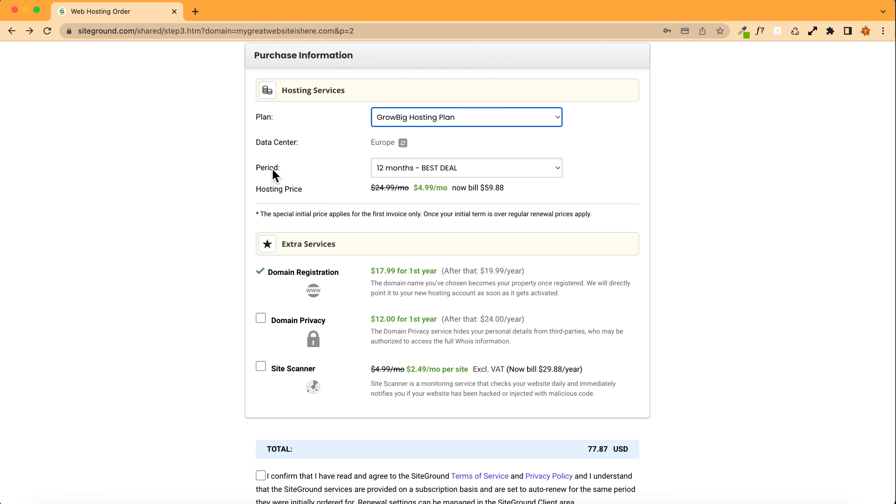
# Step: Try a 24 months period, then switch back to 12 months - BEST DEAL
pyautogui.click(412, 174)
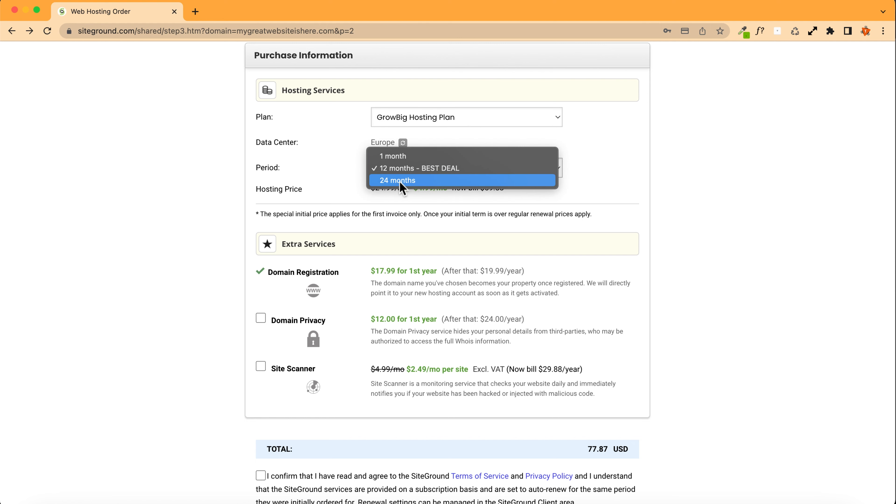
pyautogui.click(427, 187)
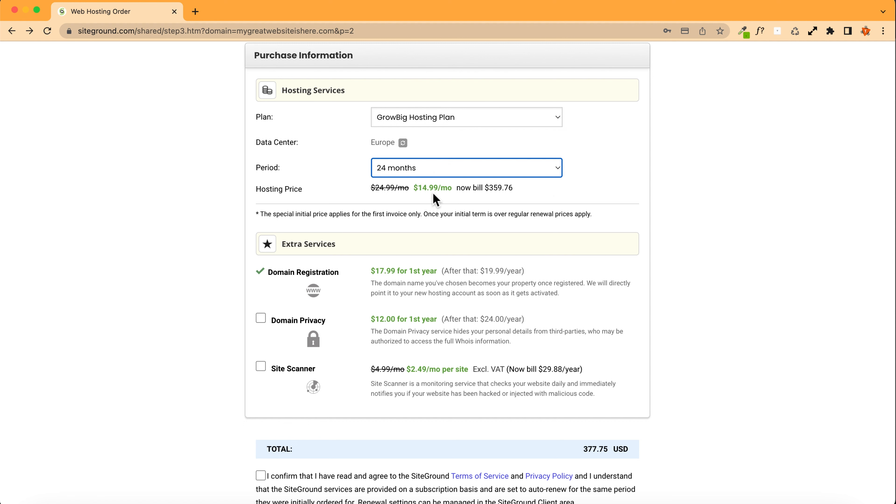
pyautogui.moveTo(372, 188); pyautogui.dragTo(409, 187)
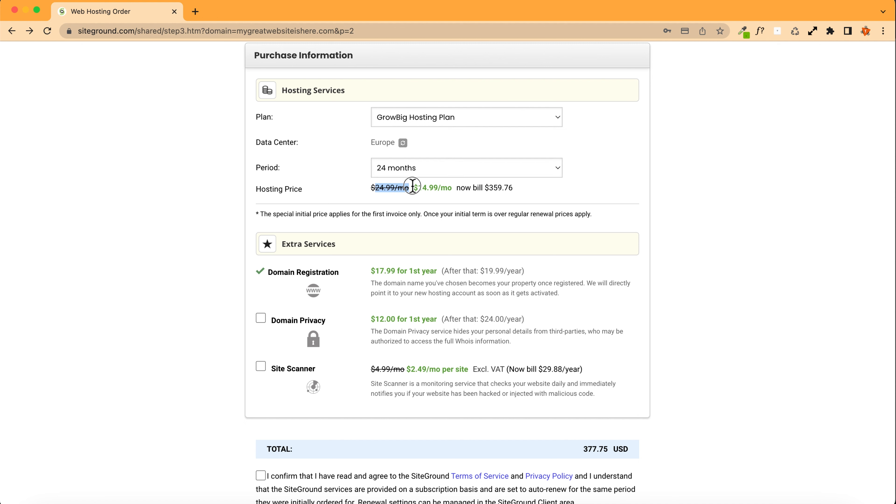
pyautogui.click(404, 168)
pyautogui.click(400, 156)
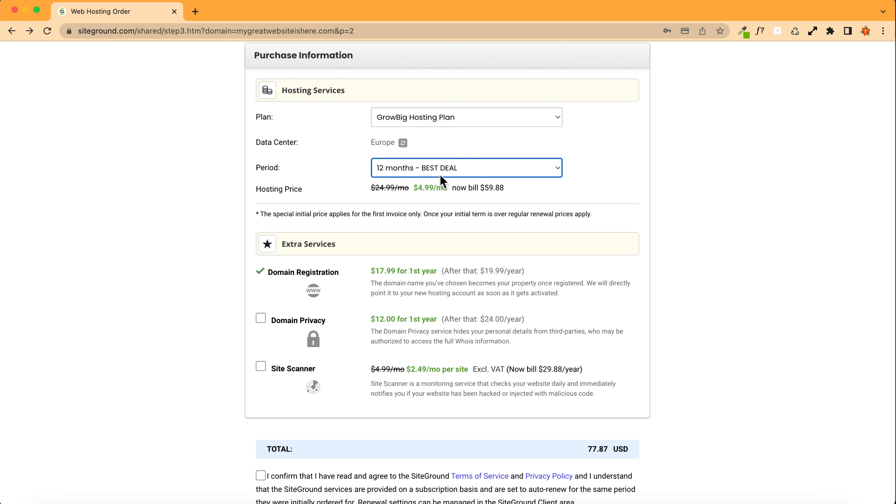
pyautogui.moveTo(371, 188); pyautogui.dragTo(409, 187)
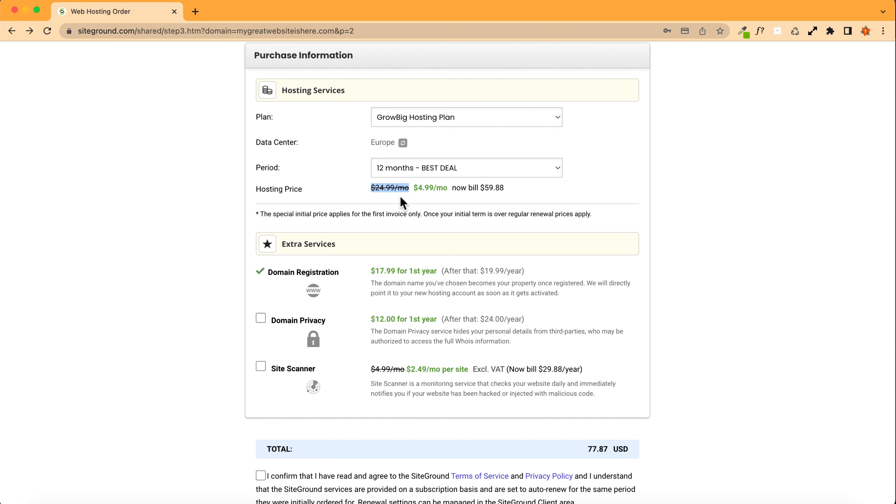
pyautogui.click(340, 178)
# Step: Switch the plan to GoGeek Hosting Plan with a 24 months period
pyautogui.click(409, 119)
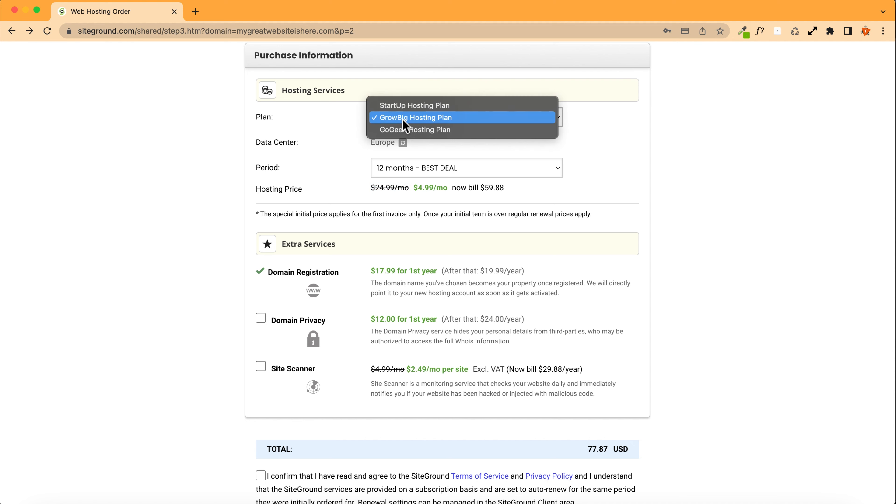
pyautogui.click(412, 131)
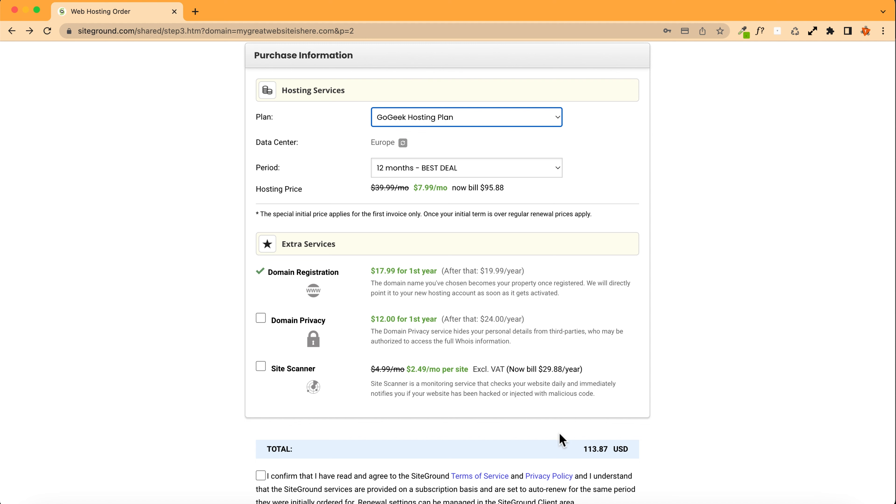
pyautogui.click(403, 172)
pyautogui.click(406, 182)
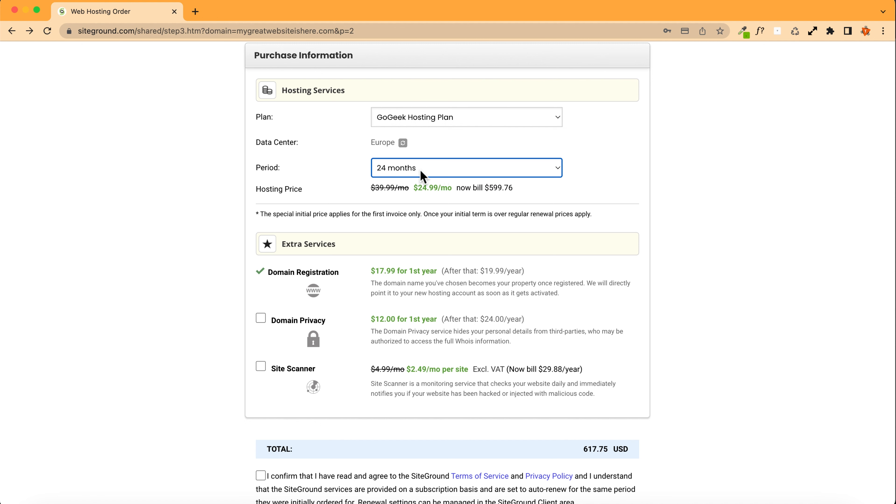
# Step: Restore the period to 12 months - BEST DEAL and the plan to GrowBig Hosting Plan
pyautogui.click(422, 174)
pyautogui.click(419, 155)
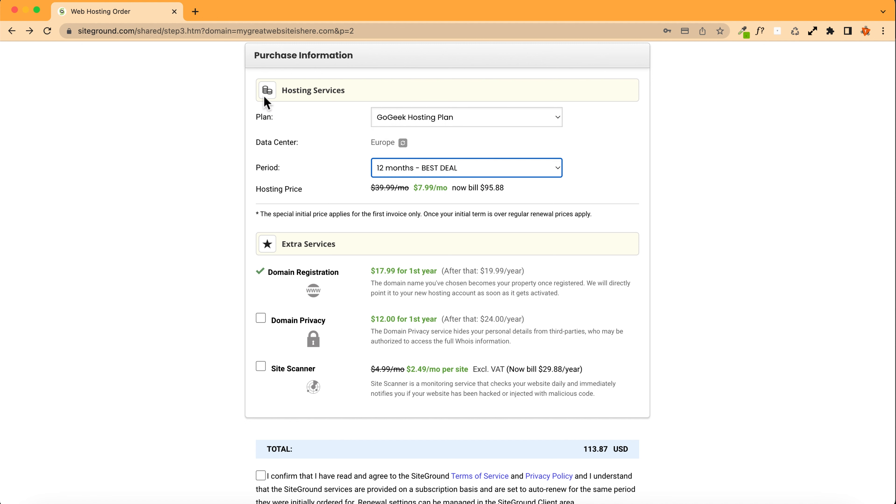
pyautogui.click(395, 118)
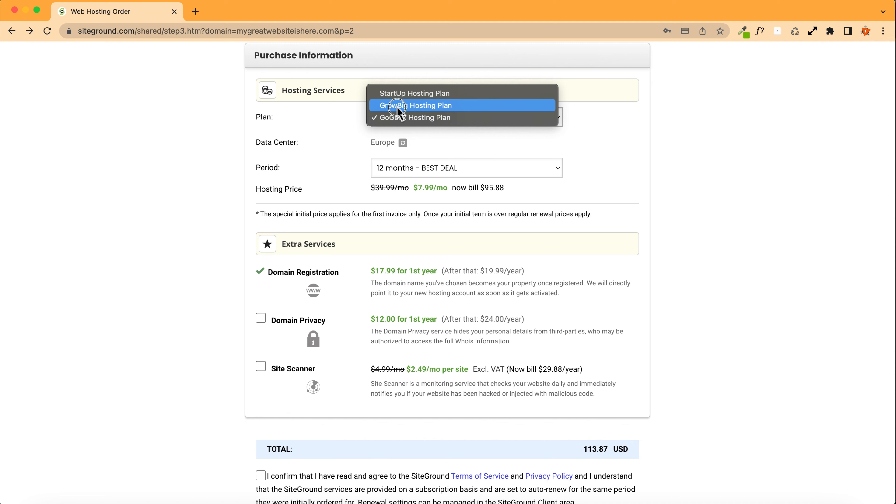
pyautogui.click(397, 106)
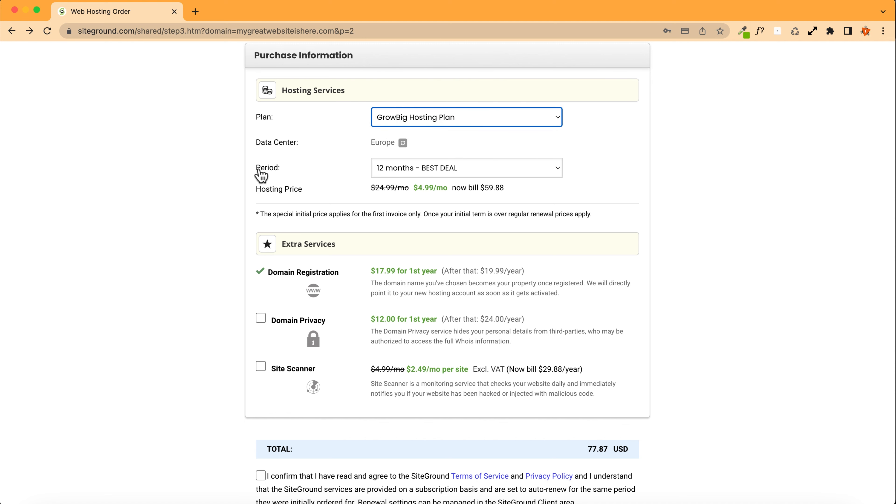
# Step: Set the data center to Europe, The Netherlands
pyautogui.click(379, 171)
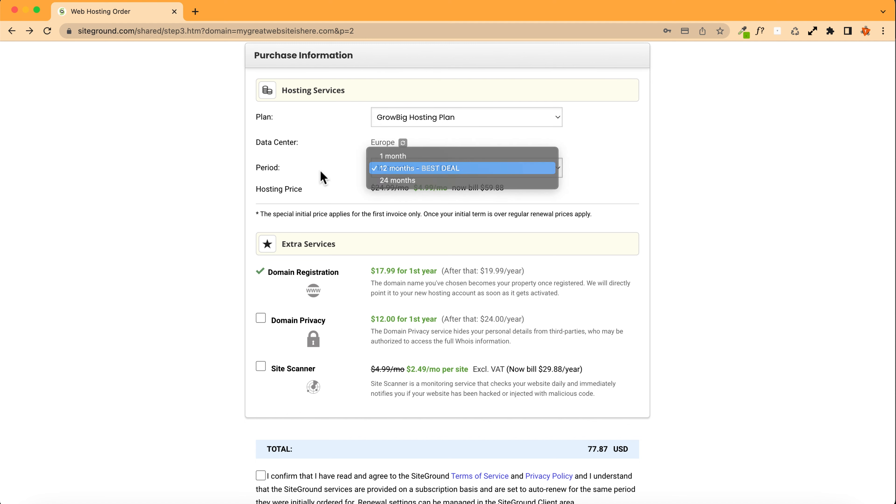
pyautogui.click(322, 177)
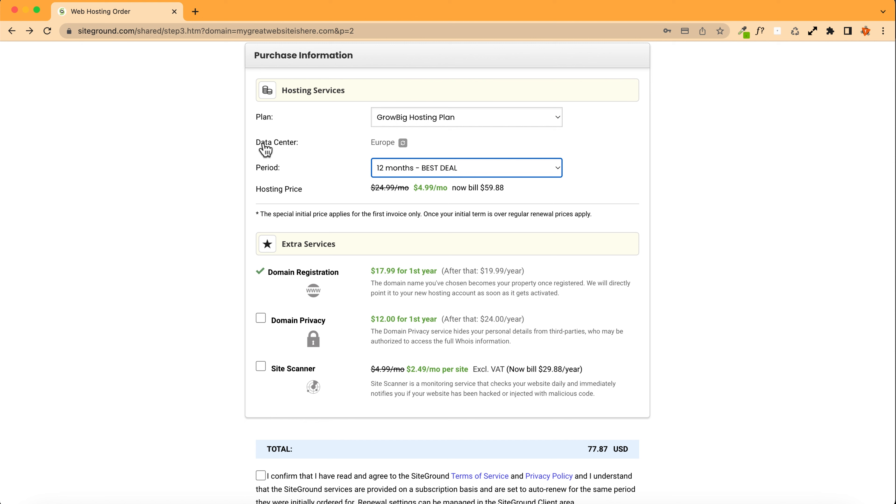
pyautogui.click(404, 146)
pyautogui.click(496, 149)
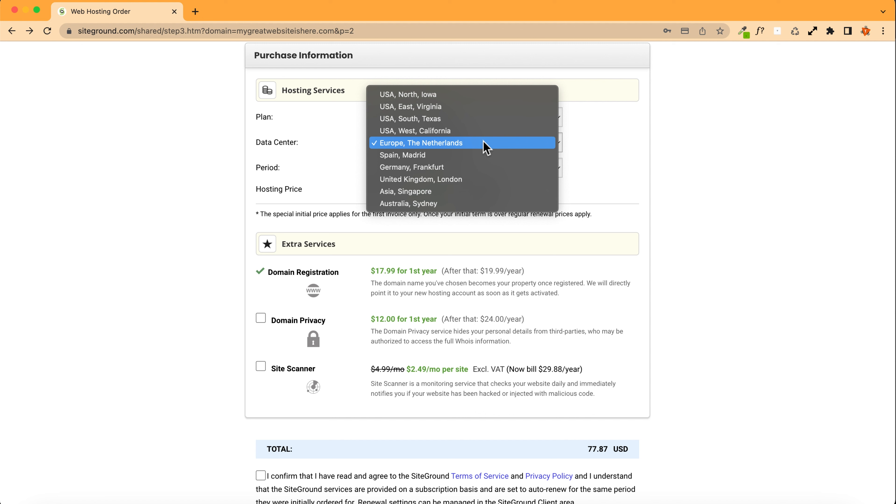
pyautogui.click(469, 143)
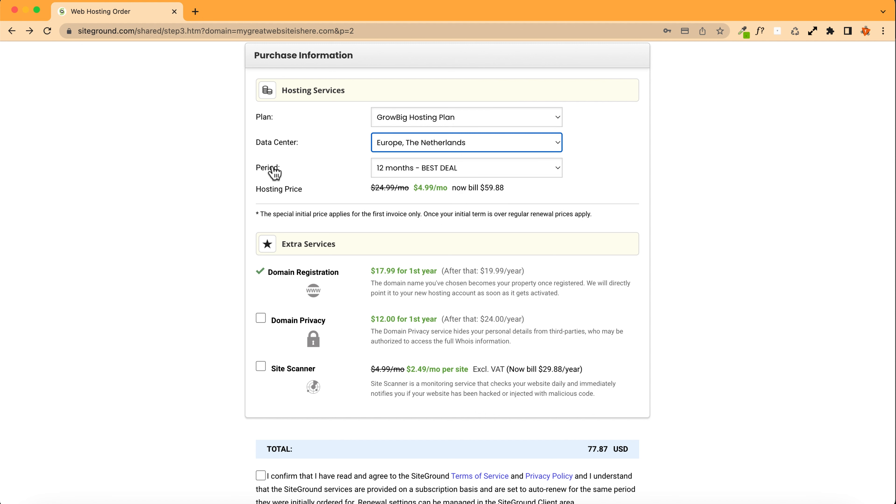
# Step: Add Domain Privacy to the extra services, leaving Site Scanner unchecked
pyautogui.scroll(-3, 201, 176)
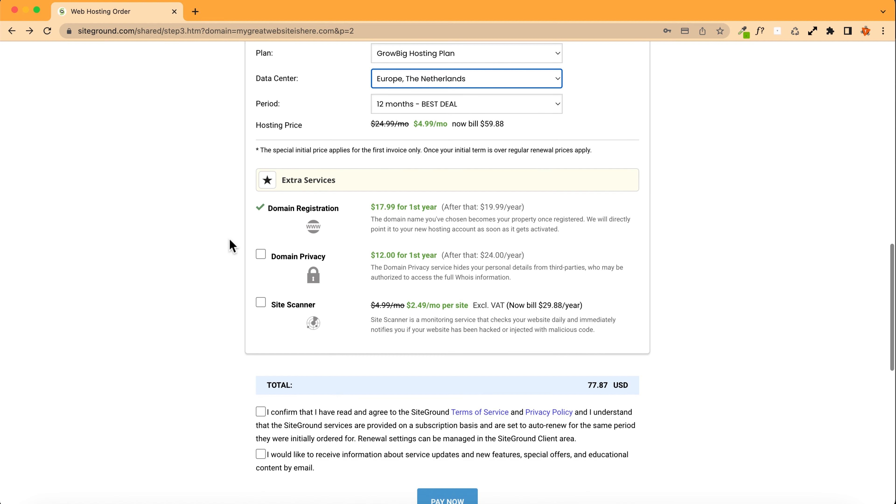
pyautogui.scroll(-1, 250, 210)
pyautogui.scroll(-1, 266, 231)
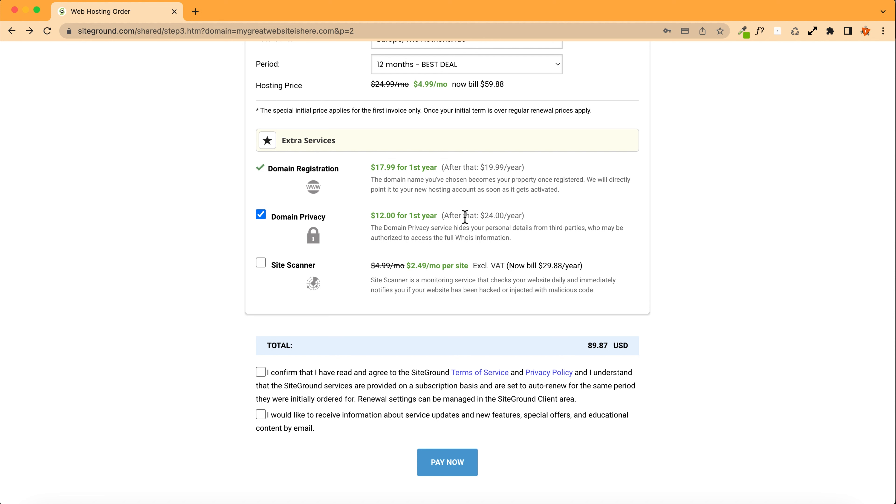
pyautogui.moveTo(482, 215); pyautogui.dragTo(519, 214)
pyautogui.moveTo(370, 216); pyautogui.dragTo(437, 215)
pyautogui.click(196, 234)
pyautogui.click(261, 267)
pyautogui.click(262, 268)
pyautogui.click(259, 264)
pyautogui.click(260, 264)
# Step: Agree to the Terms of Service and Privacy Policy, opening the Privacy Policy and returning to the order
pyautogui.scroll(-2, 290, 355)
pyautogui.click(261, 324)
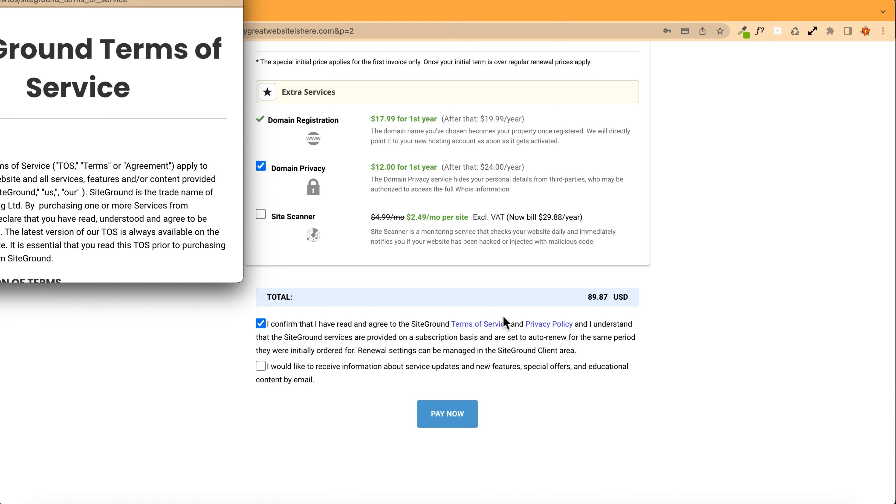
pyautogui.click(558, 325)
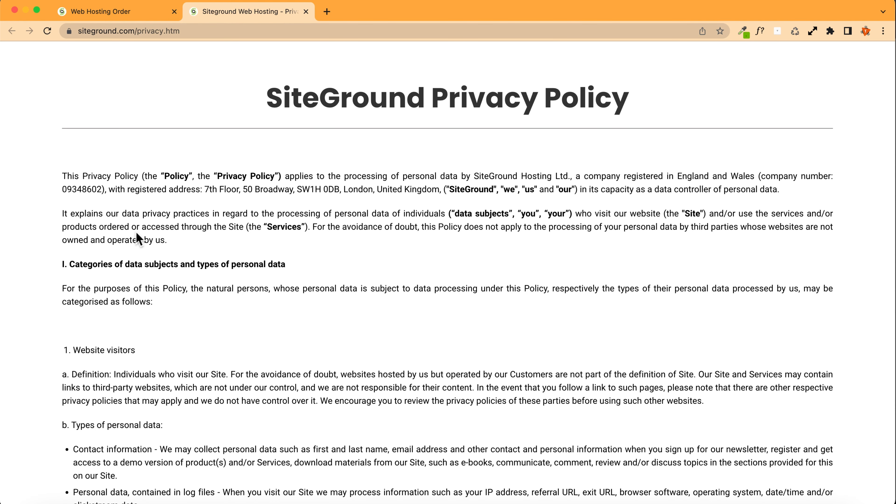
pyautogui.click(306, 12)
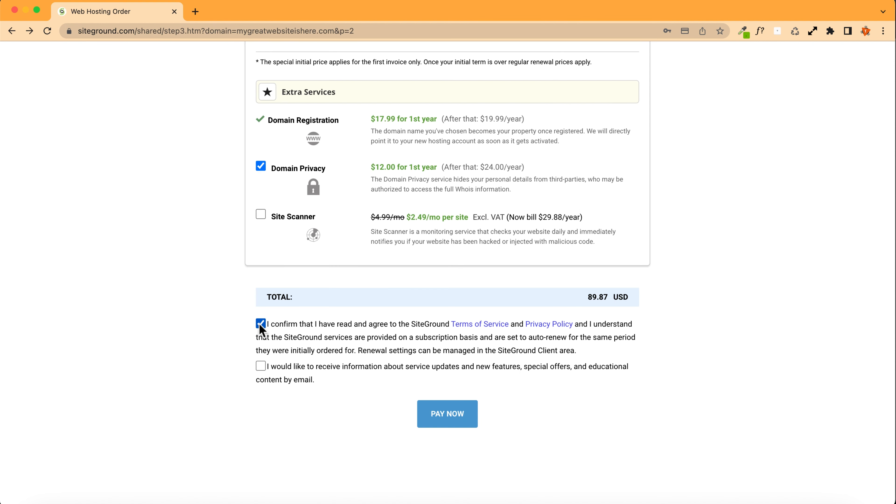
# Step: Tick the email updates option and submit the order with Pay Now
pyautogui.click(261, 369)
pyautogui.click(443, 421)
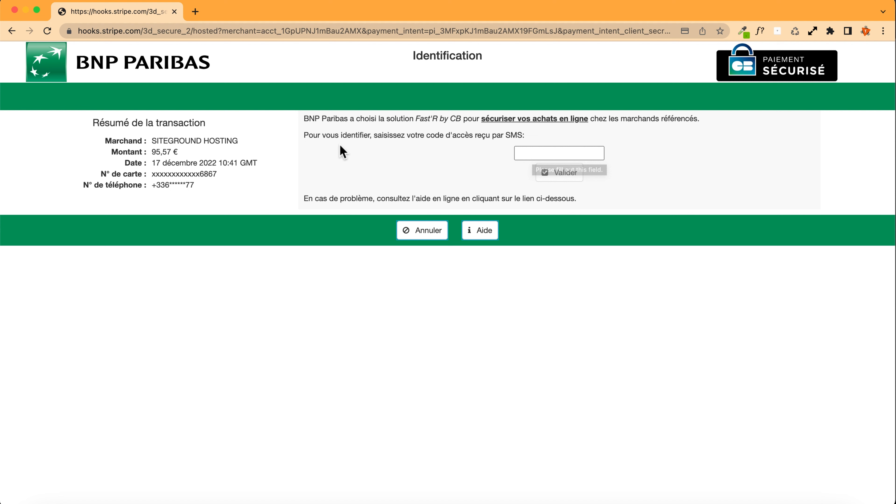
# Step: Authenticate the card payment with the SMS access code and proceed to the customer area
pyautogui.click(548, 153)
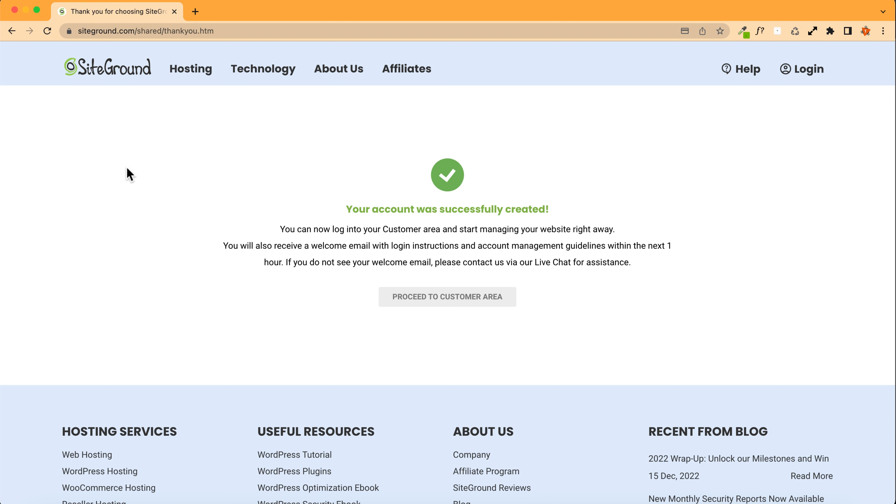
pyautogui.click(452, 302)
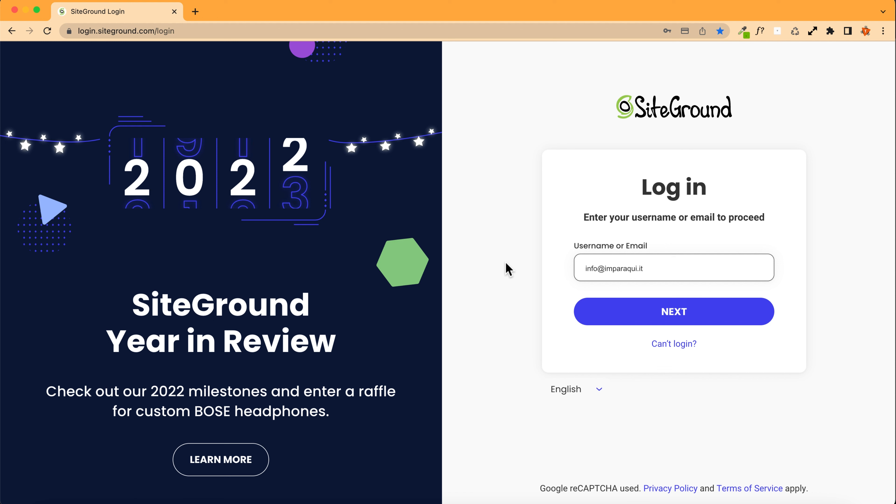
# Step: Log in to the customer area with the saved account and password, ticking Stay logged in
pyautogui.click(656, 267)
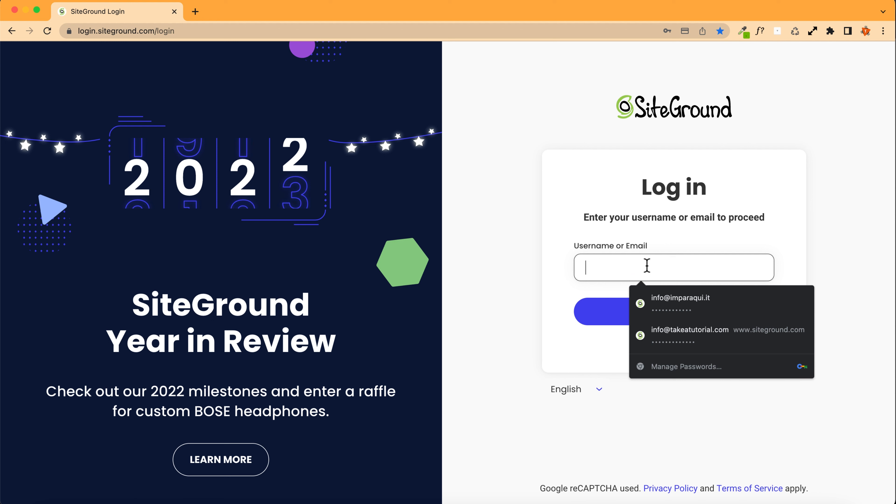
pyautogui.click(688, 335)
pyautogui.click(675, 321)
pyautogui.click(626, 252)
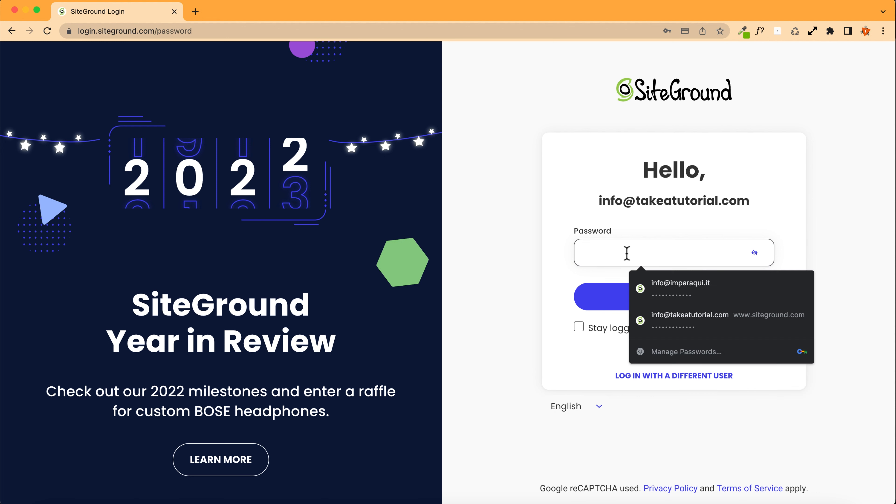
pyautogui.click(660, 314)
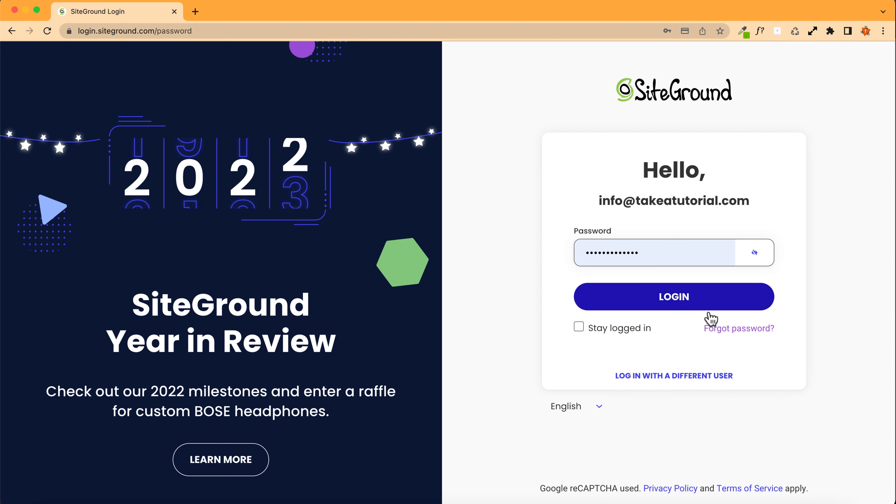
pyautogui.click(579, 327)
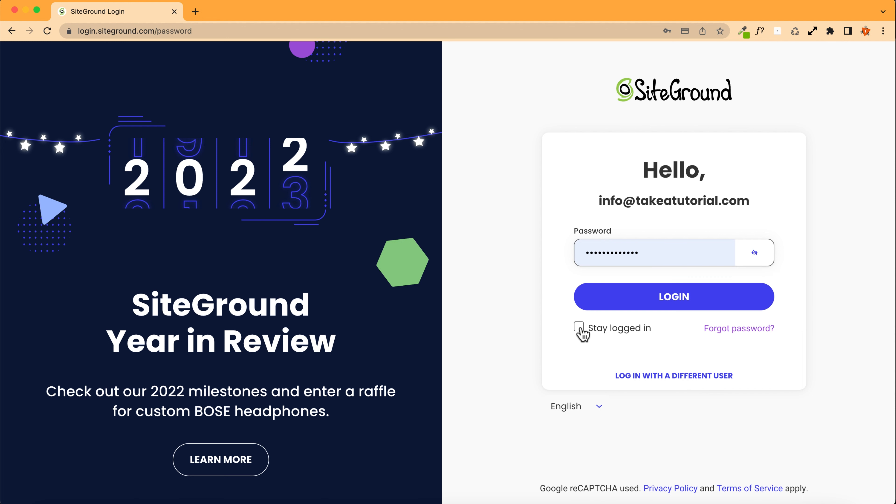
pyautogui.click(716, 304)
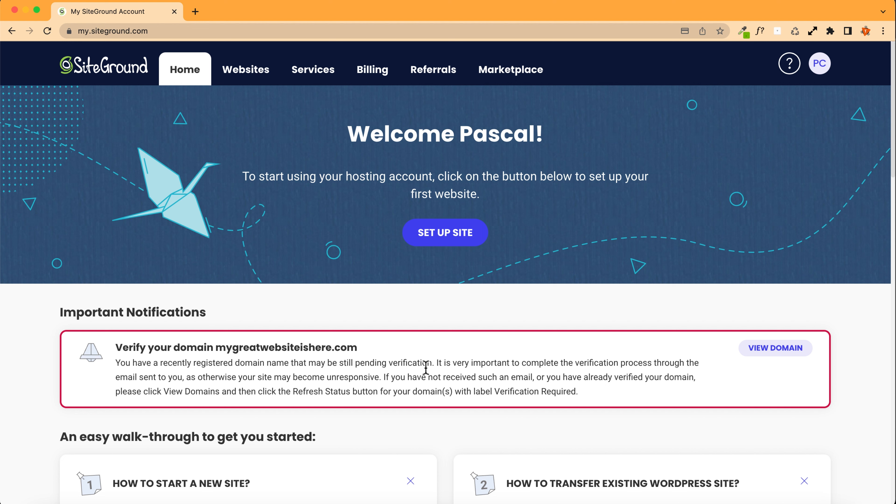
# Step: Open the pending domain's management page and return to the account home
pyautogui.click(776, 348)
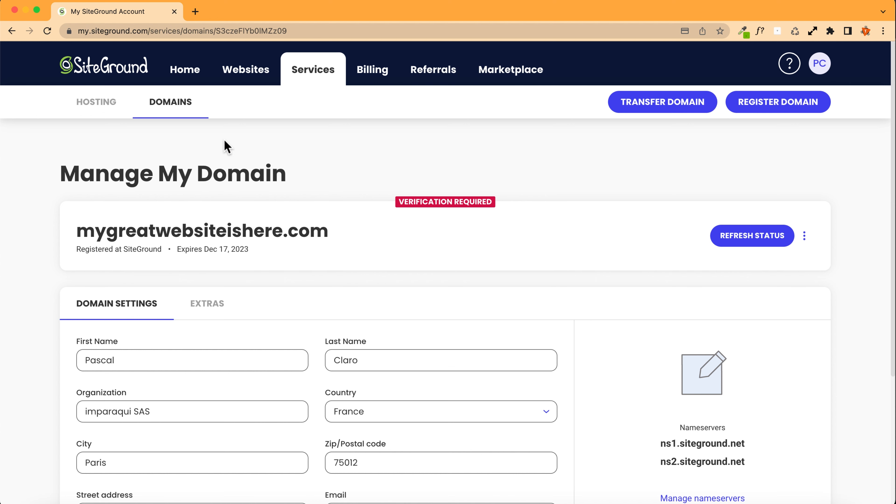
pyautogui.click(190, 75)
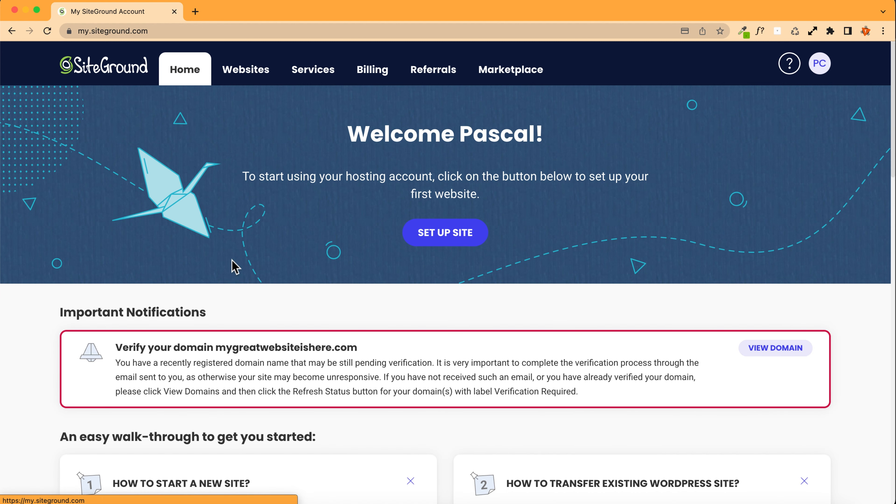
# Step: Switch to the mail app and read SiteGround's sales receipt, welcome and domain verification emails
pyautogui.press('super+Tab')
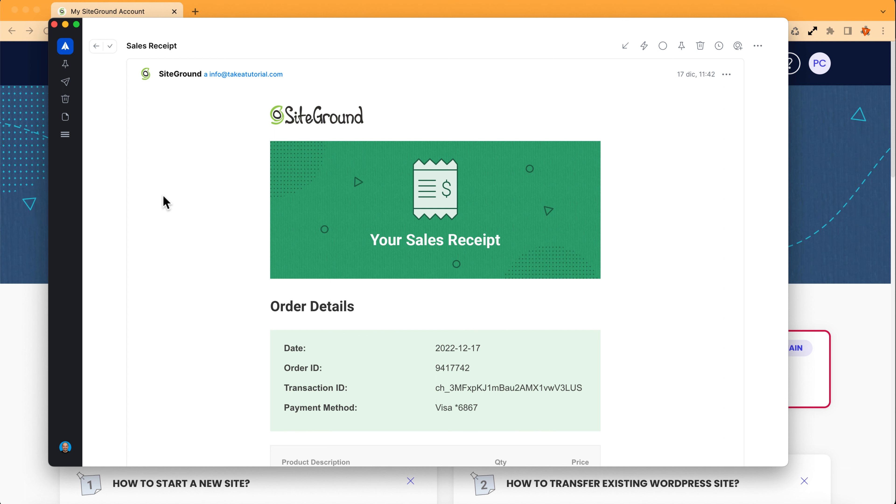
pyautogui.click(98, 47)
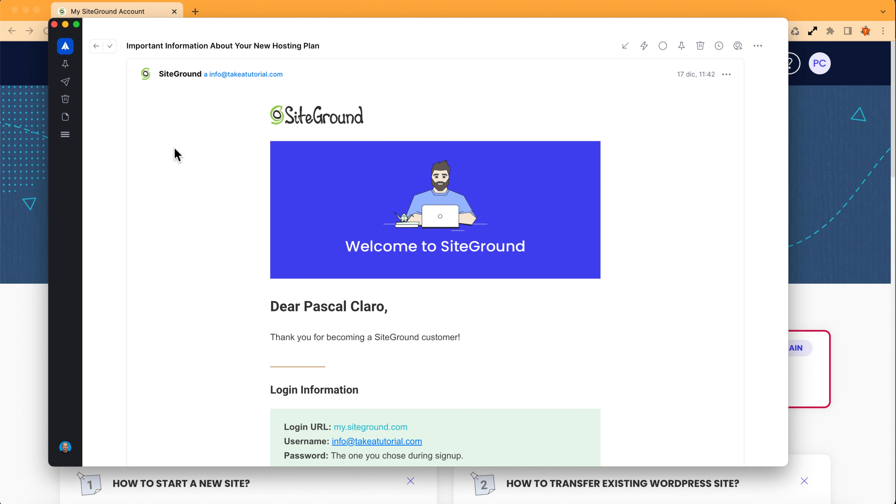
pyautogui.scroll(-6, 176, 155)
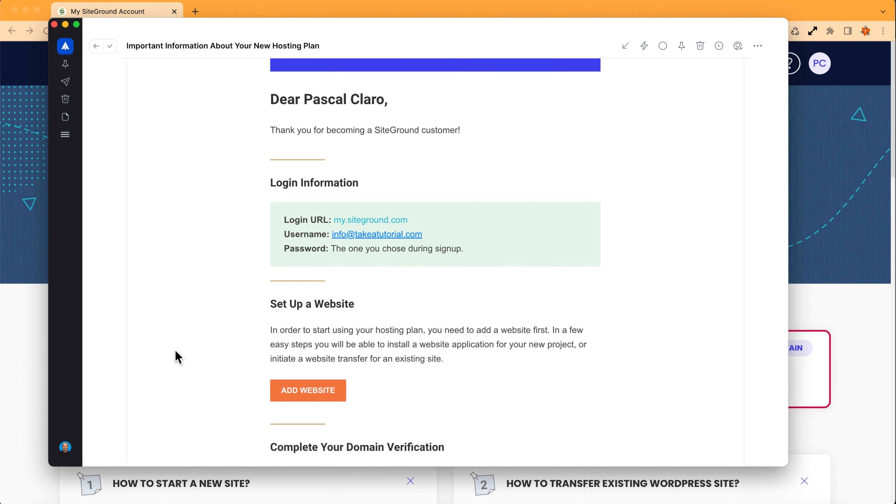
pyautogui.scroll(6, 175, 350)
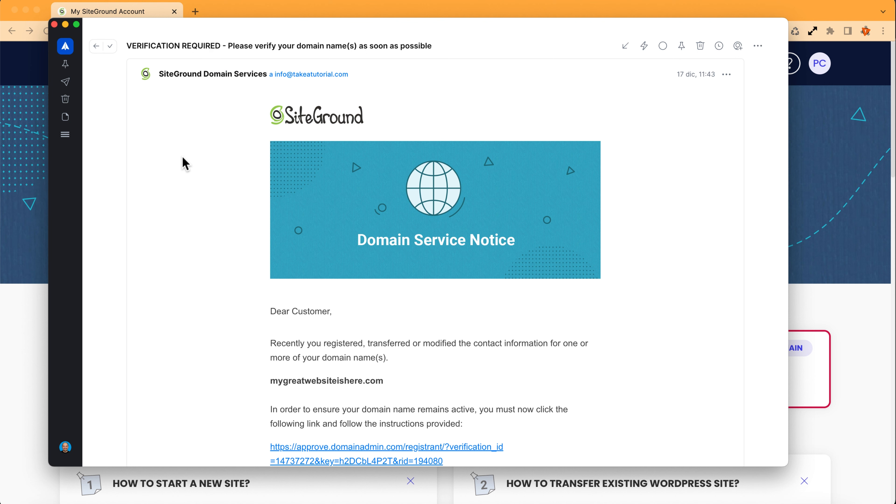
pyautogui.scroll(-2, 186, 156)
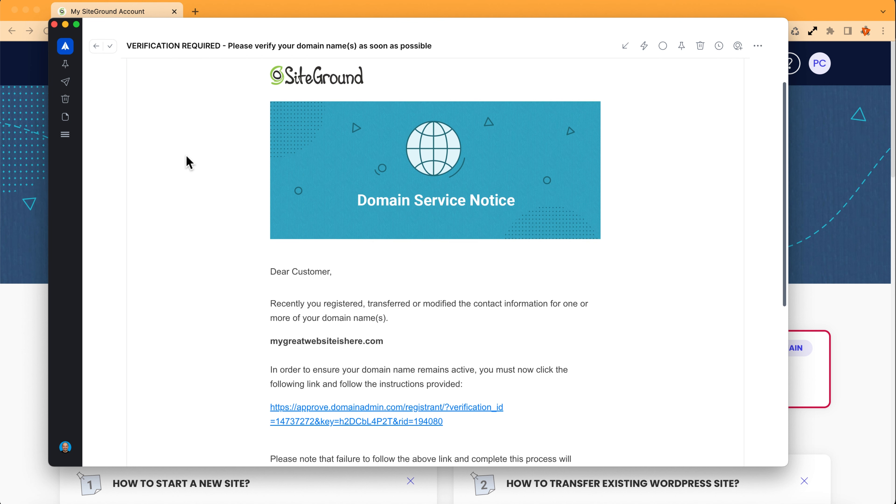
pyautogui.scroll(-1, 186, 156)
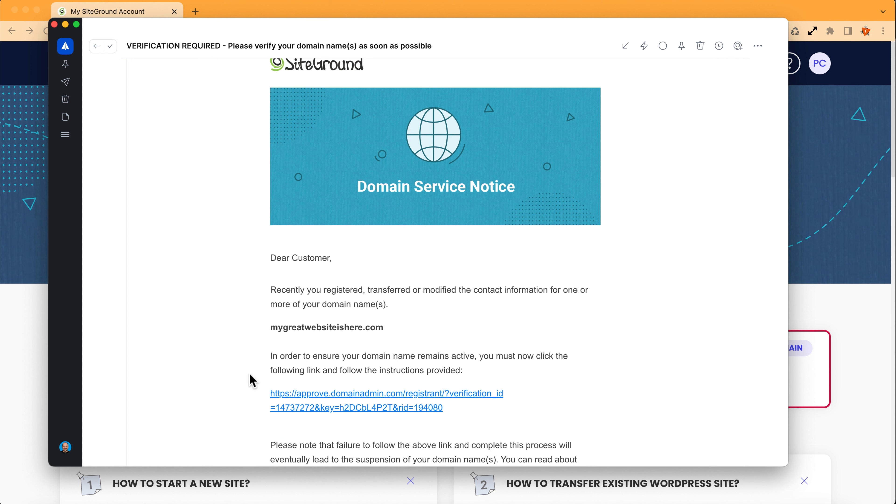
# Step: Open the verification link from the email and verify the domain's contact information
pyautogui.click(351, 399)
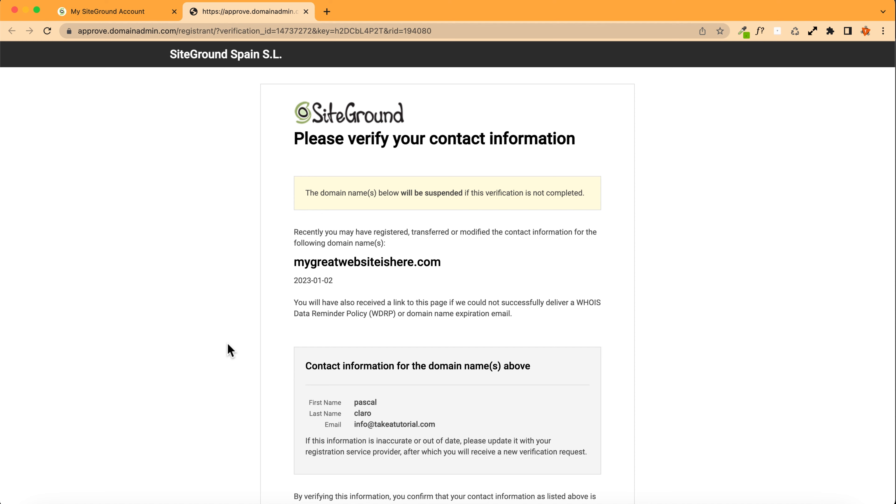
pyautogui.scroll(-5, 176, 284)
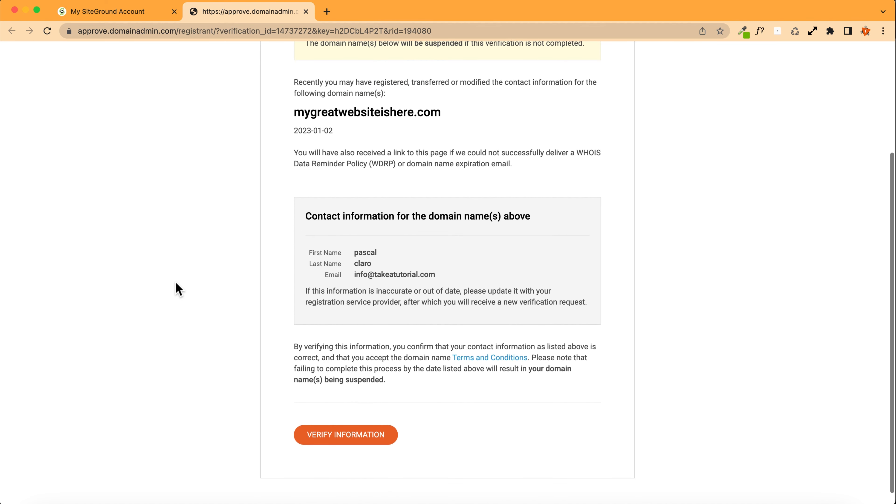
pyautogui.click(353, 449)
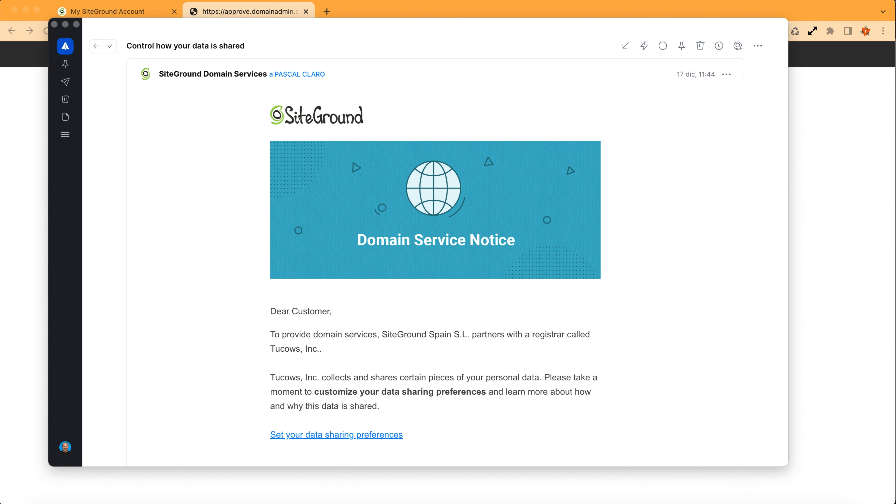
# Step: Open the data sharing preferences link and save the Tucows preferences without allowing optional data sharing
pyautogui.scroll(-2, 463, 264)
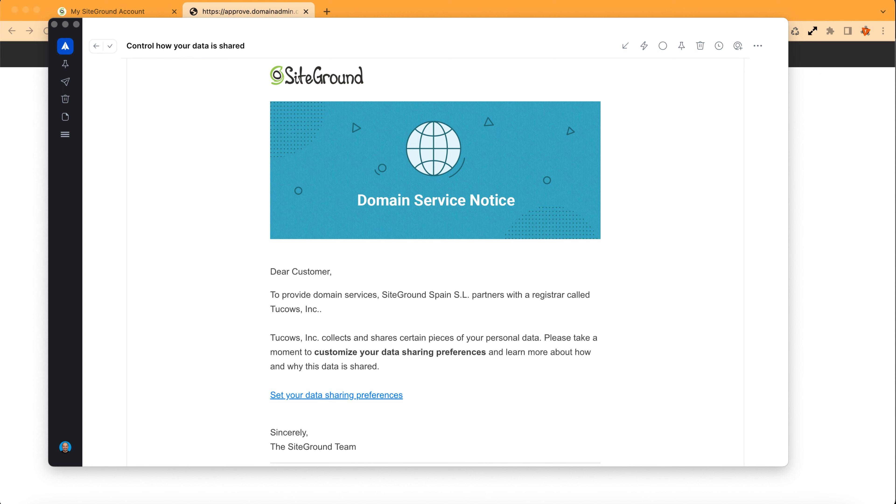
pyautogui.click(322, 397)
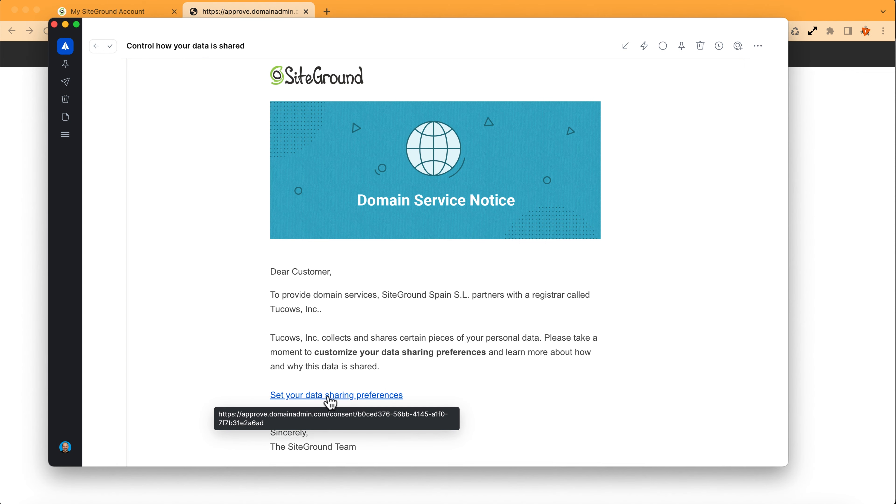
pyautogui.click(336, 399)
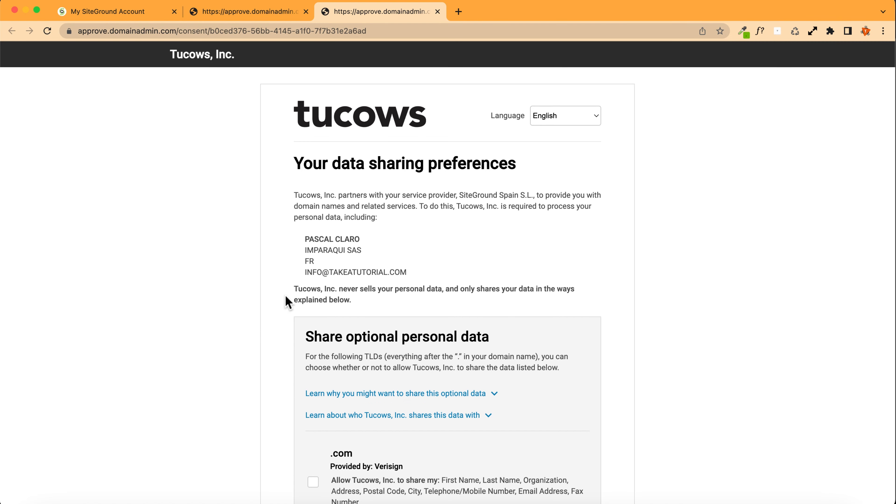
pyautogui.scroll(-5, 286, 299)
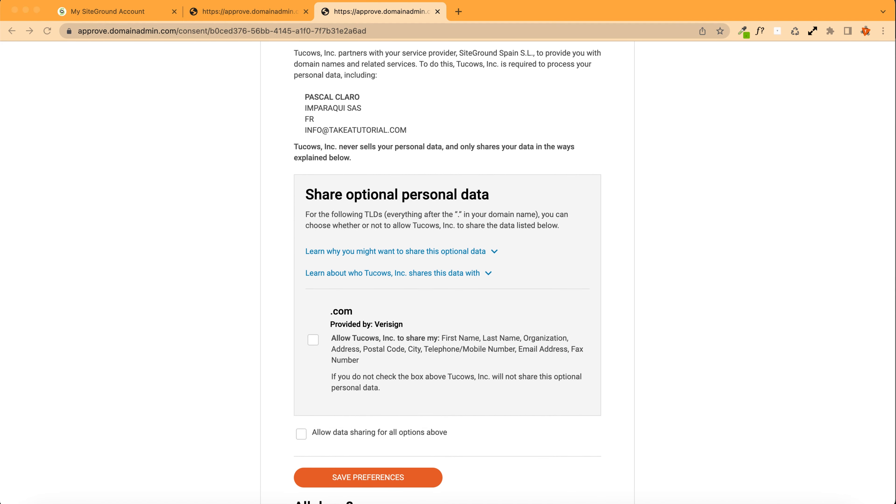
pyautogui.scroll(-2, 447, 273)
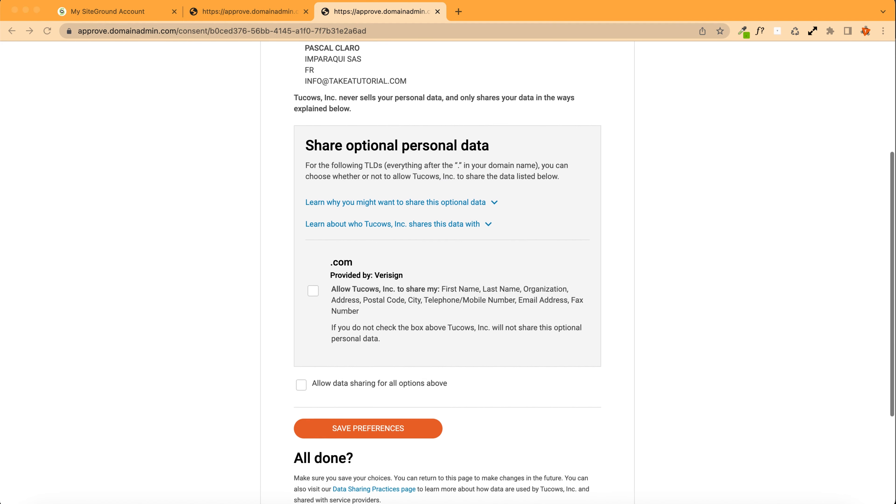
pyautogui.scroll(-1, 447, 273)
pyautogui.scroll(5, 447, 272)
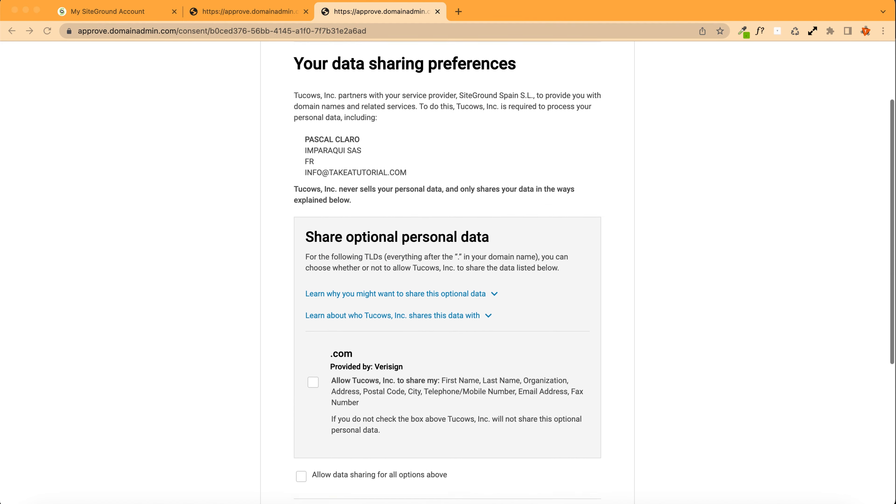
pyautogui.scroll(-7, 447, 272)
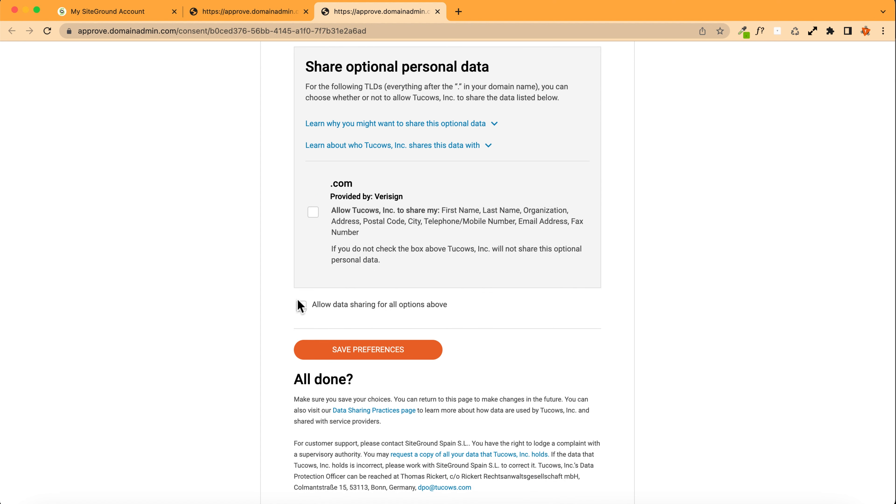
pyautogui.click(353, 351)
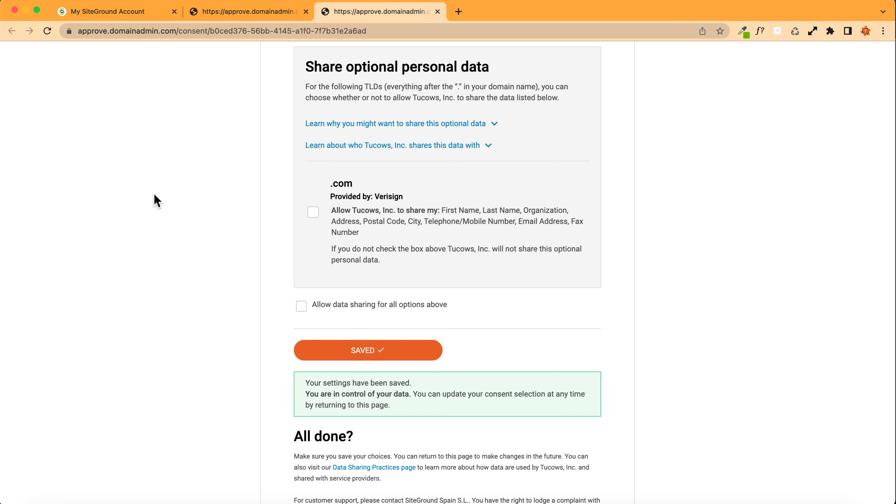
# Step: Close the extra tabs, reload the account and refresh the domain's verification status
pyautogui.press('super+w')
pyautogui.press('super+w')
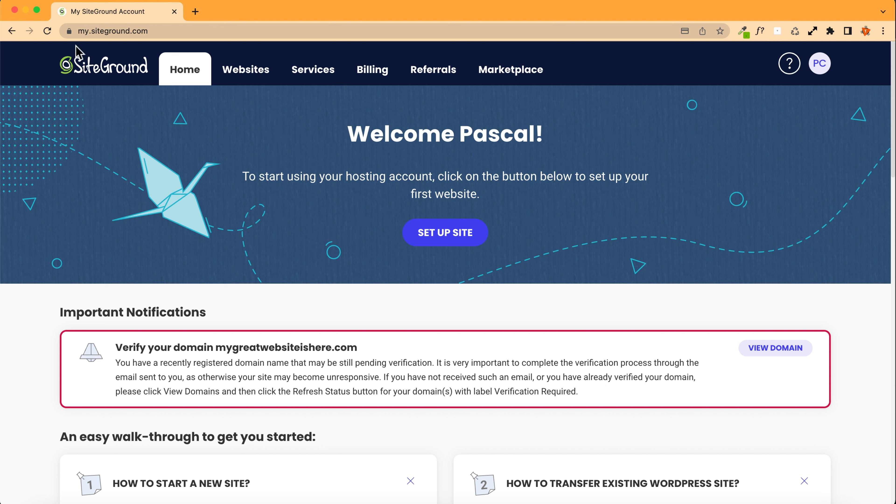
pyautogui.click(47, 31)
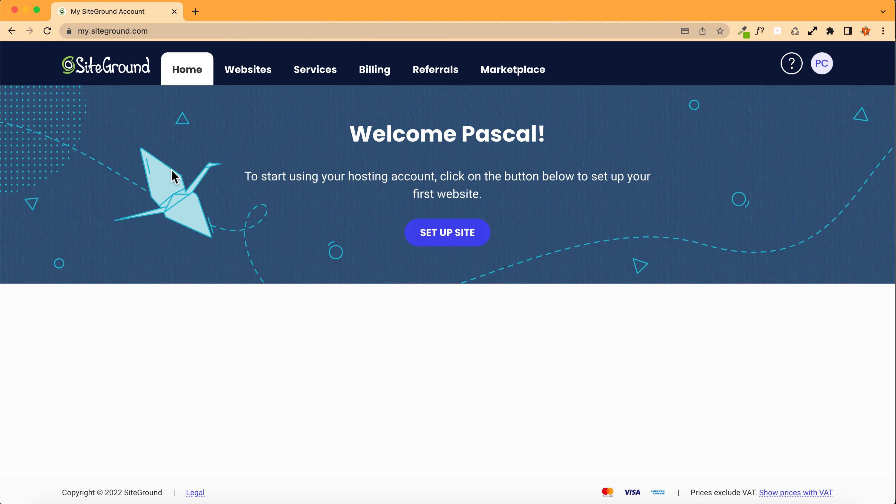
pyautogui.click(779, 351)
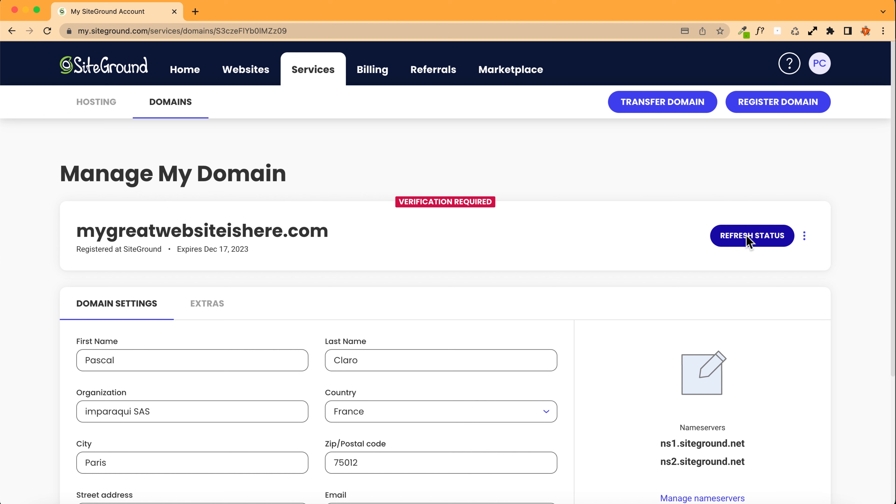
pyautogui.click(753, 244)
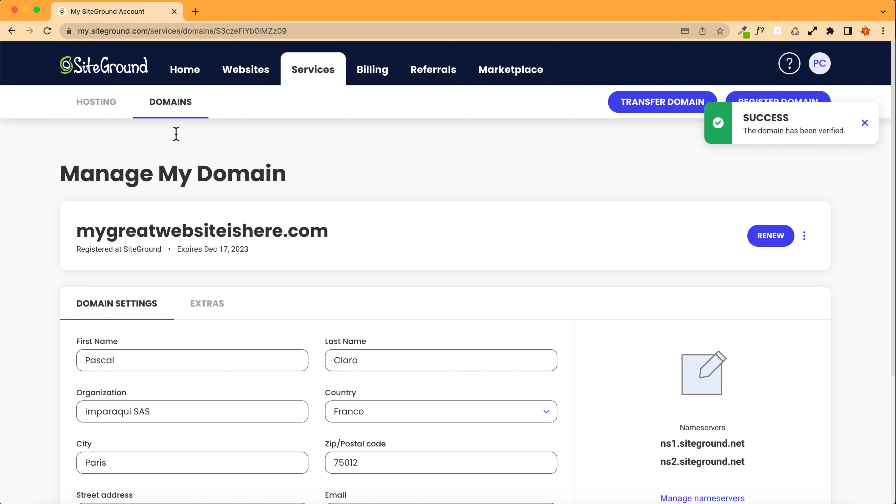
# Step: Open the SiteGround Help Center from the account home
pyautogui.click(100, 71)
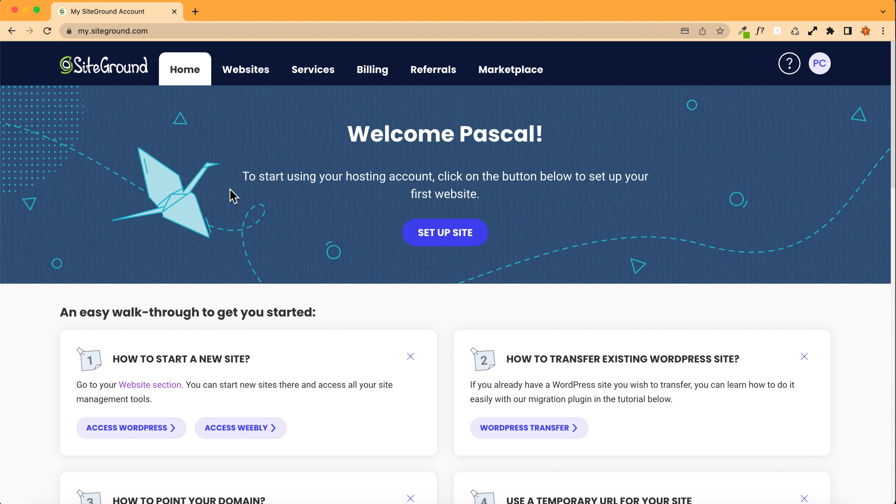
pyautogui.click(789, 67)
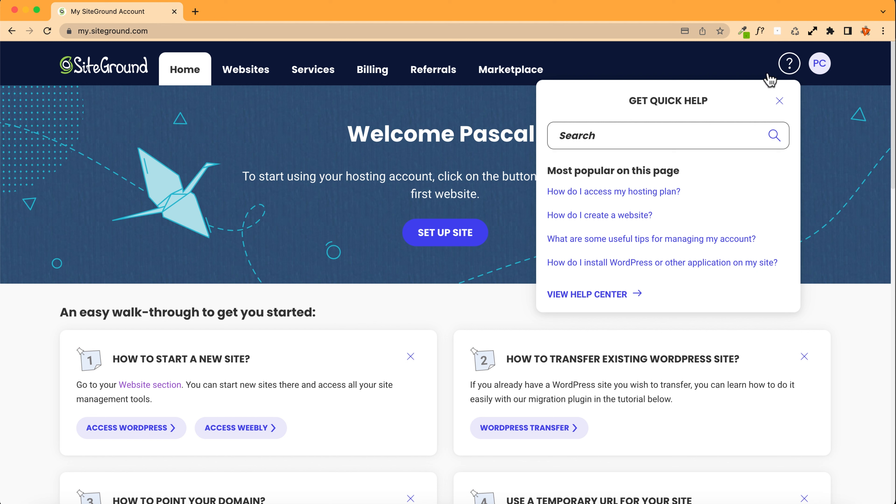
pyautogui.click(561, 299)
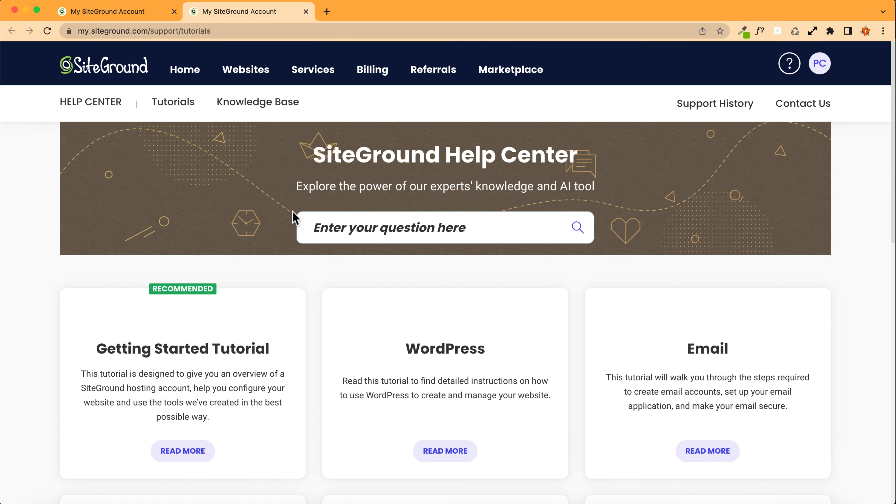
# Step: Open Contact Us and browse the support categories
pyautogui.click(816, 107)
pyautogui.scroll(-2, 47, 270)
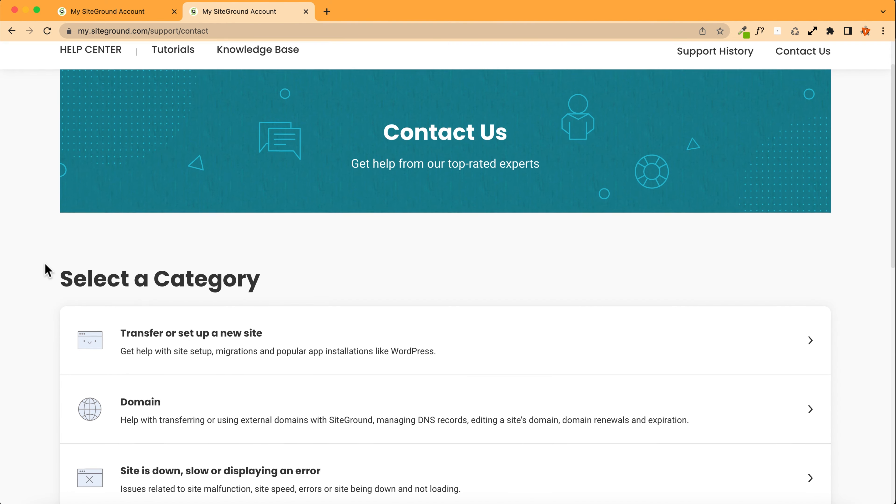
pyautogui.scroll(-5, 46, 267)
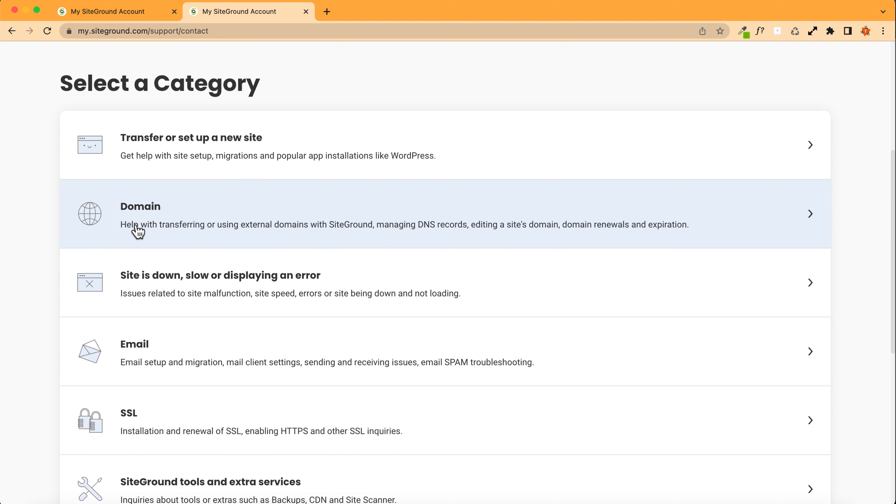
# Step: Open the 'I have other billing-related questions' topic under Billing and account management and choose Other
pyautogui.scroll(-4, 139, 232)
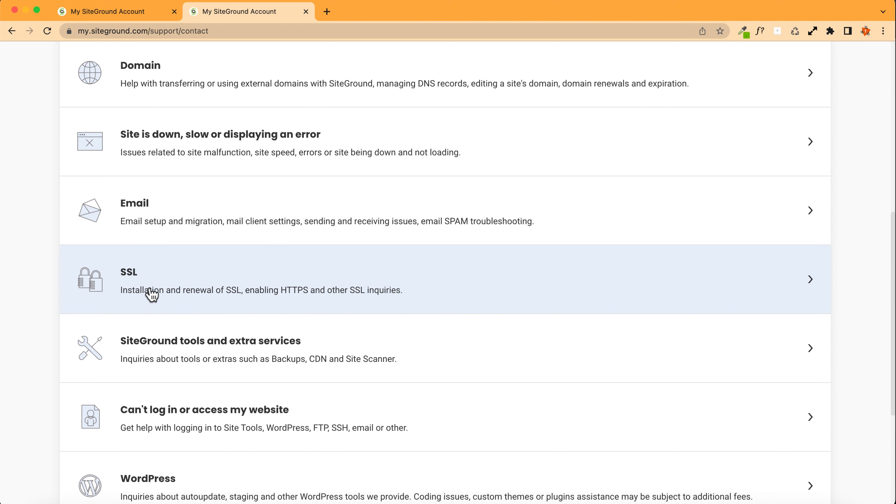
pyautogui.scroll(-5, 233, 286)
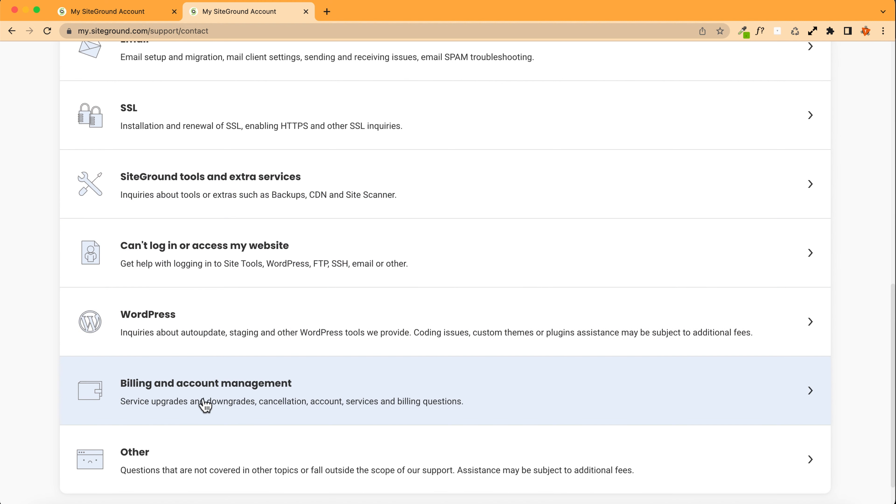
pyautogui.click(190, 401)
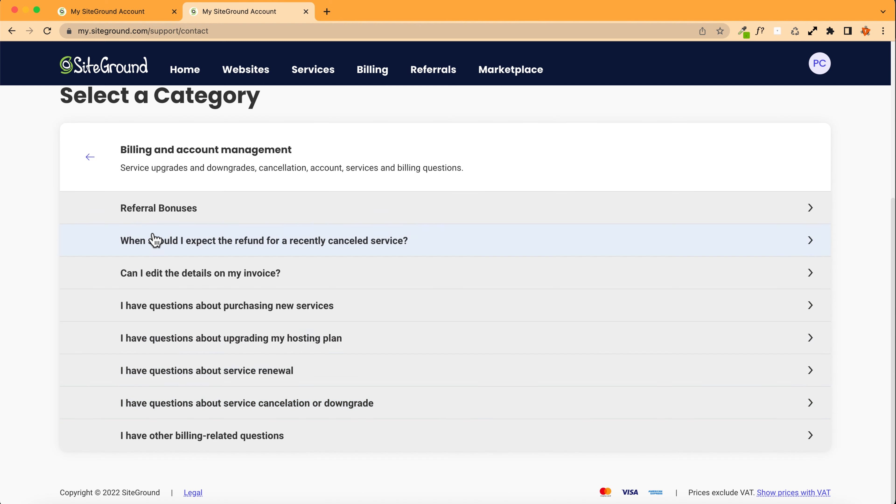
pyautogui.click(185, 444)
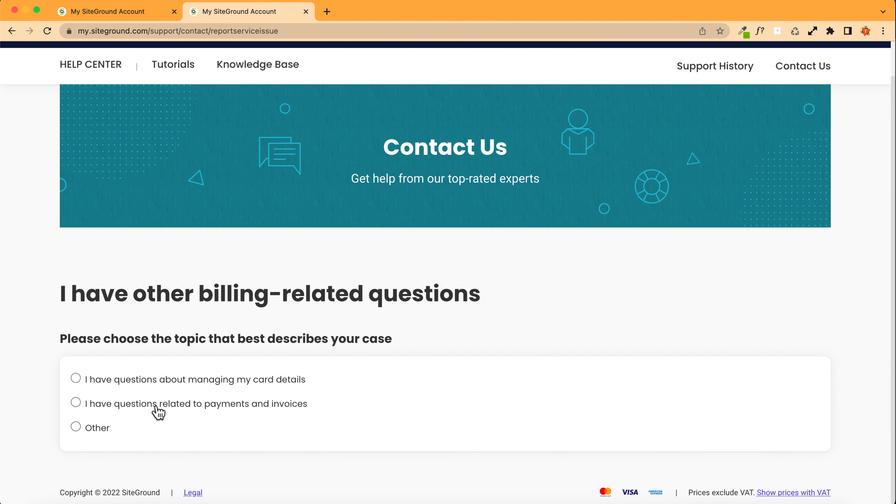
pyautogui.click(97, 428)
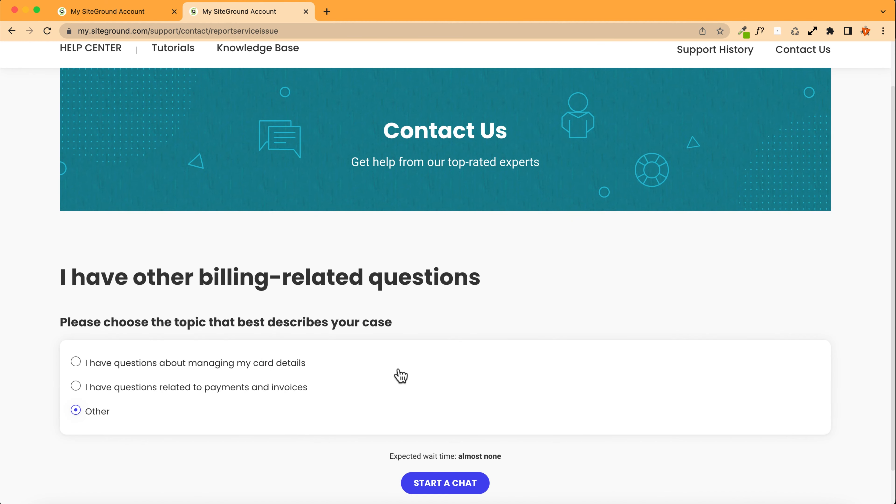
# Step: Start a support chat with the inquiry 'Just a test for a tutorial :) sorry to bother!'
pyautogui.scroll(-2, 401, 376)
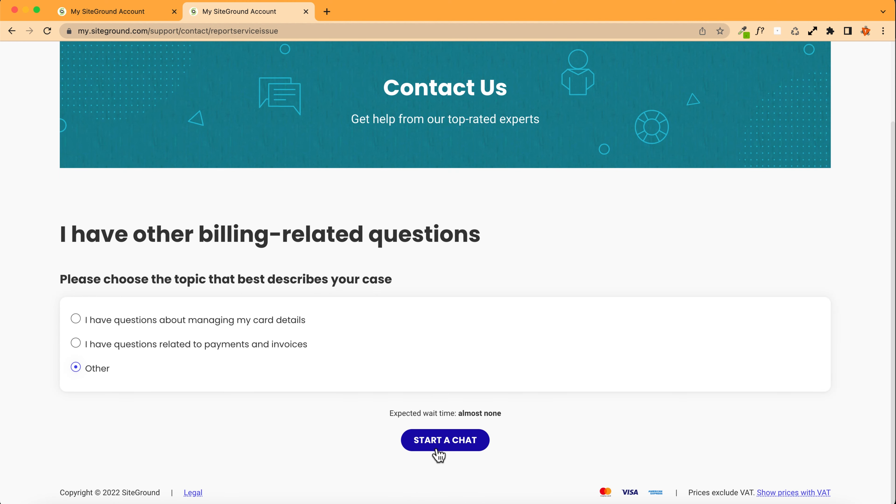
pyautogui.click(448, 452)
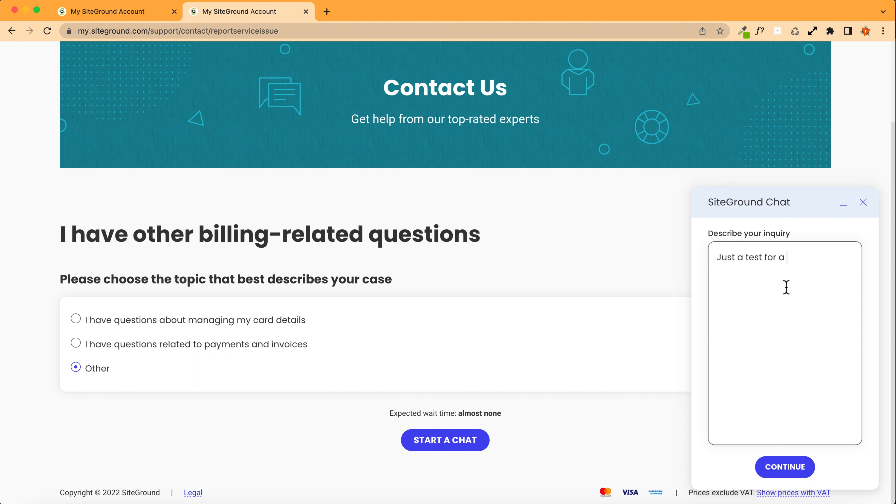
pyautogui.write('ial :) sorry to bother!')
pyautogui.click(786, 467)
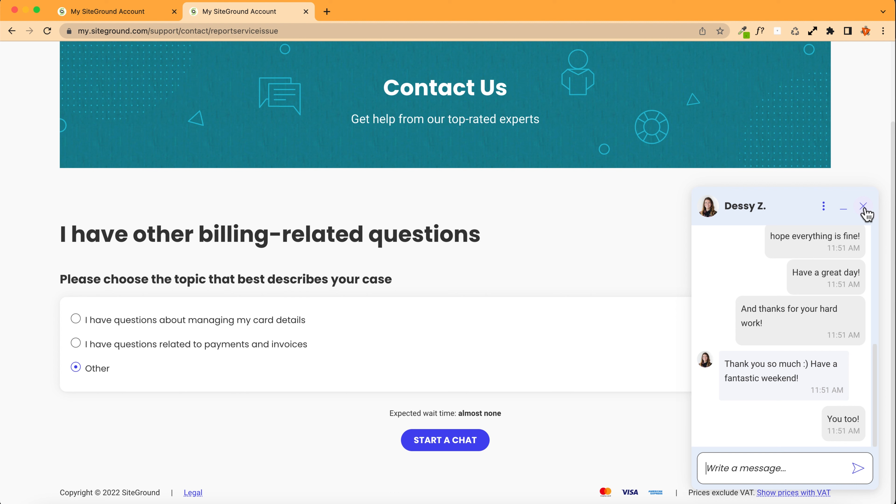
# Step: End the chat session, submit a five-star rating for the representative, and close the chat window
pyautogui.click(863, 209)
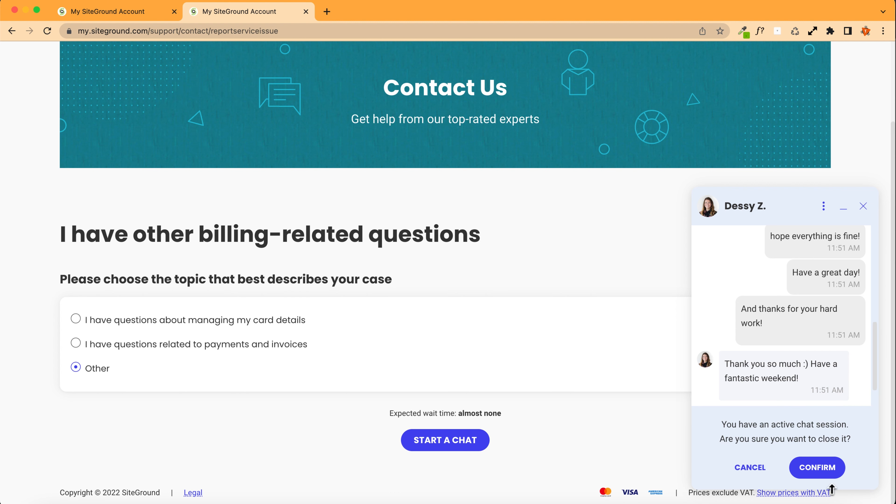
pyautogui.click(823, 468)
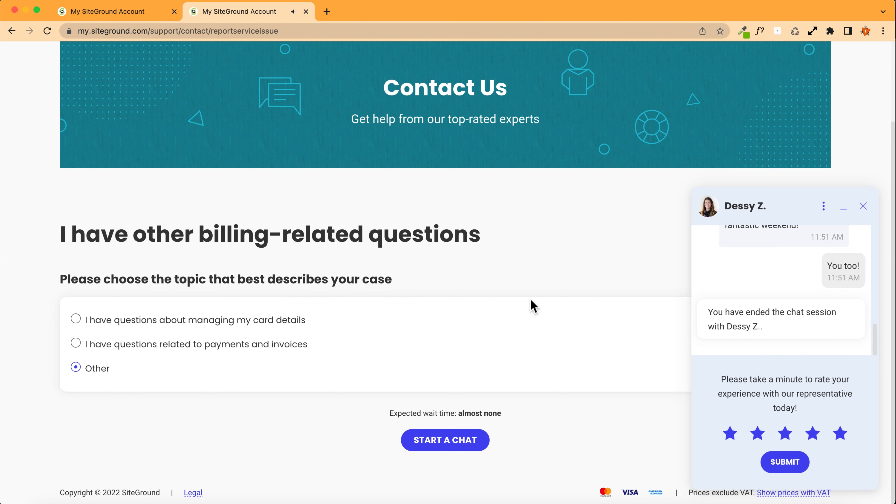
pyautogui.click(784, 463)
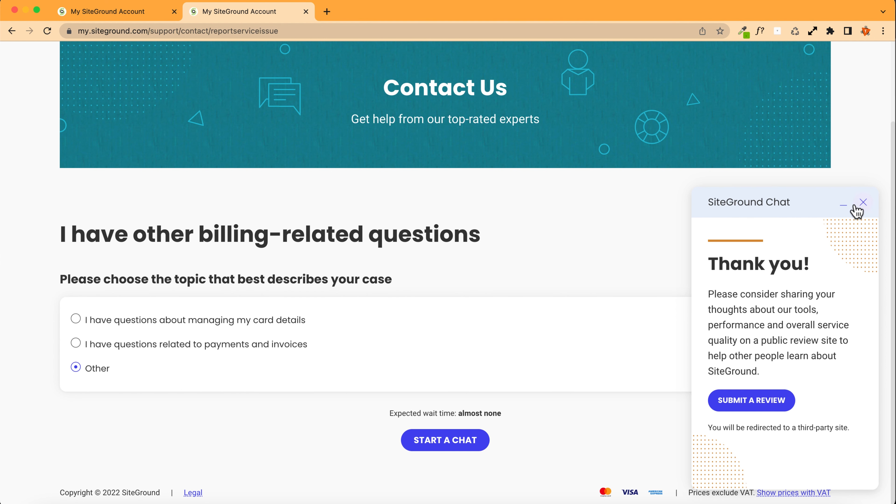
pyautogui.click(862, 202)
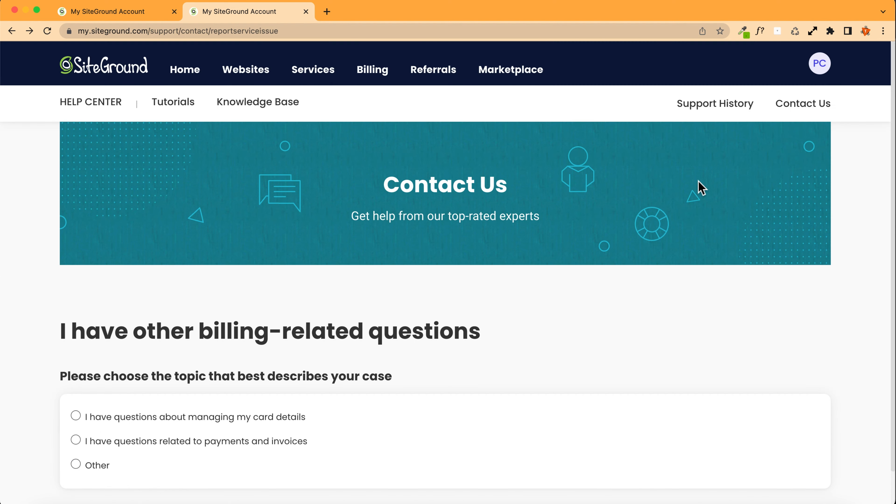
# Step: Open Support History and view the transcript of the closed billing chat
pyautogui.click(712, 107)
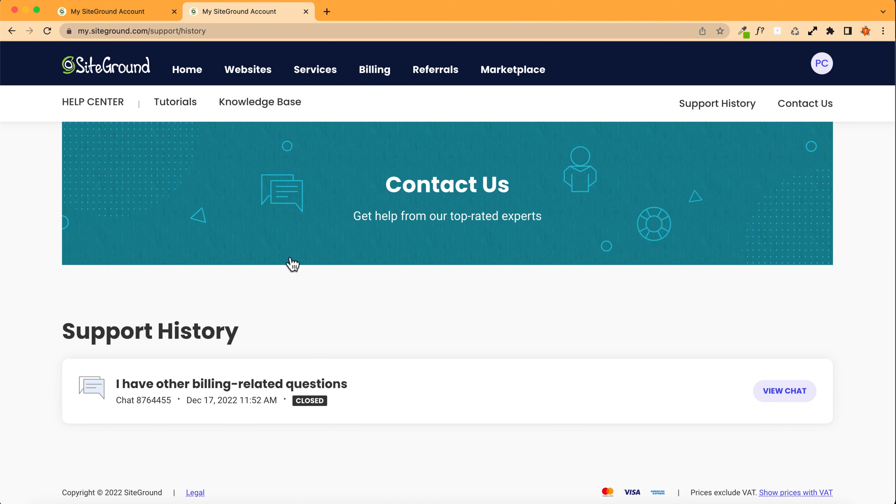
pyautogui.click(781, 391)
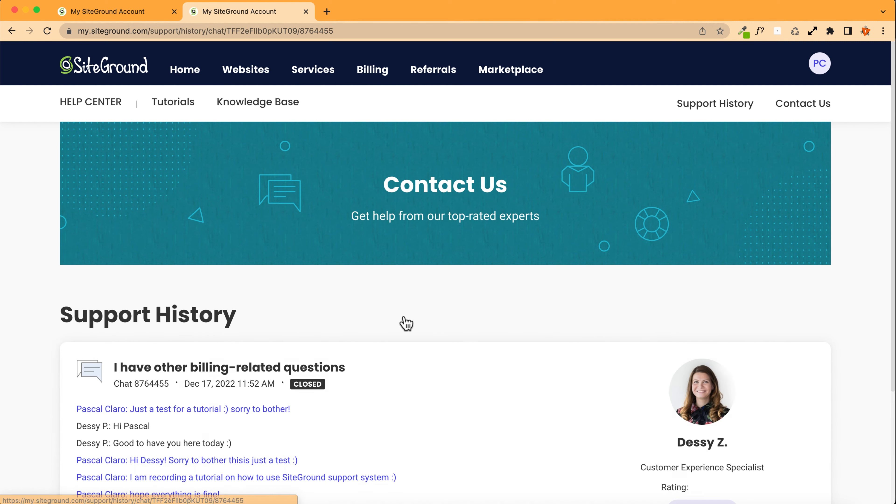
pyautogui.scroll(-5, 272, 305)
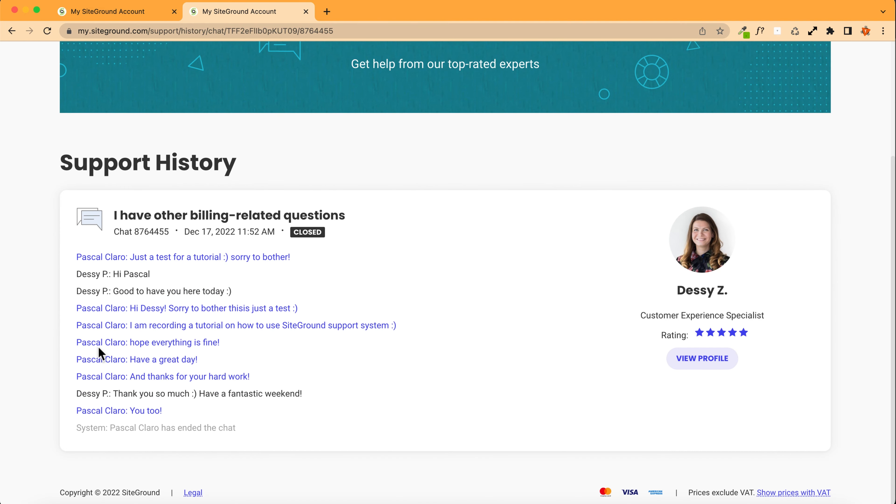
pyautogui.scroll(5, 446, 307)
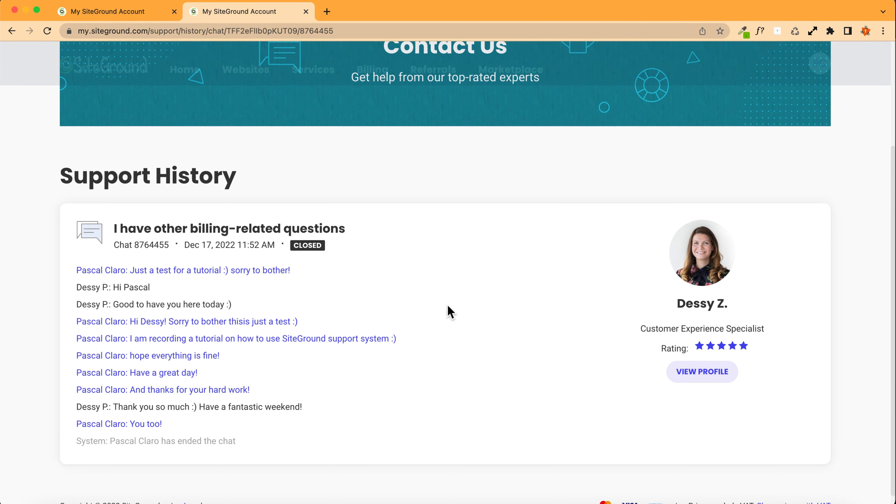
# Step: Browse the account Home and Websites pages
pyautogui.click(119, 73)
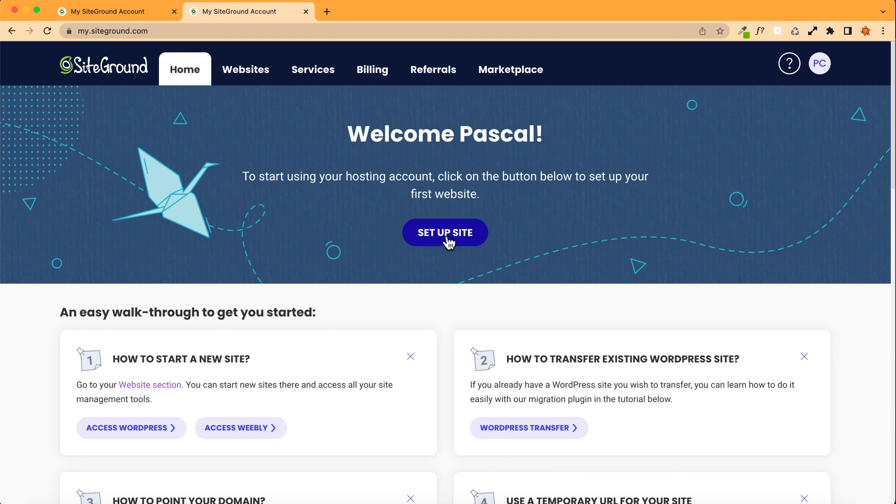
pyautogui.click(243, 72)
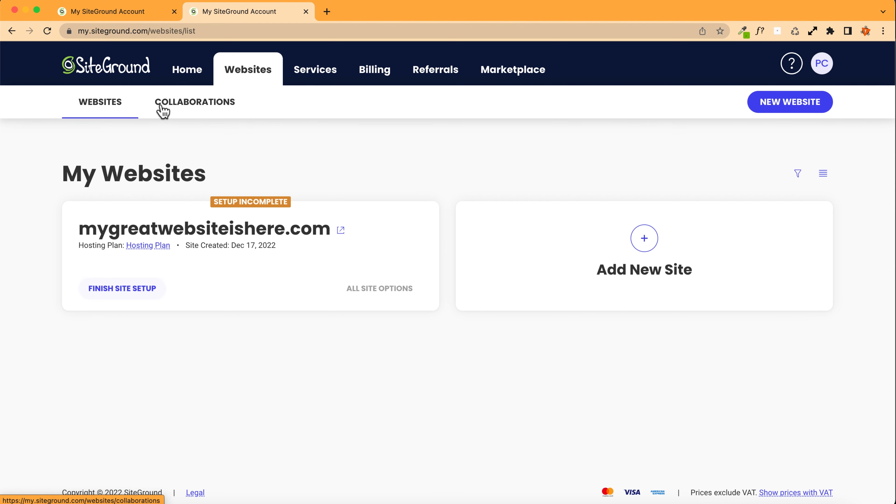
pyautogui.click(133, 70)
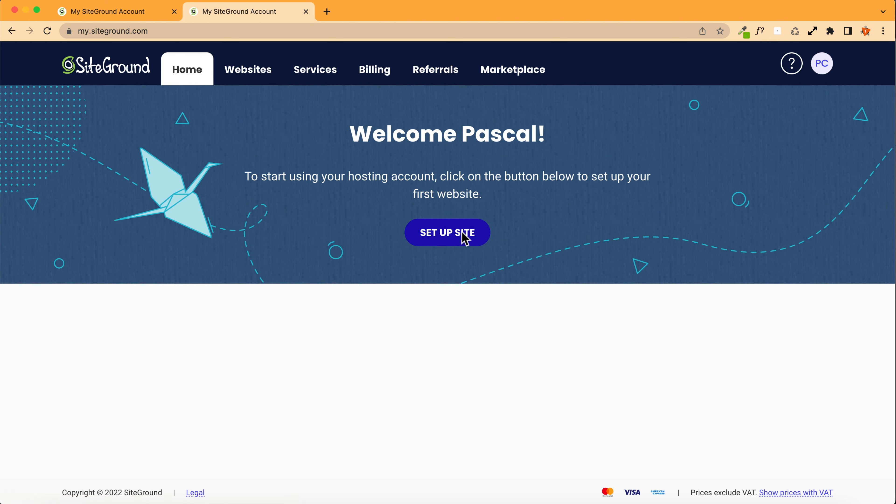
# Step: Set up the site for existing domain mygreatwebsiteishere.com as an empty site without adding extras
pyautogui.click(445, 233)
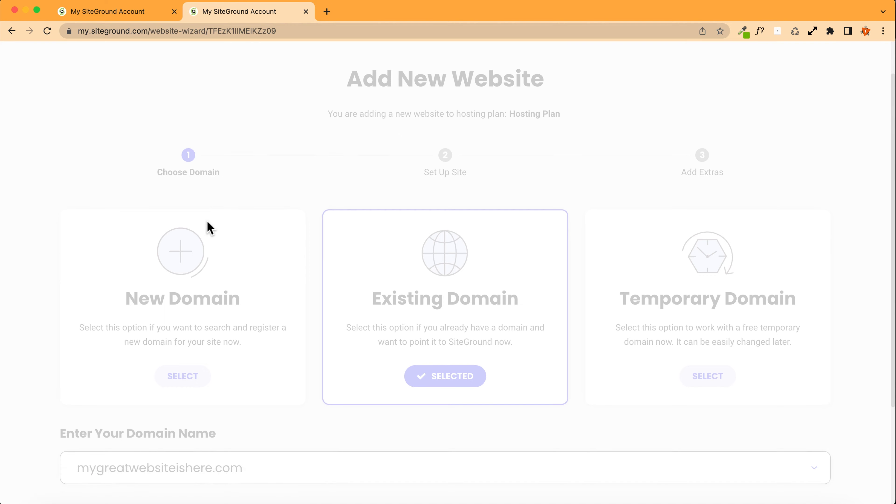
pyautogui.scroll(-3, 316, 192)
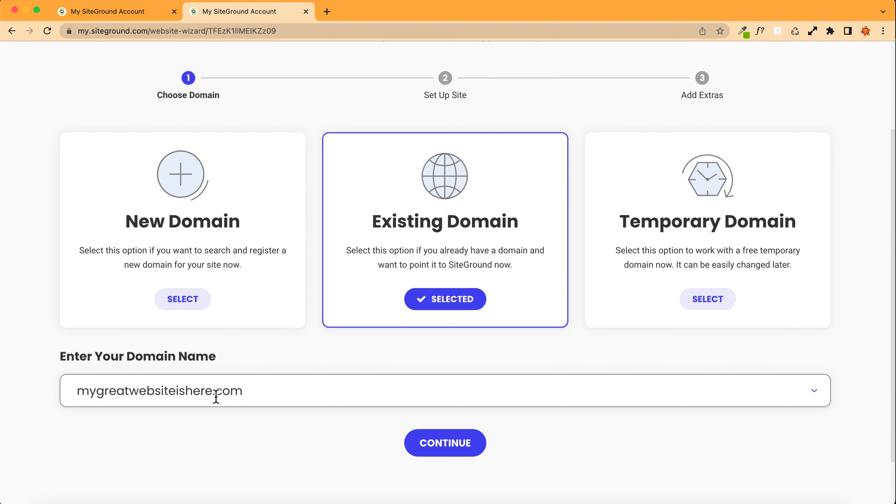
pyautogui.scroll(-1, 203, 397)
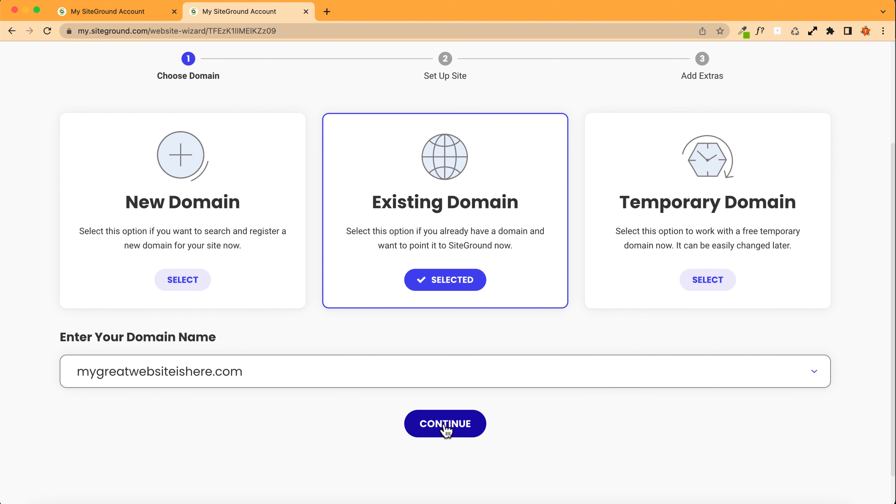
pyautogui.click(443, 429)
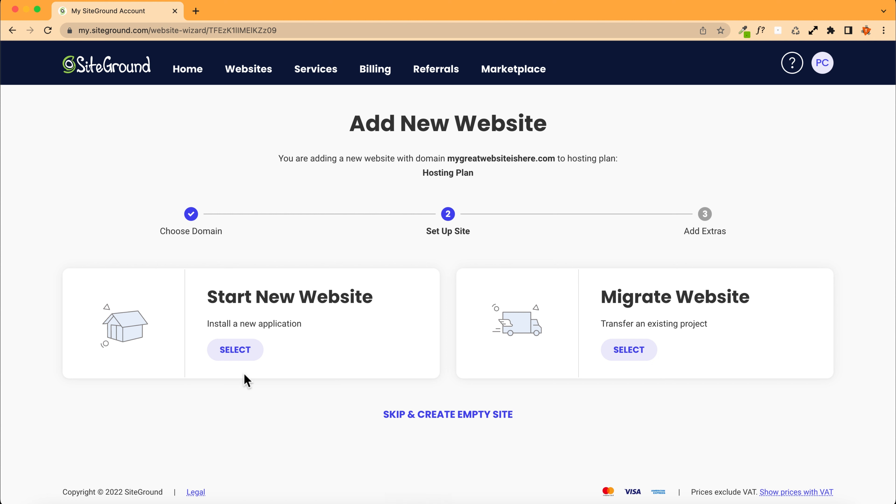
pyautogui.click(429, 414)
pyautogui.scroll(-5, 426, 424)
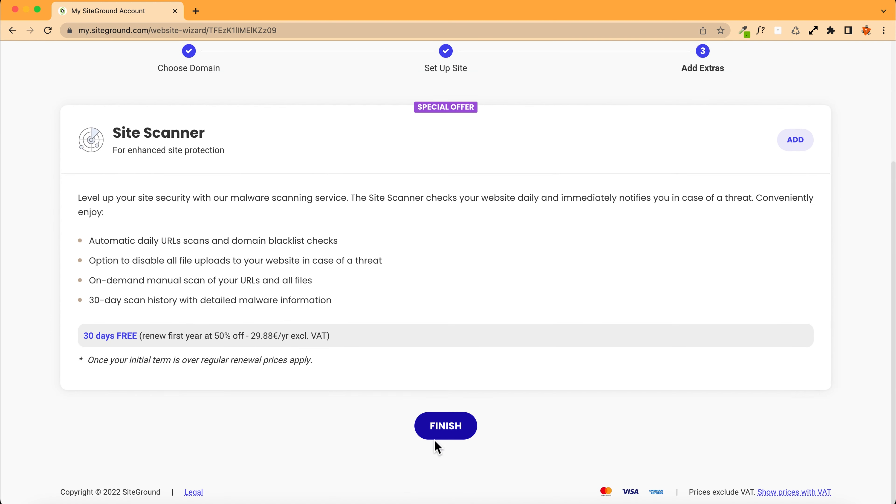
pyautogui.click(439, 430)
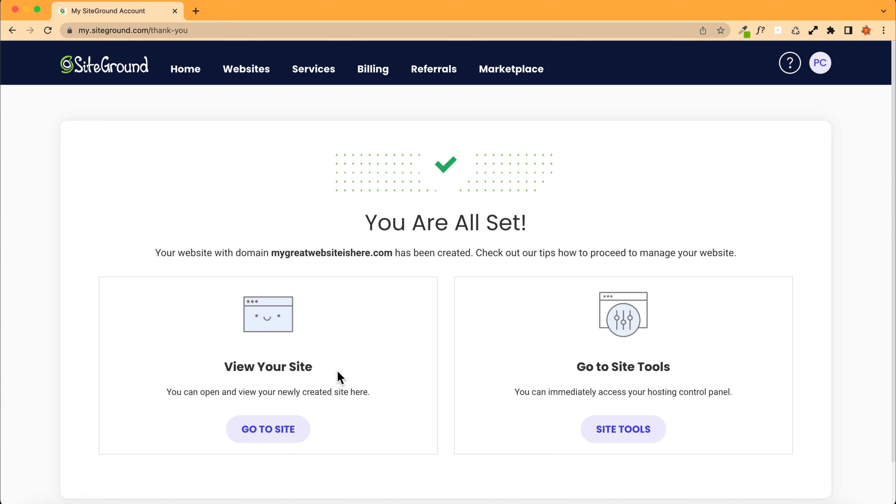
# Step: Open the new site in a tab and close that tab
pyautogui.click(274, 437)
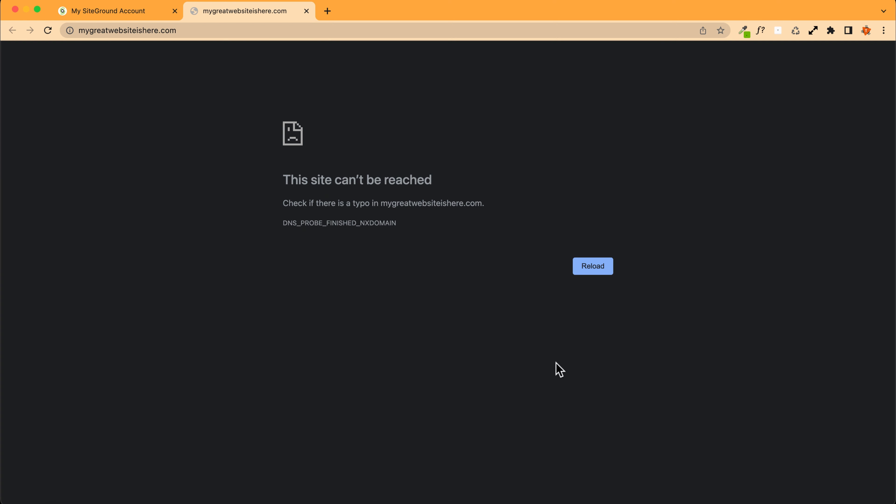
pyautogui.click(306, 11)
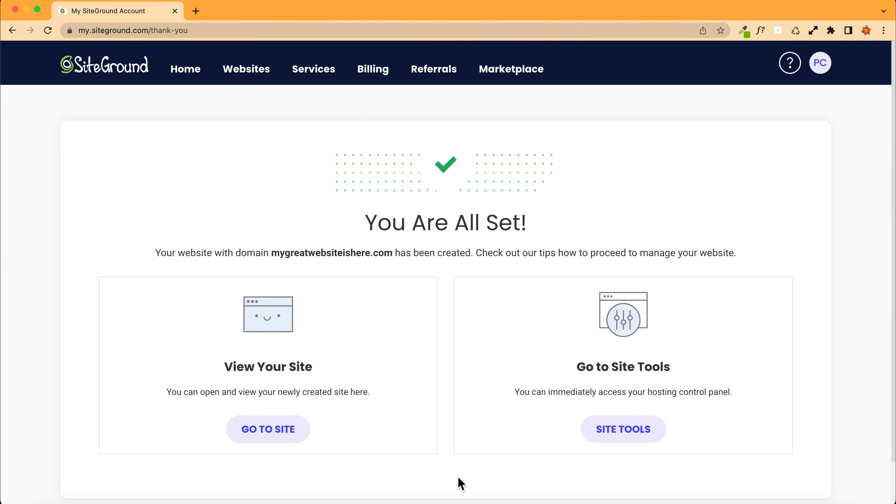
# Step: Open Site Tools and select a plain WordPress installation under WordPress Install & Manage
pyautogui.click(630, 438)
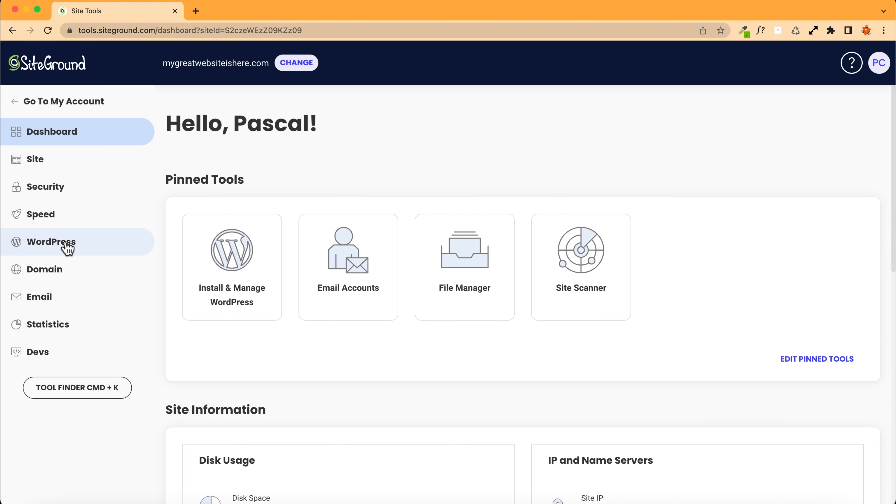
pyautogui.click(83, 250)
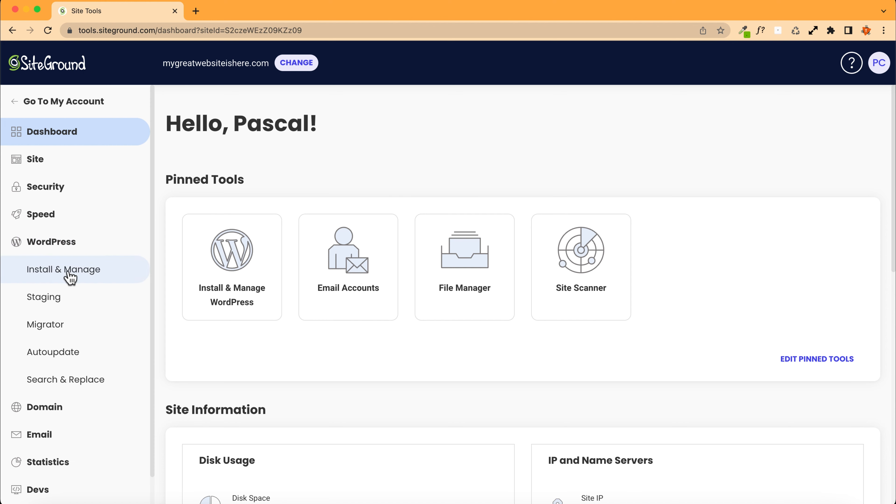
pyautogui.click(78, 273)
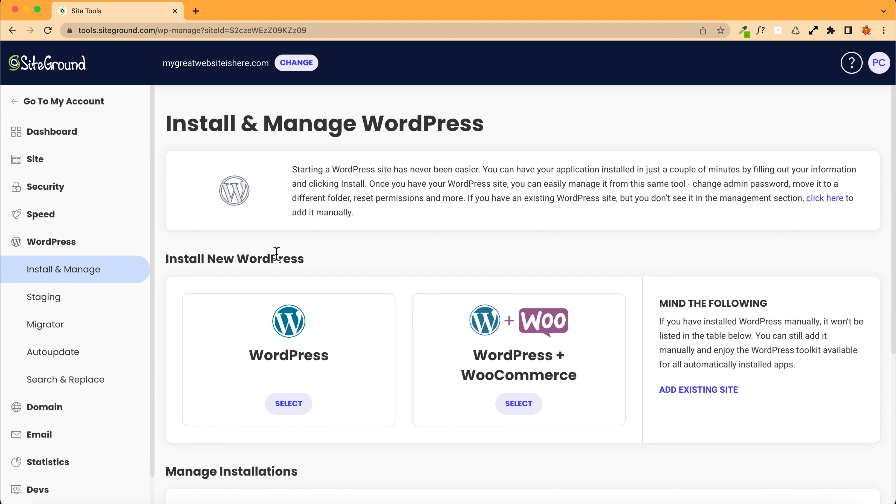
pyautogui.scroll(-5, 193, 247)
pyautogui.click(296, 238)
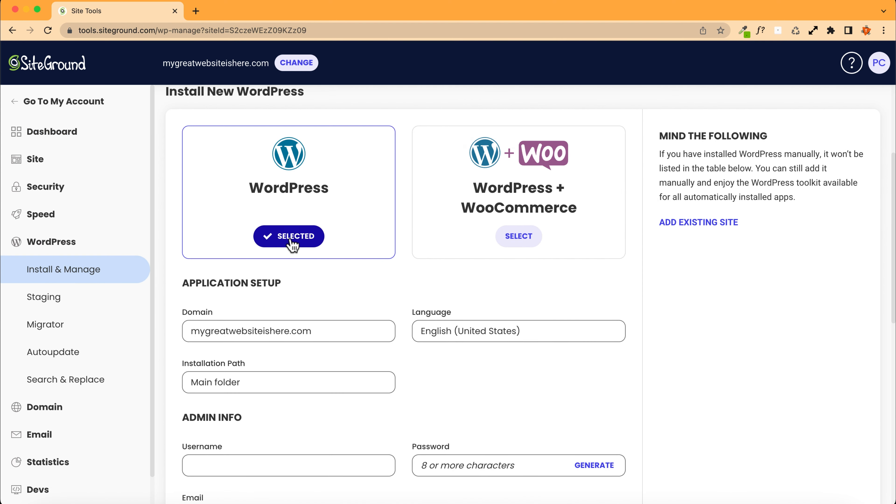
# Step: Review the domain, language and installation path options, keeping English (United States) and Main folder
pyautogui.scroll(-2, 222, 261)
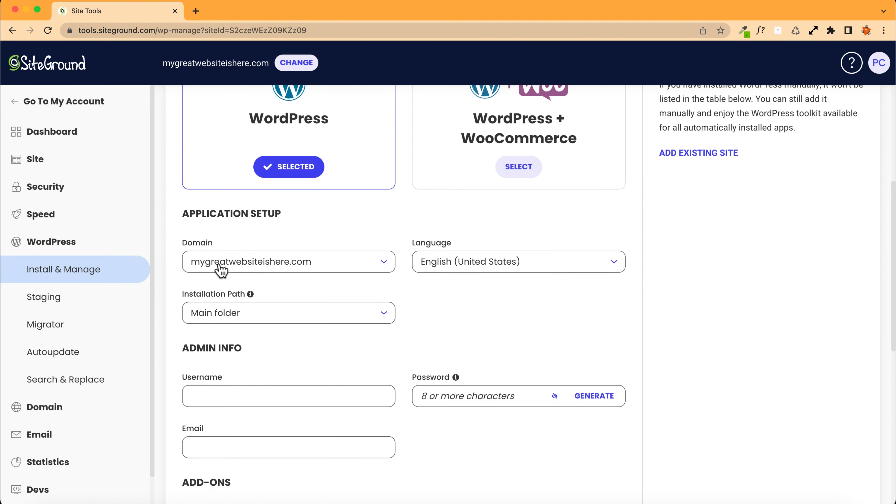
pyautogui.click(263, 266)
pyautogui.click(251, 281)
pyautogui.click(448, 262)
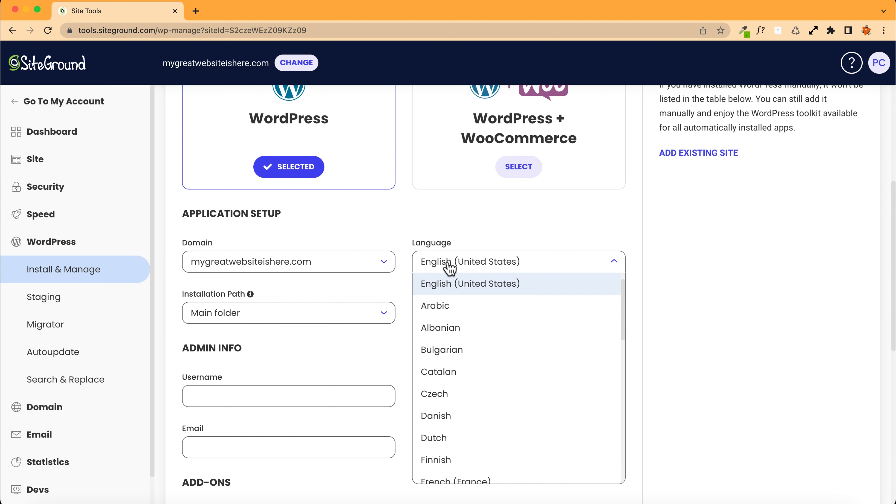
pyautogui.click(458, 287)
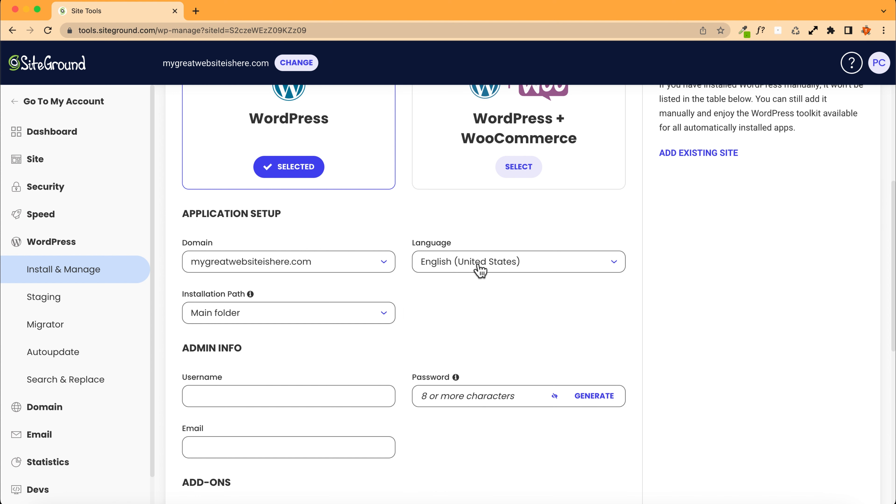
pyautogui.click(217, 316)
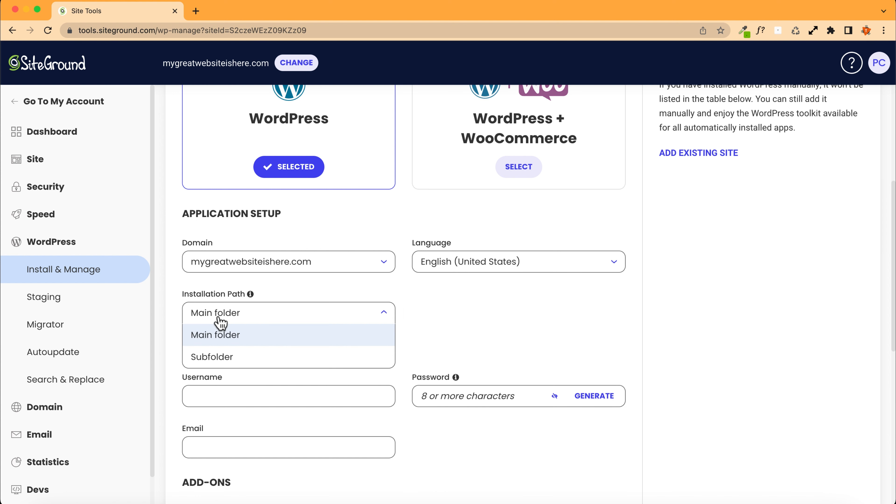
pyautogui.click(219, 335)
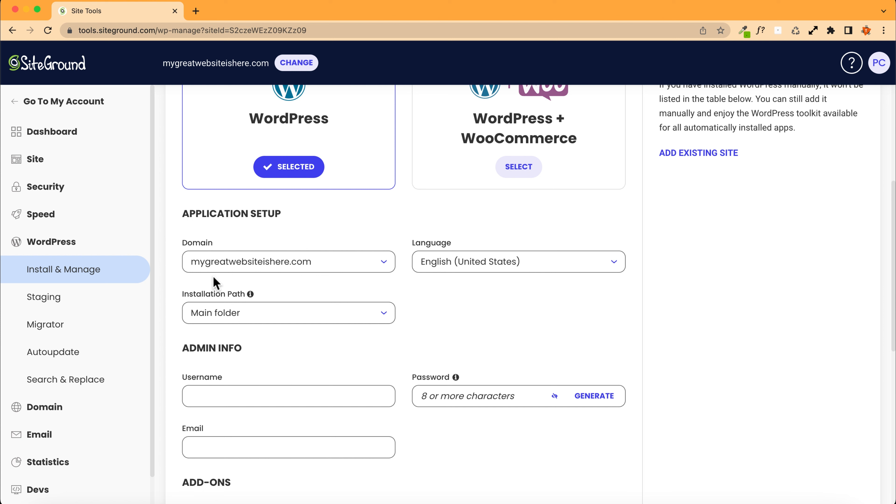
# Step: Try a Subfolder installation path named test, then switch back to Main folder
pyautogui.click(226, 320)
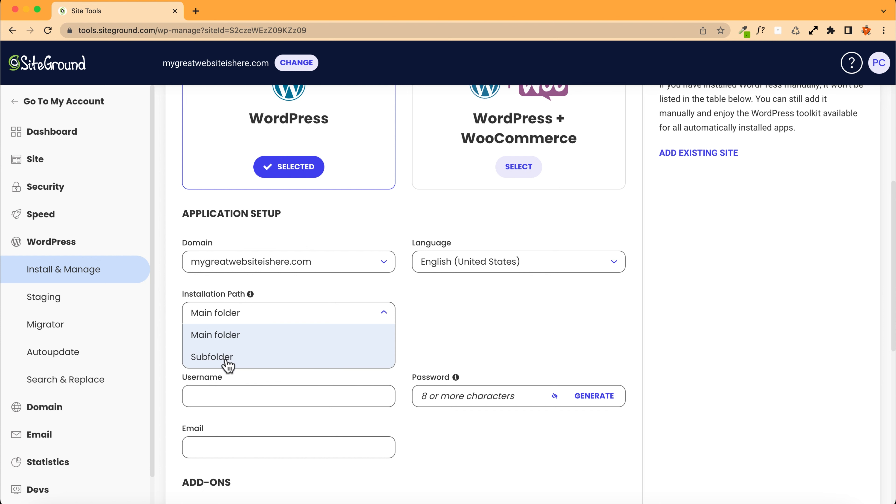
pyautogui.click(226, 357)
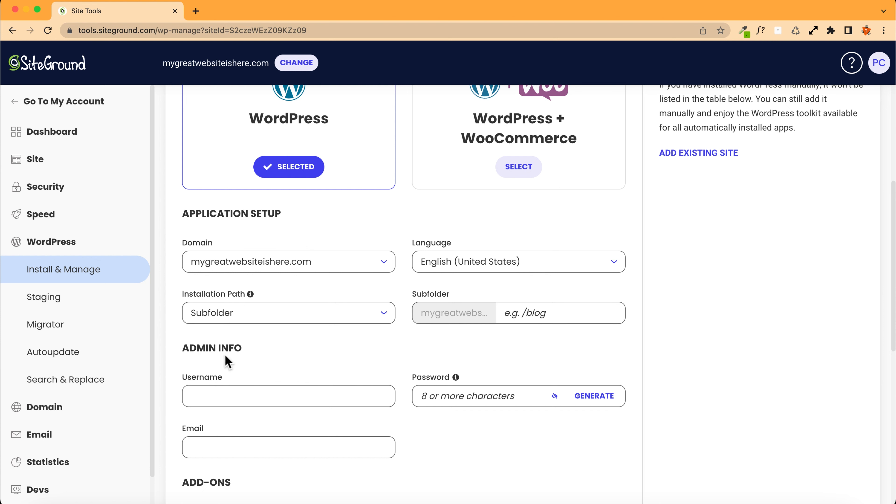
pyautogui.click(527, 316)
pyautogui.write('test')
pyautogui.press('BackSpace')
pyautogui.press('BackSpace')
pyautogui.press('BackSpace')
pyautogui.press('BackSpace')
pyautogui.click(282, 314)
pyautogui.click(254, 336)
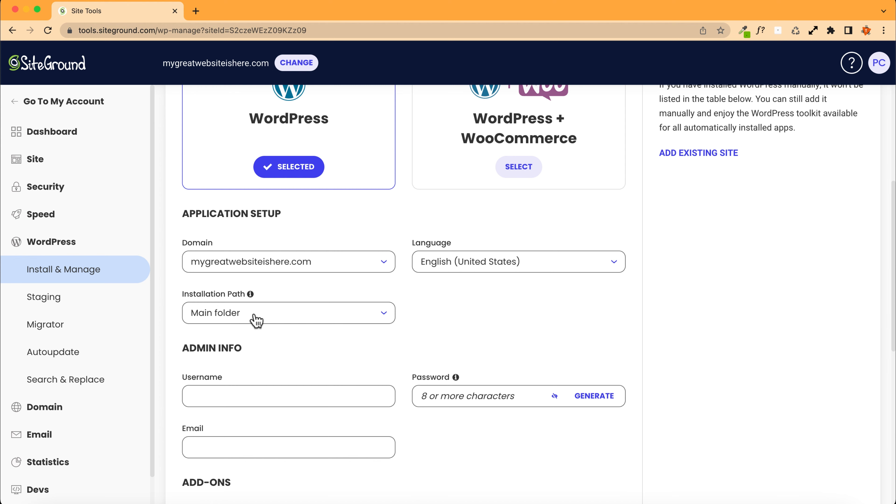
# Step: Enter the WordPress admin username
pyautogui.scroll(-3, 247, 332)
pyautogui.click(213, 335)
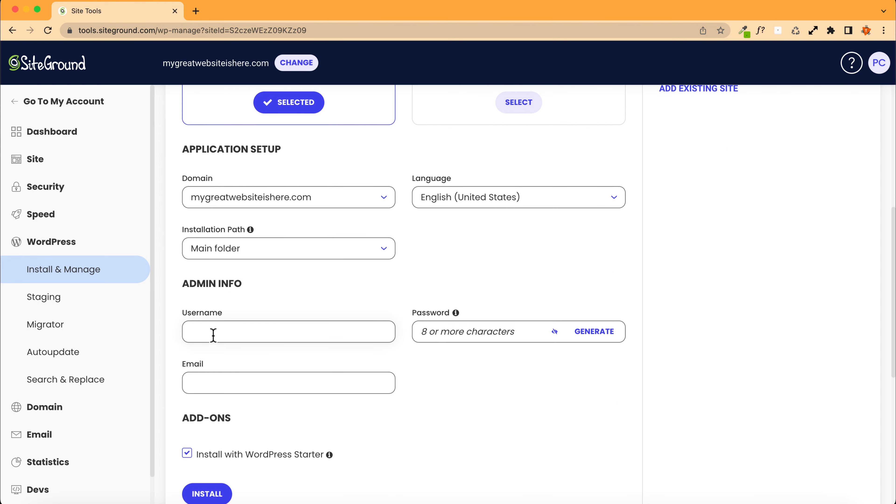
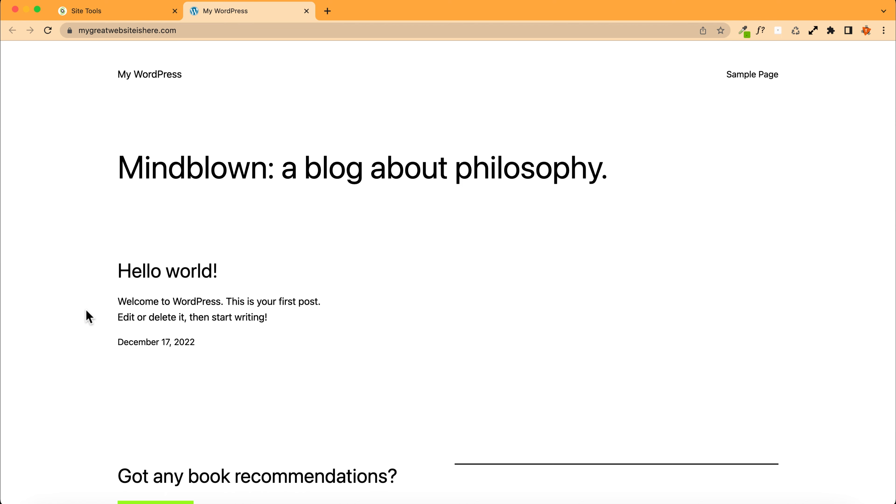
# Step: View the new site's homepage, then open the WordPress admin dashboard from Site Tools and return to Site Tools
pyautogui.scroll(-3, 86, 314)
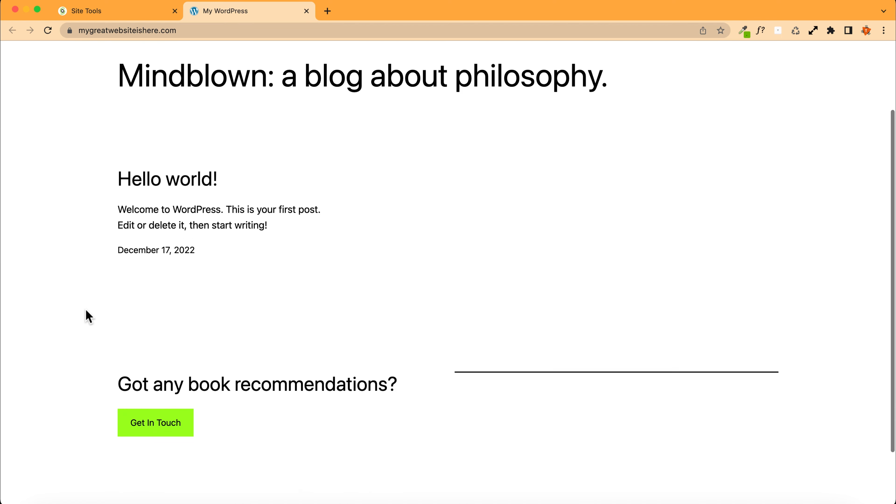
pyautogui.scroll(3, 86, 313)
pyautogui.click(174, 16)
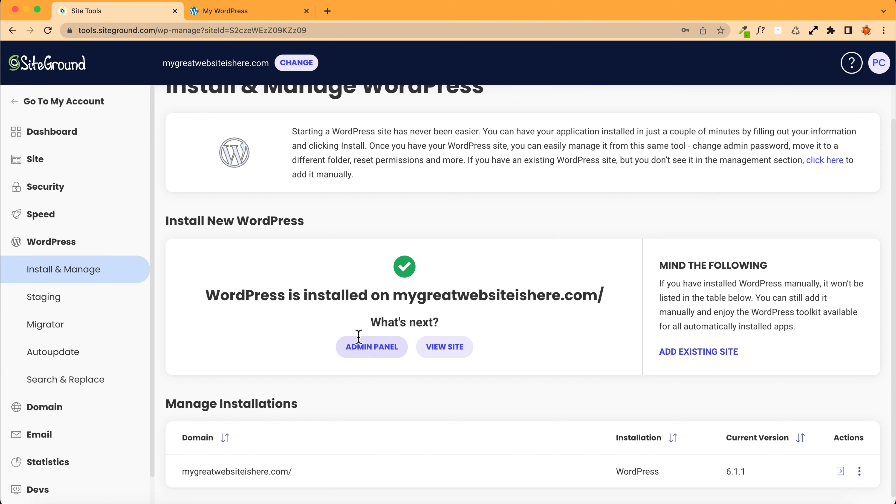
pyautogui.click(367, 351)
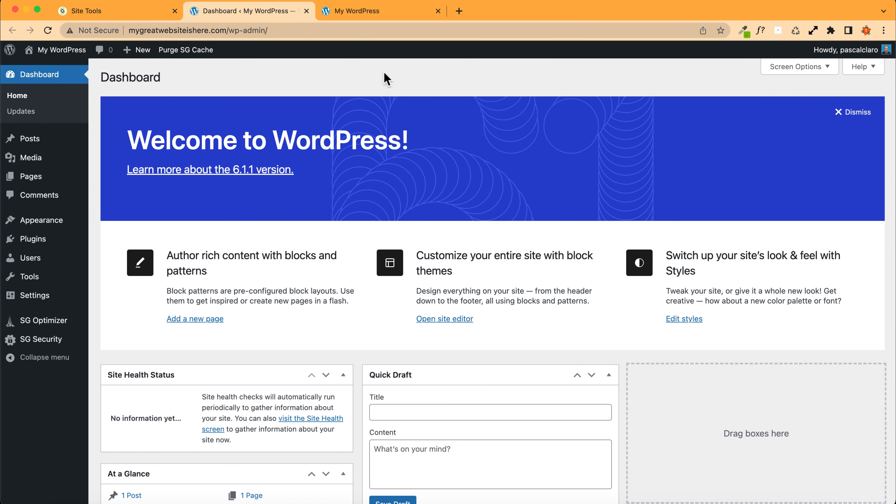
pyautogui.click(114, 12)
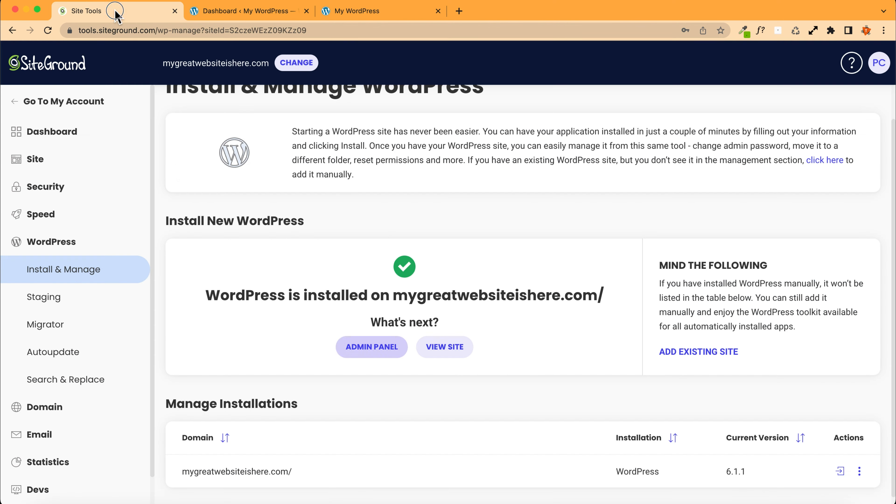
# Step: Open SSL Manager under Security and review the installed certificate and the available SSL options
pyautogui.scroll(2, 158, 179)
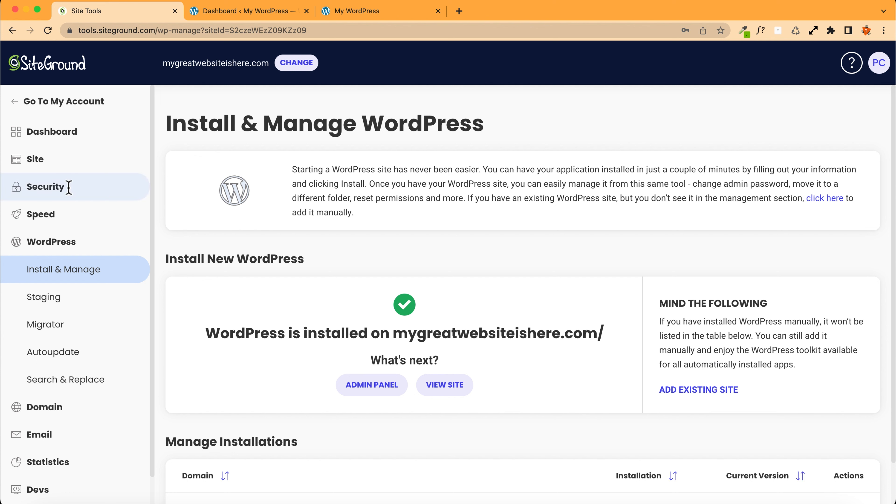
pyautogui.click(61, 192)
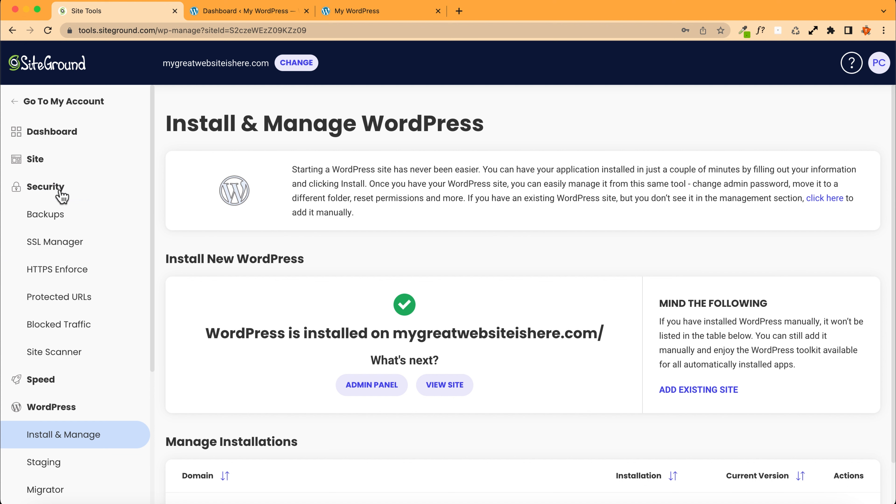
pyautogui.click(56, 251)
pyautogui.scroll(-1, 386, 260)
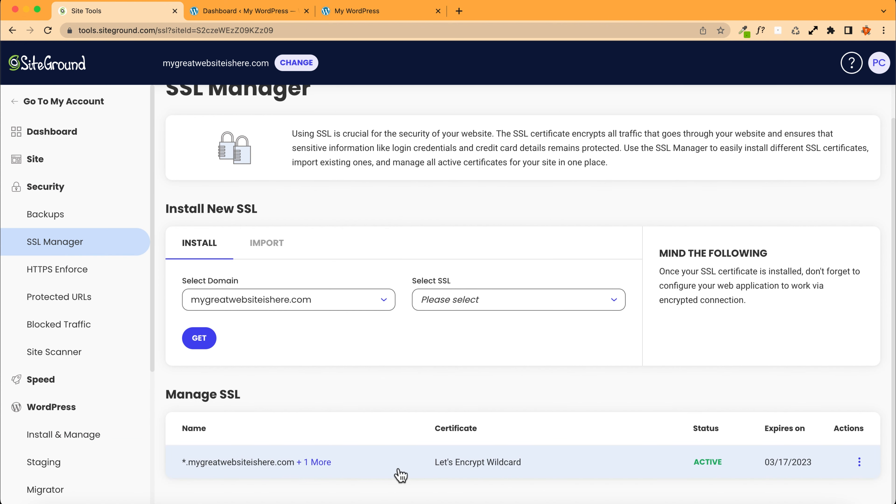
pyautogui.moveTo(697, 463); pyautogui.dragTo(723, 463)
pyautogui.click(448, 479)
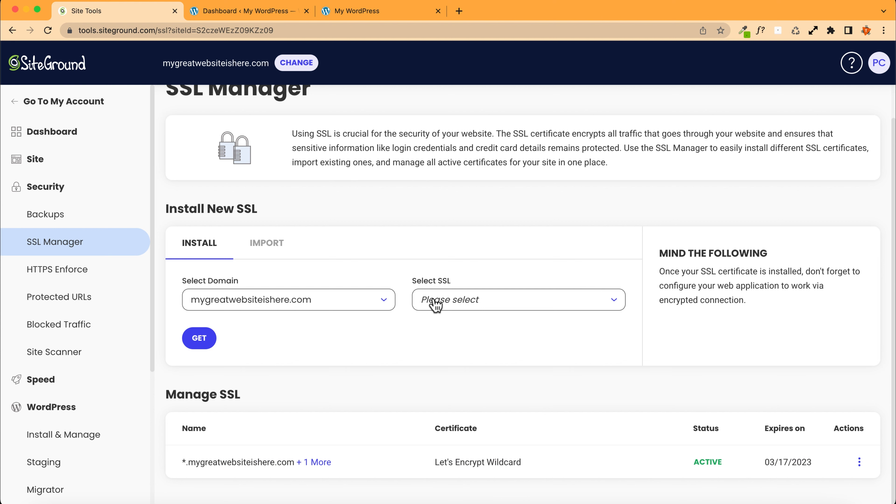
pyautogui.click(494, 307)
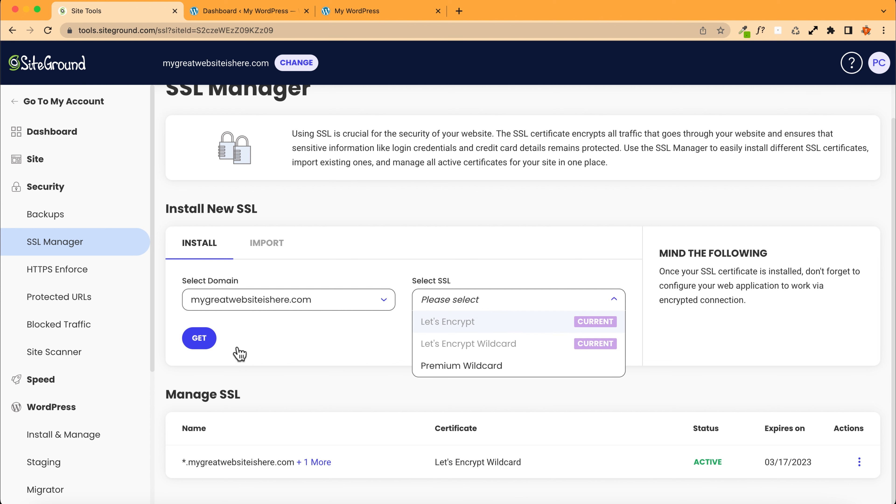
pyautogui.click(199, 349)
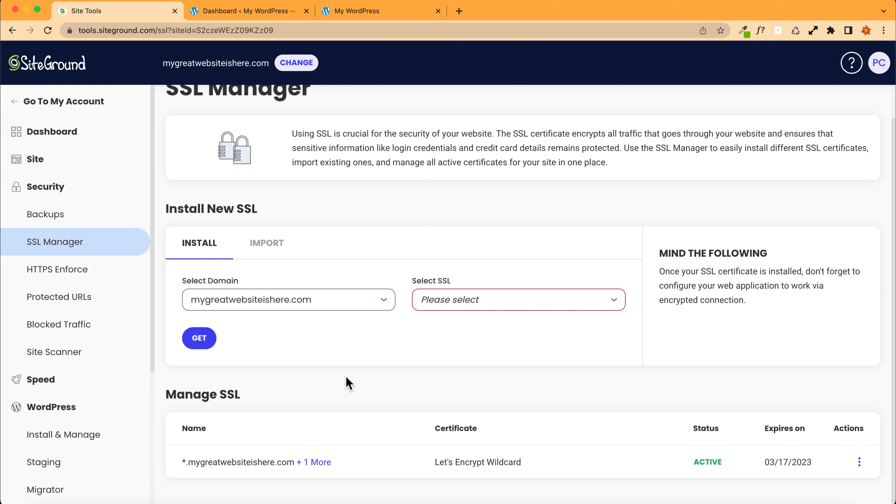
# Step: Enable HTTPS Enforce for mygreatwebsiteishere.com
pyautogui.scroll(1, 348, 383)
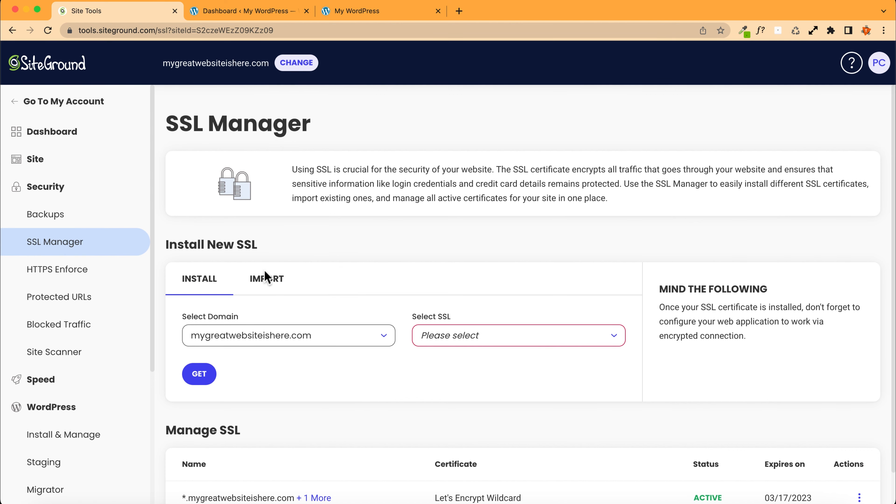
pyautogui.click(49, 276)
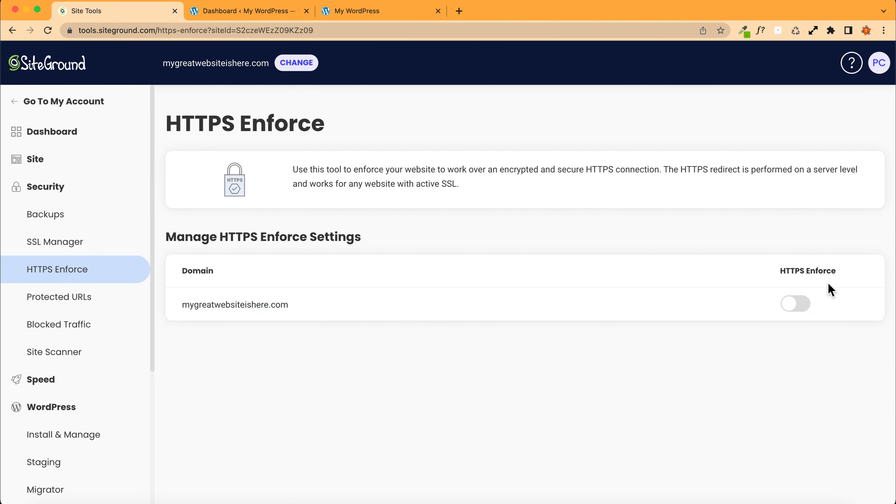
pyautogui.click(790, 306)
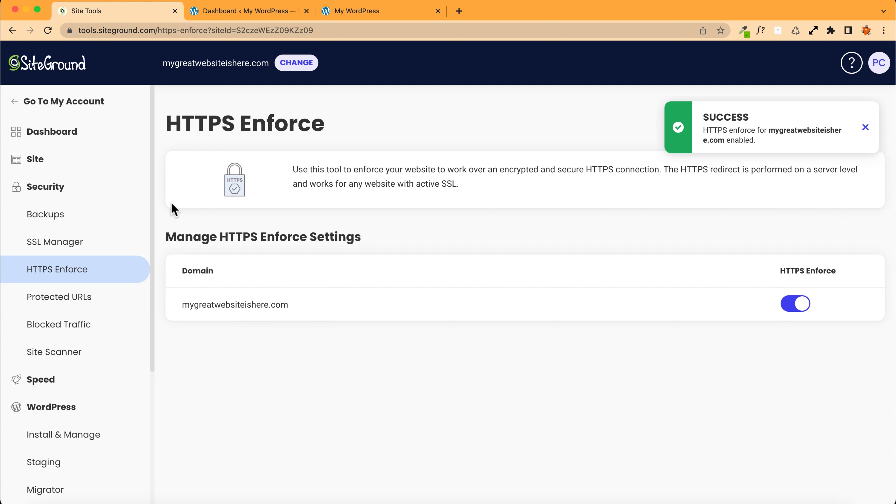
# Step: Open the Speed caching settings, review the caching levels, and enable Memcached for all sites
pyautogui.scroll(-5, 57, 192)
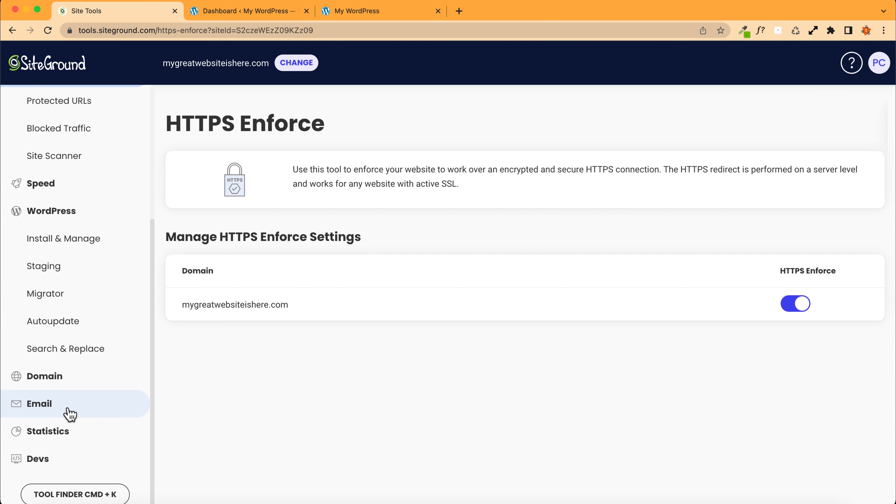
pyautogui.click(46, 191)
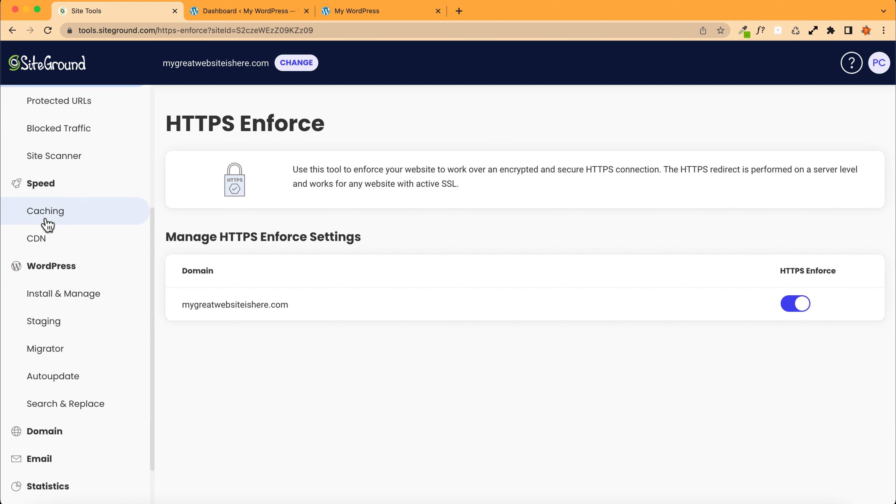
pyautogui.click(62, 215)
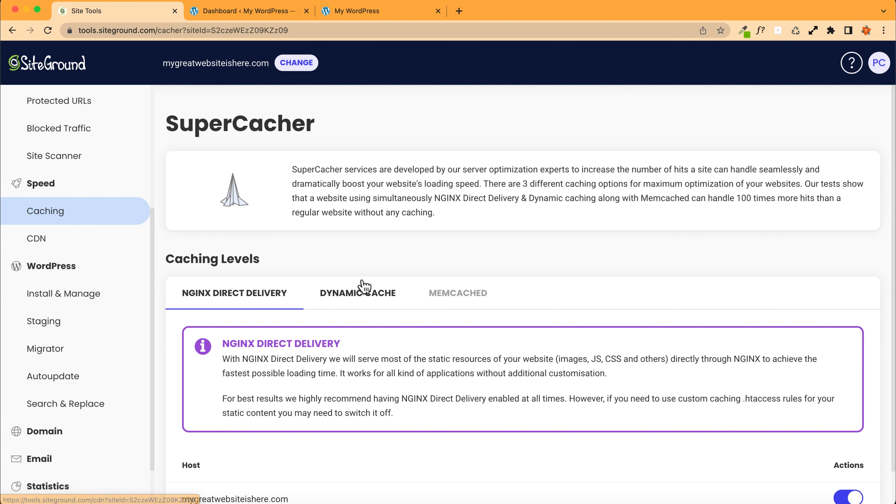
pyautogui.scroll(-2, 353, 287)
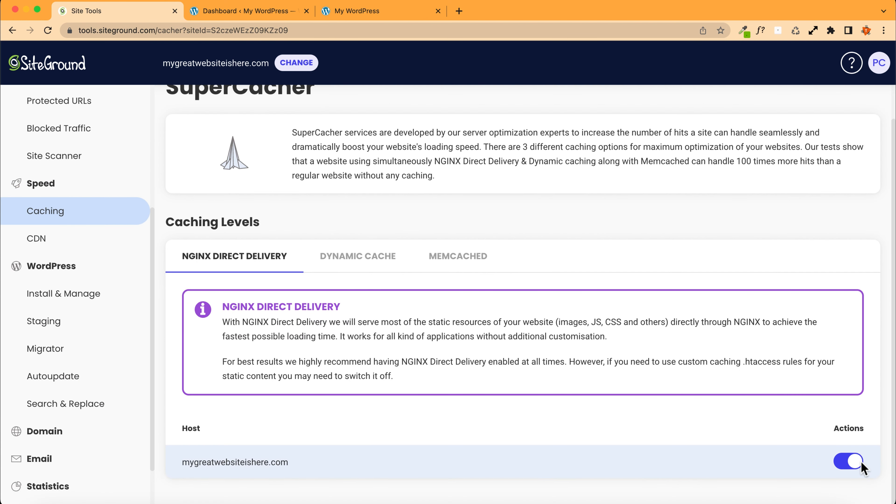
pyautogui.click(333, 261)
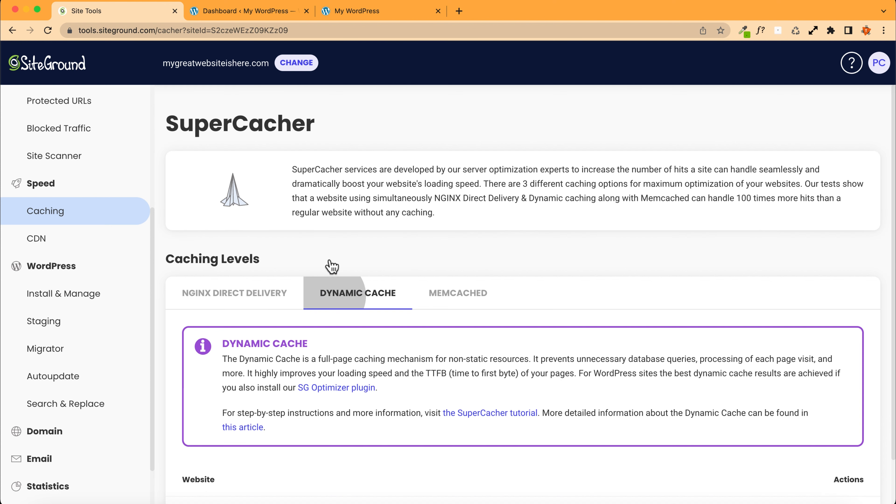
pyautogui.scroll(-1, 727, 483)
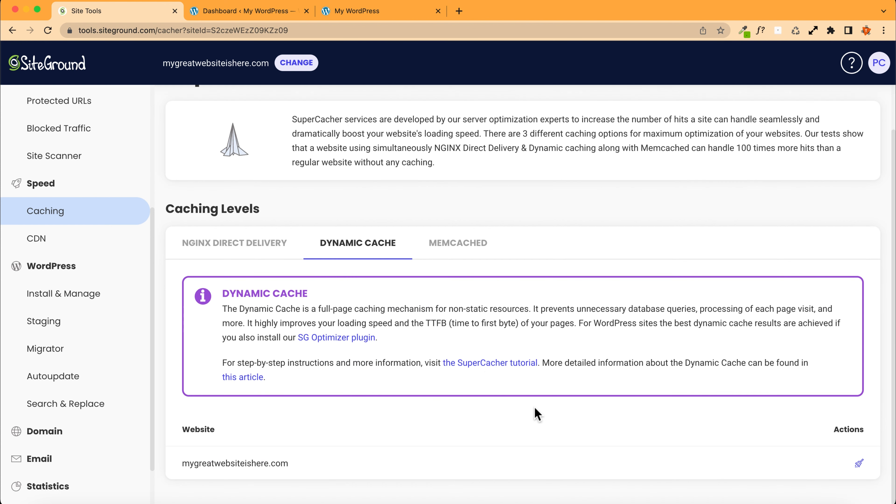
pyautogui.click(453, 248)
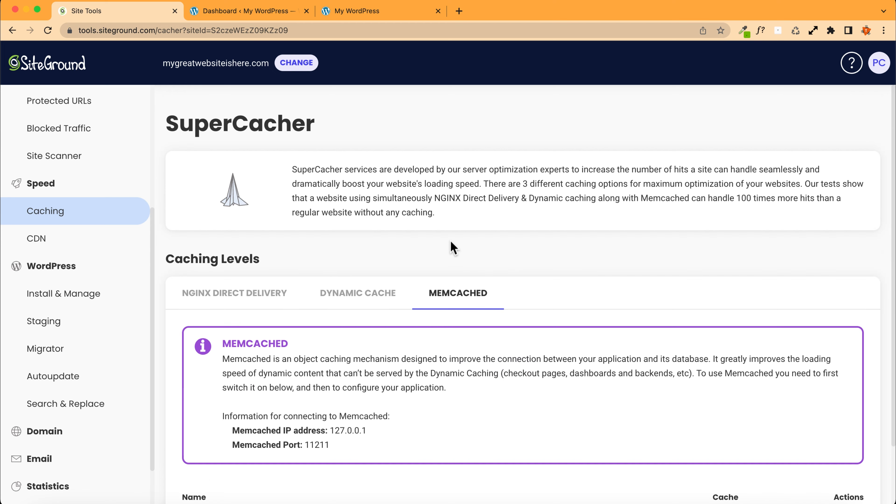
pyautogui.scroll(-3, 452, 250)
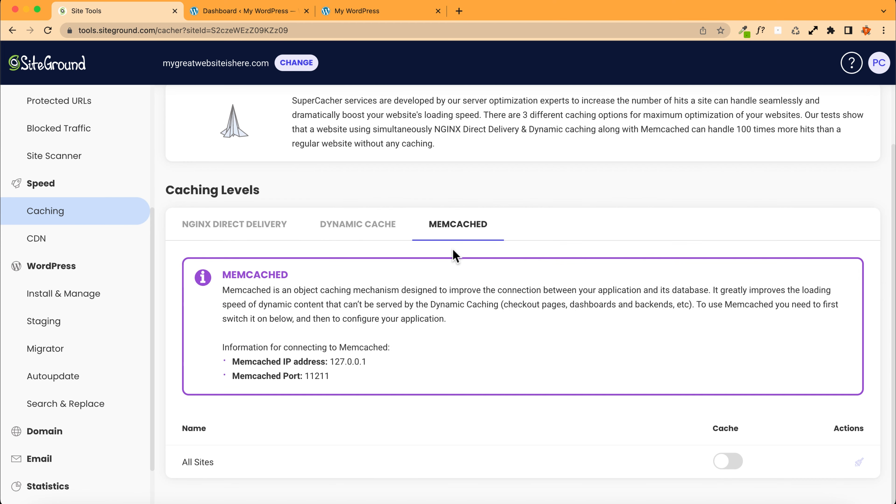
pyautogui.click(727, 465)
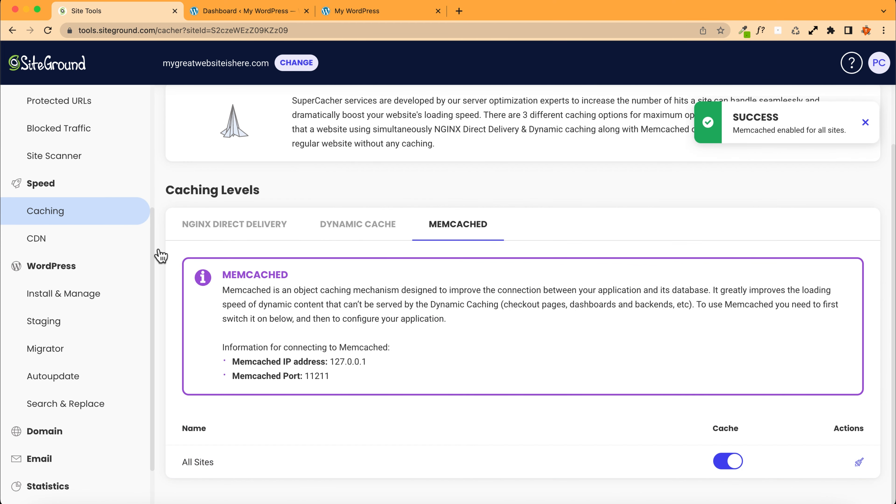
# Step: Go back to the account's Websites page and reopen Site Tools for the website
pyautogui.scroll(5, 160, 256)
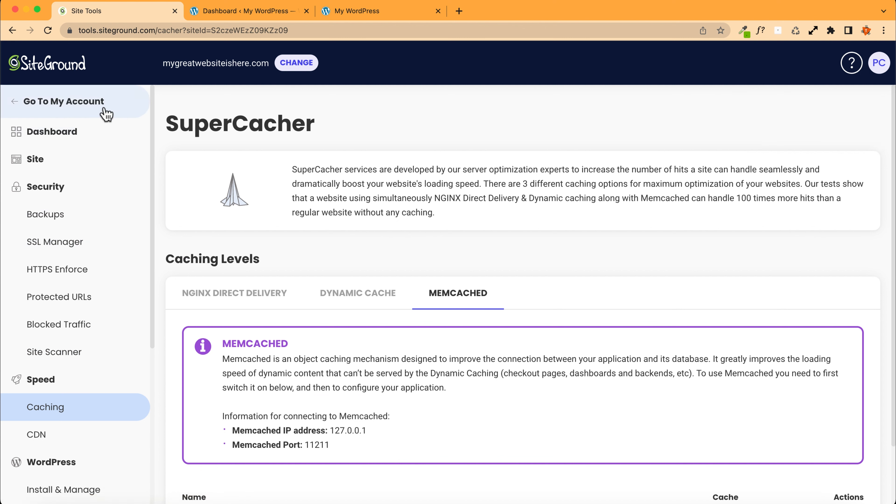
pyautogui.click(56, 106)
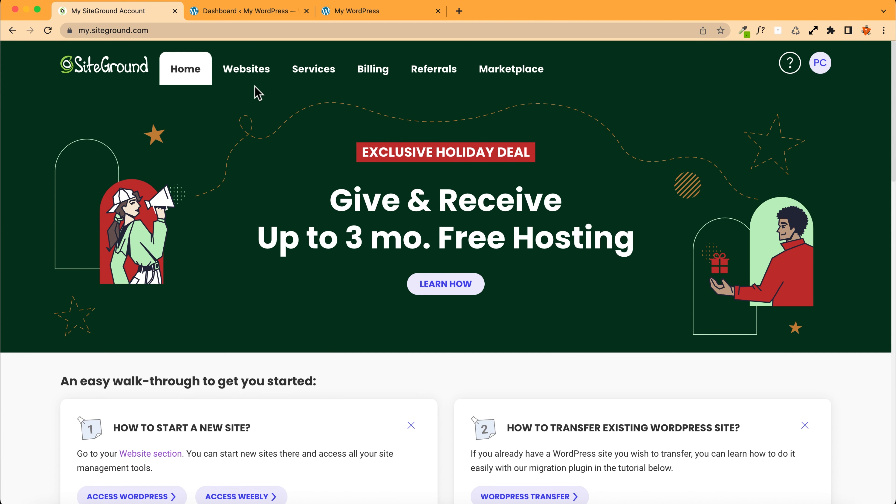
pyautogui.click(243, 71)
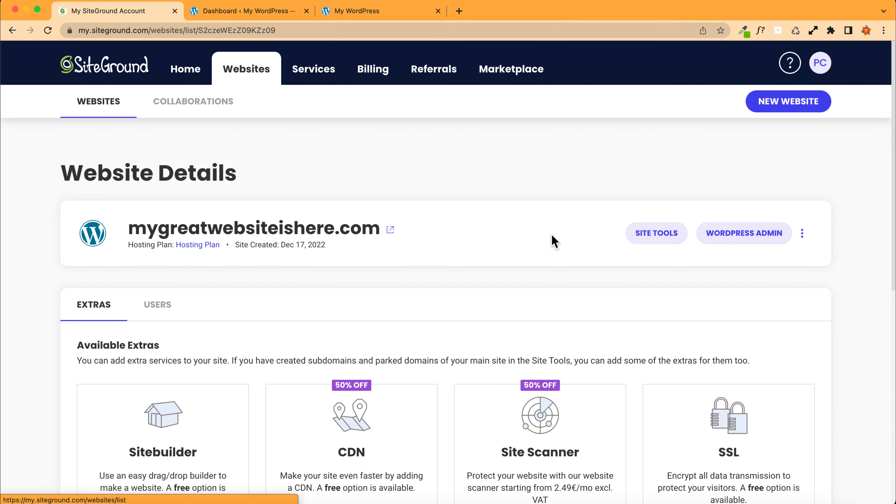
pyautogui.click(653, 233)
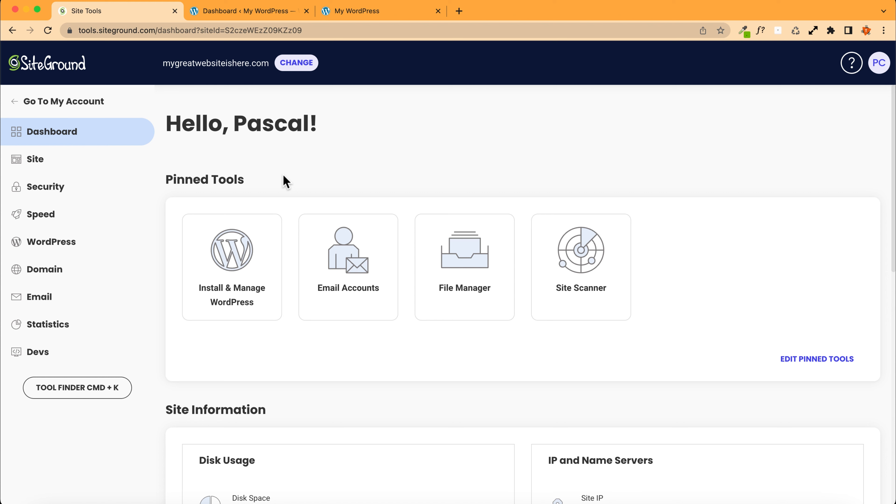
# Step: Create an email account named info on the domain and enter its account password
pyautogui.click(50, 300)
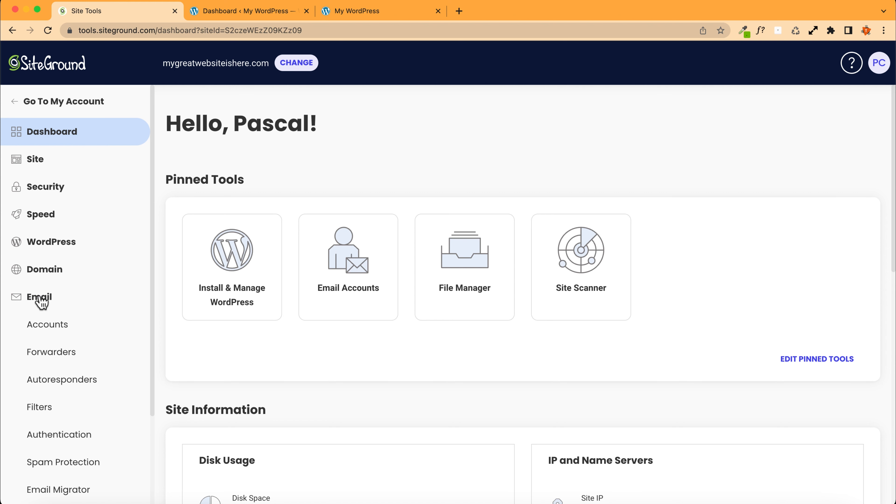
pyautogui.click(48, 323)
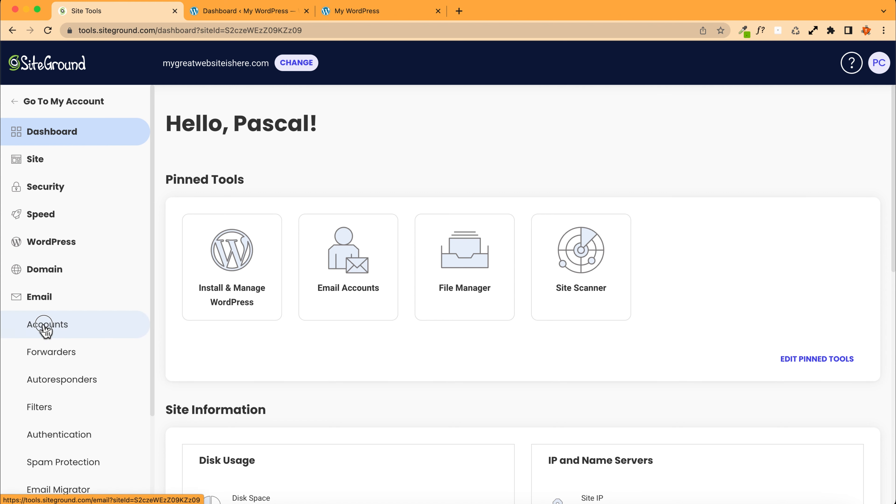
pyautogui.scroll(-2, 231, 309)
pyautogui.click(266, 312)
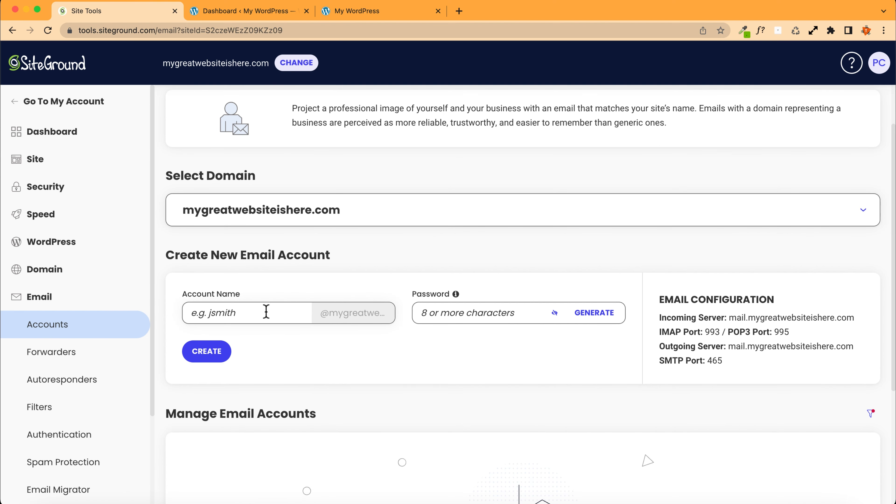
pyautogui.write('info')
pyautogui.click(463, 312)
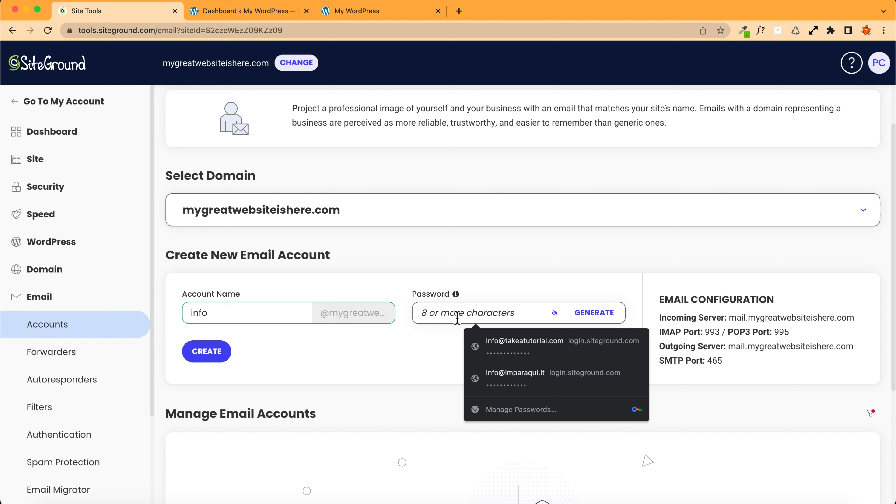
pyautogui.write('•••••')
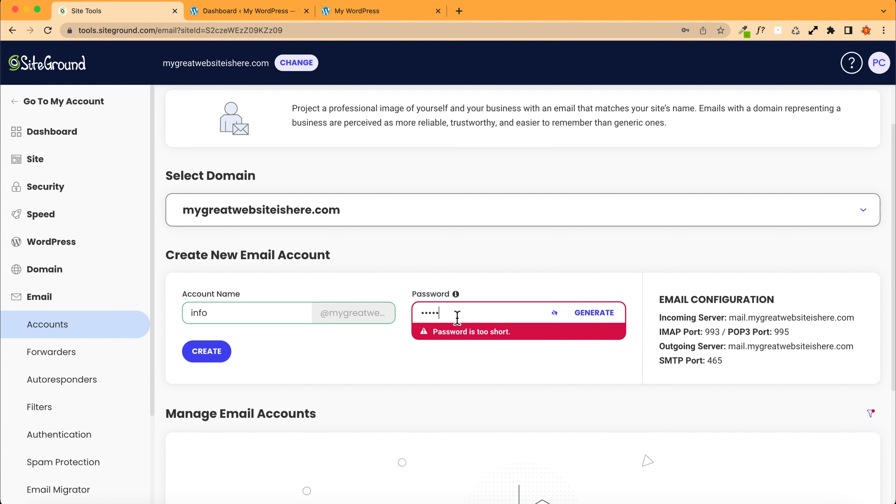
pyautogui.write('••••••')
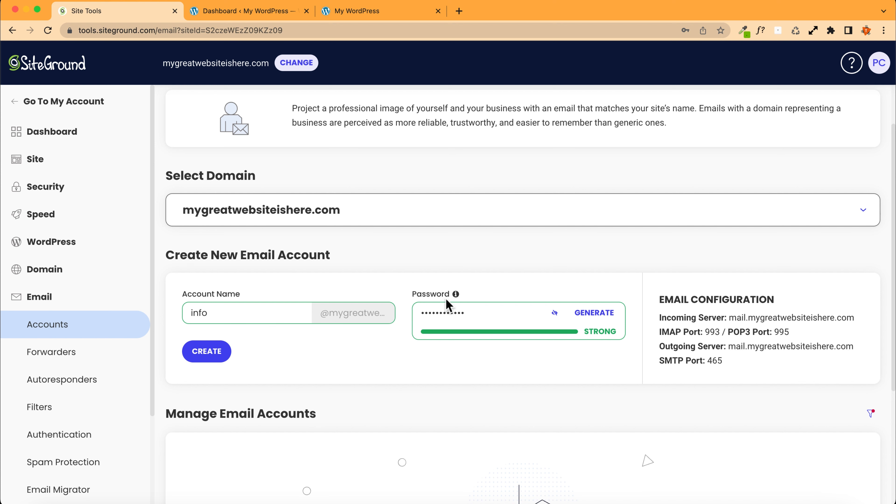
pyautogui.click(202, 350)
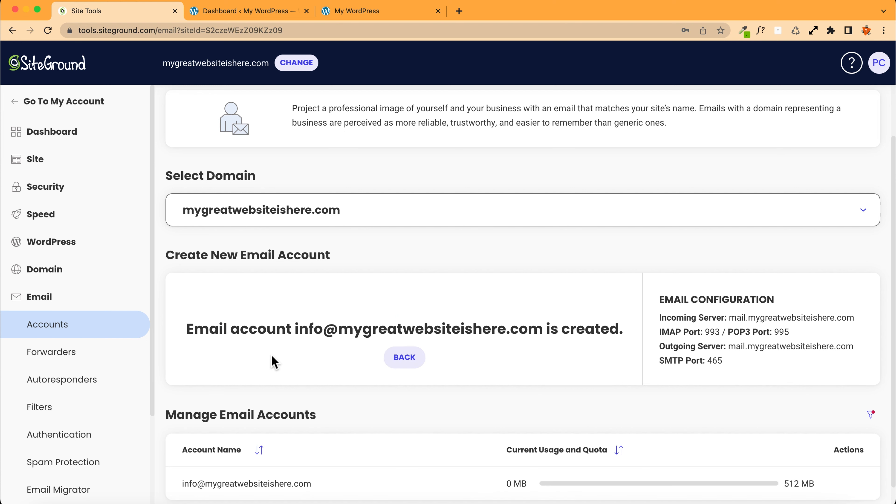
# Step: Change the info email account's quota to about 2078 MB
pyautogui.click(722, 46)
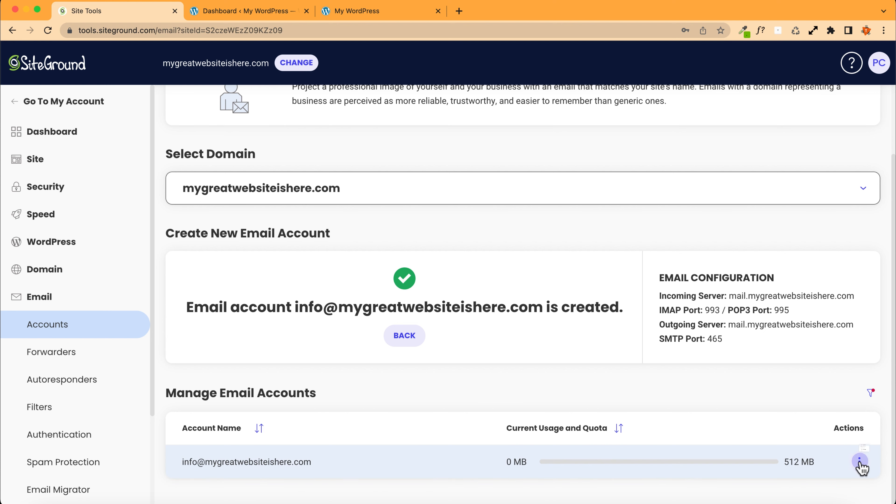
pyautogui.click(859, 462)
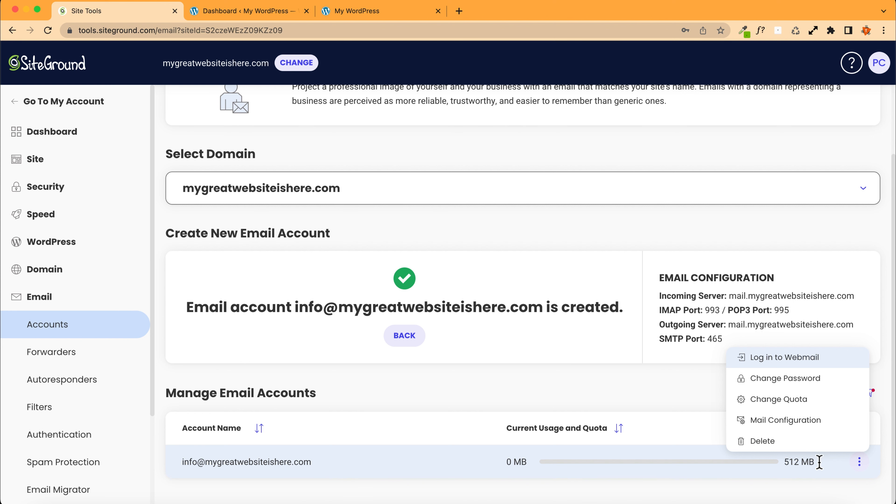
pyautogui.click(773, 402)
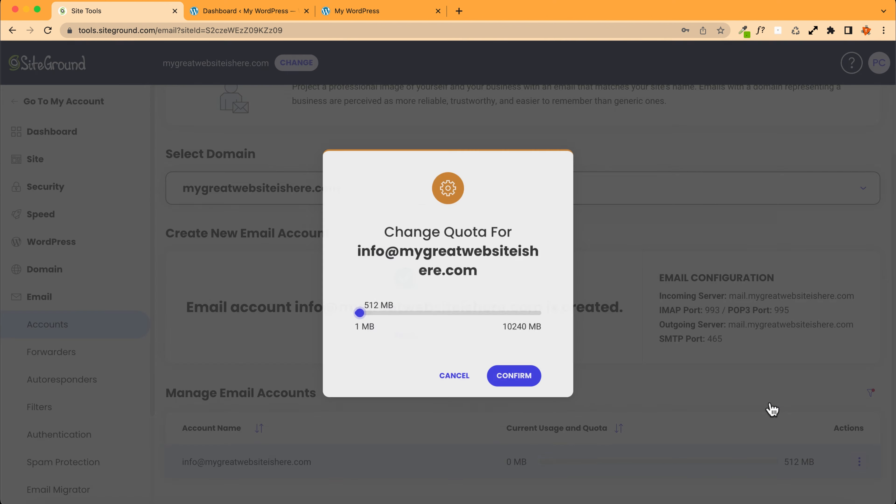
pyautogui.moveTo(358, 314); pyautogui.dragTo(391, 320)
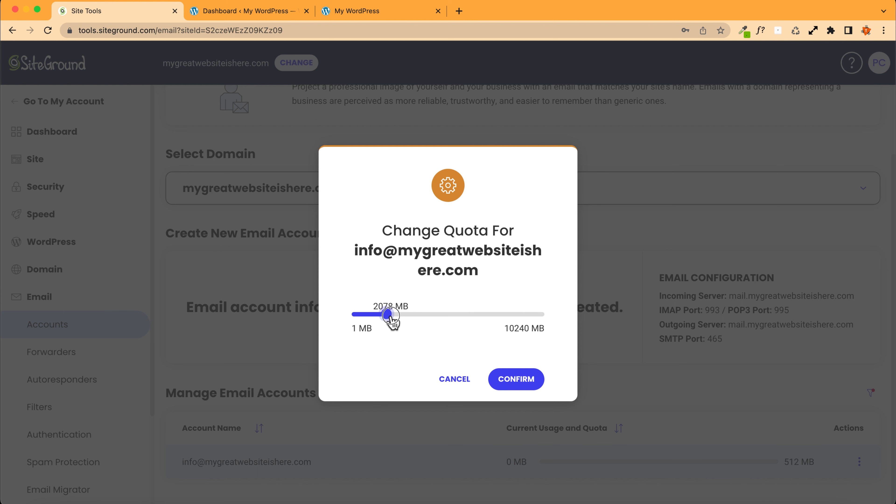
pyautogui.click(517, 383)
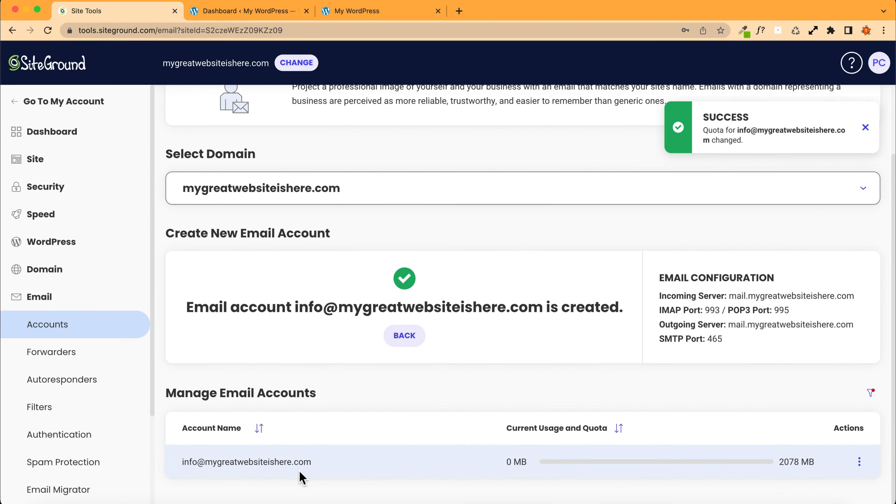
# Step: Review the email configuration's incoming server, IMAP/POP3 ports, outgoing server and SMTP port
pyautogui.scroll(2, 360, 388)
pyautogui.scroll(-2, 361, 390)
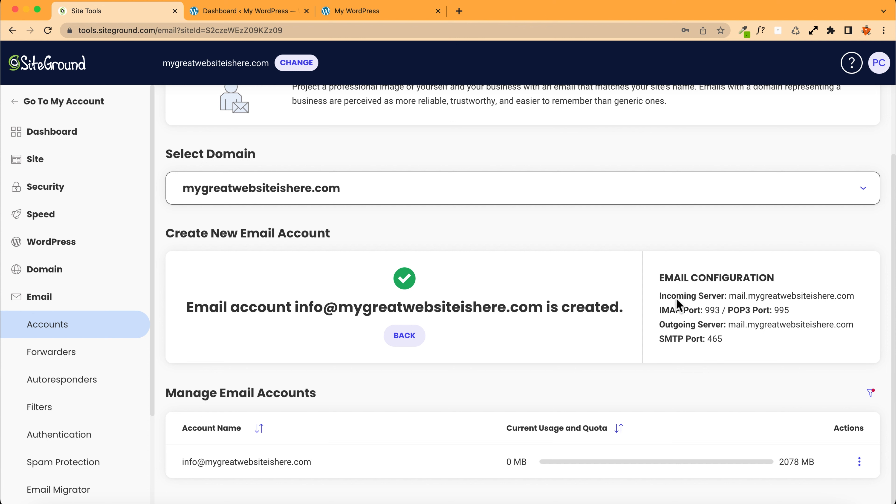
pyautogui.moveTo(729, 297); pyautogui.dragTo(853, 298)
pyautogui.moveTo(705, 310); pyautogui.dragTo(790, 310)
pyautogui.moveTo(729, 325); pyautogui.dragTo(842, 320)
pyautogui.click(643, 260)
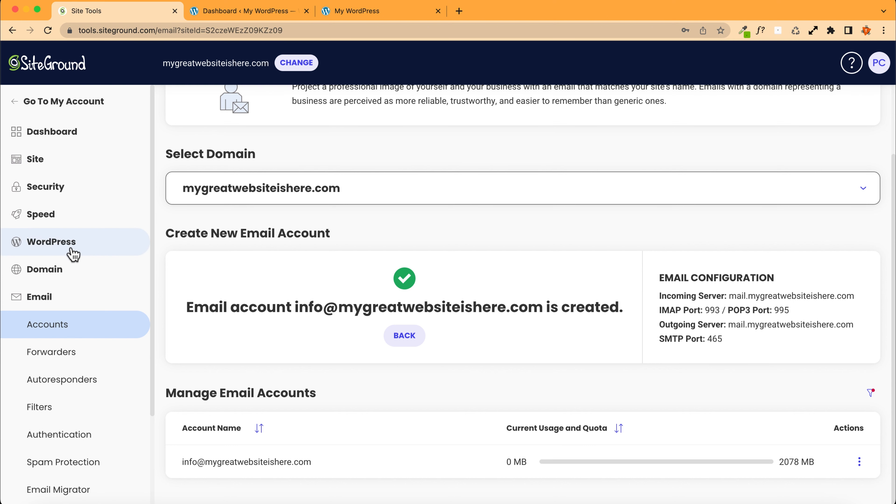
# Step: Open WordPress Install & Manage and log in to the site's WordPress admin panel
pyautogui.click(58, 247)
pyautogui.click(59, 270)
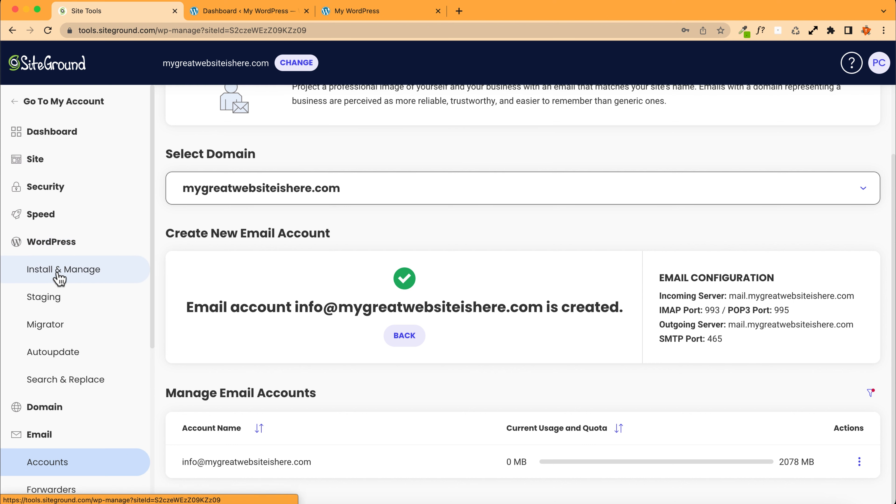
pyautogui.scroll(-3, 335, 245)
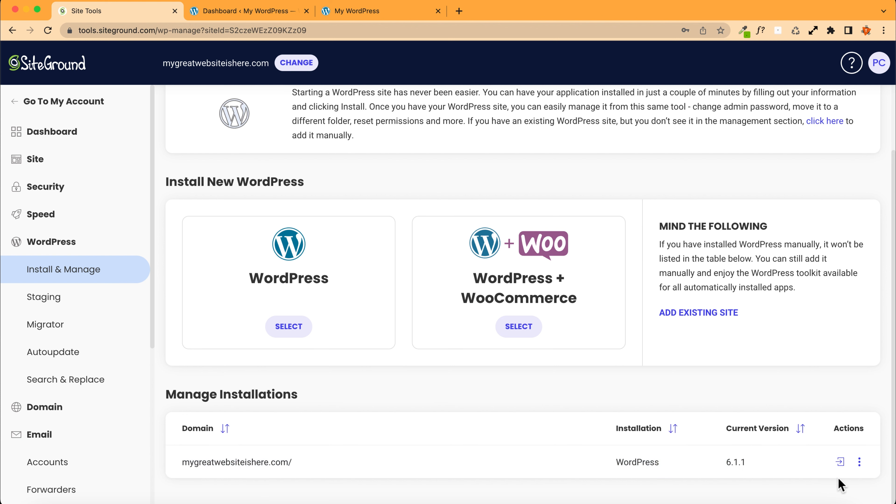
pyautogui.click(840, 462)
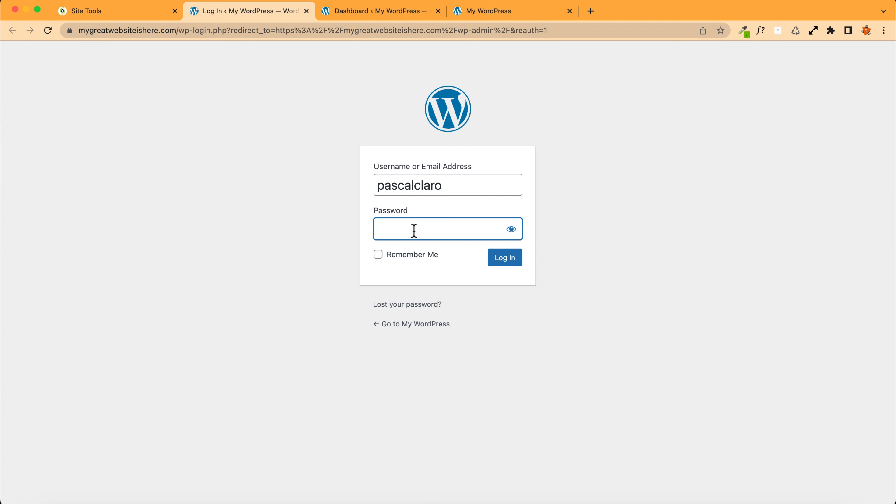
# Step: Enter the WordPress account password, log in to the dashboard, and save the password in the browser
pyautogui.write('••••••••••••')
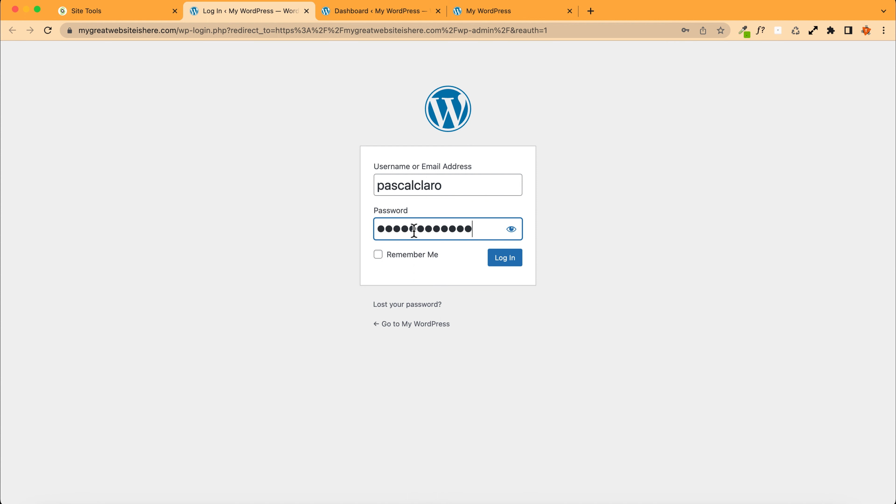
pyautogui.click(500, 261)
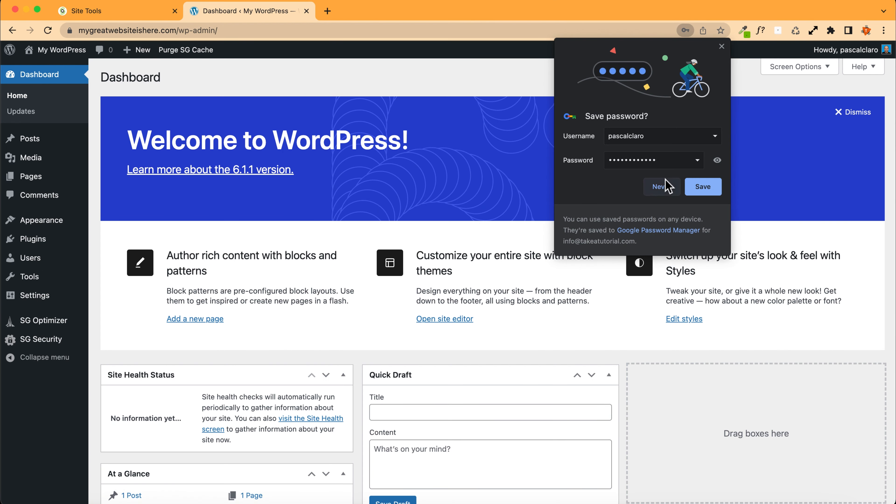
pyautogui.click(693, 191)
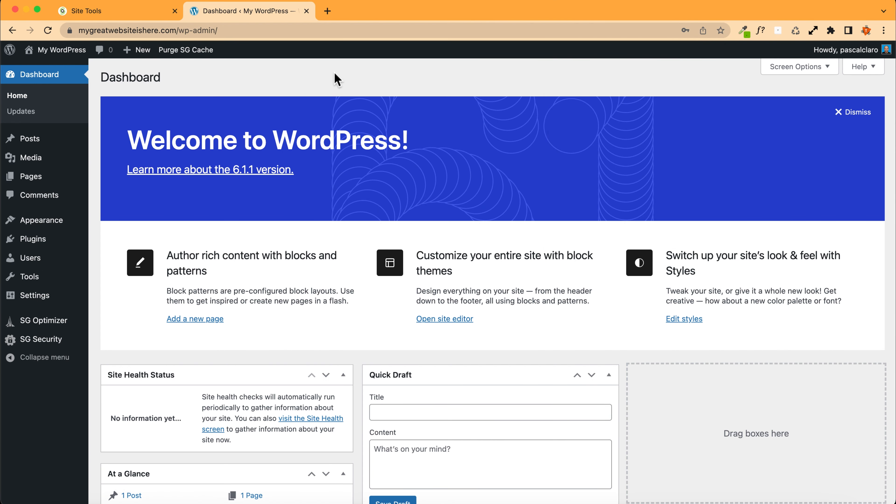
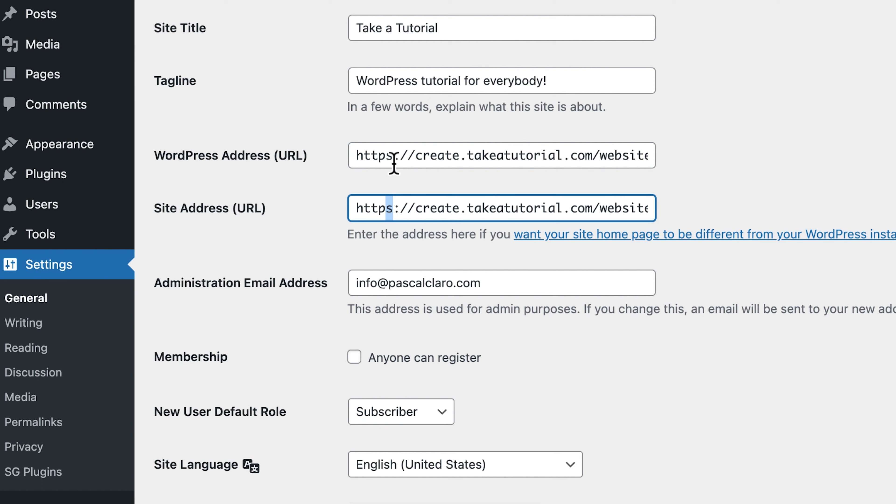
# Step: Review the General settings' WordPress and site address URLs and the administration email address
pyautogui.click(393, 155)
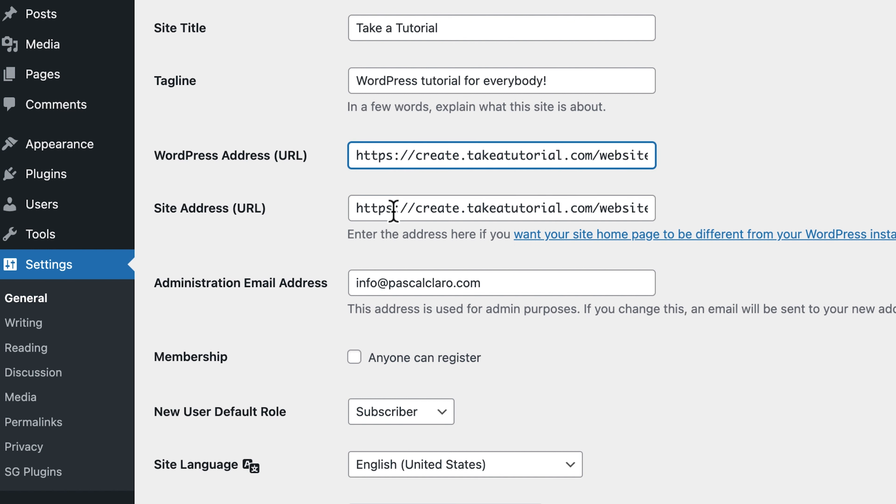
pyautogui.click(365, 179)
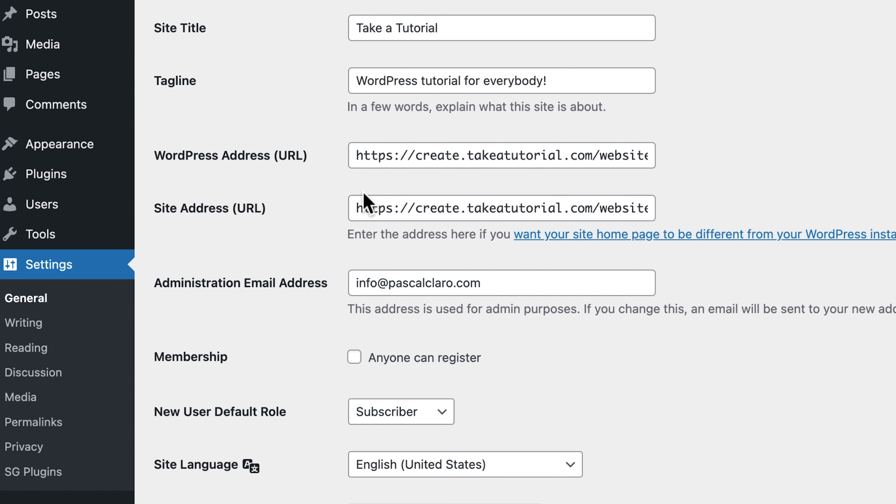
pyautogui.scroll(-2, 365, 202)
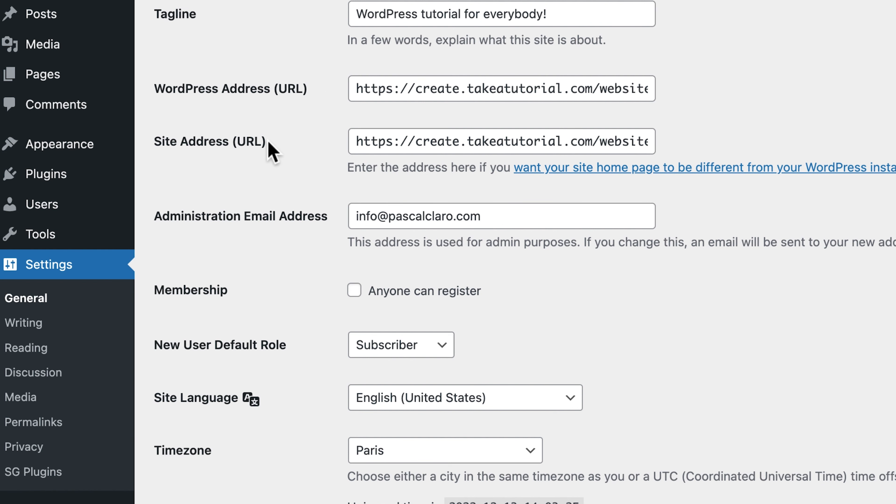
pyautogui.scroll(-3, 270, 146)
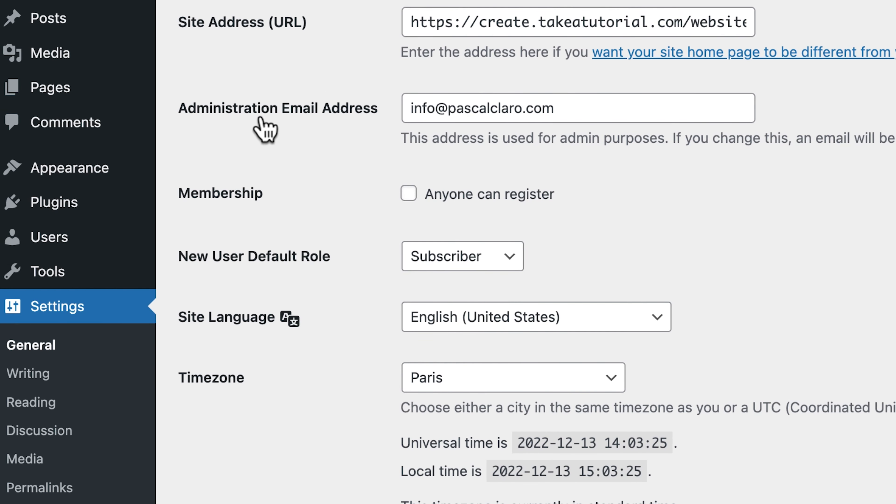
pyautogui.moveTo(580, 116); pyautogui.dragTo(356, 120)
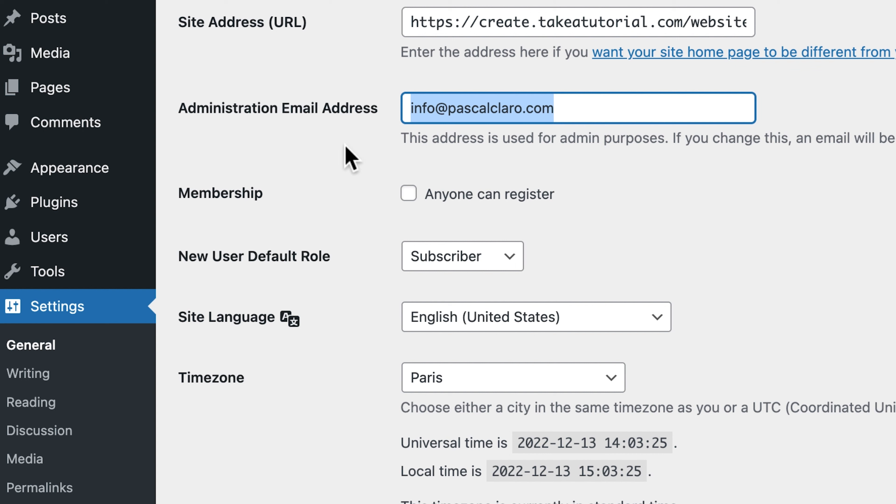
pyautogui.click(326, 163)
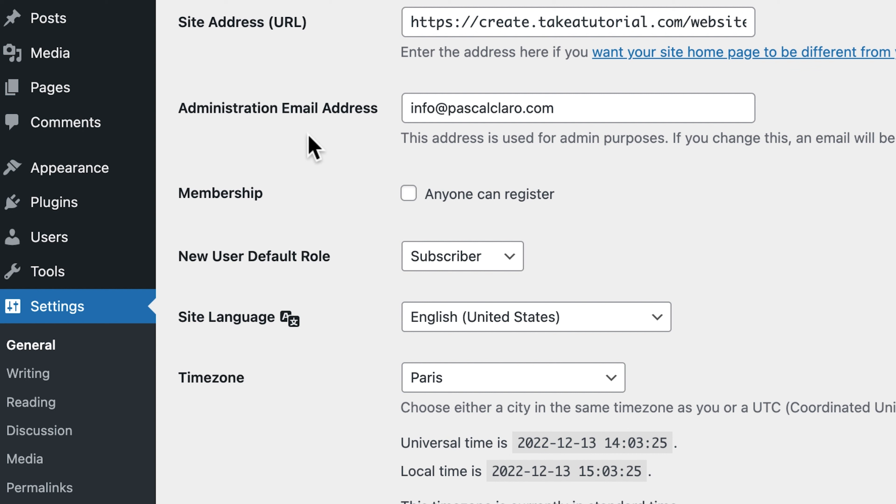
pyautogui.scroll(-4, 270, 184)
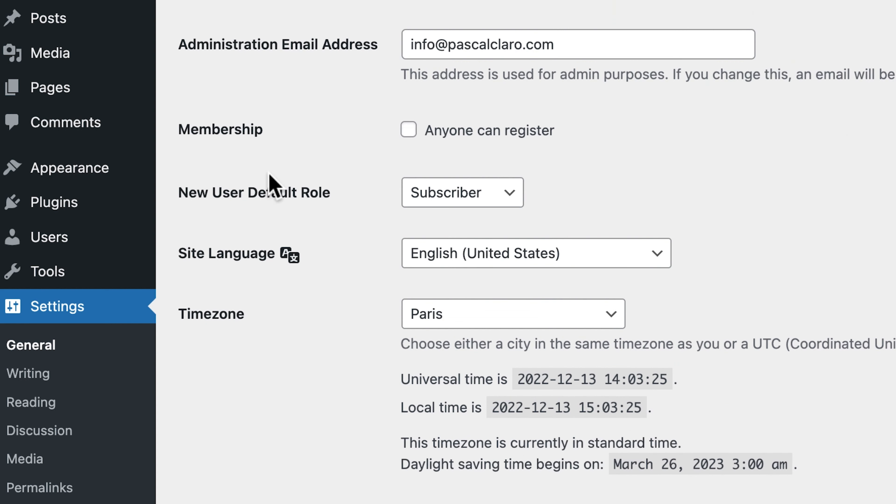
pyautogui.scroll(-2, 272, 185)
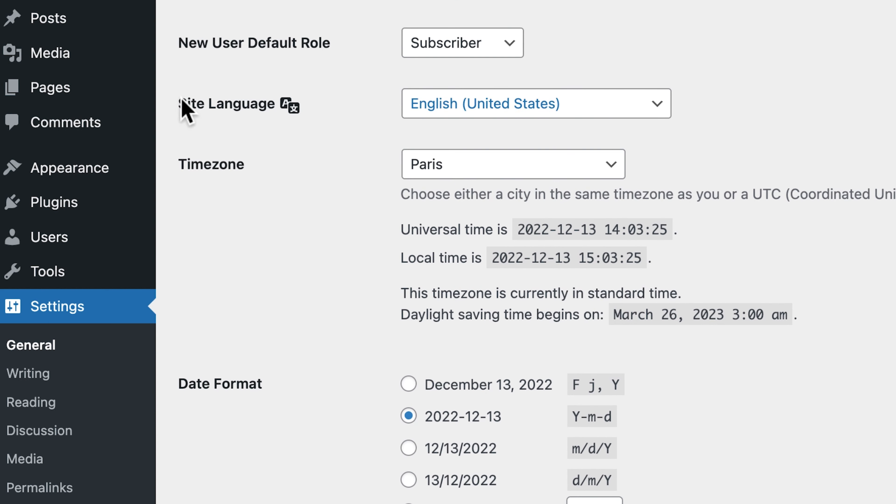
# Step: Check the site language, timezone, date and time formats, then save the General settings
pyautogui.click(481, 104)
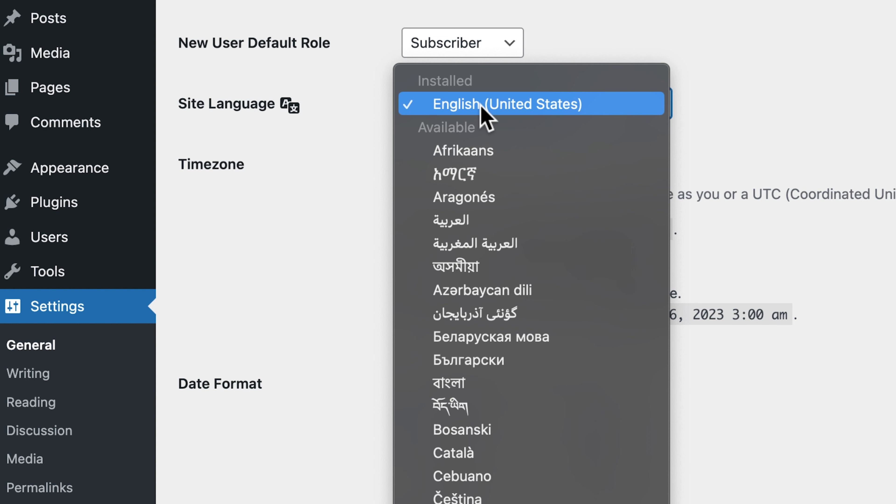
pyautogui.click(549, 104)
pyautogui.click(521, 166)
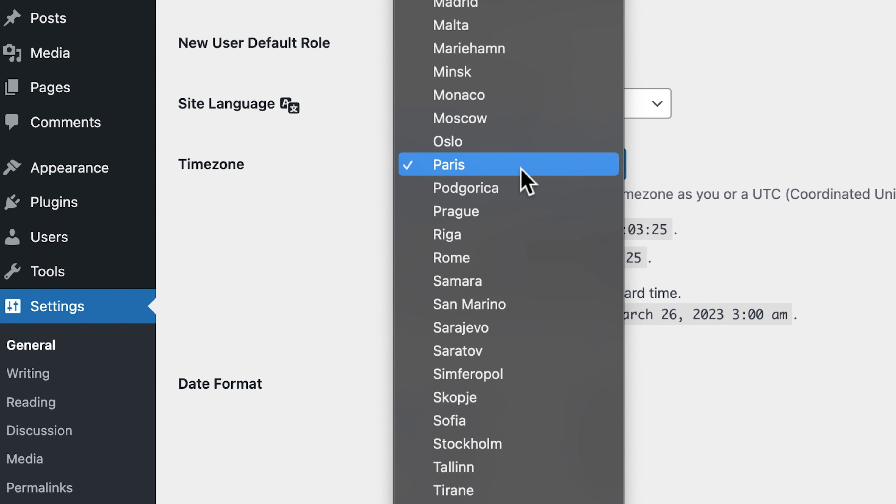
pyautogui.click(222, 186)
pyautogui.scroll(-10, 294, 206)
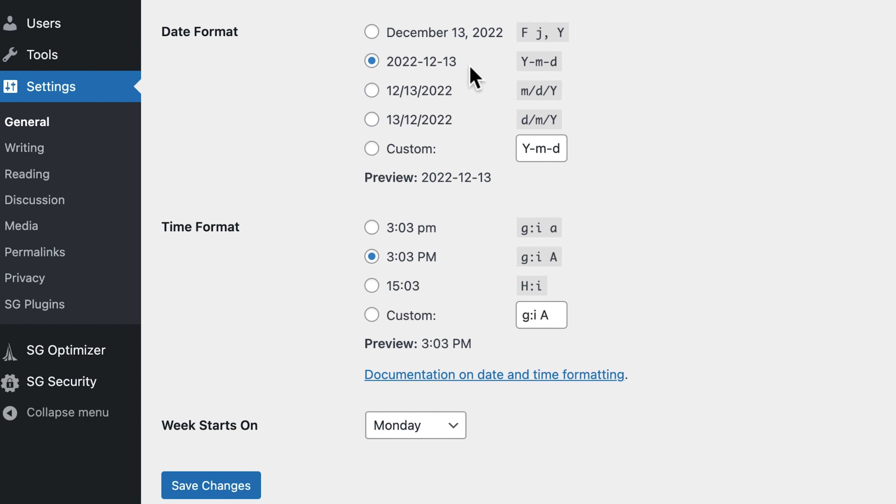
pyautogui.moveTo(458, 63); pyautogui.dragTo(392, 74)
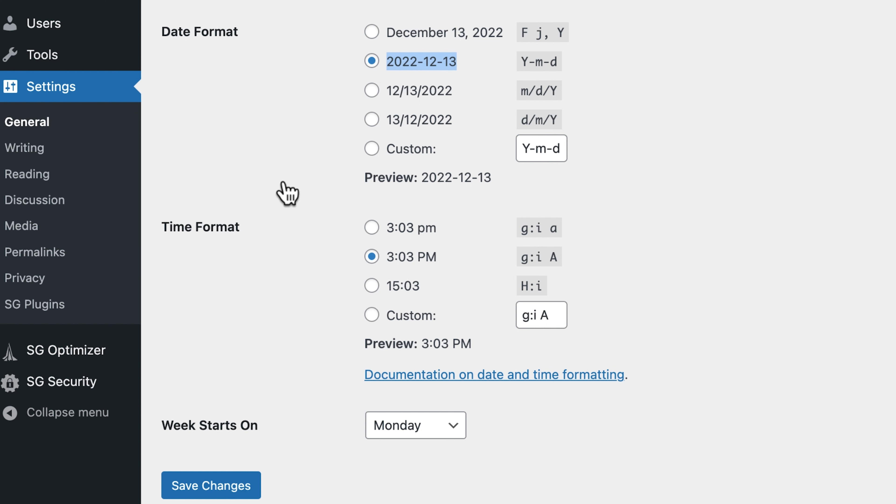
pyautogui.moveTo(438, 257); pyautogui.dragTo(390, 266)
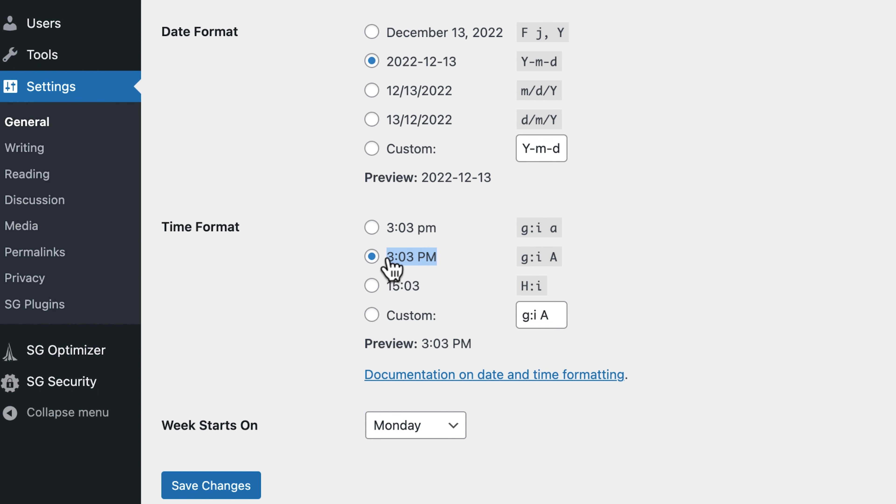
pyautogui.click(293, 279)
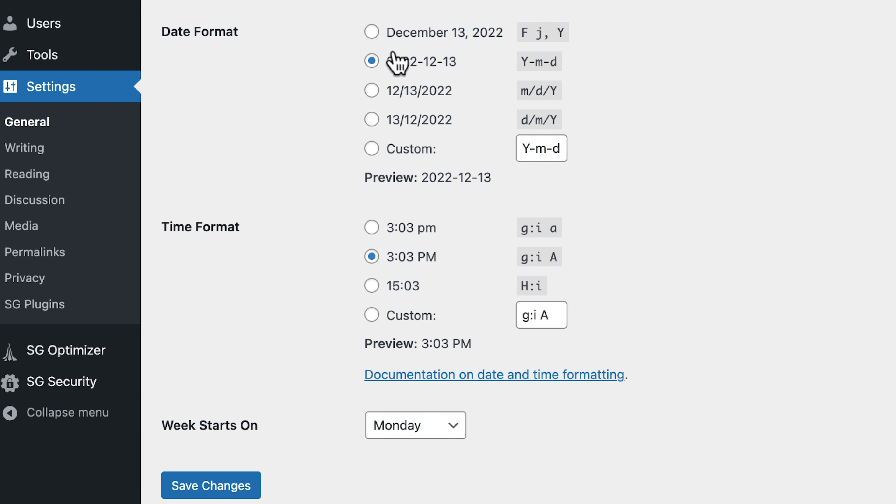
pyautogui.scroll(-2, 307, 489)
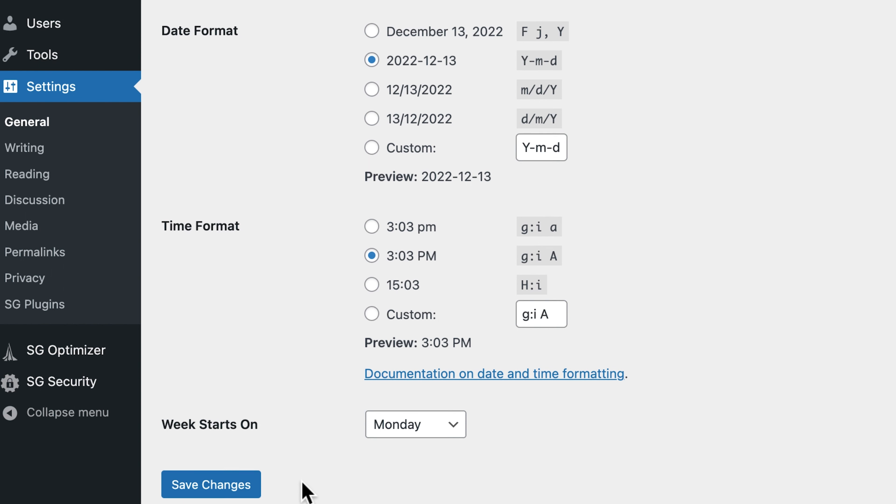
pyautogui.click(224, 445)
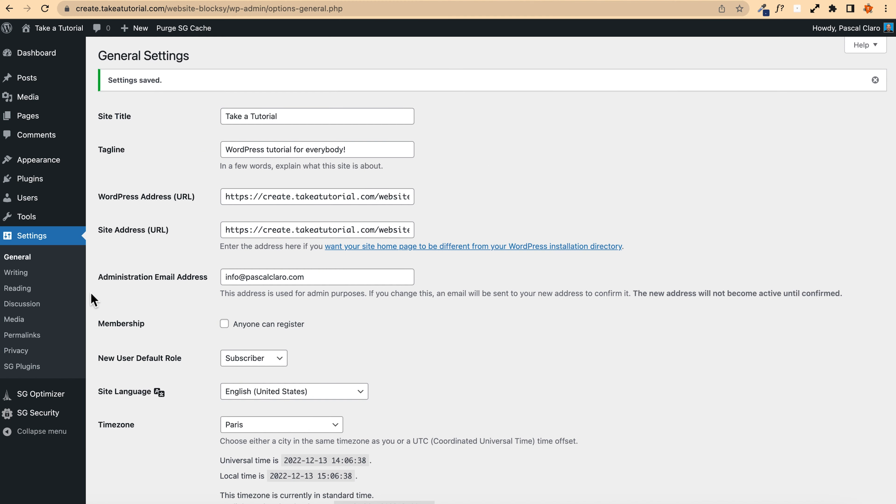
# Step: Open Reading settings and save them with search engines discouraged from indexing the site
pyautogui.click(40, 292)
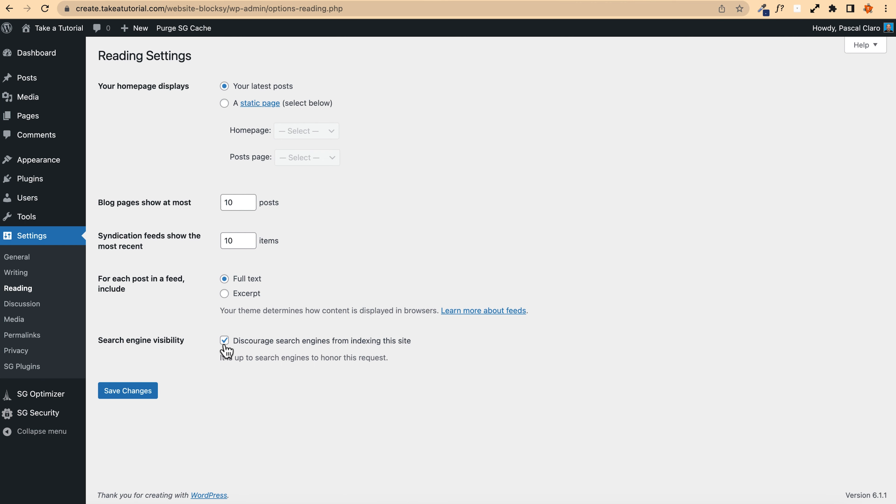
pyautogui.scroll(5, 182, 337)
pyautogui.scroll(-3, 210, 340)
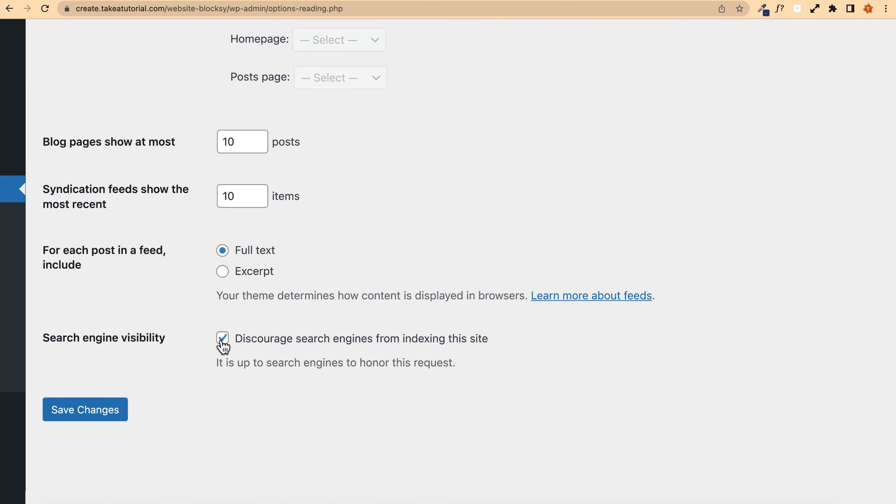
pyautogui.scroll(-3, 223, 347)
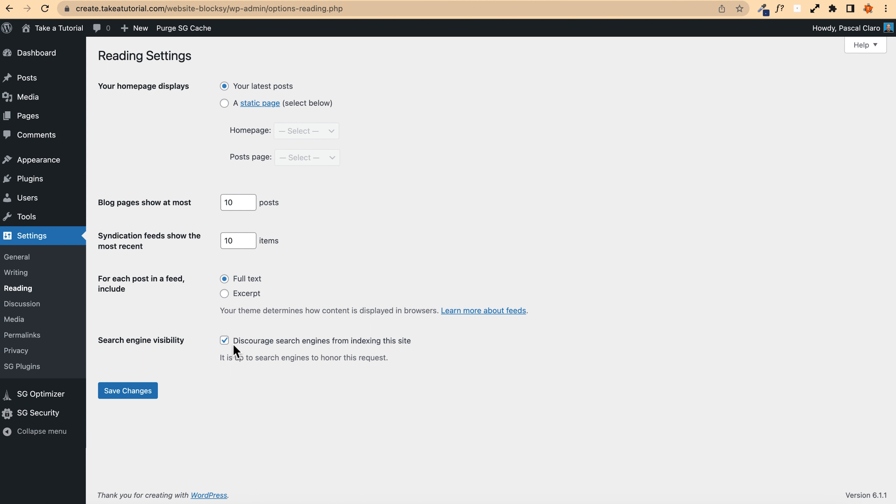
pyautogui.click(224, 341)
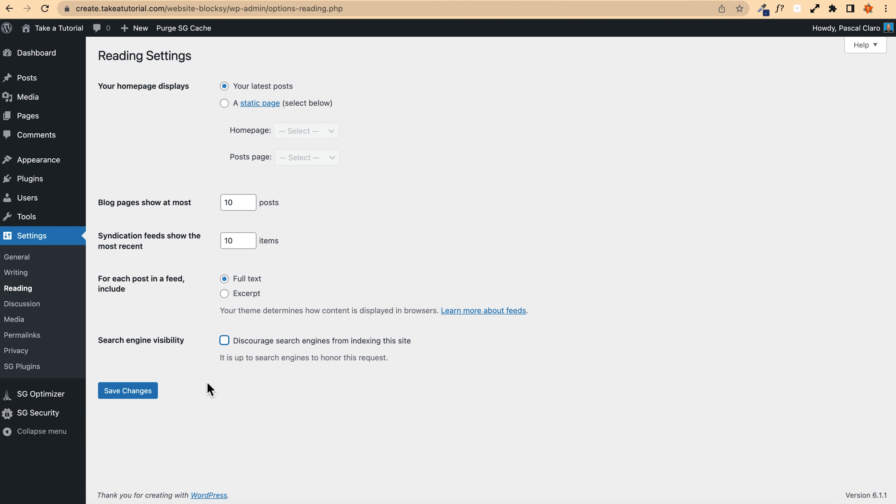
pyautogui.click(225, 341)
pyautogui.click(142, 392)
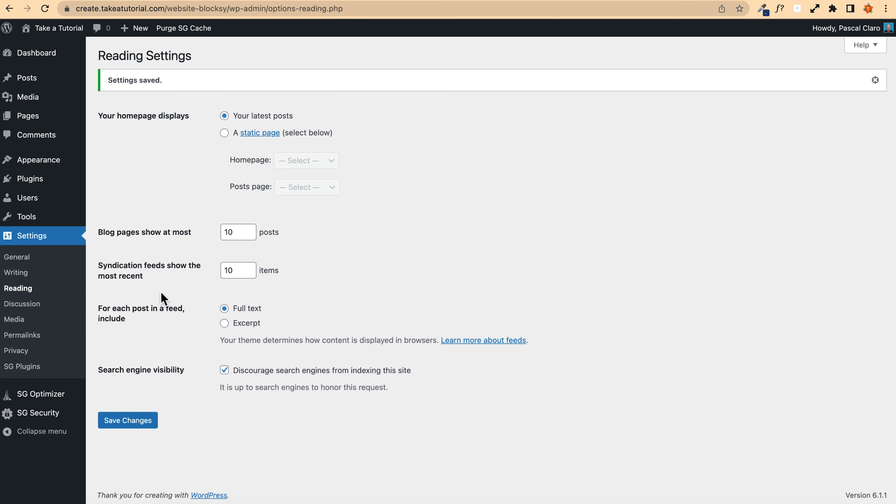
# Step: Open Permalinks settings and save the Post name permalink structure
pyautogui.click(26, 336)
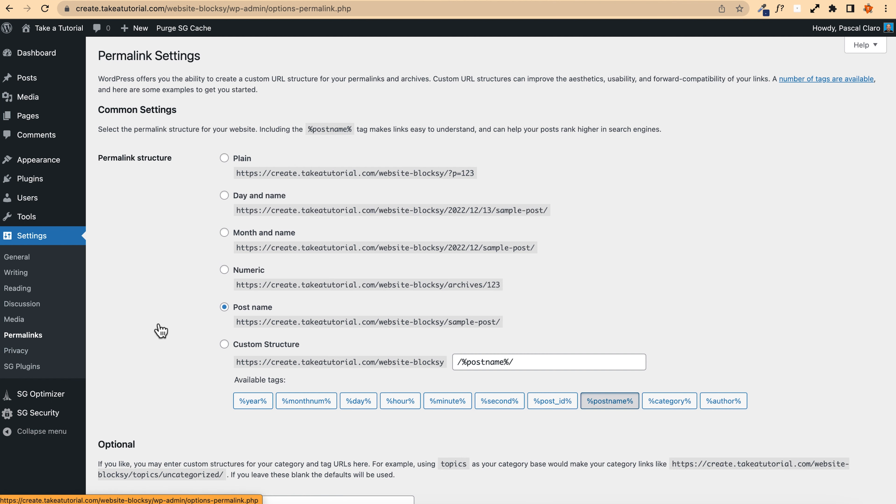
pyautogui.moveTo(273, 308); pyautogui.dragTo(235, 314)
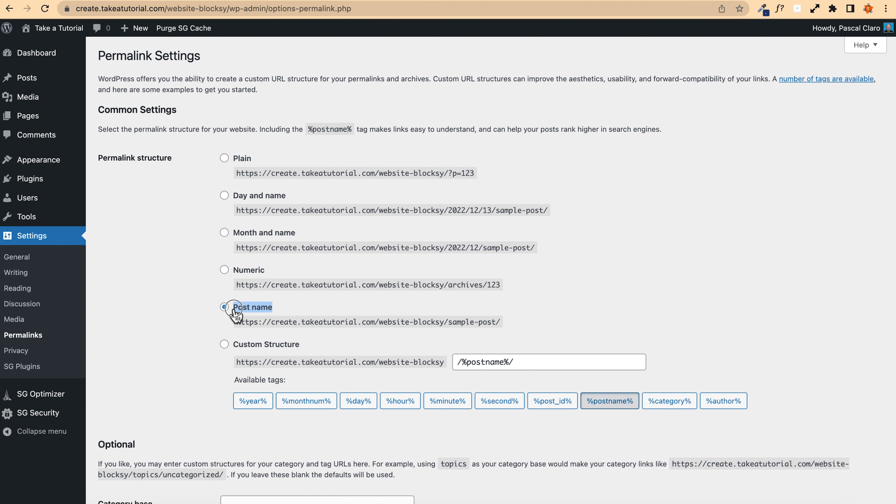
pyautogui.scroll(-5, 236, 314)
pyautogui.click(131, 451)
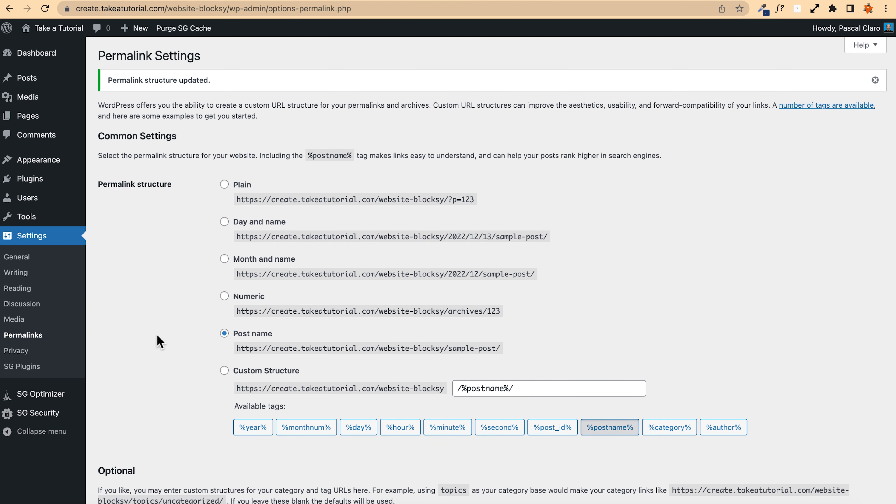
# Step: Open the Privacy settings' Policy Guide and expand the Privacy Policy Guide section to review it
pyautogui.click(15, 350)
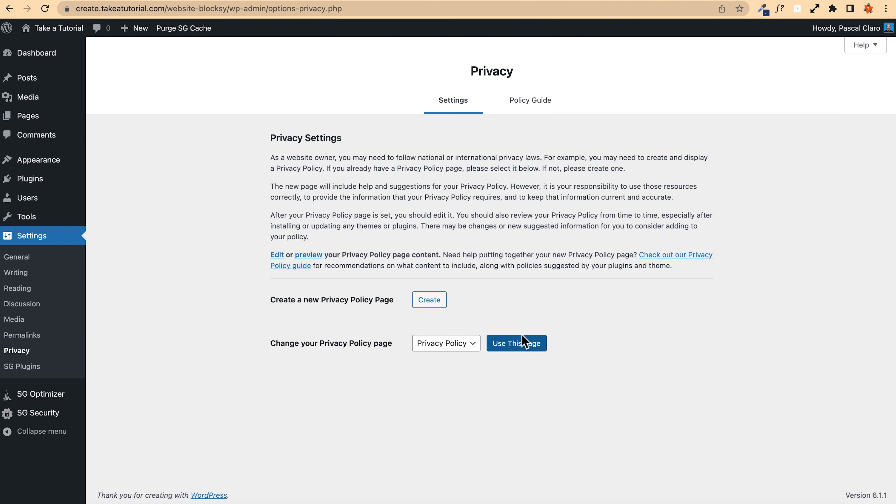
pyautogui.click(529, 102)
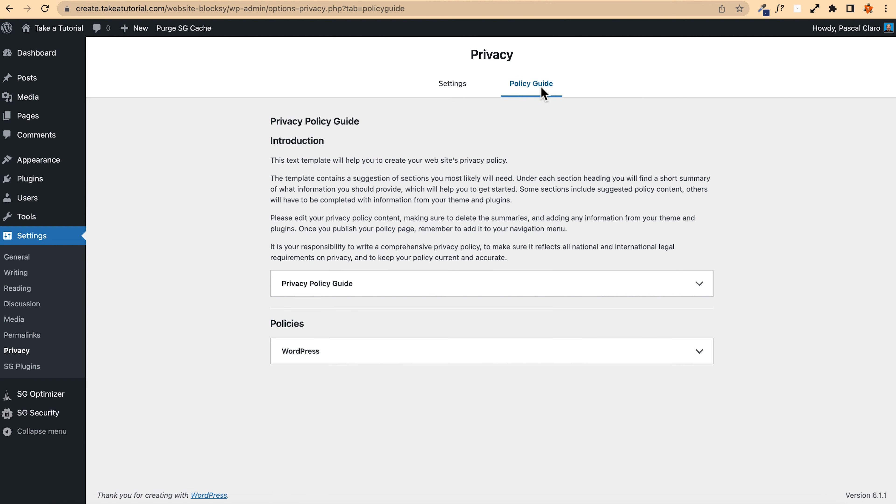
pyautogui.click(333, 287)
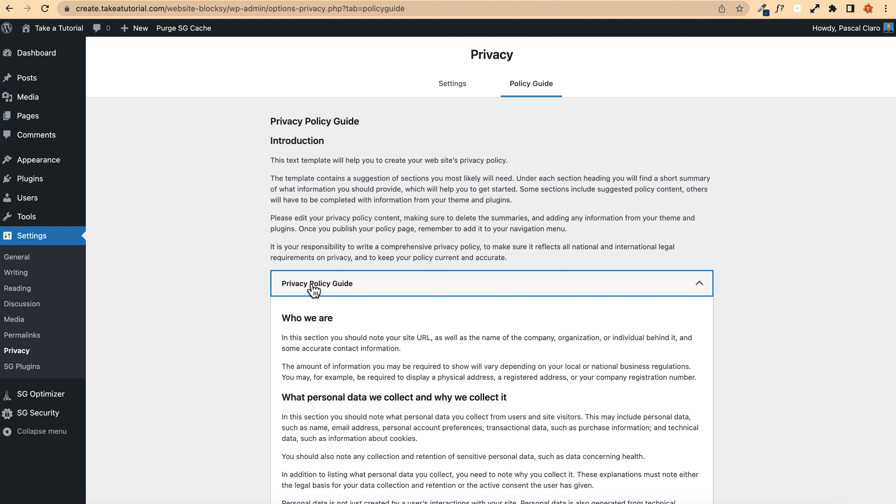
pyautogui.scroll(-2, 264, 285)
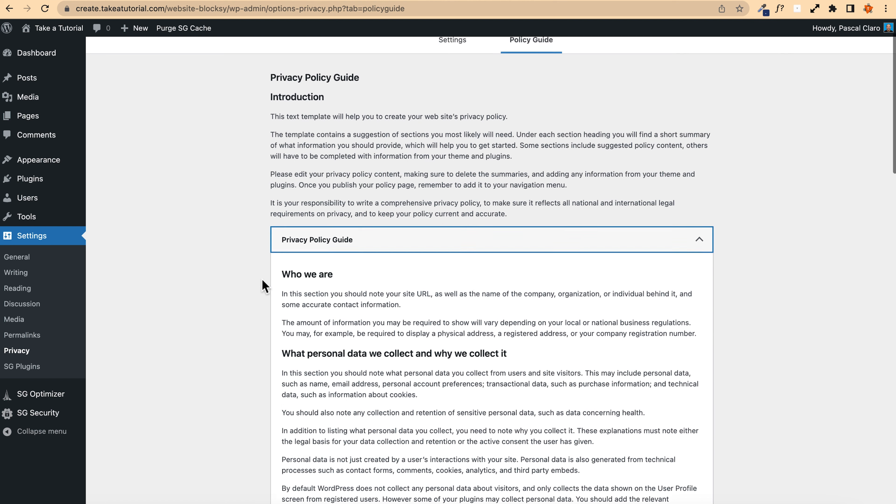
pyautogui.scroll(-2, 264, 286)
pyautogui.scroll(-3, 274, 304)
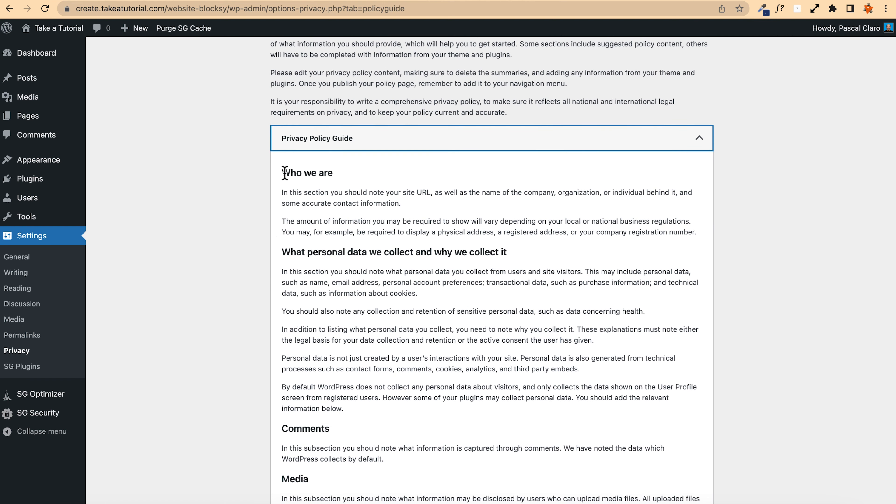
pyautogui.moveTo(284, 173); pyautogui.dragTo(349, 173)
pyautogui.moveTo(284, 252); pyautogui.dragTo(547, 256)
pyautogui.scroll(-1, 307, 240)
pyautogui.click(272, 140)
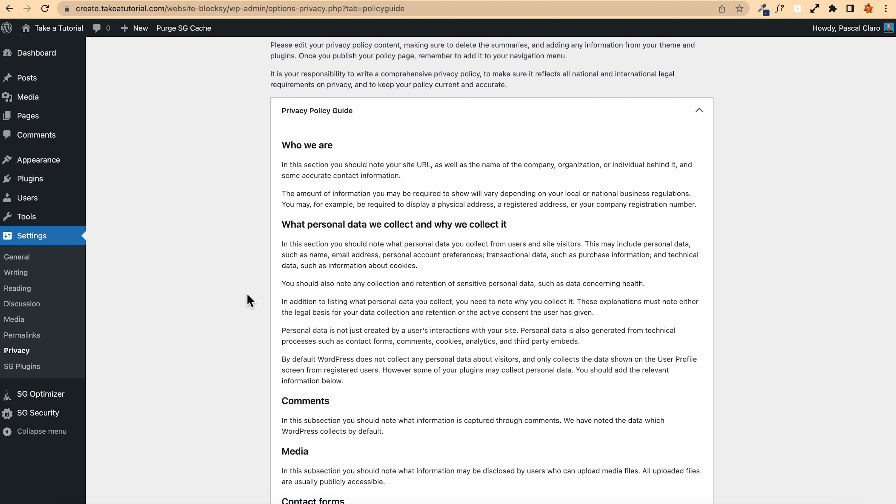
# Step: Scroll through the guide and expand the WordPress policy to review its suggested text
pyautogui.scroll(-8, 247, 353)
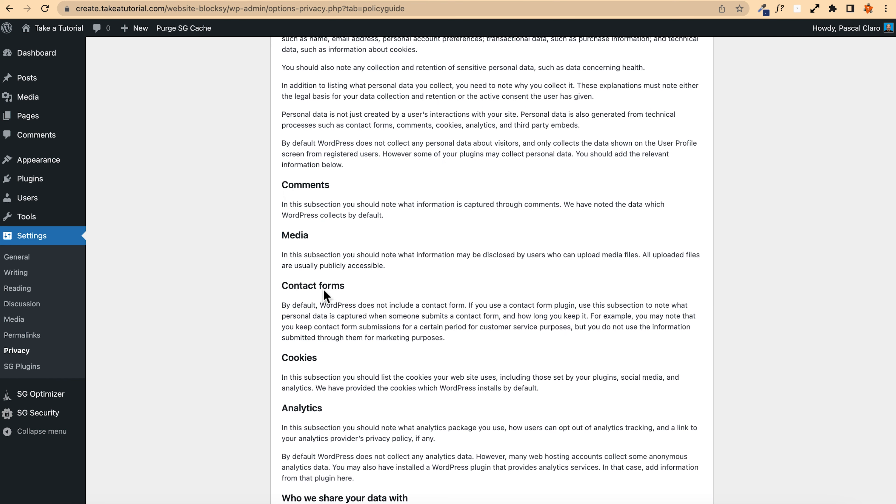
pyautogui.scroll(-5, 265, 306)
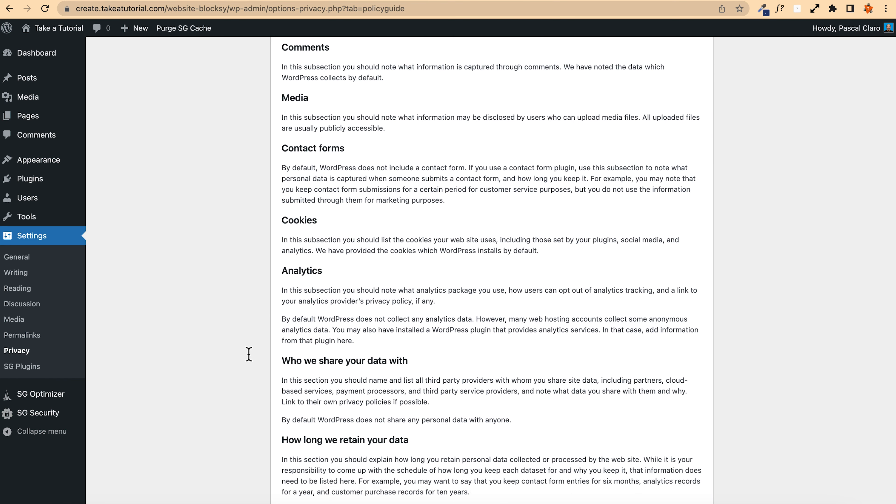
pyautogui.scroll(-20, 248, 354)
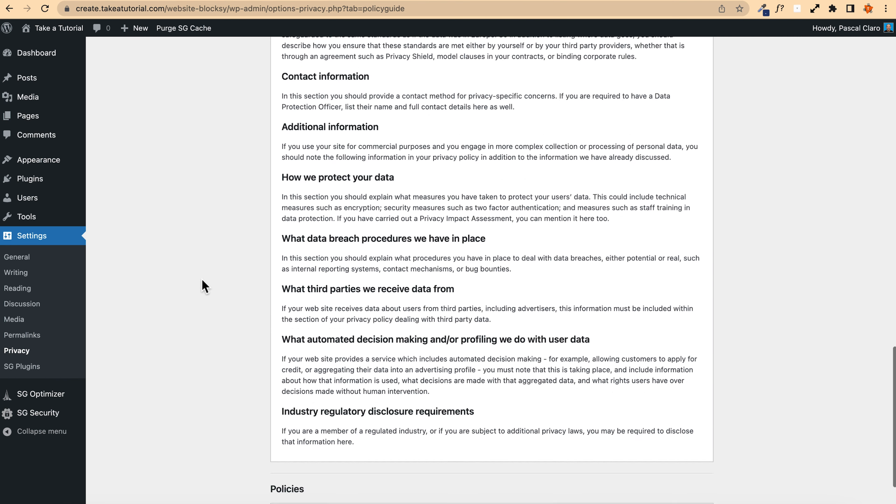
pyautogui.scroll(-3, 204, 287)
pyautogui.click(340, 463)
pyautogui.scroll(-7, 228, 366)
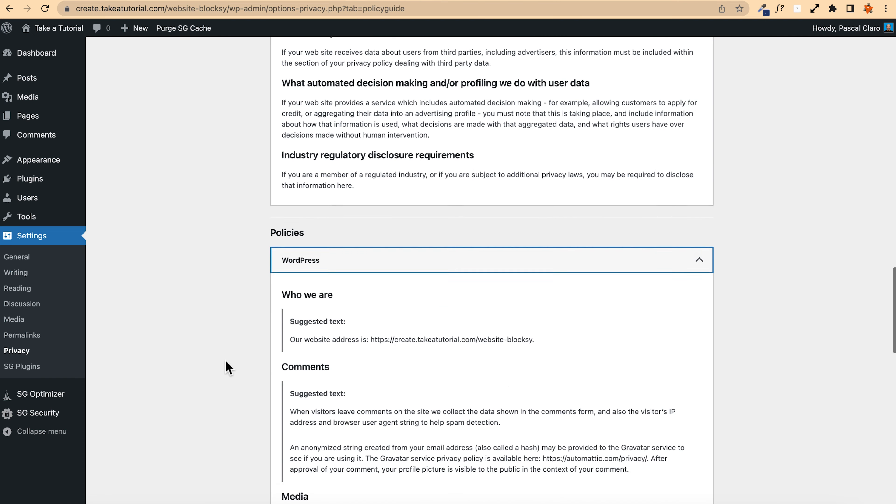
pyautogui.scroll(-3, 228, 367)
pyautogui.moveTo(534, 249); pyautogui.dragTo(291, 250)
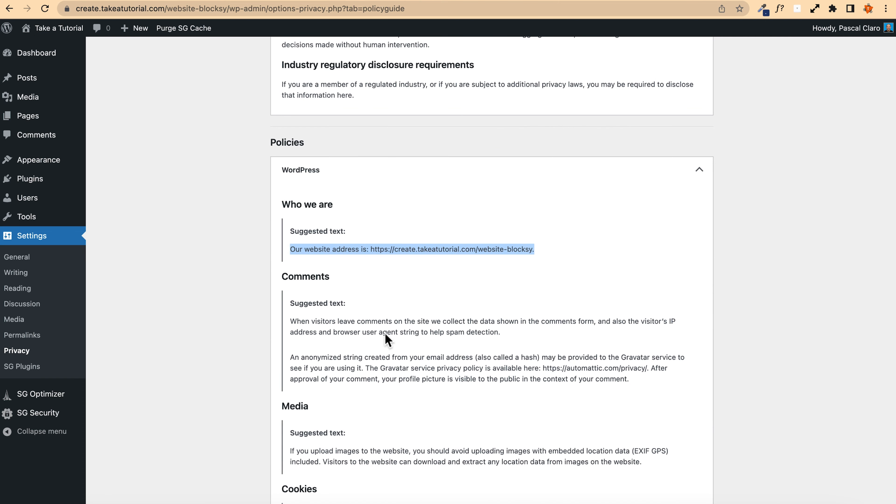
# Step: Scroll through the WordPress policy's suggested text, then collapse the Privacy Policy Guide and WordPress sections
pyautogui.moveTo(659, 382); pyautogui.dragTo(256, 308)
pyautogui.click(204, 282)
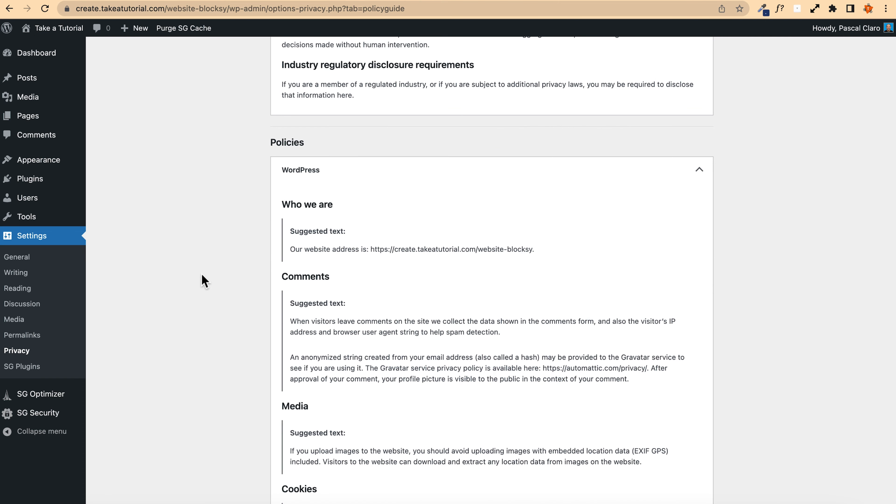
pyautogui.scroll(-15, 204, 281)
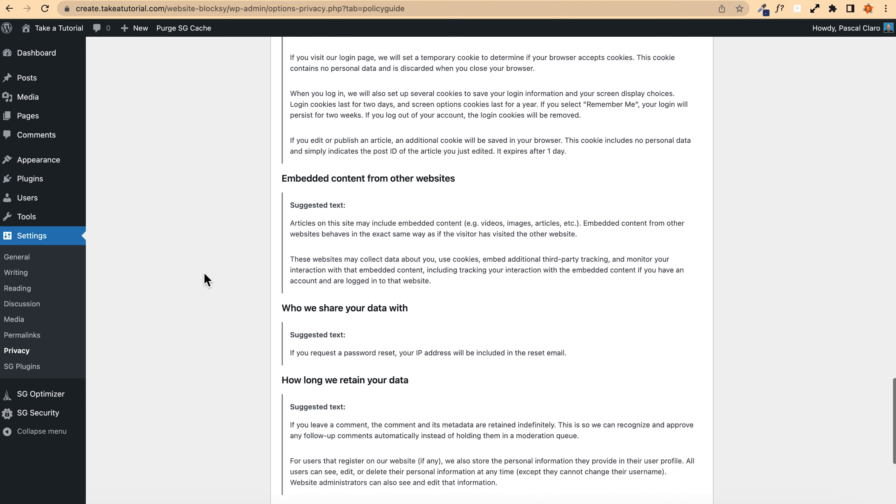
pyautogui.scroll(-3, 207, 278)
pyautogui.scroll(-3, 243, 300)
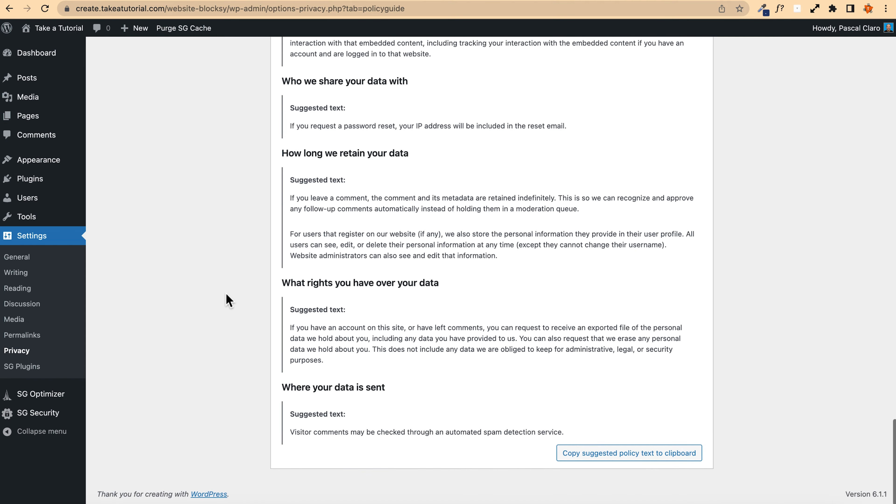
pyautogui.scroll(20, 225, 300)
pyautogui.scroll(20, 226, 298)
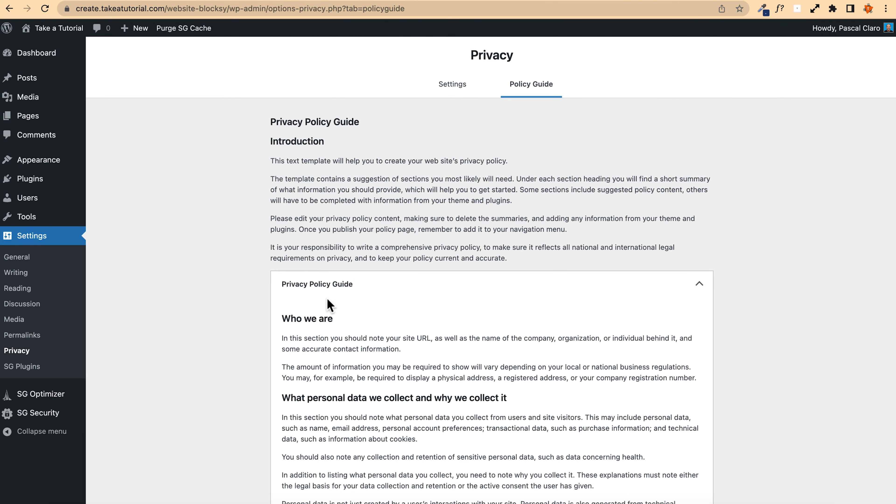
pyautogui.click(382, 289)
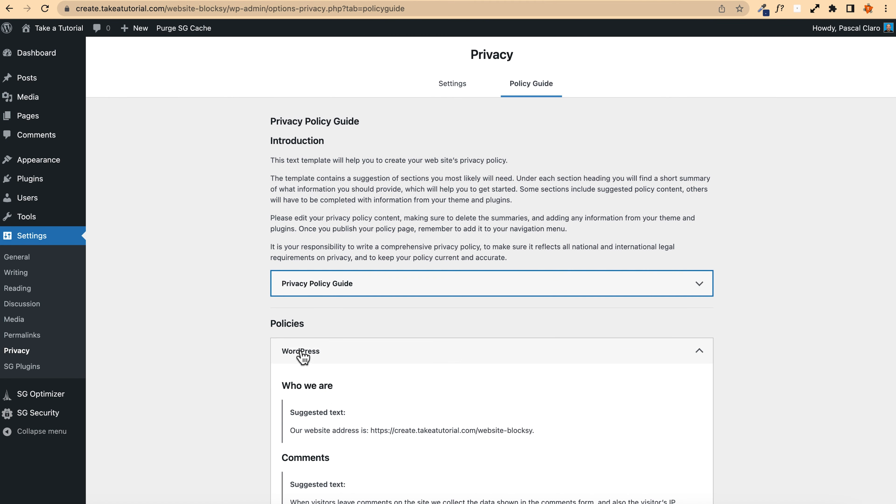
pyautogui.click(386, 353)
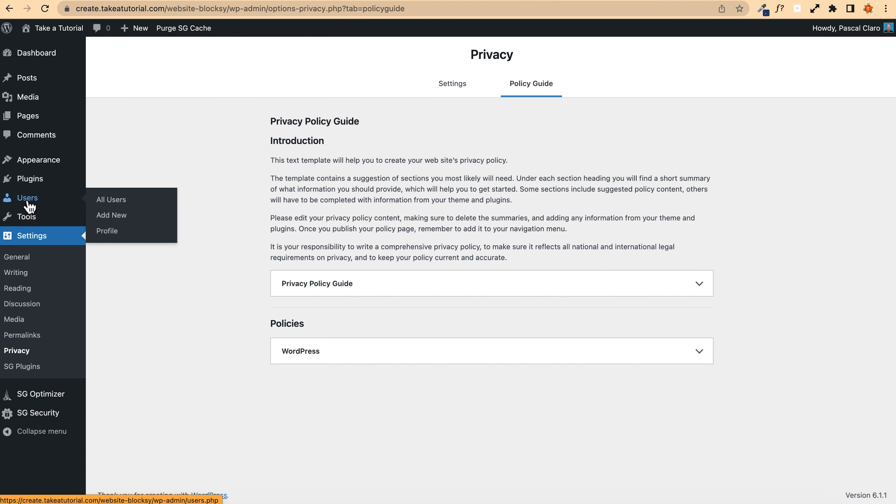
# Step: Open the administrator user's profile from the All Users list
pyautogui.moveTo(853, 29)
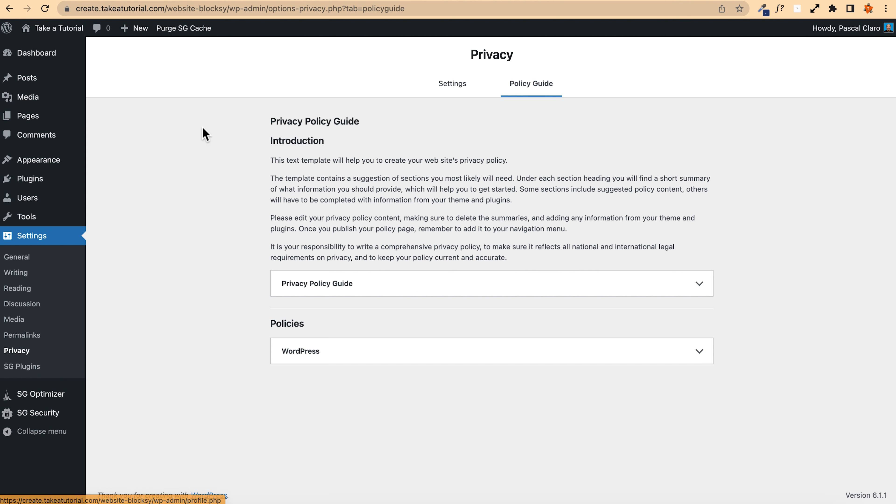
pyautogui.moveTo(25, 196)
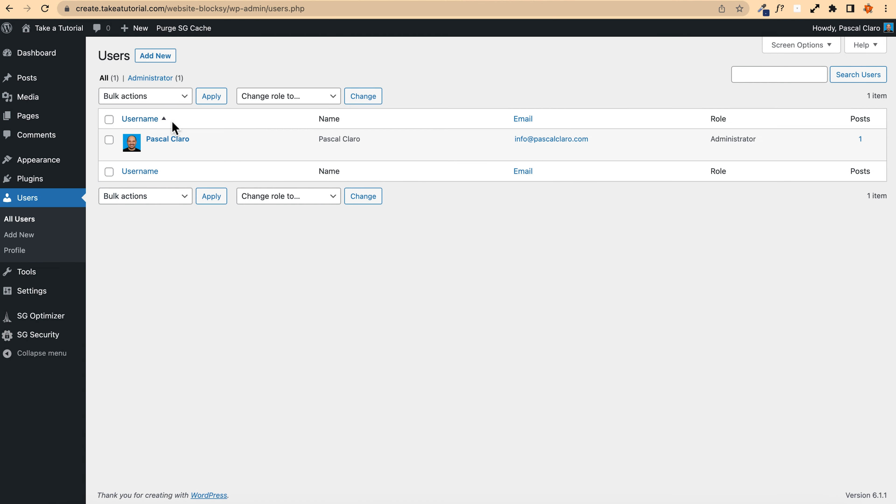
pyautogui.click(165, 141)
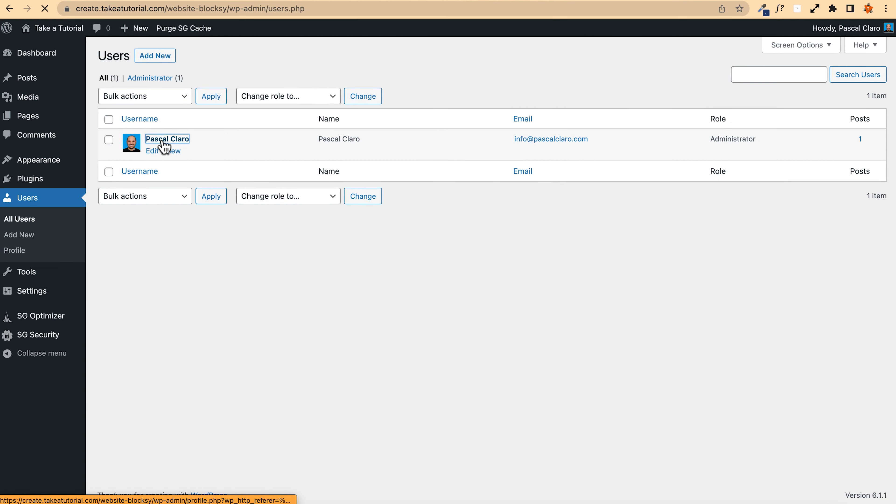
# Step: Review the profile's name fields and the options for the publicly displayed name
pyautogui.scroll(-5, 123, 213)
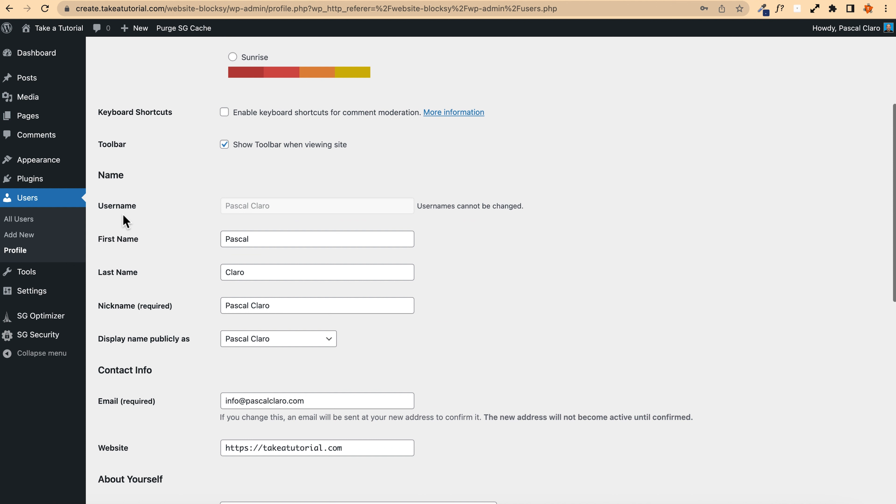
pyautogui.doubleClick(281, 241)
pyautogui.doubleClick(235, 277)
pyautogui.click(168, 268)
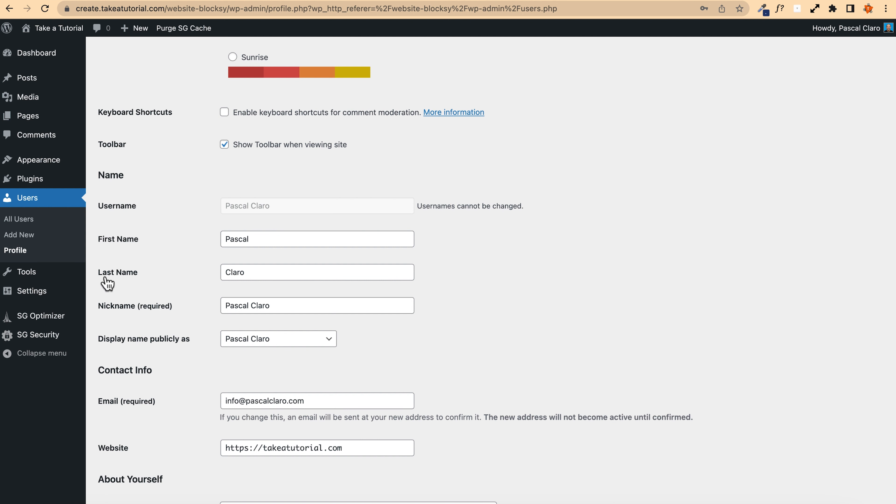
pyautogui.scroll(-3, 245, 274)
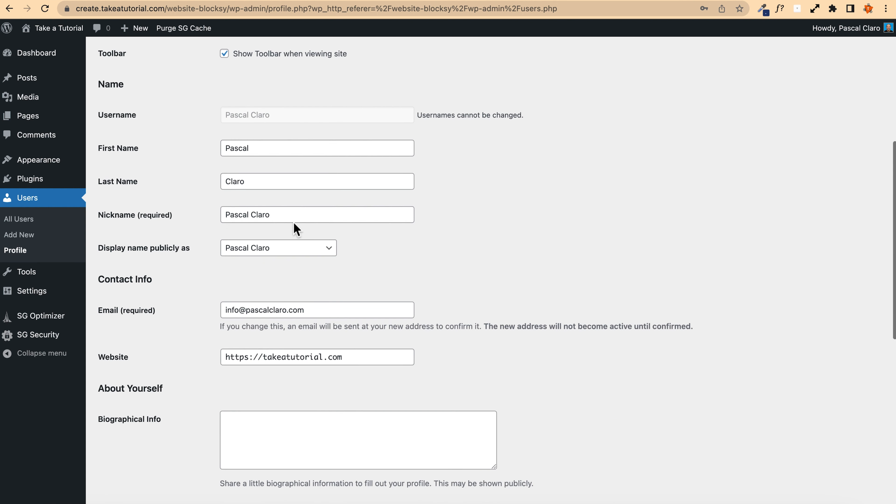
pyautogui.click(250, 249)
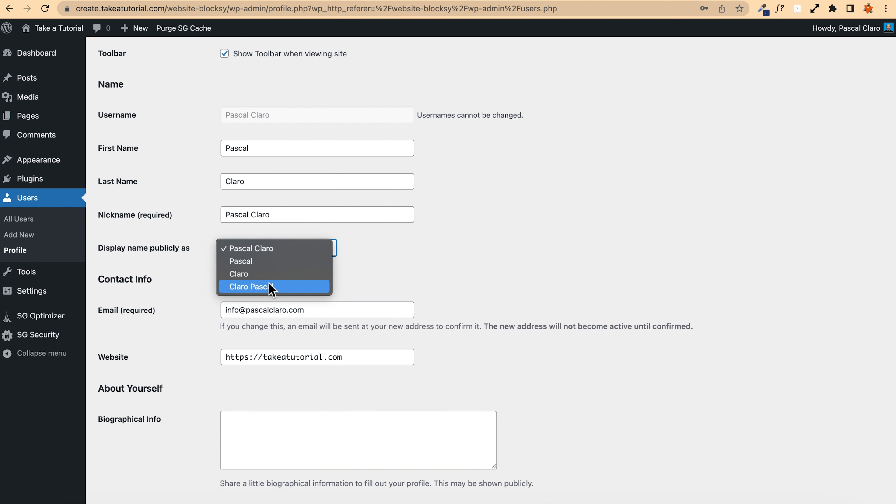
pyautogui.click(486, 248)
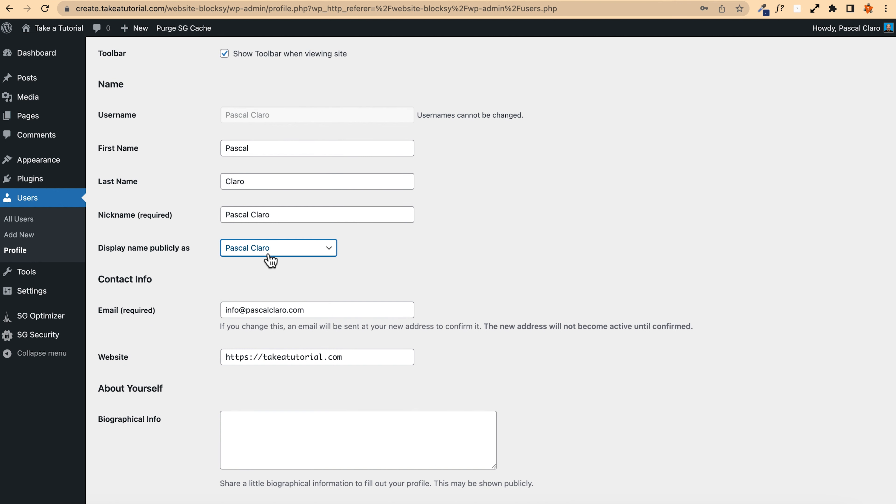
pyautogui.scroll(-3, 186, 271)
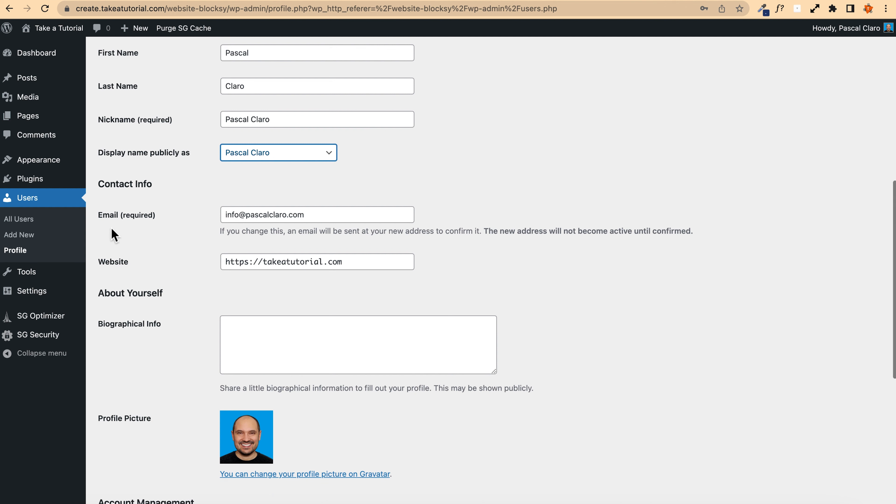
# Step: Review the profile's email, website and biographical info fields
pyautogui.moveTo(348, 217); pyautogui.dragTo(139, 214)
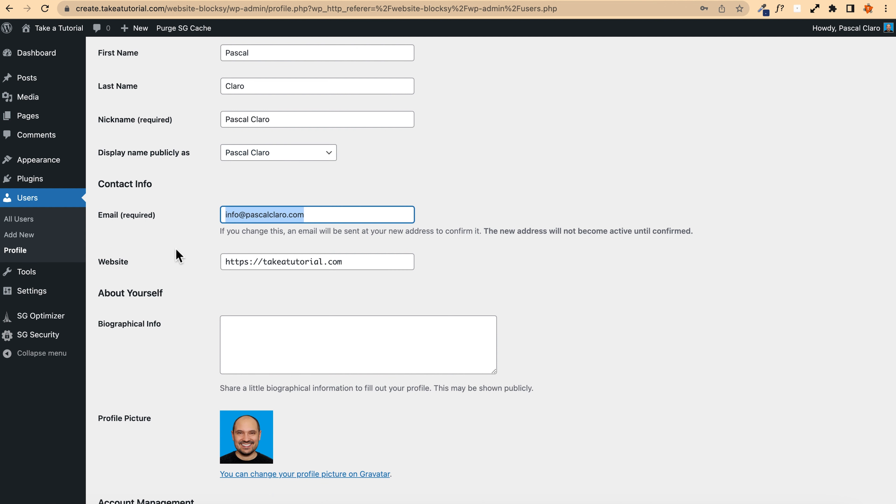
pyautogui.moveTo(365, 264); pyautogui.dragTo(165, 249)
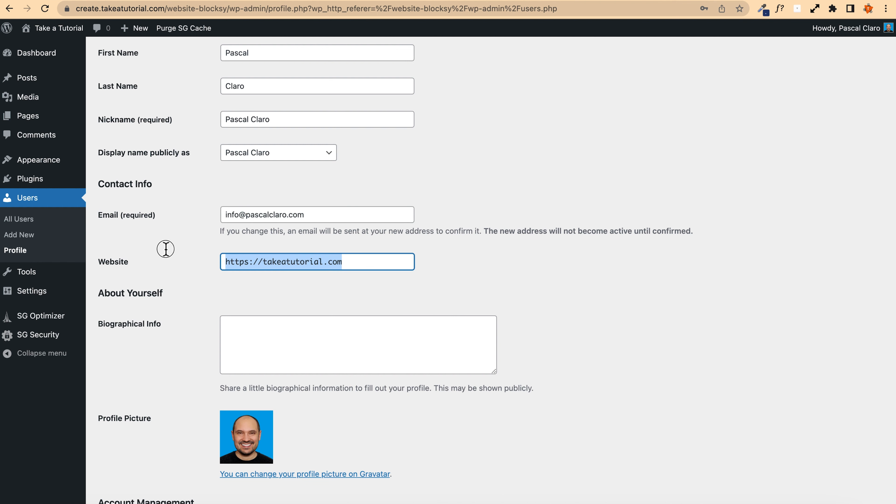
pyautogui.scroll(-3, 155, 247)
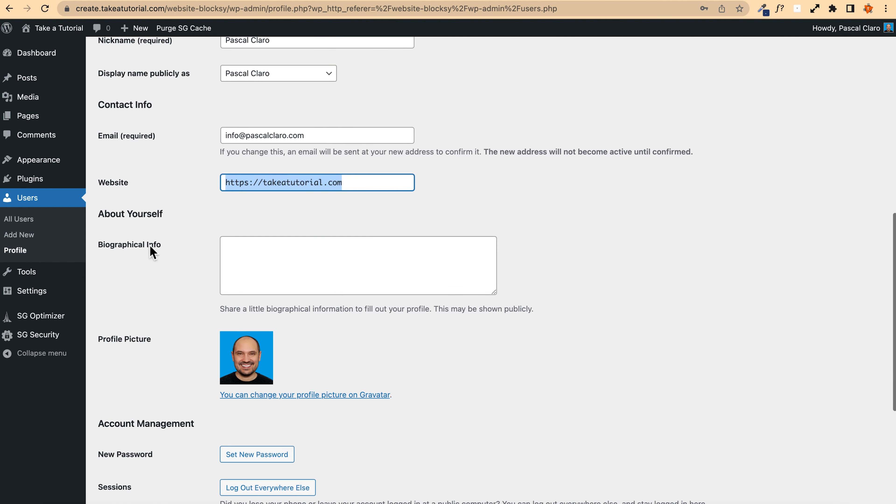
pyautogui.scroll(-2, 168, 167)
pyautogui.click(276, 230)
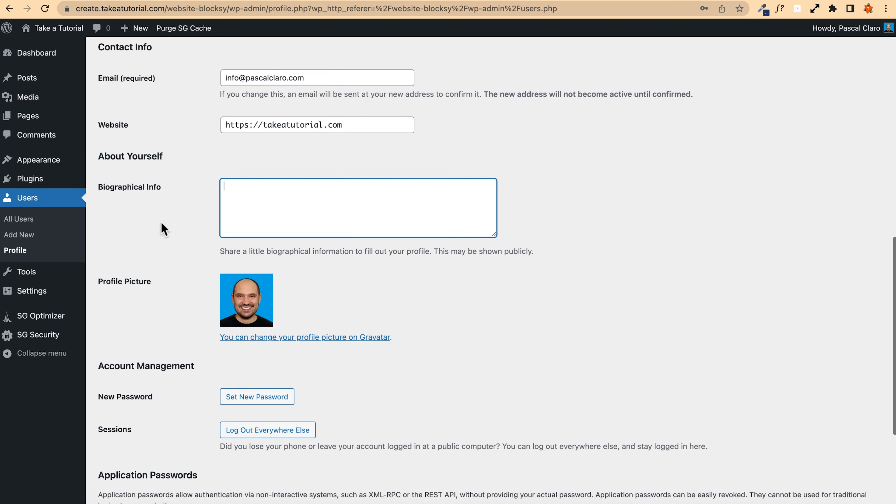
pyautogui.scroll(-2, 160, 222)
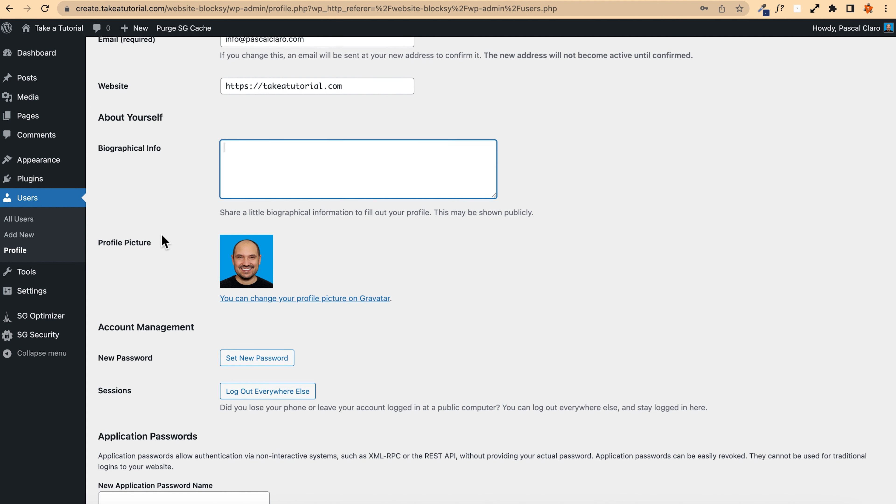
pyautogui.scroll(-2, 166, 240)
pyautogui.scroll(-3, 159, 219)
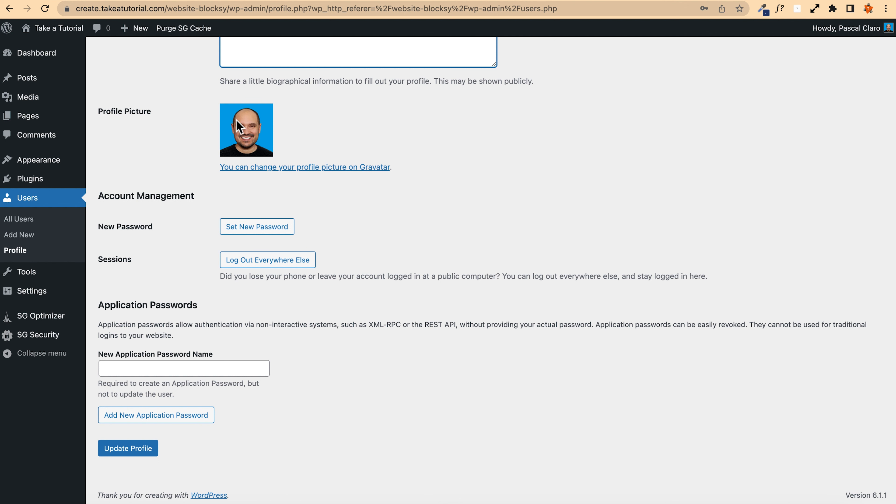
# Step: Open the Gravatar link from the profile picture in a new tab to view it, then update the profile
pyautogui.moveTo(395, 169); pyautogui.dragTo(347, 168)
pyautogui.click(411, 189)
pyautogui.rightClick(373, 168)
pyautogui.click(389, 175)
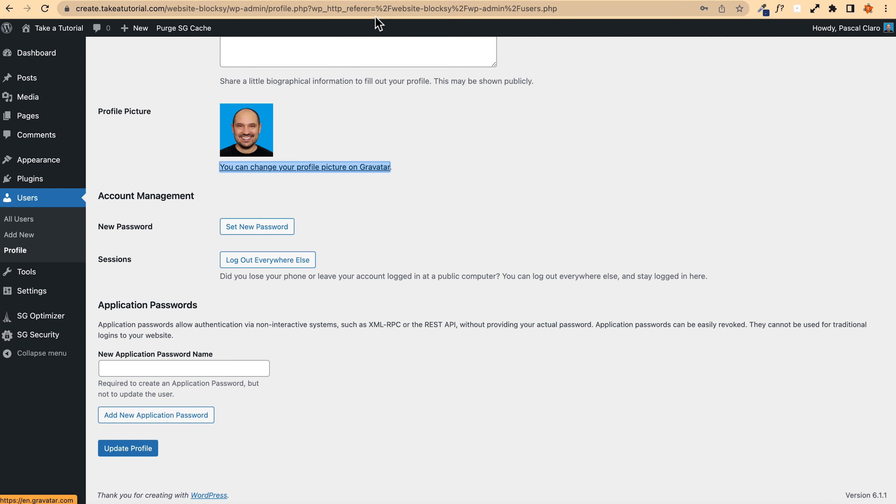
pyautogui.click(364, 1)
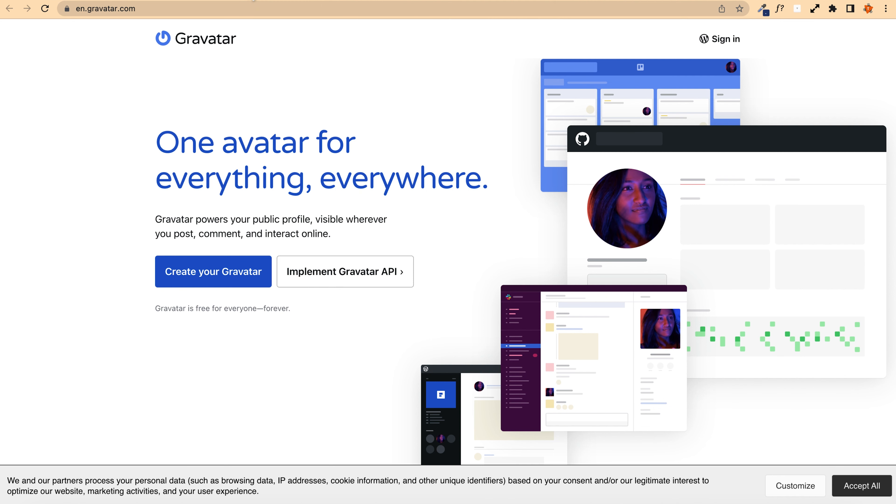
pyautogui.click(279, 1)
pyautogui.click(182, 128)
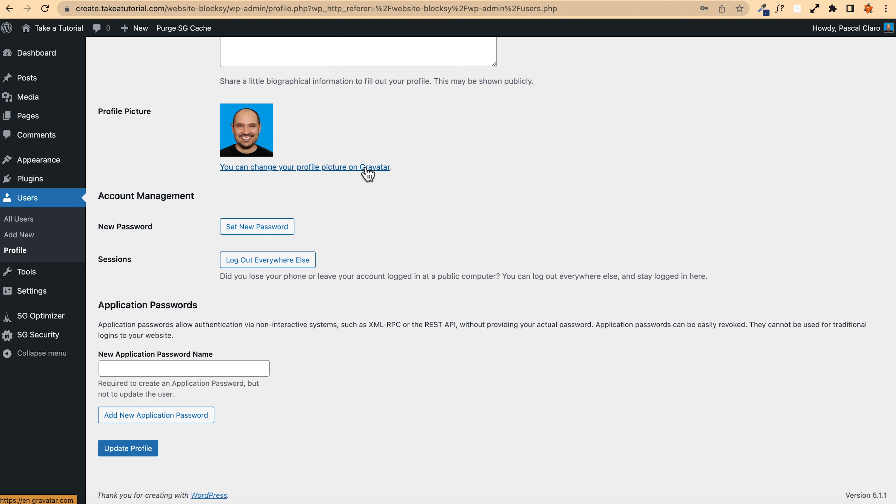
pyautogui.click(129, 453)
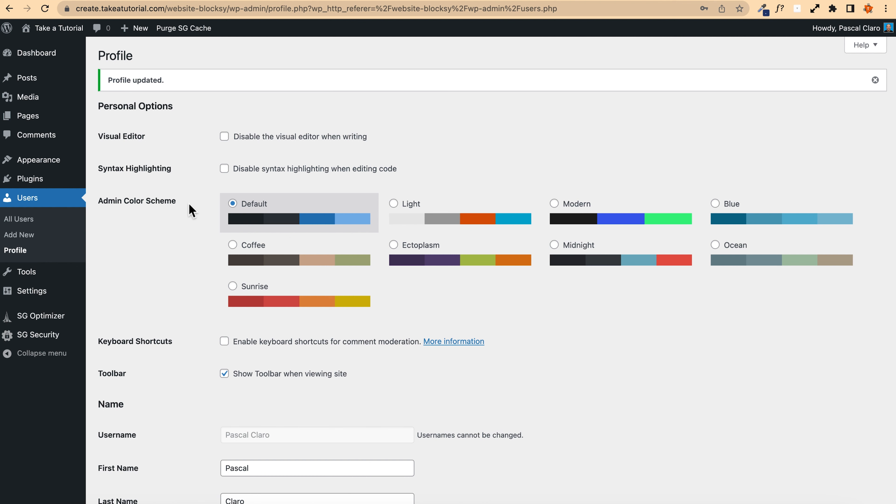
# Step: Try out several admin color schemes, ending with the Default scheme
pyautogui.click(455, 211)
pyautogui.click(621, 217)
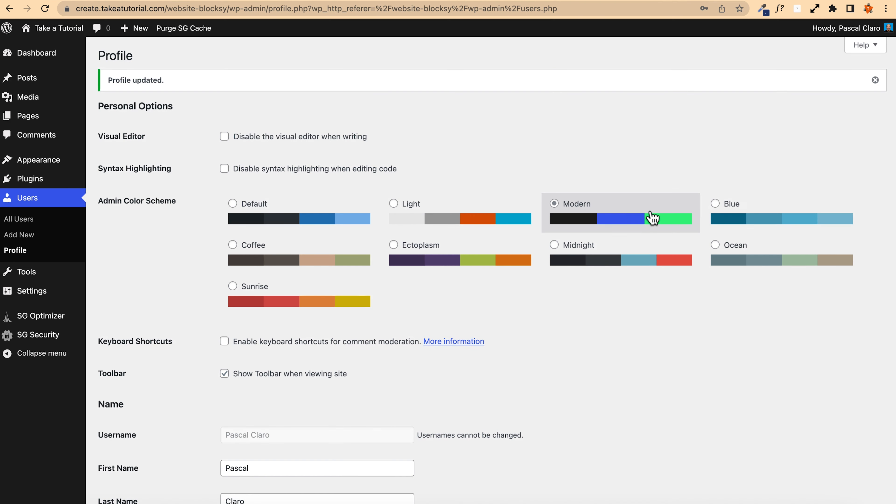
pyautogui.click(739, 211)
pyautogui.click(738, 249)
pyautogui.click(585, 252)
pyautogui.click(450, 254)
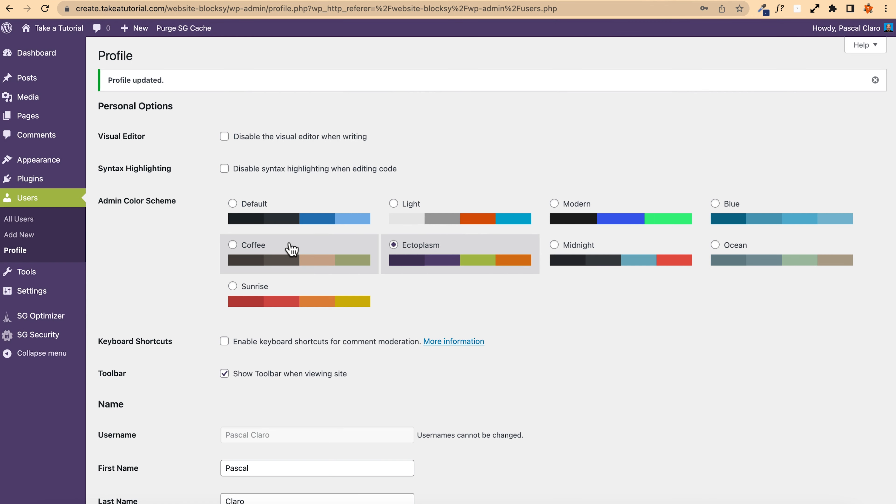
pyautogui.click(292, 250)
pyautogui.click(277, 210)
pyautogui.click(452, 252)
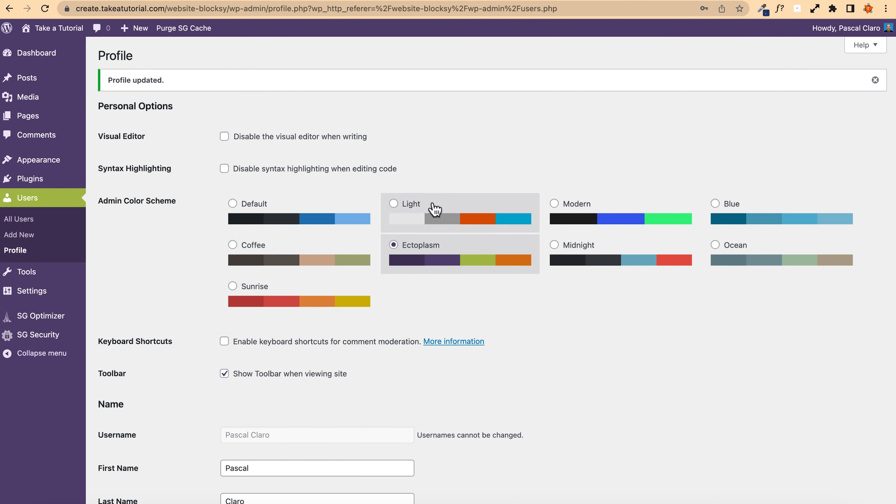
pyautogui.click(266, 206)
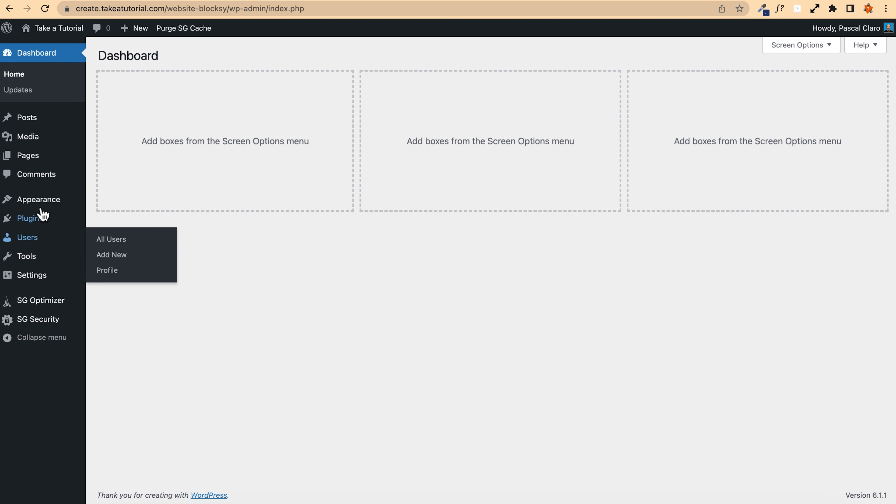
# Step: Delete the inactive Twenty Twenty-One theme from the installed themes
pyautogui.moveTo(38, 206)
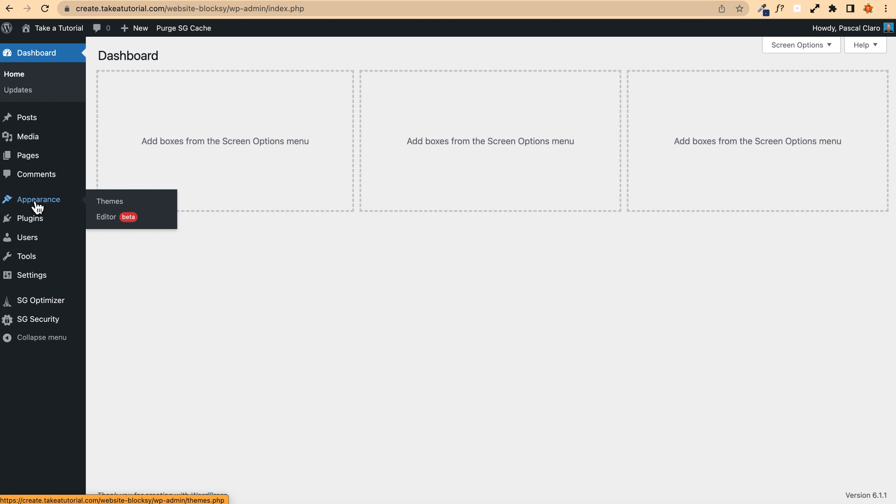
pyautogui.click(127, 203)
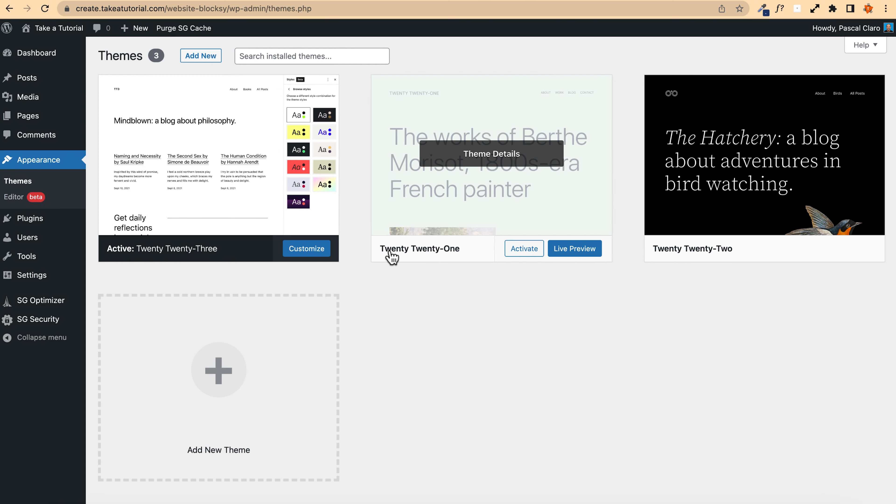
pyautogui.click(473, 227)
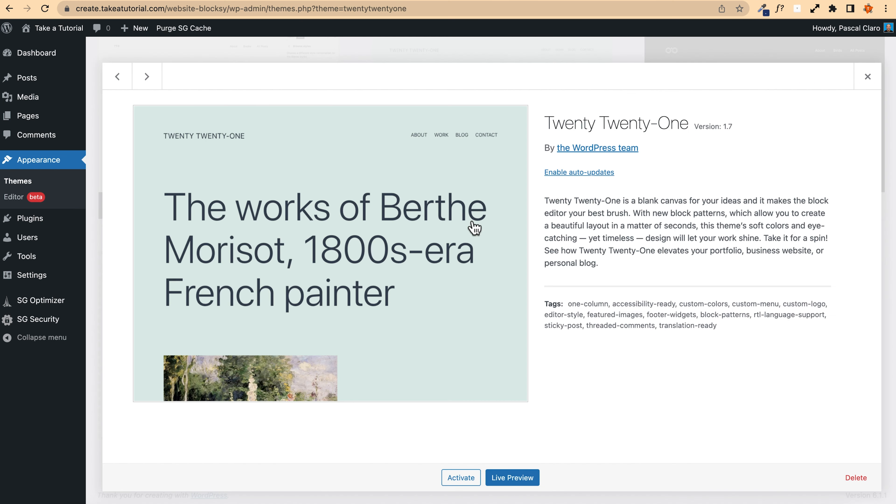
pyautogui.click(856, 479)
pyautogui.press('Return')
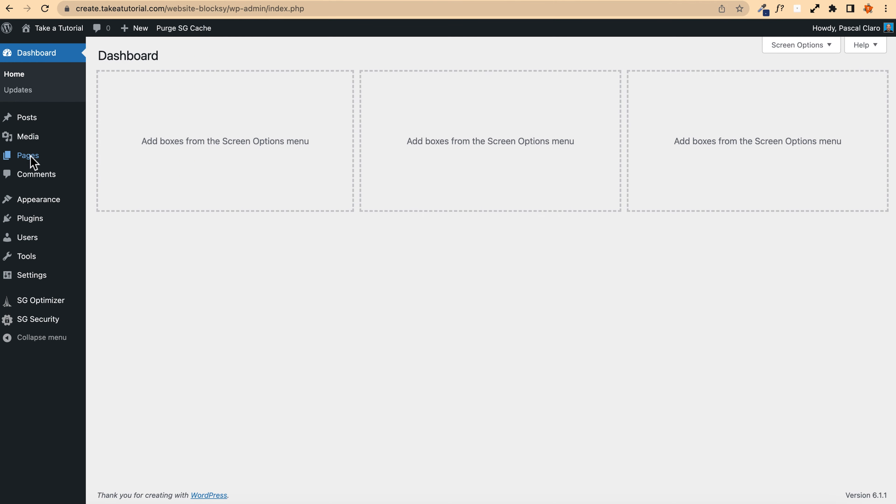
# Step: Open the Pages list and examine the draft Privacy Policy page
pyautogui.moveTo(31, 160)
pyautogui.click(124, 159)
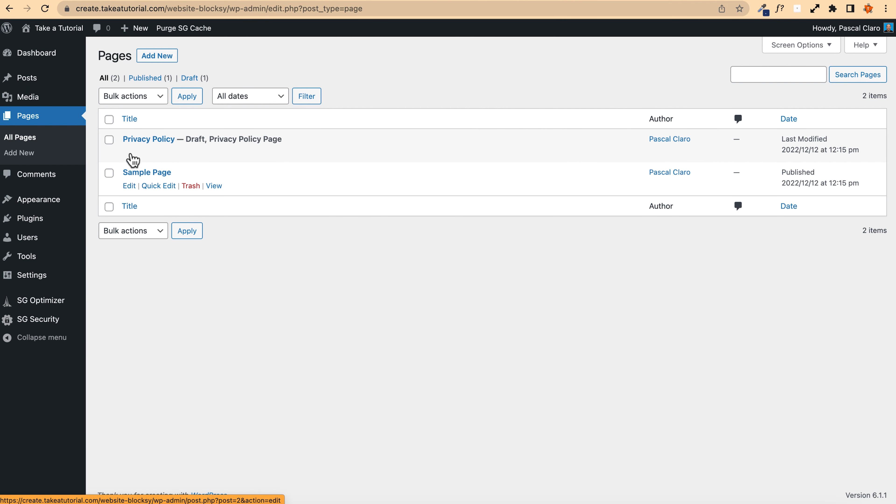
pyautogui.moveTo(121, 140); pyautogui.dragTo(174, 142)
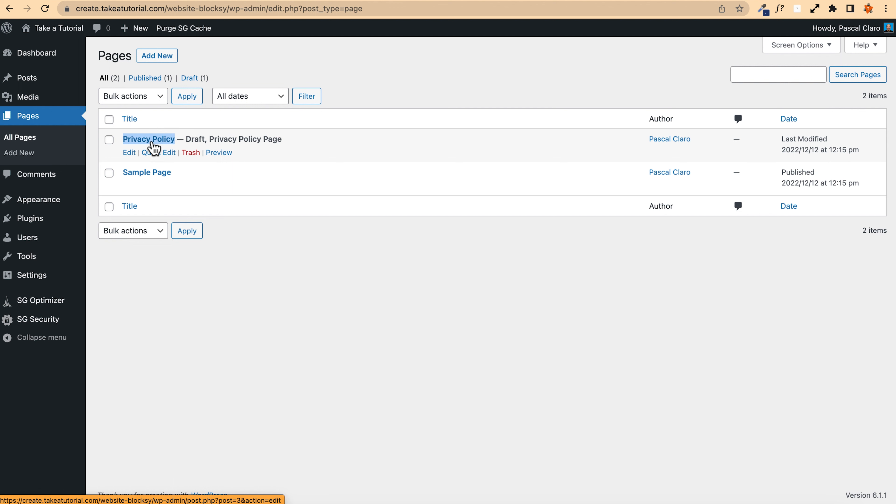
# Step: Move the Sample Page to the trash and permanently empty the pages trash
pyautogui.click(190, 186)
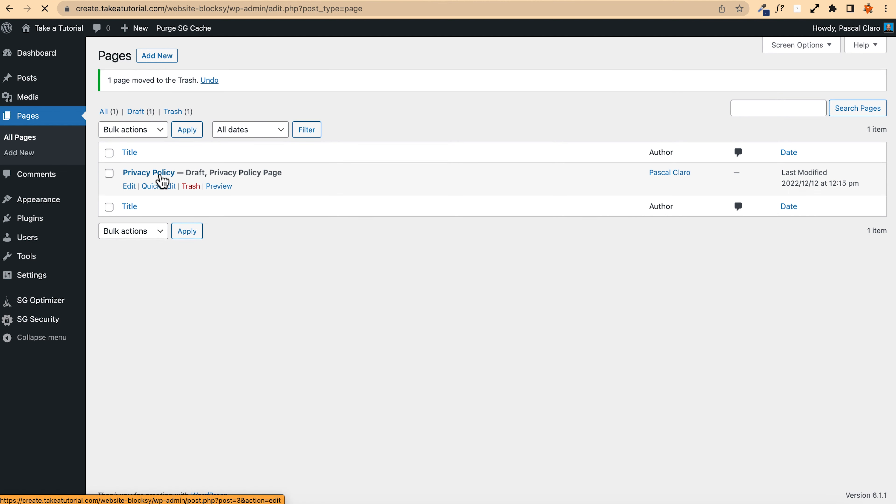
pyautogui.click(173, 112)
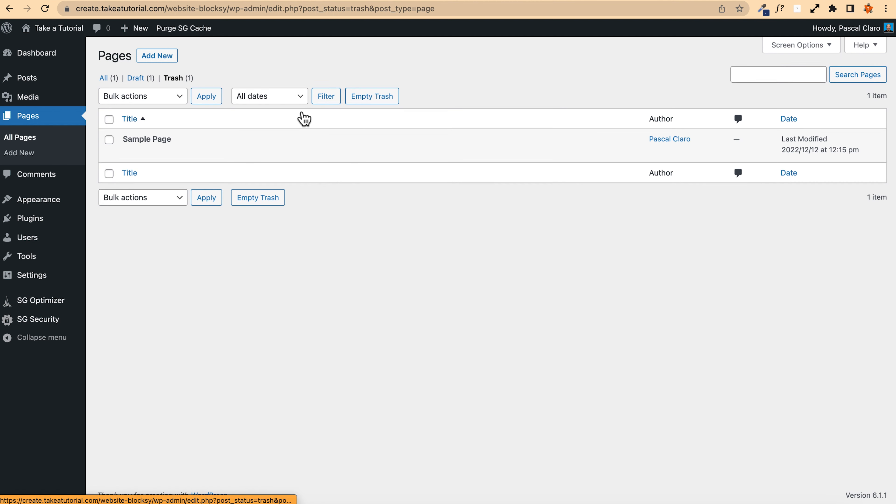
pyautogui.click(366, 100)
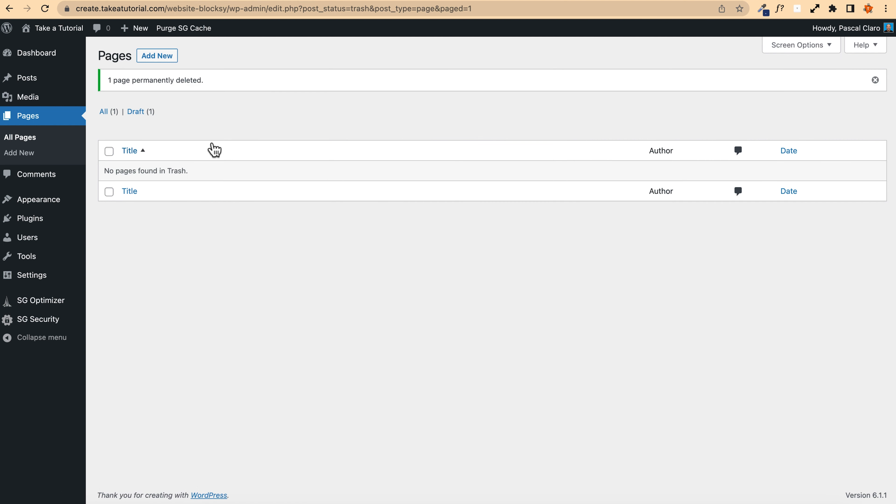
# Step: Trash the Hello world! post, permanently empty the posts trash, and return to the Dashboard
pyautogui.click(39, 81)
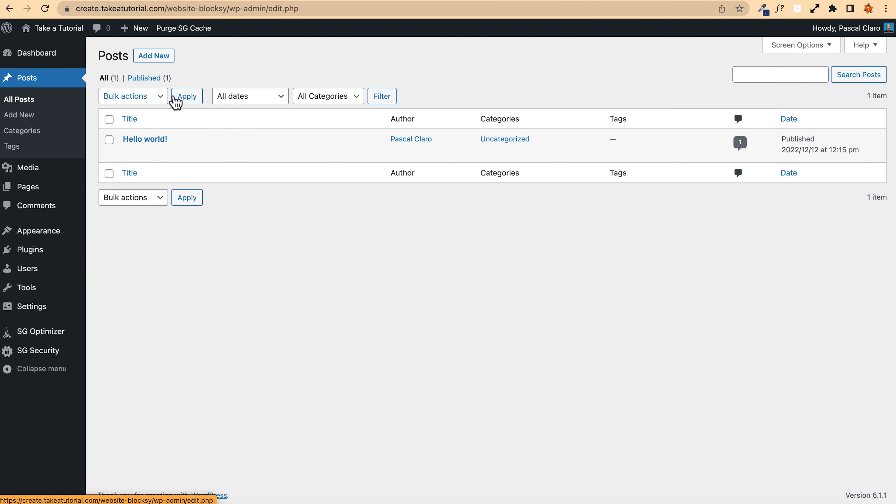
pyautogui.click(190, 152)
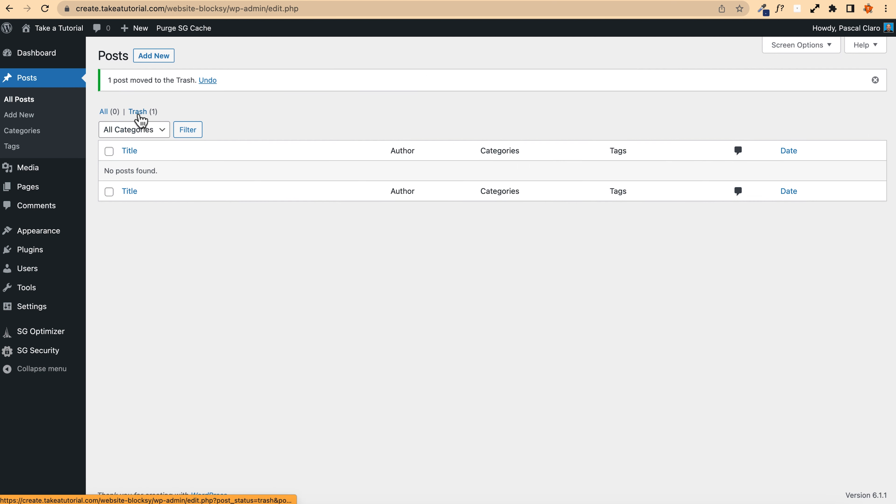
pyautogui.click(138, 112)
pyautogui.click(443, 99)
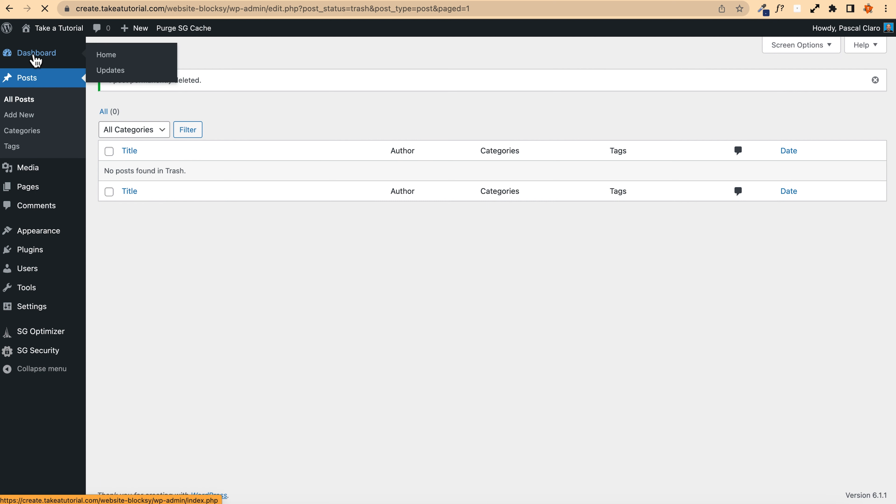
pyautogui.click(32, 57)
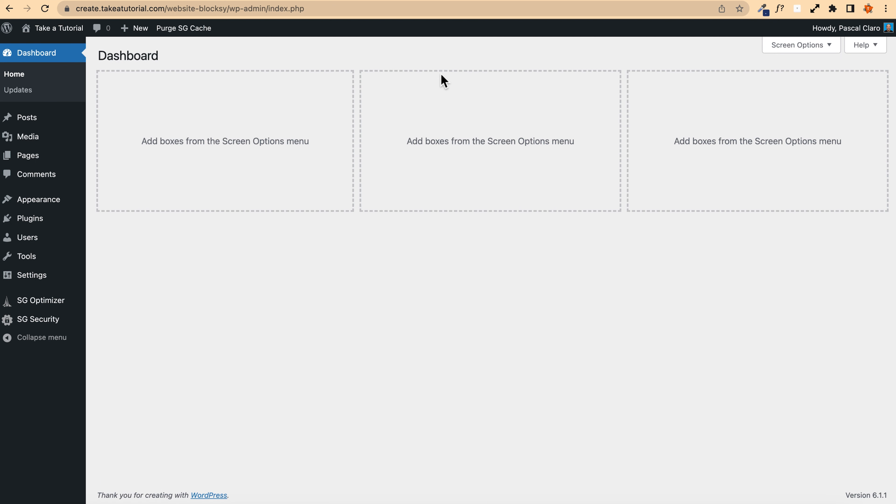
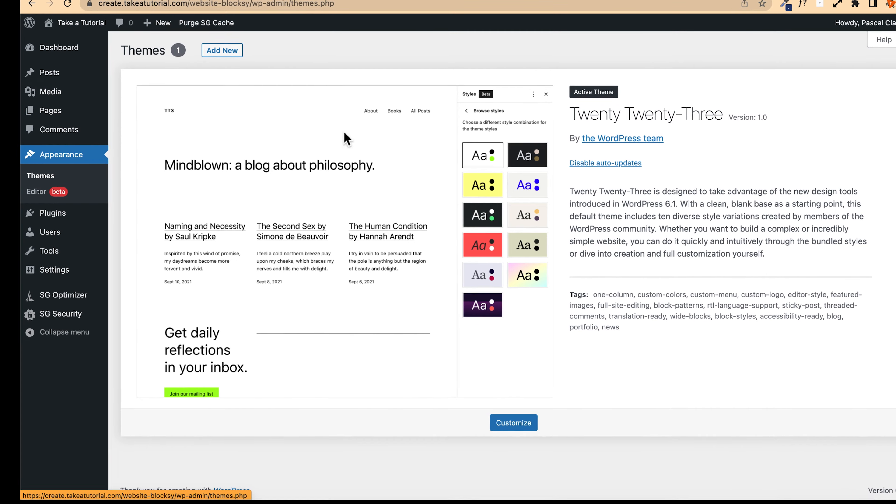
# Step: Search the theme directory for Blocksy and activate the Blocksy theme
pyautogui.click(224, 50)
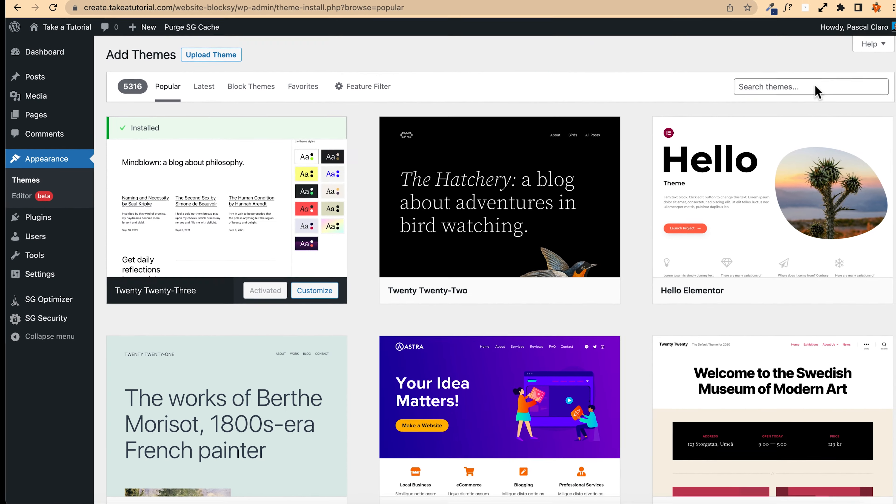
pyautogui.click(813, 87)
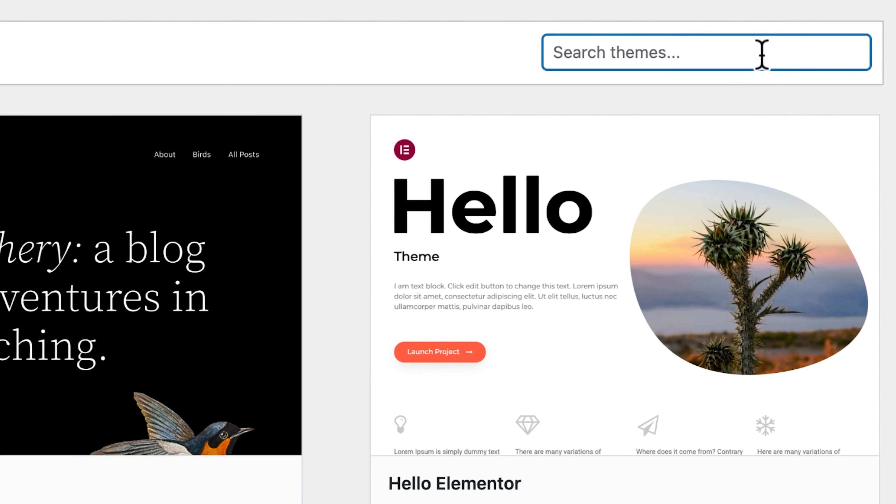
pyautogui.write('blocksy')
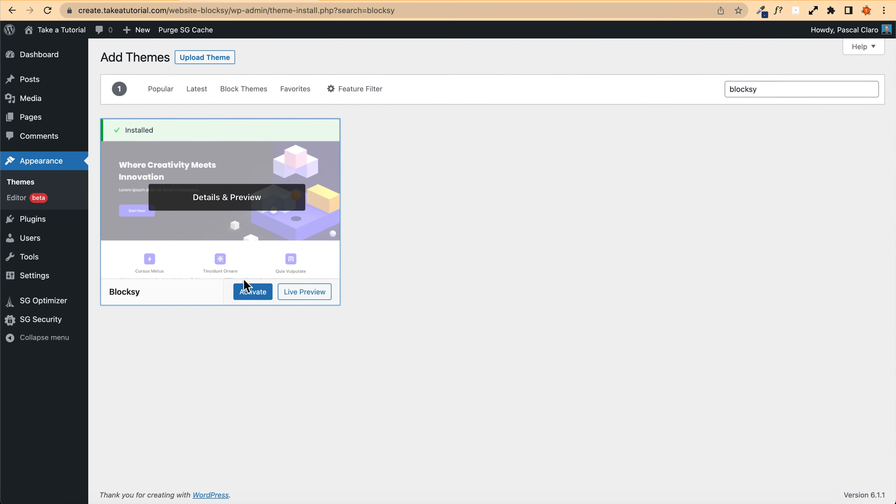
pyautogui.click(260, 302)
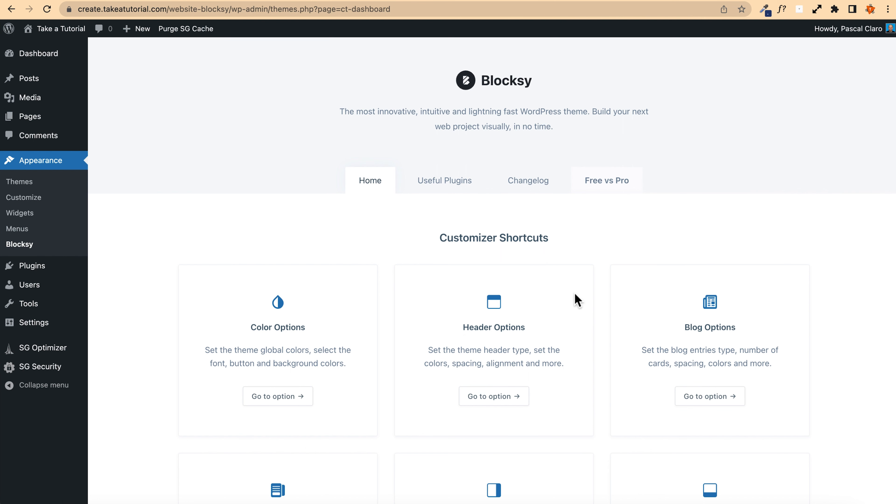
# Step: Return to the installed themes and install the recommended Blocksy Companion plugin
pyautogui.click(32, 183)
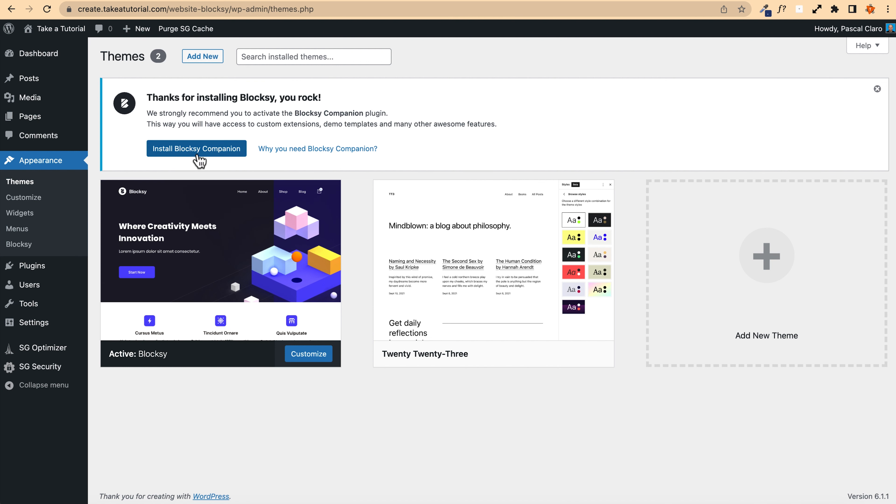
pyautogui.click(202, 159)
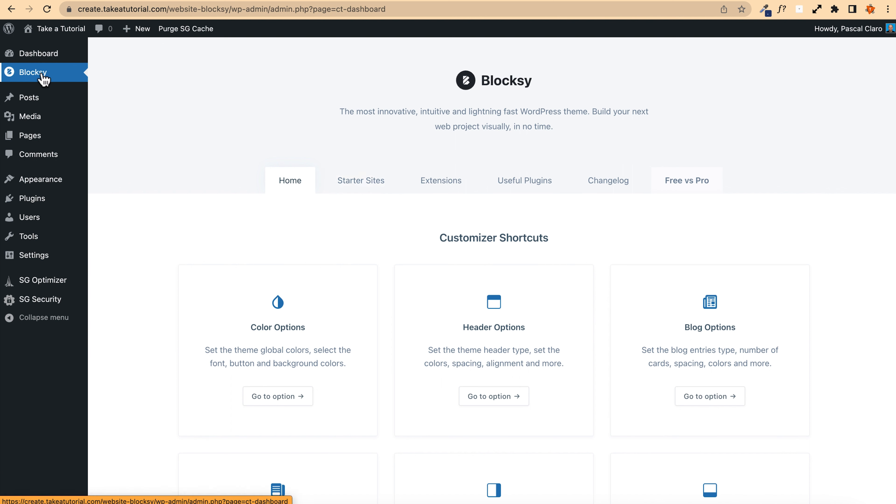
# Step: Browse the gallery of Blocksy starter sites
pyautogui.click(359, 189)
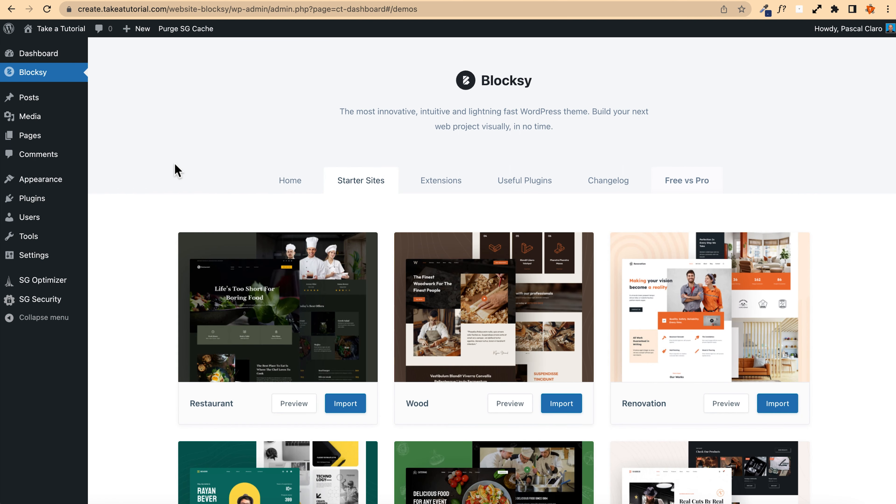
pyautogui.scroll(-5, 138, 287)
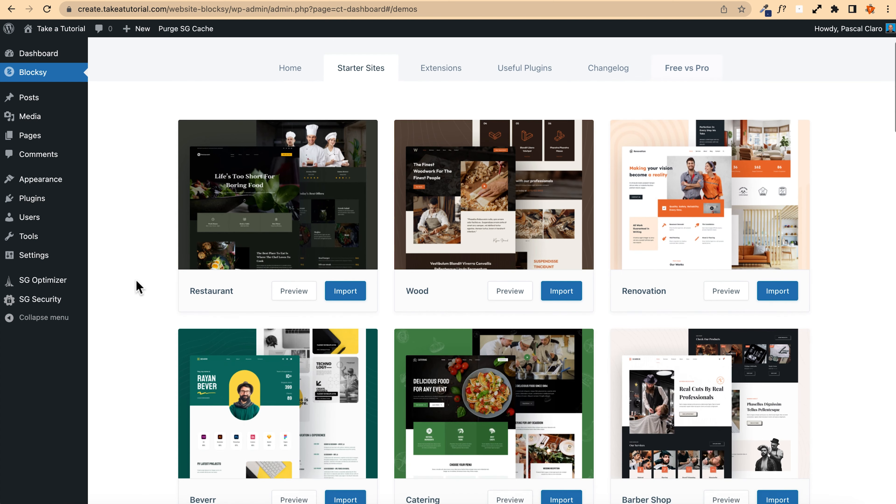
pyautogui.scroll(-10, 139, 287)
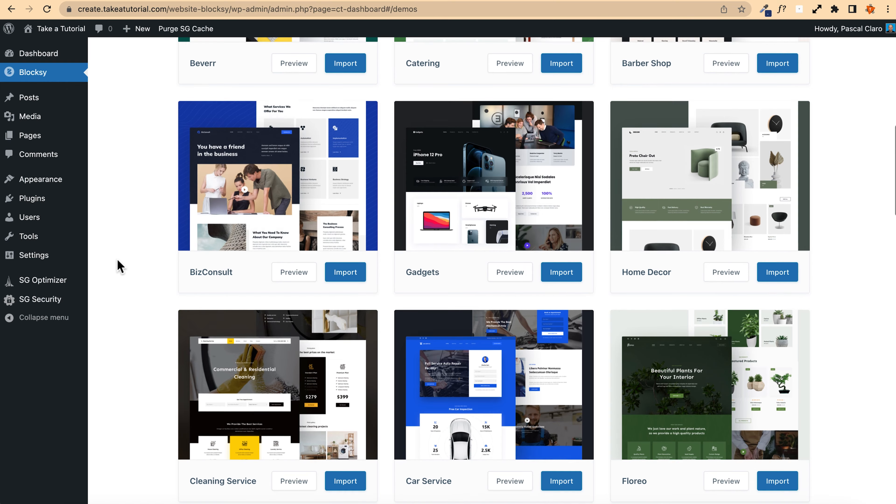
pyautogui.scroll(-6, 116, 261)
pyautogui.scroll(-9, 117, 261)
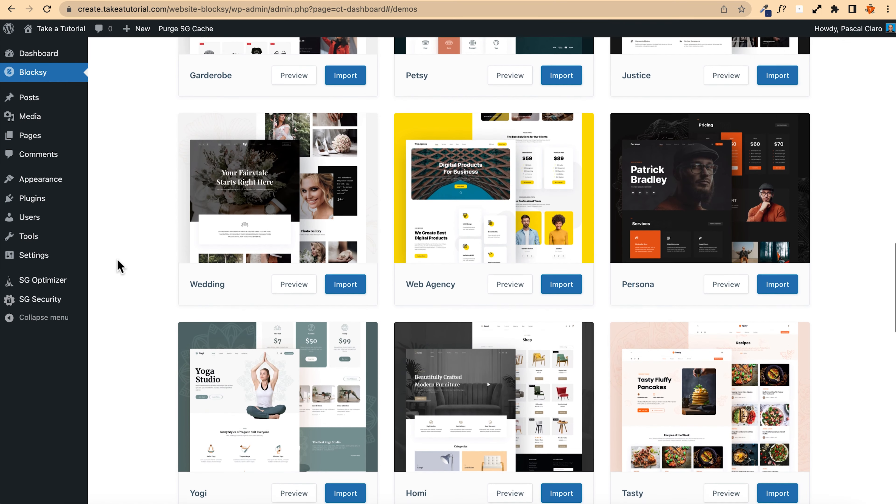
pyautogui.scroll(15, 117, 260)
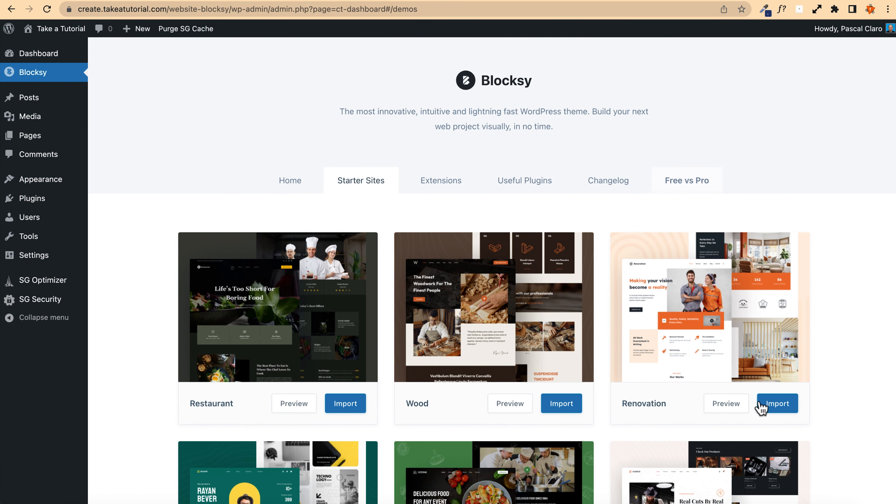
# Step: Preview the Renovation starter site and visit each of its menu pages
pyautogui.click(724, 409)
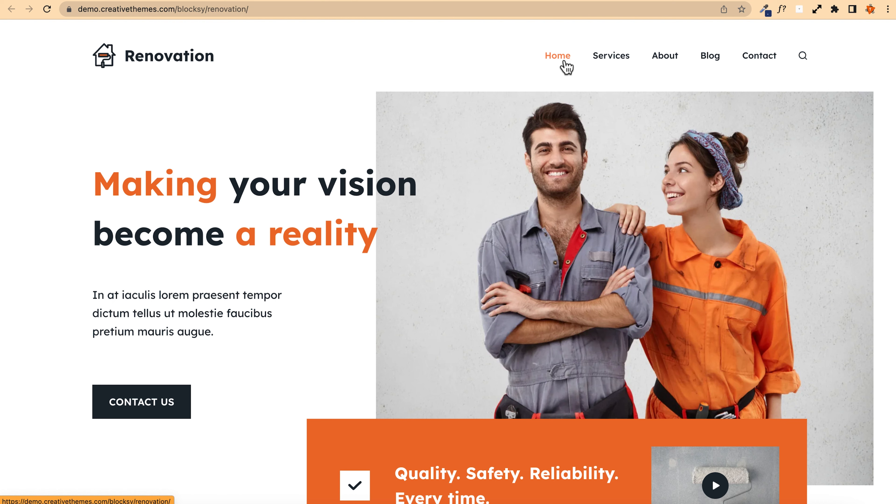
pyautogui.click(624, 65)
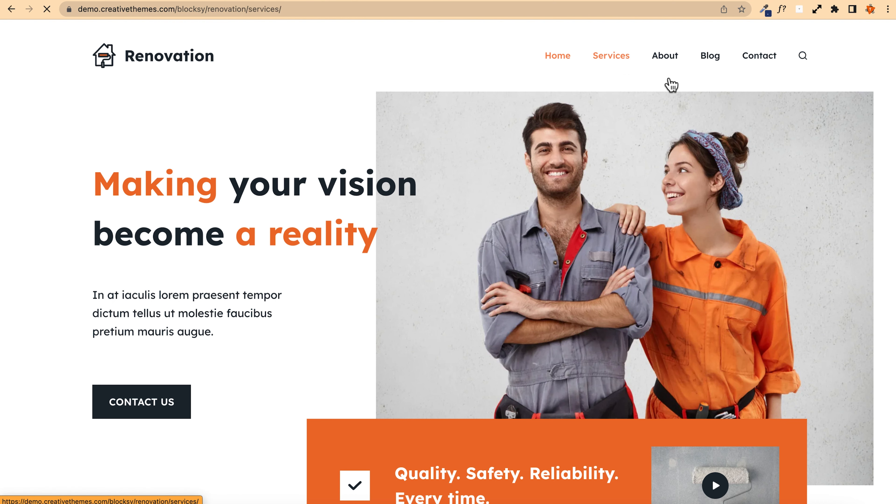
pyautogui.click(668, 61)
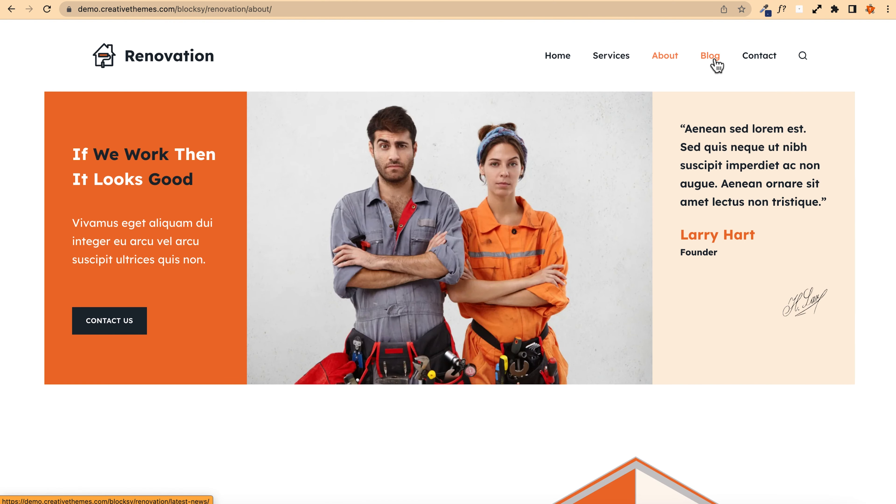
pyautogui.click(716, 65)
pyautogui.click(762, 64)
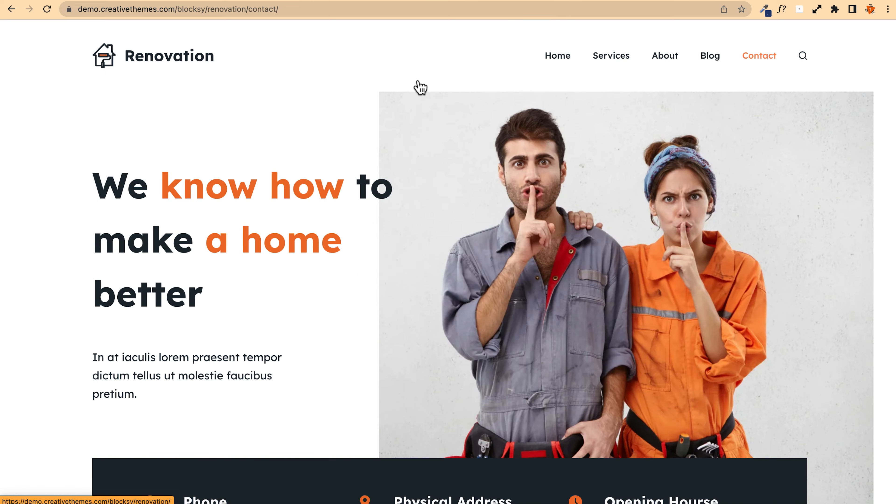
pyautogui.click(172, 57)
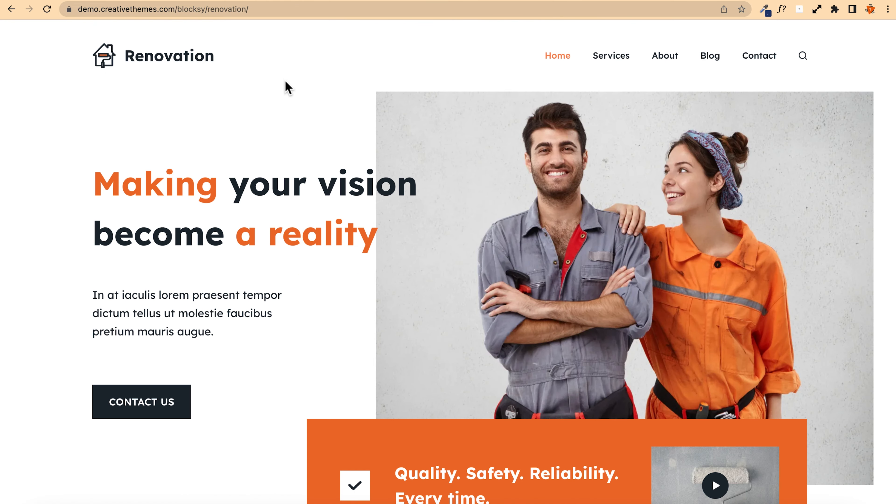
# Step: Scroll through the Renovation demo's home page and its blog page
pyautogui.scroll(-15, 35, 236)
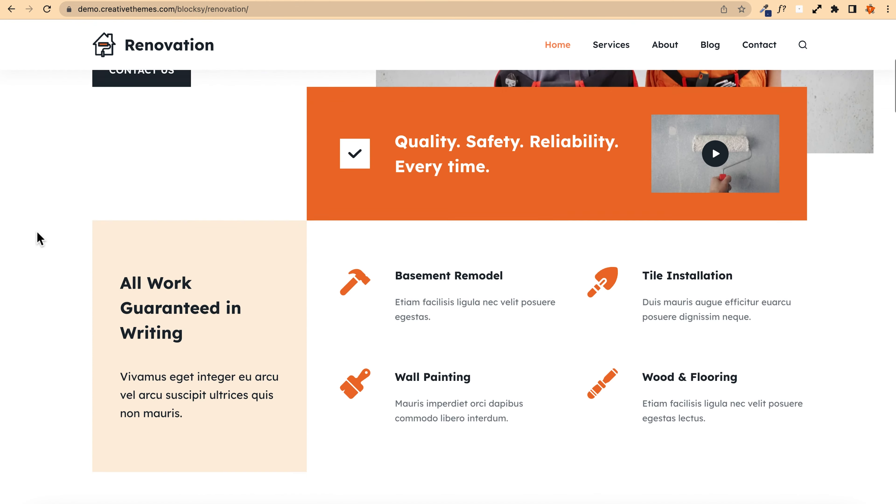
pyautogui.scroll(-12, 40, 238)
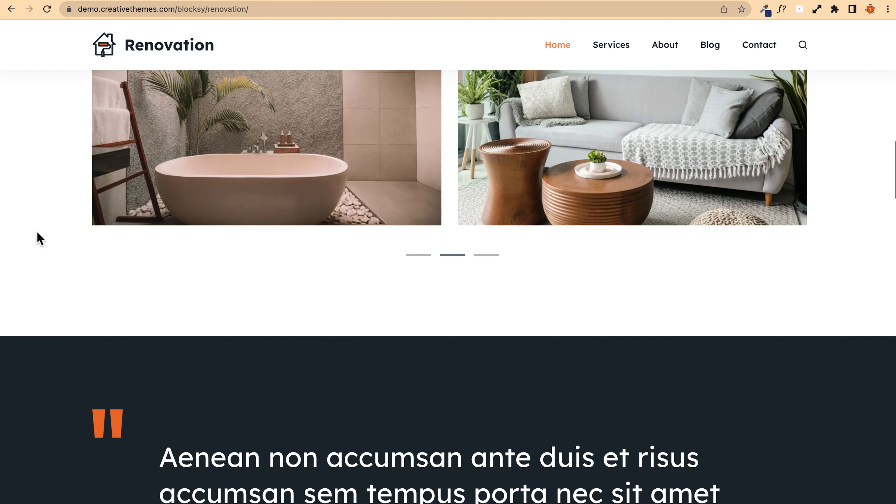
pyautogui.scroll(-12, 37, 232)
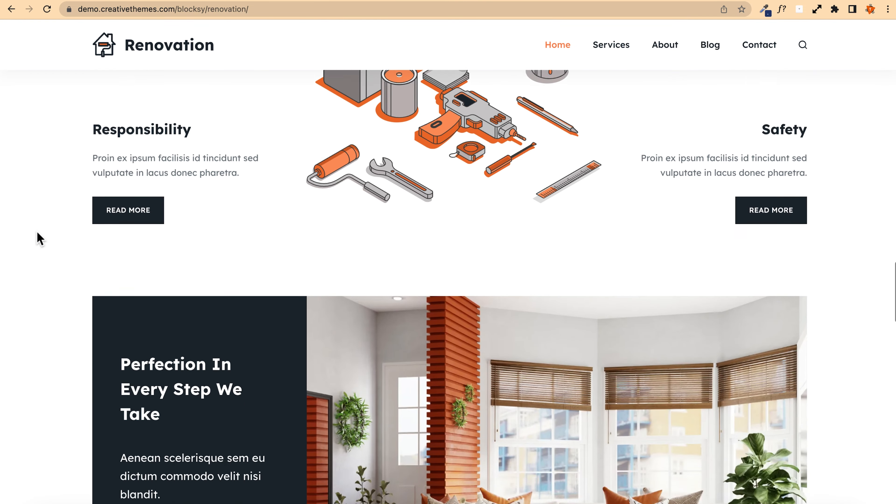
pyautogui.scroll(-12, 40, 239)
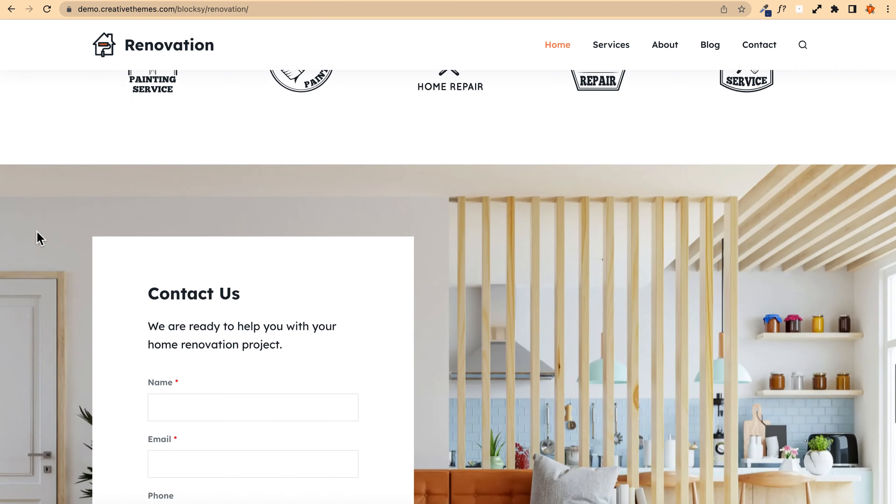
pyautogui.scroll(-10, 40, 238)
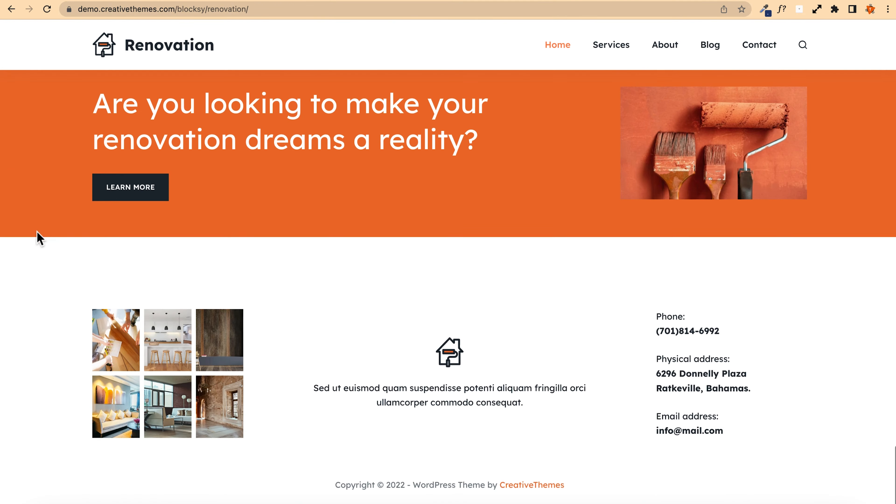
pyautogui.press('Home')
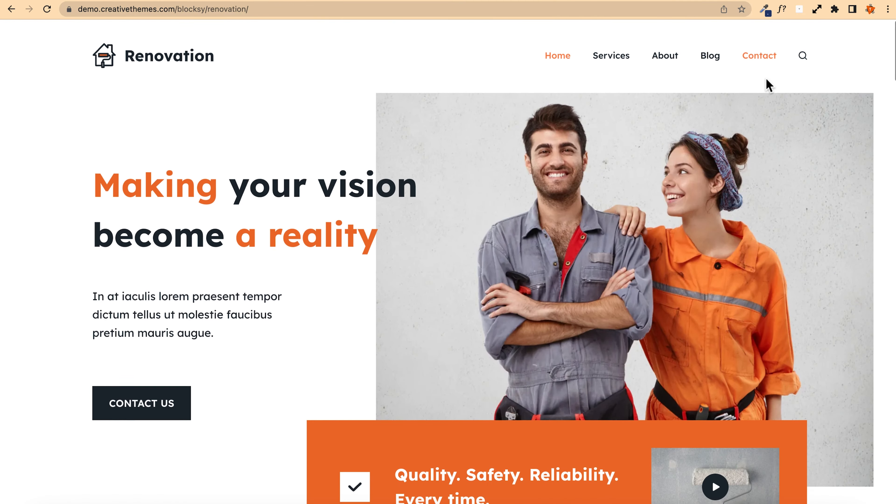
pyautogui.click(709, 56)
pyautogui.scroll(-7, 48, 172)
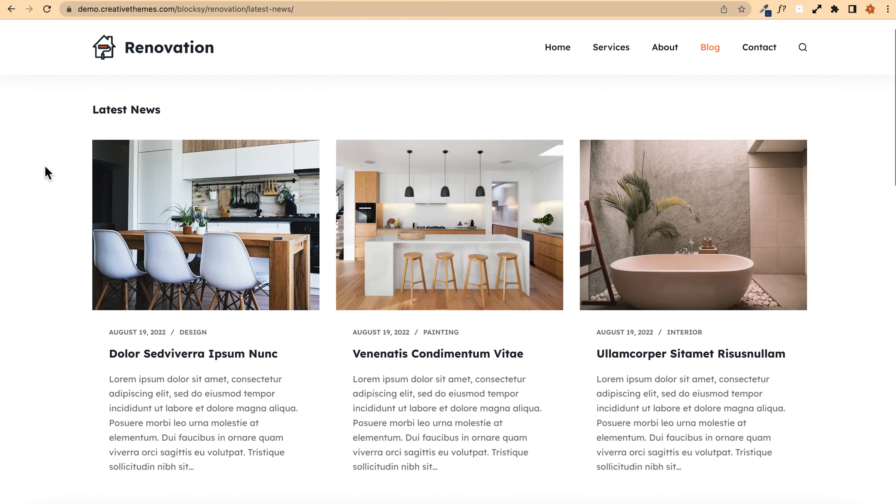
pyautogui.scroll(-6, 47, 173)
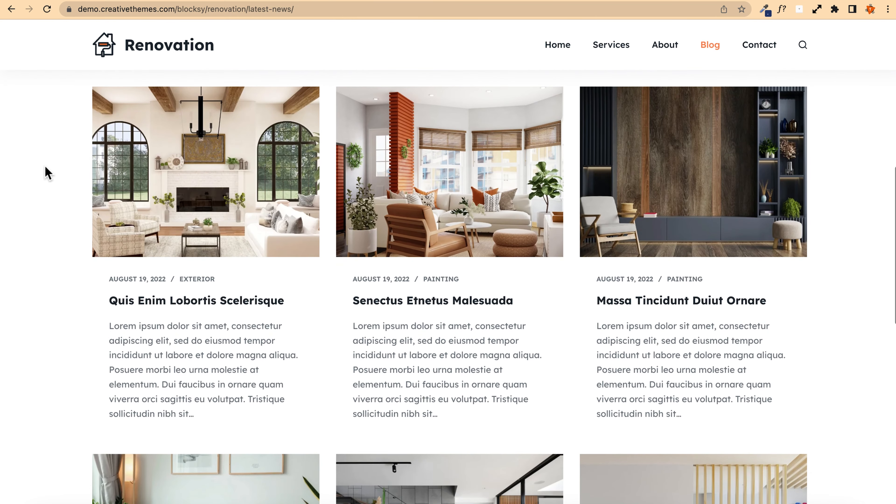
pyautogui.scroll(-7, 48, 173)
pyautogui.scroll(-3, 48, 173)
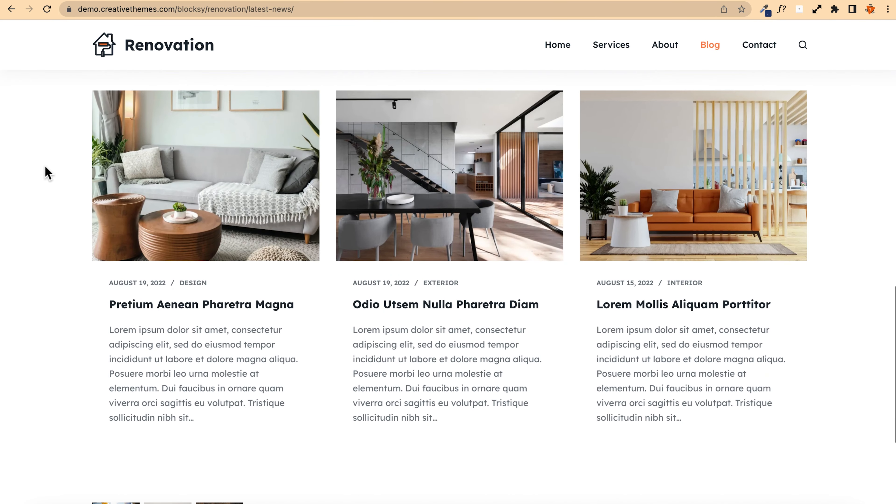
pyautogui.scroll(6, 48, 173)
pyautogui.scroll(10, 47, 173)
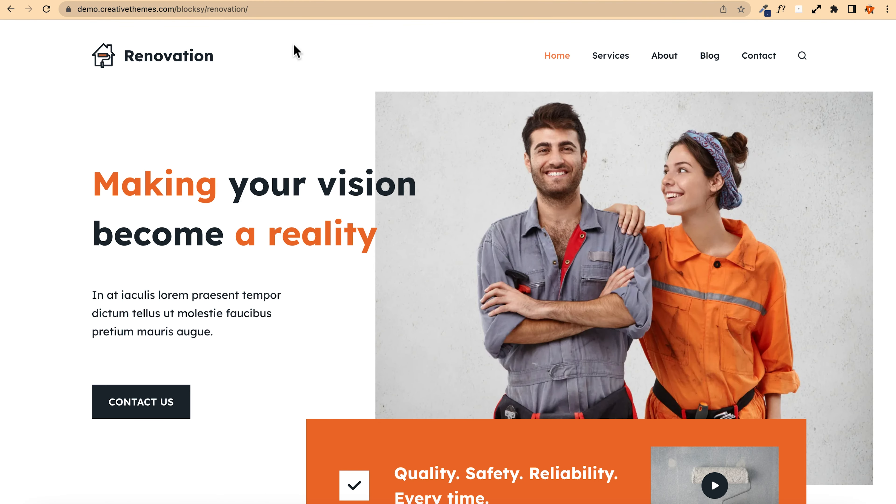
# Step: Switch to the finished example site's tab and scroll through it alongside the Renovation demo
pyautogui.click(125, 0)
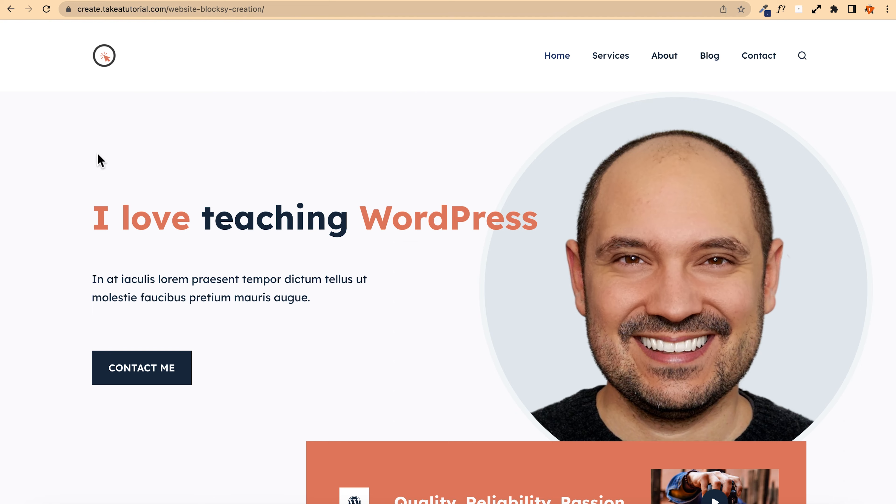
pyautogui.scroll(-12, 58, 172)
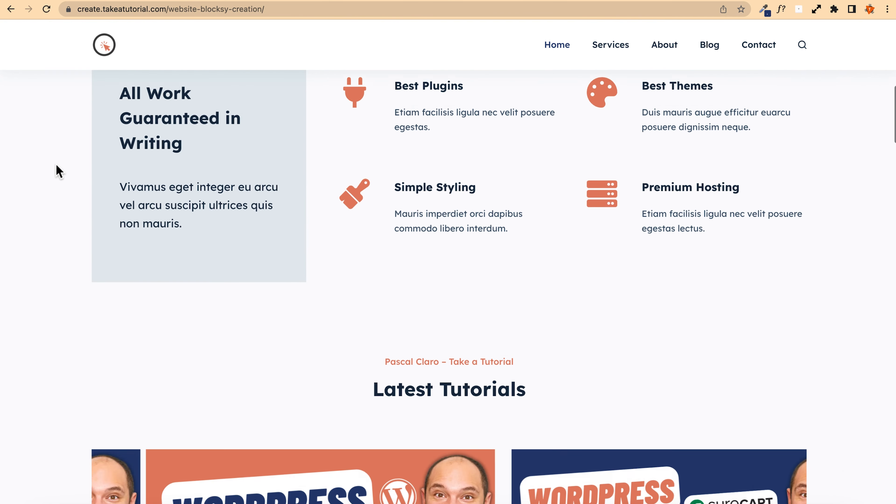
pyautogui.scroll(-9, 58, 172)
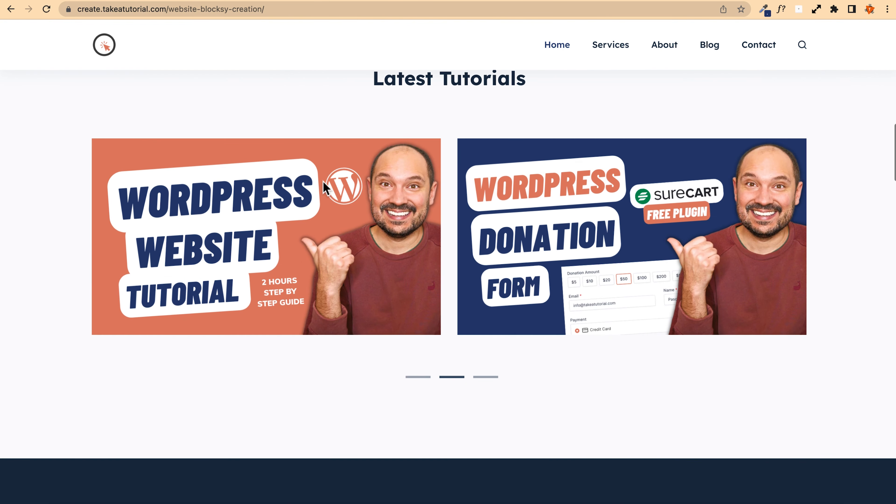
pyautogui.scroll(-15, 50, 243)
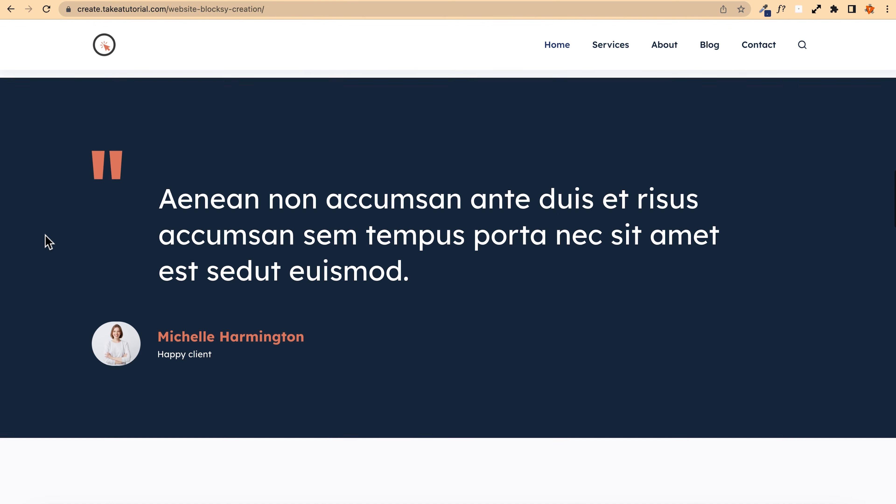
pyautogui.scroll(-8, 46, 240)
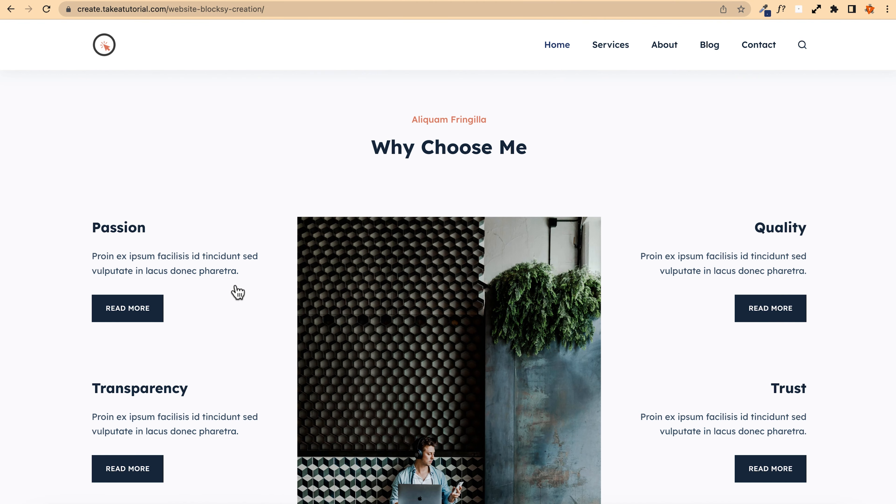
pyautogui.scroll(-20, 228, 286)
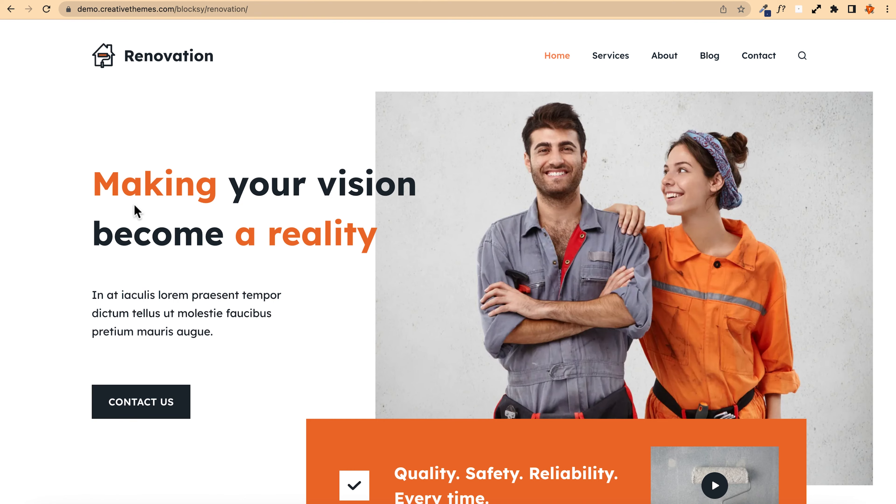
pyautogui.scroll(-20, 66, 208)
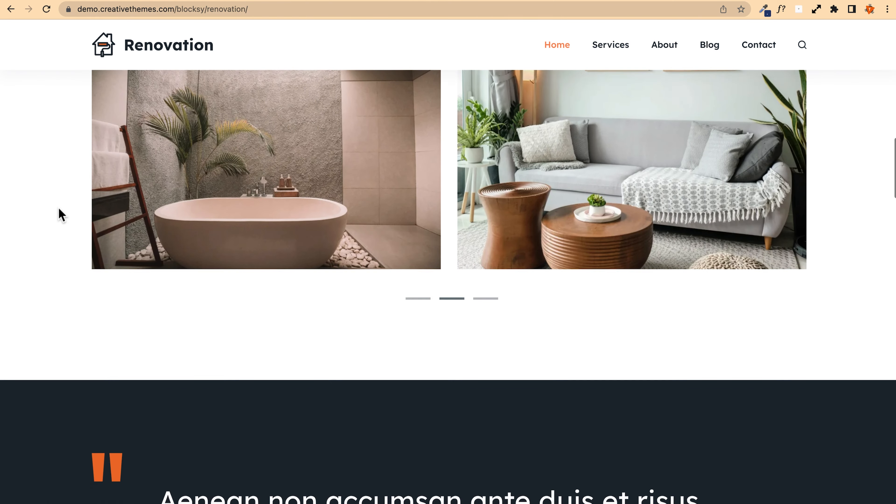
pyautogui.scroll(-20, 62, 214)
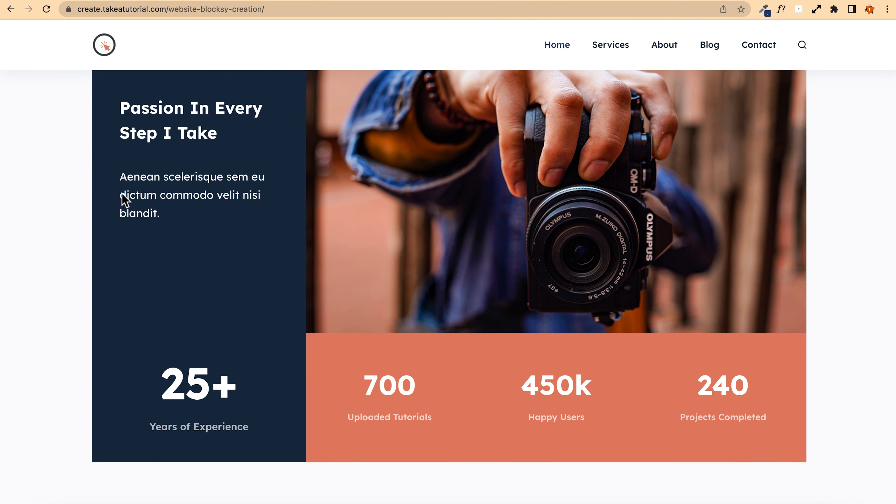
pyautogui.scroll(-7, 55, 192)
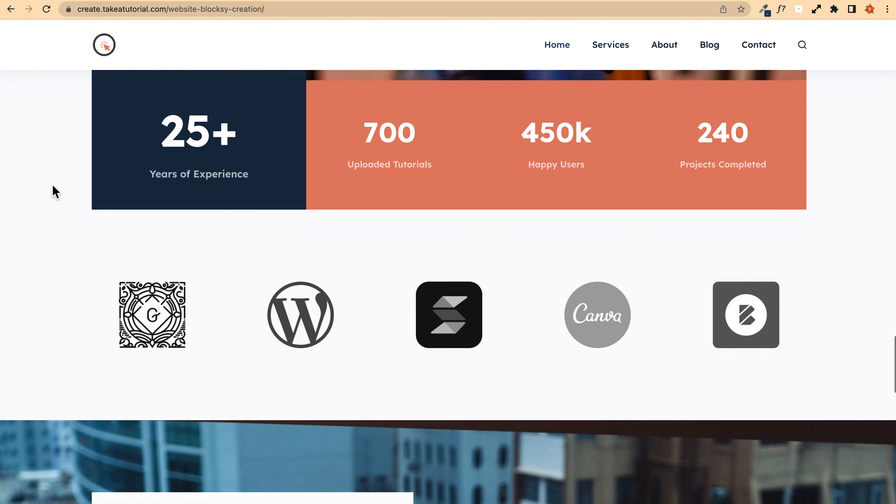
pyautogui.scroll(-18, 55, 191)
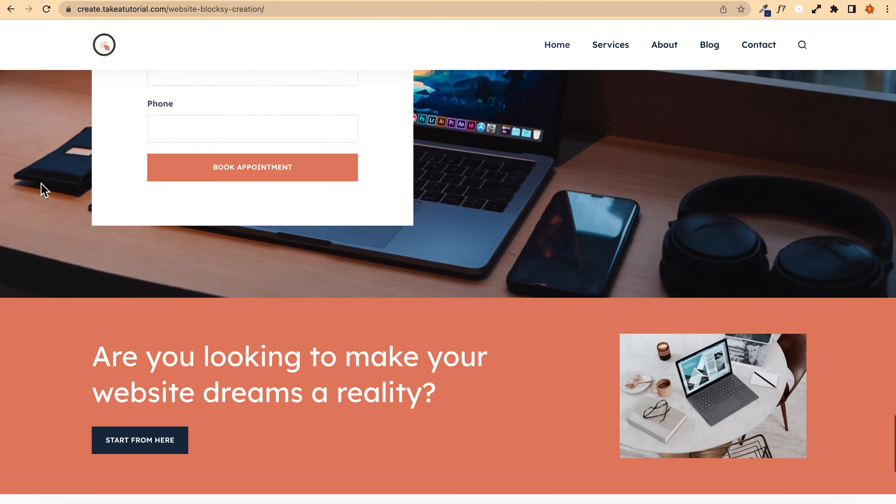
# Step: Scroll through the lower part of the example site's home page and back to its top
pyautogui.scroll(-7, 41, 184)
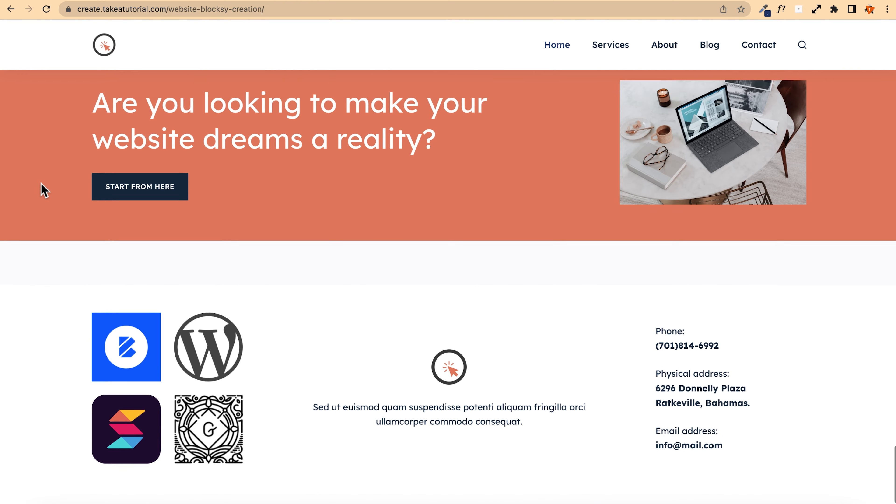
pyautogui.scroll(20, 42, 184)
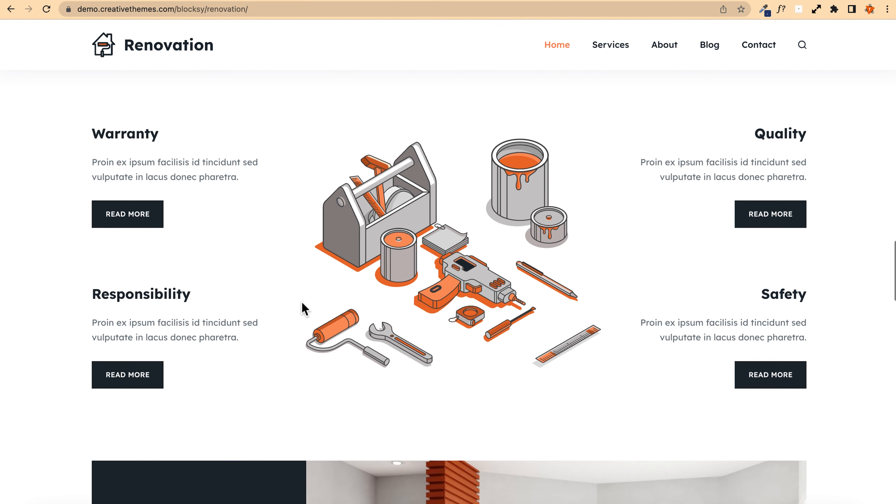
pyautogui.scroll(10, 302, 306)
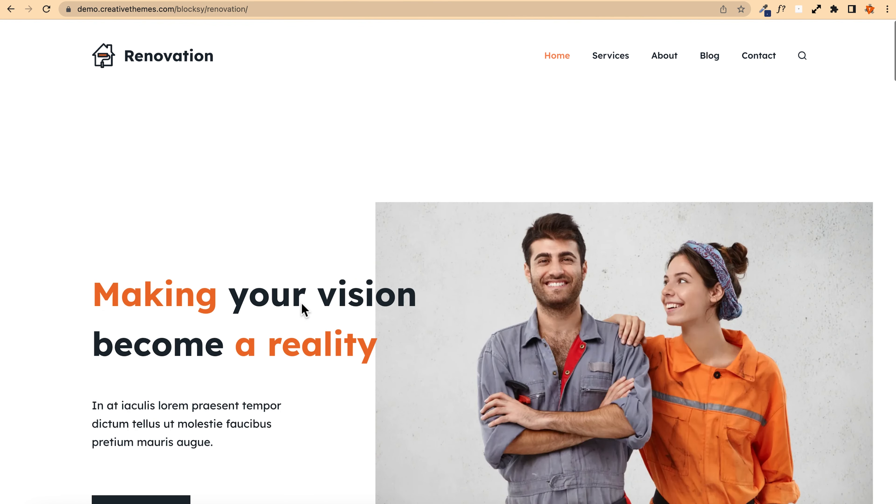
# Step: Import the Renovation starter site with the child theme, Gutenberg, its required plugins and a clean content install
pyautogui.click(271, 1)
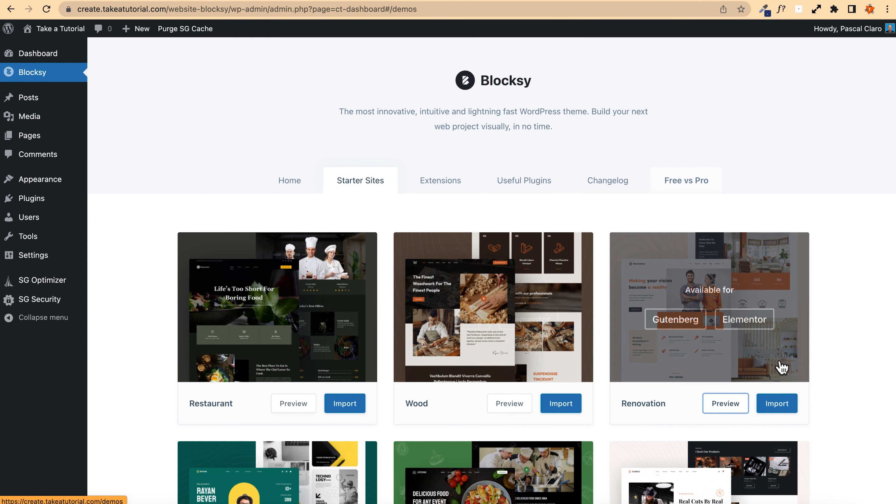
pyautogui.click(777, 405)
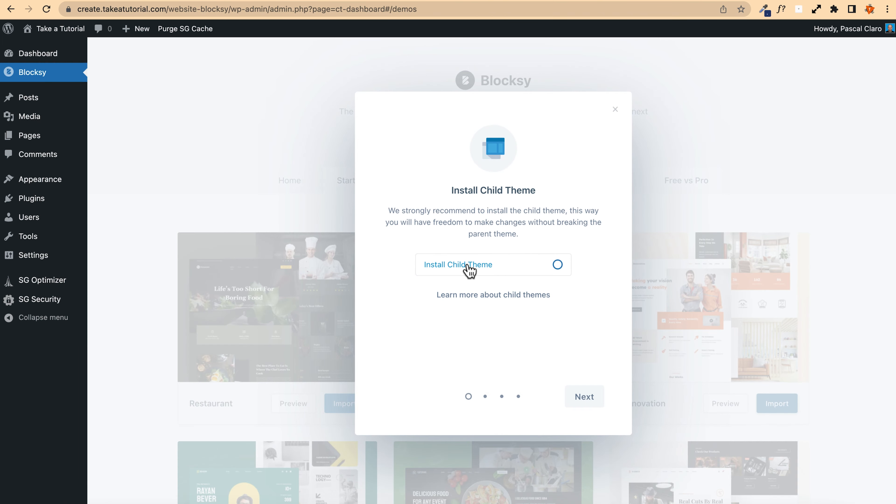
pyautogui.click(469, 270)
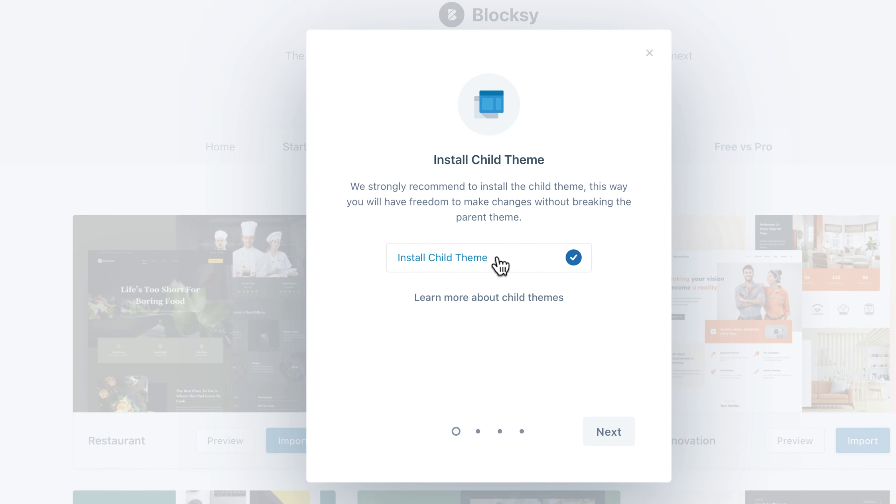
pyautogui.click(608, 434)
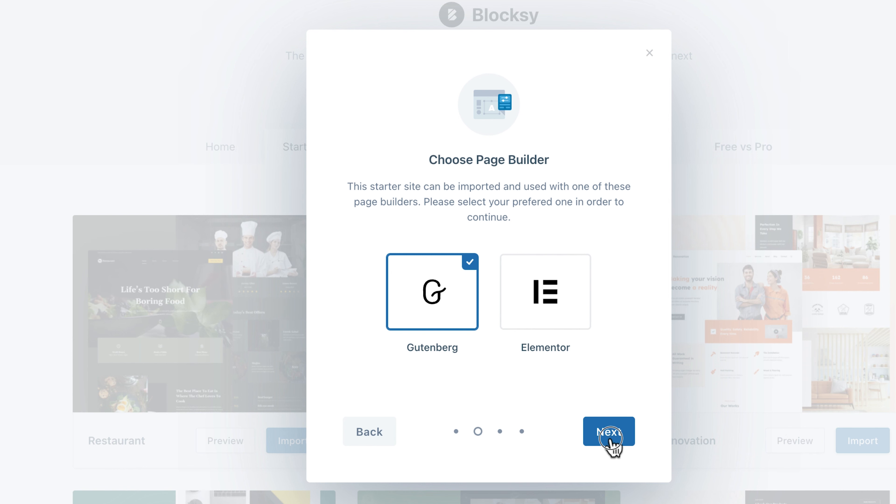
pyautogui.click(611, 438)
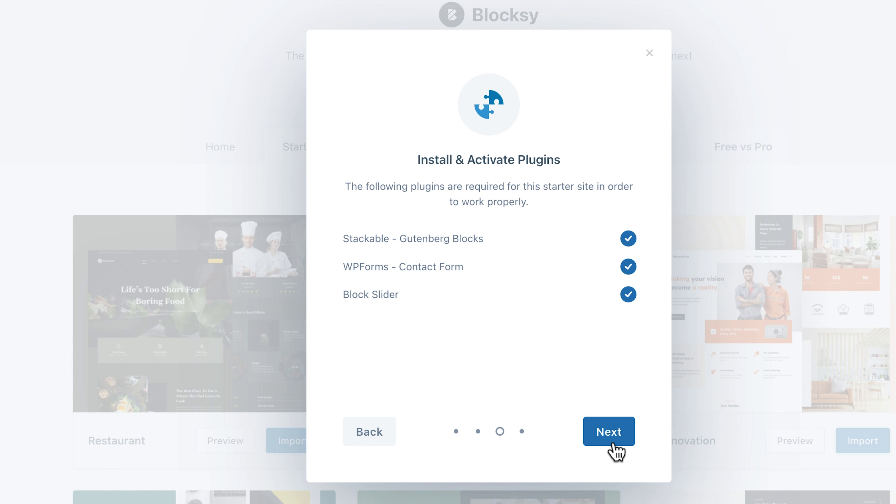
pyautogui.click(615, 450)
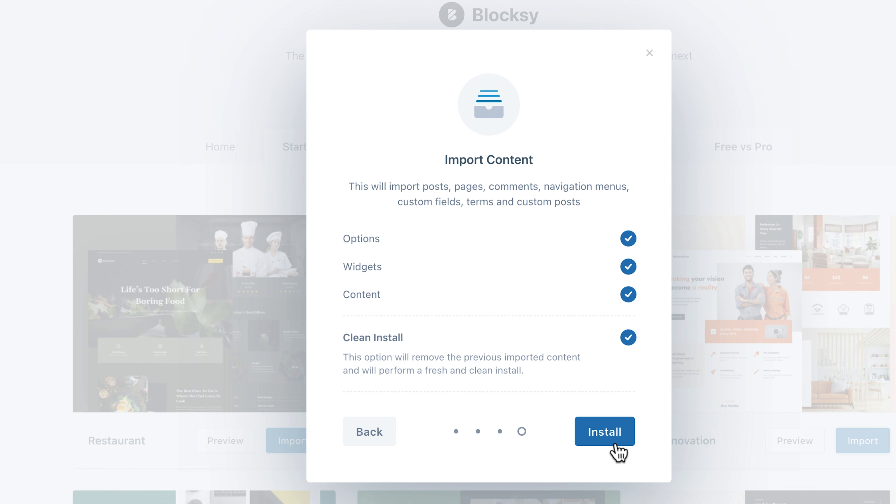
pyautogui.click(619, 453)
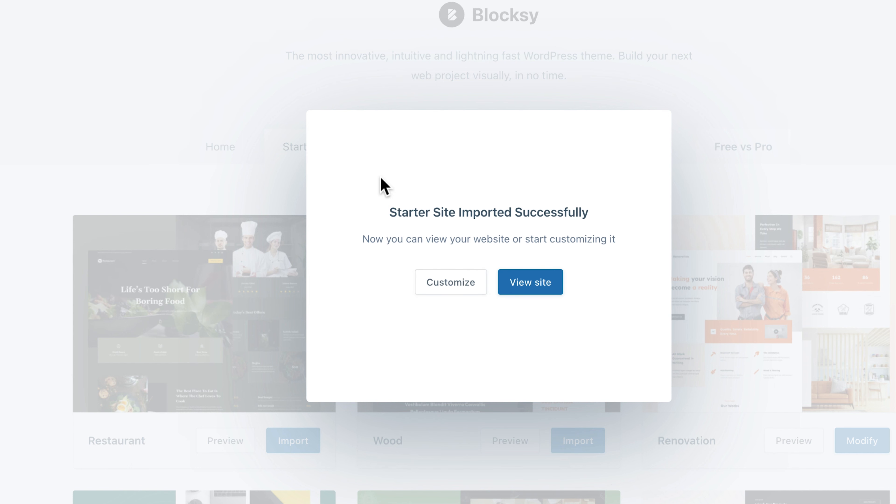
# Step: Open the imported site and scroll through its Renovation home page
pyautogui.click(539, 292)
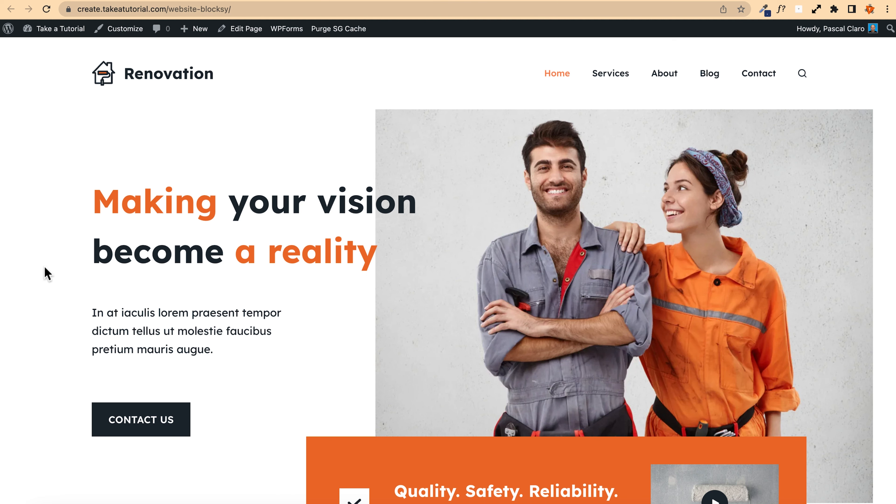
pyautogui.scroll(-15, 26, 266)
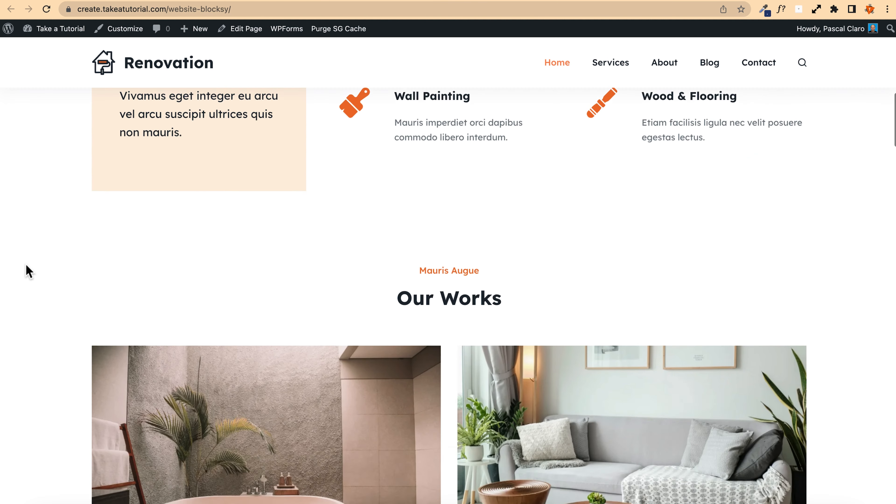
pyautogui.scroll(-15, 26, 266)
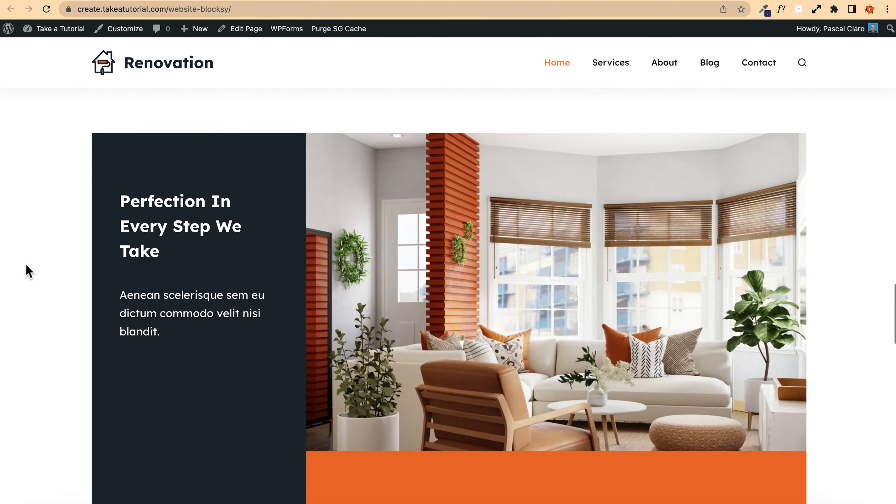
pyautogui.scroll(-7, 28, 271)
pyautogui.scroll(-15, 28, 271)
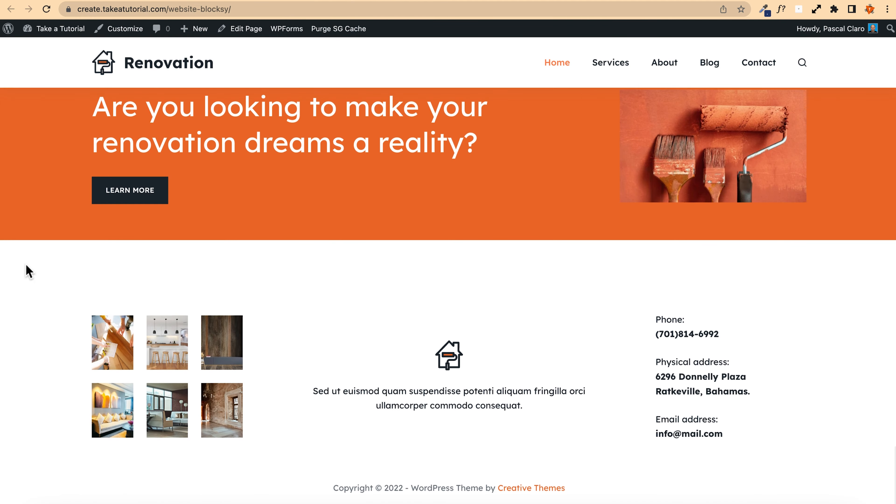
pyautogui.scroll(20, 26, 269)
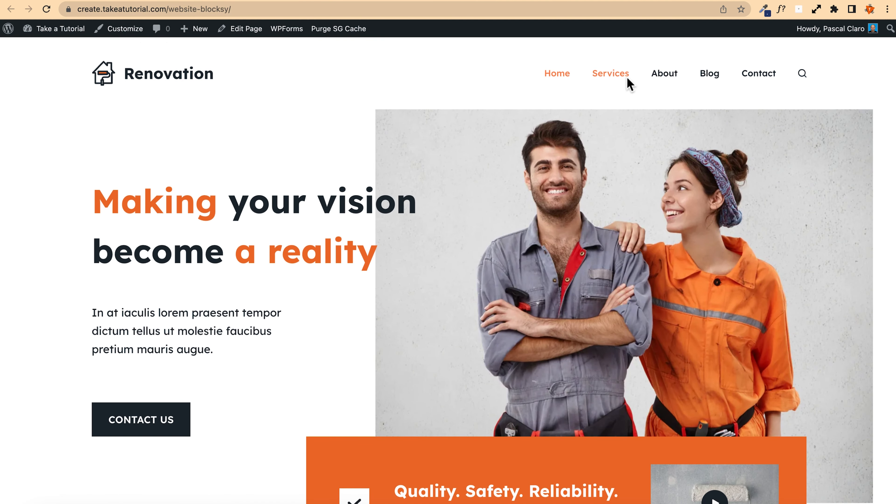
# Step: Open the imported site's Services page and scroll through all its sections
pyautogui.click(627, 81)
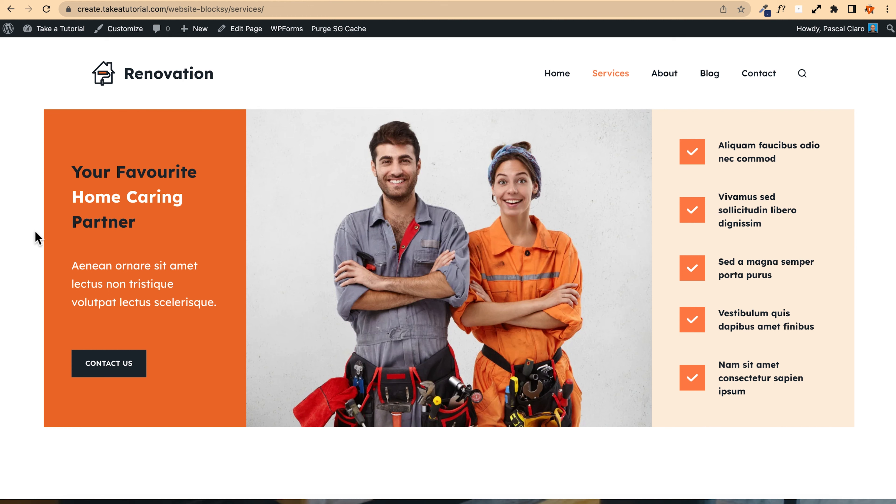
pyautogui.scroll(-10, 33, 245)
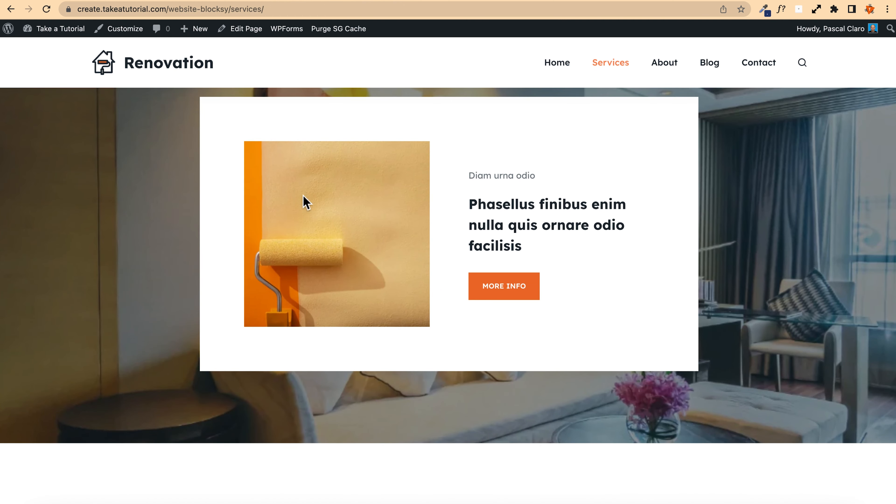
pyautogui.scroll(-14, 156, 242)
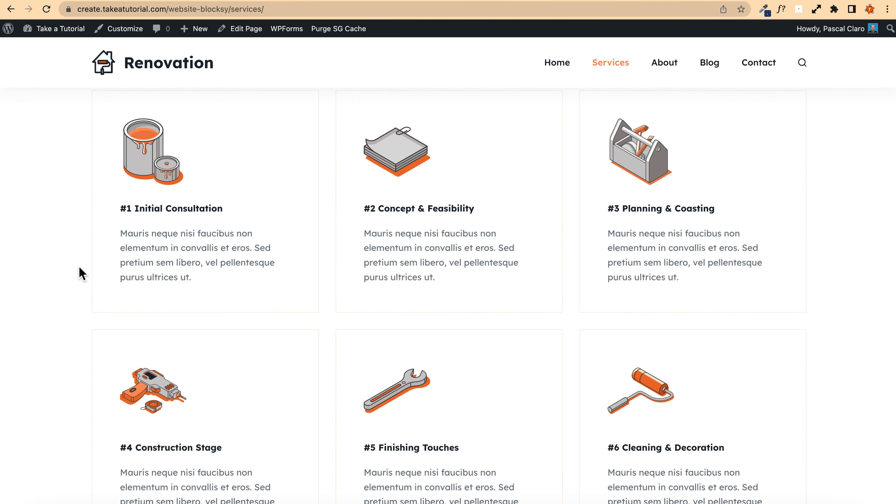
pyautogui.scroll(-2, 80, 272)
pyautogui.scroll(-5, 11, 246)
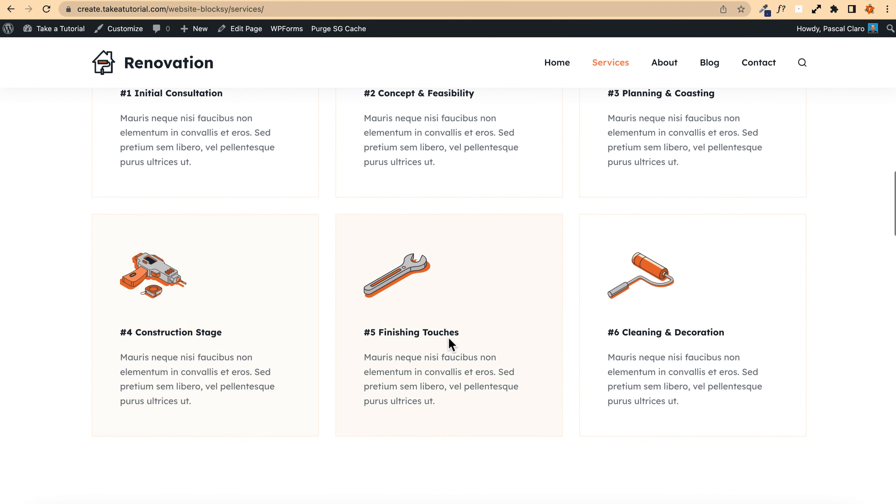
pyautogui.scroll(-20, 48, 248)
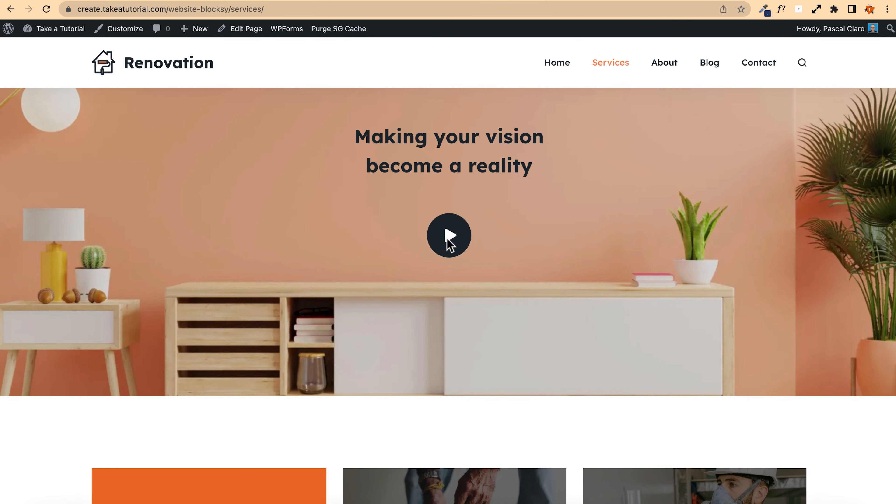
pyautogui.scroll(4, 441, 282)
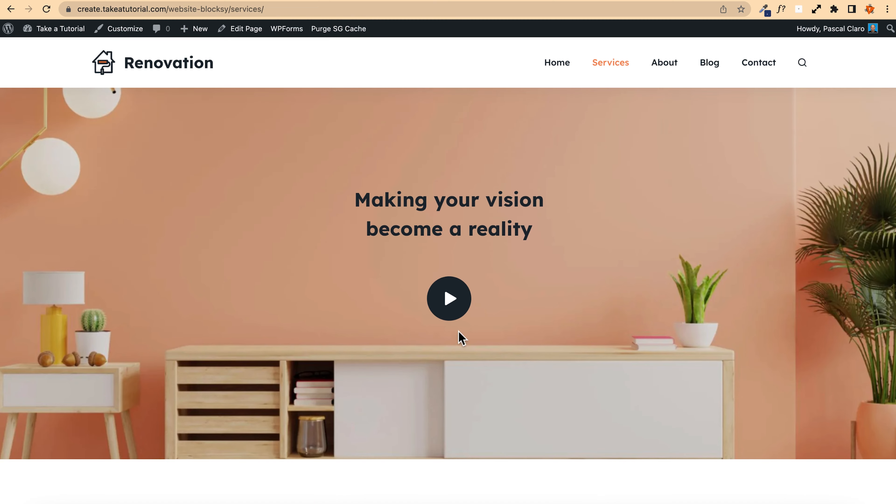
pyautogui.scroll(-8, 252, 191)
pyautogui.scroll(-15, 253, 190)
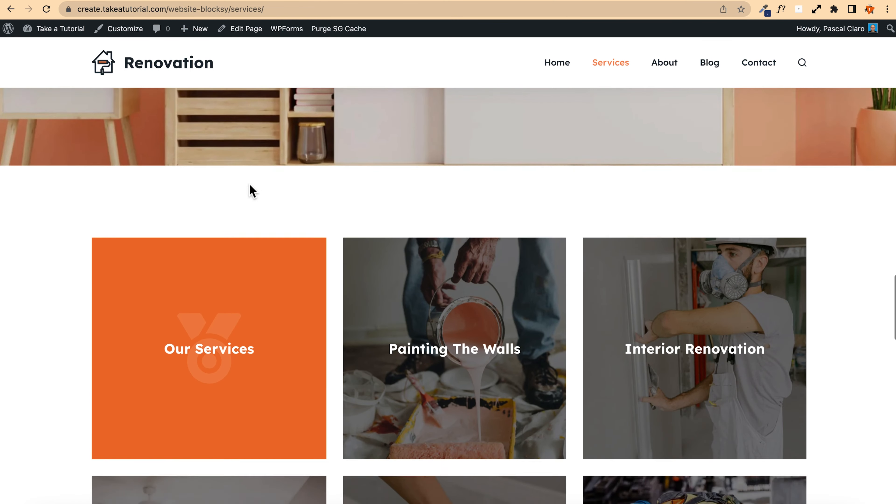
pyautogui.scroll(-20, 394, 238)
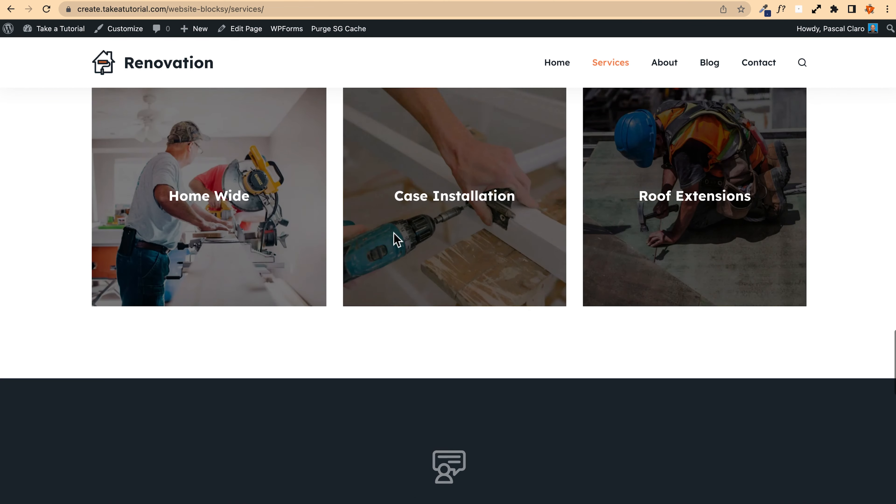
pyautogui.scroll(-20, 434, 320)
pyautogui.scroll(-12, 193, 225)
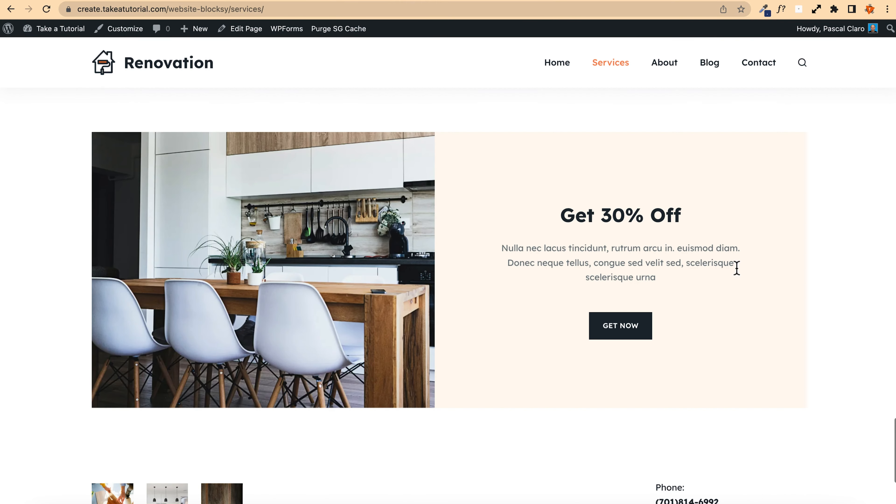
pyautogui.scroll(20, 627, 83)
pyautogui.scroll(-20, 670, 85)
# Step: Open the About page and scroll through the example site's About page for comparison
pyautogui.click(664, 62)
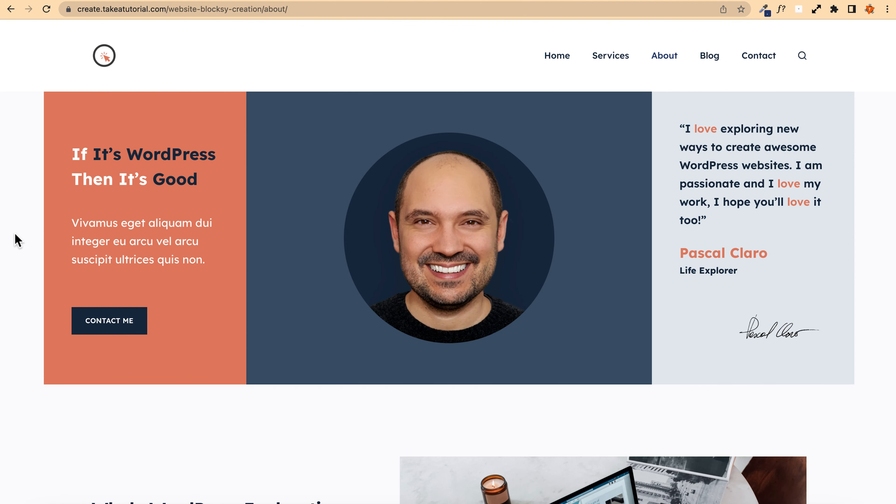
pyautogui.scroll(-15, 20, 243)
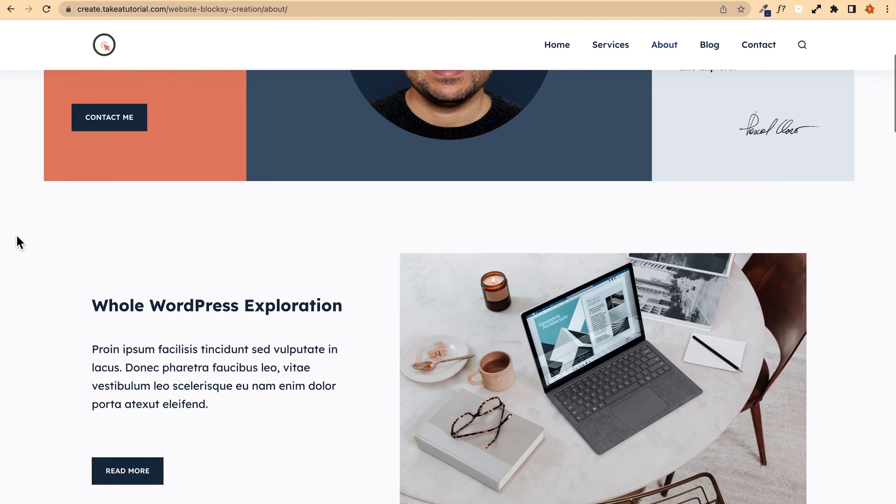
pyautogui.scroll(-15, 19, 242)
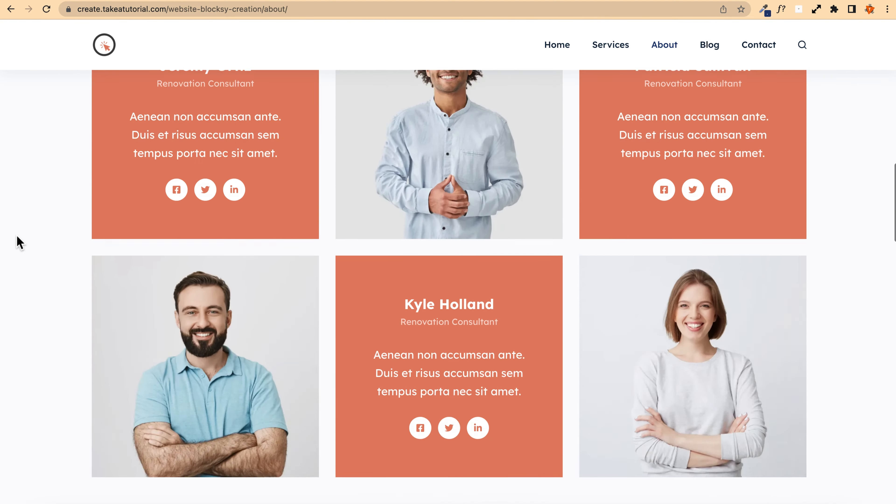
pyautogui.scroll(-15, 19, 242)
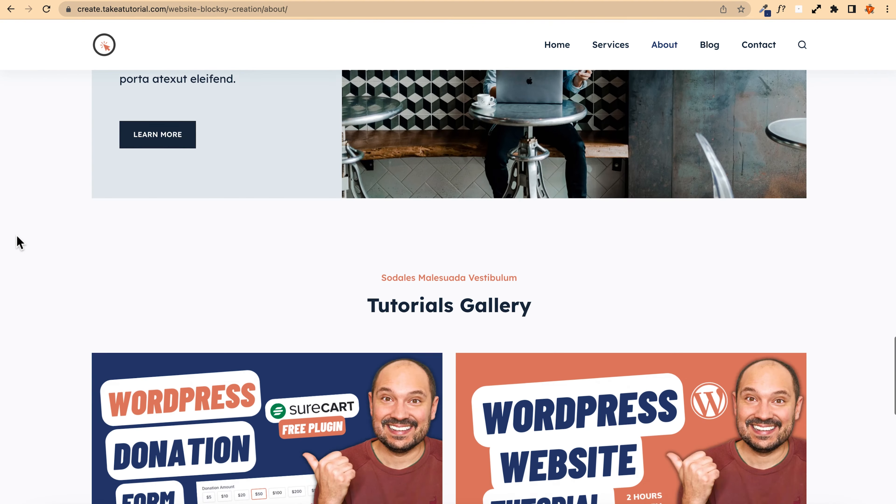
pyautogui.scroll(20, 20, 243)
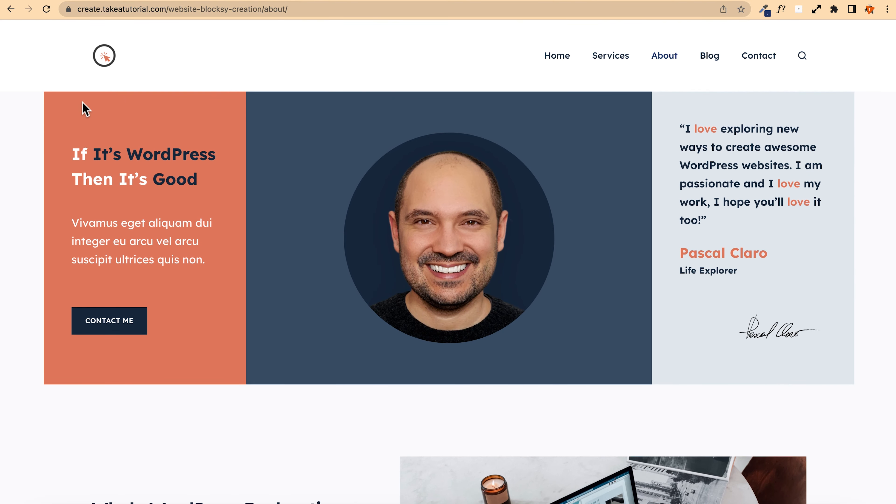
# Step: Go to the WordPress dashboard and hide the WPForms box through Screen Options
pyautogui.hotkey('ctrl', 'shift', 'Tab')
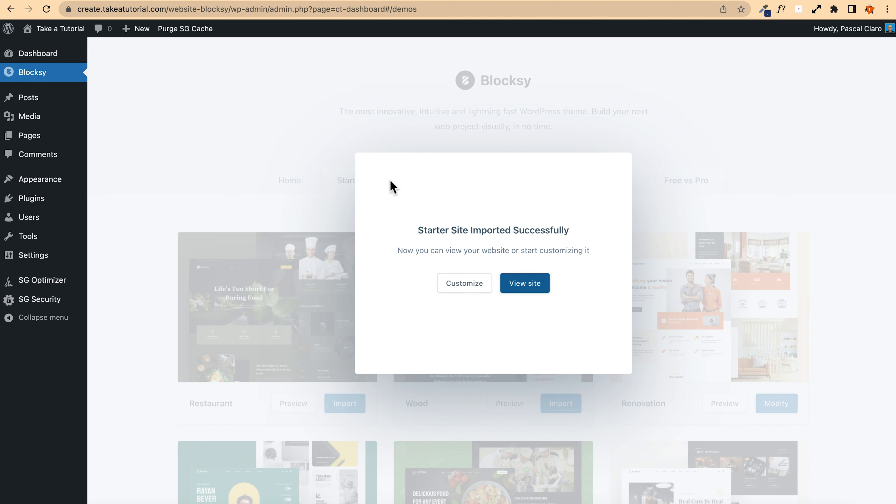
pyautogui.hotkey('ctrl', 'Tab')
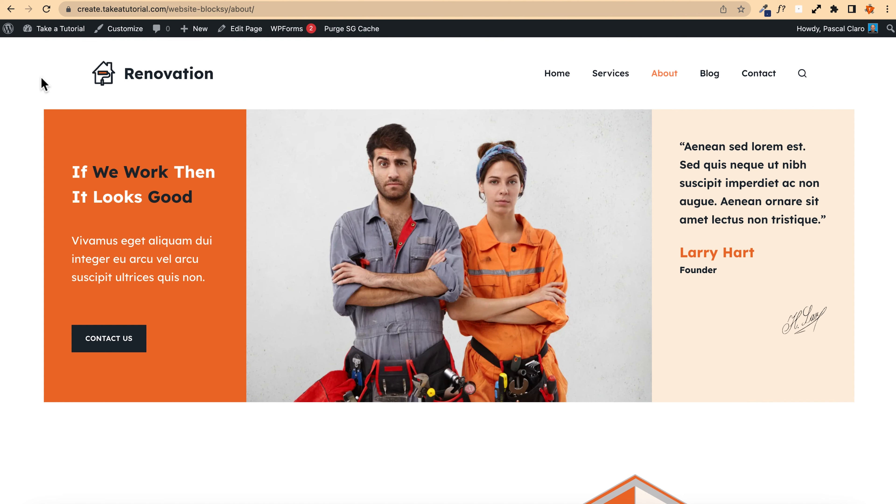
pyautogui.moveTo(51, 31)
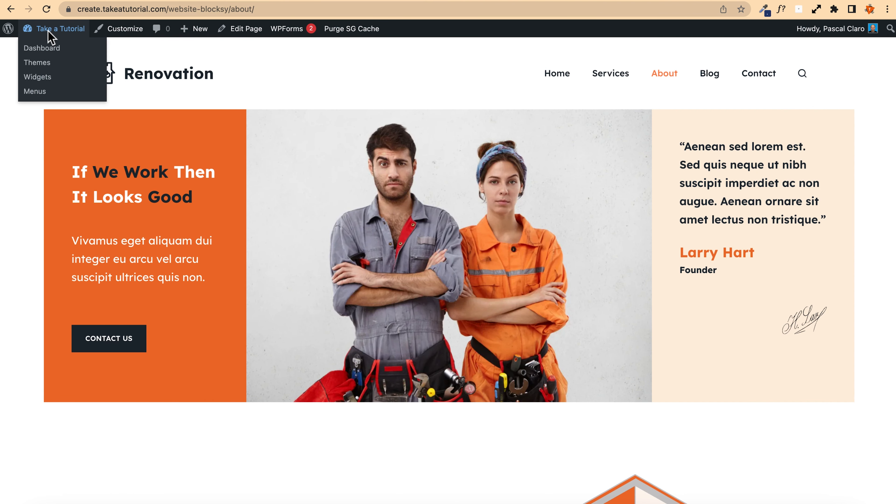
pyautogui.click(52, 51)
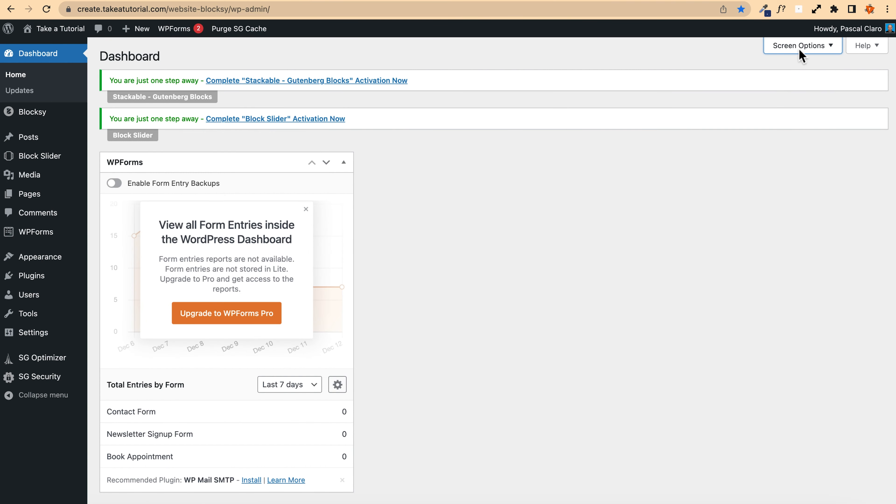
pyautogui.click(790, 49)
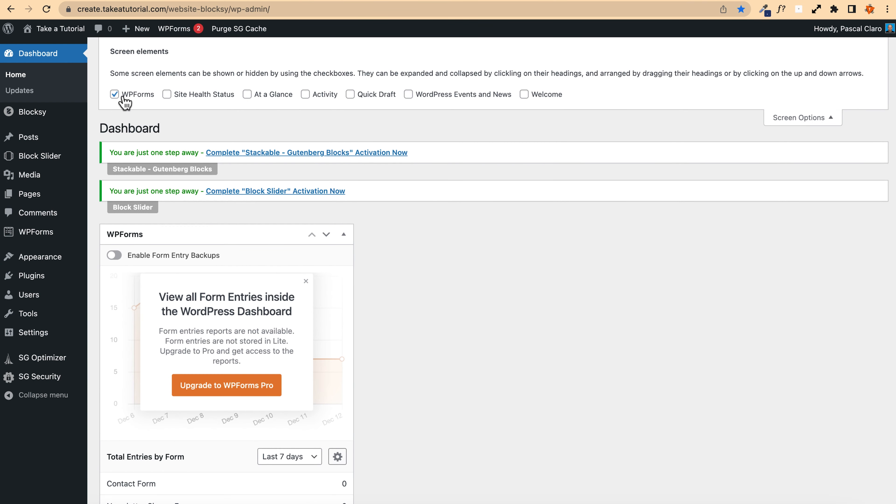
pyautogui.click(116, 95)
pyautogui.click(794, 120)
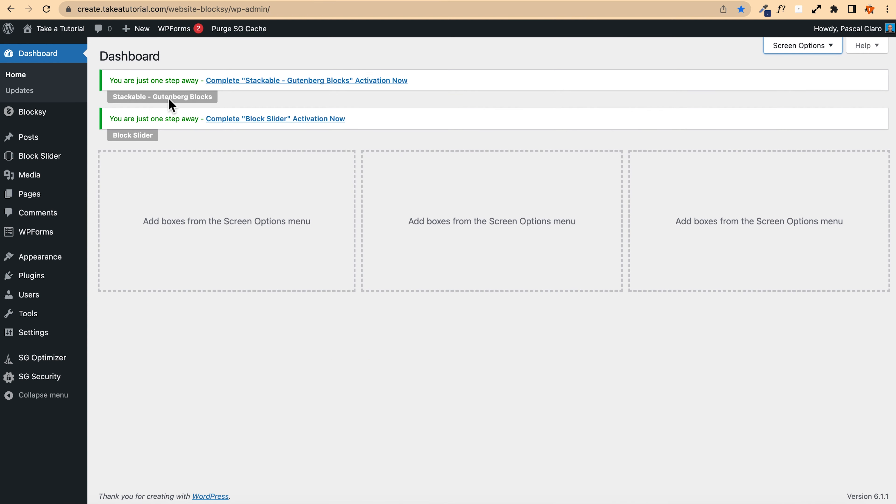
# Step: Skip the opt-in screens for the Stackable and Block Slider plugin activations and return to the dashboard
pyautogui.click(254, 86)
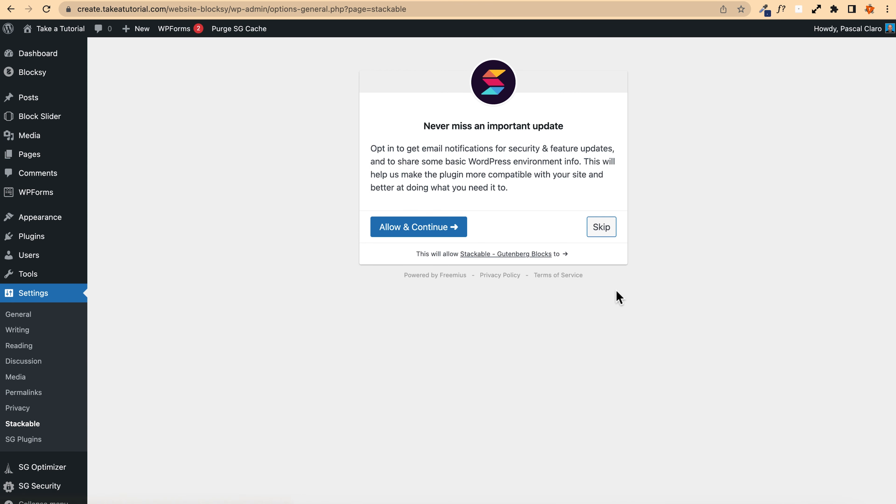
pyautogui.click(603, 234)
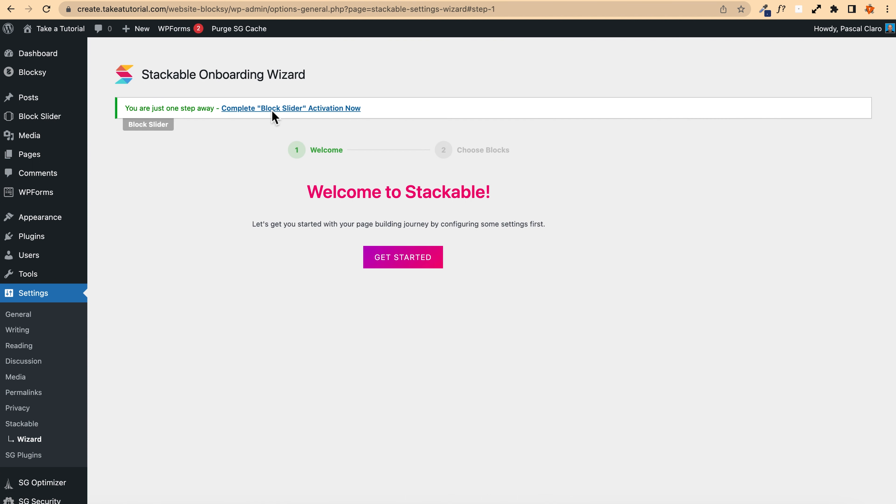
pyautogui.click(294, 110)
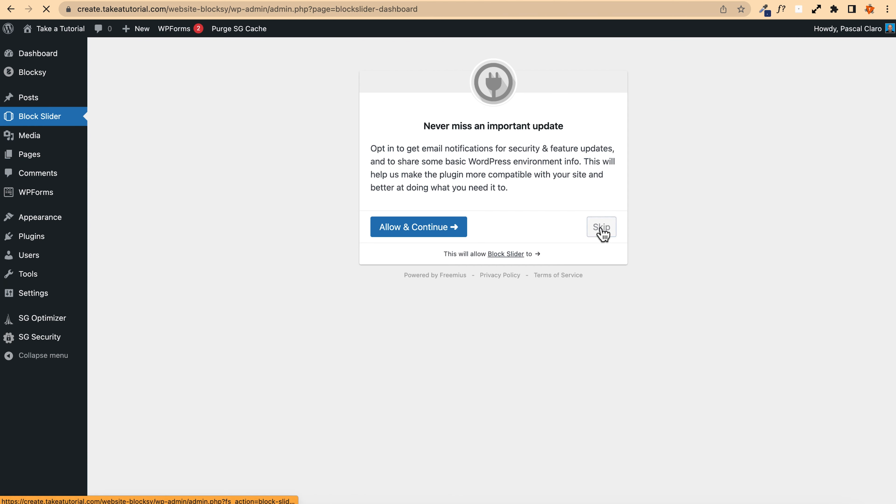
pyautogui.click(601, 231)
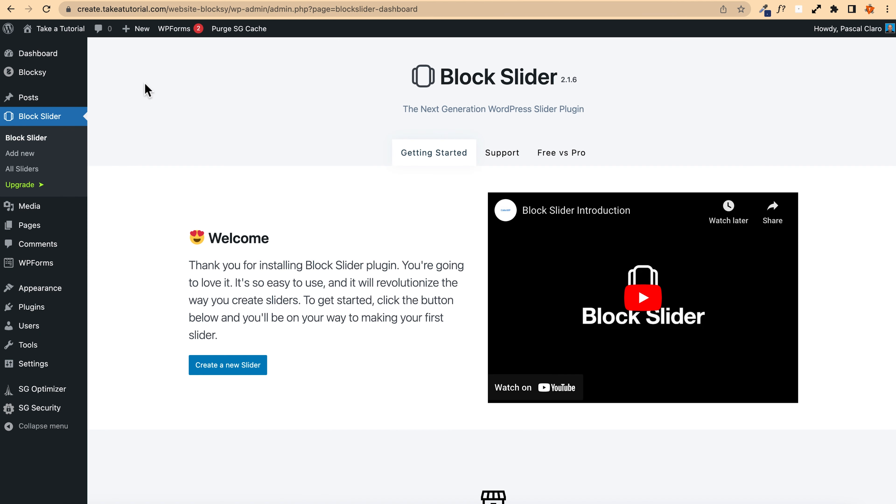
pyautogui.click(38, 53)
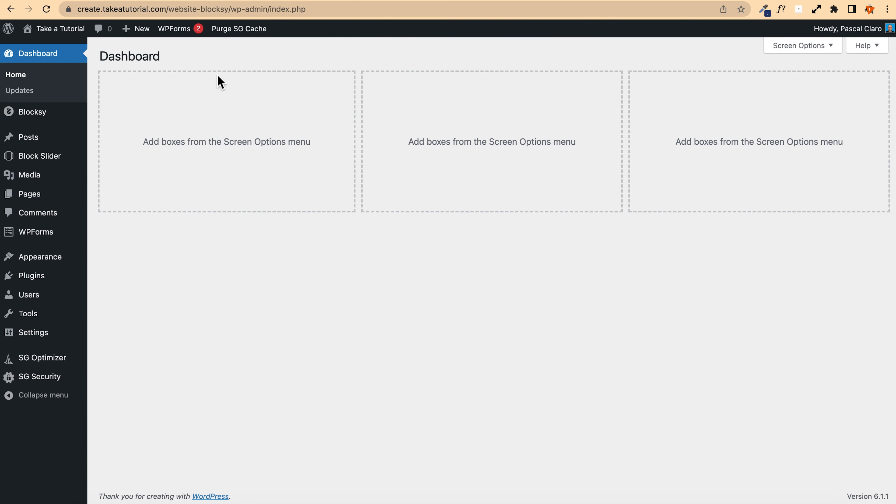
# Step: Open the Media Library, bulk select every imported media item and delete them all permanently
pyautogui.moveTo(10, 175)
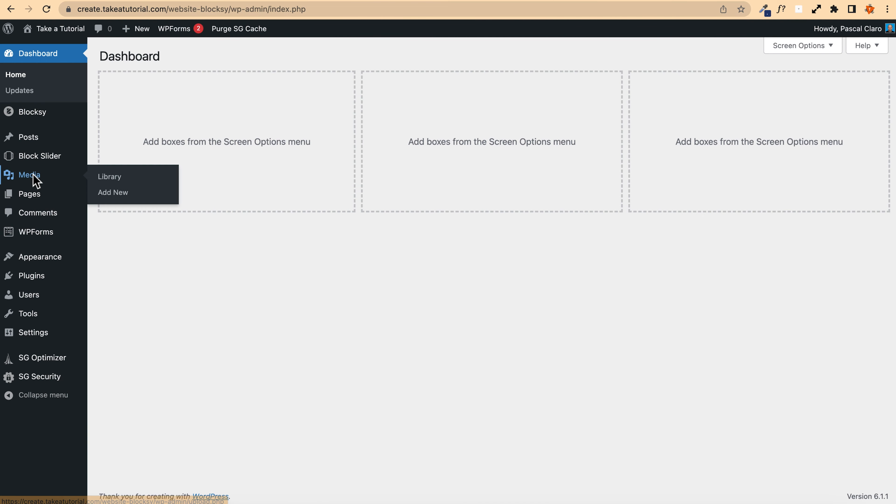
pyautogui.click(140, 178)
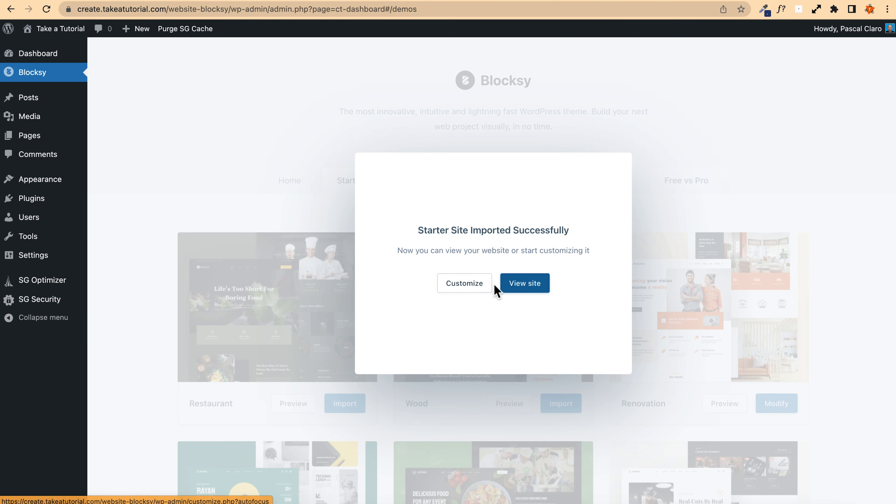
pyautogui.click(503, 286)
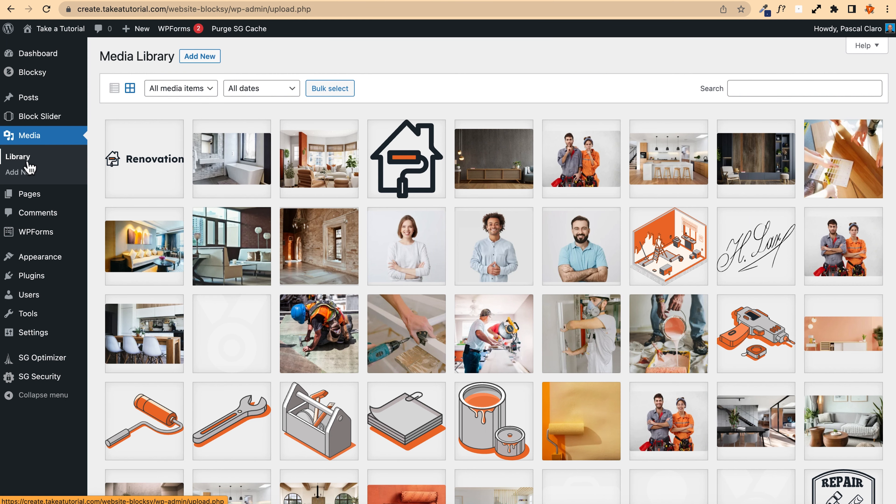
pyautogui.click(339, 94)
pyautogui.click(140, 162)
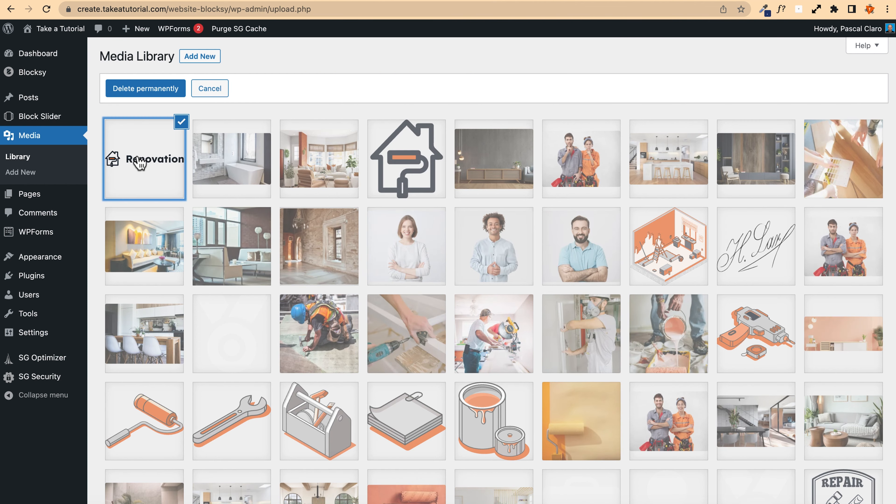
pyautogui.scroll(-6, 424, 254)
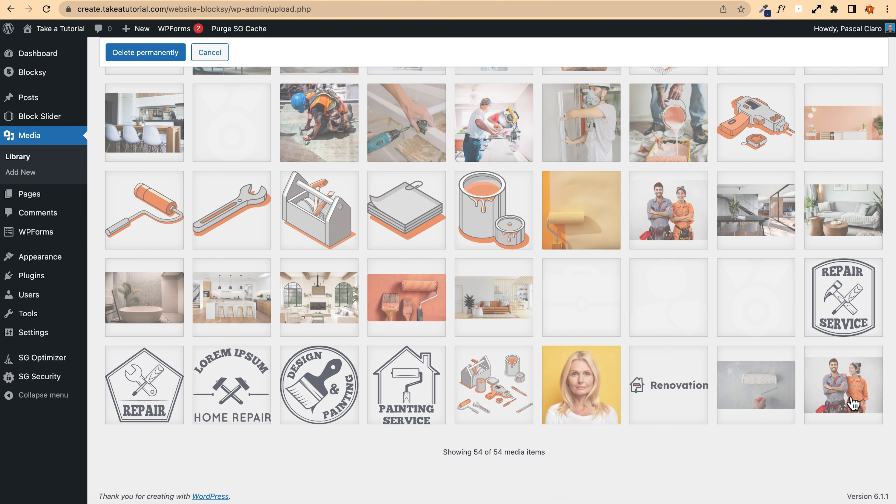
pyautogui.keyDown('shift'); pyautogui.click(838, 401); pyautogui.keyUp('shift')
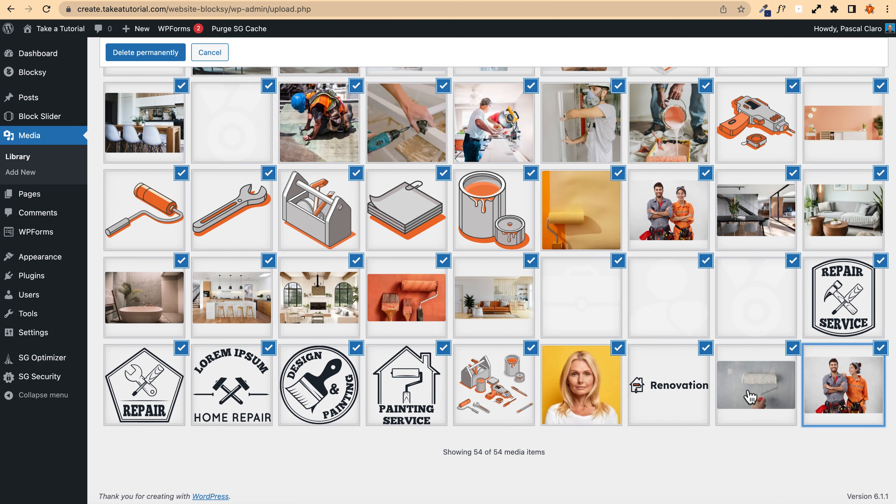
pyautogui.scroll(15, 752, 397)
pyautogui.scroll(-15, 471, 306)
pyautogui.scroll(15, 471, 305)
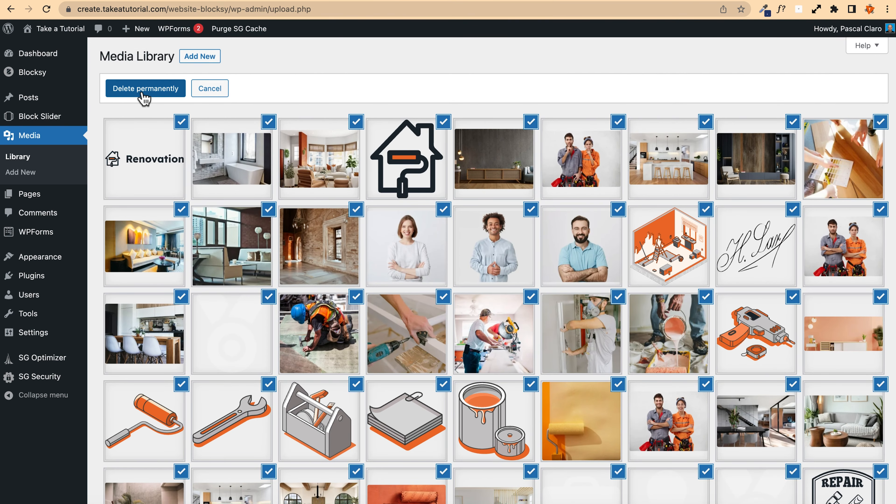
pyautogui.click(145, 89)
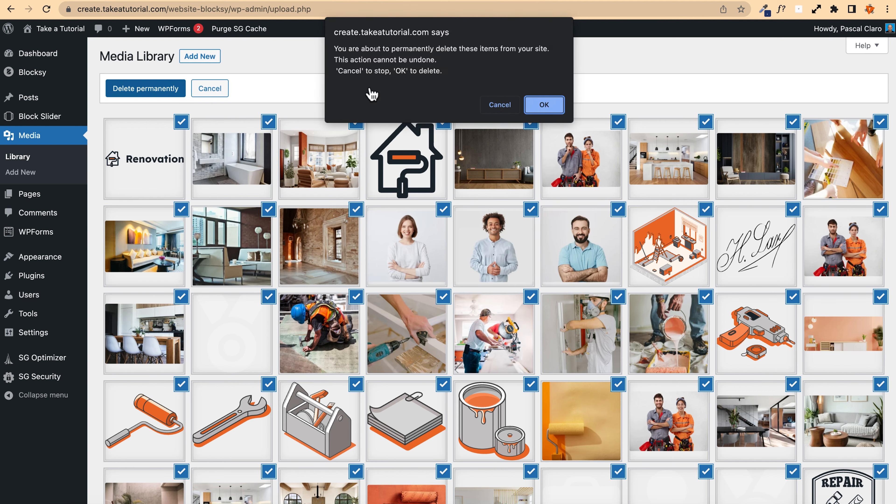
pyautogui.click(552, 106)
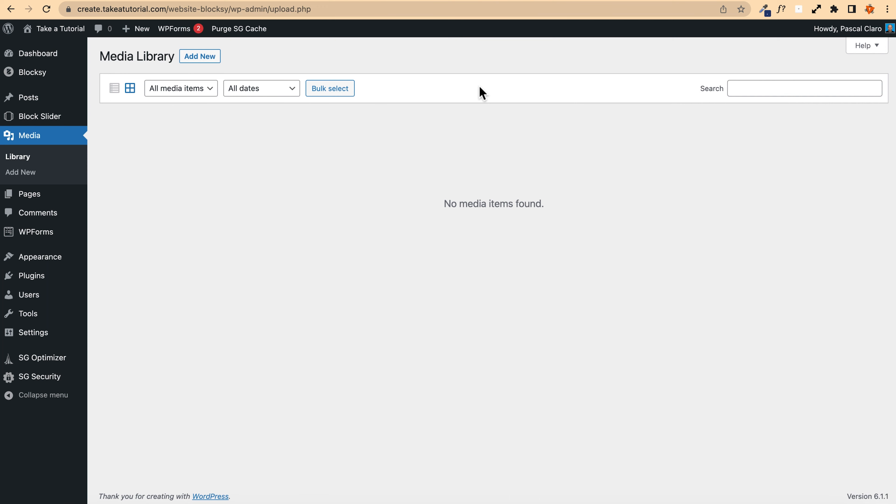
# Step: Visit the site and clear the browser cache with the Clear Cache extension
pyautogui.moveTo(56, 35)
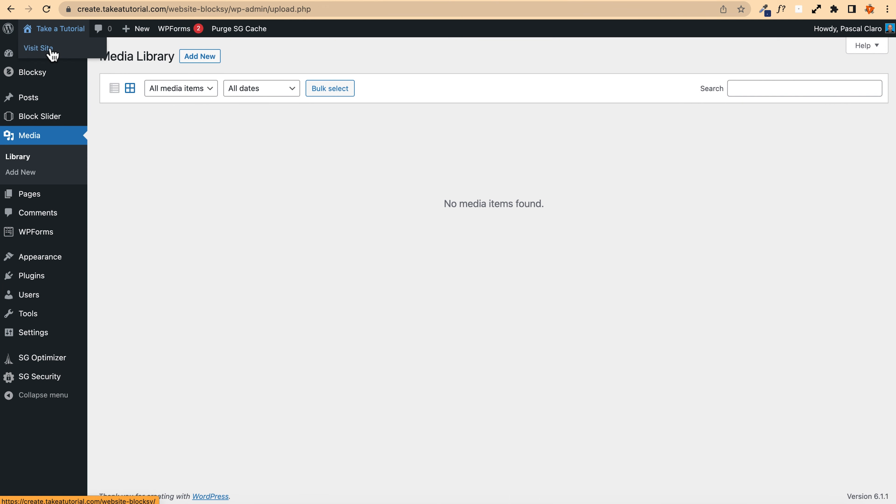
pyautogui.click(50, 54)
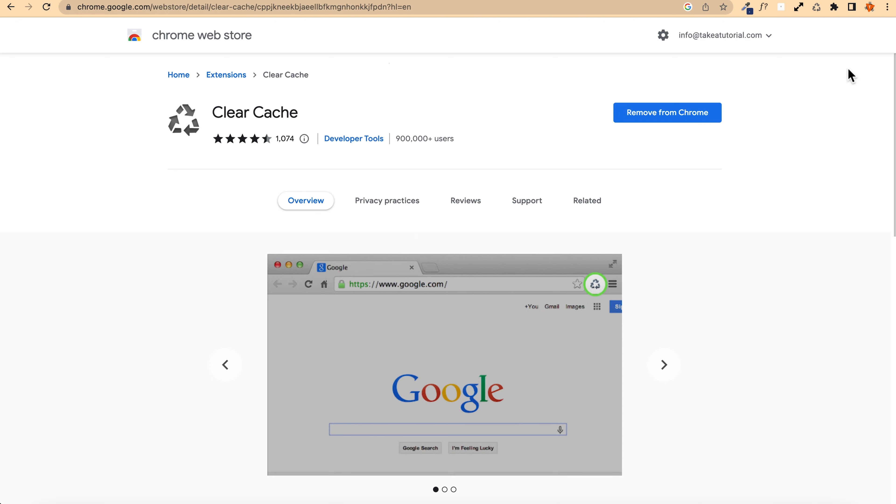
pyautogui.click(816, 7)
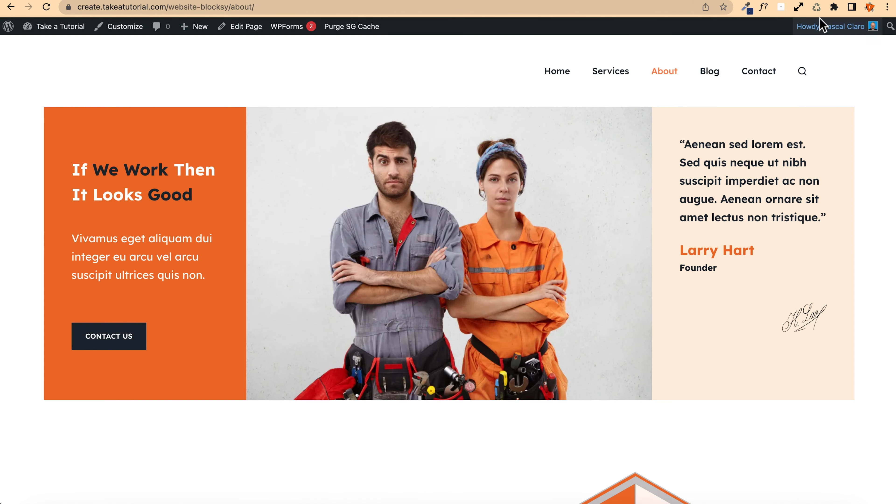
pyautogui.click(817, 8)
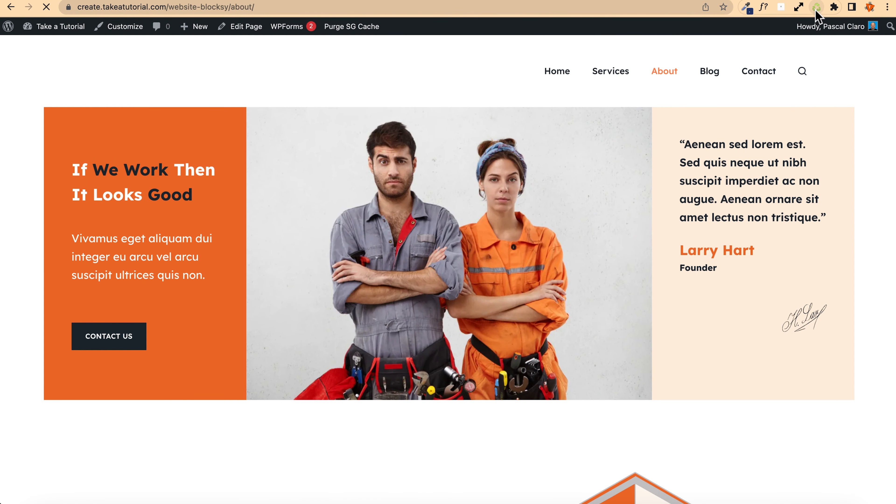
# Step: Scroll through the About page to check how it looks without the deleted images
pyautogui.scroll(-15, 373, 287)
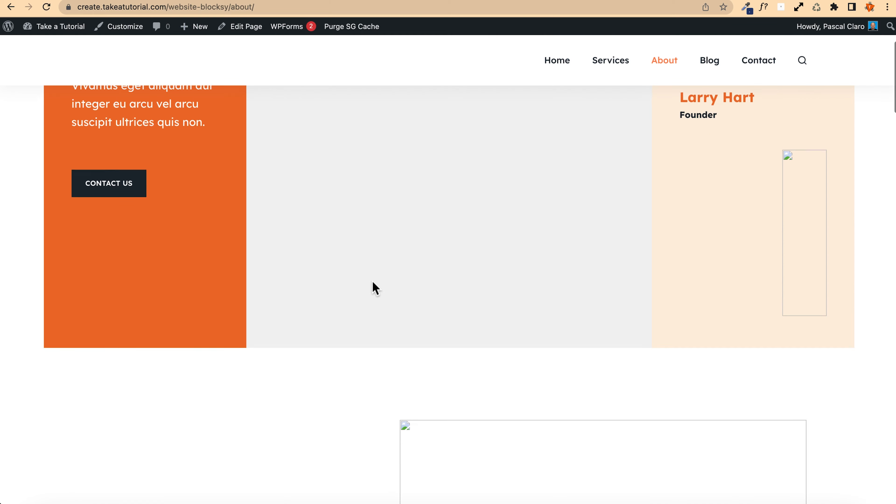
pyautogui.scroll(-20, 373, 287)
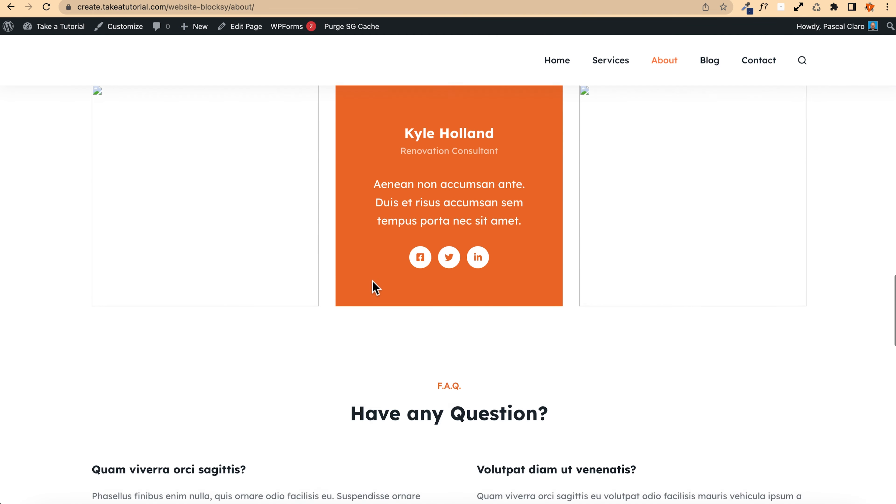
pyautogui.scroll(-10, 372, 287)
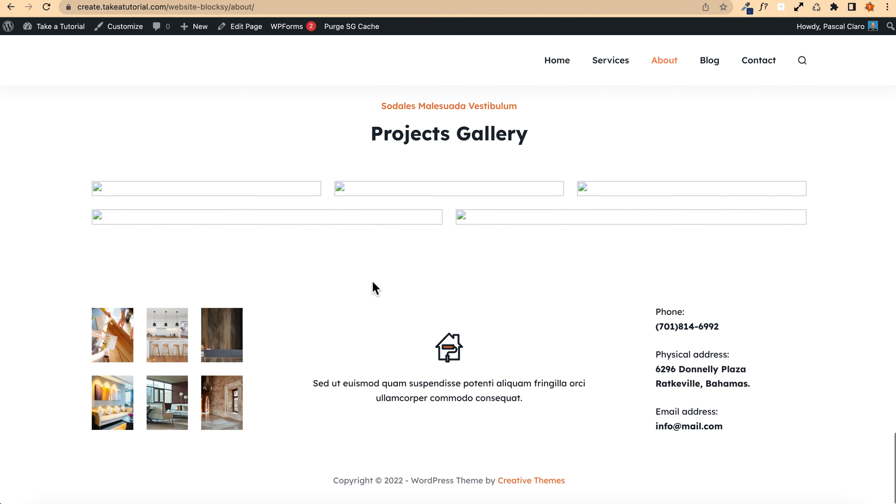
pyautogui.scroll(20, 371, 286)
pyautogui.scroll(10, 371, 282)
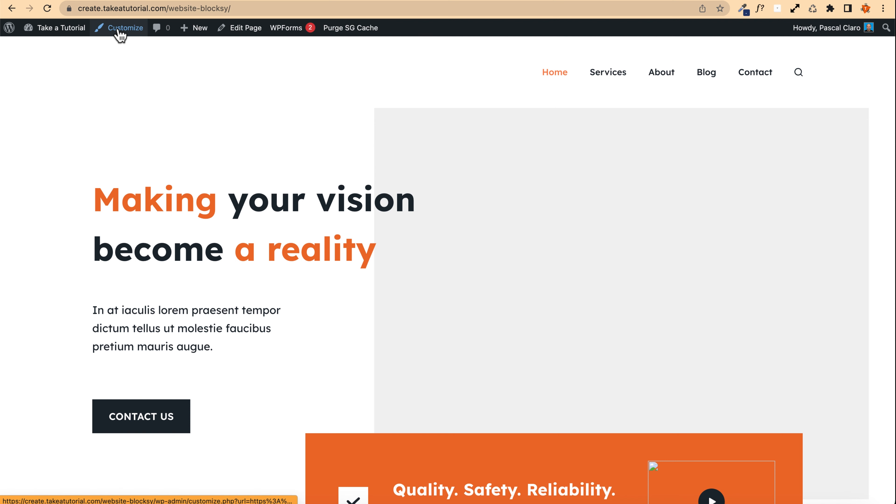
# Step: Open the Customizer's Colors section and switch the global color palette to Palette #1
pyautogui.click(103, 32)
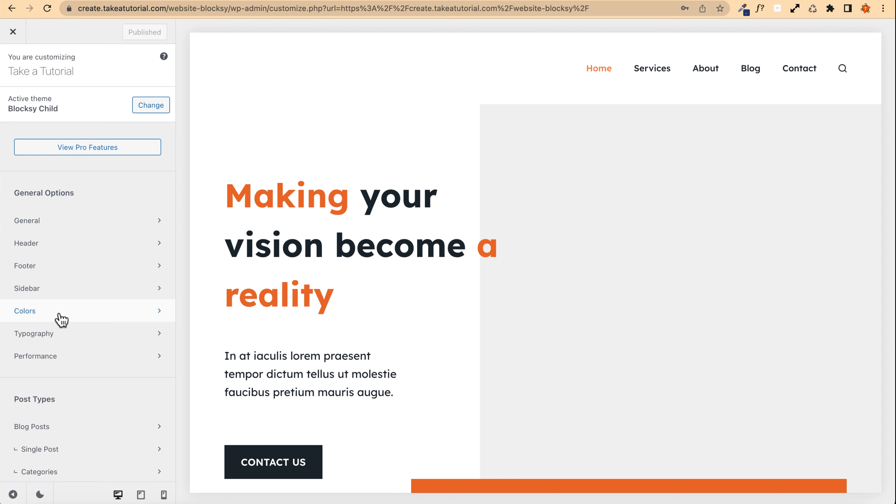
pyautogui.click(80, 315)
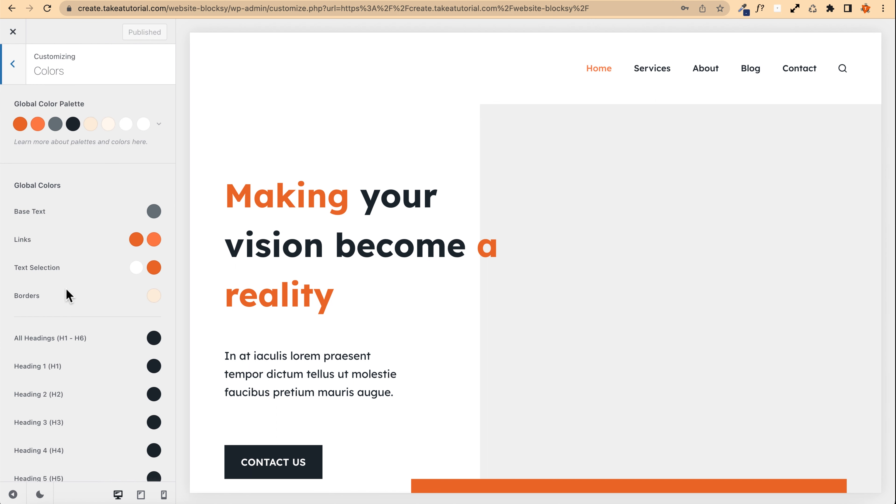
pyautogui.click(159, 127)
pyautogui.scroll(-10, 122, 160)
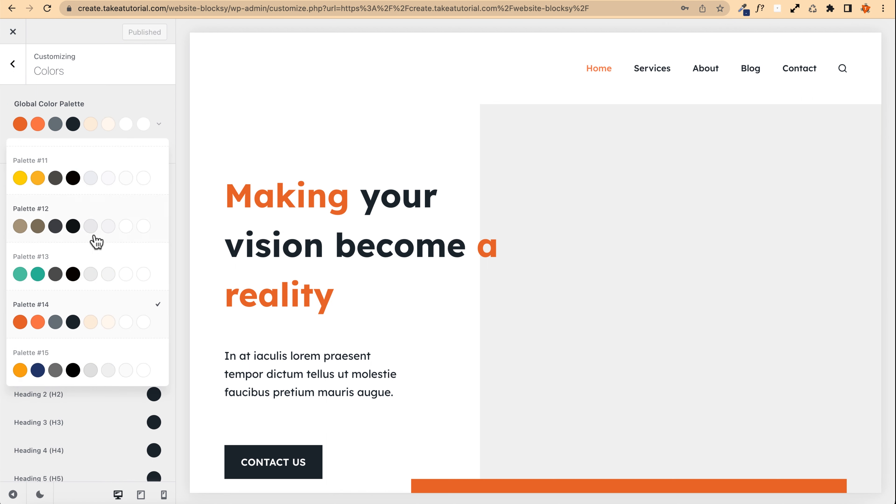
pyautogui.scroll(10, 95, 244)
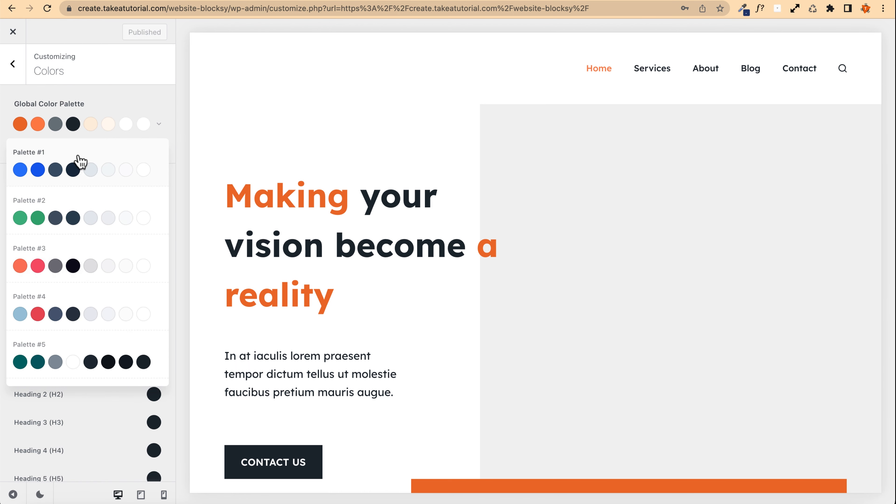
pyautogui.click(97, 157)
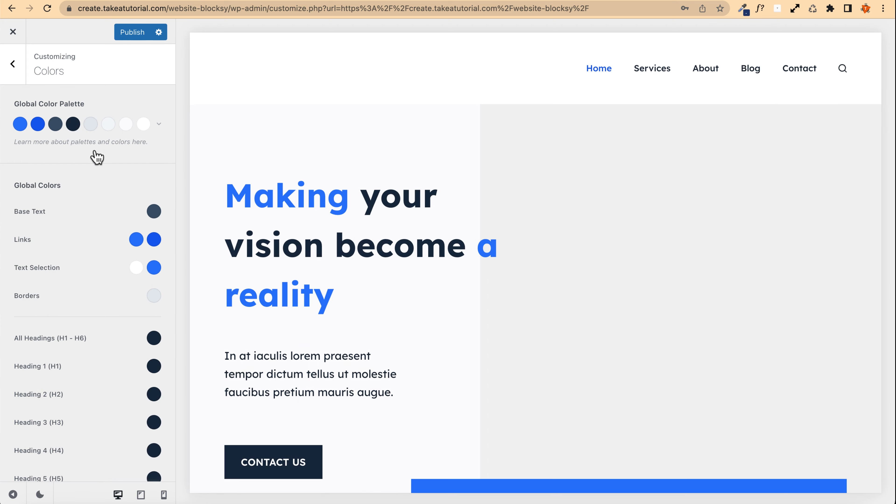
# Step: Switch the global color palette to Palette #2
pyautogui.scroll(-20, 327, 197)
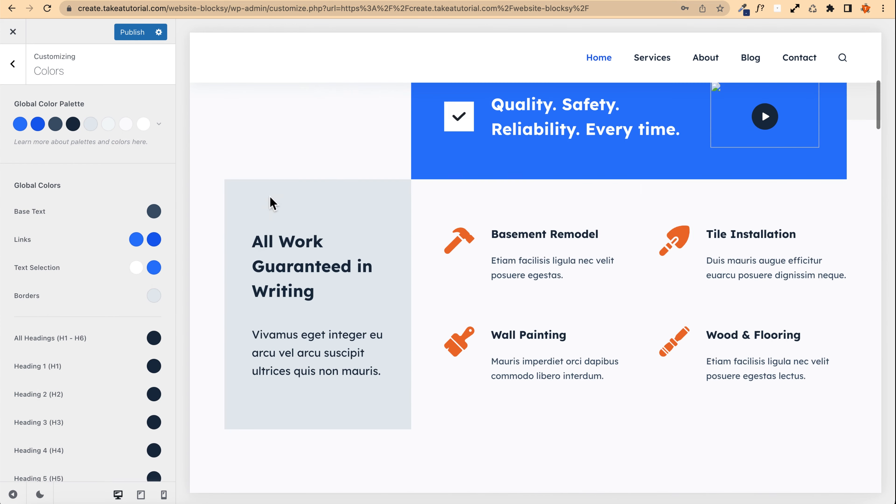
pyautogui.scroll(-15, 272, 204)
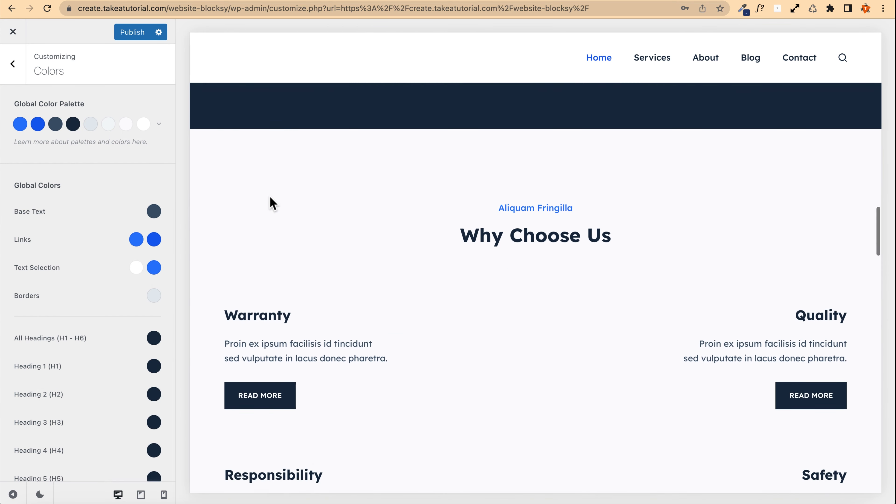
pyautogui.scroll(-15, 272, 204)
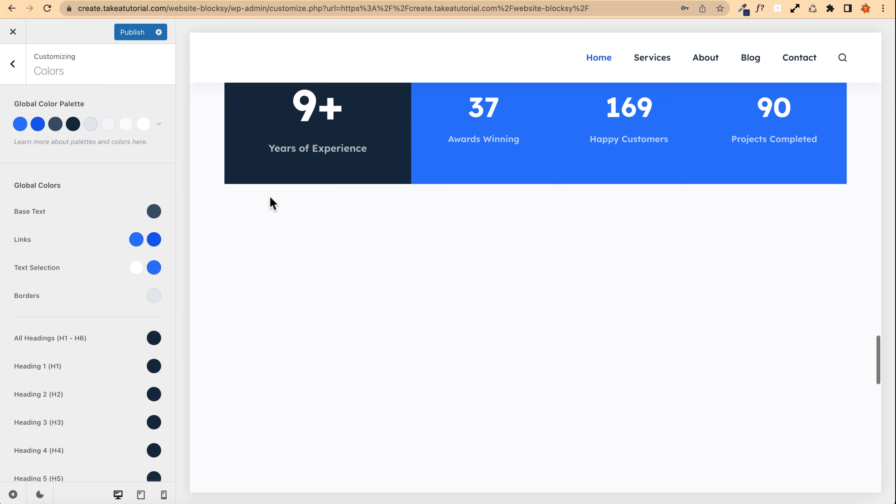
pyautogui.scroll(-5, 273, 204)
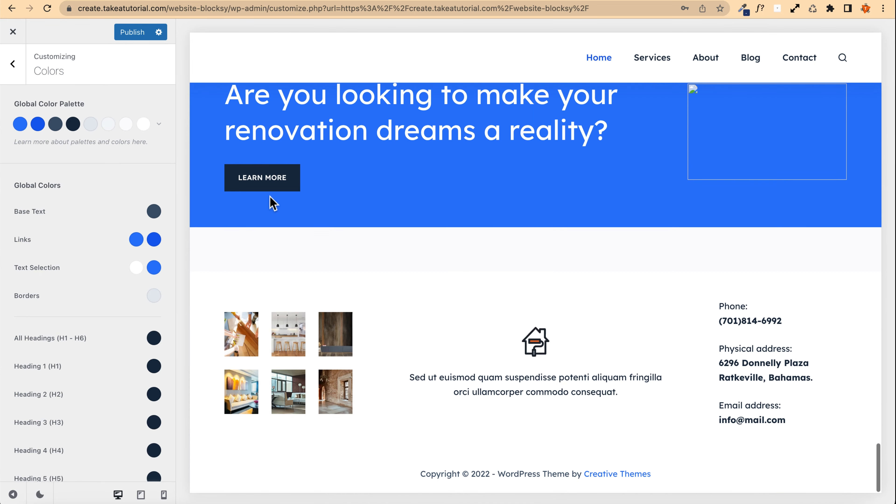
pyautogui.scroll(20, 272, 204)
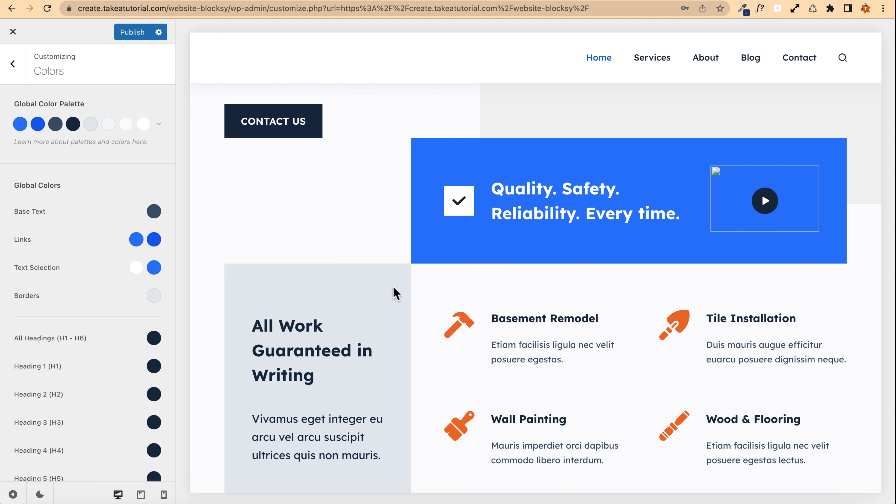
pyautogui.scroll(10, 282, 160)
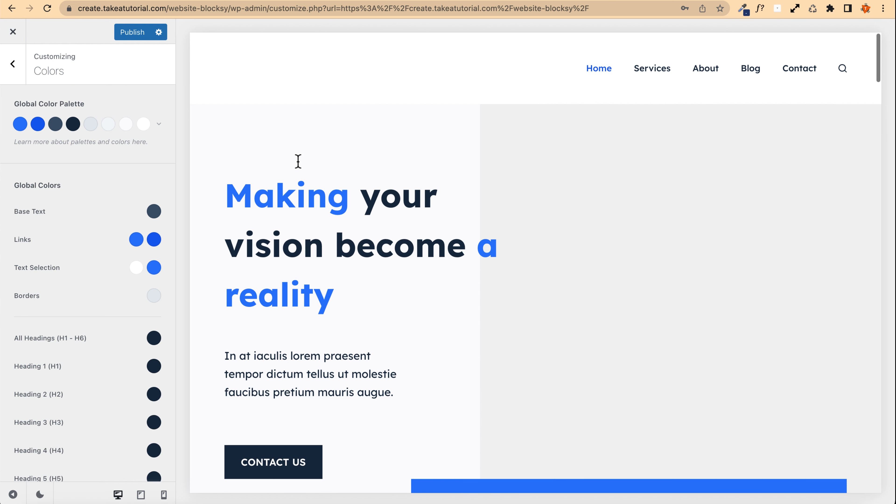
pyautogui.click(158, 127)
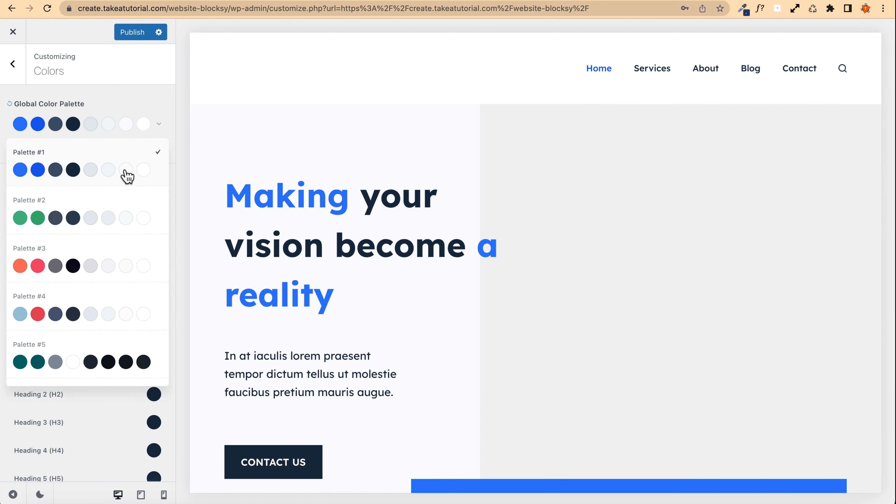
pyautogui.click(125, 206)
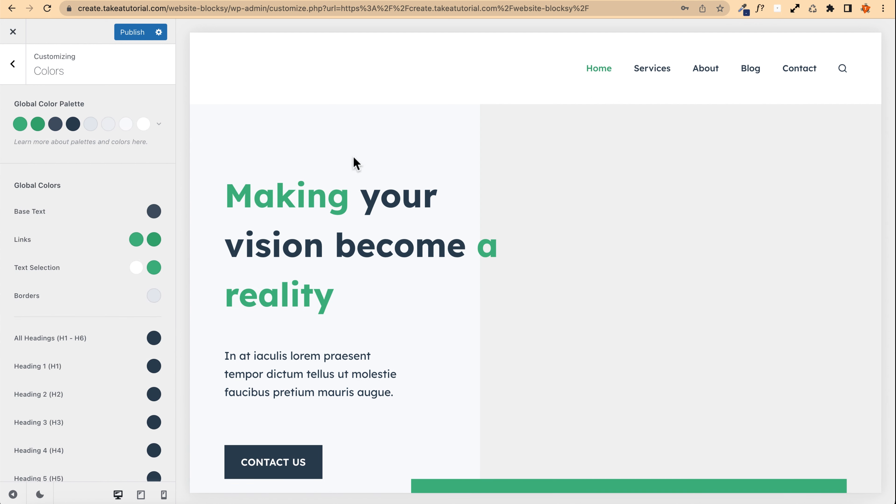
# Step: Try Palette #3 and then Palette #4 as the global color palette
pyautogui.click(159, 125)
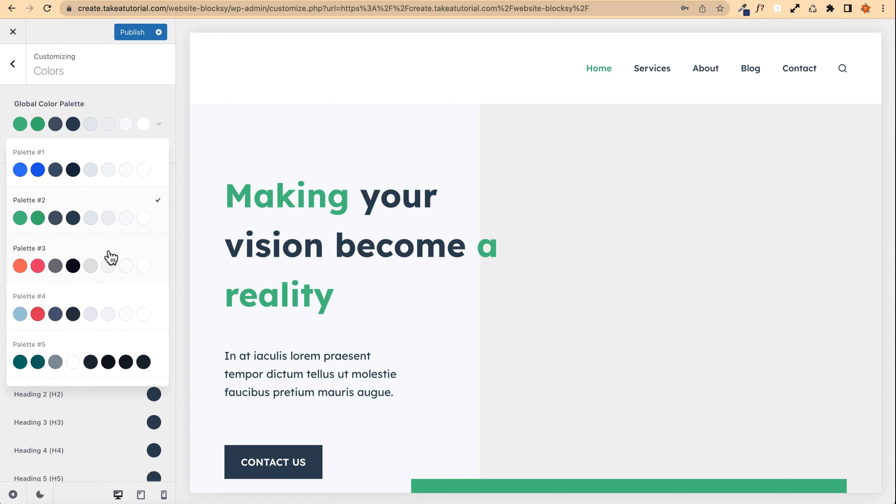
pyautogui.click(117, 257)
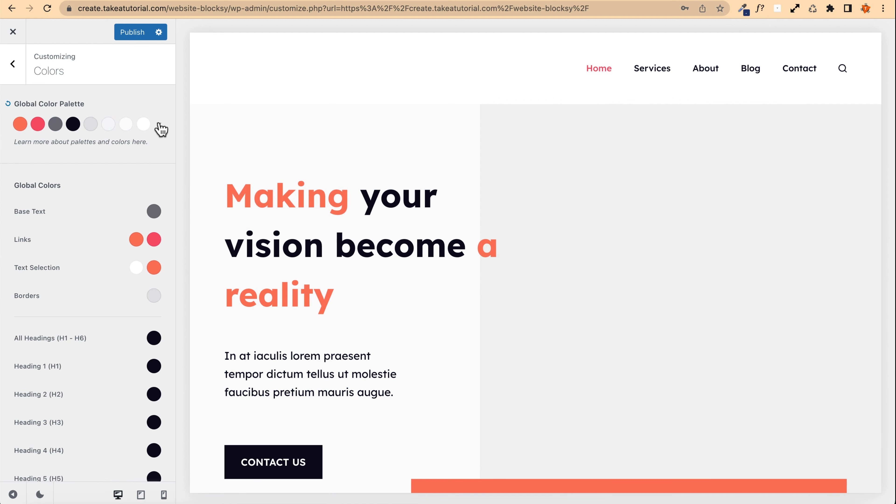
pyautogui.click(159, 125)
pyautogui.click(141, 301)
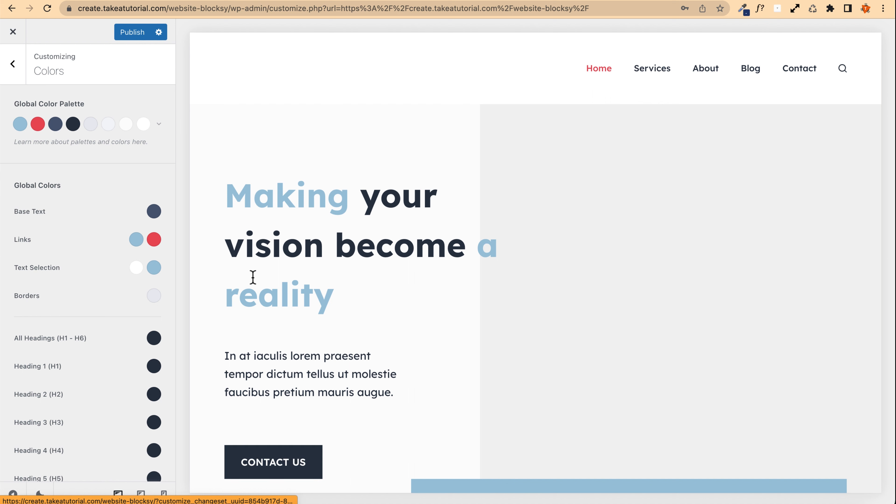
# Step: Switch the global color palette back to Palette #1
pyautogui.click(159, 125)
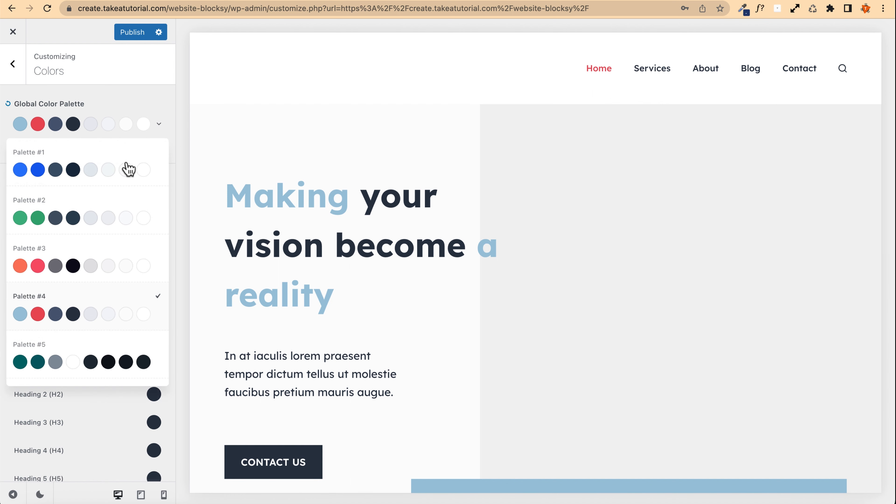
pyautogui.click(80, 160)
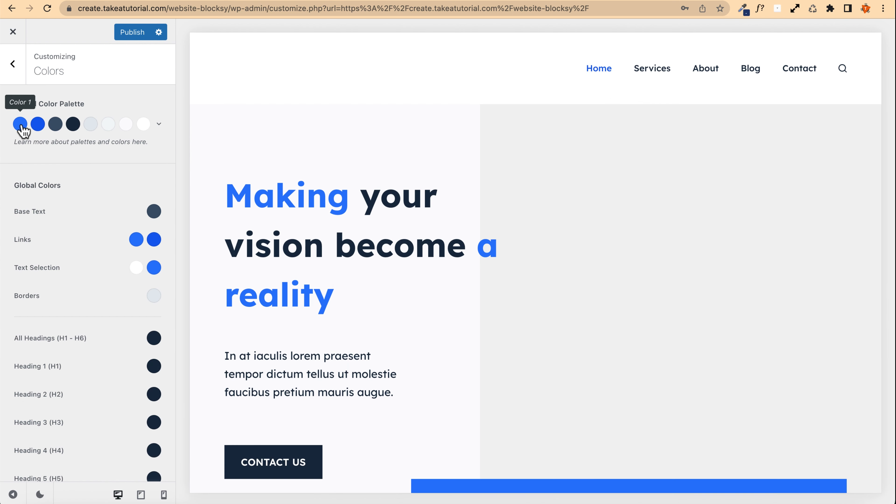
# Step: Open coolors.co in a new tab, dismiss its welcome popup, and go to the trending color palettes
pyautogui.hotkey('ctrl', 't')
pyautogui.write('coolors.co')
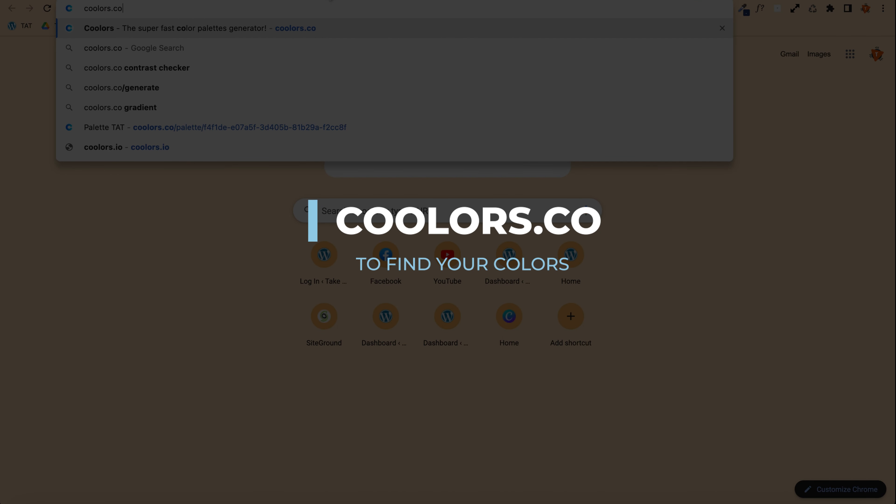
pyautogui.press('Return')
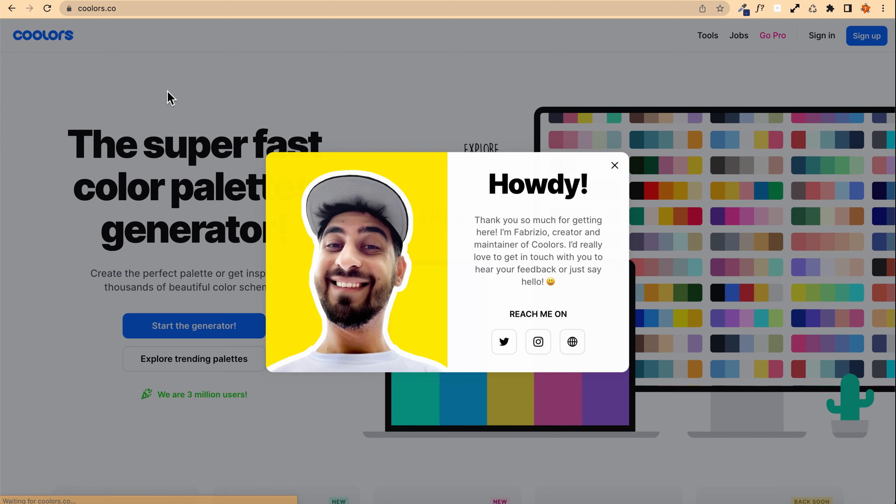
pyautogui.click(614, 166)
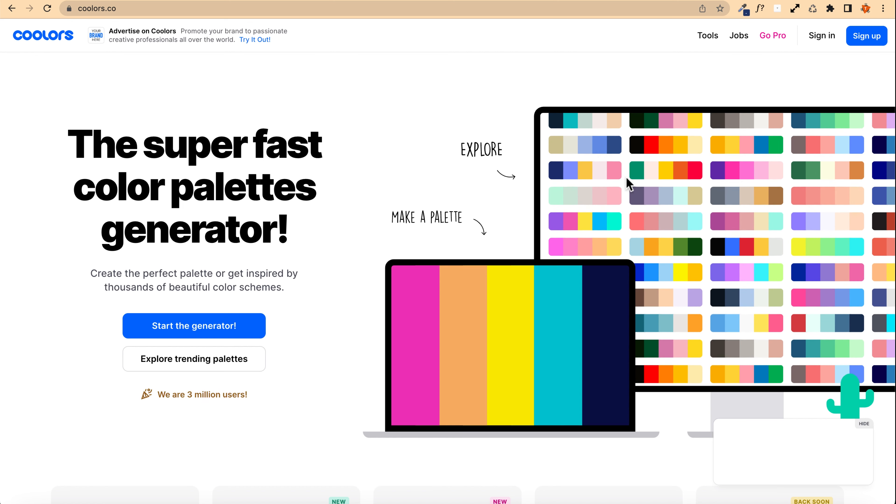
pyautogui.click(598, 167)
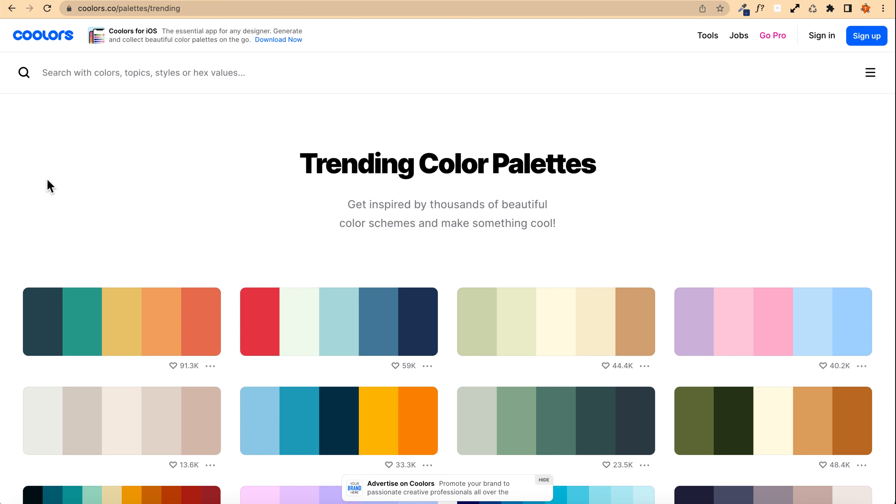
# Step: Scroll through the trending palettes and copy the orange EF8354 color from one of them
pyautogui.scroll(-15, 21, 182)
pyautogui.scroll(-15, 16, 181)
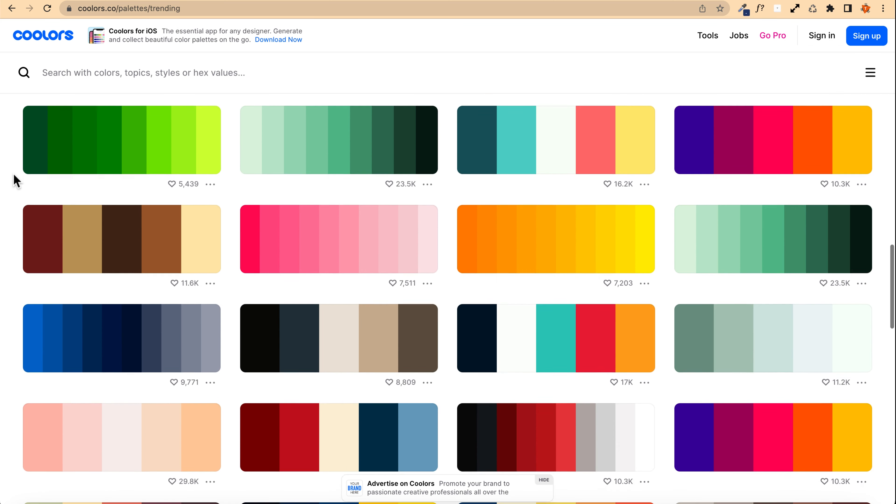
pyautogui.scroll(-8, 15, 181)
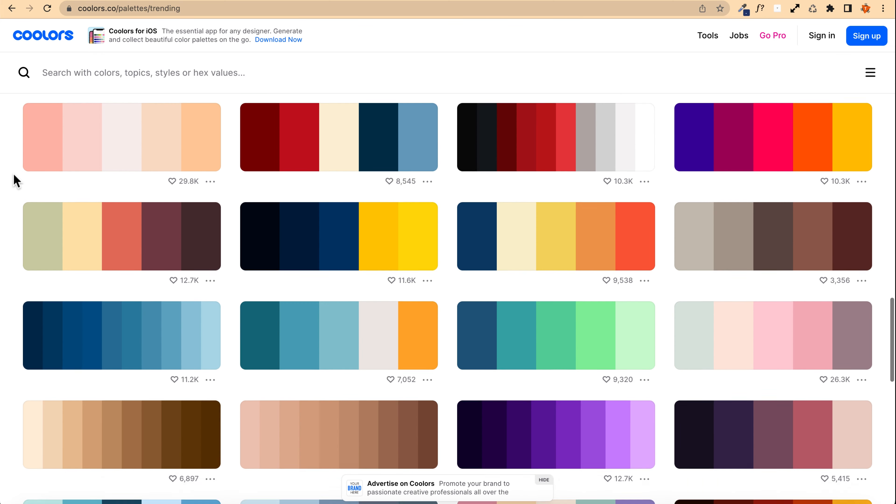
pyautogui.scroll(-5, 16, 180)
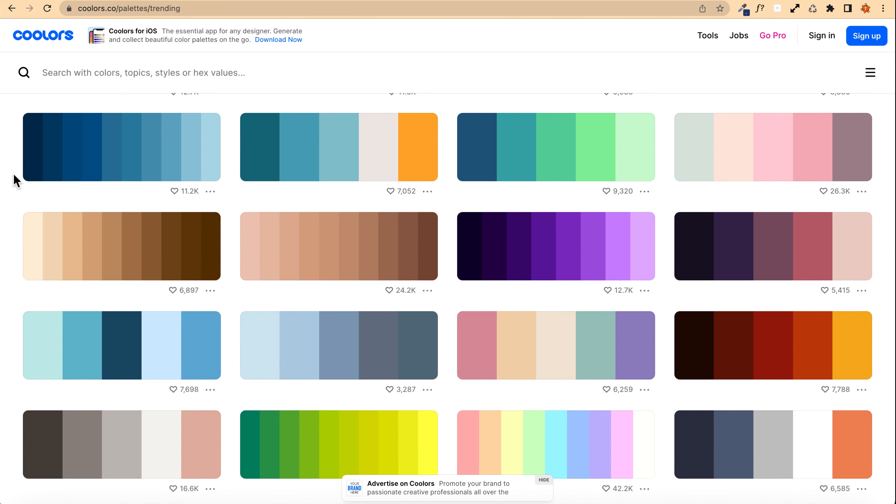
pyautogui.scroll(-7, 16, 181)
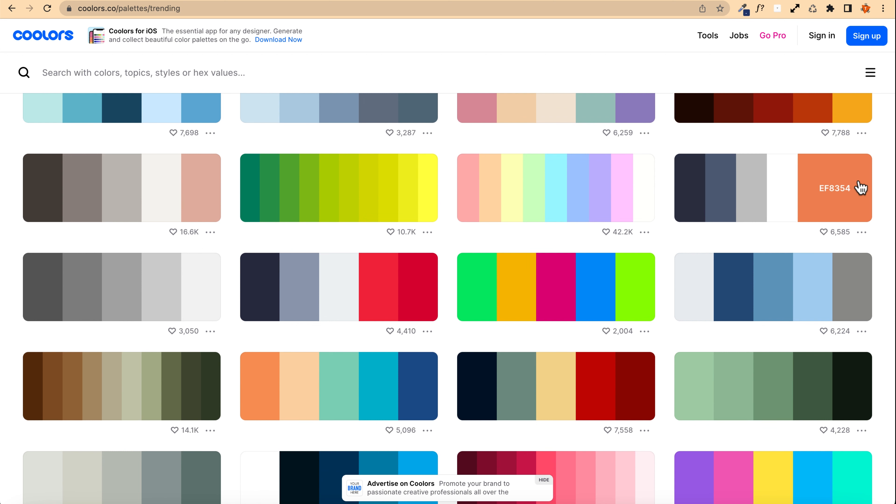
pyautogui.click(834, 189)
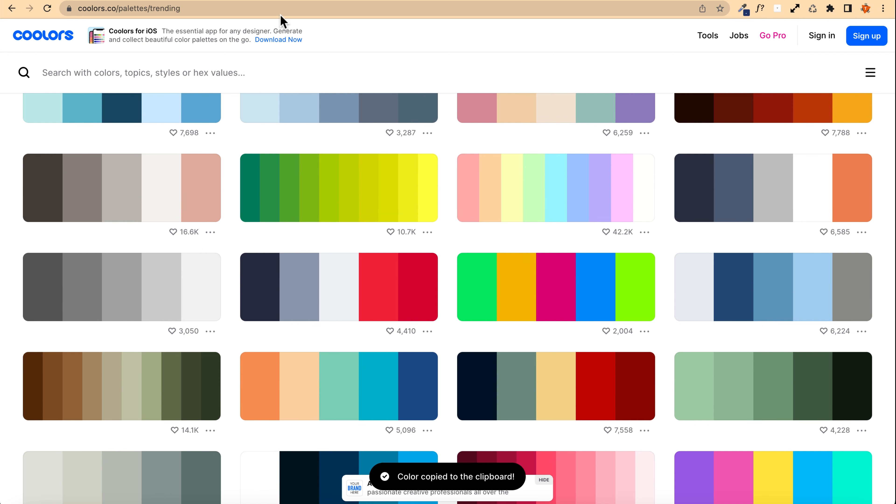
pyautogui.click(841, 197)
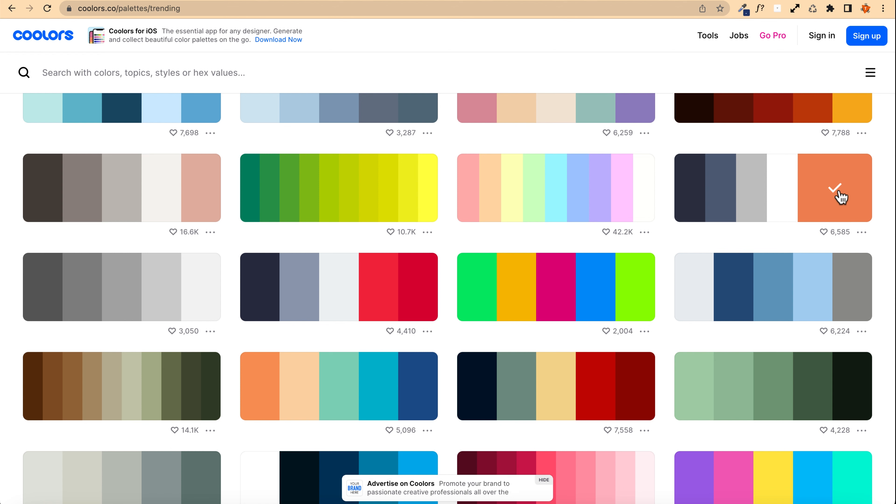
# Step: Set the global palette's Color 1 to #ef8354 by pasting the copied color into its hex field
pyautogui.click(247, 0)
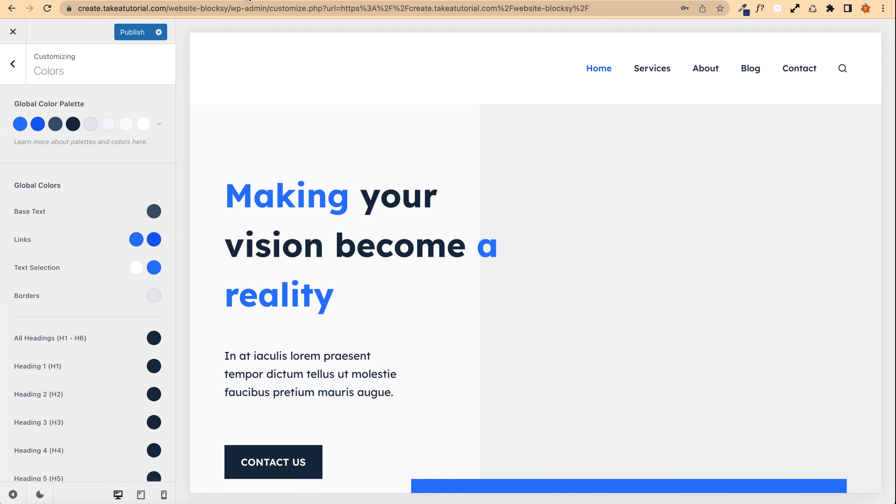
pyautogui.click(20, 124)
pyautogui.click(58, 296)
pyautogui.tripleClick(60, 297)
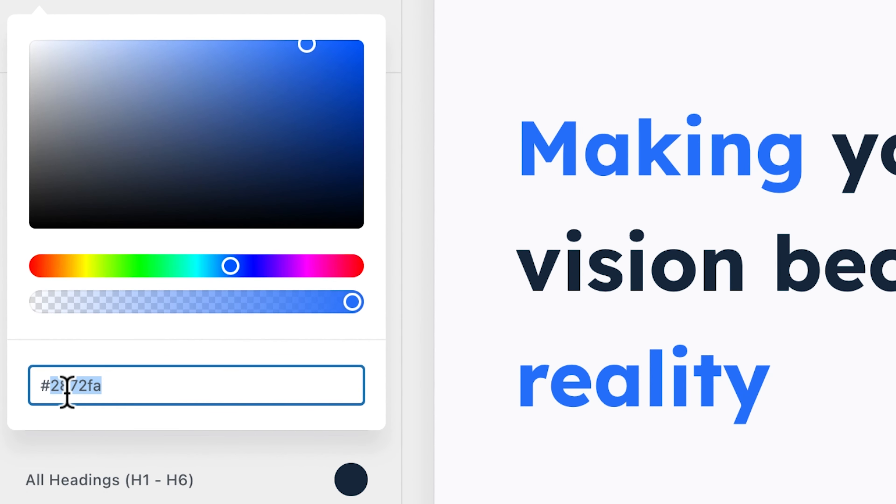
pyautogui.press('super+v')
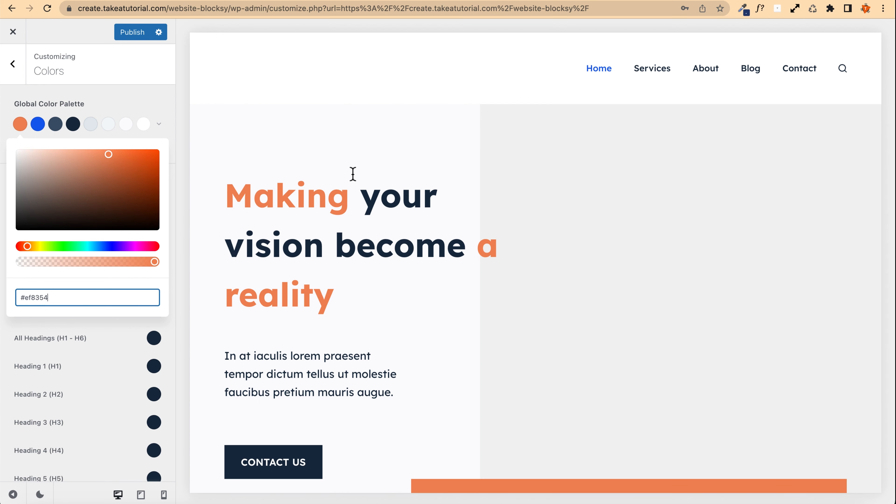
# Step: Copy a dark blue-grey color from the same palette and paste it into the palette's Color 2
pyautogui.click(375, 1)
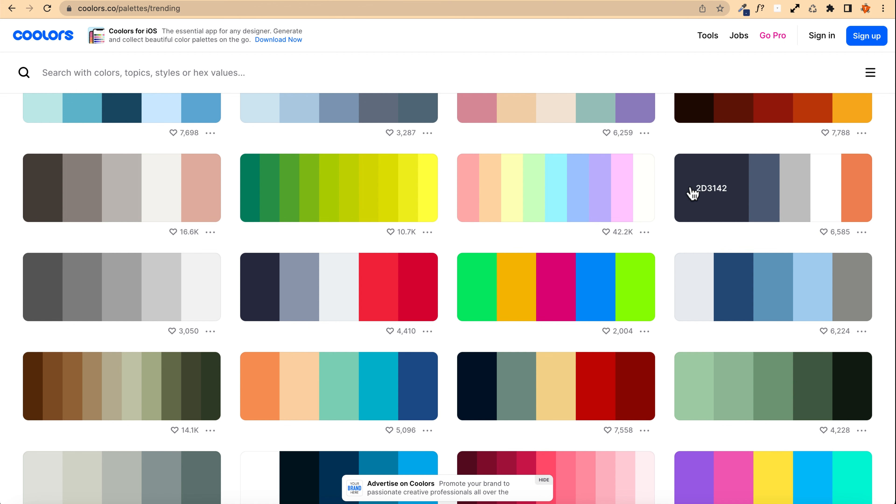
pyautogui.click(740, 194)
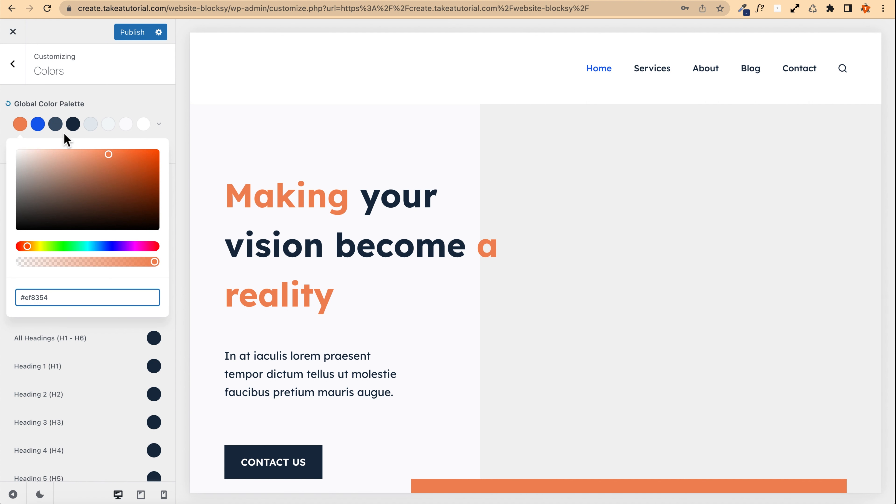
pyautogui.click(37, 124)
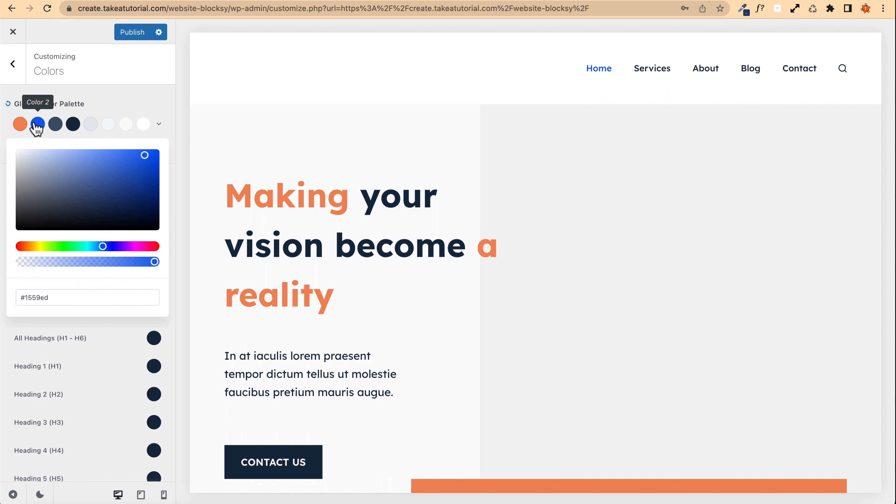
pyautogui.doubleClick(61, 296)
pyautogui.hotkey('ctrl', 'v')
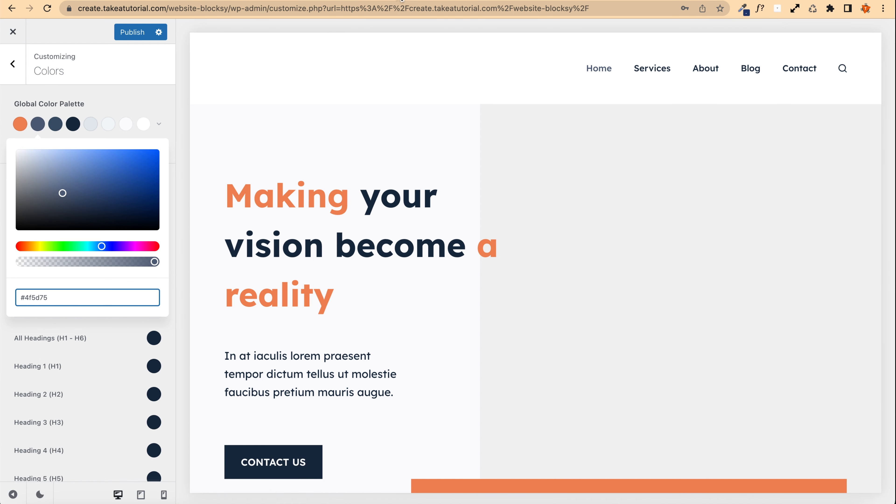
# Step: Open another trending palette in the generator, copy its Green Sheen 81B29A color, and paste it into Color 2
pyautogui.click(389, 1)
pyautogui.click(645, 221)
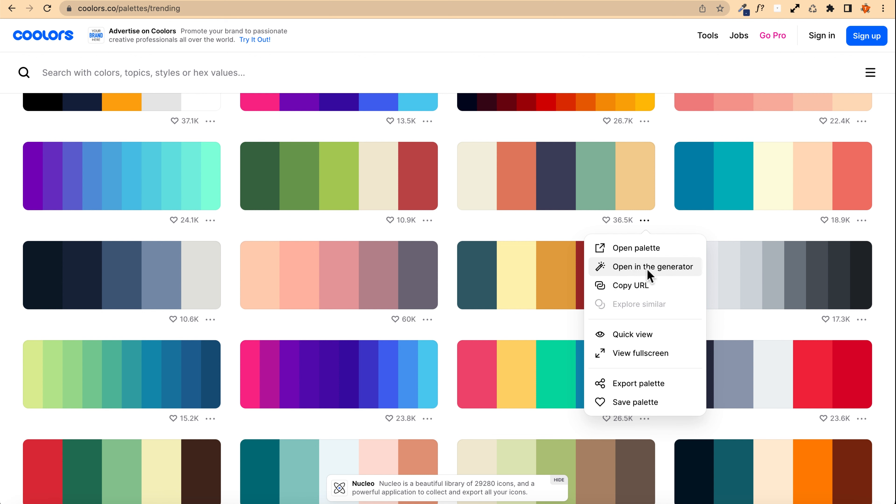
pyautogui.click(692, 273)
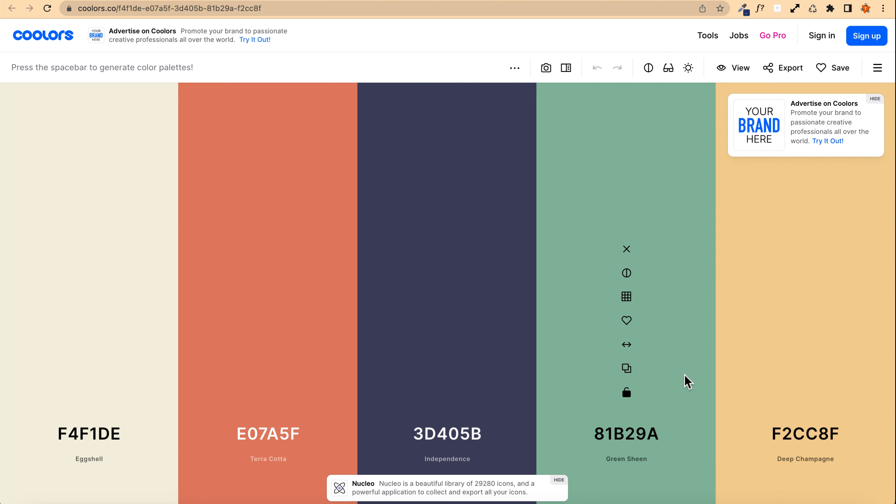
pyautogui.click(629, 438)
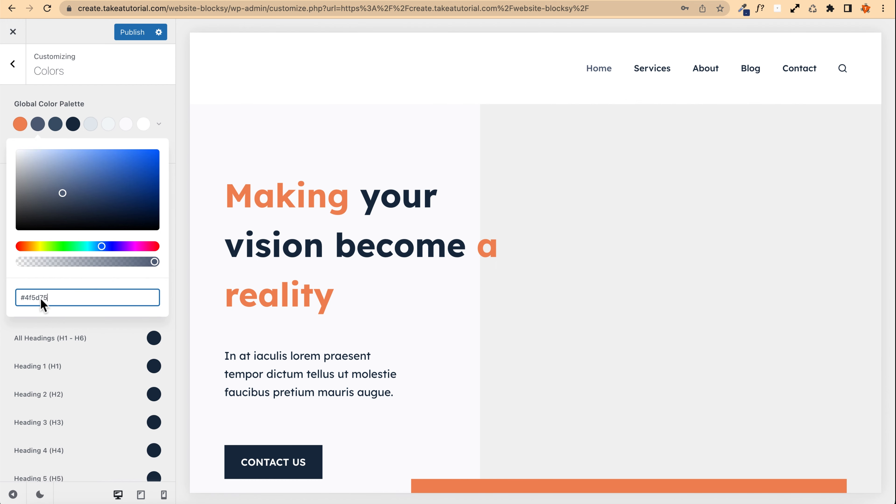
pyautogui.press('super+v')
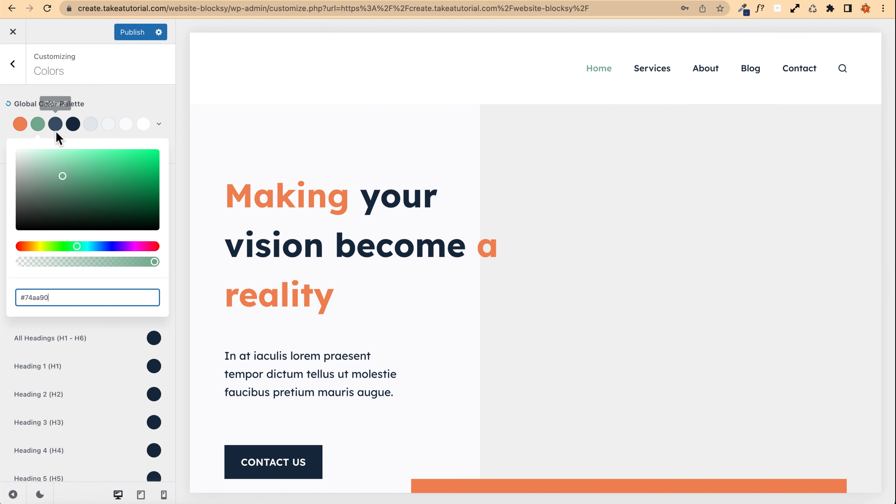
# Step: Close the color picker and publish the customizer changes
pyautogui.click(125, 105)
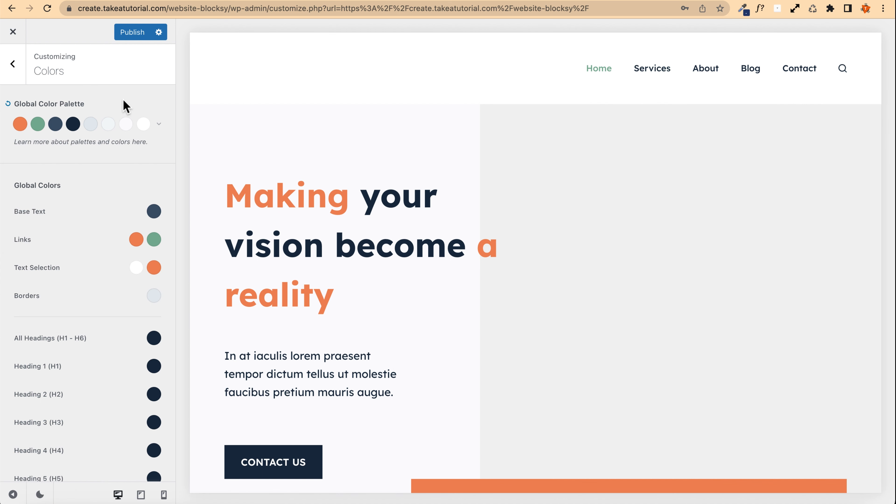
pyautogui.click(128, 42)
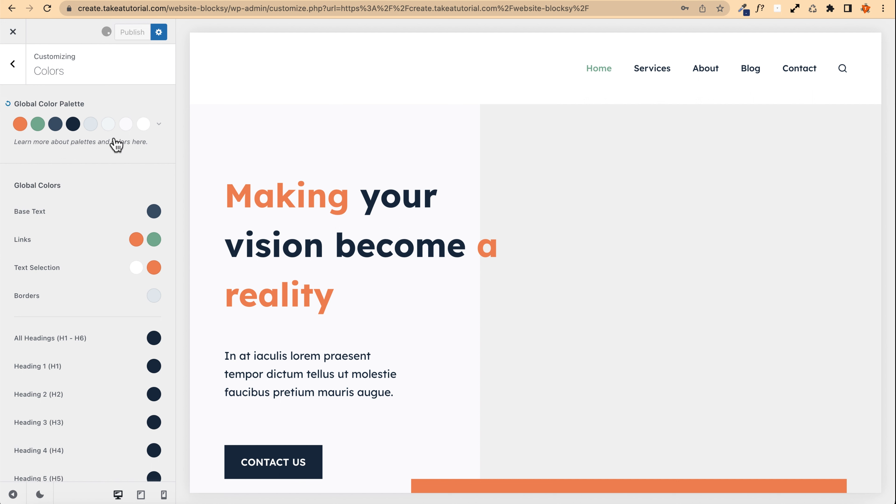
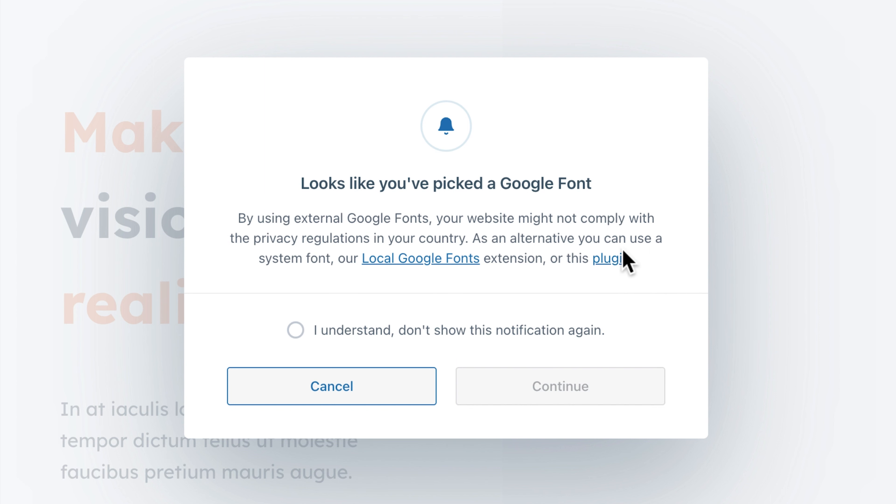
# Step: Acknowledge the Google Font privacy notice without showing it again, continue, and close the customizer
pyautogui.click(296, 332)
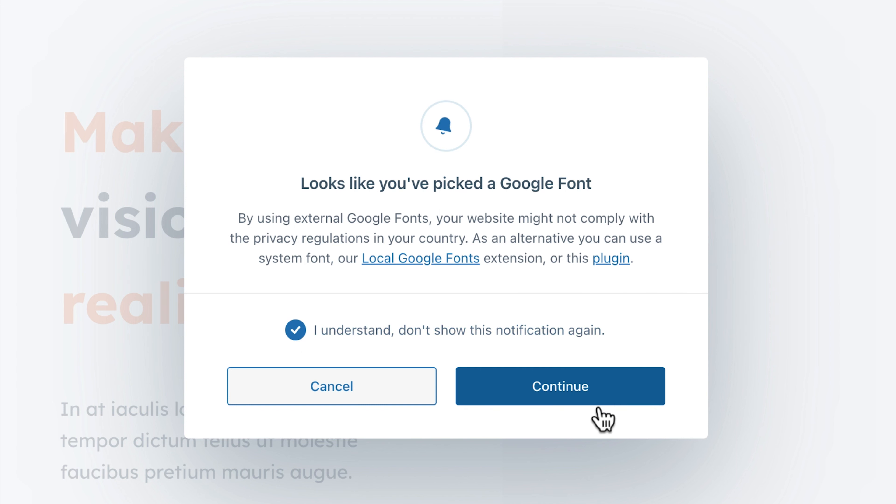
pyautogui.click(578, 392)
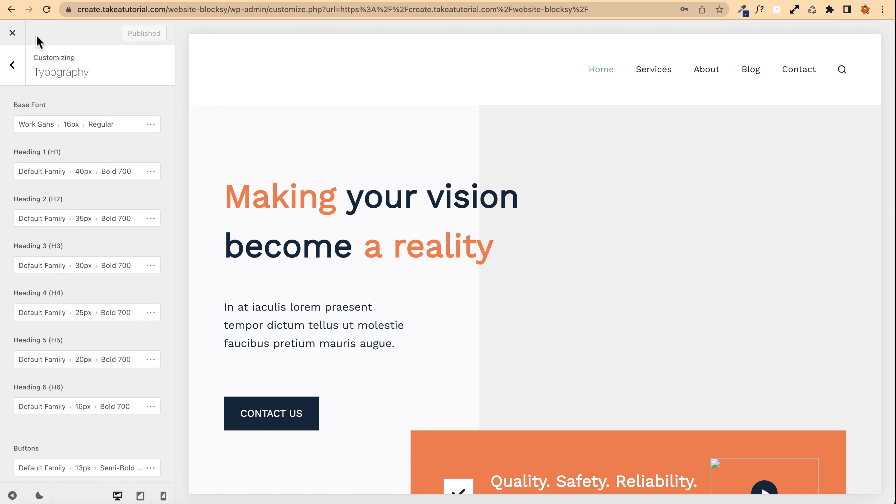
pyautogui.click(13, 33)
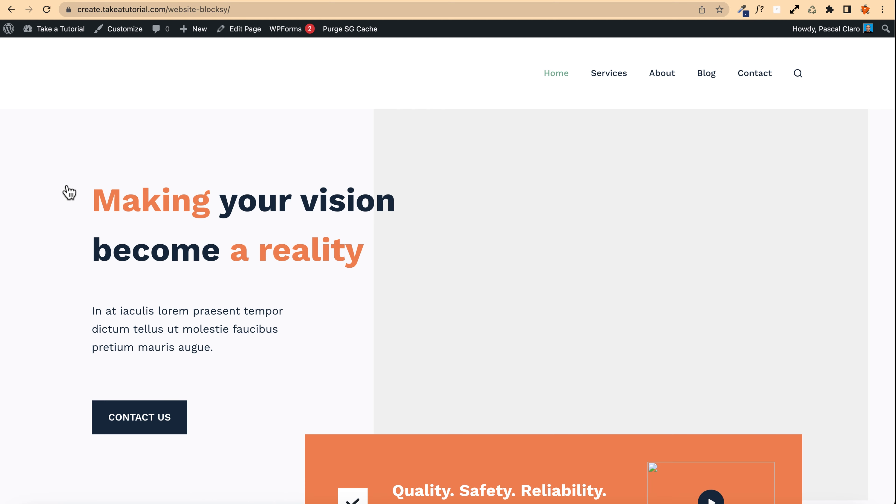
# Step: Search the Add Plugins page for local google fonts
pyautogui.scroll(-8, 68, 190)
pyautogui.scroll(8, 84, 176)
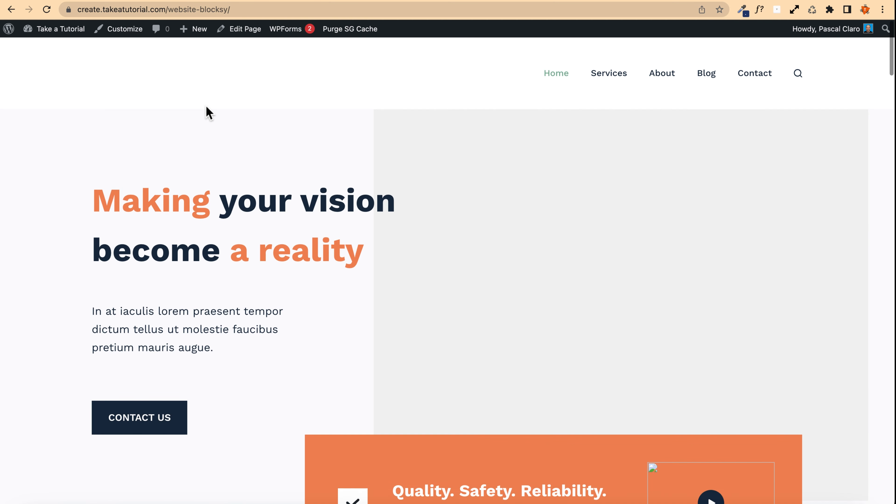
pyautogui.moveTo(46, 31)
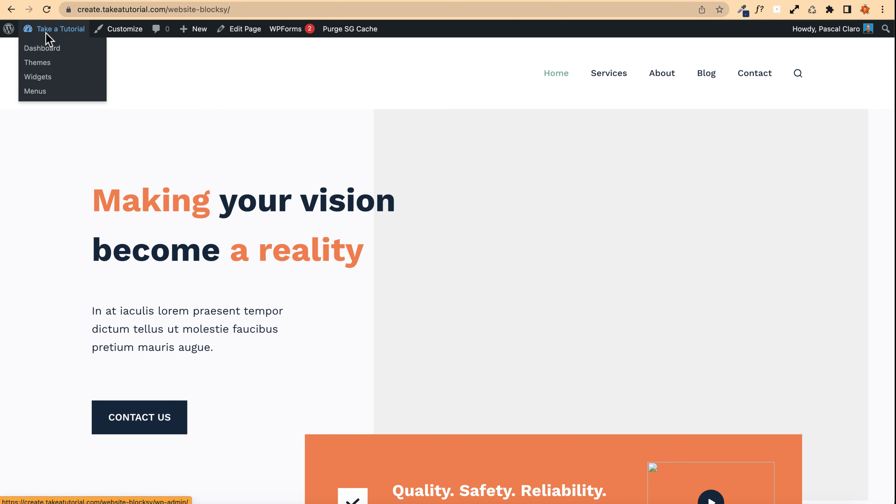
pyautogui.click(45, 50)
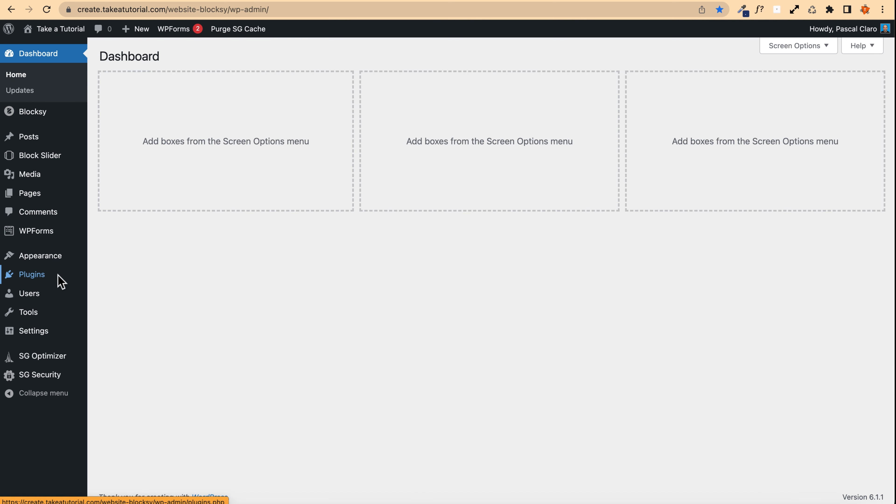
pyautogui.moveTo(62, 279)
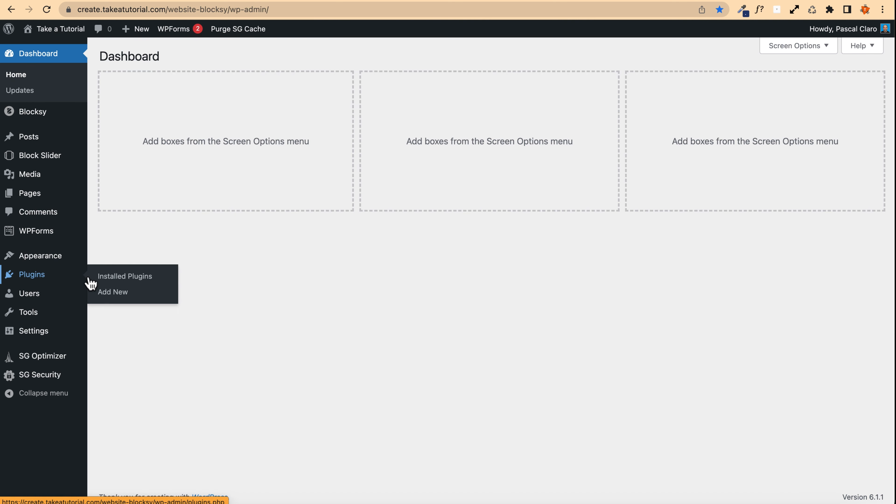
pyautogui.click(129, 293)
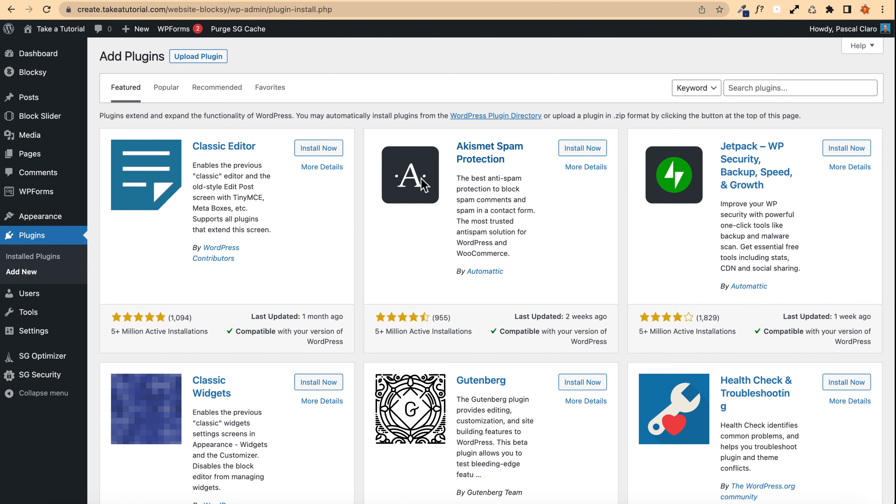
pyautogui.click(776, 91)
pyautogui.write('locak')
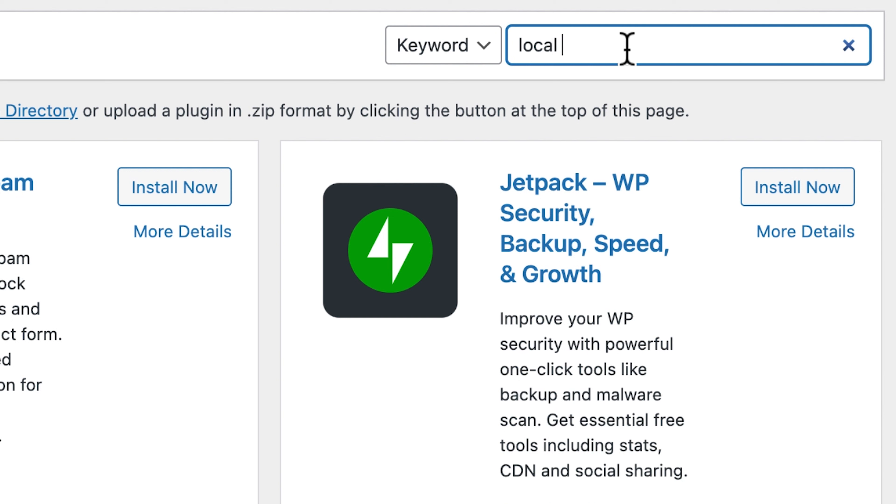
pyautogui.write(' google fonts')
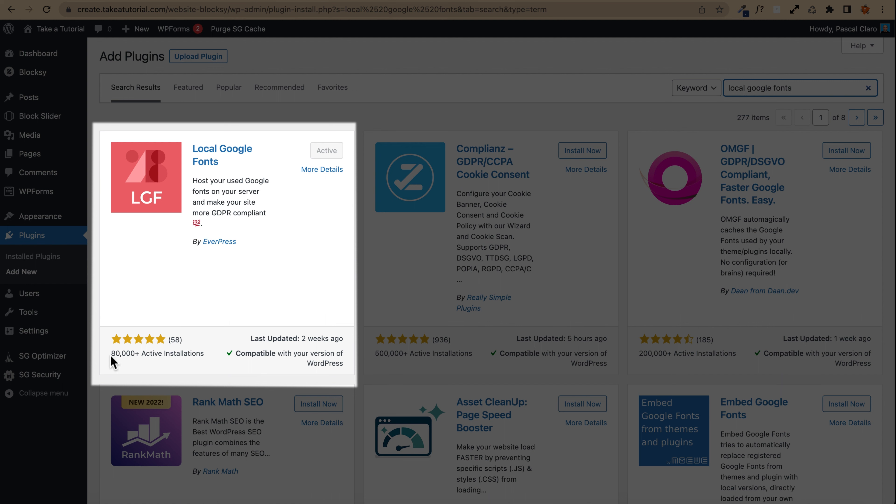
# Step: Save the Local Google Fonts settings with Load Fonts automatically enabled
pyautogui.click(112, 357)
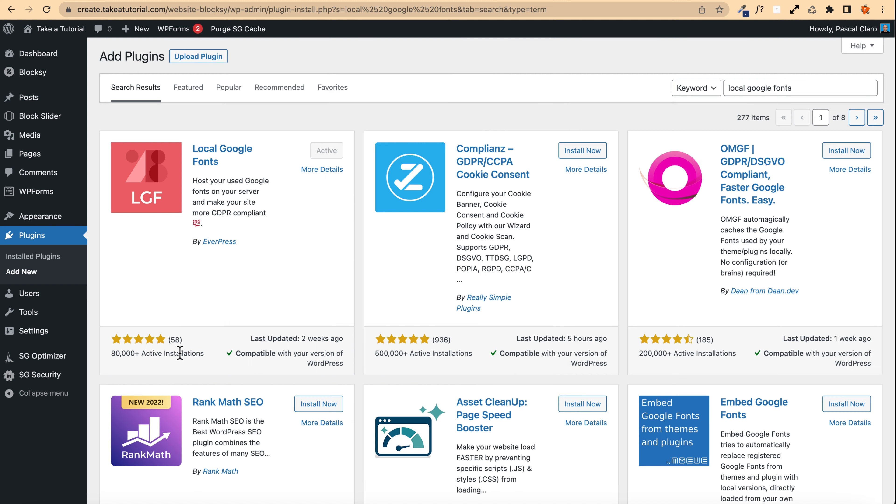
pyautogui.moveTo(302, 339); pyautogui.dragTo(345, 340)
pyautogui.moveTo(30, 335)
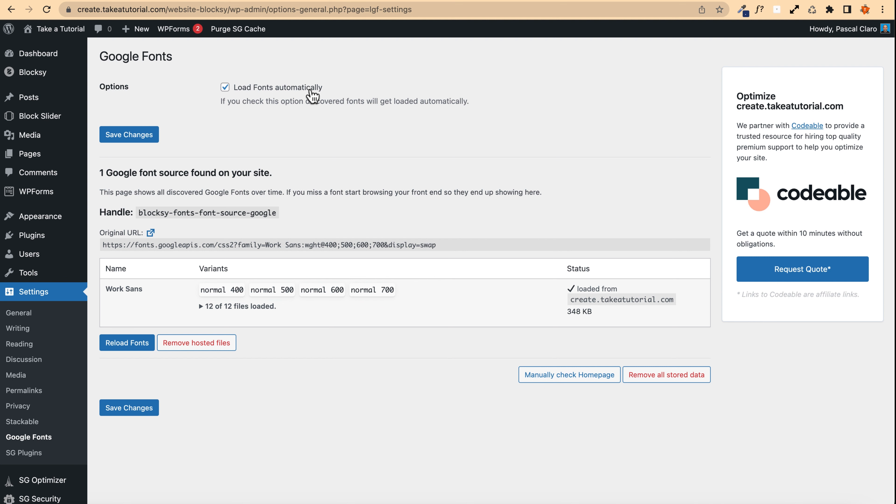
pyautogui.click(145, 133)
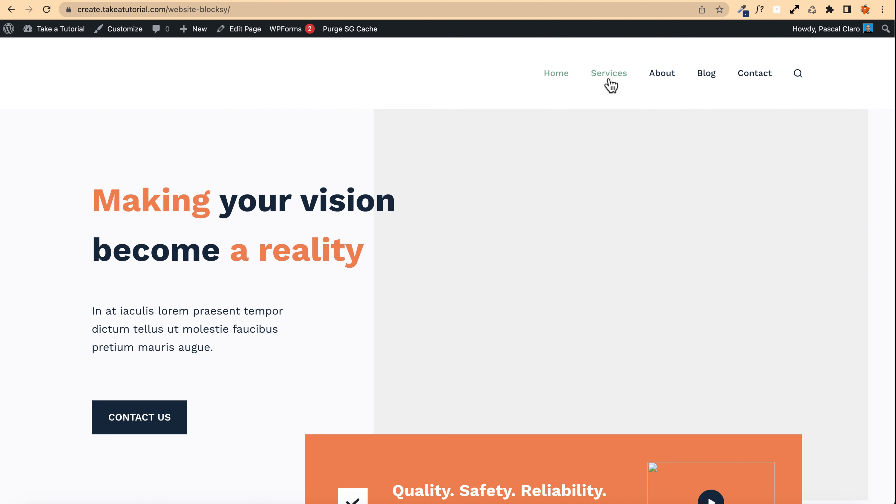
# Step: Visit the Services and About pages on the site, then reopen the Google Fonts settings page
pyautogui.click(608, 81)
pyautogui.click(662, 75)
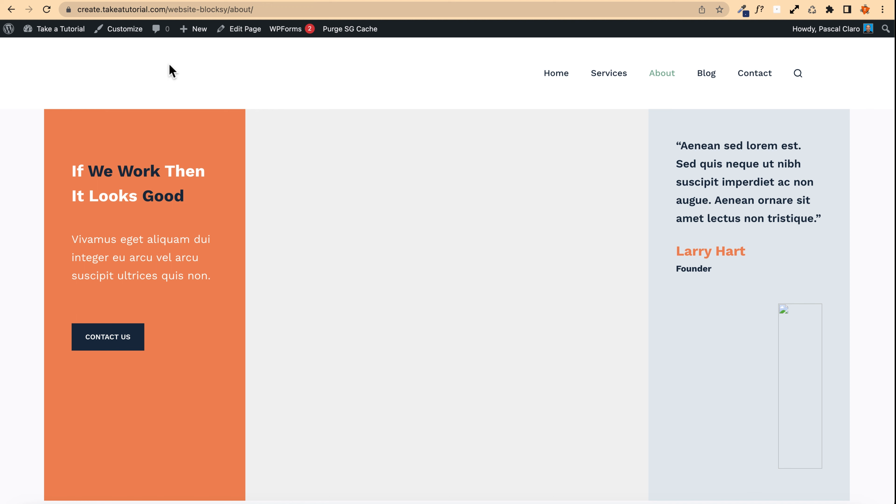
pyautogui.moveTo(61, 31)
pyautogui.click(36, 88)
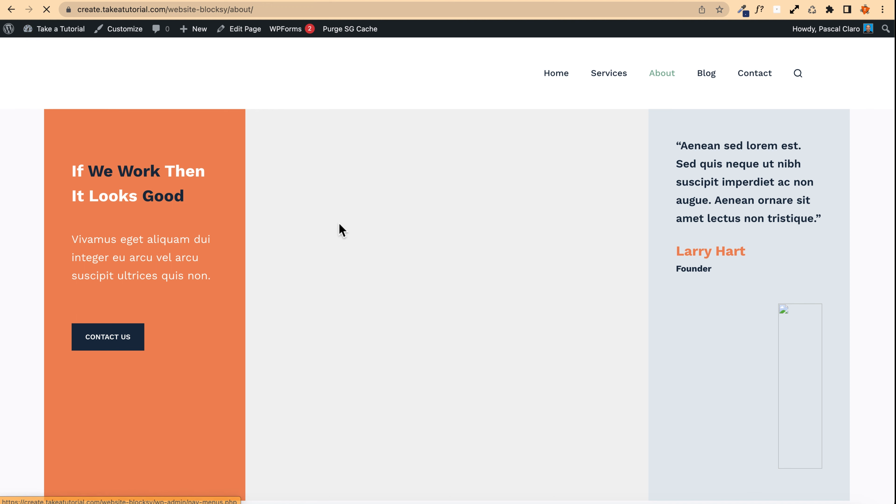
pyautogui.moveTo(60, 330)
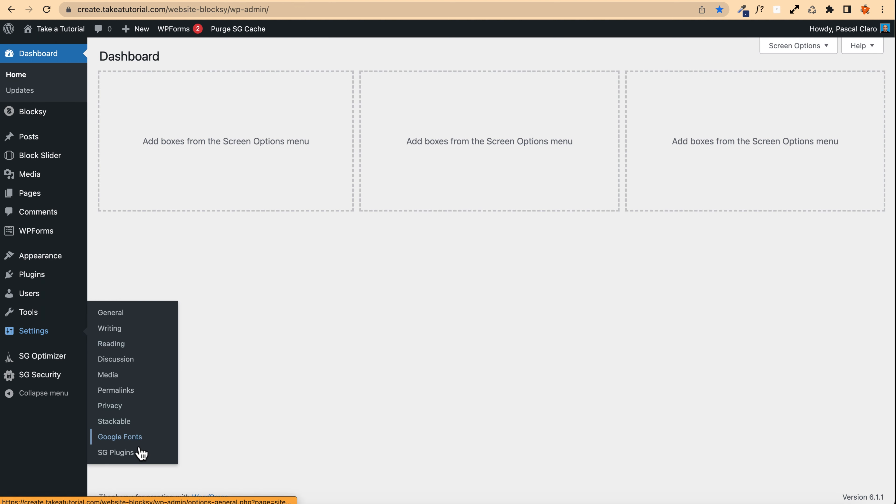
pyautogui.click(130, 438)
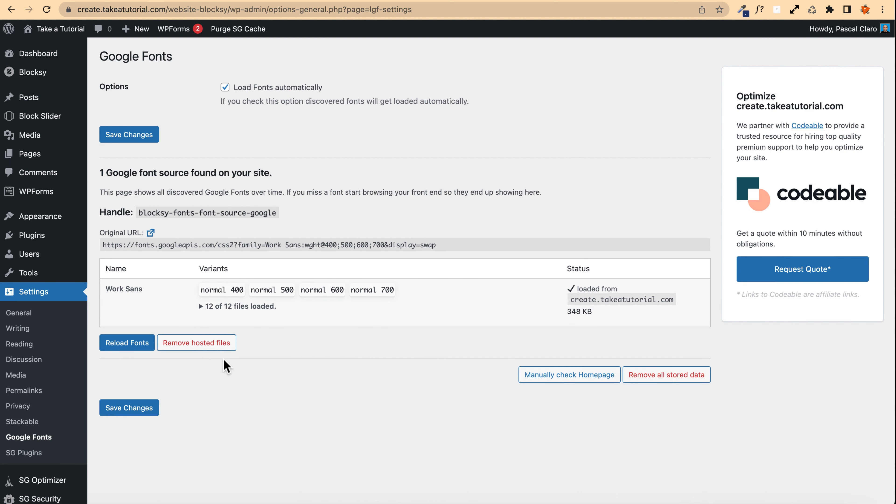
# Step: Review the locally hosted Work Sans font entry and save the Google Fonts settings
pyautogui.moveTo(106, 288); pyautogui.dragTo(143, 291)
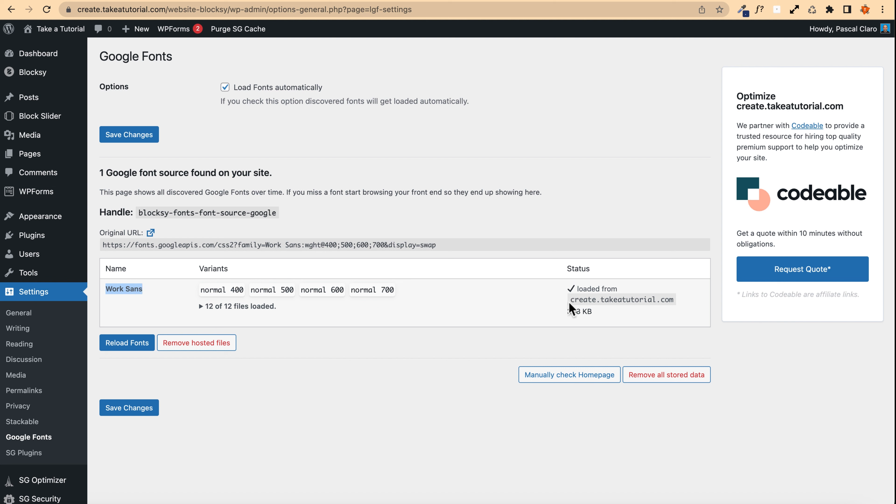
pyautogui.moveTo(569, 299); pyautogui.dragTo(673, 300)
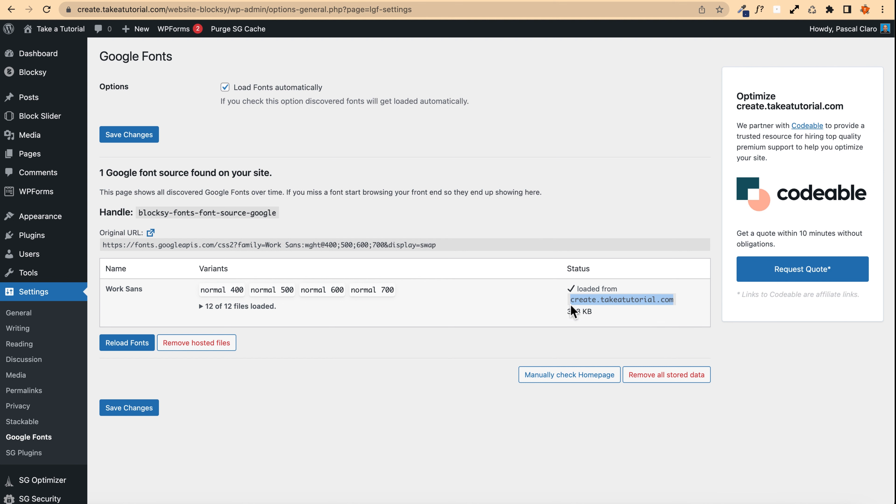
pyautogui.click(553, 331)
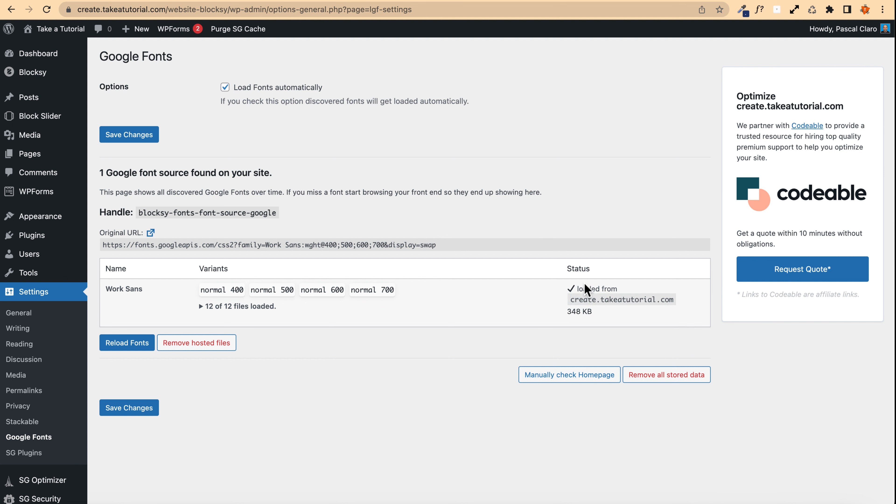
pyautogui.click(124, 409)
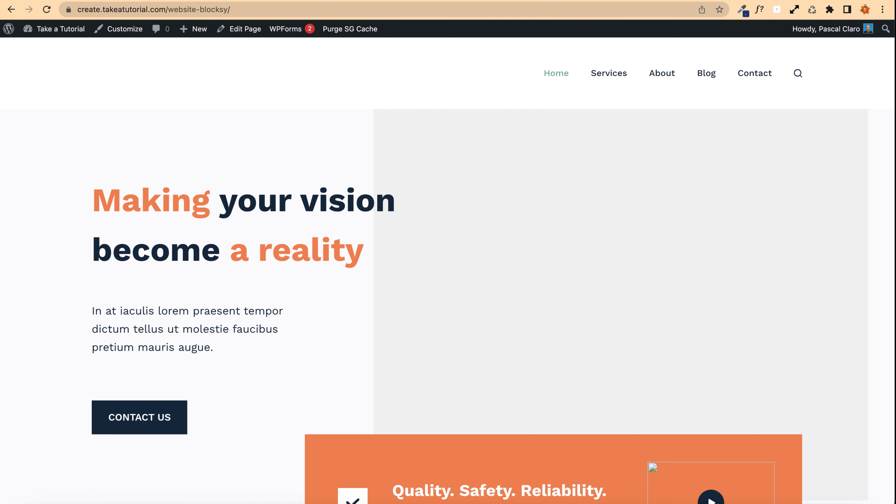
# Step: Set the base font to Poppins in the customizer's Typography settings
pyautogui.click(126, 32)
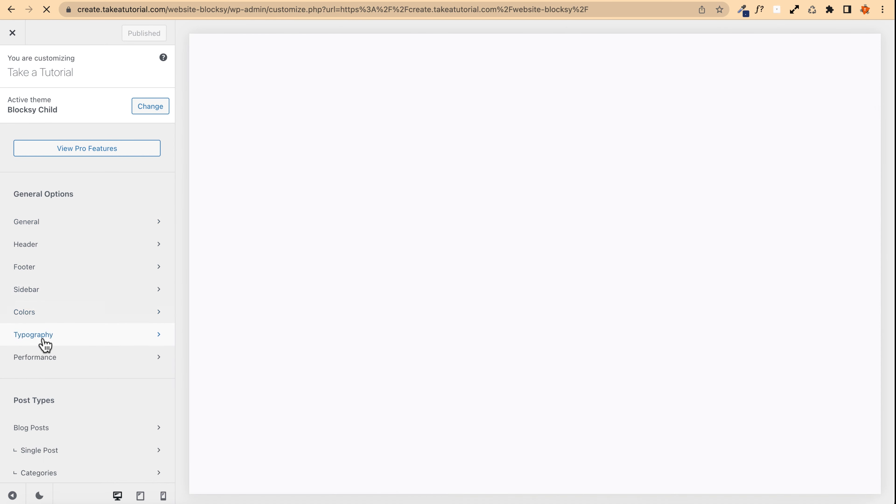
pyautogui.click(44, 335)
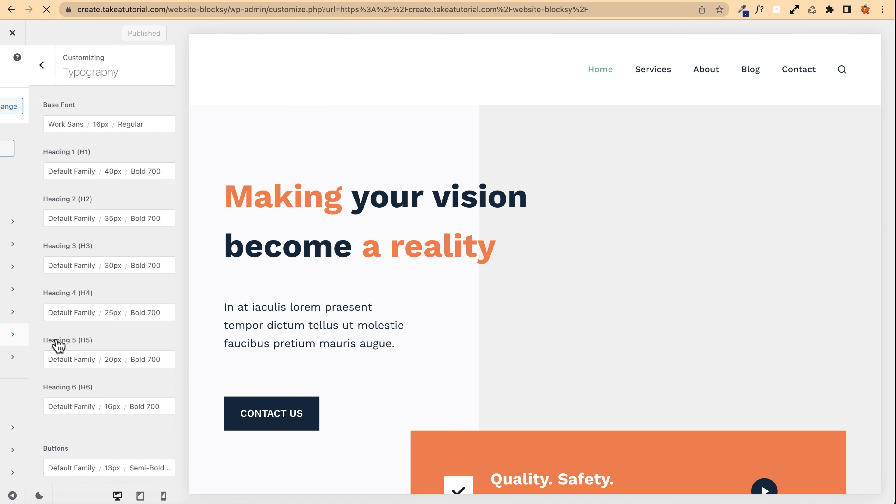
pyautogui.click(29, 124)
pyautogui.click(86, 162)
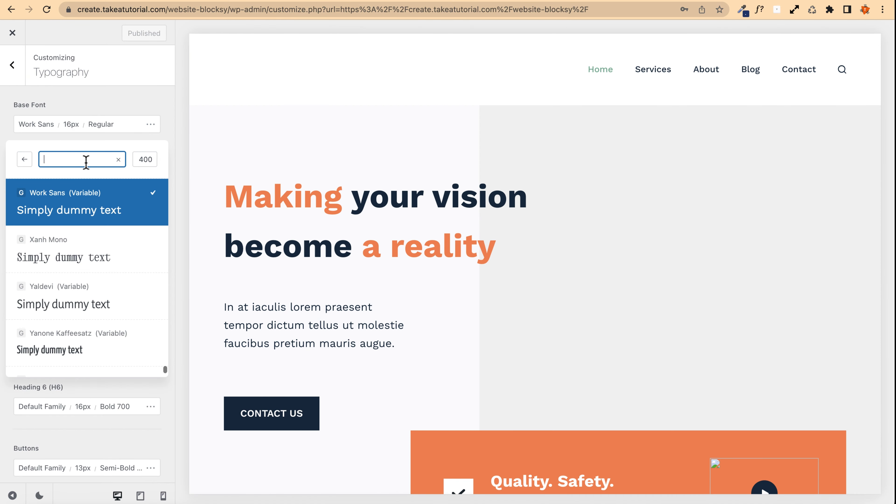
pyautogui.write('poppins')
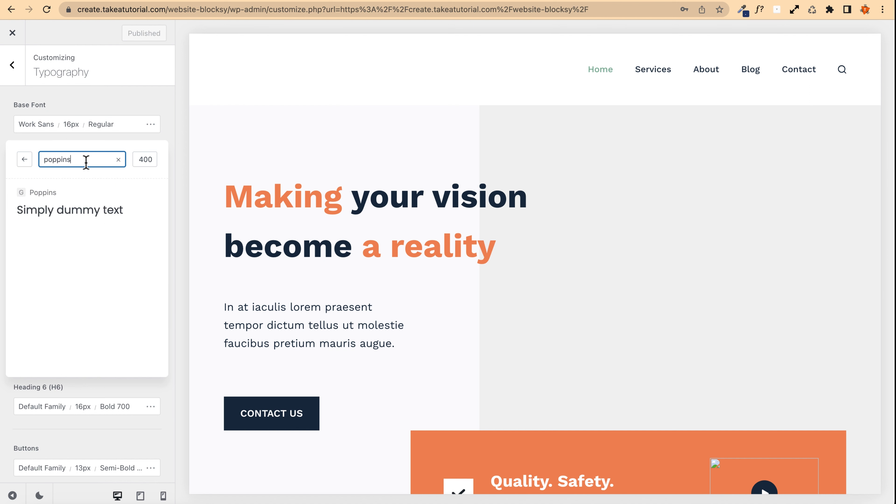
pyautogui.click(80, 193)
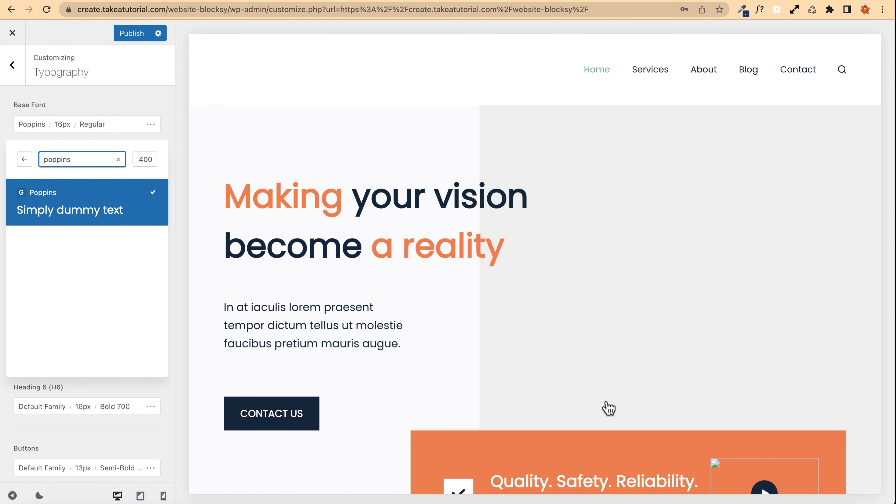
# Step: Change the base font to Lexend and publish the customizer changes
pyautogui.doubleClick(77, 156)
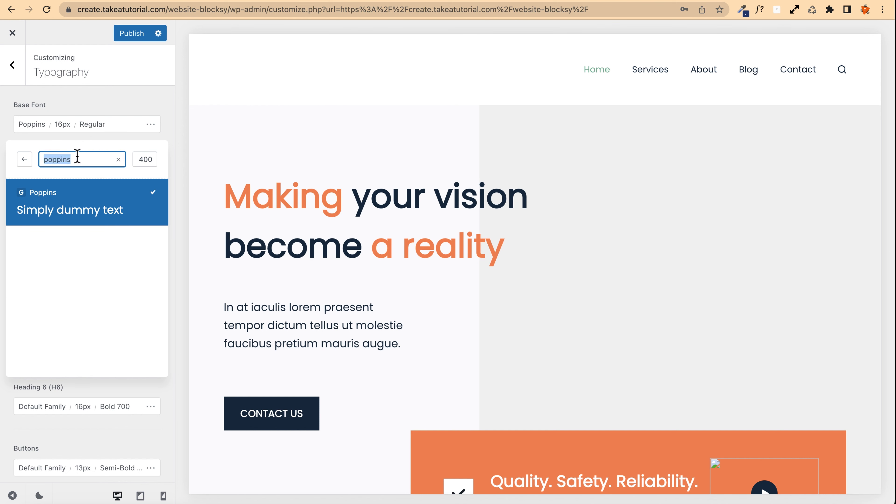
pyautogui.press('BackSpace')
pyautogui.write('lex')
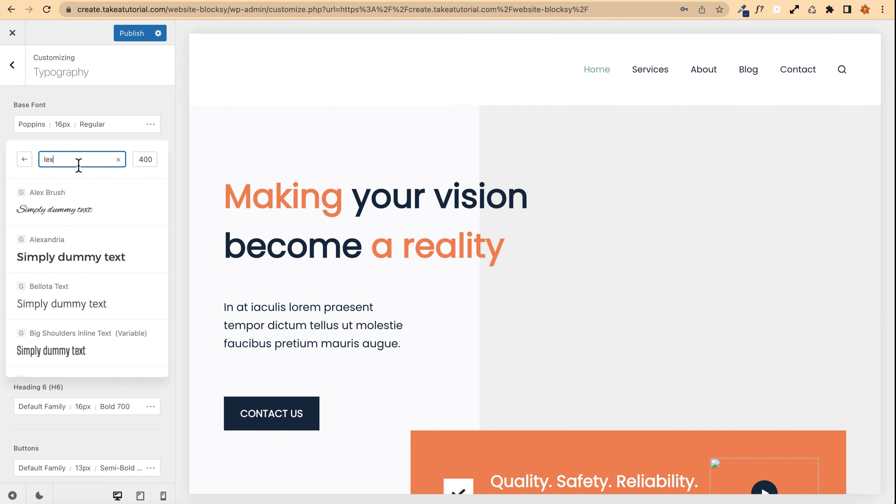
pyautogui.write('end')
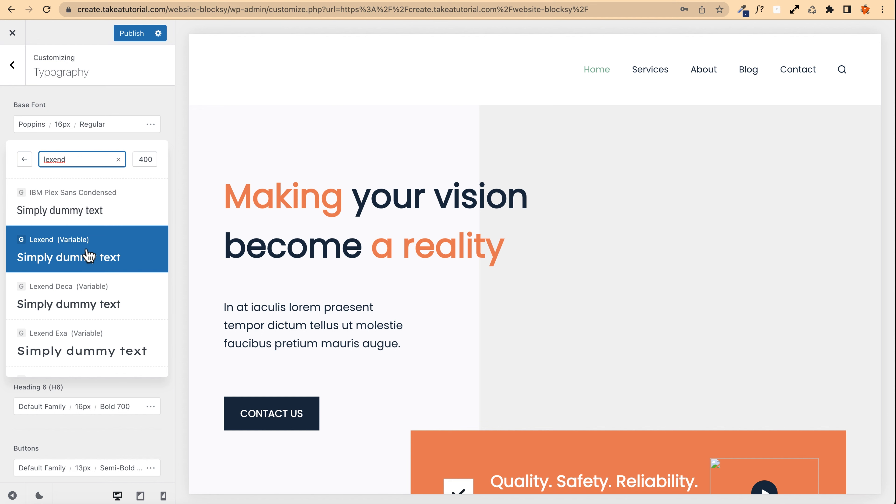
pyautogui.click(73, 256)
pyautogui.click(125, 33)
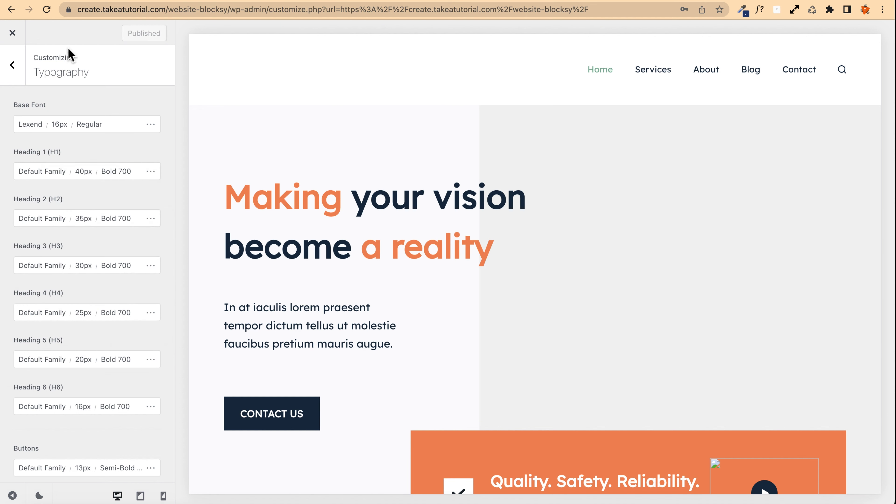
# Step: Close the customizer and examine the finished example homepage for reference
pyautogui.click(12, 32)
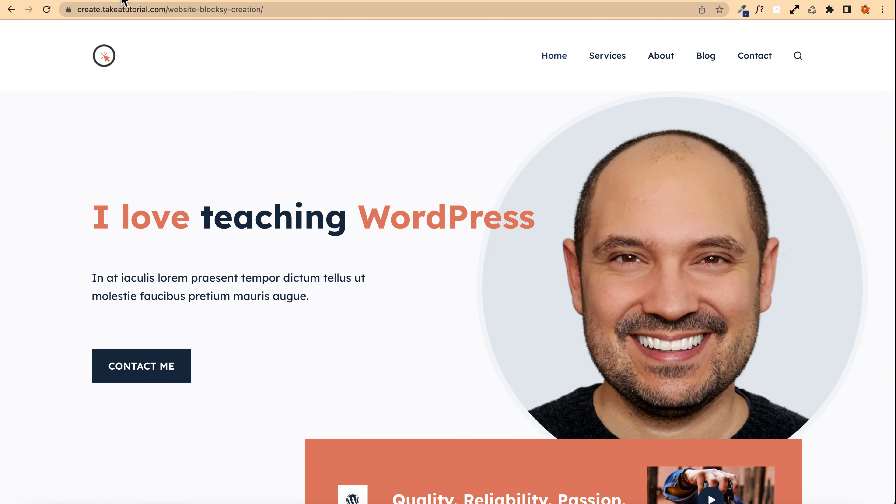
pyautogui.scroll(-2, 278, 296)
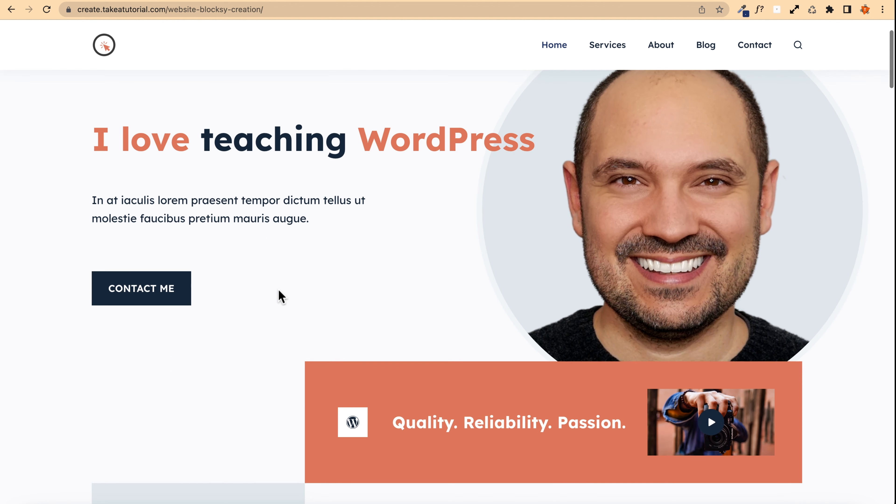
pyautogui.scroll(2, 334, 299)
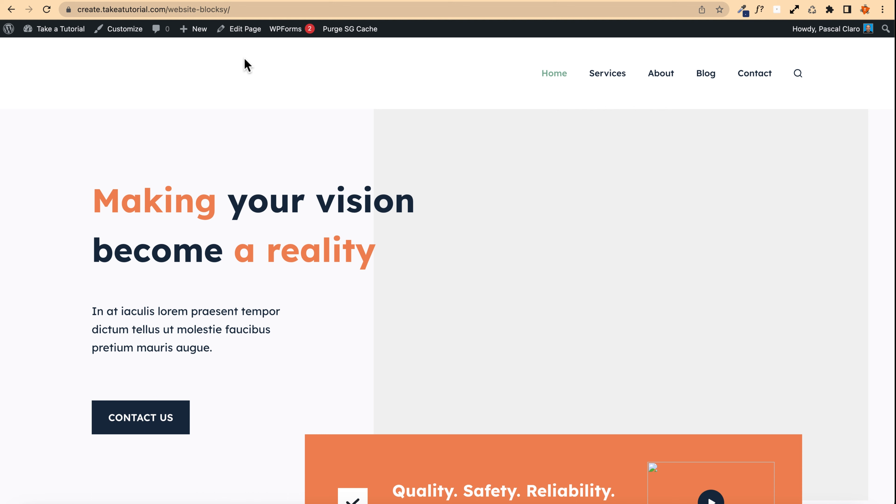
# Step: Open the homepage in the block editor
pyautogui.click(244, 30)
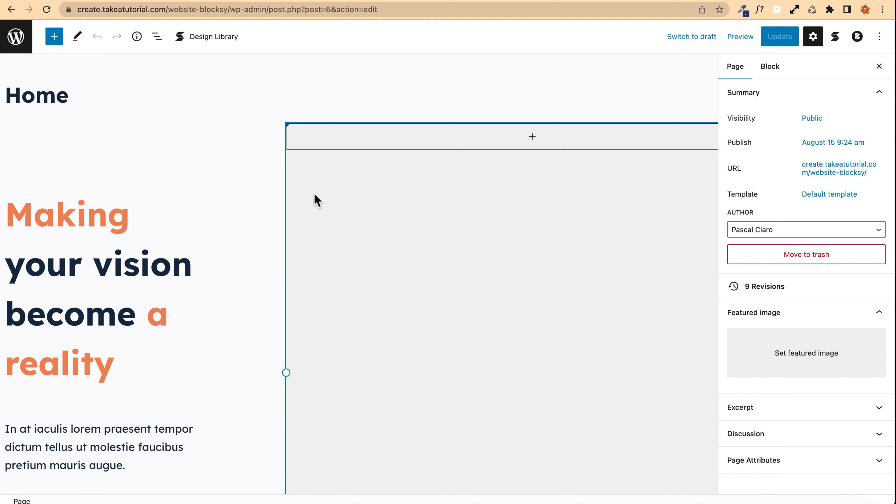
pyautogui.scroll(-5, 127, 195)
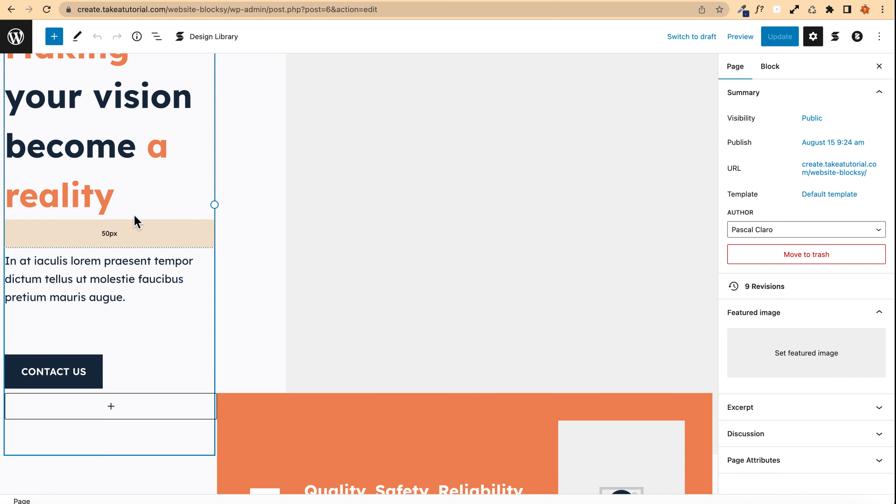
# Step: Replace the word "vision" in the hero heading with "website"
pyautogui.scroll(-5, 133, 220)
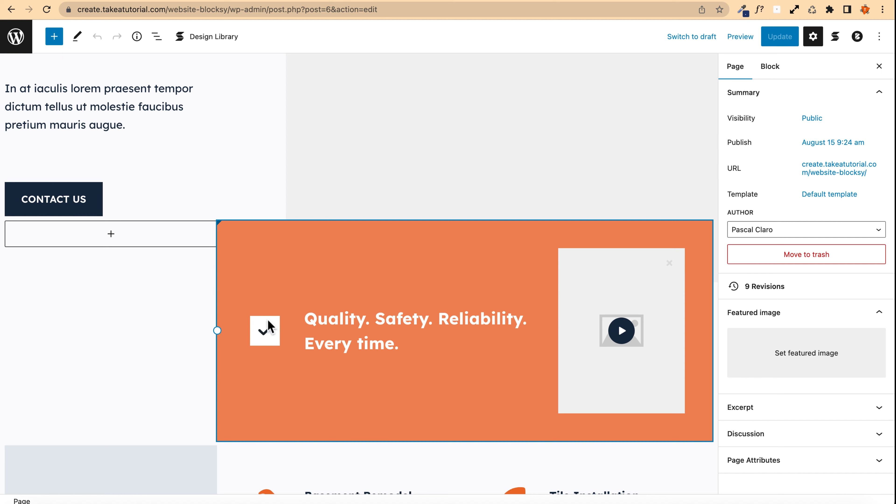
pyautogui.scroll(8, 141, 187)
pyautogui.scroll(2, 141, 188)
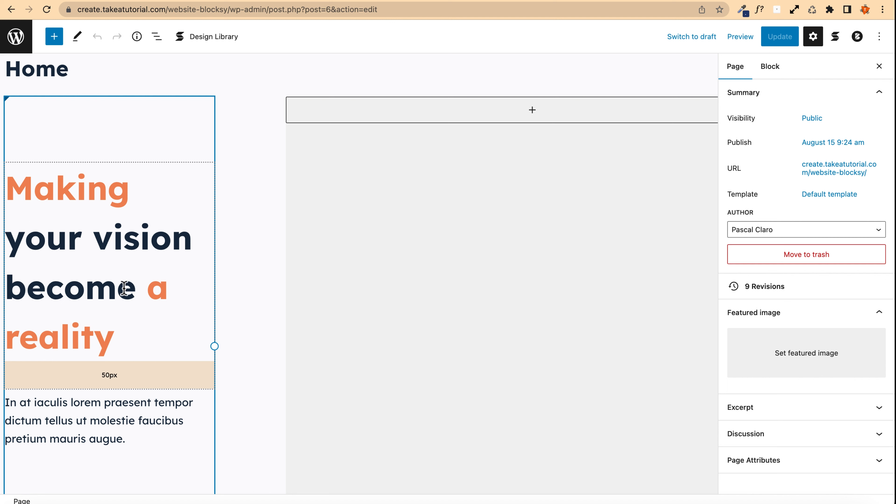
pyautogui.click(113, 289)
pyautogui.doubleClick(145, 240)
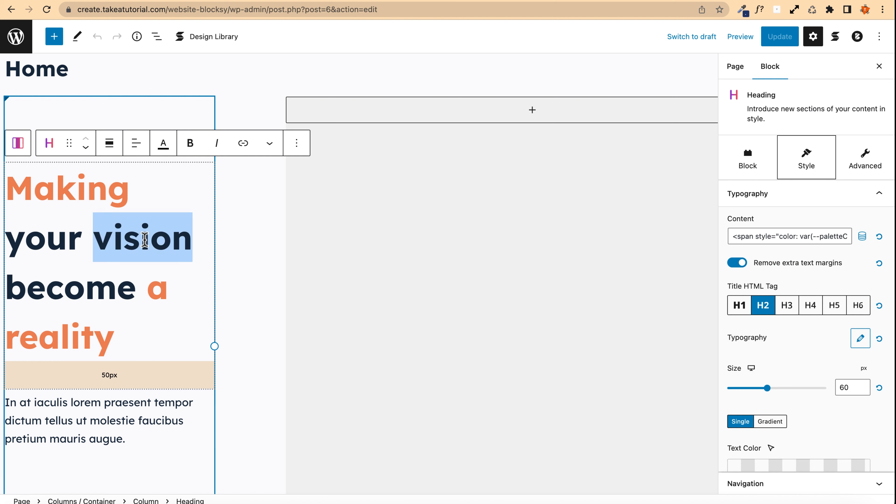
pyautogui.write('website')
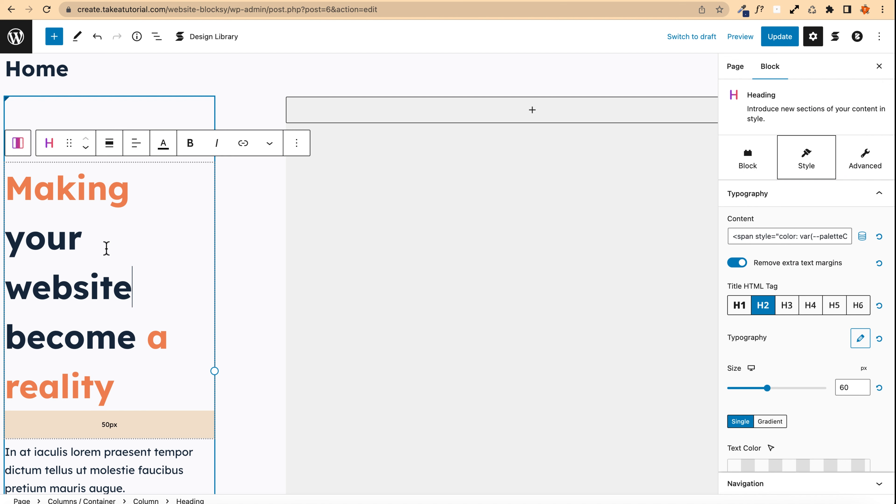
# Step: Change the hero button's text from CONTACT US to "OUR SERVICES"
pyautogui.scroll(-5, 106, 248)
pyautogui.click(54, 364)
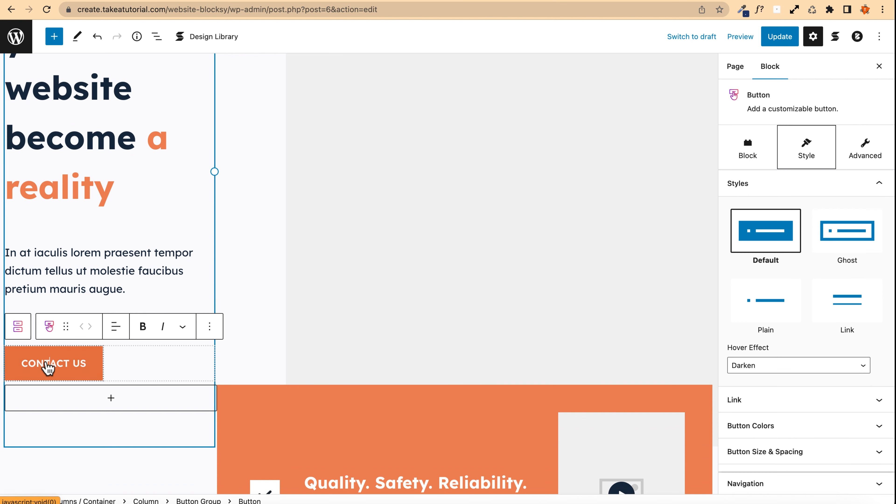
pyautogui.tripleClick(40, 364)
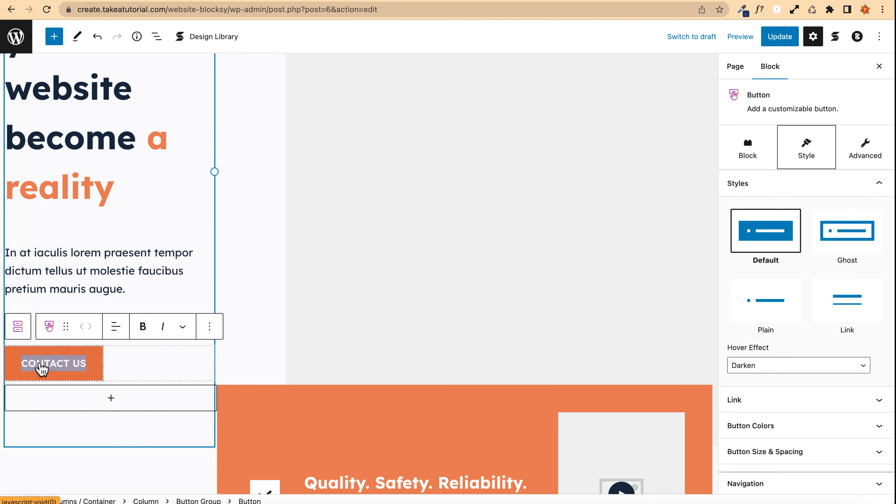
pyautogui.write('OUR SERVI')
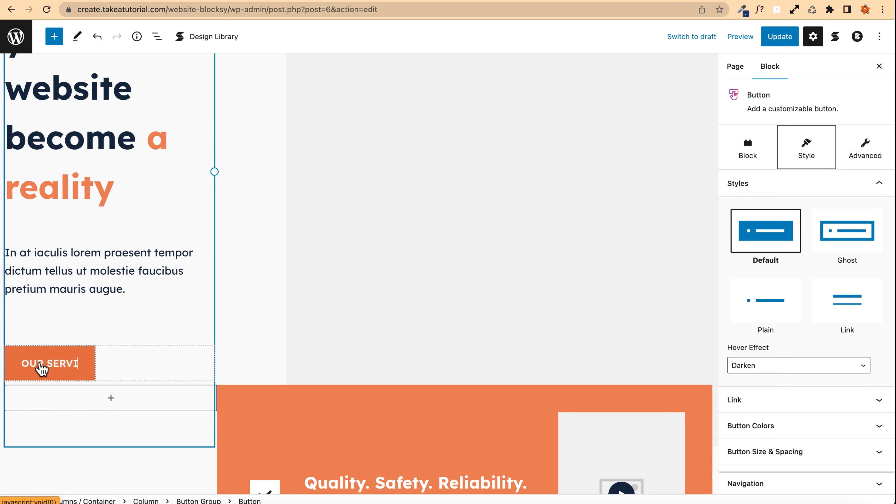
pyautogui.write('CES')
# Step: Insert an Image block into the empty right-hand column of the hero section
pyautogui.scroll(4, 323, 238)
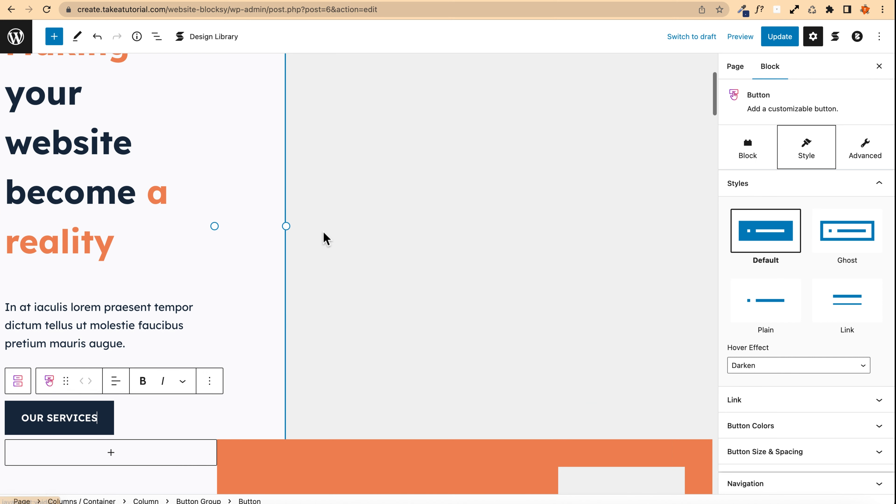
pyautogui.scroll(3, 587, 199)
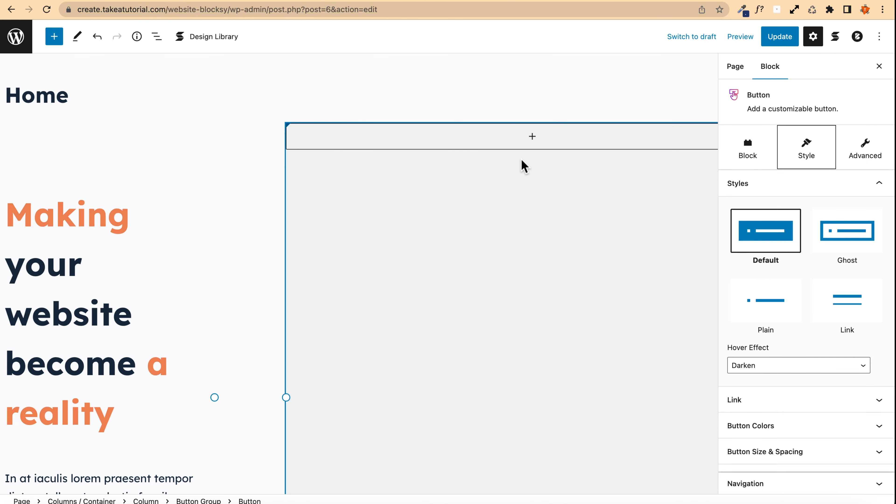
pyautogui.click(532, 138)
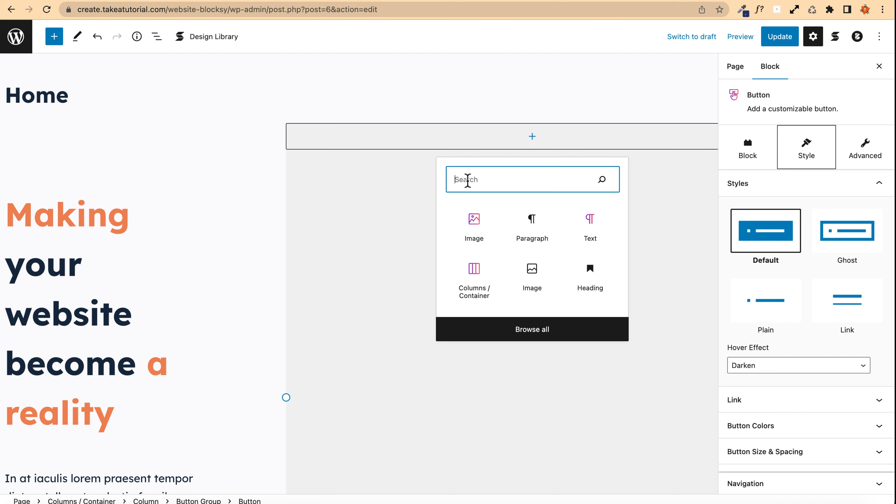
pyautogui.write('image')
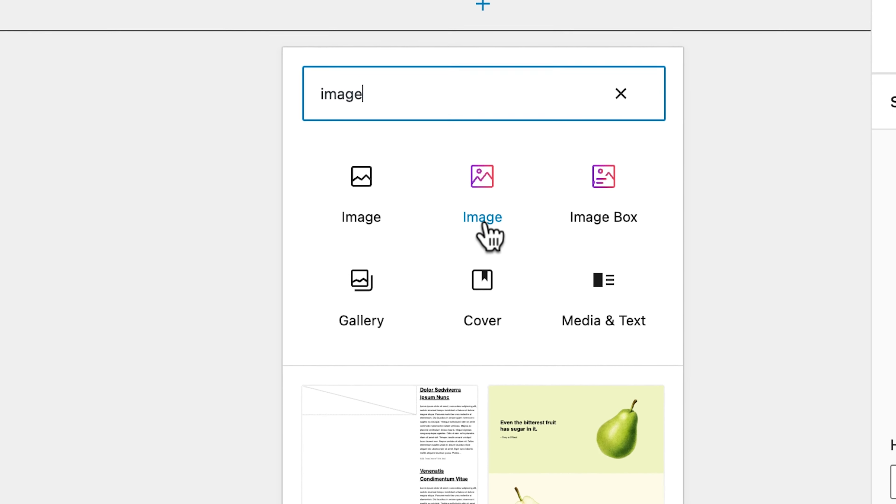
pyautogui.click(498, 228)
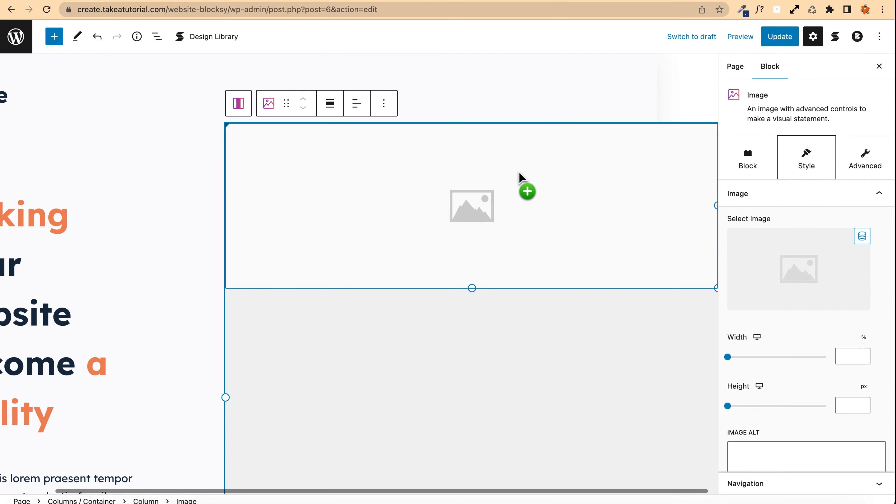
# Step: Choose the portrait photo from the media library for the new image block
pyautogui.moveTo(466, 183); pyautogui.dragTo(426, 200)
pyautogui.click(427, 200)
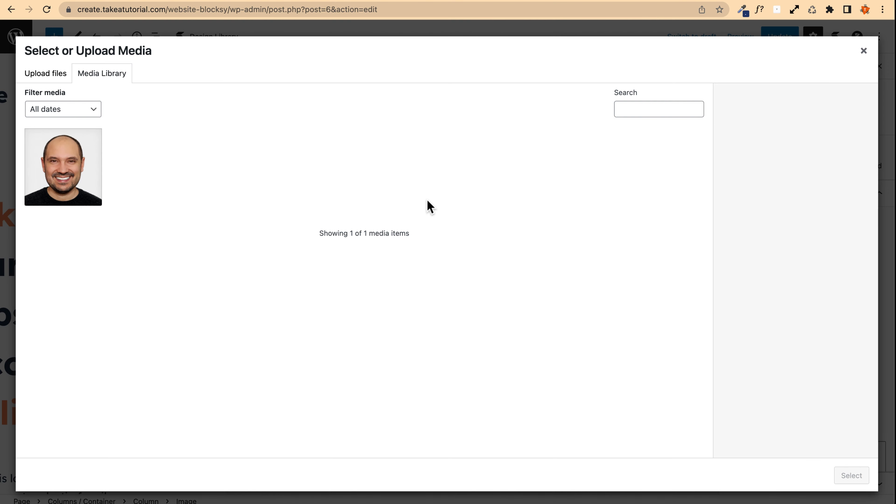
pyautogui.click(50, 75)
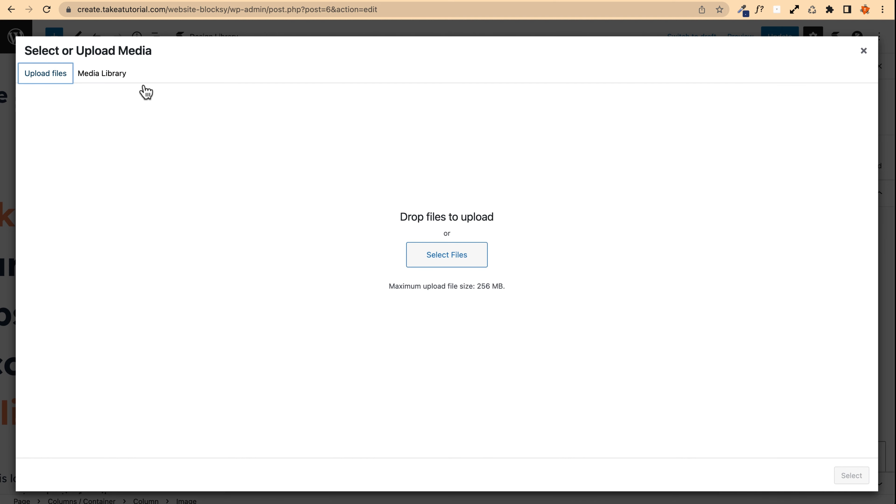
pyautogui.click(91, 74)
pyautogui.click(63, 182)
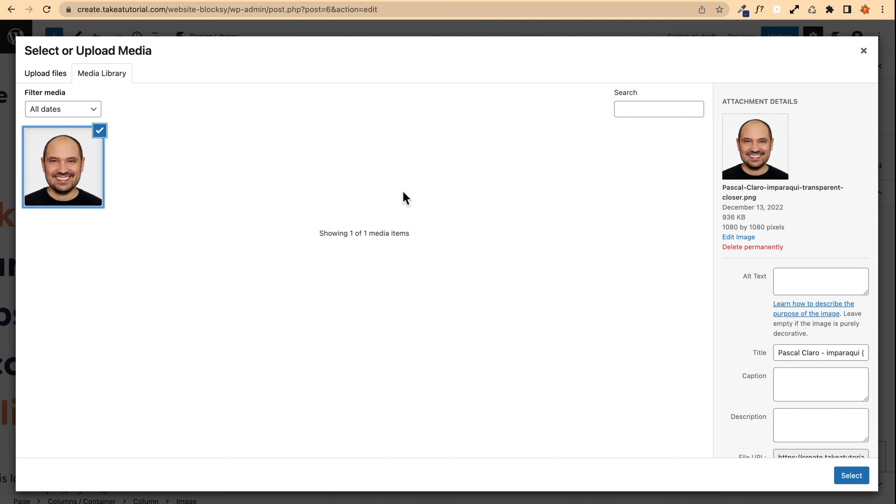
pyautogui.click(851, 477)
# Step: Turn off the background of the column that holds the image
pyautogui.moveTo(483, 322); pyautogui.dragTo(93, 275)
pyautogui.moveTo(351, 266); pyautogui.dragTo(186, 147)
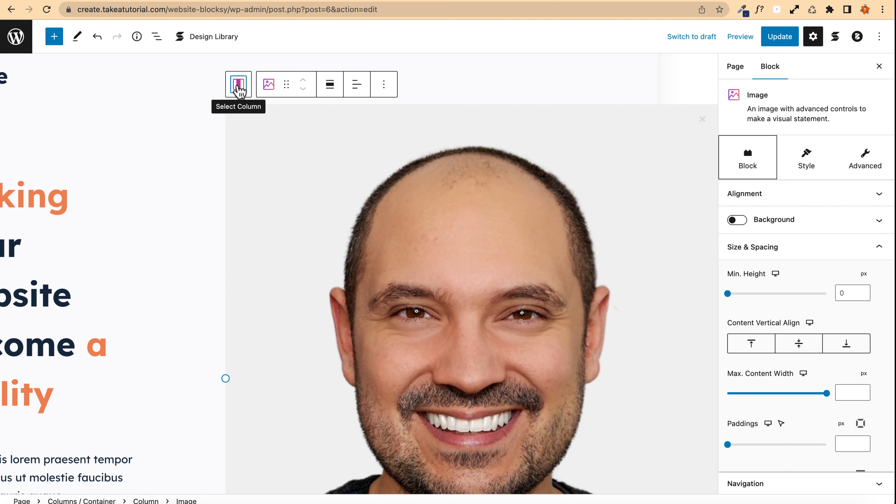
pyautogui.click(238, 88)
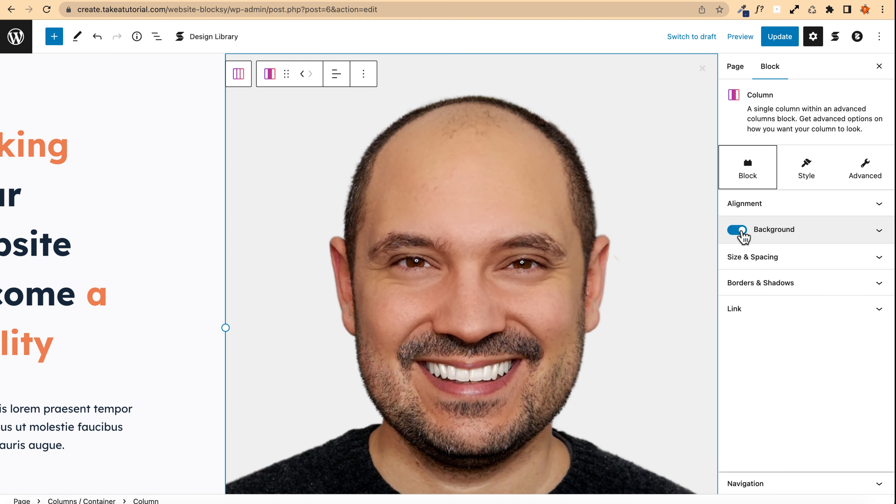
pyautogui.click(740, 231)
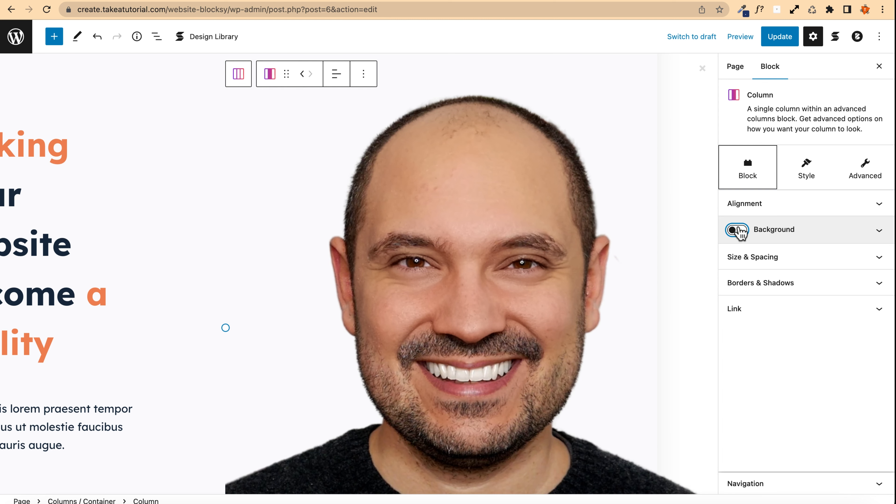
# Step: Set the image's border radius to 1000 in its style settings
pyautogui.click(426, 183)
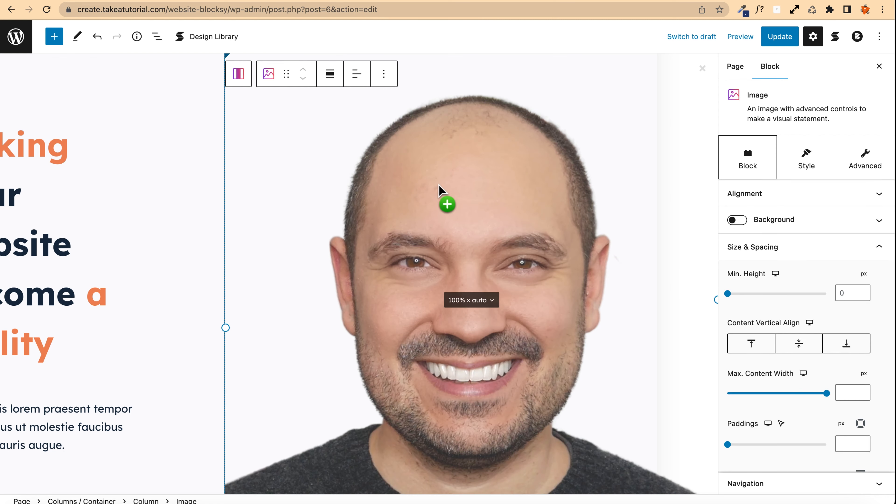
pyautogui.click(812, 173)
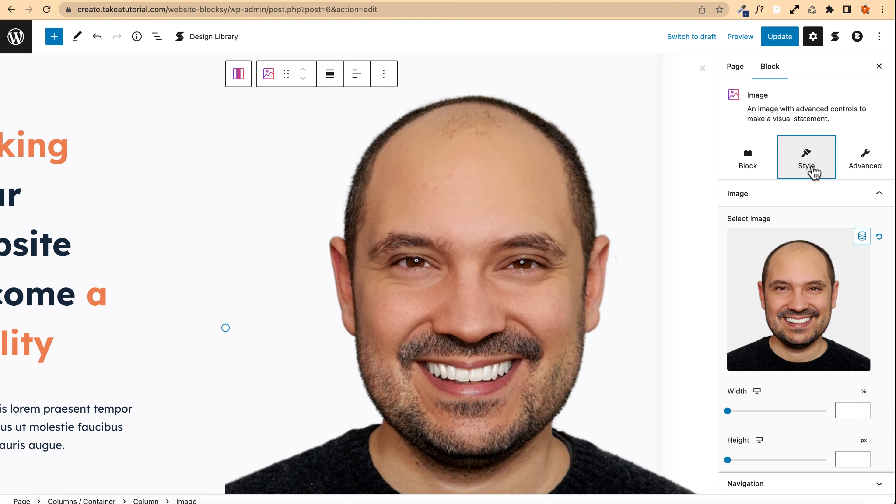
pyautogui.scroll(-8, 754, 242)
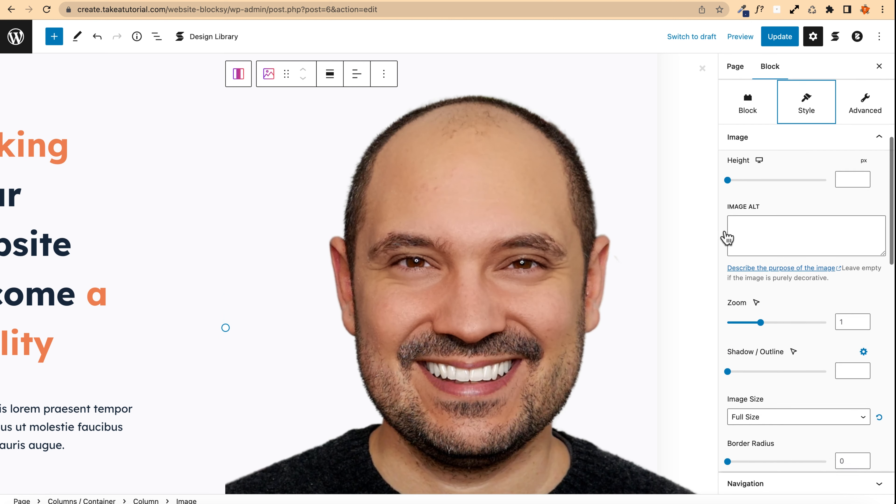
pyautogui.scroll(-2, 726, 265)
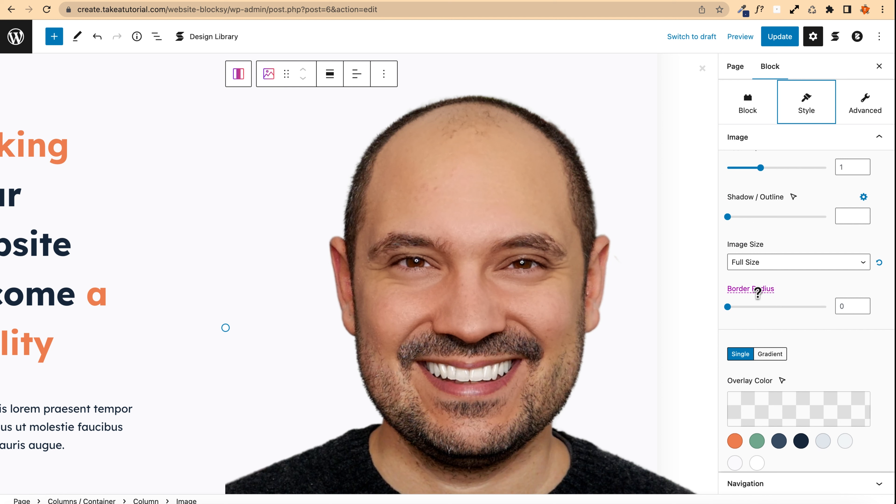
pyautogui.click(850, 306)
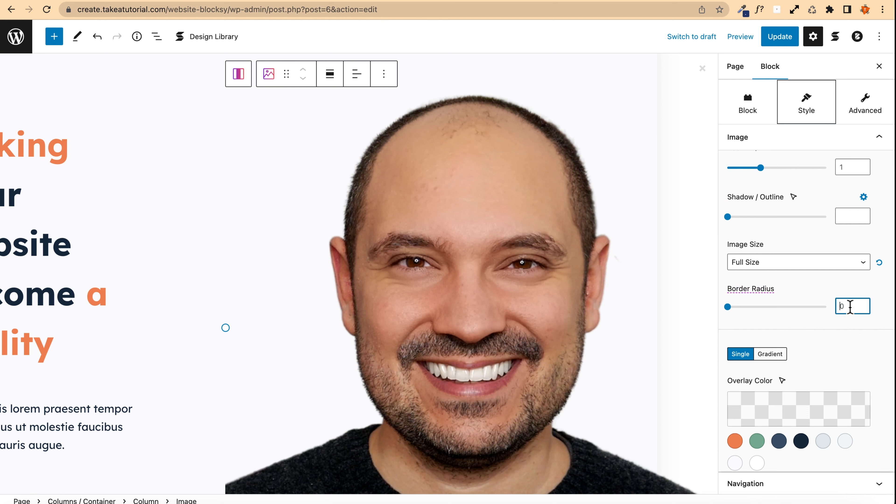
pyautogui.write('1000')
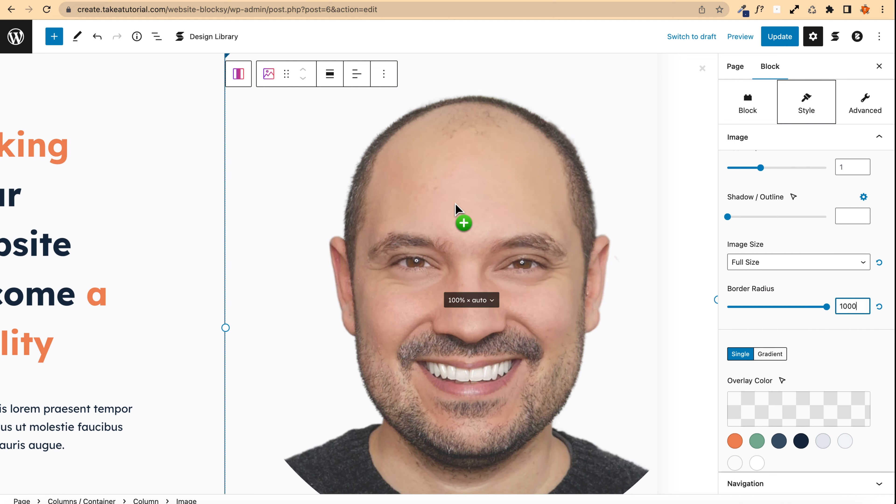
# Step: Enable a background on the image block
pyautogui.scroll(-3, 438, 200)
pyautogui.scroll(4, 362, 254)
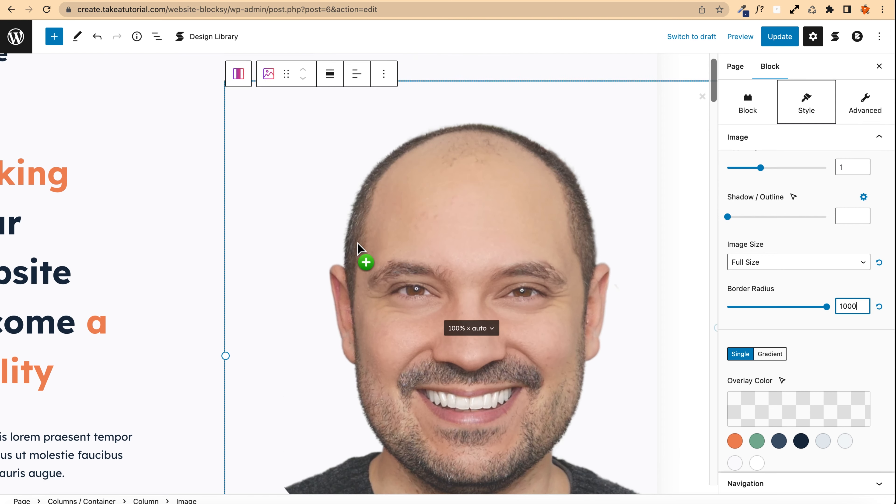
pyautogui.scroll(8, 780, 290)
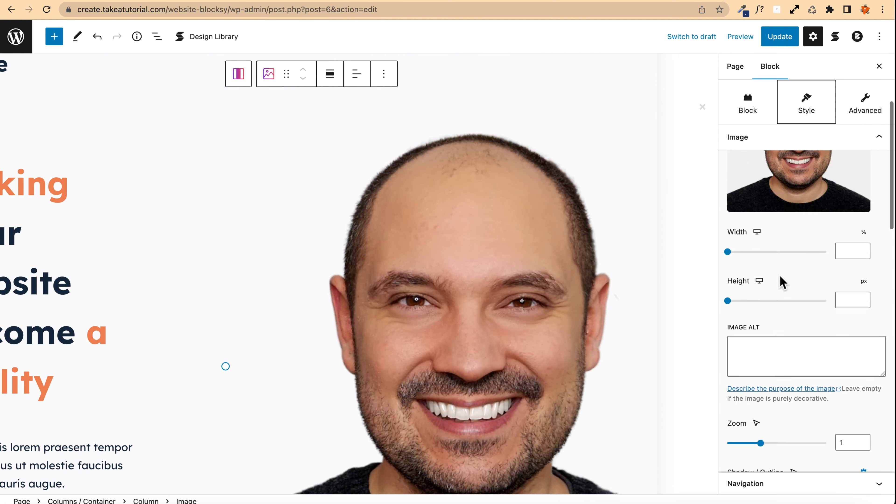
pyautogui.click(746, 162)
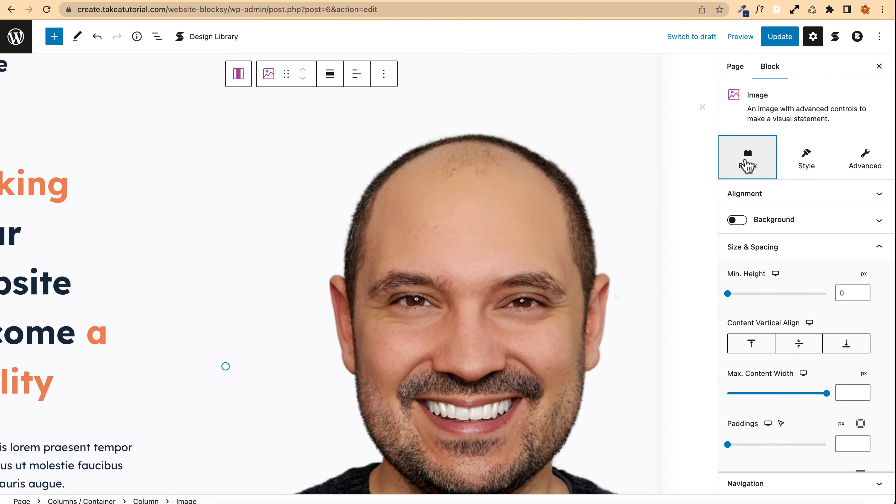
pyautogui.scroll(-3, 758, 240)
pyautogui.scroll(3, 740, 232)
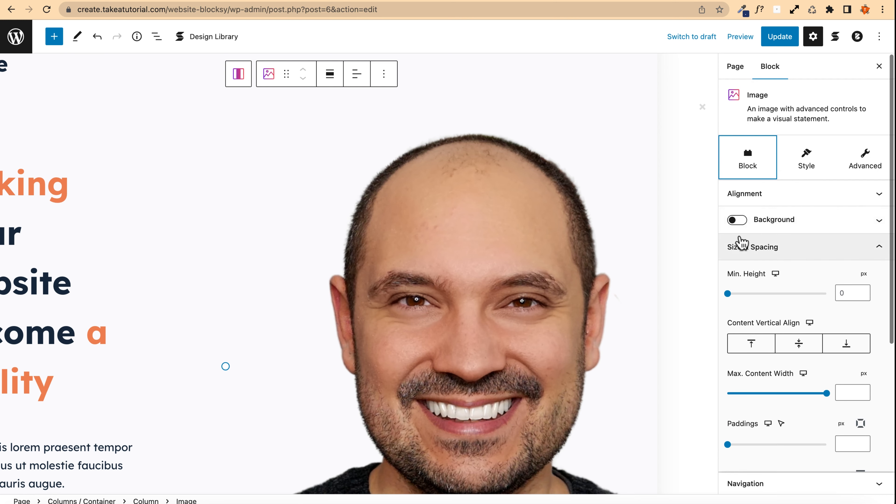
pyautogui.click(739, 220)
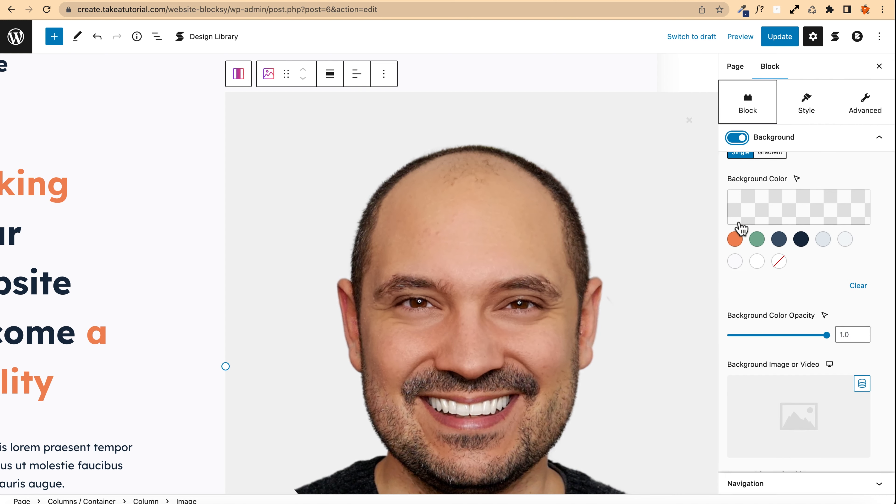
# Step: Set the image block's border radius to 1000 under Borders & Shadows
pyautogui.scroll(-8, 741, 228)
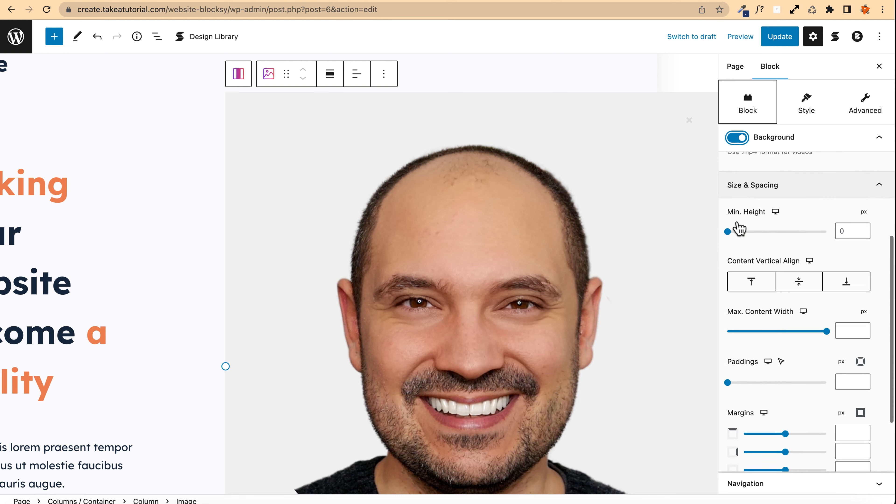
pyautogui.scroll(-5, 740, 228)
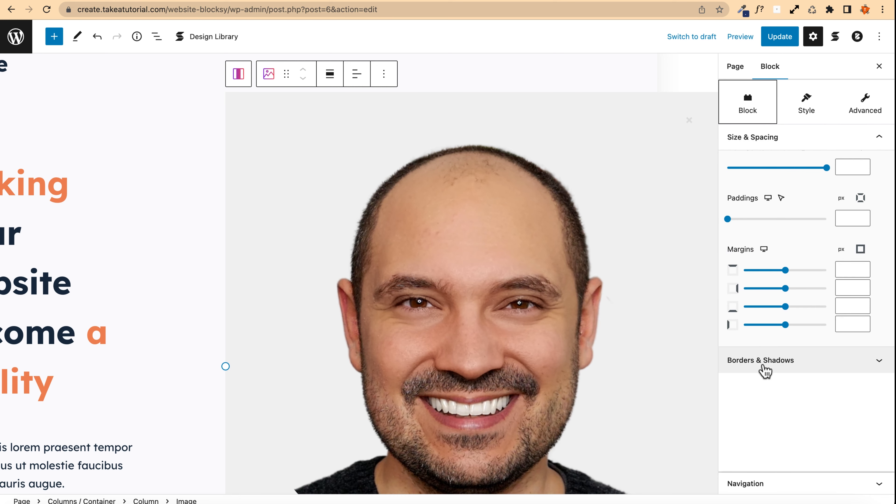
pyautogui.click(764, 362)
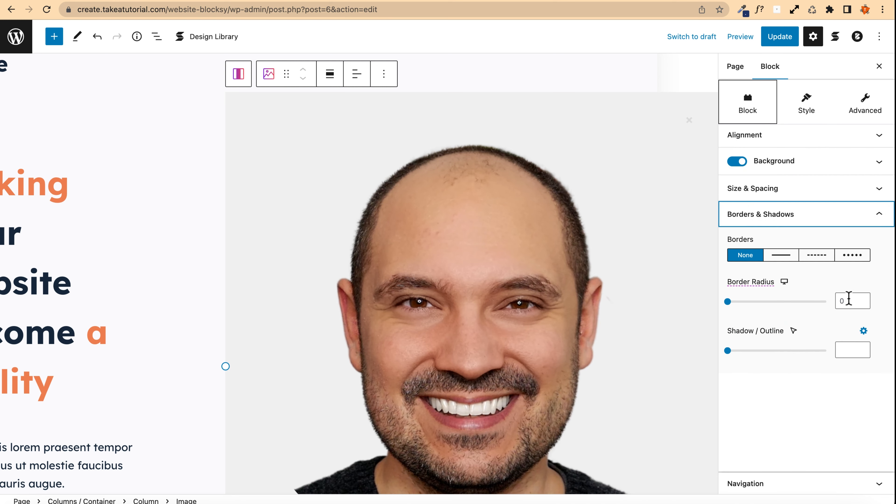
pyautogui.click(848, 301)
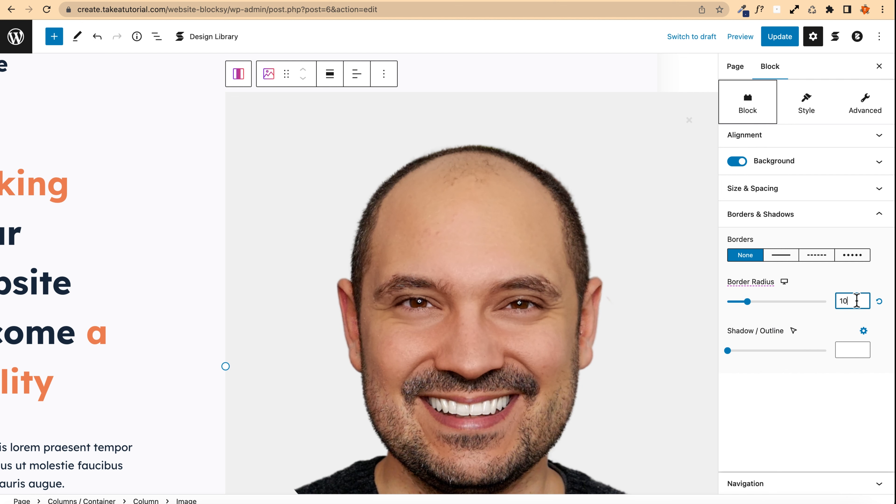
pyautogui.write('00')
pyautogui.scroll(-3, 476, 266)
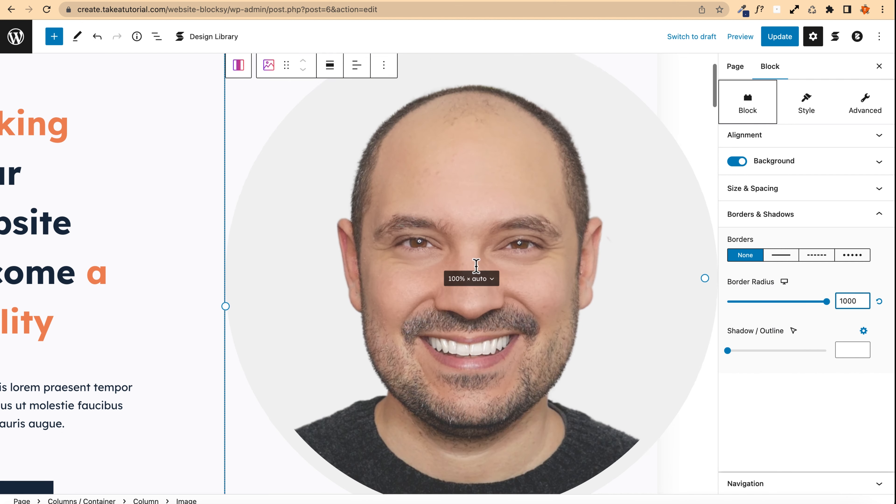
pyautogui.scroll(2, 476, 268)
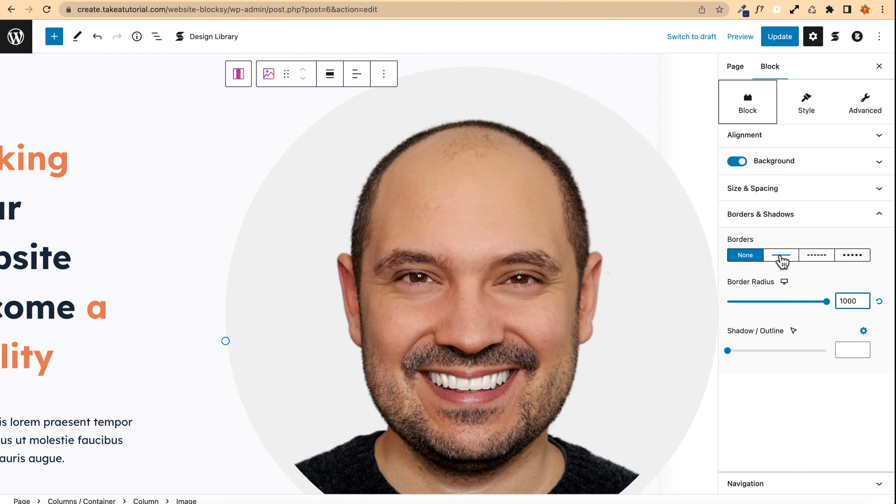
# Step: Give the image block a solid 25 px border in Palette Color 6
pyautogui.click(780, 255)
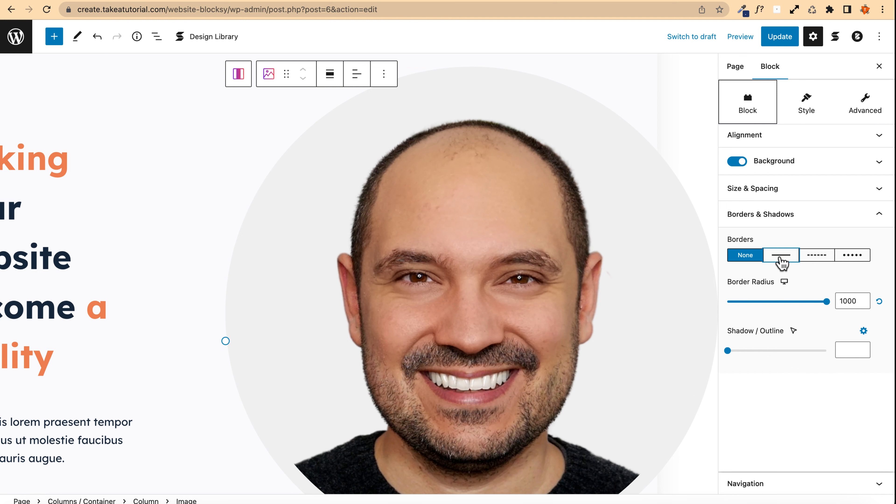
pyautogui.click(853, 303)
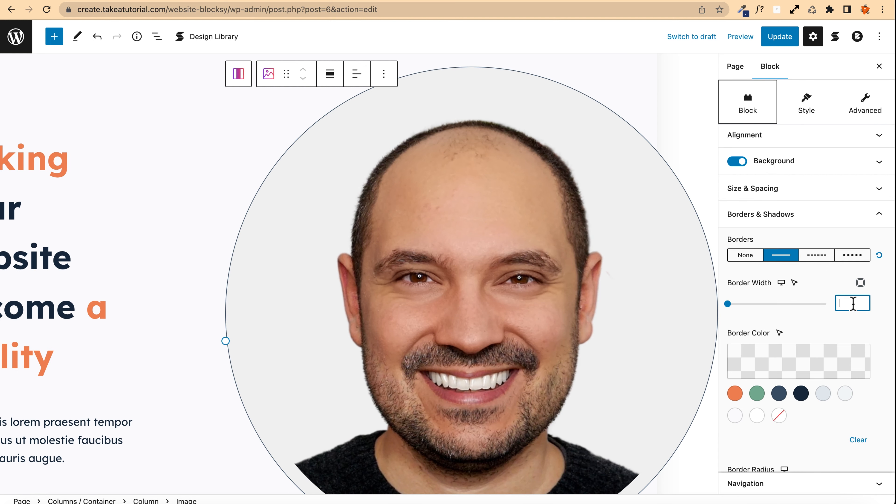
pyautogui.write('25')
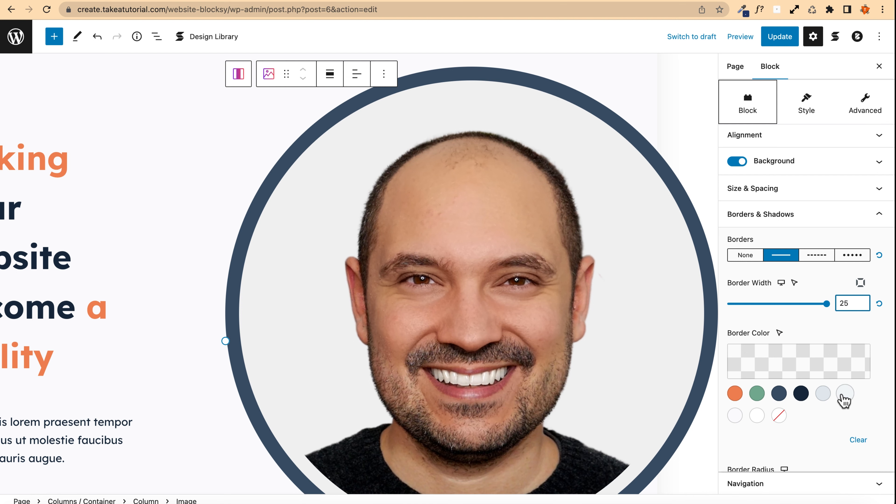
pyautogui.click(844, 393)
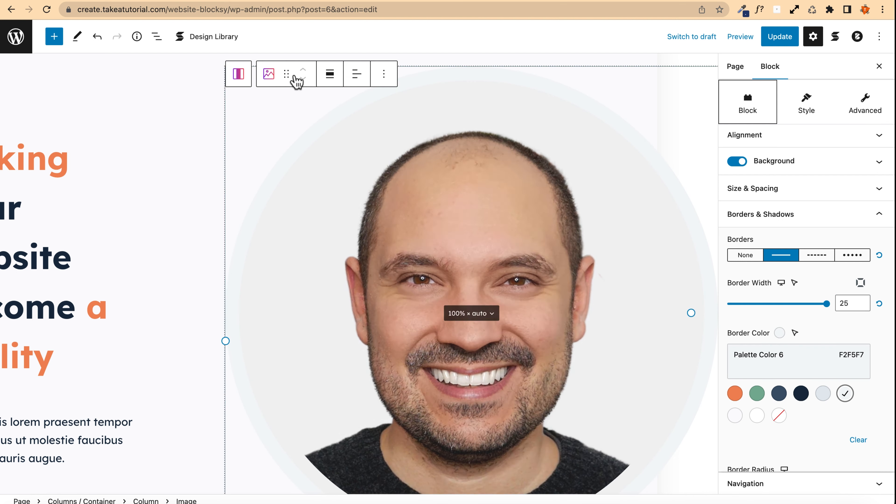
# Step: Compare the editor with the reference site tab and update the page
pyautogui.click(119, 1)
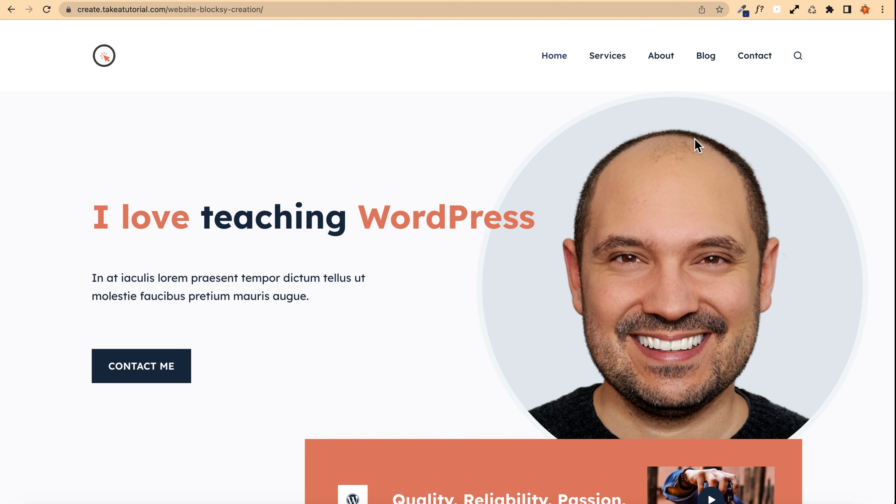
pyautogui.click(229, 1)
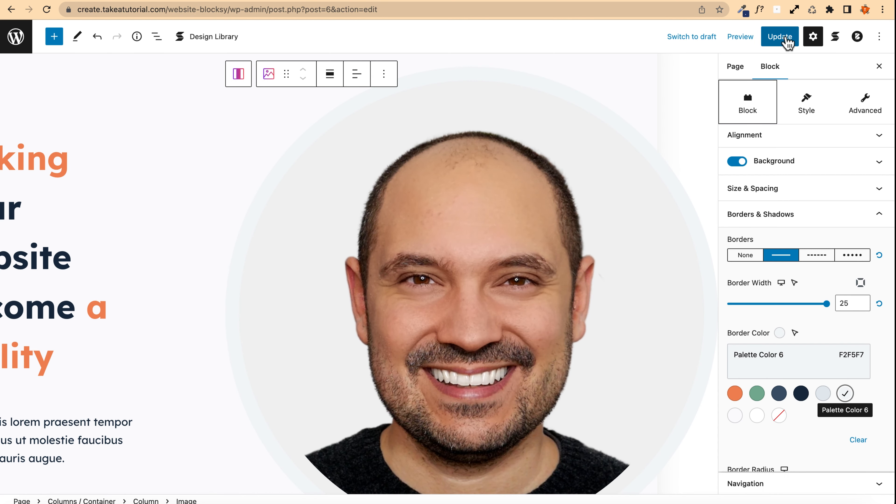
pyautogui.click(787, 37)
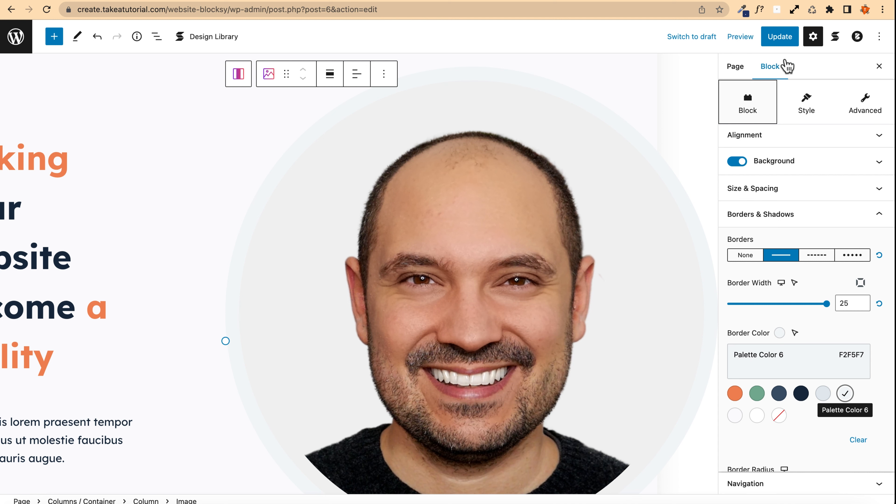
pyautogui.click(781, 38)
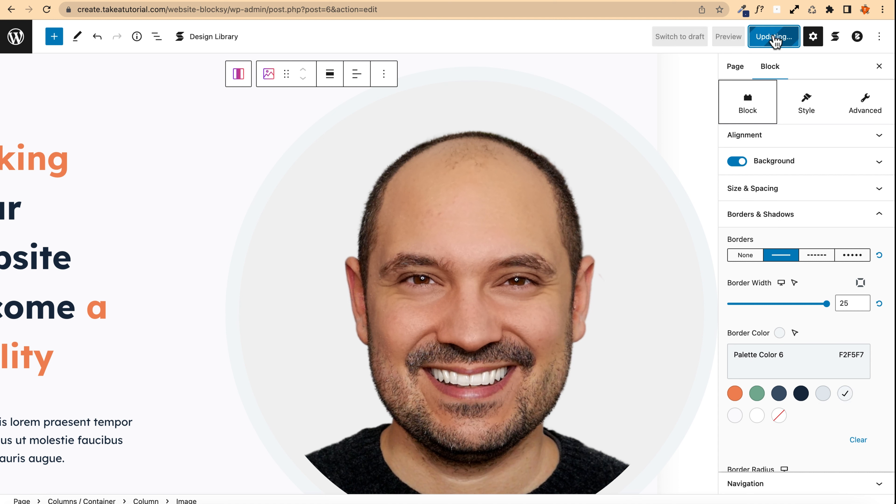
# Step: Preview the page in a new tab and compare its hero section with the reference site
pyautogui.click(741, 36)
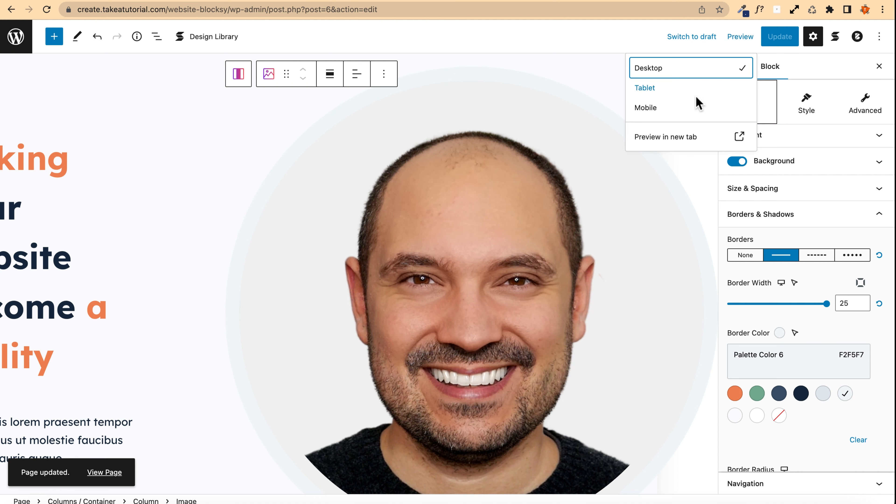
pyautogui.click(708, 145)
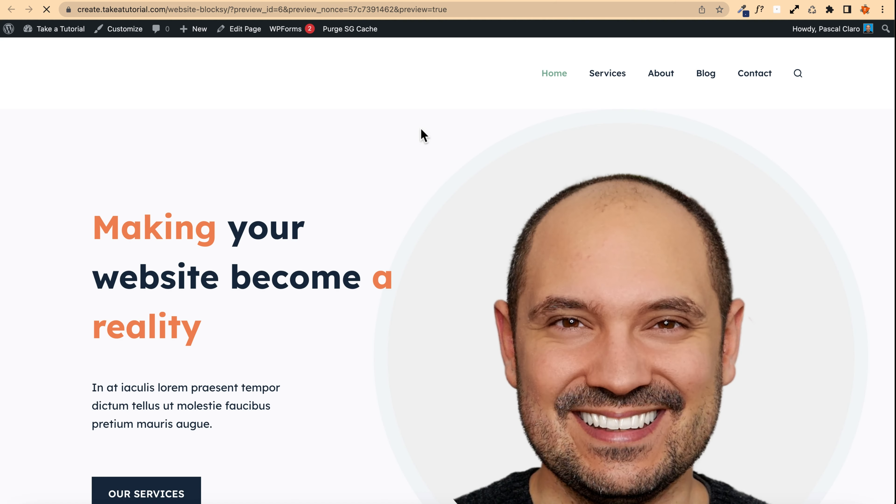
pyautogui.scroll(-5, 185, 132)
pyautogui.scroll(5, 185, 132)
pyautogui.click(142, 0)
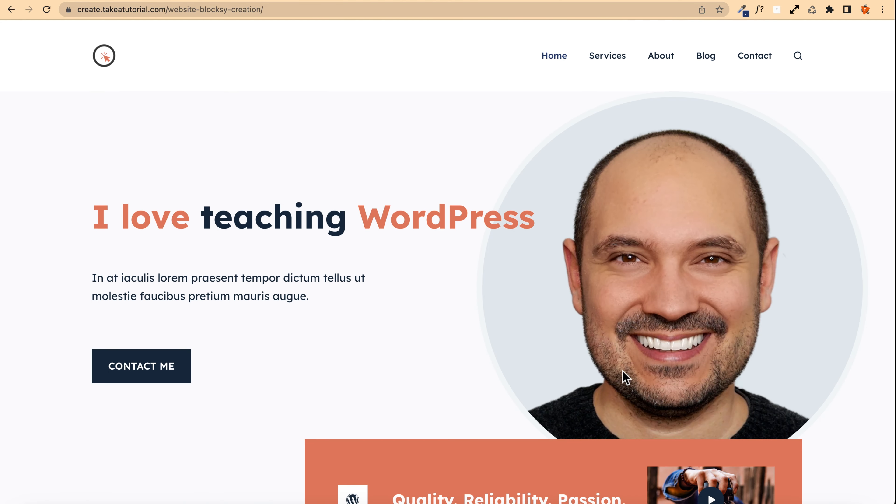
pyautogui.click(254, 0)
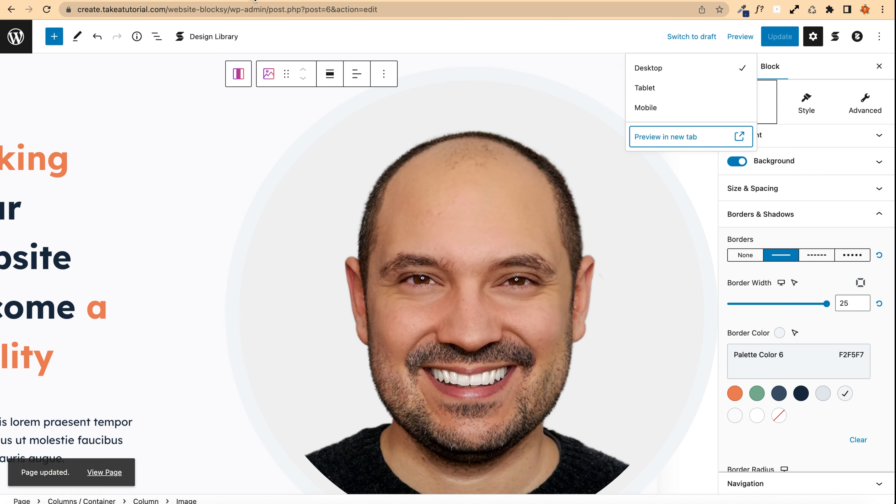
pyautogui.click(365, 0)
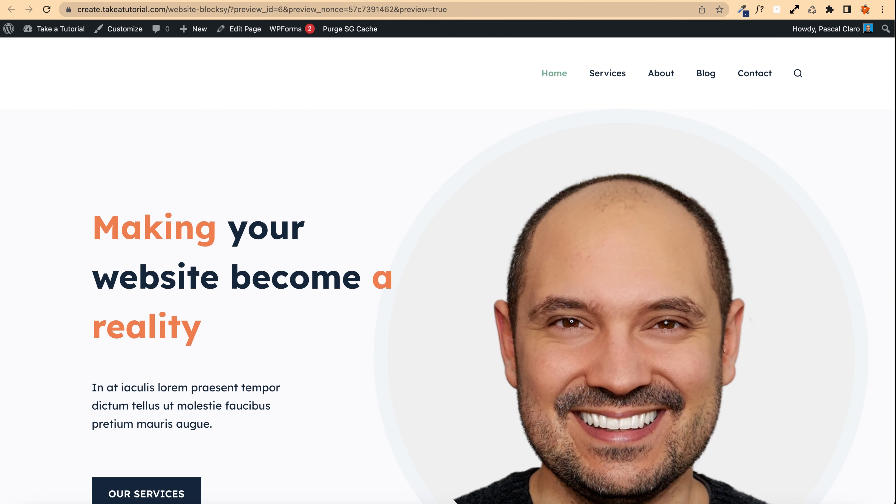
pyautogui.click(152, 1)
pyautogui.click(333, 1)
pyautogui.scroll(-3, 163, 138)
pyautogui.scroll(3, 162, 138)
pyautogui.click(243, 1)
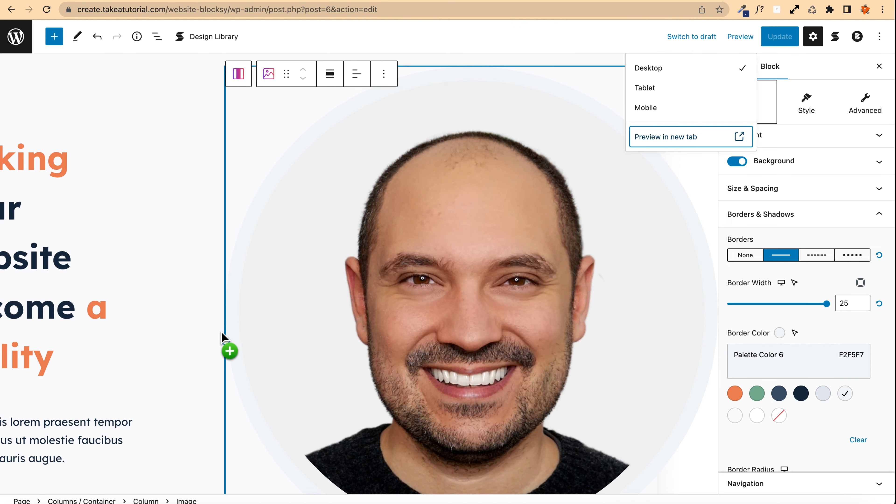
# Step: Widen the text column by dragging the column divider toward the image, then update the page
pyautogui.moveTo(224, 334); pyautogui.dragTo(328, 329)
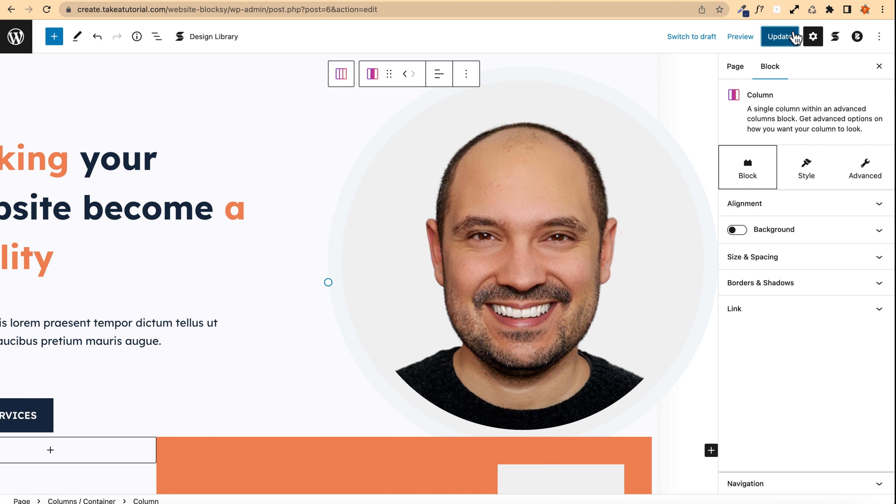
pyautogui.click(790, 35)
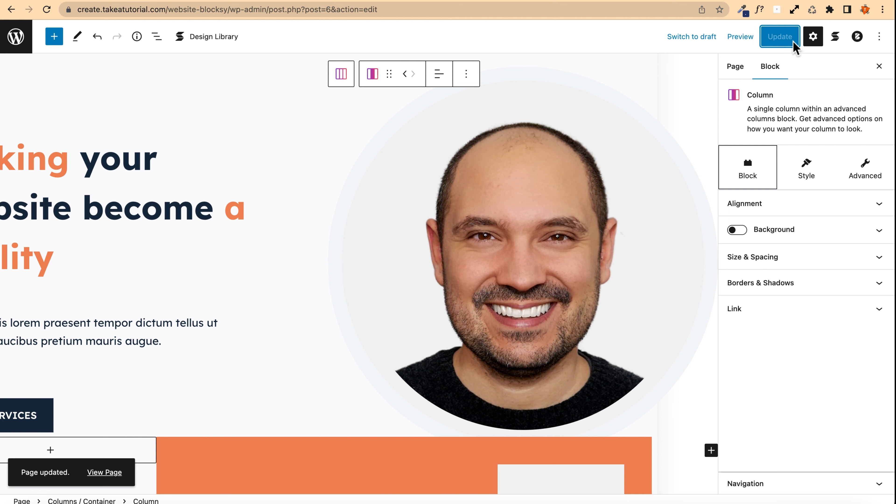
# Step: Preview the updated page in a new tab and scroll through the hero section
pyautogui.click(729, 36)
pyautogui.click(670, 138)
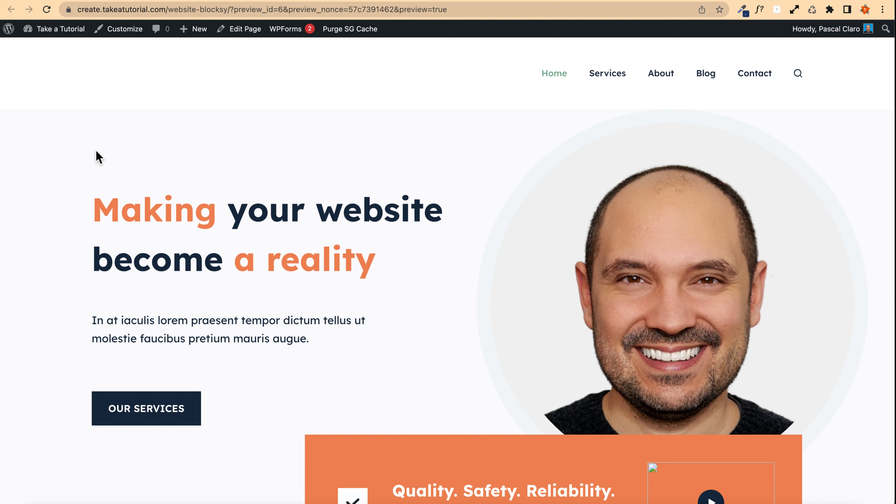
pyautogui.scroll(-5, 80, 152)
pyautogui.scroll(5, 80, 152)
pyautogui.scroll(5, 806, 430)
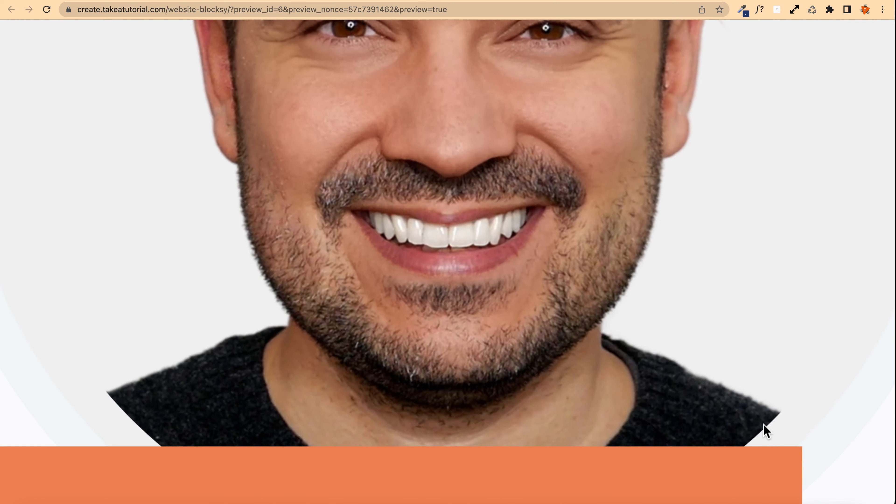
pyautogui.scroll(-5, 748, 402)
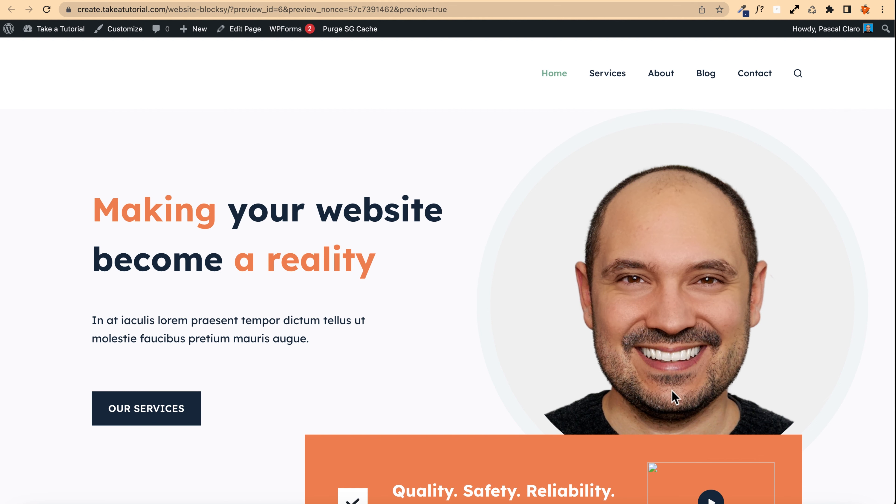
# Step: Set the image block's padding to 0 under Size & Spacing and update the page
pyautogui.click(266, 0)
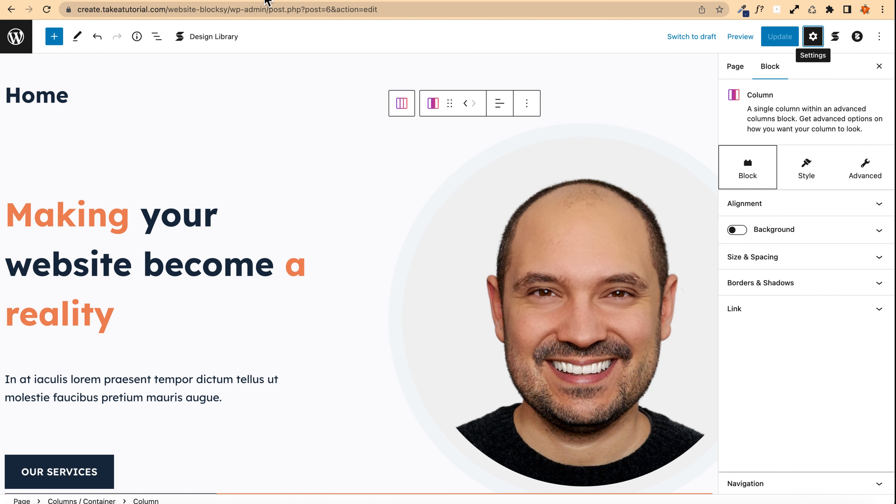
pyautogui.click(447, 247)
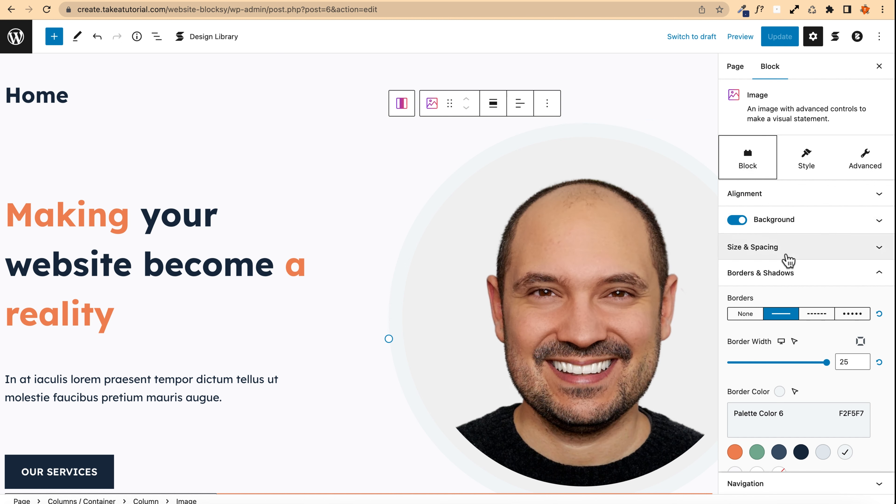
pyautogui.scroll(-3, 787, 260)
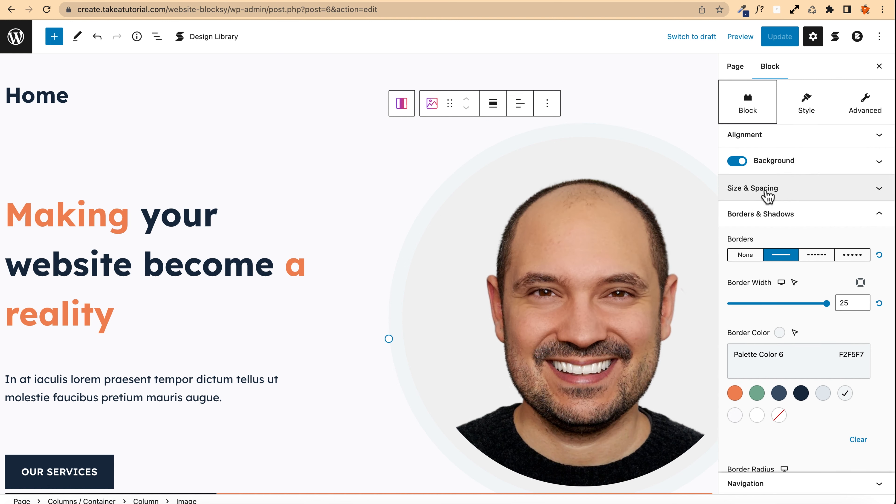
pyautogui.click(766, 191)
pyautogui.scroll(-2, 857, 343)
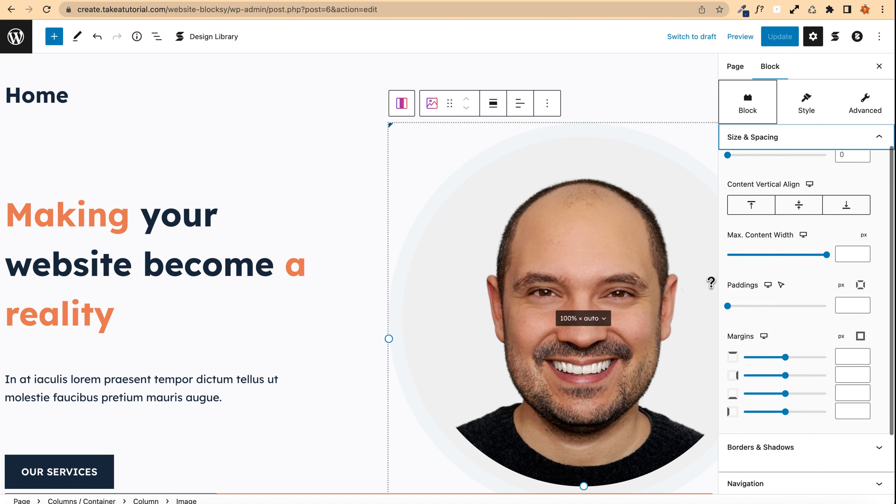
pyautogui.click(854, 306)
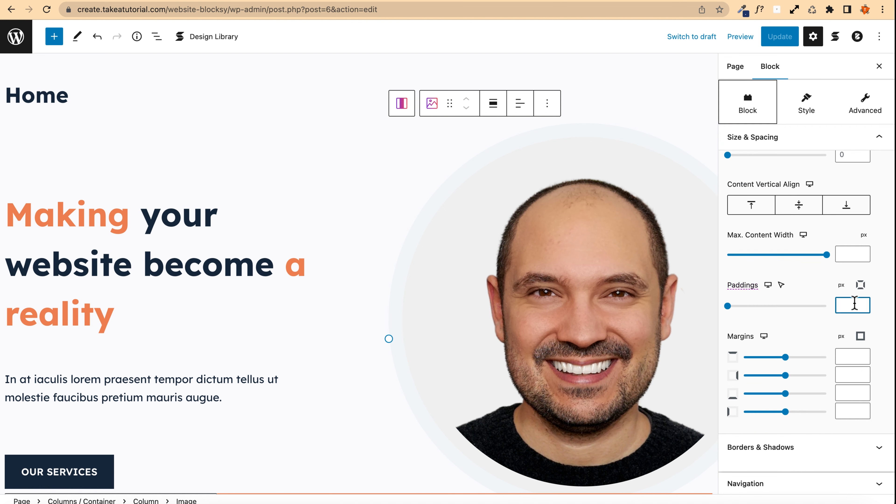
pyautogui.write('0')
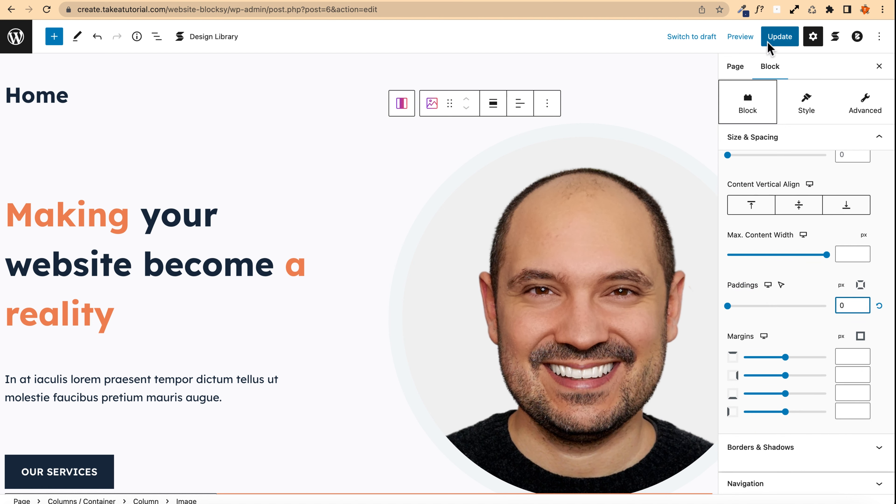
pyautogui.click(768, 41)
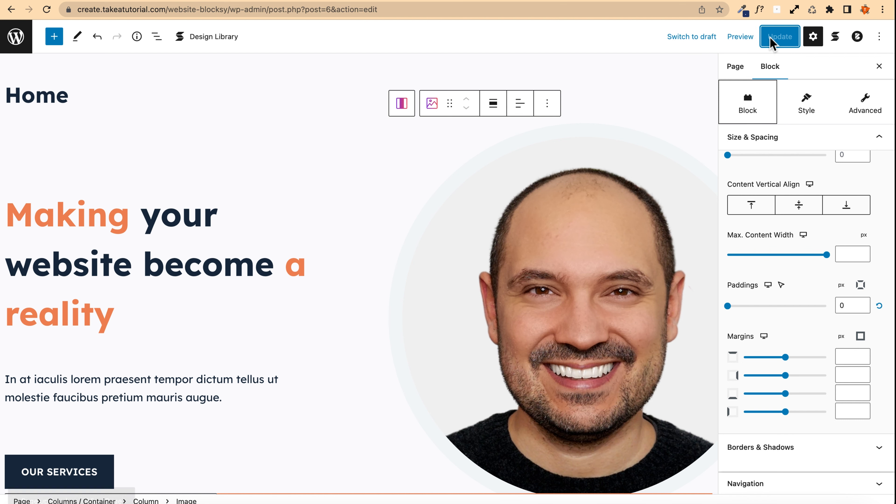
# Step: Preview the page in a new tab and return to the editor
pyautogui.click(740, 37)
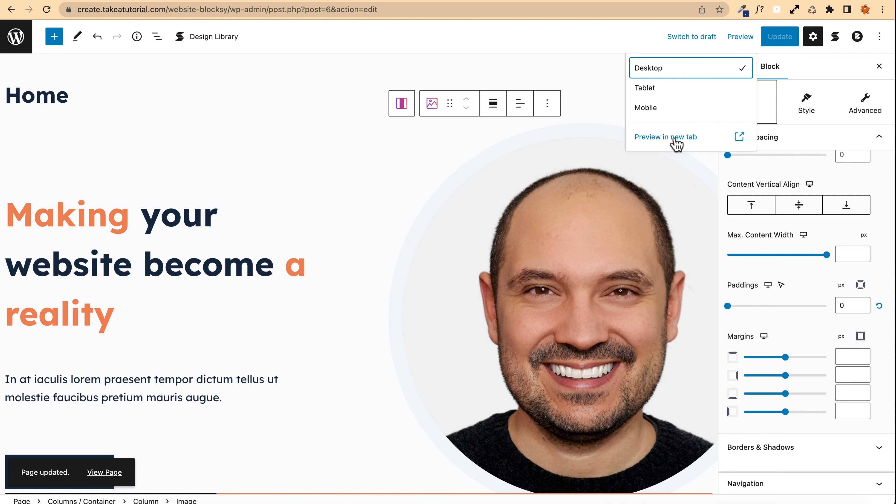
pyautogui.click(688, 144)
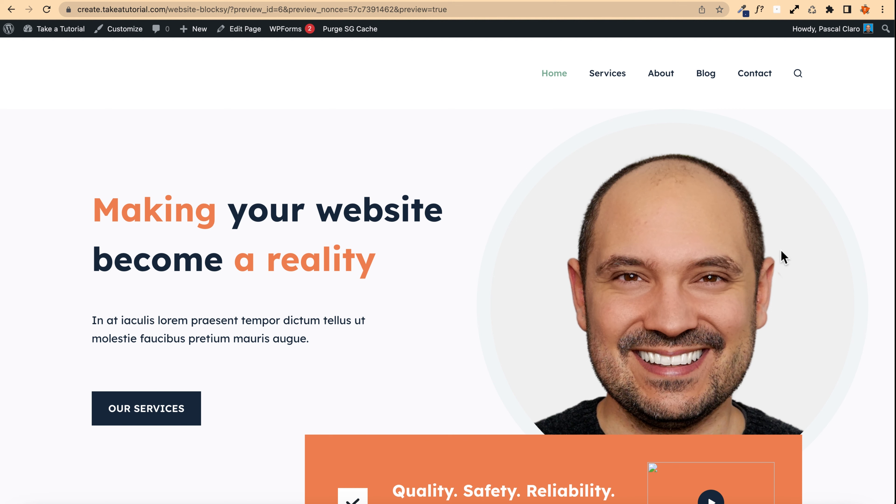
pyautogui.click(264, 1)
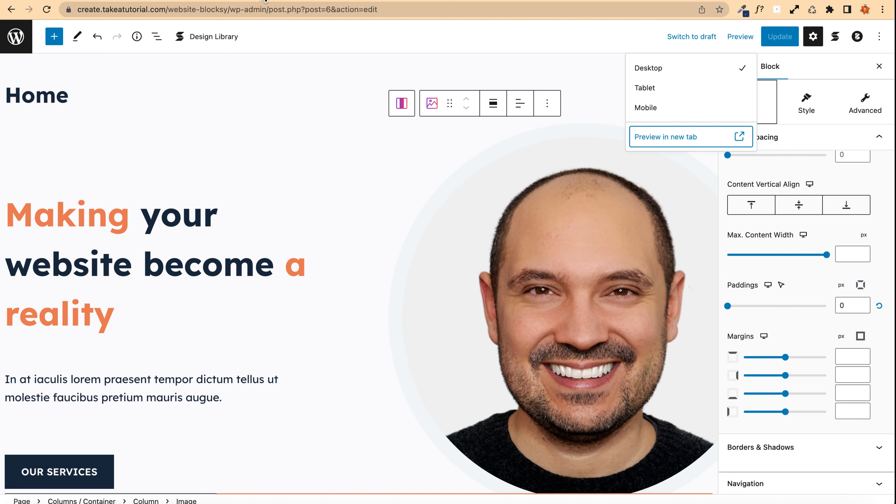
# Step: Set the padding of the column holding the image to 40 px and update the page
pyautogui.moveTo(500, 176); pyautogui.dragTo(498, 167)
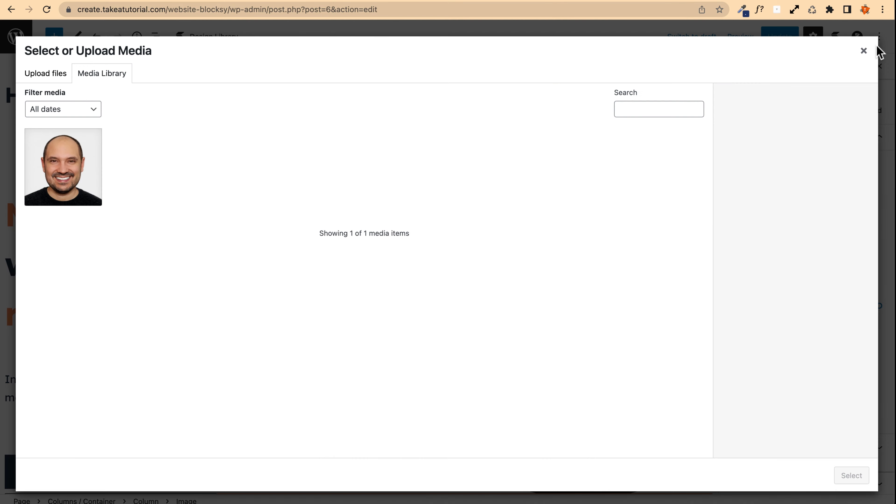
pyautogui.click(863, 53)
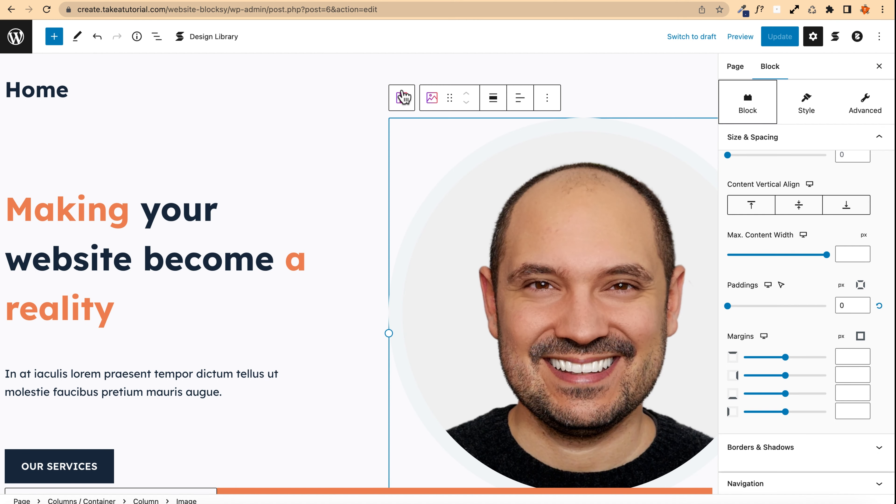
pyautogui.click(399, 100)
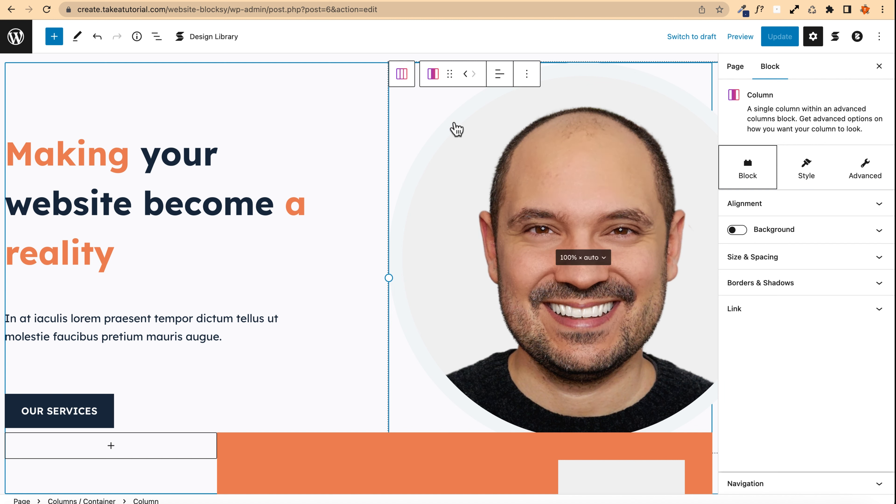
pyautogui.click(776, 266)
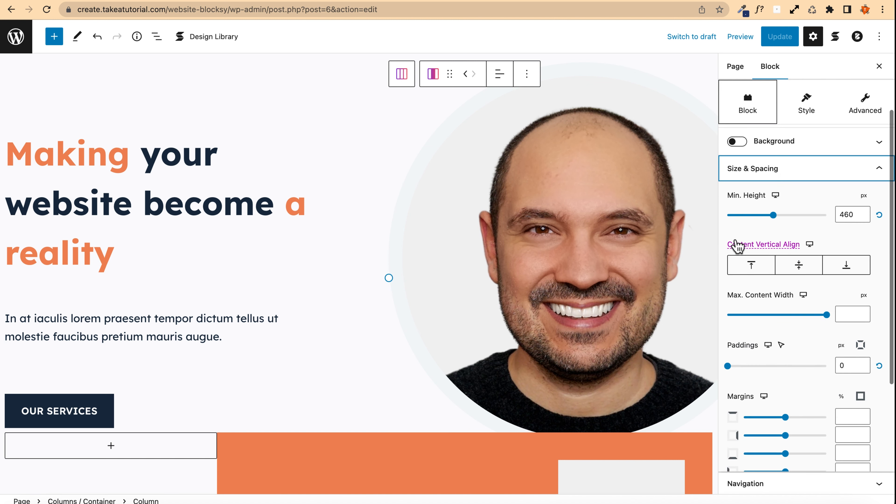
pyautogui.click(850, 365)
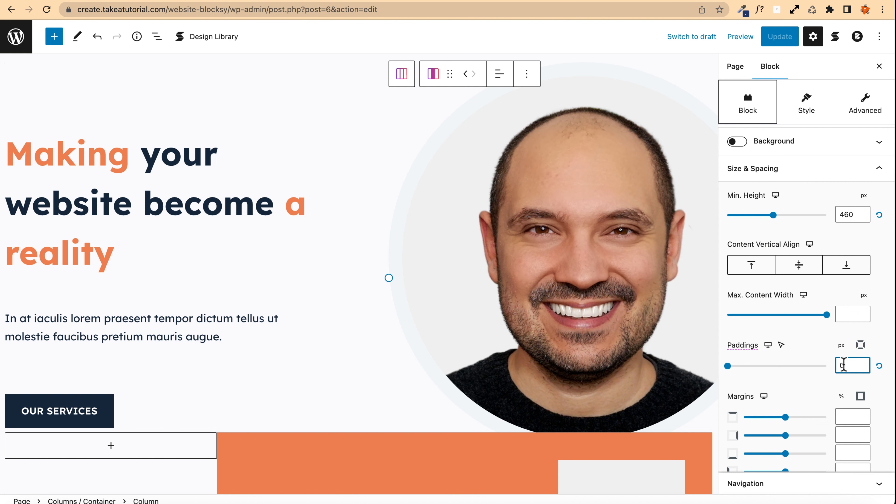
pyautogui.write('40')
pyautogui.click(780, 38)
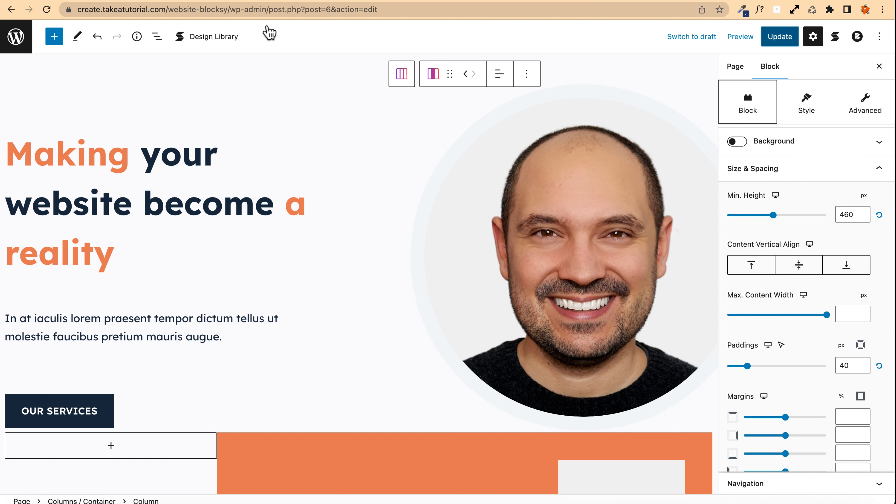
# Step: Switch the editor to tablet view and center the image column's content alignment
pyautogui.click(802, 295)
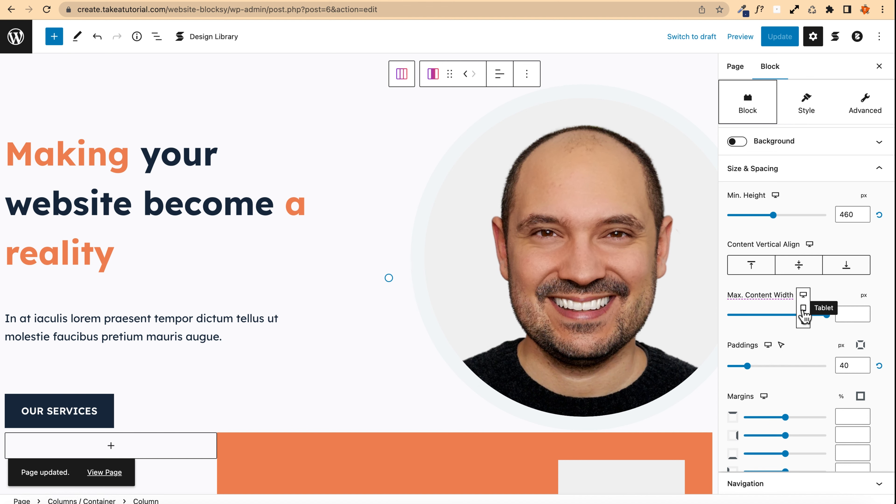
pyautogui.click(803, 309)
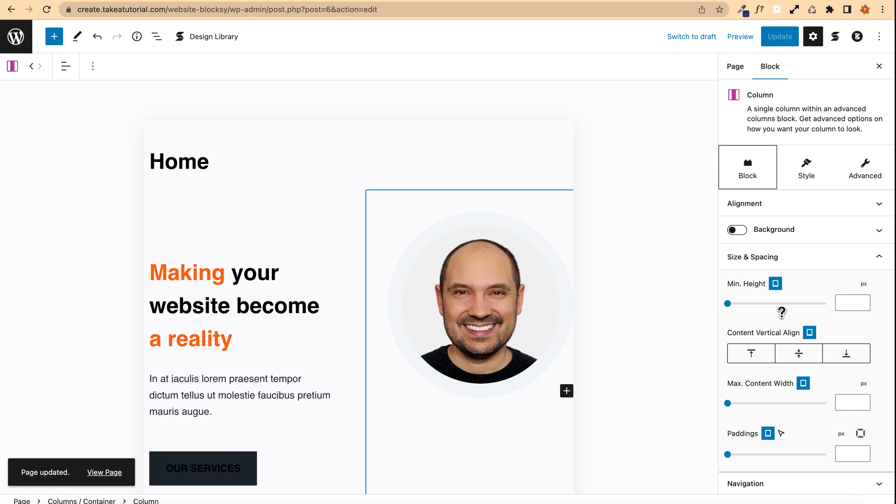
pyautogui.click(762, 205)
pyautogui.click(794, 254)
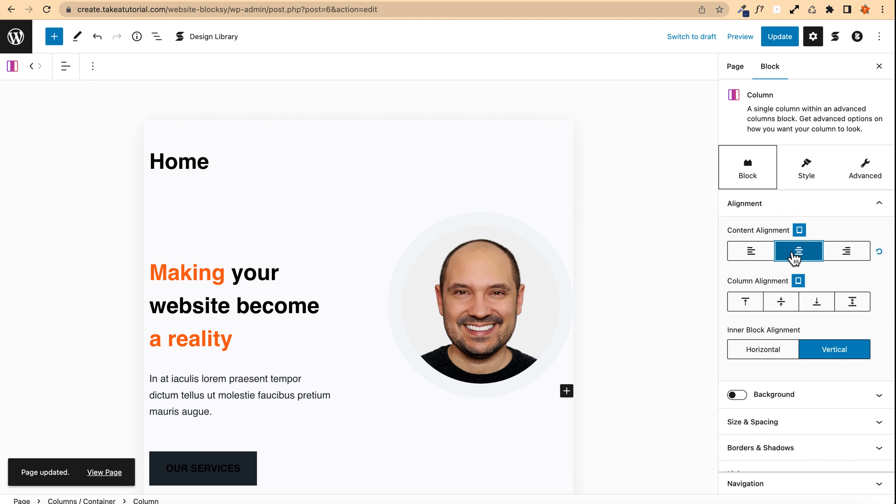
pyautogui.click(804, 175)
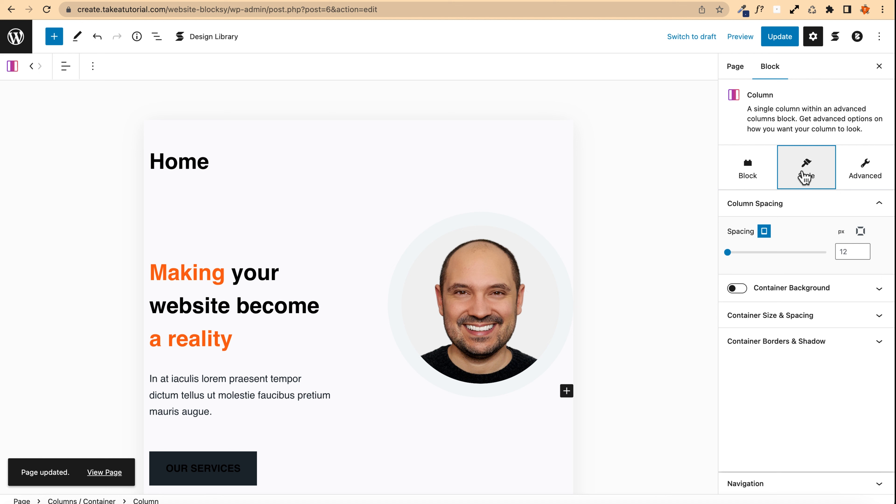
pyautogui.click(755, 172)
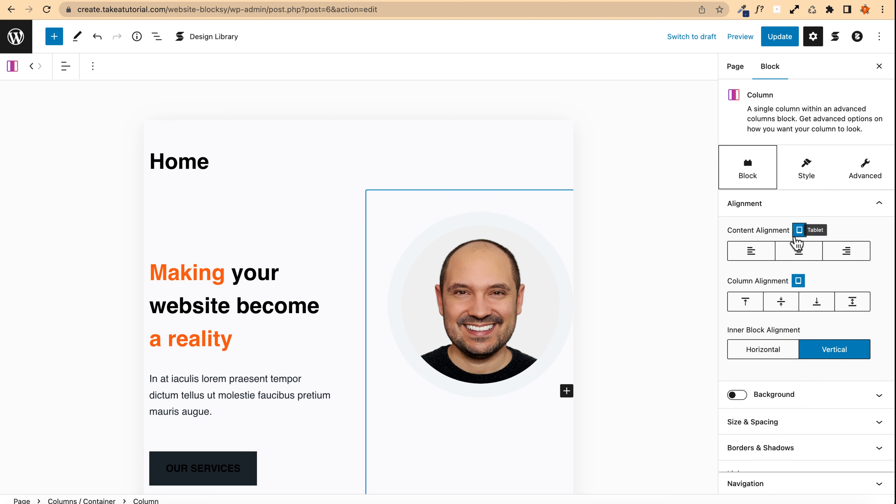
# Step: Switch to mobile view to check the hero section's layout, then return to desktop view
pyautogui.click(797, 281)
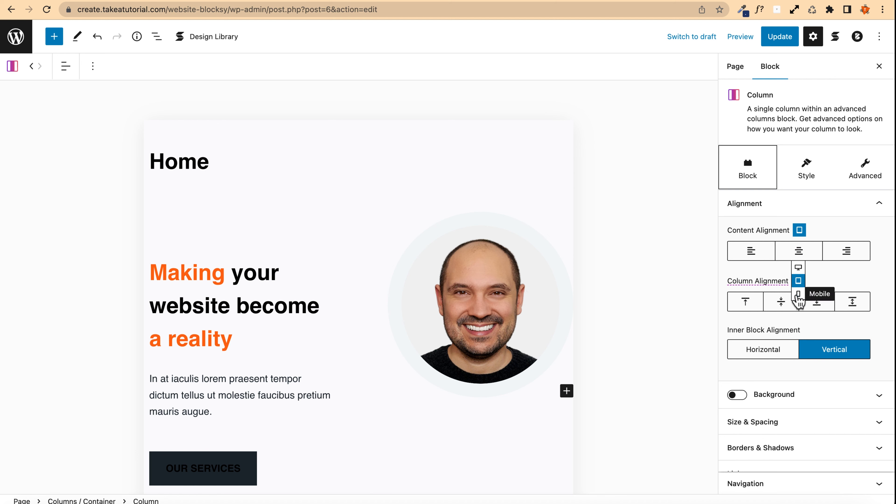
pyautogui.click(798, 293)
pyautogui.scroll(-8, 272, 273)
pyautogui.scroll(4, 272, 274)
pyautogui.click(272, 278)
pyautogui.scroll(2, 272, 278)
pyautogui.scroll(-3, 271, 272)
pyautogui.scroll(-2, 272, 273)
pyautogui.scroll(6, 270, 284)
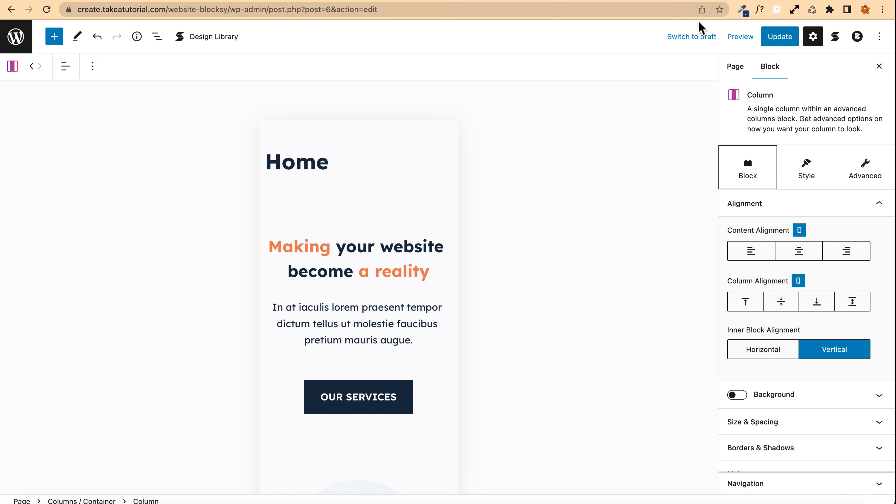
pyautogui.click(740, 37)
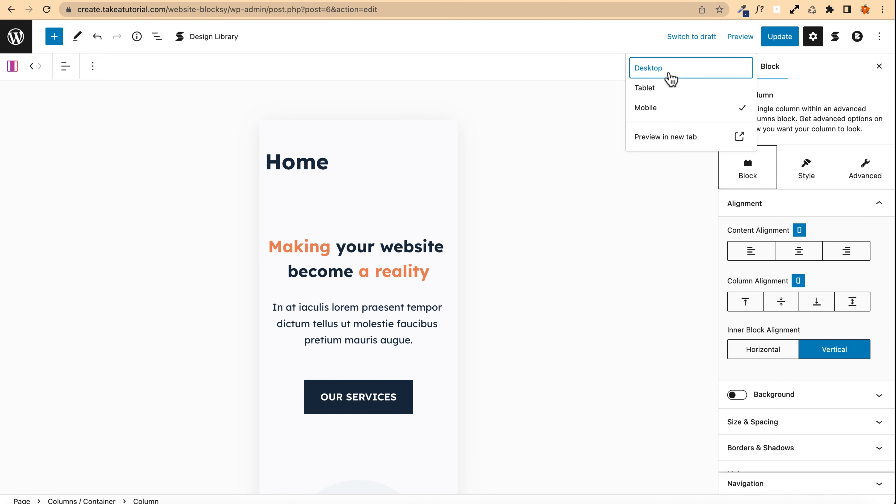
pyautogui.click(669, 75)
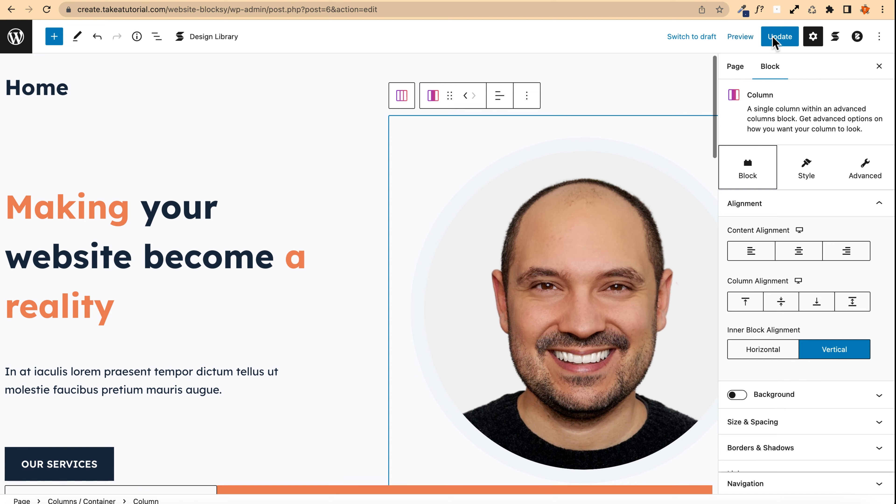
# Step: Update the page, preview it in a new tab, and close the preview
pyautogui.click(775, 37)
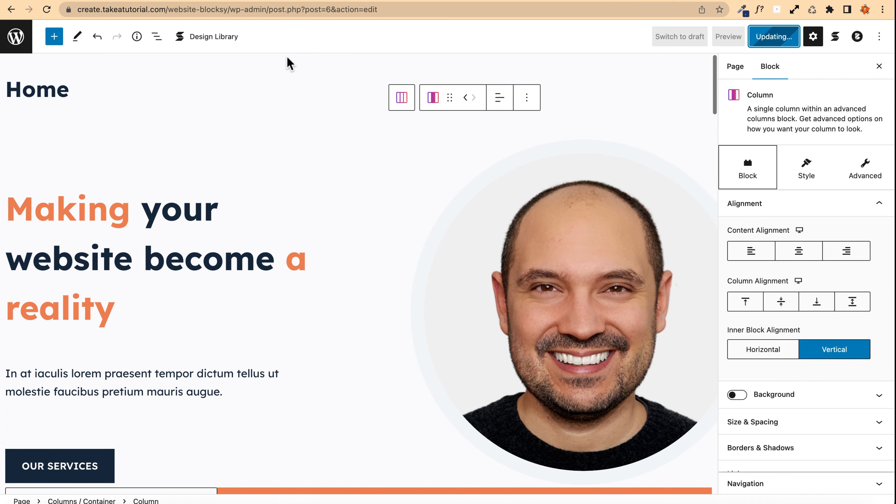
pyautogui.click(740, 37)
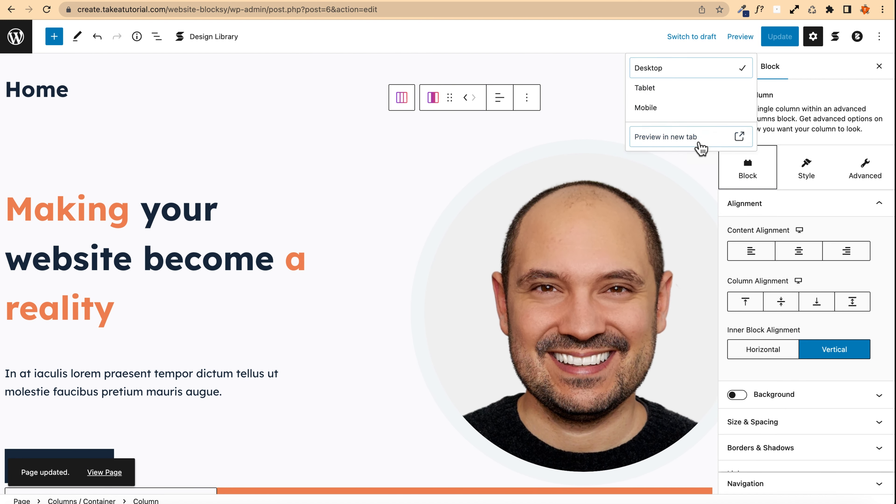
pyautogui.click(700, 144)
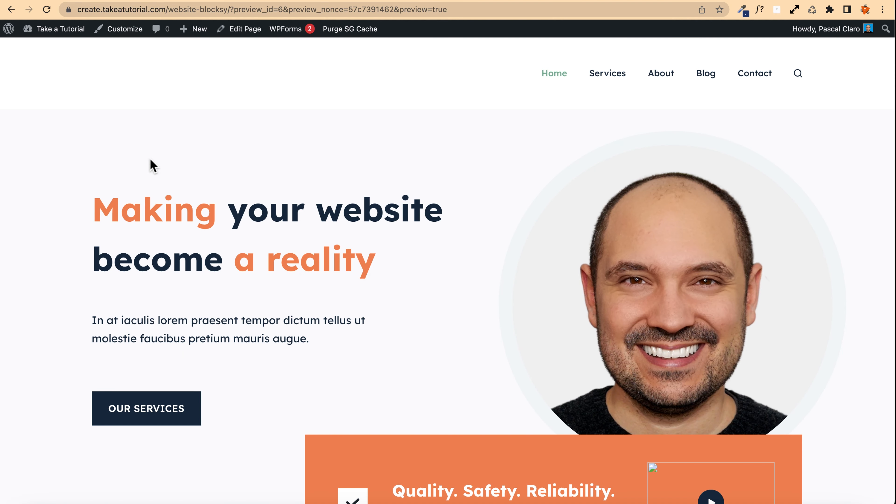
pyautogui.press('super+w')
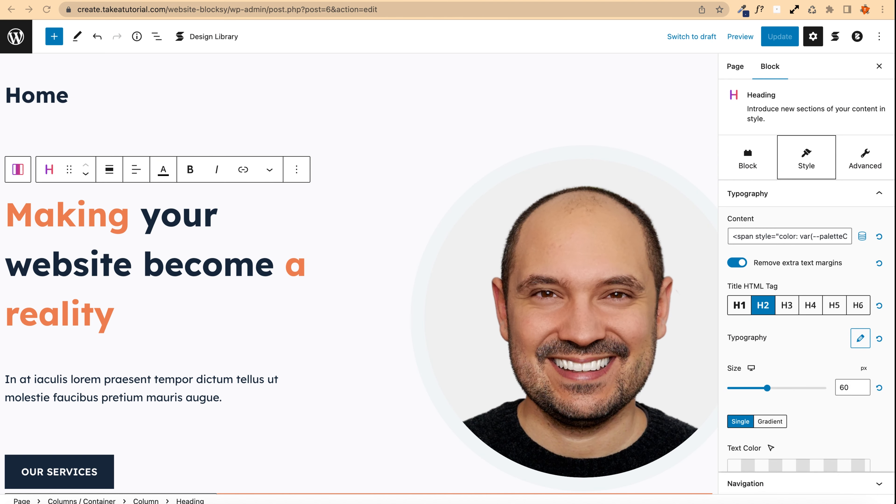
# Step: Link the OUR SERVICES button to the Services page and set it to open in a new tab
pyautogui.click(70, 98)
pyautogui.scroll(-3, 89, 100)
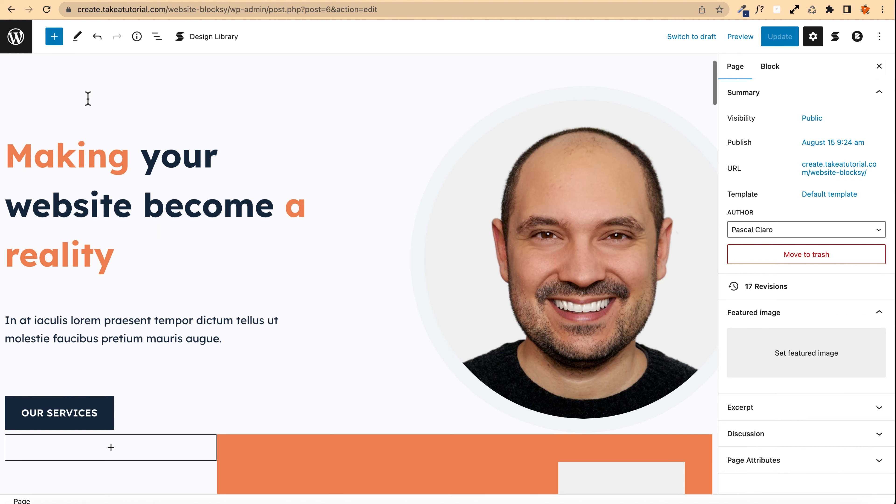
pyautogui.scroll(-2, 91, 98)
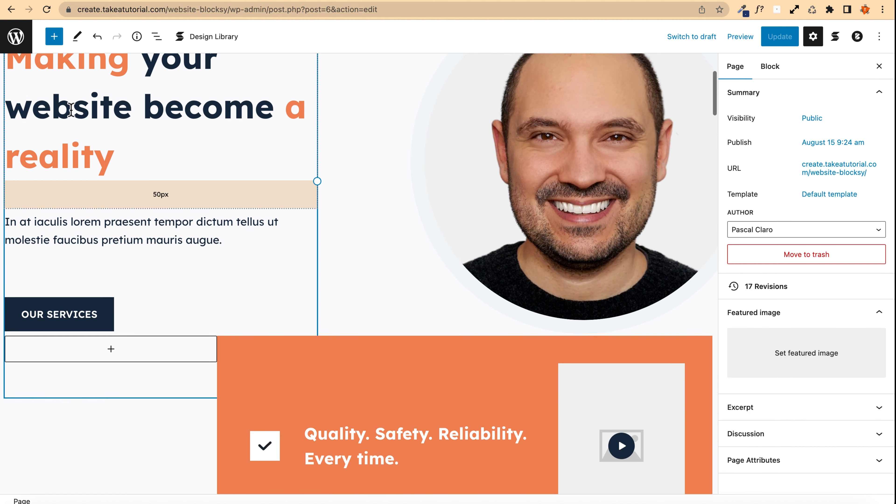
pyautogui.scroll(2, 230, 254)
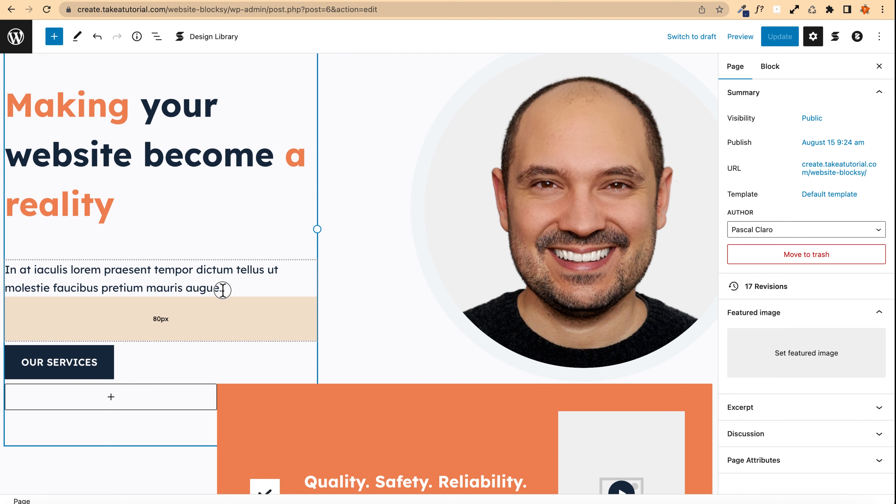
pyautogui.moveTo(222, 288); pyautogui.dragTo(17, 264)
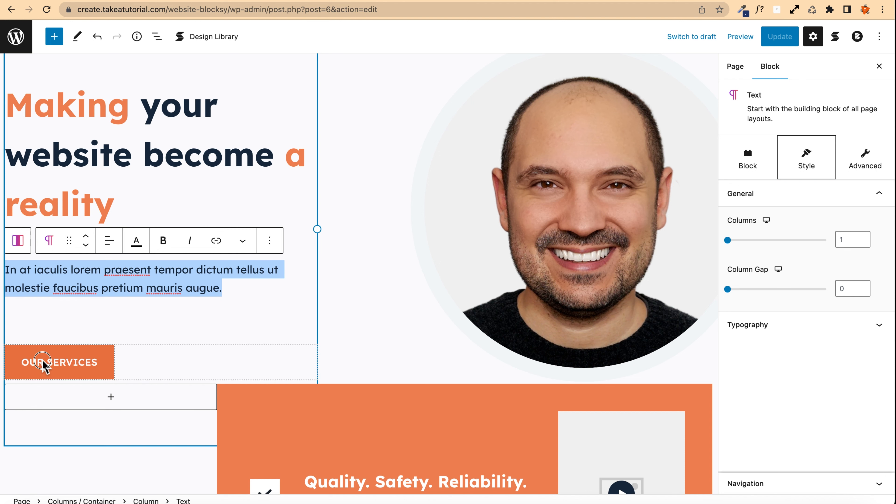
pyautogui.click(53, 365)
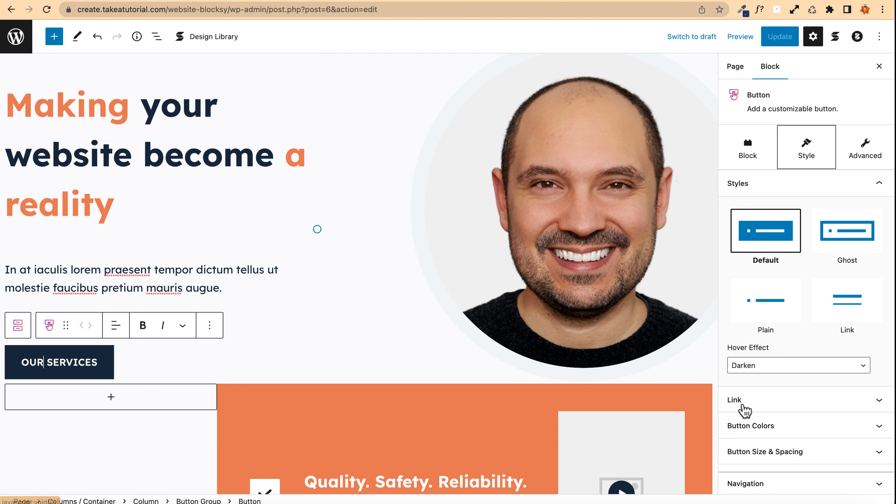
pyautogui.scroll(-2, 820, 410)
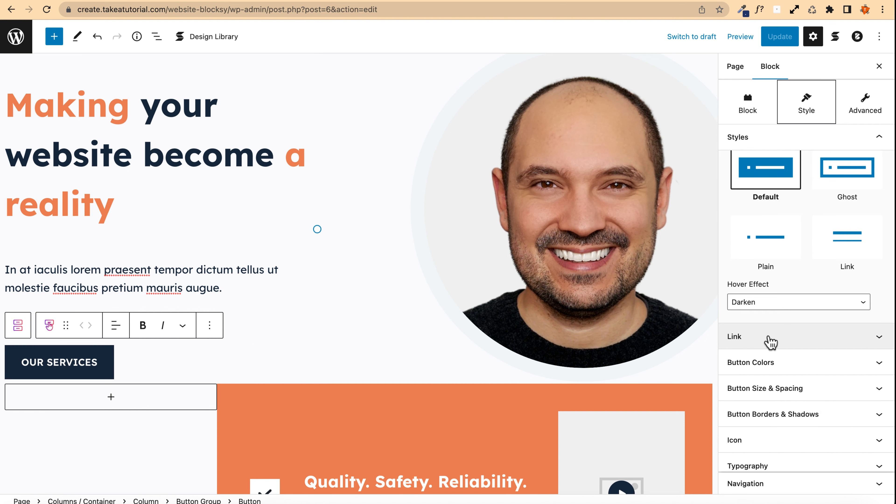
pyautogui.click(762, 341)
pyautogui.scroll(1, 763, 344)
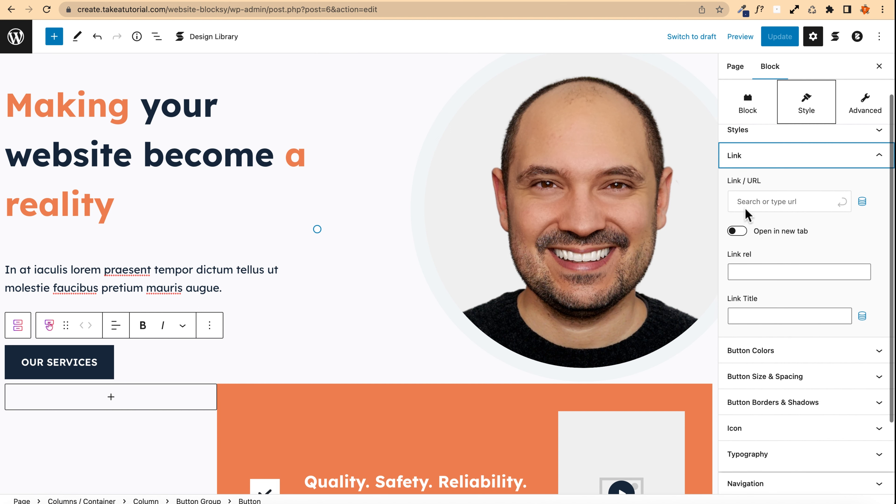
pyautogui.click(801, 200)
pyautogui.write('serve')
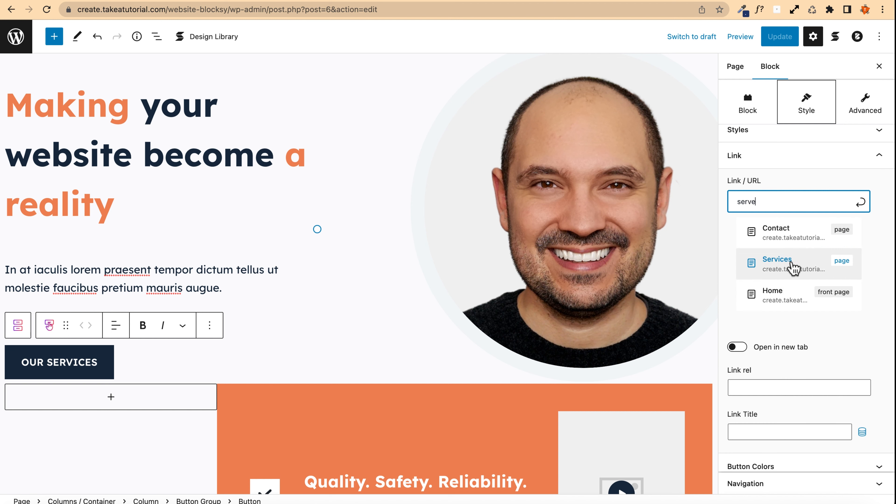
pyautogui.click(797, 268)
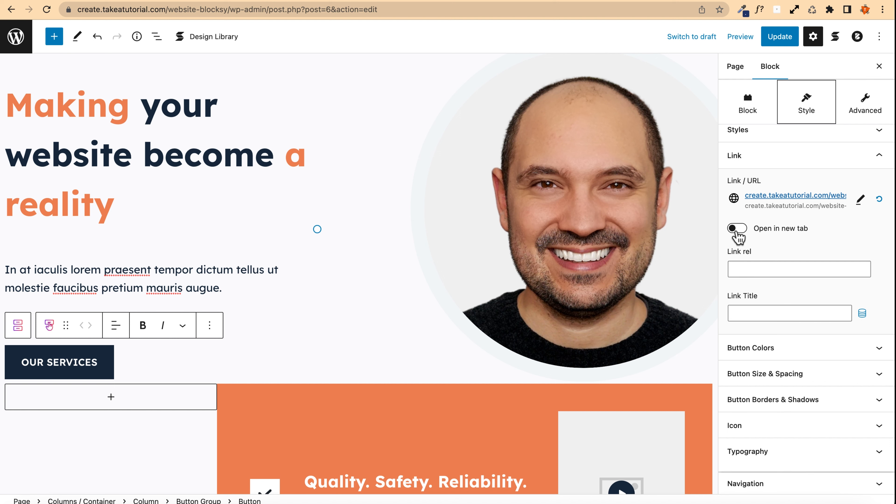
pyautogui.click(736, 230)
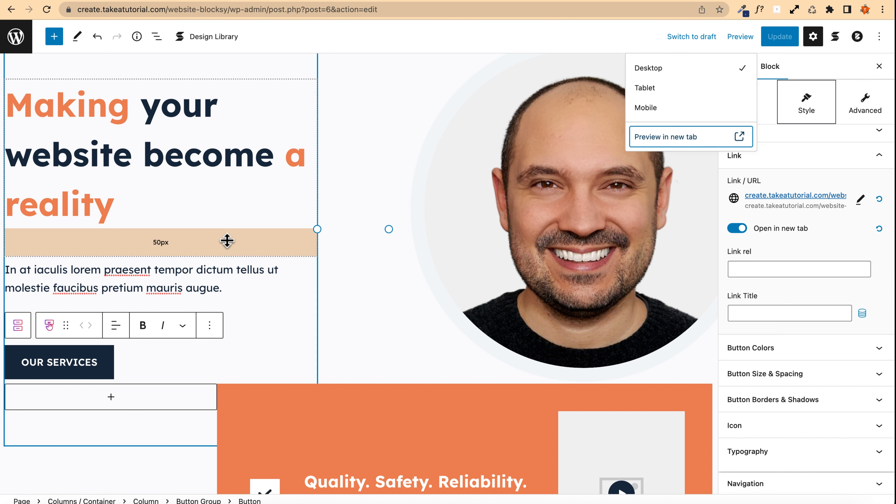
# Step: Select the checkmark icon in the orange banner and clear its icon
pyautogui.scroll(-3, 141, 236)
pyautogui.scroll(-4, 141, 240)
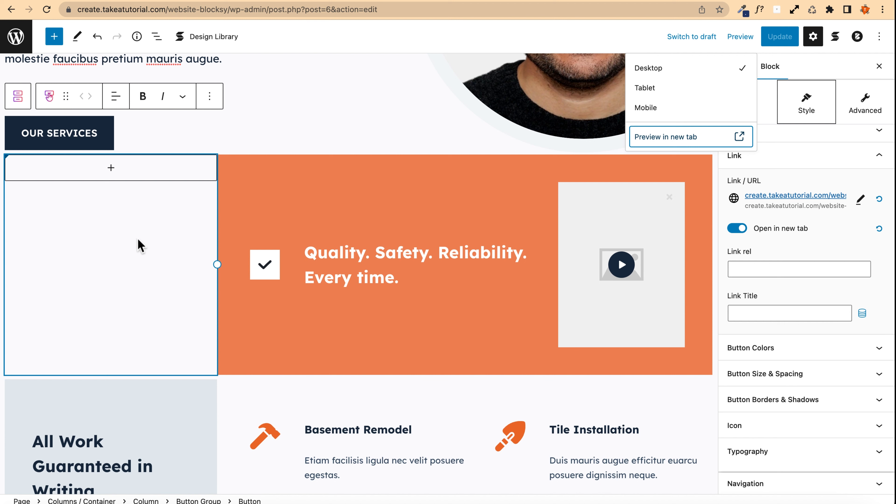
pyautogui.click(639, 166)
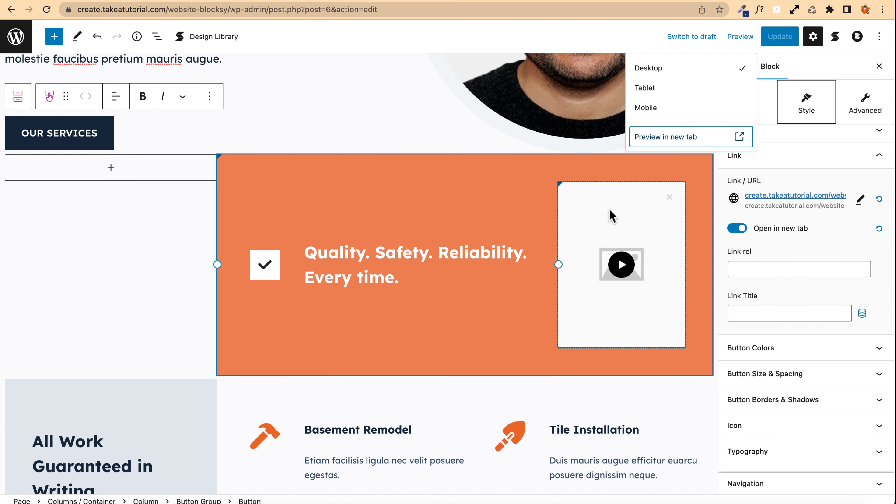
pyautogui.click(201, 271)
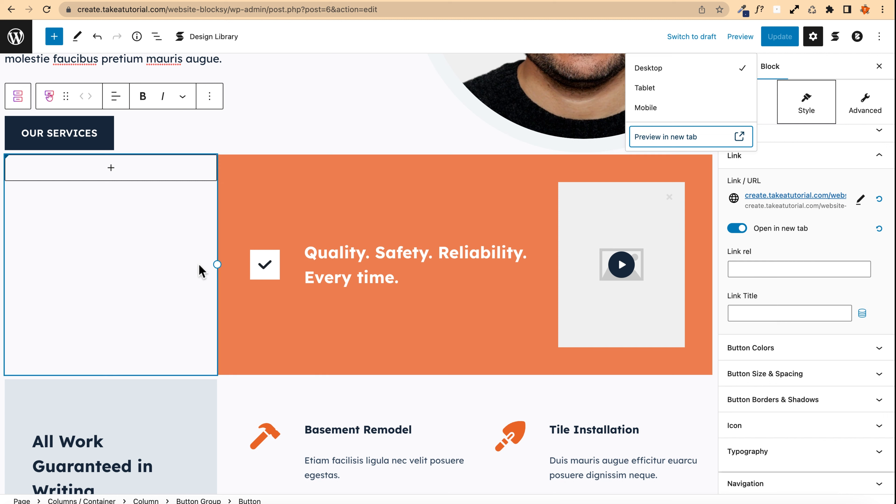
pyautogui.click(265, 271)
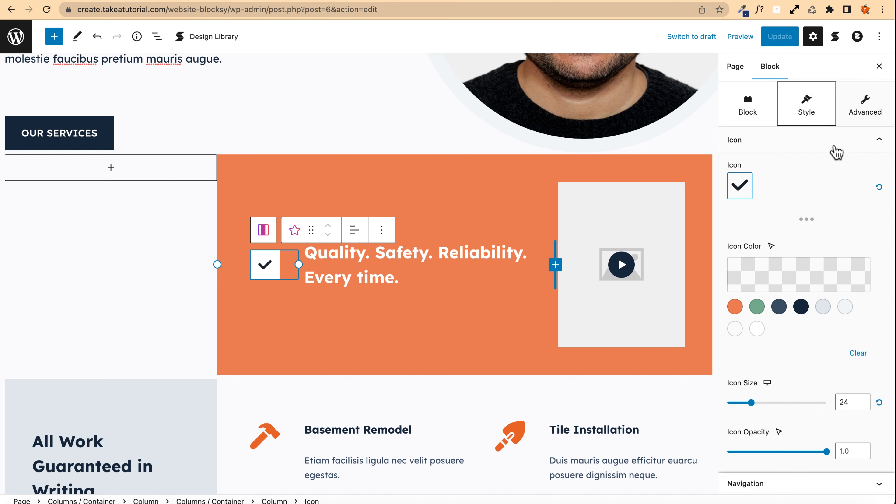
pyautogui.scroll(3, 807, 132)
pyautogui.click(747, 156)
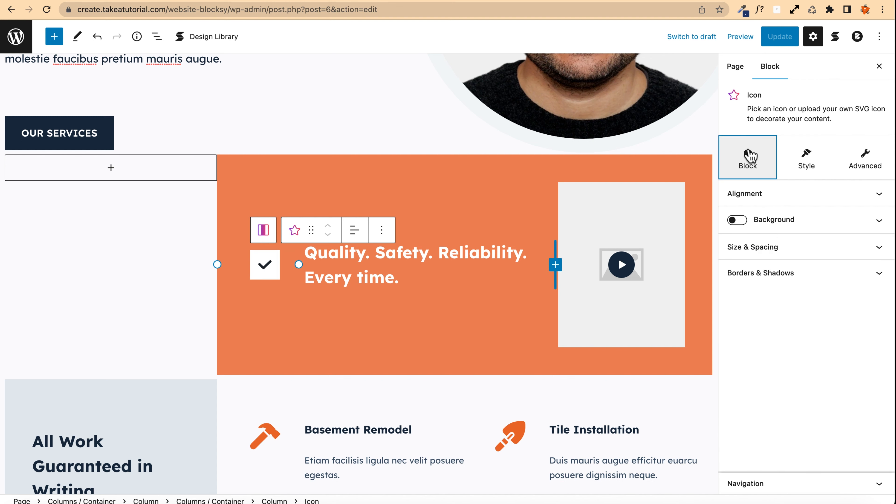
pyautogui.click(806, 155)
pyautogui.click(866, 161)
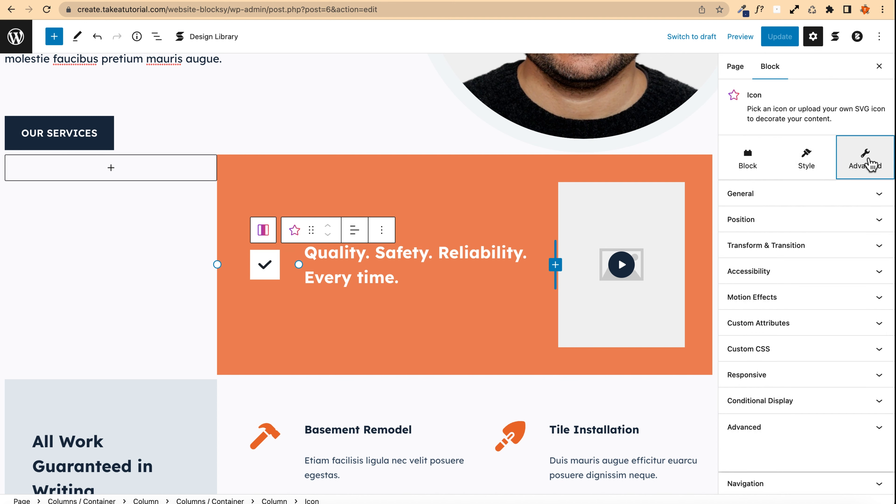
pyautogui.click(807, 161)
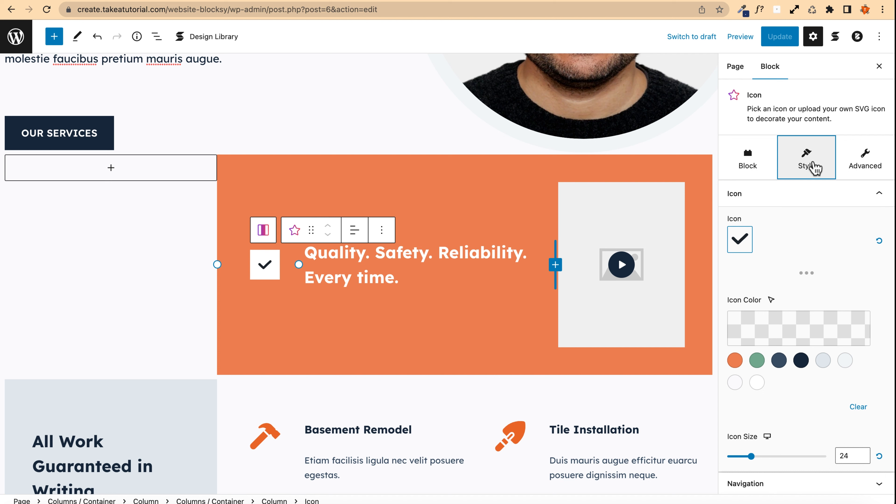
pyautogui.click(740, 247)
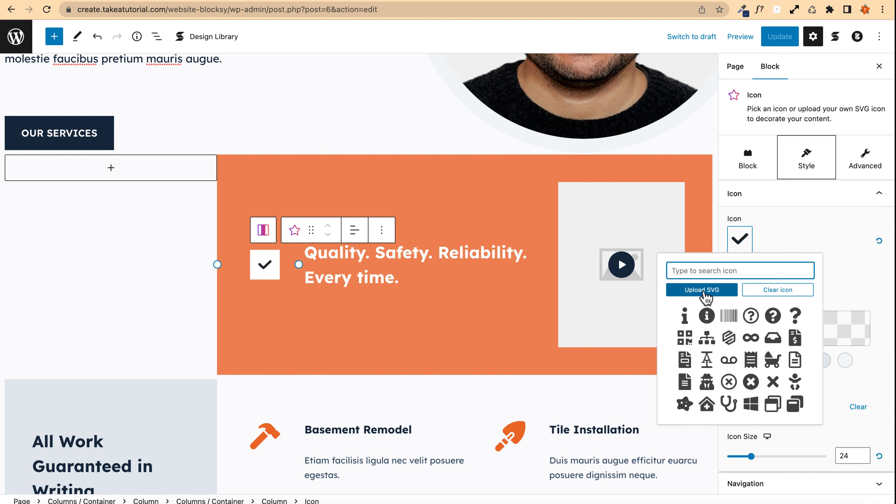
pyautogui.click(783, 289)
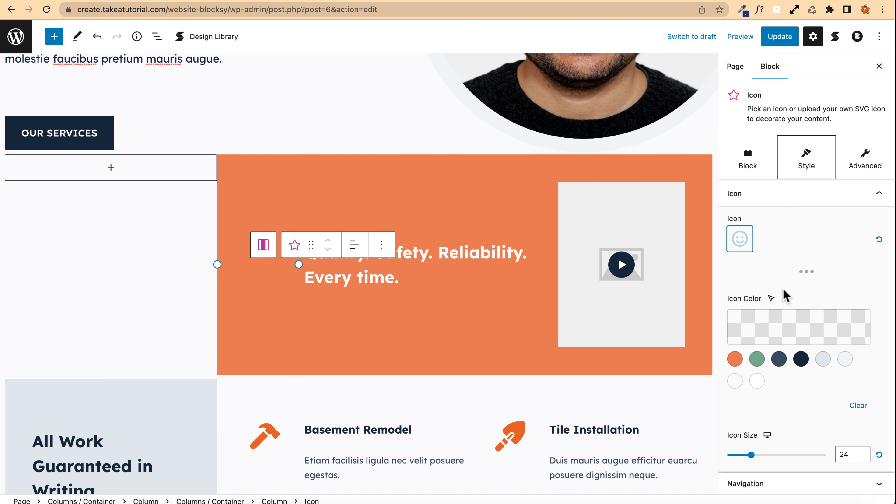
# Step: Search the icon library and set the orange banner's icon to the WordPress logo
pyautogui.click(746, 242)
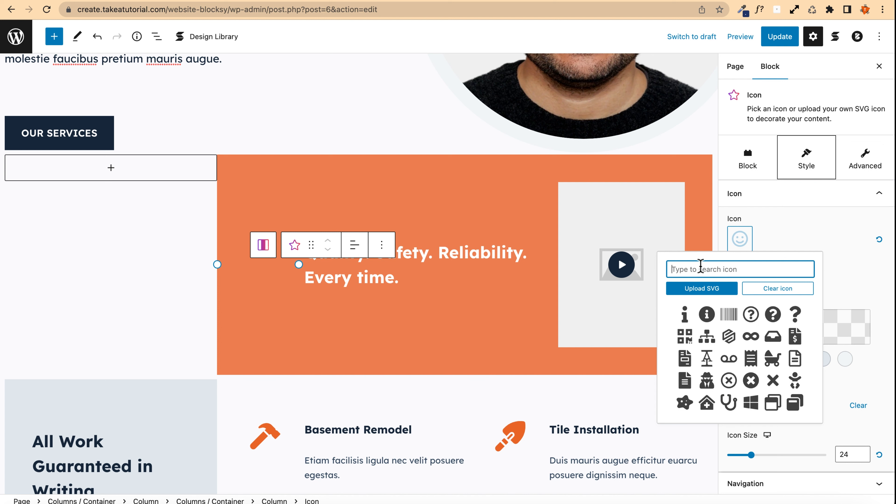
pyautogui.write('google')
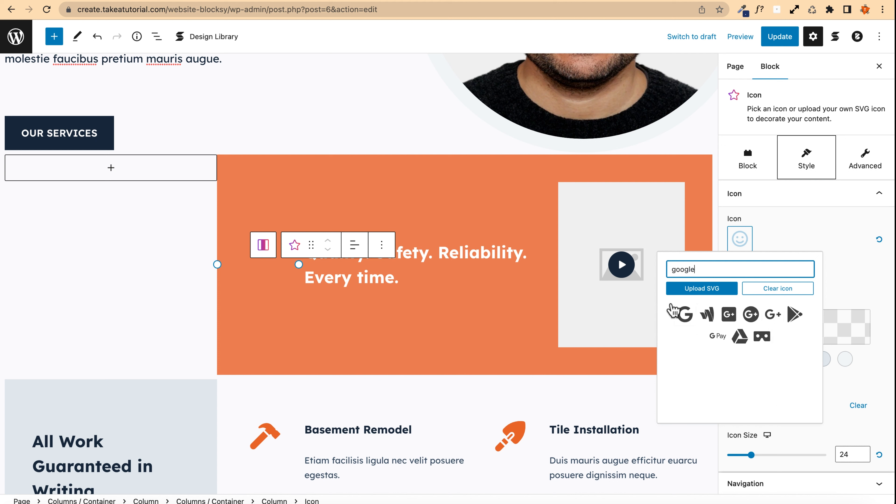
pyautogui.doubleClick(690, 269)
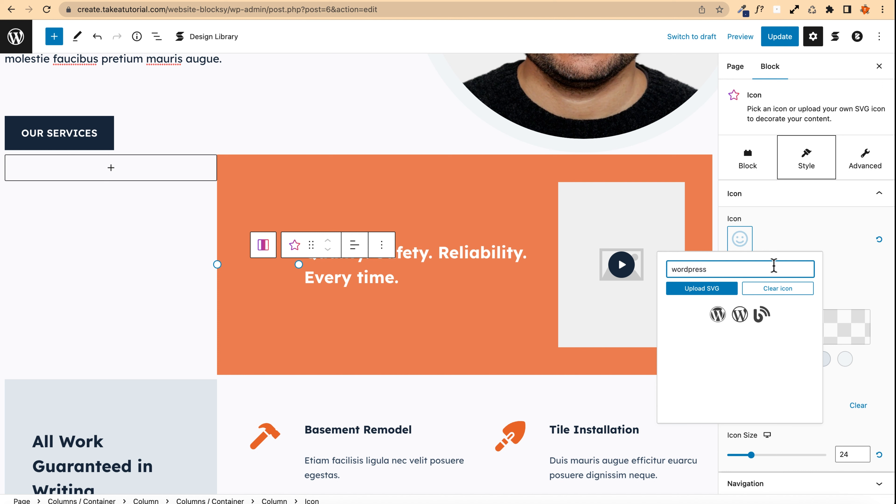
pyautogui.click(741, 317)
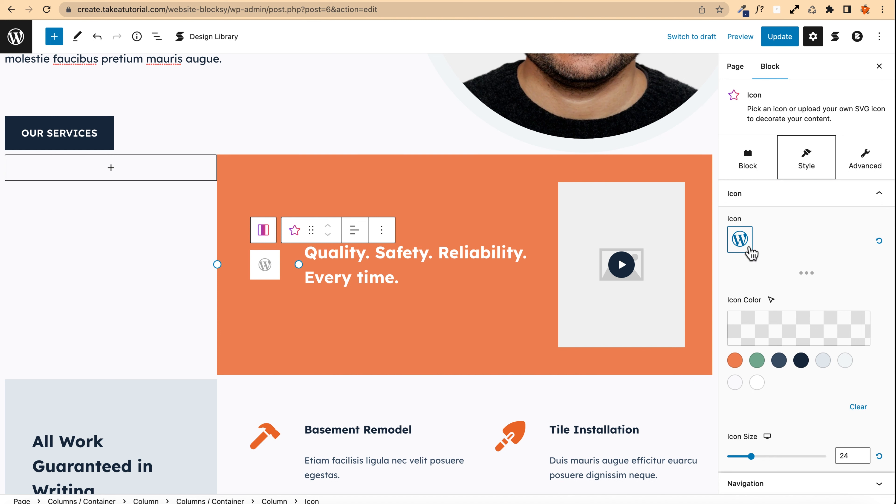
# Step: Set the WordPress icon's color to Palette Color 3 (3A4F66)
pyautogui.scroll(-2, 740, 286)
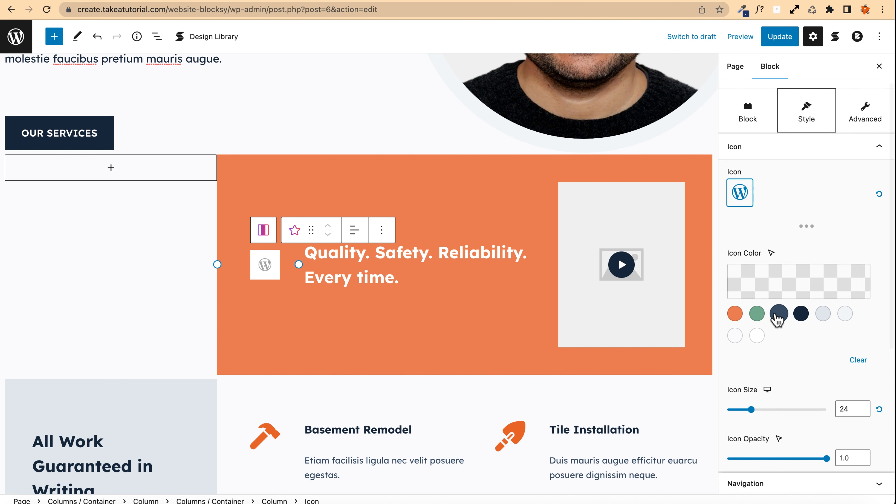
pyautogui.click(778, 313)
pyautogui.click(734, 313)
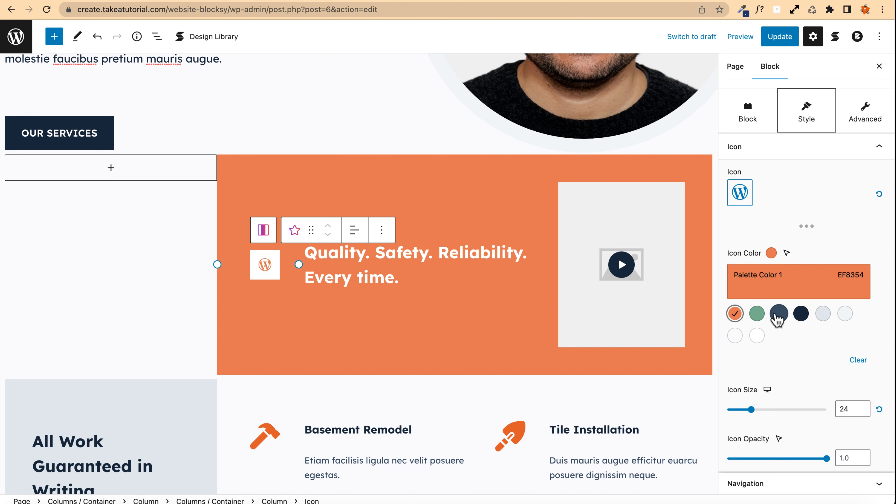
pyautogui.click(777, 315)
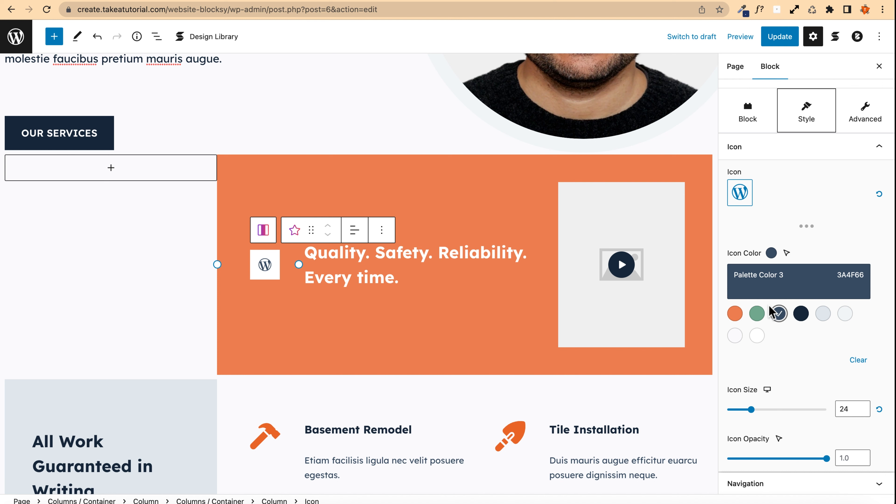
# Step: Set the icon's desktop size to 40
pyautogui.scroll(-3, 776, 392)
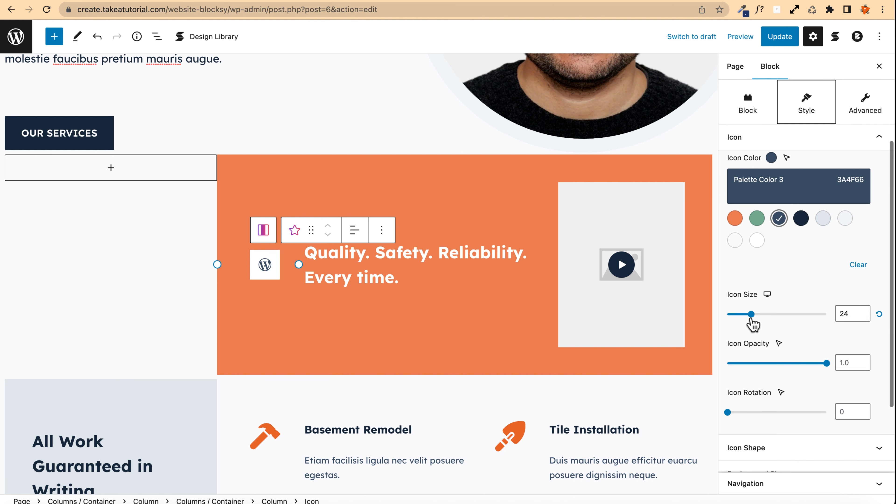
pyautogui.moveTo(751, 318); pyautogui.dragTo(766, 316)
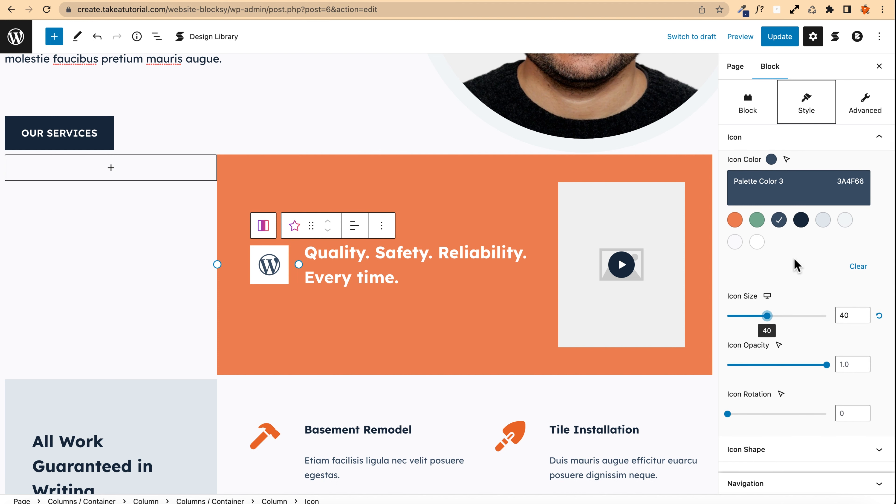
# Step: Switch the icon size setting to tablet, review the banner in tablet layout, and update the page
pyautogui.moveTo(767, 297)
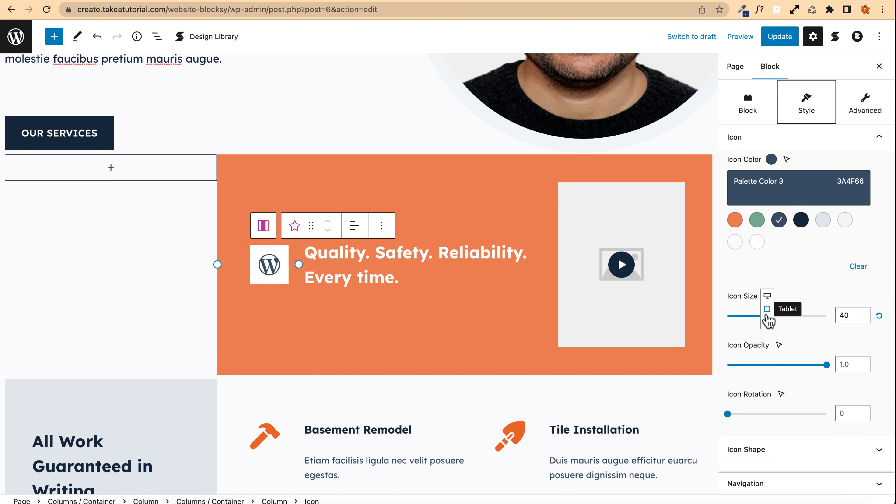
pyautogui.click(767, 310)
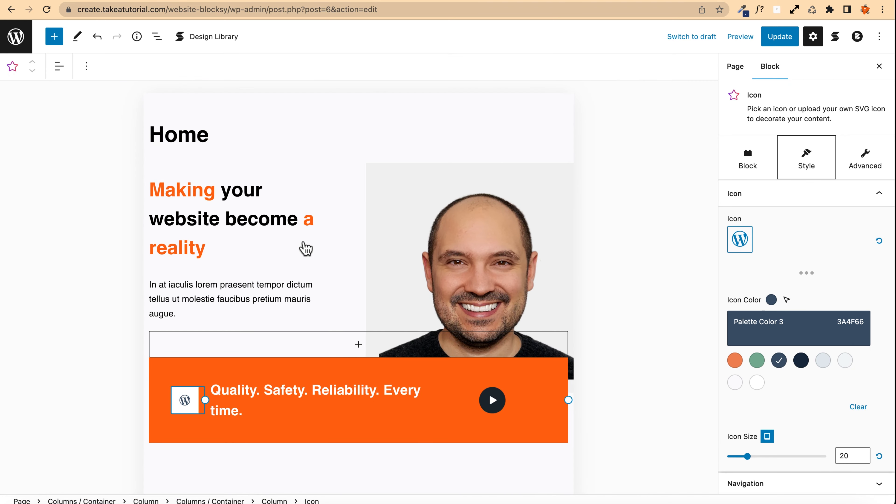
pyautogui.scroll(-3, 247, 283)
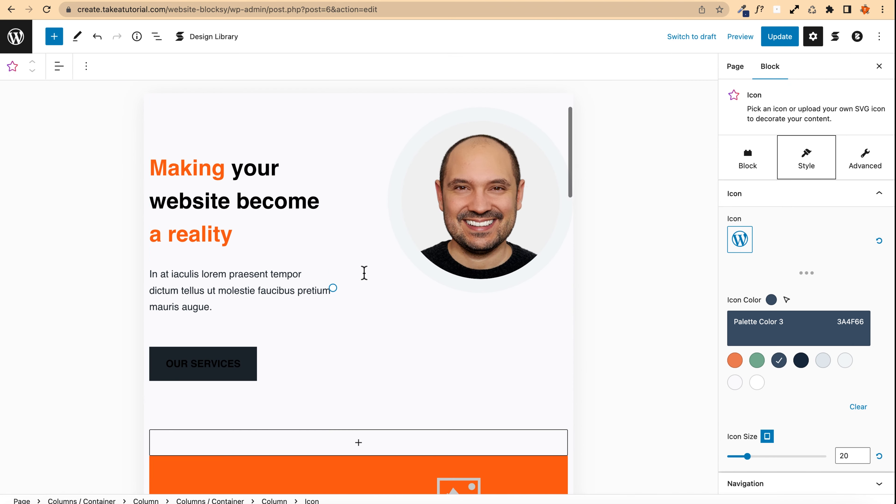
pyautogui.scroll(-3, 289, 229)
pyautogui.scroll(1, 286, 226)
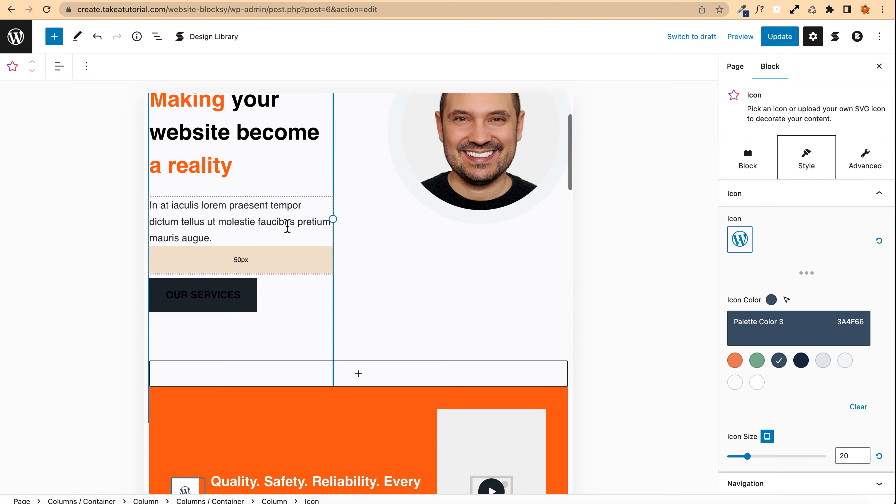
pyautogui.scroll(-3, 287, 225)
pyautogui.scroll(-1, 287, 226)
pyautogui.scroll(2, 388, 240)
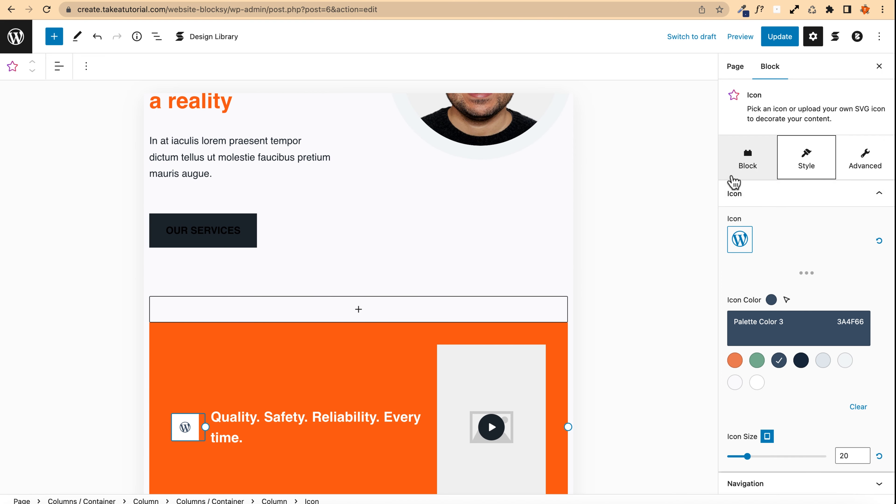
pyautogui.click(780, 37)
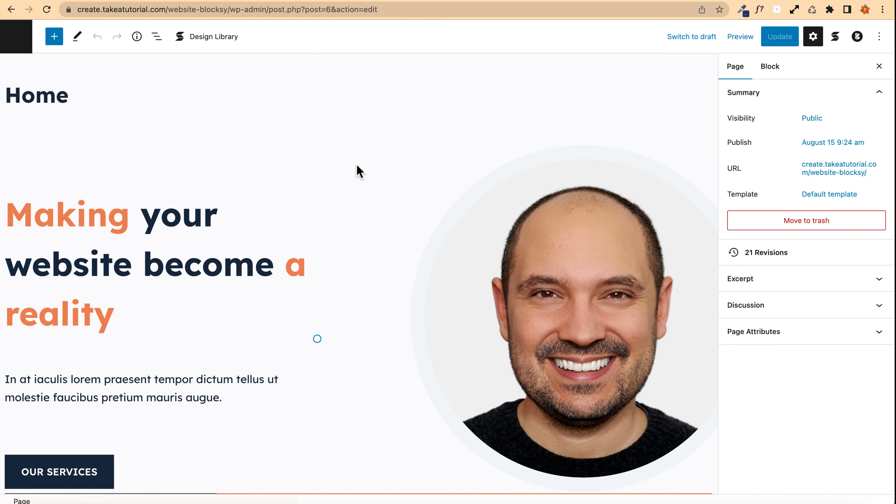
# Step: Preview the page as a tablet, reselect the icon, and set its tablet size to 30
pyautogui.click(740, 39)
pyautogui.click(652, 92)
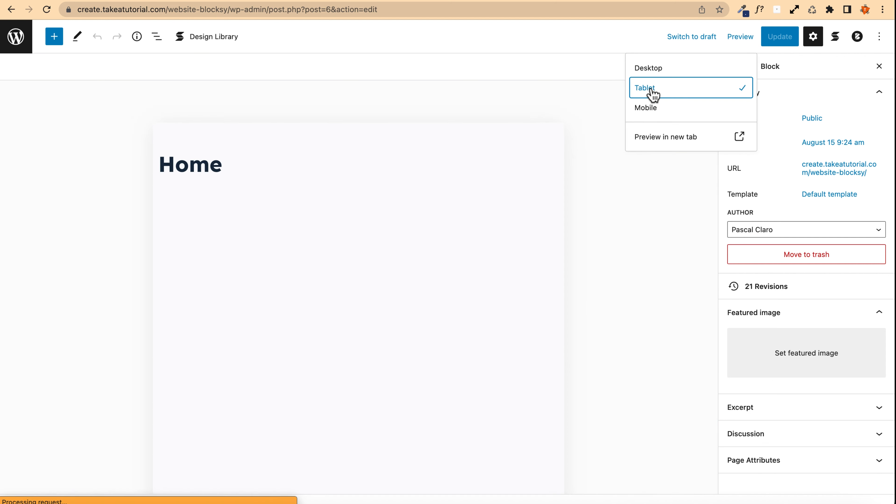
pyautogui.scroll(-5, 254, 202)
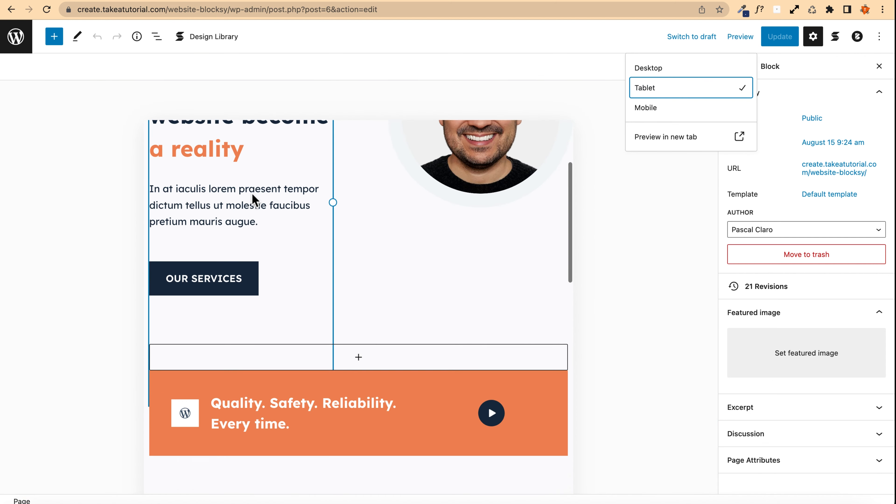
pyautogui.scroll(-8, 251, 198)
pyautogui.click(180, 268)
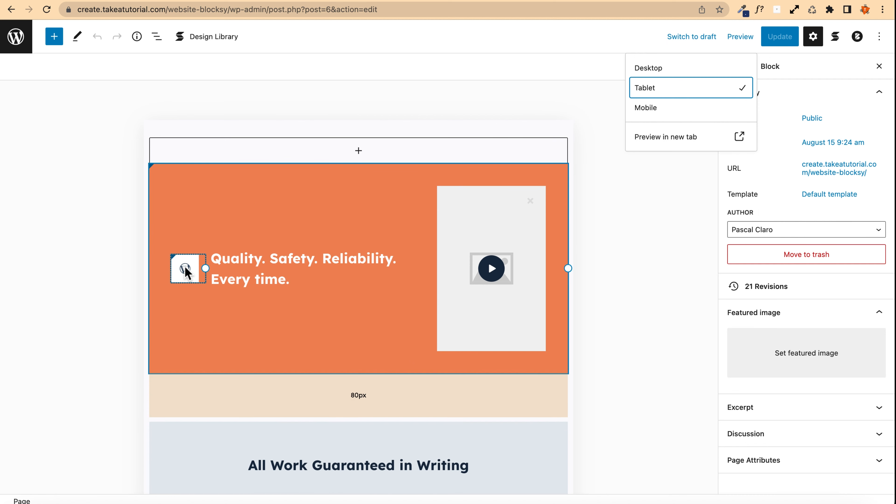
pyautogui.scroll(-3, 811, 275)
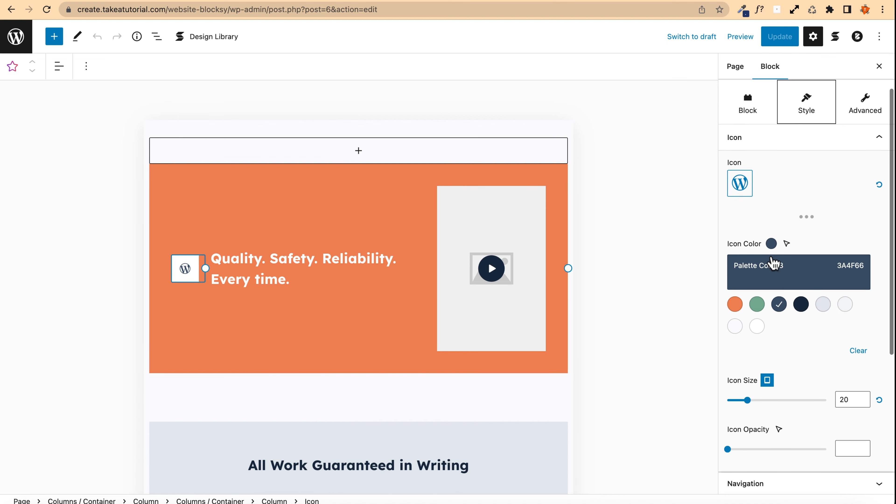
pyautogui.click(860, 381)
pyautogui.press('BackSpace')
pyautogui.write('4')
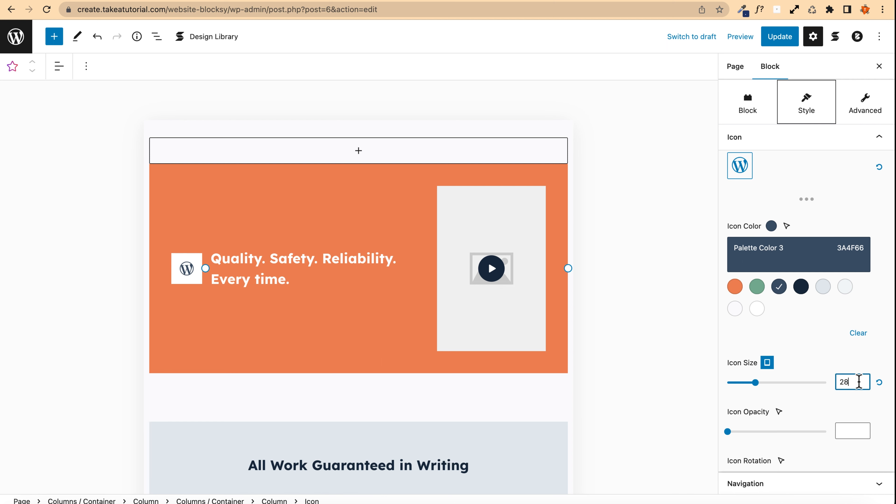
pyautogui.press('Up')
pyautogui.press('Up')
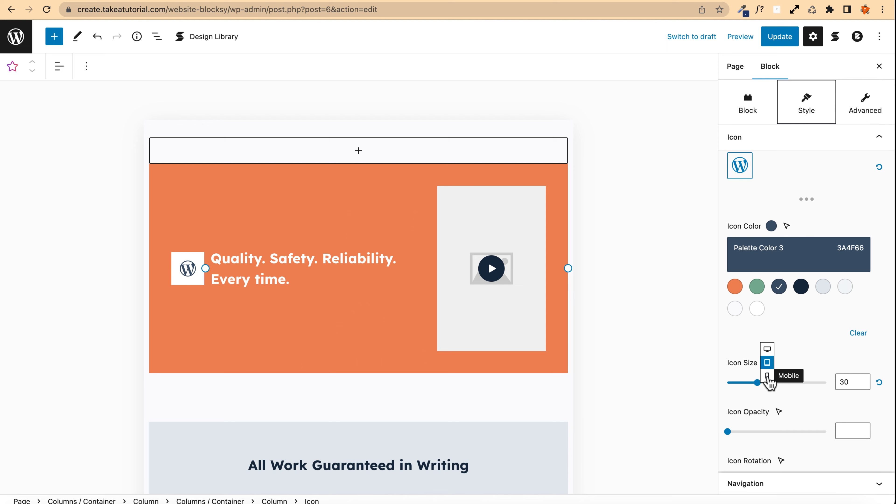
# Step: Switch the icon size to mobile, set it to 50, and update the page
pyautogui.click(767, 375)
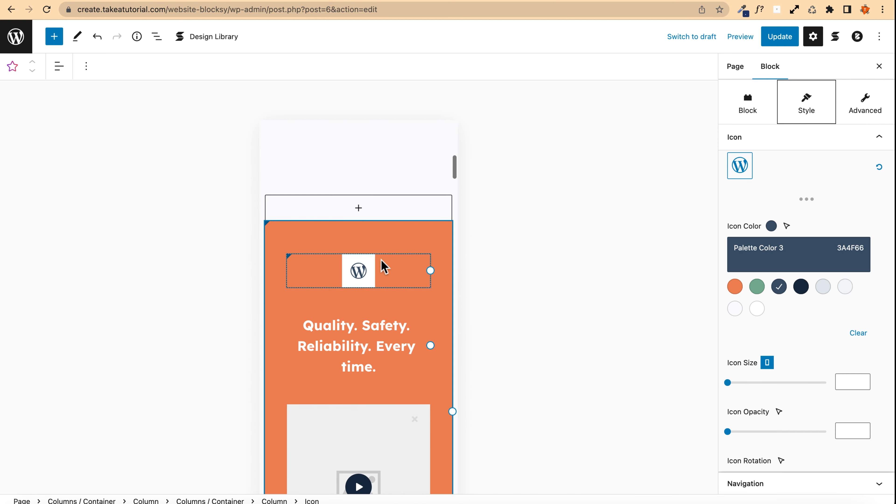
pyautogui.click(849, 382)
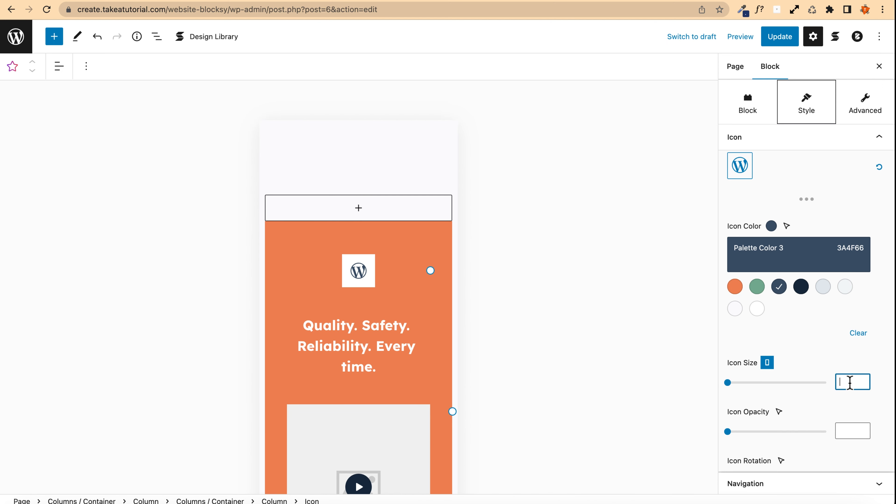
pyautogui.write('50')
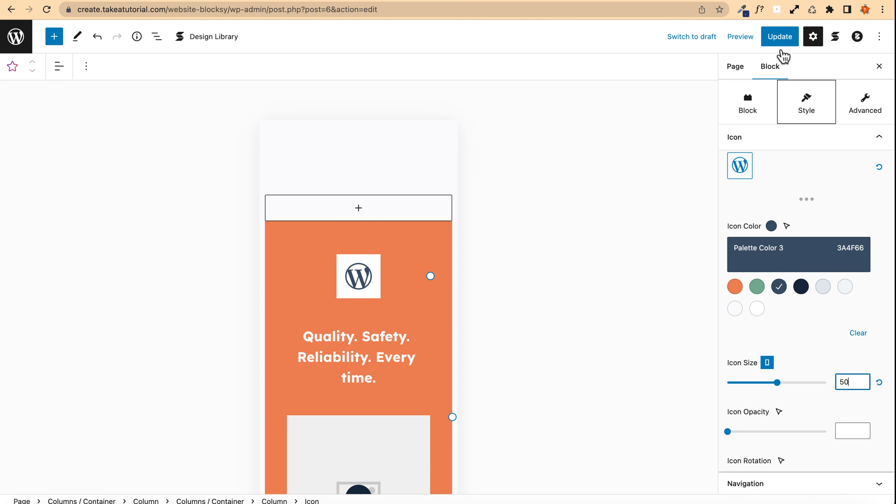
pyautogui.click(781, 39)
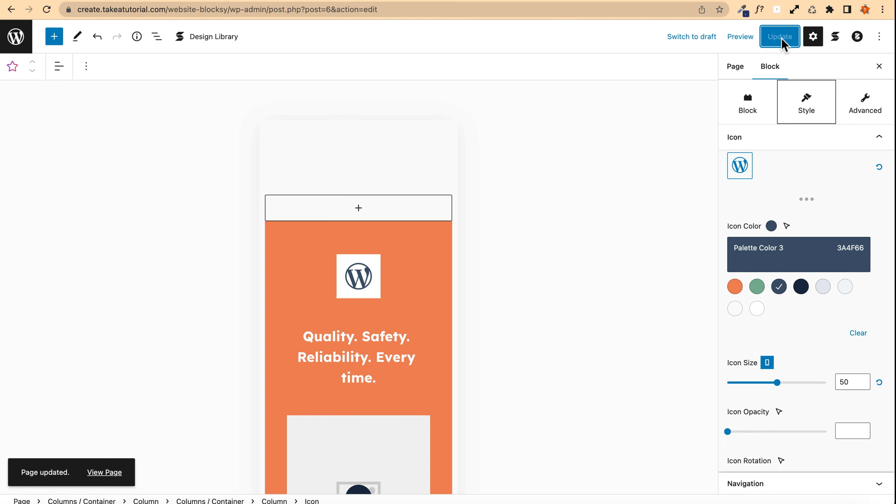
# Step: Switch the icon size setting back through tablet to desktop and review the banner
pyautogui.click(766, 362)
pyautogui.click(767, 349)
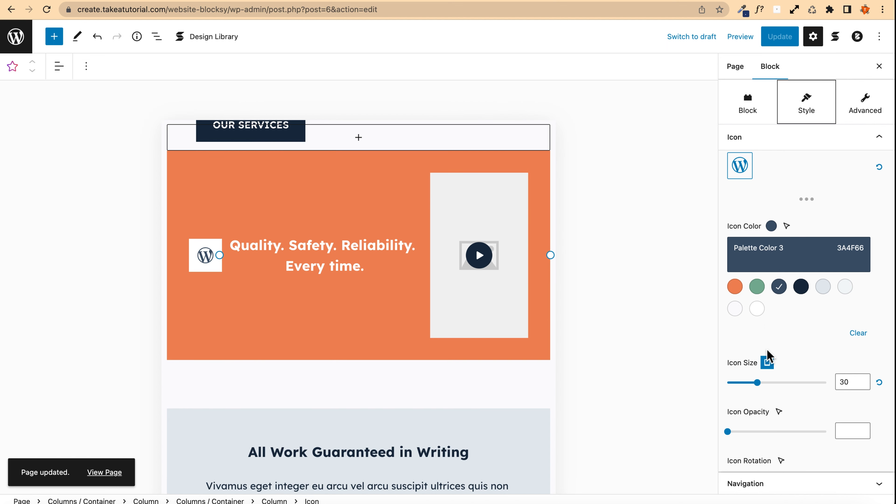
pyautogui.click(767, 362)
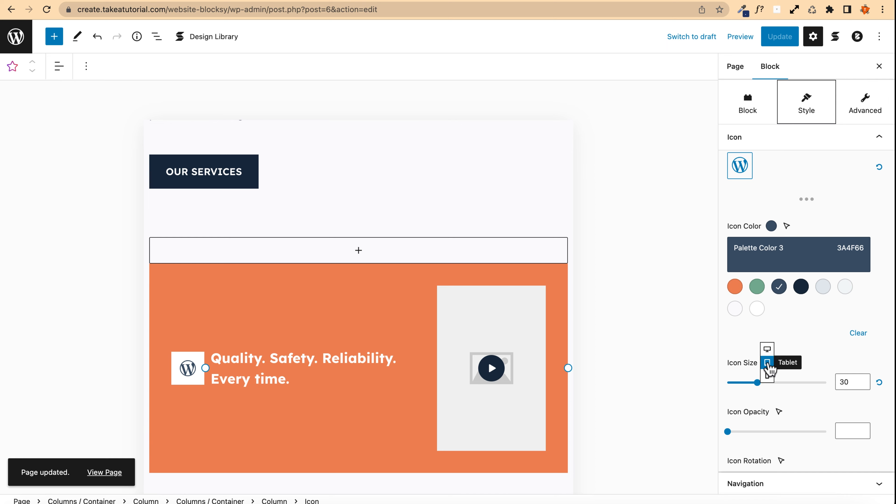
pyautogui.click(767, 348)
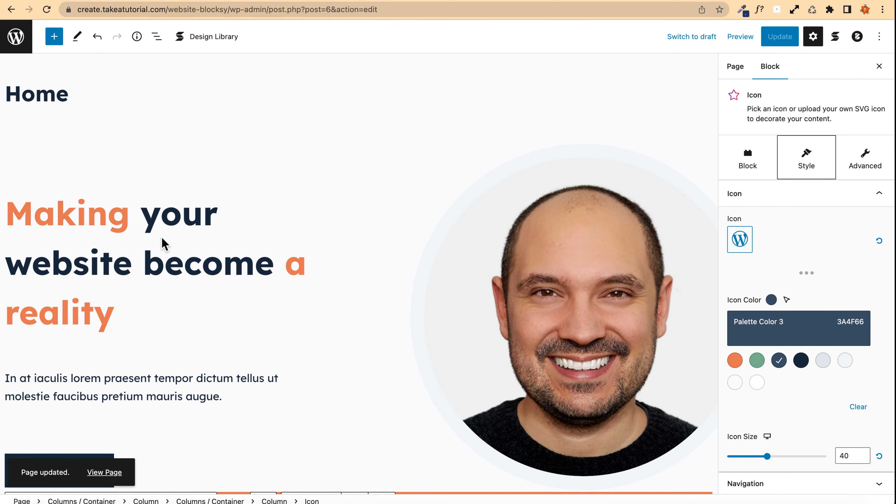
pyautogui.scroll(-6, 164, 240)
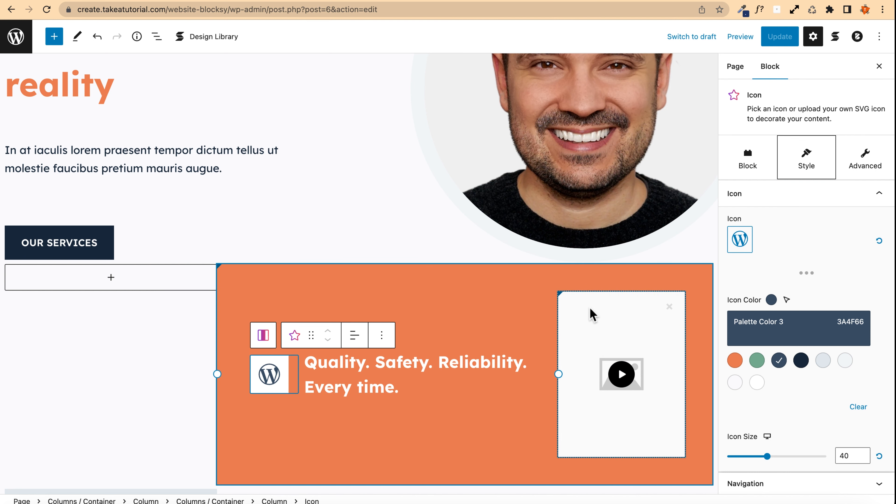
# Step: Replace the video popup's placeholder image with an uploaded laptop-and-coffee photo, tyler-nix-FbP3btqc4UI-unsplash
pyautogui.moveTo(607, 311); pyautogui.dragTo(755, 226)
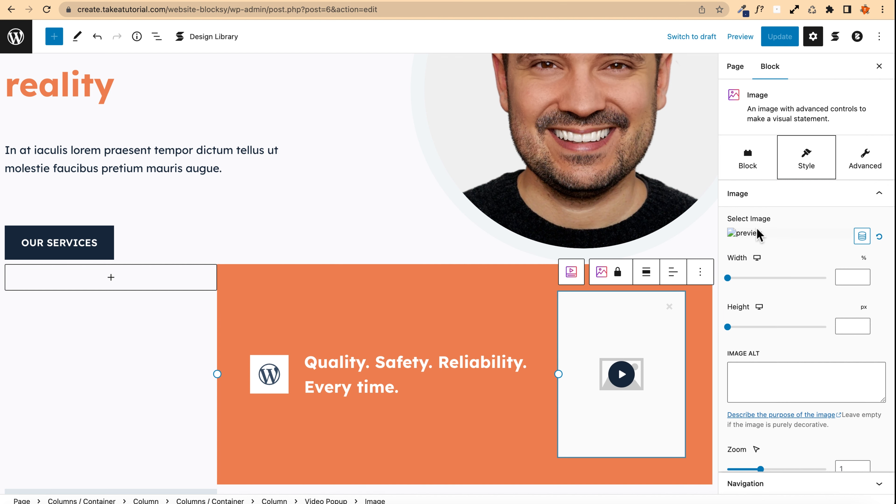
pyautogui.click(732, 234)
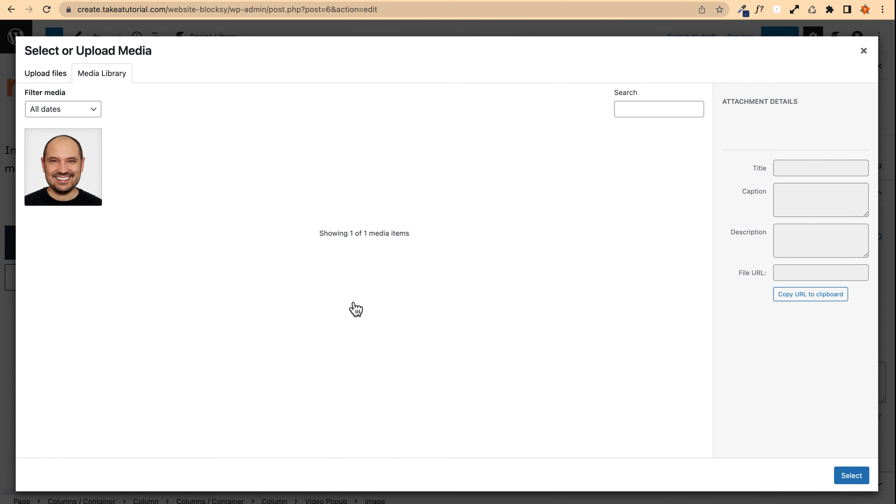
pyautogui.click(44, 75)
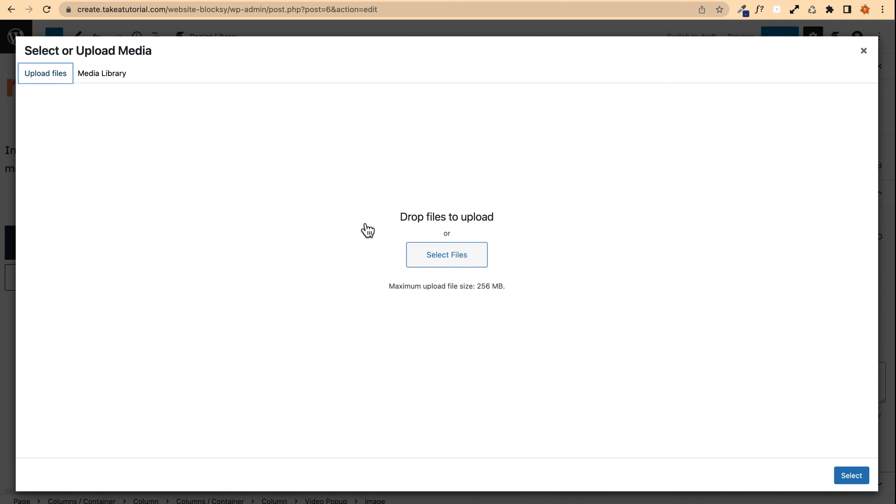
pyautogui.click(445, 261)
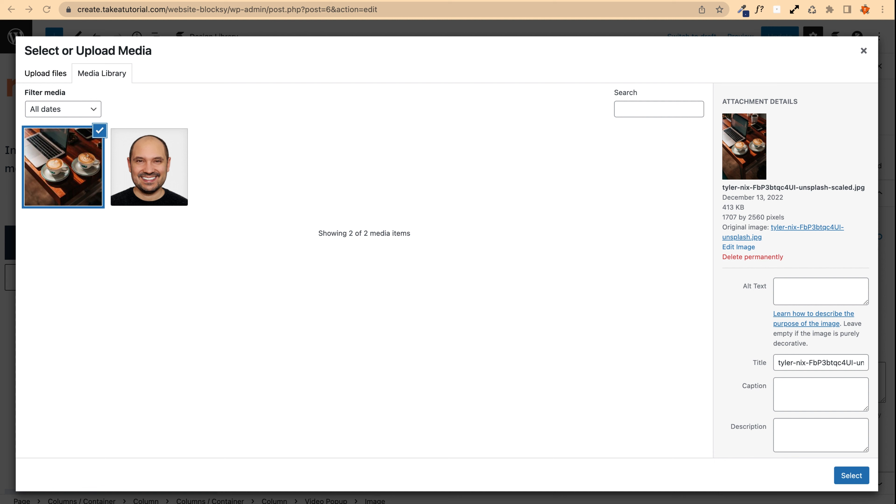
pyautogui.click(850, 475)
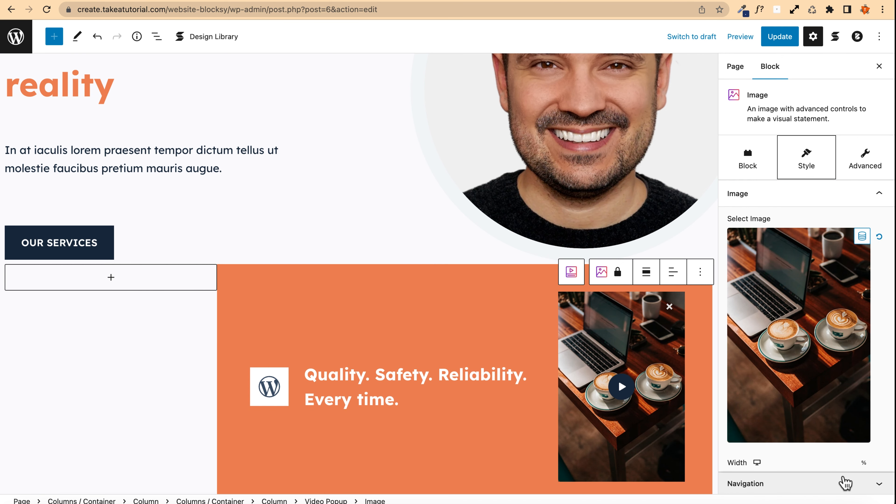
pyautogui.scroll(-8, 845, 484)
pyautogui.moveTo(798, 160); pyautogui.dragTo(639, 486)
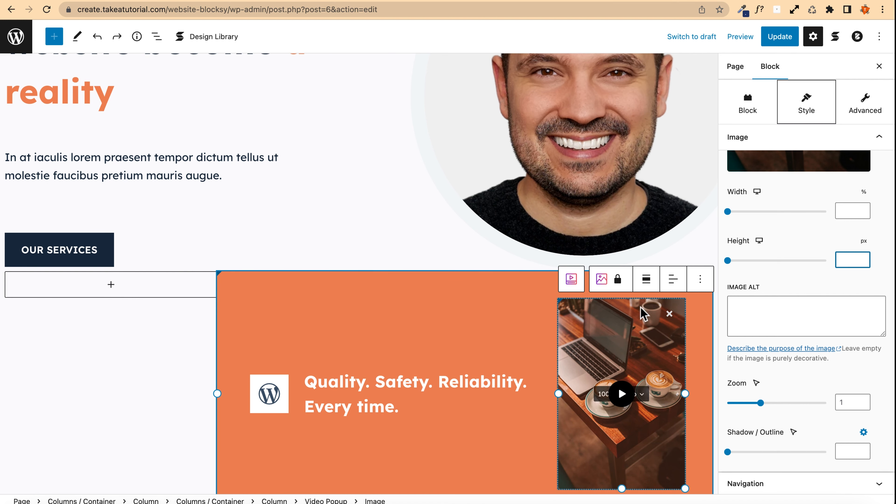
# Step: Set the video popup image's desktop height to 200 px
pyautogui.moveTo(642, 314); pyautogui.dragTo(753, 360)
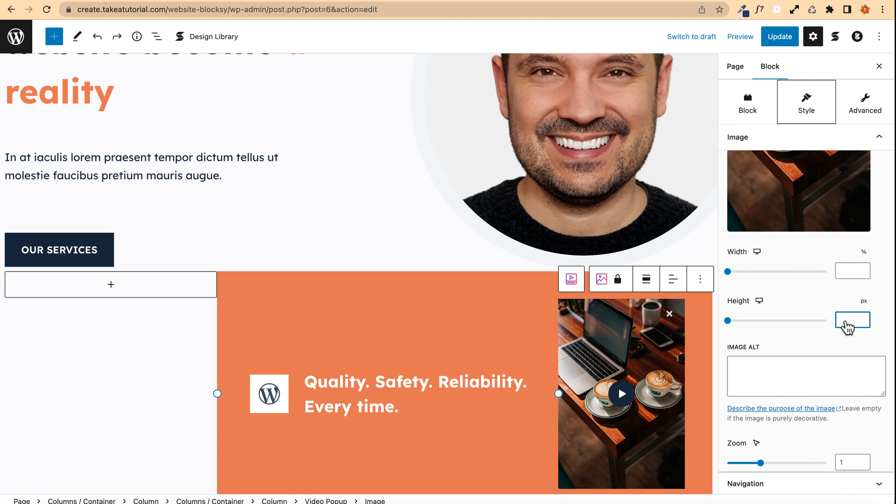
pyautogui.click(846, 319)
pyautogui.write('200')
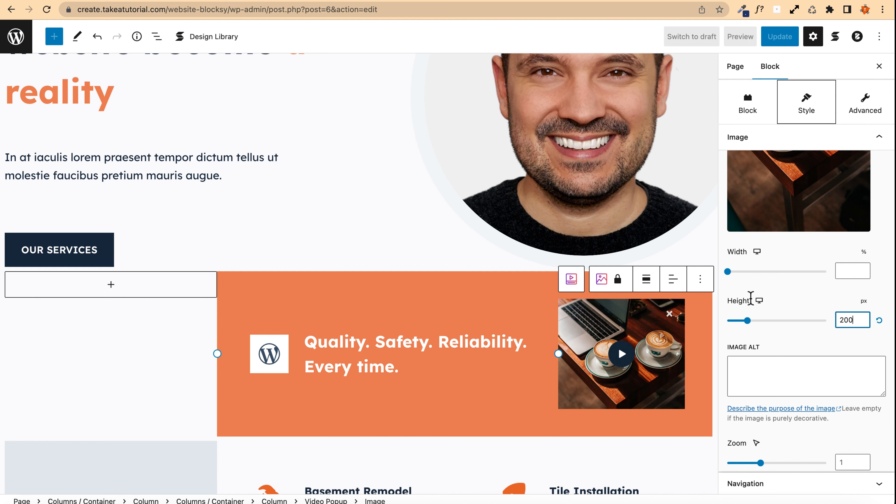
# Step: Switch the height setting to tablet and review the banner in the tablet preview
pyautogui.click(758, 300)
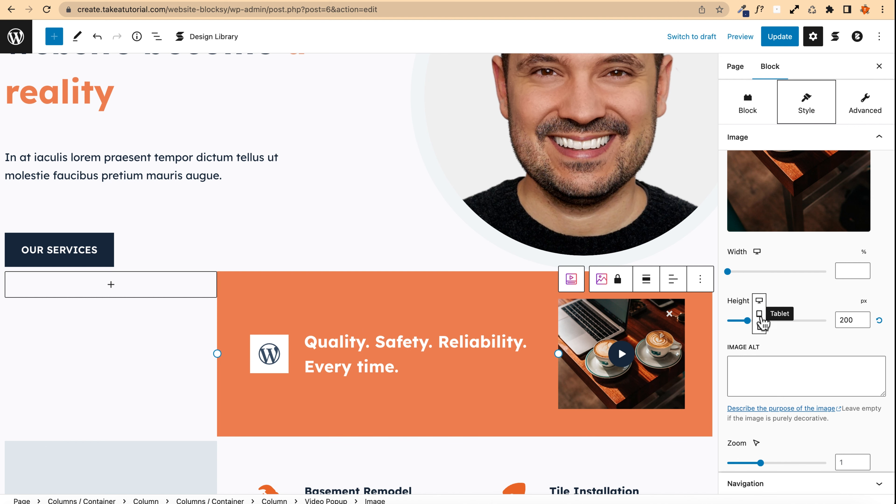
pyautogui.click(759, 313)
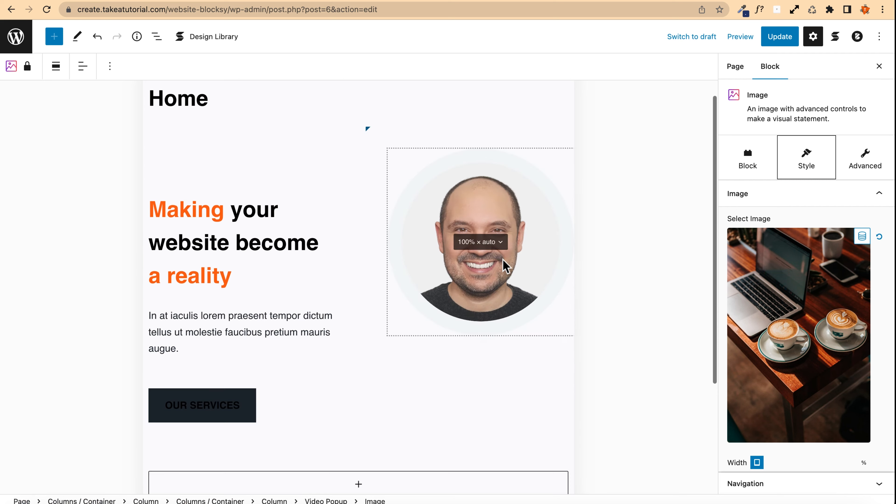
pyautogui.scroll(-8, 503, 265)
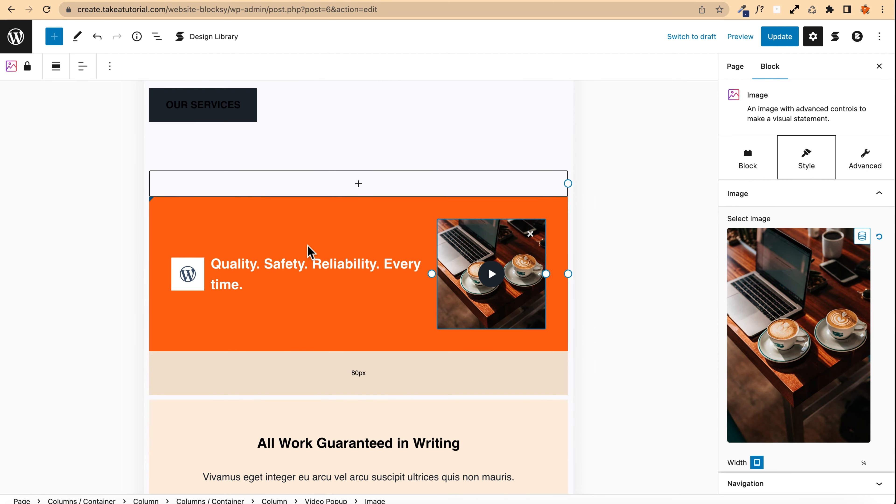
pyautogui.scroll(6, 310, 250)
pyautogui.scroll(-1, 321, 206)
pyautogui.scroll(-3, 321, 206)
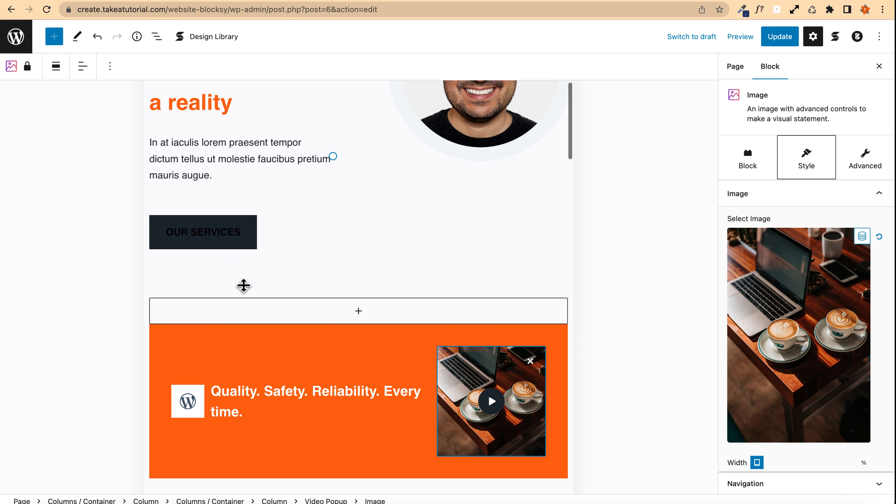
pyautogui.scroll(-6, 381, 196)
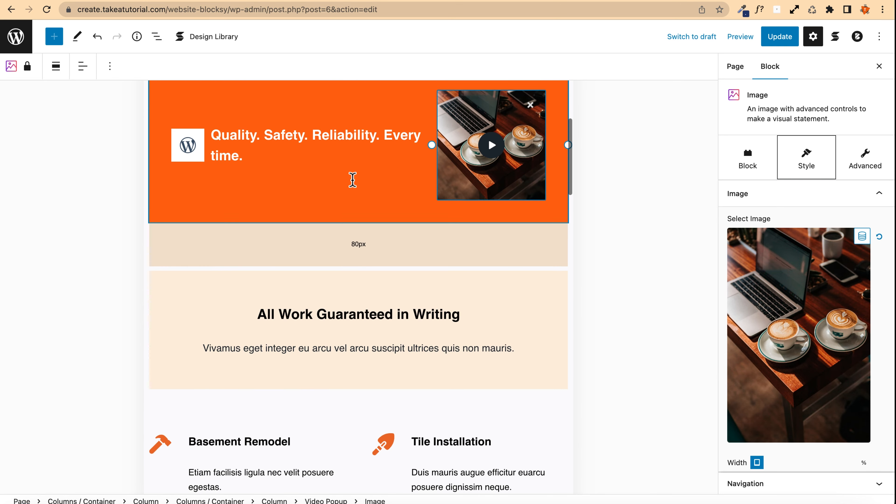
pyautogui.scroll(3, 352, 178)
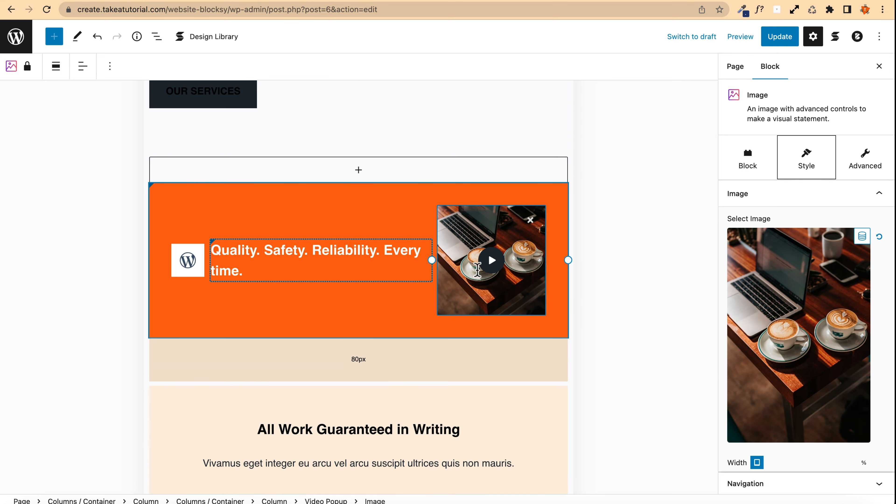
pyautogui.scroll(-5, 769, 333)
# Step: Switch the height setting to mobile, review the stacked banner, and return to the desktop preview
pyautogui.click(755, 287)
pyautogui.click(759, 301)
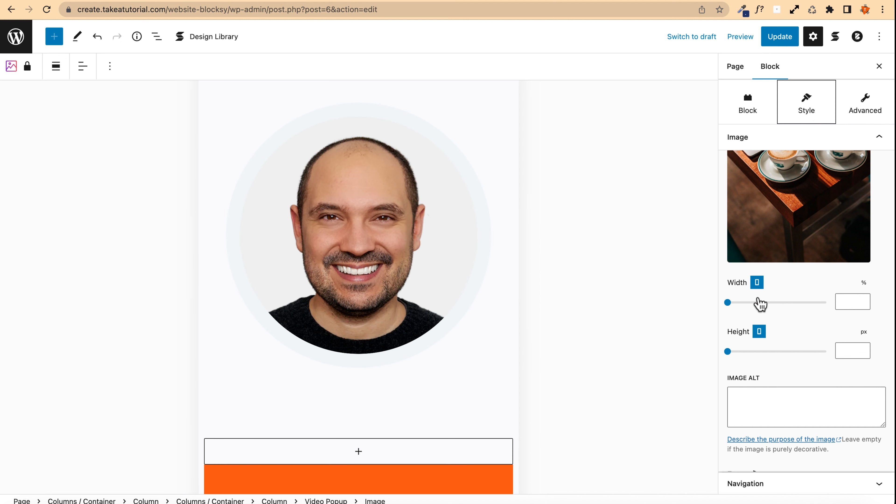
pyautogui.scroll(-8, 372, 280)
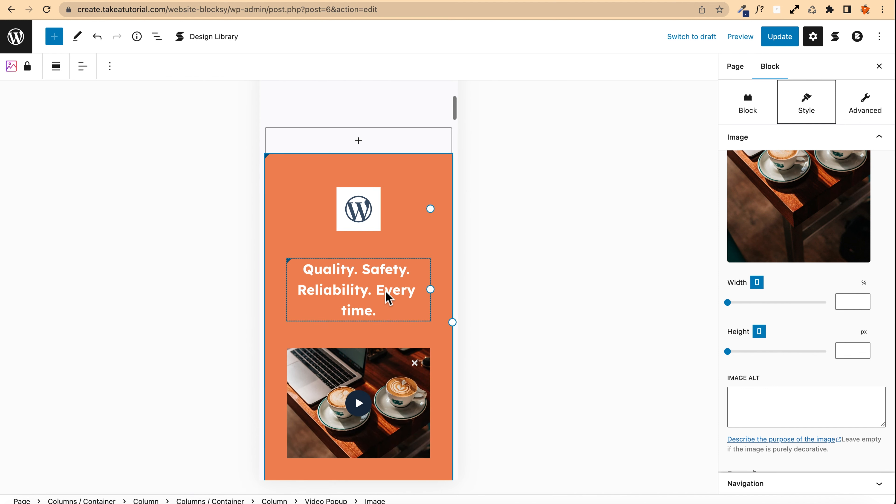
pyautogui.scroll(-4, 348, 242)
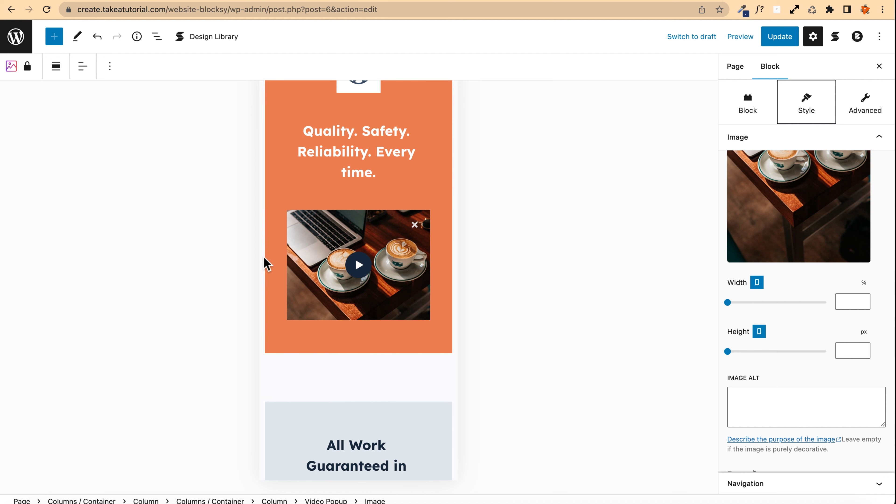
pyautogui.scroll(2, 266, 263)
pyautogui.scroll(-15, 790, 282)
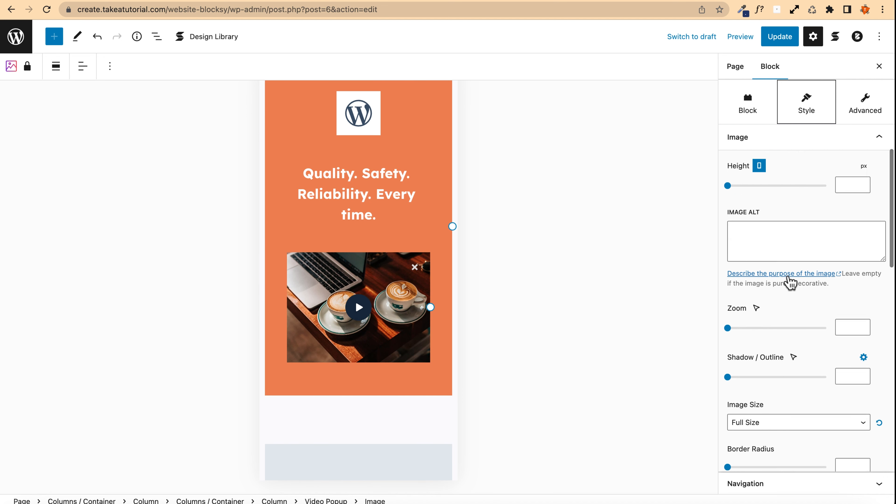
pyautogui.scroll(7, 790, 282)
pyautogui.scroll(4, 790, 282)
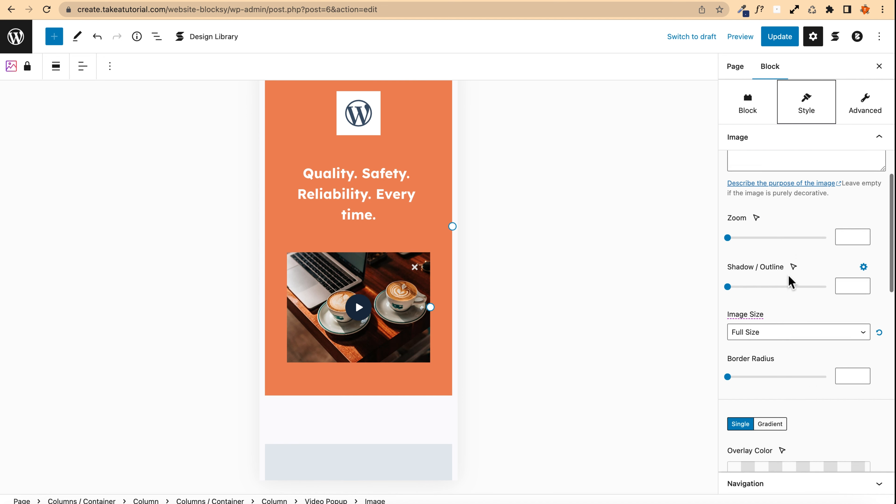
pyautogui.scroll(-14, 790, 282)
pyautogui.moveTo(778, 223)
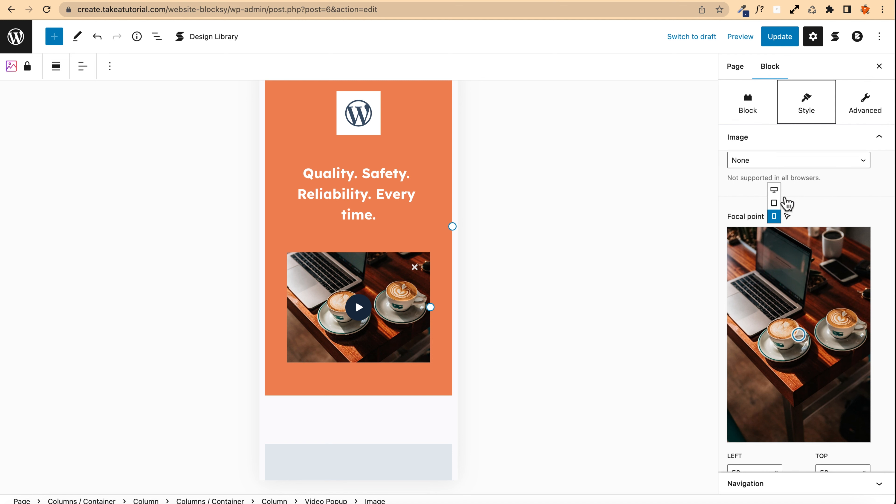
pyautogui.click(774, 191)
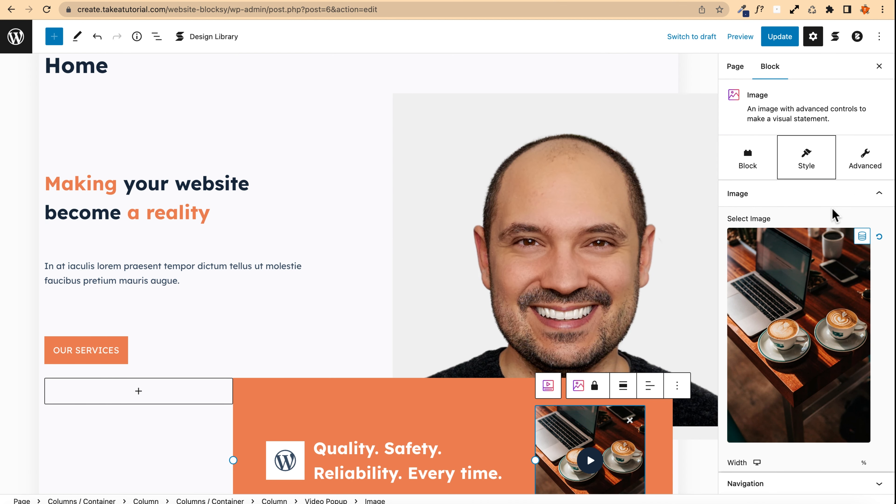
# Step: Move the popup image's focal point to 47% left and 2% top, and update the page
pyautogui.scroll(-1, 787, 297)
pyautogui.scroll(-3, 786, 298)
pyautogui.scroll(2, 786, 299)
pyautogui.scroll(-5, 443, 282)
pyautogui.scroll(-2, 444, 281)
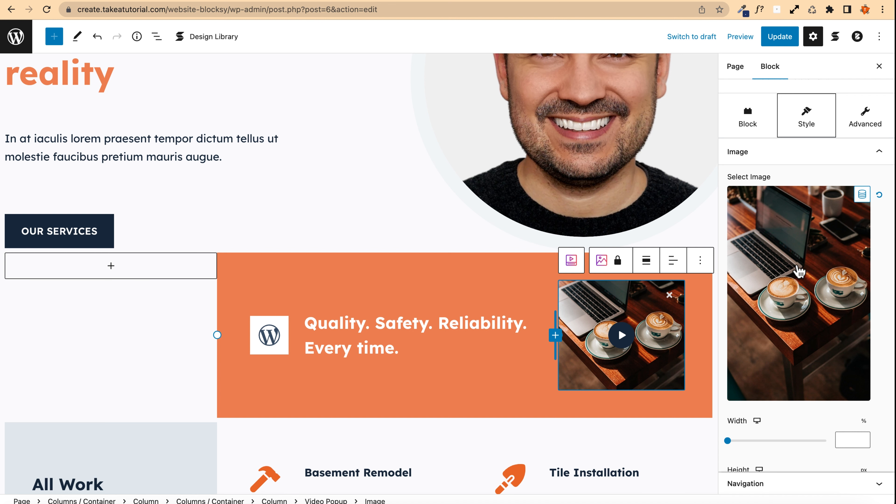
pyautogui.scroll(-10, 762, 341)
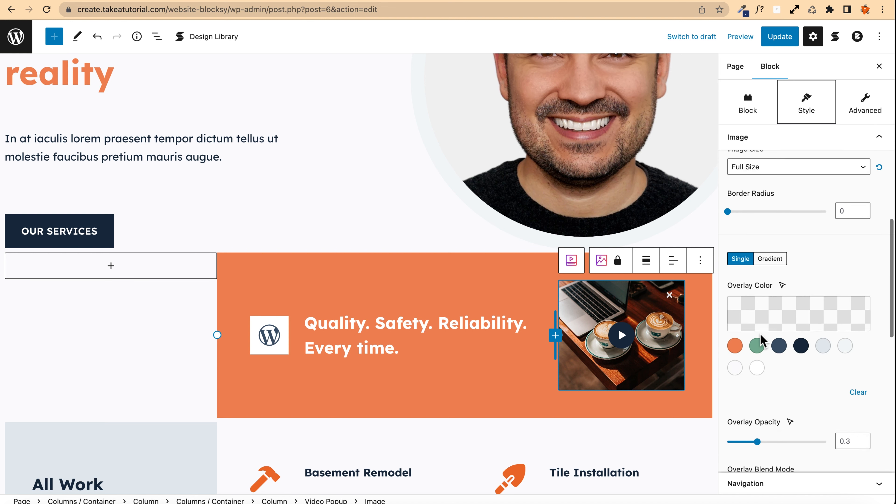
pyautogui.scroll(-8, 760, 340)
pyautogui.scroll(-2, 800, 352)
pyautogui.moveTo(799, 299)
pyautogui.mouseDown()
pyautogui.moveTo(794, 209)
pyautogui.moveTo(826, 204)
pyautogui.moveTo(734, 206)
pyautogui.moveTo(831, 206)
pyautogui.moveTo(795, 196)
pyautogui.mouseUp()
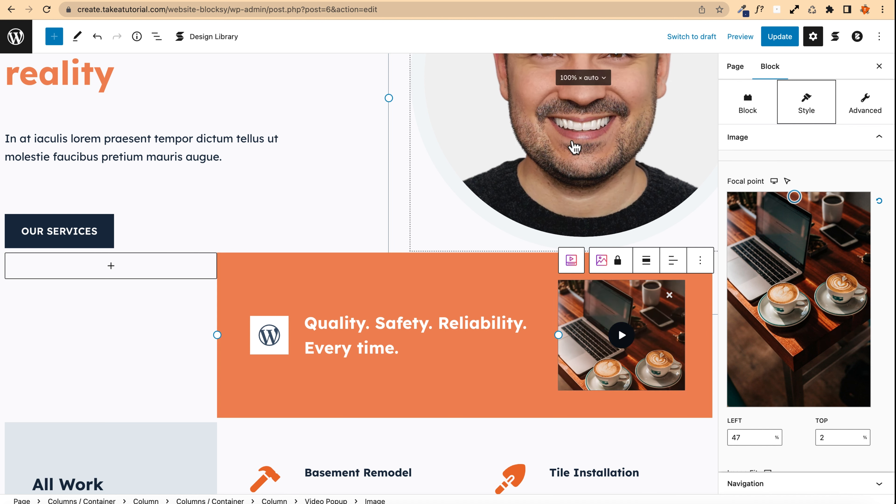
pyautogui.click(782, 38)
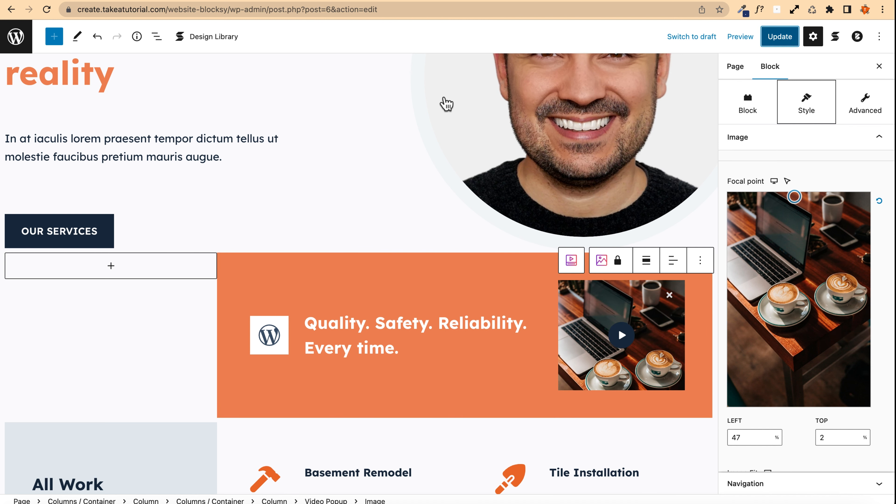
# Step: Select the play icon and set its icon colour to white, Palette Color 8
pyautogui.click(622, 335)
pyautogui.scroll(5, 783, 336)
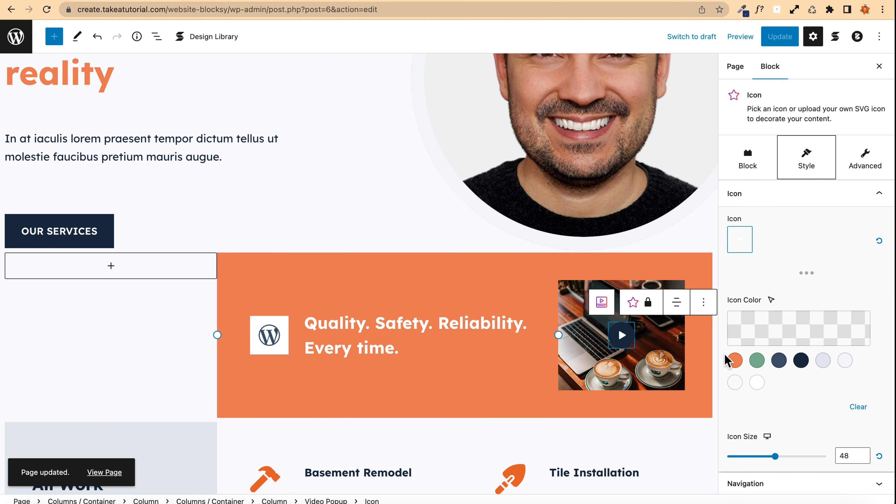
pyautogui.click(735, 360)
pyautogui.click(757, 382)
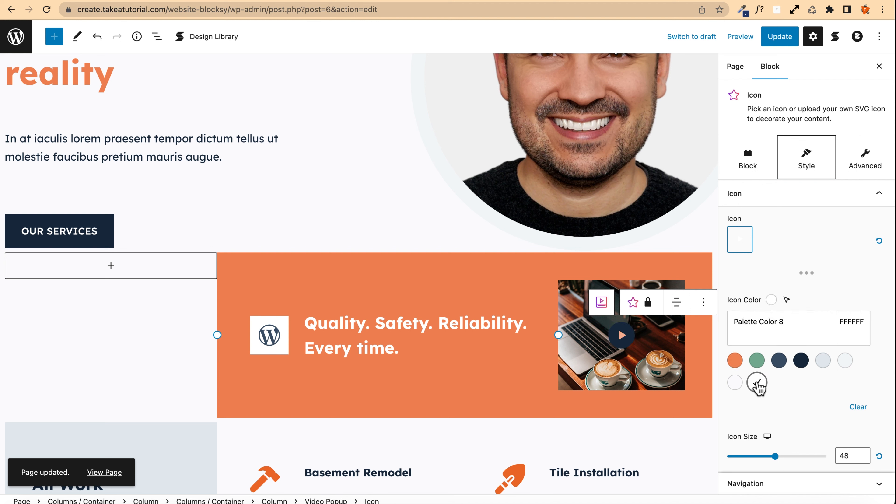
# Step: Open the play icon's shape settings and set its shape colour to the green Palette Color 2
pyautogui.scroll(-2, 757, 385)
pyautogui.scroll(-3, 758, 385)
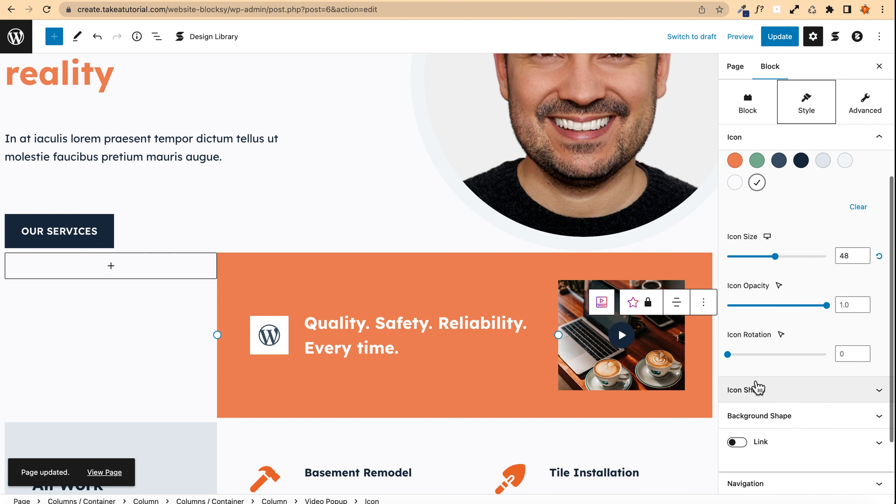
pyautogui.scroll(6, 756, 385)
pyautogui.scroll(-7, 757, 385)
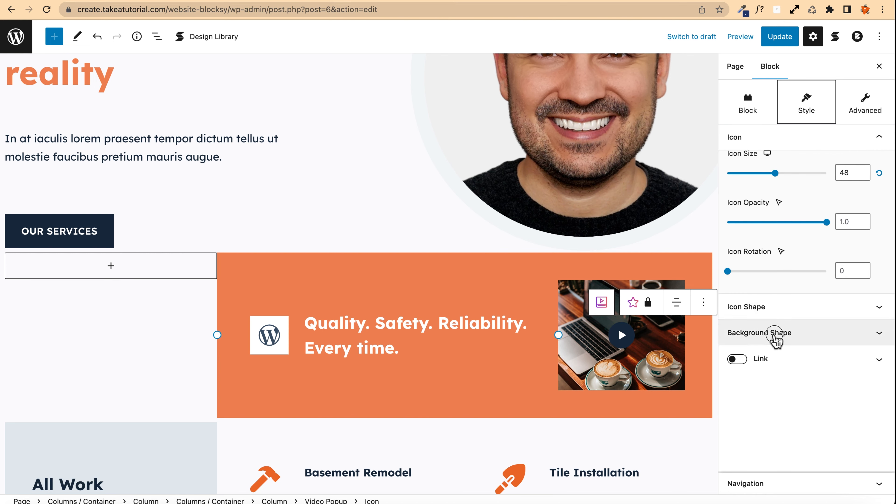
pyautogui.click(775, 336)
pyautogui.scroll(2, 762, 247)
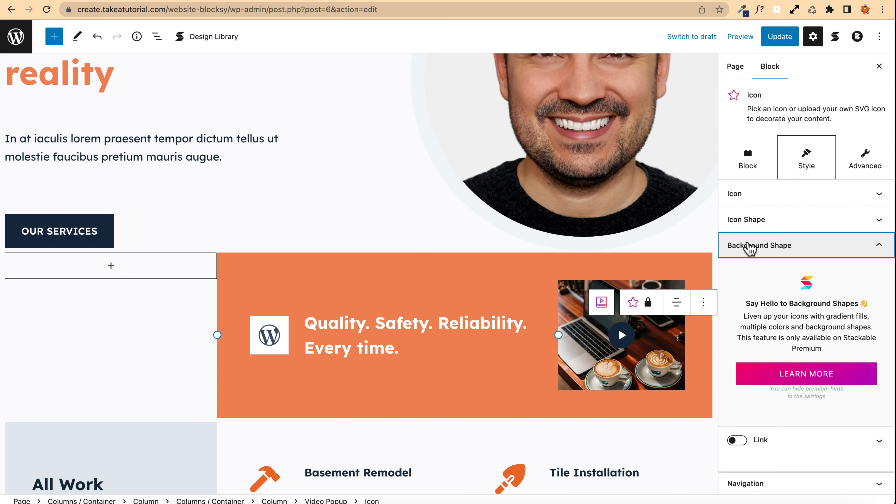
pyautogui.click(747, 244)
pyautogui.click(744, 221)
pyautogui.scroll(-3, 750, 247)
pyautogui.scroll(3, 751, 260)
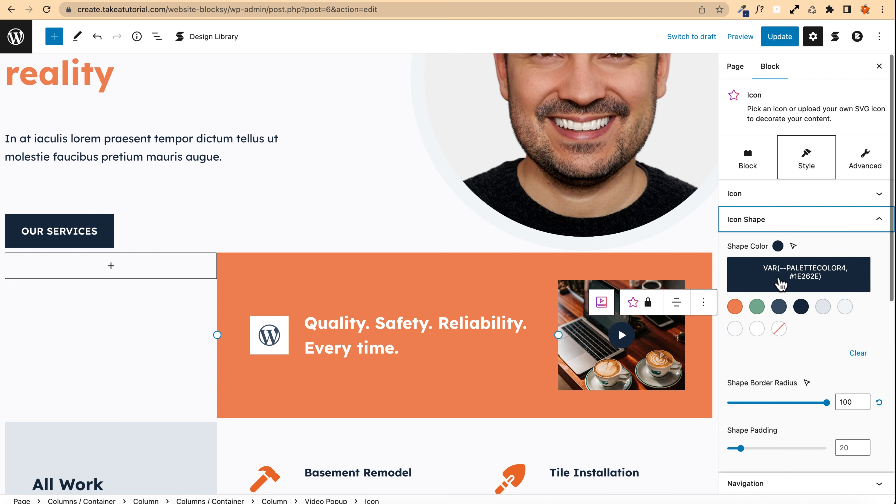
pyautogui.click(735, 306)
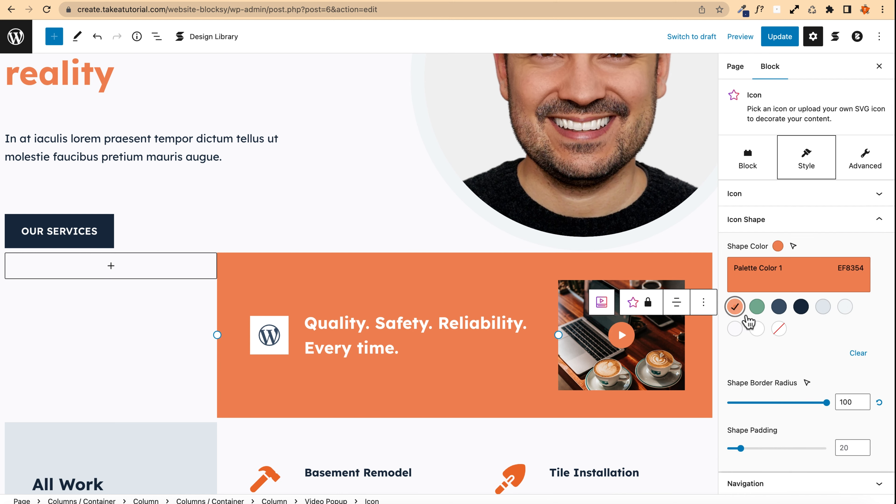
pyautogui.click(756, 306)
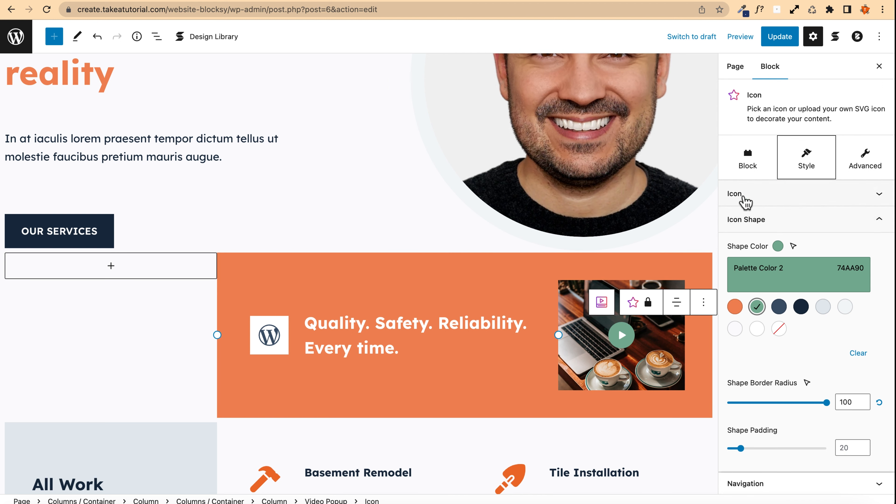
# Step: Reselect the popup image and browse its block and style settings
pyautogui.click(747, 161)
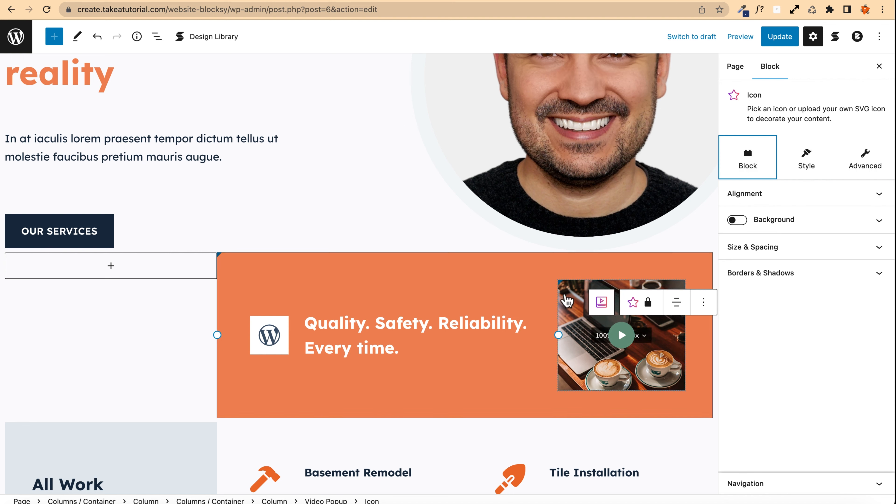
pyautogui.click(640, 287)
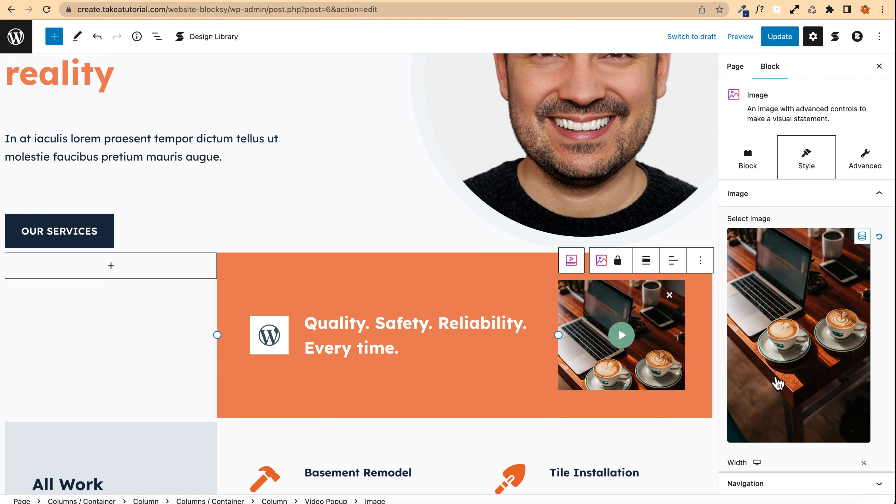
pyautogui.scroll(-15, 767, 374)
pyautogui.scroll(15, 766, 372)
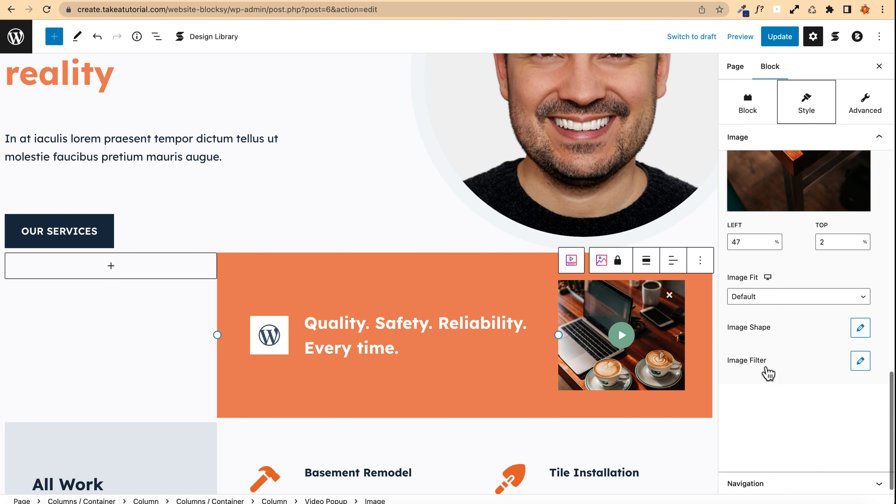
pyautogui.click(747, 157)
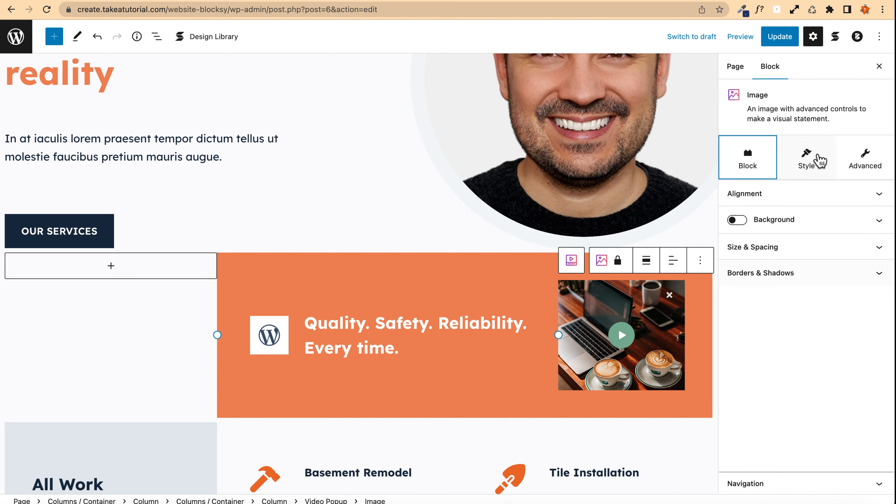
pyautogui.click(807, 157)
pyautogui.scroll(-12, 763, 366)
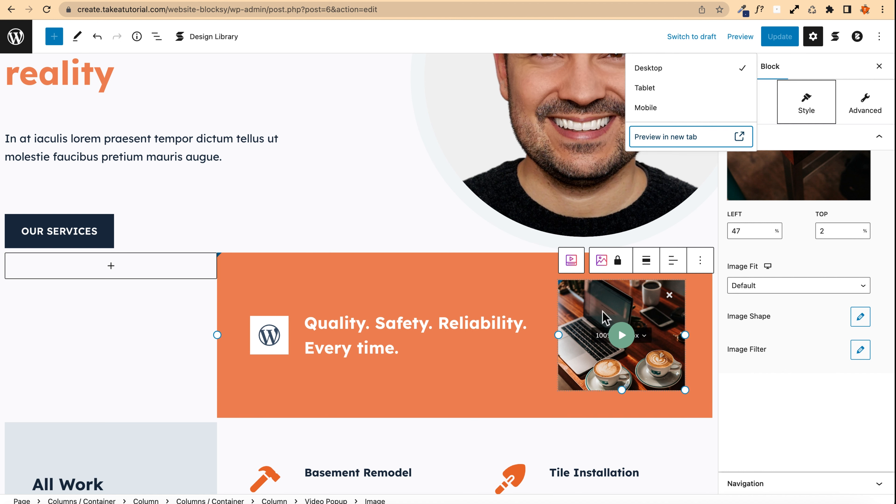
# Step: Select the Video Popup block and open then close the video upload media dialog
pyautogui.click(571, 262)
pyautogui.click(572, 262)
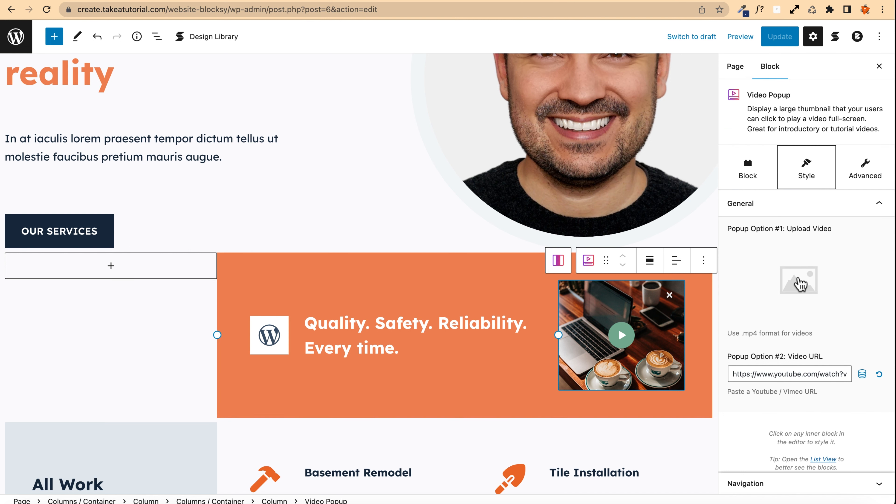
pyautogui.click(800, 283)
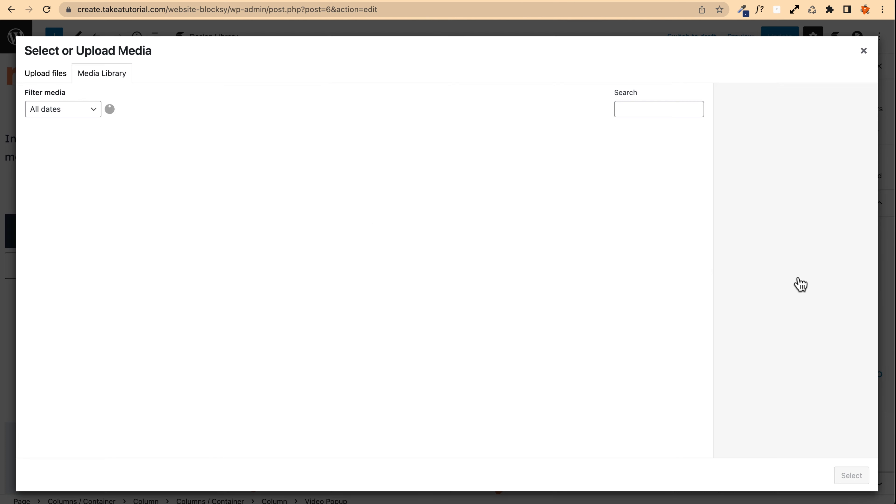
pyautogui.click(863, 52)
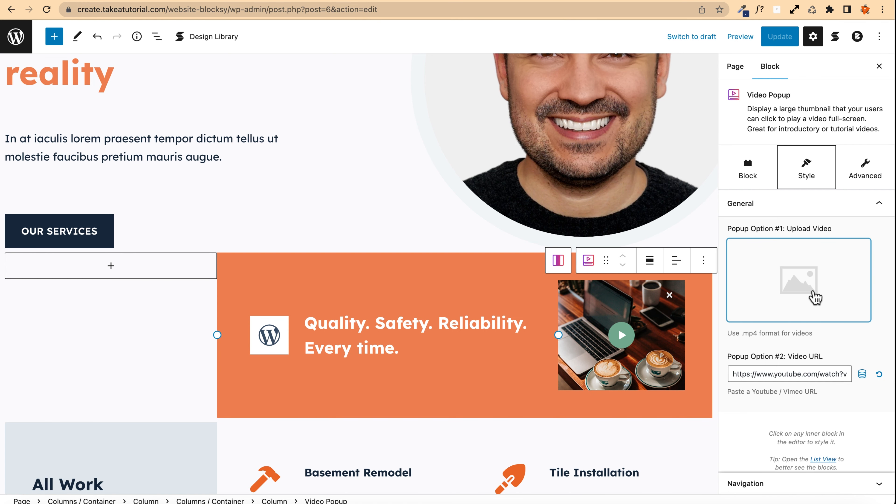
pyautogui.click(768, 374)
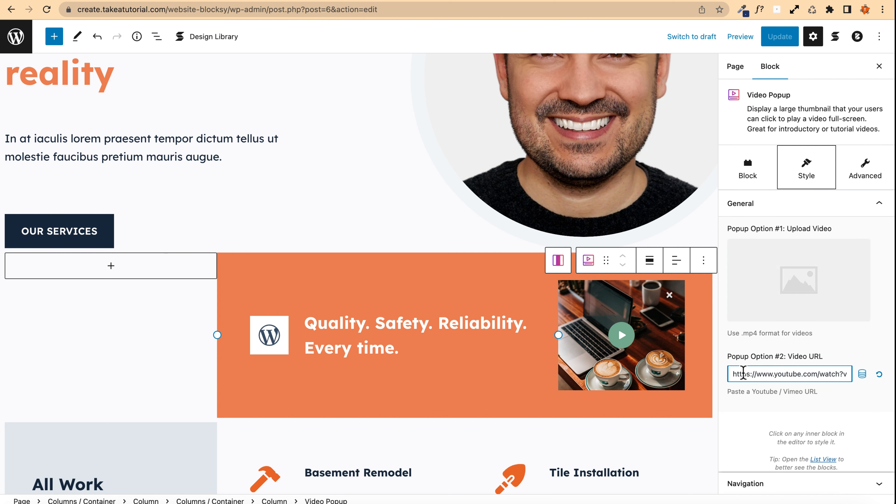
pyautogui.moveTo(752, 374); pyautogui.dragTo(892, 376)
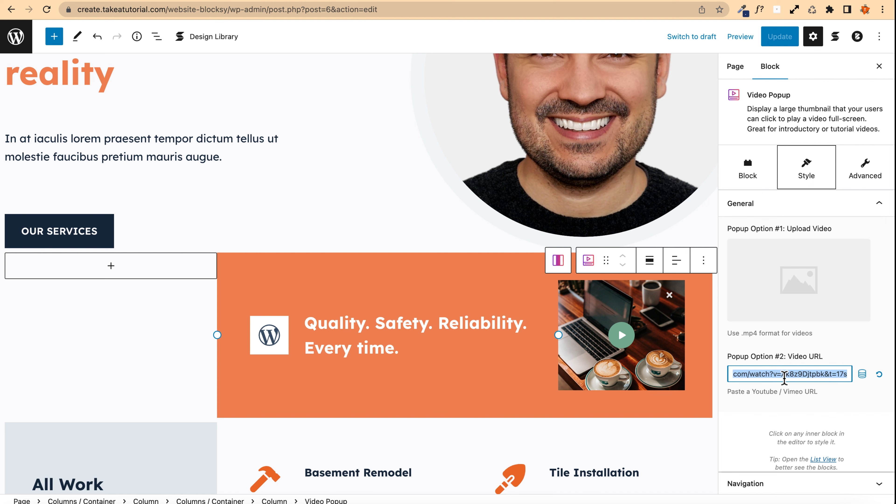
pyautogui.hotkey('ctrl', 'Tab')
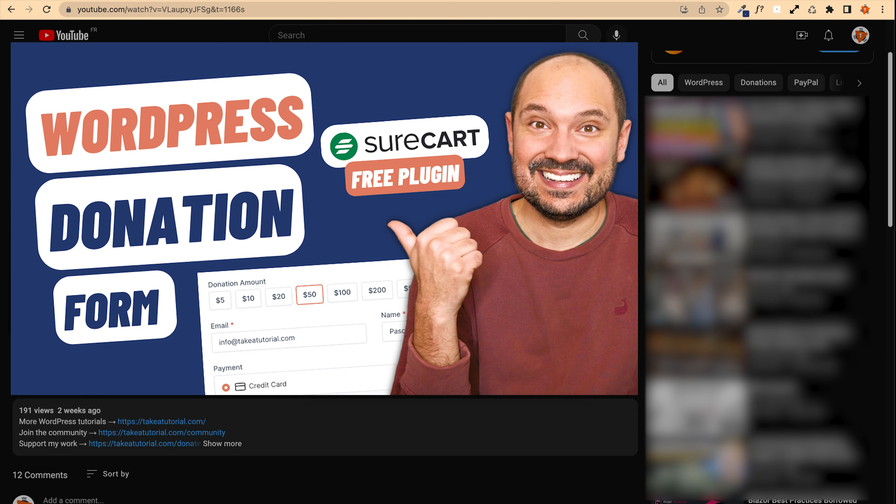
pyautogui.hotkey('ctrl', 'Tab')
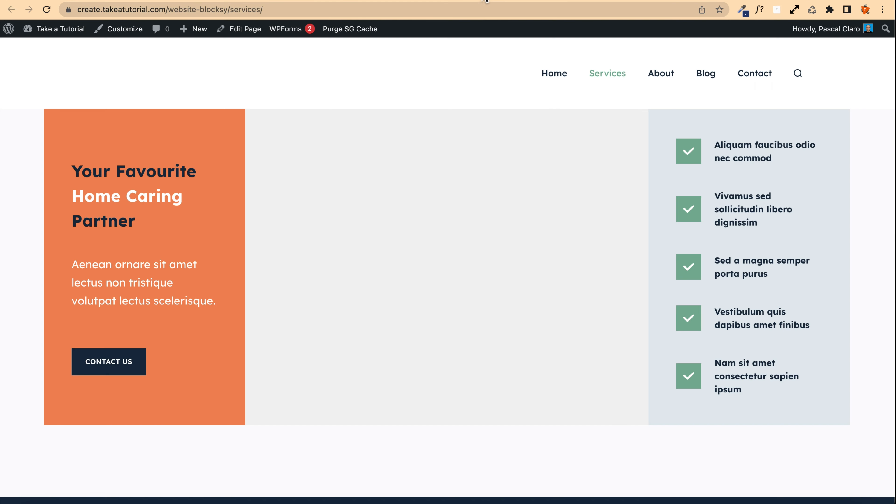
pyautogui.hotkey('ctrl', 'Tab')
pyautogui.hotkey('ctrl', 'Tab')
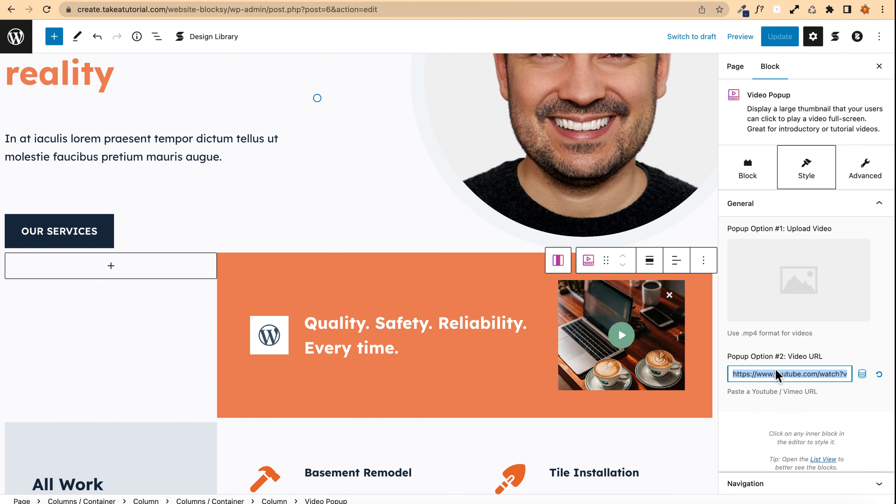
pyautogui.write('https://youtu.be/VLaupxyJFSg')
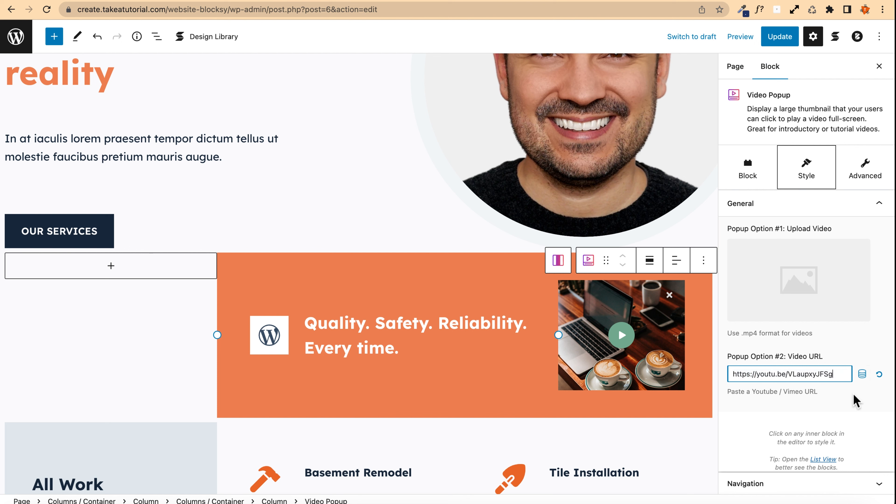
# Step: Update the page and open its preview in a new tab
pyautogui.click(779, 38)
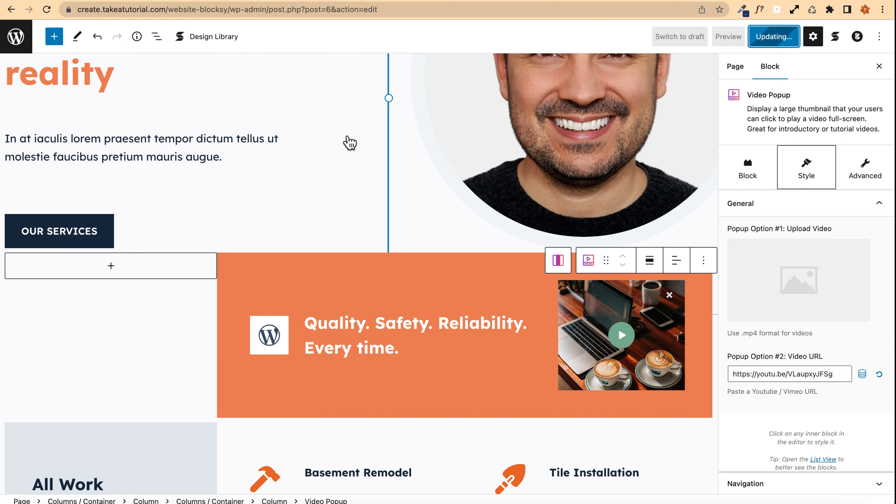
pyautogui.click(728, 36)
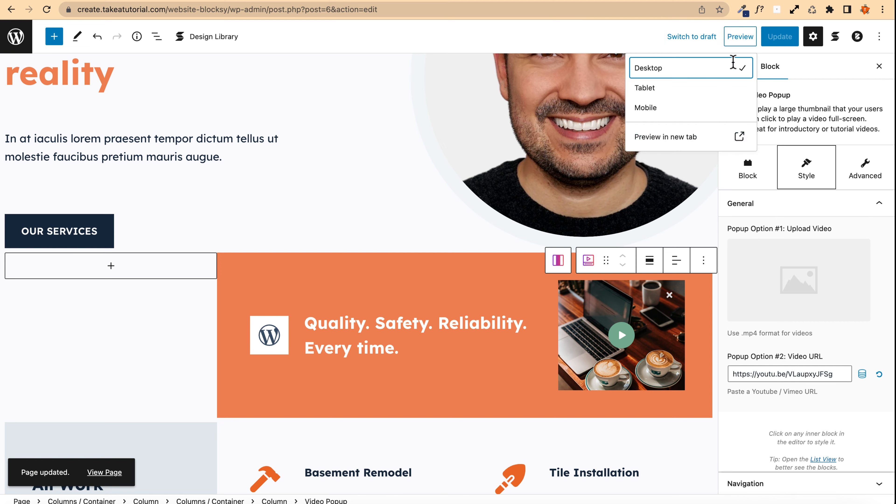
pyautogui.click(706, 137)
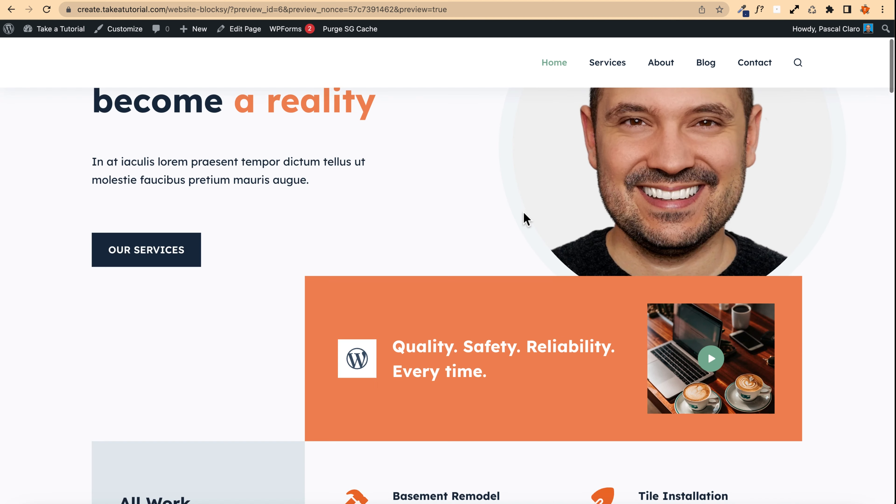
# Step: Play and close the video popup in the preview, scroll through the homepage, and close the preview tab
pyautogui.click(711, 358)
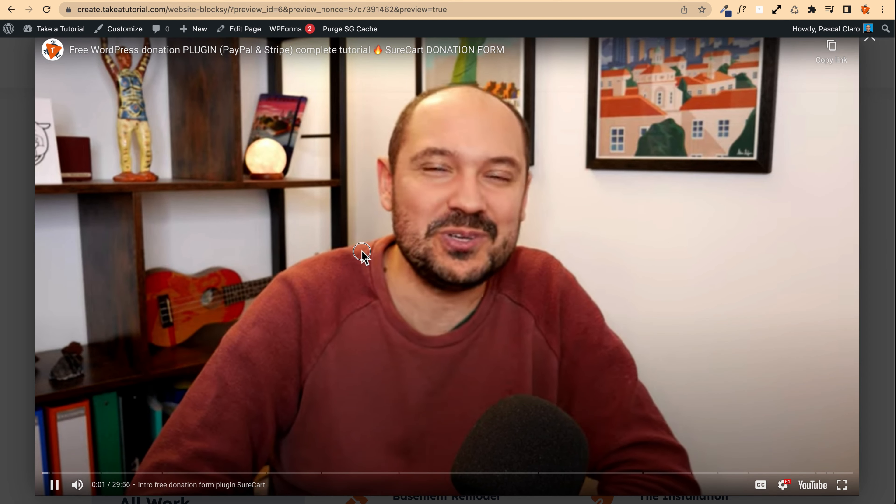
pyautogui.click(79, 202)
pyautogui.click(14, 184)
pyautogui.scroll(5, 12, 174)
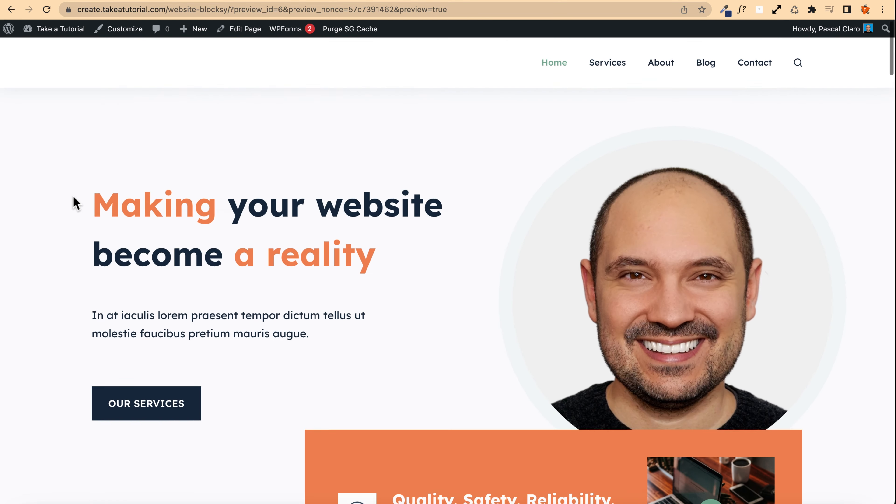
pyautogui.scroll(-4, 80, 202)
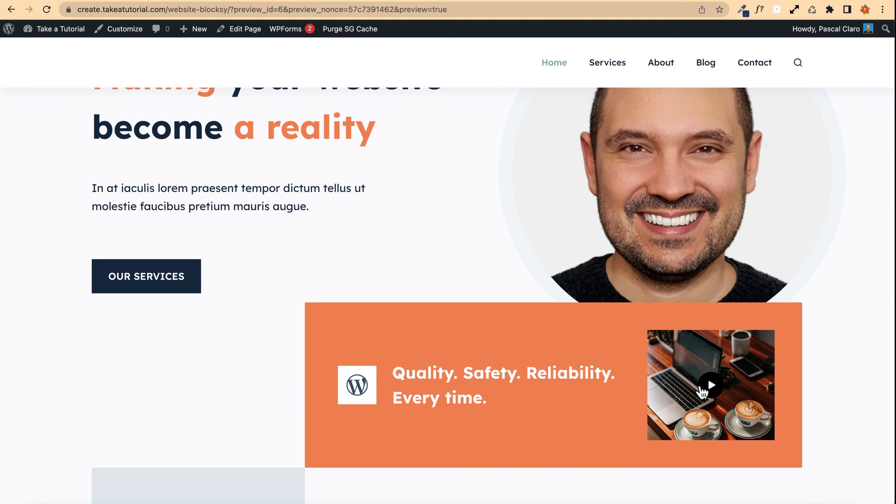
pyautogui.scroll(4, 376, 263)
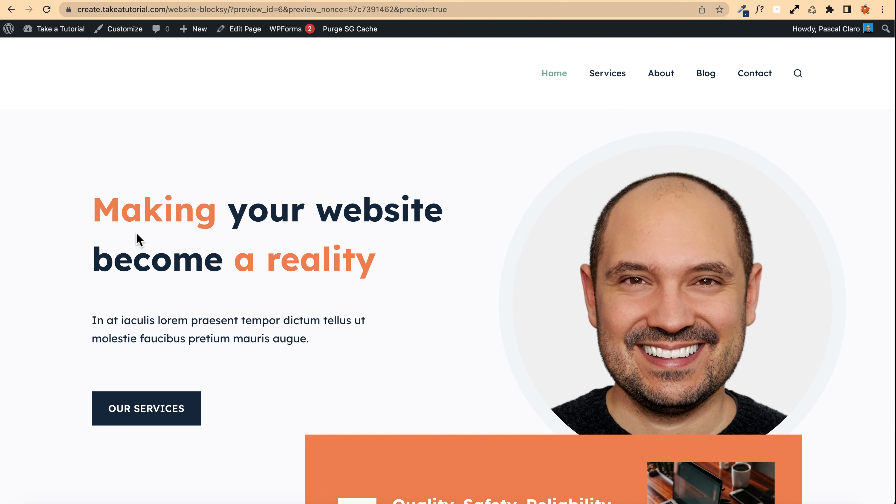
pyautogui.scroll(-4, 506, 234)
pyautogui.scroll(5, 506, 234)
pyautogui.scroll(-2, 65, 265)
pyautogui.scroll(2, 66, 264)
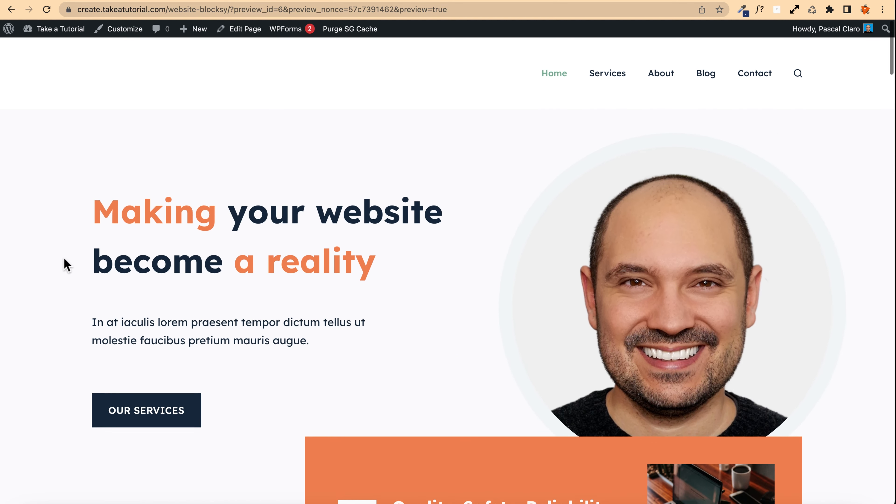
pyautogui.press('super+w')
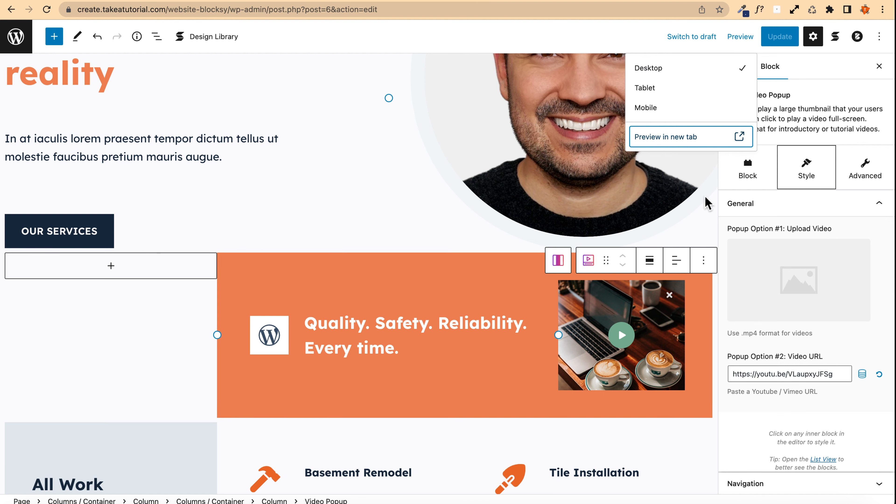
# Step: Select the WordPress icon block beside the tagline and set its icon shape border radius to 100
pyautogui.click(854, 67)
pyautogui.click(813, 36)
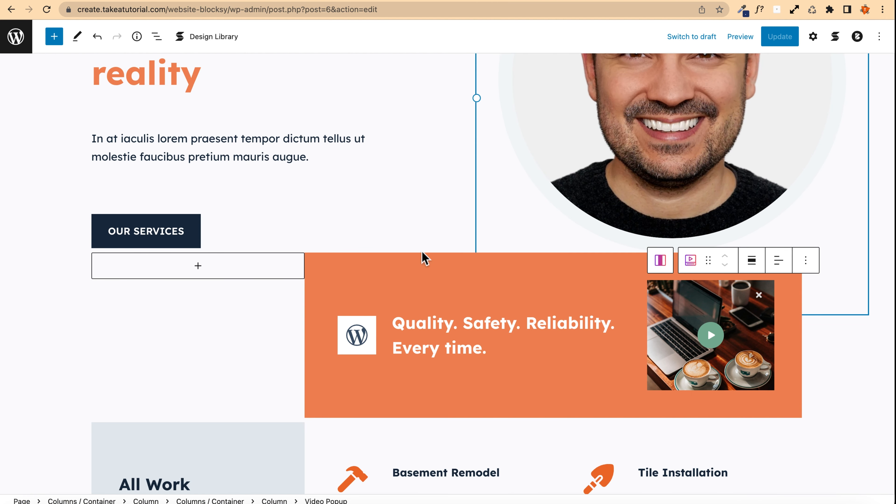
pyautogui.scroll(5, 422, 256)
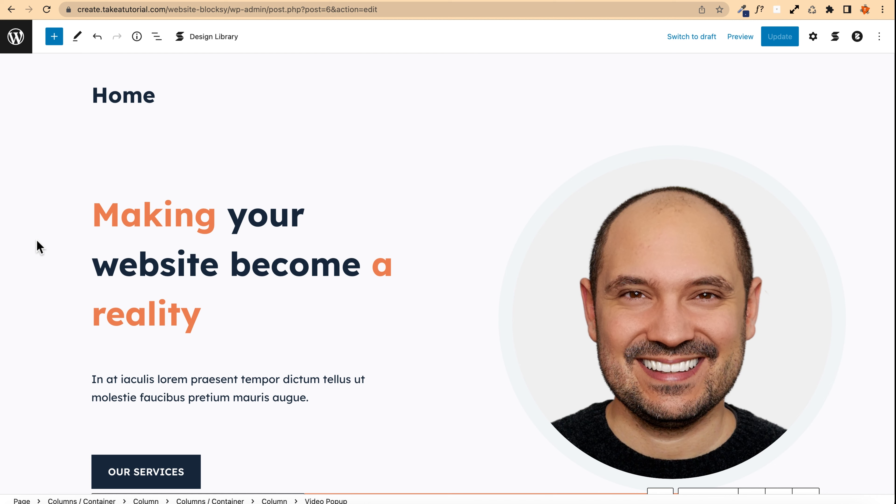
pyautogui.scroll(-6, 40, 247)
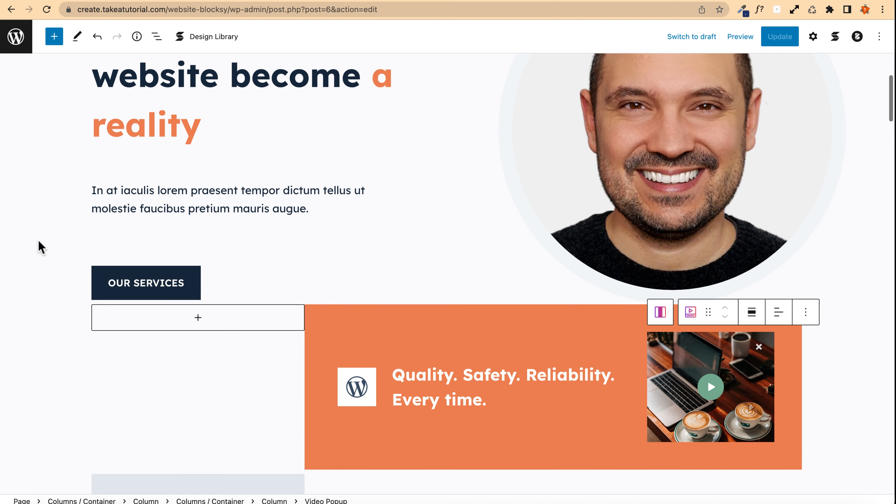
pyautogui.scroll(-4, 40, 247)
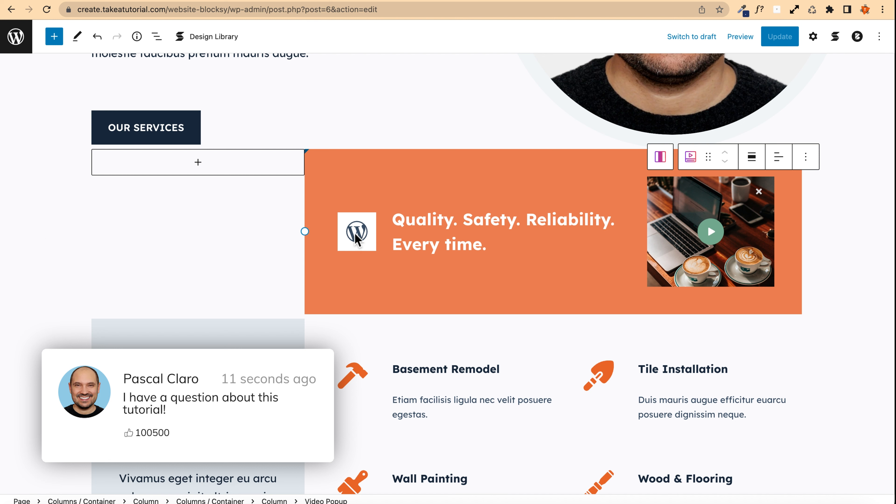
pyautogui.click(363, 227)
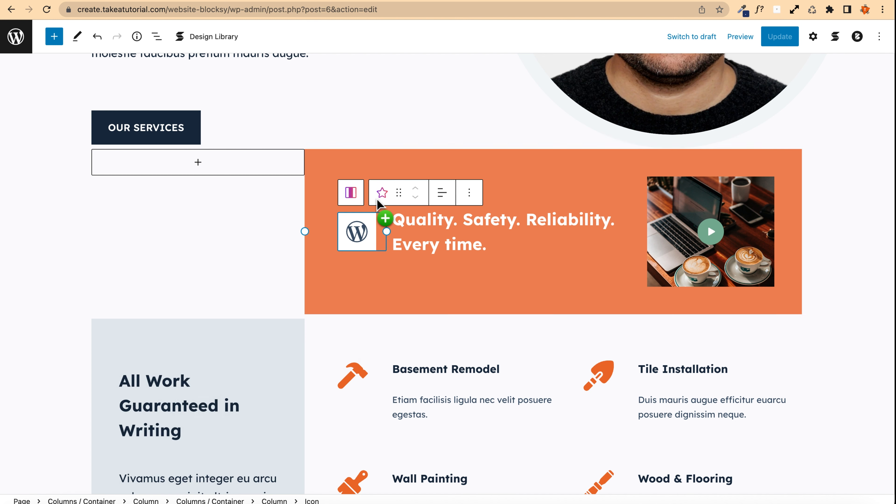
pyautogui.click(813, 36)
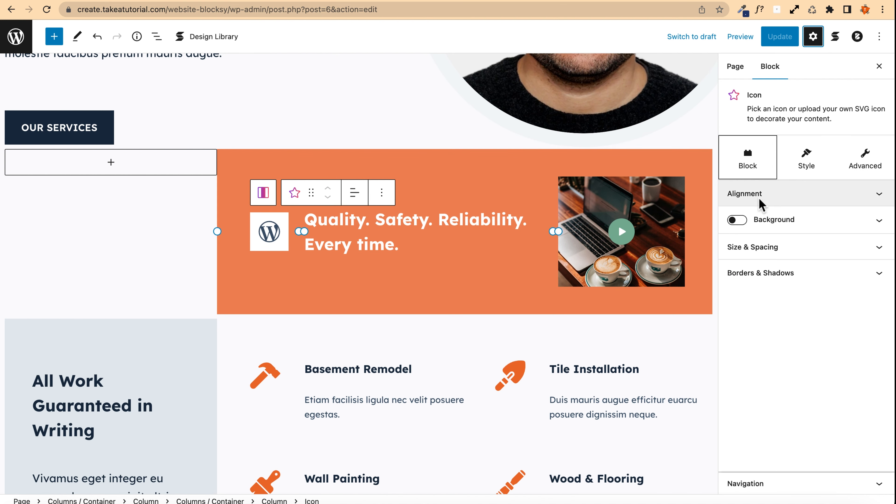
pyautogui.moveTo(266, 229); pyautogui.dragTo(744, 246)
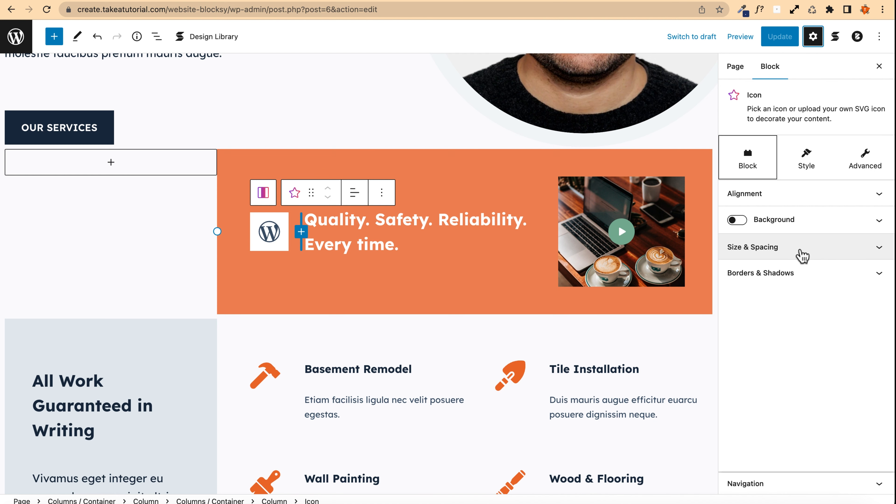
pyautogui.click(806, 161)
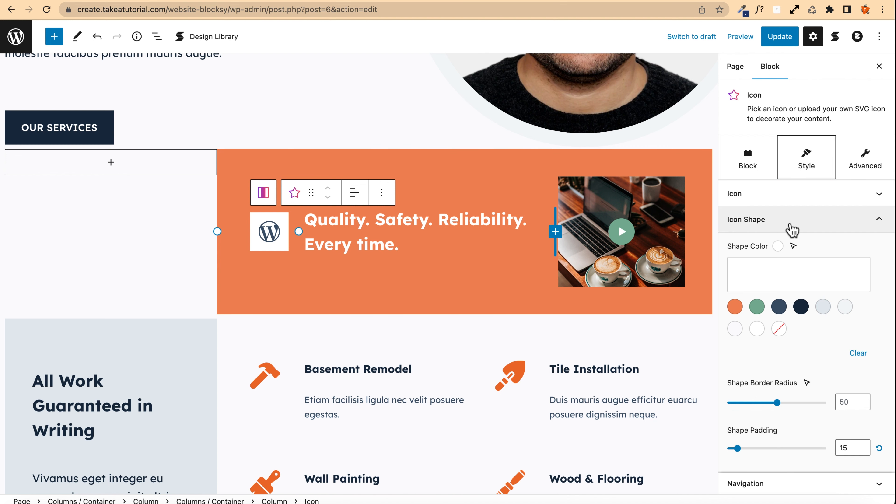
pyautogui.scroll(-1, 791, 226)
pyautogui.scroll(-5, 792, 230)
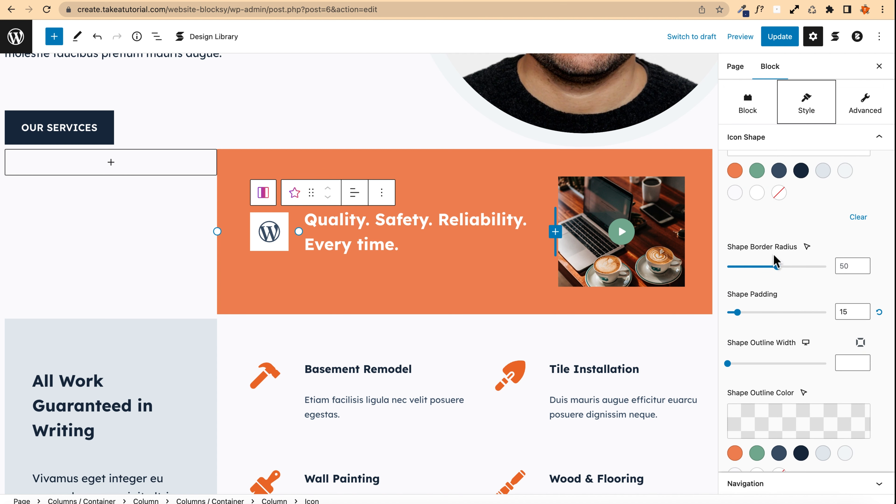
pyautogui.moveTo(778, 267); pyautogui.dragTo(842, 267)
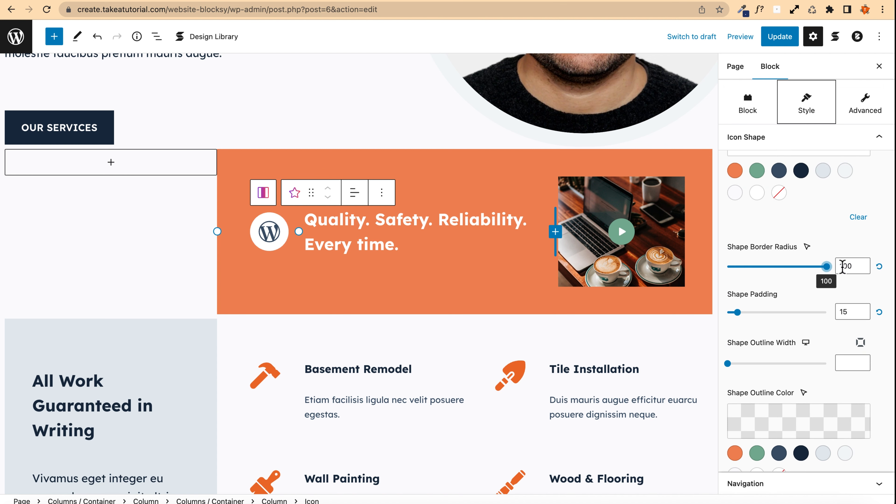
# Step: Give the icon shape an outline width of 4 and set its outline colour to Palette Color 6
pyautogui.scroll(-3, 765, 339)
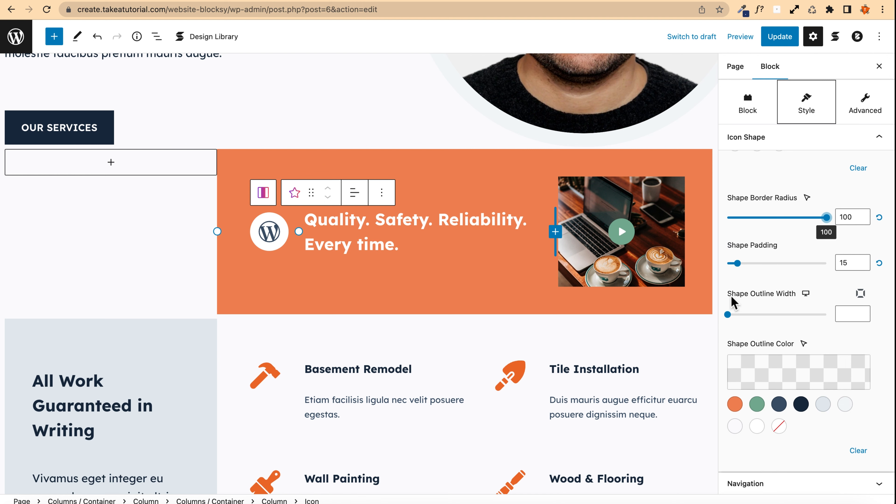
pyautogui.moveTo(728, 313); pyautogui.dragTo(747, 315)
pyautogui.click(757, 410)
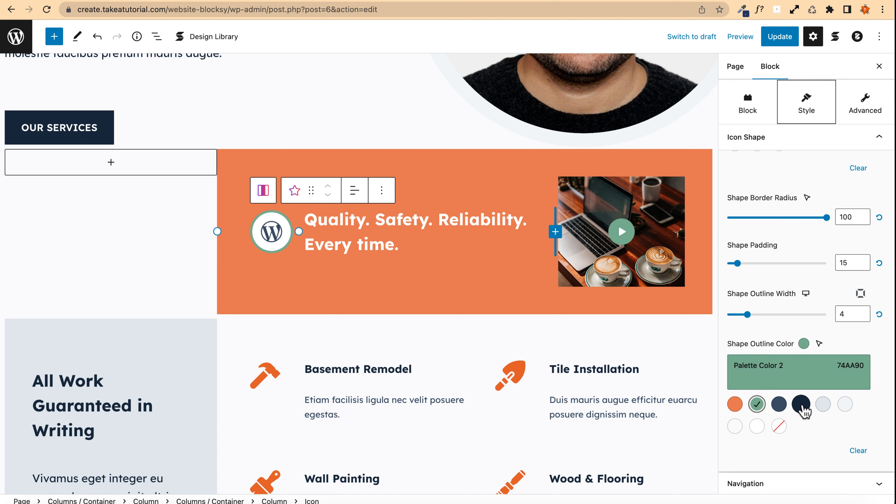
pyautogui.click(822, 405)
pyautogui.click(799, 406)
pyautogui.click(778, 405)
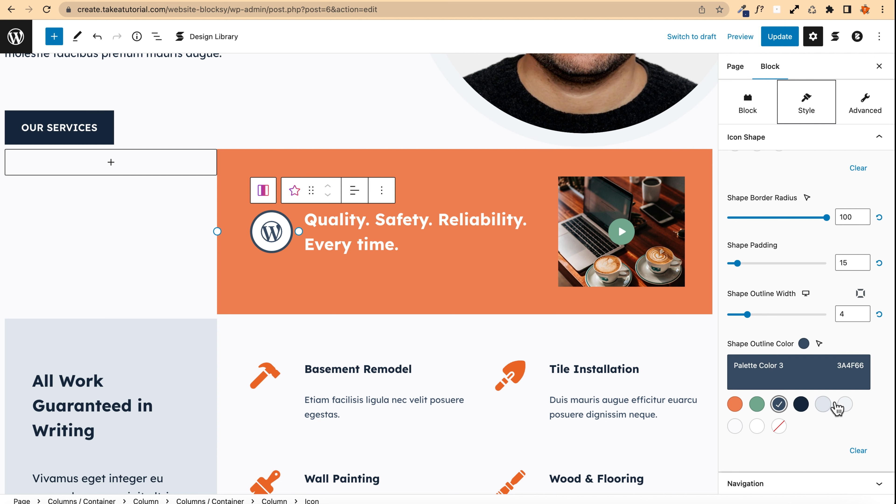
pyautogui.click(843, 406)
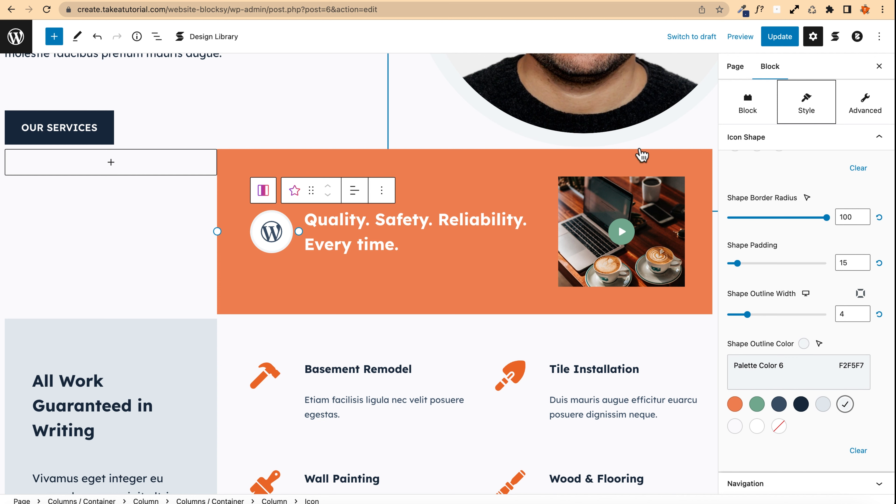
# Step: Save the page changes and preview the page in a new tab
pyautogui.click(774, 36)
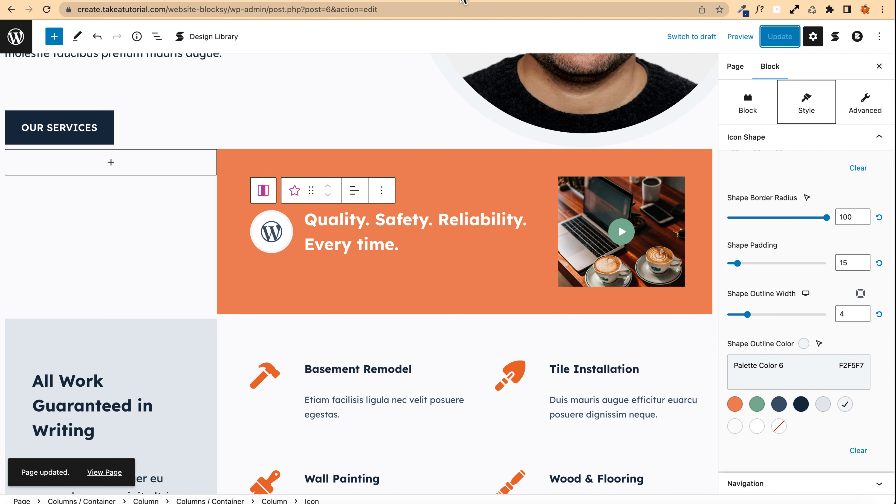
pyautogui.click(740, 37)
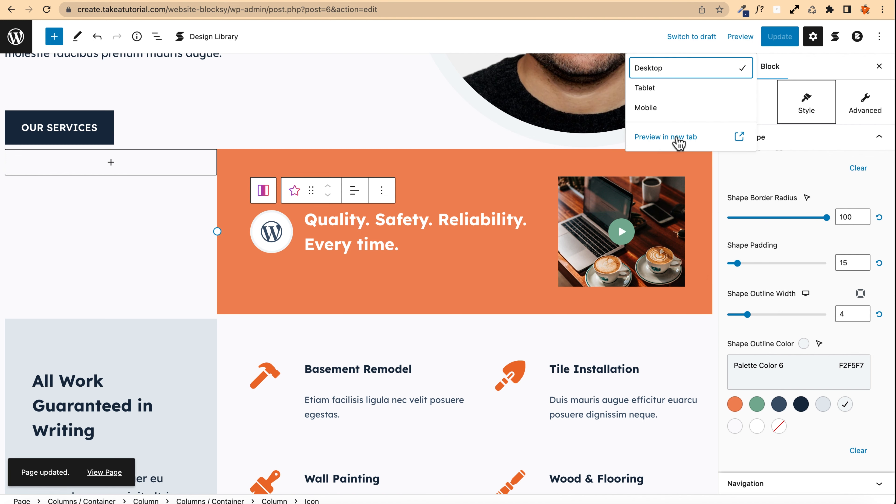
pyautogui.click(681, 141)
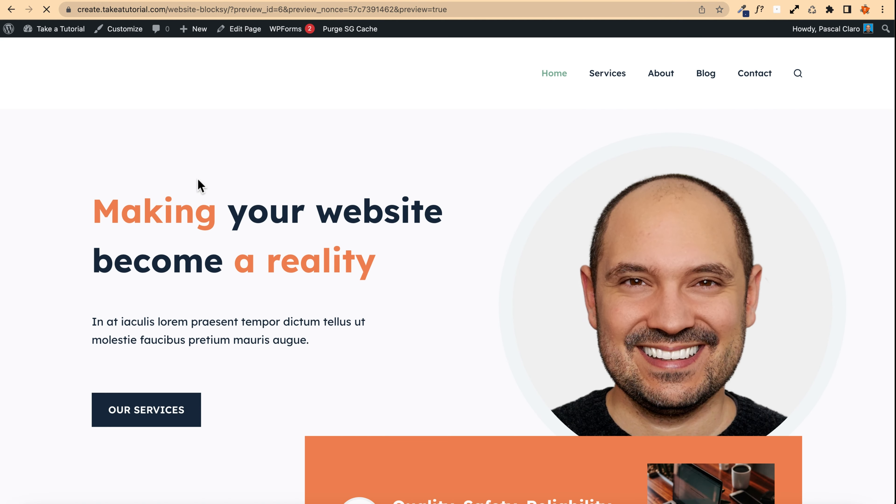
# Step: Scroll through the previewed homepage to check the restyled icon and video section
pyautogui.scroll(-8, 133, 174)
pyautogui.scroll(8, 93, 169)
pyautogui.scroll(-4, 156, 201)
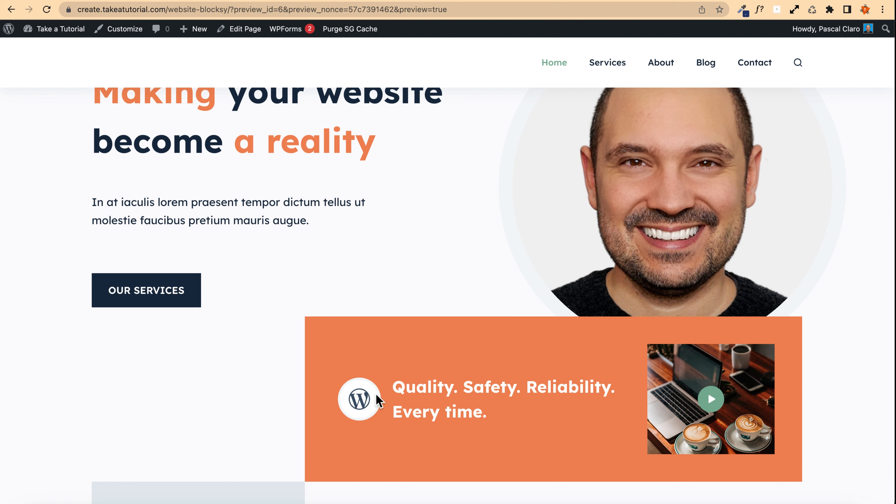
pyautogui.scroll(4, 366, 395)
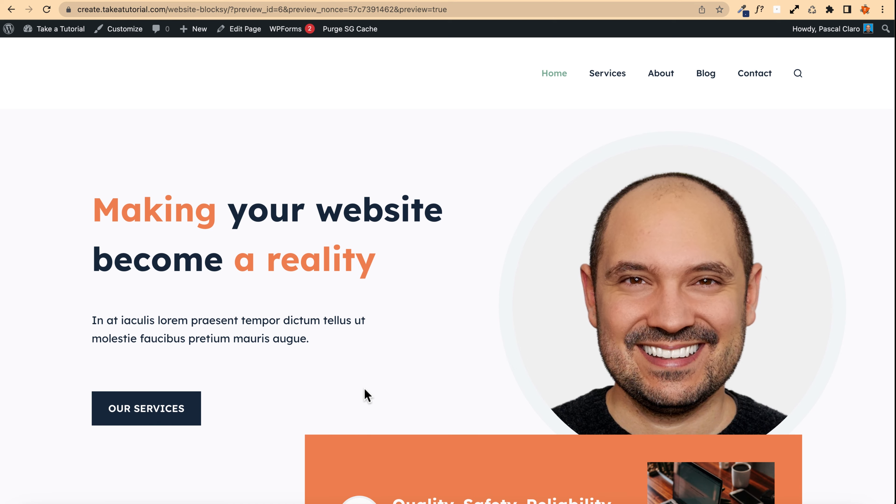
pyautogui.scroll(-3, 365, 395)
pyautogui.scroll(3, 365, 388)
pyautogui.scroll(-3, 684, 257)
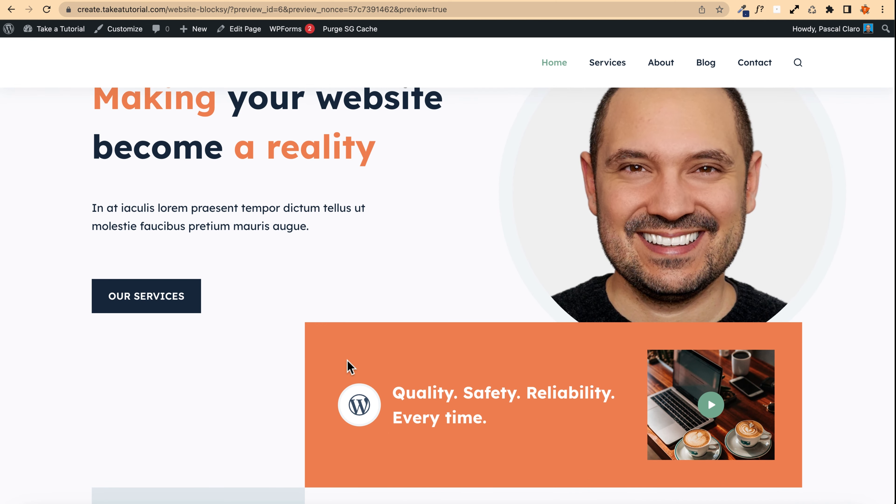
pyautogui.scroll(2, 367, 395)
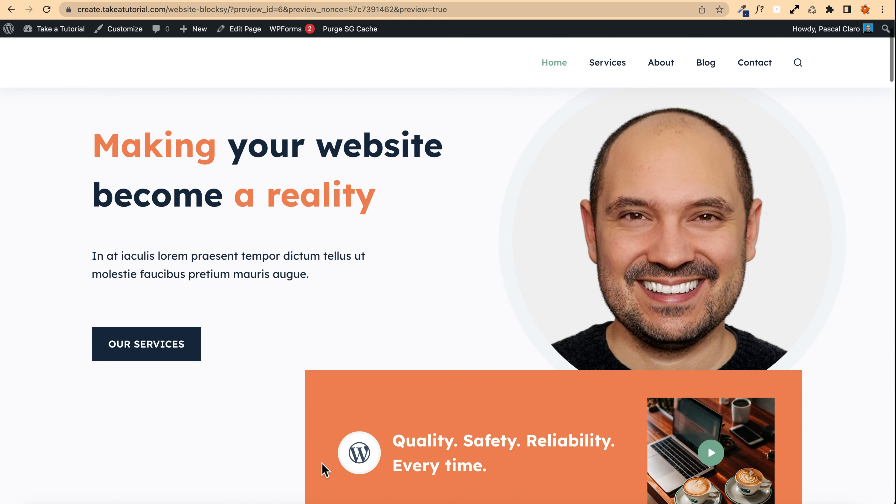
pyautogui.scroll(2, 387, 388)
pyautogui.scroll(-2, 393, 358)
pyautogui.scroll(1, 391, 357)
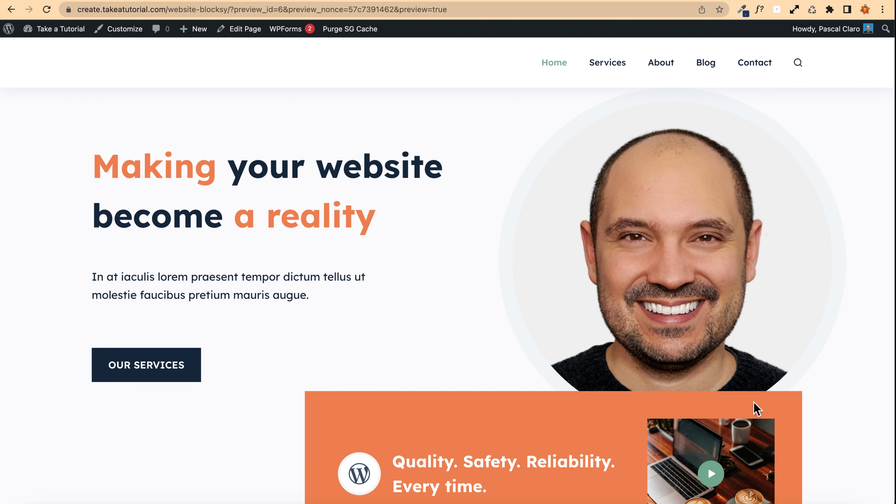
# Step: Scroll up and down the live homepage to review the hero, icon banner, services grid and works sections
pyautogui.scroll(-3, 690, 405)
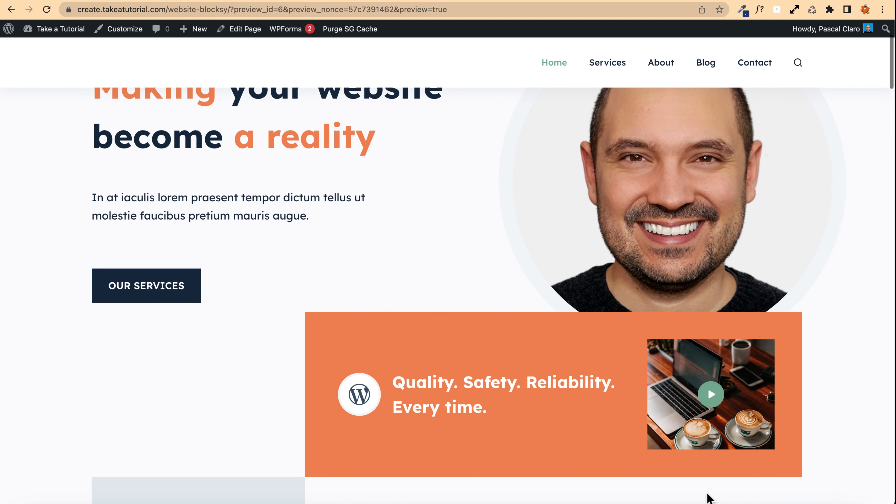
pyautogui.scroll(3, 274, 323)
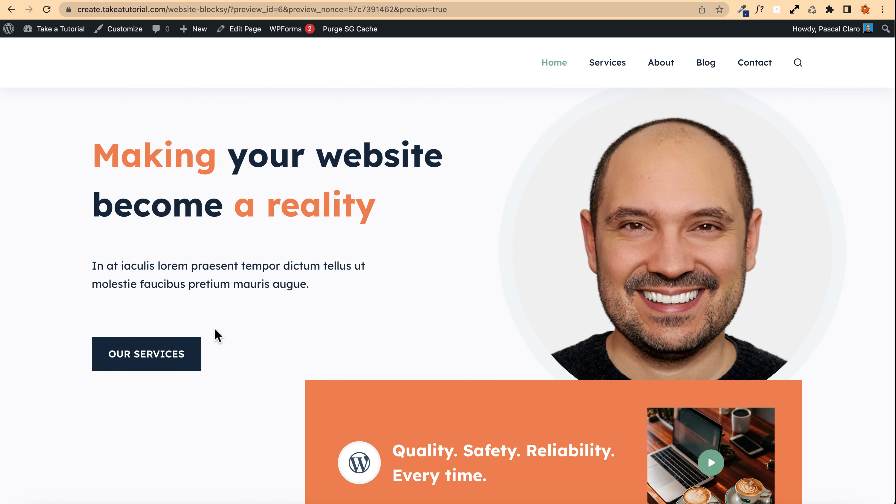
pyautogui.scroll(2, 217, 335)
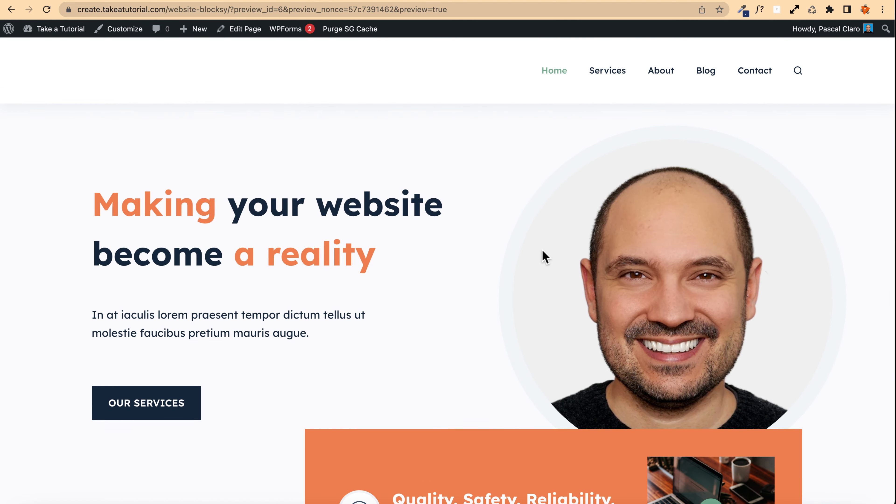
pyautogui.scroll(-4, 484, 240)
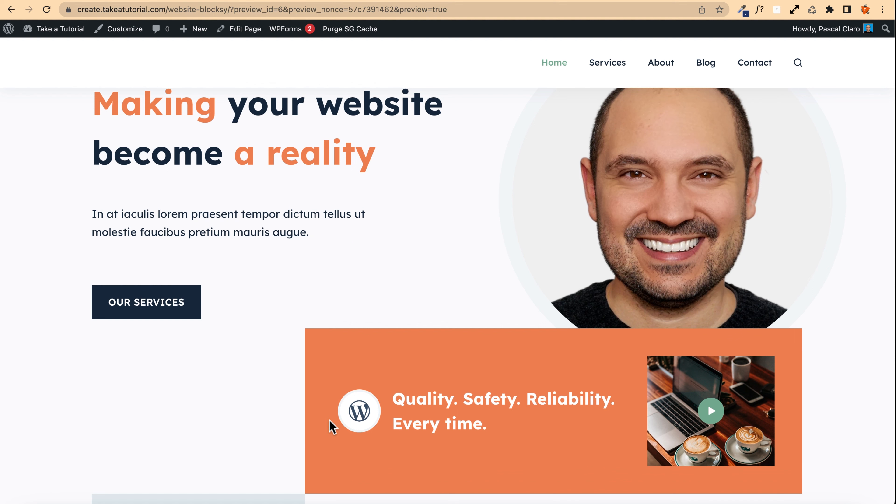
pyautogui.scroll(-10, 278, 398)
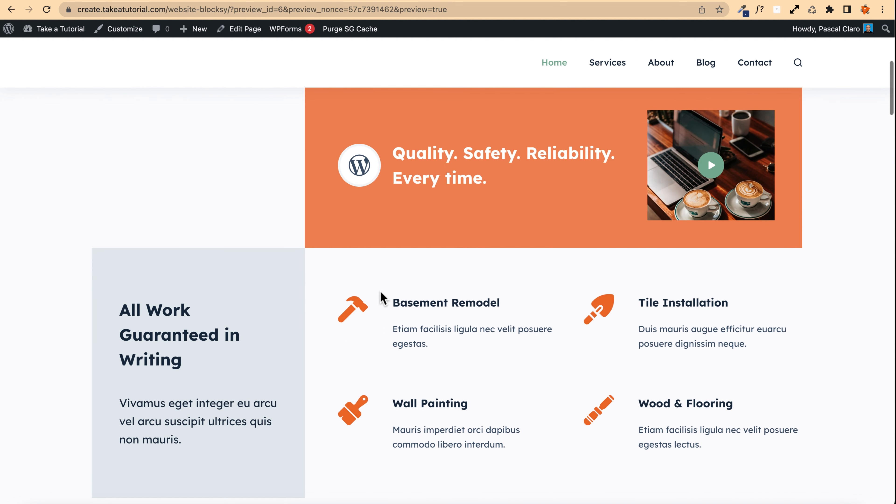
pyautogui.scroll(-15, 50, 292)
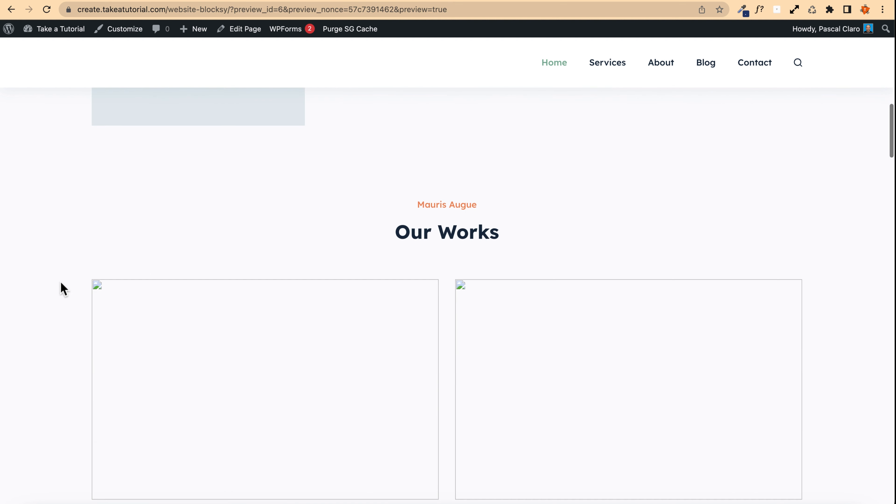
pyautogui.scroll(-3, 247, 230)
pyautogui.scroll(-12, 300, 252)
pyautogui.scroll(20, 300, 256)
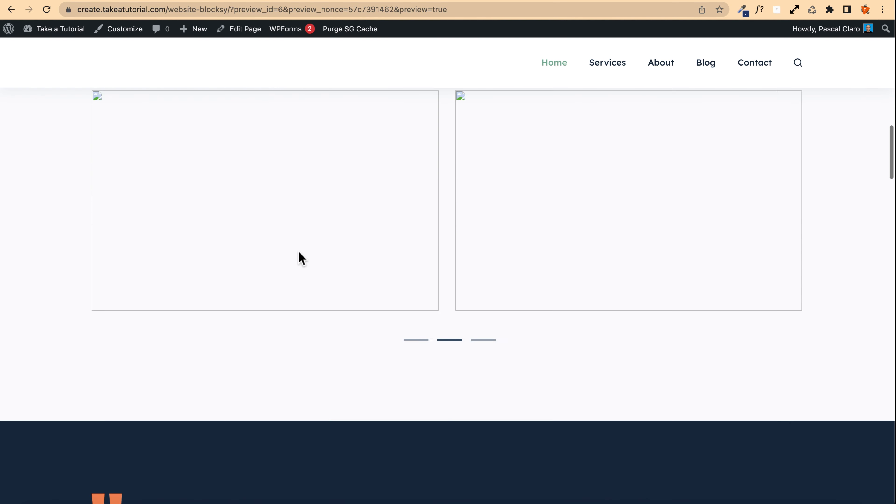
pyautogui.scroll(8, 300, 256)
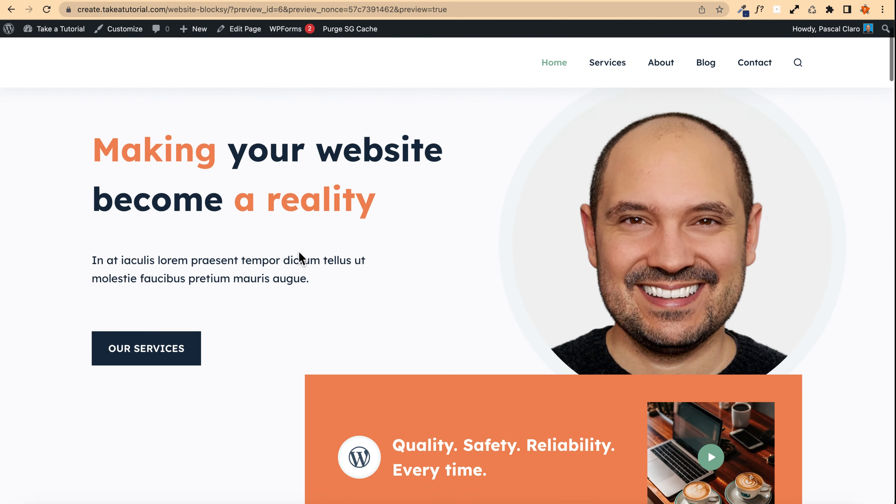
pyautogui.scroll(-2, 257, 252)
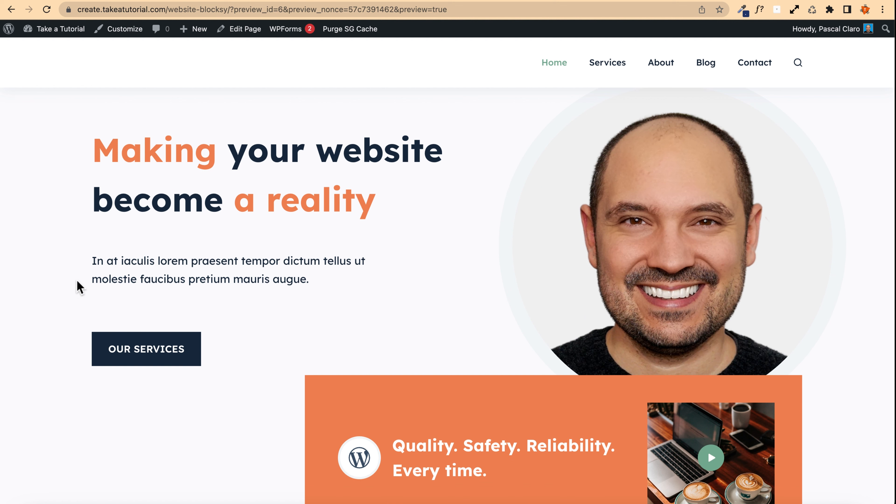
pyautogui.scroll(-10, 80, 286)
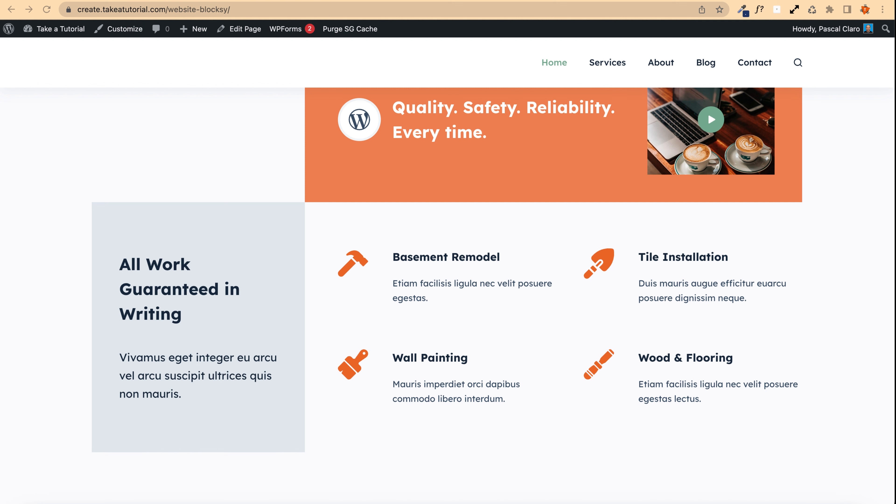
pyautogui.scroll(10, 447, 281)
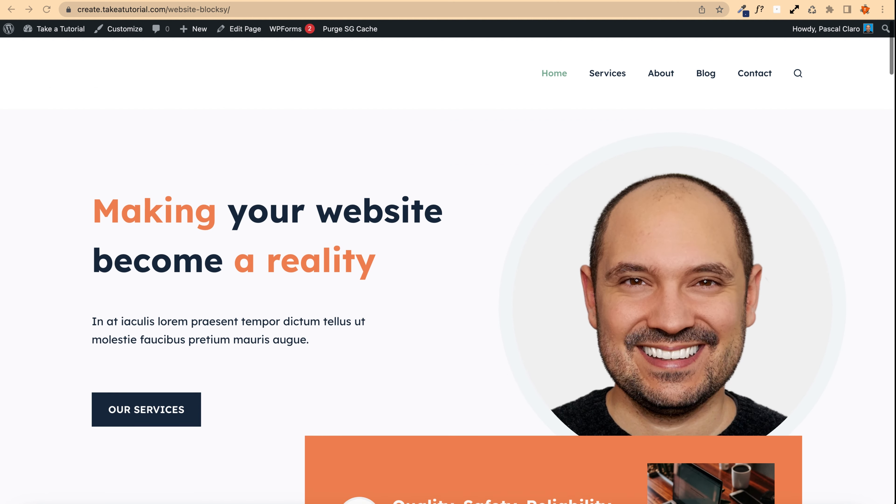
# Step: Open the homepage in the block editor and set the Basement Remodel hammer icon's colour to the green palette colour
pyautogui.click(253, 30)
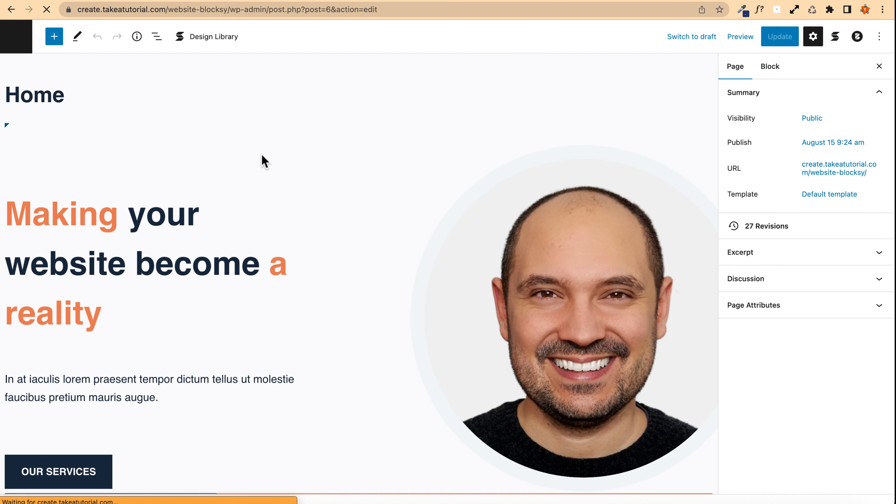
pyautogui.scroll(-15, 334, 191)
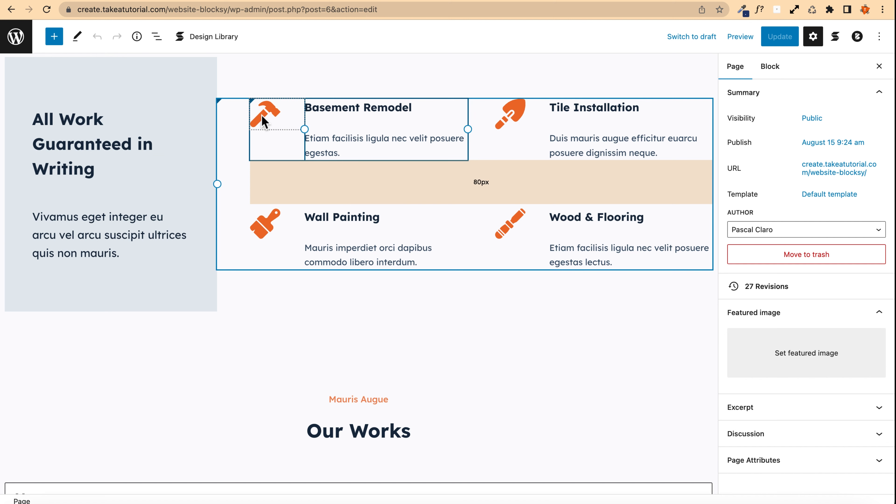
pyautogui.click(264, 122)
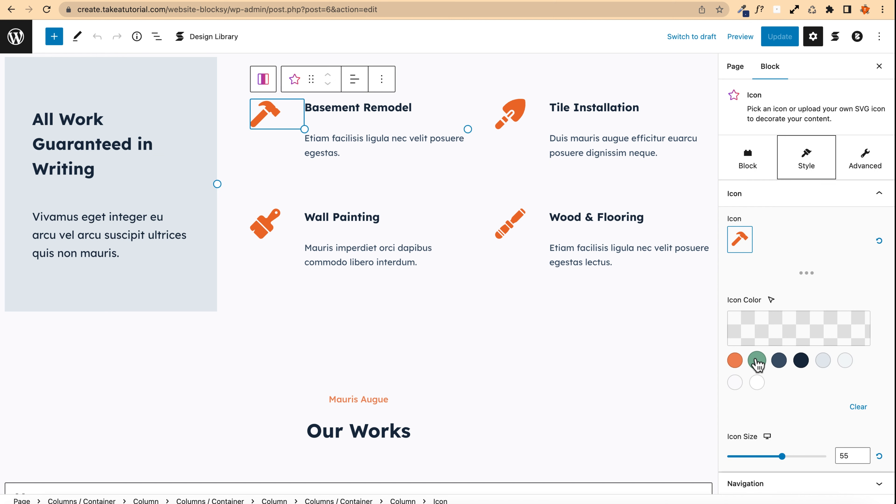
pyautogui.click(755, 362)
# Step: Set the Tile Installation, Wood & Flooring and Wall Painting icons to the same green palette colour
pyautogui.click(511, 113)
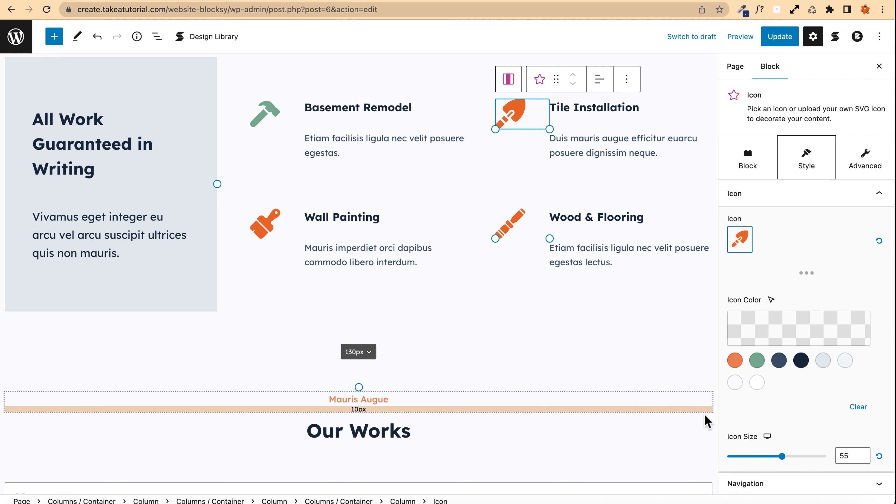
pyautogui.click(756, 361)
pyautogui.click(264, 218)
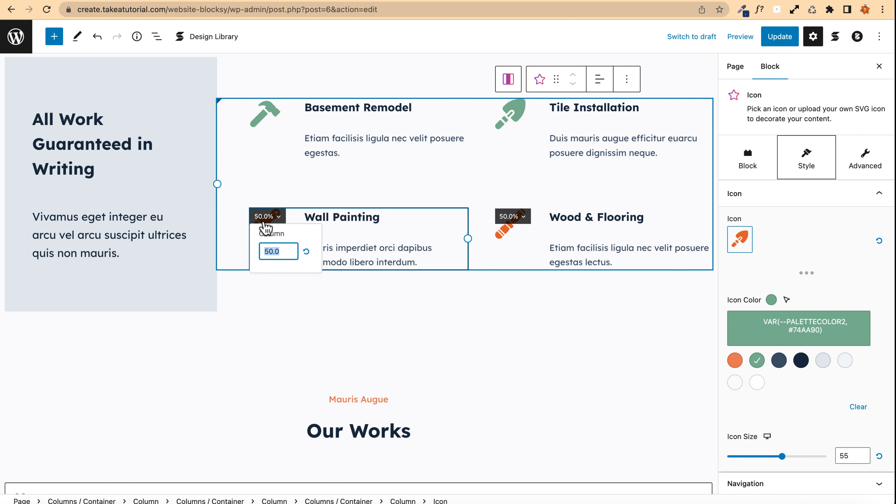
pyautogui.click(507, 235)
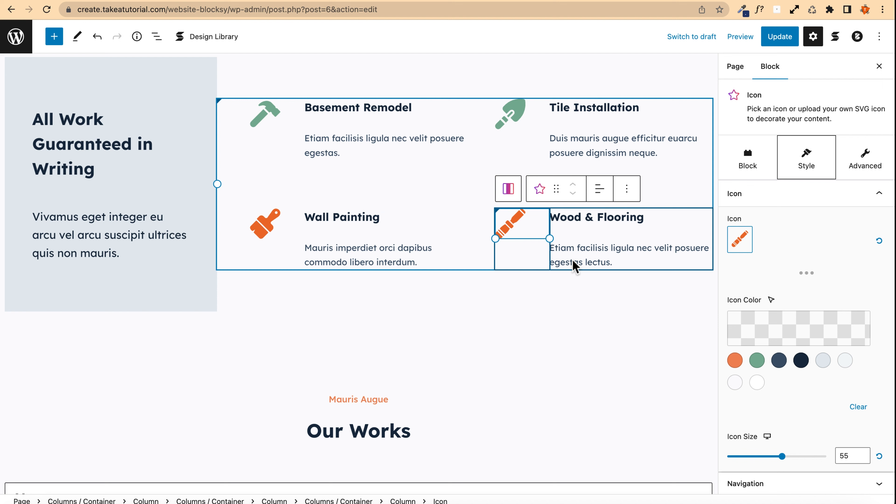
pyautogui.click(756, 360)
pyautogui.click(264, 223)
pyautogui.click(758, 360)
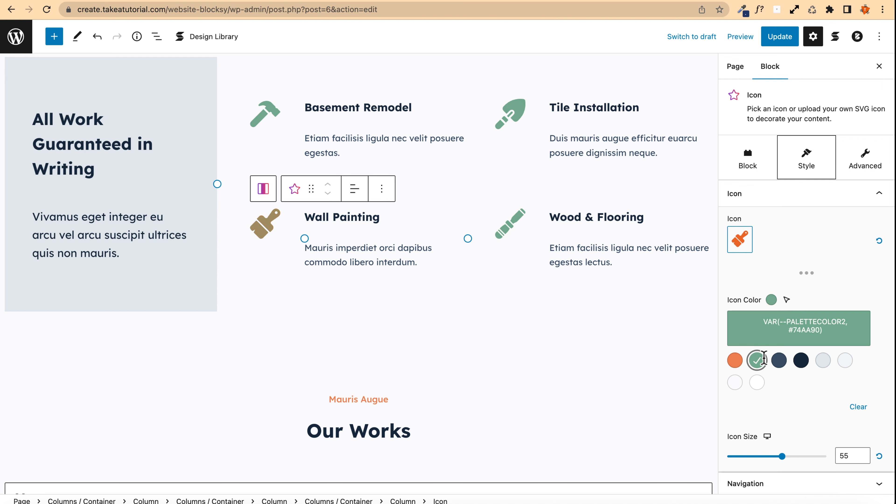
# Step: Update the page and open its live view
pyautogui.click(779, 36)
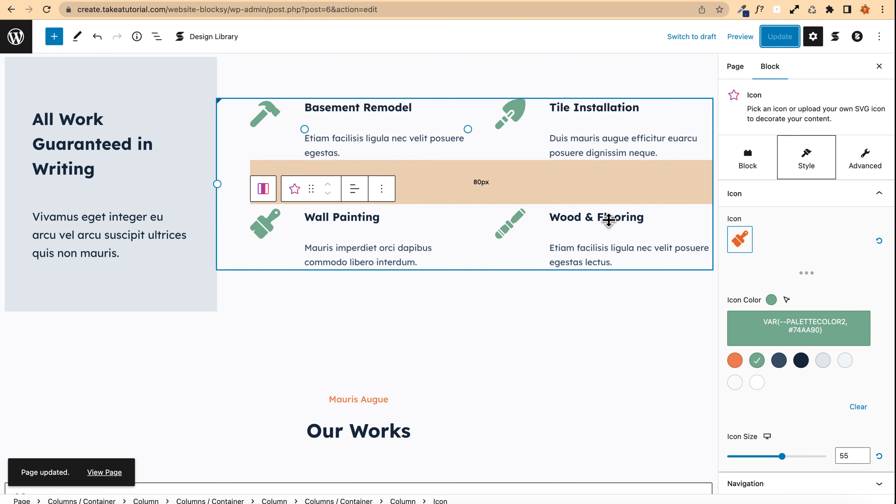
pyautogui.click(119, 477)
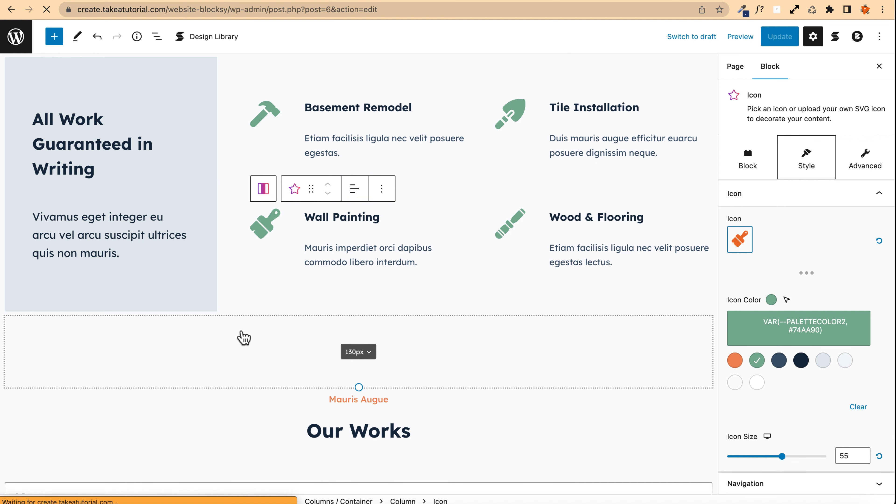
# Step: Open the Customizer's Colors settings and try switching the global colour palette to Palette #3
pyautogui.click(127, 29)
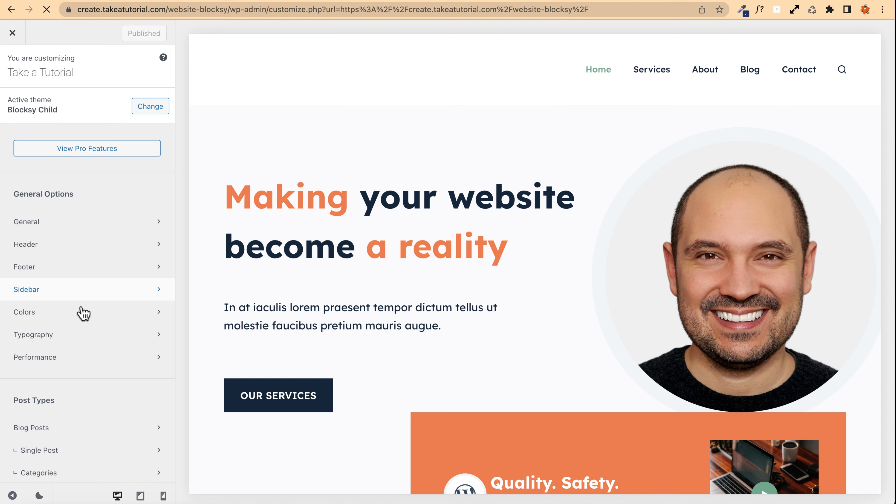
pyautogui.click(145, 310)
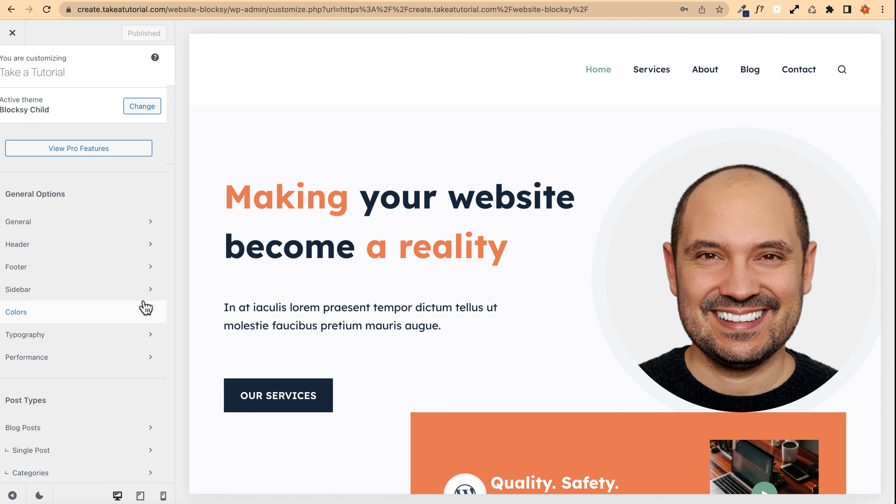
pyautogui.scroll(-5, 286, 238)
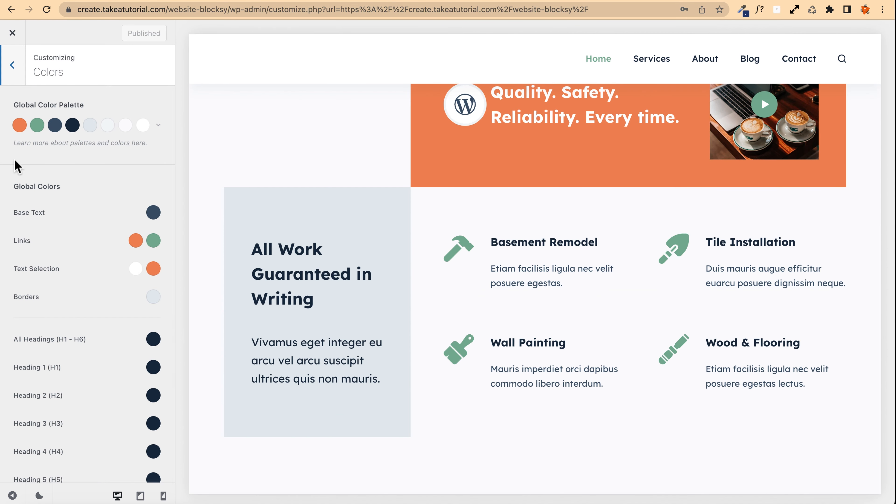
pyautogui.click(158, 126)
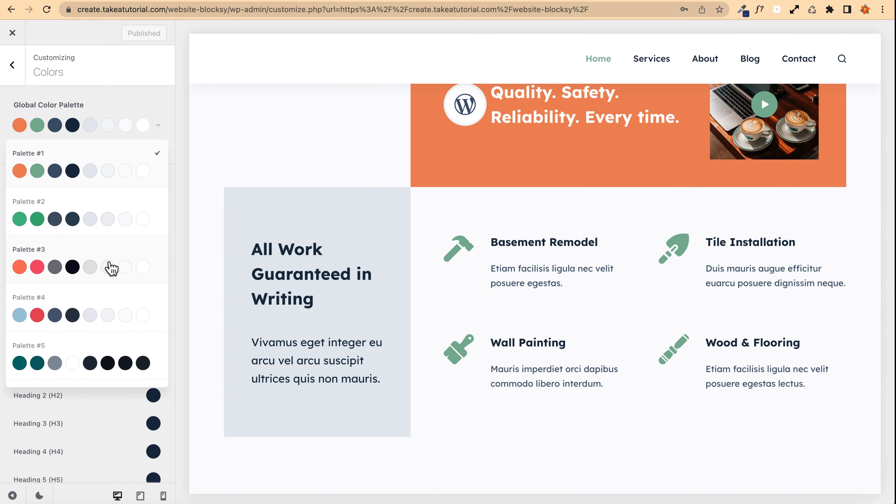
pyautogui.click(112, 257)
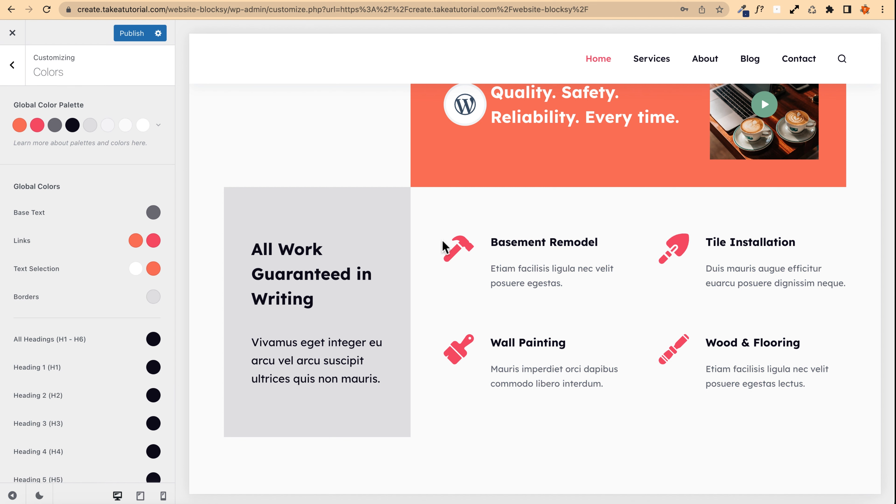
pyautogui.scroll(-4, 334, 180)
pyautogui.scroll(6, 334, 179)
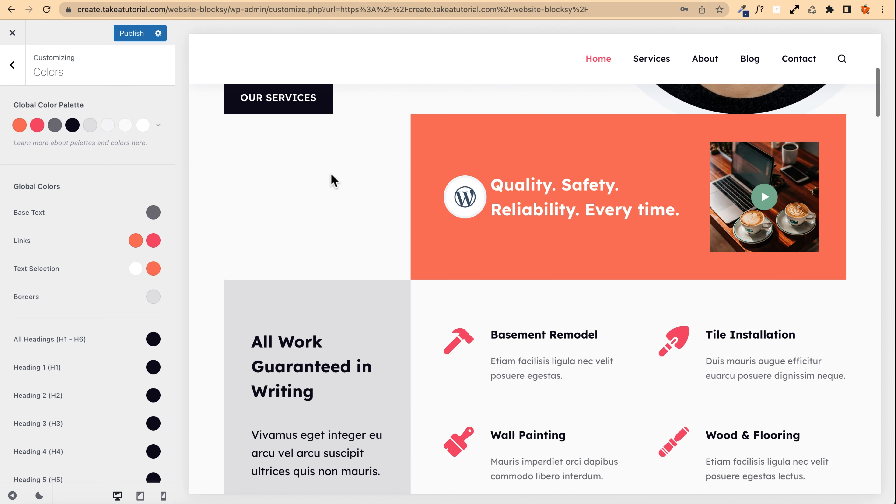
# Step: Switch the global colour palette back to Palette #1 and publish the Customizer
pyautogui.click(157, 125)
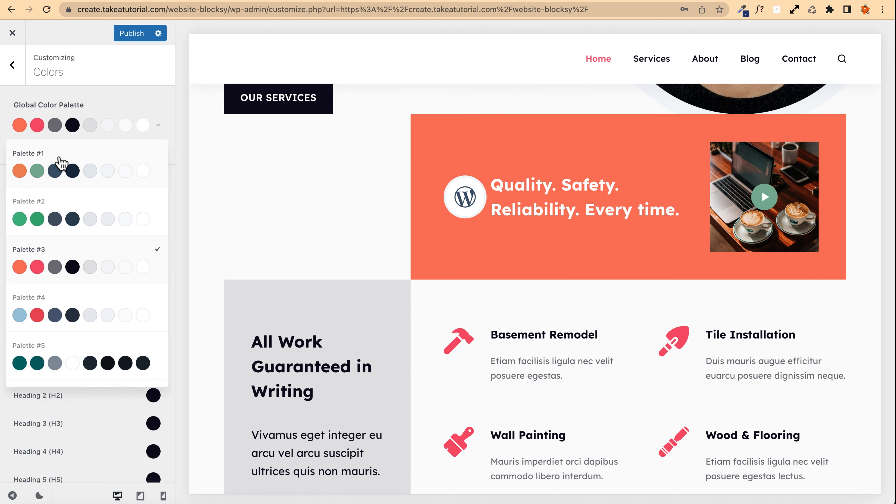
pyautogui.click(62, 165)
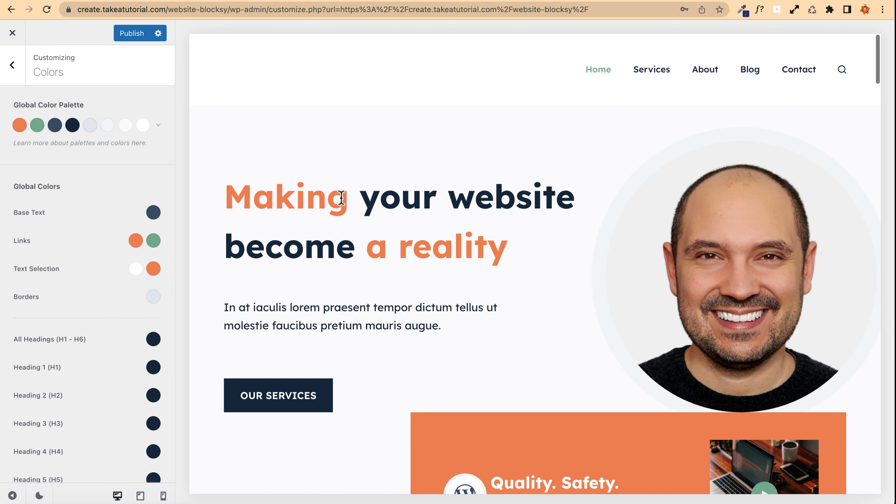
pyautogui.scroll(-10, 344, 203)
pyautogui.scroll(10, 344, 204)
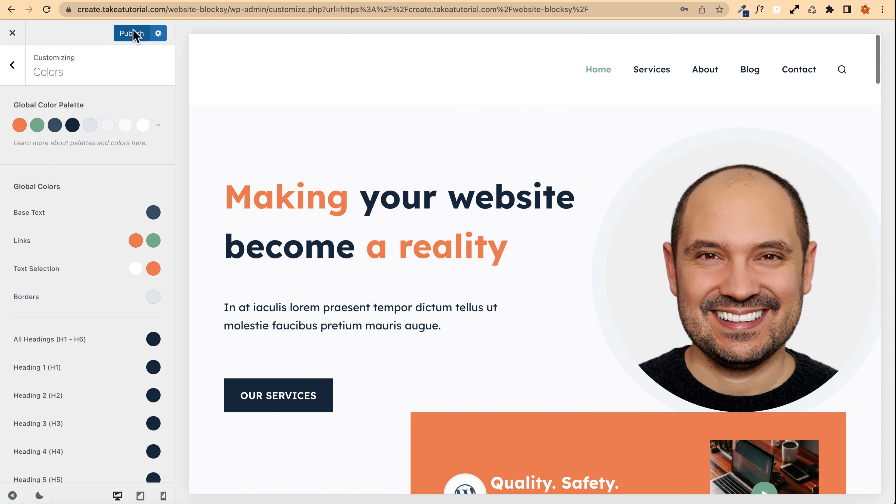
pyautogui.click(134, 33)
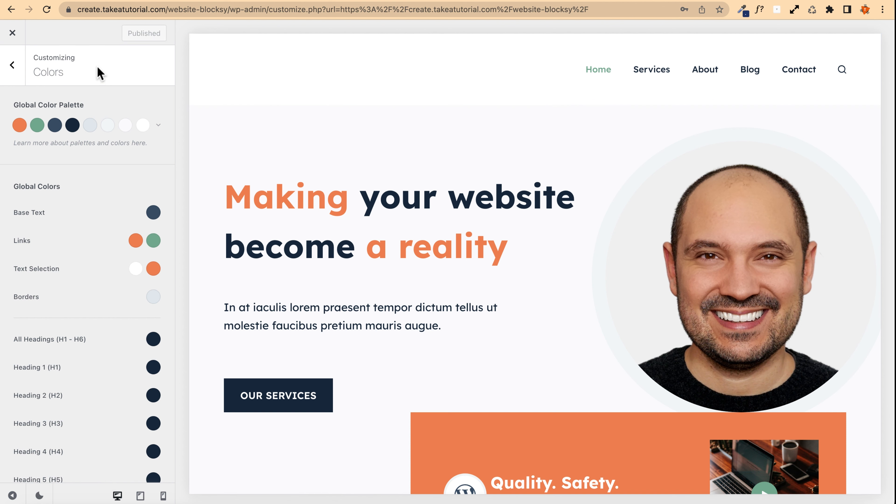
# Step: Exit the Customizer, reopen the homepage in the block editor and close its settings sidebar
pyautogui.click(7, 29)
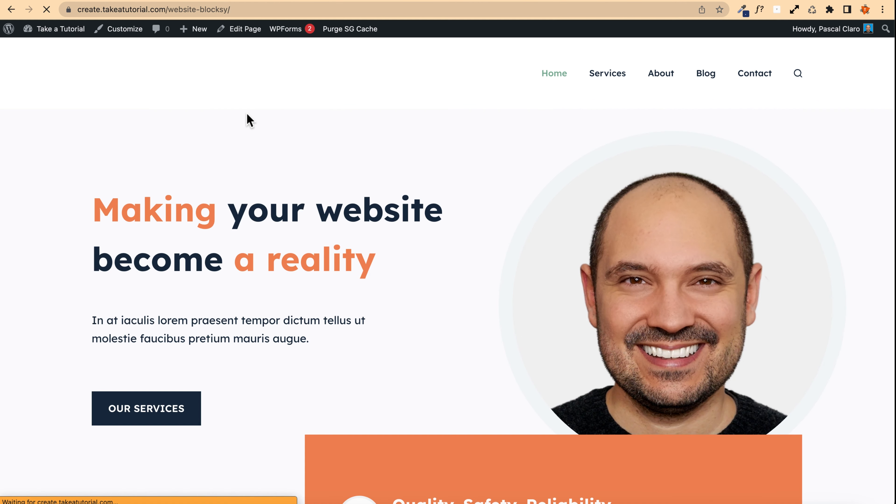
pyautogui.click(246, 30)
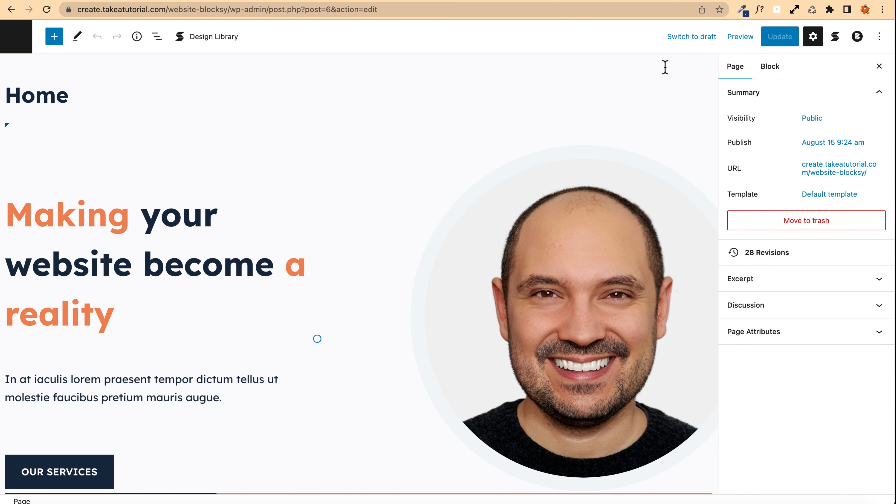
pyautogui.click(740, 39)
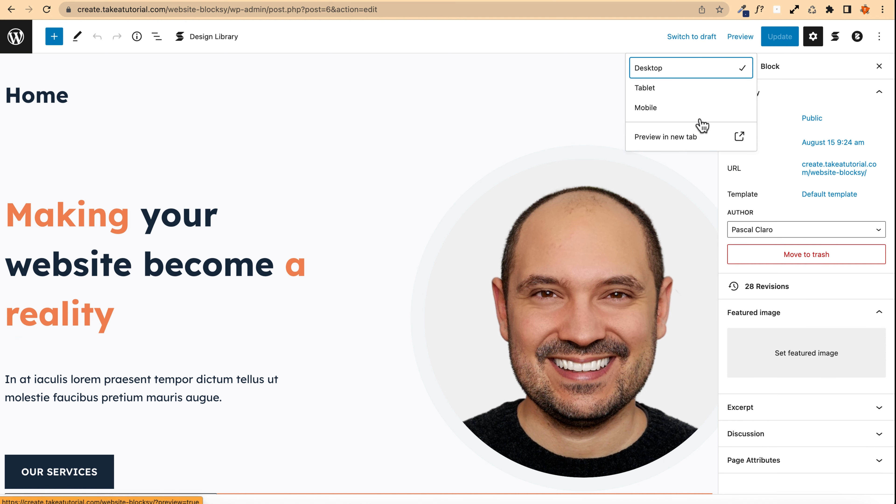
pyautogui.click(740, 39)
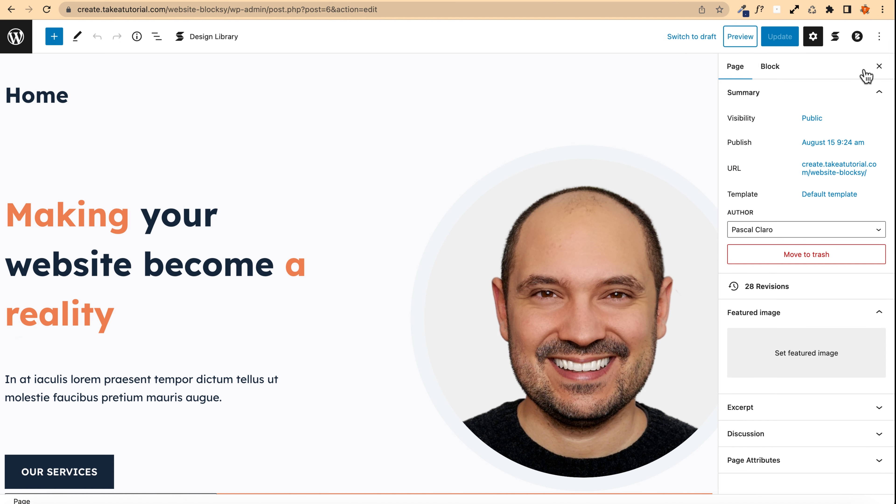
pyautogui.click(879, 67)
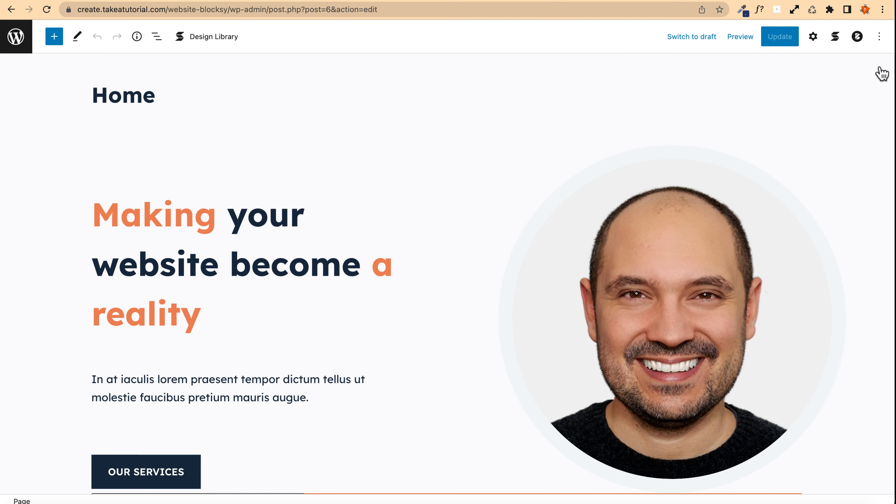
# Step: Review the homepage sections in the editor and inspect the OUR SERVICES button's style and link settings
pyautogui.scroll(-10, 25, 156)
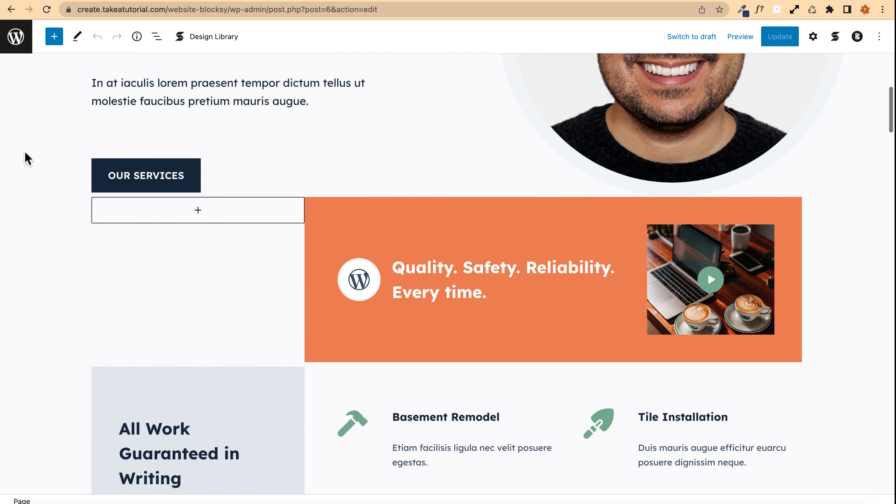
pyautogui.scroll(-14, 28, 159)
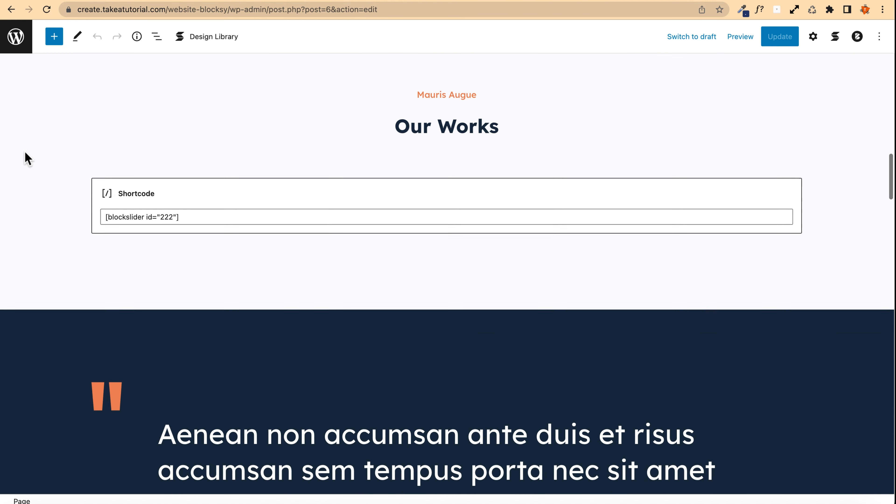
pyautogui.scroll(-20, 28, 158)
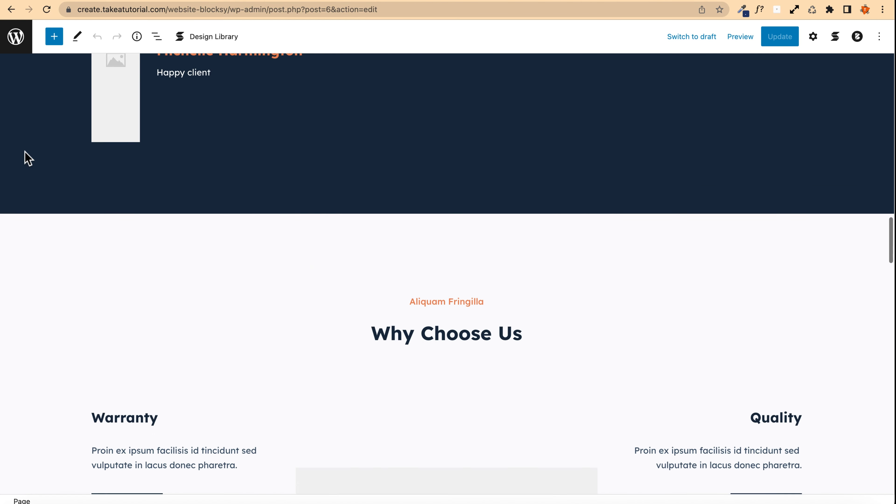
pyautogui.scroll(-20, 27, 159)
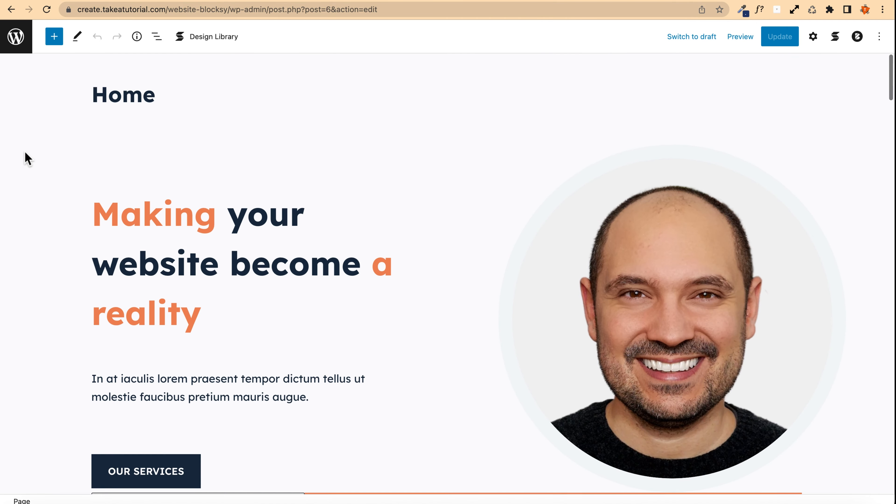
pyautogui.scroll(-9, 27, 158)
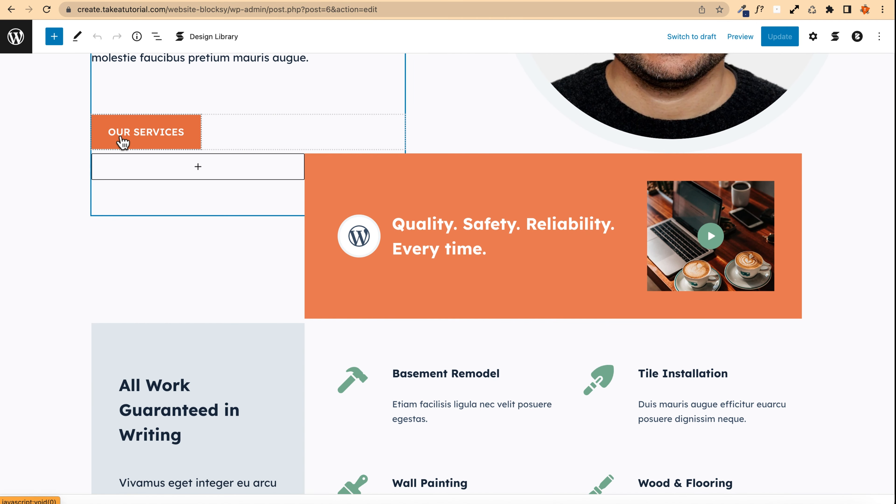
pyautogui.click(148, 141)
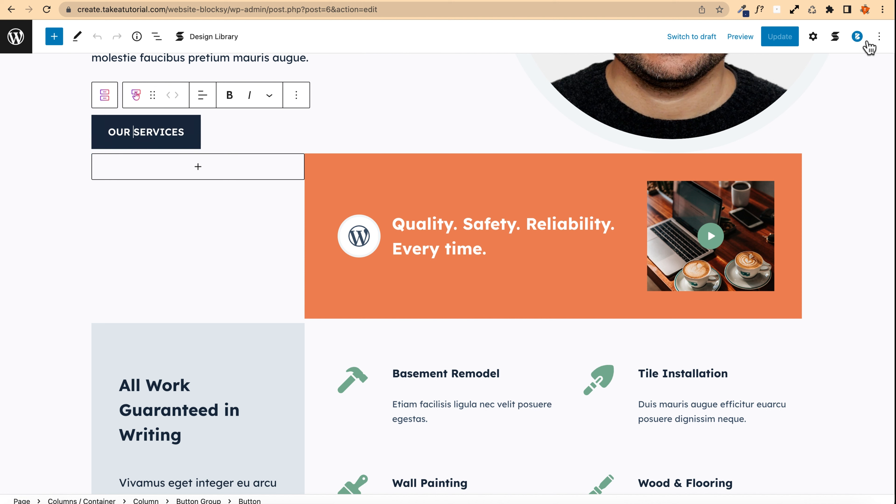
pyautogui.click(813, 36)
pyautogui.scroll(-3, 776, 300)
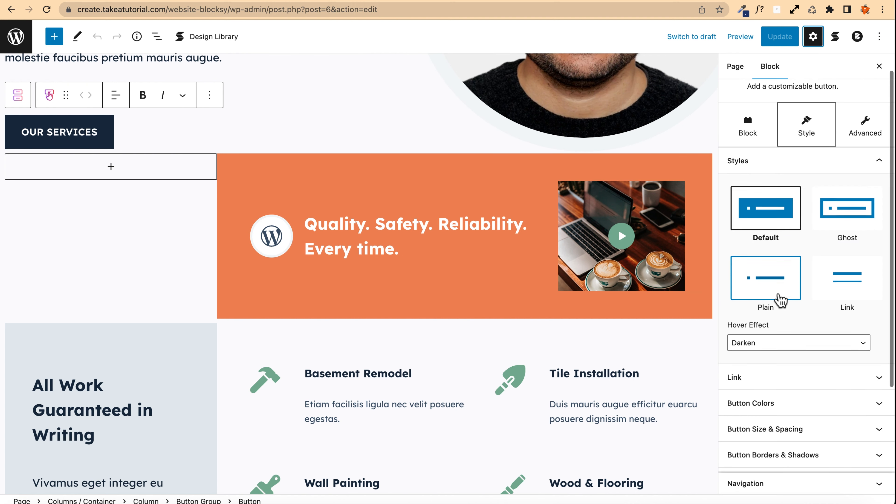
pyautogui.click(745, 326)
pyautogui.scroll(2, 765, 212)
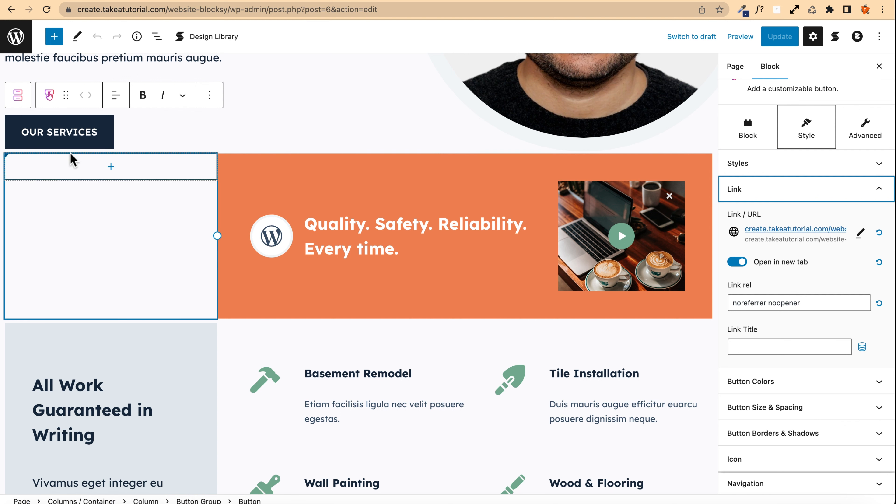
pyautogui.click(51, 137)
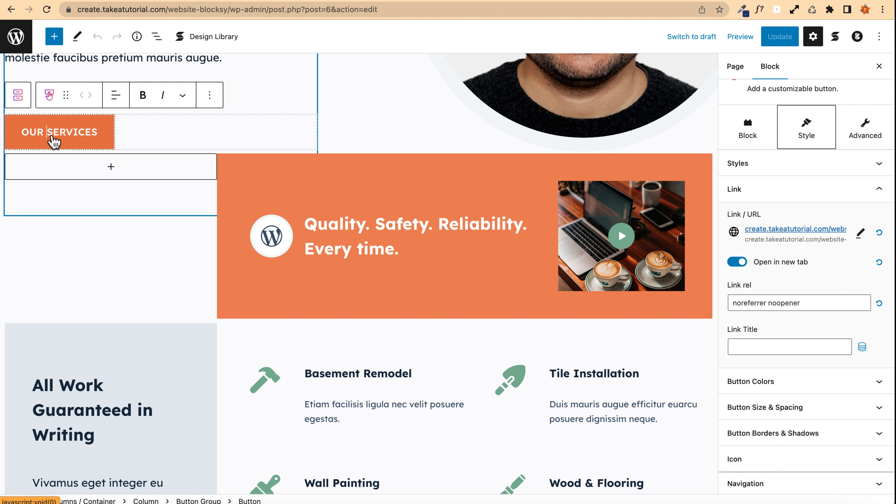
pyautogui.scroll(-7, 56, 141)
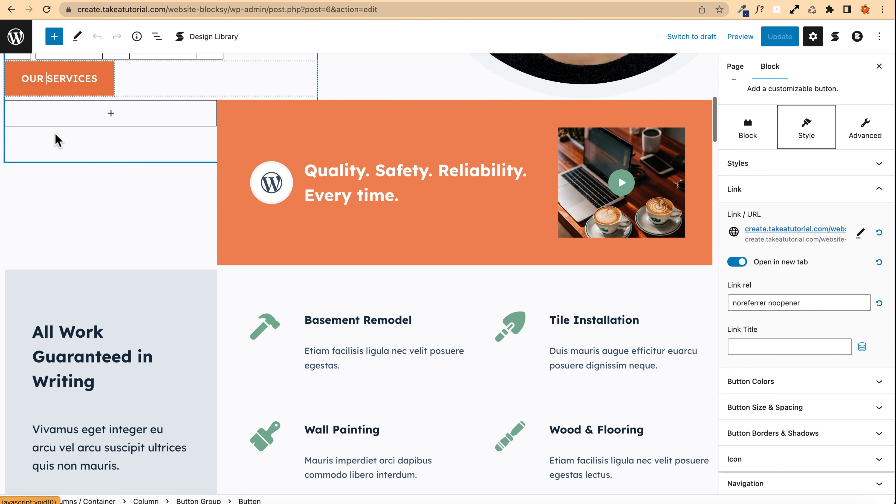
pyautogui.scroll(1, 106, 176)
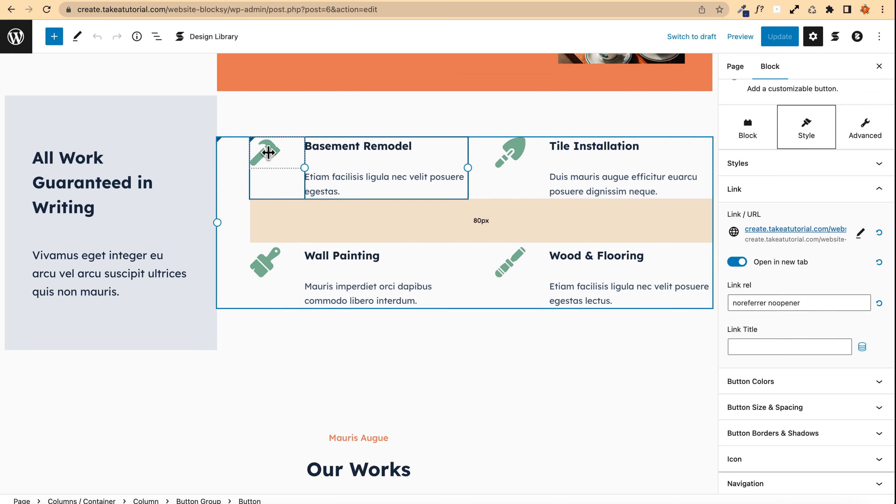
# Step: Clear the Basement Remodel icon and replace it with the WordPress icon found by searching "word"
pyautogui.click(266, 147)
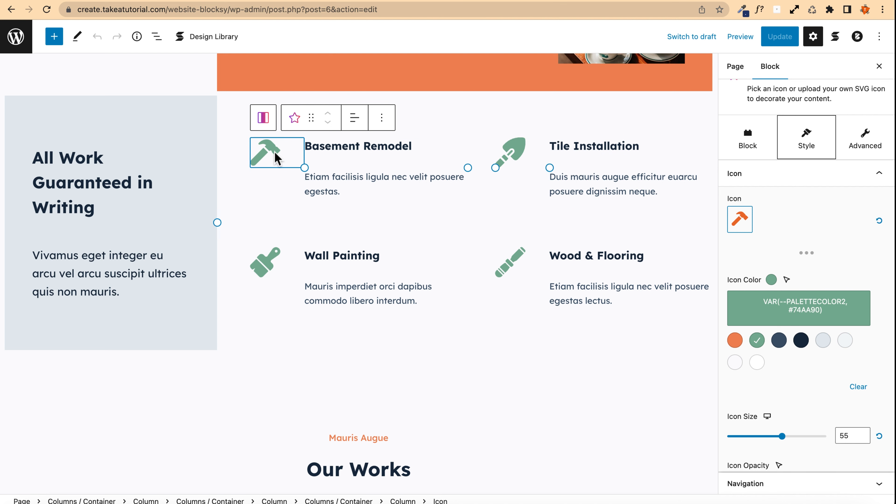
pyautogui.click(752, 229)
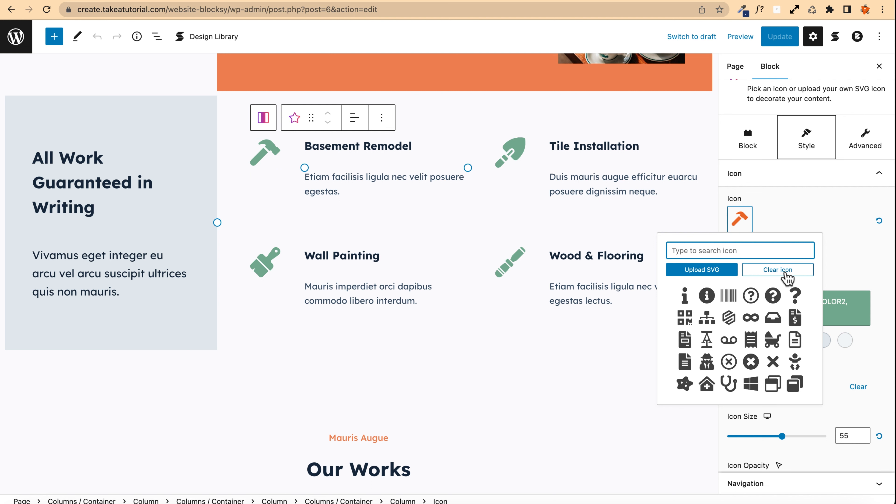
pyautogui.click(783, 272)
pyautogui.click(738, 221)
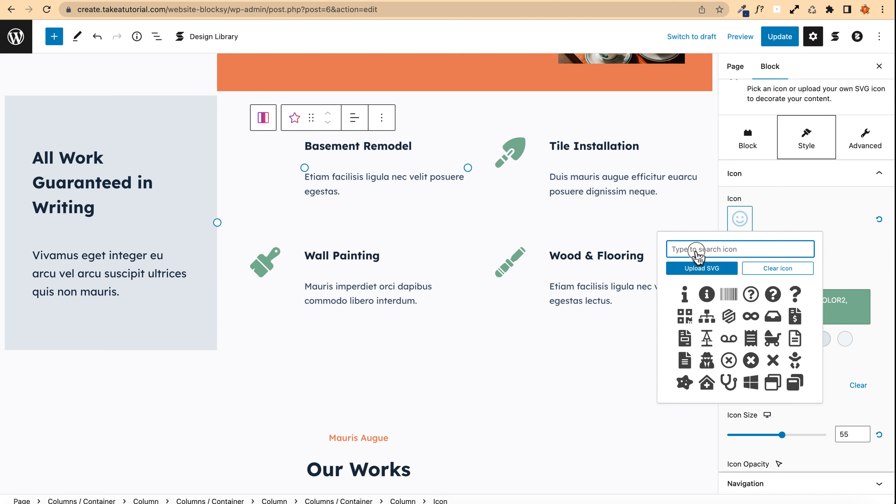
pyautogui.write('word')
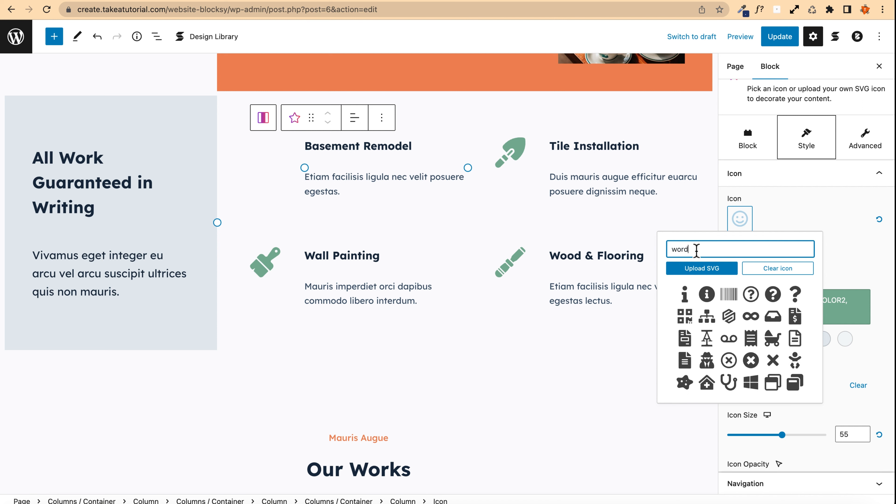
pyautogui.click(706, 294)
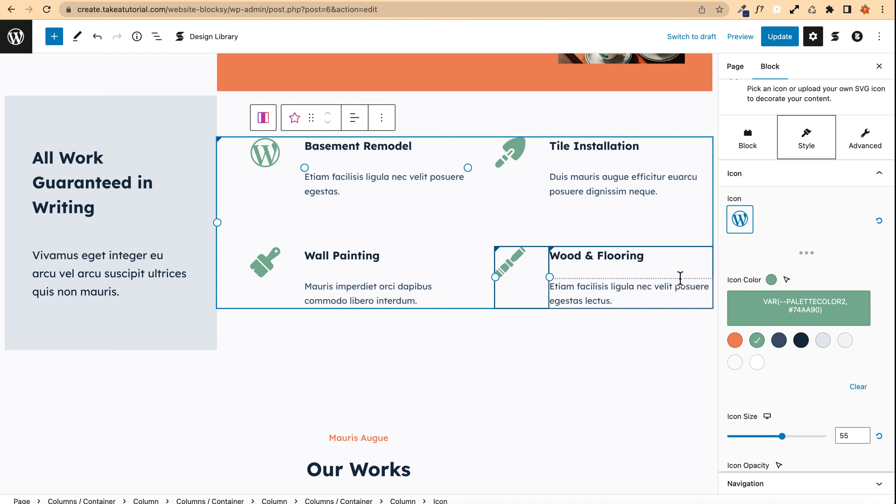
# Step: Replace the Tile Installation icon with a plug icon found by searching "plug"
pyautogui.click(521, 158)
pyautogui.click(739, 219)
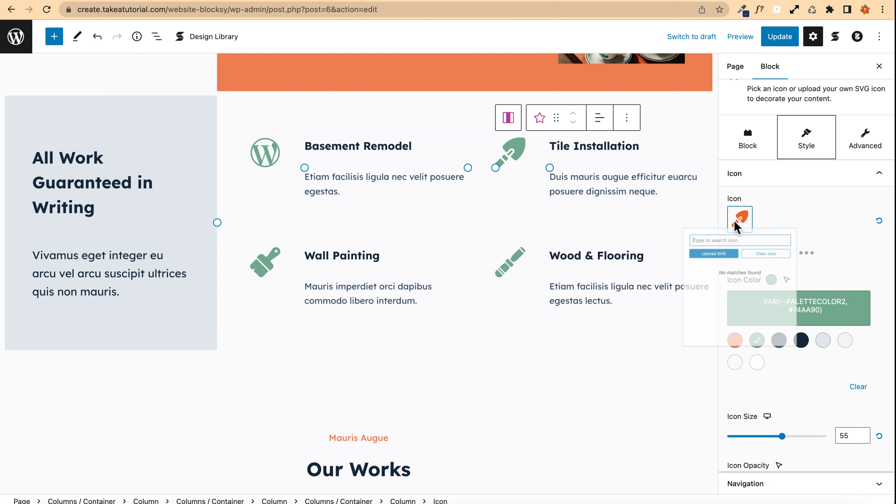
pyautogui.write('pl')
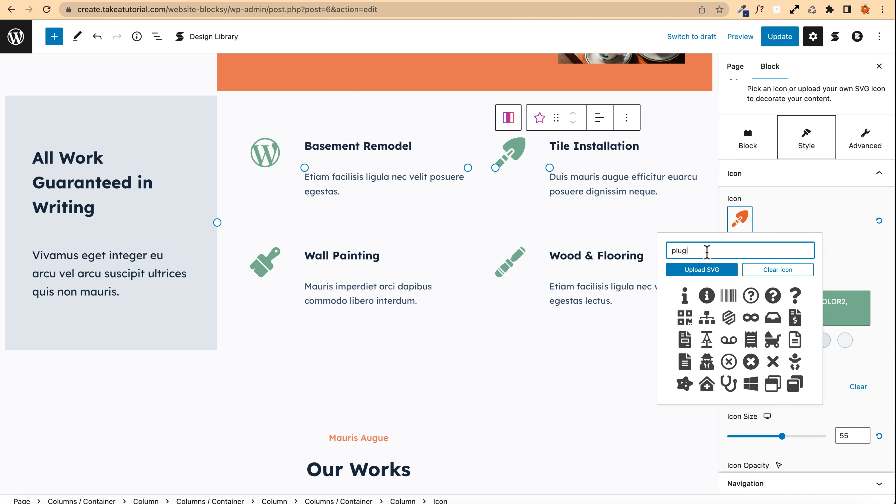
pyautogui.write('ug')
pyautogui.click(740, 300)
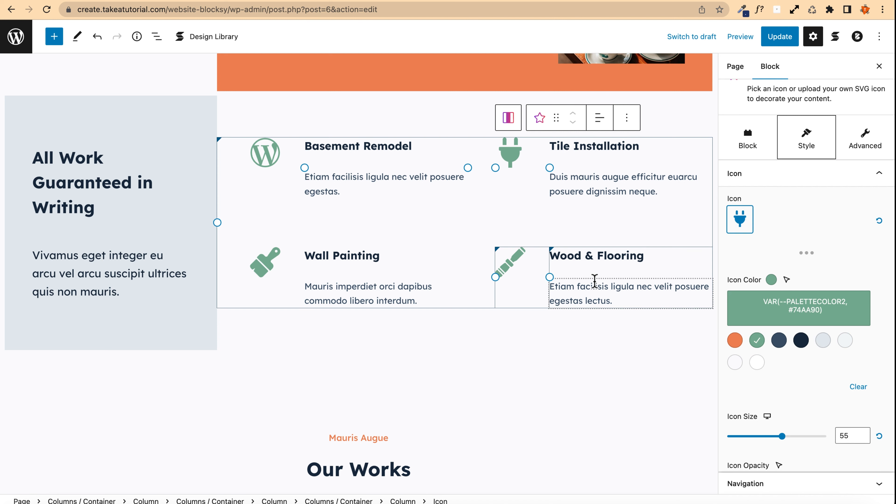
# Step: Replace the Wall Painting icon with a pencil icon found by searching "pencil"
pyautogui.click(265, 261)
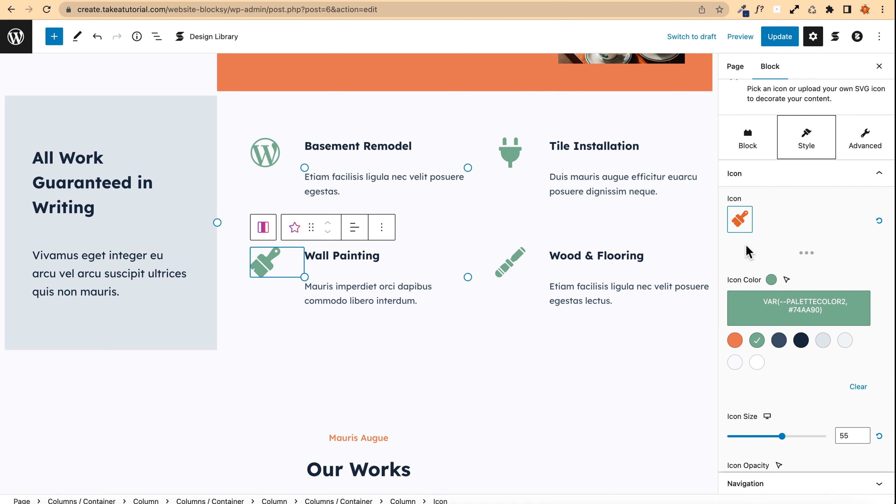
pyautogui.click(745, 229)
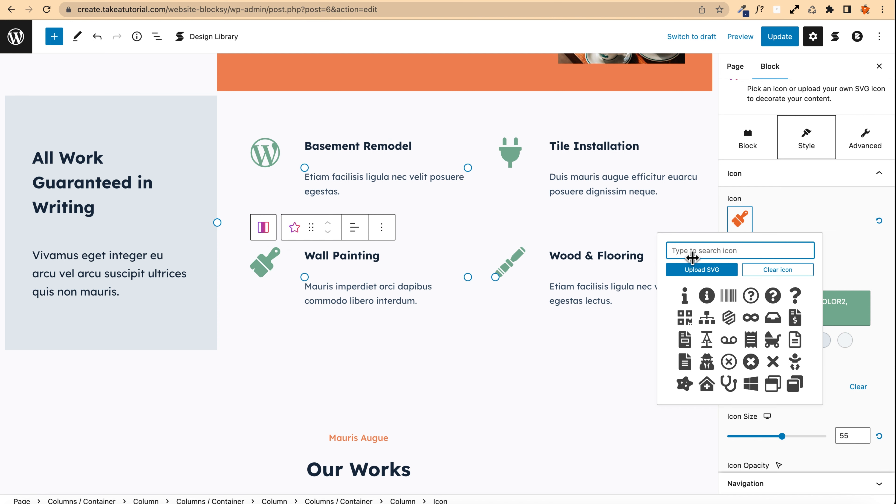
pyautogui.write('pencil')
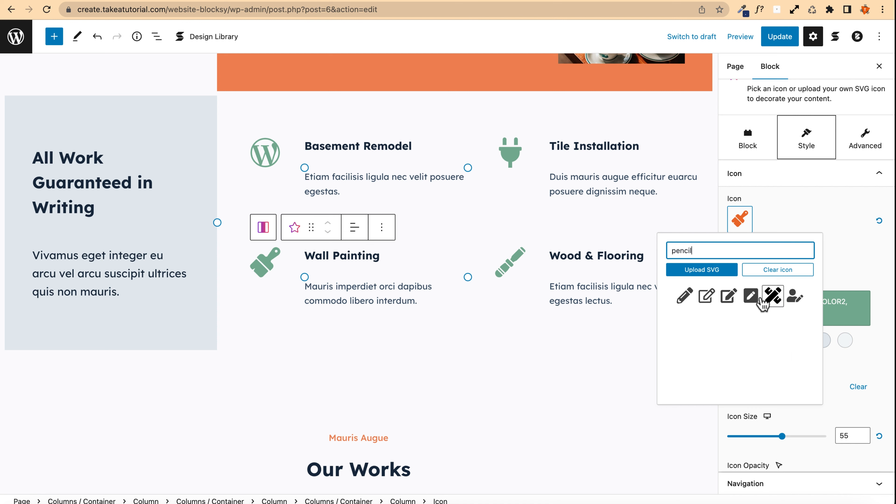
pyautogui.click(685, 297)
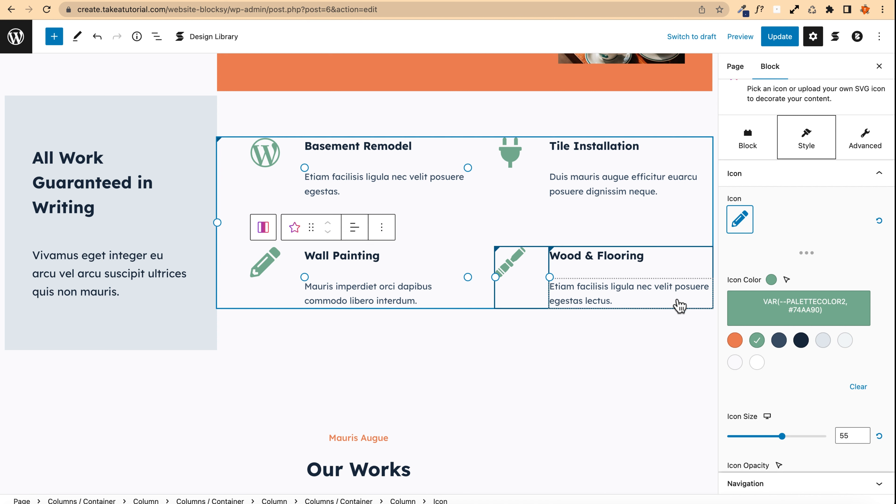
# Step: Replace the Wood & Flooring icon with a palette icon found by searching "colo"
pyautogui.click(513, 267)
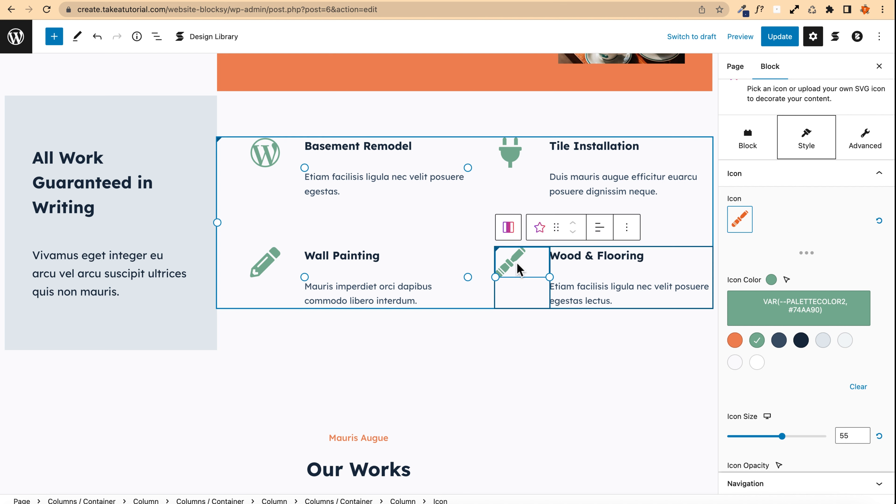
pyautogui.click(739, 219)
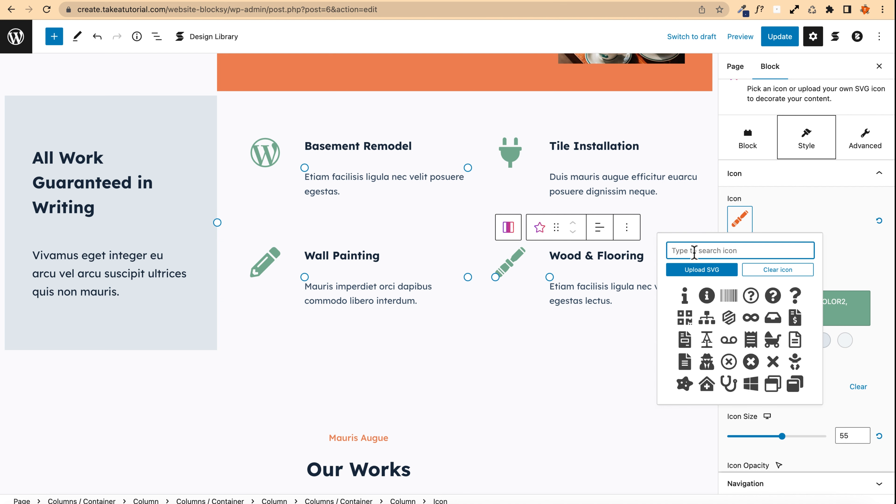
pyautogui.write('colo')
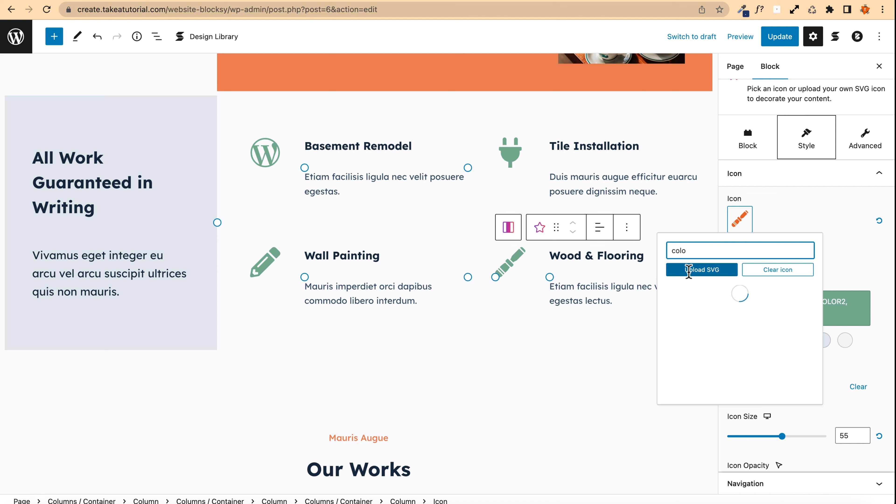
pyautogui.click(700, 319)
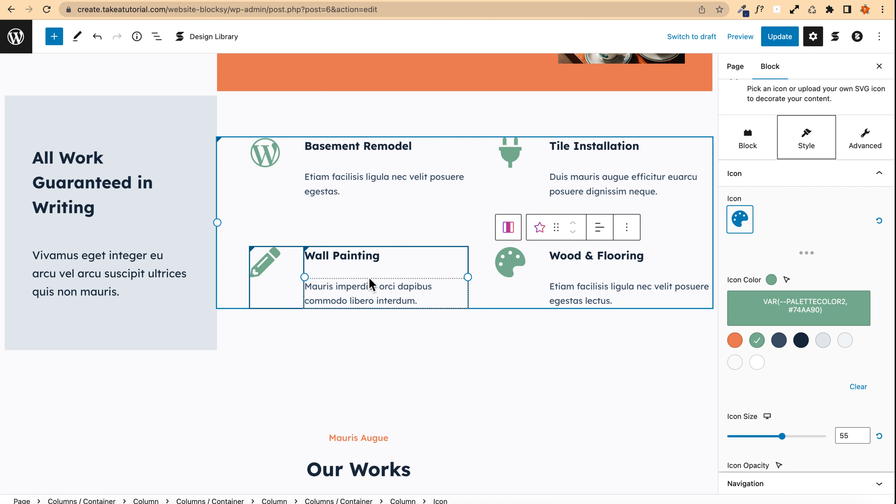
# Step: Rename the Wall Painting heading to "be happy!" and update the page
pyautogui.click(349, 261)
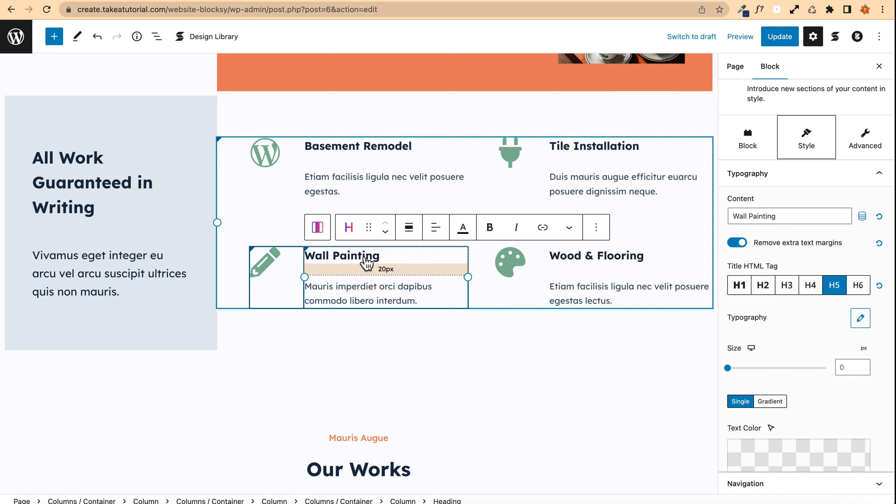
pyautogui.tripleClick(364, 256)
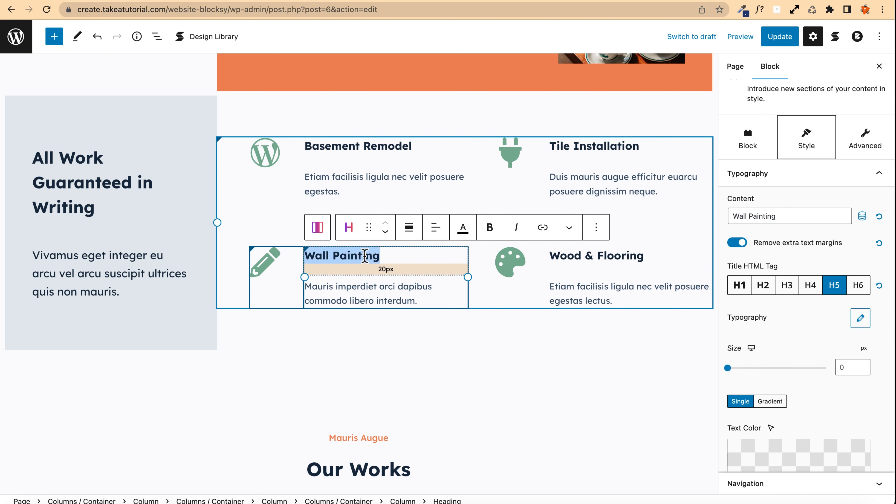
pyautogui.write('be happy!')
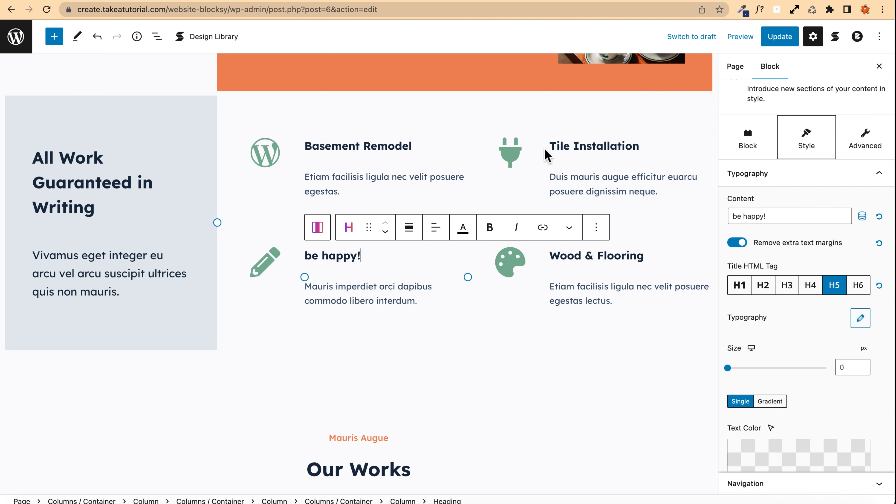
pyautogui.click(779, 37)
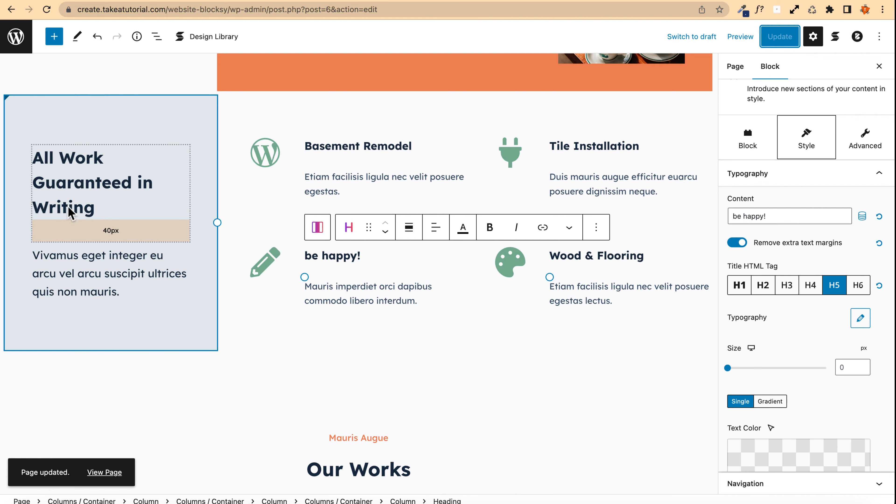
# Step: Set the left column's background color to the dark navy palette color 4
pyautogui.click(19, 108)
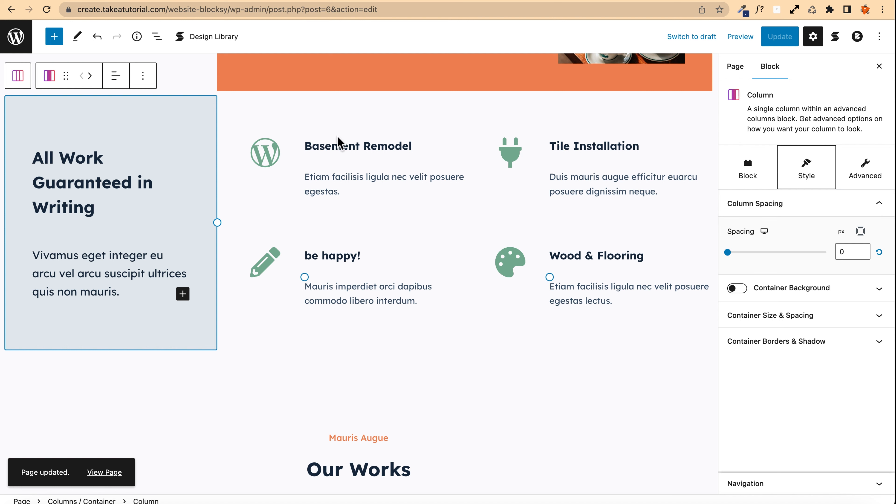
pyautogui.click(746, 171)
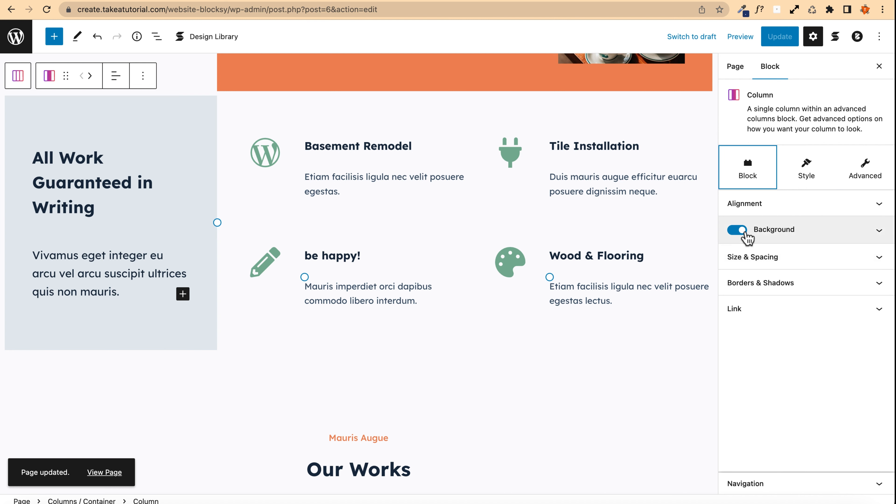
pyautogui.click(778, 230)
pyautogui.scroll(2, 747, 106)
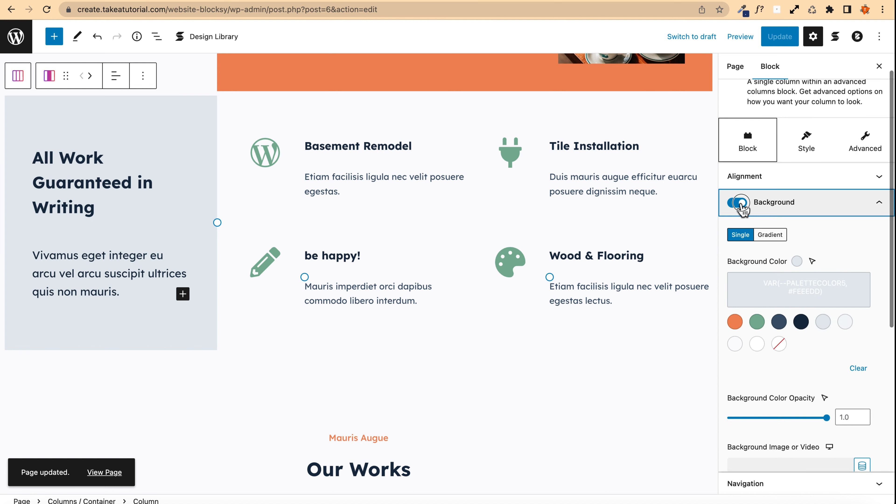
pyautogui.click(739, 203)
pyautogui.click(740, 203)
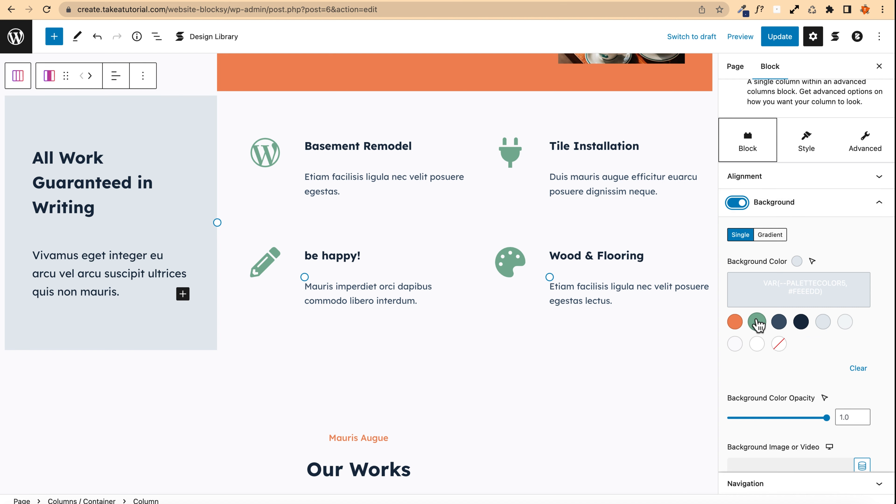
pyautogui.click(735, 321)
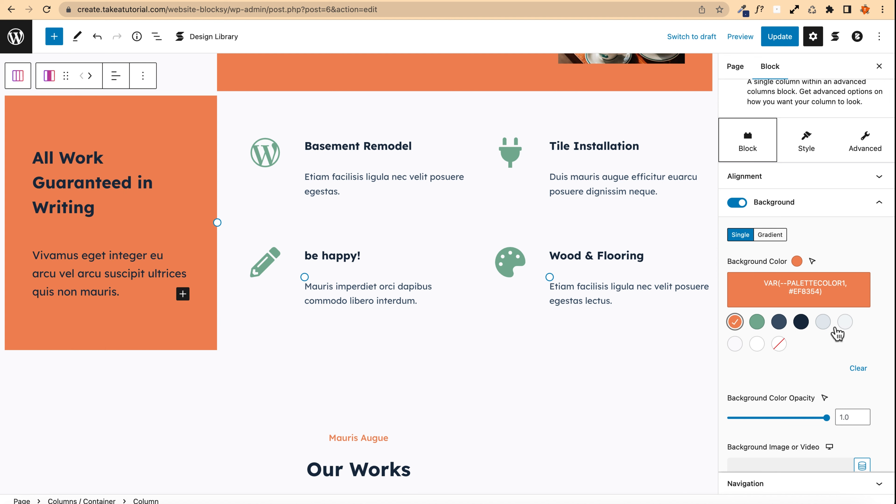
pyautogui.click(826, 326)
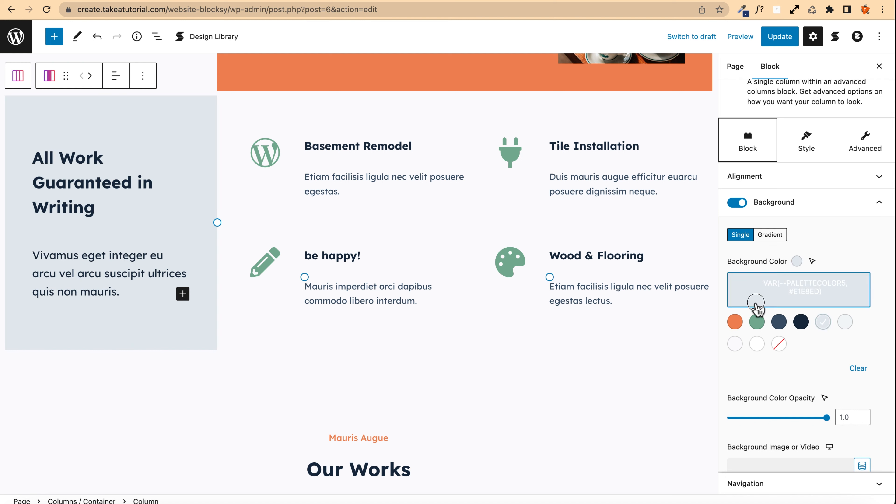
pyautogui.click(758, 298)
pyautogui.moveTo(806, 141); pyautogui.dragTo(819, 112)
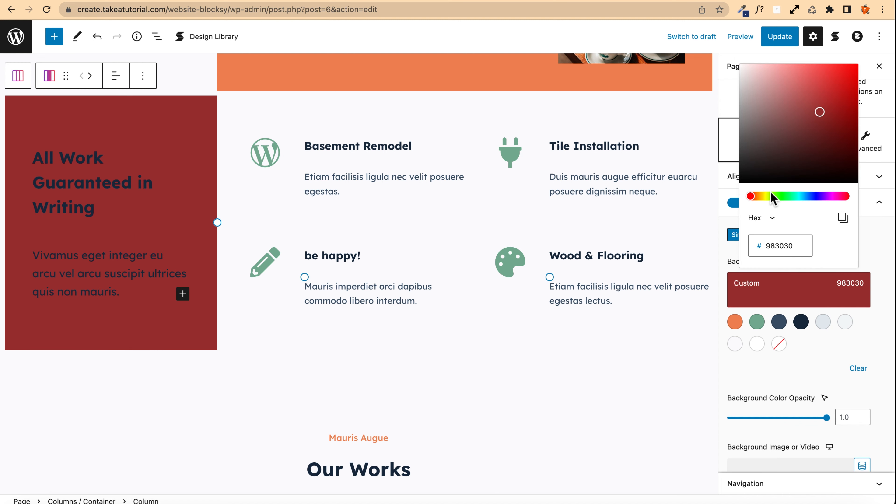
pyautogui.click(803, 323)
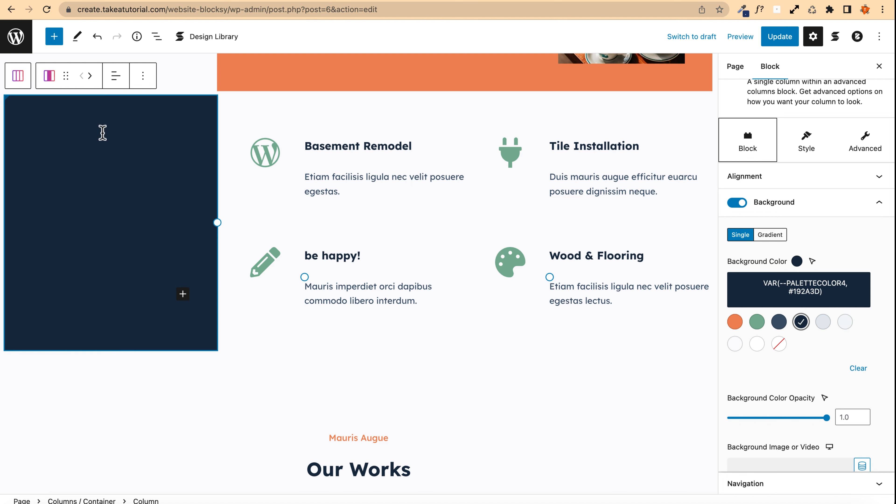
# Step: Set the All Work Guaranteed in Writing heading's text color to white
pyautogui.click(129, 165)
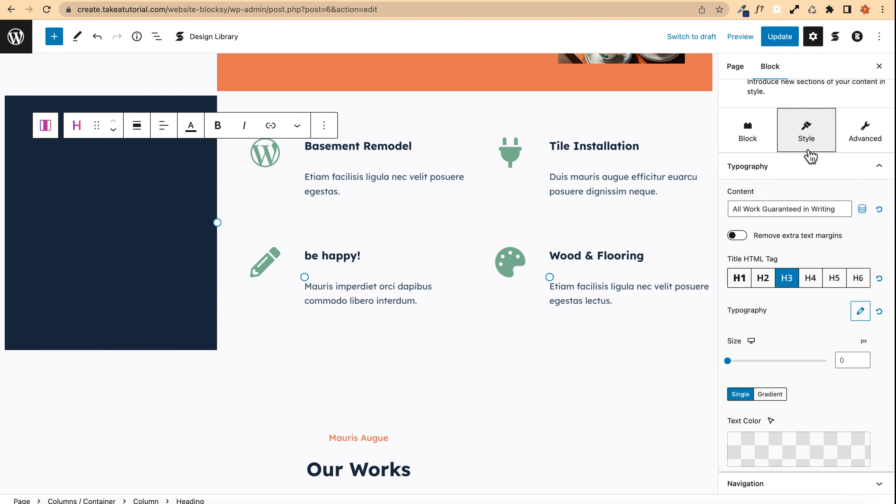
pyautogui.scroll(-4, 791, 348)
pyautogui.scroll(-2, 776, 335)
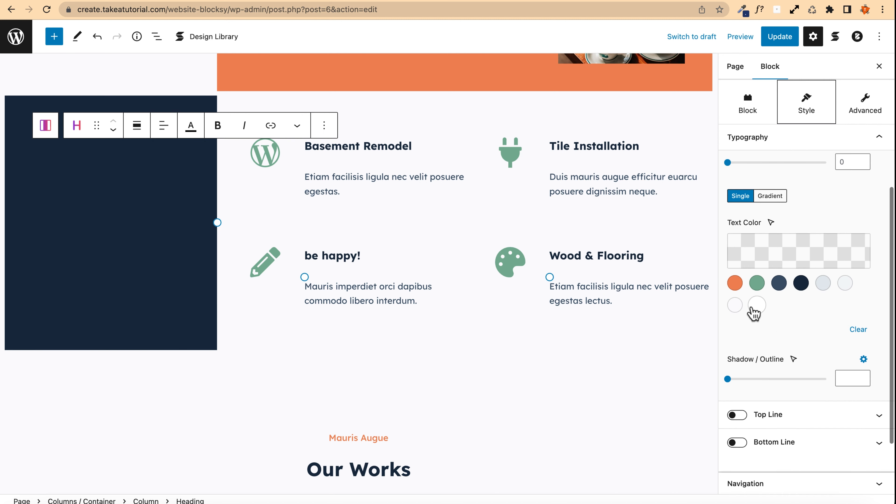
pyautogui.click(757, 305)
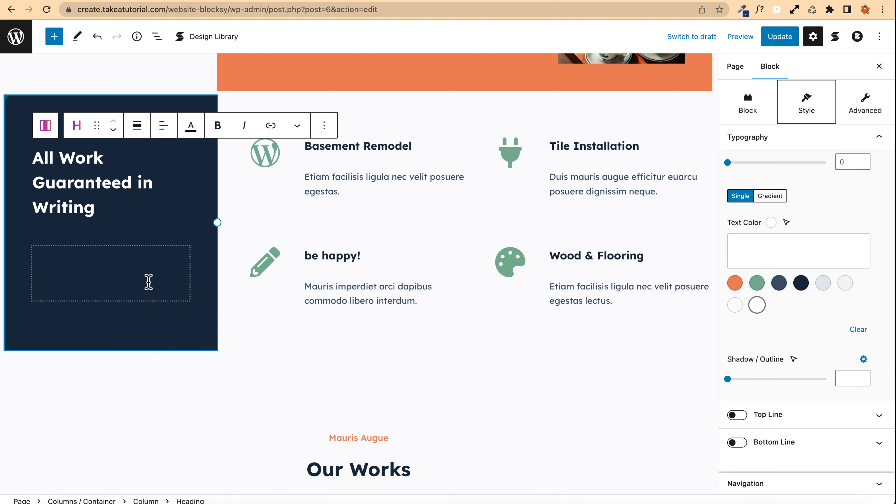
# Step: Set the paragraph text below that heading to white as well
pyautogui.click(146, 282)
pyautogui.click(799, 332)
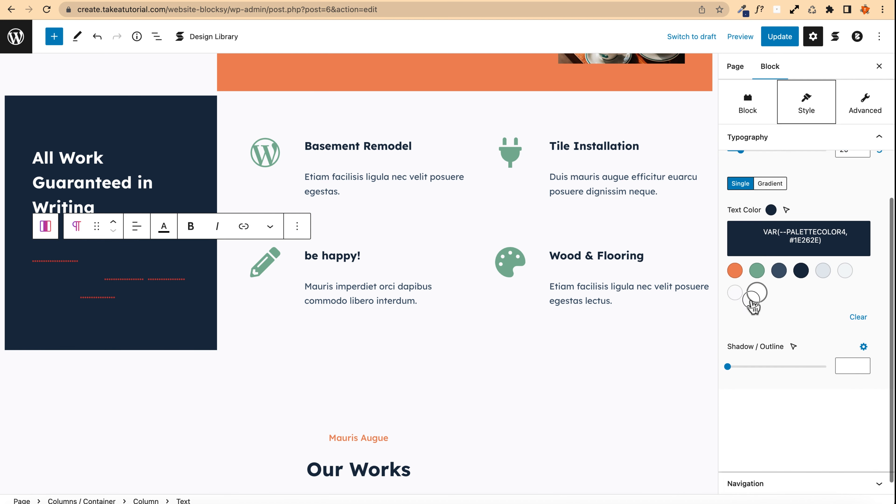
pyautogui.click(757, 293)
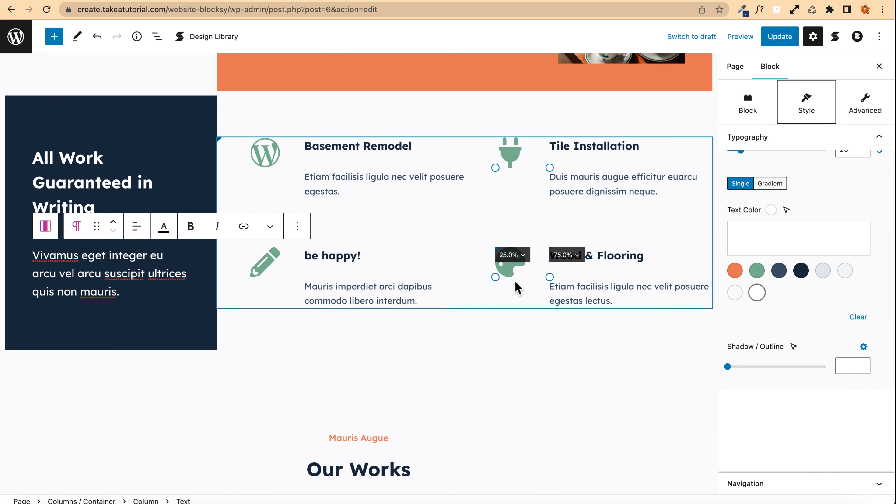
# Step: Rename the Our Works heading to "My latest works"
pyautogui.scroll(4, 250, 167)
pyautogui.scroll(-5, 251, 166)
pyautogui.scroll(-8, 250, 166)
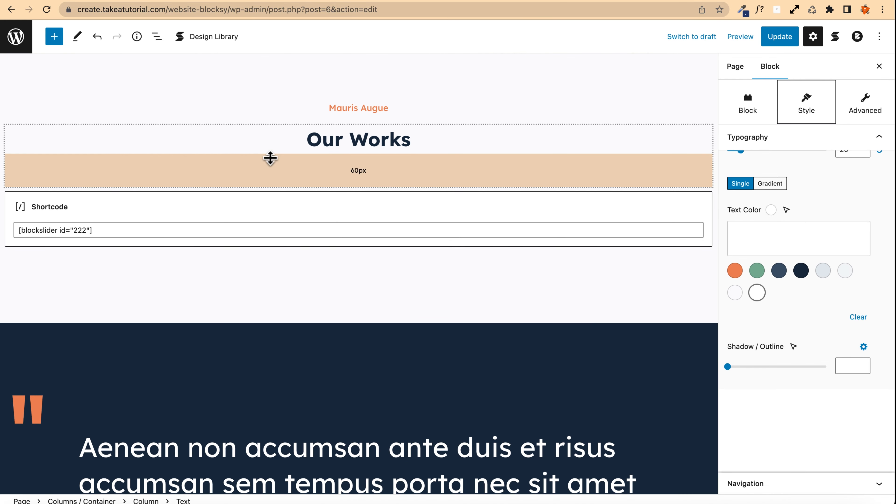
pyautogui.click(305, 140)
pyautogui.tripleClick(327, 141)
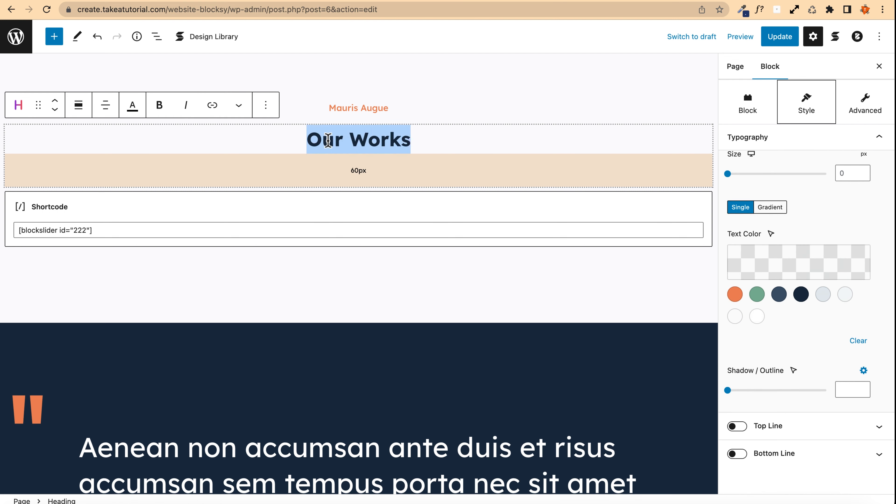
pyautogui.write('My latest wor')
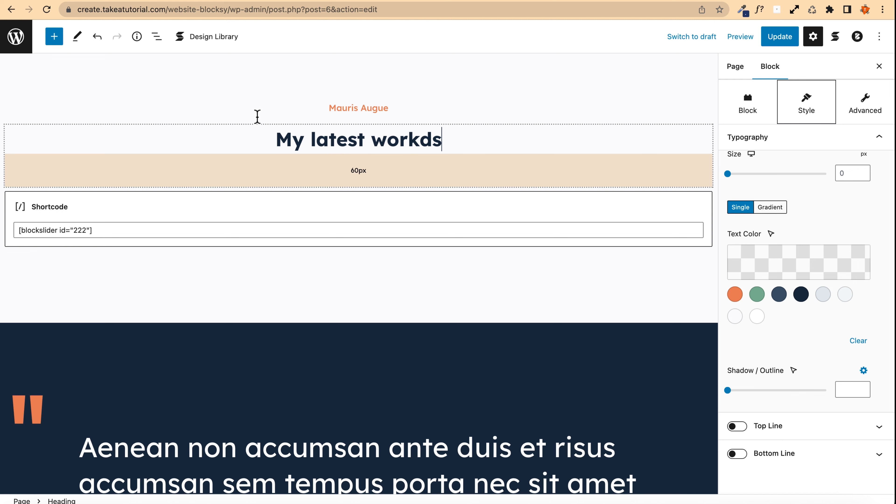
pyautogui.click(430, 138)
pyautogui.press('BackSpace')
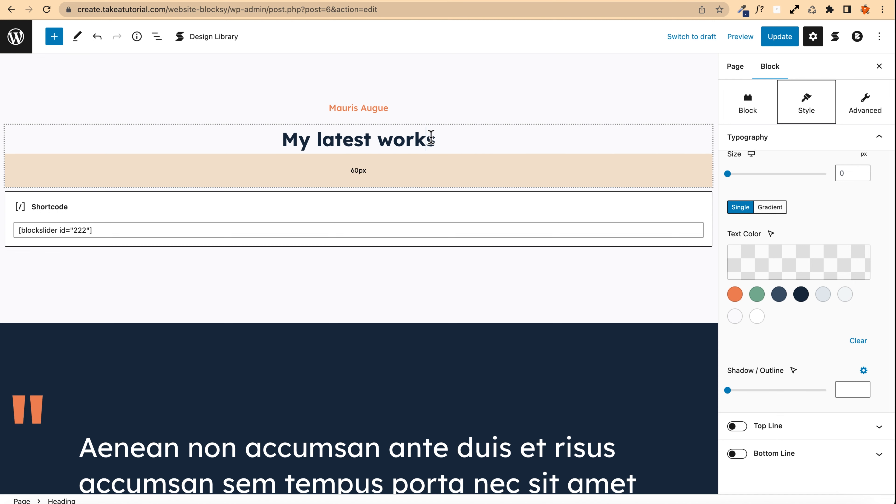
# Step: Open the media selector for the testimonial's empty avatar image
pyautogui.scroll(-5, 126, 239)
pyautogui.scroll(-4, 126, 188)
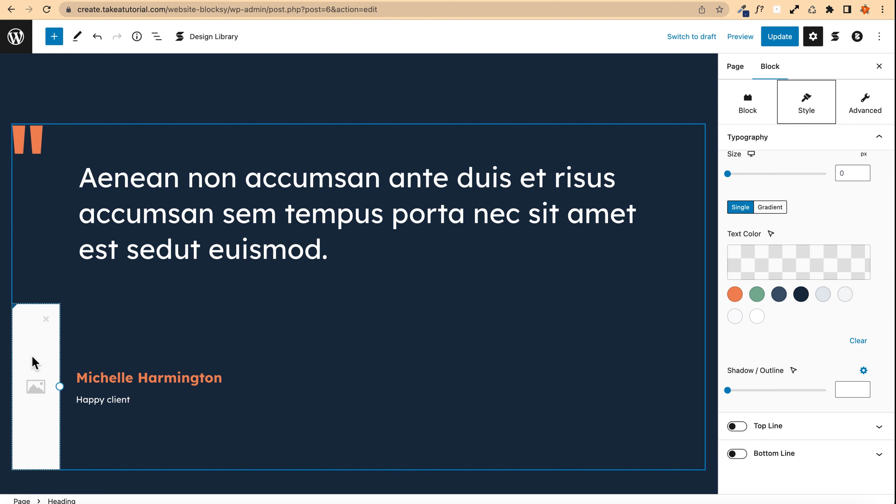
pyautogui.moveTo(38, 381); pyautogui.dragTo(45, 69)
pyautogui.click(43, 74)
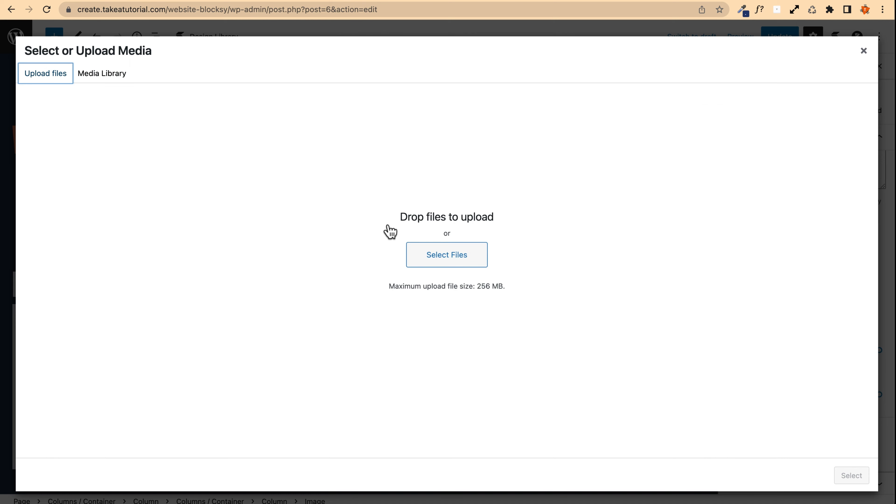
pyautogui.click(330, 0)
pyautogui.click(370, 28)
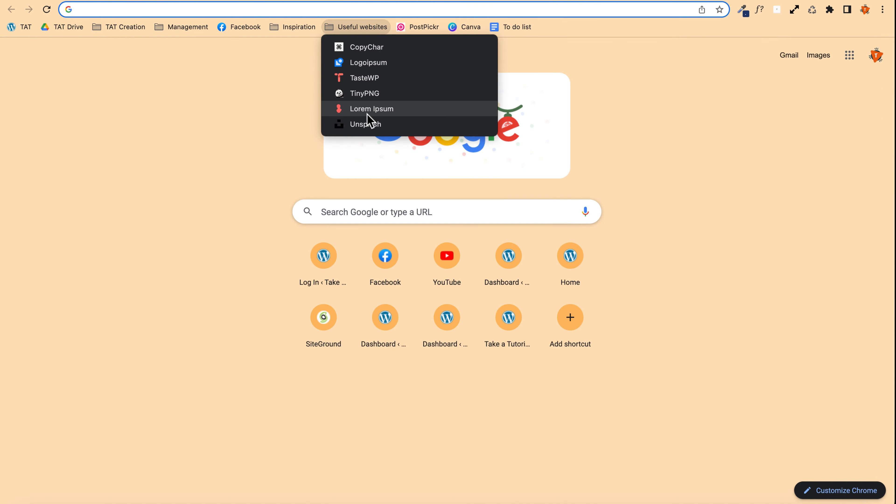
pyautogui.click(336, 124)
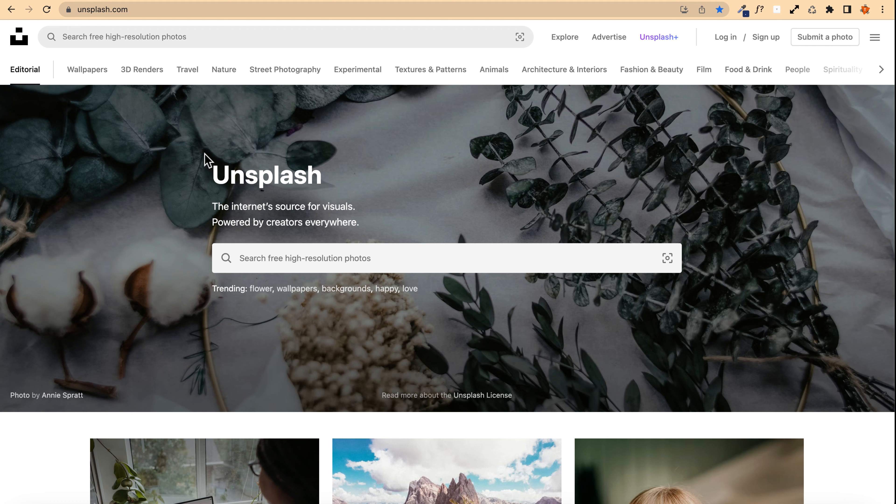
pyautogui.hotkey('ctrl', 'shift', 'Tab')
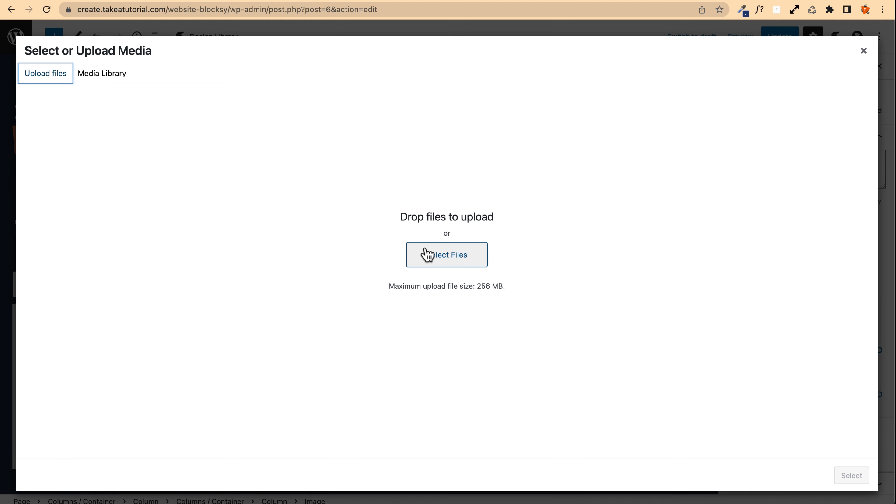
# Step: Select the Ragazza-sorride-occhiali-rossi.jpg image as the testimonial avatar
pyautogui.click(442, 258)
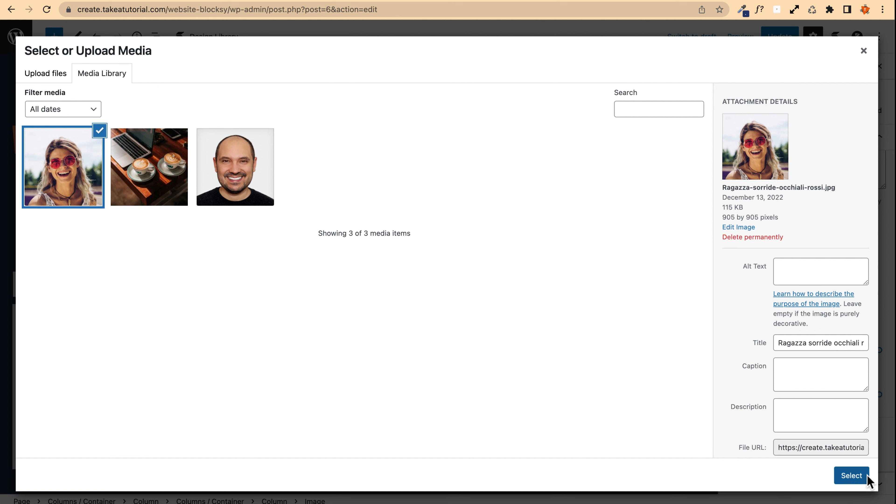
pyautogui.click(851, 476)
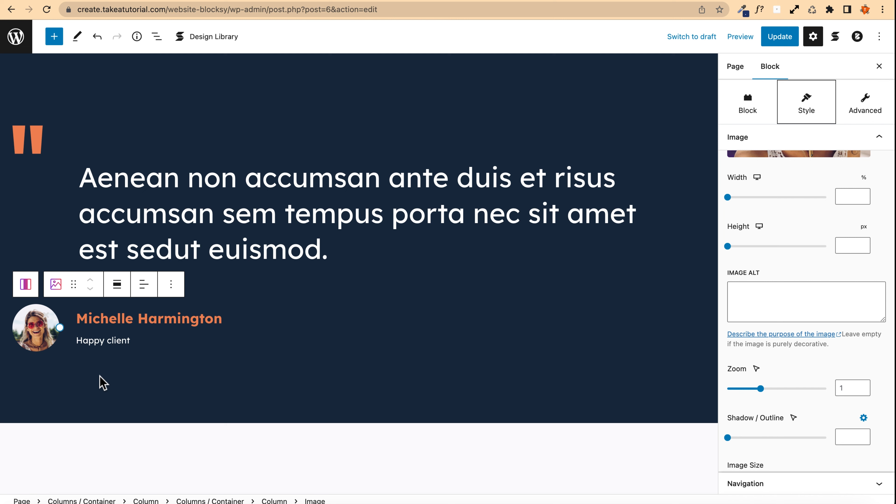
# Step: Review the avatar image's style settings such as zoom, image size and border radius
pyautogui.scroll(5, 725, 260)
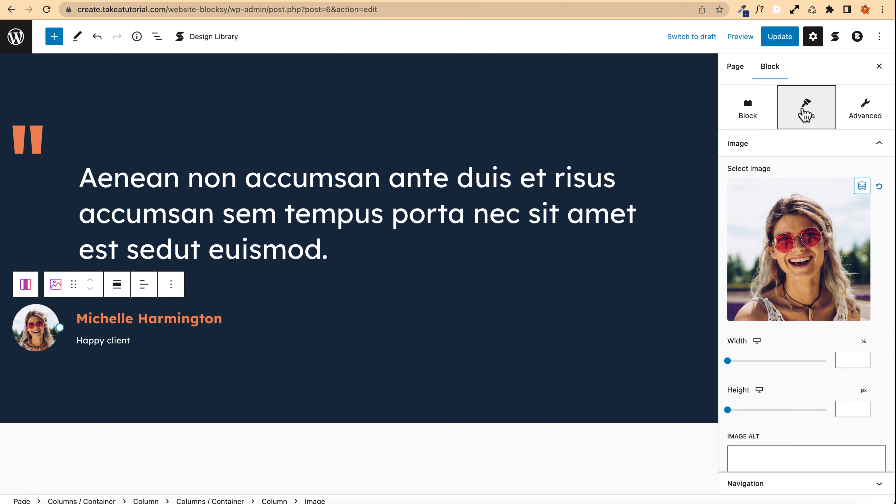
pyautogui.scroll(-5, 799, 276)
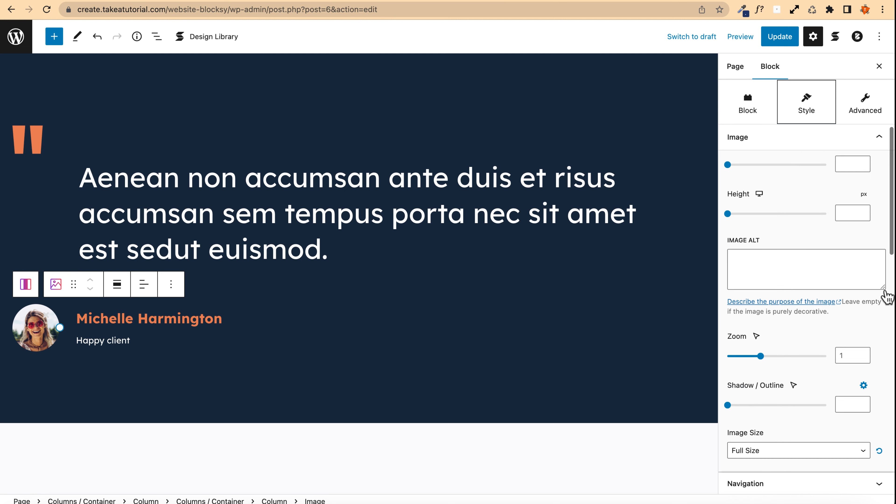
pyautogui.scroll(-3, 798, 247)
pyautogui.scroll(2, 796, 245)
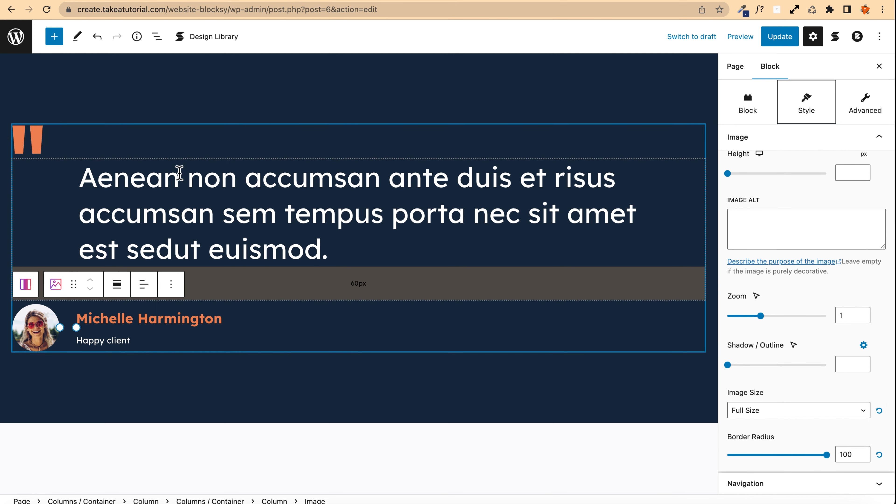
# Step: Link the Warranty section's Read More button to the page found by searching "ab", then update the page
pyautogui.scroll(-12, 254, 148)
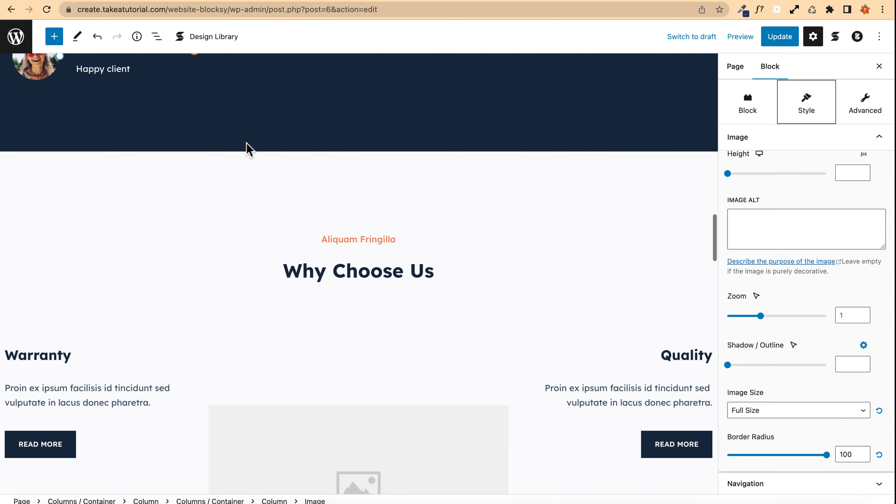
pyautogui.scroll(3, 256, 210)
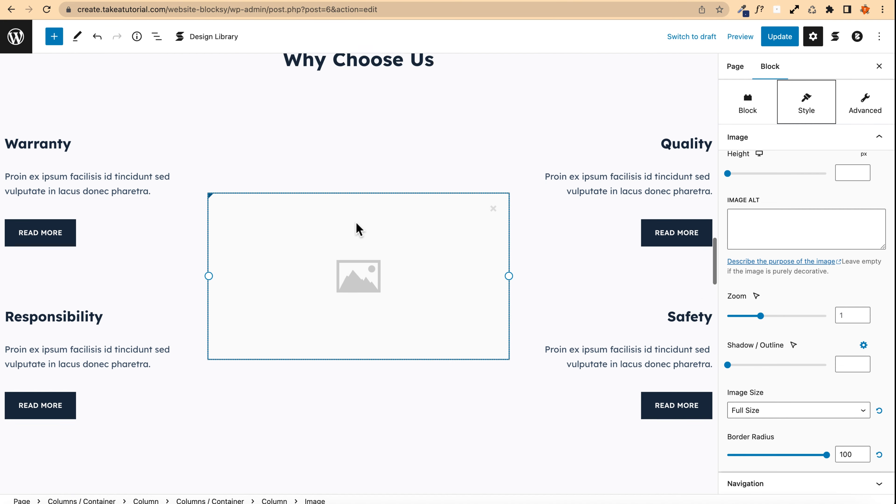
pyautogui.click(16, 273)
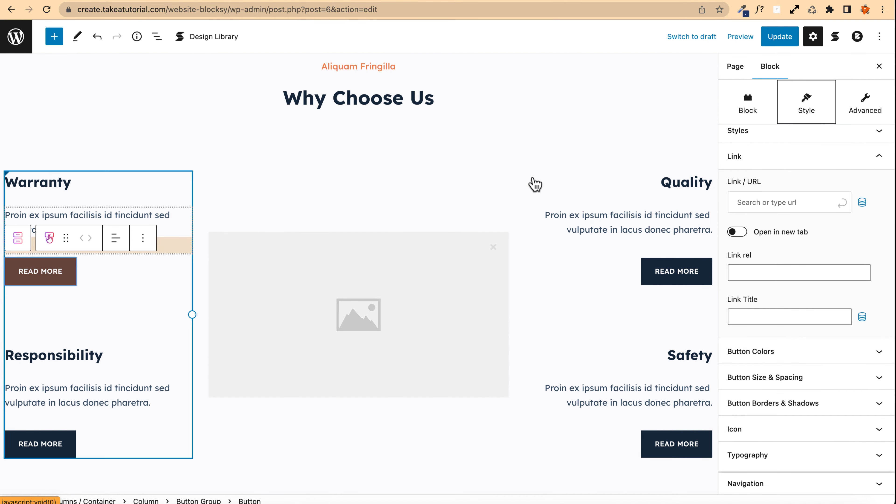
pyautogui.click(773, 202)
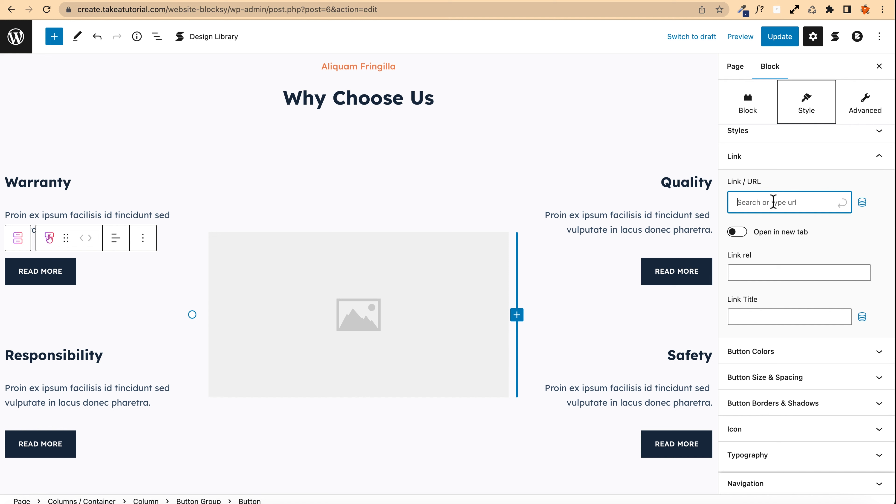
pyautogui.write('about')
pyautogui.click(781, 238)
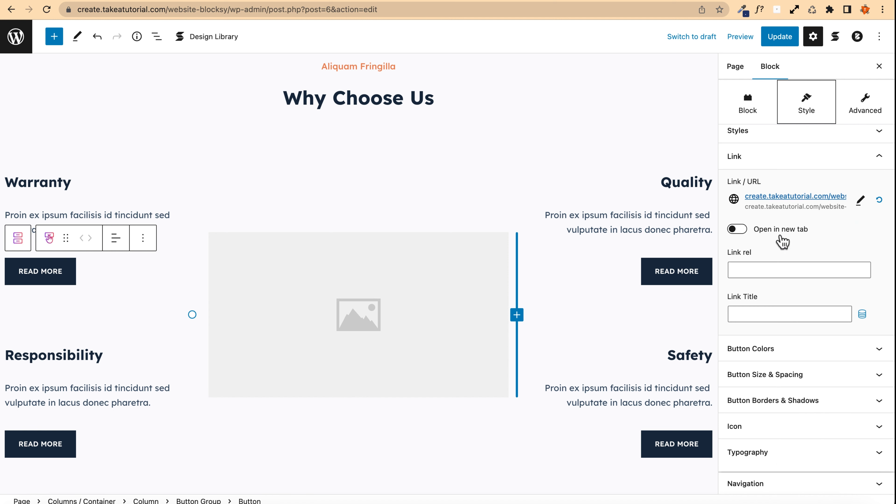
pyautogui.click(779, 36)
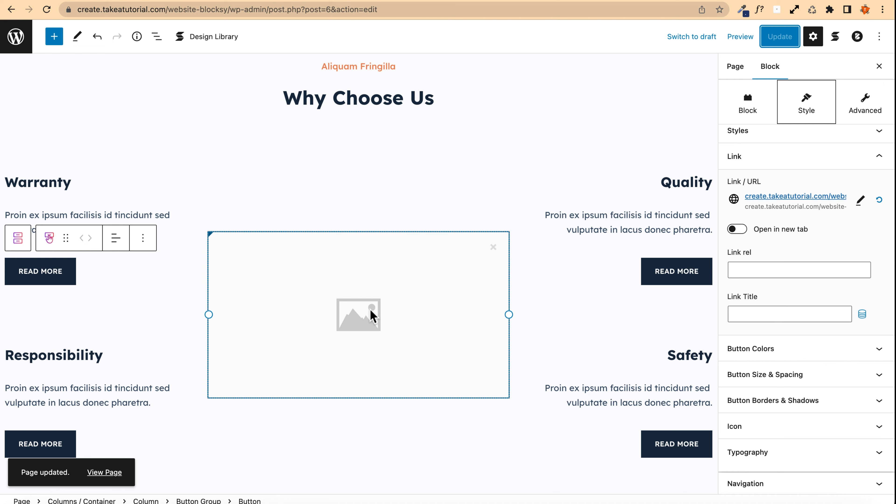
# Step: Upload Pascal-Claro-imparaqui-transparent-closer.png and insert it into the empty central image of the Why Choose Us section
pyautogui.click(372, 316)
pyautogui.click(356, 305)
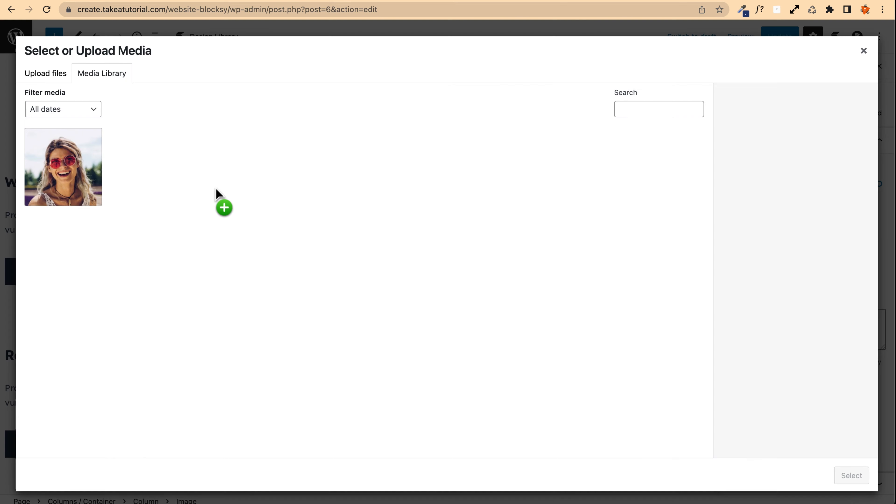
pyautogui.moveTo(216, 188); pyautogui.dragTo(206, 184)
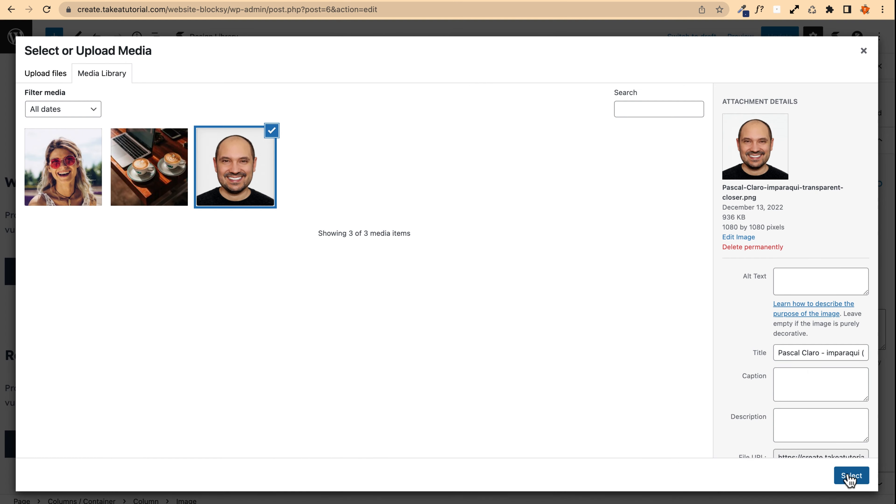
pyautogui.click(848, 477)
# Step: Set the inserted image's border radius to 1000
pyautogui.moveTo(114, 169); pyautogui.dragTo(790, 229)
pyautogui.scroll(-5, 761, 227)
pyautogui.scroll(-5, 751, 230)
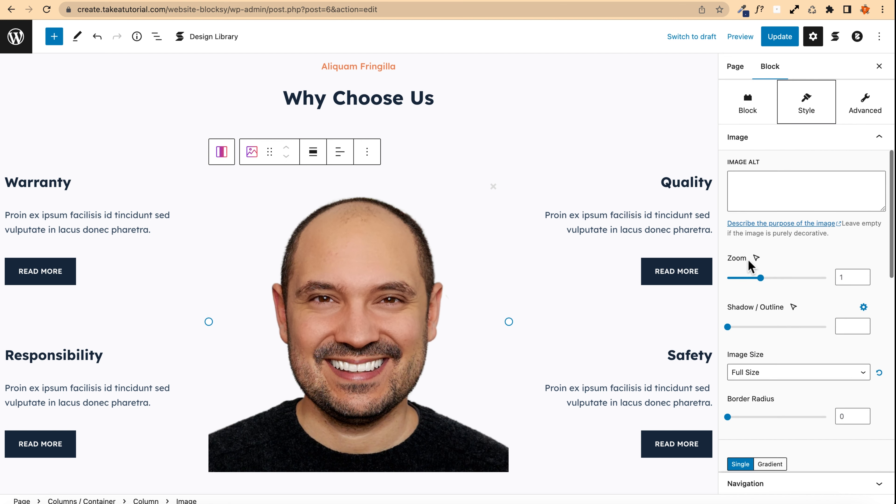
pyautogui.moveTo(727, 272); pyautogui.dragTo(560, 184)
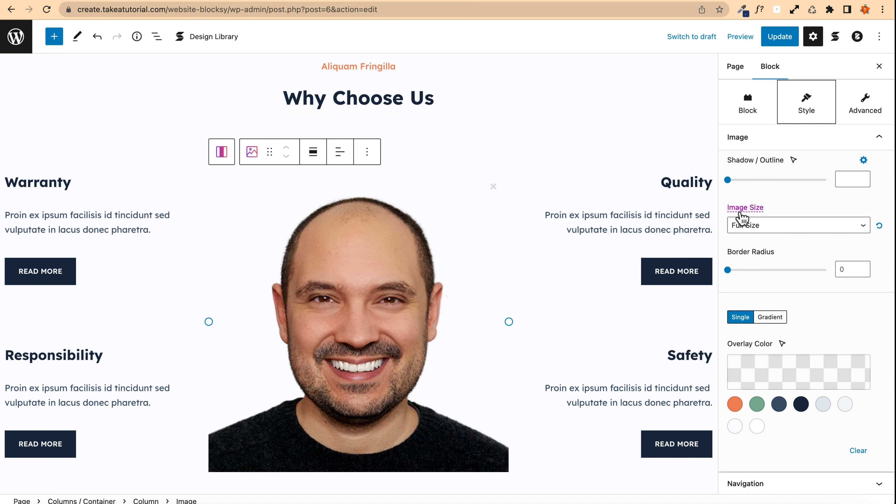
pyautogui.moveTo(729, 271); pyautogui.dragTo(842, 270)
pyautogui.doubleClick(844, 269)
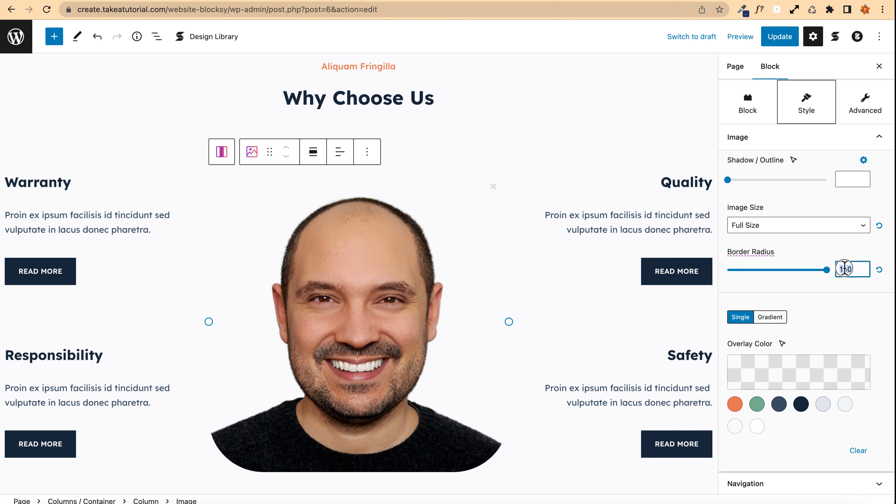
pyautogui.write('1000')
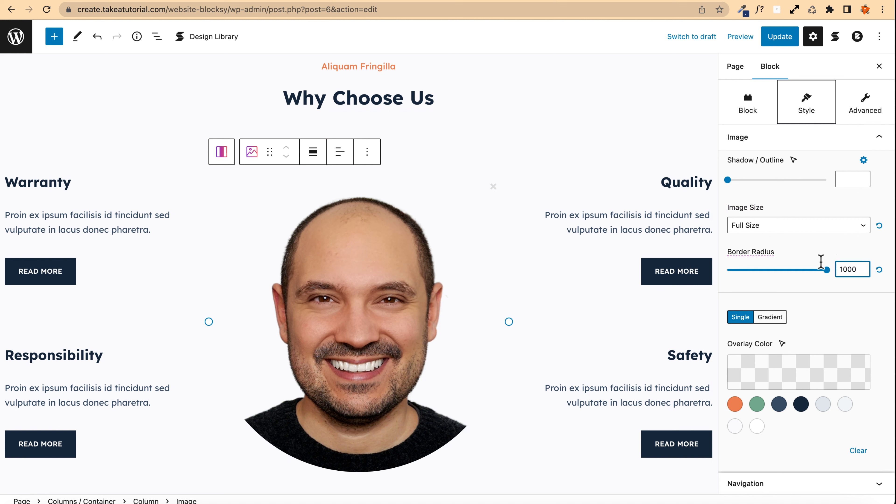
# Step: Review the image's remaining style options and the surrounding homepage sections
pyautogui.scroll(-1, 739, 314)
pyautogui.scroll(3, 387, 290)
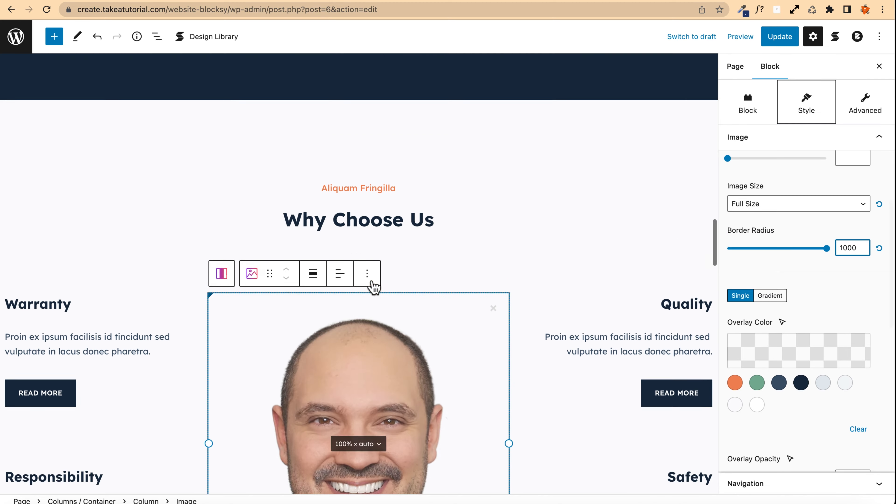
pyautogui.scroll(15, 370, 282)
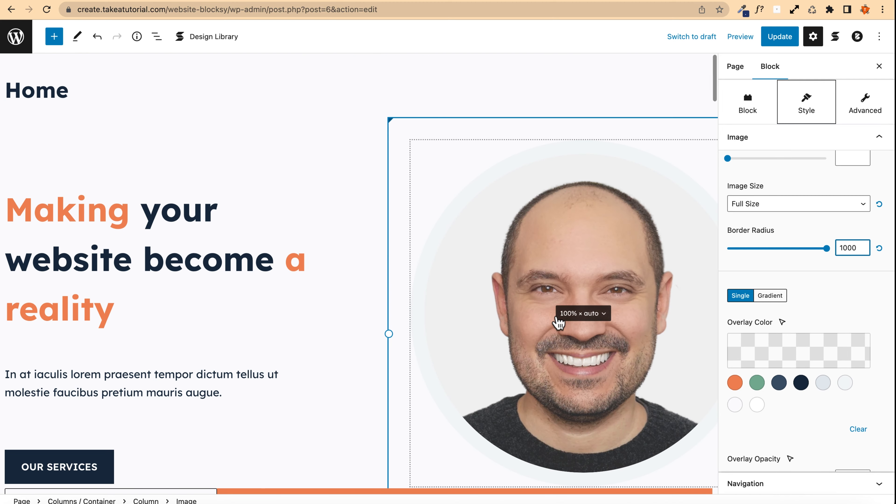
pyautogui.scroll(-15, 454, 249)
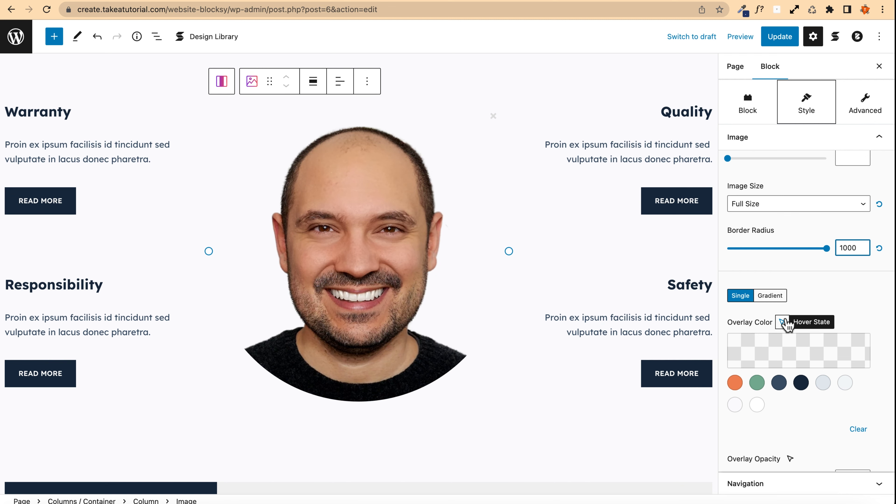
pyautogui.scroll(-4, 762, 388)
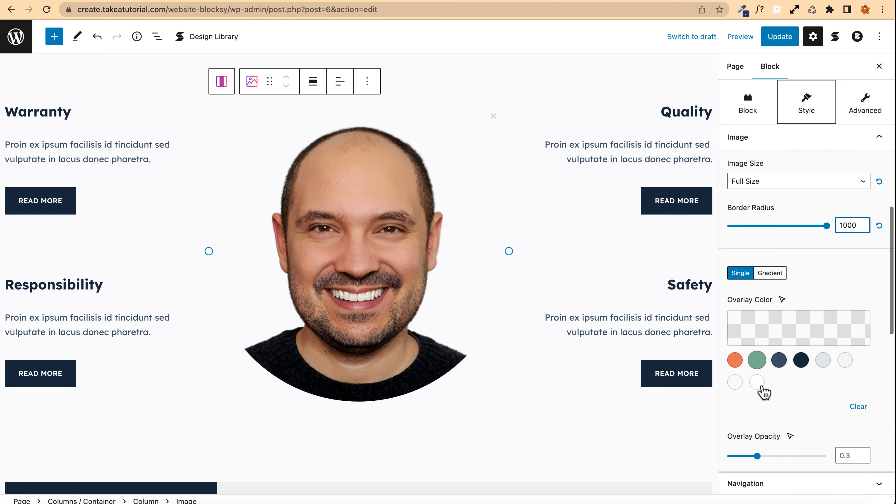
pyautogui.scroll(-10, 740, 380)
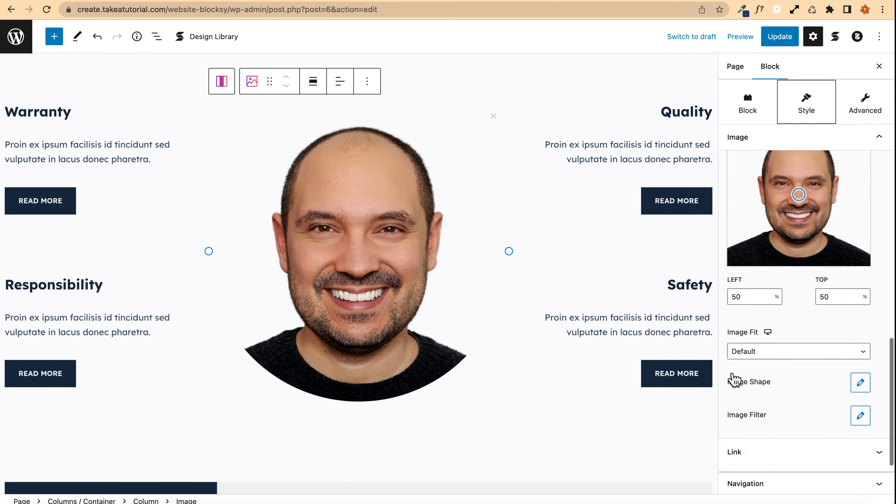
pyautogui.scroll(15, 797, 362)
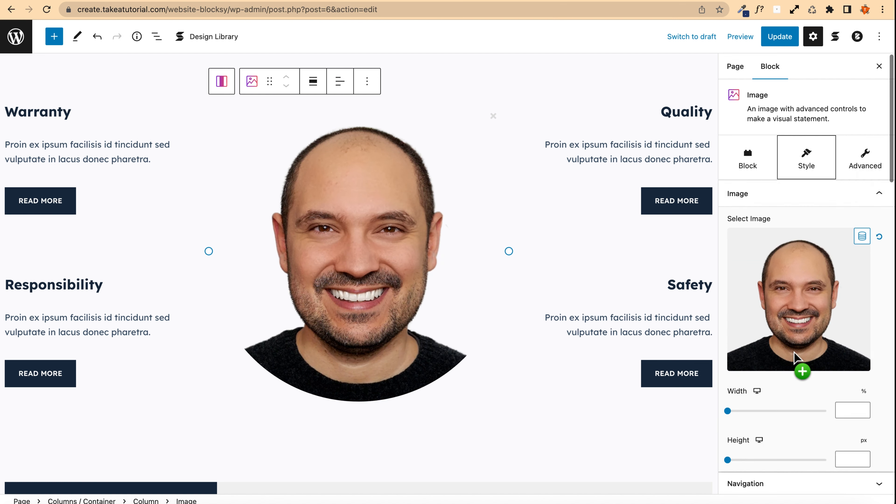
# Step: Enable the image block's background and give the block a solid border 25 wide
pyautogui.click(740, 167)
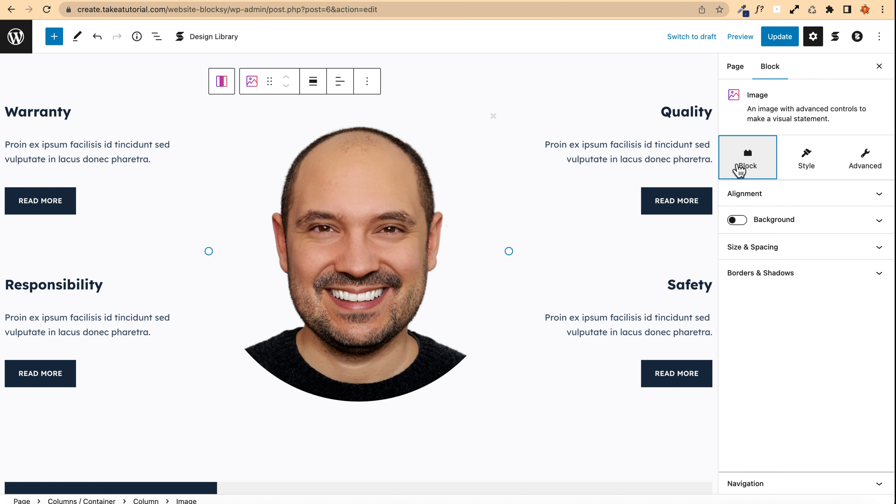
pyautogui.click(736, 220)
pyautogui.scroll(-2, 737, 223)
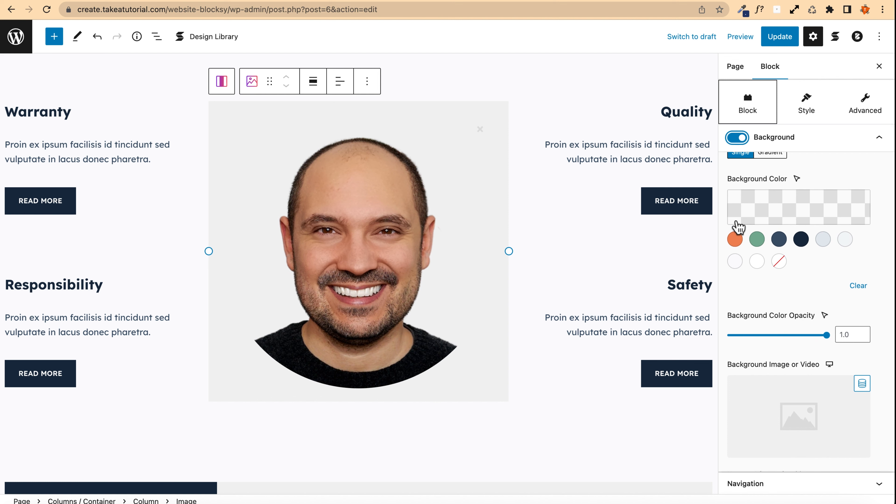
pyautogui.scroll(-5, 733, 303)
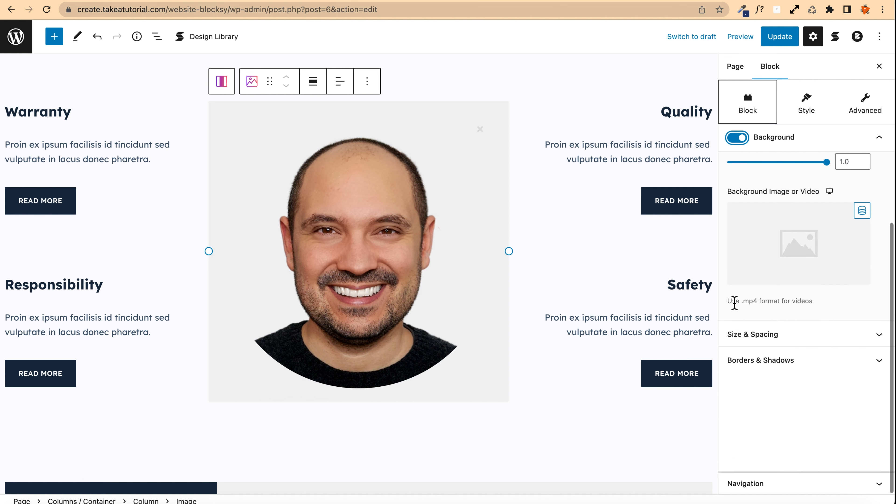
pyautogui.click(769, 368)
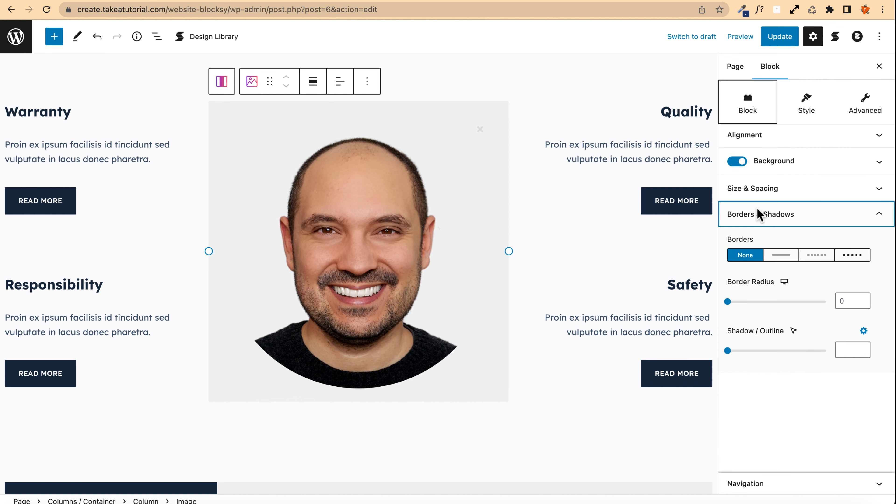
pyautogui.click(780, 255)
pyautogui.click(854, 300)
pyautogui.write('25')
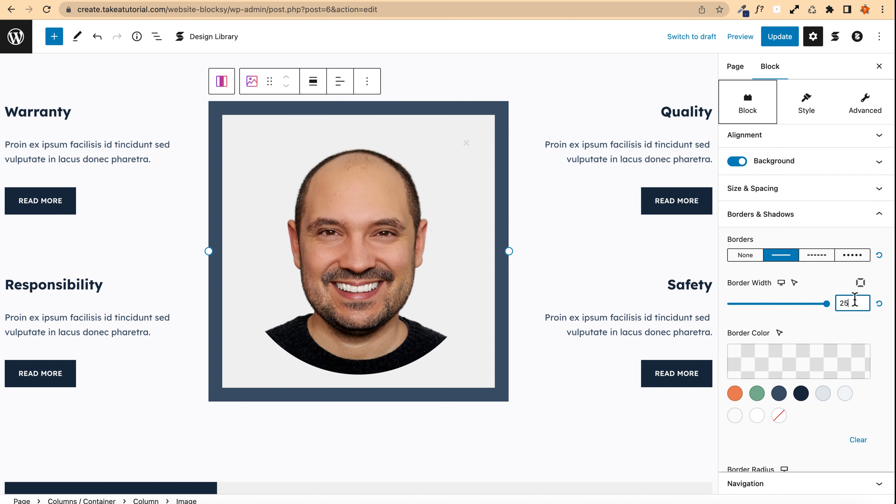
# Step: Set the image block's border radius to 1000
pyautogui.scroll(-5, 723, 365)
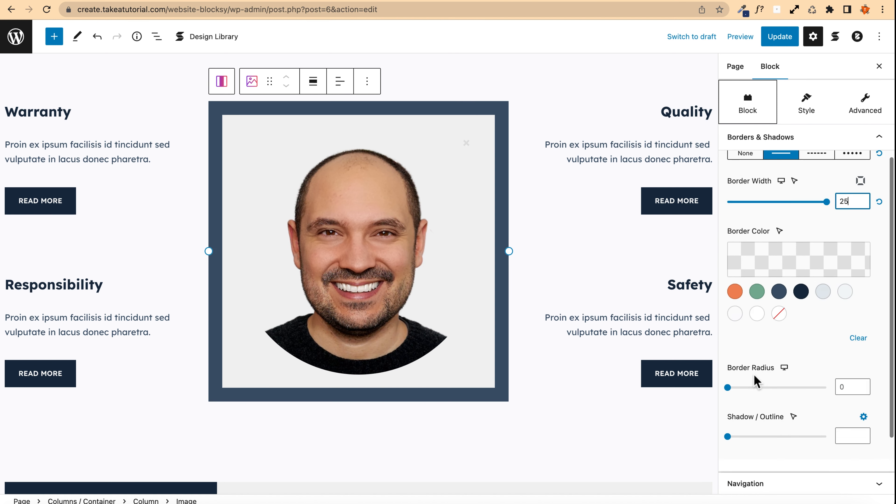
pyautogui.scroll(-2, 755, 316)
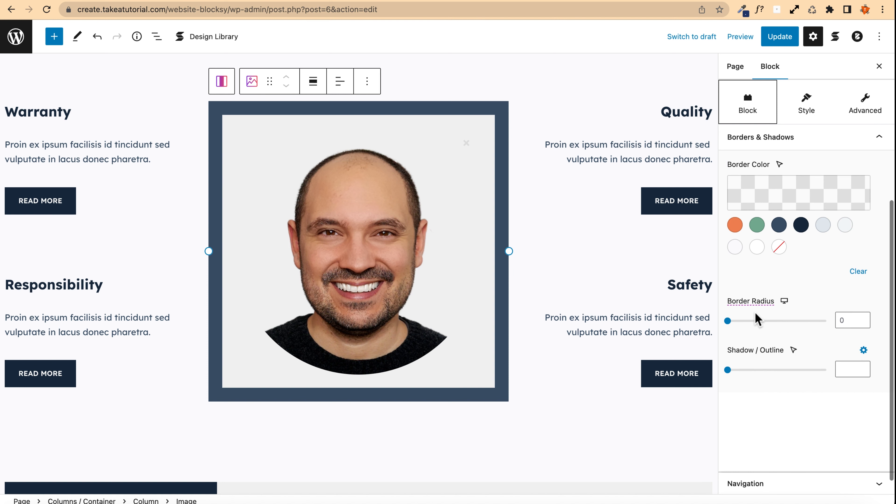
pyautogui.click(846, 321)
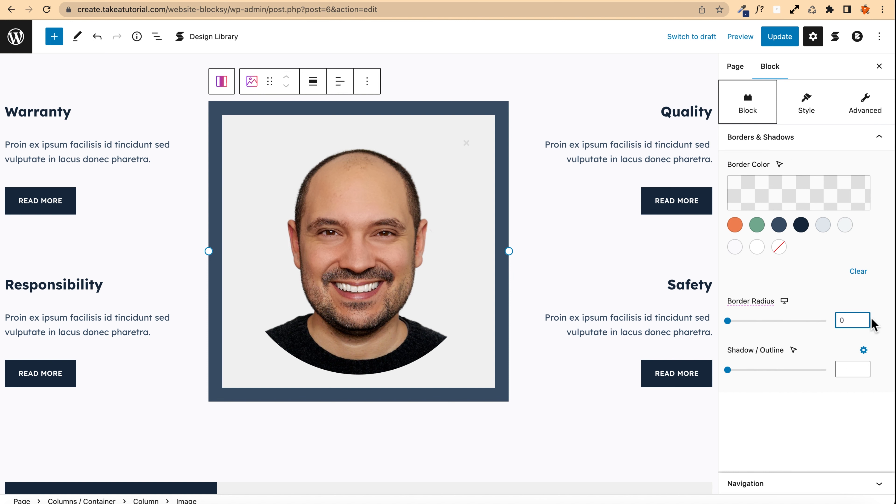
pyautogui.write('1000')
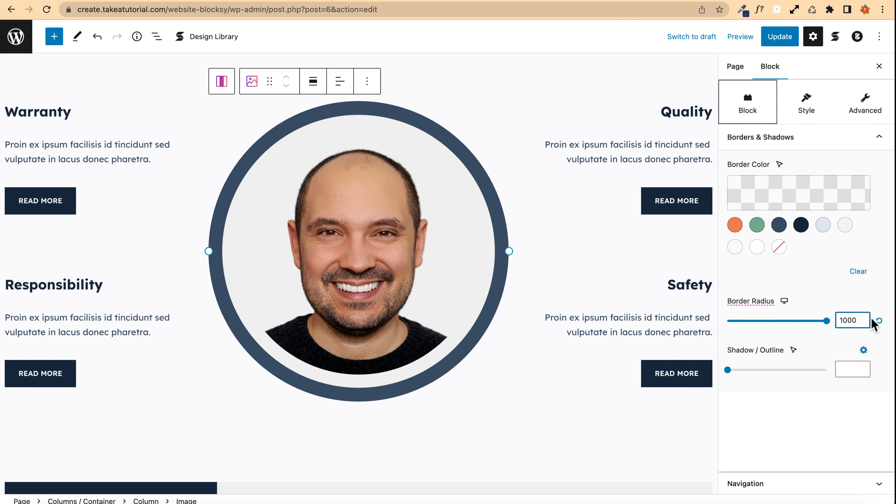
# Step: Set the image block's padding to 0 and update the page
pyautogui.scroll(5, 758, 297)
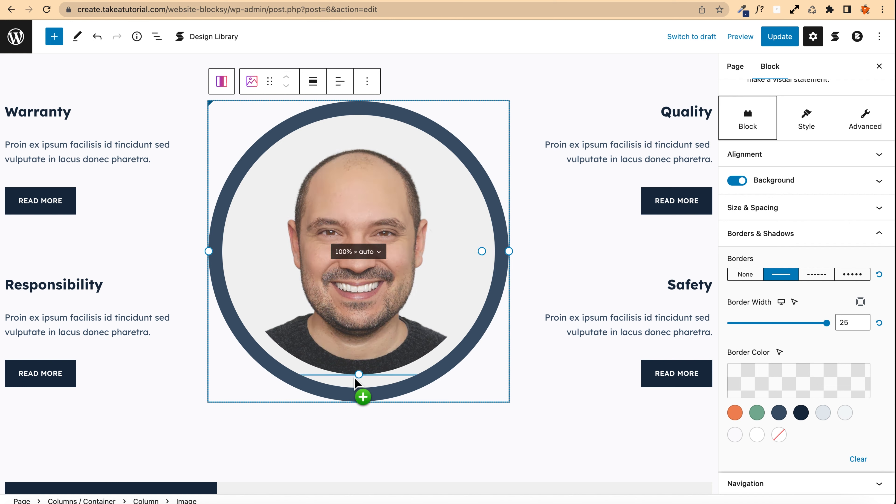
pyautogui.scroll(2, 846, 374)
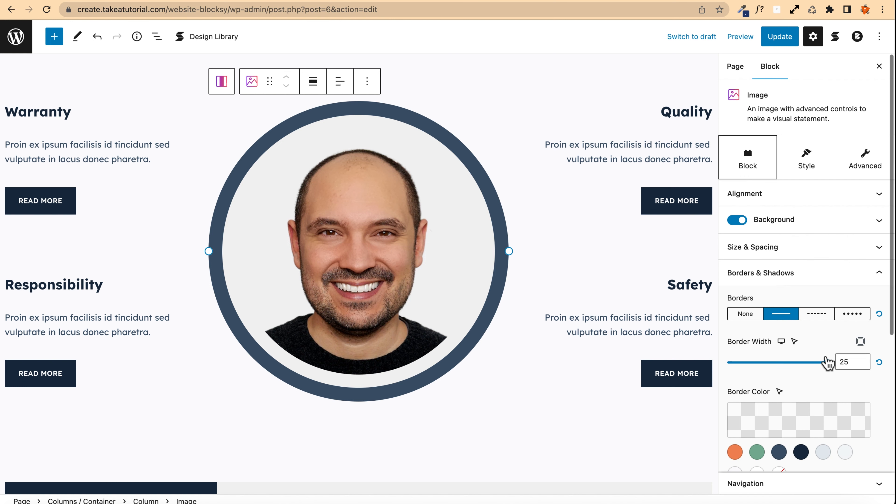
pyautogui.click(765, 252)
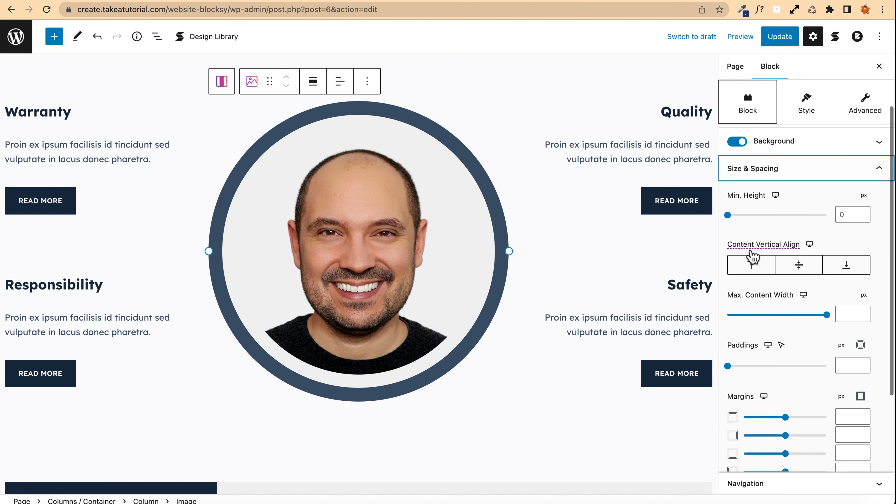
pyautogui.click(852, 361)
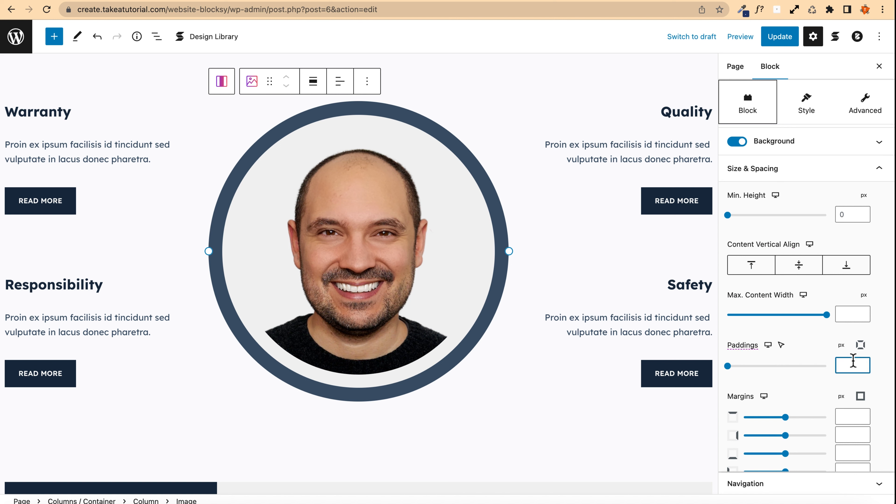
pyautogui.write('0')
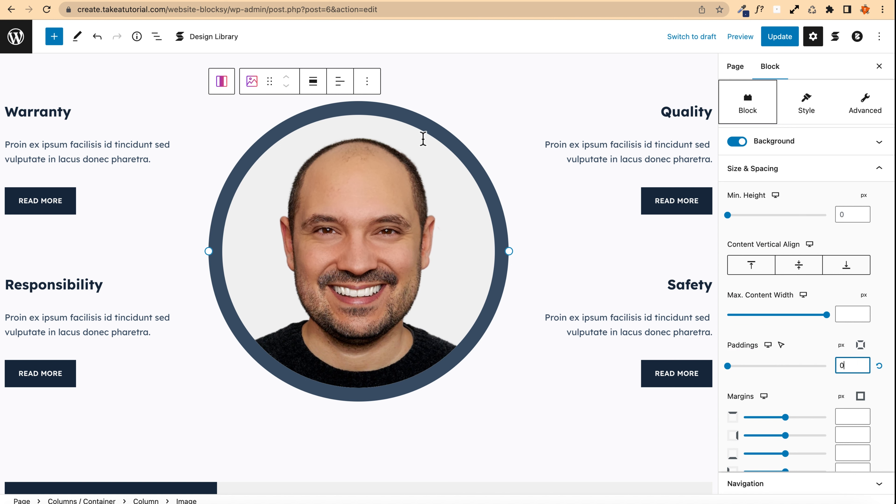
pyautogui.click(781, 38)
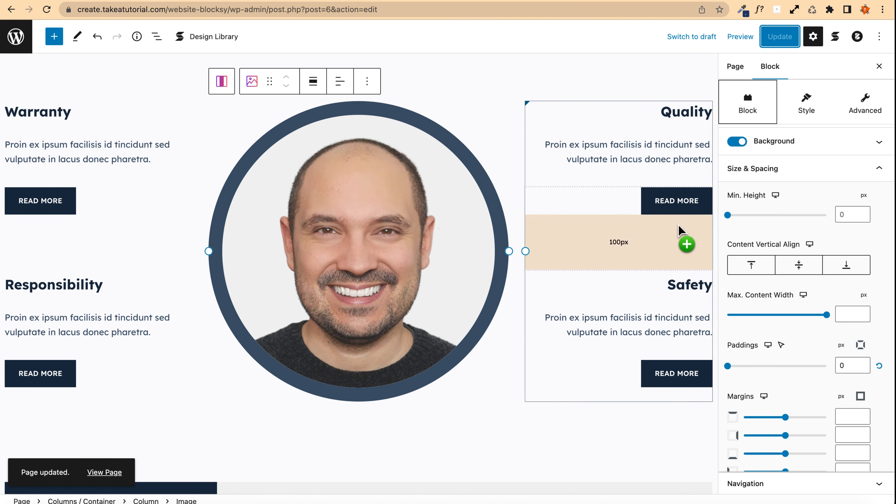
# Step: Set the image block's background color to the orange palette color and update the page
pyautogui.click(758, 148)
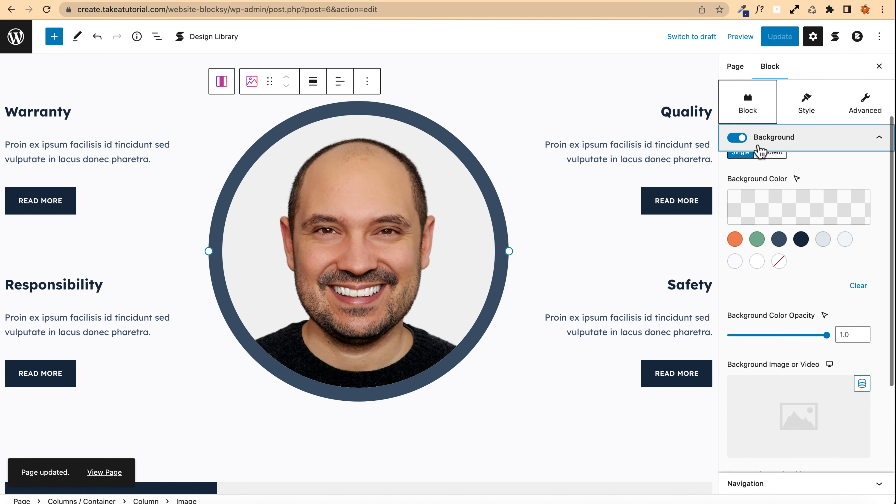
pyautogui.click(734, 239)
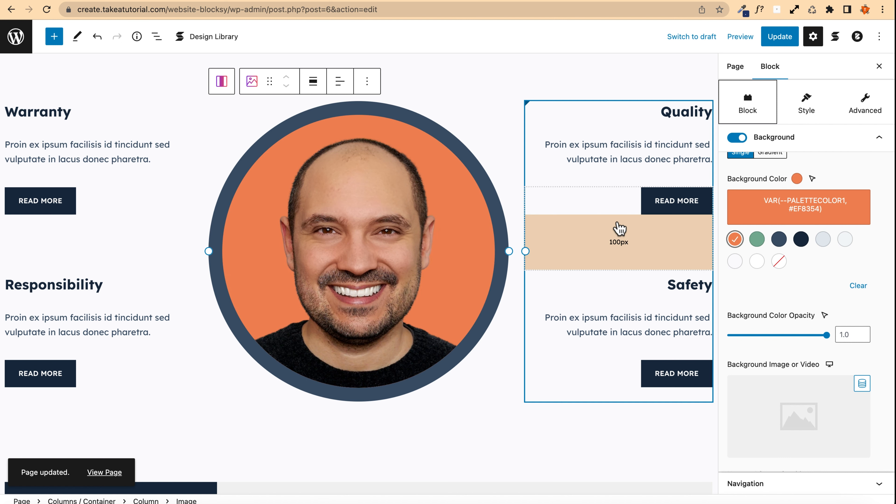
pyautogui.click(779, 36)
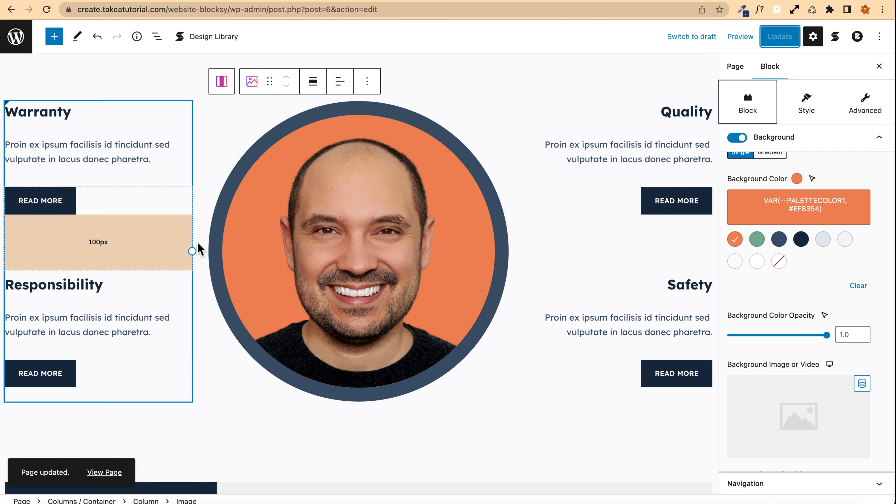
# Step: Preview the page in a new tab and scroll through the homepage to the Why Choose Us section
pyautogui.click(742, 35)
pyautogui.click(670, 139)
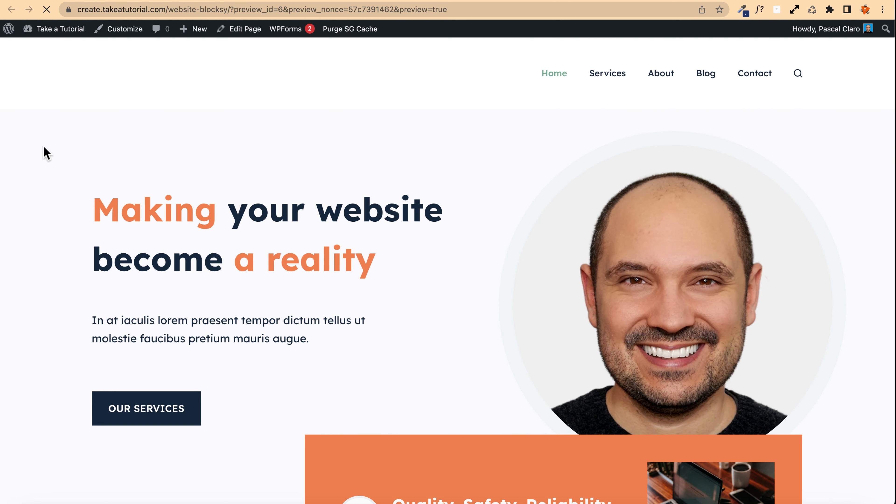
pyautogui.scroll(-15, 31, 194)
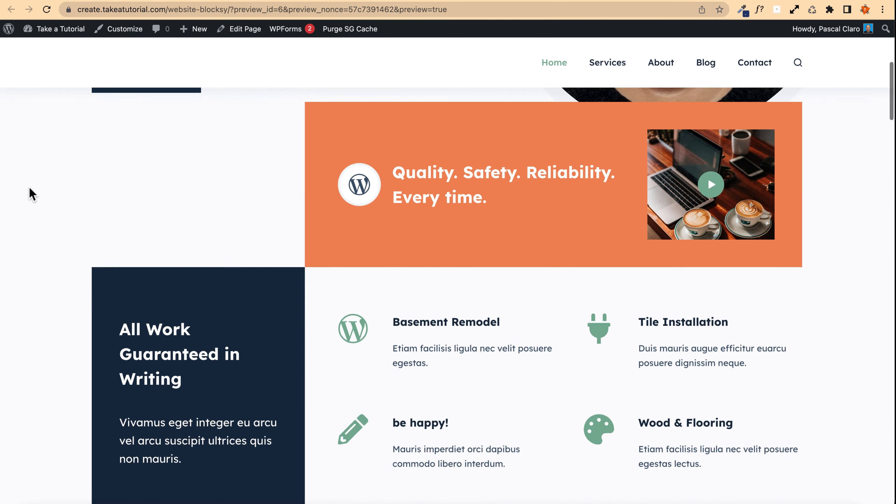
pyautogui.scroll(-8, 31, 193)
pyautogui.scroll(3, 31, 194)
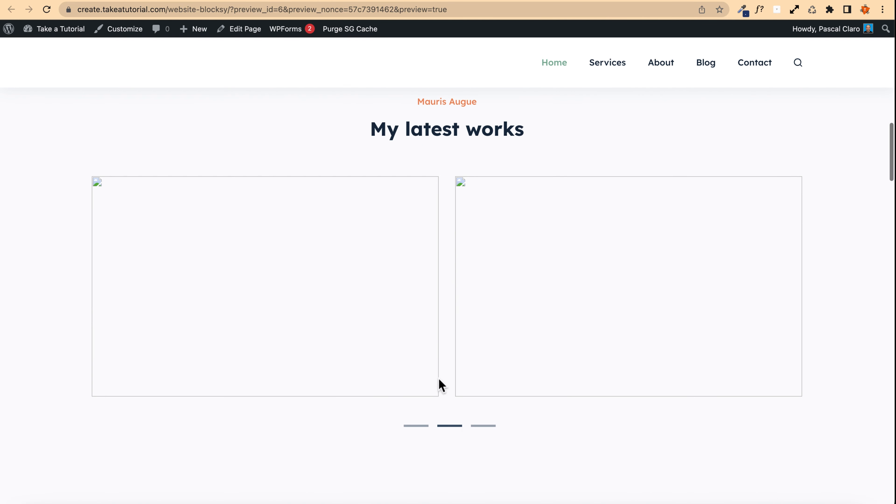
pyautogui.scroll(-12, 35, 236)
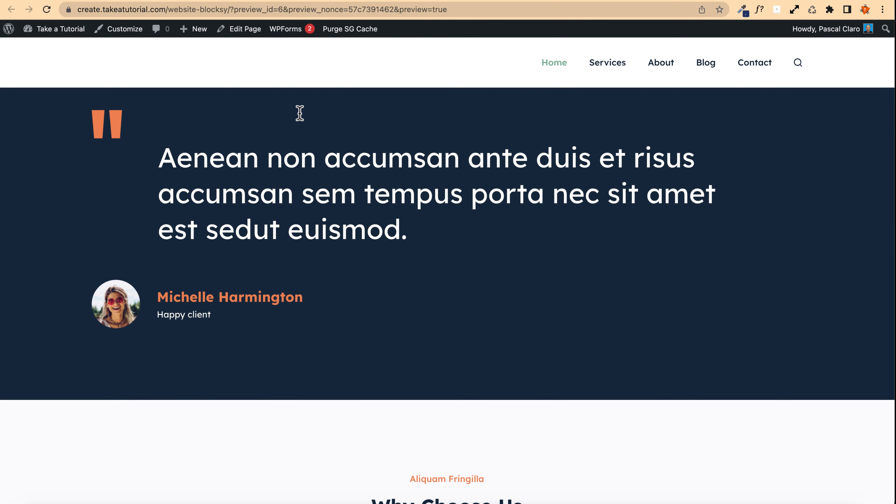
pyautogui.scroll(-10, 60, 197)
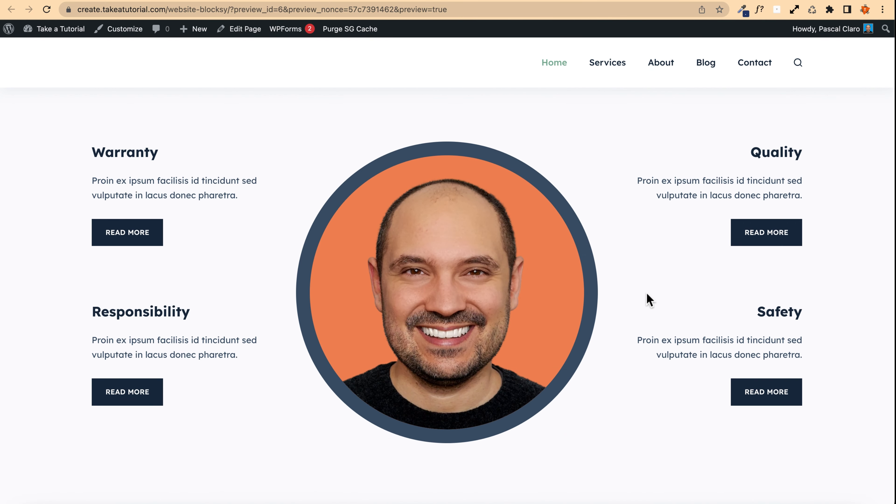
# Step: Test a Read More button in the homepage preview, go back, and return to editing the page
pyautogui.scroll(2, 116, 267)
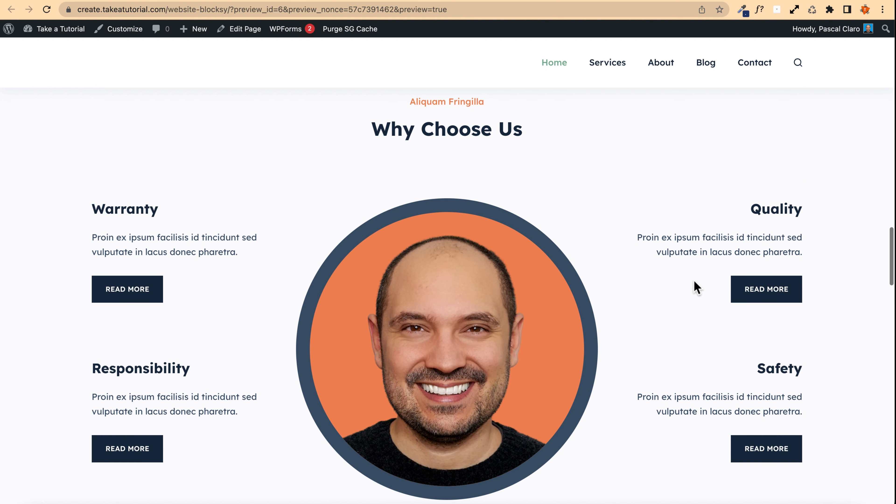
pyautogui.click(135, 294)
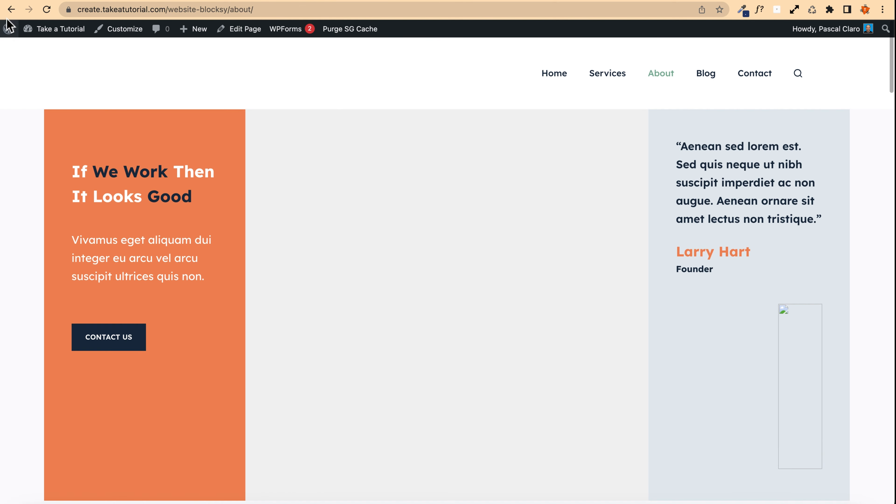
pyautogui.click(11, 9)
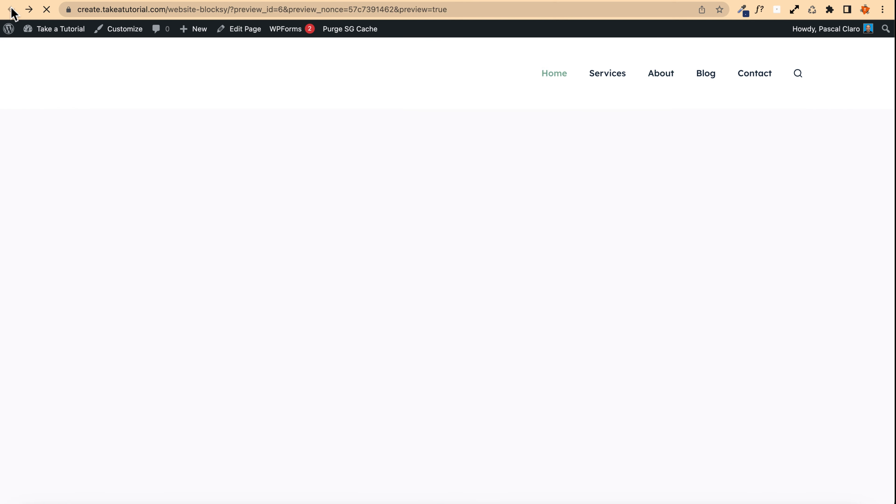
pyautogui.scroll(-10, 84, 161)
pyautogui.scroll(-15, 85, 161)
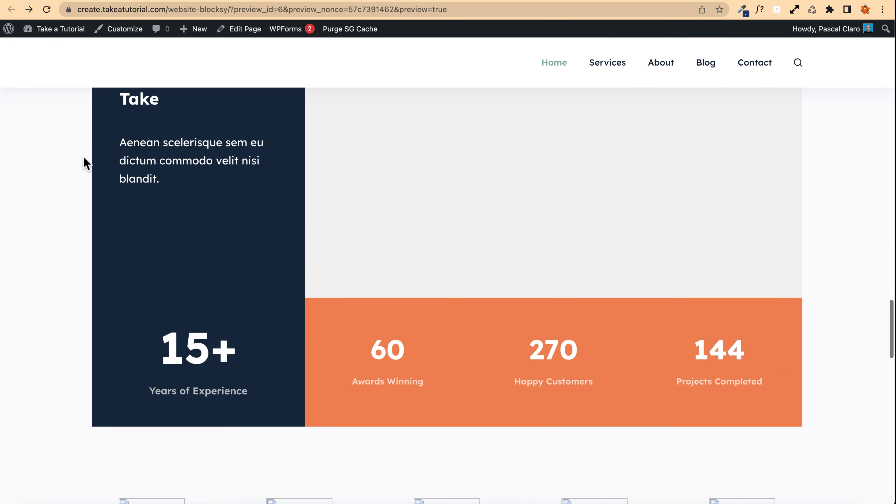
pyautogui.scroll(10, 84, 160)
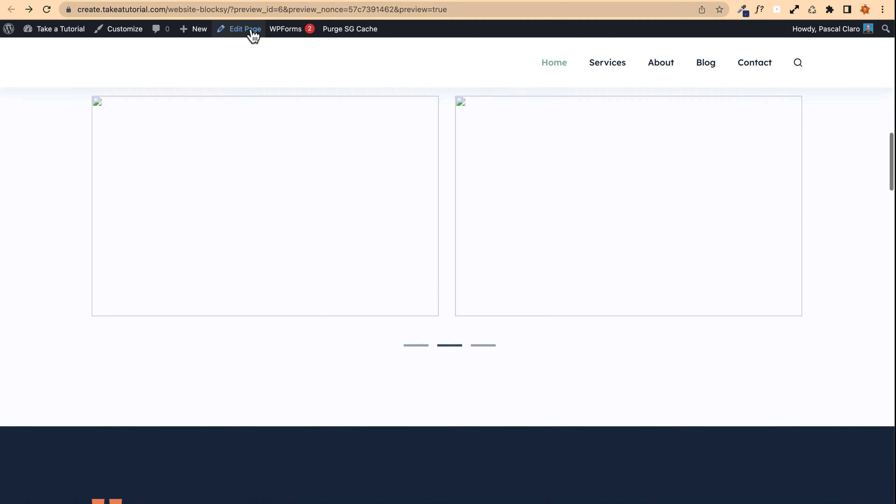
pyautogui.click(244, 30)
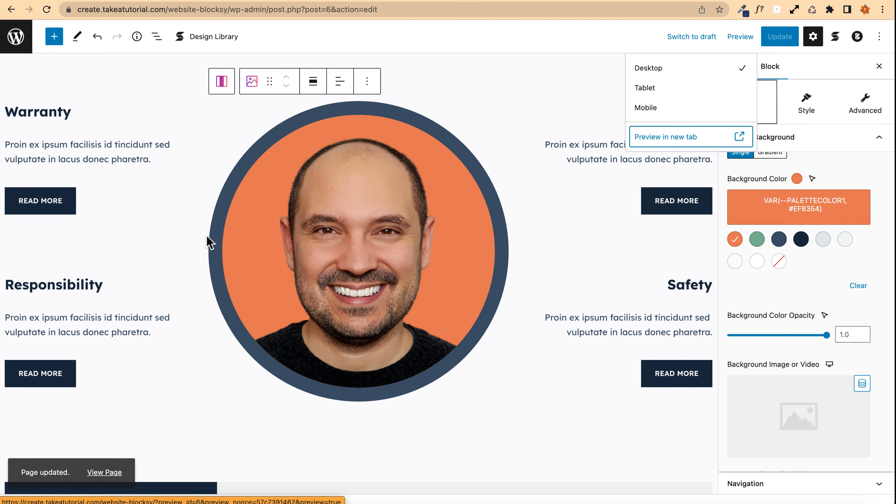
# Step: Select the empty column beside 'Perfection In Every Step We Take', reset its background image, and open the media library
pyautogui.scroll(-10, 236, 216)
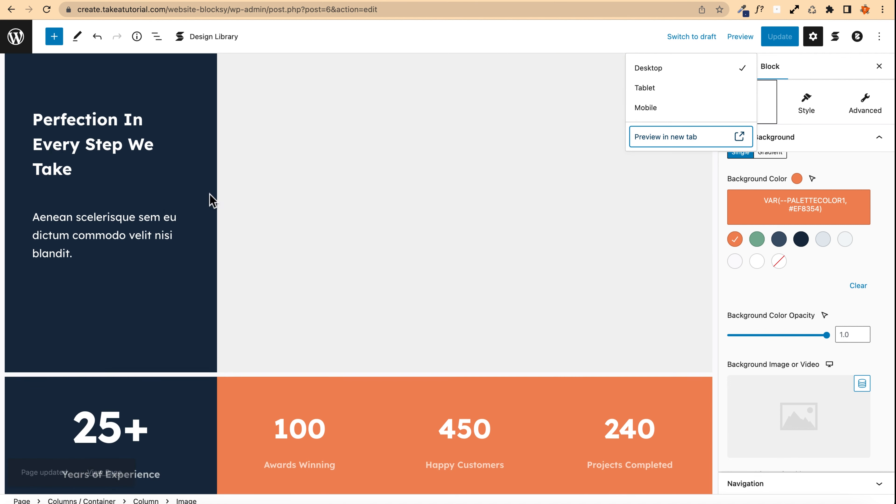
pyautogui.click(310, 167)
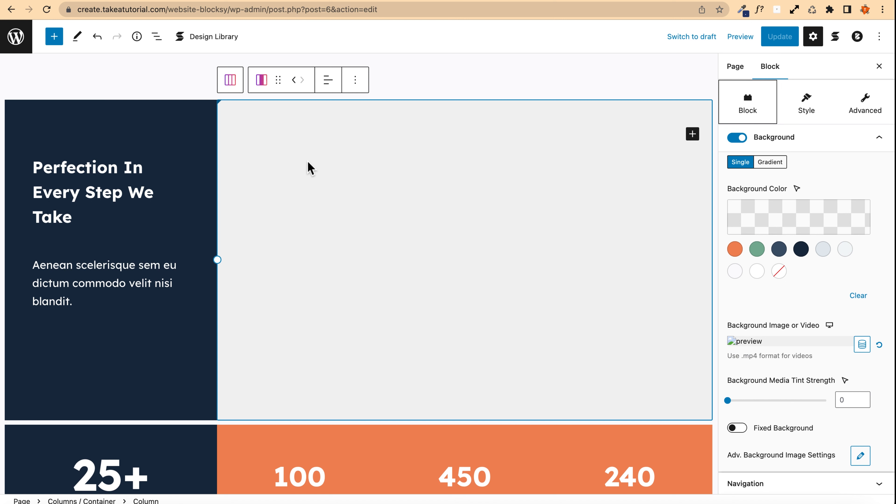
pyautogui.scroll(3, 785, 190)
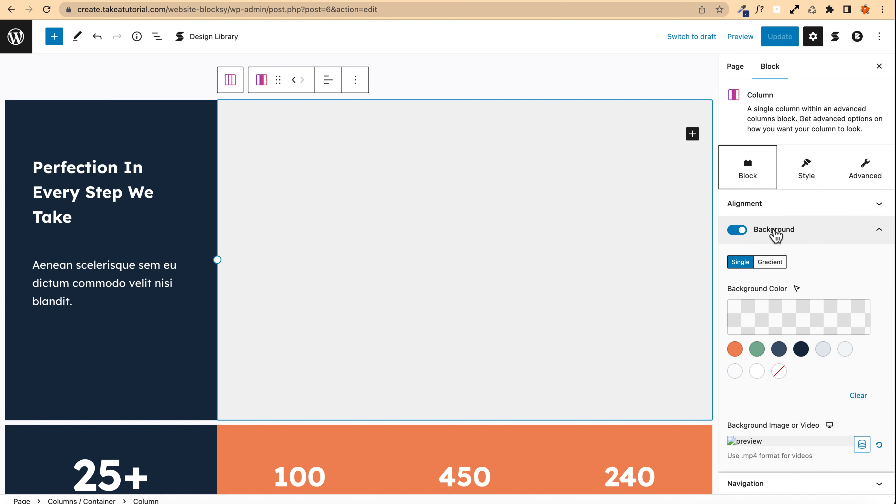
pyautogui.scroll(-3, 758, 265)
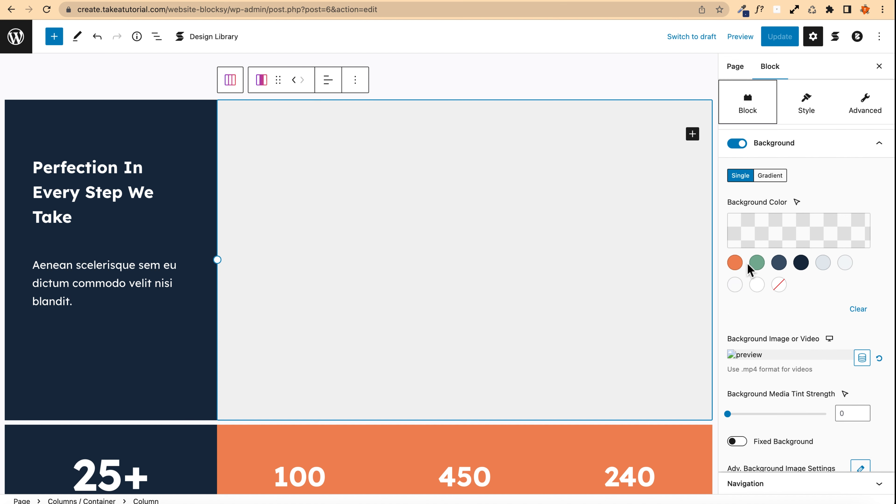
pyautogui.scroll(-3, 750, 268)
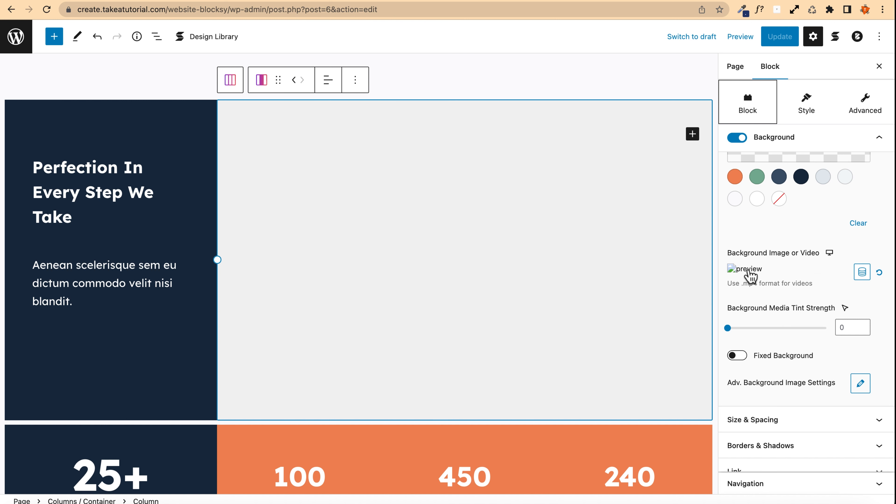
pyautogui.click(878, 275)
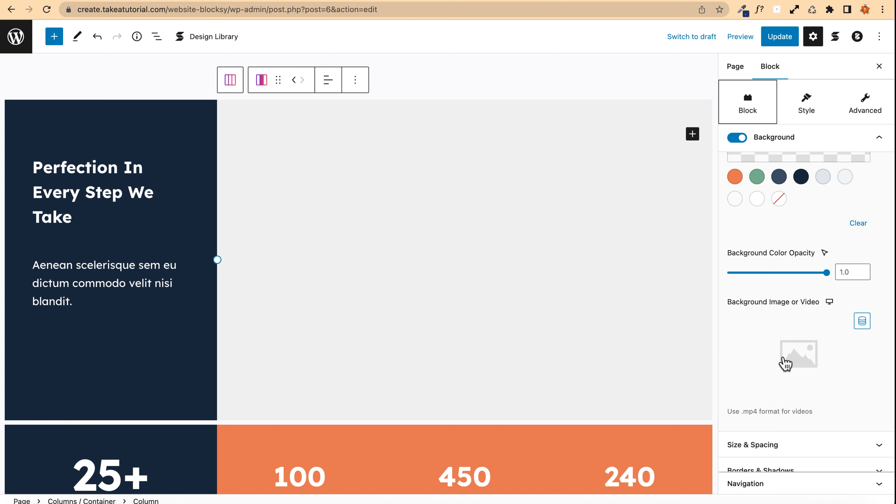
pyautogui.click(784, 361)
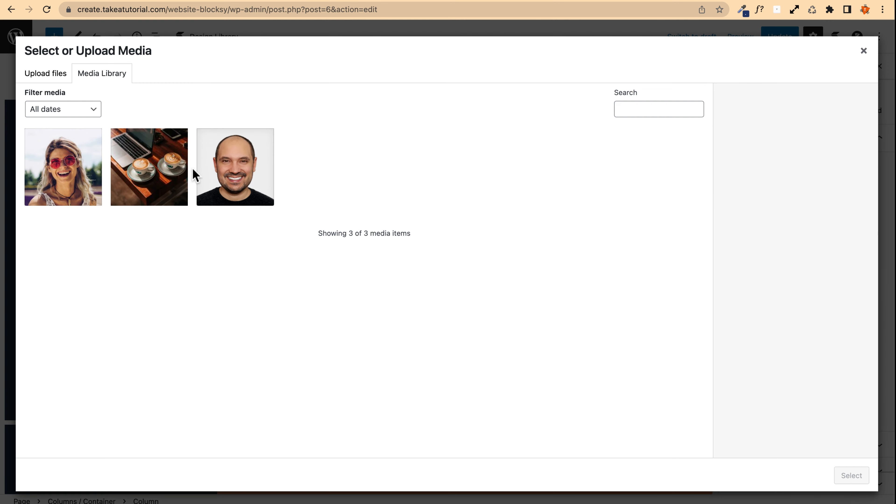
pyautogui.click(124, 162)
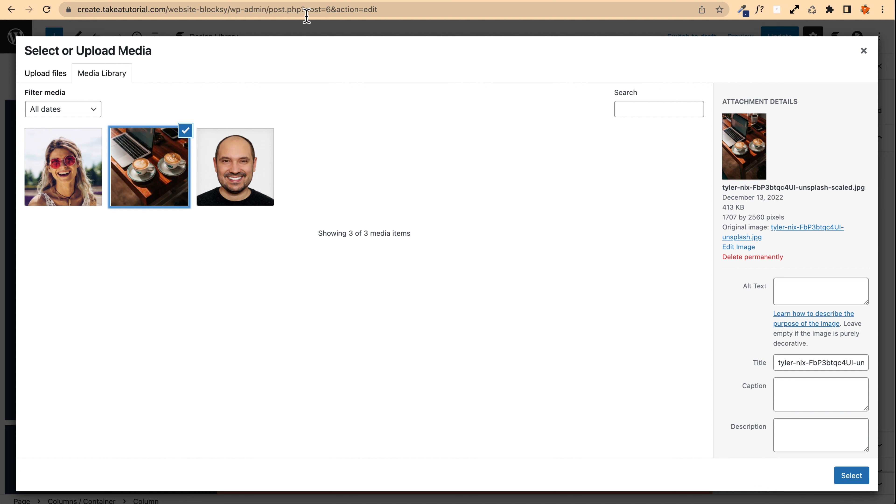
# Step: Search Unsplash for 'website' in a new tab and download the photo of a desk with laptop and monitor
pyautogui.hotkey('ctrl', 't')
pyautogui.click(373, 30)
pyautogui.click(374, 122)
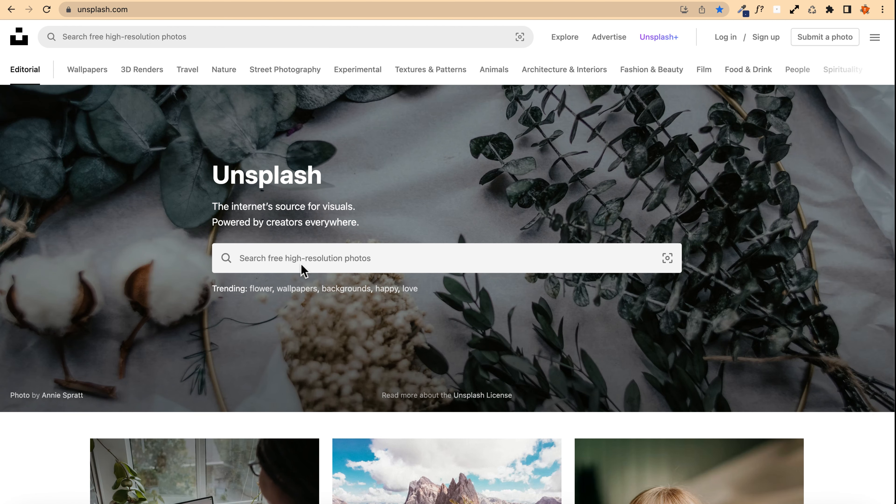
pyautogui.click(270, 250)
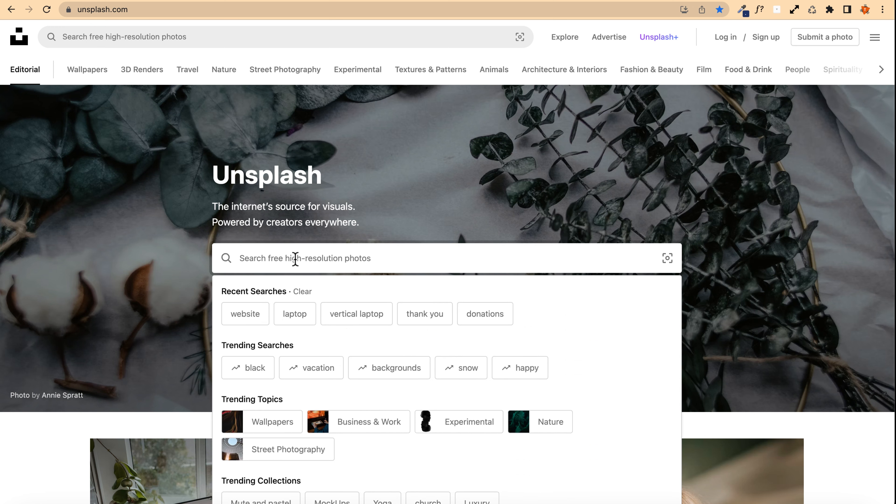
pyautogui.write('web')
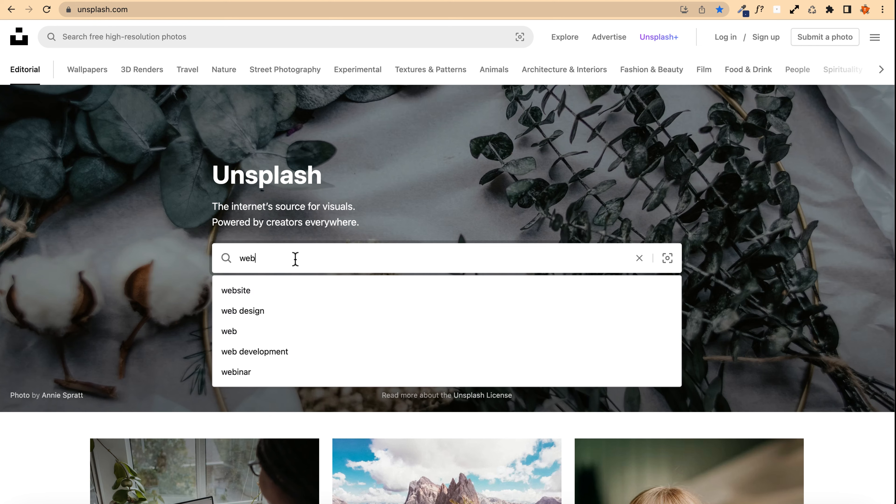
pyautogui.write('site')
pyautogui.press('Return')
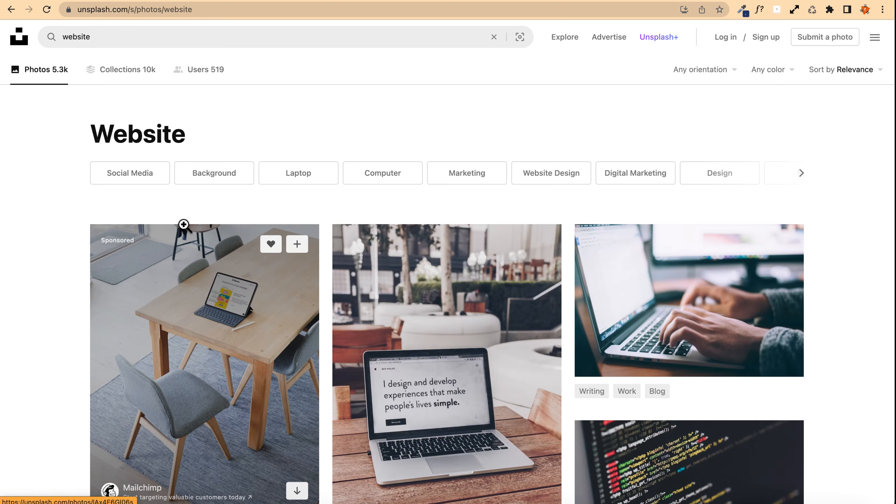
pyautogui.scroll(-8, 82, 208)
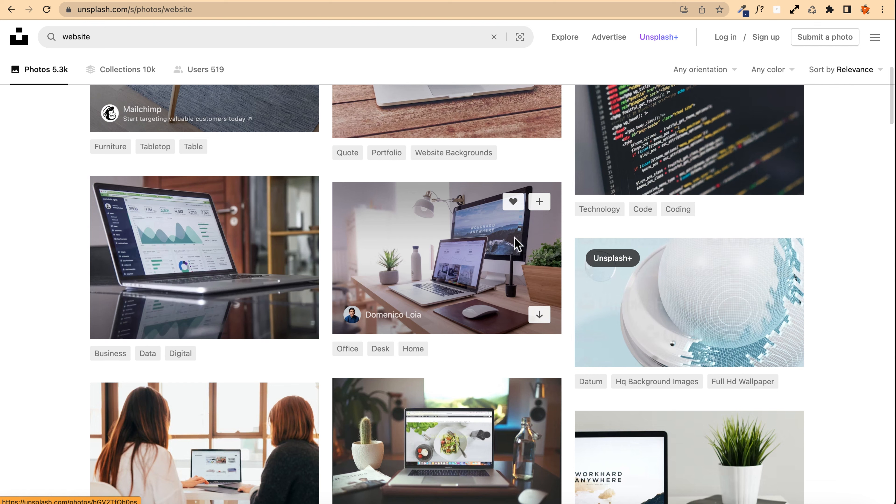
pyautogui.click(539, 315)
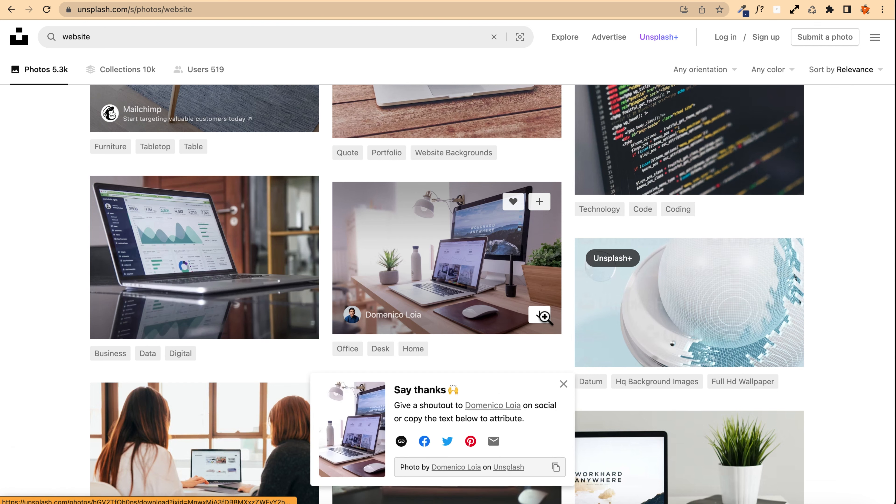
# Step: Compress the downloaded photo with TinyPNG and download the compressed version
pyautogui.press('super+t')
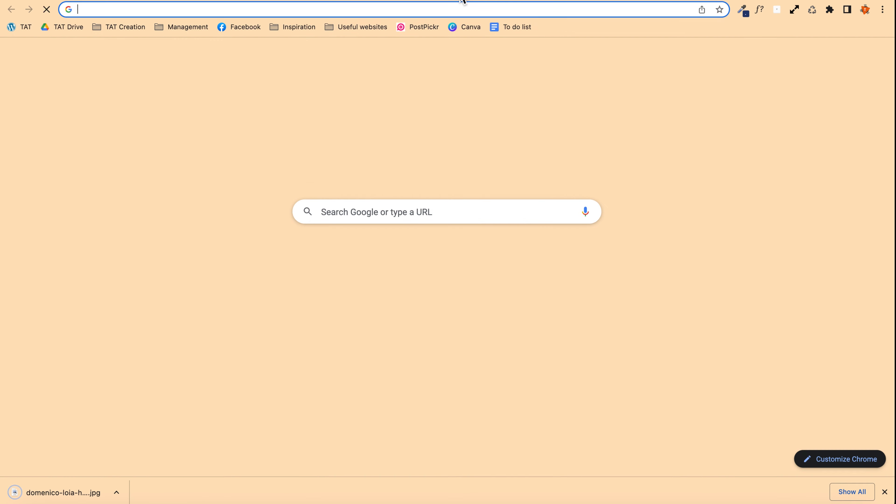
pyautogui.write('tiny')
pyautogui.press('BackSpace')
pyautogui.press('BackSpace')
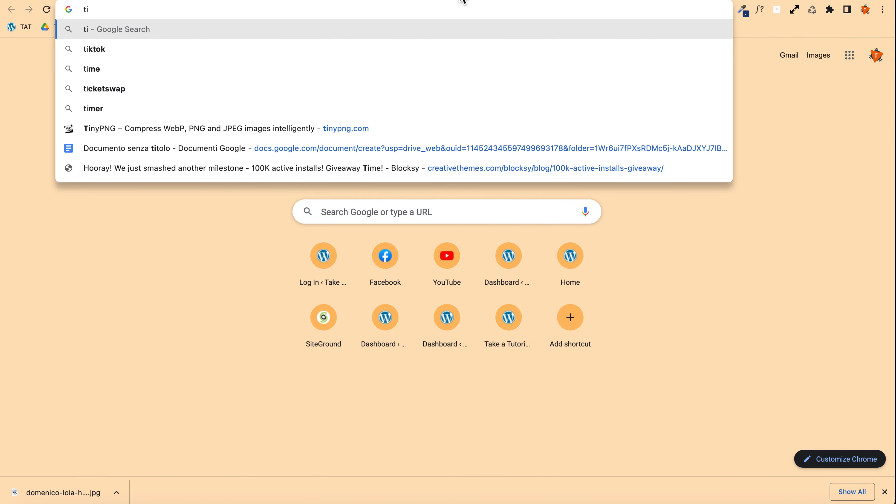
pyautogui.write('ny')
pyautogui.press('Return')
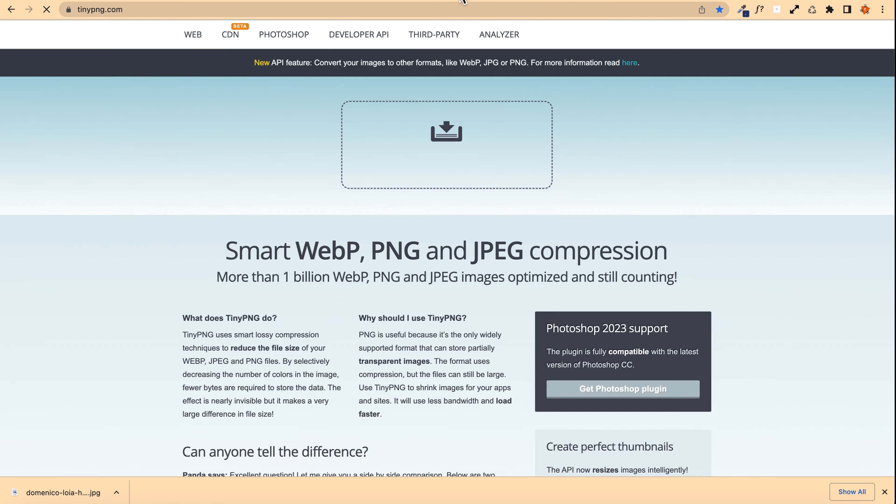
pyautogui.moveTo(66, 497); pyautogui.dragTo(414, 176)
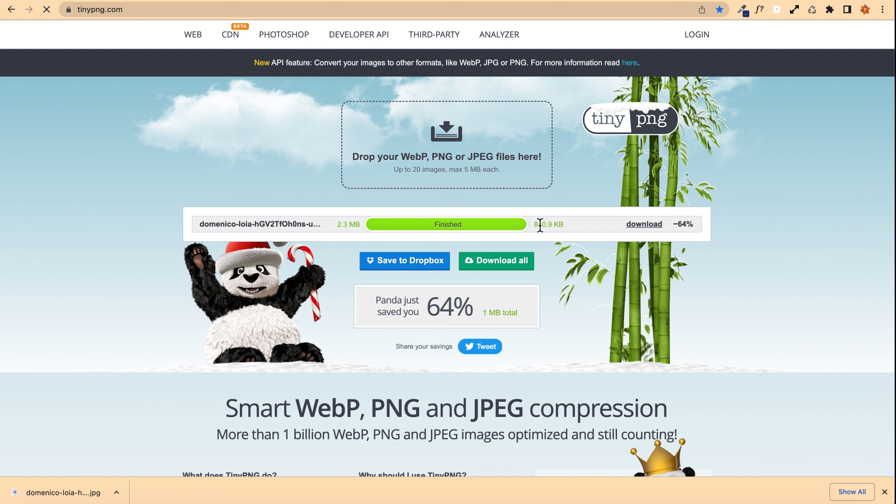
pyautogui.click(652, 225)
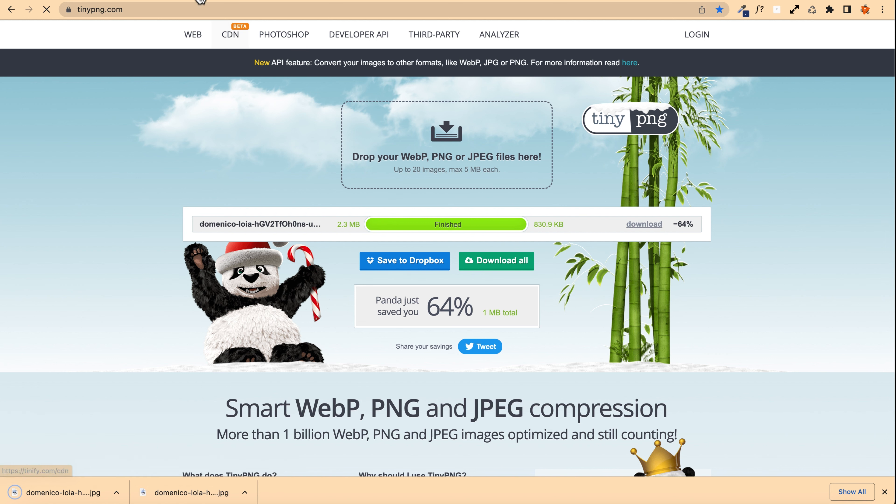
# Step: Upload the compressed photo into the media library dialog in the page editor
pyautogui.click(231, 0)
pyautogui.moveTo(62, 491); pyautogui.dragTo(159, 310)
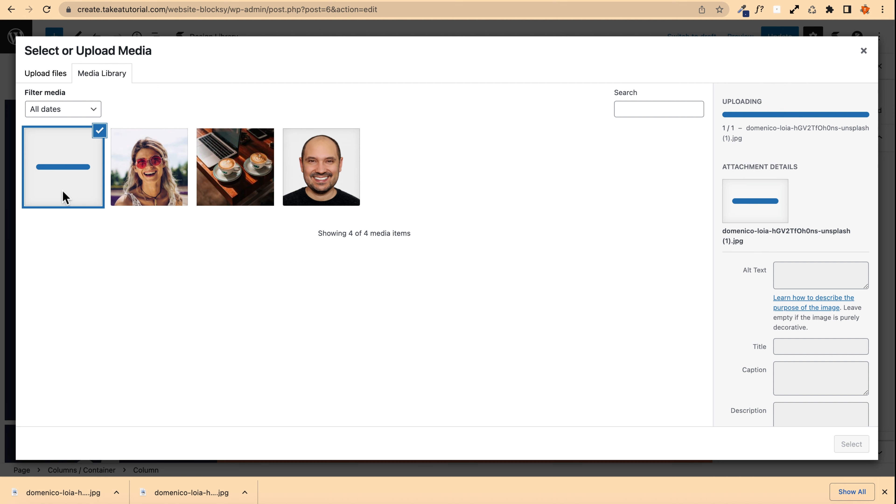
# Step: Reveal the downloaded photo in Finder and rename it 'Website Agency New York - Take a Tutorial.jpg'
pyautogui.click(117, 493)
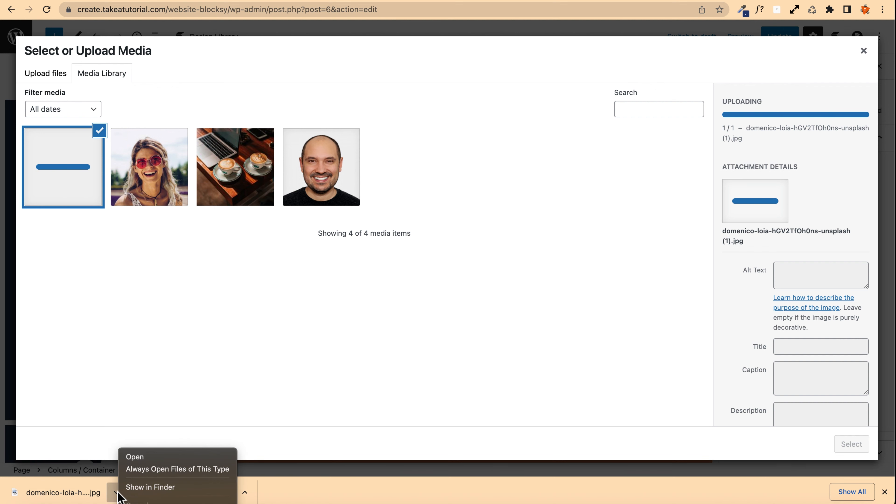
pyautogui.click(157, 489)
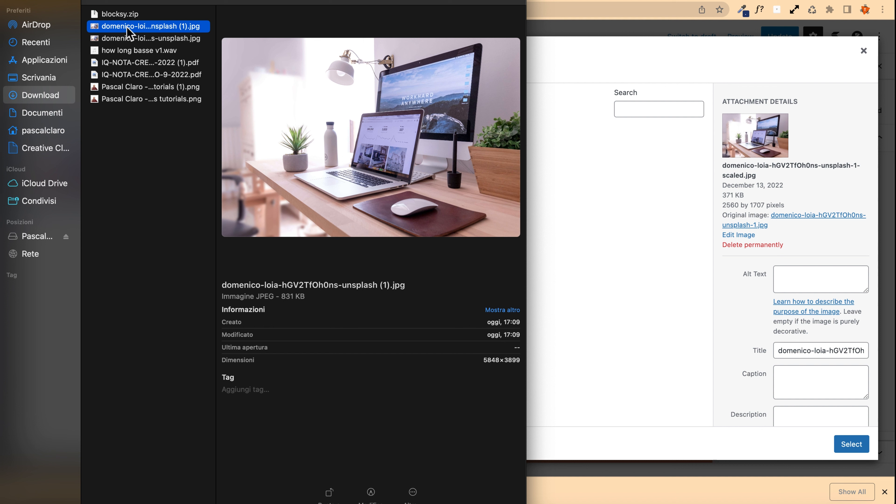
pyautogui.click(135, 27)
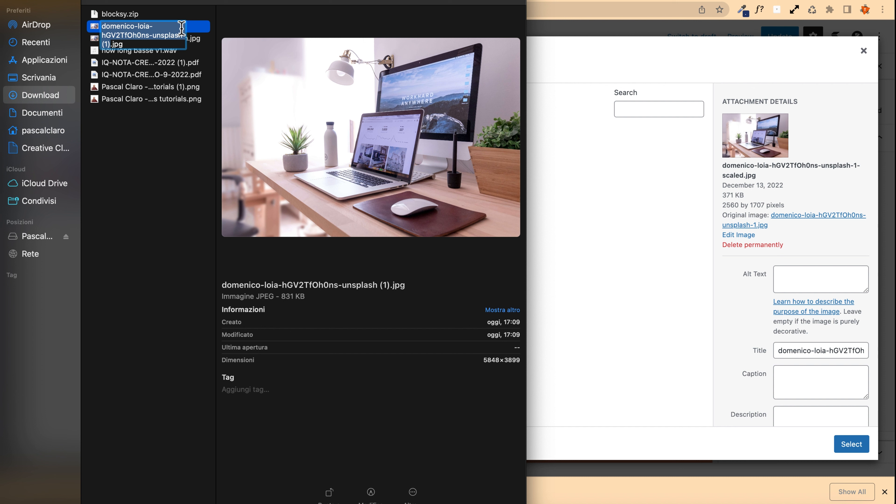
pyautogui.write('Website')
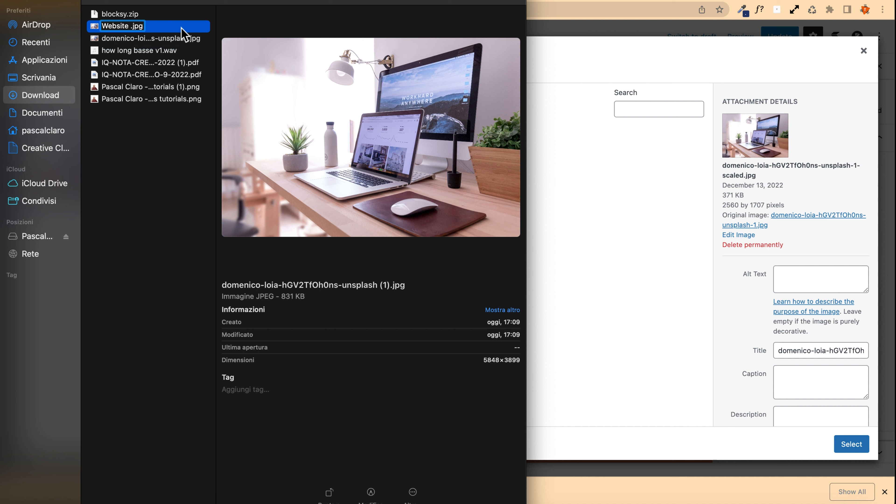
pyautogui.write(' Agency N')
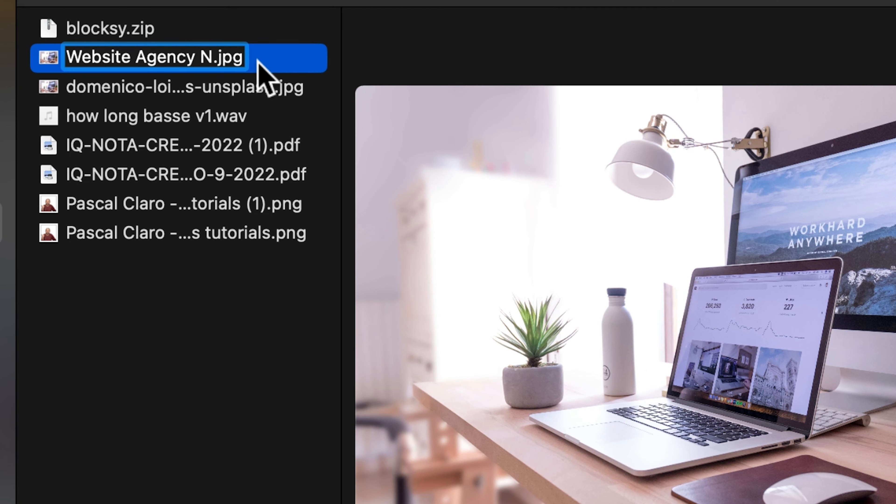
pyautogui.write('ew York')
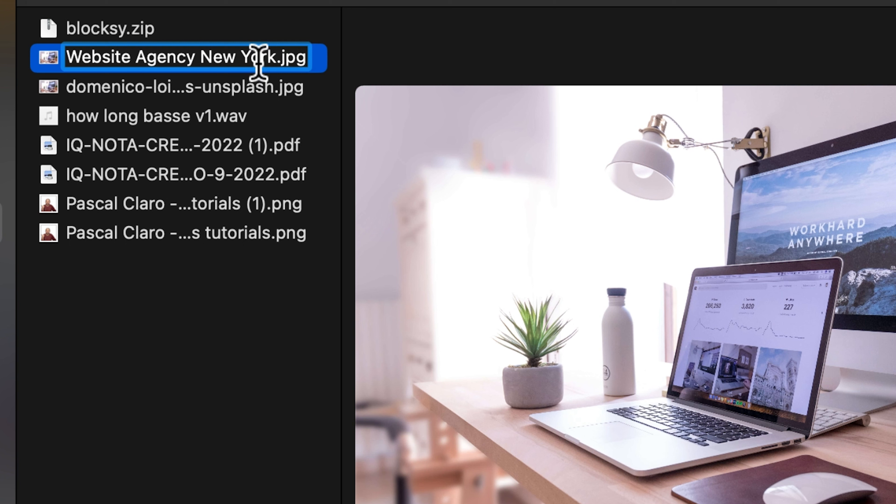
pyautogui.write(' - ')
pyautogui.write('Take a Tu')
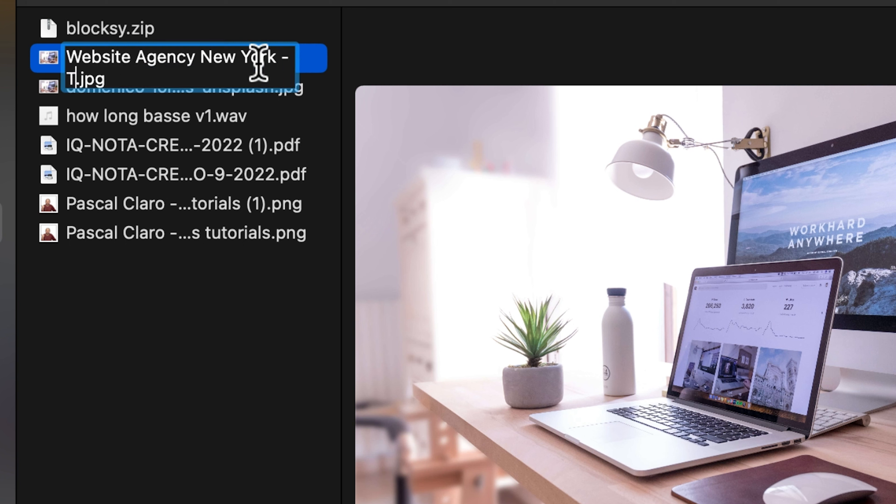
pyautogui.write('torial')
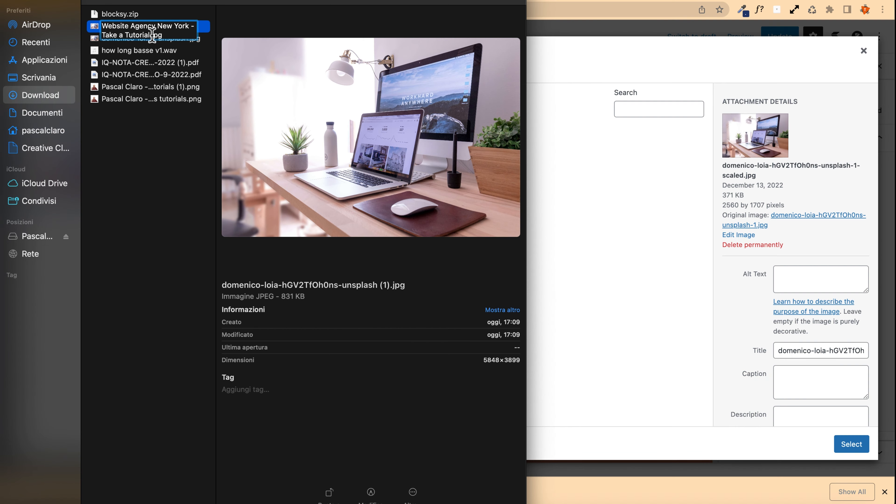
pyautogui.press('Return')
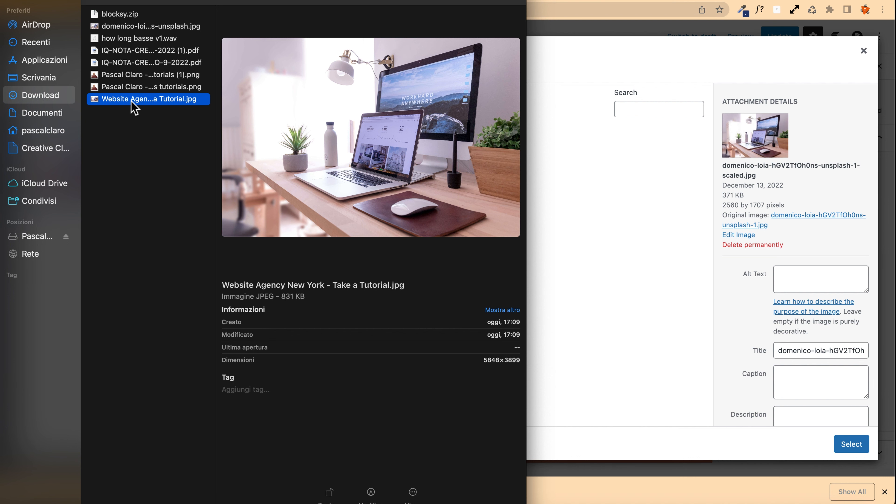
# Step: Upload the renamed photo into the media library and permanently delete the earlier unrenamed copy of it
pyautogui.moveTo(133, 106); pyautogui.dragTo(150, 220)
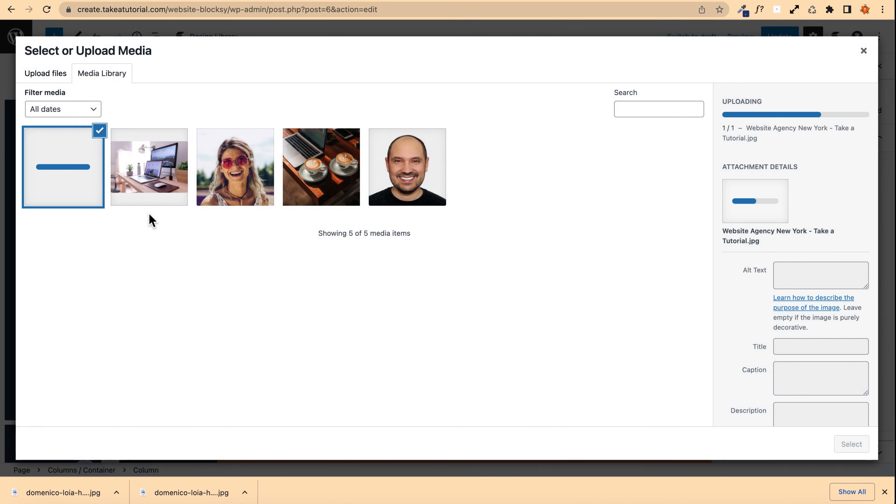
pyautogui.click(148, 183)
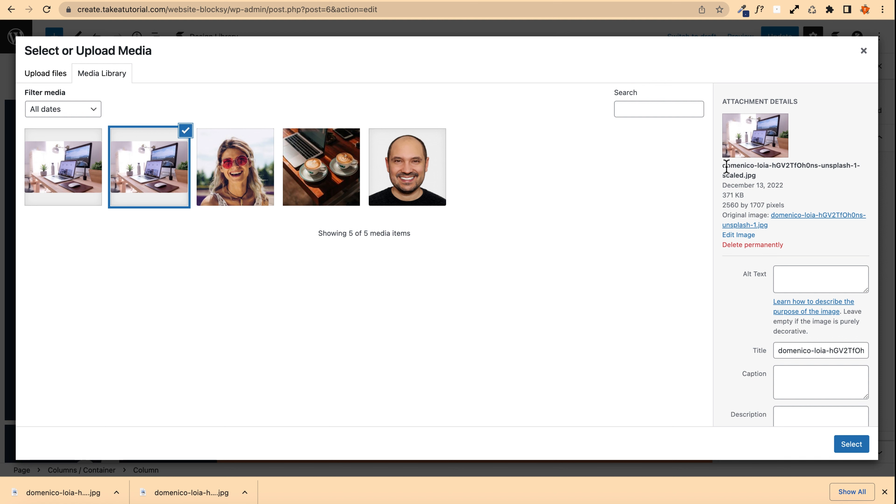
pyautogui.moveTo(724, 165); pyautogui.dragTo(743, 176)
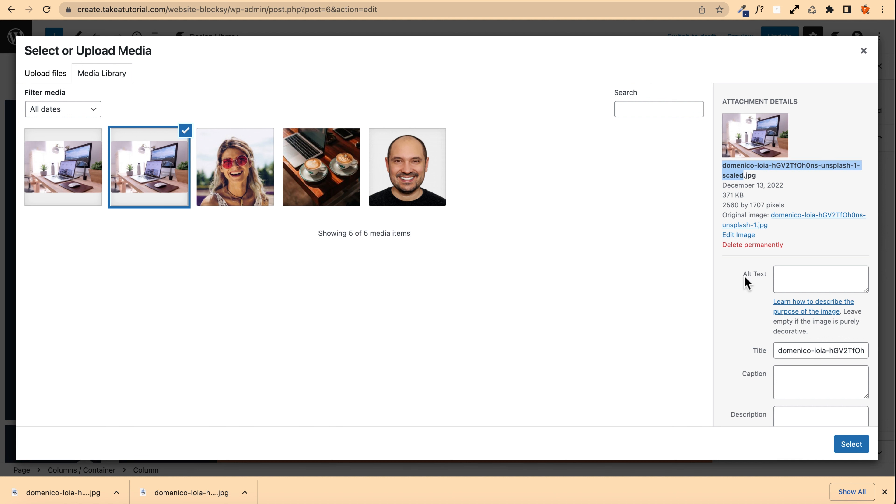
pyautogui.click(747, 246)
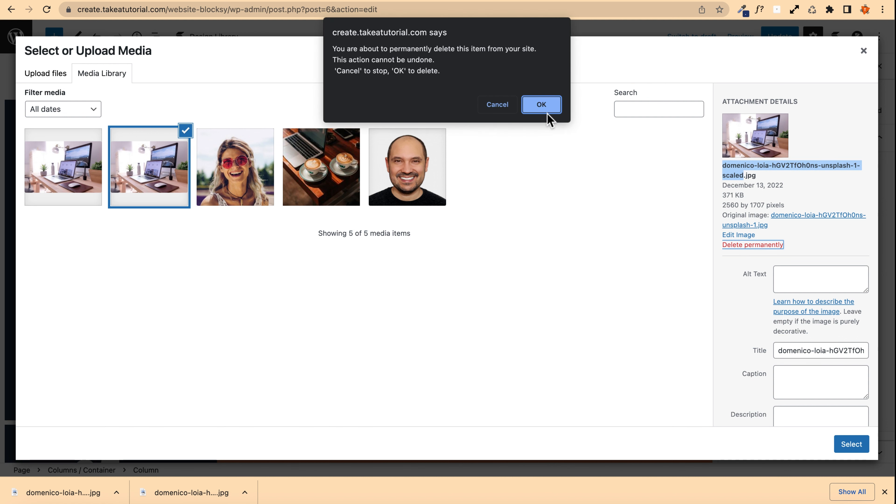
pyautogui.click(540, 105)
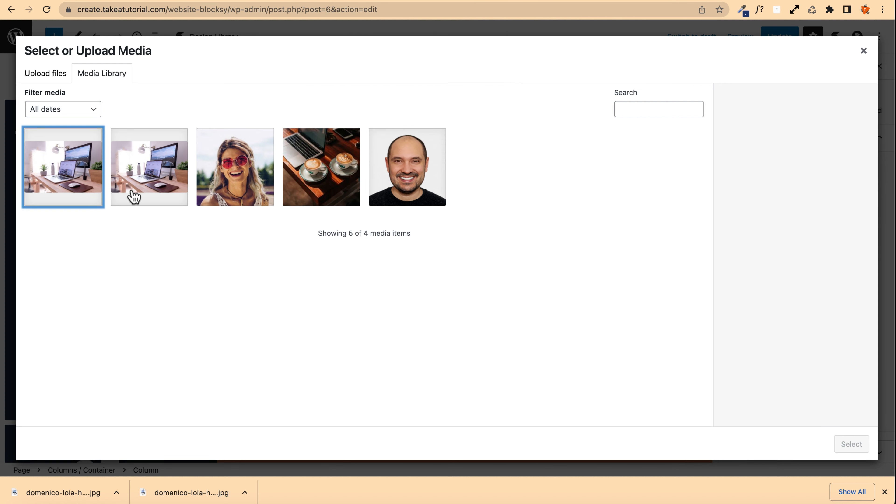
# Step: Select the new photo and copy its title 'Website Agency New York - Take a Tutorial' into its alt text
pyautogui.click(78, 185)
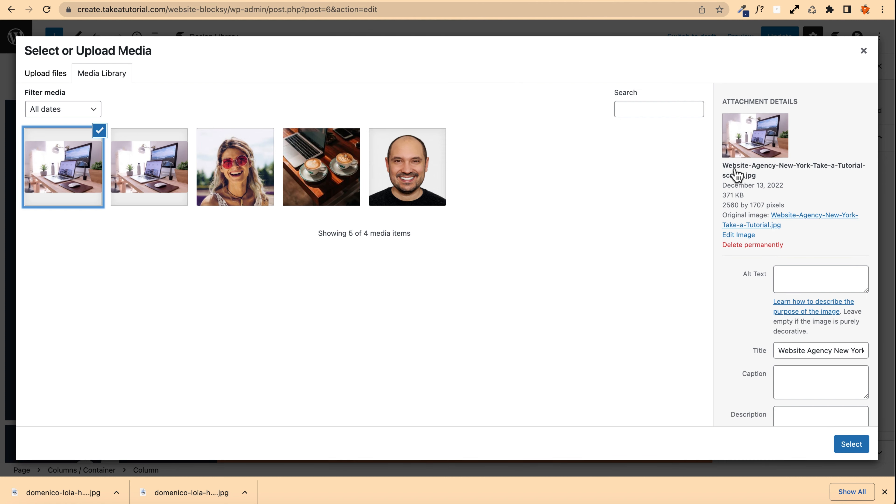
pyautogui.moveTo(723, 167); pyautogui.dragTo(745, 184)
pyautogui.scroll(-2, 760, 258)
pyautogui.tripleClick(781, 298)
pyautogui.press('super+c')
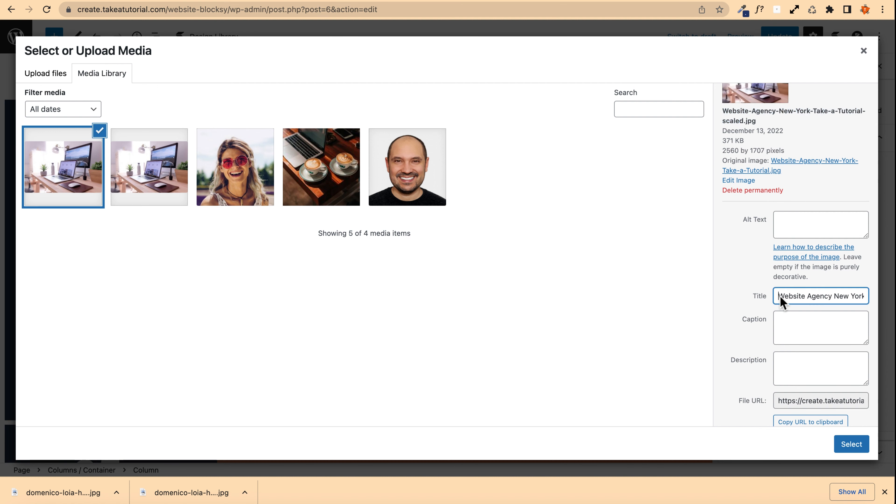
pyautogui.hscroll(2, 814, 293)
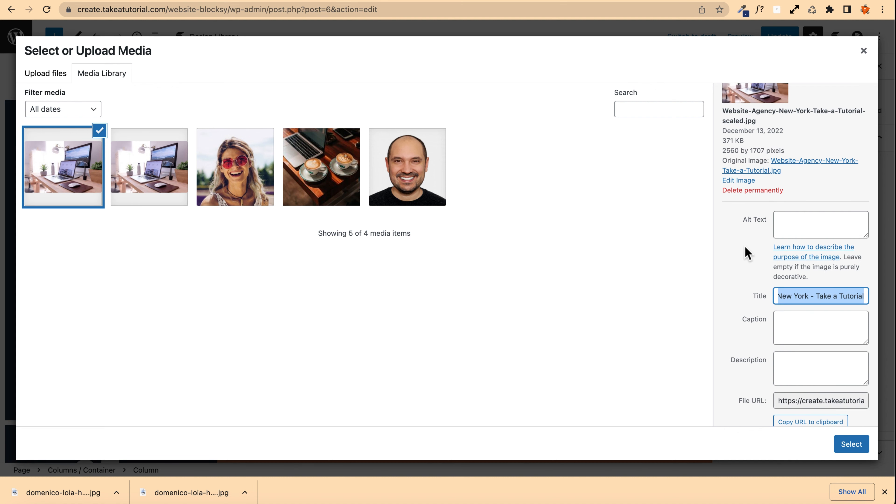
pyautogui.click(784, 224)
pyautogui.scroll(2, 788, 215)
pyautogui.scroll(1, 790, 211)
pyautogui.press('super+v')
pyautogui.scroll(-5, 730, 282)
pyautogui.scroll(5, 734, 278)
pyautogui.moveTo(850, 286); pyautogui.dragTo(760, 273)
pyautogui.hotkey('ctrl', 'c')
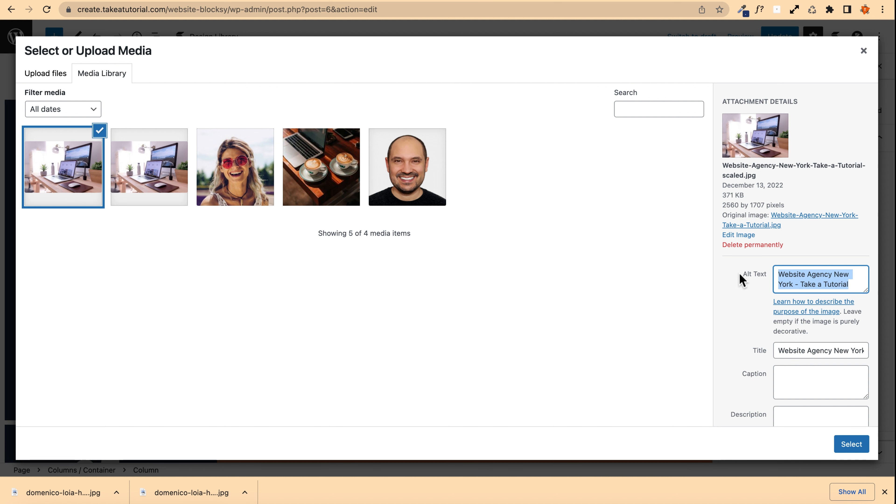
# Step: Paste the same text into the photo's description and use the photo as the column's background image
pyautogui.scroll(-3, 738, 276)
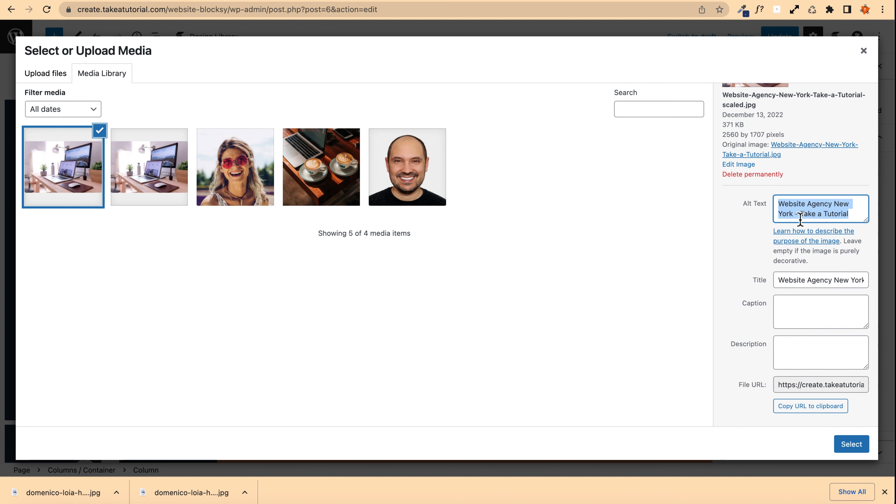
pyautogui.click(808, 342)
pyautogui.hotkey('ctrl', 'v')
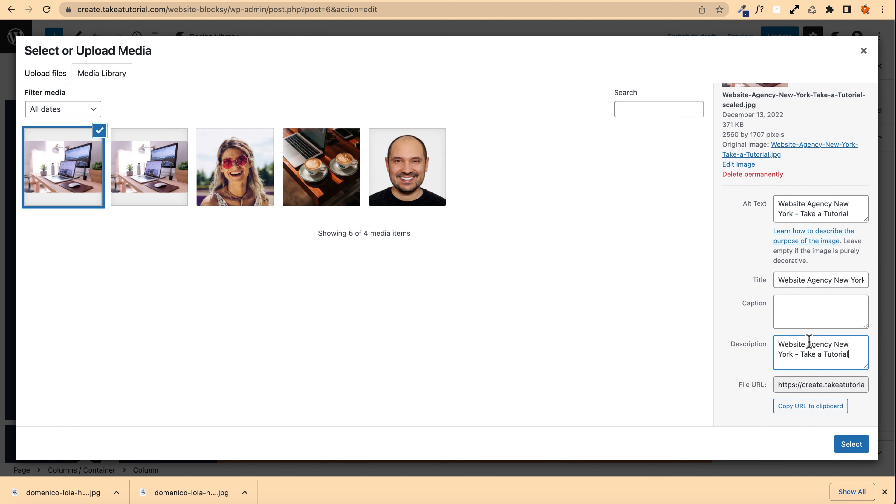
pyautogui.click(847, 445)
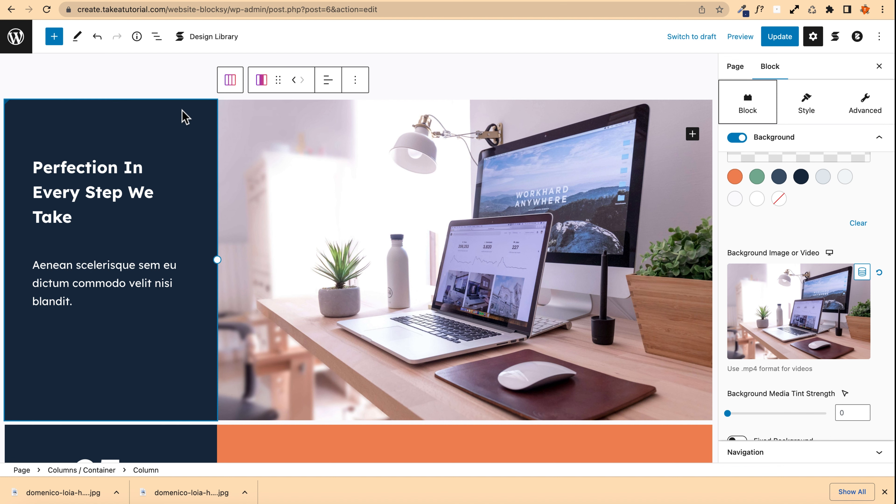
# Step: Change 'We' to 'I' in the hero heading
pyautogui.scroll(-2, 139, 131)
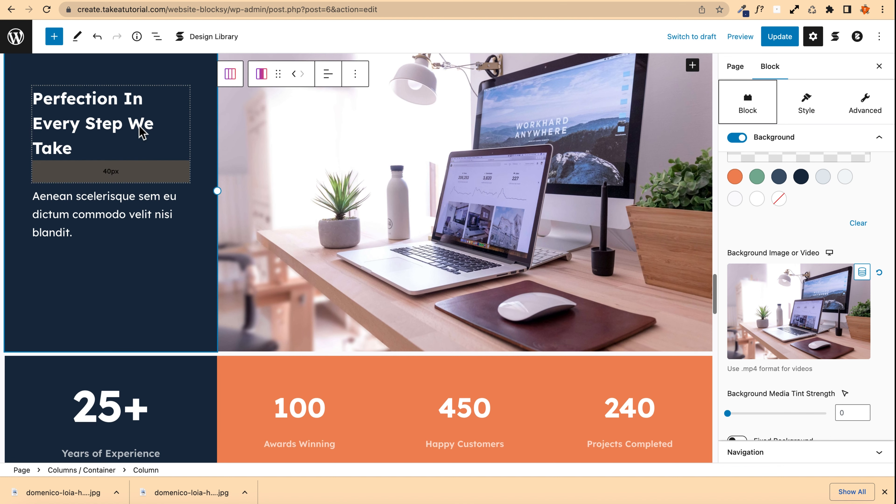
pyautogui.scroll(1, 130, 156)
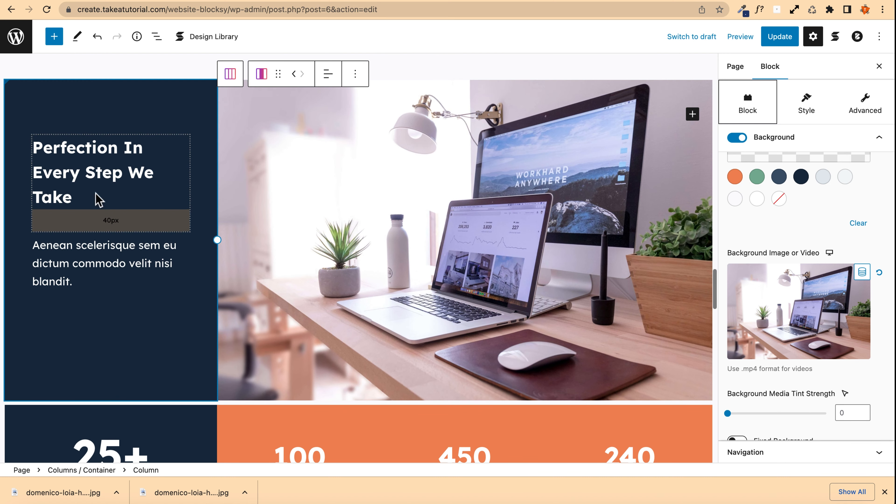
pyautogui.scroll(-3, 82, 154)
pyautogui.scroll(5, 80, 151)
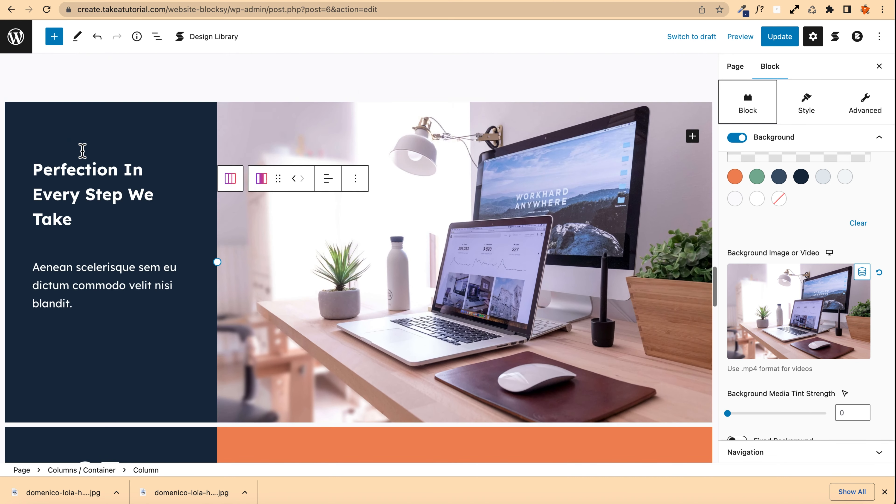
pyautogui.click(84, 246)
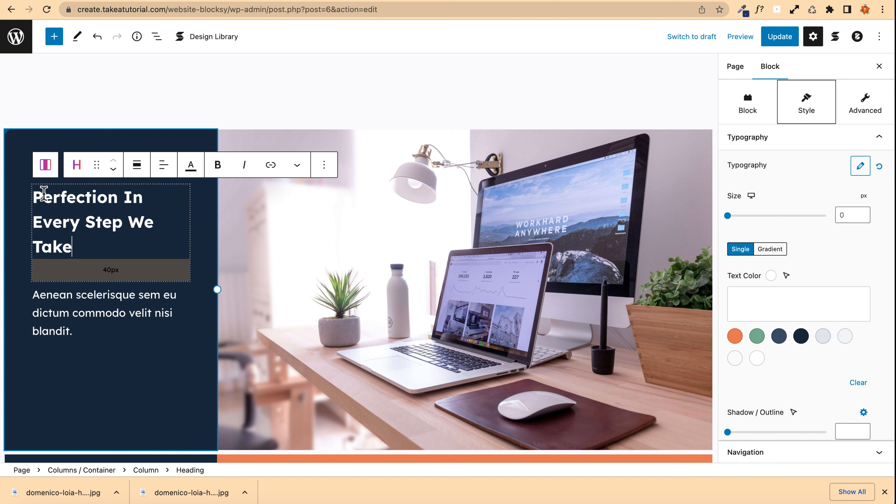
pyautogui.doubleClick(142, 222)
pyautogui.write('I')
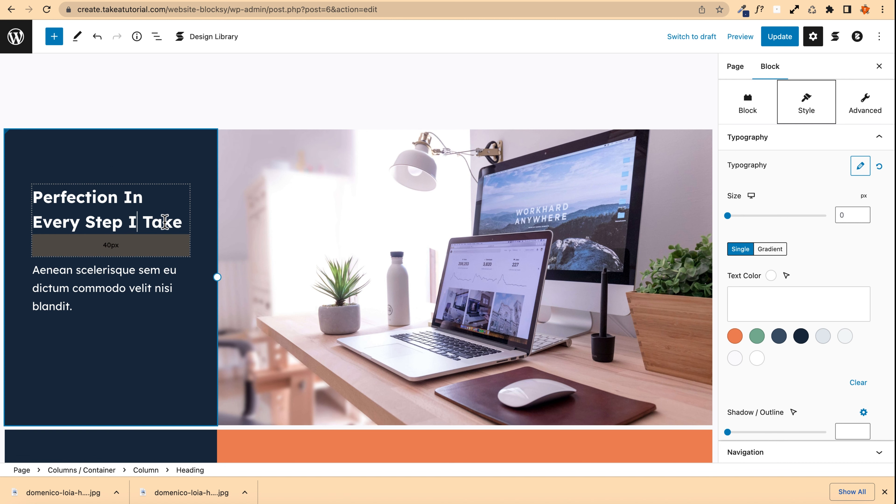
# Step: Replace 'Perfection' with 'Passion' so the heading reads 'Passion In Every Step I Take'
pyautogui.doubleClick(63, 197)
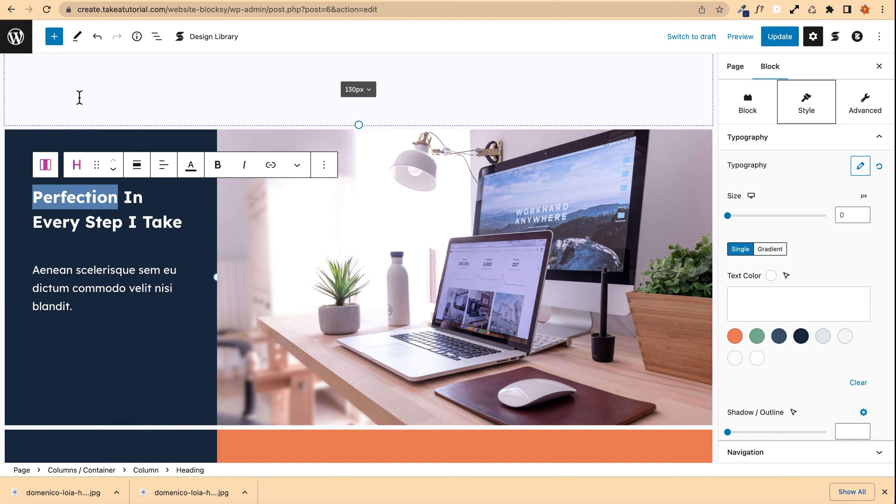
pyautogui.write('Passing')
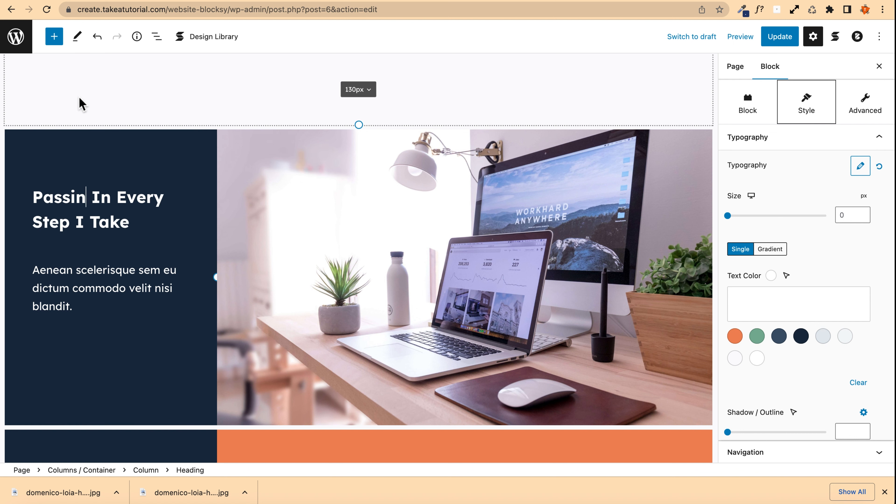
pyautogui.press('BackSpace')
pyautogui.press('BackSpace')
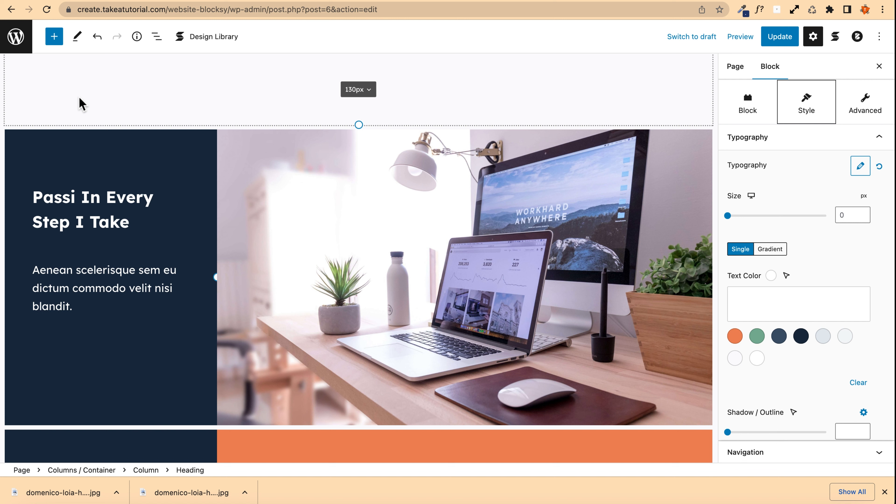
pyautogui.write('on')
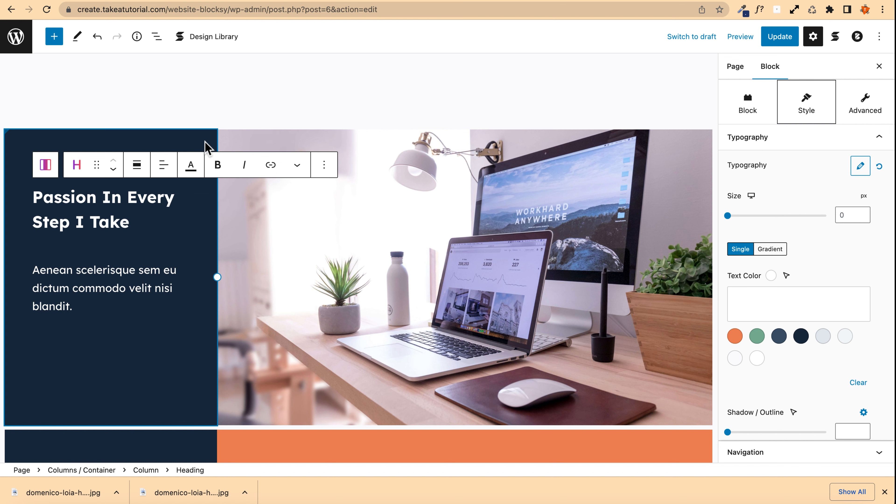
# Step: Change the second counter to 500 and its label to 'Tutorials Uploaded'
pyautogui.scroll(-7, 144, 226)
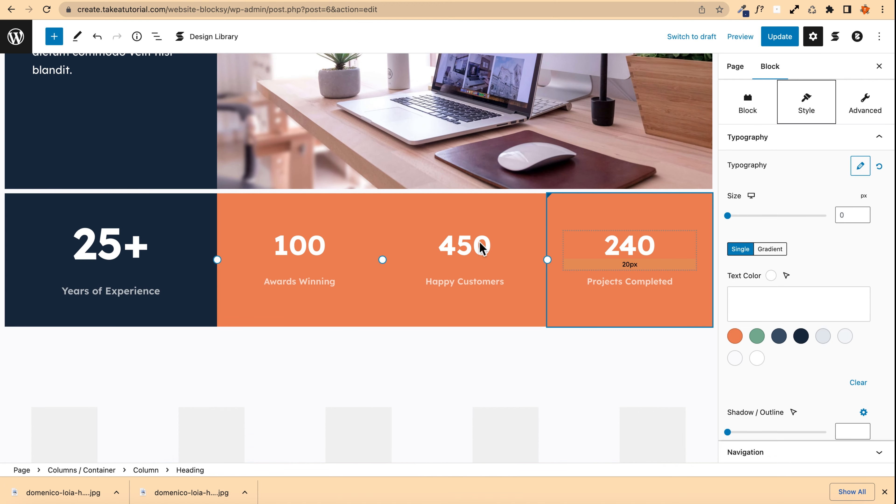
pyautogui.click(273, 246)
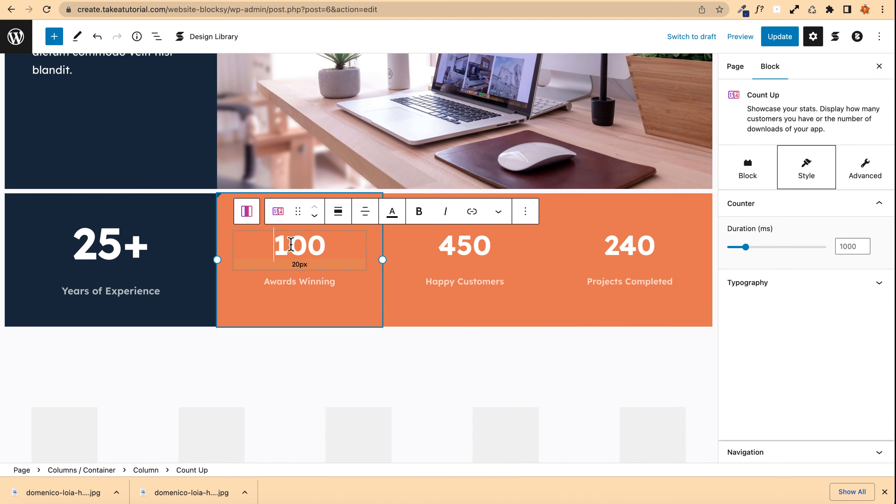
pyautogui.click(289, 243)
pyautogui.press('BackSpace')
pyautogui.write('5')
pyautogui.tripleClick(293, 282)
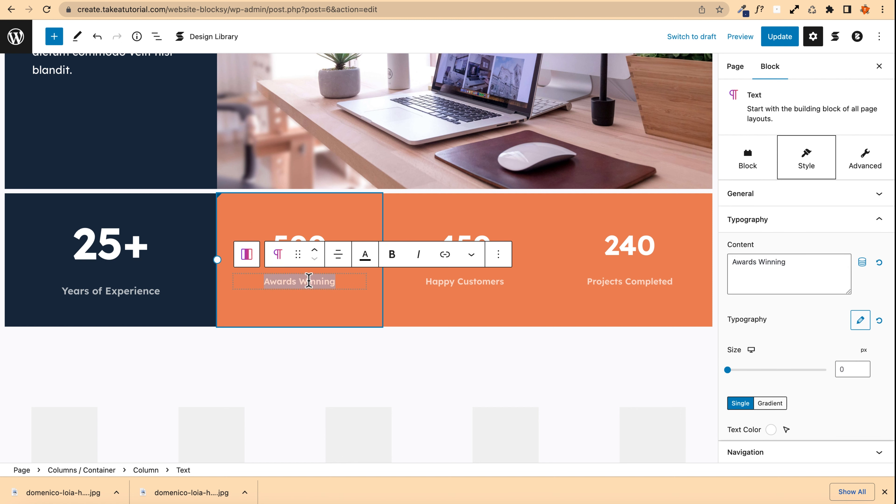
pyautogui.write('Tu')
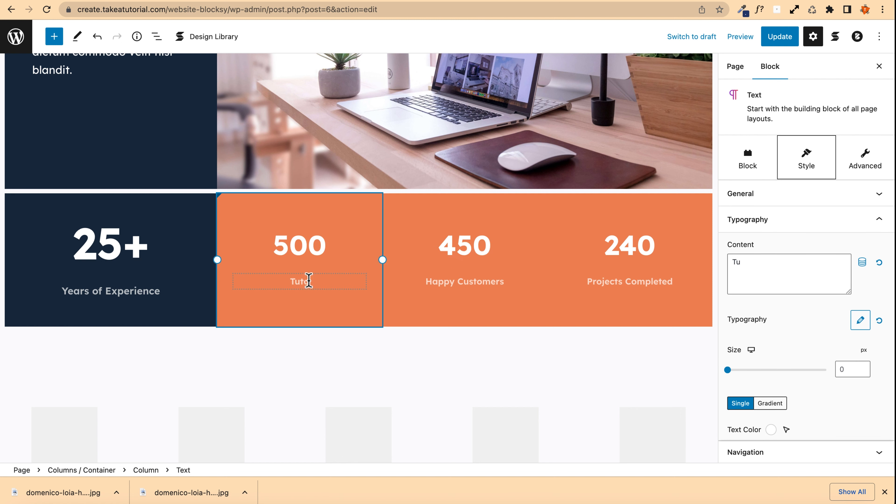
pyautogui.write('torials Upload')
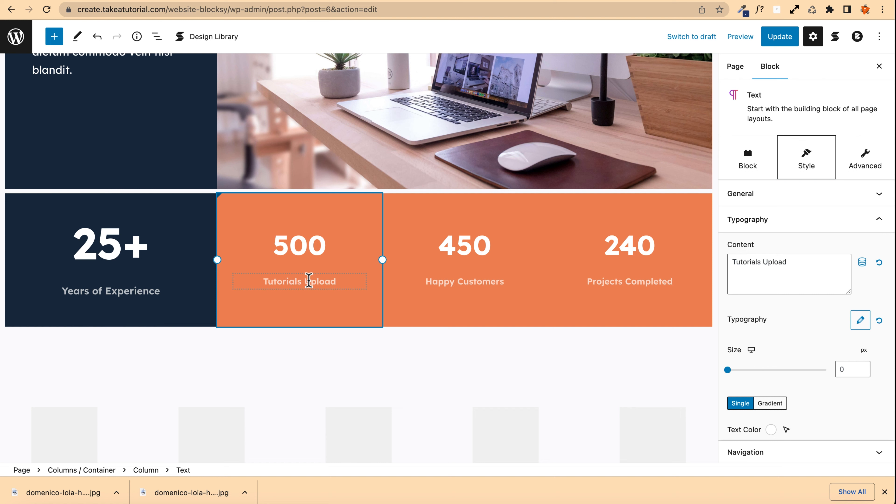
pyautogui.write('ed')
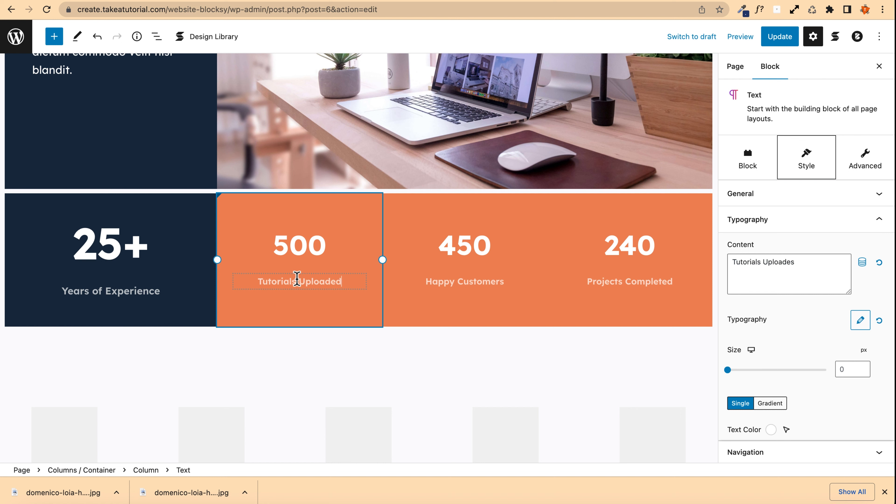
# Step: Change the third counter to 450k and the fourth counter to 24k
pyautogui.click(452, 242)
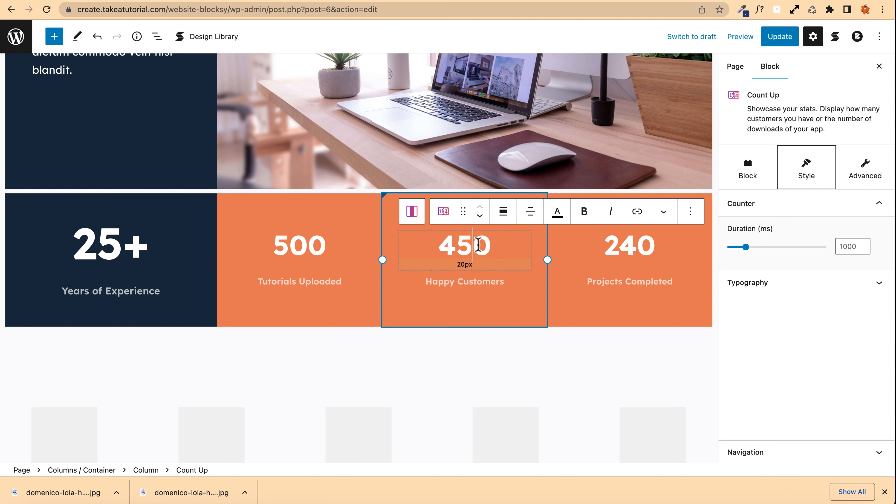
pyautogui.press('Right')
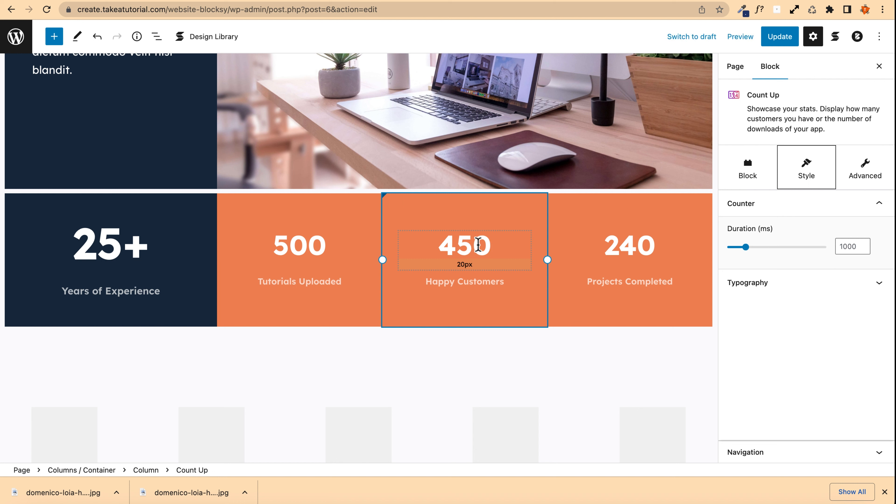
pyautogui.write('k')
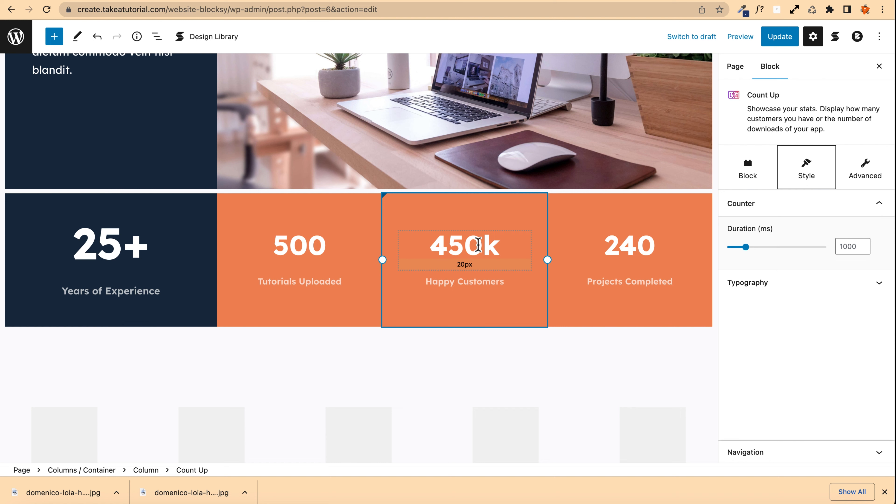
pyautogui.click(628, 249)
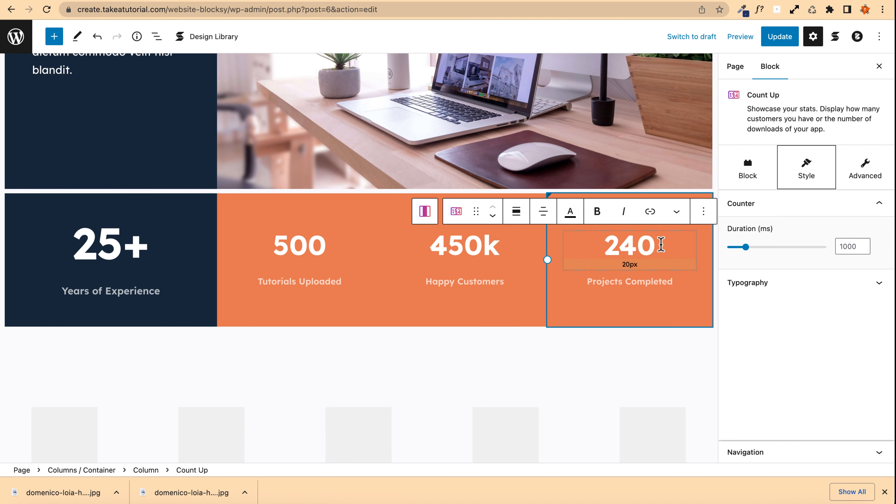
pyautogui.click(662, 244)
pyautogui.press('BackSpace')
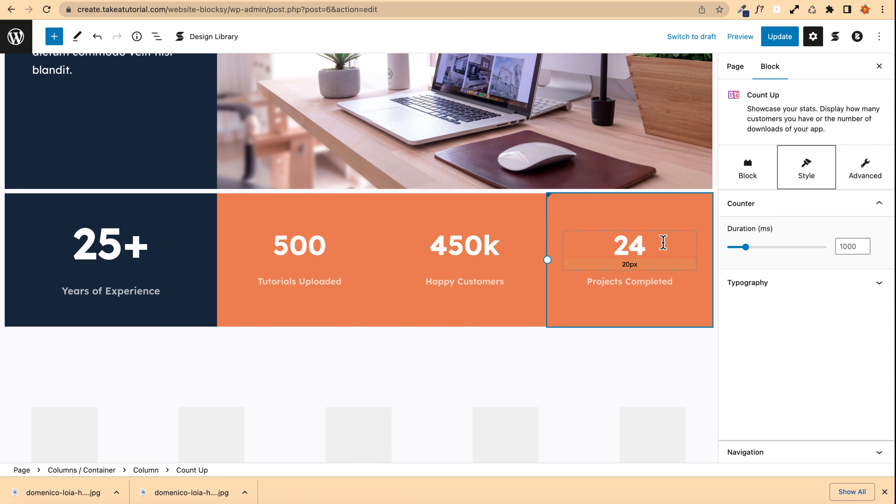
pyautogui.write('k')
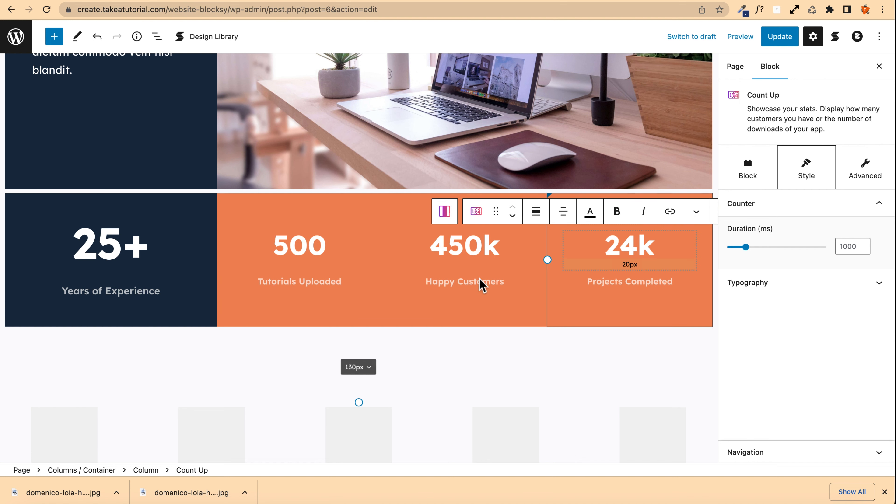
# Step: Open the media dialog for the first logo placeholder below the counters and switch to uploading files
pyautogui.scroll(-6, 222, 232)
pyautogui.scroll(-1, 222, 232)
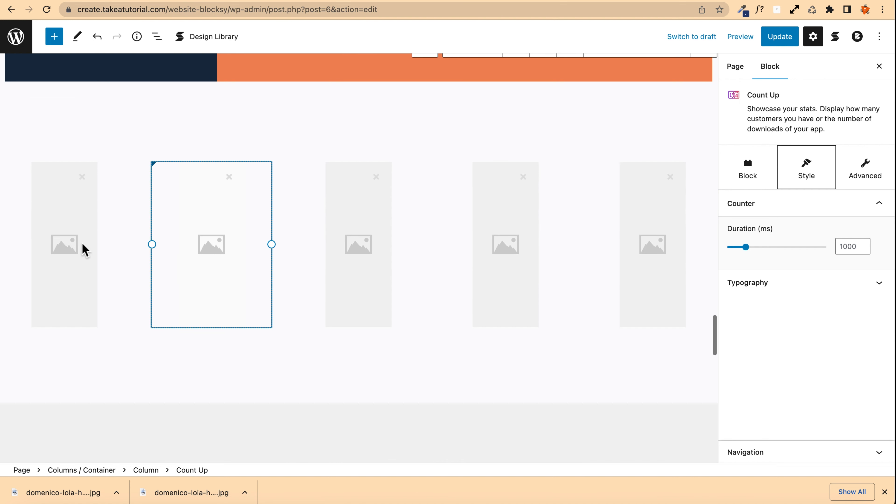
pyautogui.click(65, 216)
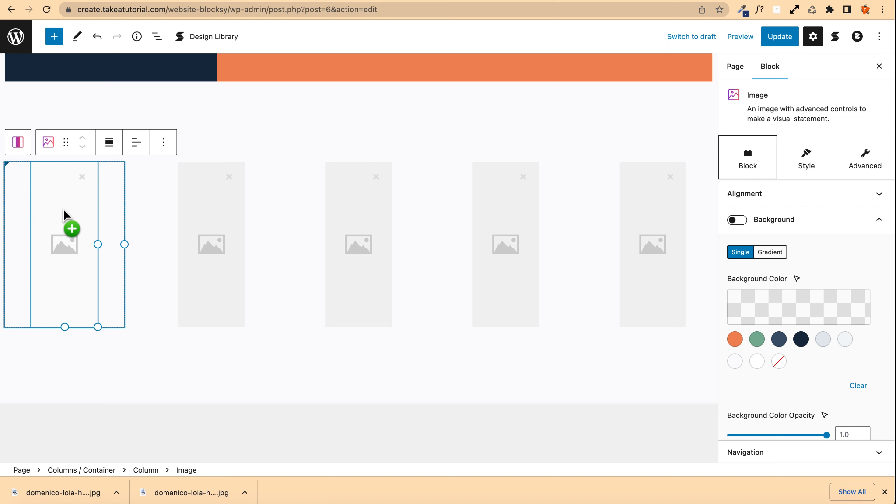
pyautogui.moveTo(63, 212); pyautogui.dragTo(68, 251)
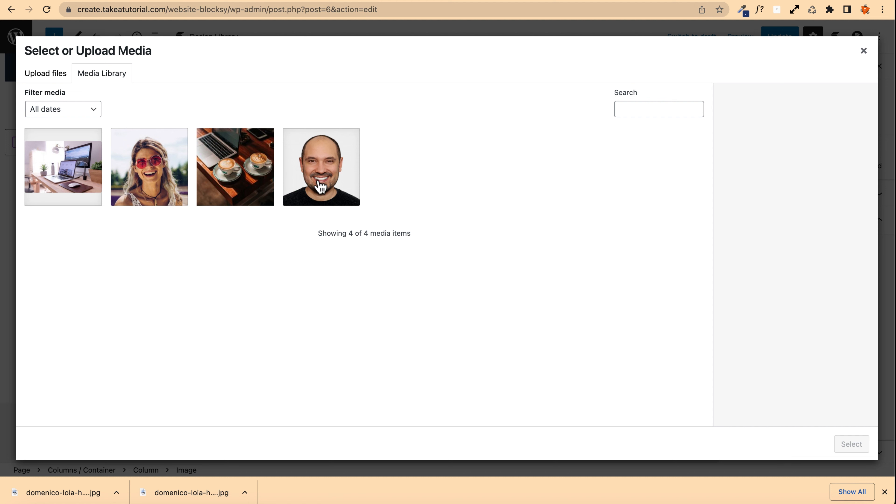
pyautogui.click(57, 82)
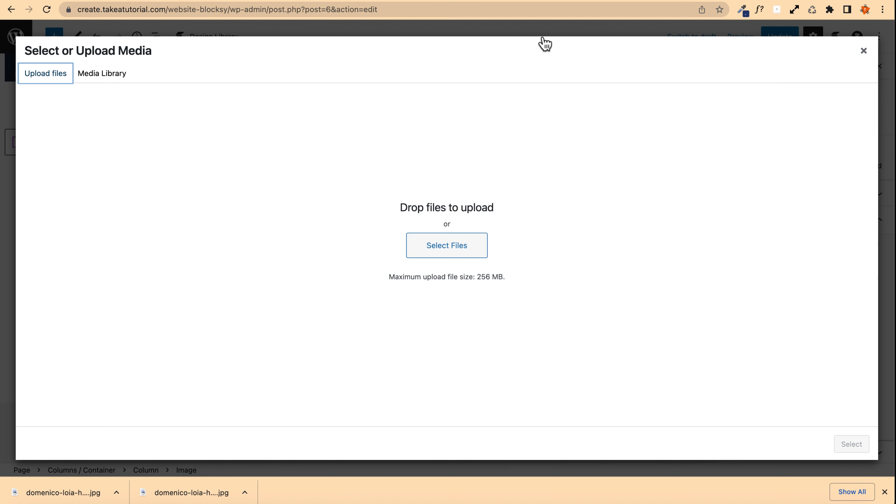
# Step: In another browser tab, open Logoipsum from the Useful websites bookmarks and download the green bear logo as SVG
pyautogui.click(593, 0)
pyautogui.click(359, 28)
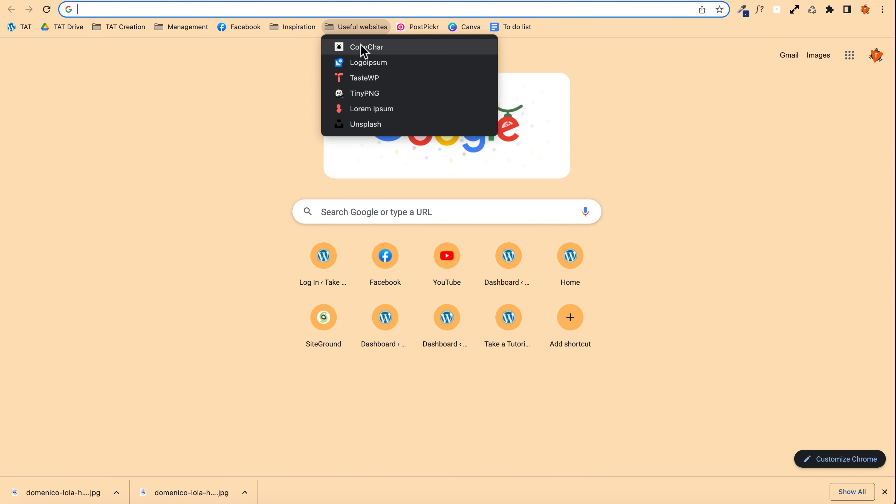
pyautogui.click(352, 62)
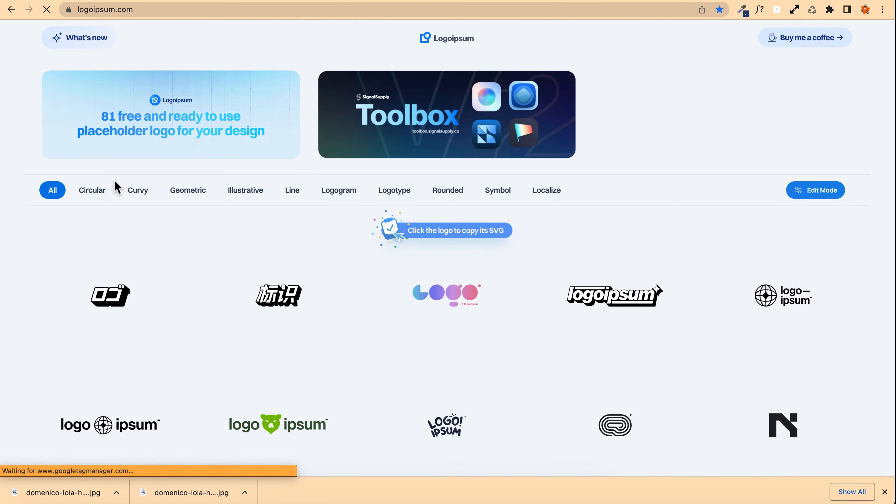
pyautogui.scroll(-4, 53, 211)
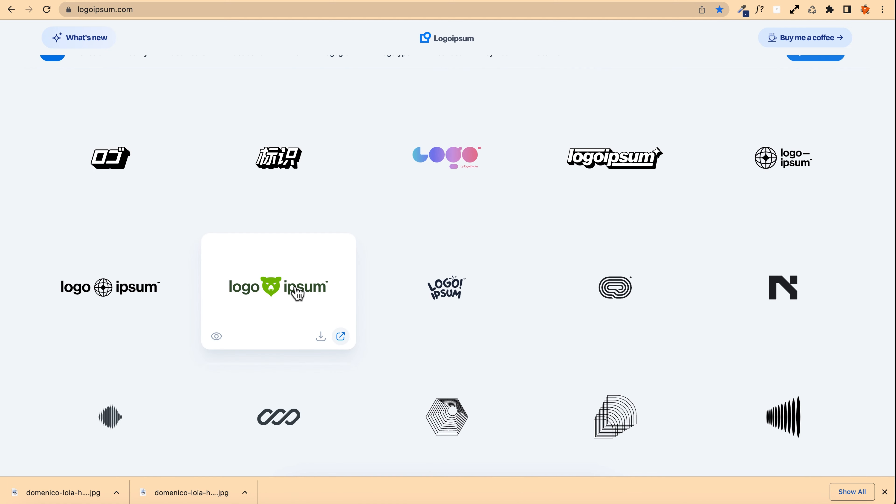
pyautogui.click(318, 333)
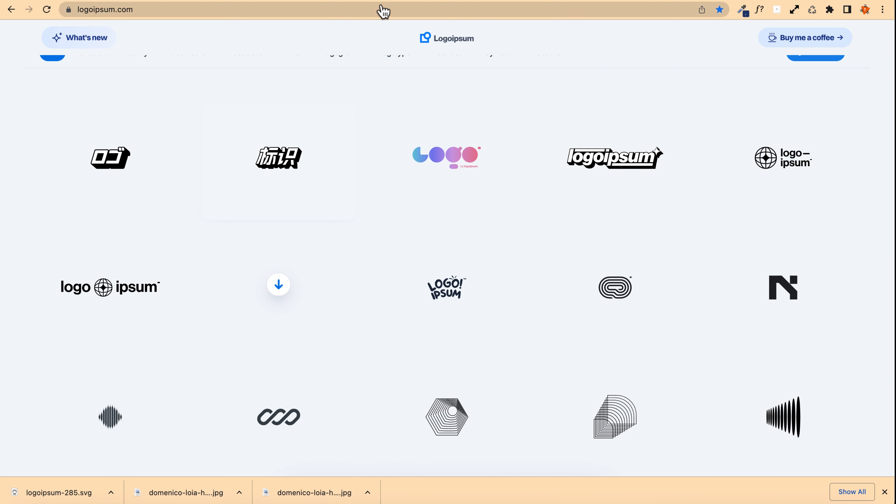
# Step: Back in the editor, upload the downloaded logoipsum-285.svg and insert it into the first logo column
pyautogui.click(220, 1)
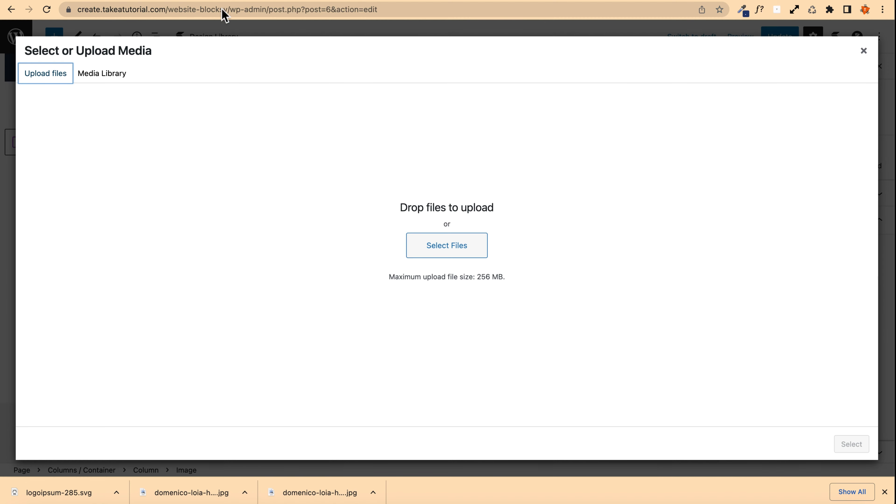
pyautogui.moveTo(66, 494); pyautogui.dragTo(332, 294)
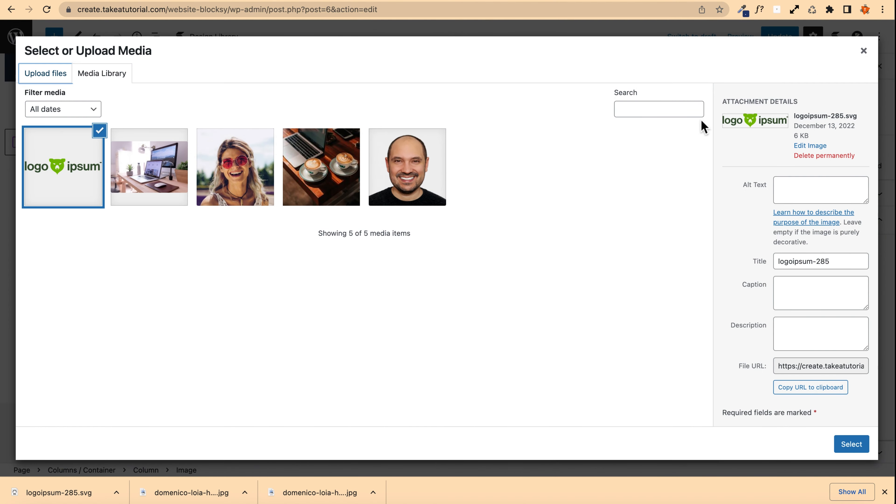
pyautogui.click(854, 443)
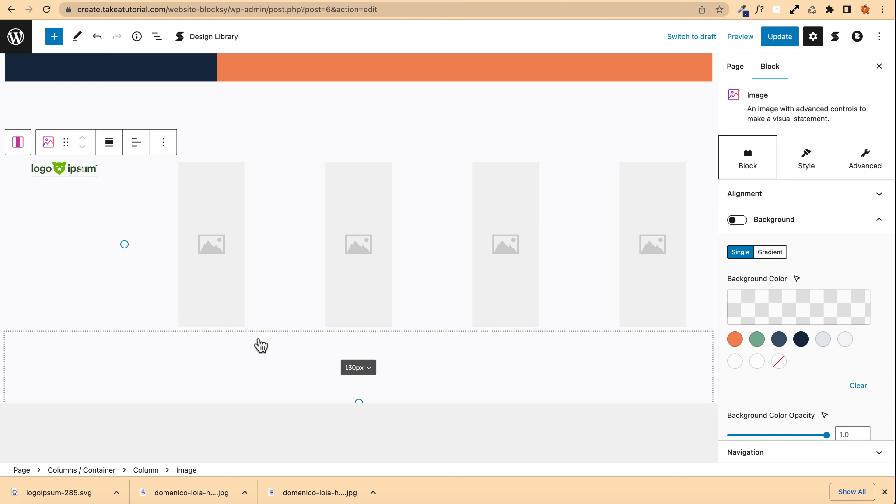
# Step: Copy the first logo image block
pyautogui.scroll(3, 120, 330)
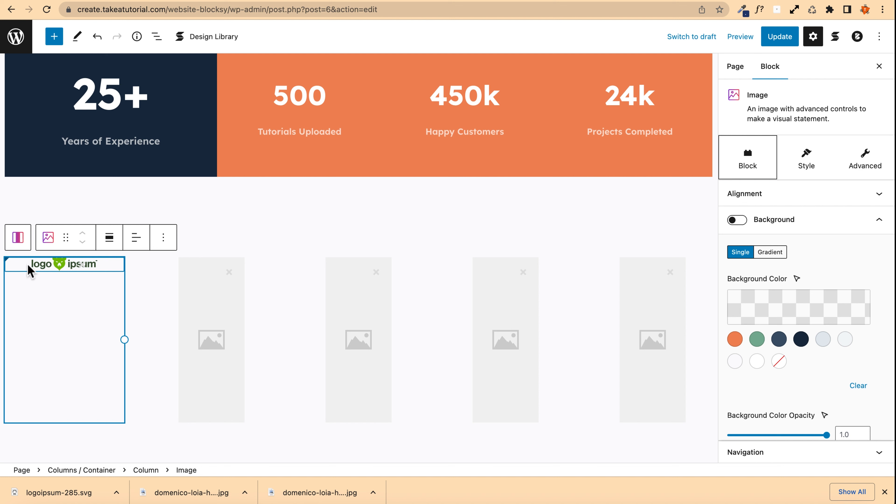
pyautogui.hotkey('ctrl', 'c')
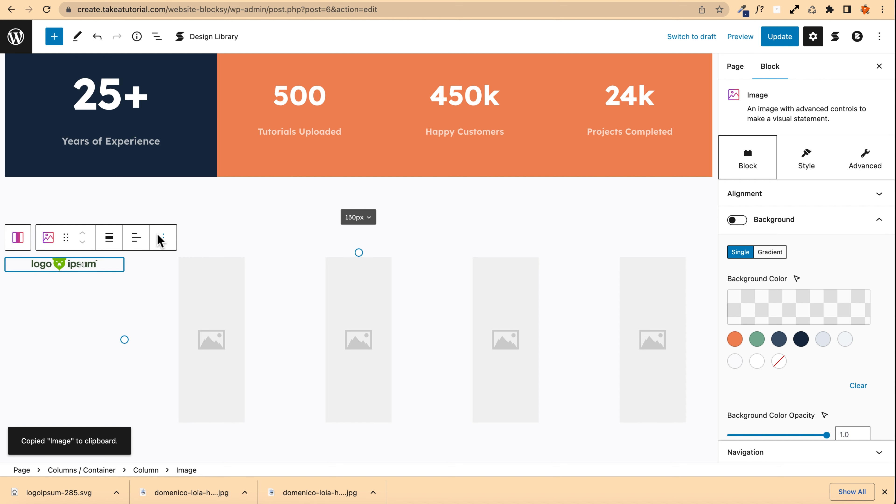
pyautogui.click(160, 237)
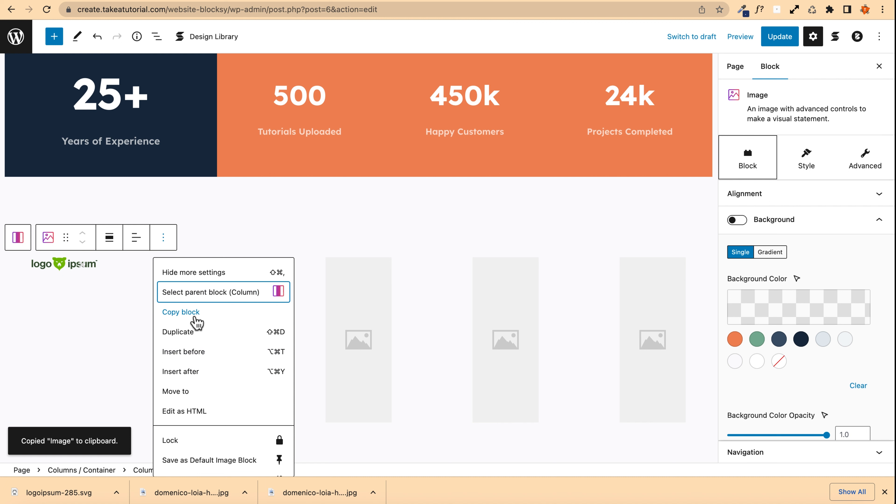
pyautogui.click(204, 286)
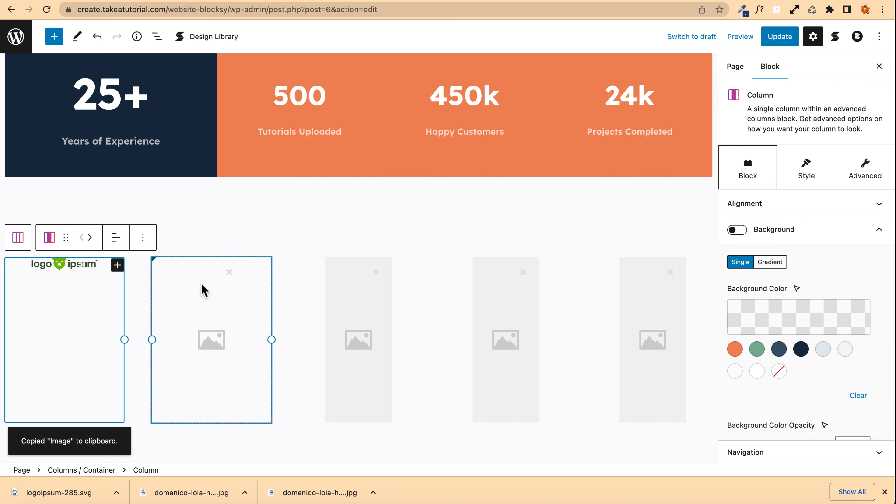
pyautogui.click(204, 290)
pyautogui.click(310, 237)
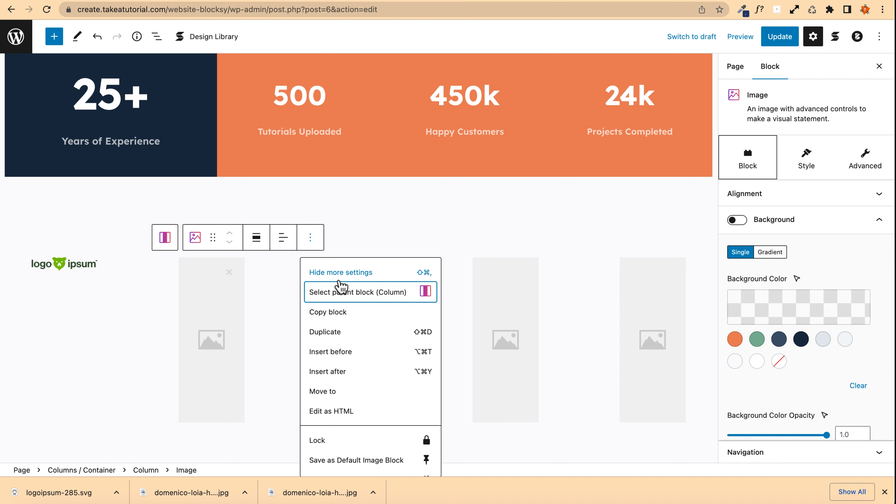
pyautogui.scroll(-3, 350, 367)
pyautogui.scroll(3, 350, 368)
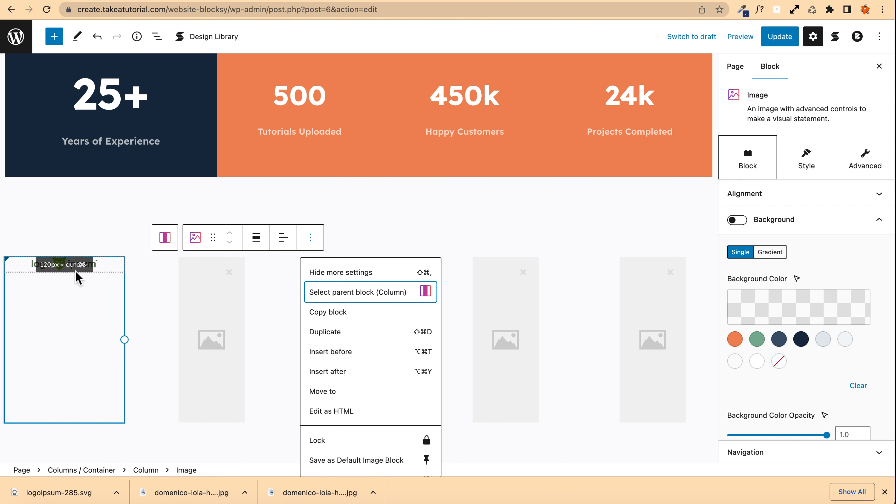
pyautogui.click(76, 273)
pyautogui.click(23, 272)
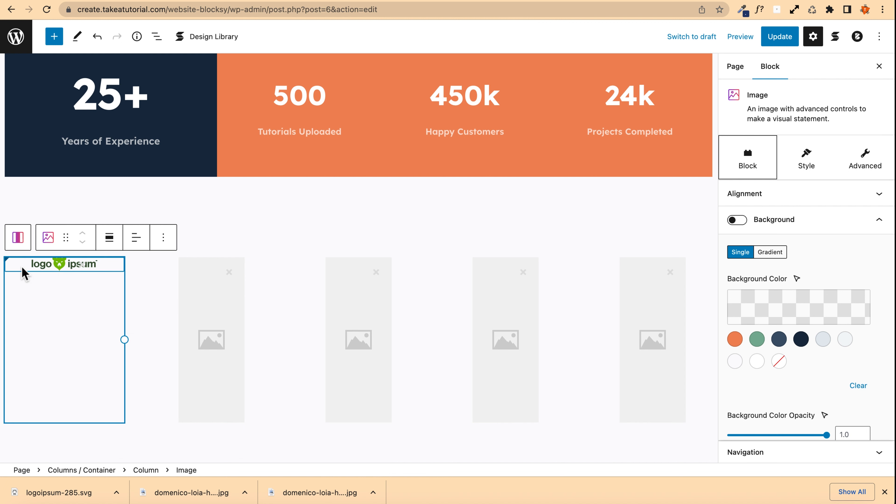
pyautogui.press('super+c')
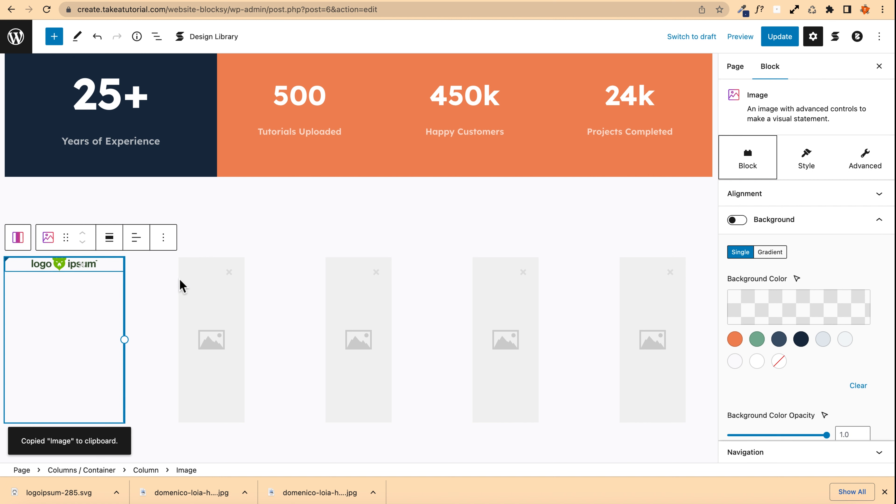
# Step: Paste the logo image into the remaining four logo columns
pyautogui.click(194, 294)
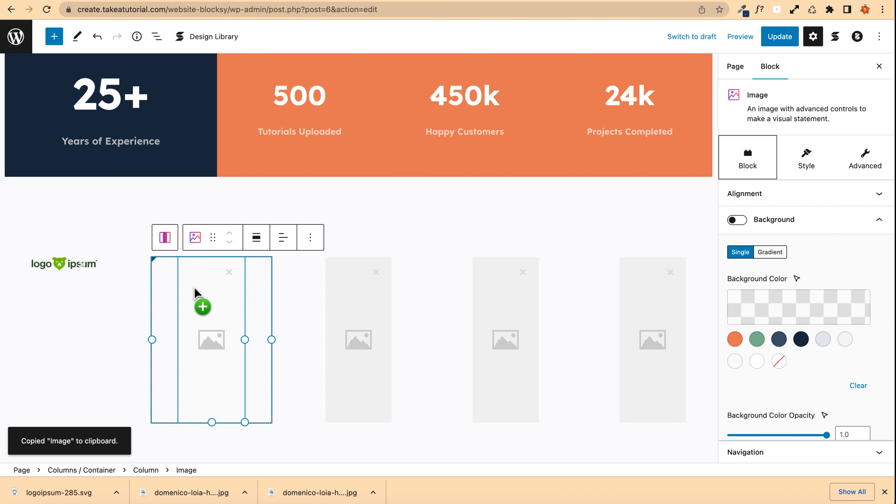
pyautogui.moveTo(195, 293); pyautogui.dragTo(195, 294)
pyautogui.click(350, 300)
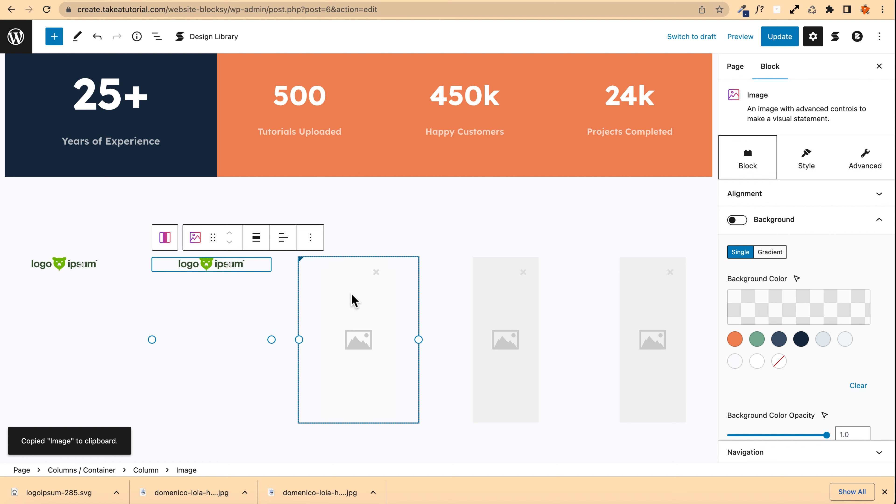
pyautogui.moveTo(353, 300); pyautogui.dragTo(422, 304)
pyautogui.click(512, 296)
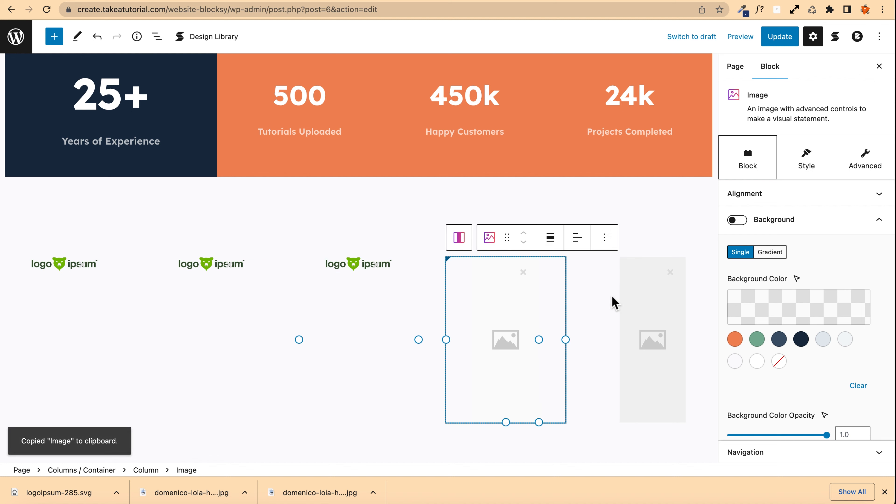
pyautogui.hotkey('ctrl', 'v')
pyautogui.click(646, 304)
pyautogui.hotkey('ctrl', 'v')
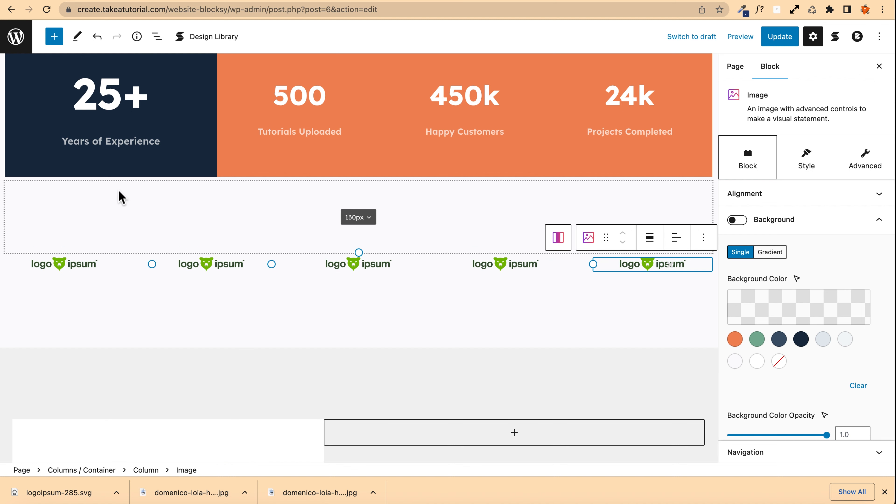
# Step: Undo the accidental clearing of the first logo image
pyautogui.scroll(1, 120, 196)
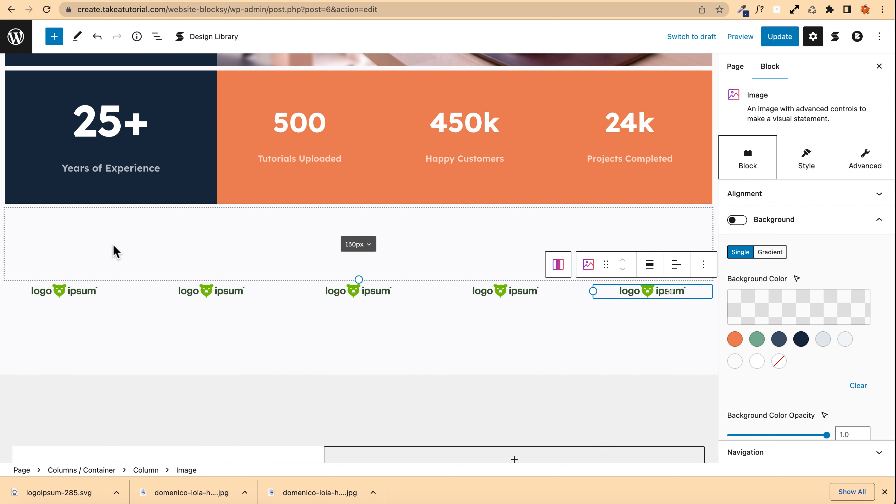
pyautogui.click(83, 294)
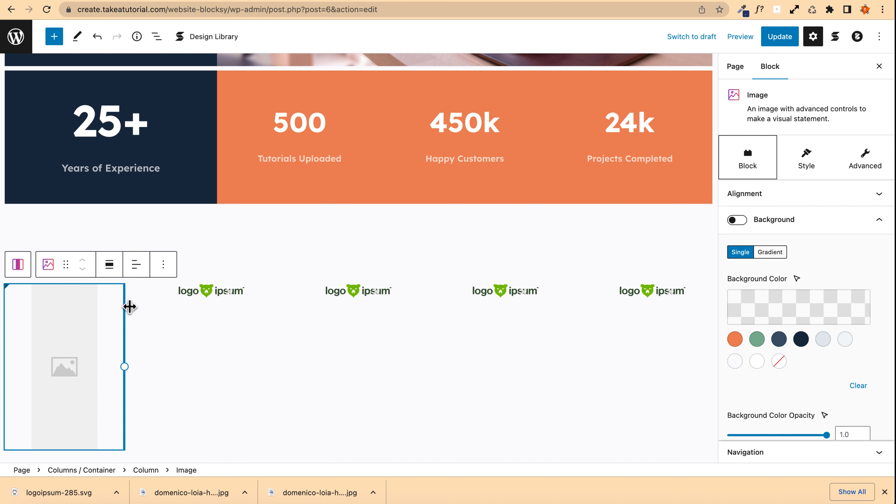
pyautogui.hotkey('ctrl', 'z')
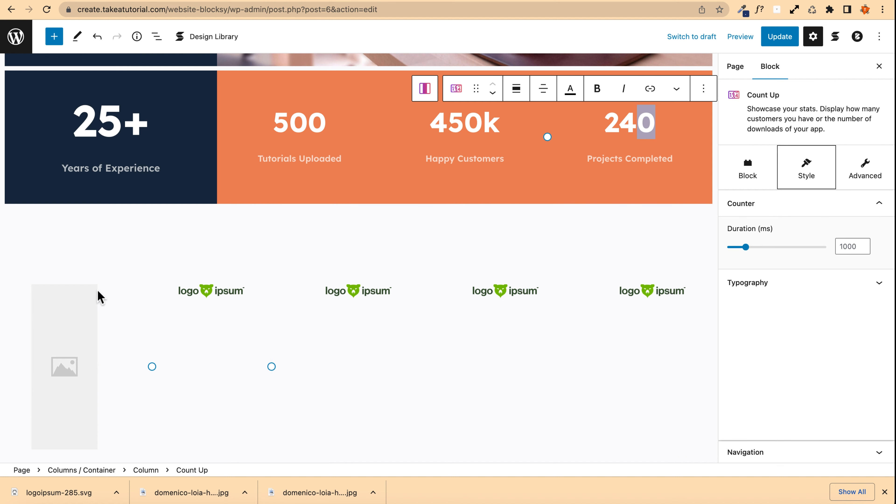
pyautogui.hotkey('ctrl', 'z')
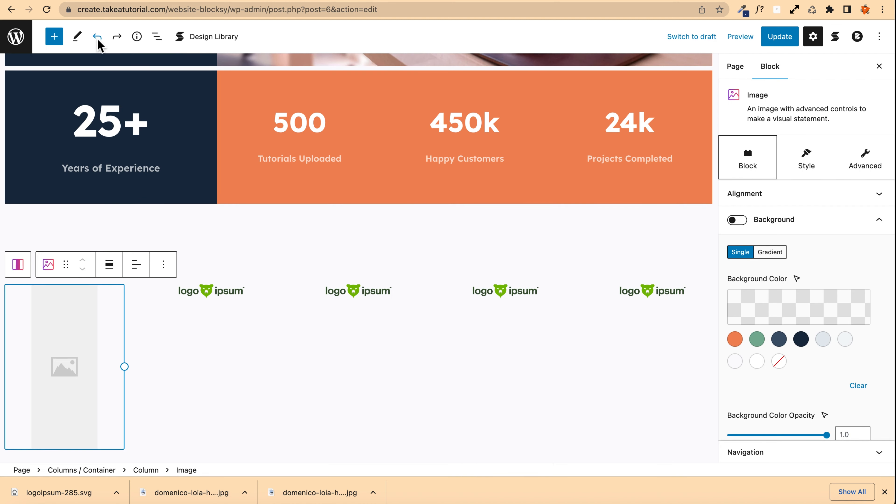
pyautogui.click(97, 36)
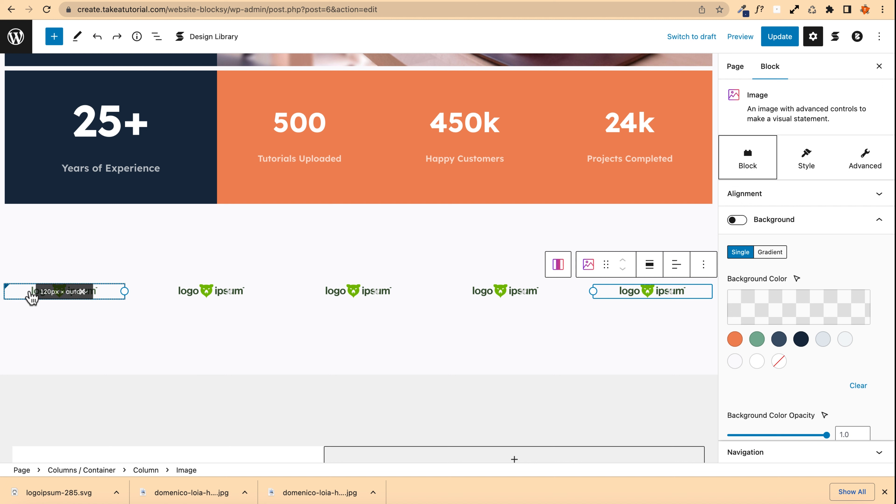
# Step: Set the first logo's image filter Grayscale to 1
pyautogui.click(26, 295)
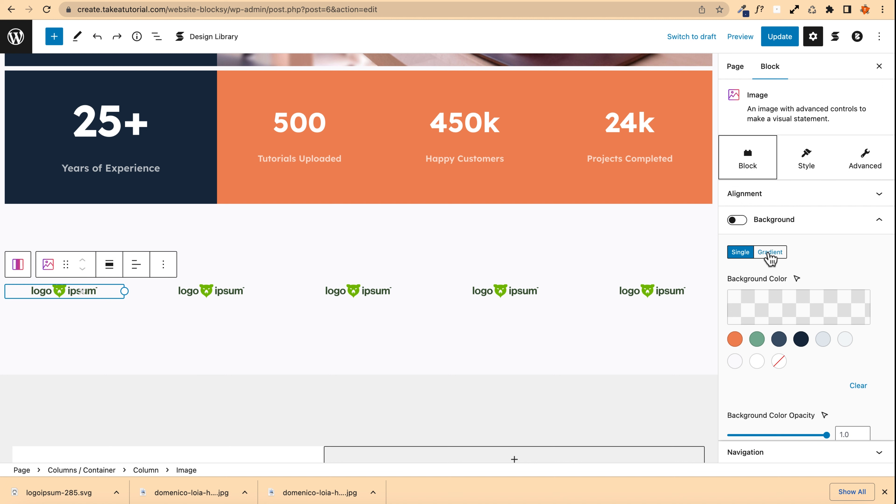
pyautogui.scroll(-8, 766, 243)
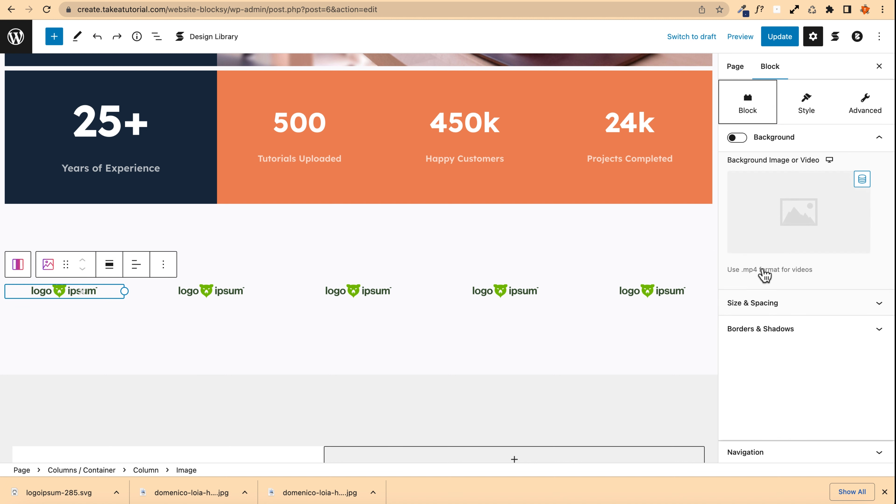
pyautogui.scroll(7, 760, 272)
pyautogui.scroll(2, 763, 268)
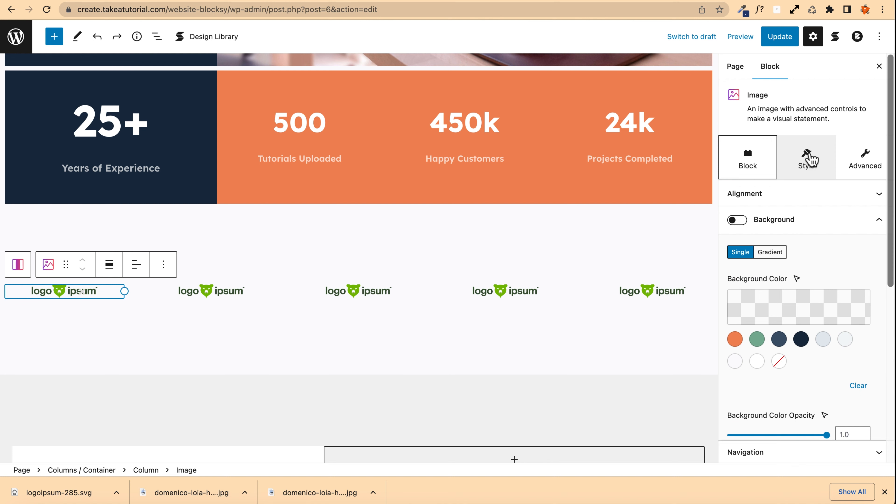
pyautogui.click(805, 156)
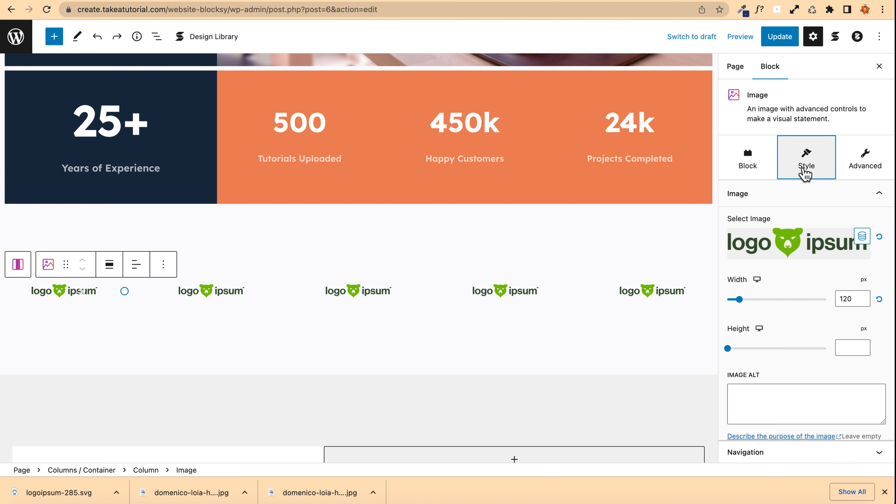
pyautogui.scroll(-10, 786, 276)
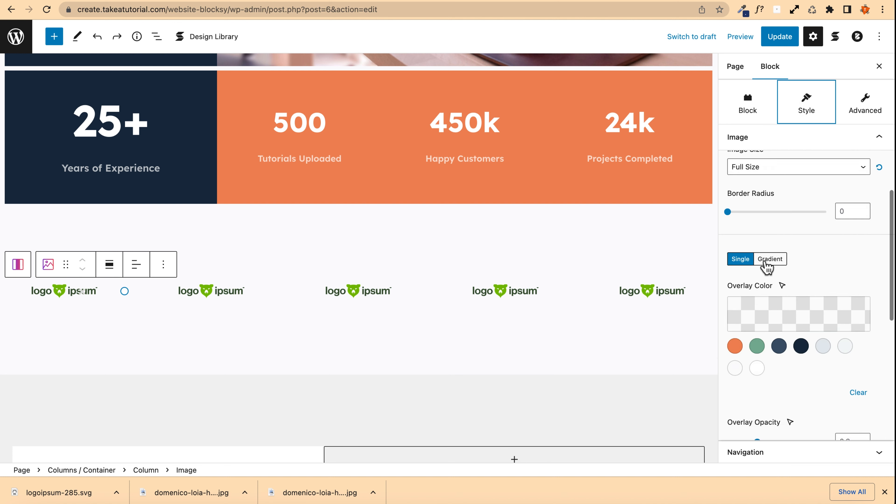
pyautogui.scroll(-8, 766, 267)
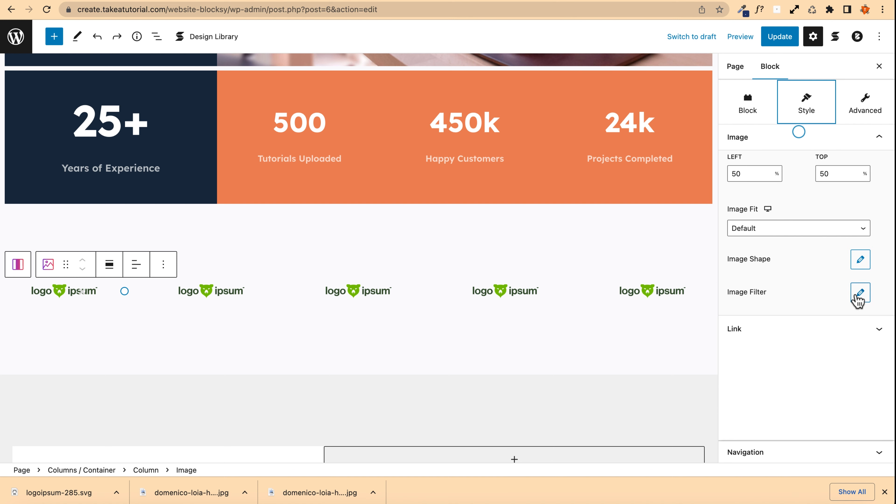
pyautogui.click(860, 292)
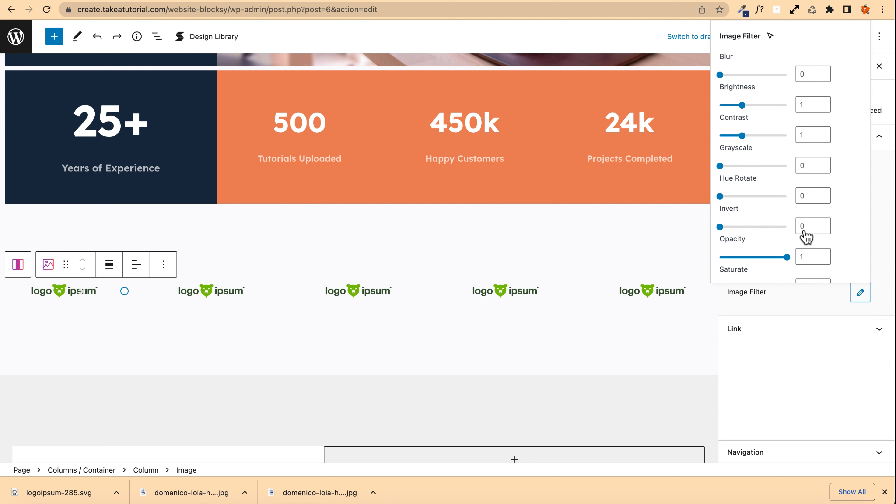
pyautogui.moveTo(719, 166); pyautogui.dragTo(795, 173)
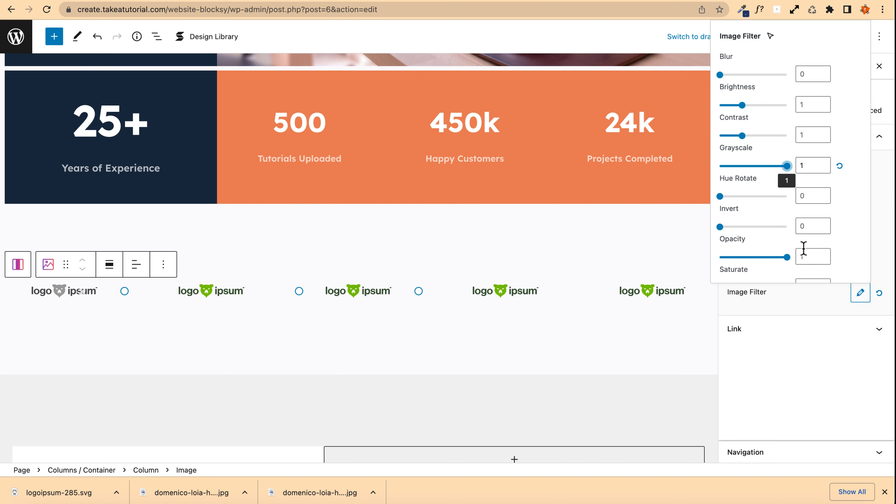
# Step: Select the second logo image
pyautogui.click(200, 295)
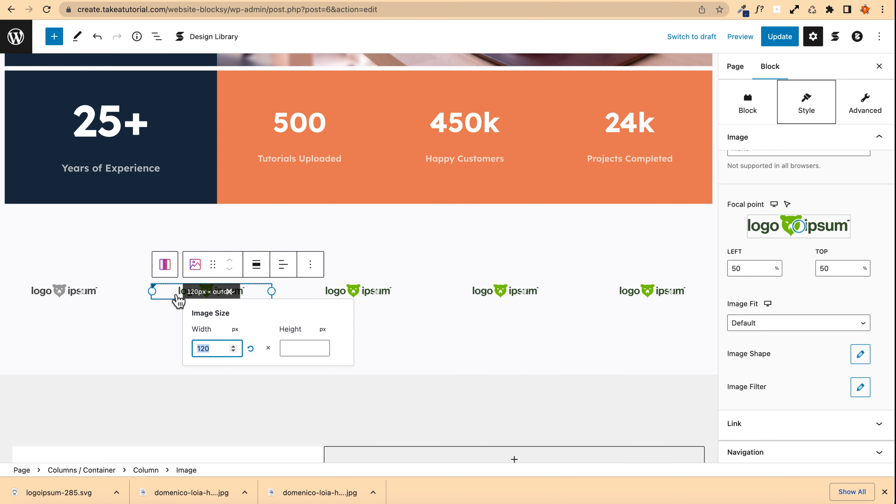
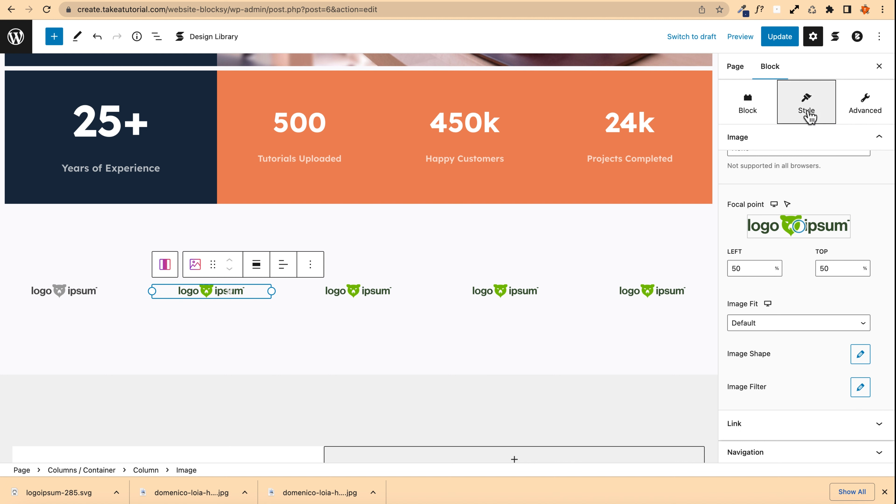
# Step: Apply a grayscale image filter of 1 to the second logo
pyautogui.scroll(-3, 756, 273)
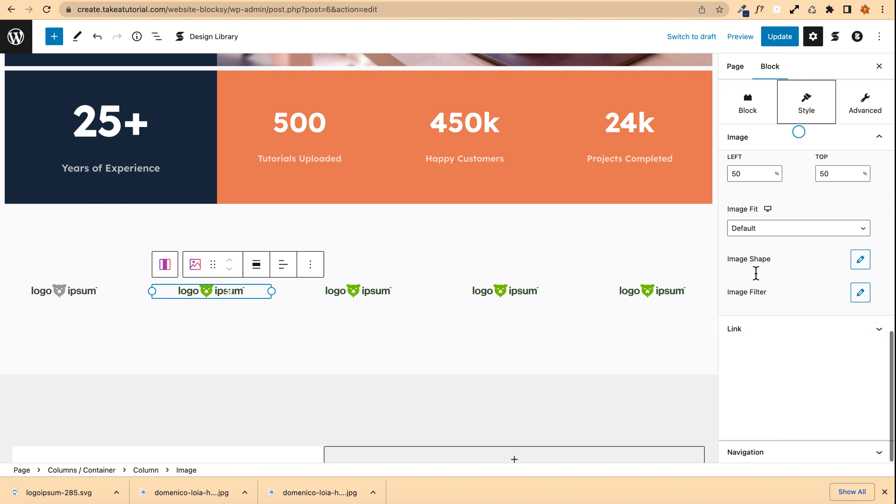
pyautogui.click(860, 292)
pyautogui.moveTo(721, 166); pyautogui.dragTo(788, 166)
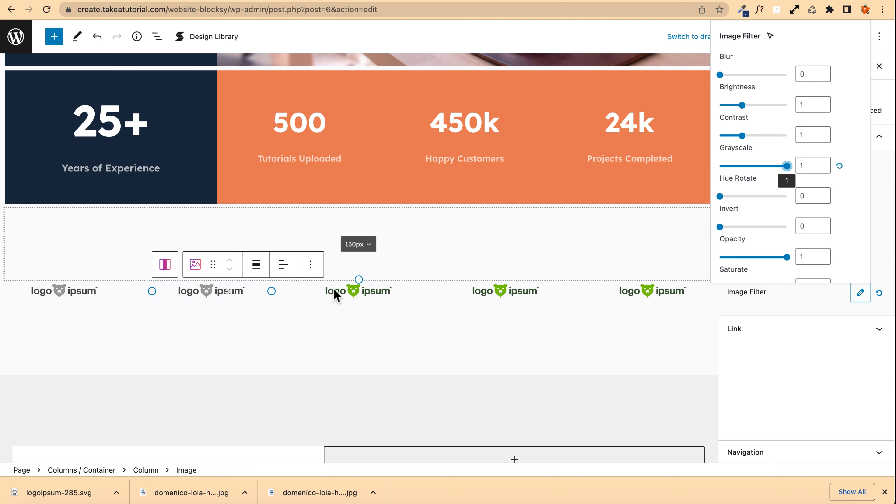
# Step: Select the third logo and set its grayscale image filter to 1
pyautogui.click(336, 292)
pyautogui.scroll(-4, 775, 287)
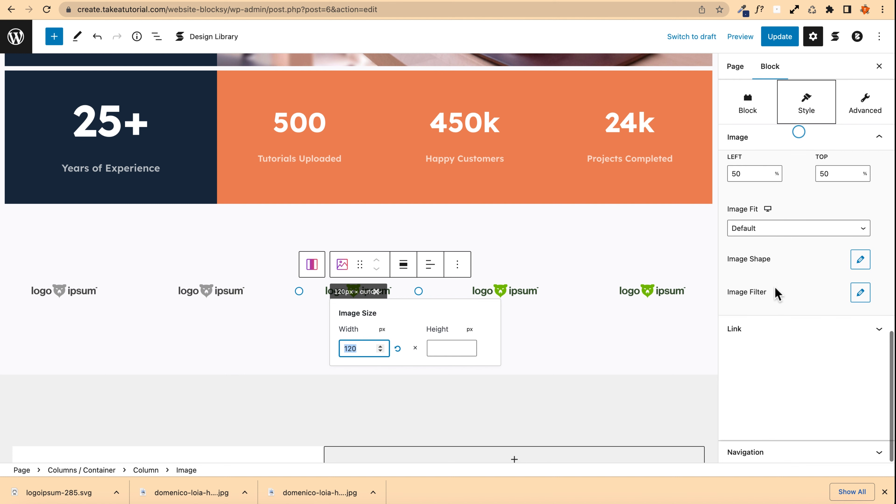
pyautogui.click(860, 292)
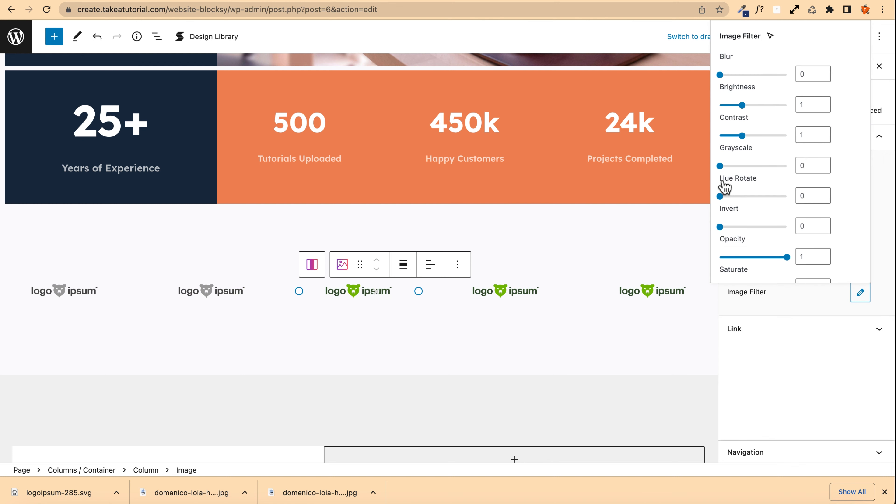
pyautogui.moveTo(719, 166); pyautogui.dragTo(786, 166)
# Step: Remove the fifth logo's column from the logo row
pyautogui.scroll(-1, 585, 324)
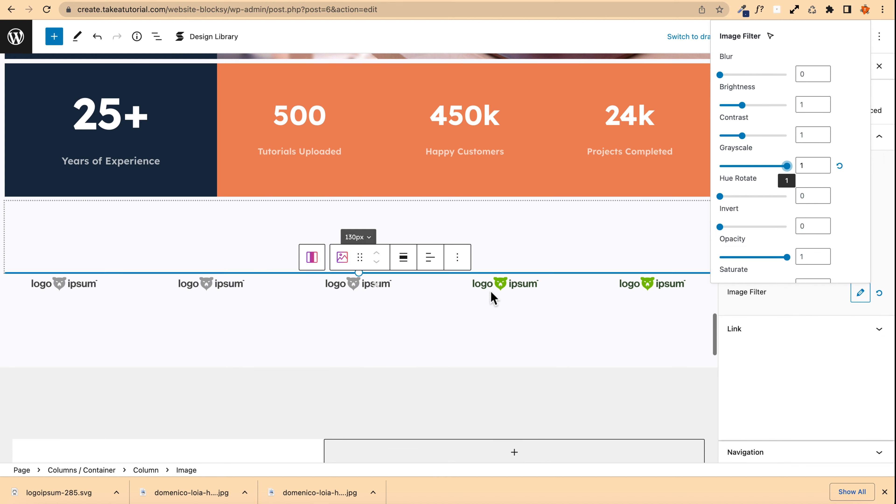
pyautogui.click(499, 287)
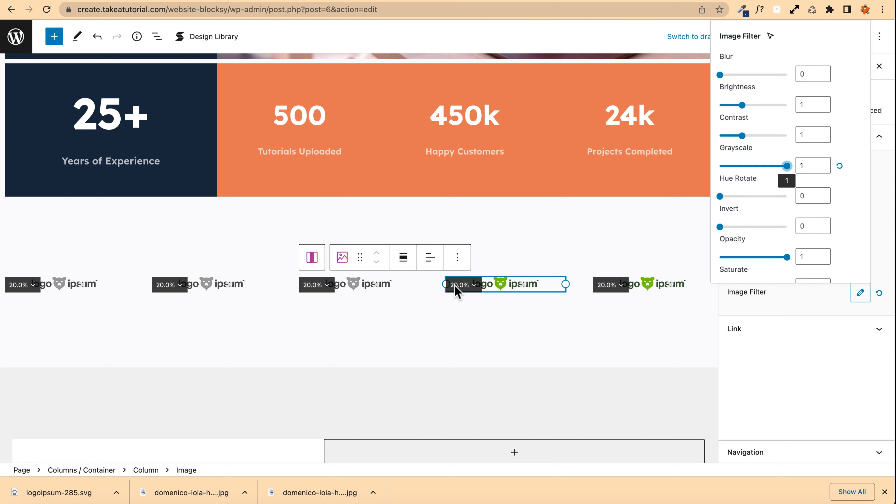
pyautogui.click(618, 290)
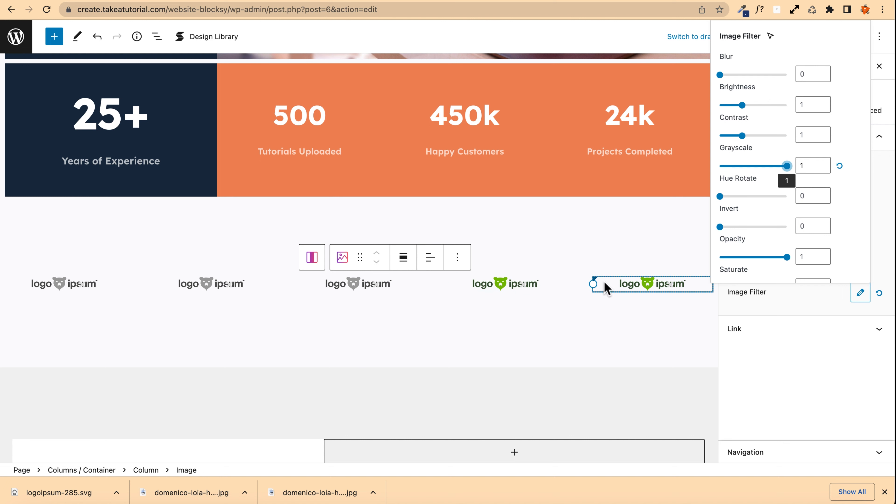
pyautogui.moveTo(600, 289)
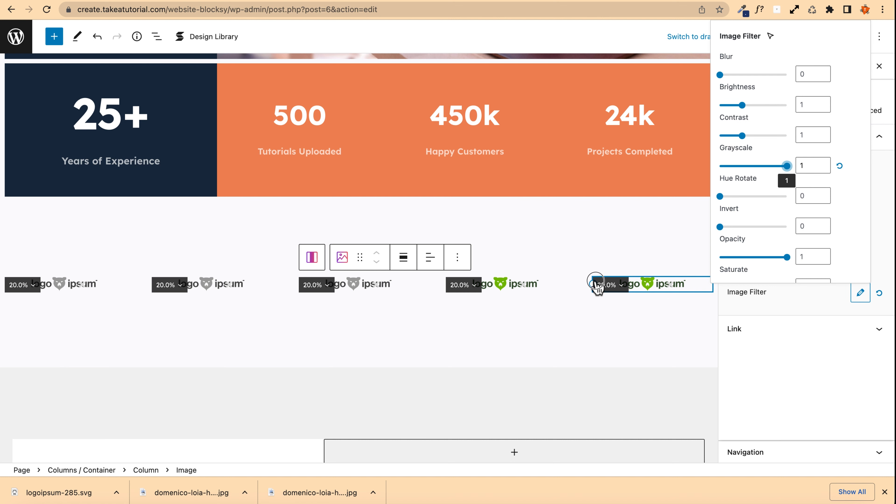
pyautogui.click(596, 287)
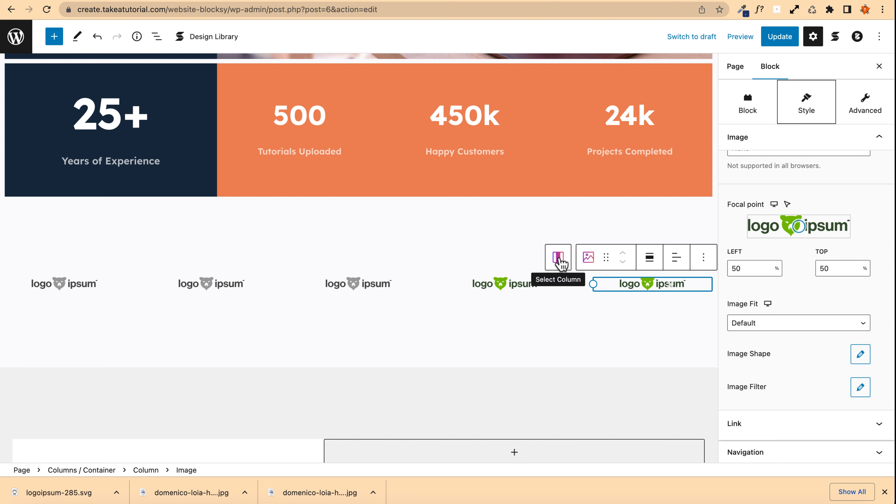
pyautogui.click(558, 257)
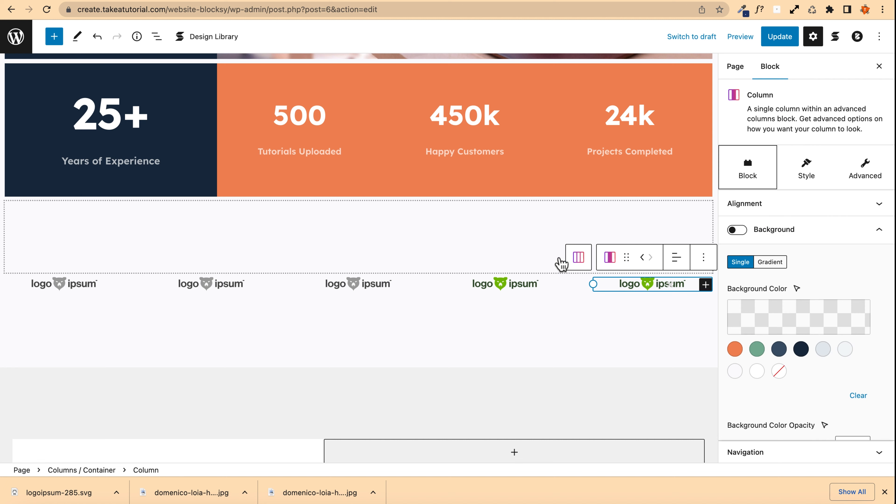
pyautogui.click(703, 258)
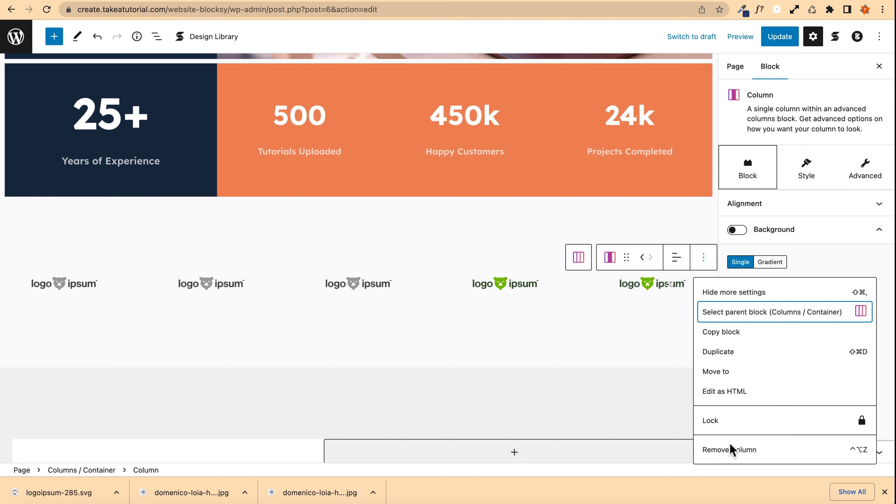
pyautogui.click(735, 453)
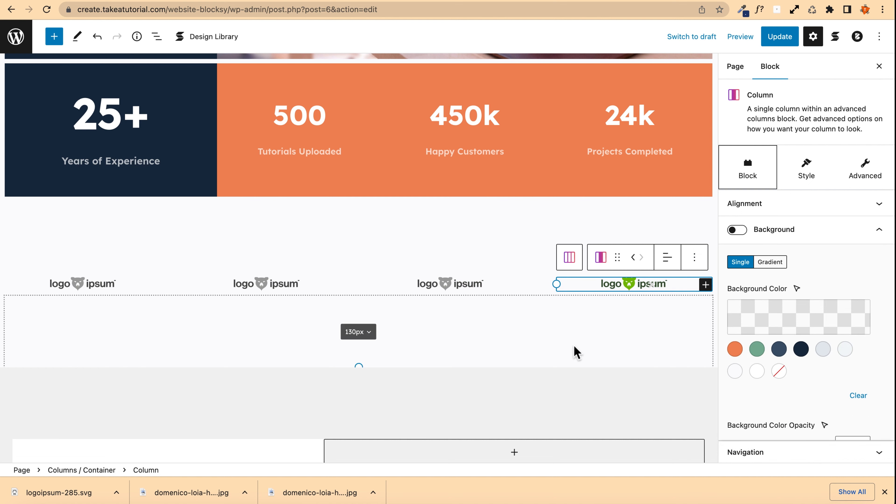
# Step: Move the remaining colored logo's column to the third position in the row
pyautogui.click(633, 258)
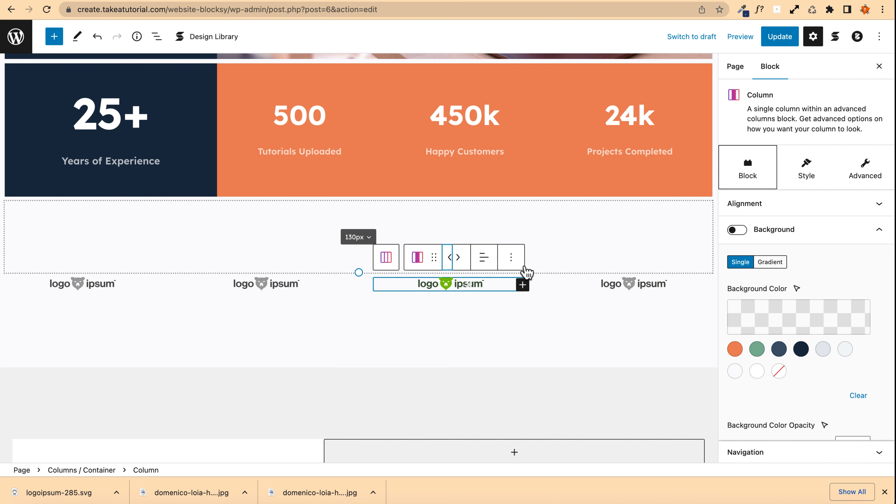
pyautogui.click(450, 258)
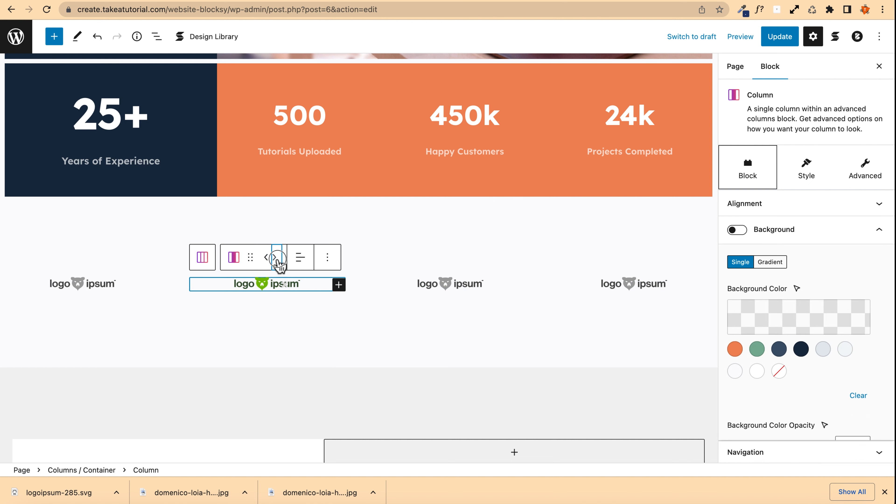
pyautogui.click(274, 256)
# Step: Set the third logo's grayscale image filter to 1 and update the page
pyautogui.click(397, 289)
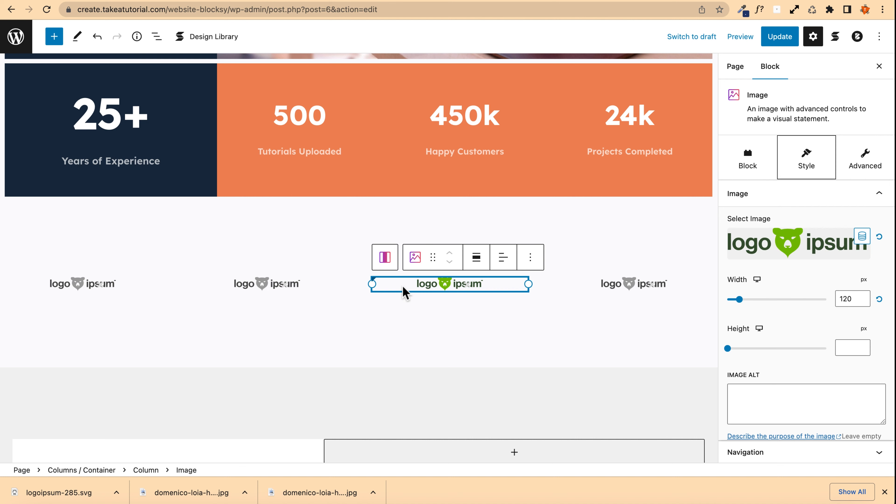
pyautogui.click(806, 166)
pyautogui.scroll(-2, 855, 283)
pyautogui.scroll(-5, 855, 285)
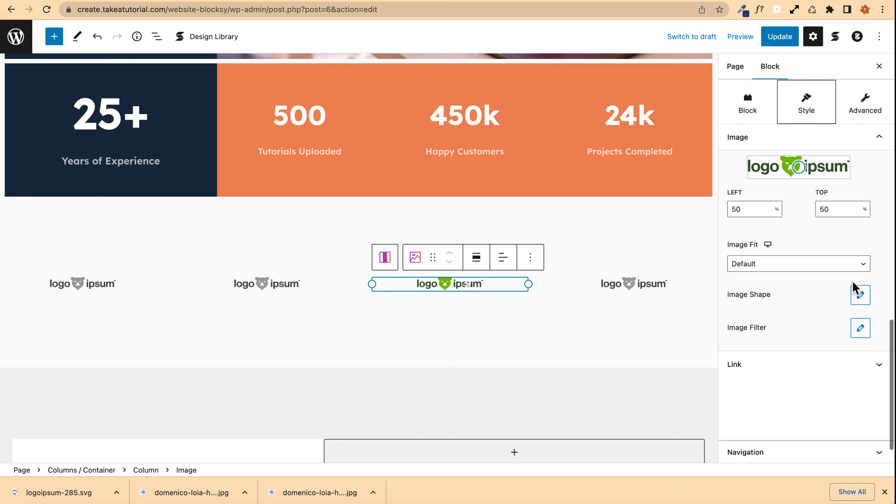
pyautogui.click(860, 329)
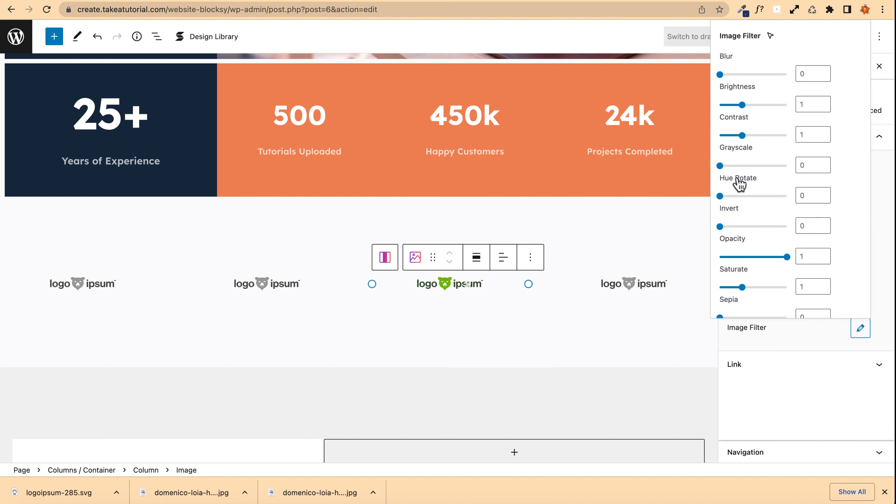
pyautogui.moveTo(720, 166); pyautogui.dragTo(830, 176)
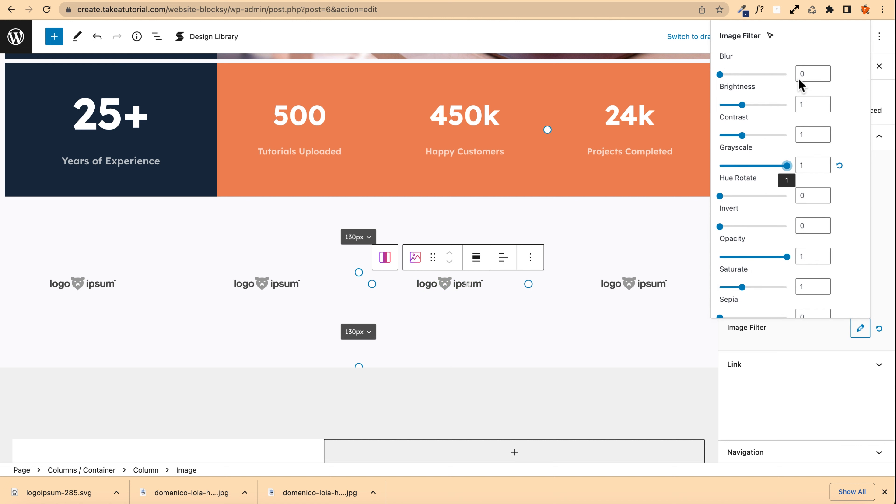
pyautogui.click(598, 37)
pyautogui.click(787, 41)
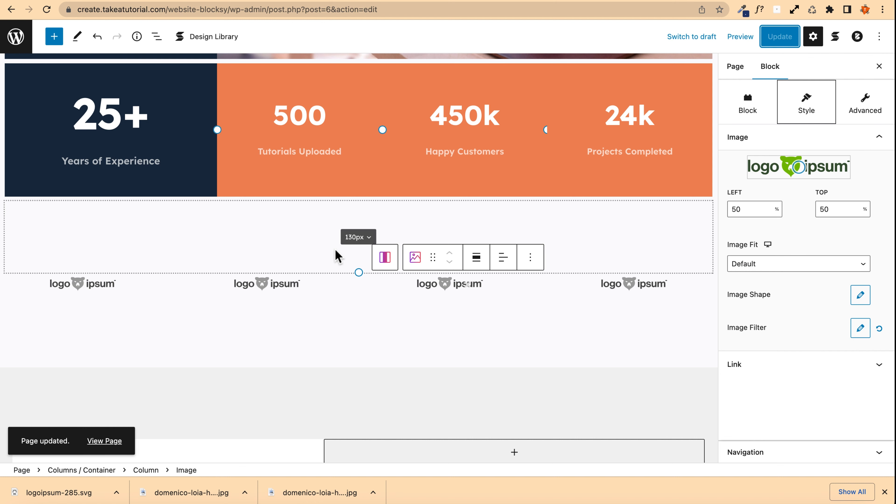
# Step: Set the laptop-and-coffee photo as the background image of the empty column beside Contact Us
pyautogui.scroll(-10, 52, 310)
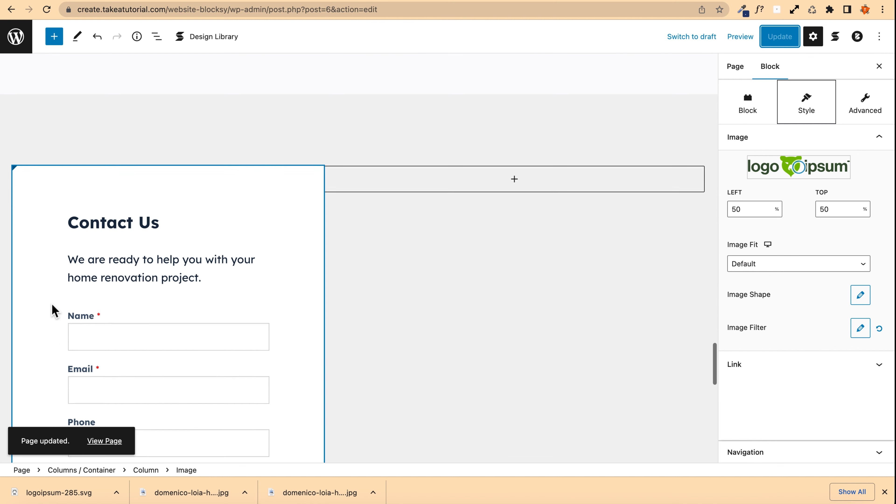
pyautogui.click(366, 360)
pyautogui.scroll(-3, 366, 360)
pyautogui.scroll(5, 363, 367)
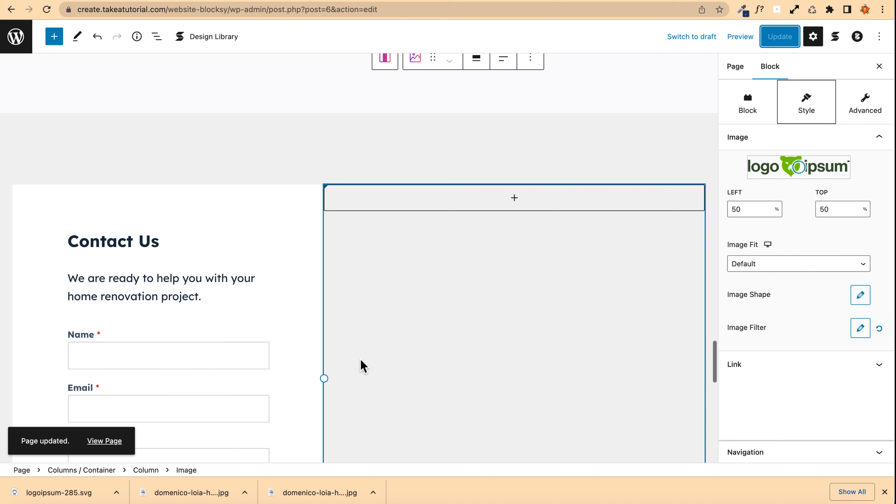
pyautogui.click(362, 224)
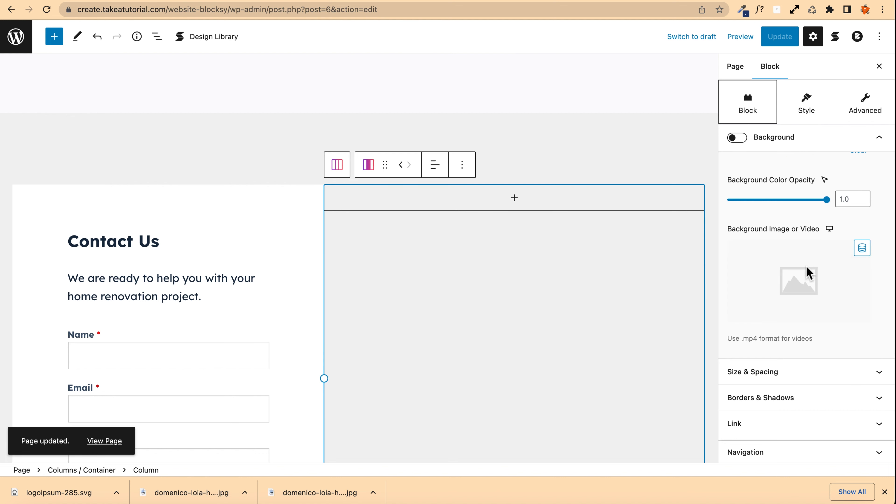
pyautogui.click(796, 284)
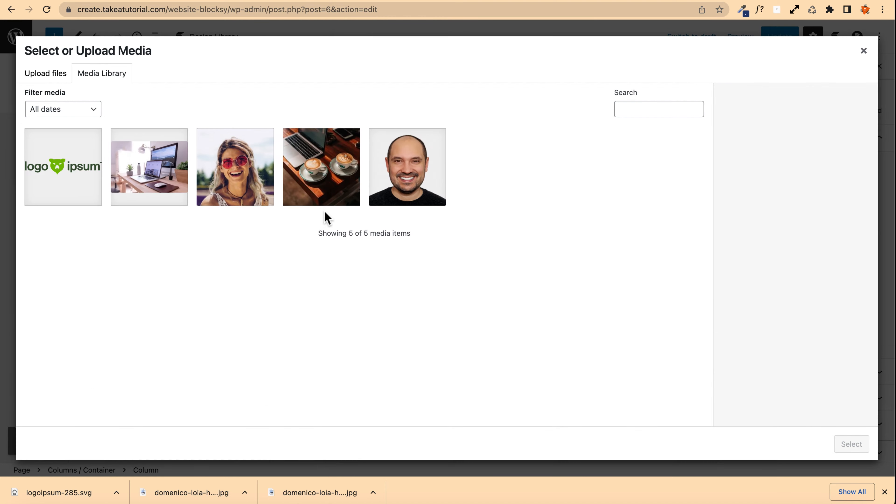
pyautogui.click(316, 180)
pyautogui.click(848, 444)
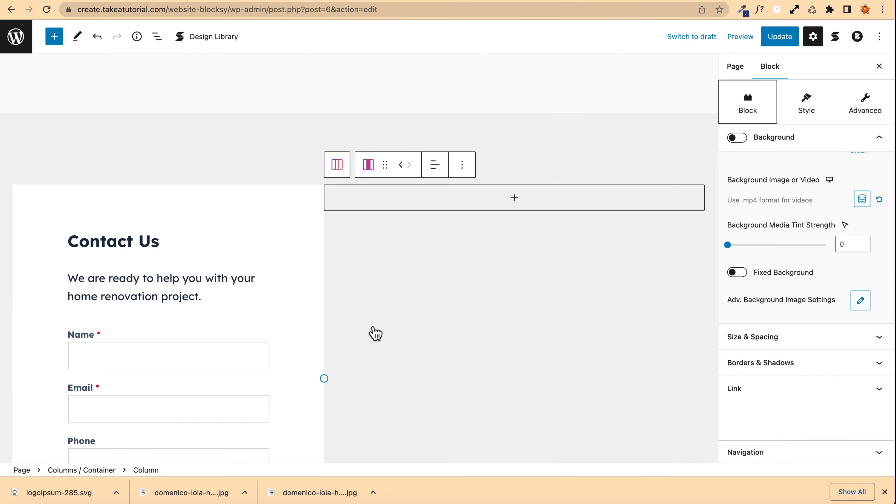
# Step: Turn on the background for that column
pyautogui.scroll(-8, 472, 320)
pyautogui.scroll(5, 794, 314)
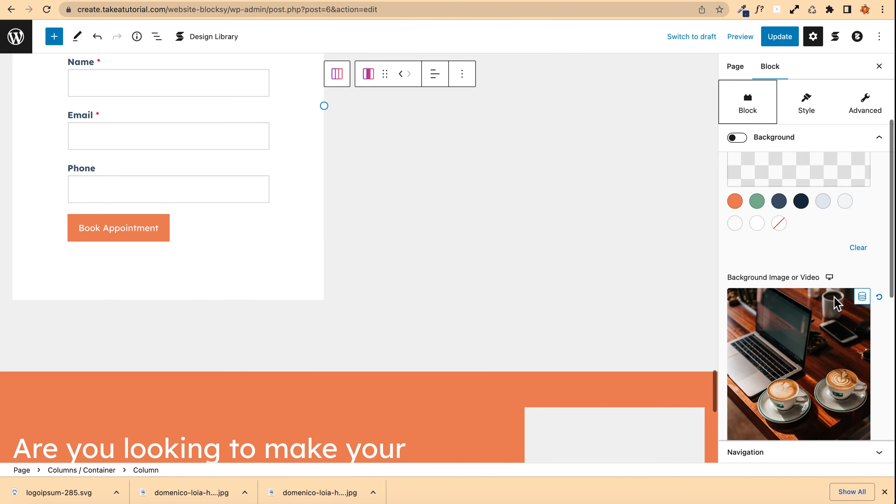
pyautogui.scroll(-2, 789, 318)
pyautogui.scroll(2, 788, 316)
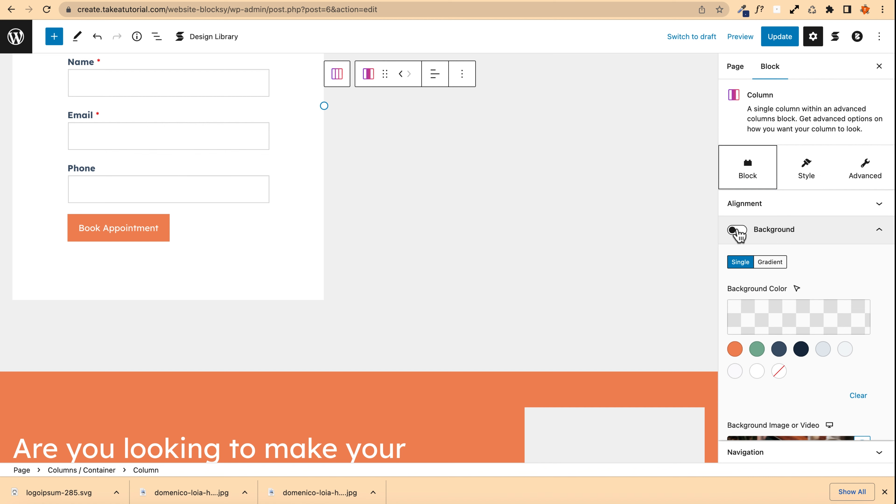
pyautogui.click(743, 235)
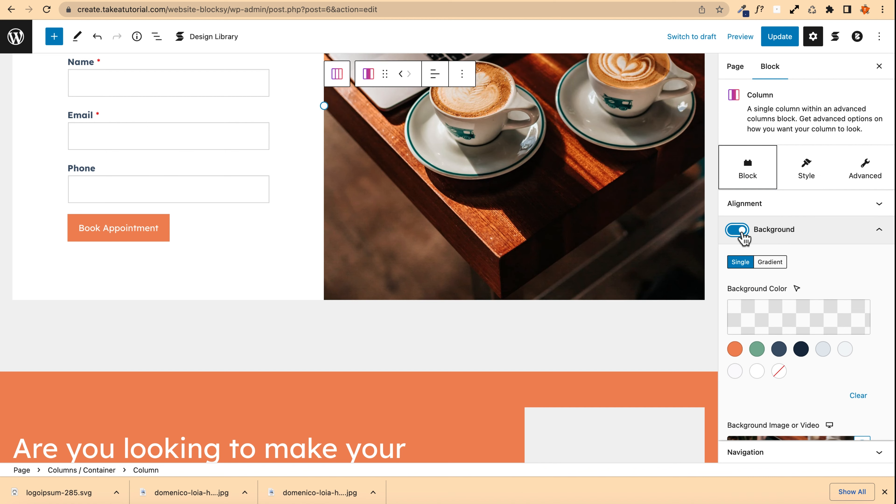
# Step: Set the column's background image position to Top Center
pyautogui.scroll(6, 346, 248)
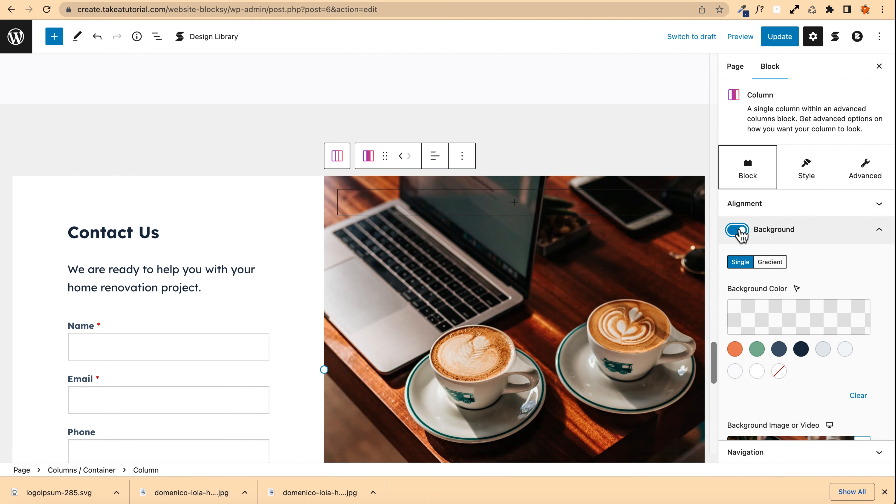
pyautogui.scroll(-4, 356, 321)
pyautogui.scroll(-8, 812, 346)
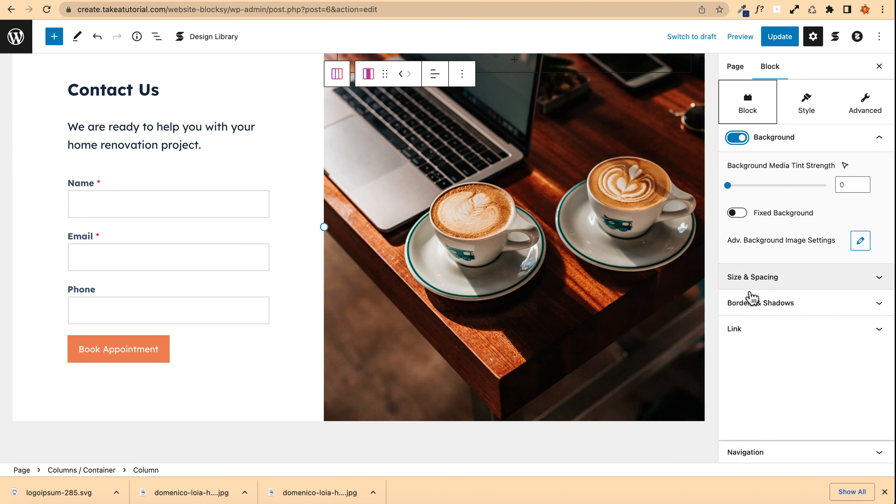
pyautogui.scroll(3, 510, 256)
pyautogui.scroll(3, 822, 225)
pyautogui.scroll(2, 821, 225)
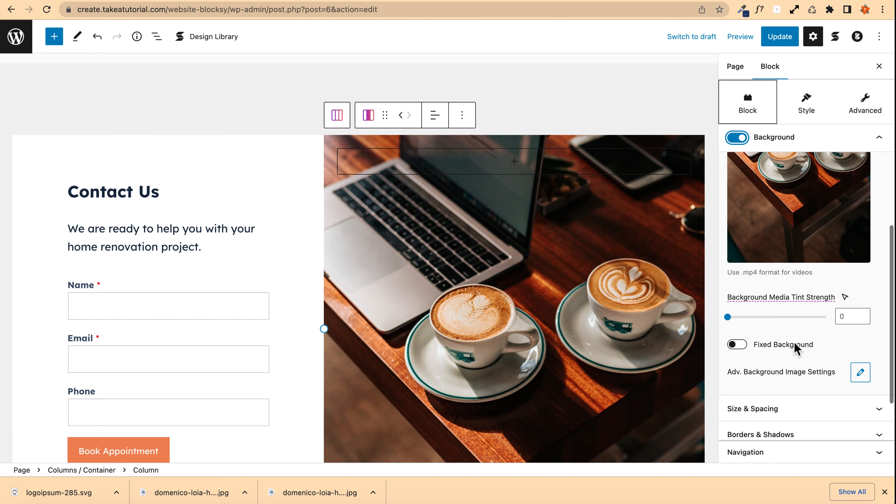
pyautogui.click(860, 373)
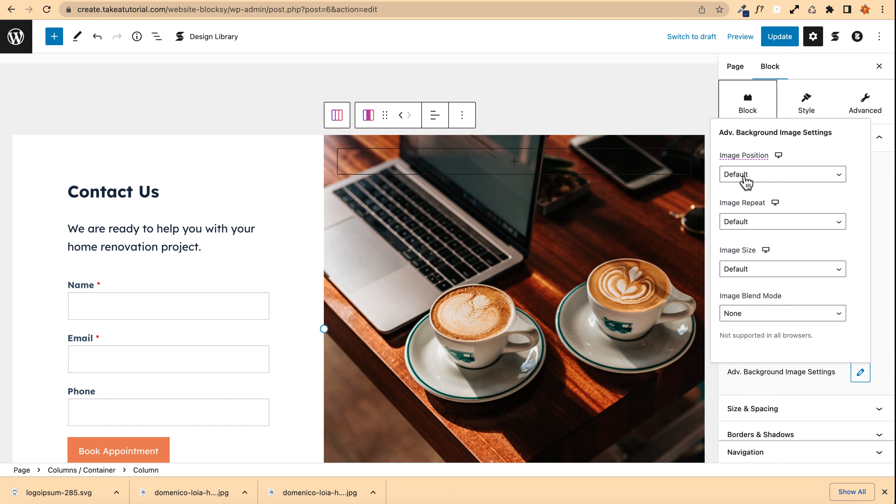
pyautogui.click(744, 176)
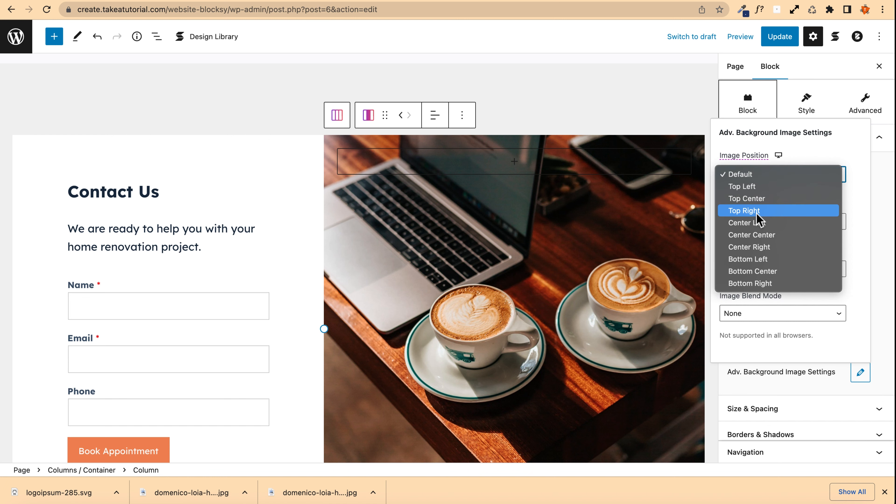
pyautogui.click(756, 200)
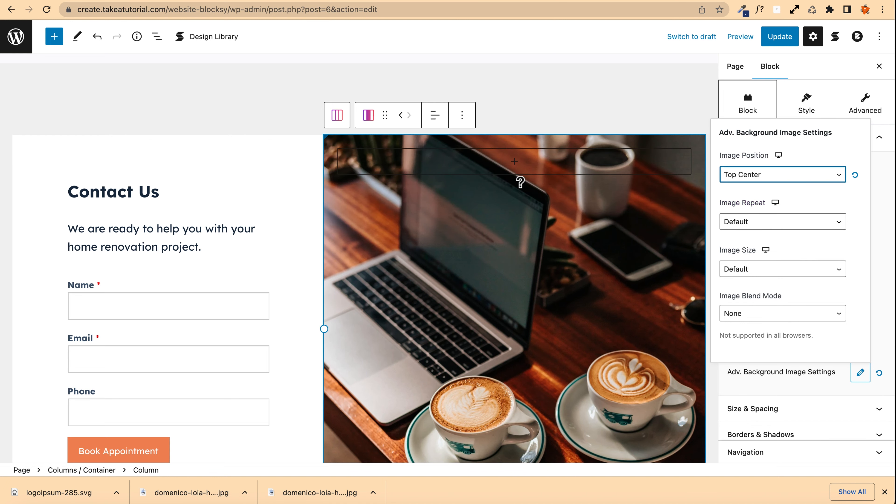
# Step: Update the page
pyautogui.scroll(-3, 473, 355)
pyautogui.scroll(3, 634, 177)
pyautogui.click(778, 39)
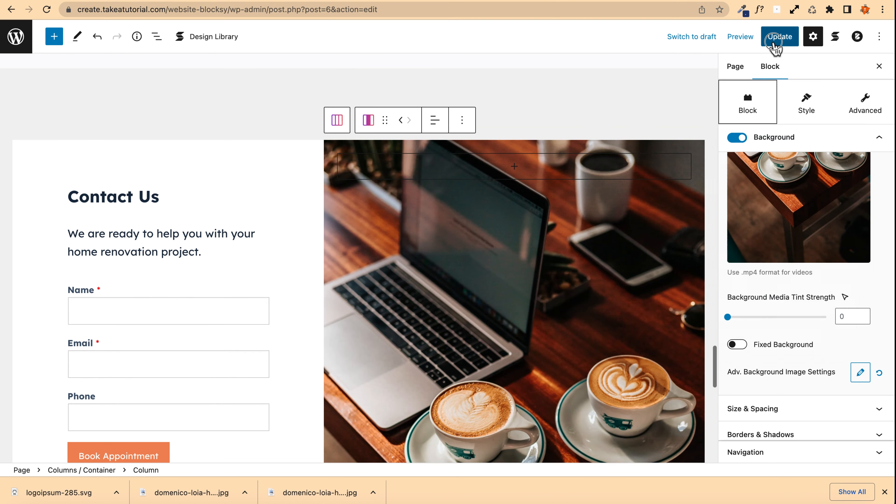
pyautogui.scroll(-10, 186, 126)
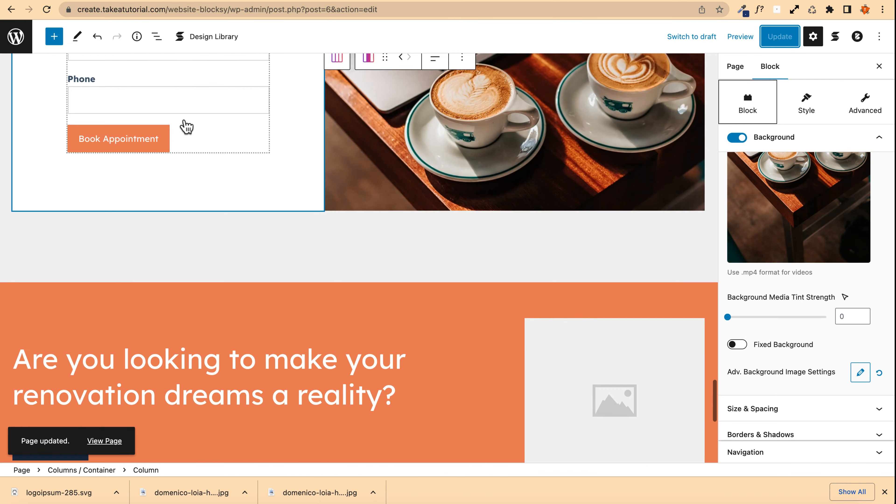
# Step: Place the portrait photo in the empty image block beside the renovation heading
pyautogui.scroll(-2, 247, 180)
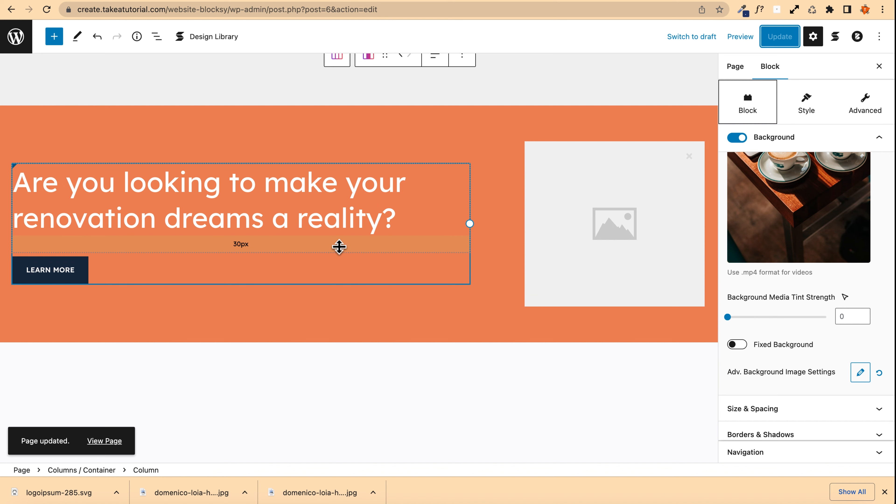
pyautogui.scroll(-3, 339, 246)
pyautogui.scroll(5, 337, 247)
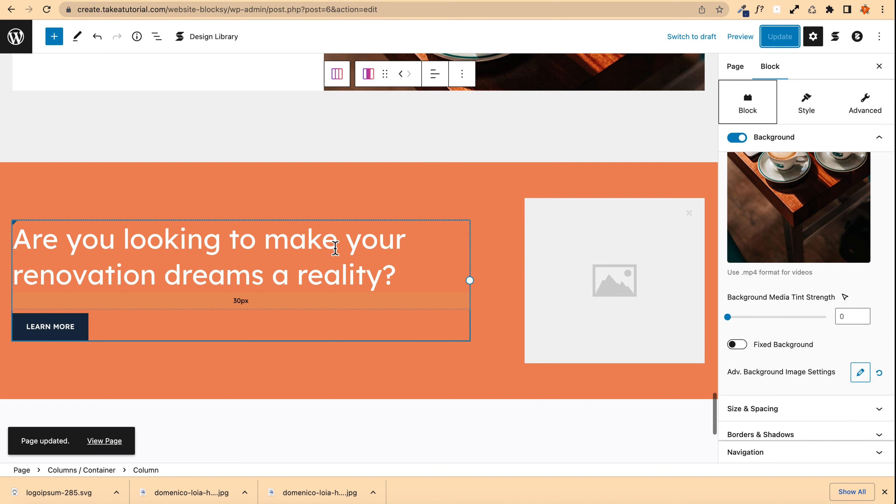
pyautogui.click(550, 234)
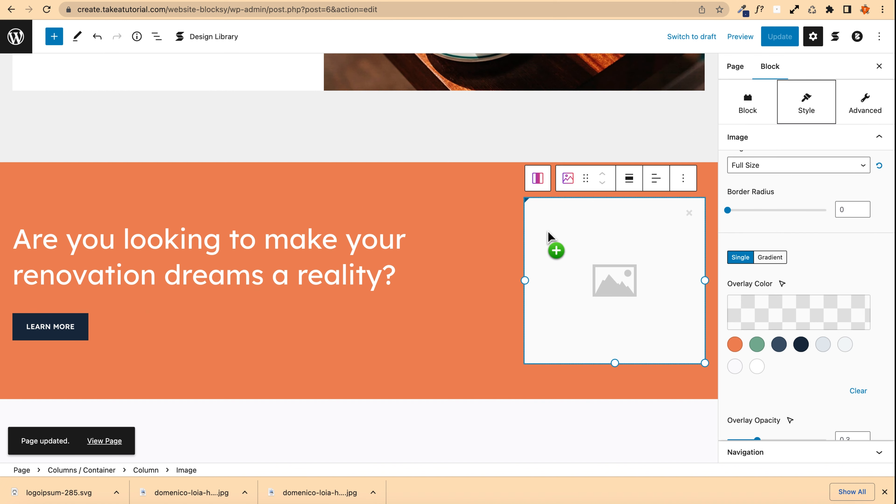
pyautogui.moveTo(549, 231); pyautogui.dragTo(541, 225)
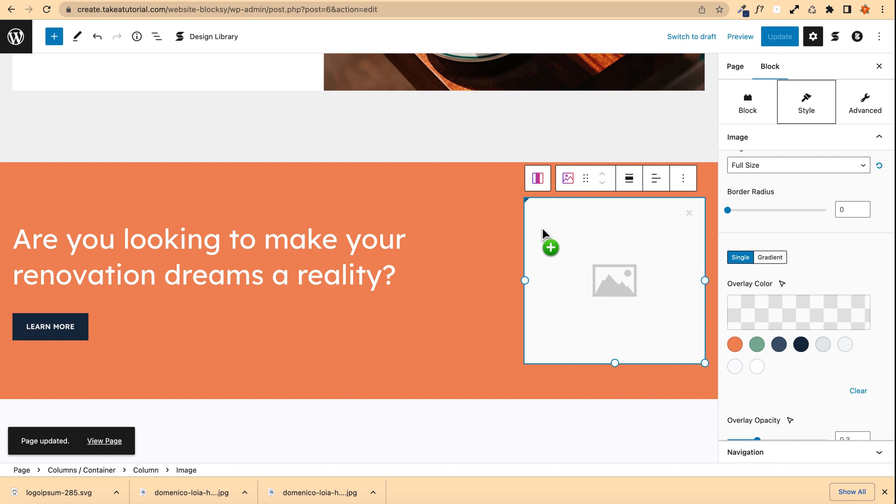
pyautogui.scroll(10, 778, 207)
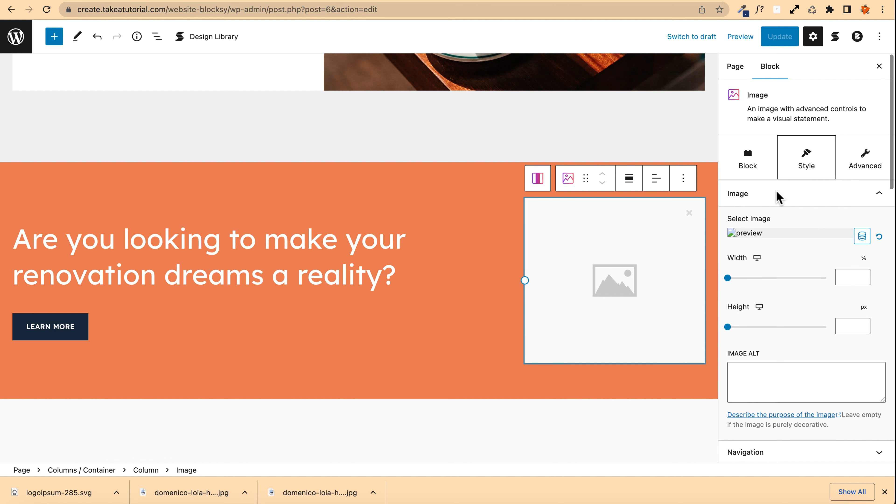
pyautogui.click(878, 237)
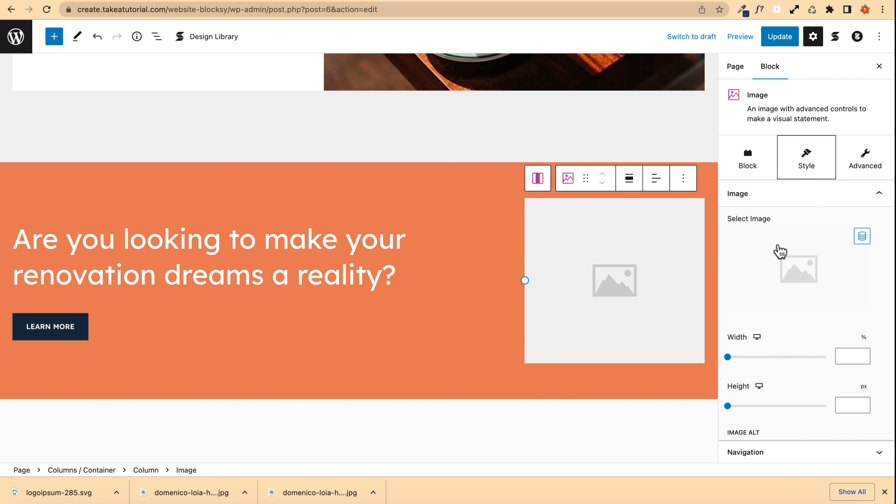
pyautogui.click(739, 269)
pyautogui.click(406, 169)
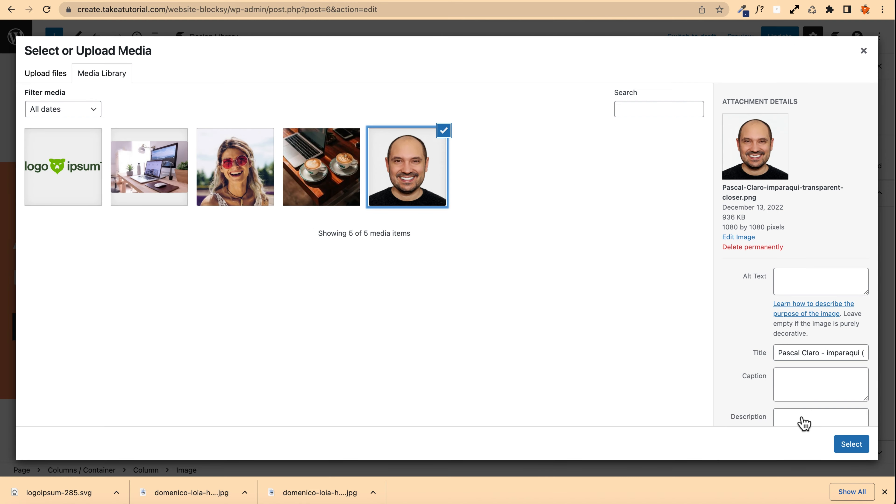
pyautogui.click(851, 444)
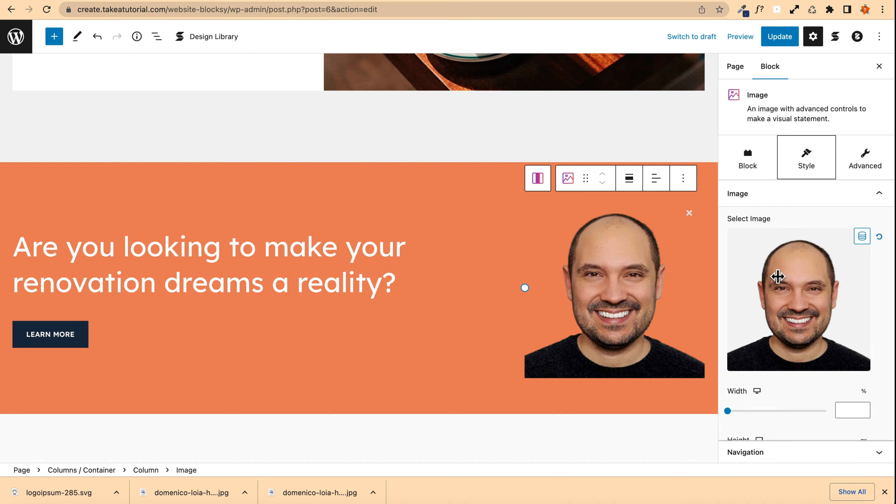
# Step: Set the portrait image's border radius to 1000
pyautogui.scroll(-5, 750, 279)
pyautogui.scroll(-12, 752, 276)
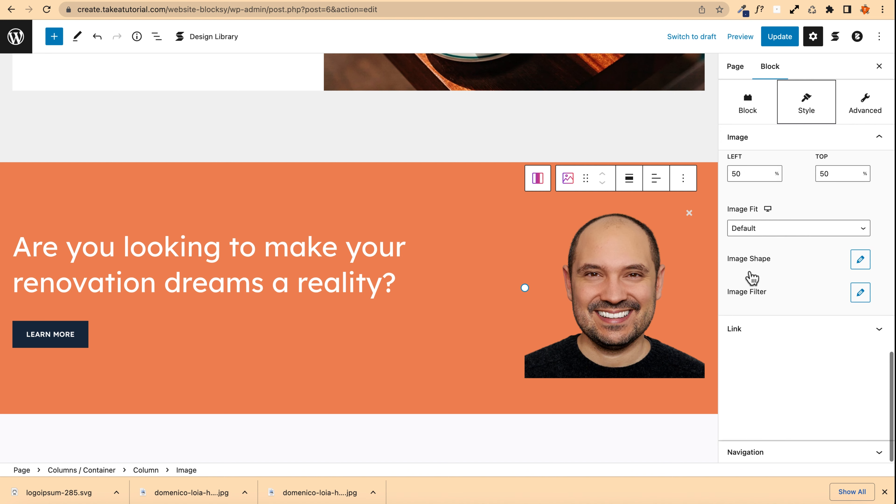
pyautogui.scroll(8, 775, 243)
pyautogui.scroll(-1, 774, 240)
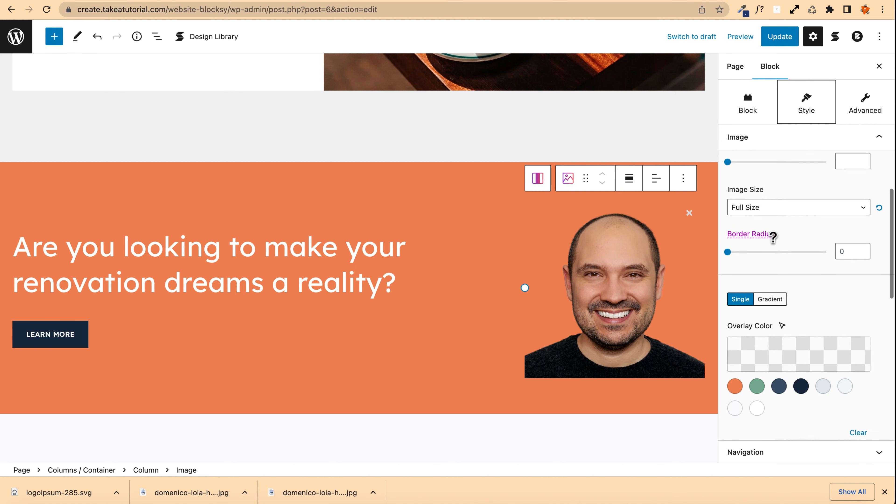
pyautogui.click(841, 260)
pyautogui.write('10')
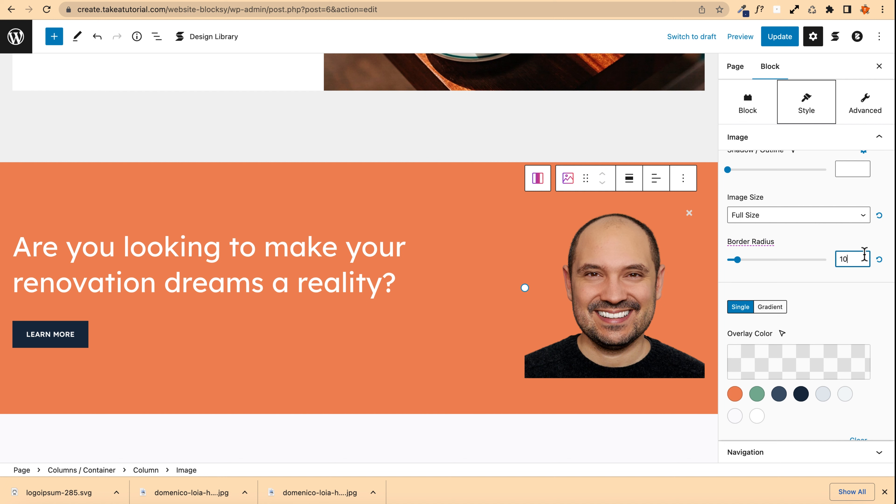
pyautogui.write('00')
# Step: Turn on the image block's background and set its padding to 0
pyautogui.click(746, 101)
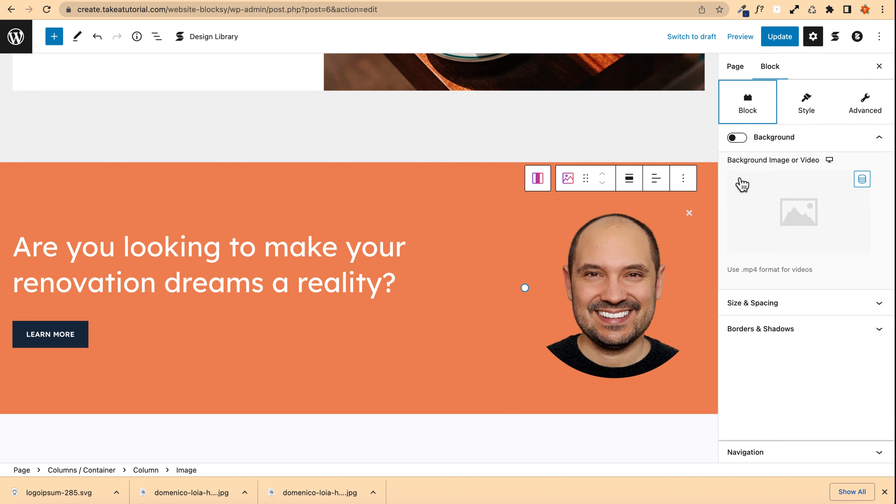
pyautogui.click(736, 137)
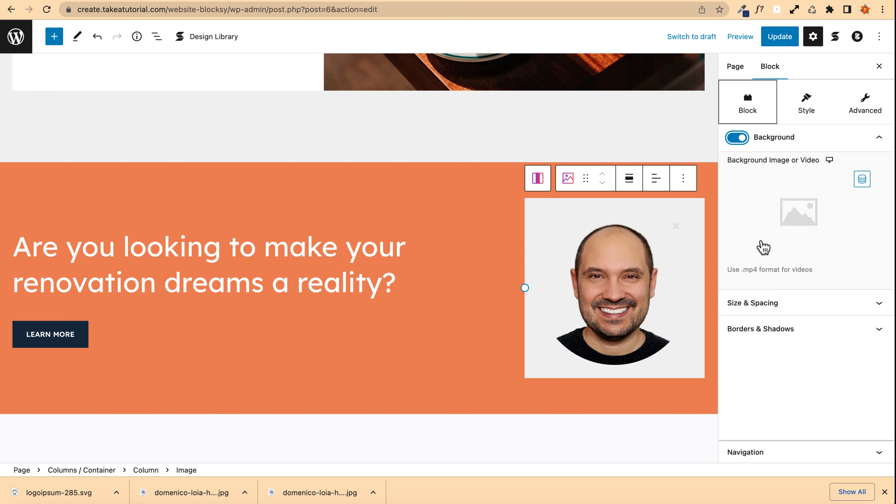
pyautogui.click(773, 304)
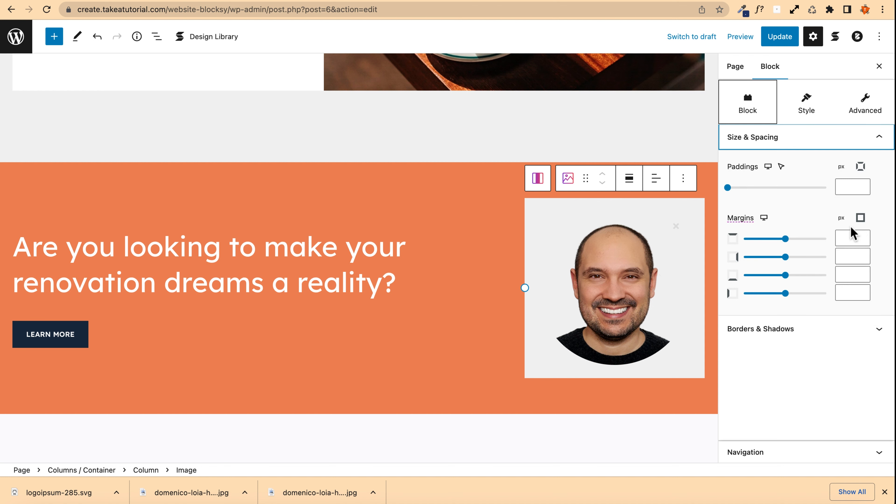
pyautogui.scroll(1, 853, 233)
pyautogui.click(854, 208)
pyautogui.write('0')
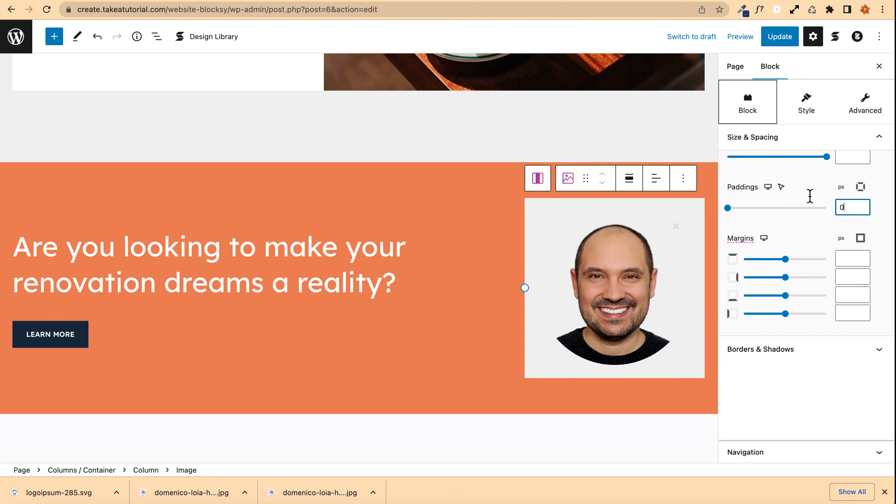
# Step: Give the image block a solid 25 px border in the light grey palette colour
pyautogui.click(768, 350)
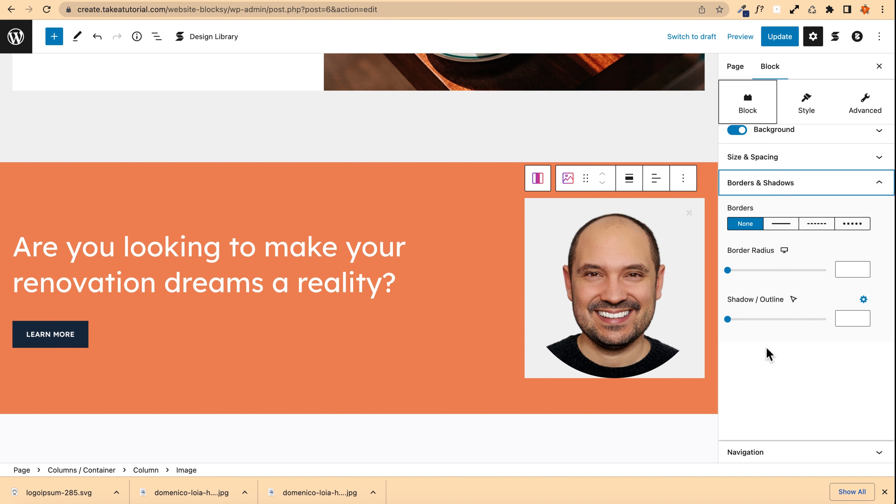
pyautogui.click(779, 224)
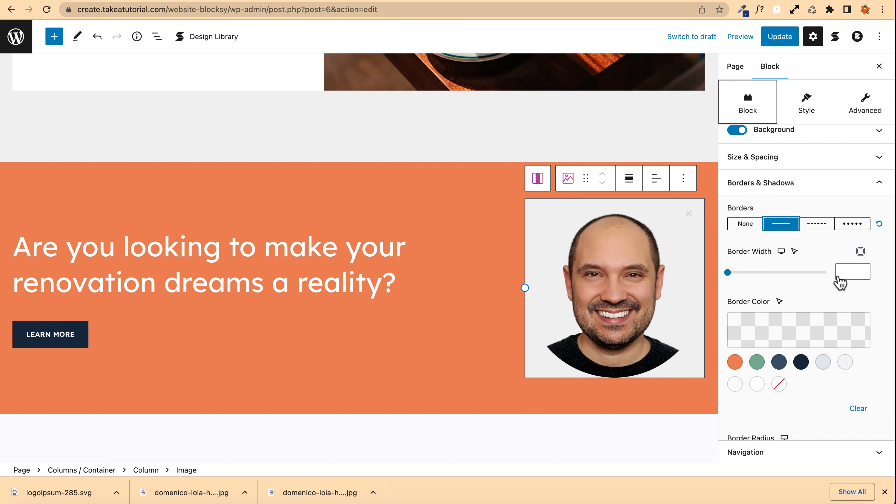
pyautogui.click(856, 271)
pyautogui.write('25')
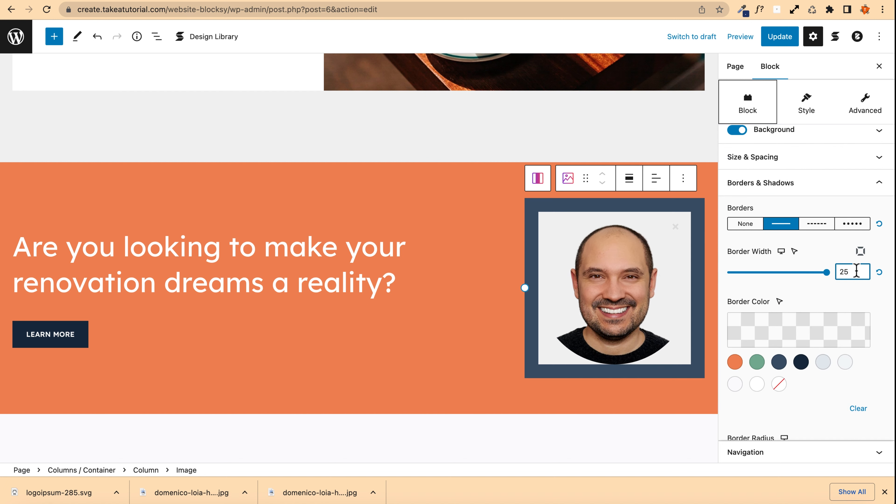
pyautogui.click(822, 363)
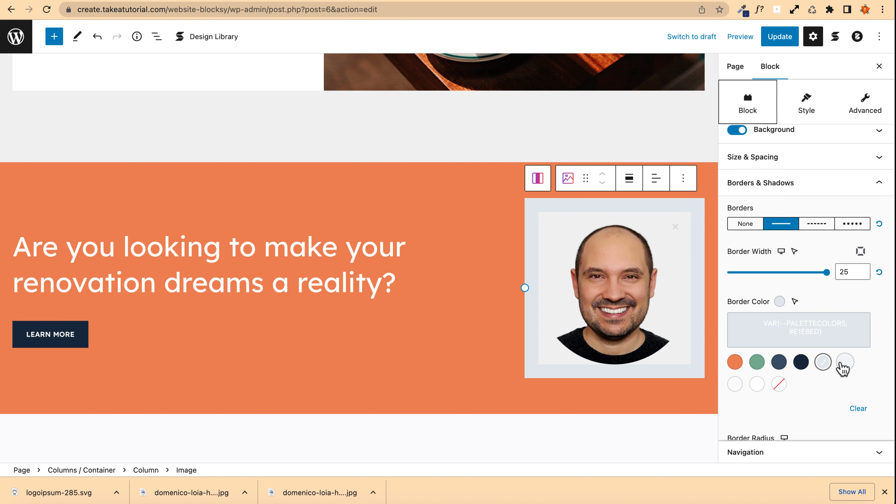
# Step: Set the image block's border radius to 1000 and update the page
pyautogui.scroll(-4, 765, 325)
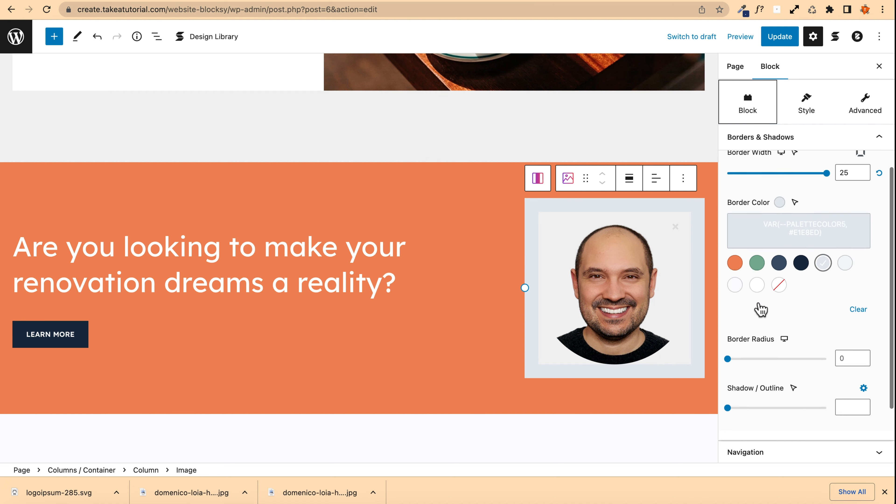
pyautogui.click(849, 312)
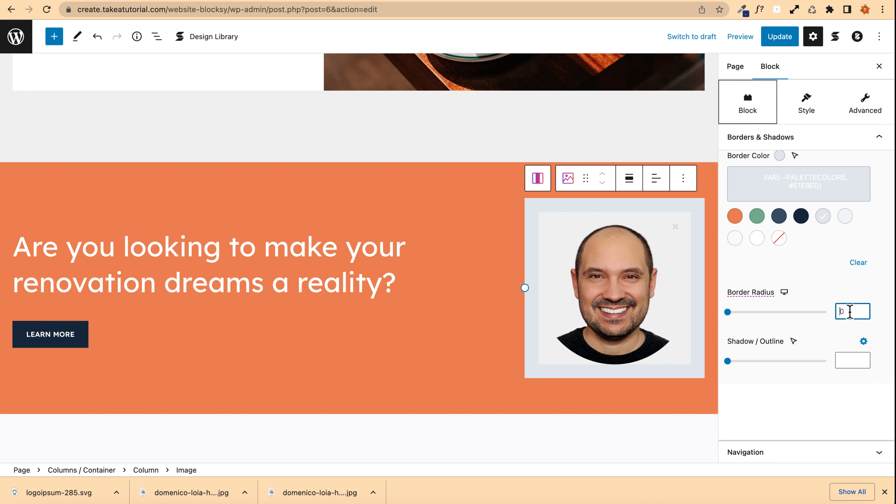
pyautogui.write('100')
pyautogui.press('XF86AudioMute')
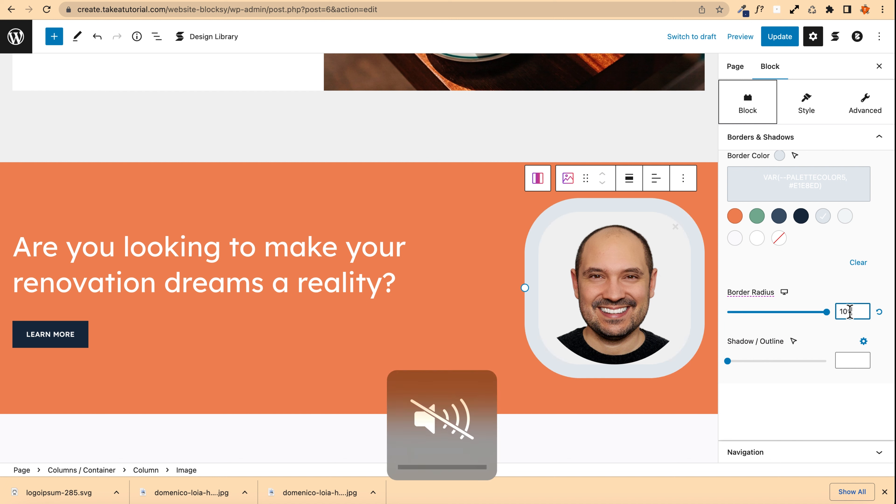
pyautogui.write('%')
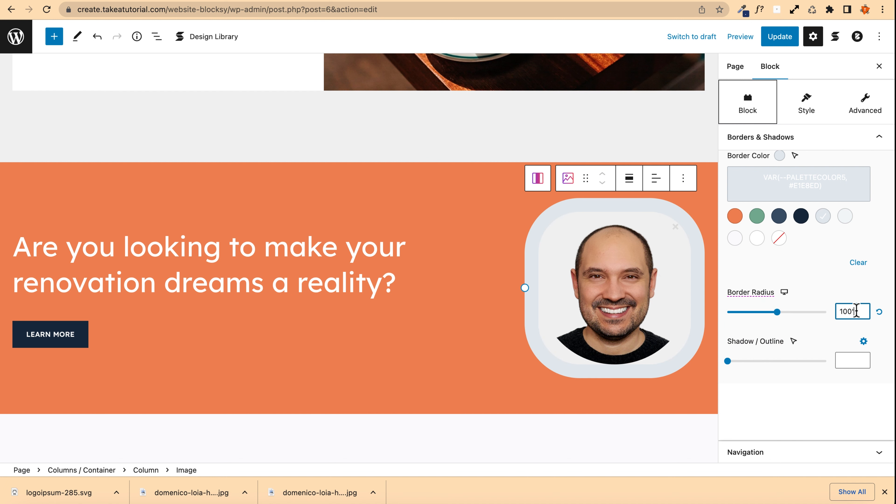
pyautogui.write('1000')
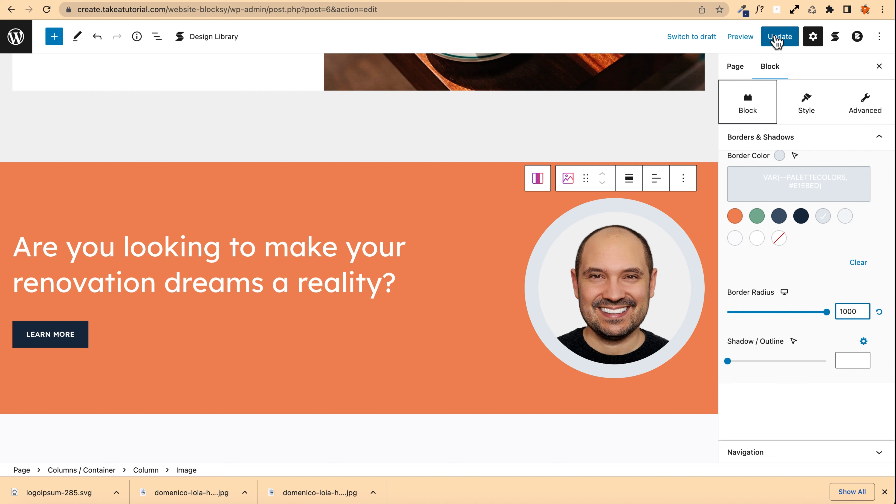
pyautogui.click(779, 38)
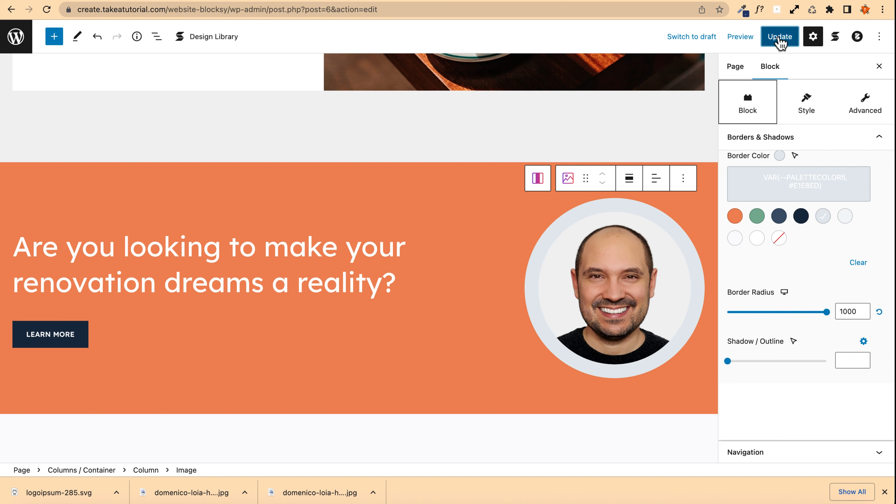
# Step: Link the Learn More button to the Services page and update the page
pyautogui.click(45, 335)
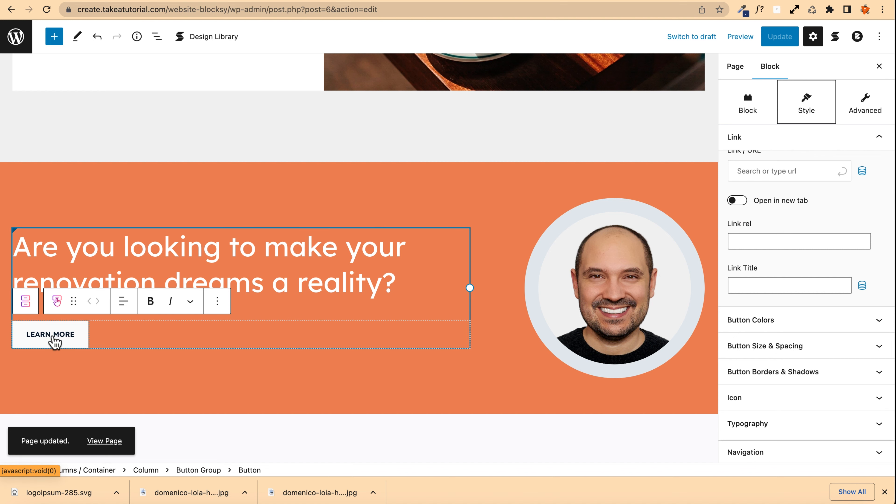
pyautogui.scroll(3, 766, 174)
pyautogui.click(767, 222)
pyautogui.write('seer')
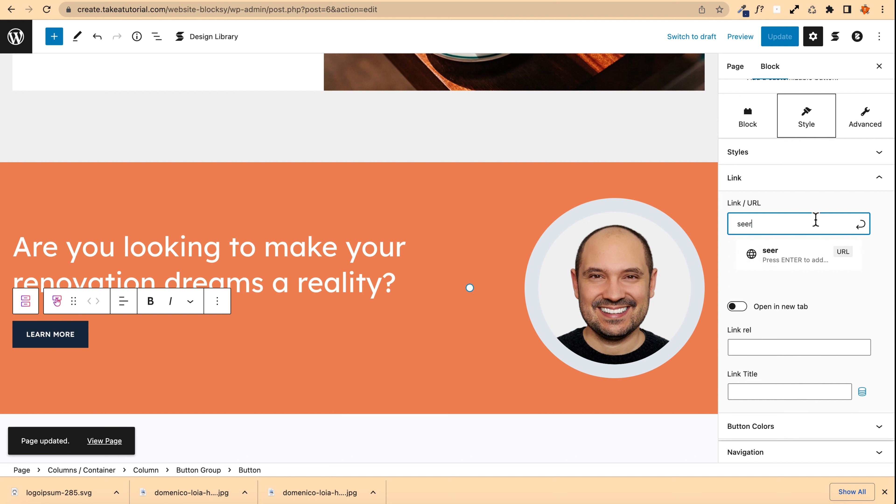
pyautogui.press('BackSpace')
pyautogui.press('BackSpace')
pyautogui.write('rv')
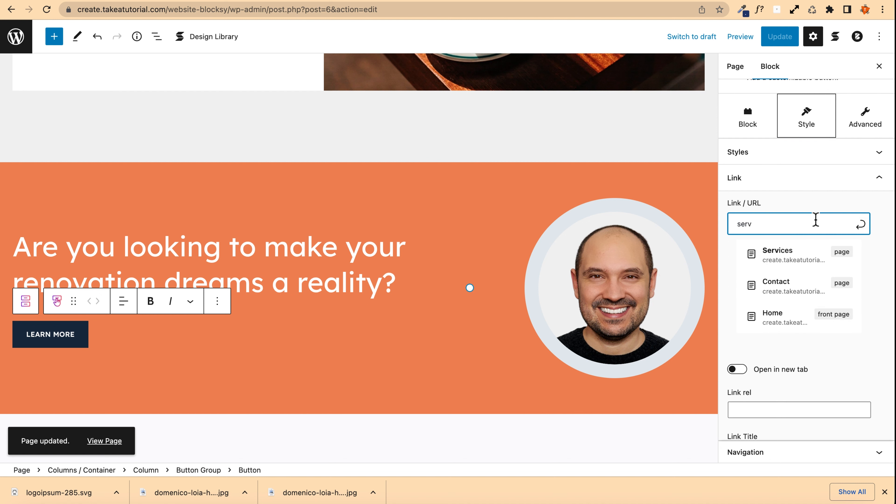
pyautogui.click(818, 249)
pyautogui.click(786, 44)
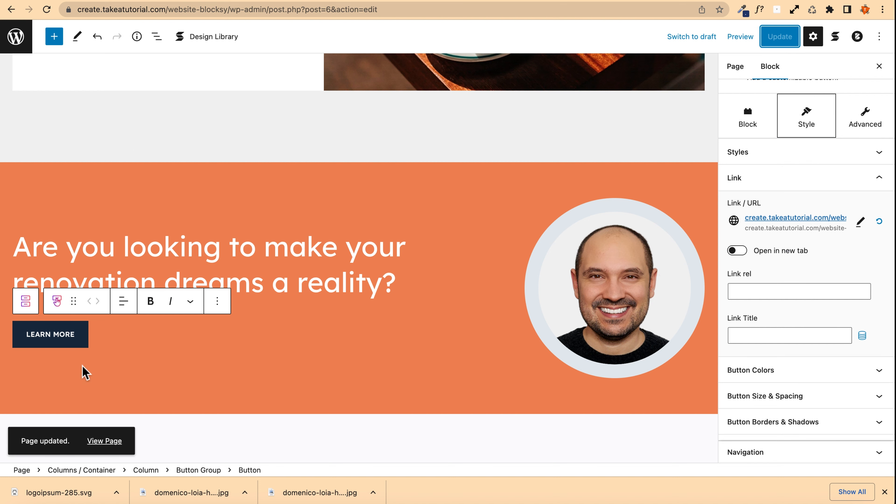
# Step: Open the published page and log out of WordPress
pyautogui.click(101, 441)
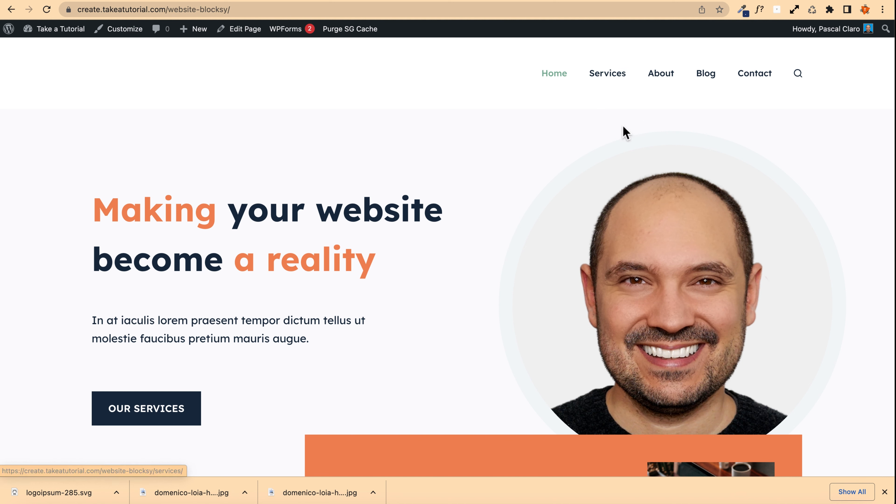
pyautogui.moveTo(841, 34)
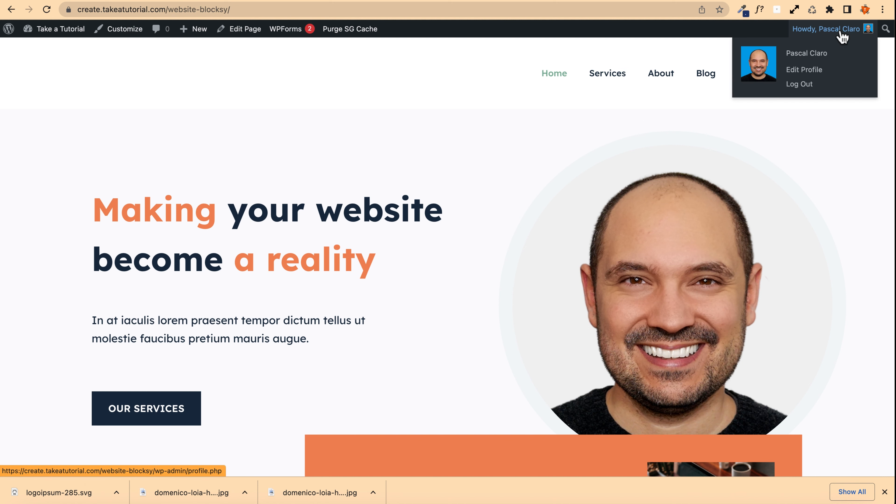
pyautogui.click(807, 86)
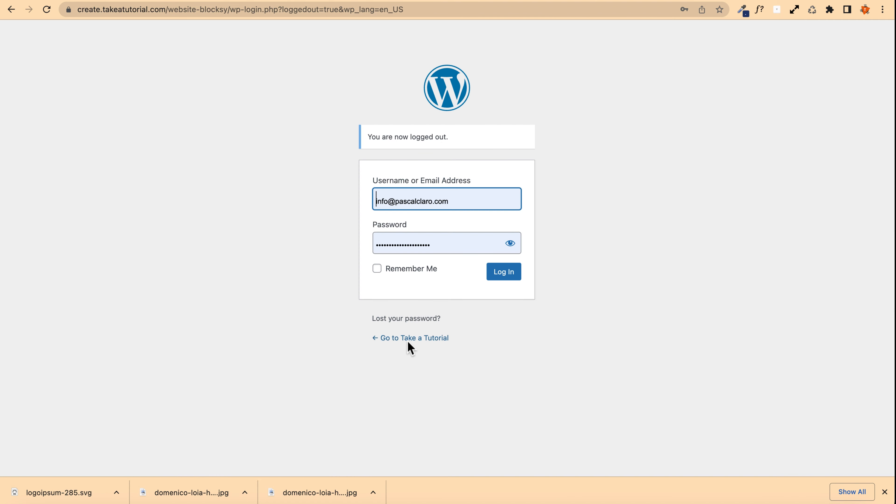
# Step: Go to the site's front page and look over it as a visitor
pyautogui.click(421, 339)
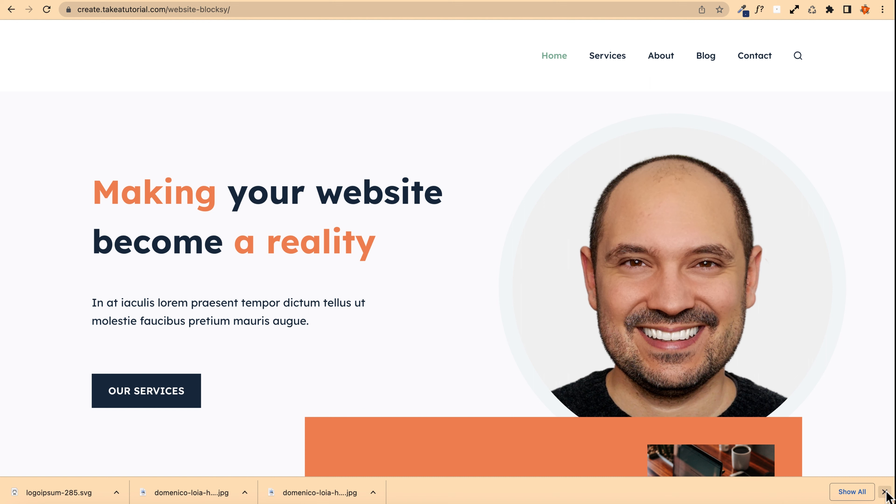
pyautogui.click(884, 491)
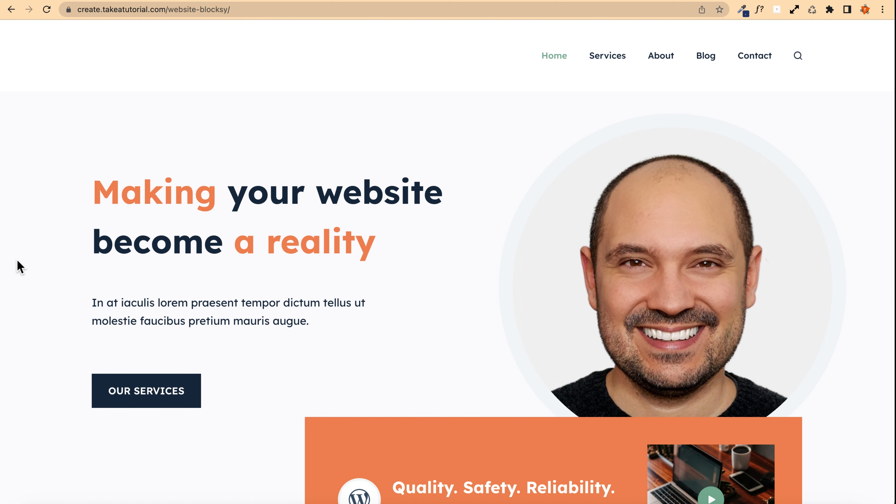
pyautogui.scroll(-1, 20, 268)
pyautogui.scroll(1, 18, 265)
pyautogui.scroll(-5, 12, 275)
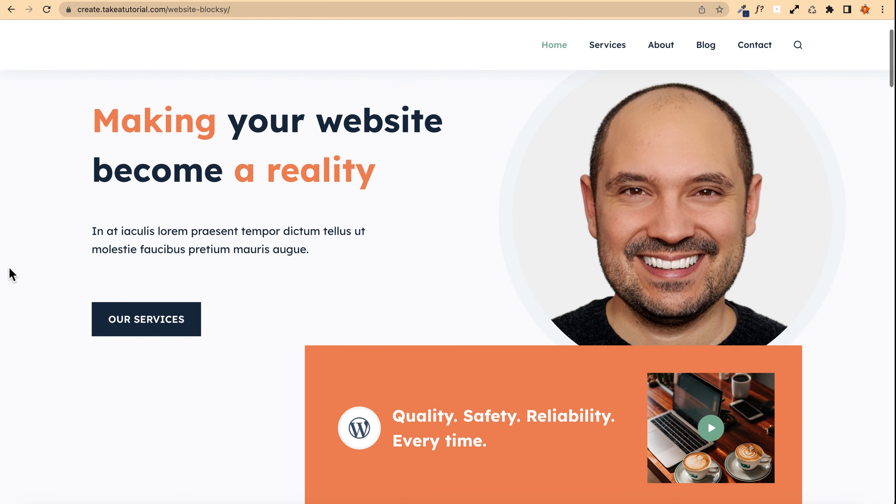
# Step: Scroll through the front page section by section down to the footer and back to the top to review it
pyautogui.scroll(-5, 11, 275)
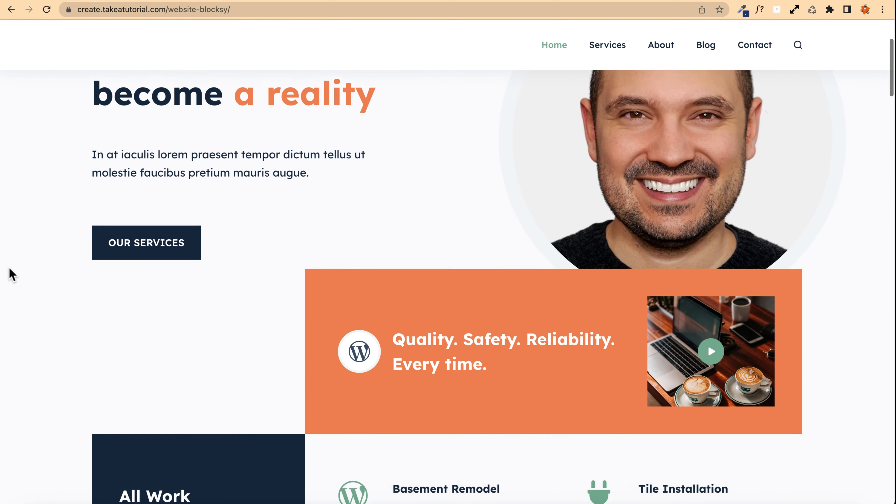
pyautogui.scroll(-6, 11, 275)
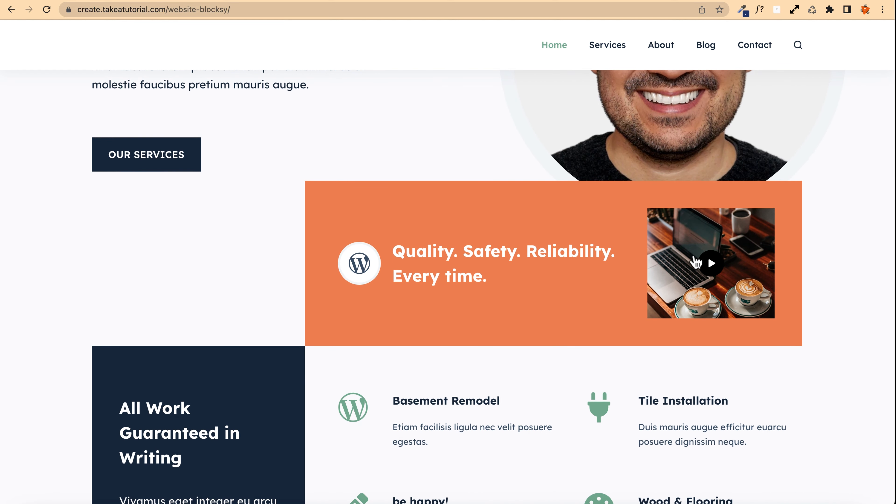
pyautogui.scroll(-12, 4, 263)
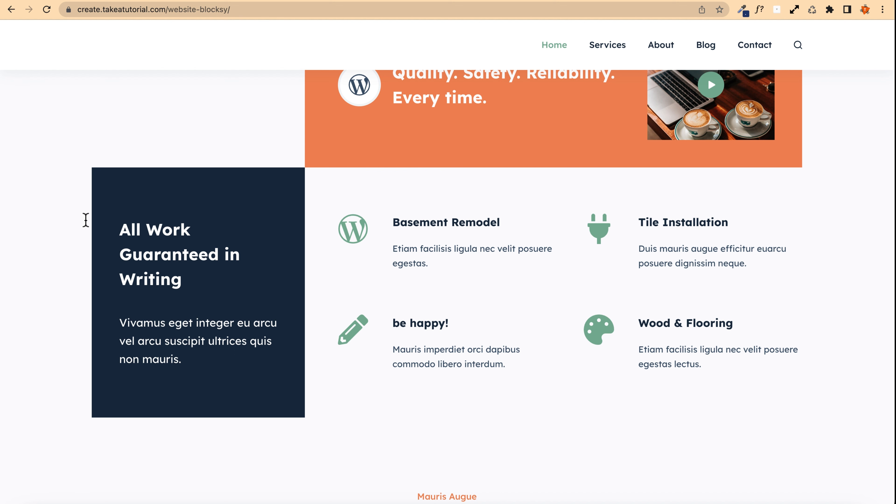
pyautogui.scroll(-20, 60, 222)
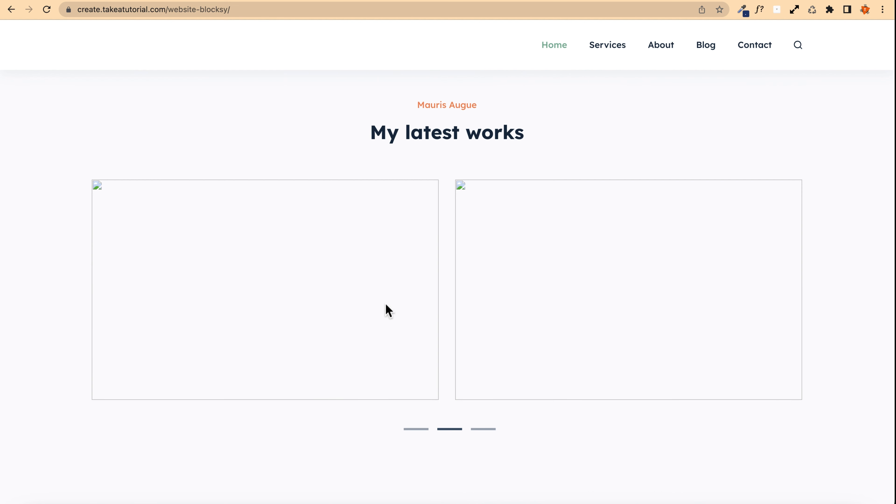
pyautogui.scroll(-20, 54, 243)
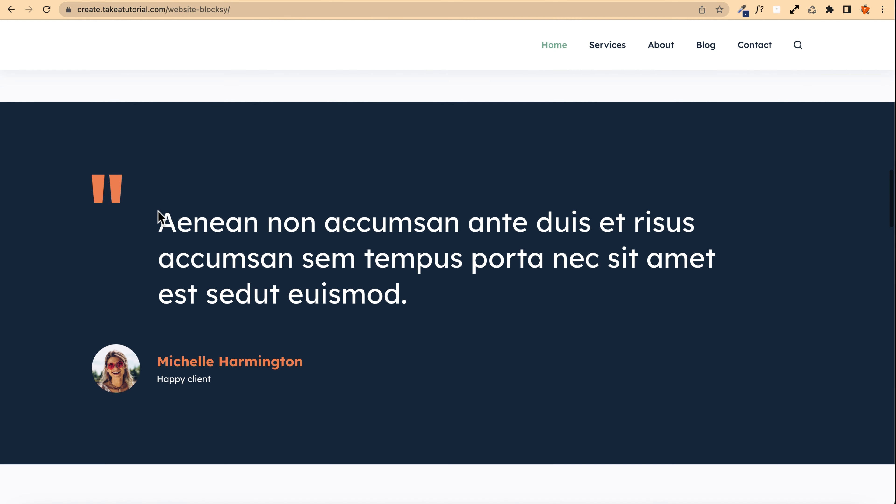
pyautogui.scroll(-20, 146, 320)
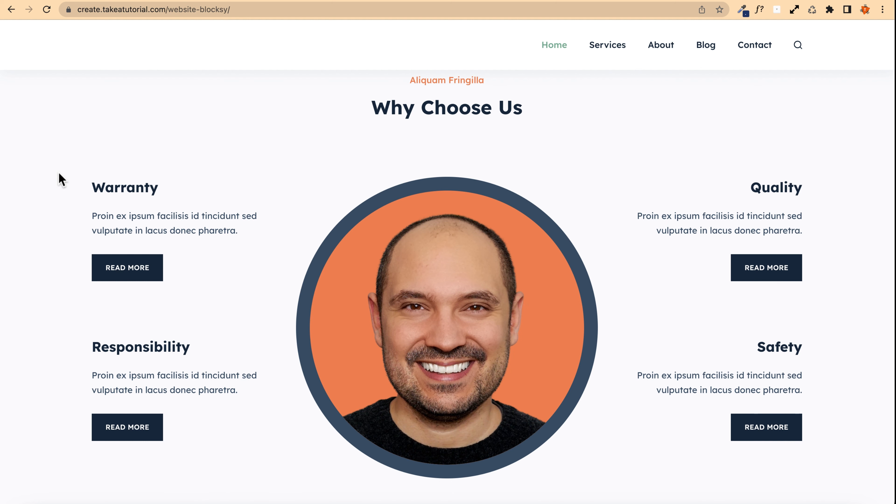
pyautogui.scroll(-12, 62, 179)
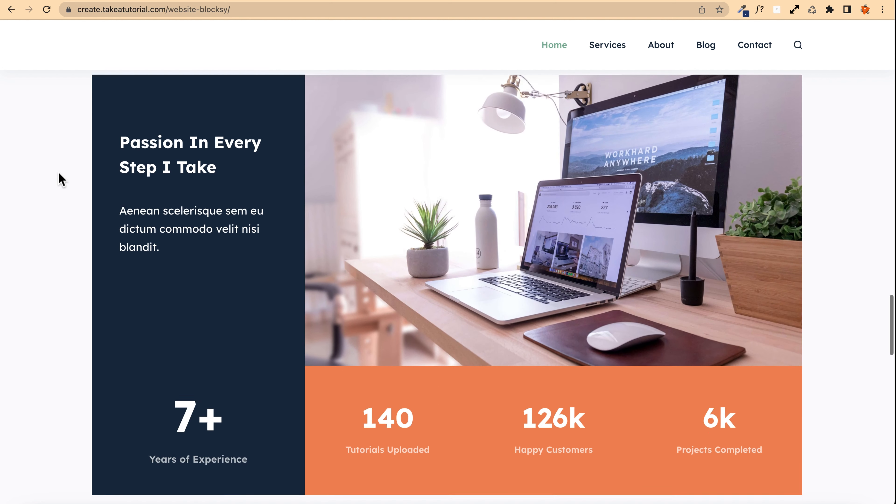
pyautogui.scroll(1, 62, 179)
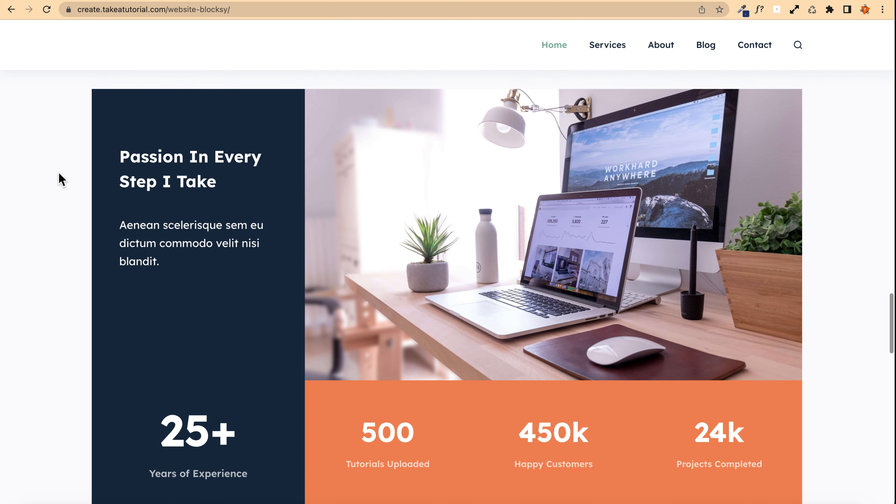
pyautogui.scroll(-10, 61, 180)
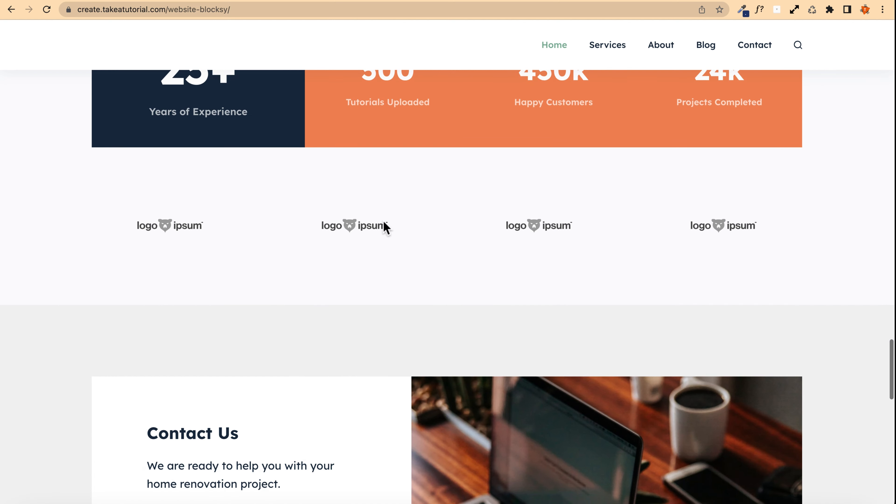
pyautogui.scroll(-6, 53, 223)
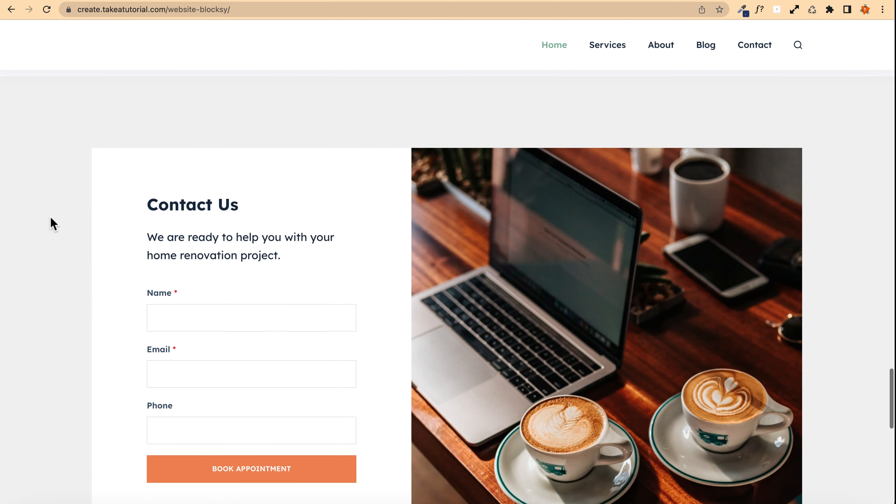
pyautogui.scroll(-2, 53, 223)
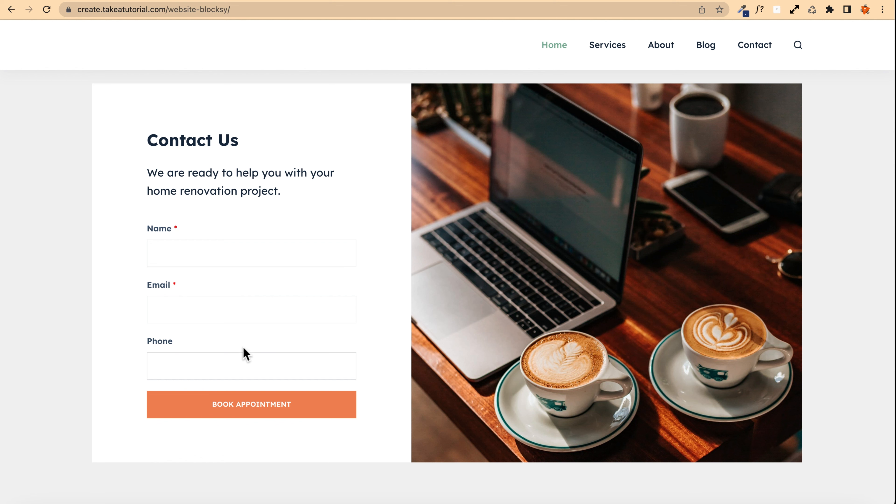
pyautogui.scroll(-6, 112, 328)
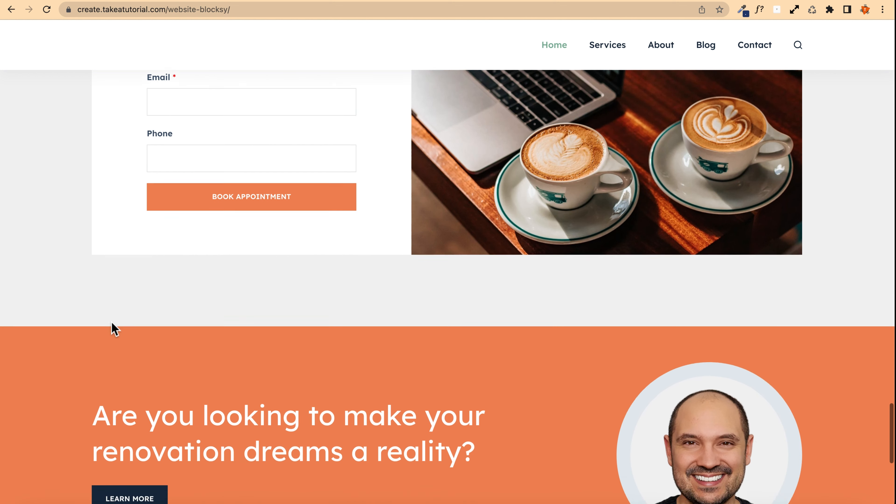
pyautogui.scroll(-5, 112, 328)
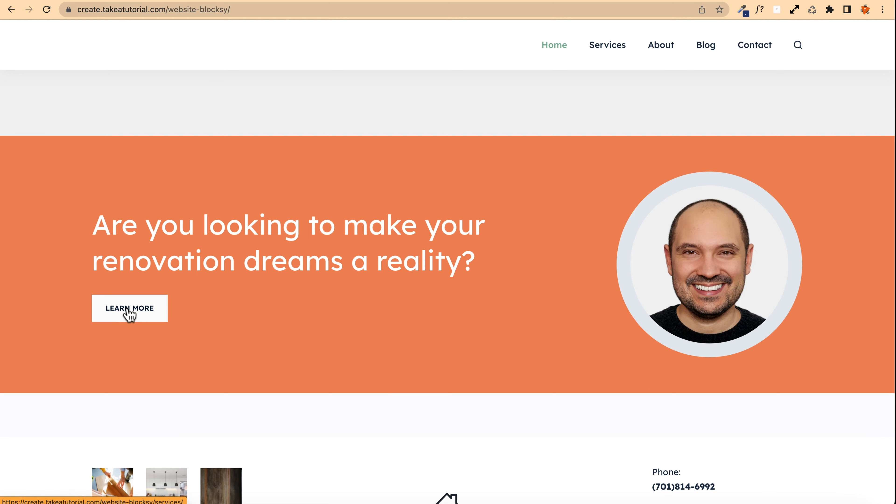
pyautogui.scroll(-5, 64, 304)
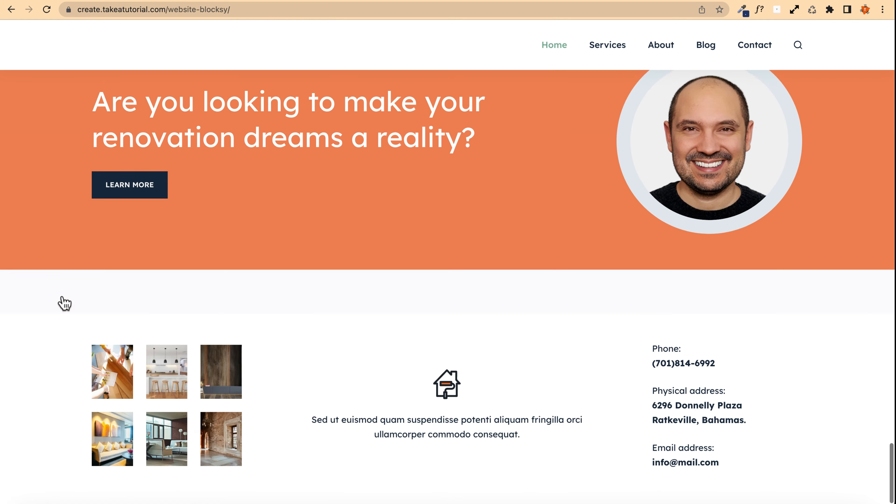
pyautogui.scroll(20, 176, 258)
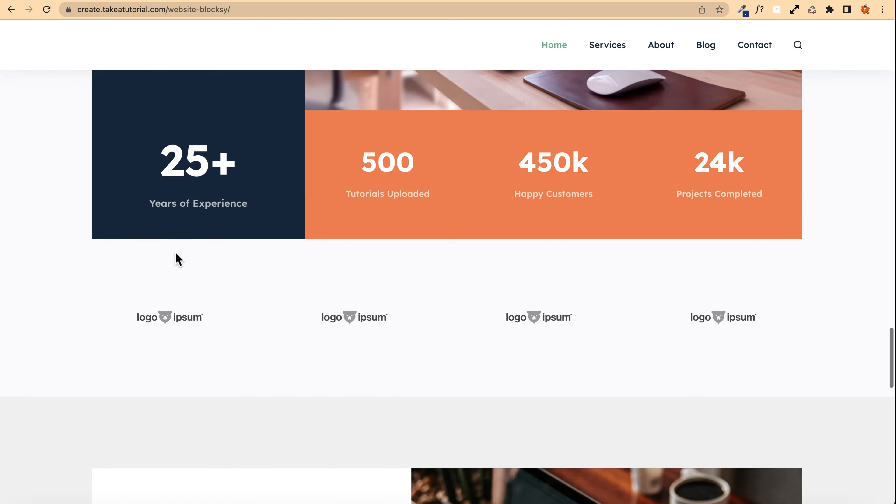
pyautogui.scroll(3, 153, 243)
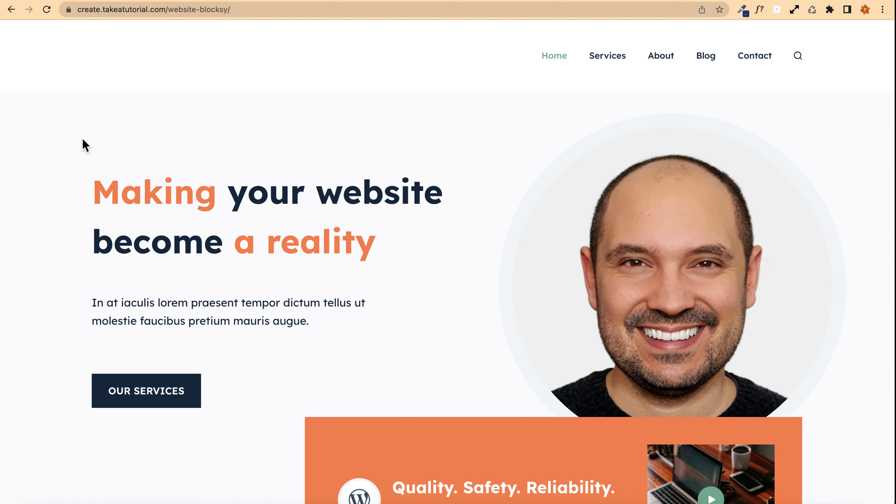
pyautogui.scroll(-15, 88, 184)
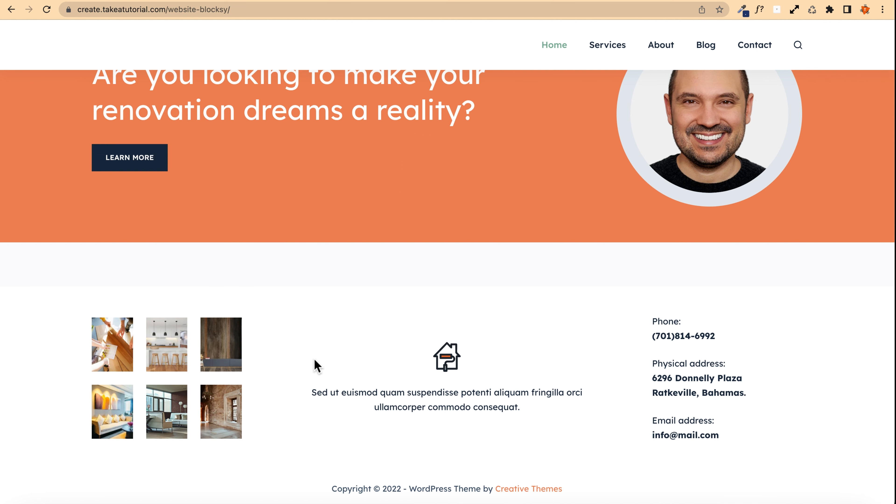
pyautogui.scroll(15, 317, 366)
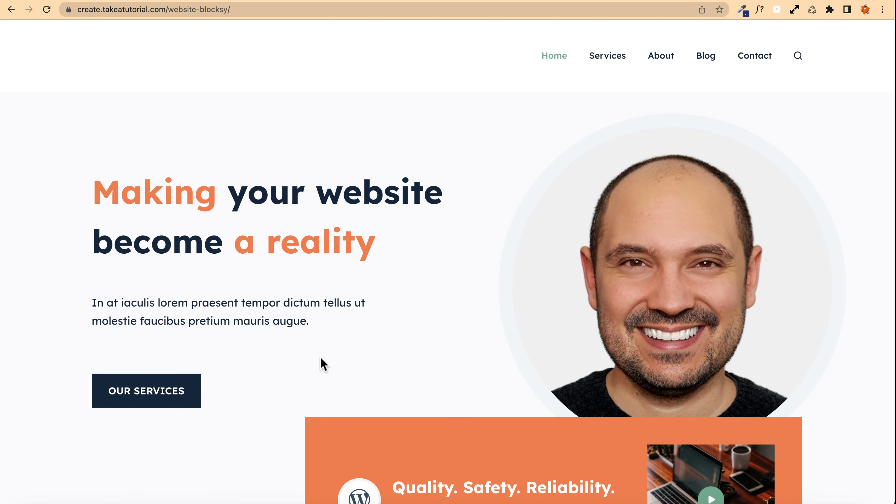
# Step: Open the Contact page from the navigation menu and look over its details and contact form
pyautogui.click(755, 59)
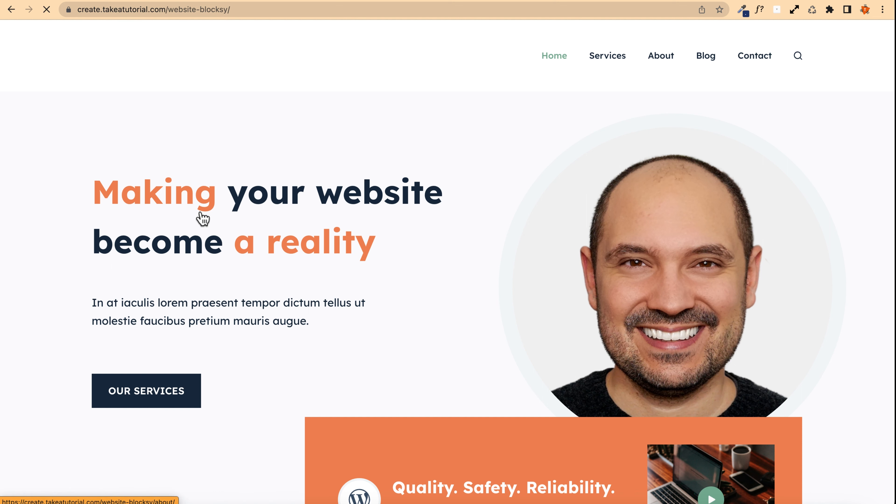
pyautogui.scroll(-15, 173, 201)
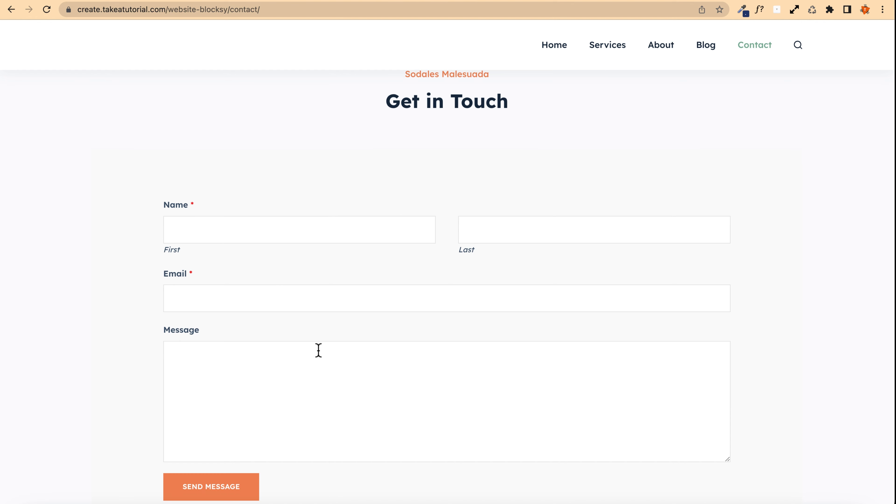
pyautogui.scroll(-2, 296, 283)
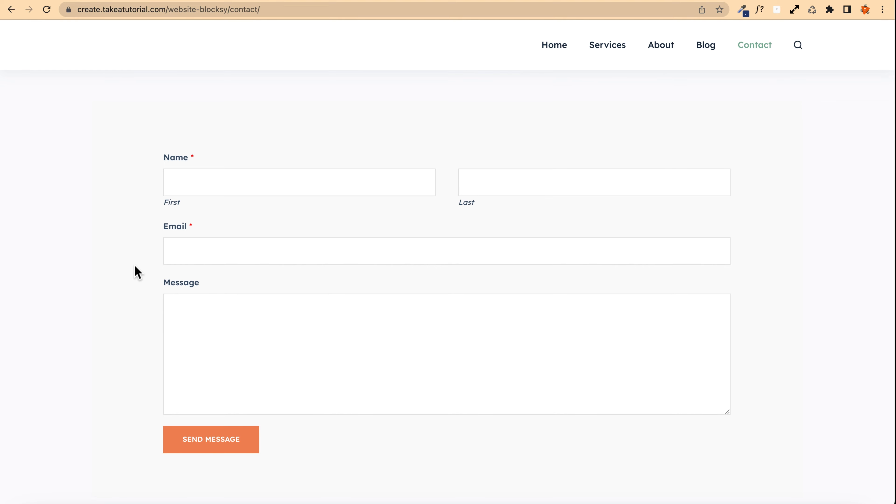
pyautogui.scroll(15, 137, 272)
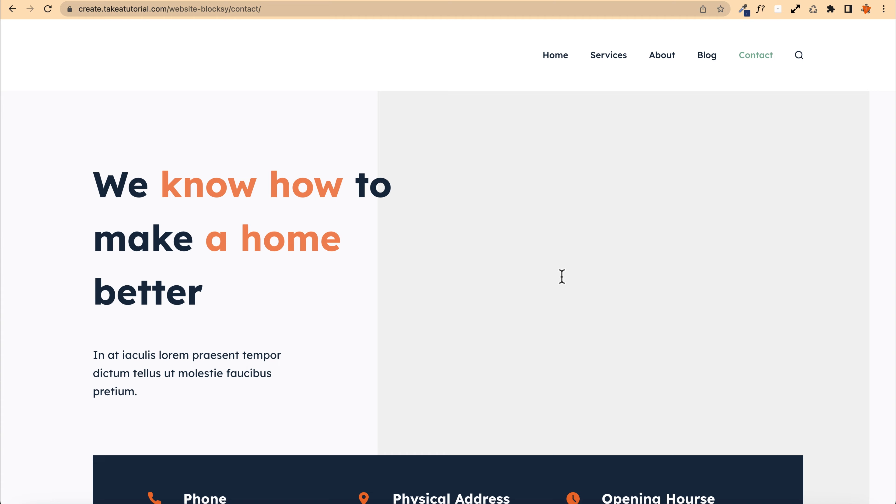
pyautogui.scroll(-10, 480, 233)
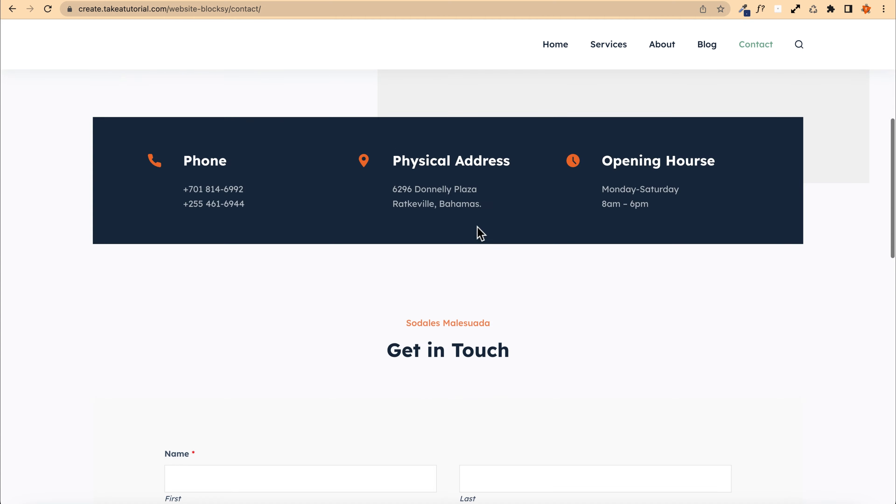
# Step: Return to the front page and swipe through the slides of the My latest works slider
pyautogui.scroll(10, 480, 232)
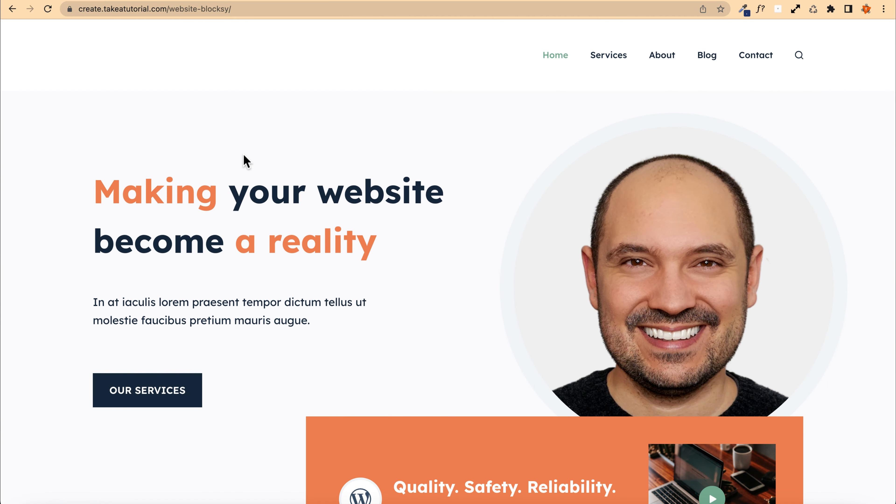
pyautogui.scroll(-15, 92, 136)
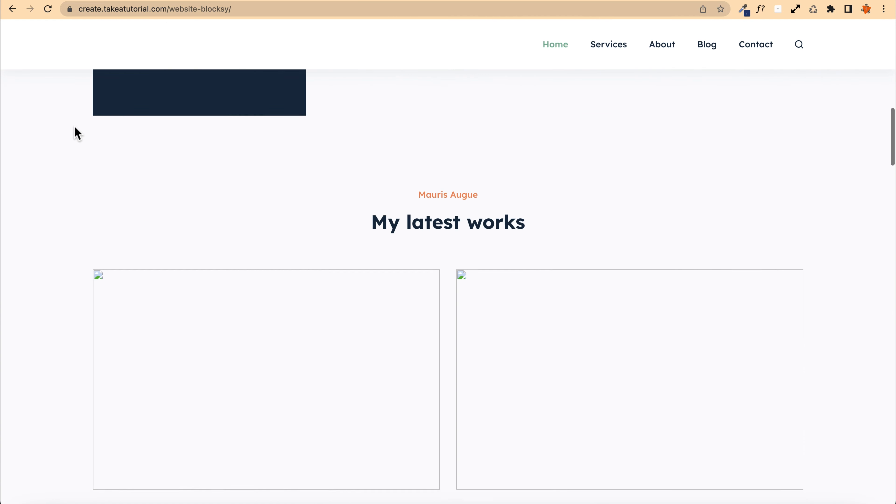
pyautogui.scroll(-15, 78, 133)
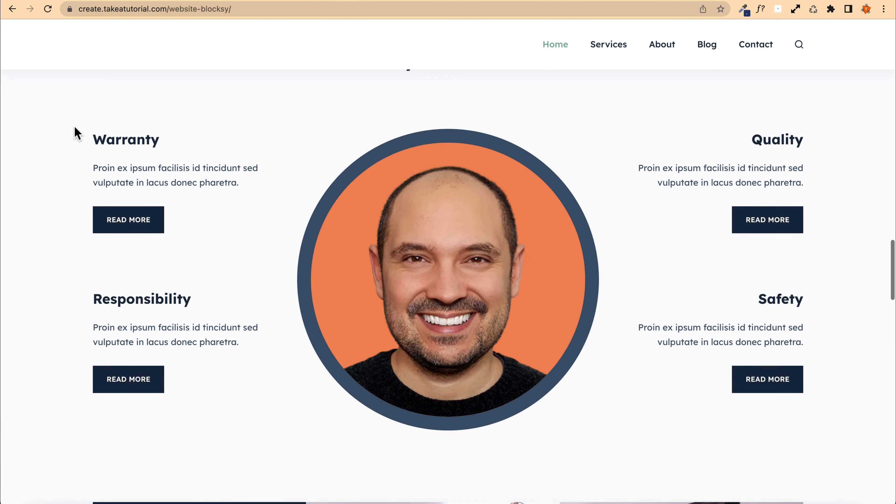
pyautogui.scroll(-2, 76, 133)
pyautogui.scroll(4, 77, 133)
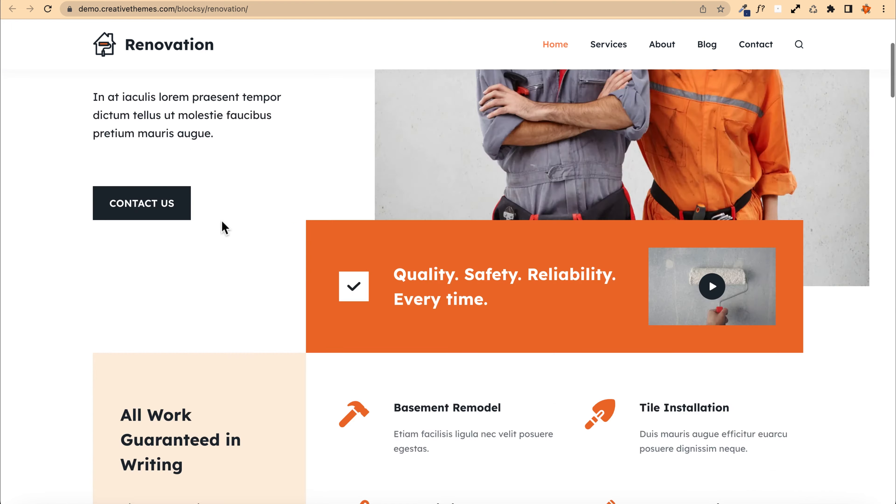
pyautogui.scroll(-20, 222, 223)
pyautogui.scroll(-1, 224, 208)
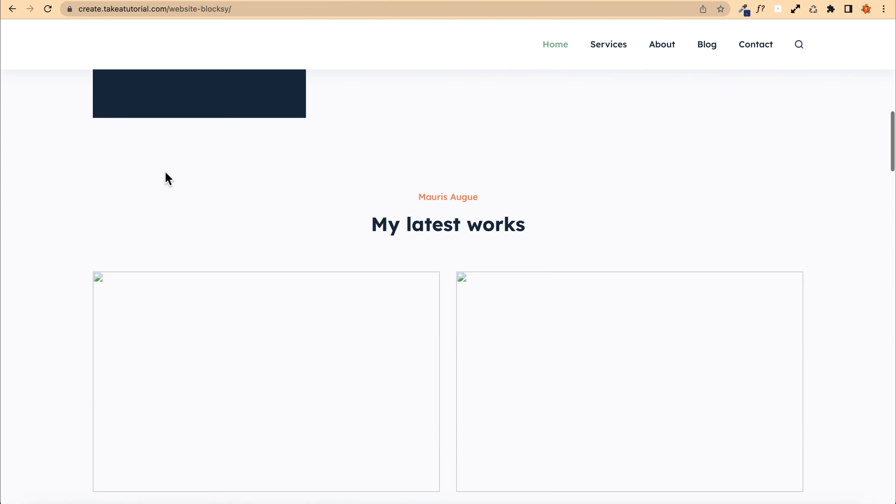
pyautogui.scroll(12, 166, 176)
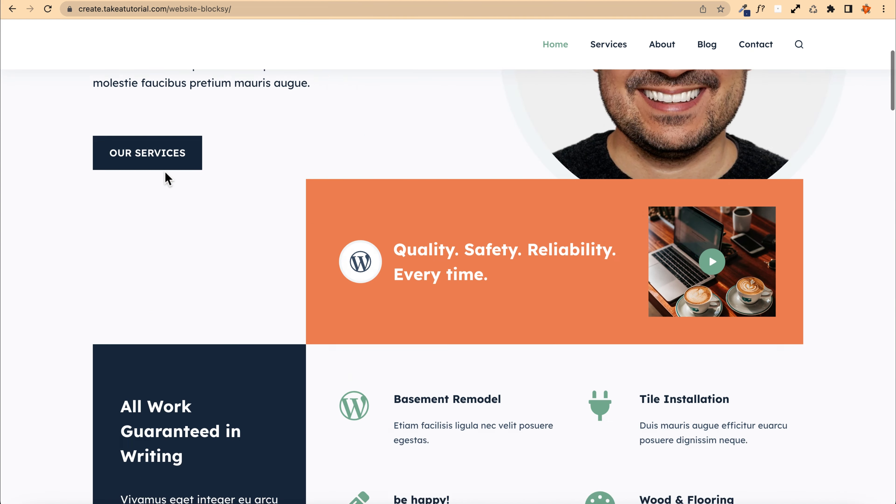
pyautogui.scroll(-15, 166, 176)
pyautogui.scroll(2, 402, 92)
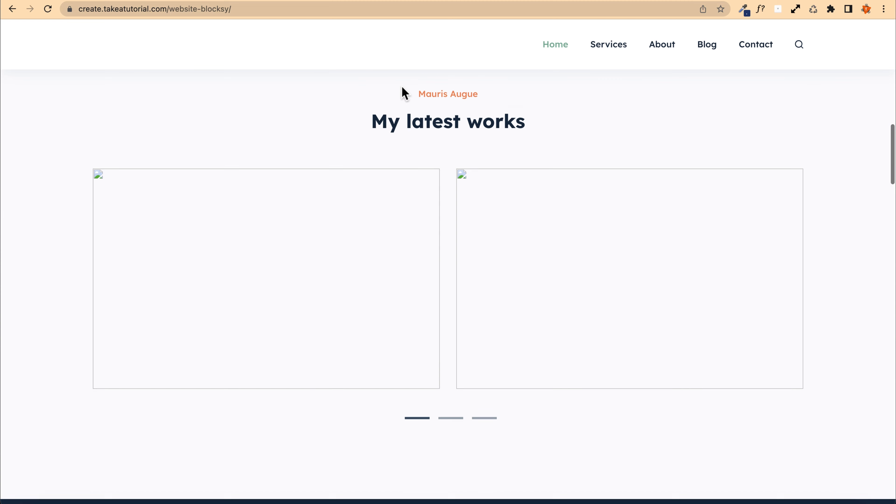
pyautogui.moveTo(577, 316)
pyautogui.mouseDown()
pyautogui.moveTo(300, 309)
pyautogui.moveTo(258, 286)
pyautogui.moveTo(590, 306)
pyautogui.mouseUp()
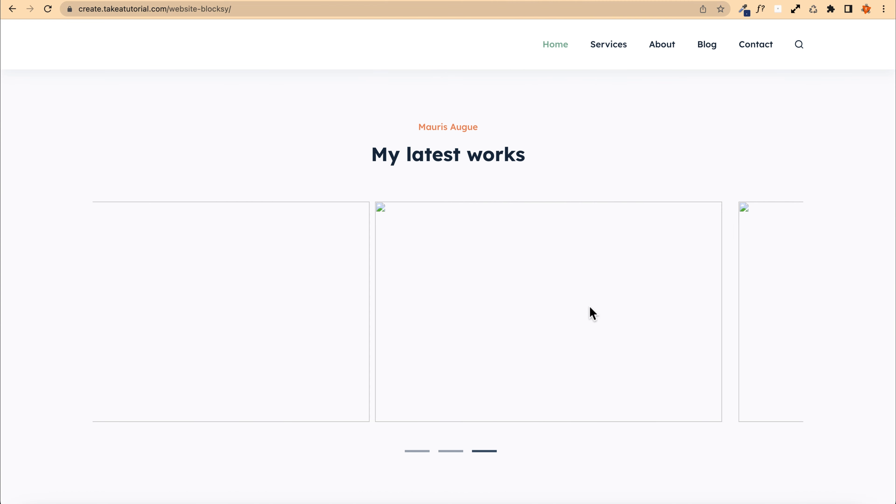
pyautogui.moveTo(323, 292); pyautogui.dragTo(448, 295)
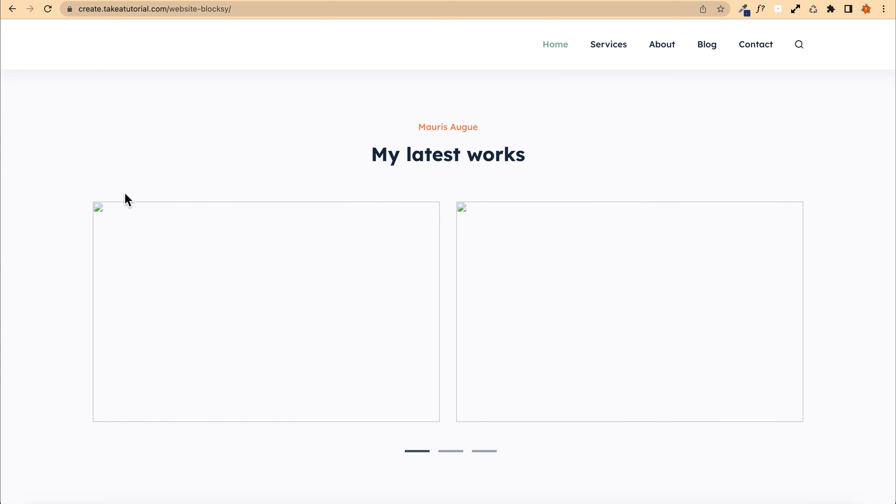
pyautogui.moveTo(581, 284); pyautogui.dragTo(216, 268)
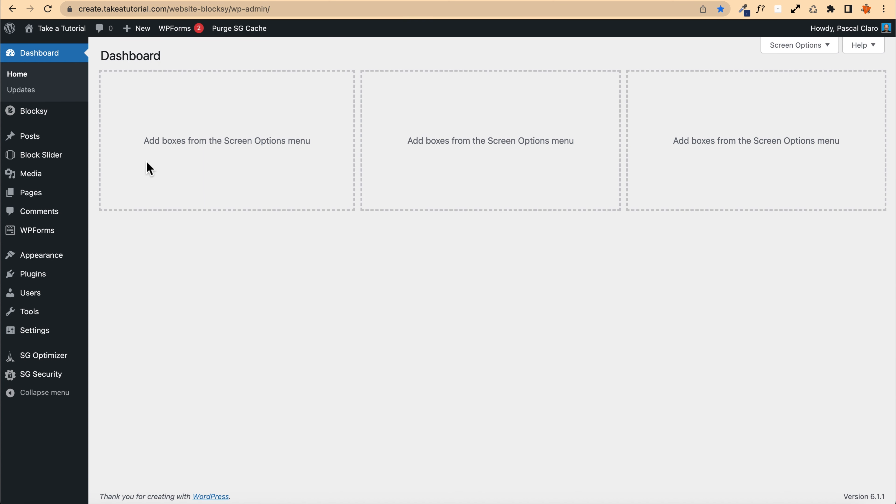
# Step: Open the Our Works slider for editing from the Block Slider plugin's list of all sliders
pyautogui.moveTo(40, 163)
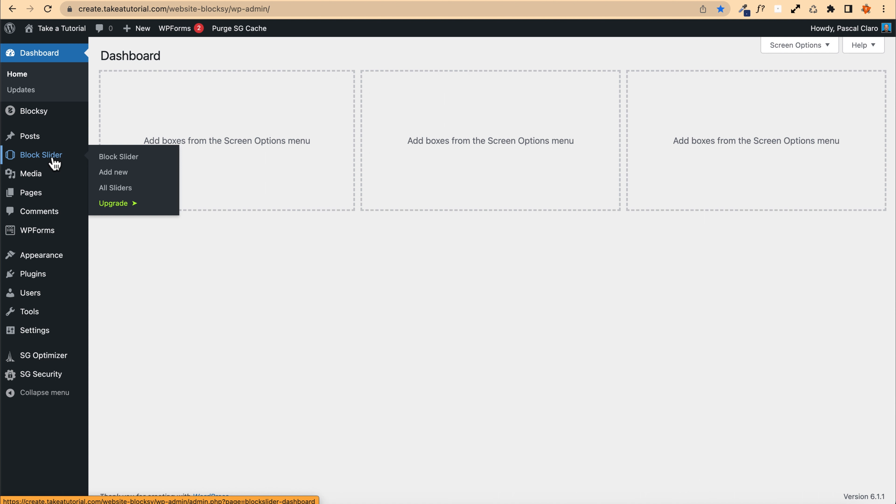
pyautogui.click(140, 164)
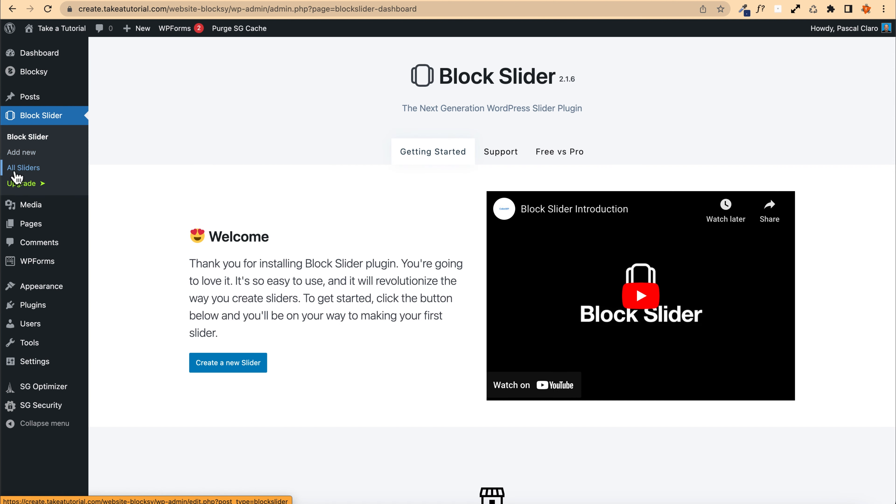
pyautogui.click(32, 169)
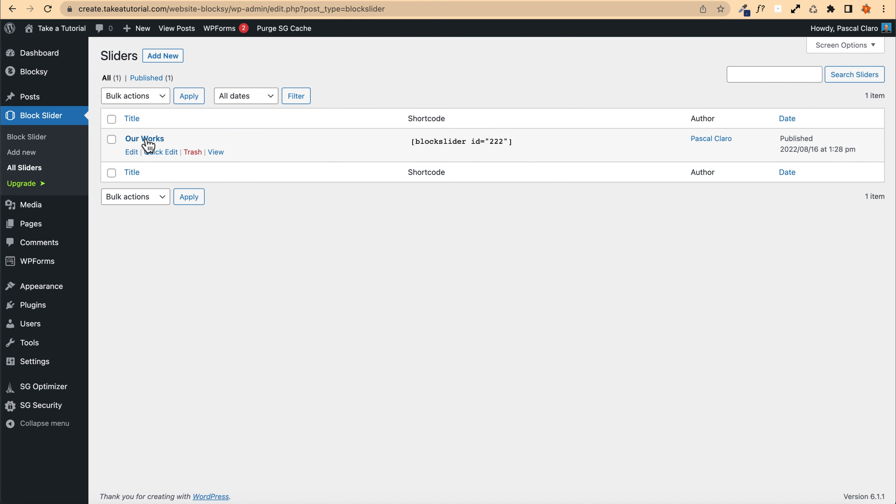
pyautogui.click(155, 141)
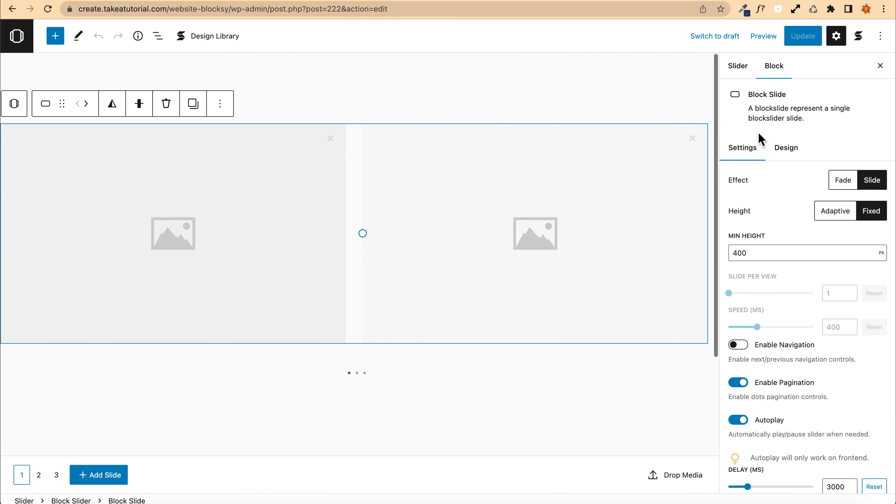
# Step: Change the slider's permalink slug to latest-works in its URL settings
pyautogui.click(745, 67)
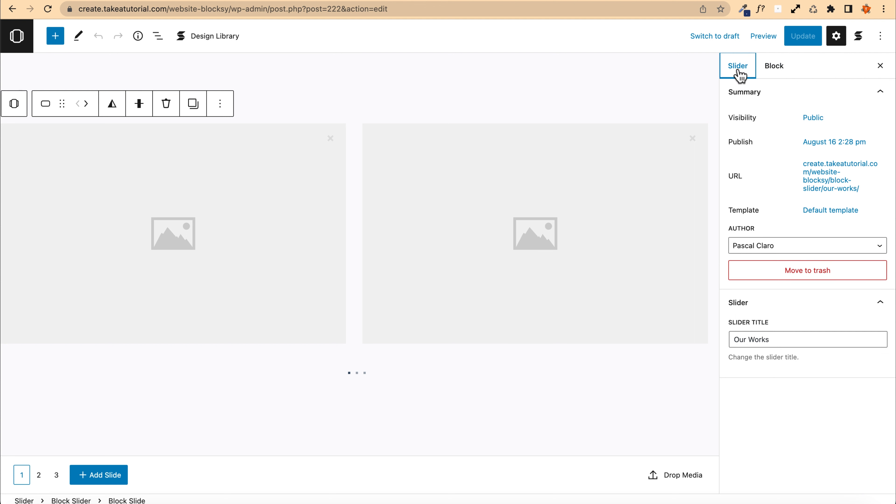
pyautogui.click(857, 185)
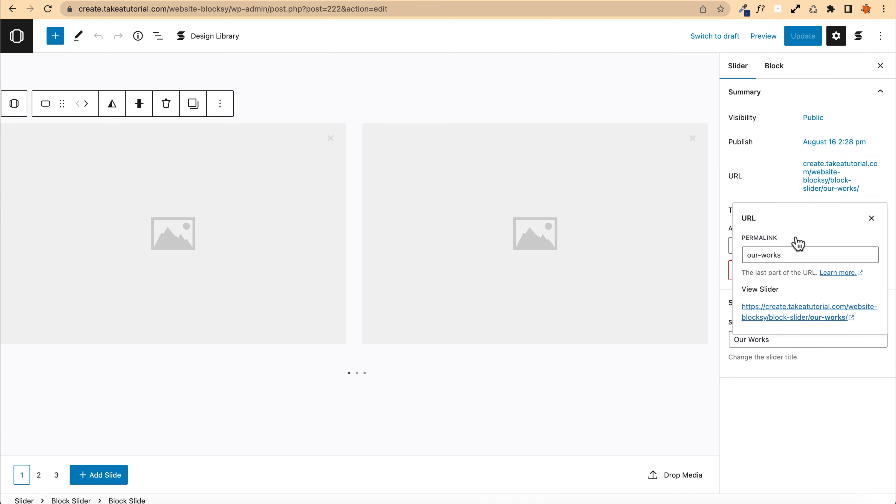
pyautogui.click(763, 258)
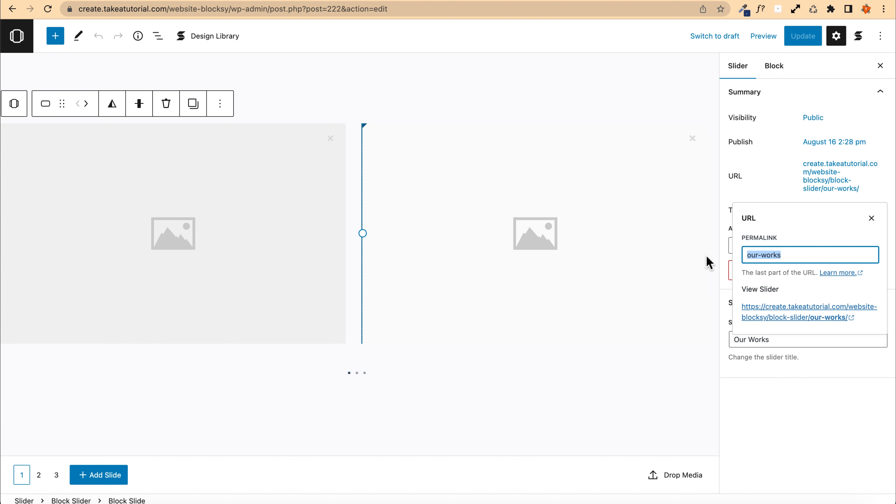
pyautogui.write('latest')
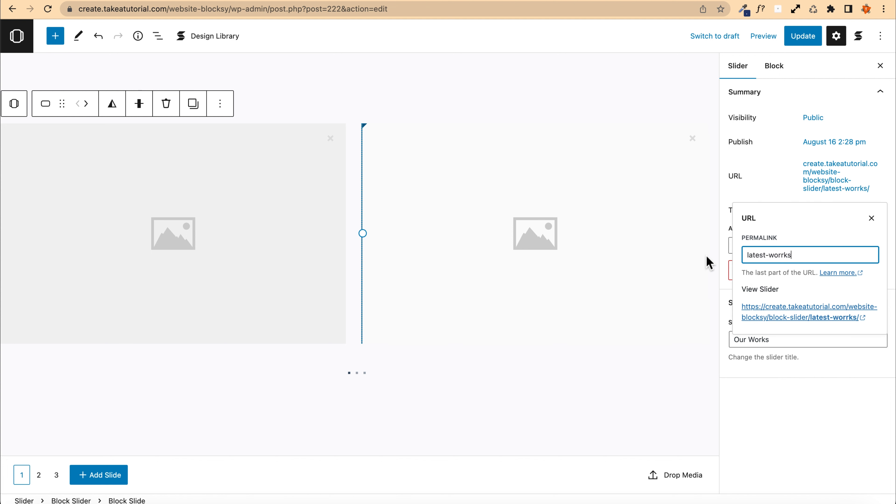
pyautogui.click(780, 255)
pyautogui.press('BackSpace')
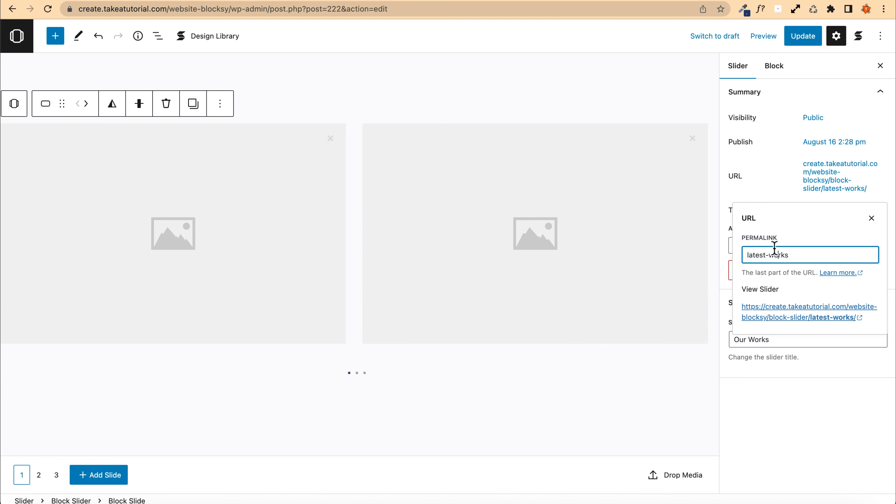
pyautogui.click(808, 419)
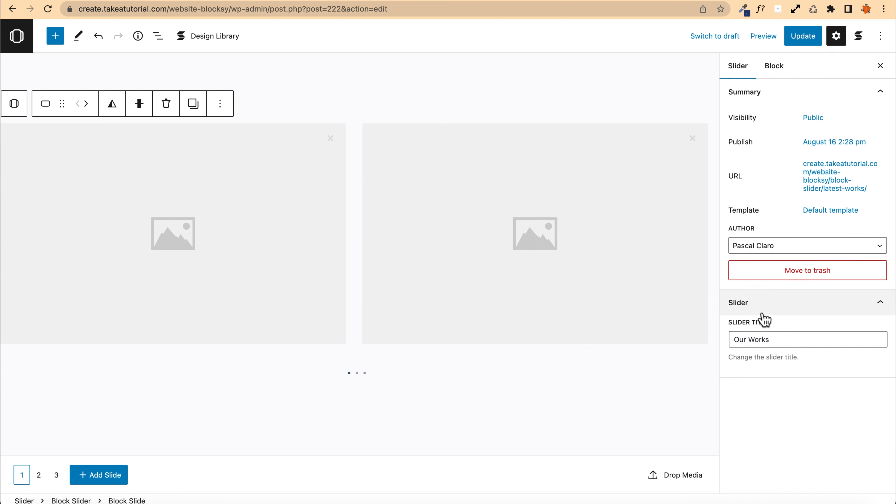
# Step: Rename the slider title to Latest Works
pyautogui.click(747, 303)
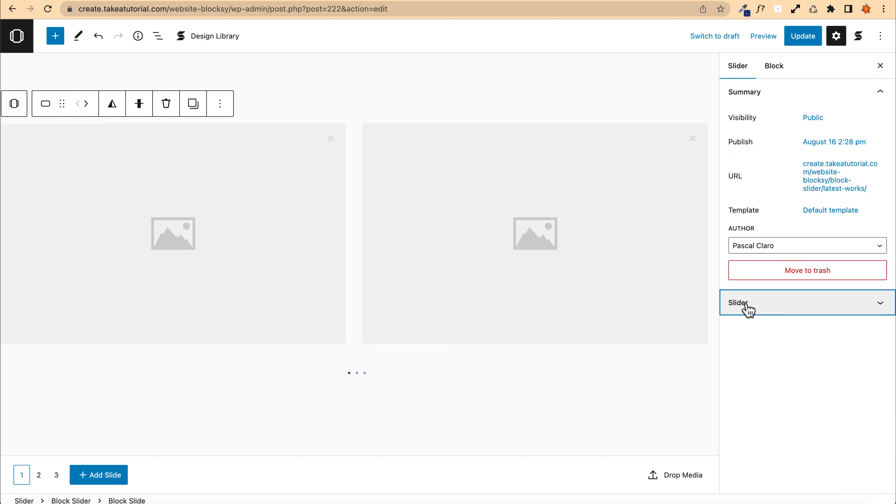
pyautogui.click(747, 303)
pyautogui.moveTo(780, 339); pyautogui.dragTo(710, 341)
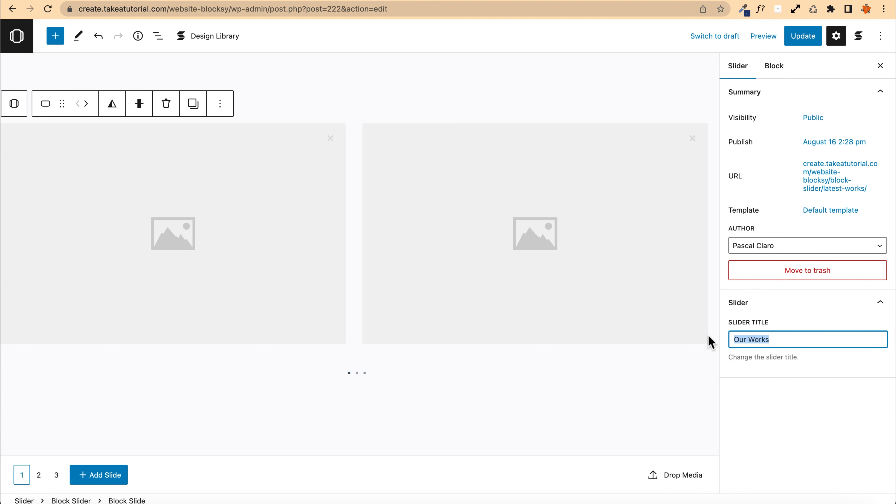
pyautogui.write('Latest')
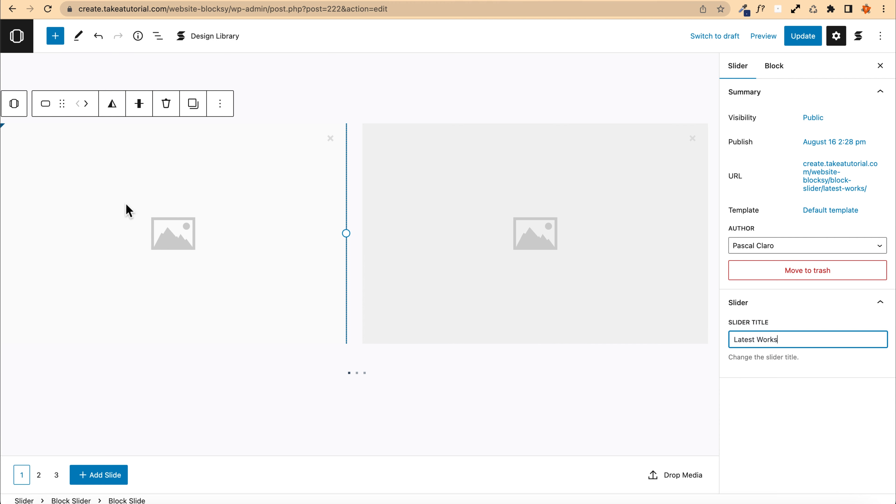
# Step: On the first slide, fill the left image placeholder with the desk and computer photo from the media library
pyautogui.click(113, 217)
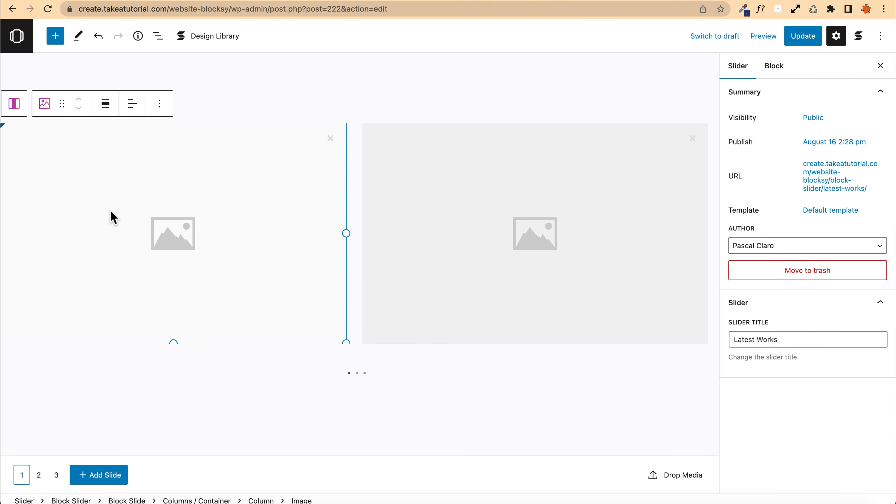
pyautogui.click(217, 198)
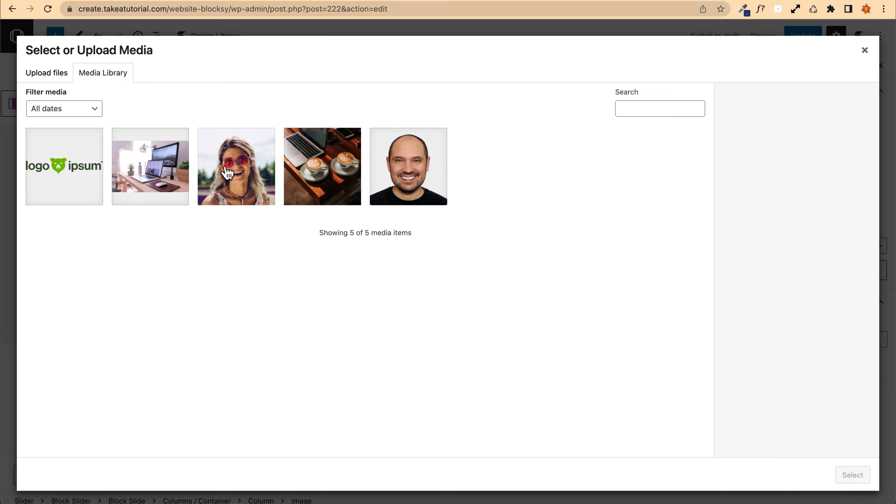
pyautogui.click(215, 181)
pyautogui.click(312, 187)
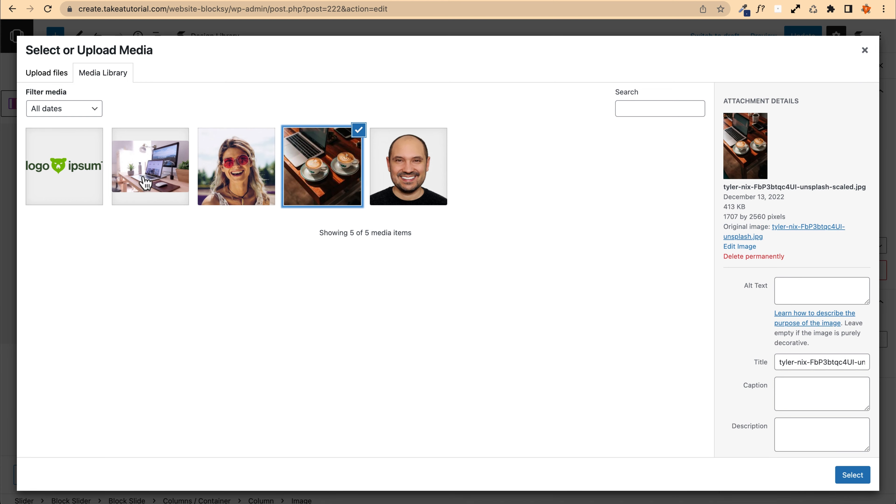
pyautogui.click(122, 178)
pyautogui.click(855, 478)
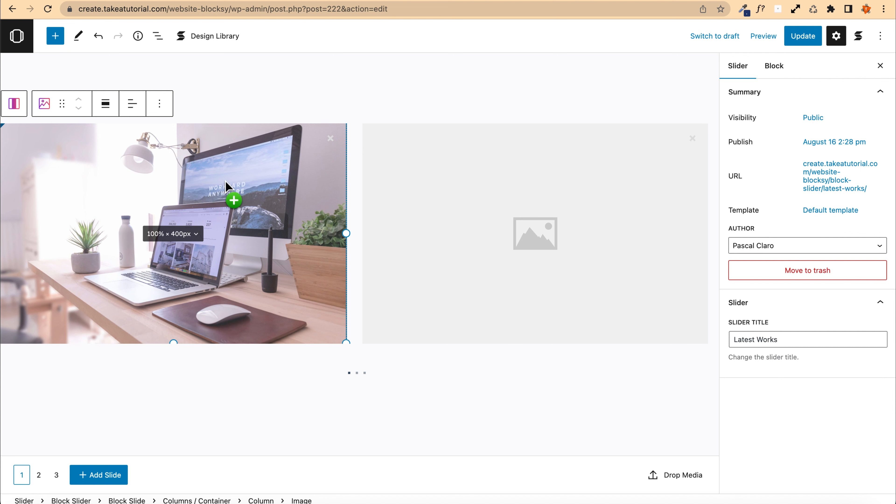
# Step: Fill the first slide's right image placeholder with the coffee cups and laptop photo
pyautogui.click(526, 190)
pyautogui.click(474, 200)
pyautogui.click(333, 190)
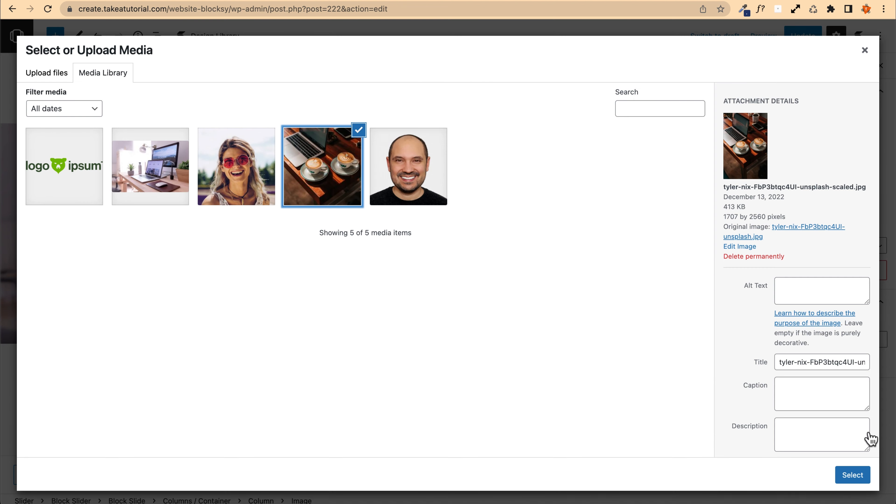
pyautogui.click(852, 475)
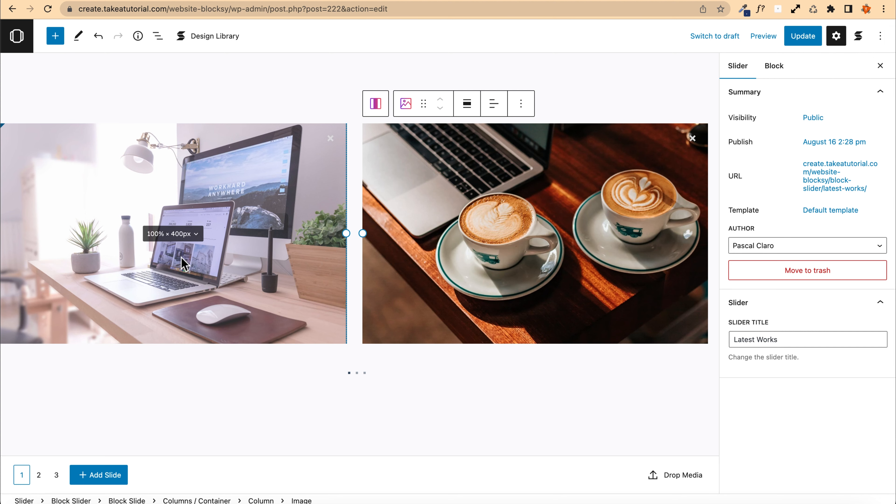
# Step: Adjust the coffee image's focal point in its style settings to about 28% left and 30% top
pyautogui.click(456, 213)
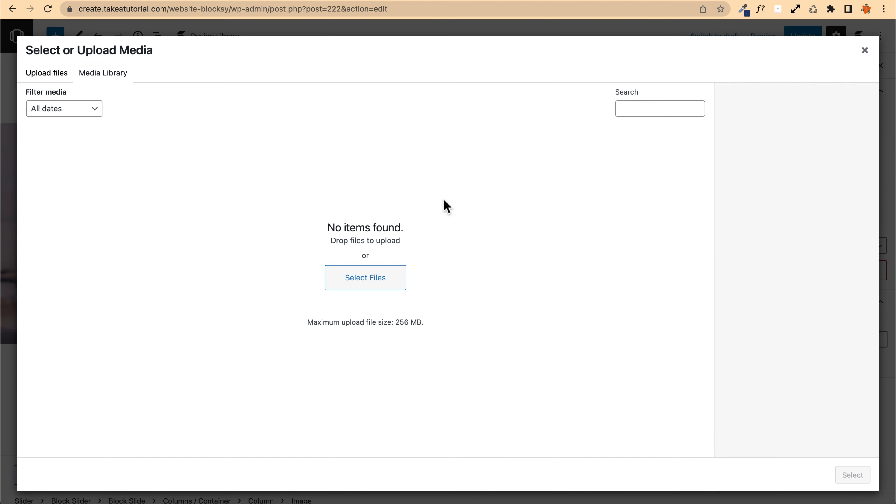
pyautogui.click(865, 50)
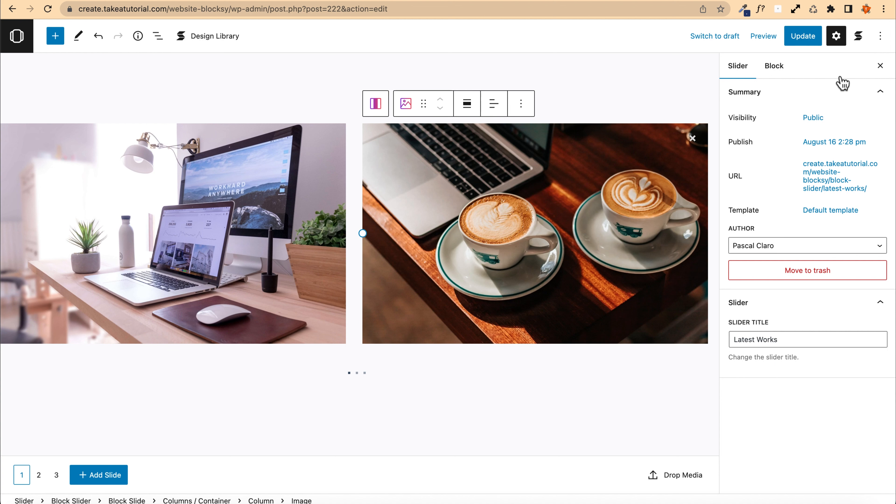
pyautogui.click(773, 68)
pyautogui.click(741, 71)
pyautogui.click(768, 69)
pyautogui.click(773, 71)
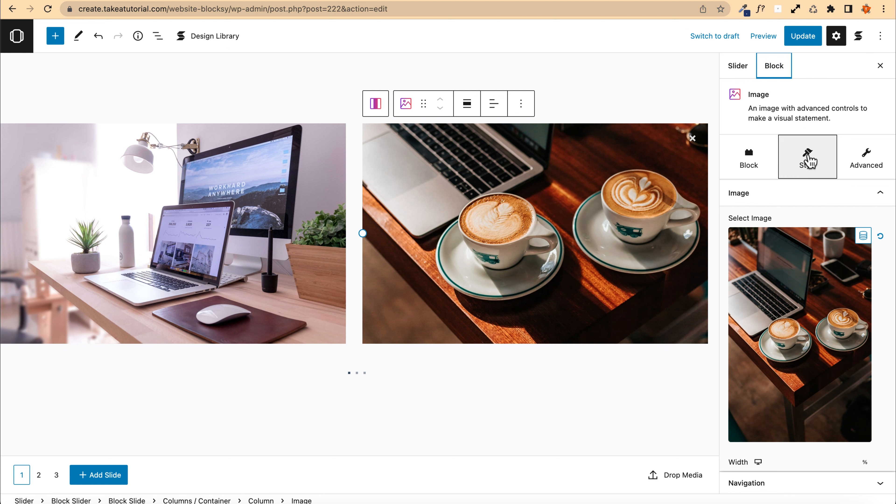
pyautogui.click(810, 160)
pyautogui.scroll(-4, 809, 160)
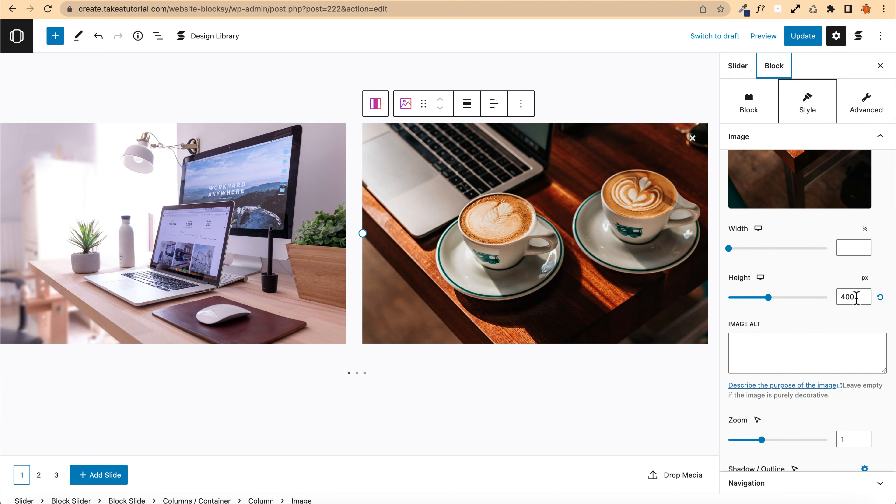
pyautogui.moveTo(855, 296); pyautogui.dragTo(811, 294)
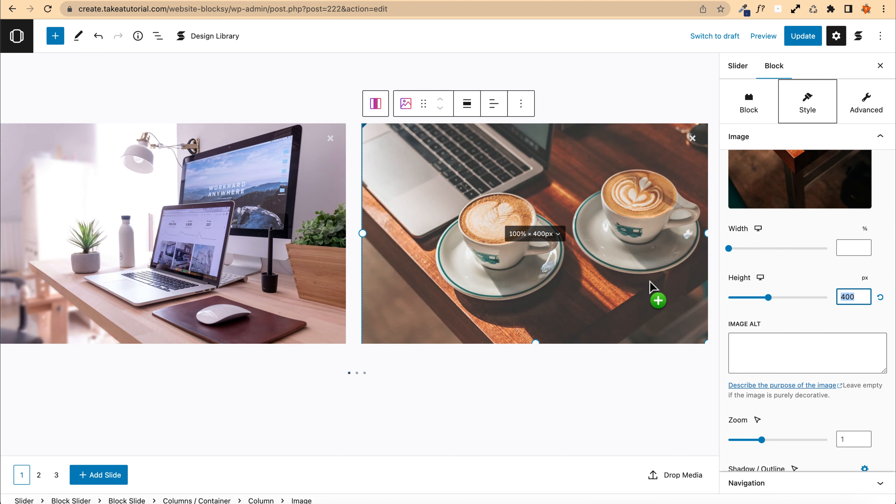
pyautogui.scroll(-15, 788, 321)
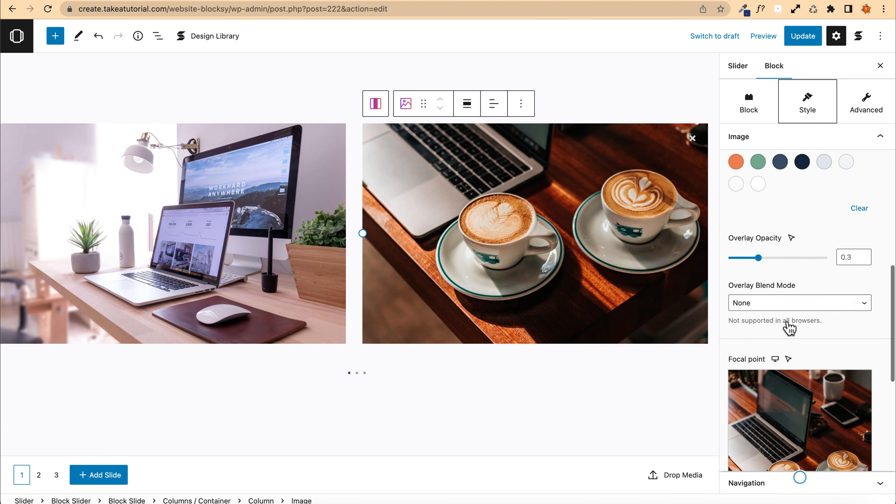
pyautogui.scroll(-5, 788, 324)
pyautogui.moveTo(793, 311); pyautogui.dragTo(768, 257)
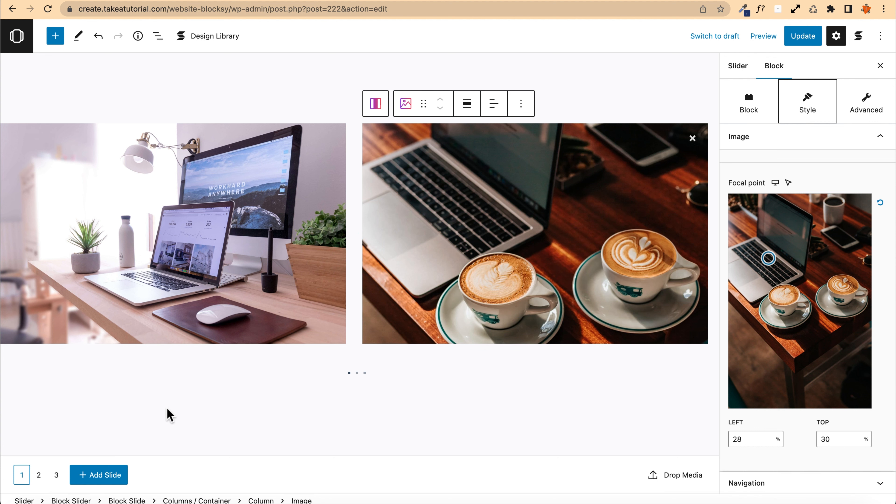
# Step: Switch to the second slide and set its left image to the smiling woman with red sunglasses photo
pyautogui.click(38, 474)
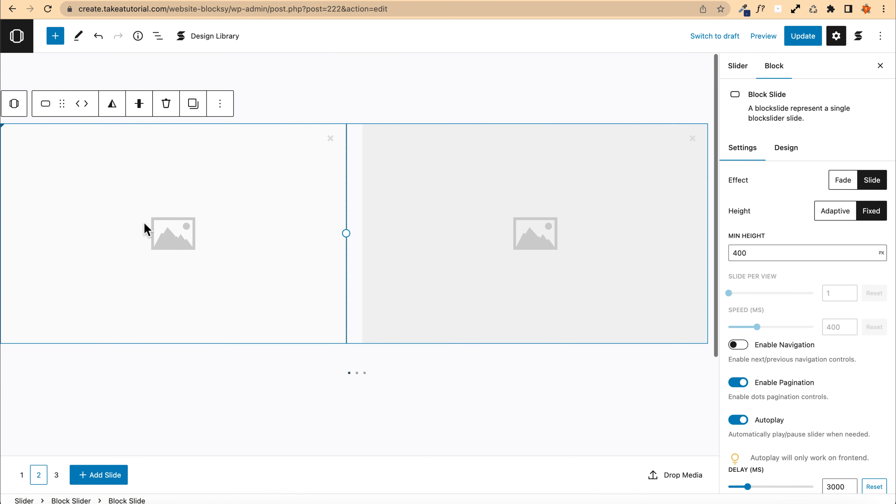
pyautogui.click(190, 225)
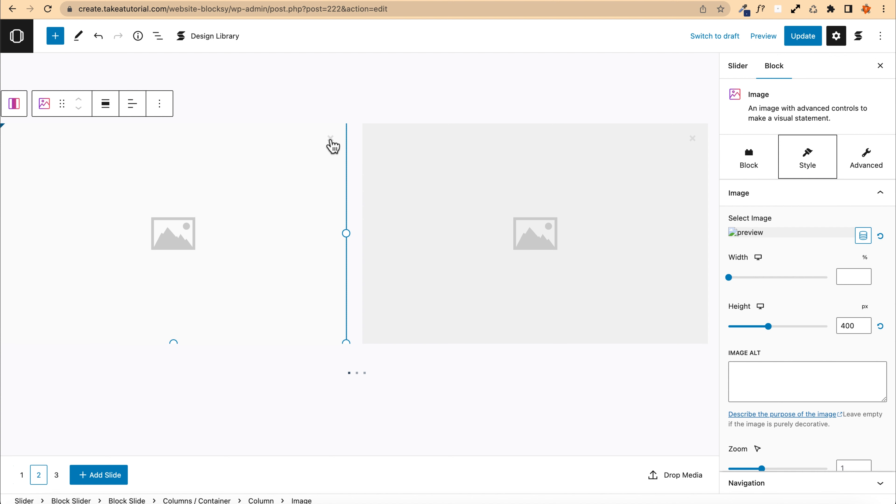
pyautogui.click(331, 140)
pyautogui.moveTo(331, 143); pyautogui.dragTo(118, 482)
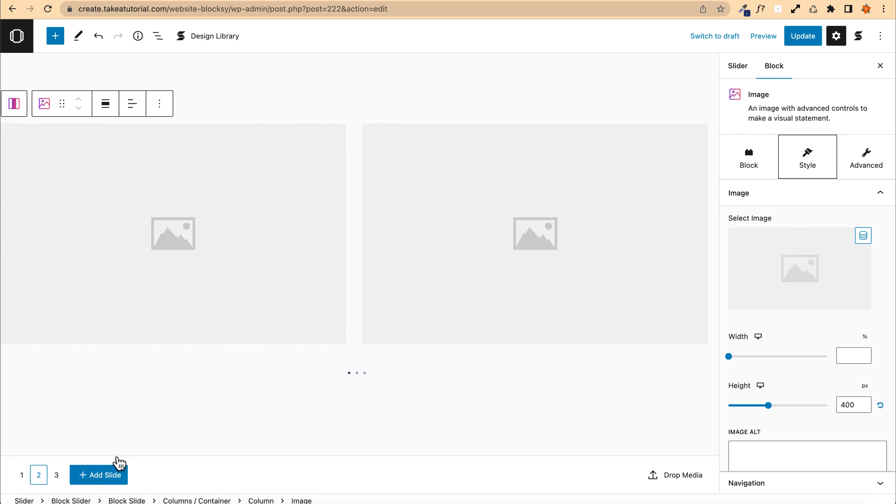
pyautogui.click(175, 242)
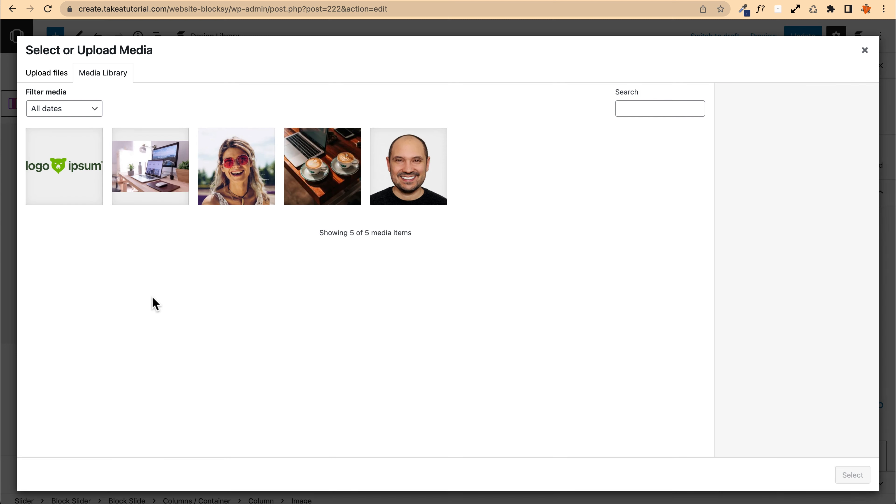
pyautogui.click(217, 199)
pyautogui.click(839, 478)
# Step: Set the second slide's right image to the desk and computer photo
pyautogui.moveTo(452, 311); pyautogui.dragTo(474, 253)
pyautogui.click(474, 252)
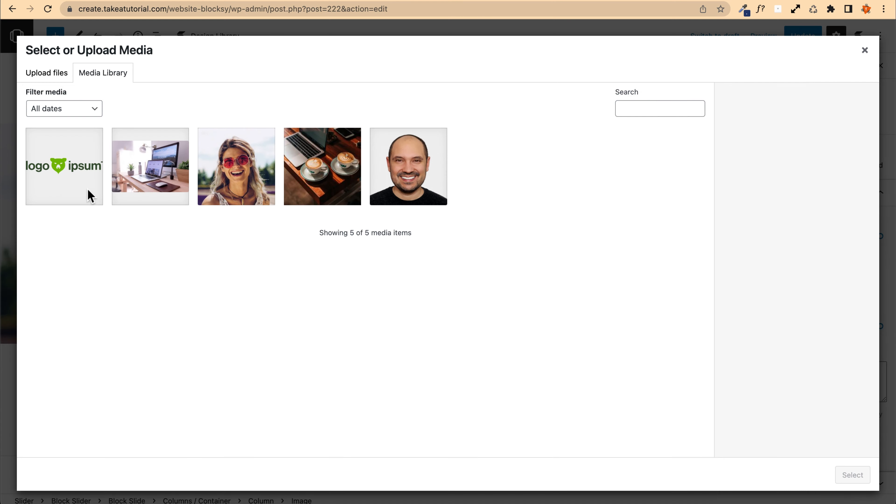
pyautogui.click(165, 169)
pyautogui.click(852, 474)
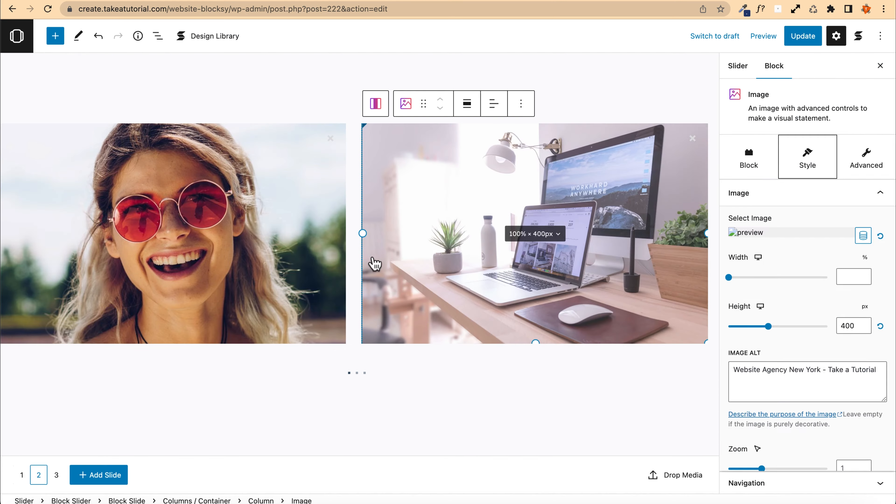
# Step: Switch to the third slide and set its left image to the smiling man portrait
pyautogui.click(56, 474)
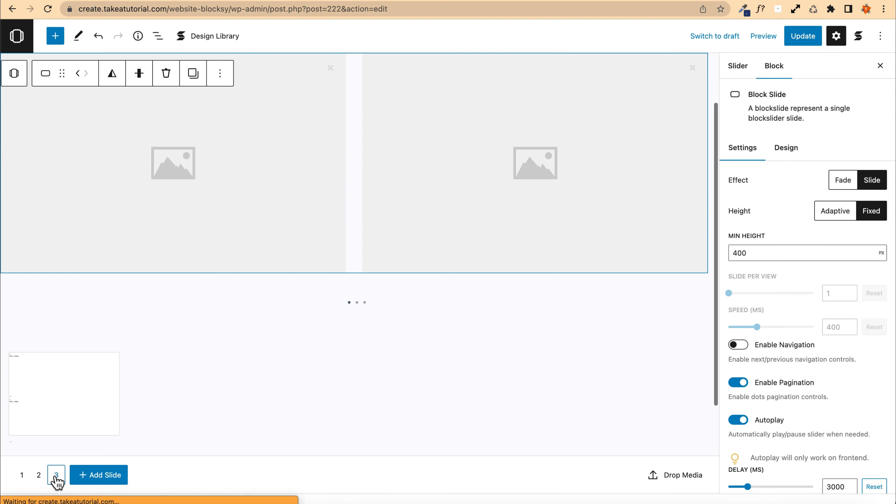
pyautogui.click(176, 230)
pyautogui.moveTo(176, 230); pyautogui.dragTo(166, 249)
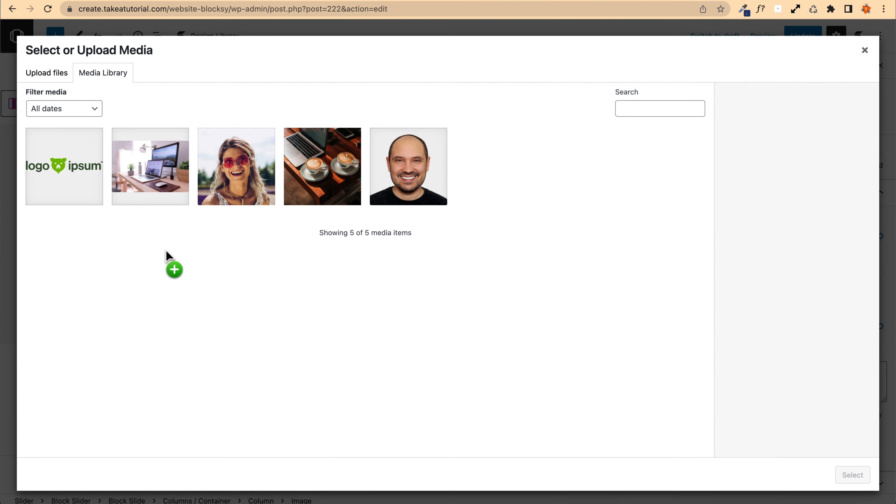
pyautogui.click(436, 185)
pyautogui.click(851, 474)
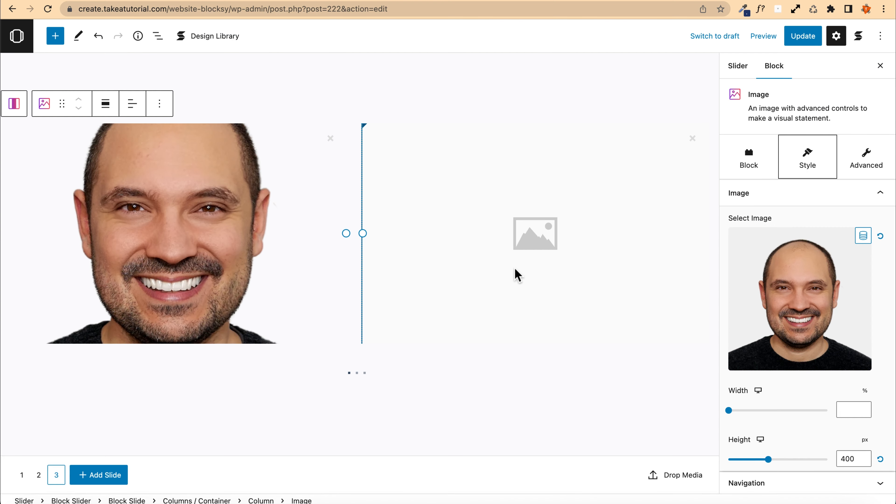
# Step: Set the third slide's right image to the logo ipsum graphic and flip between slides 2 and 3 to check them
pyautogui.moveTo(517, 276); pyautogui.dragTo(34, 194)
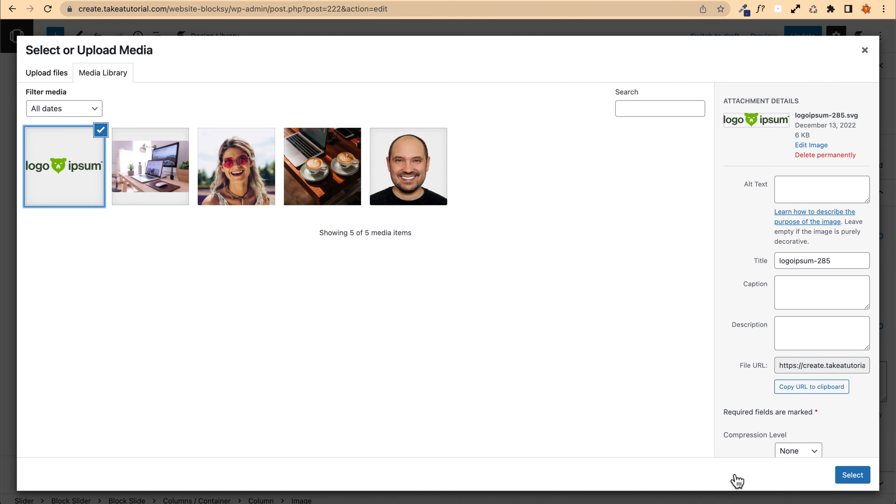
pyautogui.click(852, 474)
pyautogui.moveTo(691, 297); pyautogui.dragTo(282, 351)
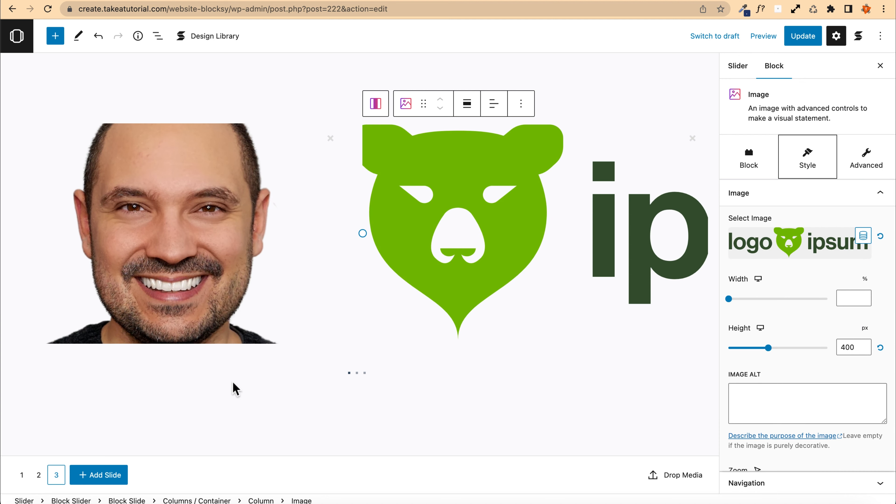
pyautogui.click(38, 475)
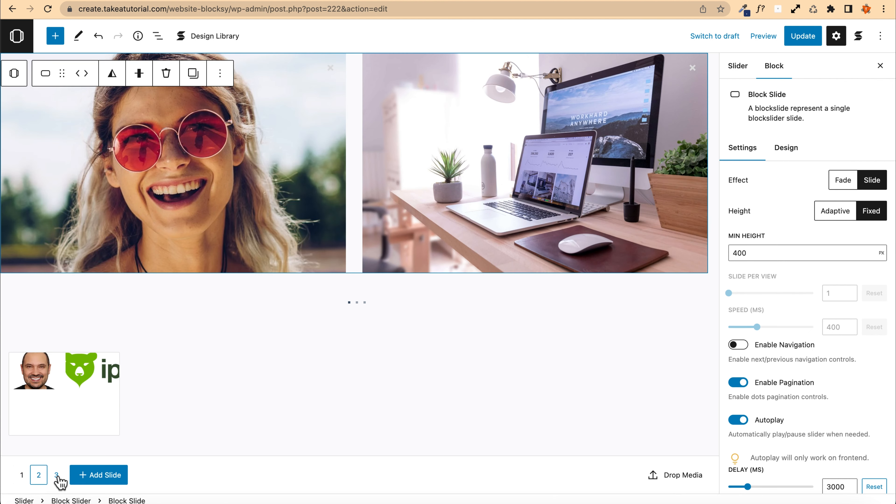
pyautogui.click(60, 480)
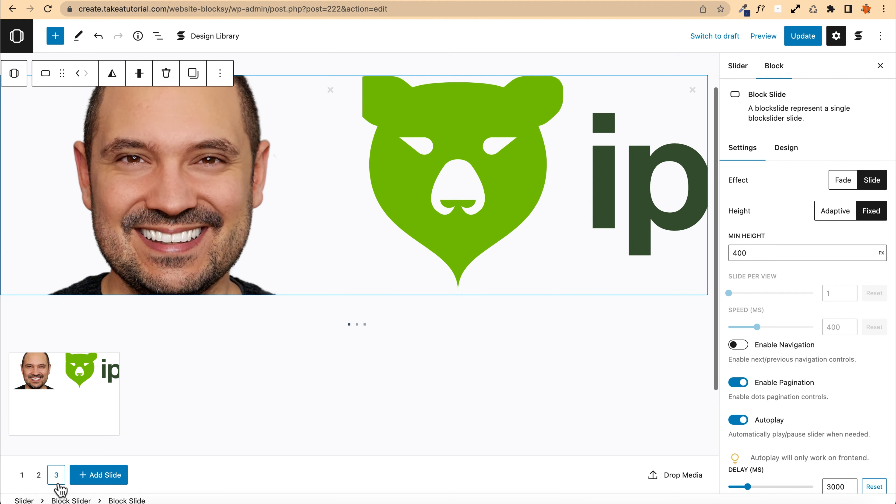
# Step: Remove the third slide with the smiling man portrait and logo ipsum graphic from the slider
pyautogui.scroll(3, 243, 371)
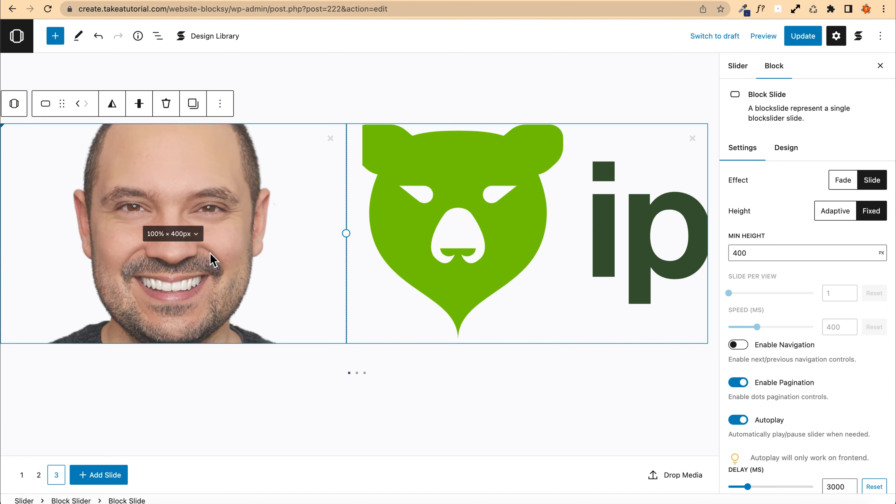
pyautogui.click(220, 103)
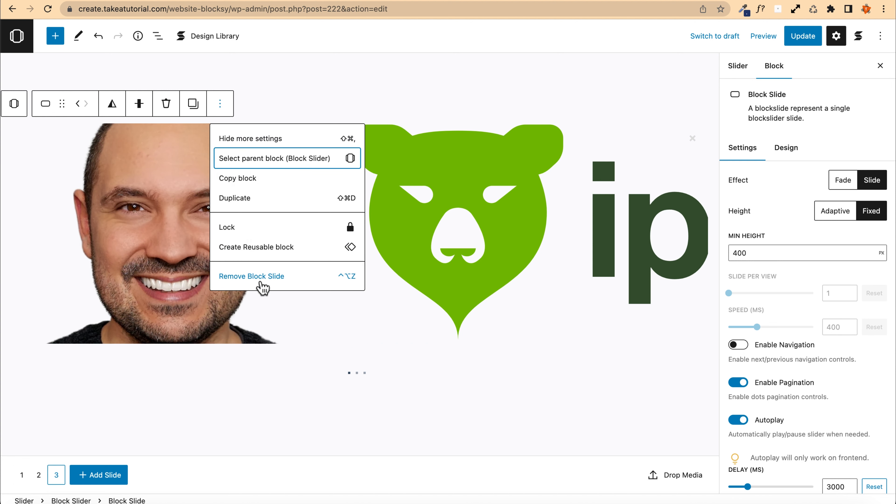
pyautogui.click(263, 287)
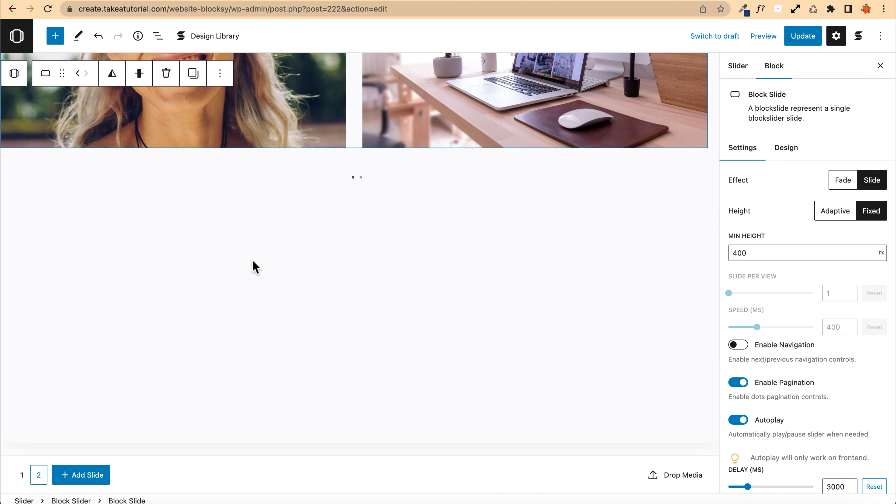
# Step: Flip between slides 1 and 2, then add a new empty third slide and place the cursor in it
pyautogui.moveTo(38, 477)
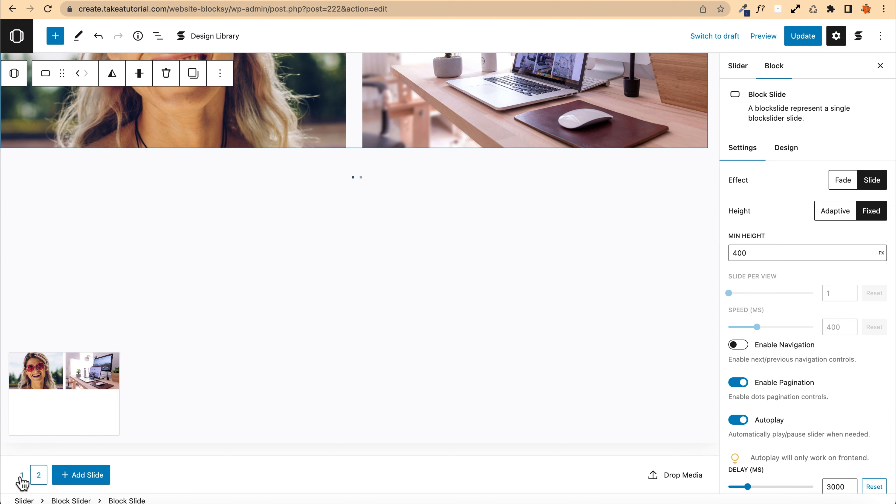
pyautogui.click(21, 479)
pyautogui.click(37, 480)
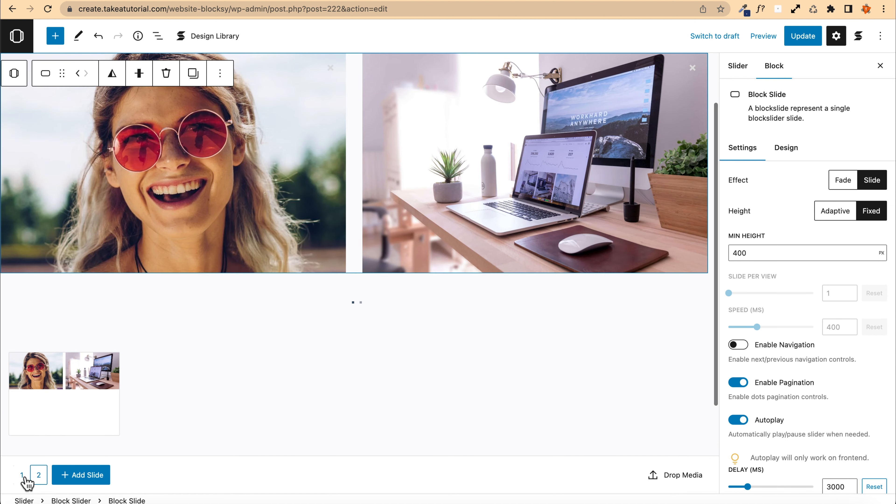
pyautogui.click(21, 475)
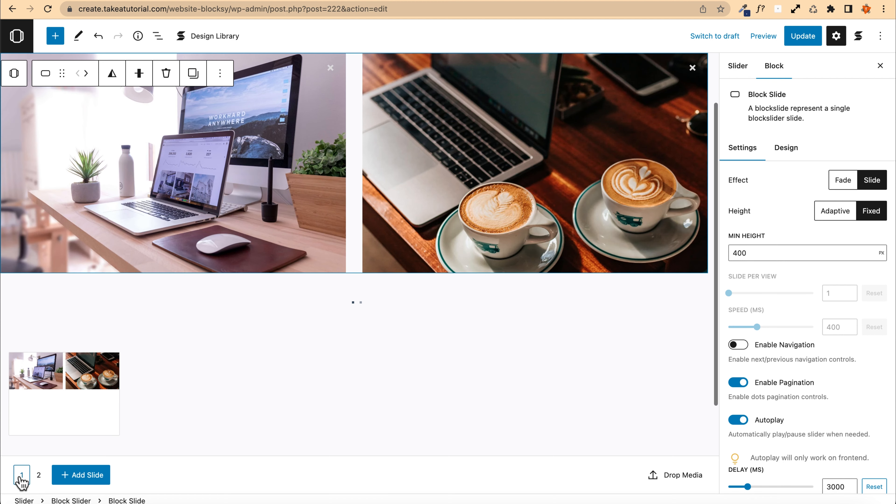
pyautogui.click(46, 479)
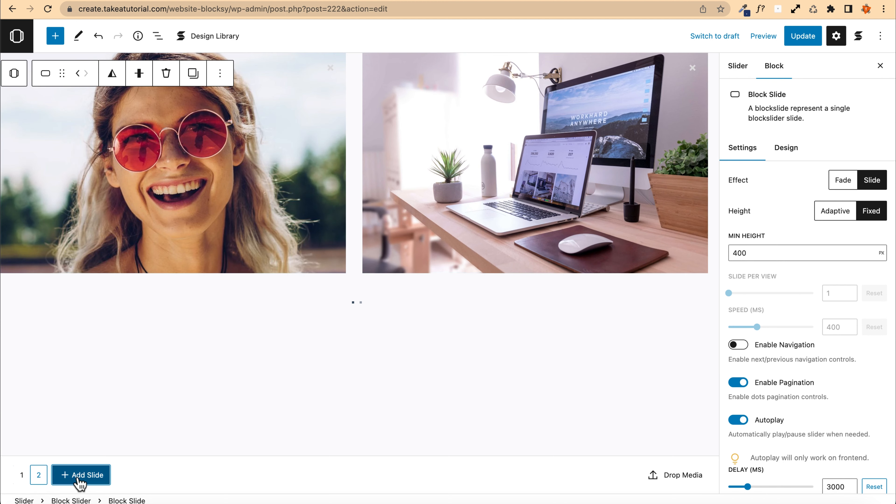
pyautogui.click(78, 477)
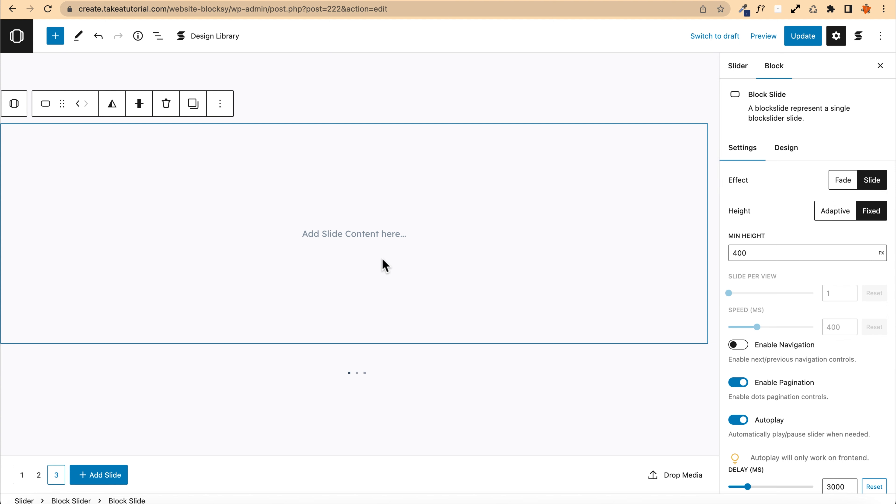
pyautogui.click(338, 236)
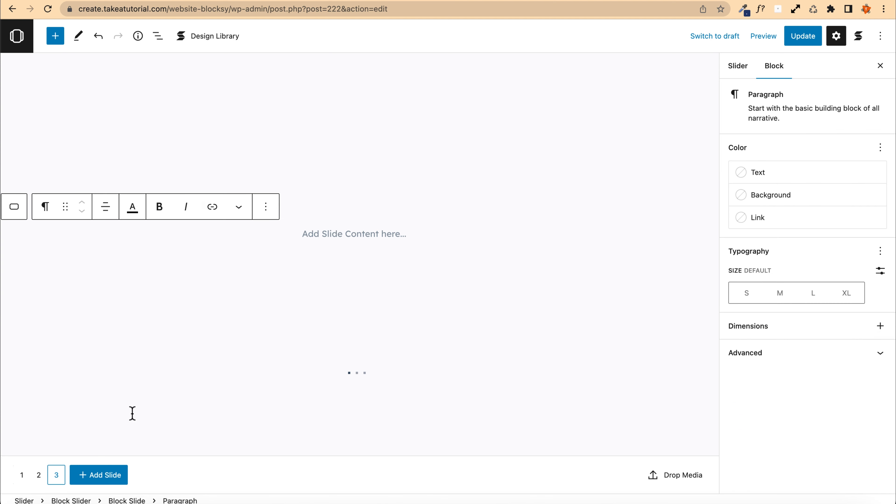
pyautogui.click(38, 478)
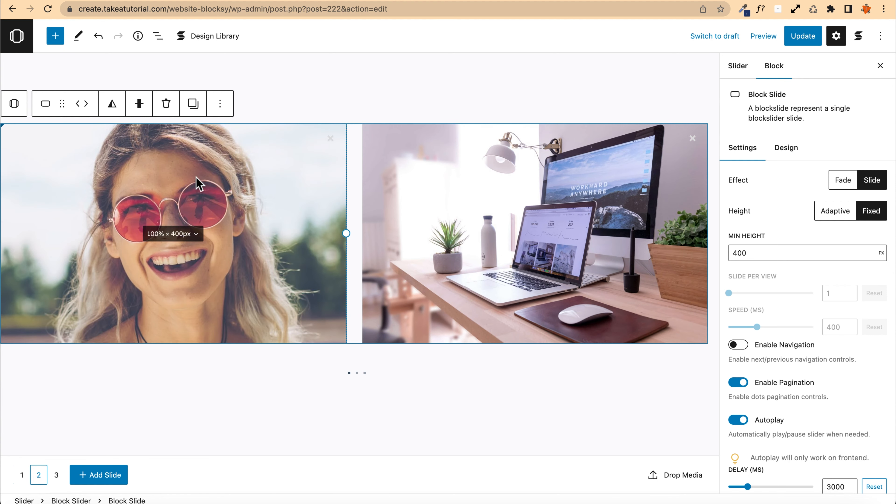
pyautogui.click(193, 107)
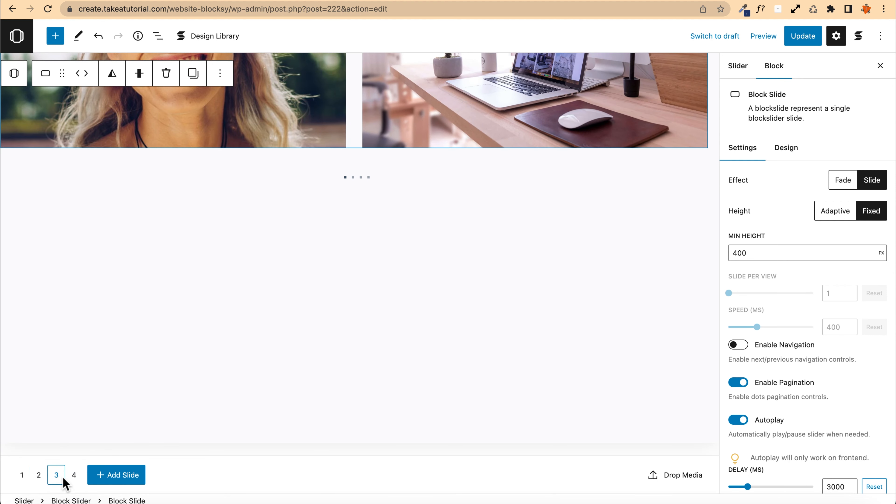
pyautogui.scroll(5, 190, 296)
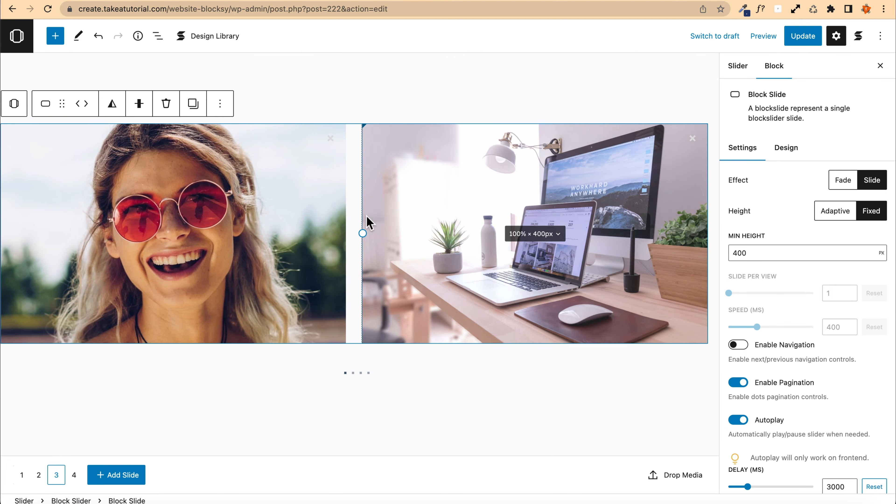
pyautogui.click(249, 189)
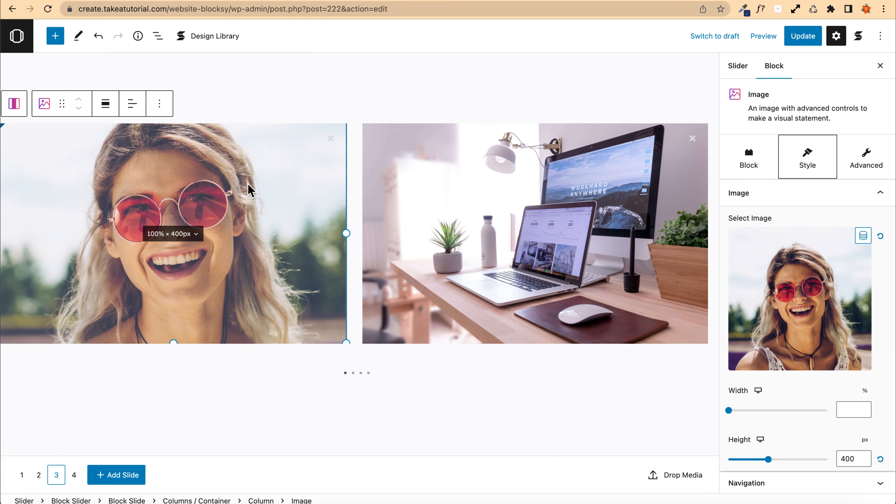
pyautogui.click(818, 330)
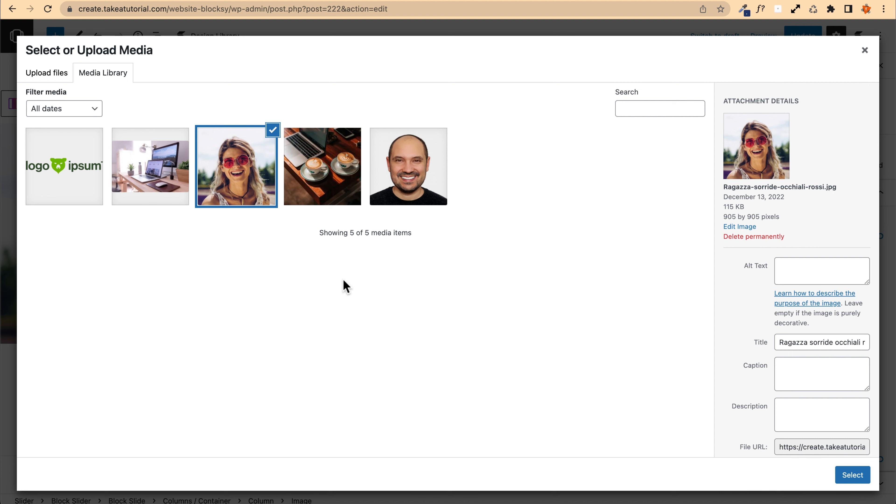
pyautogui.click(864, 51)
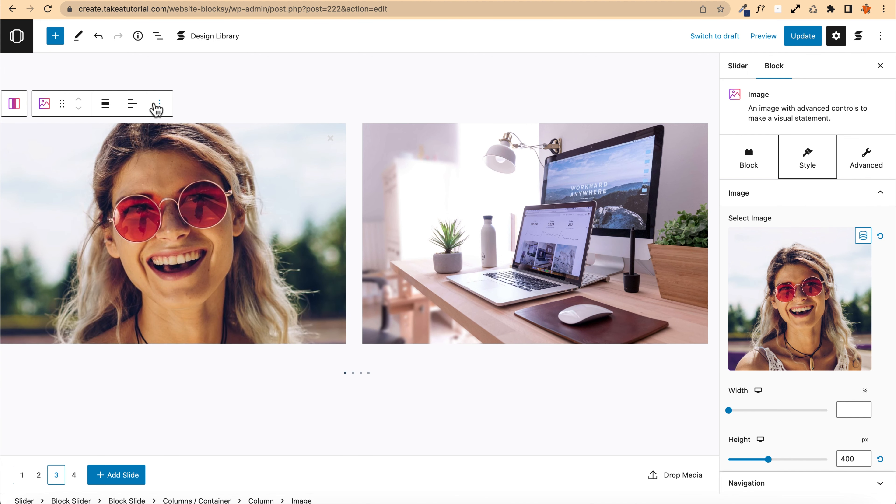
pyautogui.click(65, 480)
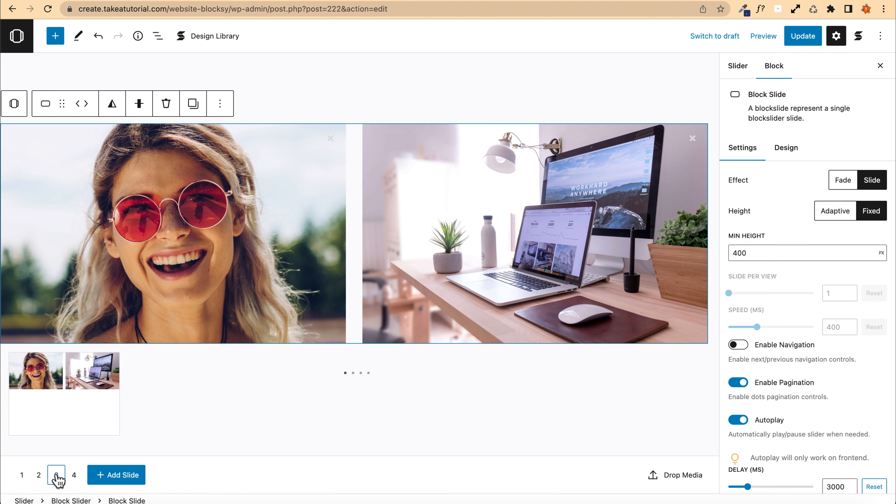
pyautogui.click(222, 104)
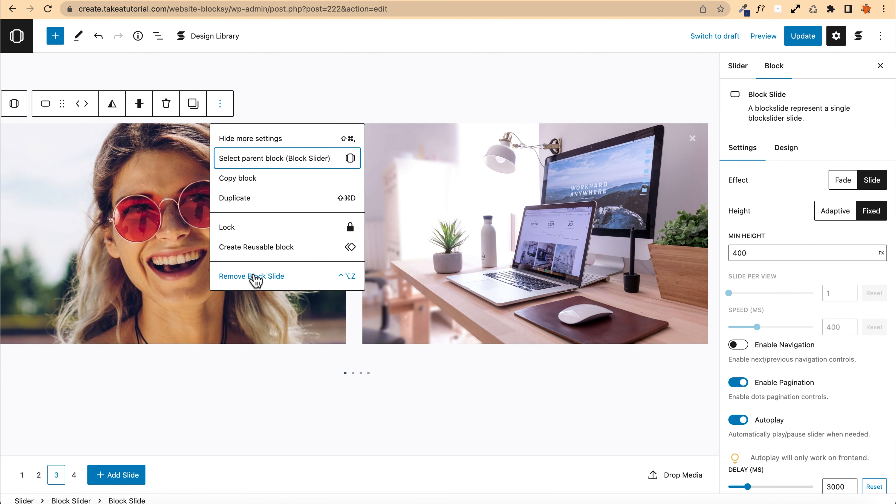
pyautogui.click(252, 277)
# Step: On the empty third slide, write a paragraph reading "My custom content!"
pyautogui.click(56, 475)
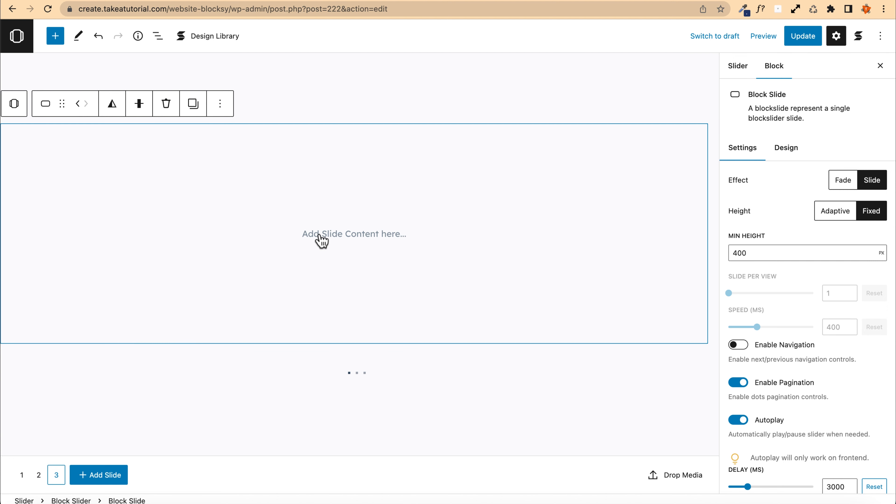
pyautogui.click(321, 240)
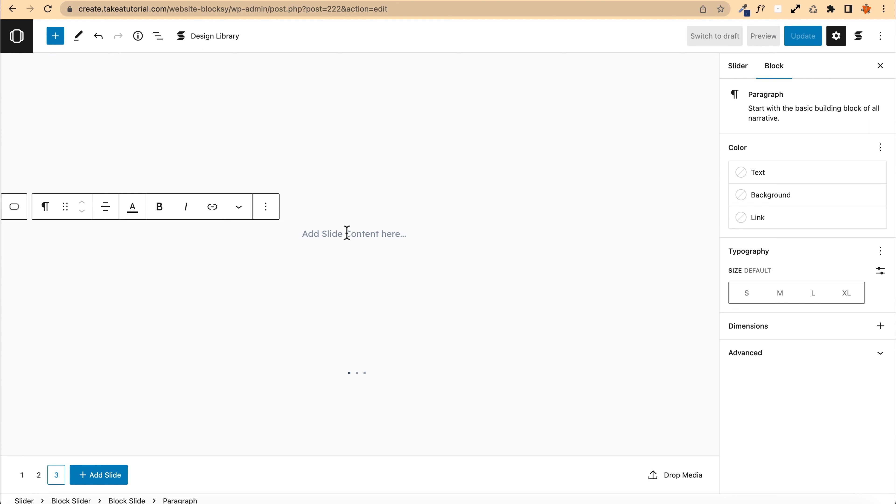
pyautogui.write('My cutom co')
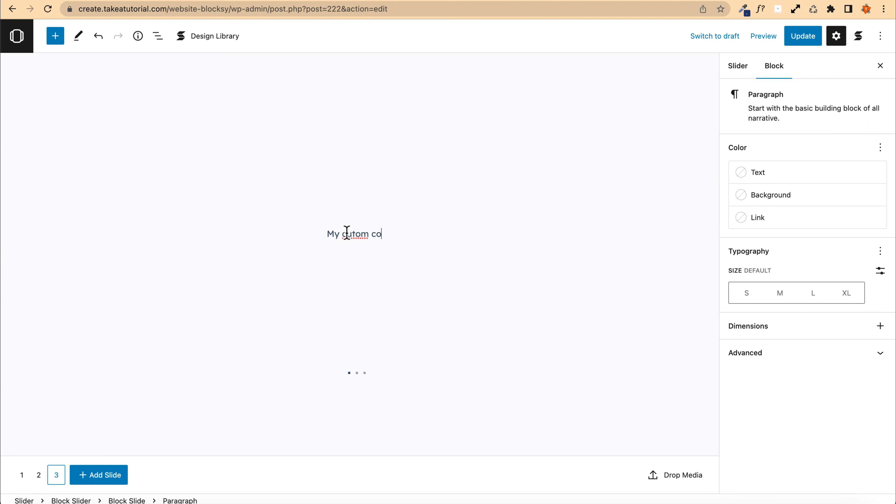
pyautogui.write('ntent"')
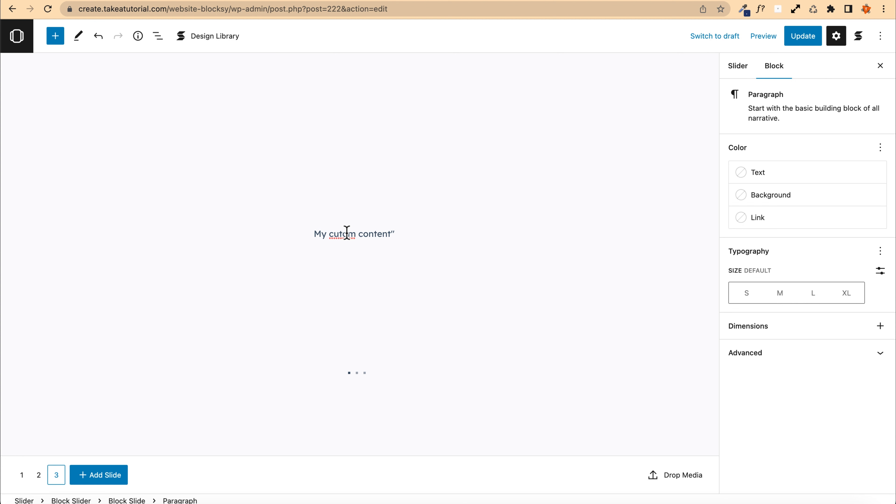
pyautogui.press('BackSpace')
pyautogui.write('"')
pyautogui.press('BackSpace')
pyautogui.write('!')
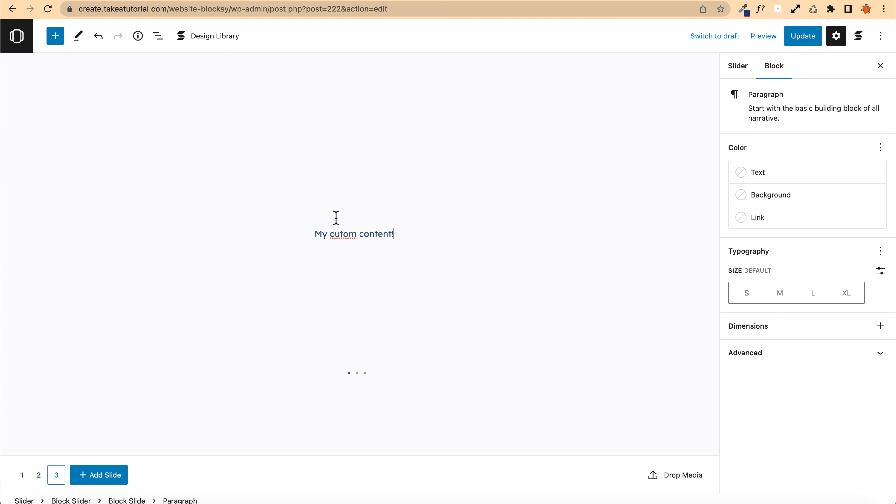
pyautogui.doubleClick(346, 234)
pyautogui.press('BackSpace')
pyautogui.write('custom')
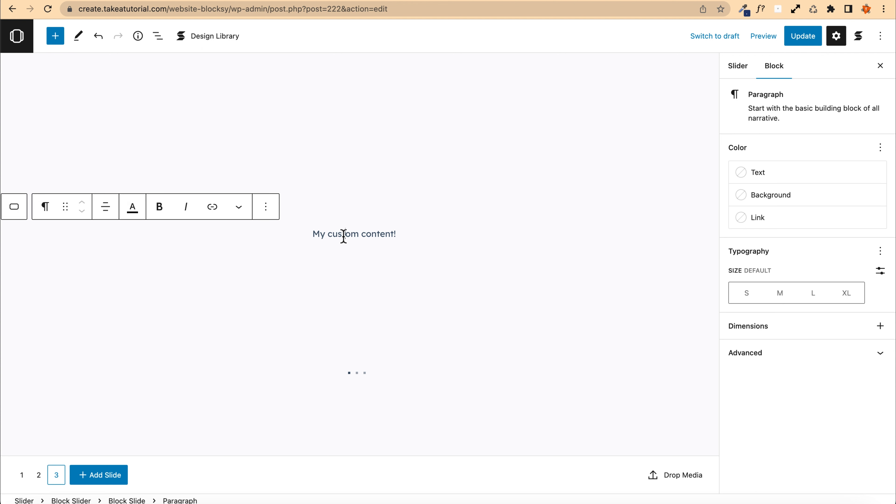
# Step: Add an Image block below the paragraph and fill it with the desk and computer photo from the media library
pyautogui.tripleClick(344, 235)
pyautogui.click(411, 233)
pyautogui.press('Return')
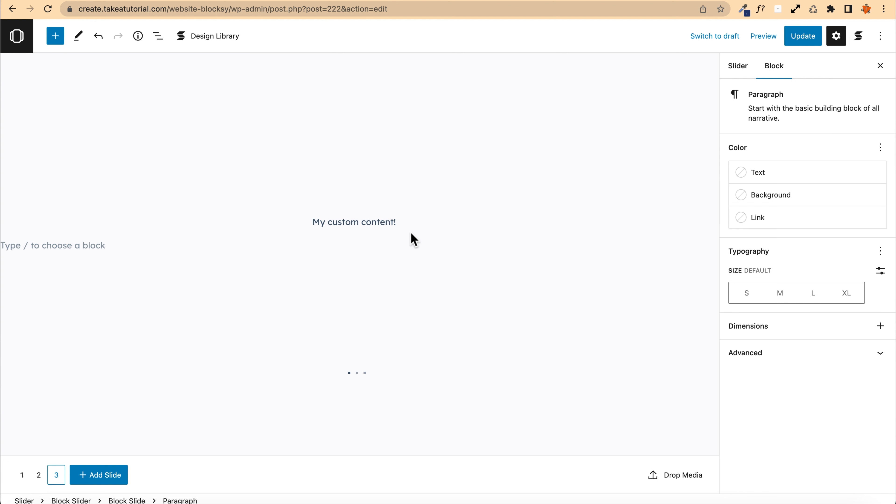
pyautogui.write('/imag')
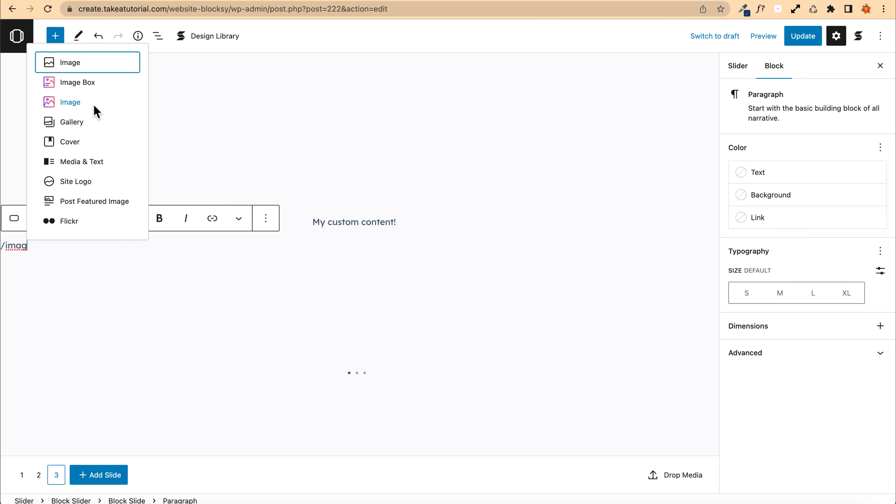
pyautogui.click(84, 104)
pyautogui.click(331, 245)
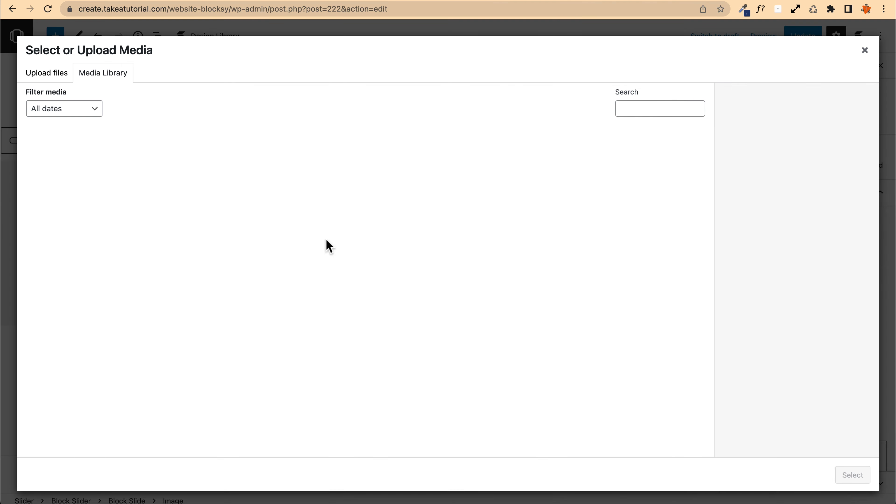
pyautogui.click(160, 185)
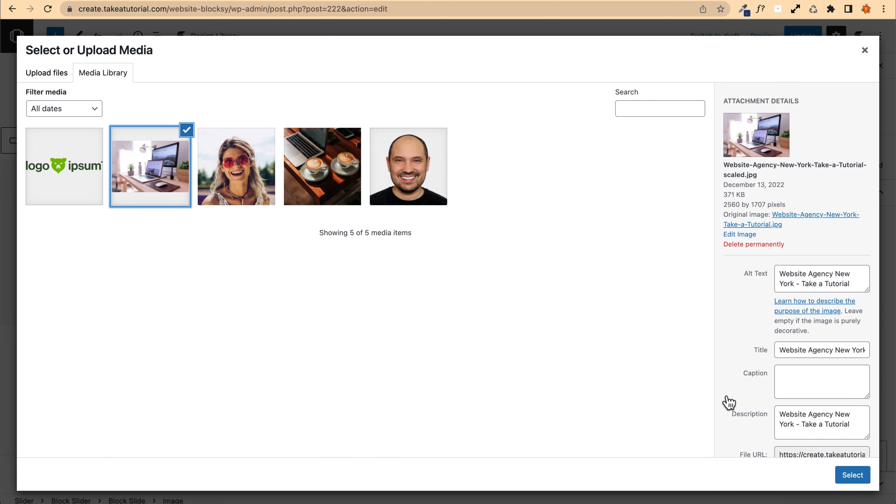
pyautogui.click(846, 473)
# Step: Set the new image's height to 400 px
pyautogui.scroll(-5, 596, 179)
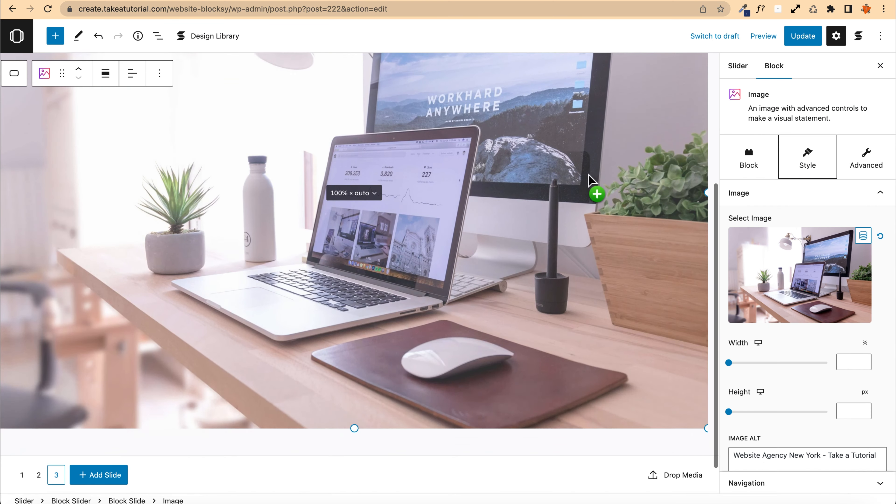
pyautogui.scroll(2, 588, 176)
pyautogui.scroll(3, 588, 179)
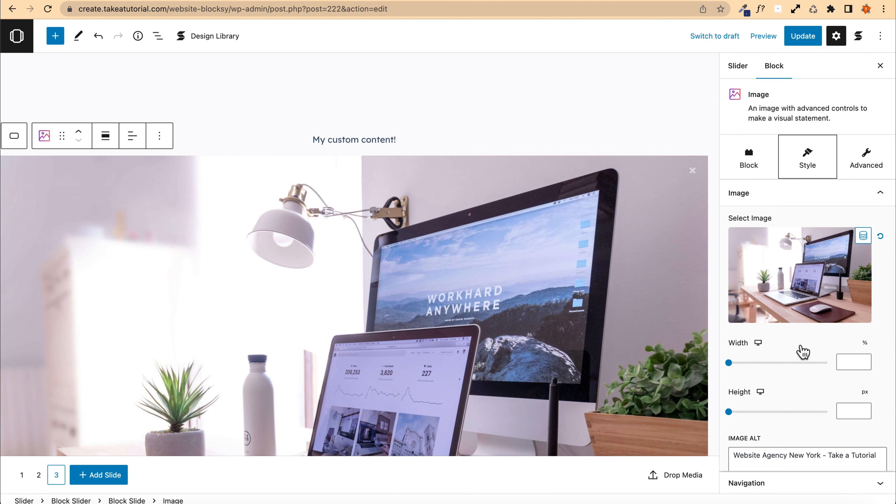
pyautogui.scroll(-2, 811, 360)
pyautogui.click(850, 351)
pyautogui.write('400')
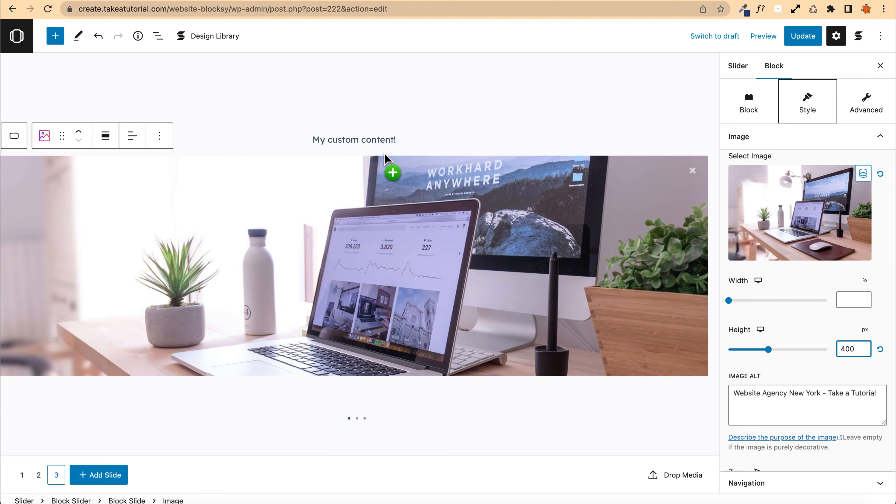
# Step: Update the post to save the slider changes
pyautogui.tripleClick(368, 141)
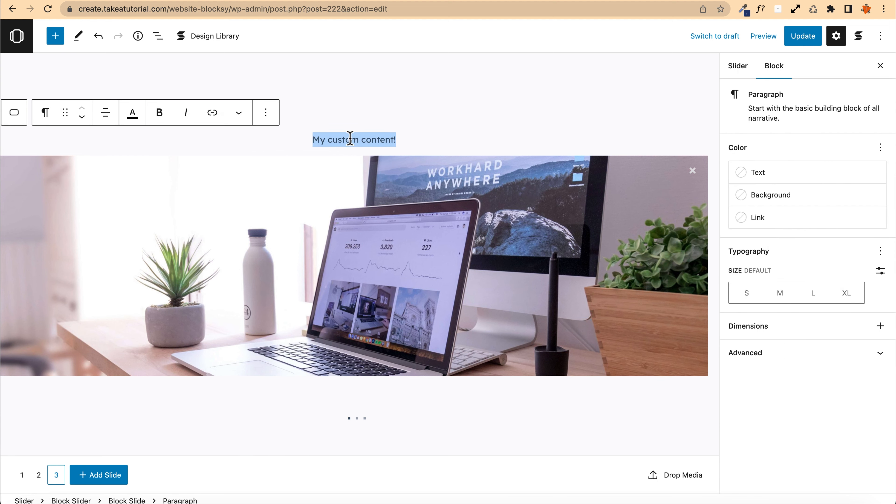
pyautogui.doubleClick(337, 139)
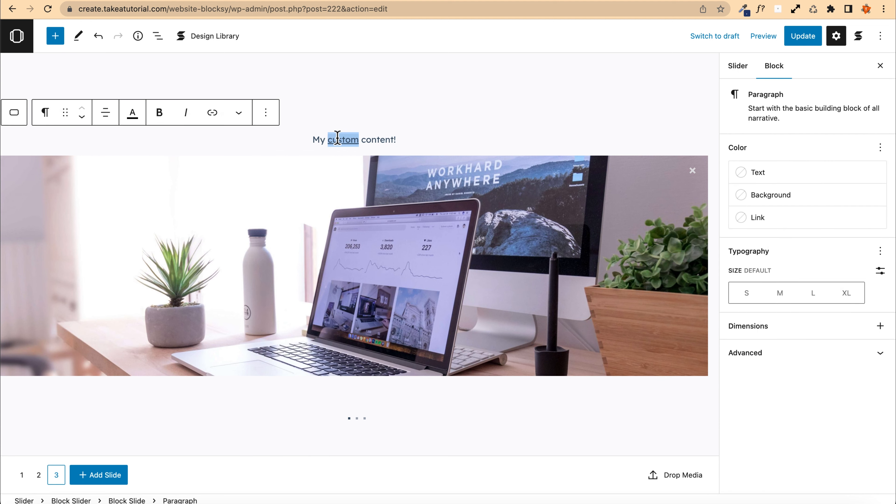
pyautogui.press('super+n')
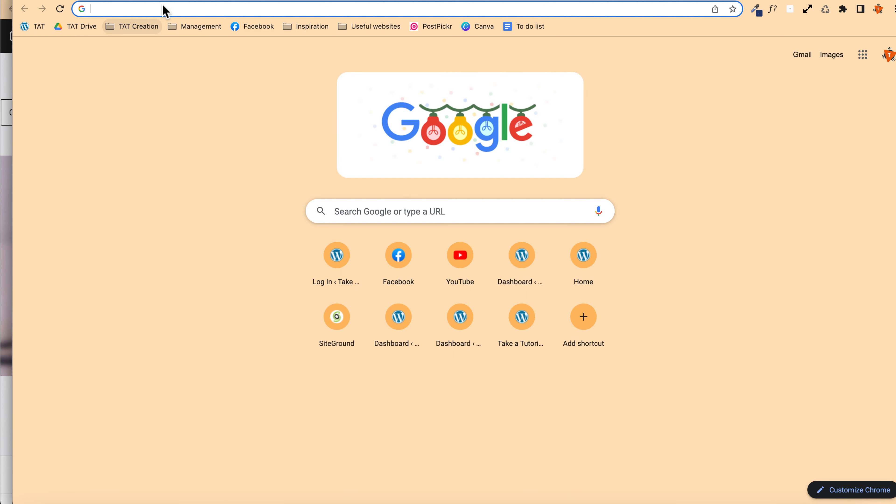
pyautogui.press('super+w')
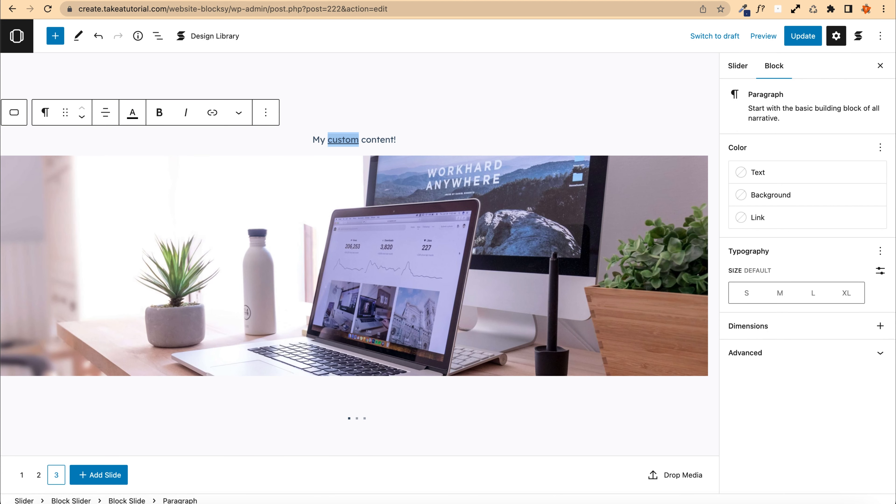
pyautogui.click(802, 37)
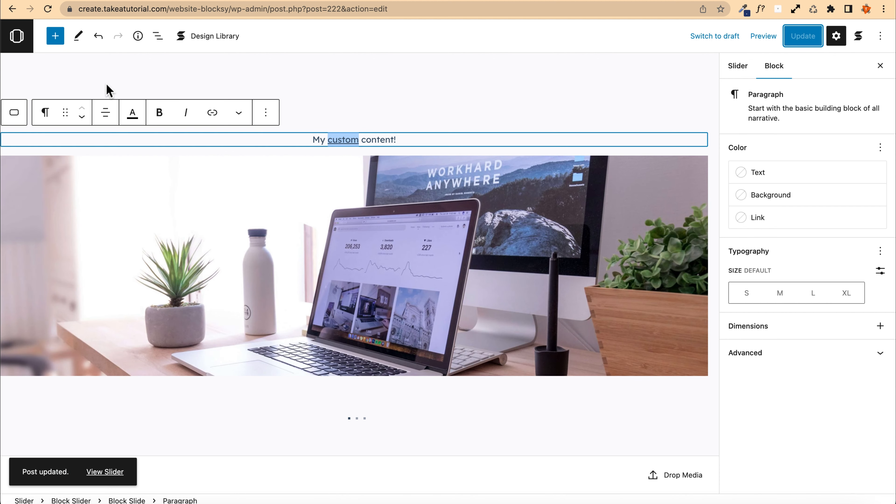
# Step: Preview the Latest Works slider on its front-end page and copy its shortcode
pyautogui.click(105, 472)
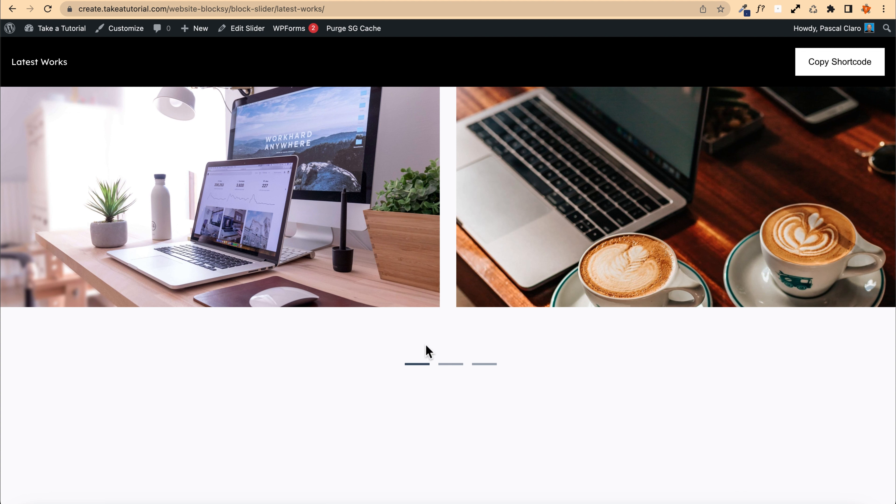
pyautogui.click(823, 67)
# Step: Open the site's homepage and scroll to the My latest works slider to check it
pyautogui.moveTo(64, 33)
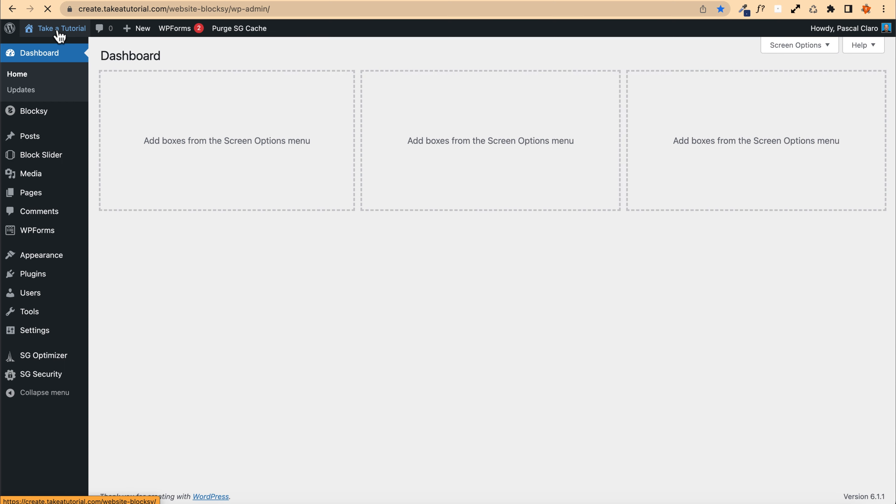
pyautogui.click(61, 34)
pyautogui.scroll(-15, 28, 214)
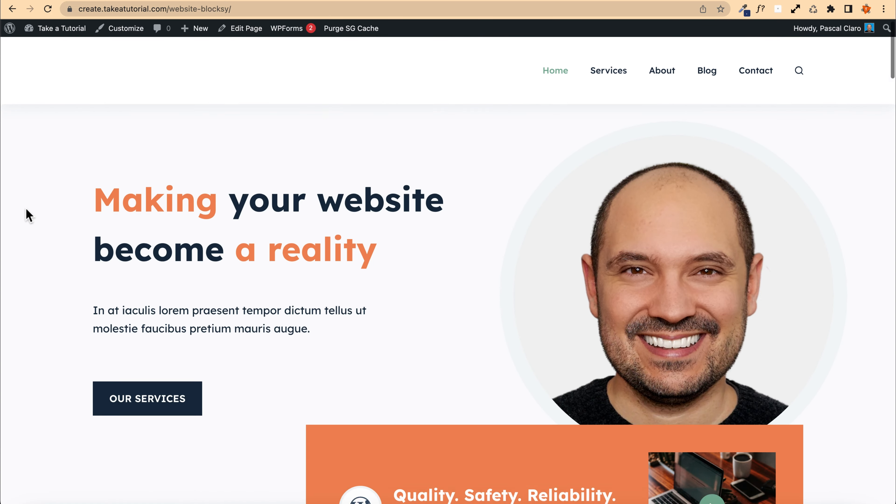
pyautogui.scroll(-4, 26, 209)
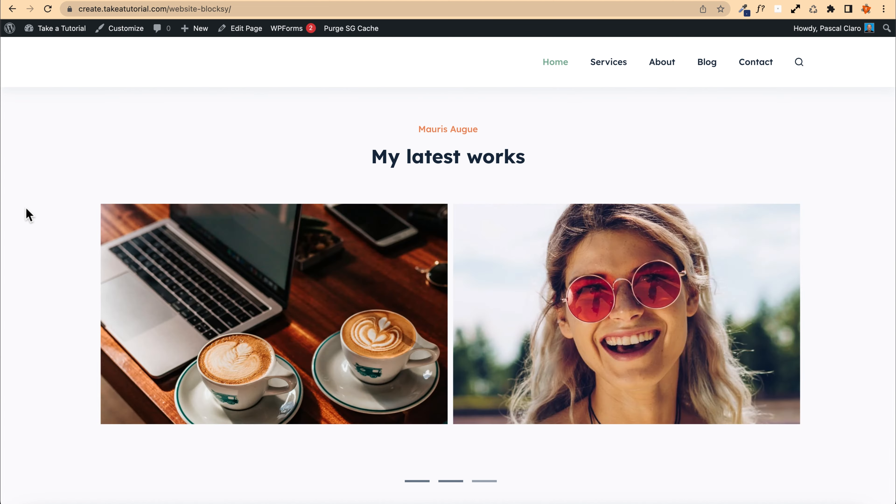
pyautogui.scroll(-1, 161, 273)
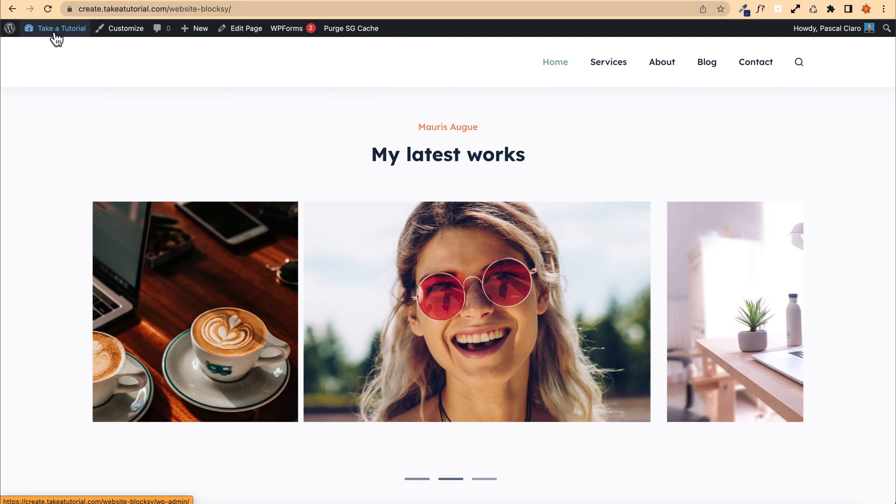
# Step: Open the Latest Works slider for editing and link the first slide's desk image to the Services page
pyautogui.click(54, 32)
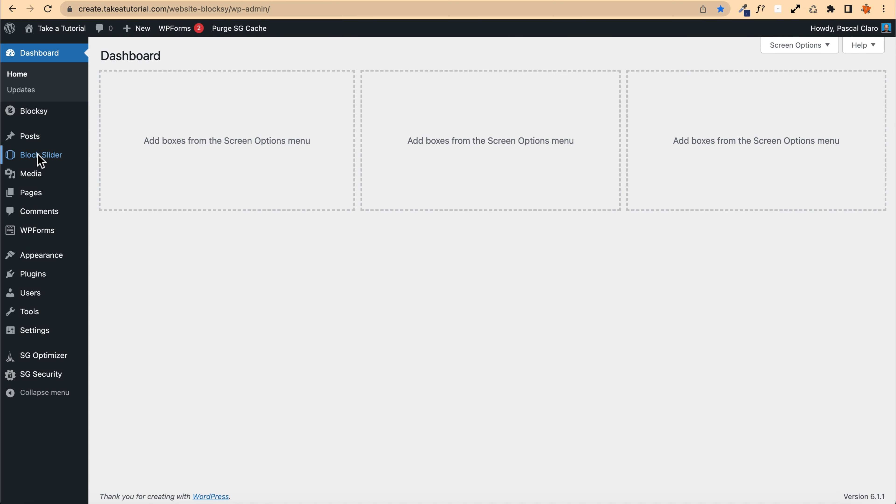
pyautogui.moveTo(38, 155)
pyautogui.click(151, 162)
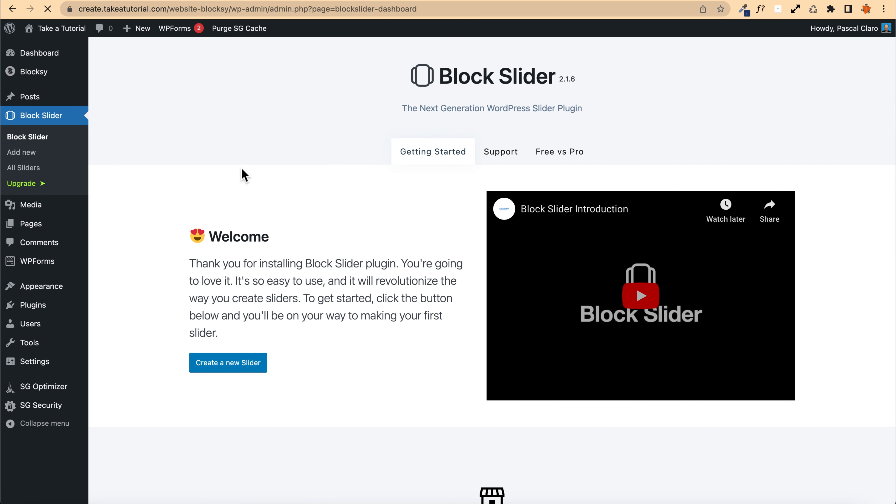
pyautogui.click(50, 169)
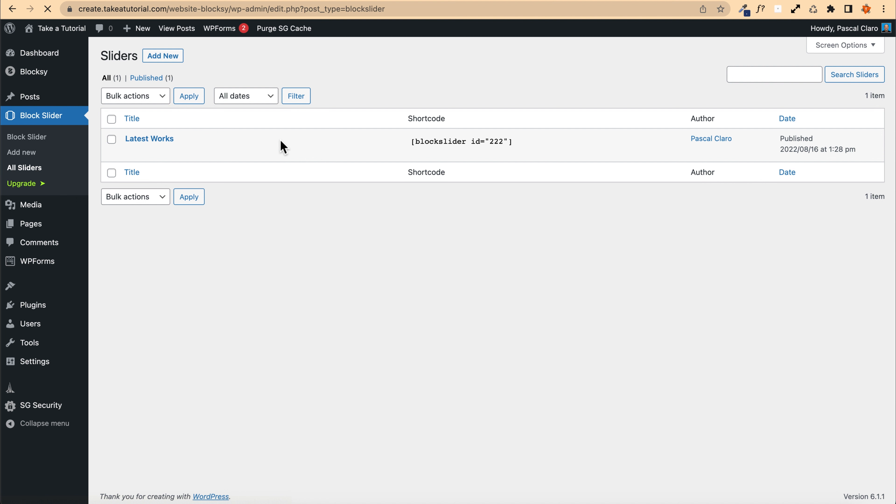
pyautogui.click(148, 138)
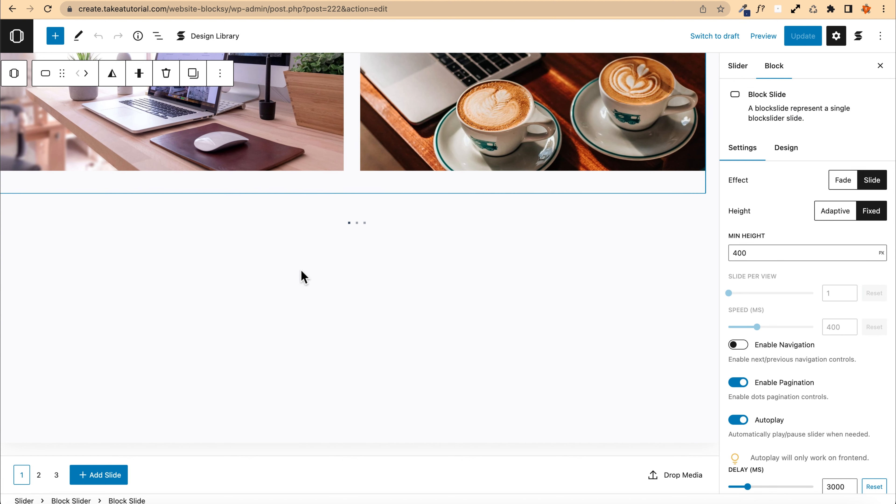
pyautogui.click(570, 270)
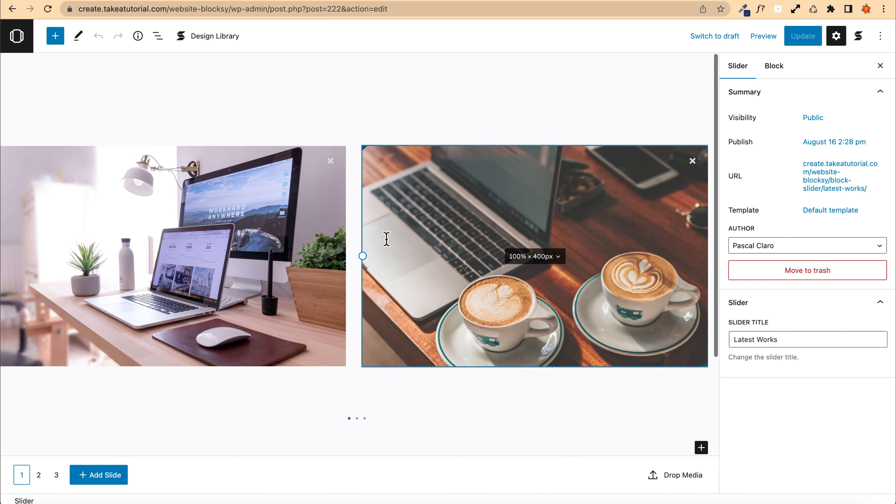
pyautogui.click(106, 197)
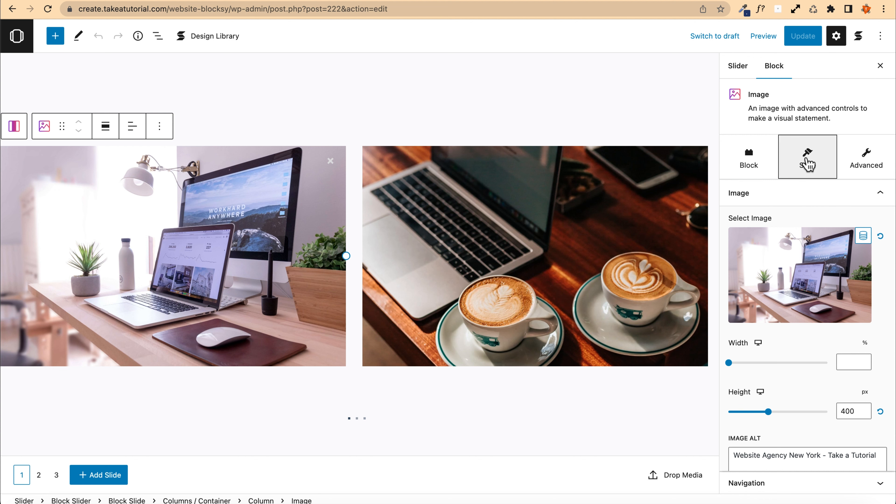
pyautogui.scroll(-10, 778, 220)
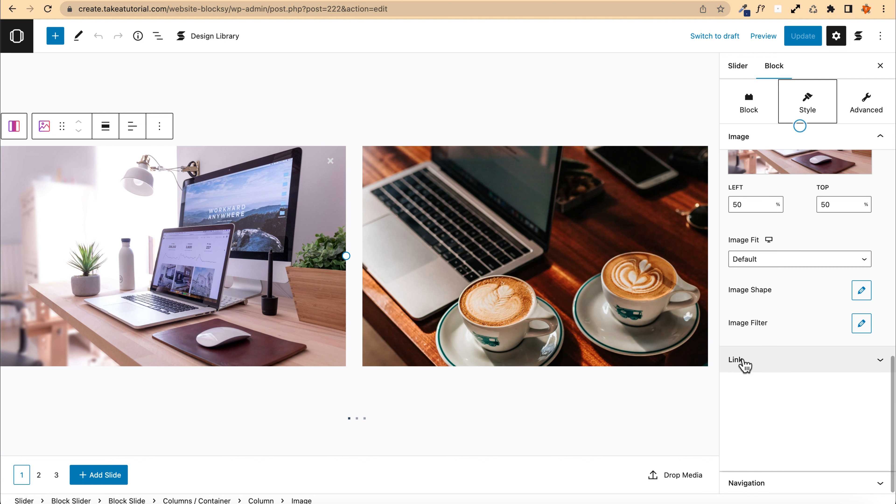
pyautogui.click(746, 365)
pyautogui.click(754, 237)
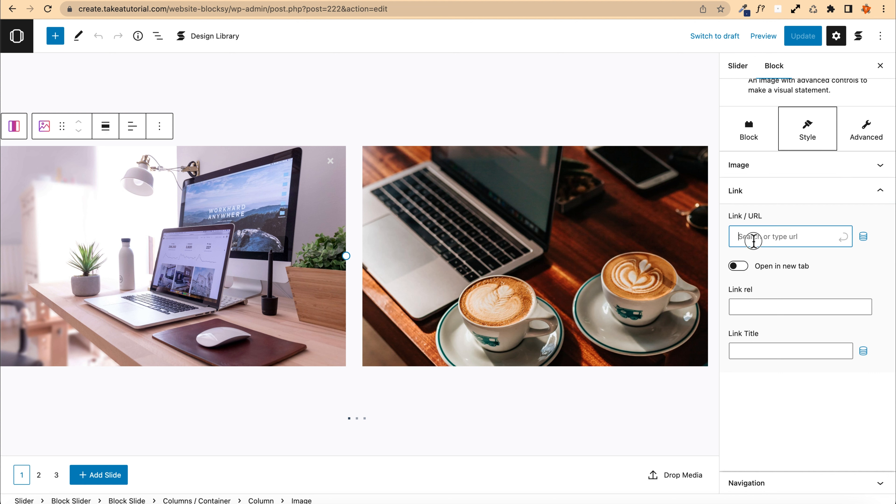
pyautogui.write('serv')
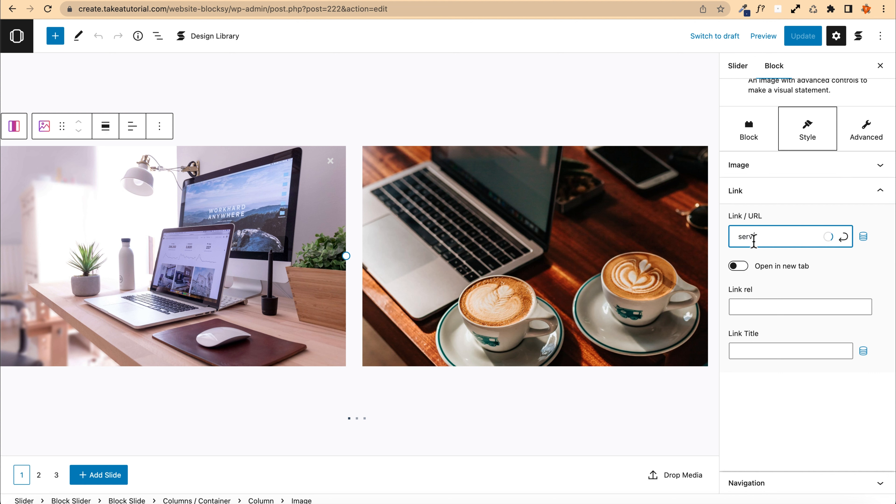
pyautogui.write('ices')
pyautogui.click(791, 281)
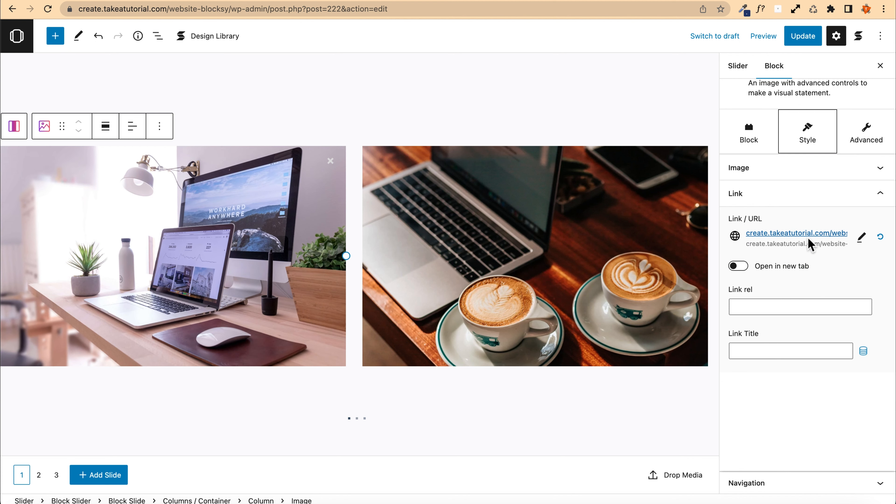
# Step: Link the first slide's coffee image to the About page
pyautogui.moveTo(484, 206); pyautogui.dragTo(782, 260)
pyautogui.click(782, 263)
pyautogui.write('about')
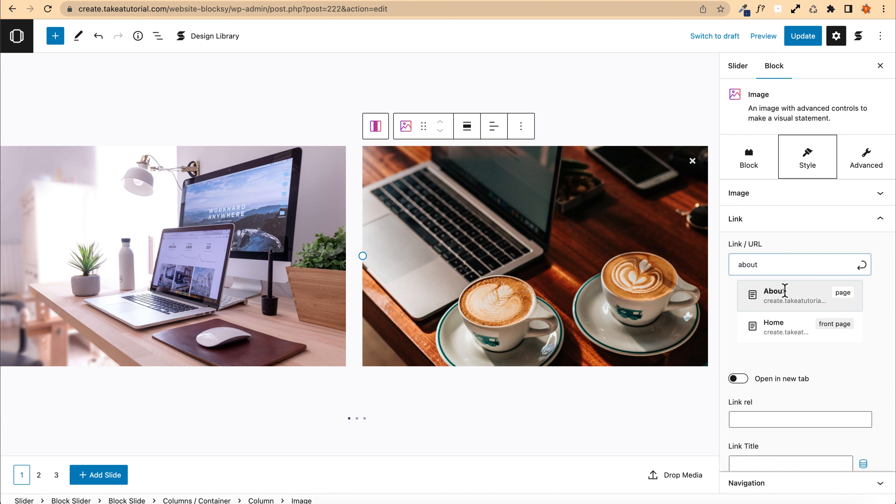
pyautogui.click(772, 292)
# Step: Set the desk image's border radius to 20
pyautogui.click(296, 127)
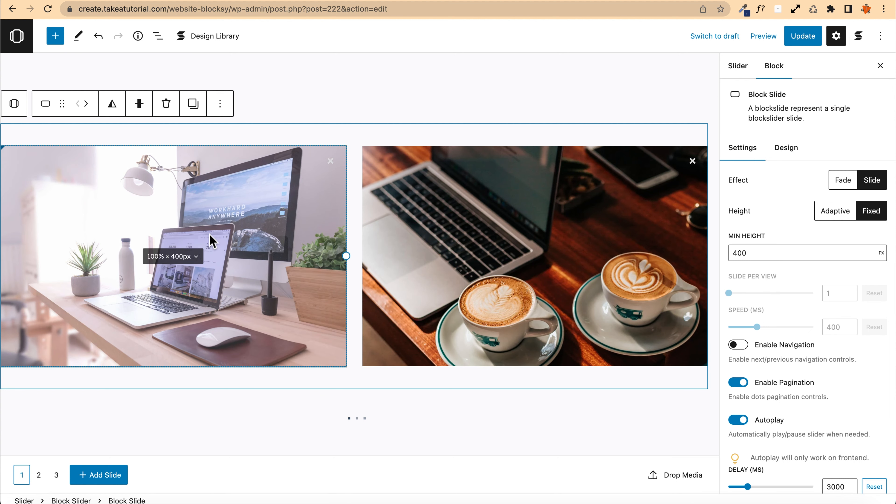
pyautogui.moveTo(110, 208); pyautogui.dragTo(153, 244)
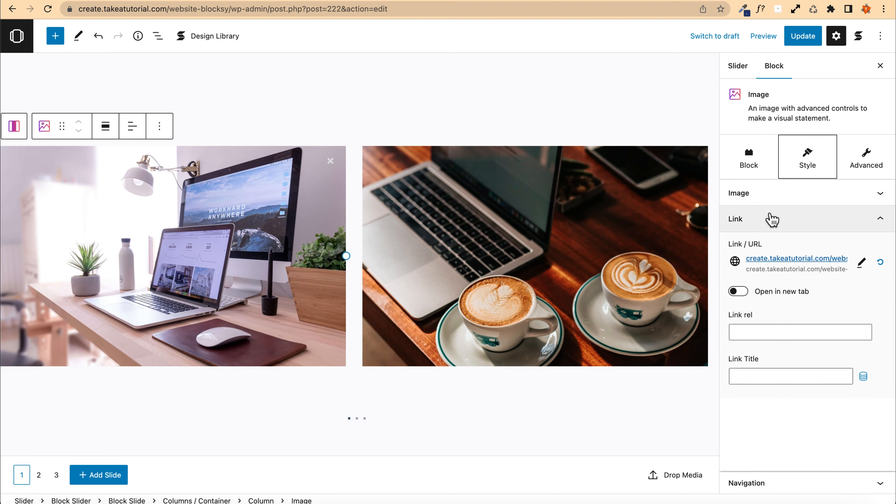
pyautogui.click(772, 219)
pyautogui.click(771, 195)
pyautogui.scroll(-5, 759, 332)
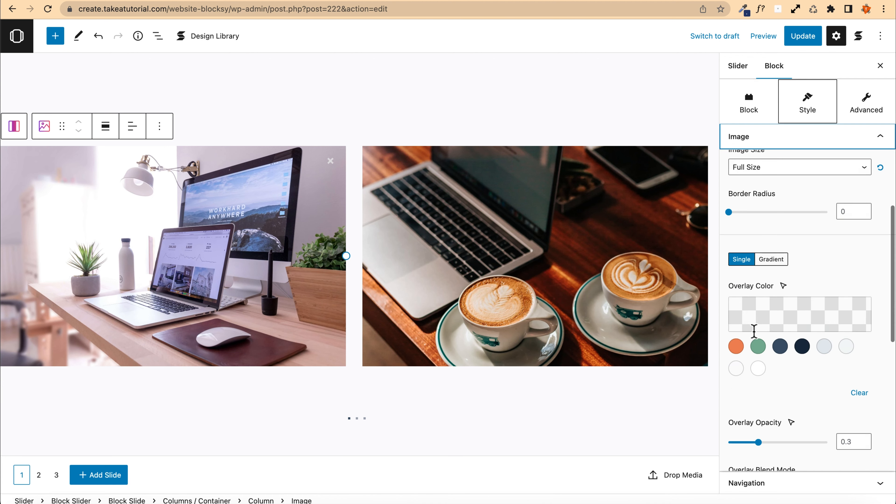
pyautogui.scroll(-5, 727, 325)
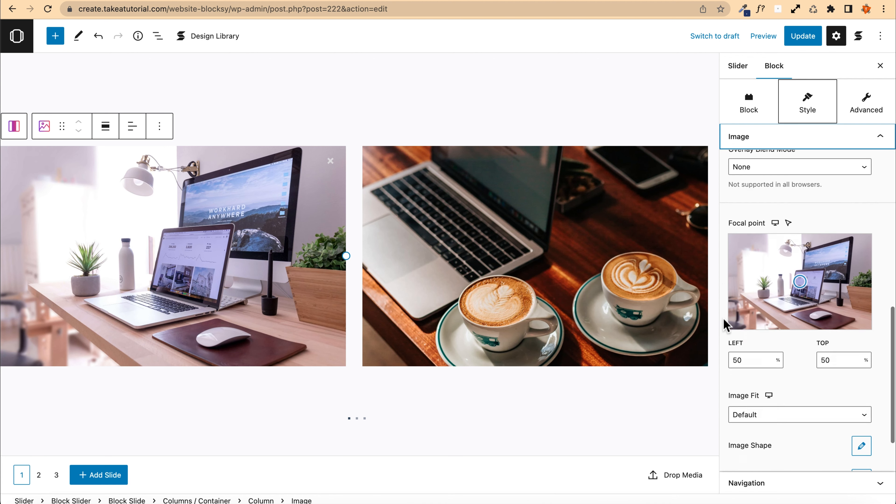
pyautogui.scroll(-4, 724, 325)
pyautogui.scroll(10, 724, 312)
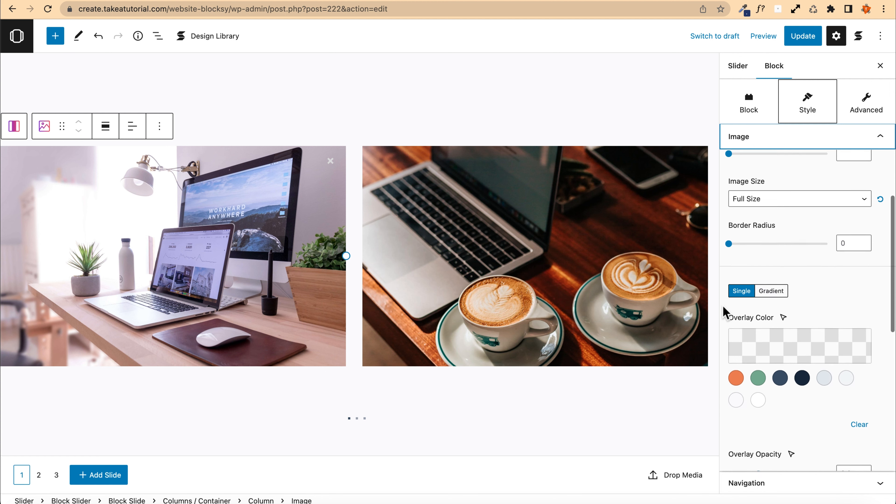
pyautogui.click(869, 271)
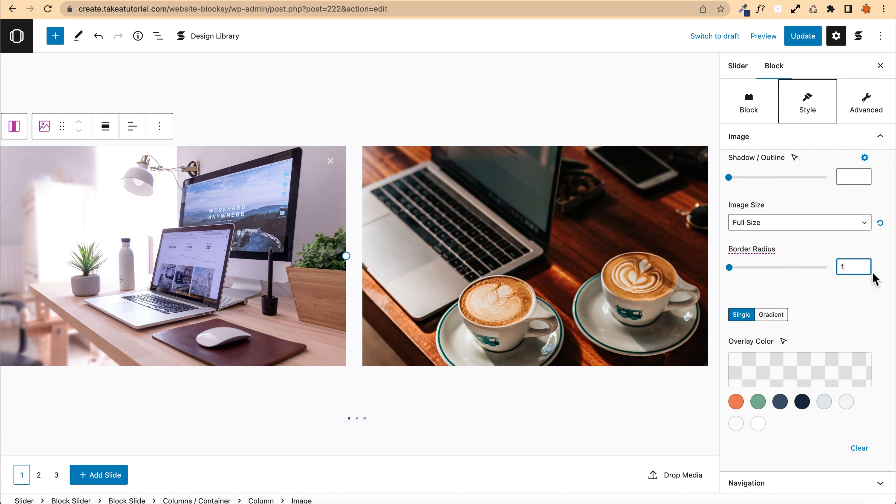
pyautogui.write('10')
pyautogui.press('BackSpace')
pyautogui.press('BackSpace')
pyautogui.write('20')
# Step: Set the coffee image's border radius to 20 and update the slider
pyautogui.click(432, 198)
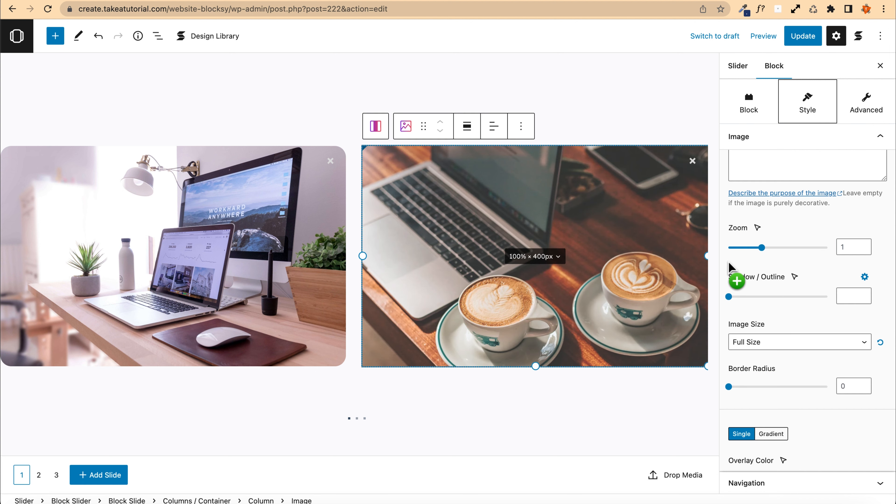
pyautogui.scroll(-2, 780, 290)
pyautogui.click(866, 341)
pyautogui.write('20')
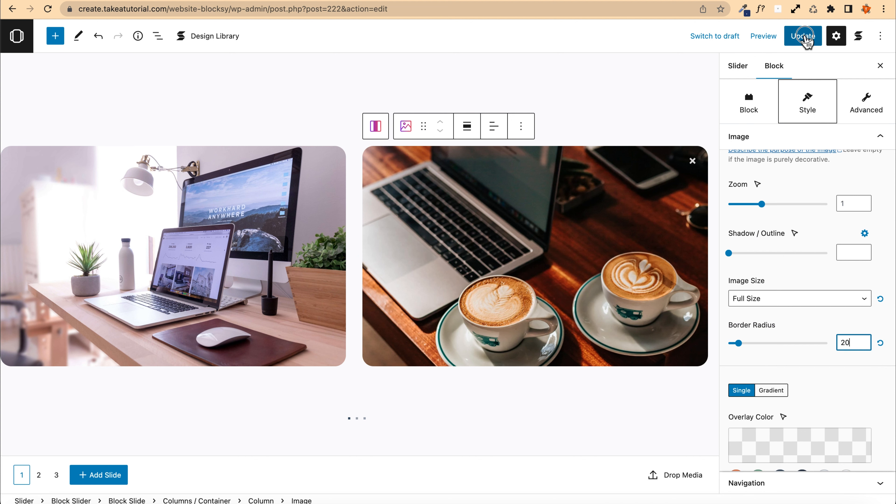
pyautogui.click(803, 36)
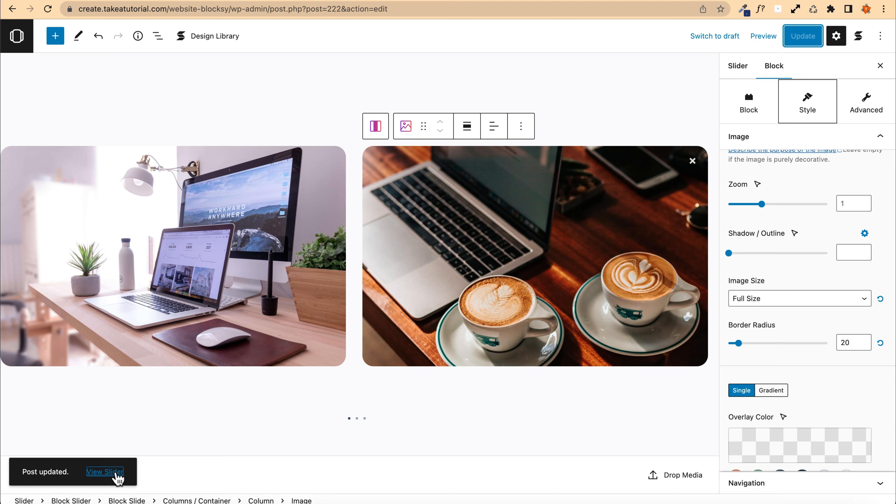
# Step: Preview the slider, swipe through its slides, and copy its shortcode
pyautogui.click(106, 471)
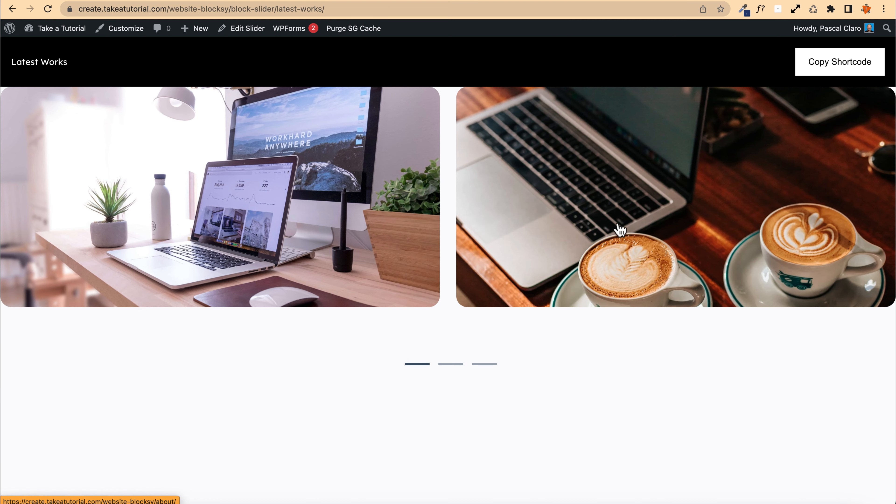
pyautogui.moveTo(540, 126); pyautogui.dragTo(76, 146)
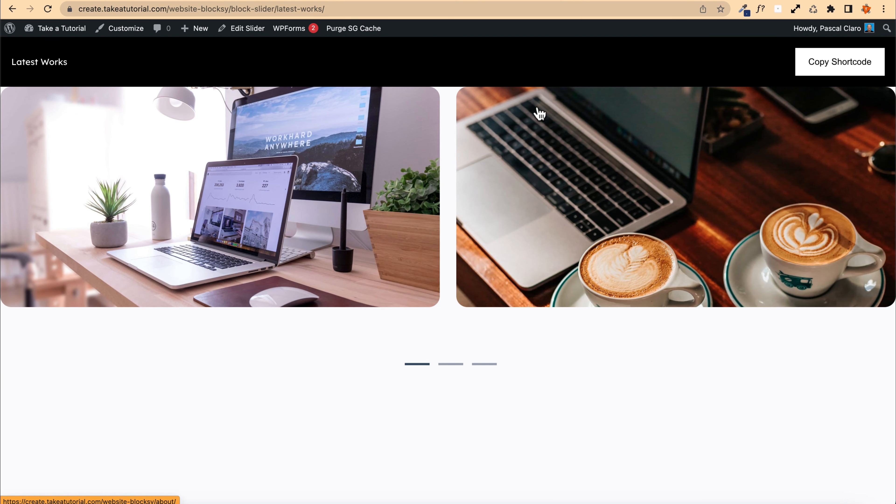
pyautogui.click(833, 66)
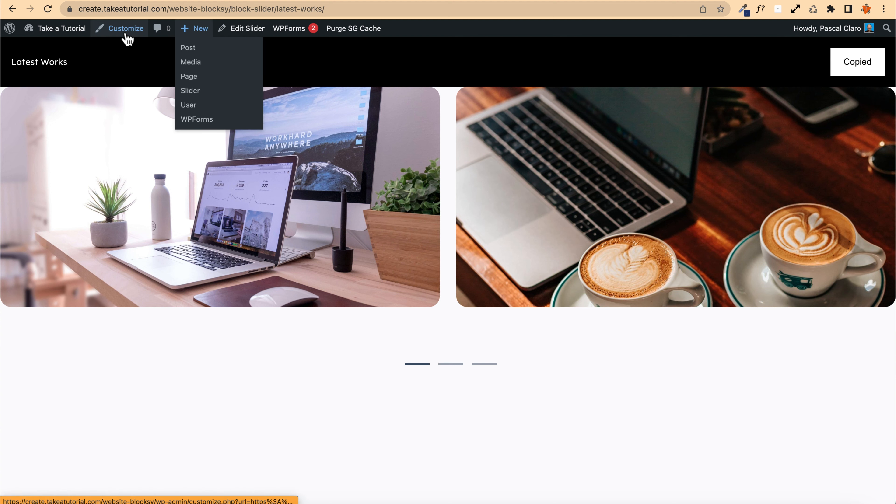
# Step: Open the homepage and view the My latest works slider
pyautogui.click(62, 49)
pyautogui.click(56, 30)
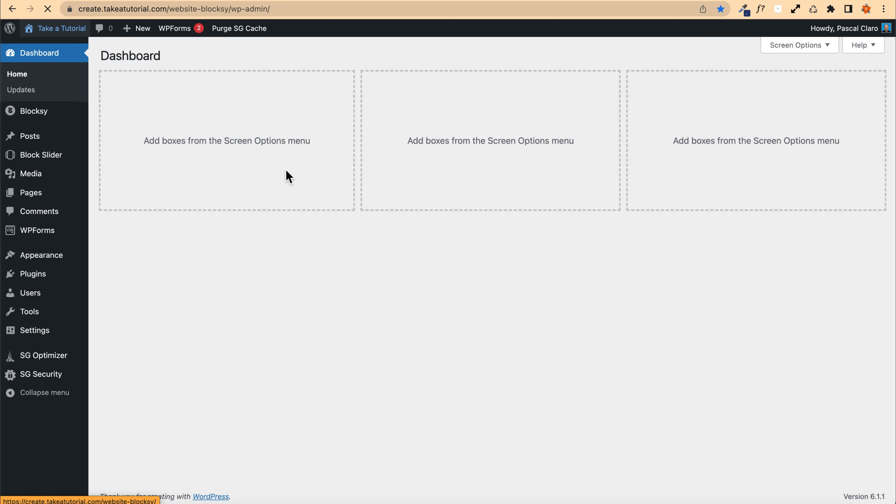
pyautogui.scroll(-10, 251, 180)
pyautogui.scroll(-8, 251, 180)
pyautogui.scroll(4, 174, 170)
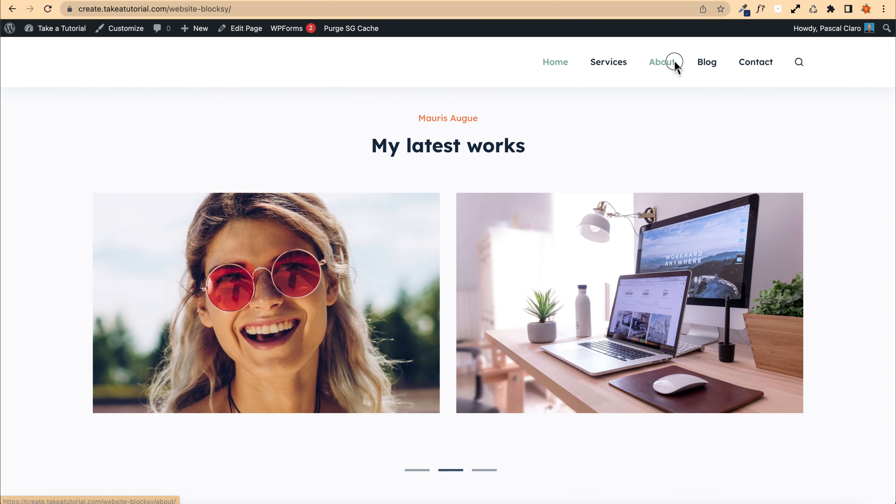
# Step: Open the About page in the editor and delete the spacer in its middle column
pyautogui.click(666, 63)
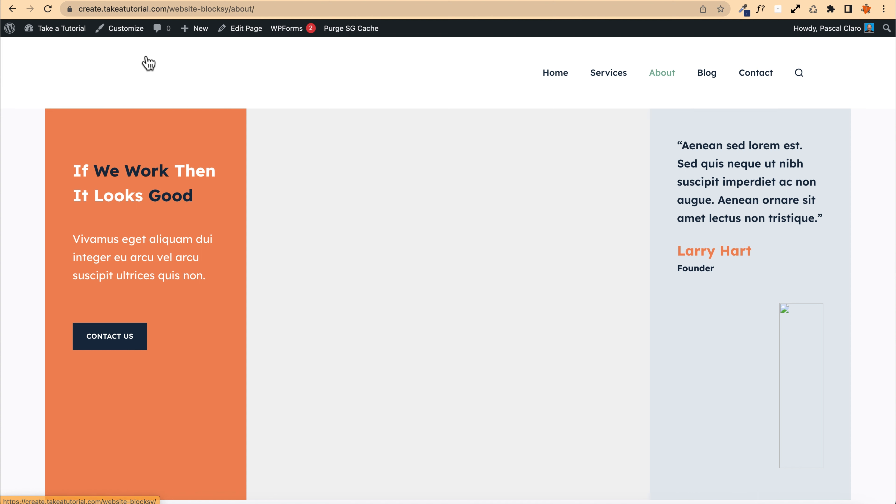
pyautogui.click(244, 32)
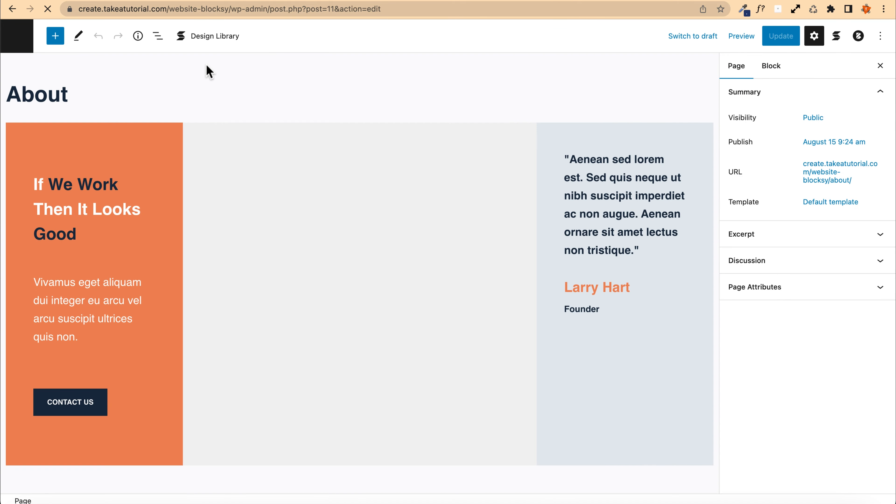
pyautogui.click(224, 217)
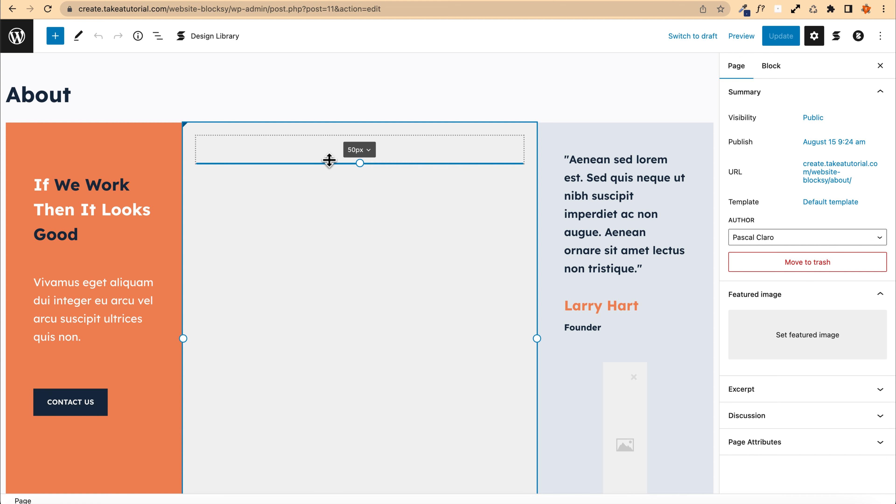
pyautogui.click(329, 160)
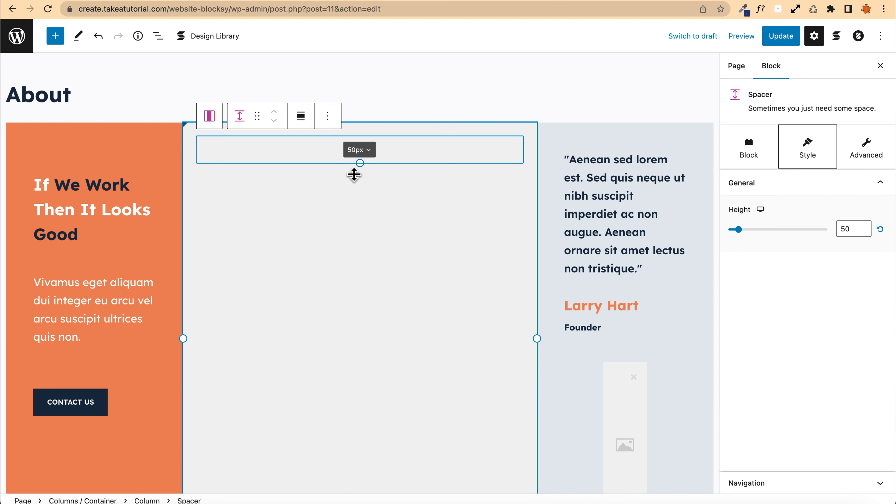
pyautogui.press('Delete')
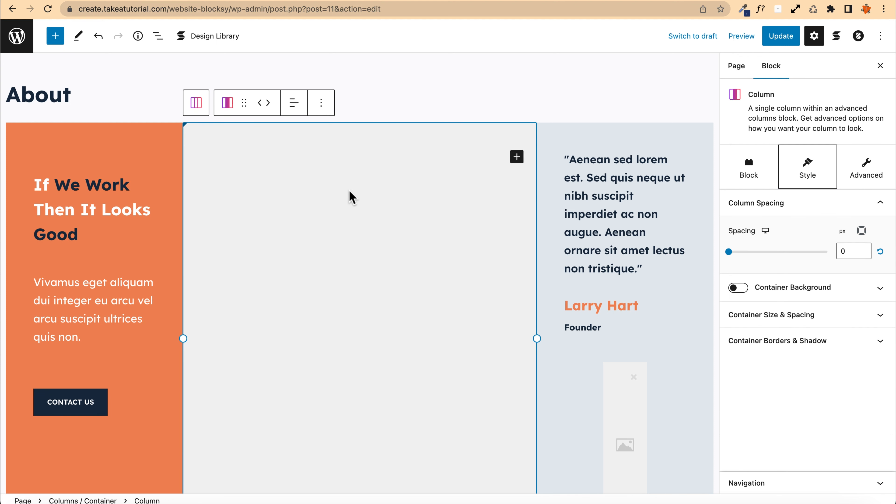
# Step: Insert a Shortcode block in the About page's middle column and paste [blockslider id="222"] into it
pyautogui.click(517, 156)
pyautogui.write('shor')
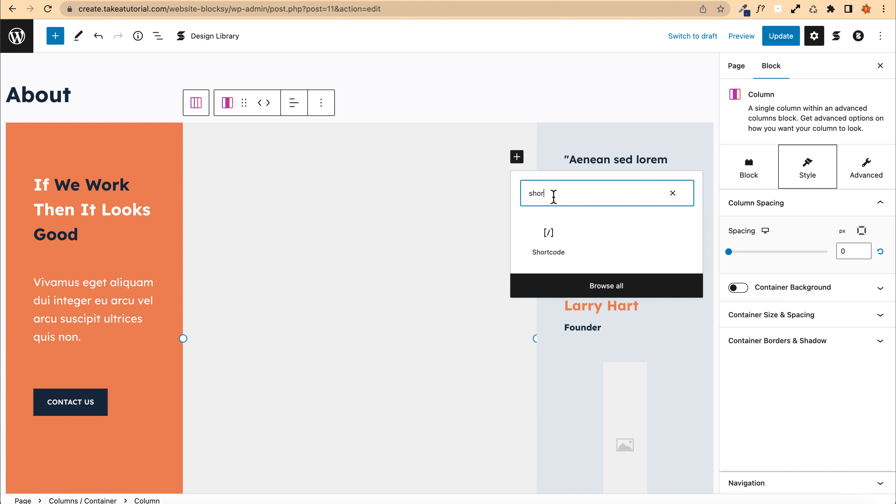
pyautogui.click(546, 229)
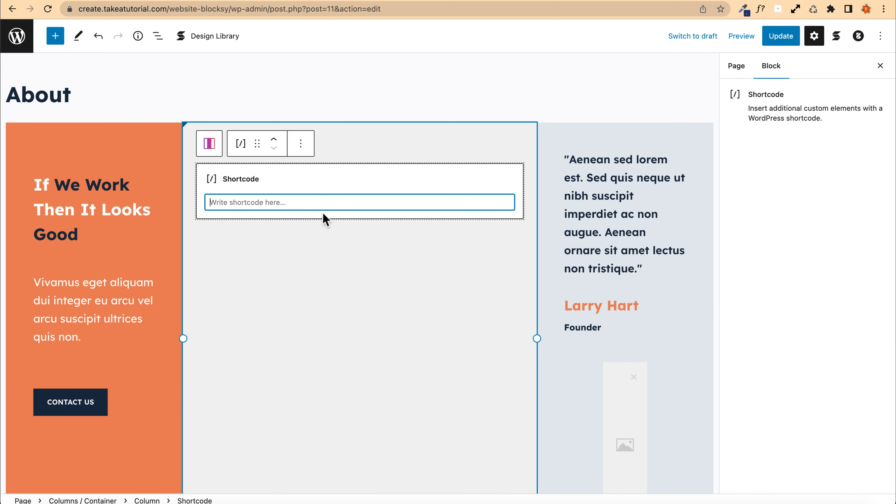
pyautogui.rightClick(259, 205)
pyautogui.click(298, 284)
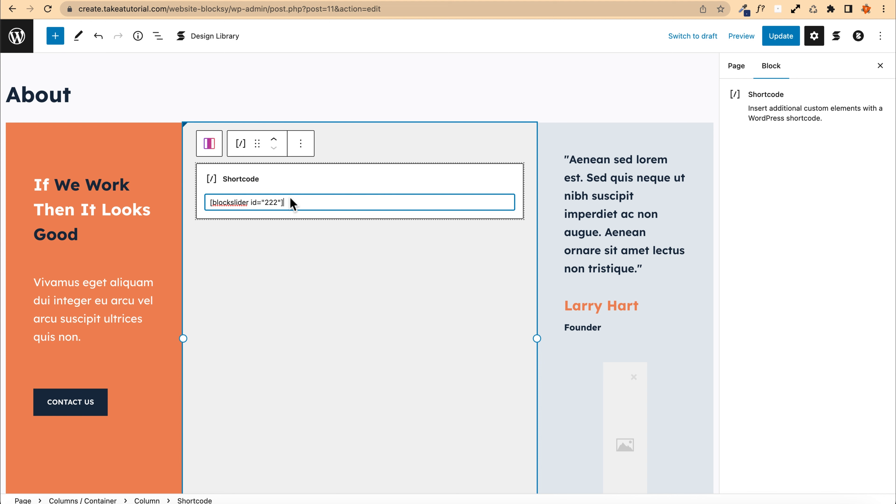
# Step: Open the All Sliders list in a new tab and check the Latest Works slider's shortcode
pyautogui.rightClick(16, 31)
pyautogui.click(40, 42)
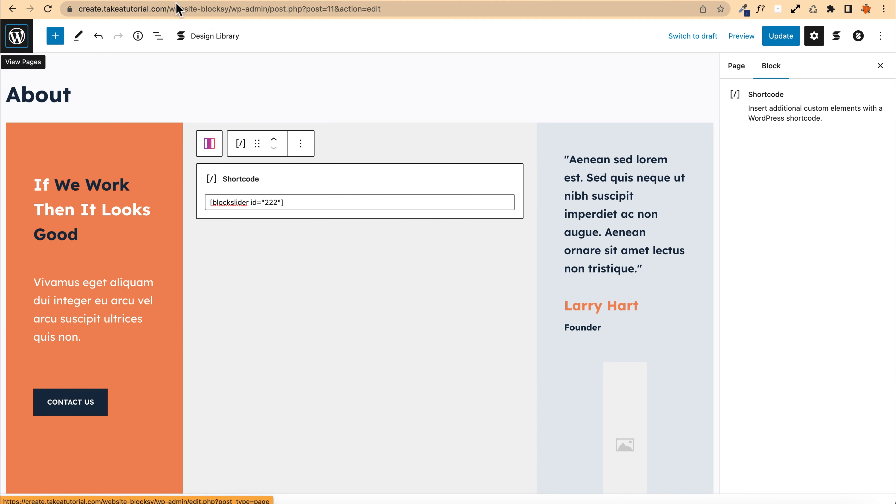
pyautogui.click(202, 0)
pyautogui.moveTo(54, 119)
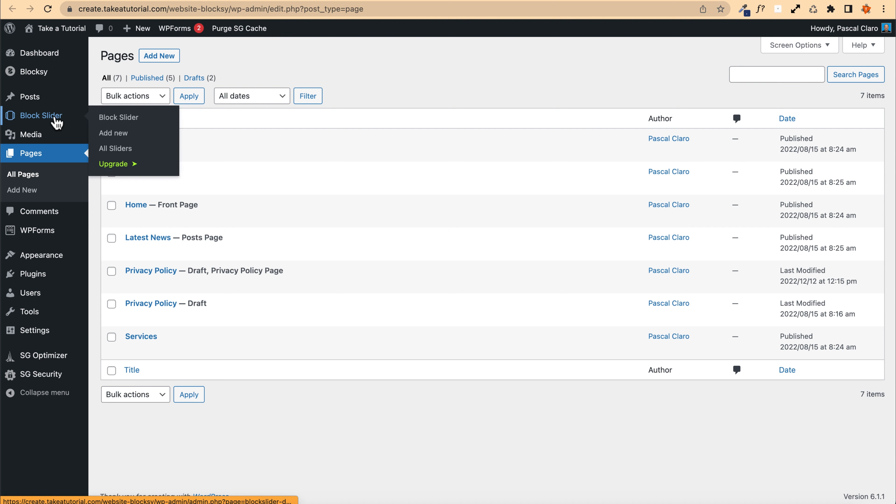
pyautogui.click(138, 154)
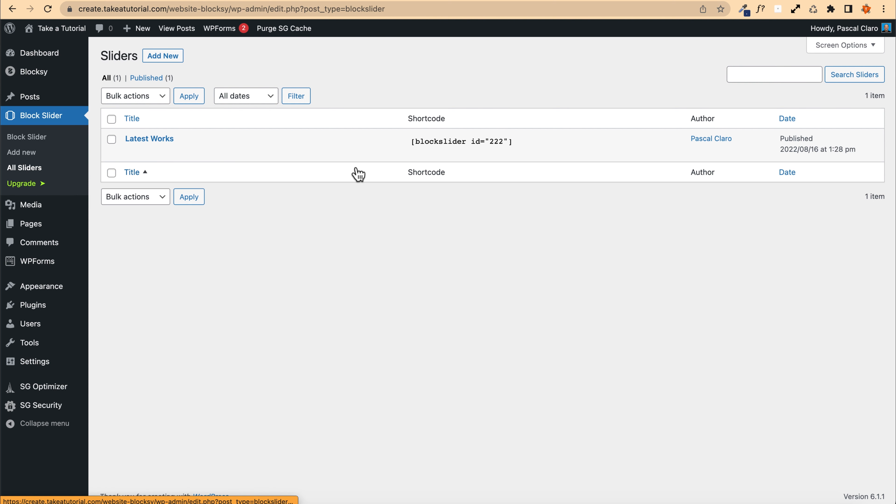
pyautogui.click(518, 143)
pyautogui.moveTo(519, 143)
pyautogui.mouseDown()
pyautogui.moveTo(467, 142)
pyautogui.moveTo(521, 142)
pyautogui.mouseUp()
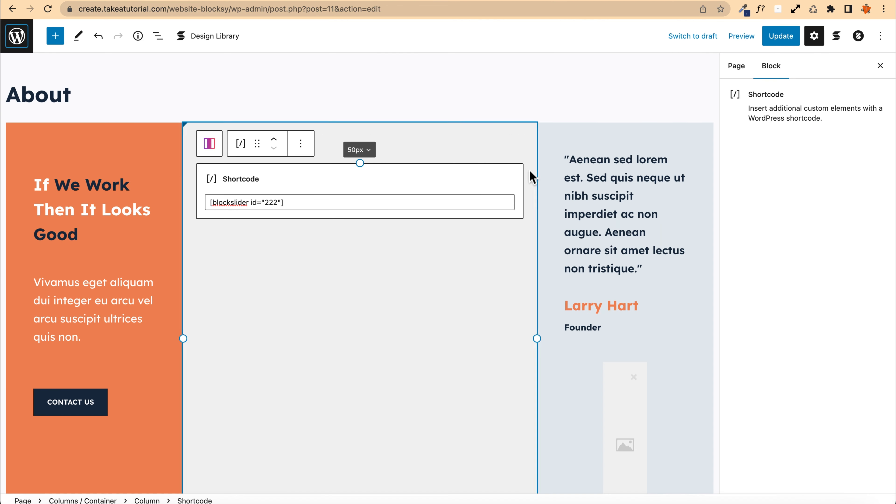
# Step: Update the About page and open its preview in a new tab
pyautogui.click(770, 36)
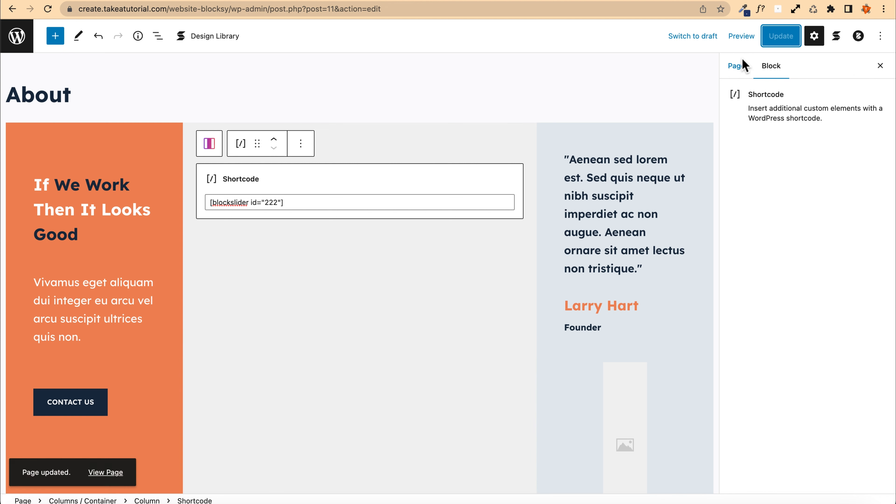
pyautogui.click(728, 36)
pyautogui.click(690, 137)
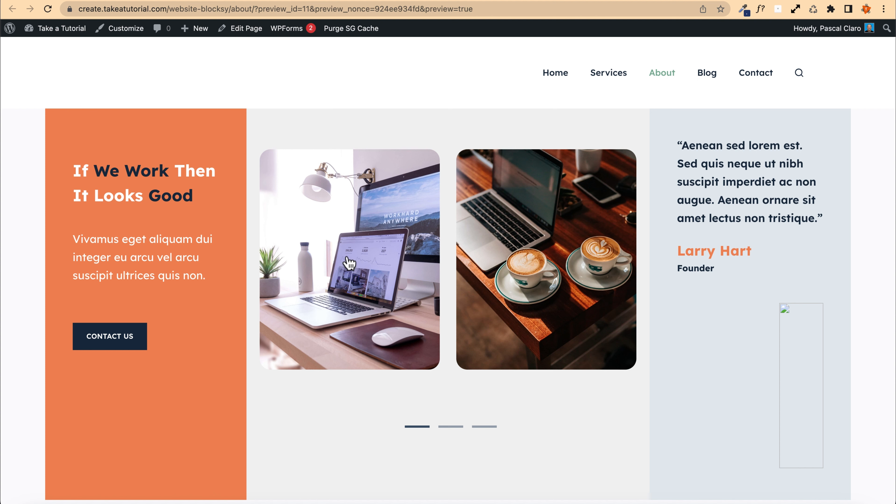
# Step: Swipe through the slider's images on the About page preview and scroll down the page and back
pyautogui.moveTo(563, 326); pyautogui.dragTo(353, 331)
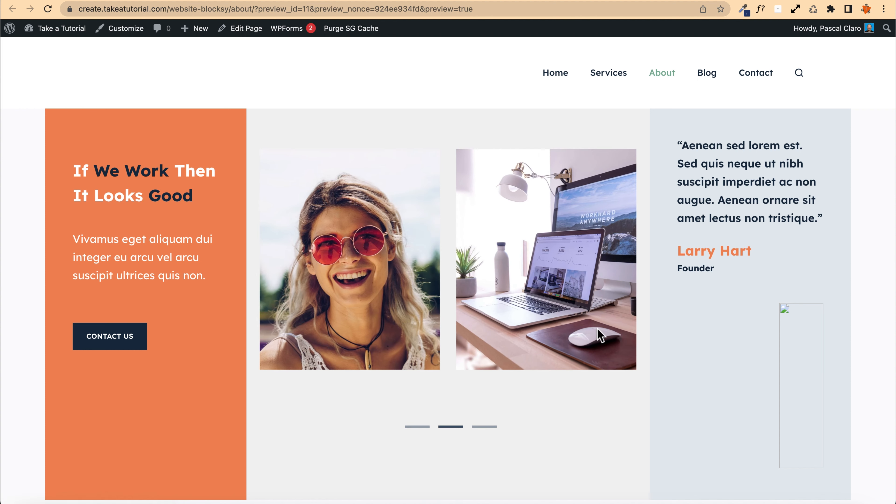
pyautogui.moveTo(587, 321); pyautogui.dragTo(568, 303)
pyautogui.moveTo(441, 276); pyautogui.dragTo(571, 267)
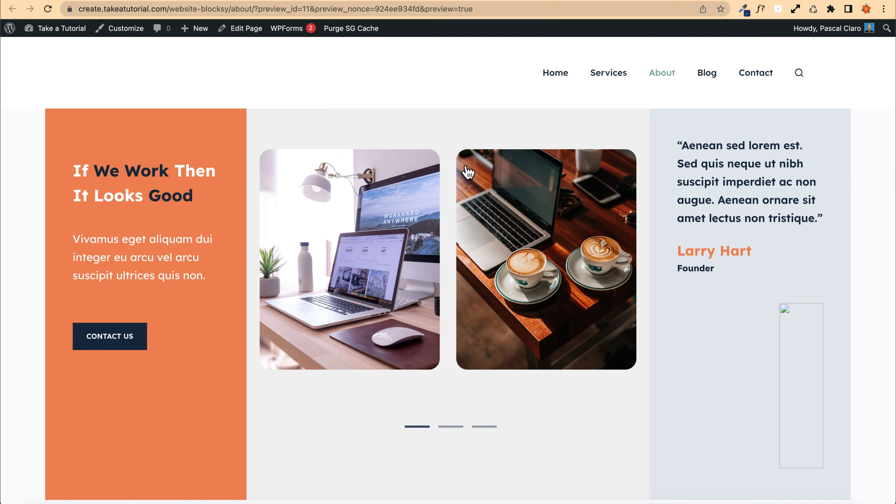
pyautogui.moveTo(527, 231); pyautogui.dragTo(309, 254)
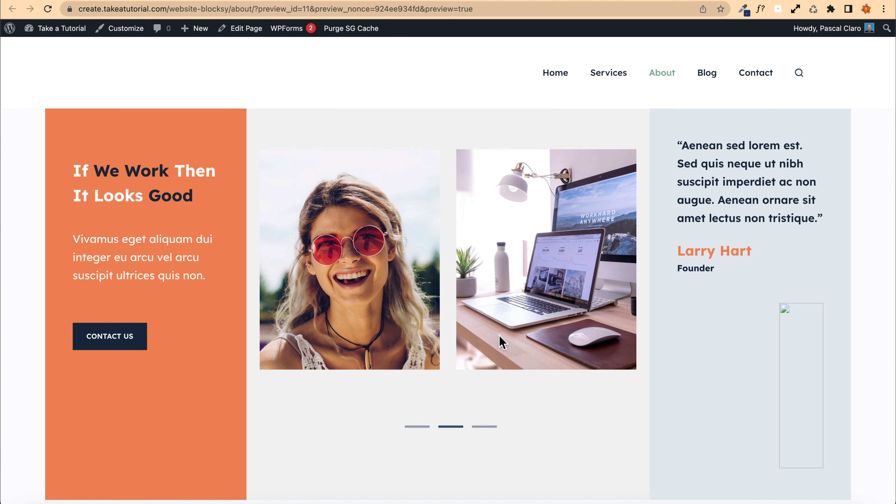
pyautogui.moveTo(589, 189); pyautogui.dragTo(262, 179)
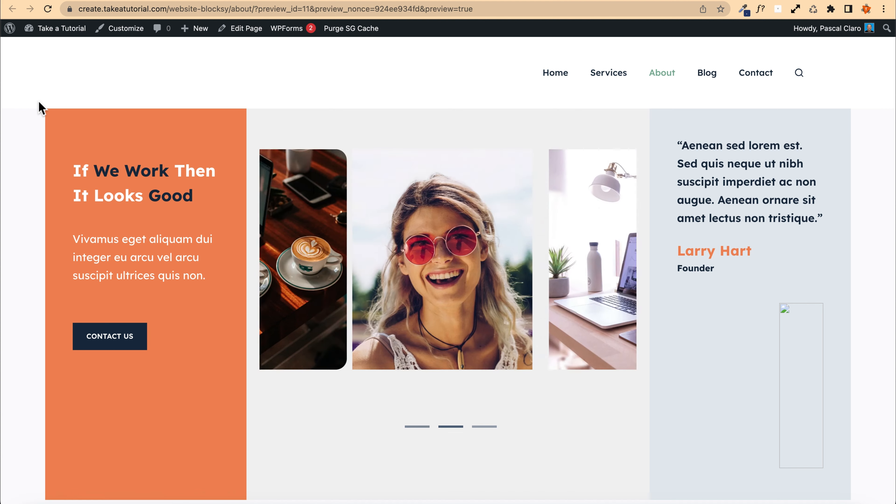
pyautogui.scroll(-20, 38, 105)
pyautogui.scroll(-3, 42, 109)
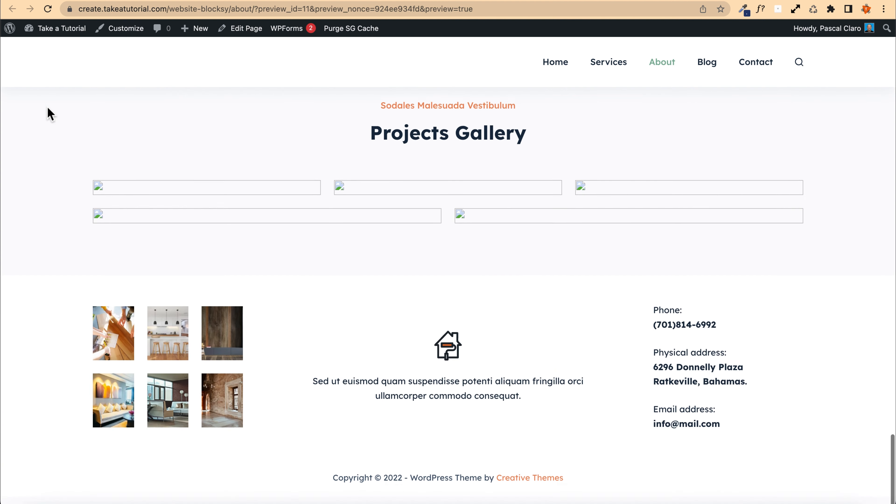
pyautogui.scroll(20, 196, 177)
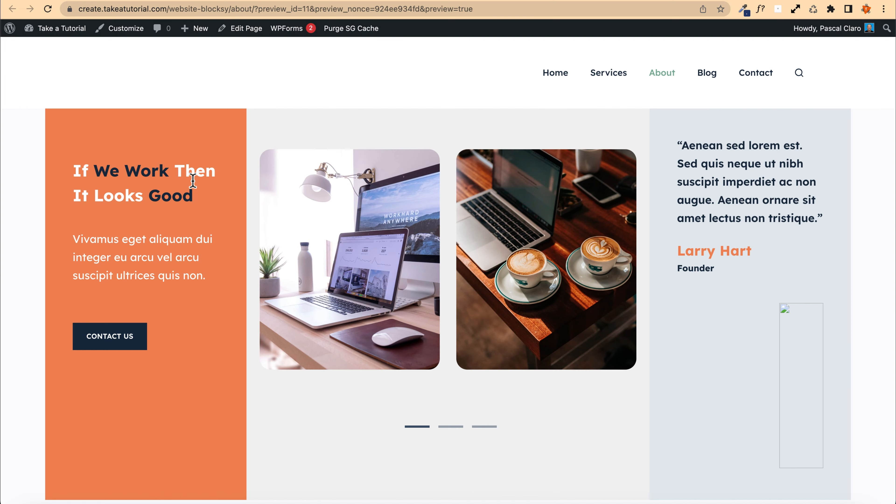
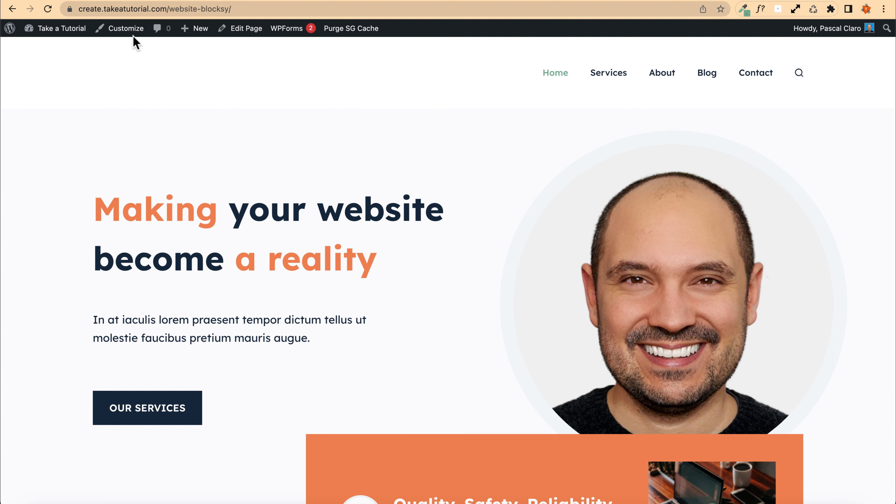
# Step: Open the site Customizer from the front-end page
pyautogui.click(114, 29)
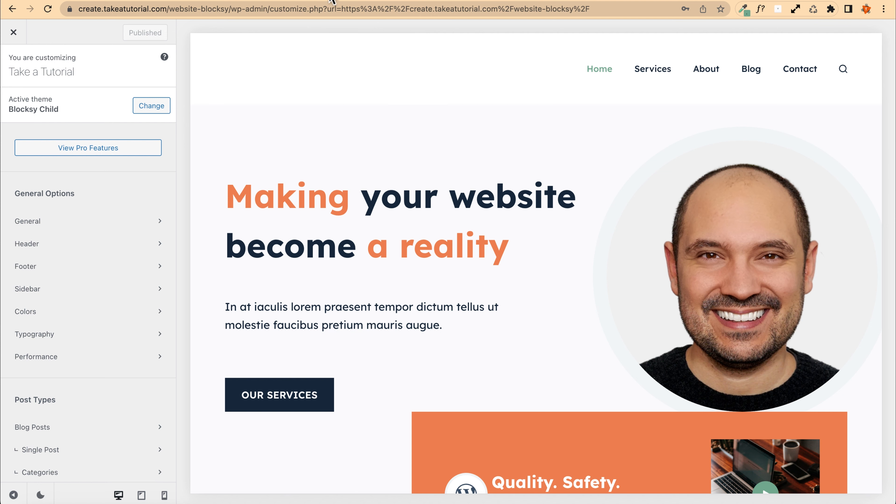
# Step: Open imparaqui.it in a new browser tab and switch back to the Customizer
pyautogui.press('super+t')
pyautogui.write('impara')
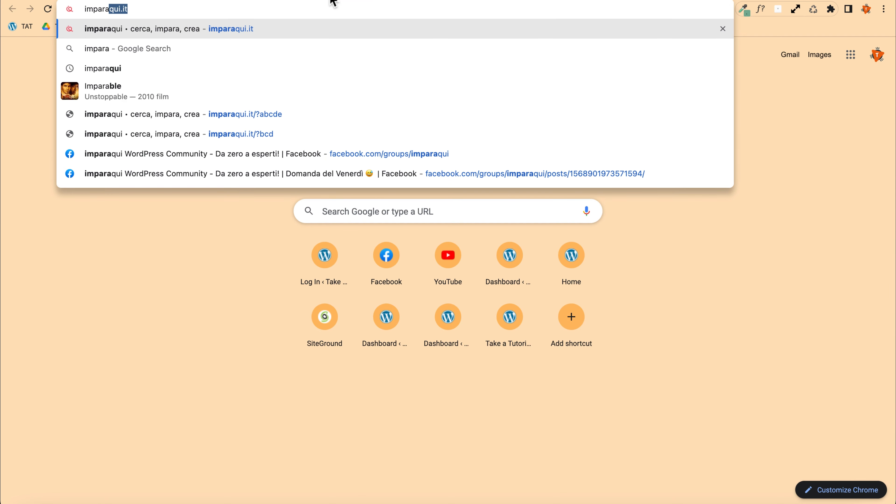
pyautogui.press('BackSpace')
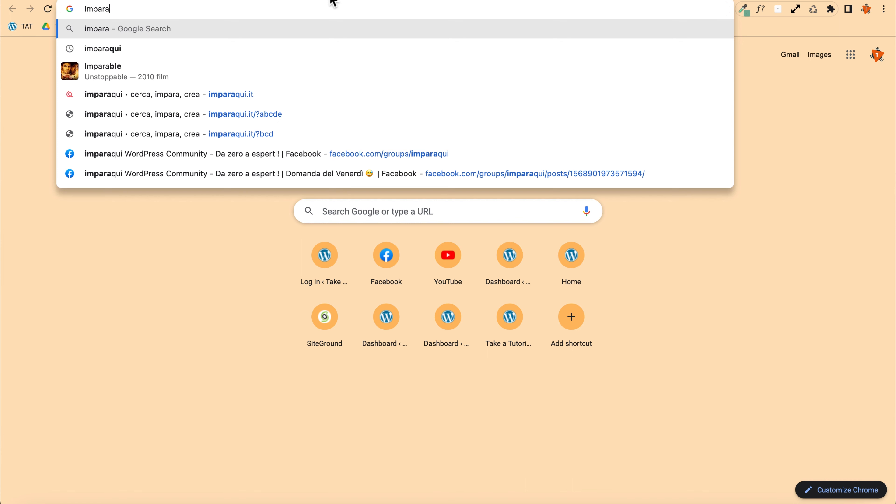
pyautogui.write('q')
pyautogui.press('Return')
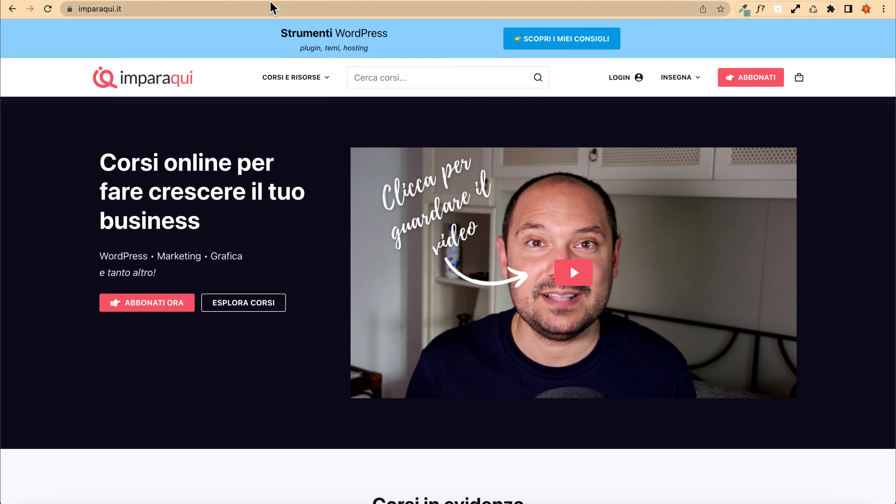
pyautogui.click(254, 1)
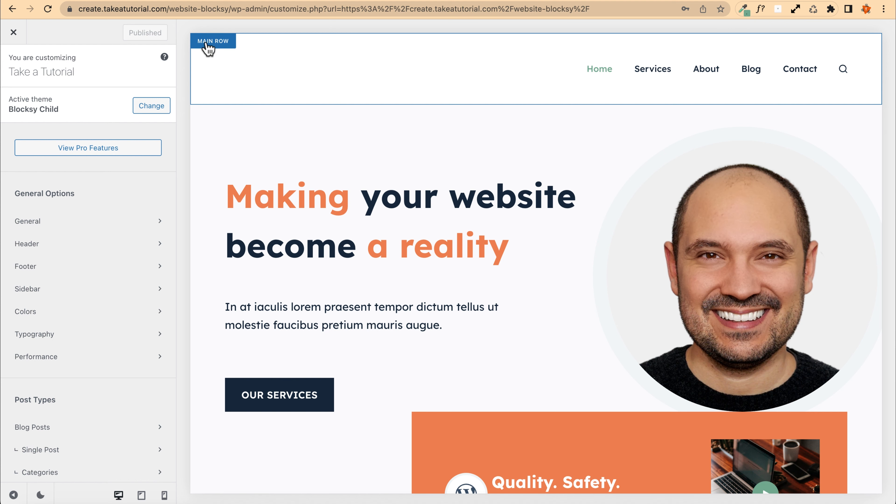
# Step: Set the header logo to the logoipsum-285 image from the Media Library
pyautogui.click(217, 44)
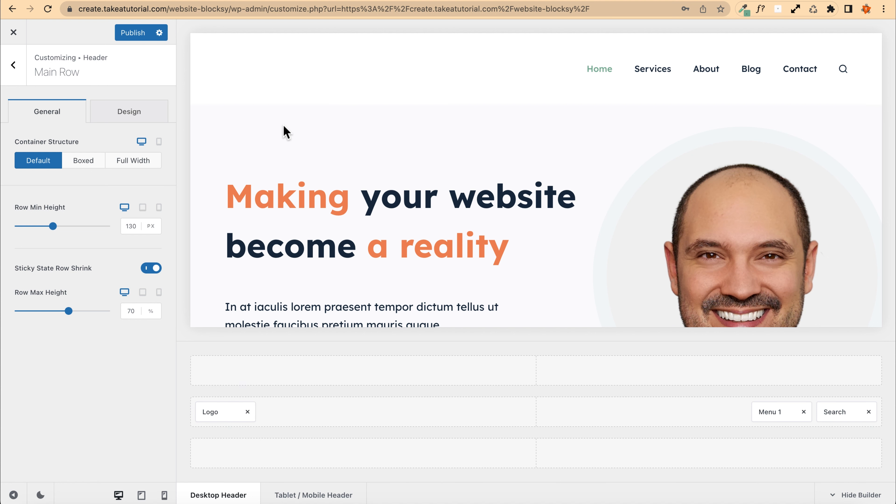
pyautogui.click(14, 64)
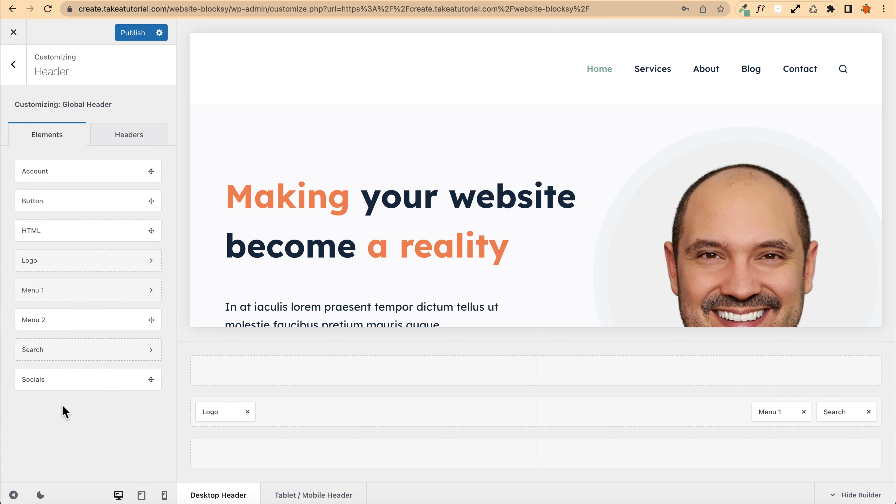
pyautogui.click(46, 261)
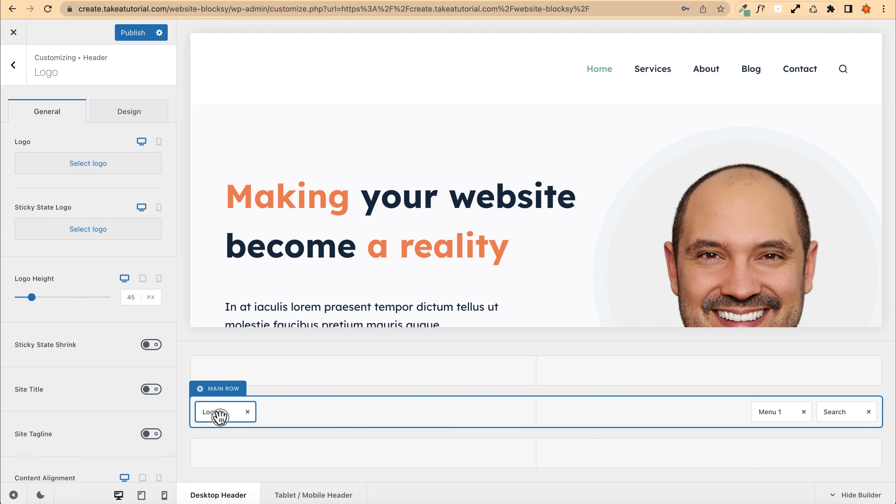
pyautogui.click(84, 171)
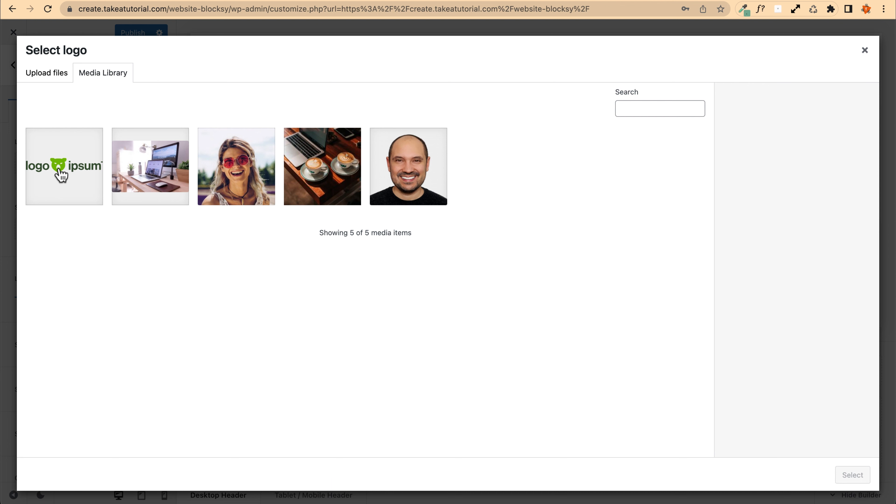
pyautogui.click(60, 171)
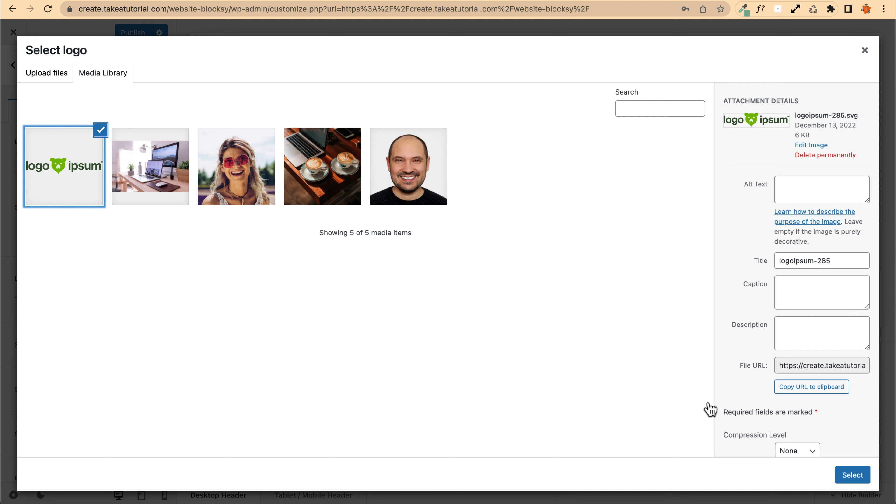
pyautogui.click(851, 476)
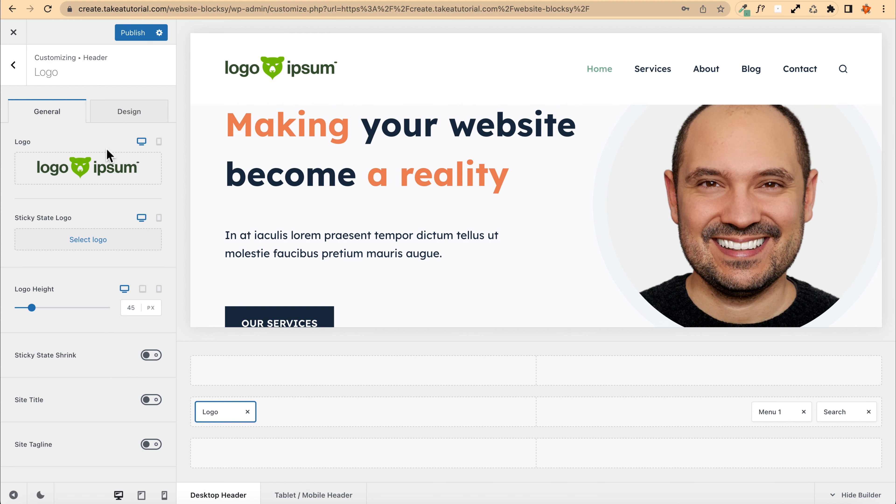
# Step: Set the logo height to 40 px and enable the site tagline in the header logo settings
pyautogui.scroll(-2, 74, 270)
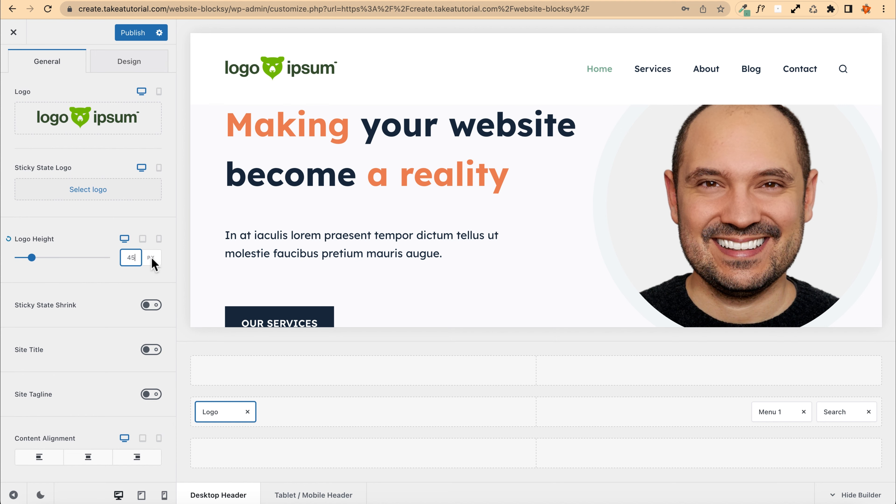
pyautogui.press('Down')
pyautogui.press('Down')
pyautogui.press('Down')
pyautogui.press('Down')
pyautogui.press('Down')
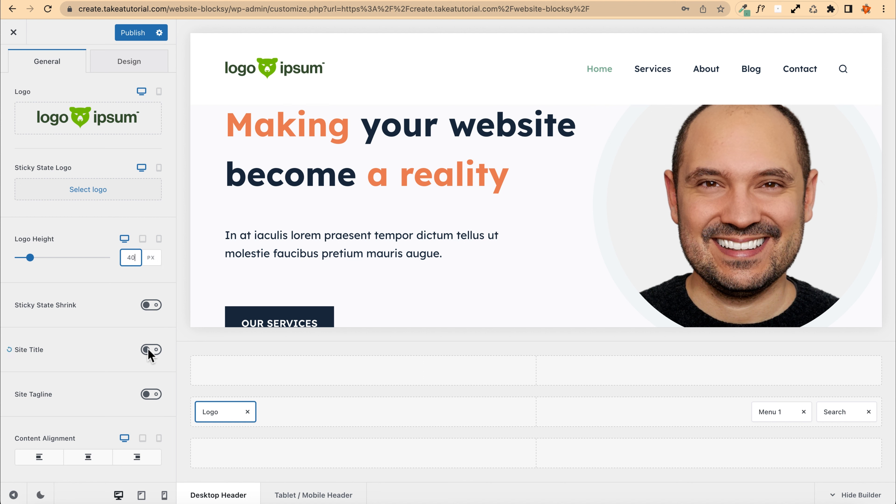
pyautogui.click(152, 397)
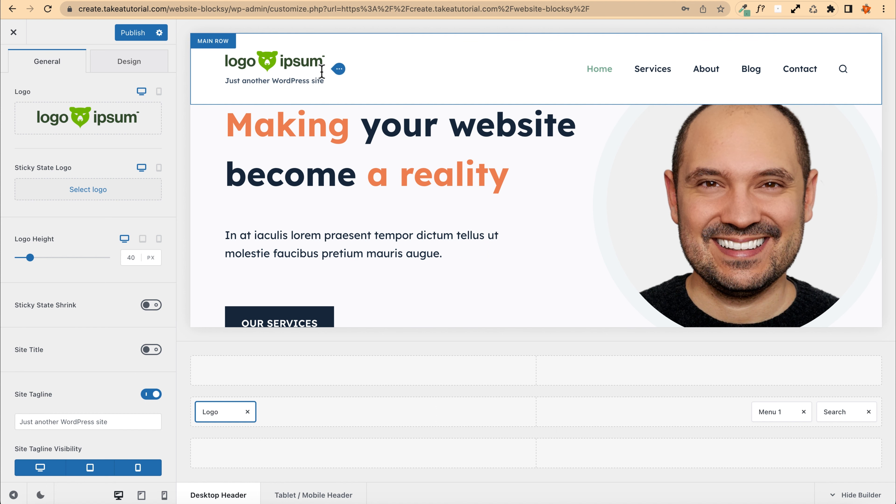
# Step: Replace the site tagline with 'WordPress tutorials for beginners!' and publish the changes
pyautogui.click(119, 424)
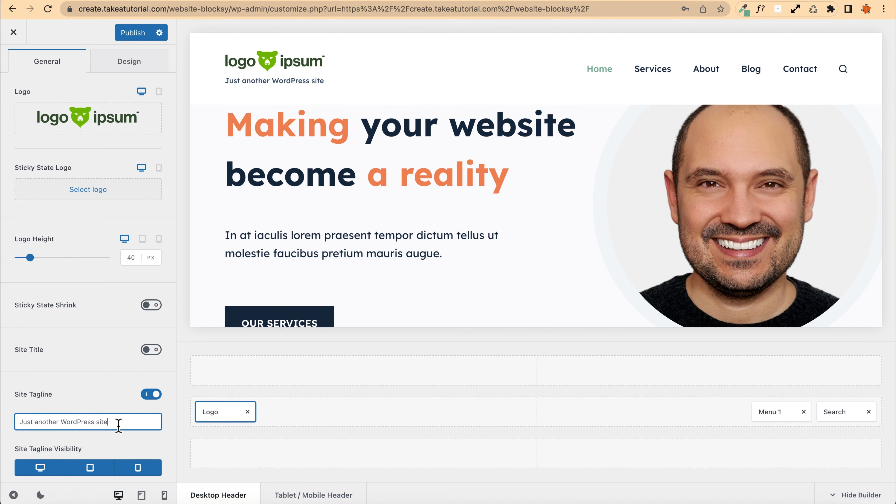
pyautogui.tripleClick(119, 423)
pyautogui.press('BackSpace')
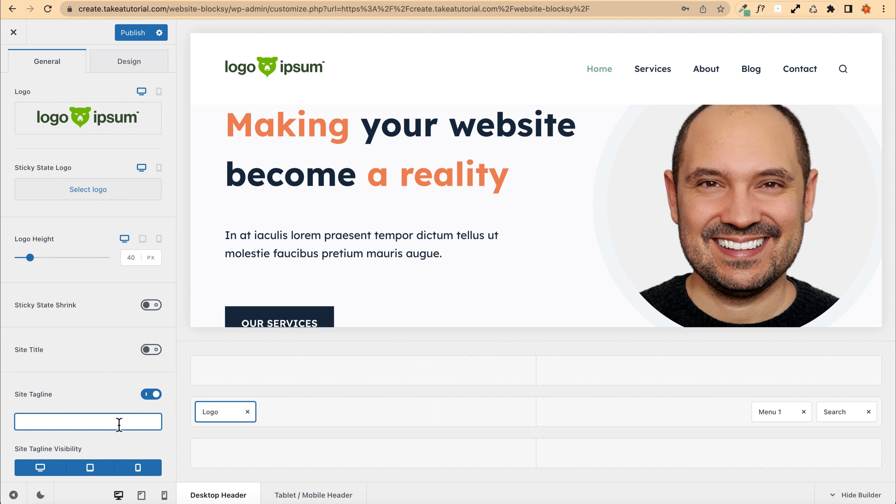
pyautogui.write('Wo')
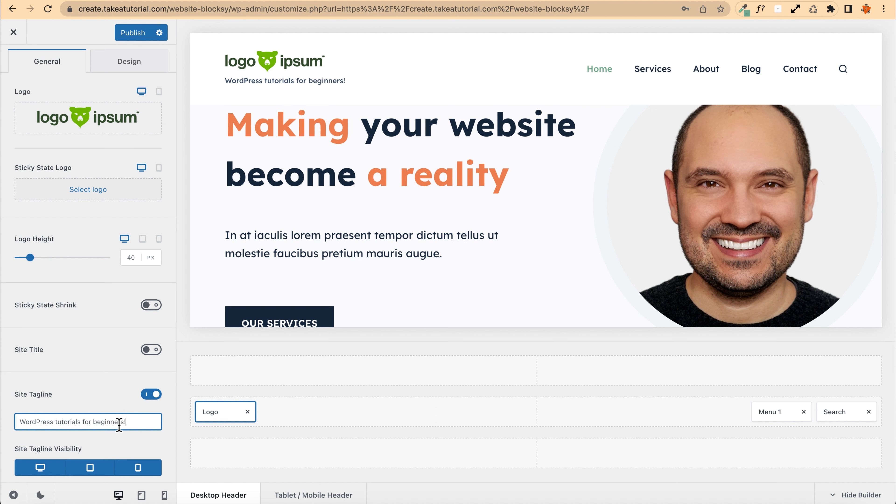
pyautogui.click(131, 37)
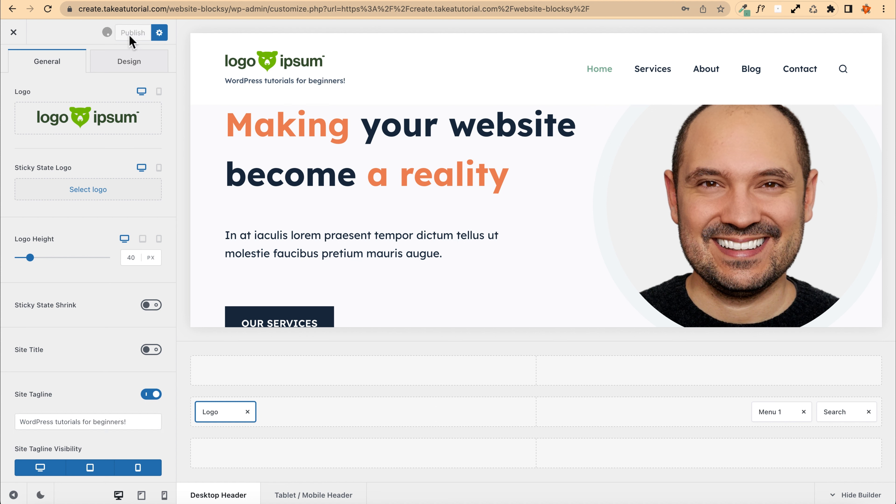
# Step: Close the Customizer and scroll through the home page to review the new header
pyautogui.rightClick(13, 32)
pyautogui.click(25, 35)
pyautogui.click(368, 3)
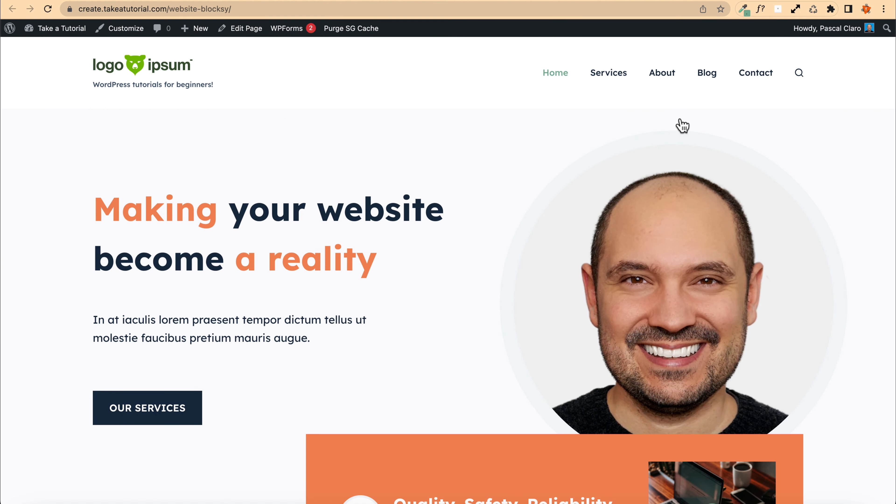
pyautogui.scroll(-5, 118, 125)
pyautogui.scroll(4, 120, 123)
pyautogui.scroll(3, 148, 138)
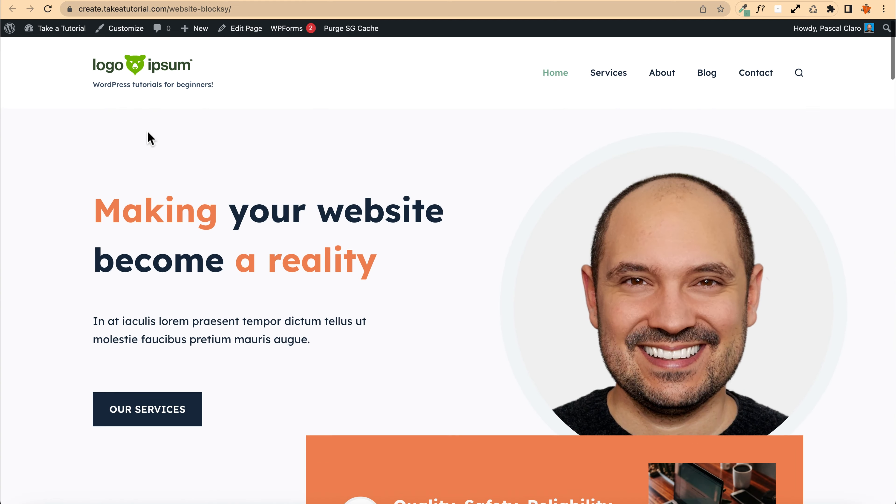
pyautogui.scroll(-8, 242, 132)
pyautogui.scroll(8, 236, 130)
pyautogui.scroll(-8, 245, 138)
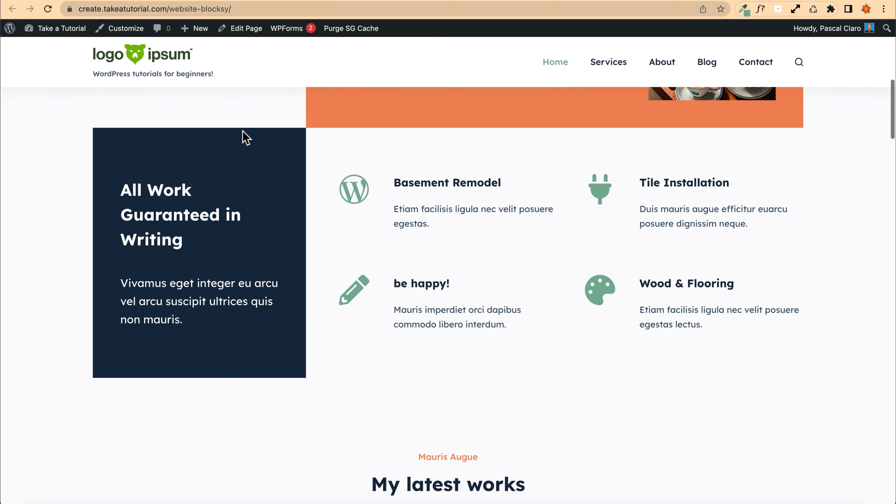
pyautogui.scroll(8, 246, 138)
pyautogui.scroll(-10, 246, 137)
pyautogui.scroll(10, 246, 137)
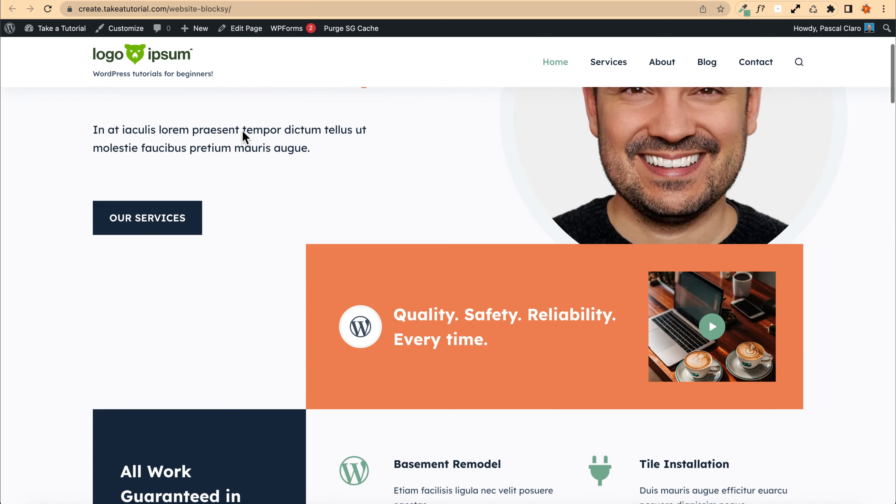
pyautogui.scroll(-12, 245, 138)
pyautogui.scroll(-10, 245, 138)
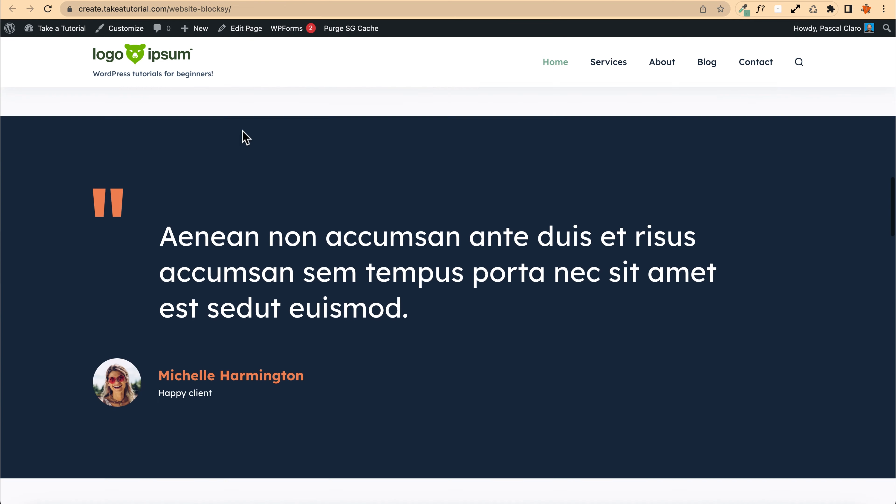
pyautogui.scroll(10, 245, 138)
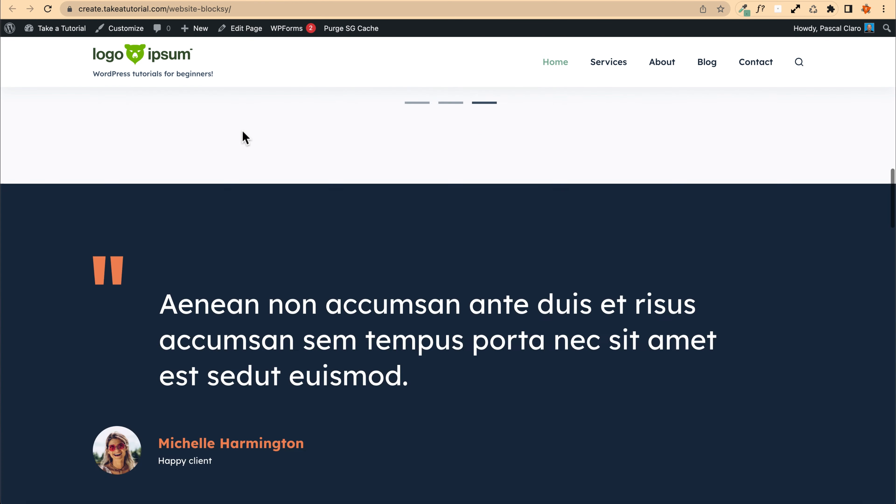
pyautogui.scroll(-8, 298, 155)
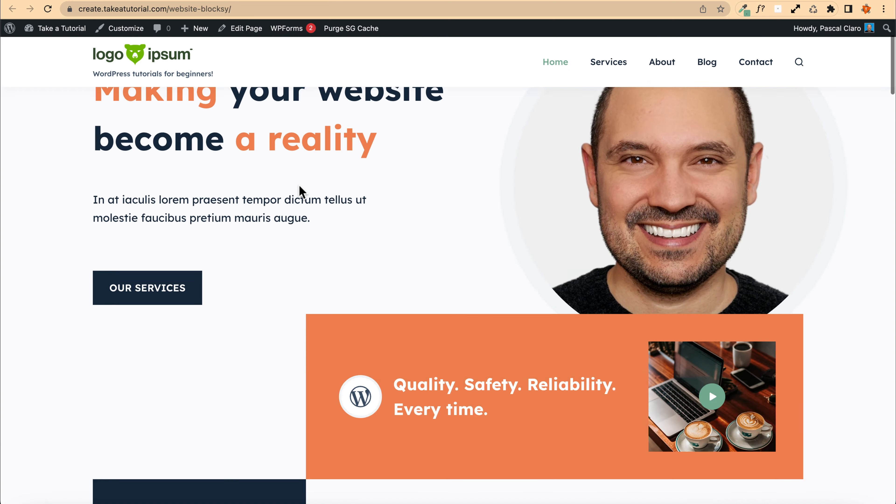
pyautogui.scroll(-5, 226, 179)
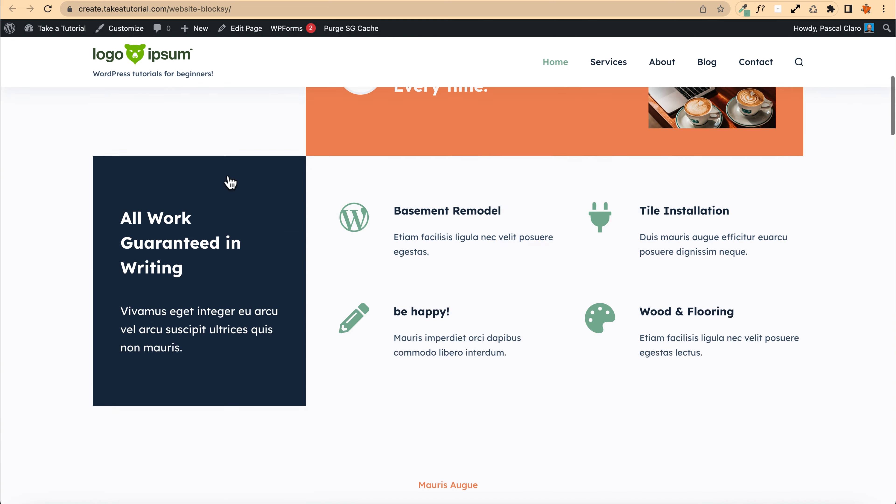
pyautogui.scroll(15, 226, 180)
pyautogui.scroll(-1, 244, 165)
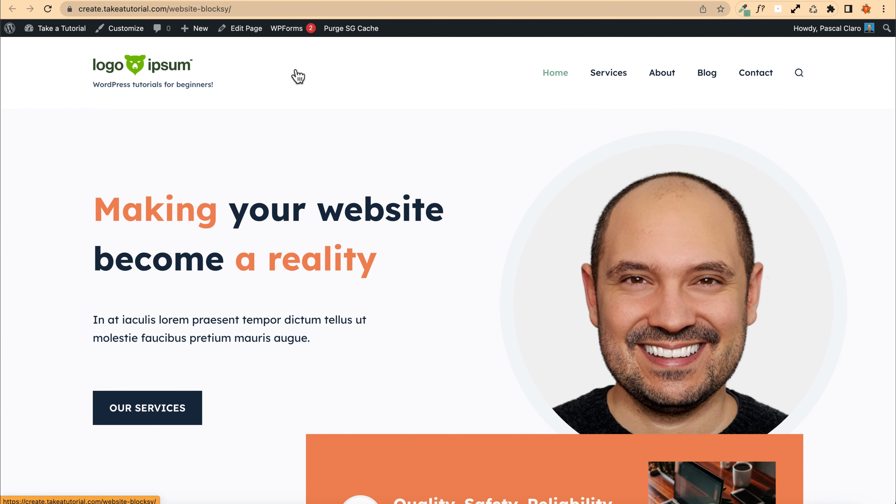
# Step: Sample the logo's green colour with the colour-picker browser extension
pyautogui.click(743, 10)
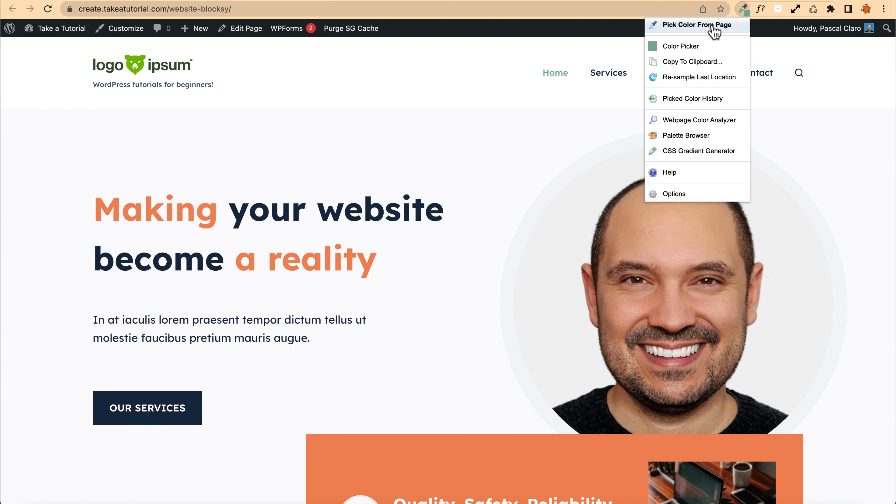
pyautogui.click(704, 26)
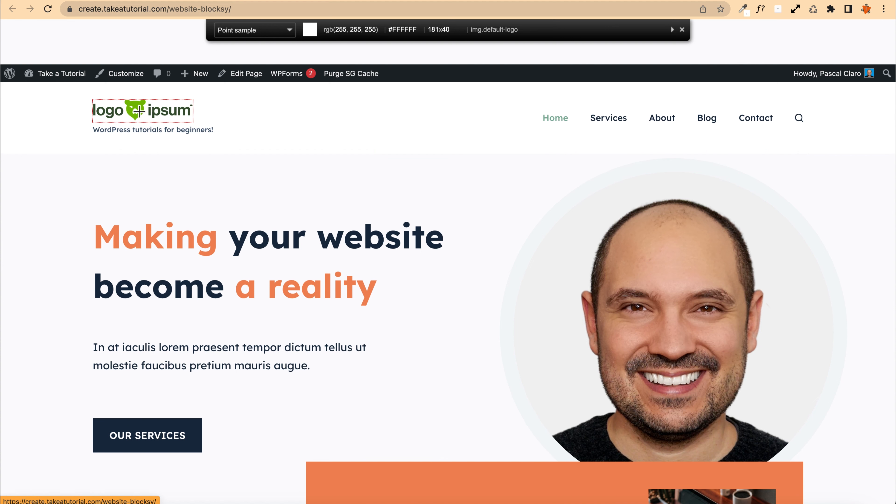
pyautogui.click(139, 110)
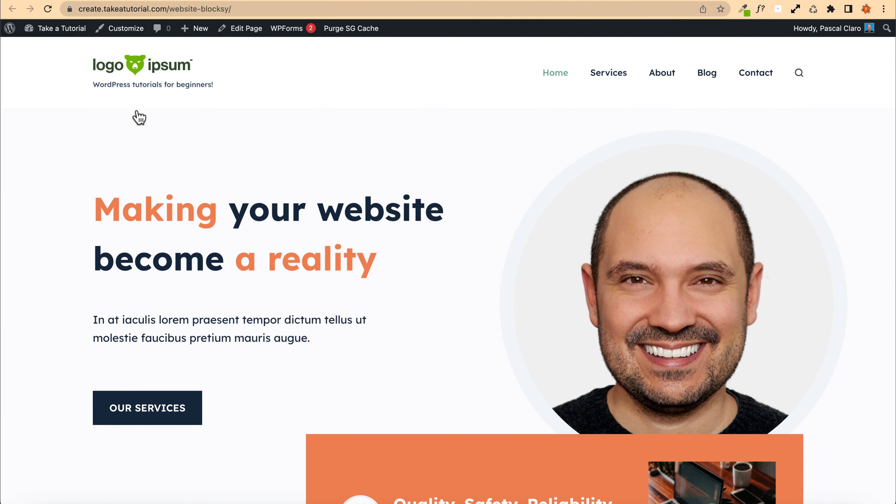
# Step: In the Customizer's Colors settings, set the second global palette colour to #72B800
pyautogui.click(134, 29)
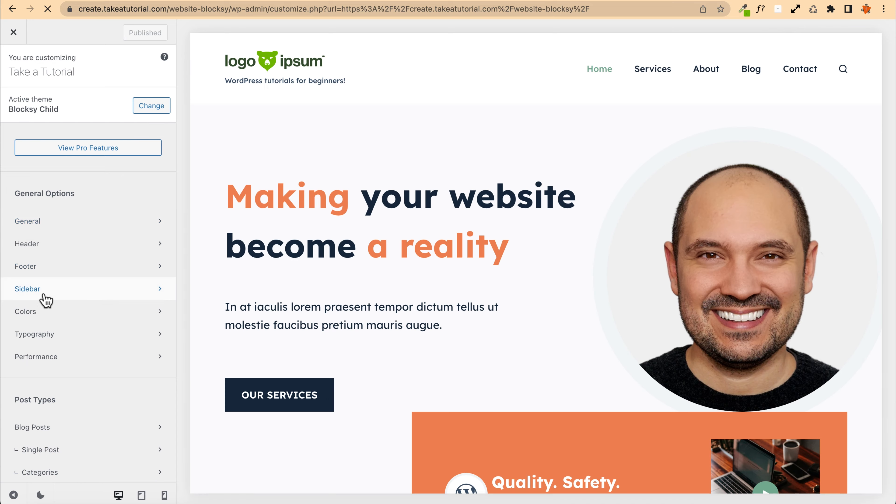
pyautogui.click(45, 311)
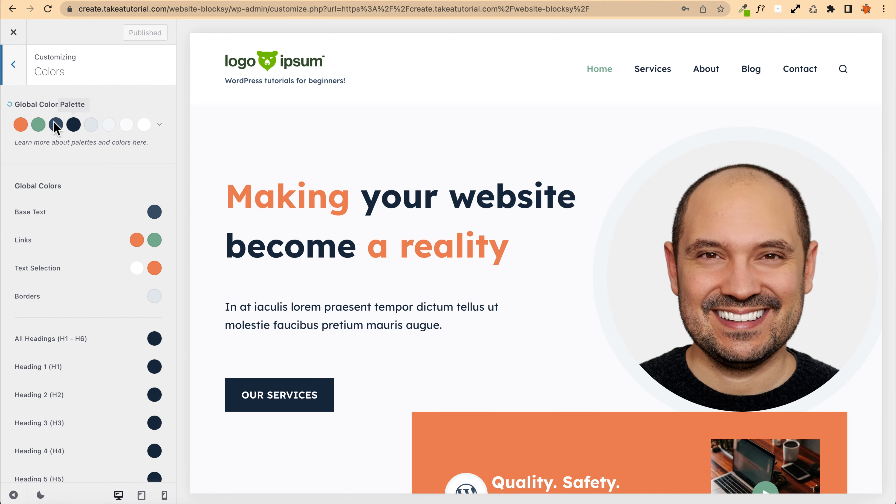
pyautogui.click(38, 124)
pyautogui.click(67, 297)
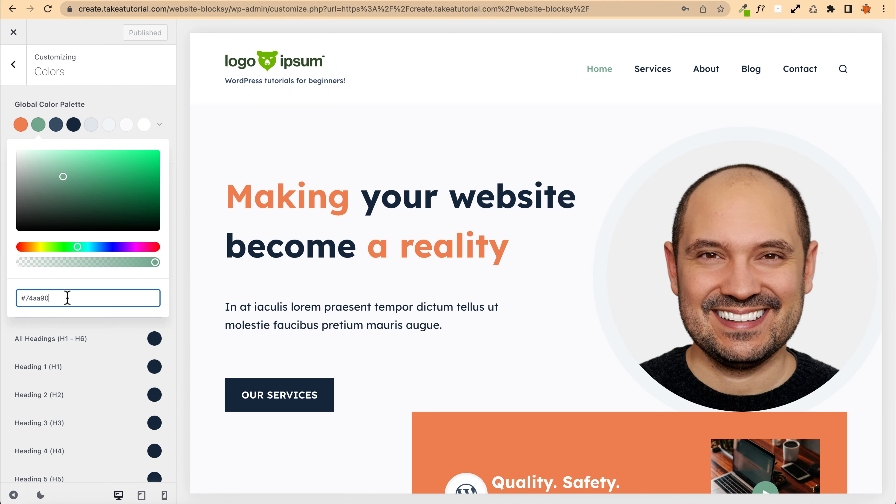
pyautogui.press('super+v')
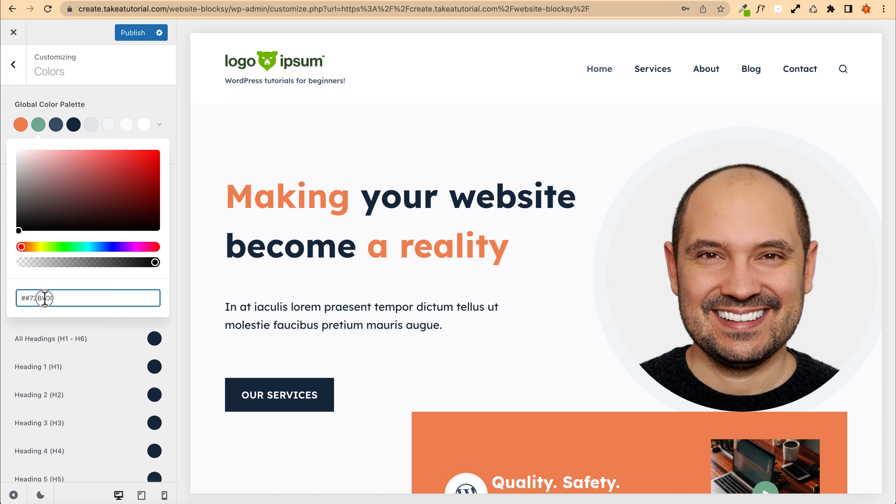
pyautogui.press('super+v')
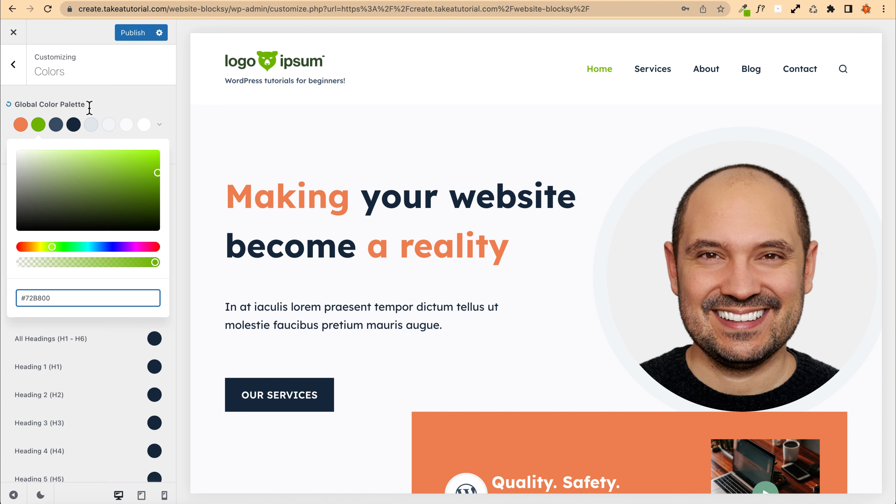
# Step: Publish the updated global colour palette and close the Customizer
pyautogui.click(131, 33)
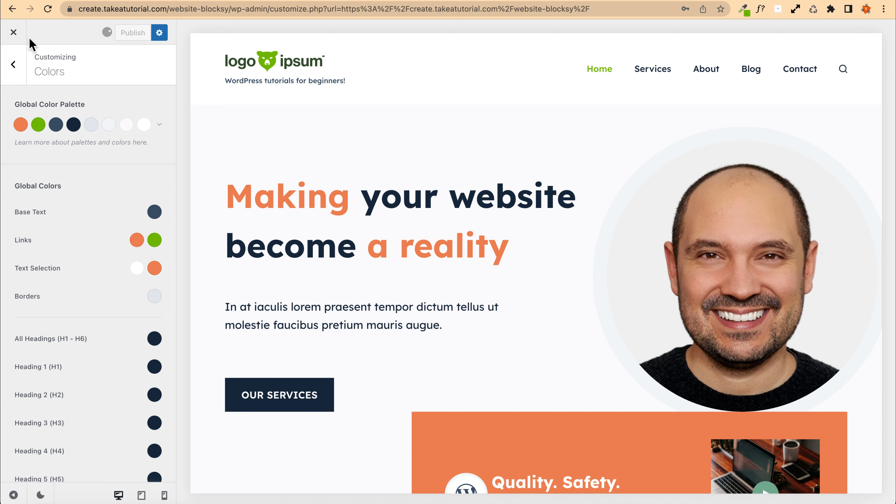
pyautogui.click(14, 33)
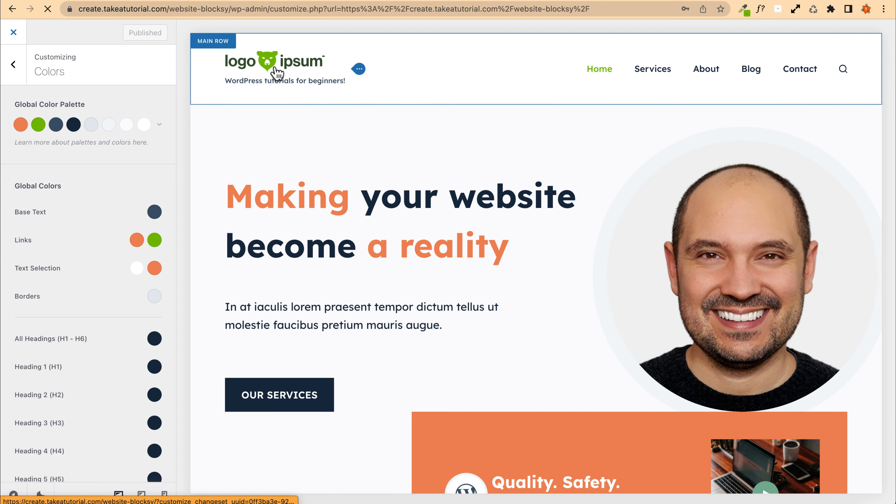
# Step: Scroll through the home page to review the new green accent colour across the sections
pyautogui.scroll(-10, 151, 102)
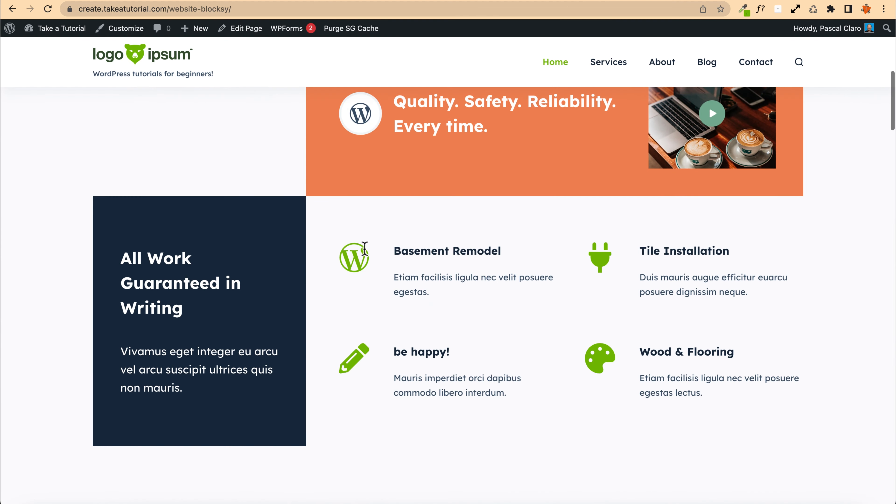
pyautogui.scroll(-12, 28, 148)
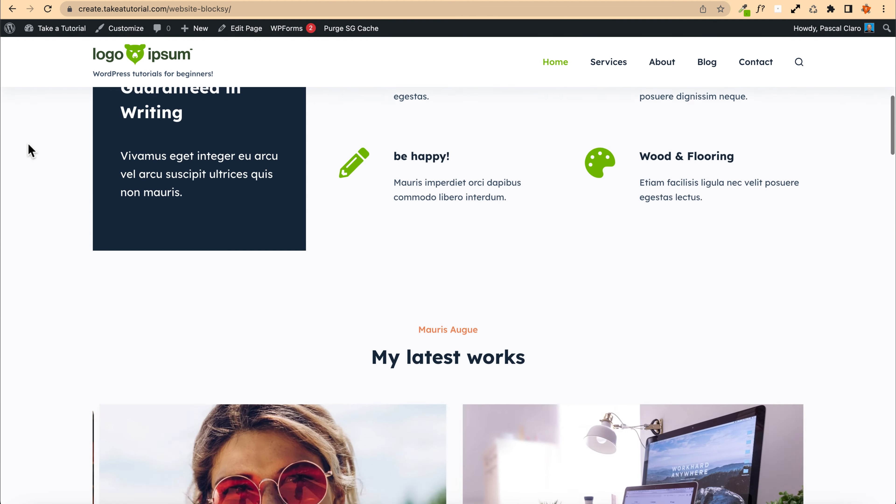
pyautogui.scroll(-20, 30, 149)
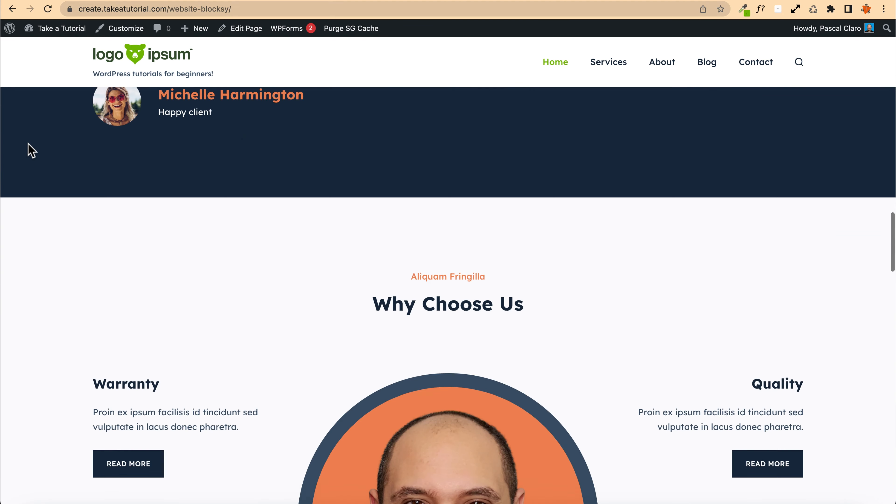
pyautogui.scroll(-17, 30, 150)
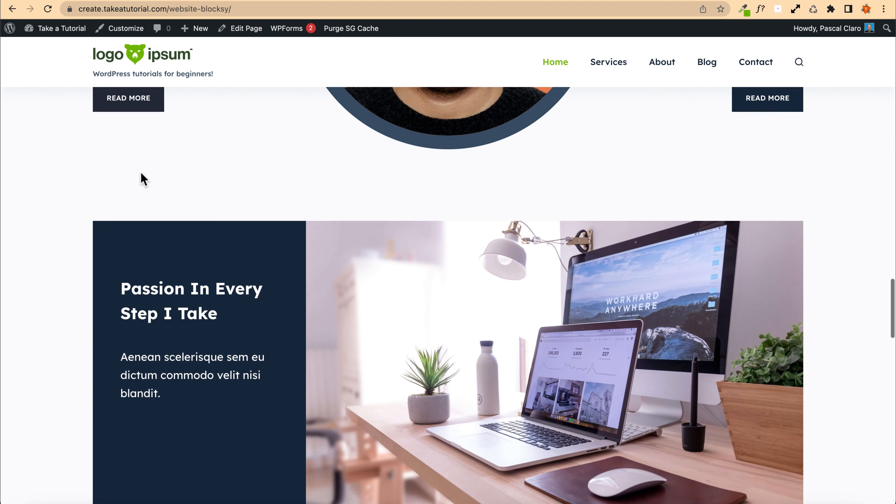
pyautogui.scroll(-3, 79, 155)
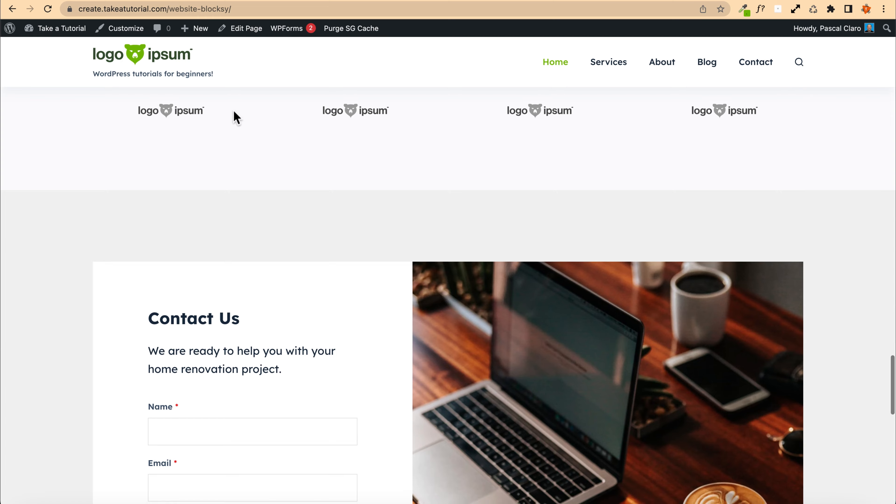
pyautogui.scroll(-15, 234, 116)
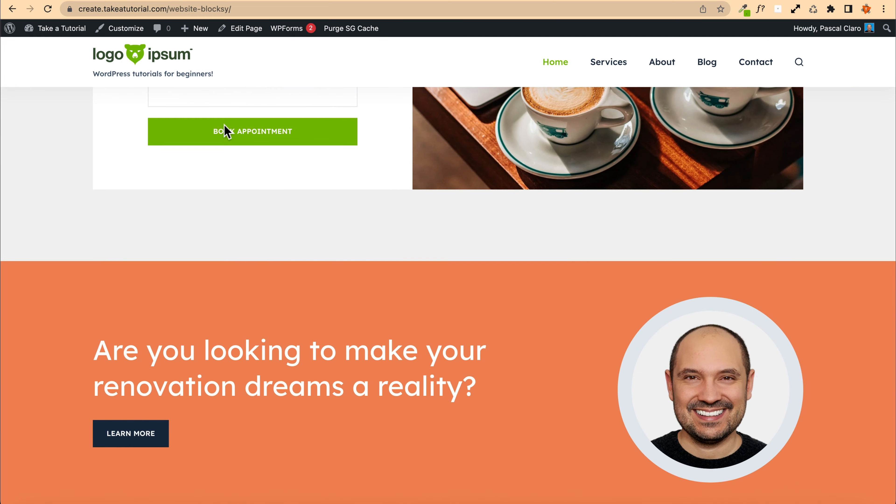
pyautogui.scroll(20, 97, 164)
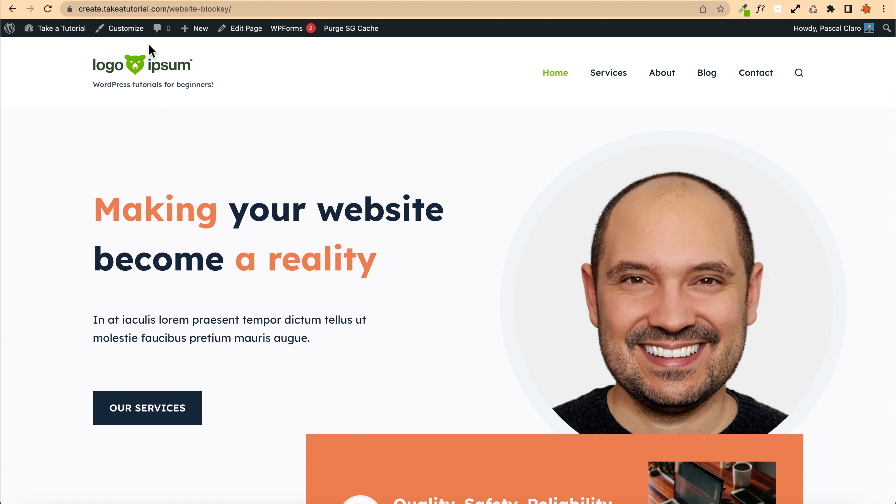
# Step: Reopen the Customizer and move the Logo element into the middle column of the header's main row
pyautogui.click(131, 35)
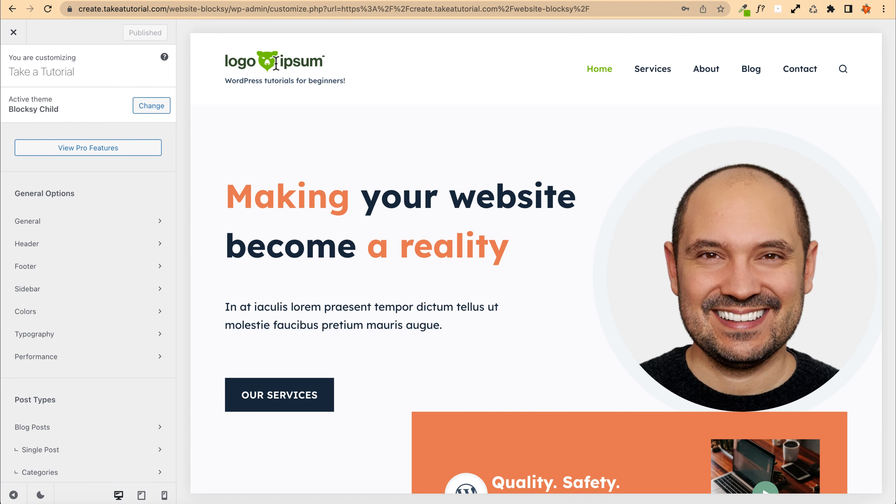
pyautogui.click(213, 38)
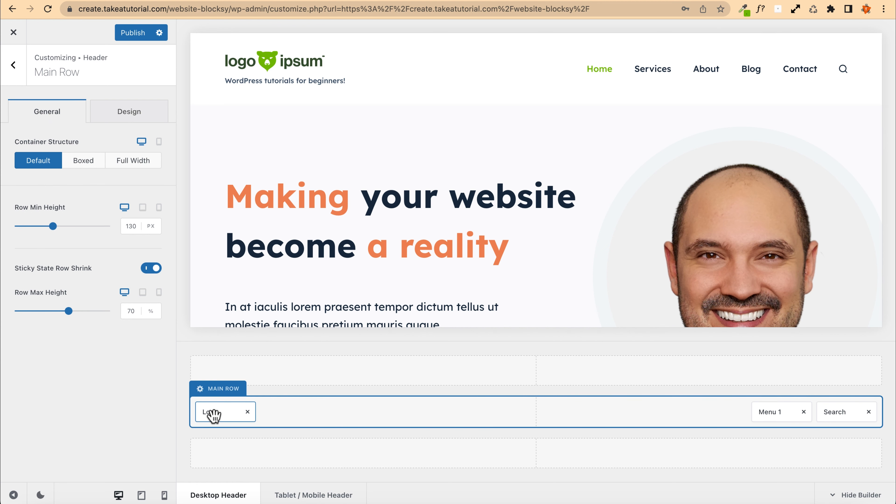
pyautogui.moveTo(215, 416); pyautogui.dragTo(504, 416)
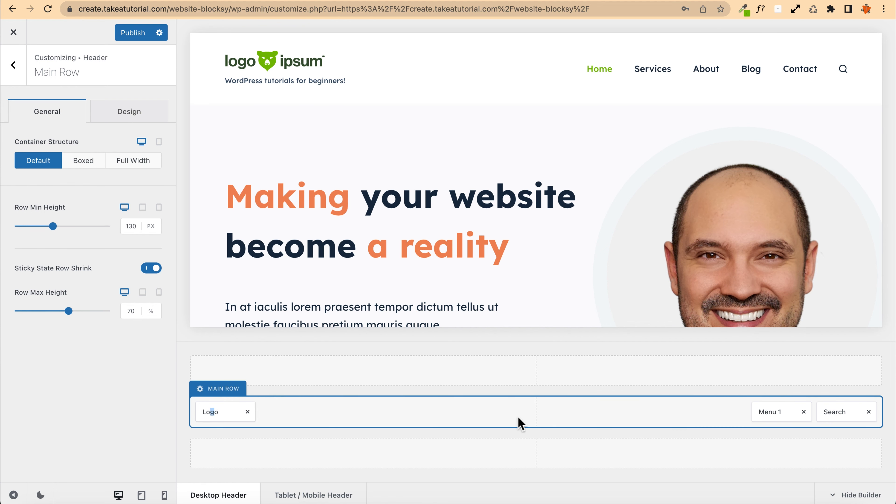
pyautogui.moveTo(239, 413); pyautogui.dragTo(530, 415)
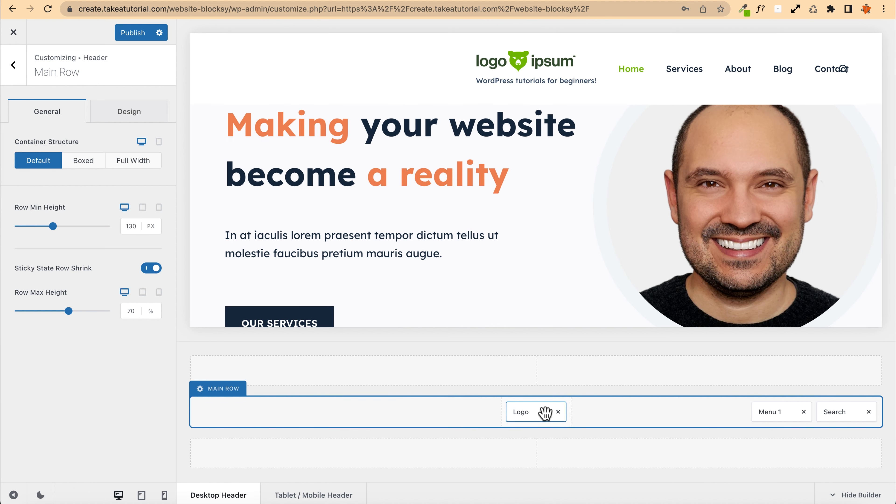
# Step: Remove the Search element from the header and move Menu 1 into the middle of the bottom row
pyautogui.click(869, 412)
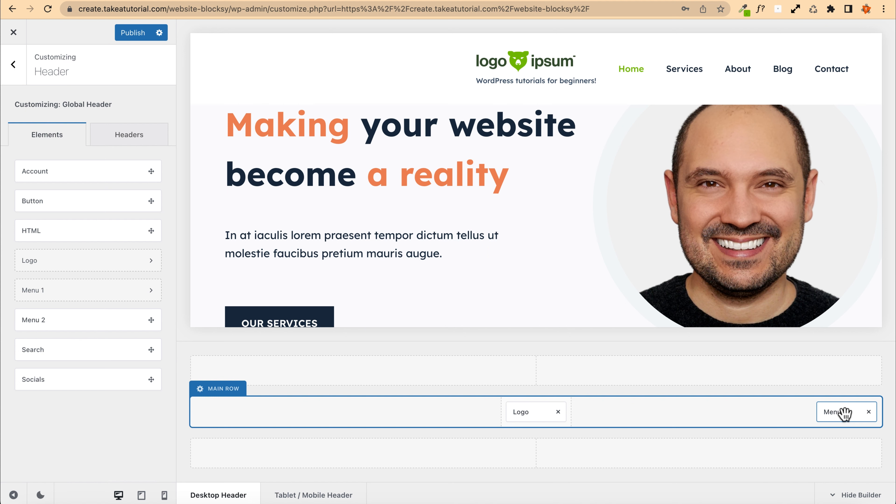
pyautogui.moveTo(846, 413); pyautogui.dragTo(533, 452)
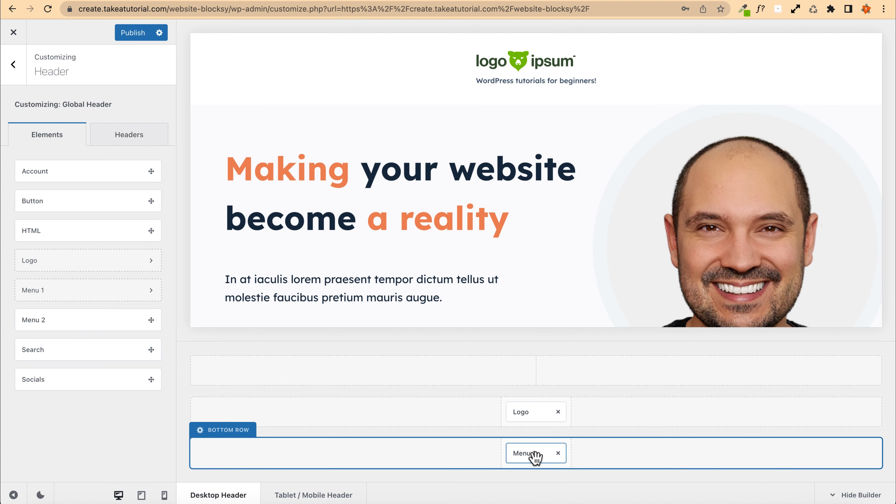
pyautogui.scroll(-3, 417, 192)
pyautogui.scroll(3, 423, 197)
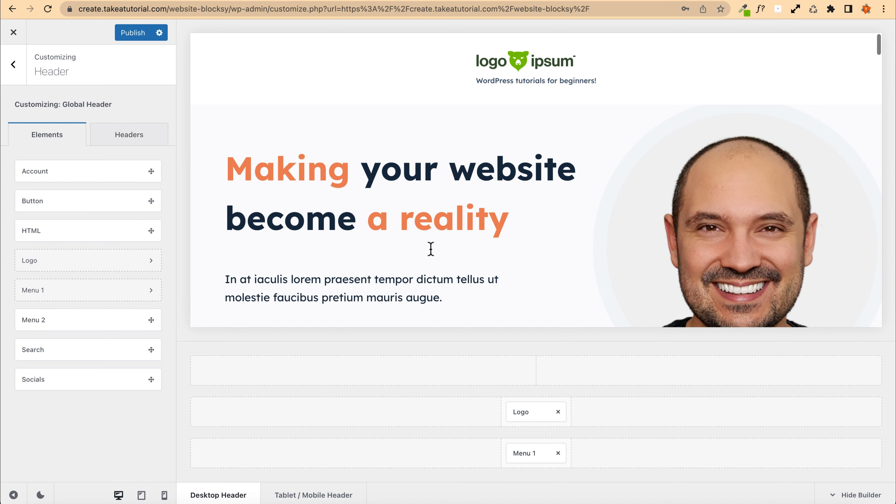
# Step: Pick the menu for the Menu 1 element and publish the header layout changes
pyautogui.click(518, 453)
pyautogui.click(109, 109)
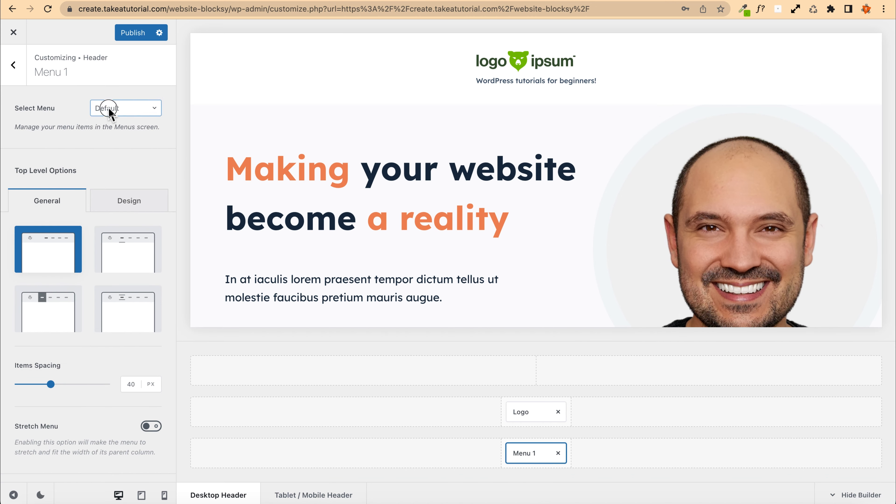
pyautogui.click(114, 150)
pyautogui.click(131, 34)
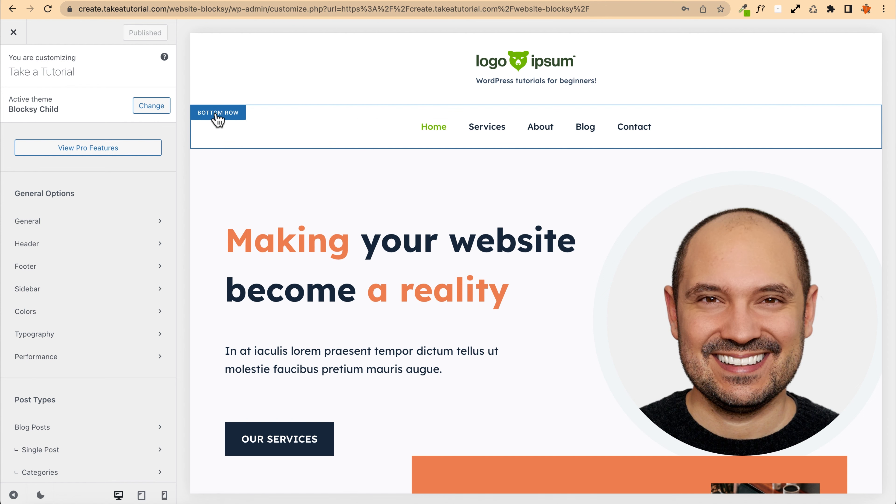
# Step: Set the header bottom row's minimum height to 70 px
pyautogui.click(216, 114)
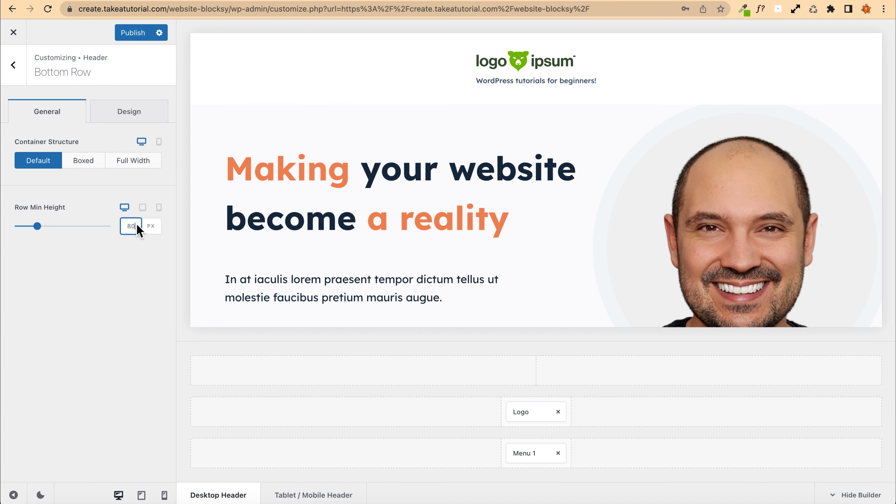
pyautogui.press('BackSpace')
pyautogui.press('BackSpace')
pyautogui.write('70')
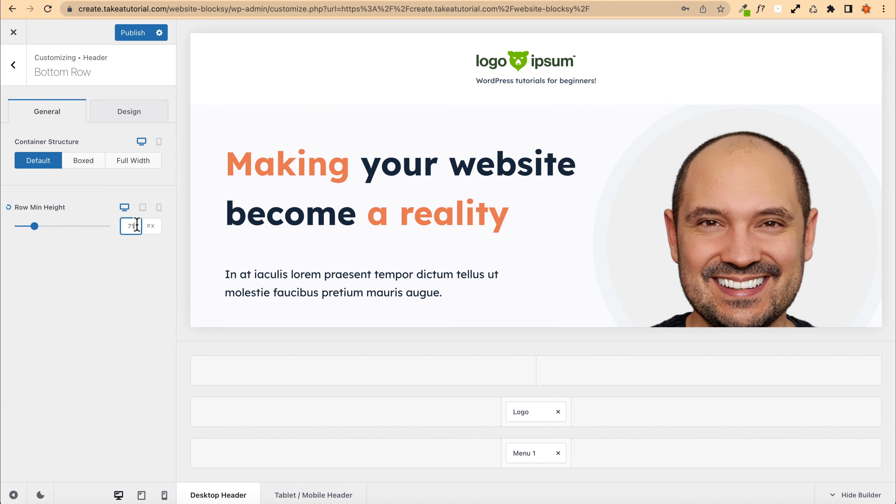
# Step: Set the bottom row's default background to palette Color 6 and publish the changes
pyautogui.click(126, 122)
pyautogui.click(154, 164)
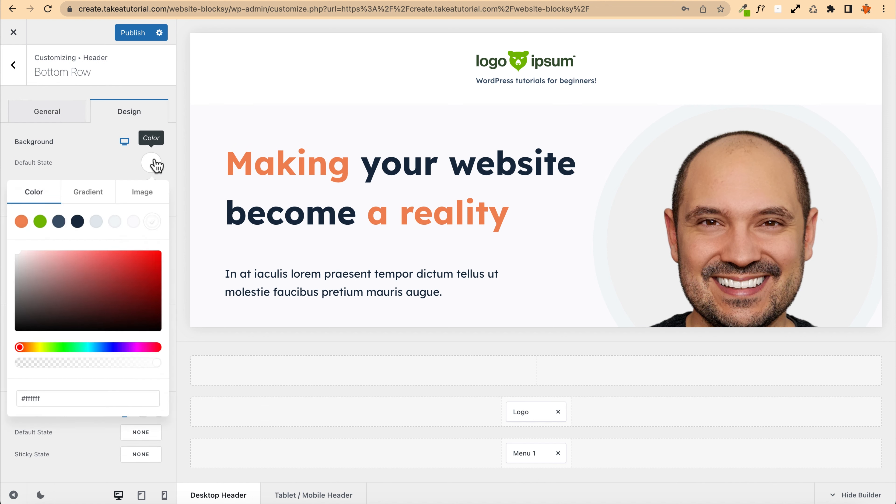
pyautogui.click(116, 222)
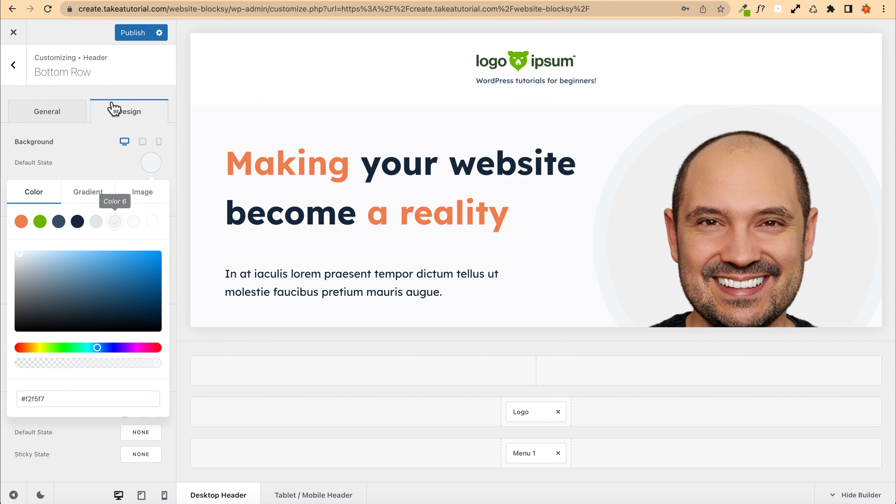
pyautogui.click(133, 33)
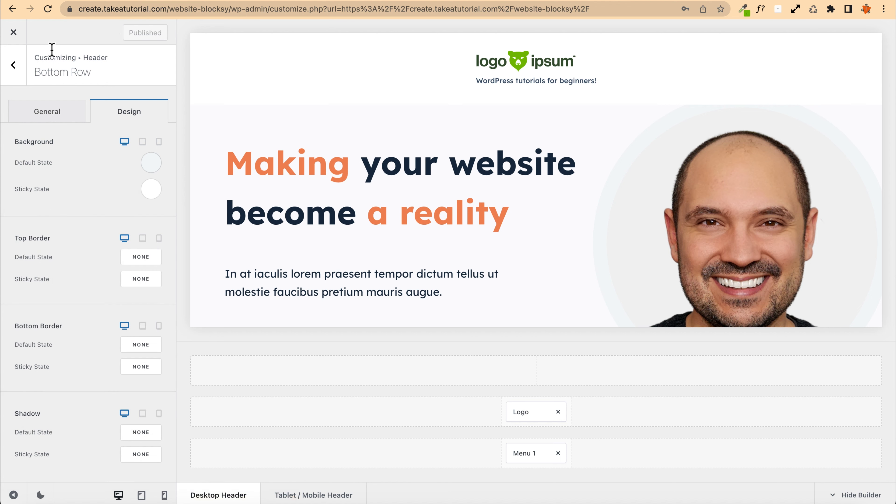
# Step: Open the live site in a new tab to check the header, then return to the Customizer
pyautogui.rightClick(13, 33)
pyautogui.click(54, 35)
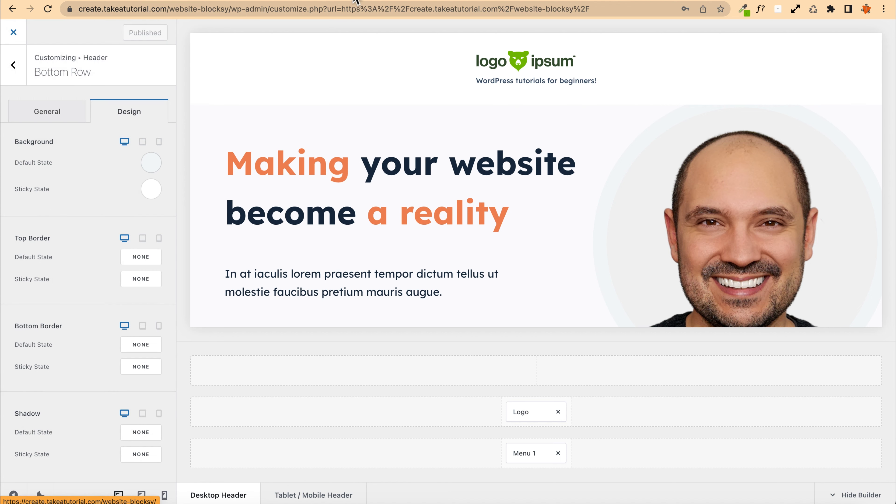
pyautogui.click(353, 1)
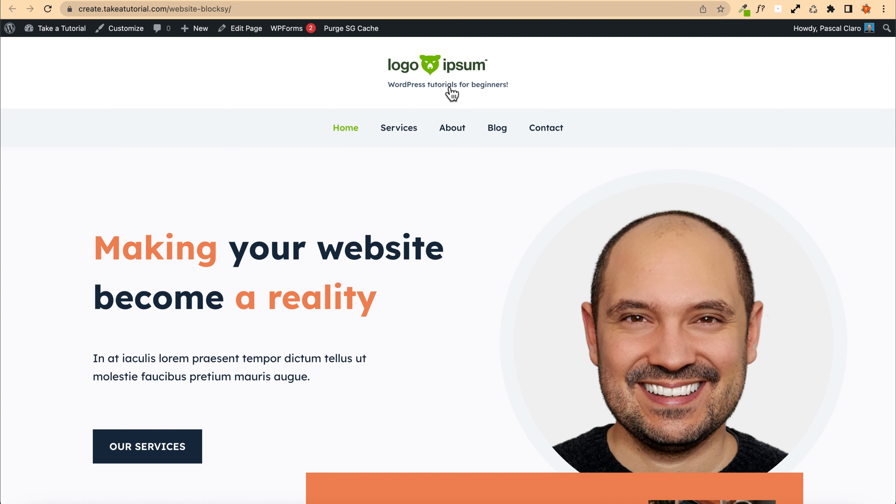
pyautogui.click(263, 2)
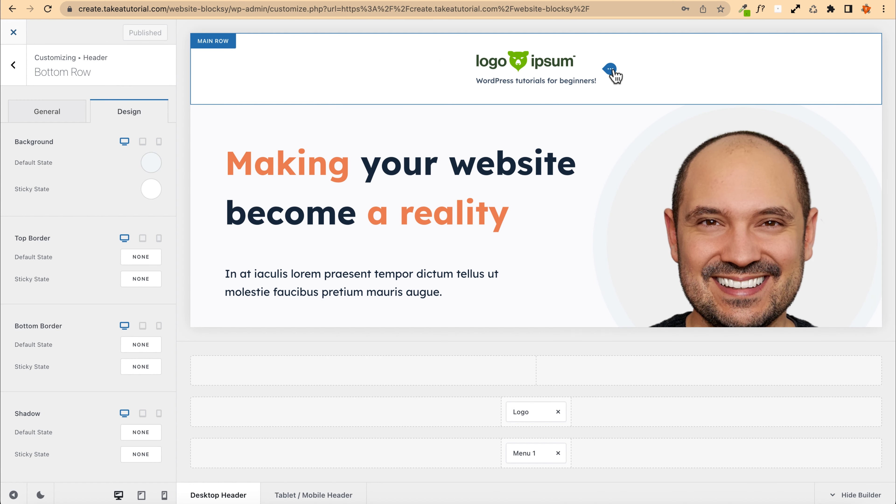
# Step: Center-align the logo element's content and publish the change
pyautogui.click(610, 70)
pyautogui.scroll(-5, 88, 328)
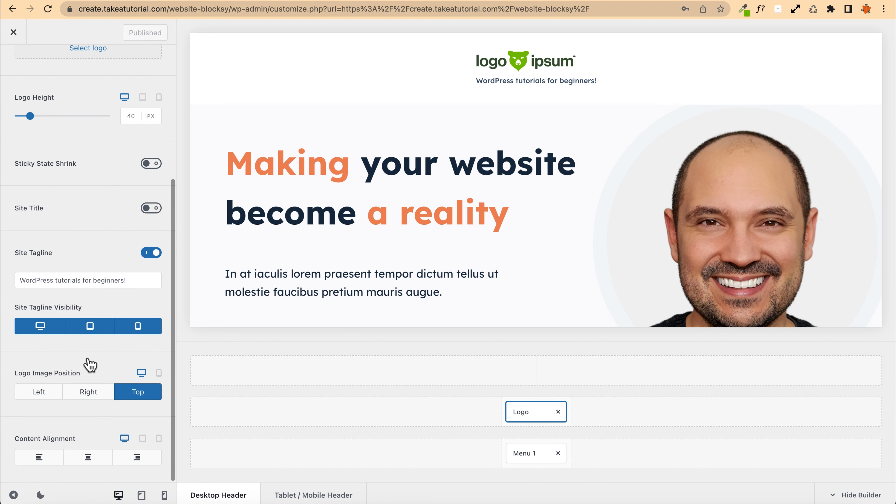
pyautogui.click(89, 459)
pyautogui.click(131, 33)
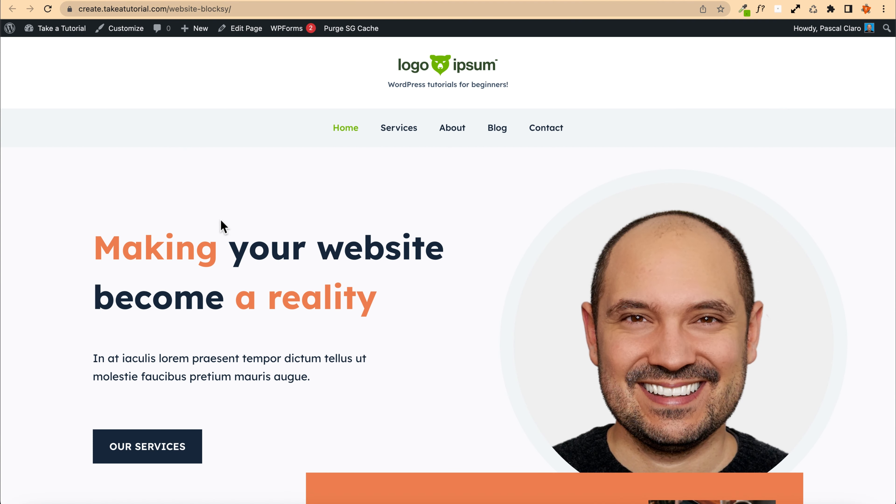
# Step: Scroll the live home page to check the centred header and menu row
pyautogui.scroll(-10, 186, 224)
pyautogui.scroll(15, 186, 218)
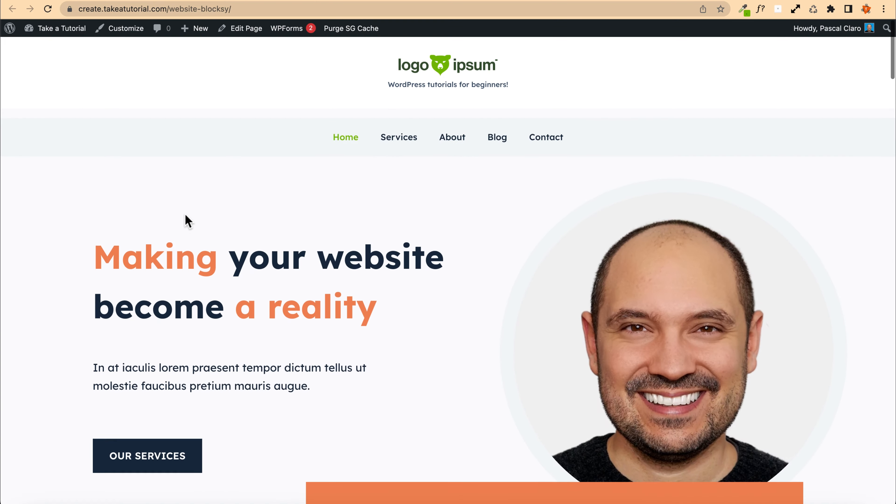
pyautogui.scroll(-14, 186, 218)
pyautogui.scroll(9, 185, 217)
pyautogui.scroll(5, 186, 221)
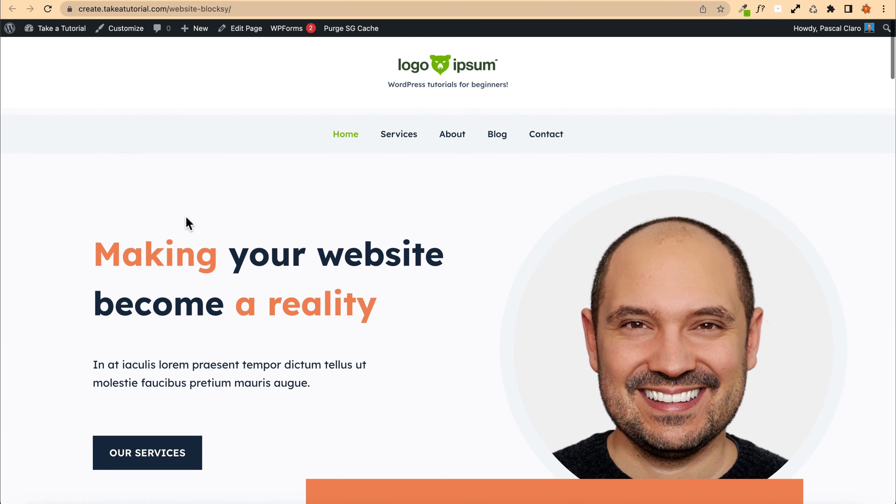
pyautogui.scroll(-12, 186, 226)
pyautogui.scroll(10, 320, 146)
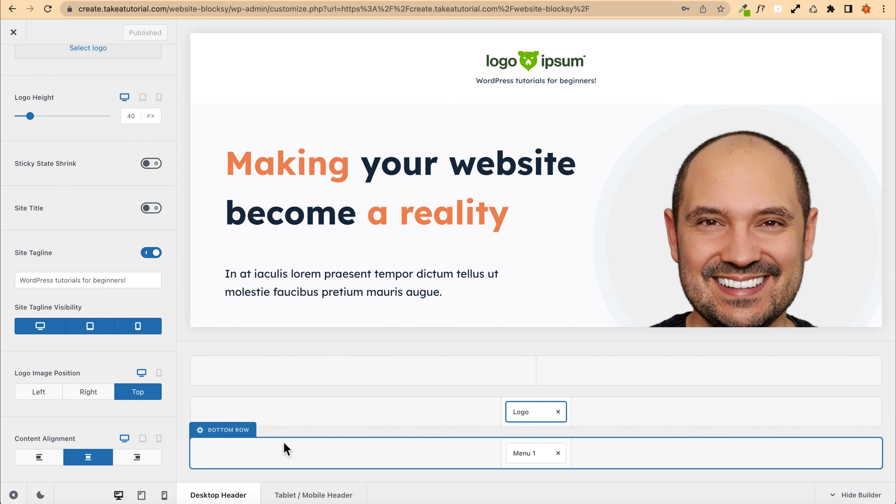
# Step: Set the global header's sticky functionality to Main & Bottom Row and scroll the preview to test it
pyautogui.scroll(5, 62, 84)
pyautogui.click(14, 65)
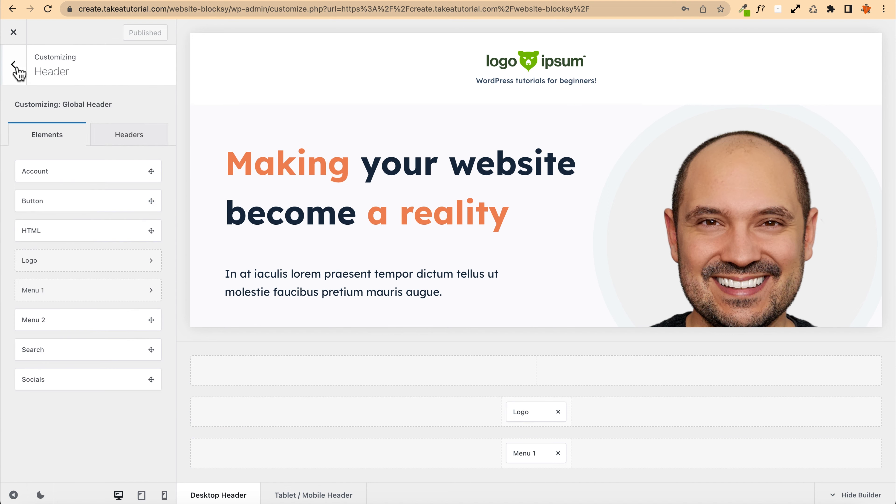
pyautogui.click(16, 65)
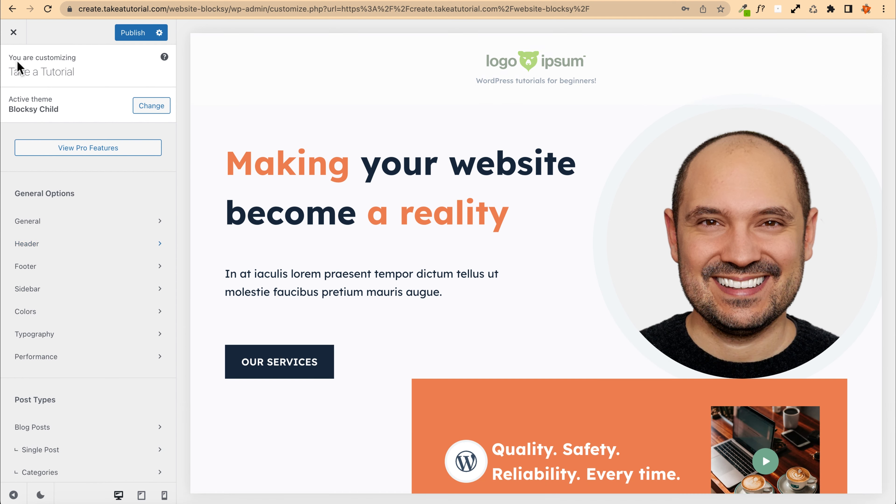
pyautogui.click(50, 247)
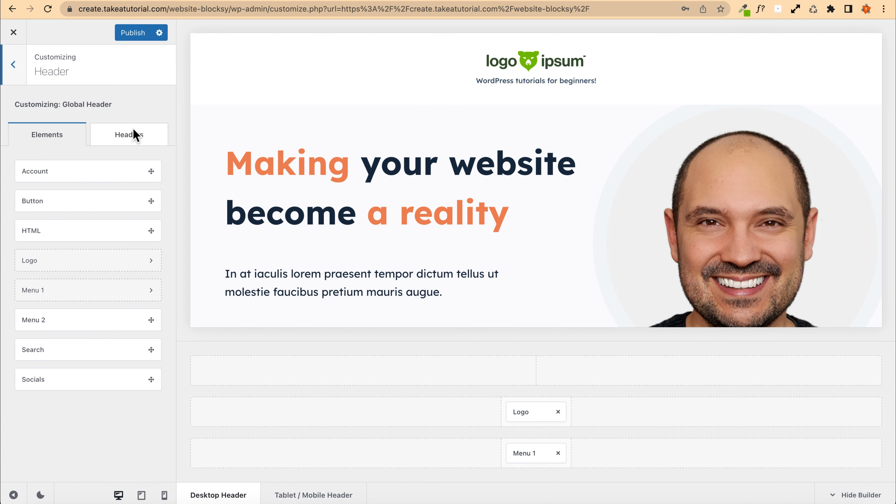
pyautogui.click(132, 140)
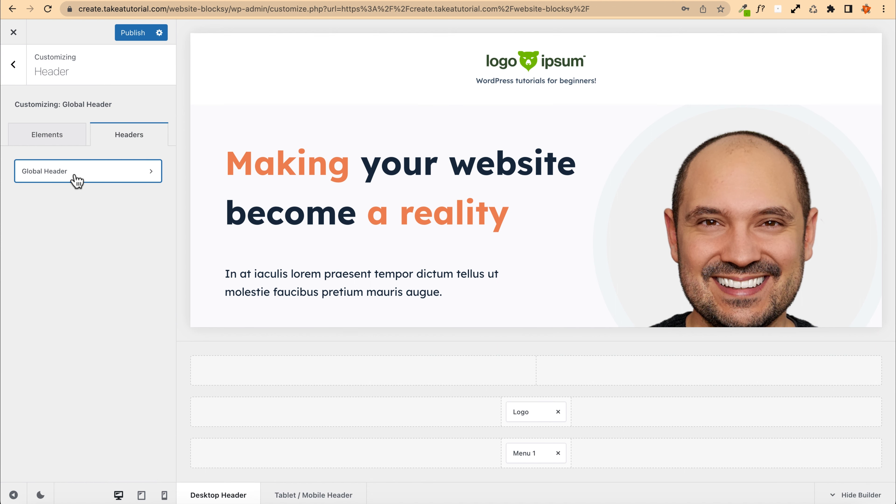
pyautogui.click(64, 172)
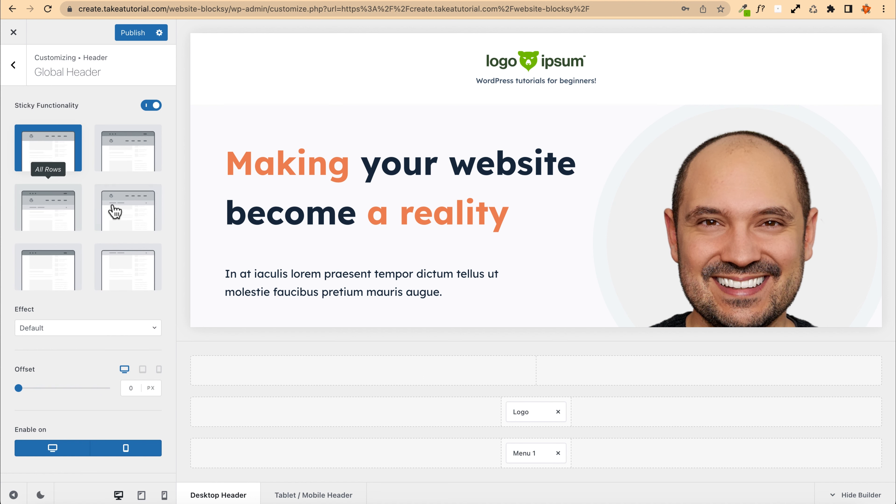
pyautogui.click(134, 200)
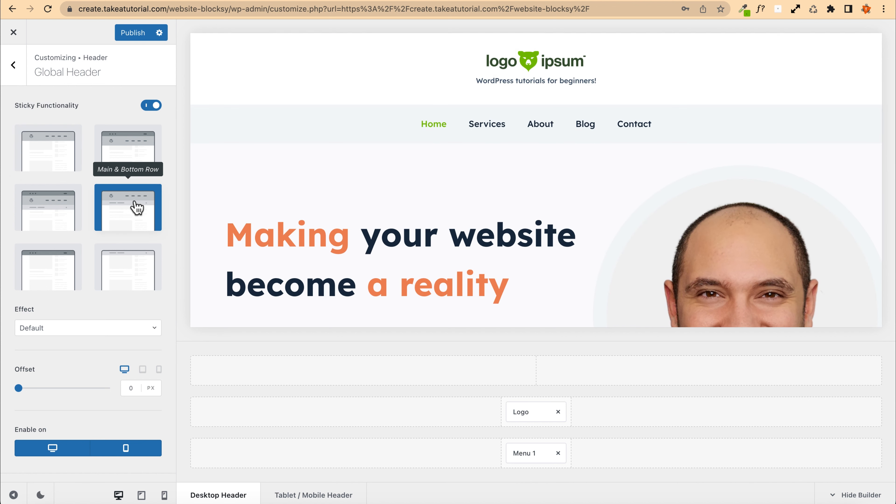
pyautogui.scroll(-10, 388, 191)
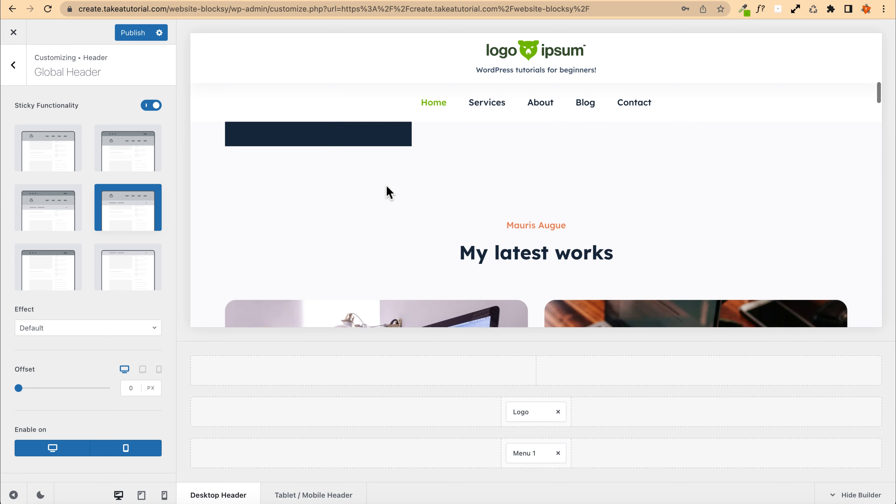
pyautogui.scroll(10, 386, 191)
pyautogui.scroll(-5, 387, 186)
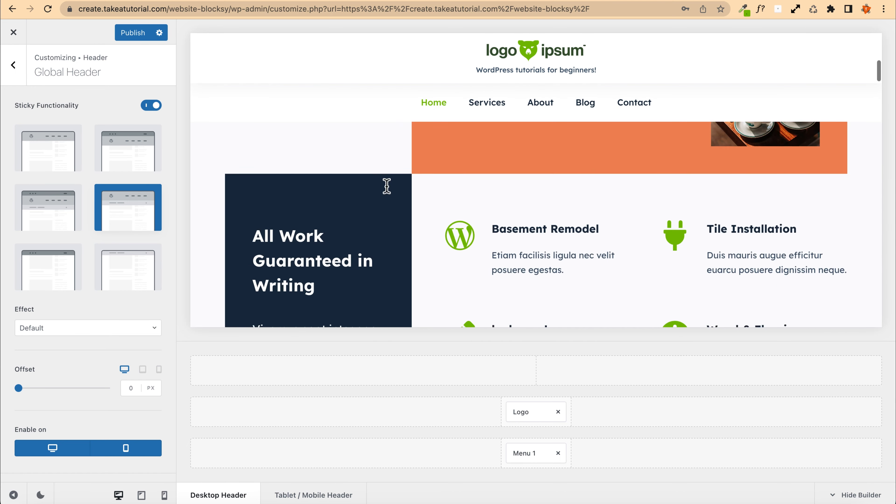
pyautogui.scroll(-5, 490, 196)
pyautogui.scroll(8, 385, 226)
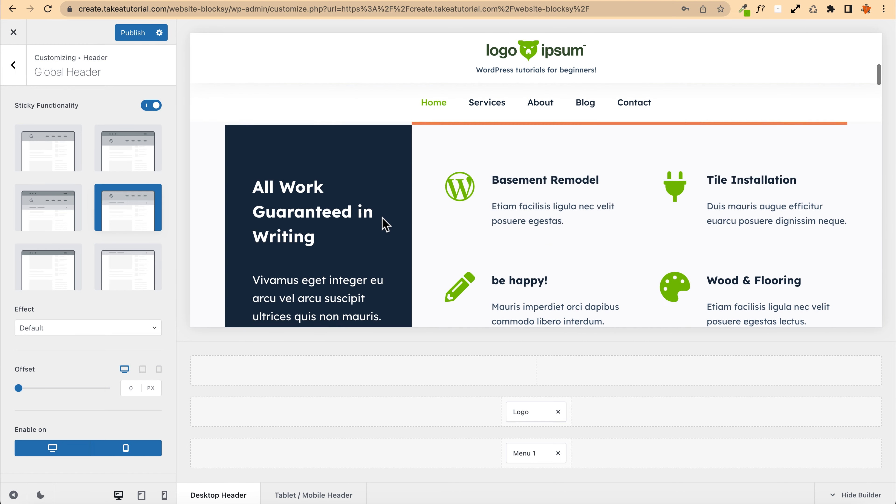
pyautogui.scroll(-8, 384, 223)
pyautogui.scroll(8, 385, 224)
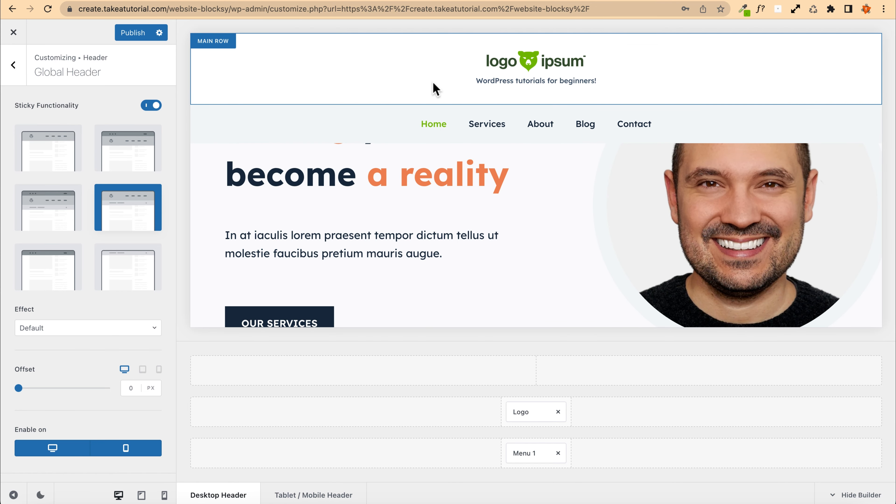
# Step: Switch the sticky functionality to the last layout option and scroll the preview to test it
pyautogui.click(125, 275)
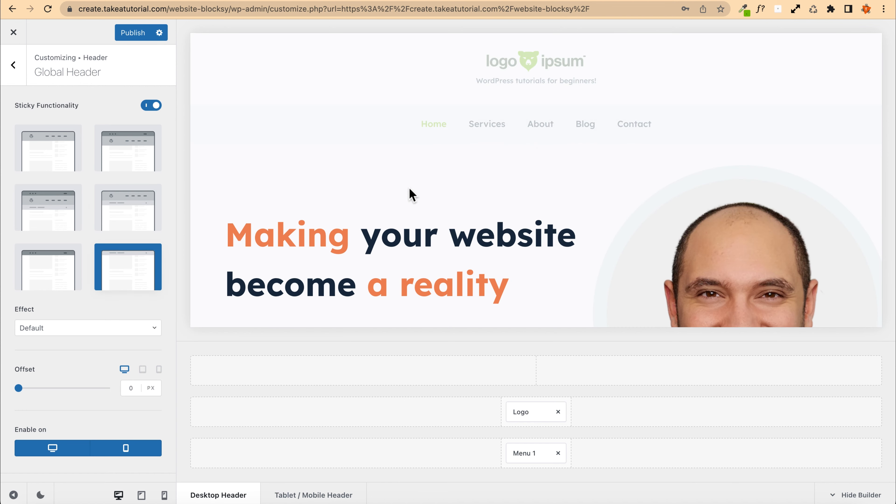
pyautogui.scroll(-15, 412, 194)
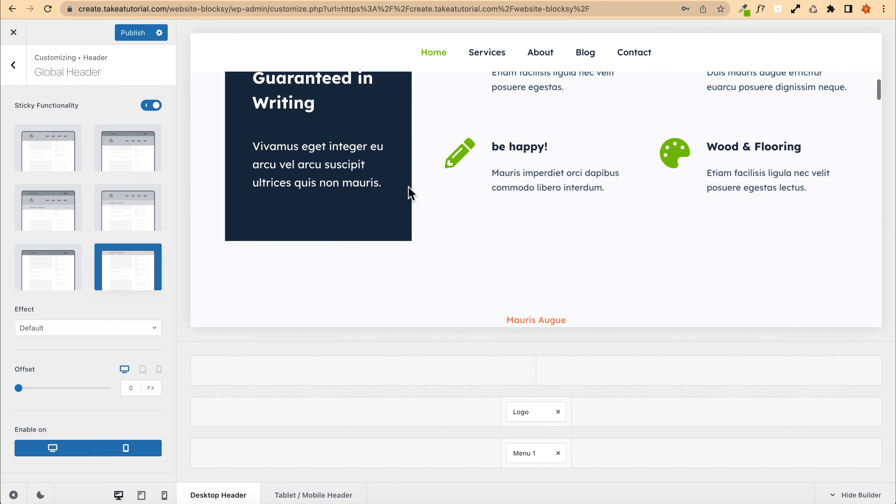
pyautogui.scroll(5, 410, 193)
pyautogui.scroll(5, 390, 186)
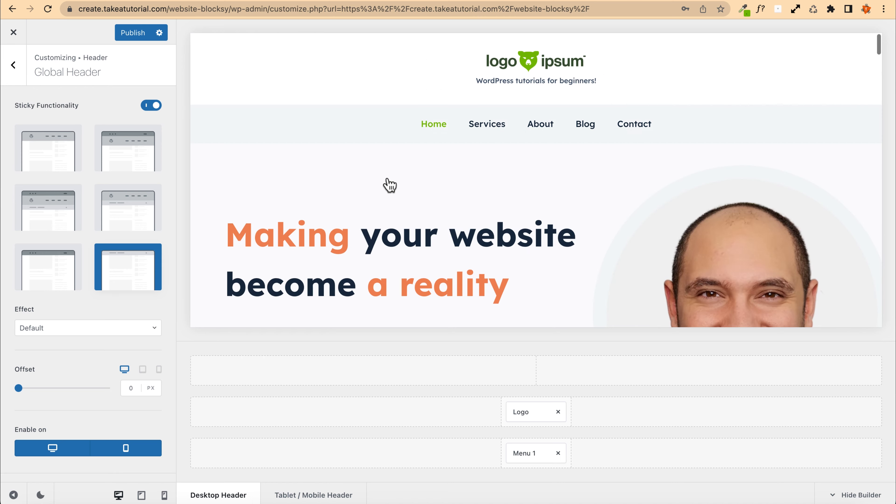
pyautogui.scroll(-10, 390, 185)
pyautogui.scroll(10, 388, 184)
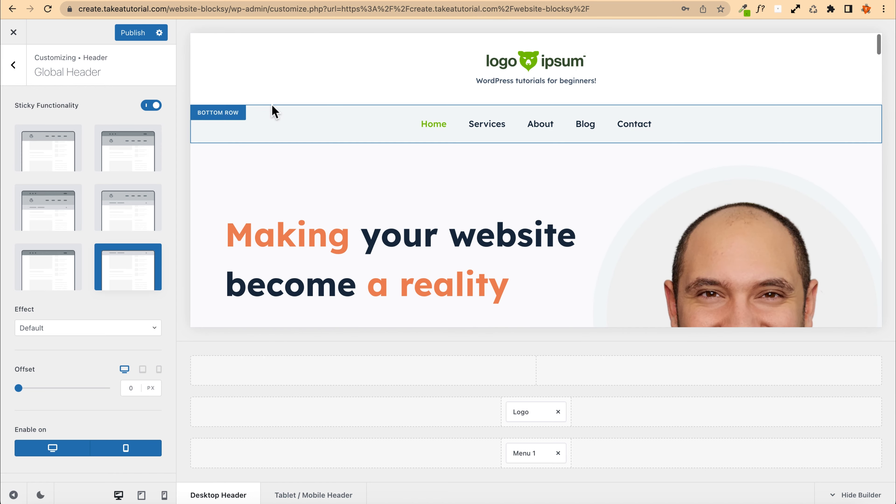
pyautogui.scroll(-8, 389, 152)
pyautogui.scroll(7, 388, 146)
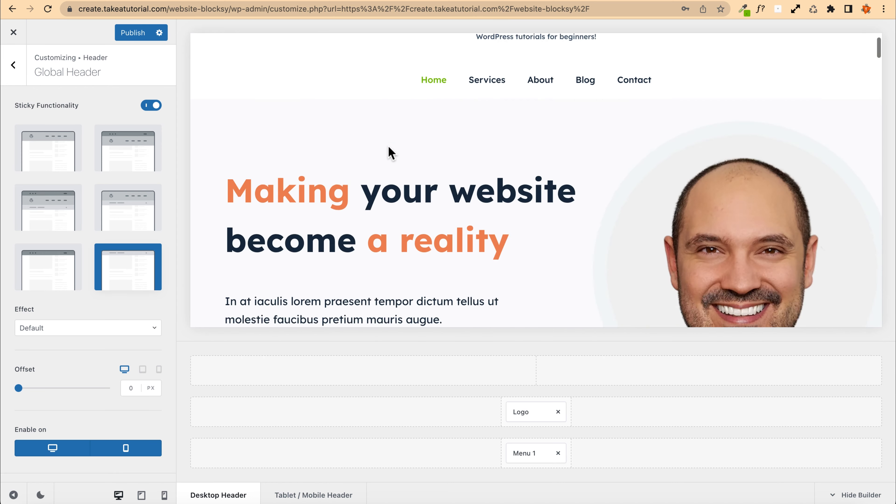
pyautogui.scroll(2, 388, 147)
pyautogui.scroll(-8, 392, 197)
pyautogui.scroll(8, 394, 196)
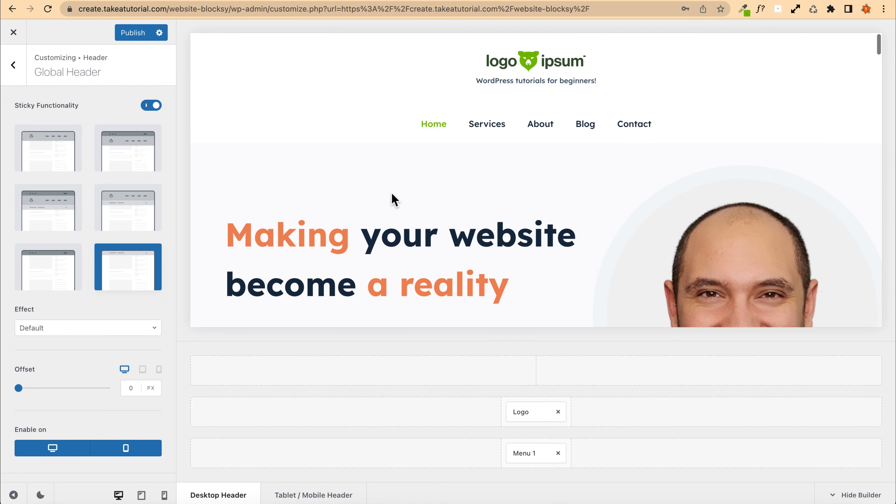
# Step: Publish the changes and open the live site to check the sticky header while scrolling
pyautogui.click(129, 34)
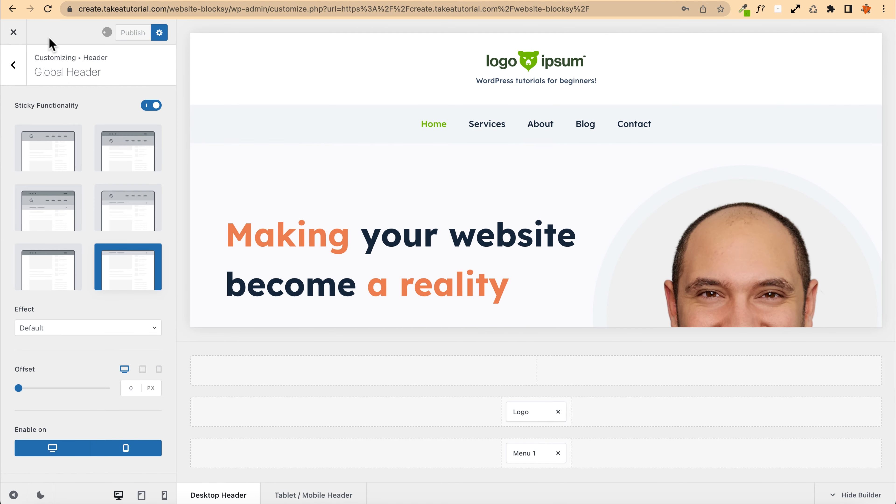
pyautogui.click(13, 32)
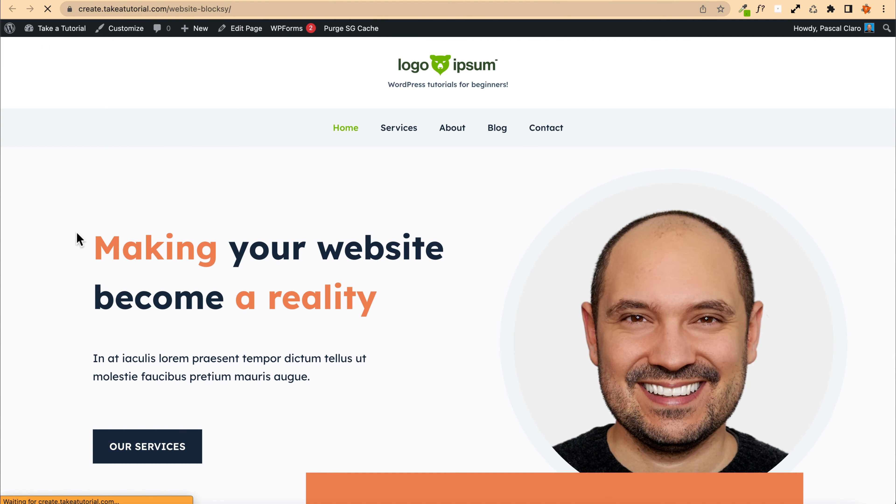
pyautogui.scroll(-5, 78, 231)
pyautogui.scroll(-5, 78, 223)
pyautogui.scroll(10, 78, 226)
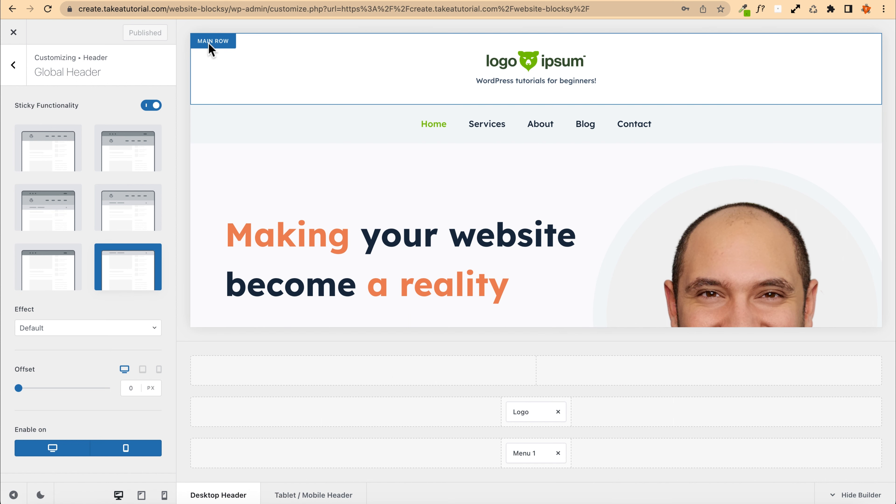
# Step: Switch the sticky functionality back to Main & Bottom Row and scroll the preview to check it
pyautogui.click(128, 217)
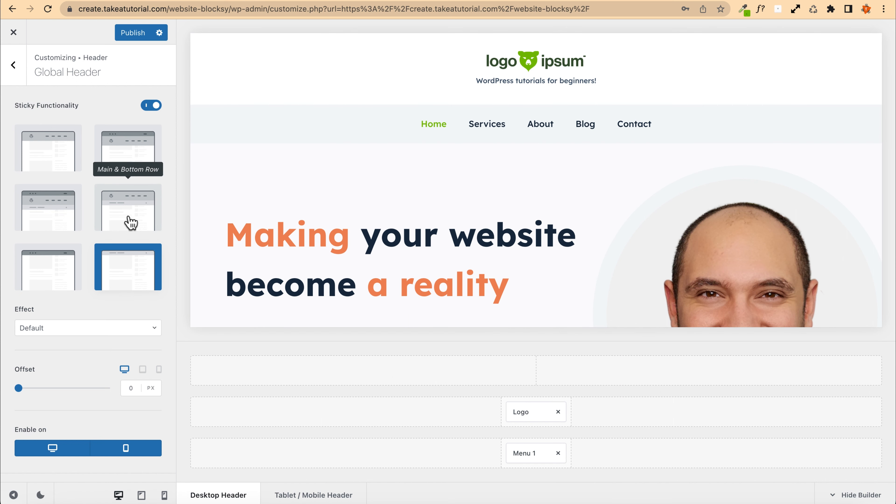
pyautogui.click(131, 222)
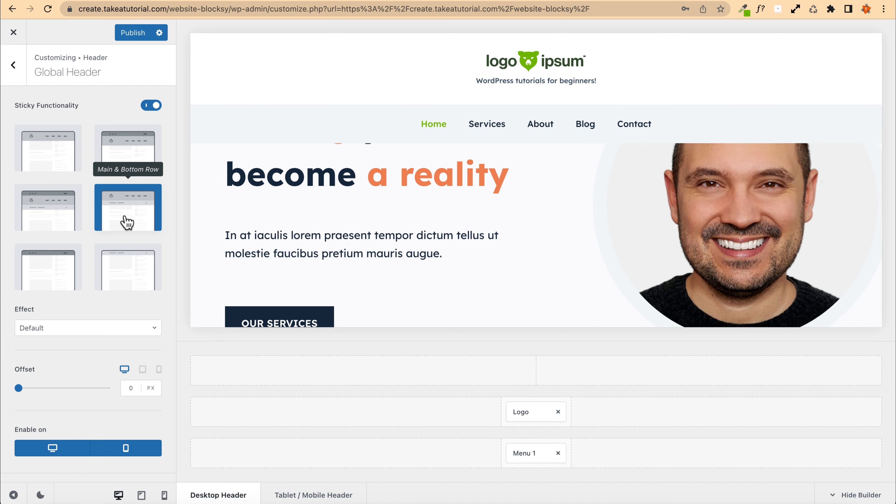
pyautogui.scroll(-5, 419, 79)
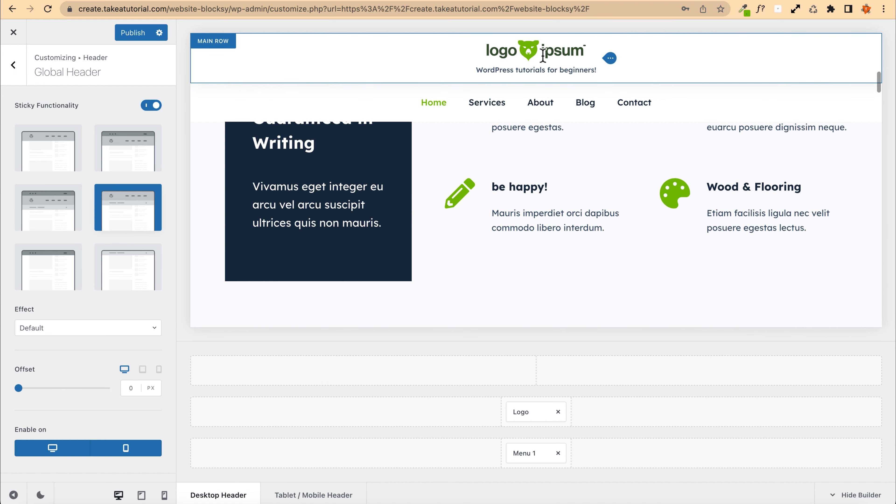
pyautogui.scroll(10, 505, 174)
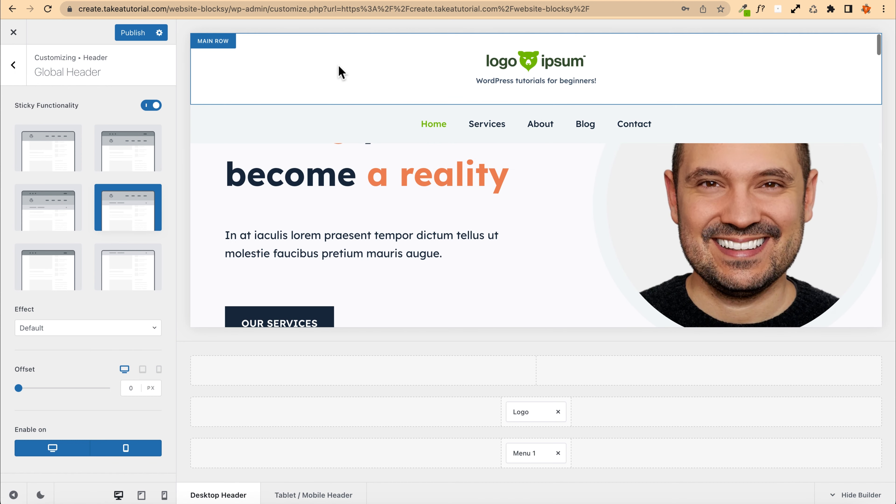
# Step: Set the main row's sticky-state background to the light grey palette colour #e1e8ed
pyautogui.click(214, 42)
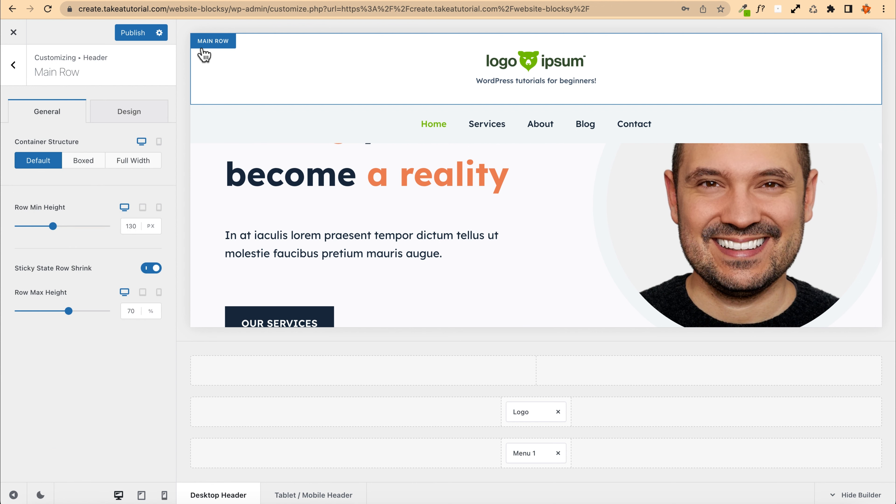
pyautogui.click(122, 117)
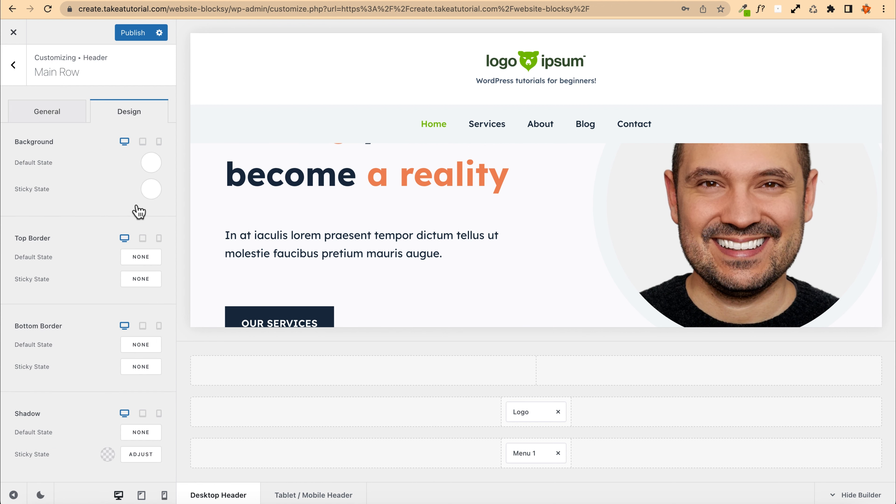
pyautogui.scroll(-10, 326, 208)
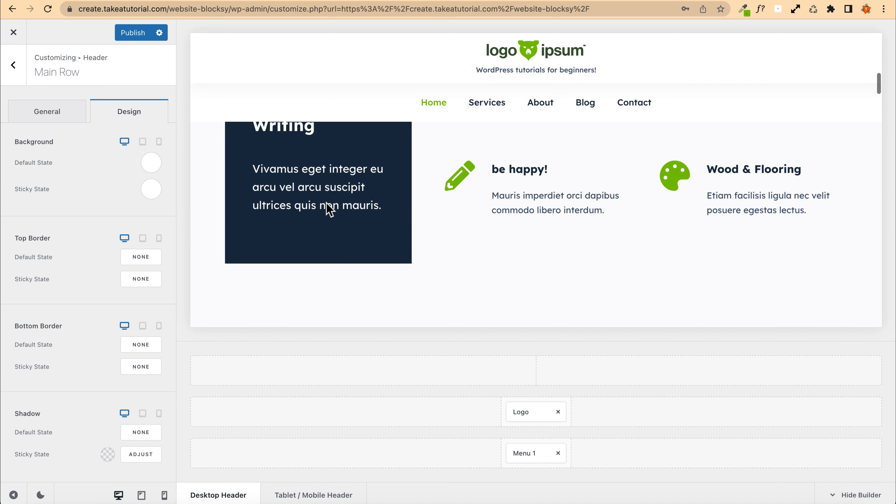
pyautogui.scroll(10, 330, 208)
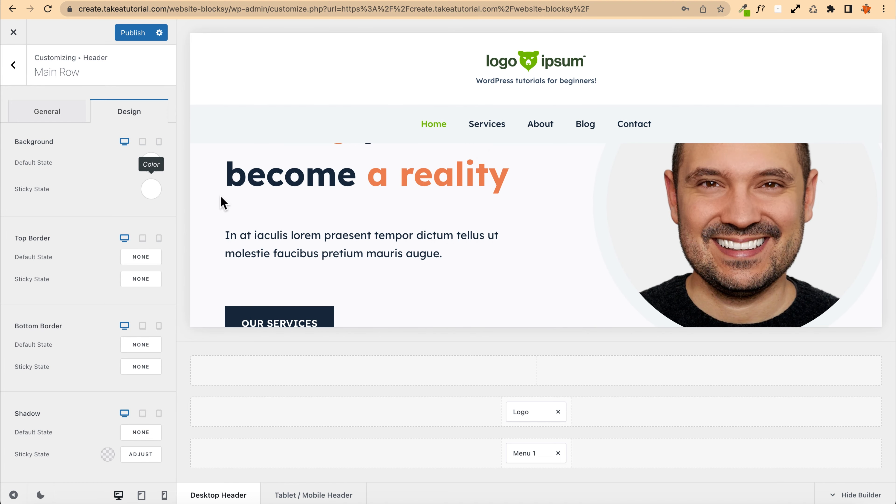
pyautogui.scroll(-5, 246, 198)
pyautogui.click(152, 191)
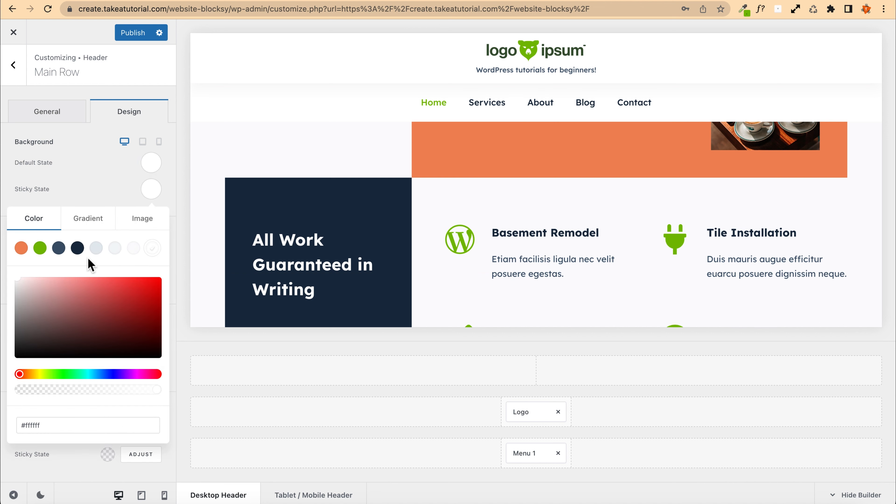
pyautogui.click(96, 248)
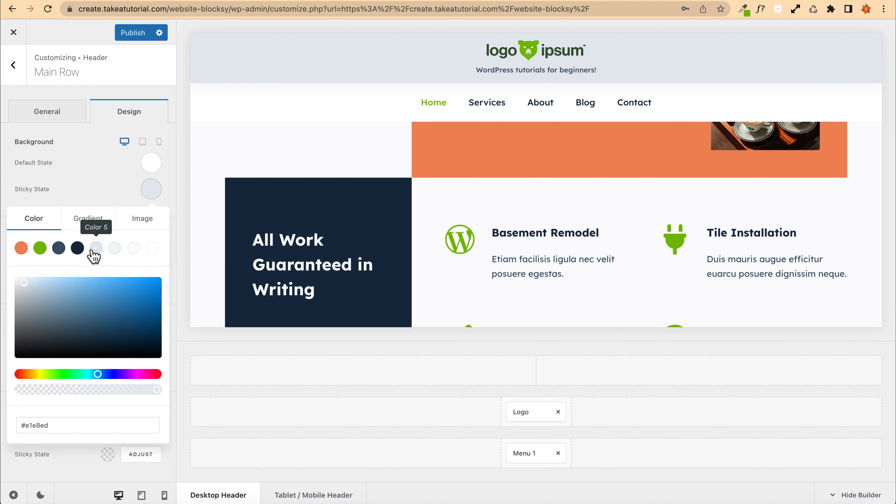
# Step: Open the logo settings and choose the portrait photo from the media library as the sticky state logo
pyautogui.click(48, 112)
pyautogui.click(13, 66)
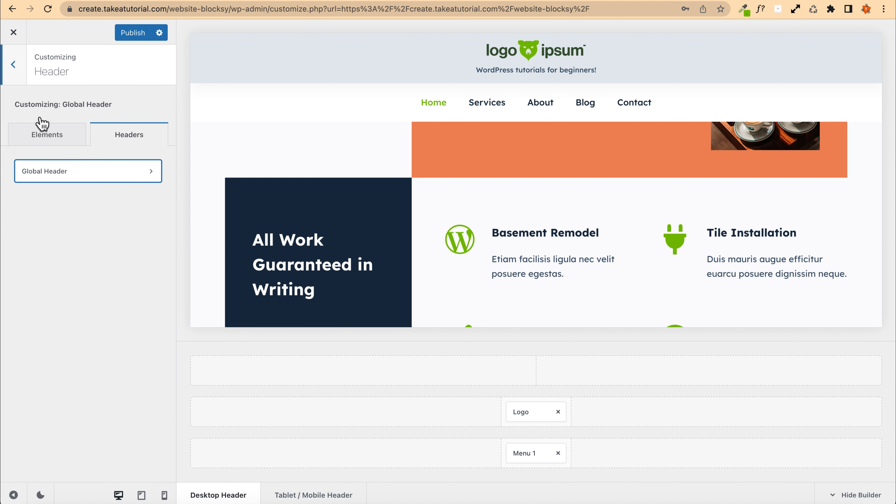
pyautogui.click(50, 264)
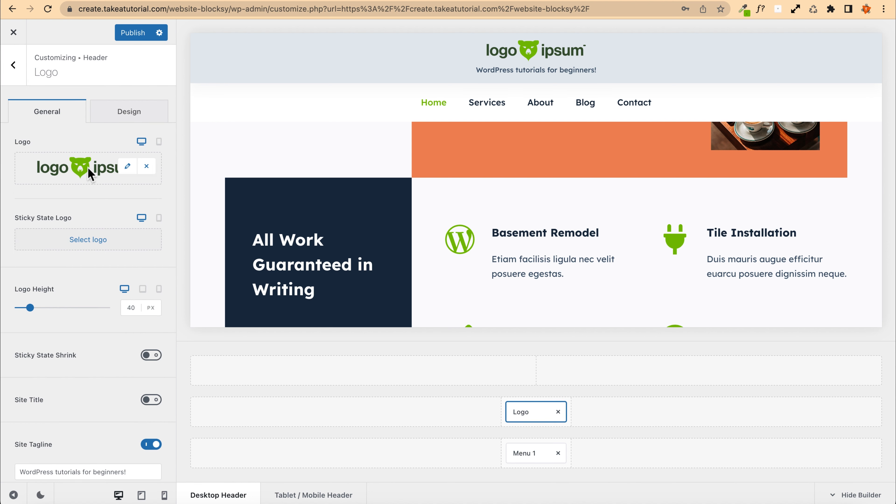
pyautogui.click(88, 240)
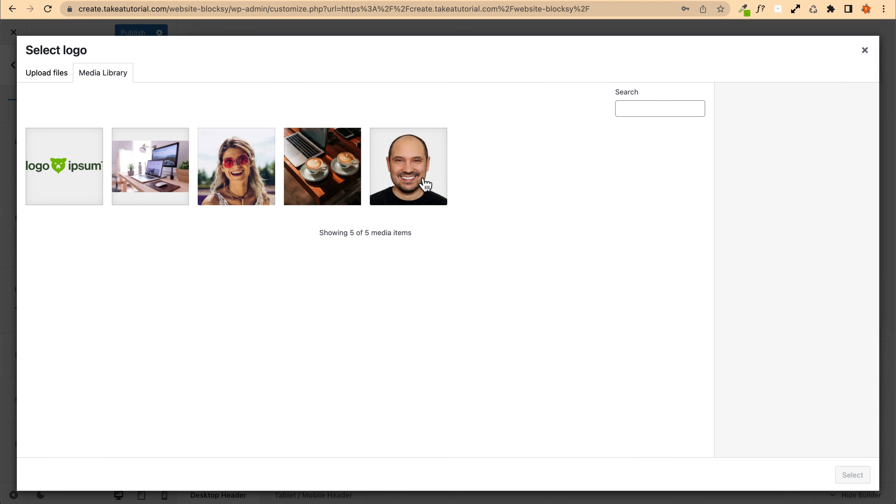
pyautogui.click(411, 173)
pyautogui.click(850, 477)
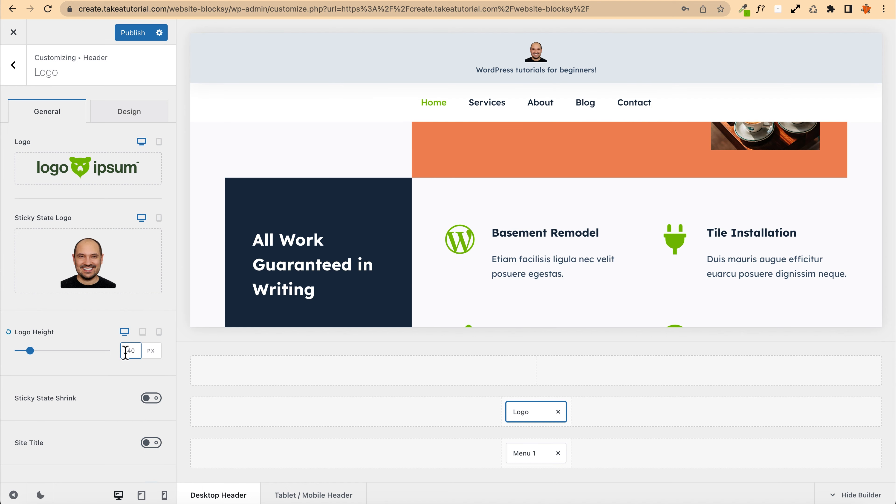
# Step: Browse the logo's design and general options and scroll the preview to check the sticky-state logo
pyautogui.scroll(-4, 80, 323)
pyautogui.scroll(4, 80, 323)
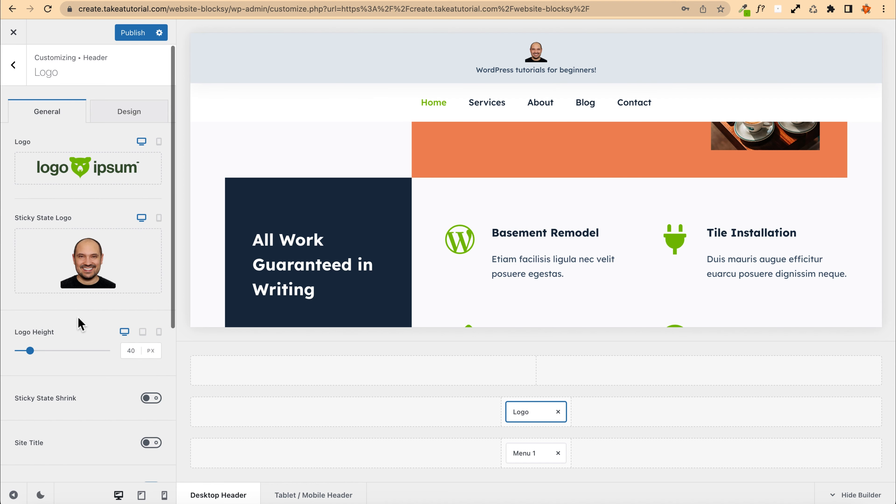
pyautogui.click(124, 119)
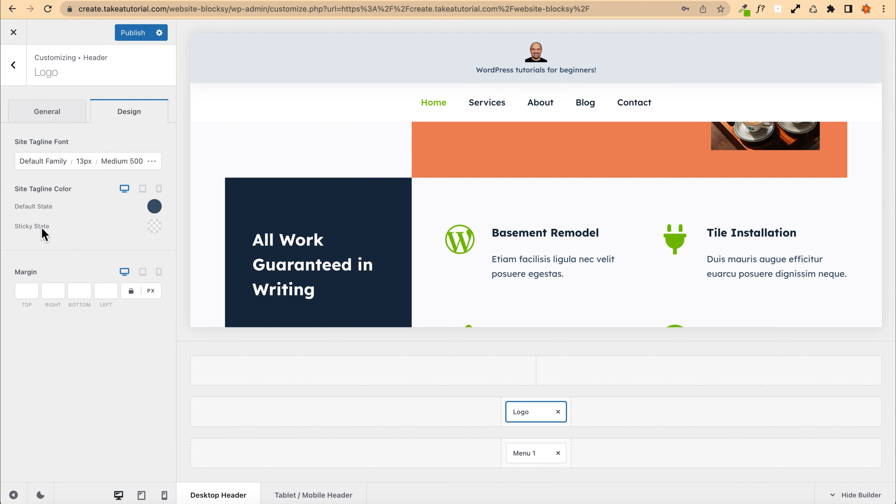
pyautogui.click(44, 113)
pyautogui.scroll(5, 529, 184)
pyautogui.scroll(-10, 458, 169)
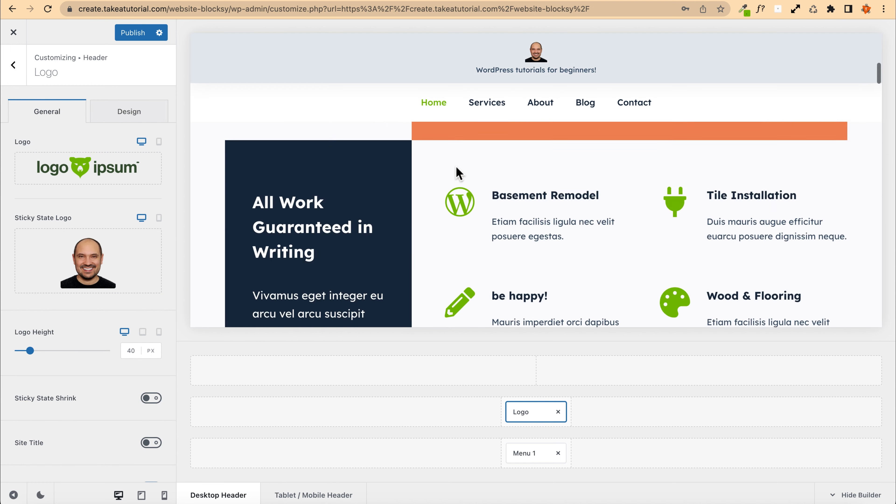
pyautogui.scroll(9, 456, 170)
pyautogui.scroll(-5, 456, 168)
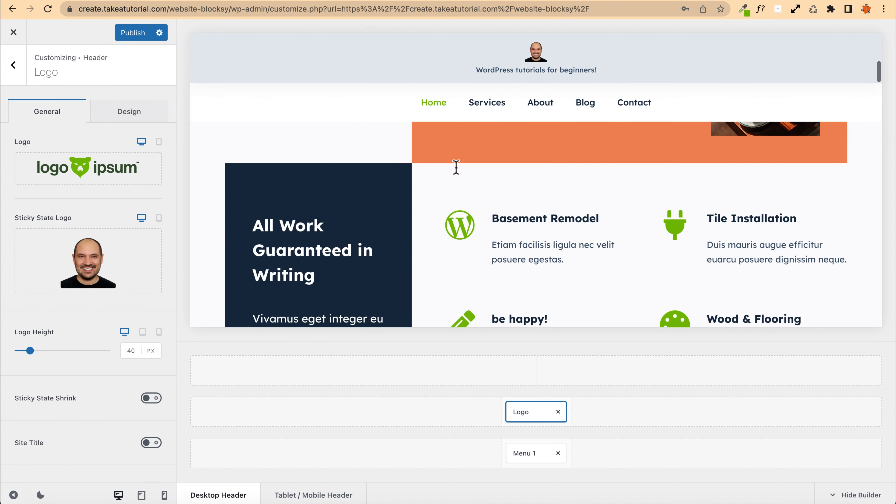
pyautogui.scroll(5, 456, 168)
pyautogui.scroll(-4, 285, 201)
pyautogui.scroll(-2, 285, 201)
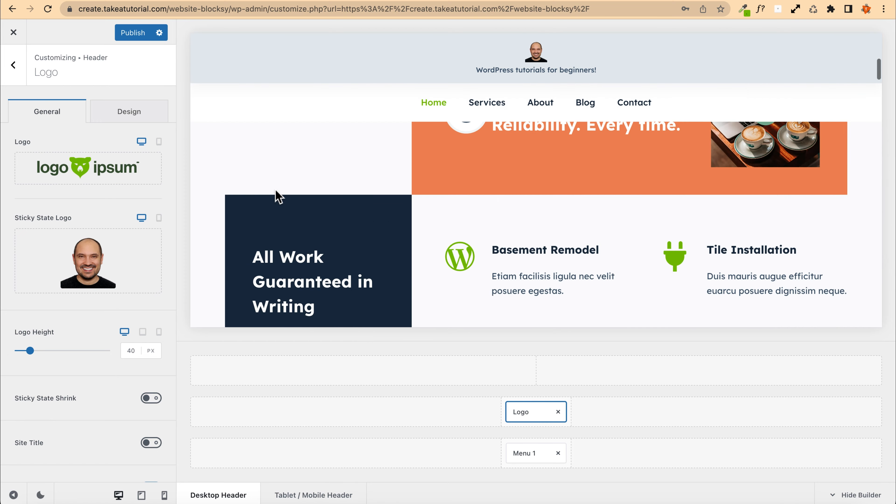
# Step: Replace the sticky state logo with the colourful logoipsum SVG from the media library
pyautogui.click(145, 243)
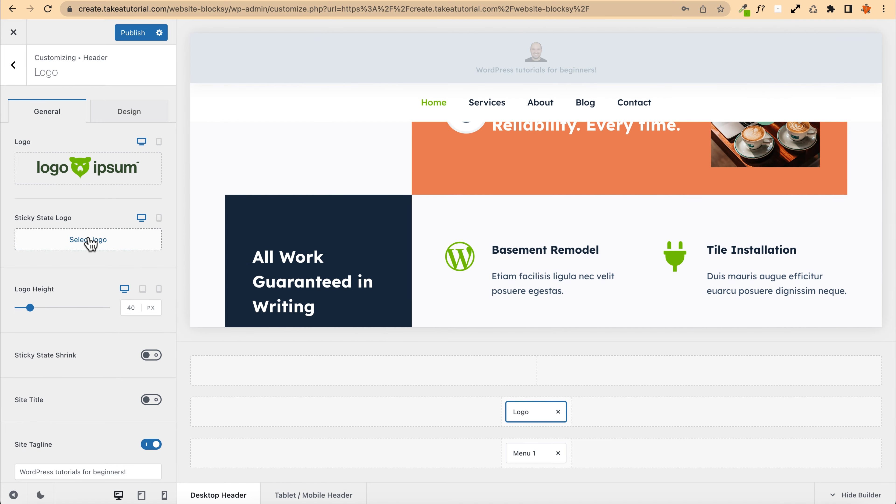
pyautogui.click(90, 241)
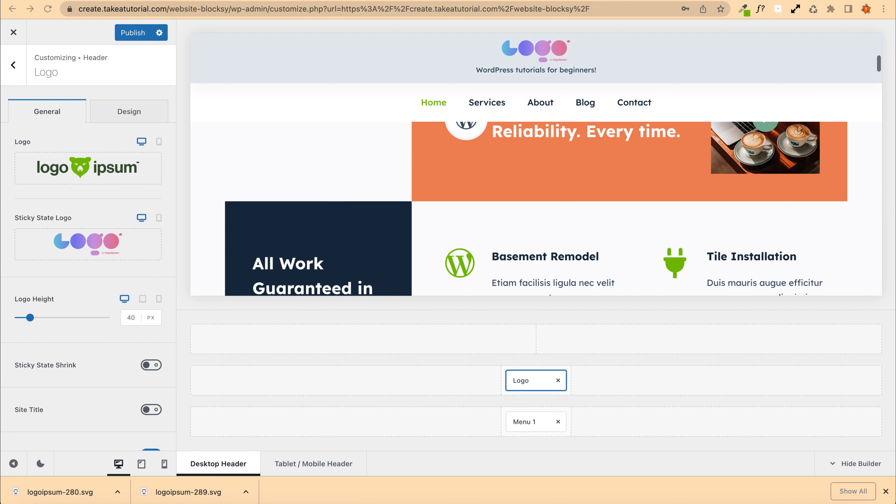
# Step: Set the main row's sticky-state background to the dark navy palette colour #192a3d
pyautogui.click(206, 39)
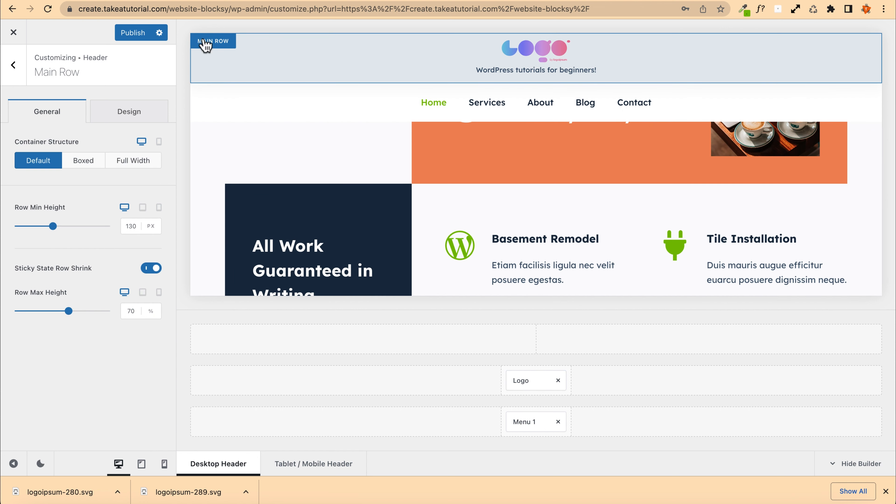
pyautogui.click(127, 118)
pyautogui.click(150, 190)
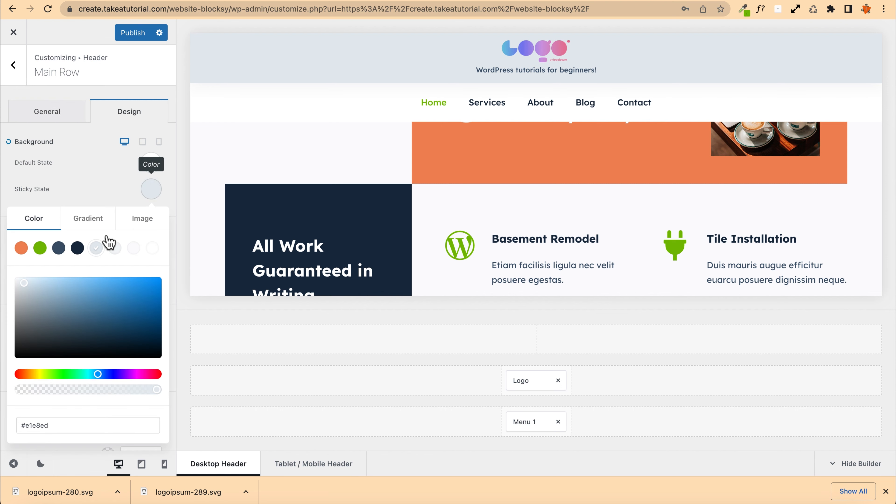
pyautogui.click(78, 249)
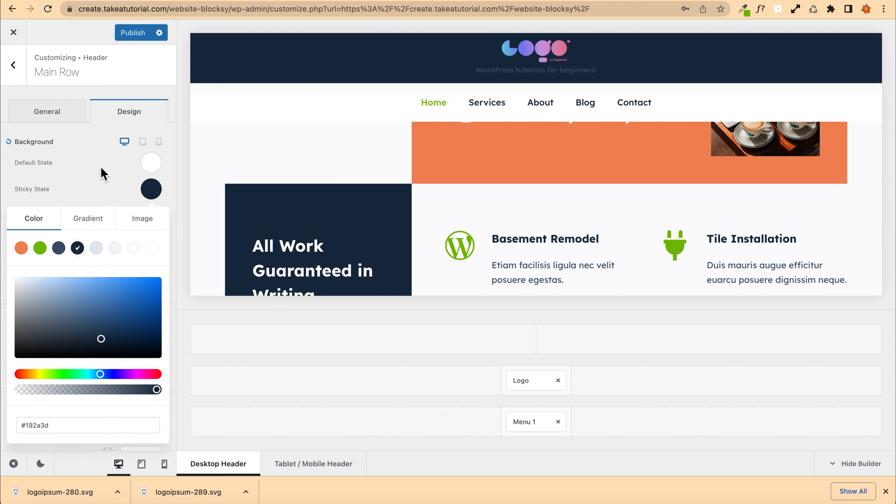
# Step: Scroll the preview up and down to check the dark sticky header, then close the colour picker
pyautogui.scroll(8, 368, 145)
pyautogui.scroll(-14, 363, 152)
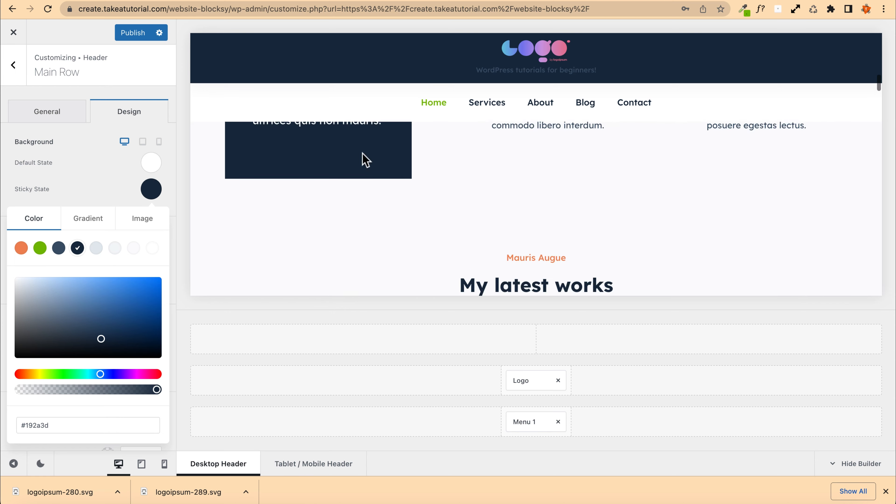
pyautogui.scroll(14, 363, 154)
pyautogui.scroll(-6, 363, 157)
pyautogui.scroll(6, 363, 153)
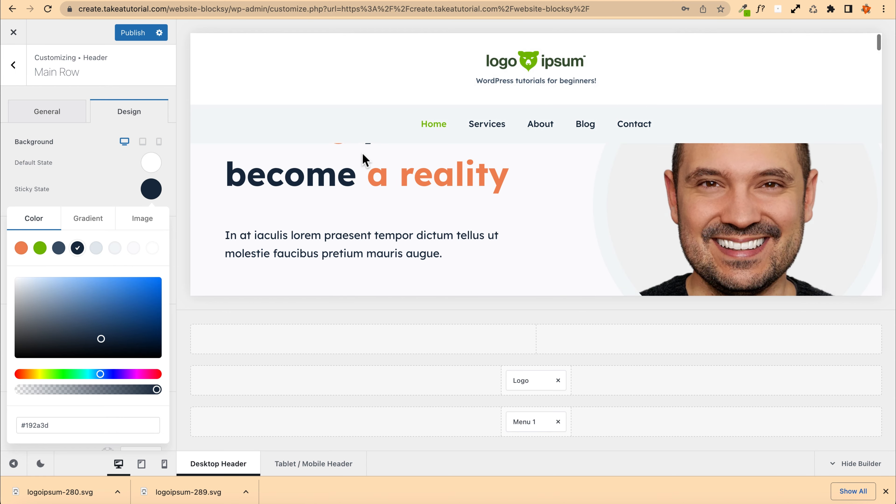
pyautogui.scroll(-4, 362, 154)
pyautogui.scroll(5, 363, 153)
pyautogui.scroll(-1, 365, 156)
pyautogui.scroll(6, 365, 157)
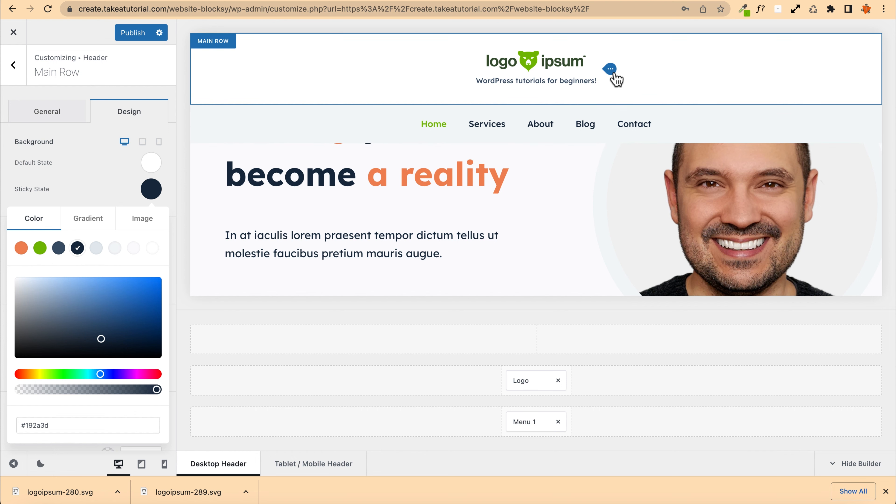
pyautogui.scroll(-5, 300, 189)
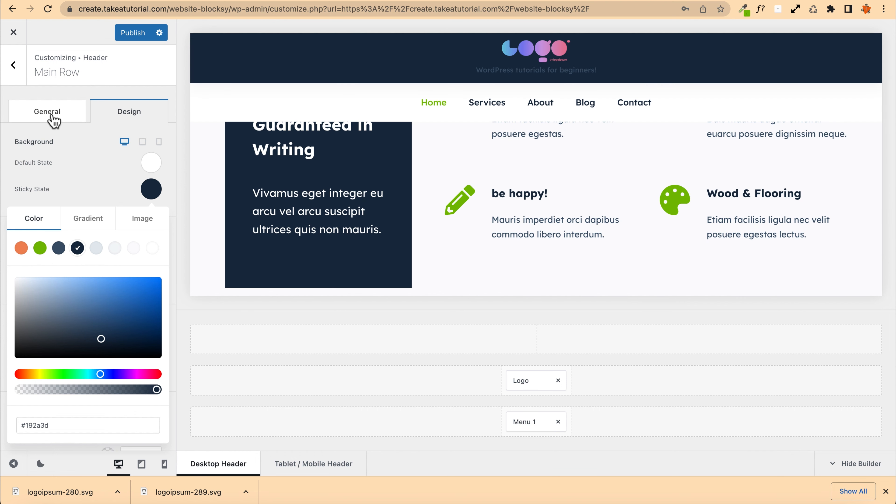
pyautogui.click(98, 196)
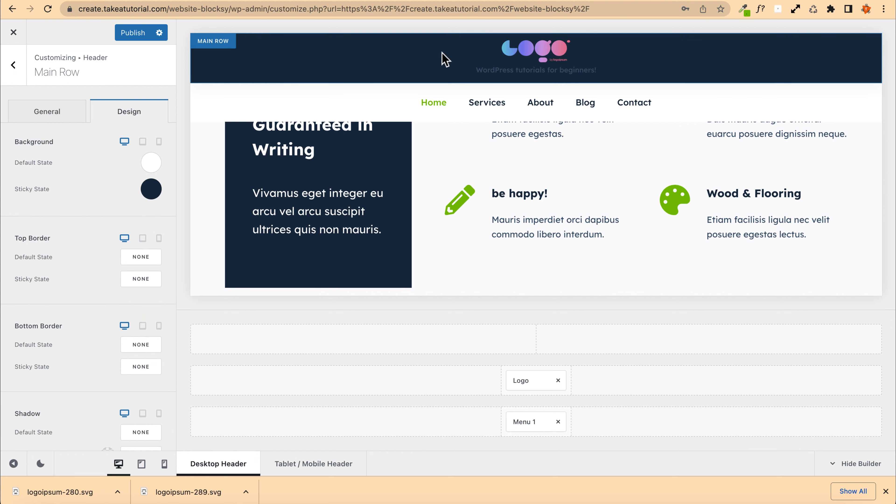
# Step: Set the logo's site tagline sticky-state colour to white #ffffff
pyautogui.click(612, 61)
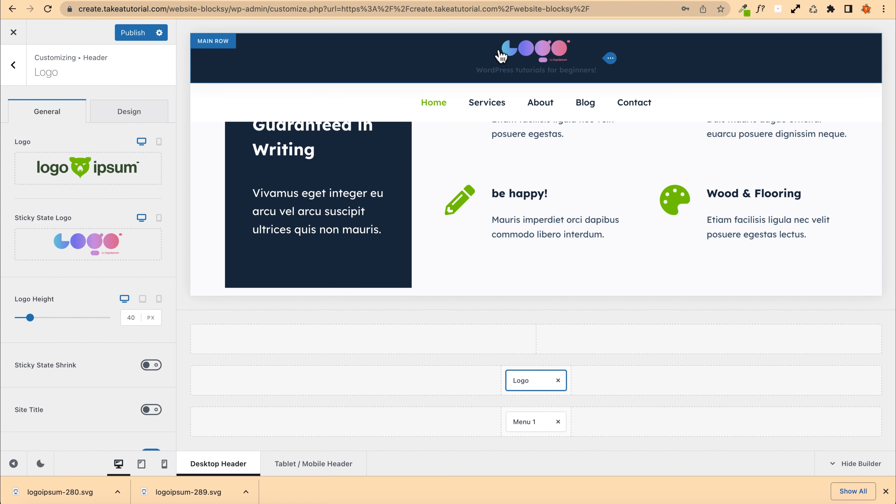
pyautogui.click(114, 118)
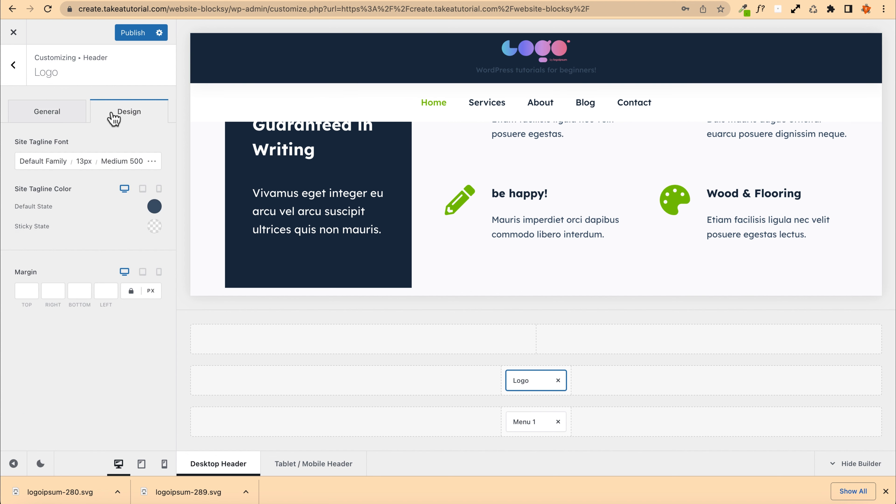
pyautogui.click(155, 230)
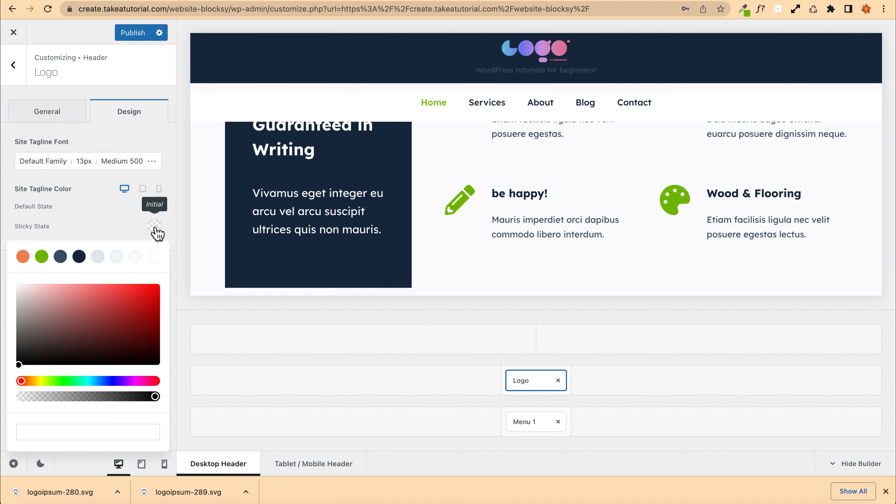
pyautogui.click(155, 261)
# Step: Scroll the preview to check the sticky tagline colour and publish the changes
pyautogui.scroll(10, 566, 194)
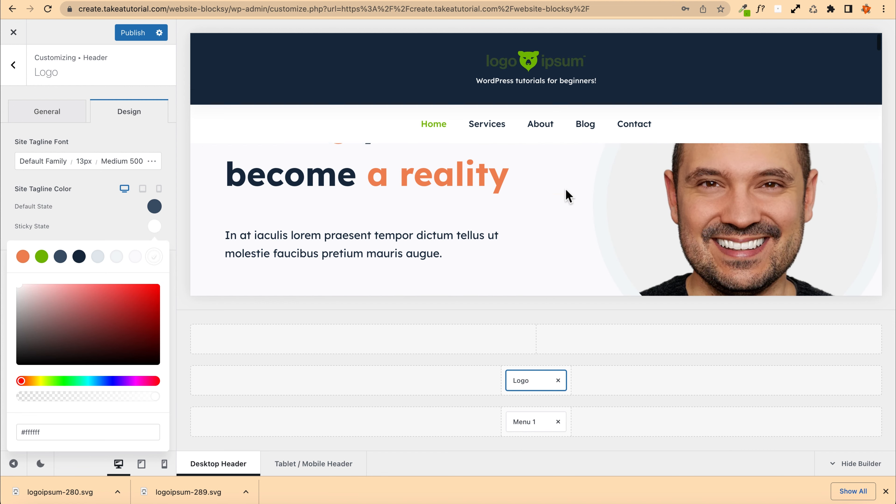
pyautogui.scroll(-6, 535, 219)
pyautogui.scroll(6, 535, 212)
pyautogui.scroll(-4, 534, 184)
pyautogui.scroll(5, 536, 215)
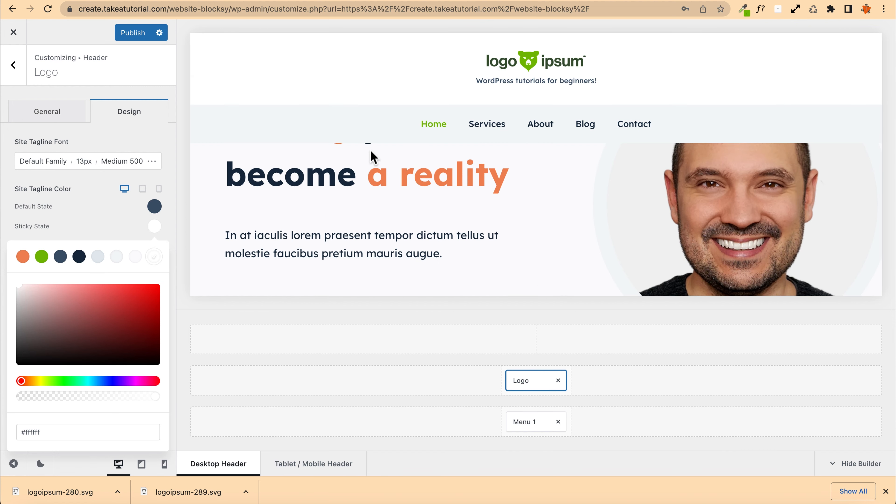
pyautogui.click(131, 35)
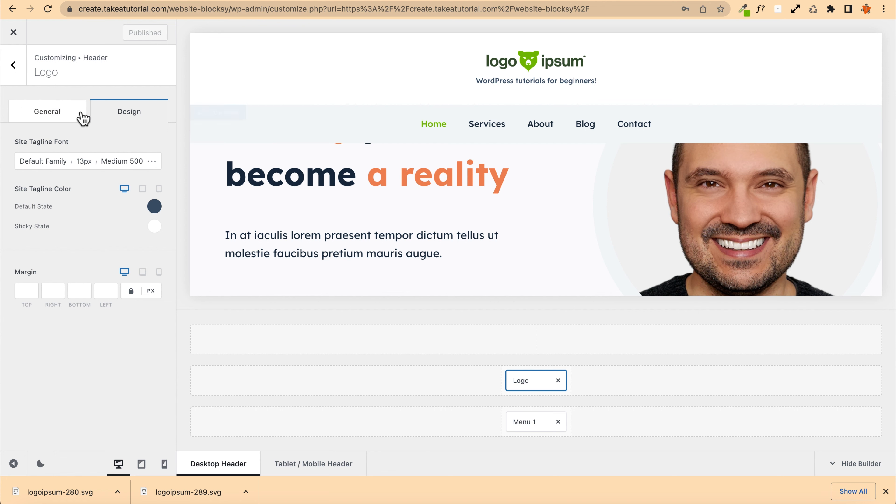
# Step: Open the global header settings, switch the sticky functionality to Only Bottom Row and scroll the preview to check it
pyautogui.click(60, 113)
pyautogui.click(13, 65)
pyautogui.click(134, 141)
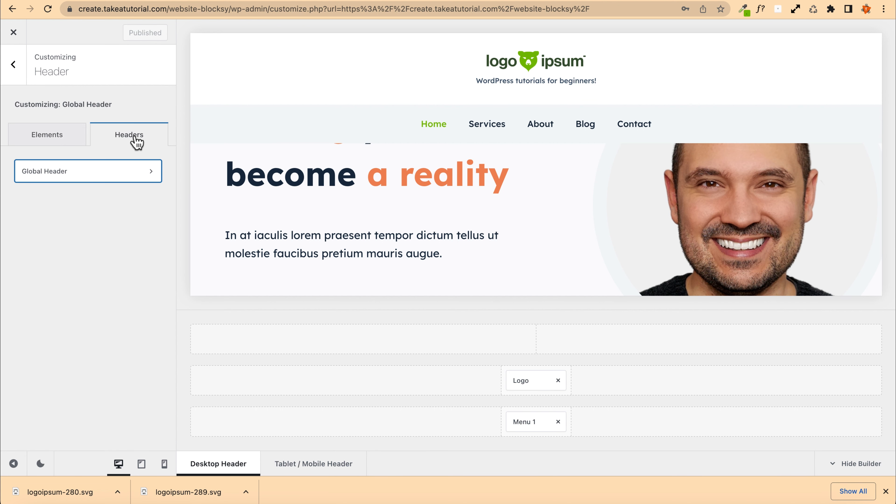
pyautogui.click(104, 174)
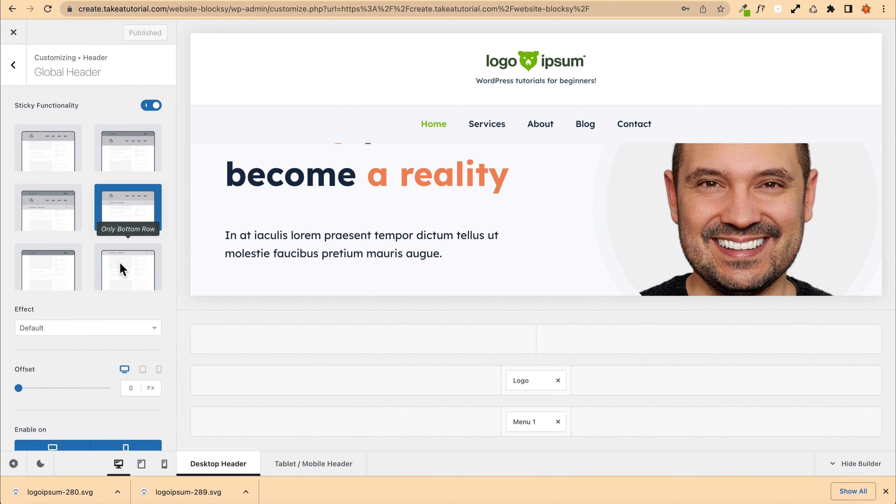
pyautogui.click(124, 266)
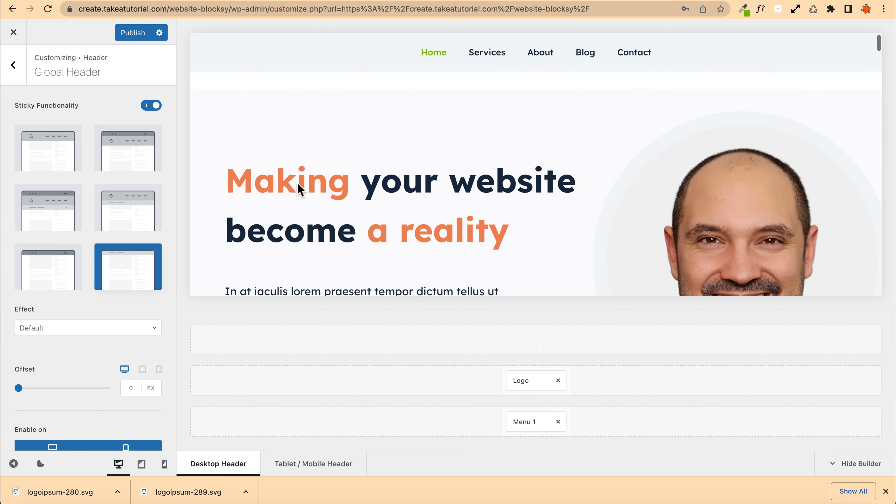
pyautogui.scroll(-4, 297, 182)
pyautogui.scroll(4, 300, 190)
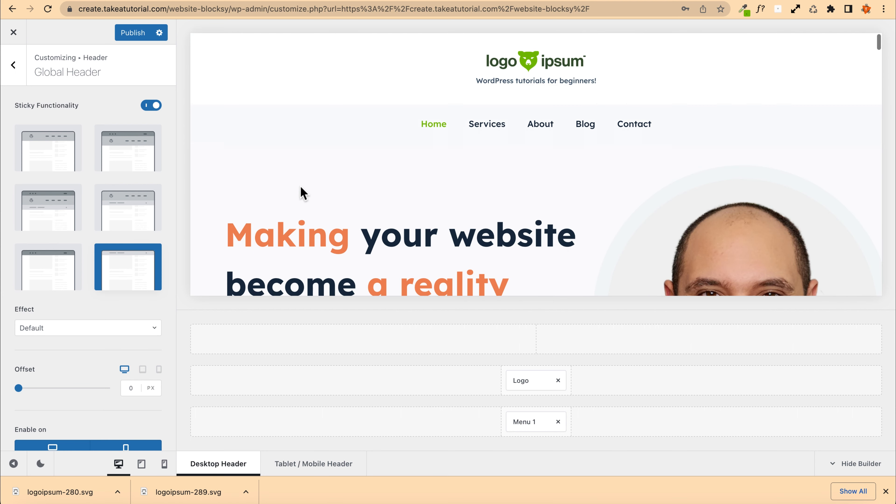
pyautogui.scroll(-4, 287, 166)
pyautogui.scroll(4, 287, 166)
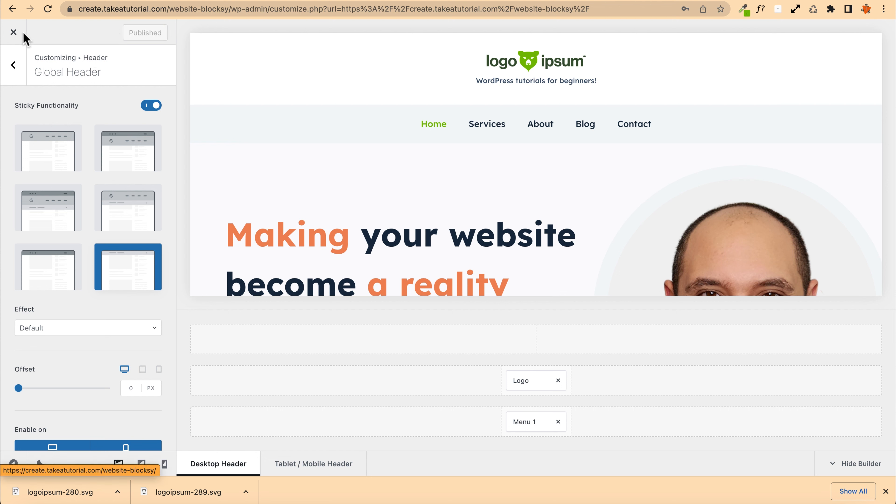
# Step: Set the sticky effect to Slide Down and scroll the preview to check it
pyautogui.scroll(-2, 63, 187)
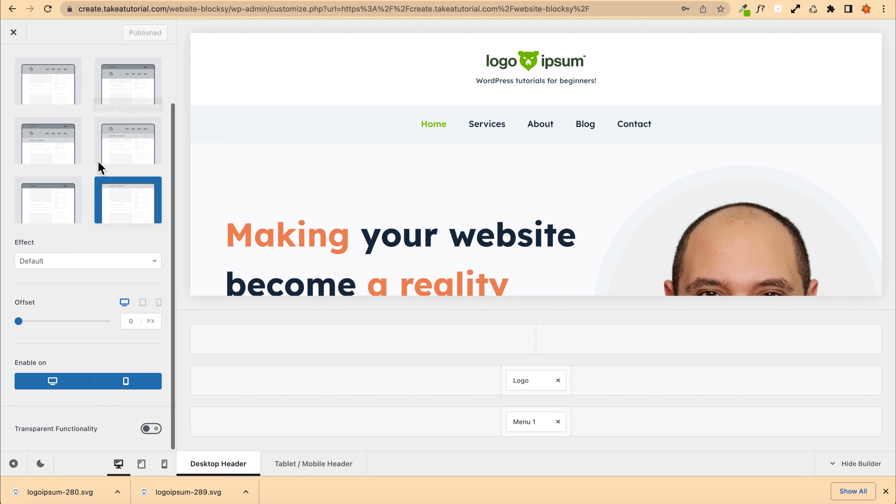
pyautogui.click(103, 261)
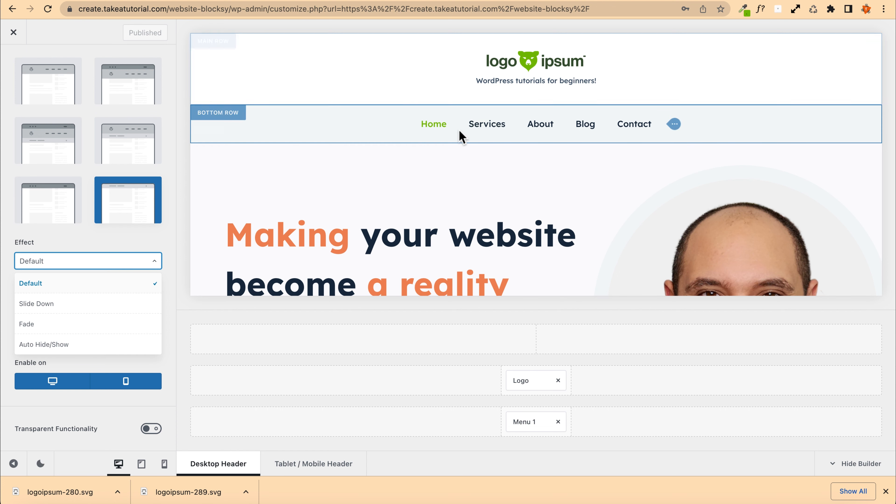
pyautogui.scroll(-10, 400, 184)
pyautogui.scroll(10, 400, 184)
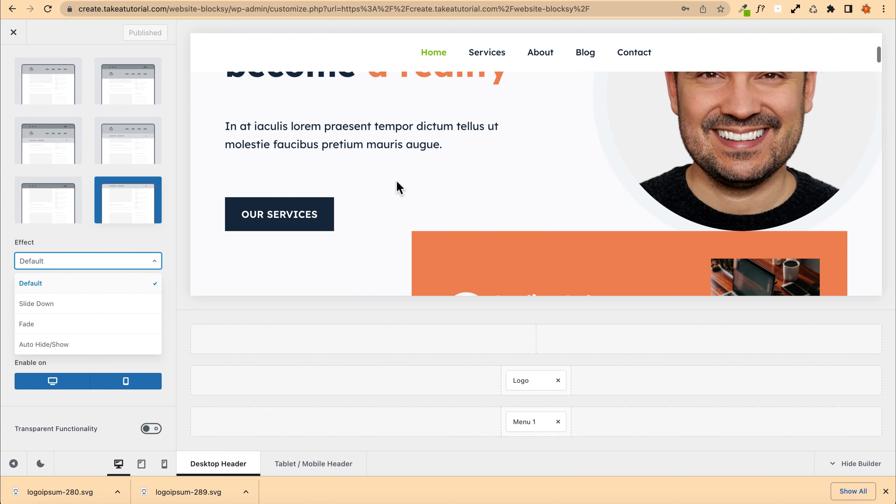
pyautogui.click(40, 312)
pyautogui.scroll(-10, 332, 212)
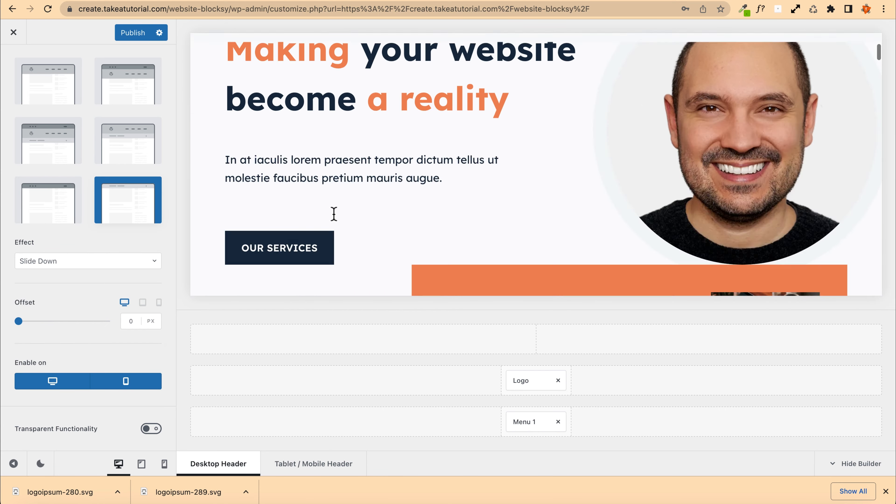
pyautogui.scroll(10, 333, 214)
pyautogui.scroll(-10, 333, 213)
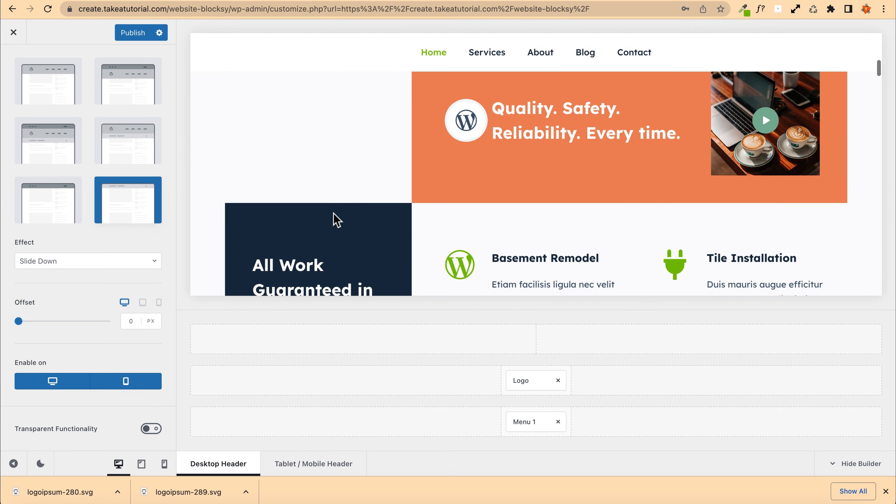
pyautogui.scroll(10, 332, 216)
pyautogui.scroll(-8, 332, 216)
pyautogui.scroll(8, 333, 215)
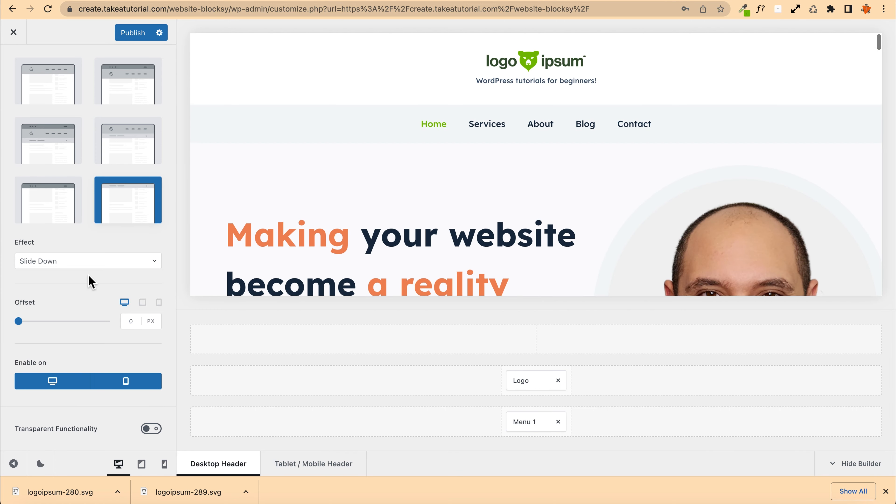
# Step: Change the sticky effect to Fade and scroll the preview to check it
pyautogui.click(58, 264)
pyautogui.click(49, 323)
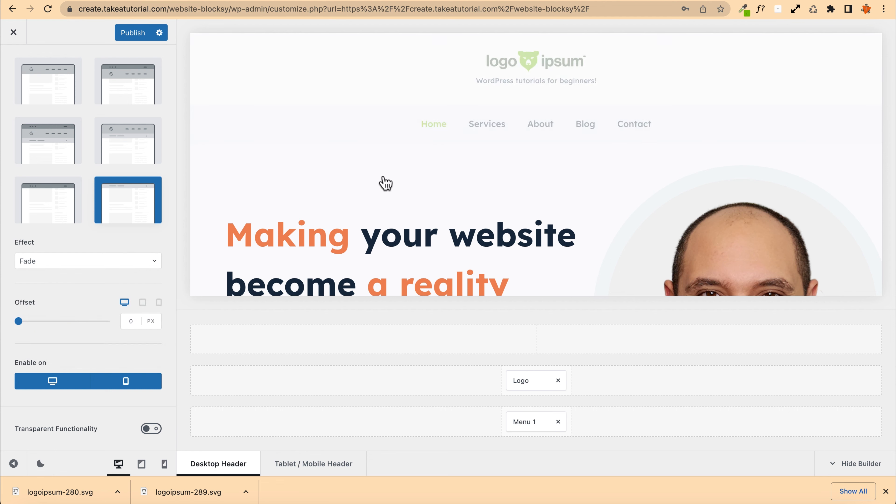
pyautogui.scroll(-6, 356, 176)
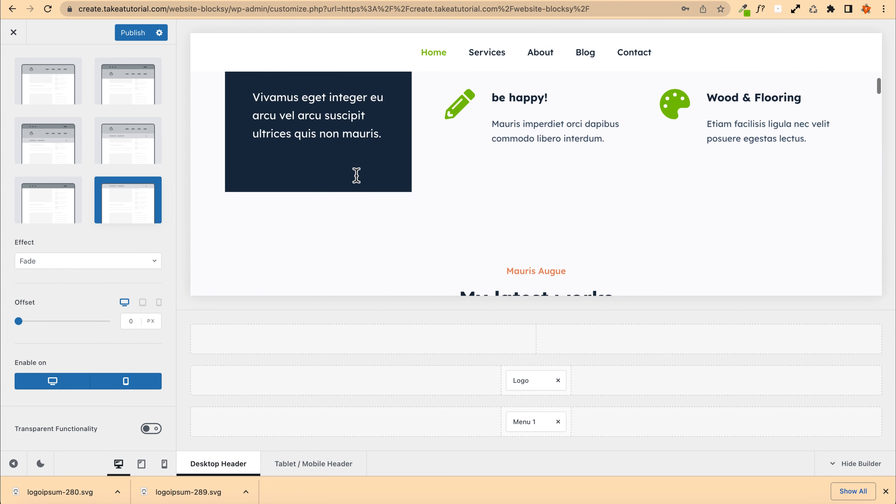
pyautogui.scroll(6, 356, 175)
# Step: Change the sticky effect to Auto Hide/Show and scroll the preview to check it
pyautogui.click(68, 267)
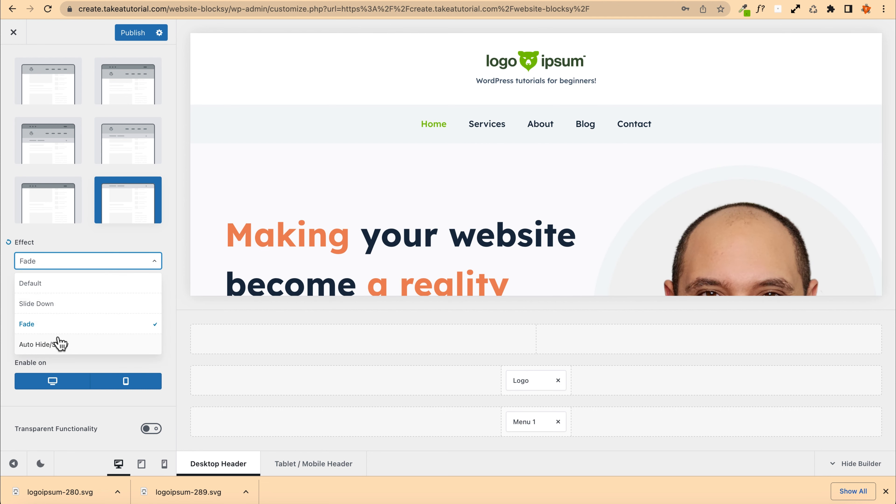
pyautogui.click(67, 345)
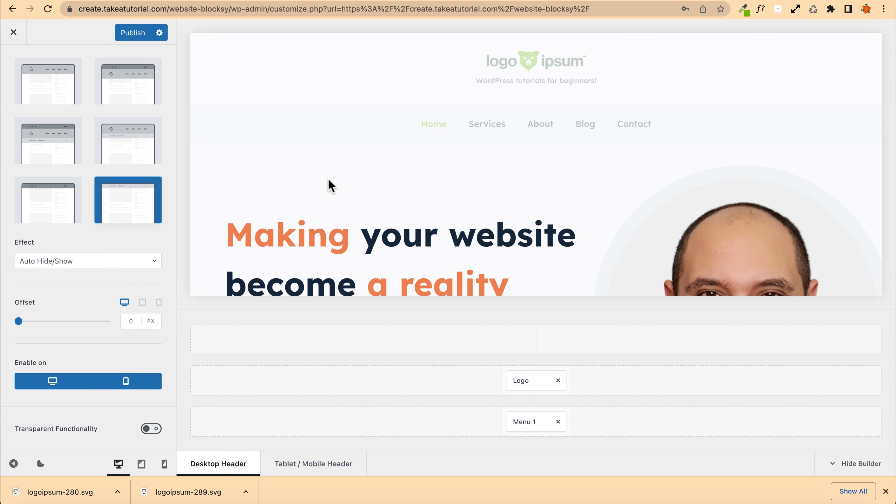
pyautogui.scroll(-12, 335, 177)
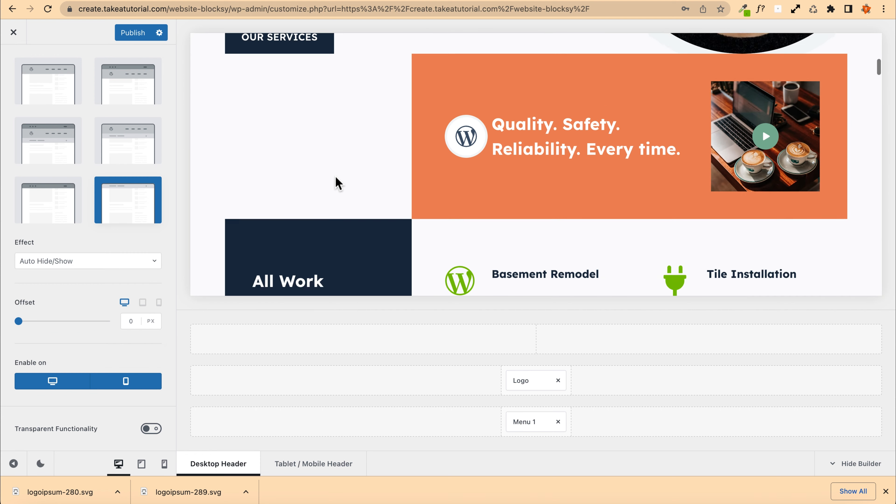
pyautogui.scroll(-8, 335, 175)
pyautogui.scroll(8, 335, 175)
pyautogui.scroll(10, 335, 175)
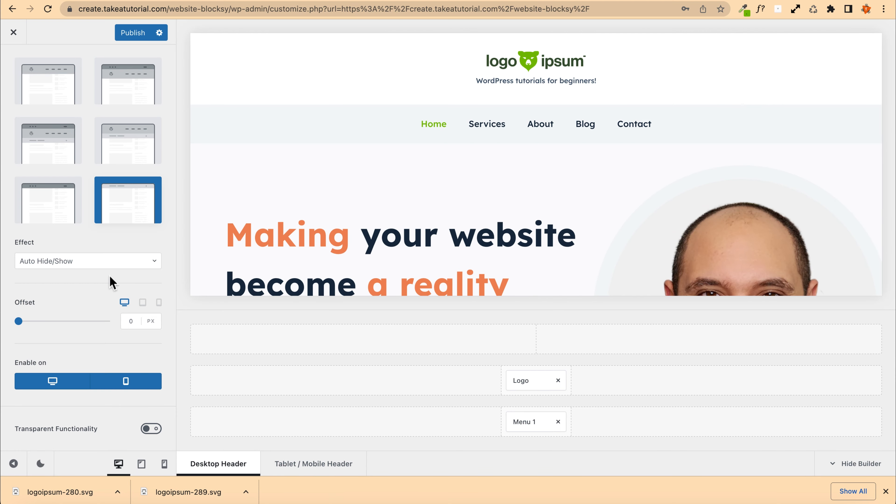
# Step: Set the sticky effect back to Default and toggle the transparent functionality on and off again
pyautogui.click(69, 260)
pyautogui.click(57, 285)
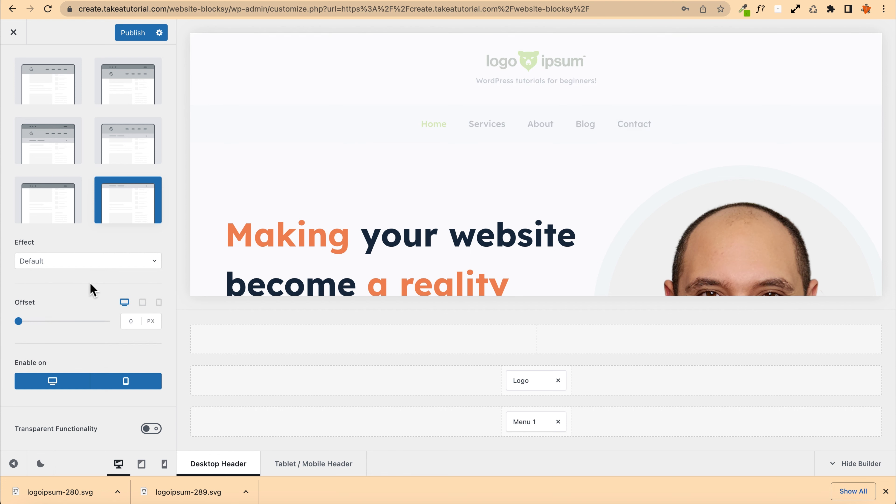
pyautogui.click(94, 285)
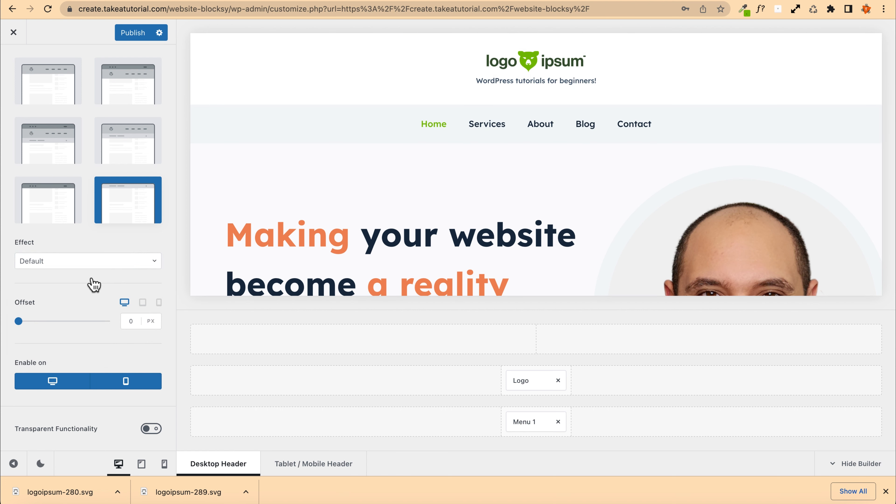
pyautogui.click(152, 429)
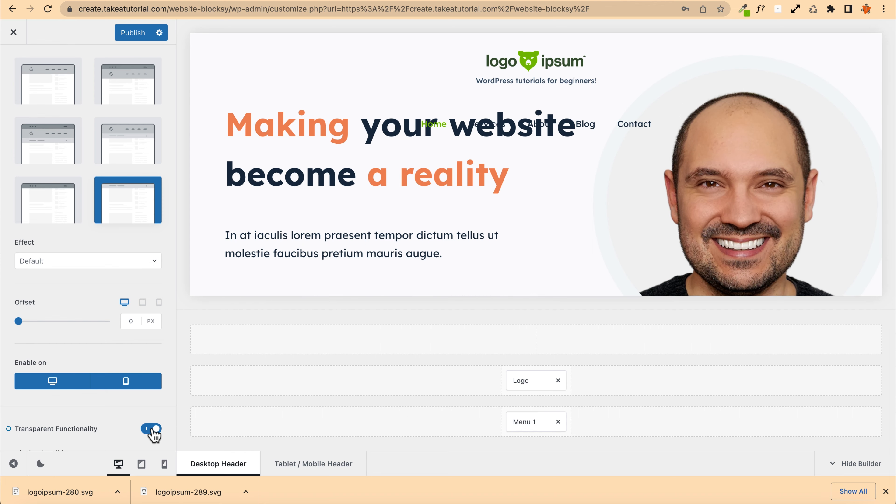
pyautogui.click(152, 429)
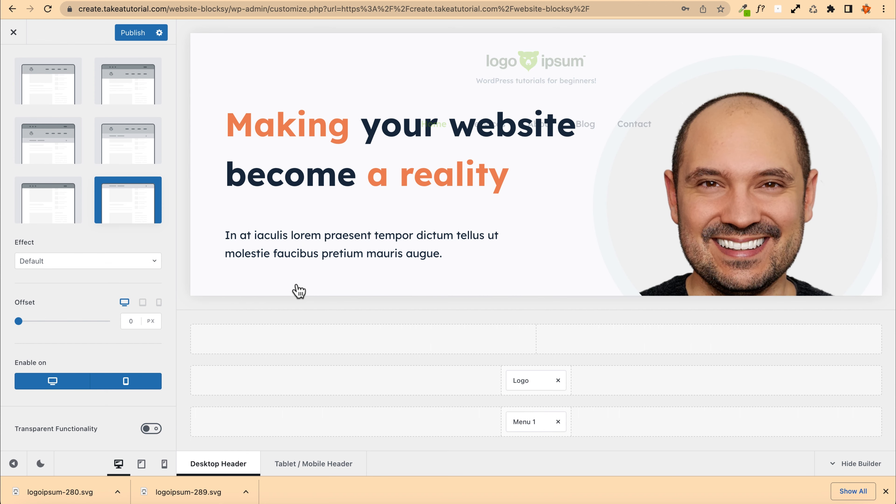
# Step: Publish the header changes and exit the Customizer
pyautogui.click(143, 32)
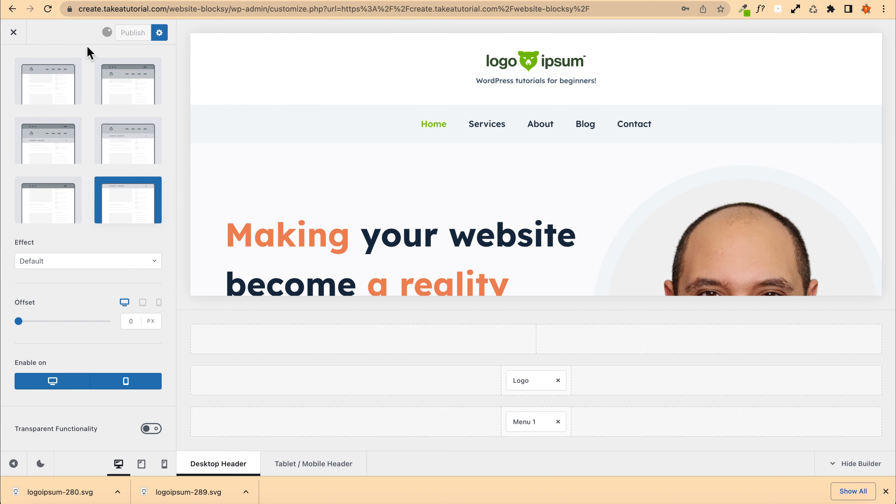
pyautogui.click(13, 32)
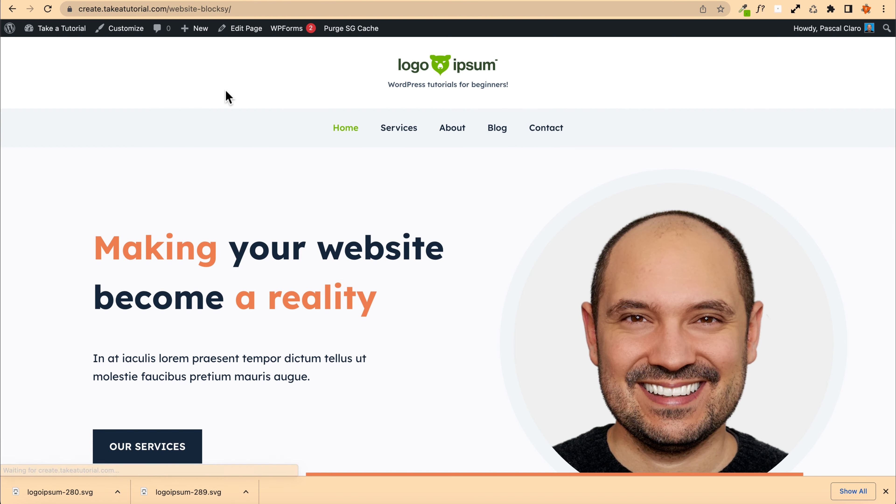
# Step: Reopen the Customizer and add a Button element to the header's bottom row beside Menu 1
pyautogui.click(124, 33)
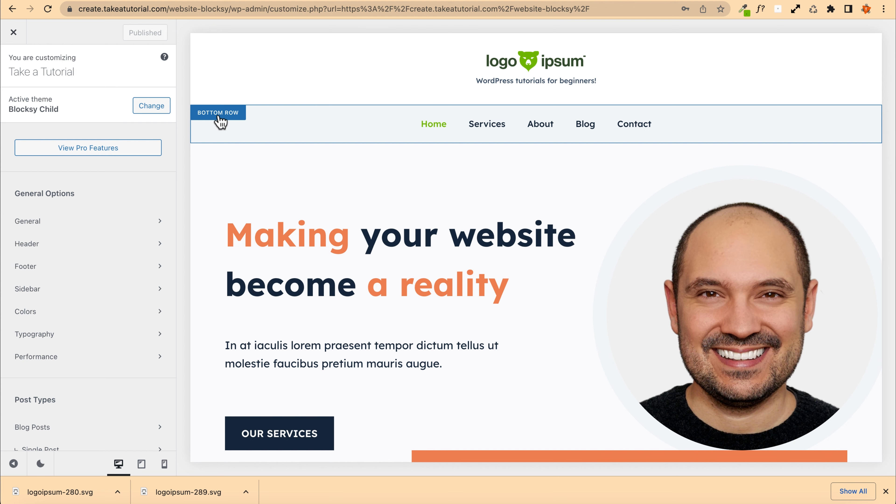
pyautogui.click(220, 122)
pyautogui.click(13, 67)
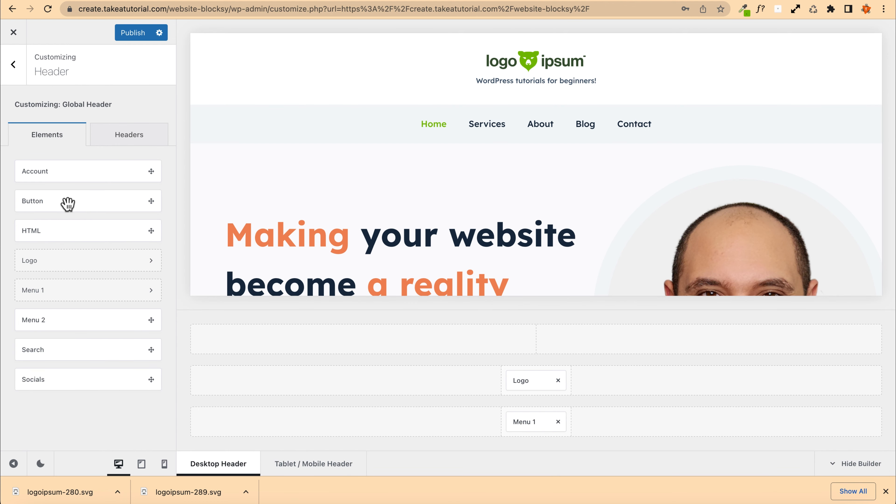
pyautogui.moveTo(44, 200); pyautogui.dragTo(588, 424)
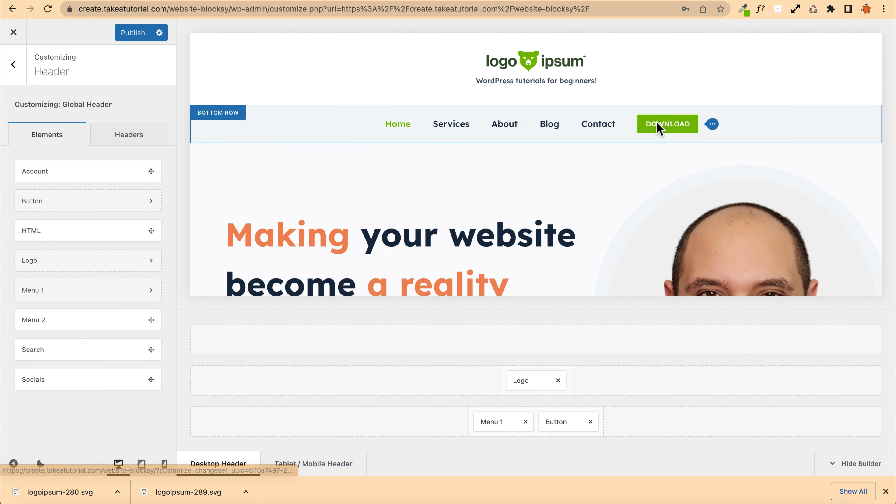
# Step: Open the header button's settings and set its label to Contact me
pyautogui.click(556, 422)
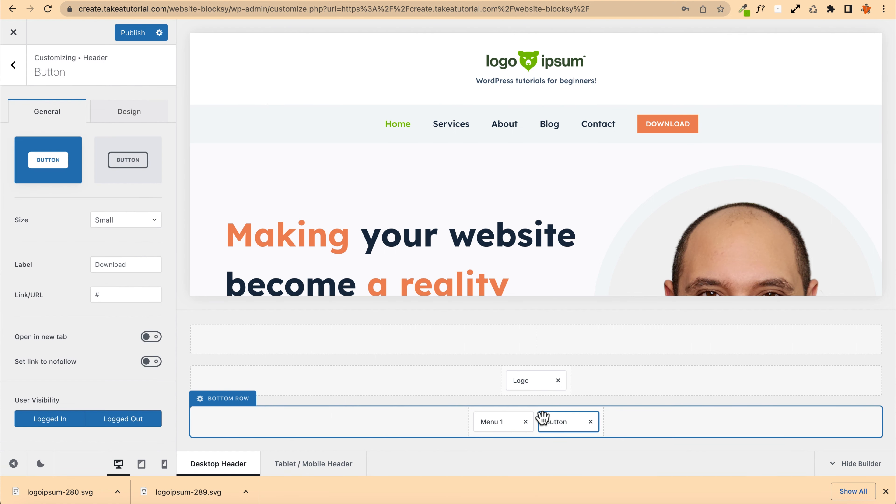
pyautogui.doubleClick(140, 268)
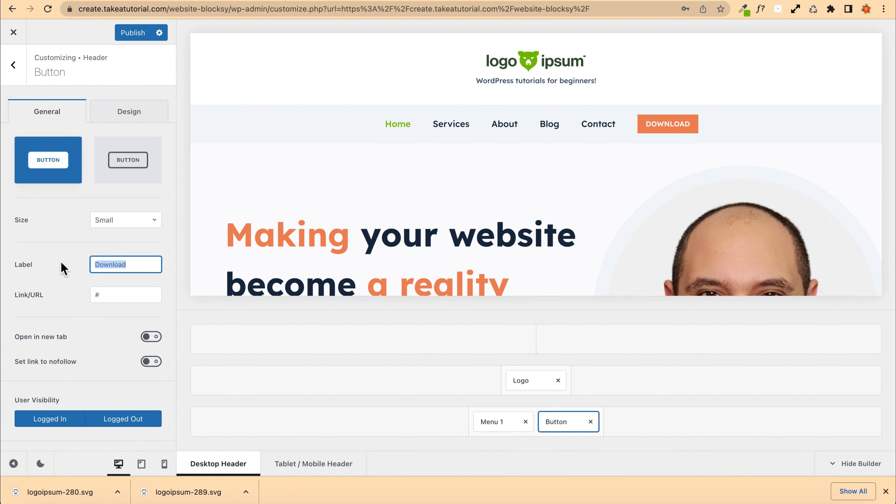
pyautogui.write('Con')
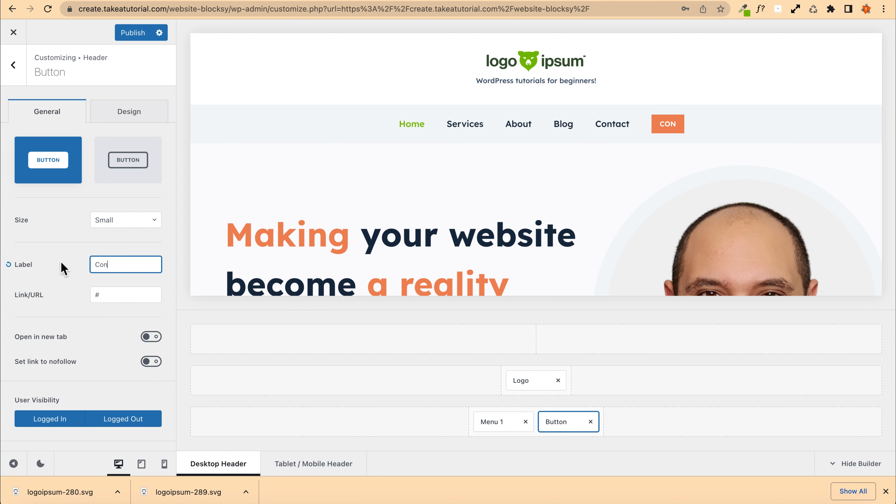
pyautogui.write('tatc me')
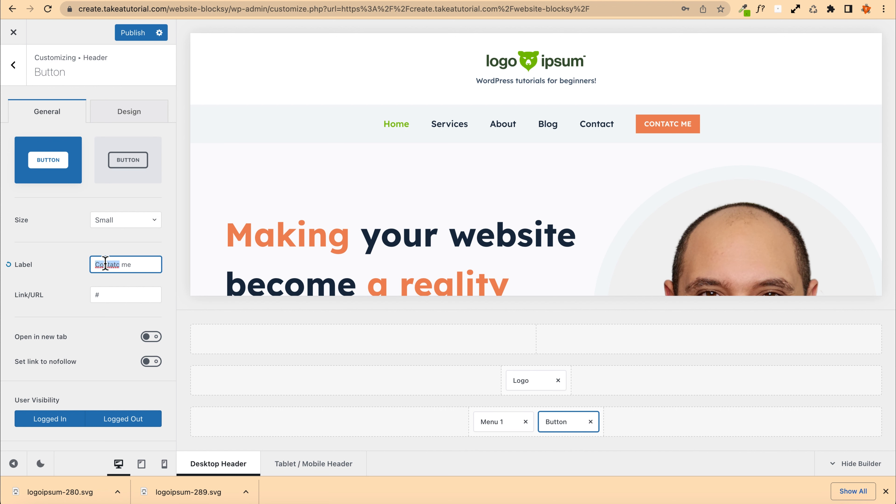
pyautogui.write('Contact')
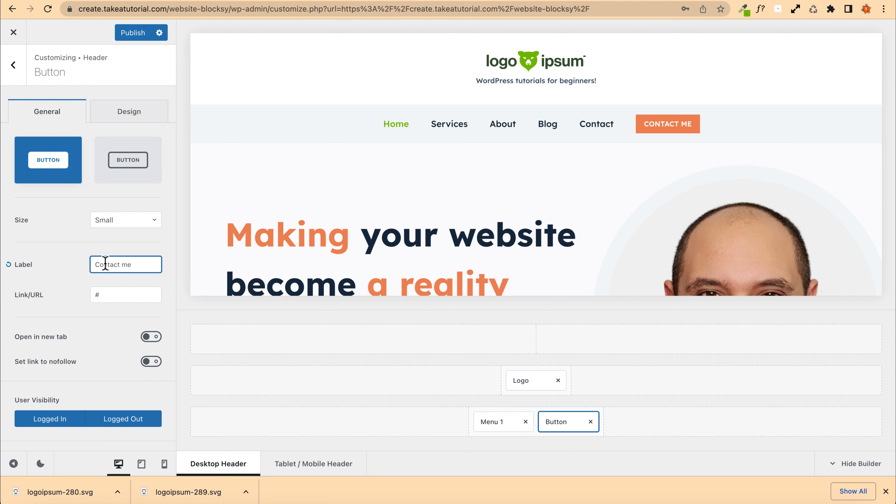
# Step: Copy the Contact page link from the live site and paste it as the button's Link/URL
pyautogui.doubleClick(97, 296)
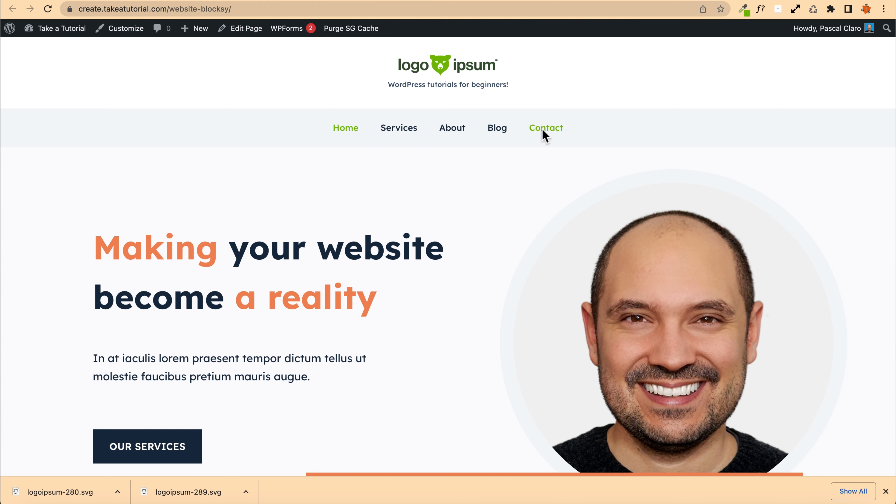
pyautogui.rightClick(543, 128)
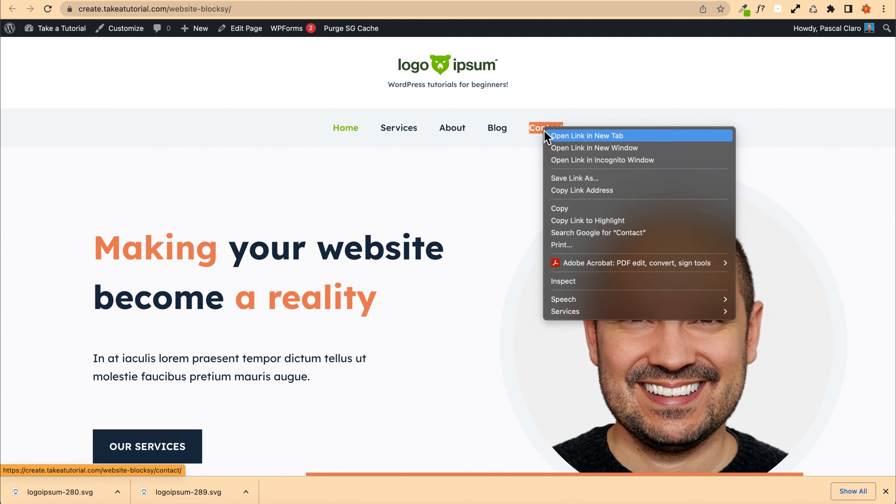
pyautogui.click(617, 191)
pyautogui.click(259, 0)
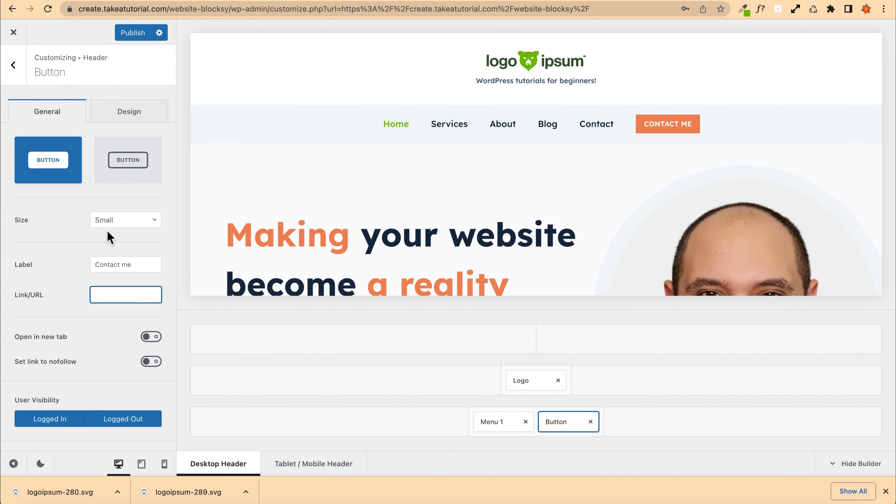
pyautogui.rightClick(104, 296)
pyautogui.click(120, 370)
# Step: Enable opening the button link in a new tab and limit the button's visibility to logged-out users
pyautogui.scroll(-3, 76, 304)
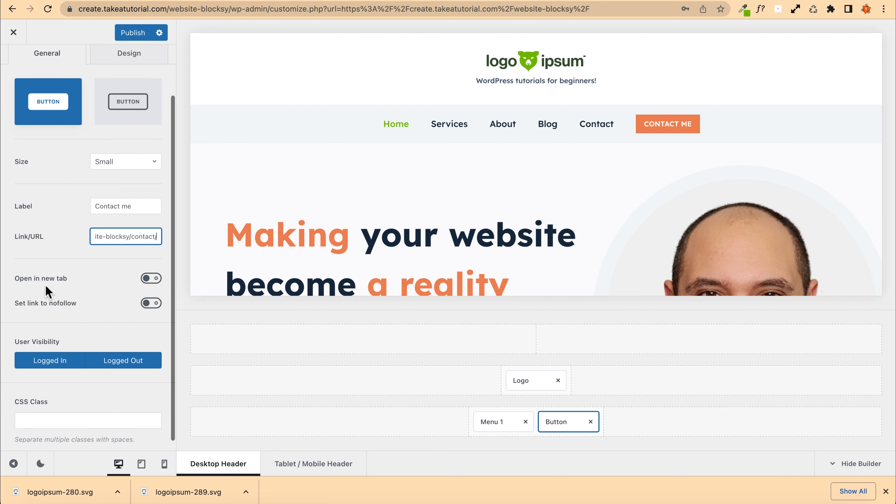
pyautogui.click(151, 278)
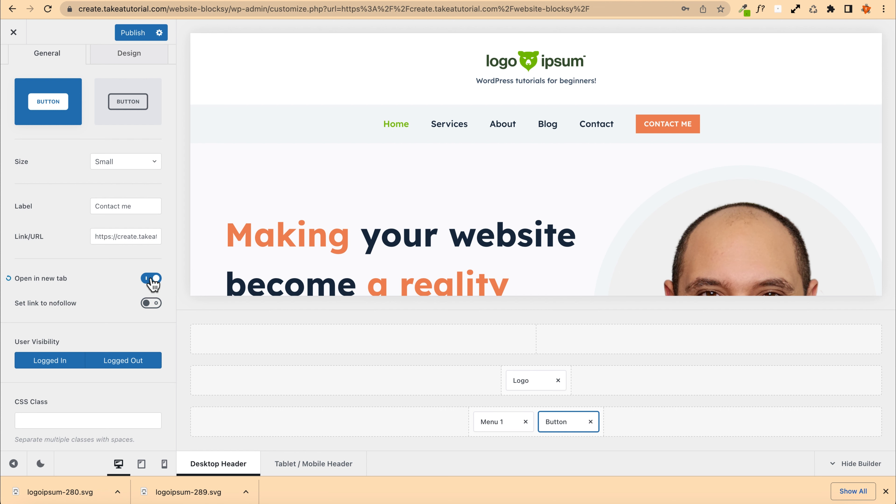
pyautogui.scroll(-1, 25, 317)
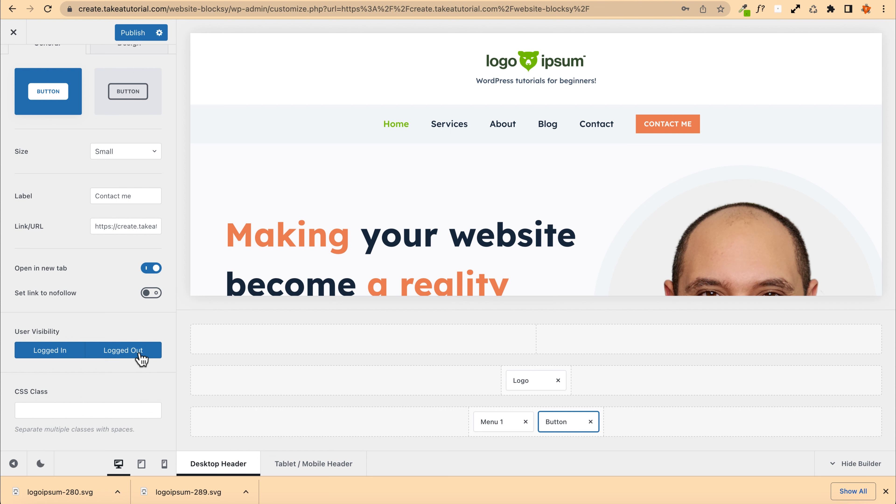
pyautogui.click(48, 355)
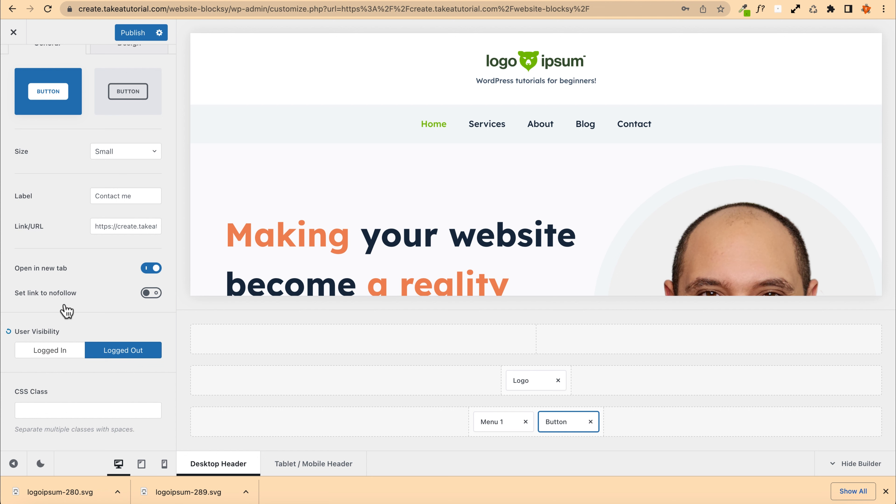
# Step: Publish the changes and open the live site in an incognito window
pyautogui.click(133, 32)
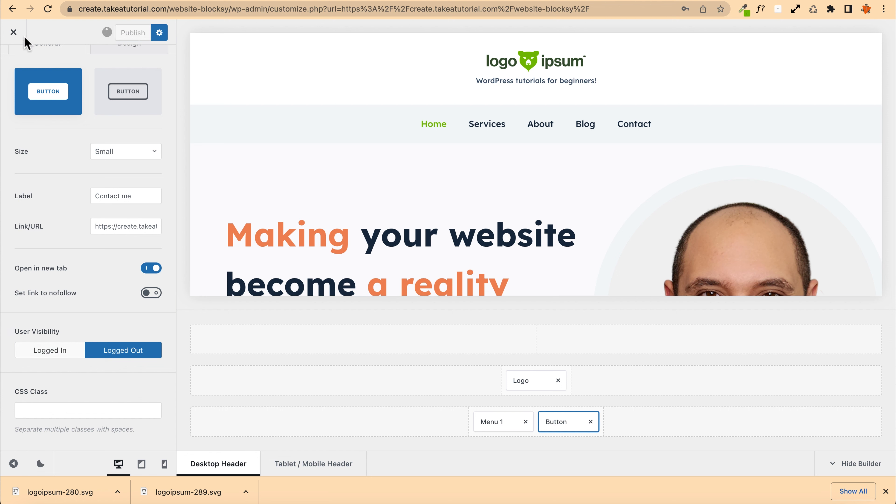
pyautogui.rightClick(16, 32)
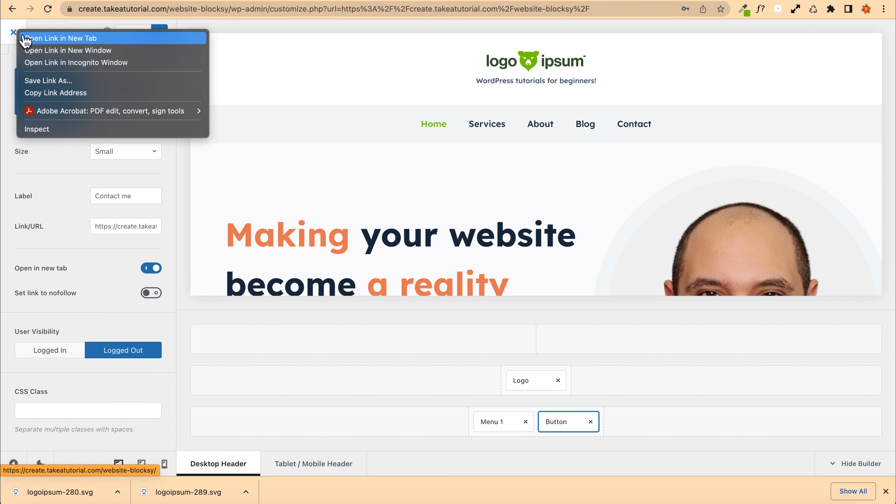
pyautogui.click(341, 1)
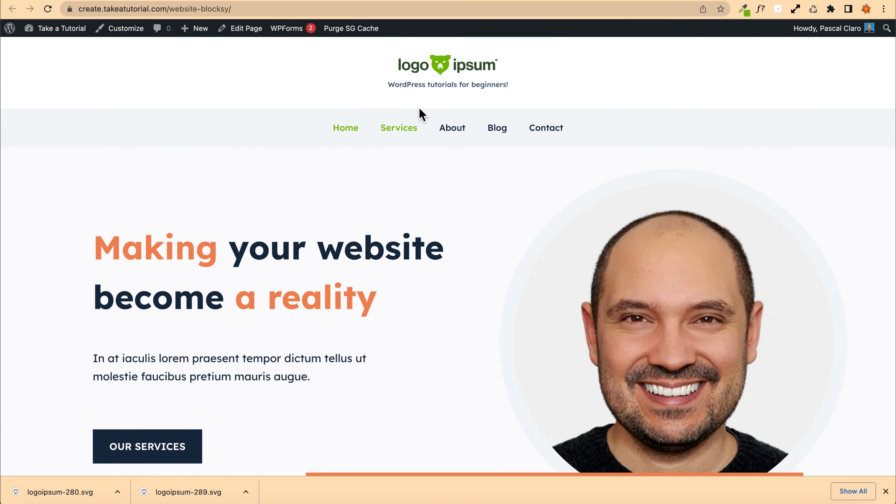
pyautogui.rightClick(427, 67)
pyautogui.click(417, 71)
pyautogui.rightClick(409, 65)
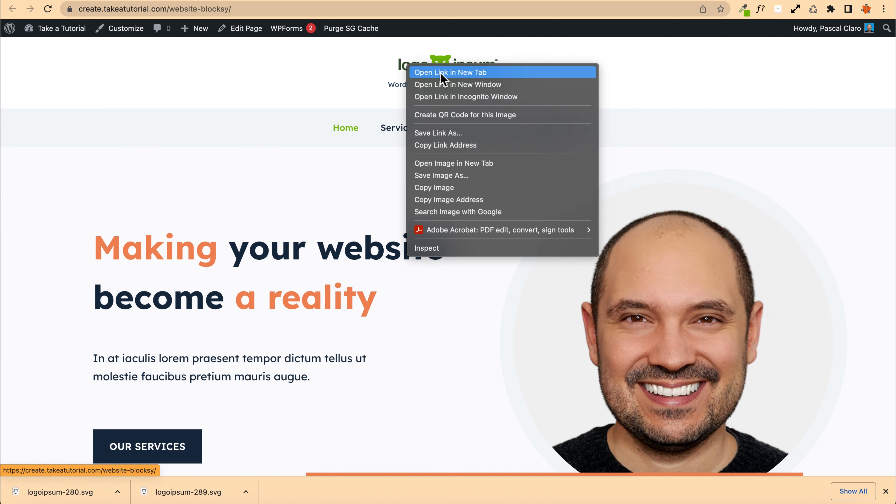
pyautogui.click(442, 98)
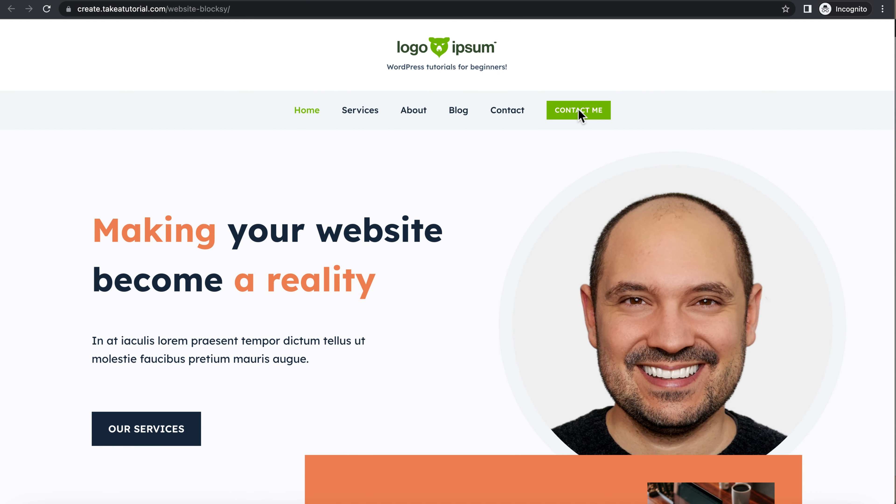
# Step: Test the Contact me button on the logged-out site and return to the home page
pyautogui.click(582, 117)
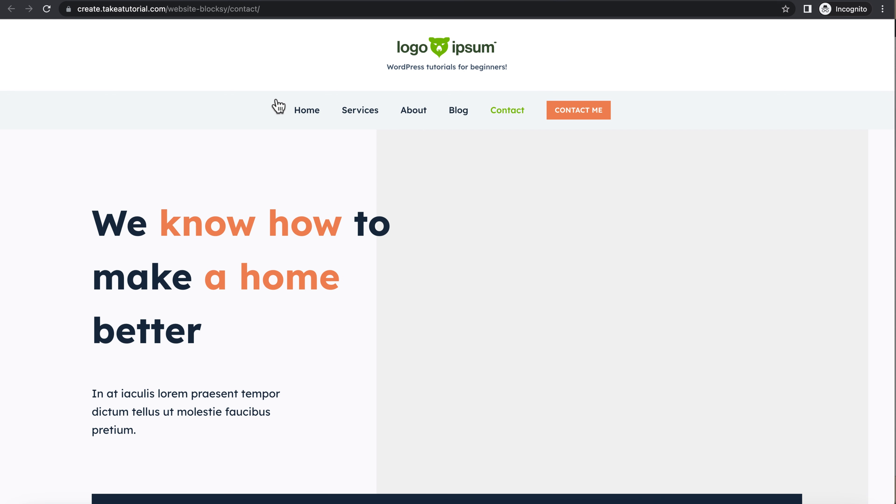
pyautogui.scroll(-6, 294, 205)
pyautogui.scroll(6, 294, 206)
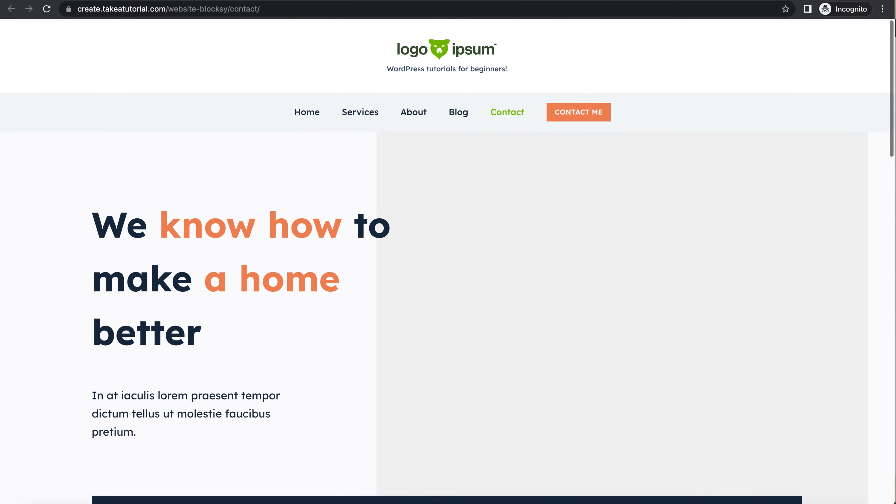
pyautogui.click(307, 109)
# Step: Back in the Customizer, make the button visible to logged-in users as well
pyautogui.click(176, 0)
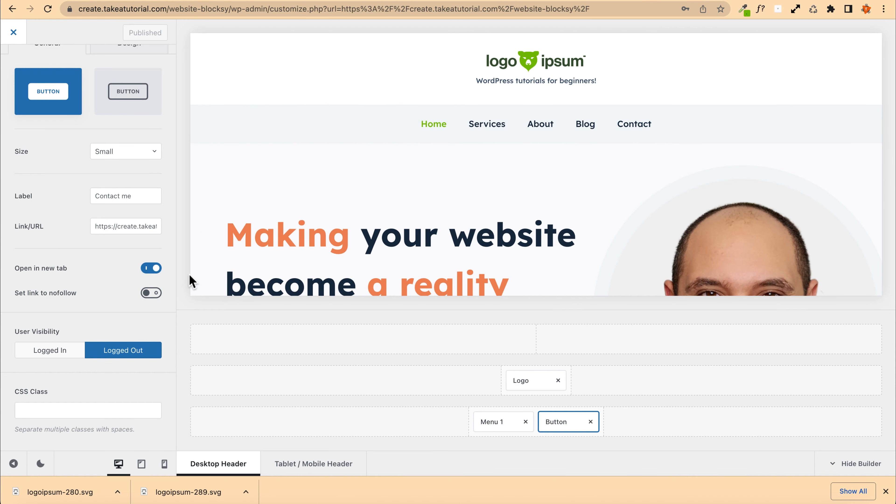
pyautogui.click(67, 351)
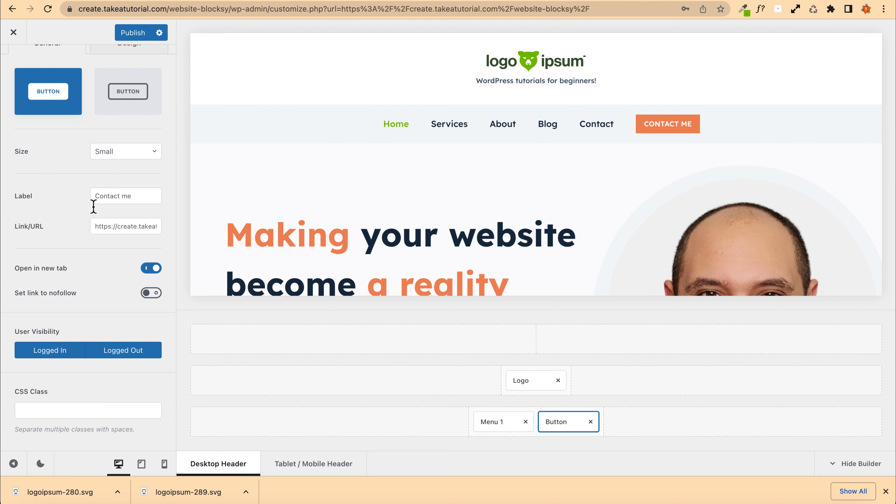
pyautogui.scroll(3, 36, 88)
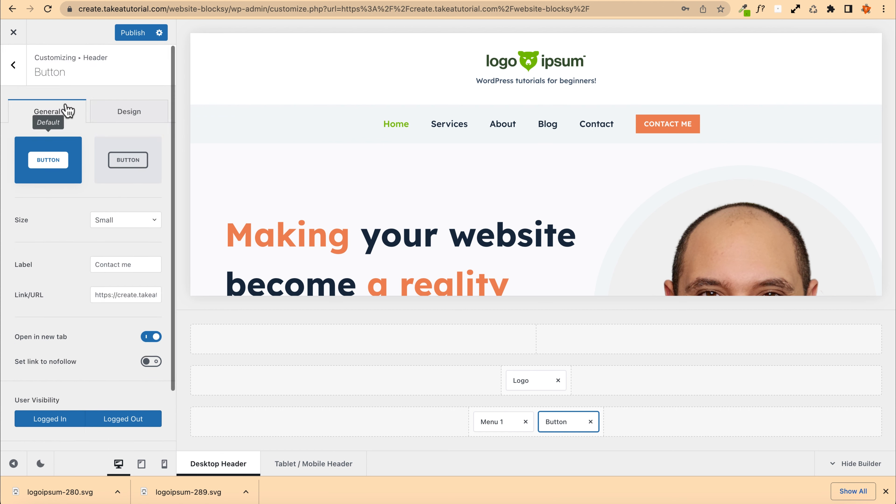
# Step: Add the Socials element to the centre of the header's top row
pyautogui.click(14, 65)
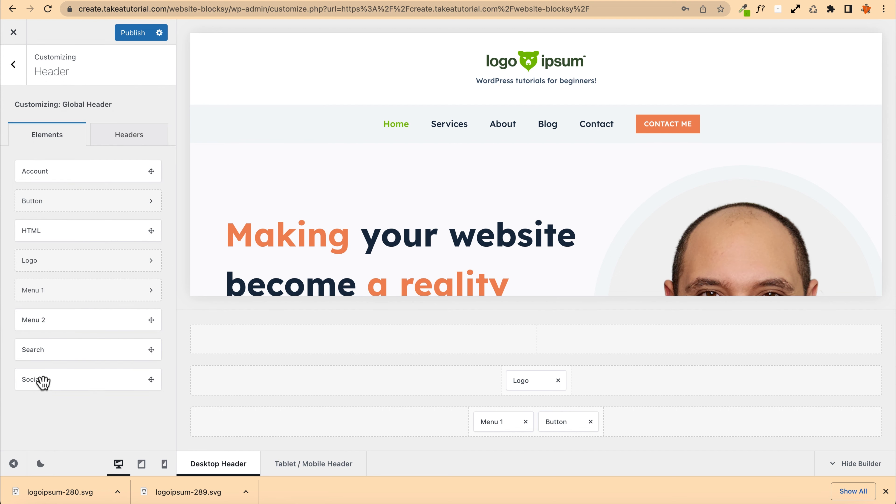
pyautogui.moveTo(43, 382); pyautogui.dragTo(420, 424)
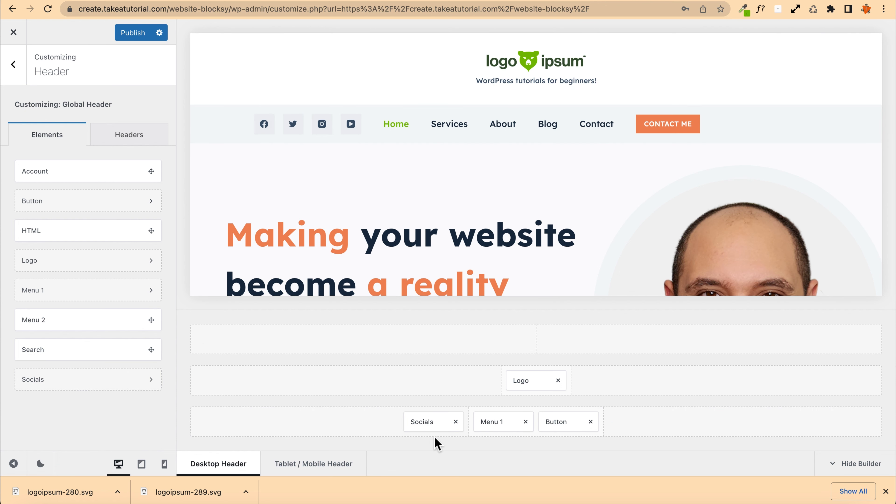
pyautogui.moveTo(432, 421); pyautogui.dragTo(529, 337)
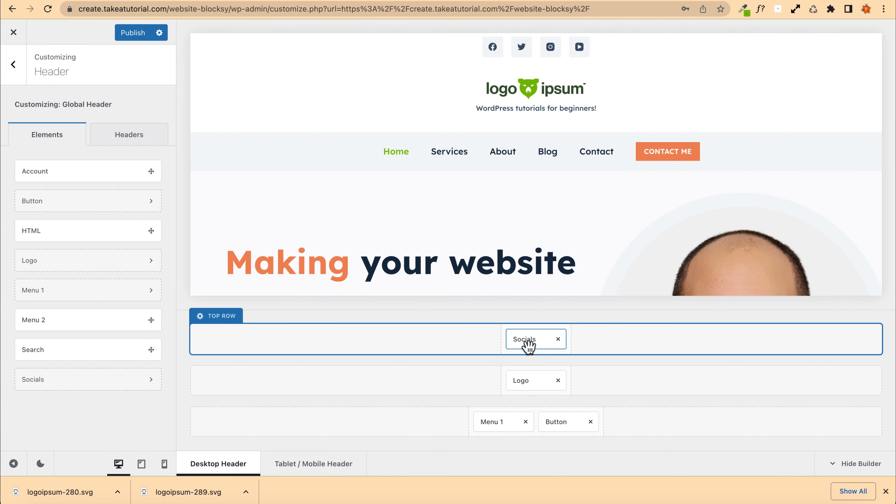
pyautogui.moveTo(536, 348); pyautogui.dragTo(850, 344)
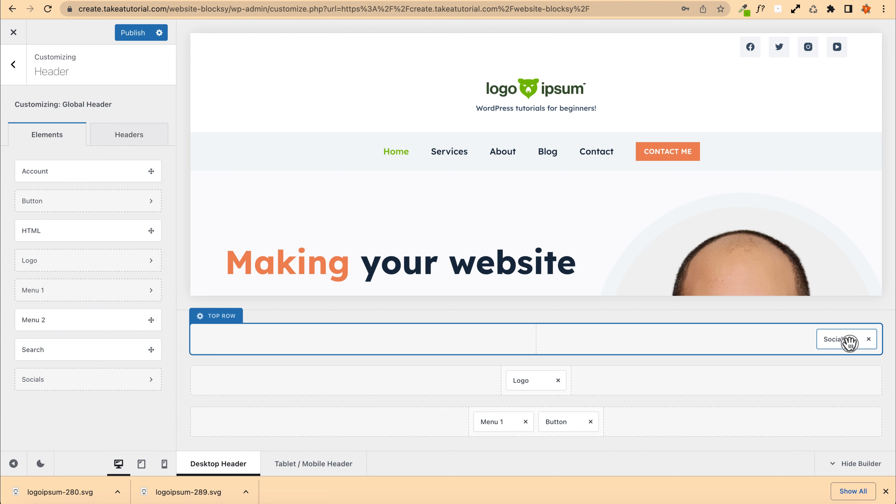
pyautogui.moveTo(849, 342); pyautogui.dragTo(530, 338)
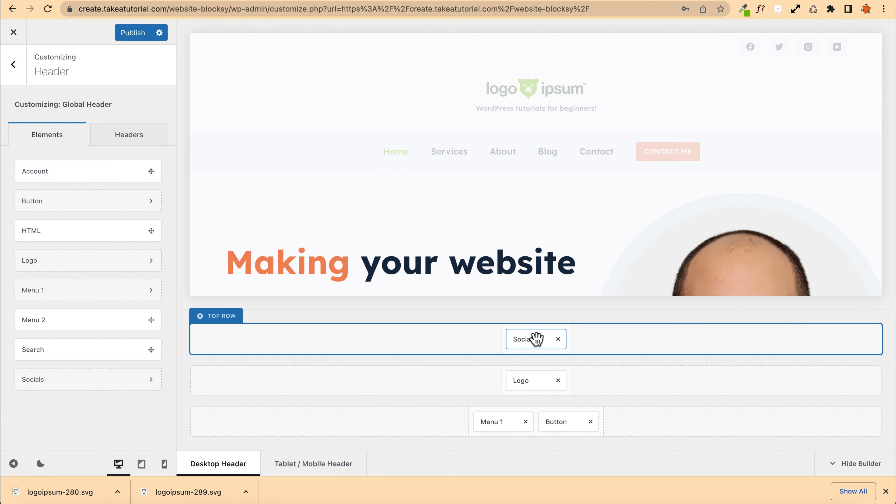
# Step: Set the top row's minimum height to 20 px
pyautogui.click(531, 340)
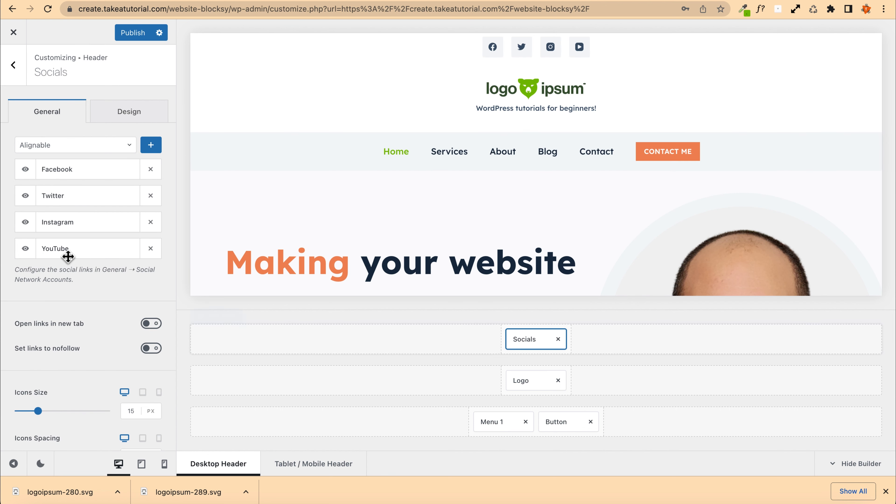
pyautogui.click(219, 316)
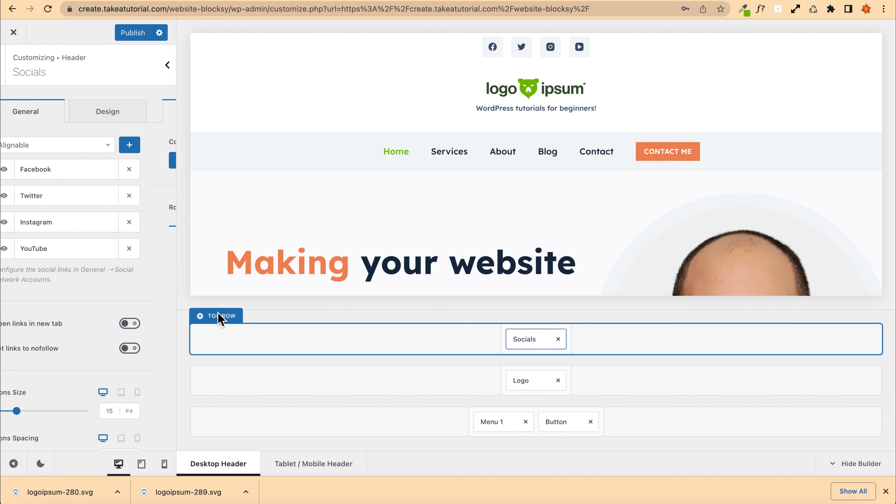
pyautogui.moveTo(29, 228); pyautogui.dragTo(18, 226)
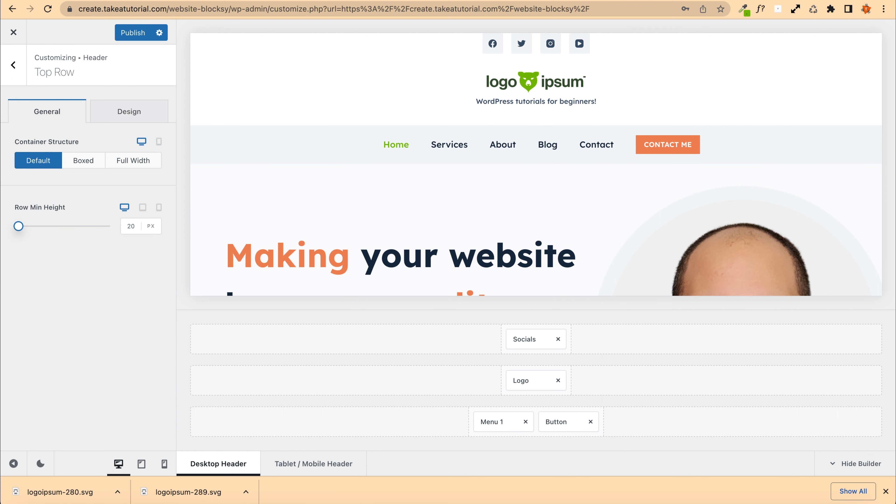
pyautogui.click(129, 225)
# Step: Remove Facebook and Twitter from the Socials element's networks
pyautogui.click(530, 341)
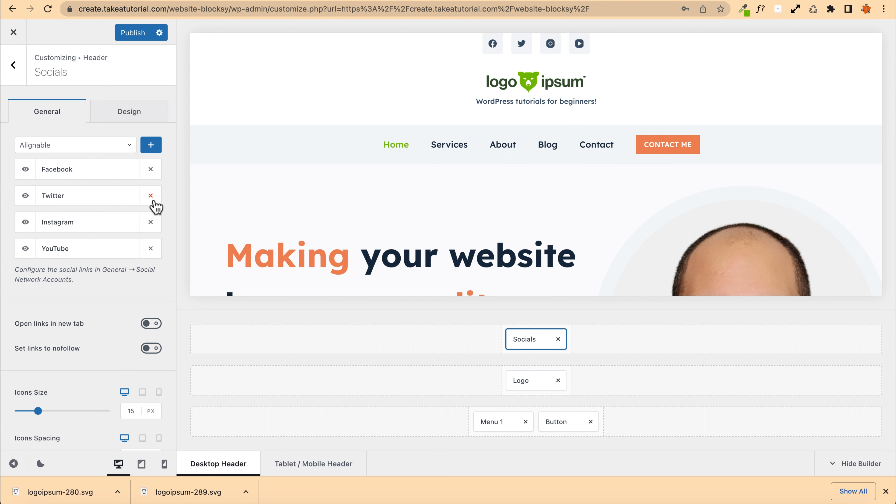
pyautogui.click(151, 169)
pyautogui.click(151, 169)
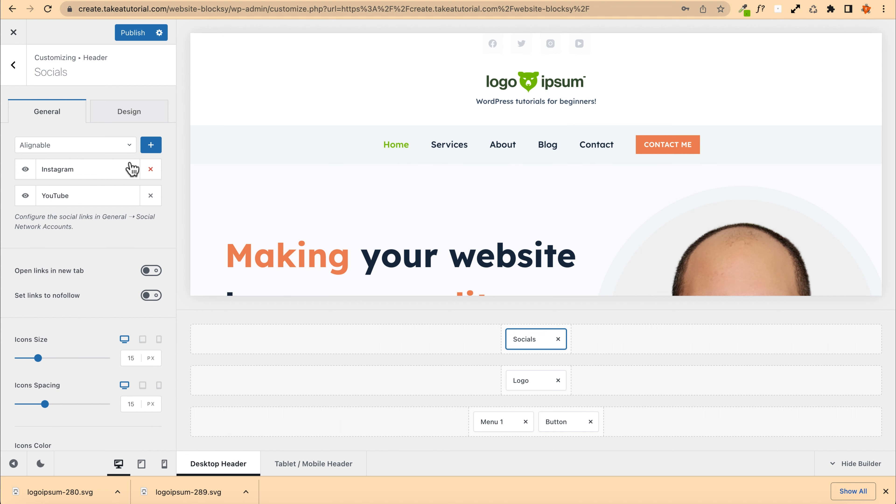
# Step: Add TikTok to the Socials element's networks
pyautogui.click(67, 146)
pyautogui.write('tit')
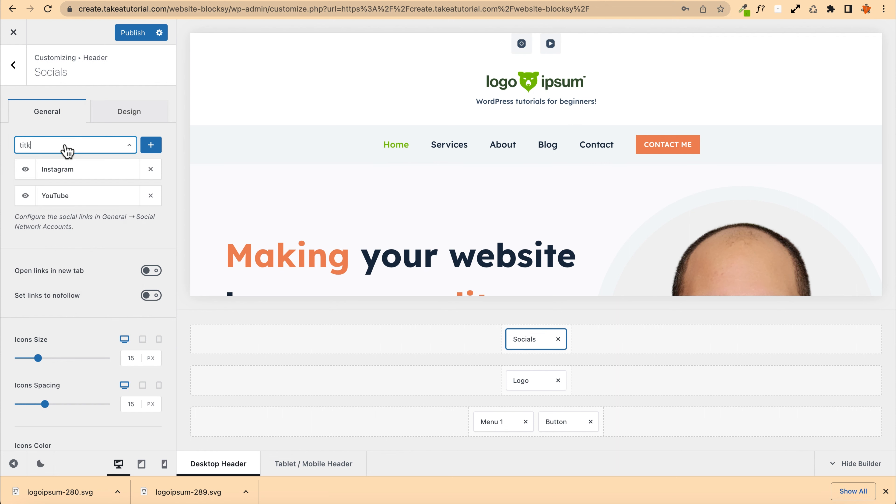
pyautogui.write('k')
pyautogui.press('BackSpace')
pyautogui.press('BackSpace')
pyautogui.press('BackSpace')
pyautogui.write('ik')
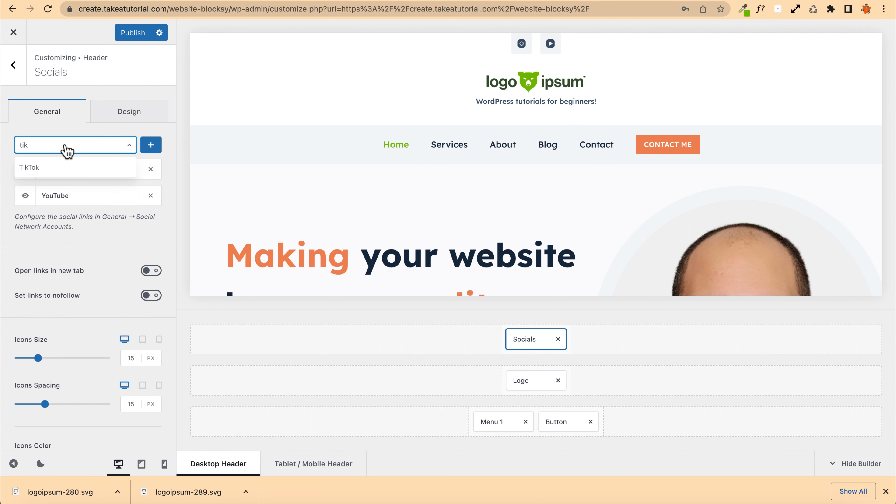
pyautogui.click(56, 167)
pyautogui.click(151, 145)
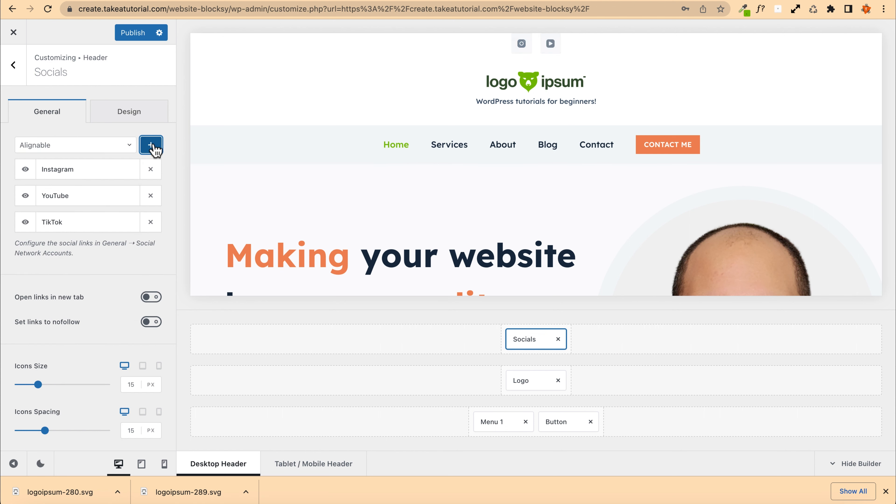
pyautogui.click(67, 147)
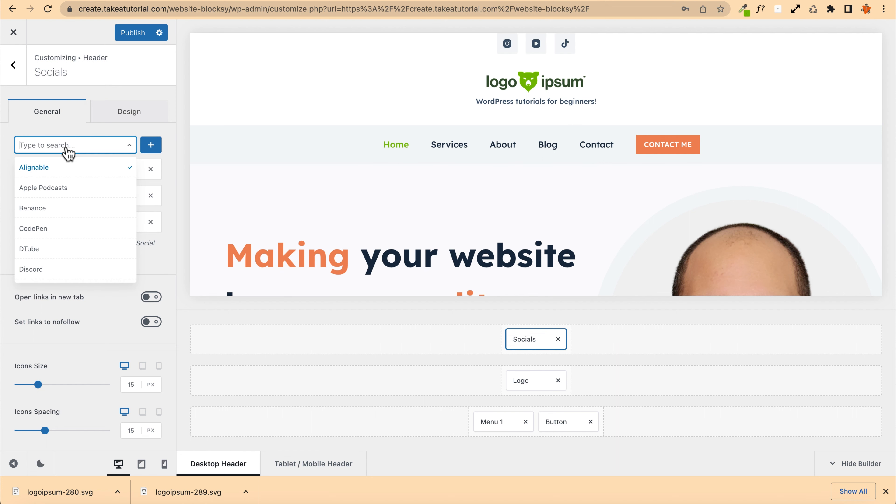
pyautogui.click(61, 129)
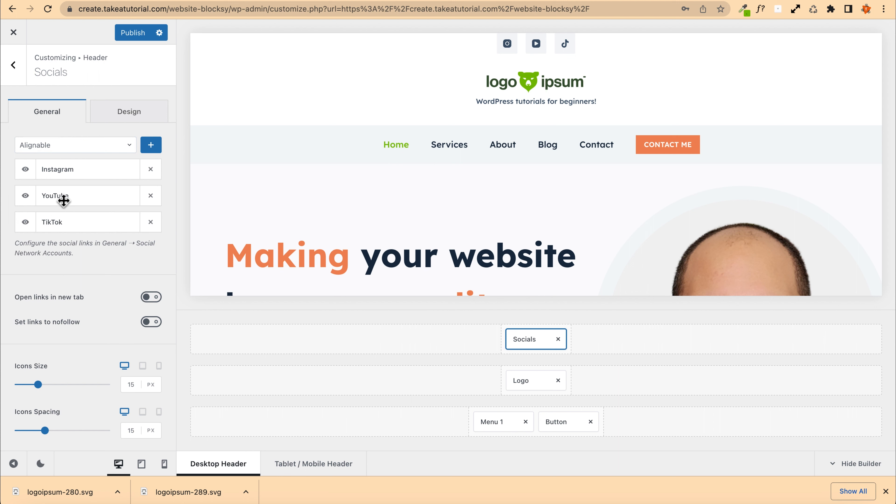
# Step: Enter the Instagram profile link in the Social Network Accounts settings and publish the changes
pyautogui.scroll(-3, 76, 277)
pyautogui.scroll(3, 80, 282)
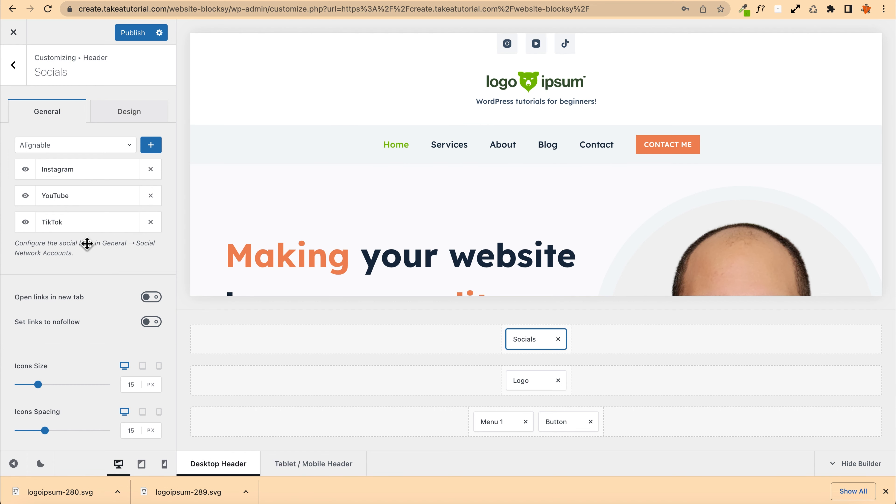
pyautogui.click(147, 247)
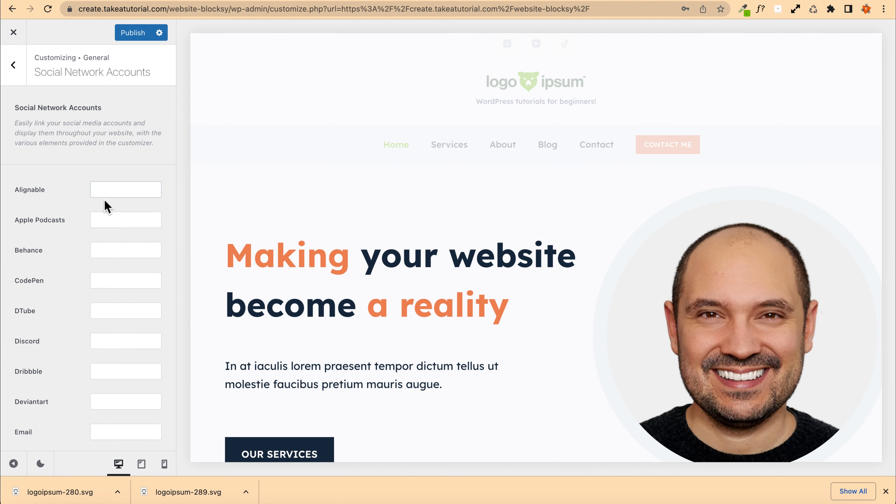
pyautogui.scroll(-9, 72, 203)
pyautogui.click(119, 144)
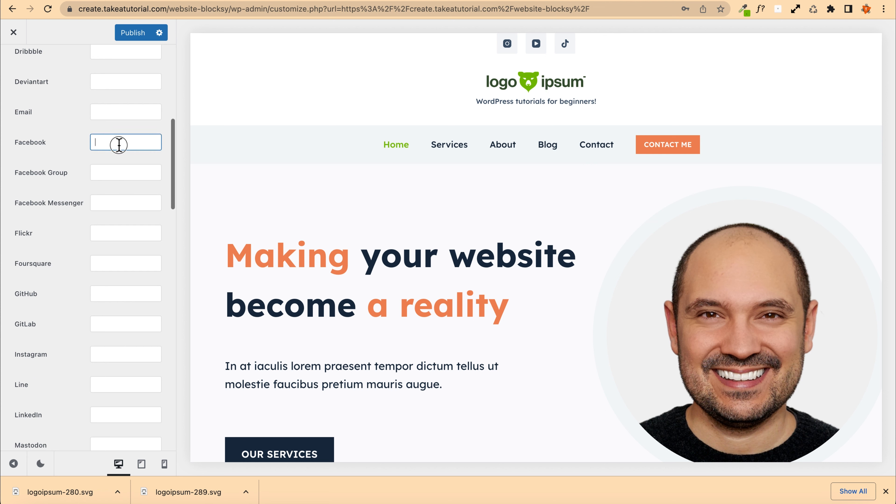
pyautogui.click(102, 175)
pyautogui.click(111, 202)
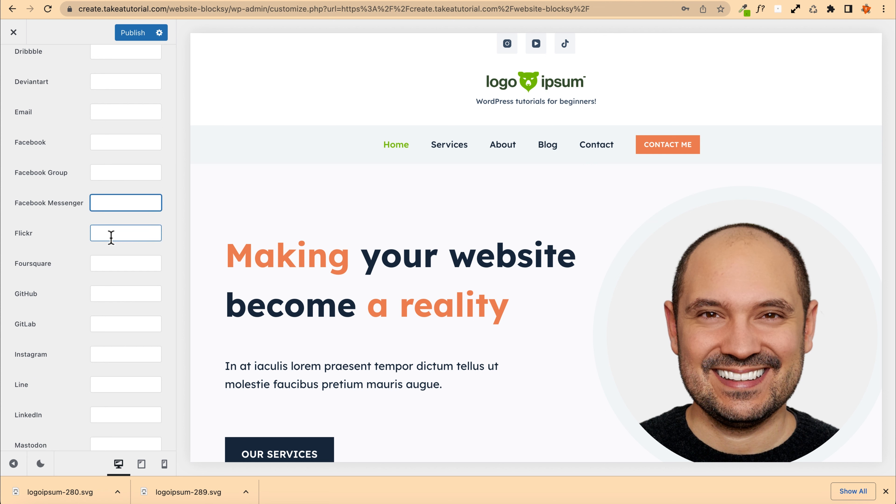
pyautogui.scroll(-4, 110, 234)
pyautogui.click(112, 202)
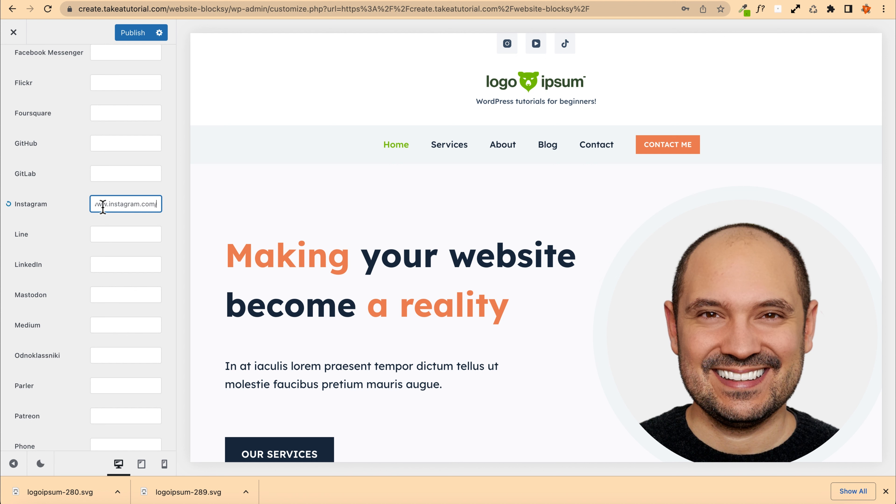
pyautogui.write('takeatutorial')
pyautogui.scroll(-2, 76, 212)
pyautogui.scroll(-5, 72, 254)
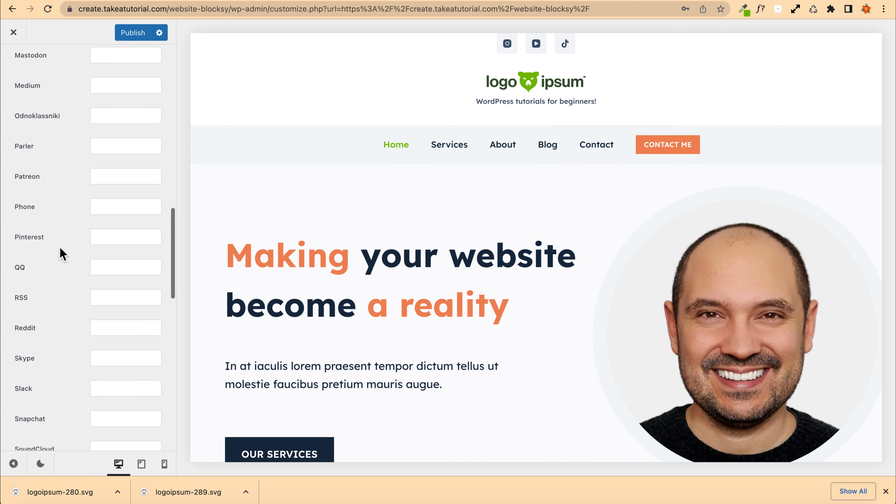
pyautogui.scroll(-6, 60, 253)
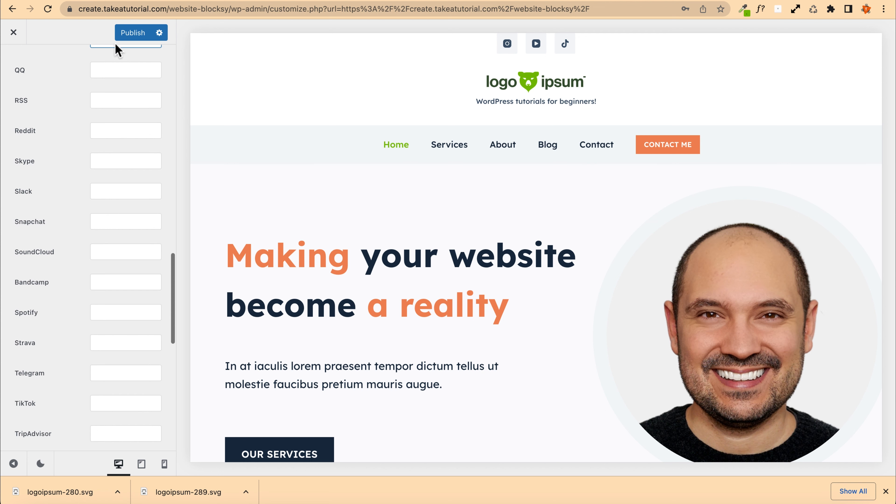
pyautogui.click(129, 35)
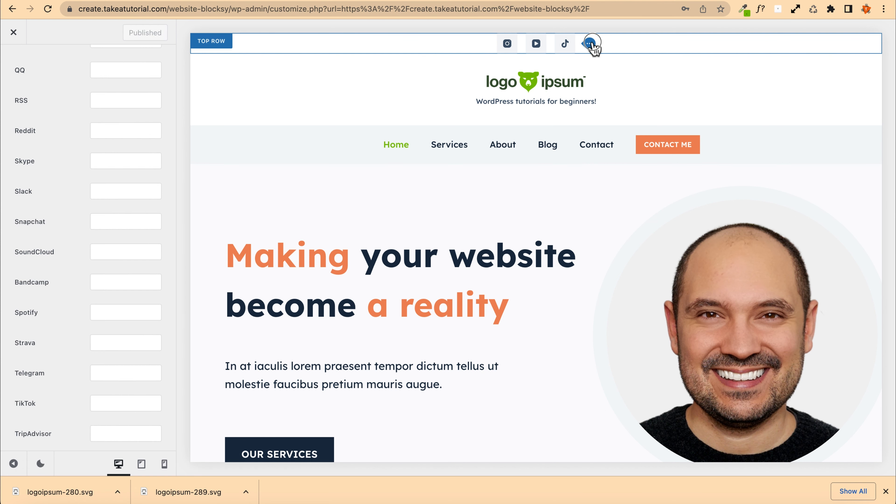
# Step: Set the social icons' hover colour to white (#ffffff)
pyautogui.click(593, 45)
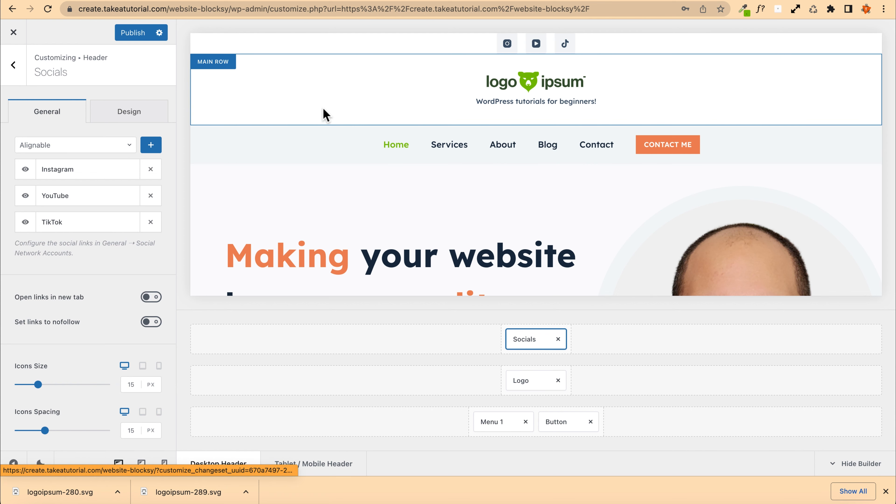
pyautogui.click(122, 118)
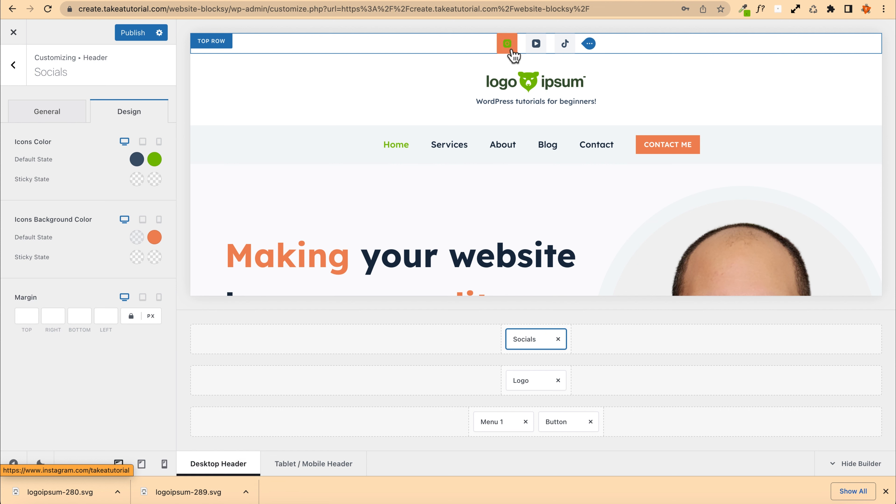
pyautogui.click(154, 160)
pyautogui.click(155, 191)
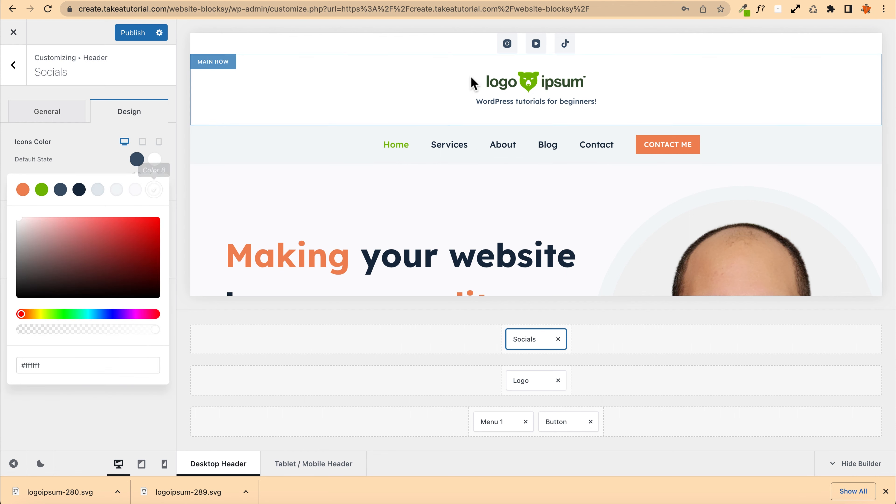
pyautogui.moveTo(506, 44); pyautogui.dragTo(69, 144)
# Step: Enable opening the social links in a new tab
pyautogui.click(60, 113)
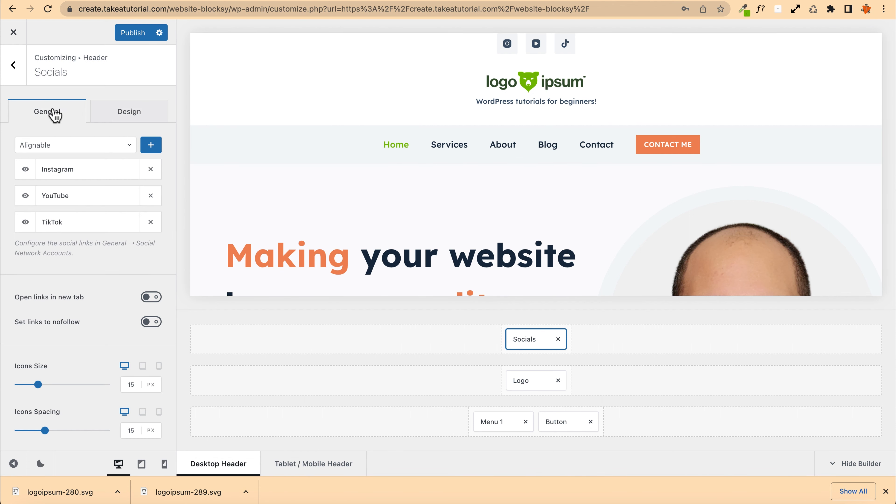
pyautogui.scroll(-5, 46, 250)
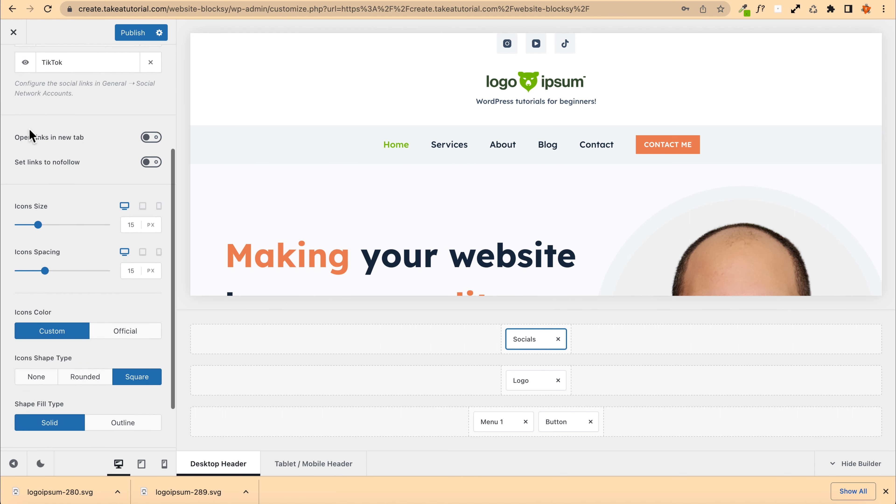
pyautogui.click(153, 141)
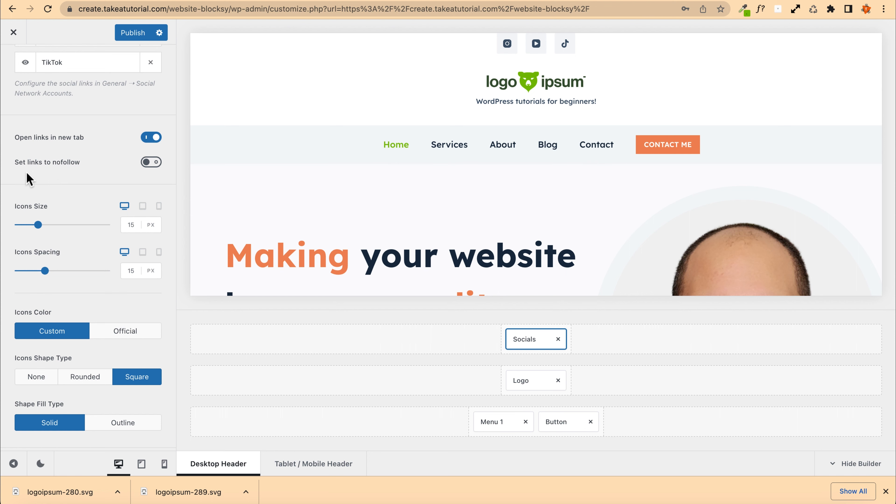
# Step: Set the social icons' shape type to Rounded
pyautogui.scroll(-2, 26, 178)
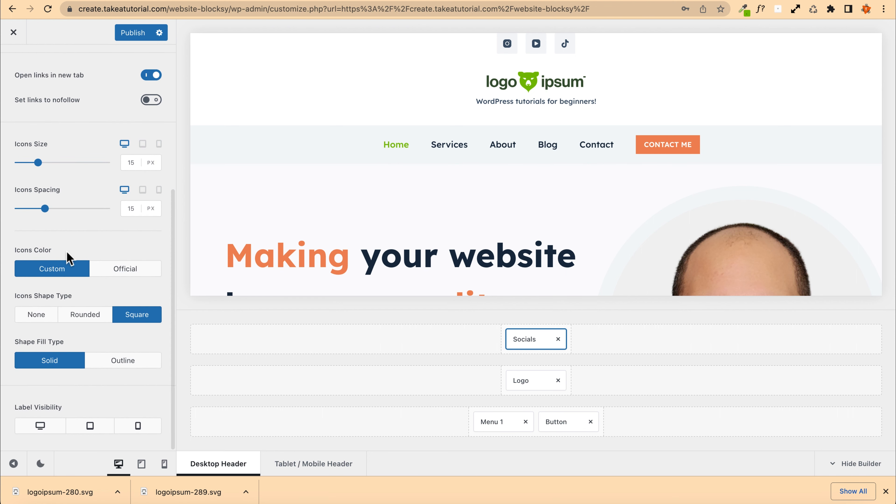
pyautogui.click(33, 316)
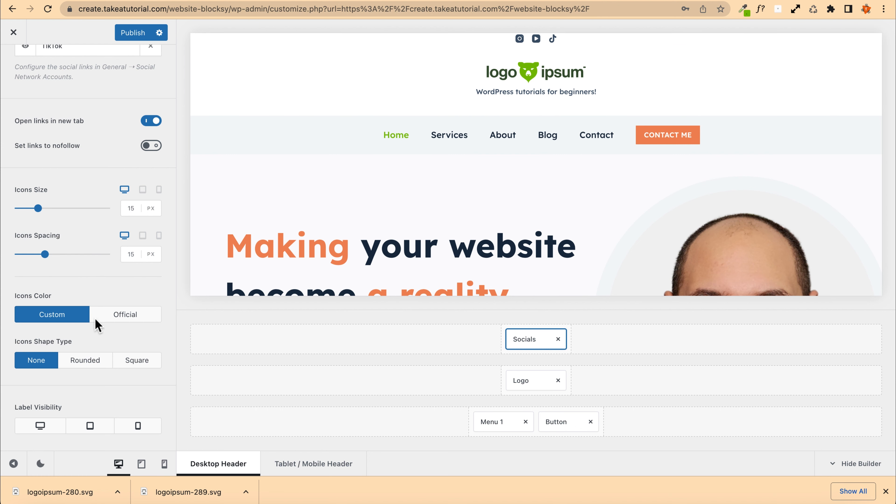
pyautogui.click(85, 359)
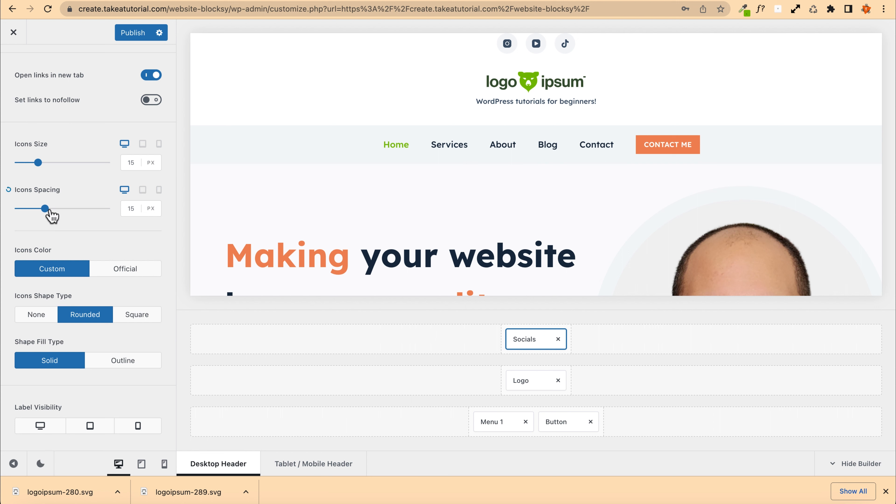
# Step: Reduce the social icons' size to 10 px
pyautogui.moveTo(39, 209); pyautogui.dragTo(39, 212)
pyautogui.moveTo(33, 163); pyautogui.dragTo(28, 163)
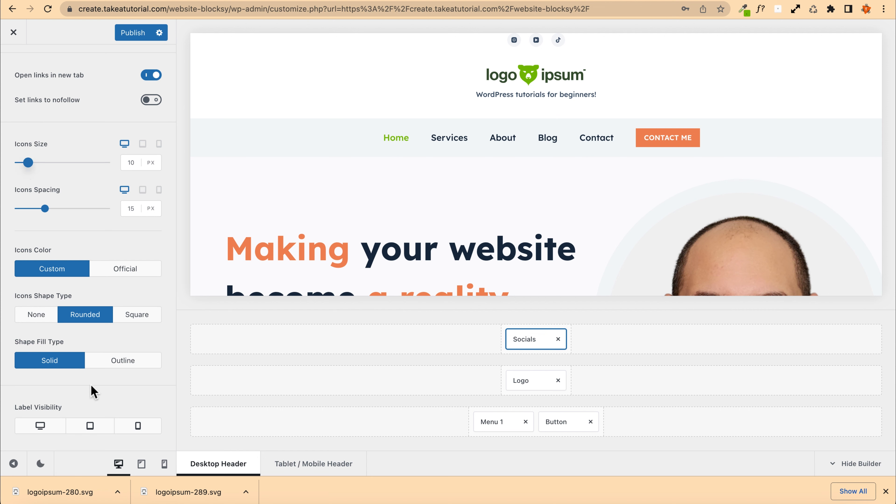
pyautogui.scroll(6, 42, 337)
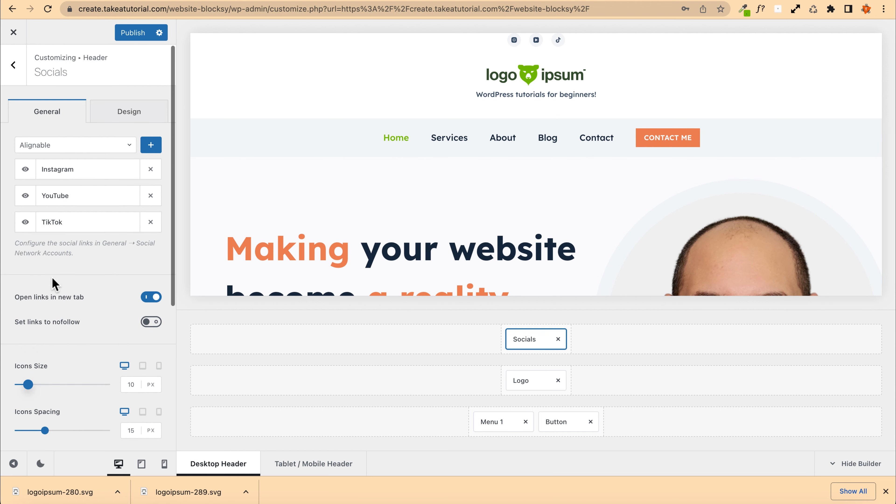
# Step: Review the social icons' design options and the global header's sticky settings
pyautogui.click(130, 112)
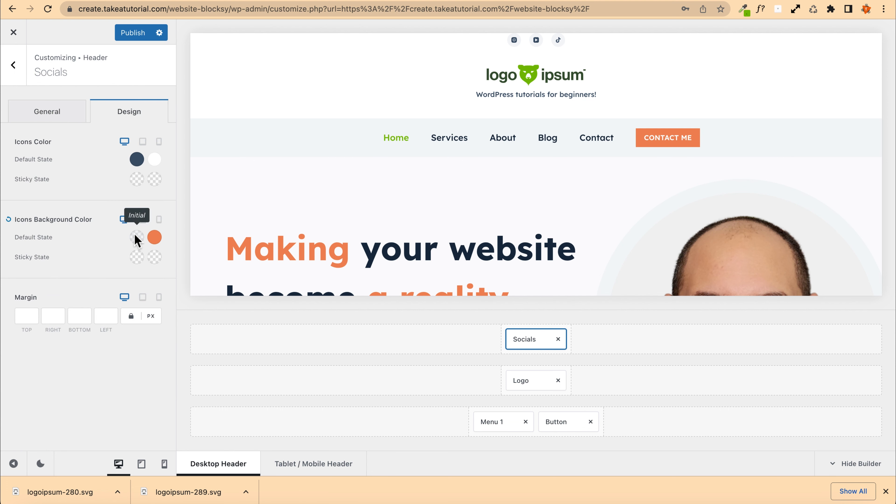
pyautogui.scroll(-7, 392, 153)
pyautogui.scroll(7, 392, 153)
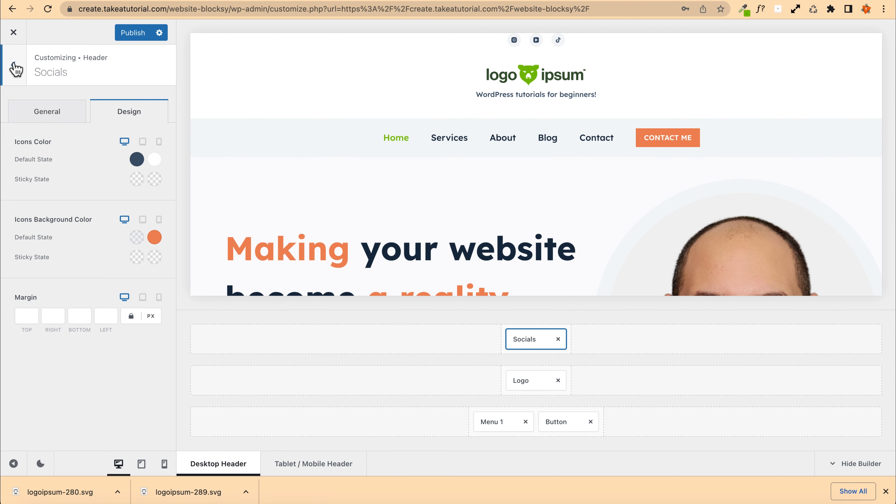
pyautogui.click(16, 68)
pyautogui.click(16, 69)
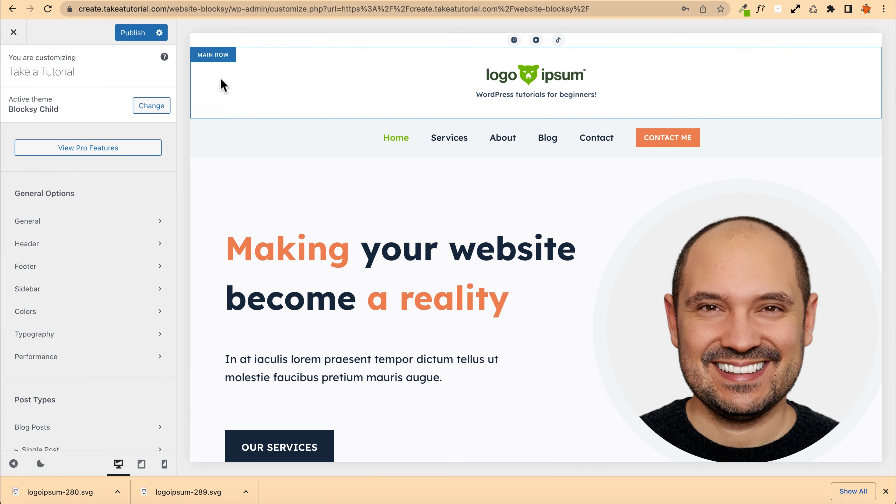
pyautogui.click(217, 63)
pyautogui.click(21, 73)
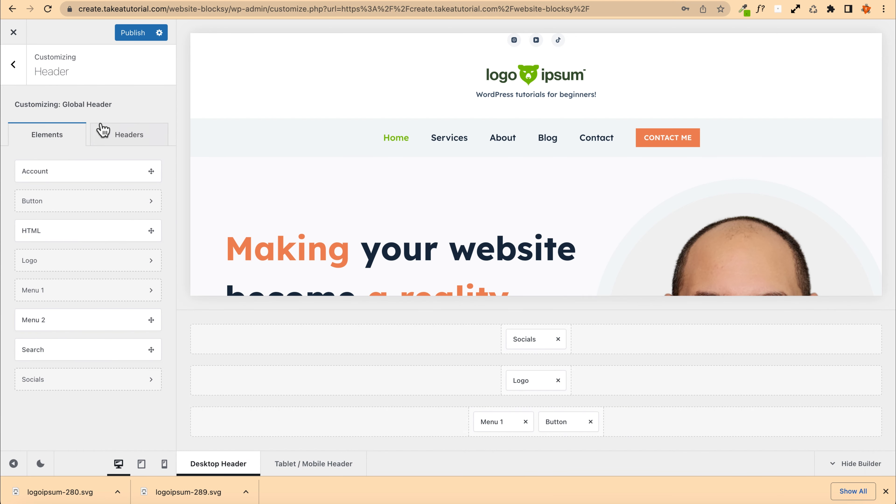
pyautogui.click(128, 134)
pyautogui.click(74, 172)
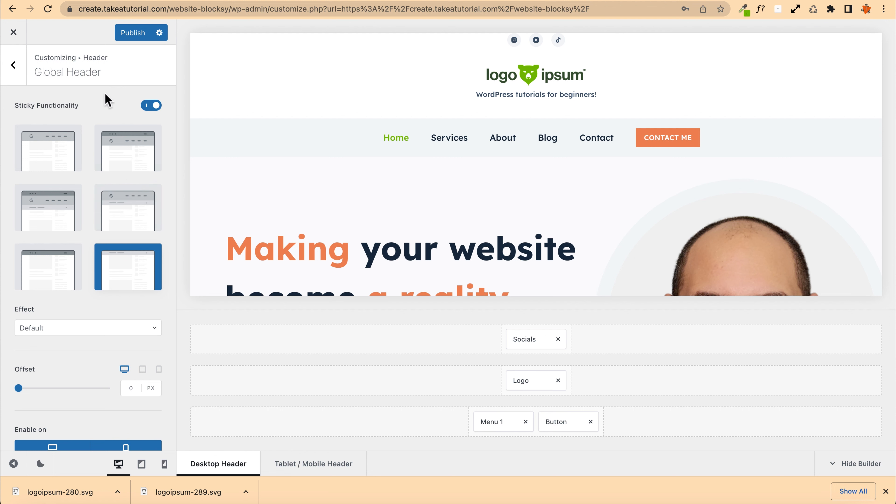
pyautogui.click(14, 65)
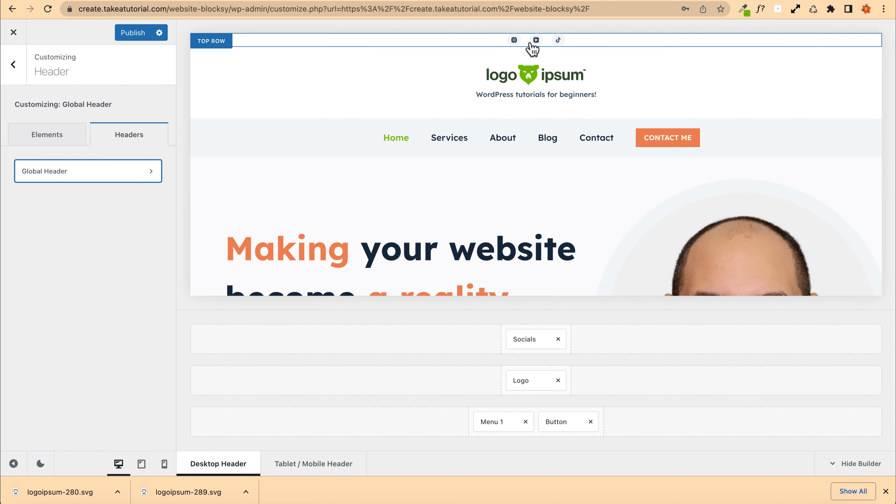
# Step: Set the header top row's minimum height to 30 px
pyautogui.click(210, 42)
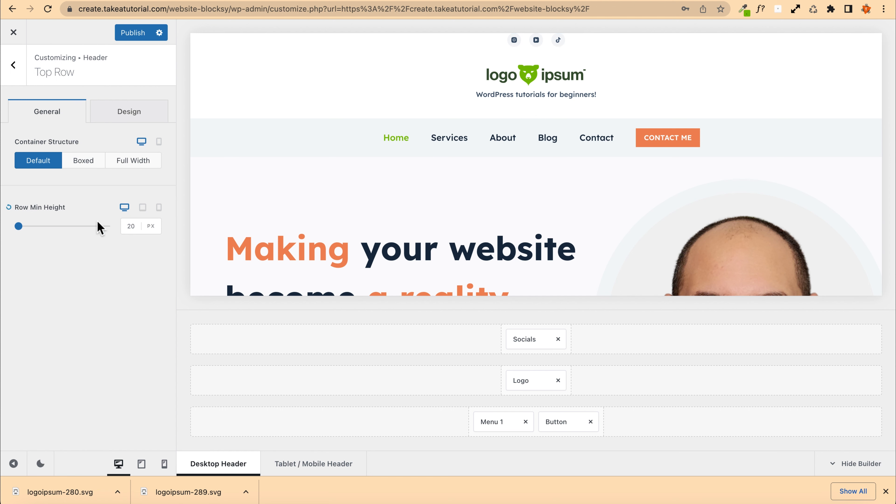
pyautogui.click(136, 226)
pyautogui.press('Up')
pyautogui.press('Up')
pyautogui.press('Up')
pyautogui.press('Up')
pyautogui.press('Up')
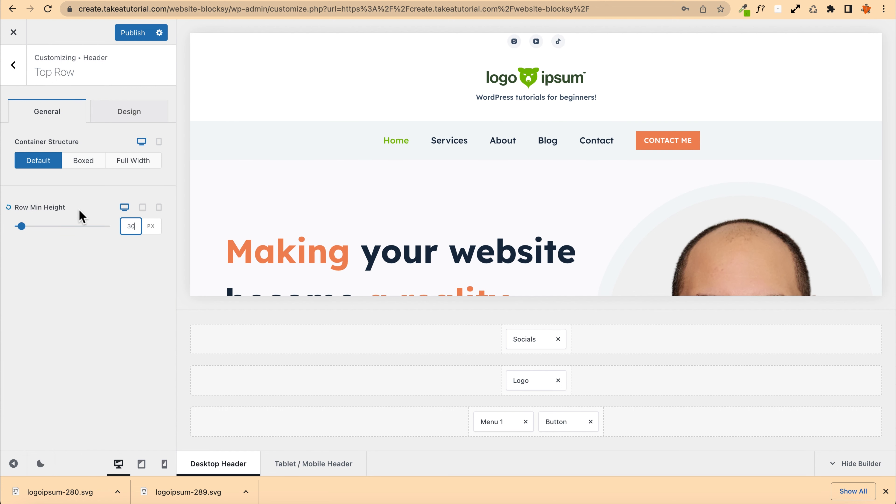
# Step: Set the top row's background colour to the dark palette colour #192a3d
pyautogui.click(123, 113)
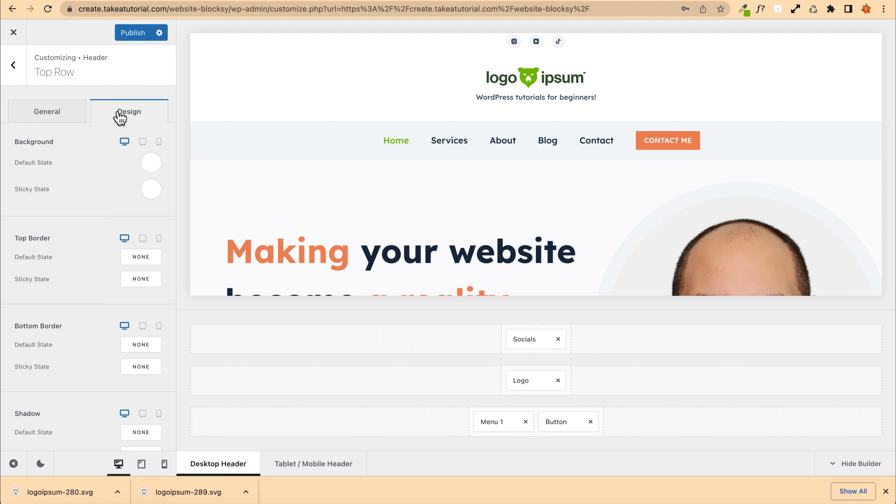
pyautogui.click(152, 165)
pyautogui.click(115, 222)
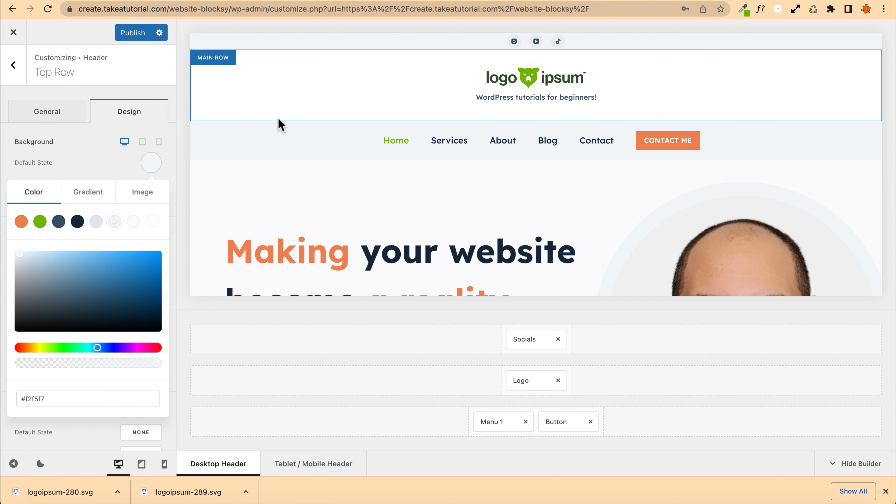
pyautogui.click(62, 222)
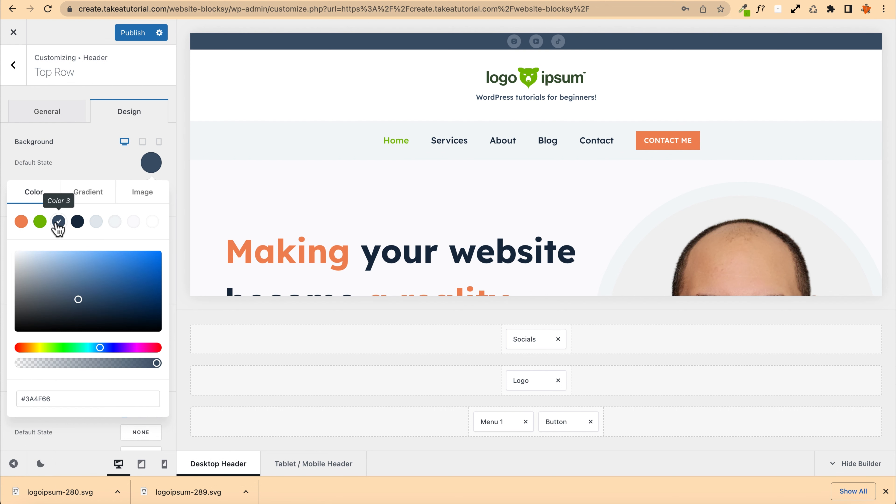
pyautogui.click(78, 221)
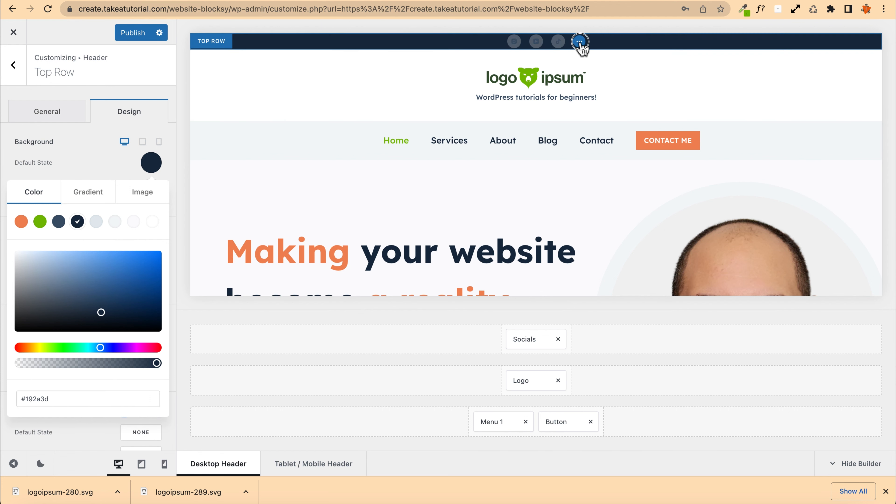
# Step: Set the social icons' background colour to white (#ffffff) and publish the changes
pyautogui.click(574, 41)
pyautogui.click(127, 114)
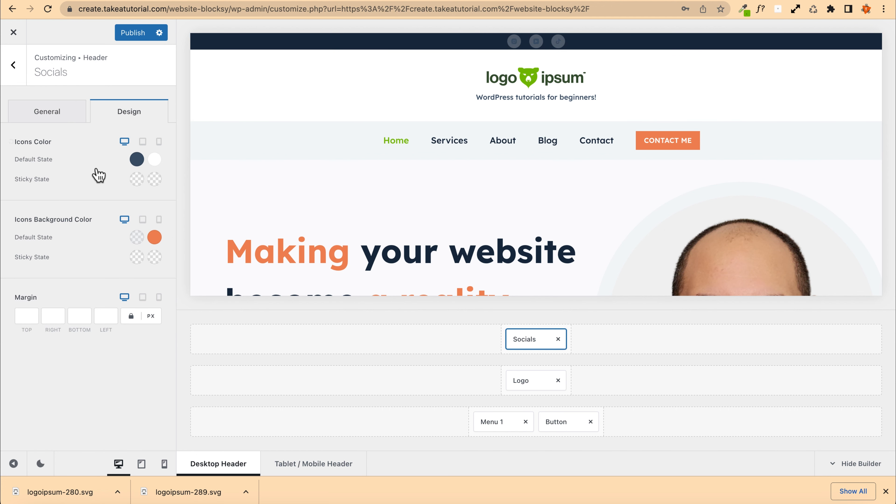
pyautogui.click(136, 160)
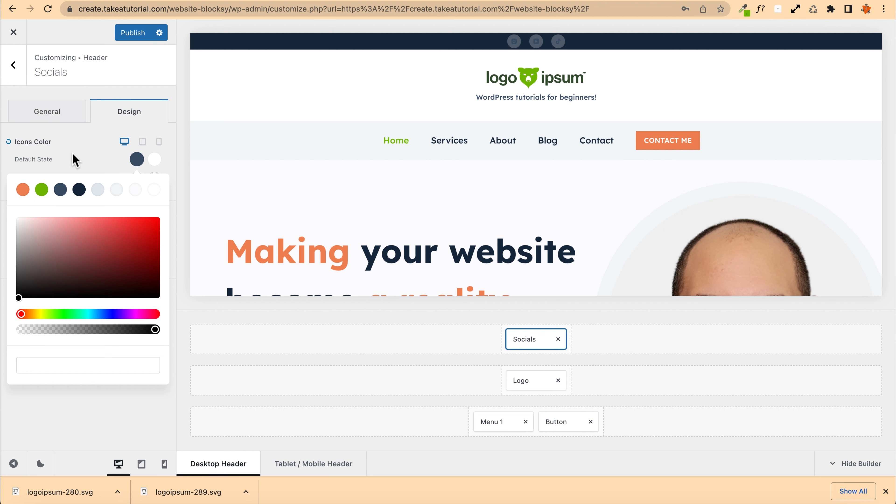
pyautogui.click(83, 162)
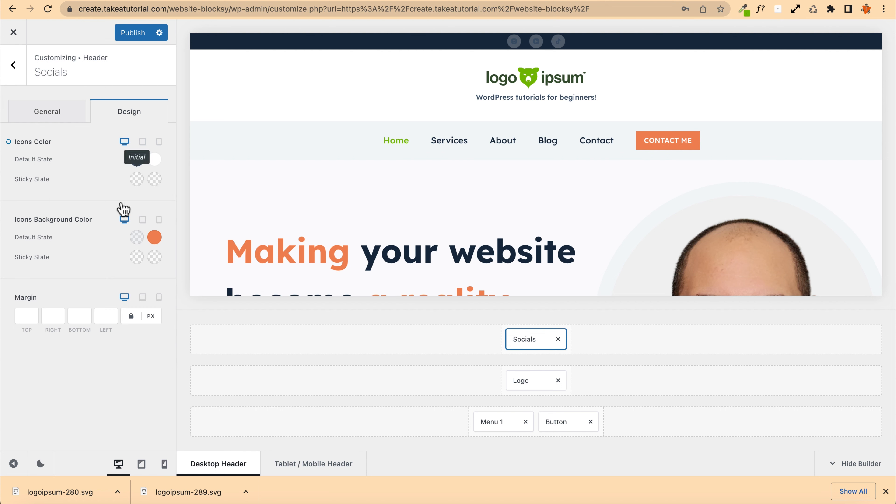
pyautogui.click(136, 237)
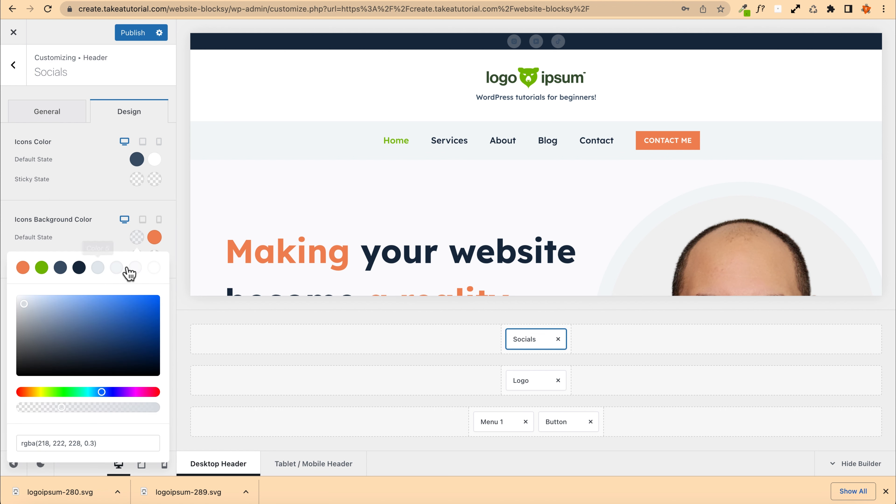
pyautogui.click(153, 268)
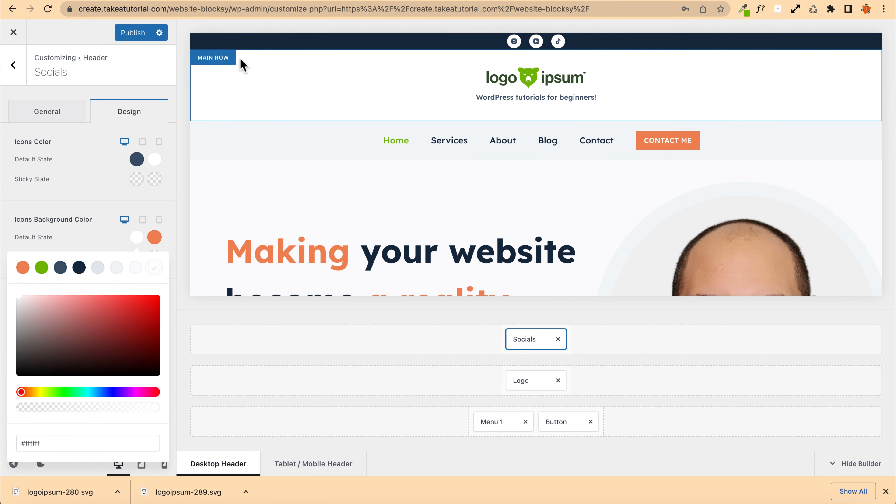
pyautogui.click(133, 34)
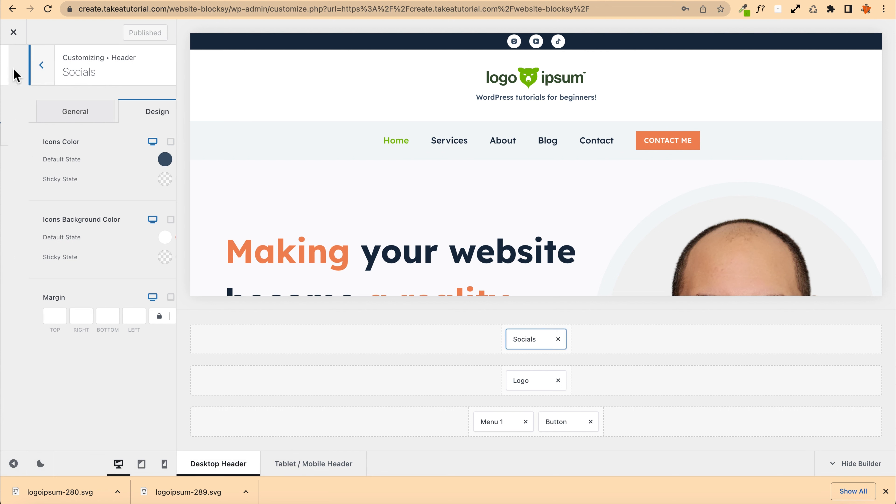
# Step: Add an HTML element to the left side of the header's top row
pyautogui.click(13, 66)
pyautogui.click(46, 139)
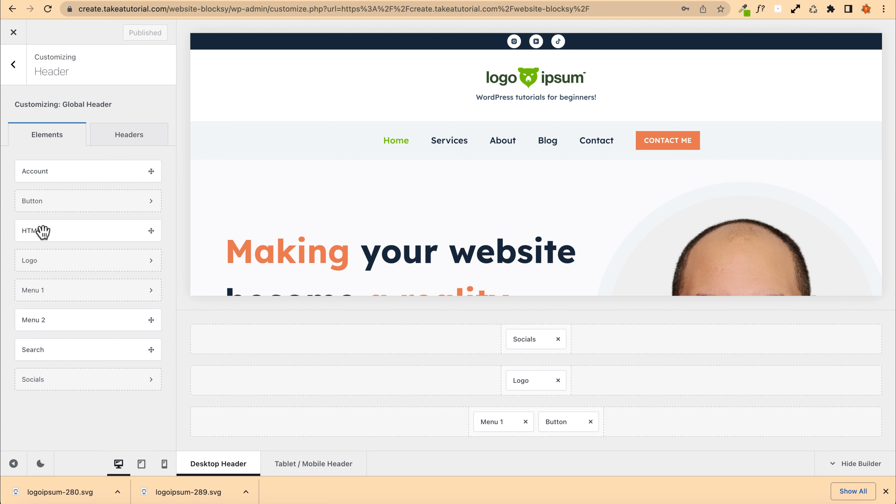
pyautogui.moveTo(34, 230); pyautogui.dragTo(212, 340)
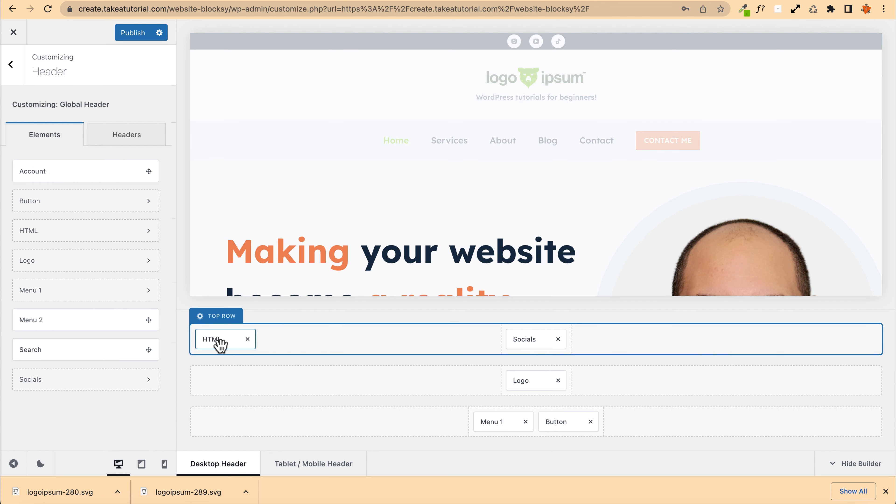
pyautogui.click(220, 345)
# Step: Replace the HTML element's content with the text "Don't Worry Be Happy!"
pyautogui.click(83, 232)
pyautogui.hotkey('alt', 'shift', 'Right')
pyautogui.hotkey('alt', 'shift', 'Right')
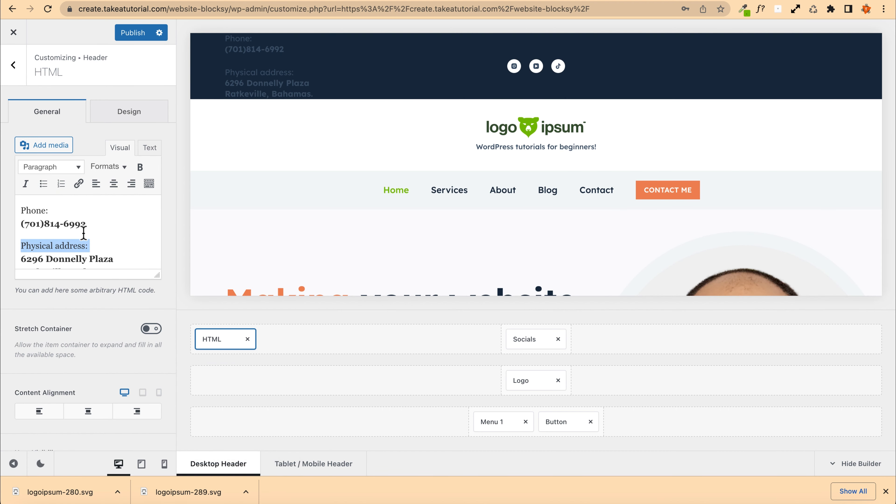
pyautogui.press('BackSpace')
pyautogui.press('super+a')
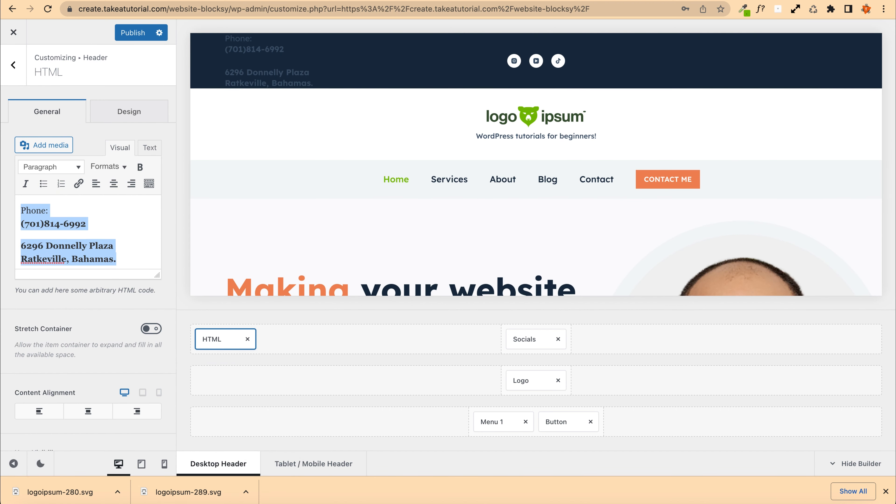
pyautogui.press('BackSpace')
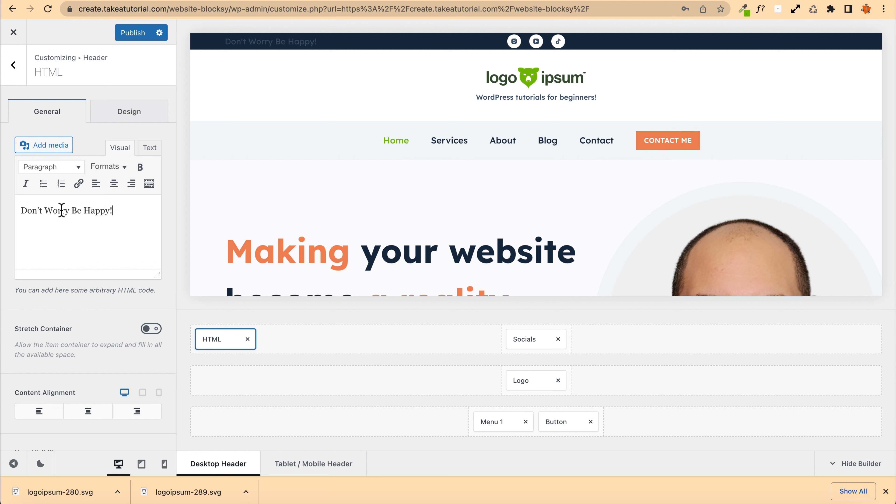
# Step: Set the HTML text's font colour to white and publish the changes
pyautogui.click(122, 112)
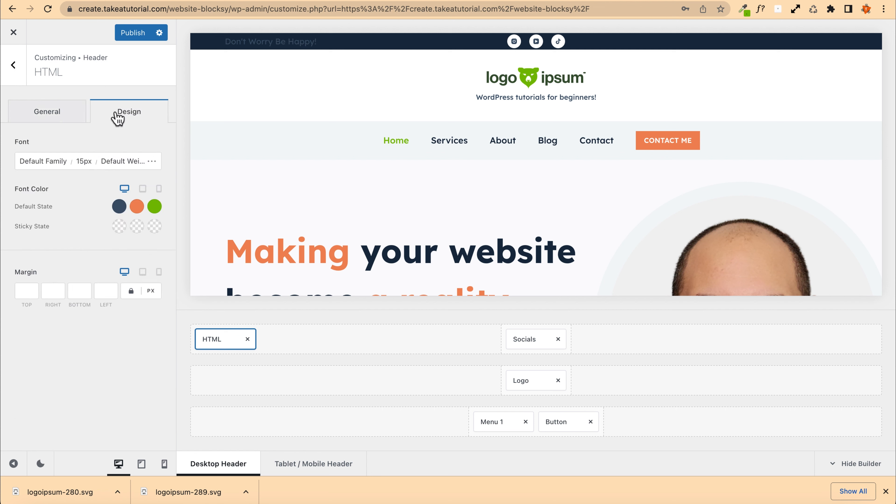
pyautogui.click(119, 206)
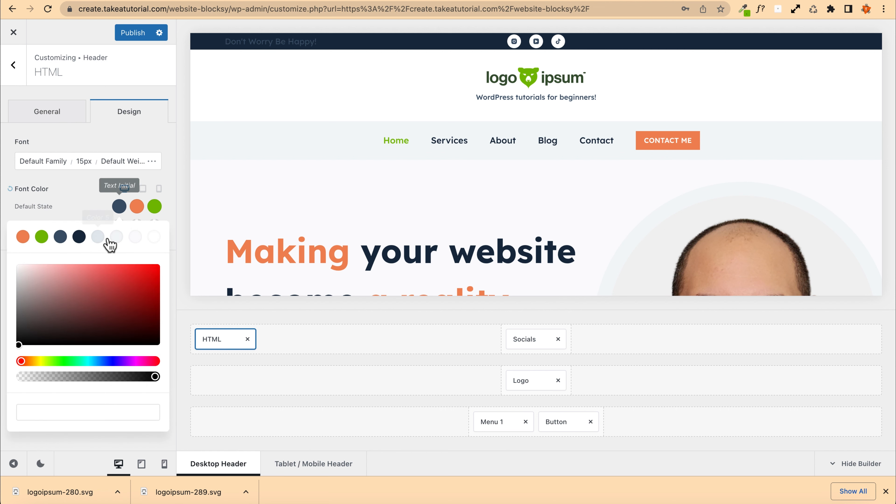
pyautogui.click(154, 237)
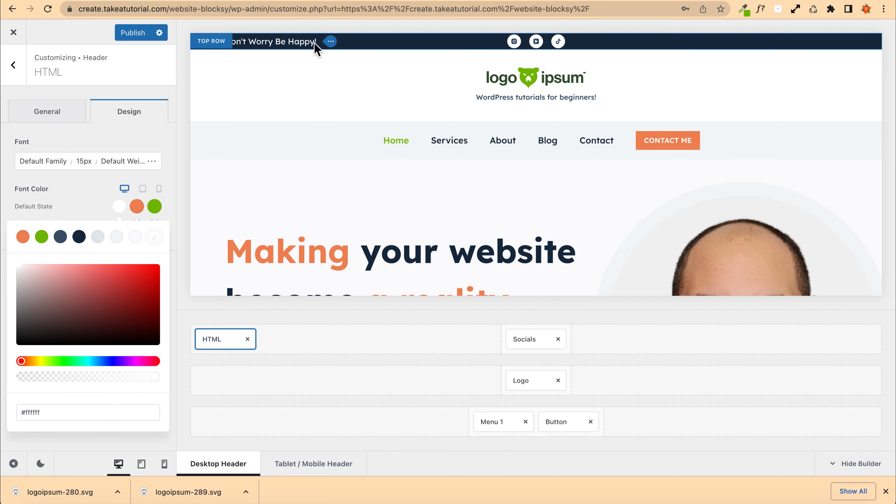
pyautogui.click(124, 33)
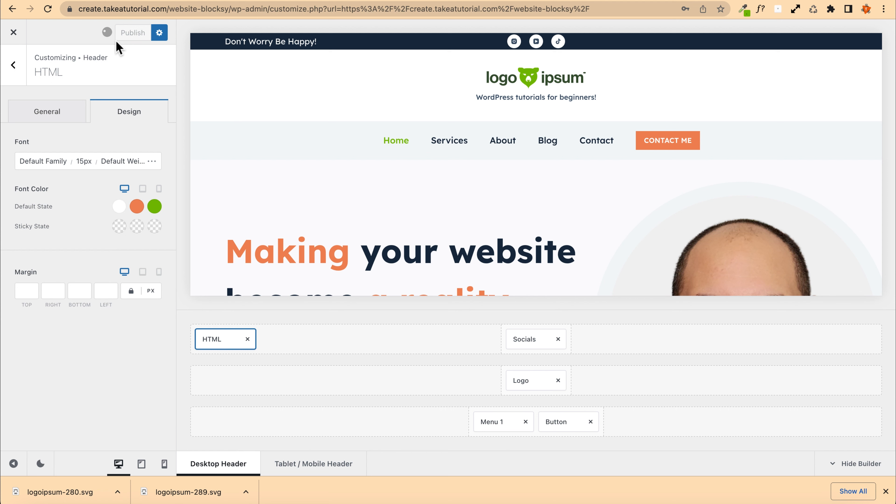
# Step: Link the word Happy in the HTML text to the About page
pyautogui.click(49, 112)
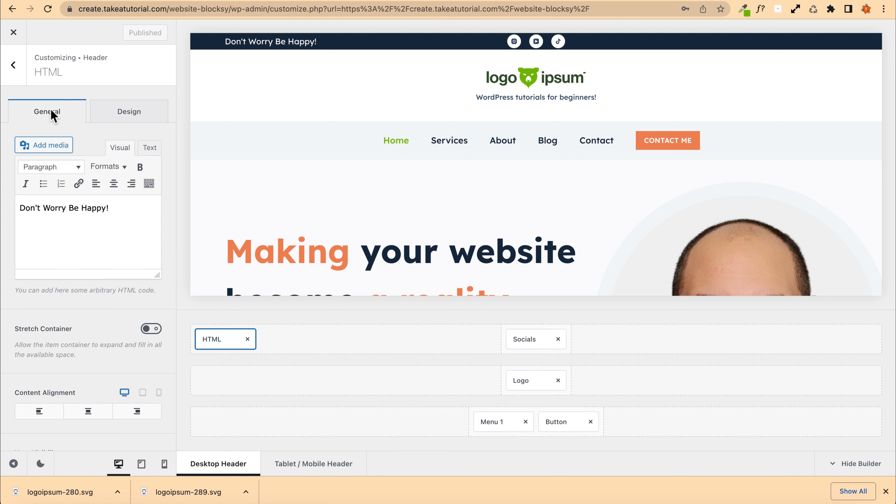
pyautogui.doubleClick(95, 211)
pyautogui.click(79, 183)
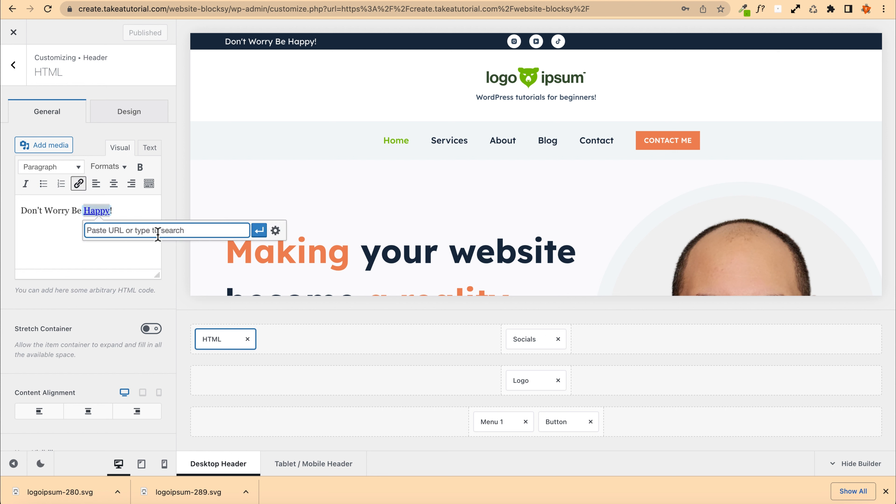
pyautogui.write('about')
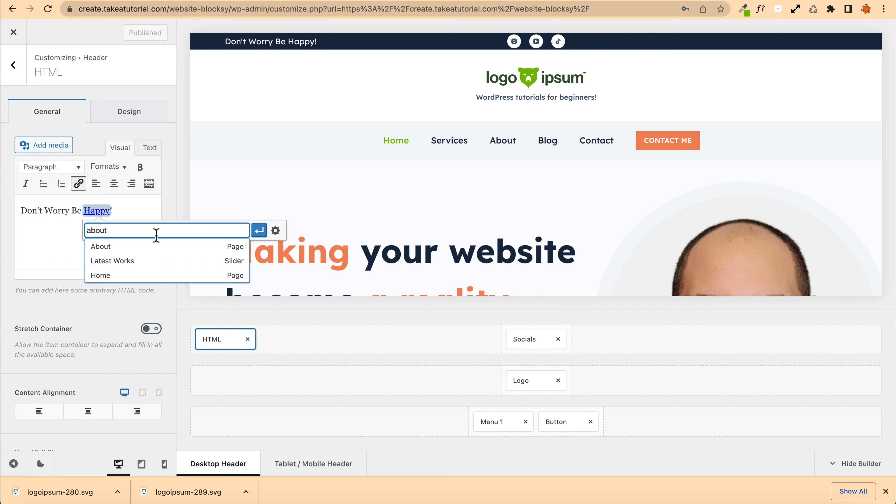
pyautogui.click(117, 245)
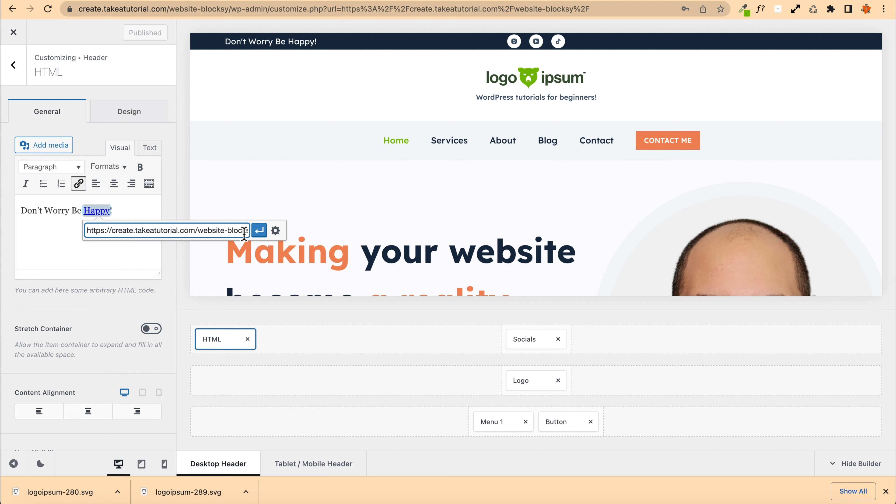
pyautogui.click(259, 231)
pyautogui.click(127, 209)
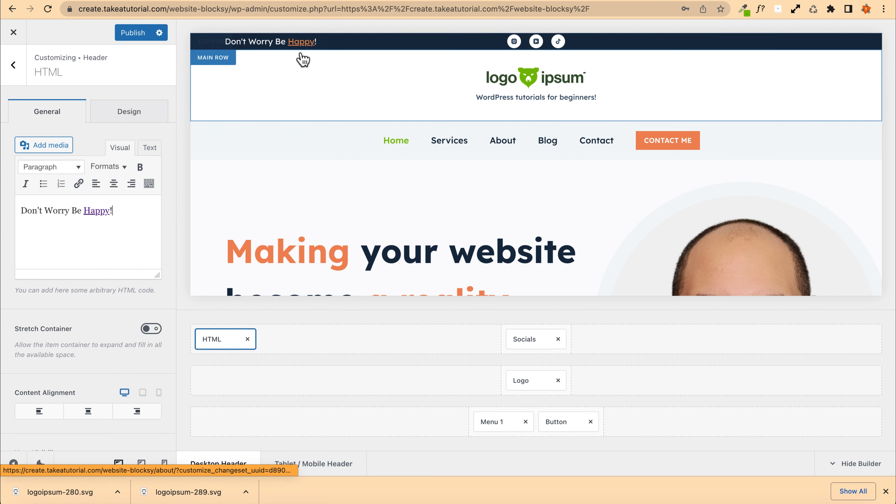
# Step: Publish the header changes
pyautogui.click(129, 123)
pyautogui.click(40, 115)
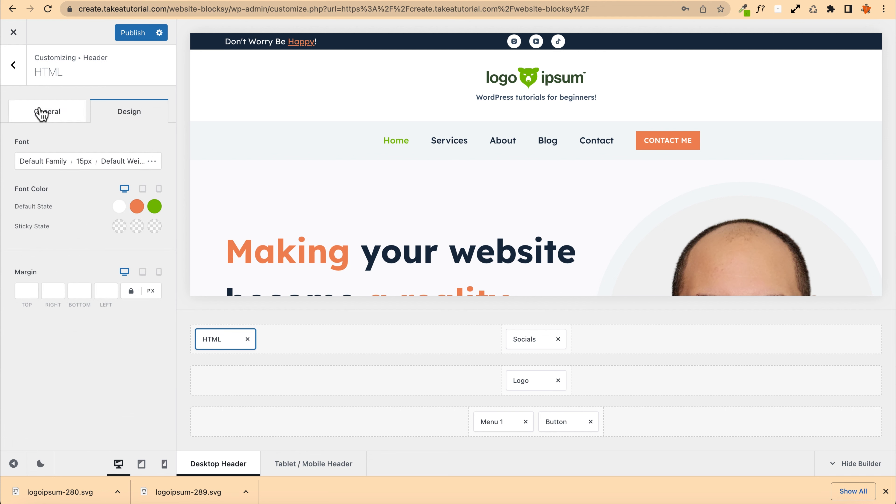
pyautogui.scroll(-2, 36, 281)
pyautogui.scroll(2, 36, 281)
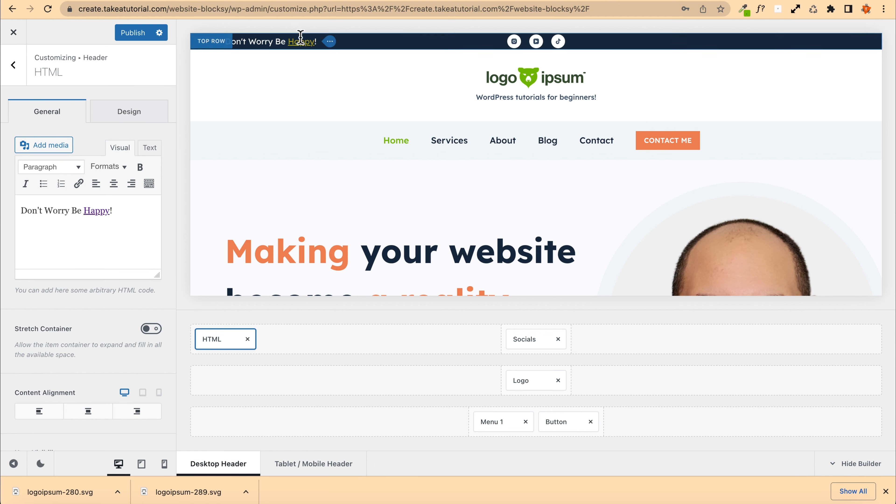
pyautogui.click(130, 35)
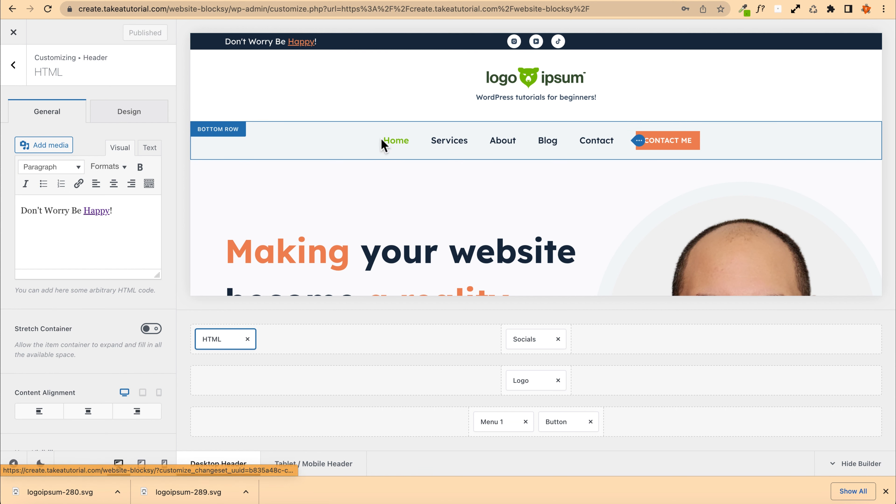
# Step: Add the Menu 2 element to the right end of the header's top row
pyautogui.click(18, 72)
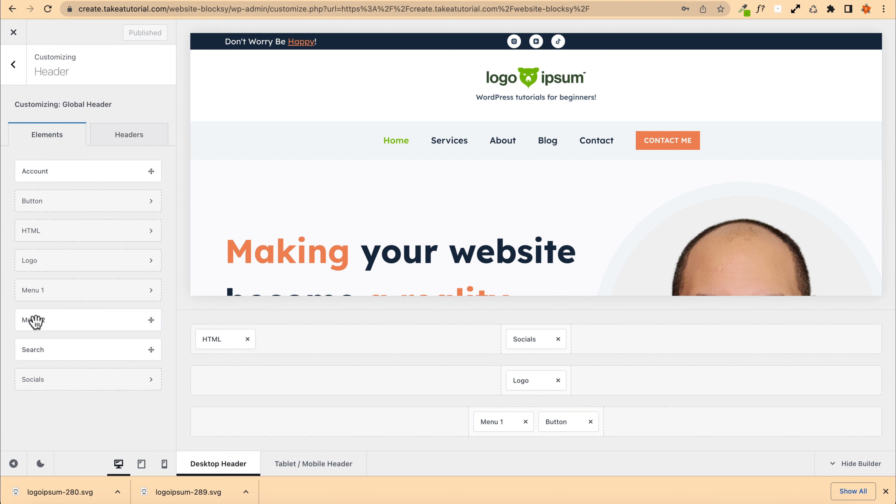
pyautogui.moveTo(34, 318); pyautogui.dragTo(800, 342)
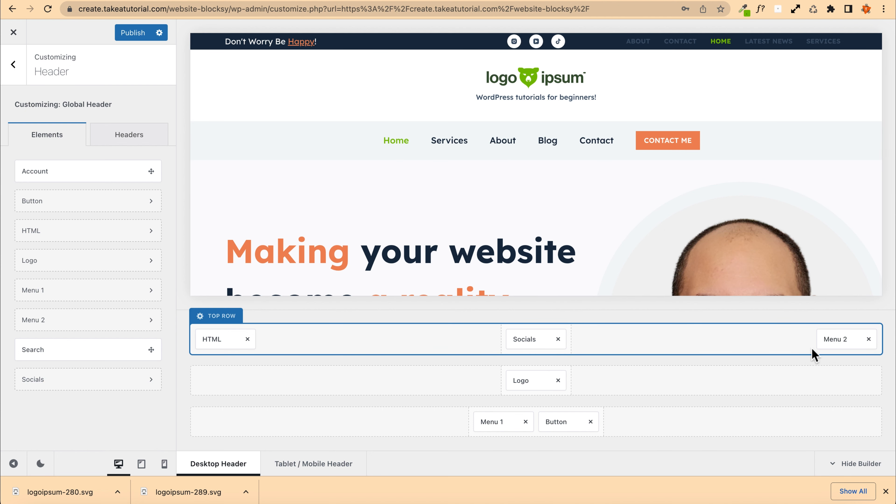
# Step: Set Menu 2's default font colour to white in its design settings
pyautogui.click(838, 343)
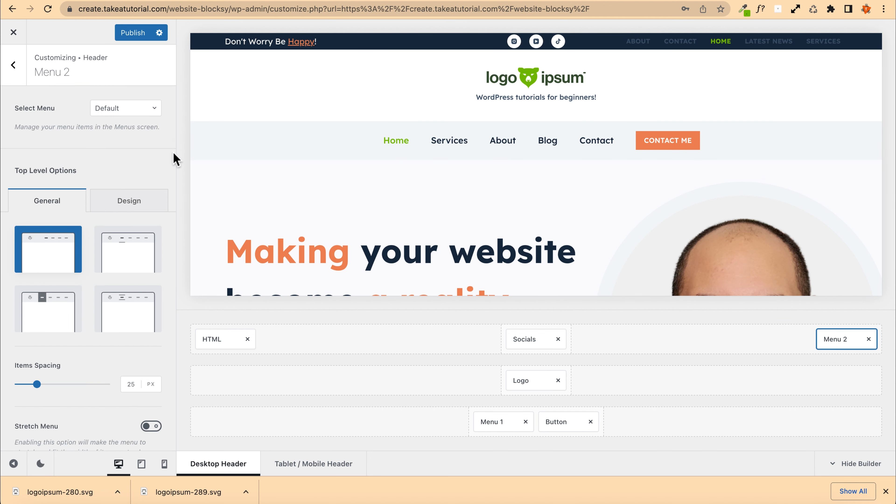
pyautogui.click(145, 203)
pyautogui.click(118, 294)
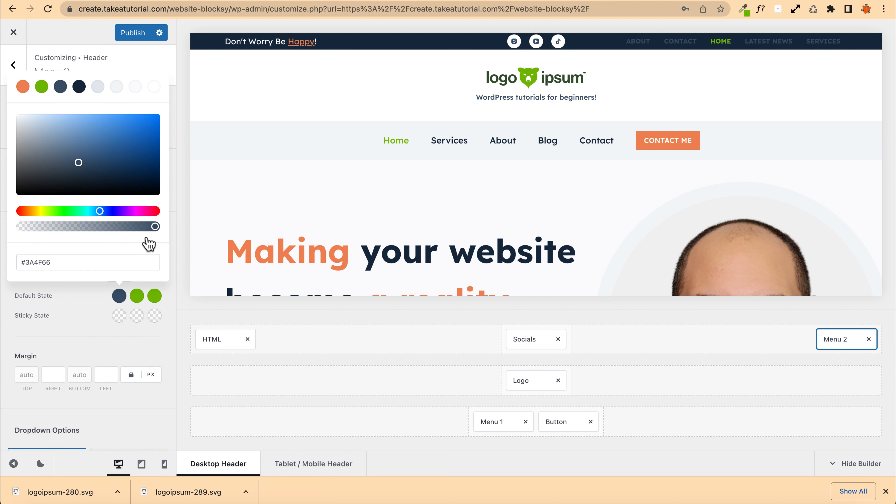
pyautogui.click(153, 87)
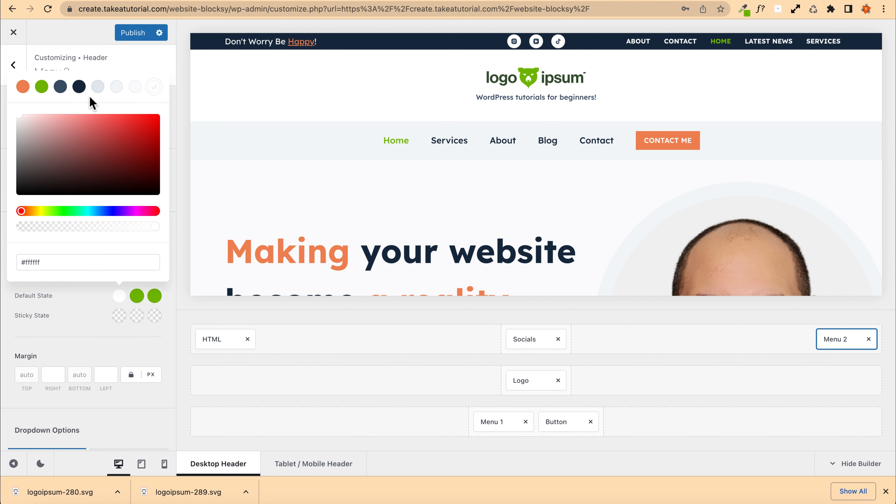
pyautogui.click(136, 67)
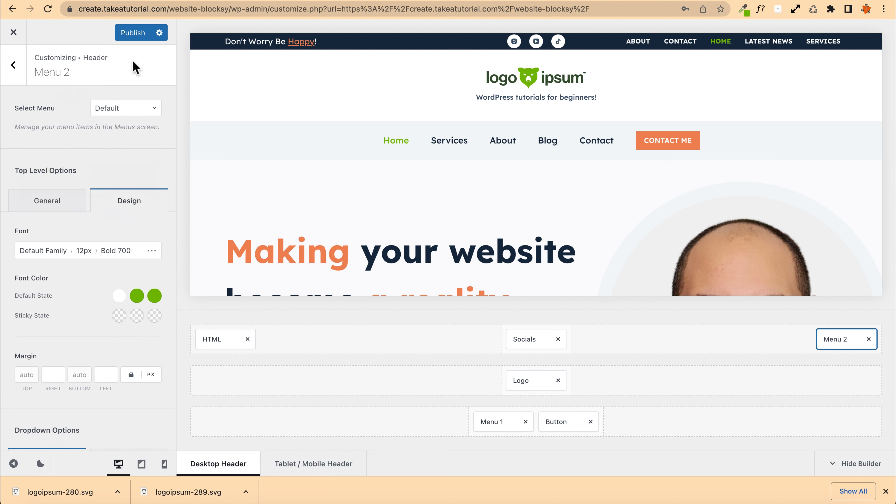
# Step: Reduce Menu 2's font size to 10 px and return to the header elements
pyautogui.click(86, 255)
pyautogui.press('Down')
pyautogui.press('Down')
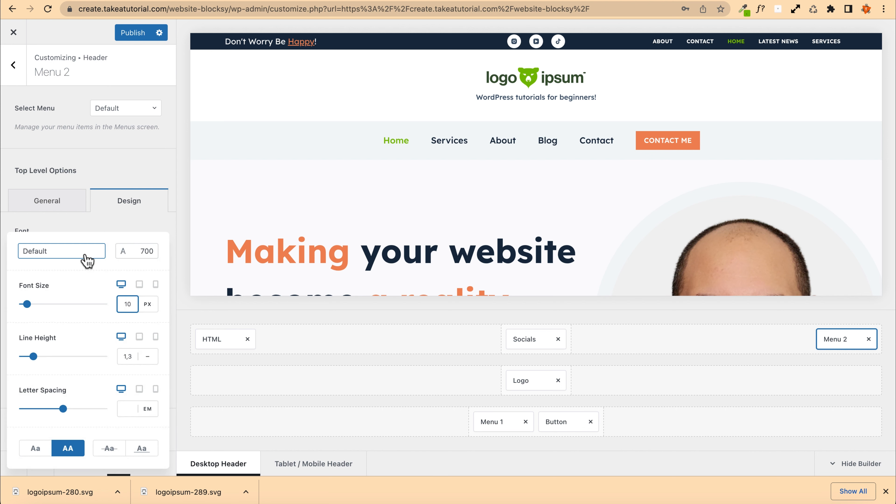
pyautogui.click(16, 69)
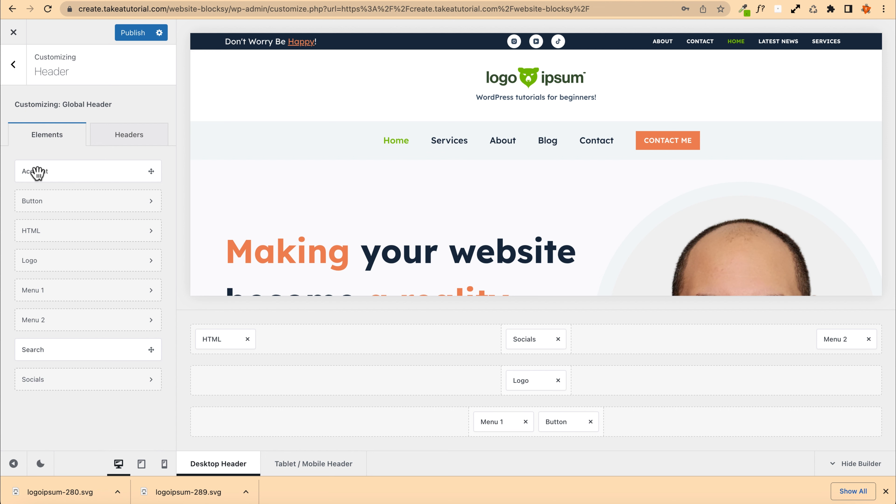
# Step: Add the Account element to the header's bottom row after the Button and open its settings
pyautogui.moveTo(34, 172); pyautogui.dragTo(624, 423)
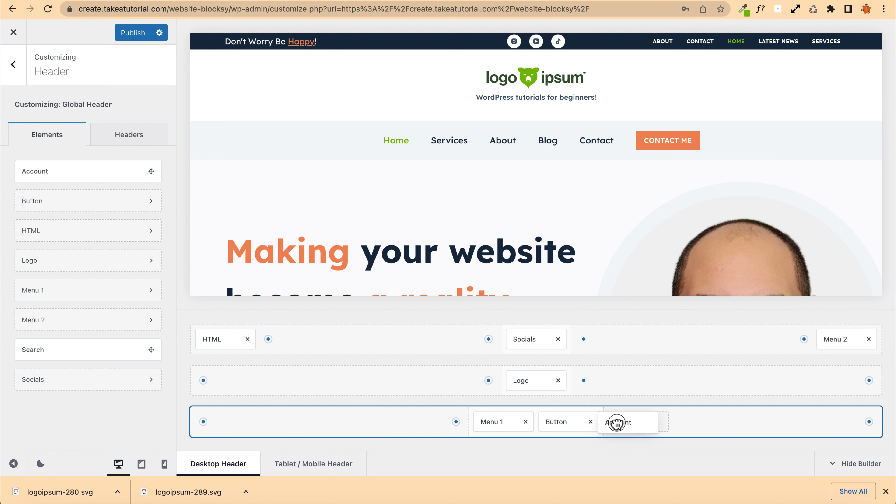
pyautogui.click(633, 423)
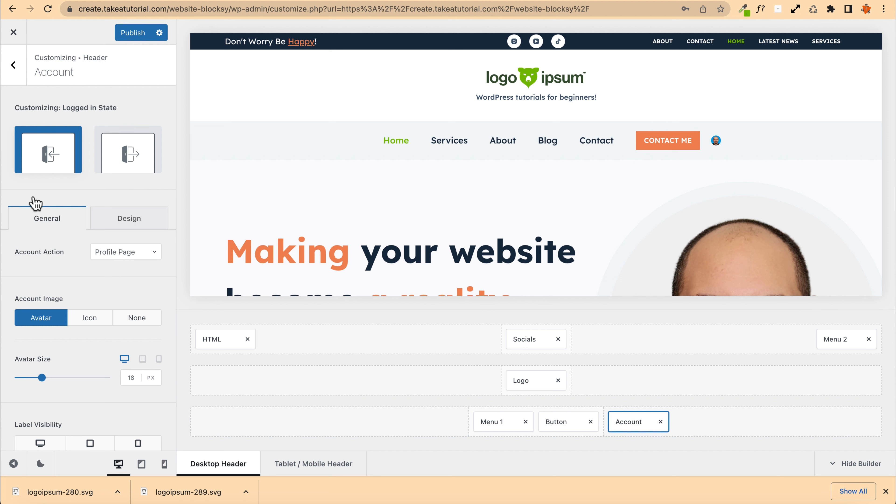
# Step: Review the Account Action options for both the logged-in and logged-out states
pyautogui.click(103, 255)
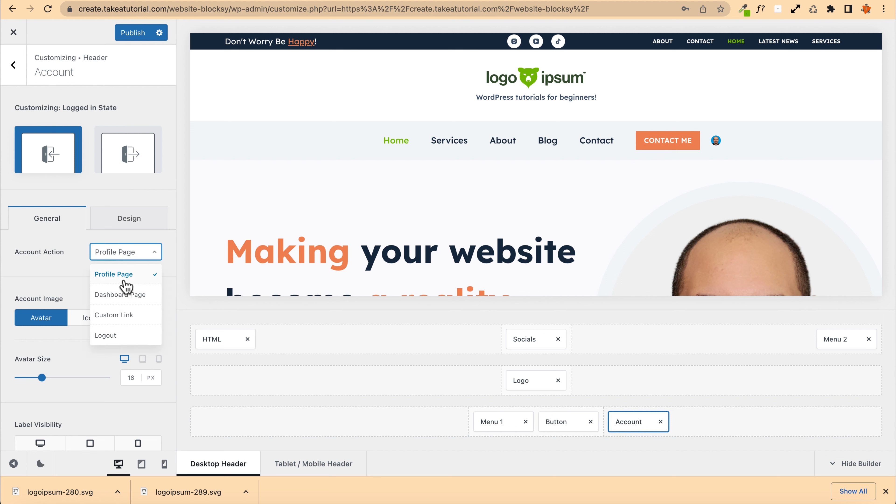
pyautogui.click(67, 251)
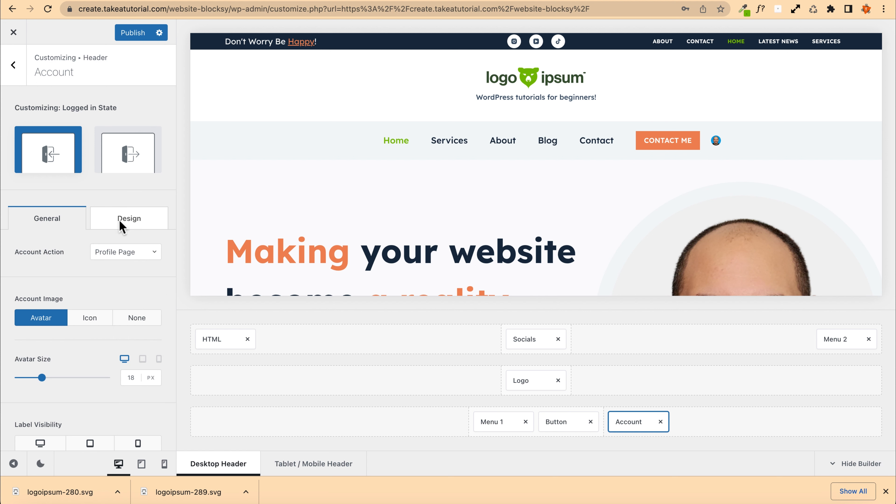
pyautogui.click(129, 156)
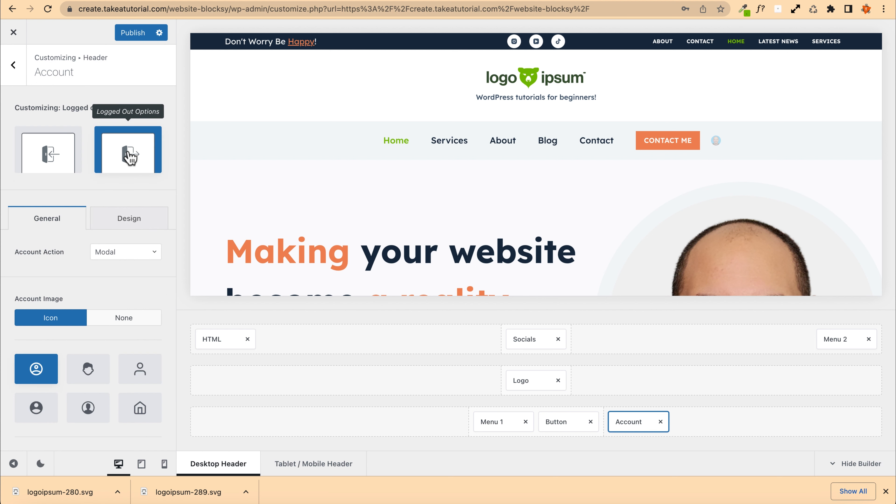
pyautogui.click(120, 256)
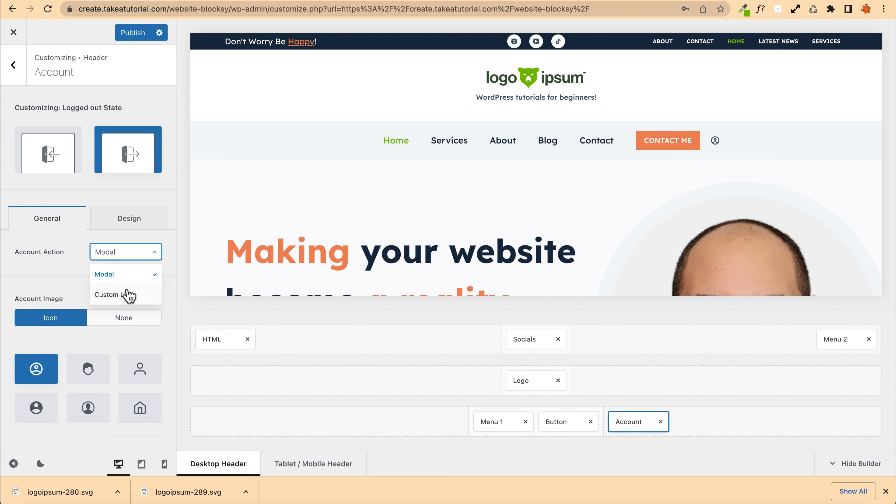
pyautogui.click(121, 254)
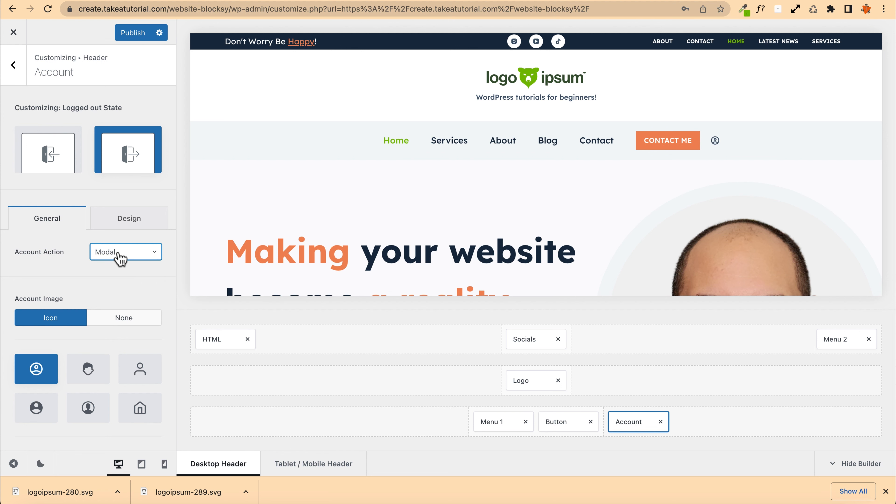
# Step: Open the account login modal from the header's account icon in the preview, then close it
pyautogui.click(715, 142)
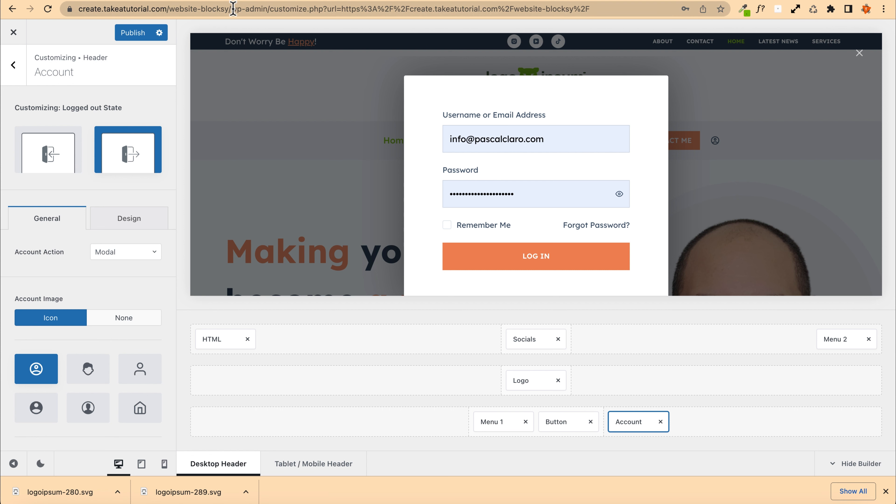
pyautogui.moveTo(231, 9); pyautogui.dragTo(246, 8)
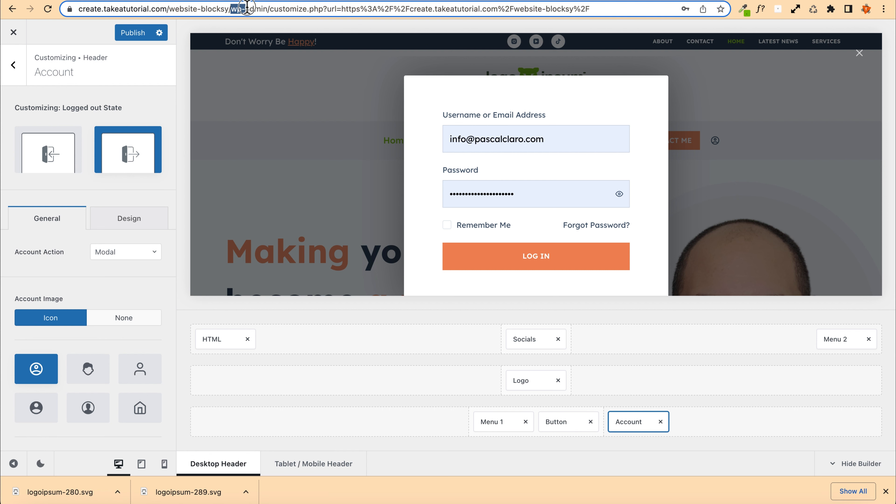
pyautogui.moveTo(249, 8); pyautogui.dragTo(268, 8)
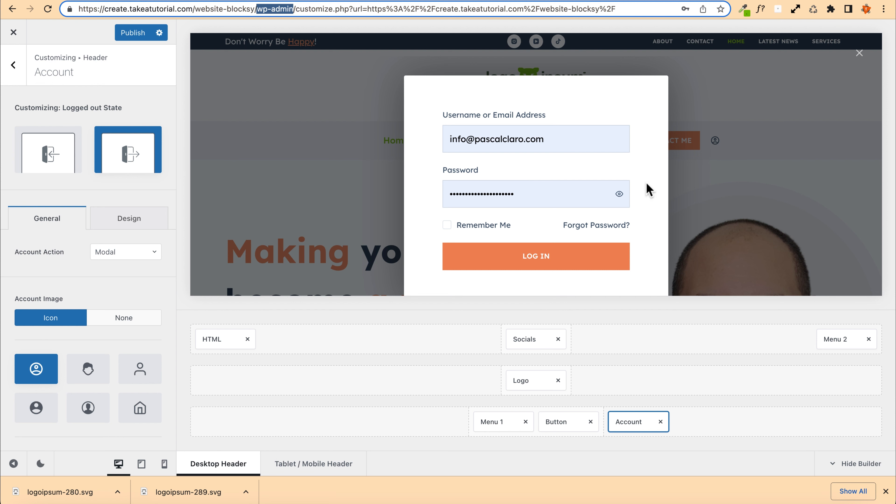
pyautogui.click(858, 53)
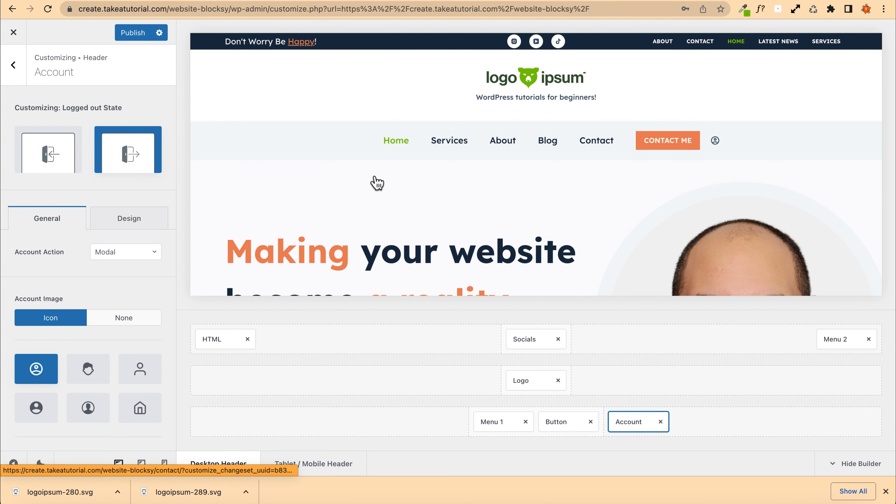
# Step: Add the Search element to the start of the header's bottom row, before Menu 1
pyautogui.click(17, 67)
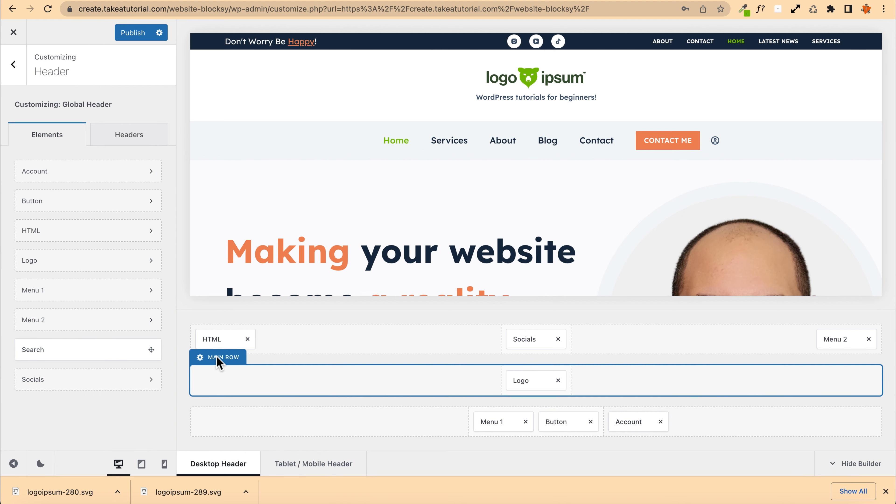
pyautogui.click(216, 358)
pyautogui.click(13, 64)
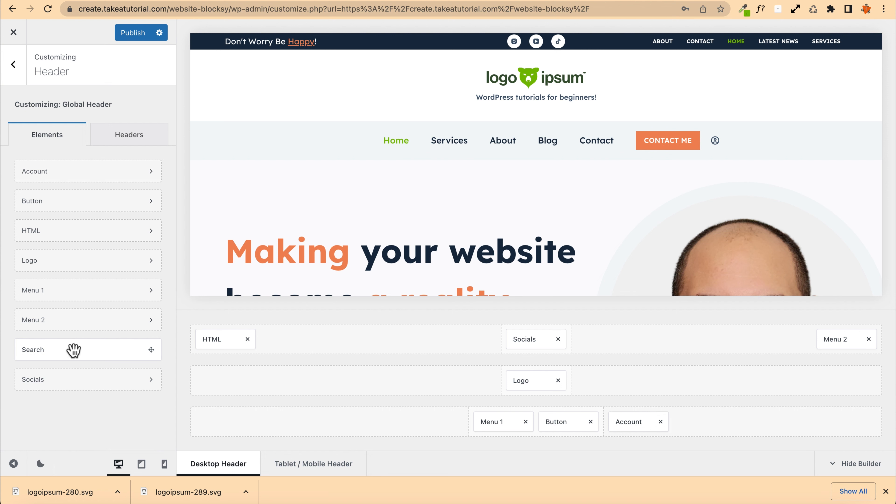
pyautogui.moveTo(74, 350); pyautogui.dragTo(398, 360)
pyautogui.moveTo(42, 353); pyautogui.dragTo(411, 429)
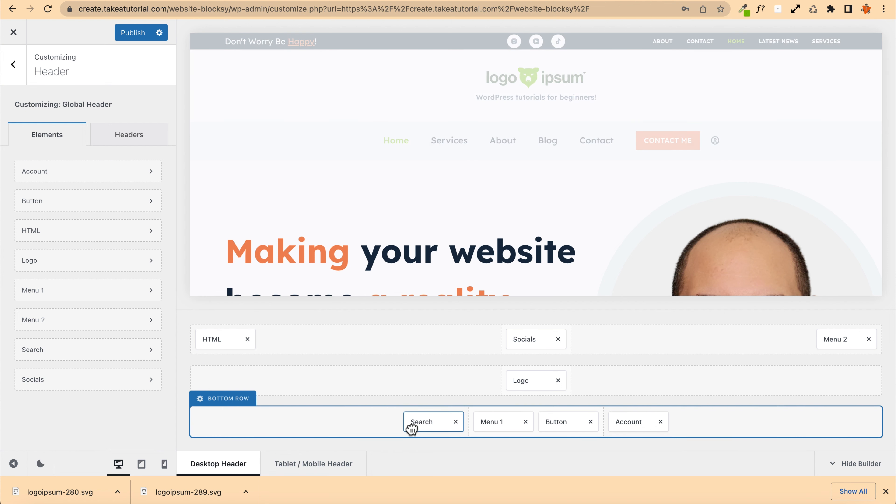
# Step: Set the search's placeholder text to "Search in the website..."
pyautogui.click(431, 423)
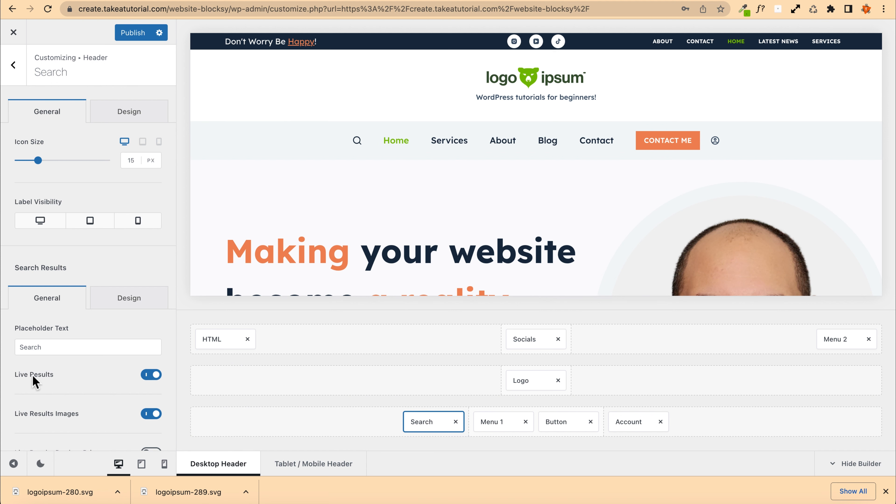
pyautogui.scroll(-3, 34, 377)
pyautogui.click(49, 275)
pyautogui.doubleClick(50, 275)
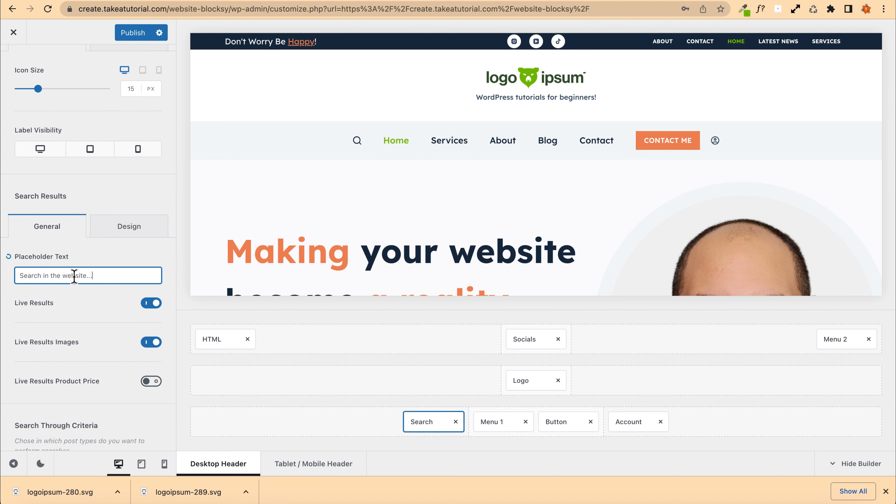
# Step: Limit the search to Posts only by unchecking Pages and Products
pyautogui.click(357, 143)
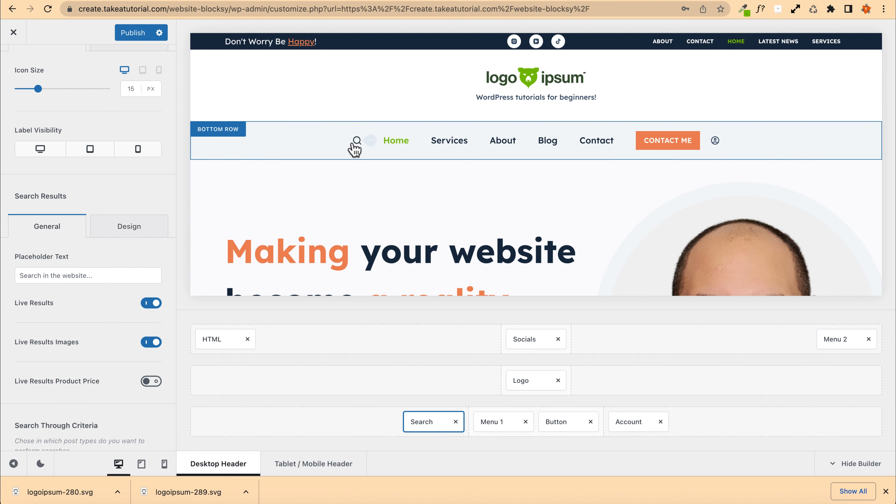
pyautogui.scroll(-2, 40, 320)
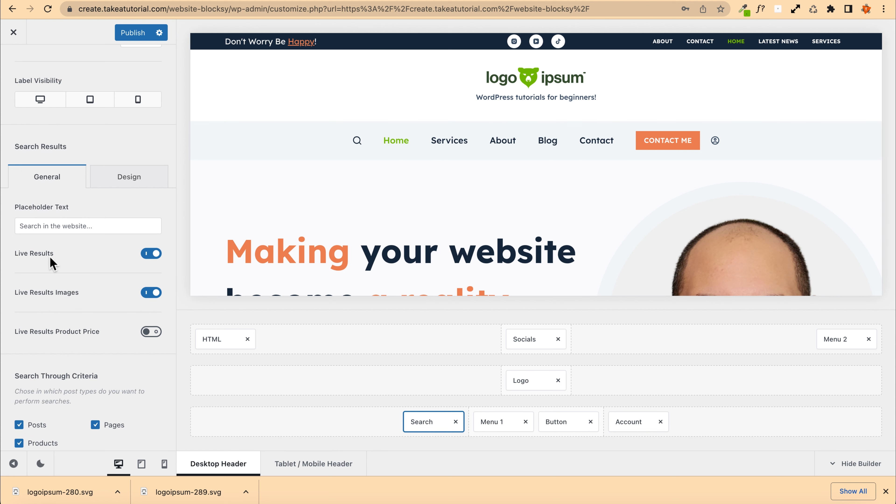
pyautogui.scroll(-1, 52, 261)
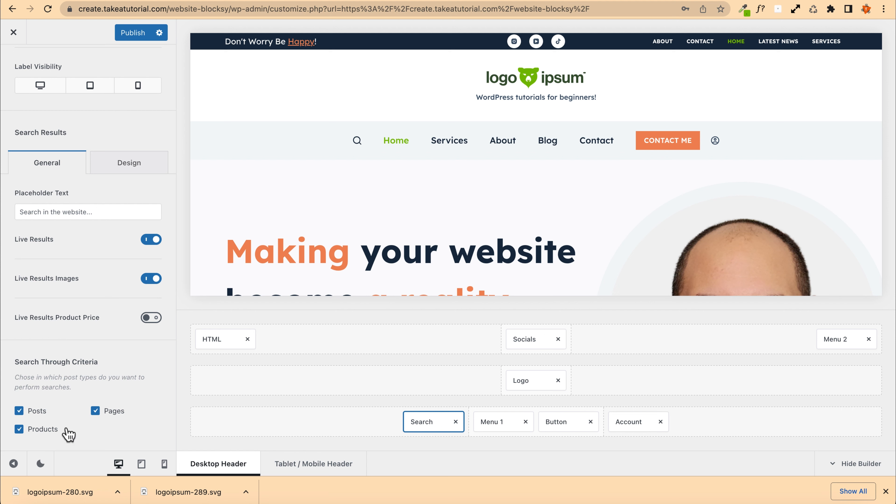
pyautogui.click(19, 430)
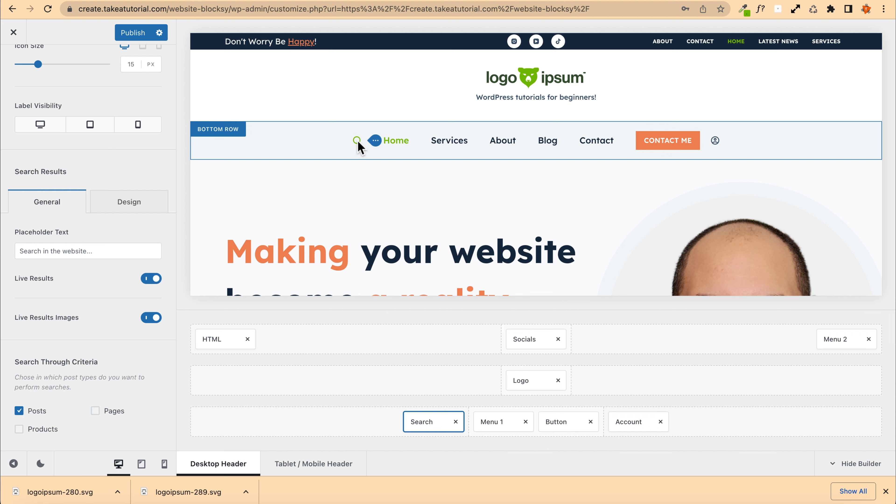
# Step: Publish the search settings
pyautogui.click(133, 45)
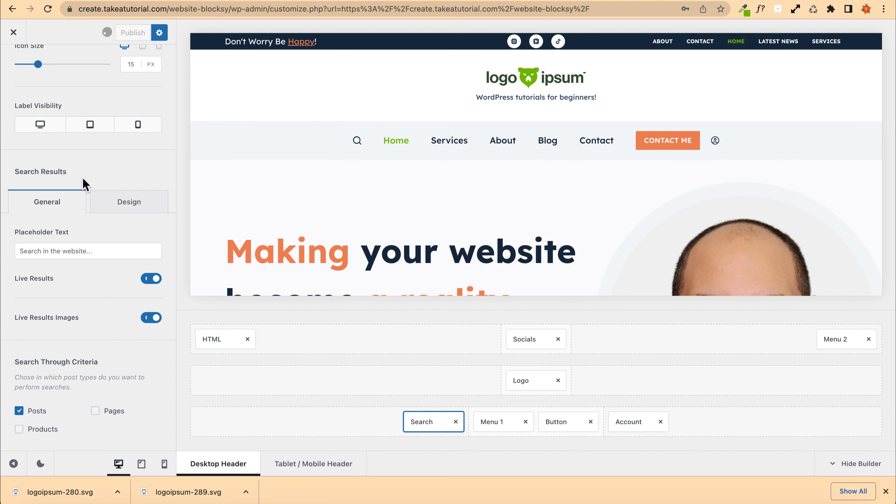
pyautogui.scroll(3, 102, 194)
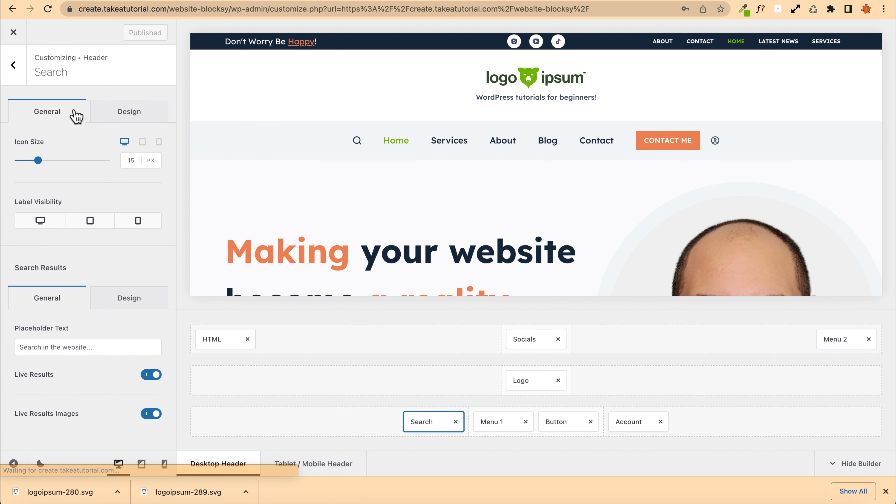
# Step: Try showing the search label on desktop, hide it again and publish
pyautogui.click(42, 220)
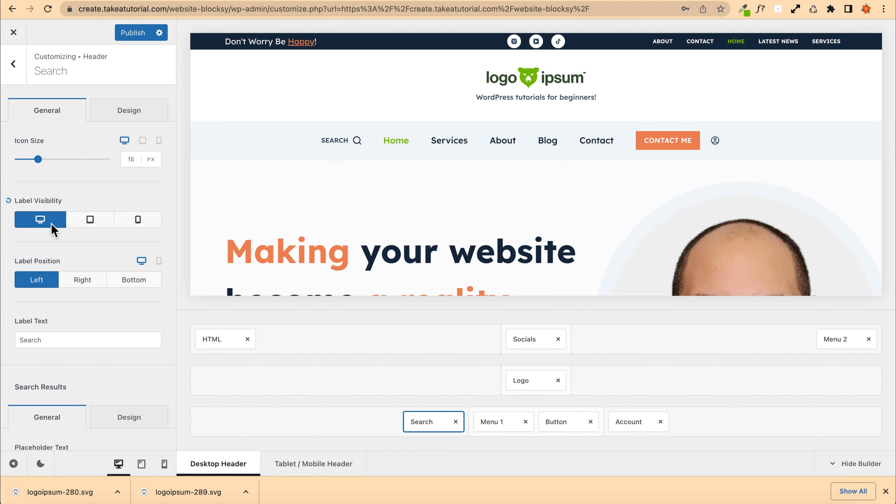
pyautogui.click(52, 223)
pyautogui.click(131, 34)
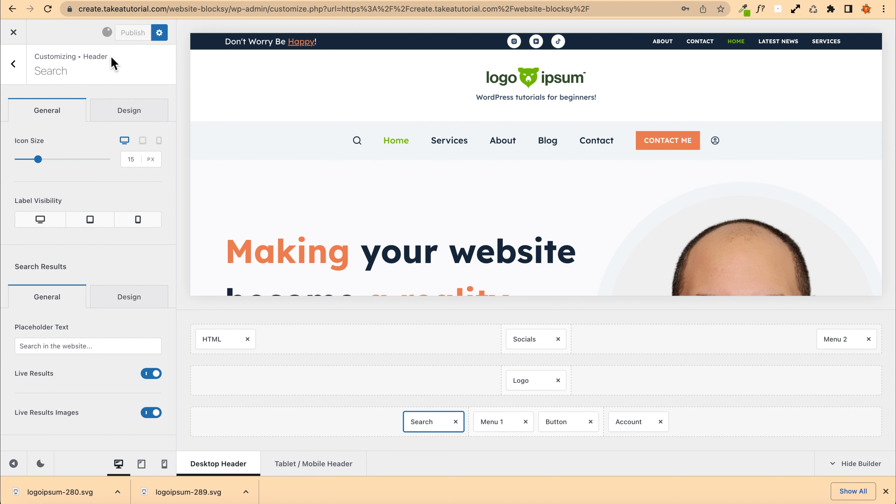
# Step: Exit the customizer and scroll through the live home page to review the header
pyautogui.click(13, 34)
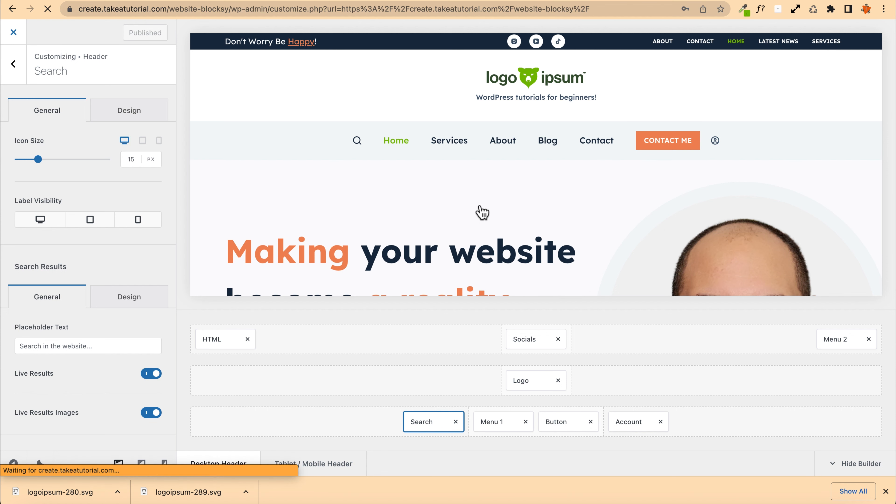
pyautogui.scroll(-5, 169, 198)
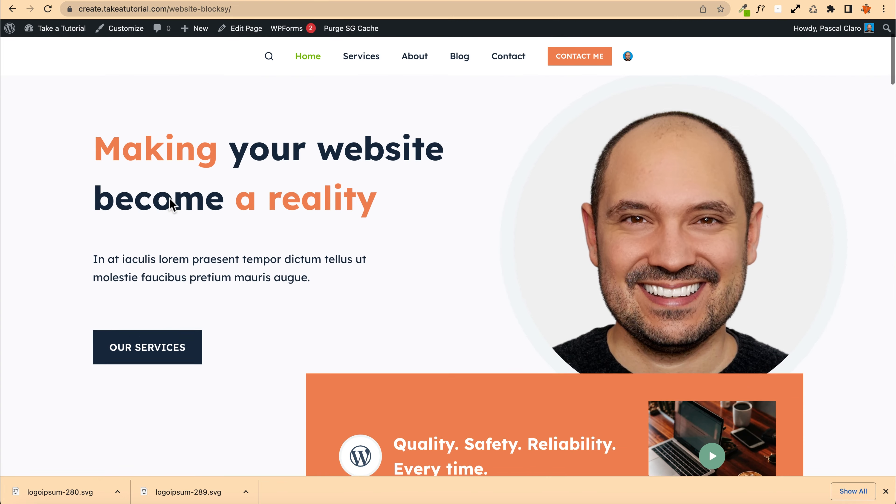
pyautogui.scroll(5, 170, 198)
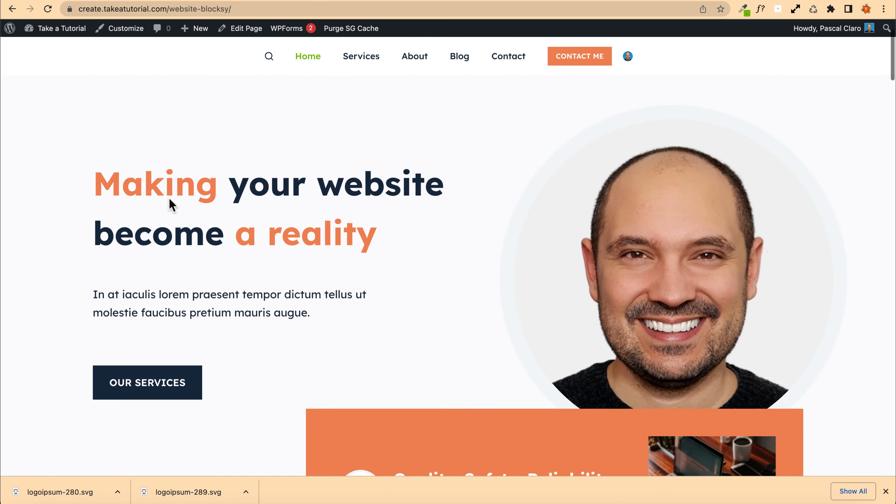
pyautogui.scroll(-5, 169, 199)
pyautogui.scroll(5, 170, 198)
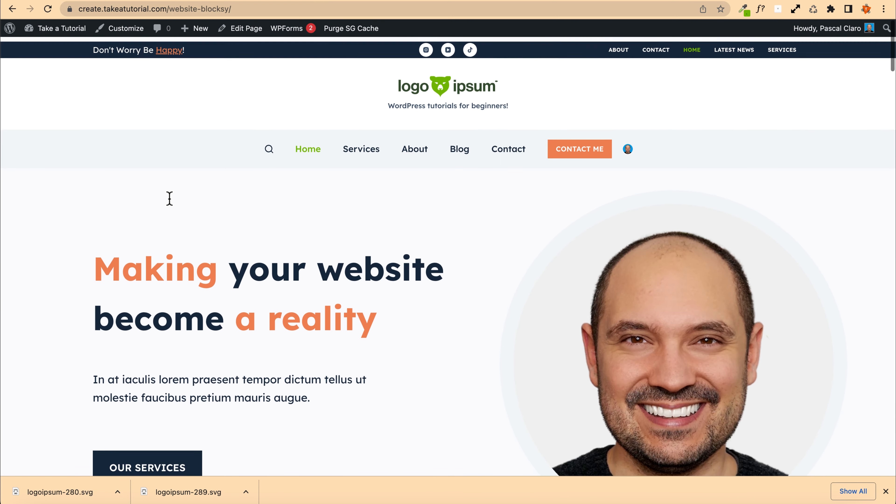
pyautogui.scroll(-1, 169, 199)
pyautogui.scroll(-10, 169, 198)
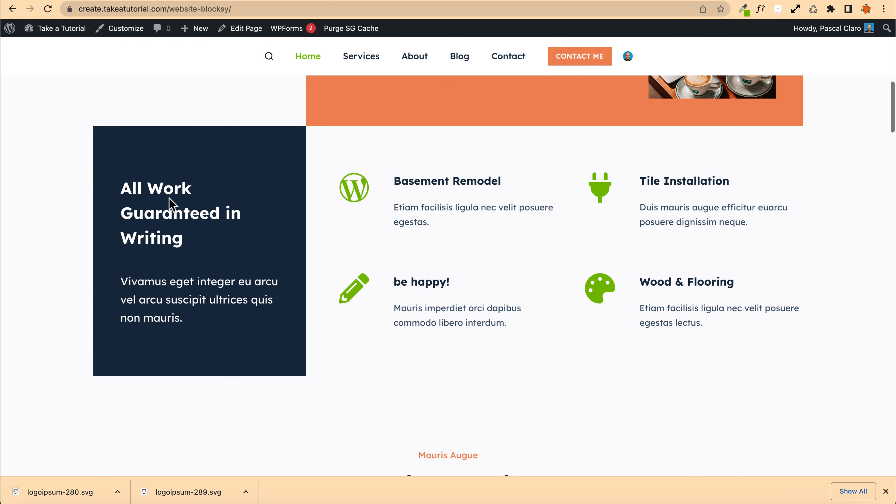
pyautogui.scroll(10, 170, 199)
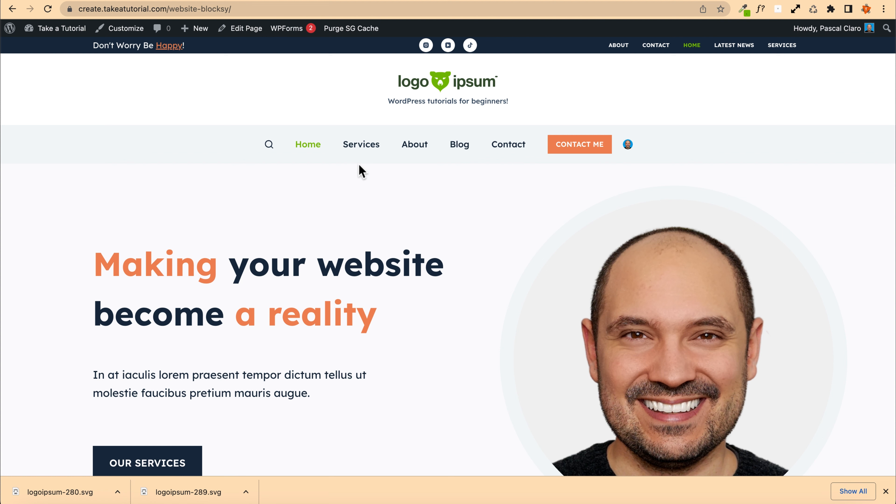
# Step: Close the downloads bar and open the Services and About pages to review the sticky header
pyautogui.click(882, 491)
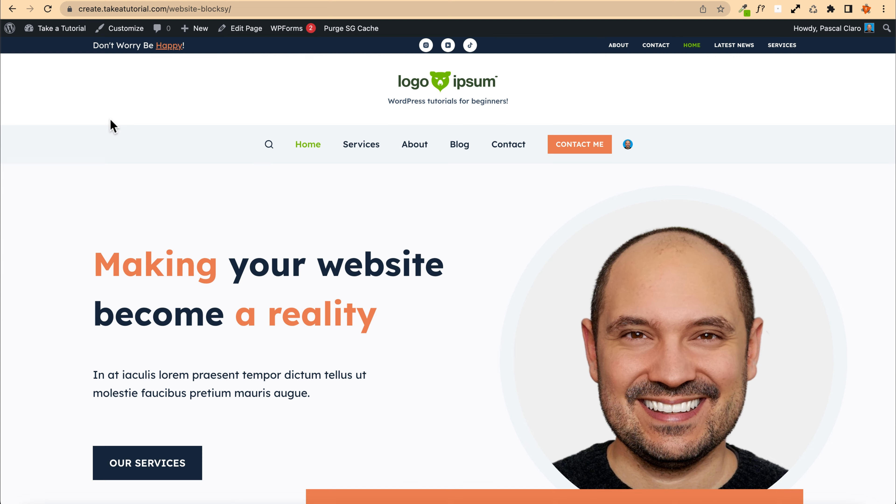
pyautogui.scroll(-20, 173, 162)
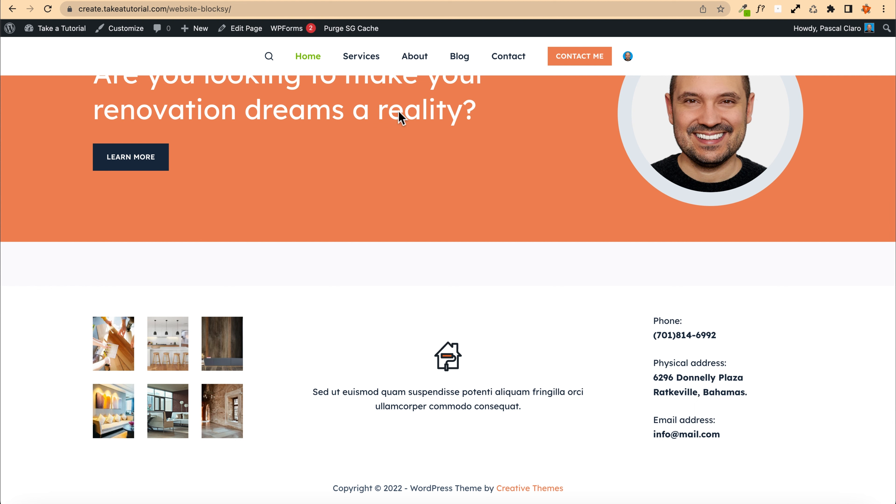
pyautogui.click(361, 56)
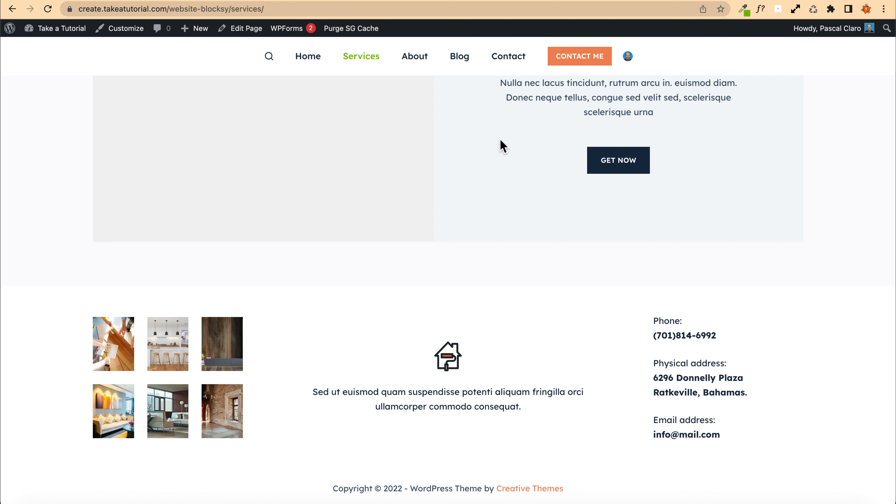
pyautogui.click(416, 59)
pyautogui.scroll(-20, 446, 328)
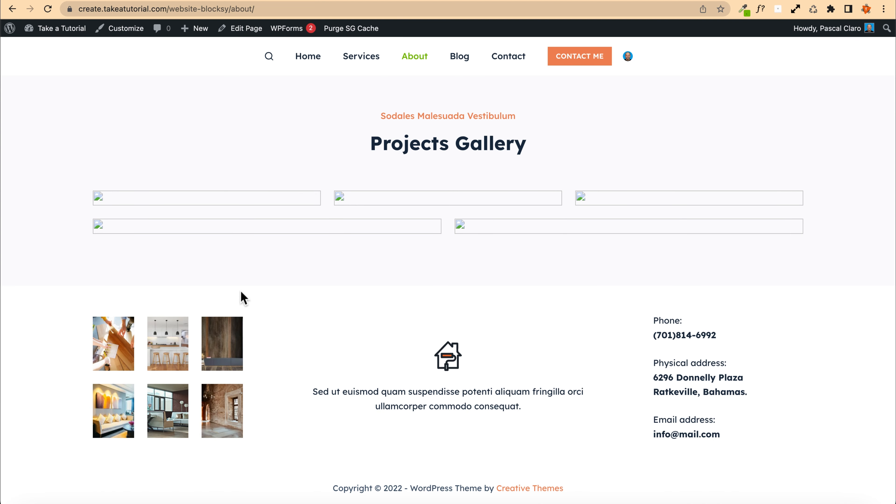
pyautogui.scroll(20, 218, 287)
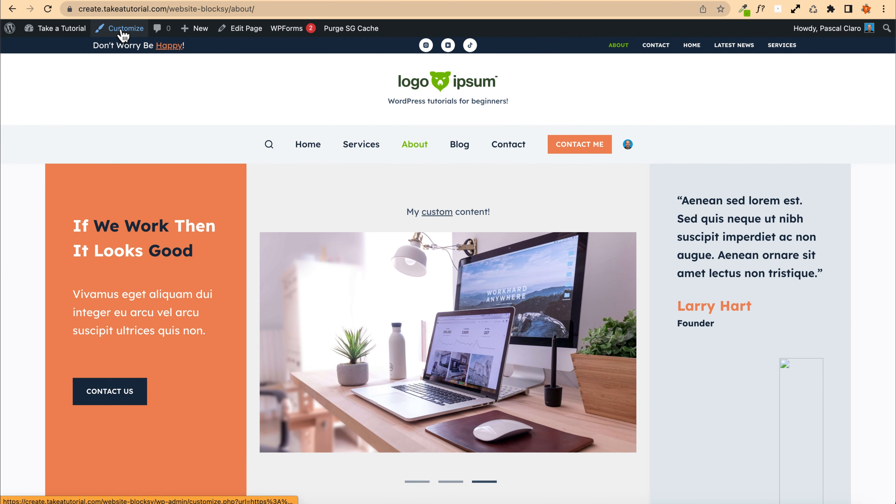
# Step: Open the customizer from the home page and remove the image gallery from the footer's Widget Area 1
pyautogui.click(301, 156)
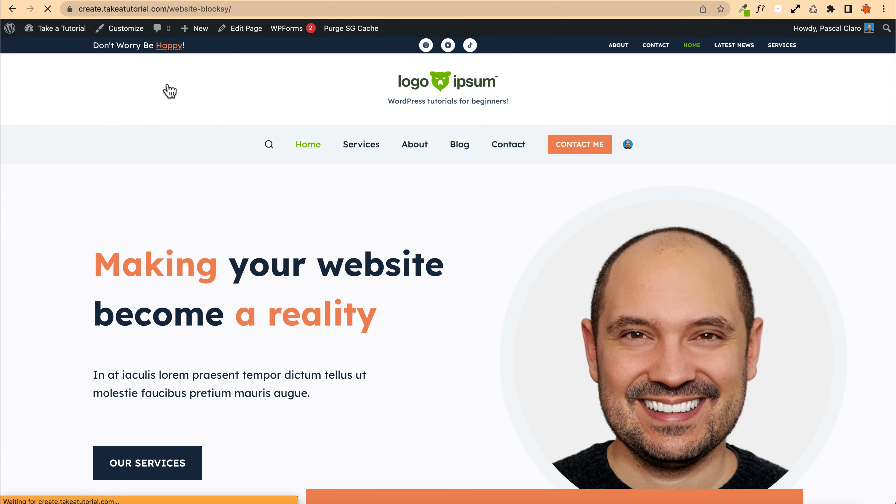
pyautogui.click(124, 29)
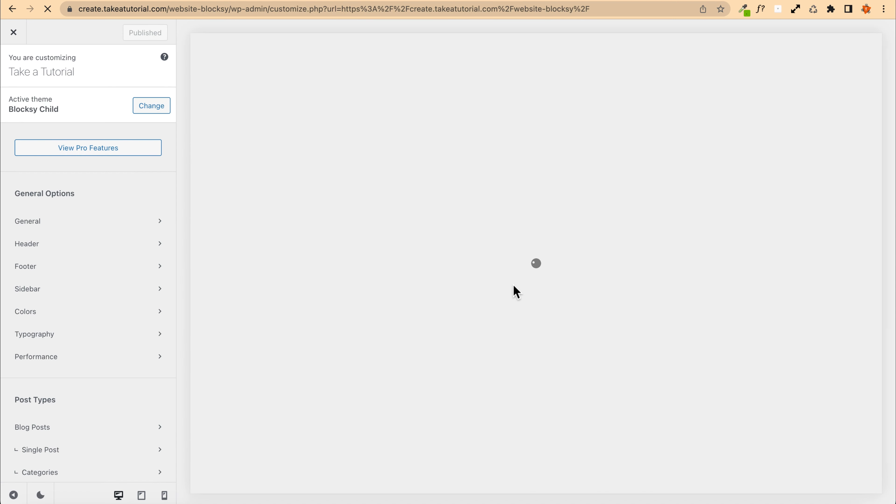
pyautogui.scroll(-15, 533, 269)
pyautogui.scroll(-15, 531, 268)
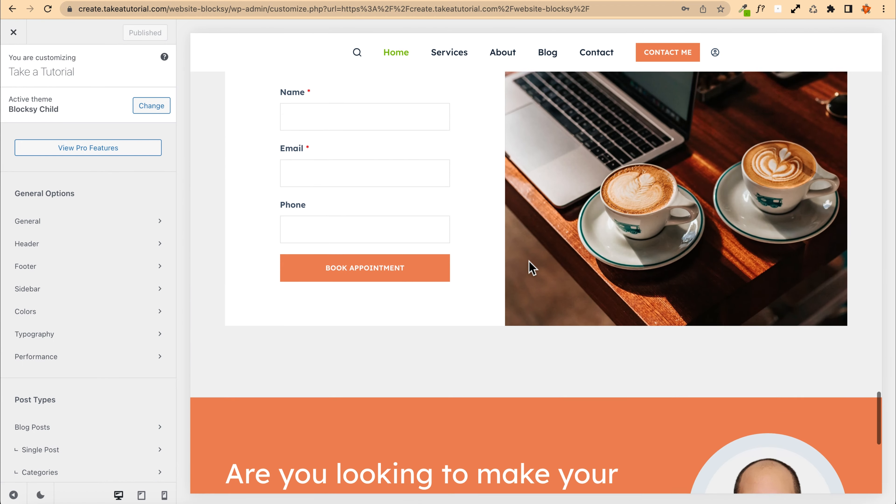
pyautogui.moveTo(278, 298)
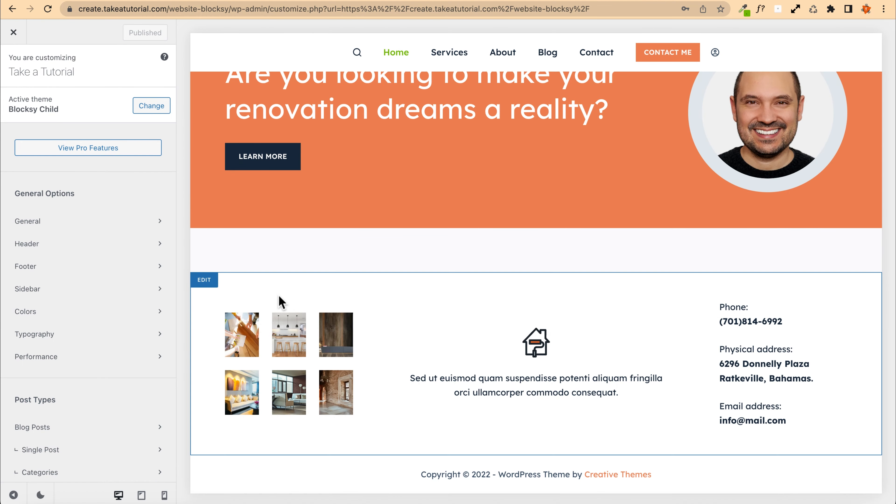
pyautogui.click(204, 280)
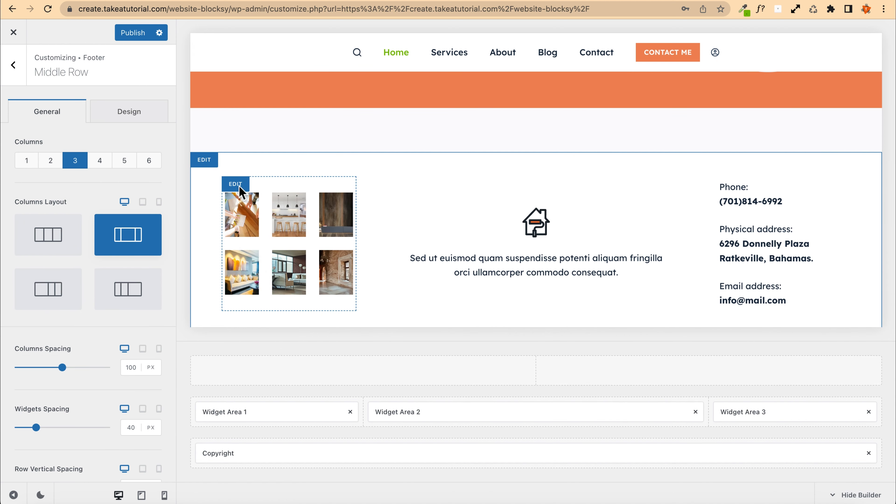
pyautogui.click(239, 188)
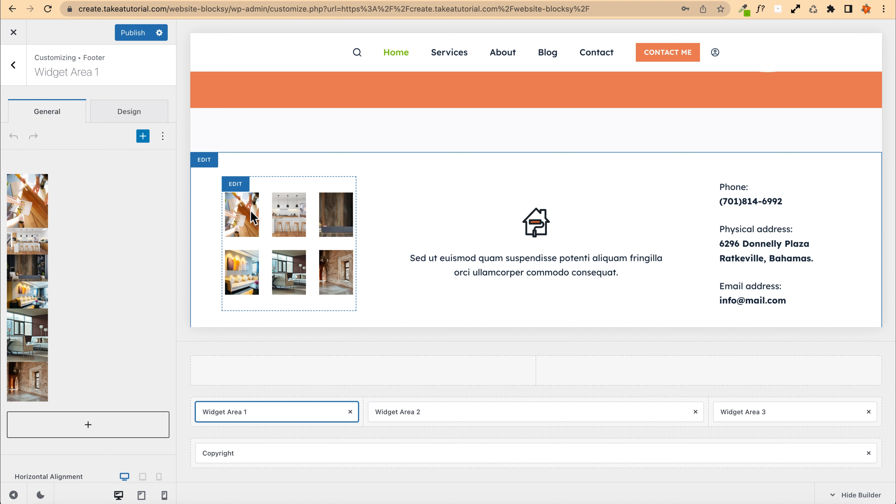
pyautogui.click(34, 204)
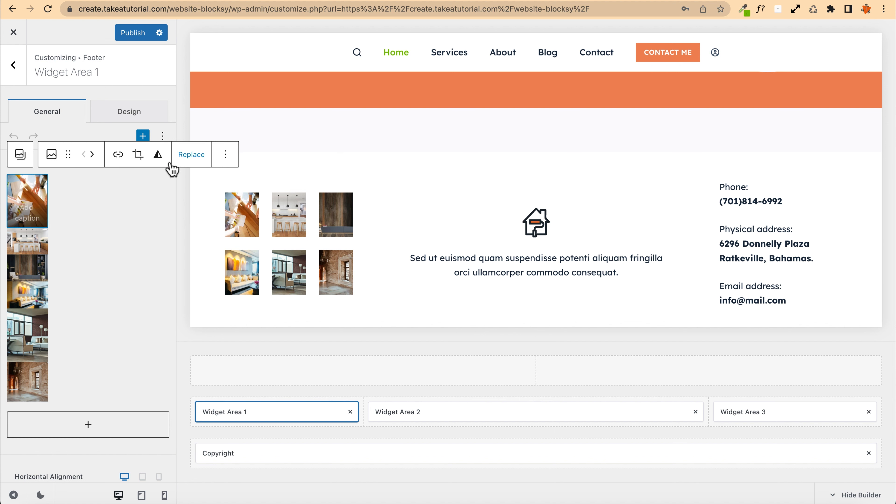
pyautogui.click(20, 155)
pyautogui.click(20, 154)
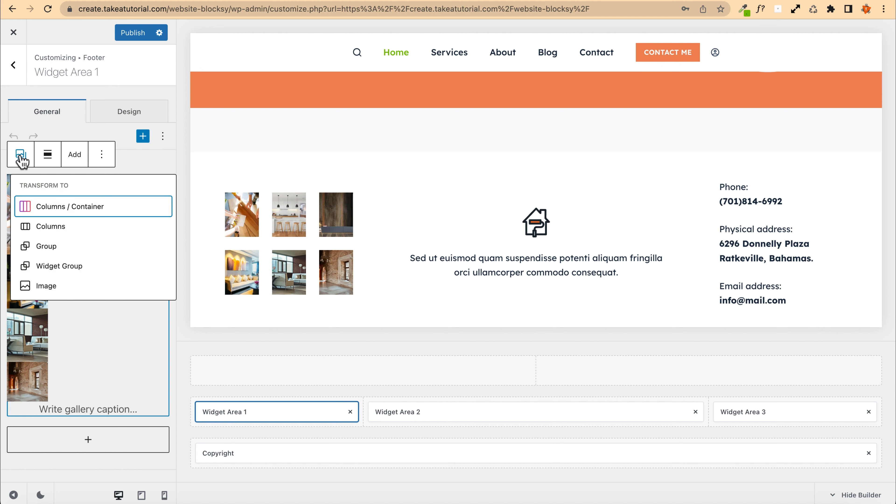
pyautogui.click(21, 159)
pyautogui.click(101, 154)
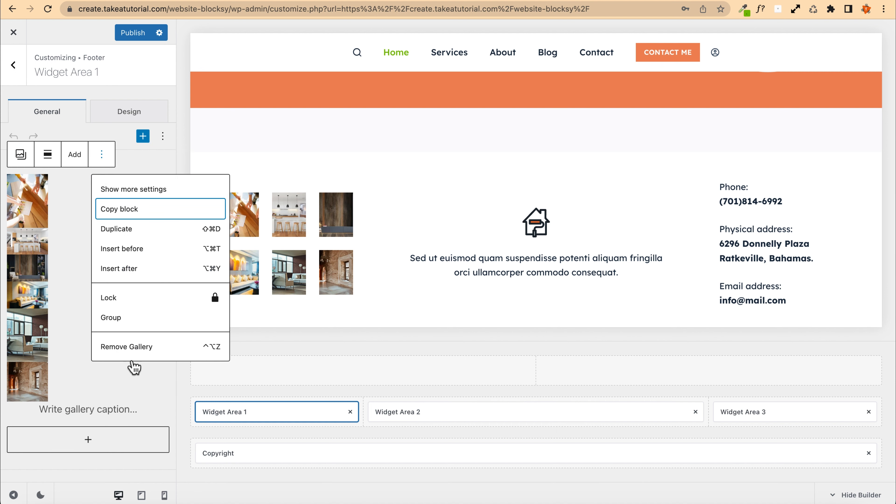
pyautogui.click(128, 347)
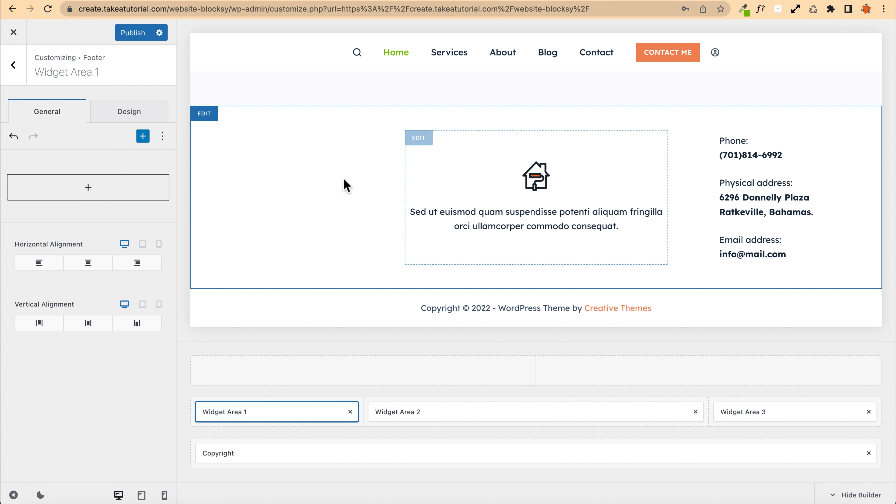
# Step: Remove the icon and text block from the footer's Widget Area 2
pyautogui.click(419, 143)
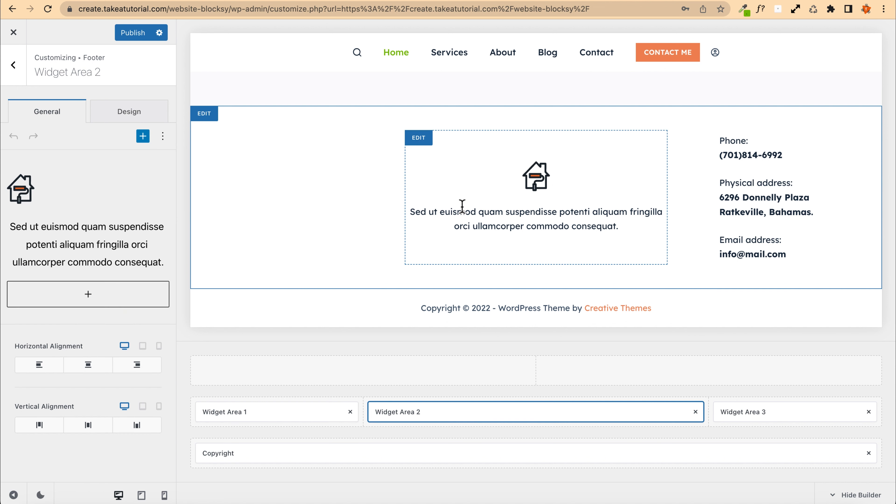
pyautogui.click(61, 194)
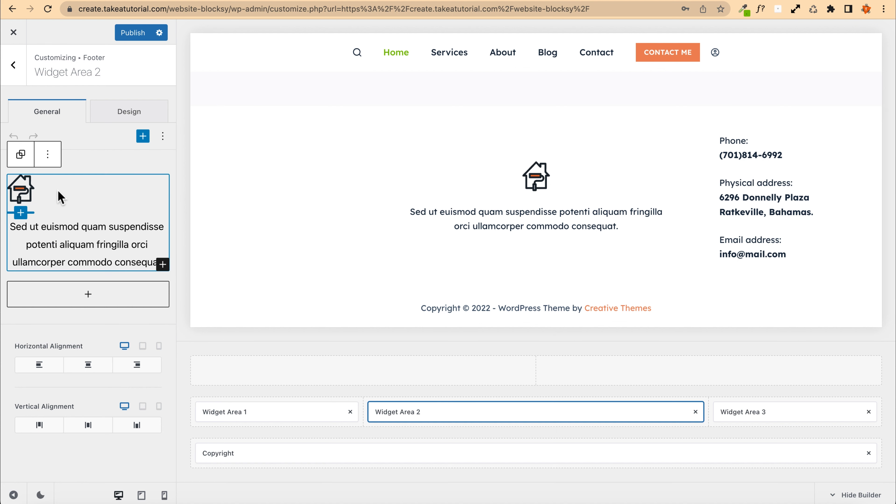
pyautogui.click(47, 153)
pyautogui.click(93, 369)
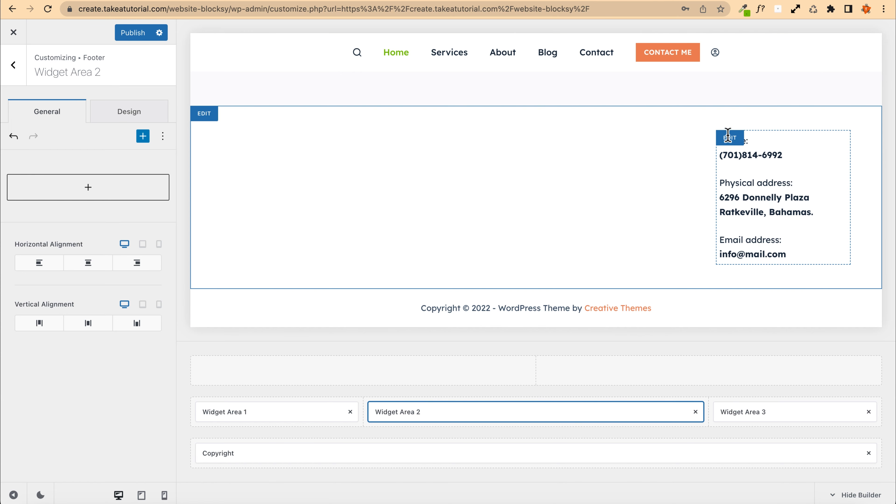
# Step: Remove the contact details block from the footer's Widget Area 3 and publish the changes
pyautogui.click(728, 137)
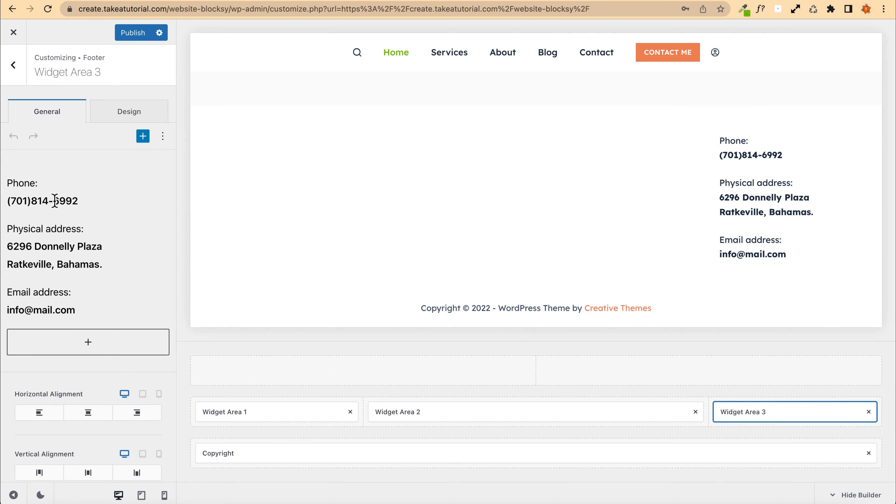
pyautogui.click(59, 199)
pyautogui.click(20, 153)
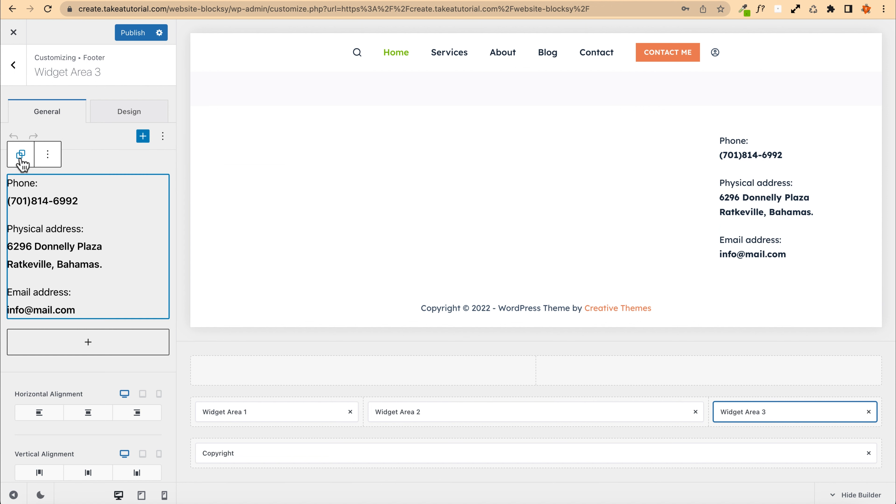
pyautogui.click(48, 154)
pyautogui.click(55, 369)
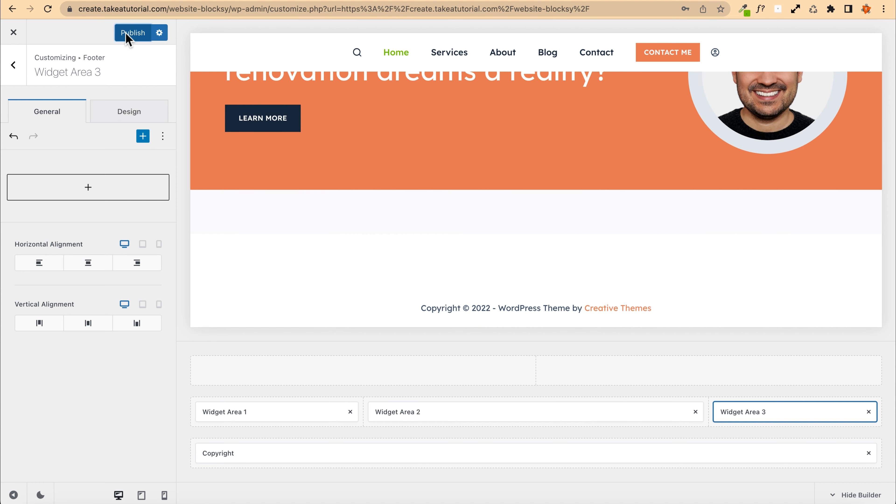
pyautogui.click(128, 34)
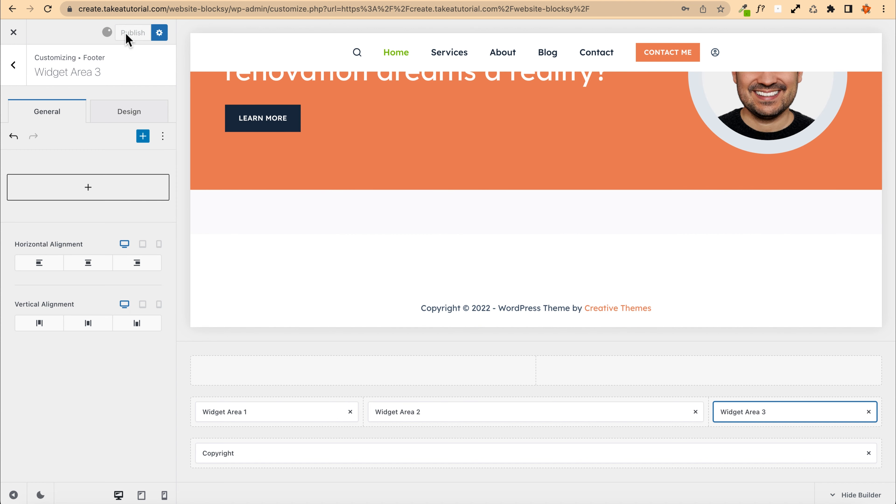
# Step: Exit the customizer and open the Widgets admin page, closing the welcome dialog
pyautogui.rightClick(14, 33)
pyautogui.click(23, 38)
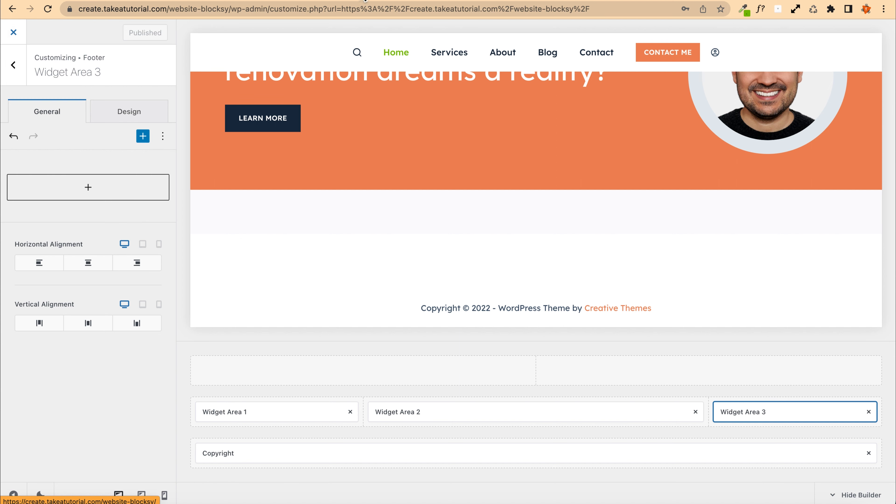
pyautogui.click(560, 0)
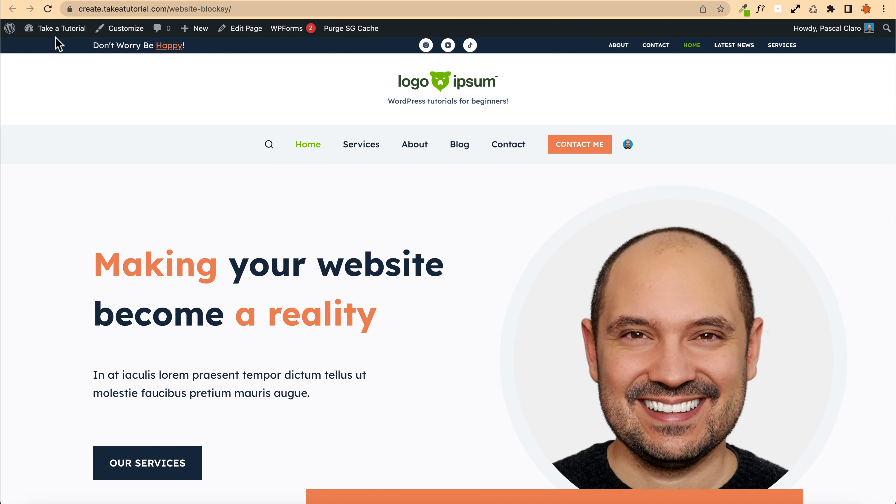
pyautogui.moveTo(54, 34)
pyautogui.click(50, 50)
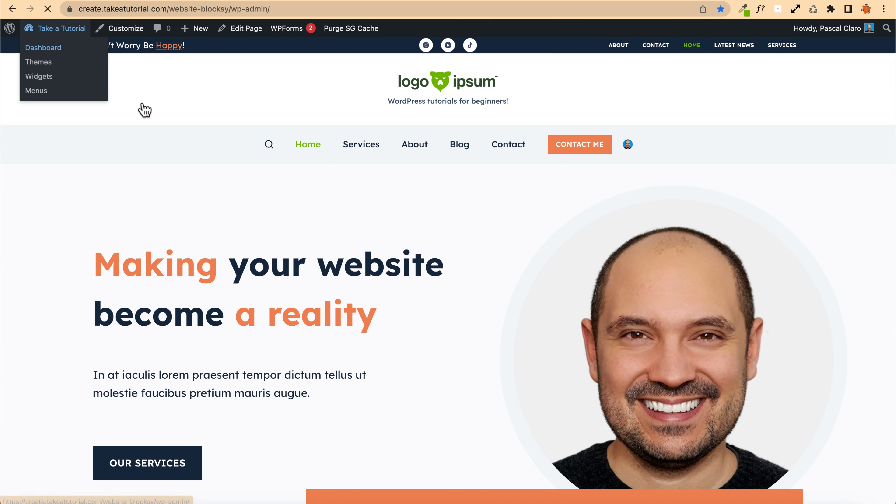
pyautogui.moveTo(44, 261)
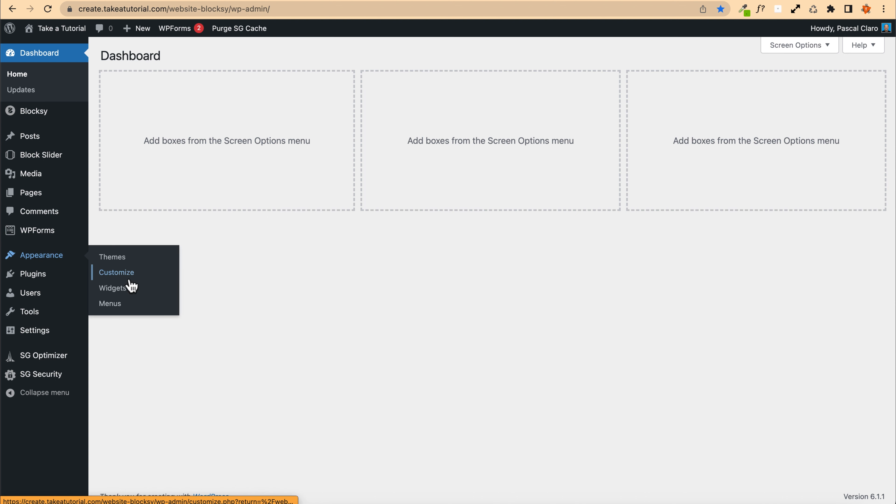
pyautogui.click(117, 296)
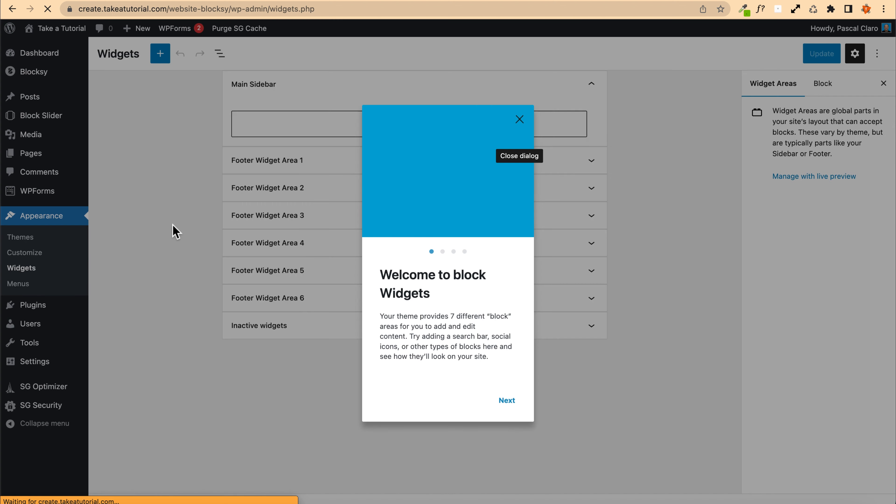
pyautogui.click(519, 120)
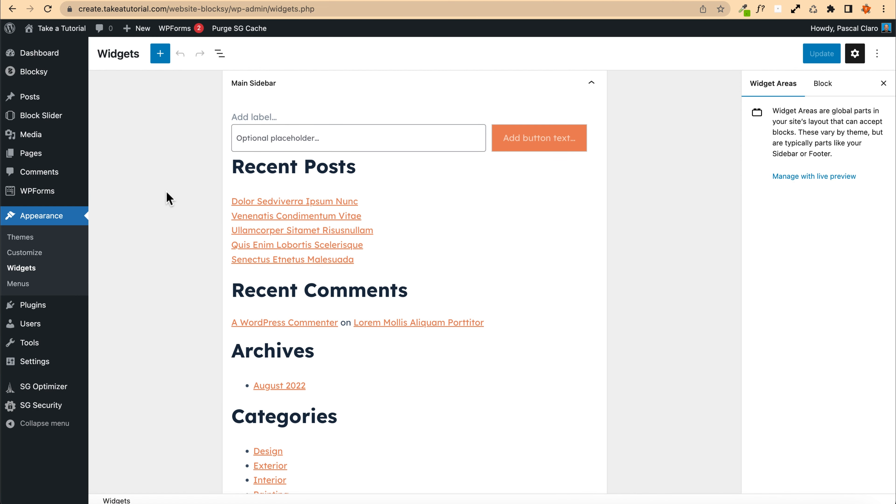
# Step: Collapse Main Sidebar, expand Footer Widget Area 1 and remove its image gallery block
pyautogui.click(591, 88)
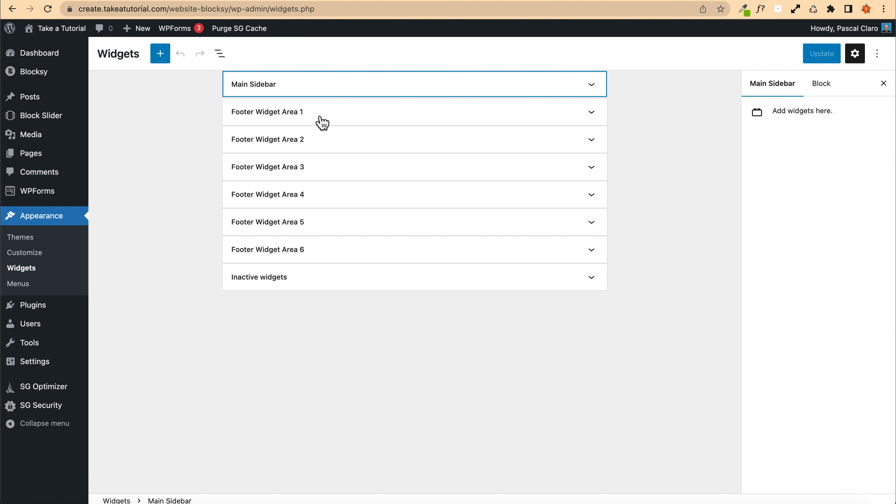
pyautogui.click(301, 114)
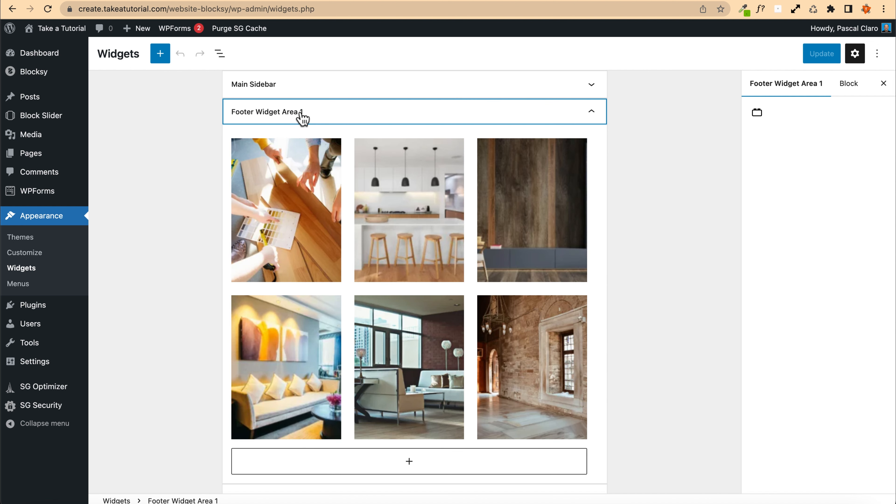
pyautogui.click(366, 199)
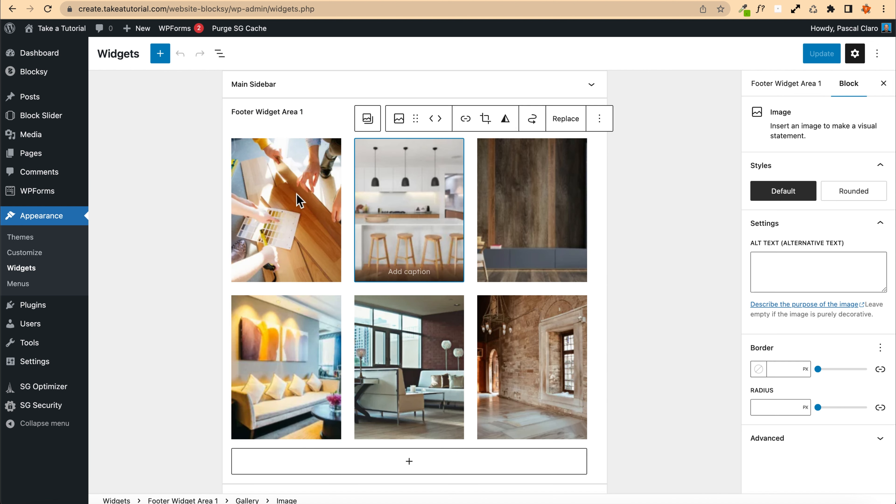
pyautogui.click(370, 126)
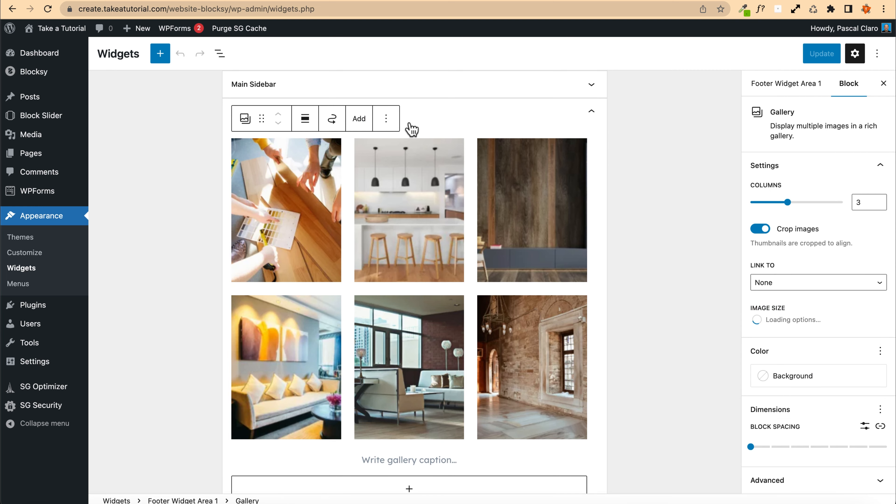
pyautogui.click(386, 118)
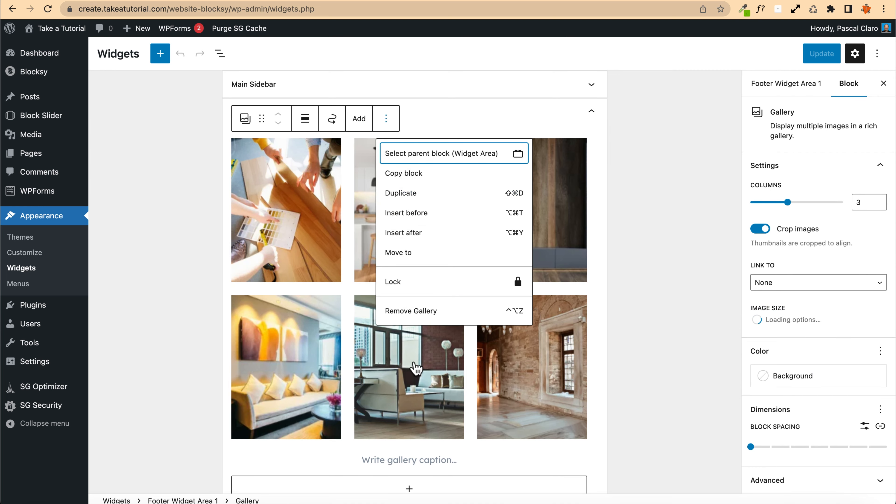
pyautogui.click(424, 320)
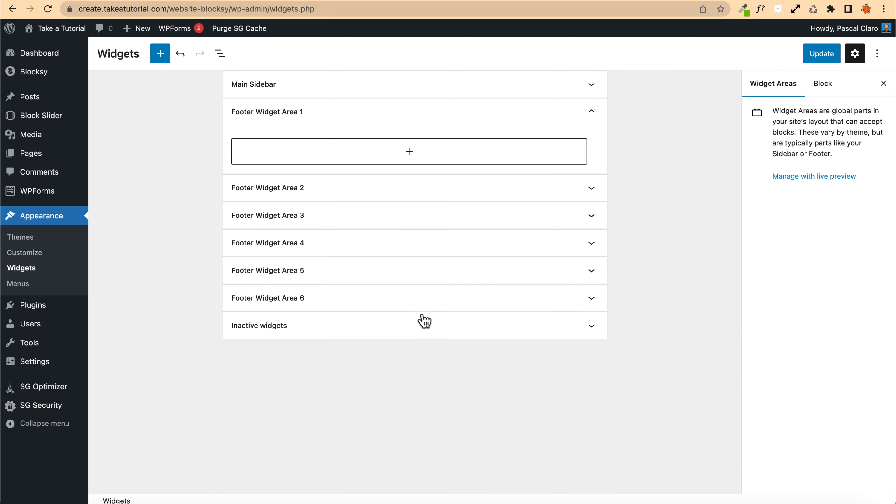
# Step: Add a Widget Group block to Footer Widget Area 1
pyautogui.click(408, 152)
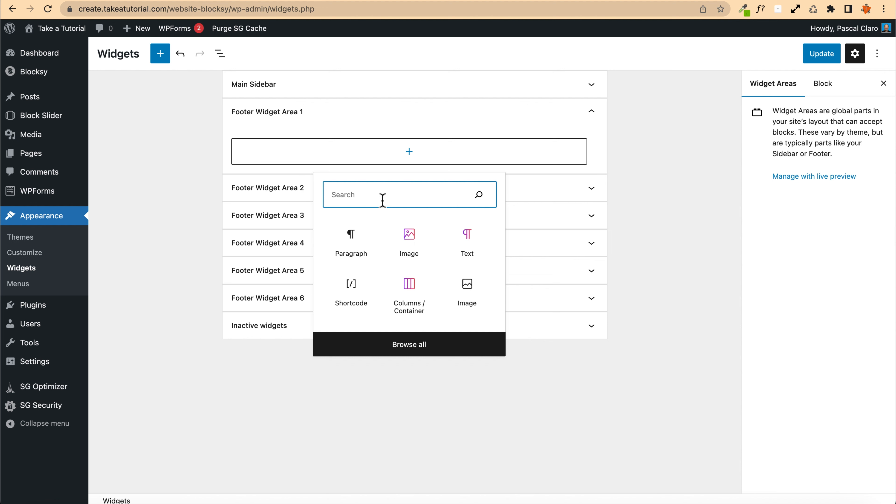
pyautogui.write('grou')
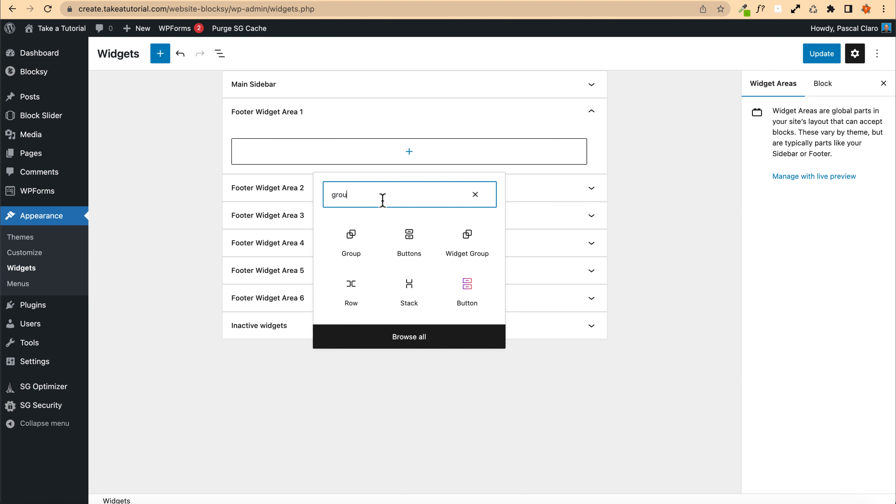
pyautogui.click(468, 240)
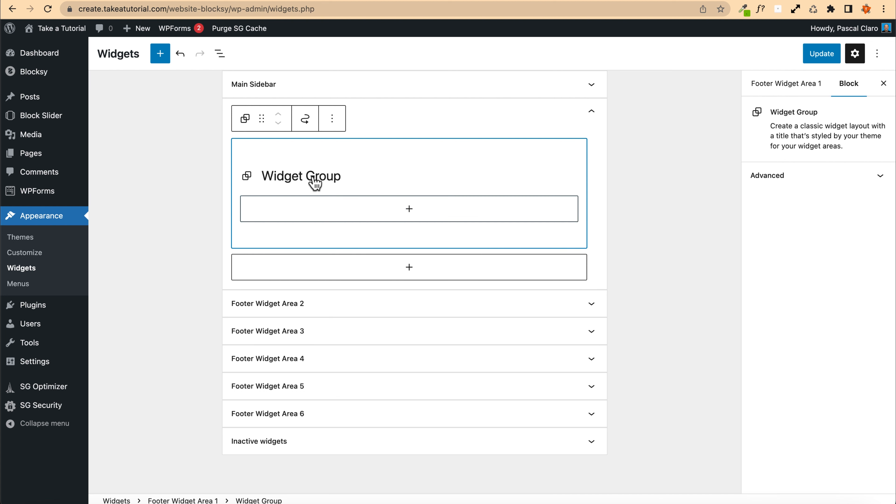
# Step: Add an Image block inside the widget group and choose the portrait photo from the media library
pyautogui.click(410, 212)
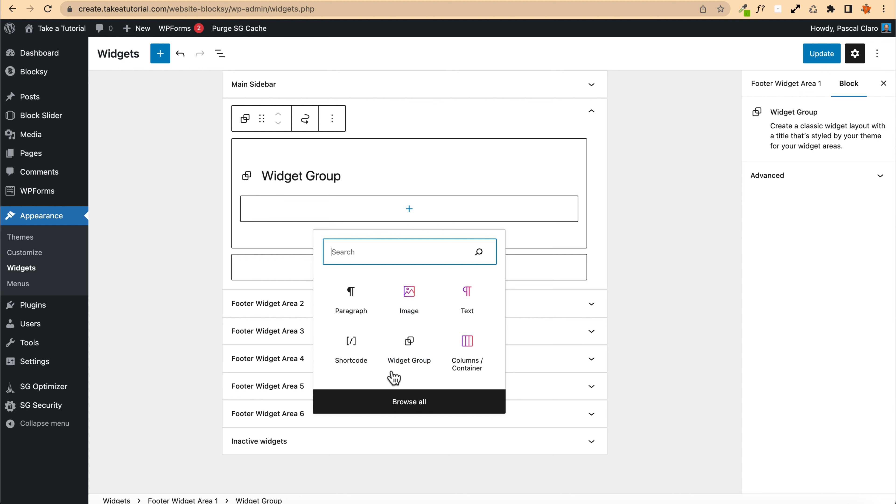
pyautogui.click(409, 295)
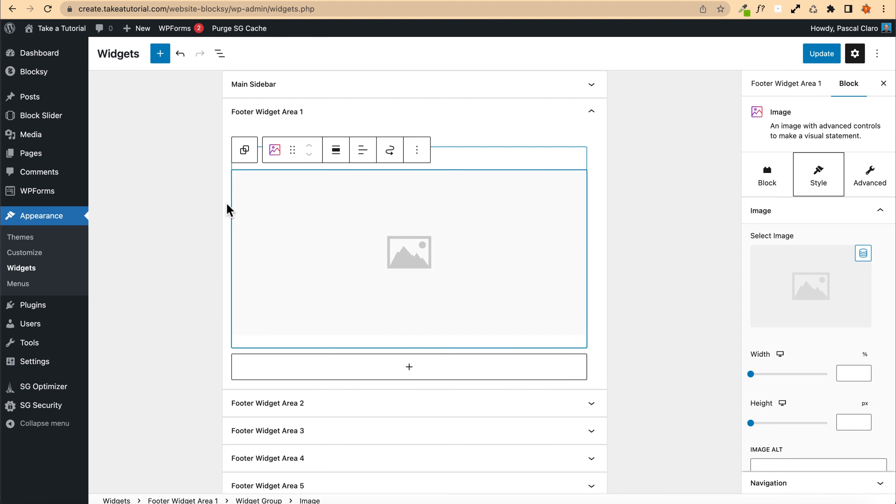
pyautogui.click(386, 230)
pyautogui.click(541, 179)
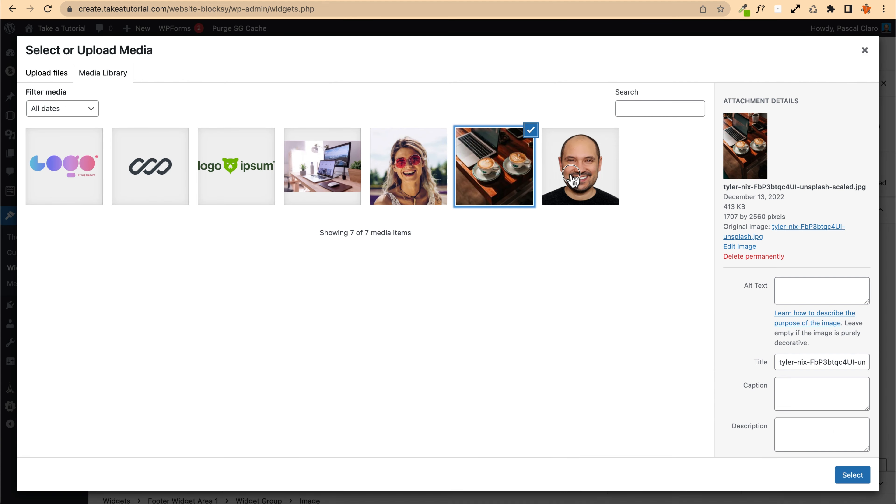
pyautogui.click(572, 182)
pyautogui.click(857, 480)
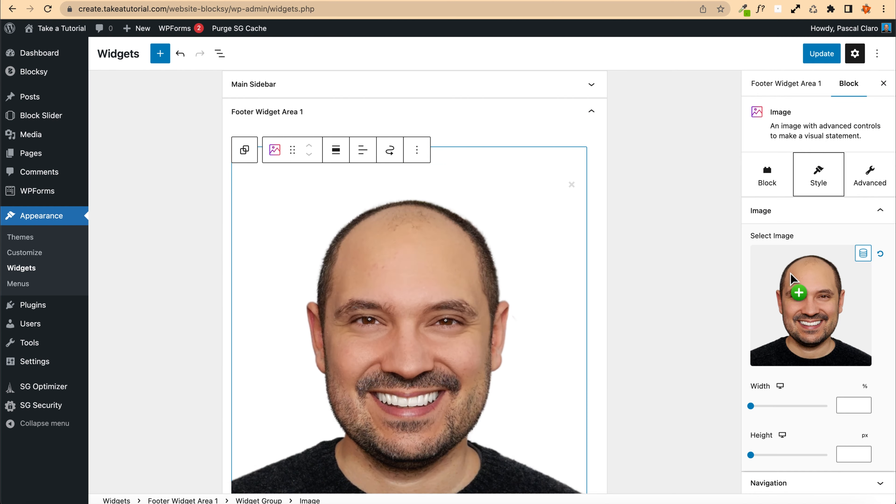
# Step: Set the image's border radius to 900 in its style settings
pyautogui.scroll(-10, 760, 434)
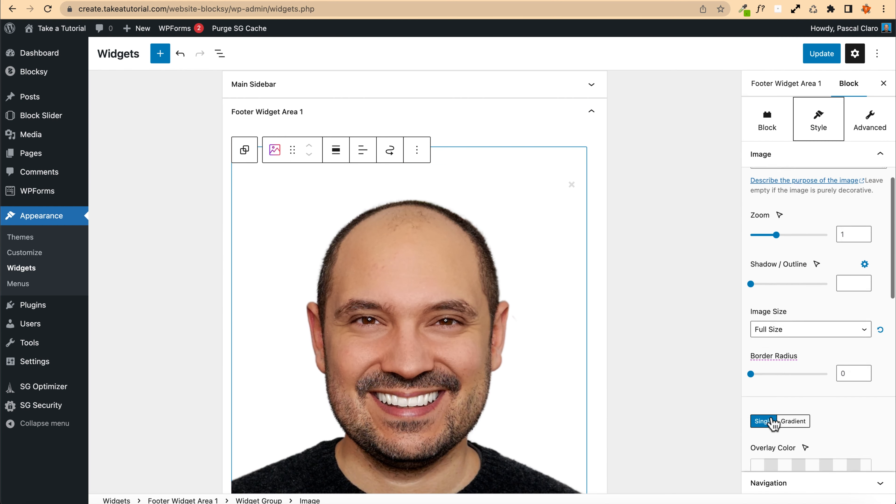
pyautogui.moveTo(750, 290); pyautogui.dragTo(887, 289)
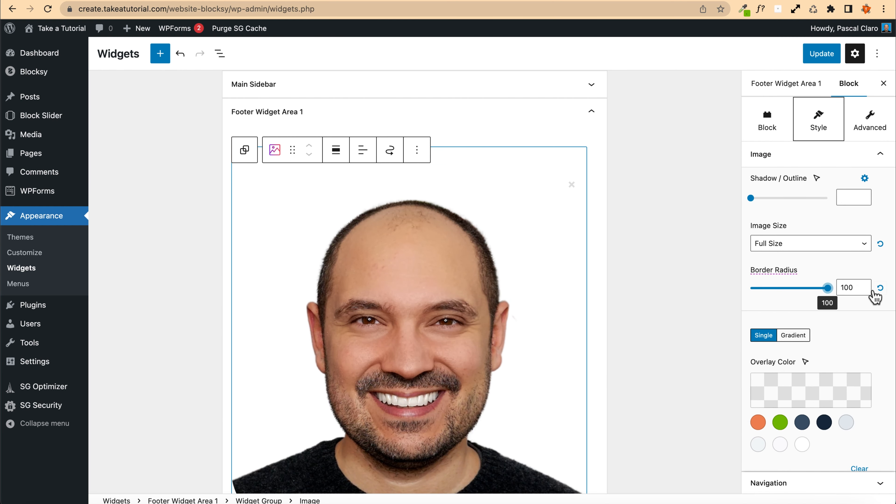
pyautogui.doubleClick(852, 288)
pyautogui.write('90')
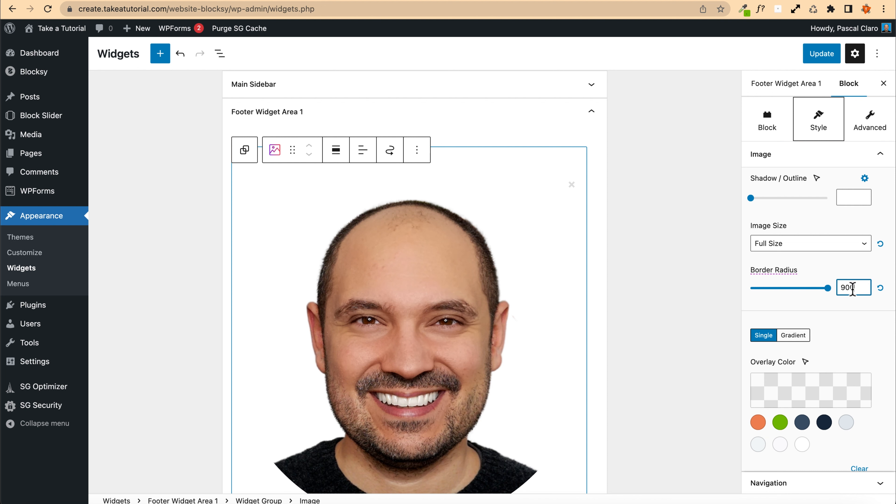
# Step: Enable the image block's background and set its padding to 0
pyautogui.click(770, 122)
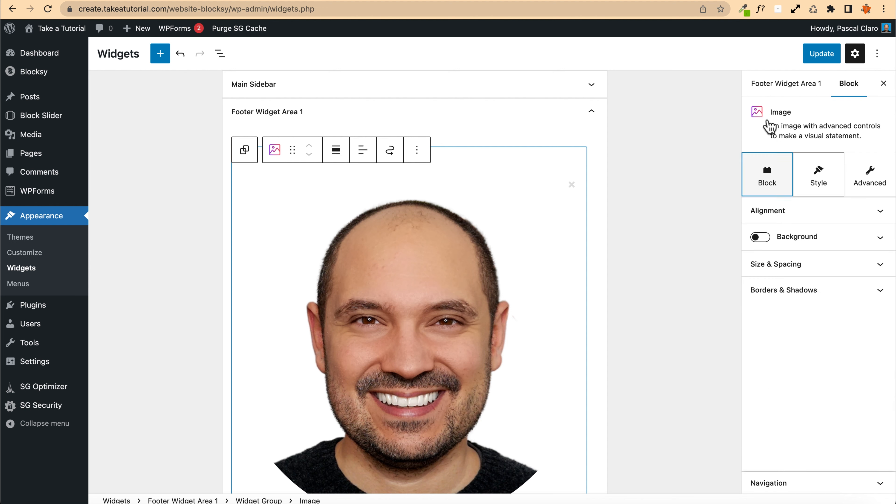
pyautogui.click(762, 237)
pyautogui.scroll(-4, 769, 250)
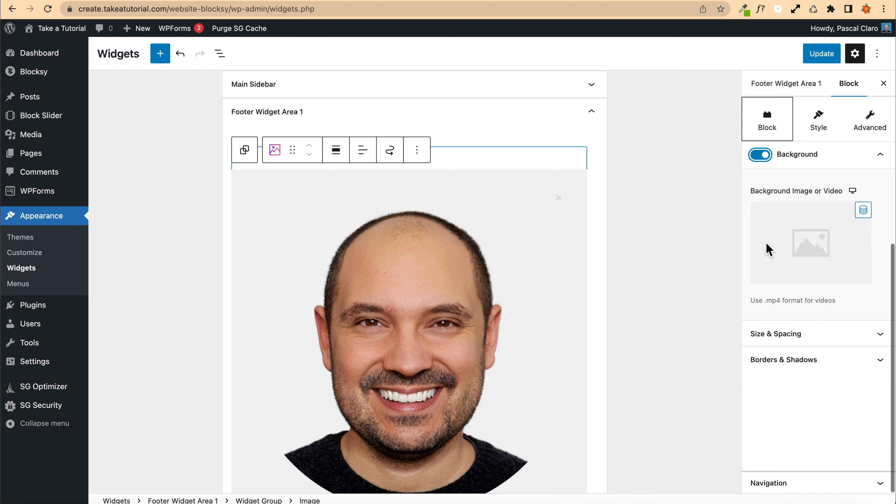
pyautogui.click(785, 338)
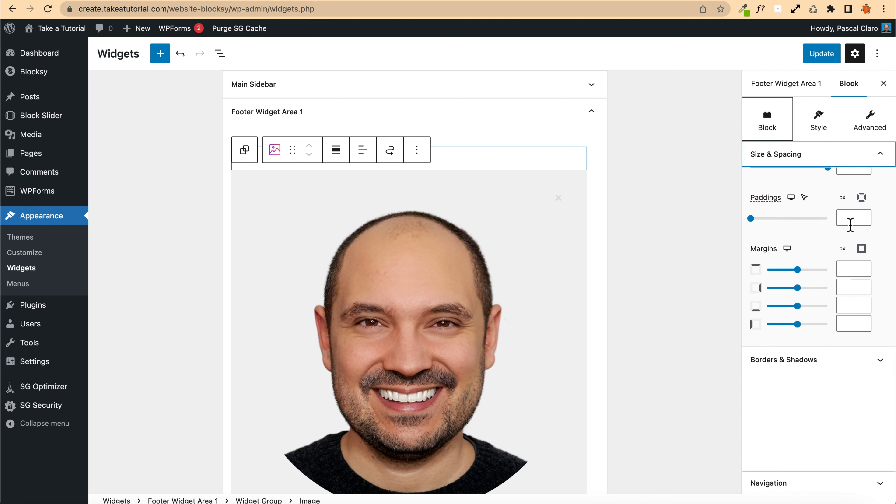
pyautogui.click(849, 218)
pyautogui.write('0')
# Step: Give the image block a solid border 20 px wide in the orange palette colour
pyautogui.click(788, 359)
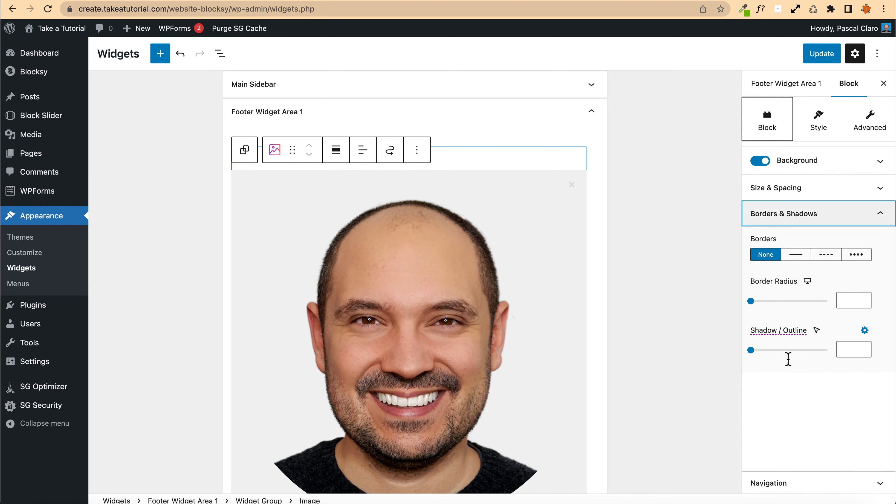
pyautogui.click(798, 255)
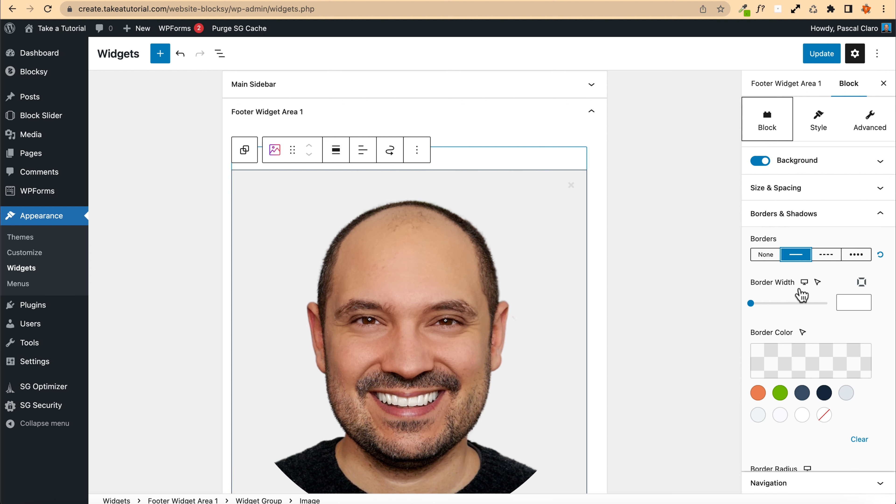
pyautogui.click(762, 392)
pyautogui.click(848, 302)
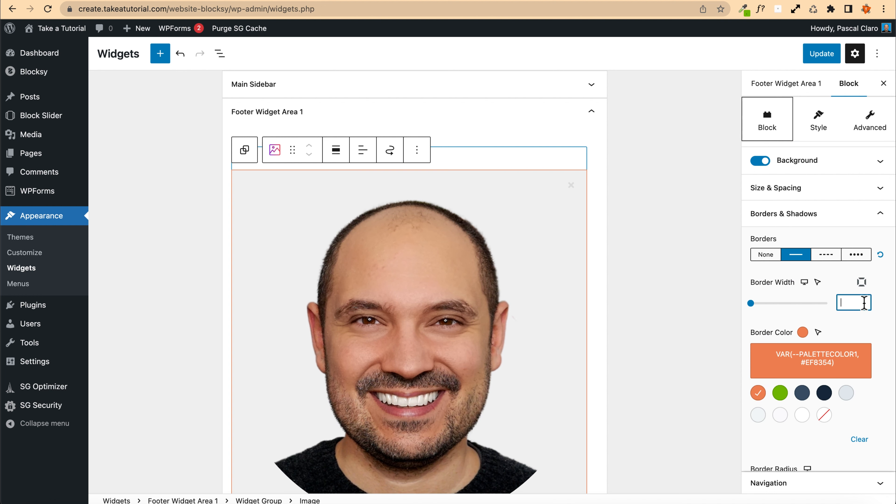
pyautogui.write('20')
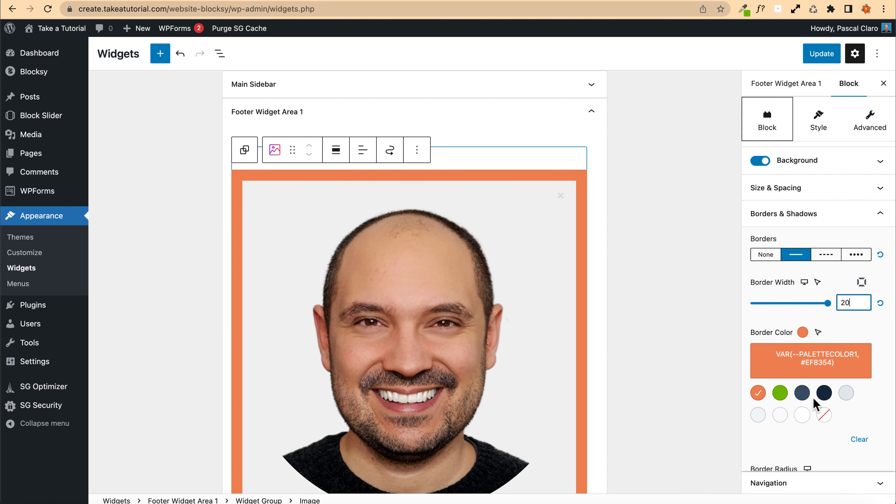
# Step: Change the block border colour to light grey and set the block's border radius to 900
pyautogui.scroll(-2, 786, 396)
pyautogui.click(757, 370)
pyautogui.scroll(-3, 756, 388)
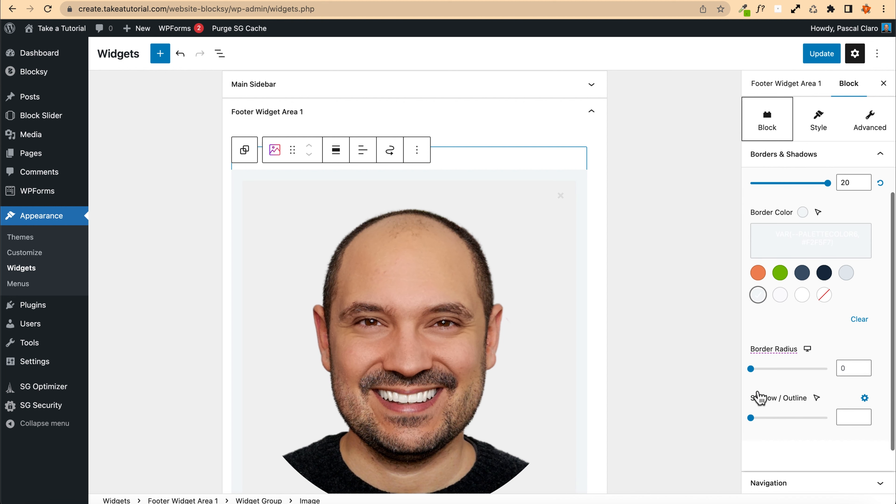
pyautogui.scroll(-1, 758, 394)
pyautogui.click(854, 326)
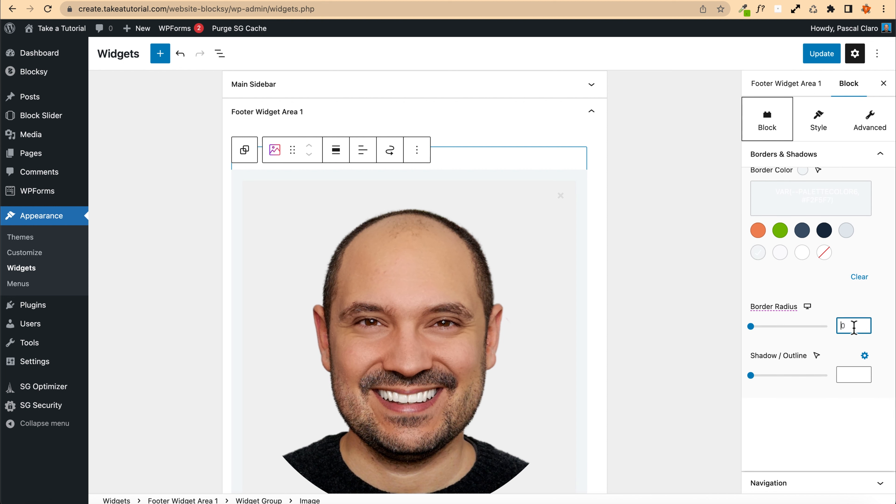
pyautogui.write('900')
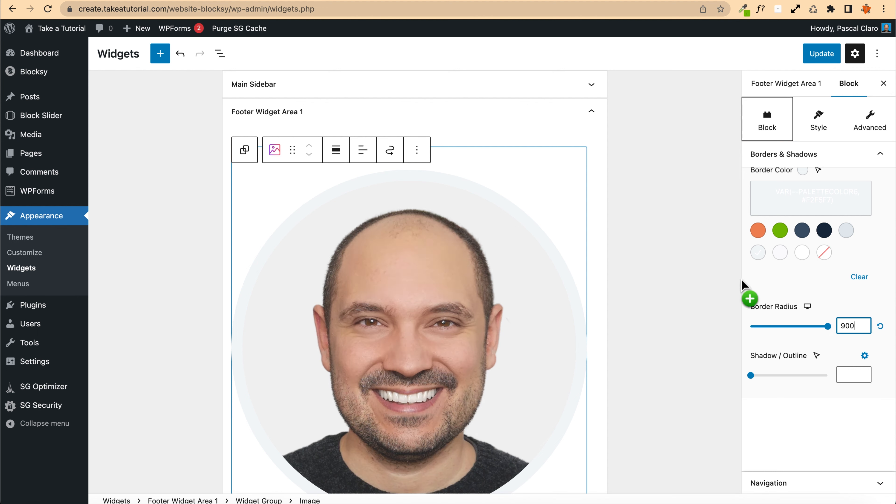
# Step: Set the image size to Medium
pyautogui.scroll(3, 826, 314)
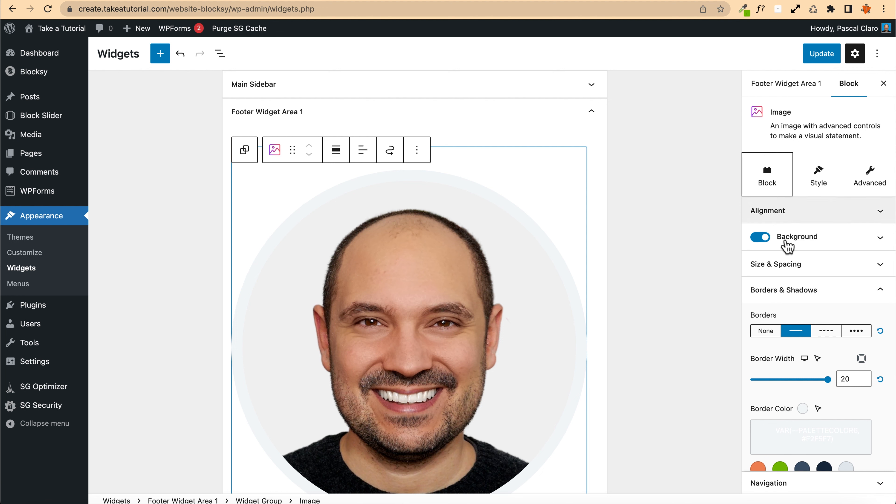
pyautogui.click(795, 265)
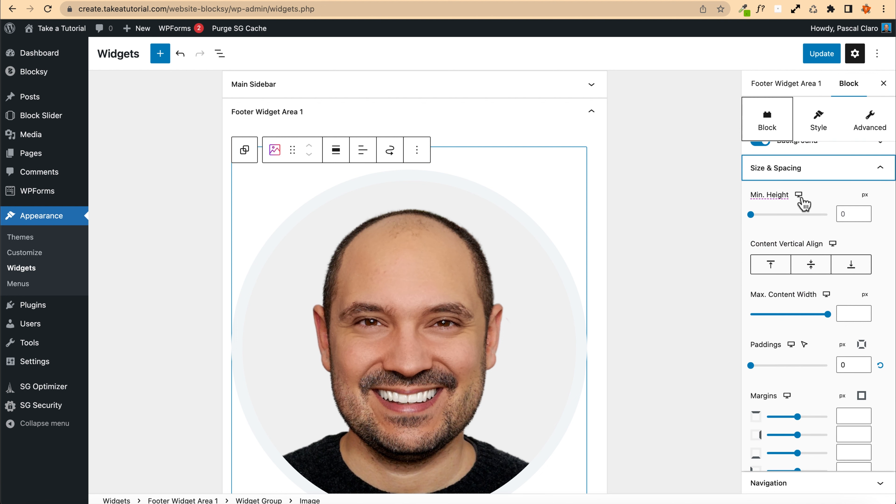
pyautogui.click(826, 131)
pyautogui.scroll(-4, 784, 282)
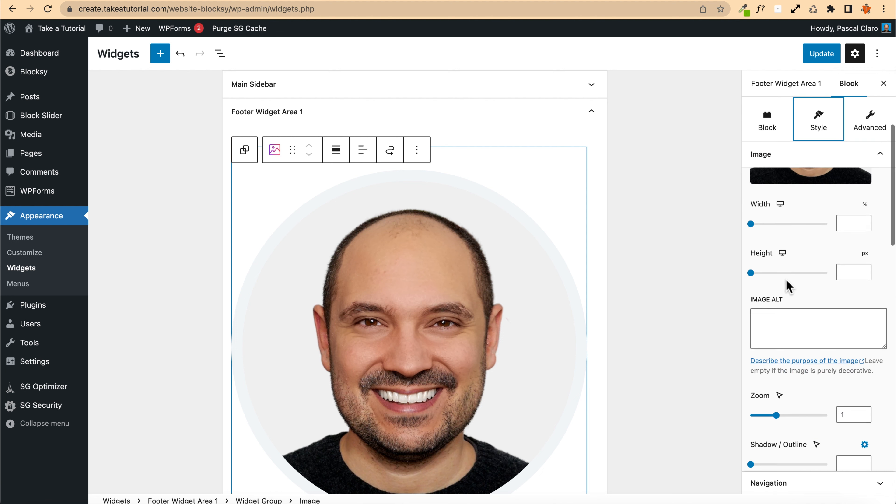
pyautogui.scroll(-3, 780, 278)
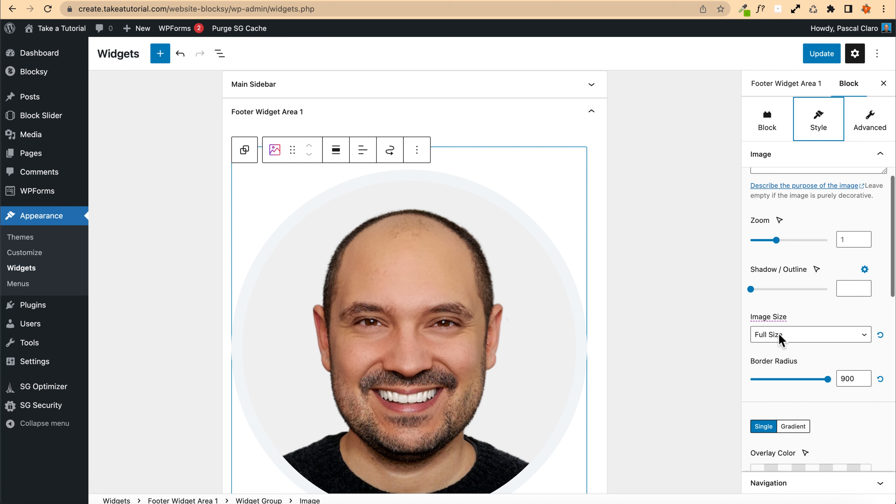
pyautogui.click(778, 335)
pyautogui.click(772, 310)
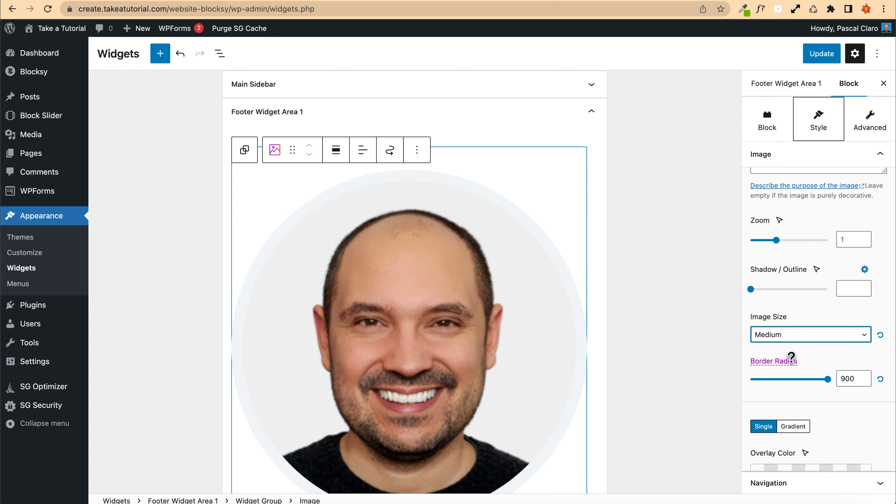
# Step: Set the image block's max content width to 200 px and centre it horizontally
pyautogui.scroll(10, 785, 349)
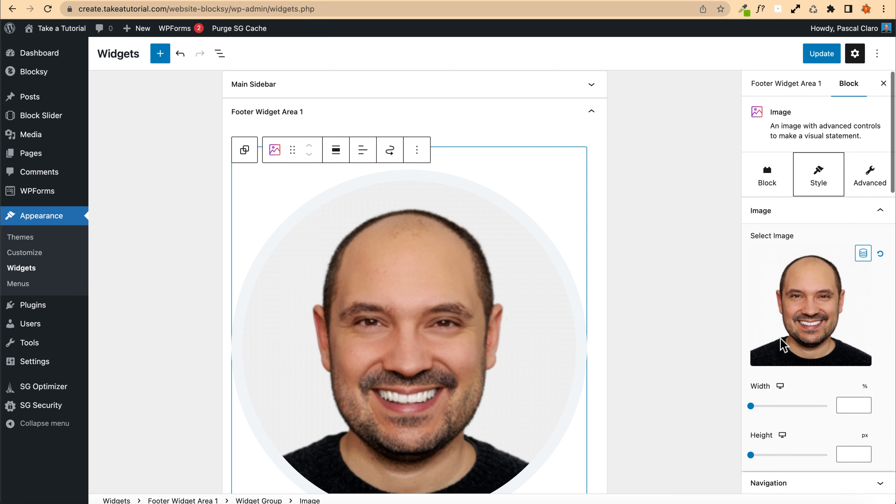
pyautogui.click(767, 175)
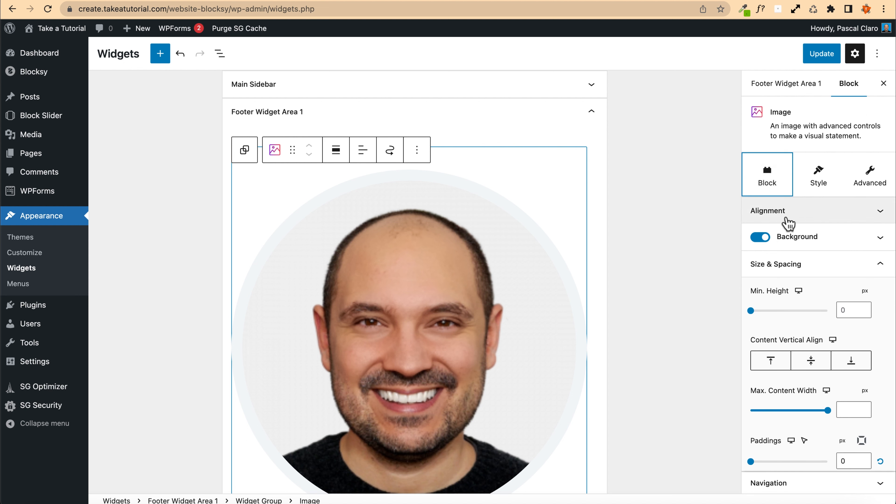
pyautogui.scroll(-4, 796, 294)
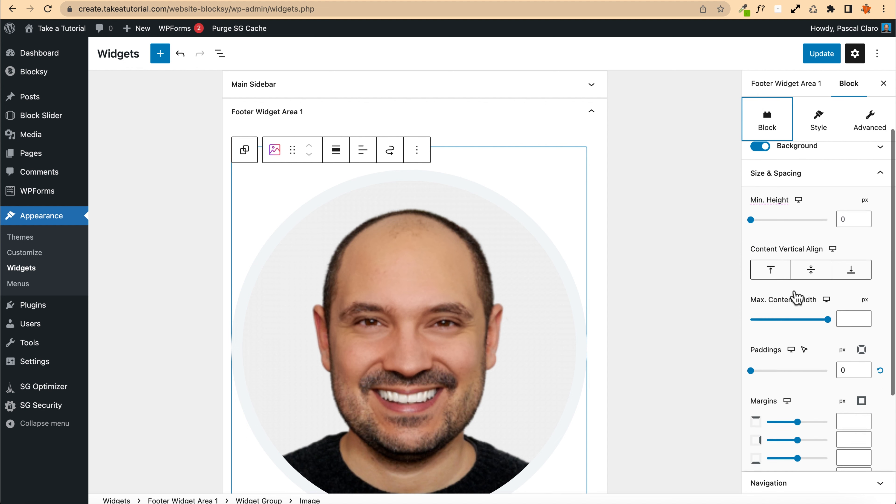
pyautogui.click(854, 270)
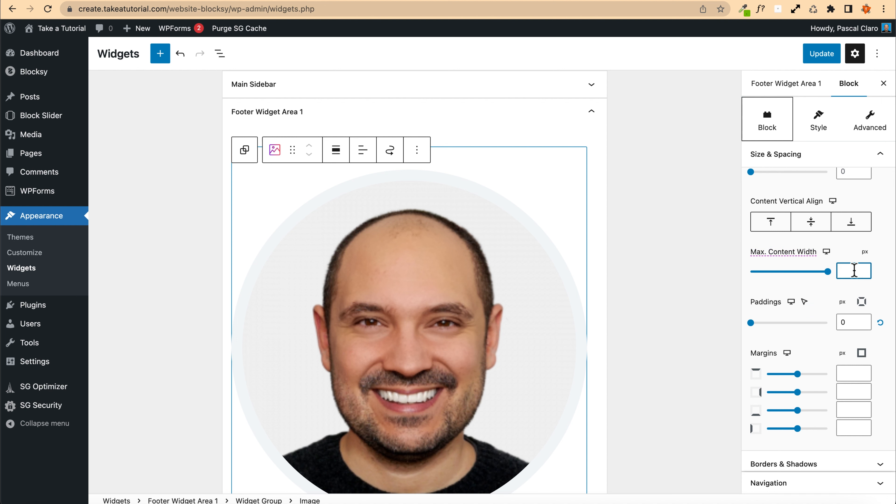
pyautogui.write('200')
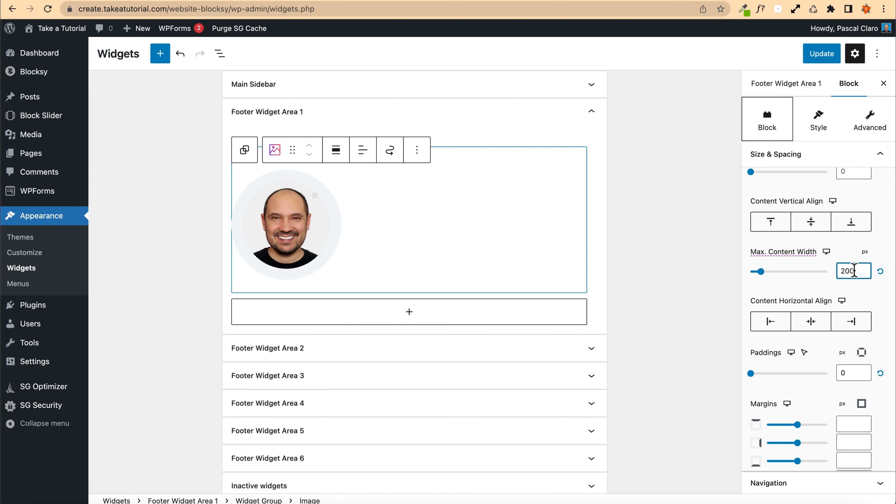
pyautogui.click(808, 323)
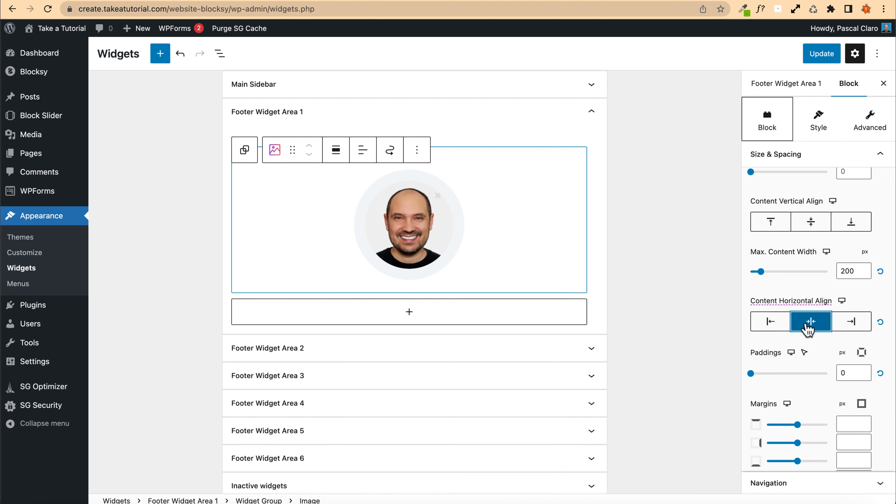
# Step: Save the widget changes and reload the site's front page to check the footer
pyautogui.click(820, 54)
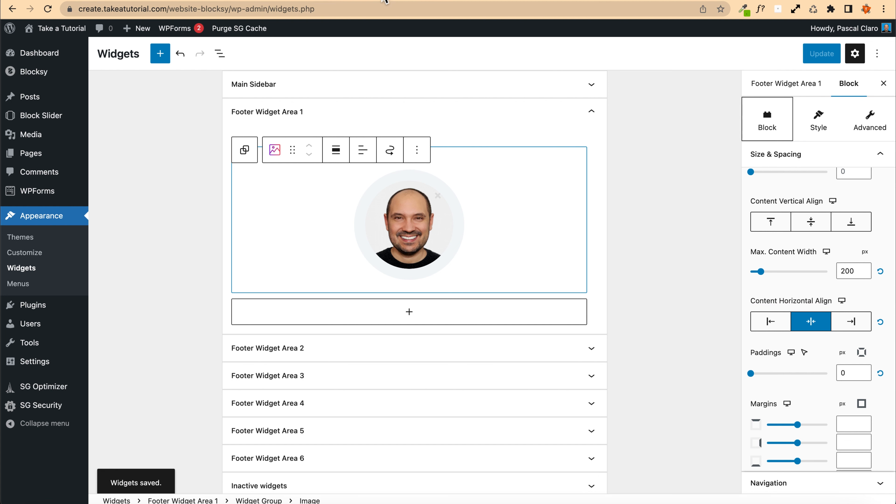
pyautogui.click(393, 2)
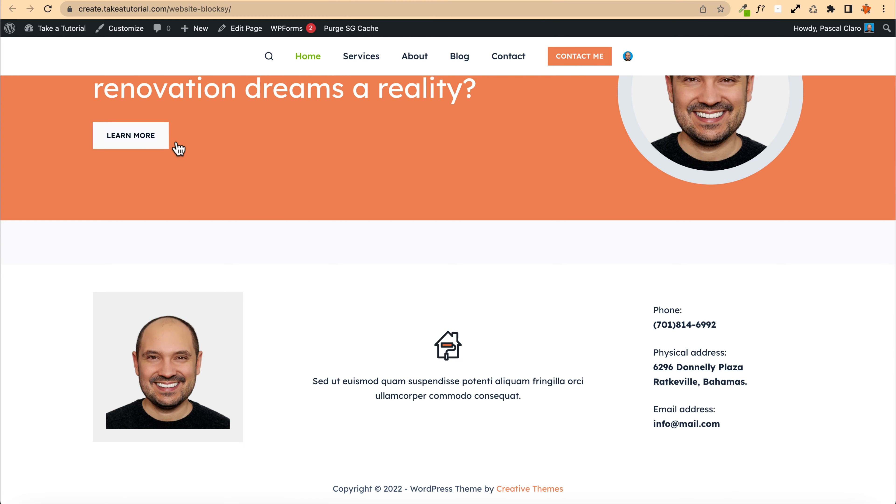
pyautogui.press('super+r')
pyautogui.scroll(15, 311, 136)
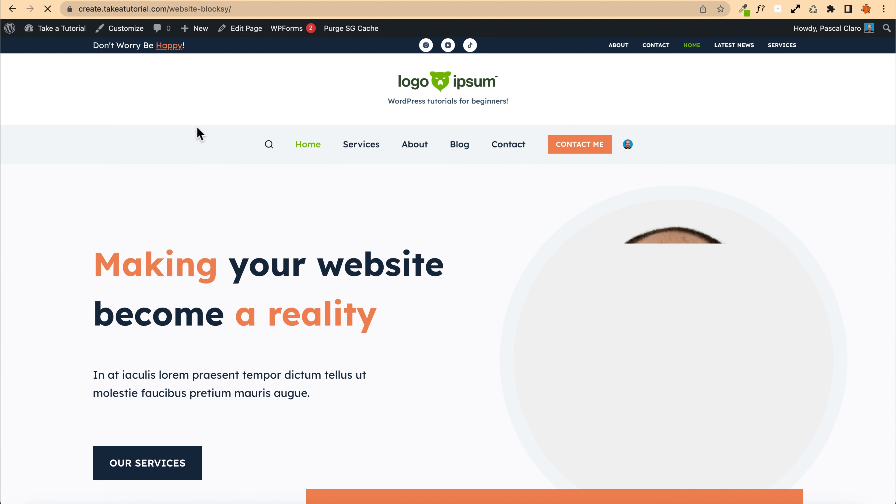
pyautogui.scroll(-15, 199, 134)
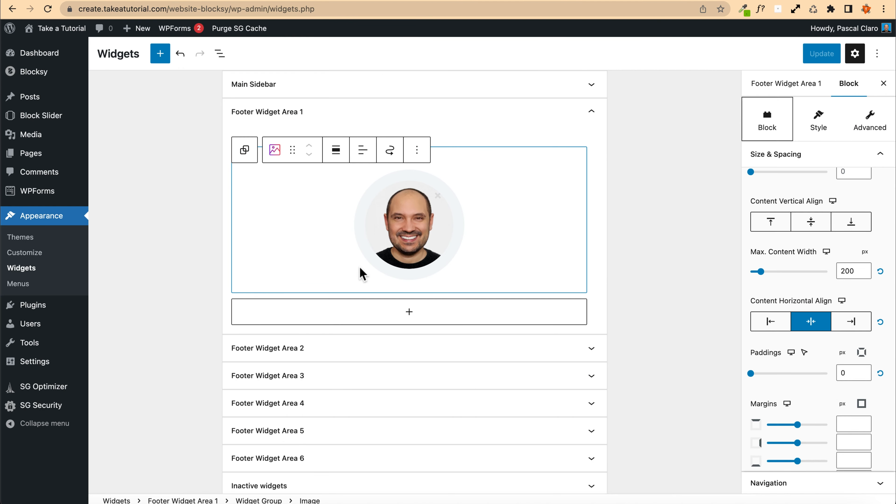
# Step: Remove the existing group of icon and text from Footer Widget Area 2
pyautogui.click(305, 349)
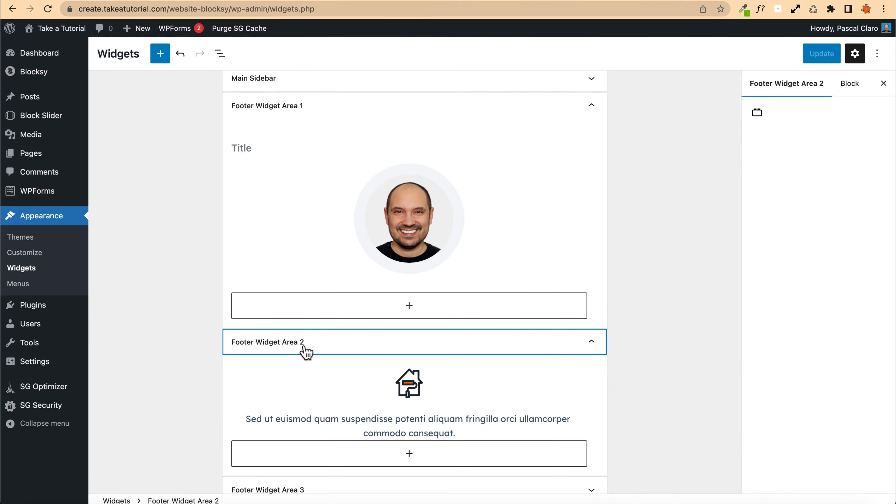
pyautogui.scroll(-2, 288, 347)
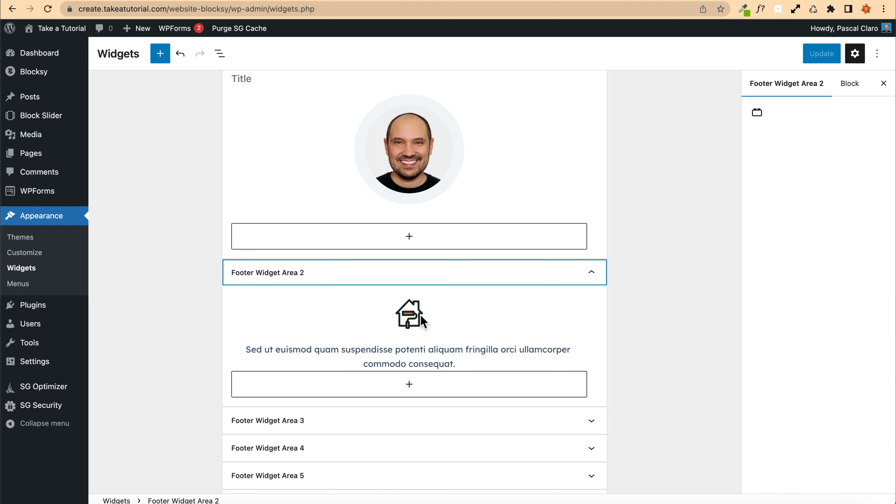
pyautogui.click(413, 314)
pyautogui.click(398, 281)
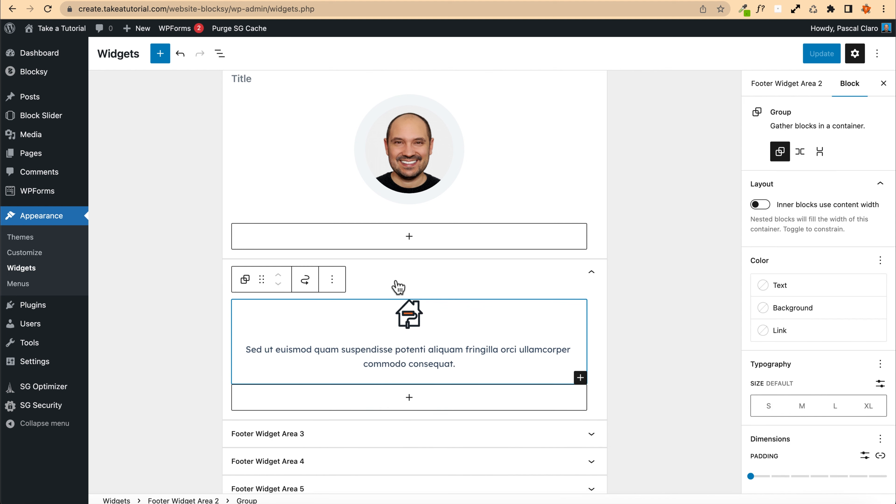
pyautogui.click(331, 279)
pyautogui.click(367, 472)
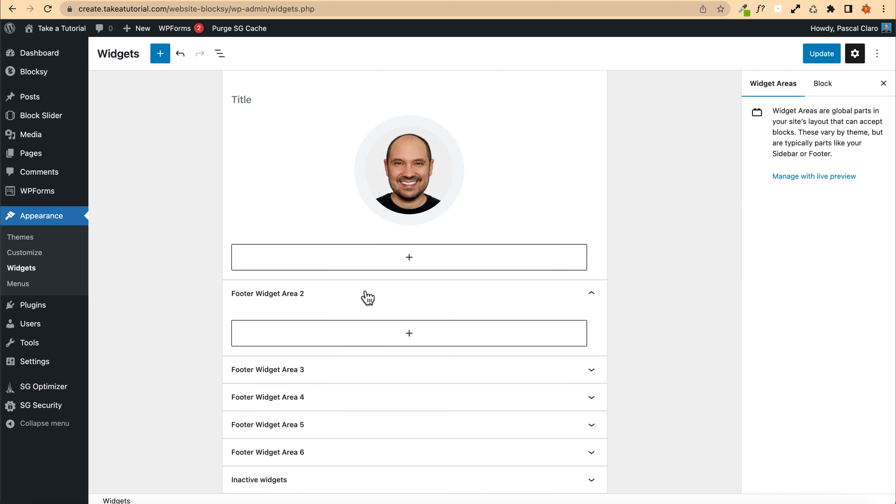
# Step: Add a Widget Group to Footer Widget Area 2 containing a Call to Action block with the Default Layout
pyautogui.click(410, 335)
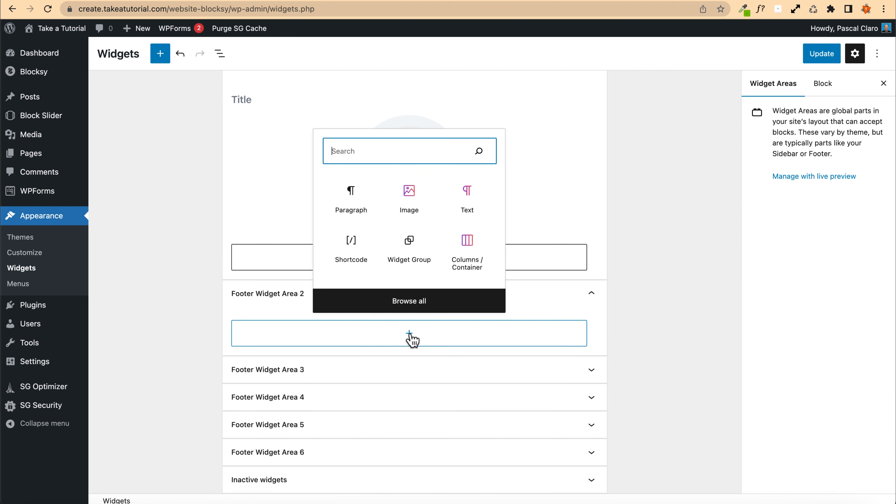
pyautogui.click(418, 247)
pyautogui.click(409, 392)
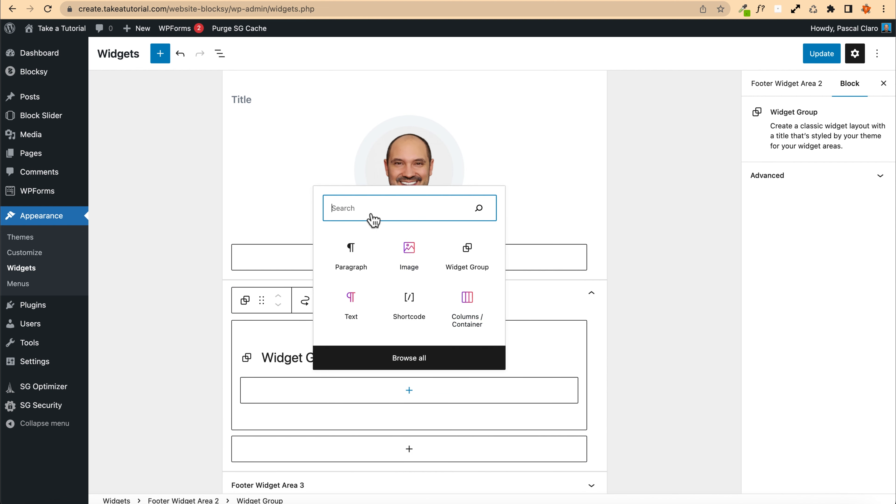
pyautogui.write('call')
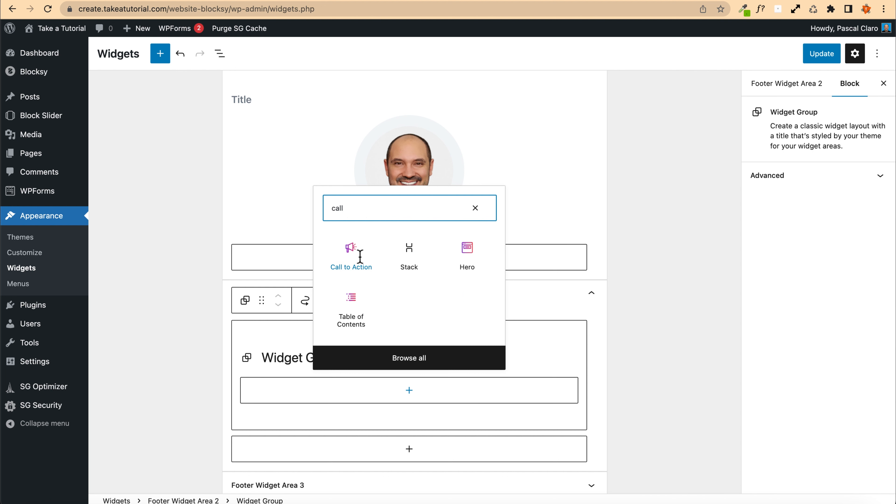
pyautogui.click(360, 257)
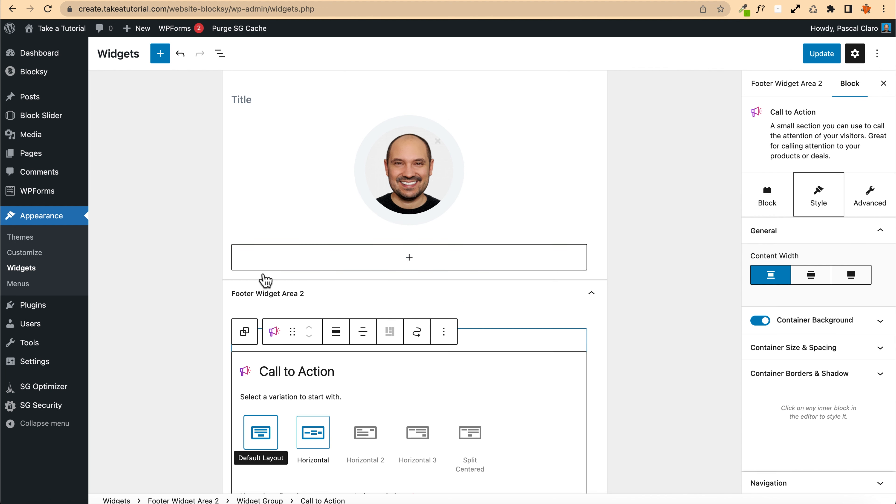
pyautogui.scroll(-3, 262, 278)
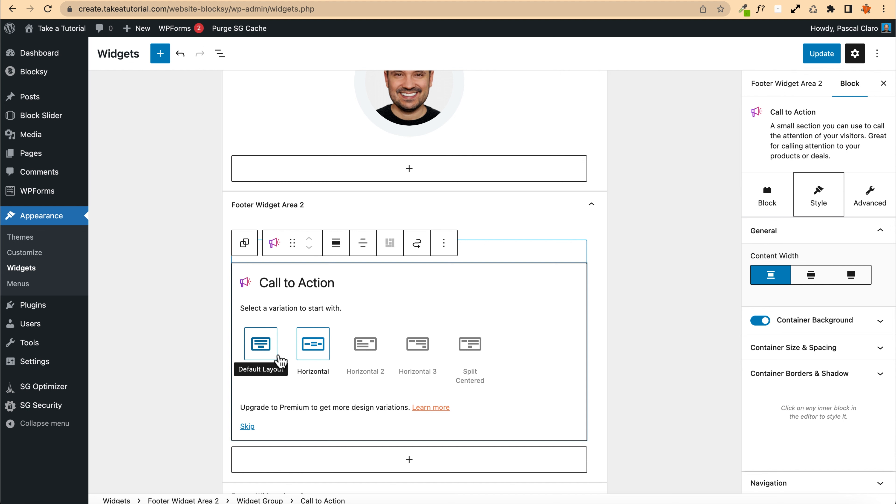
pyautogui.click(261, 350)
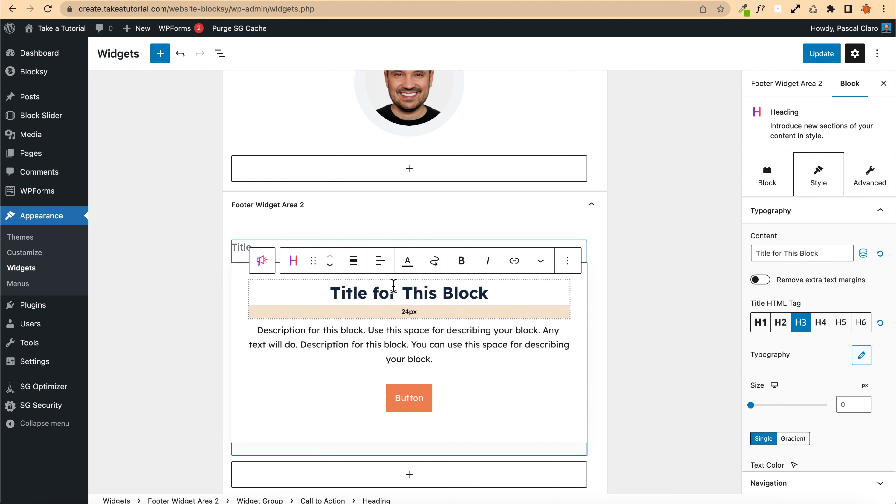
# Step: Link the call-to-action button to the contact page and save the widgets
pyautogui.click(409, 399)
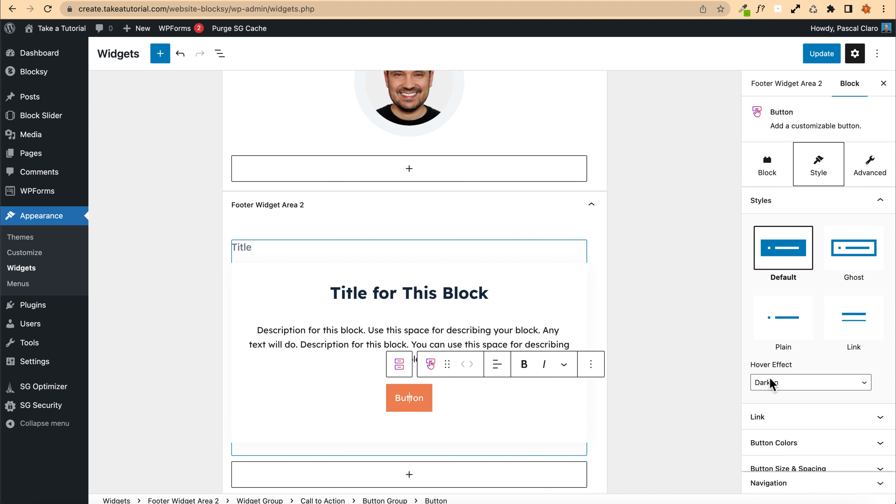
pyautogui.click(786, 420)
pyautogui.scroll(1, 767, 199)
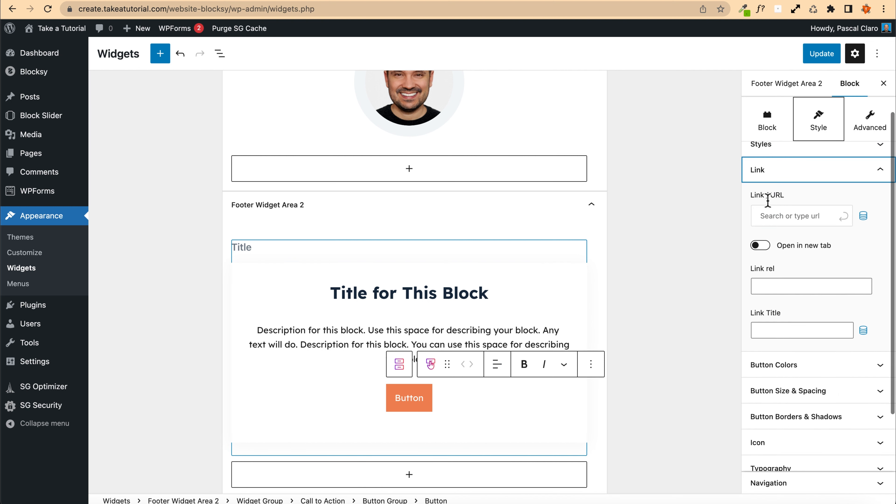
pyautogui.click(783, 212)
pyautogui.write('conta')
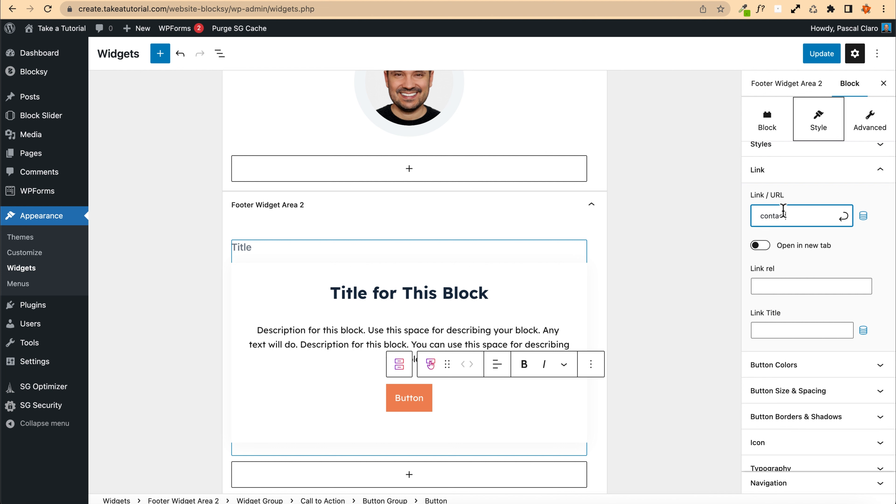
pyautogui.write('ct')
pyautogui.click(804, 247)
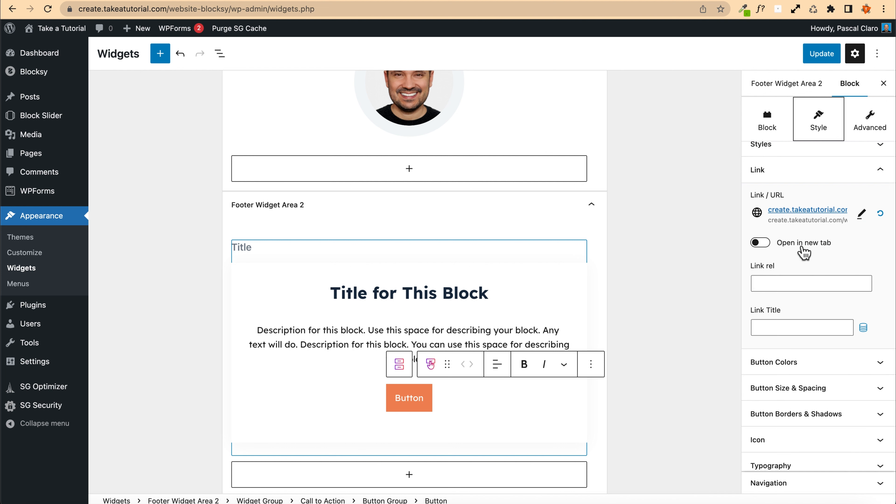
pyautogui.click(821, 55)
# Step: Change the button label to "Contact me now!" and save the widgets
pyautogui.doubleClick(406, 401)
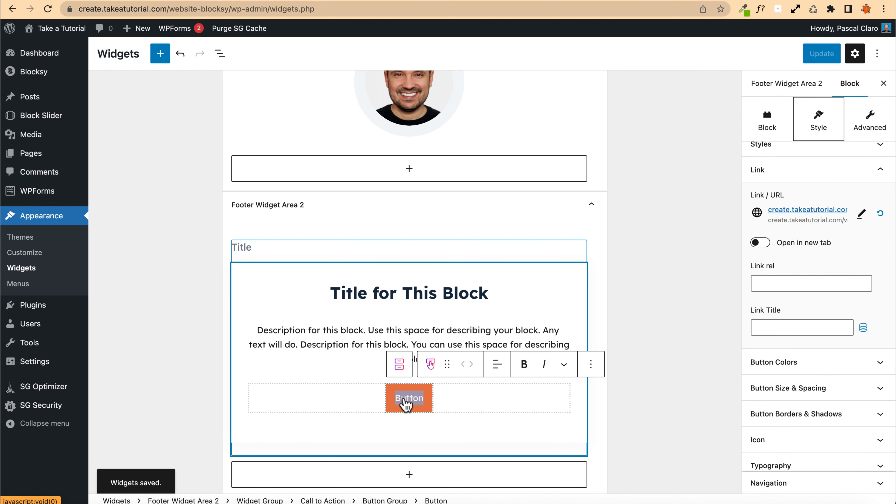
pyautogui.write('Contact me ')
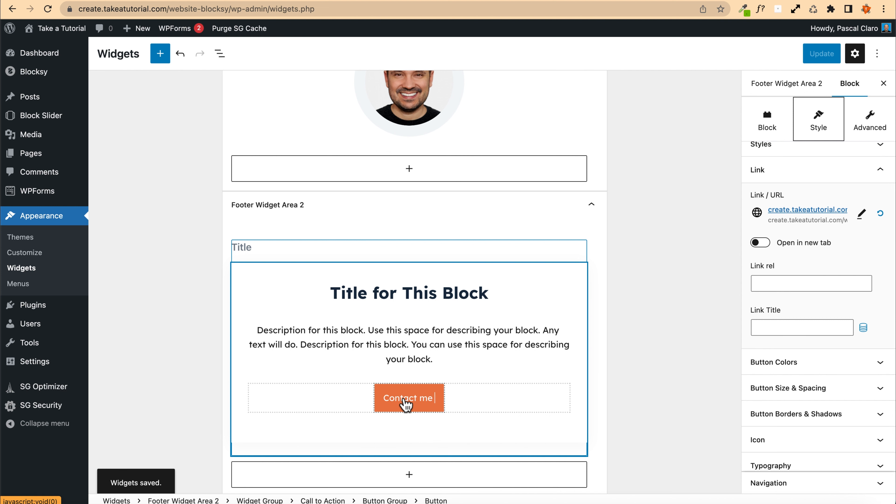
pyautogui.write('now!')
pyautogui.click(811, 55)
# Step: Clear all the existing phone, address and e-mail content from Footer Widget Area 3
pyautogui.scroll(-5, 188, 262)
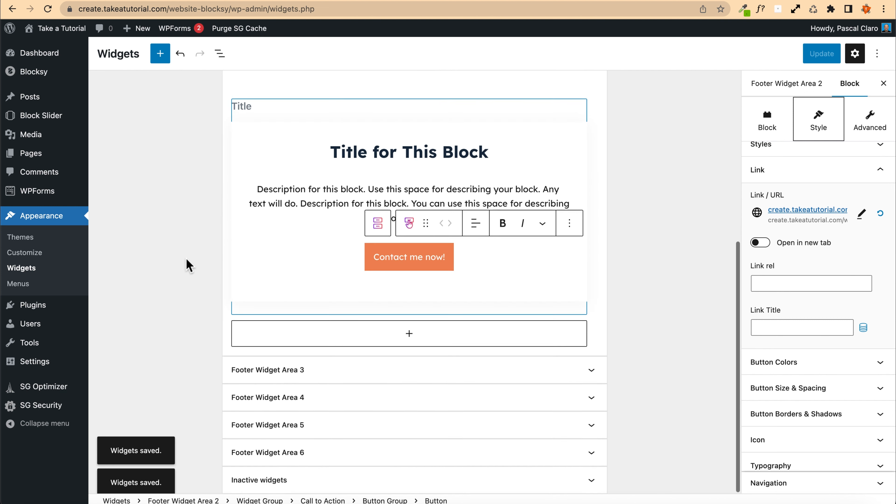
pyautogui.click(324, 367)
pyautogui.scroll(-3, 266, 306)
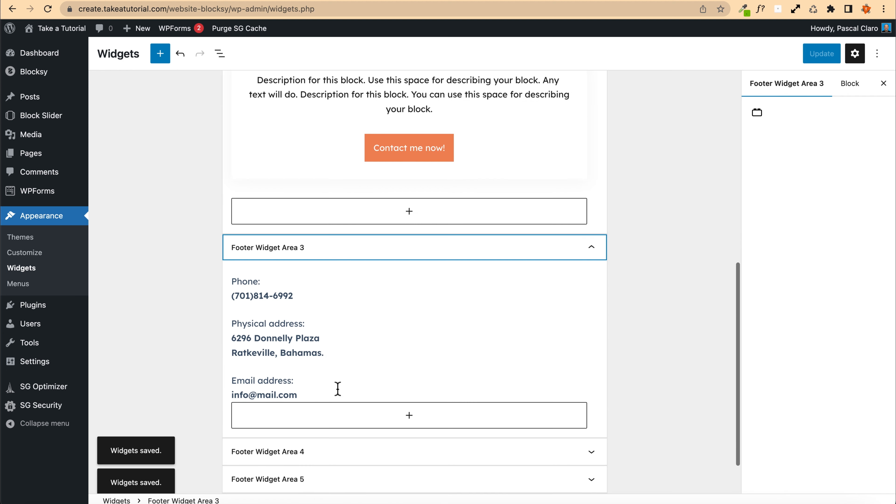
pyautogui.click(335, 394)
pyautogui.tripleClick(262, 295)
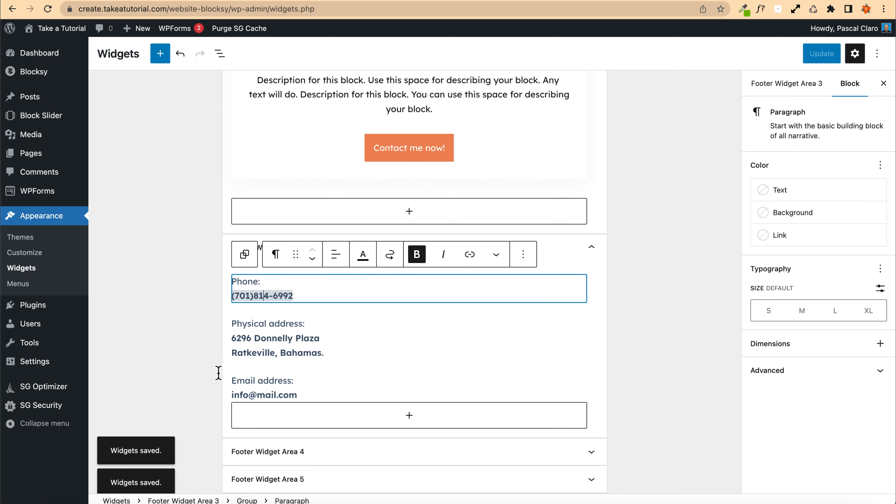
pyautogui.tripleClick(282, 295)
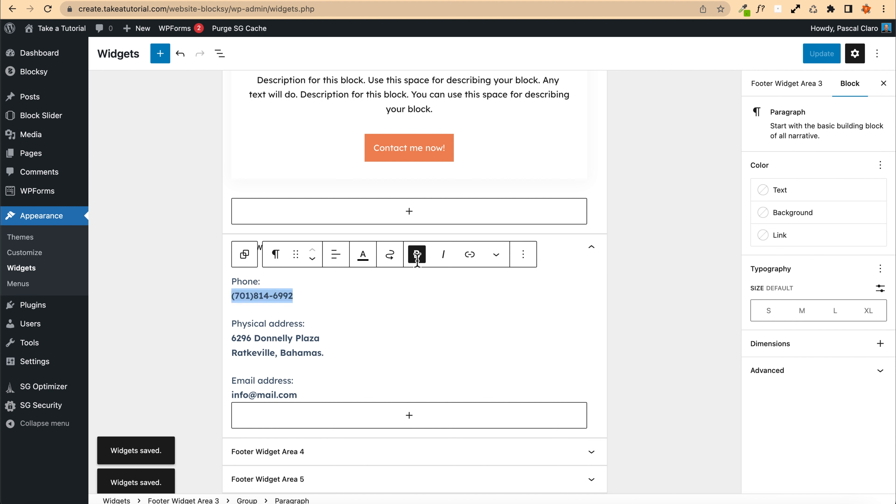
pyautogui.click(470, 260)
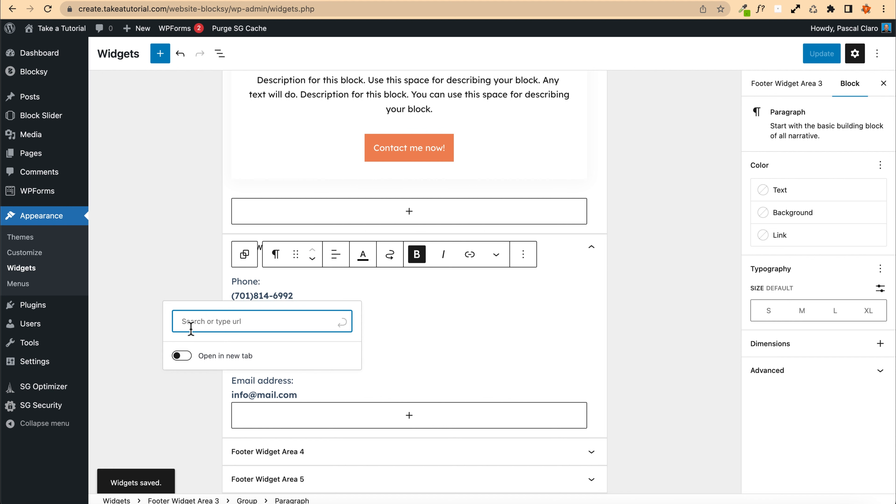
pyautogui.click(251, 296)
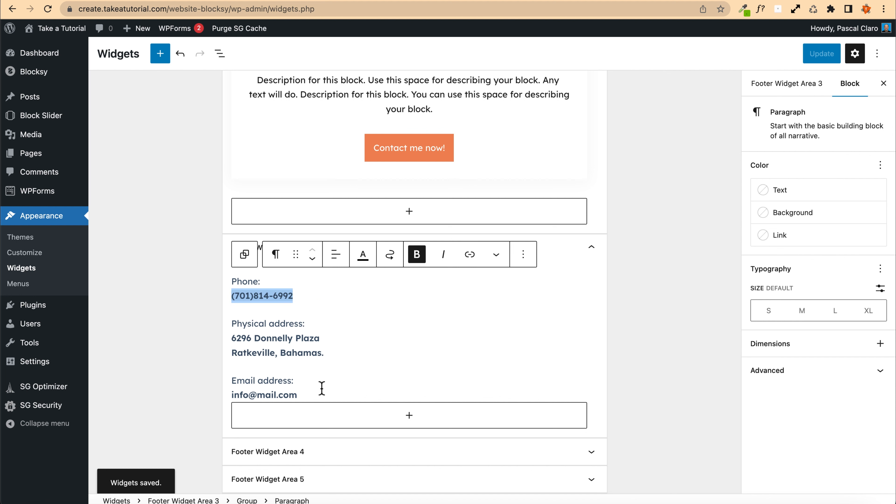
pyautogui.click(327, 379)
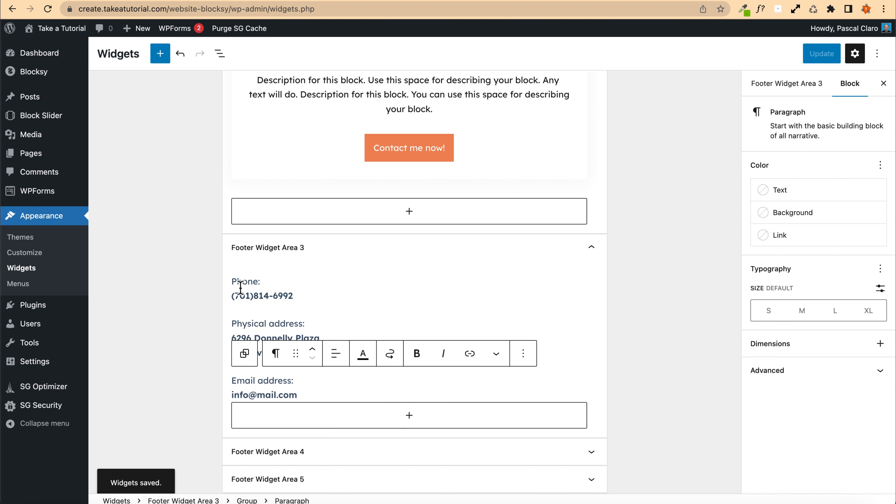
pyautogui.keyDown('shift'); pyautogui.click(233, 280); pyautogui.keyUp('shift')
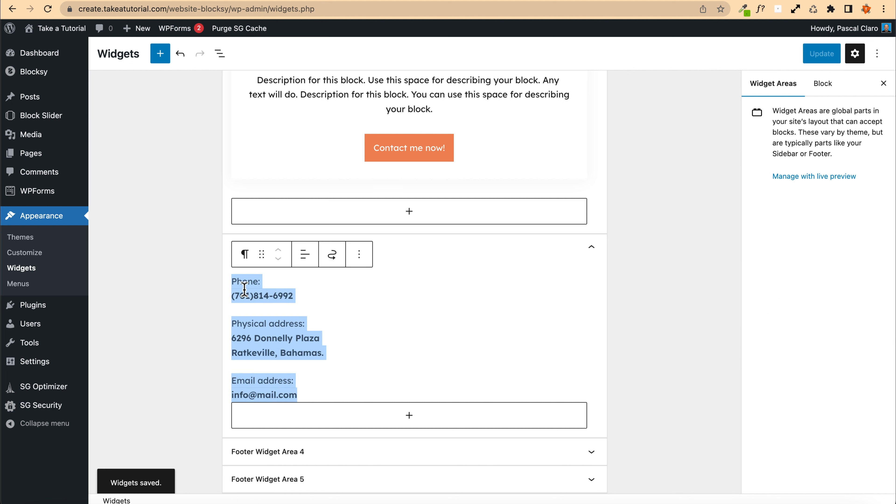
pyautogui.press('BackSpace')
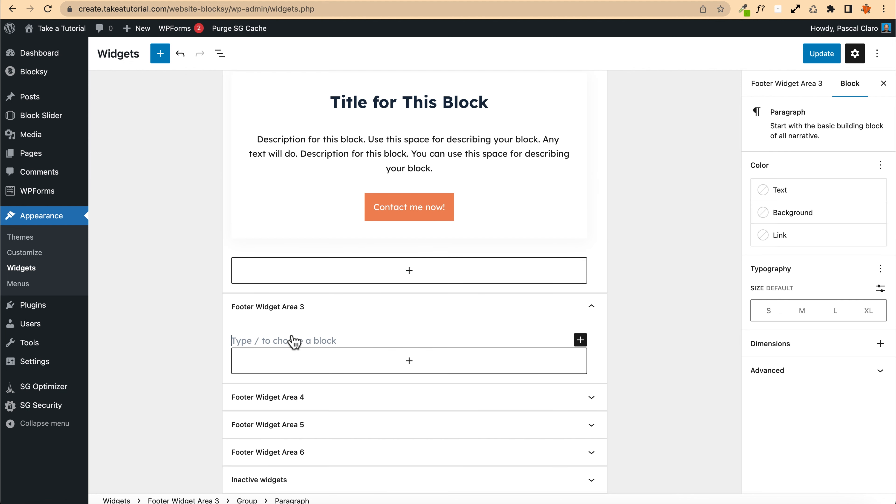
pyautogui.press('BackSpace')
# Step: Add a Widget Group containing a Navigation Menu widget to Footer Widget Area 3
pyautogui.click(409, 367)
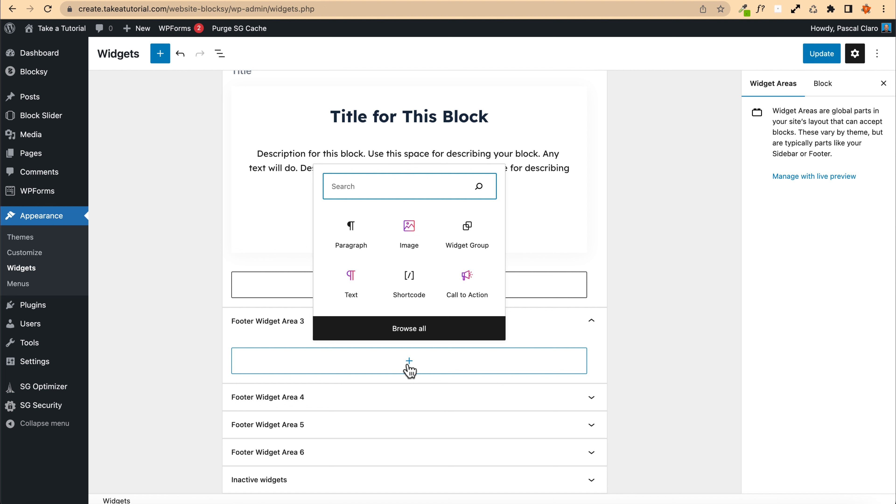
pyautogui.click(467, 233)
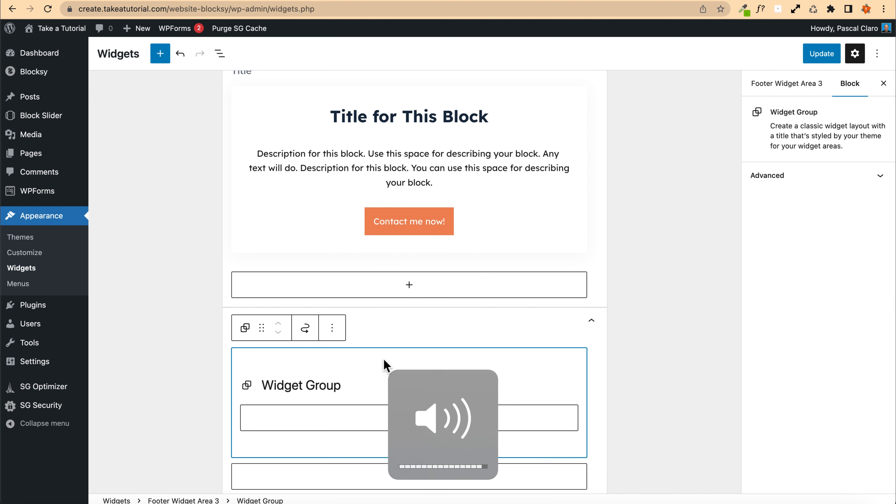
pyautogui.click(356, 376)
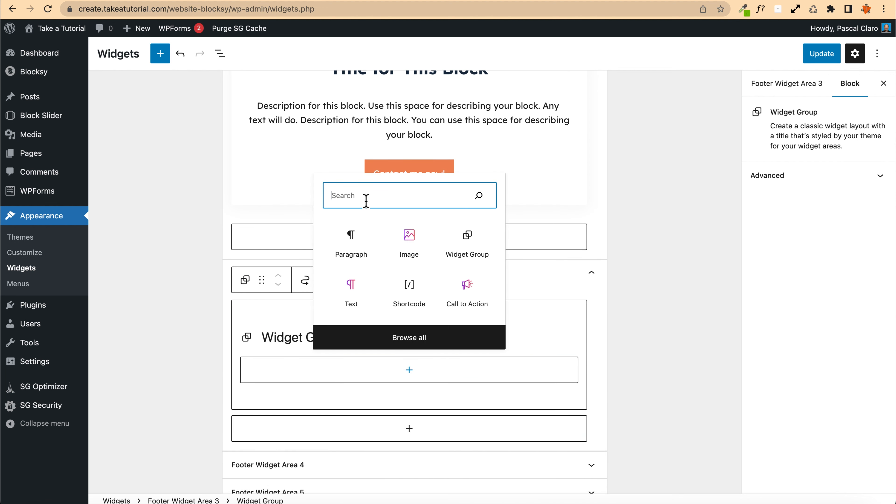
pyautogui.write('me')
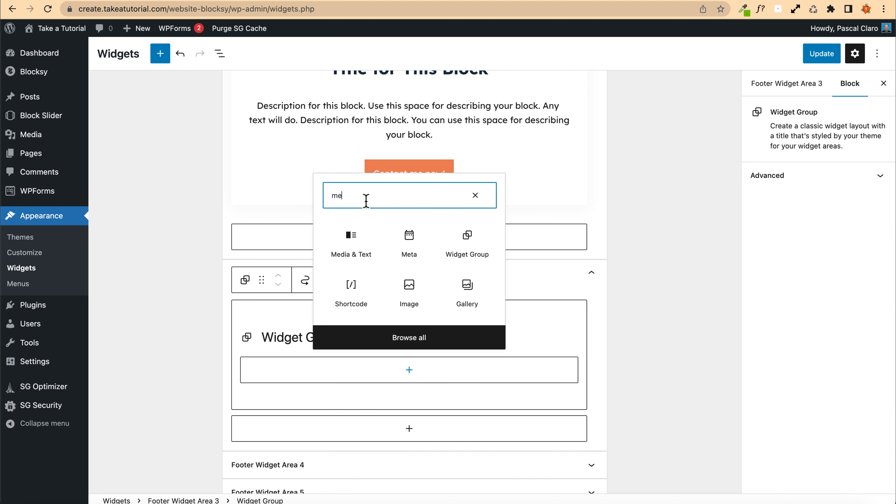
pyautogui.write('nu')
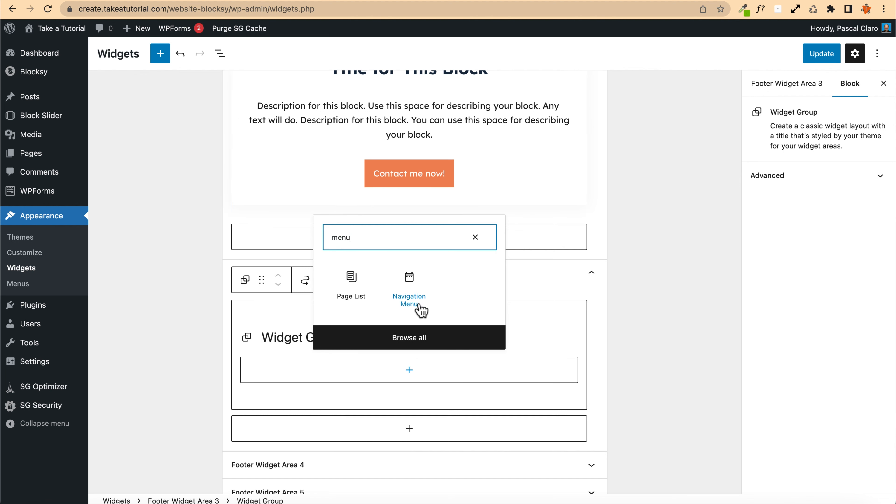
pyautogui.click(409, 306)
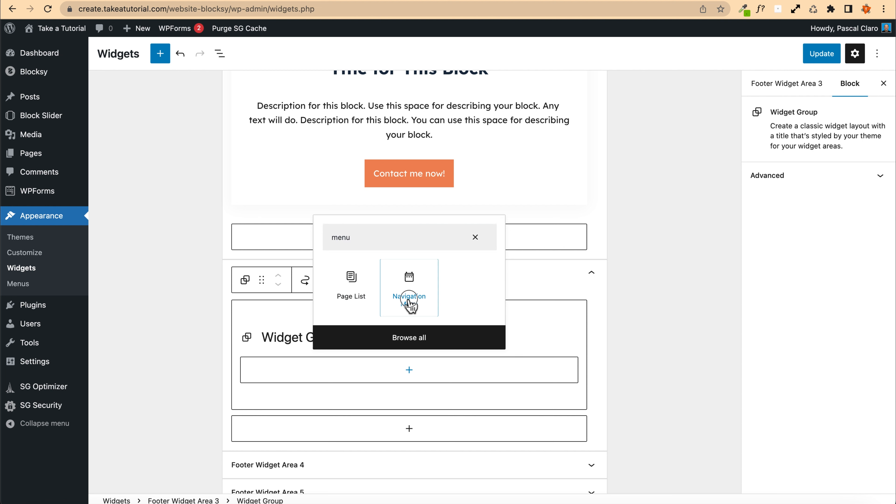
# Step: Insert a Navigation Menu widget into the Widget Group and title the group "Ciao"
pyautogui.click(306, 420)
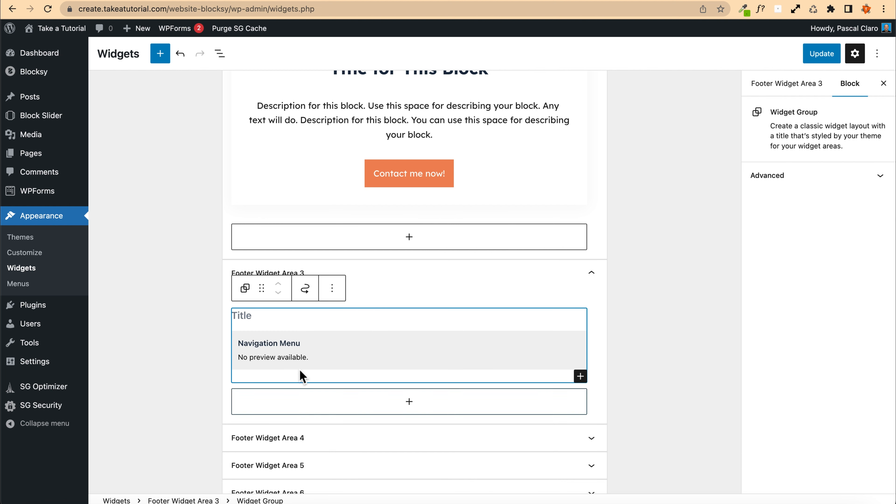
pyautogui.click(299, 356)
pyautogui.click(275, 421)
pyautogui.click(276, 362)
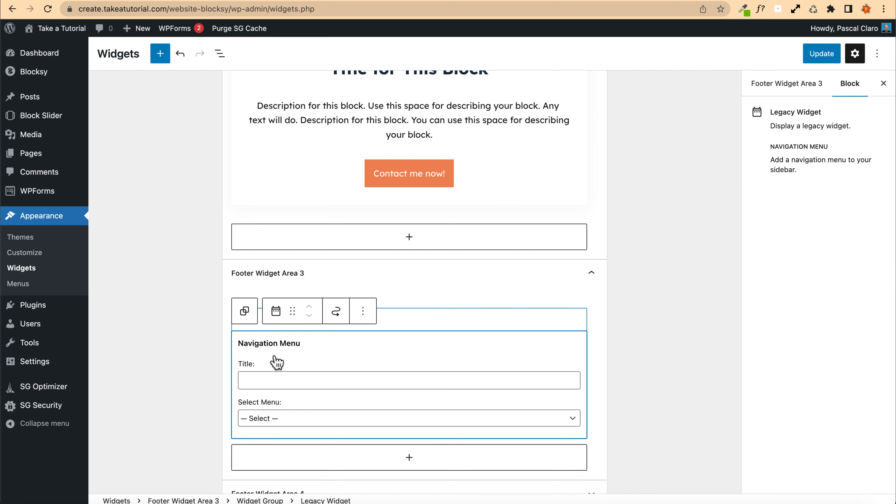
pyautogui.click(571, 426)
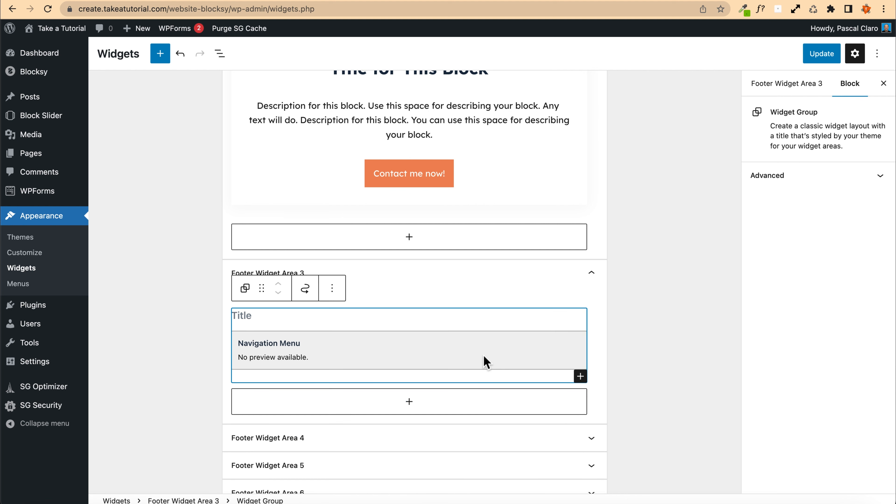
pyautogui.click(439, 358)
pyautogui.click(260, 384)
pyautogui.click(255, 314)
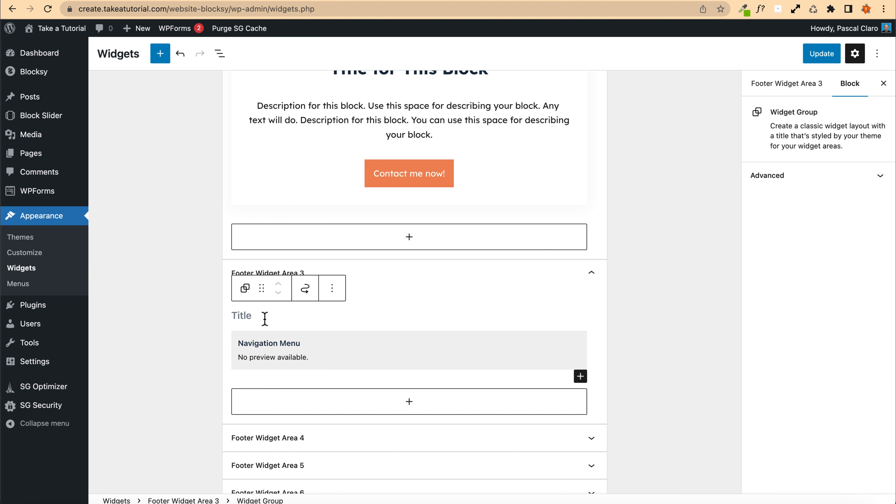
pyautogui.write('Ciao')
pyautogui.click(322, 342)
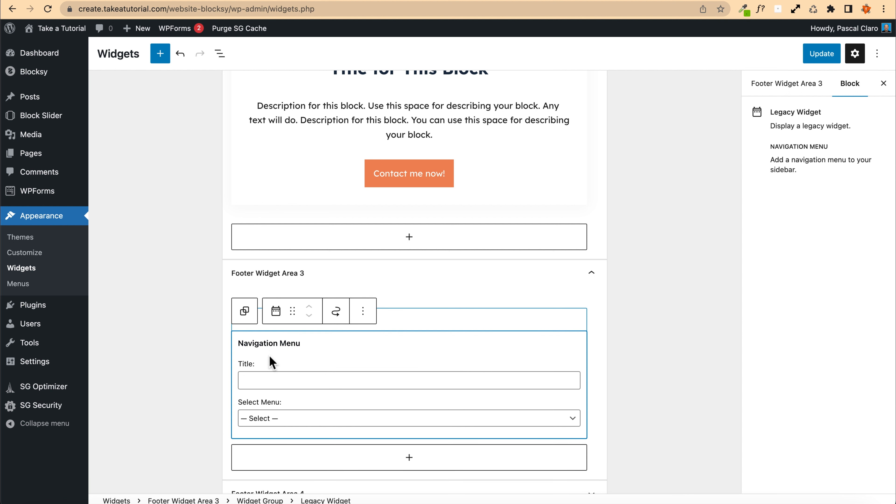
# Step: Remove the Navigation Menu legacy widget from the Widget Group
pyautogui.scroll(-2, 296, 353)
pyautogui.click(274, 374)
pyautogui.click(282, 320)
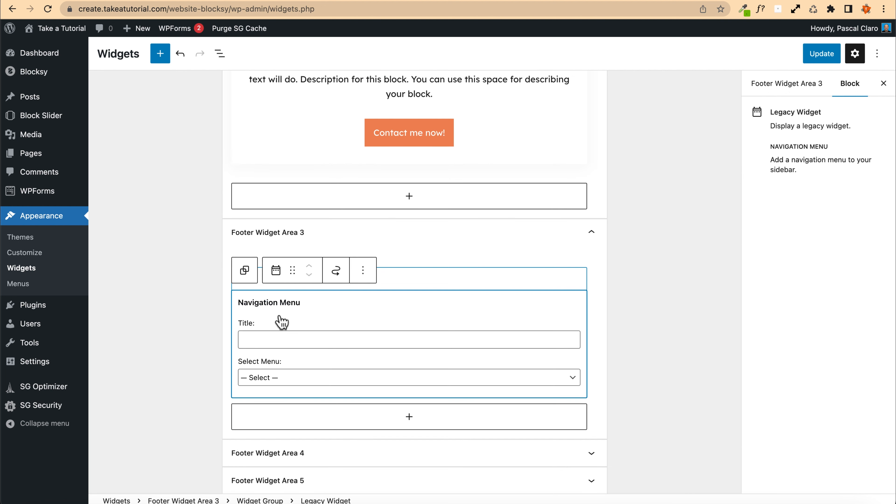
pyautogui.click(355, 276)
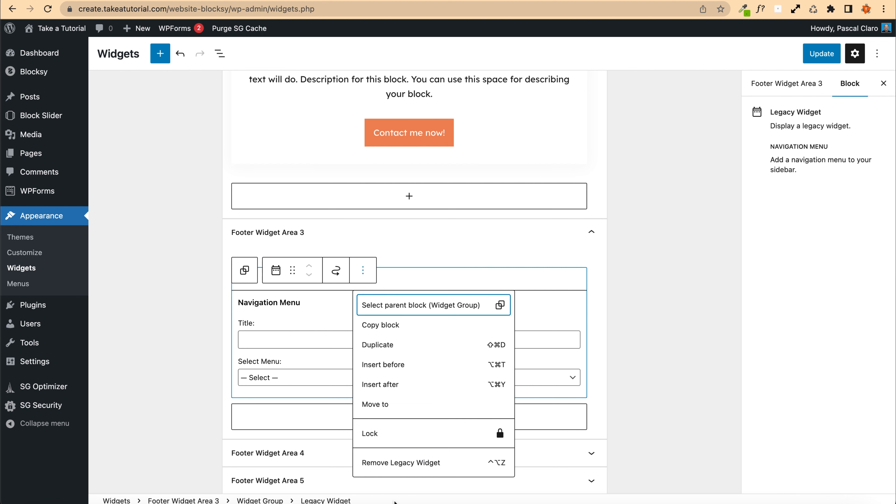
pyautogui.click(400, 465)
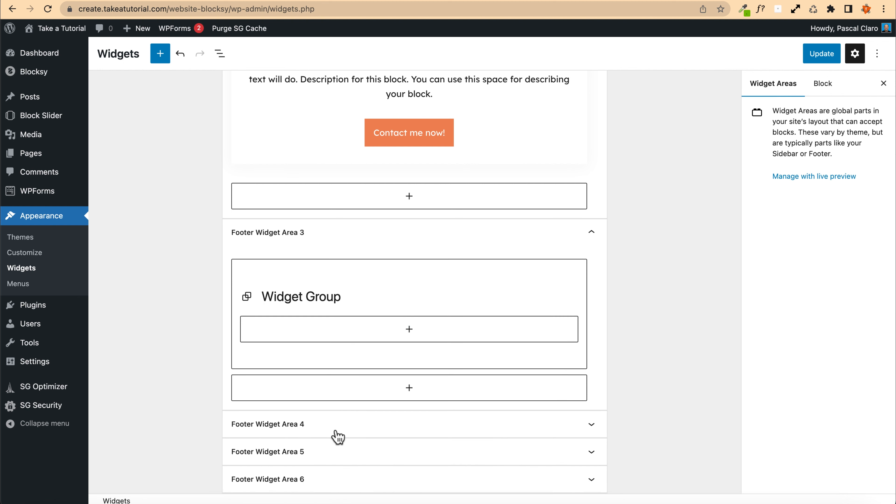
# Step: Add a Page List block inside the Widget Group and save the widgets
pyautogui.click(408, 334)
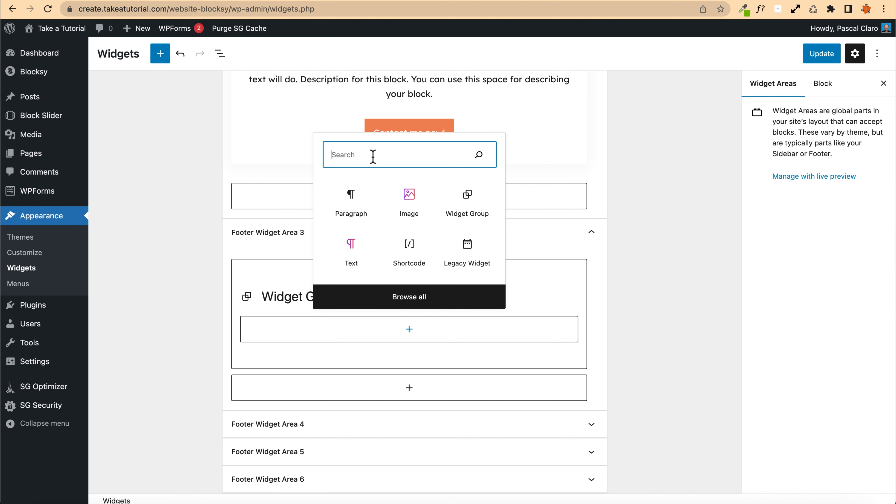
pyautogui.write('nav')
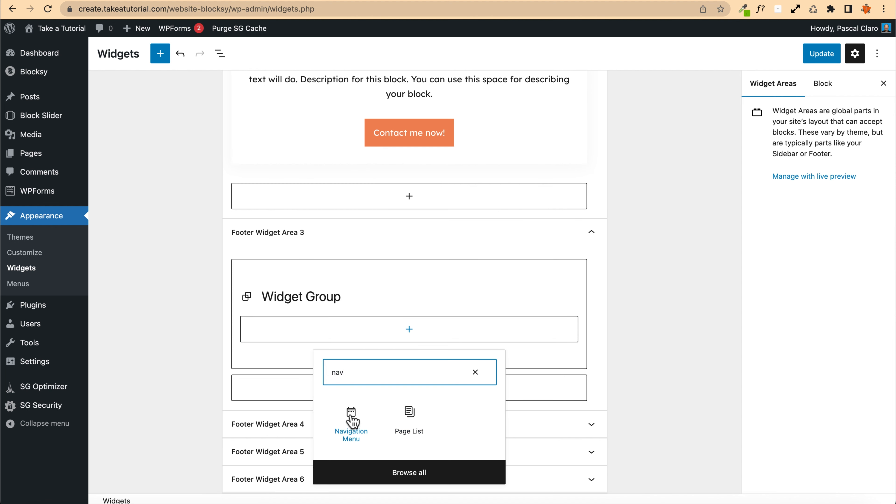
pyautogui.click(408, 418)
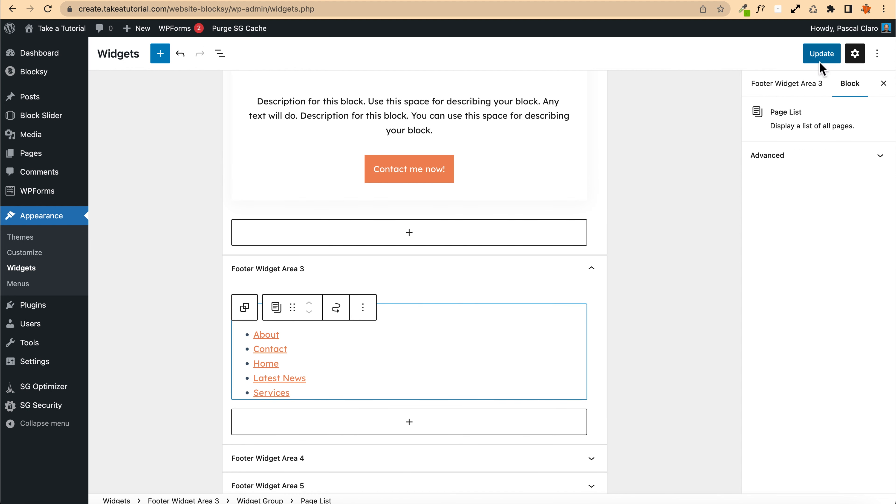
pyautogui.click(821, 54)
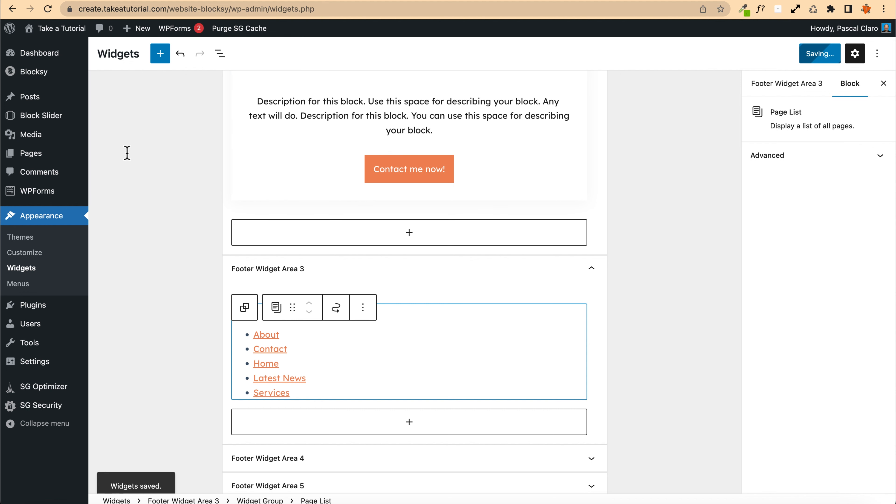
# Step: Reload the site's front end and inspect the footer's third column
pyautogui.click(403, 0)
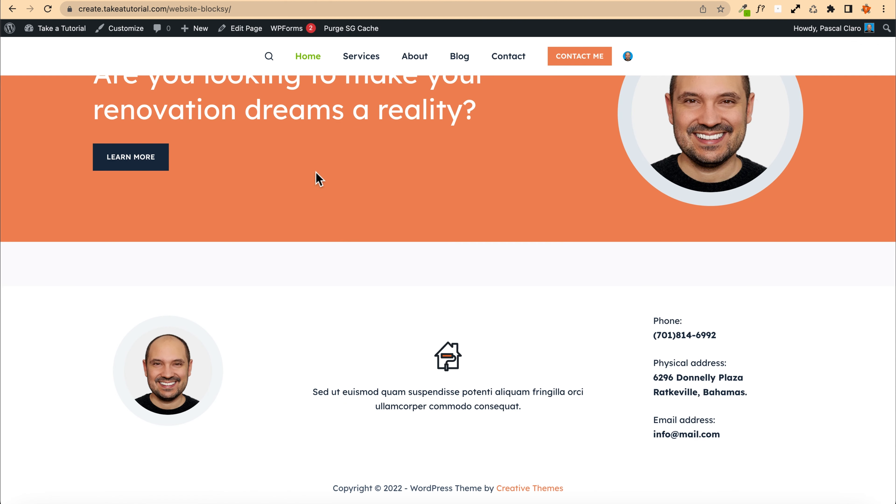
pyautogui.press('super+r')
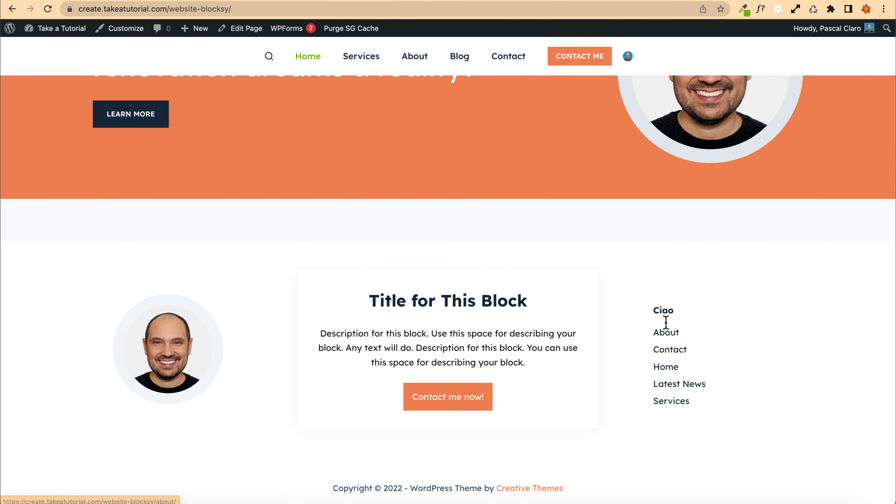
pyautogui.moveTo(653, 309); pyautogui.dragTo(721, 313)
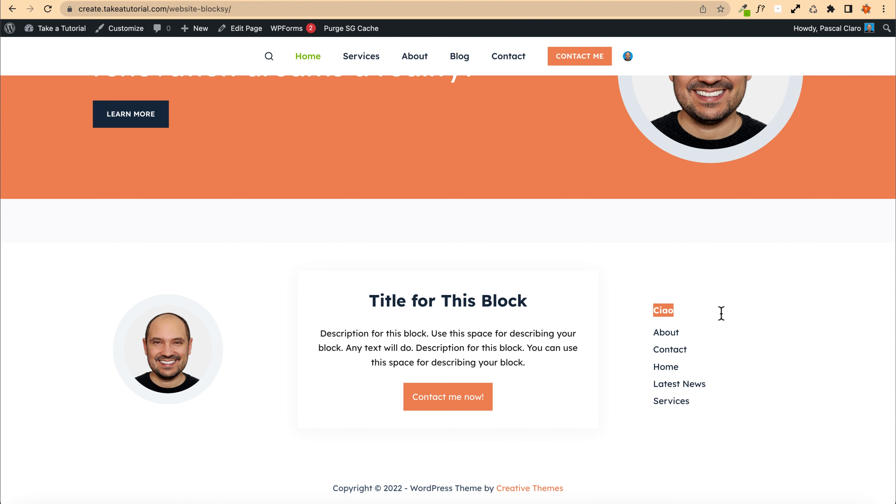
# Step: Rename the Widget Group title in Footer Widget Area 3 to "Main pages" and save the widgets
pyautogui.hotkey('ctrl', 'Tab')
pyautogui.click(419, 272)
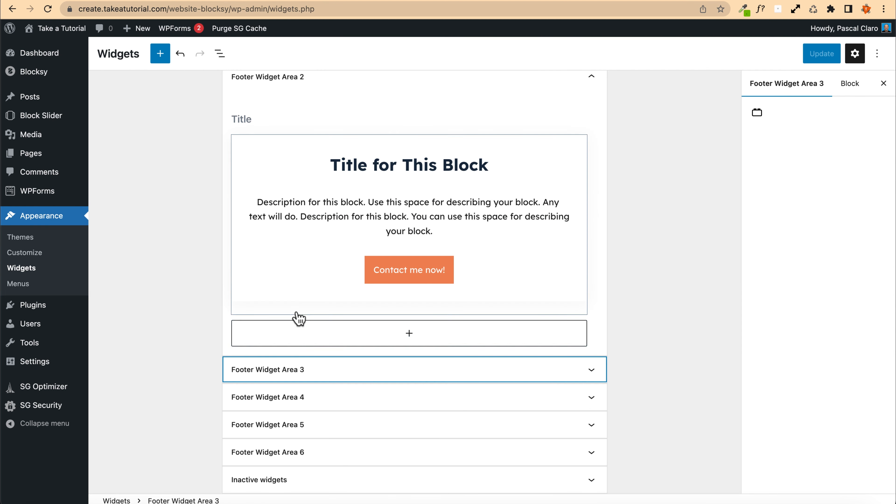
pyautogui.click(312, 368)
pyautogui.click(243, 362)
pyautogui.doubleClick(242, 363)
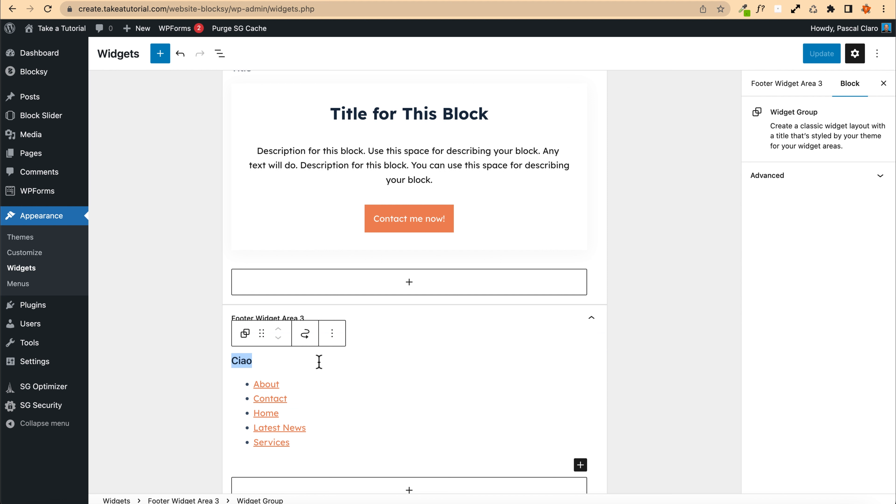
pyautogui.write('Main ')
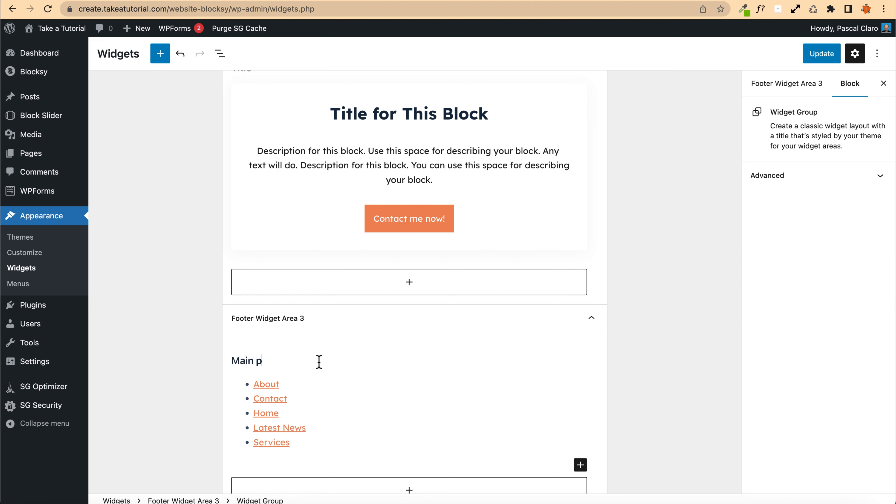
pyautogui.write('pages')
pyautogui.click(822, 53)
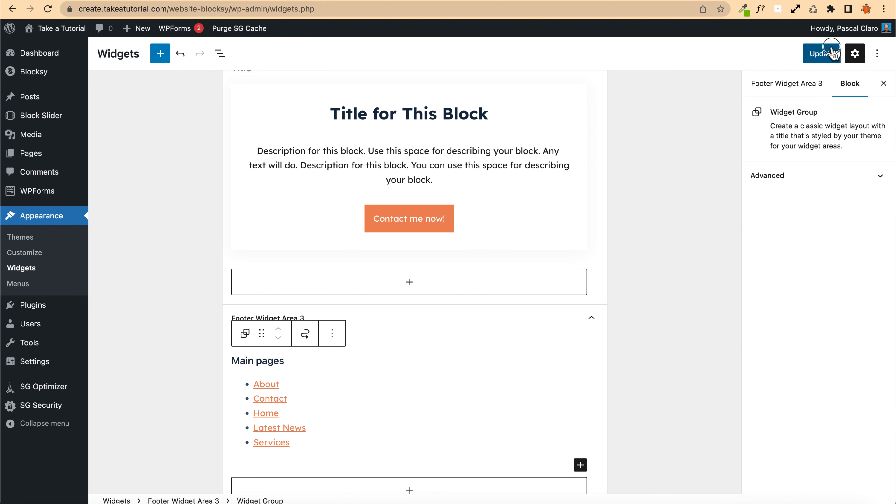
# Step: Reload the front end, then open the Customizer and scroll the preview to the footer
pyautogui.hotkey('ctrl', 'Tab')
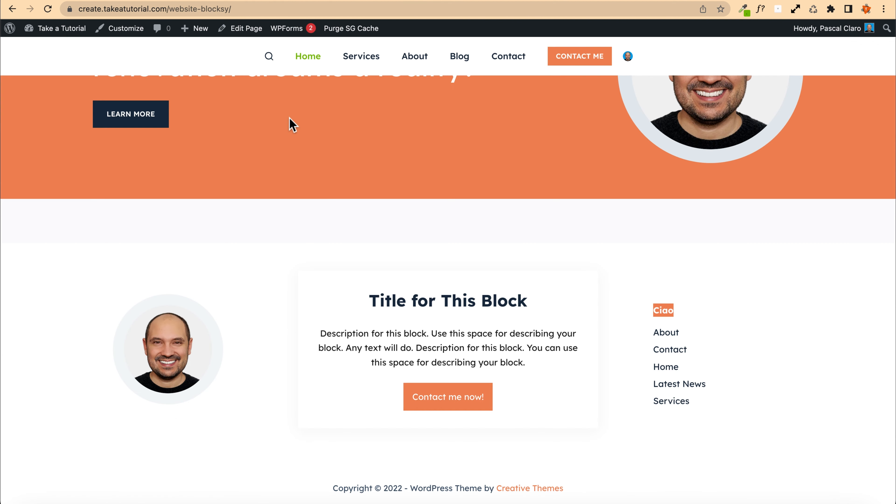
pyautogui.press('super+r')
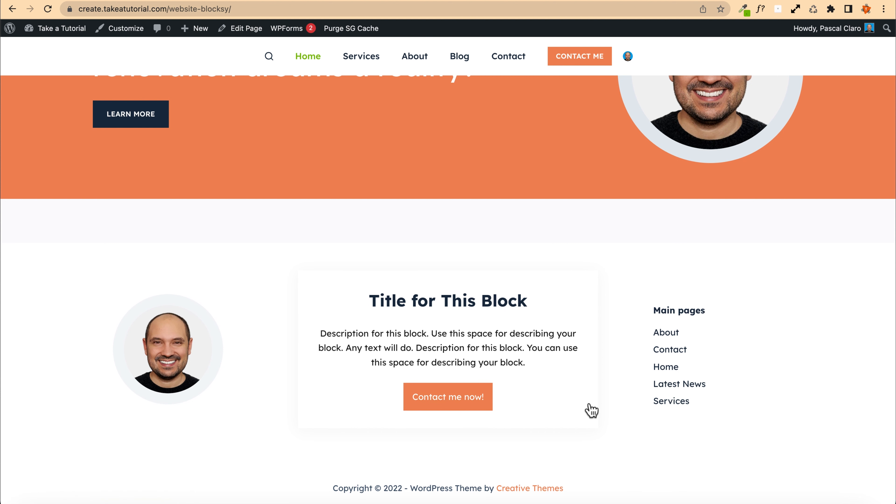
pyautogui.moveTo(331, 488); pyautogui.dragTo(595, 492)
pyautogui.click(323, 260)
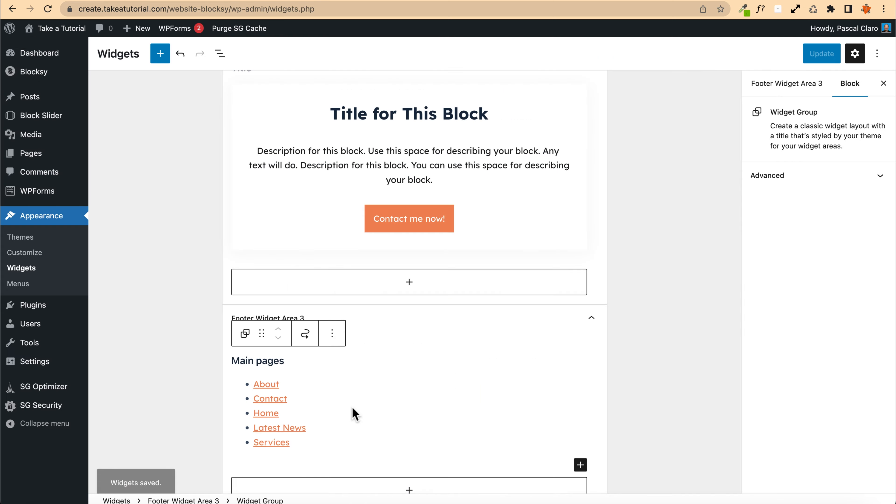
pyautogui.scroll(-3, 352, 412)
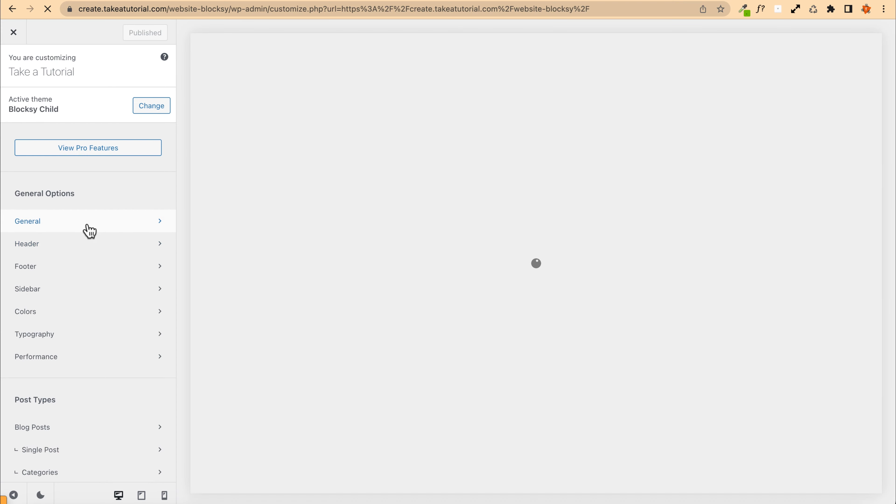
pyautogui.scroll(-15, 332, 286)
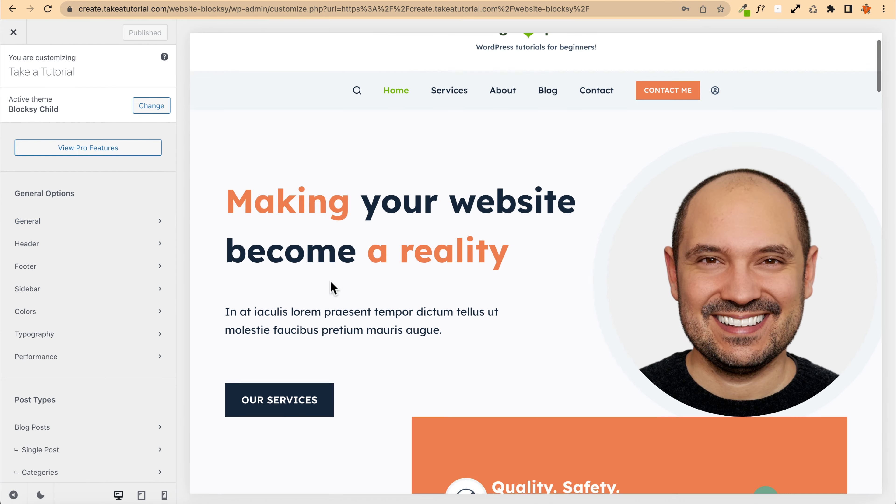
pyautogui.scroll(-10, 332, 288)
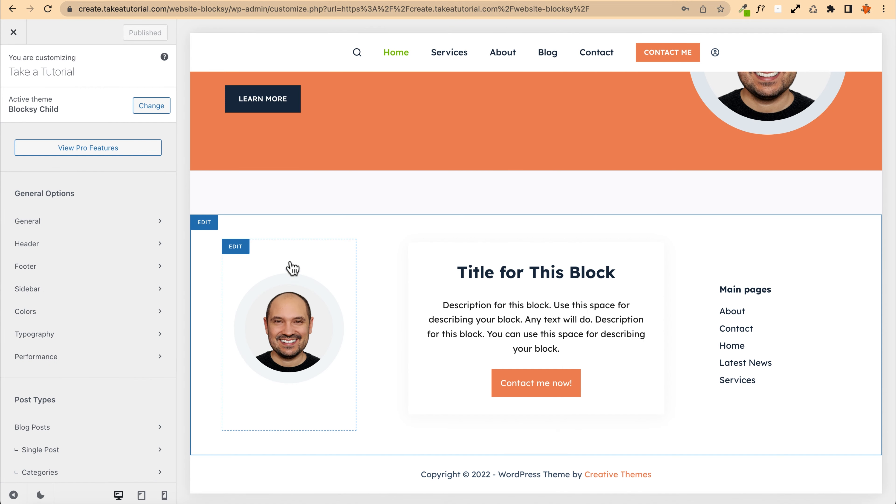
# Step: Open the footer's Widget Area 1 settings and scroll through the footer preview
pyautogui.click(241, 248)
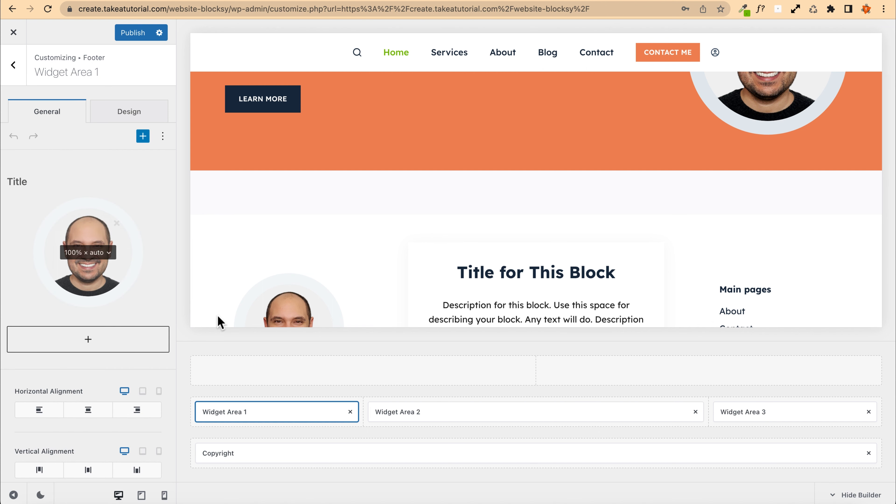
pyautogui.scroll(-5, 370, 252)
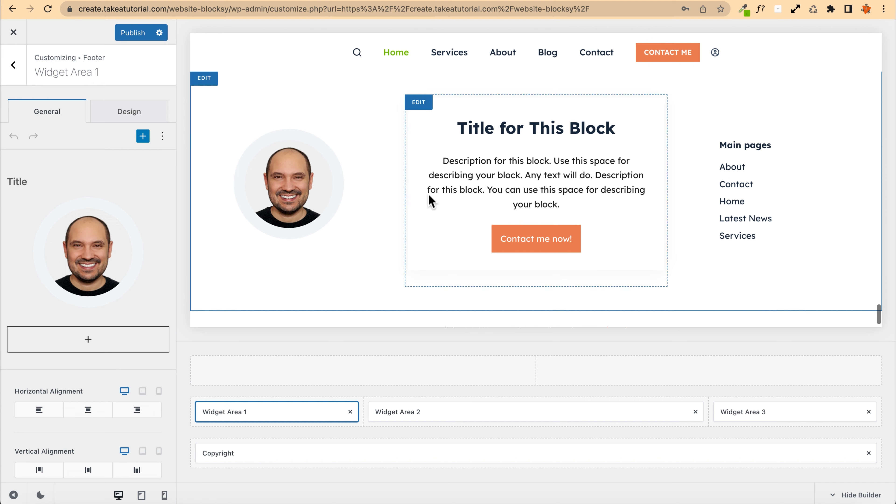
pyautogui.scroll(-1, 458, 215)
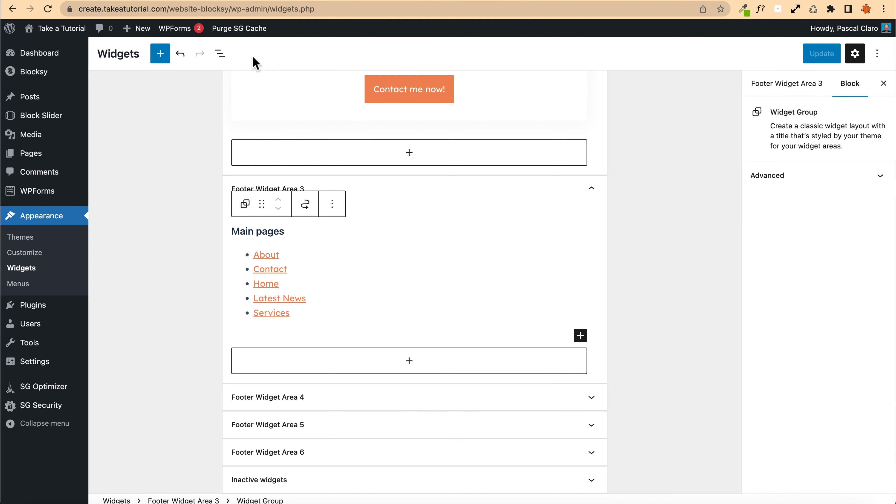
pyautogui.scroll(1, 358, 187)
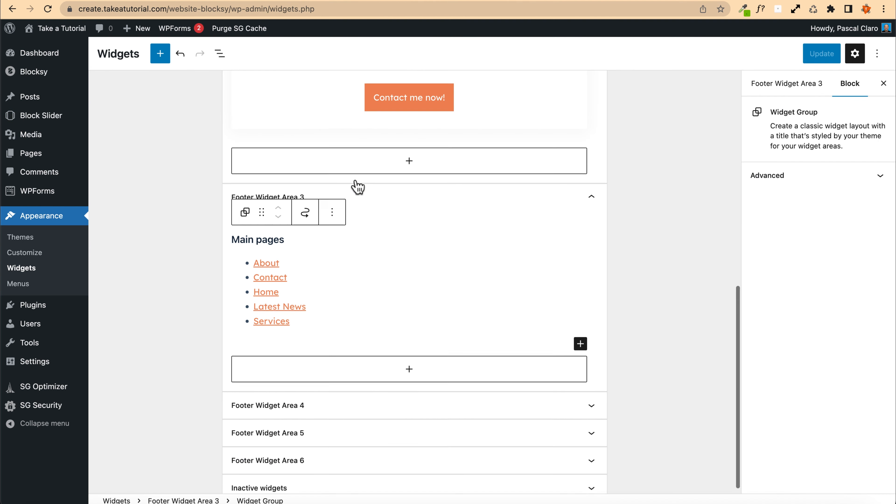
pyautogui.scroll(15, 358, 187)
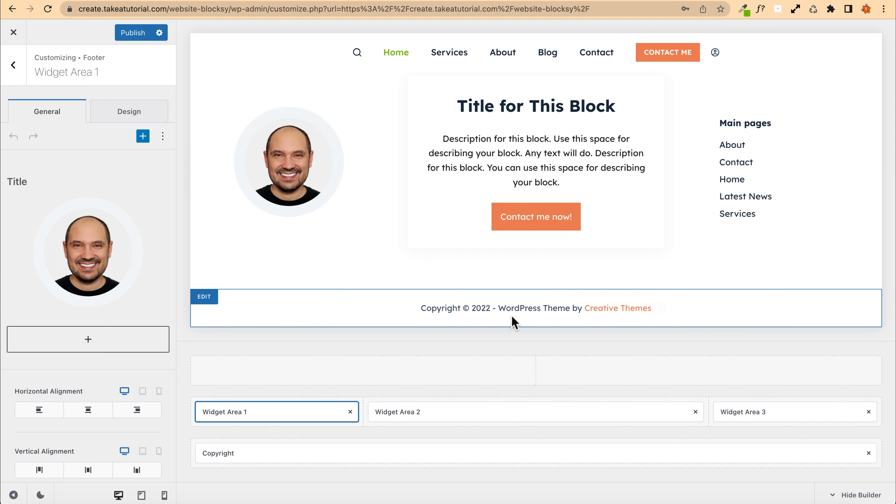
# Step: Open the footer Copyright element and replace "WordPress Theme by {theme_author}" with "Great Tutorials"
pyautogui.click(665, 308)
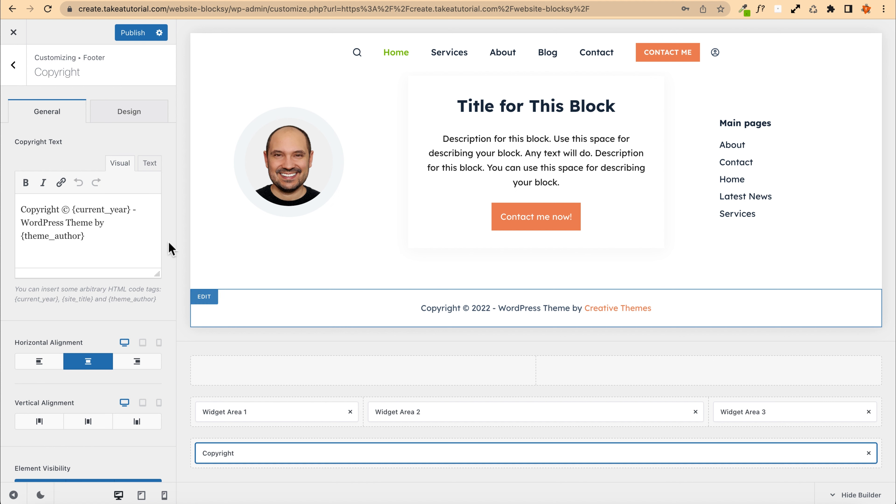
pyautogui.moveTo(99, 238); pyautogui.dragTo(15, 209)
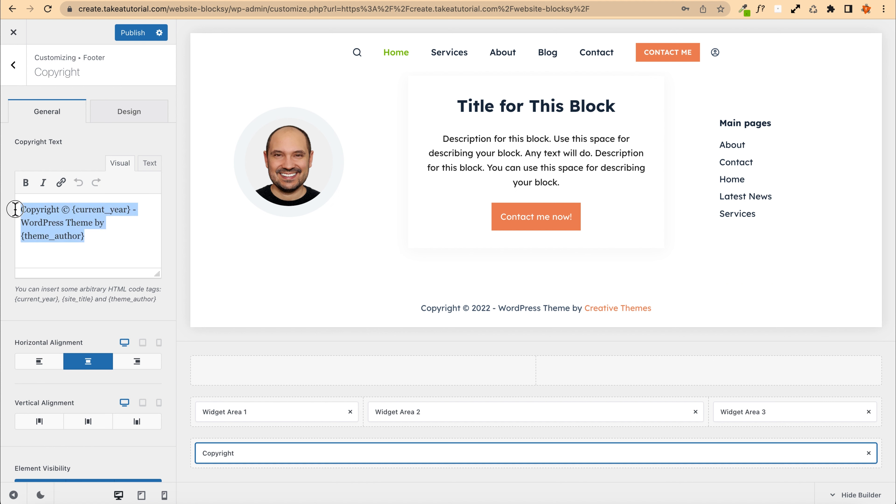
pyautogui.click(111, 233)
pyautogui.moveTo(131, 209); pyautogui.dragTo(70, 209)
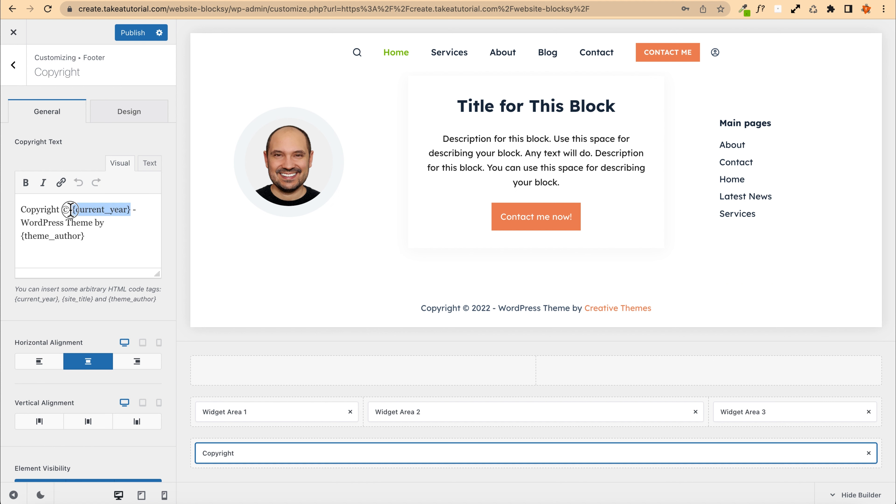
pyautogui.click(72, 209)
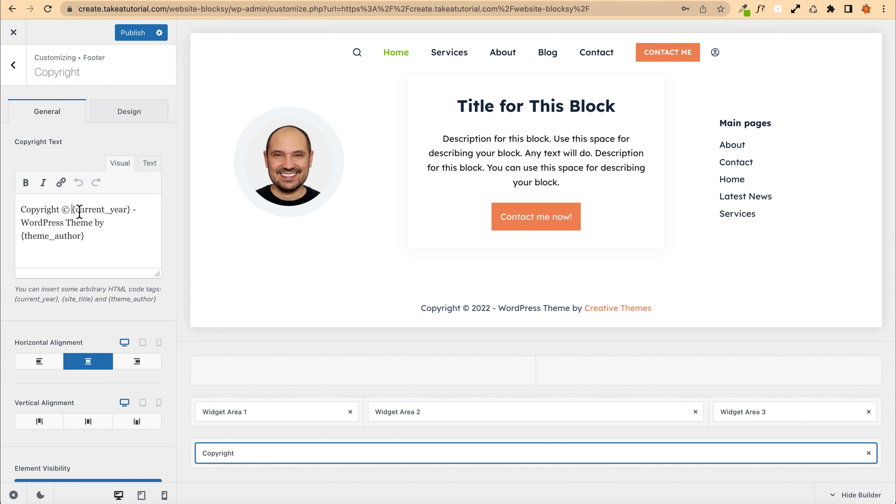
pyautogui.moveTo(473, 307); pyautogui.dragTo(488, 308)
pyautogui.moveTo(110, 223); pyautogui.dragTo(18, 227)
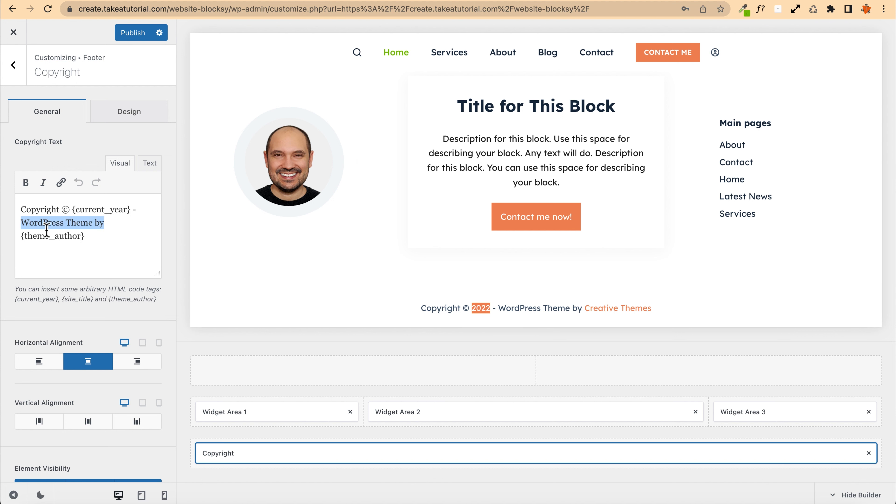
pyautogui.write('Great Tuto')
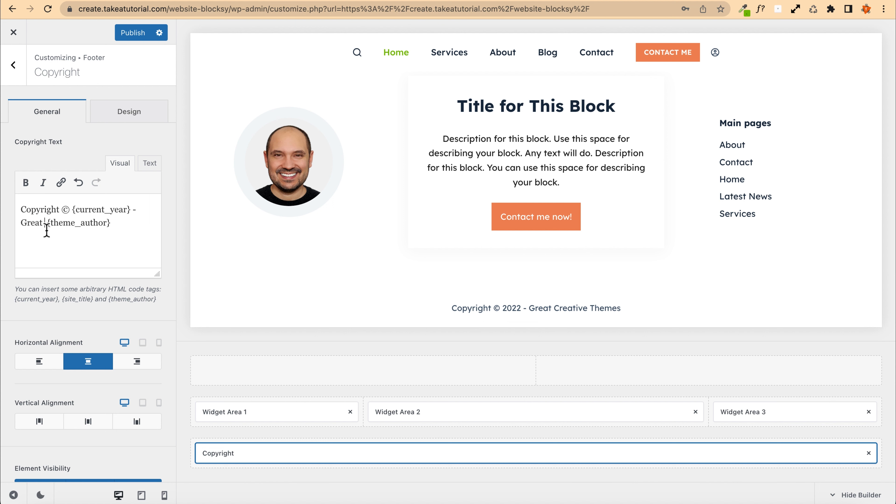
pyautogui.write('rials')
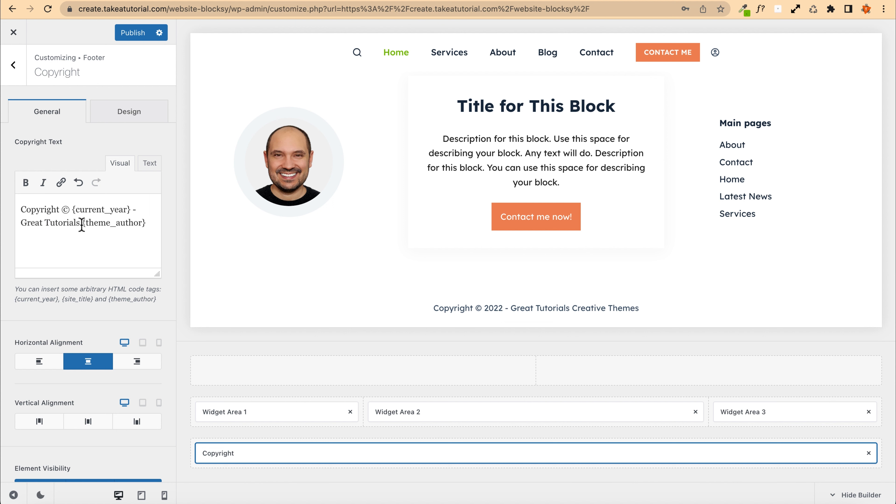
pyautogui.moveTo(84, 222); pyautogui.dragTo(172, 221)
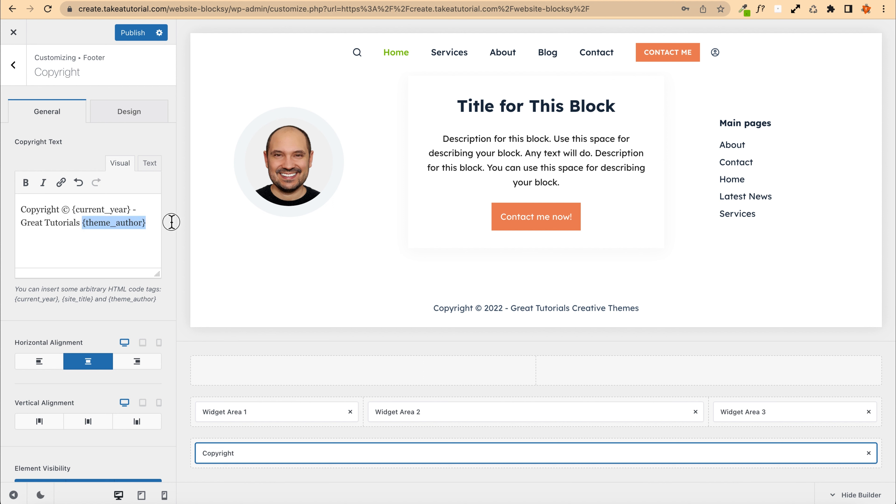
pyautogui.press('BackSpace')
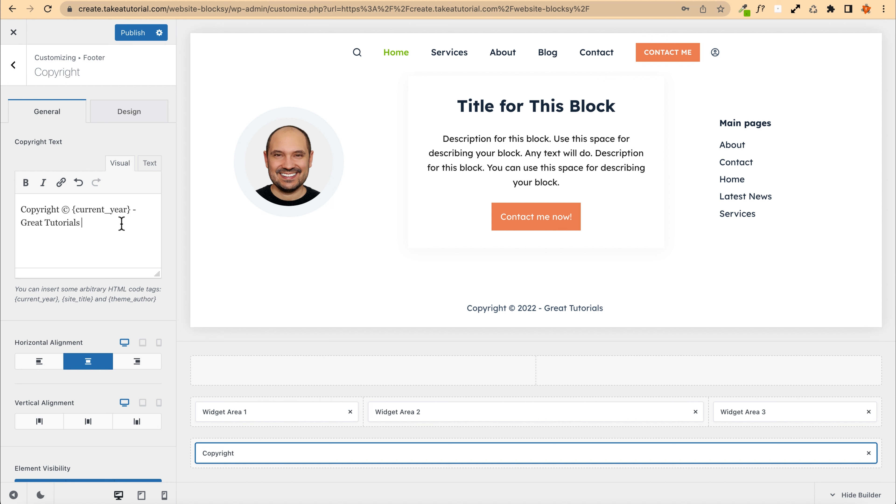
# Step: Append "From - Take A Tutorial" to the copyright text and delete the leading word "Copyright"
pyautogui.write('dfhs')
pyautogui.press('BackSpace')
pyautogui.press('BackSpace')
pyautogui.press('BackSpace')
pyautogui.press('BackSpace')
pyautogui.write('From T')
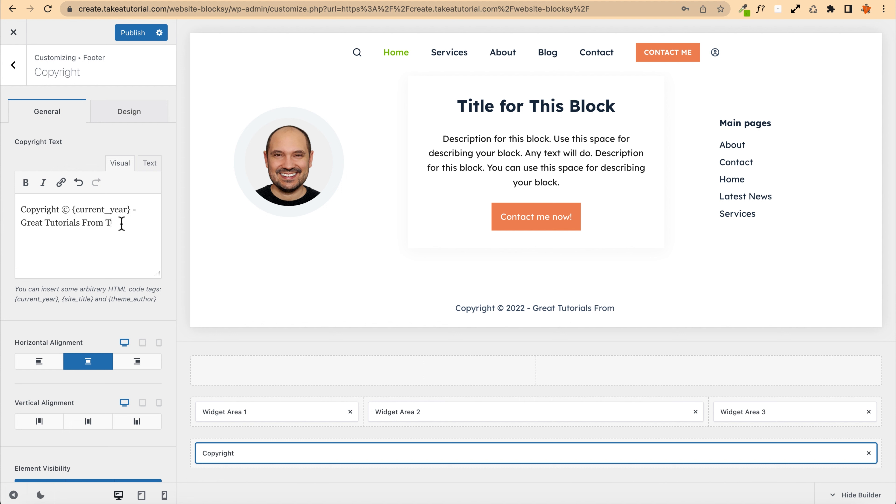
pyautogui.write('ake A T')
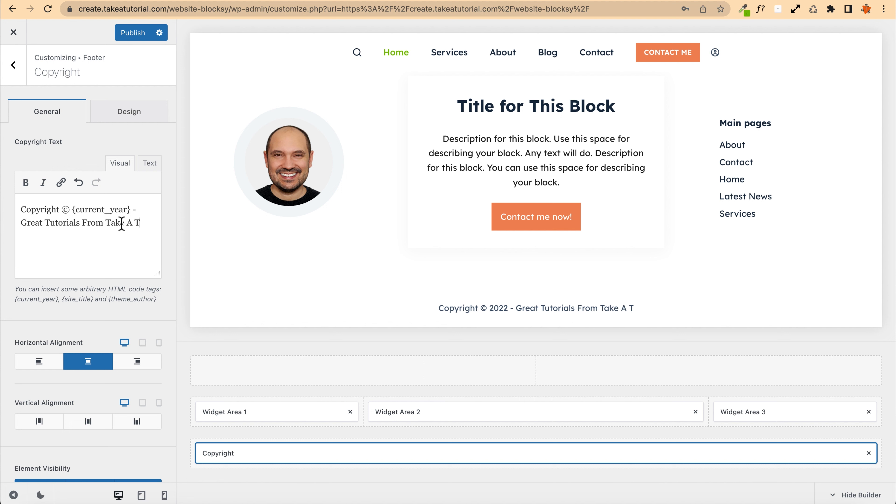
pyautogui.write('utorial')
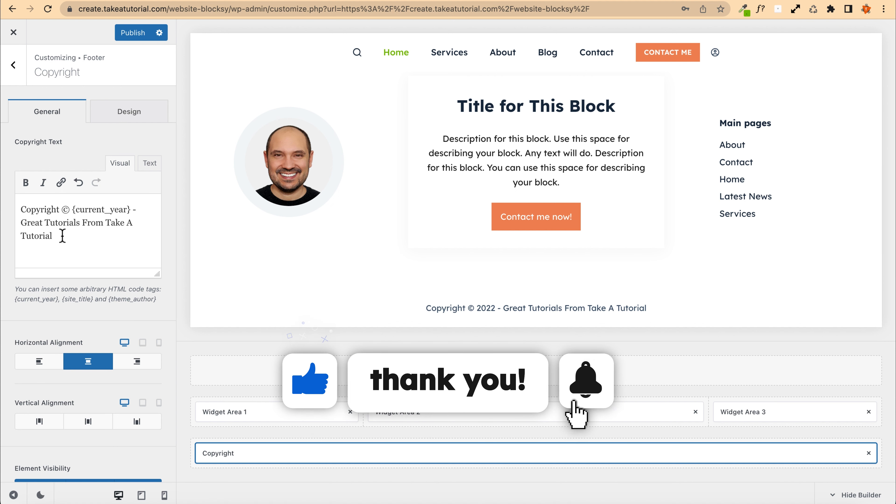
pyautogui.click(105, 222)
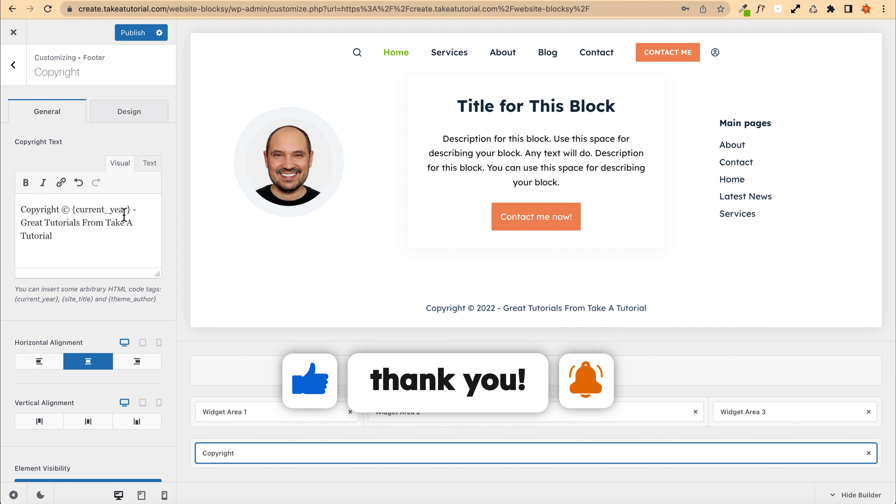
pyautogui.write('-')
pyautogui.click(84, 235)
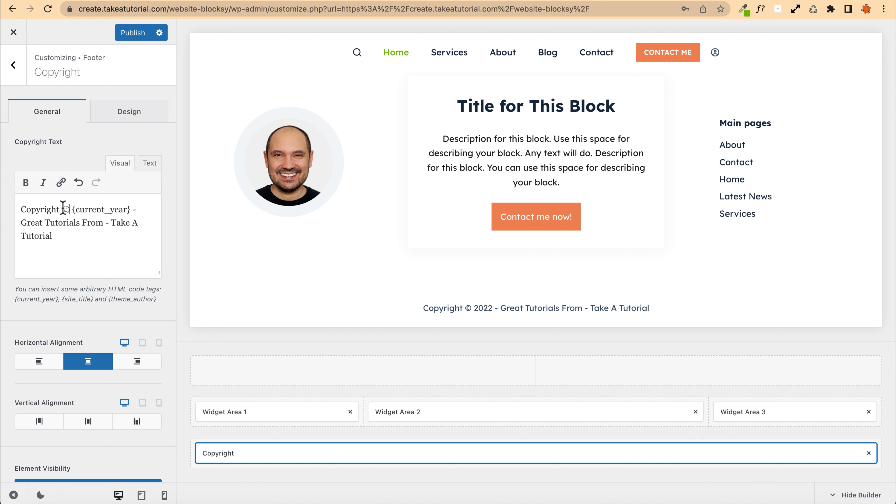
pyautogui.moveTo(64, 209); pyautogui.dragTo(20, 209)
pyautogui.press('BackSpace')
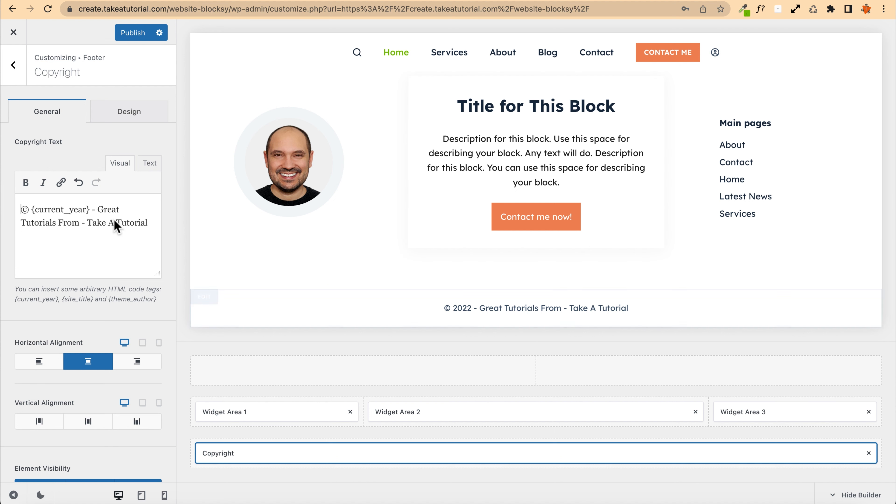
pyautogui.moveTo(87, 222); pyautogui.dragTo(166, 223)
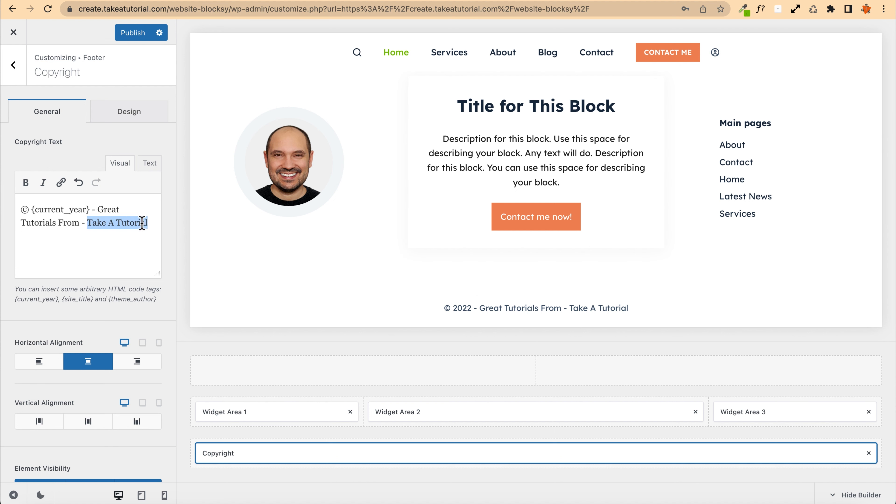
pyautogui.click(61, 183)
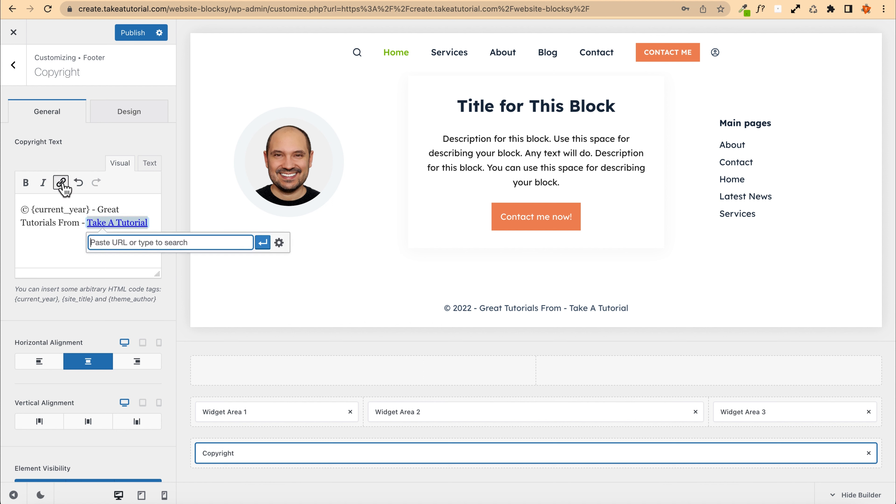
pyautogui.write('https://takeatutorial.com')
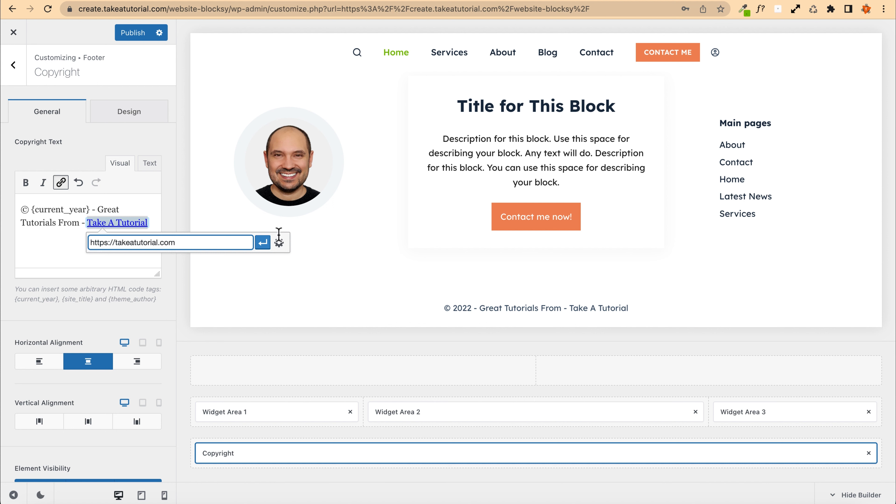
pyautogui.click(280, 242)
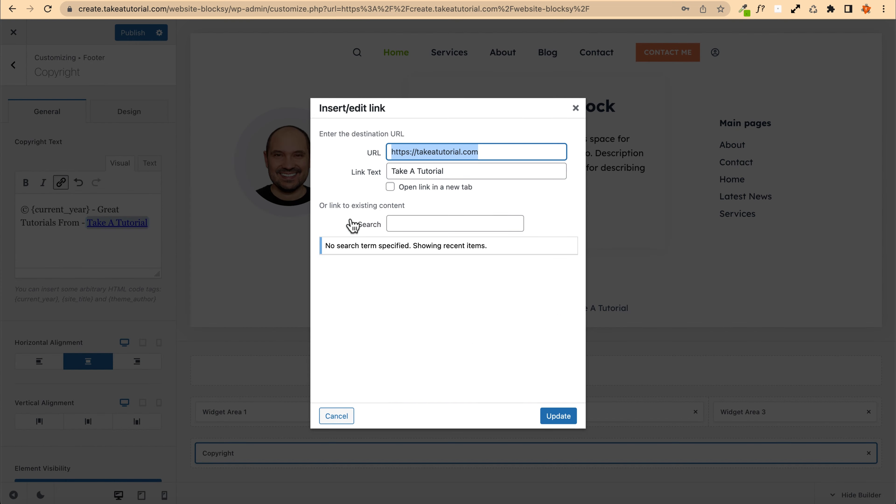
pyautogui.click(390, 186)
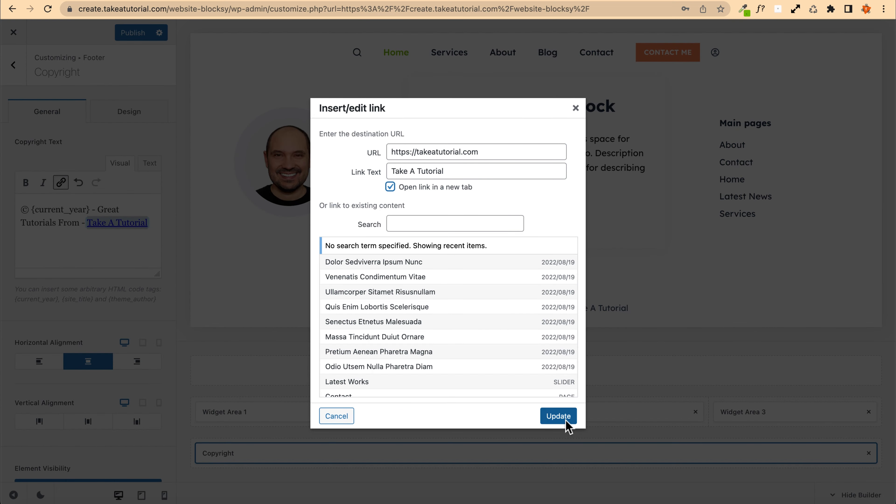
pyautogui.click(561, 416)
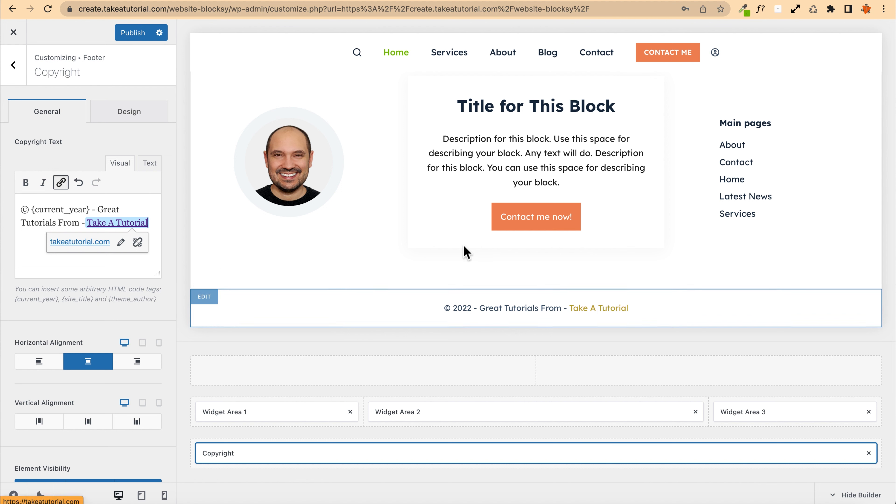
# Step: Try the copyright's horizontal alignments, keep it centred, and set its vertical alignment to middle
pyautogui.scroll(-1, 23, 298)
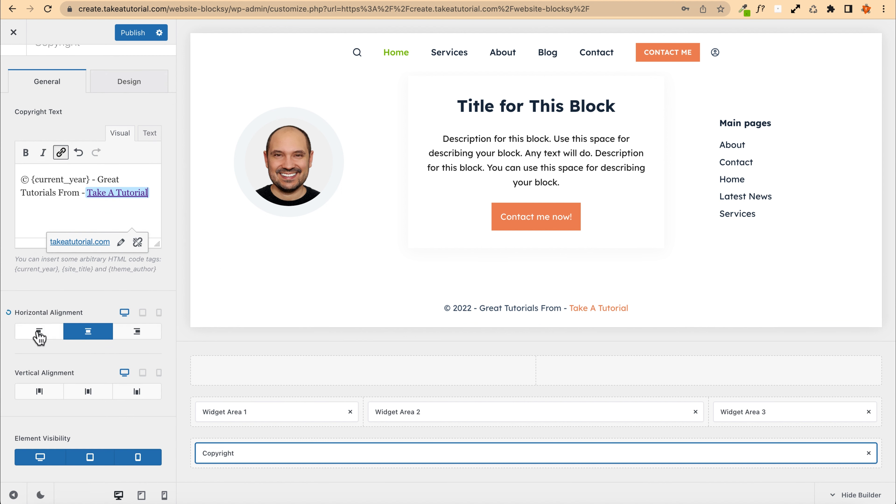
pyautogui.click(39, 333)
pyautogui.click(137, 332)
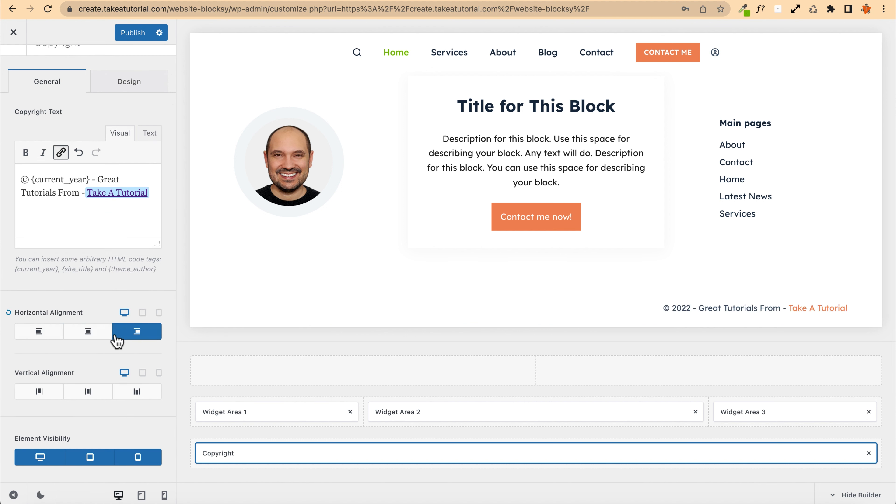
pyautogui.click(40, 334)
pyautogui.click(88, 334)
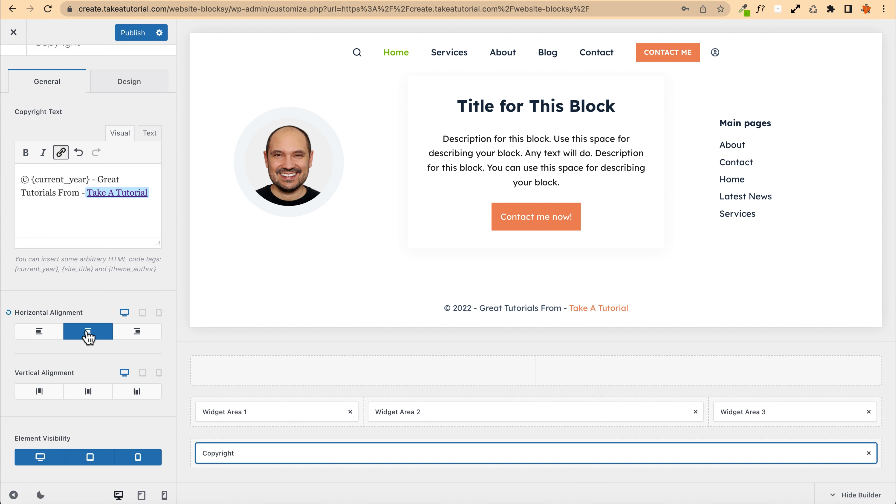
pyautogui.click(88, 392)
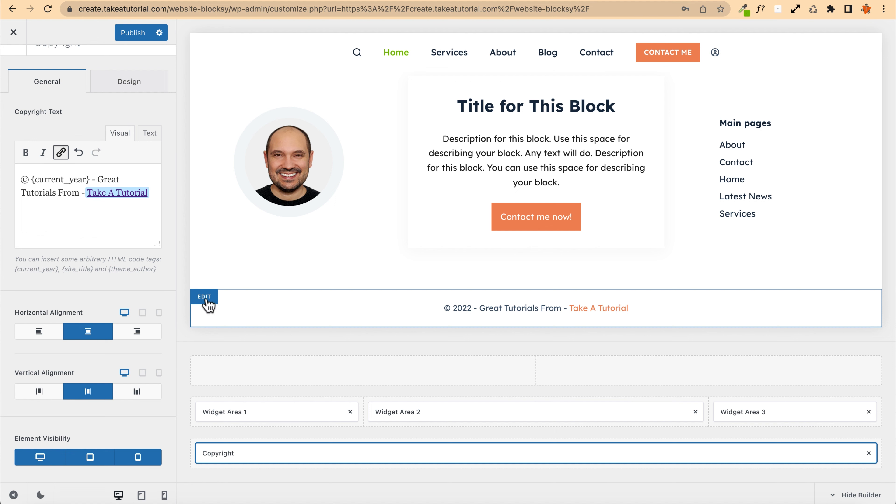
# Step: Open the footer Bottom Row design settings and add a top divider 5 px thick
pyautogui.click(205, 297)
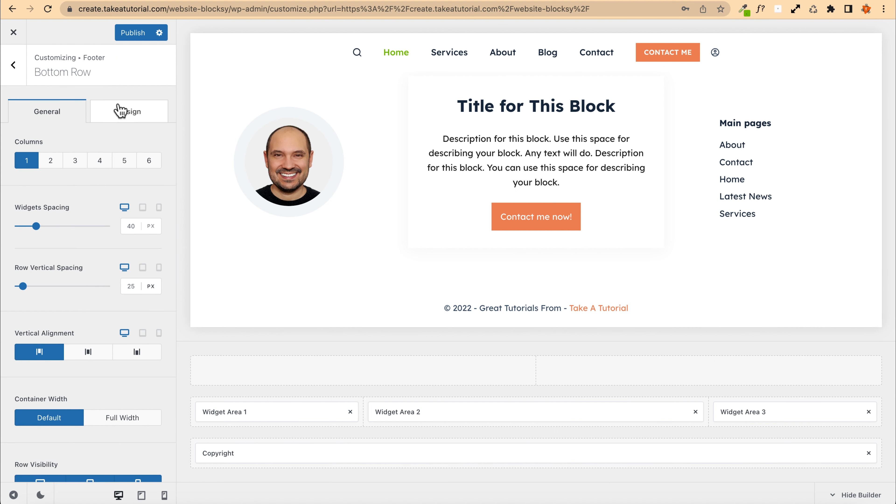
pyautogui.click(126, 120)
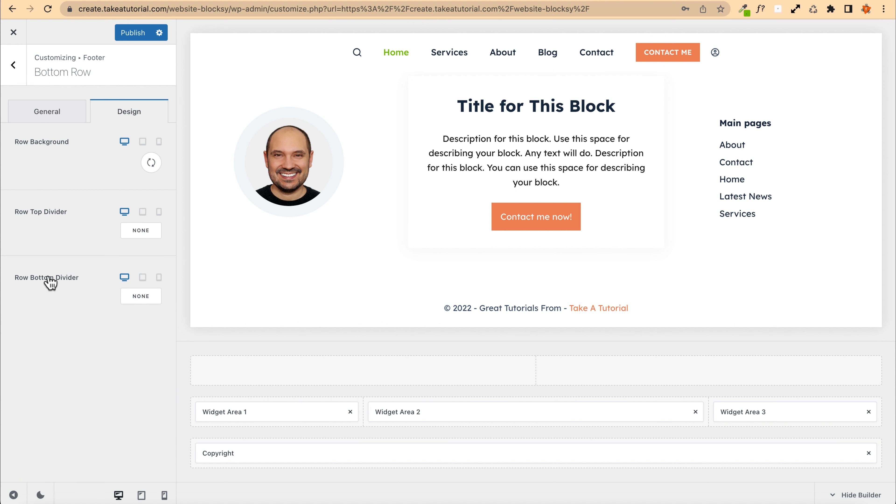
pyautogui.click(140, 236)
pyautogui.click(130, 232)
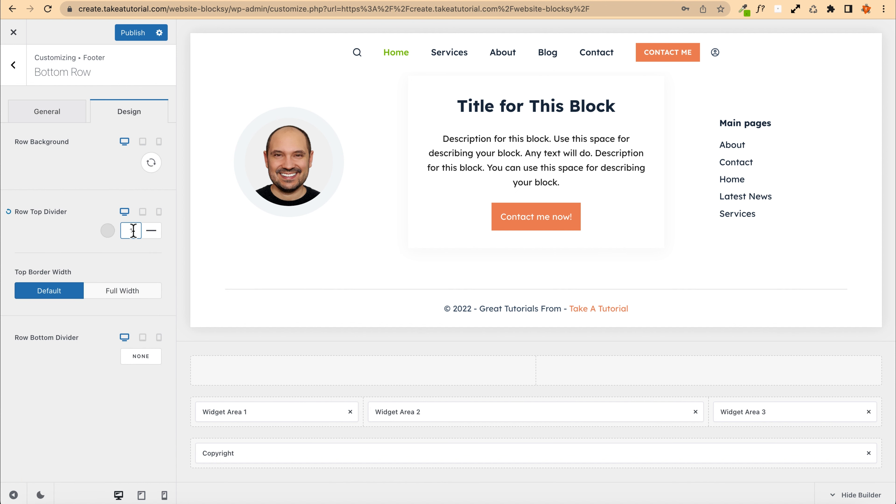
pyautogui.scroll(-1, 386, 274)
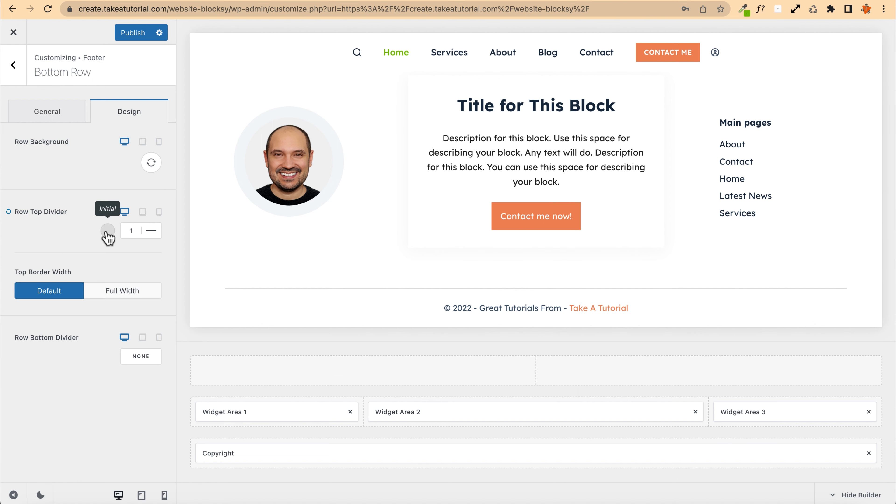
pyautogui.click(127, 235)
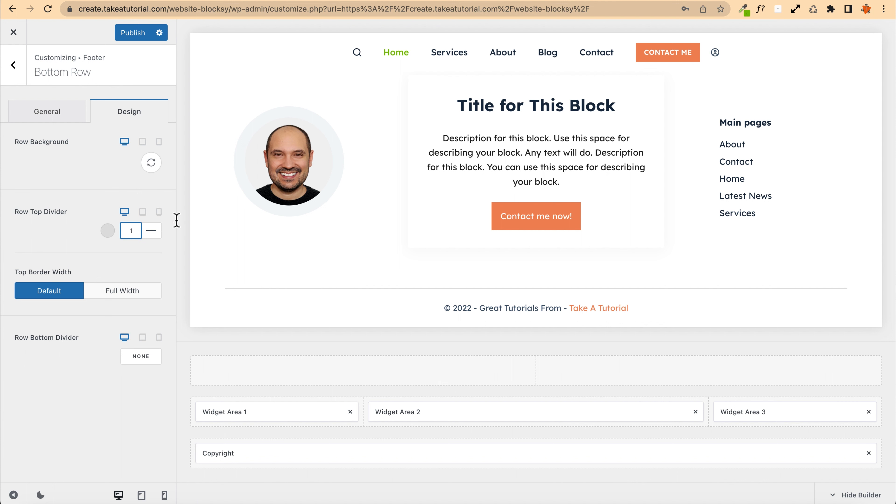
pyautogui.press('BackSpace')
pyautogui.write('5')
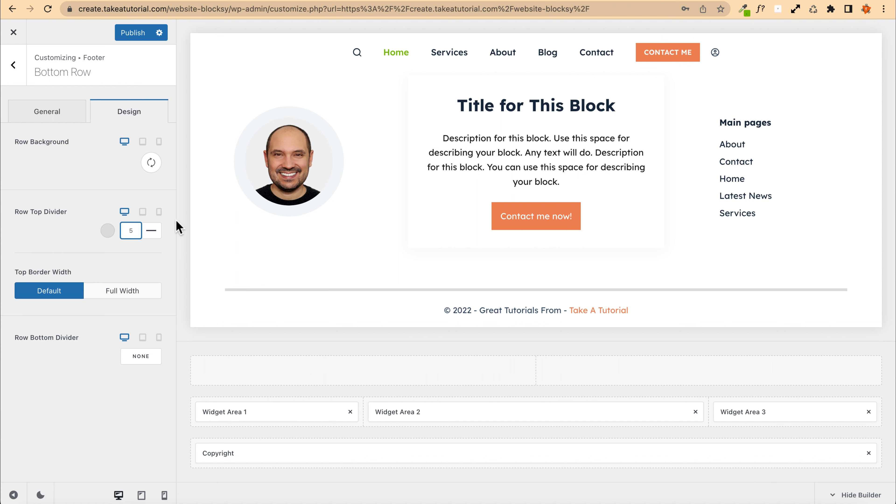
# Step: Set the top divider colour to #f2f5f7 and publish the changes
pyautogui.click(108, 231)
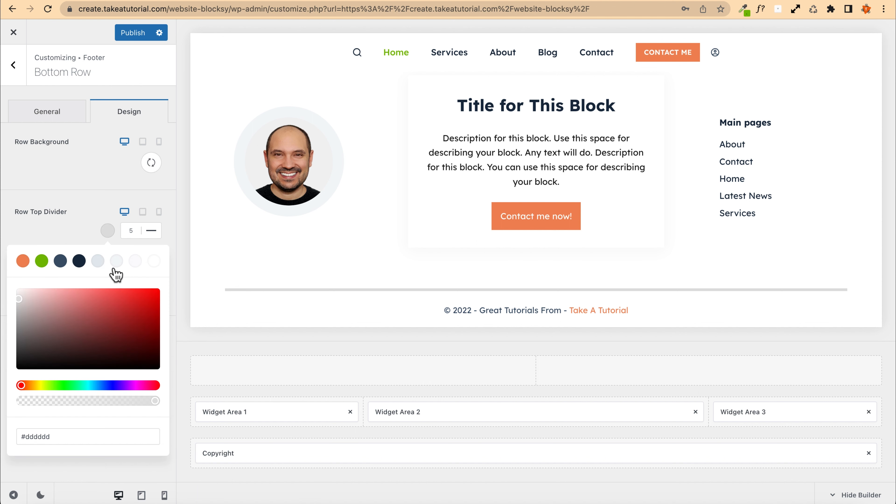
pyautogui.click(134, 263)
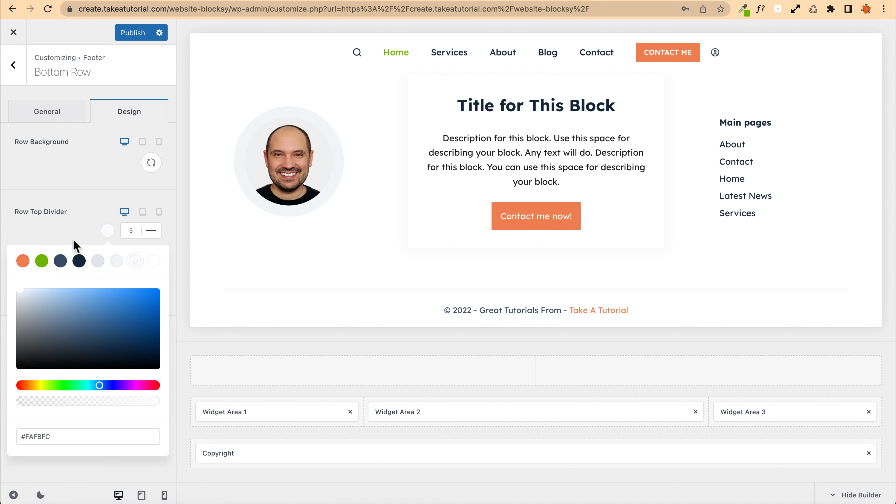
pyautogui.click(111, 261)
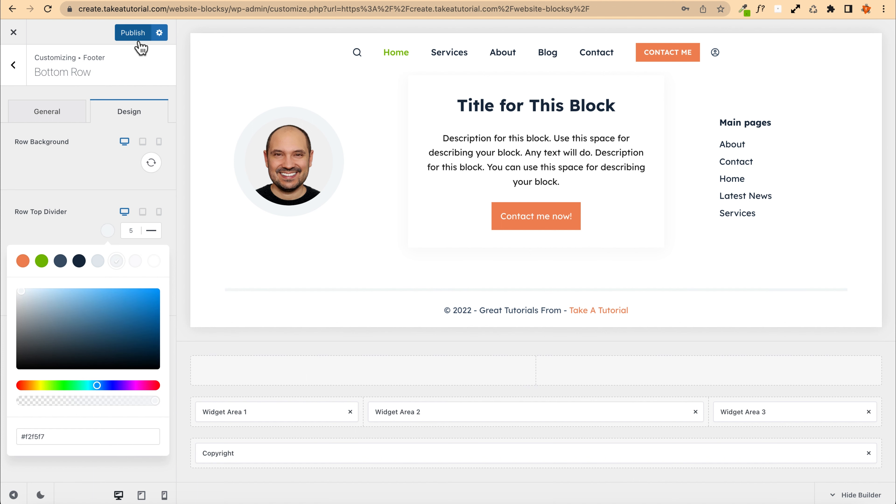
pyautogui.click(128, 34)
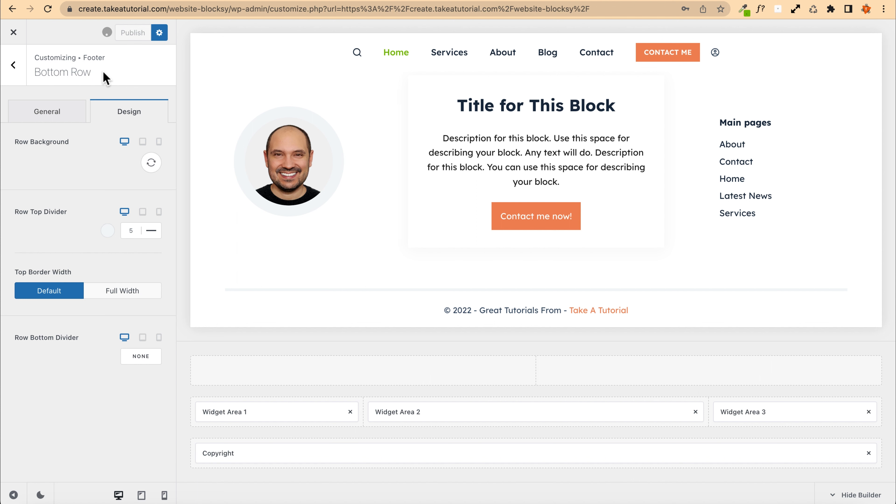
# Step: Close the Customizer and return to the live site
pyautogui.scroll(2, 266, 187)
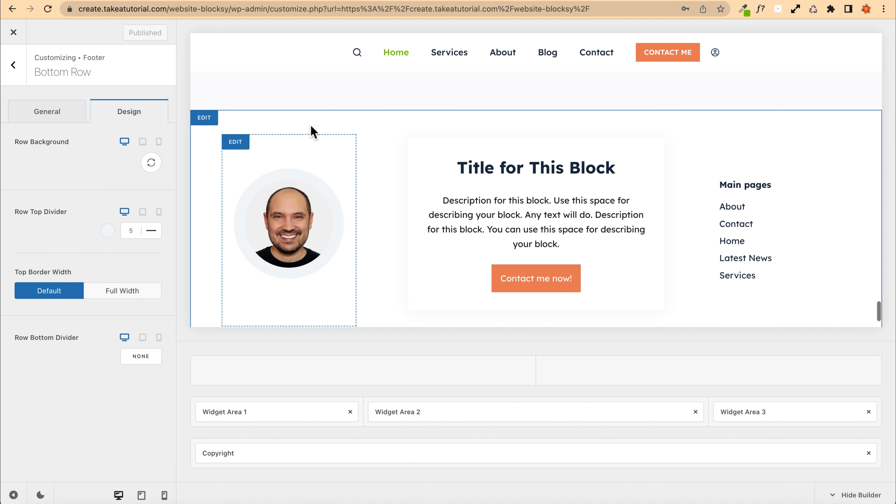
pyautogui.scroll(-2, 425, 163)
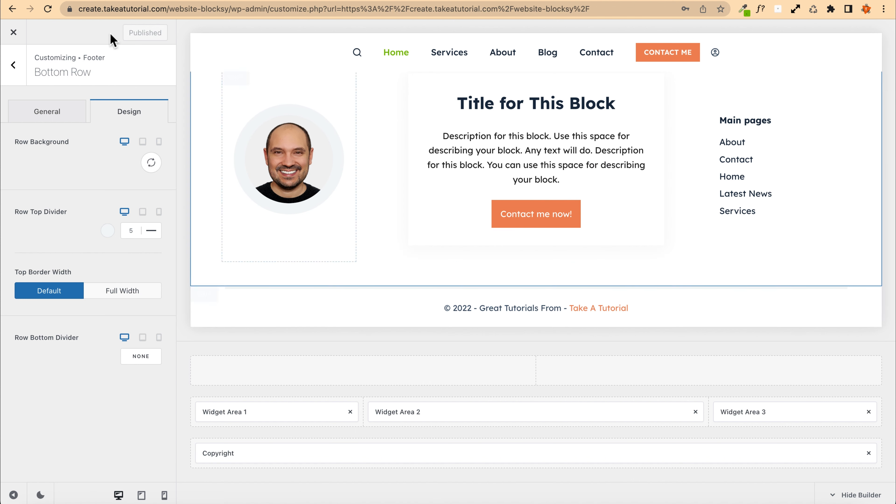
pyautogui.click(13, 36)
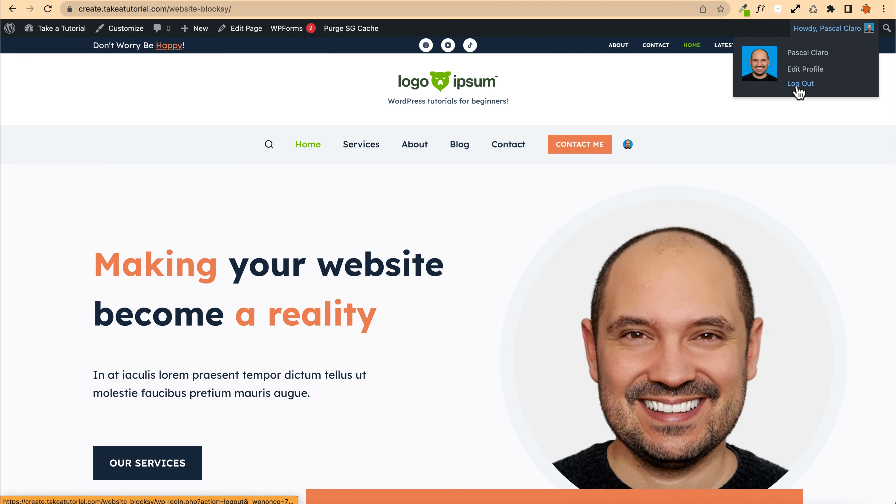
# Step: Open the site's home page link in an incognito window
pyautogui.rightClick(414, 83)
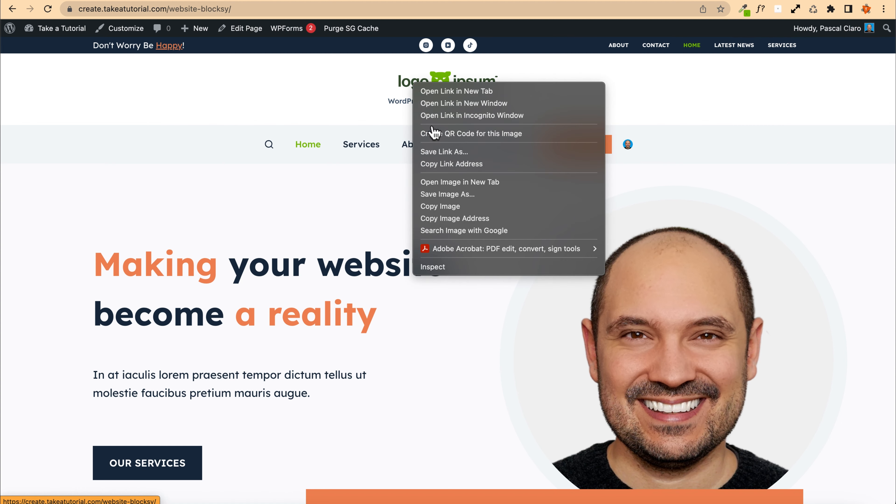
pyautogui.click(442, 117)
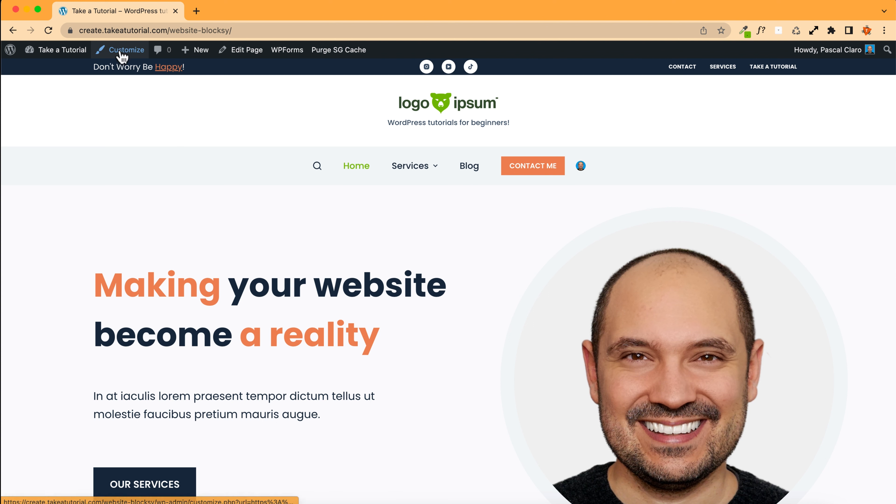
# Step: Open the Customizer and select the header's Bottom Row settings
pyautogui.click(130, 51)
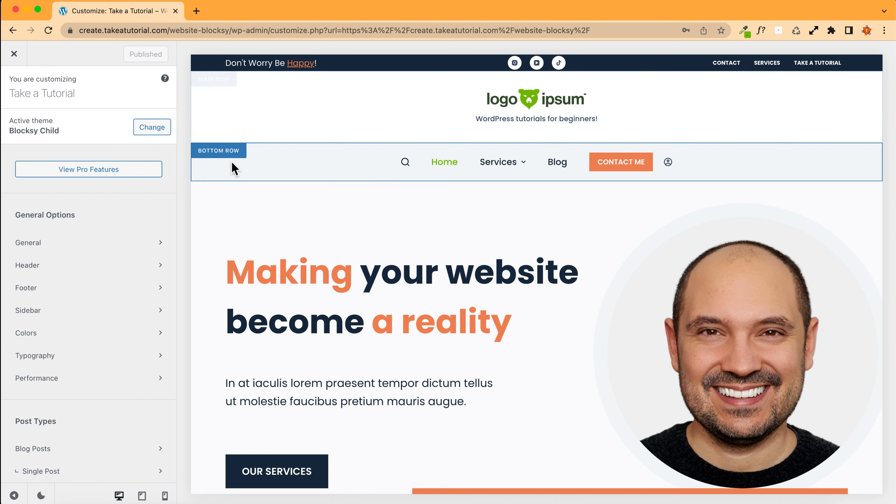
pyautogui.click(208, 84)
pyautogui.click(210, 62)
pyautogui.click(213, 156)
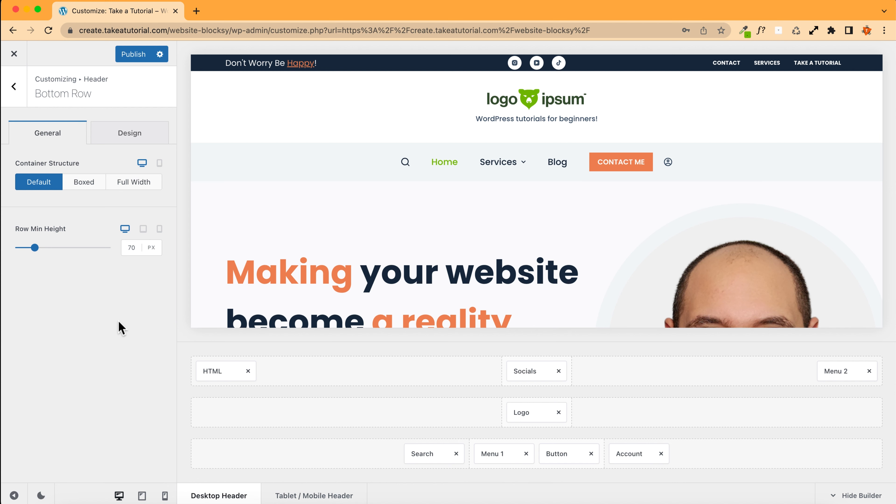
# Step: Switch to the tablet preview and open and close the off-canvas mobile menu to inspect it
pyautogui.click(141, 495)
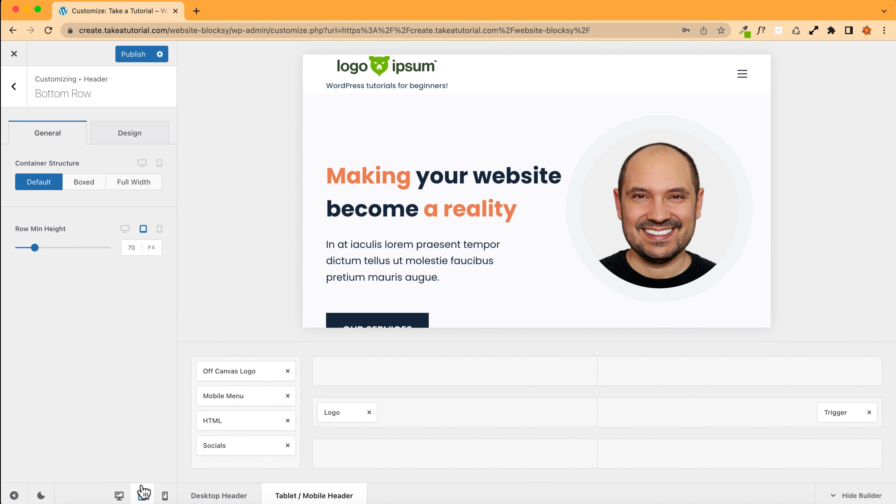
pyautogui.scroll(-5, 446, 221)
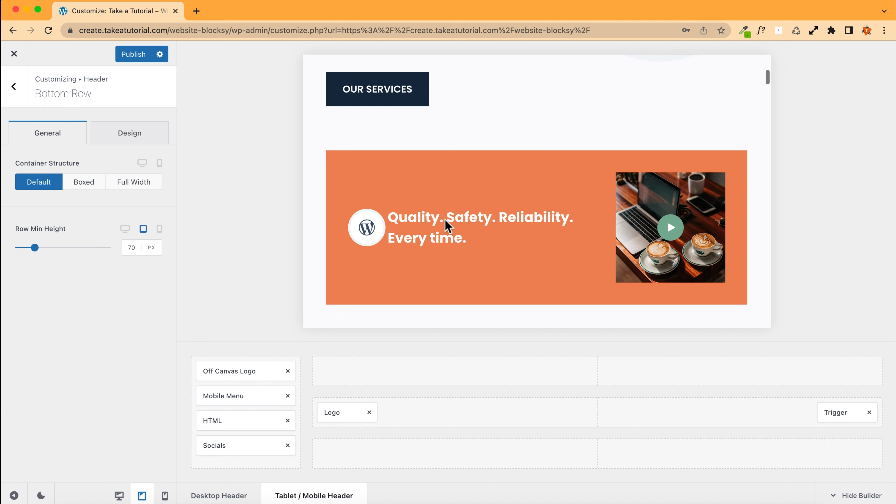
pyautogui.scroll(5, 406, 155)
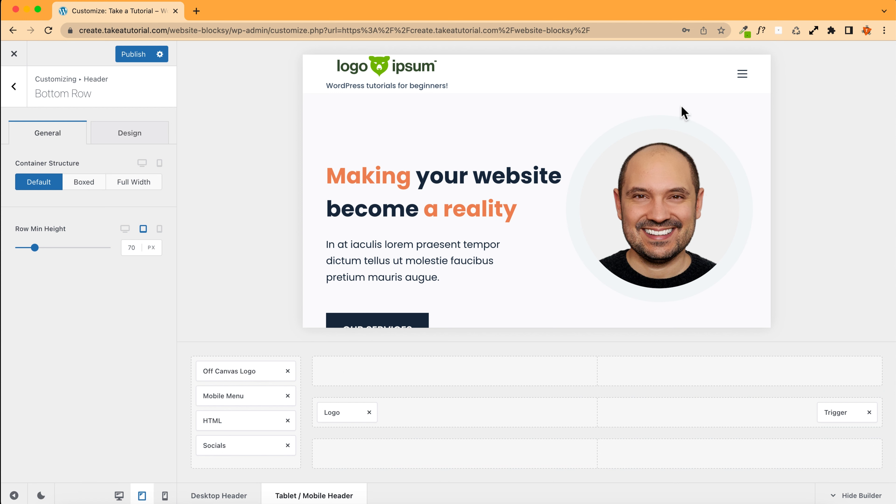
pyautogui.click(742, 75)
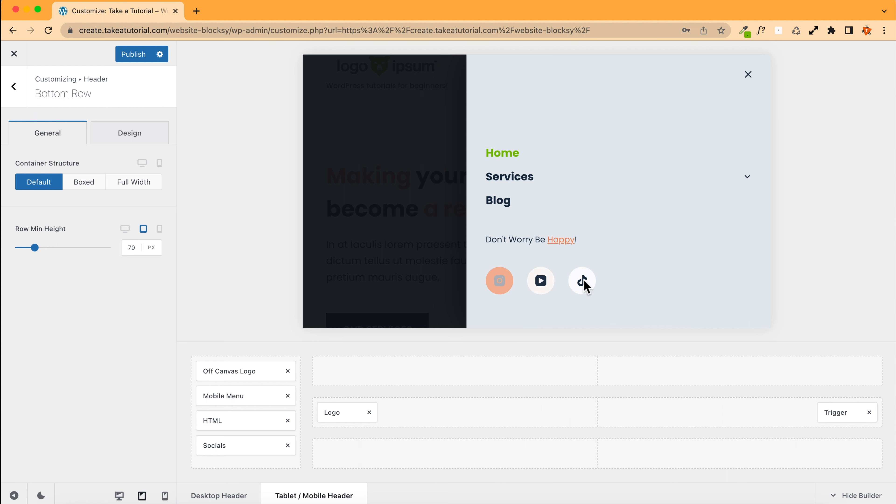
pyautogui.click(749, 75)
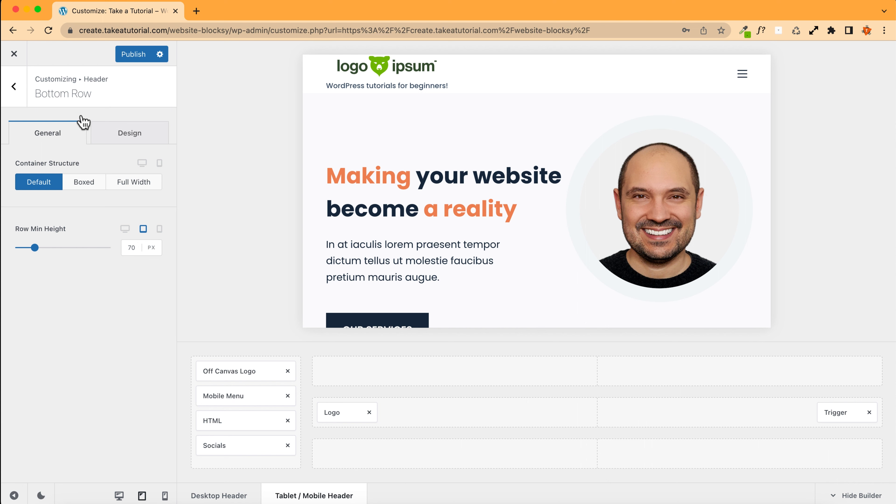
# Step: Add the Button element to the middle of the tablet/mobile header's top row
pyautogui.click(14, 86)
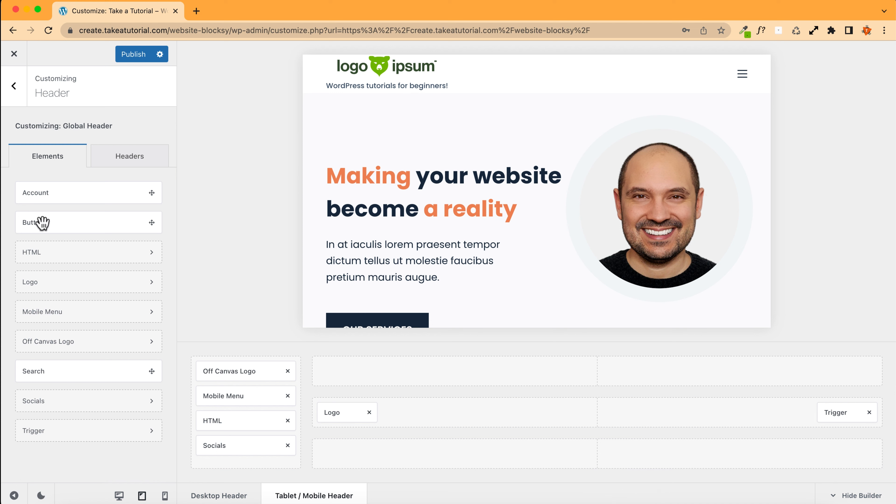
pyautogui.moveTo(36, 221); pyautogui.dragTo(586, 370)
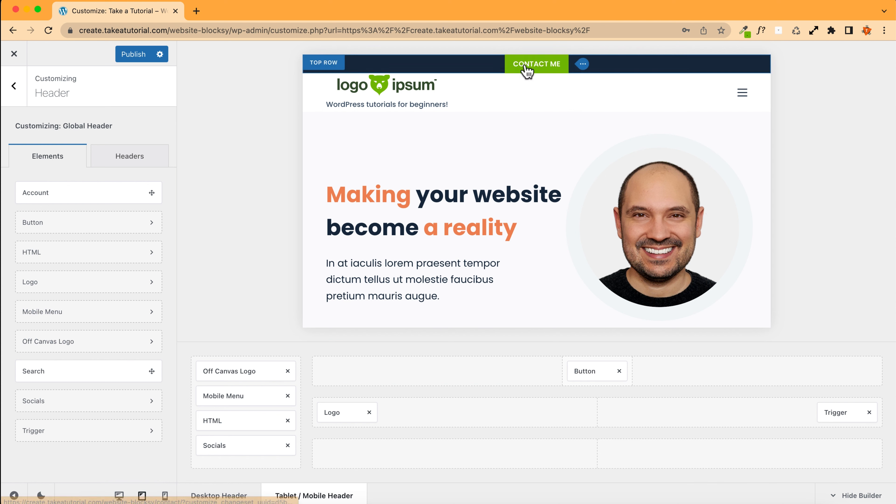
# Step: Open the tablet header Top Row settings and set its minimum height to 50 px
pyautogui.moveTo(412, 366)
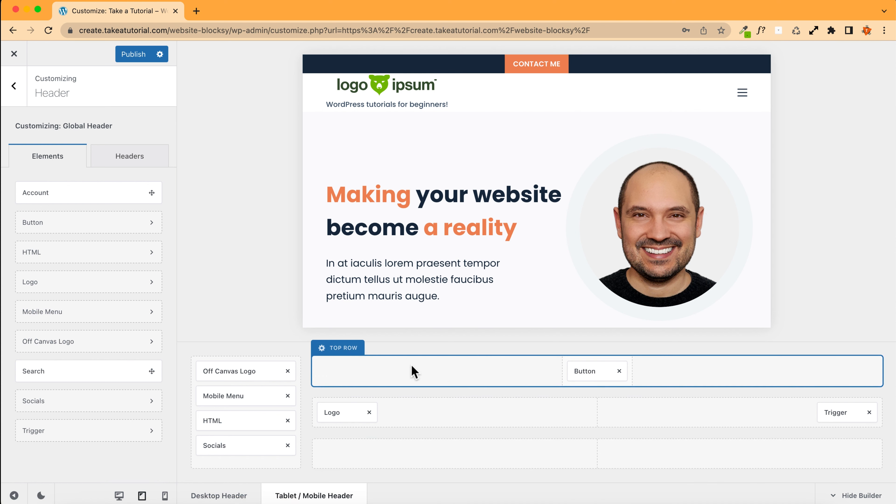
pyautogui.click(342, 349)
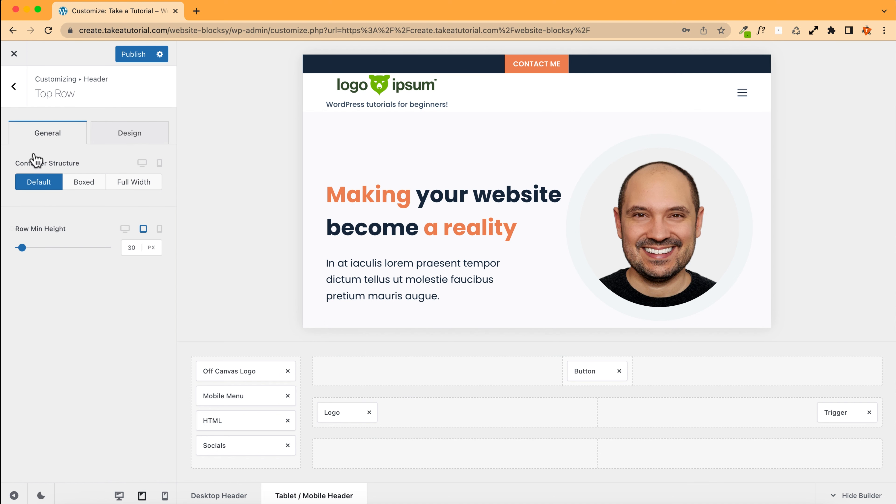
pyautogui.click(131, 251)
pyautogui.press('Up')
pyautogui.press('Up')
pyautogui.press('Up')
pyautogui.press('Up')
pyautogui.press('Up')
pyautogui.press('Up')
pyautogui.press('Up')
pyautogui.press('Up')
pyautogui.press('Up')
pyautogui.press('Up')
pyautogui.press('Up')
pyautogui.press('Up')
pyautogui.press('Up')
pyautogui.press('Up')
pyautogui.press('Up')
pyautogui.press('Up')
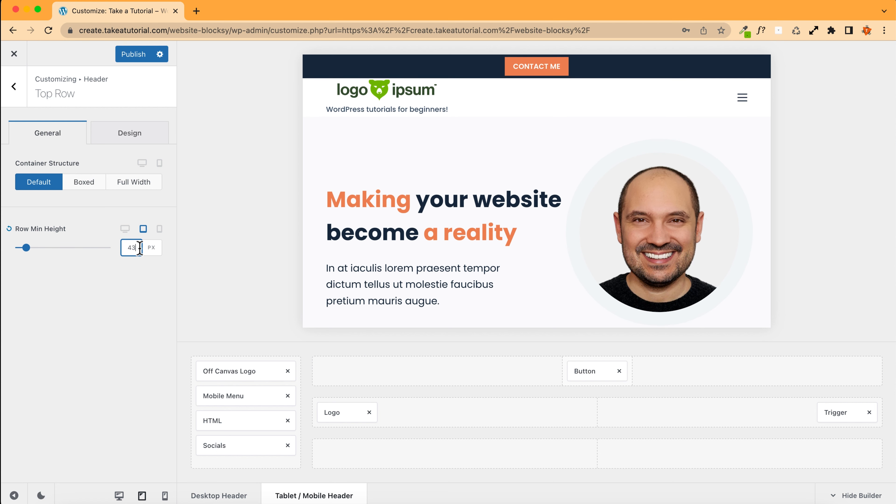
pyautogui.press('Up')
pyautogui.press('Up')
pyautogui.press('Up')
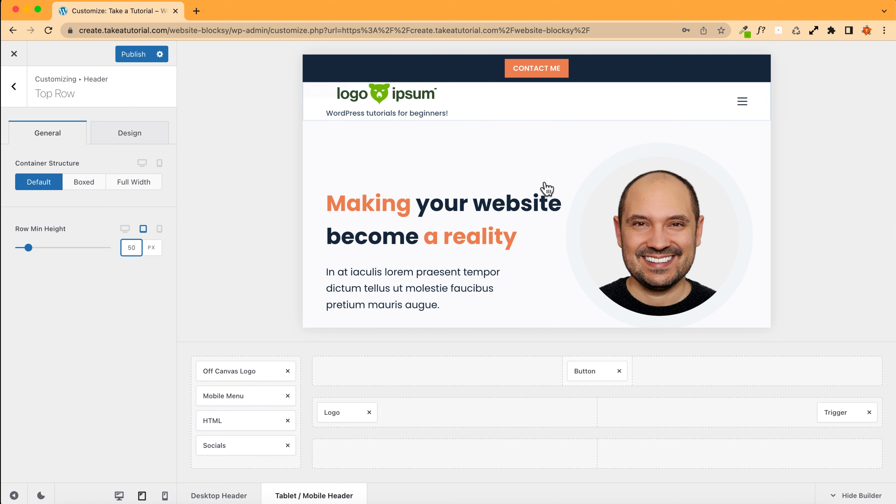
# Step: Compare the header layout between the mobile and tablet previews
pyautogui.moveTo(577, 79)
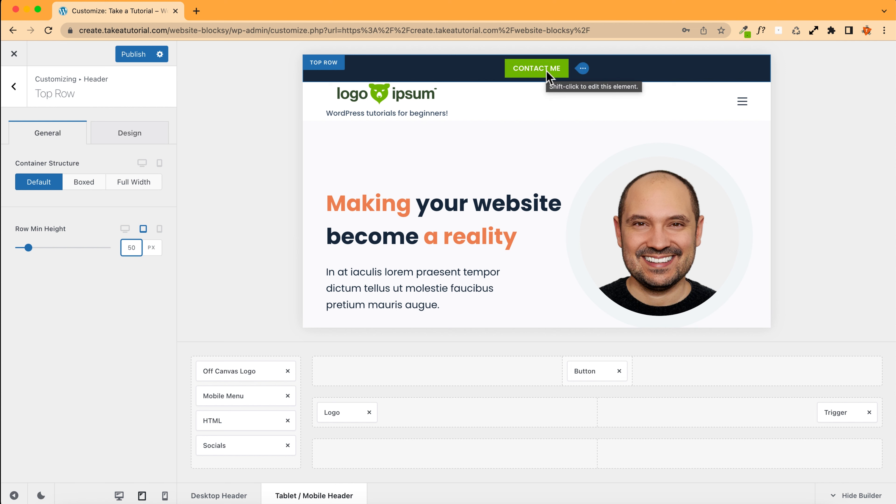
pyautogui.click(165, 496)
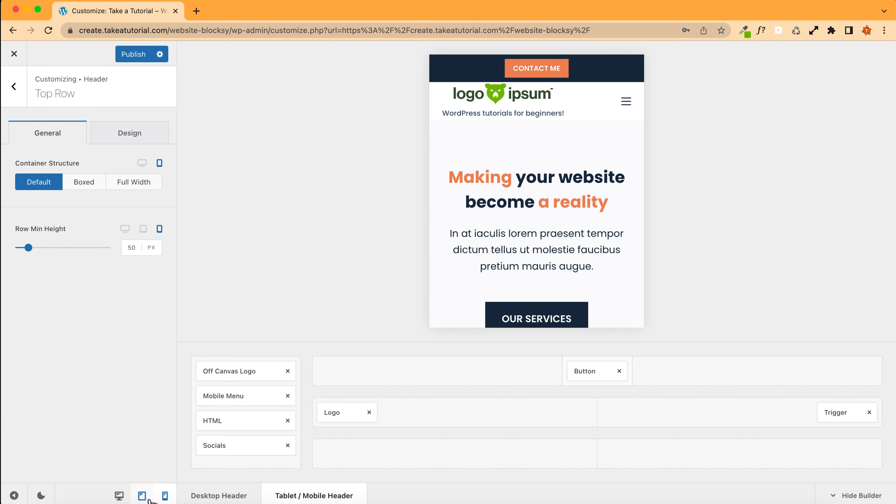
pyautogui.click(141, 496)
pyautogui.click(142, 496)
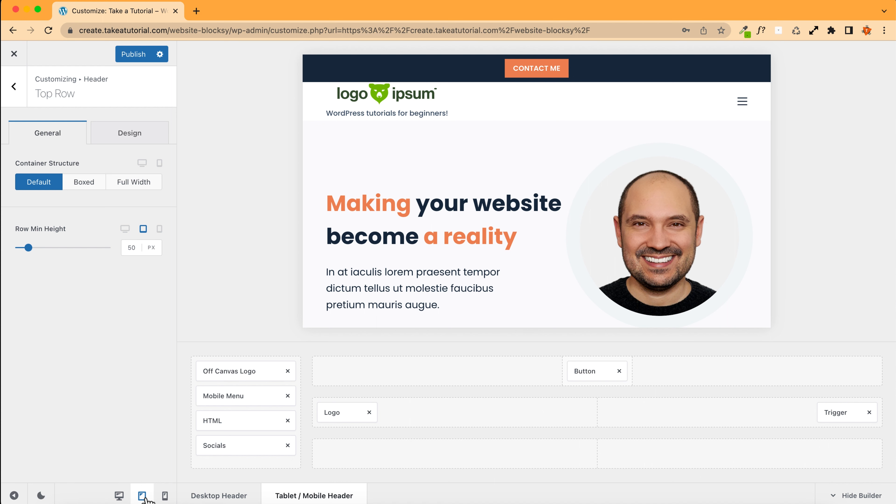
pyautogui.click(166, 496)
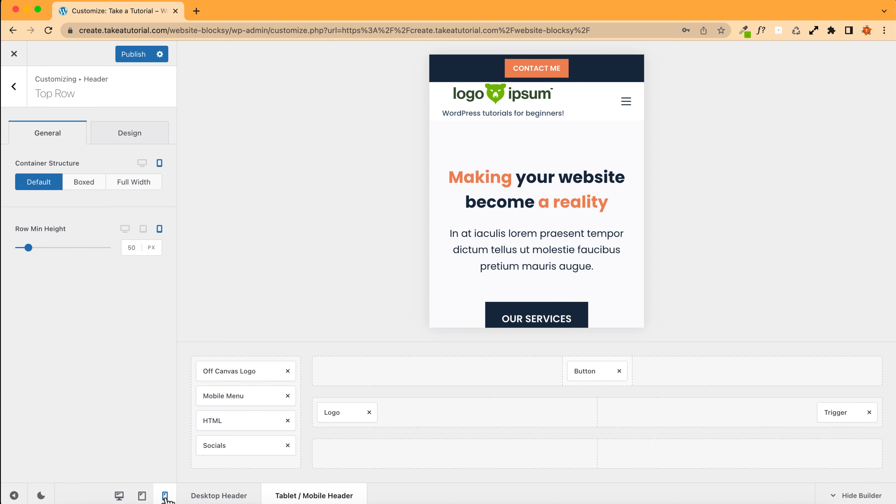
pyautogui.click(141, 498)
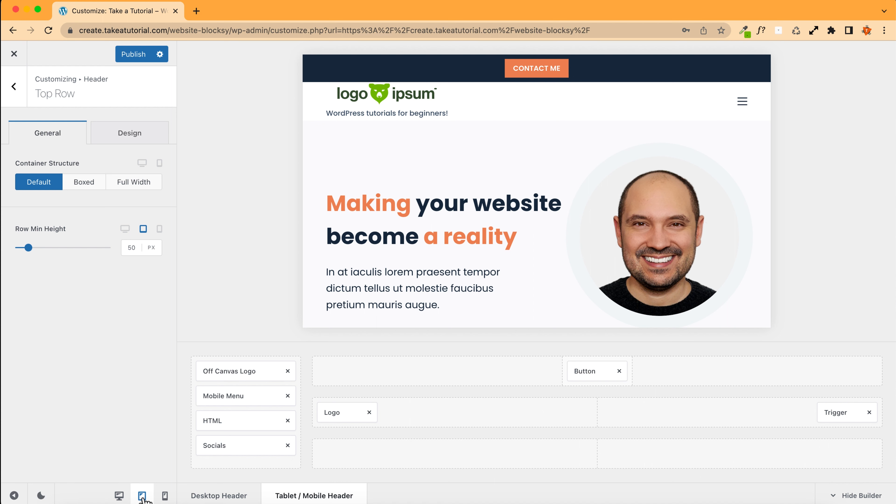
pyautogui.click(165, 496)
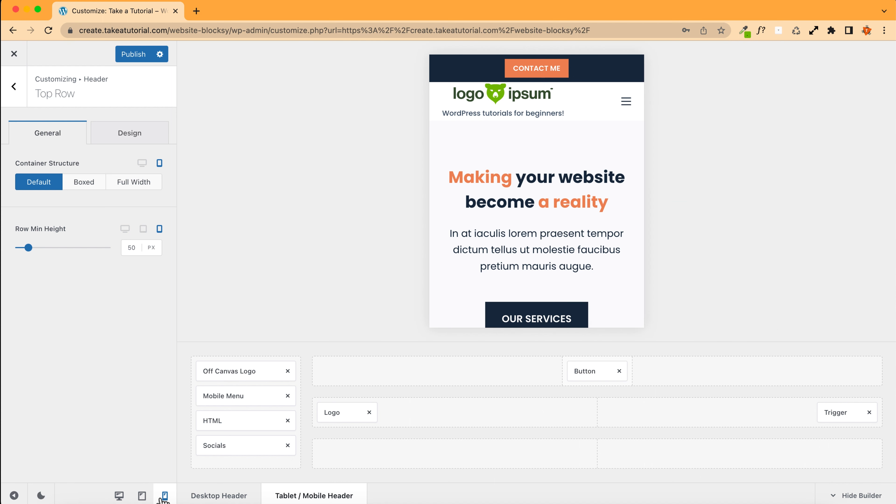
pyautogui.click(142, 495)
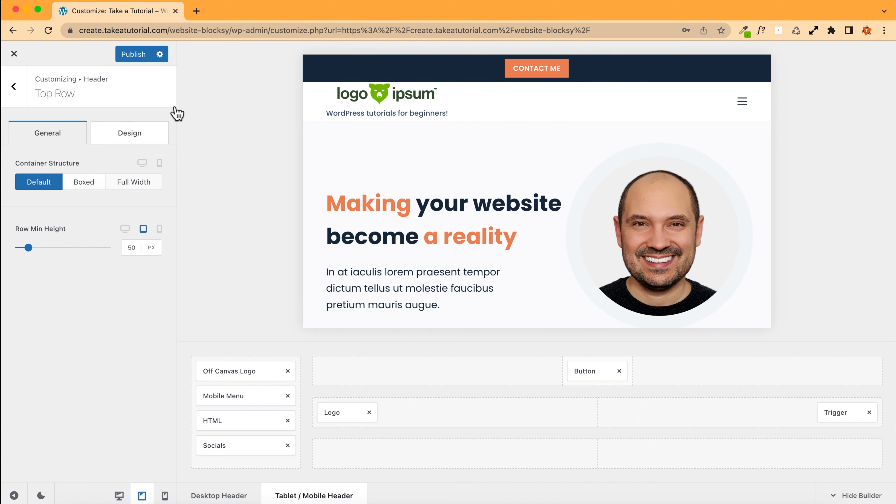
pyautogui.click(325, 66)
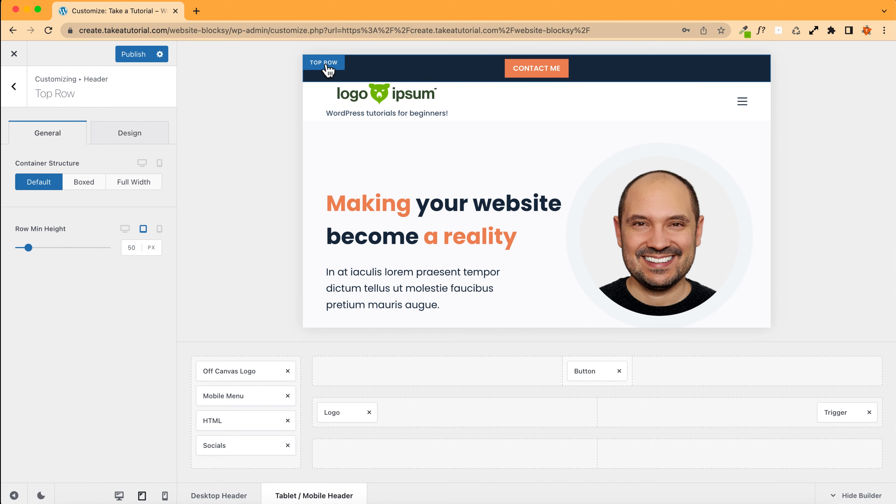
pyautogui.moveTo(586, 371); pyautogui.dragTo(337, 374)
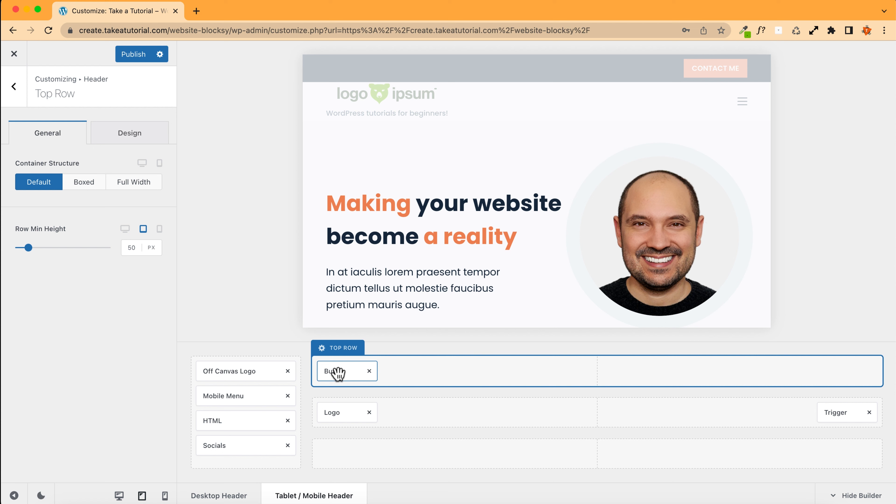
pyautogui.moveTo(337, 373); pyautogui.dragTo(601, 374)
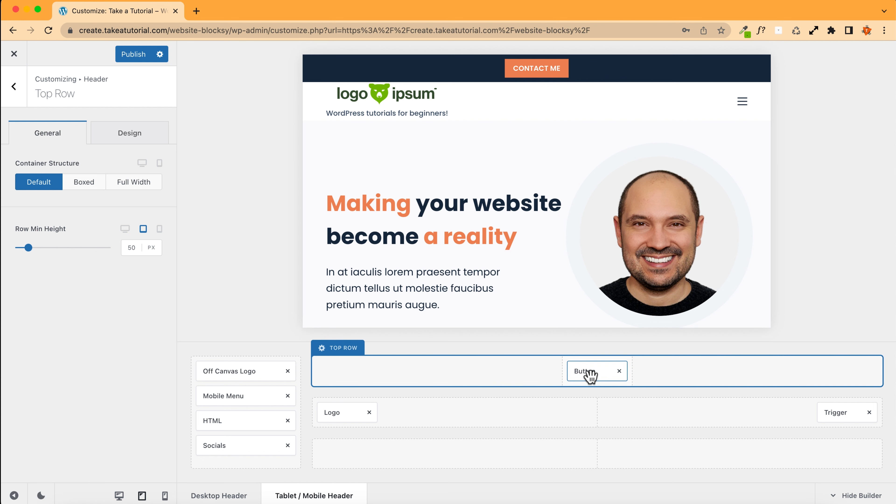
# Step: Open the tablet header Logo settings and set the logo height to 30 px
pyautogui.click(343, 412)
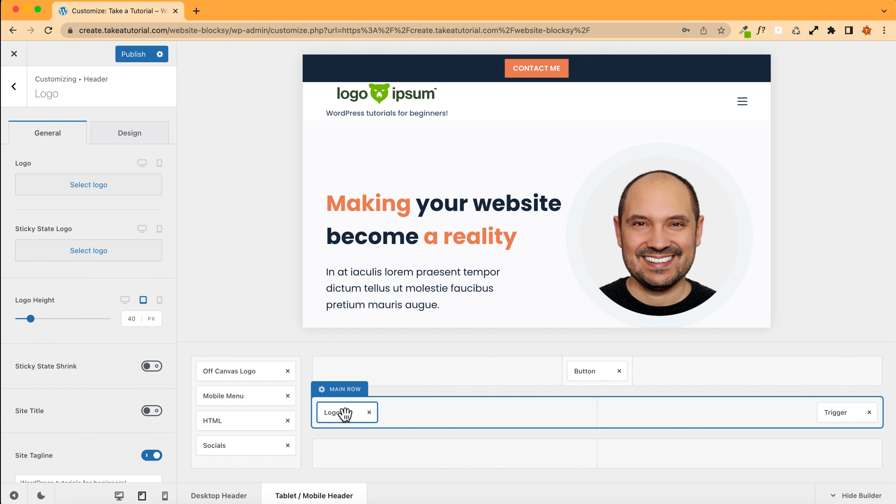
pyautogui.moveTo(80, 267)
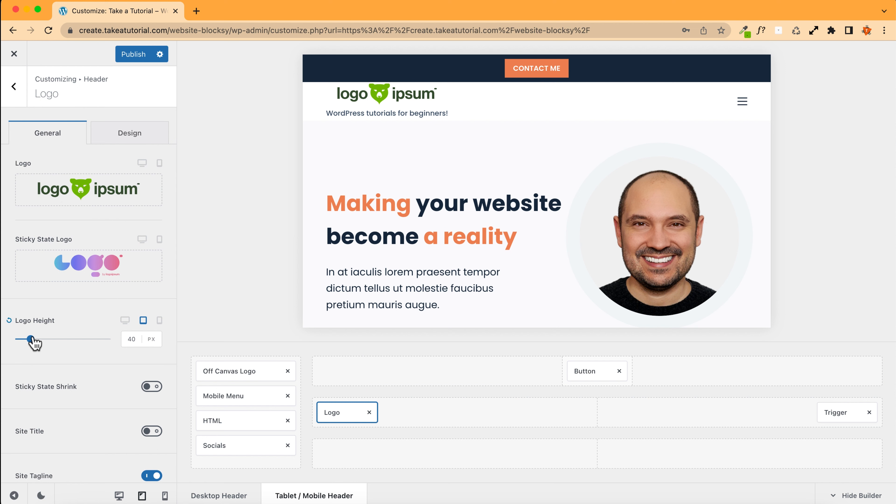
pyautogui.click(131, 338)
pyautogui.press('Down')
pyautogui.press('Down')
pyautogui.press('Down')
pyautogui.press('Down')
pyautogui.press('Down')
pyautogui.press('Down')
pyautogui.press('Down')
pyautogui.press('Down')
pyautogui.press('Down')
pyautogui.press('Down')
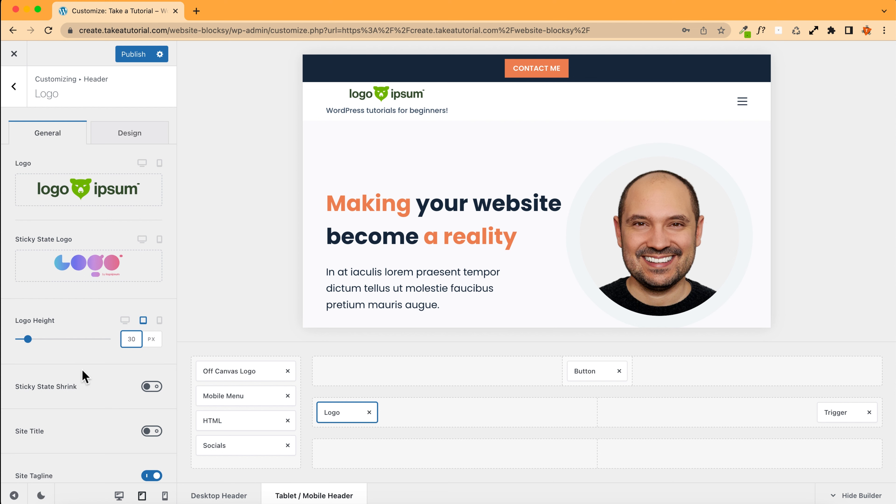
# Step: Set the logo's tablet content alignment to left
pyautogui.scroll(-5, 85, 377)
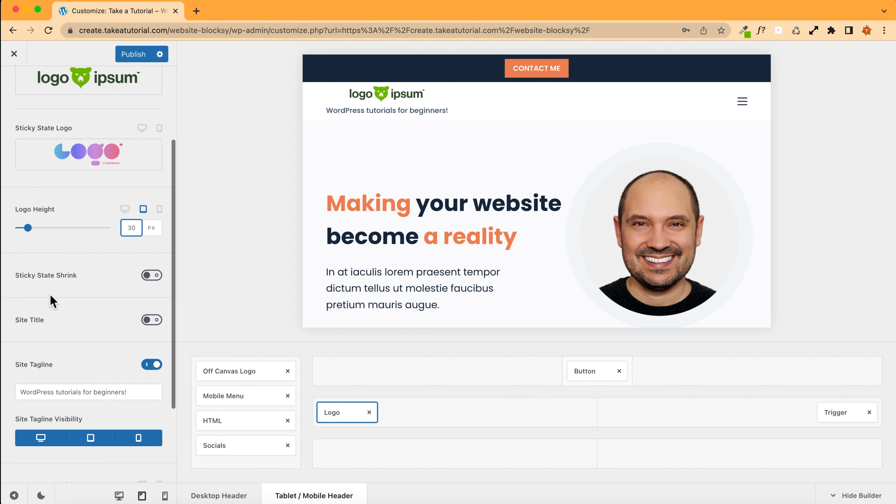
pyautogui.scroll(-5, 53, 301)
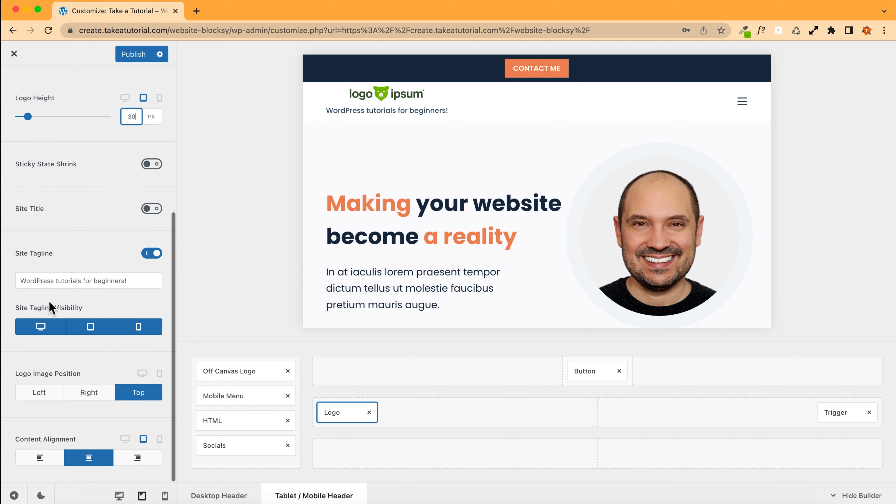
pyautogui.click(39, 458)
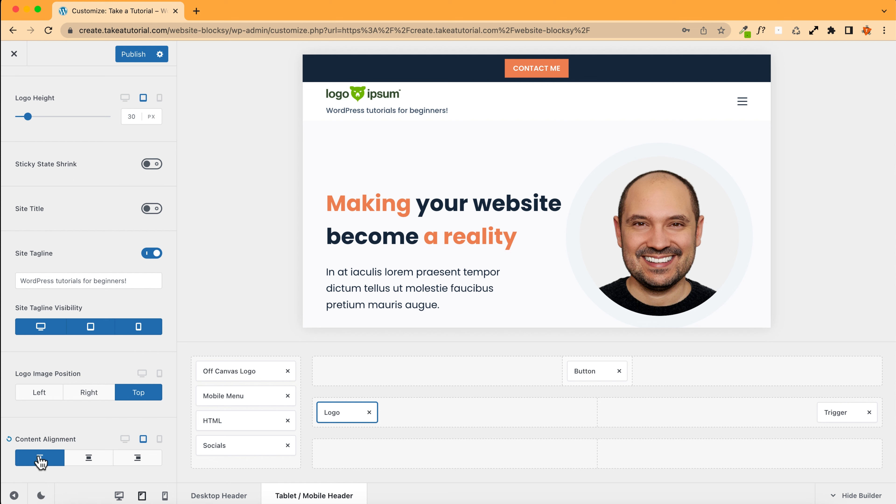
pyautogui.scroll(10, 64, 242)
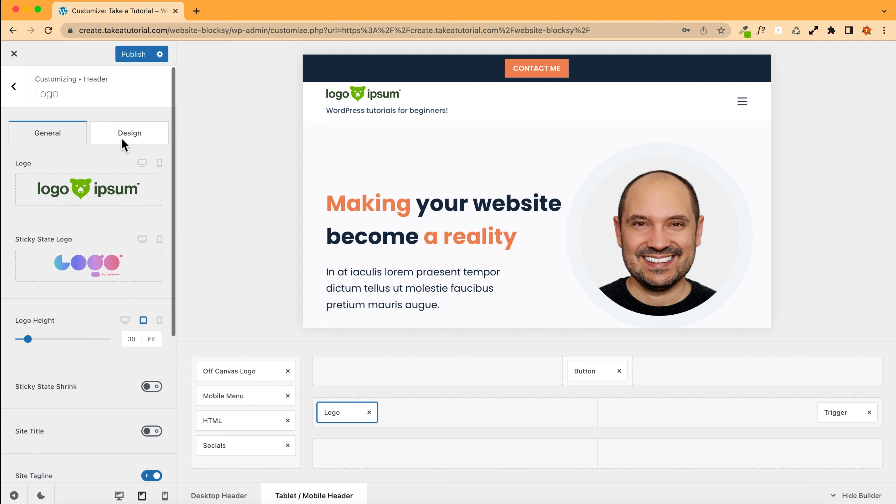
# Step: Set the tablet site tagline font size to 11 px in the logo's design settings
pyautogui.click(125, 140)
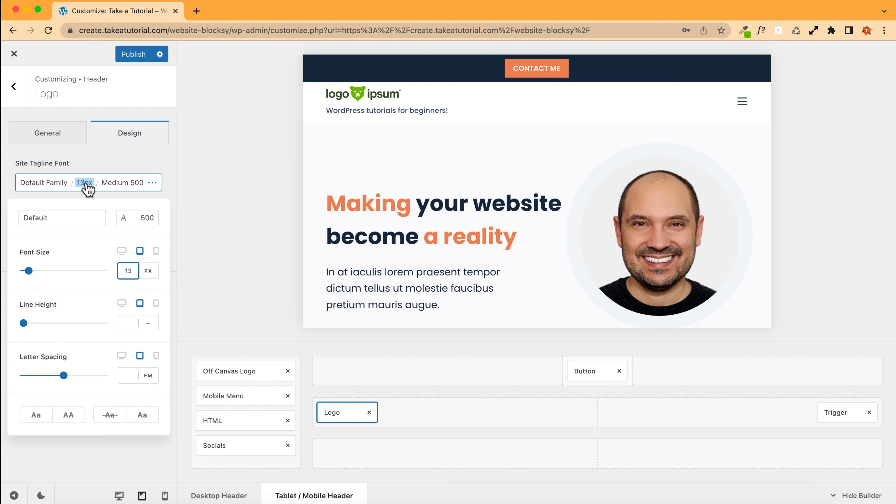
pyautogui.press('Down')
pyautogui.press('Down')
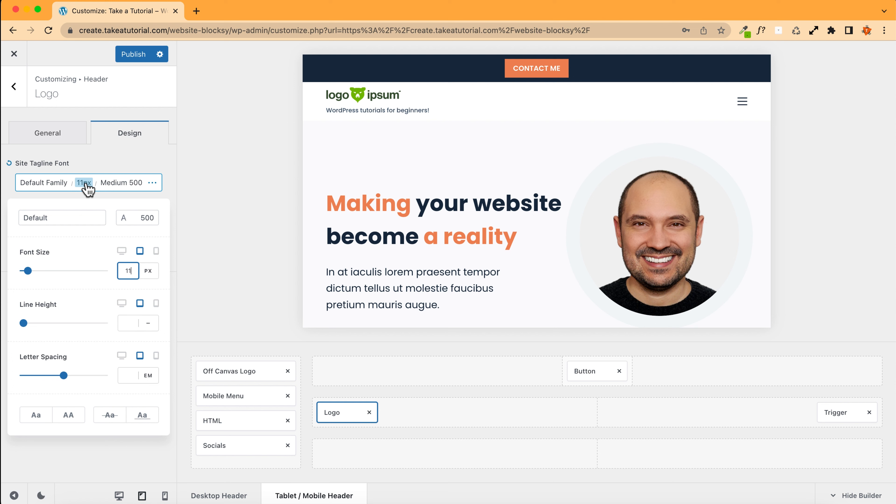
pyautogui.click(120, 171)
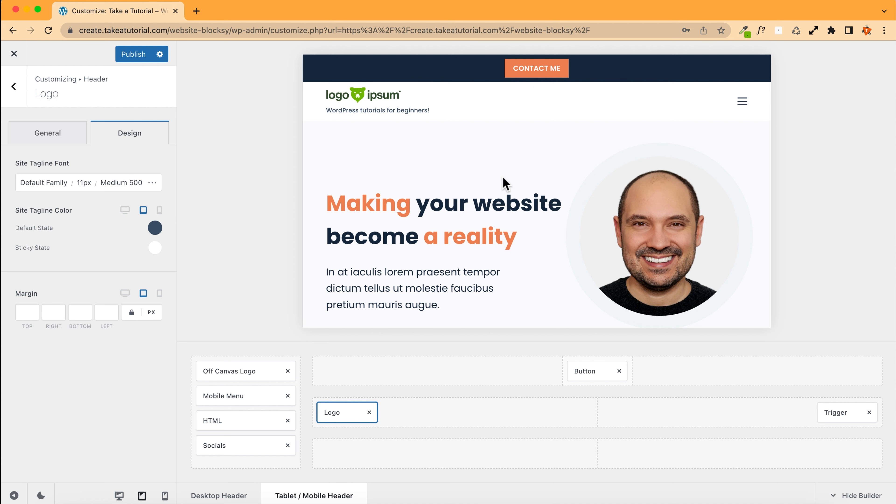
# Step: Compare the header tagline between the mobile and tablet previews
pyautogui.click(164, 495)
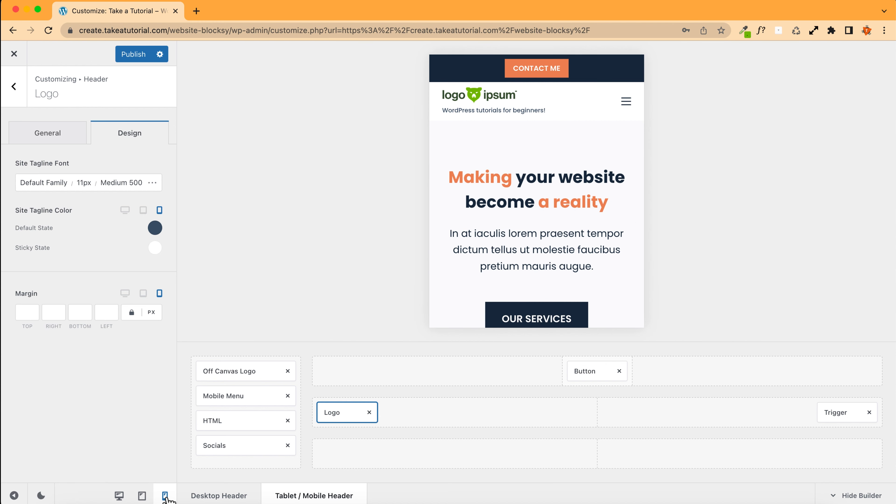
pyautogui.click(141, 495)
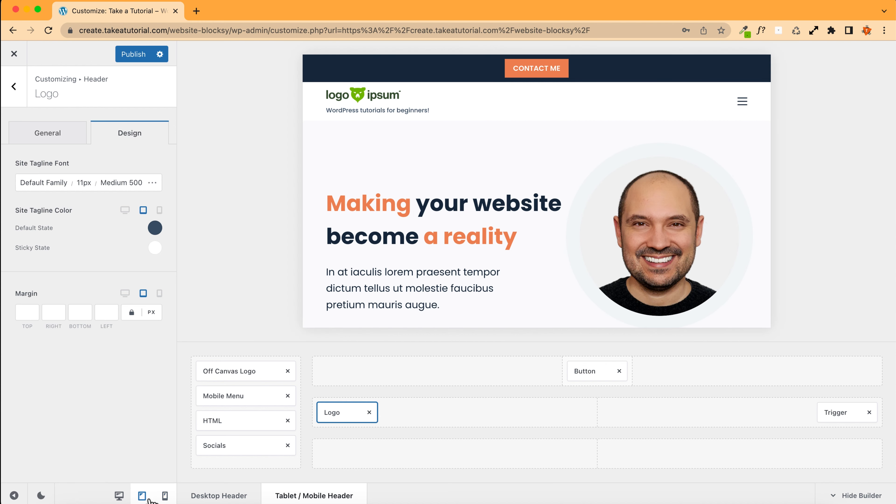
pyautogui.click(165, 495)
pyautogui.click(142, 495)
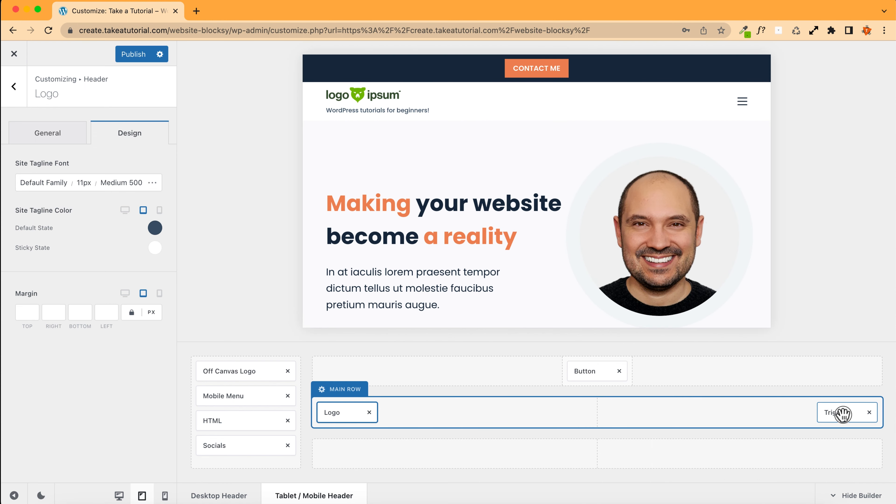
# Step: Open the menu trigger settings and try its three icon types, returning to Type 1
pyautogui.click(834, 413)
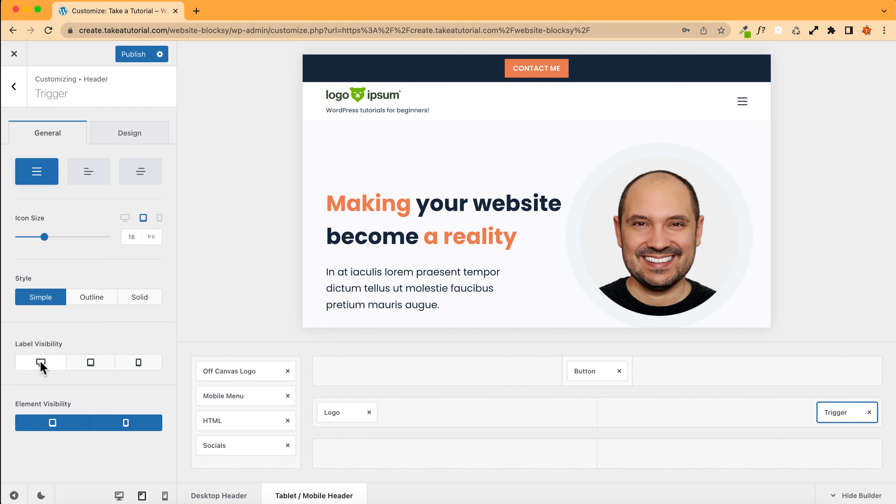
pyautogui.click(88, 173)
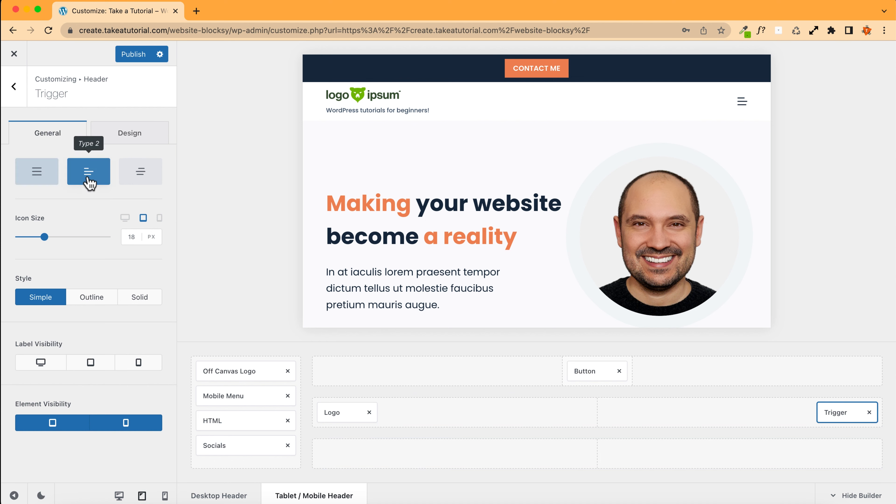
pyautogui.click(145, 175)
pyautogui.click(88, 172)
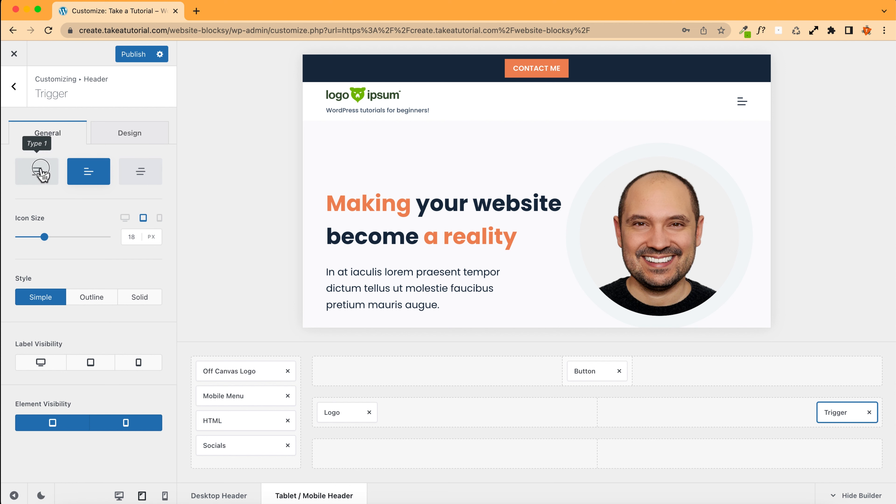
pyautogui.click(37, 171)
pyautogui.click(83, 173)
pyautogui.click(136, 175)
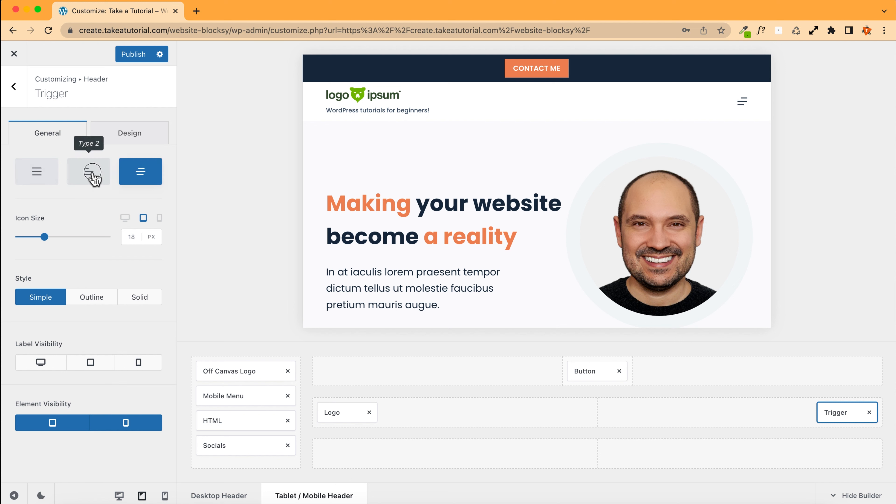
pyautogui.click(90, 174)
pyautogui.click(50, 180)
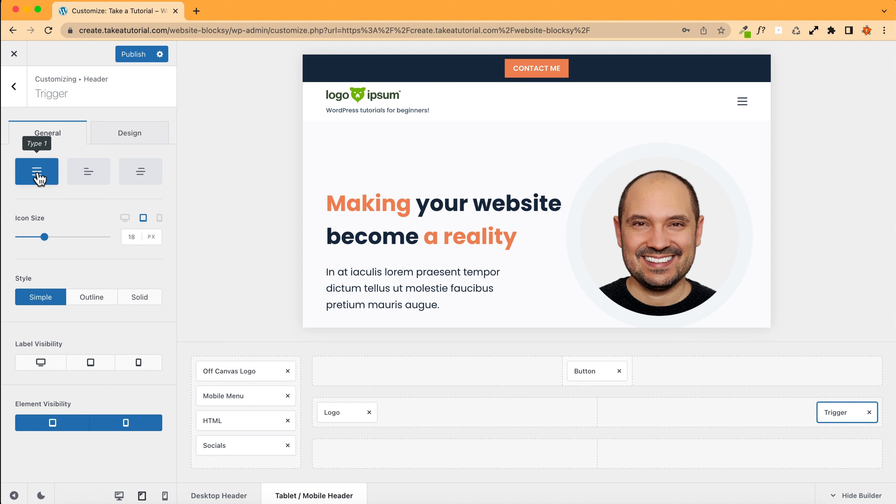
# Step: Set the trigger icon size to 25 px and its style to Solid
pyautogui.click(140, 237)
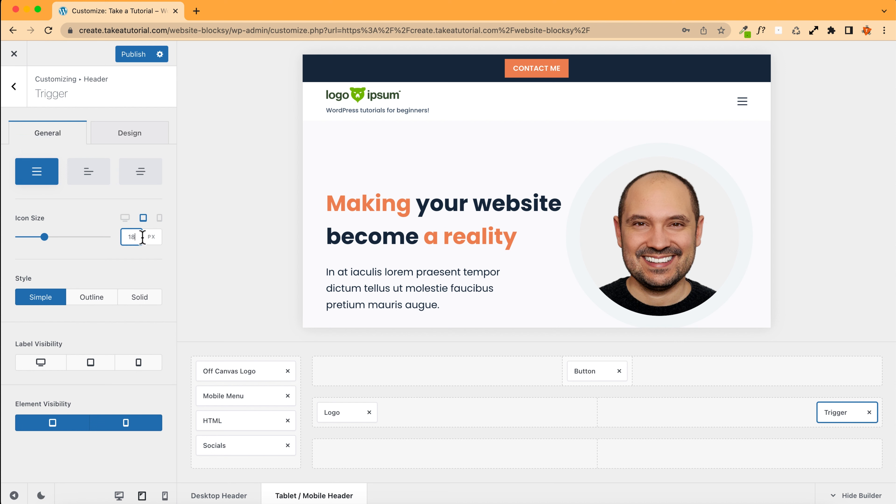
pyautogui.press('Up')
pyautogui.press('Up')
pyautogui.press('Up')
pyautogui.press('Up')
pyautogui.press('Up')
pyautogui.press('Up')
pyautogui.press('Up')
pyautogui.click(166, 496)
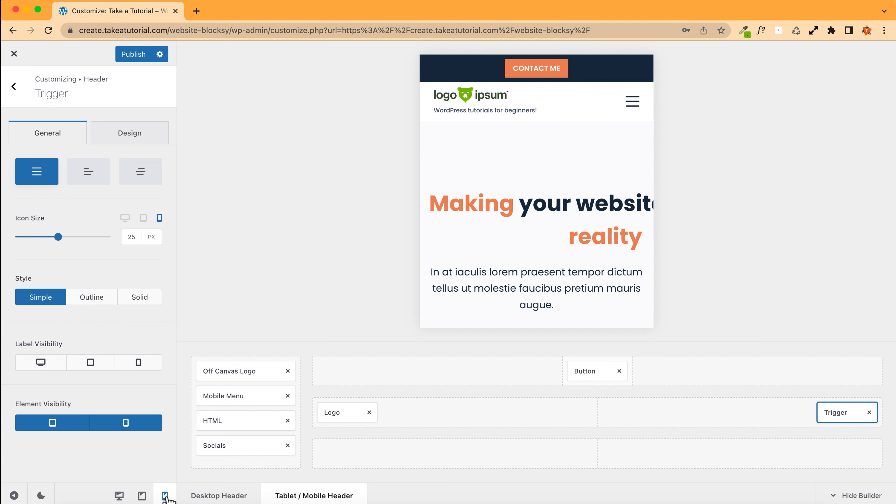
pyautogui.click(145, 496)
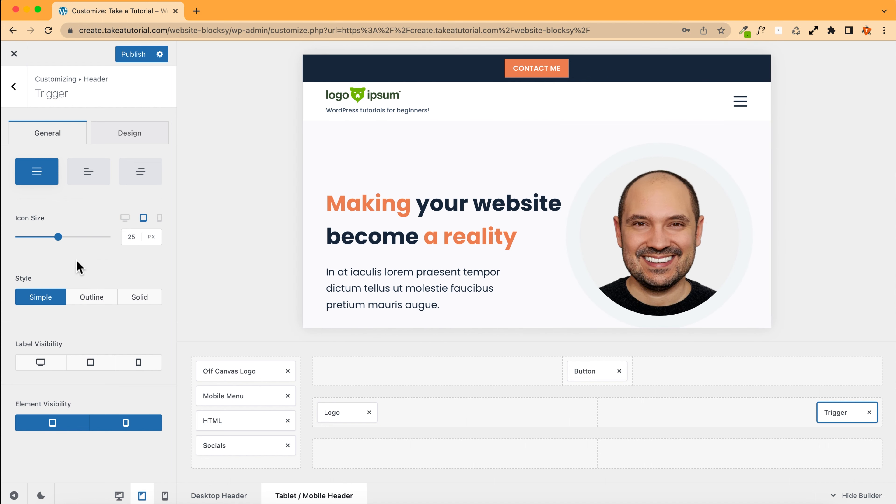
pyautogui.click(86, 304)
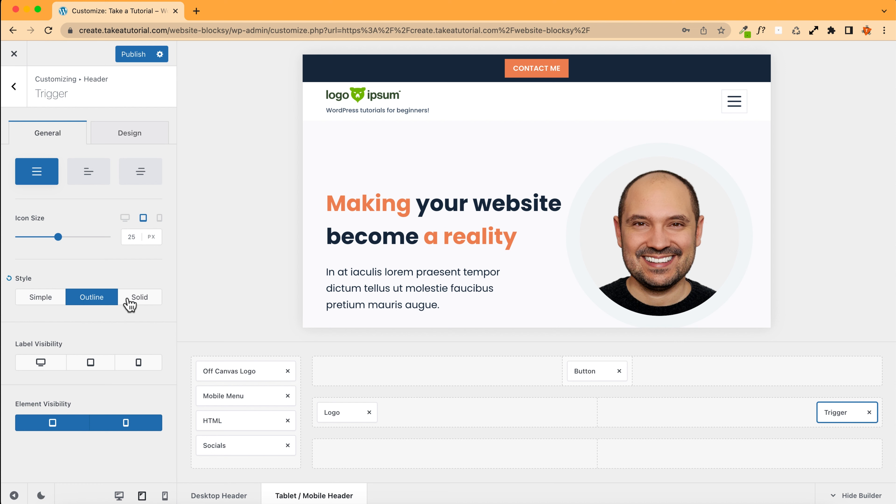
pyautogui.click(134, 302)
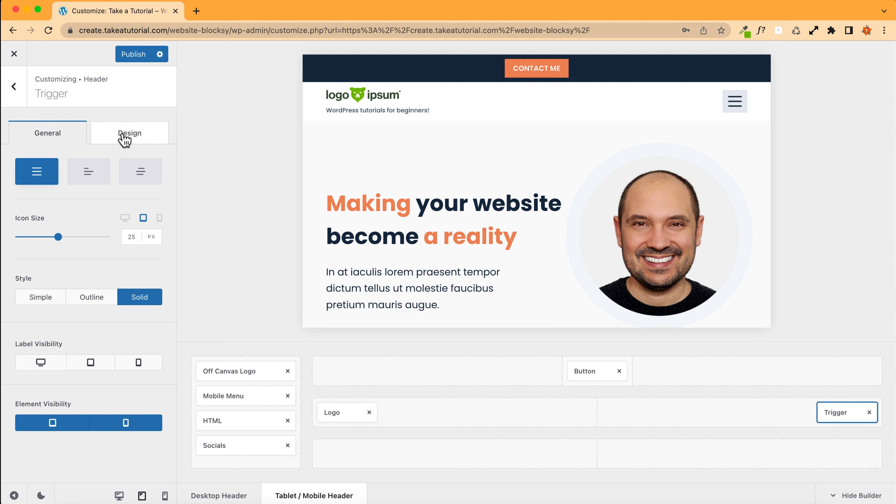
# Step: Set the trigger's default and hover background colours to the light grey Color 6 (#f2f5f7)
pyautogui.click(127, 140)
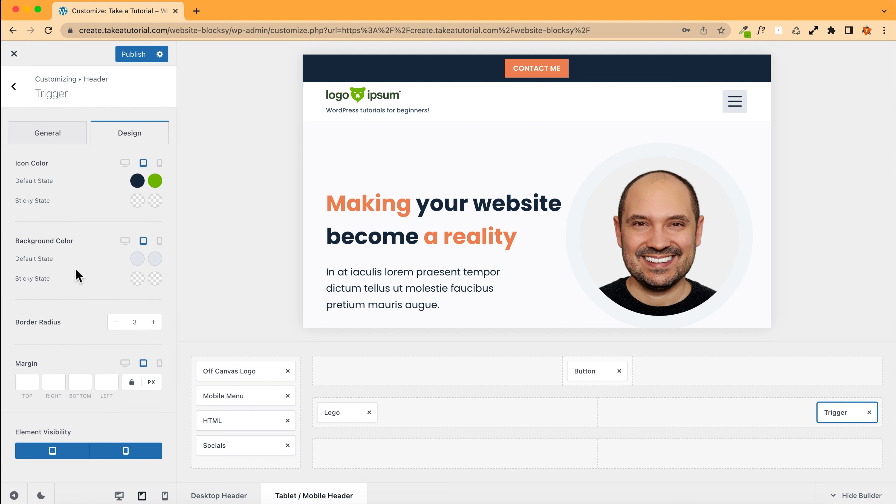
pyautogui.click(138, 259)
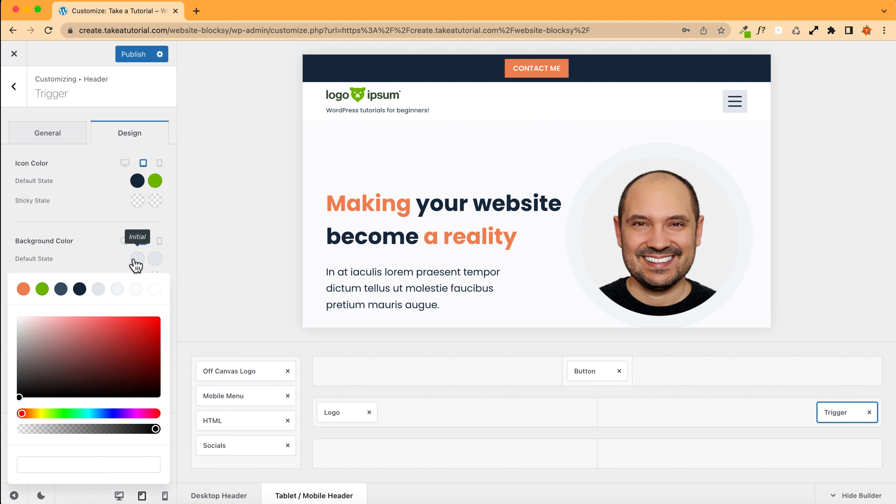
pyautogui.click(23, 289)
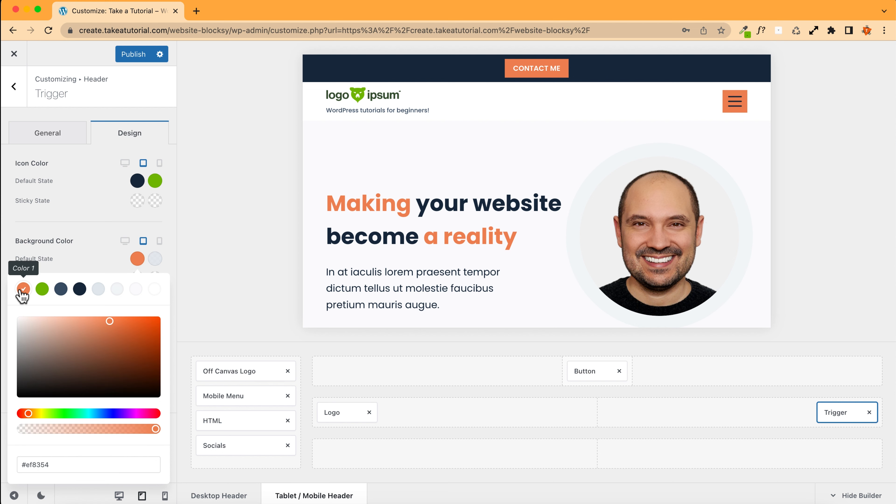
pyautogui.click(117, 289)
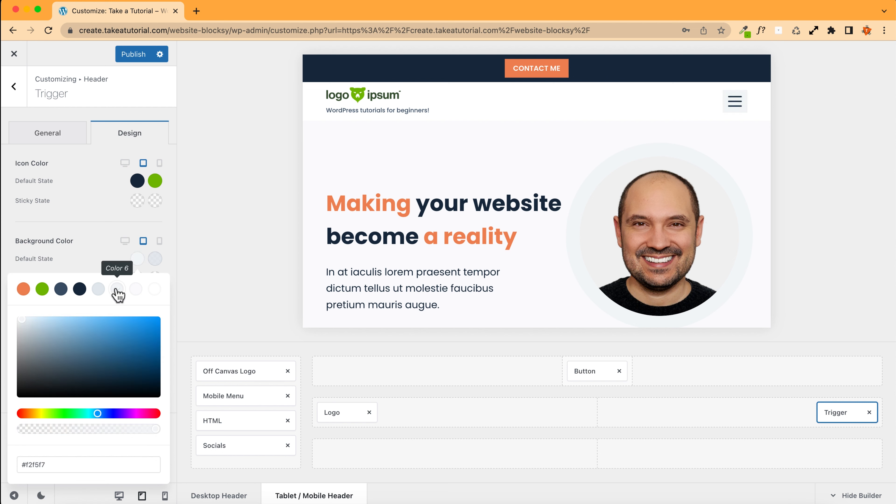
pyautogui.click(108, 262)
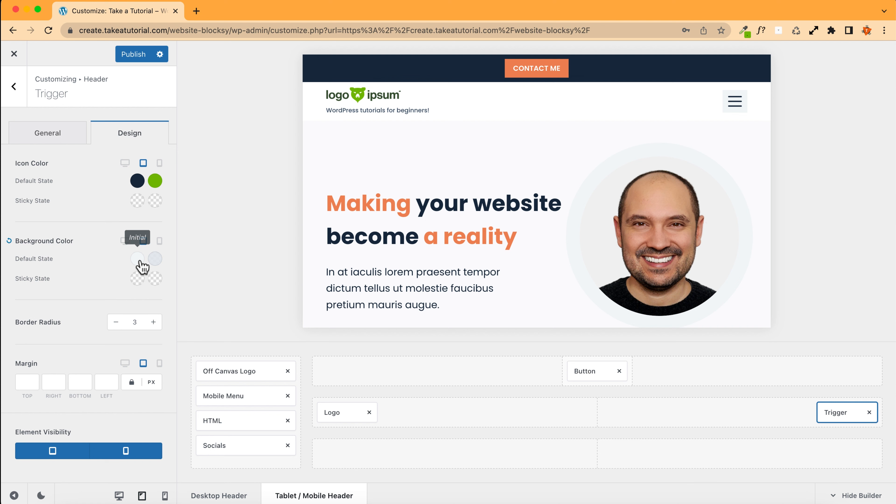
pyautogui.click(155, 259)
pyautogui.click(24, 289)
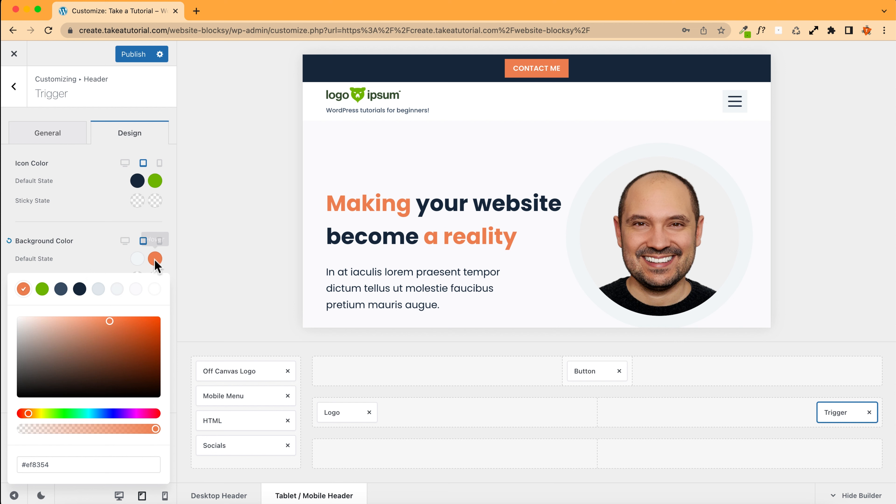
pyautogui.click(114, 295)
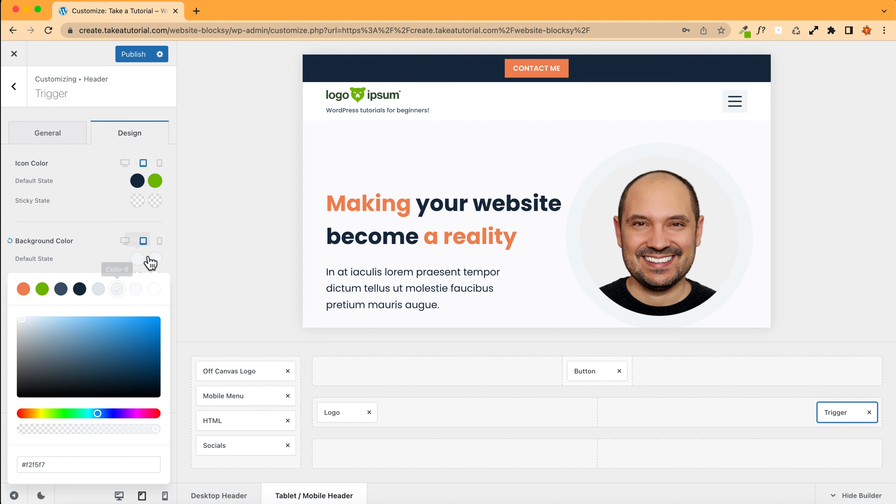
pyautogui.click(100, 258)
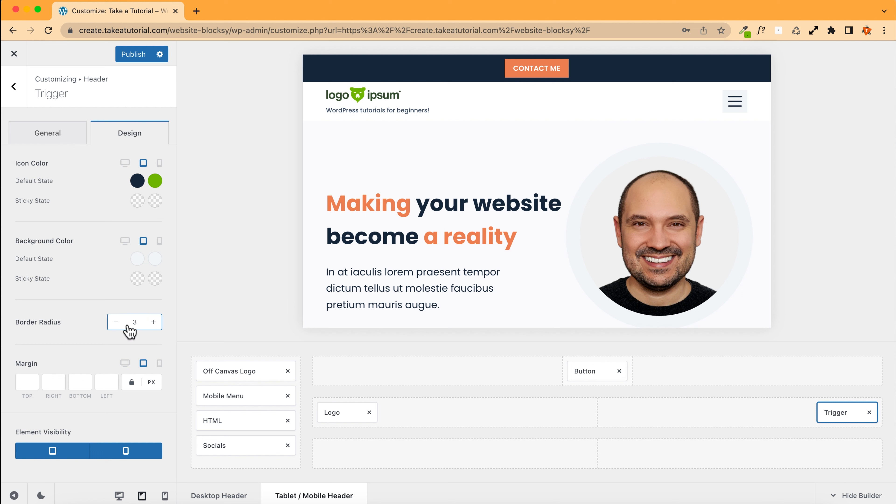
# Step: Set the trigger's border radius to 100
pyautogui.doubleClick(136, 322)
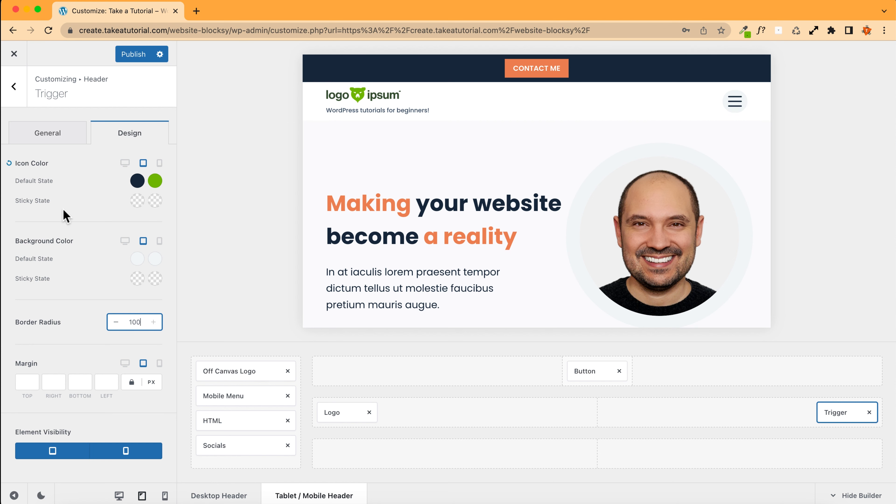
pyautogui.click(27, 382)
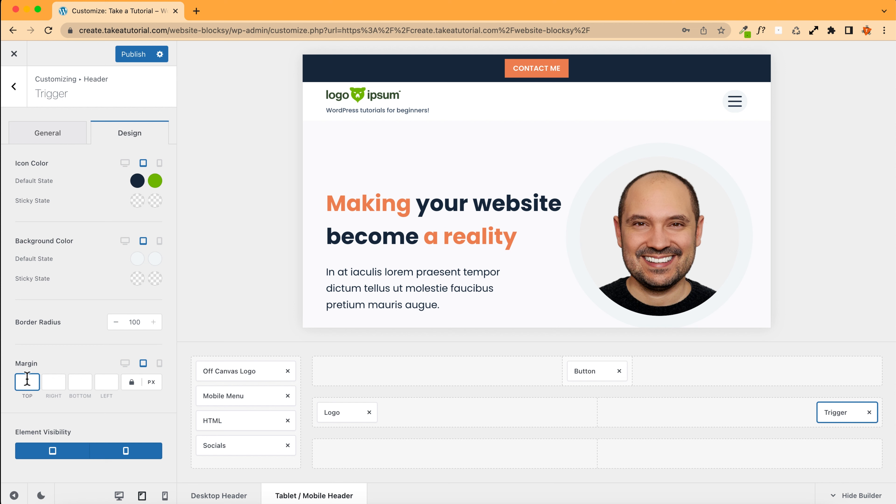
pyautogui.press('BackSpace')
# Step: Make the trigger label visible on tablet and mobile
pyautogui.click(51, 139)
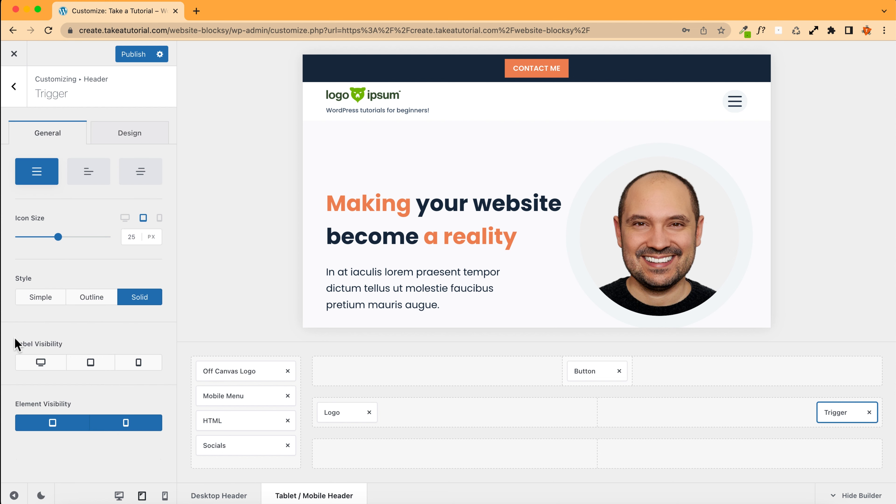
pyautogui.click(38, 363)
pyautogui.click(91, 364)
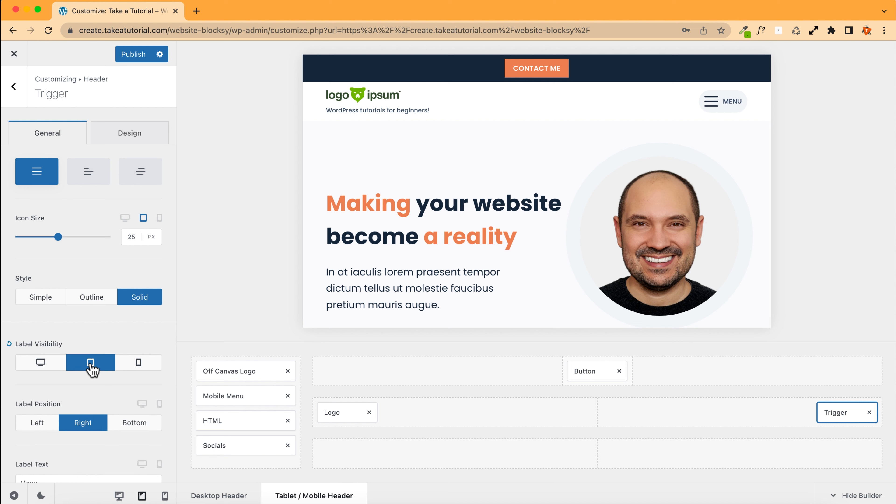
pyautogui.click(139, 362)
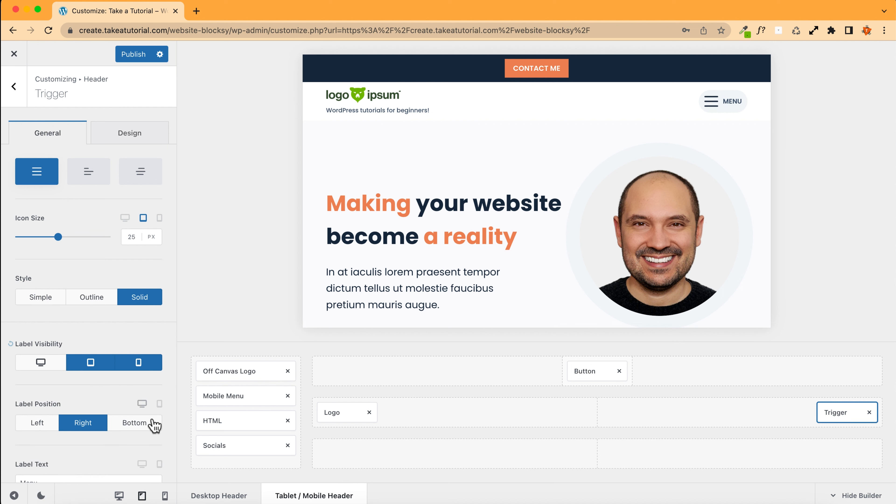
pyautogui.click(165, 495)
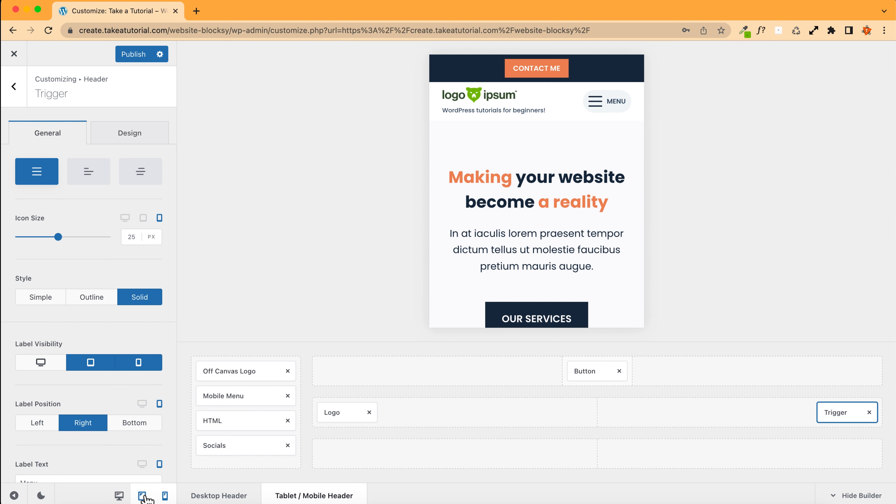
pyautogui.click(142, 496)
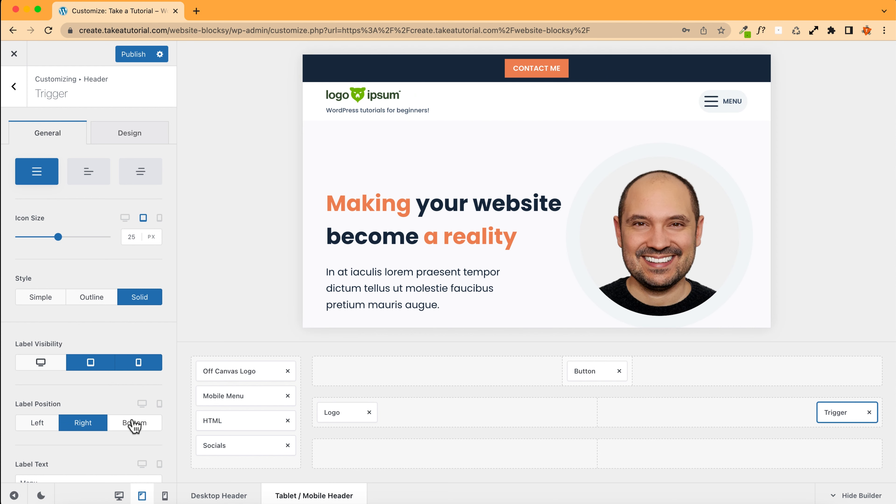
# Step: Set the trigger label text to Click me
pyautogui.scroll(-3, 88, 390)
pyautogui.doubleClick(74, 426)
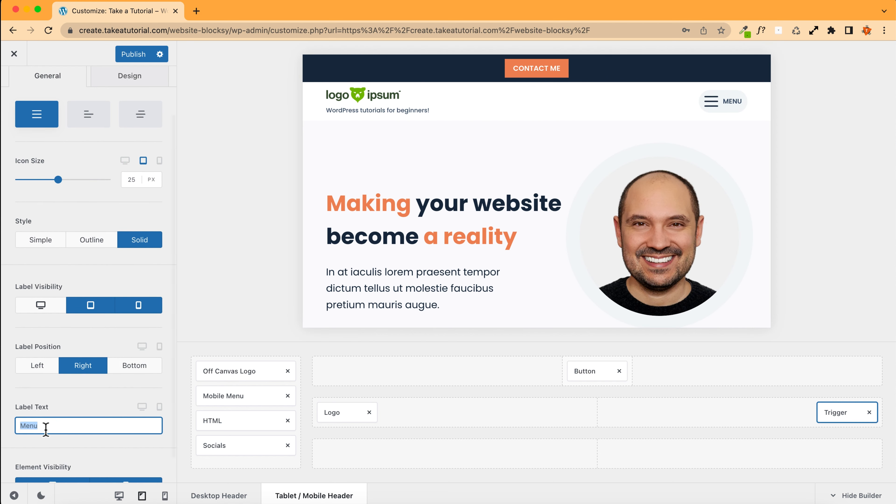
pyautogui.write('Click me')
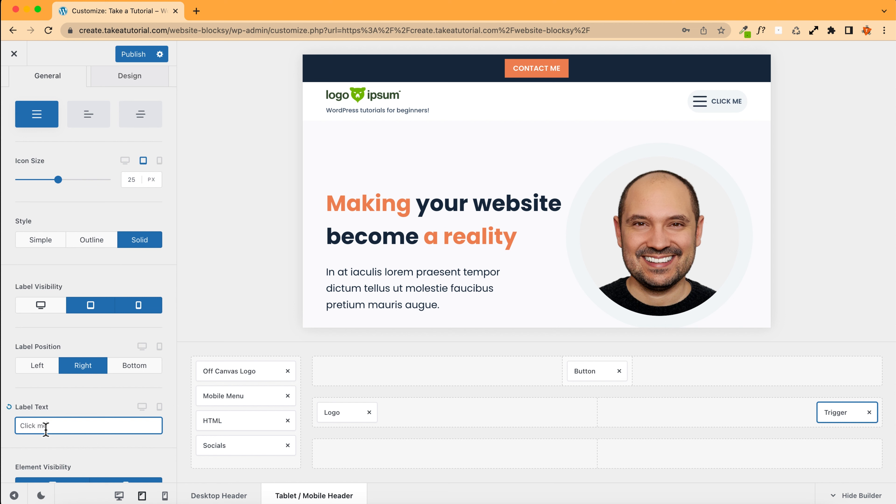
# Step: Replace the trigger label text with Find oy more
pyautogui.press('super+a')
pyautogui.press('BackSpace')
pyautogui.write('Find ')
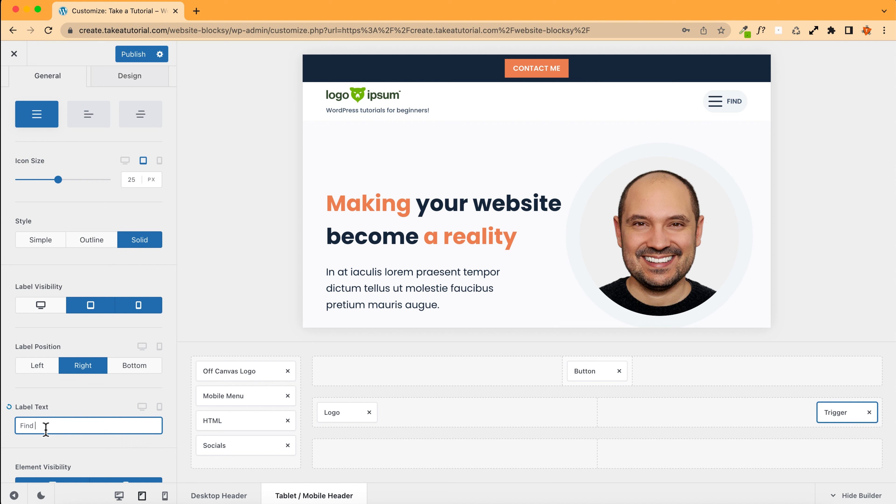
pyautogui.write('oy more')
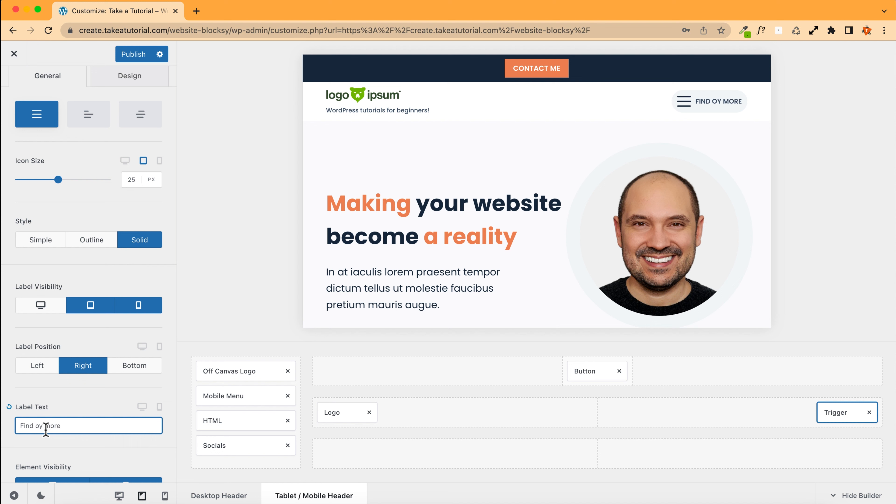
# Step: Shorten the trigger label text to Find
pyautogui.press('BackSpace')
pyautogui.press('BackSpace')
pyautogui.press('BackSpace')
pyautogui.press('BackSpace')
pyautogui.press('BackSpace')
pyautogui.press('BackSpace')
pyautogui.press('BackSpace')
pyautogui.press('BackSpace')
pyautogui.press('BackSpace')
pyautogui.press('BackSpace')
pyautogui.press('BackSpace')
pyautogui.press('BackSpace')
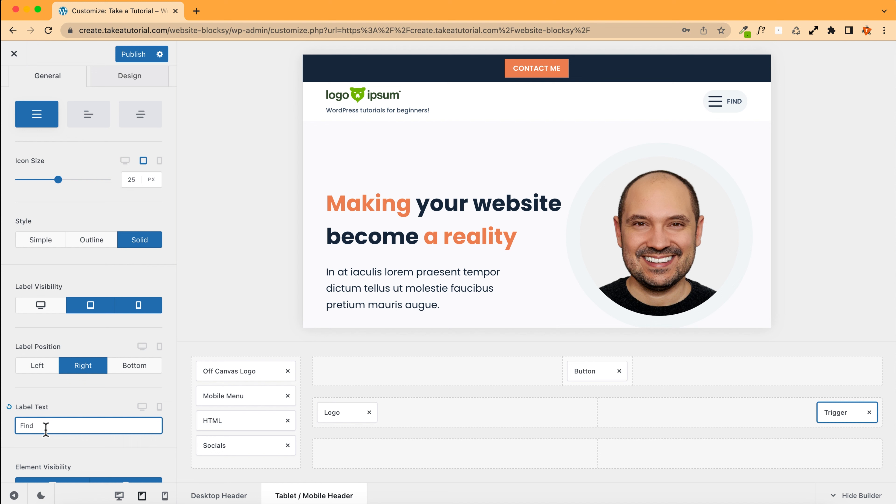
# Step: Hide the trigger label on tablet and mobile and publish the changes
pyautogui.click(82, 312)
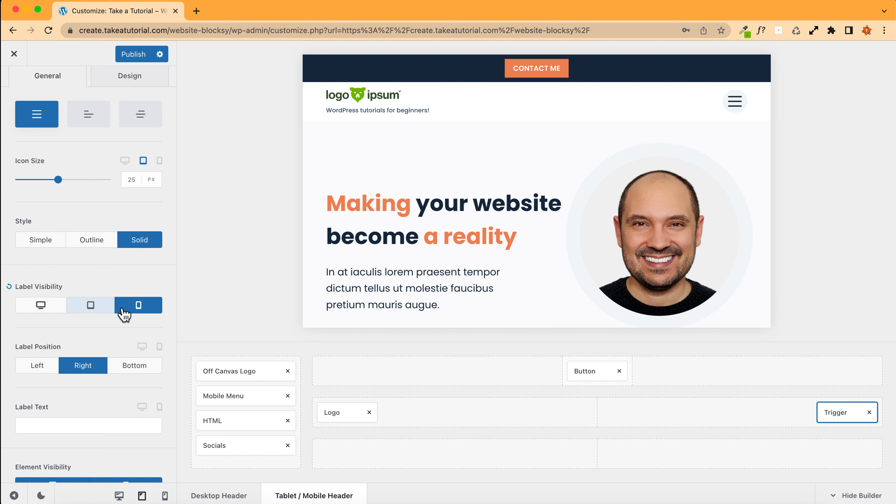
pyautogui.click(124, 311)
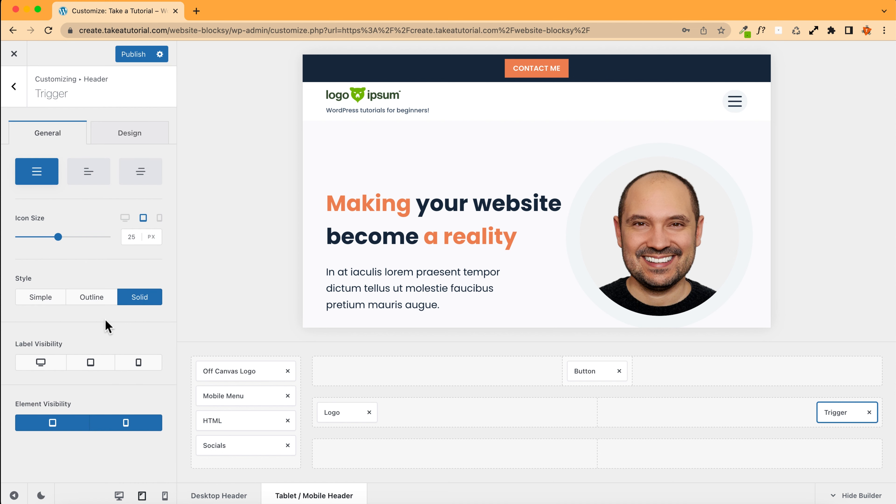
pyautogui.click(133, 55)
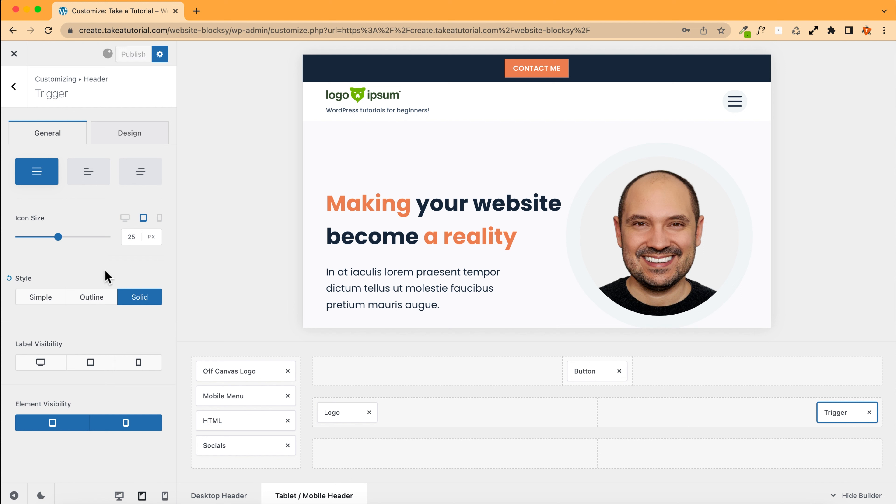
# Step: Switch the trigger icon to Type 3 and publish the changes
pyautogui.click(92, 171)
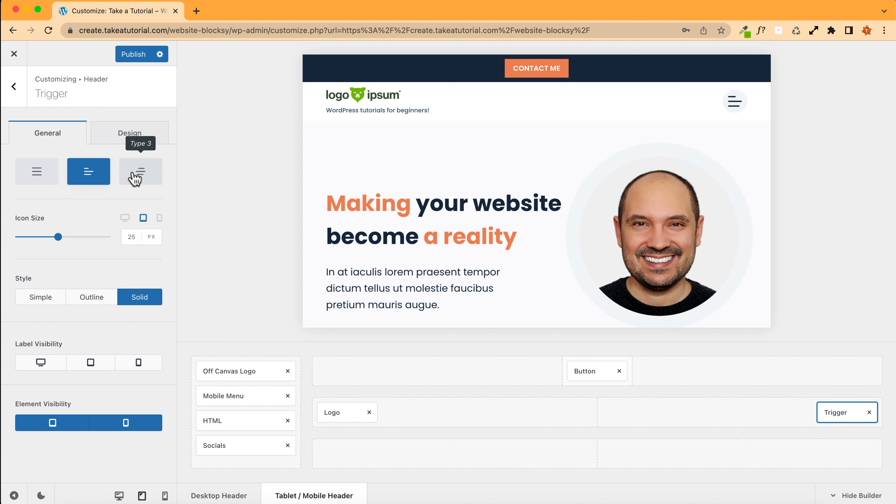
pyautogui.click(133, 175)
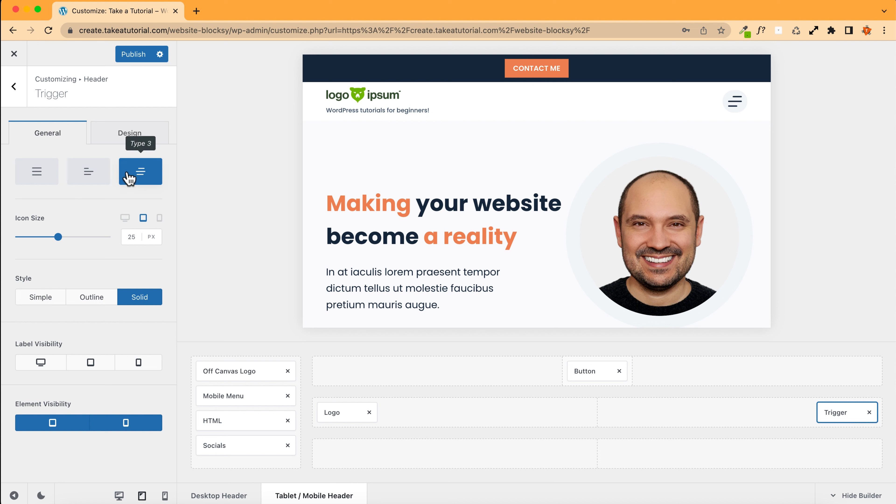
pyautogui.click(134, 54)
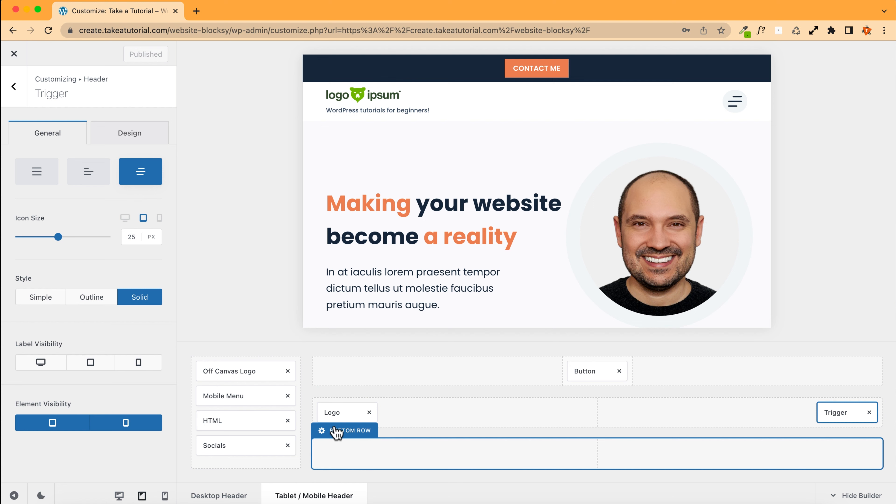
# Step: Open the off-canvas area settings and preview the off-canvas menu panel by opening and closing it
pyautogui.click(13, 88)
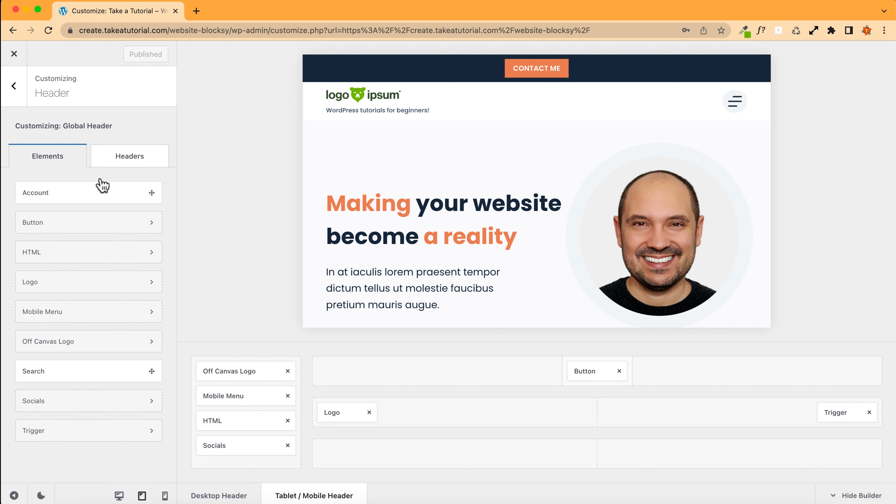
pyautogui.click(330, 430)
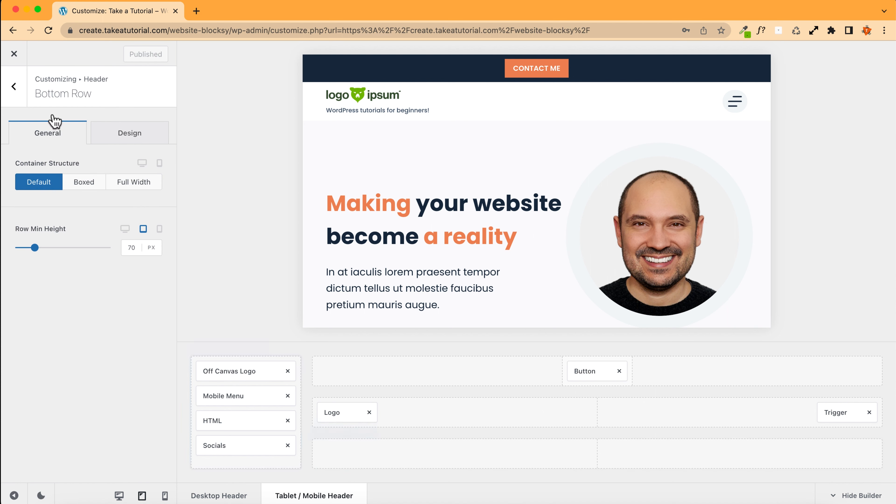
pyautogui.click(14, 88)
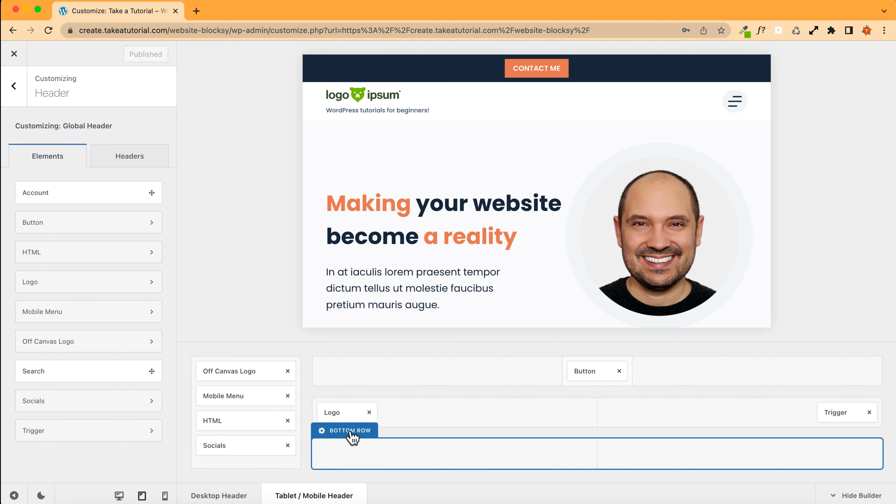
pyautogui.click(230, 349)
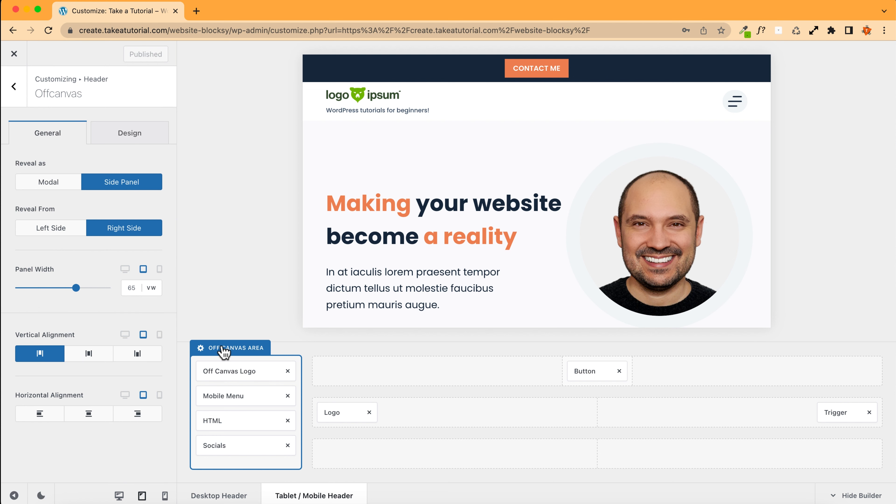
pyautogui.click(734, 102)
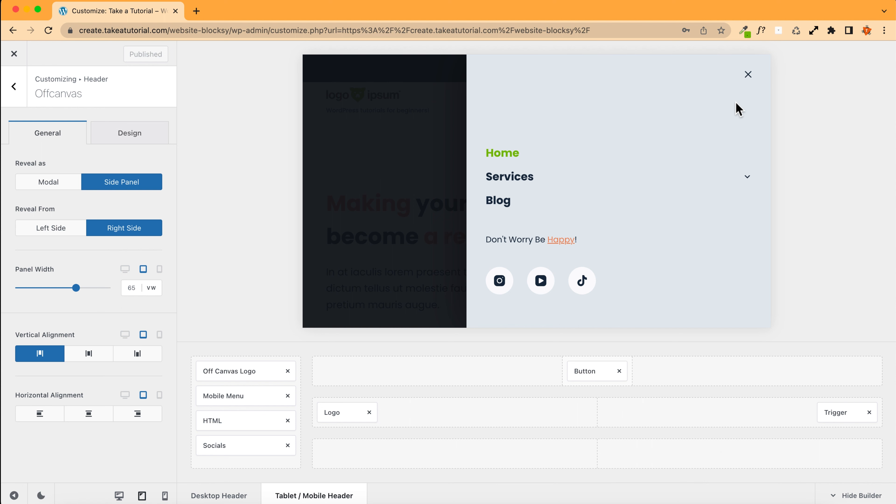
pyautogui.click(749, 75)
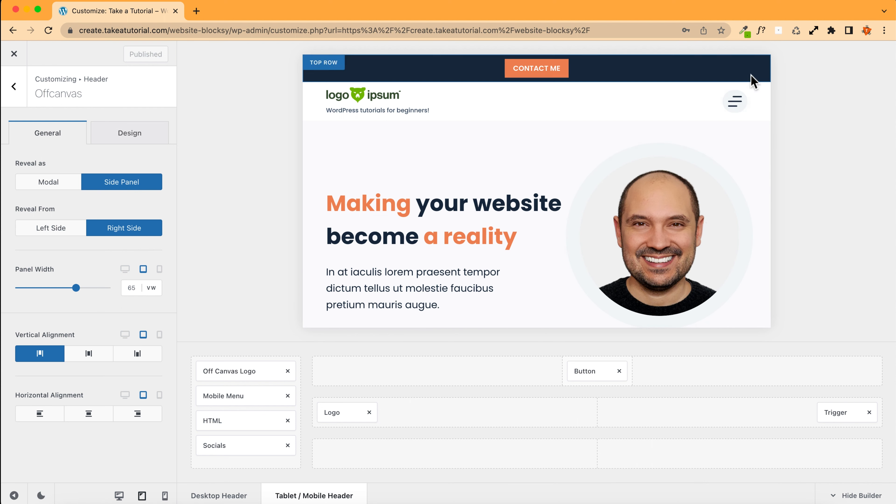
pyautogui.click(735, 104)
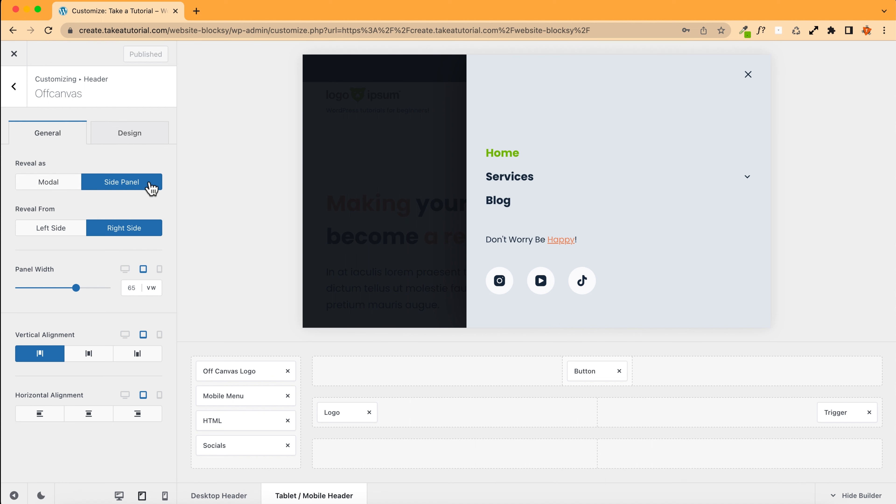
# Step: Try the off-canvas Modal reveal and the Left Side reveal, restoring Side Panel revealed from the Right Side
pyautogui.click(44, 184)
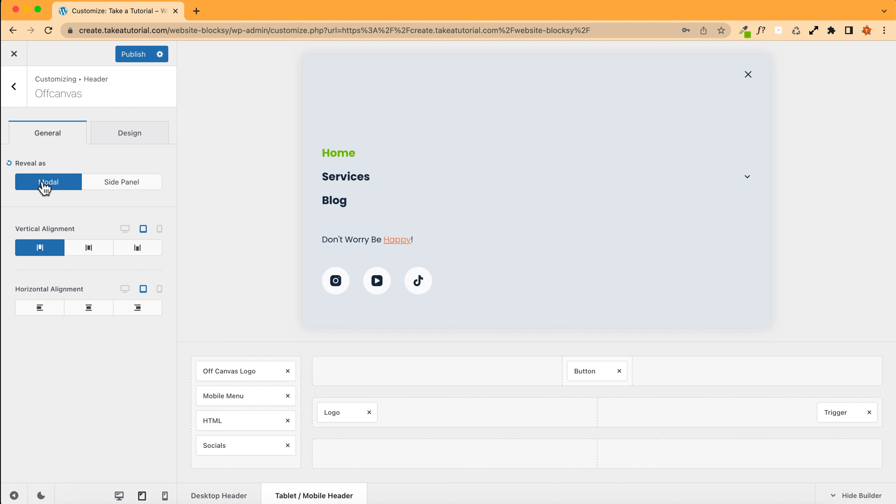
pyautogui.click(123, 182)
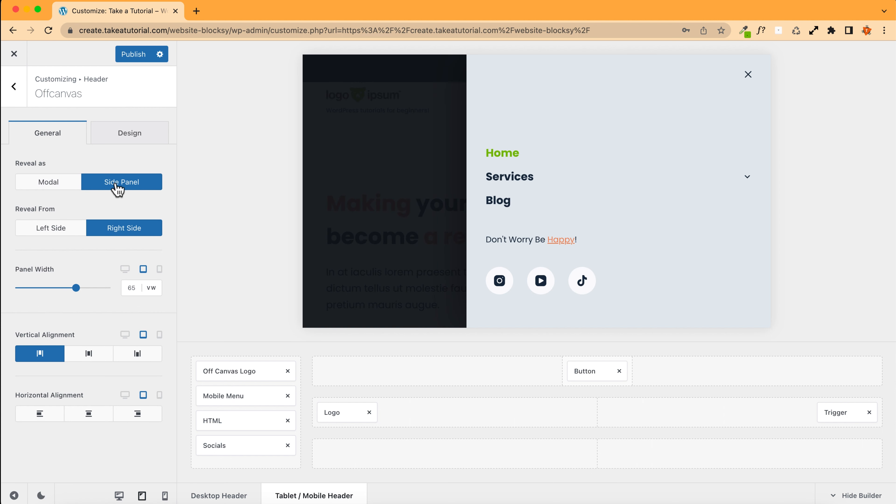
pyautogui.click(49, 233)
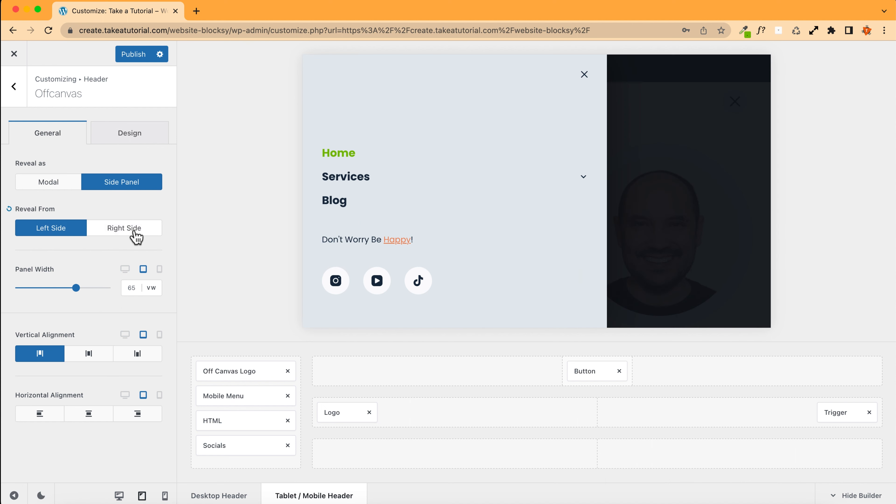
pyautogui.click(134, 233)
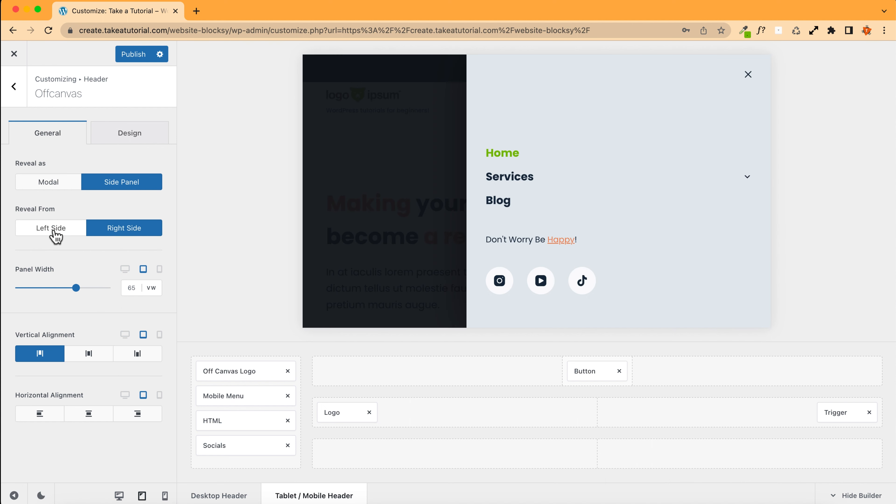
pyautogui.click(57, 231)
pyautogui.click(128, 233)
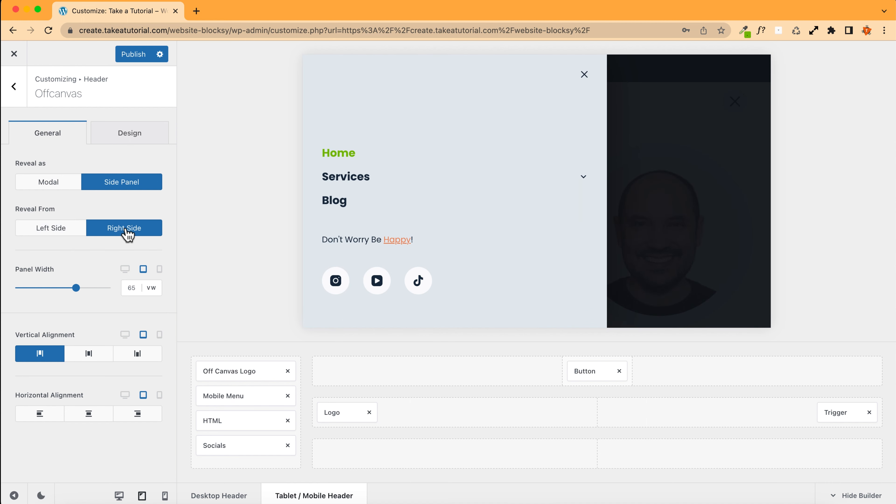
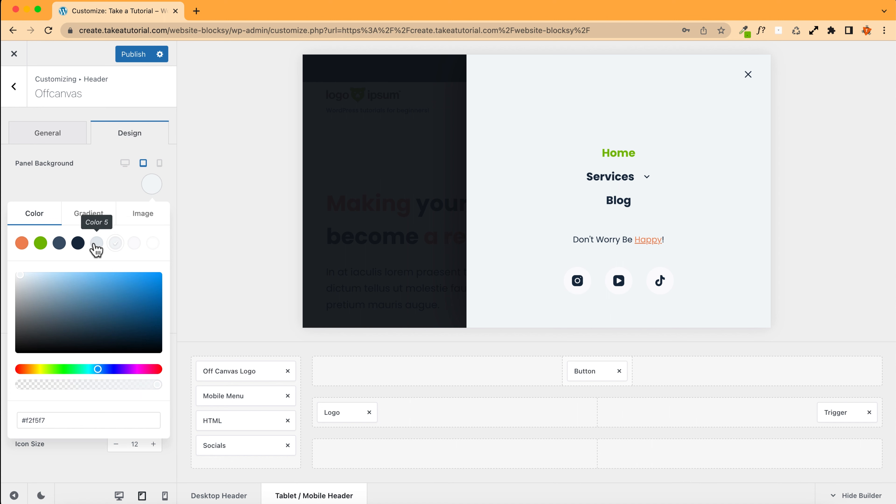
# Step: Set the off-canvas panel background to Color 5 and the panel backdrop to Color 4 at 0.84 opacity
pyautogui.click(96, 247)
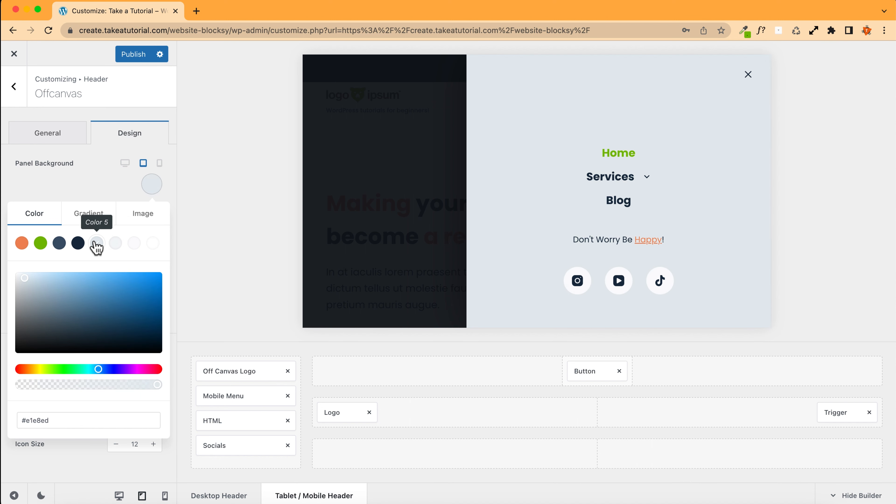
pyautogui.click(95, 191)
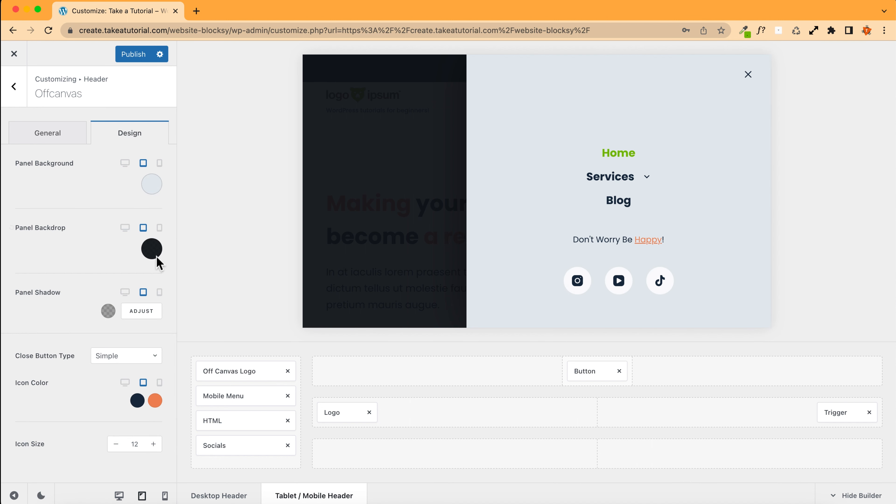
pyautogui.click(153, 249)
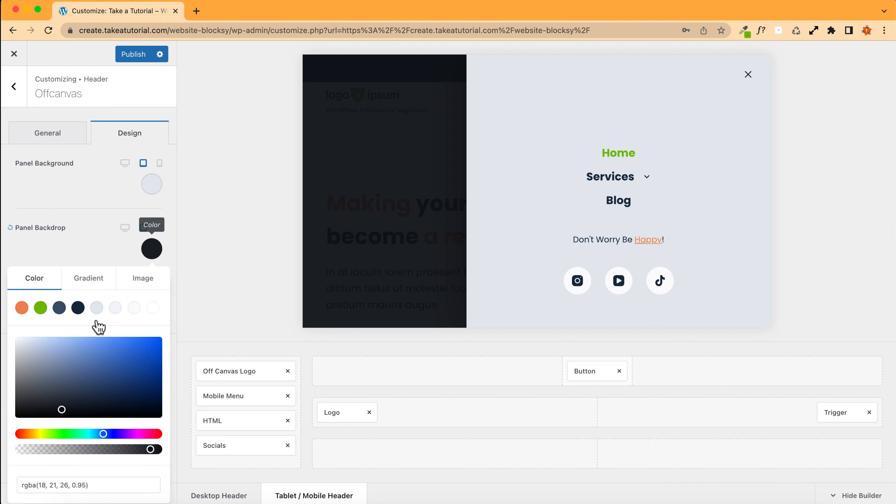
pyautogui.click(22, 308)
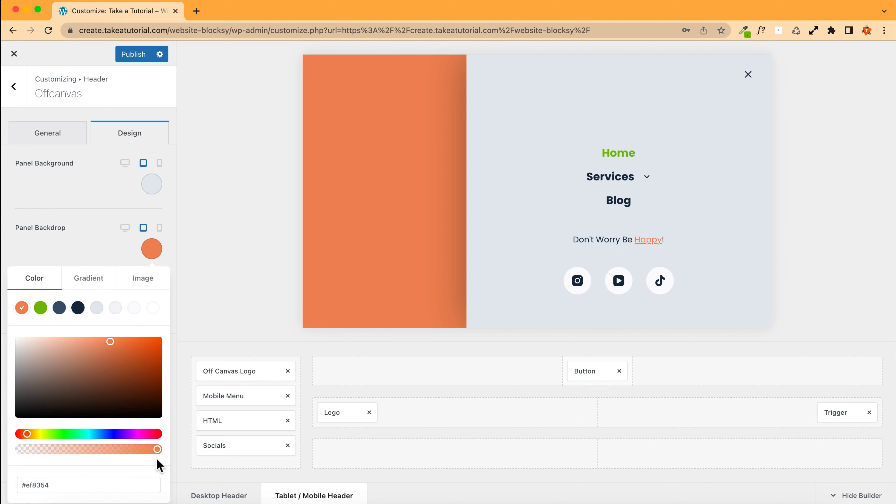
pyautogui.moveTo(157, 449); pyautogui.dragTo(119, 449)
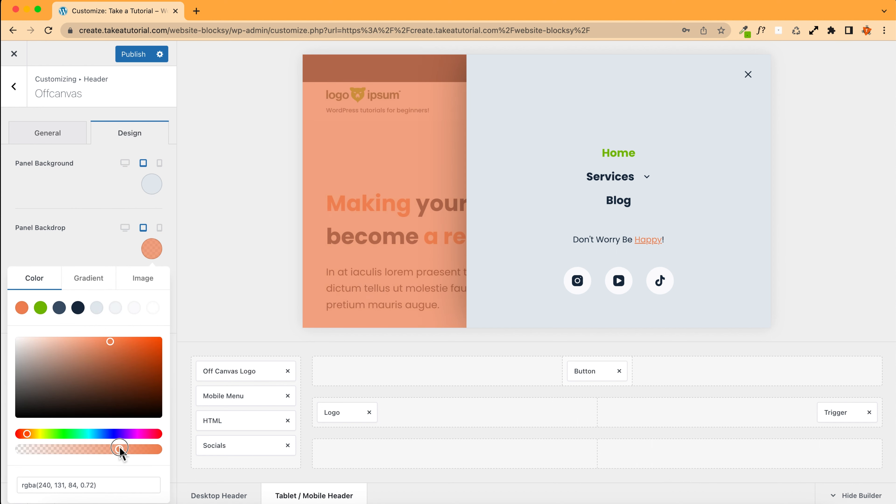
pyautogui.click(77, 307)
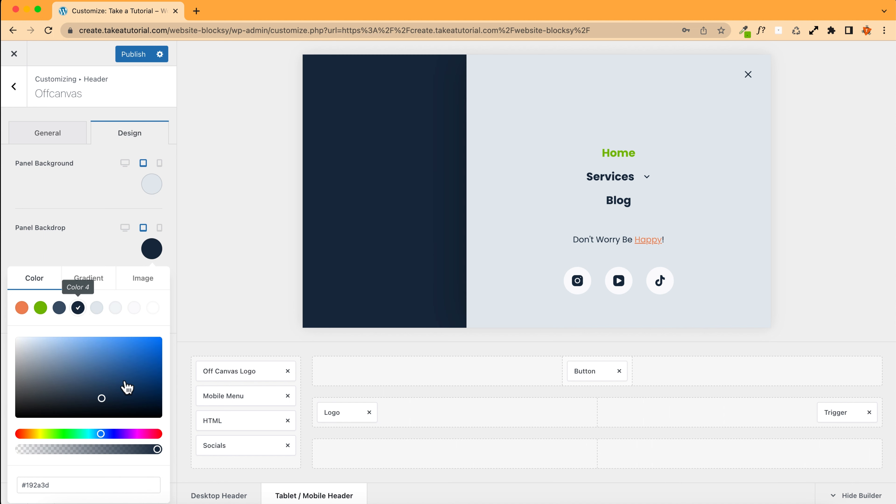
pyautogui.moveTo(157, 449); pyautogui.dragTo(136, 452)
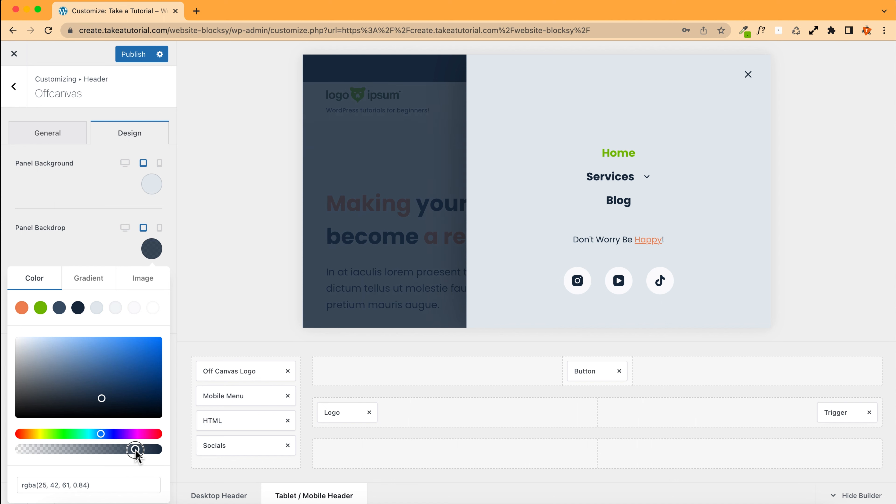
pyautogui.click(76, 261)
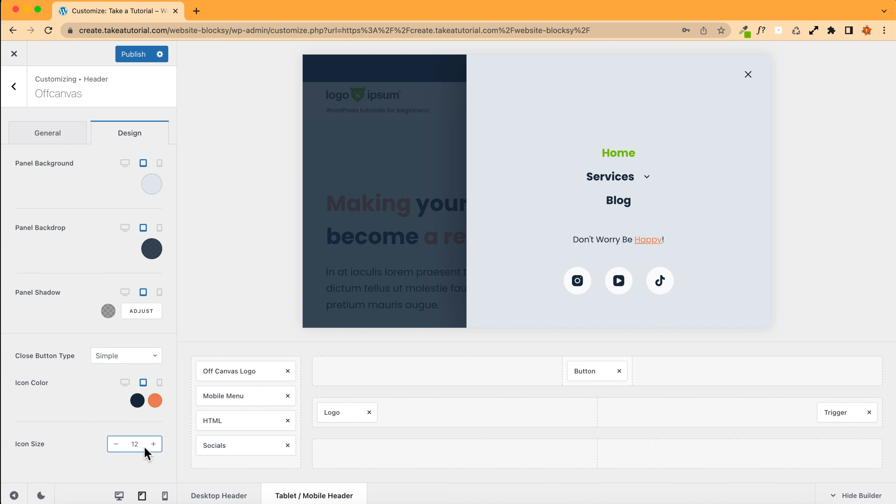
# Step: Set the close button icon size to 15
pyautogui.moveTo(143, 444); pyautogui.dragTo(121, 444)
pyautogui.write('25')
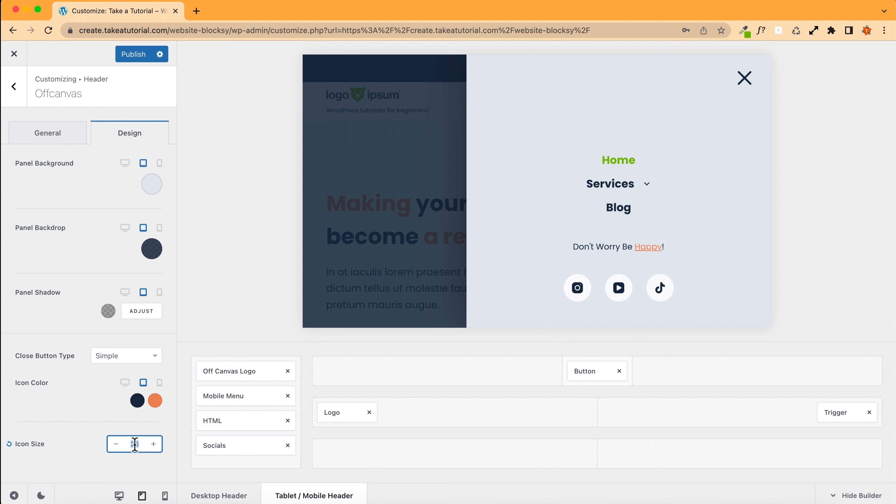
pyautogui.write('20')
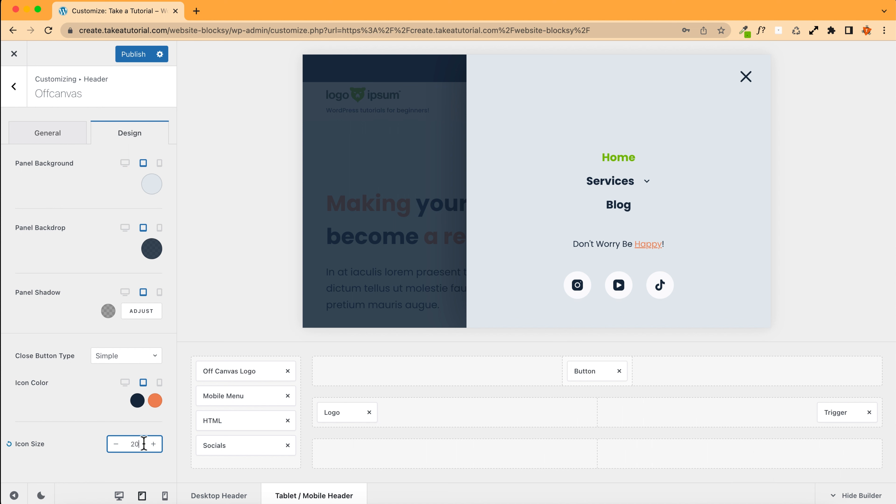
pyautogui.press('BackSpace')
pyautogui.press('BackSpace')
pyautogui.write('0')
pyautogui.press('BackSpace')
pyautogui.write('15')
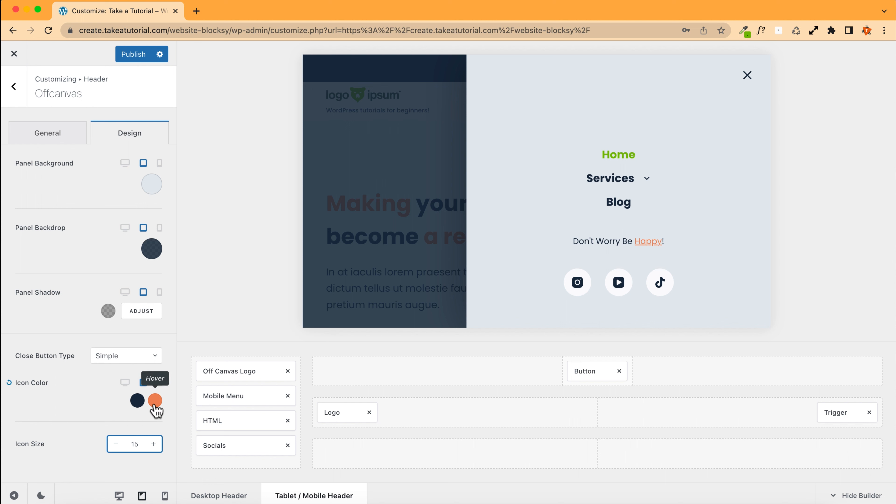
# Step: Set the close button type to Background and its border radius to 100
pyautogui.click(114, 357)
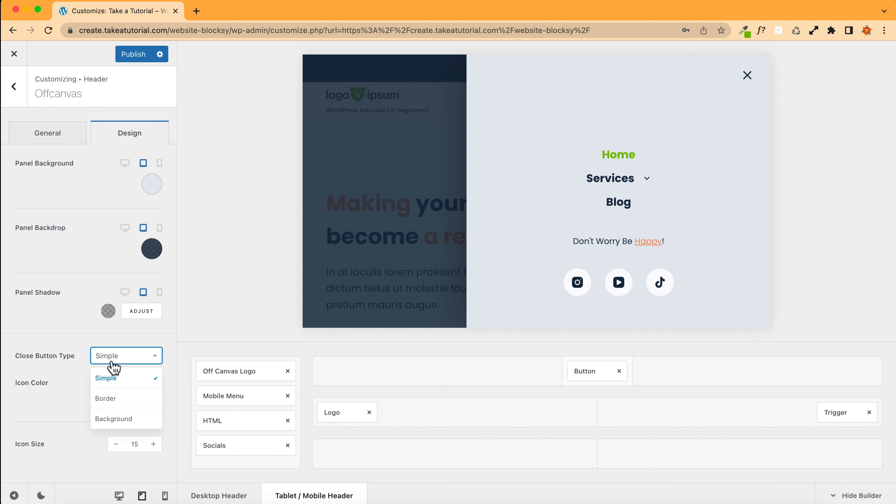
pyautogui.click(110, 398)
pyautogui.click(114, 357)
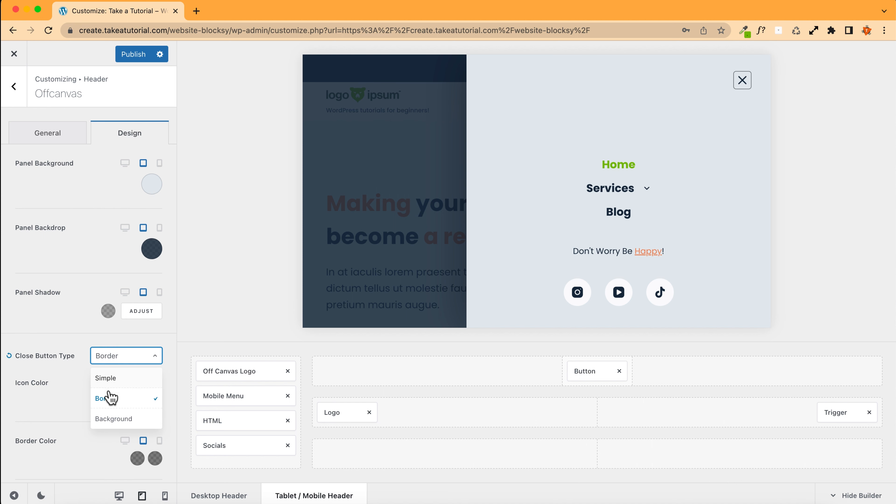
pyautogui.click(109, 421)
pyautogui.scroll(-3, 90, 412)
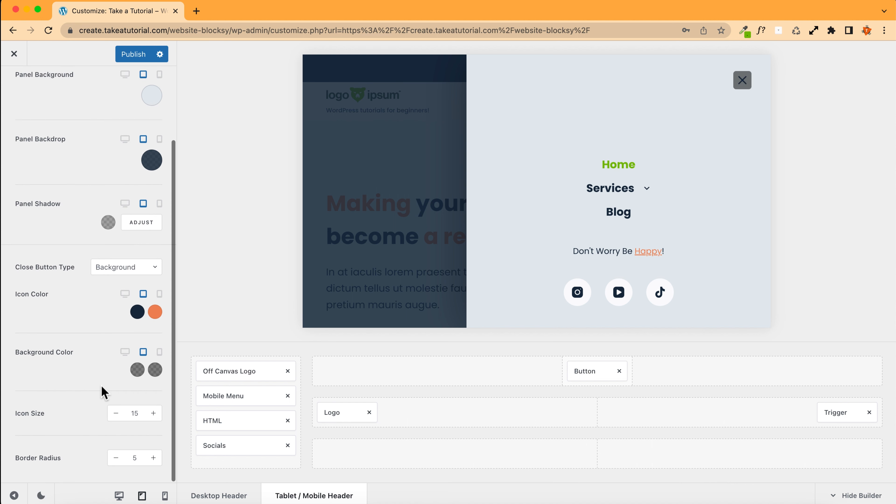
pyautogui.doubleClick(127, 457)
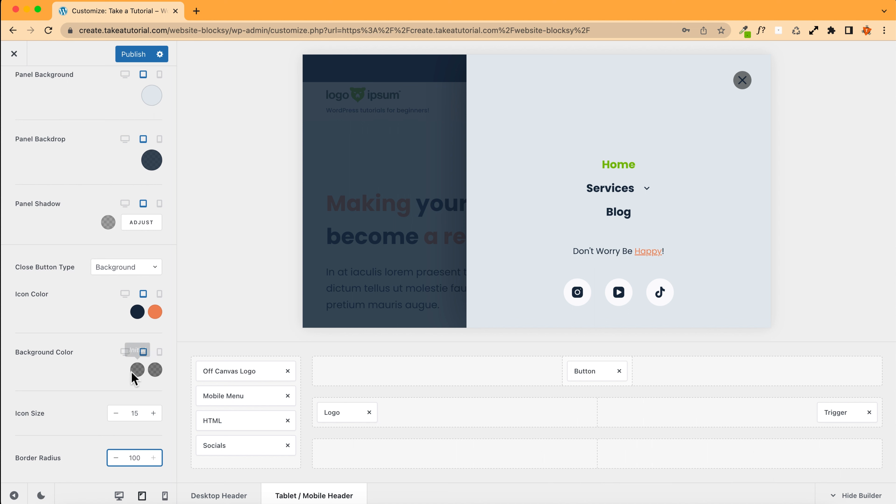
# Step: Switch the close button type to Border, set its border colour to Color 8, and publish the changes
pyautogui.click(126, 279)
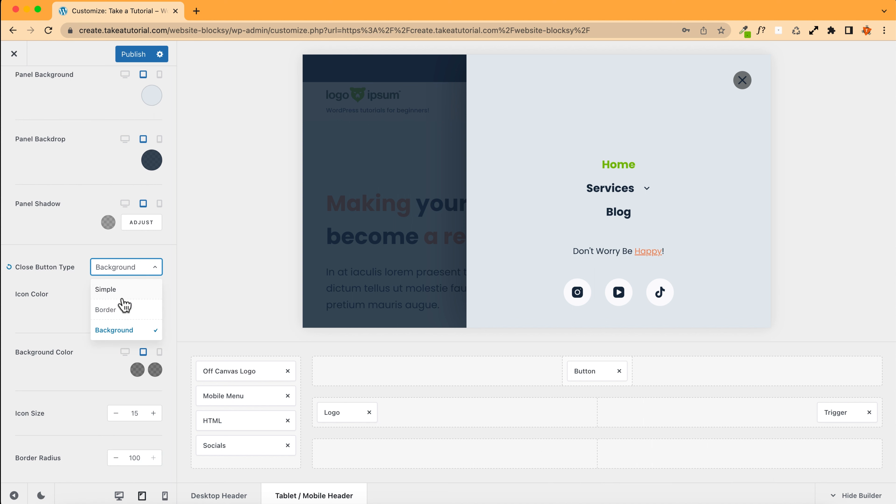
pyautogui.click(118, 313)
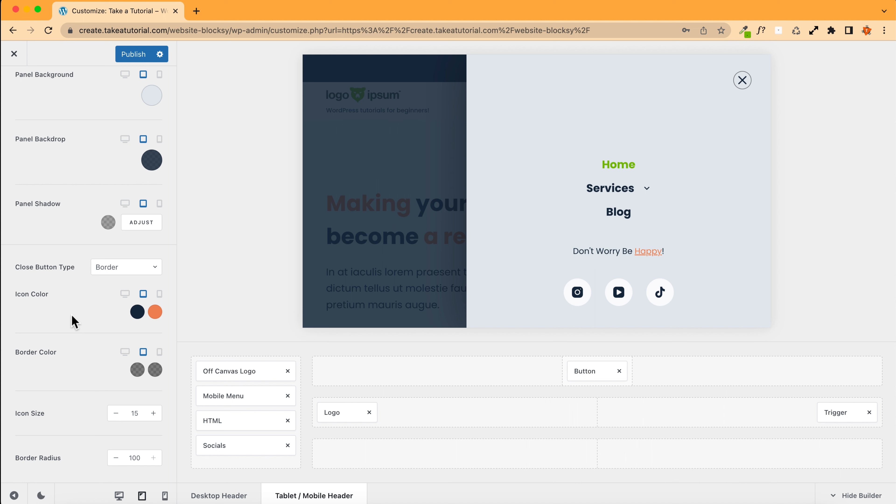
pyautogui.click(138, 370)
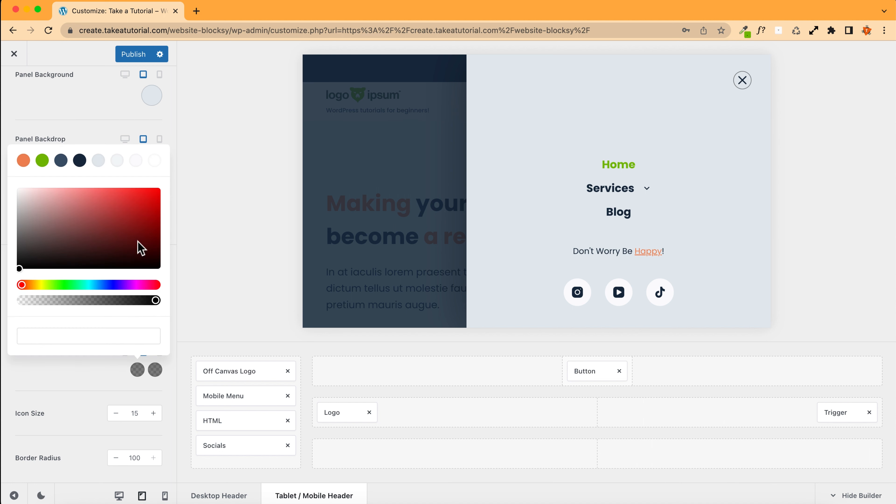
pyautogui.click(99, 161)
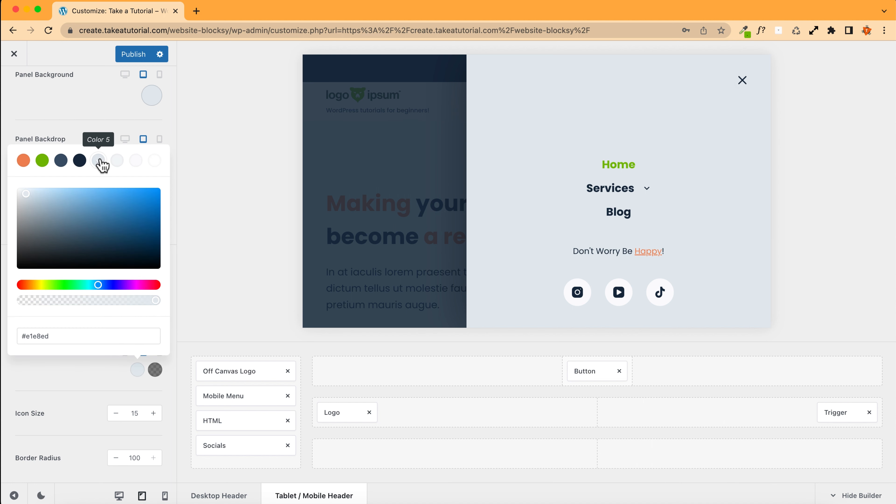
pyautogui.click(61, 160)
pyautogui.click(155, 162)
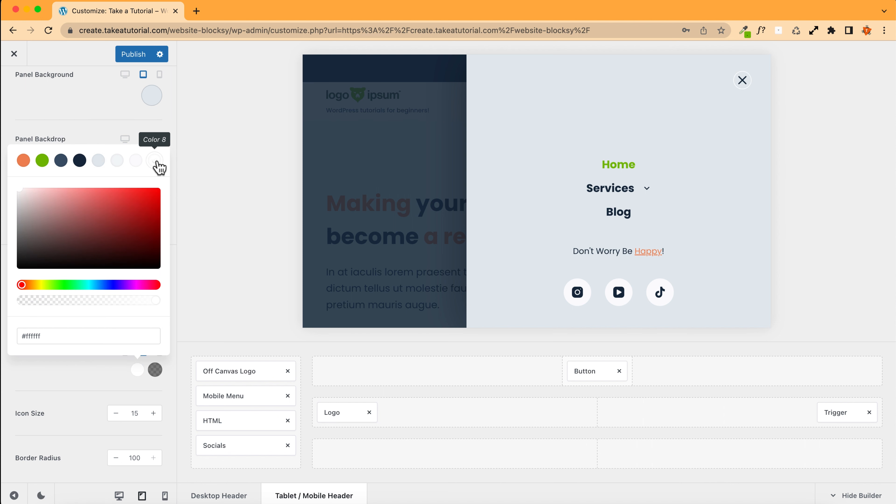
pyautogui.click(103, 392)
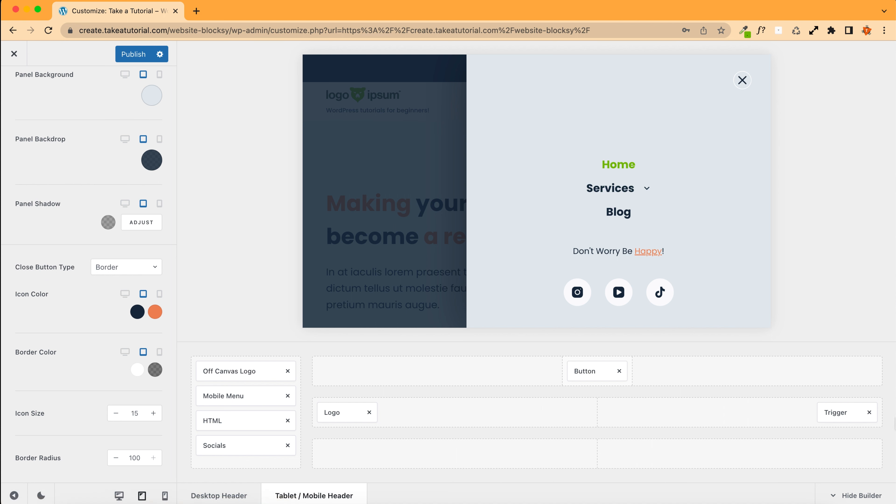
pyautogui.click(132, 55)
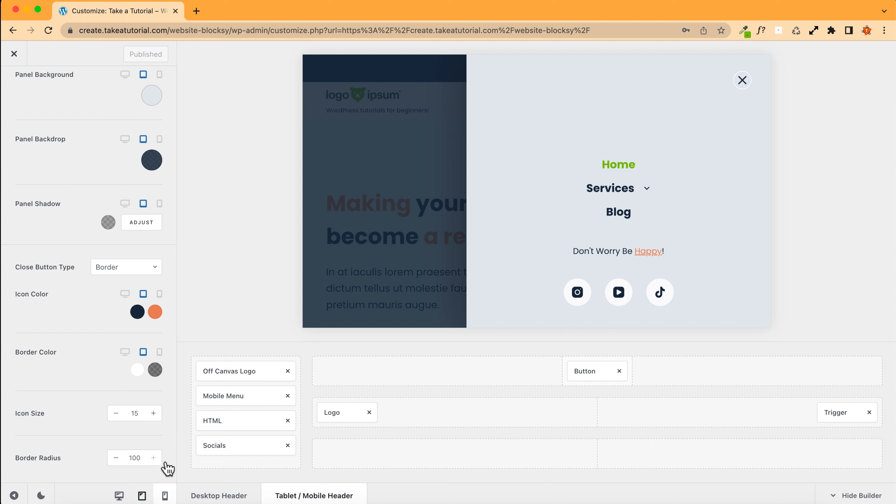
# Step: Select the logoipsum-280 image from the media library as the off-canvas logo
pyautogui.click(165, 496)
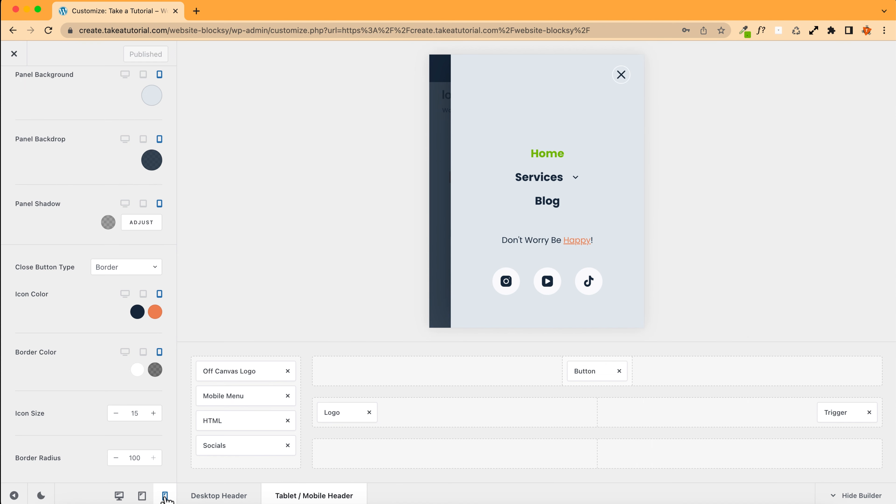
pyautogui.click(142, 495)
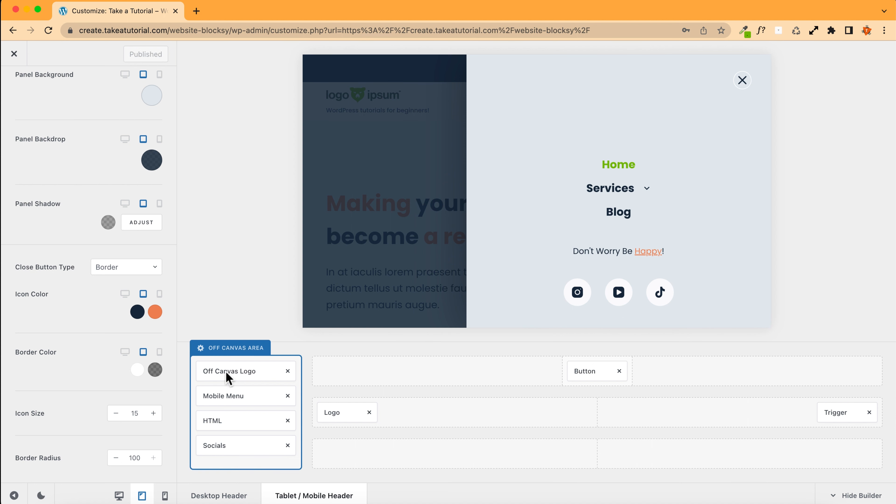
pyautogui.click(235, 372)
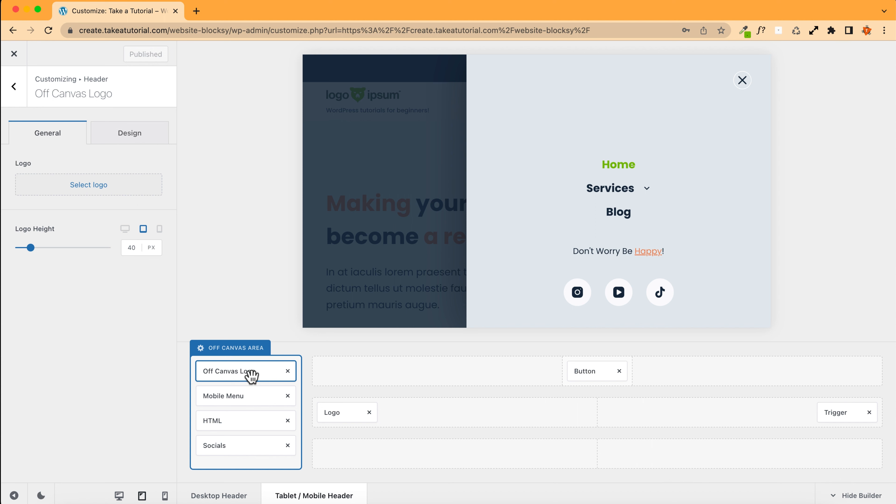
pyautogui.click(87, 187)
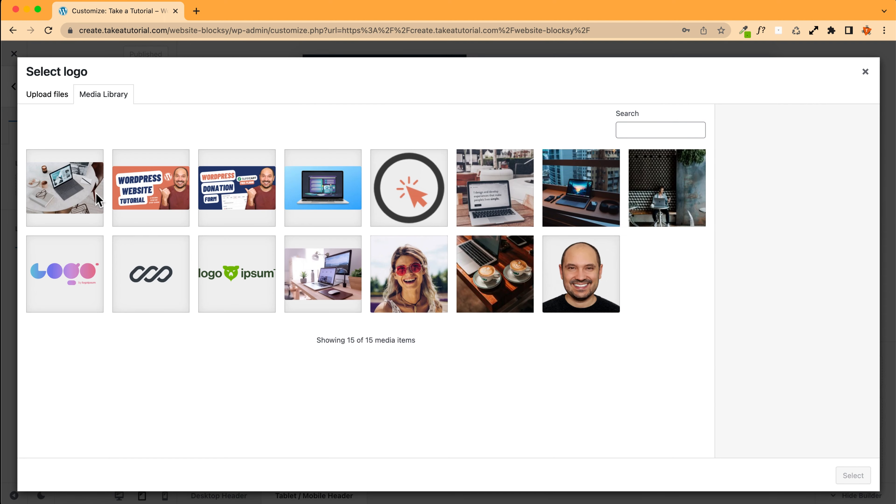
pyautogui.click(147, 281)
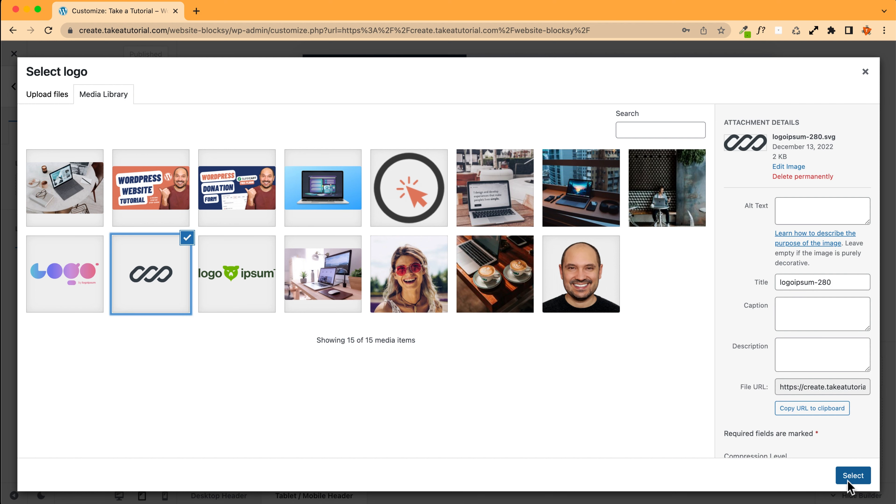
pyautogui.click(852, 475)
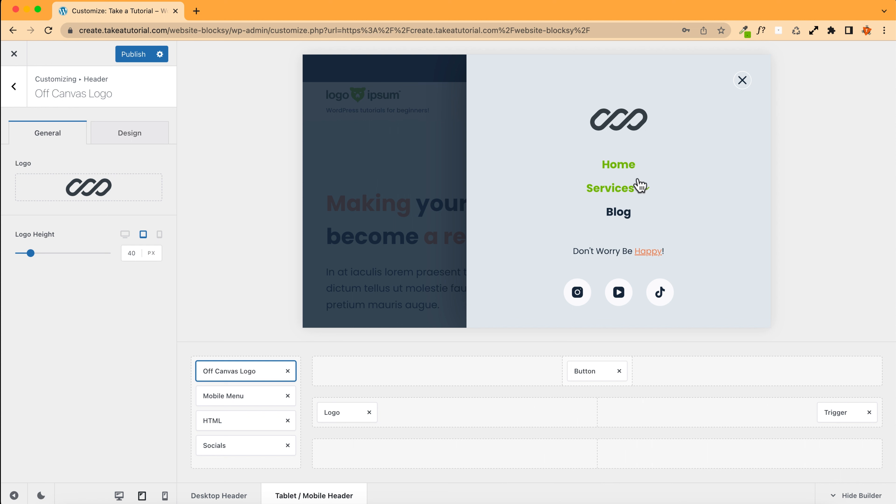
# Step: Expand and collapse the Services submenu in the off-canvas preview
pyautogui.click(647, 190)
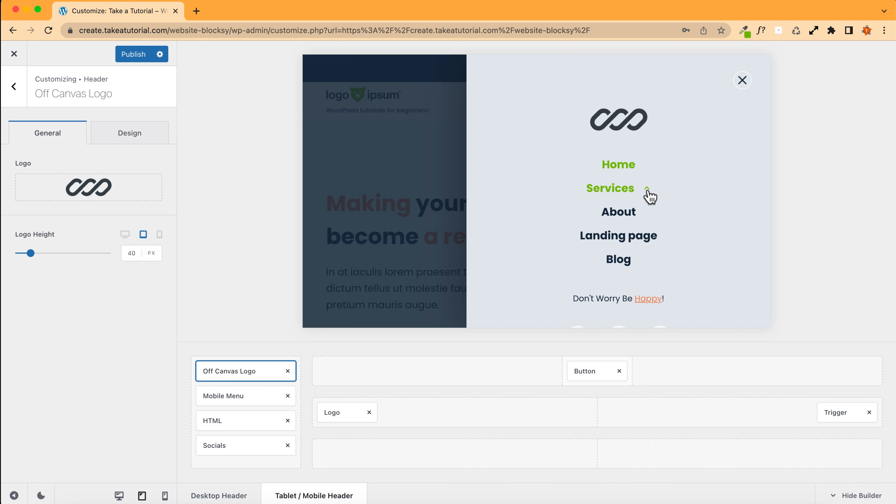
pyautogui.click(647, 191)
pyautogui.click(647, 190)
pyautogui.click(648, 191)
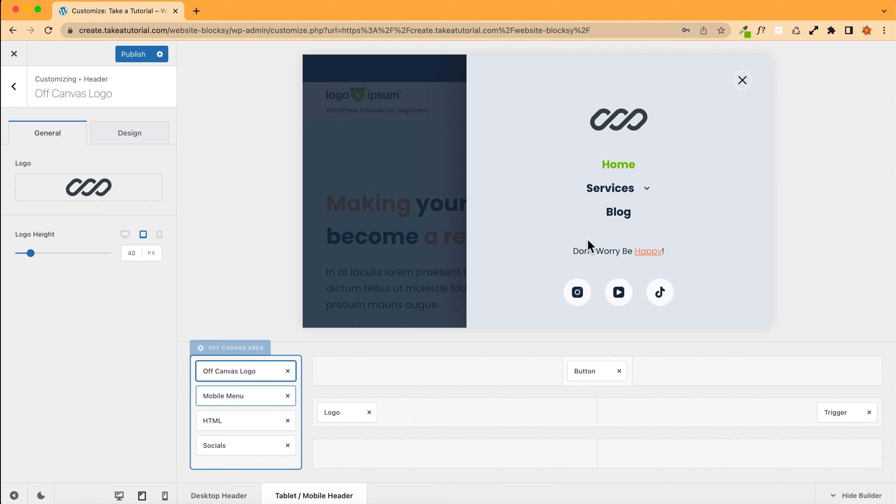
# Step: Set the mobile menu's dropdown toggle icon to Type 3
pyautogui.click(225, 396)
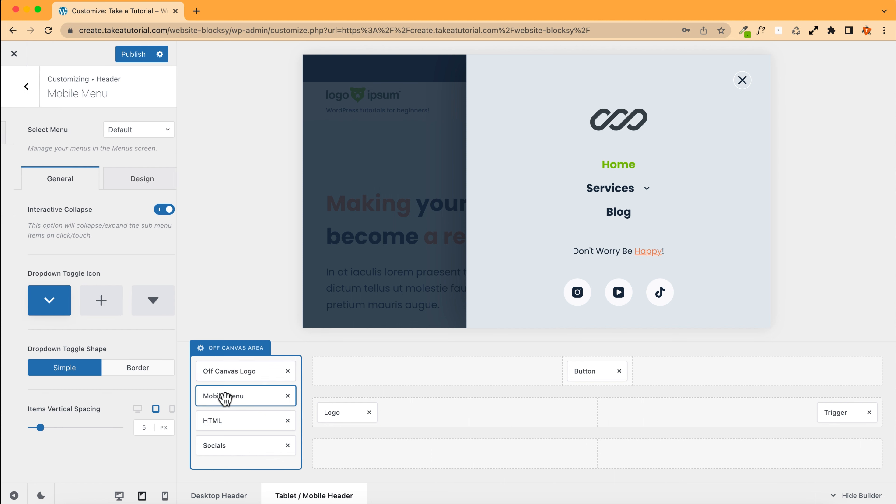
pyautogui.click(88, 306)
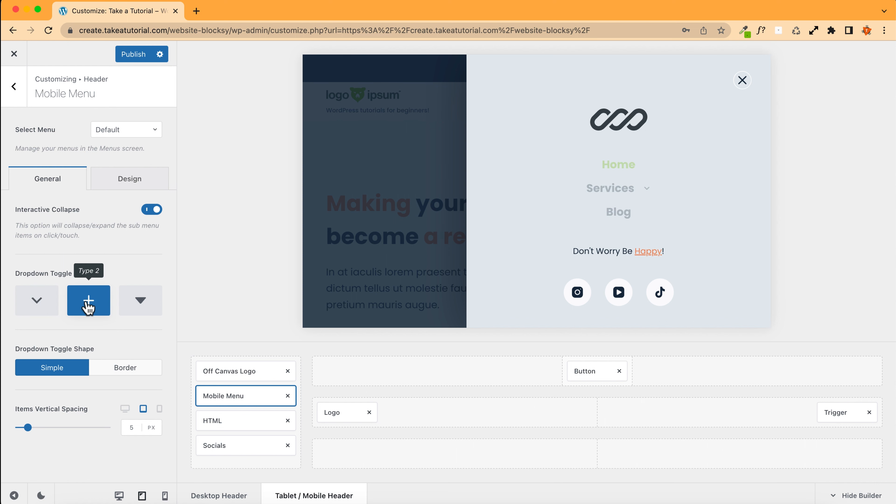
pyautogui.click(151, 309)
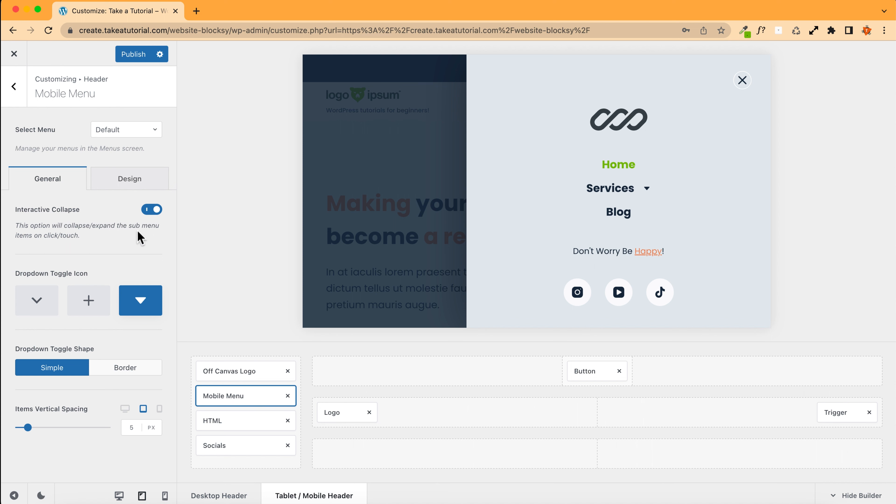
# Step: Turn off Interactive Collapse and set the mobile menu's items vertical spacing to 7 px
pyautogui.click(153, 212)
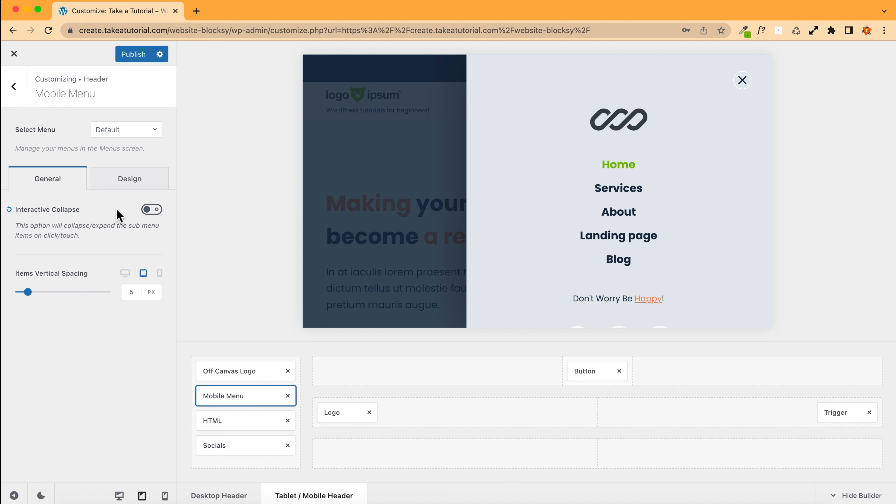
pyautogui.click(130, 294)
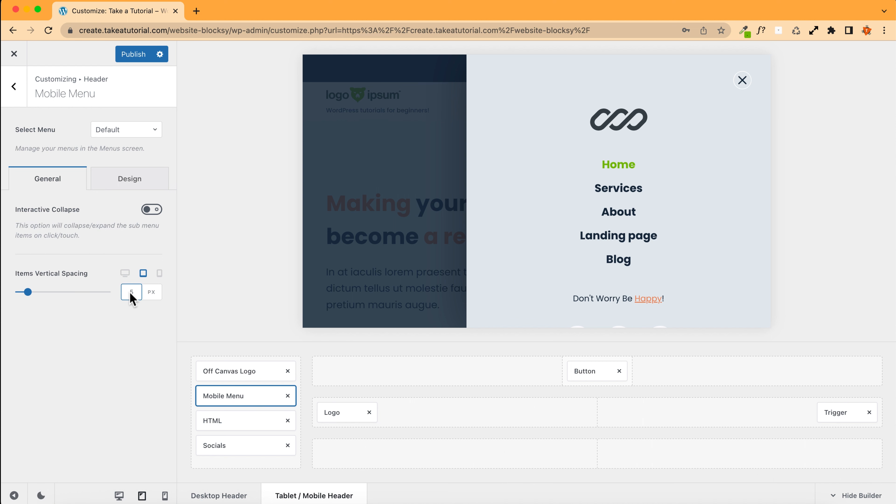
pyautogui.click(139, 292)
pyautogui.press('Up')
pyautogui.press('Up')
pyautogui.press('Up')
pyautogui.press('Up')
pyautogui.press('Down')
pyautogui.press('Down')
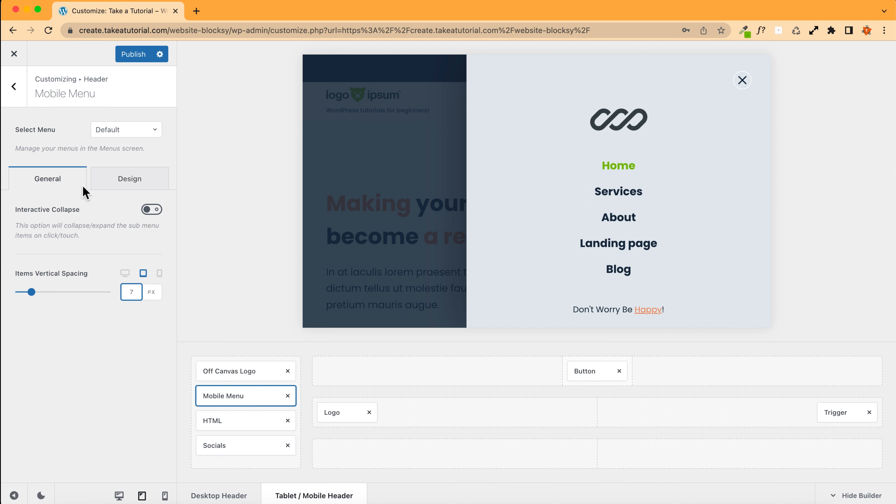
# Step: Add a 1 px solid items divider to the mobile menu's design, coloured Color 3
pyautogui.click(116, 181)
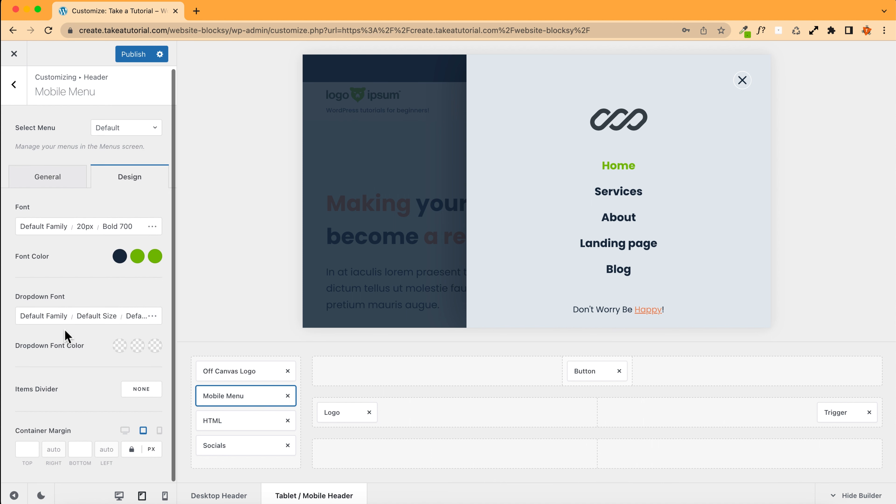
pyautogui.moveTo(66, 392); pyautogui.dragTo(18, 389)
pyautogui.click(137, 389)
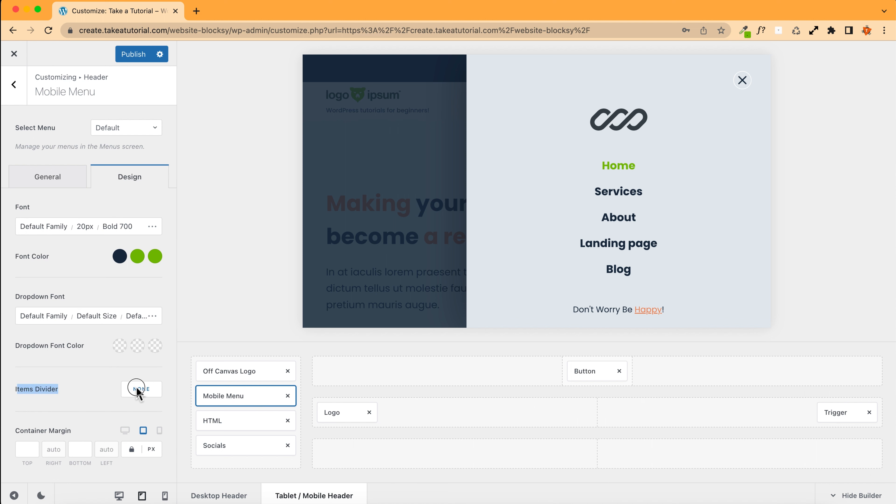
pyautogui.click(132, 401)
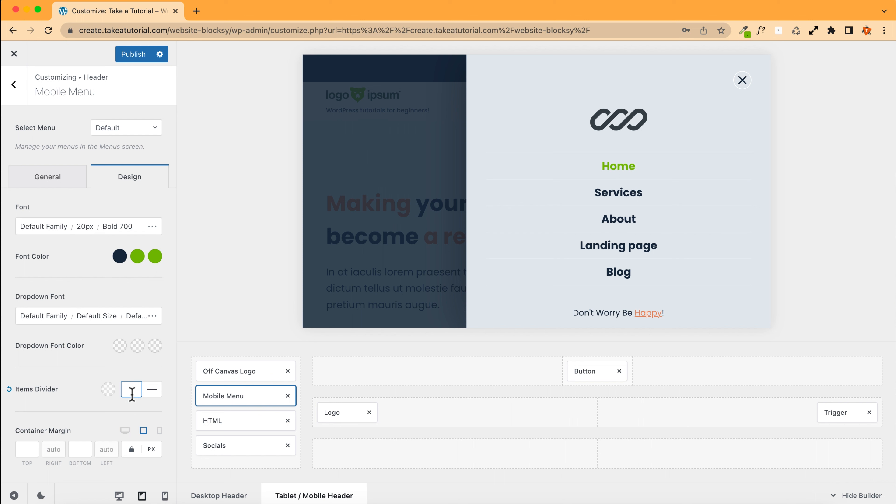
pyautogui.click(107, 389)
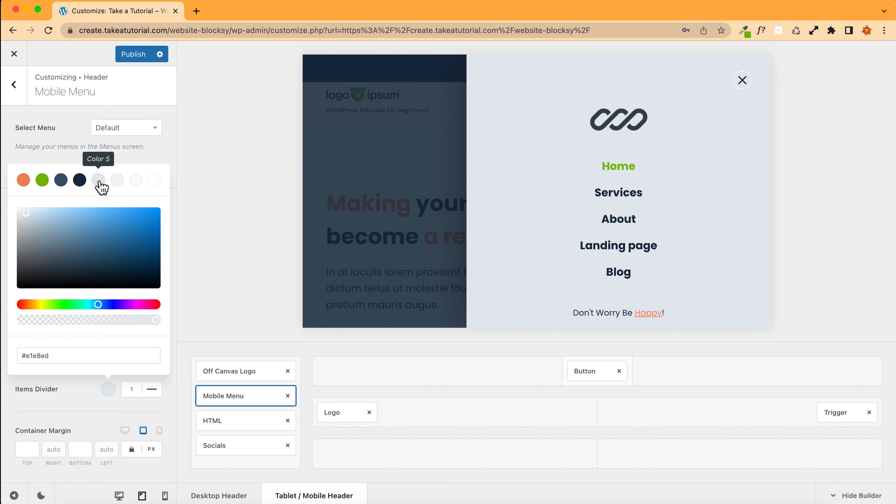
pyautogui.click(60, 181)
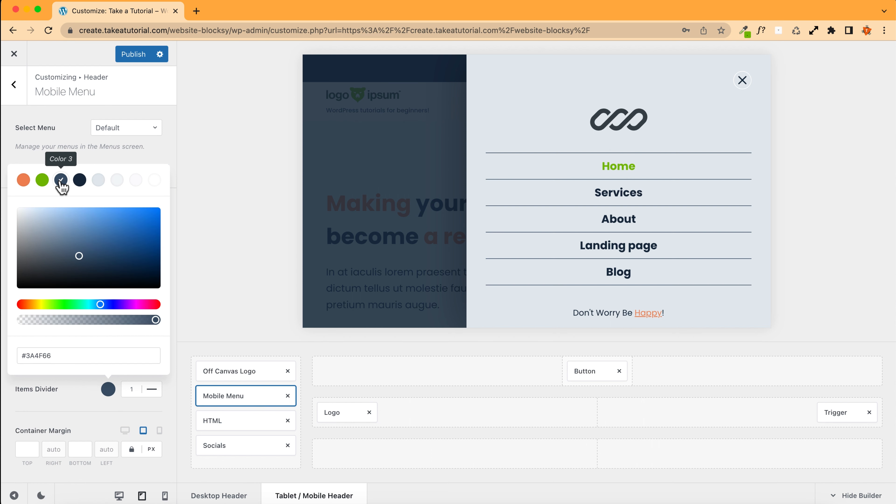
pyautogui.click(54, 158)
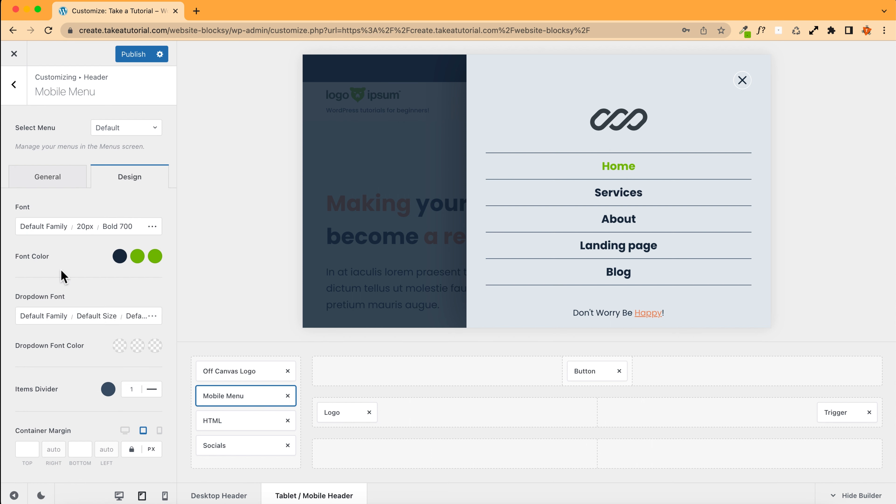
# Step: Select the off-canvas HTML element and compare it in the desktop and tablet previews
pyautogui.click(112, 134)
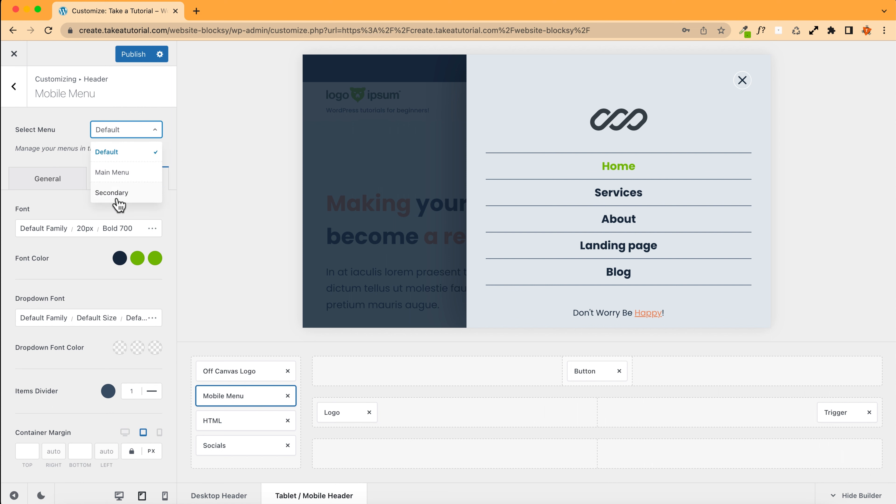
pyautogui.click(54, 146)
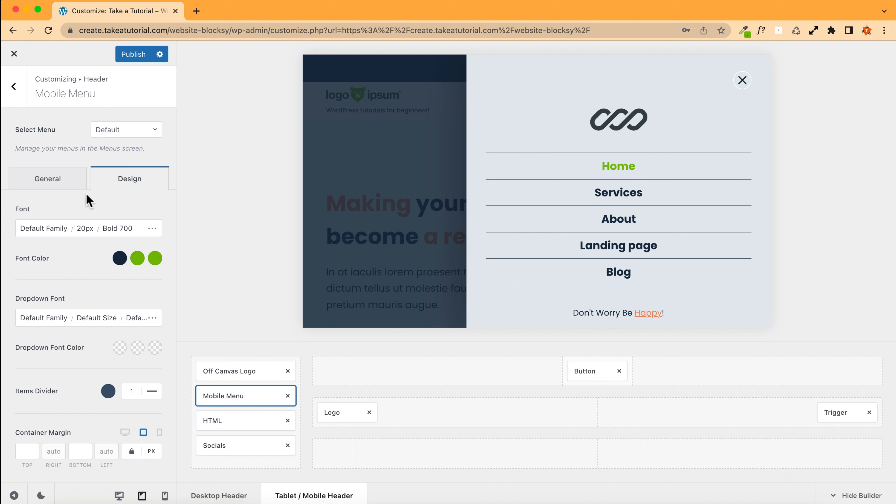
pyautogui.click(237, 423)
pyautogui.scroll(-3, 618, 236)
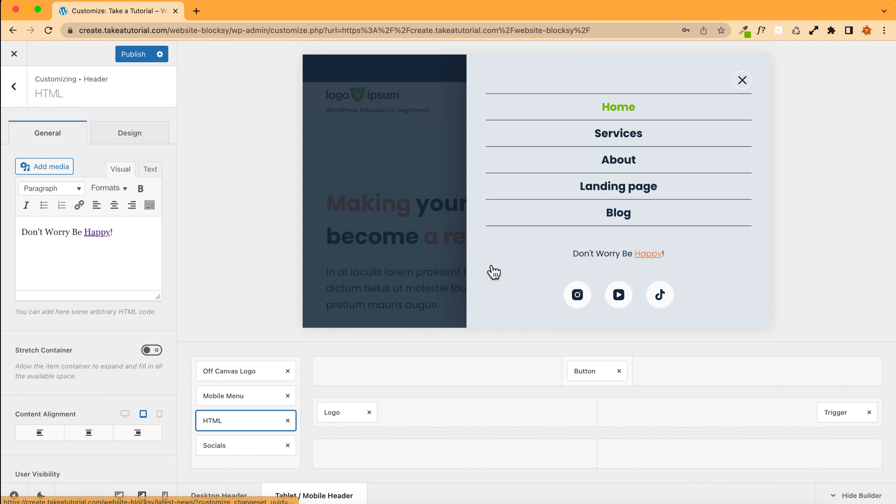
pyautogui.click(119, 495)
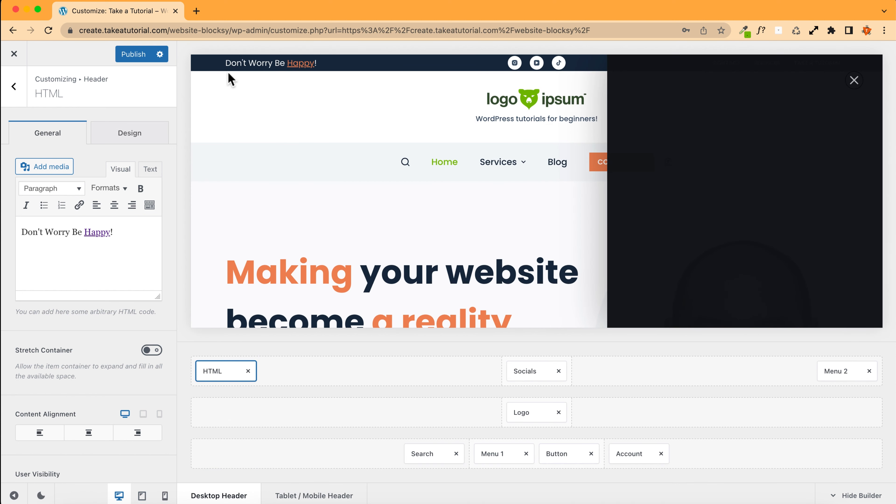
pyautogui.click(141, 495)
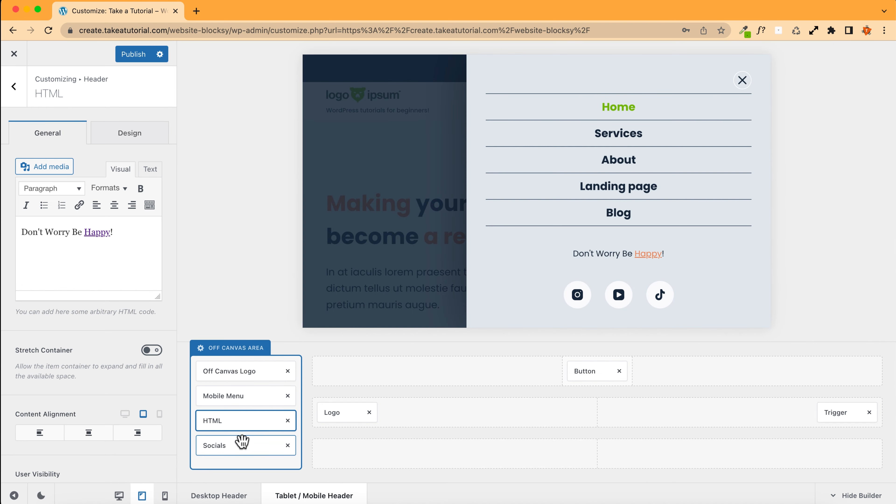
pyautogui.click(240, 425)
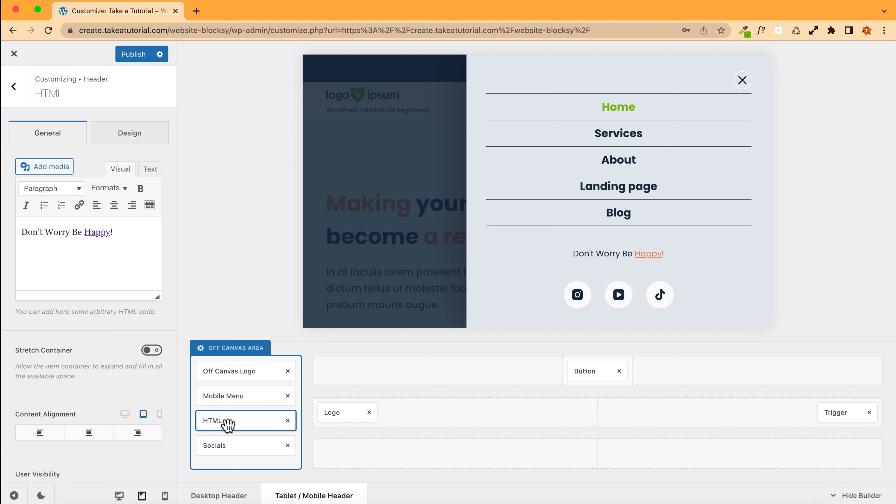
# Step: Append bold text OK to the HTML element's message and check it in the desktop preview
pyautogui.click(124, 232)
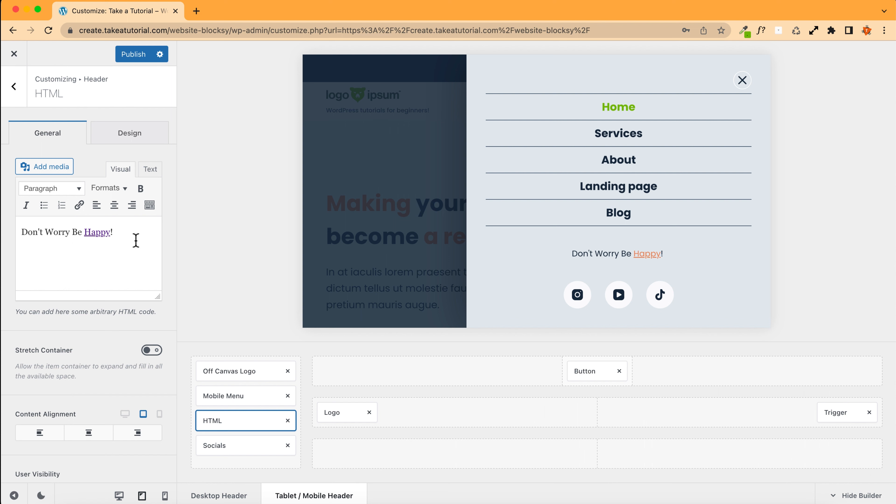
pyautogui.write('OK')
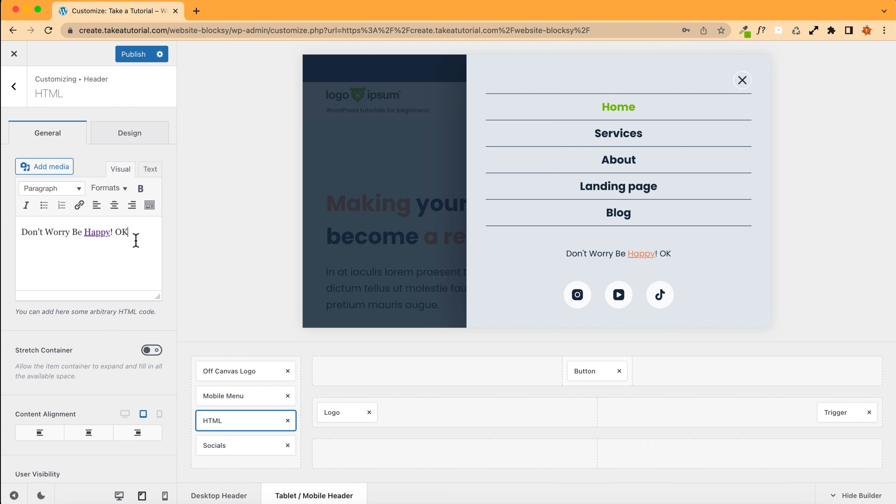
pyautogui.press('super+b')
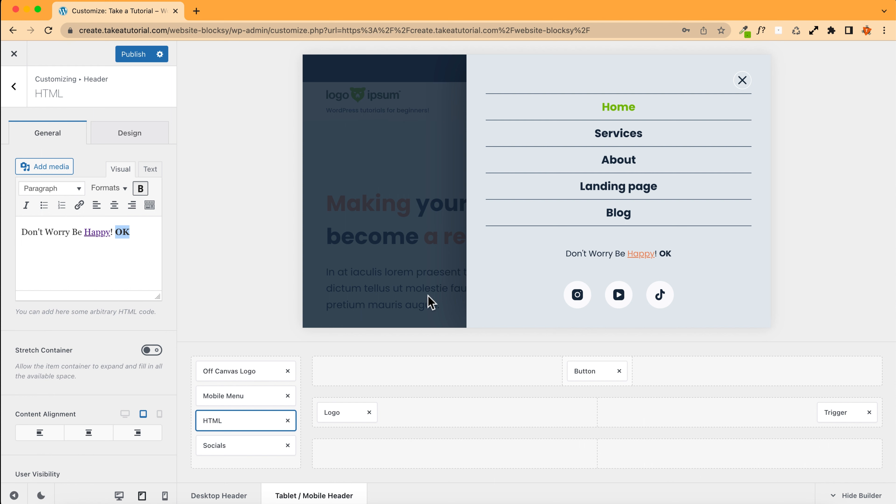
pyautogui.click(120, 496)
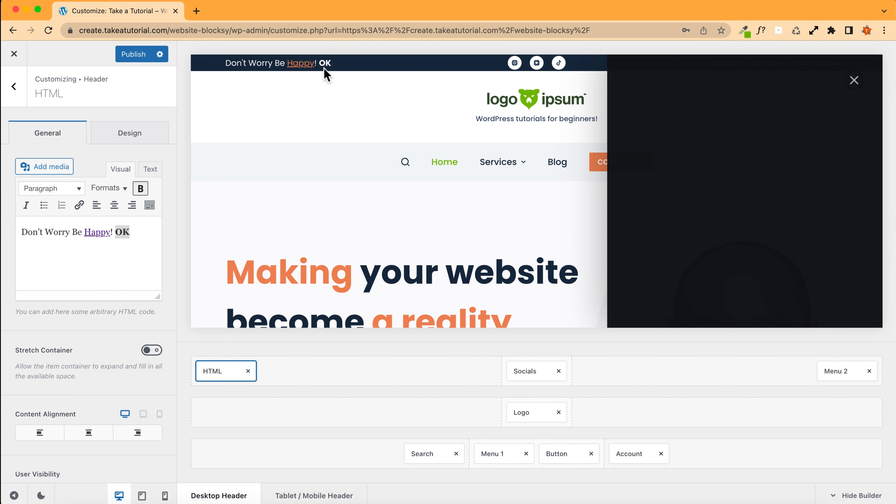
pyautogui.click(142, 496)
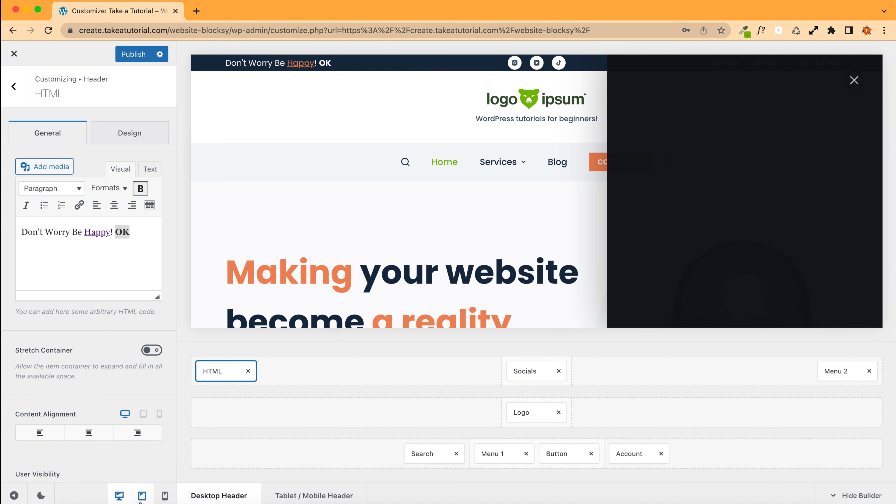
# Step: Delete the appended OK text from the HTML element's message
pyautogui.click(140, 234)
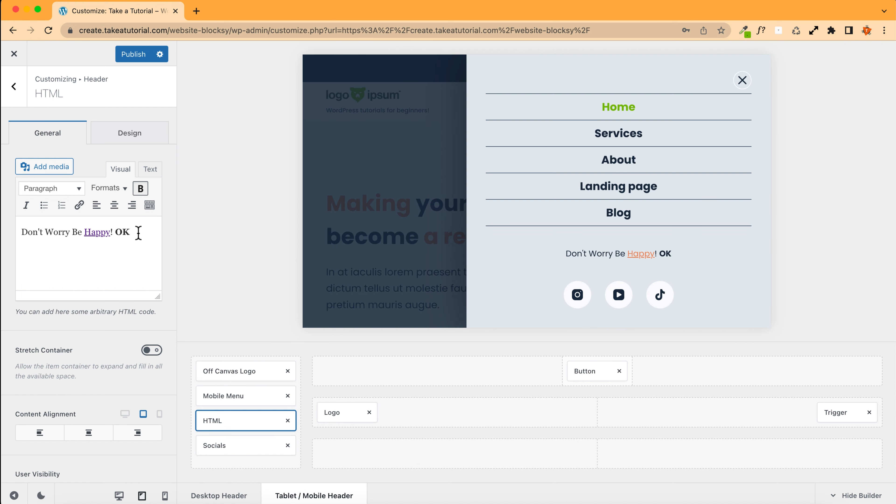
pyautogui.press('BackSpace')
pyautogui.press('BackSpace')
pyautogui.press('BackSpace')
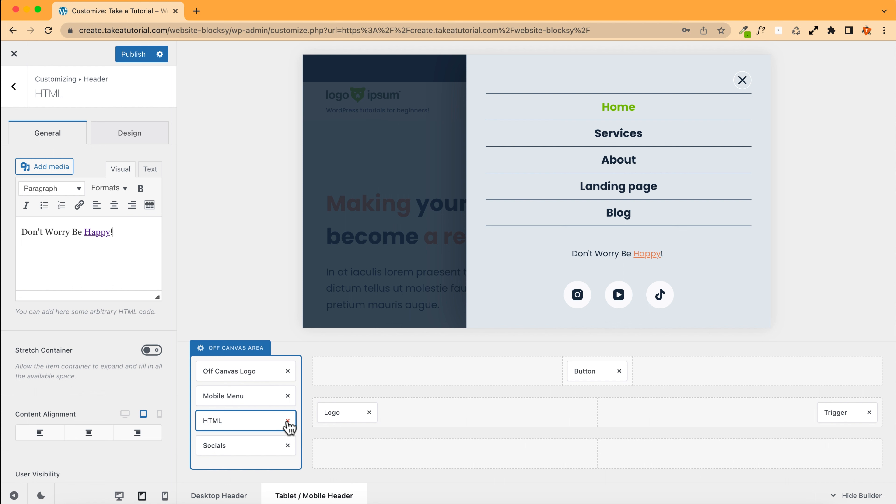
# Step: Select the off-canvas Socials element and compare it in the desktop, tablet and mobile previews
pyautogui.click(229, 445)
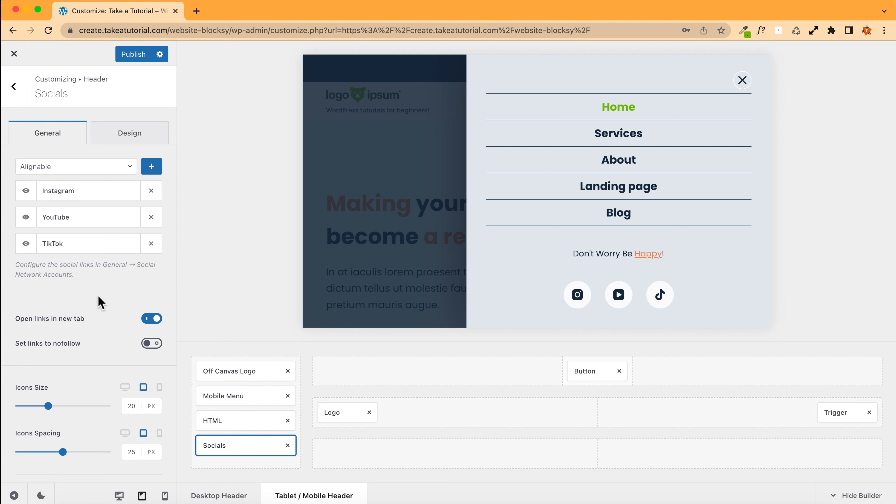
pyautogui.click(119, 495)
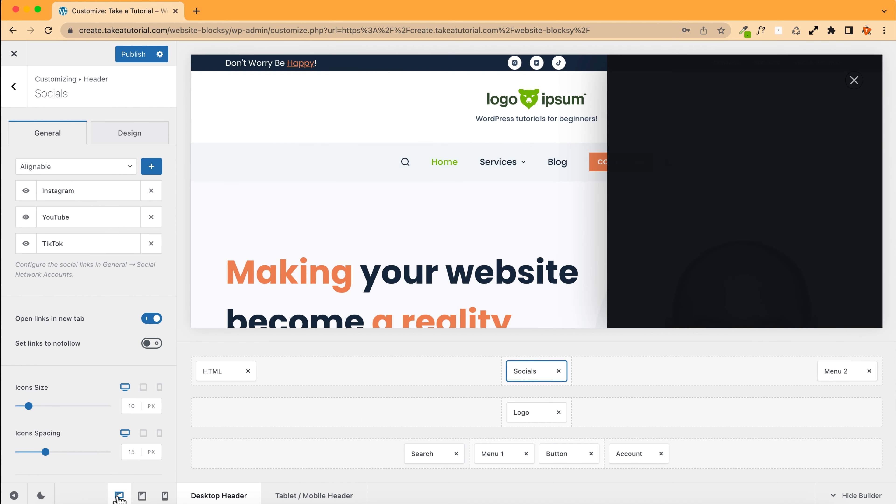
pyautogui.click(142, 494)
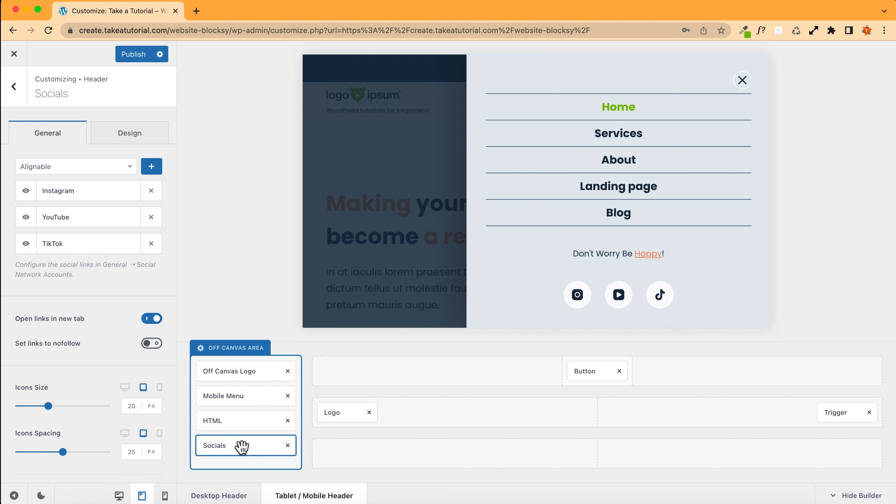
pyautogui.click(165, 495)
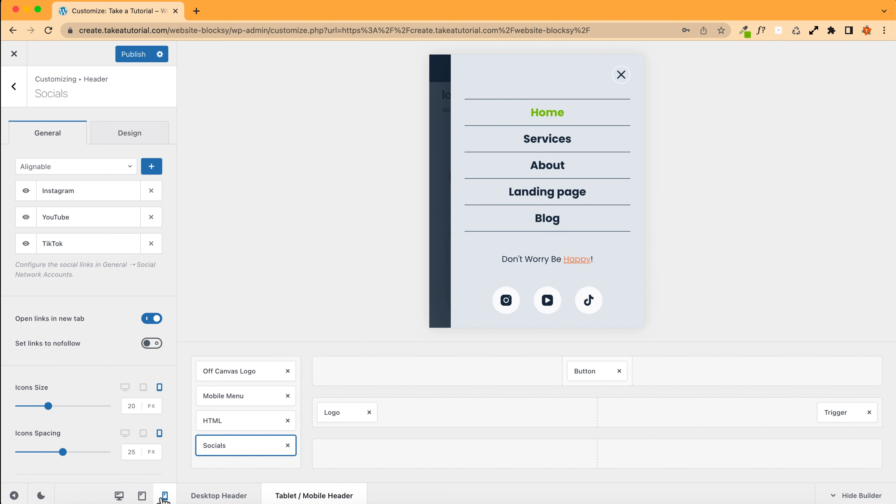
pyautogui.click(142, 496)
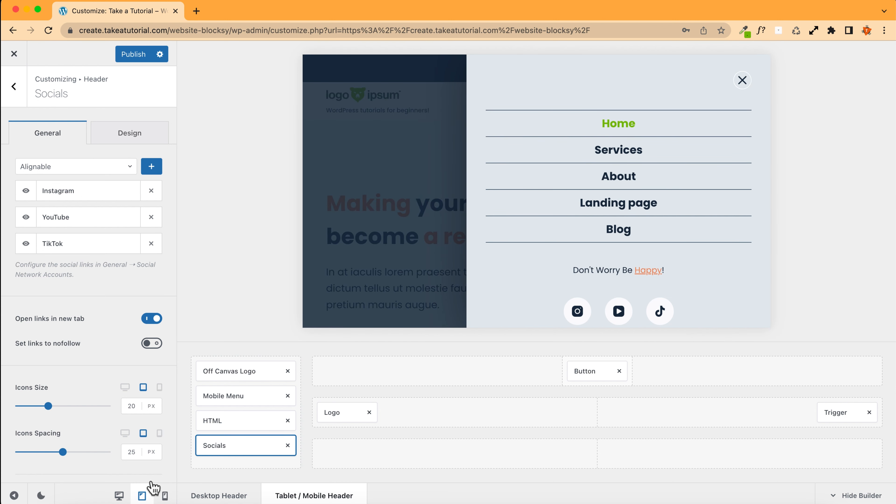
# Step: Set the socials icons size for tablet to 15 px
pyautogui.scroll(-1, 519, 237)
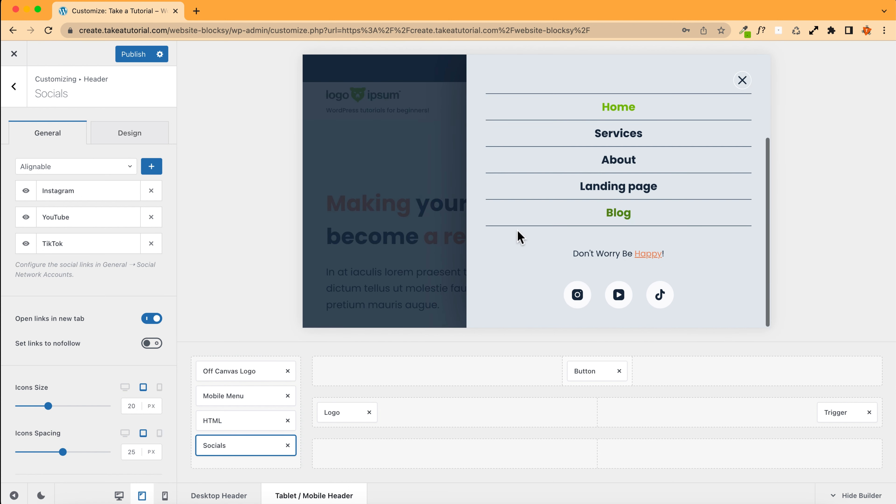
pyautogui.click(140, 408)
pyautogui.press('Down')
pyautogui.press('Down')
pyautogui.press('Down')
pyautogui.press('Down')
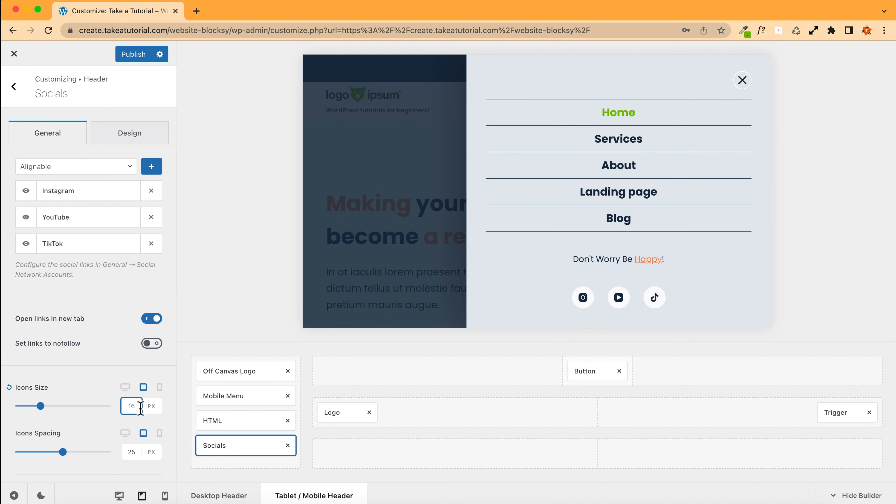
pyautogui.press('Down')
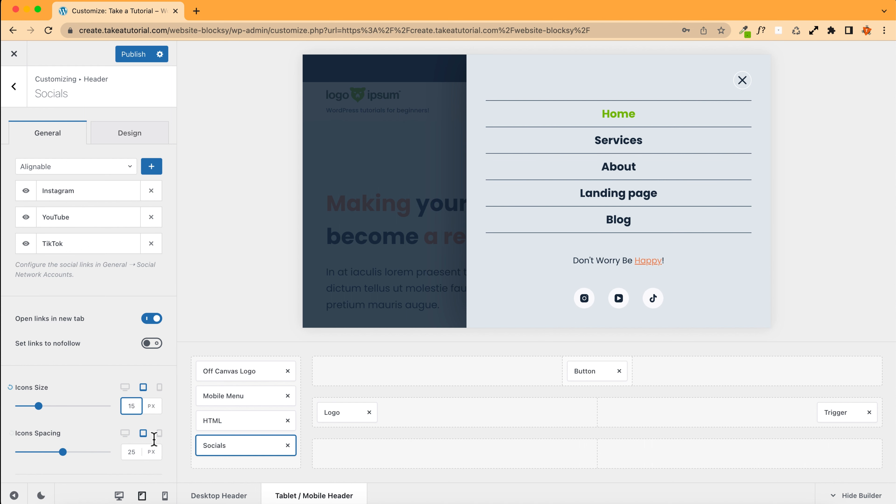
# Step: Check the mobile preview, publish the changes and close the Customizer
pyautogui.click(164, 495)
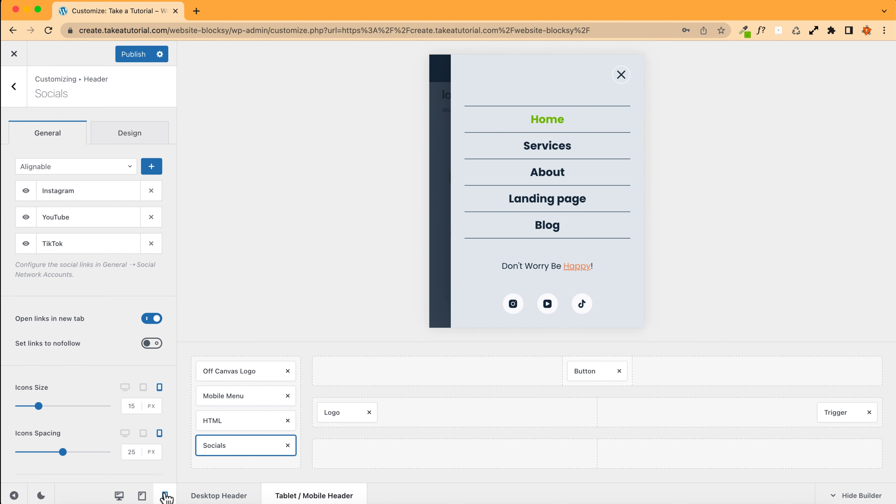
pyautogui.click(143, 495)
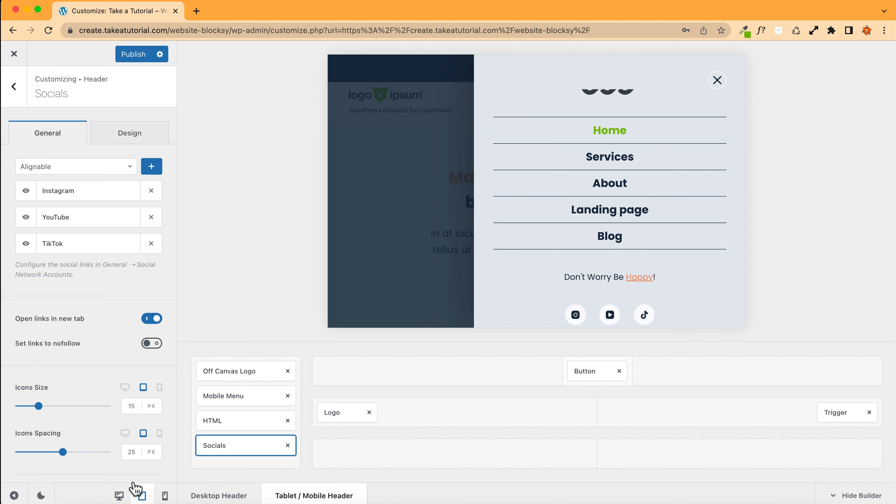
pyautogui.scroll(1, 665, 259)
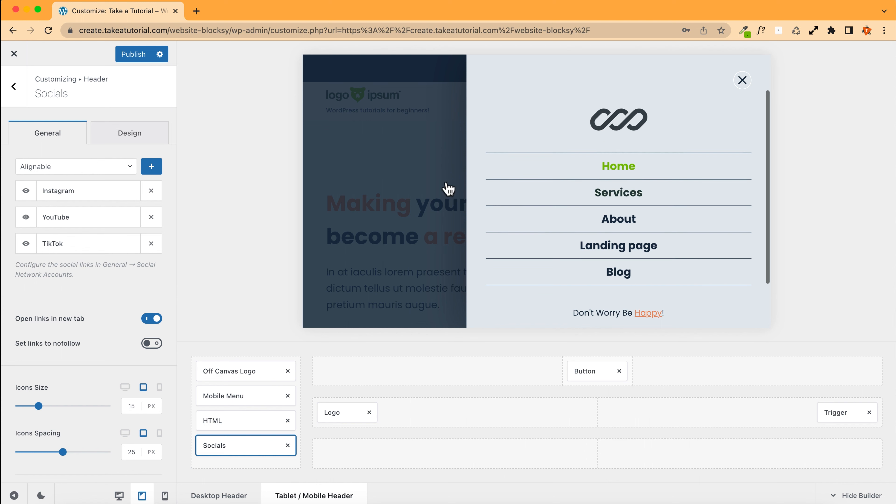
pyautogui.click(126, 54)
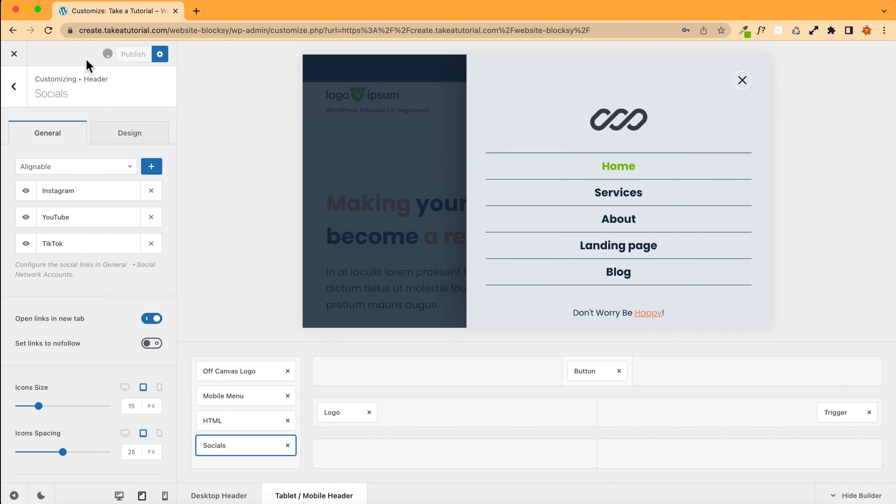
pyautogui.click(14, 55)
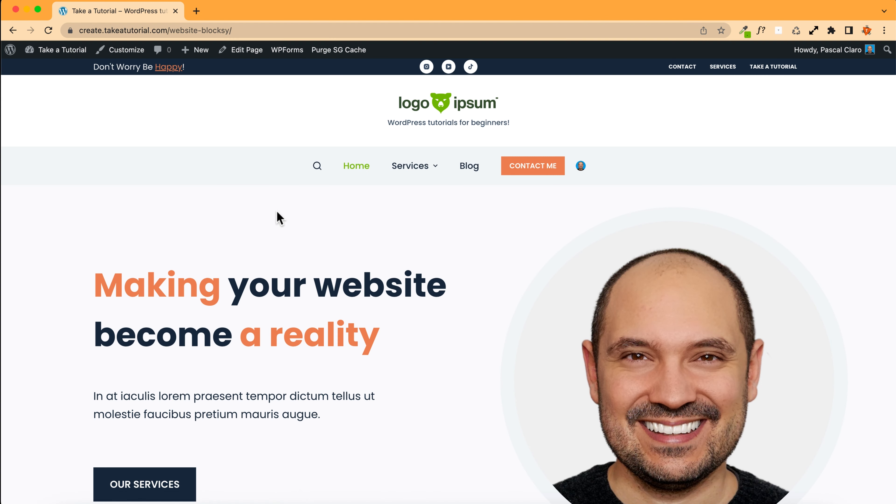
# Step: Open the browser developer tools in responsive device mode and narrow the viewport to about 364 px wide
pyautogui.rightClick(277, 214)
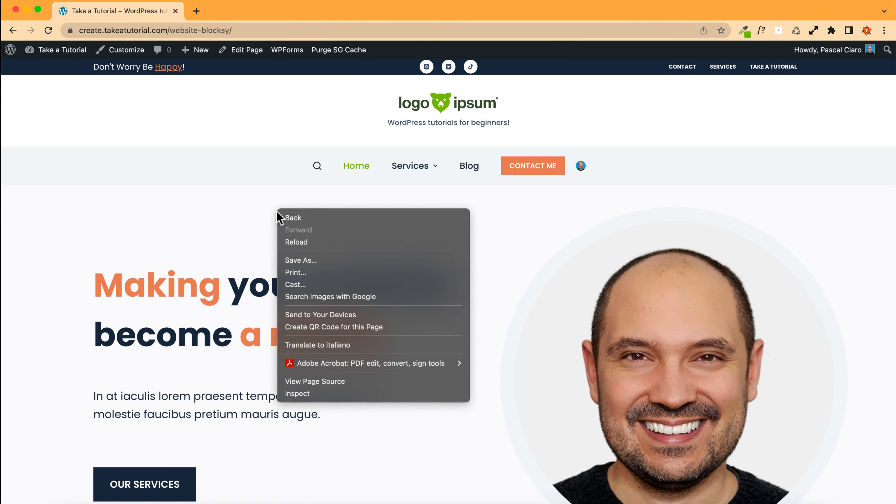
pyautogui.click(310, 397)
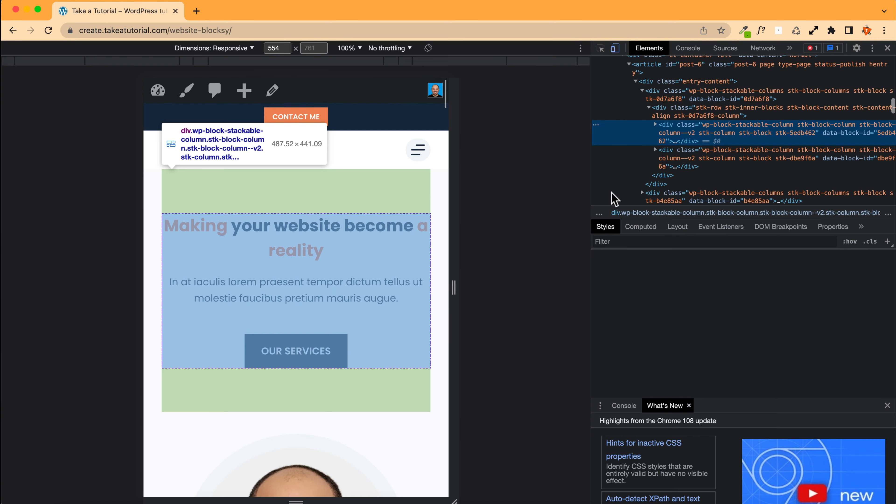
pyautogui.click(615, 49)
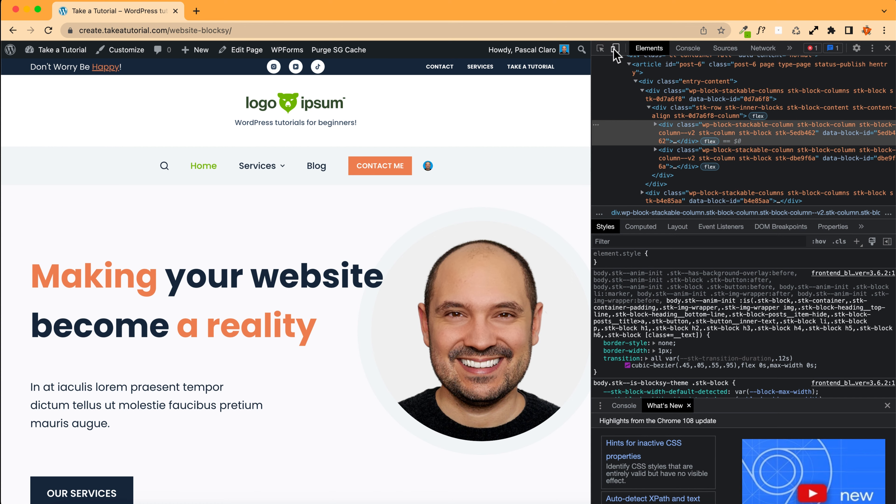
pyautogui.click(615, 49)
pyautogui.click(615, 49)
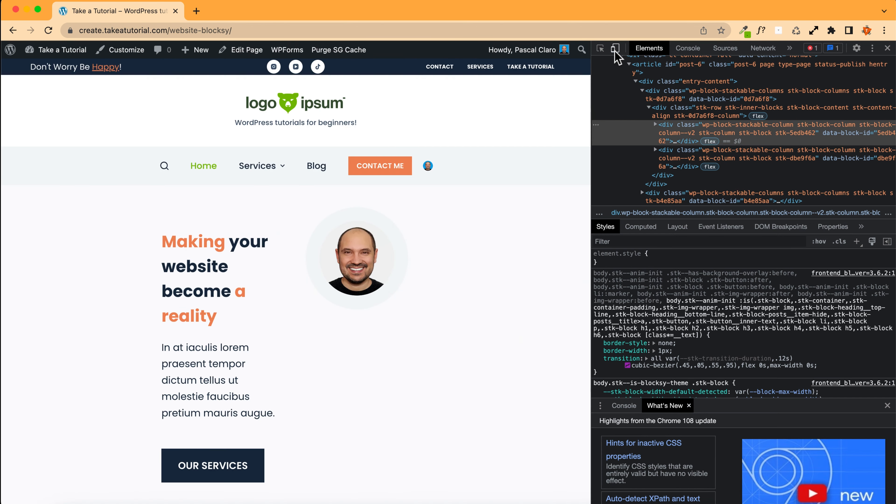
pyautogui.click(615, 49)
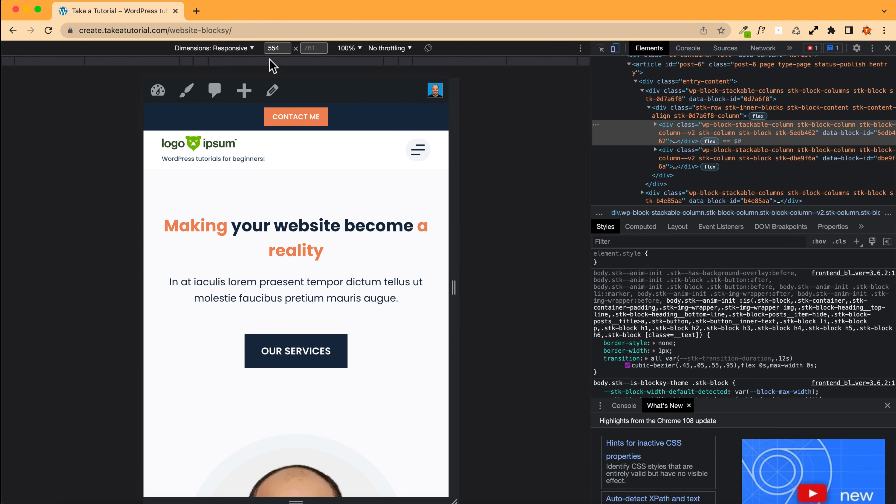
pyautogui.click(230, 48)
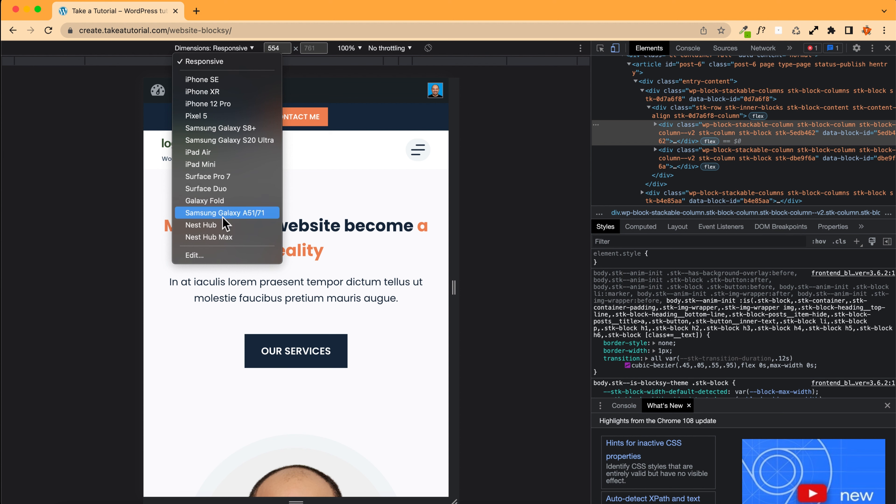
pyautogui.click(243, 49)
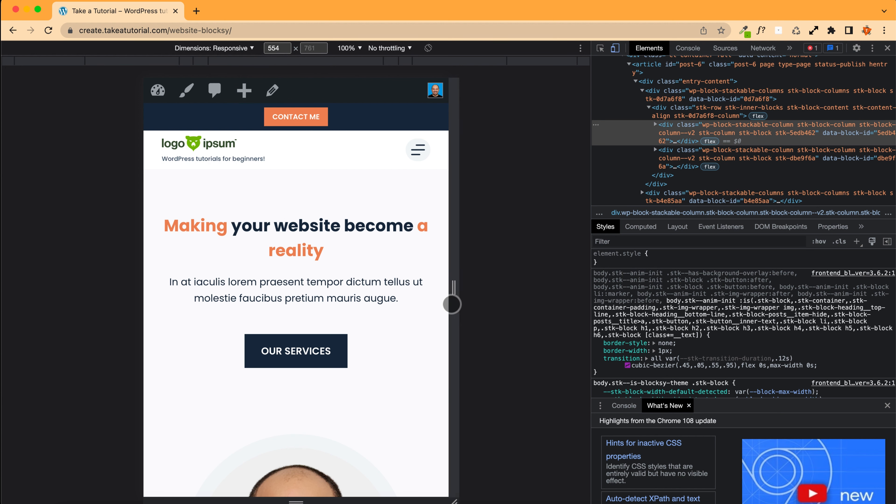
pyautogui.moveTo(450, 286); pyautogui.dragTo(402, 286)
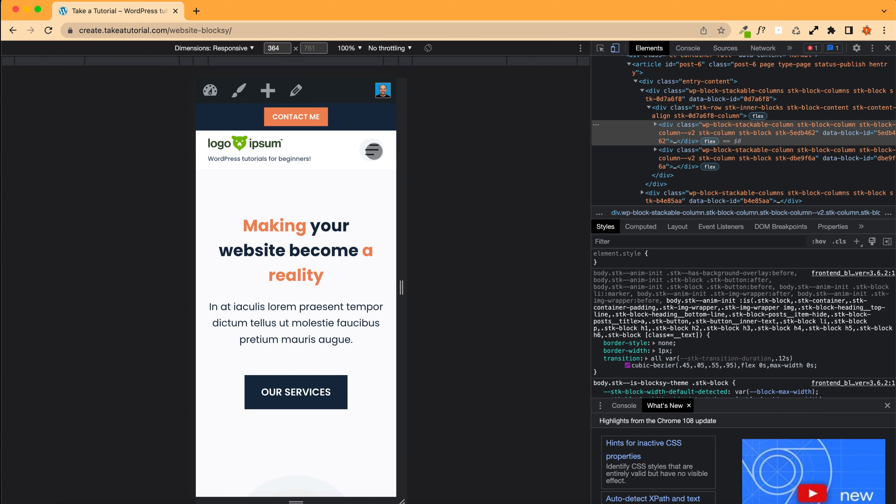
# Step: Open and close the off-canvas mobile menu, scroll through the mobile page, and close the developer tools
pyautogui.click(373, 151)
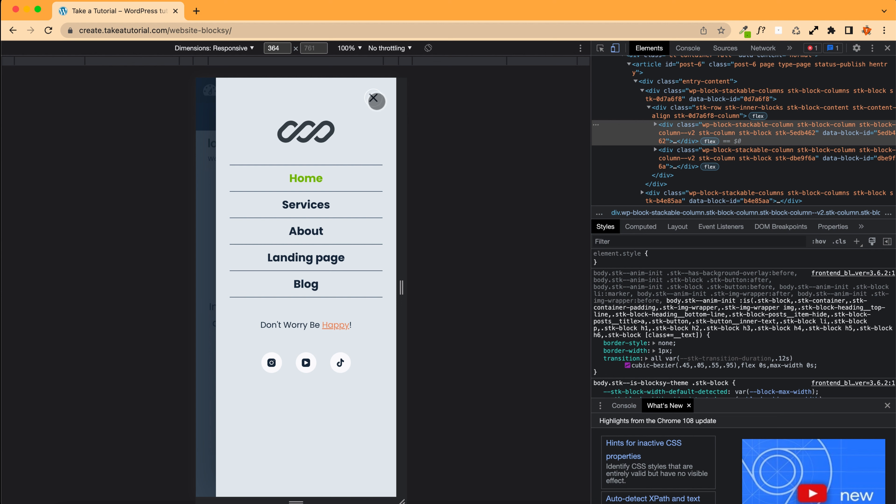
pyautogui.click(375, 98)
pyautogui.scroll(-15, 292, 256)
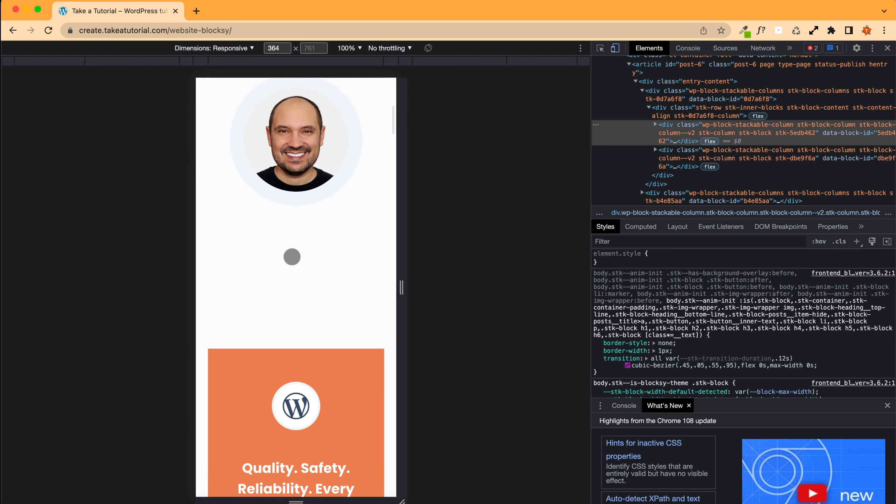
pyautogui.scroll(-15, 292, 256)
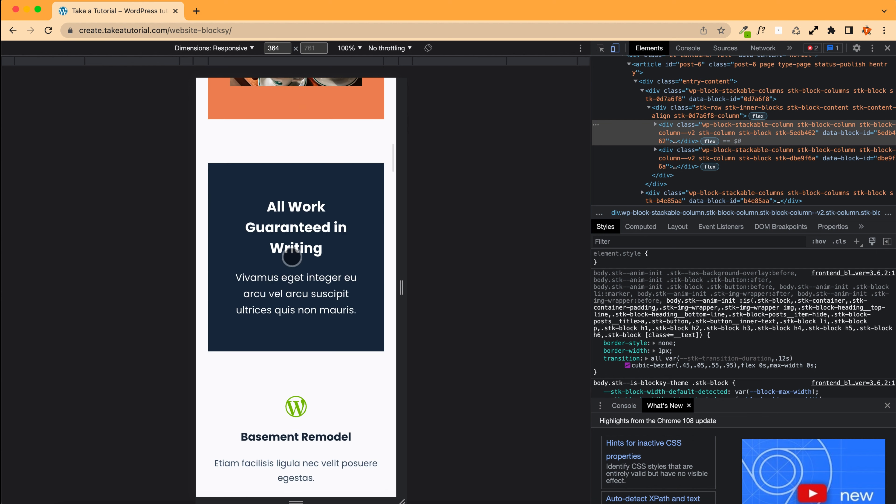
pyautogui.scroll(20, 292, 257)
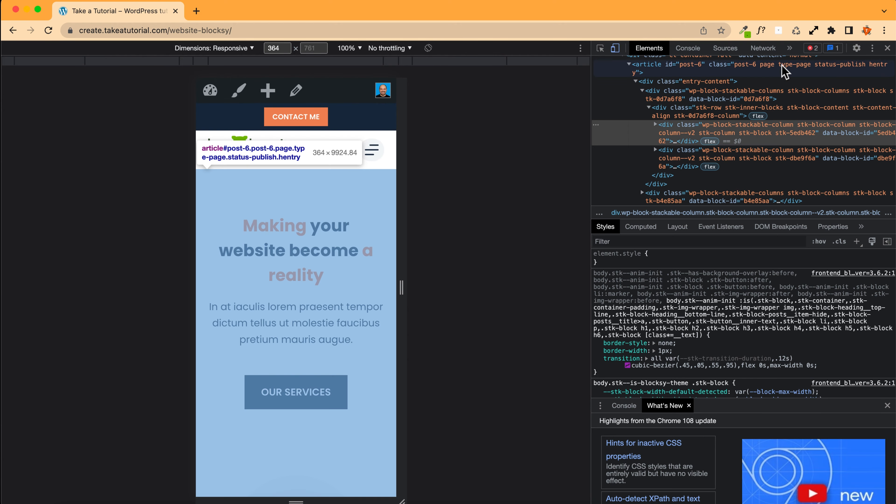
pyautogui.click(887, 48)
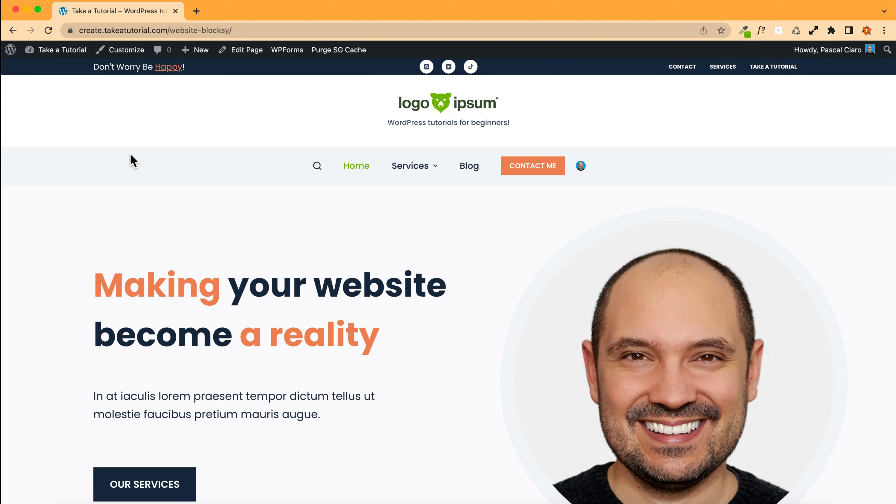
# Step: Open the Customizer's Footer builder and scroll the preview down to the footer
pyautogui.scroll(-15, 132, 161)
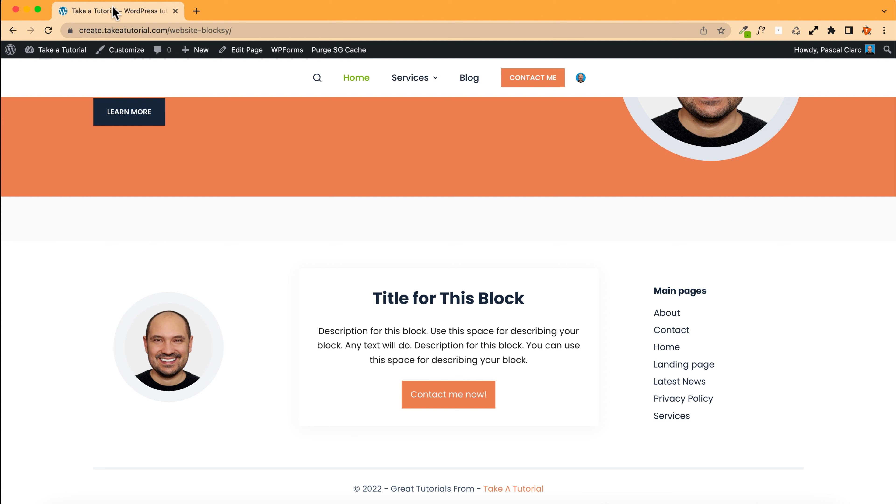
pyautogui.click(129, 53)
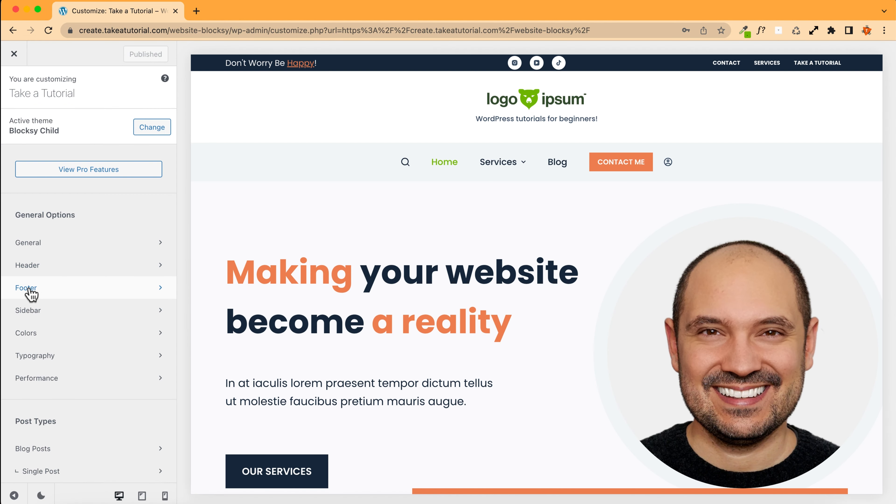
pyautogui.click(28, 288)
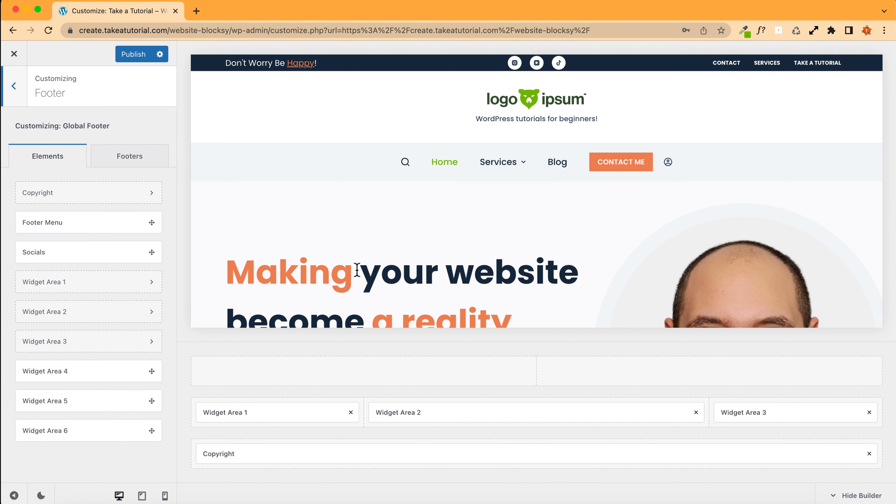
pyautogui.scroll(-20, 357, 270)
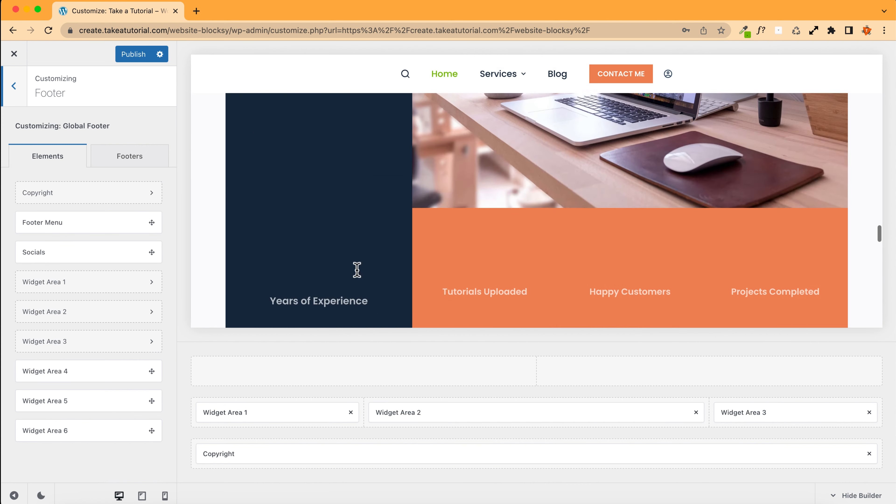
pyautogui.scroll(-8, 357, 270)
pyautogui.scroll(2, 357, 270)
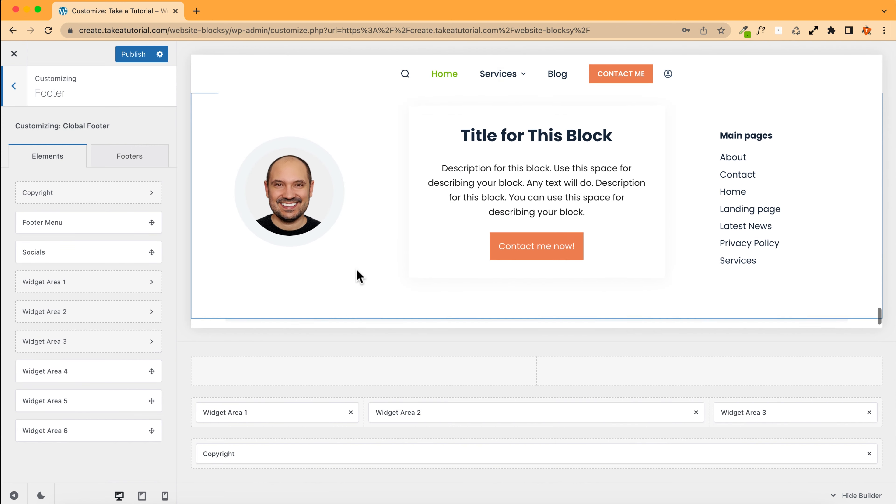
pyautogui.scroll(-2, 357, 270)
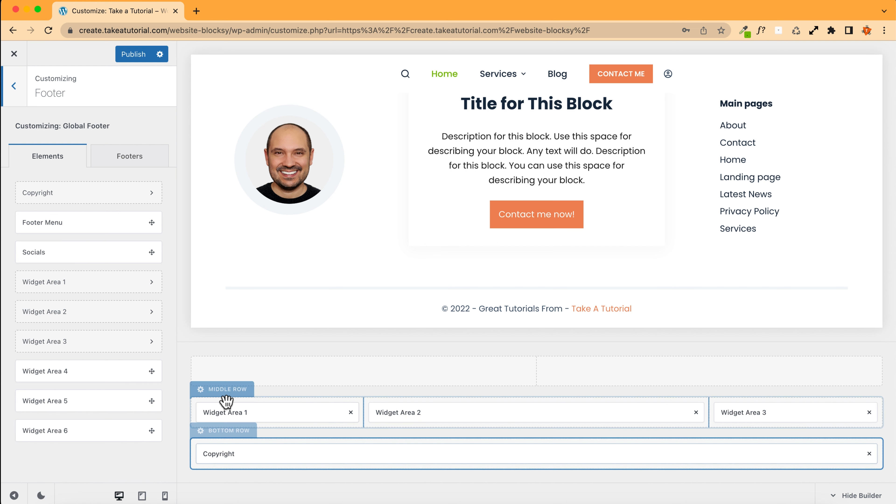
# Step: Examine the footer Middle Row in the tablet preview and open the Widget Area 1 element
pyautogui.click(224, 388)
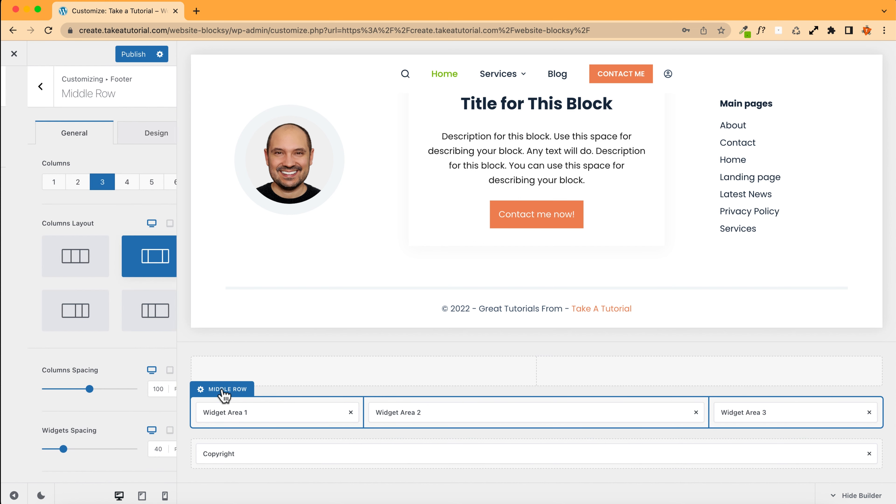
pyautogui.click(142, 495)
pyautogui.scroll(-5, 416, 282)
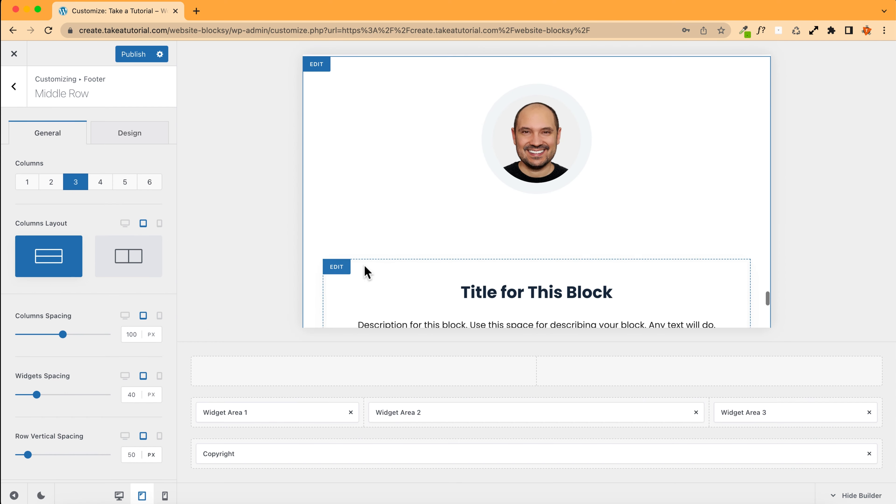
pyautogui.scroll(-1, 364, 267)
pyautogui.scroll(2, 364, 266)
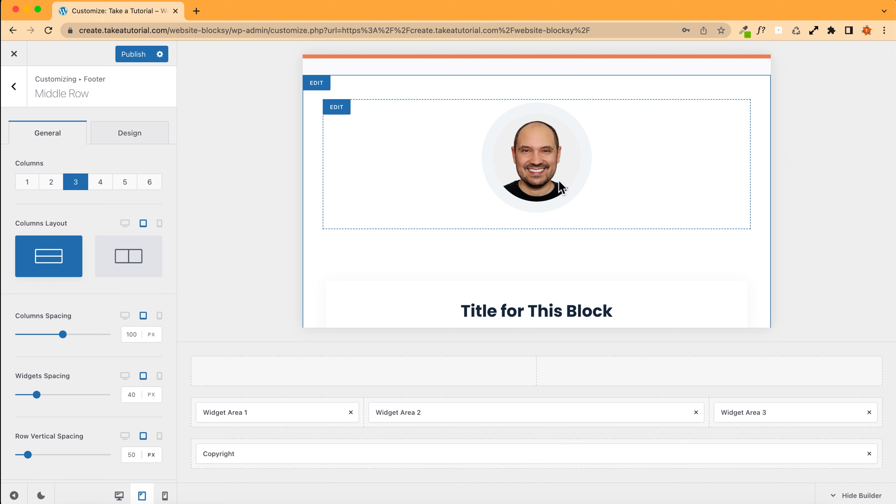
pyautogui.scroll(-3, 380, 196)
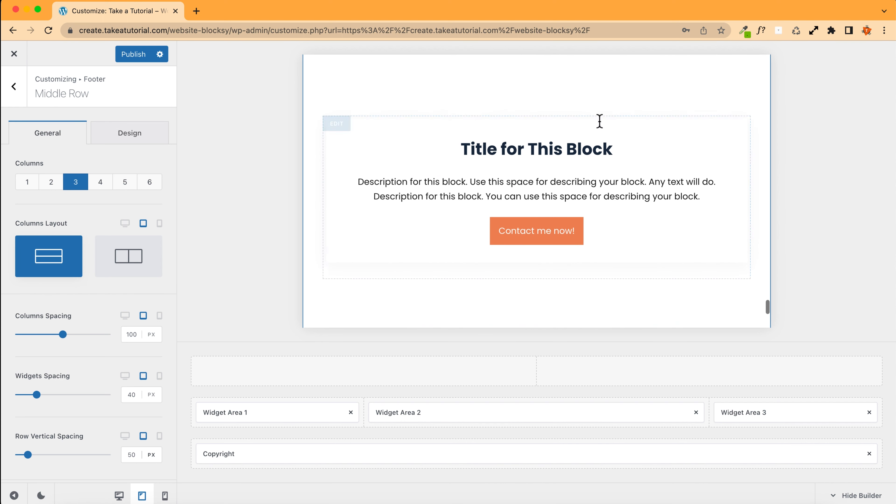
pyautogui.scroll(-6, 443, 214)
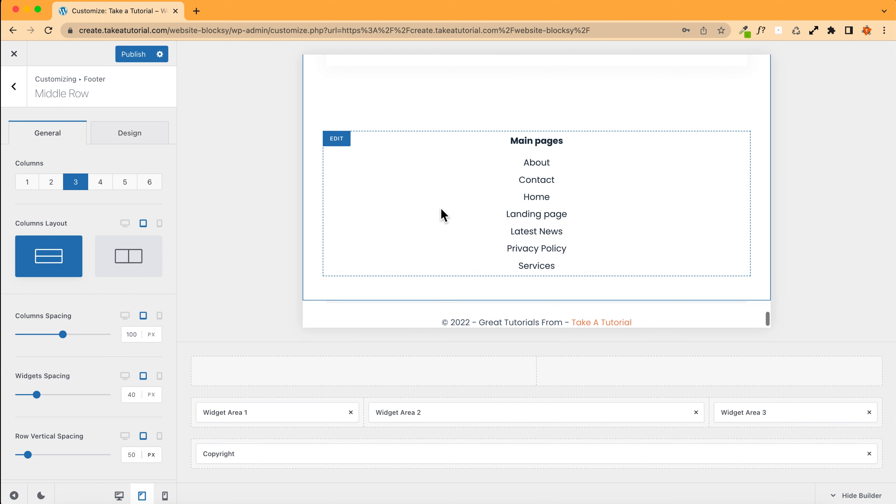
pyautogui.scroll(8, 448, 179)
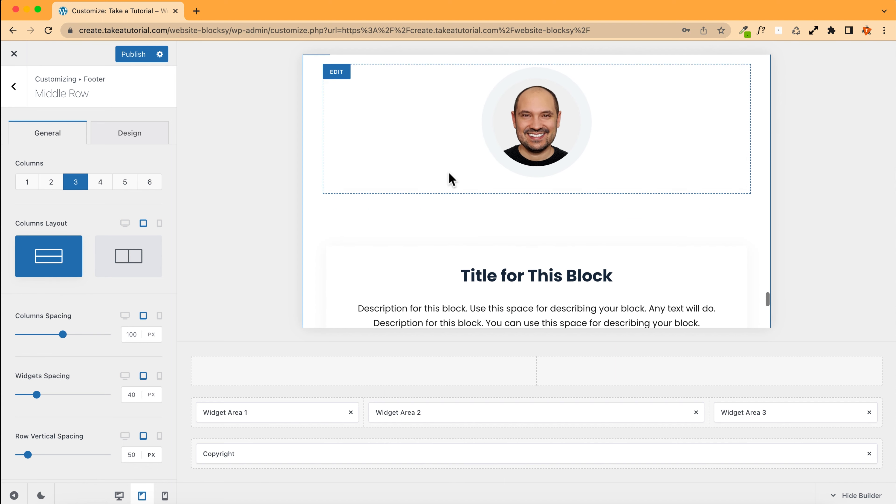
pyautogui.scroll(1, 570, 142)
pyautogui.scroll(-3, 405, 193)
pyautogui.scroll(-5, 406, 194)
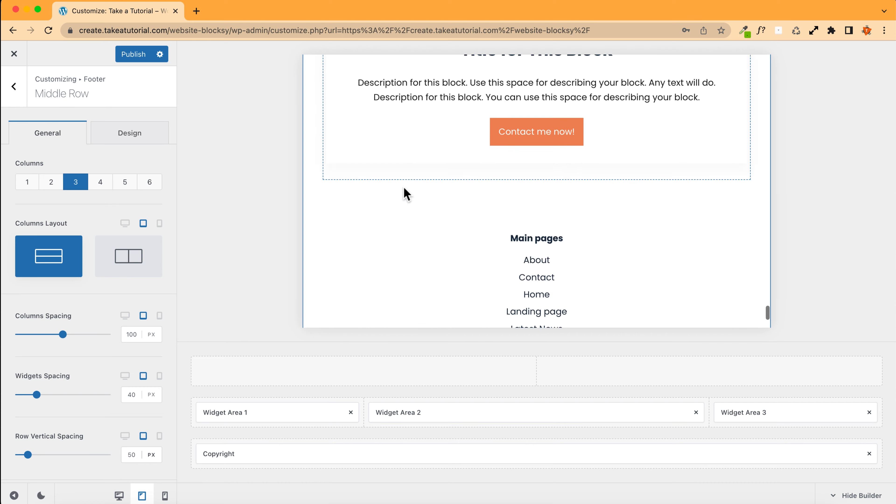
pyautogui.scroll(4, 405, 193)
pyautogui.scroll(4, 406, 194)
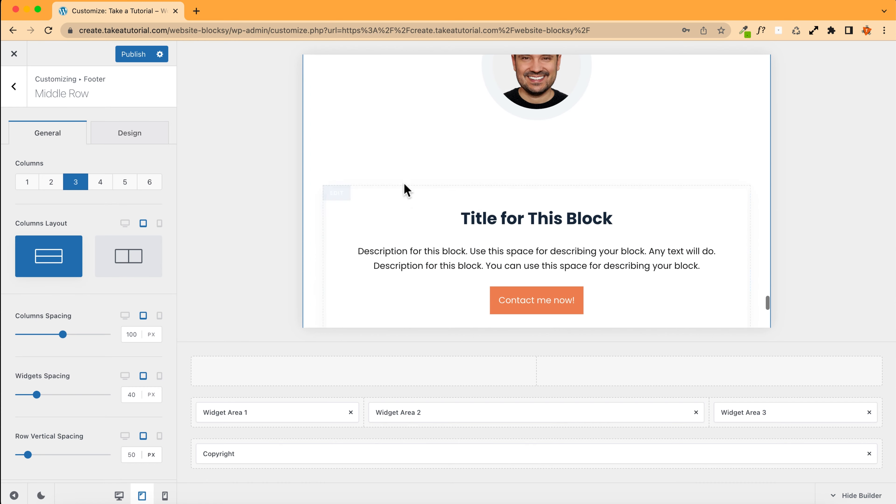
pyautogui.click(336, 73)
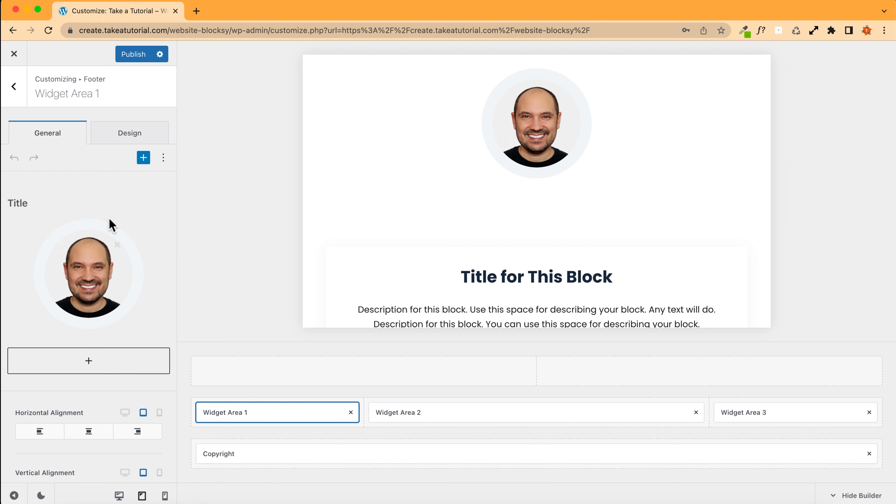
# Step: Open the site in a new browser tab and go to the Widgets admin screen
pyautogui.rightClick(14, 57)
pyautogui.click(53, 58)
pyautogui.click(234, 14)
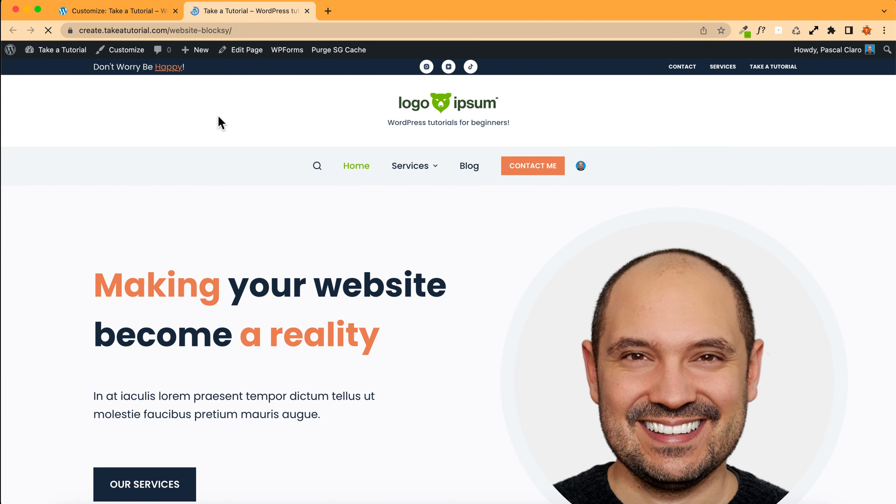
pyautogui.moveTo(58, 51)
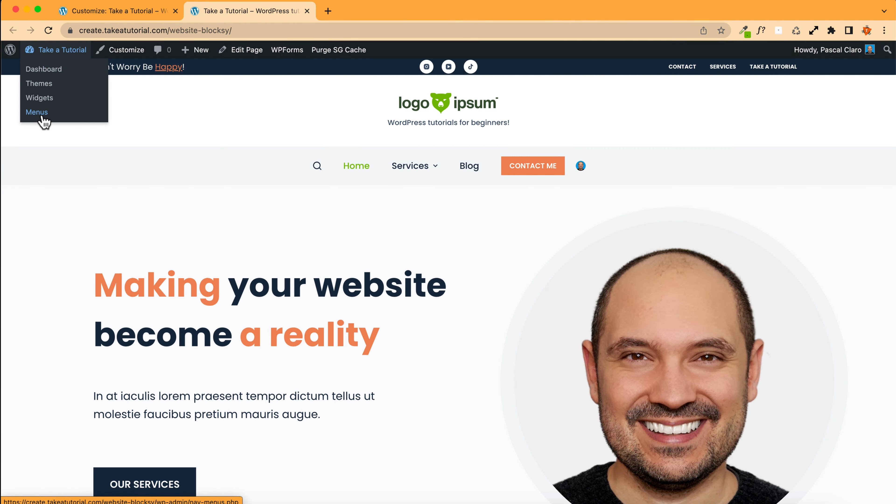
pyautogui.click(40, 99)
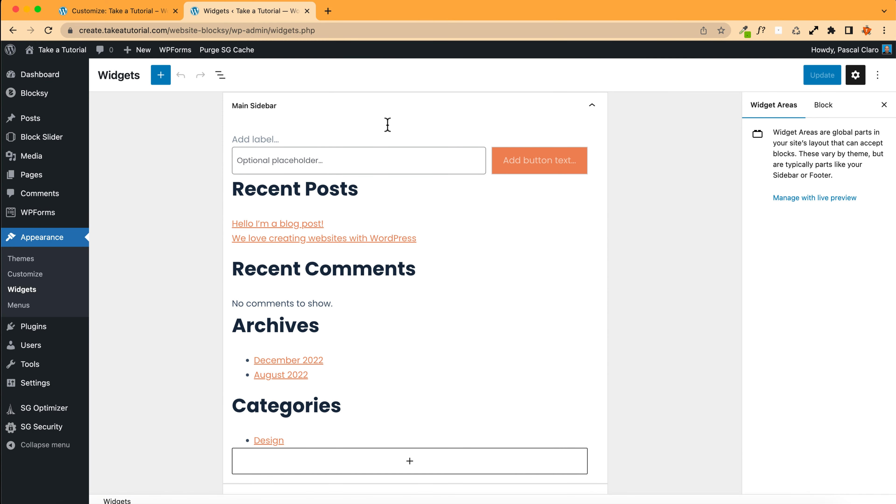
# Step: Collapse the Main Sidebar and expand Footer Widget Area 1 to inspect its image block
pyautogui.click(591, 106)
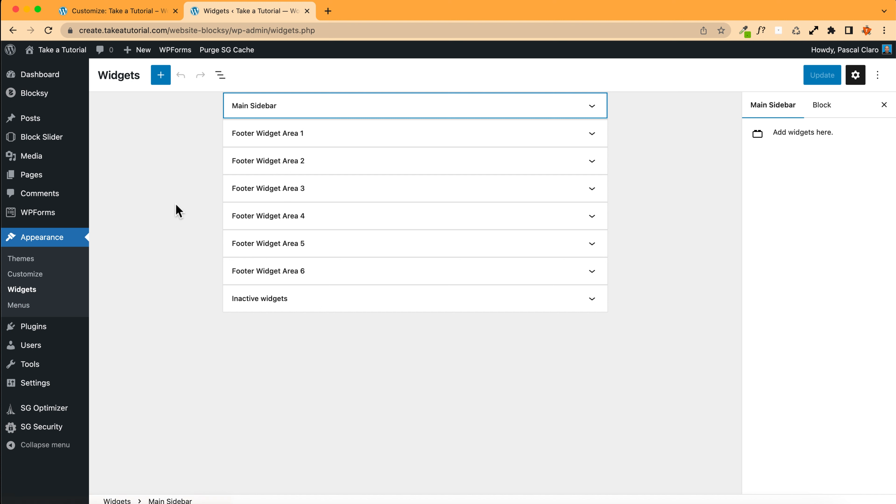
pyautogui.click(319, 136)
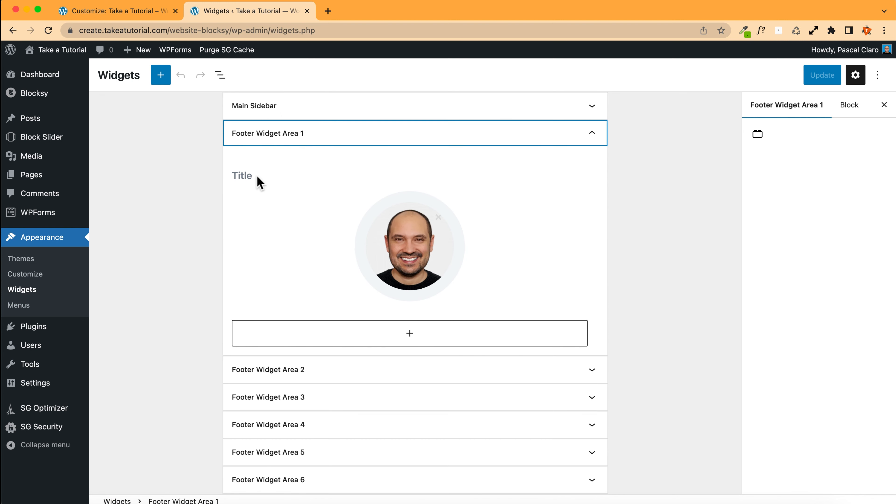
pyautogui.click(395, 247)
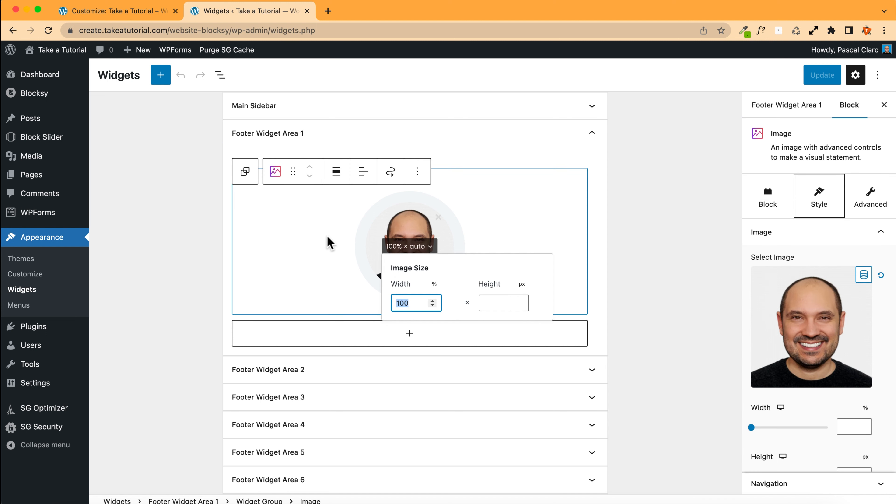
pyautogui.click(298, 233)
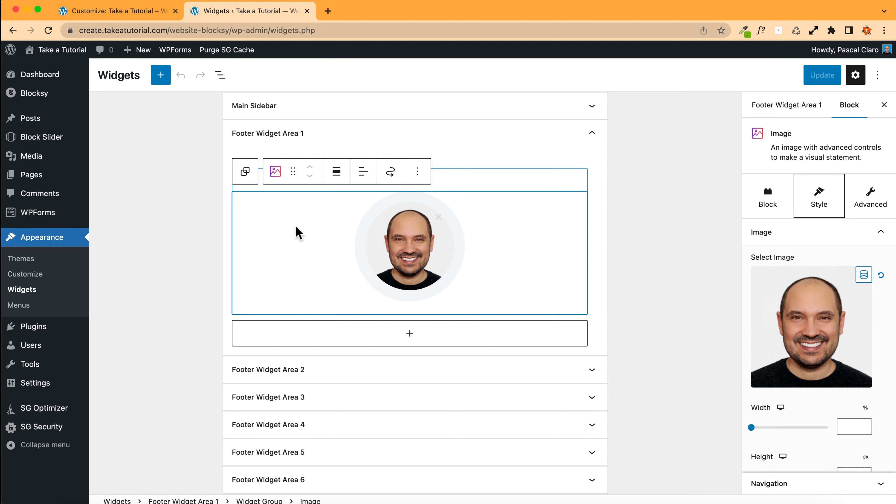
pyautogui.click(781, 407)
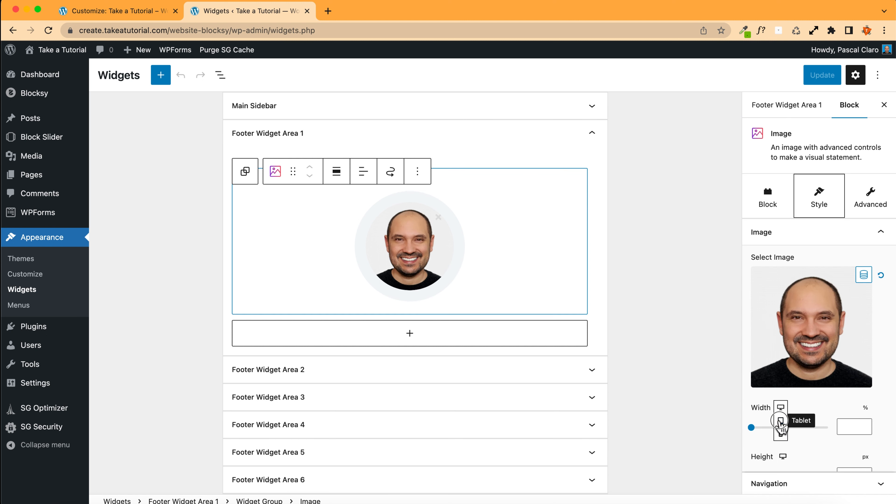
pyautogui.click(781, 421)
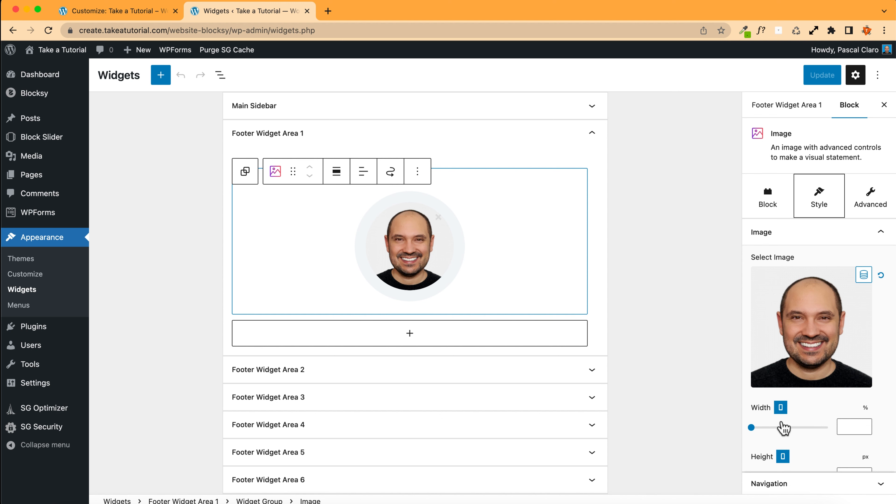
pyautogui.click(781, 408)
pyautogui.click(780, 381)
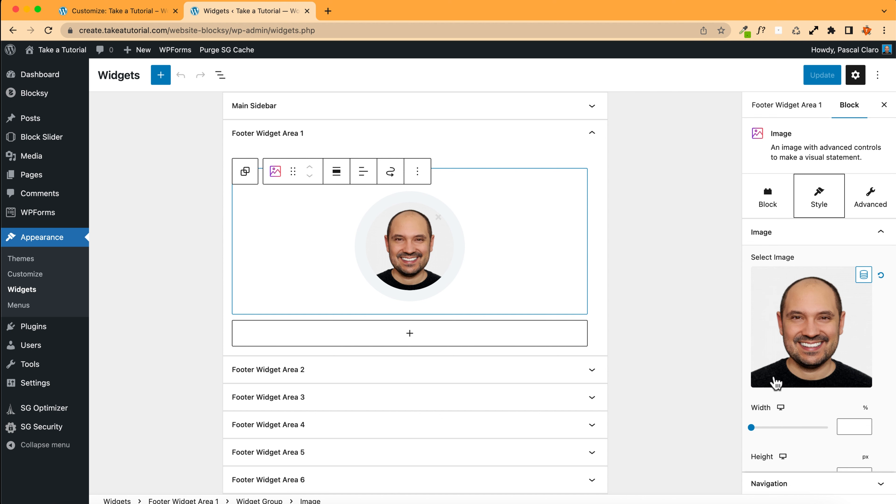
# Step: Return to the Customizer tab and open the footer Middle Row settings
pyautogui.click(117, 11)
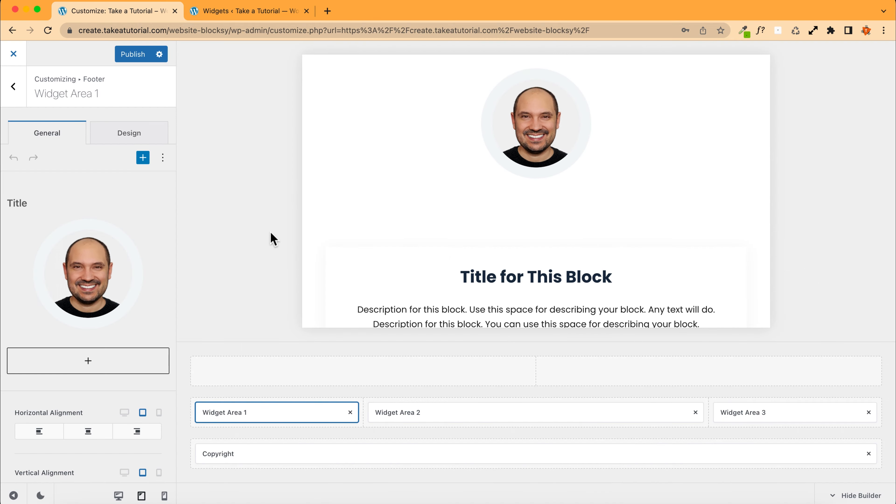
pyautogui.scroll(-10, 428, 214)
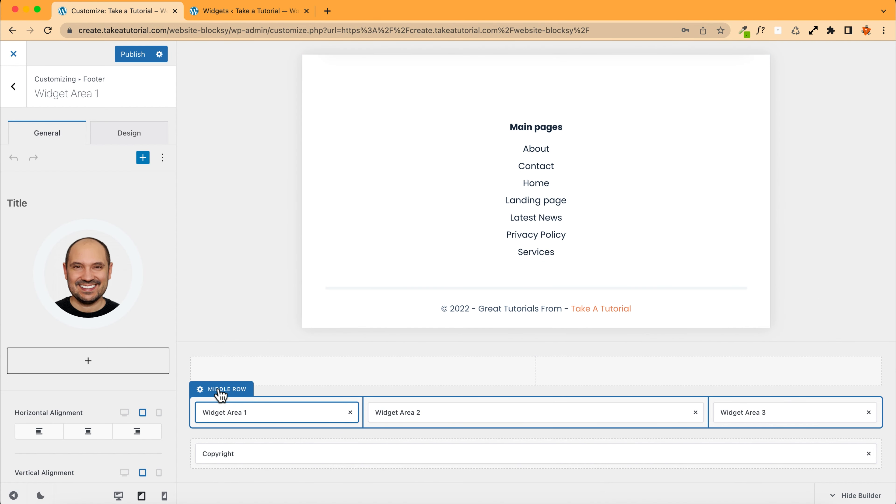
pyautogui.click(220, 389)
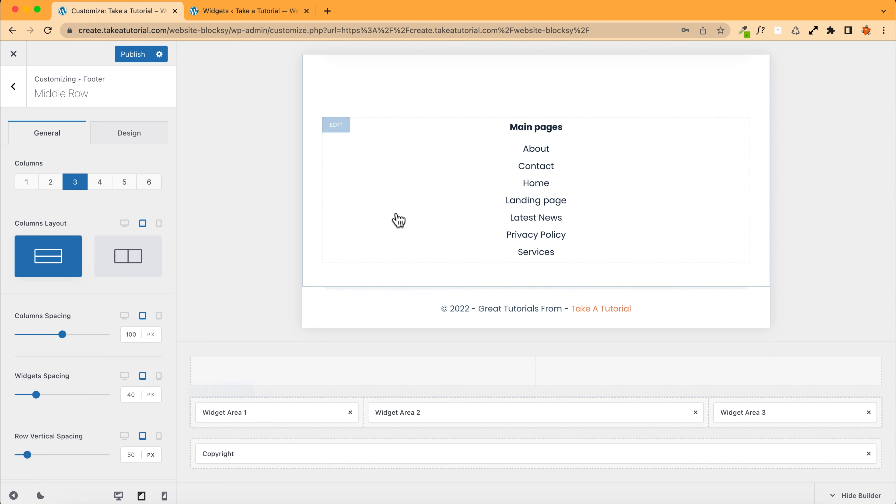
pyautogui.scroll(10, 439, 210)
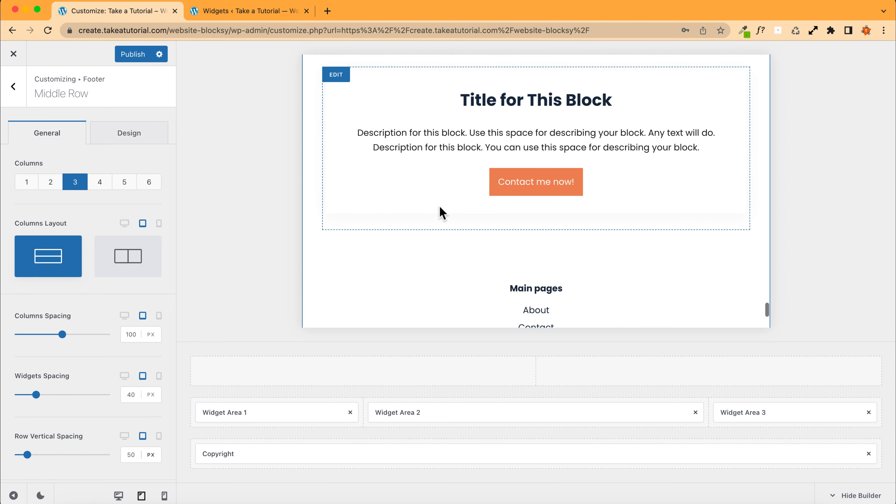
pyautogui.scroll(3, 440, 212)
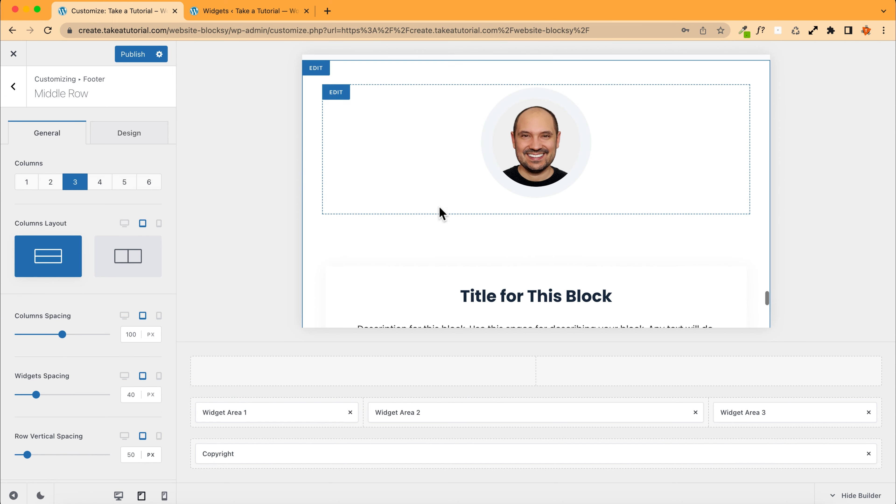
pyautogui.scroll(-6, 440, 212)
pyautogui.scroll(-2, 439, 210)
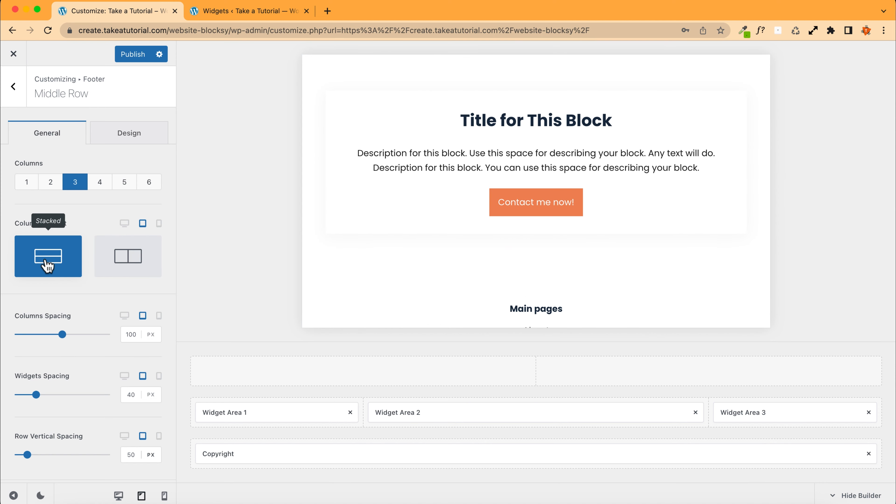
pyautogui.click(128, 261)
# Step: Switch the preview to desktop and set the Middle Row to 4 columns
pyautogui.scroll(5, 478, 252)
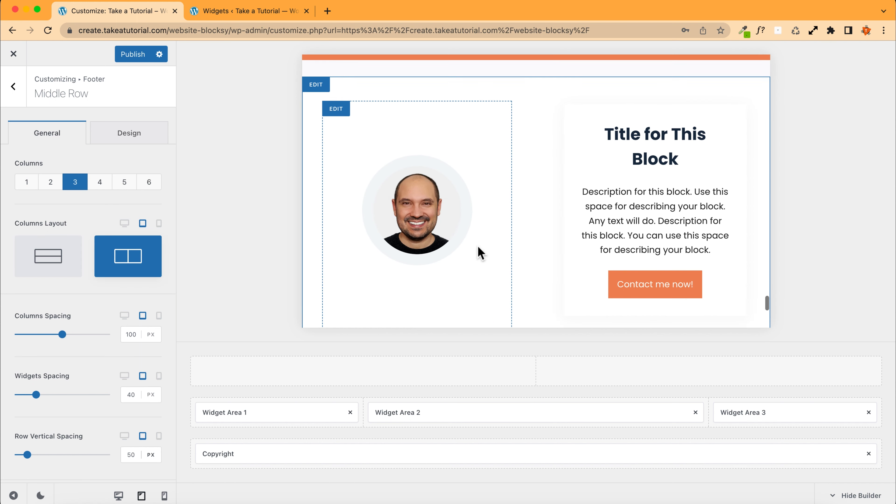
pyautogui.scroll(-7, 386, 224)
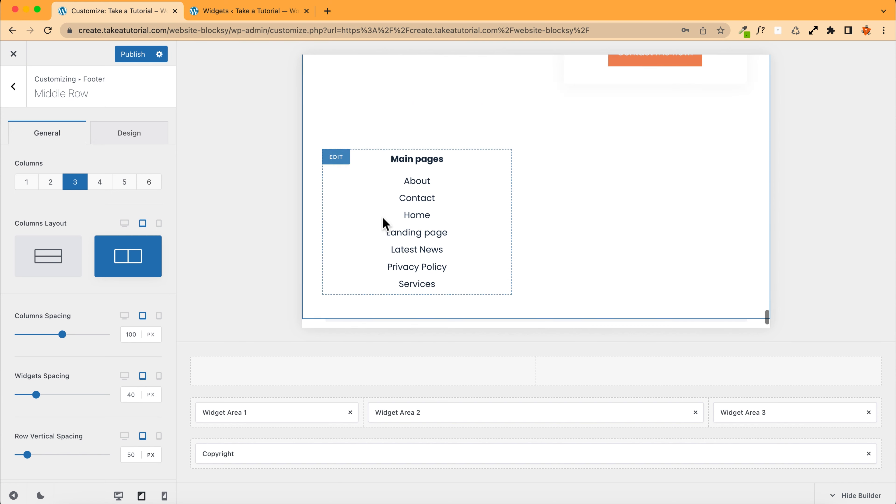
pyautogui.scroll(5, 435, 186)
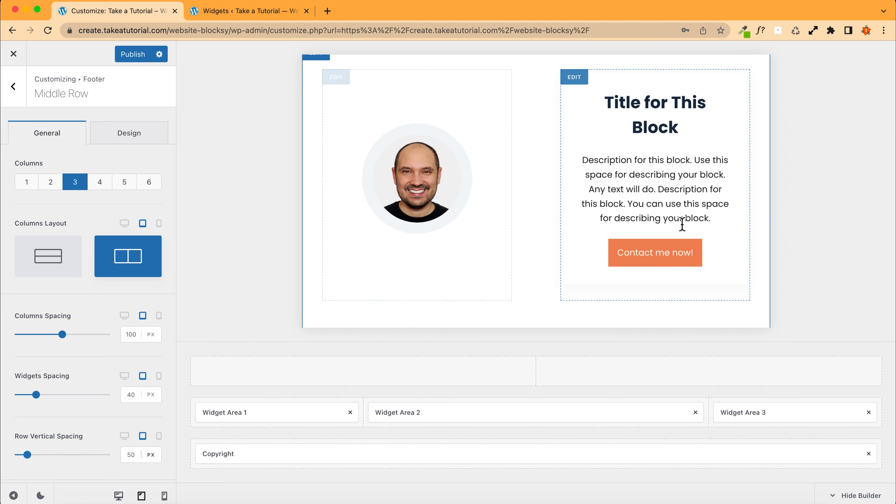
pyautogui.scroll(-5, 346, 182)
pyautogui.scroll(6, 654, 220)
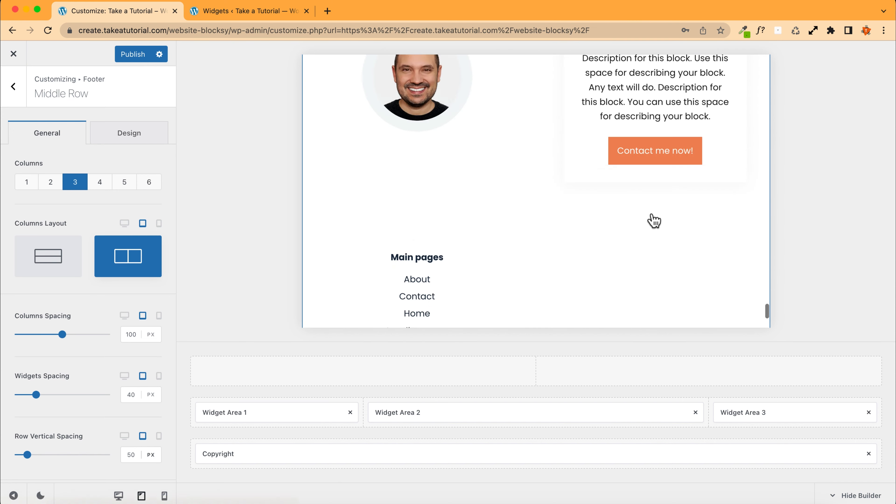
pyautogui.scroll(-6, 497, 198)
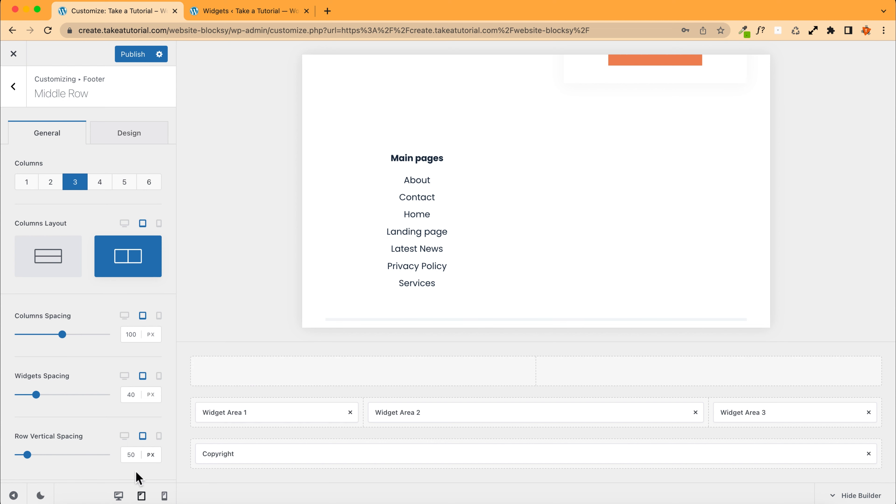
pyautogui.click(119, 495)
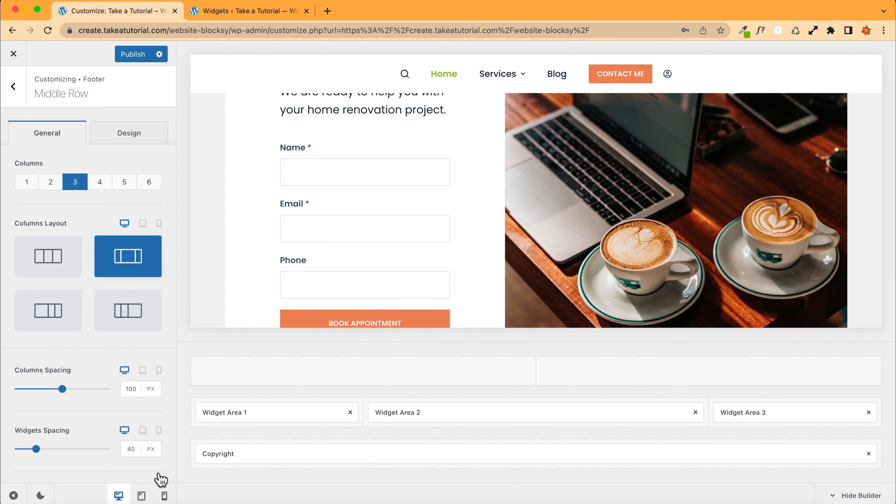
pyautogui.scroll(-10, 413, 273)
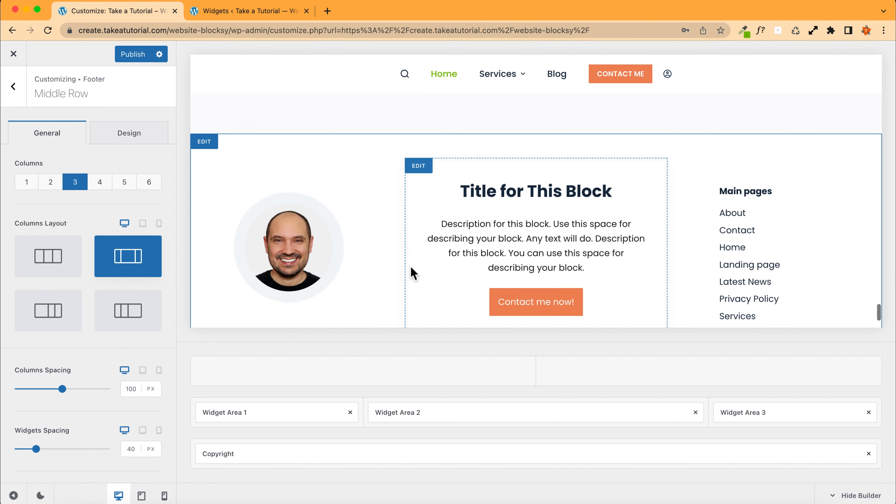
pyautogui.click(100, 182)
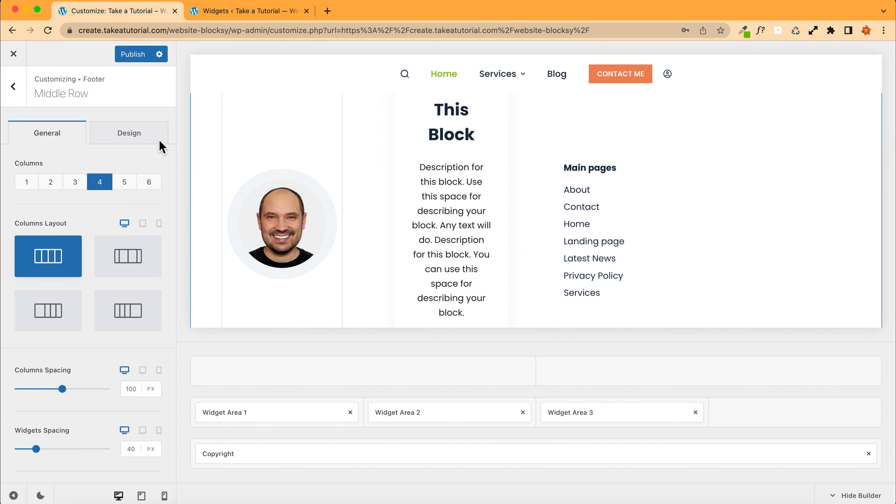
# Step: Place the Widget Area 4 element into the Middle Row's fourth column
pyautogui.click(13, 86)
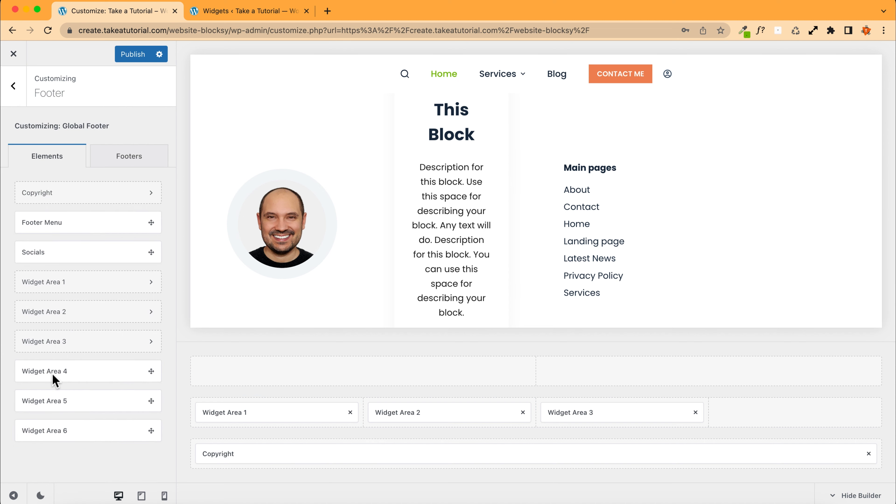
pyautogui.moveTo(54, 380); pyautogui.dragTo(750, 416)
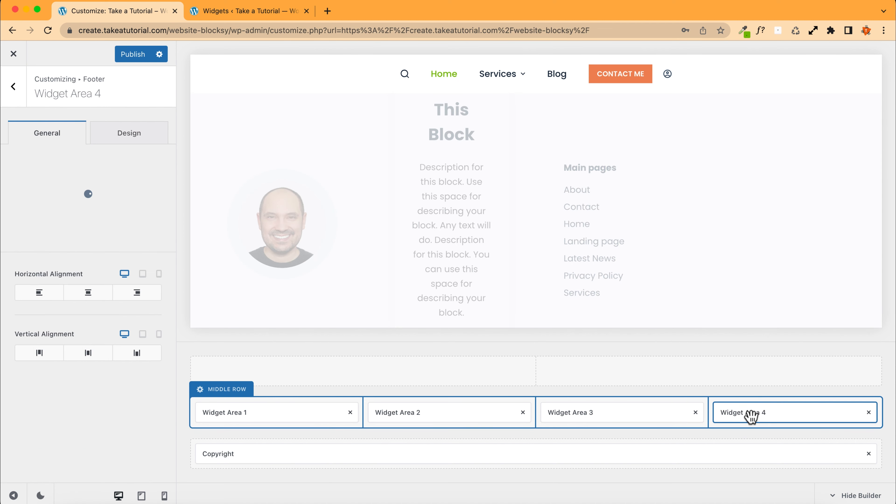
pyautogui.click(79, 213)
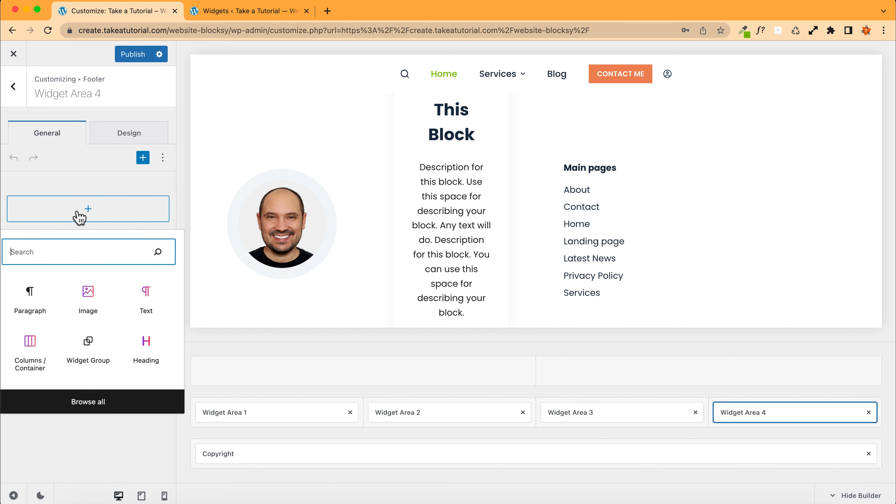
pyautogui.click(29, 298)
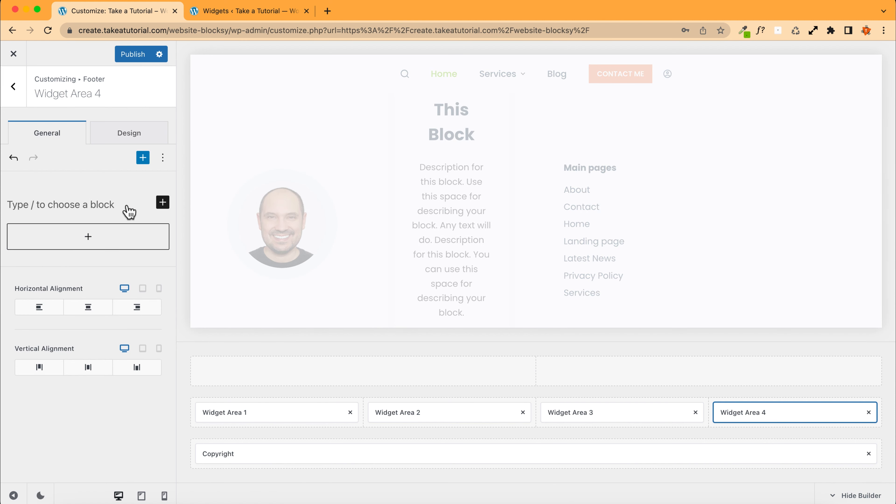
pyautogui.press('BackSpace')
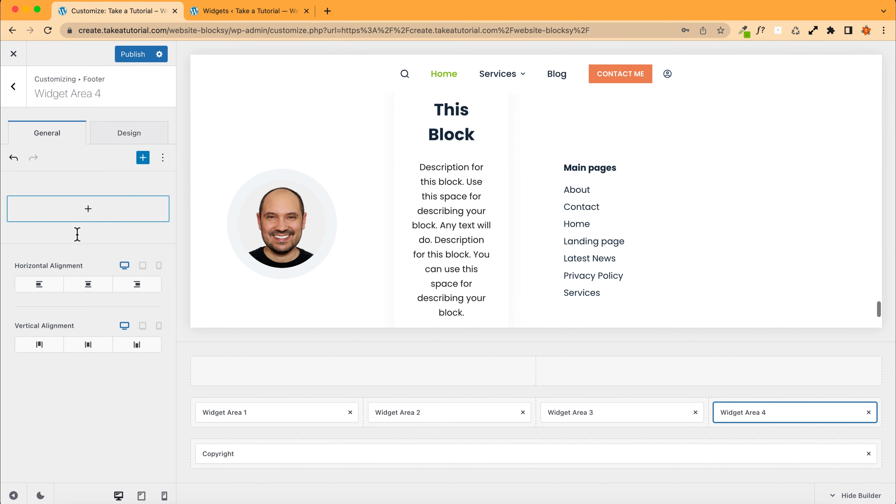
# Step: Insert a Widget Group block into Widget Area 4 and add a paragraph block inside it
pyautogui.click(82, 208)
pyautogui.click(87, 354)
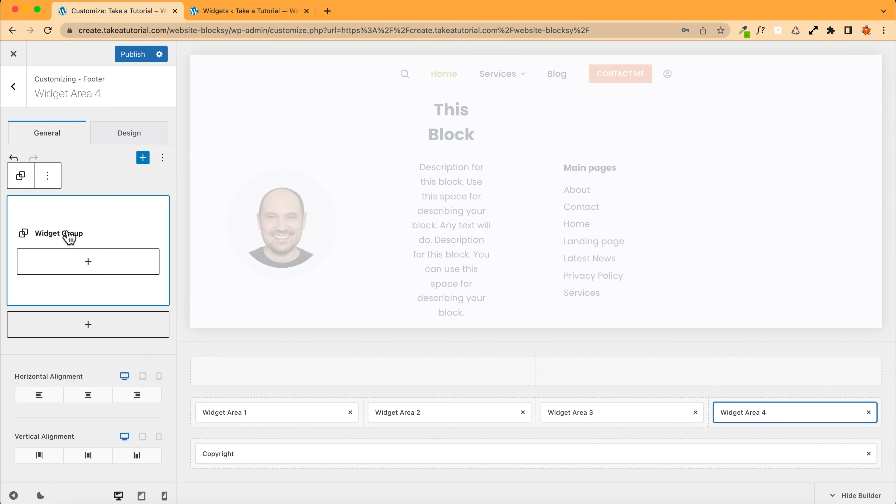
pyautogui.click(63, 265)
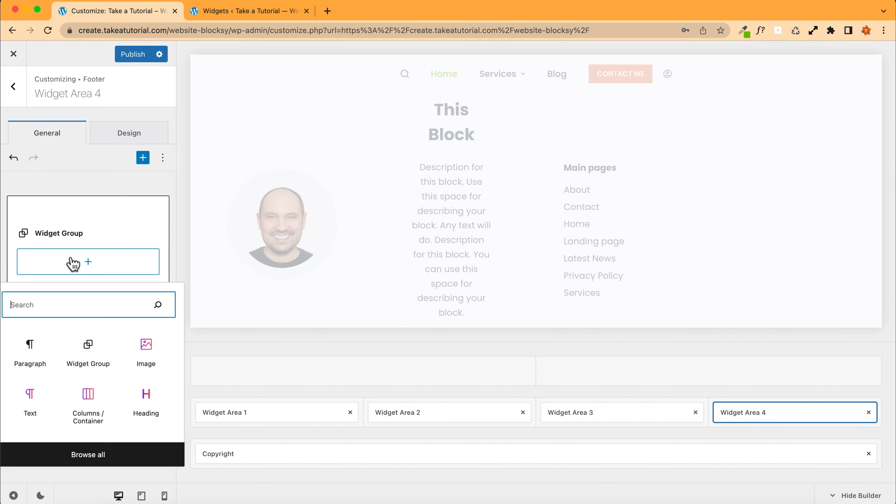
pyautogui.click(33, 354)
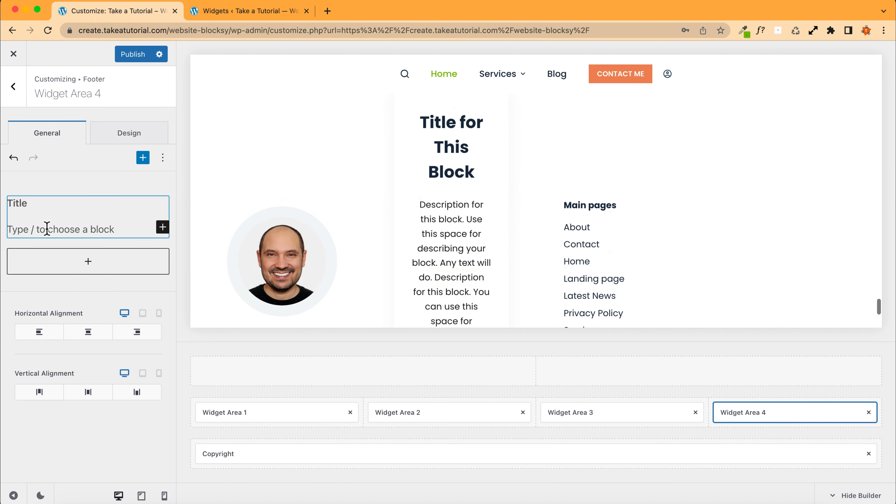
# Step: Set the widget group's title to Contact Me
pyautogui.click(24, 209)
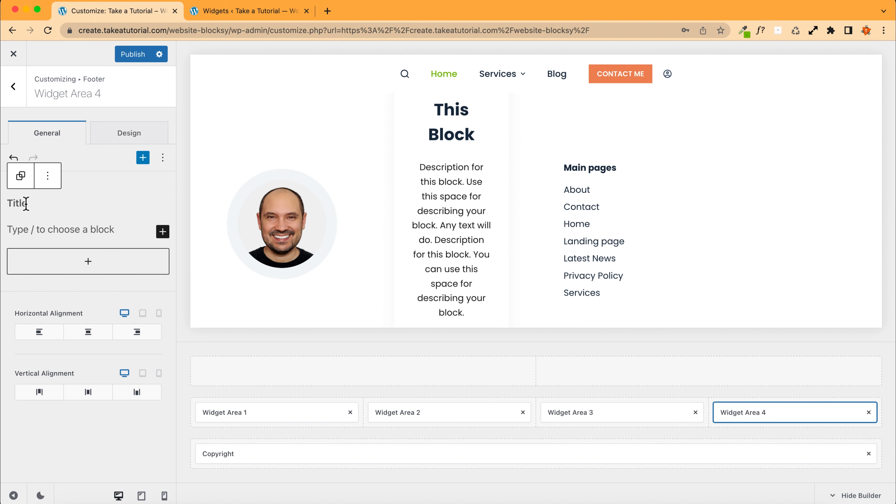
pyautogui.write('Contect Me')
pyautogui.doubleClick(47, 203)
pyautogui.write('Contact')
pyautogui.click(72, 230)
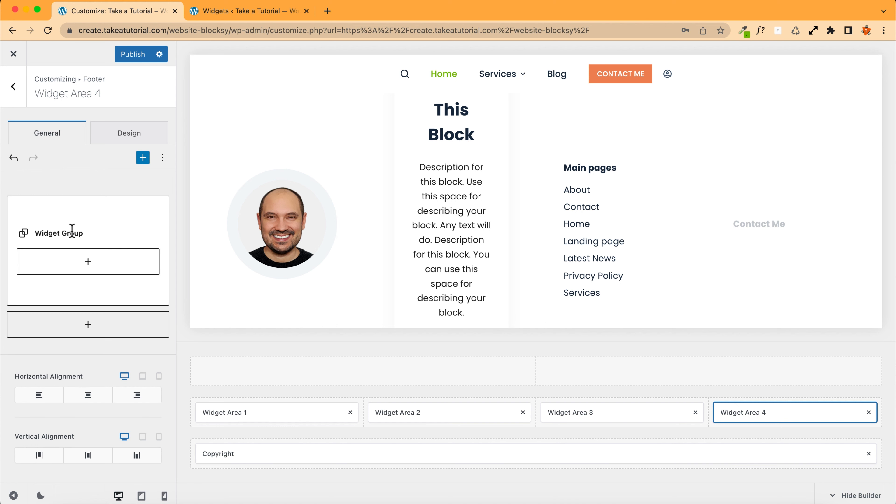
pyautogui.click(67, 260)
pyautogui.press('super+z')
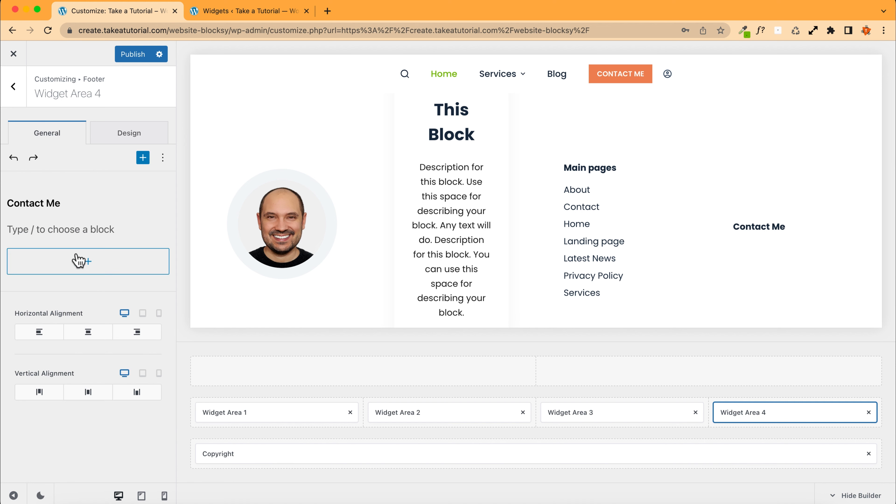
# Step: Write a 'My phone:' line with the phone number in the paragraph and publish the changes
pyautogui.click(93, 230)
pyautogui.write('My phone: 0123456789')
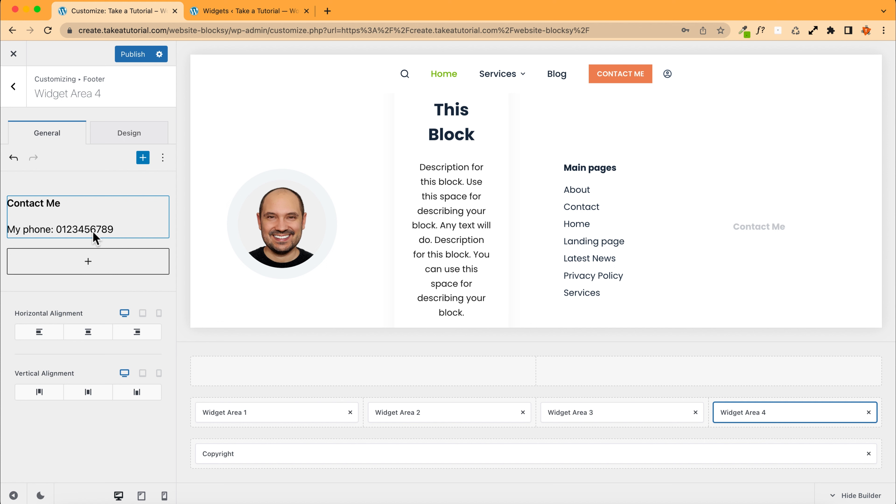
pyautogui.click(128, 56)
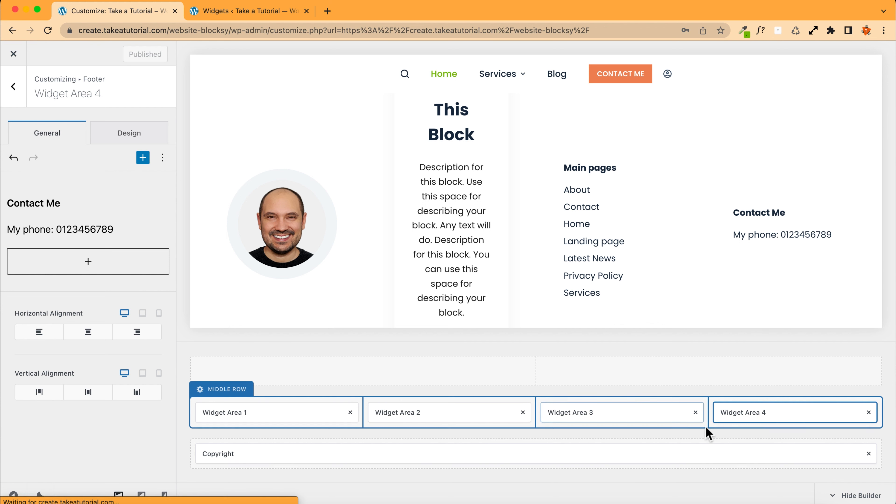
# Step: Open the Middle Row settings and set its tablet columns layout to two columns
pyautogui.click(224, 392)
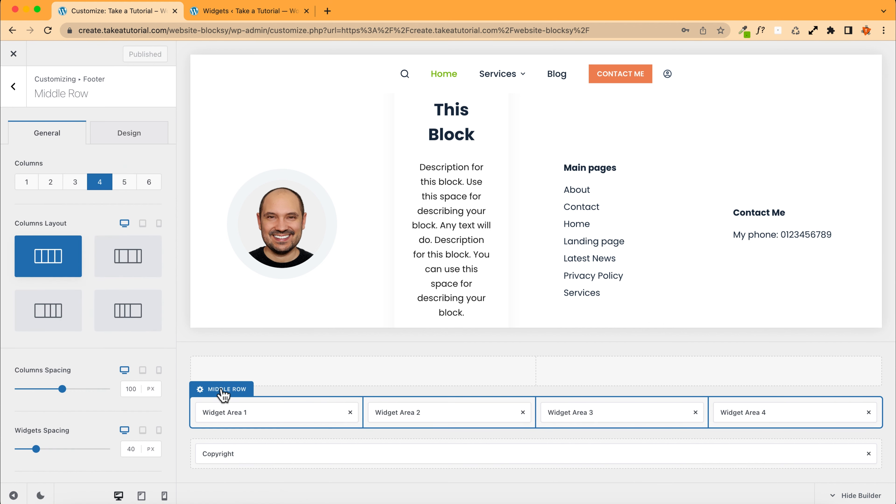
pyautogui.click(141, 495)
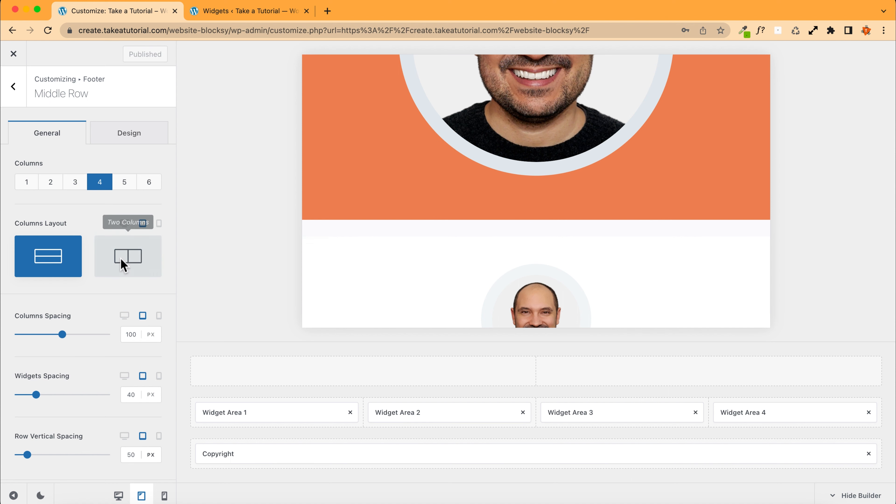
pyautogui.click(143, 260)
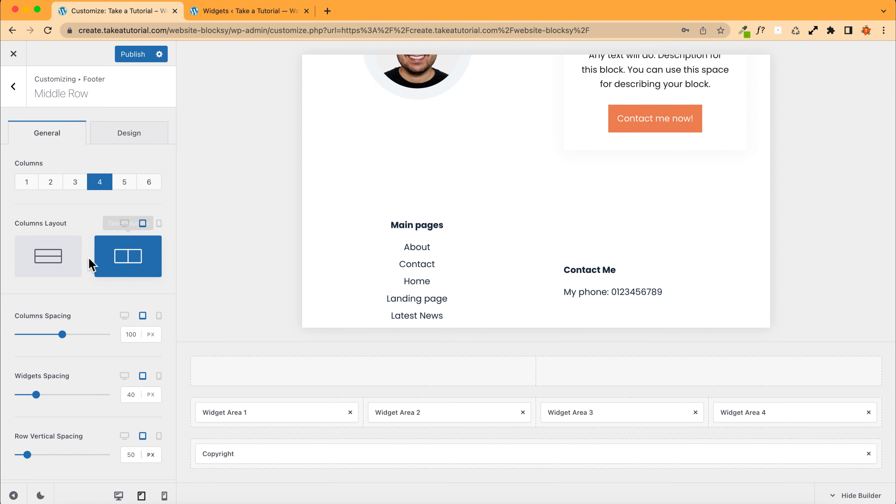
# Step: Set the Middle Row's mobile columns layout to two columns
pyautogui.click(158, 224)
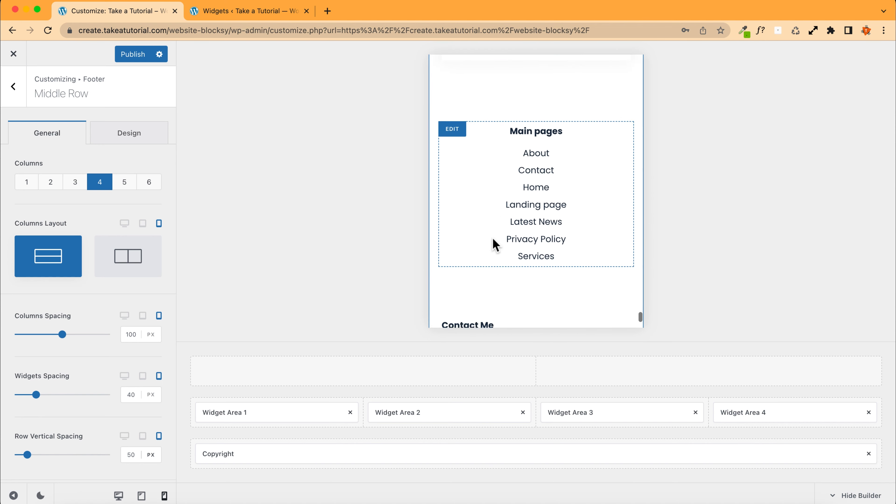
pyautogui.click(122, 266)
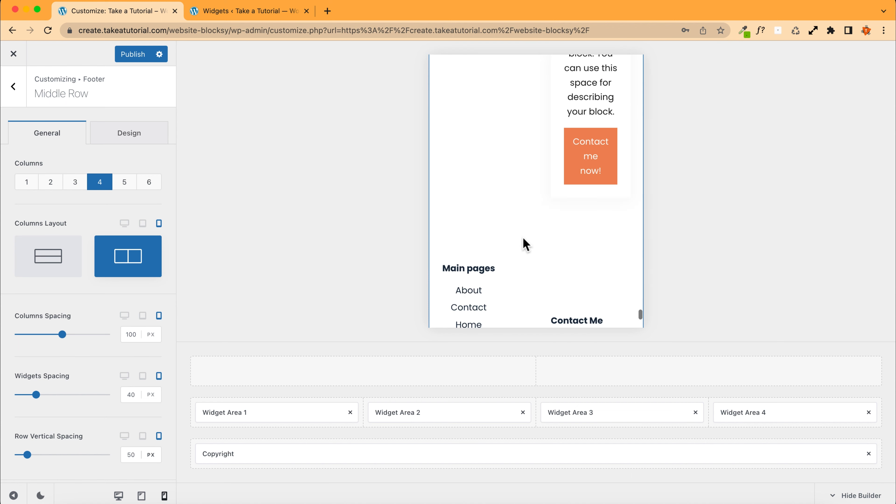
# Step: Switch the Middle Row's mobile columns layout back to stacked
pyautogui.click(40, 265)
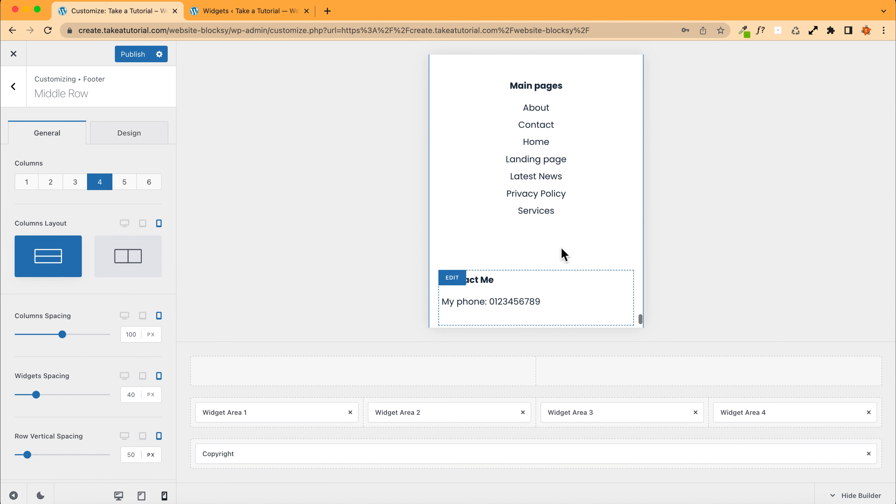
pyautogui.scroll(5, 552, 256)
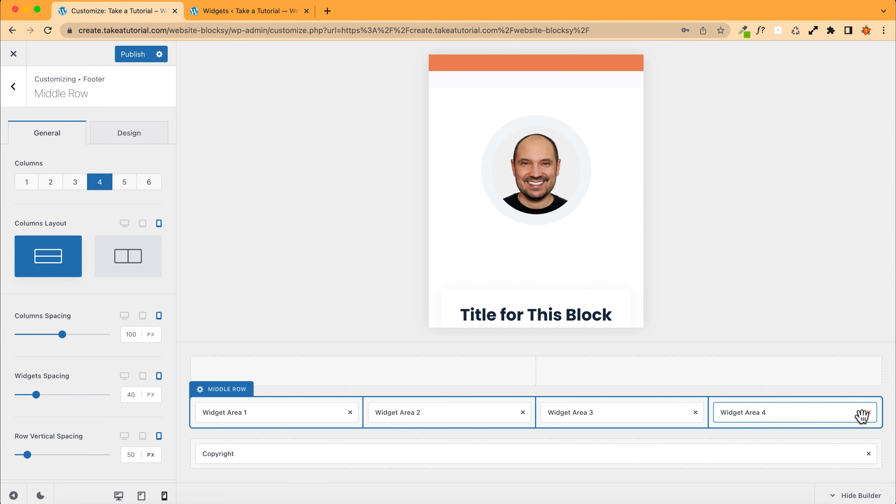
# Step: Remove Widget Area 4 from the Middle Row and set the row to three columns
pyautogui.click(869, 412)
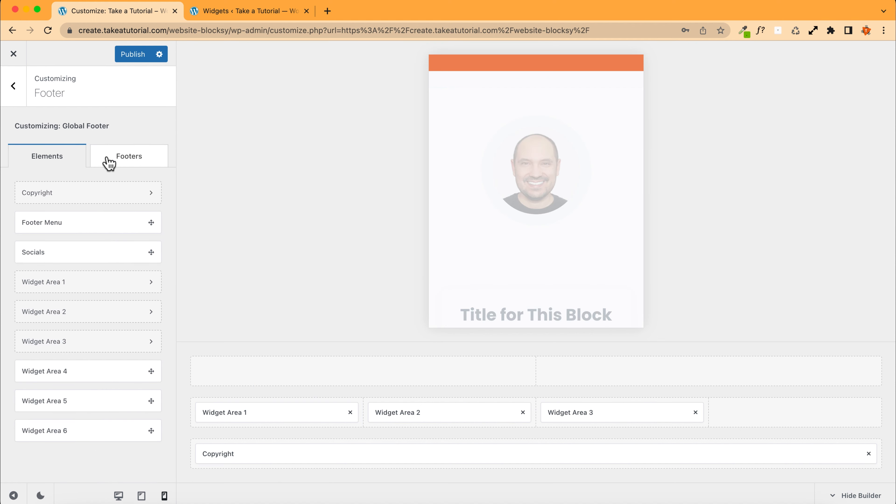
pyautogui.click(225, 399)
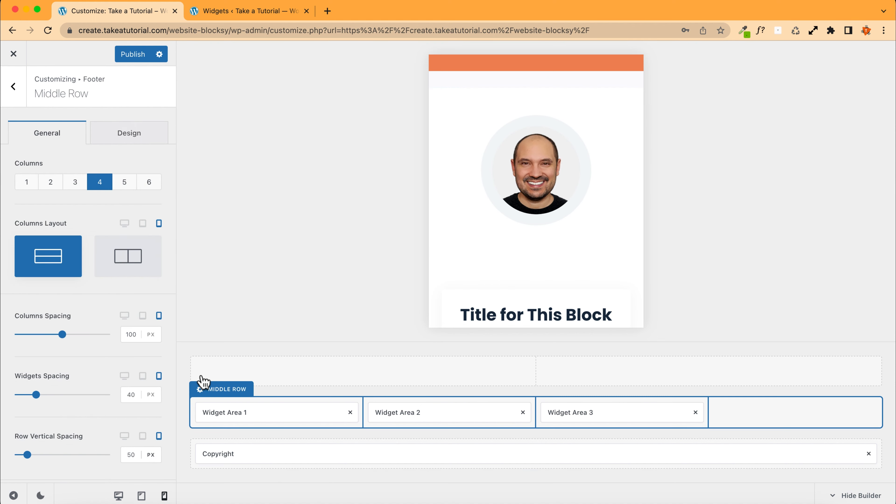
pyautogui.click(75, 182)
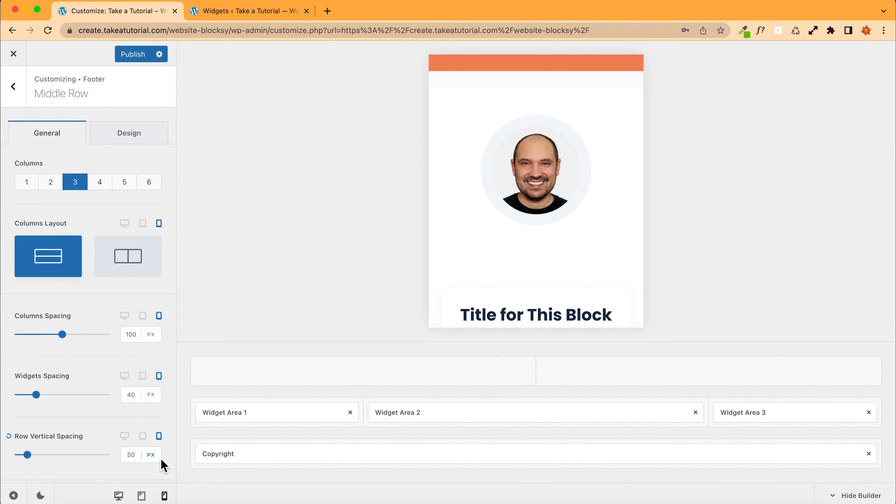
pyautogui.click(142, 496)
pyautogui.click(56, 260)
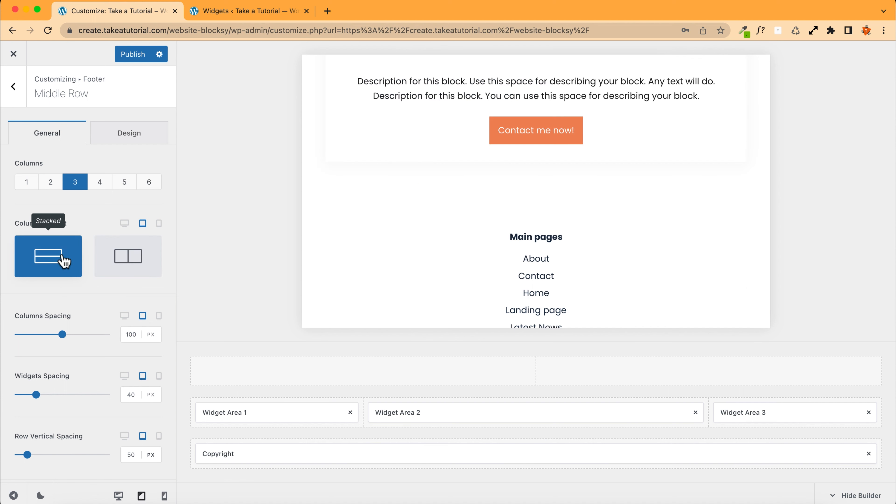
pyautogui.scroll(-3, 458, 270)
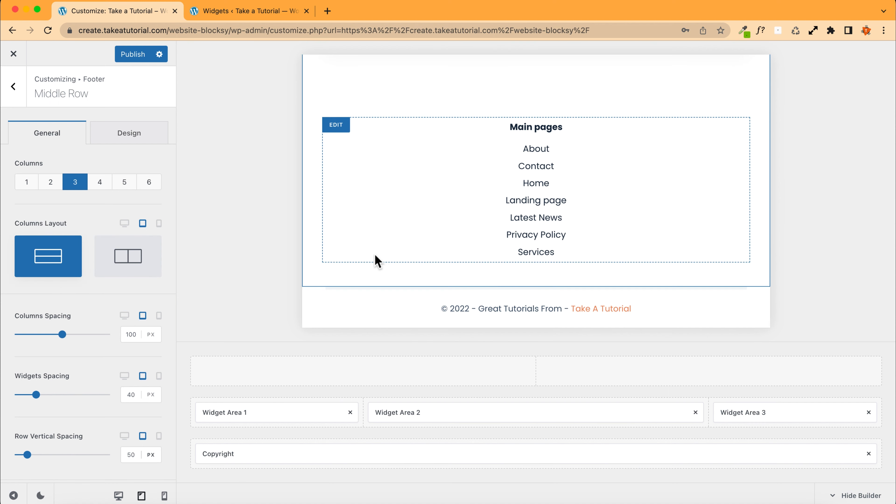
pyautogui.scroll(1, 375, 260)
pyautogui.moveTo(236, 396)
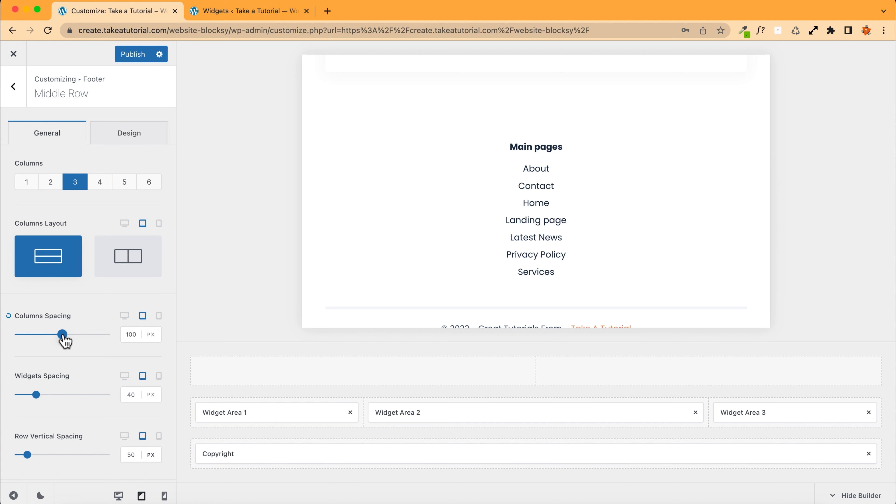
pyautogui.scroll(3, 440, 277)
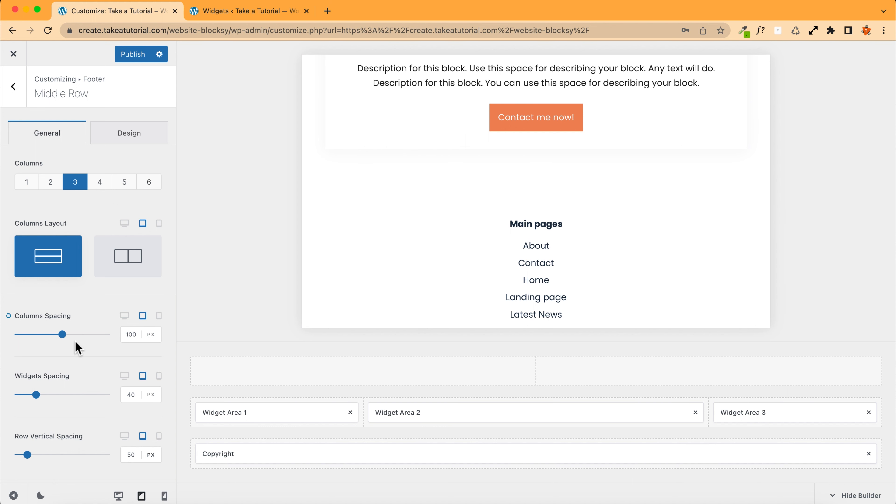
pyautogui.moveTo(62, 335); pyautogui.dragTo(32, 335)
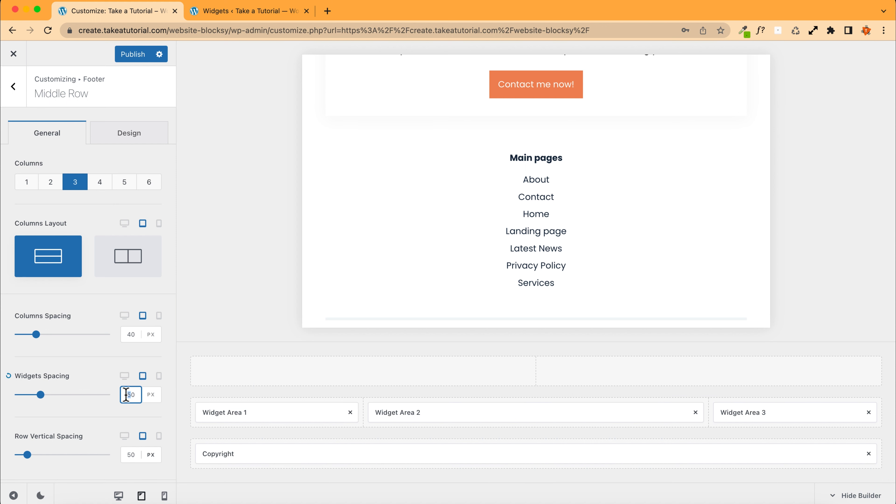
pyautogui.scroll(-2, 85, 416)
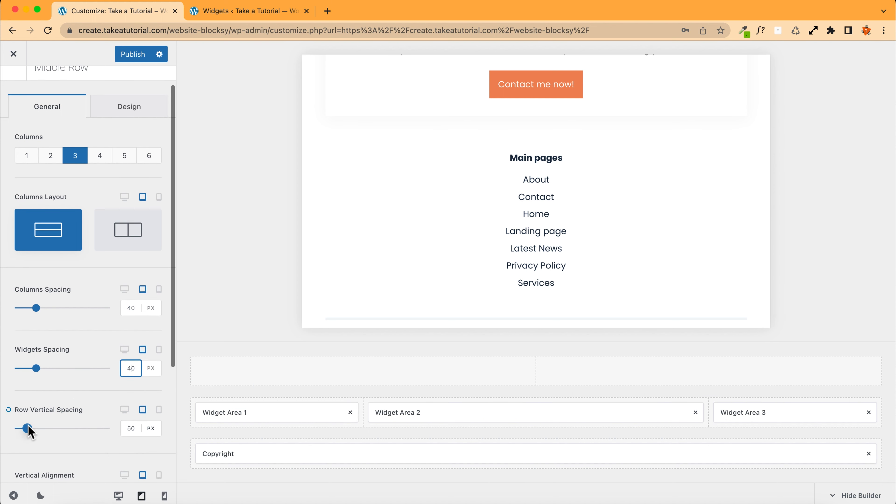
pyautogui.moveTo(27, 428)
pyautogui.mouseDown()
pyautogui.moveTo(12, 428)
pyautogui.moveTo(38, 428)
pyautogui.mouseUp()
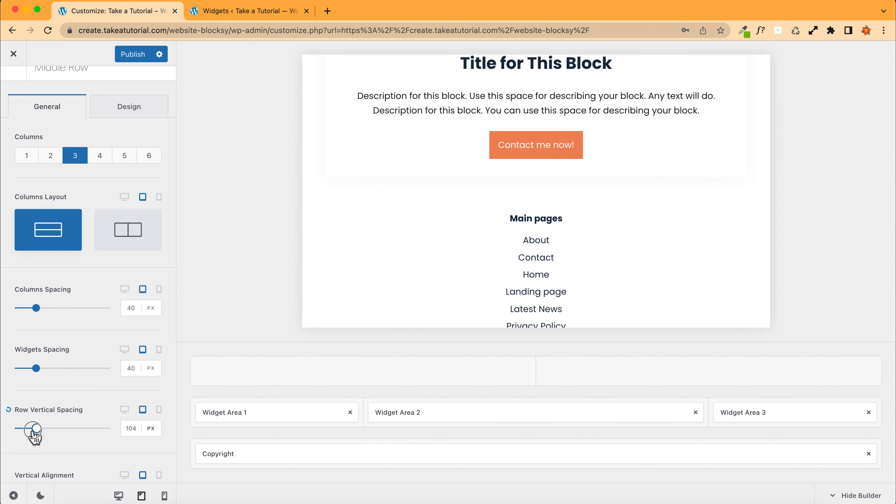
pyautogui.click(9, 410)
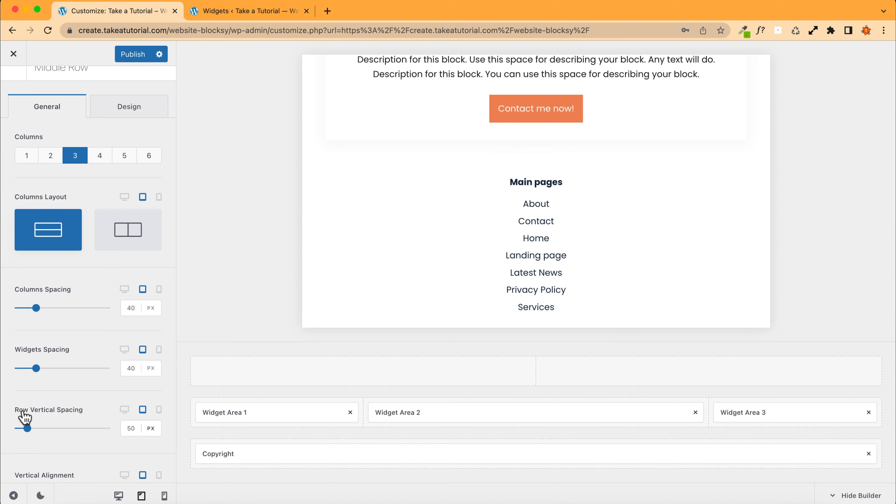
# Step: Try a green widget title font colour in the Middle Row's design settings, then restore Color 4
pyautogui.scroll(-5, 416, 280)
pyautogui.scroll(6, 379, 291)
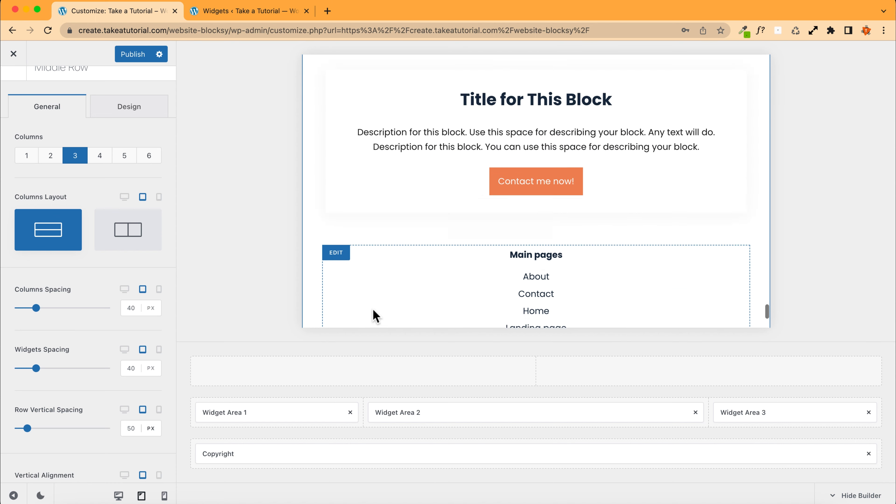
pyautogui.click(128, 116)
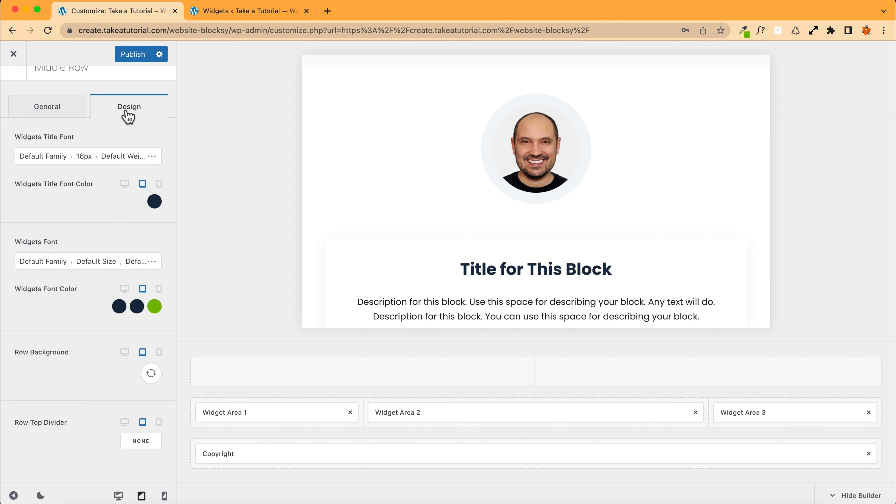
pyautogui.scroll(-3, 392, 203)
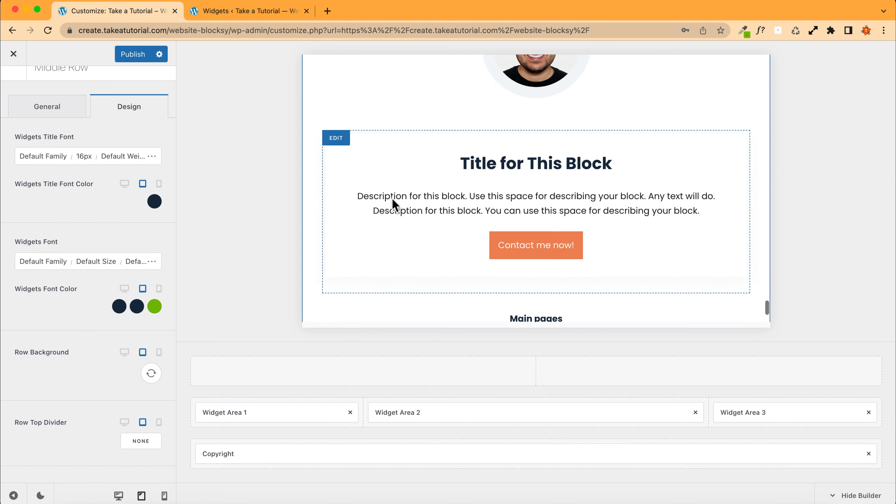
pyautogui.scroll(1, 393, 204)
pyautogui.click(154, 202)
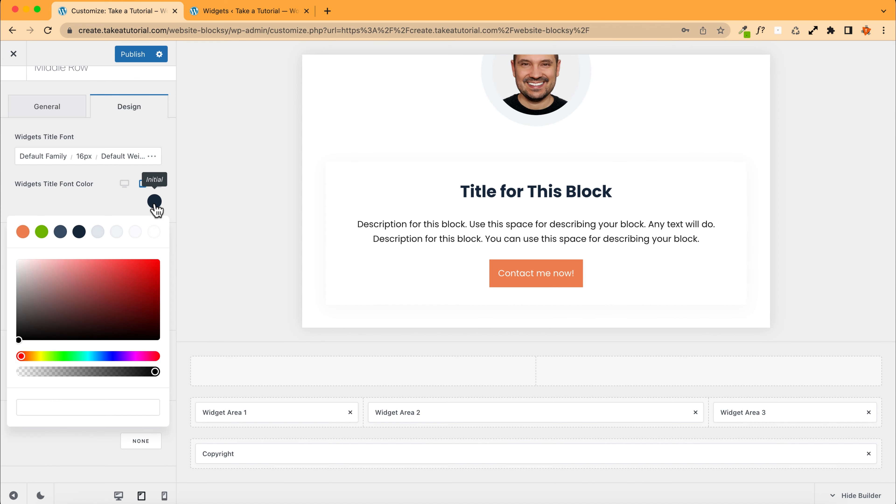
pyautogui.click(41, 232)
pyautogui.scroll(-2, 377, 229)
pyautogui.scroll(-4, 377, 228)
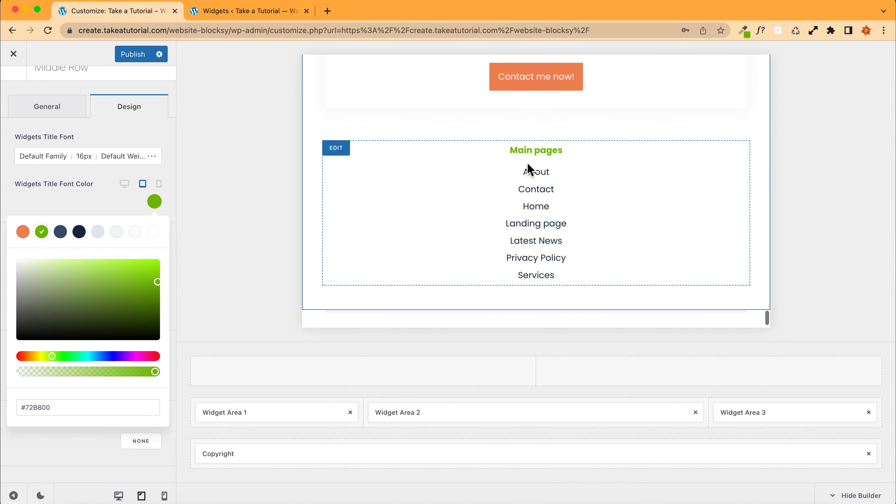
pyautogui.scroll(9, 529, 155)
pyautogui.scroll(-8, 528, 155)
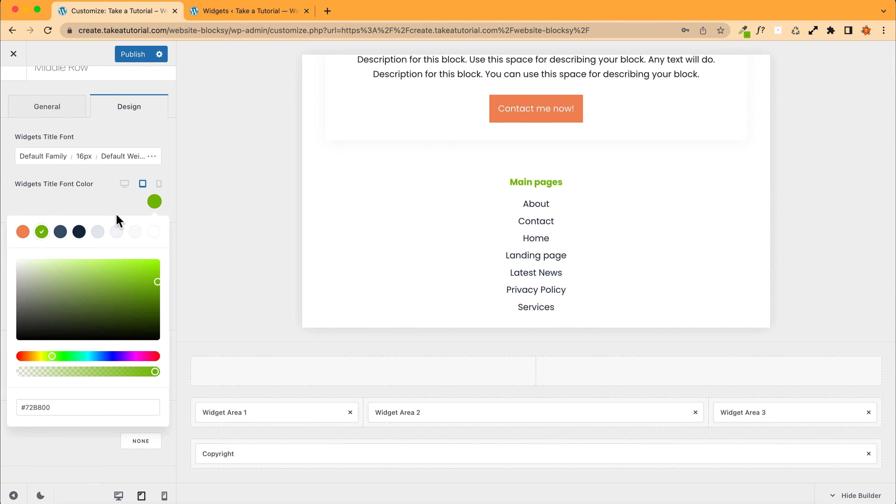
pyautogui.click(79, 233)
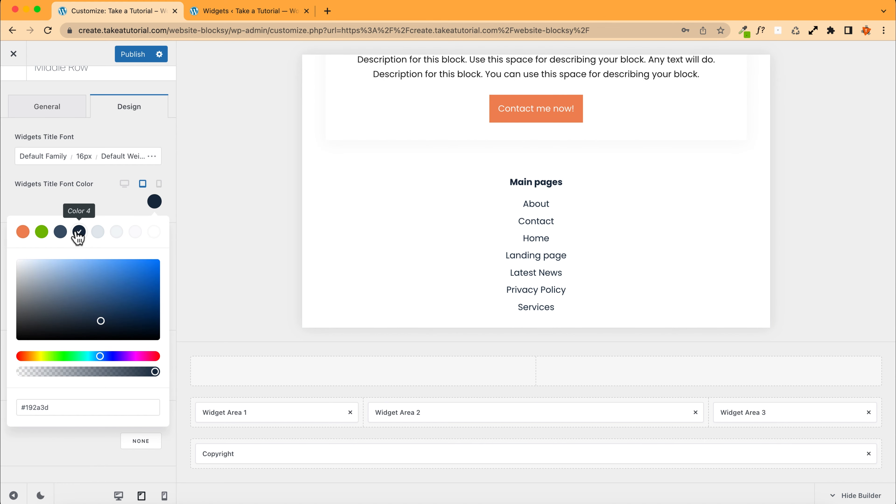
pyautogui.click(71, 211)
# Step: Set the Middle Row's widget link font colour to the orange palette colour, keeping the text colour dark
pyautogui.scroll(-3, 58, 222)
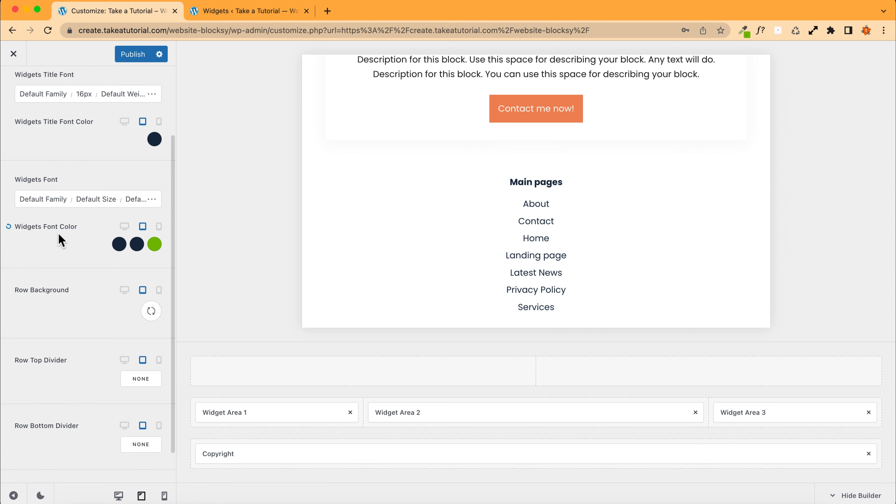
pyautogui.click(119, 244)
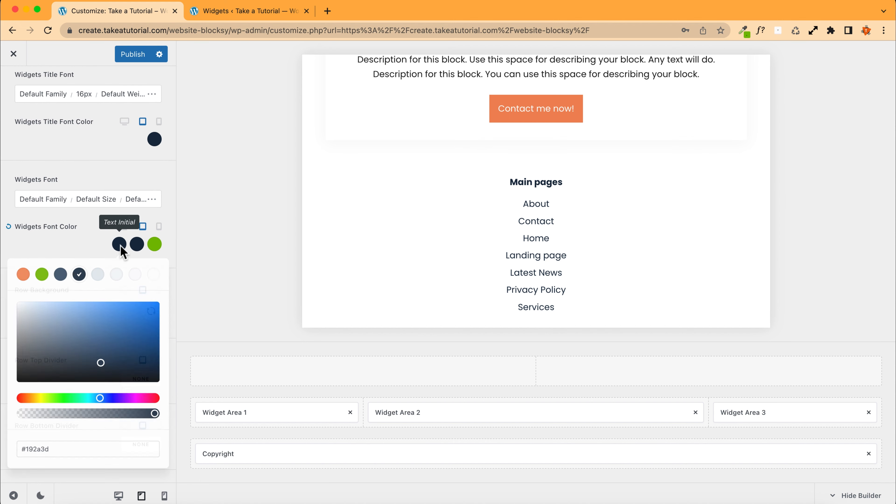
pyautogui.click(97, 274)
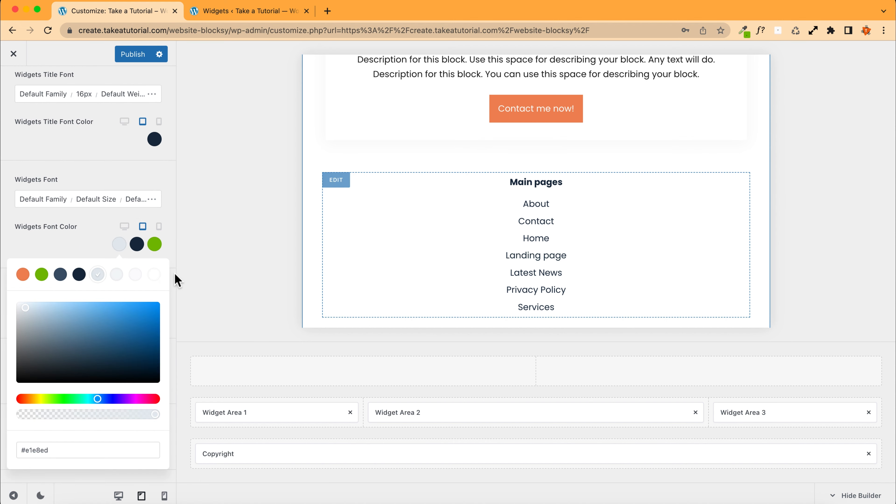
pyautogui.scroll(6, 416, 252)
pyautogui.scroll(-6, 416, 224)
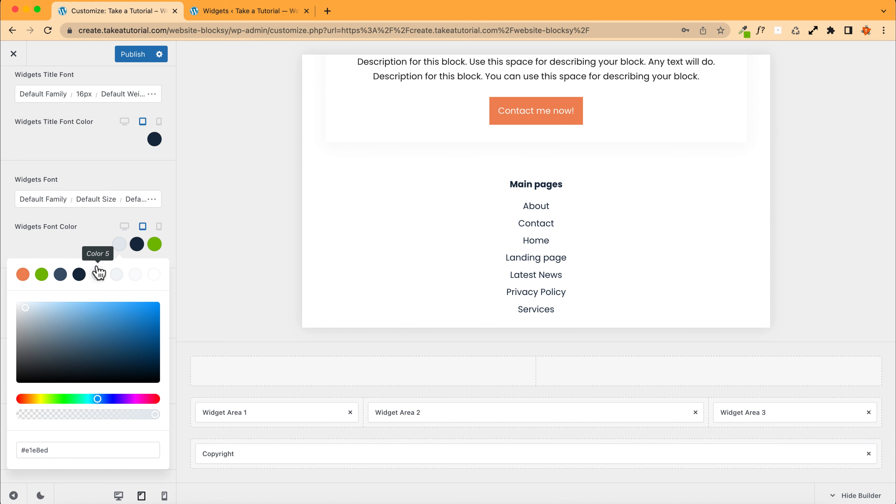
pyautogui.click(137, 247)
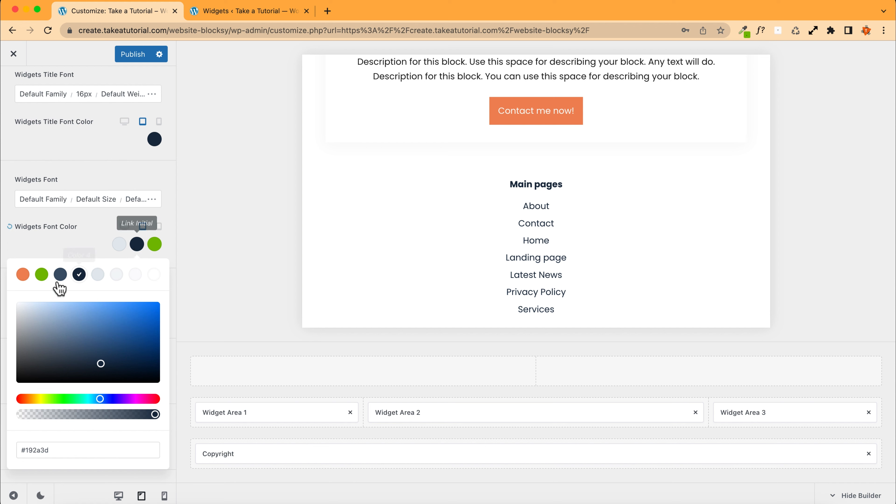
pyautogui.click(22, 275)
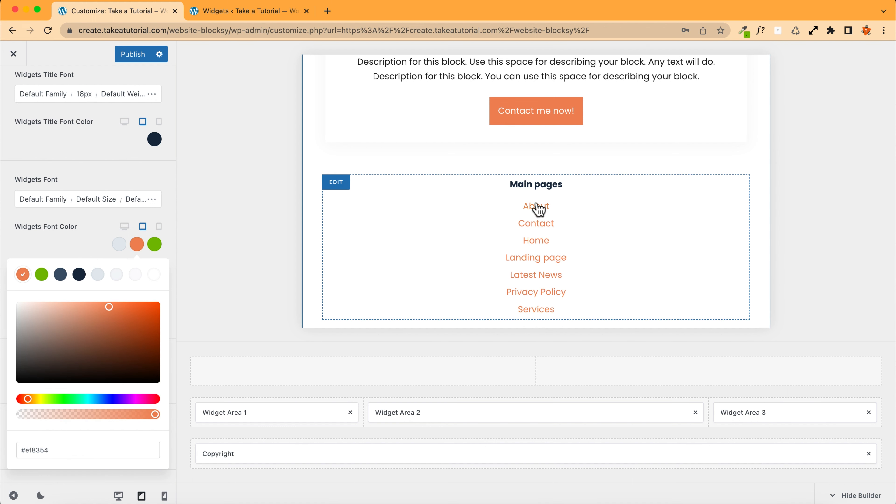
pyautogui.click(80, 241)
pyautogui.click(118, 244)
pyautogui.click(79, 274)
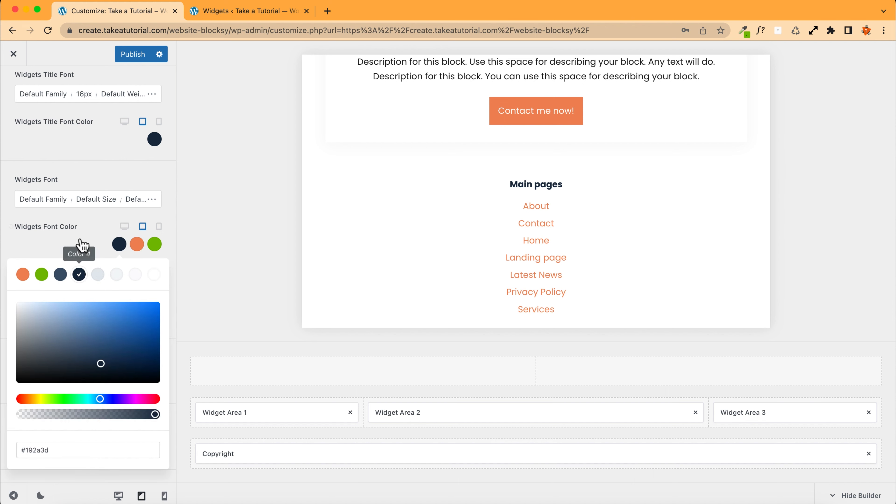
pyautogui.click(81, 243)
# Step: Try light grey and white solid colours as the Middle Row background
pyautogui.scroll(-2, 80, 240)
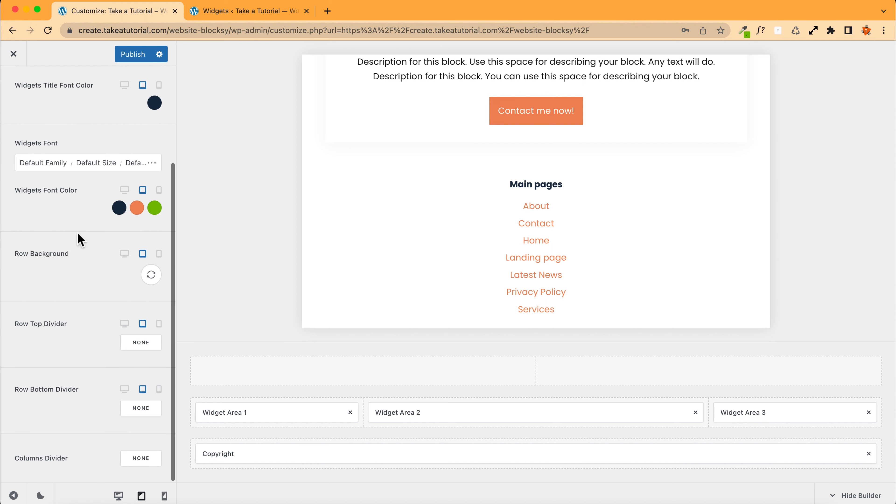
pyautogui.click(152, 276)
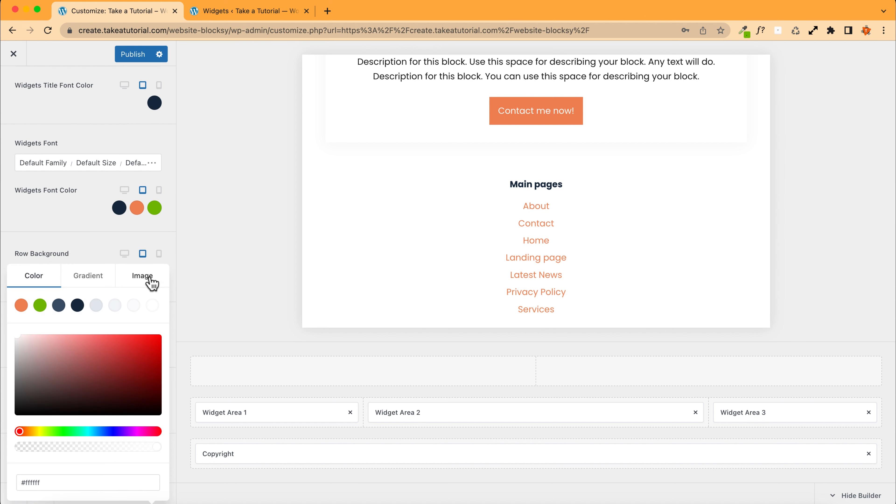
pyautogui.click(95, 305)
pyautogui.scroll(4, 370, 234)
pyautogui.scroll(3, 356, 228)
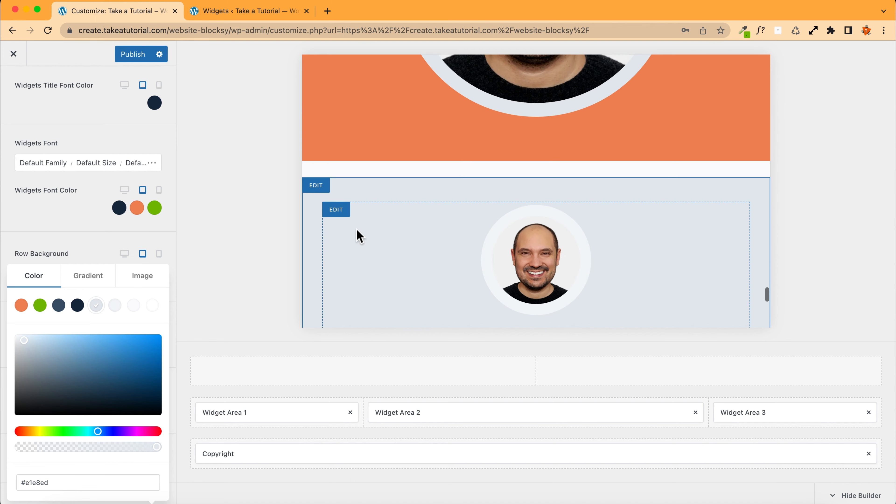
pyautogui.scroll(-6, 356, 229)
pyautogui.scroll(3, 356, 228)
pyautogui.scroll(3, 356, 229)
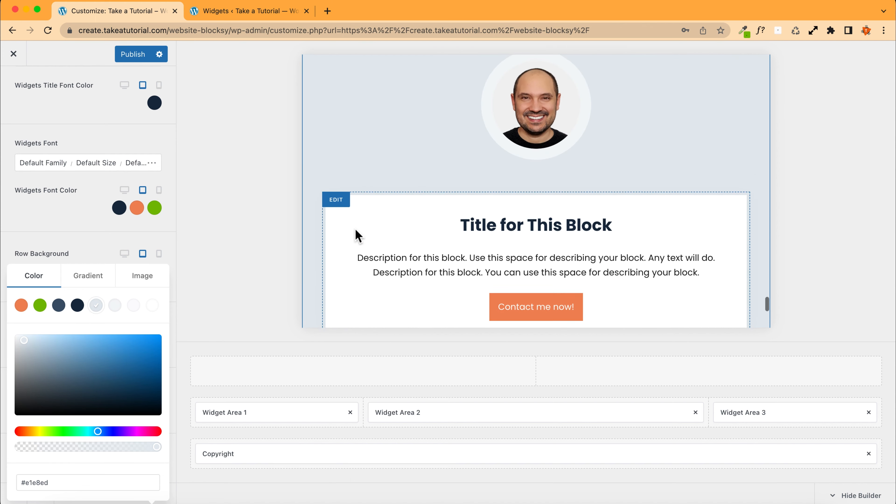
pyautogui.scroll(-2, 356, 236)
pyautogui.click(148, 305)
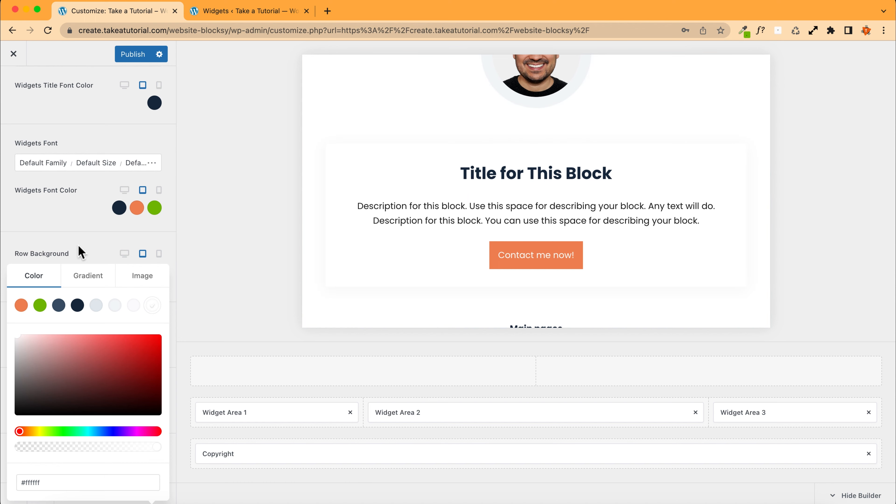
# Step: Apply the default blue-purple linear gradient at 135° as the Middle Row background
pyautogui.click(79, 251)
pyautogui.click(152, 275)
pyautogui.click(88, 276)
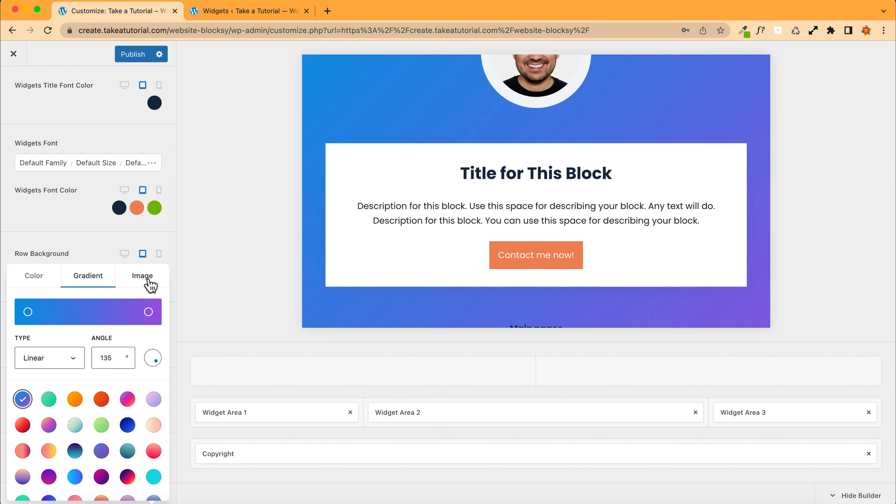
pyautogui.scroll(-5, 392, 244)
pyautogui.scroll(8, 390, 242)
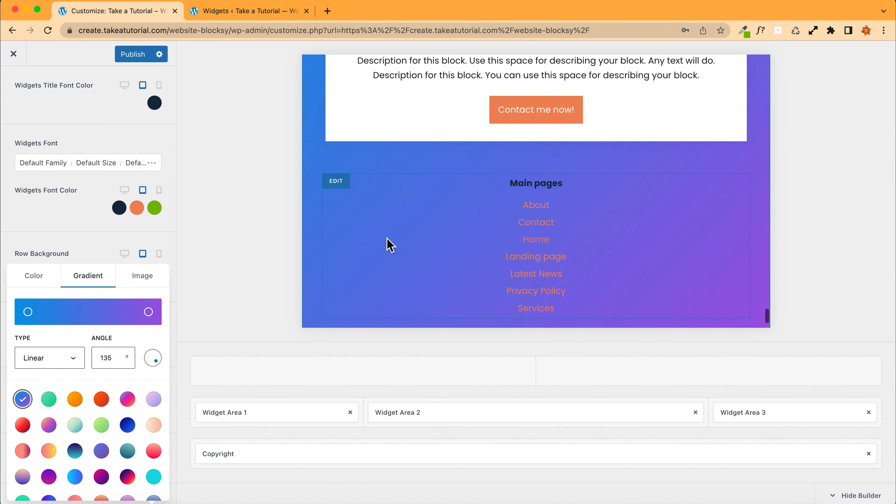
pyautogui.scroll(2, 367, 239)
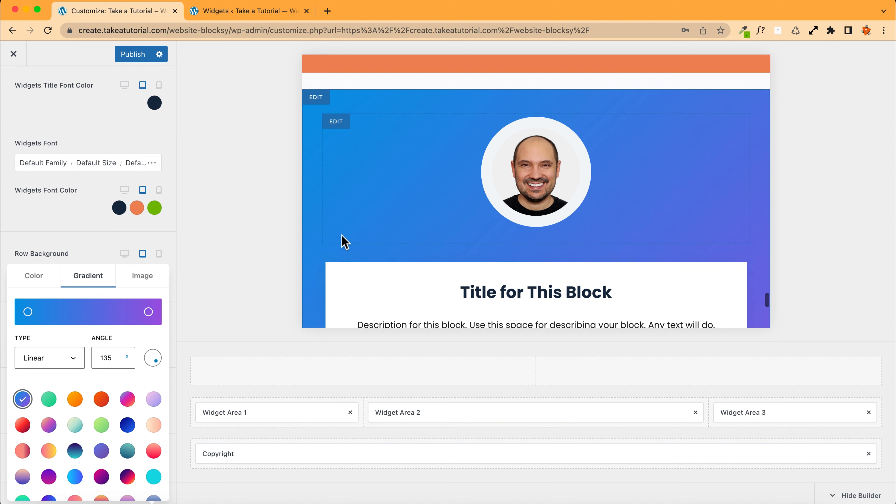
# Step: Switch the Middle Row background from the gradient back to a solid white colour
pyautogui.click(34, 277)
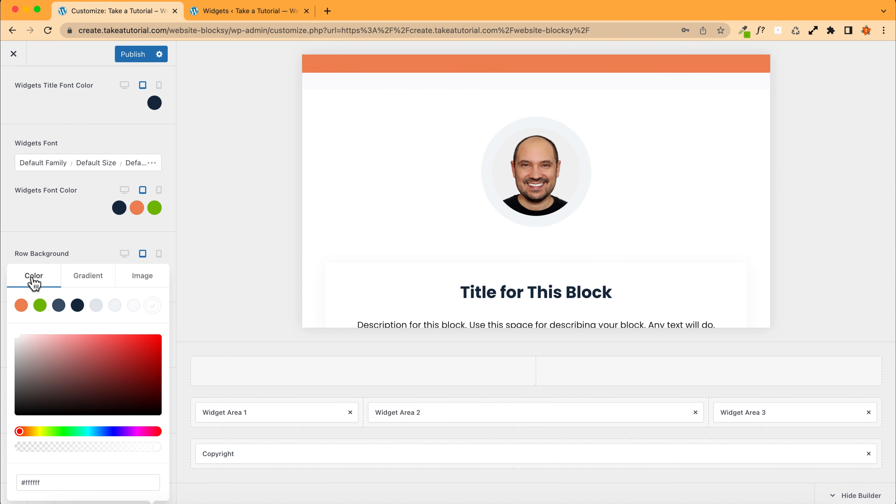
pyautogui.click(96, 279)
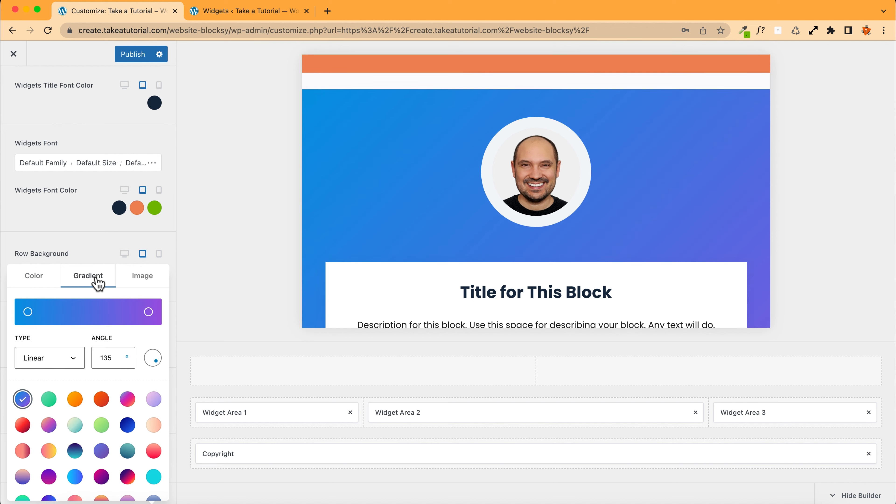
pyautogui.click(28, 312)
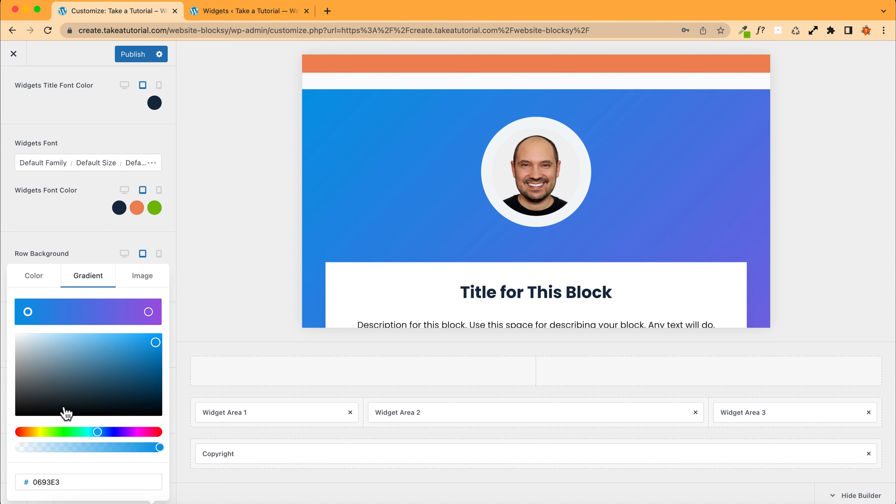
pyautogui.scroll(-3, 65, 413)
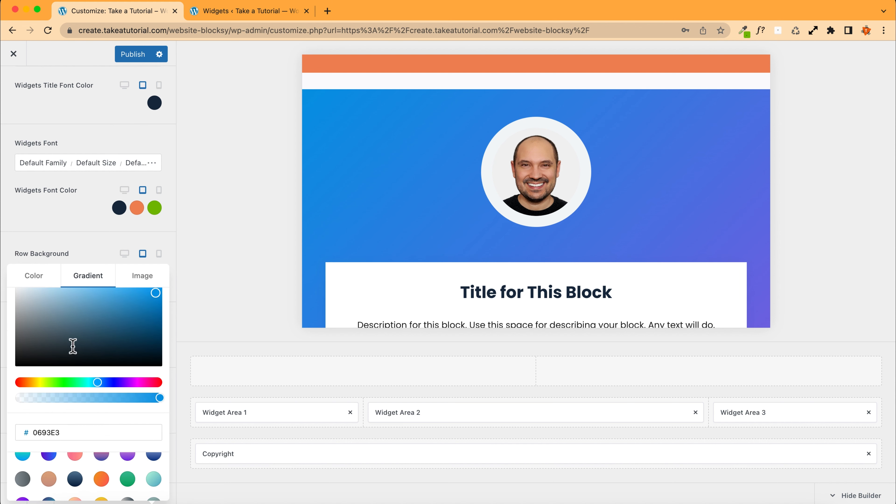
pyautogui.scroll(-2, 74, 354)
pyautogui.scroll(5, 74, 350)
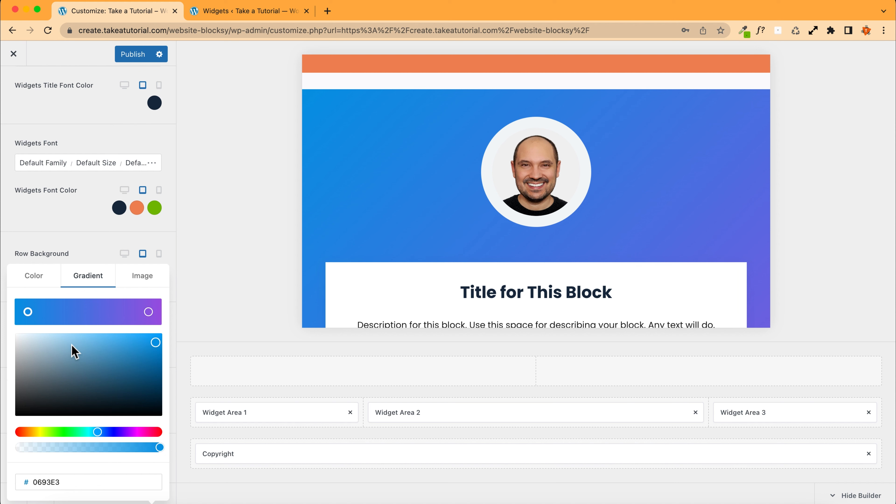
pyautogui.click(28, 312)
pyautogui.click(29, 312)
pyautogui.click(29, 312)
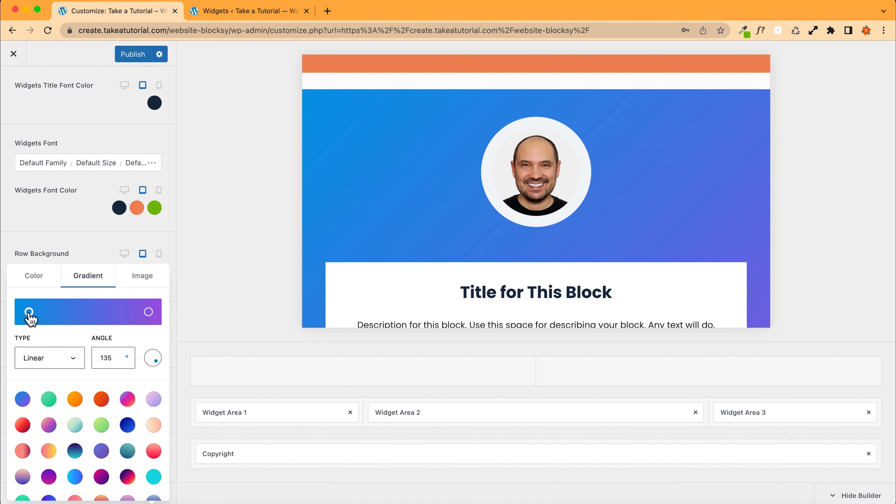
pyautogui.scroll(-5, 71, 367)
pyautogui.scroll(5, 70, 373)
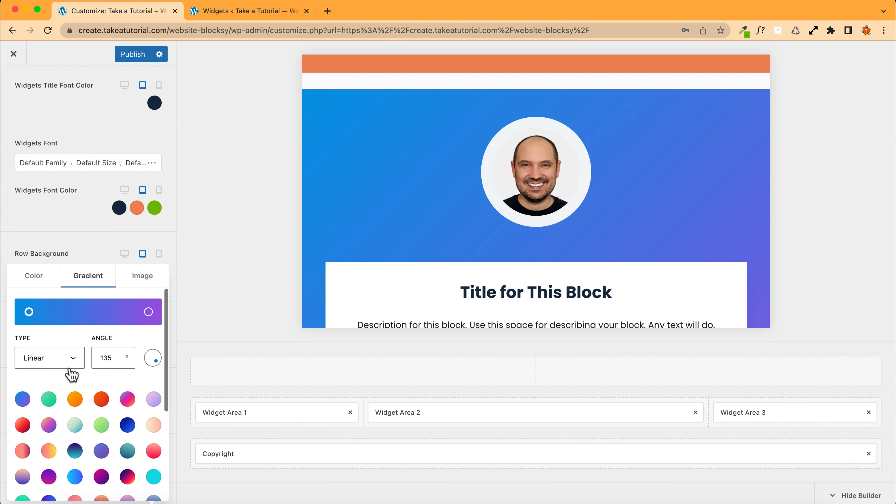
pyautogui.click(34, 276)
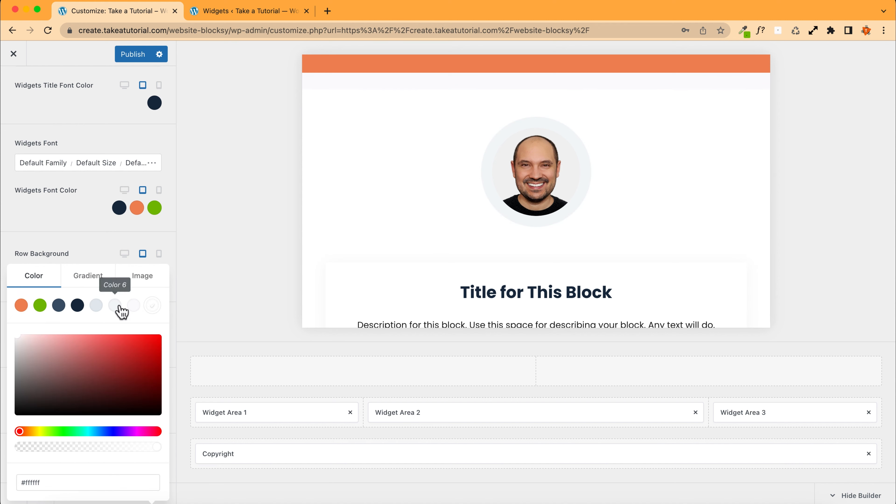
pyautogui.click(74, 251)
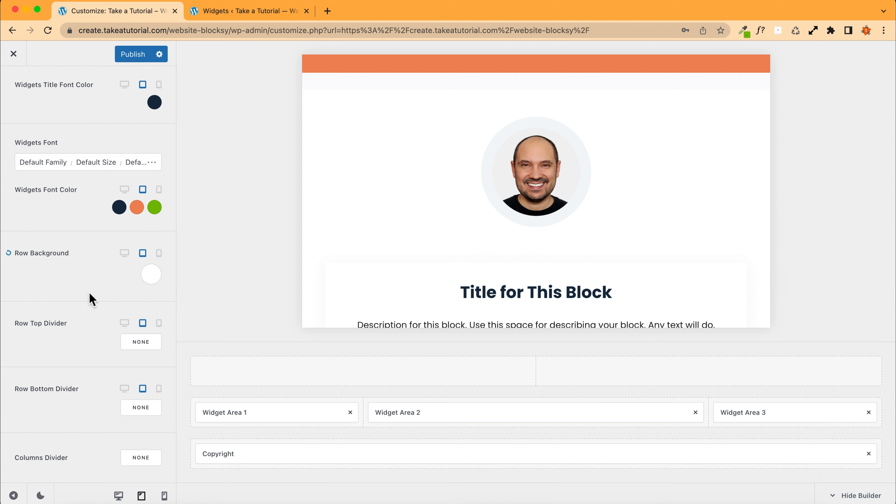
# Step: Add a solid 5 px top divider to the Middle Row for tablet, comparing with the desktop view
pyautogui.click(147, 340)
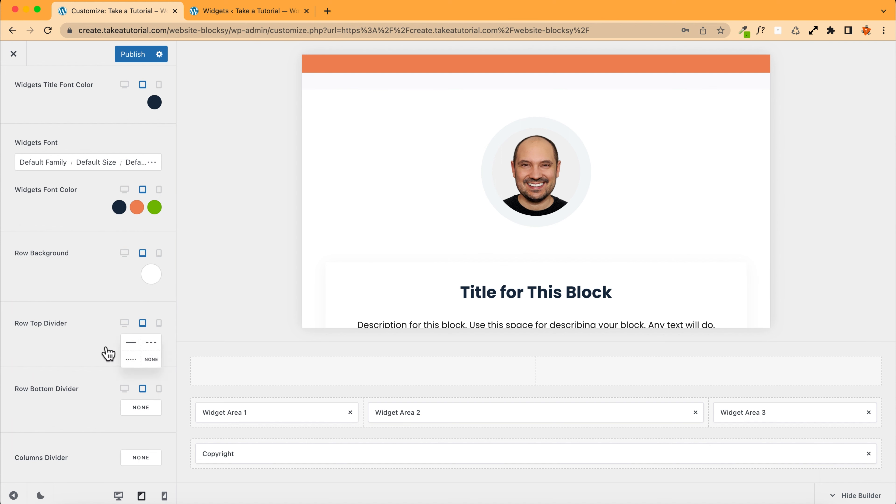
pyautogui.click(134, 344)
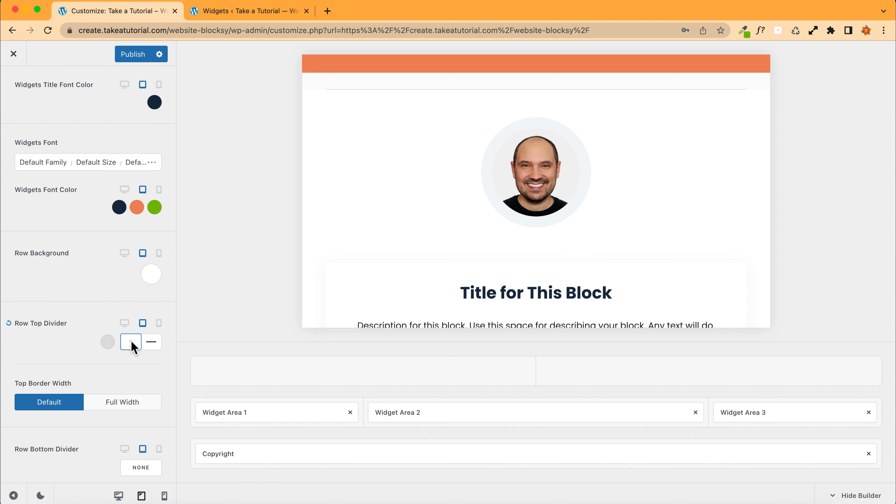
pyautogui.click(130, 341)
pyautogui.write('5')
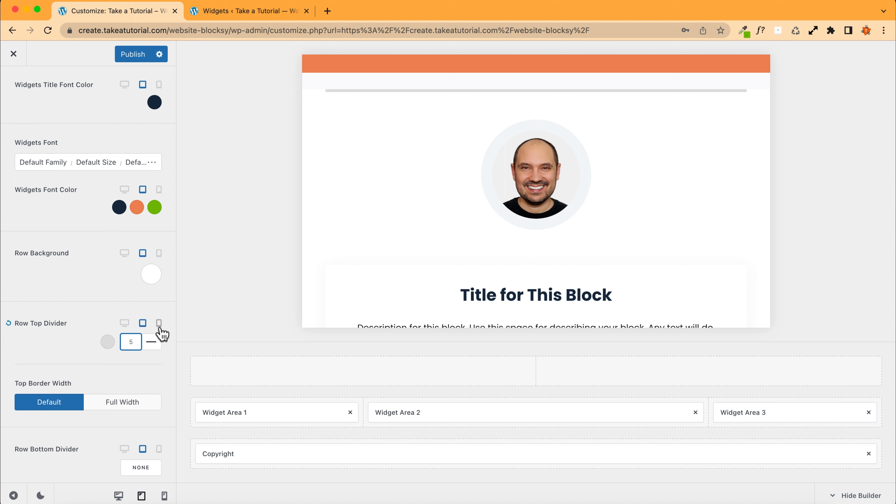
pyautogui.click(125, 324)
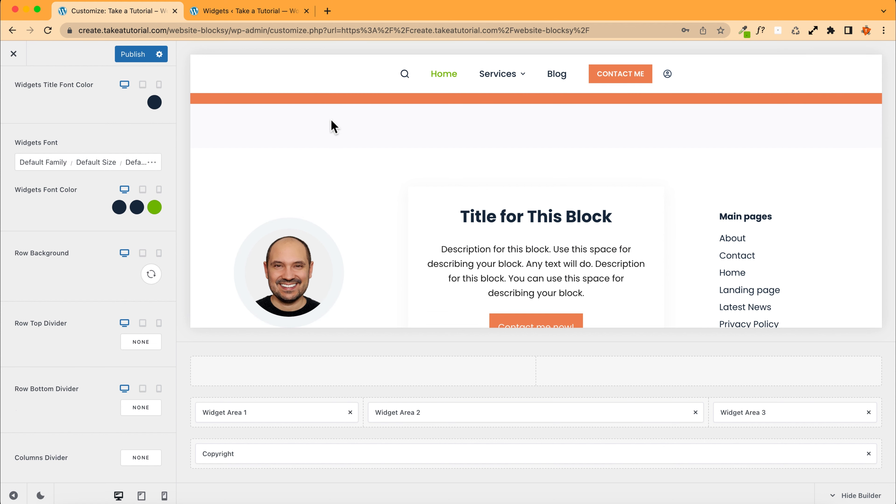
pyautogui.click(142, 495)
# Step: Set the Middle Row top divider colour to the light grey Color 6
pyautogui.scroll(10, 477, 251)
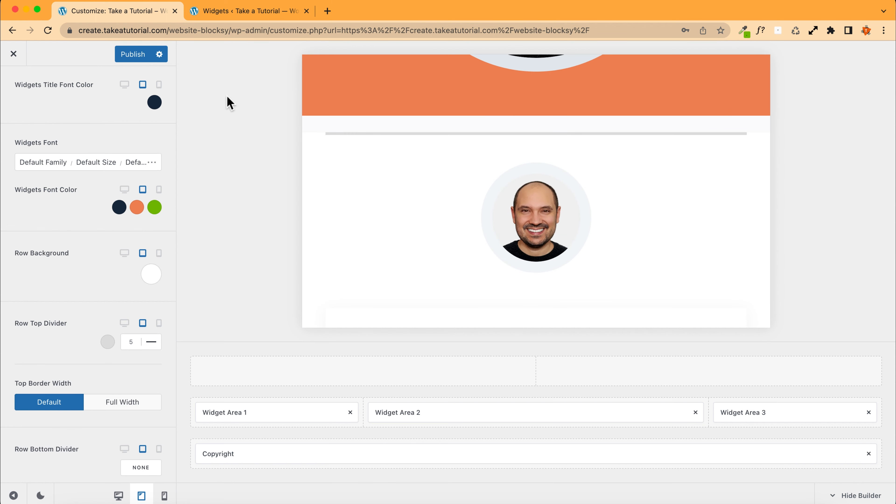
pyautogui.click(108, 342)
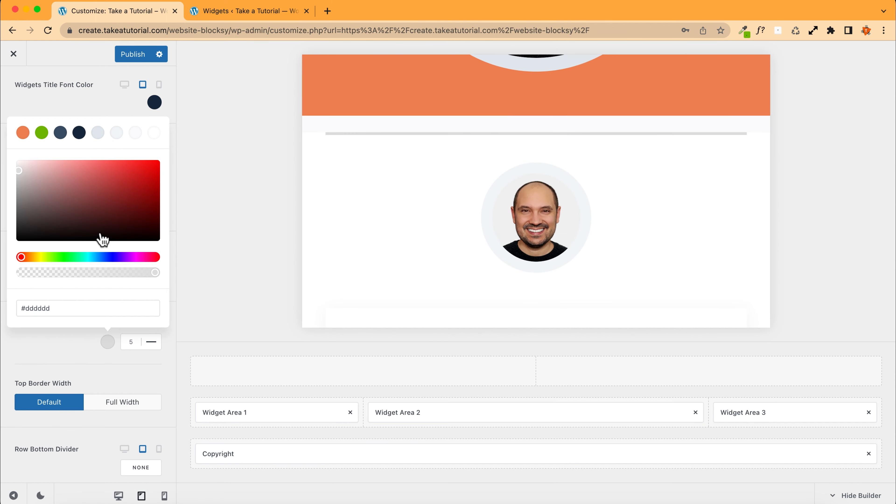
pyautogui.click(117, 133)
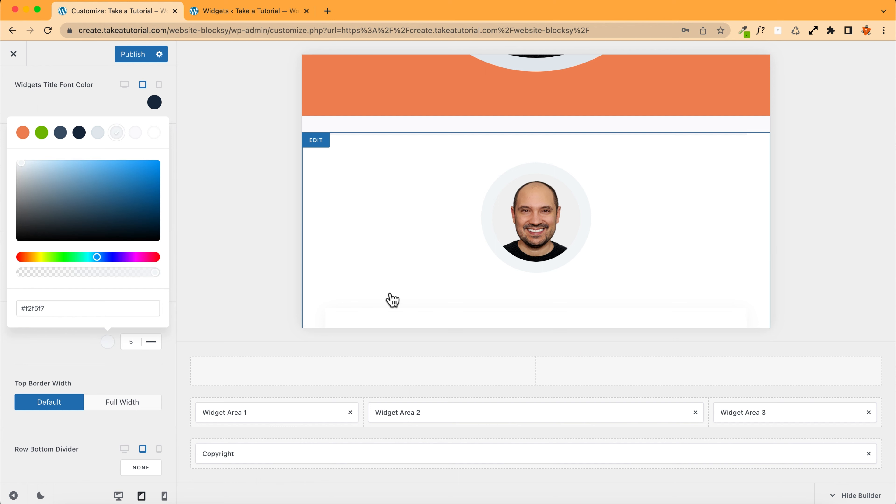
pyautogui.scroll(-10, 390, 300)
pyautogui.scroll(-3, 345, 295)
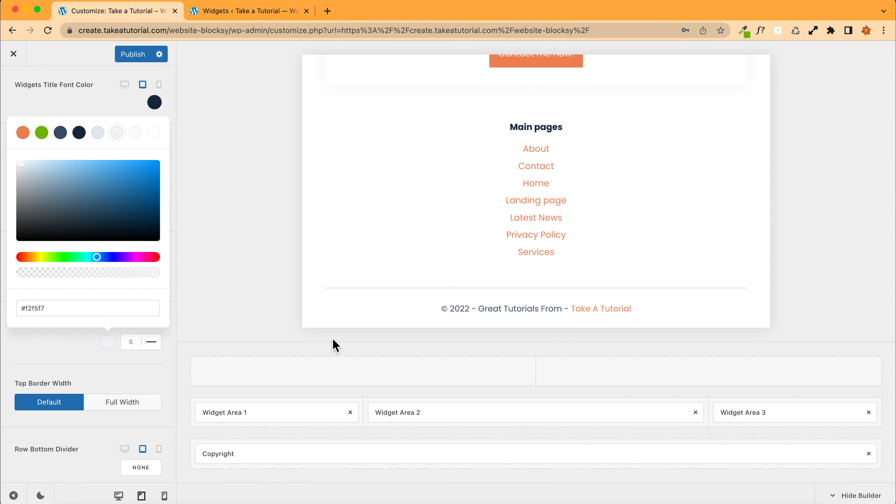
pyautogui.scroll(10, 310, 325)
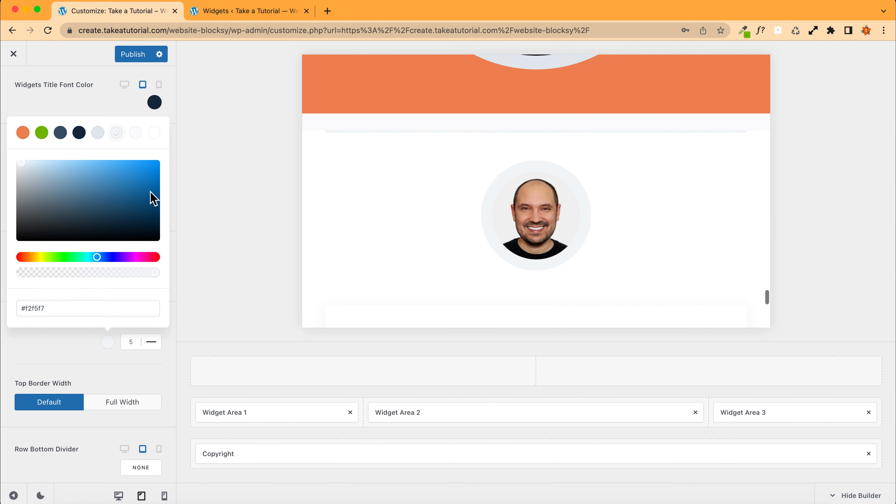
pyautogui.click(117, 89)
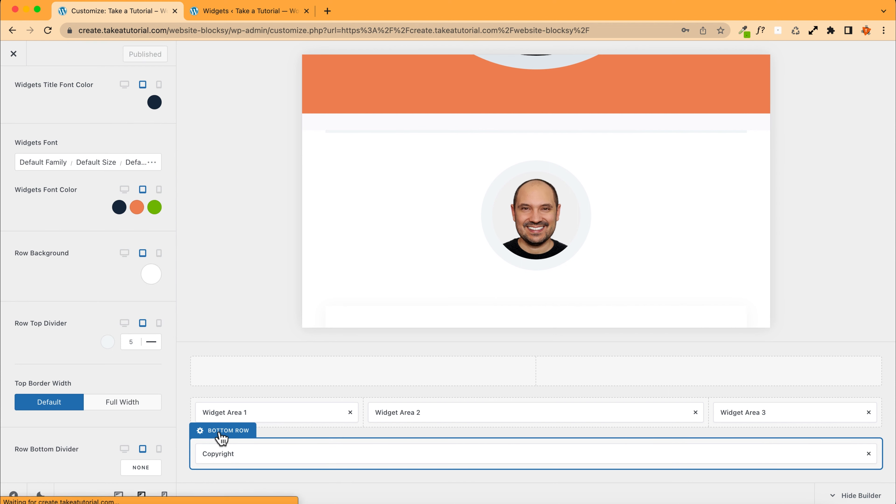
# Step: Try palette colours for the Bottom Row background, settle on white Color 8, and publish
pyautogui.click(221, 437)
pyautogui.scroll(-10, 428, 252)
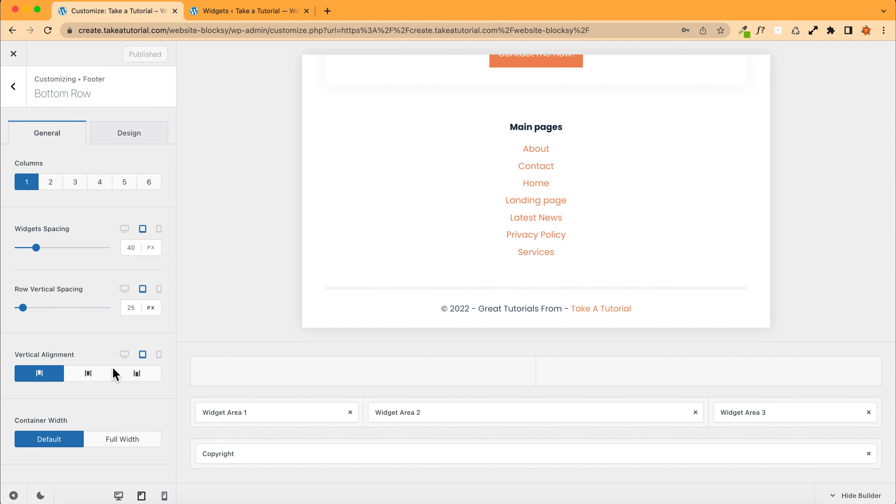
pyautogui.click(120, 141)
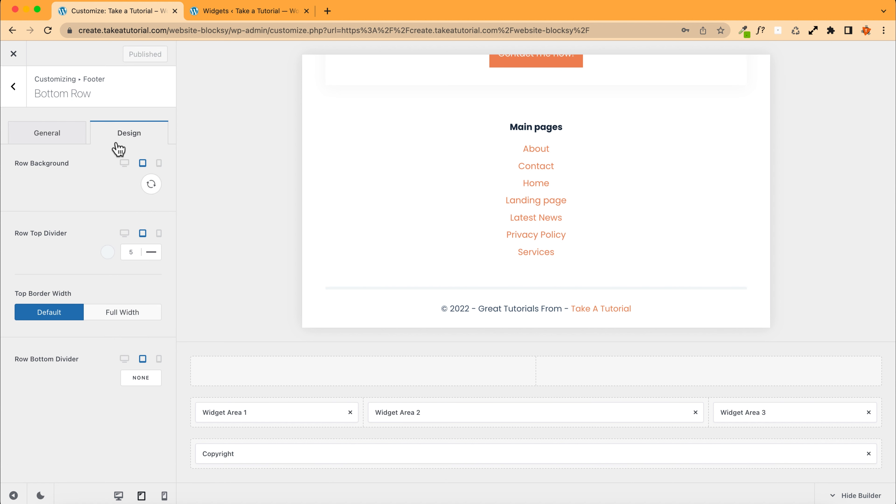
pyautogui.click(151, 184)
pyautogui.click(76, 244)
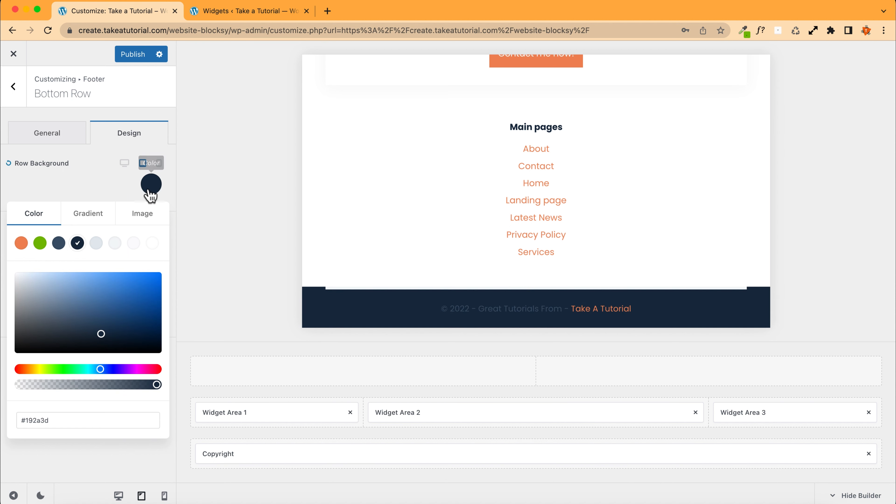
pyautogui.click(41, 243)
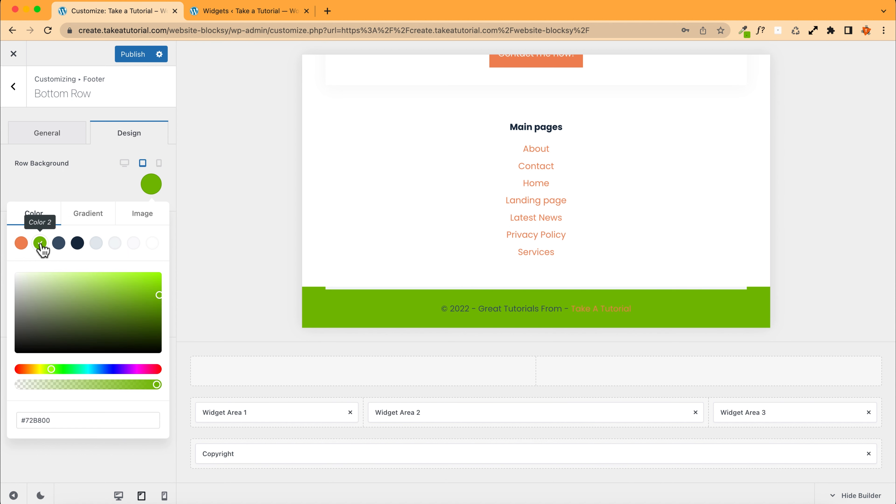
pyautogui.click(21, 243)
pyautogui.click(134, 244)
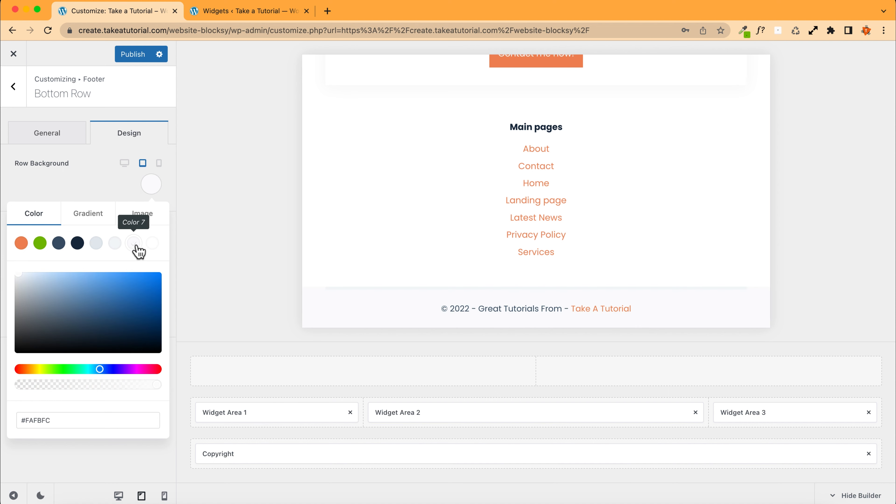
pyautogui.click(152, 243)
pyautogui.click(101, 192)
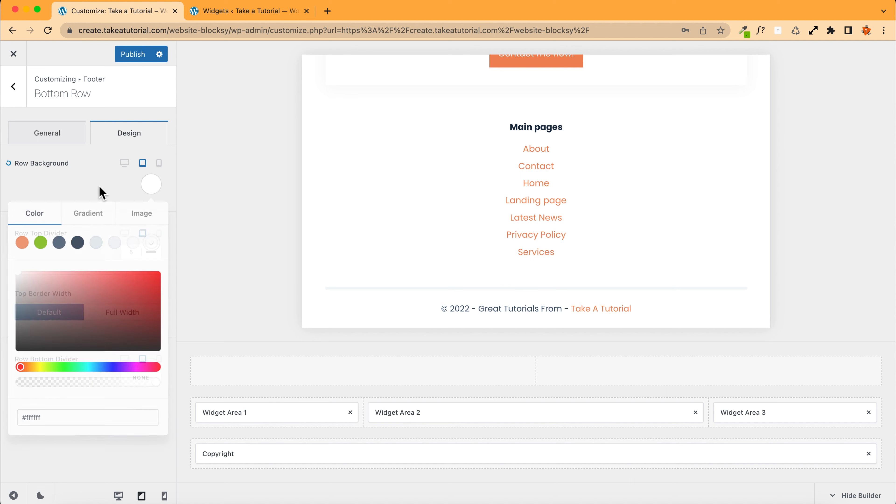
pyautogui.click(129, 57)
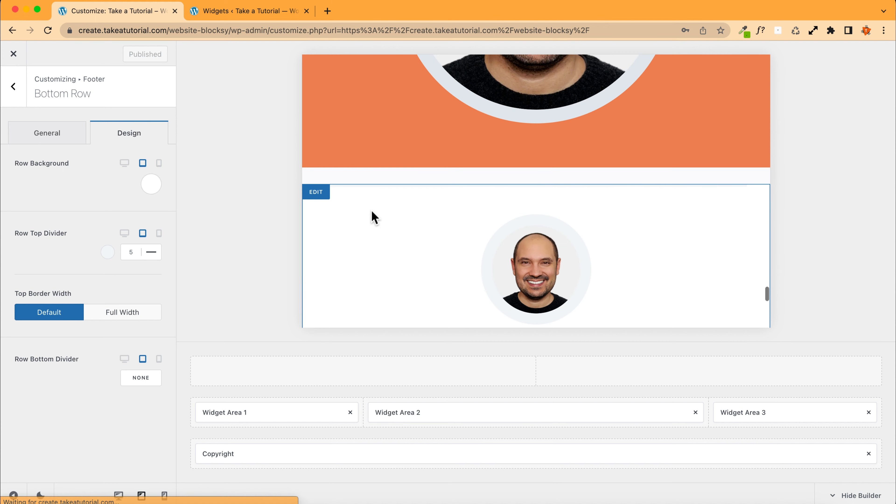
# Step: Open Widget Area 2's settings from the preview block and review its design and general options
pyautogui.scroll(-3, 371, 211)
pyautogui.scroll(7, 371, 211)
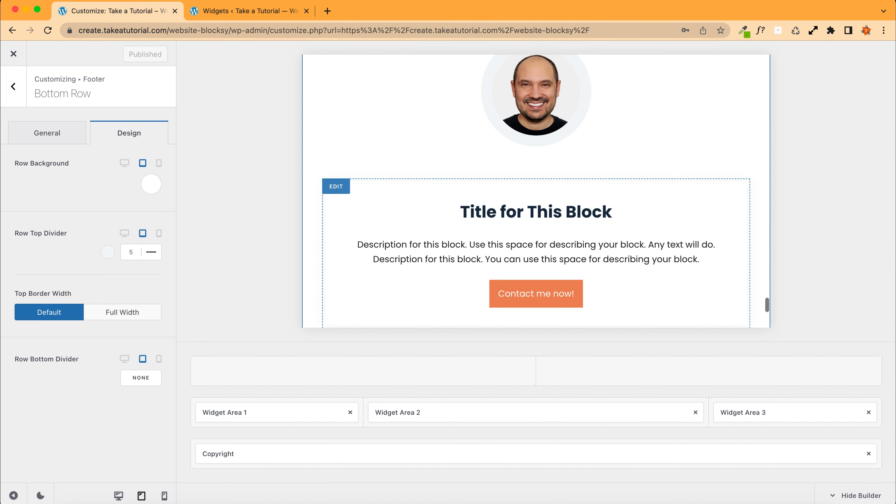
pyautogui.scroll(-3, 350, 240)
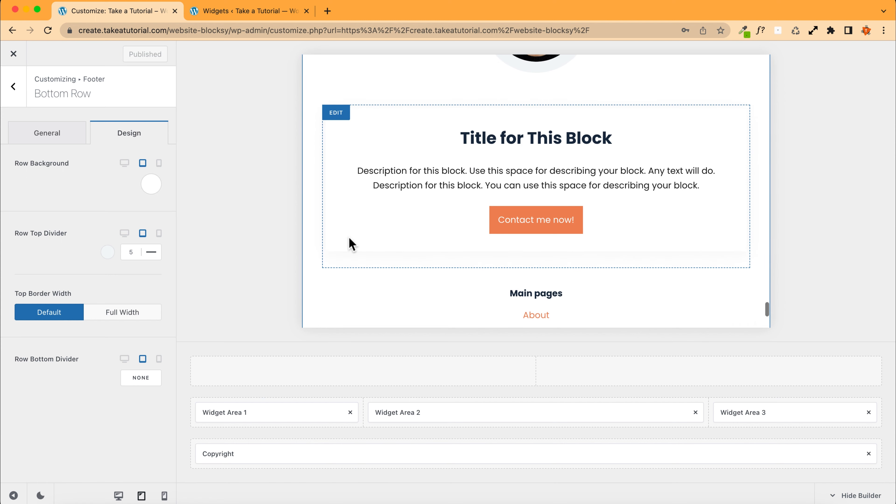
pyautogui.scroll(5, 348, 240)
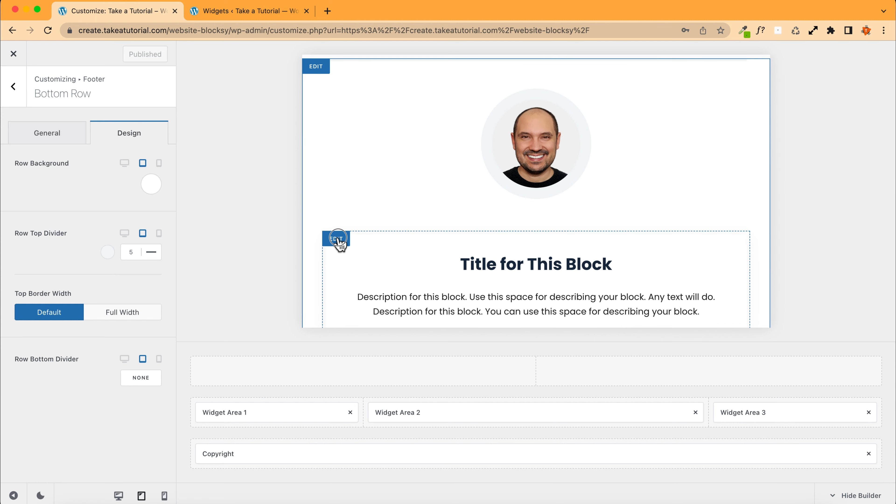
pyautogui.click(337, 240)
pyautogui.click(128, 137)
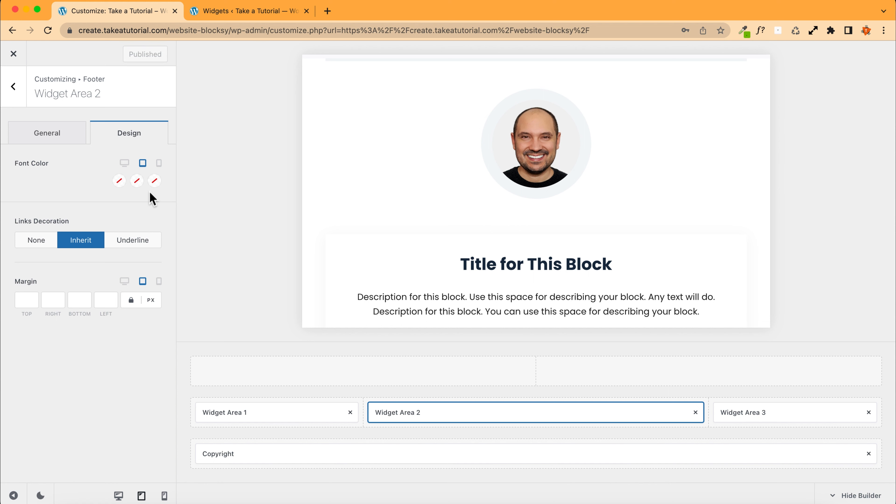
pyautogui.click(58, 141)
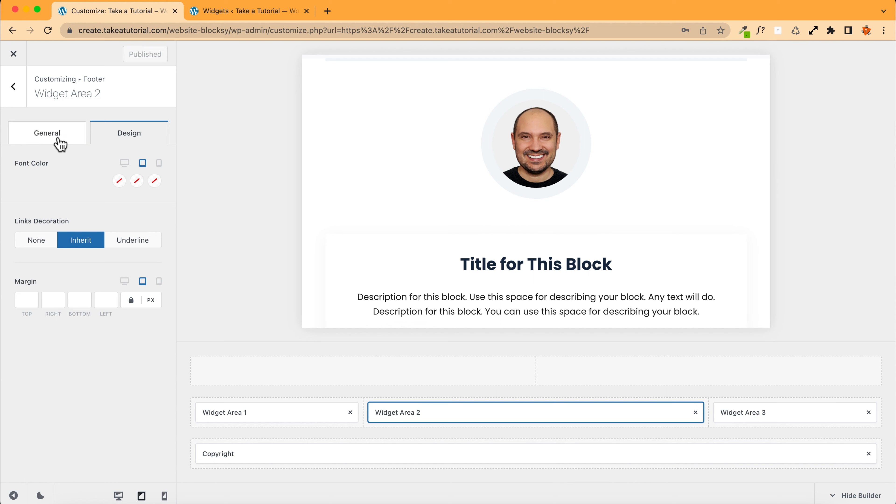
# Step: Close the Widgets browser tab and exit the Customizer to view the live site
pyautogui.click(247, 14)
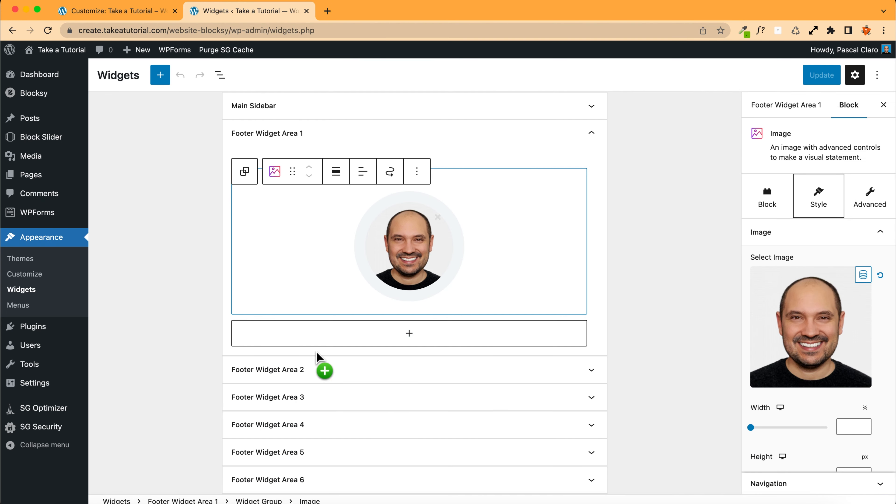
pyautogui.click(307, 11)
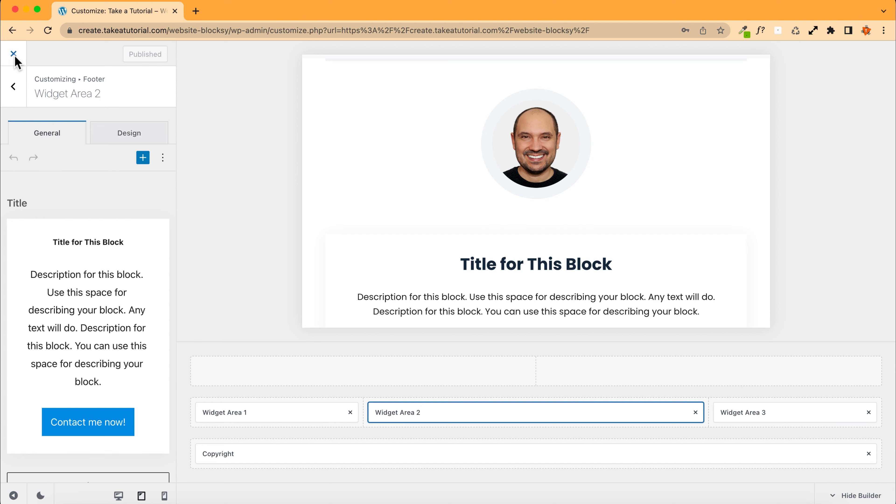
pyautogui.click(214, 186)
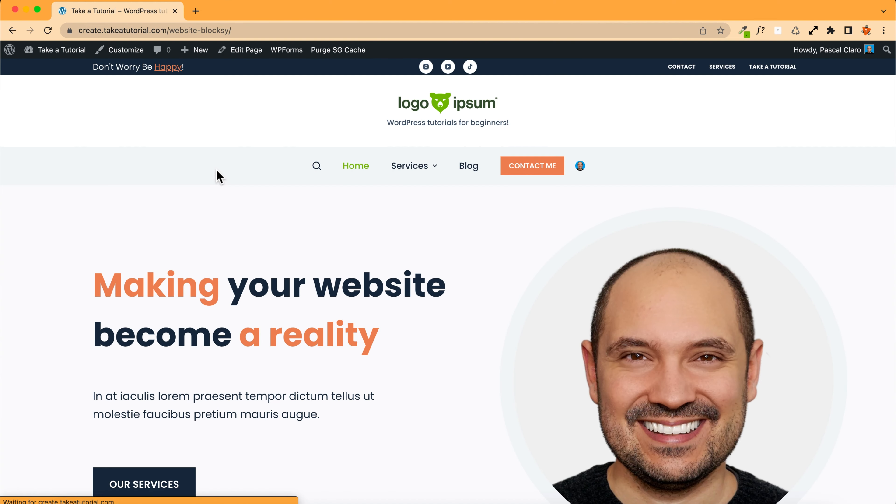
pyautogui.rightClick(218, 172)
pyautogui.click(256, 358)
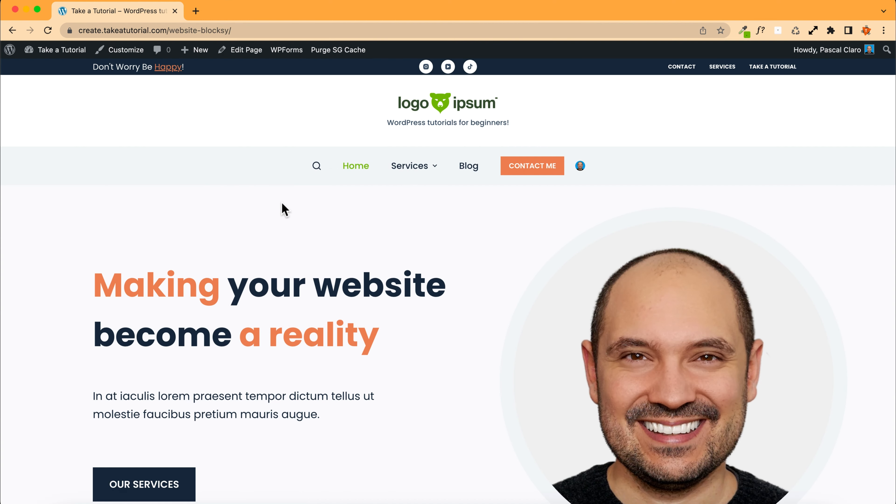
# Step: Preview the site in responsive device mode at mobile and tablet widths, scrolling to the footer and opening the off-canvas menu
pyautogui.click(615, 48)
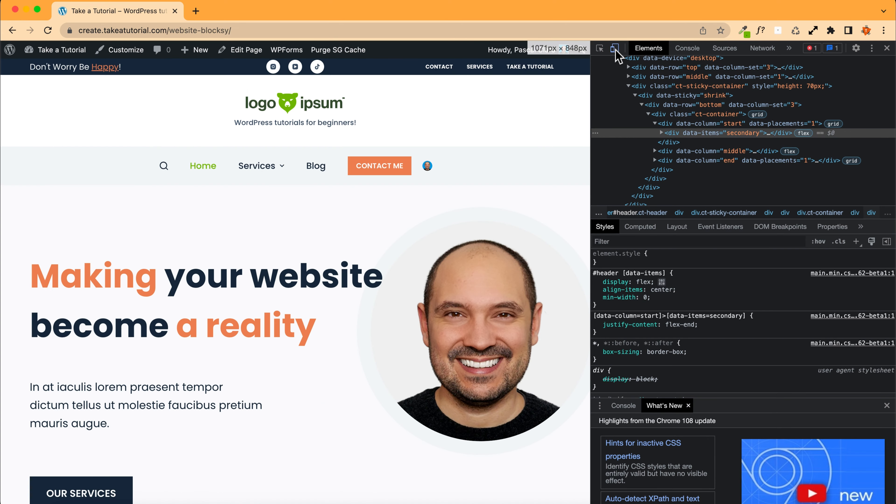
pyautogui.click(614, 49)
pyautogui.moveTo(394, 282); pyautogui.dragTo(422, 288)
pyautogui.scroll(-5, 331, 299)
pyautogui.scroll(-20, 331, 299)
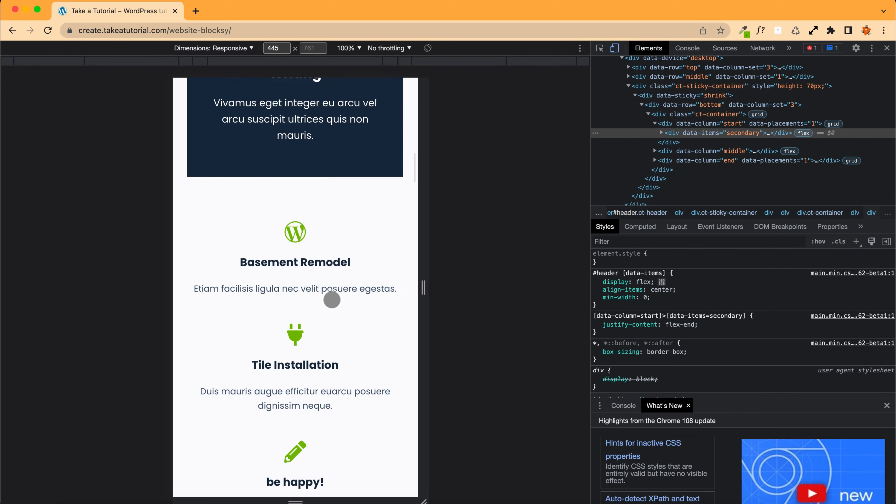
pyautogui.scroll(-20, 331, 300)
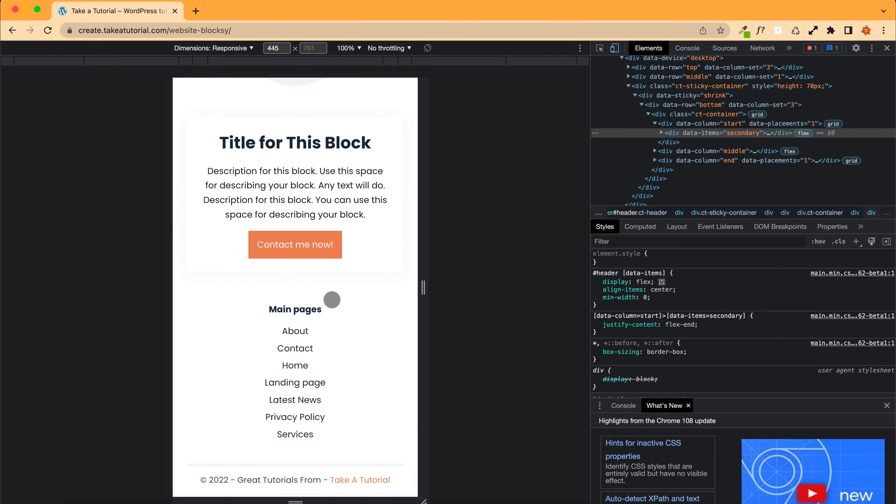
pyautogui.scroll(10, 332, 300)
pyautogui.scroll(-10, 332, 299)
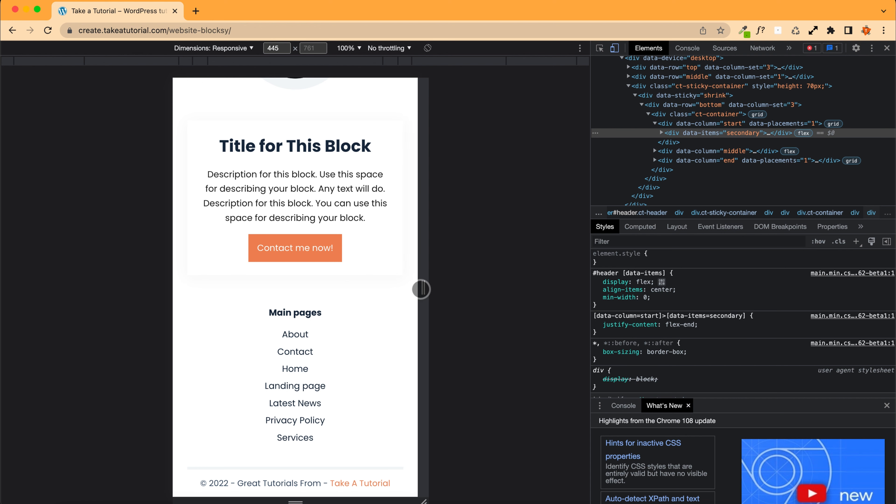
pyautogui.moveTo(421, 290); pyautogui.dragTo(512, 292)
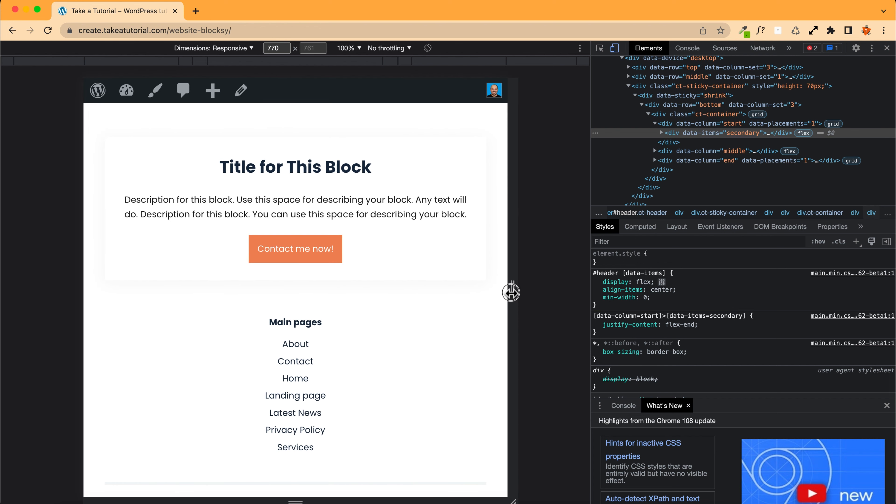
pyautogui.scroll(20, 348, 259)
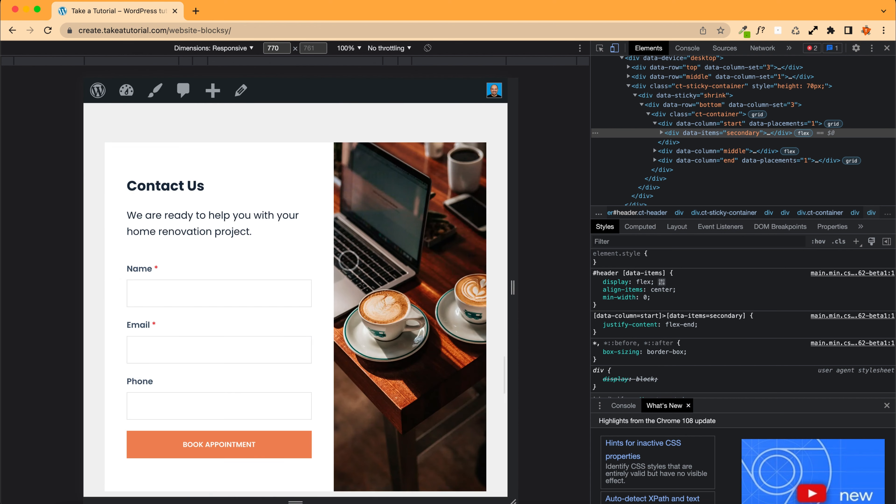
pyautogui.click(473, 153)
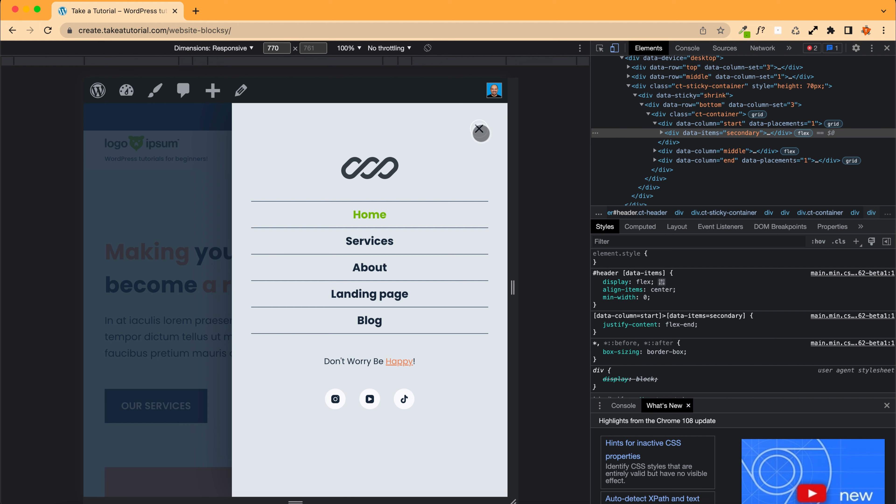
pyautogui.click(478, 130)
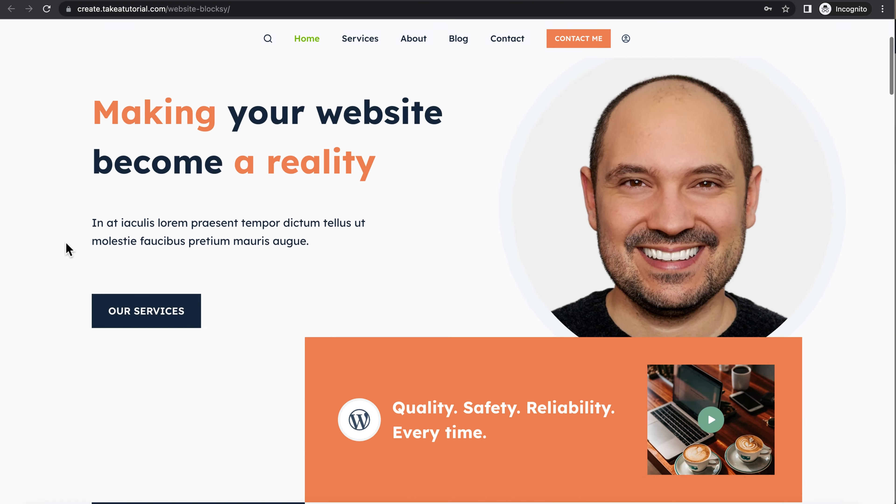
# Step: Scroll through the finished homepage from the header down to the footer and back up
pyautogui.scroll(-12, 67, 248)
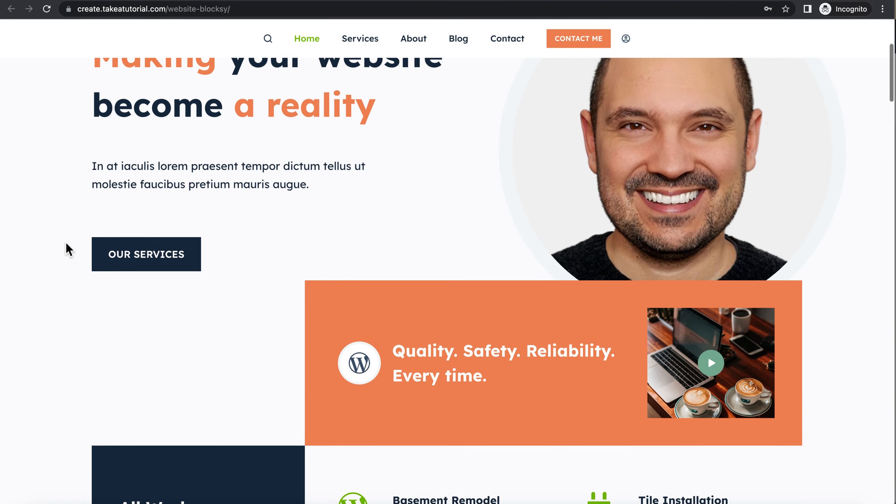
pyautogui.scroll(-10, 66, 248)
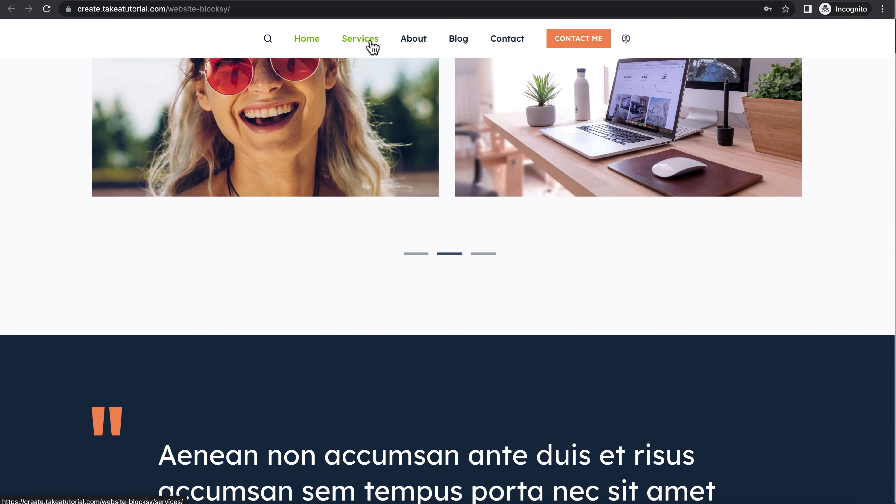
pyautogui.scroll(-10, 93, 195)
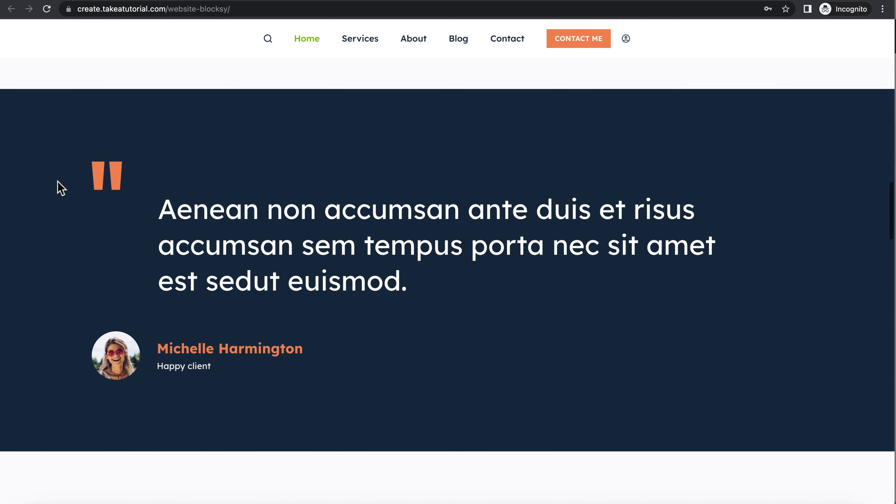
pyautogui.scroll(-18, 60, 187)
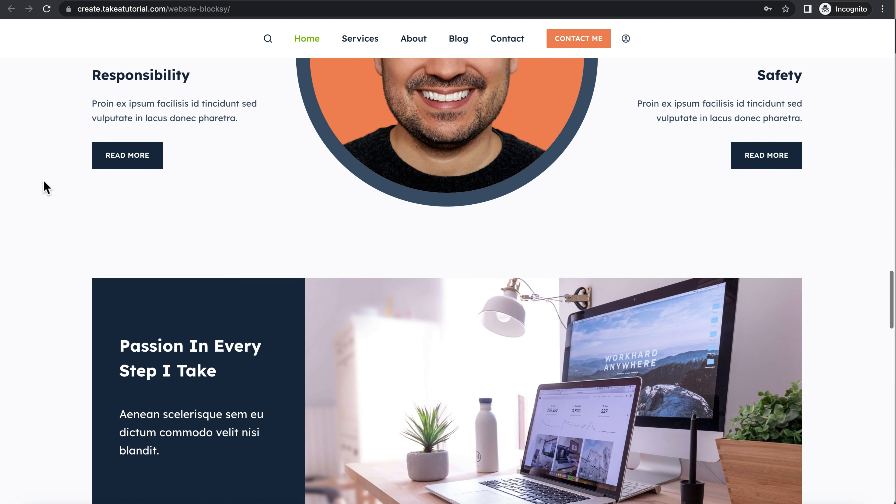
pyautogui.scroll(-15, 46, 187)
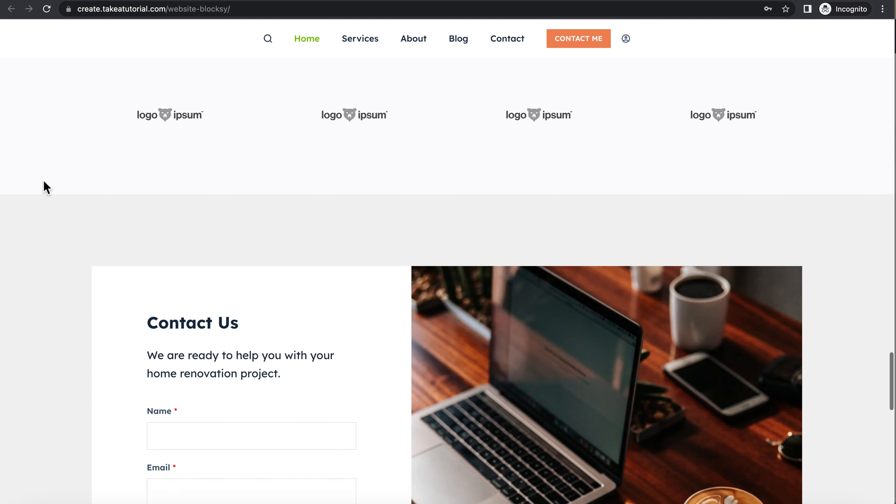
pyautogui.scroll(-16, 46, 187)
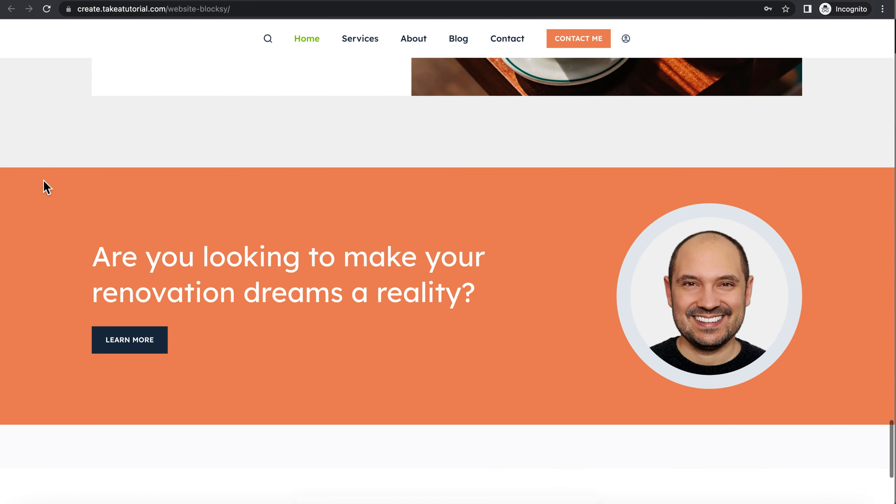
pyautogui.scroll(-1, 46, 187)
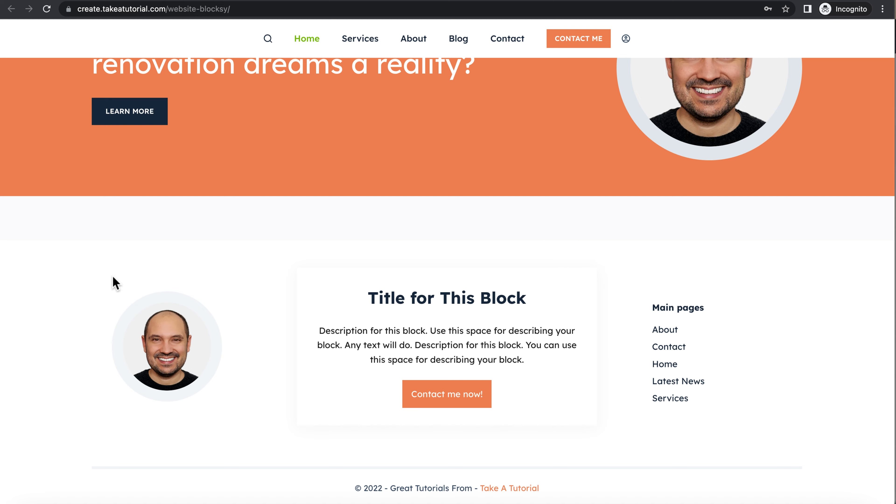
pyautogui.scroll(18, 58, 267)
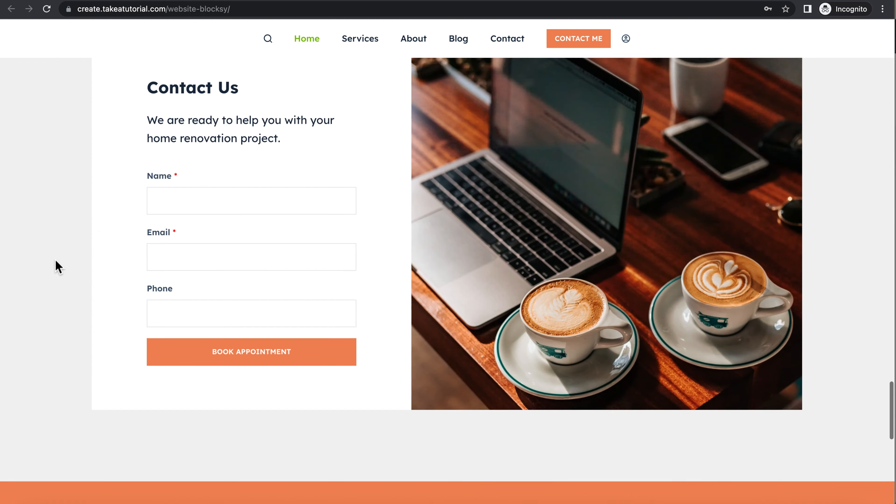
pyautogui.scroll(18, 56, 261)
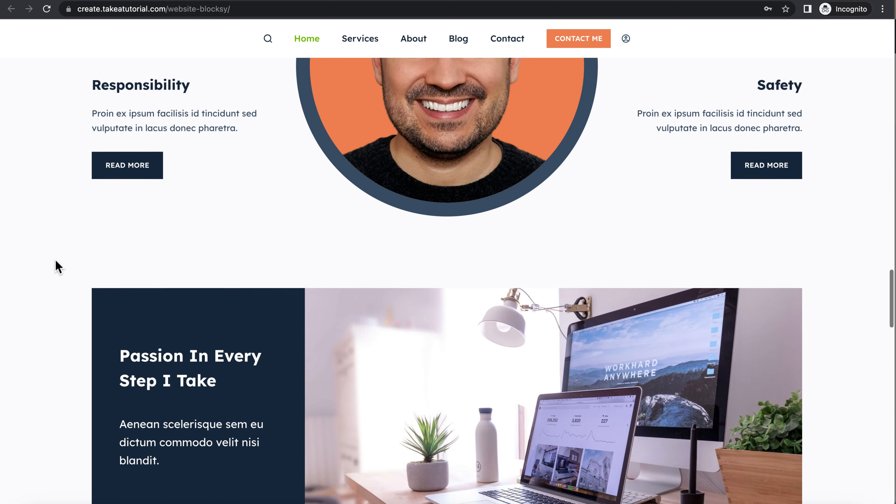
pyautogui.scroll(18, 55, 261)
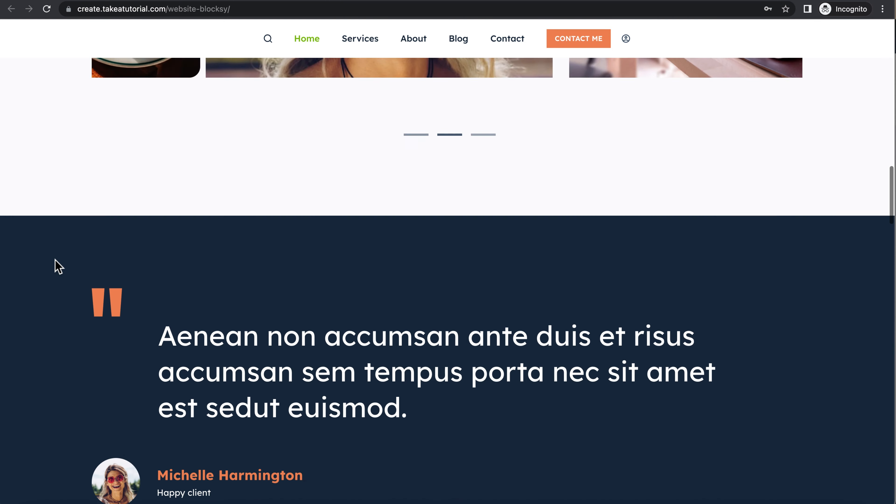
pyautogui.scroll(15, 55, 261)
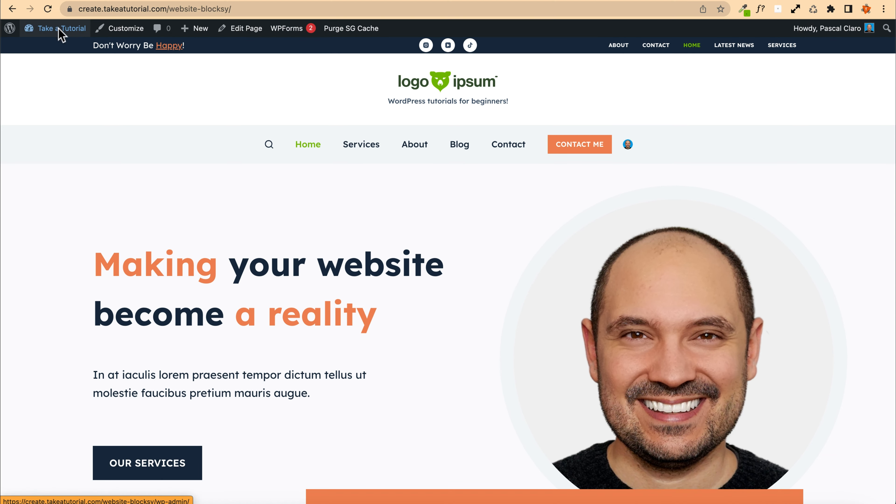
# Step: Create a new menu named Secondary, assign it to the Header Menu 2 location, and save it
pyautogui.moveTo(55, 31)
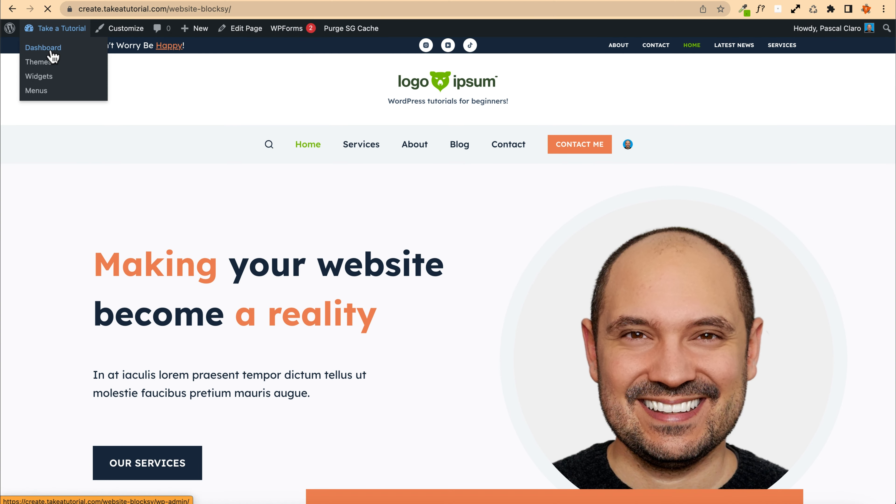
pyautogui.click(53, 50)
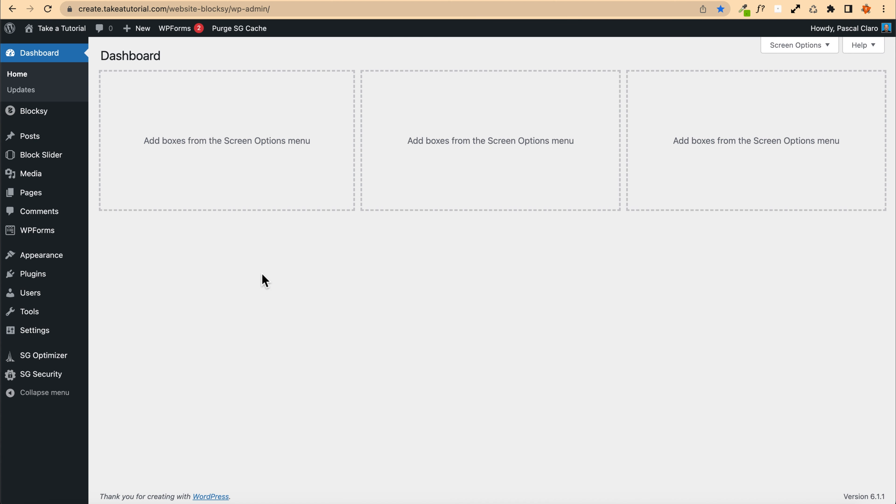
pyautogui.moveTo(33, 259)
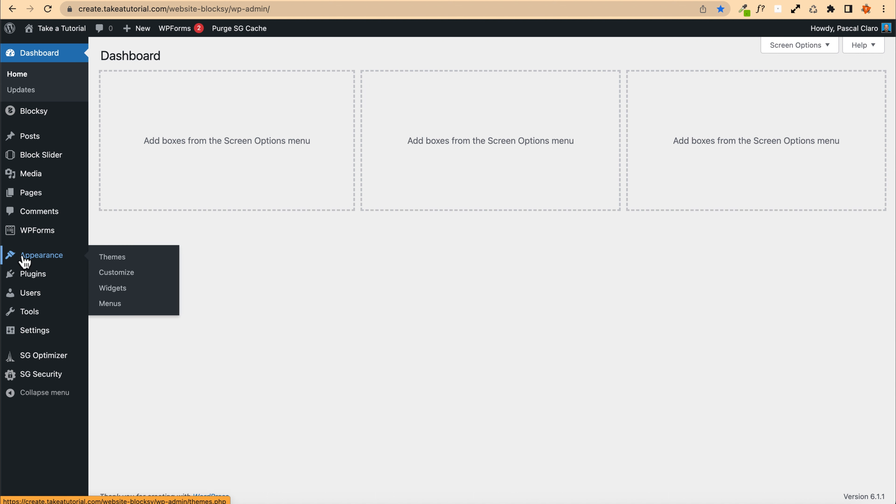
pyautogui.click(154, 304)
pyautogui.scroll(-3, 540, 258)
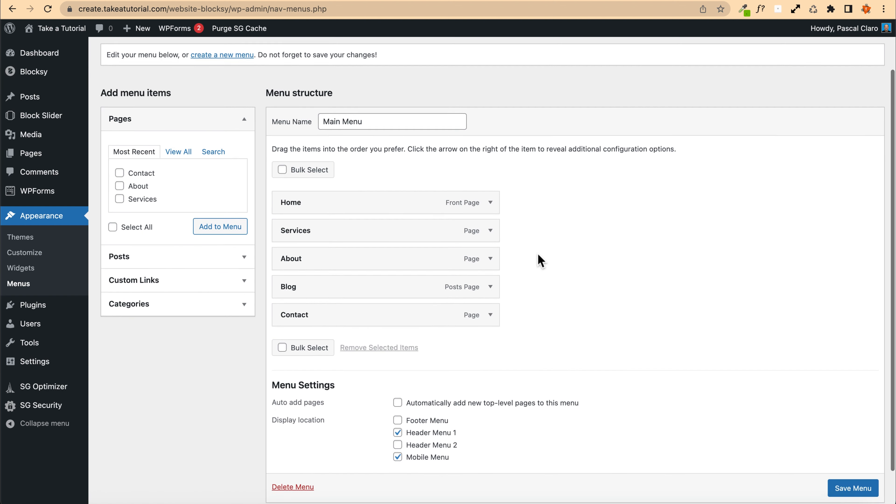
pyautogui.scroll(3, 310, 187)
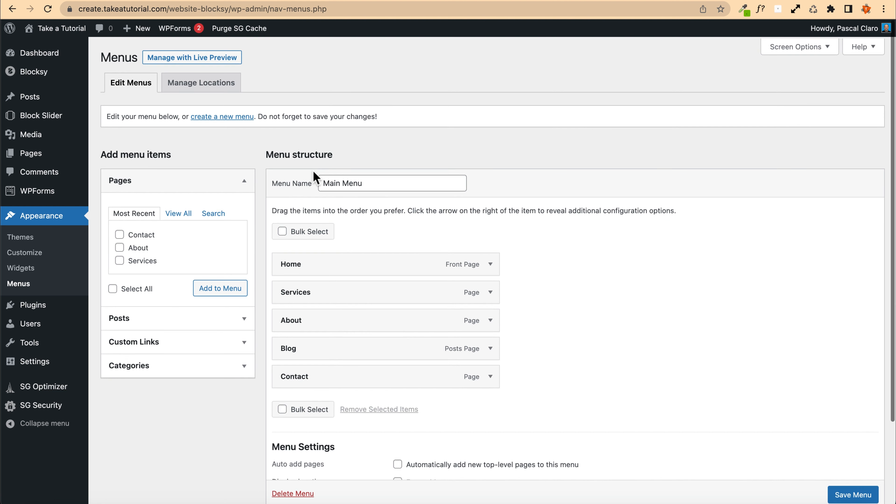
pyautogui.click(219, 116)
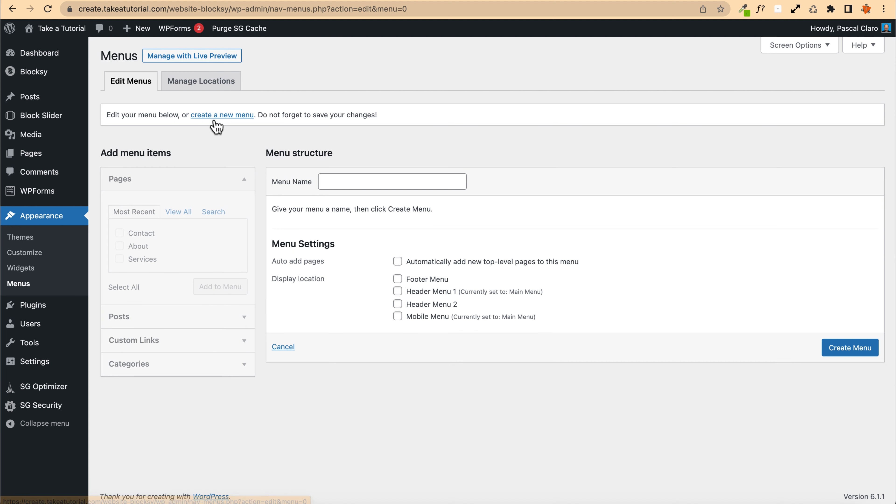
pyautogui.click(351, 187)
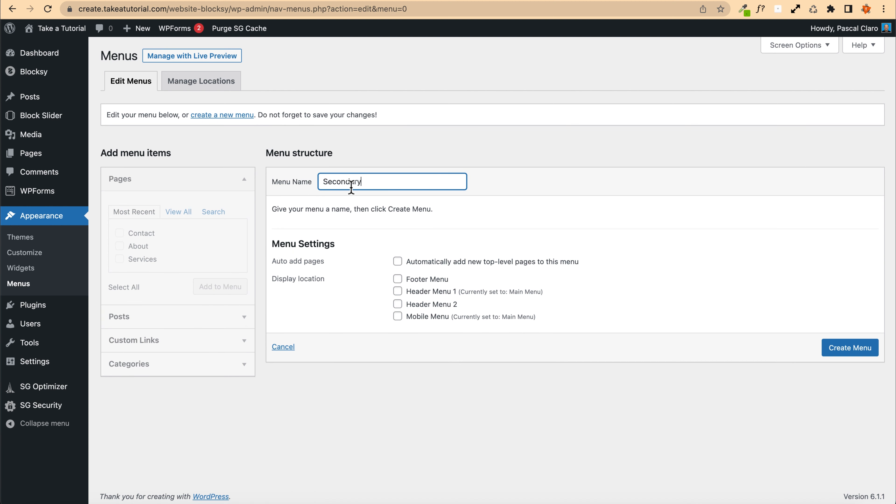
pyautogui.click(857, 352)
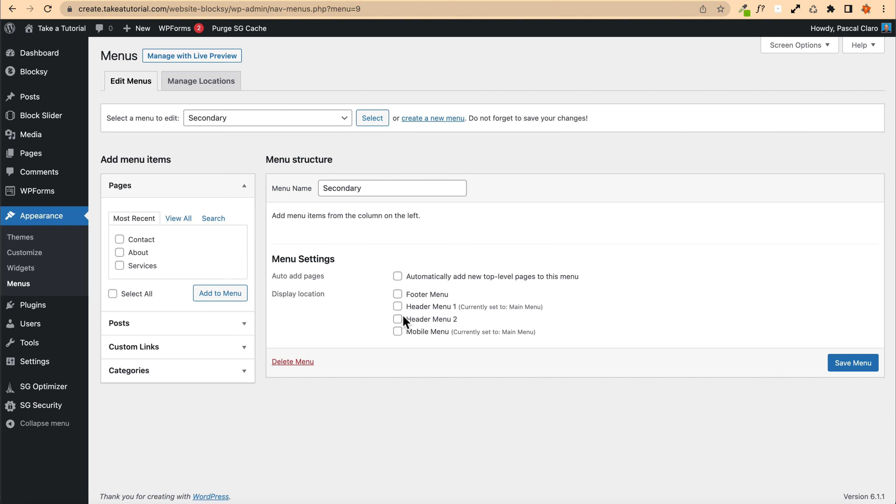
pyautogui.click(404, 318)
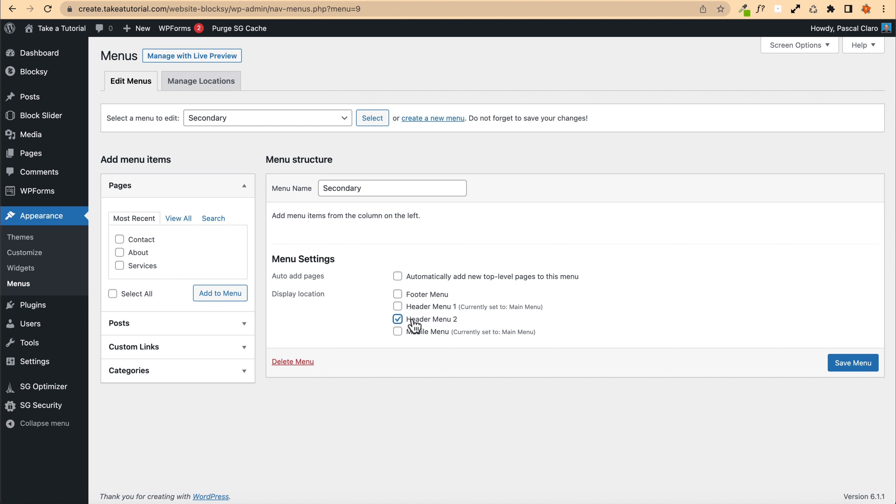
pyautogui.click(860, 367)
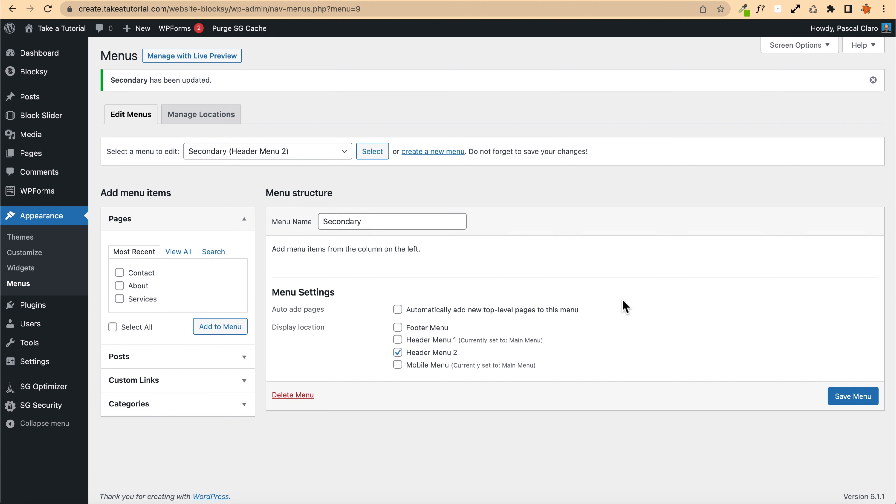
# Step: Add the Contact and Services pages to the Secondary menu
pyautogui.click(124, 221)
pyautogui.click(124, 221)
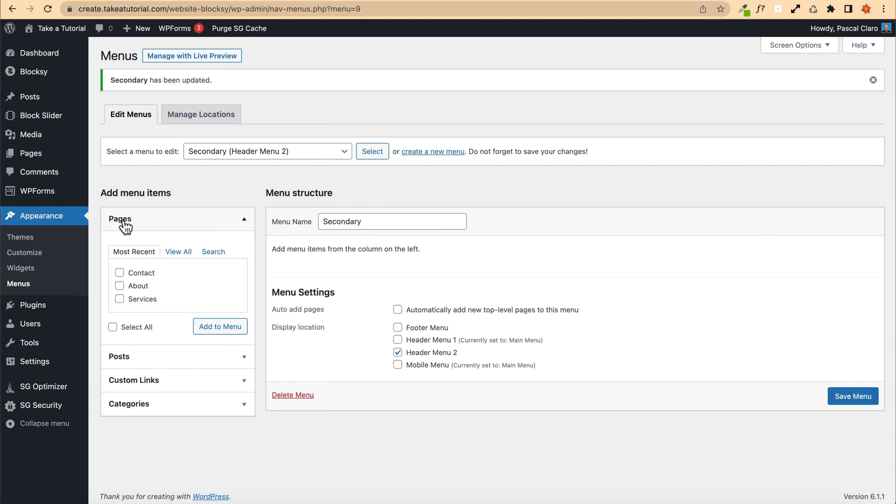
pyautogui.click(176, 258)
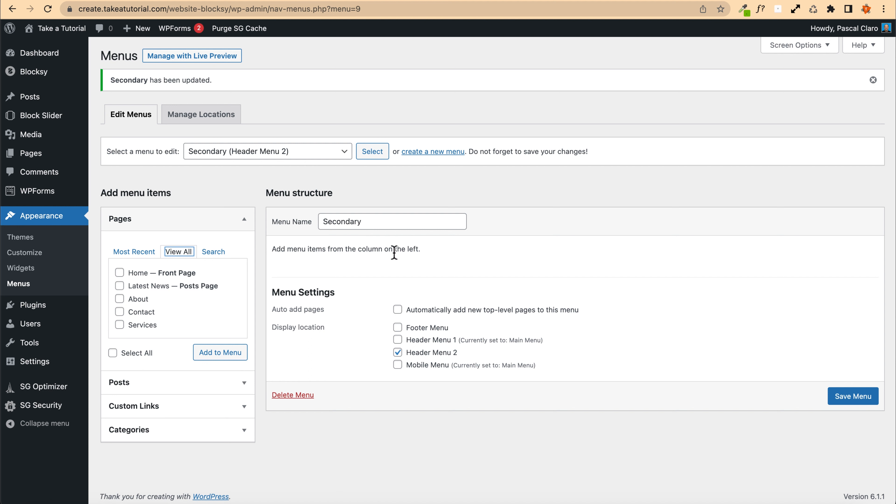
pyautogui.click(119, 312)
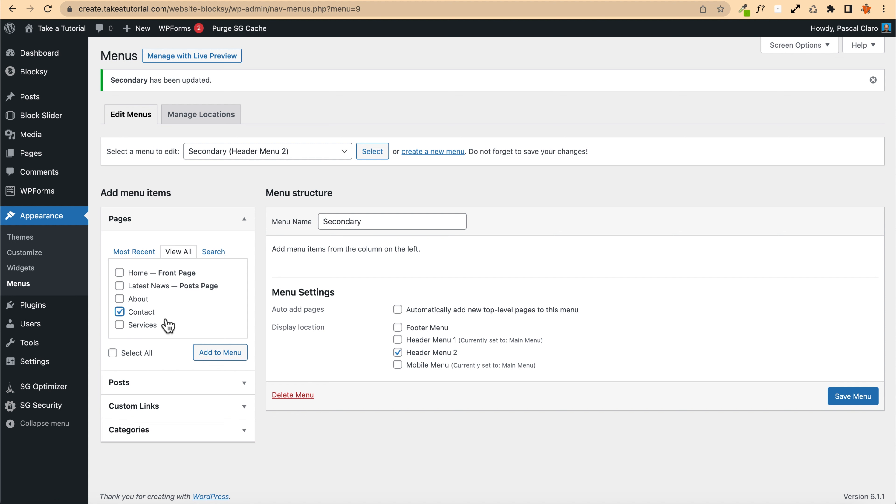
pyautogui.click(120, 324)
pyautogui.click(221, 355)
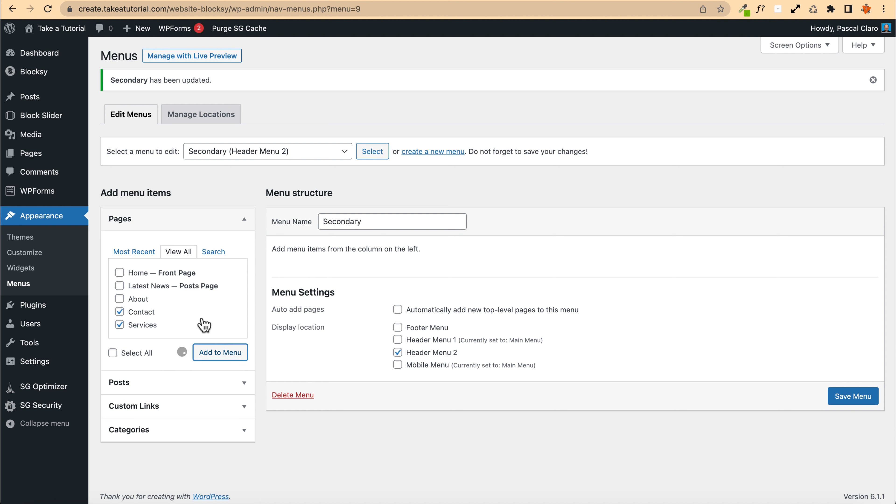
pyautogui.click(173, 415)
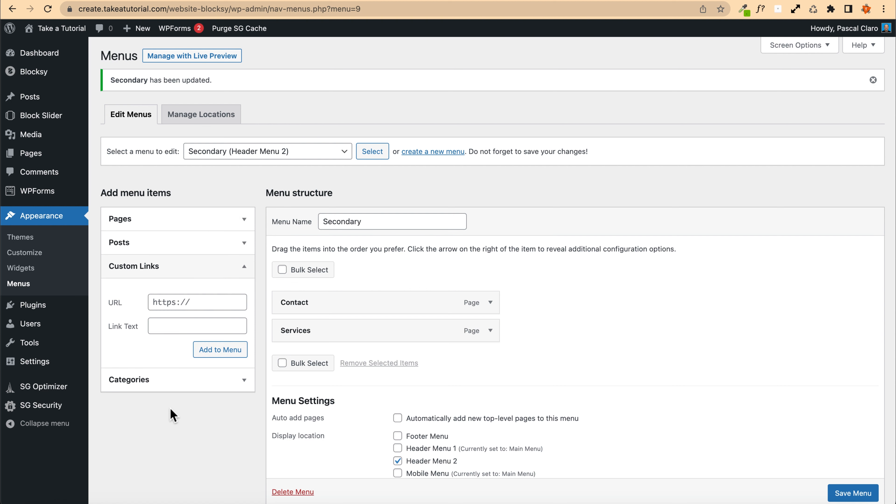
pyautogui.click(172, 301)
pyautogui.click(173, 327)
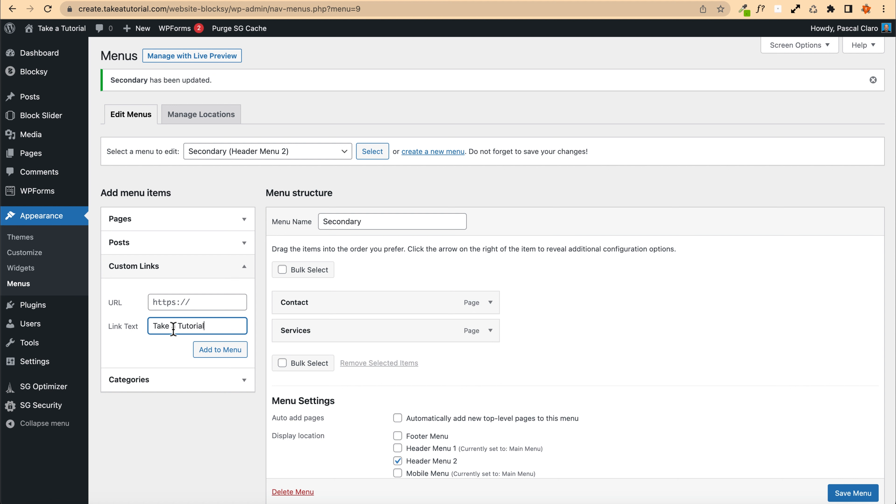
pyautogui.click(176, 300)
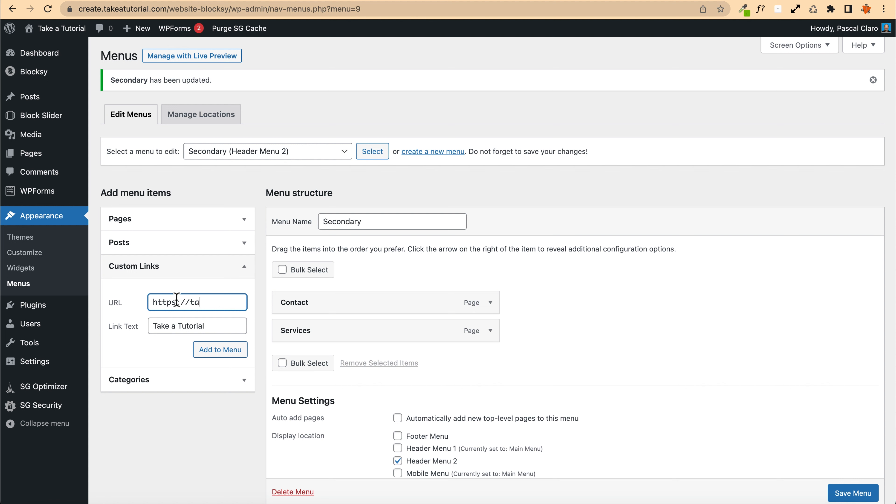
pyautogui.write('https://takeatutorial.com')
pyautogui.click(216, 350)
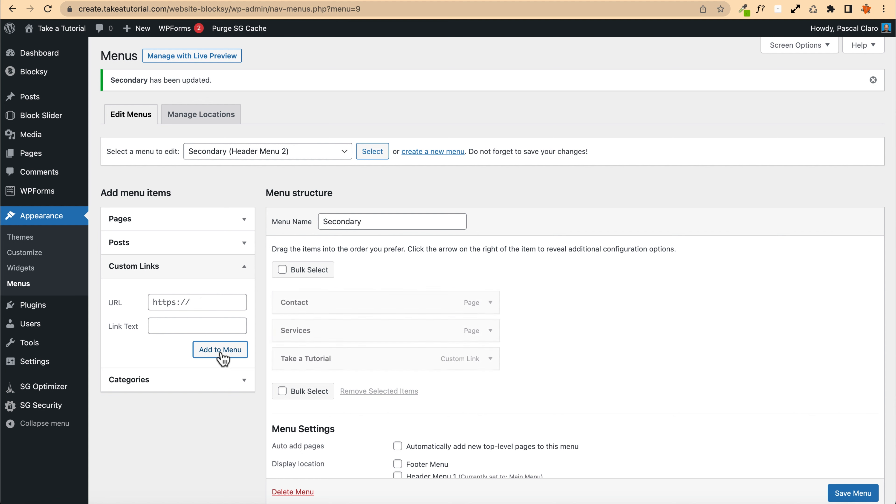
# Step: Enable the Link Target menu property, set the Take a Tutorial link to open in a new tab, and save the menu
pyautogui.scroll(-3, 356, 335)
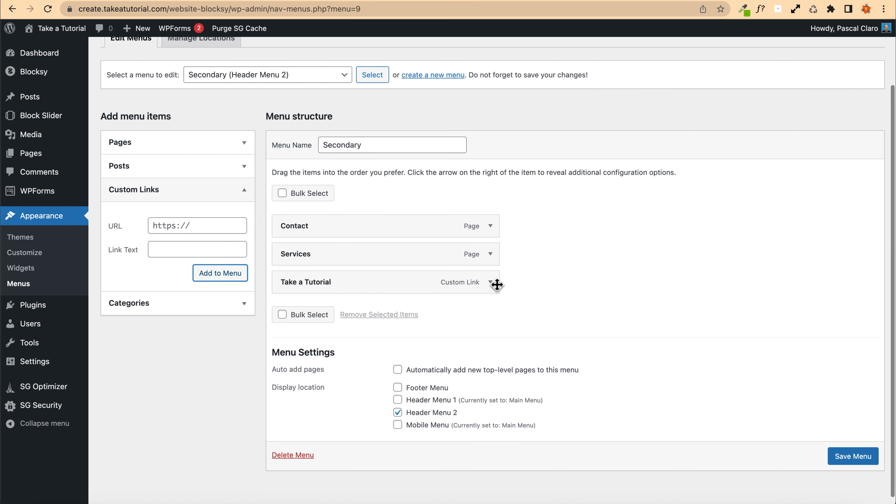
pyautogui.click(490, 283)
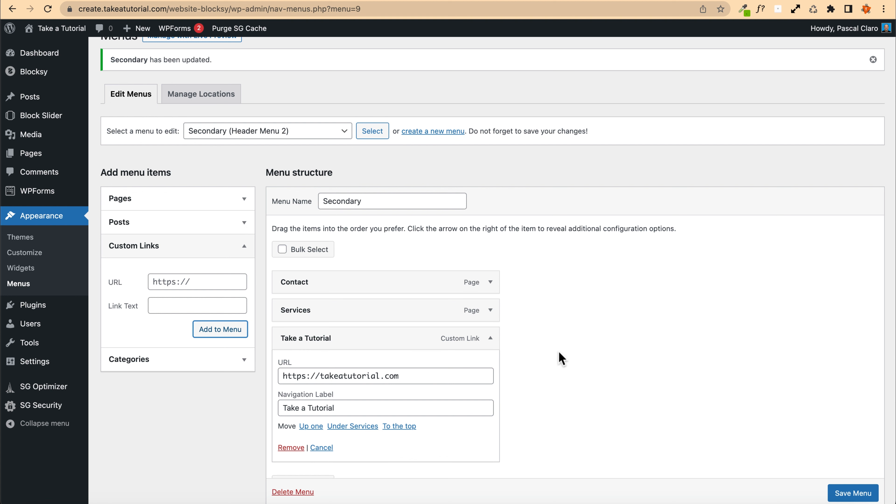
pyautogui.scroll(2, 663, 349)
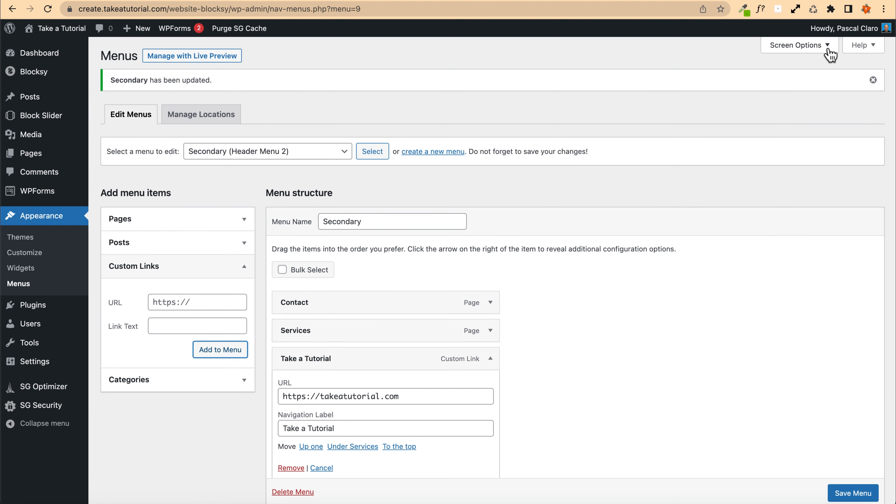
pyautogui.click(830, 53)
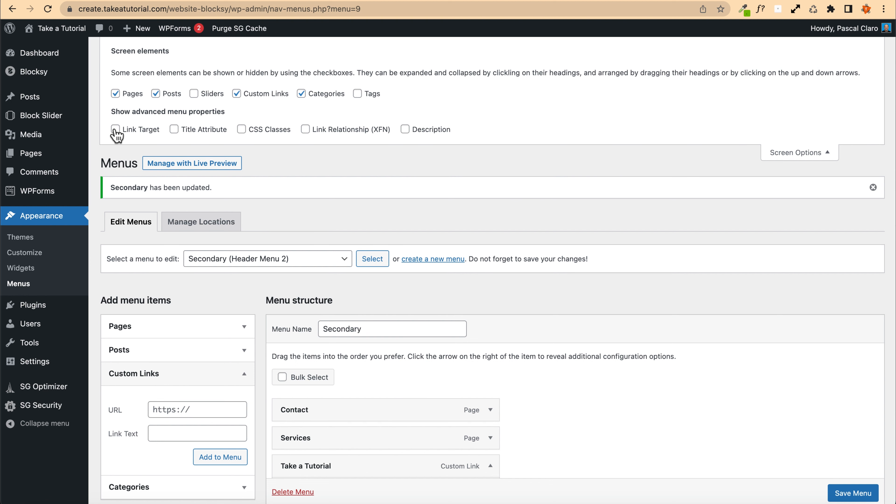
pyautogui.click(793, 153)
pyautogui.scroll(-5, 791, 159)
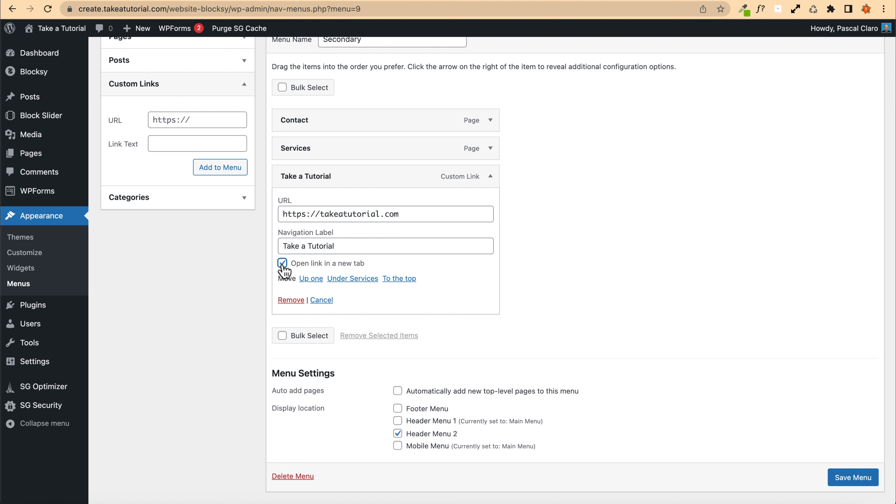
pyautogui.click(861, 476)
# Step: Visit the site and test the Take a Tutorial, Contact and Services links in the top header bar
pyautogui.scroll(-1, 860, 477)
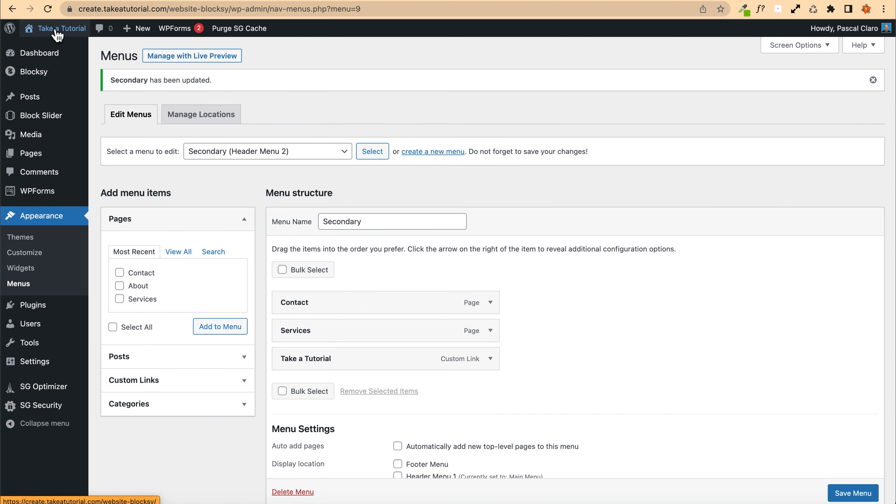
pyautogui.click(48, 50)
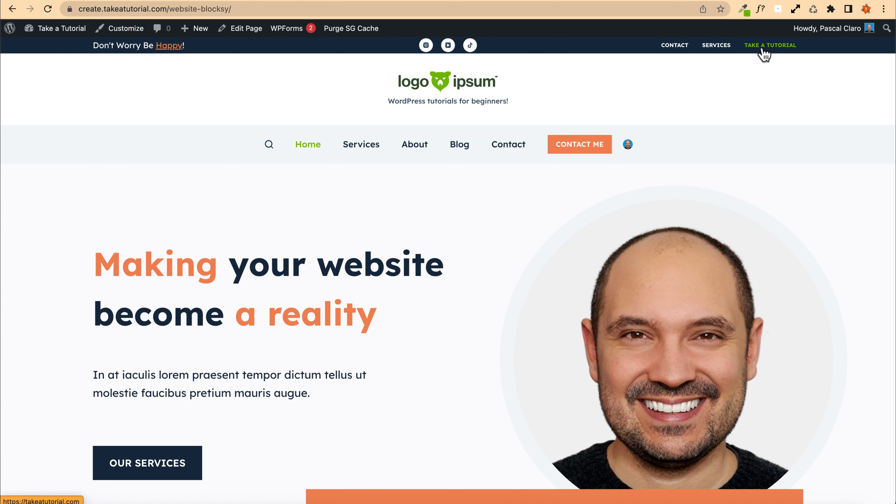
pyautogui.click(772, 53)
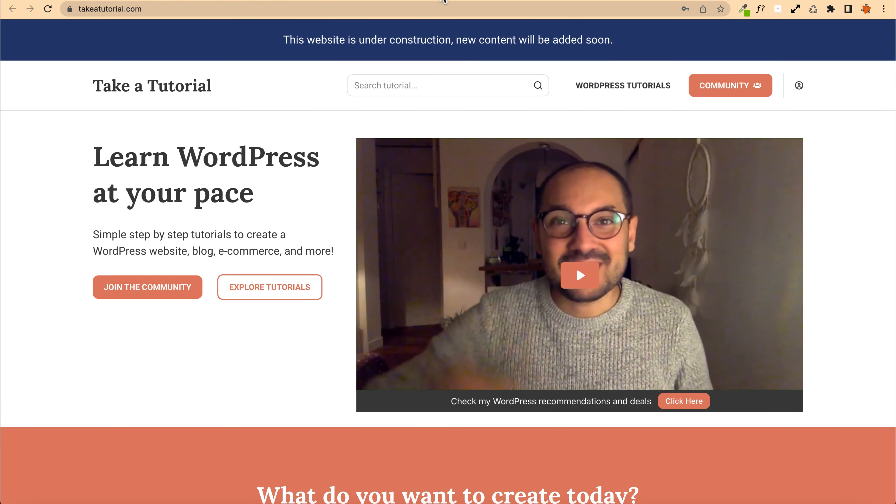
pyautogui.click(440, 0)
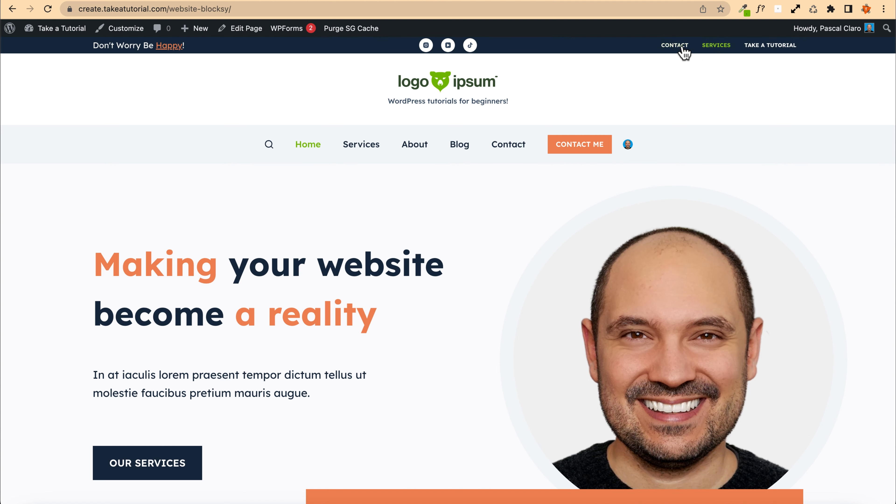
pyautogui.click(673, 47)
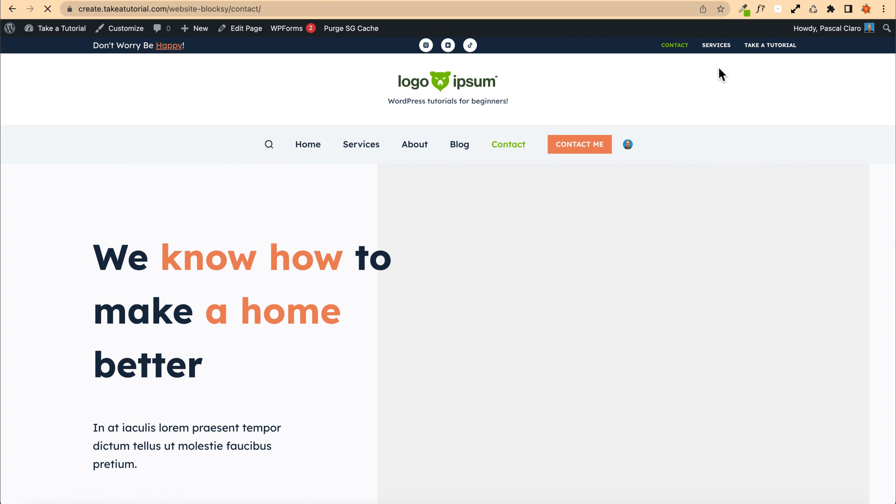
pyautogui.click(715, 47)
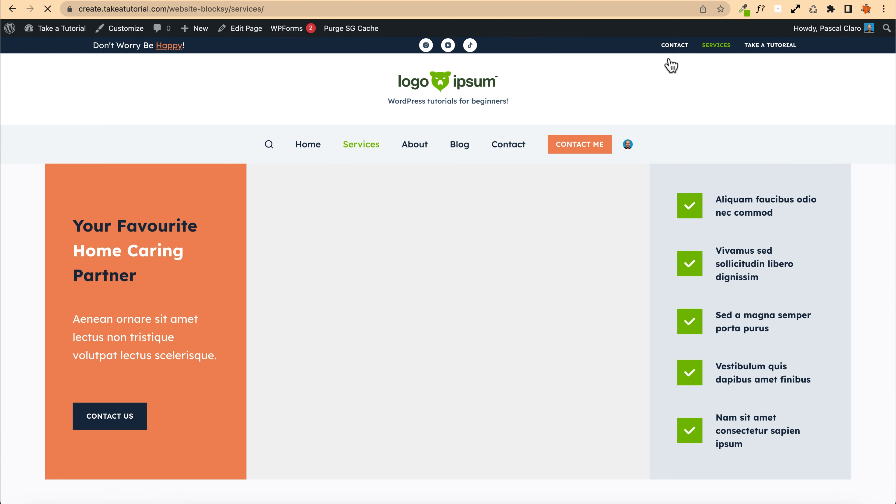
pyautogui.click(673, 46)
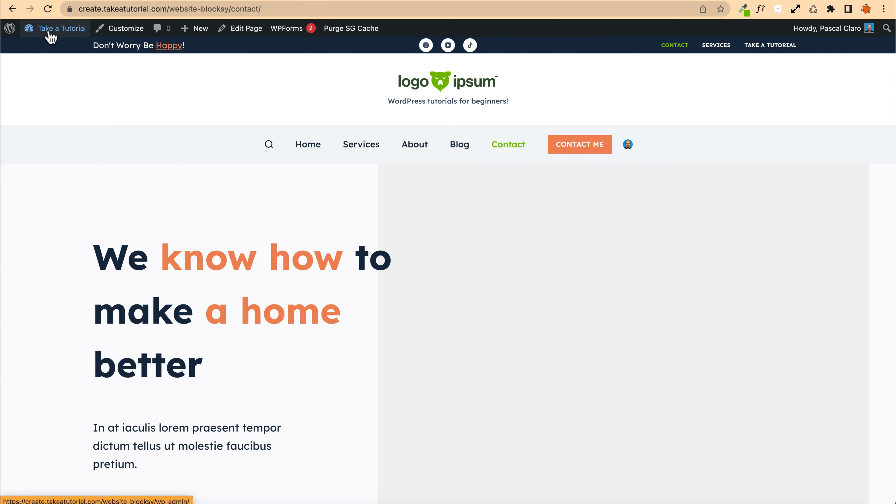
# Step: Open the Main Menu for editing and move the Blog item above About
pyautogui.moveTo(50, 32)
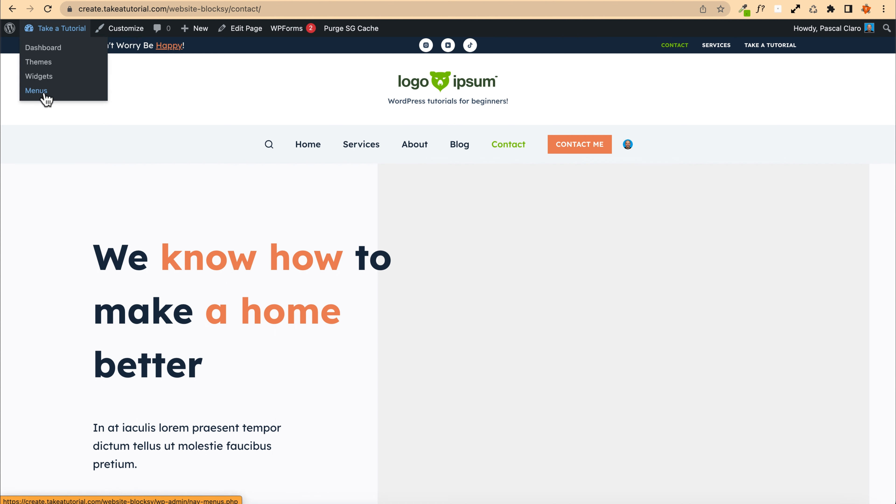
pyautogui.click(55, 93)
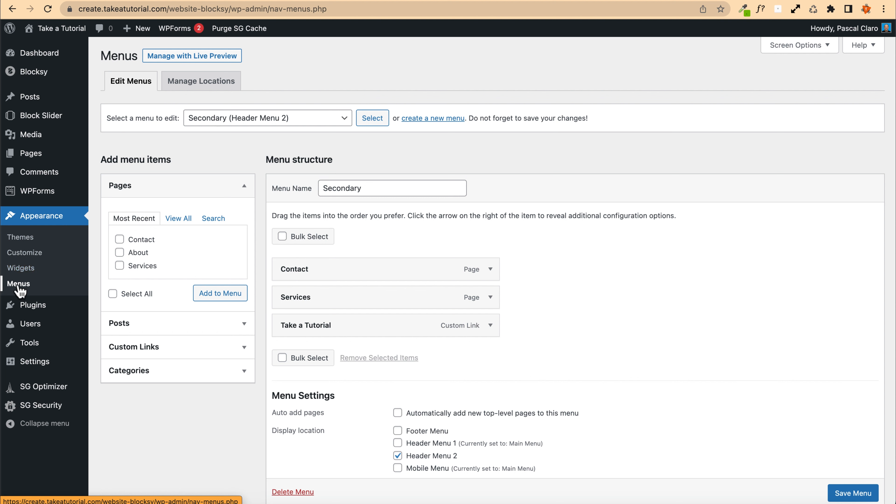
pyautogui.click(251, 120)
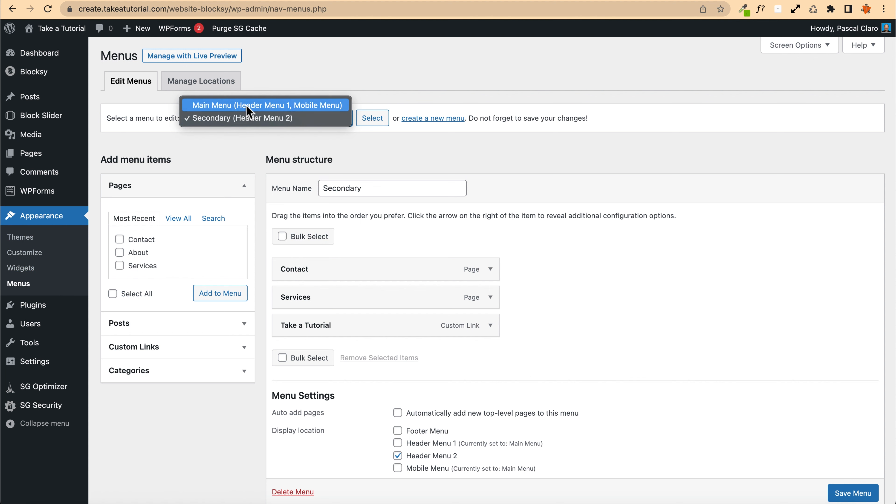
pyautogui.click(237, 105)
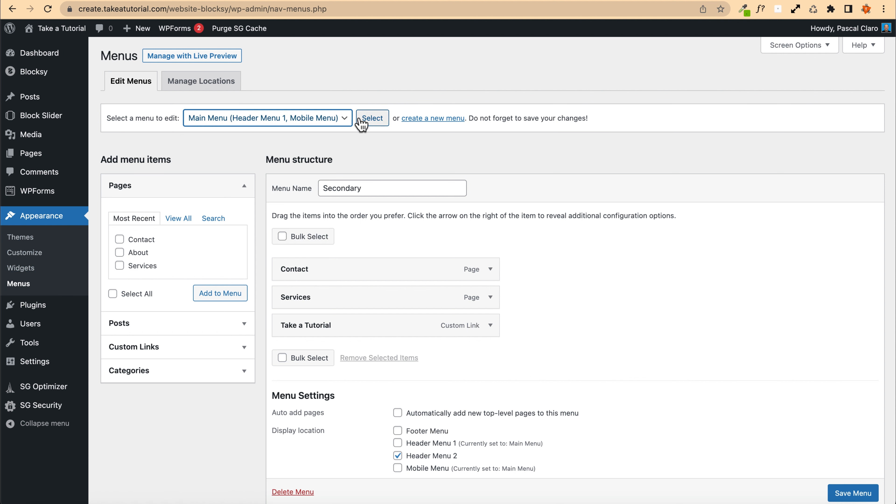
pyautogui.click(371, 118)
pyautogui.scroll(-3, 236, 180)
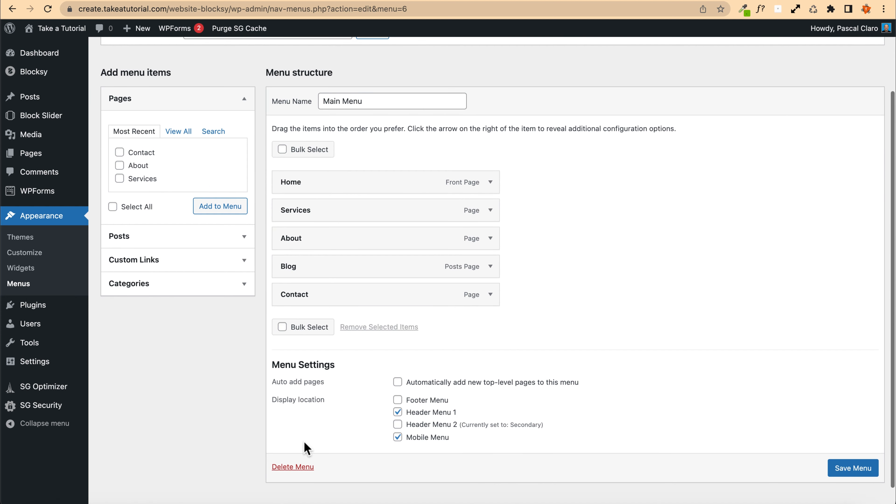
pyautogui.scroll(2, 226, 413)
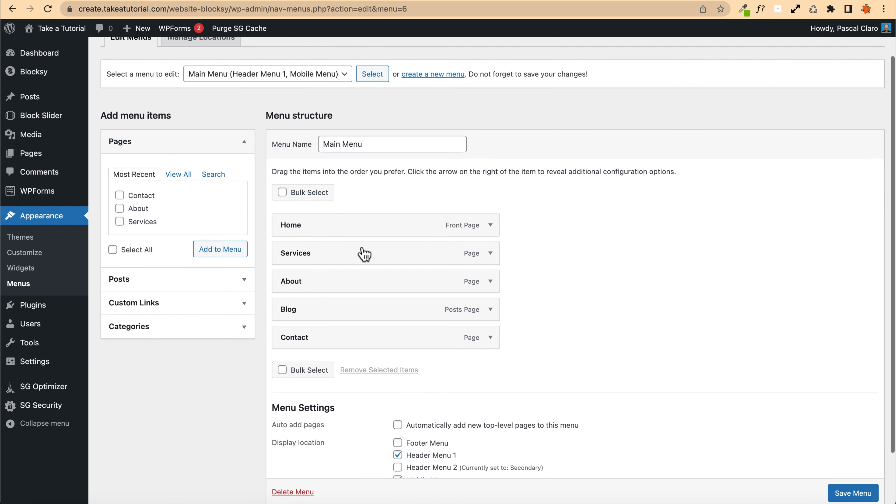
pyautogui.moveTo(317, 320); pyautogui.dragTo(292, 282)
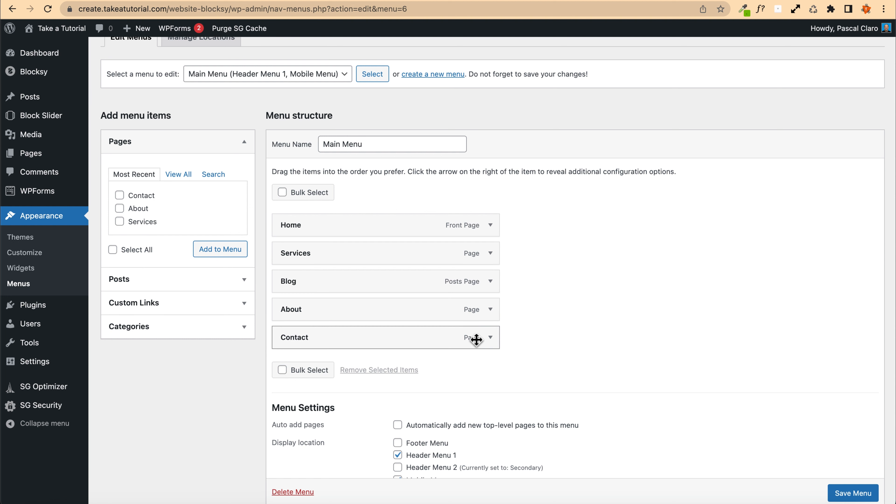
# Step: Remove the Contact item from the Main Menu and save the menu
pyautogui.click(490, 338)
pyautogui.scroll(-2, 375, 356)
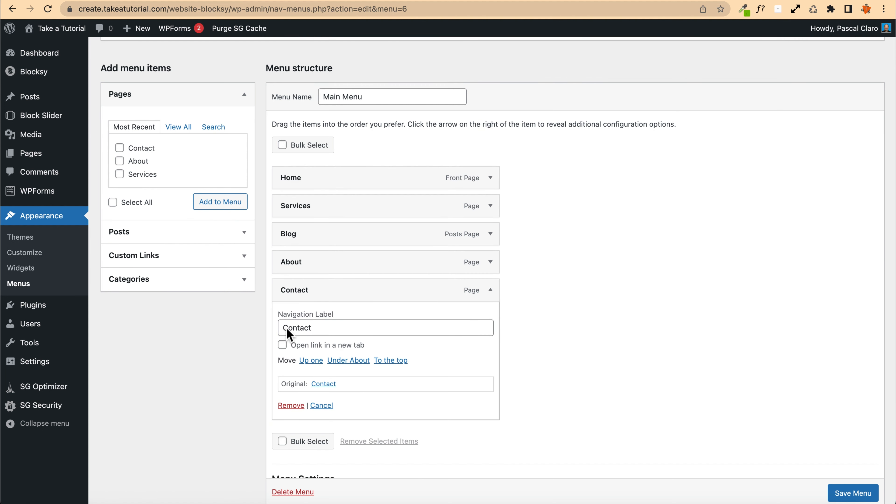
pyautogui.click(291, 405)
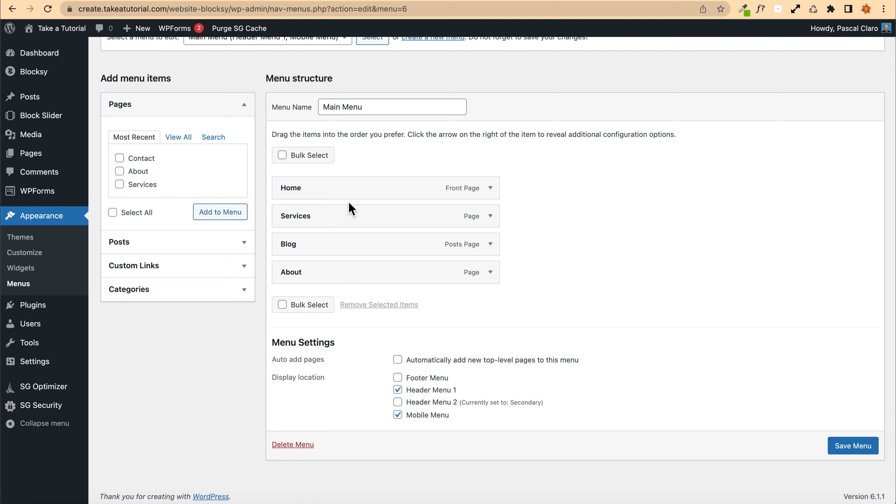
pyautogui.click(851, 448)
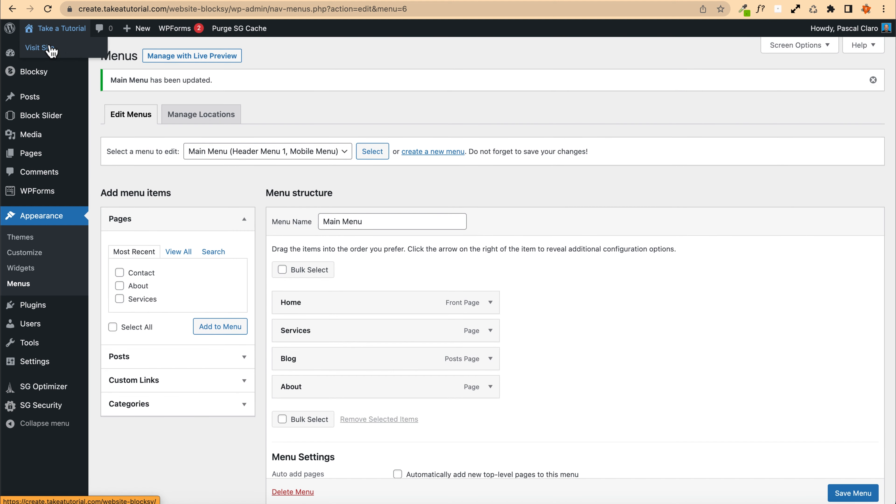
# Step: Open the site in a new tab to check the updated main header menu
pyautogui.rightClick(51, 46)
pyautogui.click(67, 50)
pyautogui.click(342, 0)
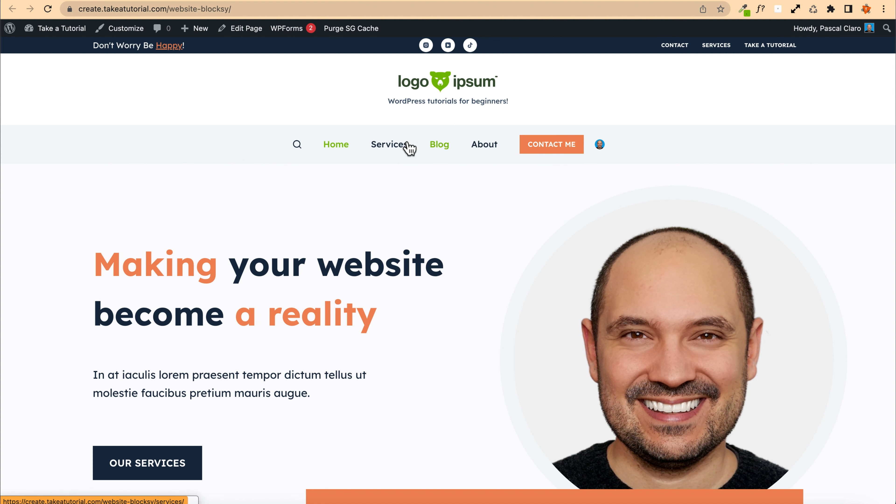
pyautogui.click(241, 1)
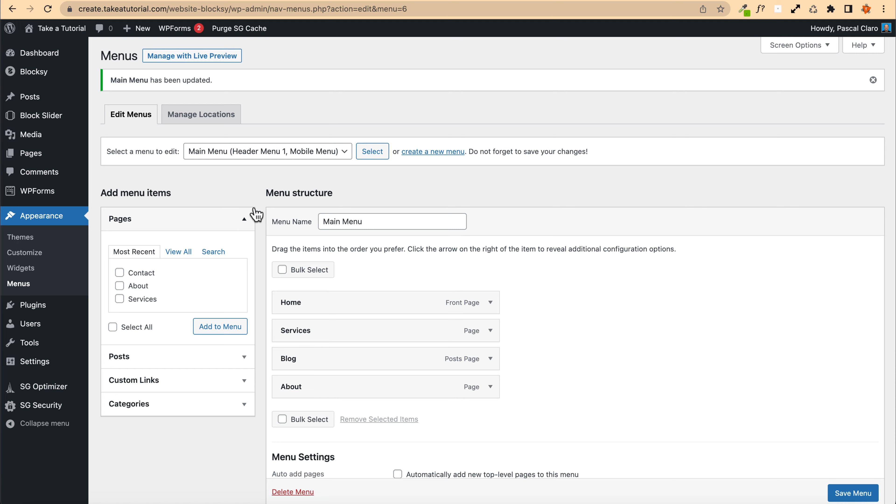
pyautogui.scroll(-2, 255, 213)
pyautogui.click(169, 309)
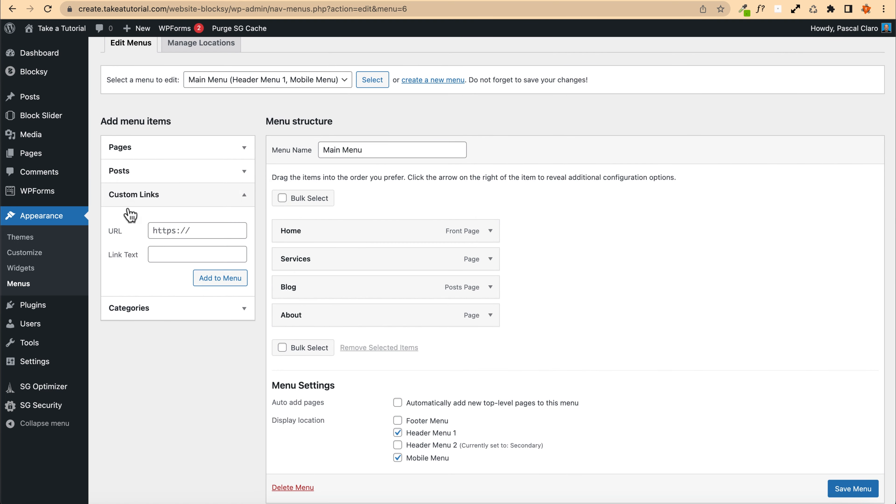
pyautogui.click(162, 312)
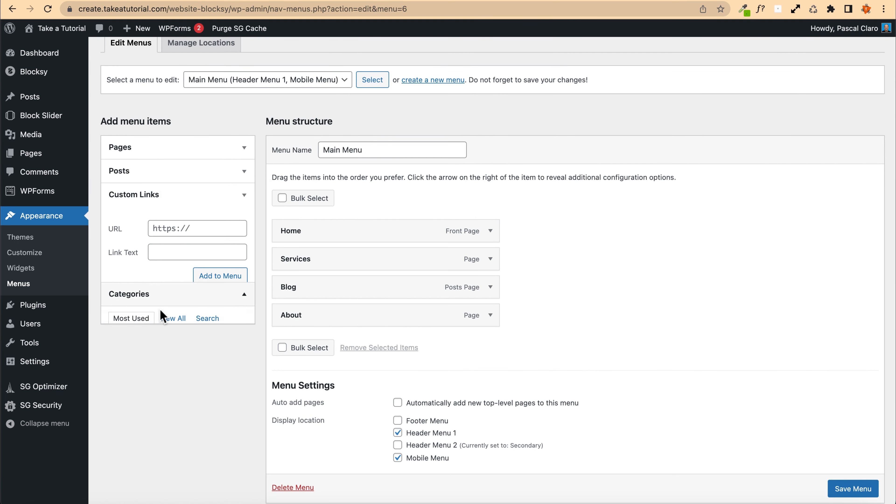
pyautogui.click(137, 173)
pyautogui.click(150, 173)
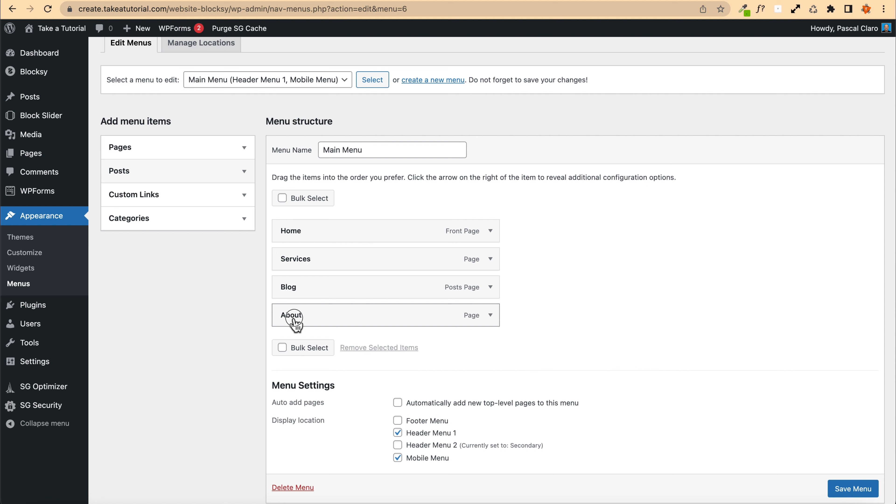
# Step: Nest the About item as a sub item under Services in the Main Menu and save it
pyautogui.moveTo(294, 319); pyautogui.dragTo(359, 297)
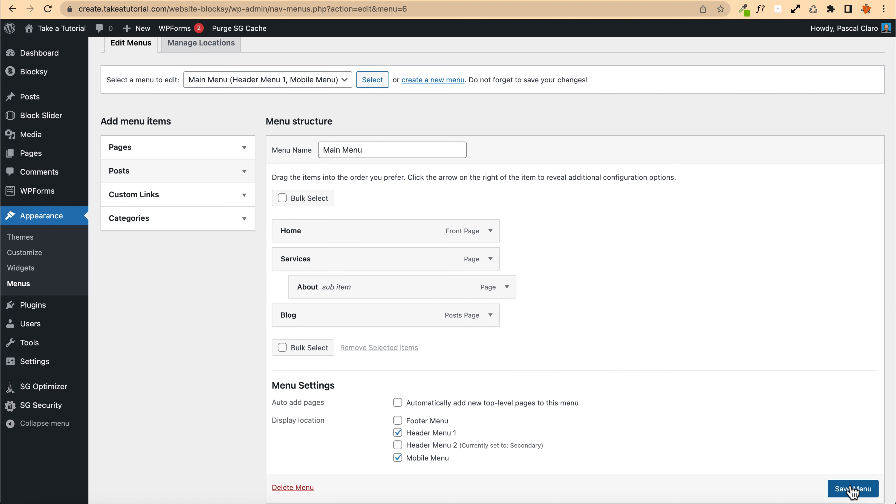
pyautogui.scroll(-1, 566, 286)
pyautogui.click(849, 462)
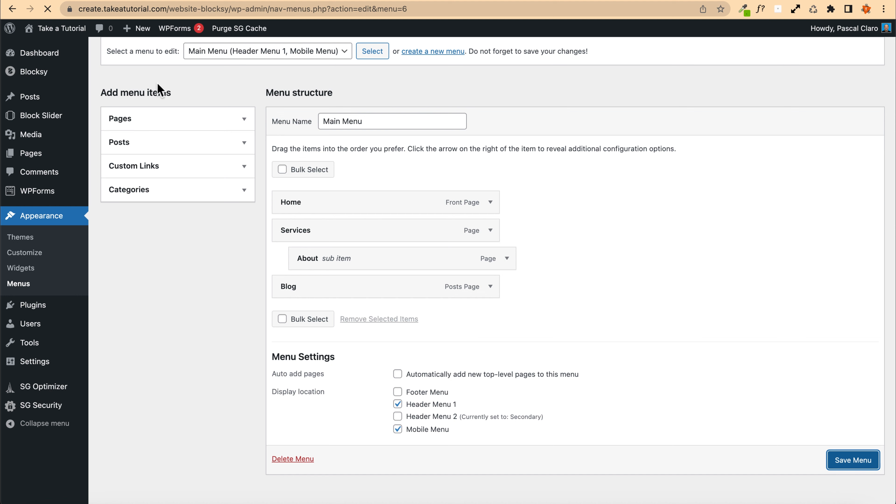
# Step: Reload the site and check the Services dropdown in the main header menu
pyautogui.click(72, 29)
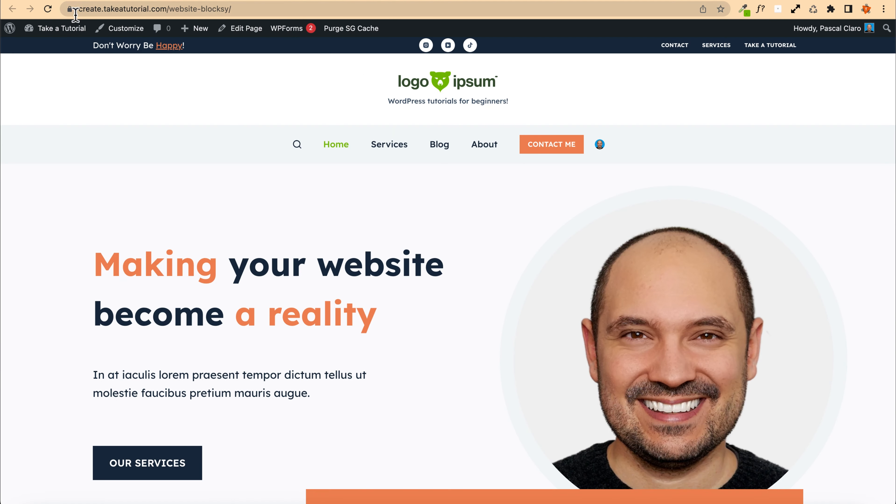
pyautogui.click(49, 9)
pyautogui.moveTo(416, 150)
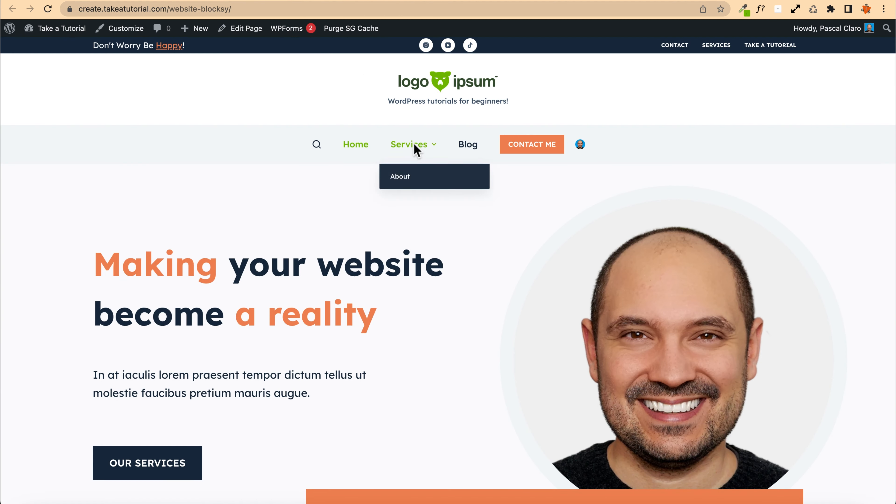
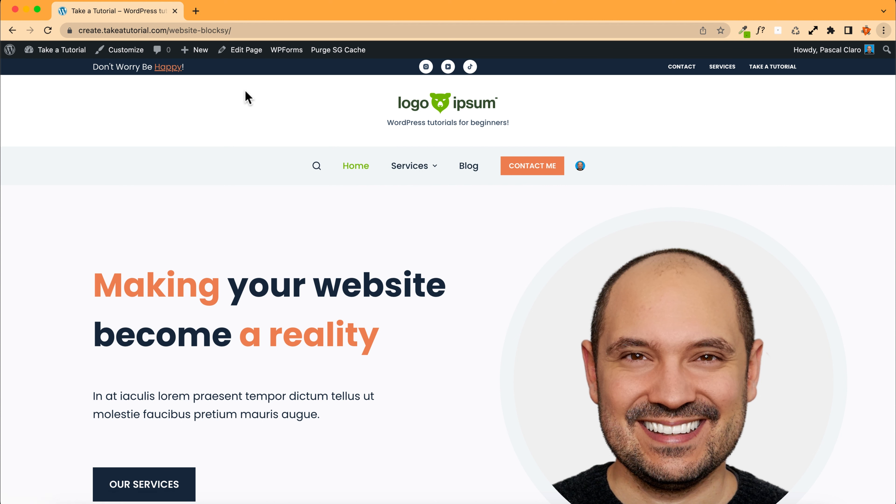
# Step: Open the Customizer and bring up the settings of the Menu 1 element in the header's bottom row
pyautogui.click(130, 53)
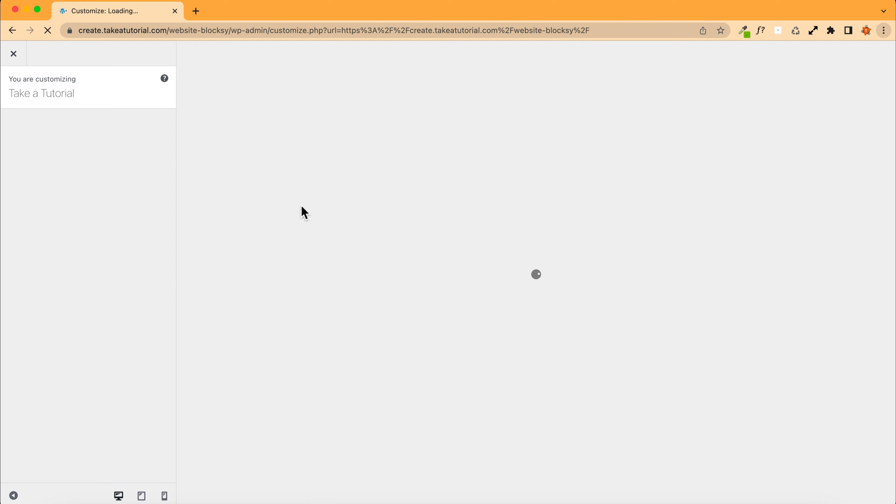
pyautogui.click(164, 77)
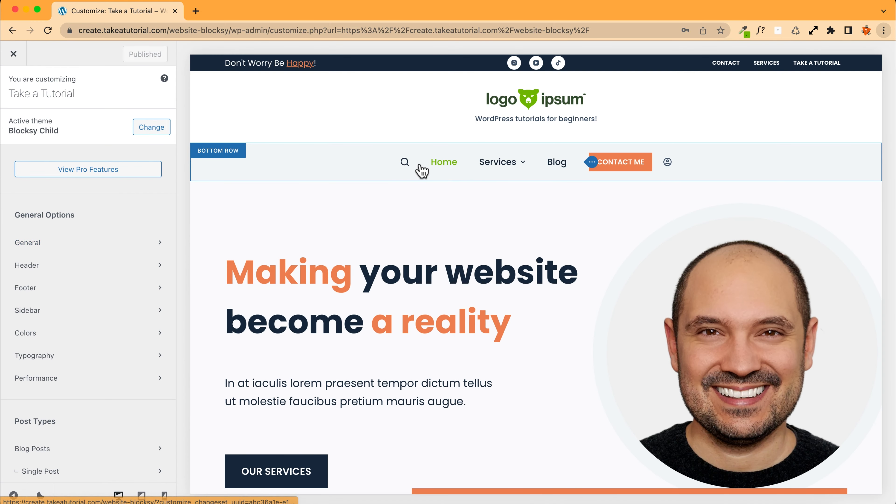
pyautogui.click(208, 150)
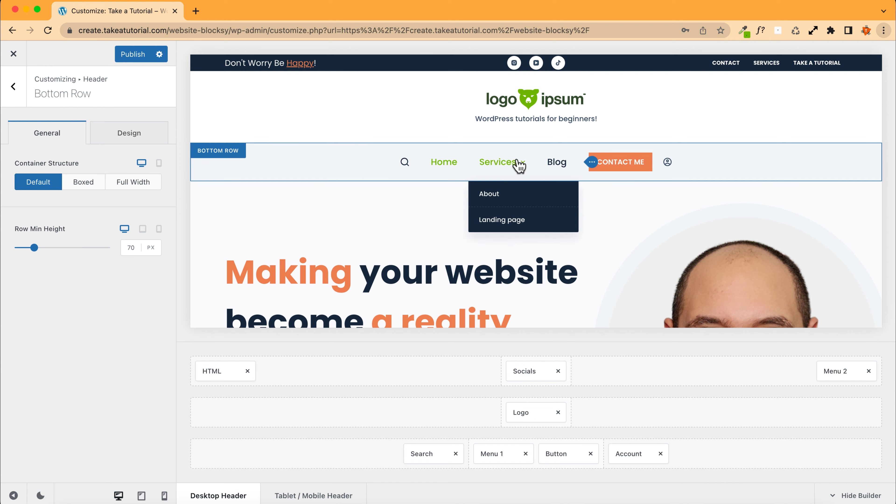
pyautogui.click(592, 163)
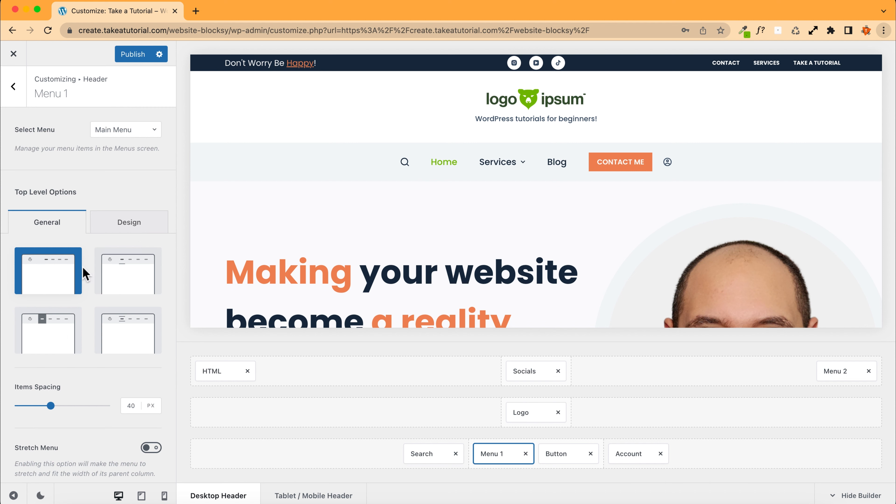
# Step: Check the available menus for Menu 1 and open the Menus screen in a new tab
pyautogui.click(118, 135)
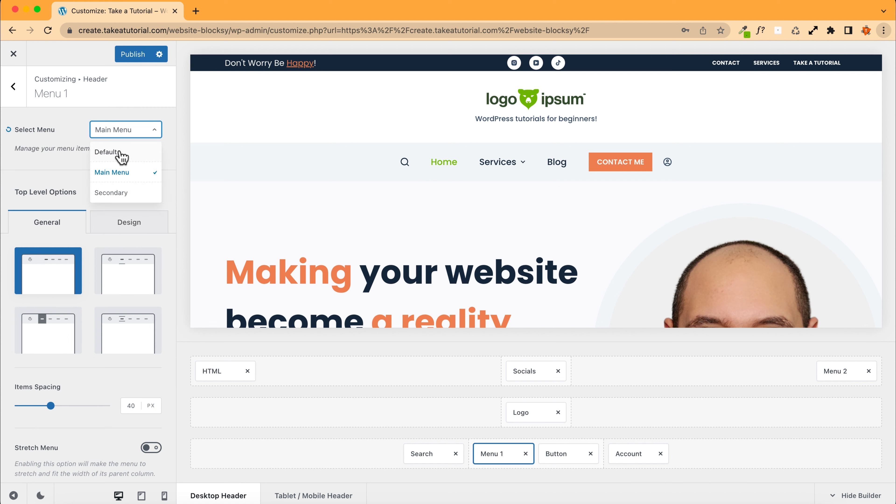
pyautogui.click(62, 155)
pyautogui.rightClick(138, 148)
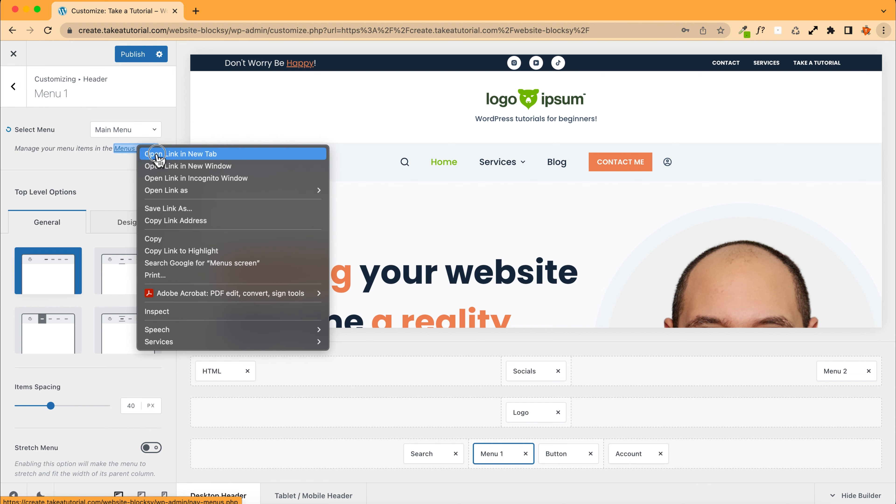
pyautogui.click(156, 154)
pyautogui.click(226, 11)
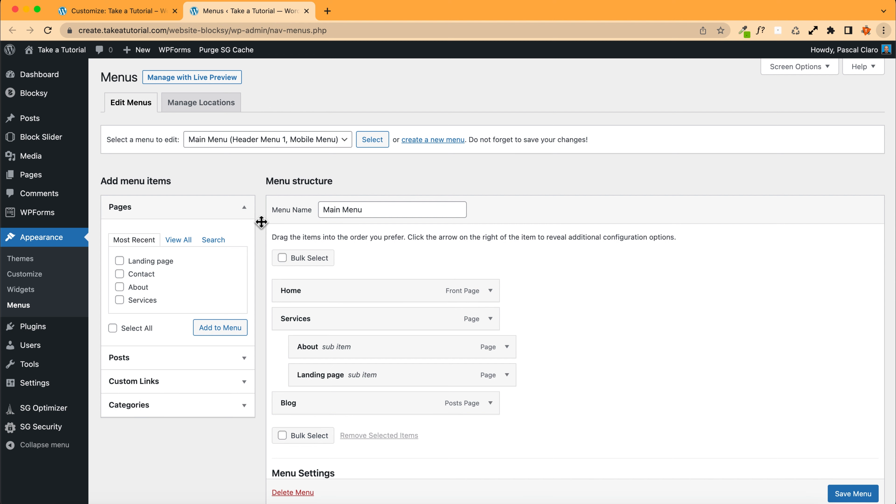
pyautogui.click(275, 141)
# Step: Return to the Customizer and switch the Menu 1 element to the Secondary menu
pyautogui.click(116, 11)
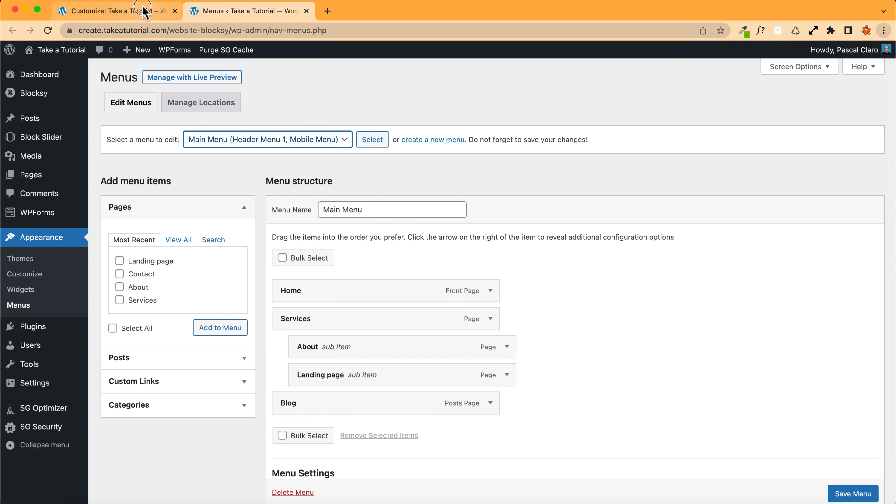
pyautogui.click(117, 11)
pyautogui.click(122, 131)
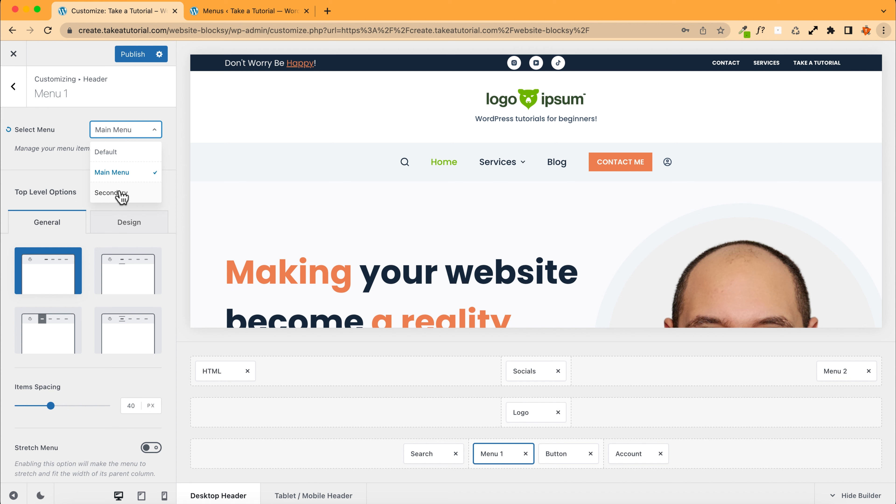
pyautogui.click(120, 194)
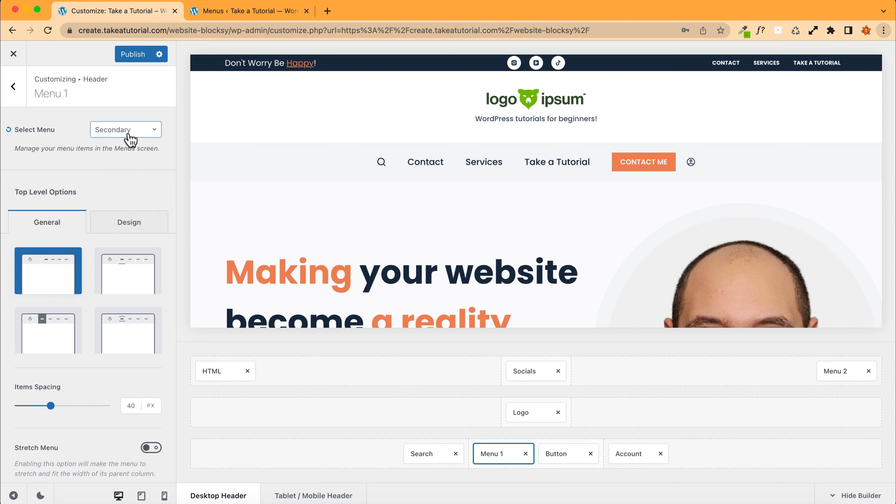
# Step: Load the Secondary menu in the Menus editor to review its items
pyautogui.click(122, 139)
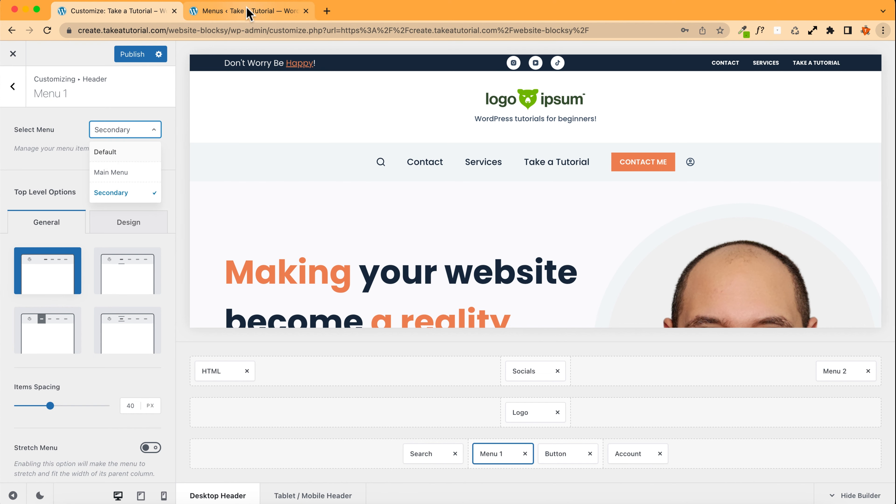
pyautogui.click(249, 13)
pyautogui.click(284, 139)
pyautogui.click(279, 150)
pyautogui.click(370, 141)
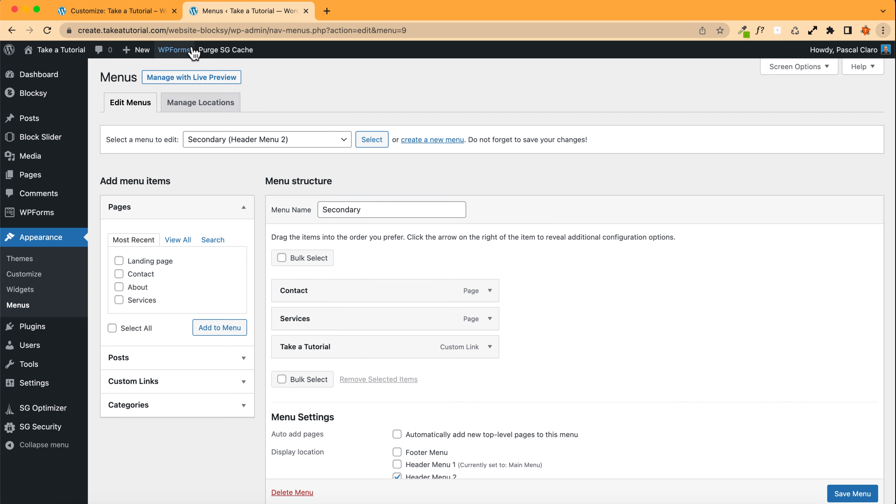
# Step: Set the Menu 1 element back to Main Menu in the Customizer and publish the changes
pyautogui.click(162, 10)
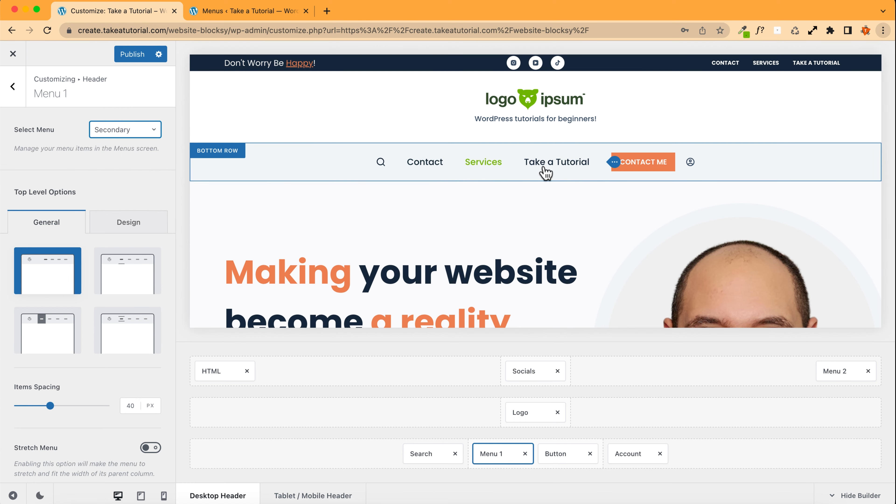
pyautogui.click(132, 135)
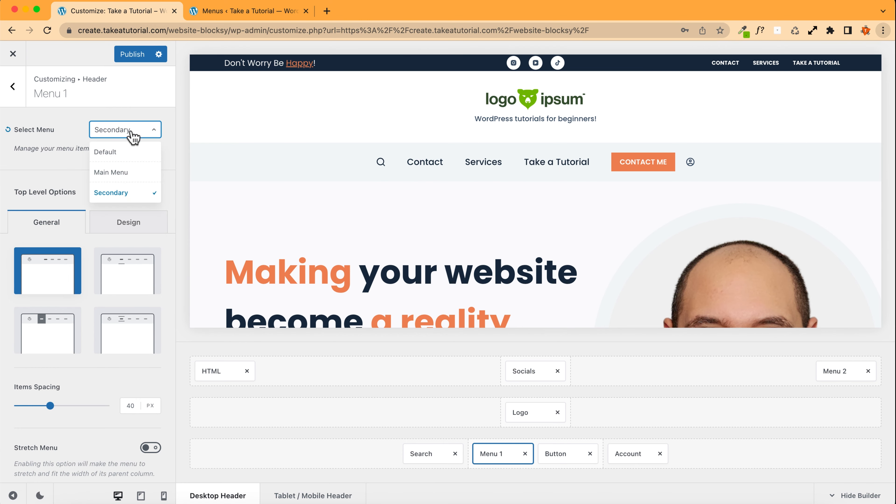
pyautogui.click(129, 171)
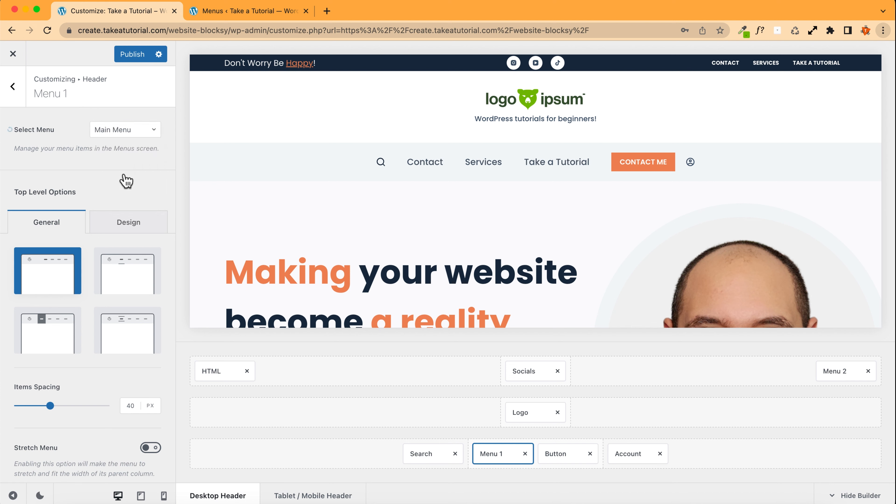
pyautogui.click(130, 54)
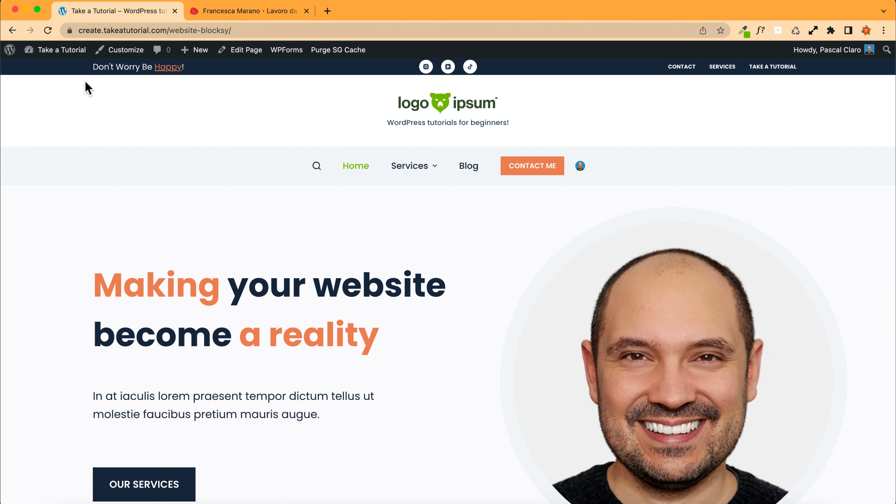
# Step: Permanently delete the trashed draft Privacy Policy page by emptying the pages trash, then return to all pages
pyautogui.moveTo(63, 55)
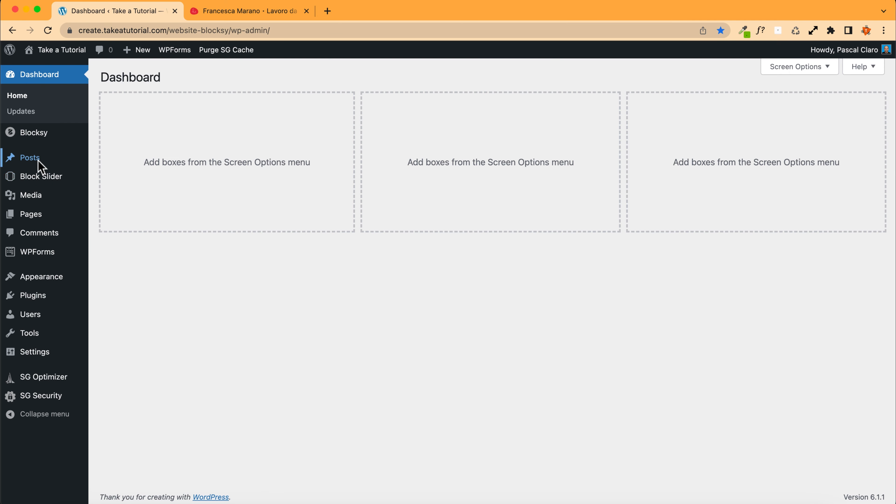
pyautogui.moveTo(38, 220)
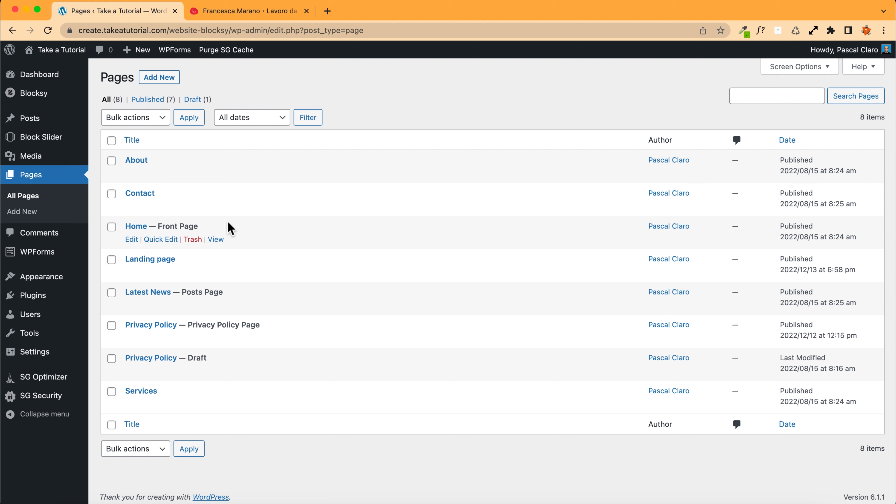
pyautogui.moveTo(176, 368)
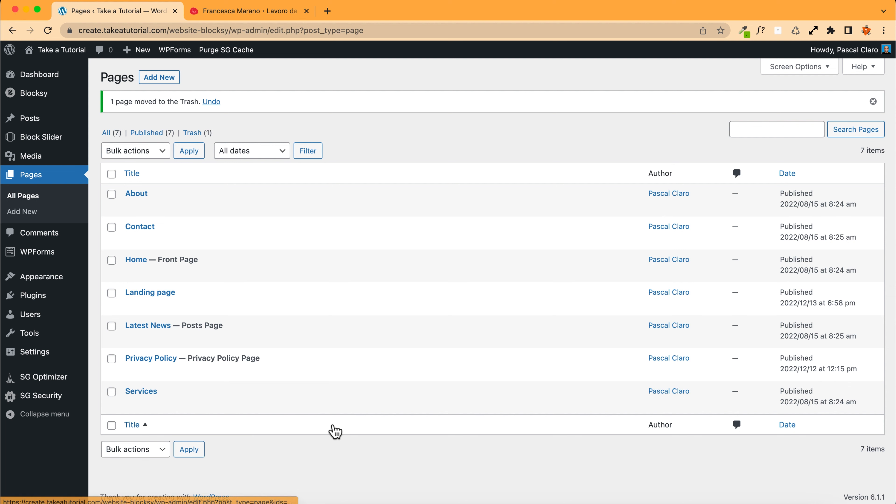
pyautogui.click(192, 133)
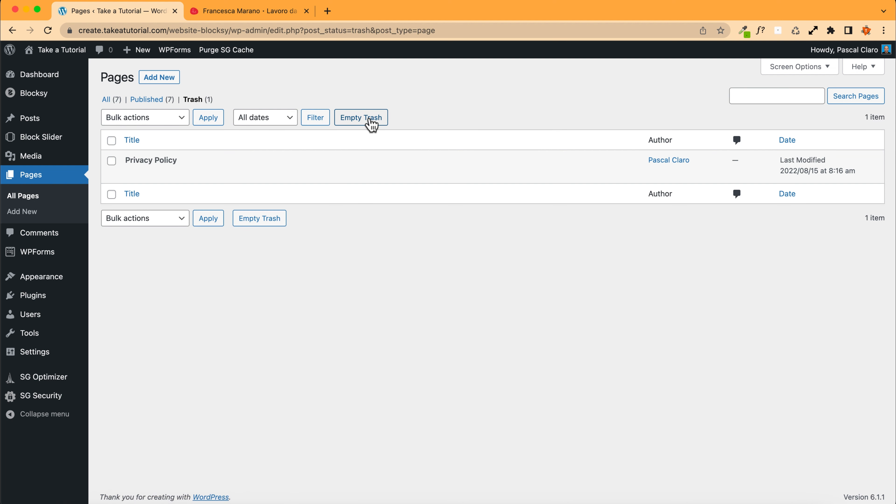
pyautogui.click(363, 124)
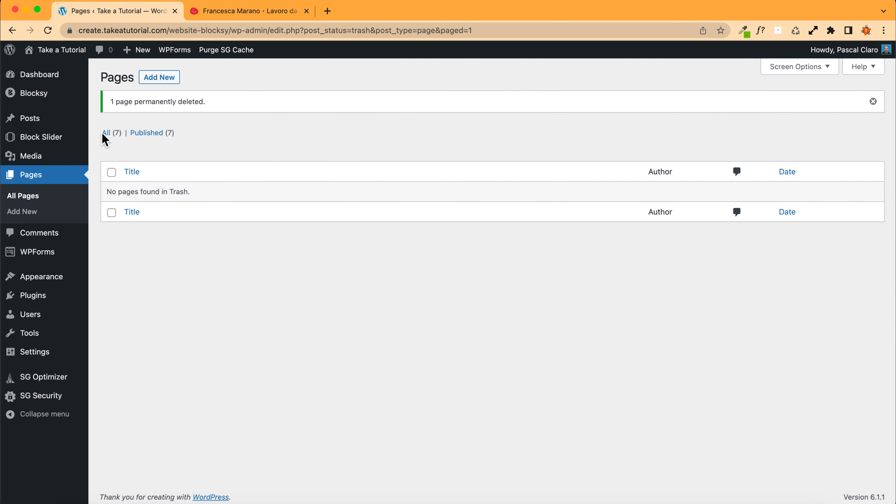
pyautogui.click(103, 134)
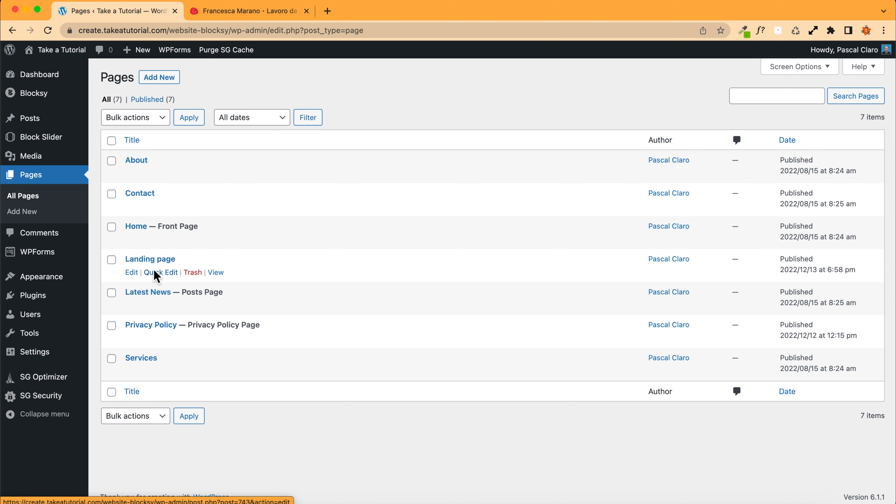
# Step: Open the live site in a new tab and close the unrelated browser tab
pyautogui.rightClick(42, 68)
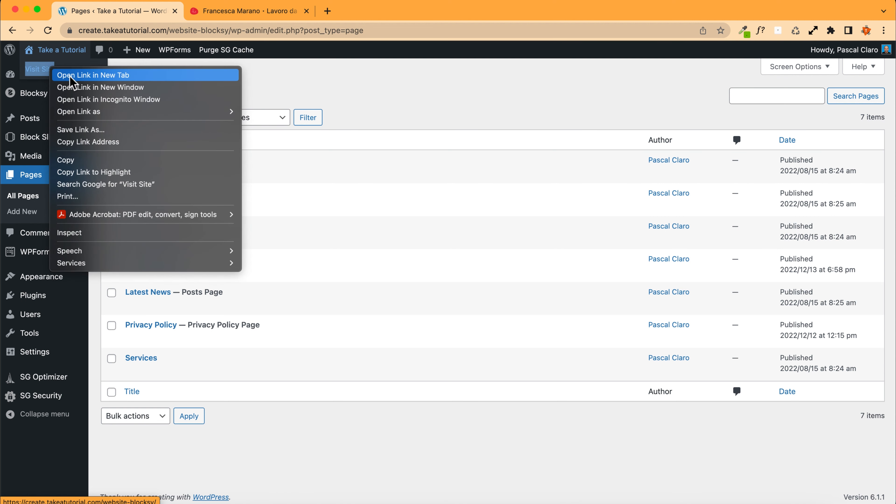
pyautogui.click(71, 74)
pyautogui.click(217, 12)
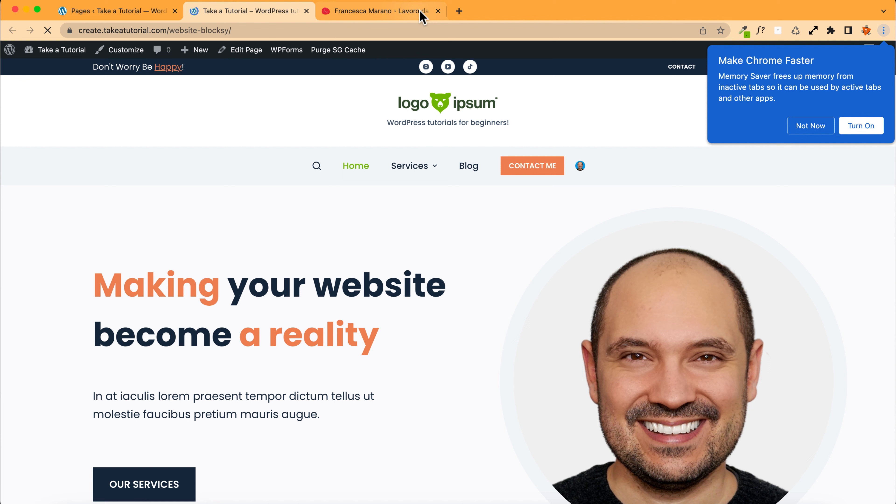
pyautogui.click(438, 12)
pyautogui.moveTo(406, 176)
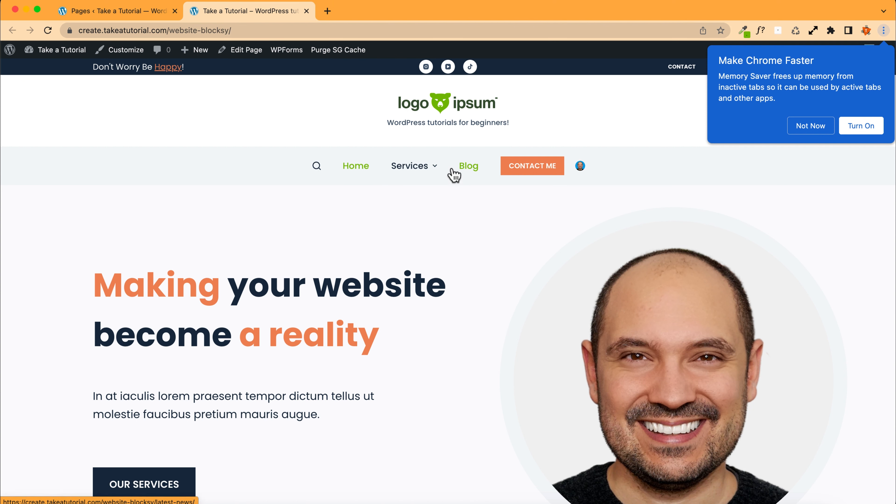
pyautogui.click(106, 11)
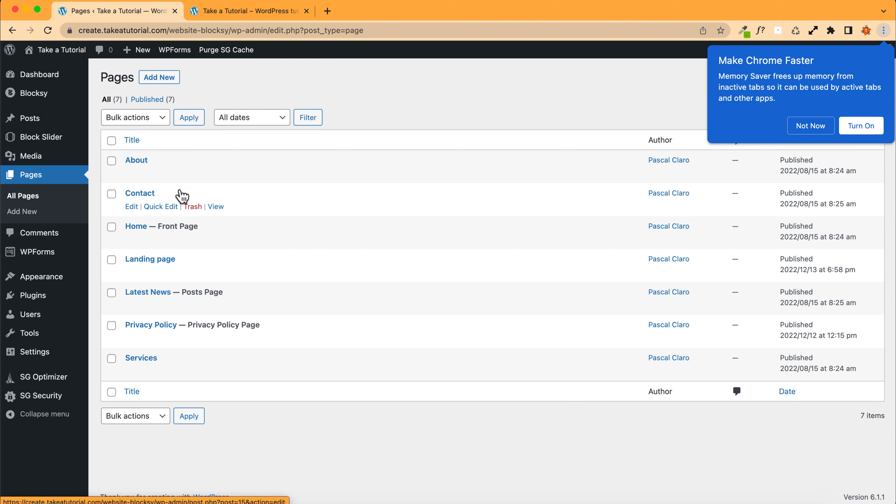
pyautogui.click(210, 13)
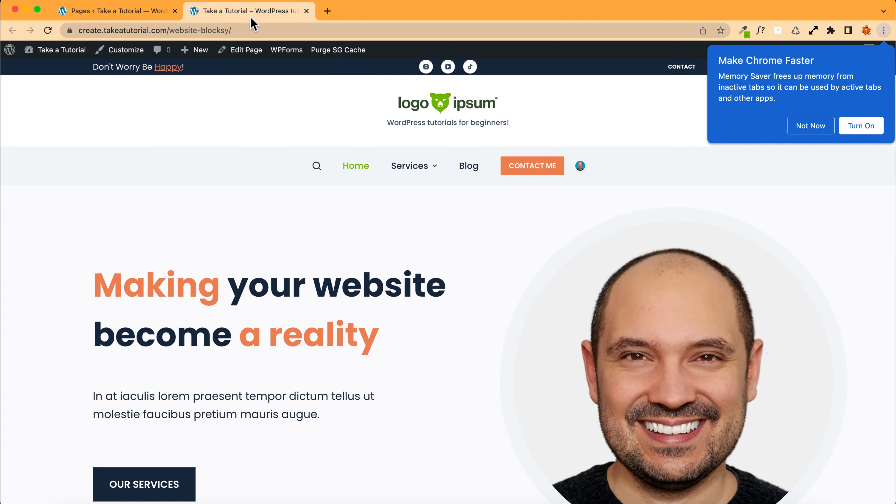
pyautogui.click(117, 13)
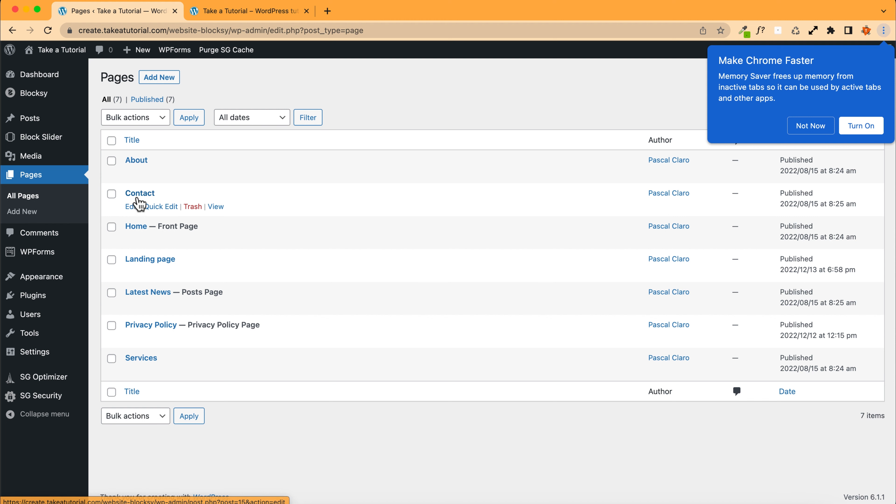
# Step: Open the Contact page in the block editor, scroll through its content, then go back to the pages list
pyautogui.click(140, 196)
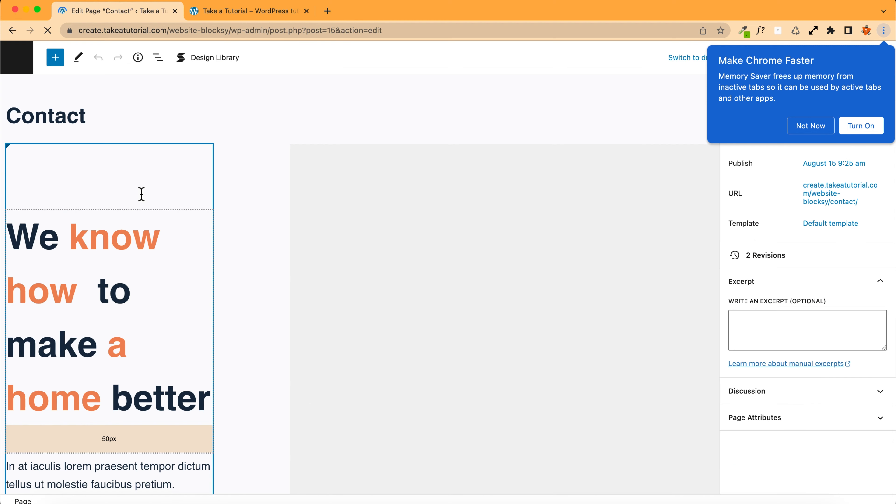
pyautogui.scroll(-10, 232, 214)
pyautogui.scroll(-5, 232, 214)
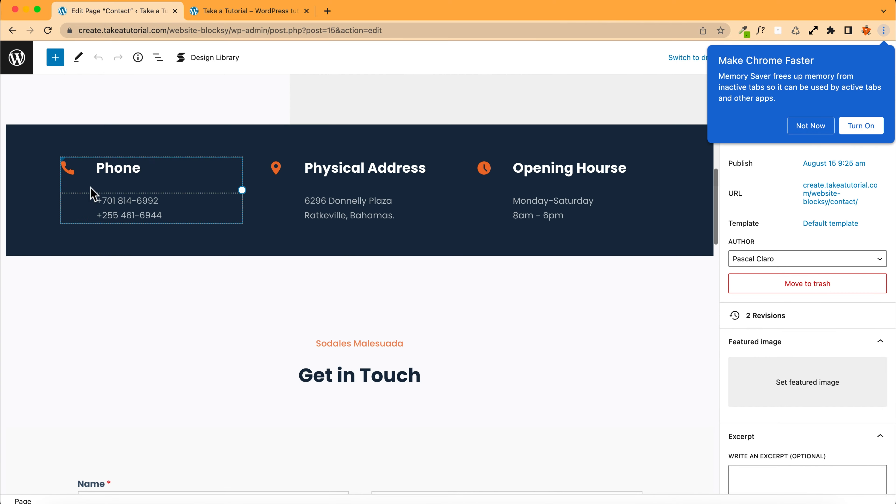
pyautogui.click(14, 31)
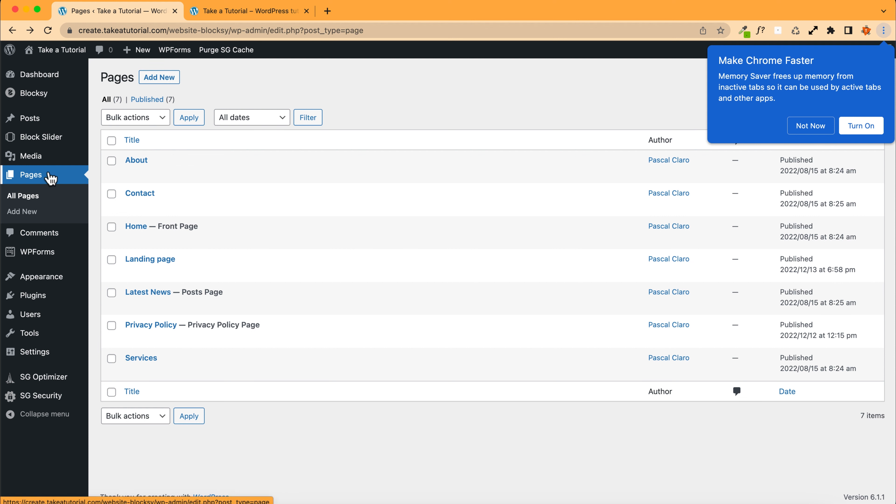
# Step: Open the list of all posts to review them
pyautogui.moveTo(43, 128)
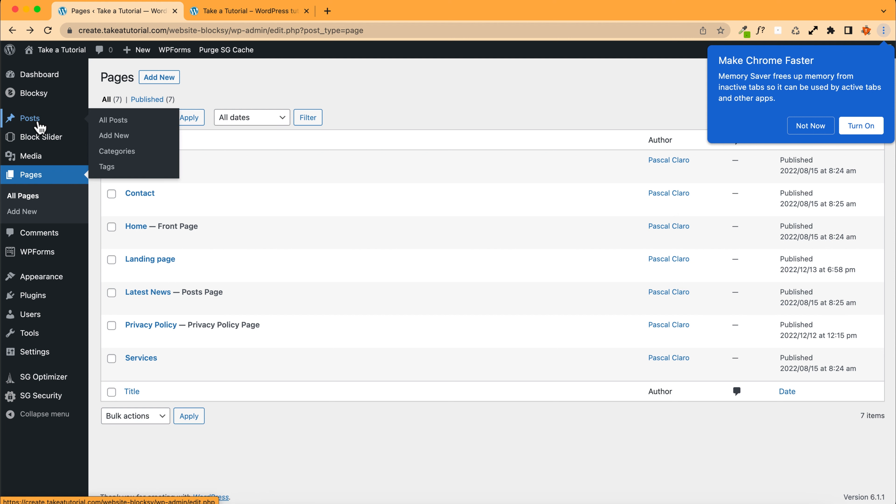
pyautogui.click(60, 122)
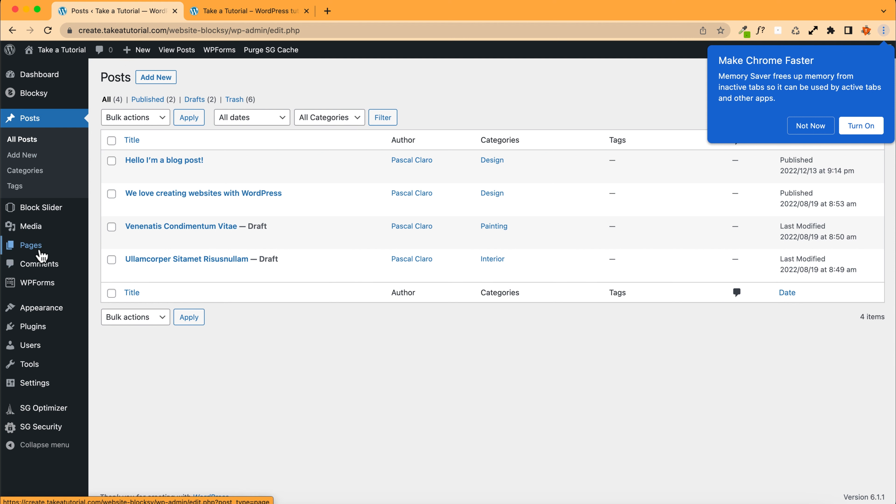
pyautogui.moveTo(36, 253)
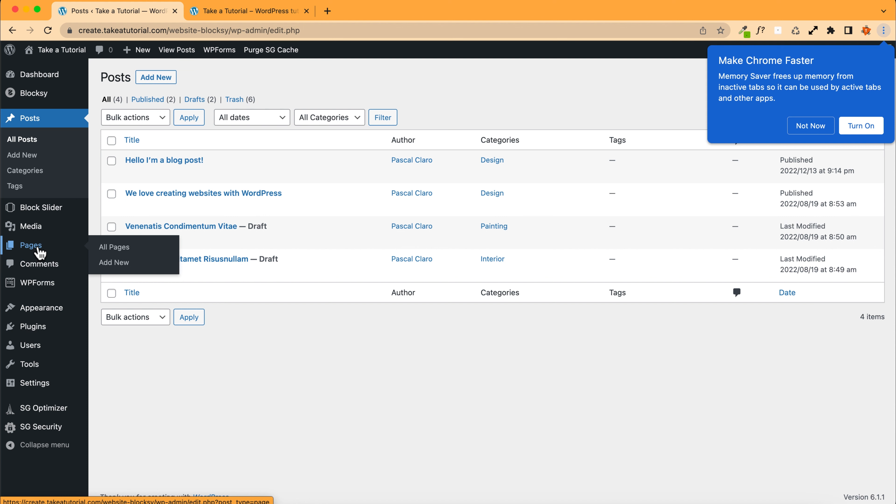
pyautogui.click(247, 11)
pyautogui.click(119, 7)
pyautogui.moveTo(42, 246)
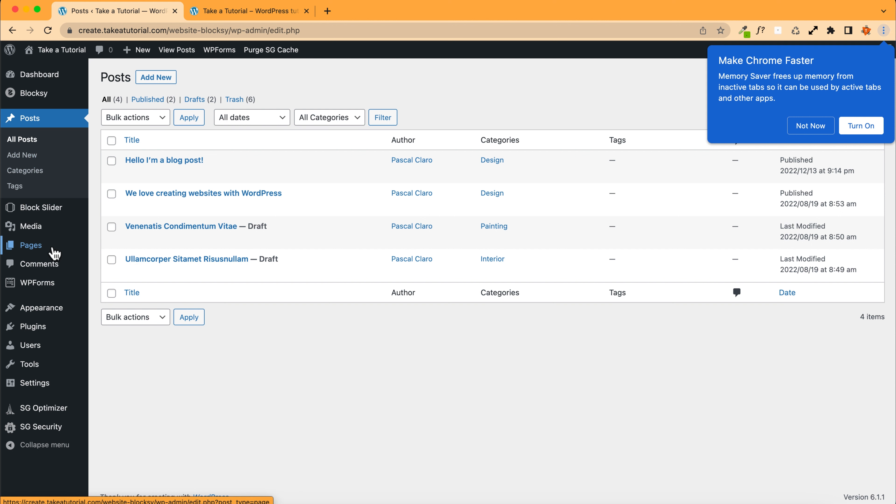
# Step: Switch to the live site tab and create a new page titled "Landing page"
pyautogui.click(248, 14)
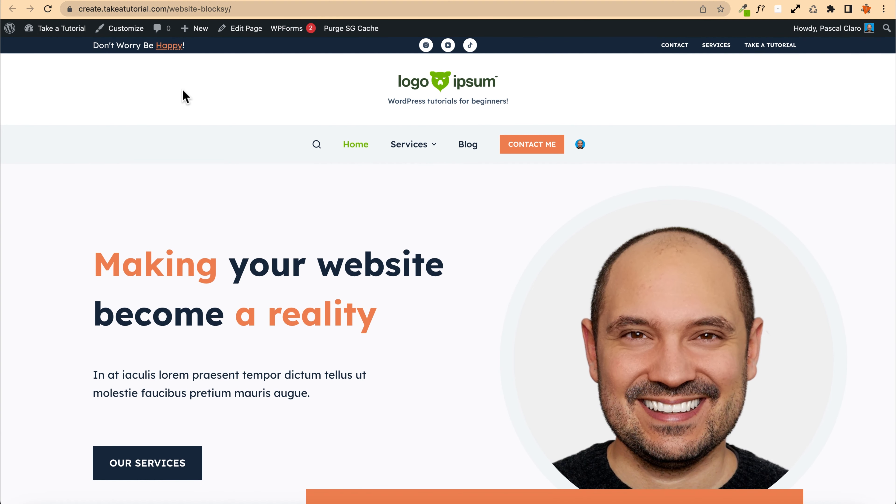
pyautogui.moveTo(198, 37)
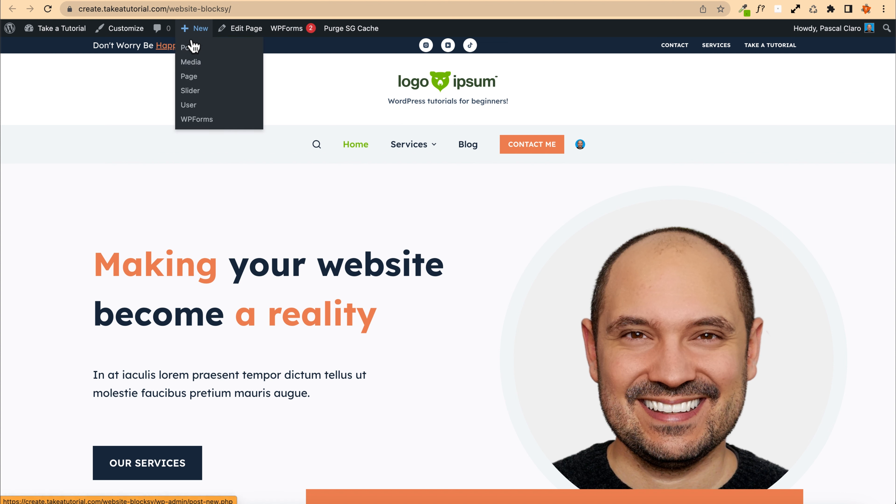
pyautogui.click(192, 89)
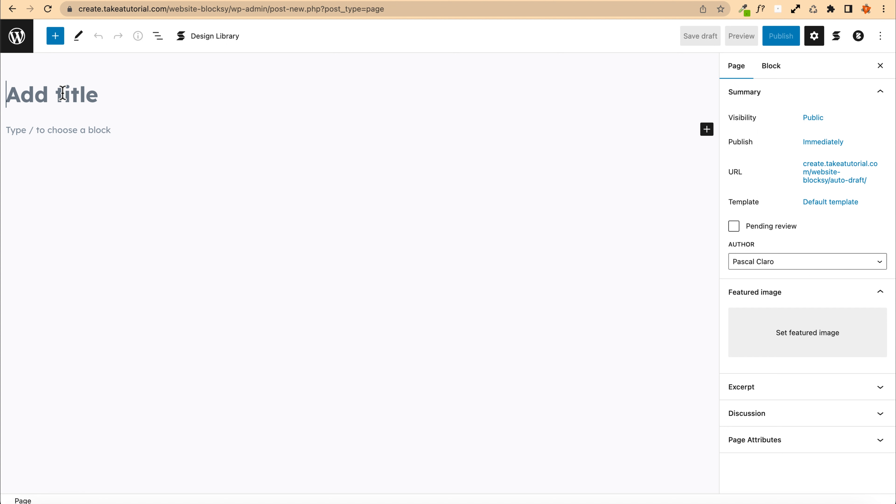
pyautogui.write('Landing pge')
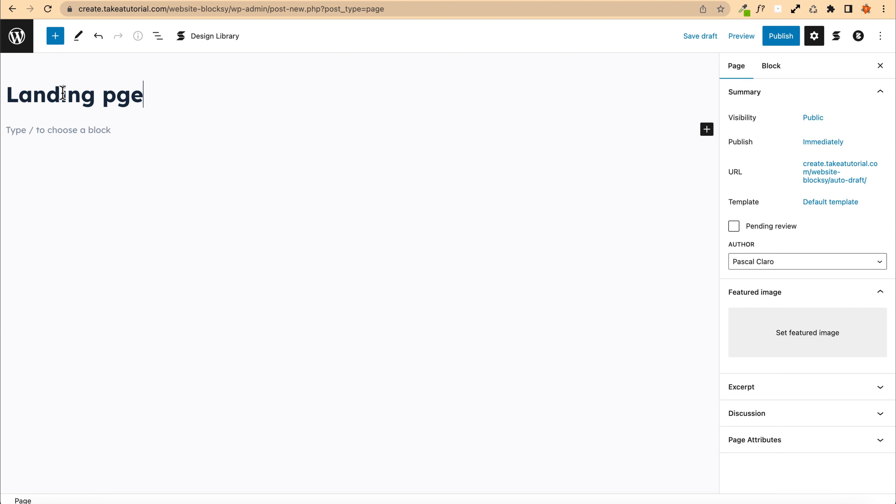
pyautogui.write('a')
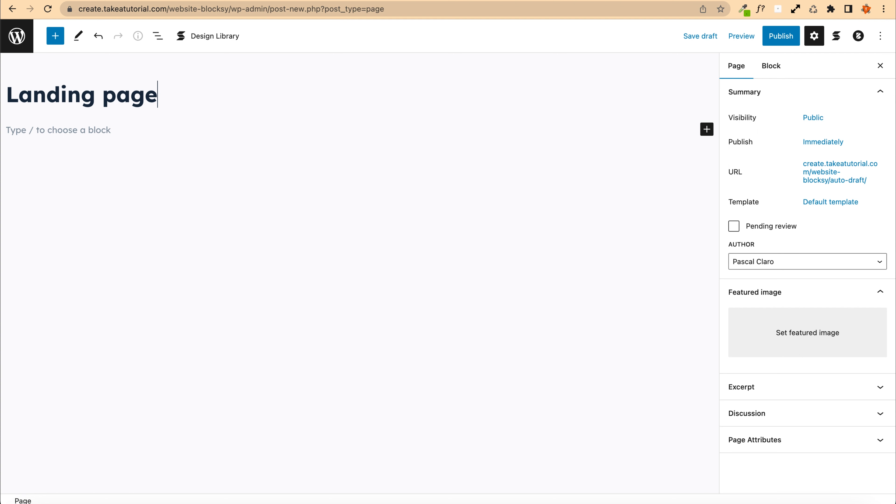
# Step: Open the Stackable Design Library and browse the Wireframes layouts without inserting one
pyautogui.click(98, 126)
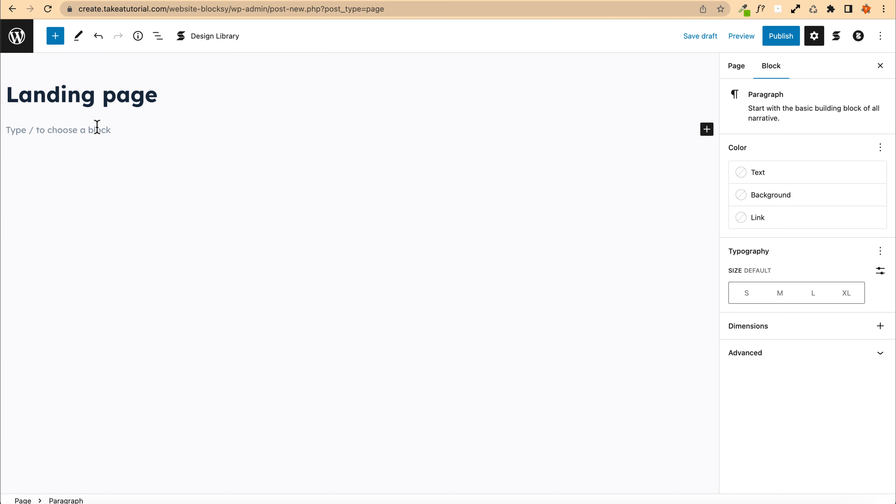
pyautogui.click(206, 39)
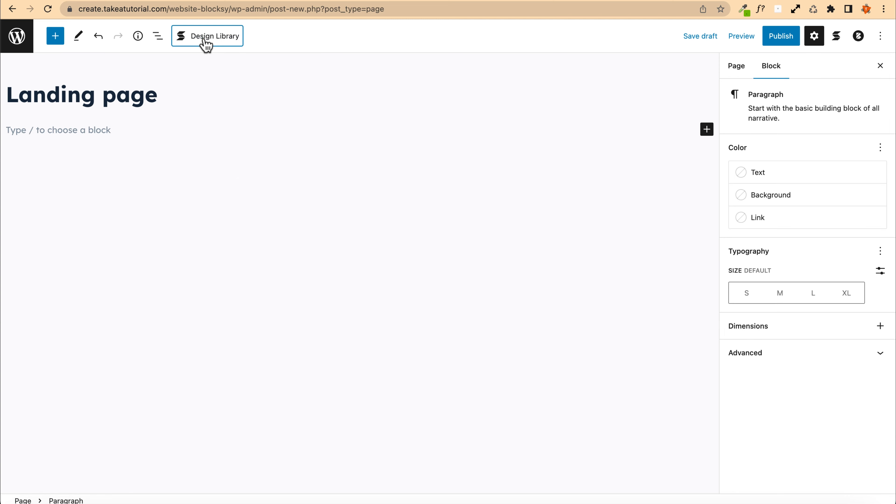
pyautogui.click(375, 121)
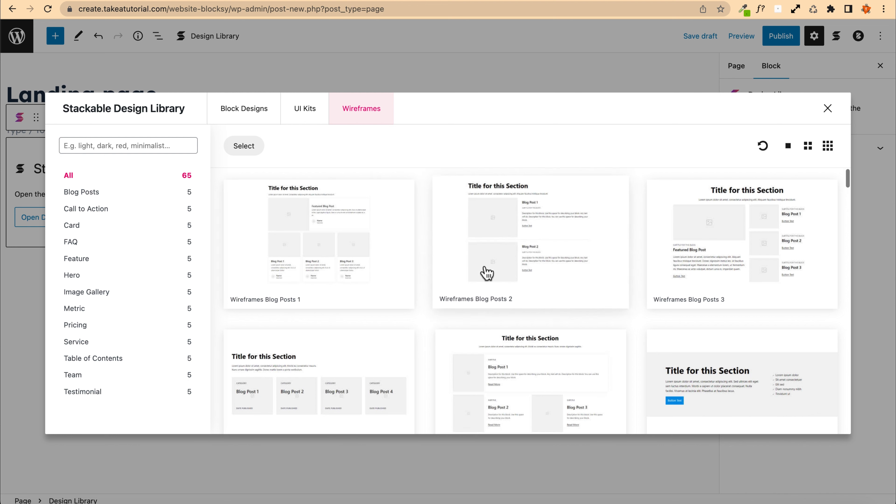
pyautogui.scroll(-8, 458, 261)
pyautogui.scroll(-5, 320, 240)
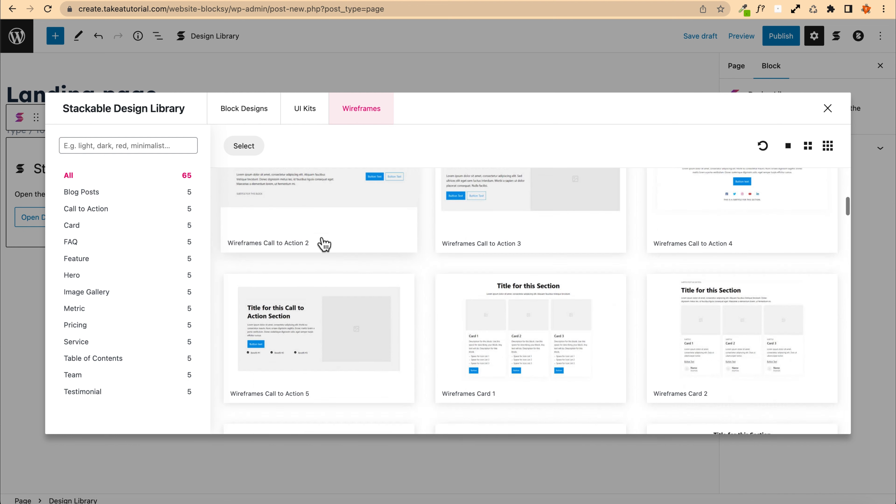
pyautogui.scroll(-4, 304, 221)
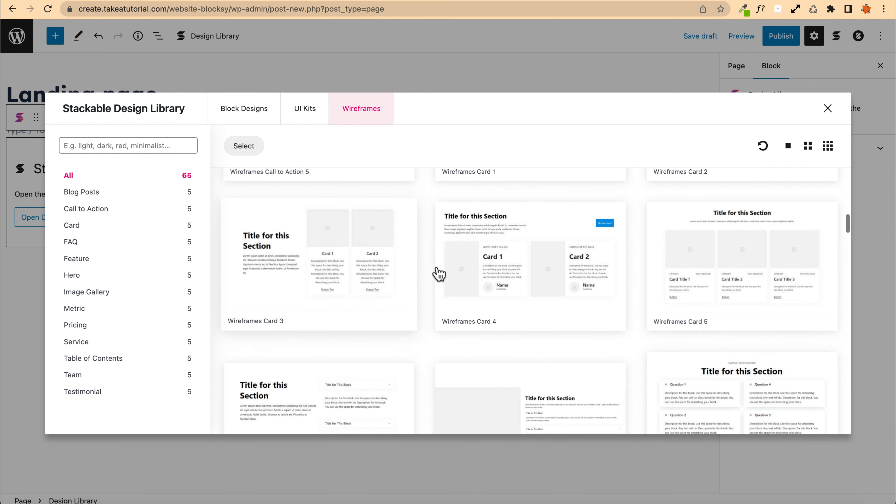
pyautogui.scroll(-6, 343, 266)
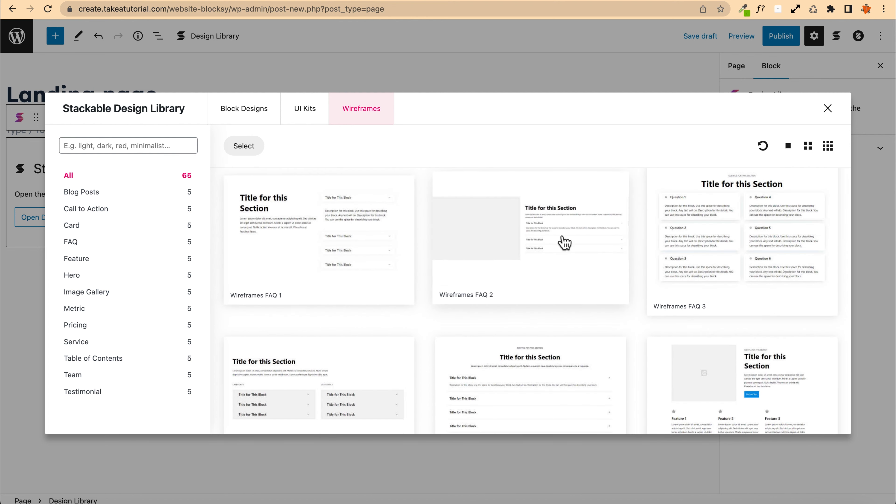
pyautogui.scroll(-5, 314, 228)
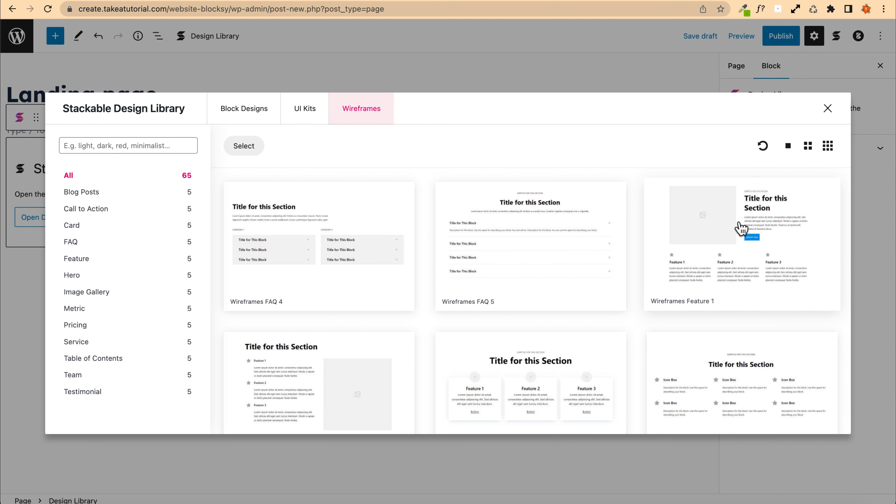
pyautogui.scroll(20, 512, 230)
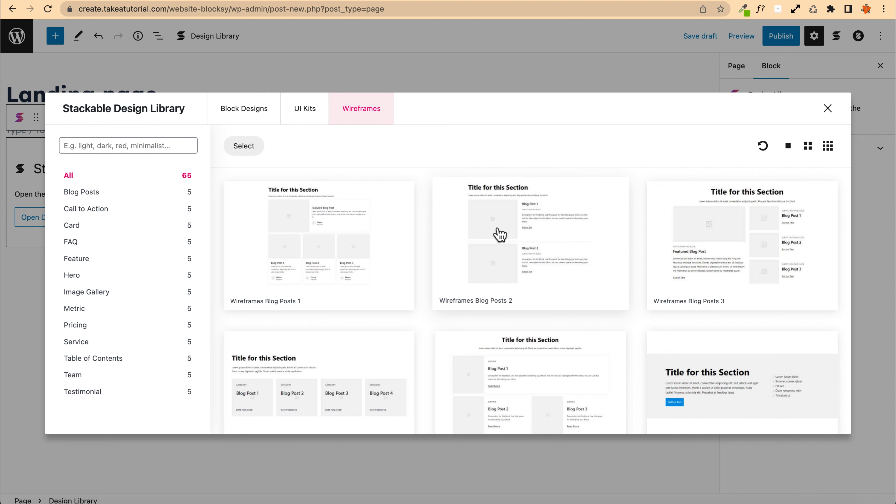
pyautogui.click(827, 110)
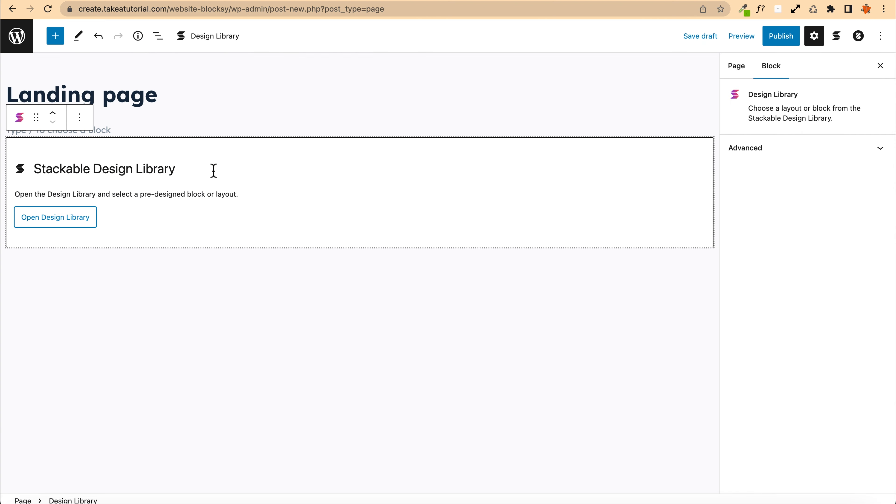
# Step: Remove the leftover Stackable Design Library block from the page
pyautogui.click(112, 175)
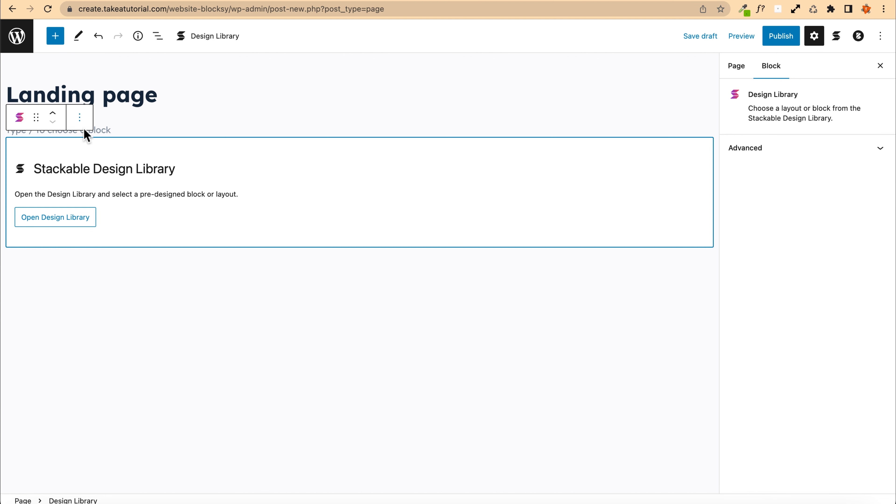
pyautogui.click(80, 117)
pyautogui.click(127, 369)
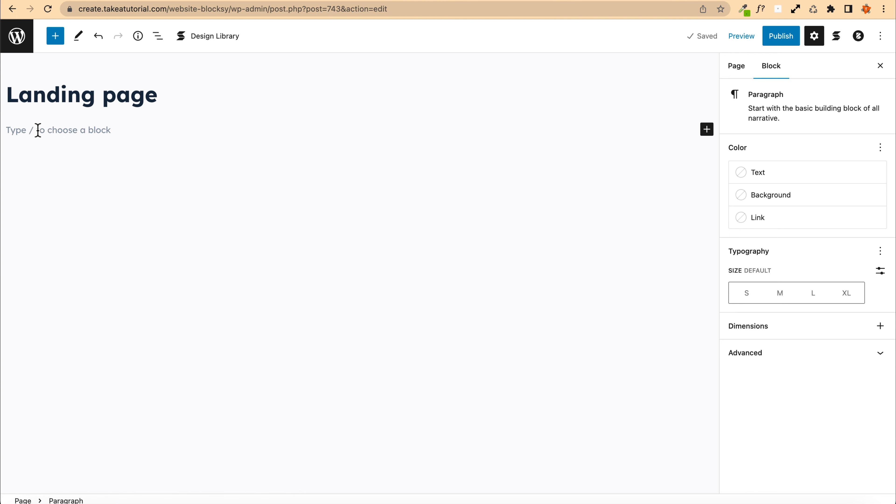
# Step: Insert a Stackable Columns / Container block with the single 100 column layout
pyautogui.click(63, 36)
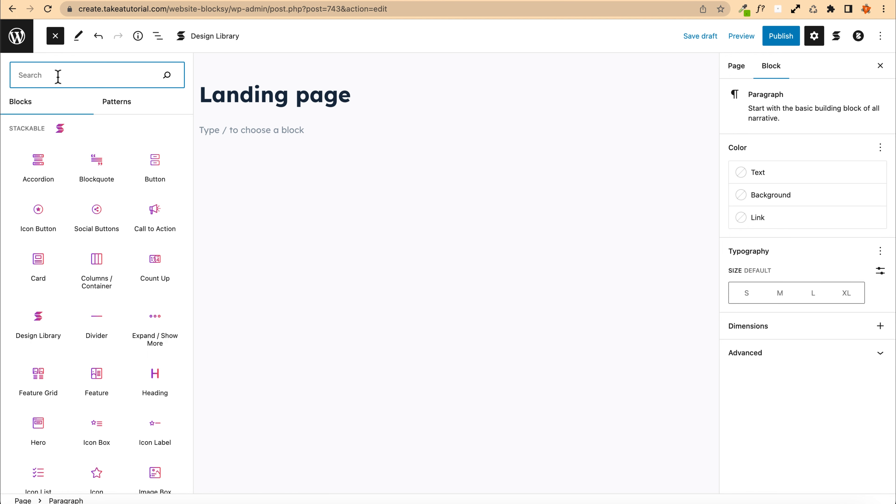
pyautogui.write('coulm')
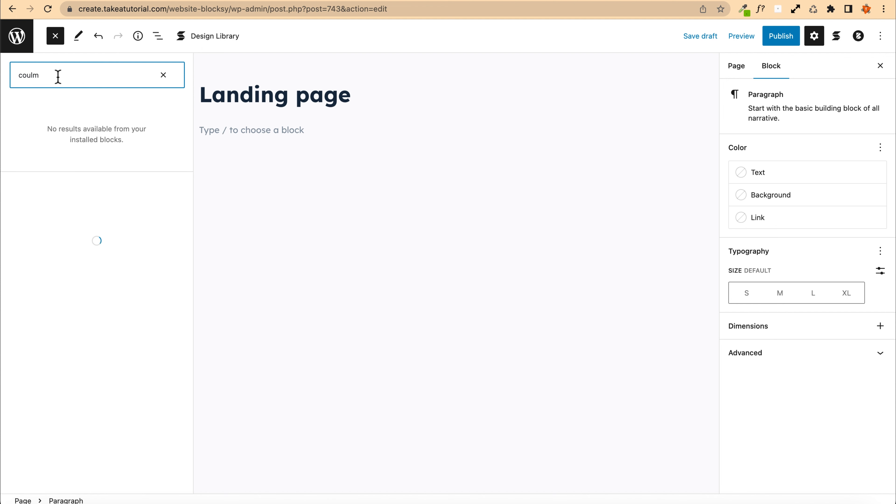
pyautogui.press('BackSpace')
pyautogui.press('BackSpace')
pyautogui.write('lum')
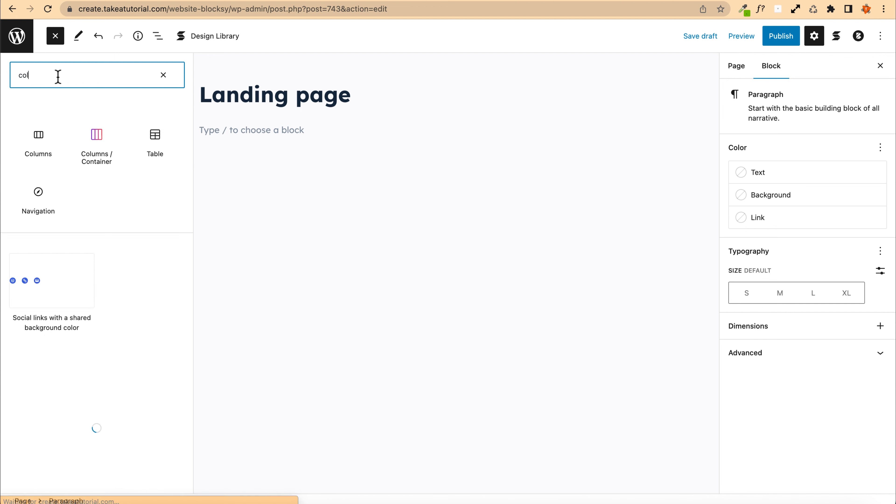
pyautogui.moveTo(96, 147)
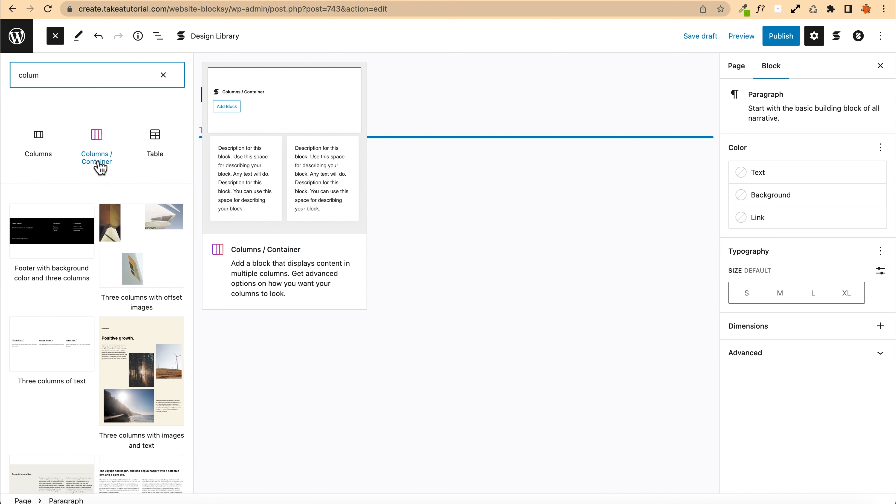
pyautogui.click(98, 161)
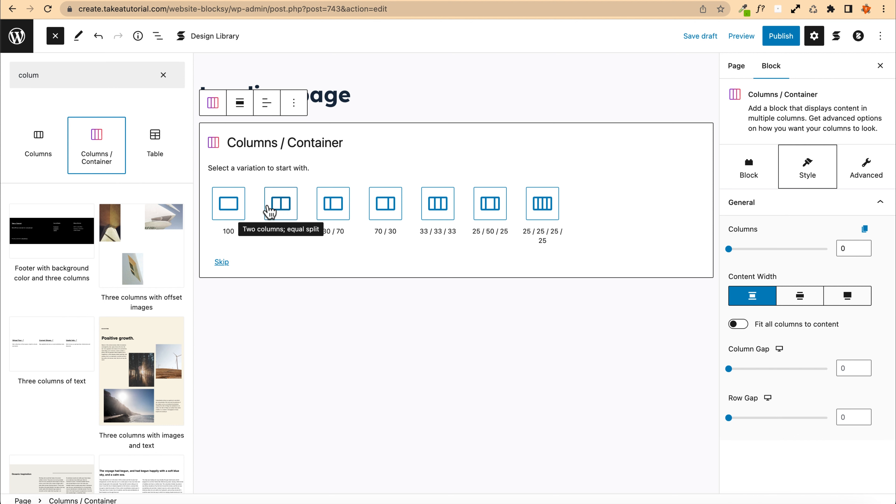
pyautogui.click(231, 210)
pyautogui.click(40, 209)
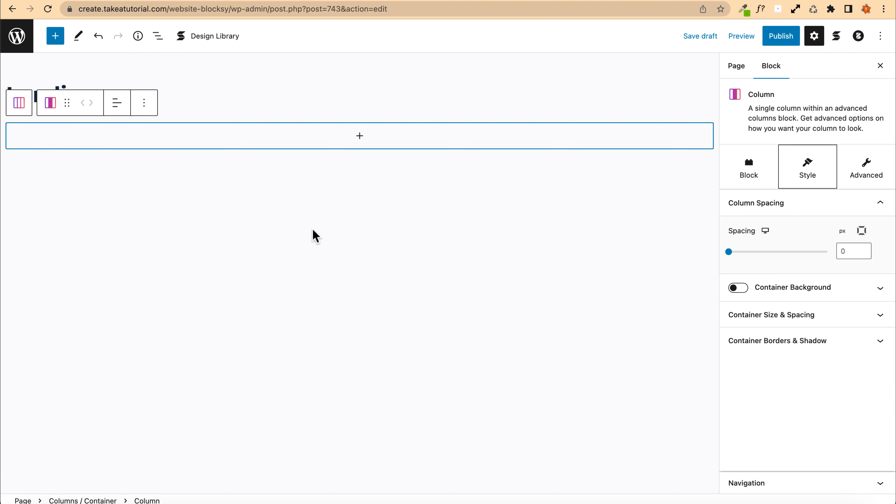
# Step: Add a Stackable Button inside the column and set its text to "Click me"
pyautogui.click(360, 139)
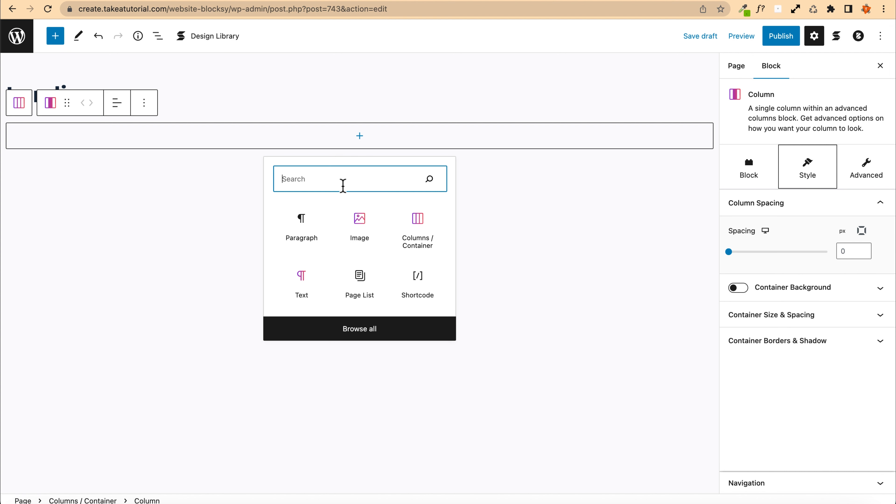
pyautogui.click(55, 36)
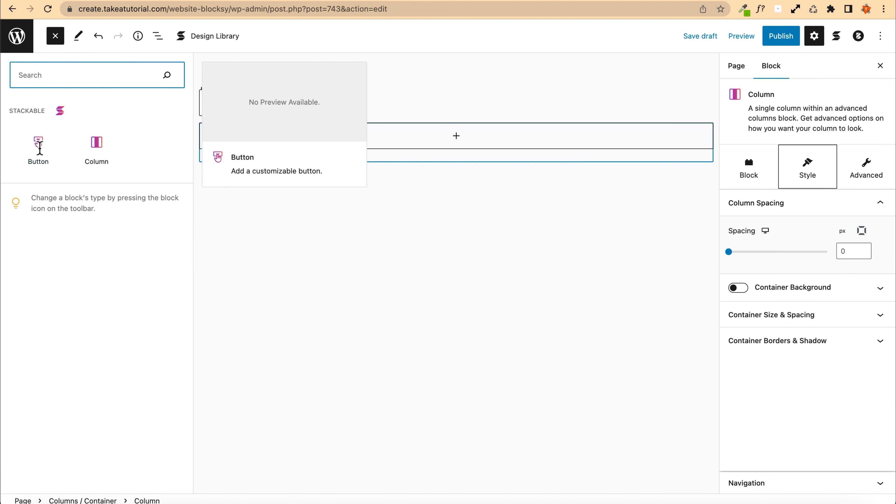
pyautogui.click(261, 187)
pyautogui.click(55, 35)
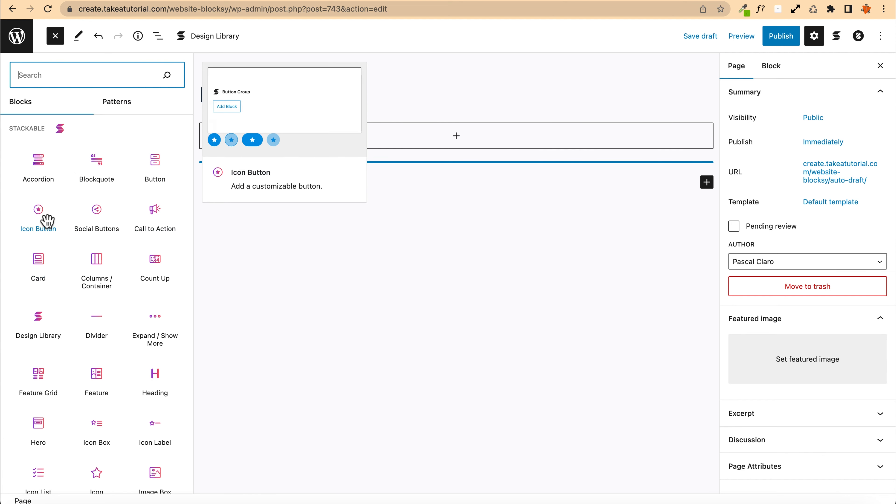
pyautogui.click(455, 137)
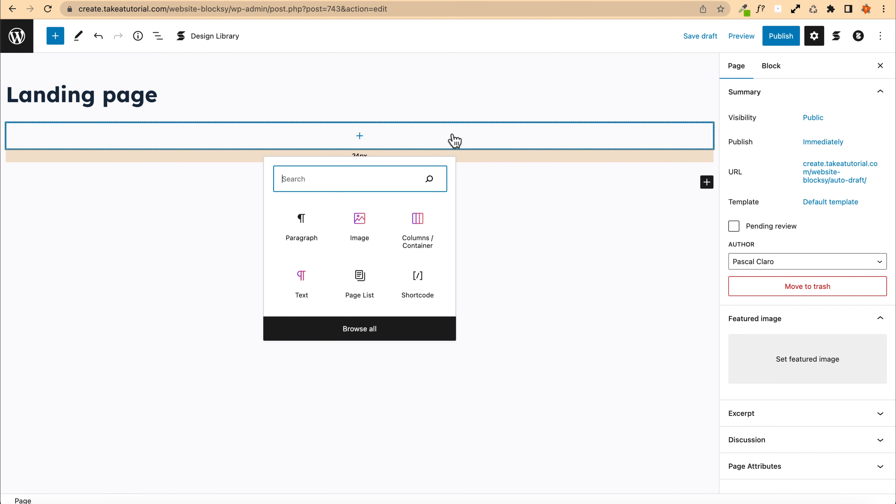
pyautogui.click(361, 138)
pyautogui.click(360, 138)
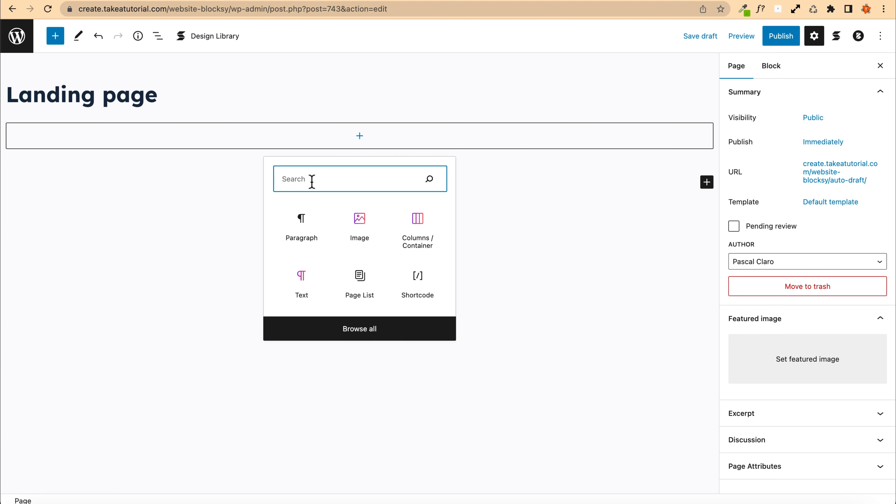
pyautogui.write('button')
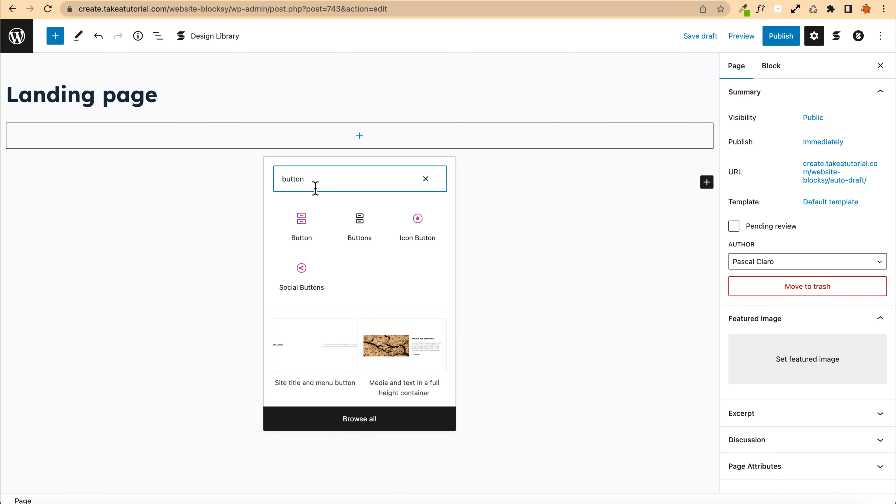
pyautogui.click(301, 224)
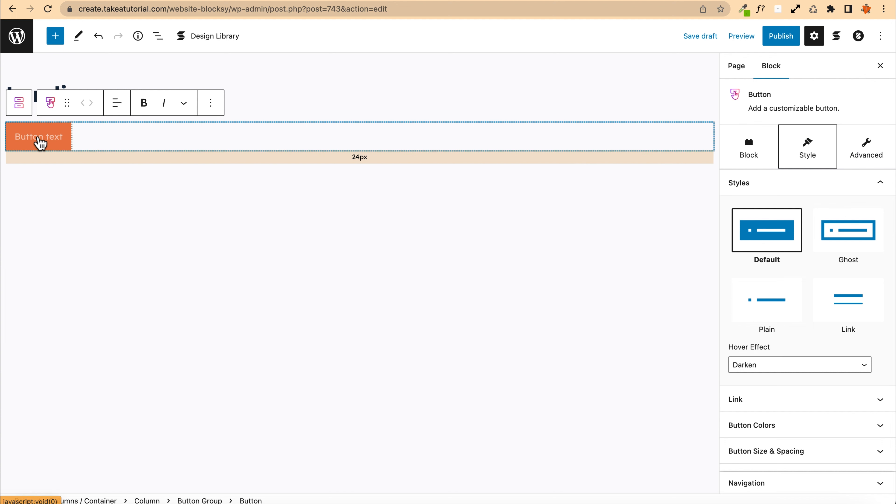
pyautogui.write('Click me')
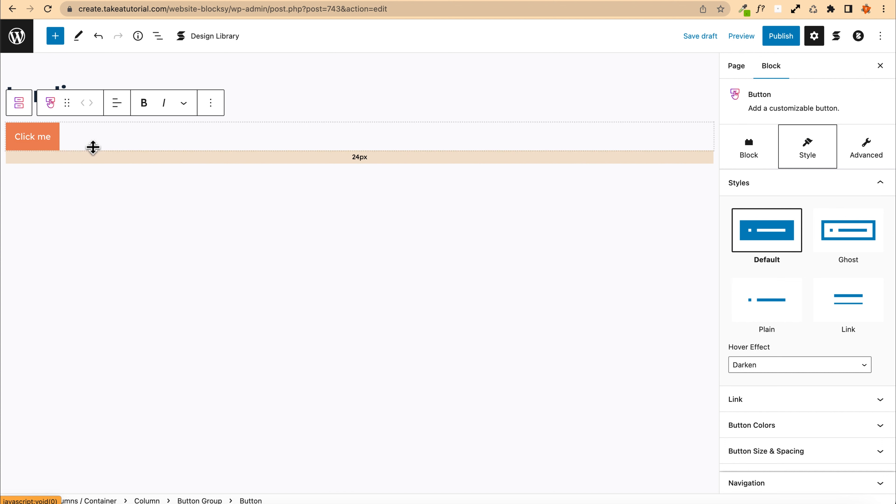
# Step: Add a Stackable Heading below the button reading "This is an awesome page"
pyautogui.click(431, 173)
pyautogui.click(429, 177)
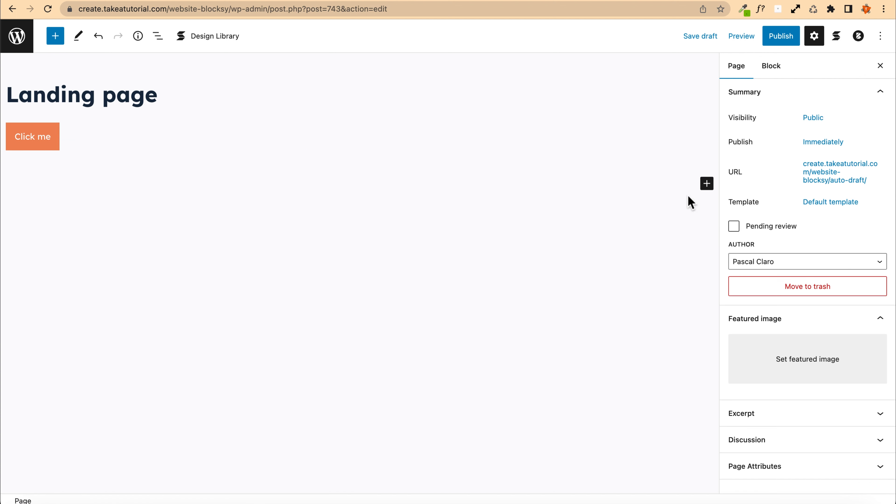
pyautogui.click(707, 183)
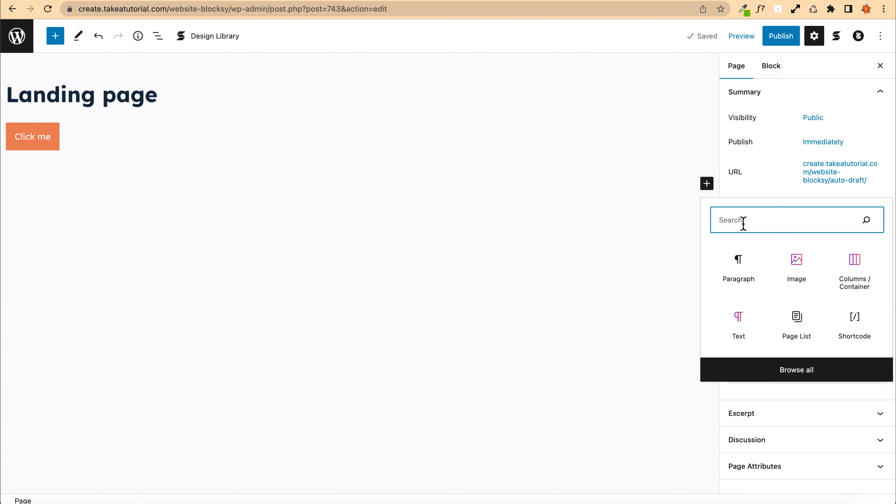
pyautogui.write('head')
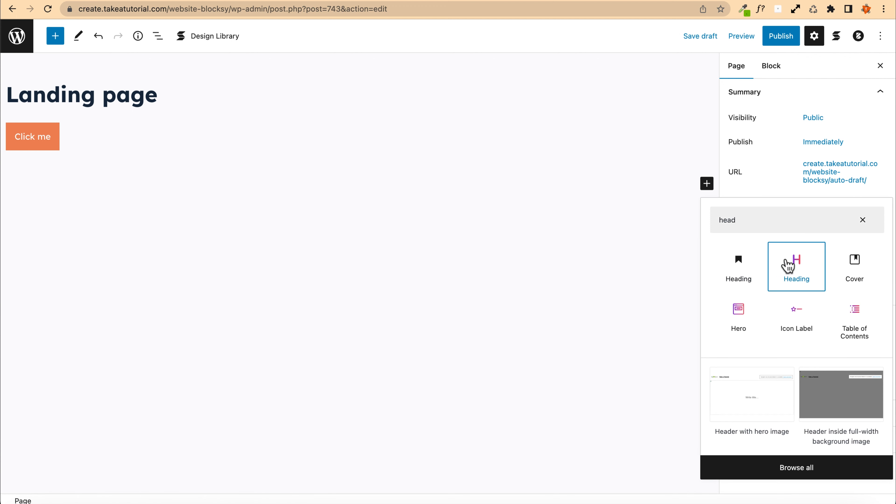
pyautogui.click(790, 264)
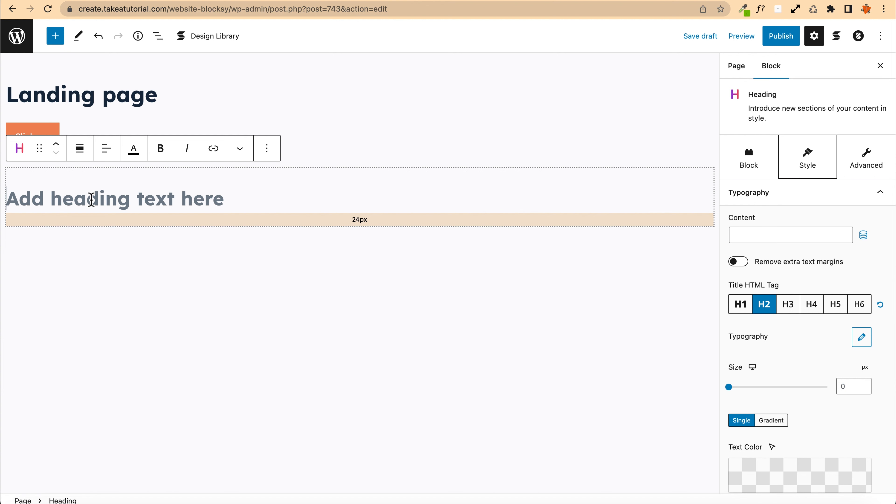
pyautogui.write('This is an a')
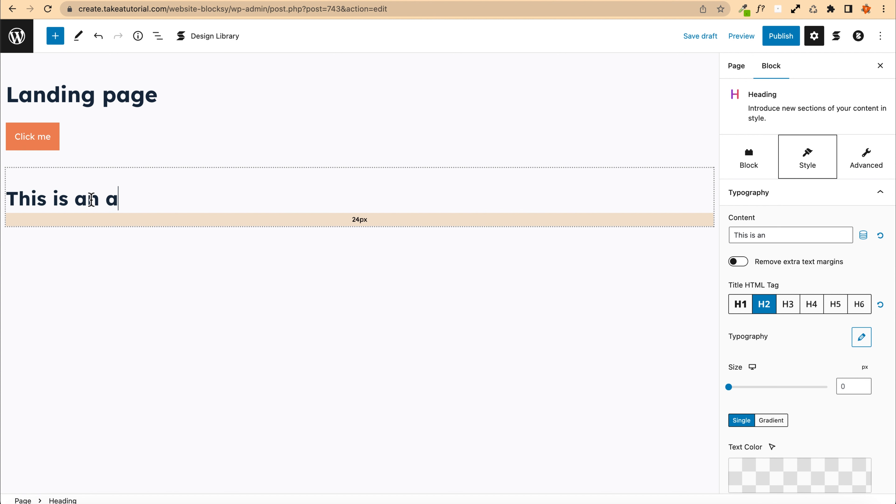
pyautogui.write('wesome page')
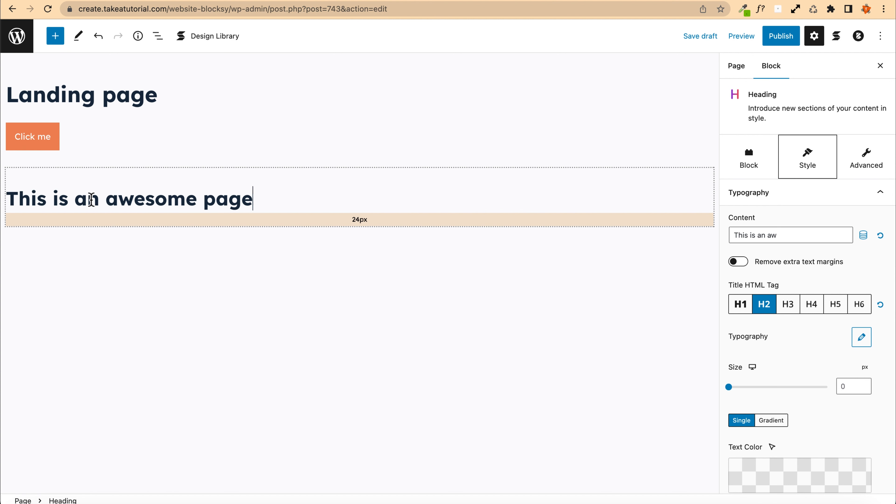
# Step: Insert a Stackable Image below the heading and choose the logo ipsum image from the Media Library
pyautogui.click(341, 239)
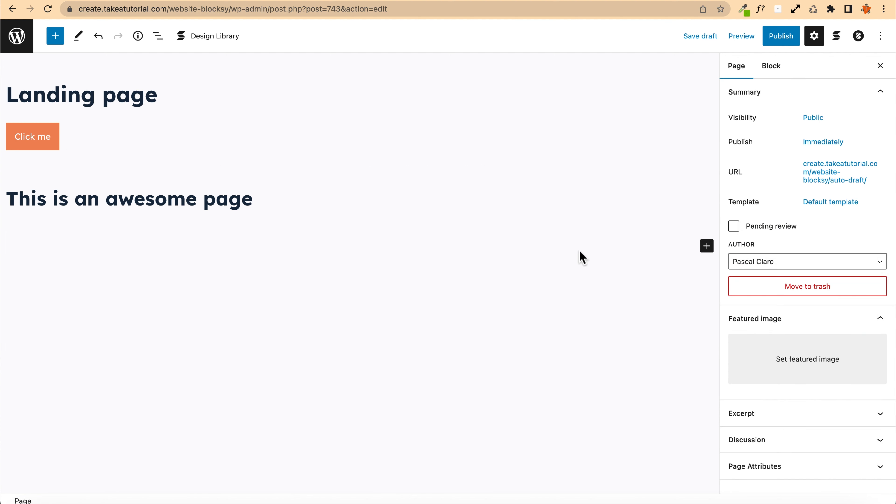
pyautogui.click(706, 245)
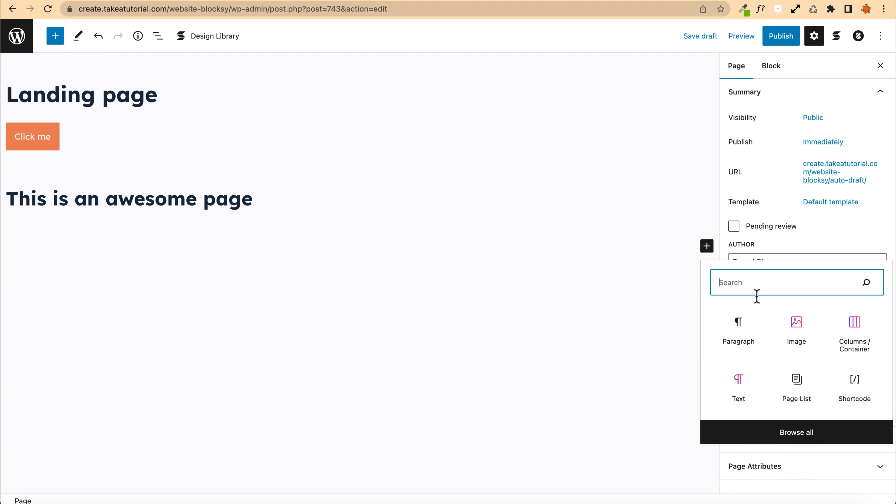
pyautogui.click(772, 321)
pyautogui.click(360, 307)
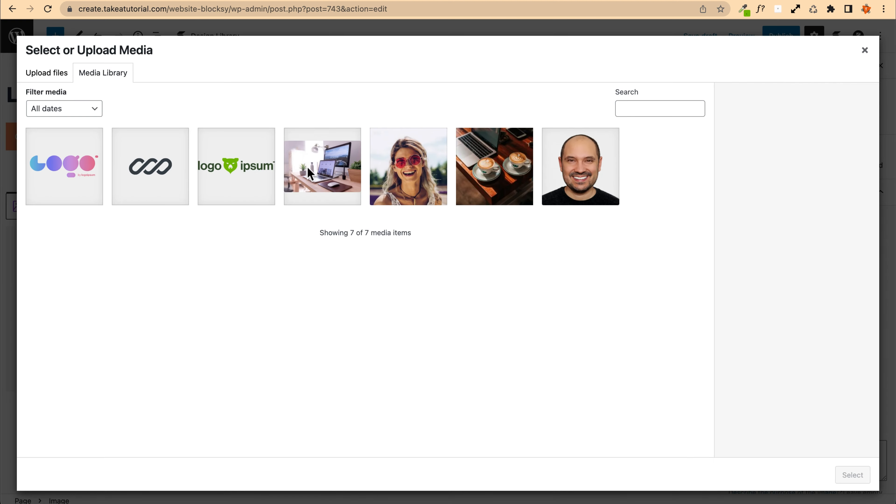
pyautogui.click(411, 180)
pyautogui.click(321, 178)
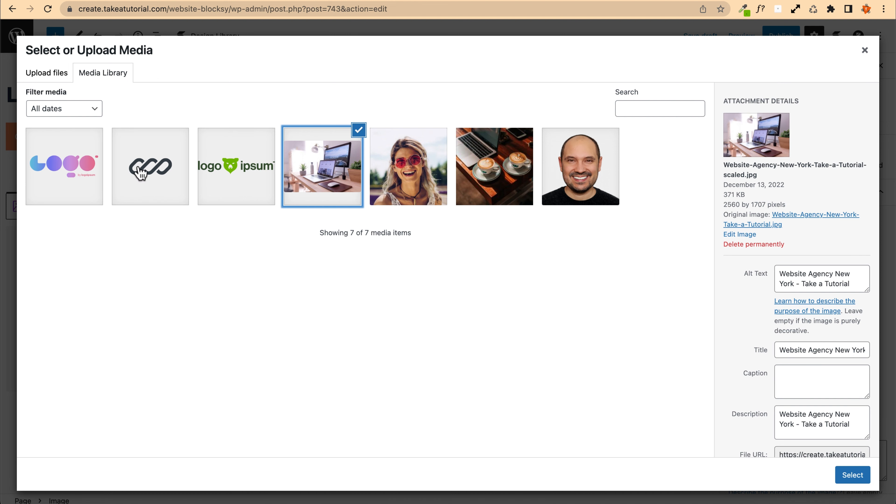
pyautogui.click(244, 172)
pyautogui.click(851, 476)
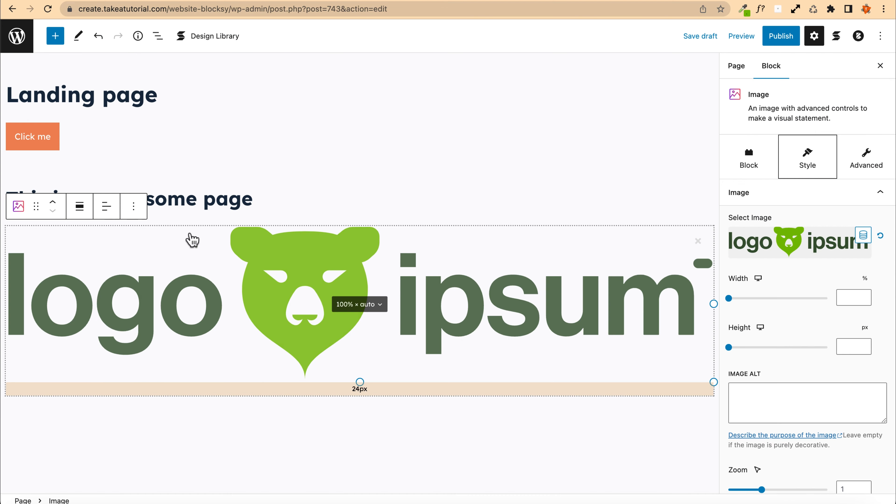
# Step: Resize the logo image to about 27% width and 75 px height
pyautogui.moveTo(190, 236); pyautogui.dragTo(644, 306)
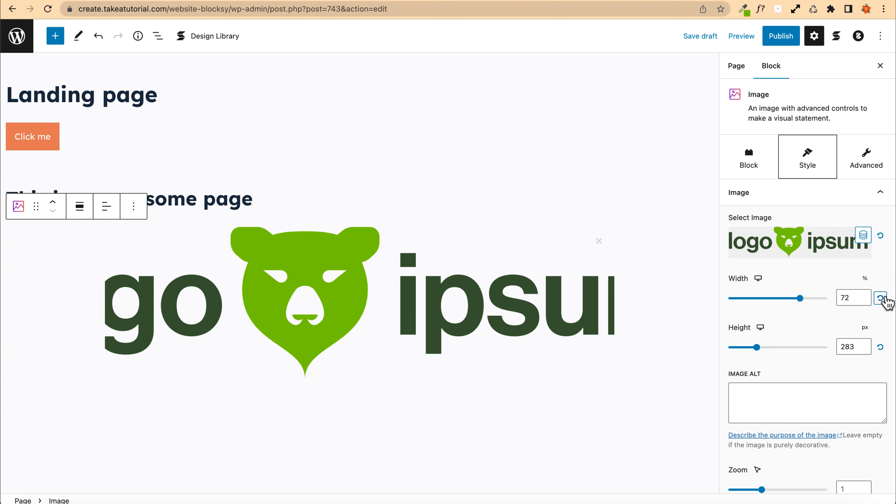
pyautogui.click(880, 298)
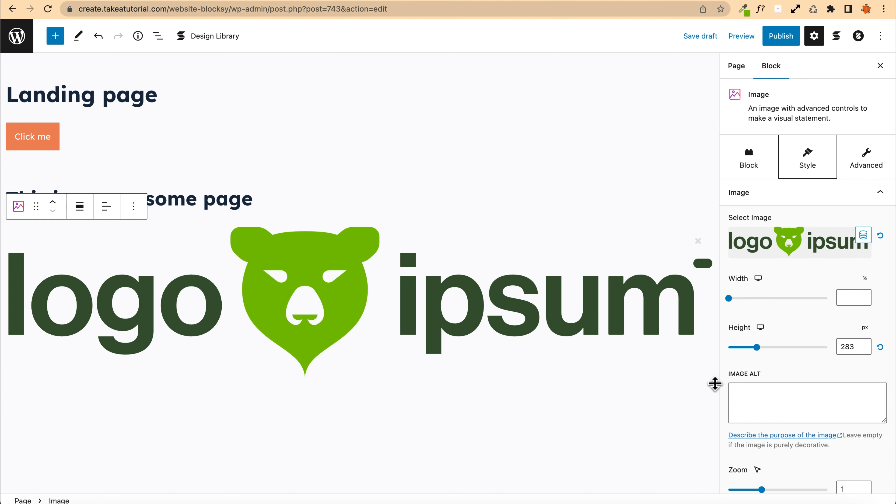
pyautogui.moveTo(712, 388); pyautogui.dragTo(388, 290)
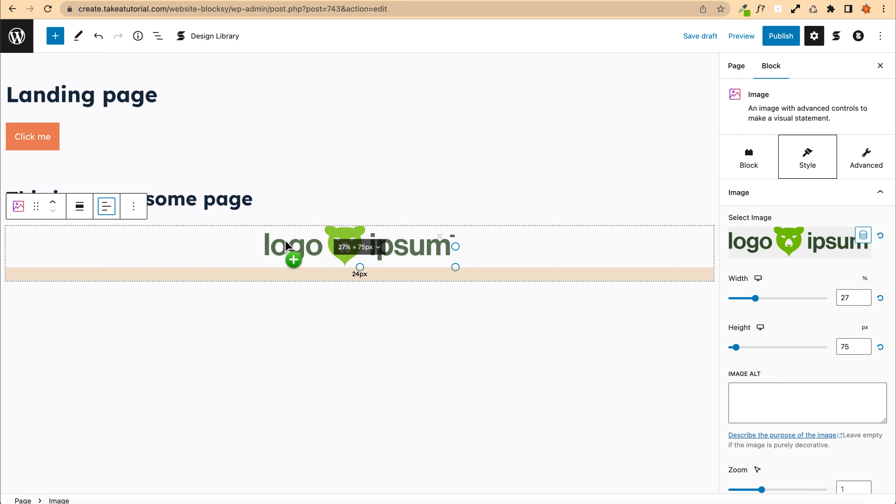
pyautogui.click(749, 175)
pyautogui.click(751, 191)
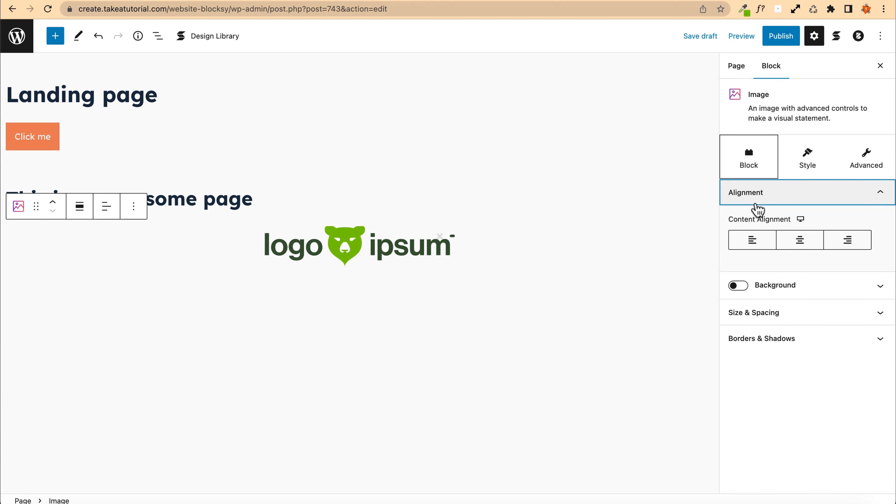
pyautogui.click(752, 240)
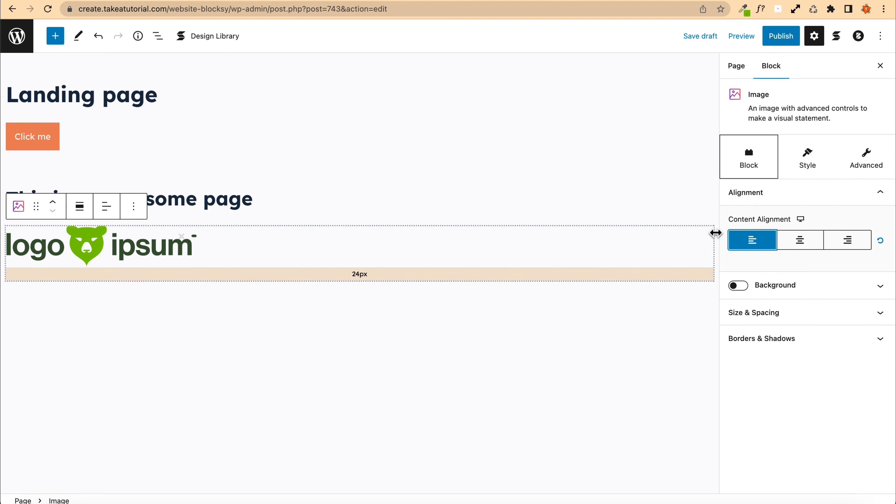
pyautogui.click(798, 243)
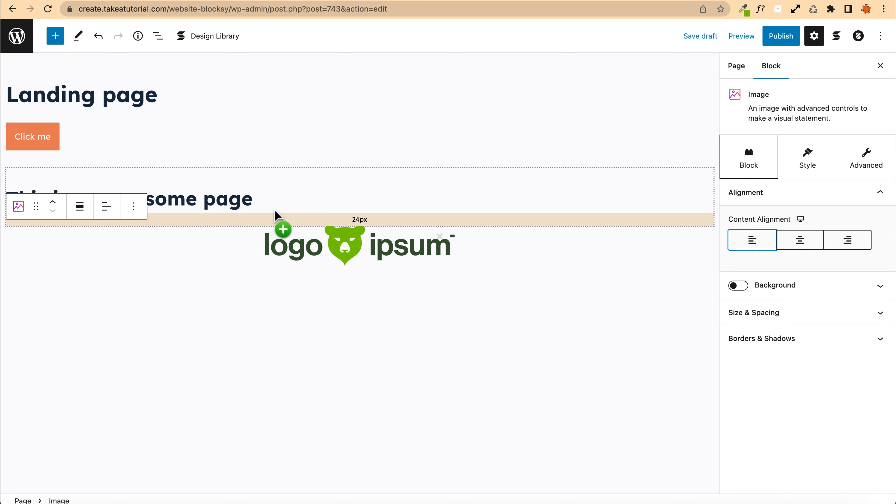
# Step: Move the logo image up above the heading and the button
pyautogui.click(54, 207)
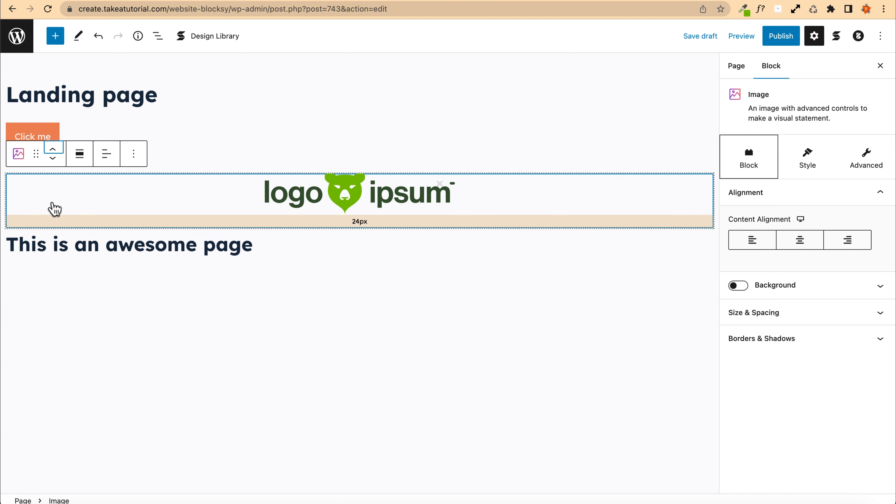
pyautogui.click(56, 142)
# Step: Select the button's Button Group and align it to the center
pyautogui.click(85, 193)
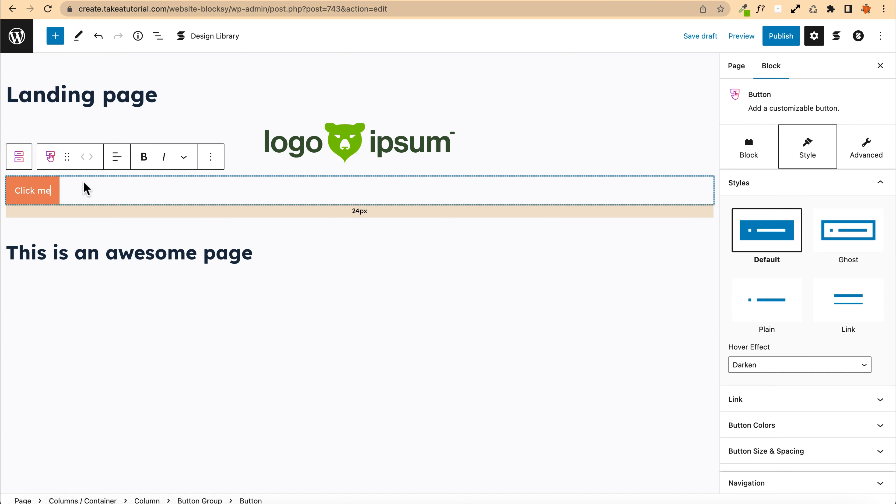
pyautogui.click(19, 160)
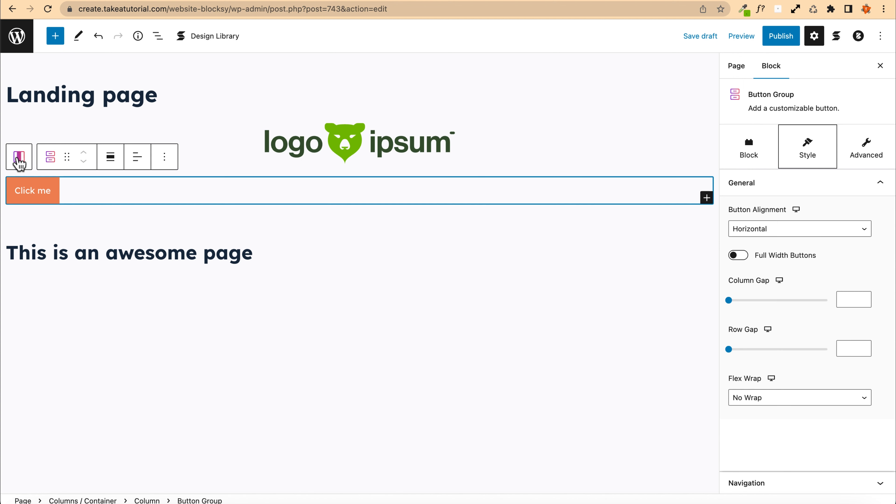
pyautogui.click(137, 158)
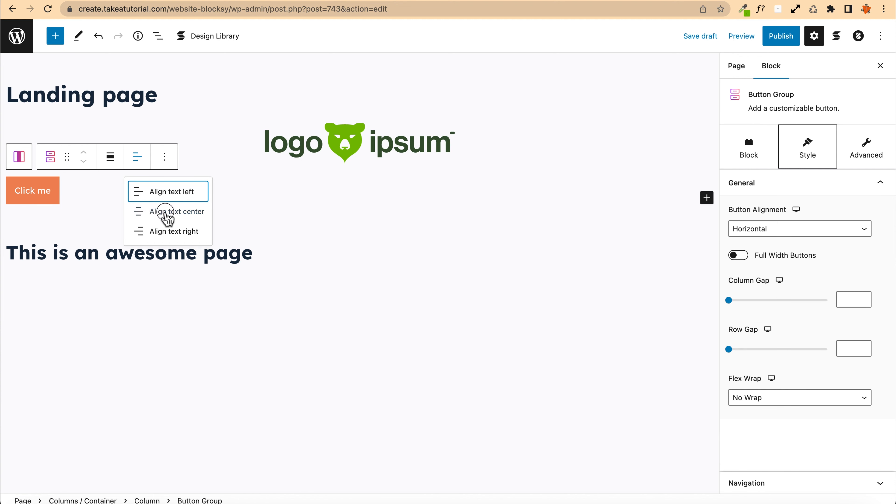
pyautogui.click(165, 213)
# Step: Center-align the "This is an awesome page" heading
pyautogui.click(267, 252)
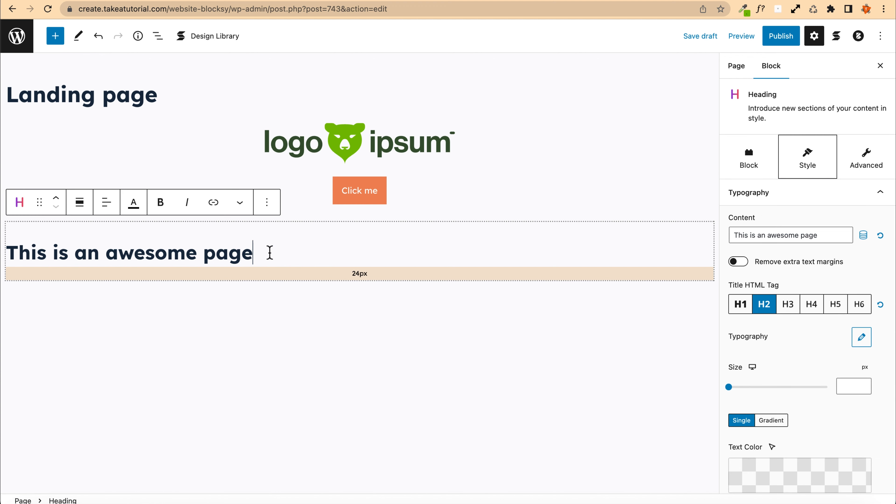
pyautogui.click(107, 204)
pyautogui.click(139, 257)
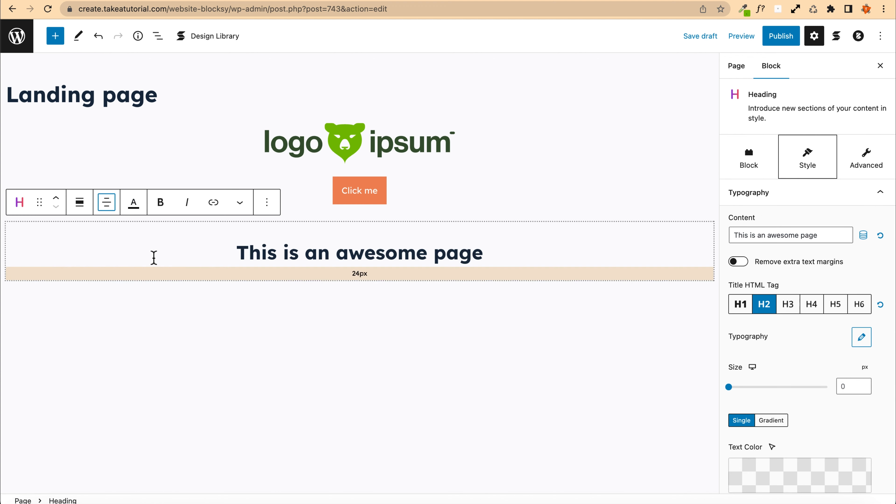
# Step: Move the heading above the button and set its HTML tag to H1
pyautogui.click(60, 201)
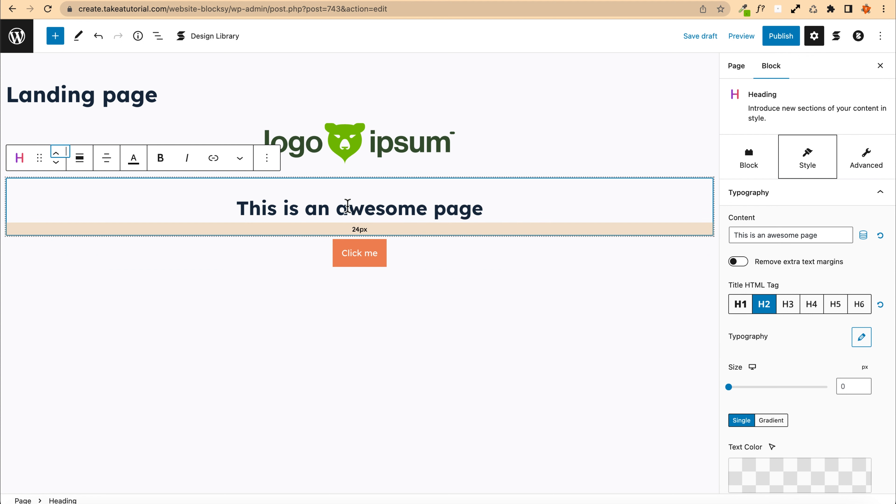
pyautogui.click(236, 205)
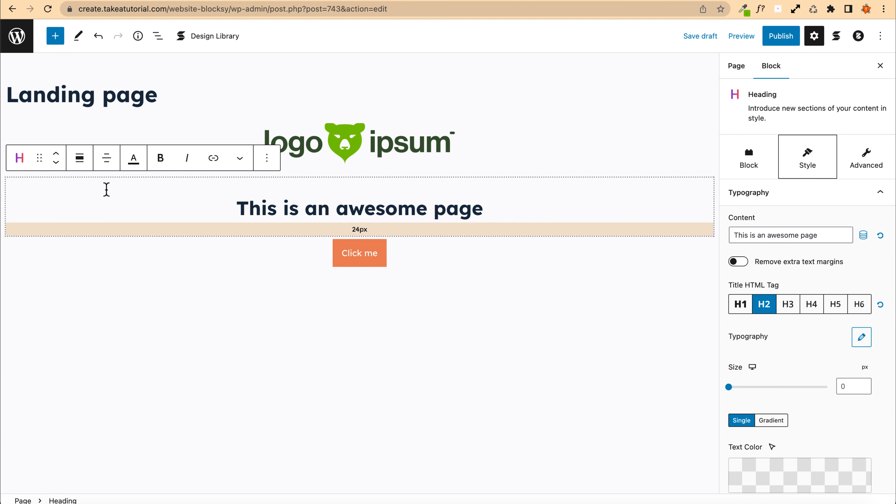
pyautogui.click(741, 305)
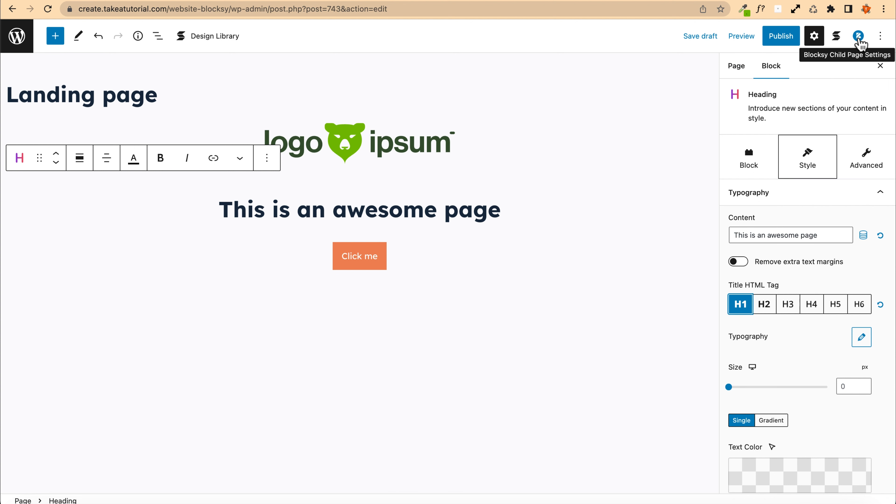
pyautogui.click(859, 43)
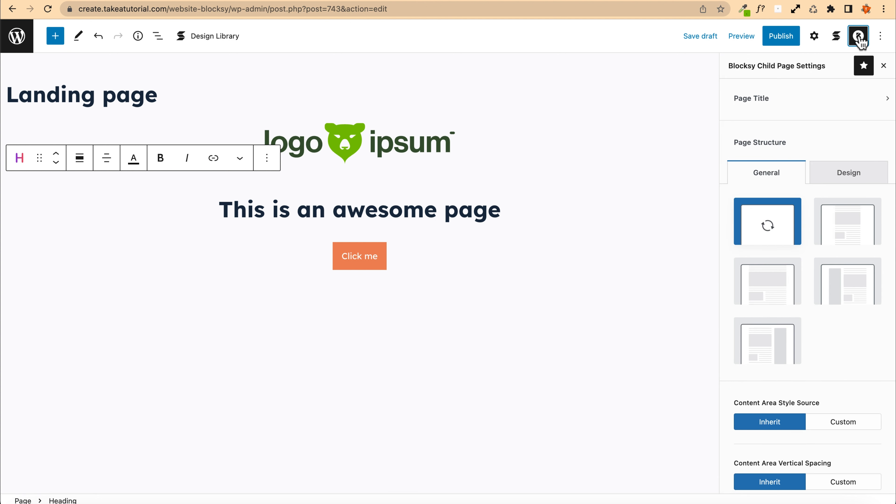
pyautogui.click(766, 102)
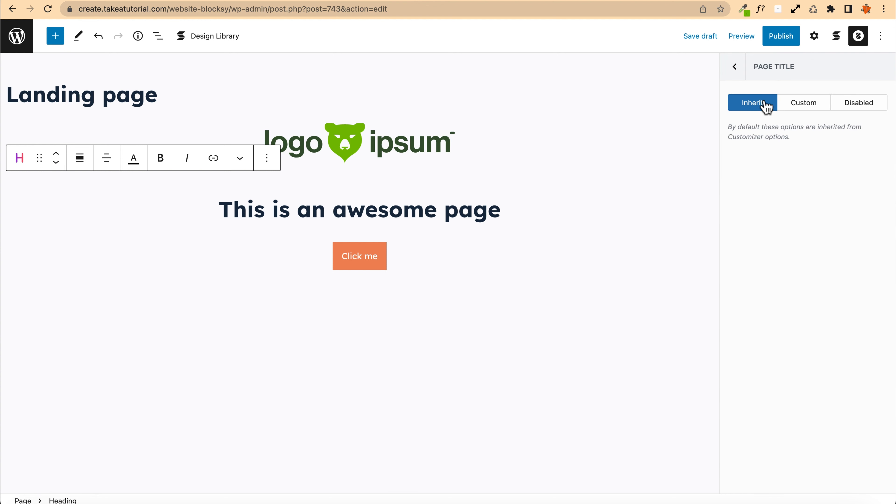
pyautogui.click(864, 103)
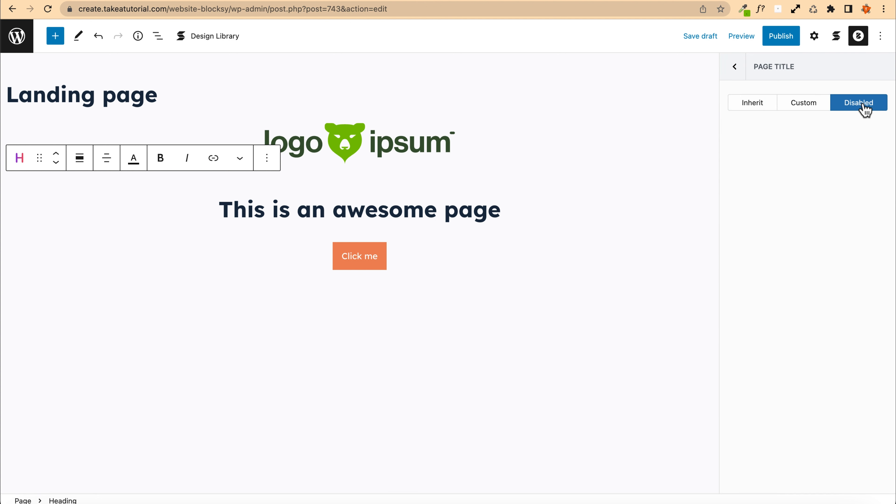
pyautogui.click(744, 104)
pyautogui.click(735, 68)
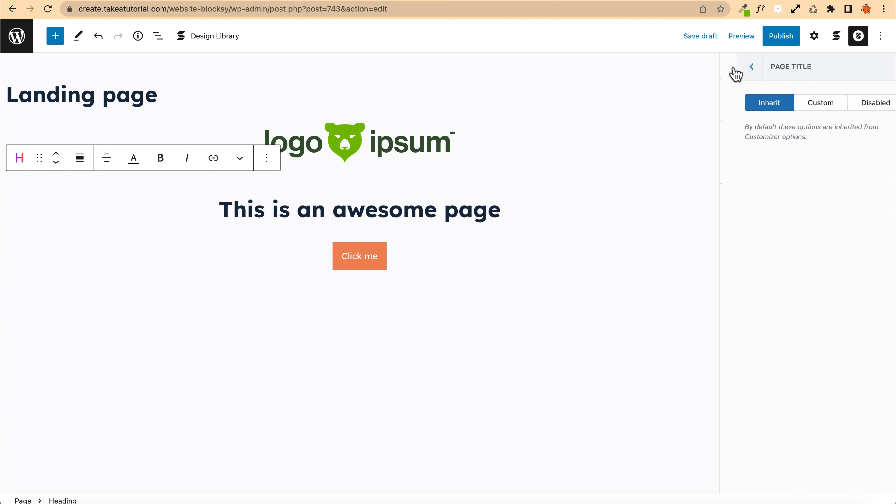
# Step: Publish the page and switch it back to draft
pyautogui.click(776, 41)
pyautogui.click(781, 42)
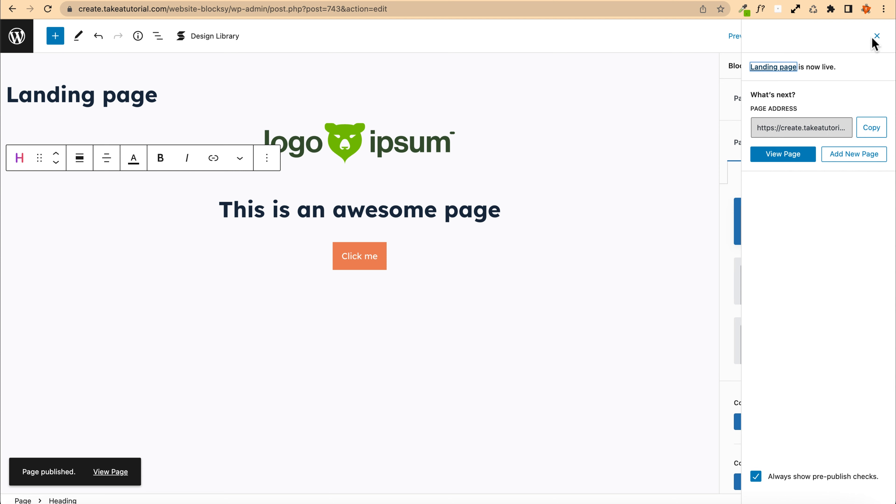
pyautogui.click(876, 37)
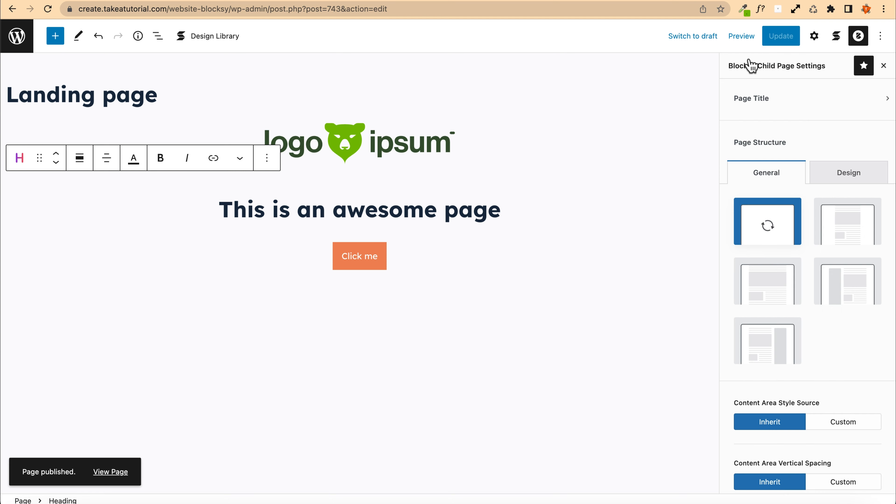
pyautogui.click(690, 42)
pyautogui.click(517, 274)
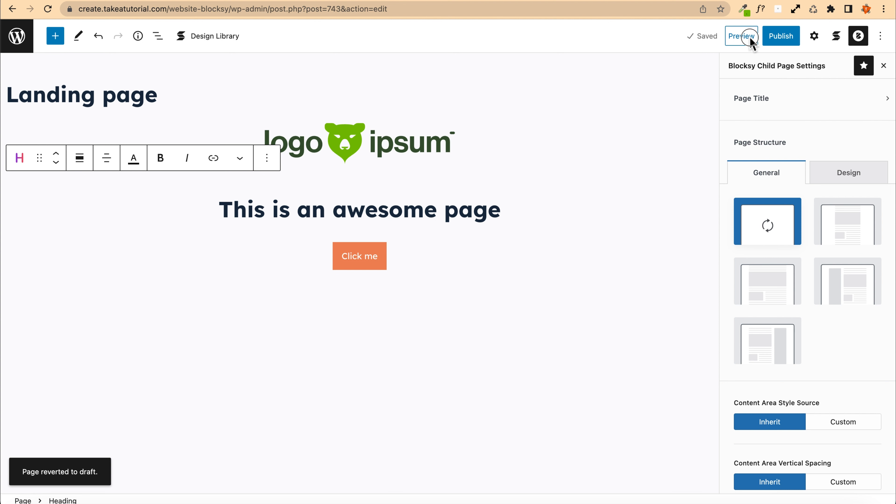
# Step: Preview the landing page in a new tab and examine its layout
pyautogui.click(742, 37)
pyautogui.click(694, 137)
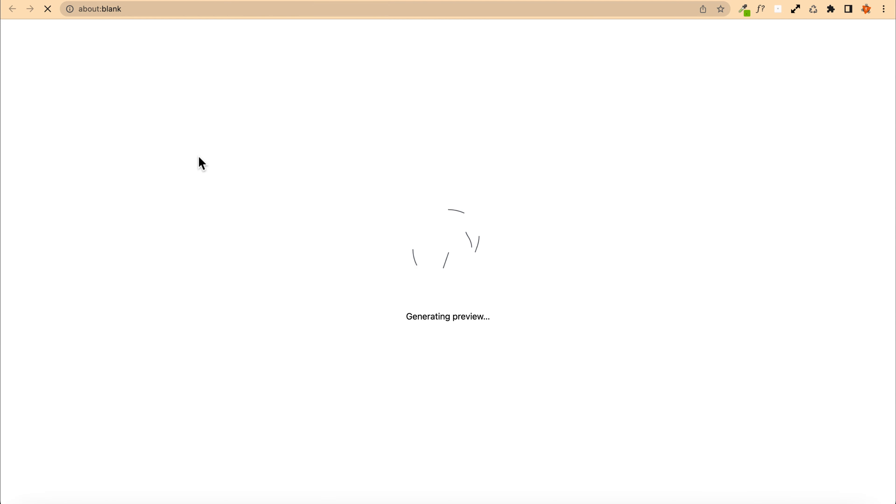
pyautogui.moveTo(89, 209); pyautogui.dragTo(216, 206)
pyautogui.moveTo(90, 209); pyautogui.dragTo(214, 210)
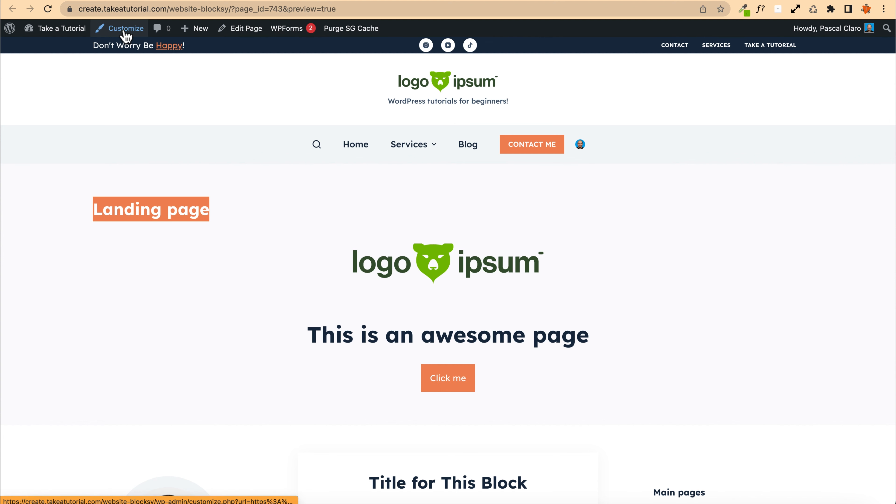
# Step: Disable the page title in the page's Blocksy settings, save the draft and reload the preview
pyautogui.hotkey('ctrl', 'w')
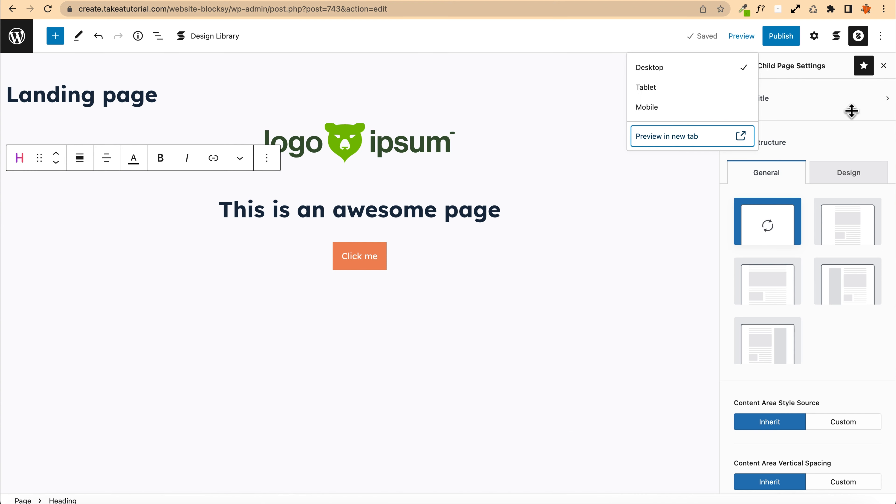
pyautogui.click(793, 97)
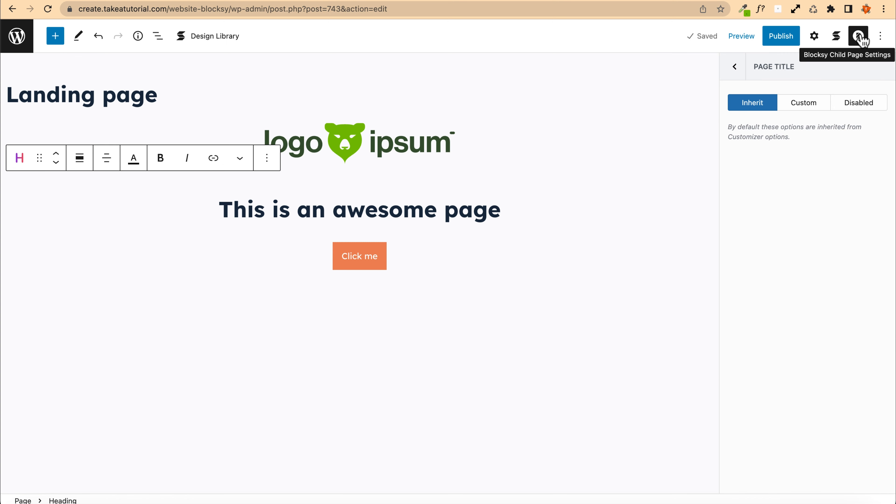
pyautogui.click(860, 37)
pyautogui.click(861, 37)
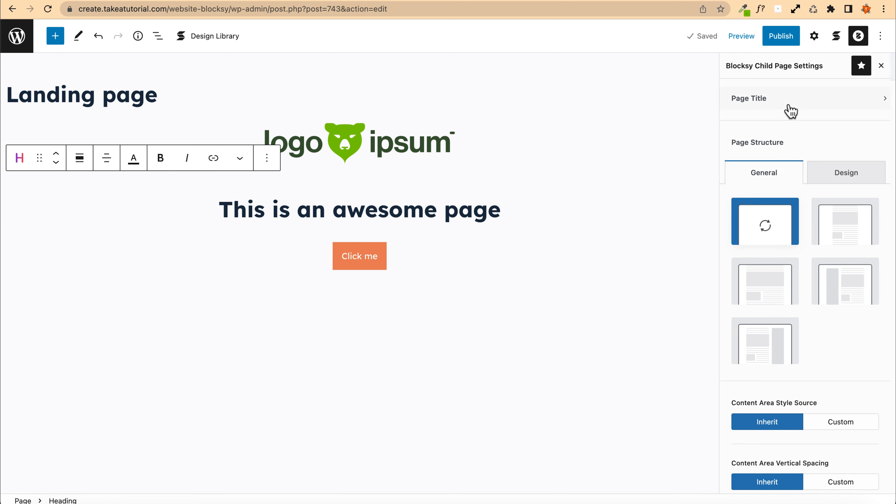
pyautogui.click(791, 111)
pyautogui.click(857, 106)
pyautogui.click(778, 40)
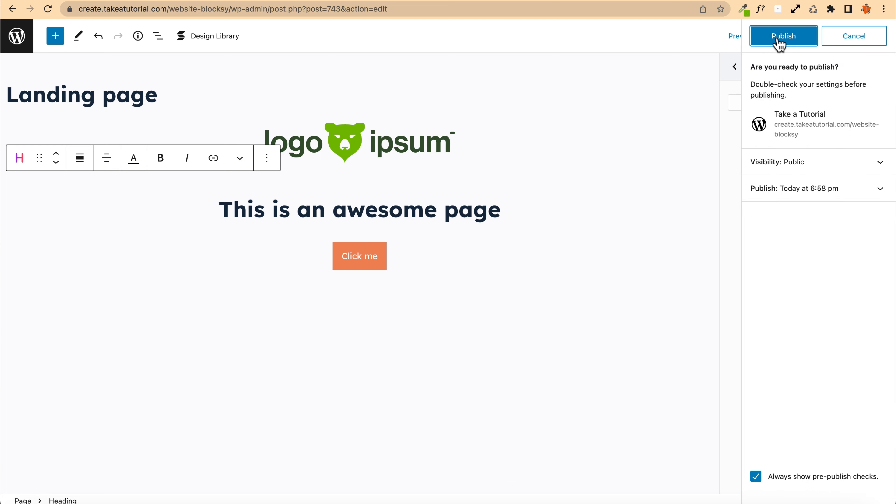
pyautogui.click(833, 36)
pyautogui.click(703, 36)
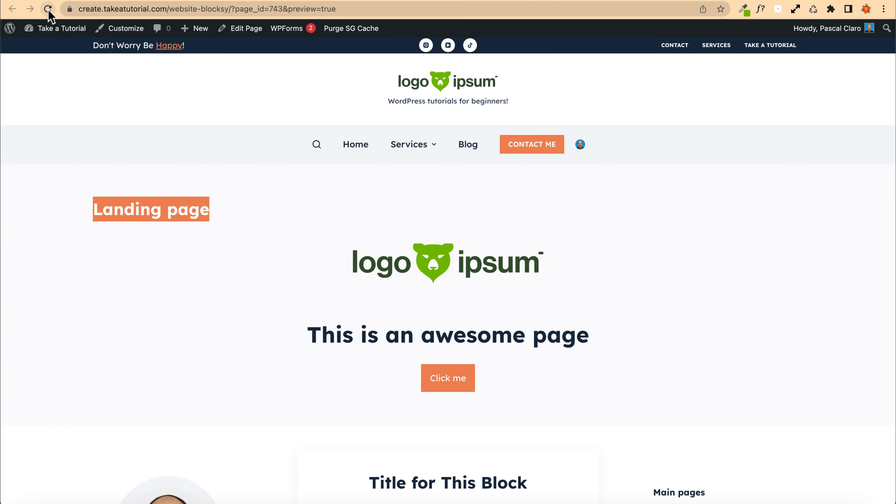
pyautogui.click(48, 8)
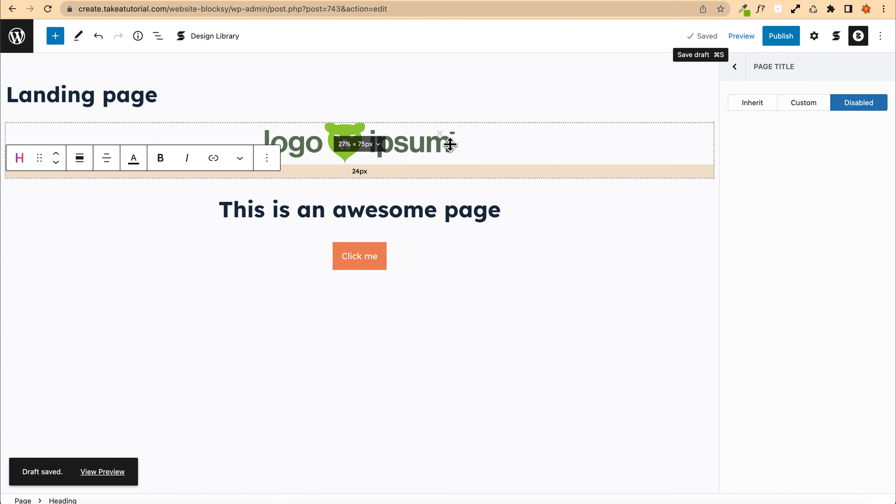
# Step: Replace the logo image above the heading with the smiling woman photo from the media library
pyautogui.click(386, 148)
pyautogui.click(270, 153)
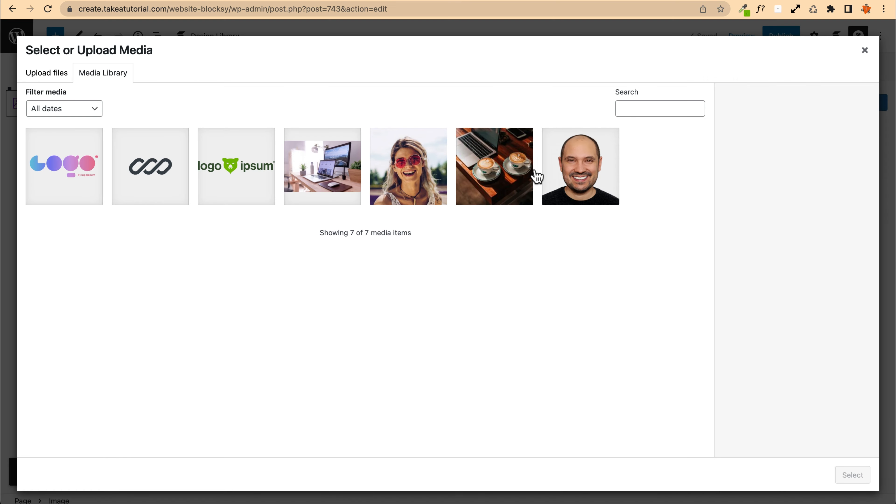
pyautogui.click(474, 176)
pyautogui.click(407, 175)
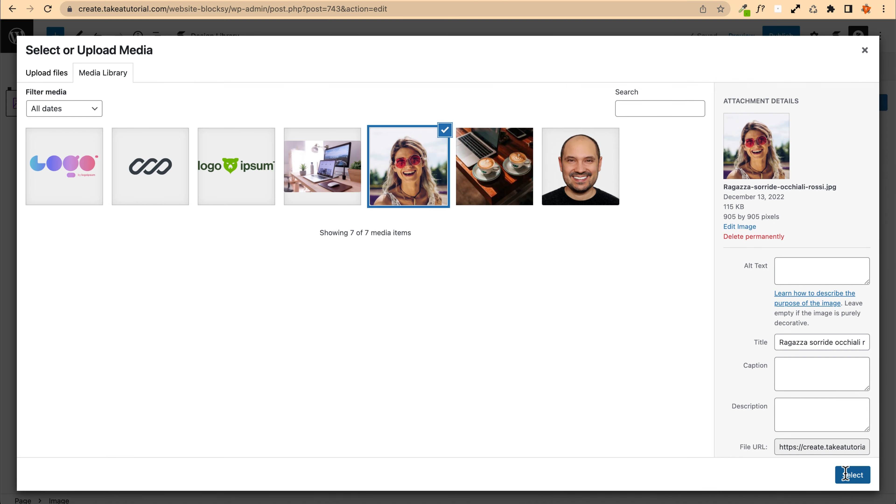
pyautogui.click(851, 474)
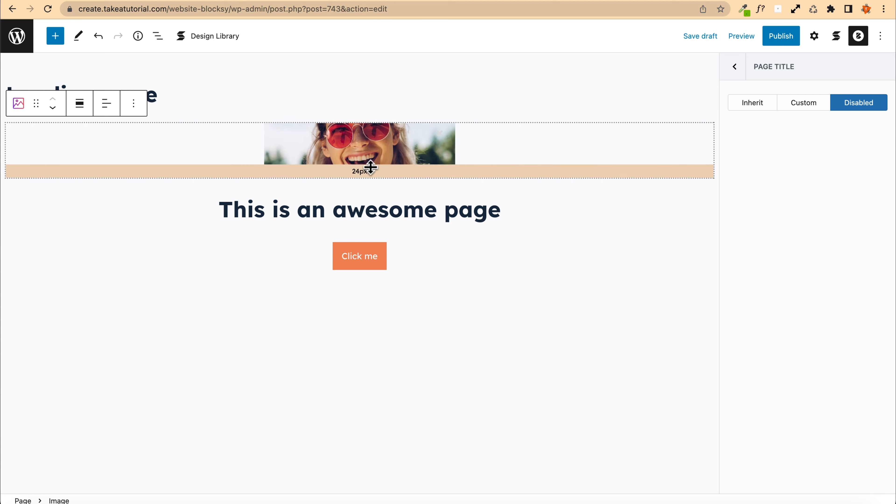
# Step: Remove the image block from above the heading
pyautogui.click(358, 143)
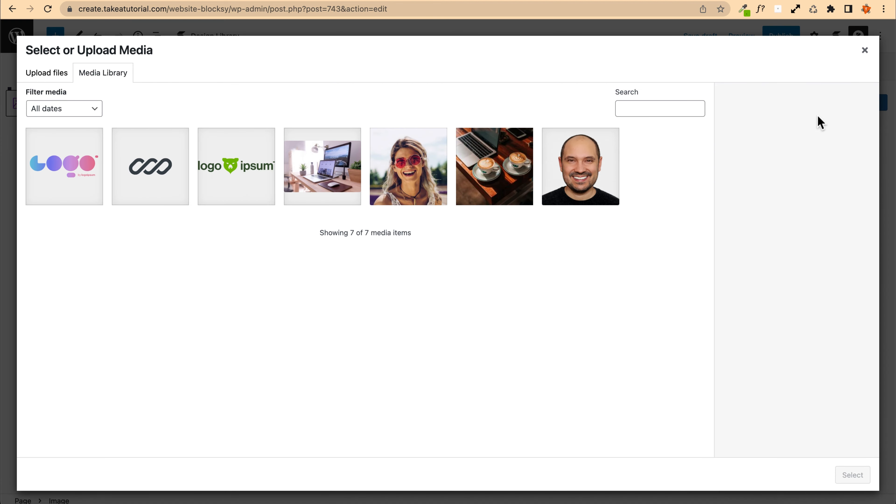
pyautogui.click(864, 50)
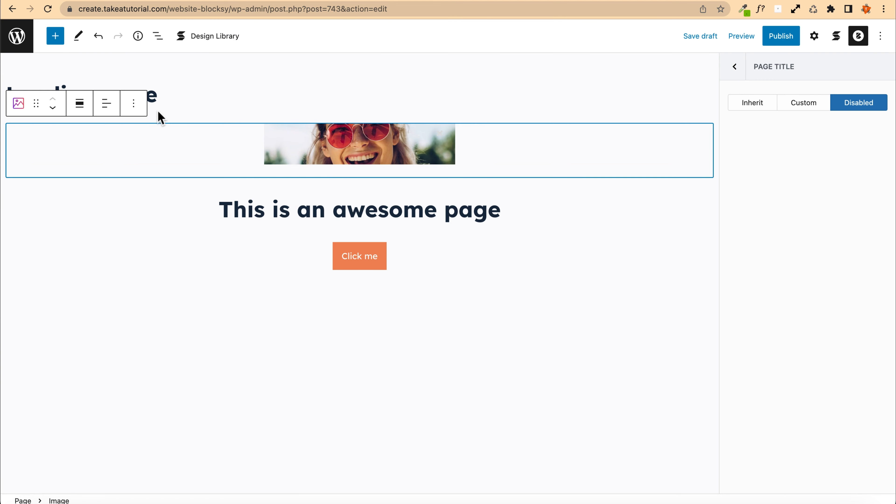
pyautogui.click(131, 104)
pyautogui.click(165, 375)
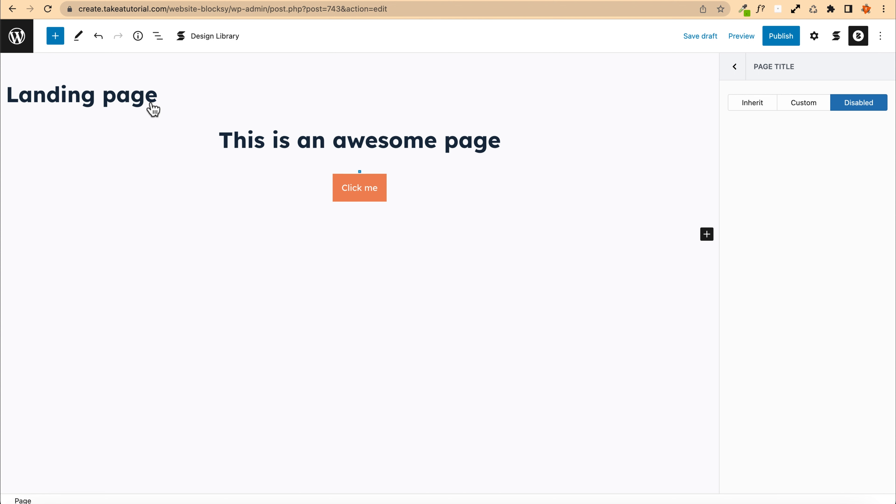
pyautogui.press('Return')
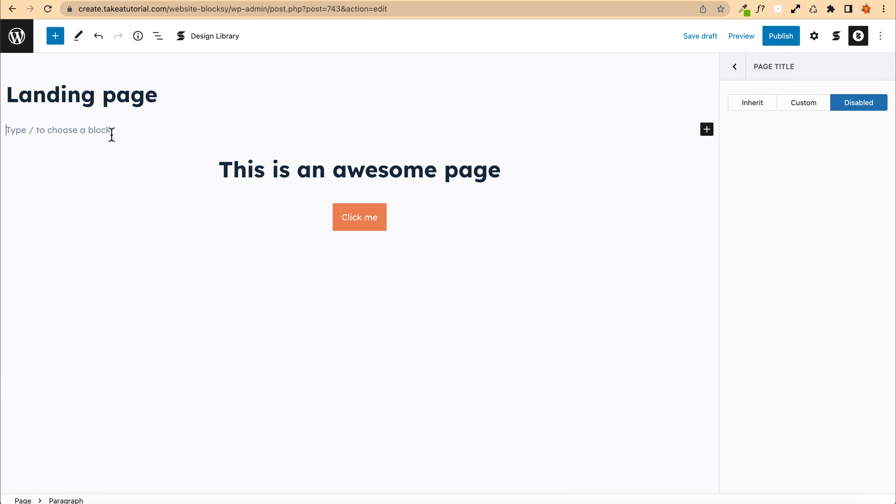
pyautogui.press('BackSpace')
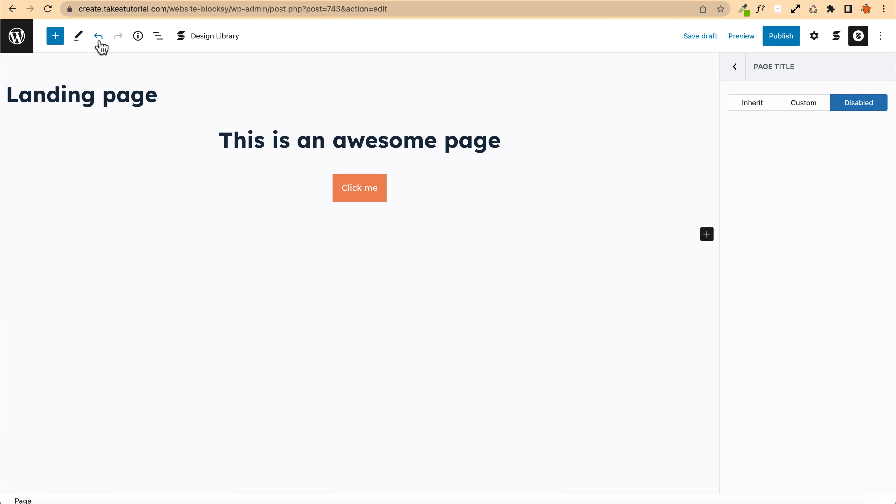
# Step: Move the heading into the Column inside the Columns / Container block, above the Button Group
pyautogui.click(157, 36)
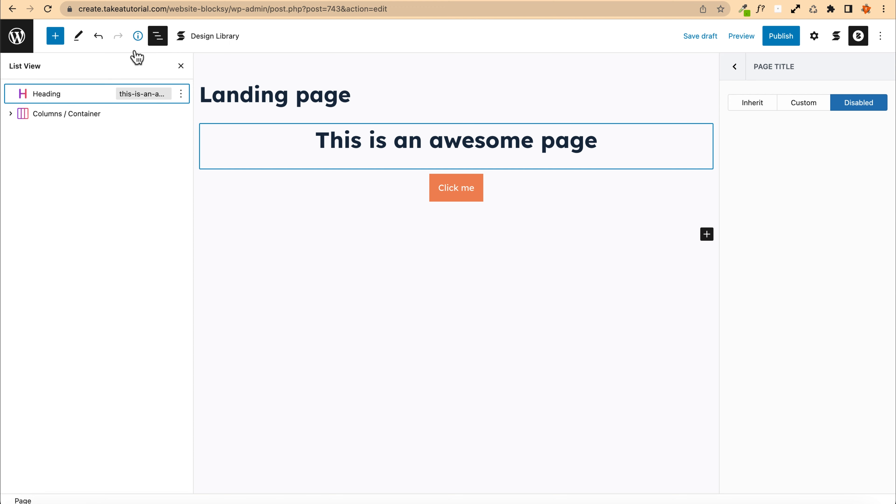
pyautogui.click(11, 114)
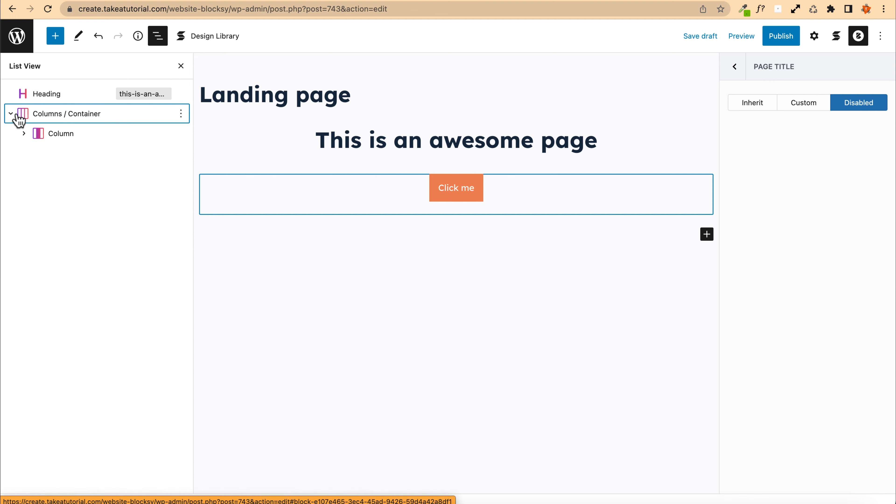
pyautogui.click(23, 133)
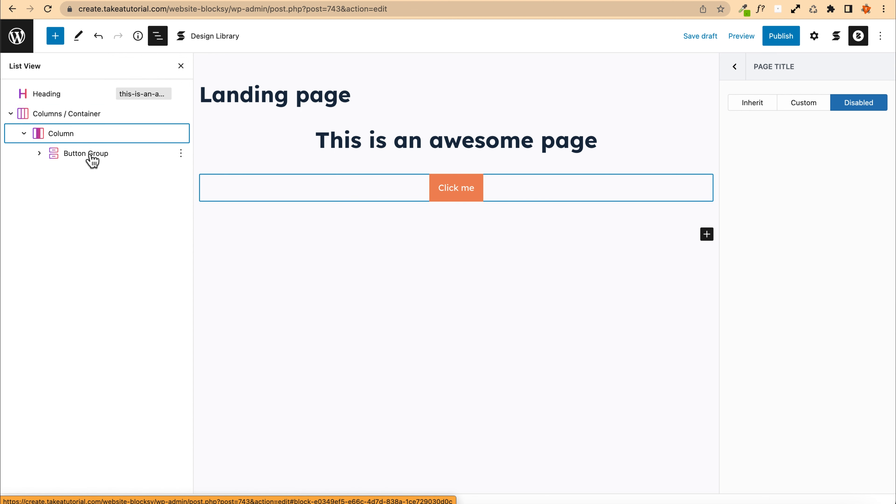
pyautogui.click(41, 94)
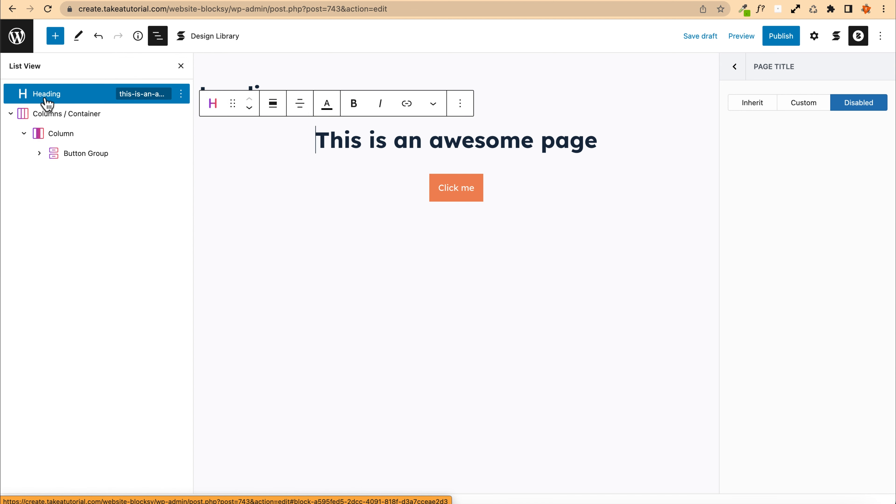
pyautogui.moveTo(43, 95); pyautogui.dragTo(78, 132)
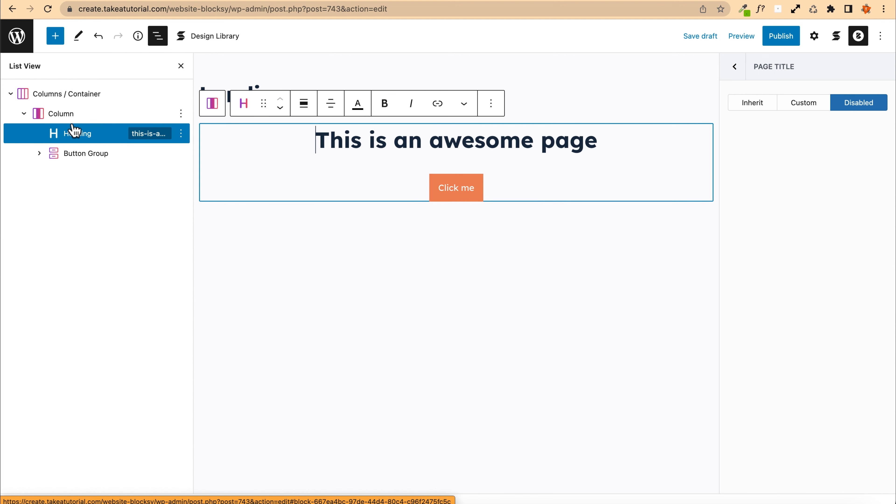
# Step: Enable a background on the Columns / Container block
pyautogui.click(46, 96)
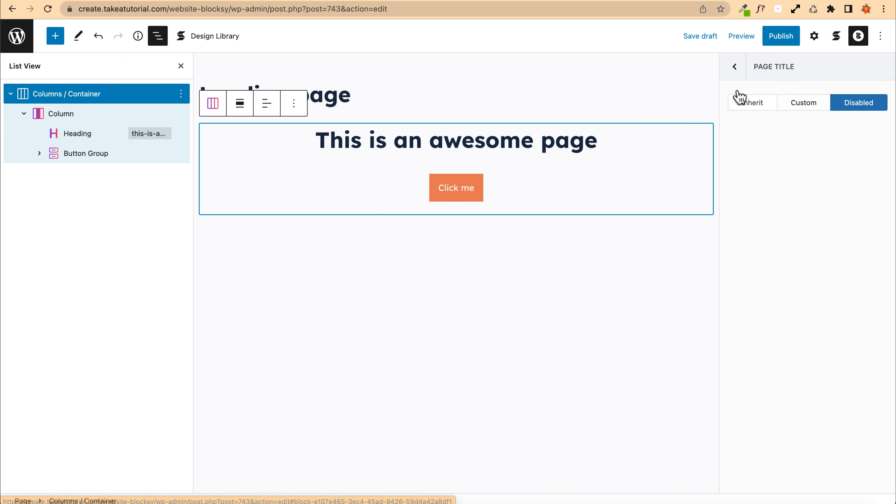
pyautogui.click(814, 36)
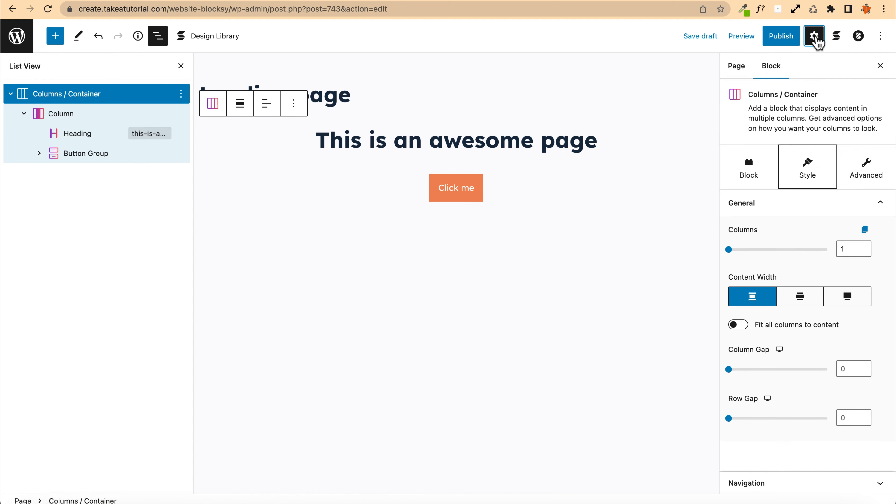
pyautogui.click(754, 176)
pyautogui.click(742, 230)
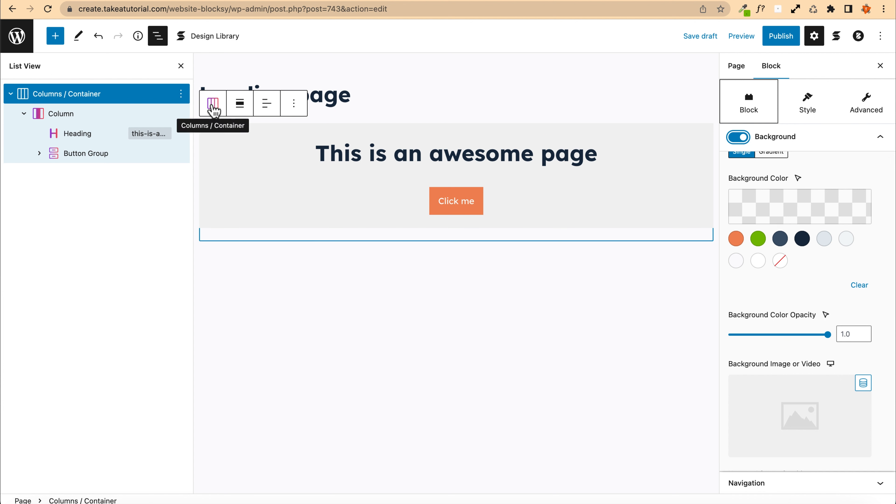
# Step: Set the Columns / Container block's alignment to full width
pyautogui.click(241, 106)
pyautogui.click(214, 108)
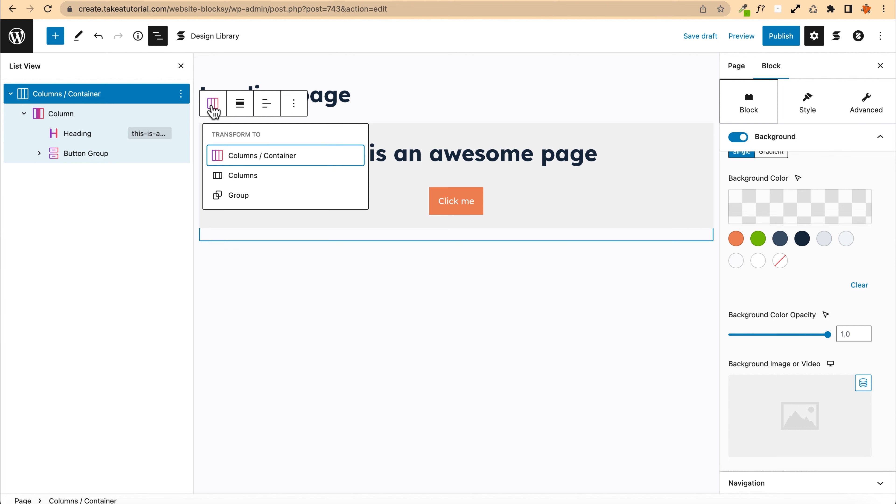
pyautogui.click(56, 95)
pyautogui.click(241, 105)
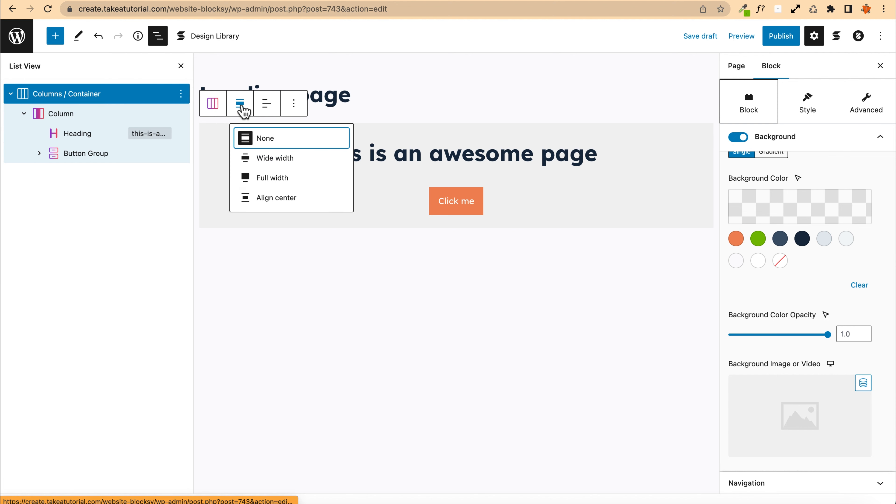
pyautogui.click(278, 177)
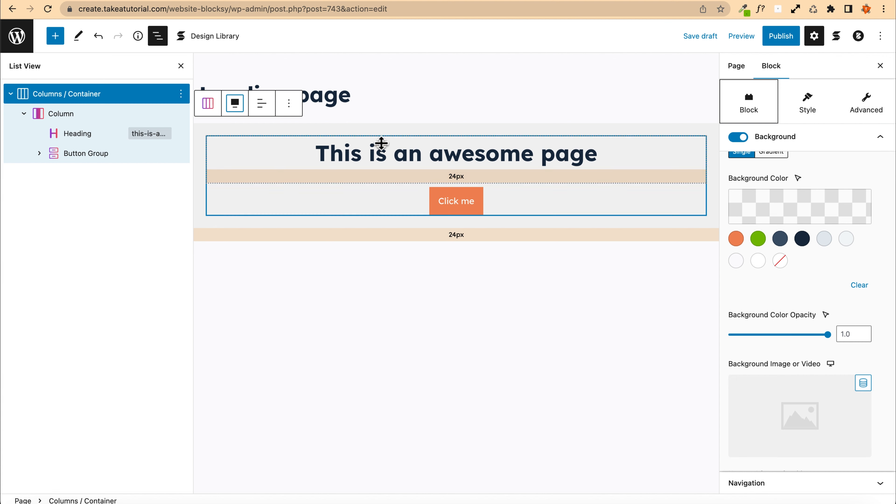
# Step: Save the draft and reload the preview of the landing page
pyautogui.click(699, 36)
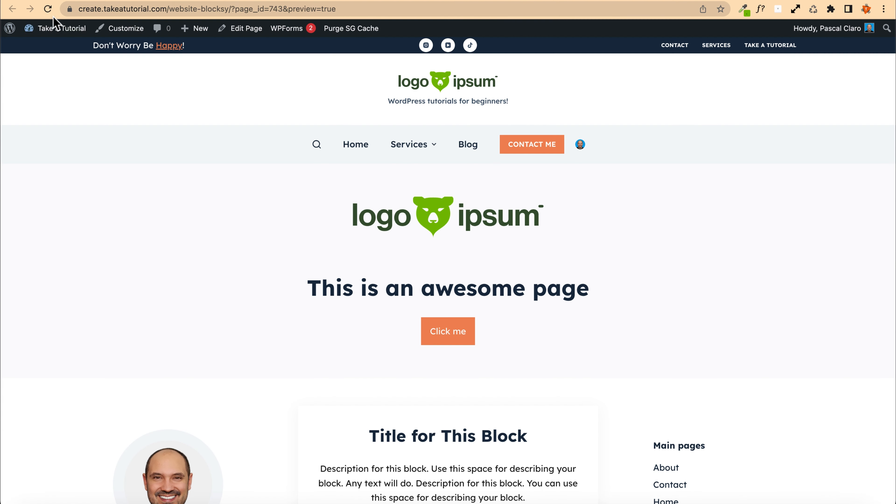
pyautogui.click(49, 9)
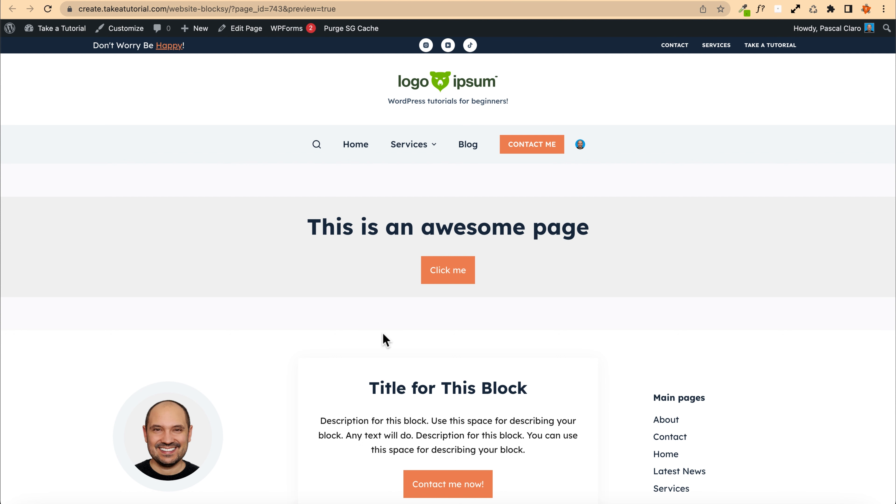
pyautogui.click(317, 0)
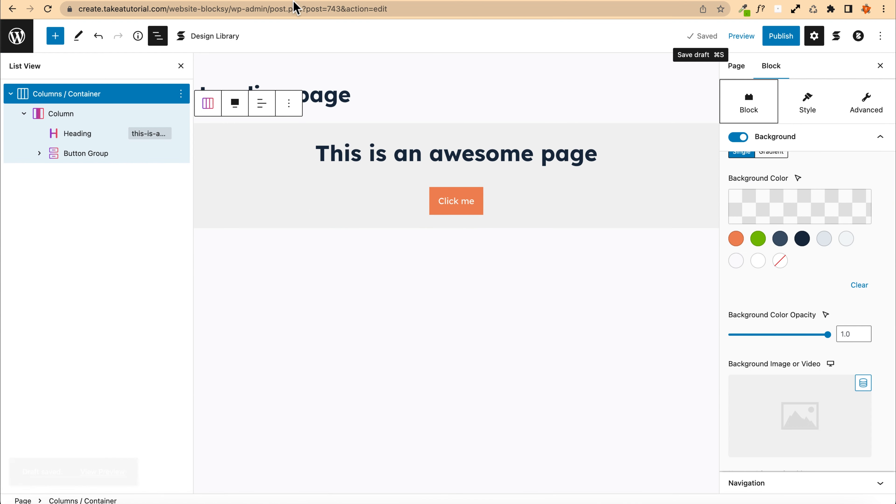
# Step: Set the page's content area vertical spacing to Custom and Disabled, save the draft and reload the preview
pyautogui.click(858, 37)
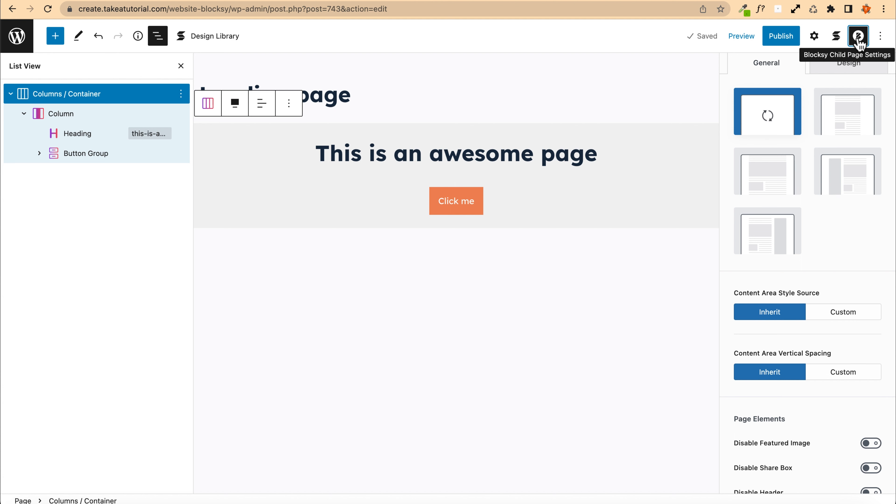
pyautogui.scroll(-3, 822, 258)
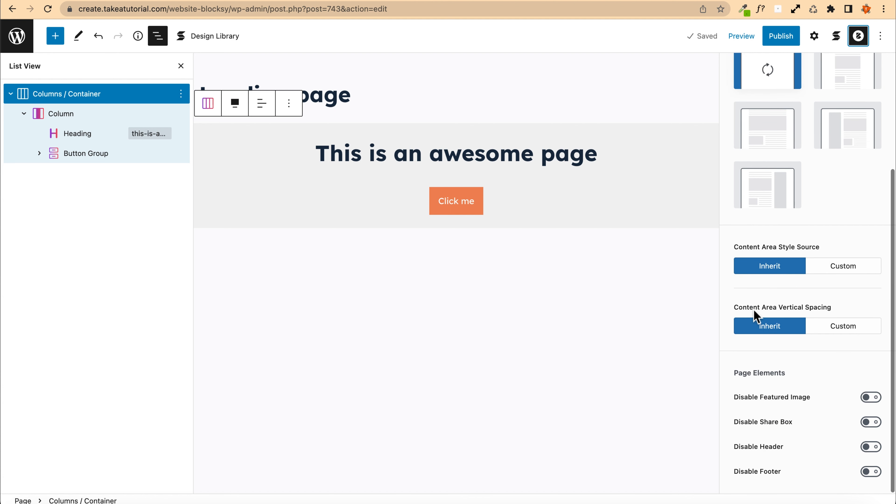
pyautogui.click(851, 332)
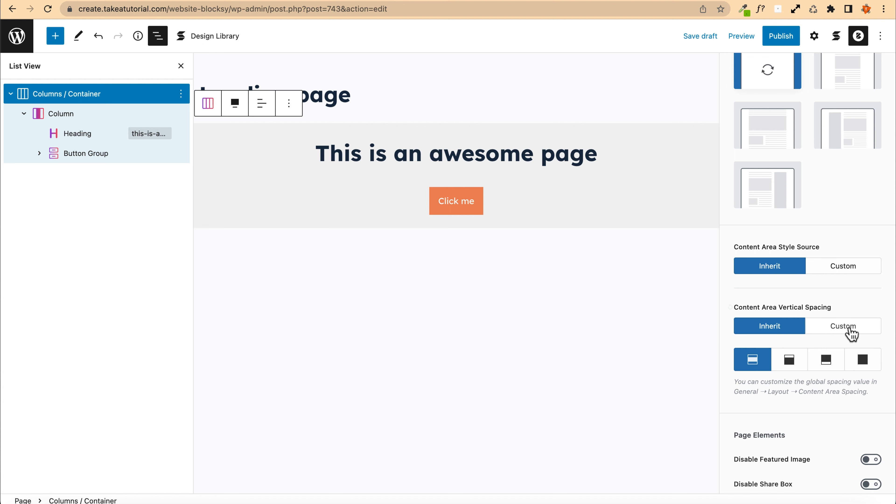
pyautogui.click(864, 363)
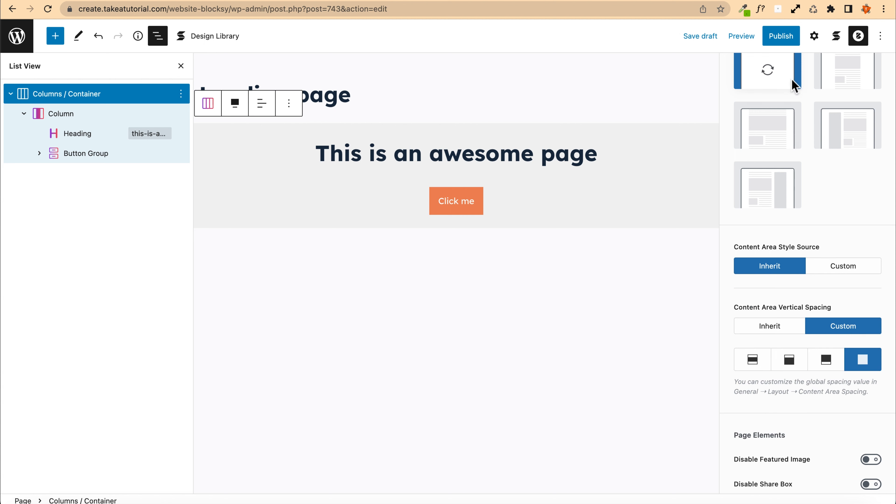
pyautogui.click(698, 35)
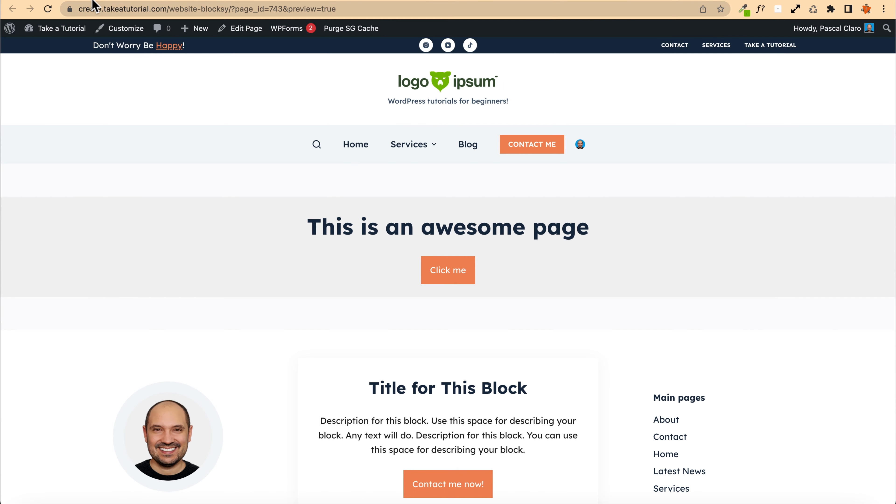
pyautogui.click(49, 9)
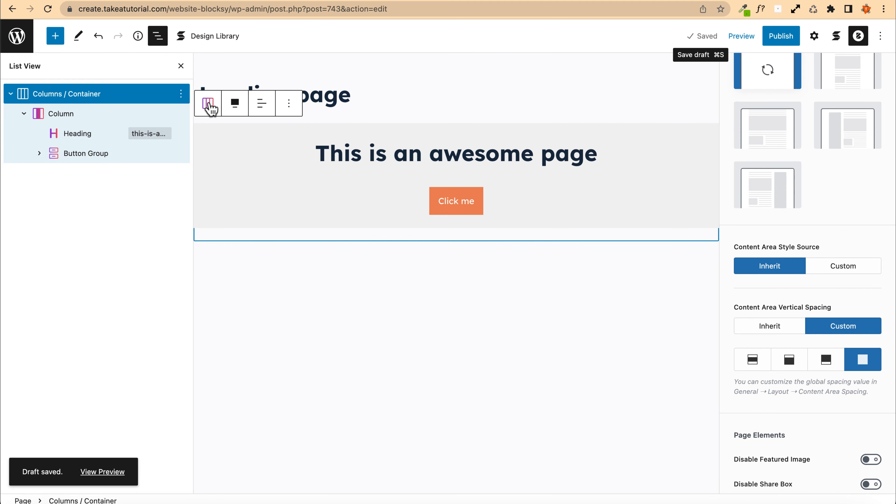
# Step: Set the Columns / Container block's minimum height to 550 px and align its content vertically to the center
pyautogui.click(209, 103)
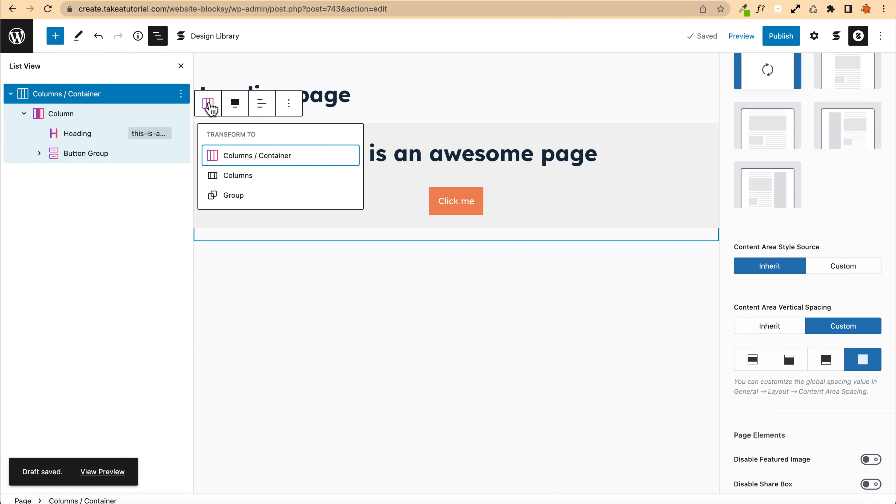
pyautogui.click(209, 104)
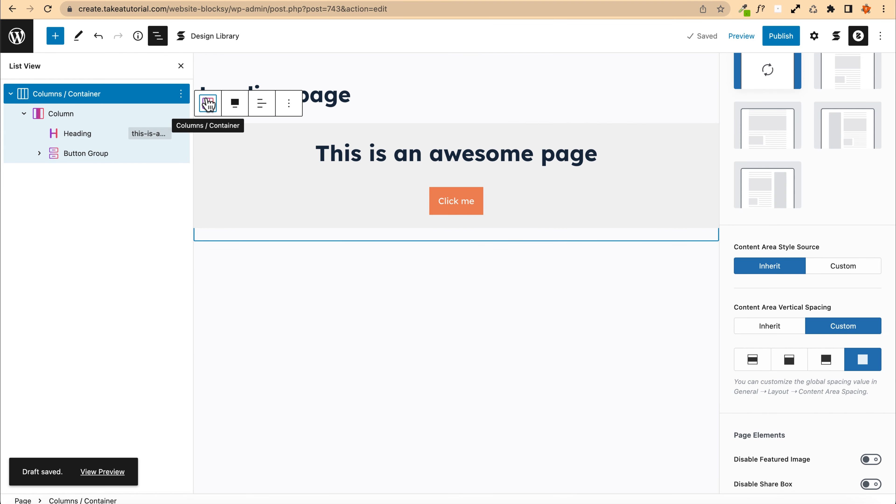
pyautogui.click(817, 39)
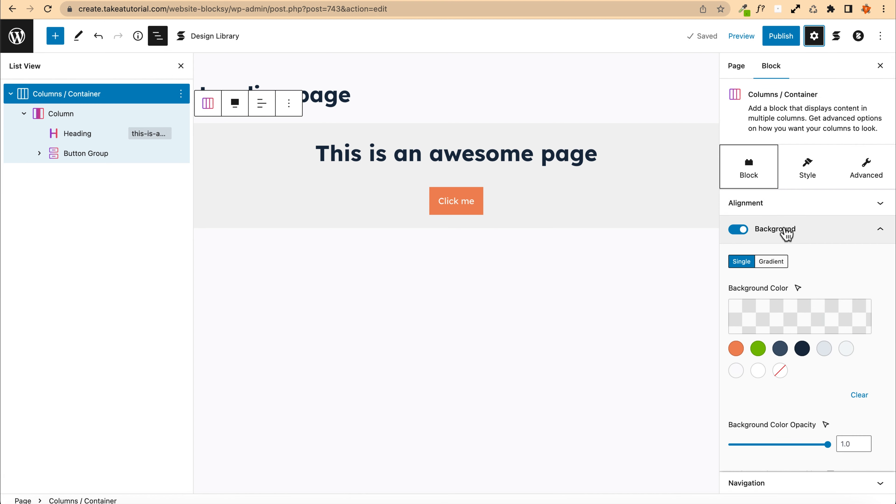
pyautogui.click(789, 233)
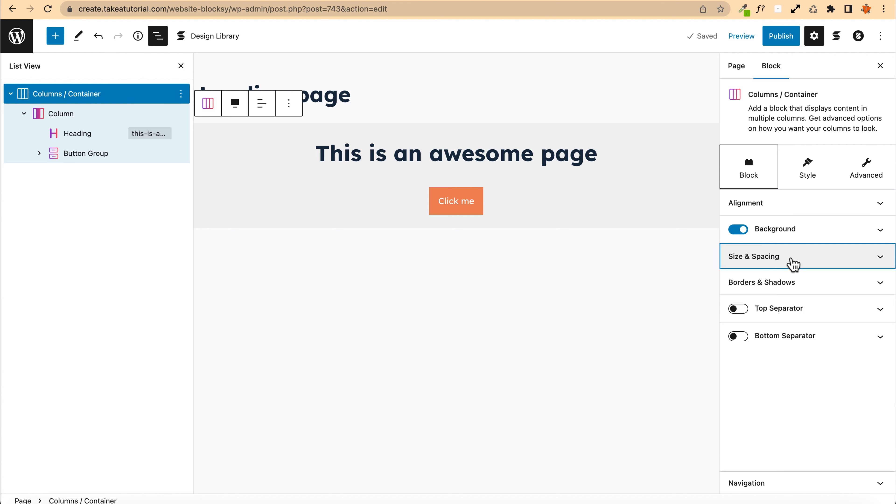
pyautogui.click(791, 262)
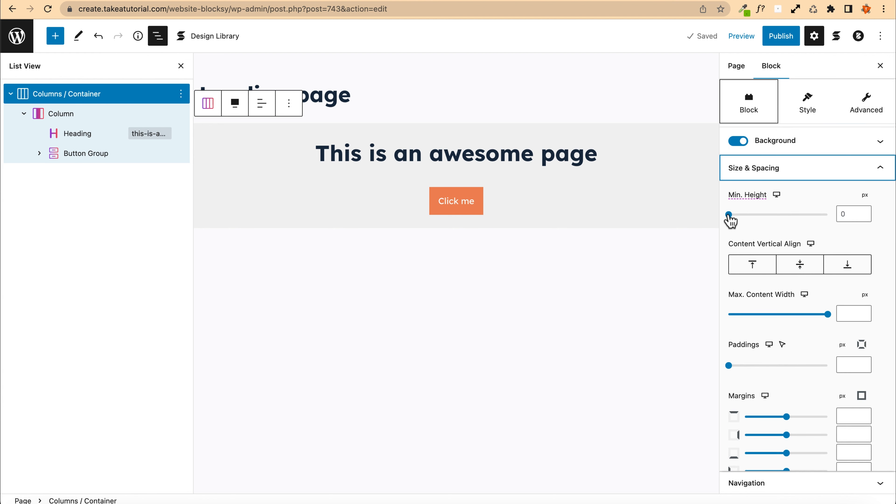
pyautogui.moveTo(729, 214); pyautogui.dragTo(779, 215)
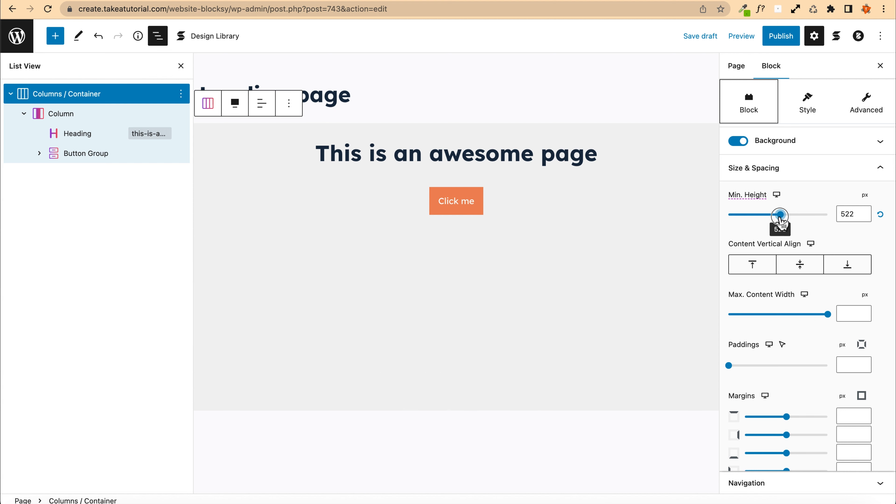
pyautogui.click(802, 268)
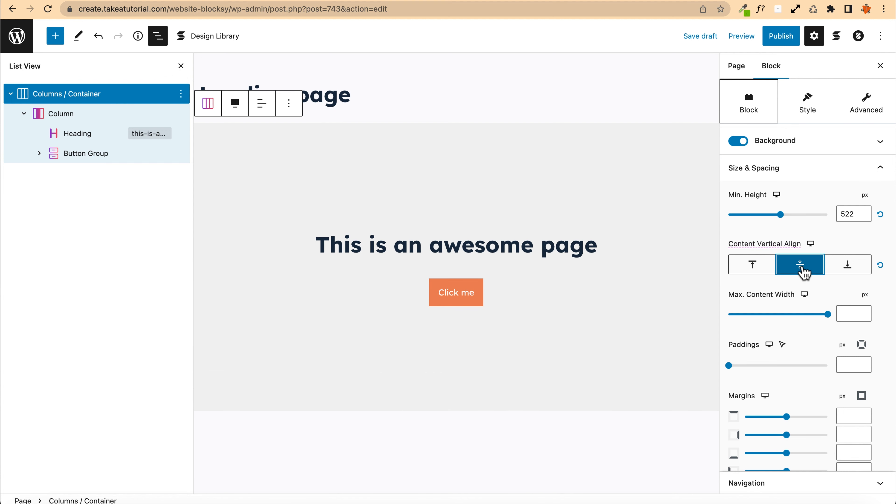
pyautogui.click(851, 213)
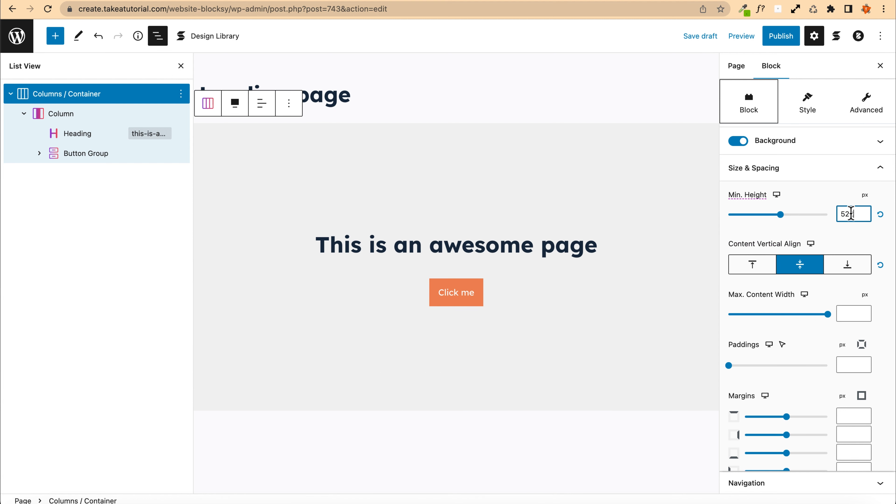
pyautogui.write('550')
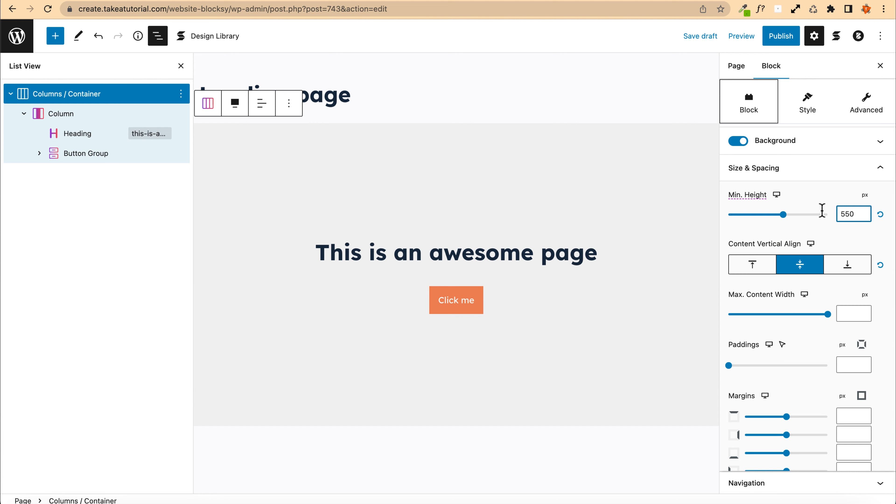
# Step: Switch the minimum height to the tablet setting and set it to 380 px
pyautogui.click(776, 194)
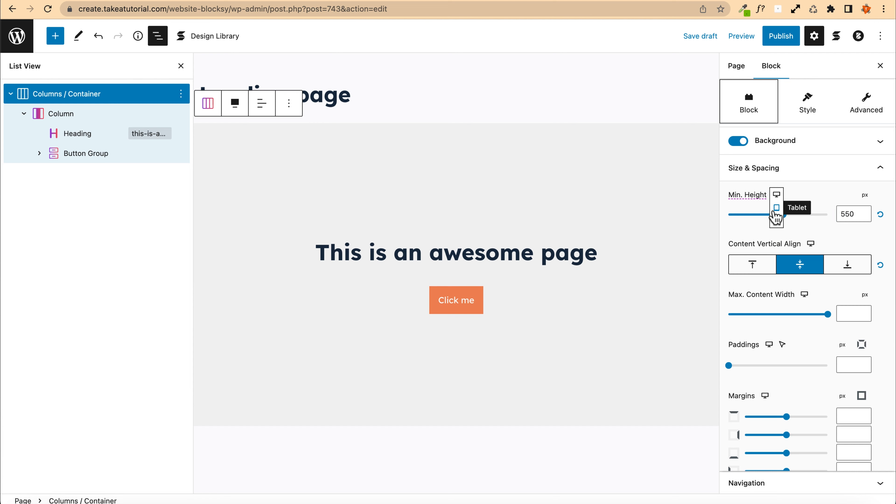
pyautogui.click(776, 208)
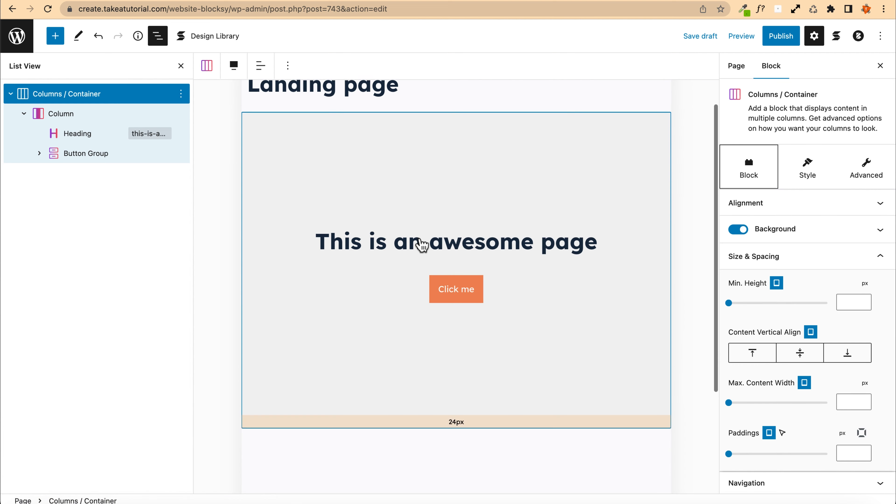
pyautogui.scroll(-2, 790, 300)
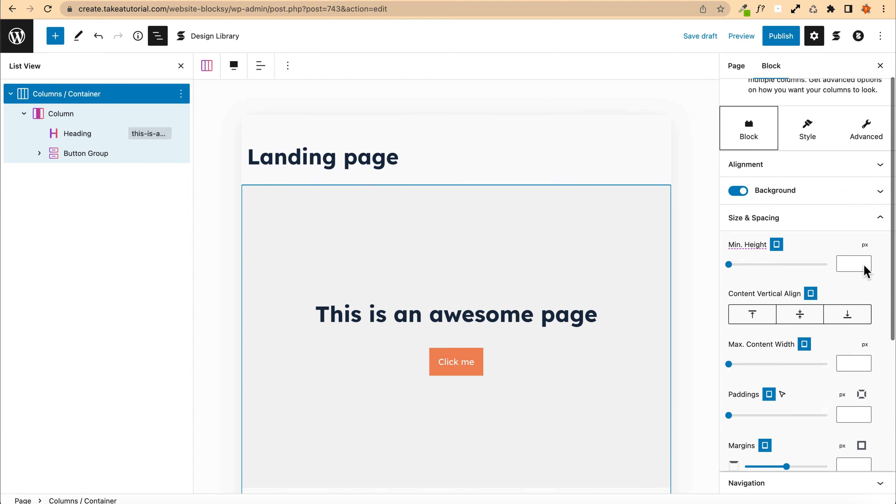
pyautogui.click(863, 263)
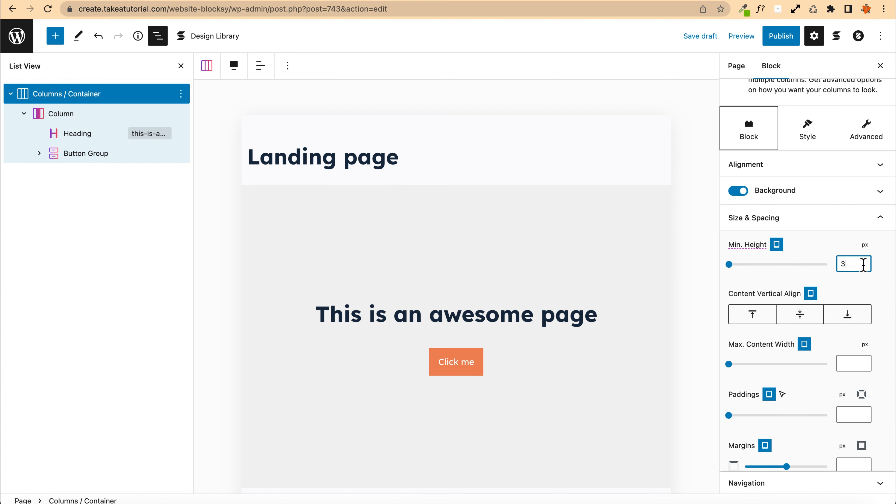
pyautogui.write('380')
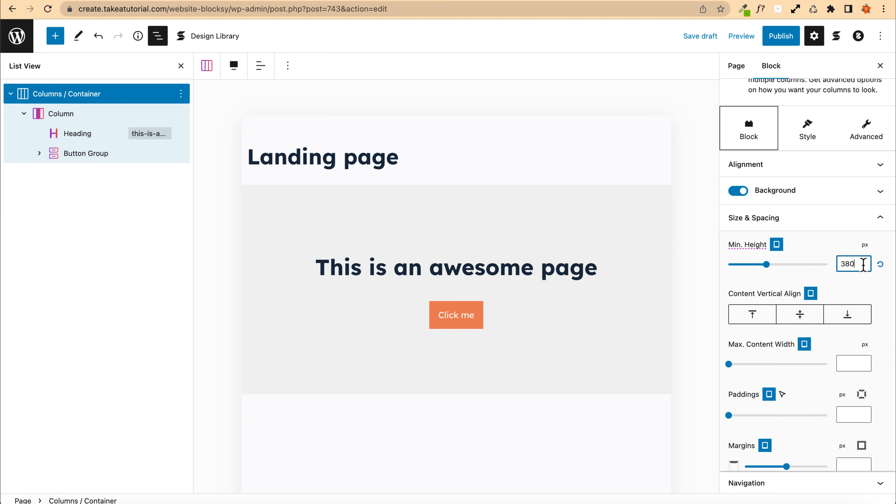
# Step: Switch the responsive settings to mobile and save the draft
pyautogui.click(776, 245)
pyautogui.click(777, 263)
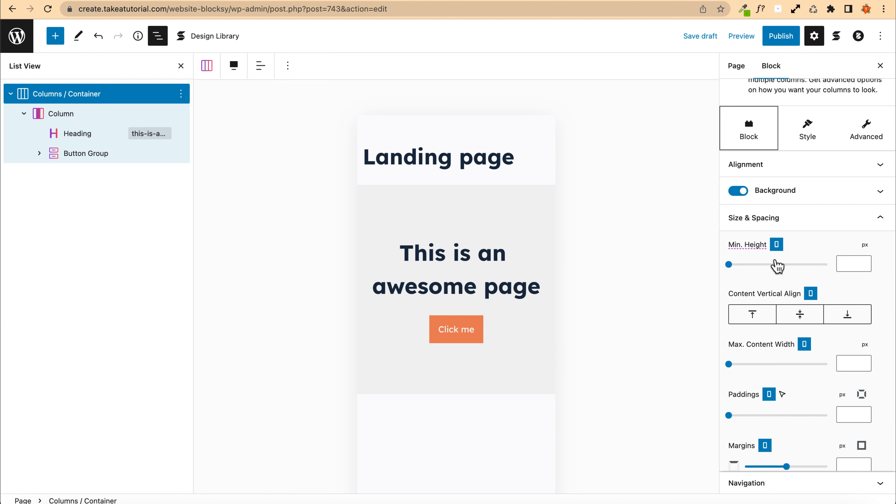
pyautogui.click(710, 35)
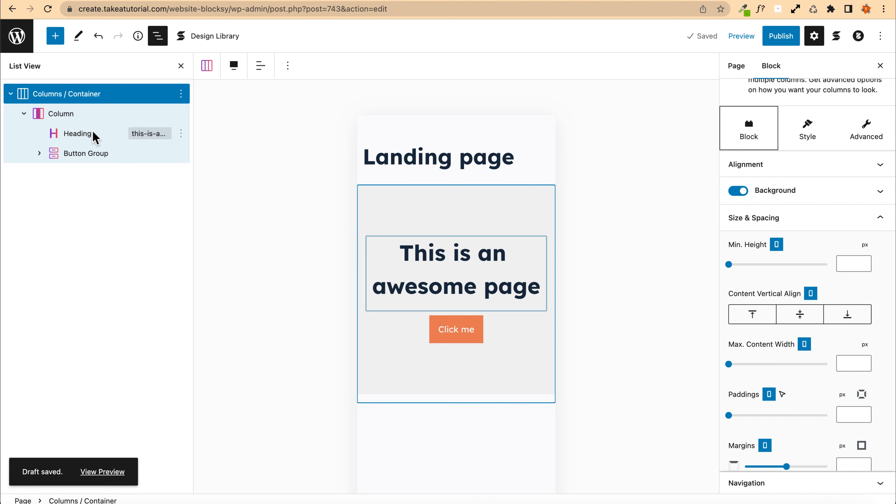
# Step: Return to desktop settings and choose the laptop-desk photo from the media library as the container's background image
pyautogui.moveTo(776, 244)
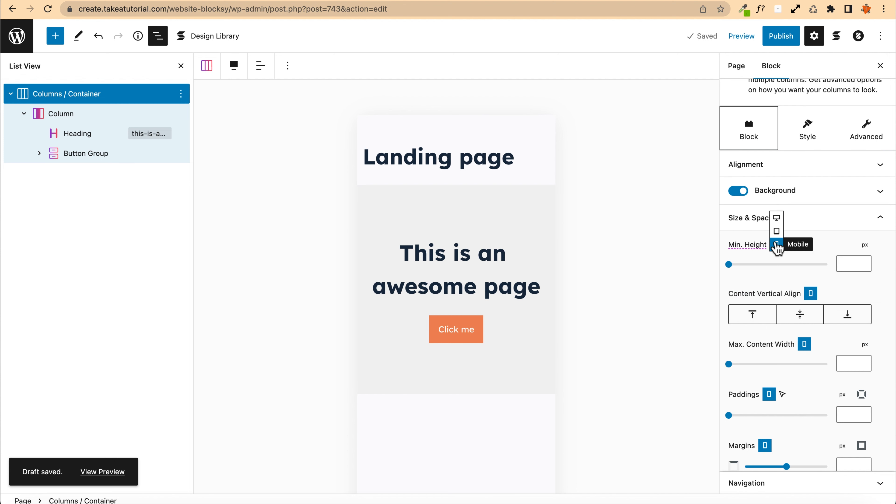
pyautogui.click(776, 218)
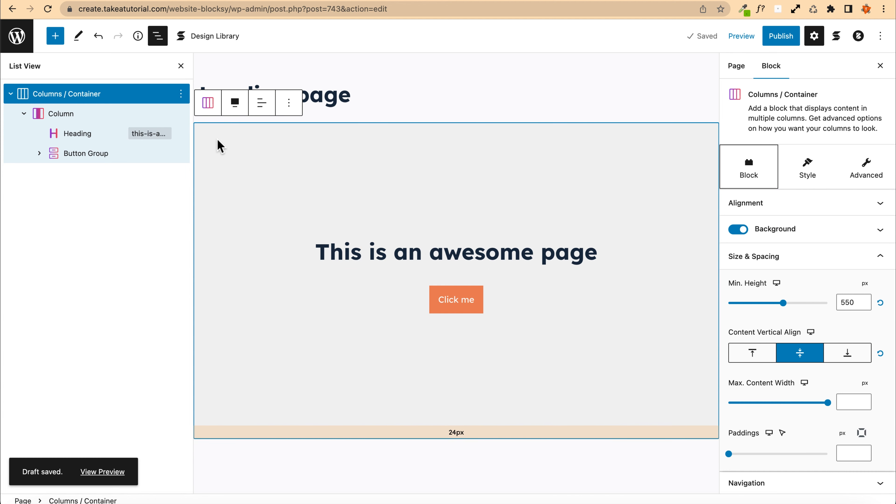
pyautogui.click(787, 230)
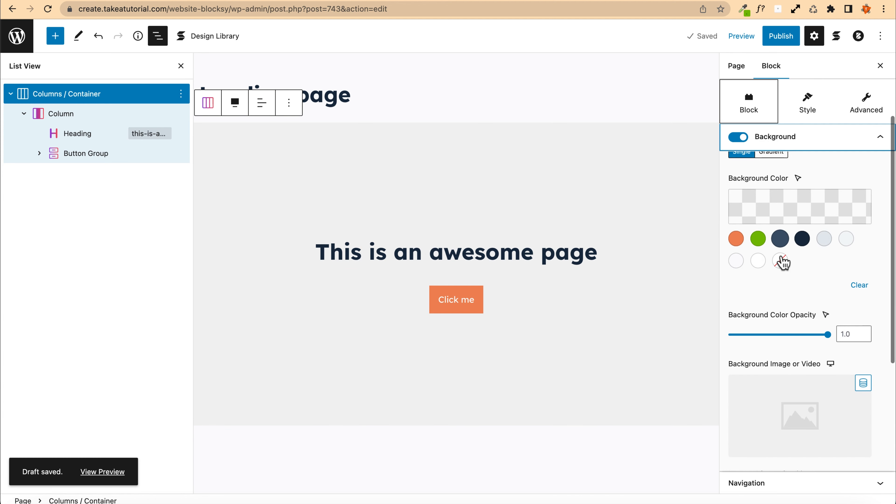
pyautogui.click(781, 425)
pyautogui.click(327, 180)
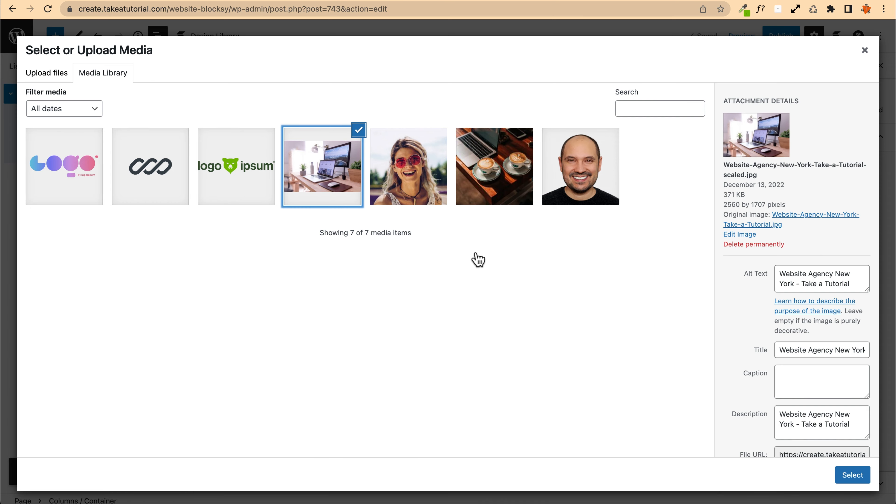
pyautogui.click(857, 474)
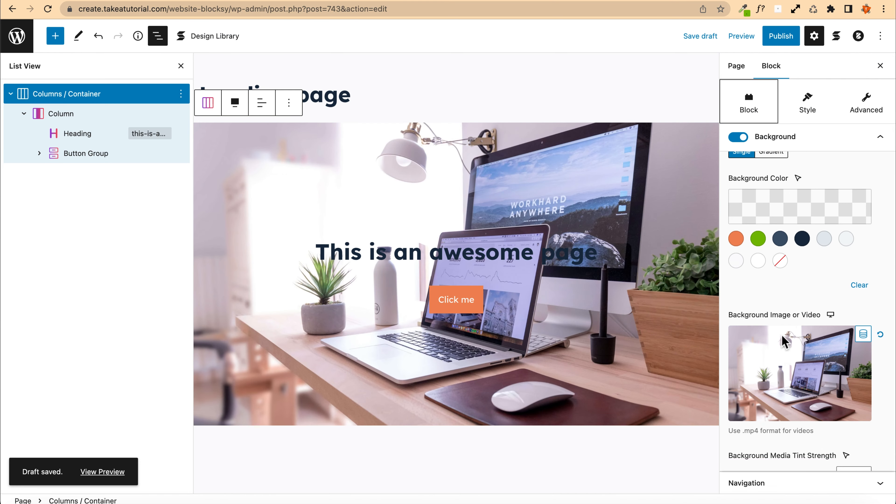
# Step: Set the background media tint strength to 7 and the background color to the #3A4F66 palette color
pyautogui.scroll(-5, 782, 336)
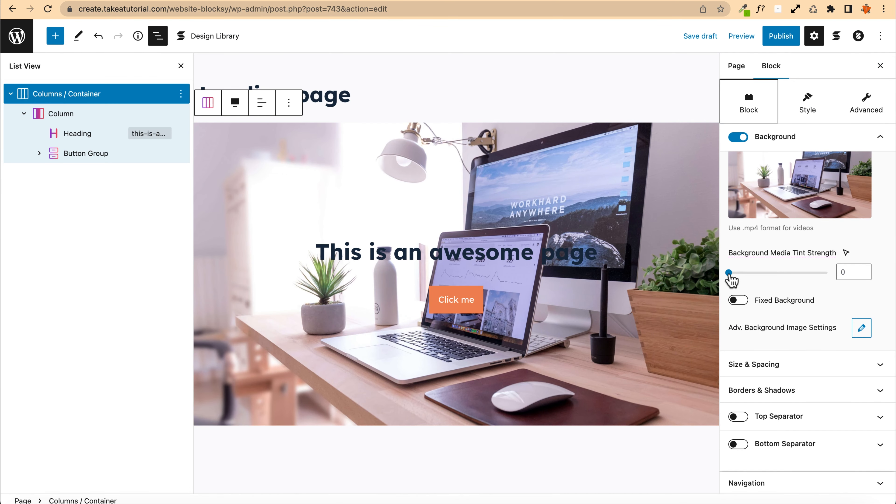
pyautogui.moveTo(728, 274); pyautogui.dragTo(799, 275)
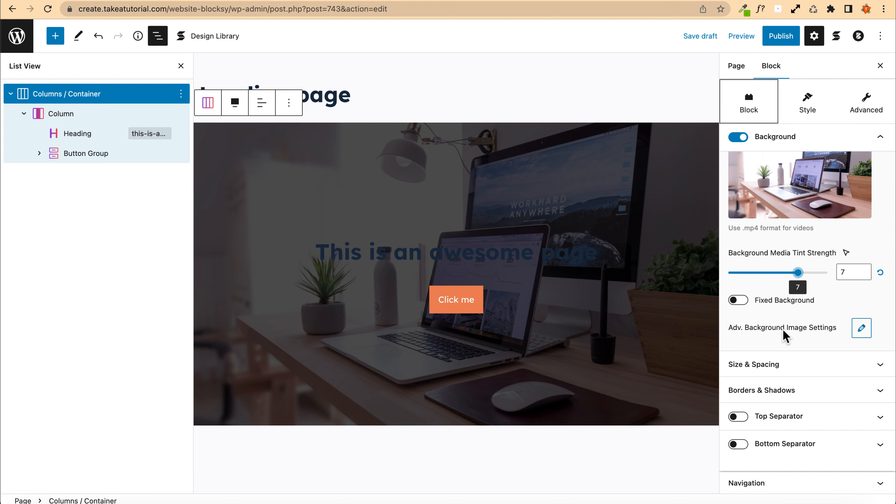
pyautogui.scroll(6, 782, 335)
pyautogui.click(758, 281)
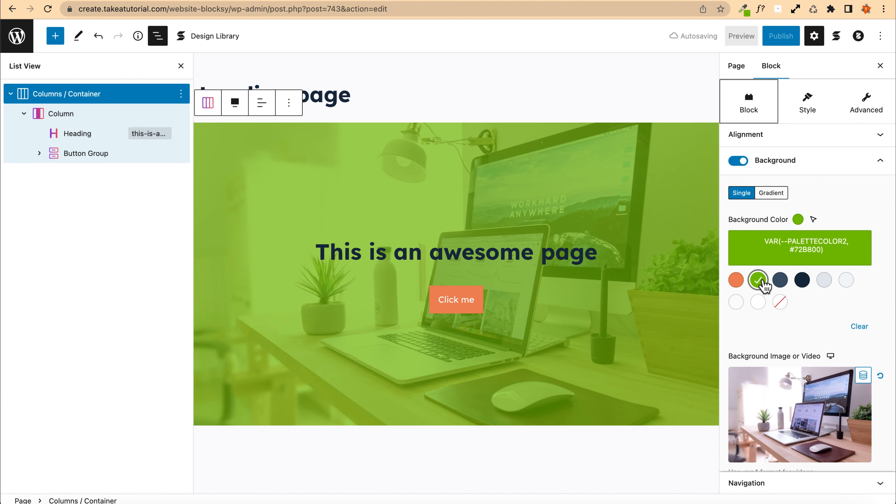
pyautogui.click(780, 280)
pyautogui.click(801, 281)
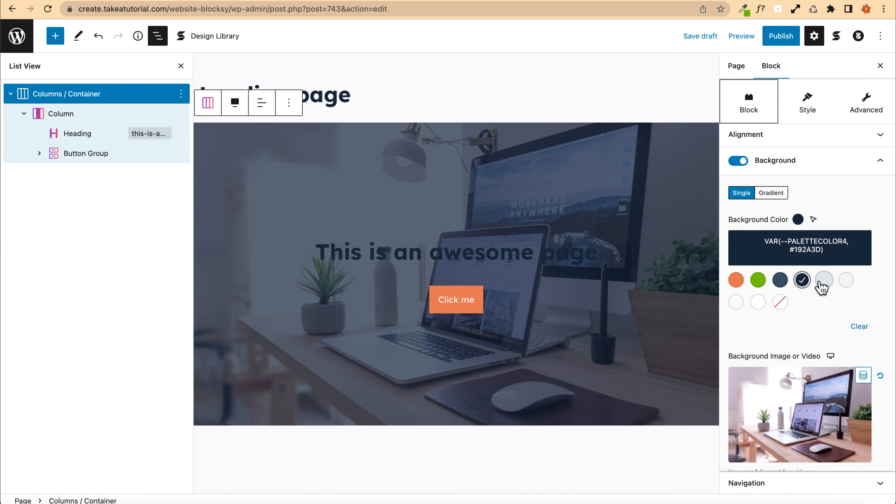
pyautogui.click(824, 281)
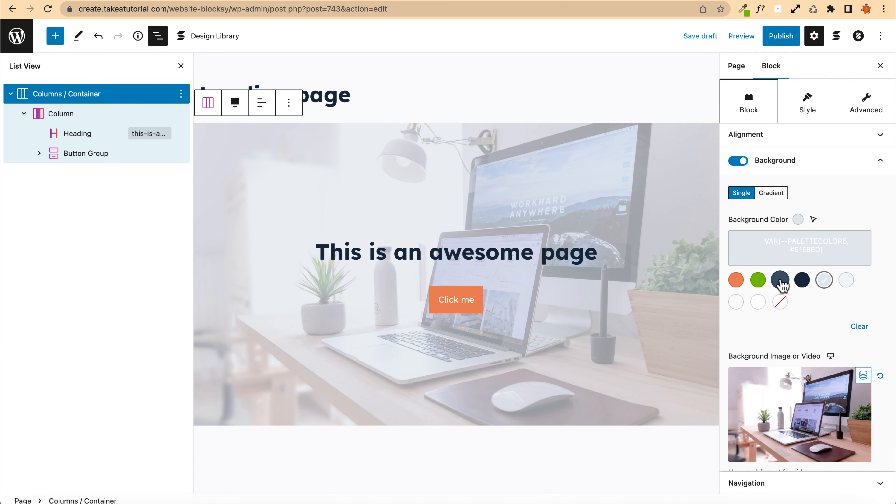
pyautogui.click(780, 281)
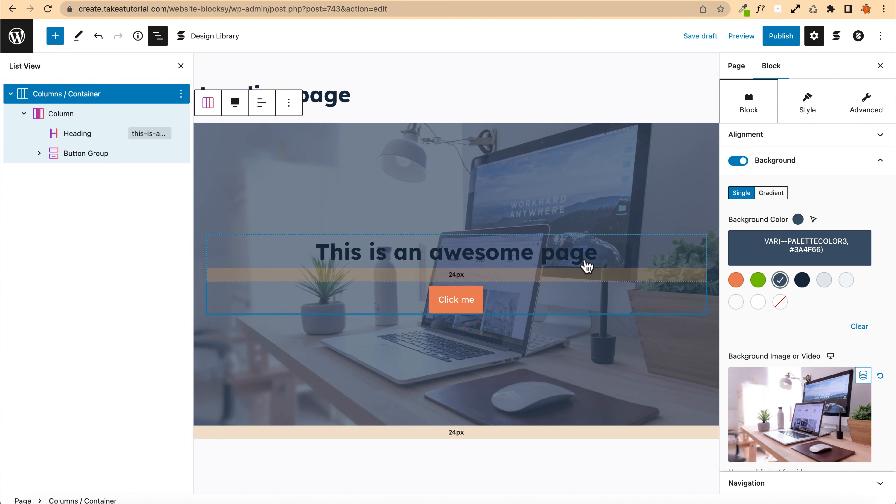
# Step: Select the hero heading and set its text color to white
pyautogui.click(594, 253)
pyautogui.click(757, 462)
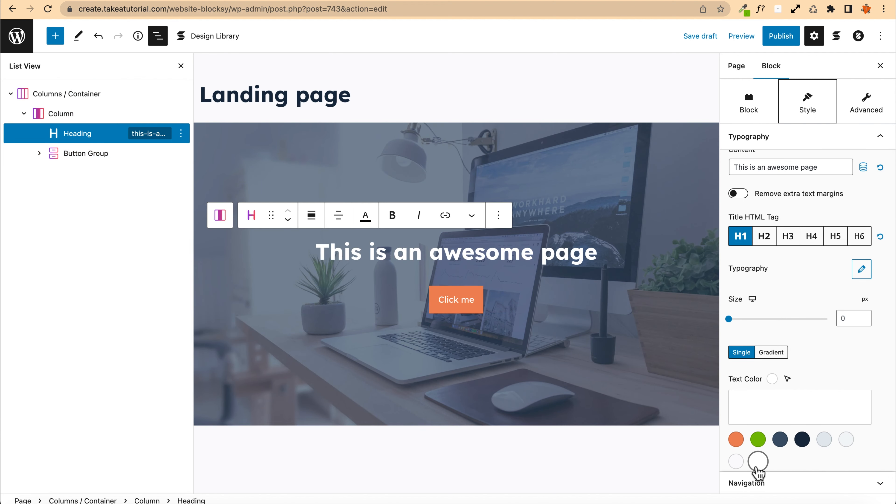
pyautogui.scroll(-3, 765, 310)
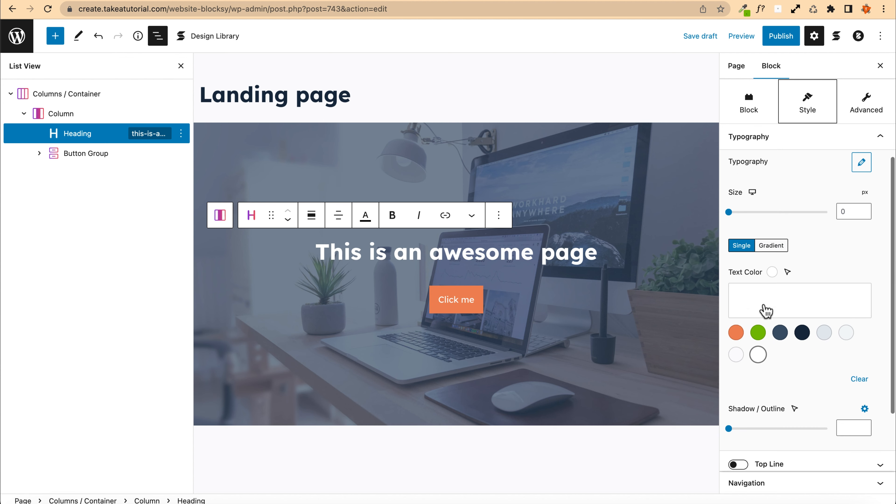
# Step: Select the container again and raise its background media tint strength to 8
pyautogui.click(266, 152)
pyautogui.scroll(-3, 779, 348)
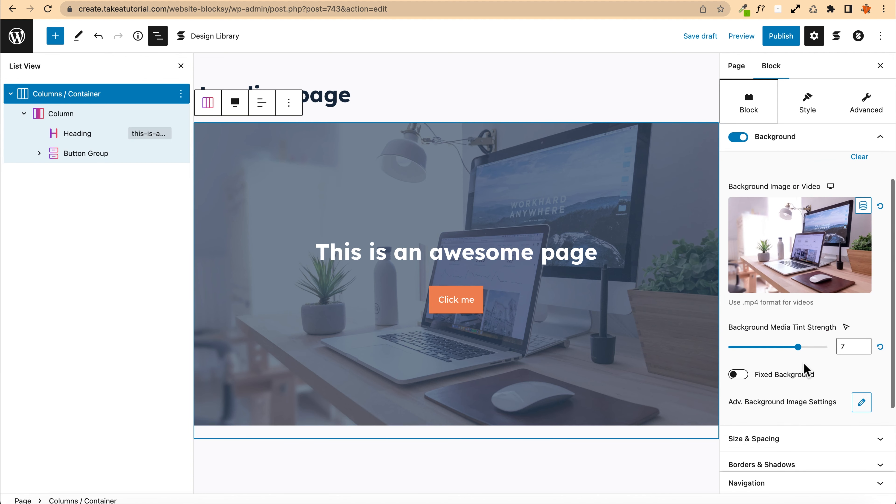
pyautogui.click(845, 347)
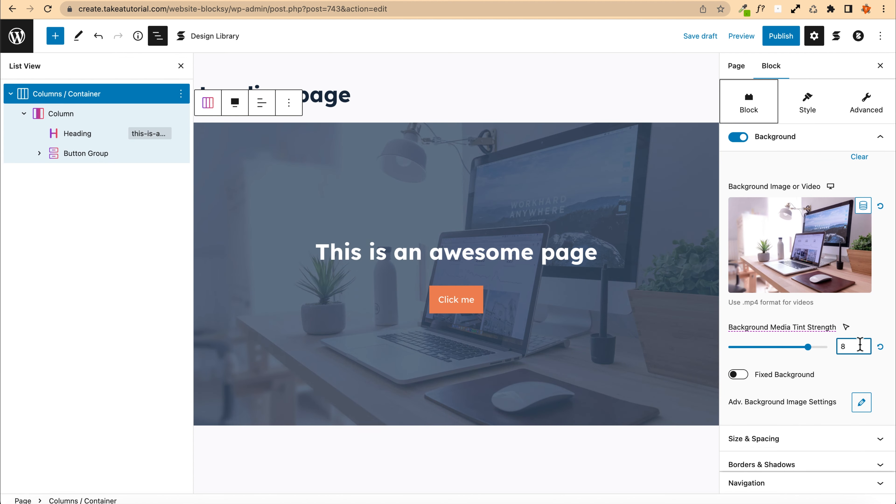
pyautogui.press('Up')
# Step: Save the draft and reload the landing page preview
pyautogui.click(707, 37)
pyautogui.click(156, 472)
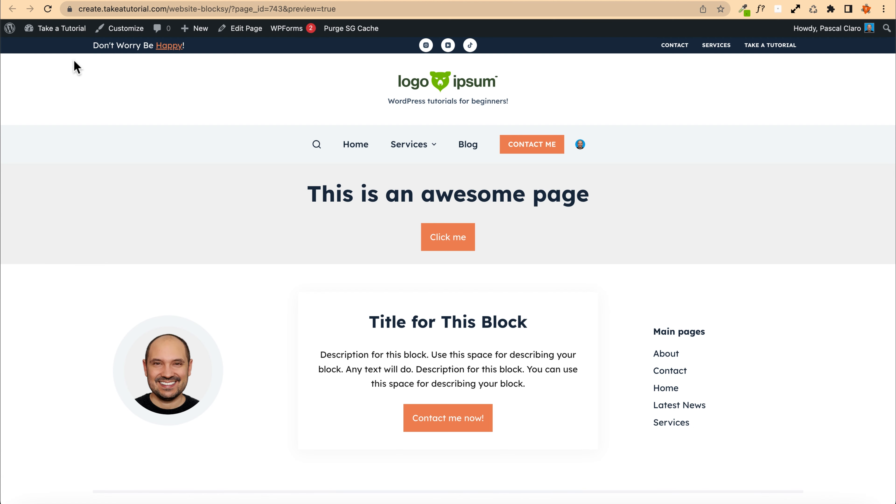
pyautogui.click(49, 13)
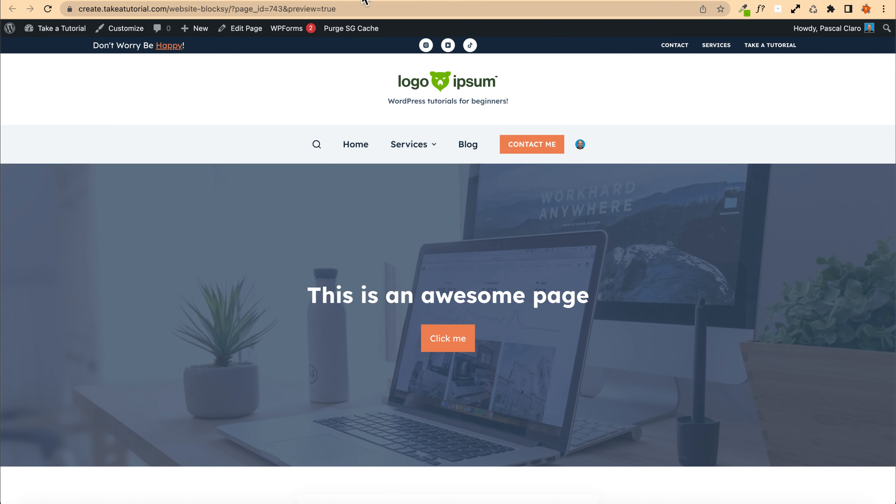
pyautogui.press('super+bracketleft')
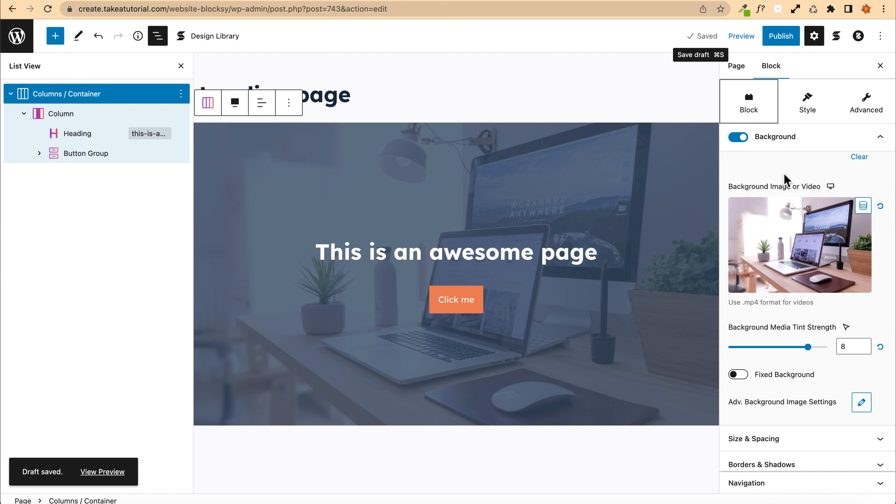
pyautogui.press('super+bracketright')
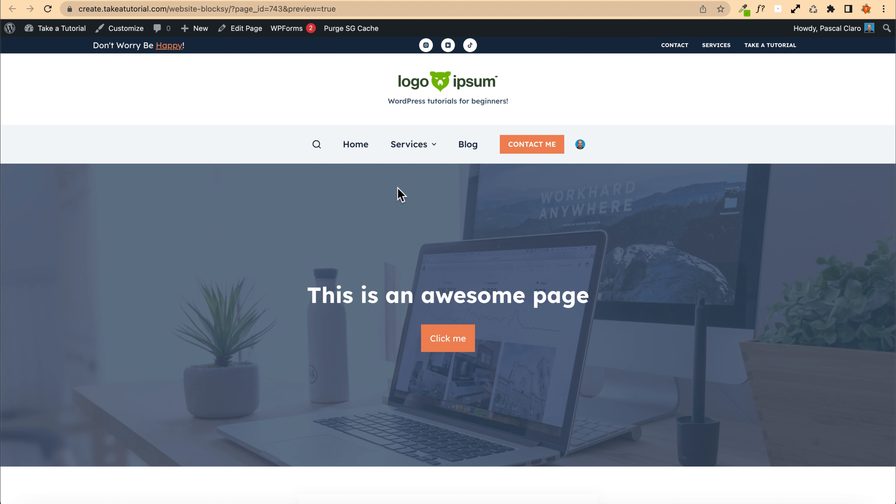
# Step: Return to the editor and turn on Disable Header in the Blocksy page settings
pyautogui.press('super+bracketleft')
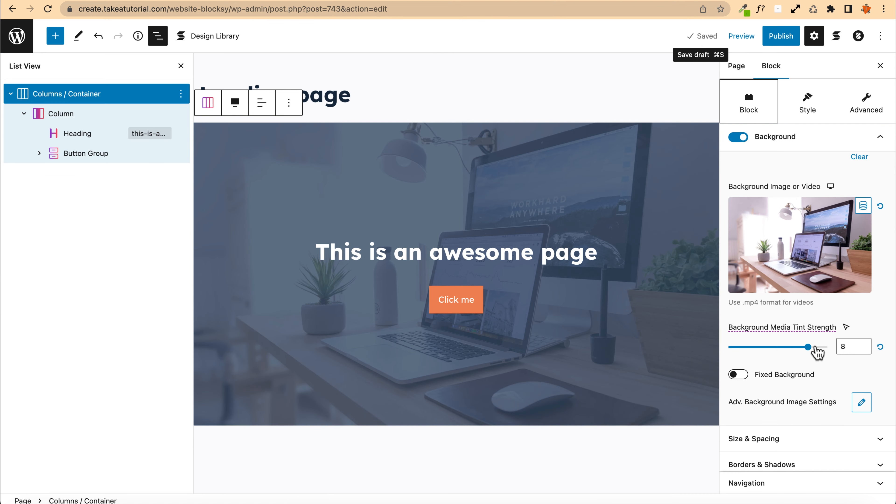
pyautogui.click(858, 37)
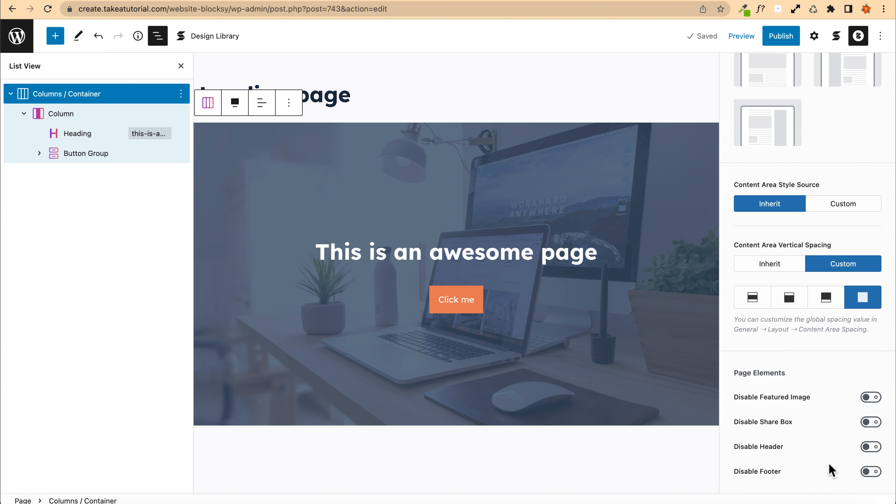
pyautogui.click(867, 448)
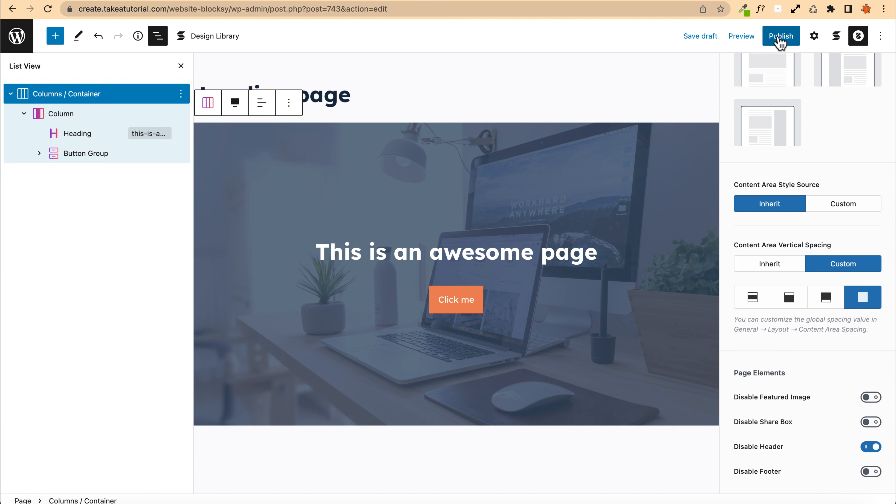
# Step: Save the draft, reload the landing page preview and scroll through it
pyautogui.click(699, 36)
pyautogui.click(741, 36)
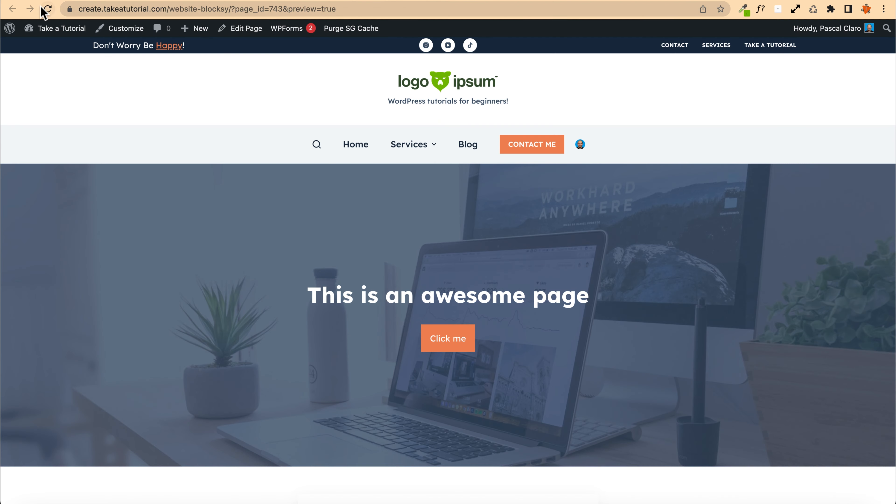
pyautogui.click(45, 9)
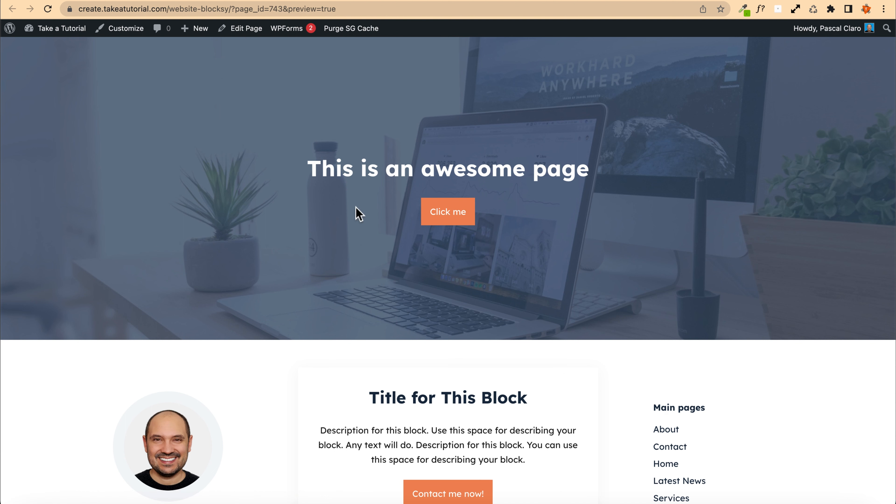
pyautogui.scroll(-3, 282, 210)
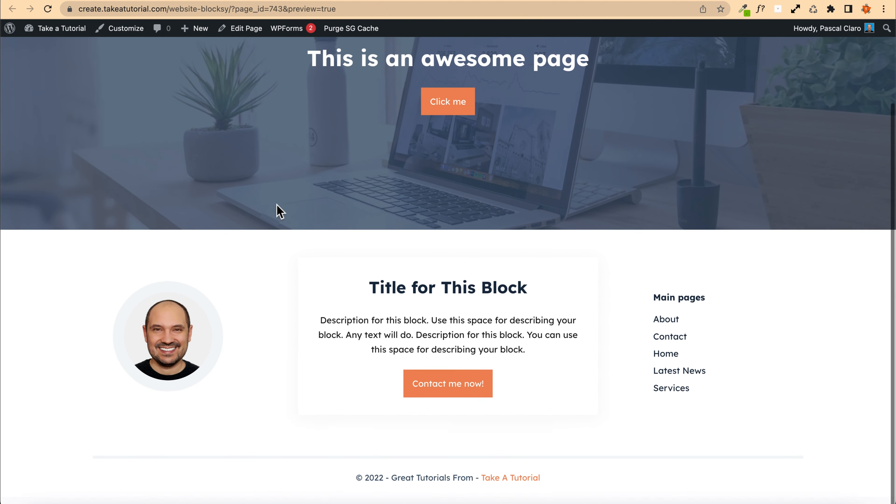
pyautogui.scroll(3, 184, 164)
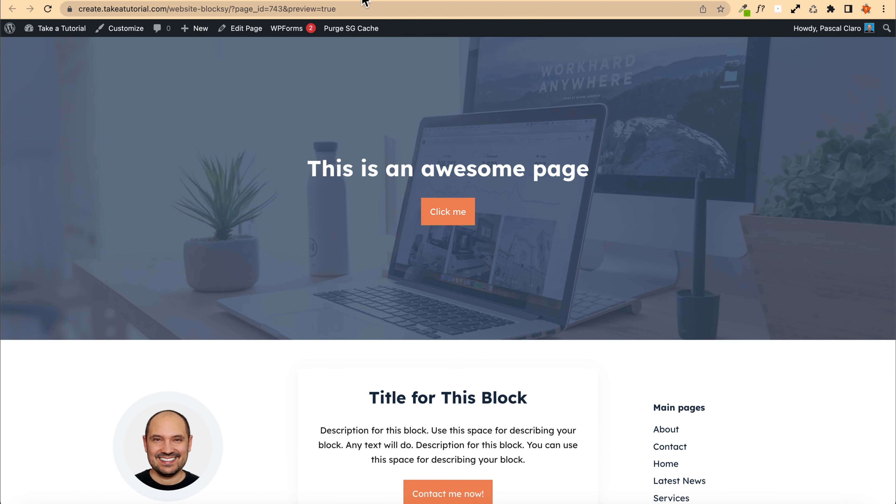
# Step: Insert a new 50/50 two-column Columns / Container block after the hero container
pyautogui.click(363, 1)
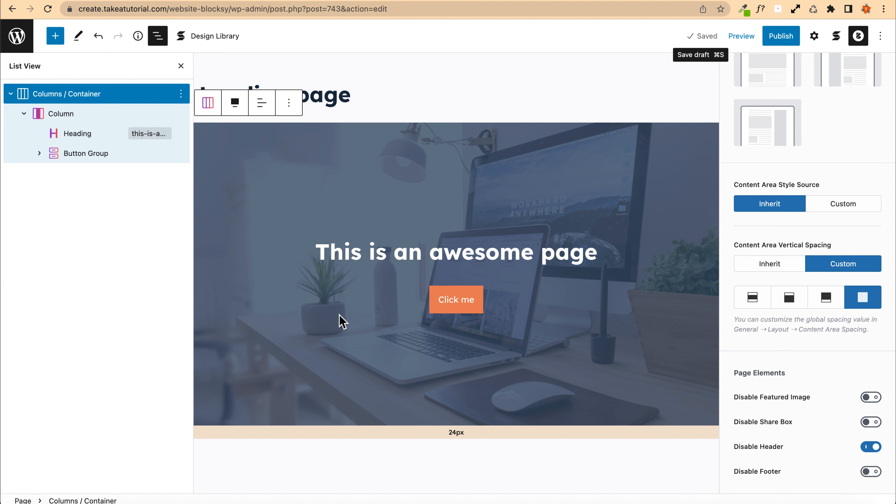
pyautogui.click(11, 94)
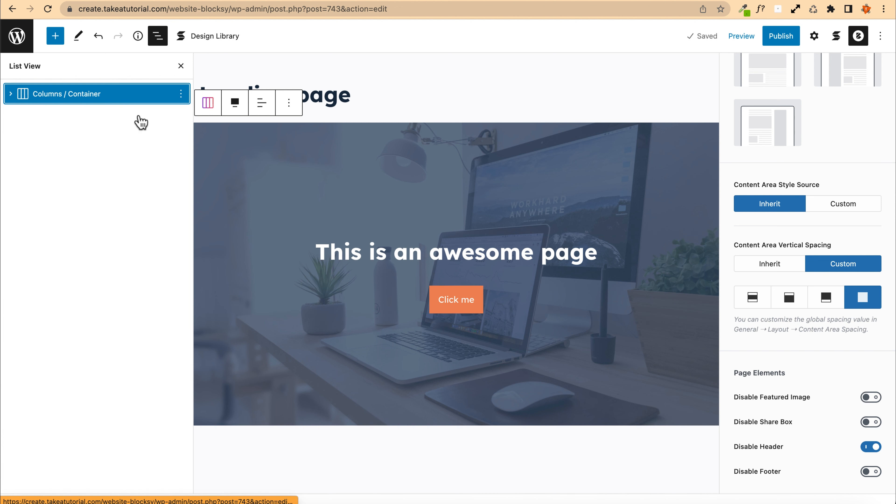
pyautogui.click(181, 97)
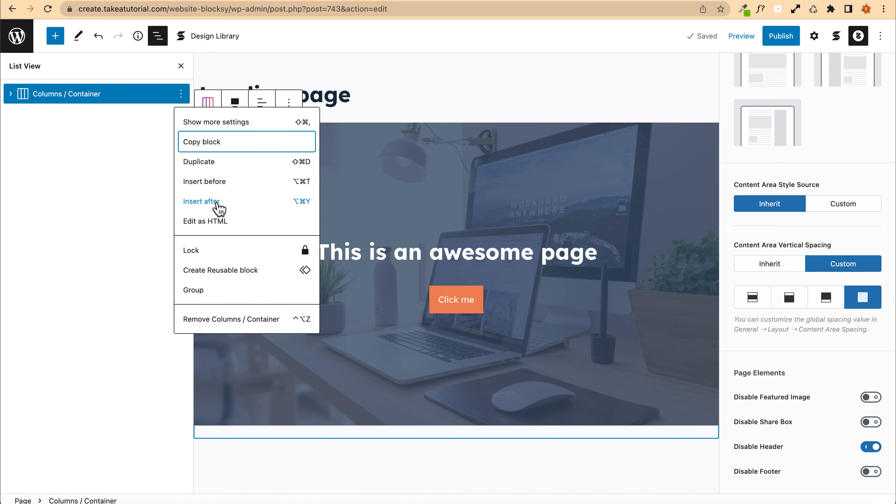
pyautogui.click(220, 208)
pyautogui.scroll(-2, 444, 444)
pyautogui.click(452, 384)
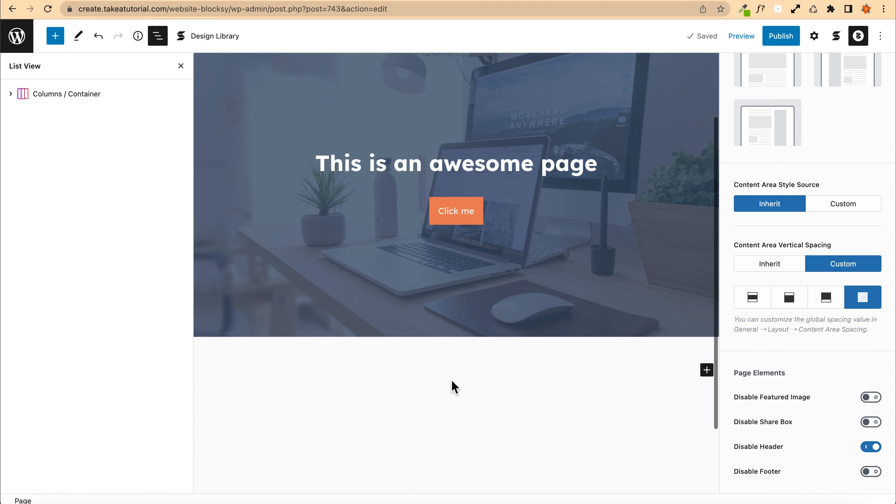
pyautogui.click(706, 370)
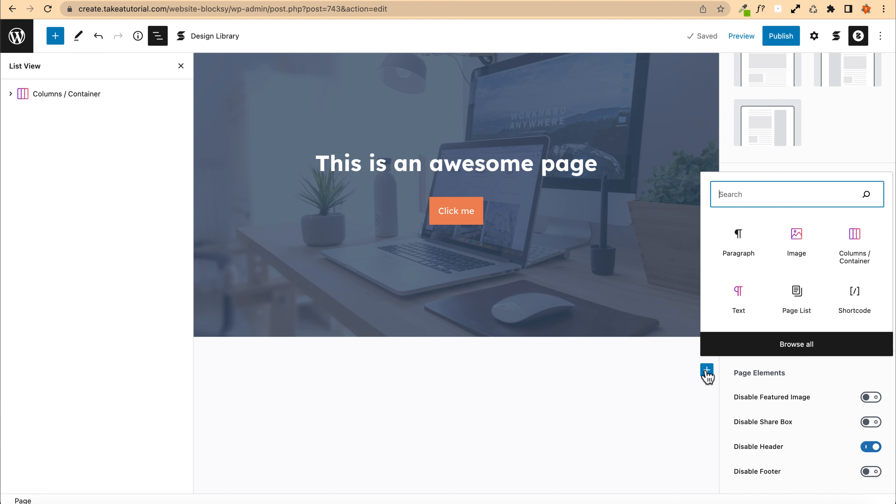
pyautogui.click(859, 238)
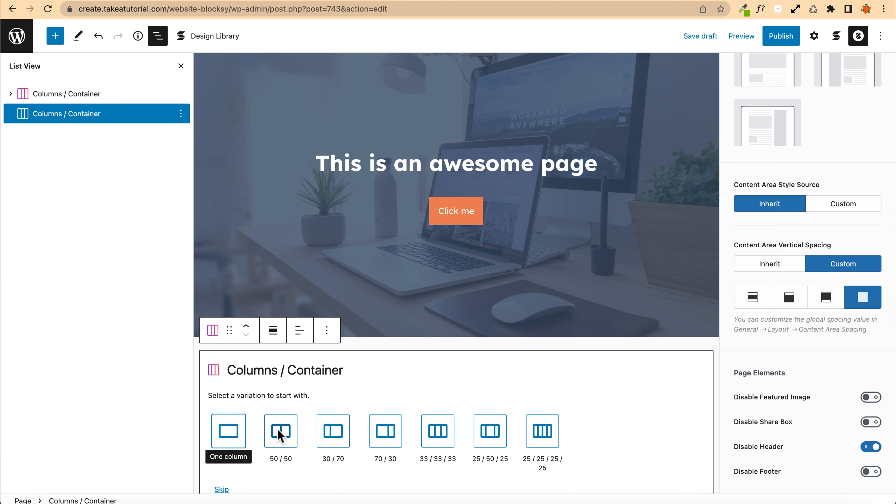
pyautogui.click(283, 441)
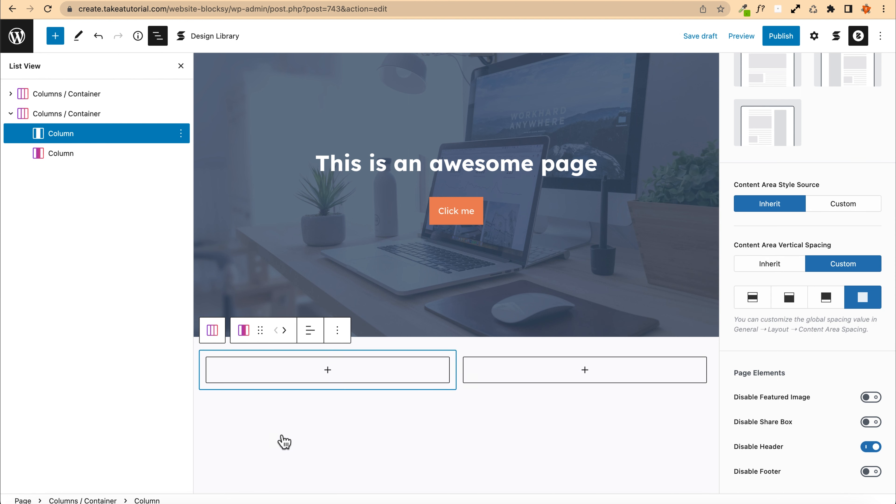
# Step: Add the laptop desk photo as an Image block in the left column and a Text block in the right column
pyautogui.click(327, 371)
pyautogui.click(328, 240)
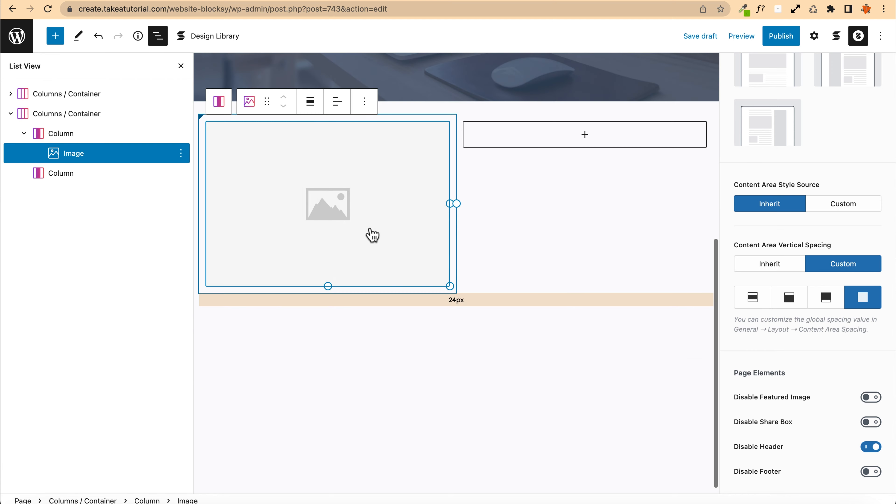
pyautogui.click(352, 231)
pyautogui.click(323, 166)
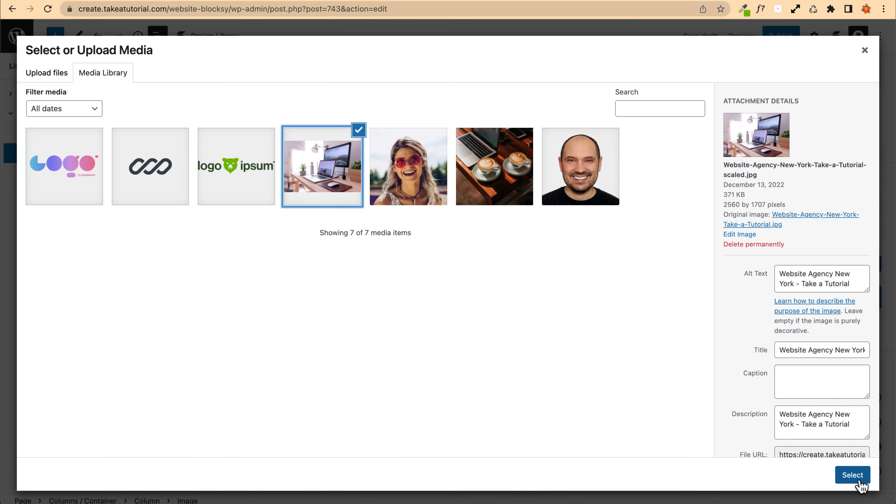
pyautogui.click(857, 475)
pyautogui.click(584, 140)
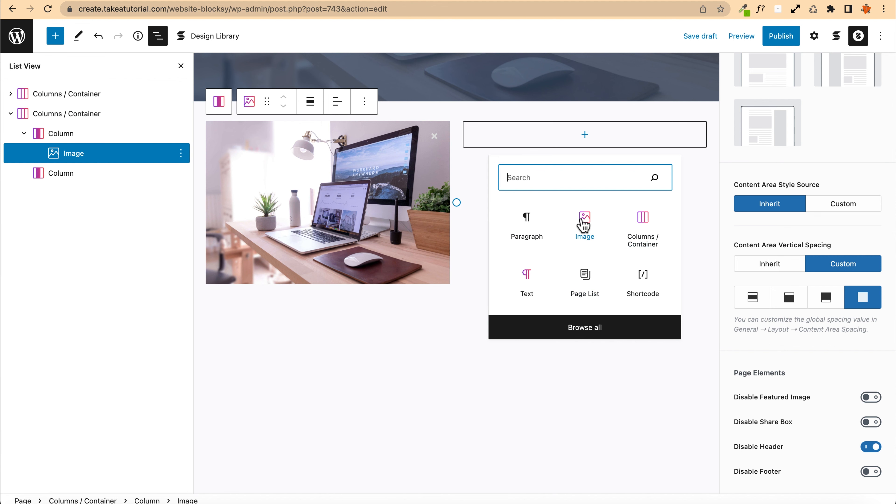
pyautogui.click(526, 285)
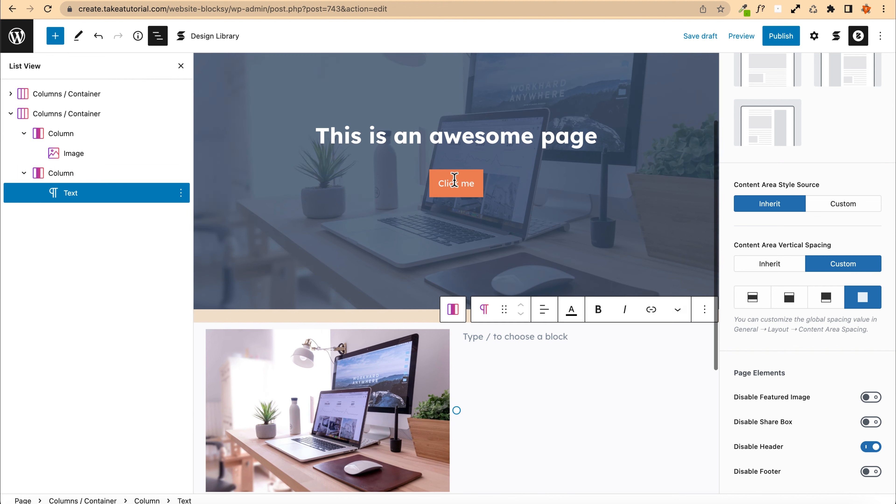
# Step: Generate five paragraphs of lorem ipsum on loremipsum.io, copy them and paste them into the text block
pyautogui.scroll(-2, 454, 180)
pyautogui.click(595, 0)
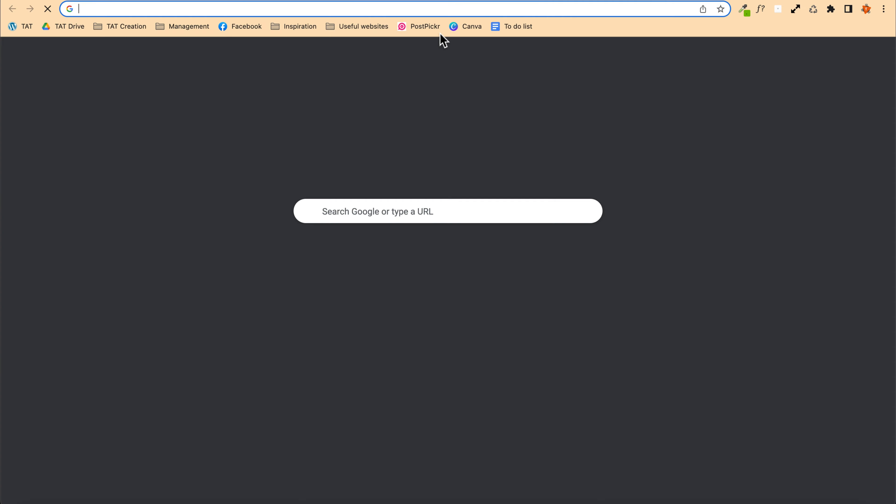
pyautogui.click(366, 30)
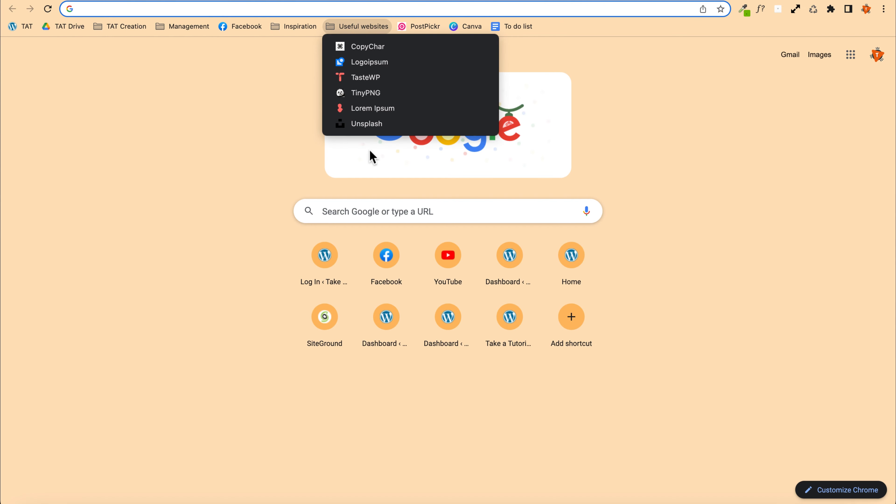
pyautogui.click(368, 108)
pyautogui.scroll(-5, 254, 304)
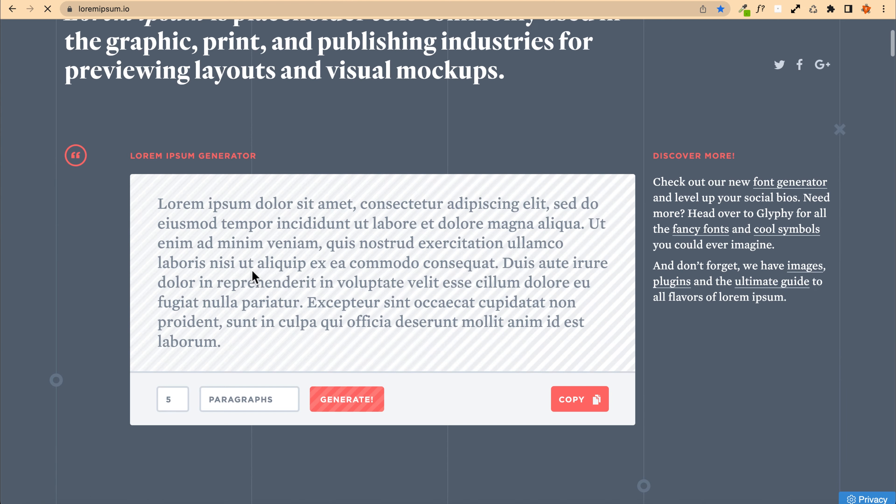
pyautogui.click(265, 400)
pyautogui.click(335, 404)
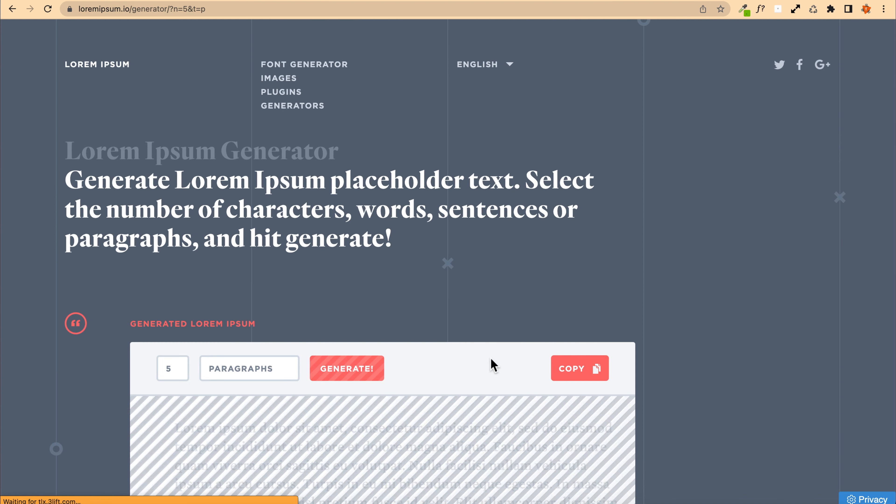
pyautogui.scroll(-3, 491, 359)
pyautogui.click(570, 265)
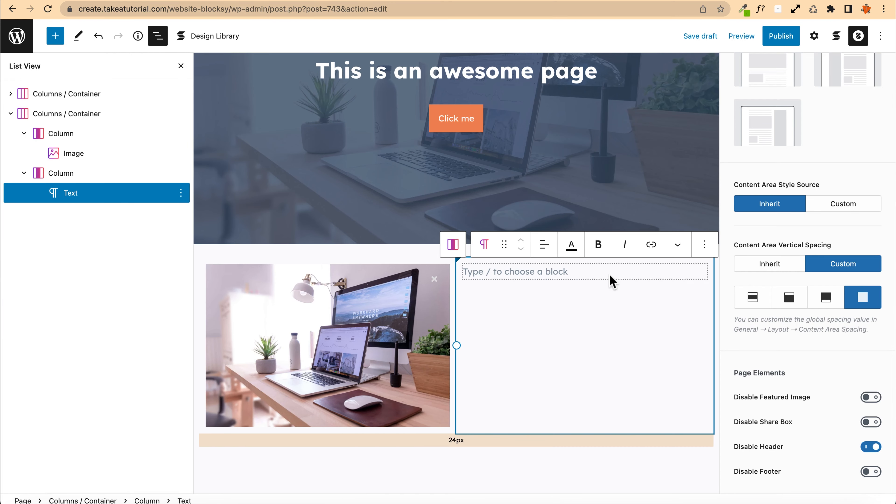
pyautogui.hotkey('ctrl', 'v')
# Step: Delete the extra pasted paragraphs and trim the remaining paragraph to its first few sentences
pyautogui.scroll(10, 438, 257)
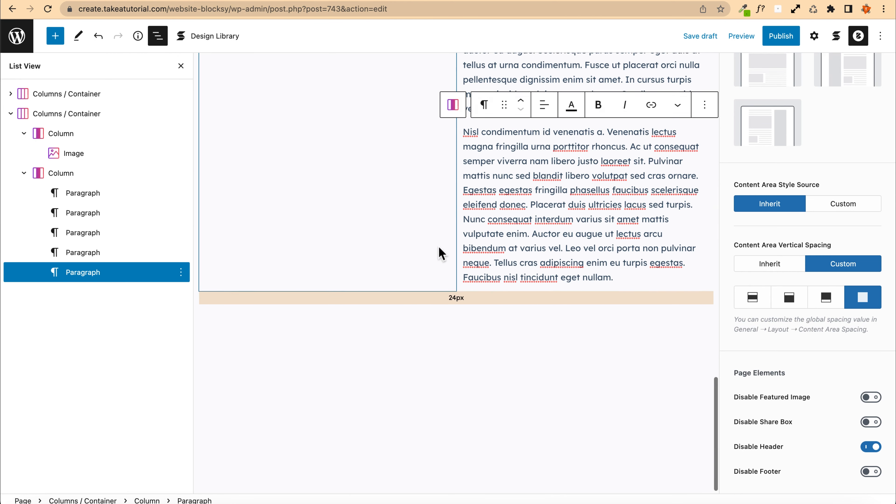
pyautogui.scroll(15, 550, 340)
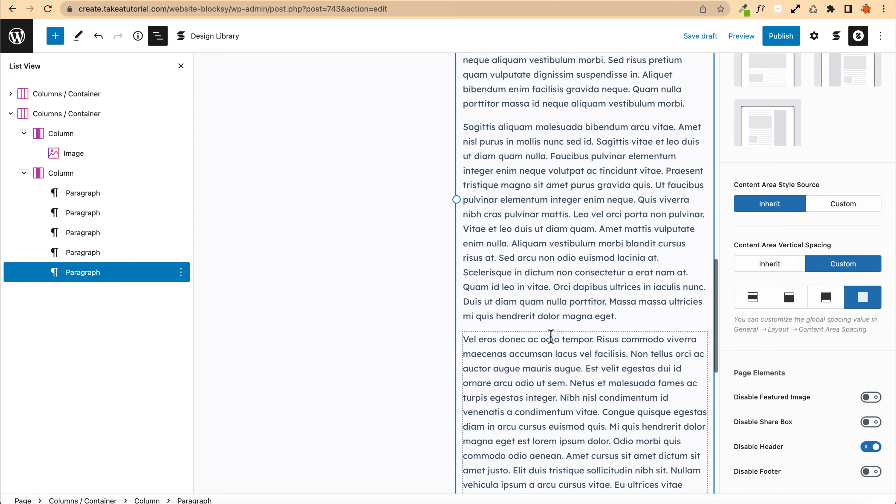
pyautogui.keyDown('shift'); pyautogui.click(464, 407); pyautogui.keyUp('shift')
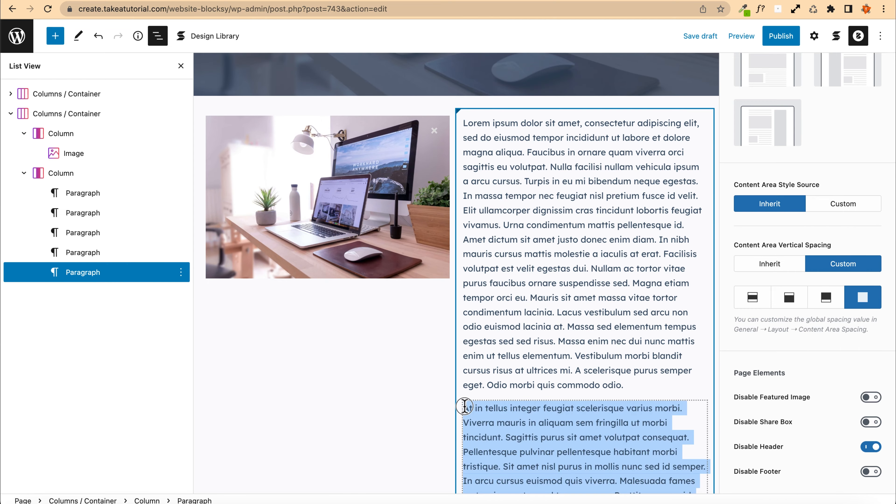
pyautogui.press('BackSpace')
pyautogui.press('BackSpace')
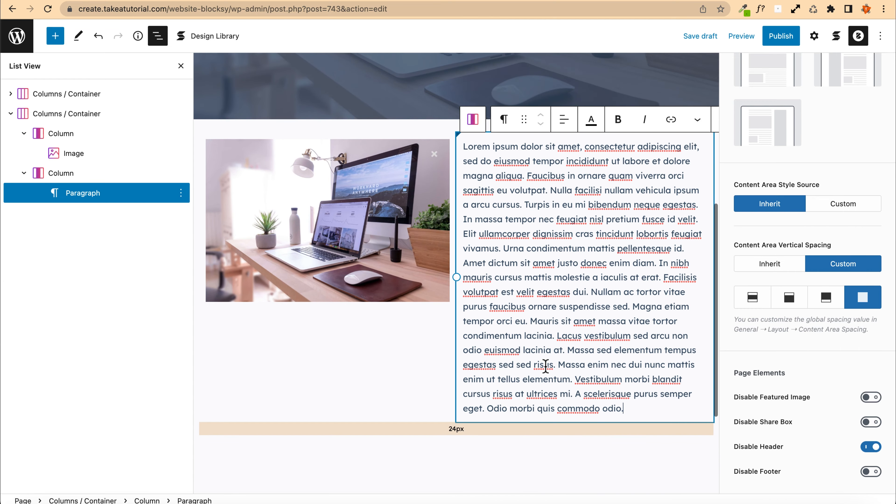
pyautogui.moveTo(644, 406); pyautogui.dragTo(503, 248)
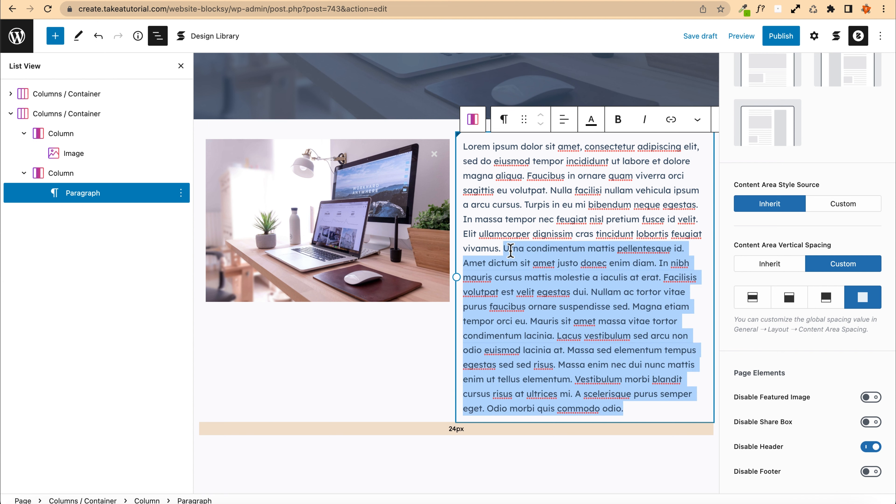
pyautogui.press('BackSpace')
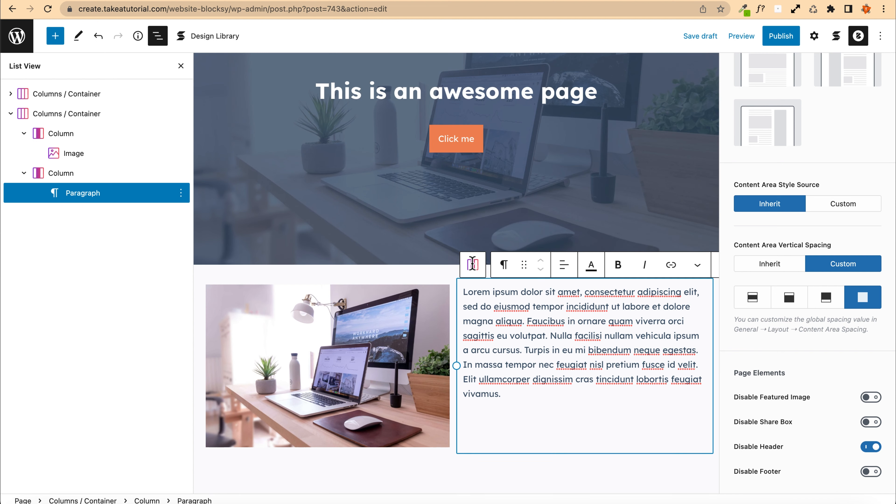
# Step: Inspect the new section's block hierarchy by selecting its container, columns and paragraph in the list view
pyautogui.click(472, 265)
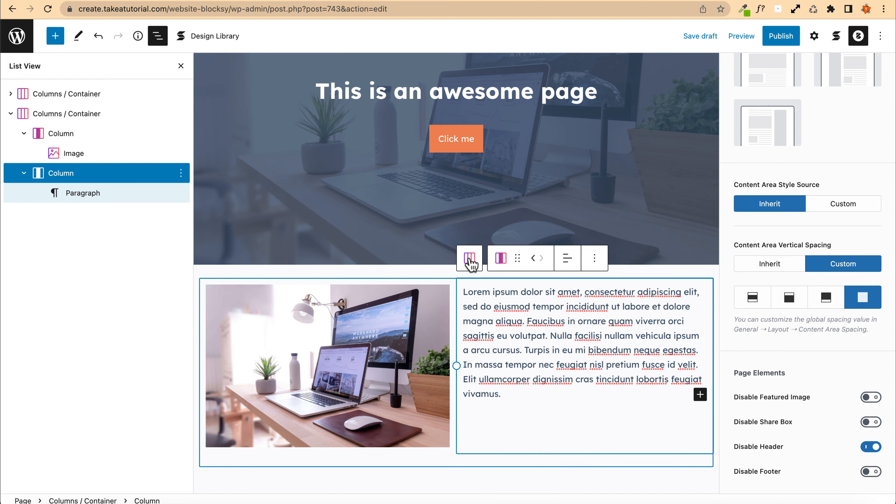
pyautogui.click(470, 263)
pyautogui.click(534, 350)
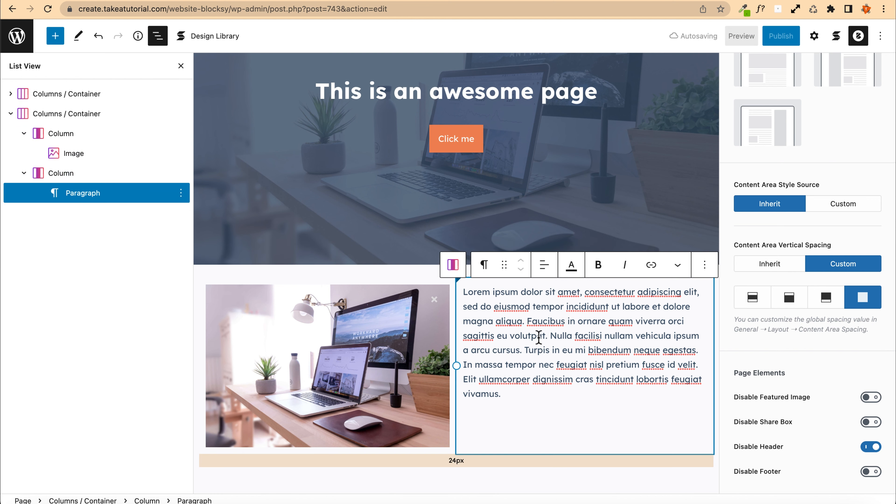
pyautogui.click(453, 264)
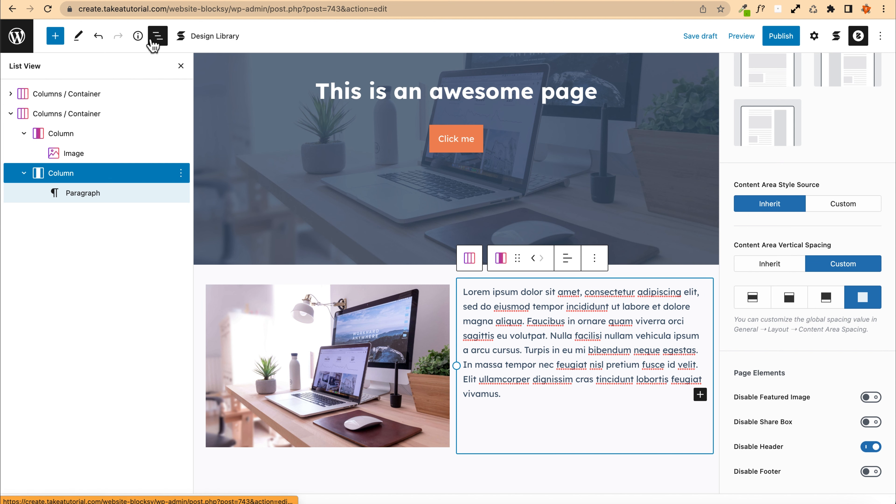
pyautogui.click(157, 41)
pyautogui.click(157, 39)
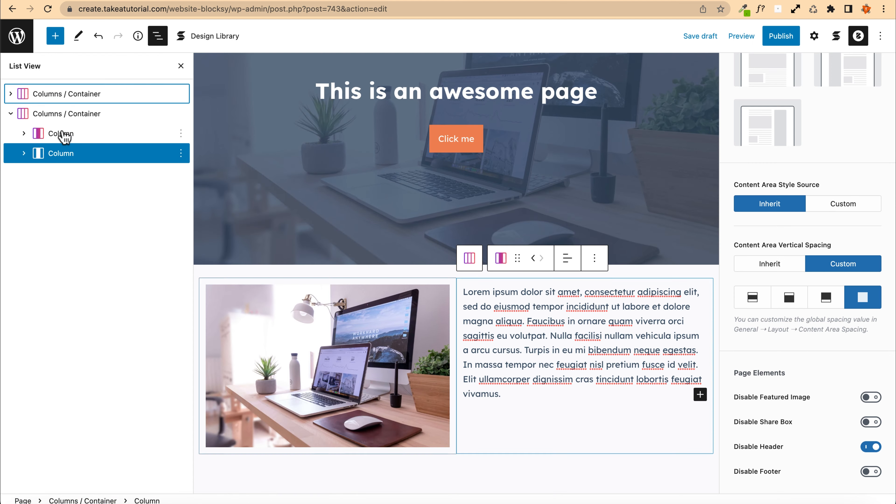
pyautogui.click(23, 155)
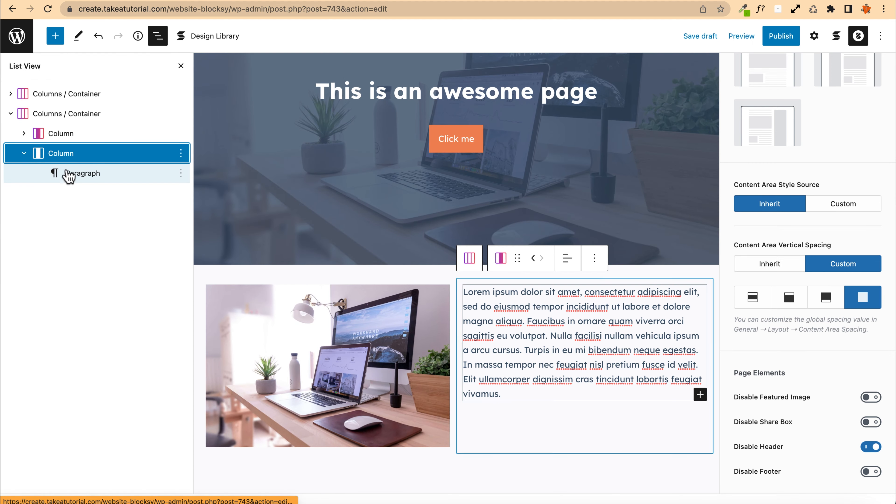
pyautogui.click(66, 176)
pyautogui.click(52, 160)
pyautogui.click(24, 133)
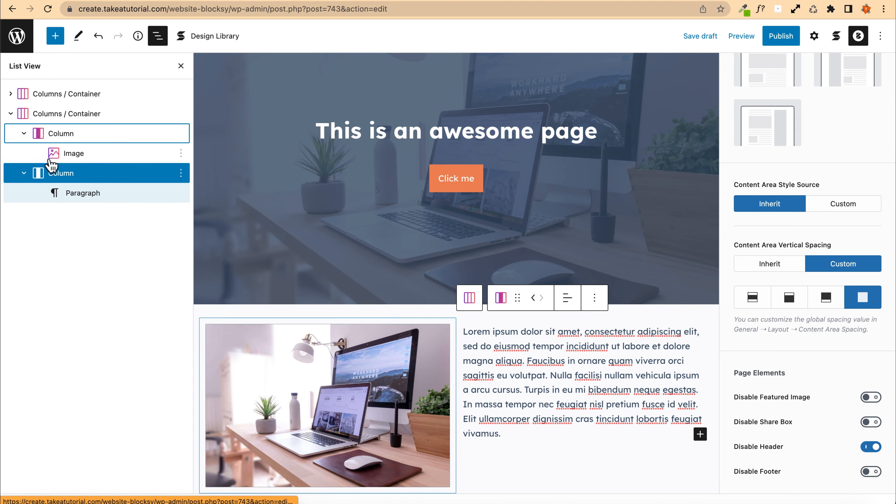
# Step: Set the image-and-text Columns / Container block's alignment to Full width
pyautogui.click(56, 152)
pyautogui.click(23, 133)
pyautogui.click(24, 153)
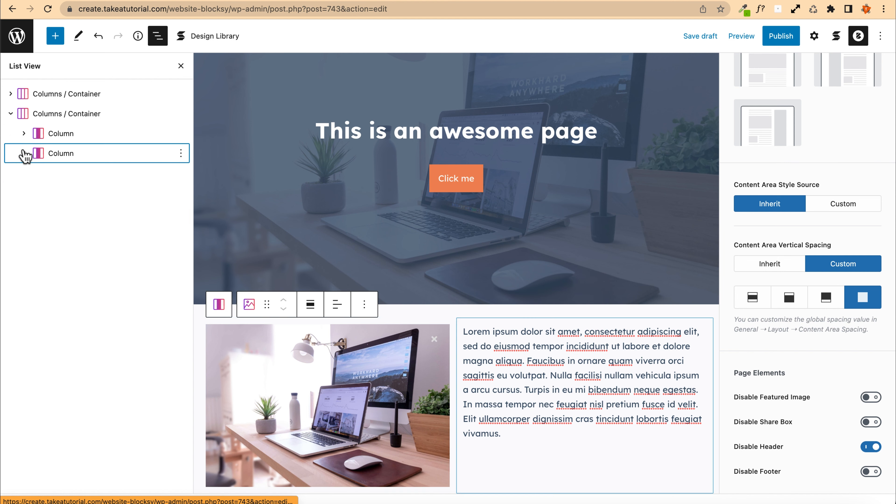
pyautogui.click(24, 153)
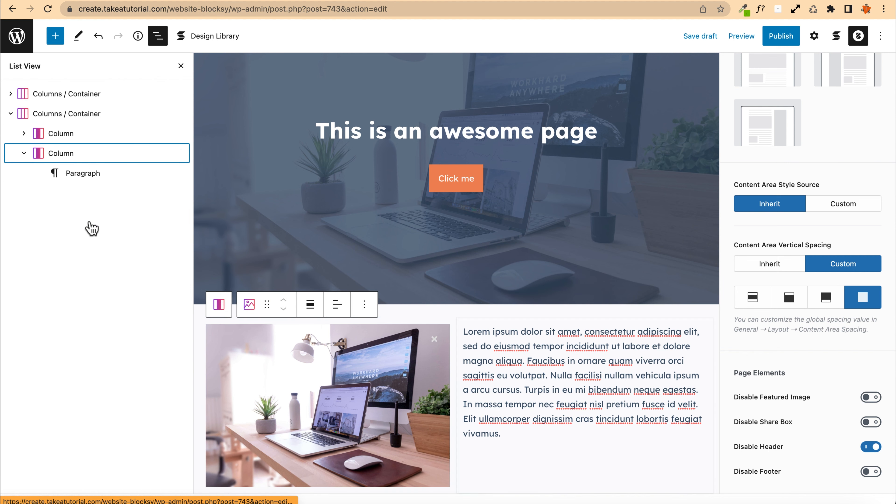
pyautogui.click(73, 175)
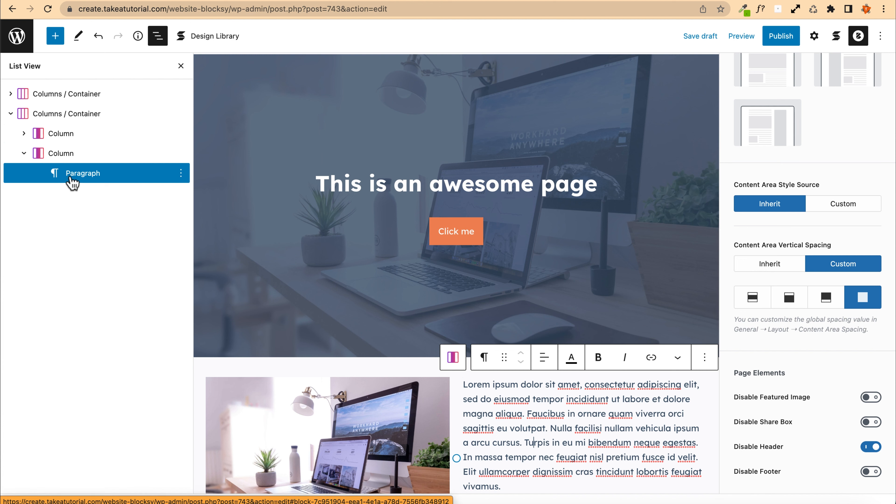
pyautogui.click(40, 119)
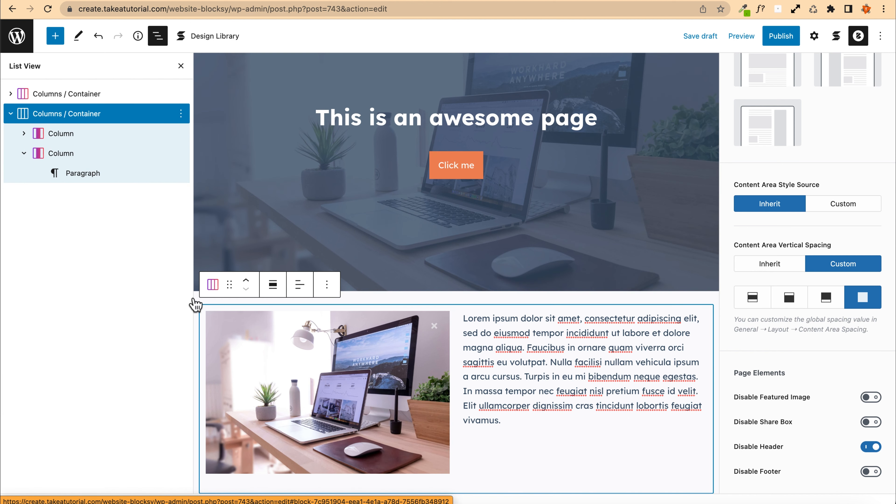
pyautogui.click(273, 284)
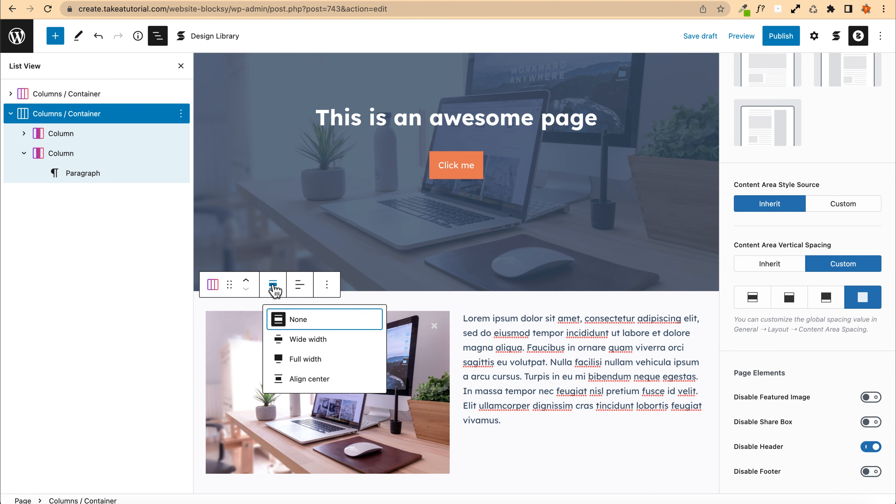
pyautogui.click(306, 359)
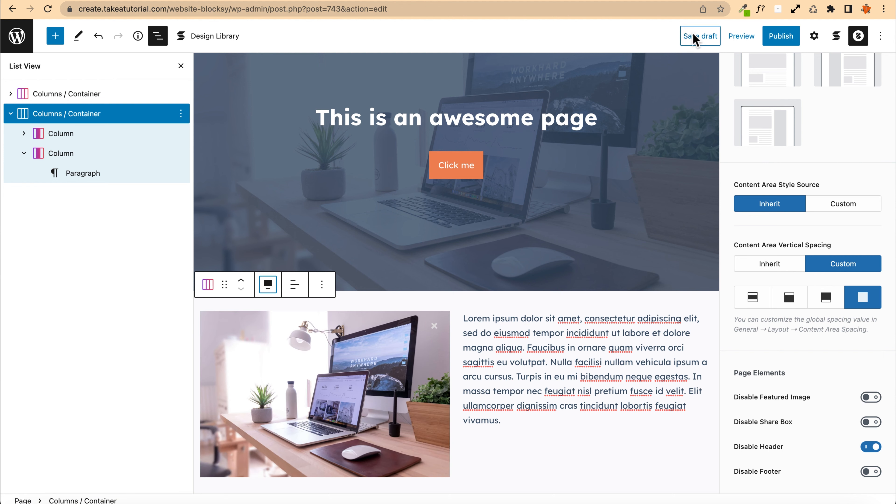
# Step: Save the draft and review the image-and-text section in the page preview
pyautogui.click(693, 37)
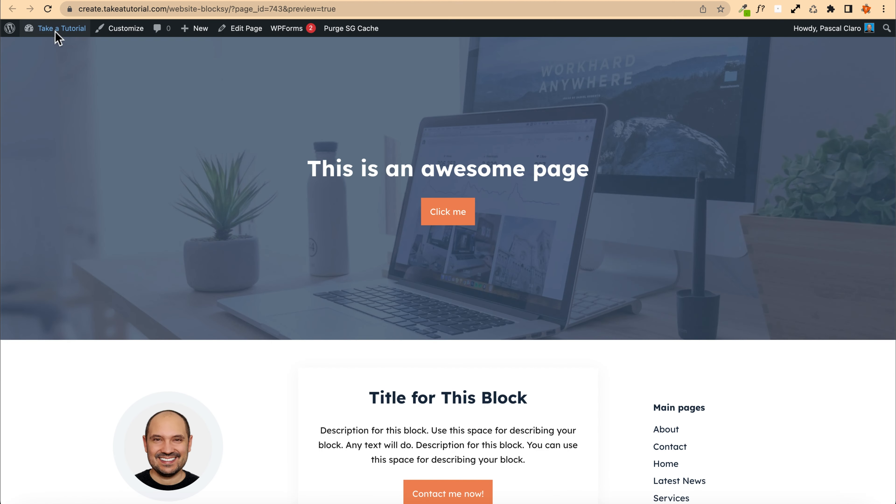
pyautogui.scroll(-5, 117, 177)
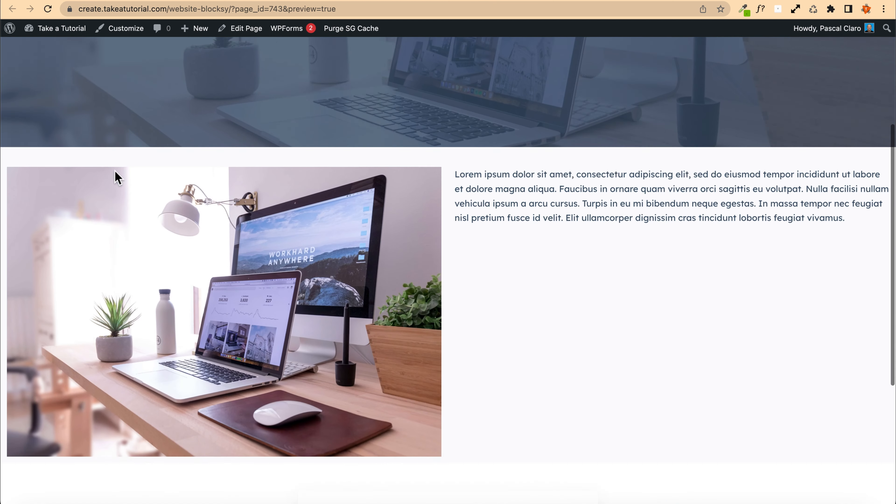
pyautogui.scroll(-3, 117, 176)
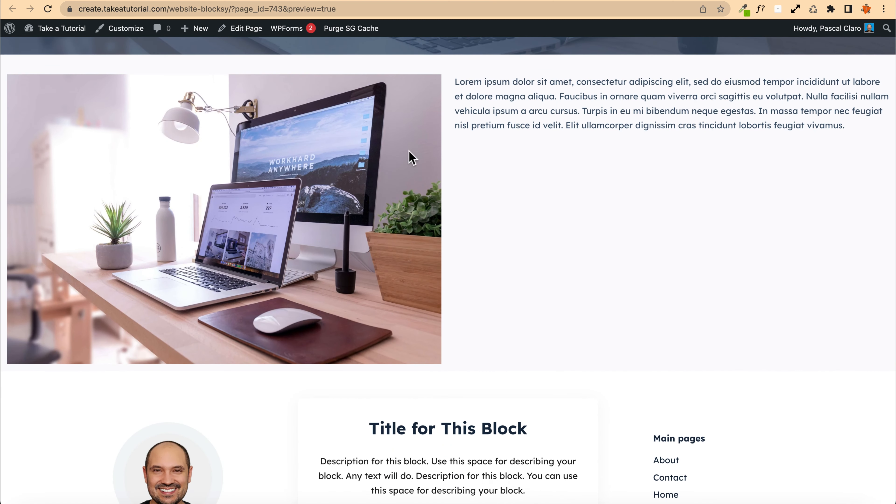
pyautogui.click(359, 1)
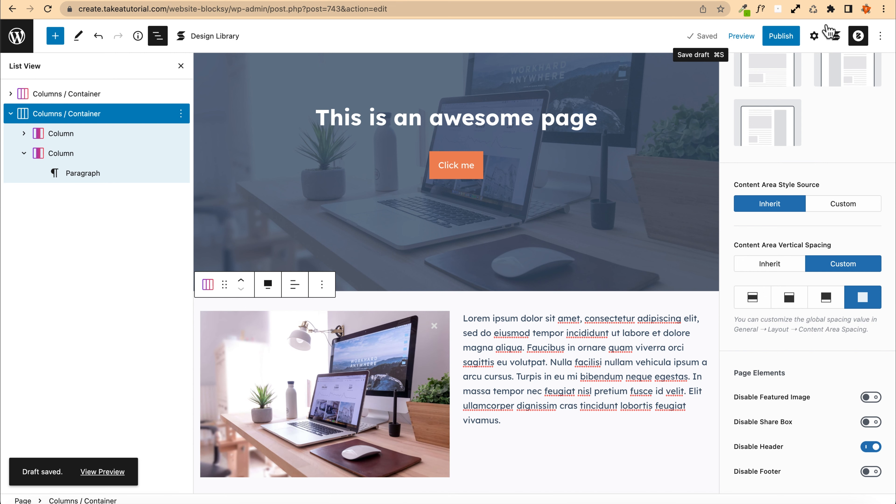
# Step: Open the container's Style settings and set its content width to the middle option
pyautogui.click(815, 39)
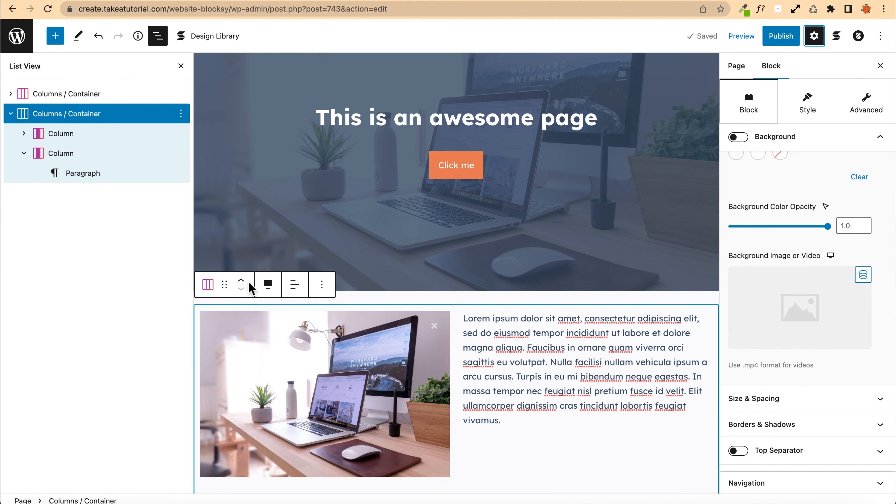
pyautogui.scroll(5, 843, 272)
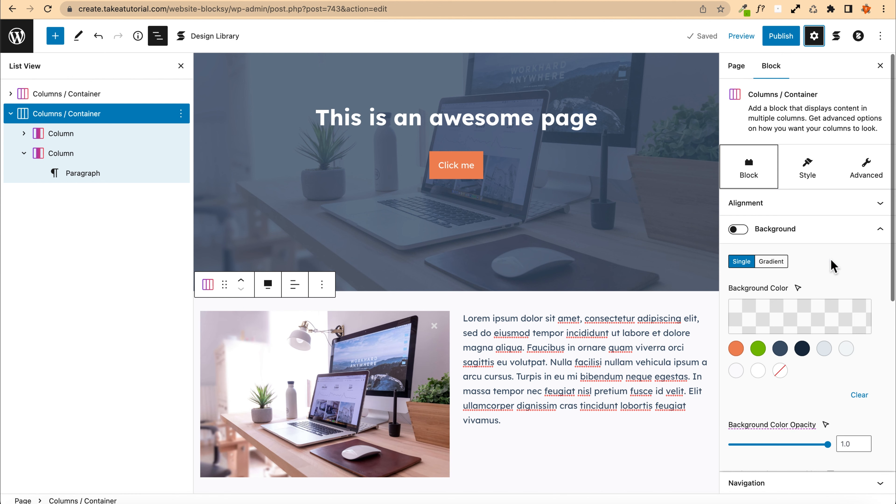
pyautogui.click(783, 231)
pyautogui.click(774, 208)
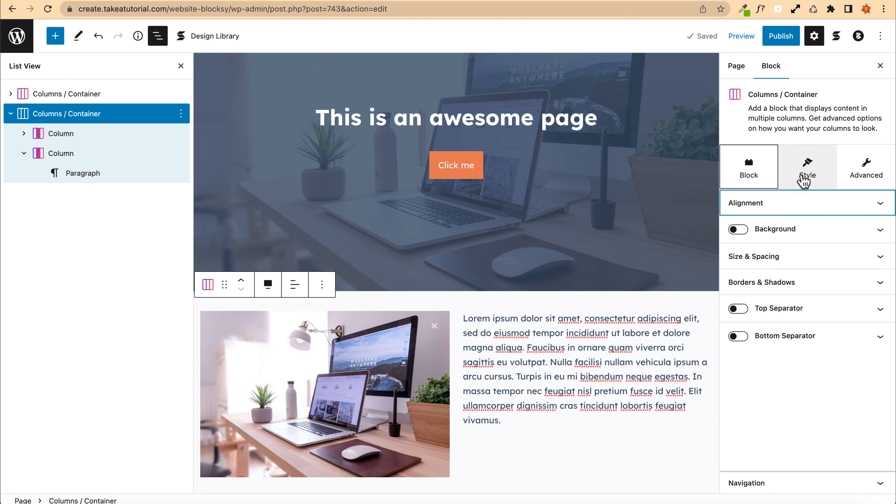
pyautogui.click(804, 180)
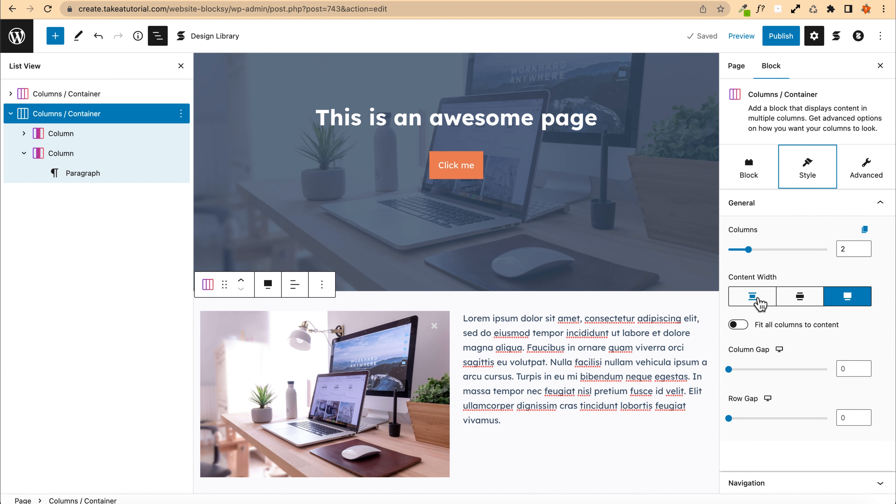
pyautogui.click(800, 300)
pyautogui.click(756, 302)
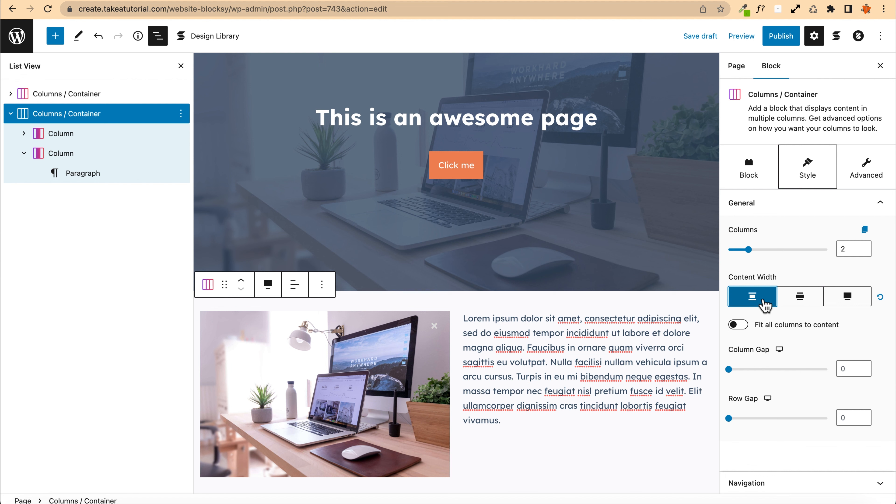
pyautogui.click(798, 298)
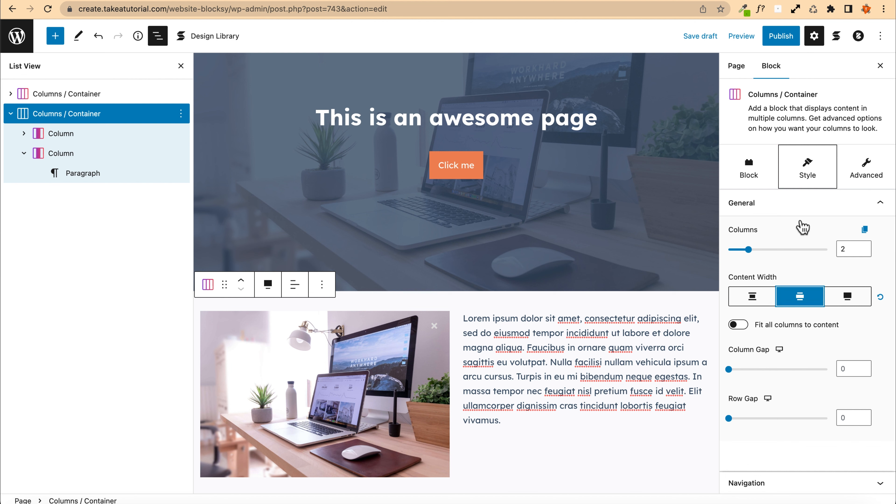
# Step: Save the draft and reload the preview to review the section's width
pyautogui.click(708, 35)
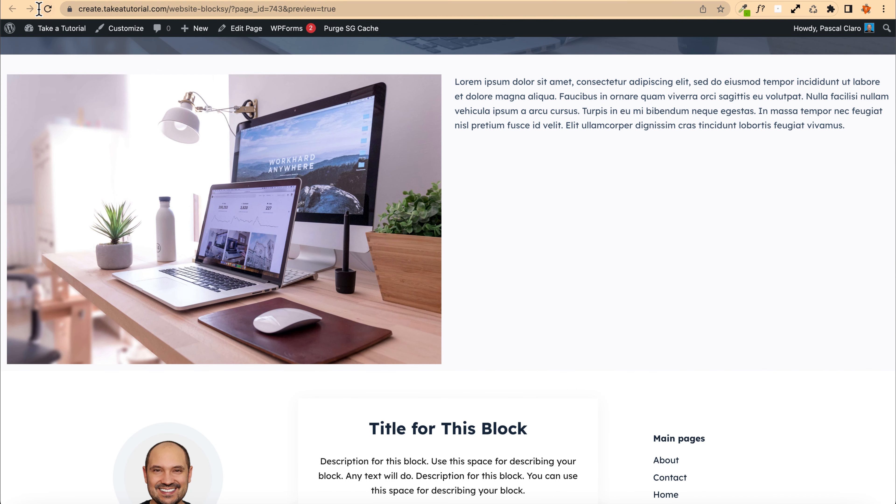
pyautogui.click(47, 9)
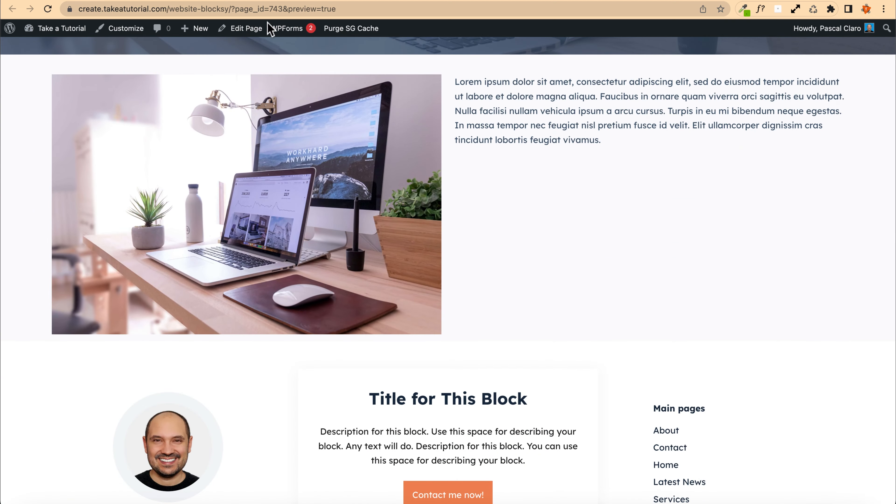
pyautogui.scroll(-3, 290, 197)
pyautogui.scroll(3, 297, 159)
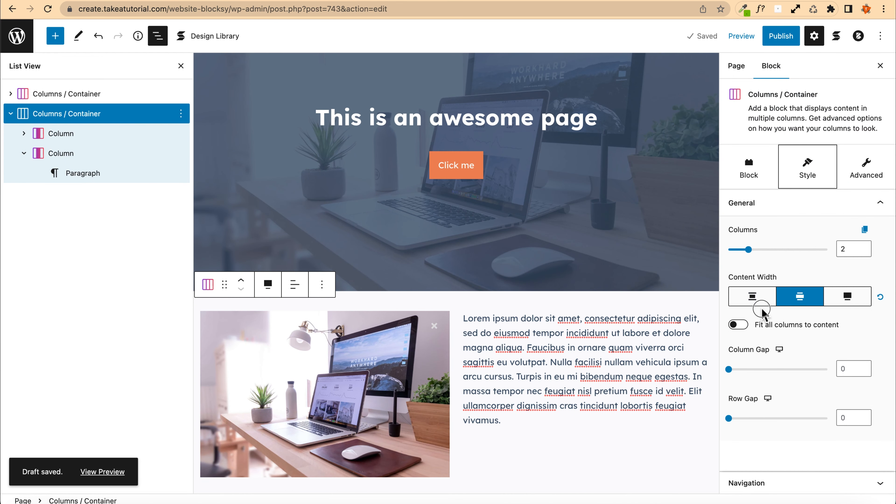
# Step: Switch the container's content width to the narrowest option, save the draft and review it in the reloaded preview
pyautogui.click(758, 302)
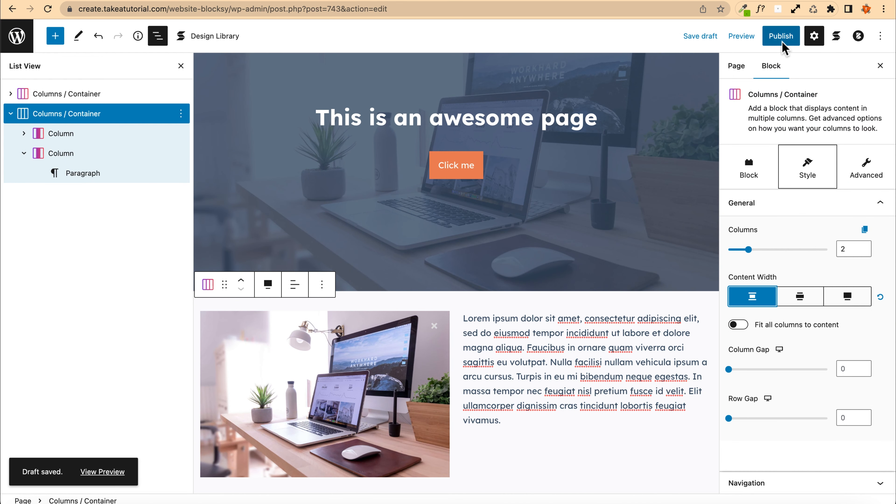
pyautogui.click(700, 37)
pyautogui.click(501, 1)
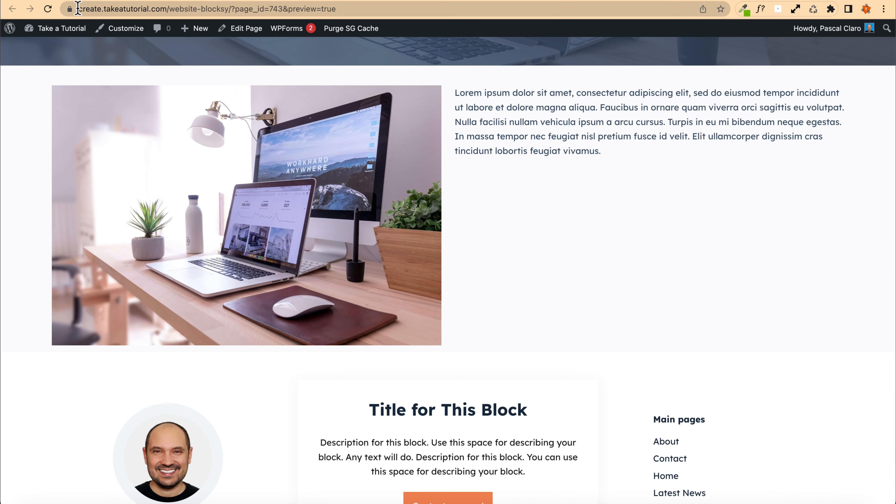
pyautogui.click(47, 8)
pyautogui.scroll(-6, 226, 200)
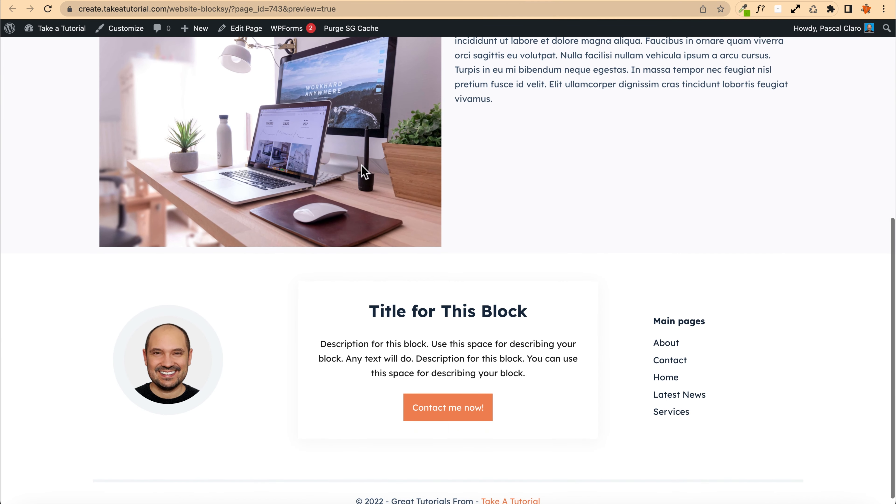
pyautogui.scroll(2, 262, 237)
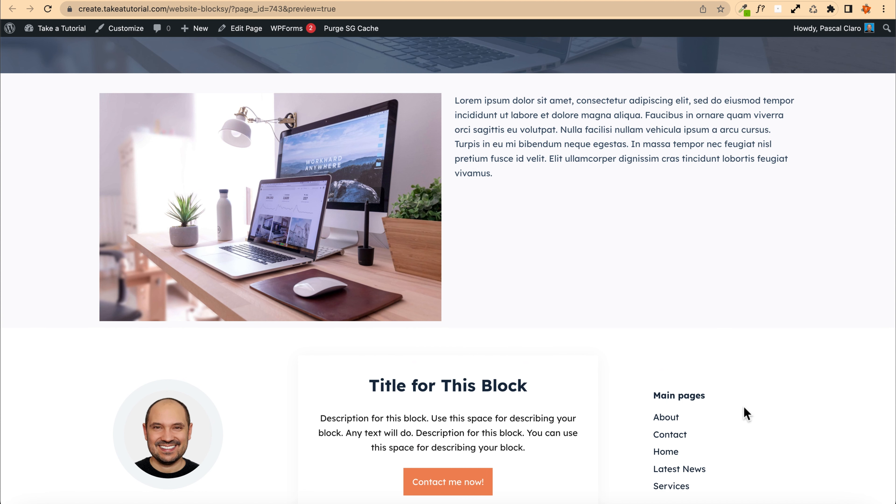
pyautogui.scroll(8, 173, 233)
pyautogui.scroll(-5, 222, 194)
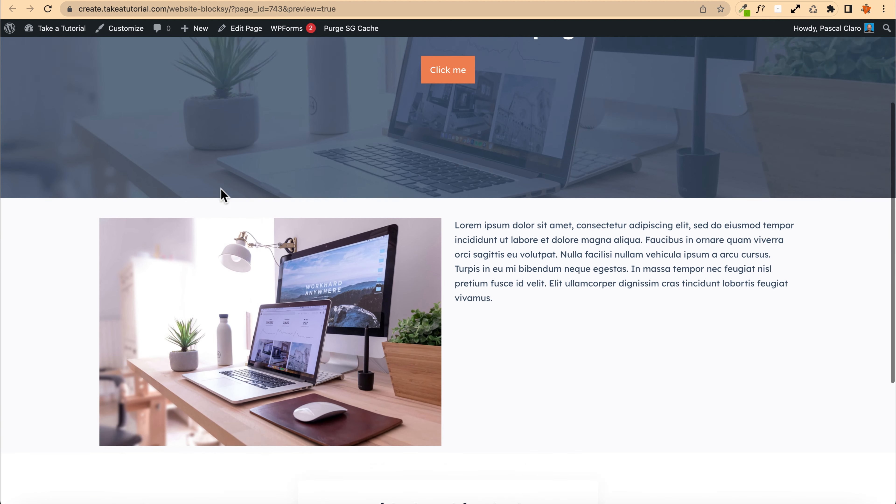
pyautogui.click(366, 1)
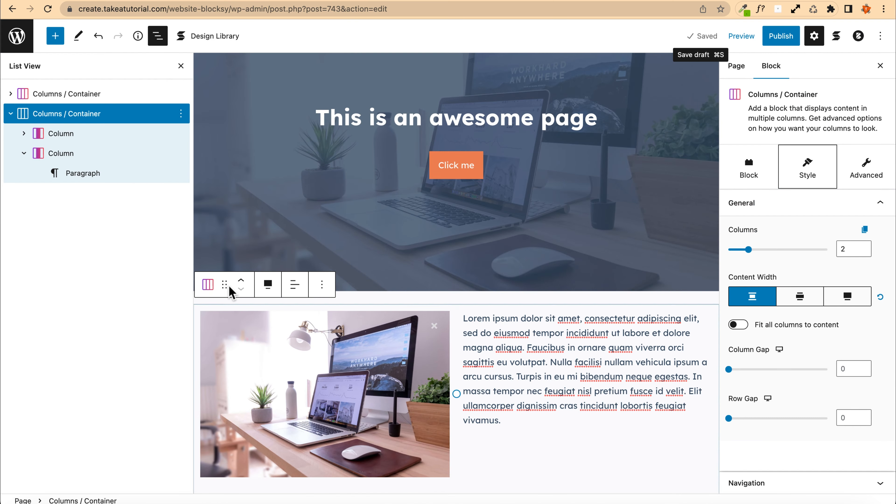
# Step: Turn on the container's Background option in its Block settings and save the draft
pyautogui.click(208, 284)
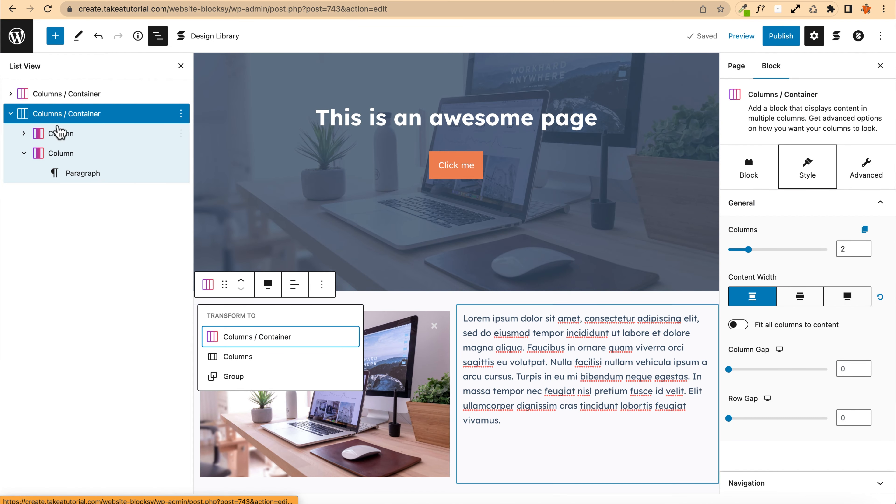
pyautogui.click(53, 120)
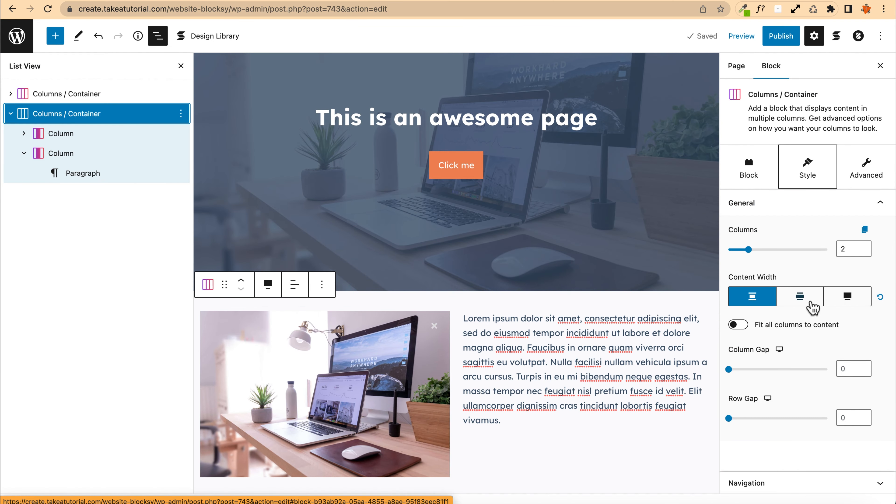
pyautogui.scroll(-2, 786, 296)
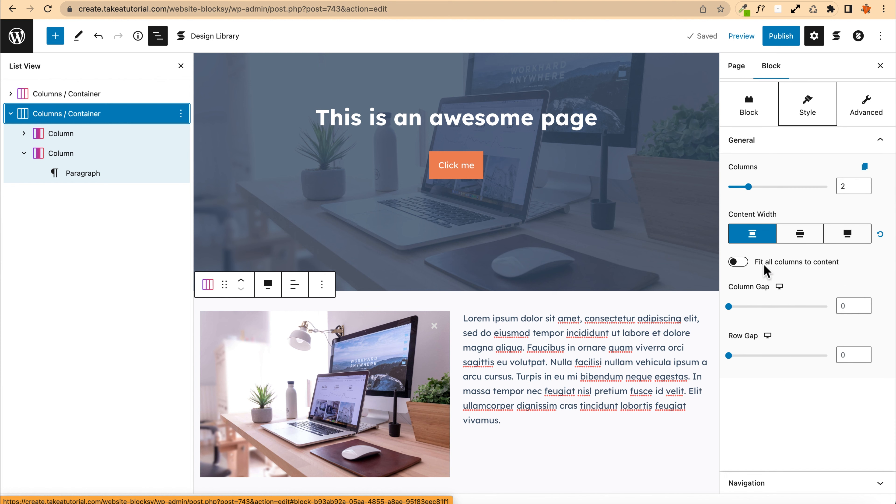
pyautogui.scroll(2, 766, 273)
pyautogui.click(747, 172)
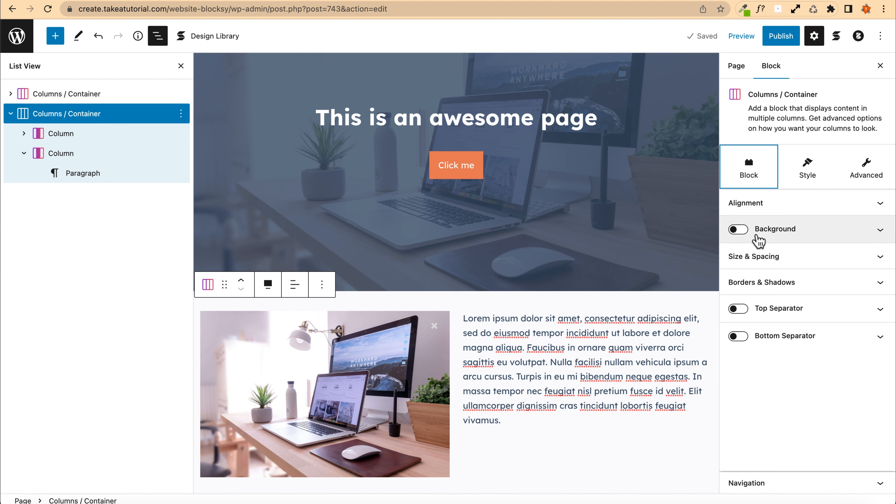
pyautogui.click(738, 230)
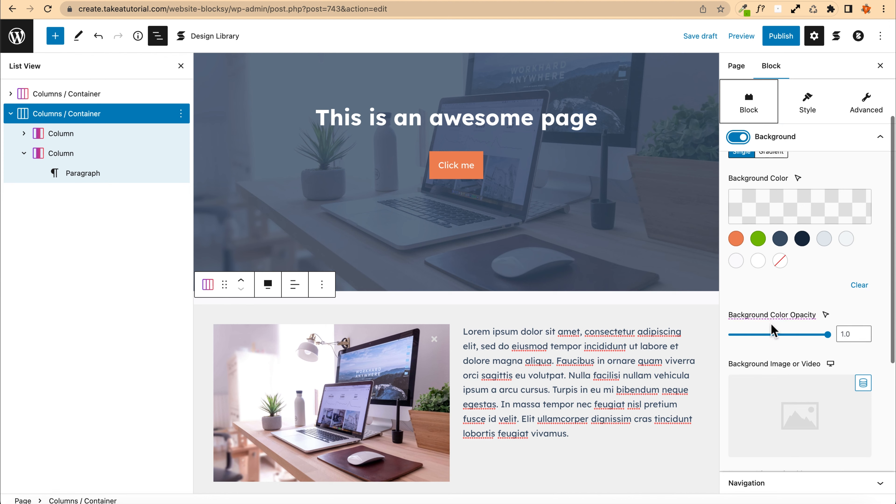
pyautogui.click(700, 36)
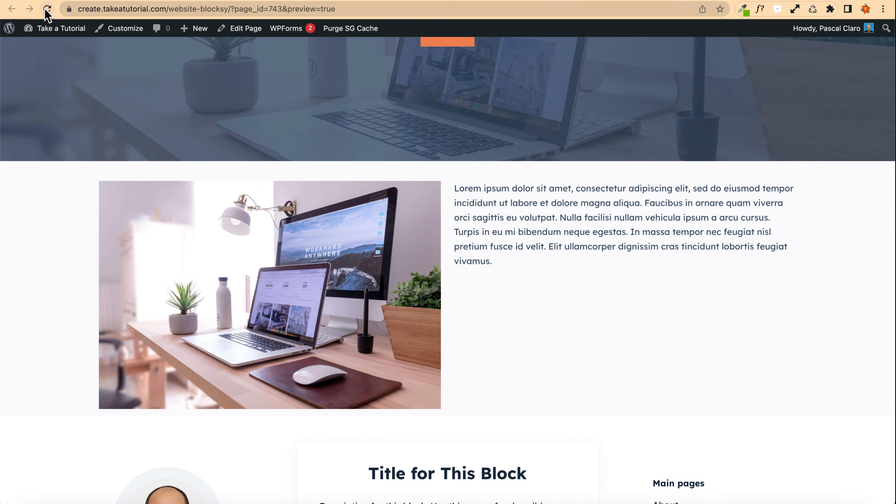
# Step: Reload the preview to check the section's background, then reselect the container in the editor
pyautogui.click(46, 11)
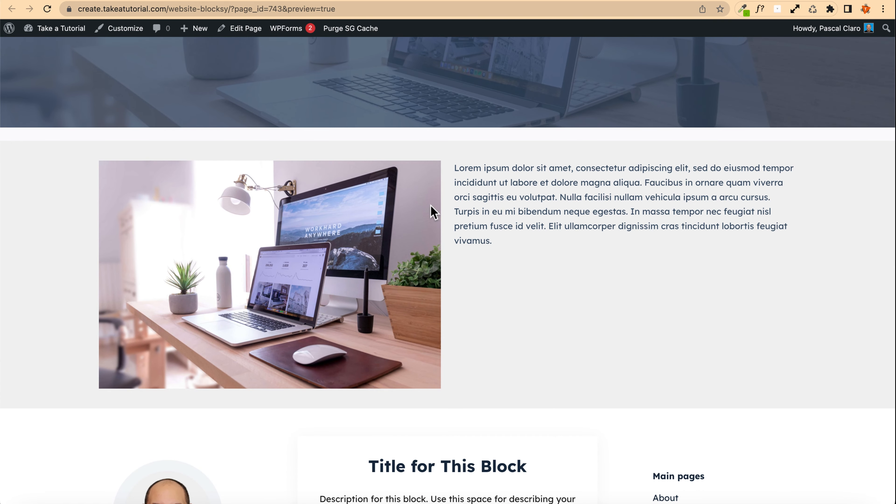
pyautogui.scroll(3, 134, 173)
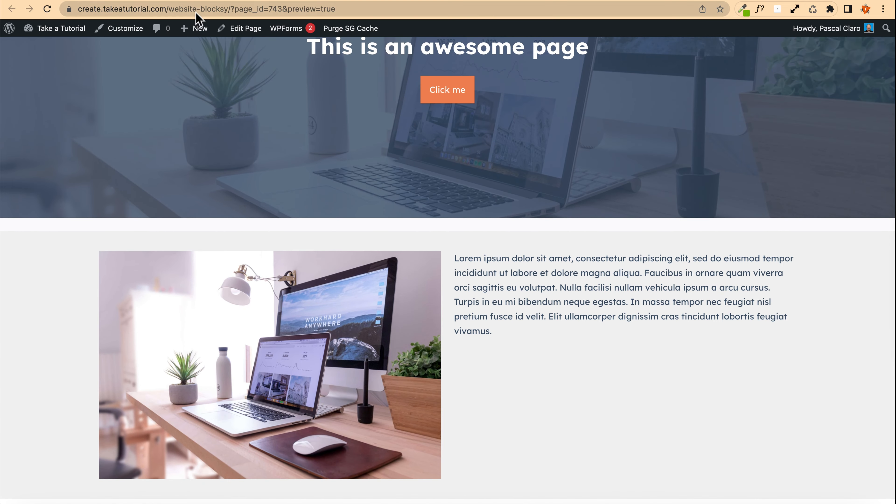
pyautogui.click(375, 2)
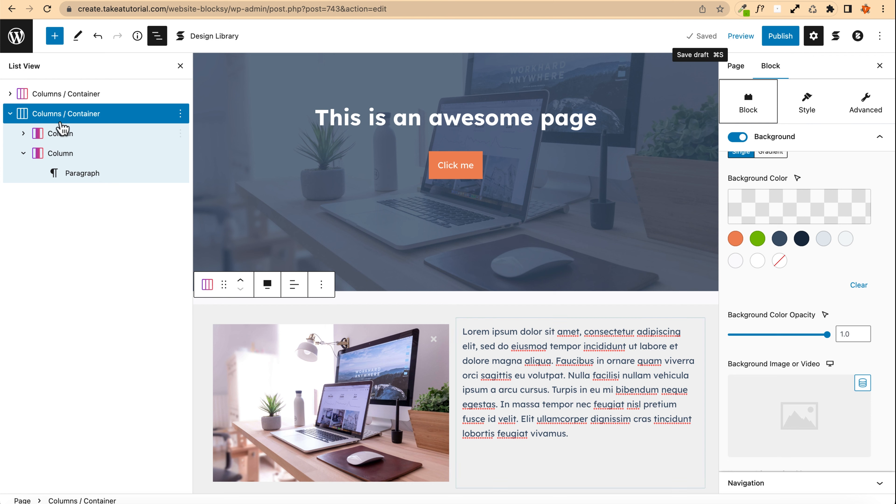
pyautogui.click(62, 119)
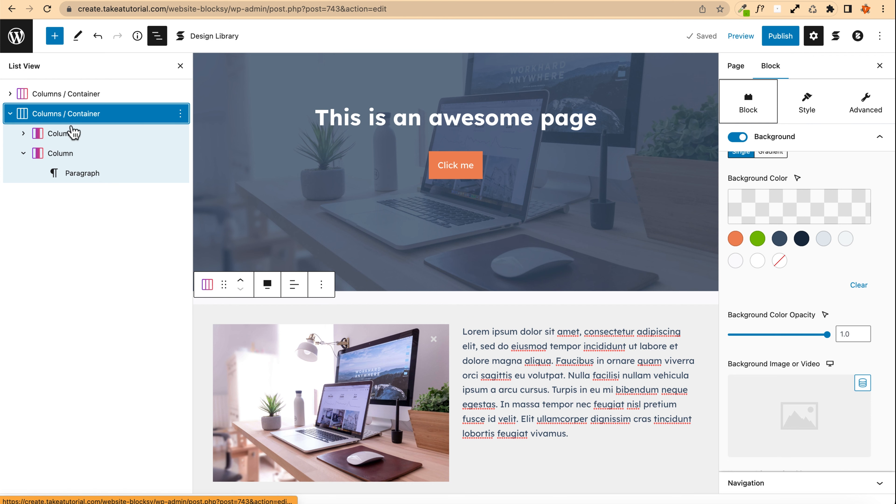
# Step: Set the image-and-text container's column alignment to vertically centered
pyautogui.scroll(-3, 596, 455)
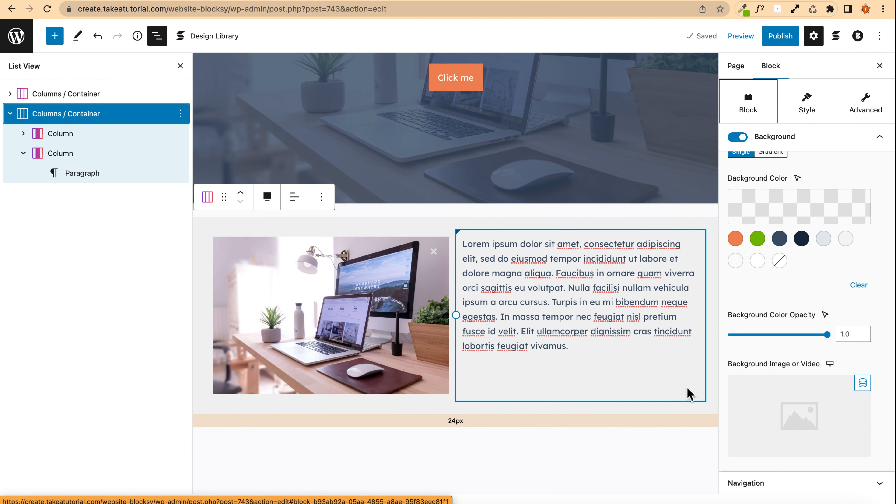
pyautogui.scroll(3, 801, 340)
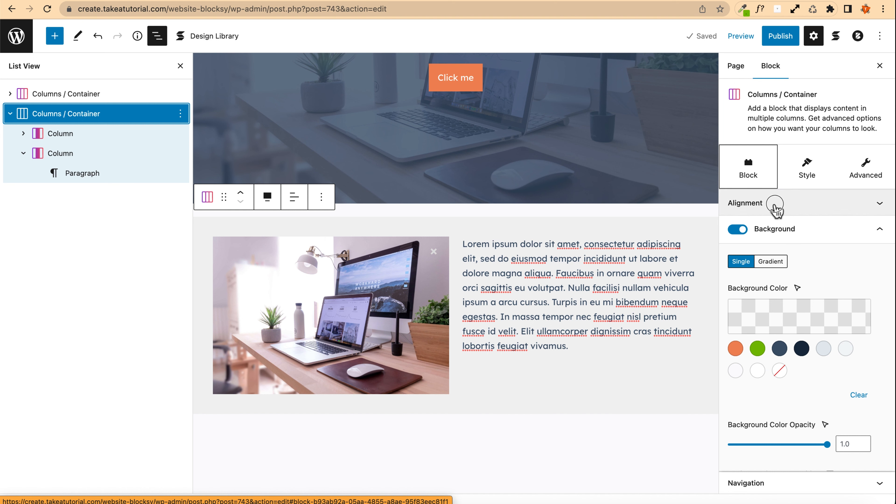
pyautogui.click(774, 205)
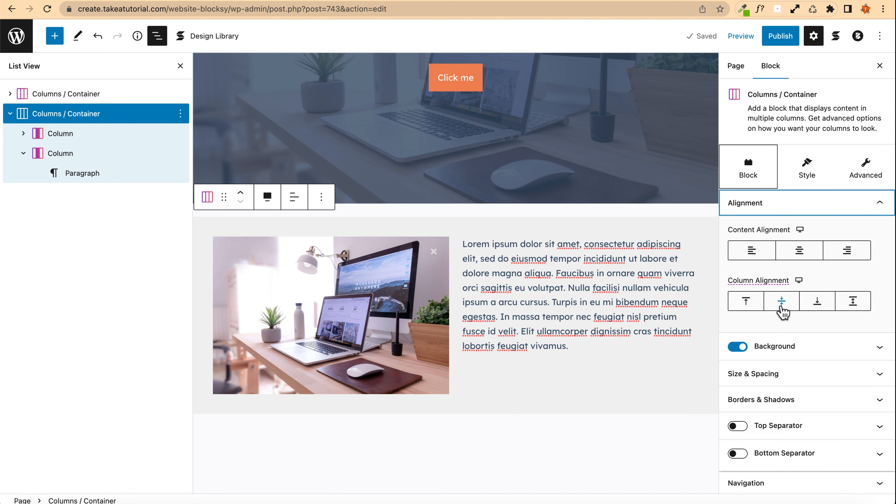
pyautogui.click(781, 306)
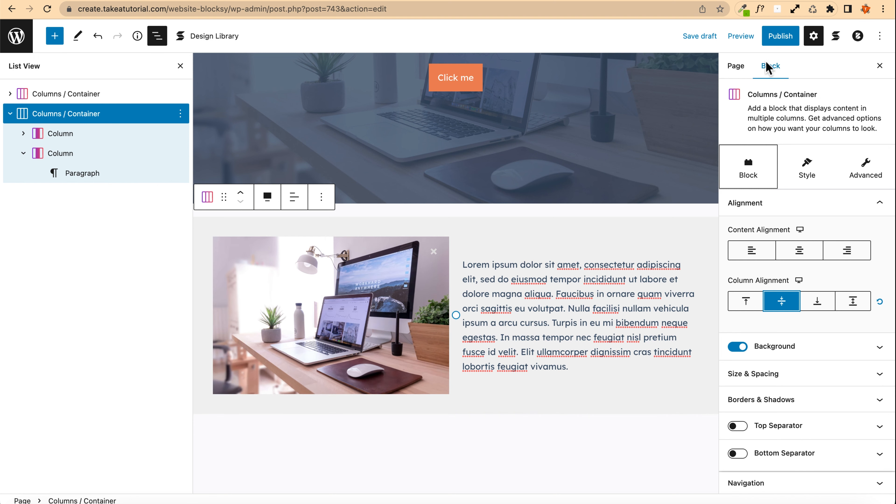
# Step: Open the preview and reload it to check the vertically centered columns, returning to the editor
pyautogui.click(741, 36)
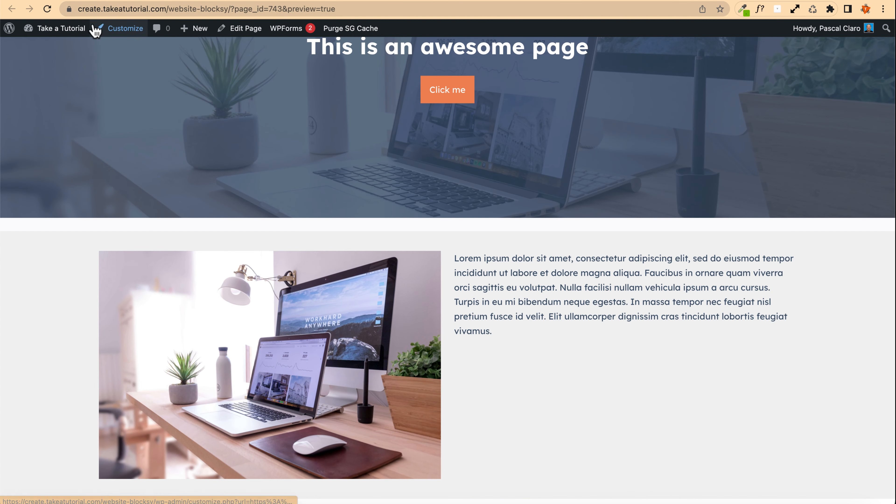
pyautogui.click(47, 9)
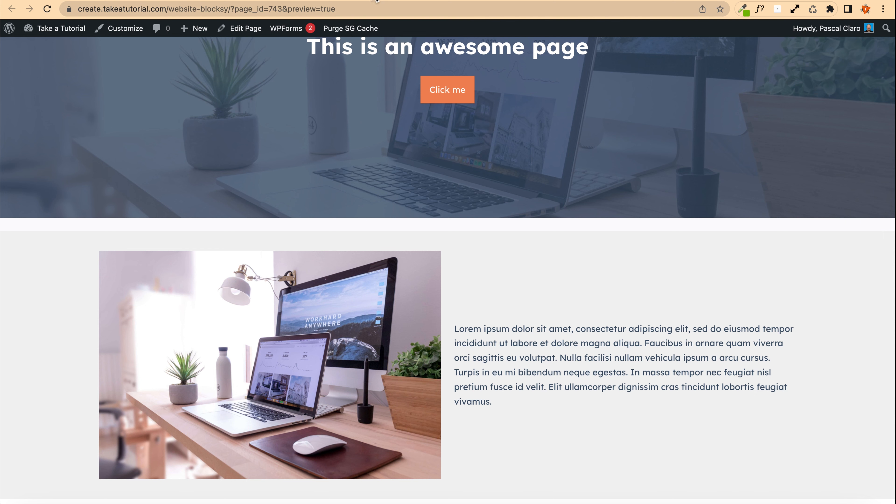
pyautogui.click(376, 1)
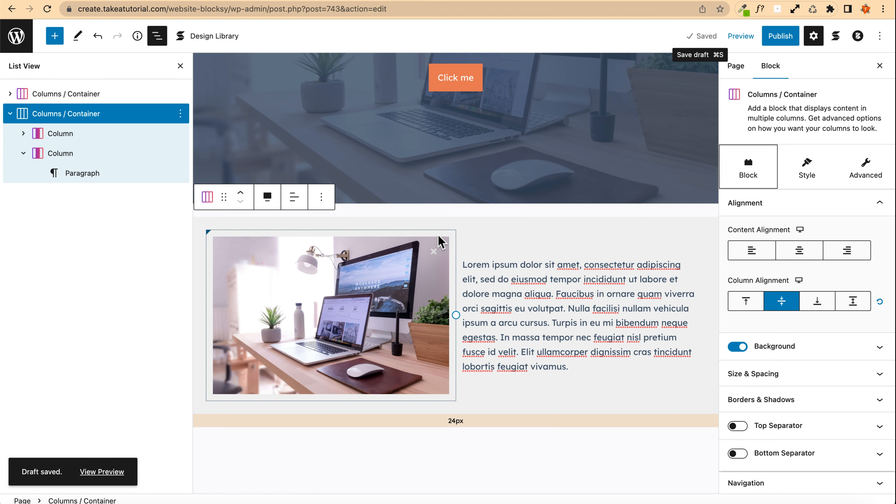
pyautogui.moveTo(431, 209); pyautogui.dragTo(432, 198)
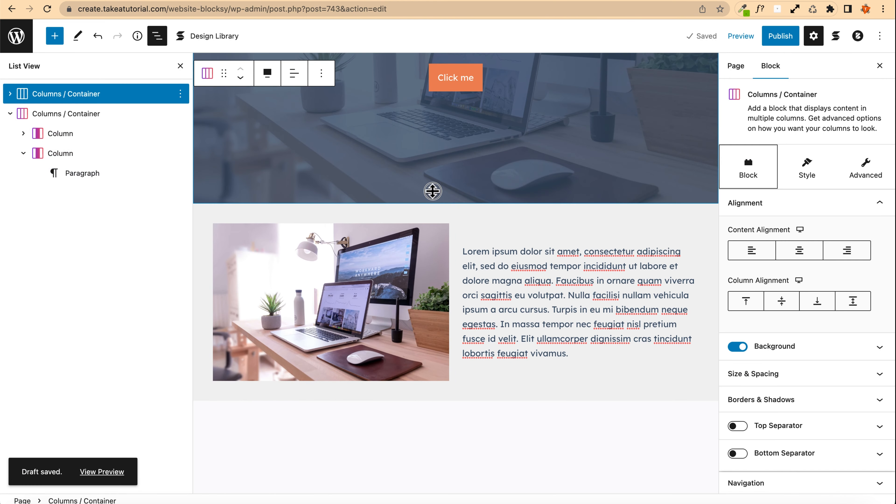
pyautogui.click(706, 37)
pyautogui.click(326, 2)
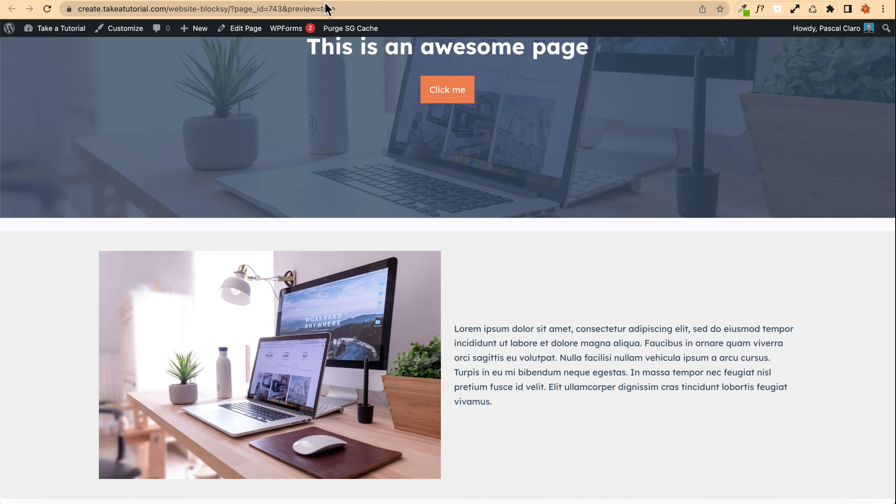
pyautogui.click(47, 9)
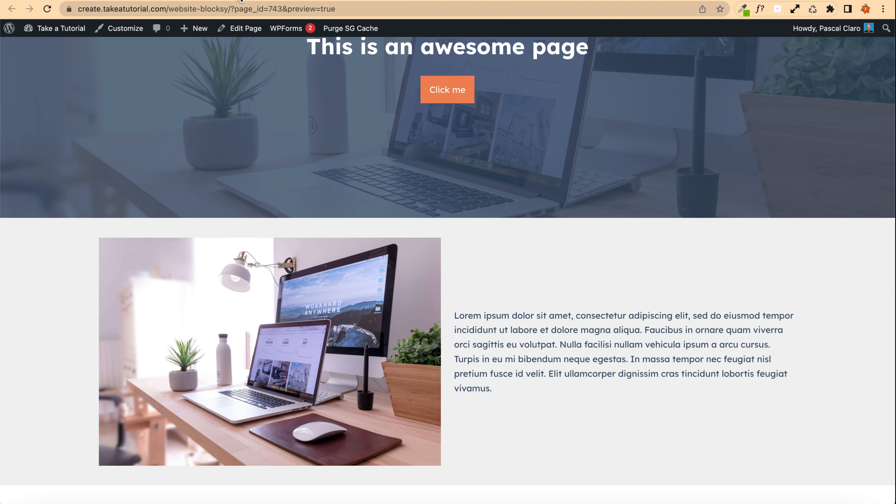
pyautogui.click(393, 1)
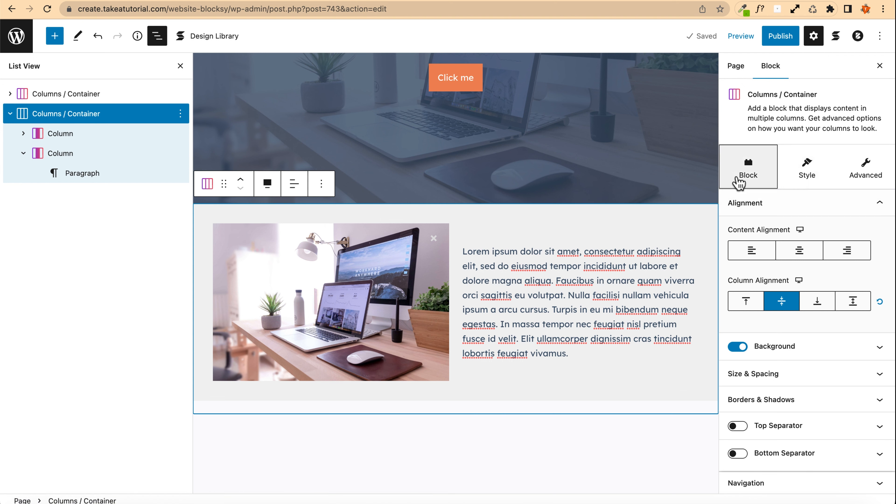
# Step: Switch the container's paddings to individual sides and set its top and bottom padding to 150 px
pyautogui.click(741, 203)
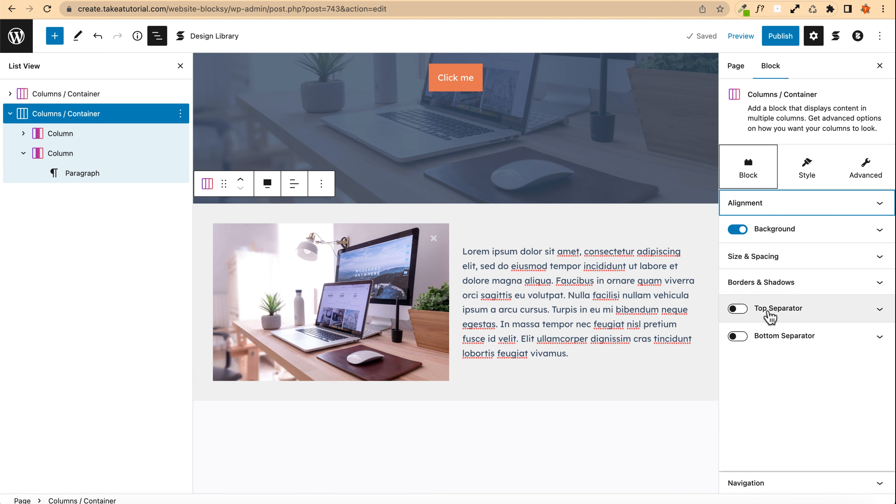
pyautogui.click(762, 258)
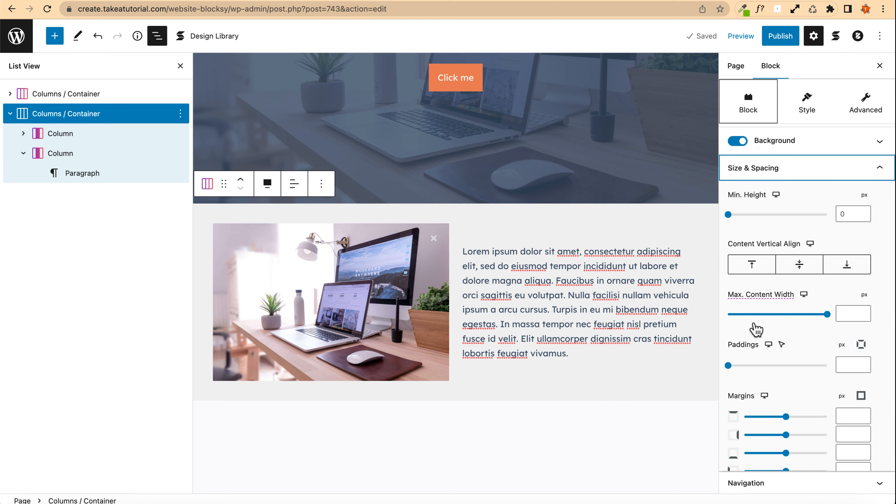
pyautogui.scroll(-2, 754, 326)
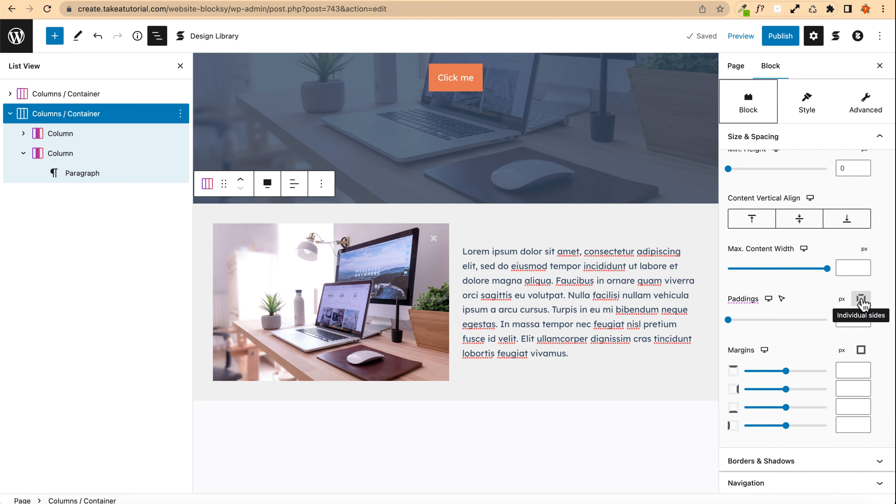
pyautogui.click(861, 298)
pyautogui.moveTo(744, 320); pyautogui.dragTo(805, 318)
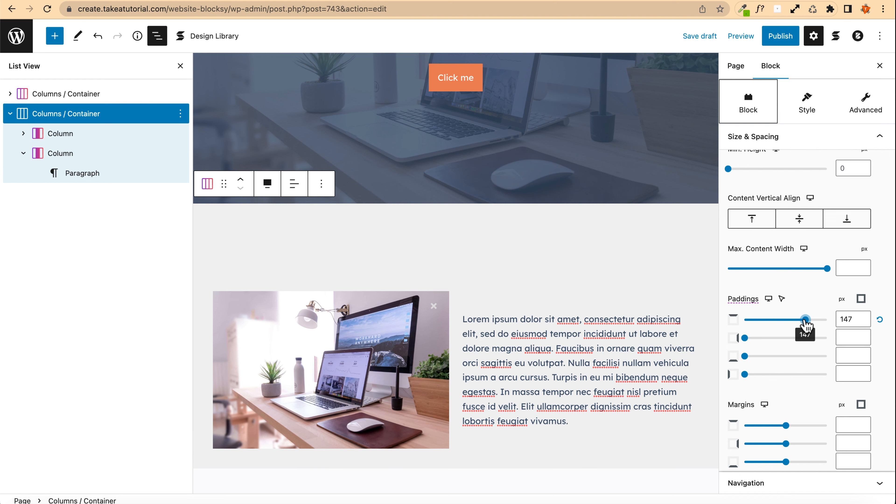
pyautogui.doubleClick(846, 319)
pyautogui.write('150')
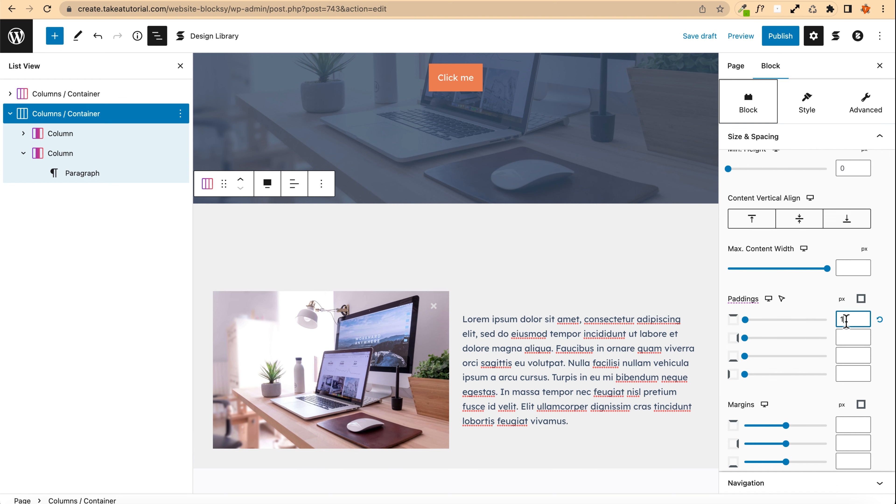
pyautogui.click(848, 355)
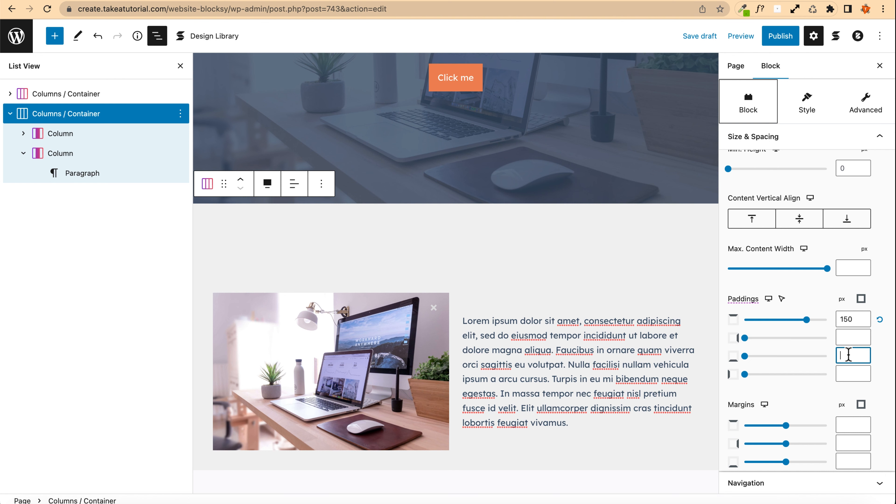
pyautogui.write('150')
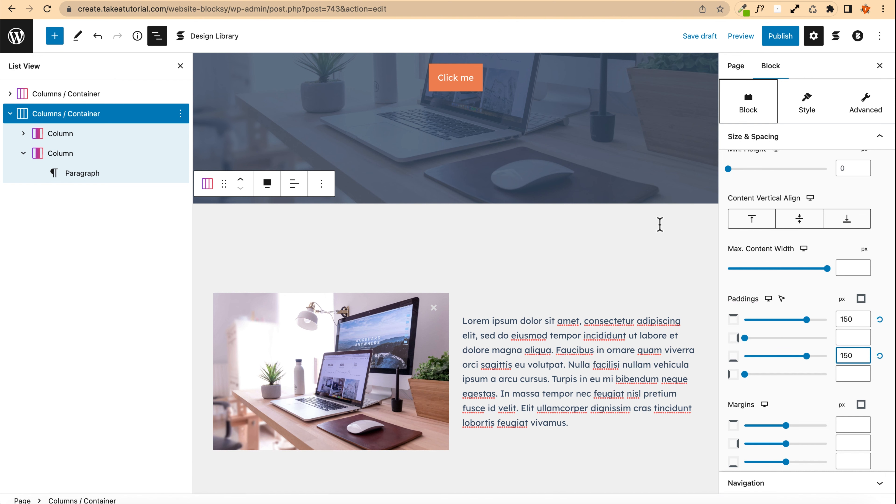
# Step: Save the draft and reload the preview to review the section's new spacing
pyautogui.click(699, 36)
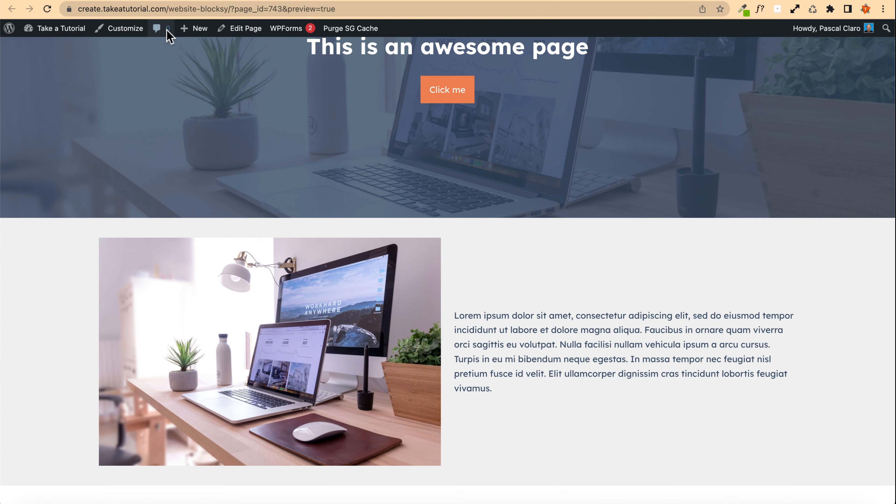
pyautogui.click(46, 9)
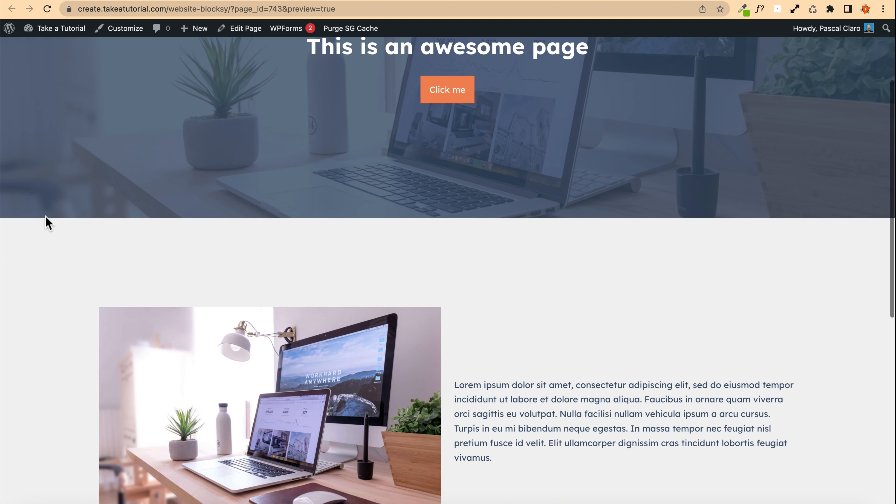
pyautogui.scroll(-5, 49, 223)
pyautogui.scroll(4, 49, 223)
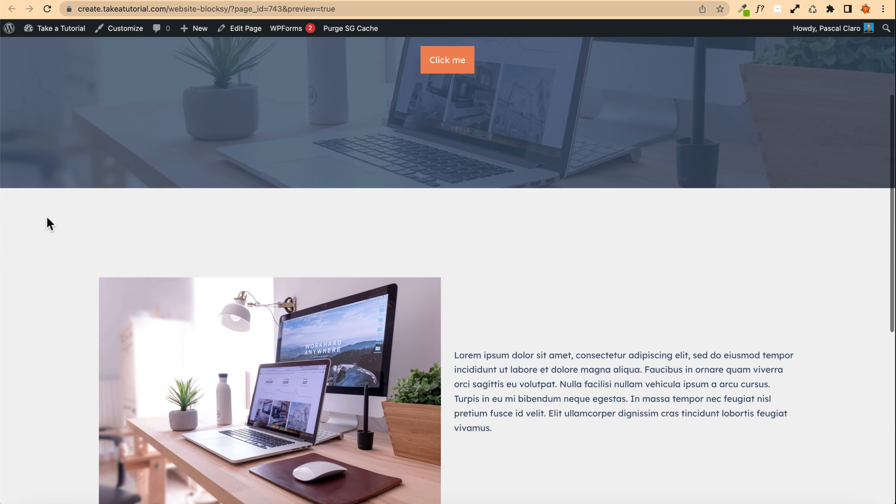
pyautogui.scroll(4, 49, 223)
pyautogui.scroll(-8, 50, 223)
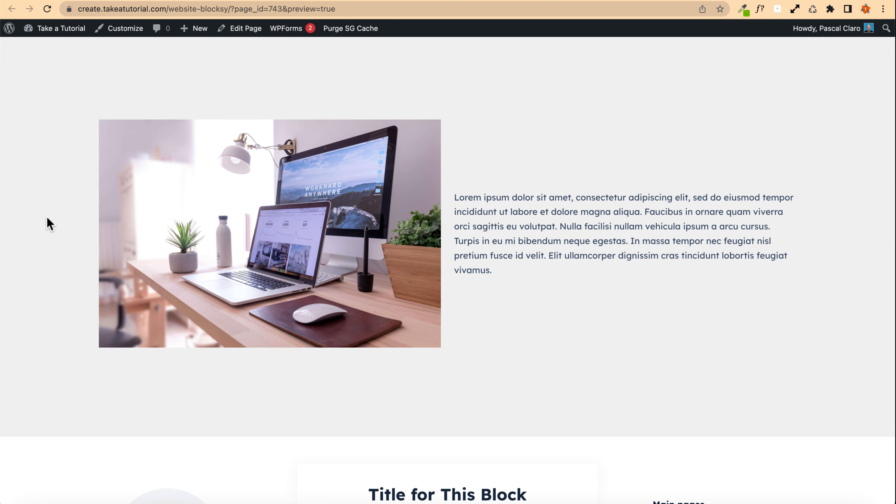
pyautogui.scroll(2, 76, 158)
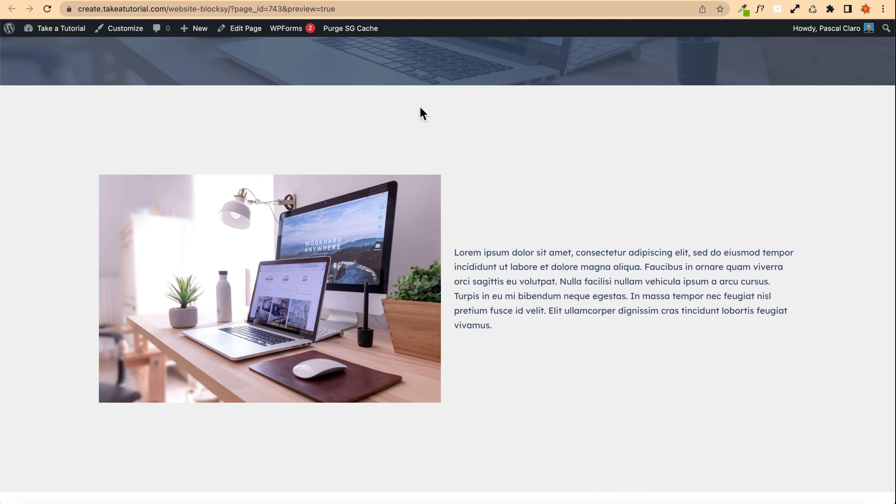
# Step: Return to the editor and insert a new empty block before the paragraph in the text column
pyautogui.click(362, 0)
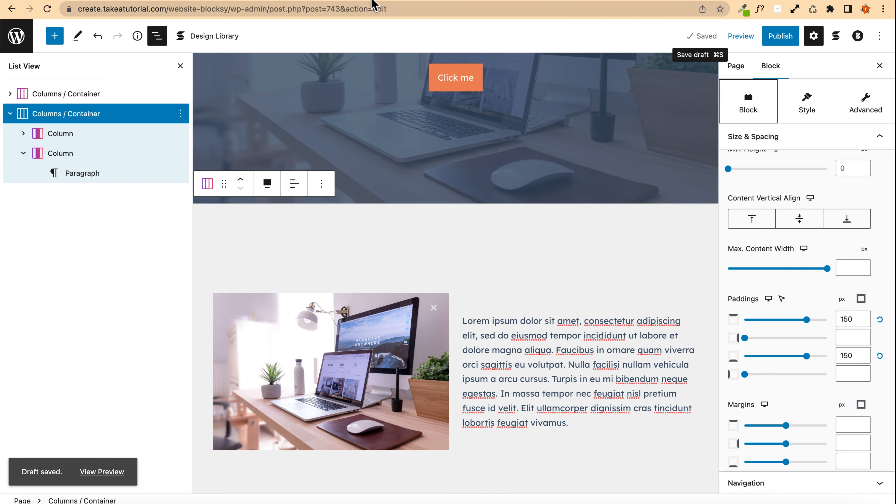
pyautogui.scroll(-2, 469, 297)
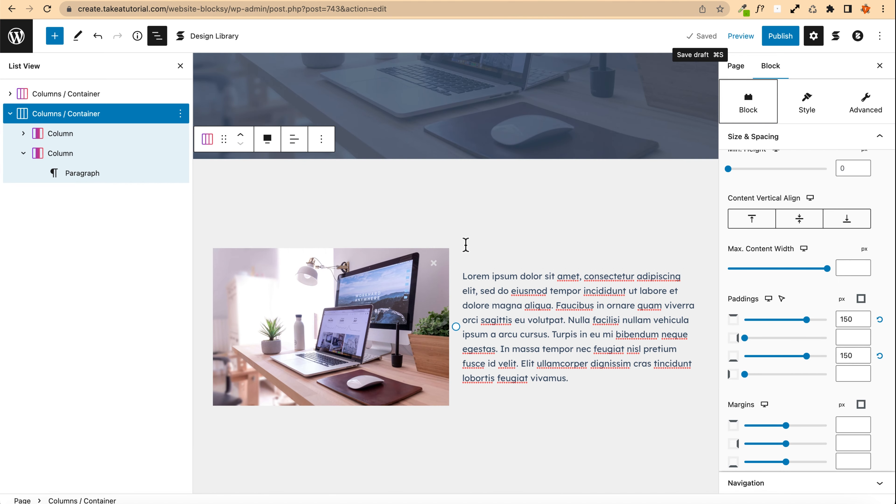
pyautogui.click(580, 382)
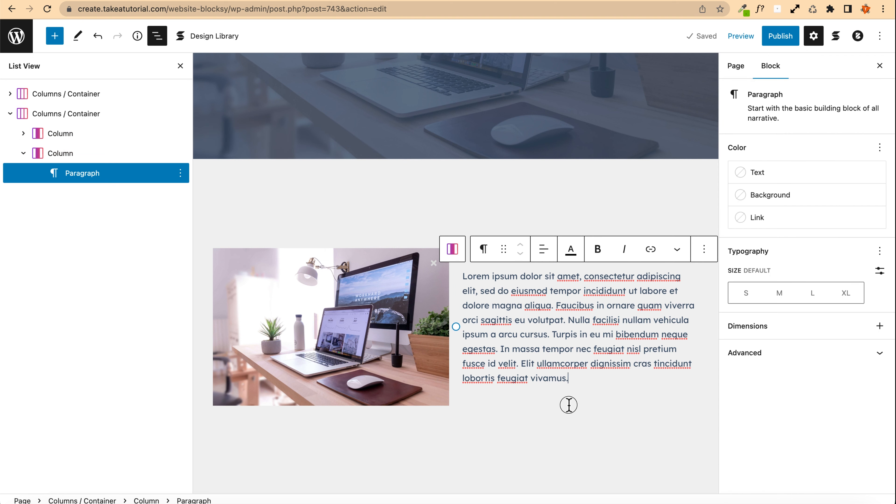
pyautogui.click(567, 404)
pyautogui.scroll(-4, 629, 404)
pyautogui.scroll(3, 631, 404)
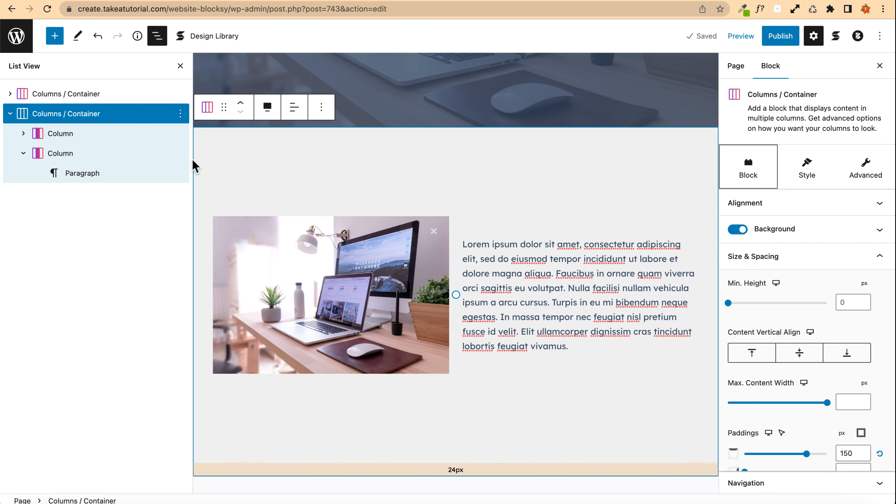
pyautogui.click(91, 179)
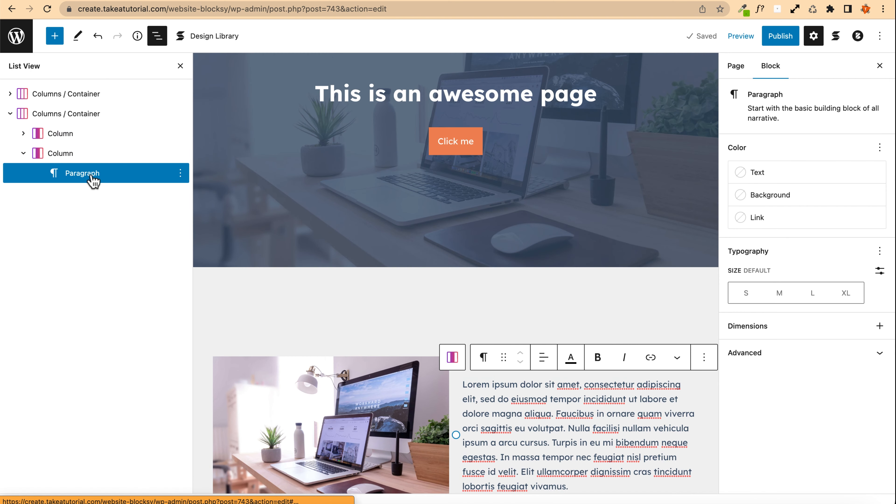
pyautogui.click(181, 173)
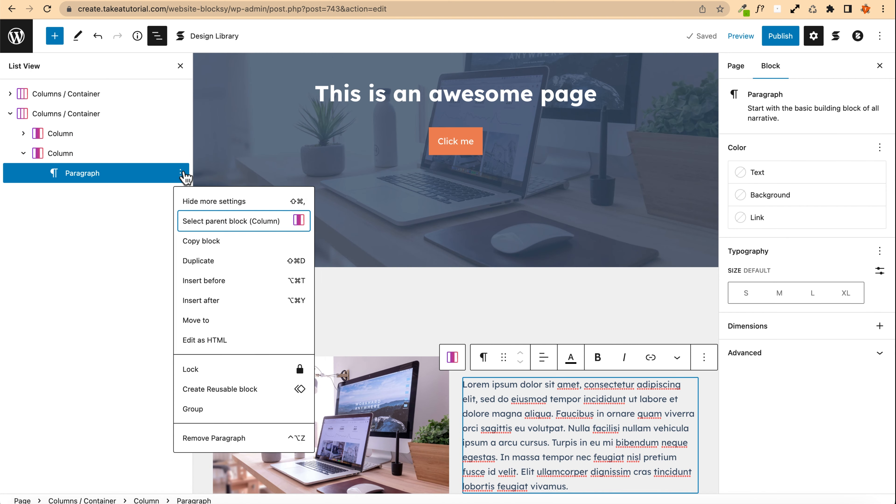
pyautogui.click(225, 282)
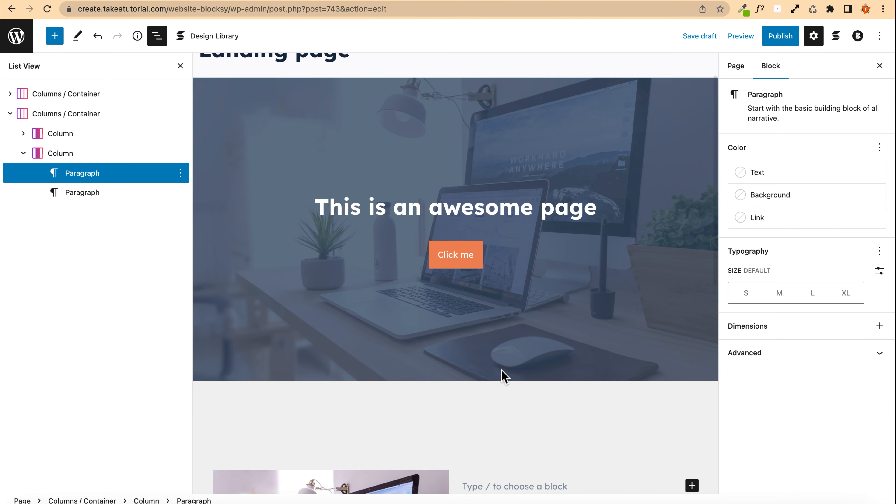
# Step: Add a Stackable Heading block in the new slot with the text "Read me if you like"
pyautogui.scroll(-4, 501, 373)
pyautogui.click(692, 353)
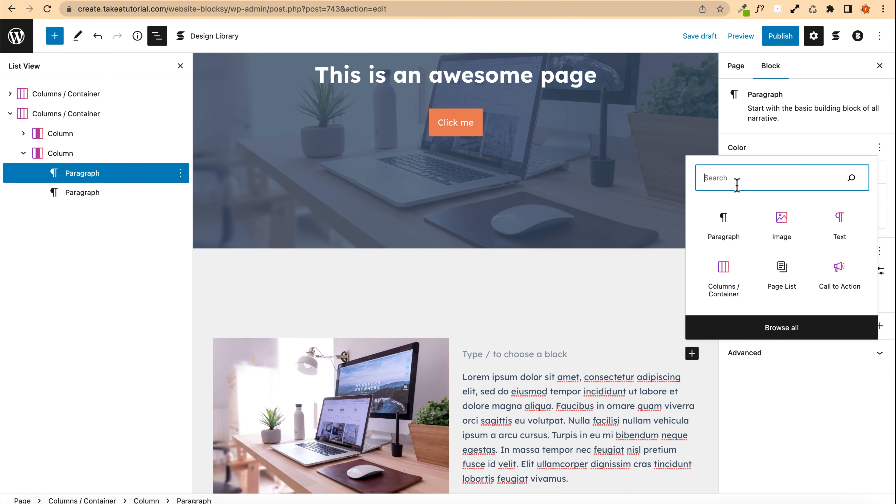
pyautogui.write('head')
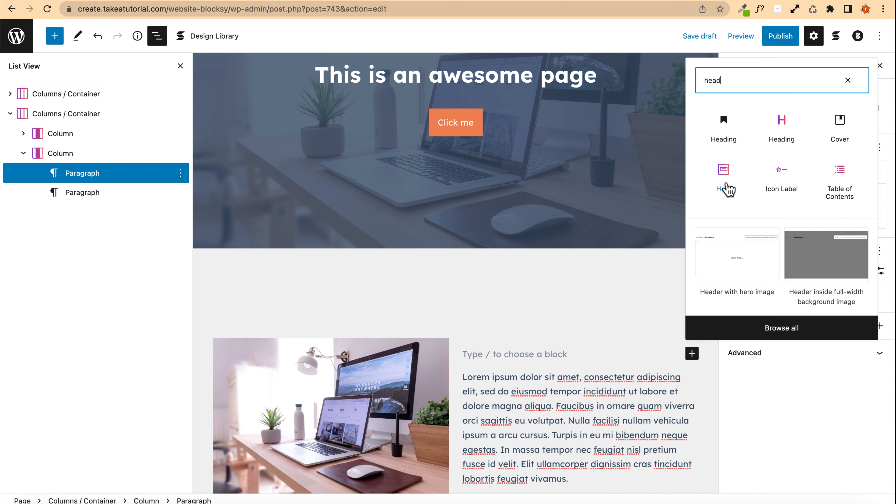
pyautogui.click(782, 134)
pyautogui.scroll(-3, 486, 380)
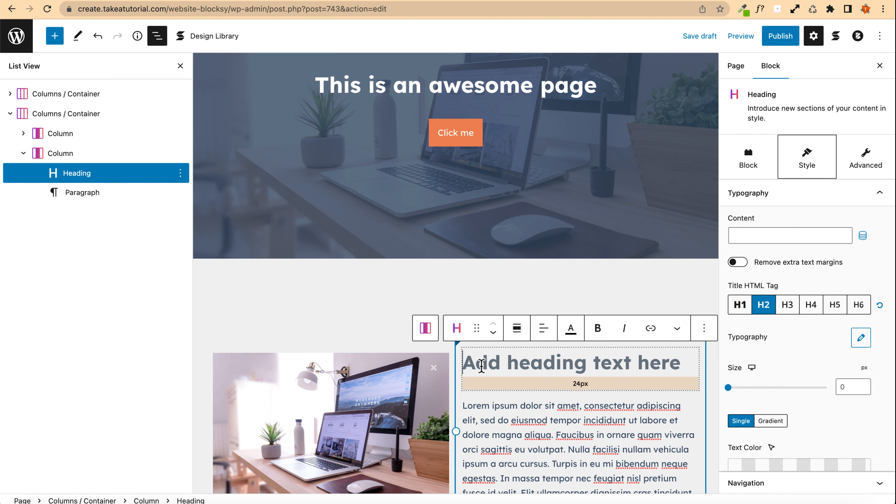
pyautogui.write('read me')
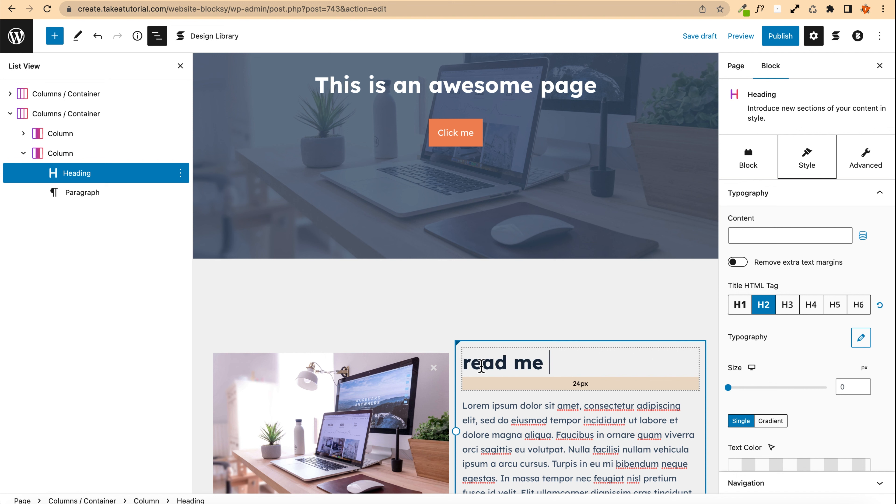
pyautogui.write(' if you like')
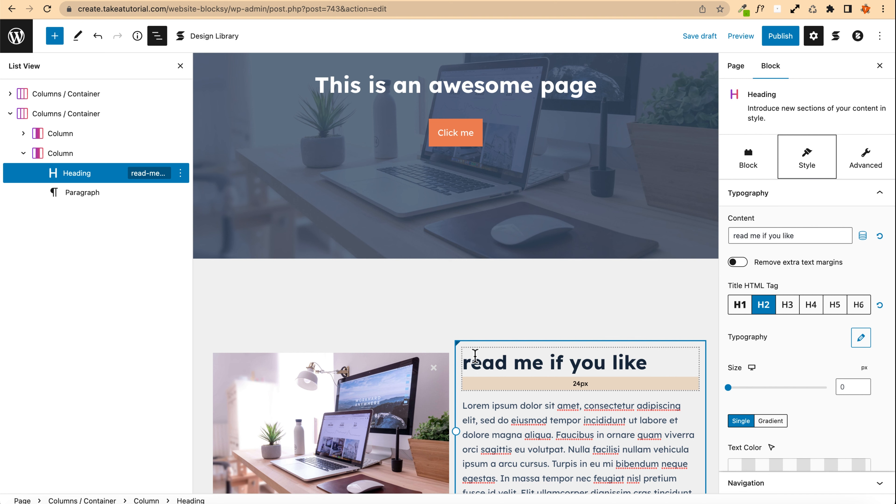
pyautogui.scroll(-2, 475, 354)
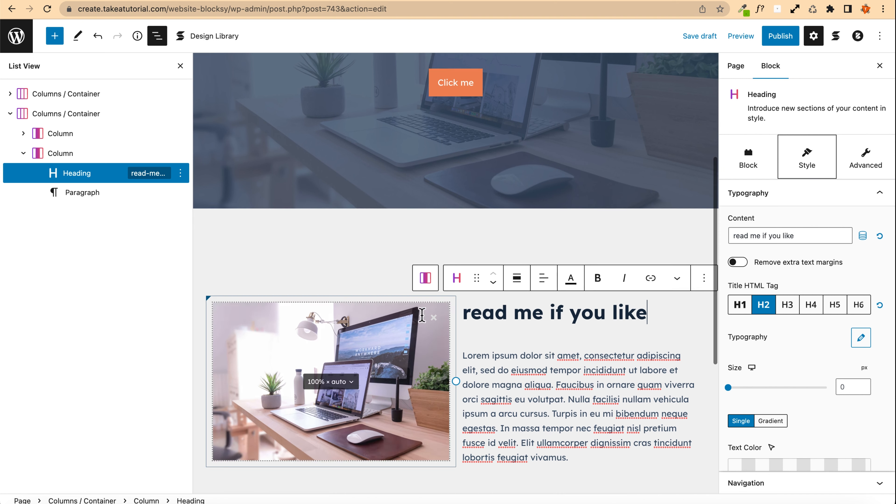
pyautogui.write('R')
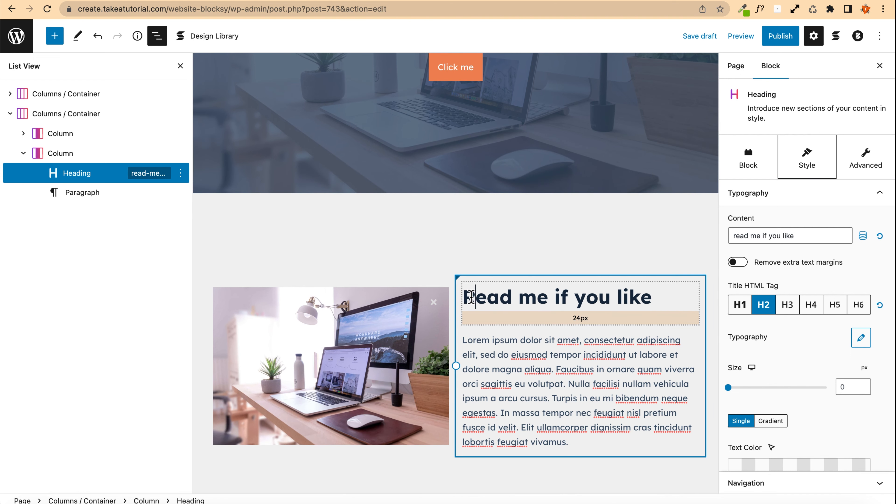
# Step: Add a Stackable Button block below the paragraph with the label "Click me"
pyautogui.scroll(-2, 515, 336)
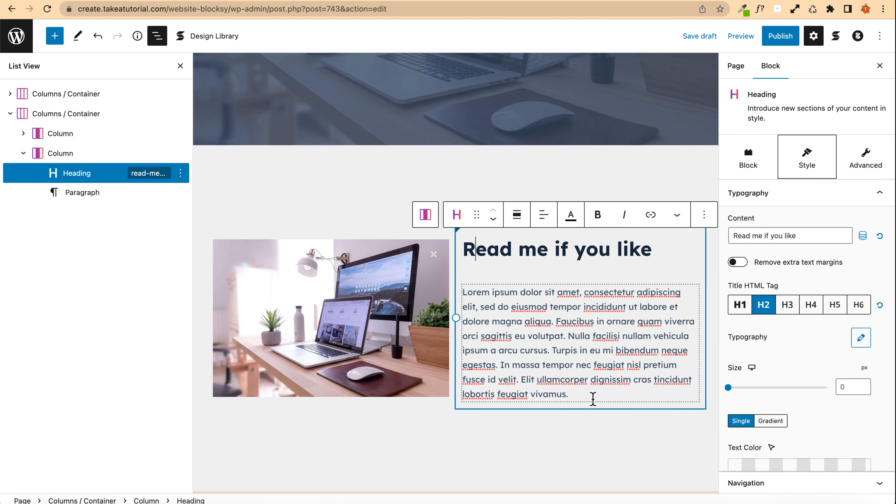
pyautogui.click(593, 396)
pyautogui.press('Return')
pyautogui.write('/')
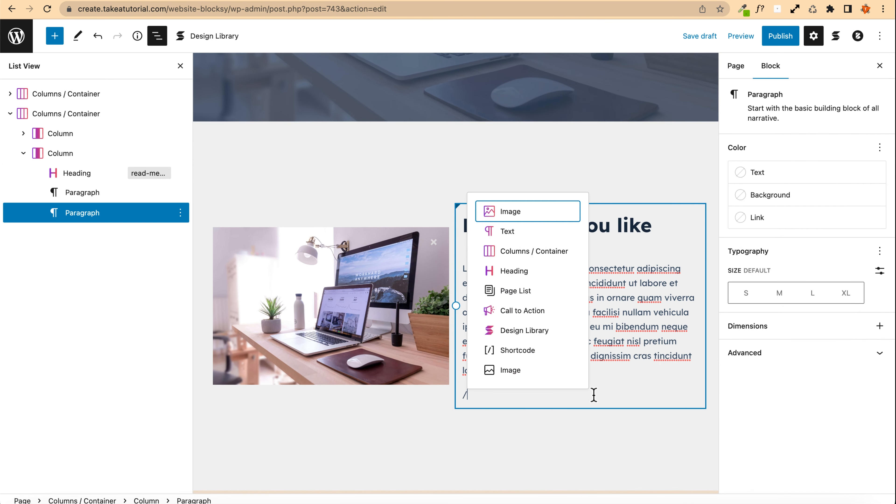
pyautogui.write('butt')
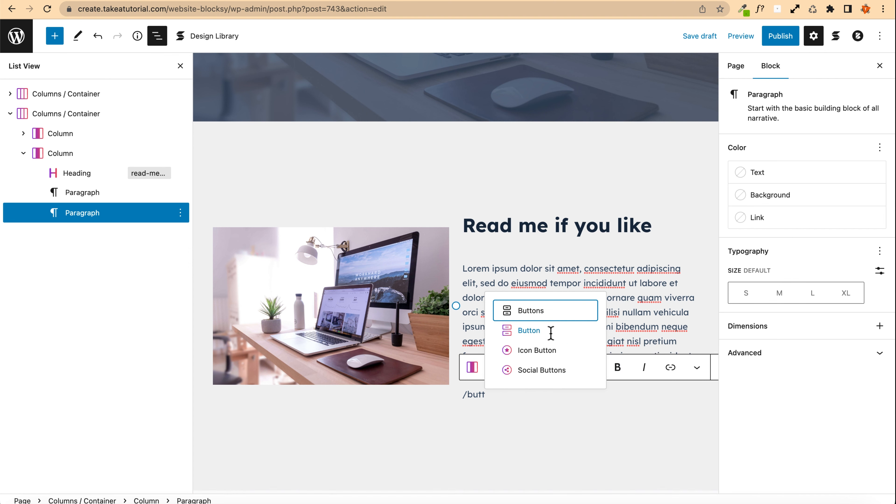
pyautogui.click(551, 335)
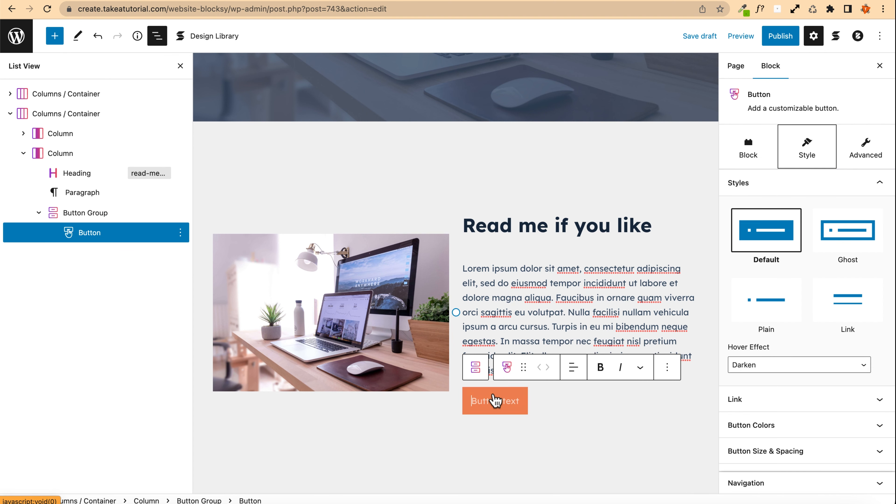
pyautogui.write('Click me')
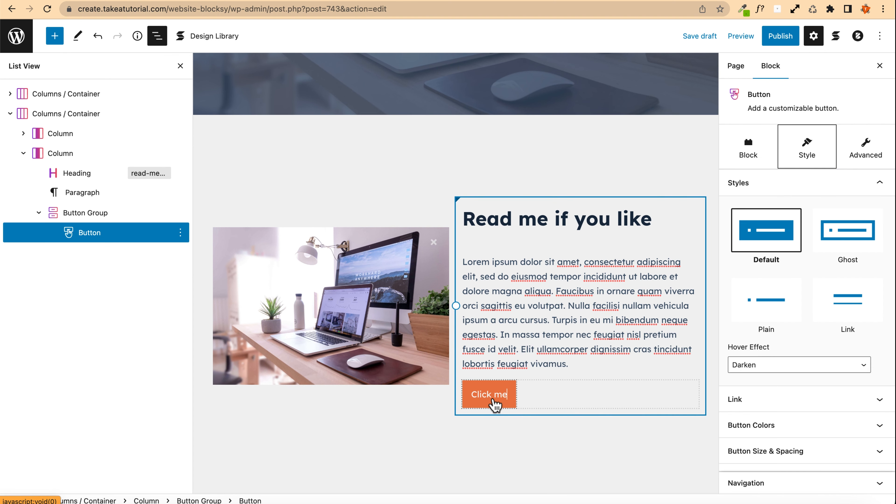
# Step: Try the button's Ghost, Plain and Link styles, settling on the Link style
pyautogui.click(853, 238)
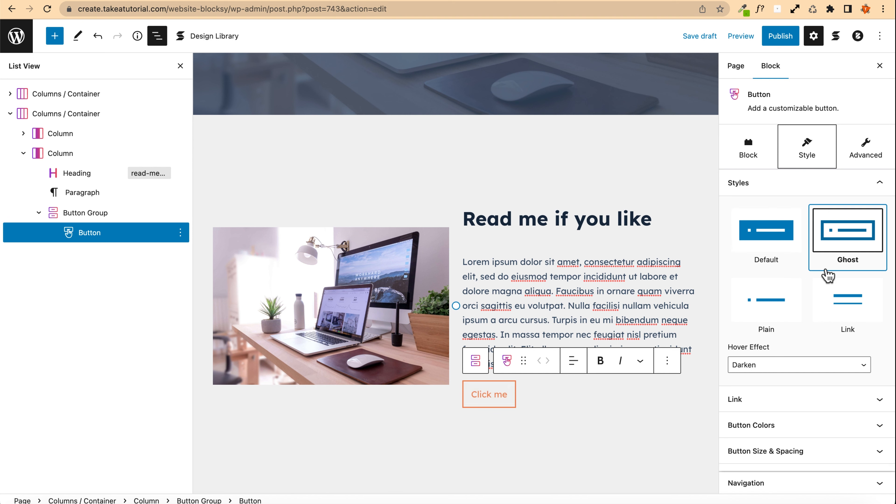
pyautogui.click(765, 312)
pyautogui.click(842, 313)
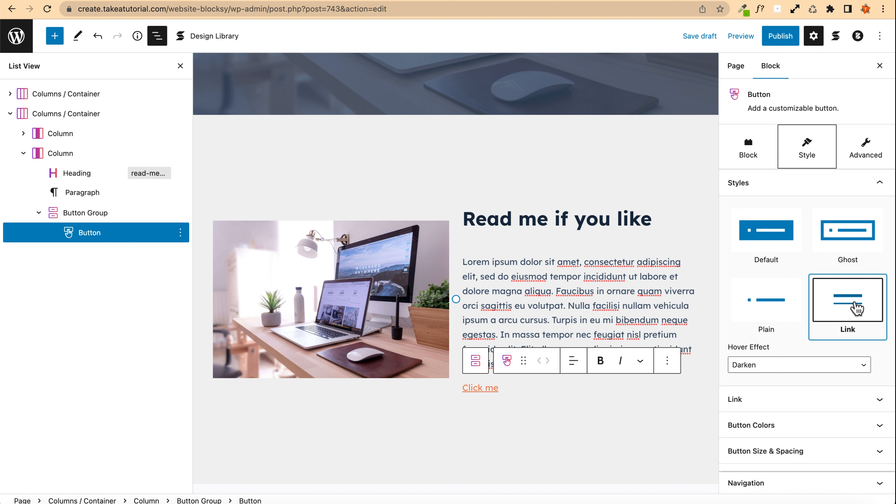
pyautogui.click(764, 302)
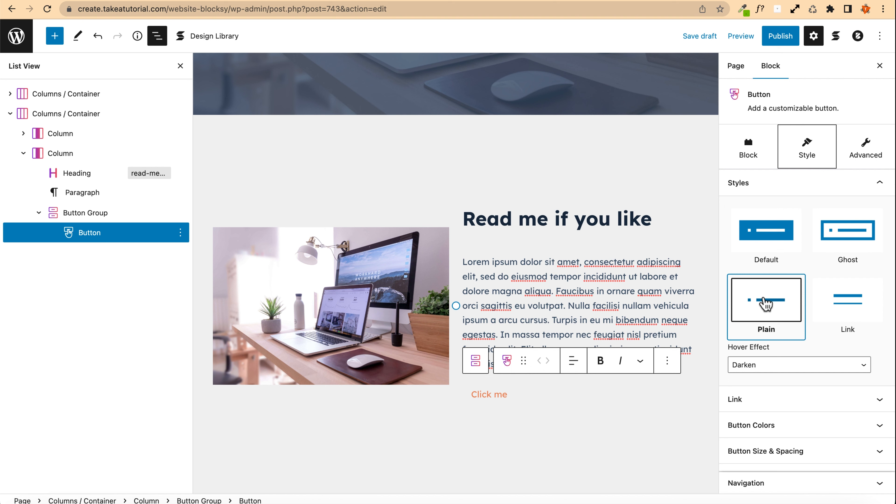
pyautogui.click(845, 307)
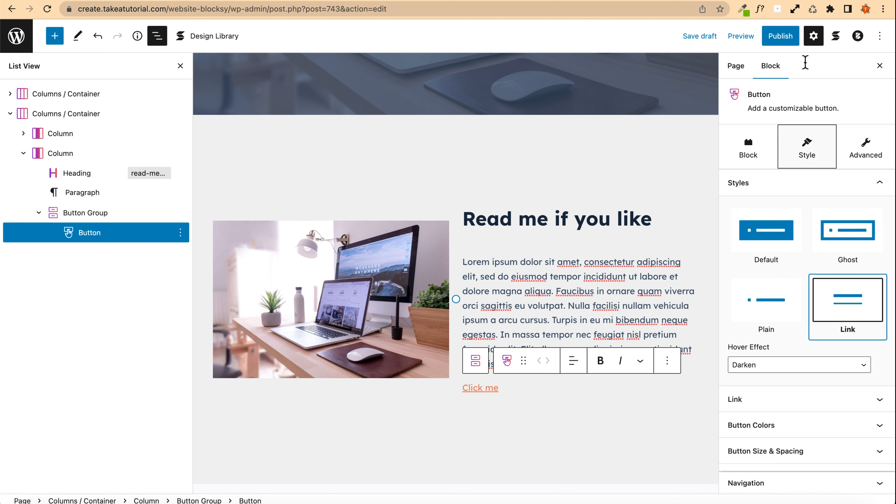
# Step: Save the draft and reload the preview to review the new heading and button, returning to the editor
pyautogui.click(698, 36)
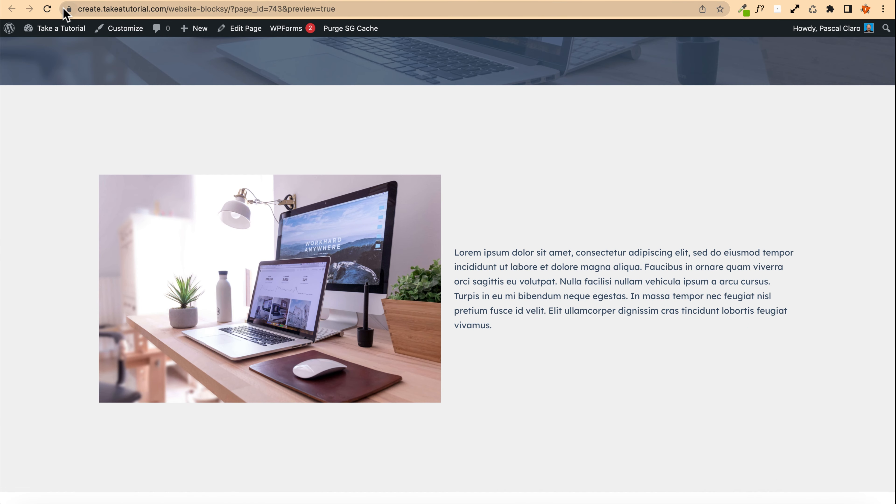
pyautogui.click(48, 8)
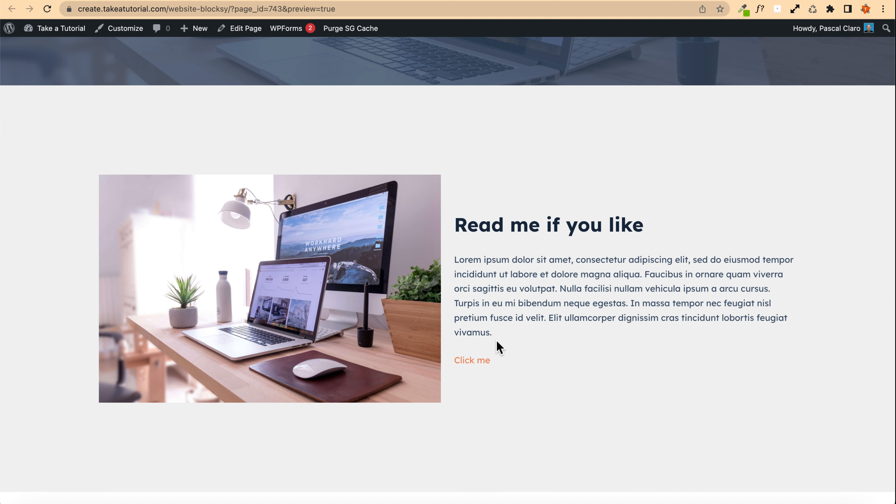
pyautogui.moveTo(496, 342); pyautogui.dragTo(442, 210)
pyautogui.click(644, 228)
pyautogui.click(339, 1)
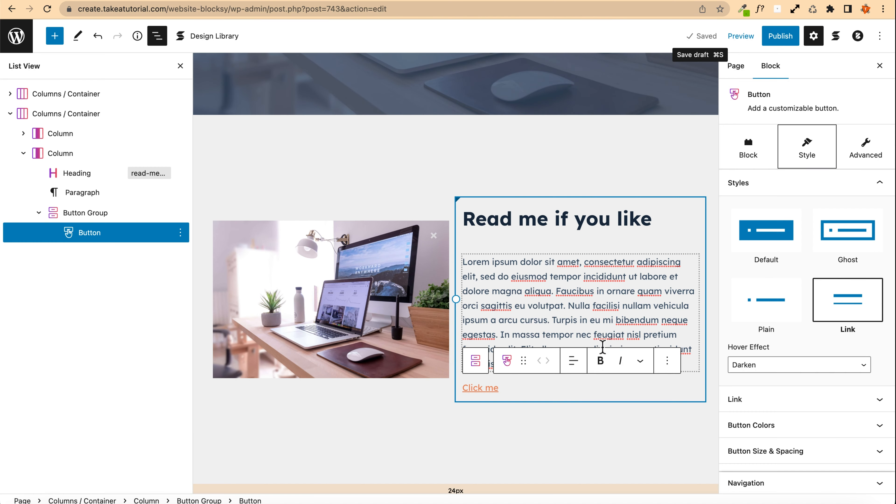
# Step: Delete the paragraph text from "Nulla facilisi" to the end, then save the draft
pyautogui.click(568, 302)
pyautogui.scroll(-1, 568, 298)
pyautogui.moveTo(568, 284); pyautogui.dragTo(577, 335)
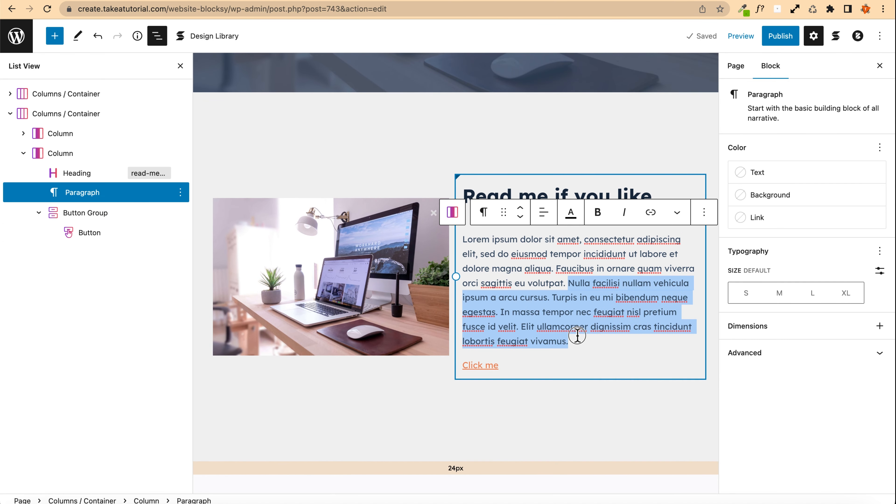
pyautogui.press('BackSpace')
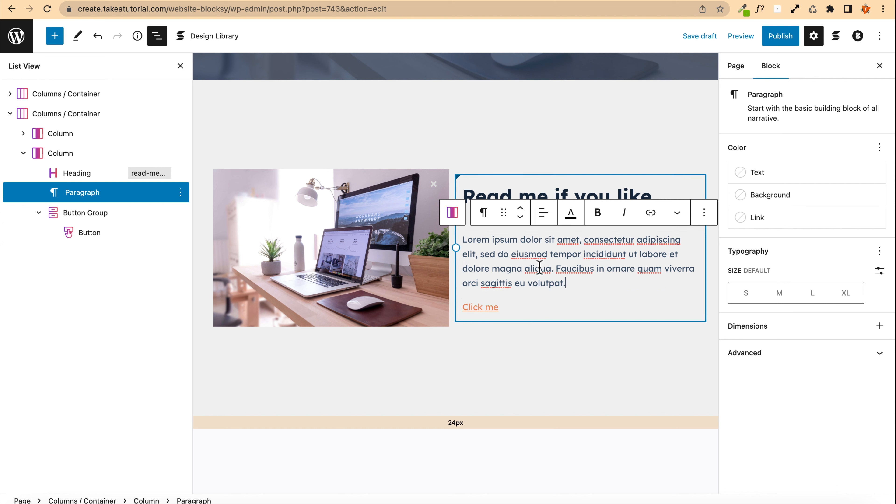
pyautogui.click(702, 37)
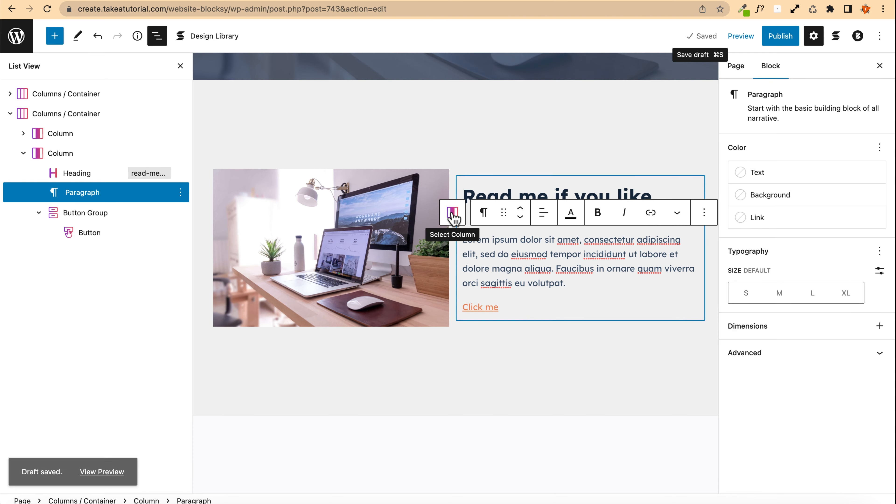
# Step: Select the image-and-text section's container and set its column gap to 70 px
pyautogui.click(453, 213)
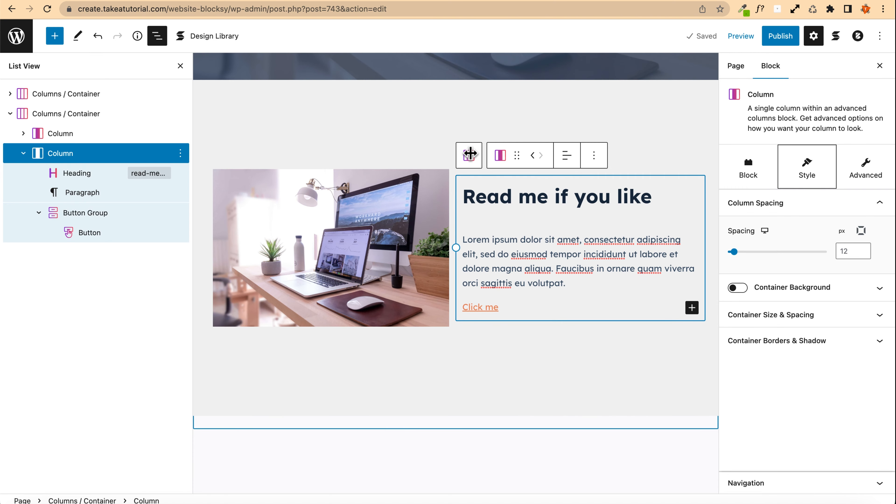
pyautogui.click(469, 154)
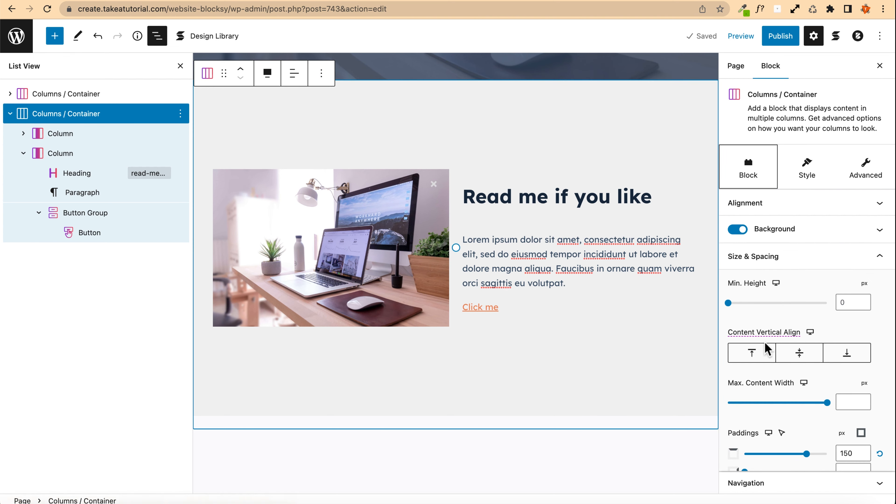
pyautogui.scroll(-5, 768, 348)
pyautogui.scroll(5, 762, 247)
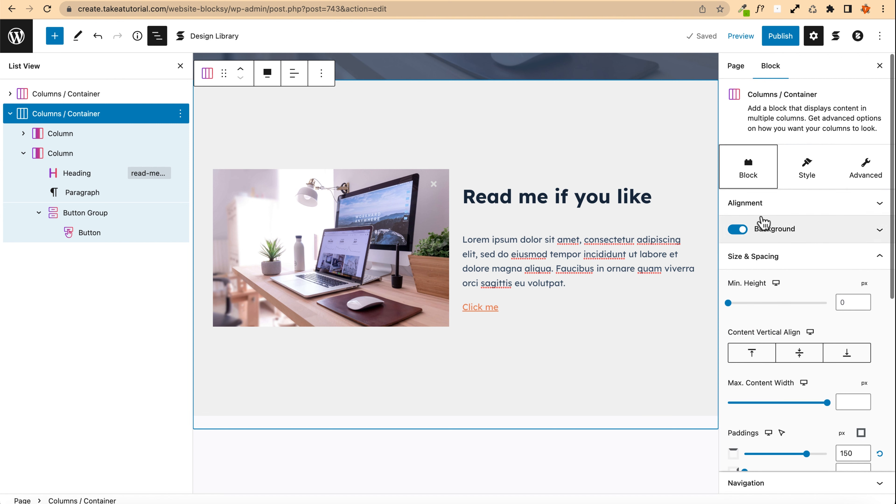
pyautogui.click(762, 258)
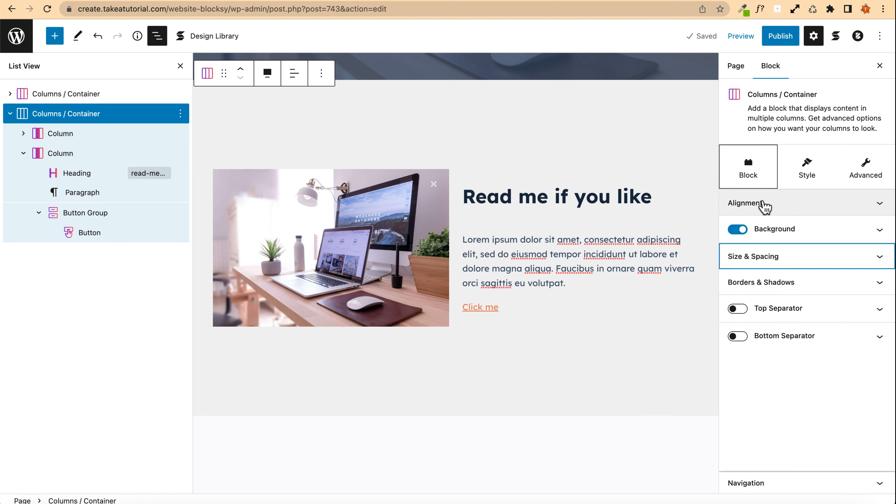
pyautogui.click(762, 203)
pyautogui.click(761, 204)
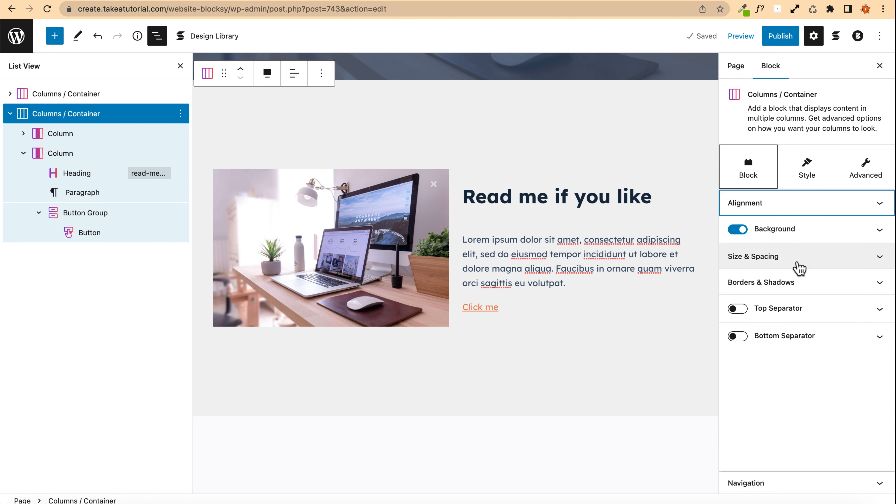
pyautogui.click(789, 264)
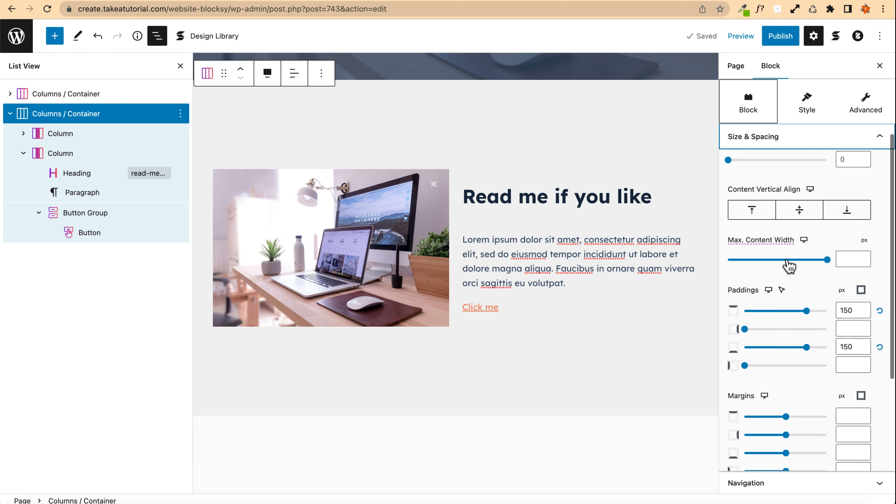
pyautogui.scroll(-6, 741, 280)
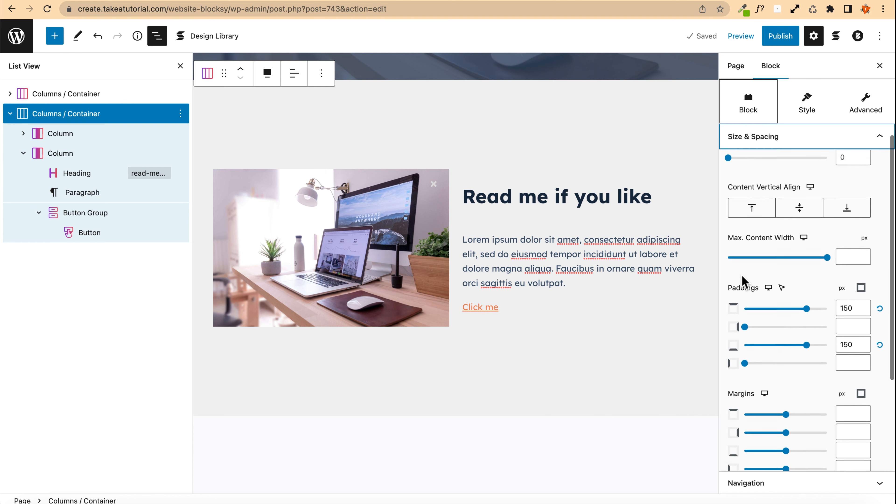
pyautogui.scroll(6, 763, 318)
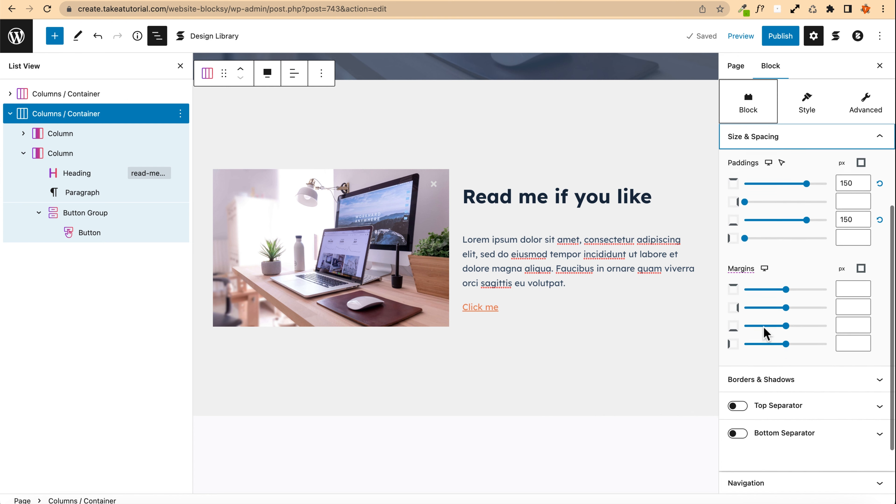
pyautogui.click(800, 166)
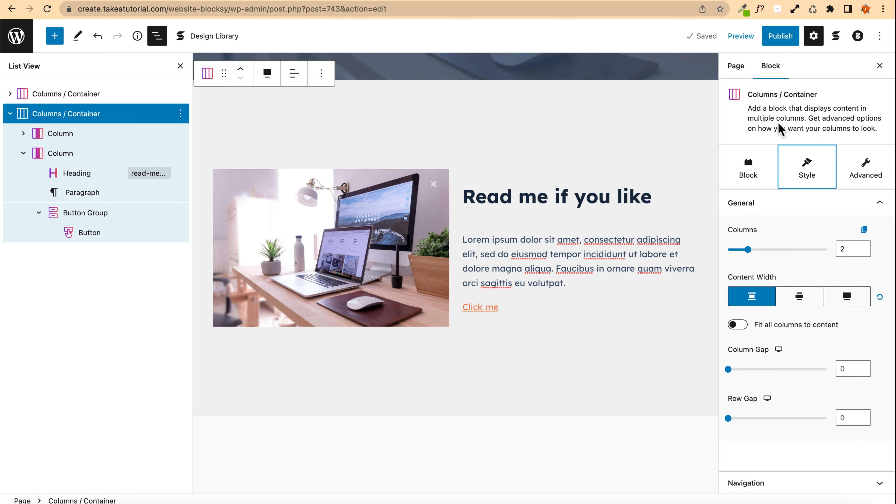
pyautogui.moveTo(729, 368); pyautogui.dragTo(797, 375)
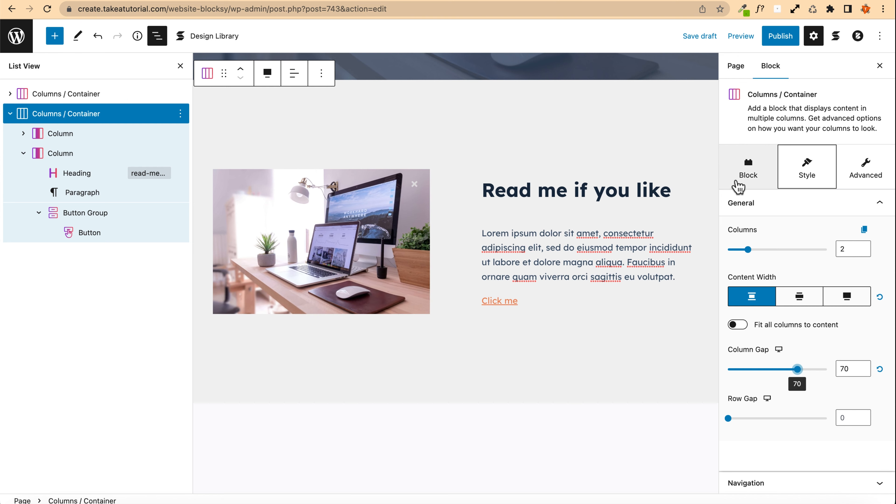
# Step: Save the draft and review the spaced-out section in the preview, returning to the editor
pyautogui.click(699, 35)
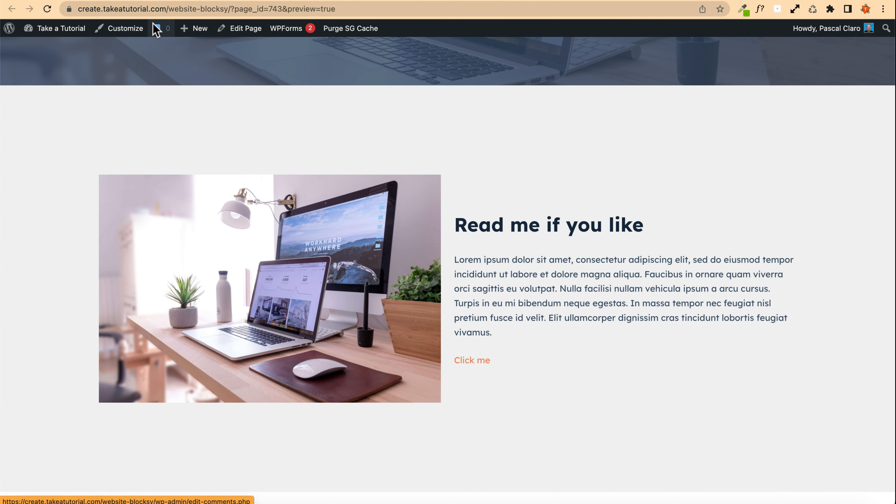
pyautogui.scroll(-1, 26, 140)
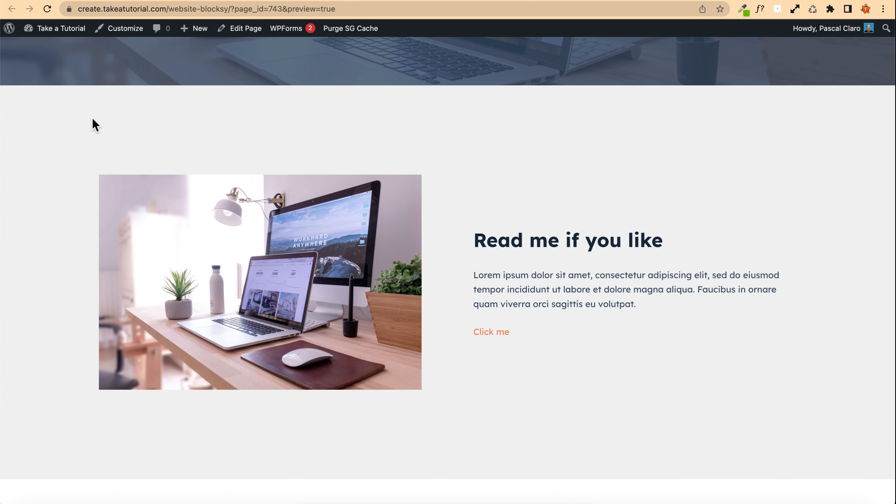
pyautogui.scroll(5, 117, 252)
pyautogui.scroll(10, 120, 254)
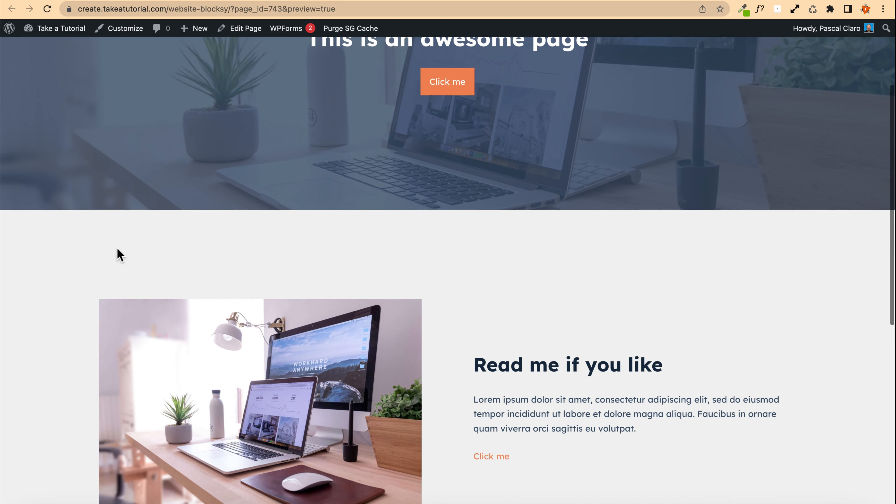
pyautogui.scroll(-8, 120, 254)
pyautogui.scroll(12, 120, 254)
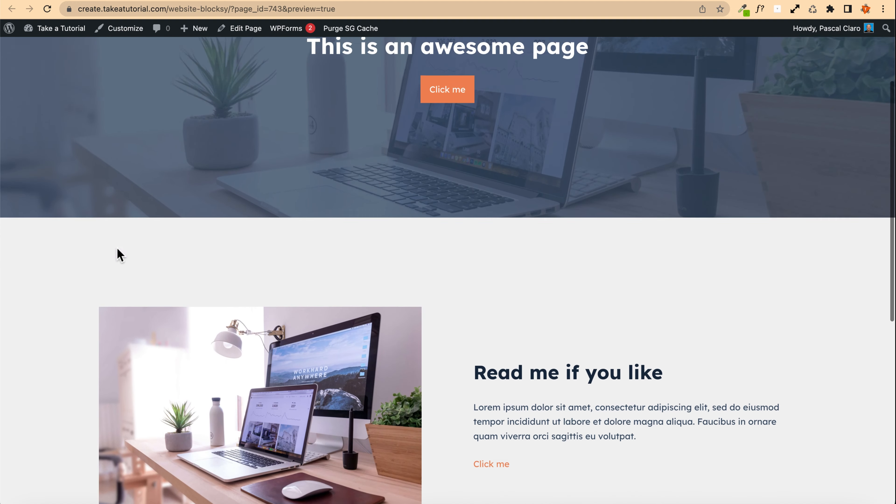
pyautogui.scroll(-3, 120, 254)
pyautogui.scroll(-10, 120, 254)
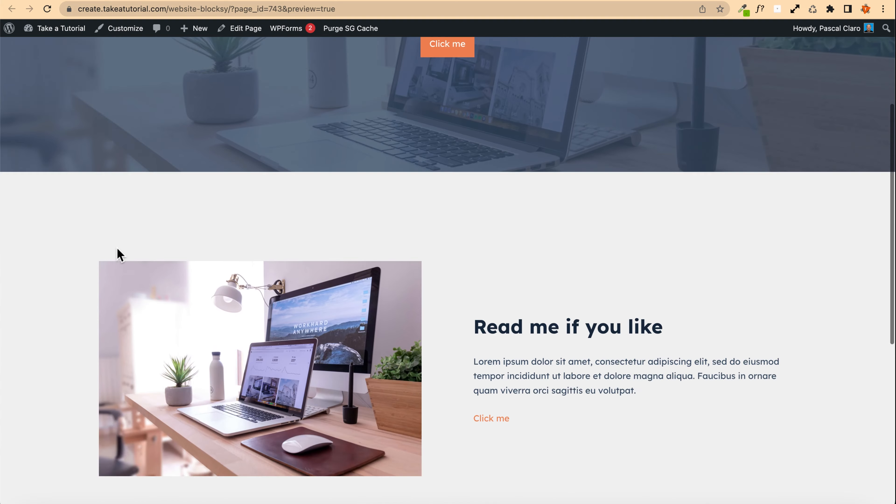
pyautogui.scroll(13, 120, 254)
pyautogui.scroll(-15, 120, 254)
pyautogui.scroll(10, 120, 254)
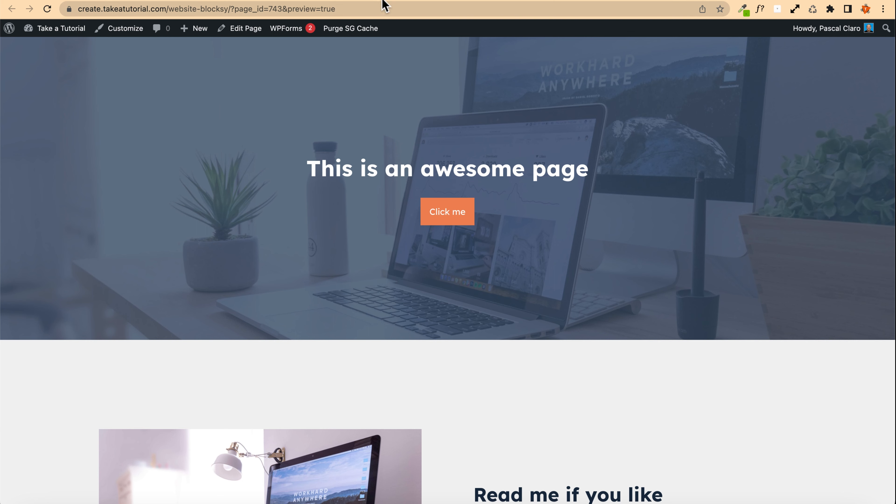
pyautogui.click(393, 2)
pyautogui.scroll(5, 458, 159)
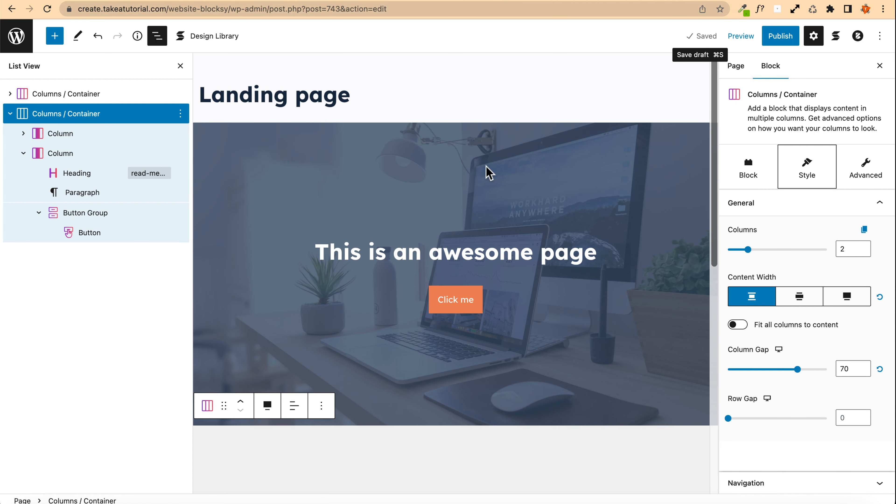
# Step: Set the hero heading's desktop font size to 60 px
pyautogui.click(315, 251)
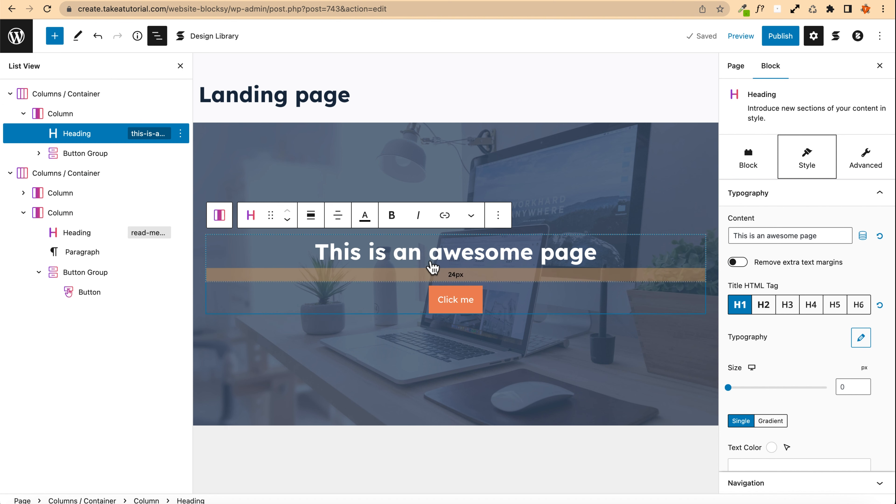
pyautogui.scroll(-2, 786, 345)
pyautogui.click(848, 327)
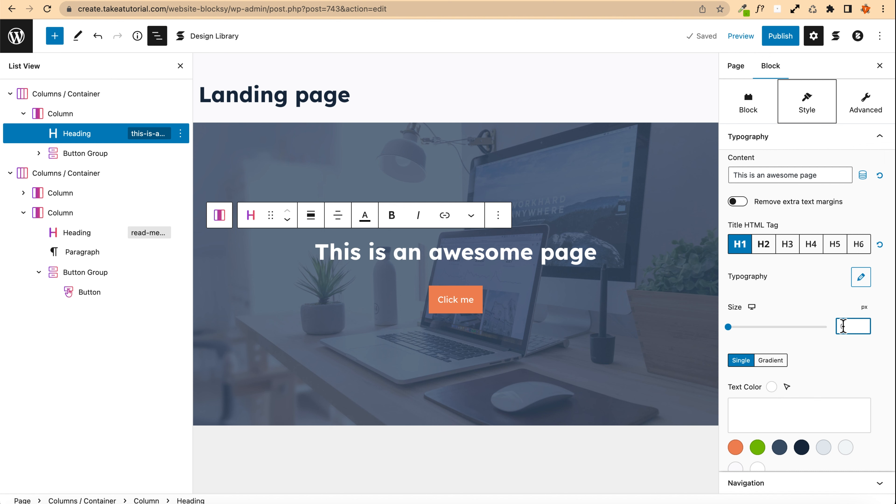
pyautogui.write('60')
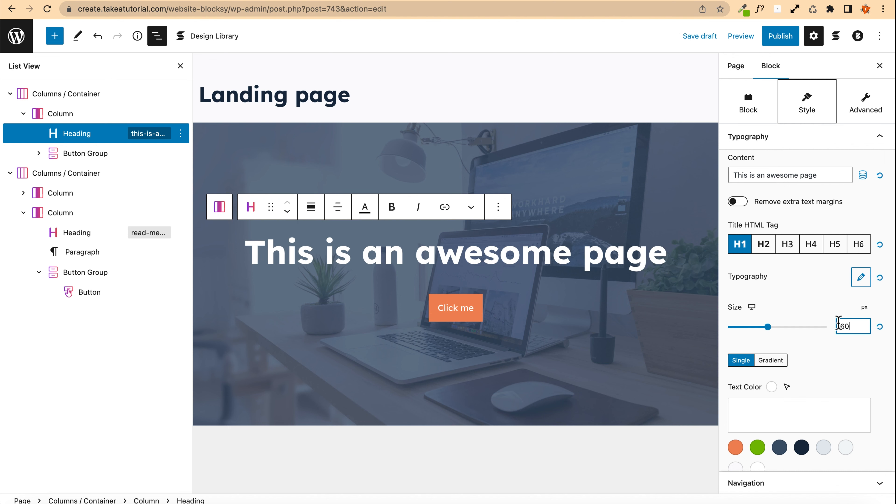
# Step: Switch to the tablet view and set the hero heading's tablet font size to 48 px
pyautogui.click(752, 307)
pyautogui.click(751, 319)
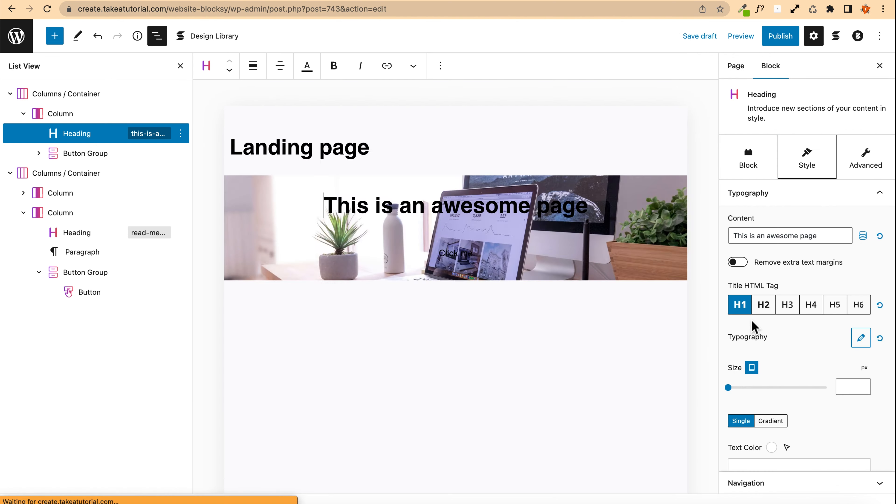
pyautogui.scroll(-2, 822, 344)
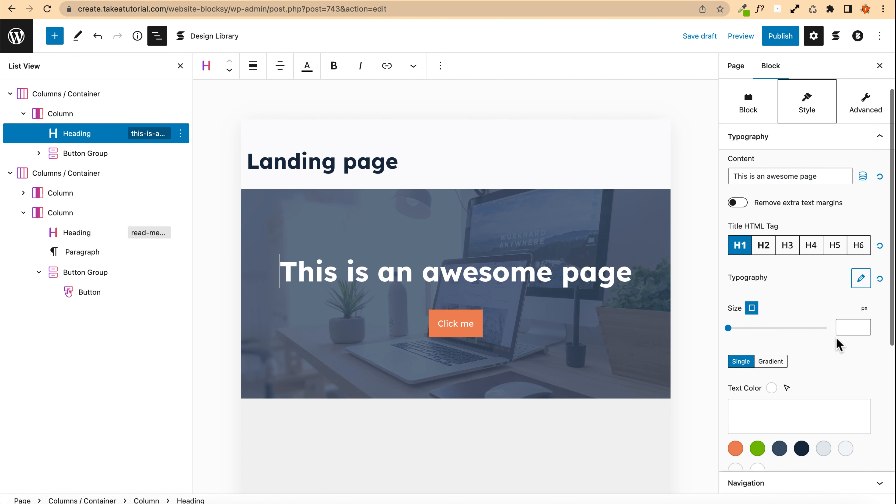
pyautogui.click(848, 327)
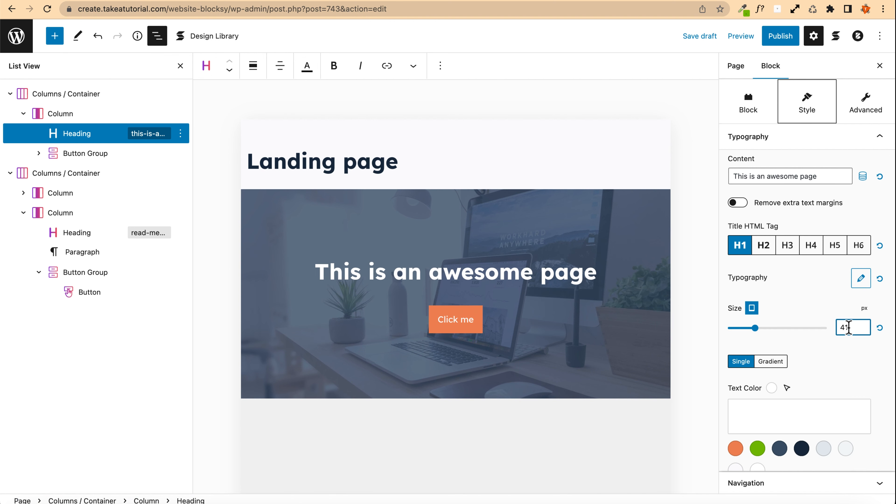
pyautogui.press('Up')
pyautogui.press('Up')
pyautogui.press('Up')
pyautogui.press('Up')
pyautogui.press('Up')
pyautogui.press('Up')
pyautogui.press('Up')
pyautogui.press('Up')
pyautogui.press('Up')
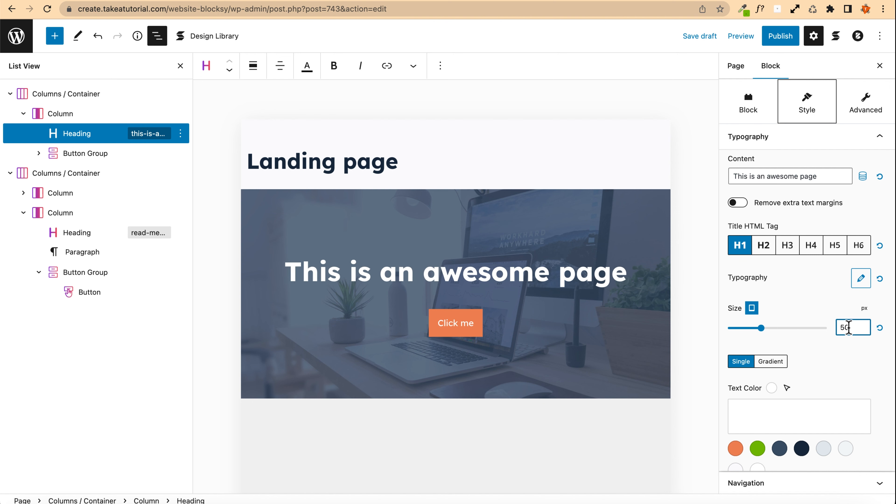
pyautogui.press('Down')
pyautogui.press('Down')
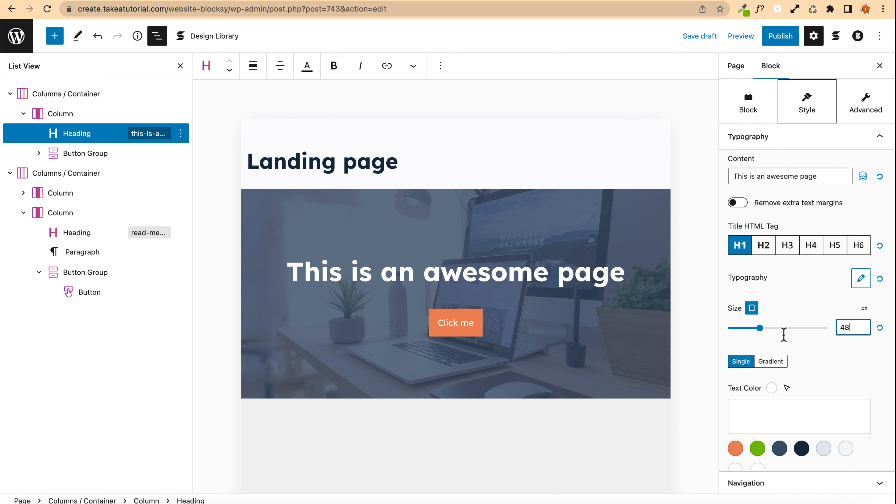
# Step: Switch to the mobile view and set the hero heading's mobile line-height to 1.1 em
pyautogui.scroll(-1, 775, 328)
pyautogui.click(752, 291)
pyautogui.click(753, 311)
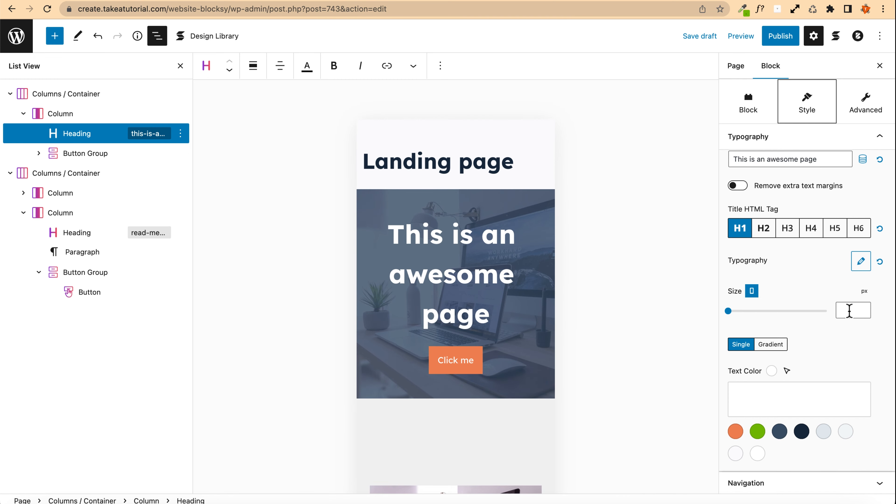
pyautogui.scroll(-5, 804, 347)
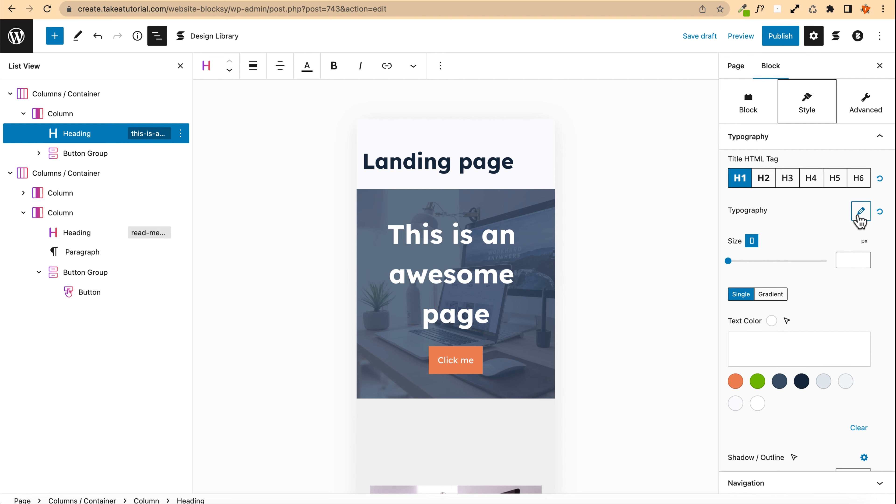
pyautogui.click(860, 212)
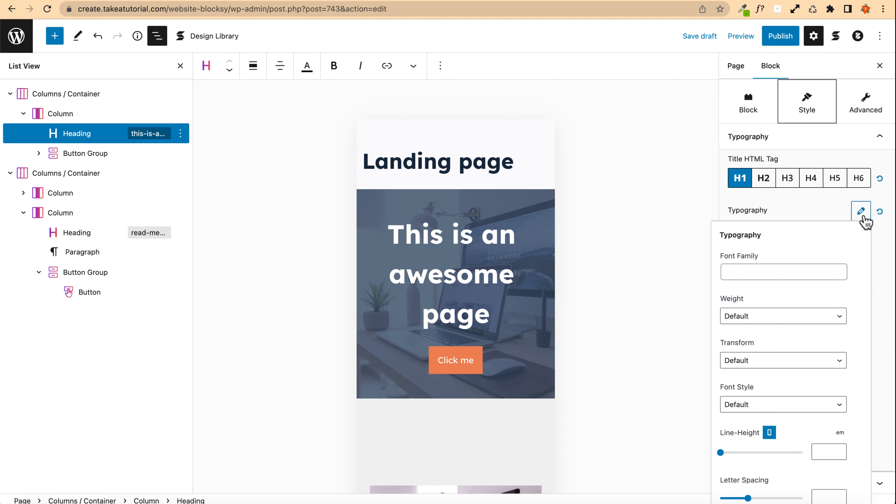
pyautogui.scroll(-1, 777, 326)
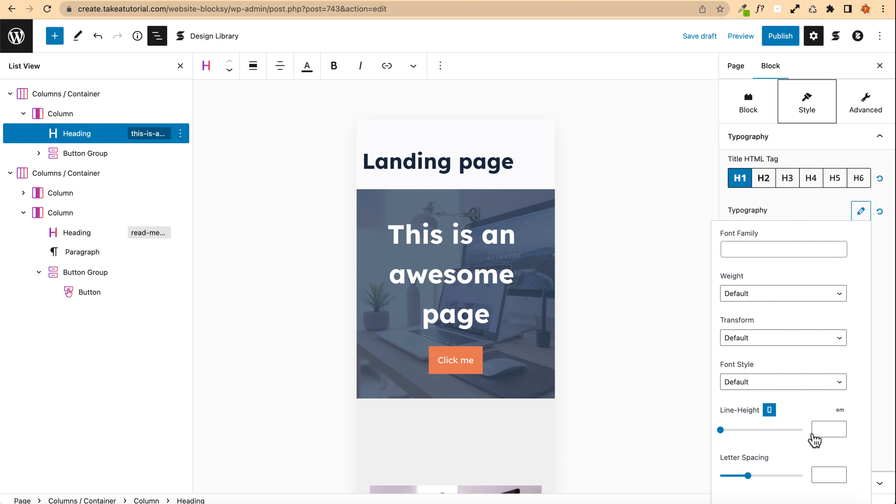
pyautogui.click(829, 431)
pyautogui.write('1.1')
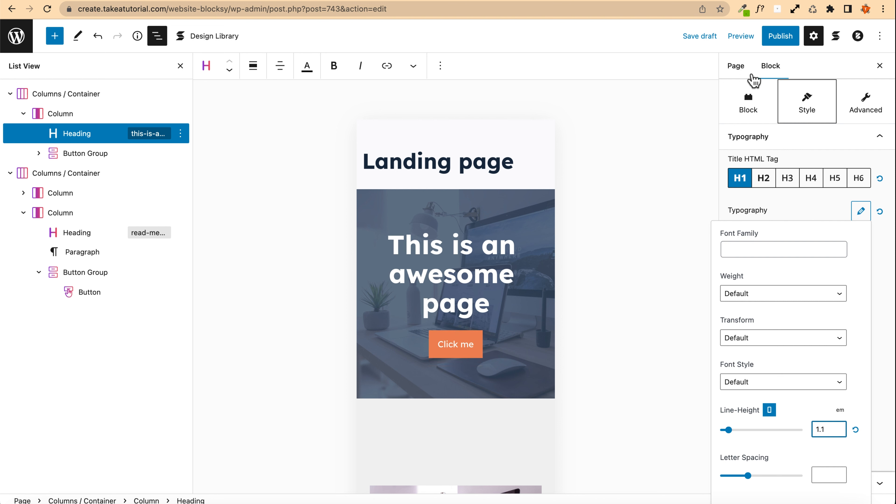
# Step: Save the draft and review the hero and image-and-text sections in the preview
pyautogui.click(703, 37)
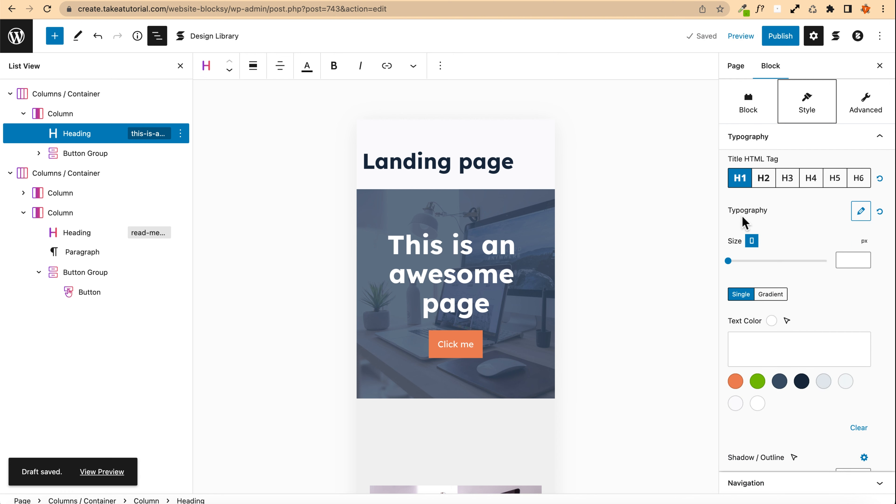
pyautogui.moveTo(751, 241)
pyautogui.click(753, 216)
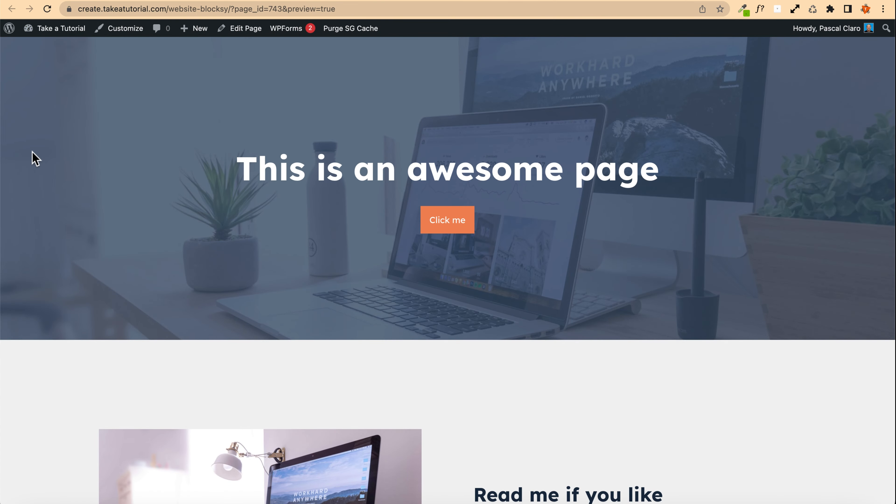
pyautogui.scroll(-7, 34, 159)
pyautogui.scroll(7, 34, 158)
pyautogui.scroll(-7, 161, 160)
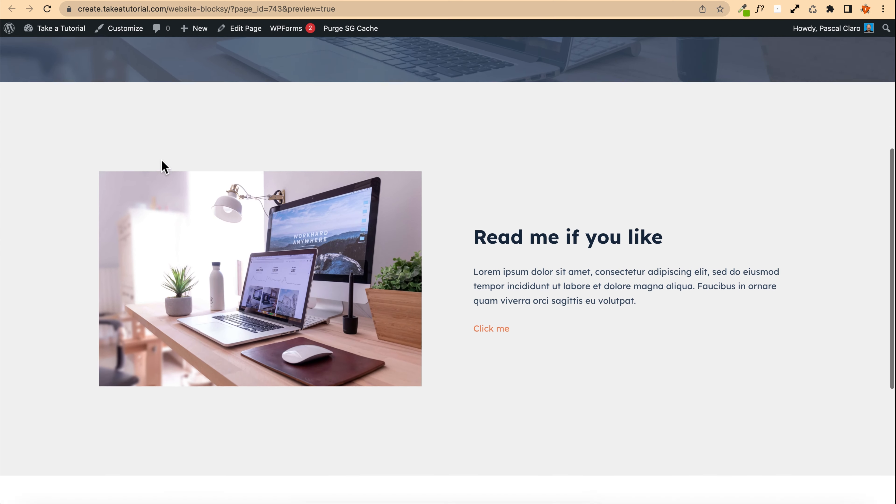
pyautogui.scroll(7, 161, 159)
pyautogui.scroll(-6, 161, 159)
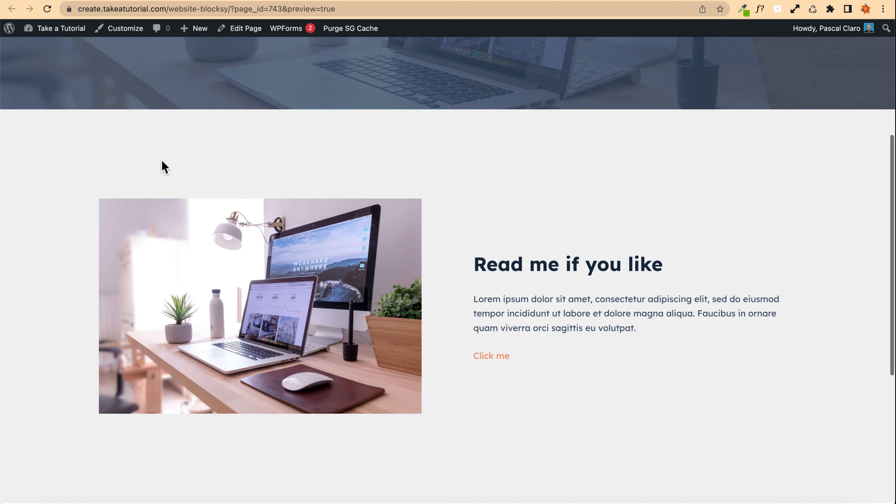
pyautogui.scroll(7, 161, 159)
pyautogui.scroll(-6, 161, 159)
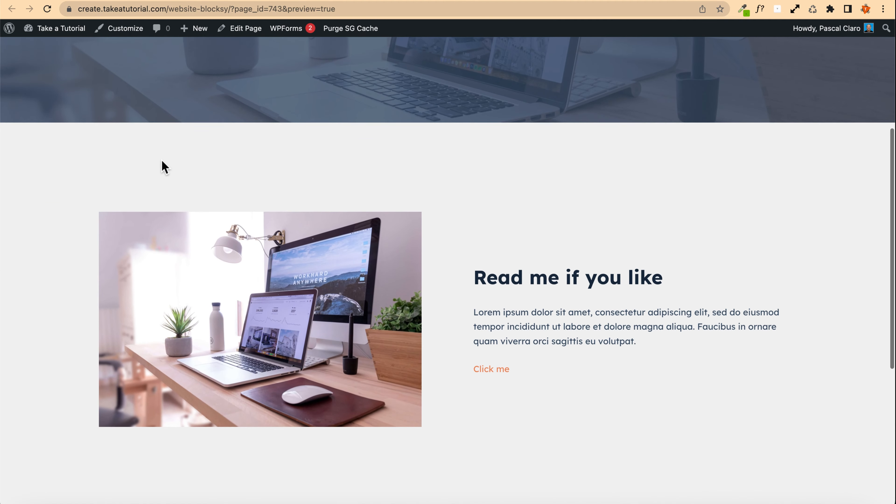
# Step: Publish the Landing page and open the live page
pyautogui.scroll(7, 161, 164)
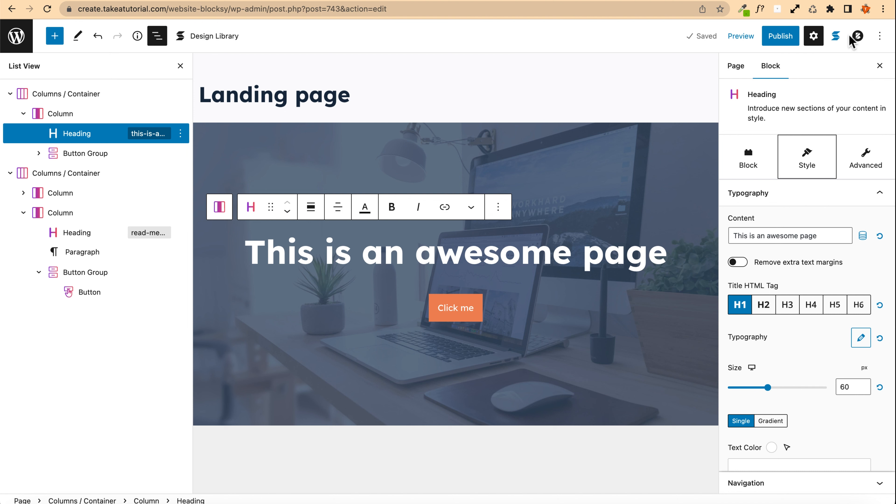
pyautogui.click(858, 36)
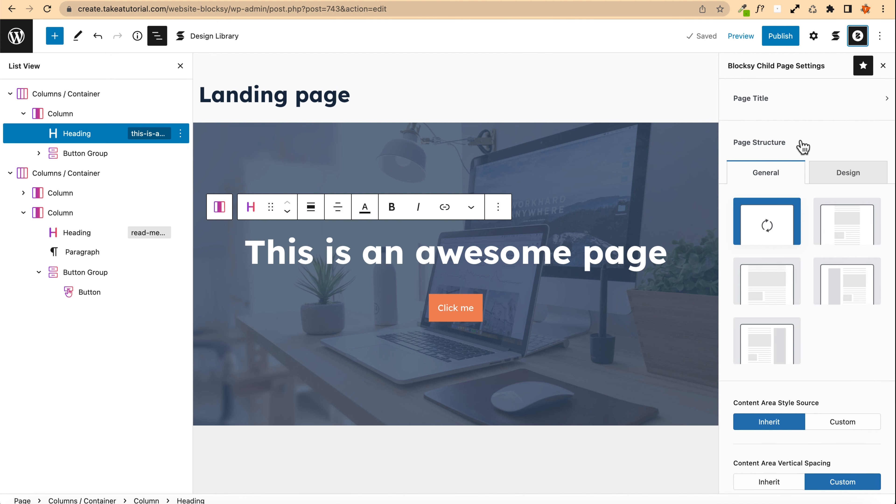
pyautogui.scroll(-3, 811, 249)
pyautogui.scroll(-4, 811, 249)
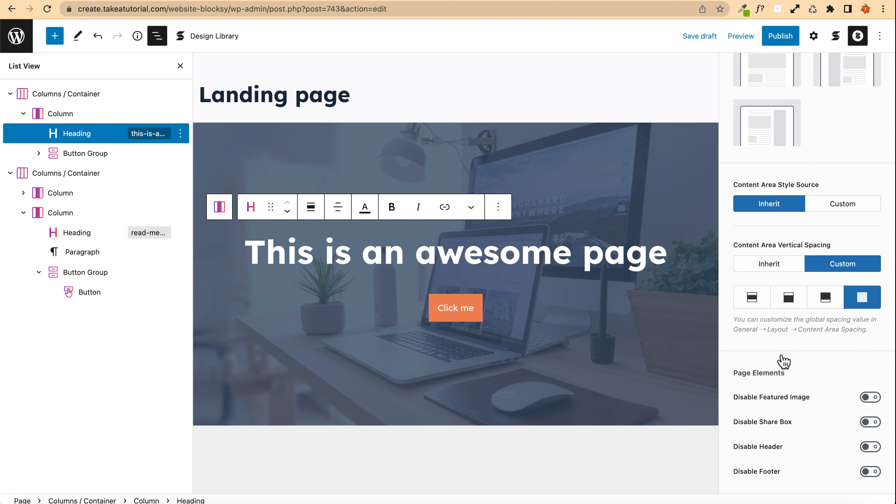
pyautogui.click(787, 37)
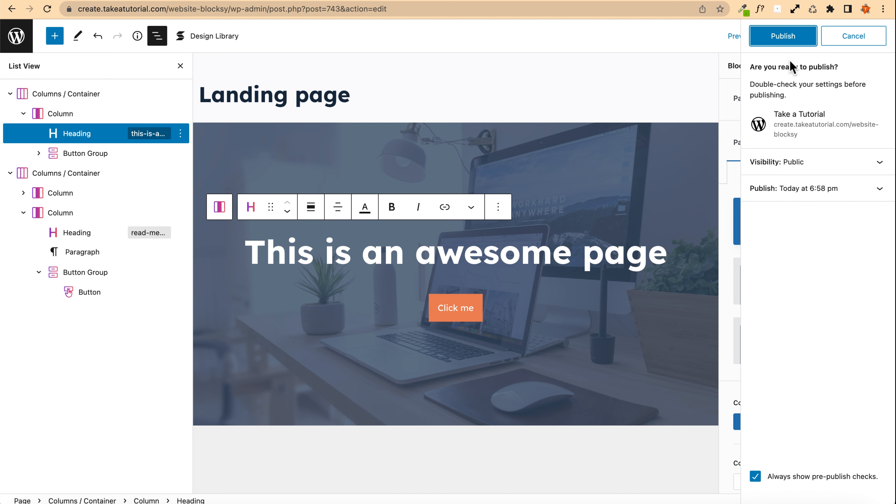
pyautogui.click(783, 35)
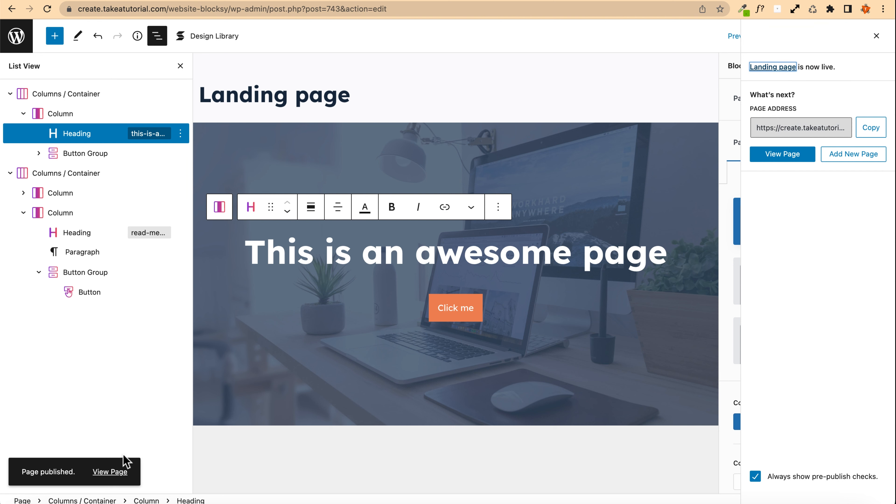
pyautogui.click(114, 472)
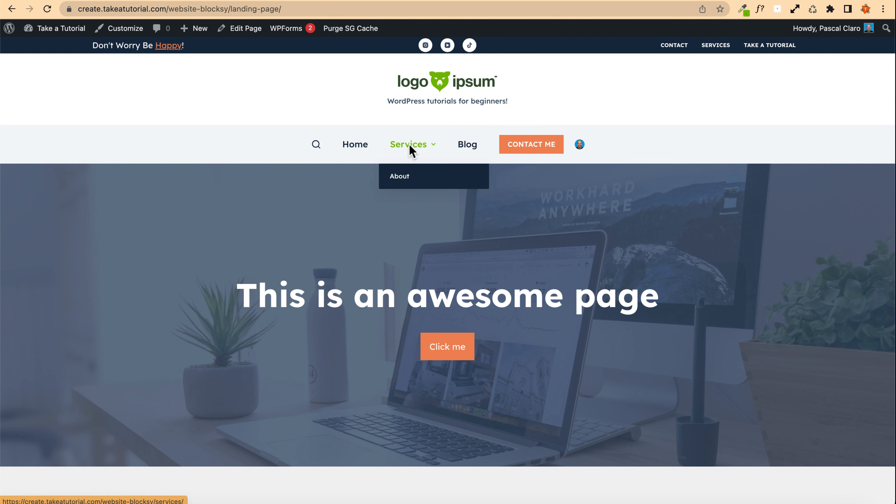
# Step: Add the Landing page to the Main Menu as a sub-item under Services and save the menu
pyautogui.moveTo(61, 29)
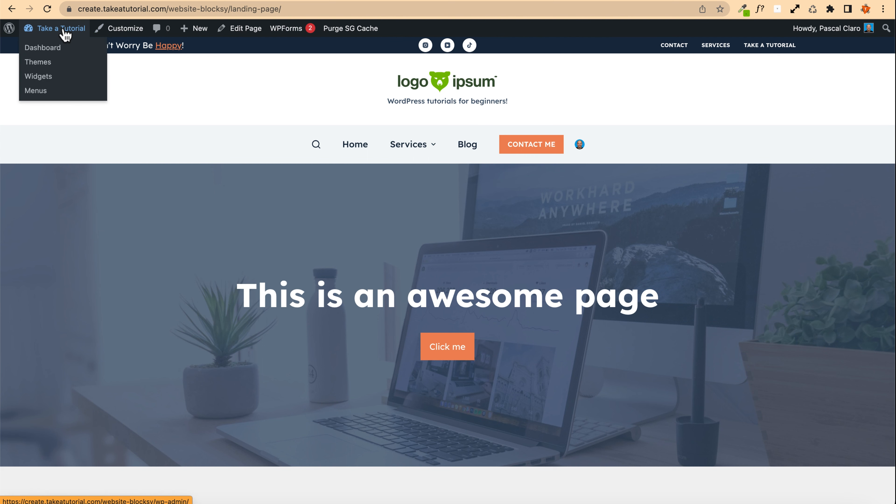
pyautogui.click(43, 90)
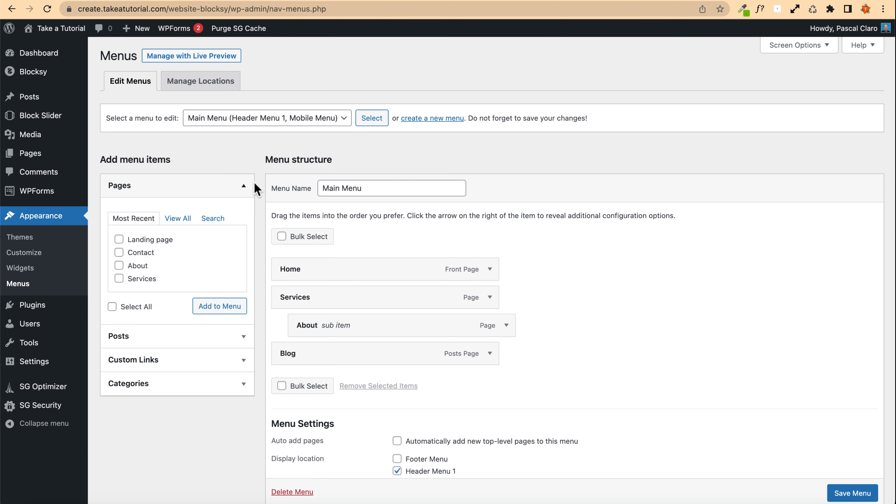
pyautogui.click(178, 218)
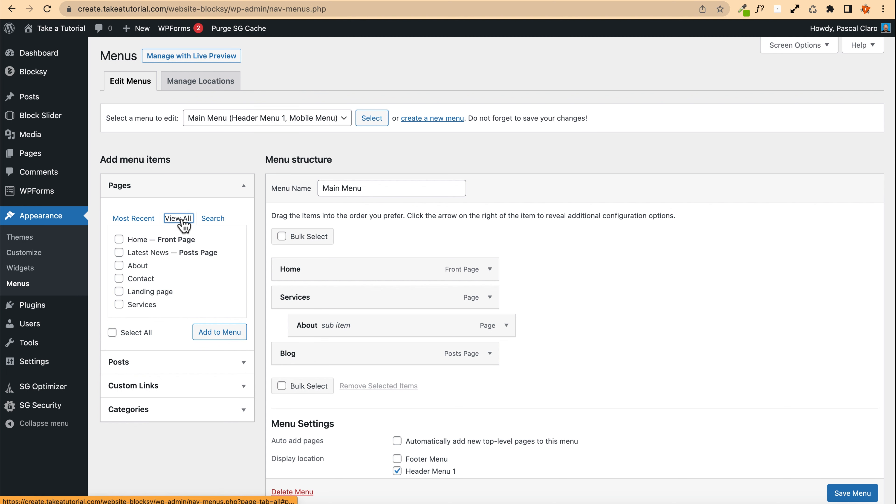
pyautogui.scroll(-2, 123, 275)
pyautogui.click(119, 260)
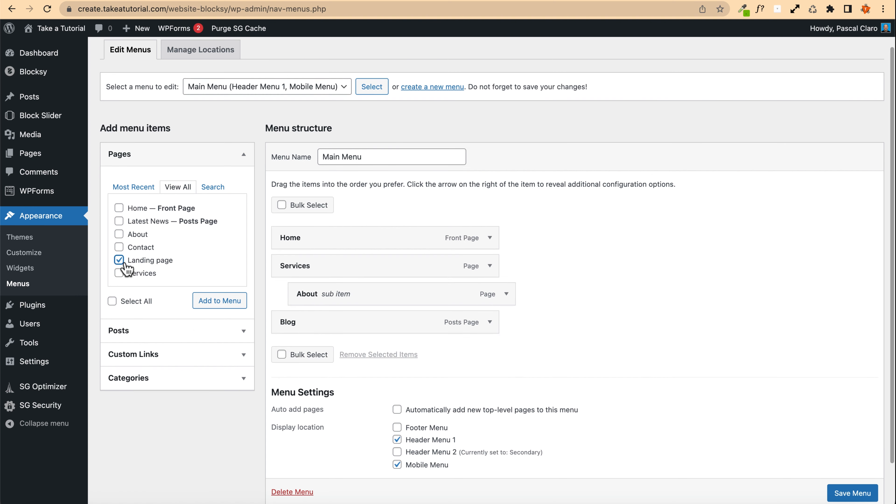
pyautogui.click(211, 301)
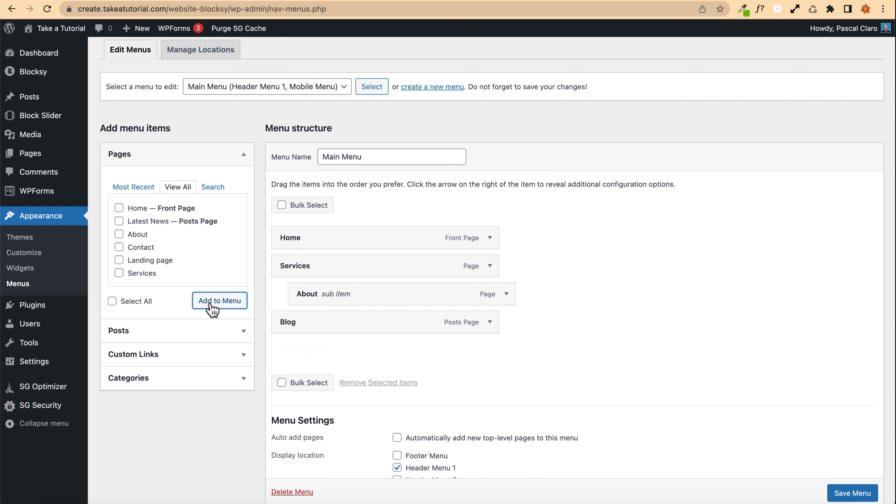
pyautogui.moveTo(286, 354); pyautogui.dragTo(306, 328)
pyautogui.scroll(-1, 842, 494)
pyautogui.click(842, 493)
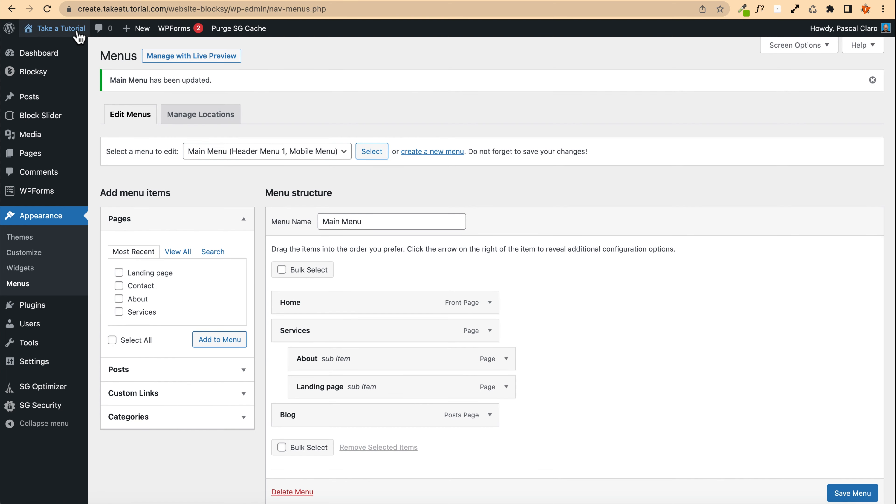
# Step: Open the Landing page through the Services menu on the live site and review it
pyautogui.moveTo(60, 28)
pyautogui.click(65, 53)
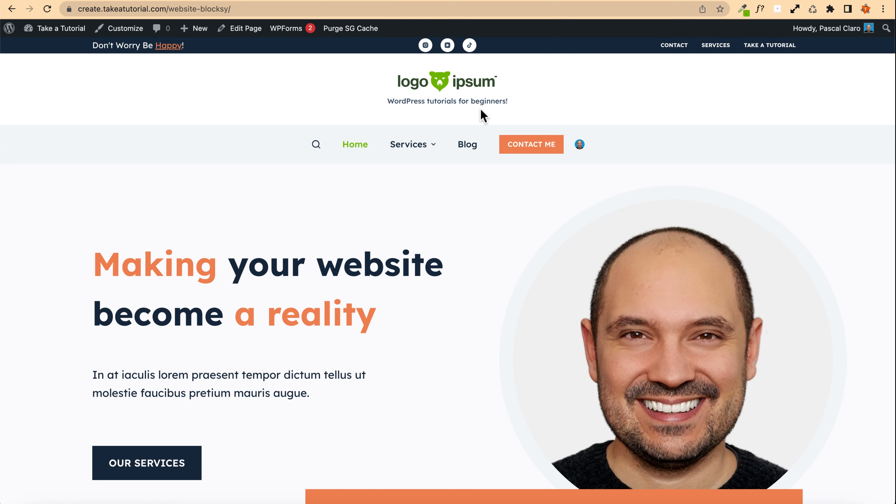
pyautogui.moveTo(429, 149)
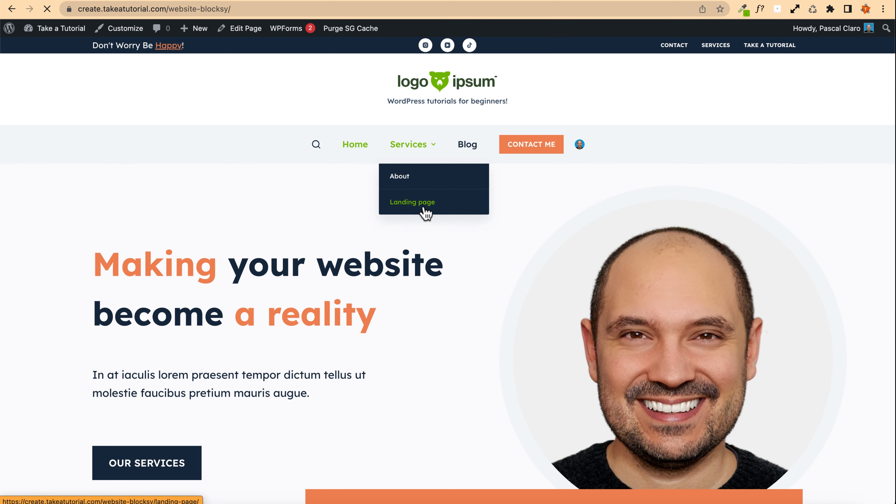
pyautogui.click(426, 212)
pyautogui.scroll(-10, 100, 216)
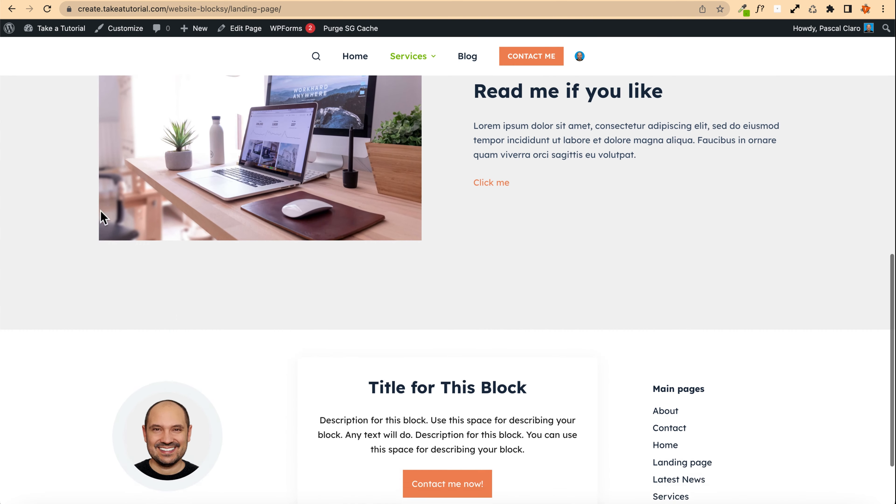
pyautogui.scroll(10, 100, 216)
pyautogui.scroll(-10, 100, 215)
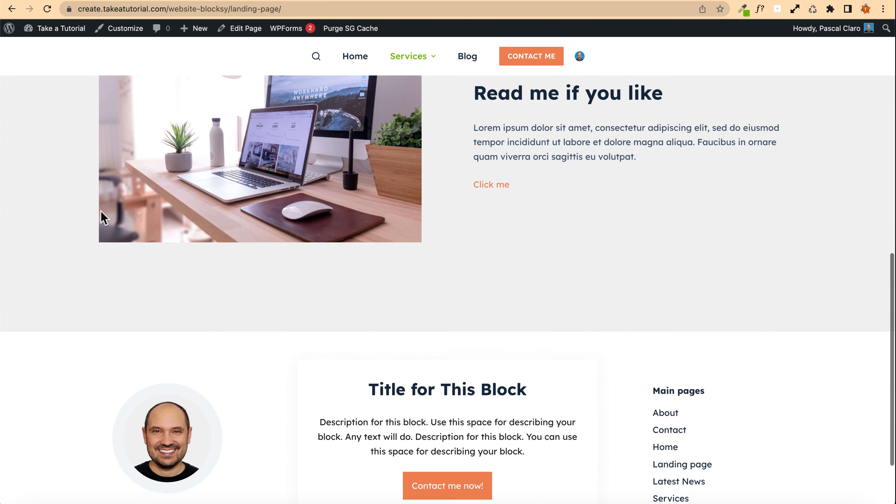
pyautogui.scroll(10, 64, 187)
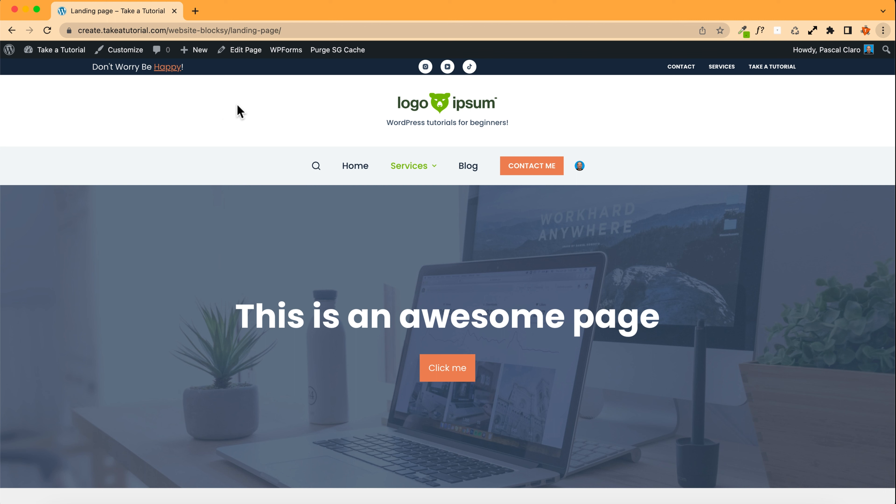
# Step: Insert the Wireframes Hero 4 design from the Stackable Design Library's wireframes into the Landing page
pyautogui.moveTo(191, 50)
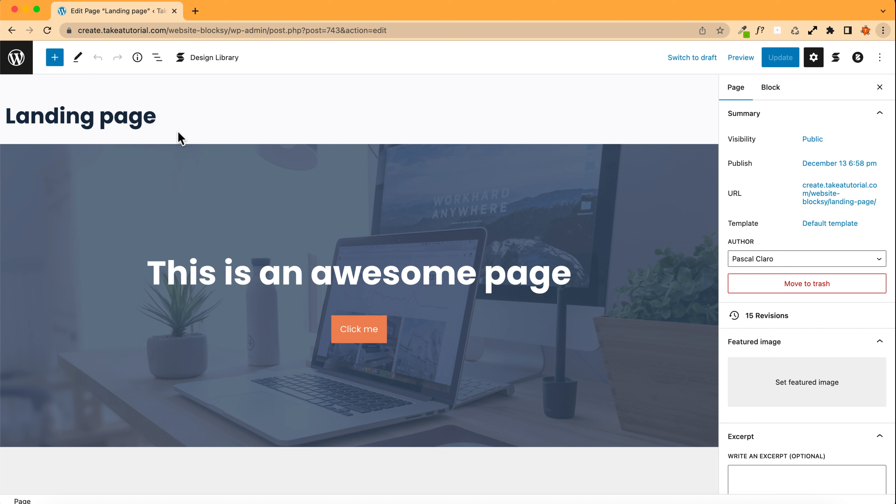
pyautogui.click(213, 59)
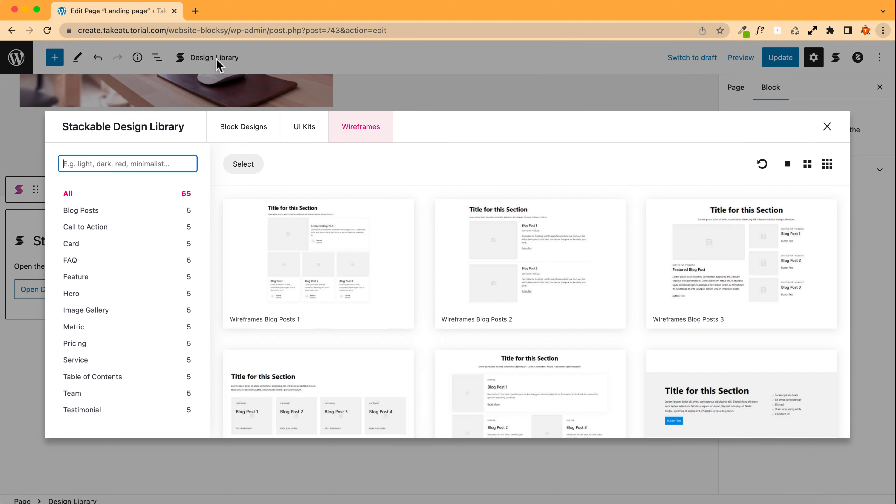
pyautogui.click(367, 131)
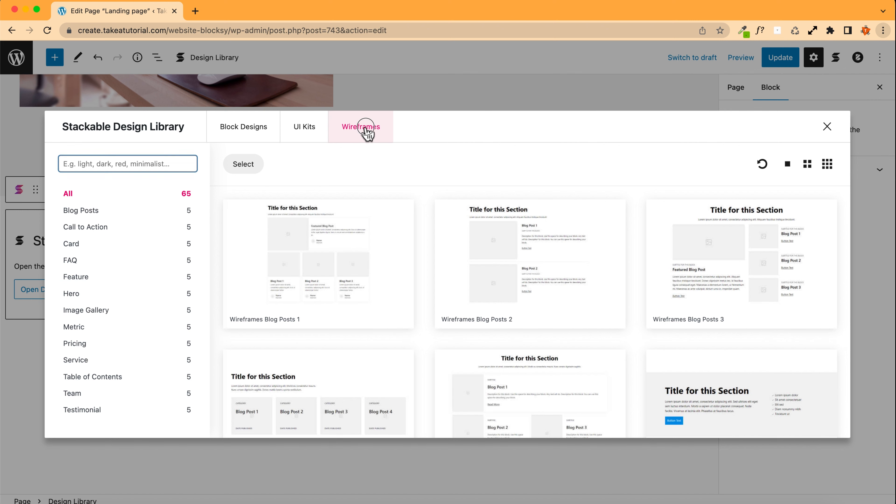
pyautogui.scroll(-3, 306, 254)
pyautogui.scroll(-15, 306, 255)
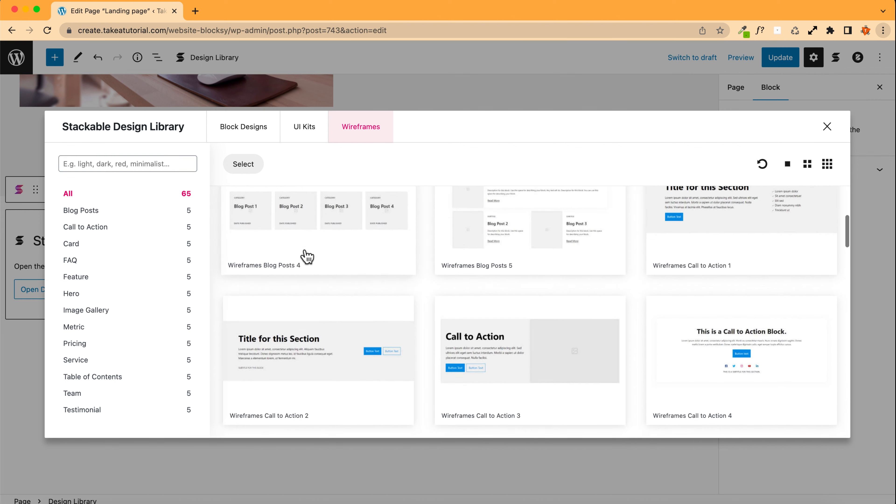
pyautogui.scroll(-15, 305, 252)
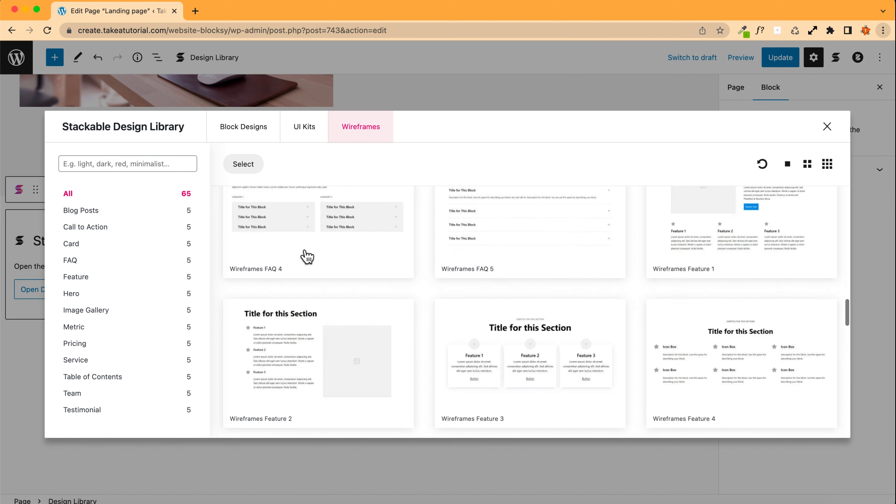
pyautogui.scroll(-15, 306, 254)
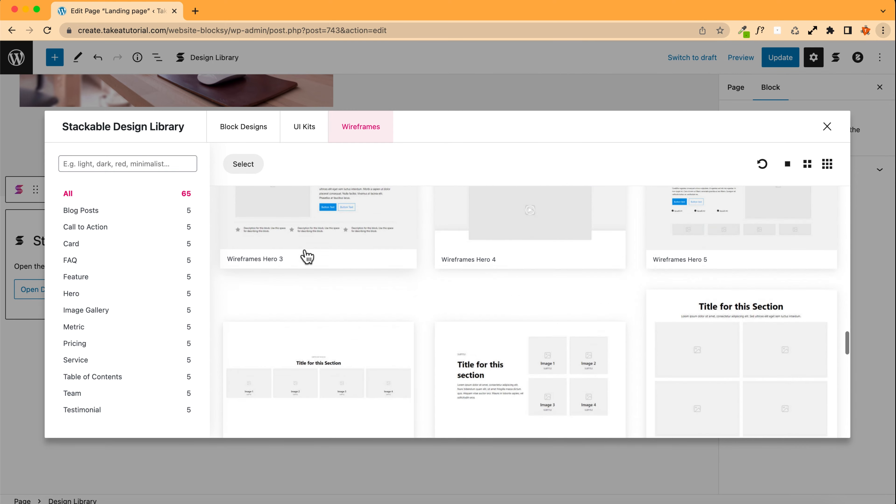
pyautogui.scroll(5, 306, 255)
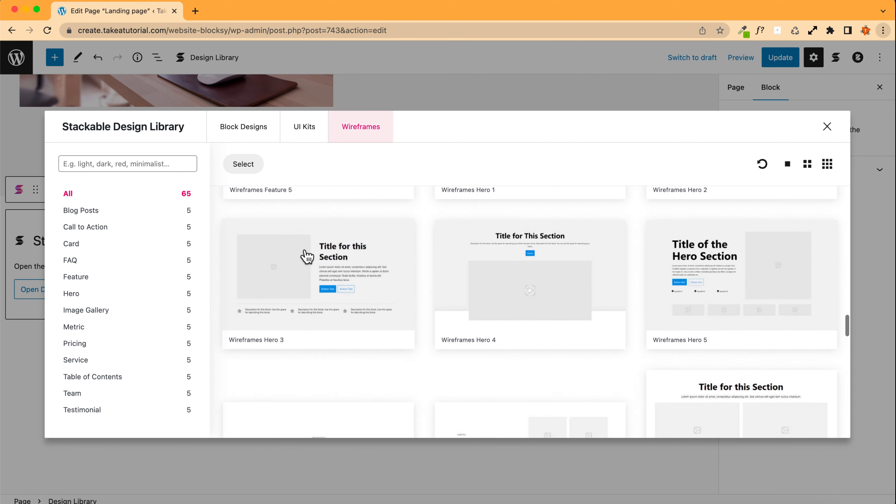
pyautogui.click(514, 304)
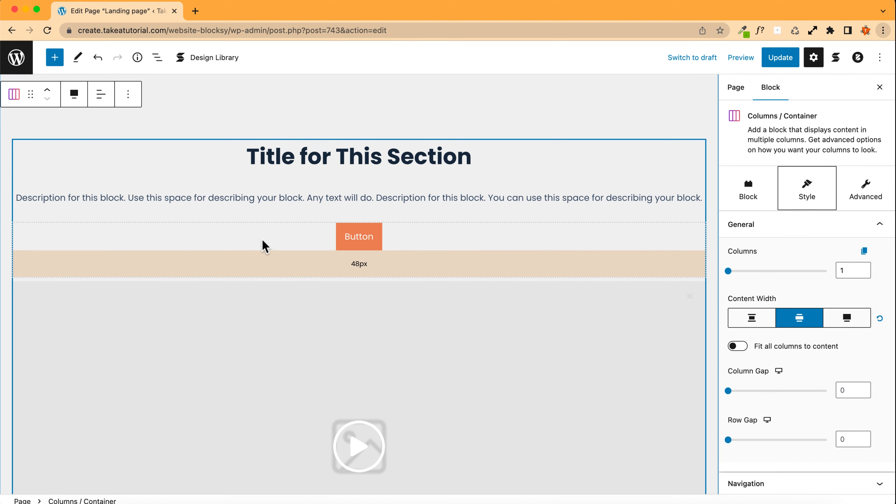
# Step: Inspect the inserted section's container settings across its Block, Style and Advanced tabs
pyautogui.scroll(-5, 265, 246)
pyautogui.scroll(5, 265, 246)
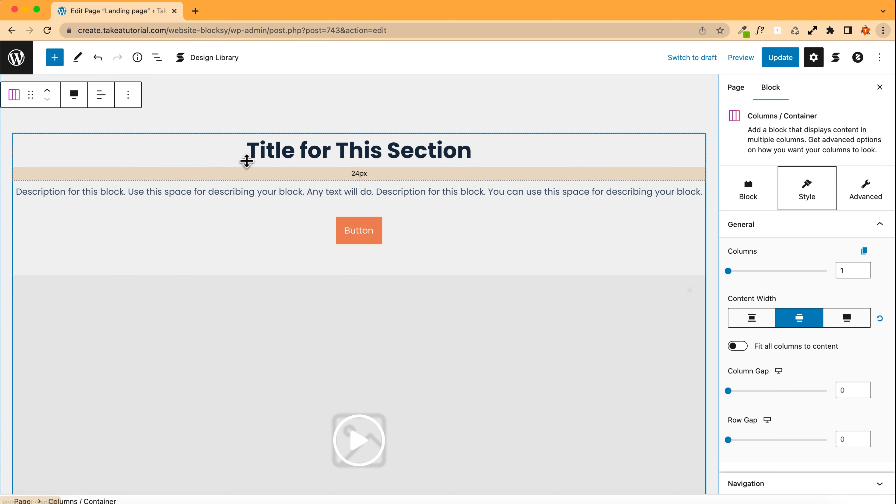
pyautogui.scroll(8, 192, 153)
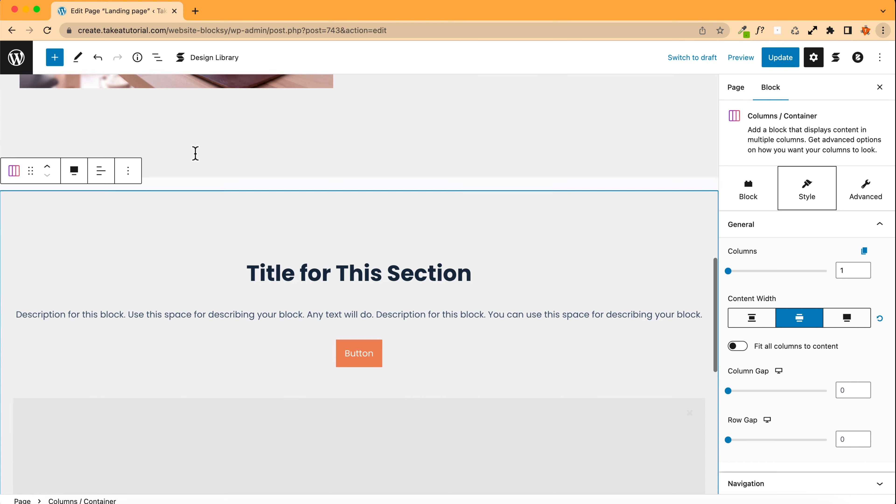
pyautogui.scroll(-6, 195, 159)
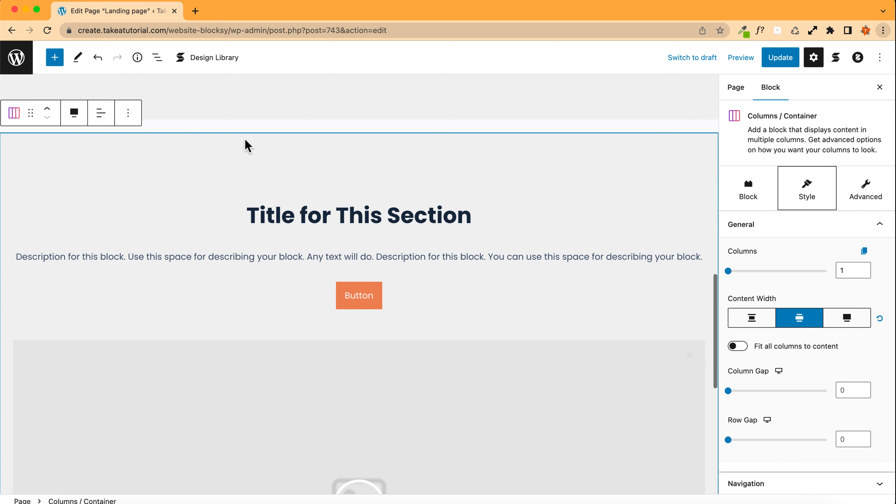
pyautogui.click(308, 99)
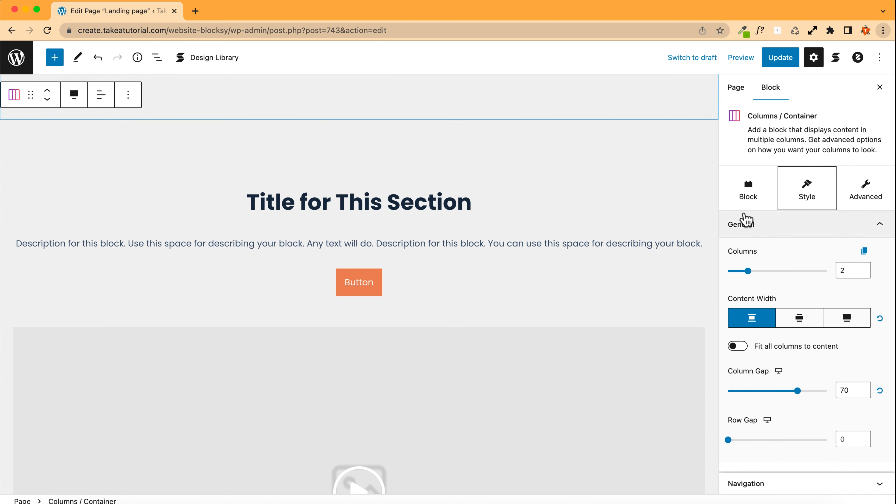
pyautogui.click(751, 205)
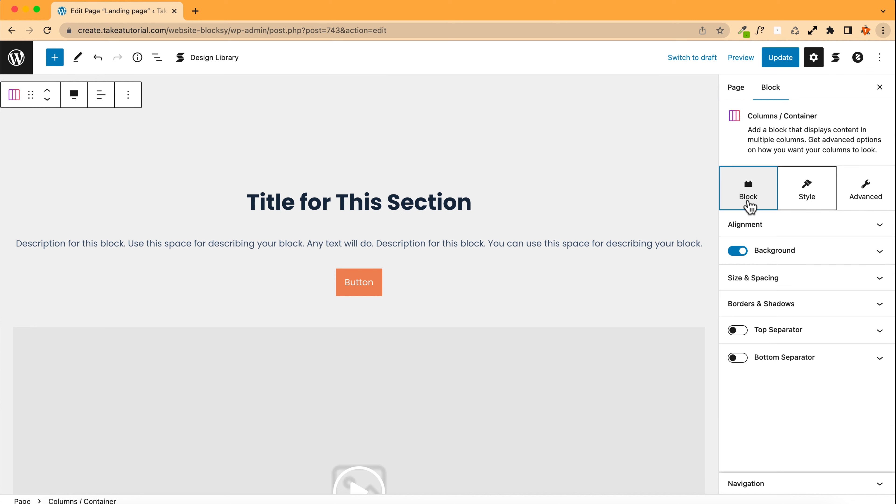
pyautogui.click(807, 200)
pyautogui.click(873, 195)
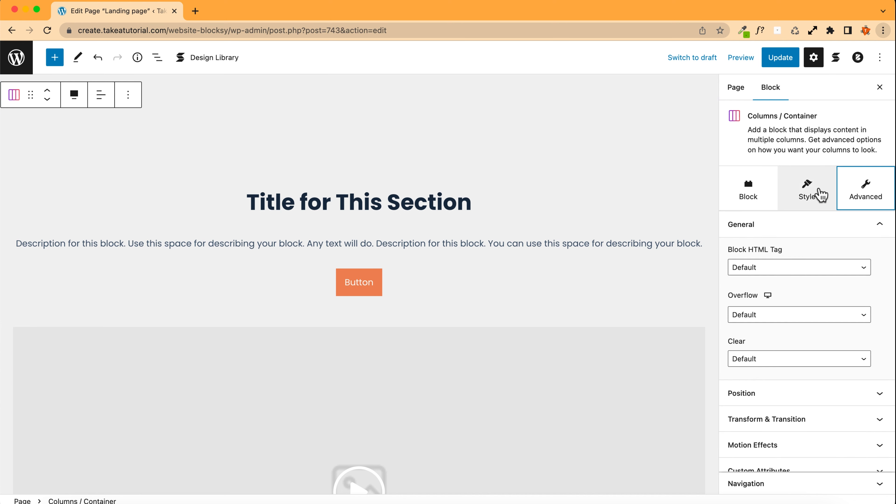
pyautogui.click(814, 194)
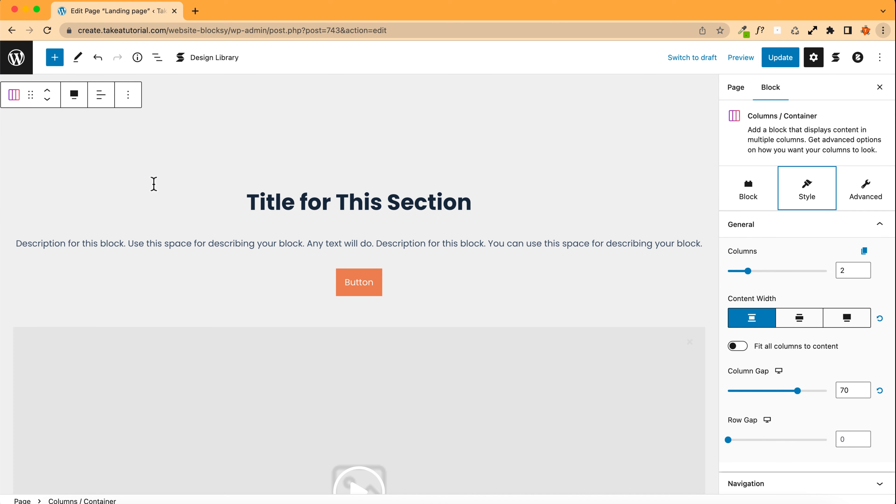
# Step: Insert the Wireframes Call to Action 1 design from the Stackable Design Library below the new section
pyautogui.scroll(-5, 155, 181)
pyautogui.scroll(-4, 155, 180)
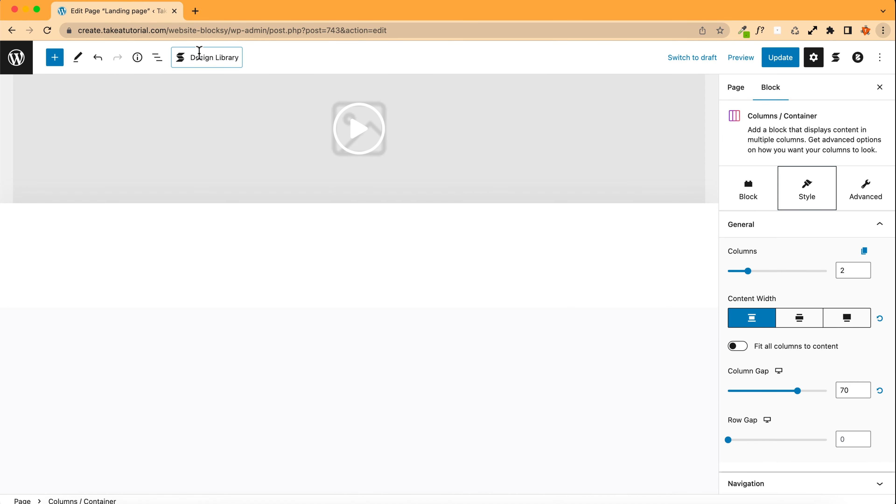
pyautogui.click(196, 55)
pyautogui.scroll(-3, 406, 262)
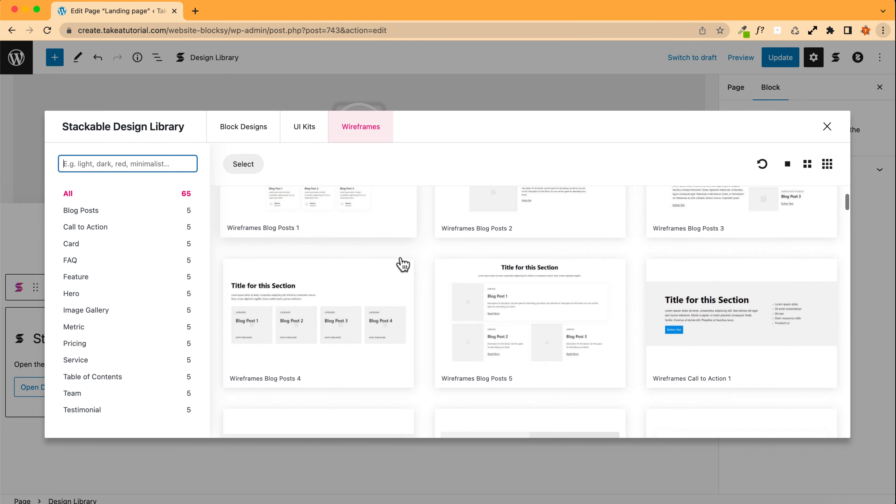
pyautogui.click(723, 308)
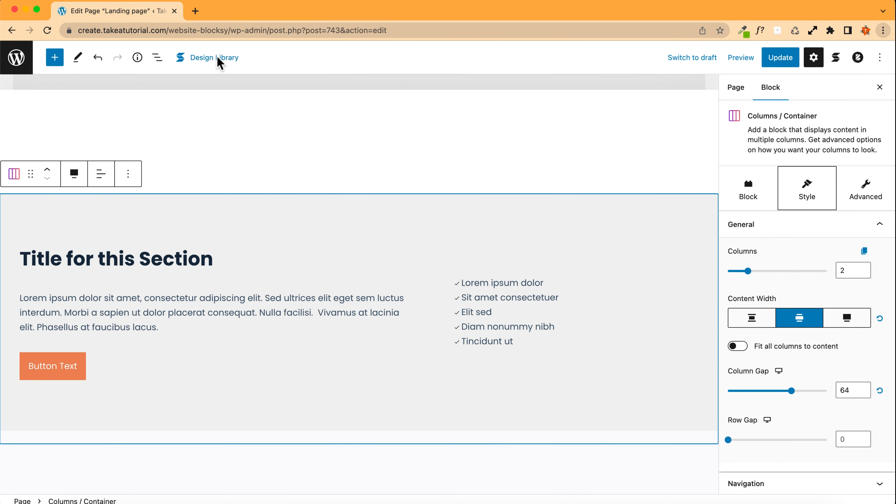
# Step: Browse the wireframe designs in the Stackable Design Library
pyautogui.click(192, 57)
pyautogui.scroll(-4, 314, 260)
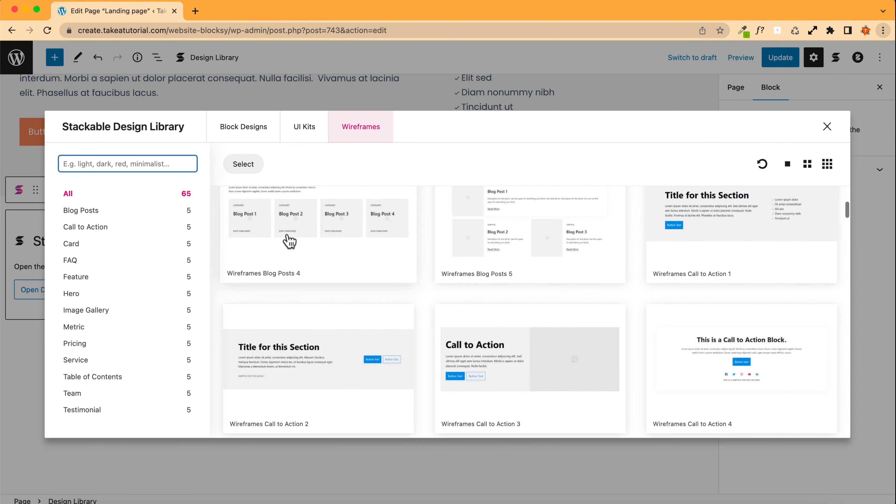
pyautogui.scroll(-4, 288, 239)
pyautogui.scroll(8, 287, 238)
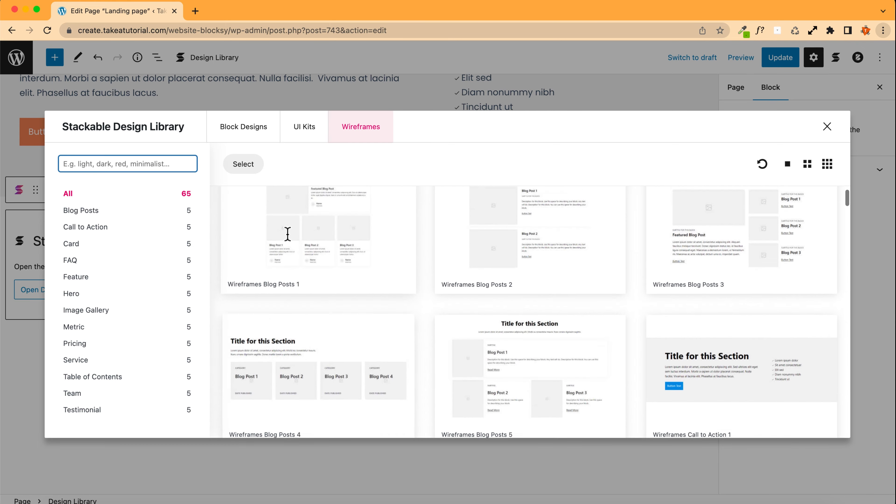
pyautogui.scroll(-4, 288, 234)
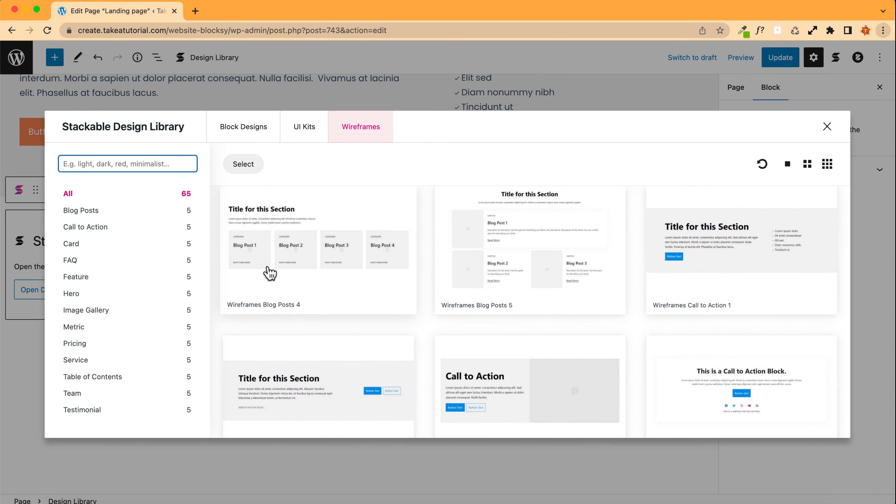
pyautogui.scroll(-3, 281, 273)
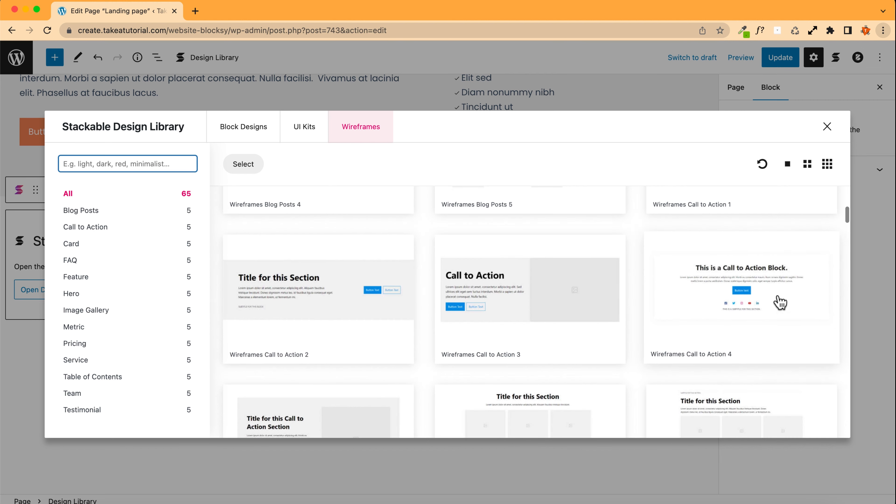
pyautogui.scroll(-2, 452, 284)
pyautogui.scroll(-2, 347, 262)
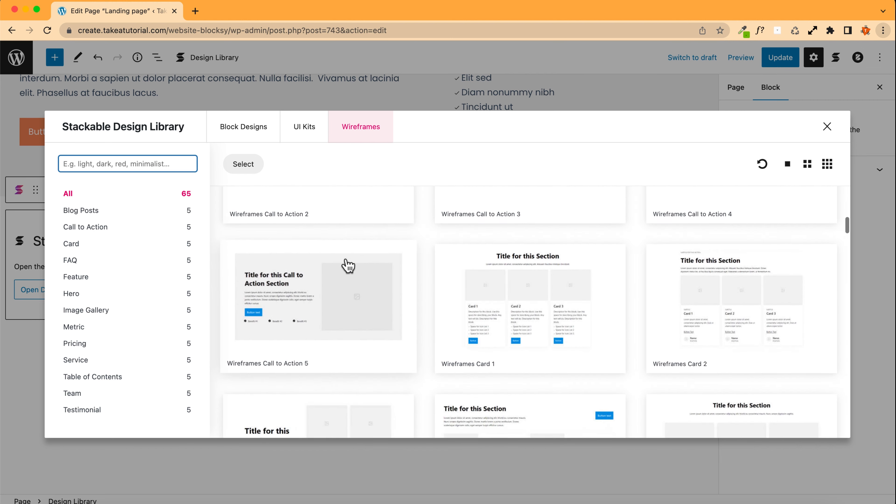
pyautogui.scroll(-5, 347, 263)
pyautogui.scroll(-8, 347, 264)
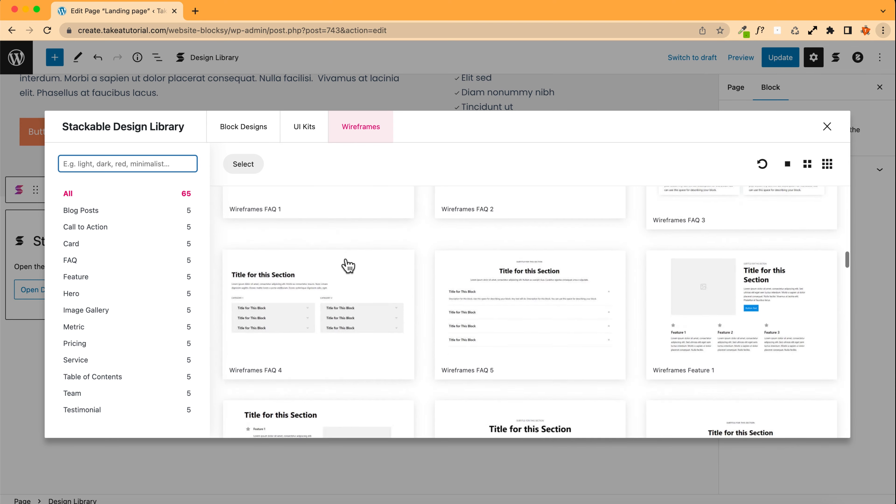
pyautogui.scroll(-10, 348, 265)
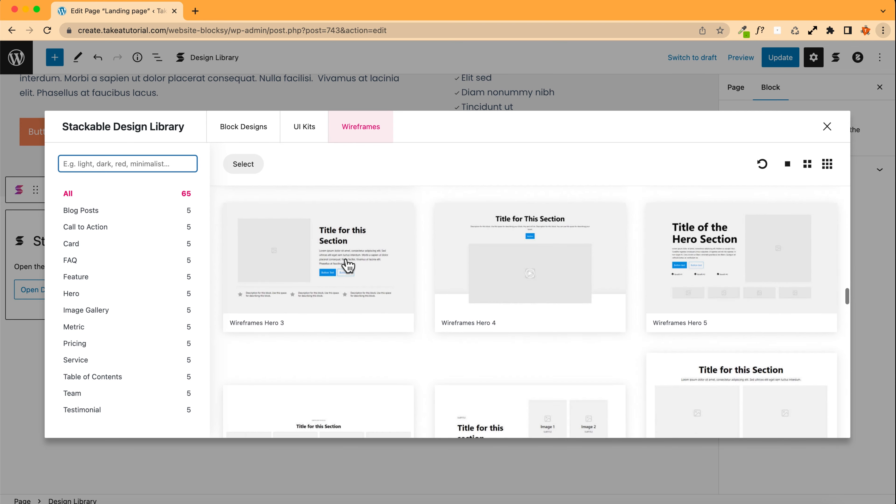
# Step: Search the wireframes for pricing and insert the Wireframes Pricing 3 design into the page
pyautogui.click(75, 165)
pyautogui.write('pricing')
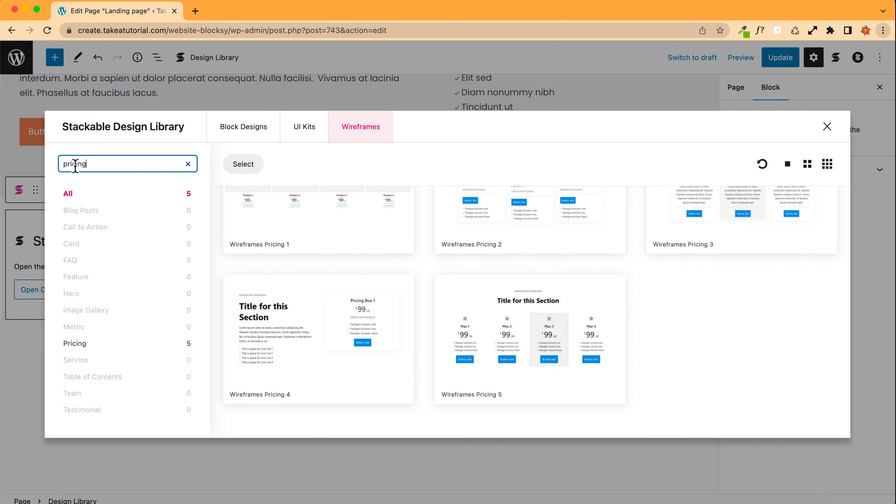
pyautogui.scroll(3, 296, 286)
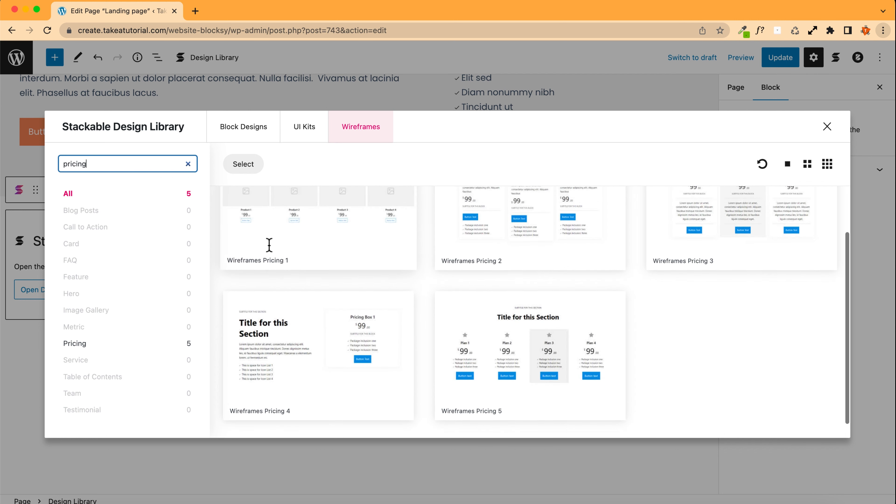
pyautogui.scroll(-1, 271, 252)
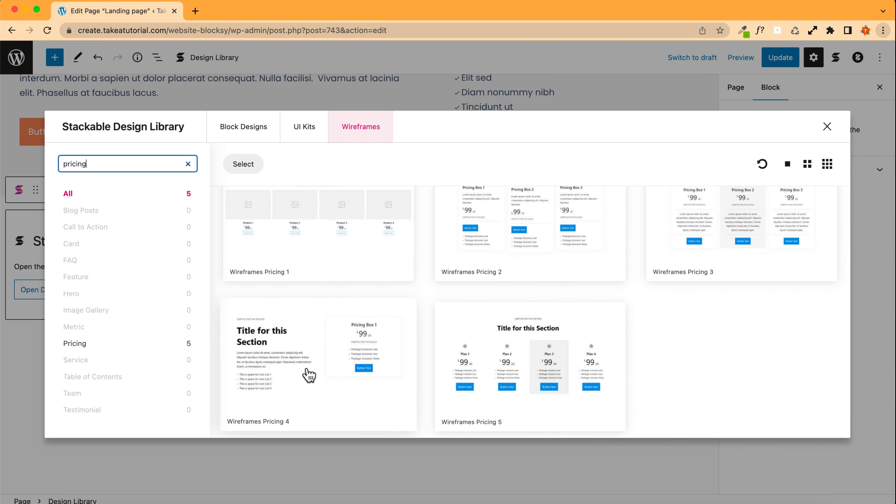
pyautogui.scroll(2, 758, 247)
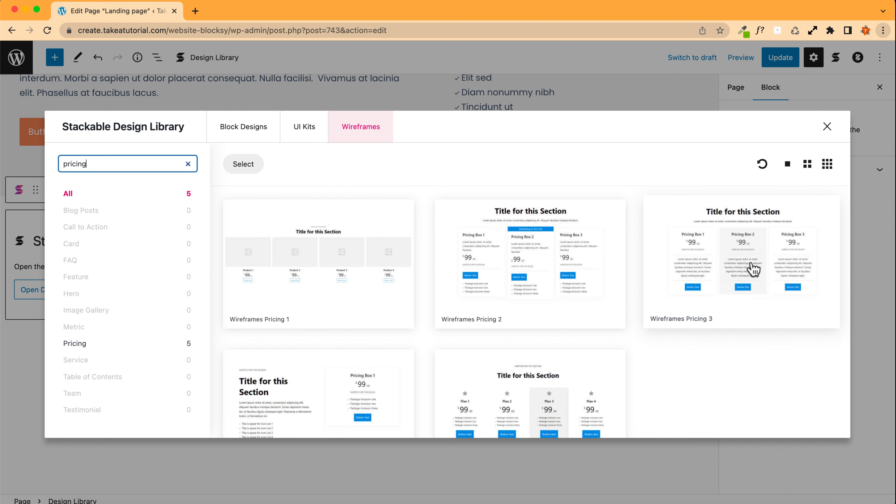
pyautogui.click(747, 270)
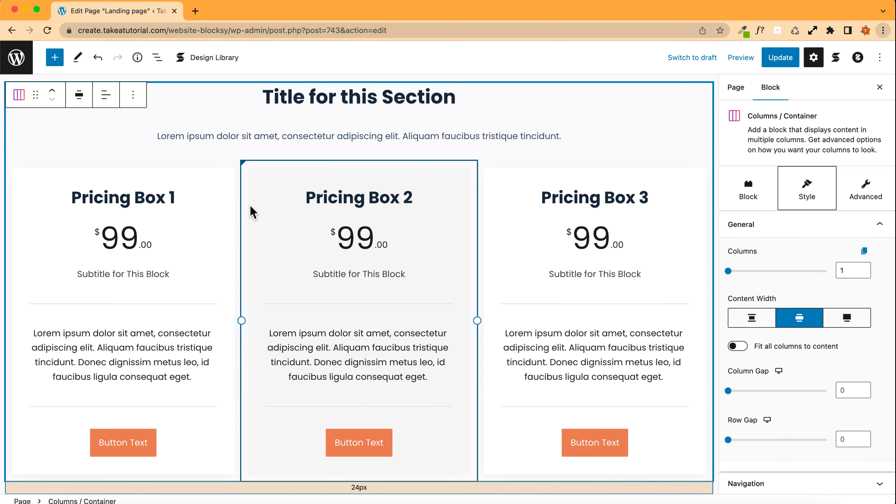
# Step: Increase the spacing above the pricing section to about 45 px and adjust the spacing below it
pyautogui.scroll(-3, 142, 205)
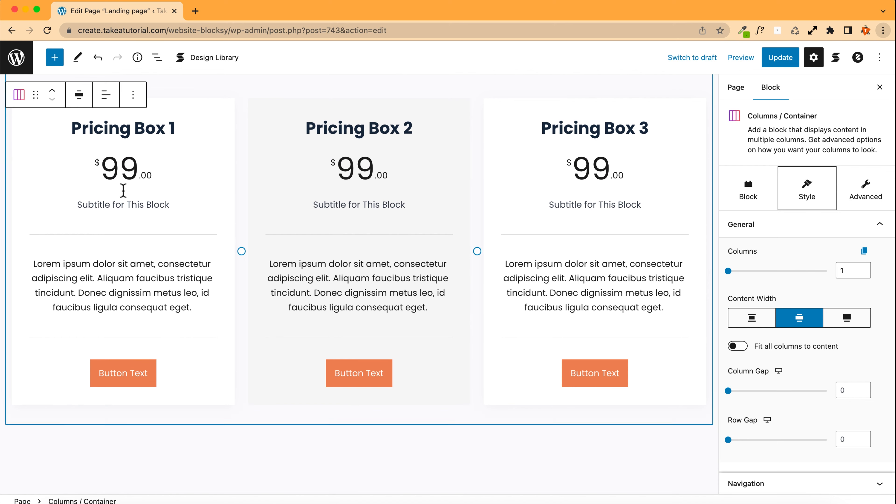
pyautogui.scroll(5, 65, 176)
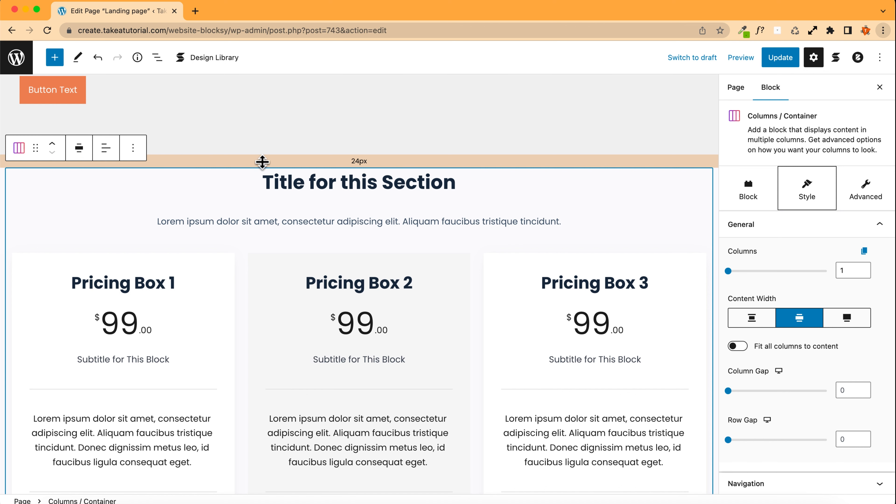
pyautogui.moveTo(262, 162)
pyautogui.mouseDown()
pyautogui.moveTo(252, 194)
pyautogui.moveTo(252, 174)
pyautogui.mouseUp()
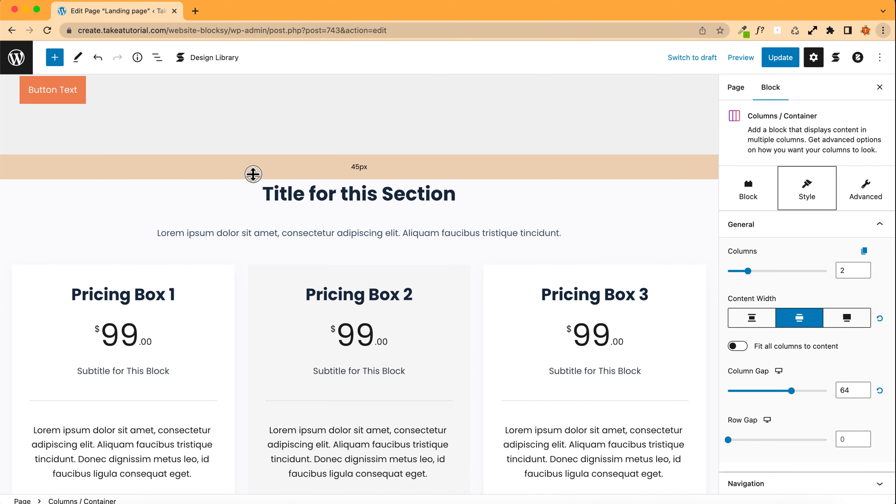
pyautogui.scroll(-8, 210, 244)
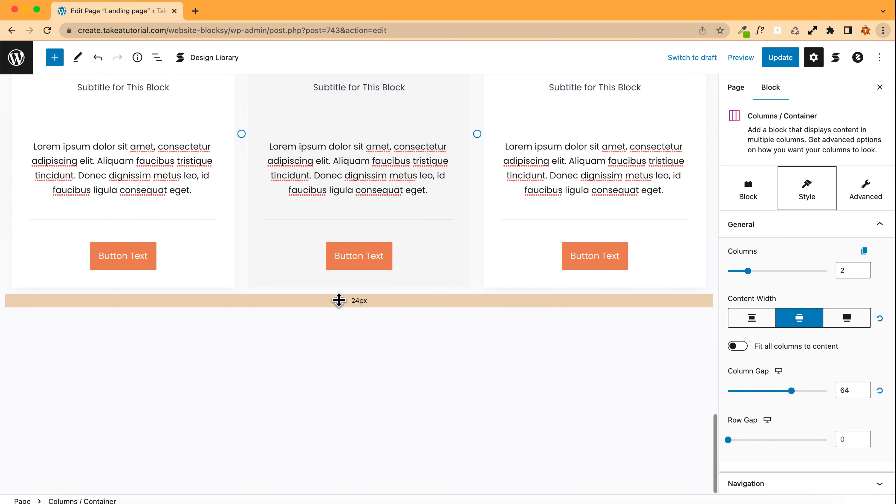
pyautogui.moveTo(339, 311)
pyautogui.mouseDown()
pyautogui.moveTo(340, 335)
pyautogui.moveTo(342, 315)
pyautogui.mouseUp()
pyautogui.scroll(5, 190, 351)
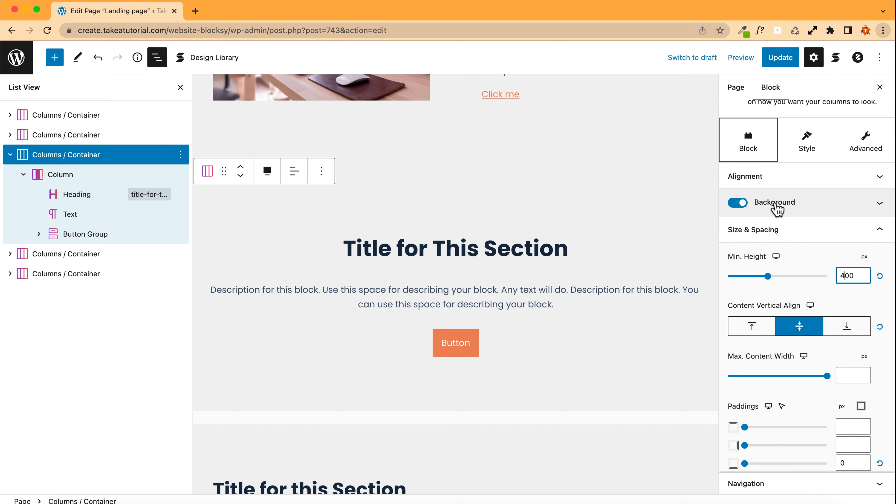
# Step: Open the centred call-to-action container's background options and its background image or video picker
pyautogui.click(775, 203)
pyautogui.scroll(-4, 765, 286)
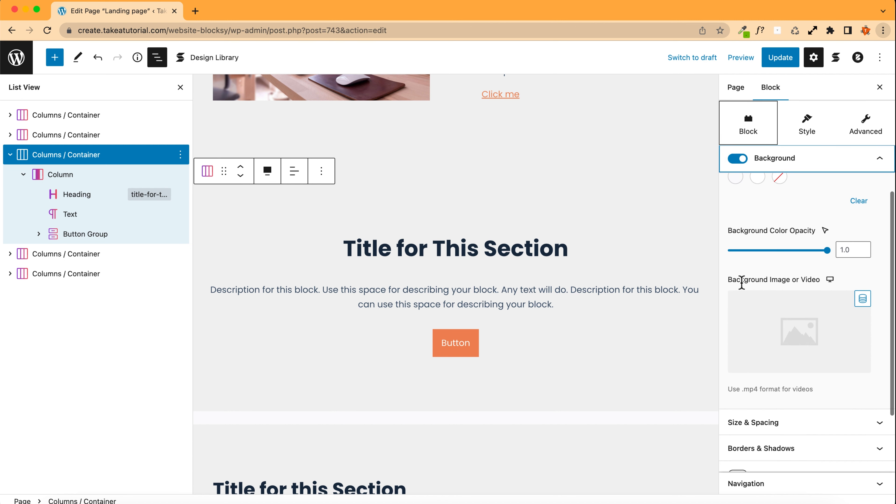
pyautogui.scroll(-1, 805, 292)
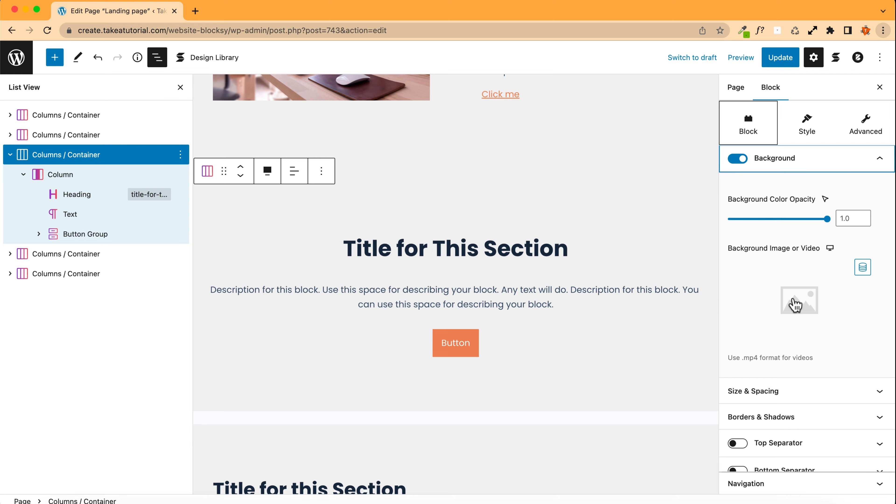
pyautogui.click(794, 304)
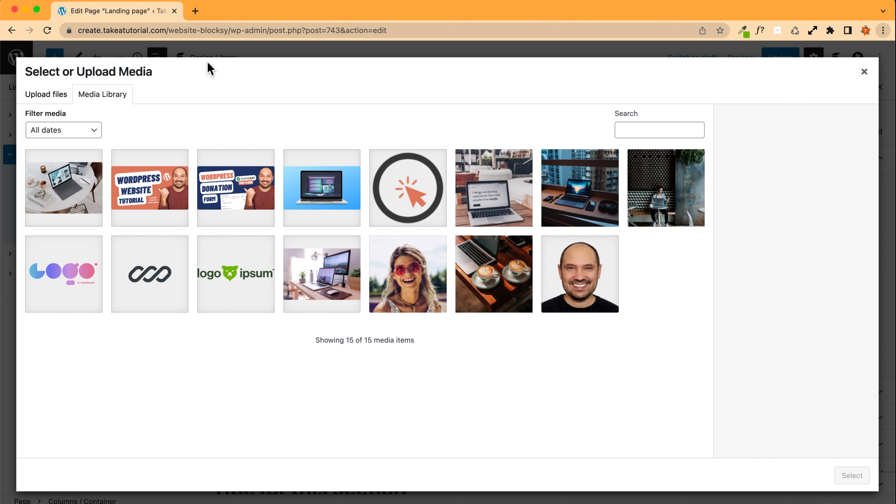
# Step: In a new tab, search for "downlod video from youtbe" and open the ssyoutube YouTube Video Downloader
pyautogui.click(195, 11)
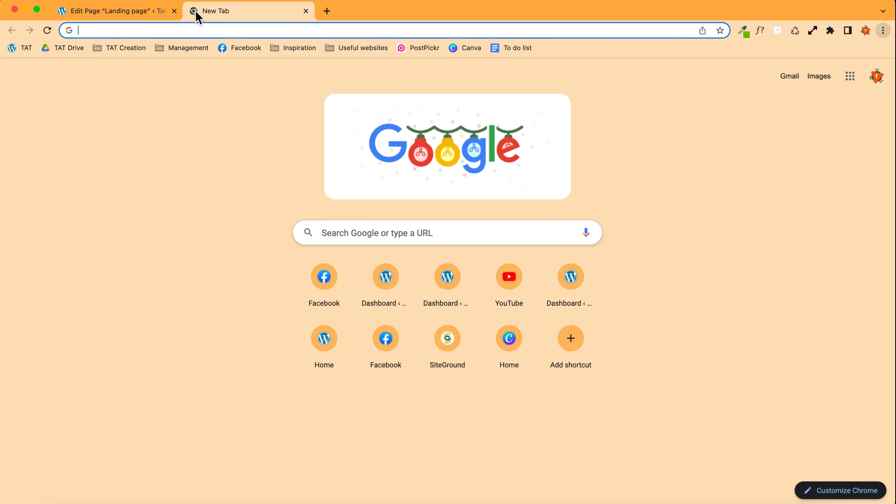
pyautogui.write('dow')
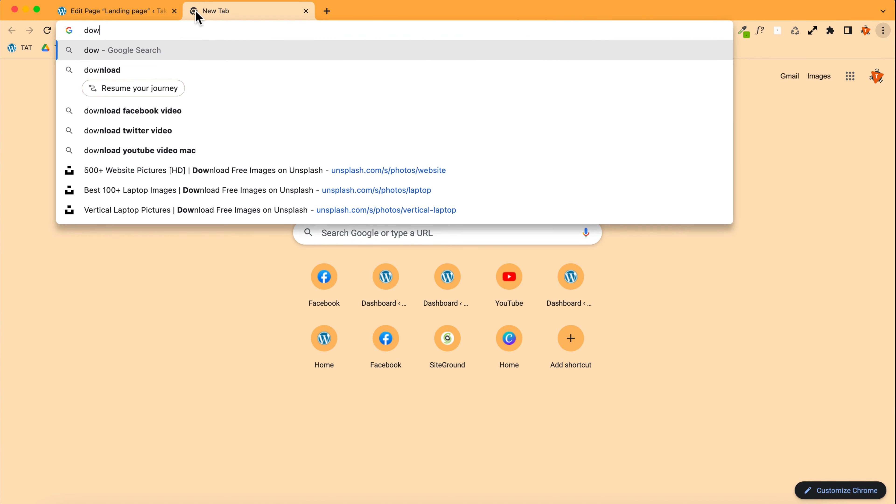
pyautogui.write('nlod video f')
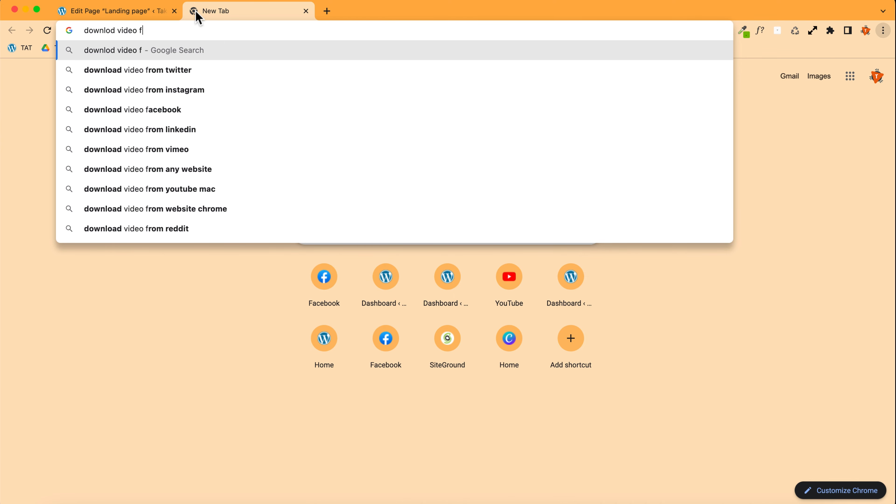
pyautogui.write('rom youtbe')
pyautogui.press('Return')
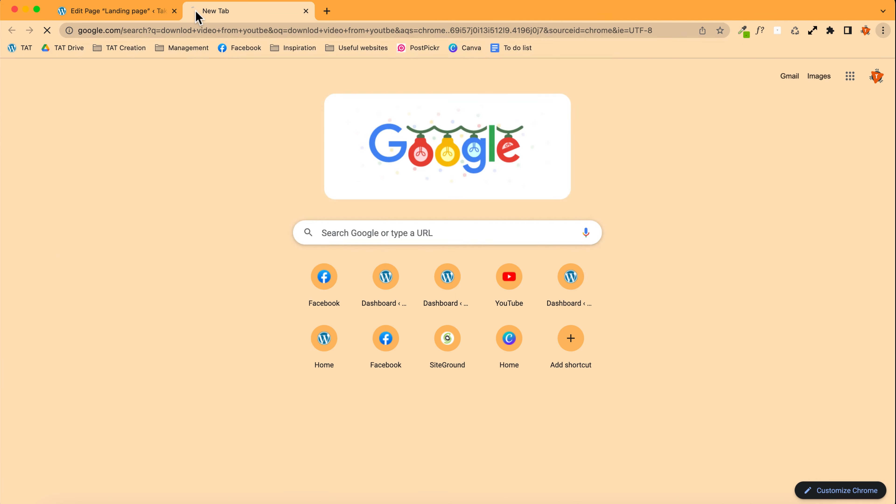
pyautogui.click(169, 276)
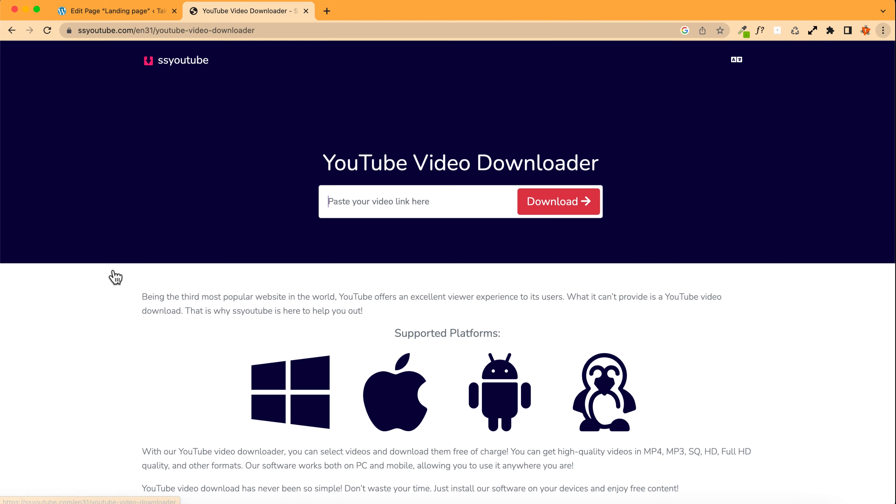
# Step: Paste the YouTube video link, dismiss the notifications prompt, and download the 1080 webm version
pyautogui.press('super+v')
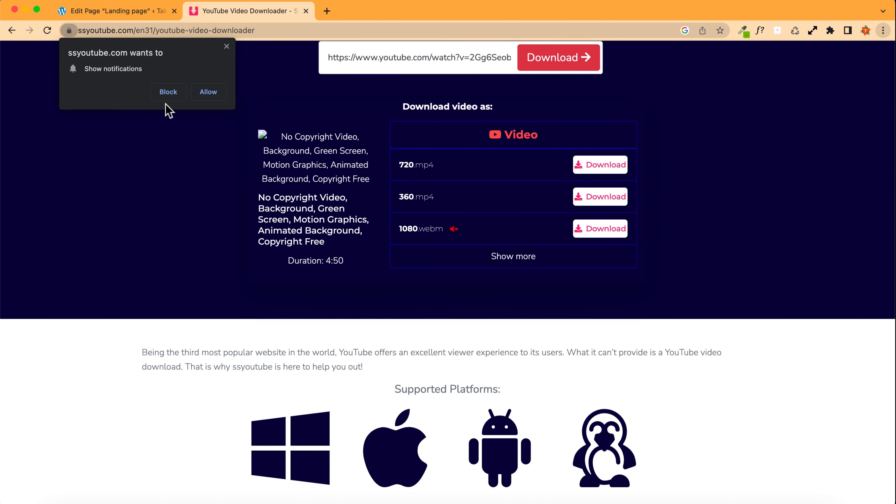
pyautogui.click(170, 92)
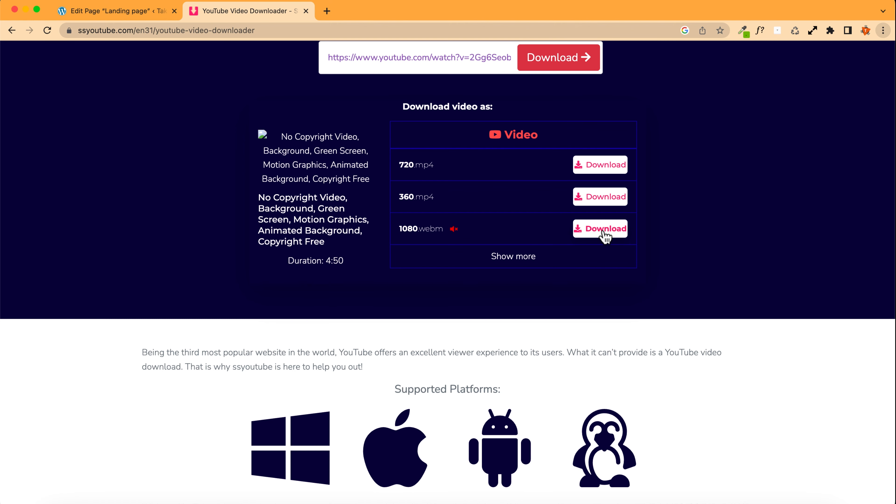
pyautogui.scroll(1, 604, 235)
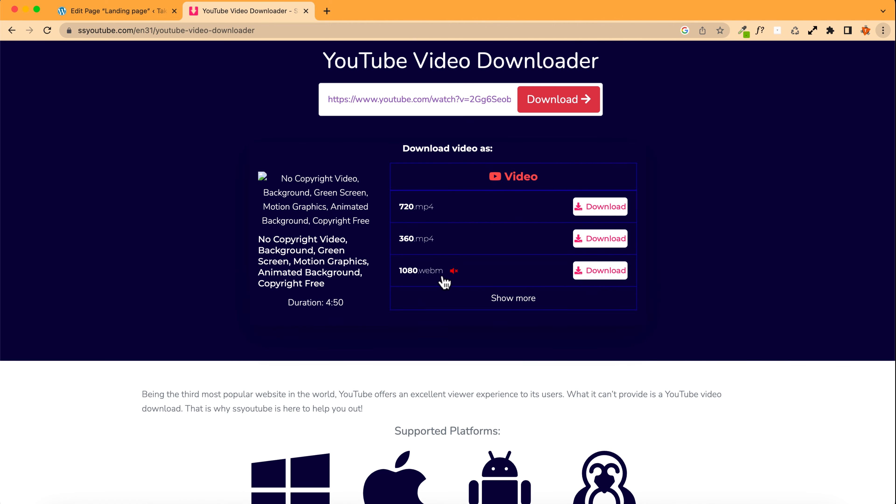
pyautogui.click(610, 272)
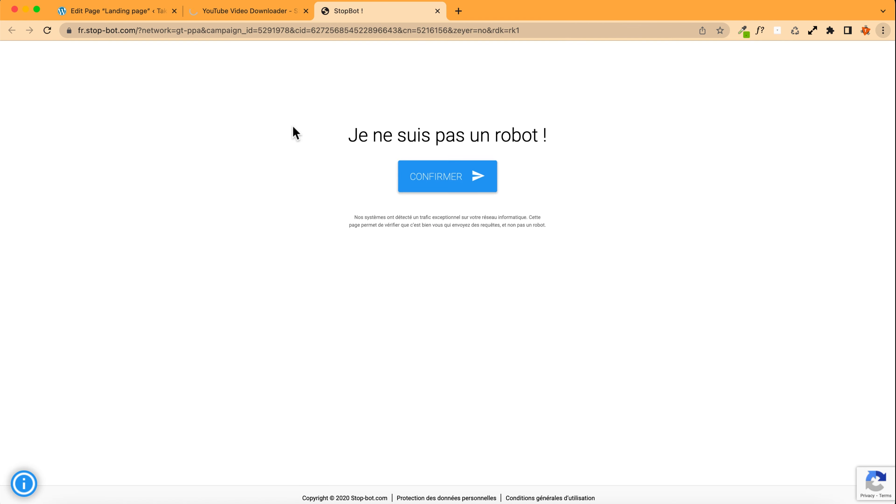
# Step: Close the ad tab and download the video file from its playback page
pyautogui.click(438, 11)
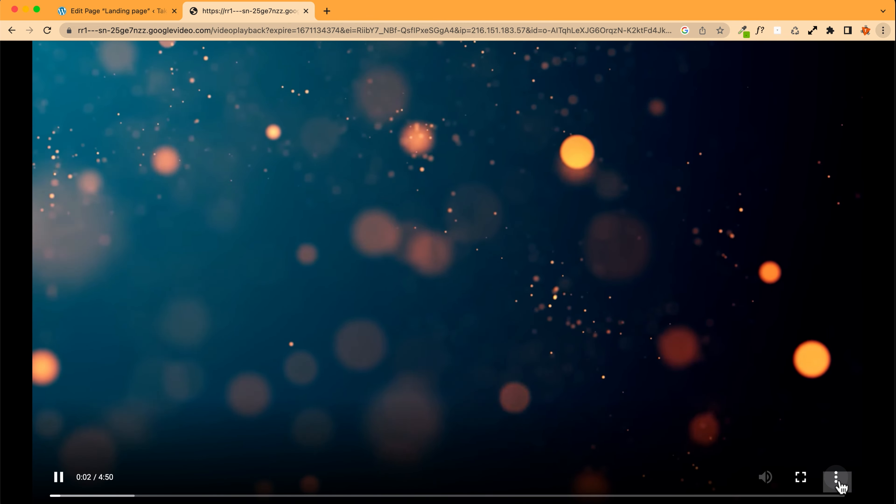
pyautogui.click(835, 477)
pyautogui.click(790, 427)
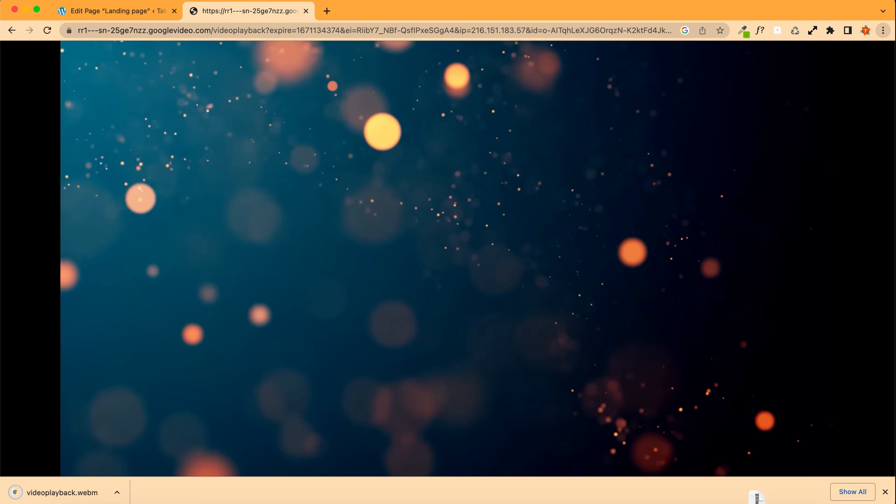
# Step: Upload videoplayback.webm as the call-to-action container's background video and raise the background media tint strength
pyautogui.click(114, 16)
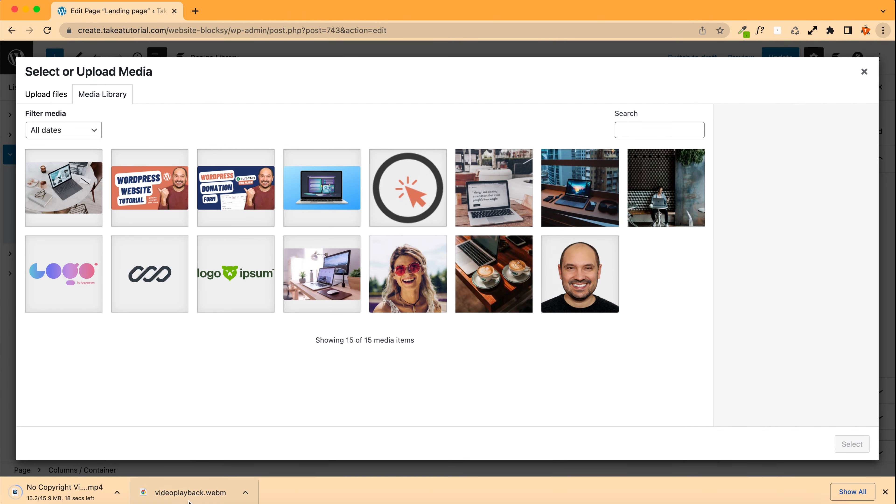
pyautogui.moveTo(189, 501); pyautogui.dragTo(135, 375)
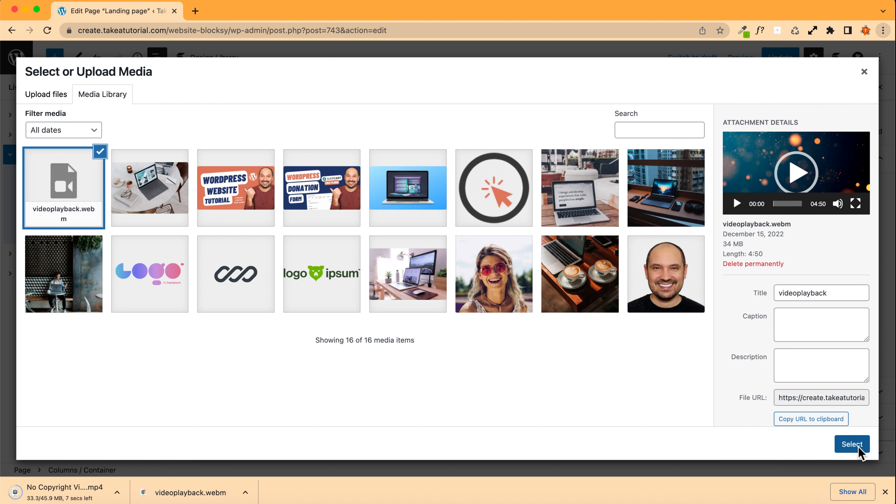
pyautogui.click(855, 445)
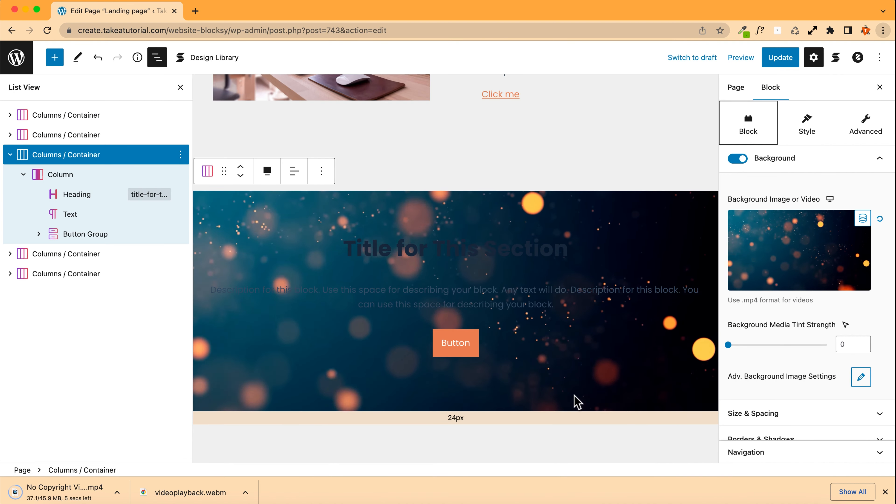
pyautogui.moveTo(729, 346); pyautogui.dragTo(798, 349)
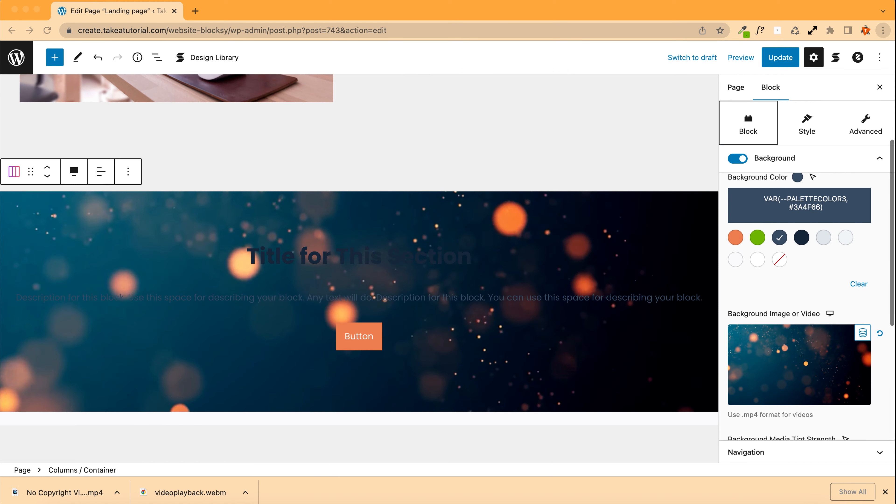
# Step: Set the call-to-action container's background tint strength to 6 and its background colour to the dark navy palette colour #192A3D
pyautogui.click(736, 248)
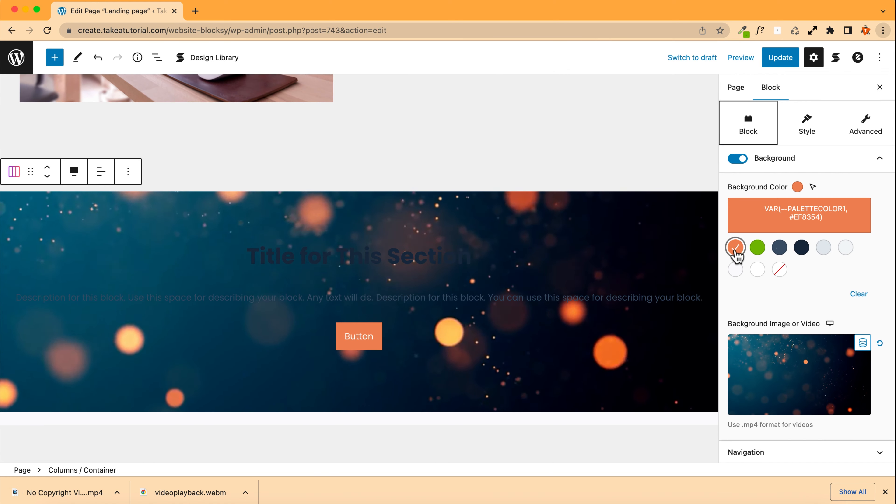
pyautogui.scroll(-3, 772, 289)
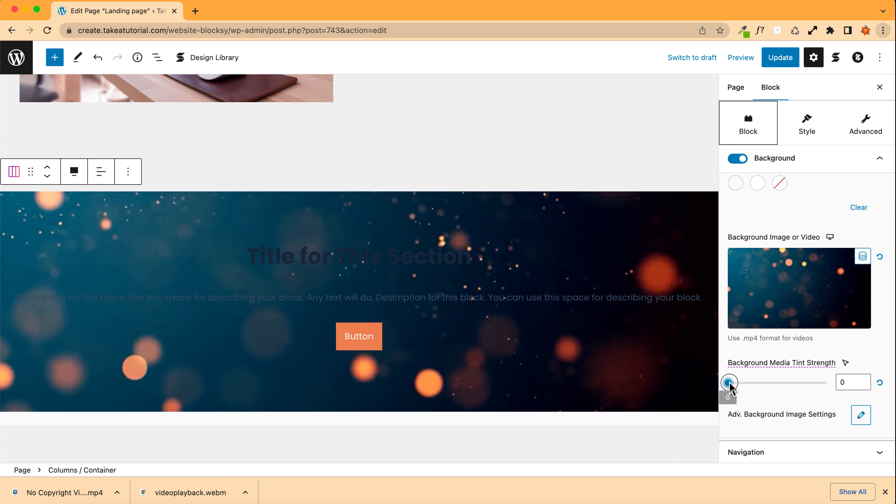
pyautogui.moveTo(728, 382); pyautogui.dragTo(787, 385)
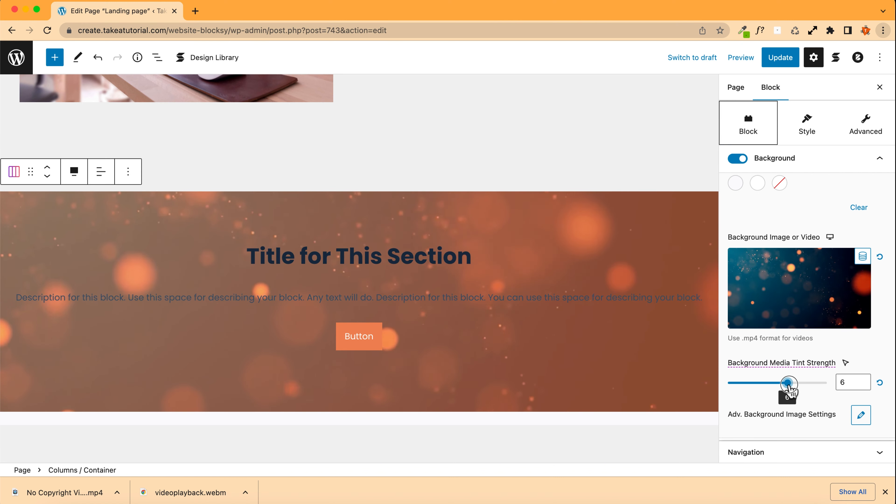
pyautogui.scroll(2, 807, 355)
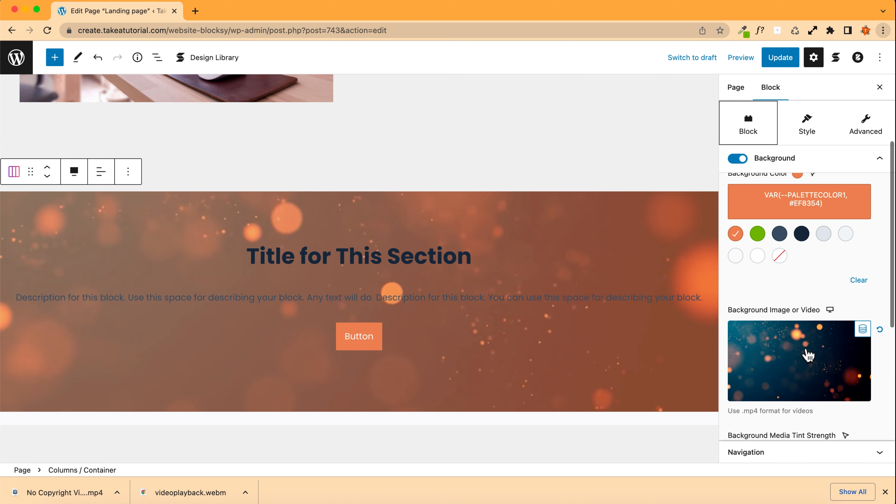
pyautogui.click(779, 234)
pyautogui.click(801, 234)
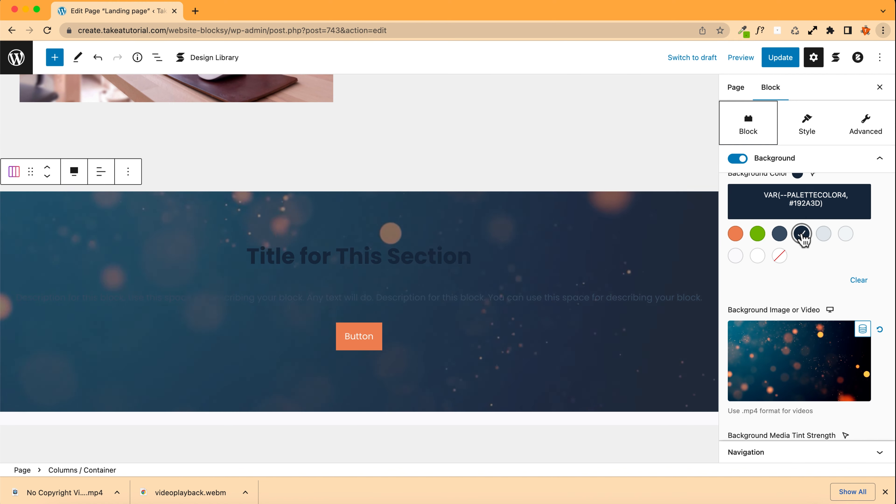
# Step: Set the section heading's text colour to white
pyautogui.click(471, 267)
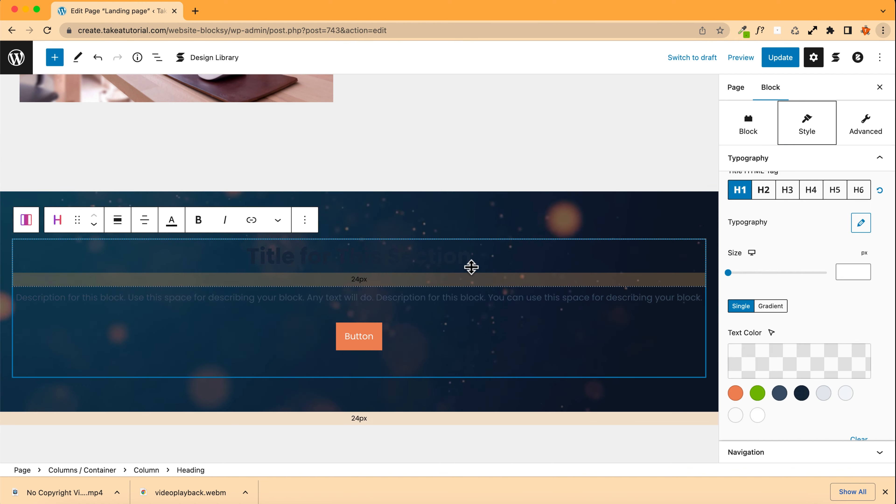
pyautogui.scroll(-2, 814, 372)
pyautogui.click(757, 364)
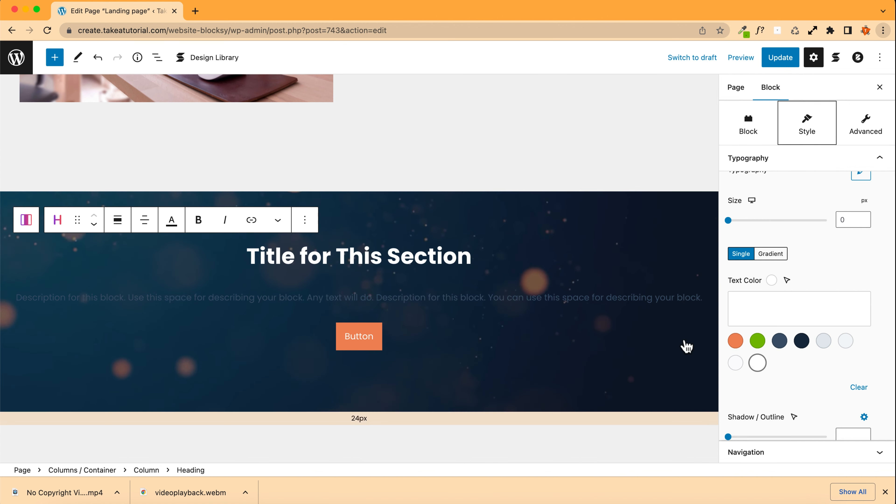
# Step: Set the description text's colour to white in its typography settings
pyautogui.click(517, 297)
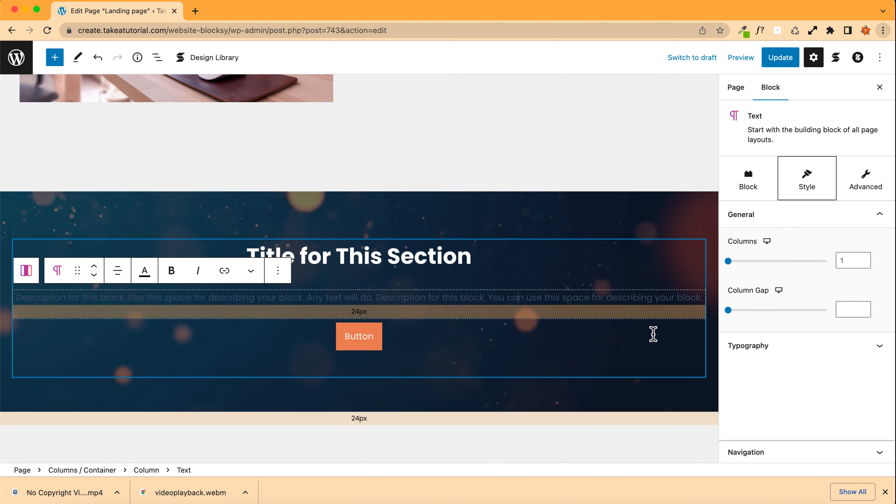
pyautogui.click(772, 345)
pyautogui.click(756, 276)
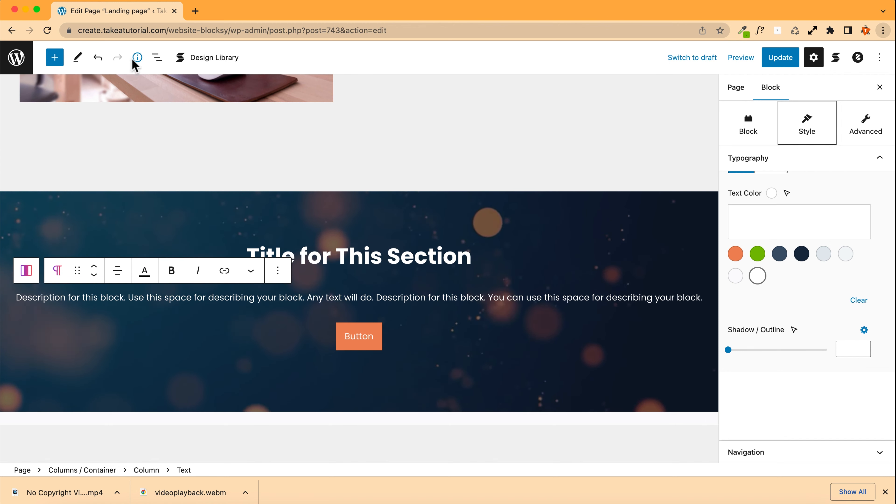
# Step: Try setting the outer container's maximum content width to 500 px, then clear the value again
pyautogui.click(156, 58)
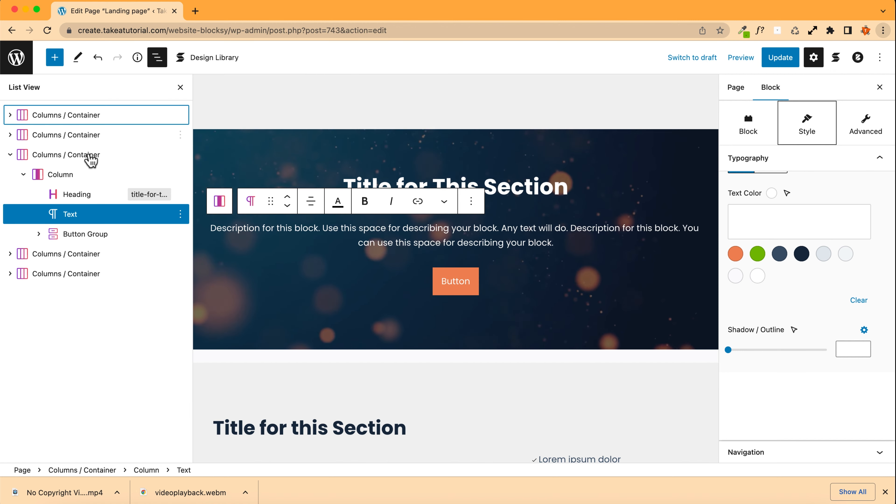
pyautogui.click(66, 159)
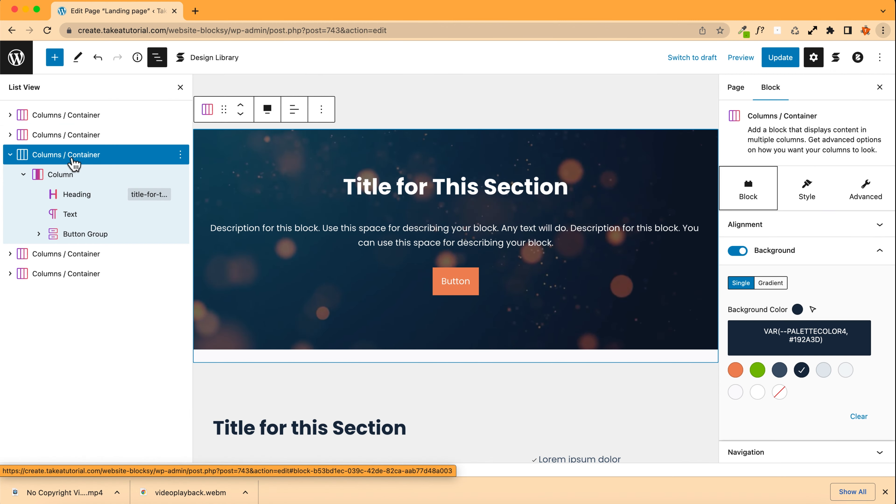
pyautogui.click(807, 192)
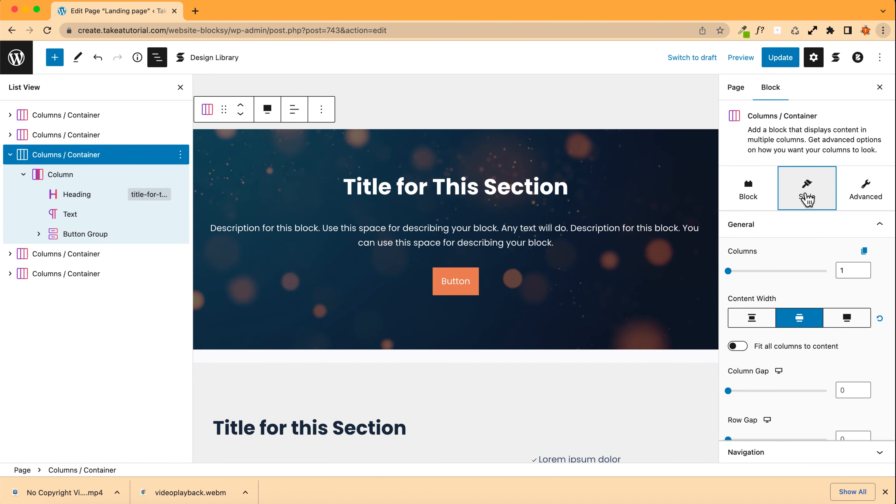
pyautogui.click(745, 189)
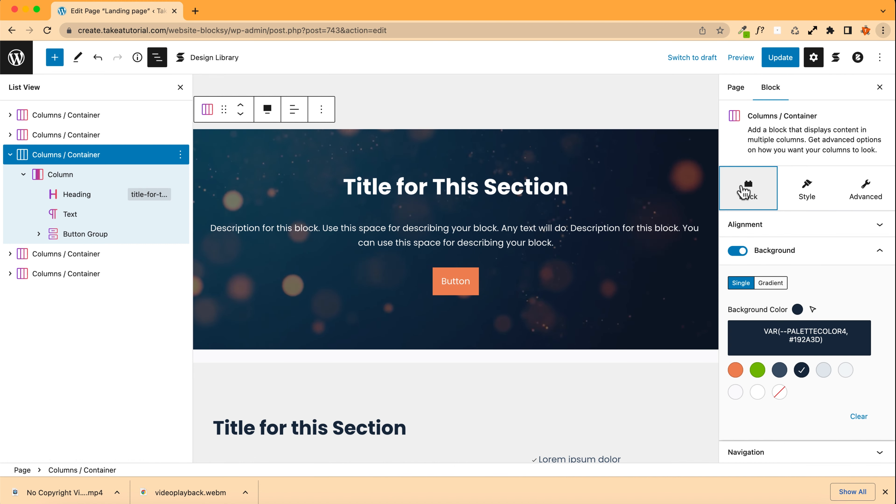
pyautogui.scroll(-10, 785, 230)
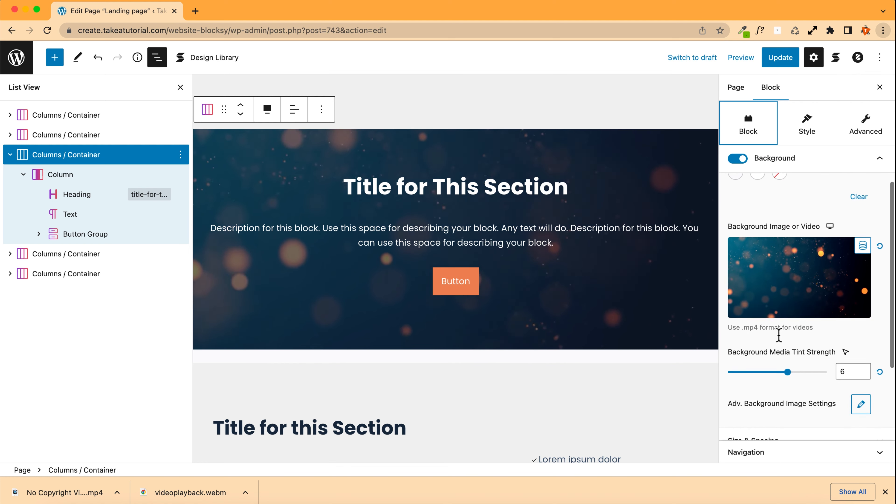
pyautogui.click(768, 282)
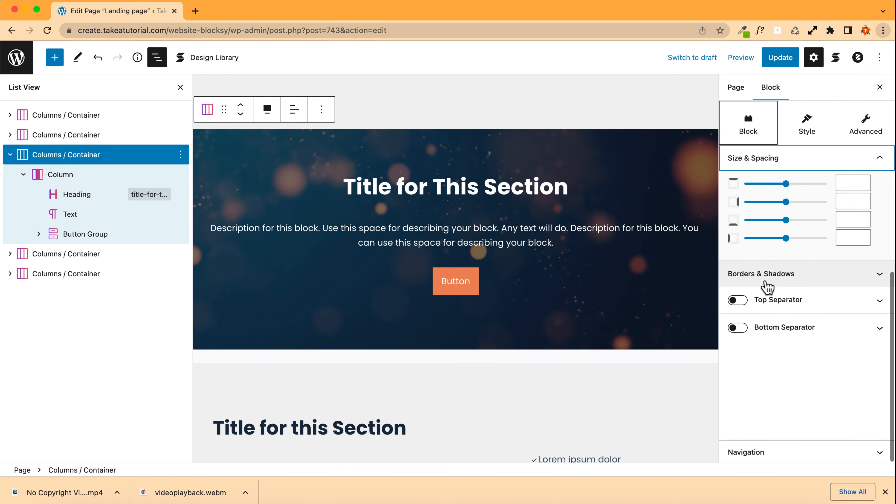
pyautogui.scroll(3, 767, 288)
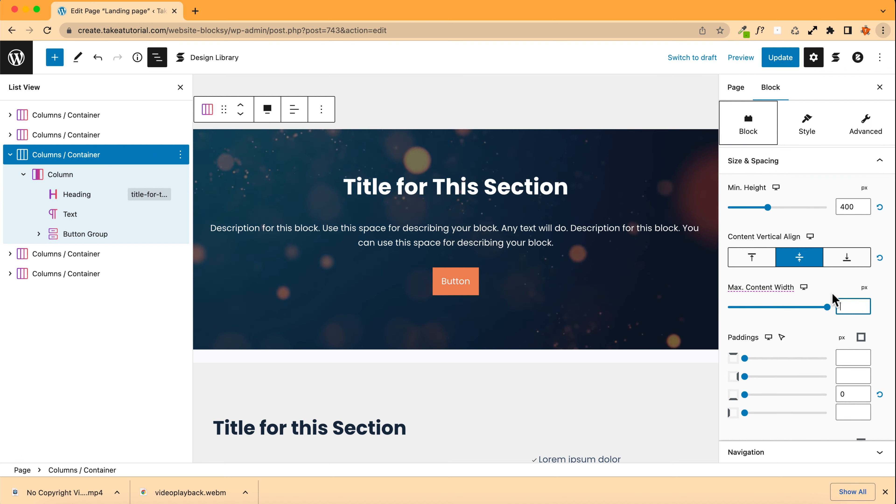
pyautogui.write('500')
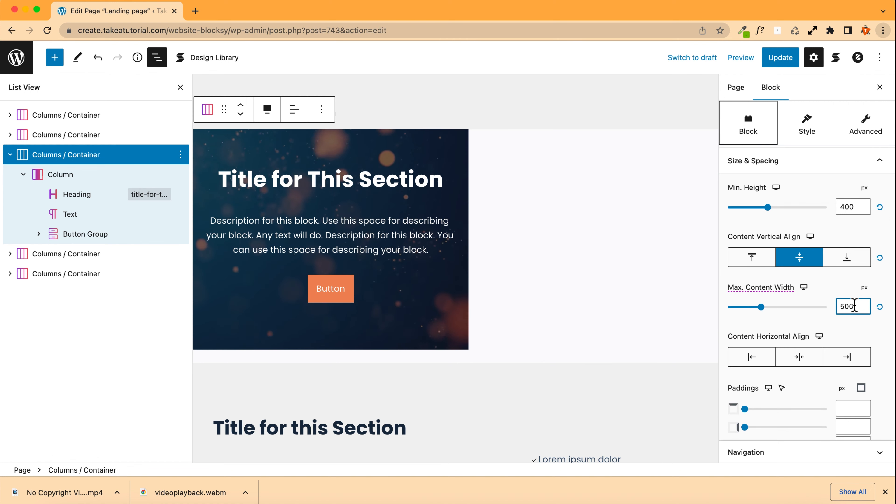
pyautogui.press('BackSpace')
pyautogui.press('BackSpace')
pyautogui.press('BackSpace')
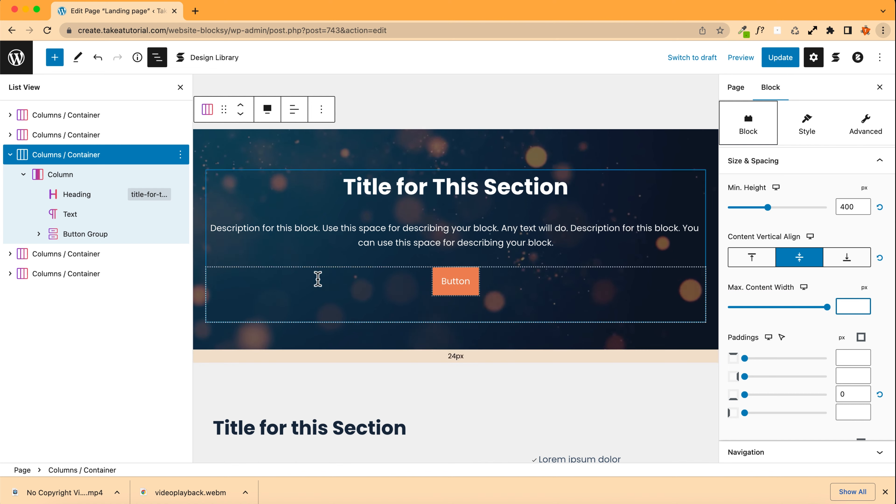
# Step: Set the inner column's maximum content width to 600 px and align its content horizontally to the center
pyautogui.click(75, 178)
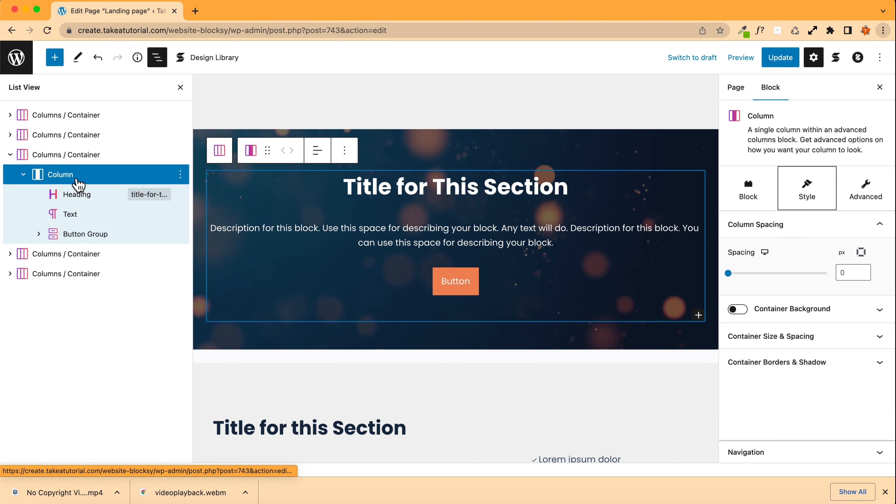
pyautogui.click(742, 191)
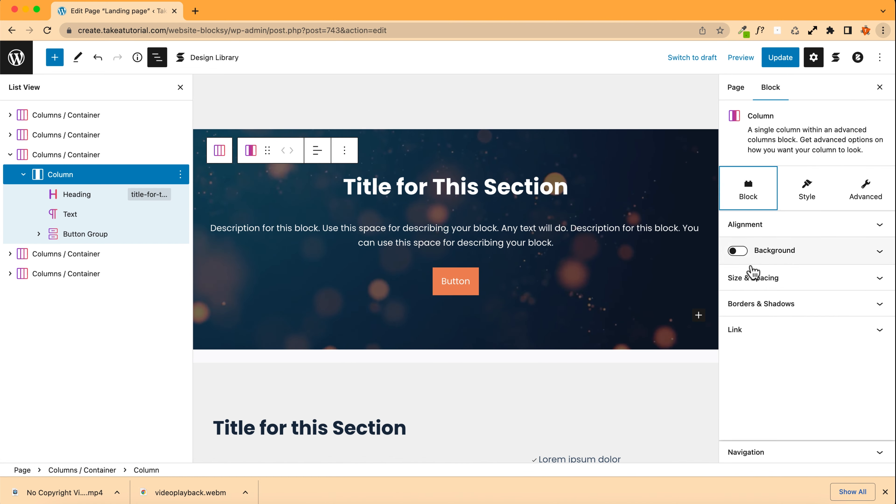
pyautogui.click(752, 281)
pyautogui.click(856, 282)
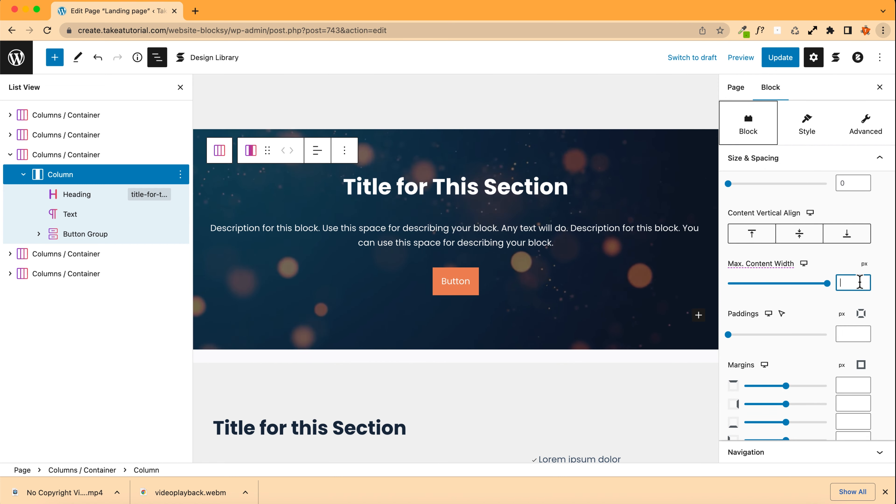
pyautogui.write('600')
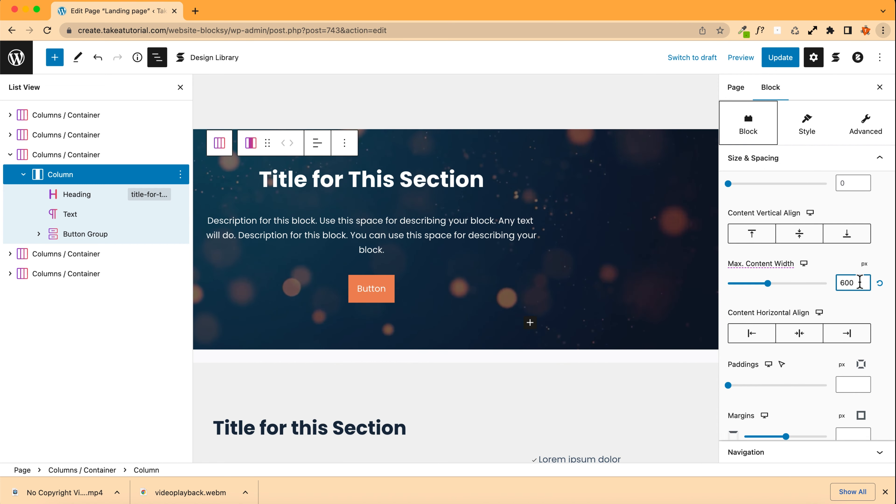
pyautogui.click(799, 333)
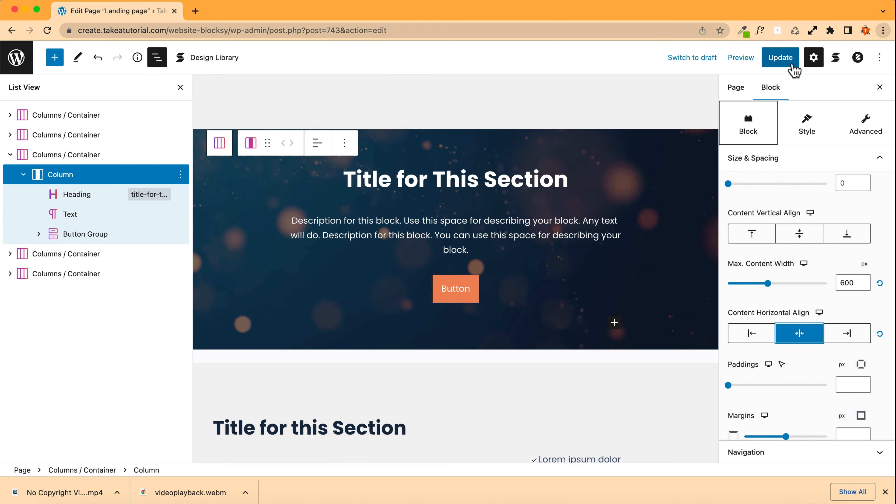
# Step: Update the page and view the published landing page
pyautogui.click(789, 64)
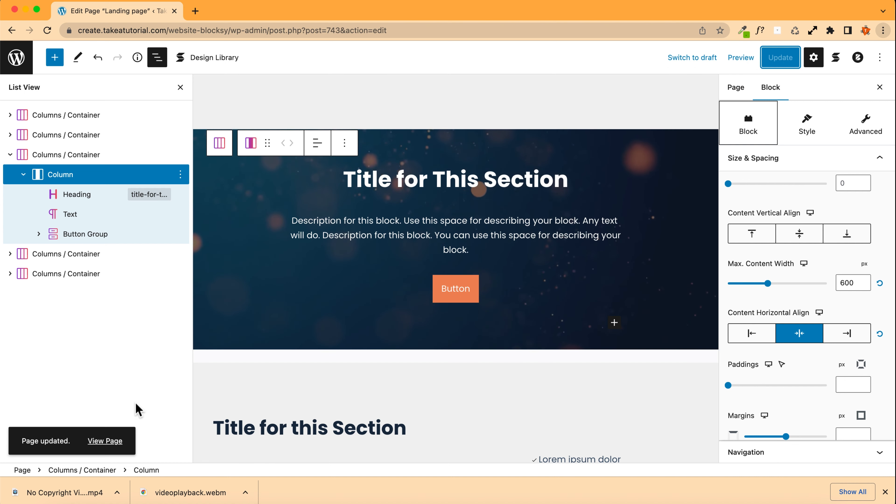
pyautogui.click(105, 441)
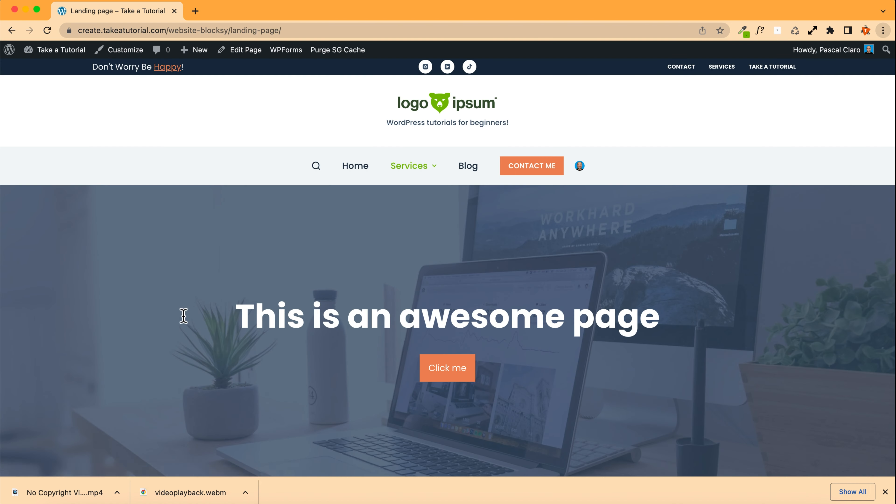
pyautogui.scroll(-5, 184, 314)
pyautogui.scroll(-10, 184, 320)
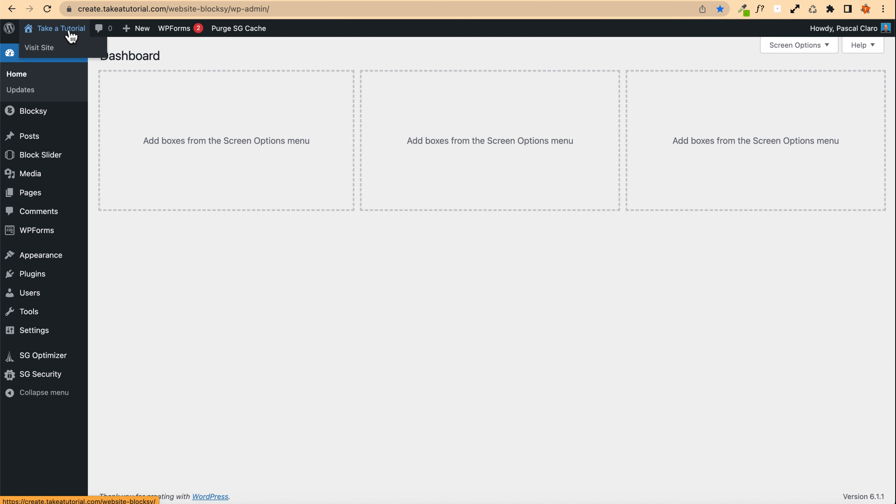
# Step: Visit the site and browse through the contact page and the home page
pyautogui.click(40, 48)
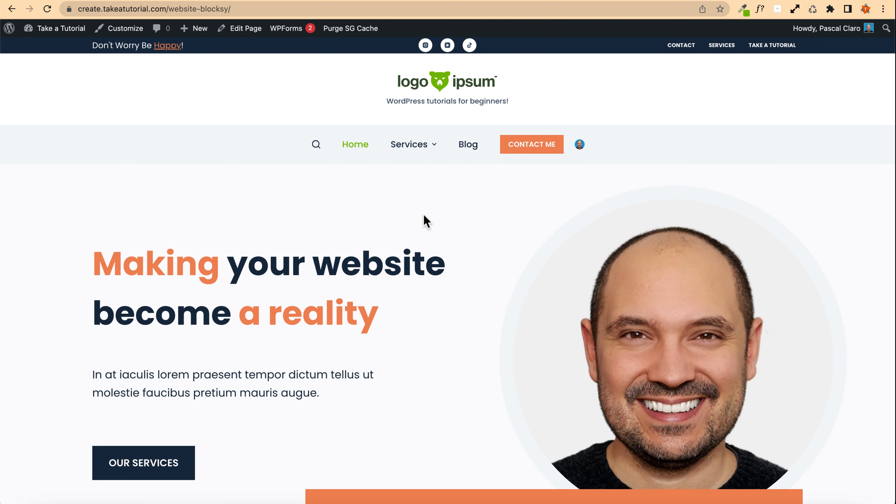
pyautogui.click(527, 146)
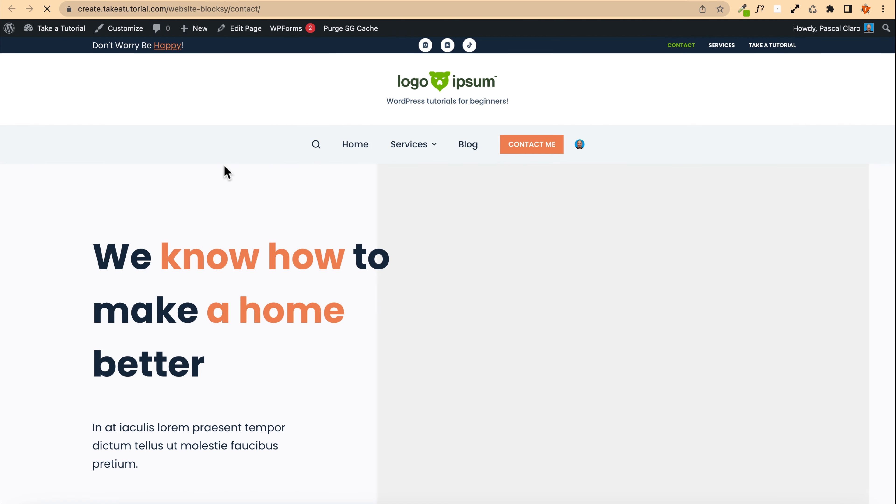
pyautogui.scroll(-2, 225, 172)
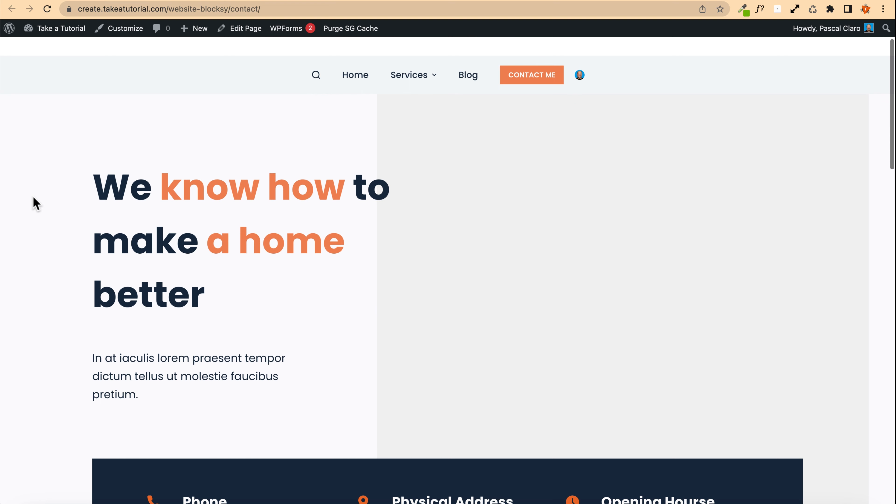
pyautogui.scroll(-15, 53, 201)
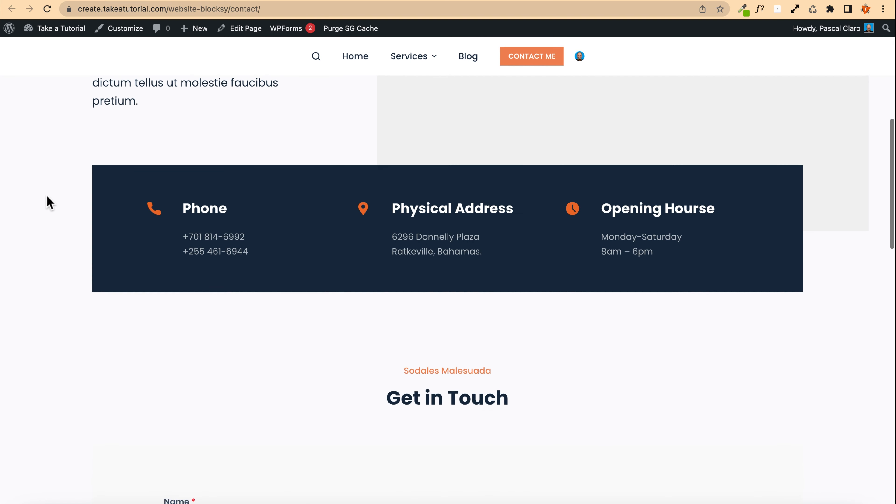
pyautogui.scroll(-1, 50, 203)
pyautogui.scroll(-2, 247, 187)
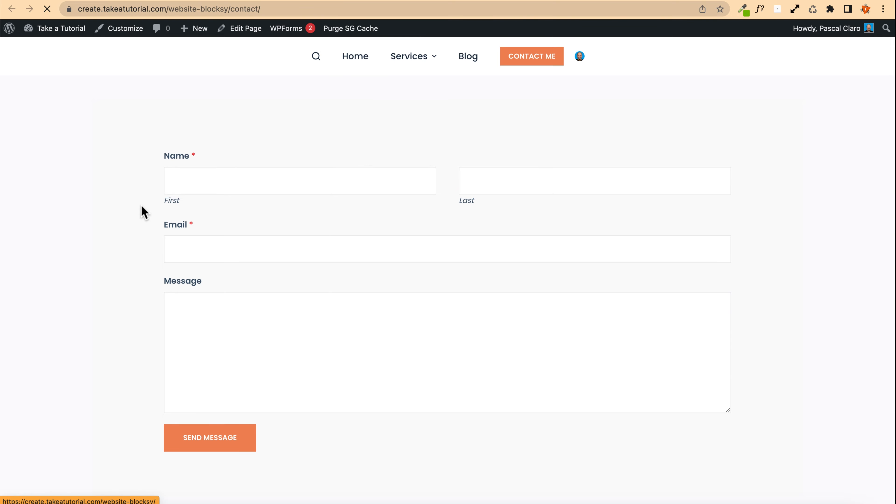
pyautogui.scroll(-20, 110, 214)
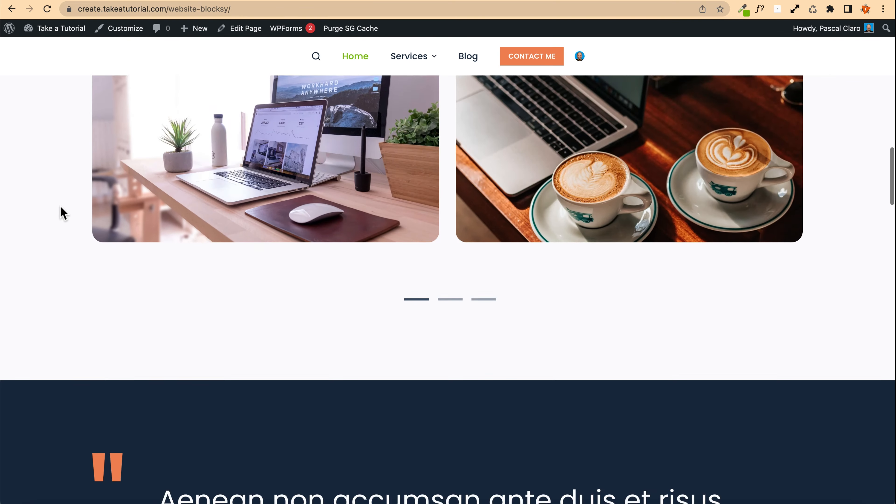
pyautogui.scroll(-20, 60, 207)
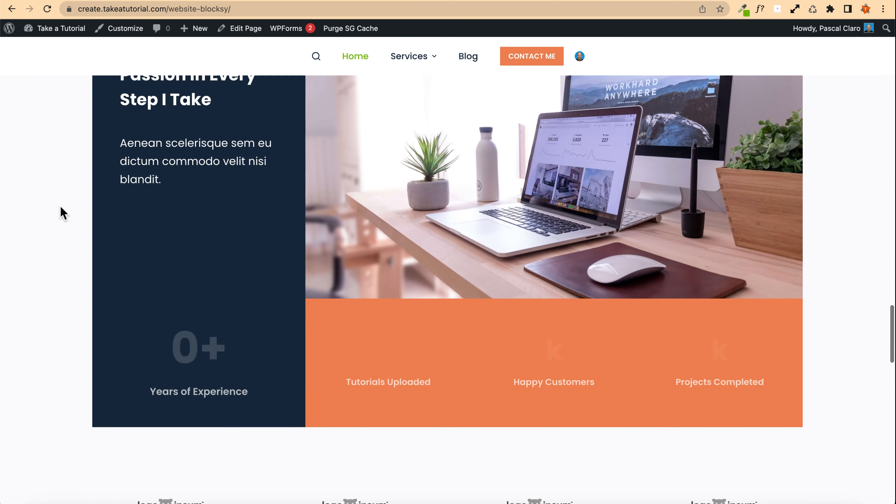
pyautogui.scroll(-15, 61, 212)
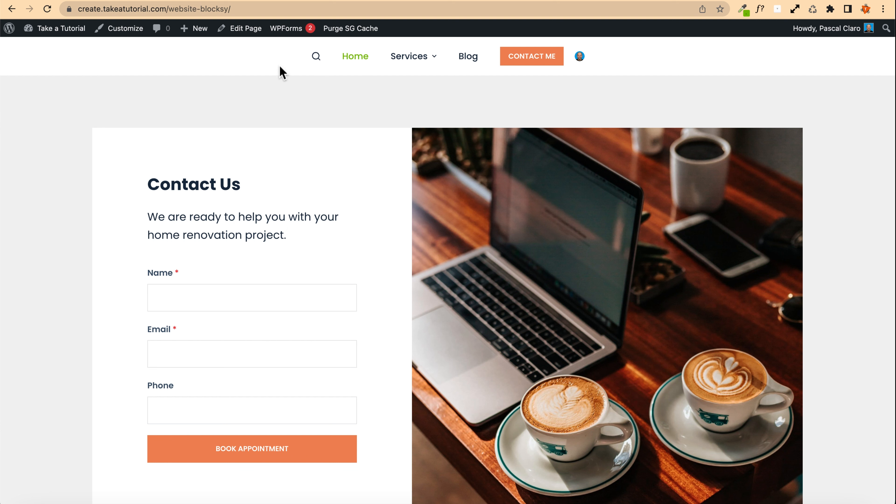
pyautogui.moveTo(289, 33)
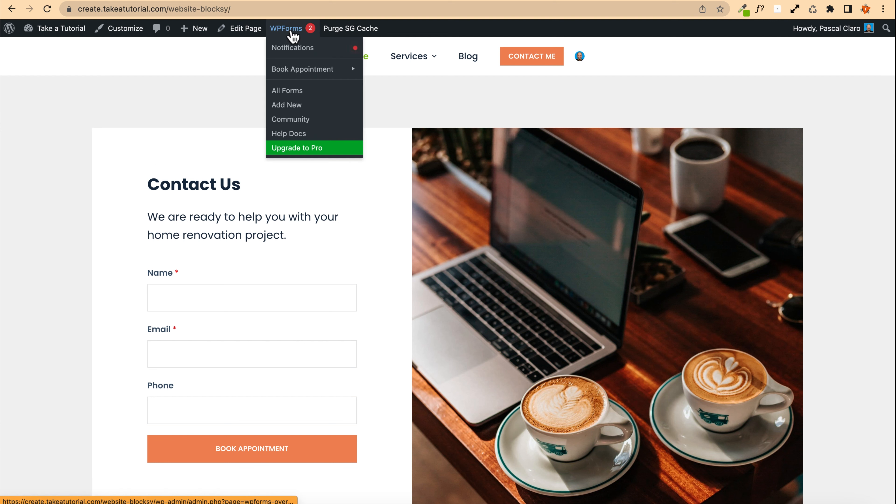
# Step: Go to the dashboard and open the WPForms forms overview
pyautogui.click(60, 32)
pyautogui.click(38, 277)
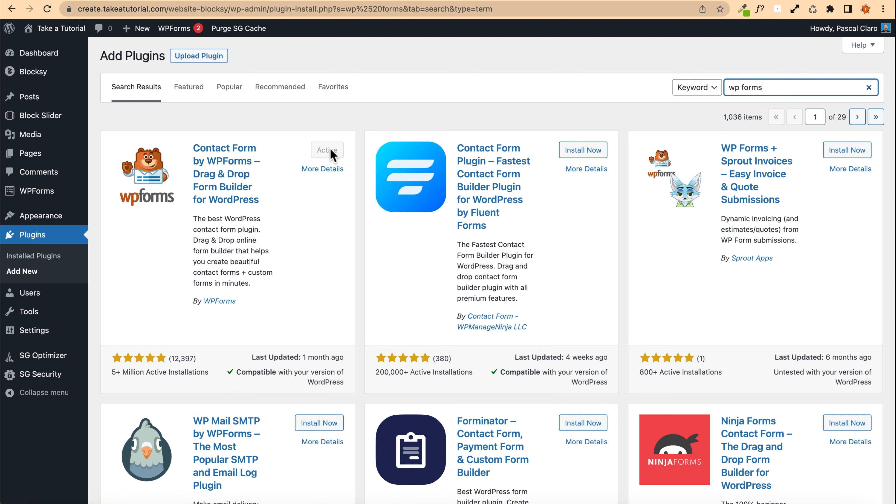
pyautogui.moveTo(50, 357)
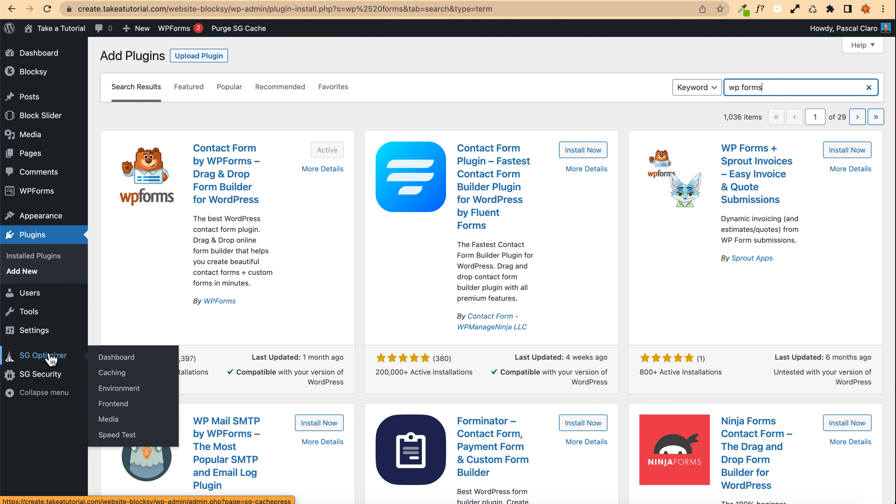
pyautogui.moveTo(39, 195)
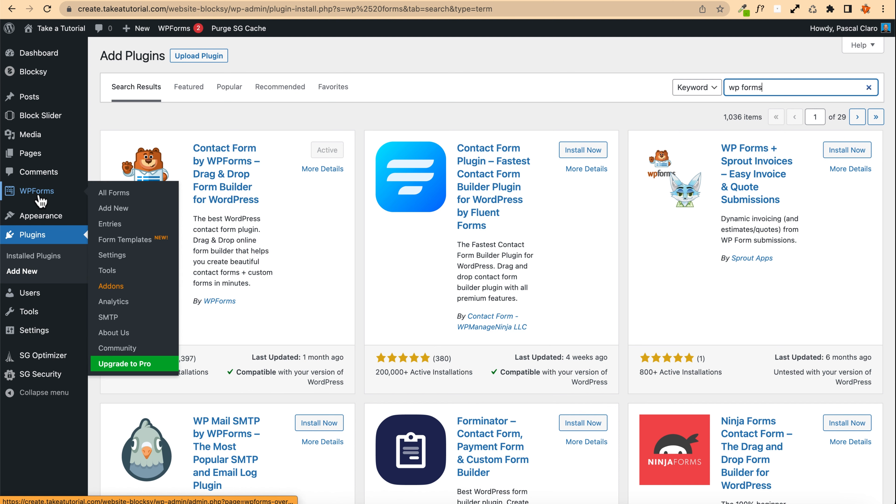
pyautogui.click(135, 197)
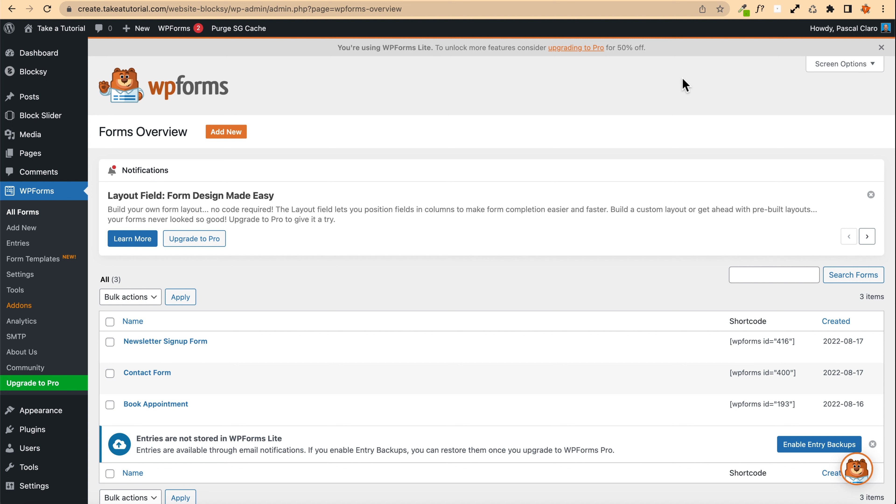
# Step: Dismiss the upgrade banner and the notifications on the forms overview
pyautogui.click(881, 47)
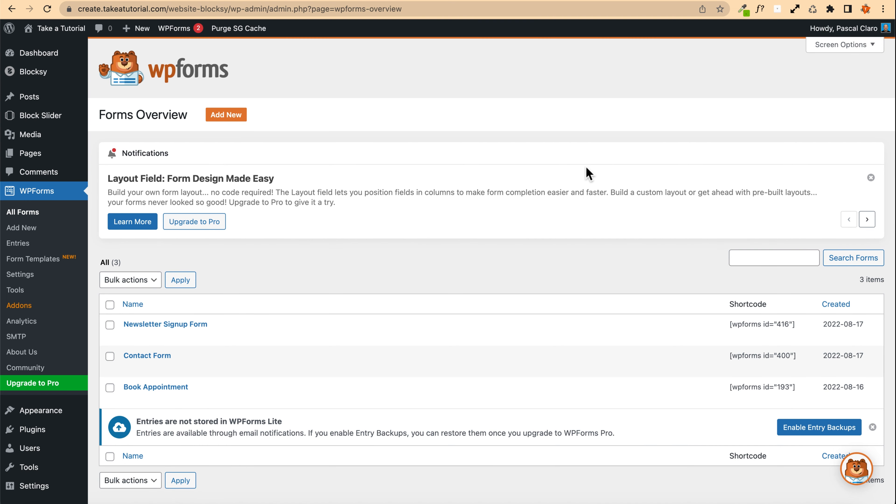
pyautogui.click(871, 177)
pyautogui.click(871, 178)
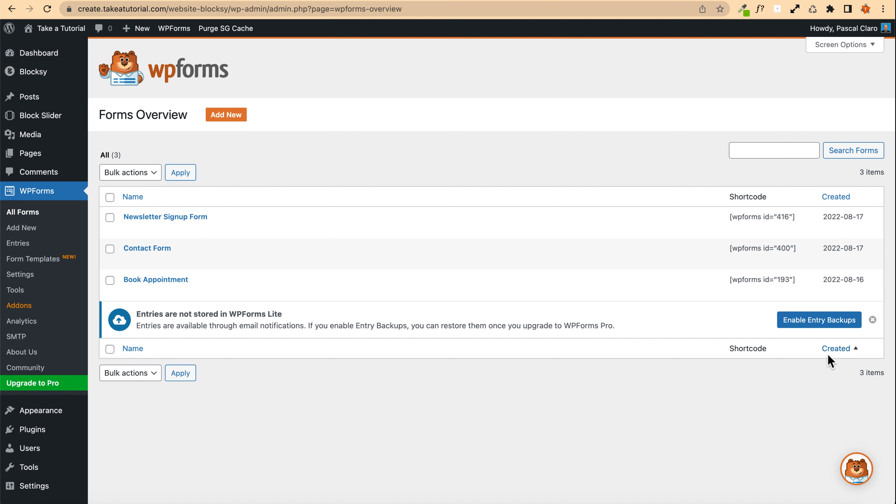
pyautogui.click(871, 320)
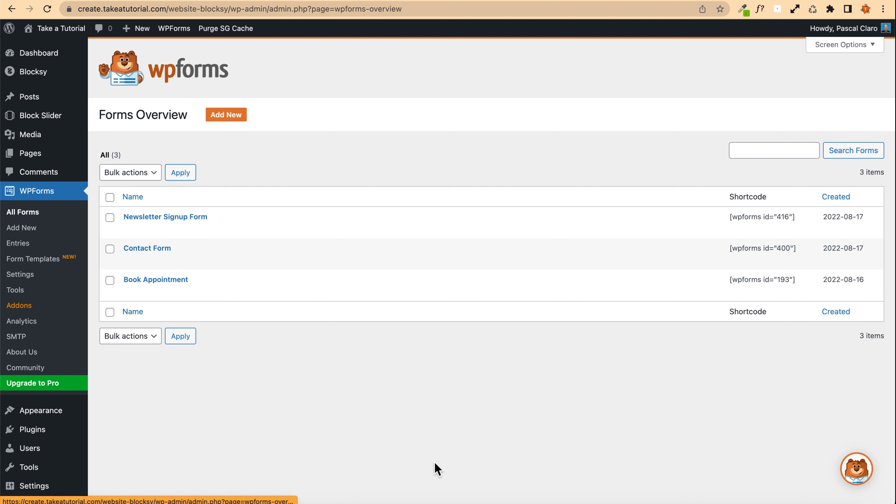
# Step: In the WPForms Misc settings, enable Hide Announcements and Disable Email Summaries, then save the settings
pyautogui.click(20, 274)
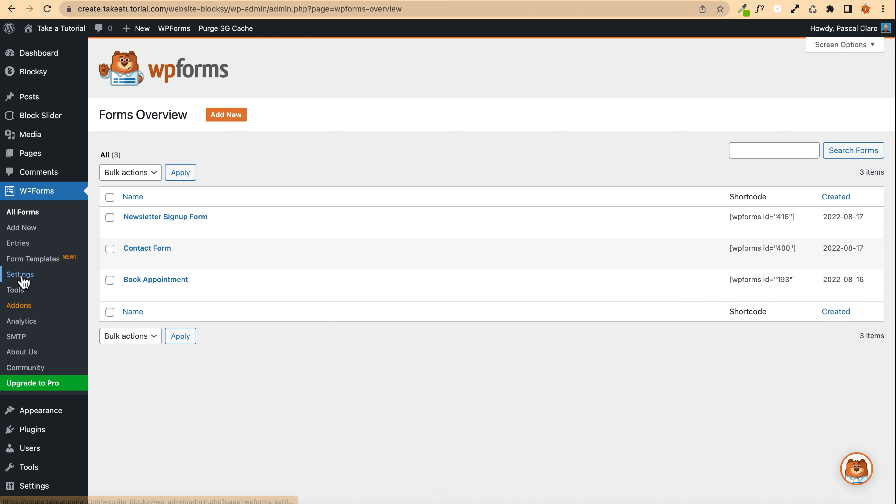
pyautogui.click(452, 121)
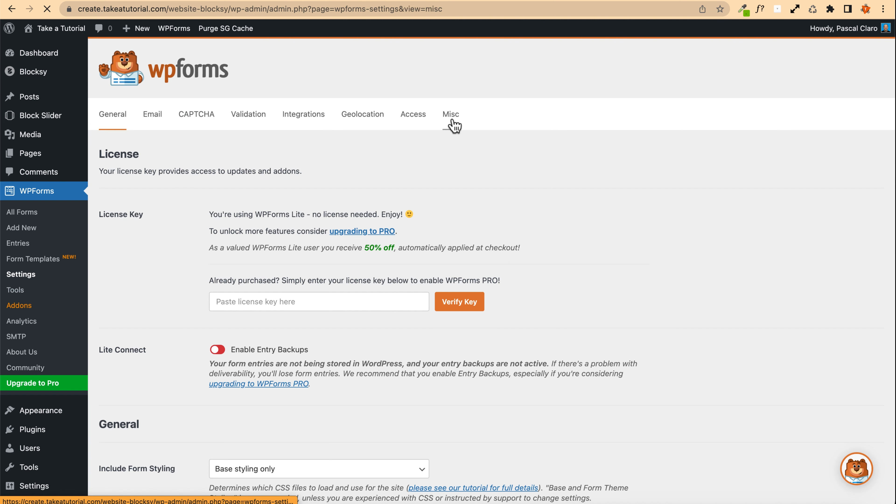
pyautogui.click(213, 194)
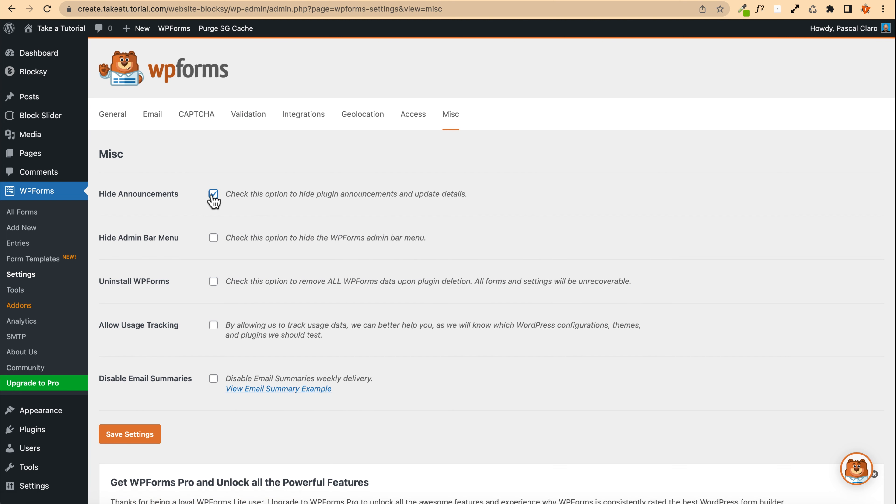
pyautogui.click(214, 378)
pyautogui.click(130, 434)
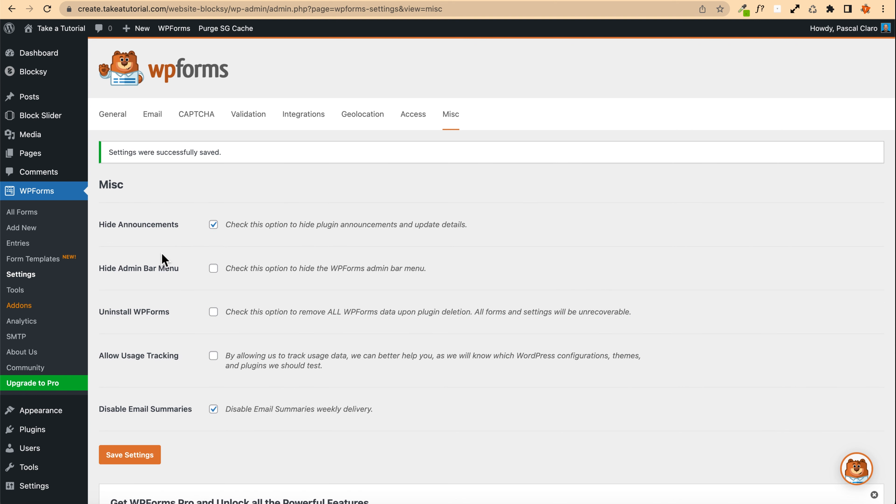
# Step: Return to the forms list, open the site in another tab and look over the contact and home pages
pyautogui.click(20, 212)
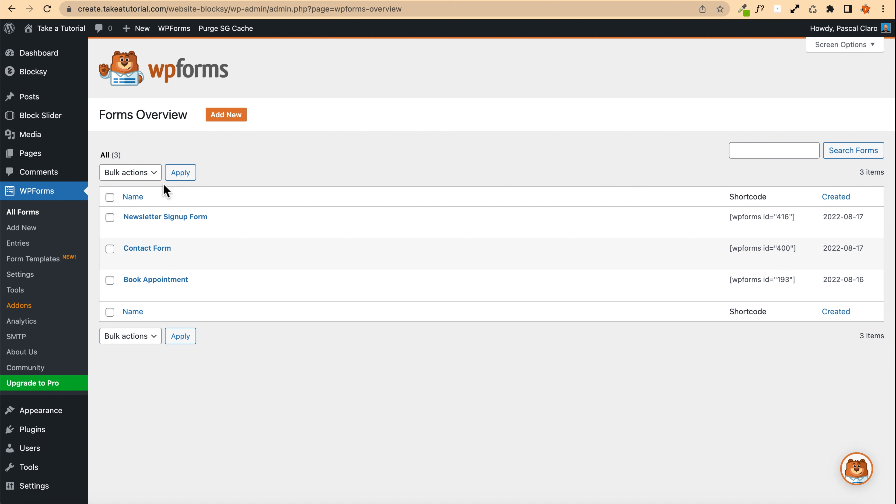
pyautogui.moveTo(176, 218)
pyautogui.moveTo(53, 29)
pyautogui.rightClick(50, 48)
pyautogui.click(73, 54)
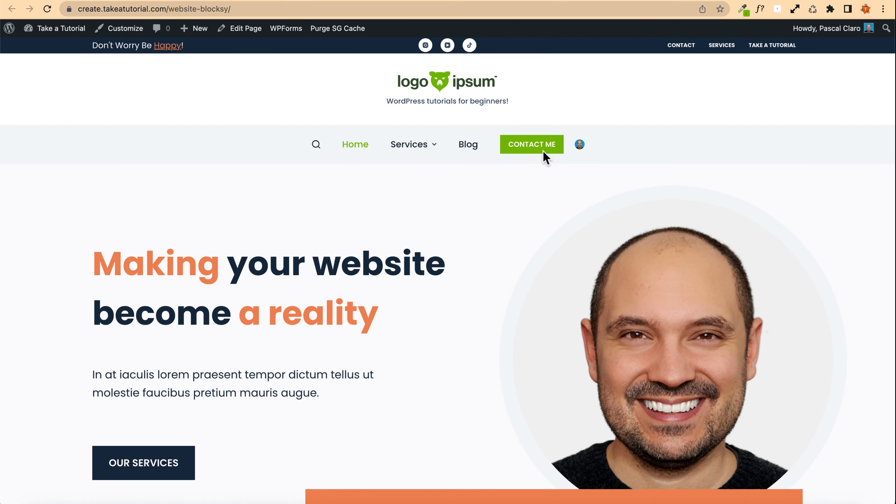
pyautogui.click(544, 153)
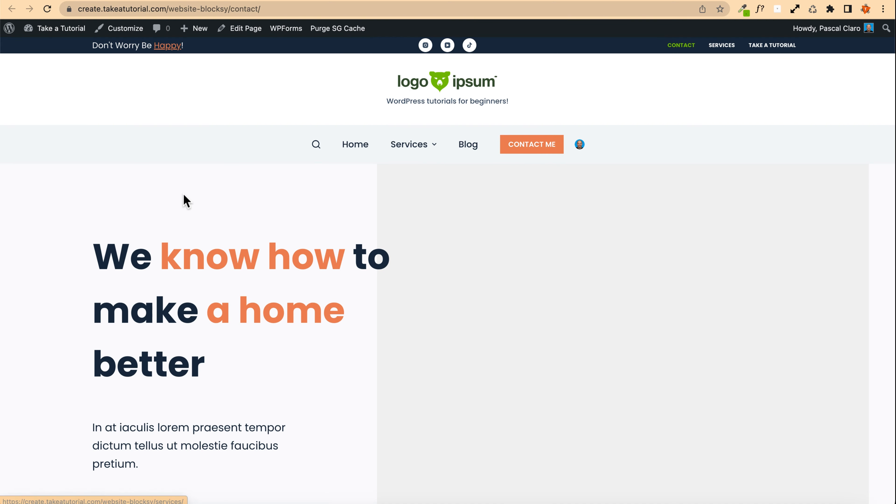
pyautogui.scroll(-15, 291, 211)
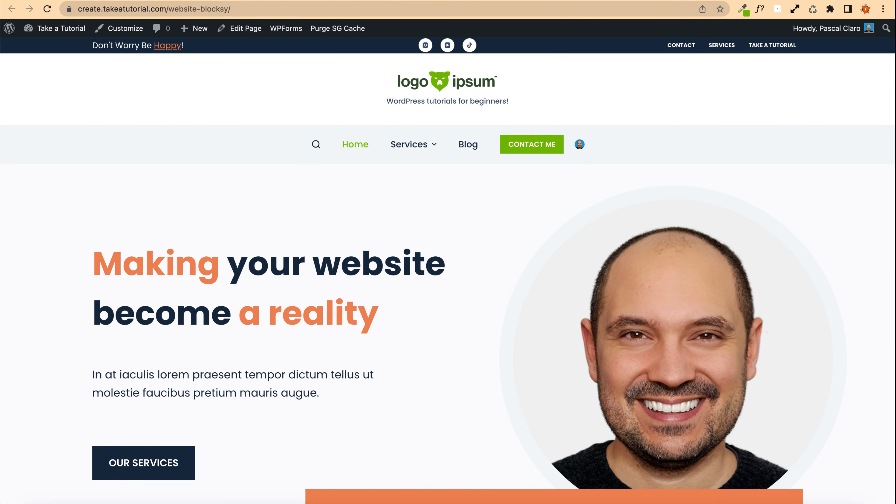
pyautogui.click(285, 29)
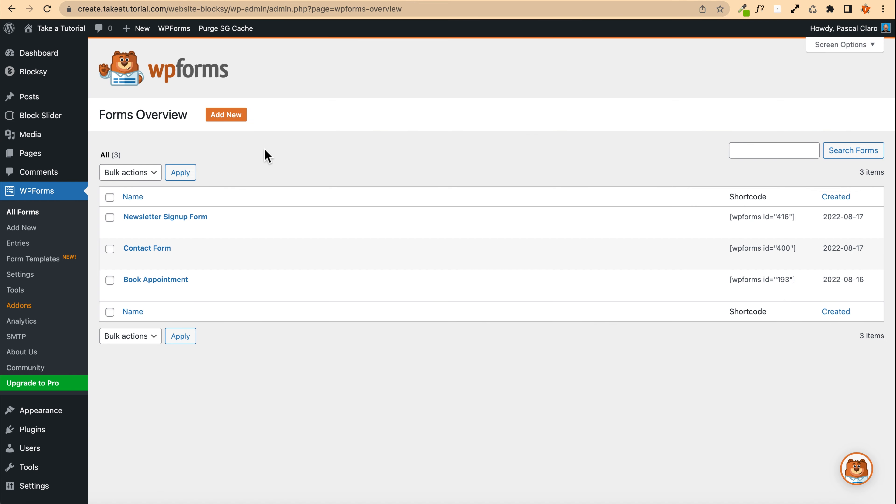
# Step: Open the Contact Form in the form builder and review the Name field's format options
pyautogui.moveTo(182, 30)
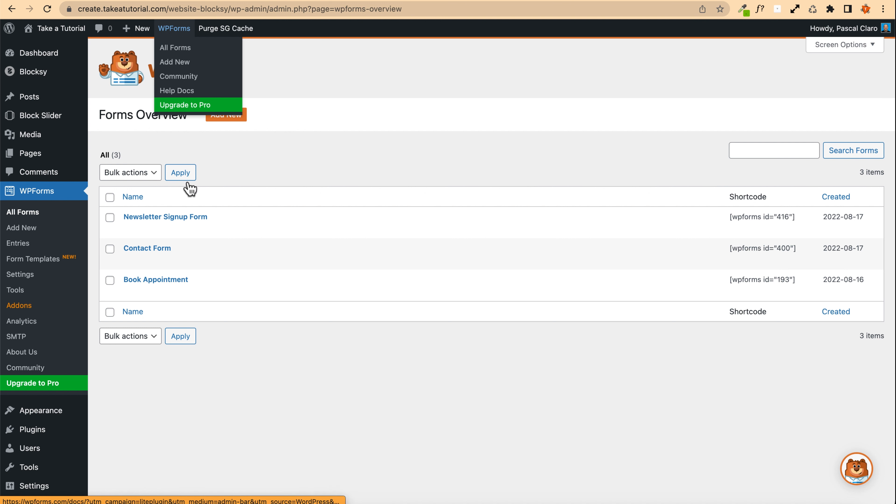
pyautogui.click(143, 248)
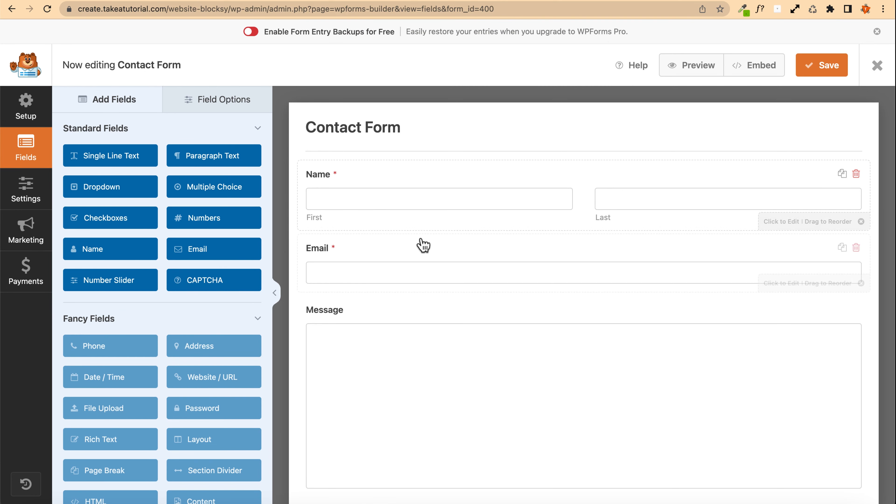
pyautogui.scroll(-2, 438, 233)
pyautogui.scroll(-1, 445, 217)
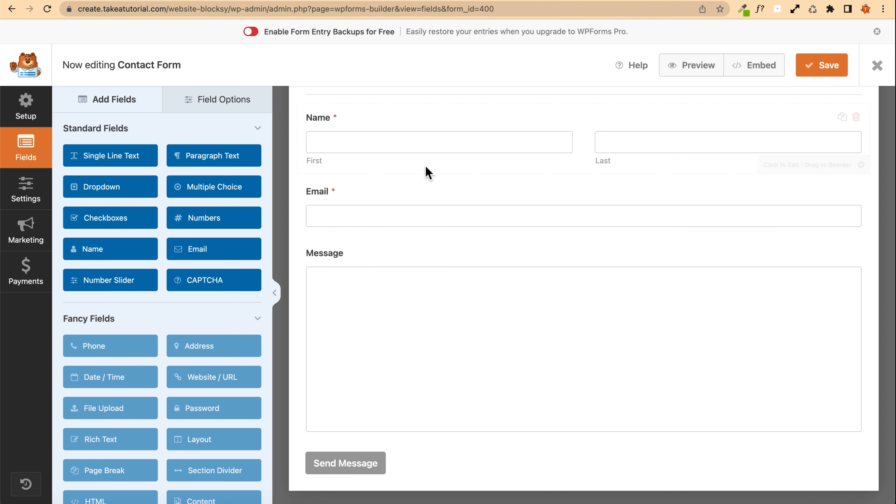
pyautogui.scroll(3, 416, 187)
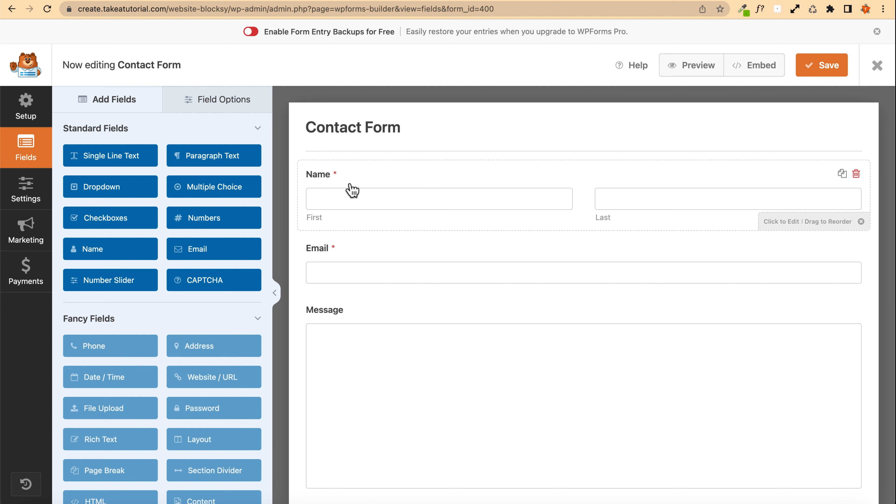
pyautogui.click(380, 174)
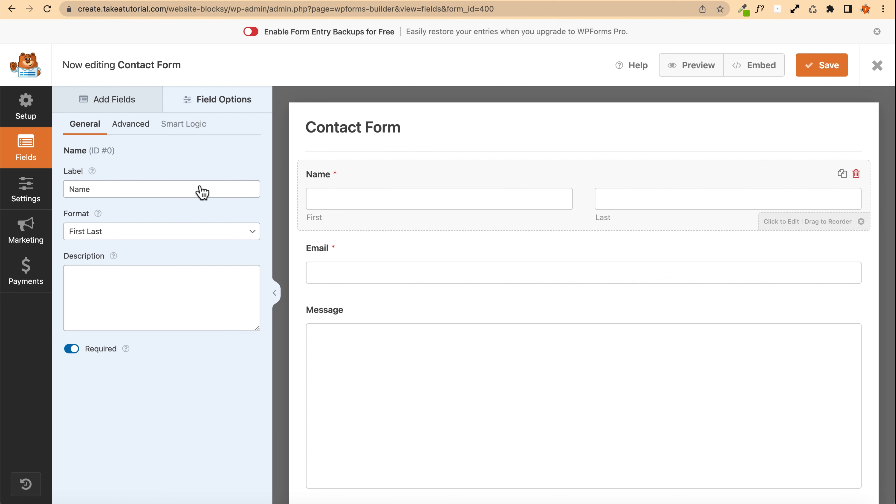
pyautogui.click(142, 197)
pyautogui.click(122, 235)
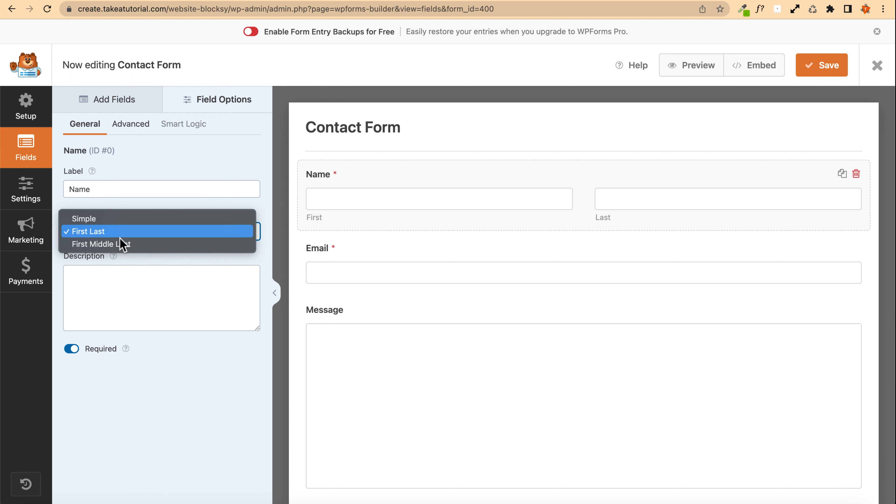
pyautogui.click(120, 320)
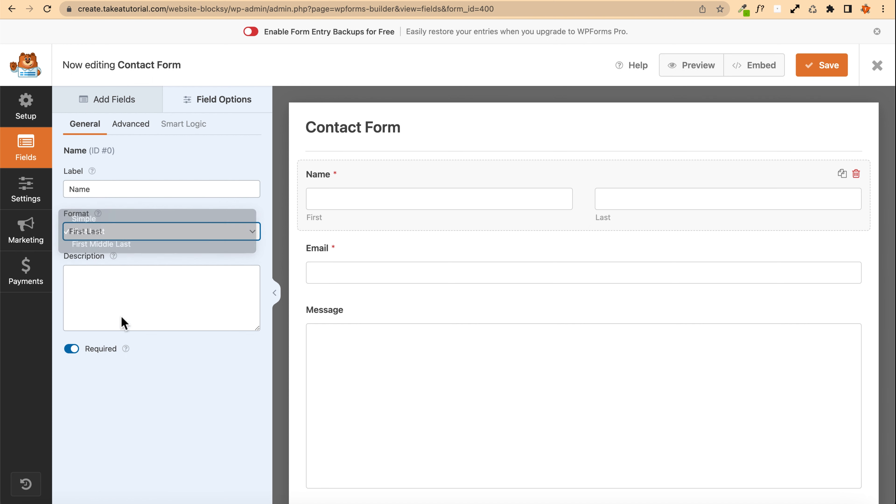
# Step: Set the Name field's description to "Add you information on order to have the best experience on our website!"
pyautogui.click(135, 278)
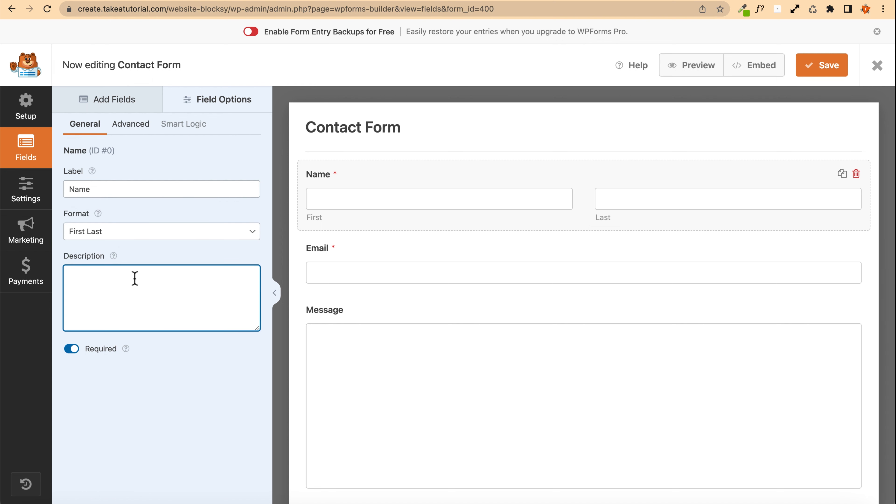
pyautogui.write('A')
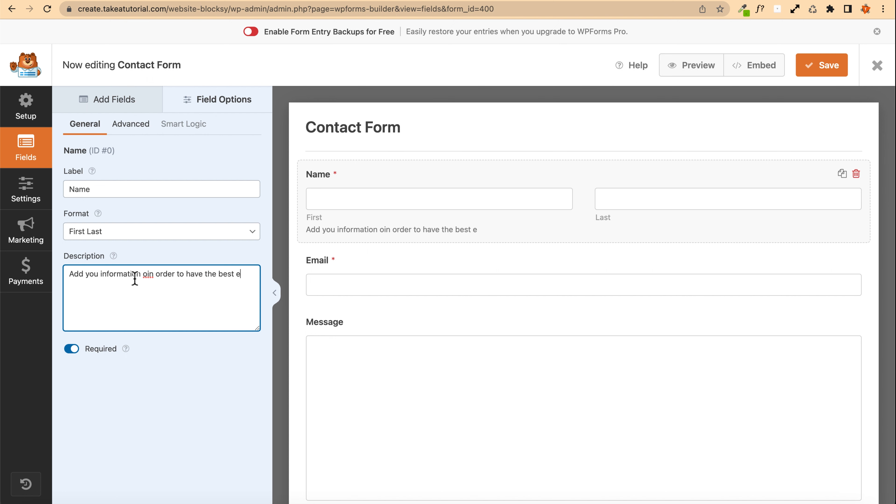
pyautogui.write('rience on our website!')
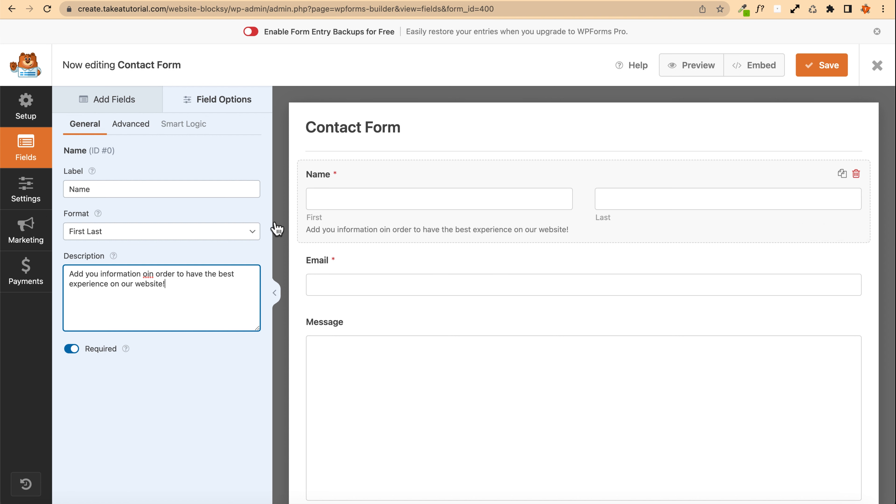
pyautogui.click(147, 273)
pyautogui.press('BackSpace')
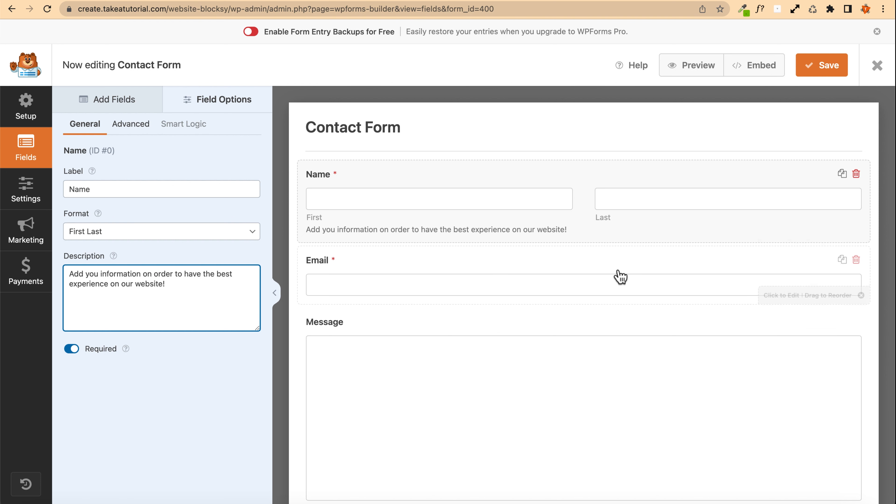
# Step: Set the Email field's description to "Here you write whatever you want!"
pyautogui.scroll(-2, 366, 212)
pyautogui.click(325, 234)
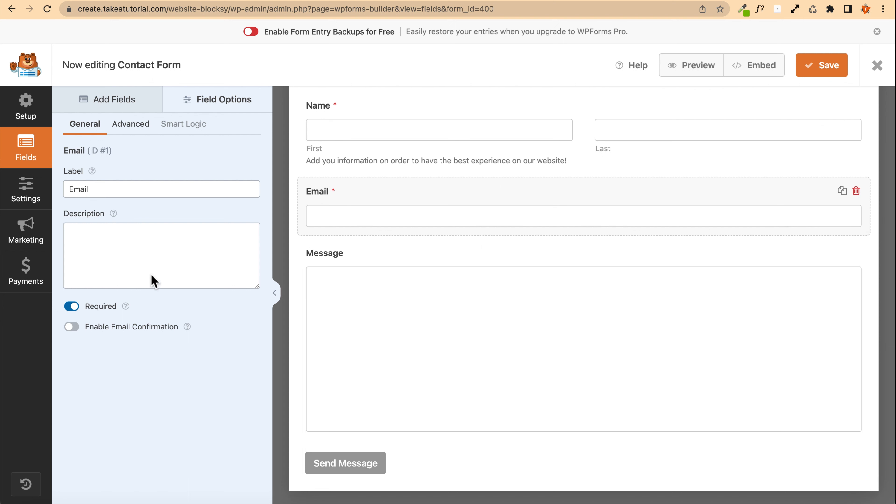
pyautogui.click(112, 251)
pyautogui.write('Here you write whatever you want!')
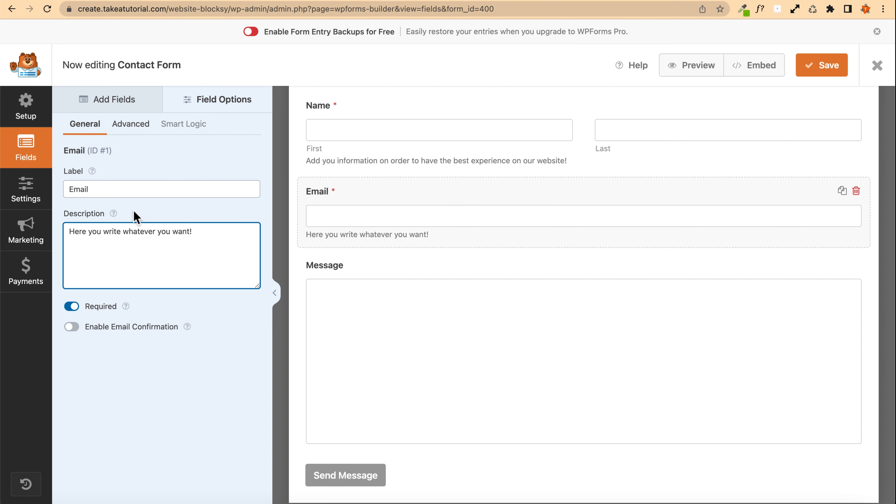
# Step: Select the Email field's label text for editing
pyautogui.scroll(-1, 399, 310)
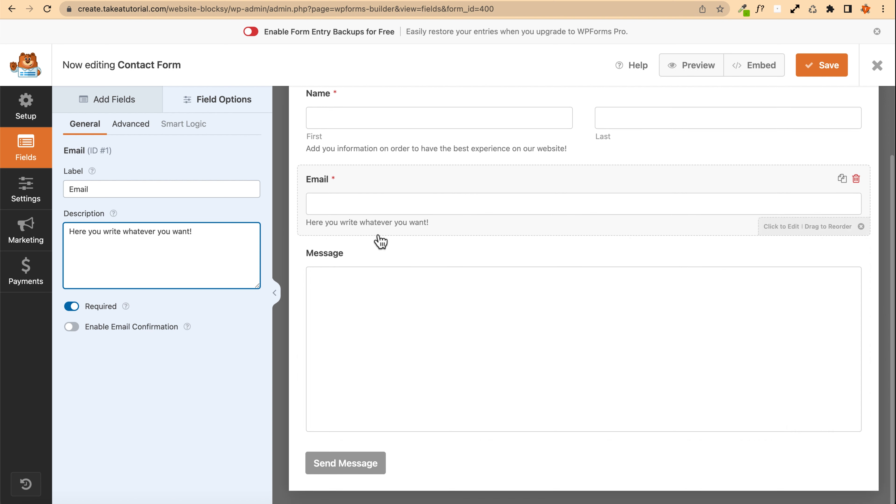
pyautogui.scroll(3, 376, 240)
pyautogui.moveTo(88, 189); pyautogui.dragTo(45, 189)
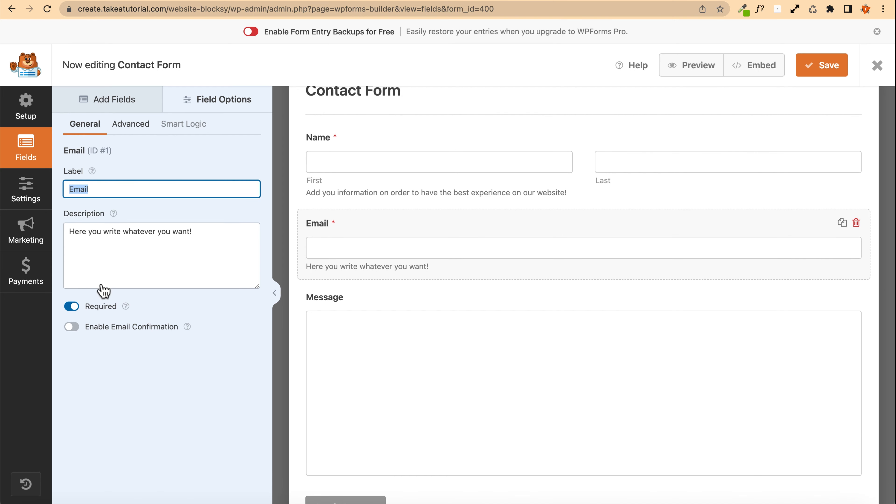
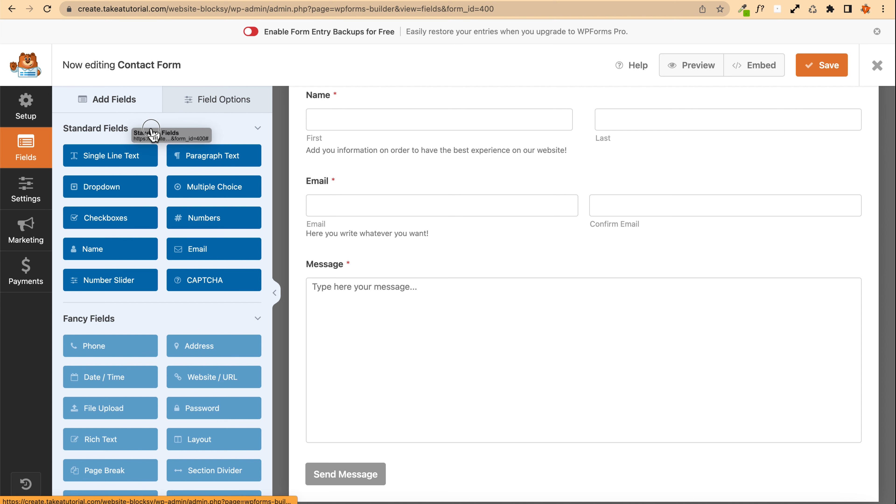
# Step: Add a Checkboxes field to the form between the Email and Message fields
pyautogui.scroll(-5, 90, 309)
pyautogui.scroll(-5, 89, 321)
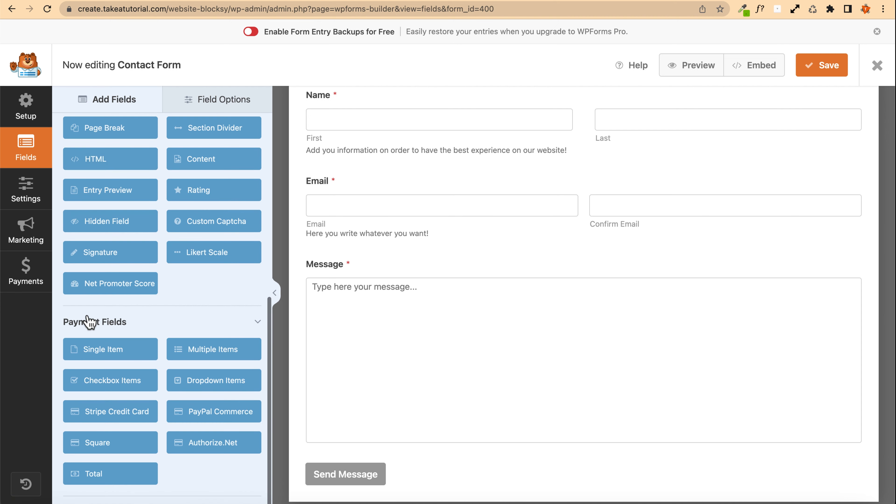
pyautogui.scroll(7, 132, 332)
pyautogui.scroll(1, 132, 332)
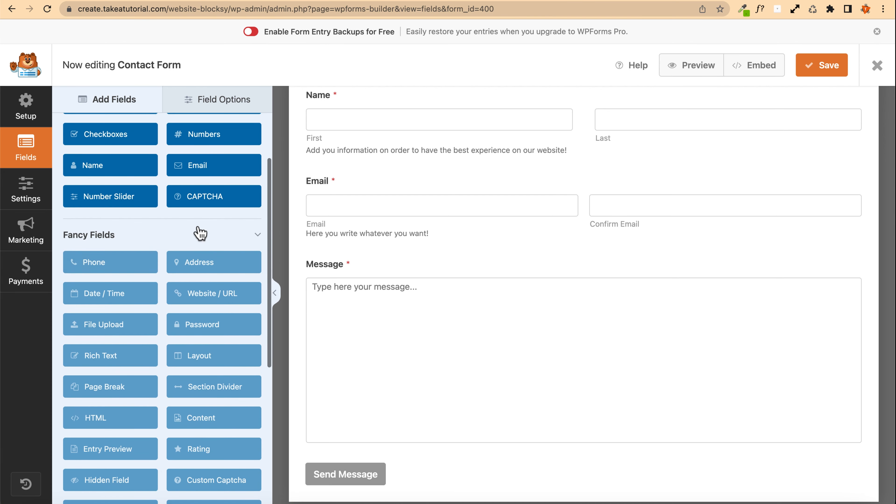
pyautogui.scroll(3, 133, 272)
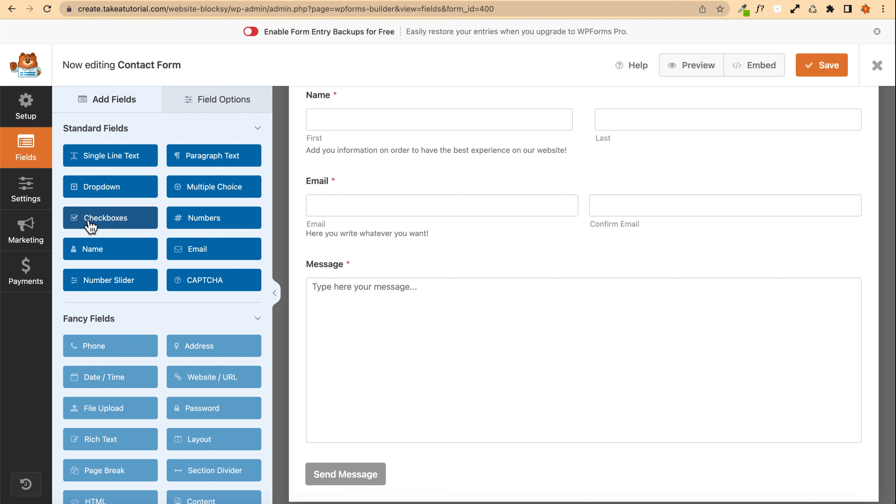
pyautogui.moveTo(88, 225); pyautogui.dragTo(332, 267)
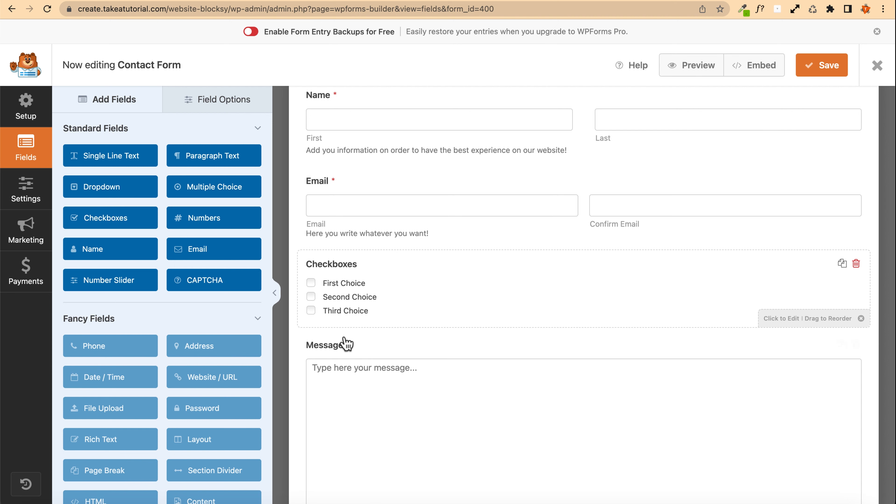
# Step: Set the checkbox field's label to "Why are you writing me?"
pyautogui.click(411, 290)
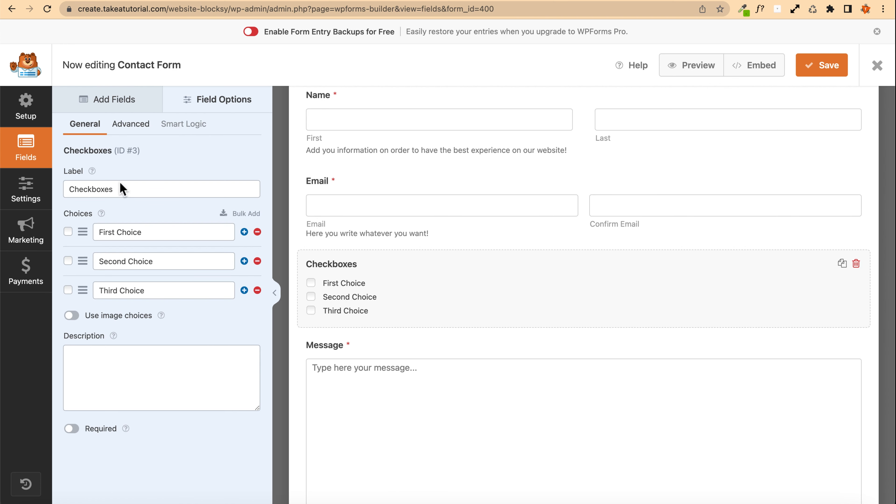
pyautogui.moveTo(122, 189); pyautogui.dragTo(64, 202)
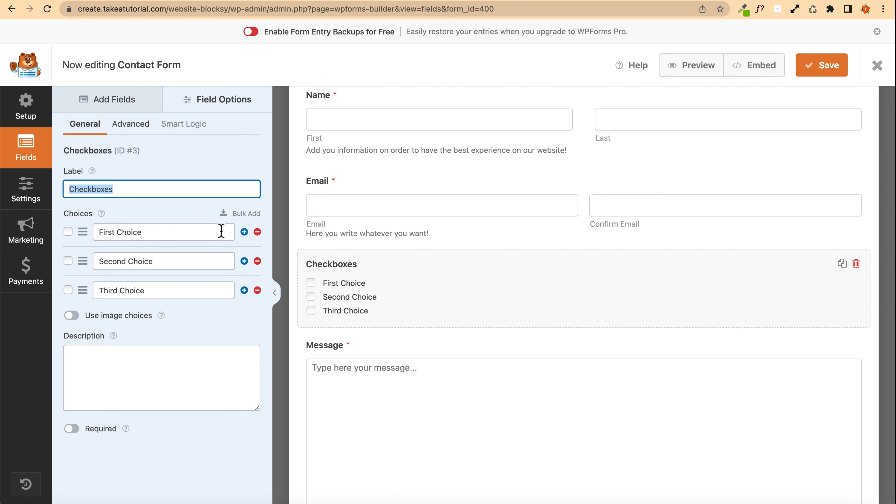
pyautogui.write('Wh')
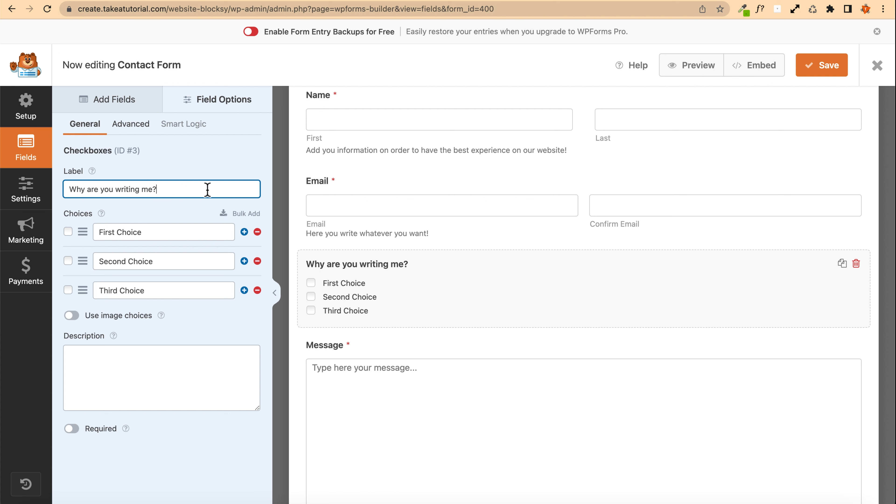
# Step: Rename the three choices to "I want a landing page!", "I need to sell more!" and "I love you!"
pyautogui.click(168, 232)
pyautogui.press('super+a')
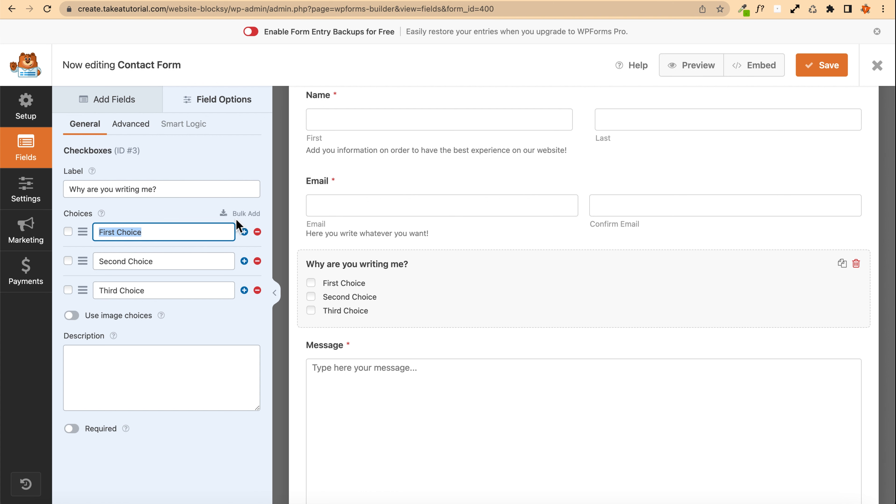
pyautogui.write('I want a landing page')
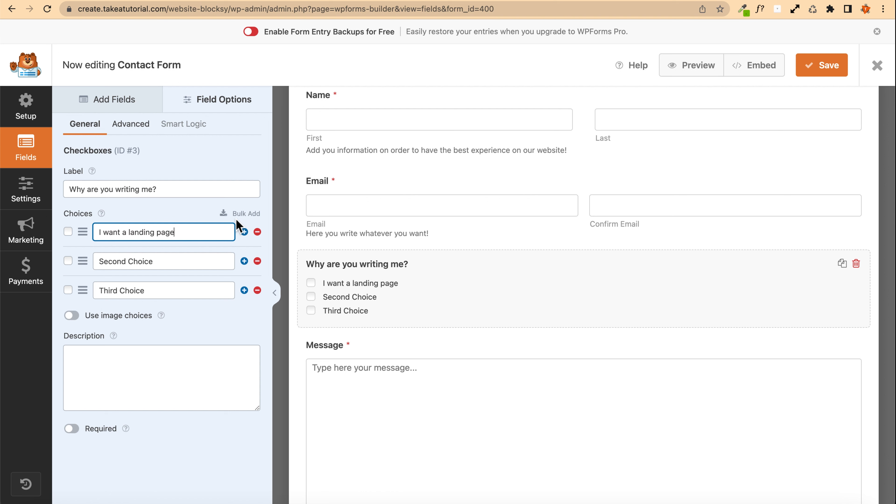
pyautogui.click(205, 261)
pyautogui.press('super+a')
pyautogui.write('I')
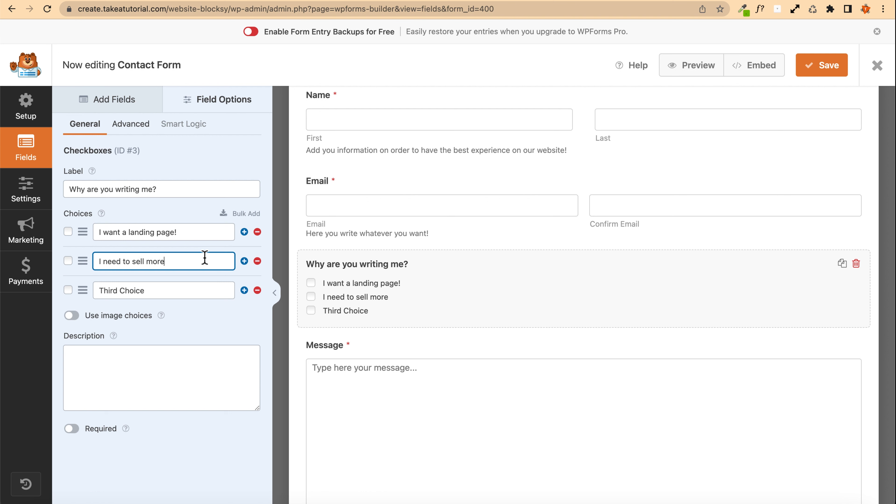
pyautogui.click(193, 293)
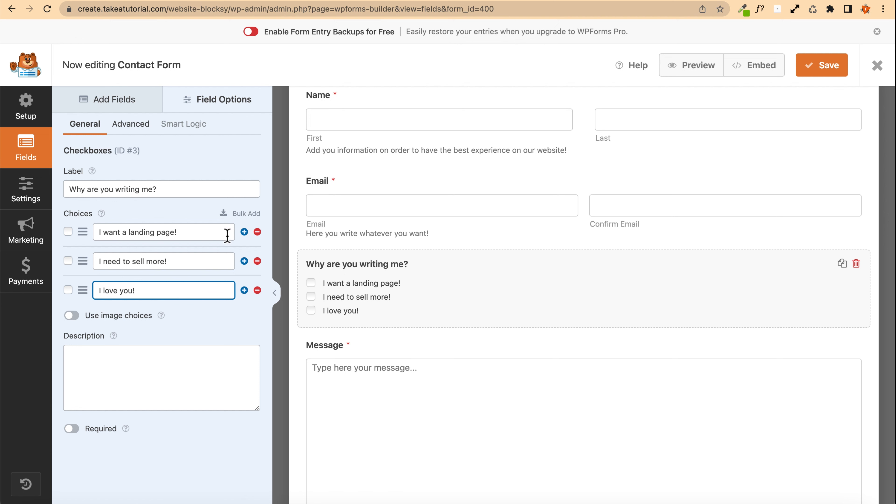
# Step: Add a fourth choice named "Hello!"
pyautogui.moveTo(81, 287)
pyautogui.mouseDown()
pyautogui.moveTo(80, 230)
pyautogui.moveTo(81, 293)
pyautogui.mouseUp()
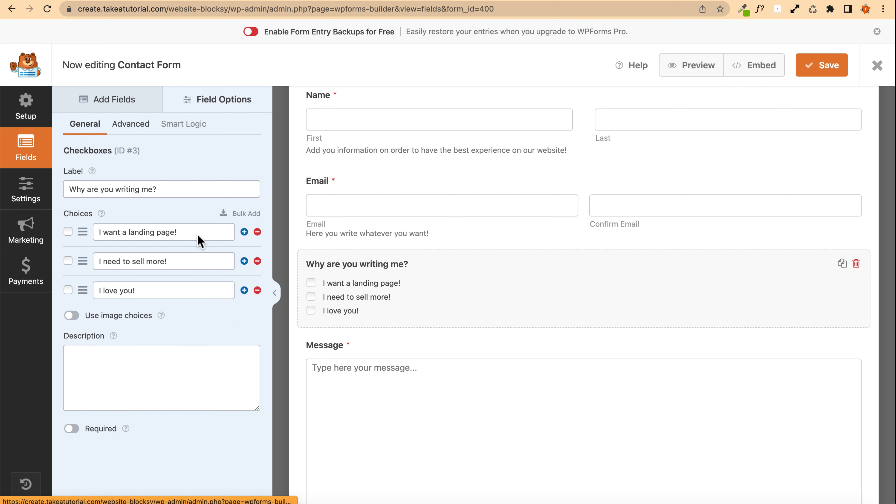
pyautogui.click(244, 290)
pyautogui.click(128, 321)
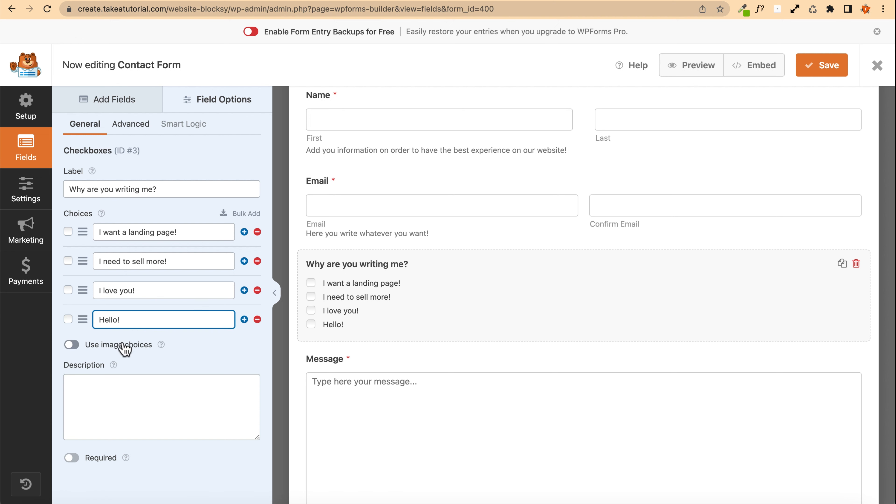
# Step: Enable image choices for the checkbox field
pyautogui.click(71, 345)
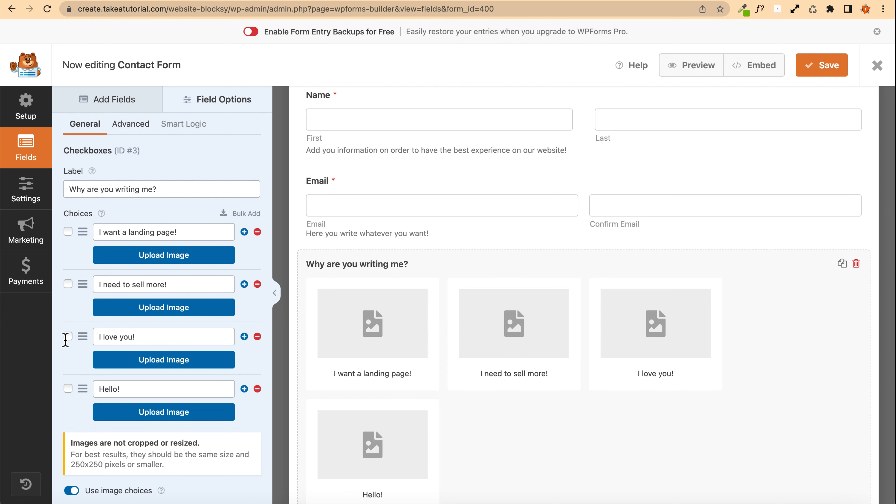
pyautogui.scroll(-5, 66, 339)
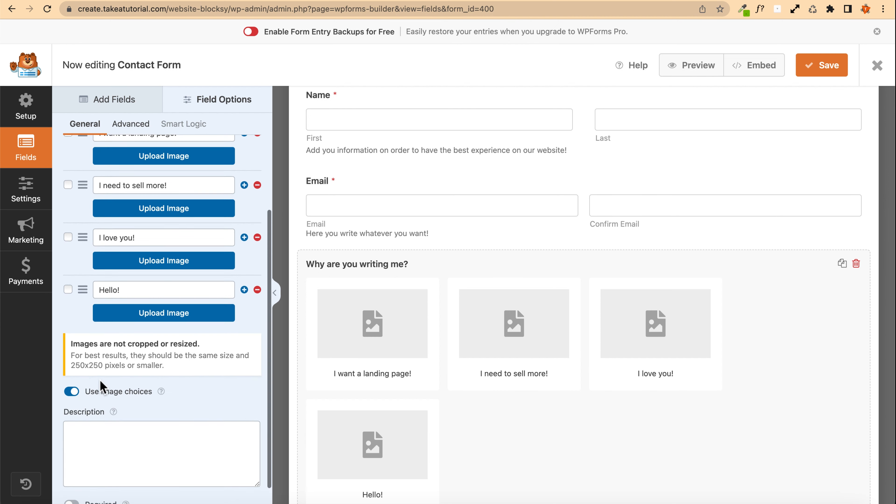
pyautogui.scroll(5, 80, 314)
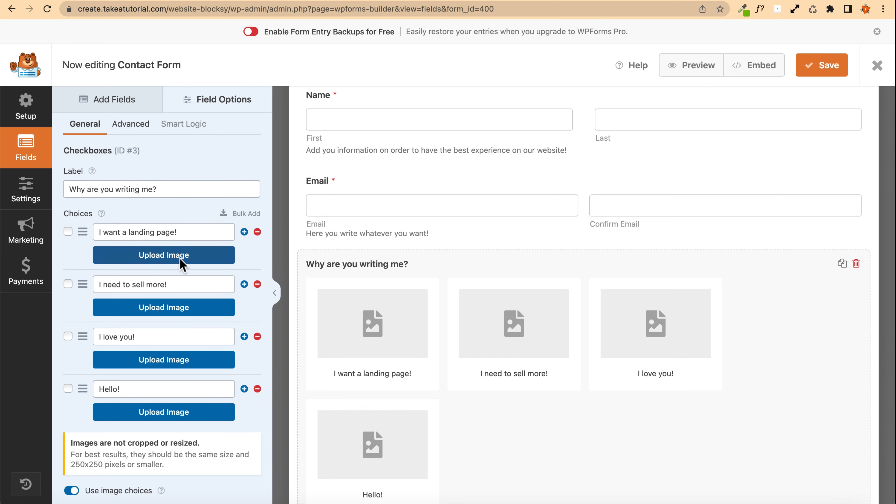
# Step: Assign the colourful Logo image to the first choice and the green logo ipsum image to the second
pyautogui.click(163, 255)
pyautogui.click(76, 180)
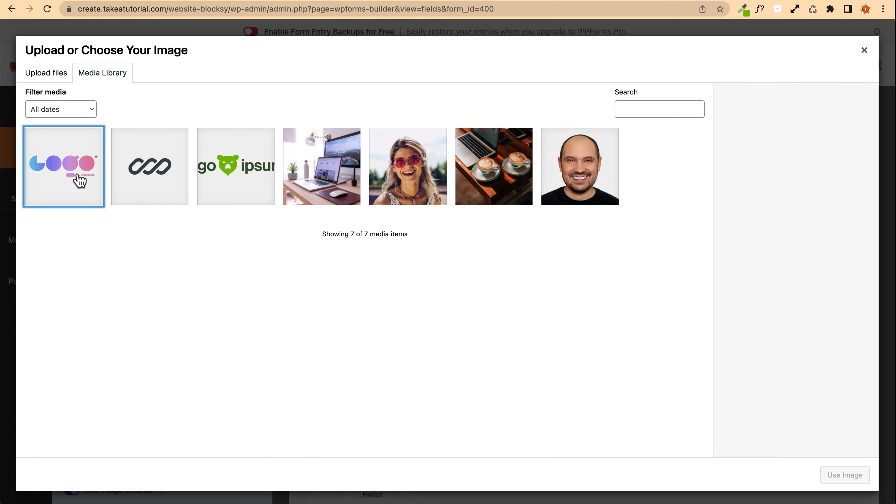
pyautogui.click(838, 474)
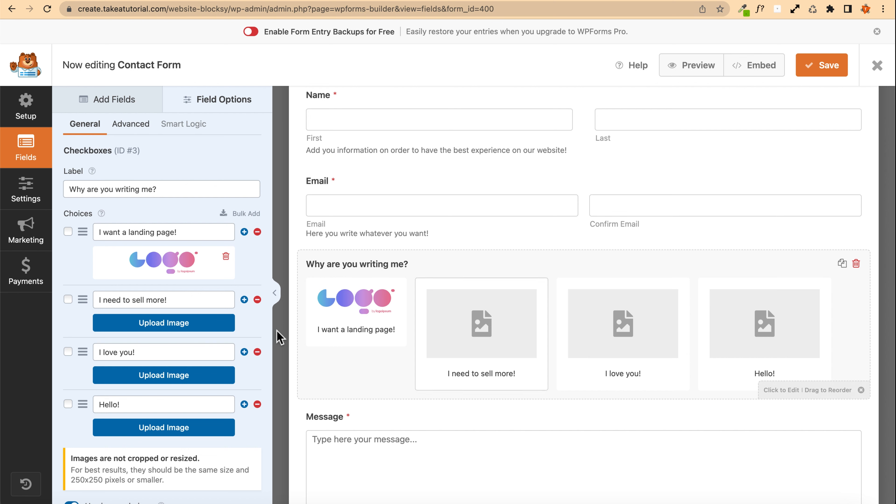
pyautogui.click(134, 324)
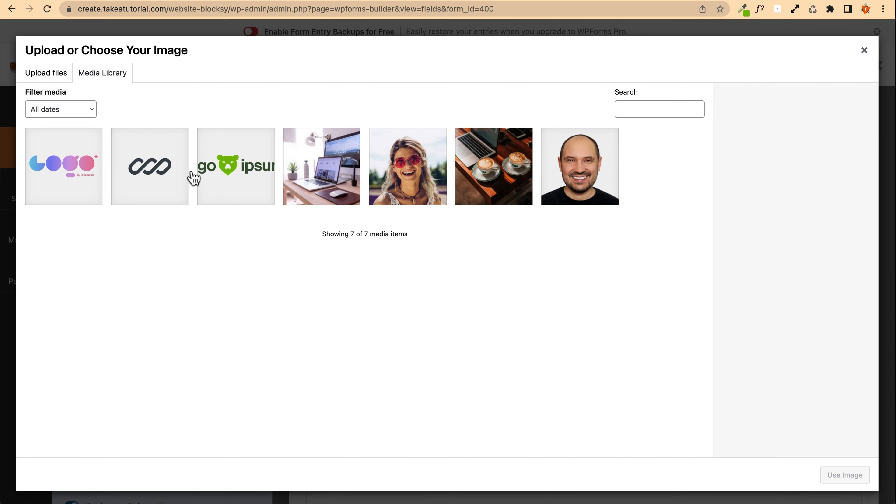
pyautogui.click(273, 197)
pyautogui.click(844, 474)
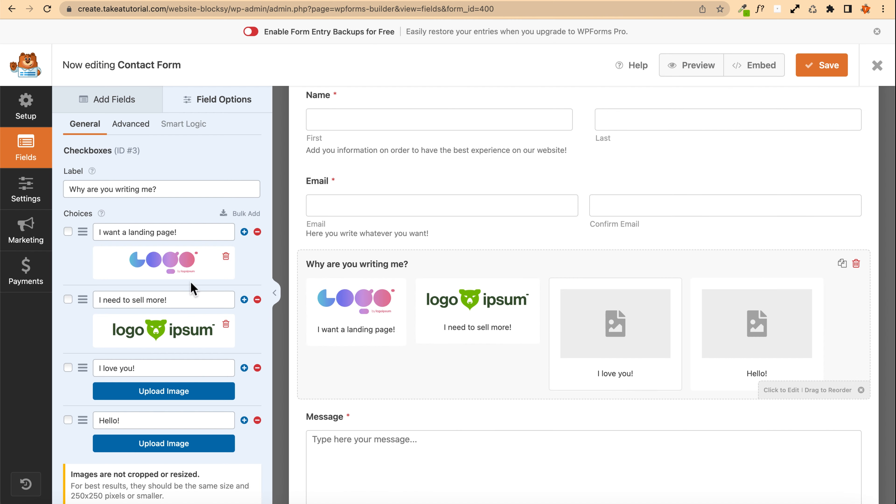
# Step: Assign the linked-chain logo image to the "I love you!" choice
pyautogui.click(158, 390)
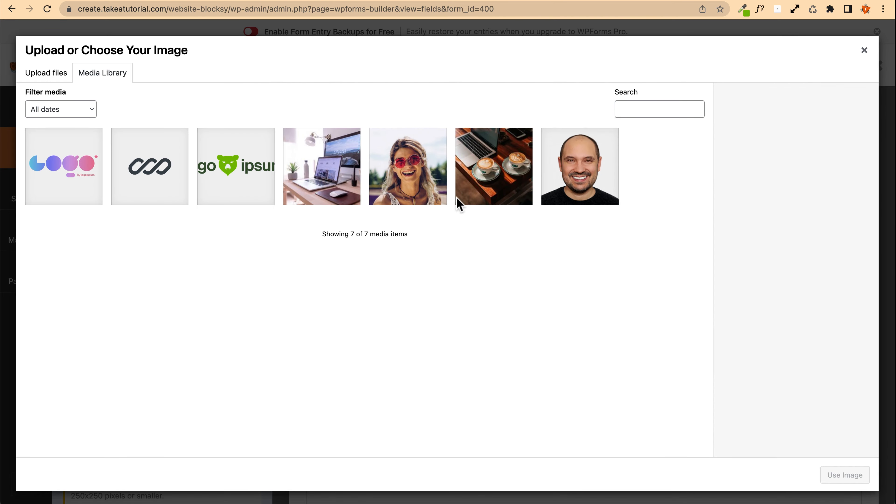
pyautogui.click(148, 176)
pyautogui.click(844, 474)
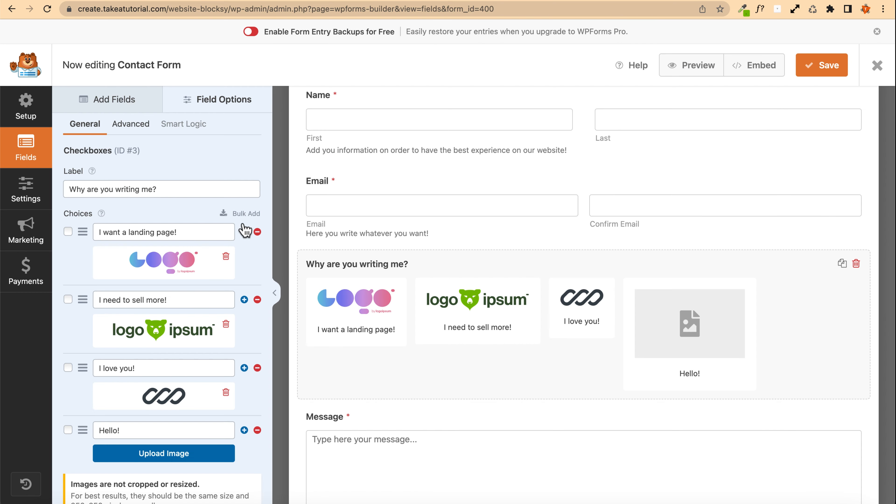
# Step: Assign the man's portrait photo to the "Hello!" choice
pyautogui.scroll(-2, 164, 376)
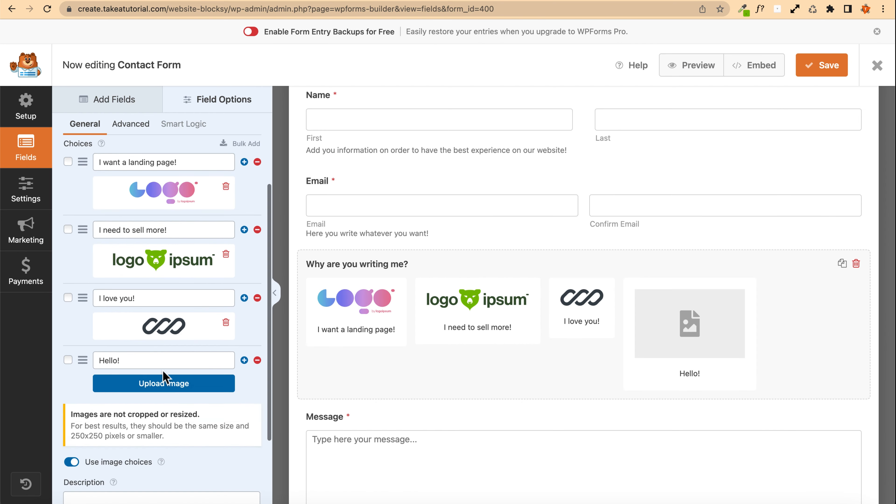
pyautogui.click(169, 384)
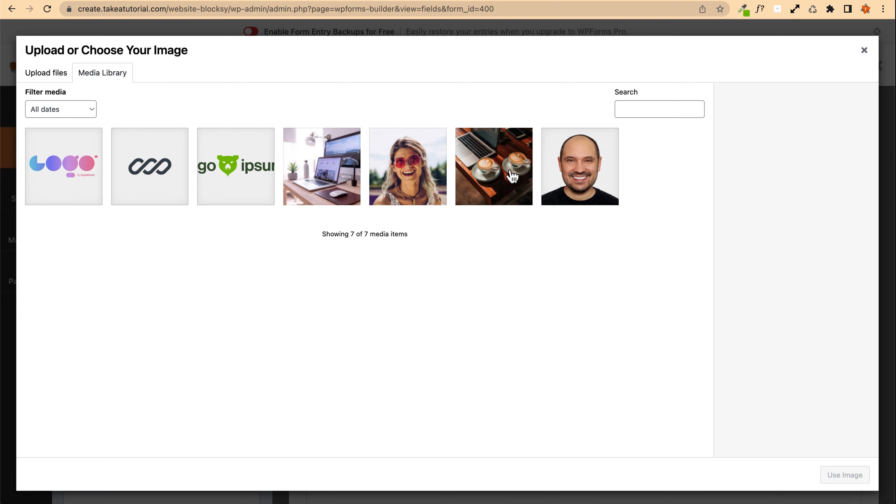
pyautogui.click(596, 178)
pyautogui.click(841, 477)
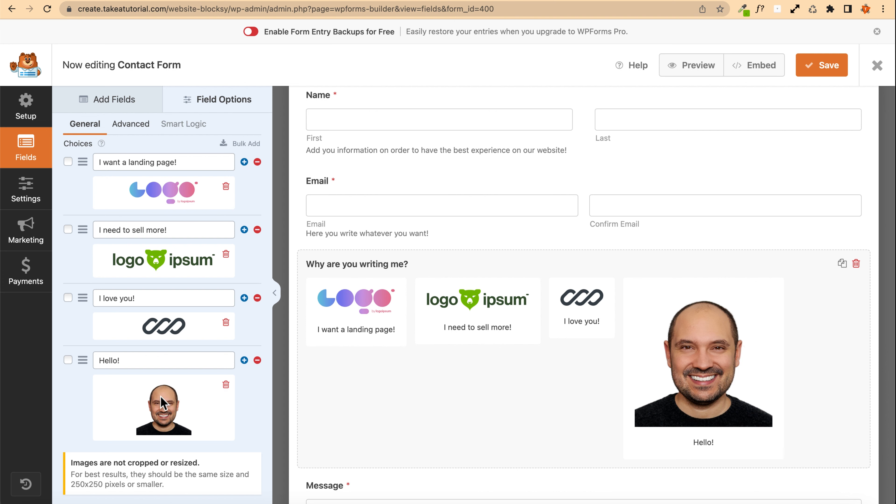
# Step: Replace the "Hello!" choice's image with the linked-chain logo
pyautogui.scroll(-1, 176, 400)
pyautogui.click(226, 361)
pyautogui.click(165, 360)
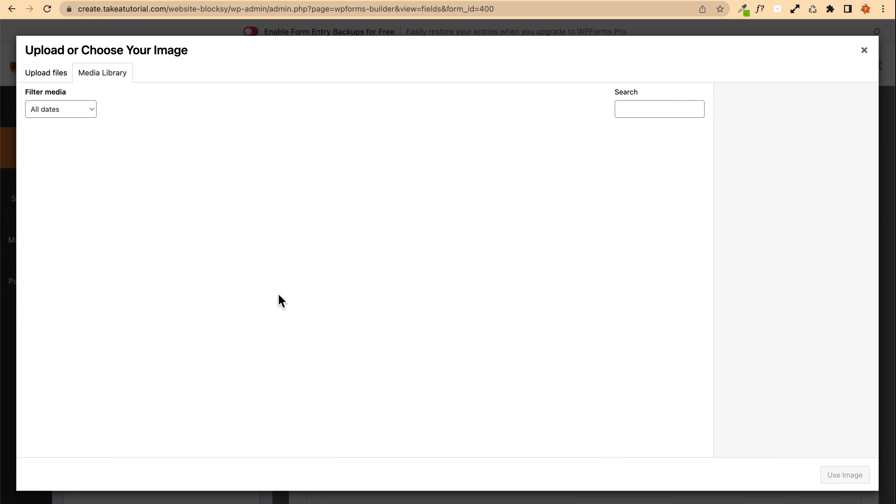
pyautogui.click(168, 149)
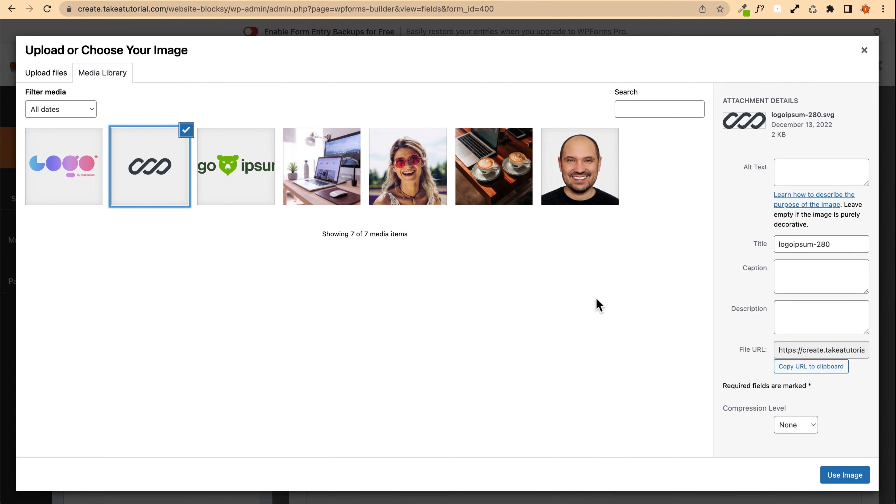
pyautogui.click(830, 475)
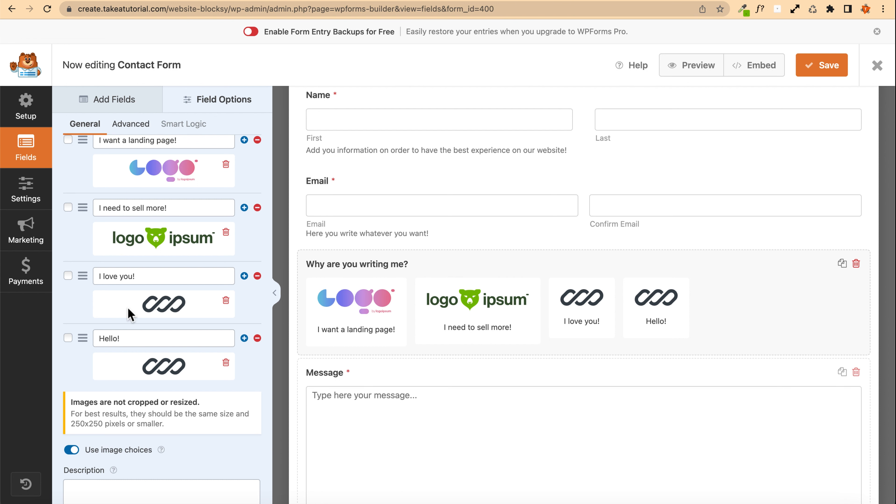
# Step: Delete the "Hello!" choice
pyautogui.click(257, 337)
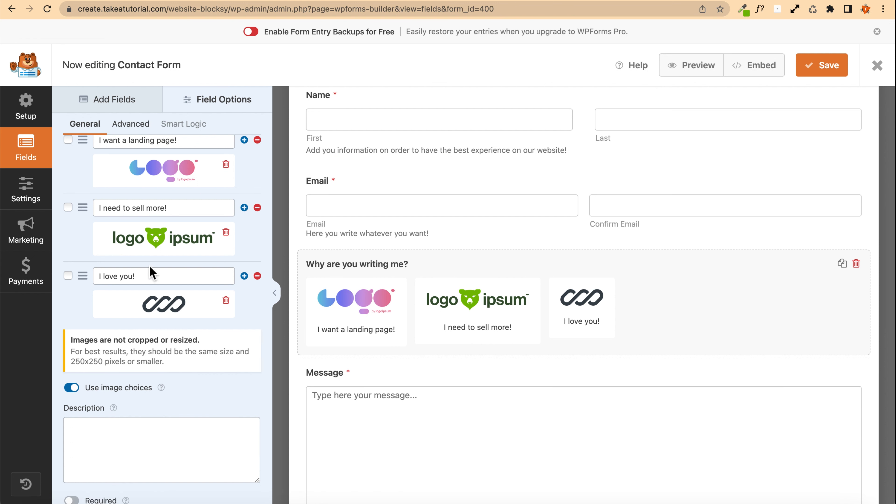
pyautogui.scroll(5, 199, 275)
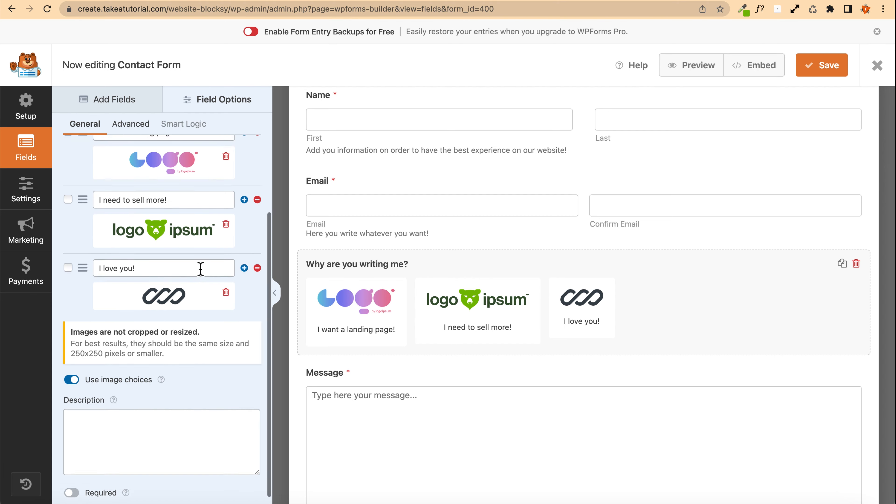
# Step: Set the checkbox field's choice layout to One Column and hide its label
pyautogui.click(131, 135)
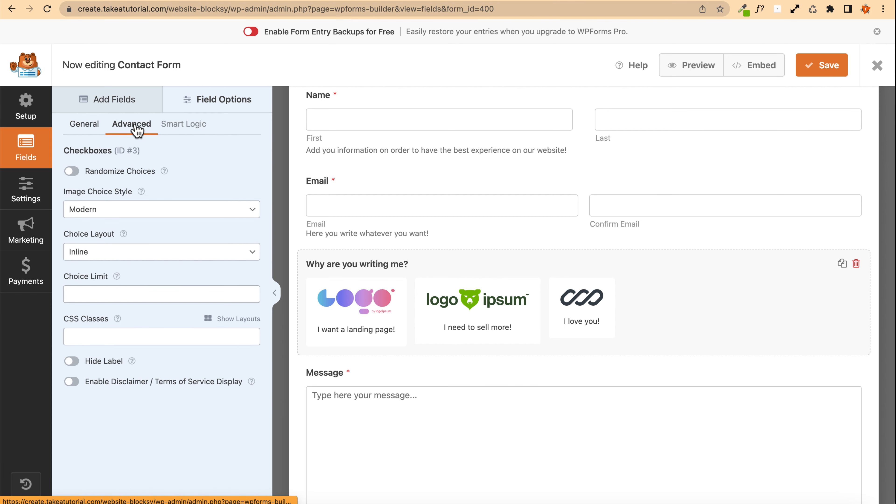
pyautogui.click(113, 254)
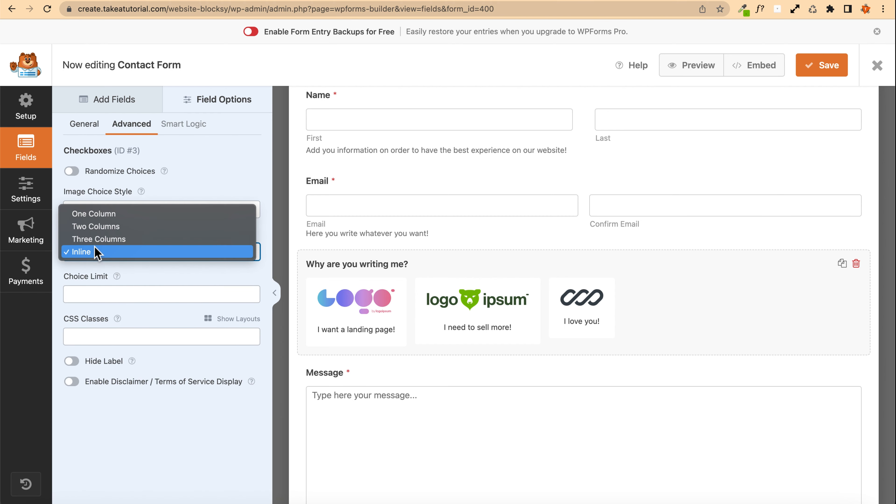
pyautogui.click(92, 215)
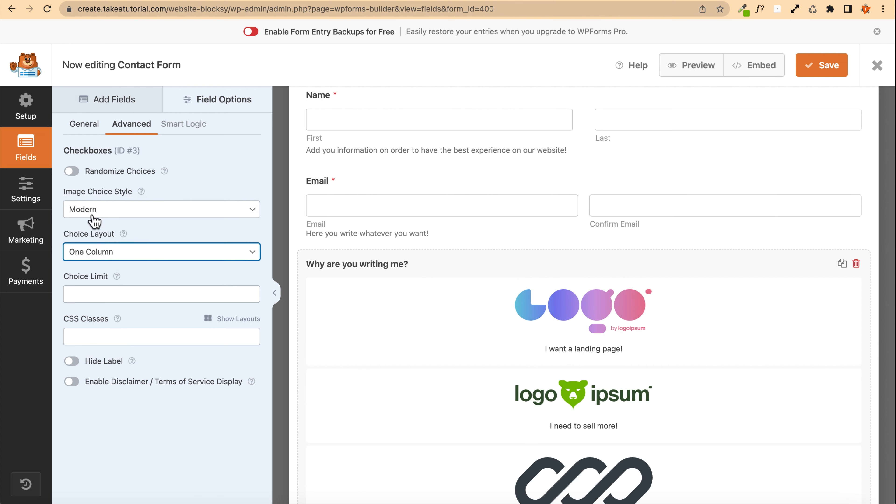
pyautogui.scroll(-2, 455, 298)
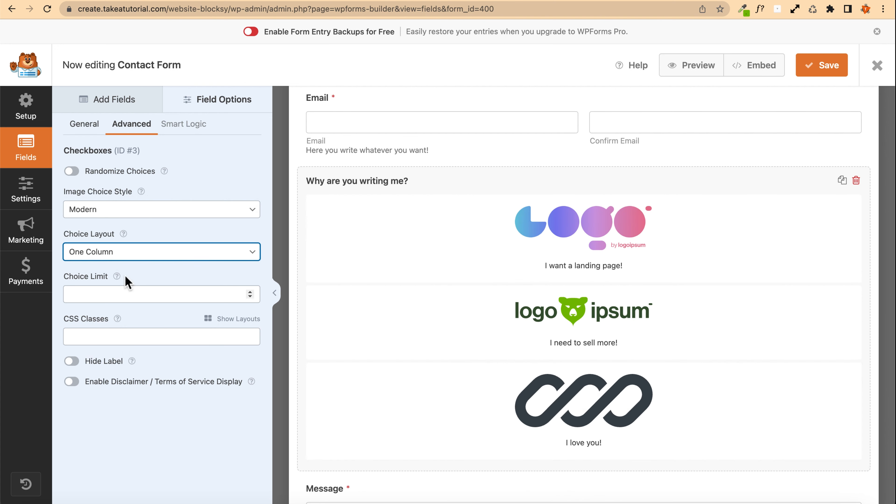
pyautogui.click(72, 361)
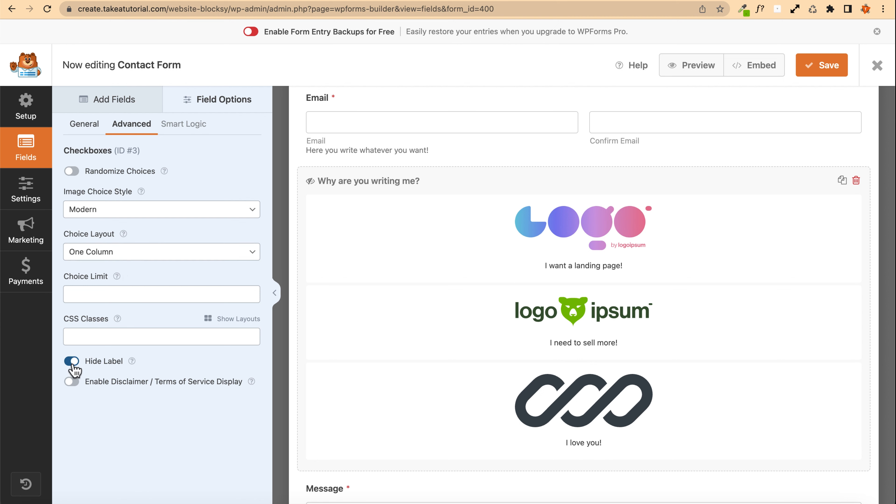
# Step: Show the checkbox field's label again and try the Classic and None image choice styles before restoring Modern
pyautogui.click(72, 361)
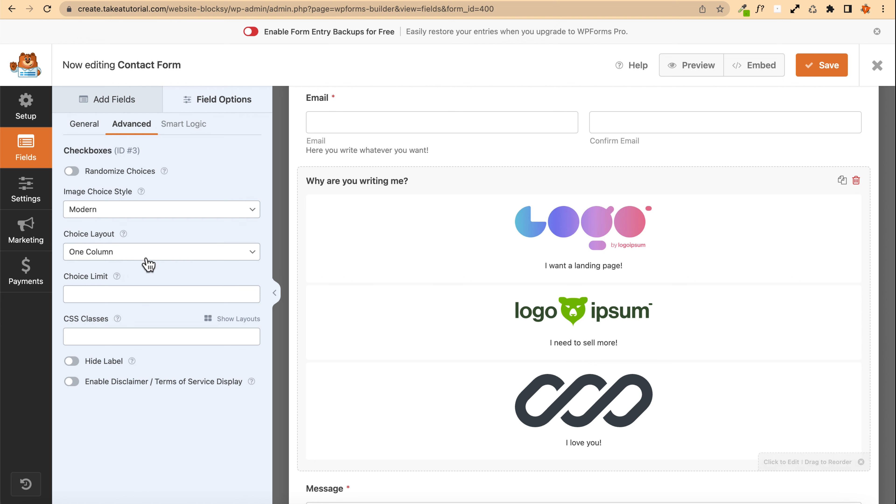
pyautogui.click(101, 212)
pyautogui.click(106, 220)
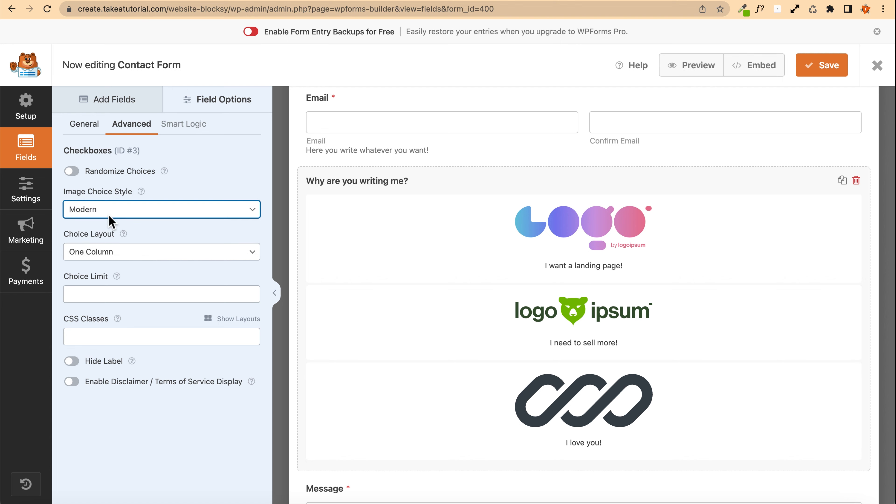
pyautogui.click(113, 217)
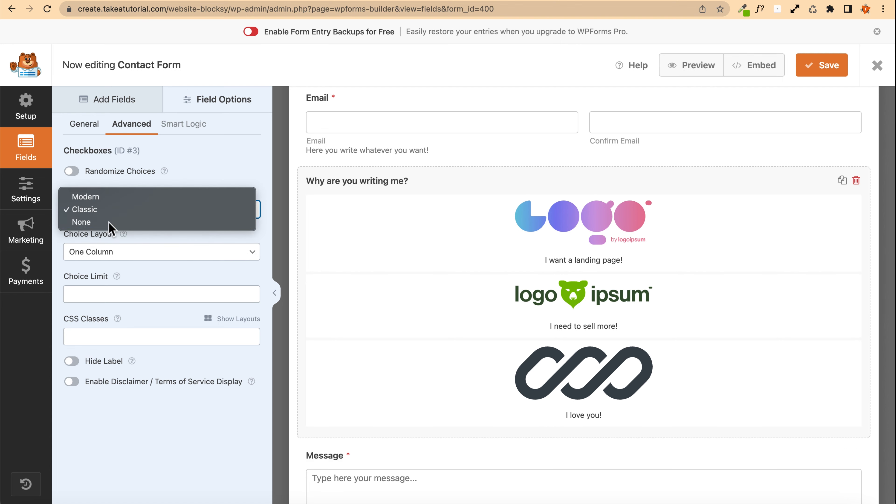
pyautogui.click(109, 223)
pyautogui.click(123, 212)
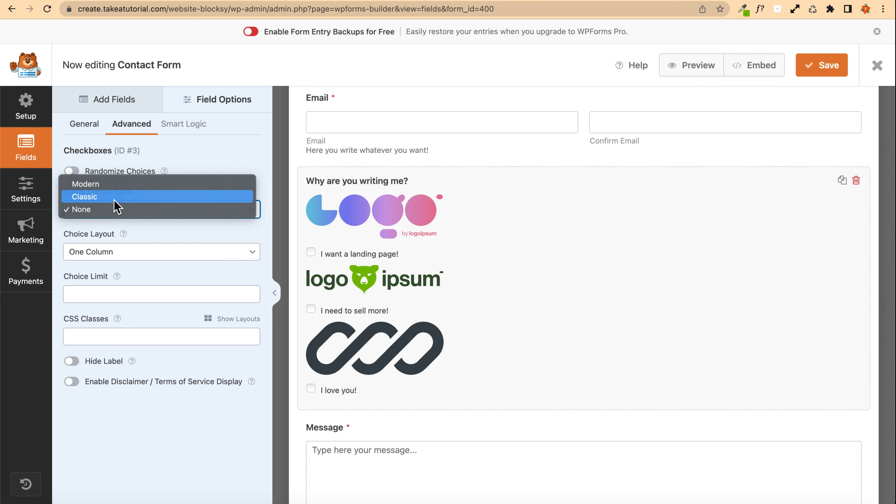
pyautogui.click(117, 197)
pyautogui.click(113, 210)
pyautogui.click(112, 199)
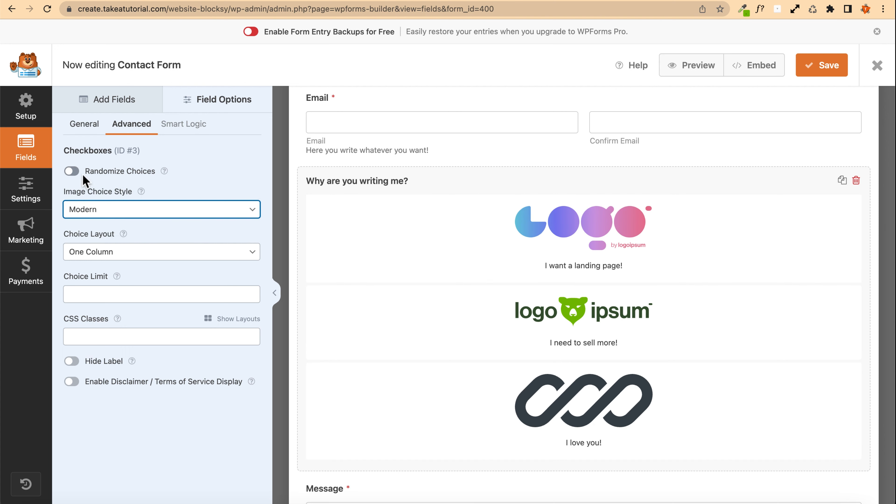
# Step: Toggle Randomize Choices and the disclaimer / terms of service display on and back off
pyautogui.click(73, 172)
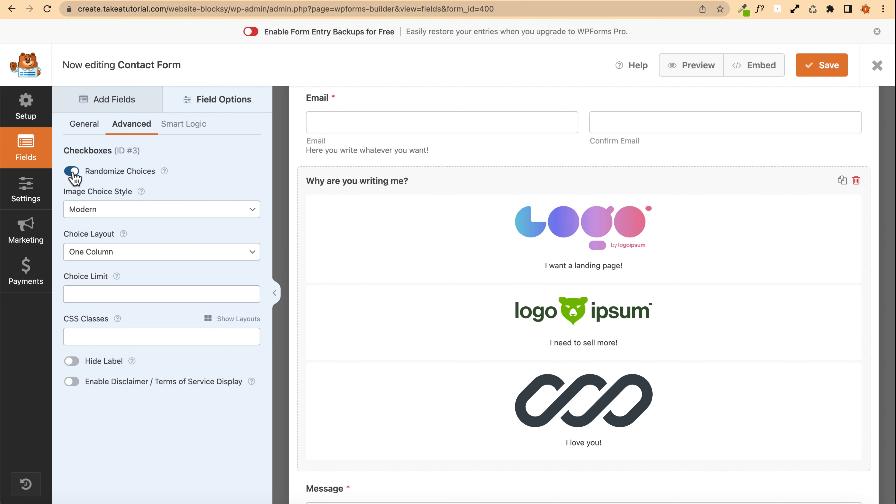
pyautogui.click(72, 172)
pyautogui.click(72, 381)
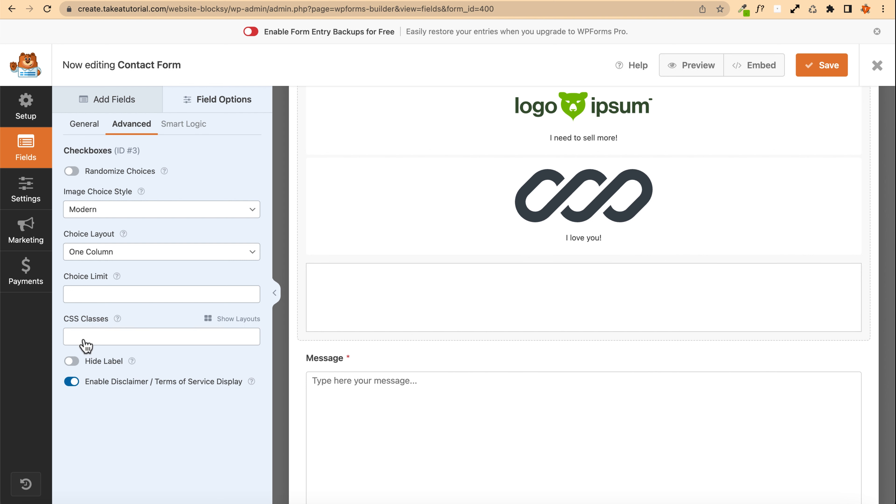
pyautogui.scroll(-3, 416, 277)
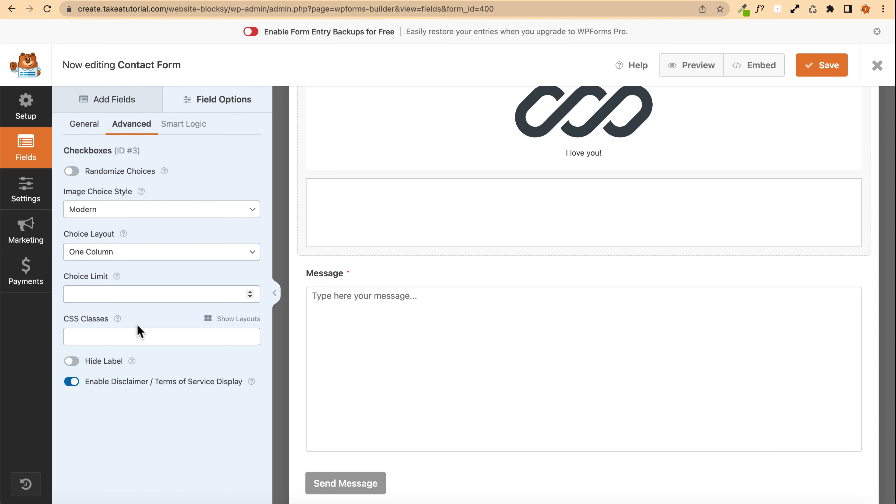
pyautogui.click(69, 383)
pyautogui.click(71, 383)
pyautogui.click(71, 383)
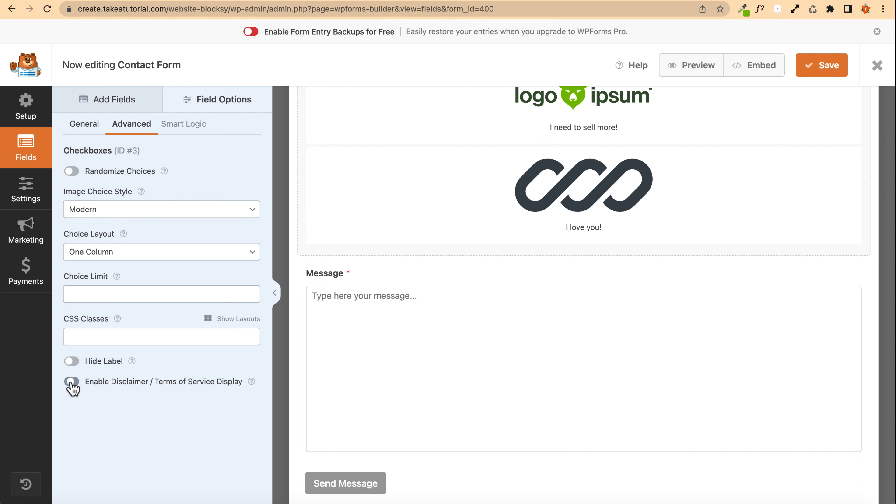
pyautogui.click(72, 383)
pyautogui.click(72, 382)
# Step: Make the "Why are you writing me?" checkbox field required
pyautogui.click(84, 124)
pyautogui.scroll(-3, 106, 225)
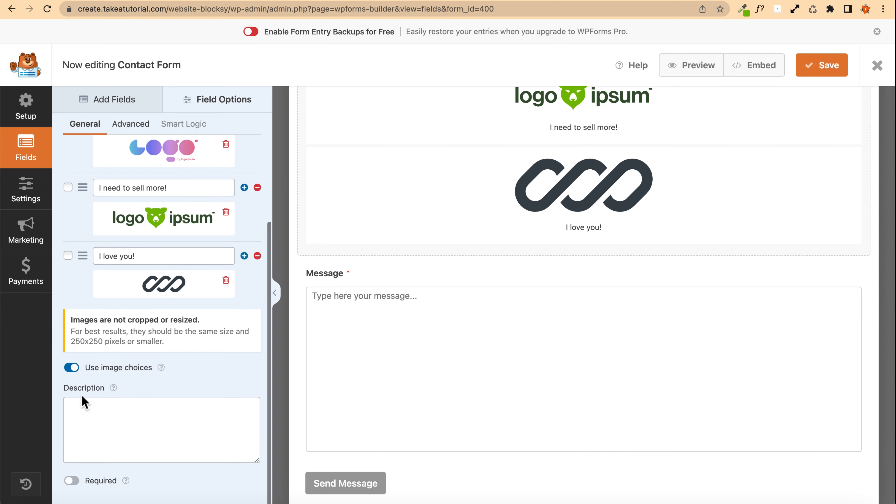
pyautogui.click(90, 437)
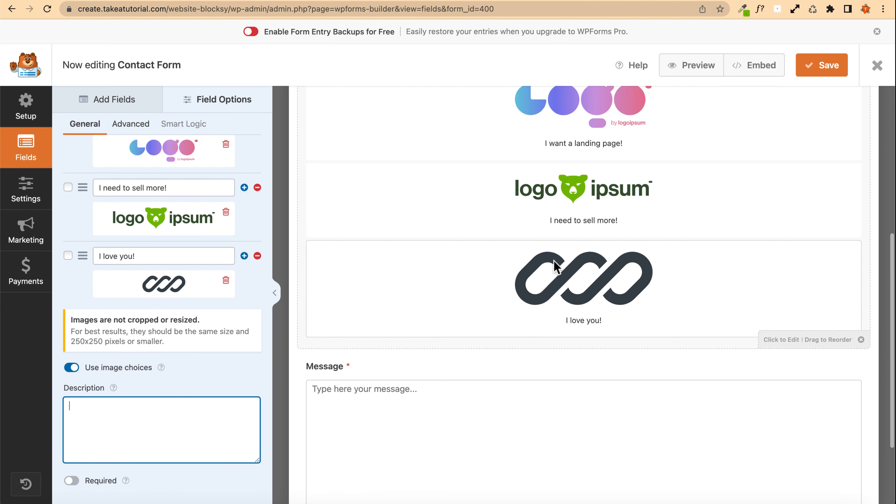
pyautogui.click(71, 481)
pyautogui.scroll(6, 551, 276)
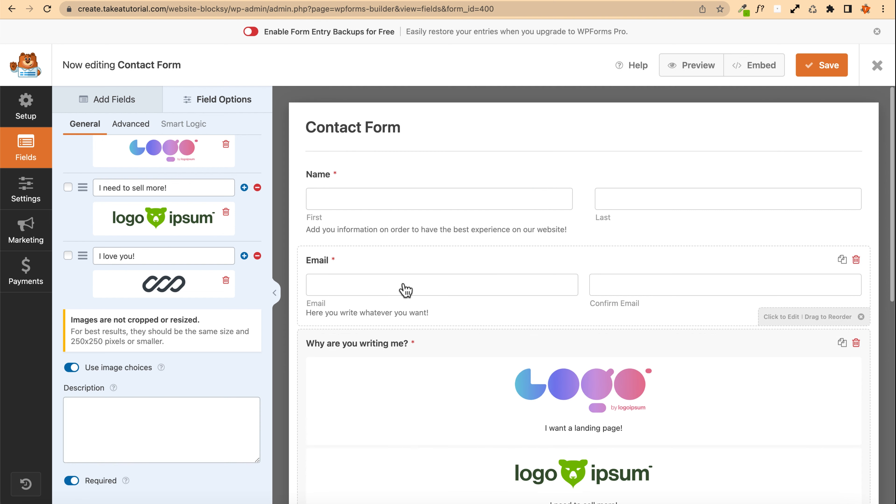
pyautogui.scroll(-5, 465, 318)
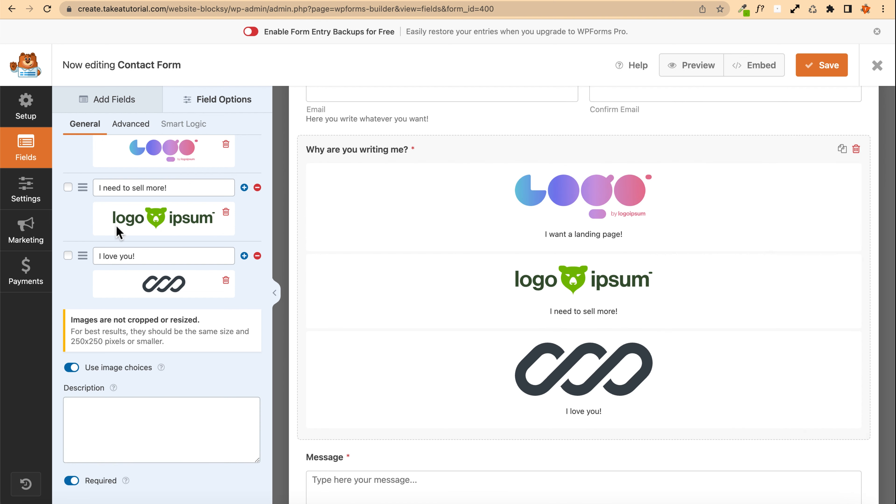
pyautogui.scroll(3, 114, 233)
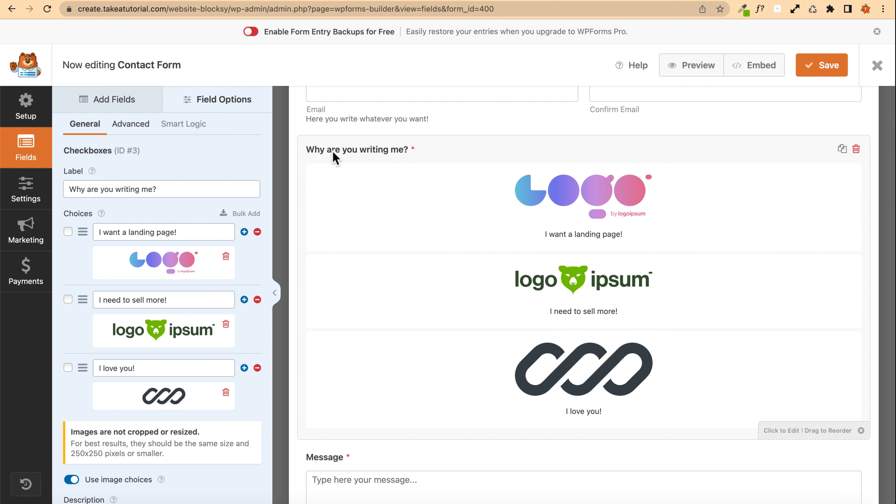
# Step: Set the checkbox field's choice layout to Three Columns and its choice limit to 1
pyautogui.click(137, 124)
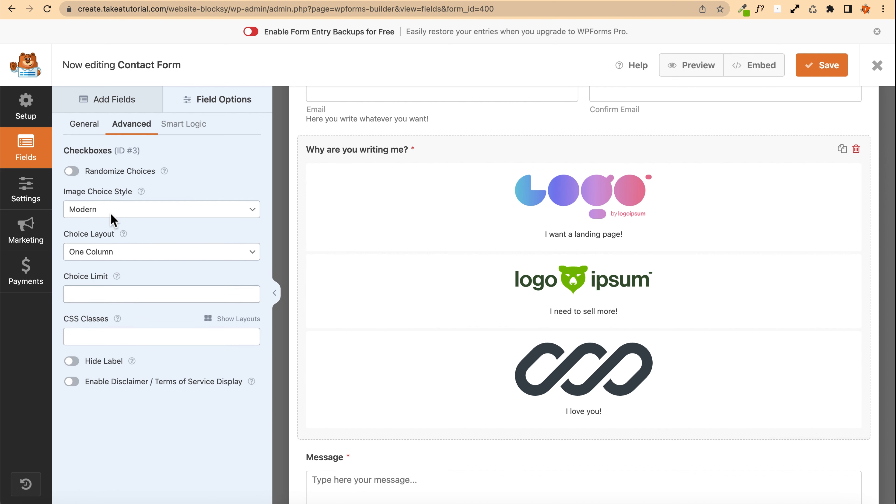
pyautogui.click(115, 251)
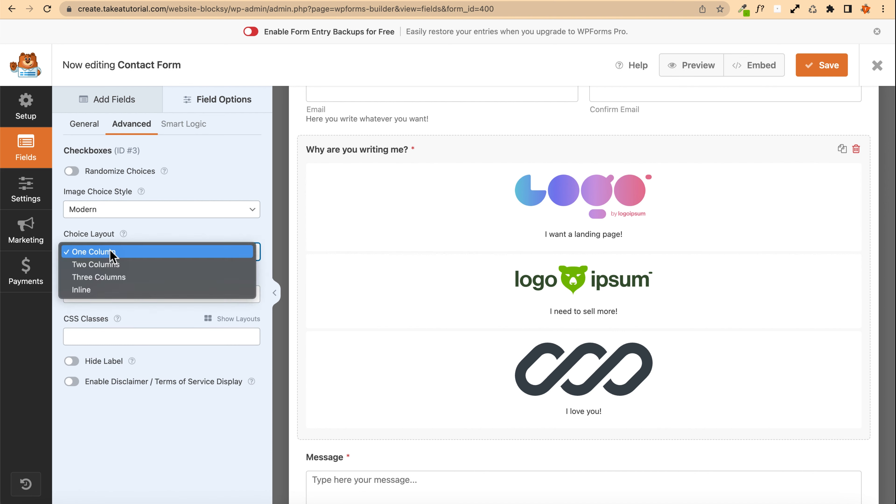
pyautogui.click(114, 263)
pyautogui.click(113, 254)
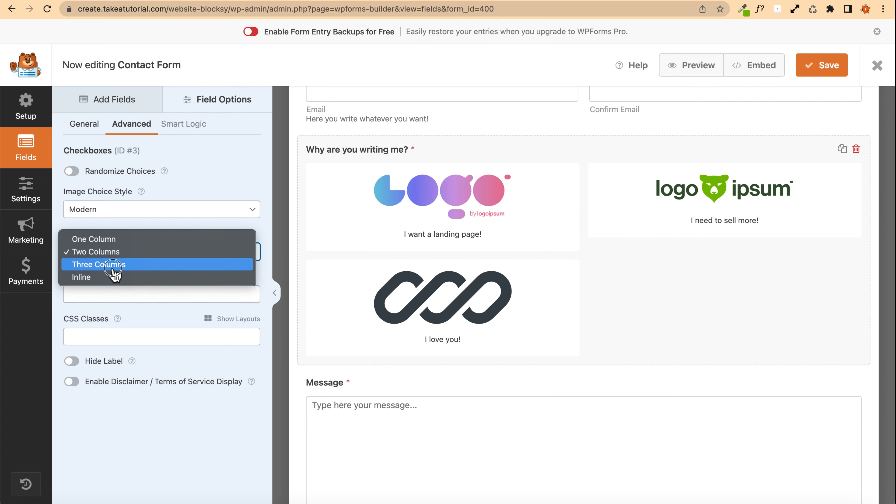
pyautogui.click(115, 266)
pyautogui.click(119, 261)
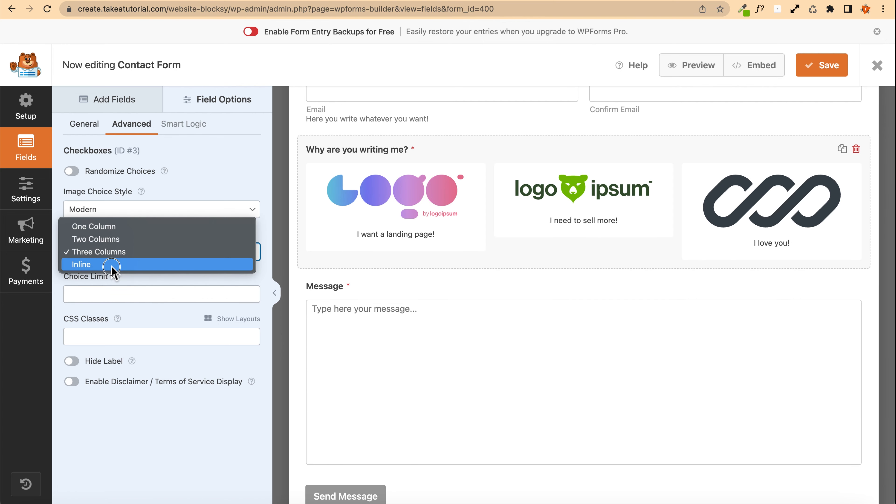
pyautogui.click(111, 265)
pyautogui.click(116, 251)
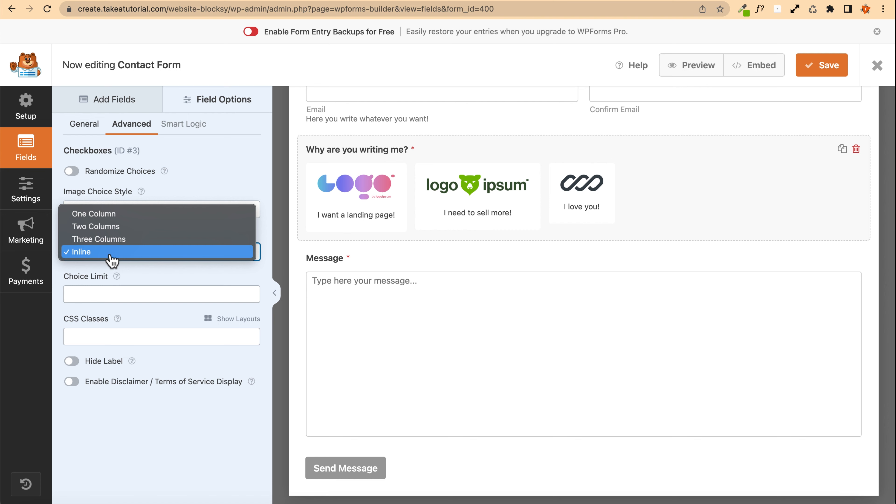
pyautogui.click(115, 242)
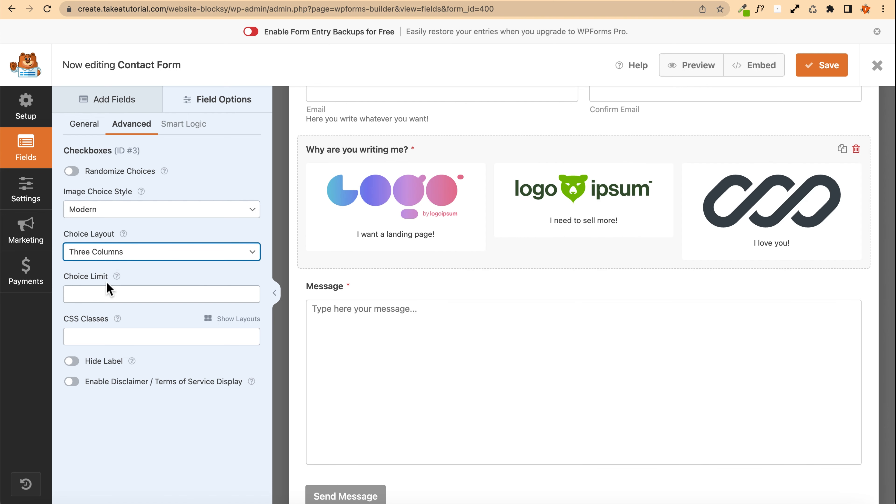
pyautogui.click(102, 299)
pyautogui.moveTo(117, 275)
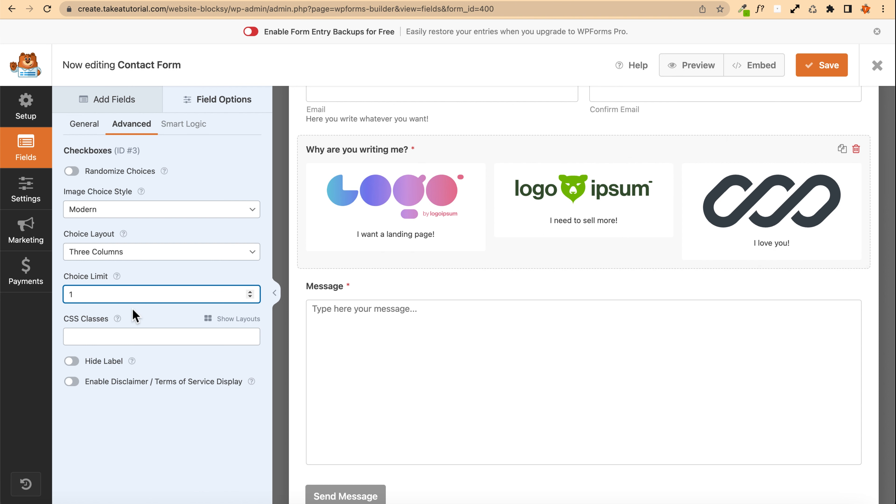
# Step: Add a Single Line Text field below Message, labelled Website, with the description "Enter your website URL"
pyautogui.click(94, 99)
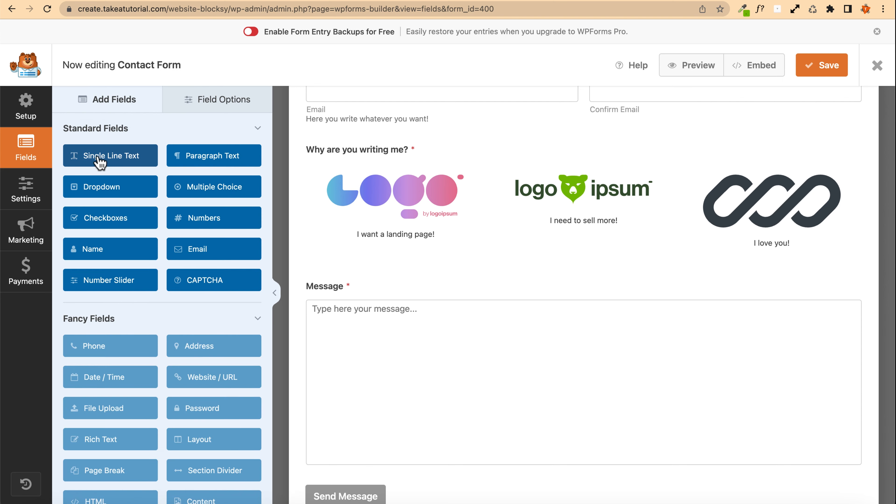
pyautogui.moveTo(99, 160); pyautogui.dragTo(355, 311)
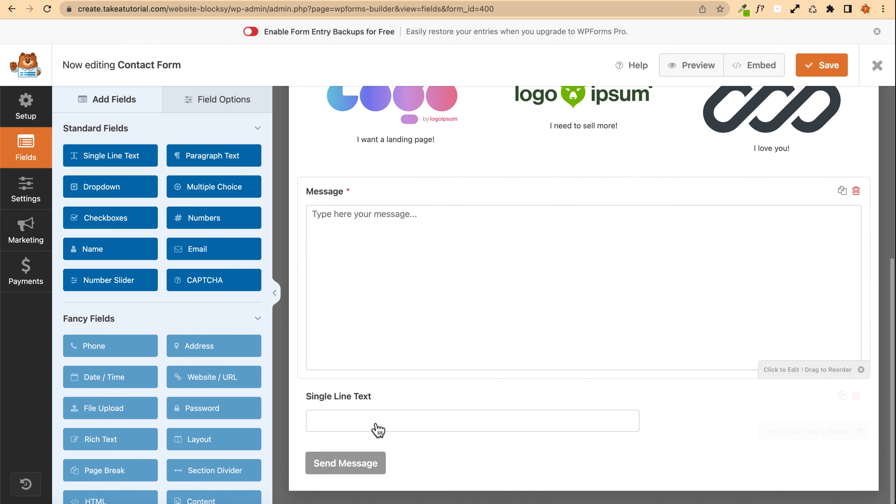
pyautogui.click(376, 404)
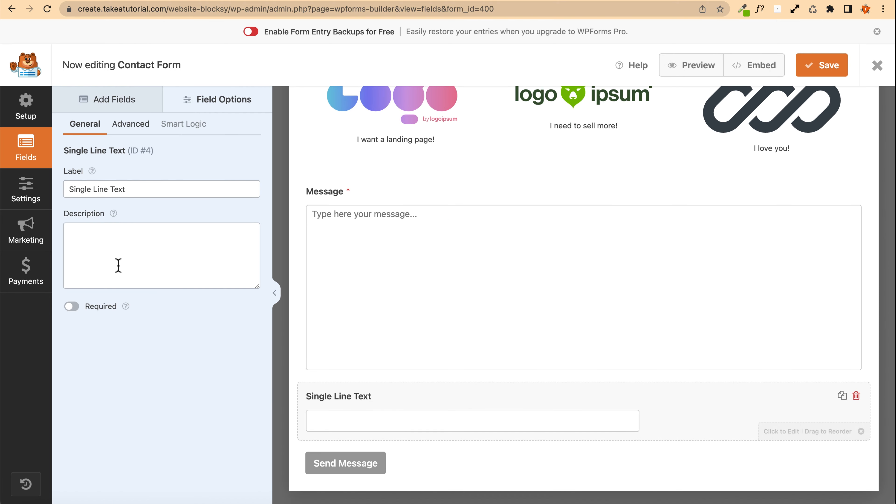
pyautogui.moveTo(136, 190); pyautogui.dragTo(41, 190)
pyautogui.write('Website')
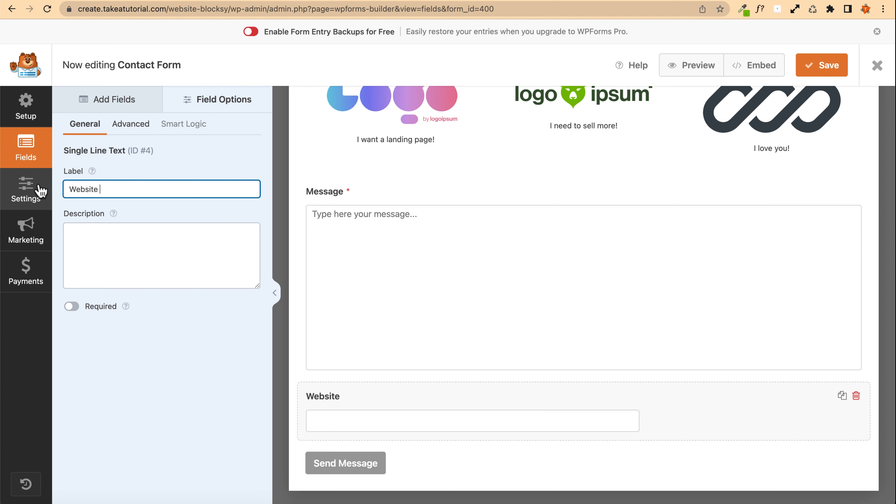
pyautogui.click(120, 254)
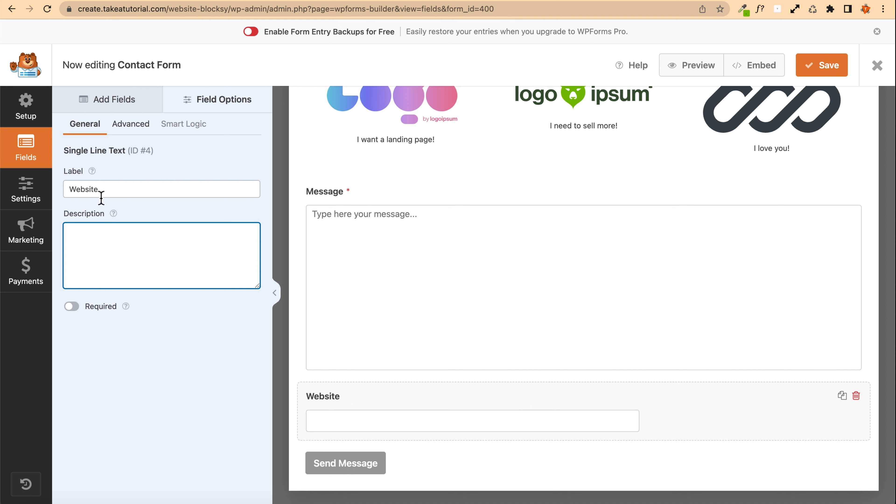
pyautogui.write('Enter your website URL')
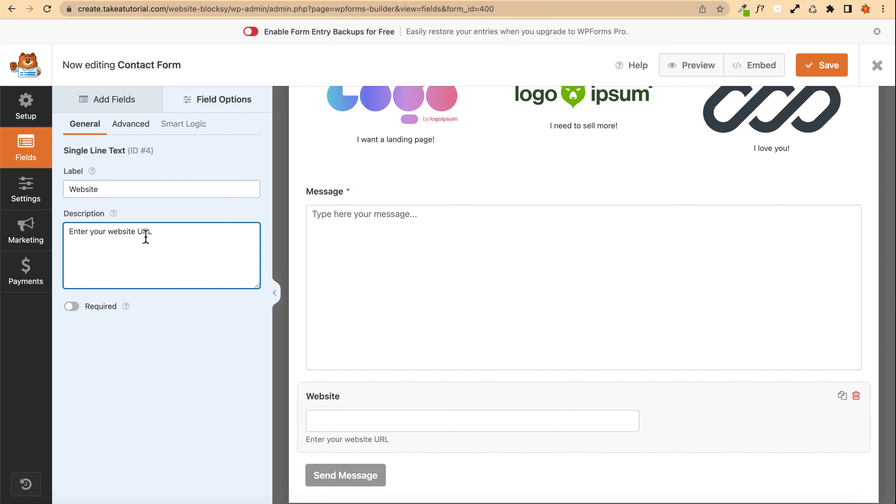
# Step: Try adding a CAPTCHA field and open the WPForms CAPTCHA settings from the notice
pyautogui.click(111, 104)
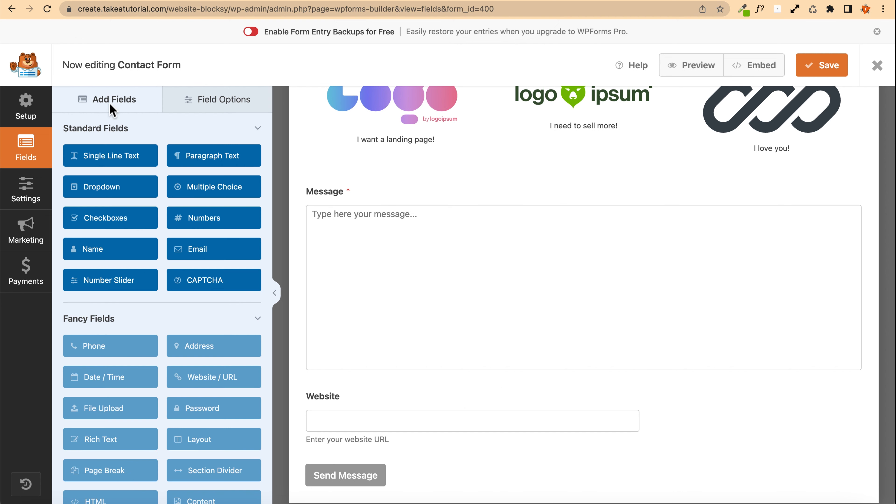
pyautogui.scroll(-2, 97, 187)
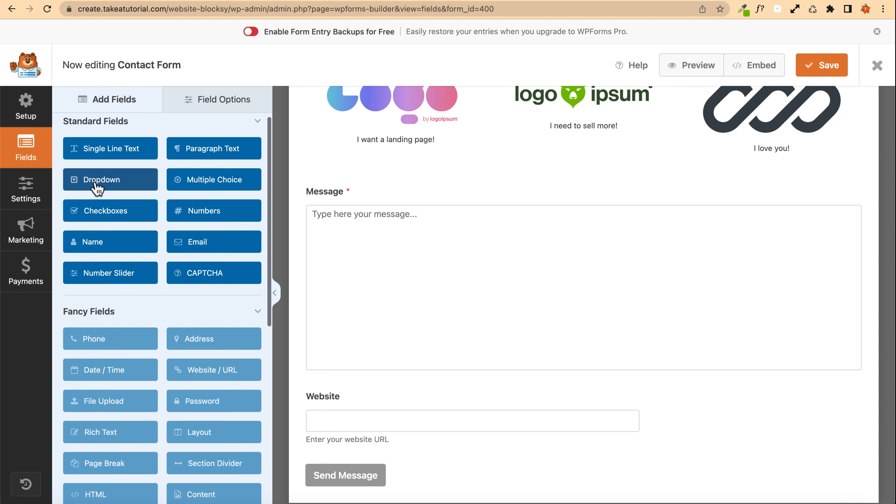
pyautogui.scroll(-2, 97, 187)
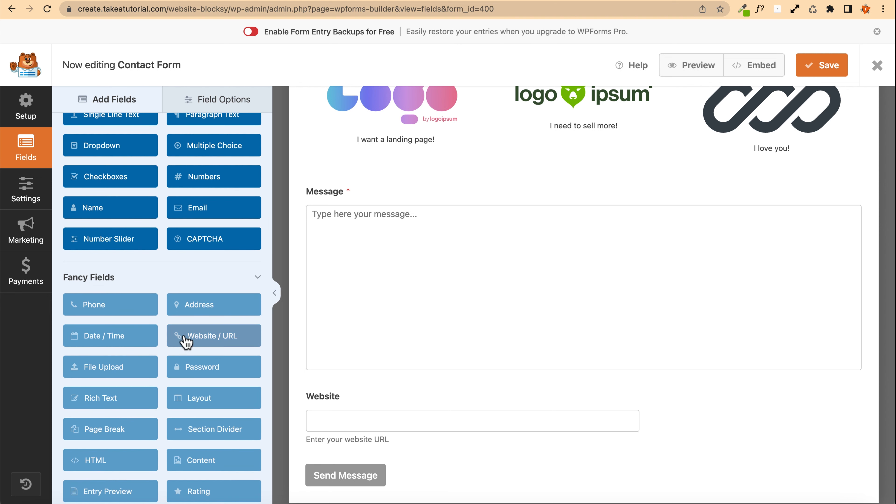
pyautogui.scroll(2, 114, 284)
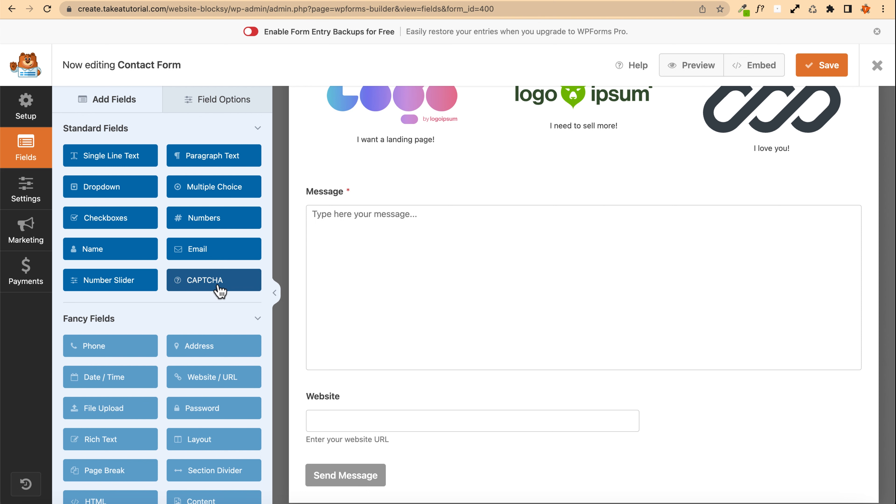
pyautogui.click(208, 290)
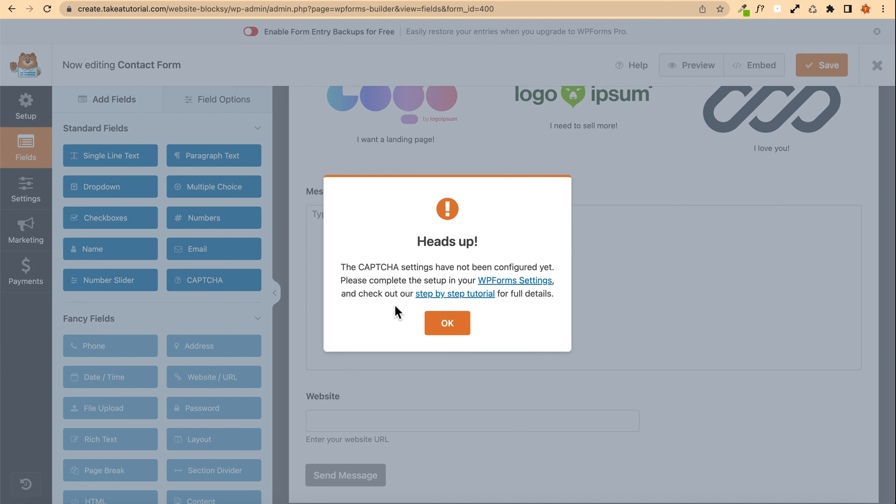
pyautogui.click(506, 282)
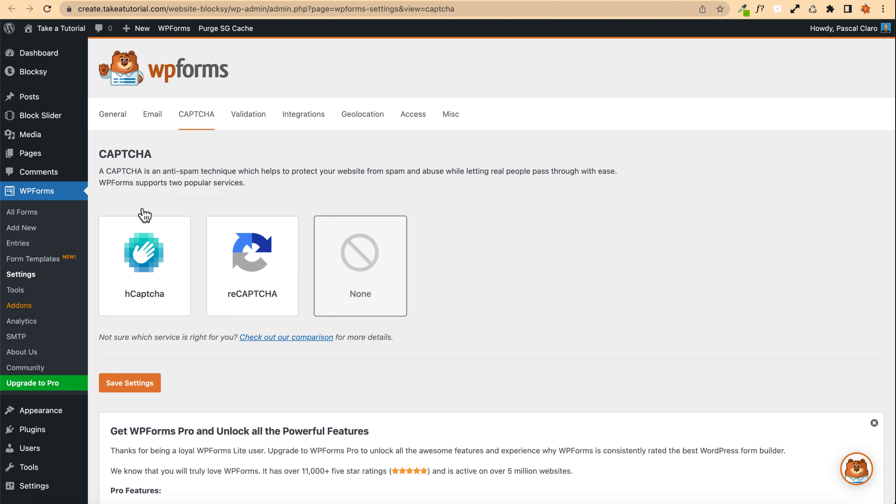
# Step: Choose reCAPTCHA as the CAPTCHA service
pyautogui.scroll(-3, 144, 214)
pyautogui.click(237, 214)
pyautogui.scroll(-2, 229, 197)
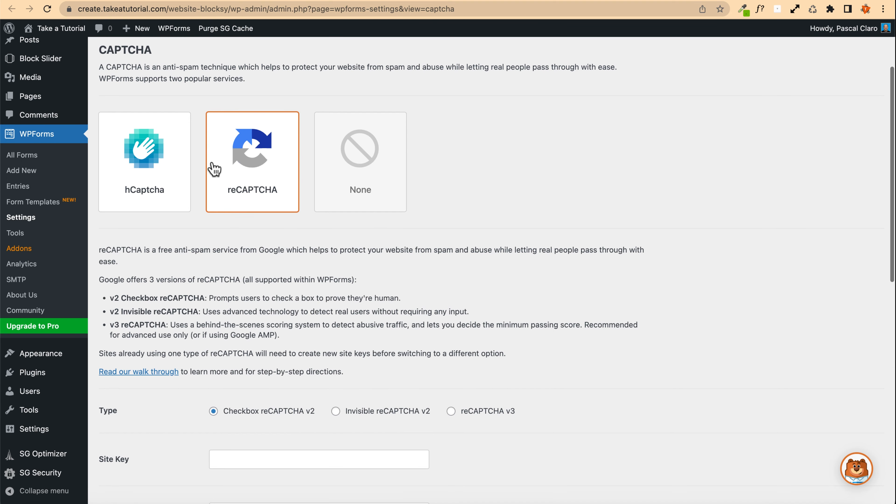
pyautogui.scroll(-6, 194, 202)
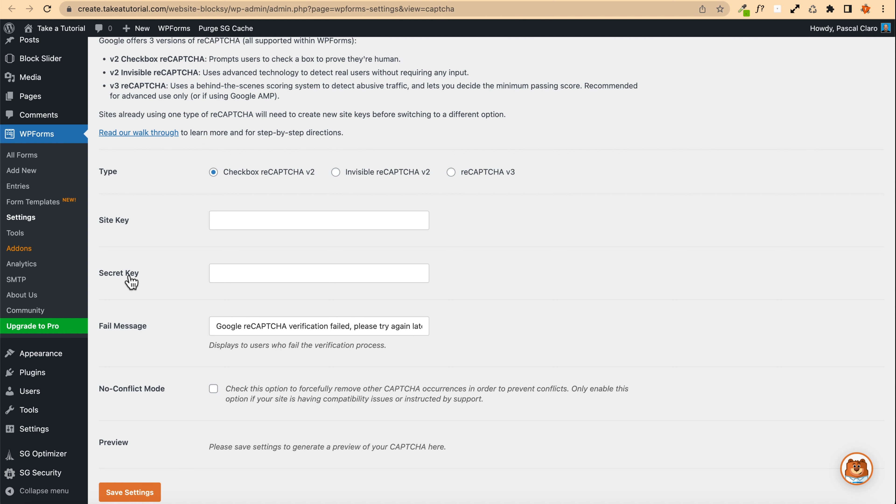
# Step: Open the WPForms reCAPTCHA walkthrough and follow it to the Google reCAPTCHA new-site registration form
pyautogui.scroll(4, 131, 281)
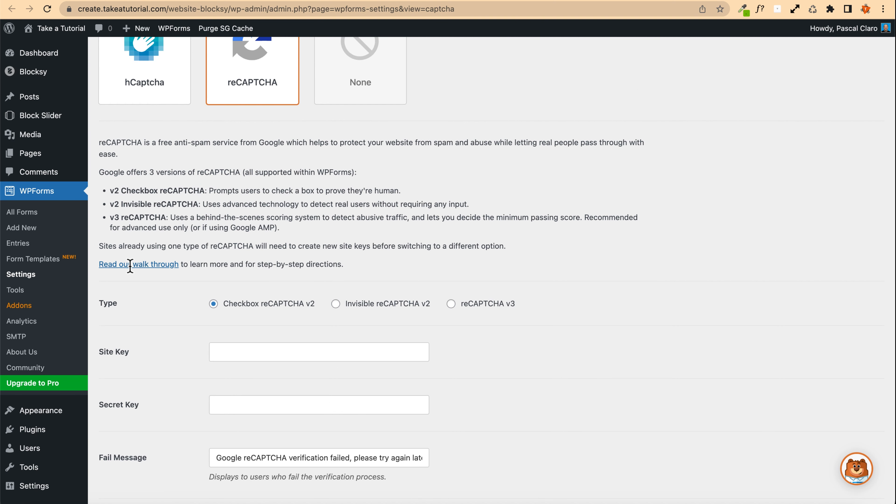
pyautogui.click(137, 264)
pyautogui.rightClick(137, 265)
pyautogui.click(229, 270)
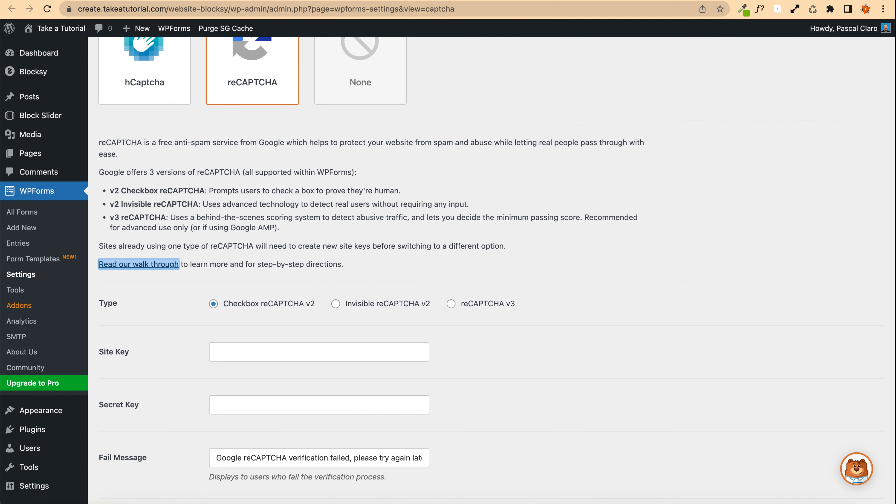
pyautogui.scroll(-5, 284, 256)
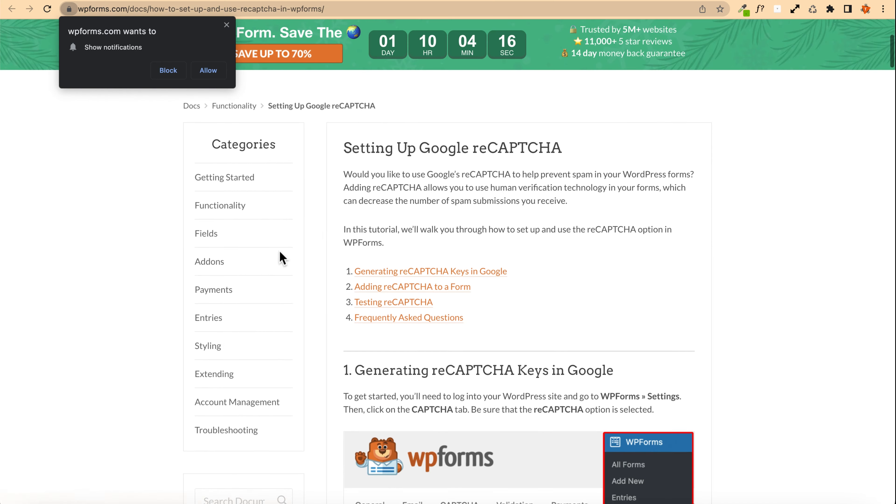
pyautogui.click(431, 272)
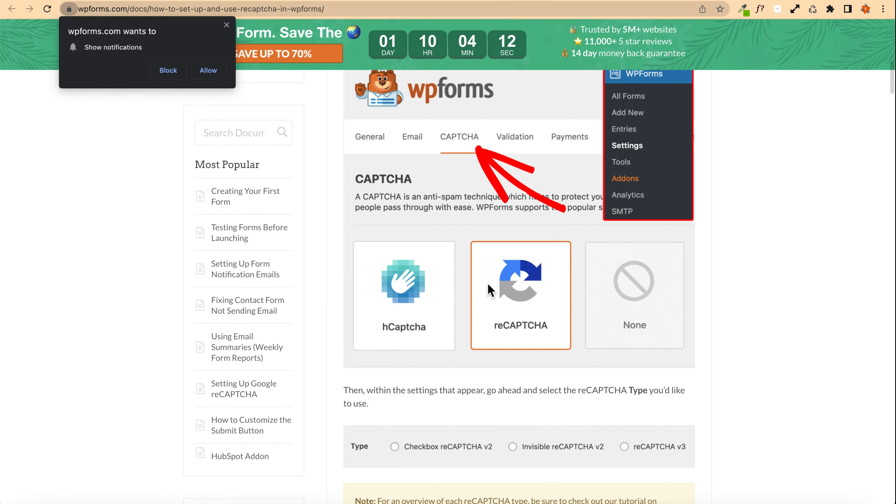
pyautogui.scroll(-5, 487, 282)
pyautogui.scroll(-3, 488, 290)
pyautogui.click(617, 256)
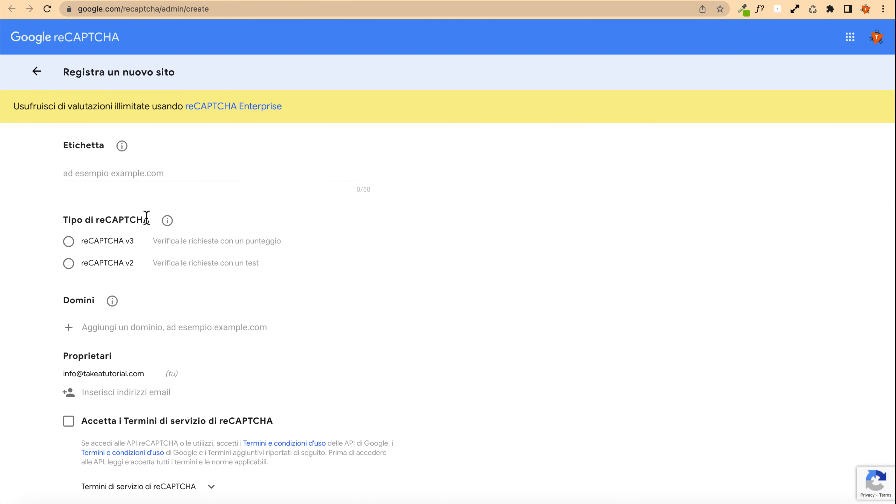
pyautogui.click(133, 178)
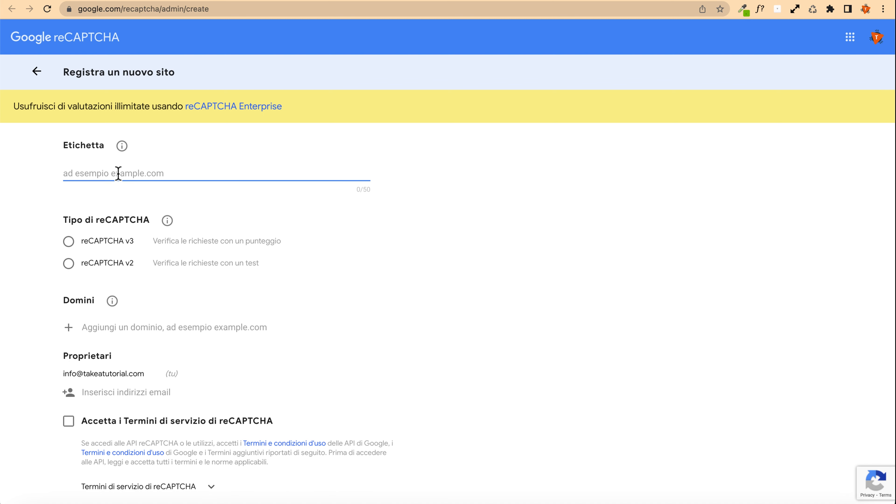
pyautogui.scroll(-4, 158, 306)
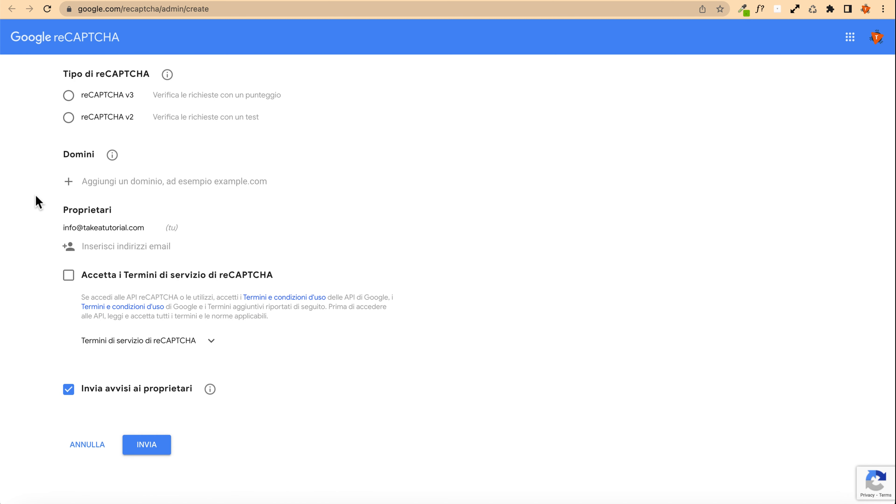
pyautogui.scroll(3, 141, 300)
pyautogui.scroll(-3, 92, 335)
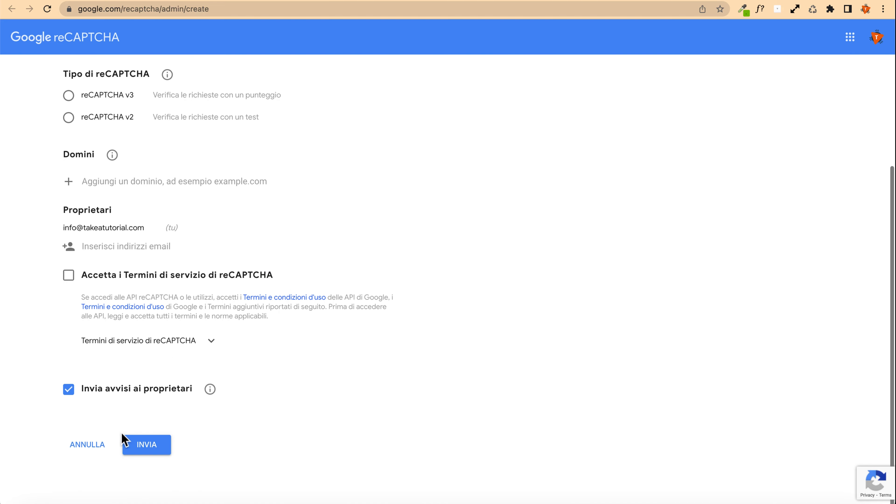
pyautogui.click(146, 446)
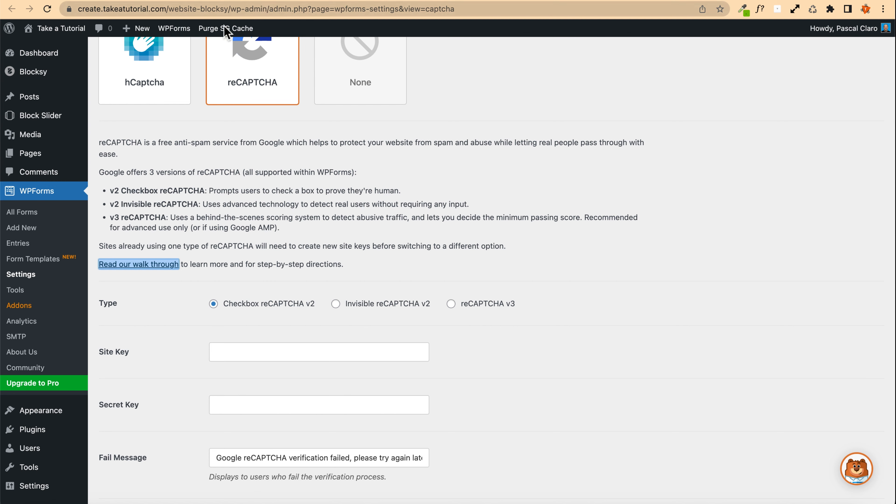
# Step: Select reCAPTCHA v3 as the reCAPTCHA type and save the CAPTCHA settings
pyautogui.scroll(-5, 250, 343)
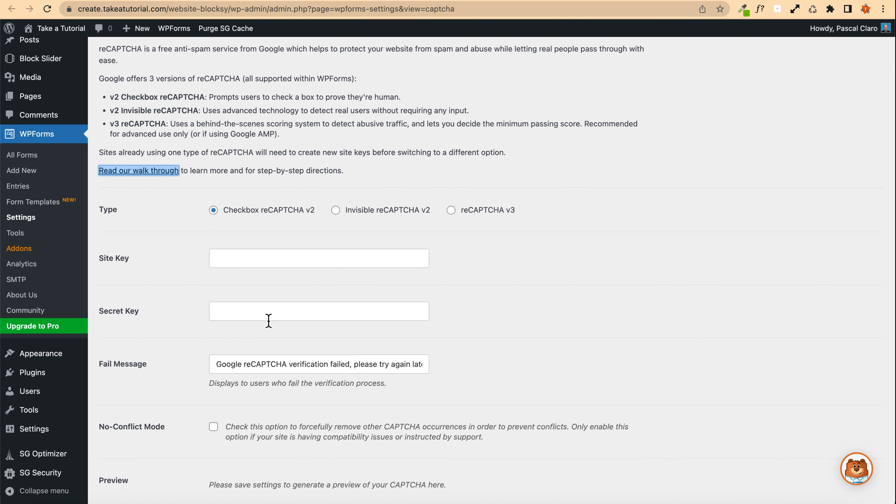
pyautogui.click(452, 211)
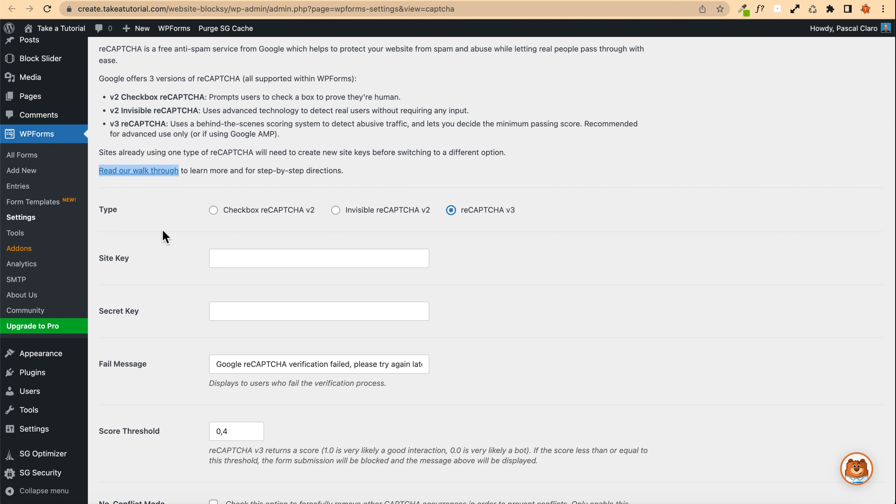
pyautogui.scroll(-10, 162, 230)
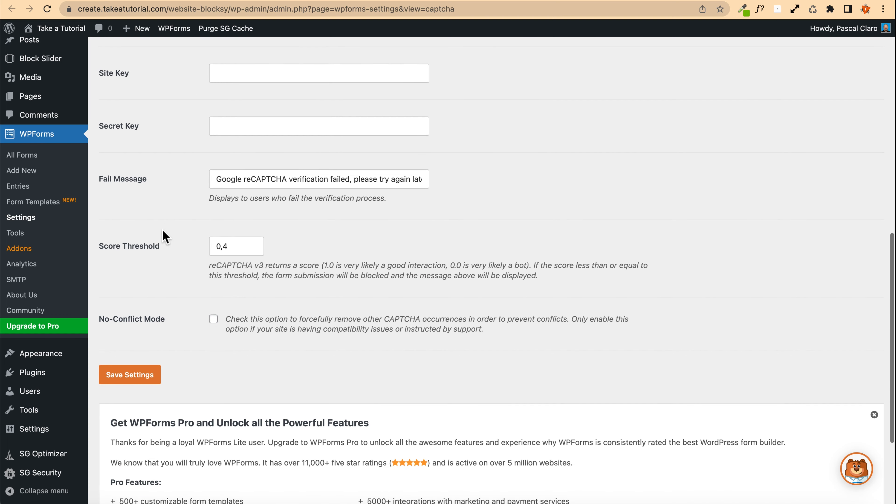
pyautogui.scroll(-4, 161, 229)
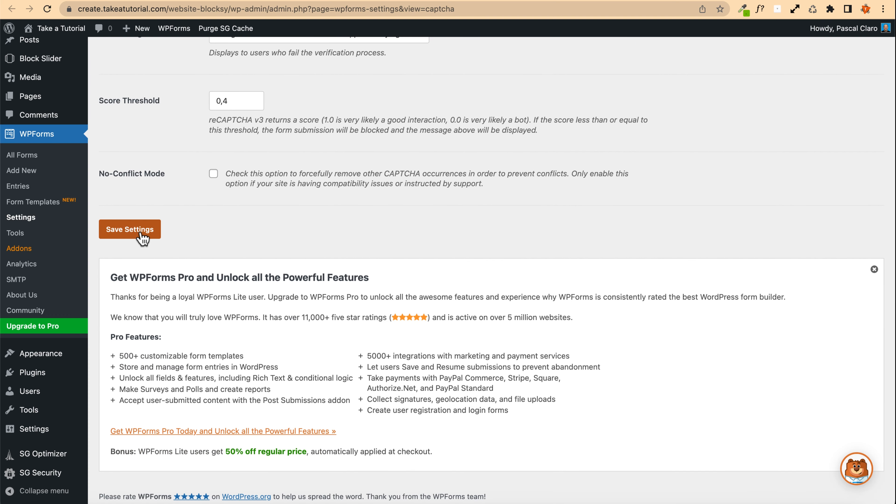
pyautogui.click(141, 232)
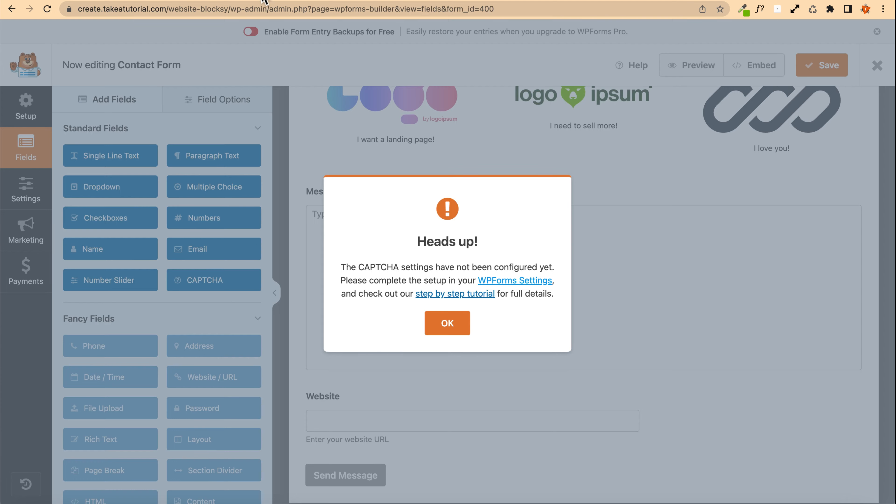
# Step: Dismiss the CAPTCHA notice in the form builder and set the Website field's size to Large
pyautogui.click(450, 320)
pyautogui.scroll(2, 386, 232)
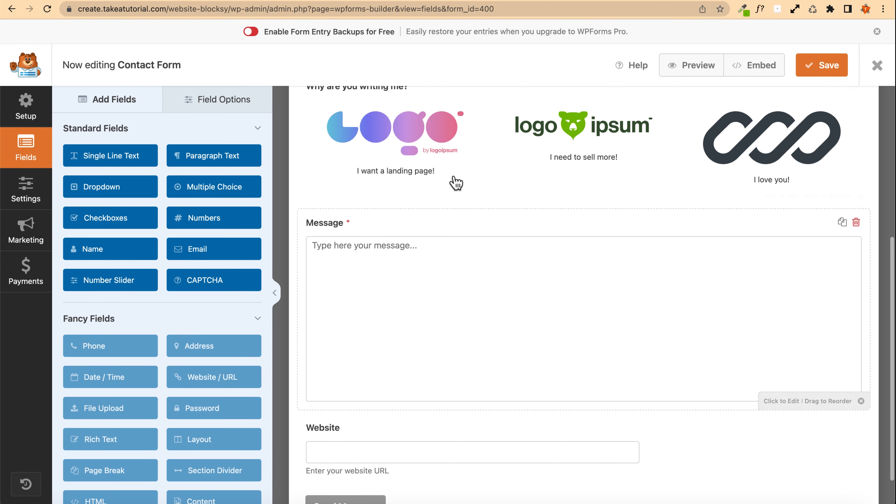
pyautogui.scroll(-2, 486, 231)
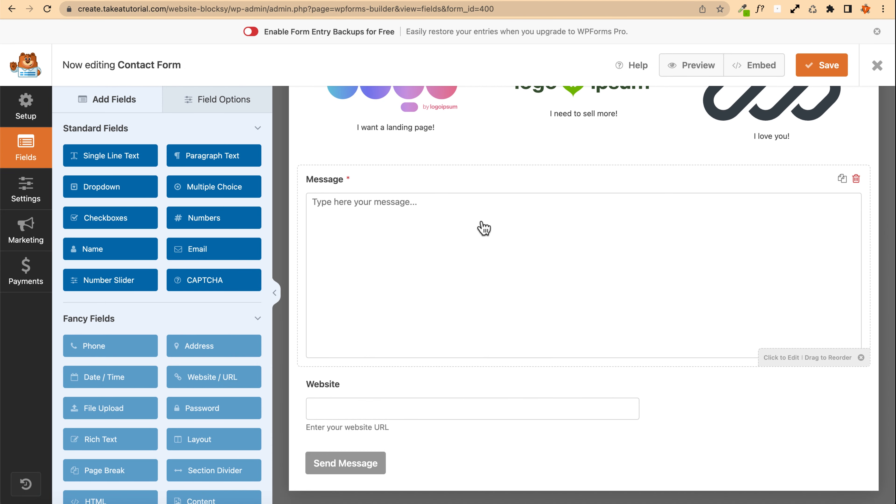
pyautogui.click(653, 413)
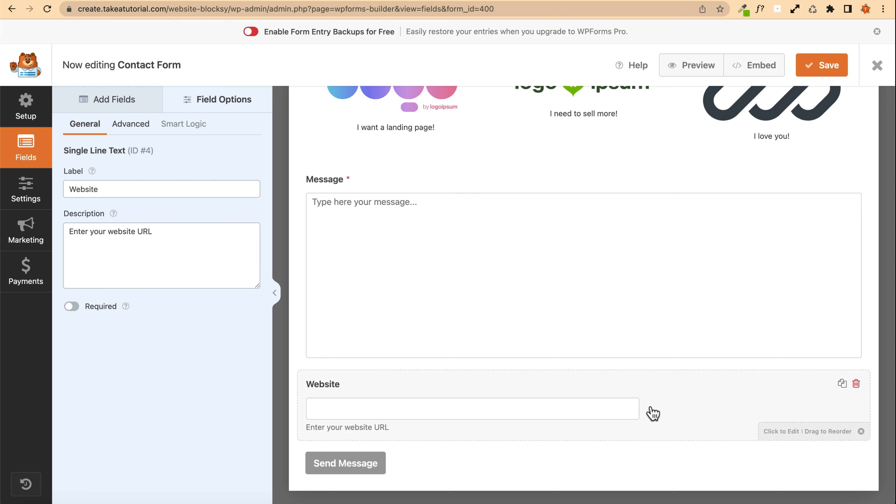
pyautogui.click(131, 128)
pyautogui.click(112, 190)
pyautogui.click(105, 178)
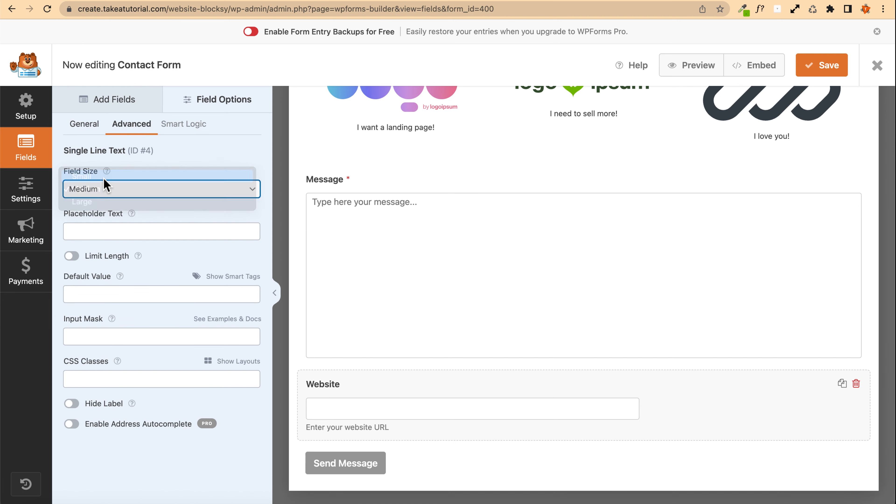
pyautogui.click(126, 196)
pyautogui.click(117, 215)
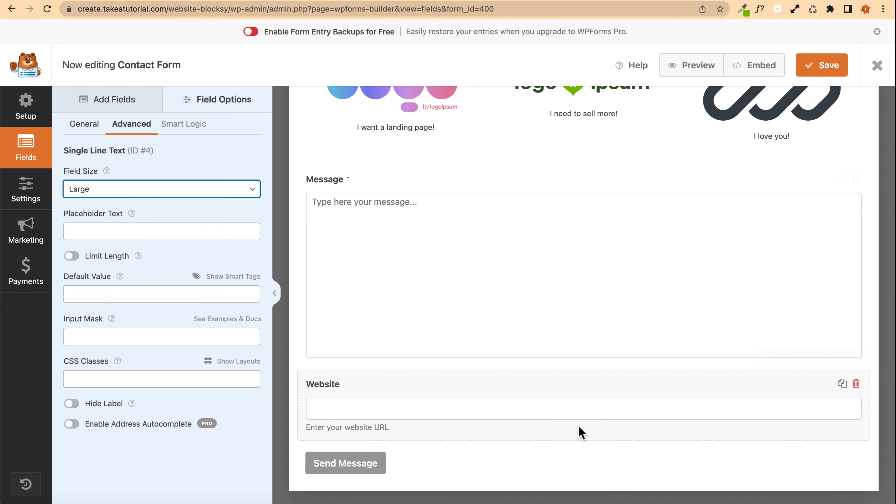
pyautogui.click(102, 232)
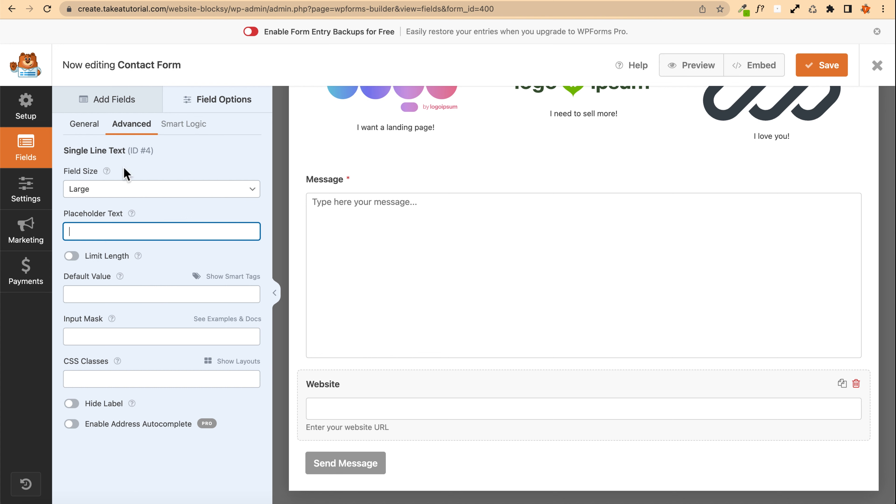
# Step: Add a Checkboxes field below the Website field and delete its second and third choices
pyautogui.click(85, 99)
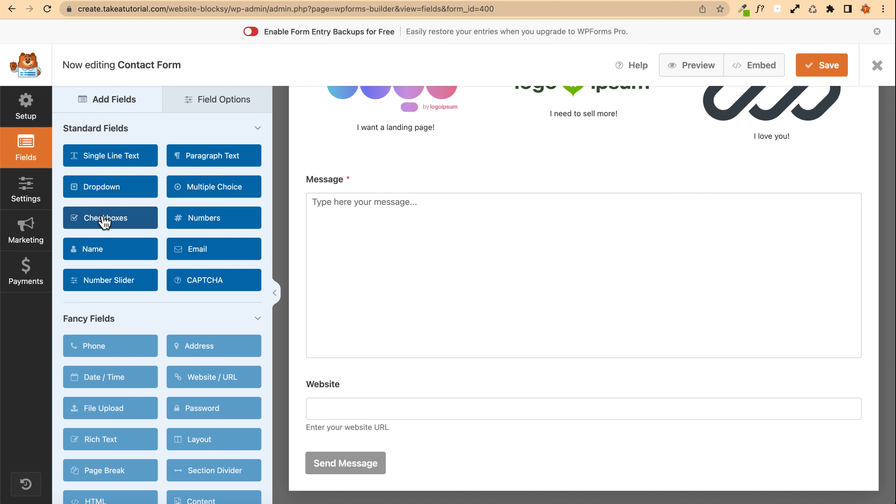
pyautogui.moveTo(104, 221); pyautogui.dragTo(359, 252)
pyautogui.scroll(10, 352, 247)
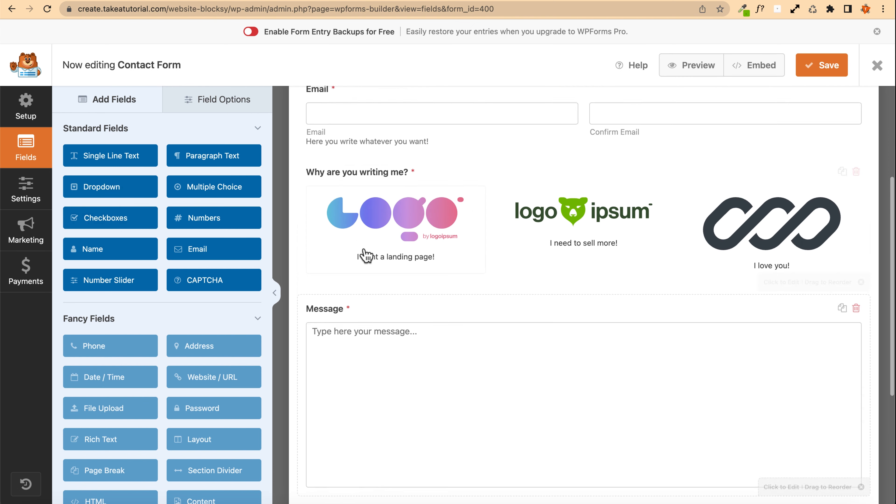
pyautogui.scroll(-10, 344, 244)
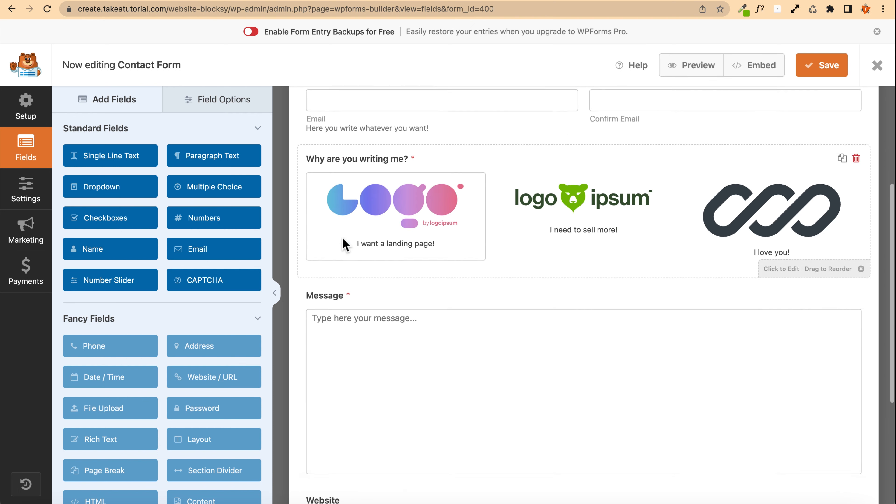
pyautogui.click(421, 380)
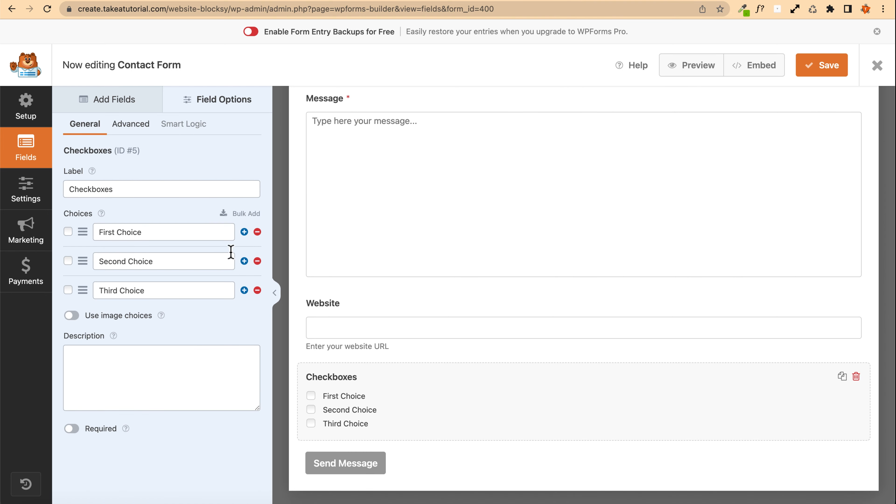
pyautogui.click(257, 261)
pyautogui.click(257, 261)
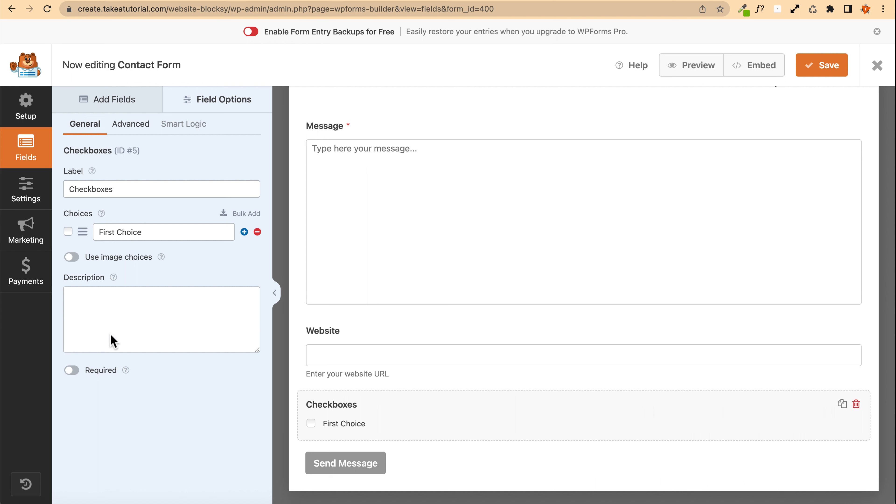
# Step: Make the checkbox field required and set its only choice to "I accept the privacy policy"
pyautogui.click(74, 370)
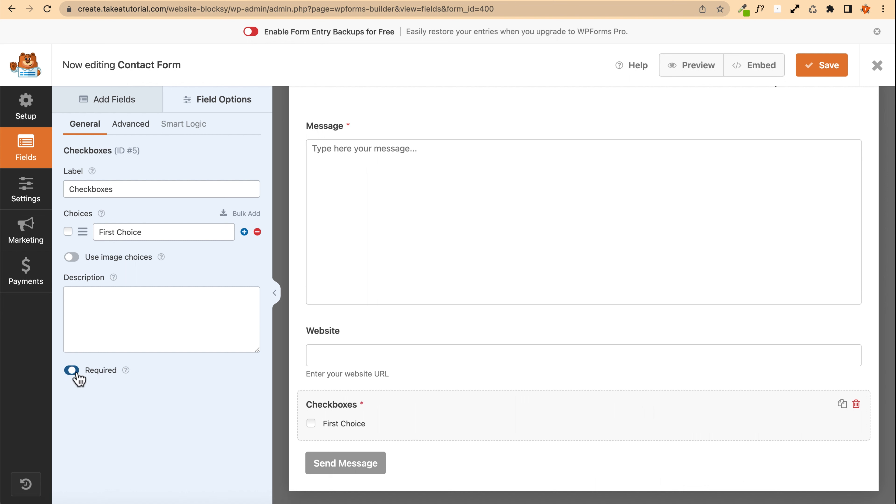
pyautogui.tripleClick(161, 234)
pyautogui.write('I accep')
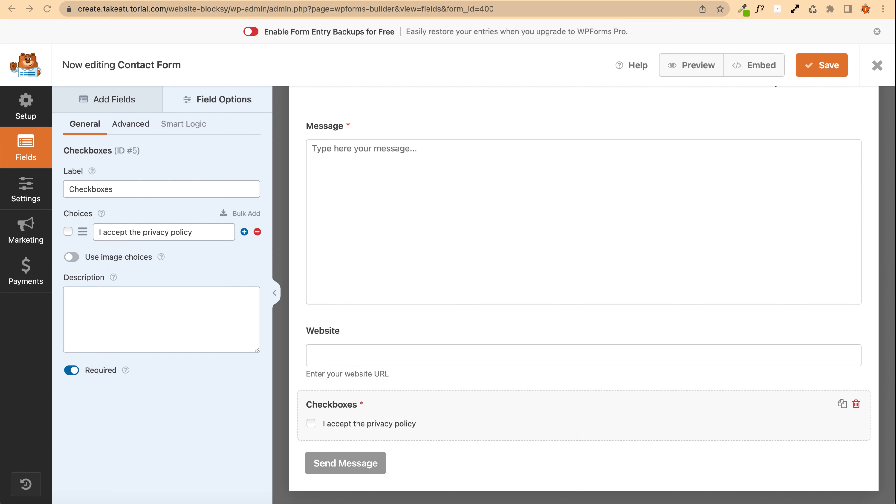
# Step: Paste <a target="_blank" href="#">Privacy Policy</a> as the checkbox description and select the # link placeholder
pyautogui.click(92, 308)
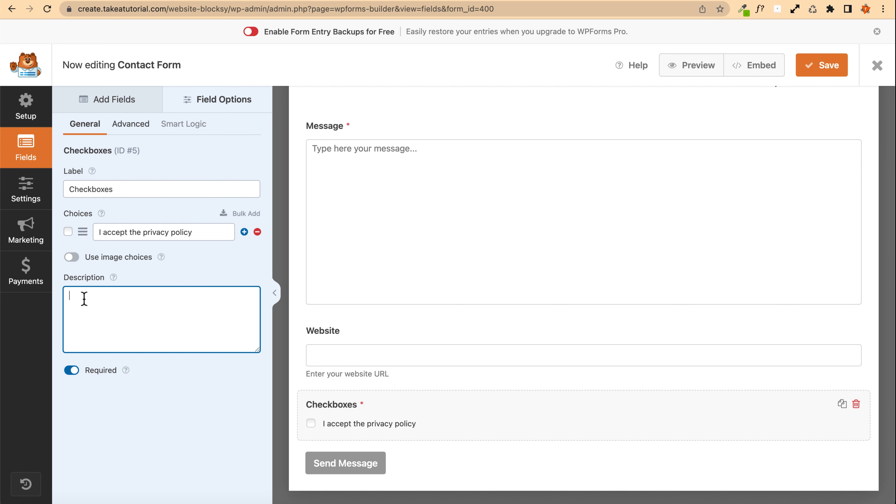
pyautogui.write('<a target="_blank" href="#">Privacy Policy</a>')
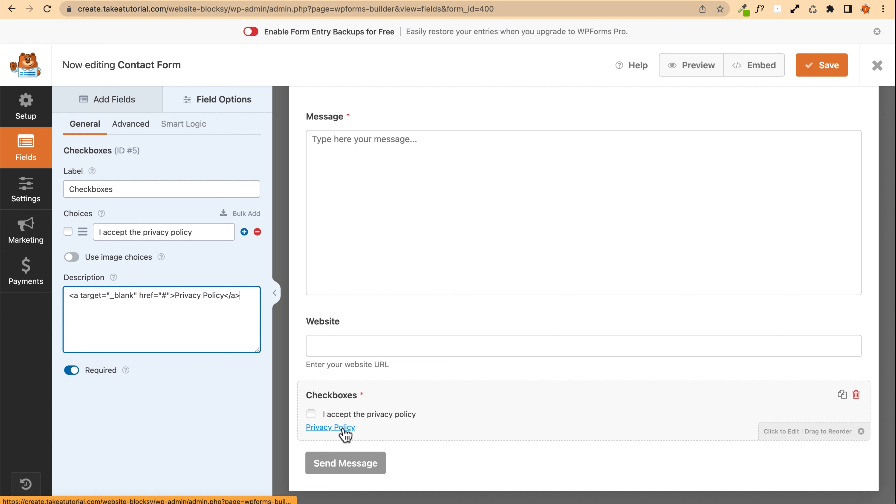
pyautogui.doubleClick(161, 295)
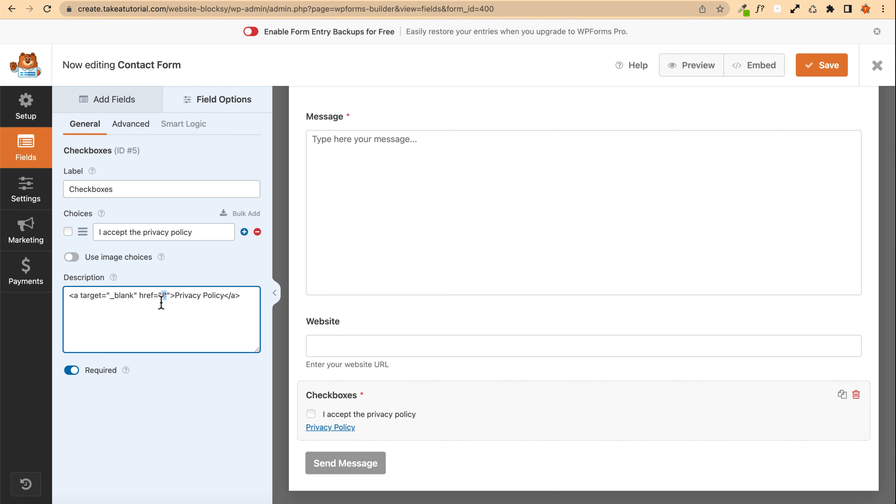
pyautogui.scroll(5, 161, 302)
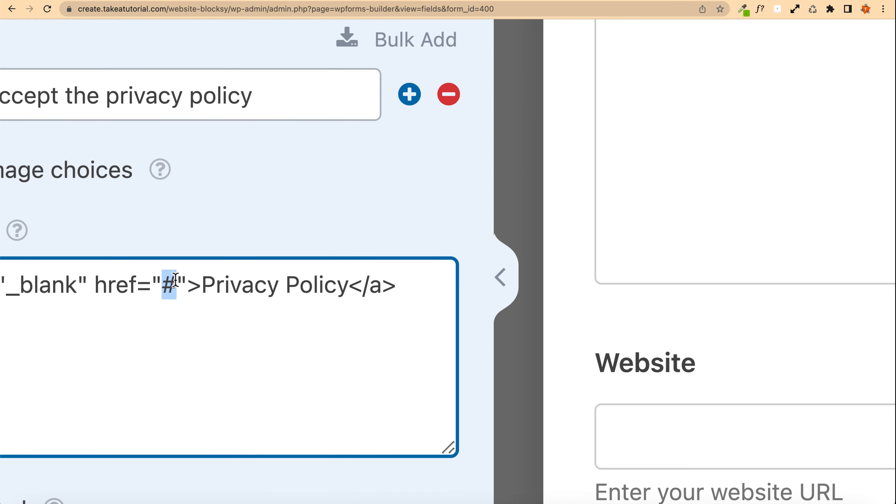
pyautogui.hscroll(-2, 173, 292)
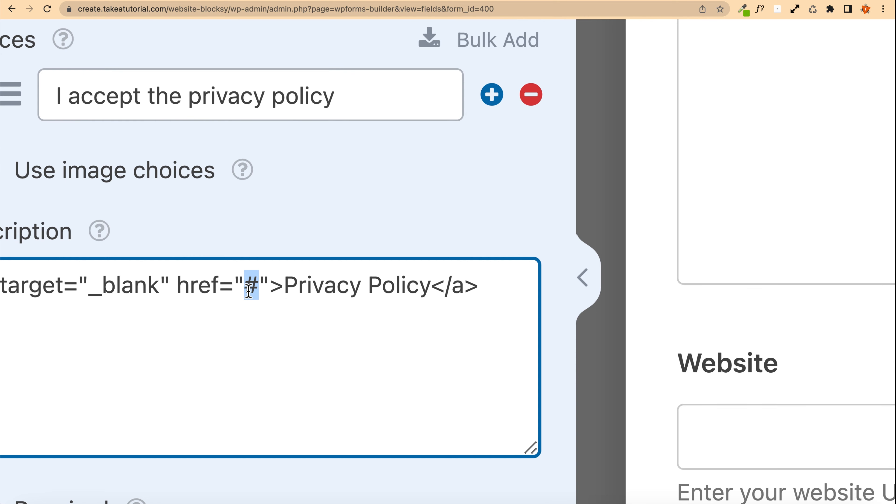
pyautogui.scroll(-5, 249, 291)
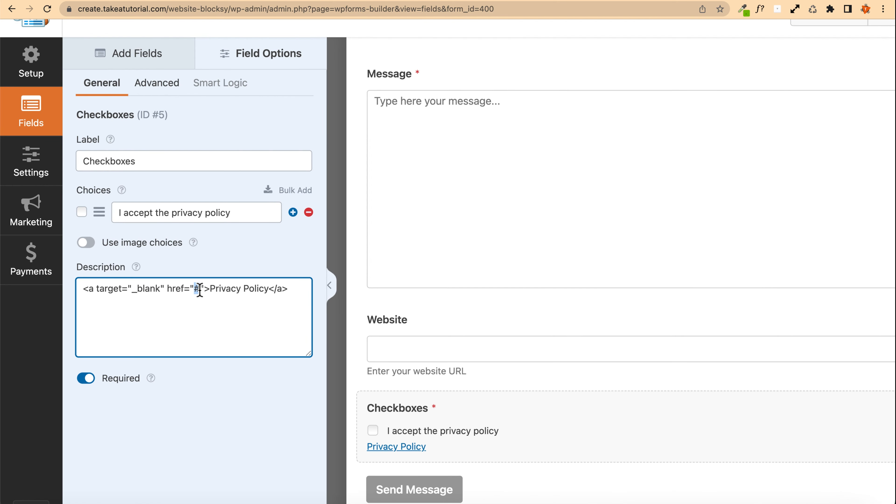
# Step: Copy the privacy policy page's URL and paste it over the # placeholder in the checkbox description link
pyautogui.click(370, 1)
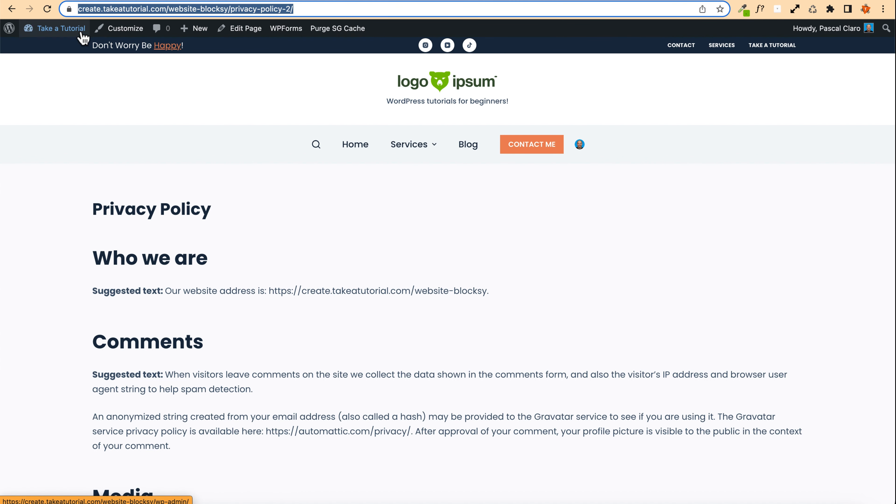
pyautogui.moveTo(60, 30)
pyautogui.click(39, 90)
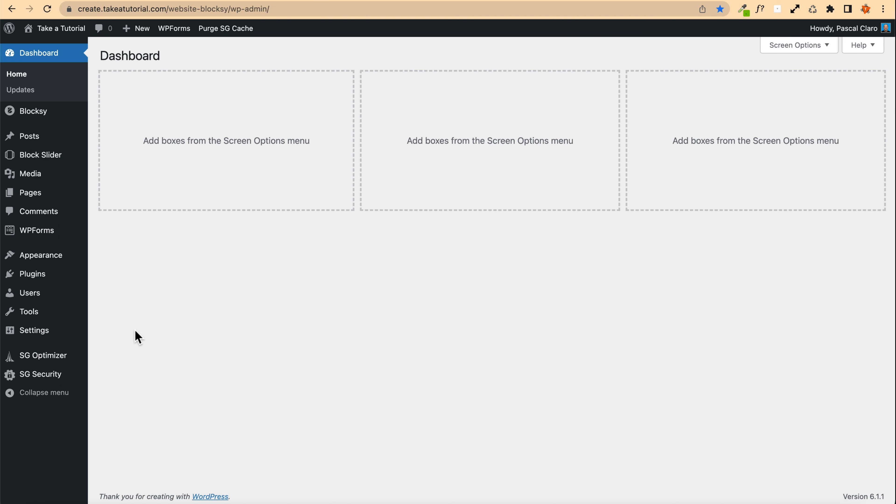
pyautogui.click(31, 192)
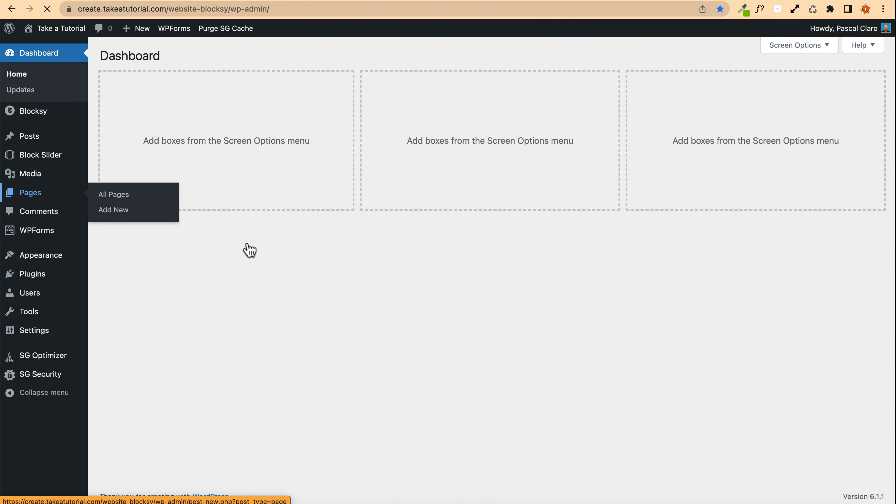
pyautogui.click(148, 305)
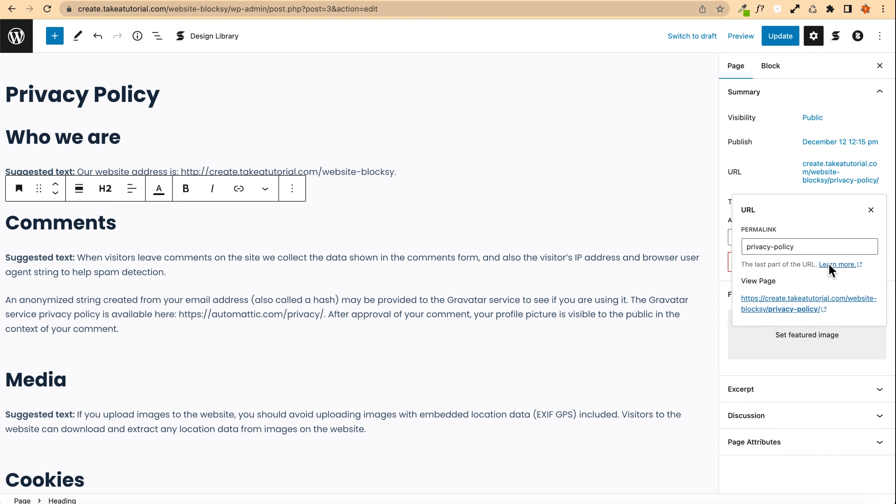
pyautogui.click(790, 309)
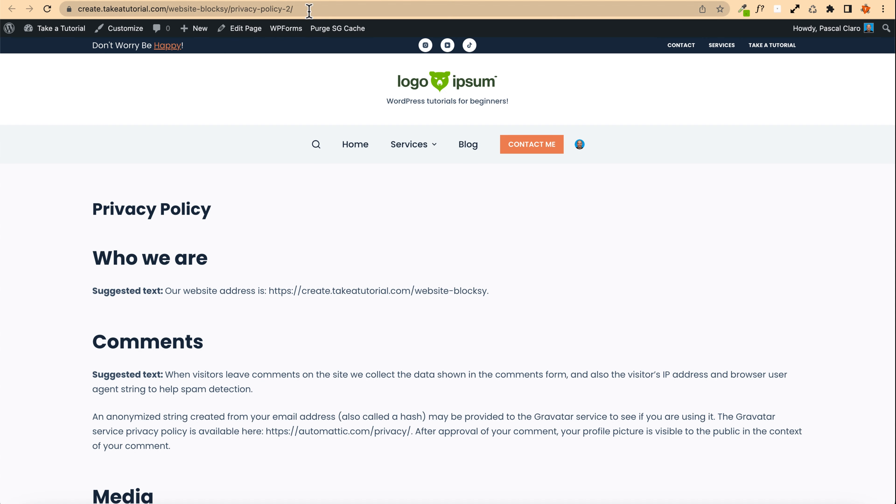
pyautogui.click(309, 9)
pyautogui.press('super+c')
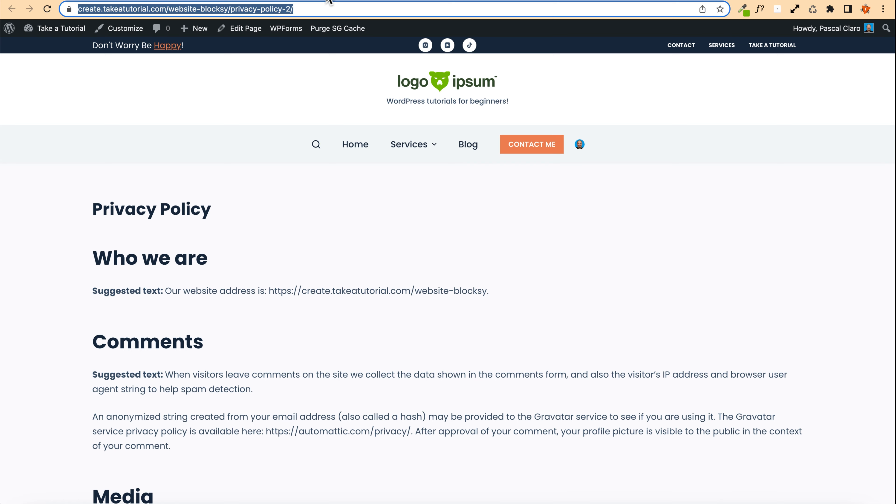
pyautogui.click(304, 1)
pyautogui.click(188, 0)
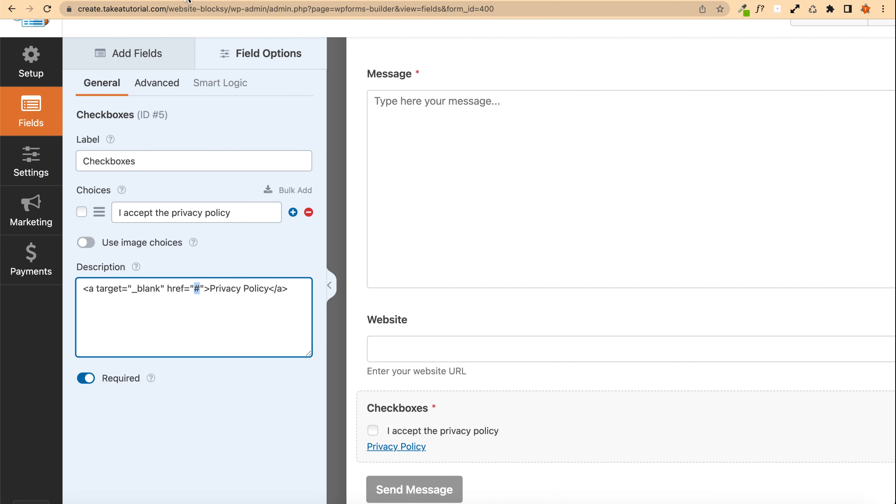
pyautogui.doubleClick(197, 289)
pyautogui.press('super+v')
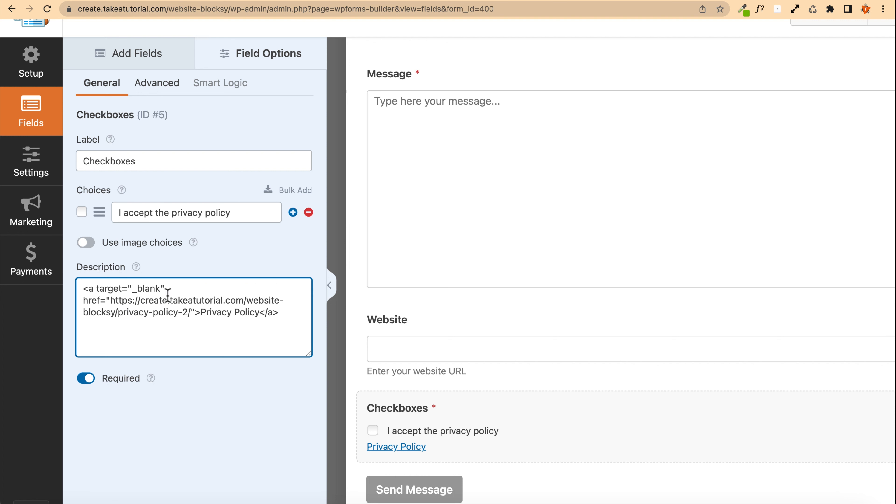
pyautogui.scroll(-1, 400, 344)
pyautogui.scroll(3, 292, 251)
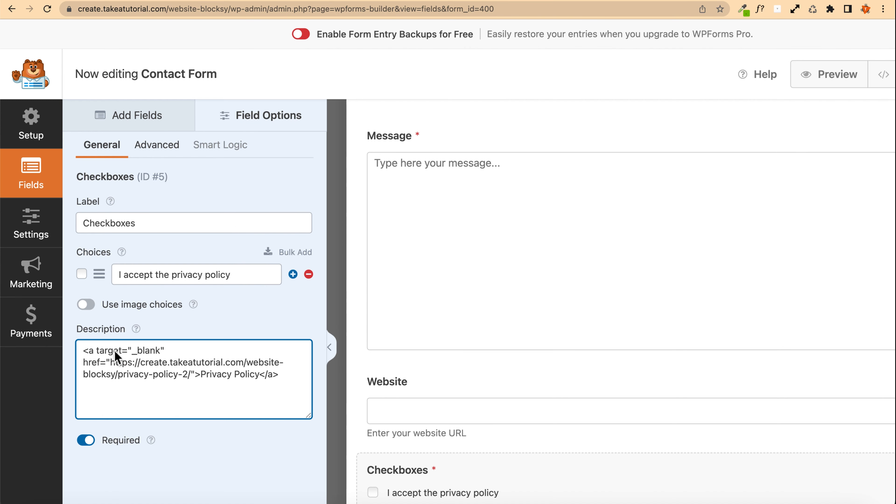
pyautogui.scroll(-3, 277, 252)
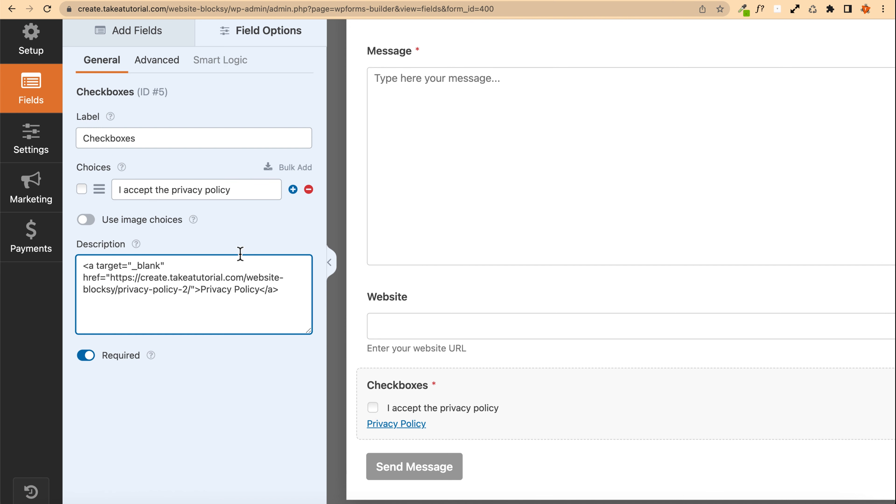
pyautogui.scroll(3, 203, 194)
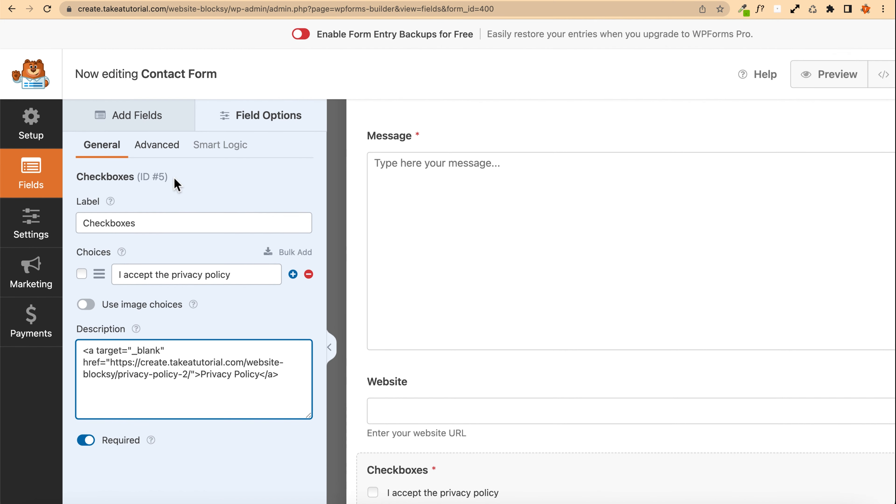
pyautogui.scroll(-3, 175, 184)
pyautogui.scroll(3, 279, 326)
# Step: Open the form's Notifications settings
pyautogui.click(18, 128)
pyautogui.click(200, 168)
pyautogui.click(31, 221)
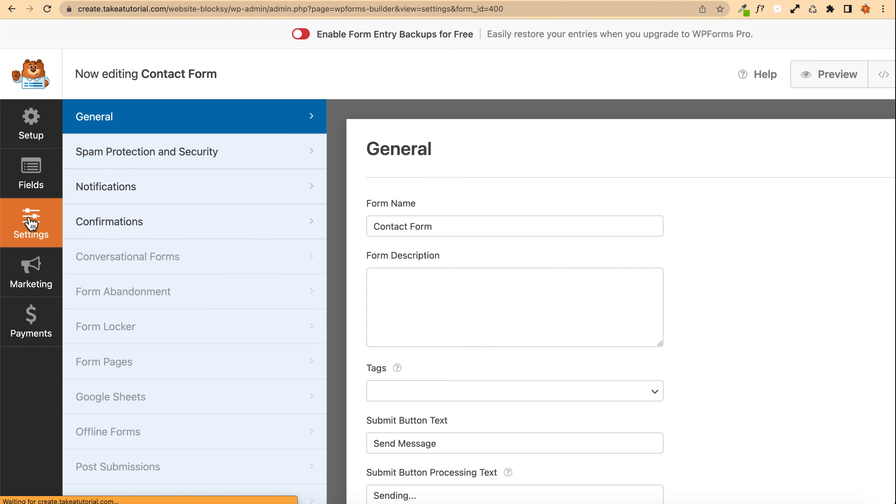
pyautogui.click(178, 193)
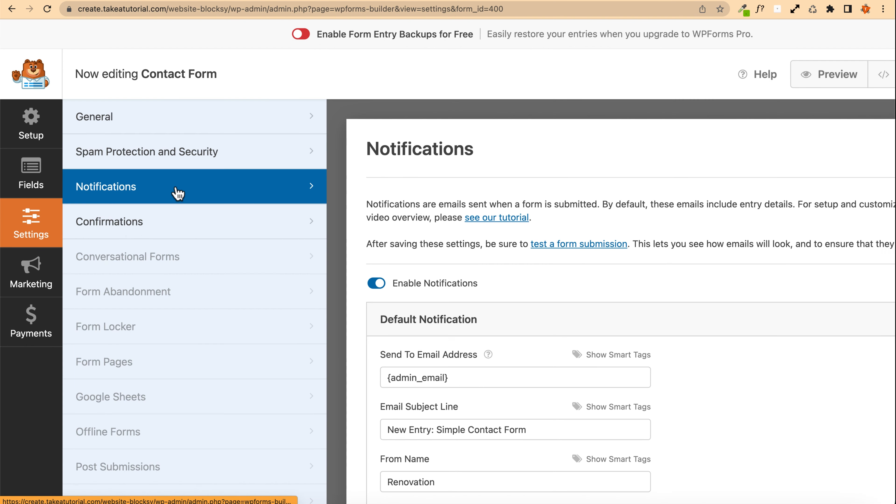
pyautogui.scroll(-3, 344, 195)
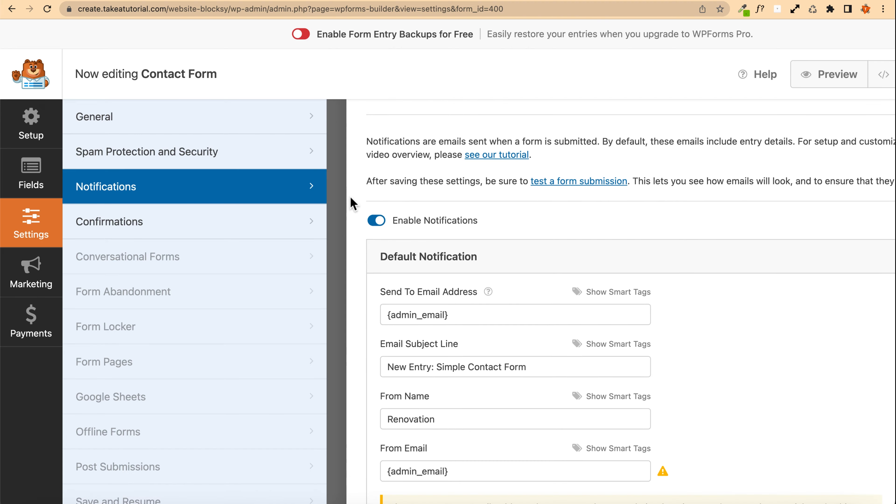
pyautogui.click(377, 220)
pyautogui.click(532, 395)
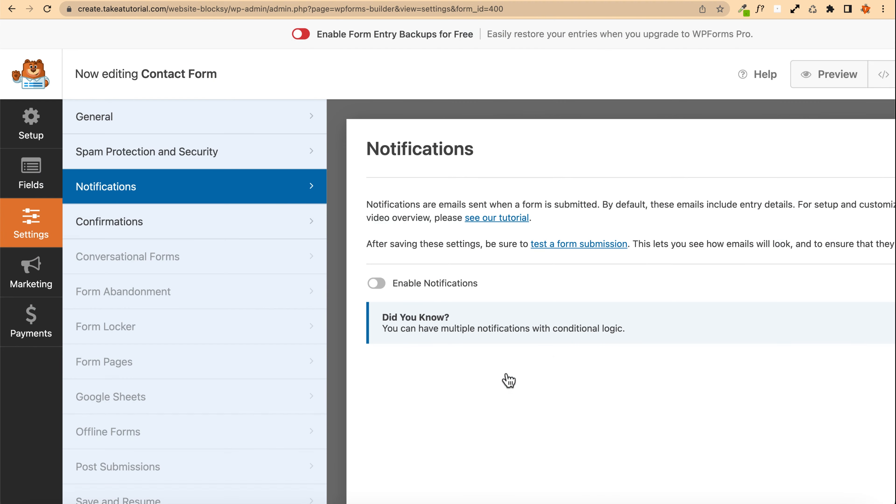
pyautogui.click(377, 283)
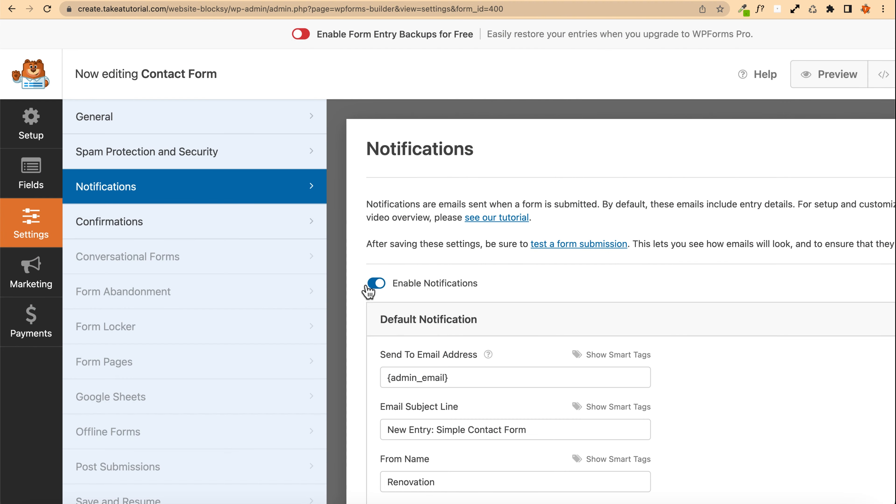
# Step: Replace the Send To Email Address of the default notification with the site's info e-mail address
pyautogui.scroll(-5, 361, 292)
pyautogui.moveTo(381, 181); pyautogui.dragTo(483, 188)
pyautogui.scroll(-9, 356, 197)
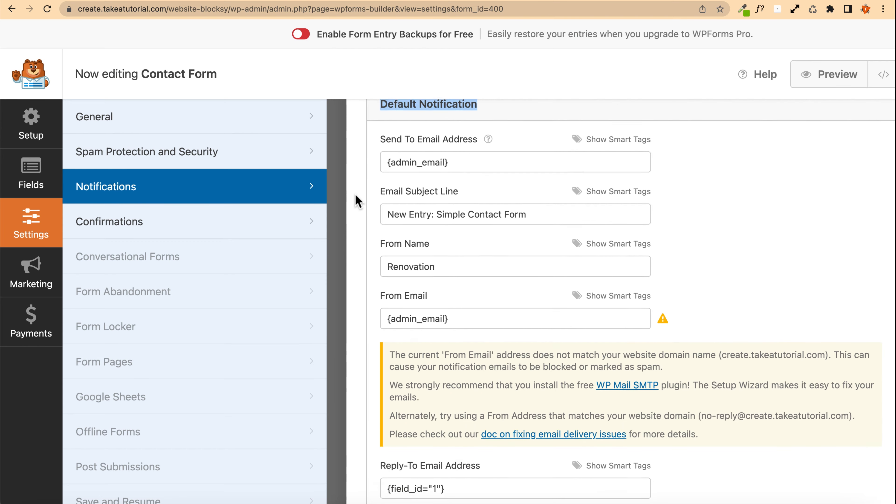
pyautogui.scroll(8, 357, 200)
pyautogui.scroll(1, 356, 200)
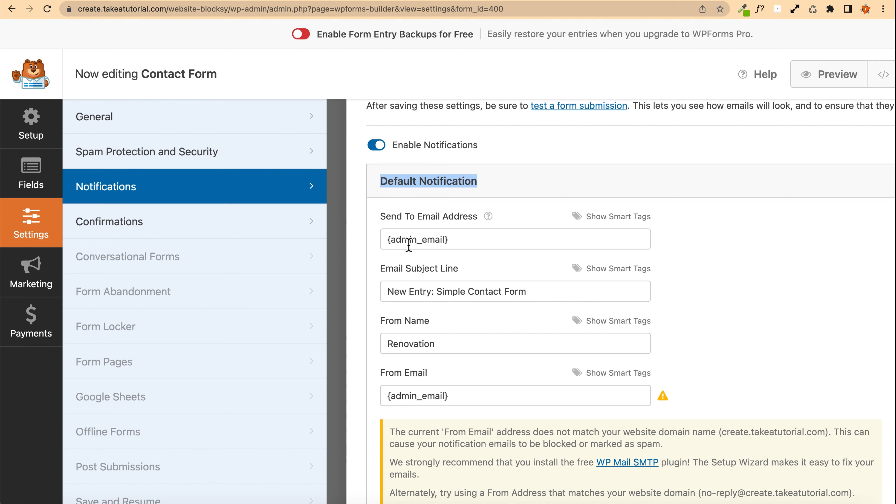
pyautogui.click(470, 243)
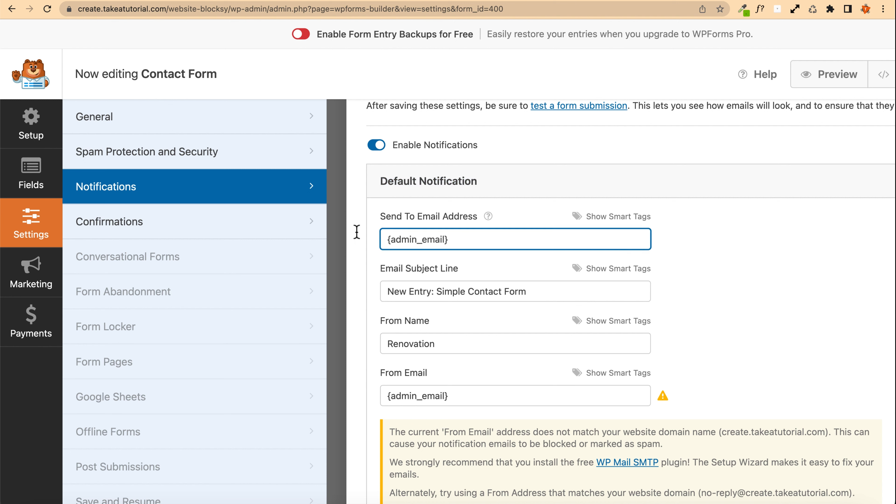
pyautogui.moveTo(448, 240); pyautogui.dragTo(352, 240)
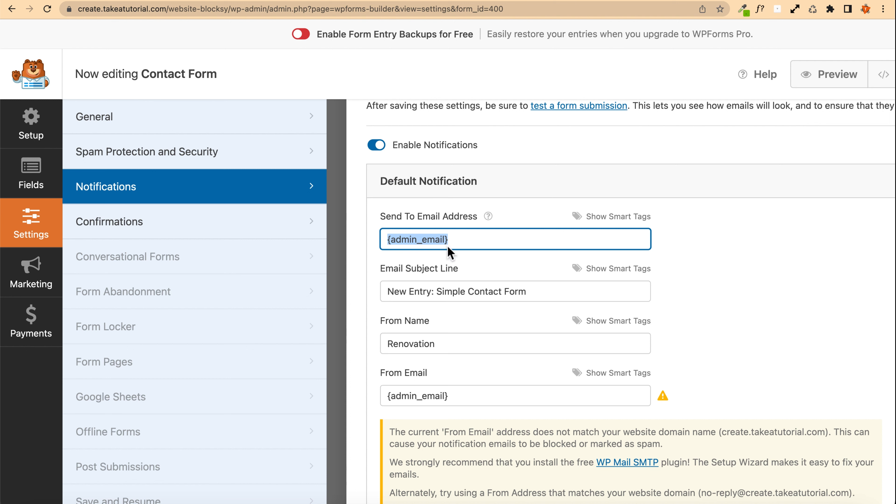
pyautogui.press('BackSpace')
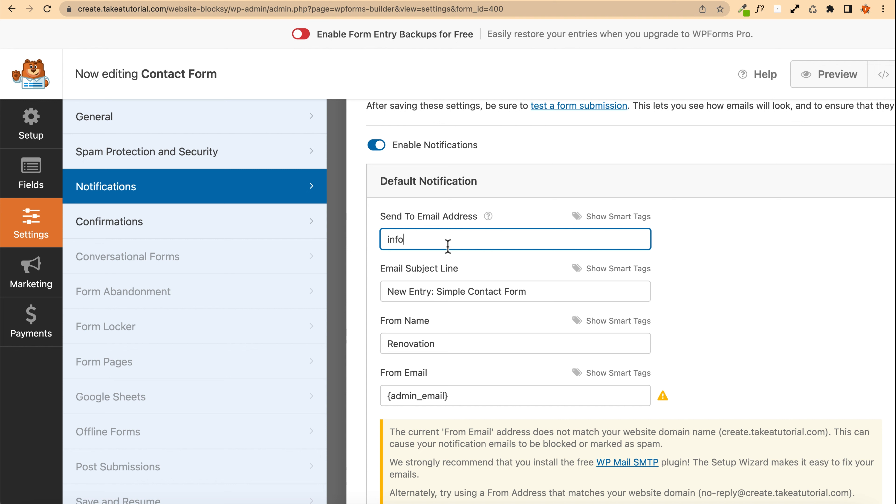
pyautogui.press('super+r')
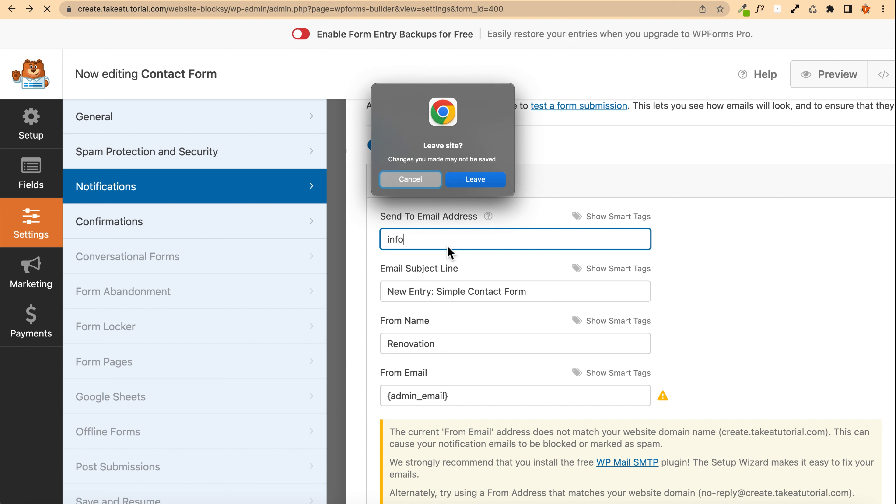
pyautogui.click(409, 179)
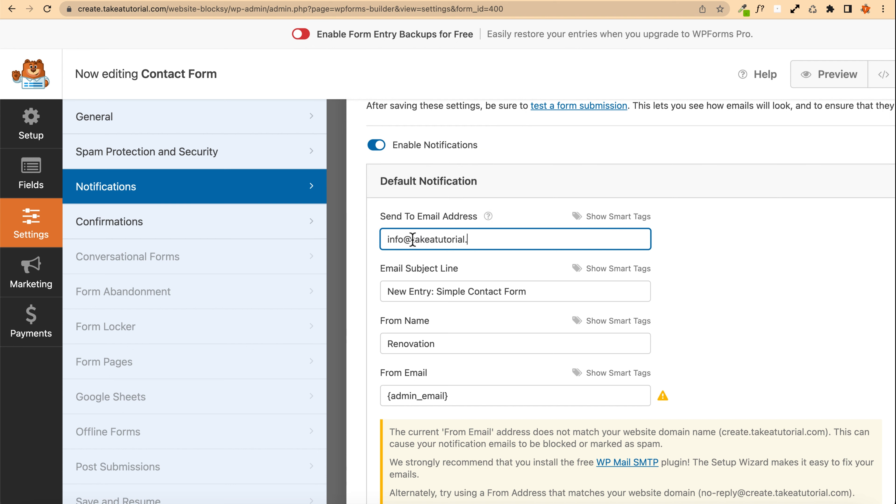
# Step: Set the notification's Email Subject Line to "You got a new contact!"
pyautogui.scroll(-1, 491, 294)
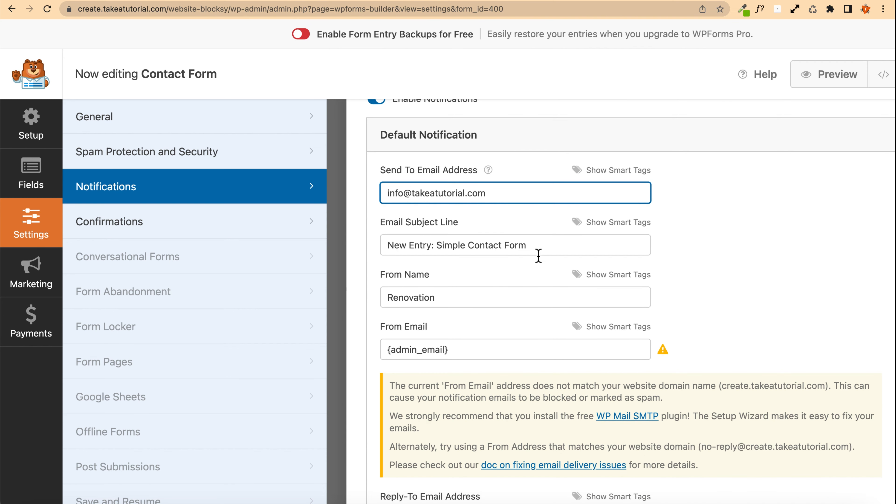
pyautogui.moveTo(539, 247); pyautogui.dragTo(340, 242)
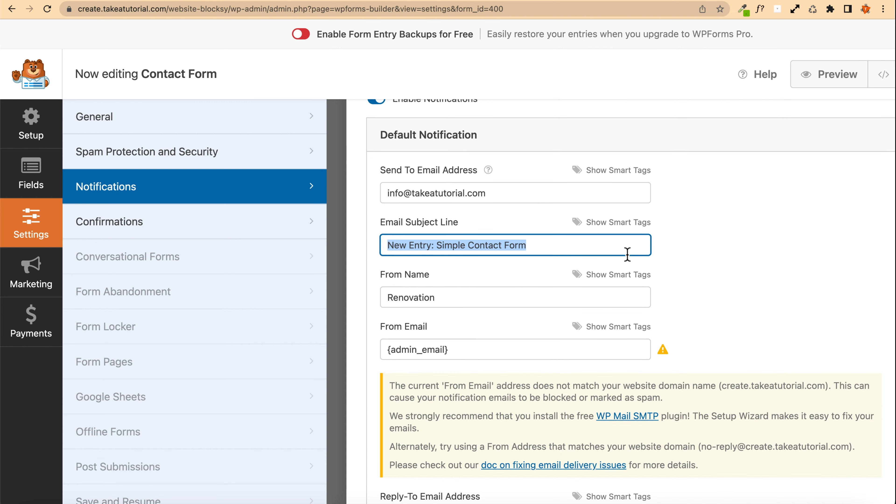
pyautogui.write('You got a new contact!')
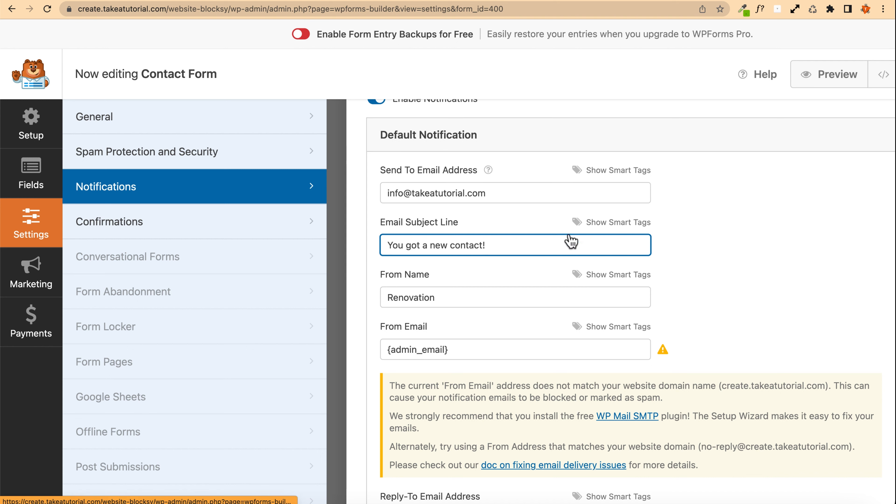
# Step: Browse the smart tags available for the Email Subject Line
pyautogui.click(613, 228)
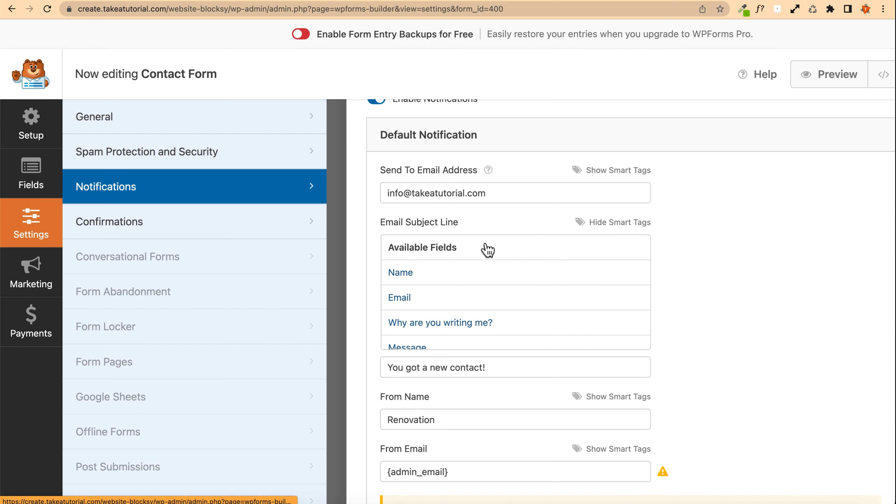
pyautogui.scroll(-2, 413, 279)
pyautogui.scroll(1, 409, 268)
pyautogui.scroll(-1, 411, 272)
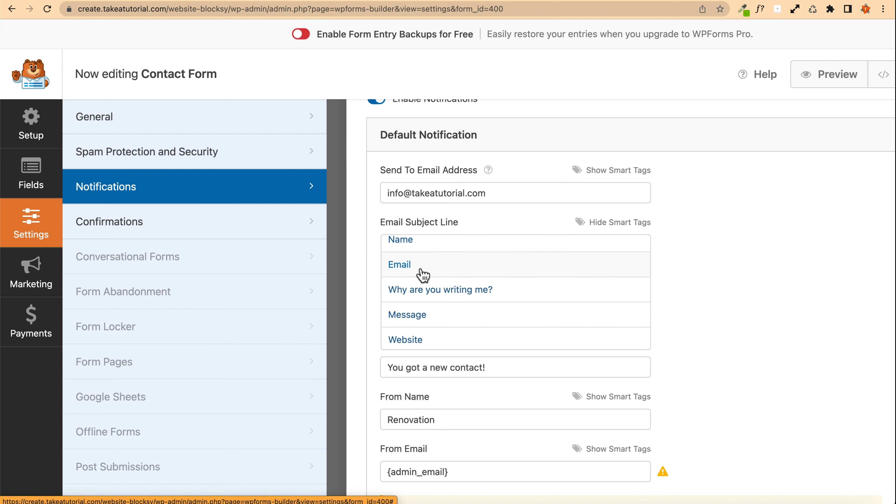
pyautogui.scroll(-2, 422, 277)
pyautogui.scroll(-2, 454, 286)
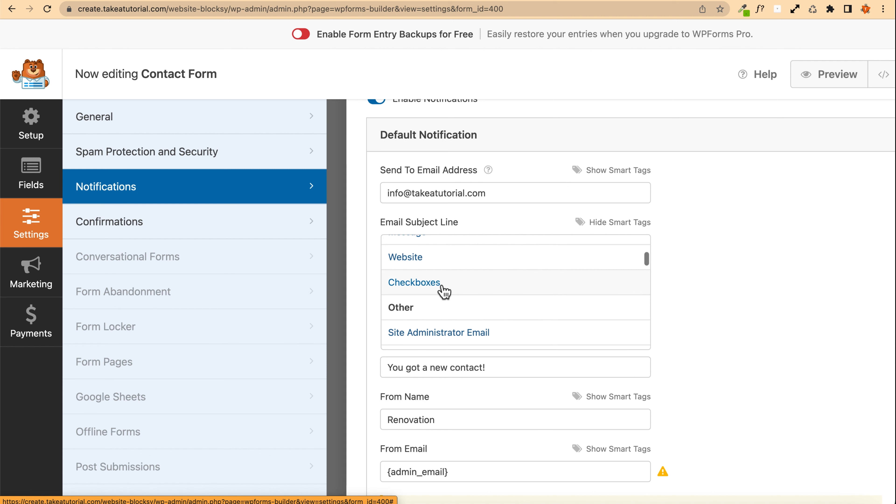
pyautogui.scroll(-2, 469, 300)
pyautogui.scroll(5, 458, 311)
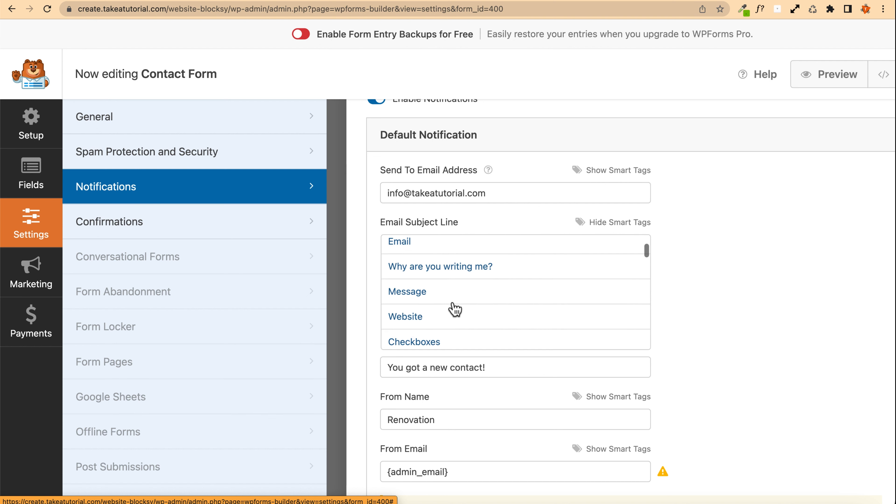
pyautogui.click(600, 286)
# Step: Replace the notification's From Name with the Name field smart tag followed by "(from takeatutorial.com website)"
pyautogui.scroll(-1, 456, 292)
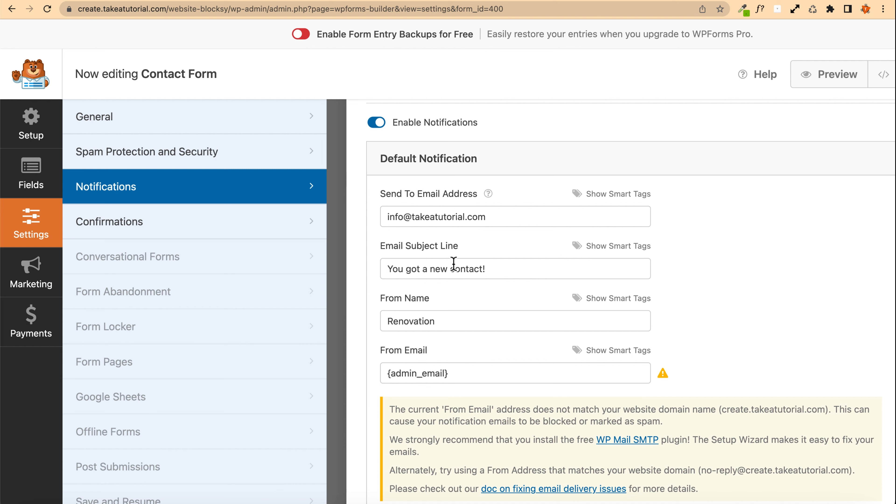
pyautogui.click(440, 320)
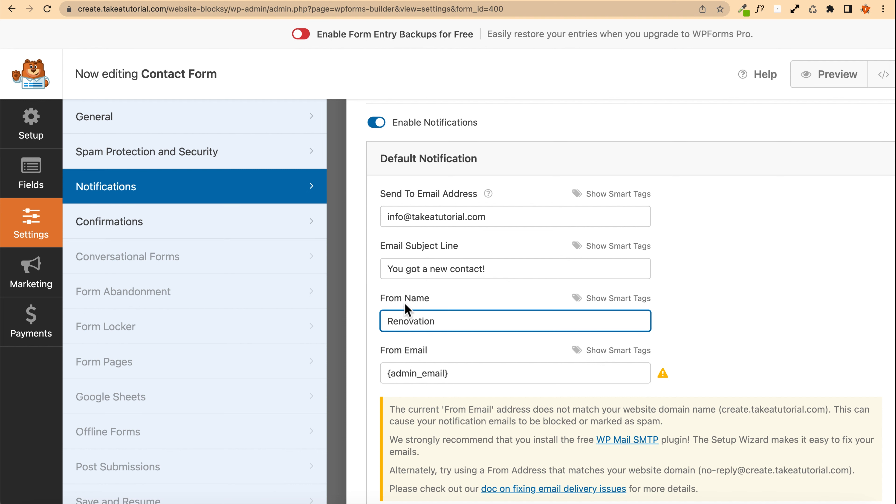
pyautogui.scroll(-1, 394, 305)
pyautogui.doubleClick(421, 282)
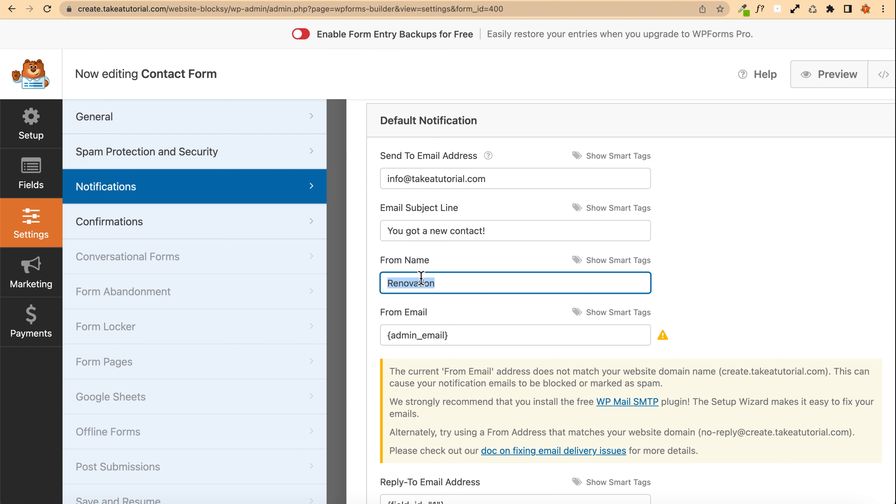
pyautogui.press('BackSpace')
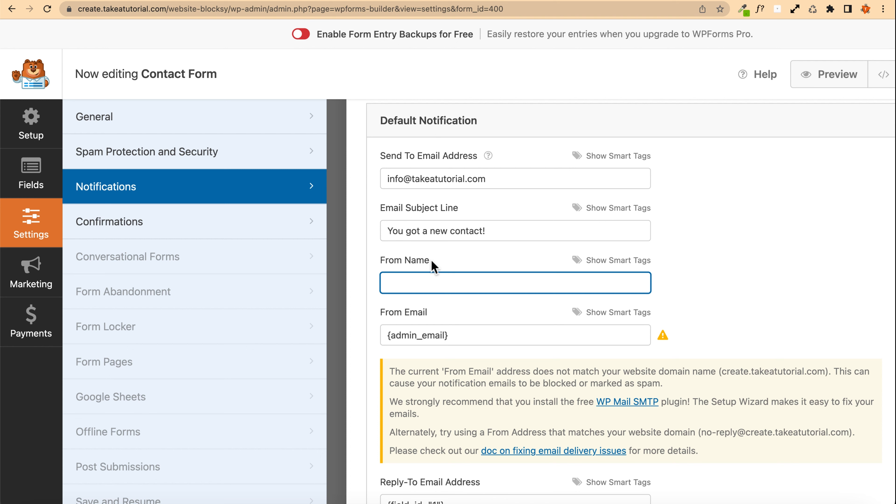
pyautogui.click(622, 260)
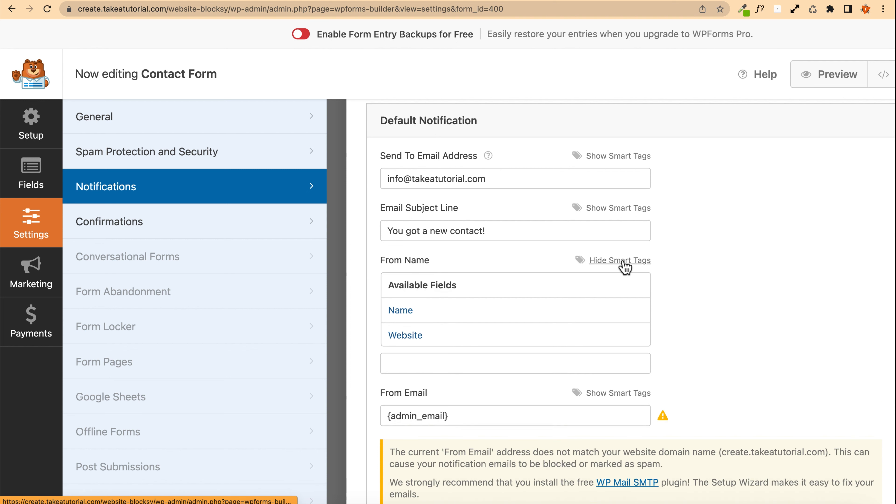
pyautogui.click(408, 312)
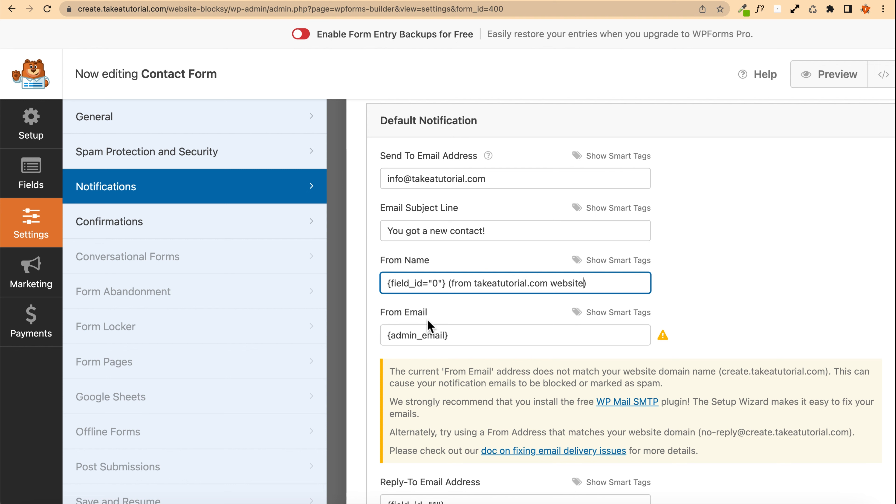
# Step: Replace the From Email value with the form's Email field smart tag
pyautogui.click(468, 341)
pyautogui.press('super+a')
pyautogui.press('BackSpace')
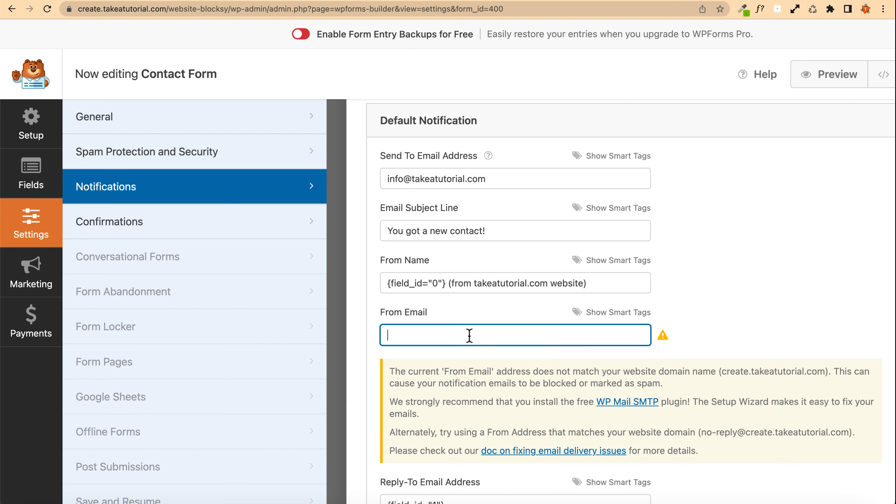
pyautogui.click(621, 313)
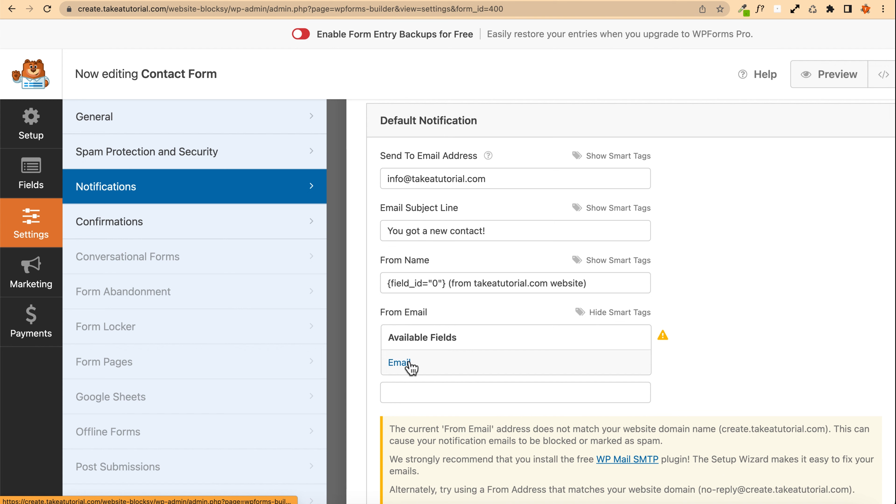
pyautogui.click(410, 366)
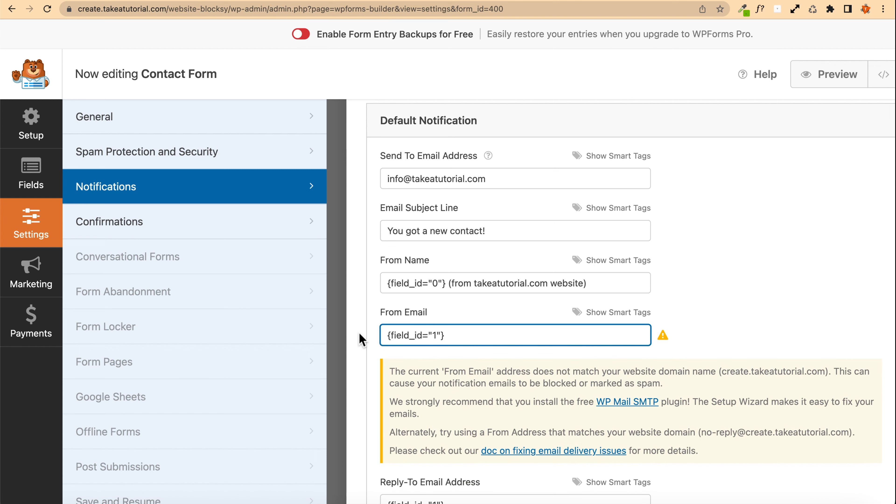
# Step: Review the remaining notification fields, including the Reply-To Email Address and Email Message
pyautogui.scroll(-2, 366, 334)
pyautogui.scroll(-5, 376, 319)
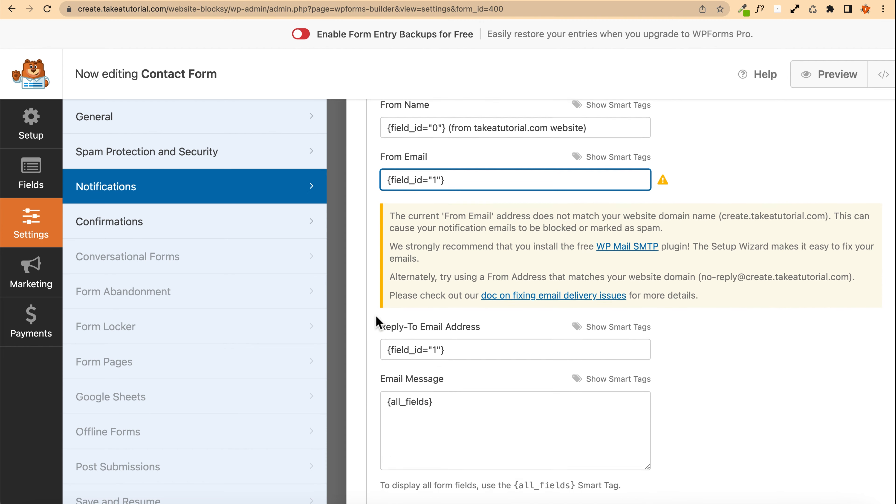
pyautogui.scroll(1, 402, 194)
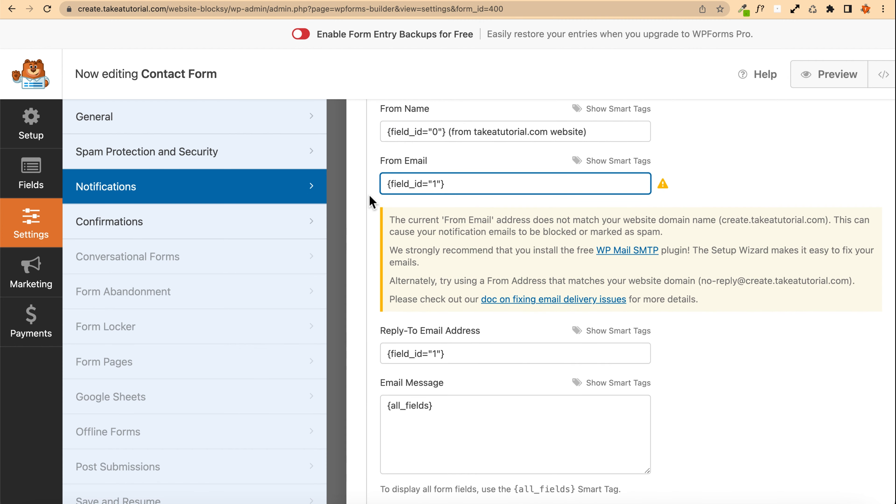
pyautogui.click(402, 220)
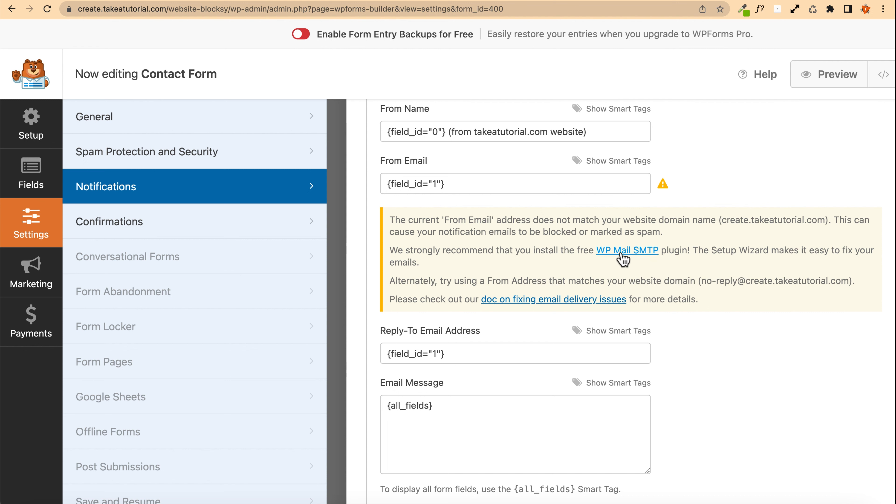
pyautogui.scroll(2, 526, 272)
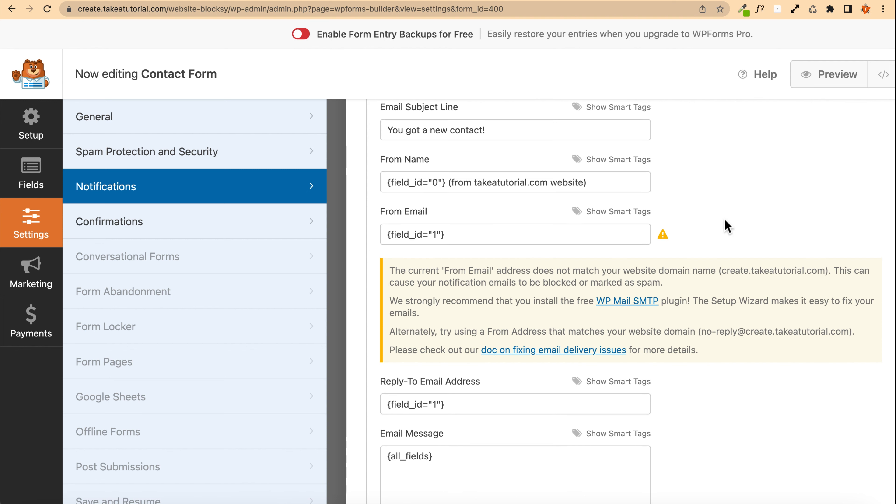
pyautogui.scroll(-2, 510, 286)
pyautogui.scroll(5, 550, 230)
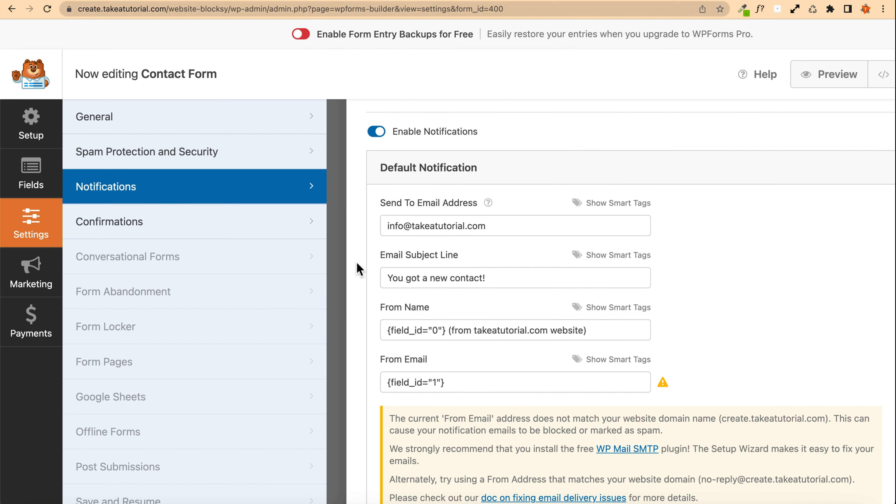
pyautogui.scroll(-8, 358, 263)
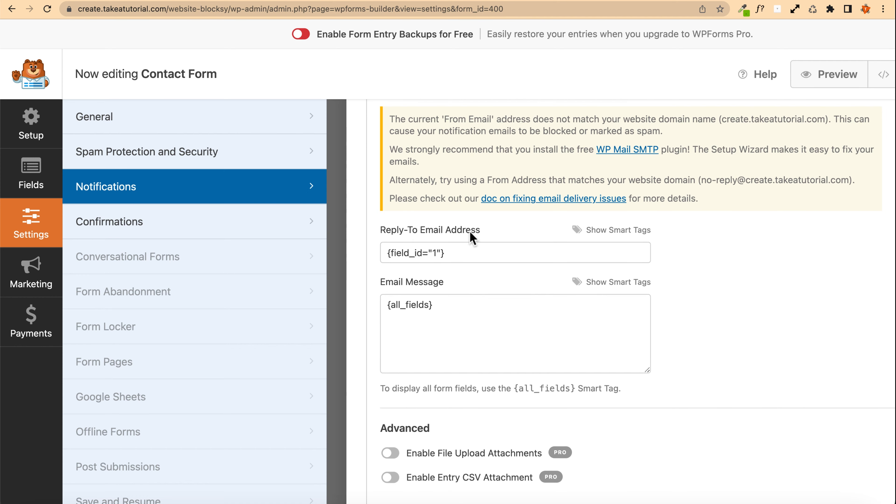
pyautogui.click(466, 252)
pyautogui.scroll(3, 414, 194)
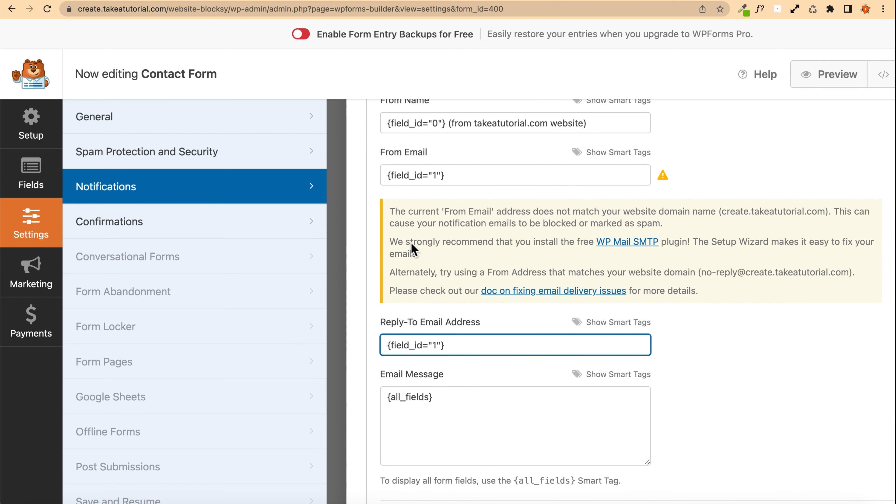
pyautogui.scroll(-5, 411, 242)
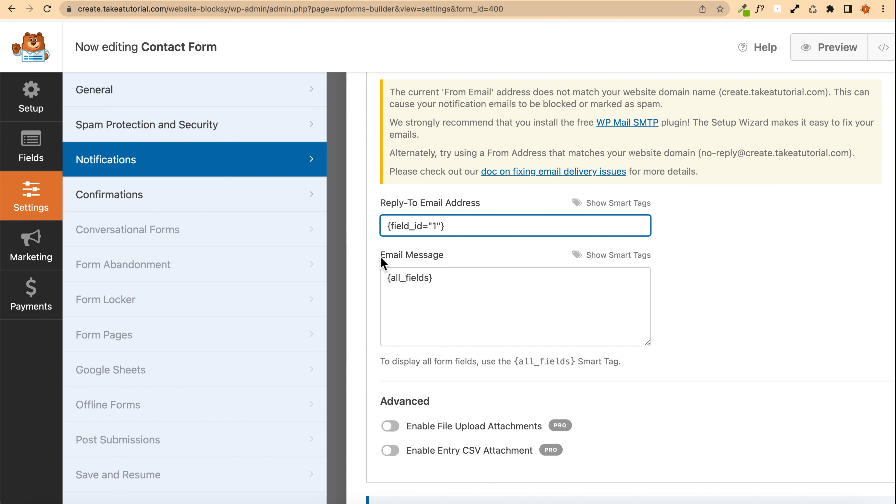
pyautogui.click(427, 302)
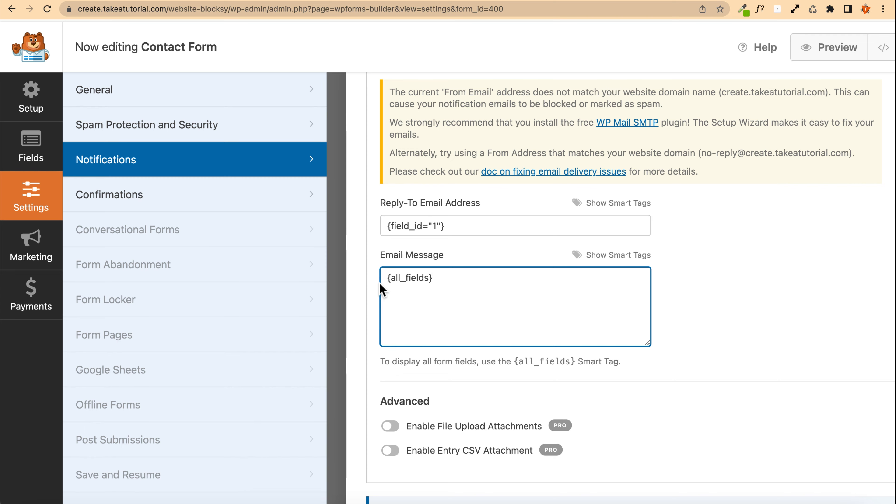
pyautogui.scroll(-2, 383, 282)
pyautogui.scroll(7, 366, 274)
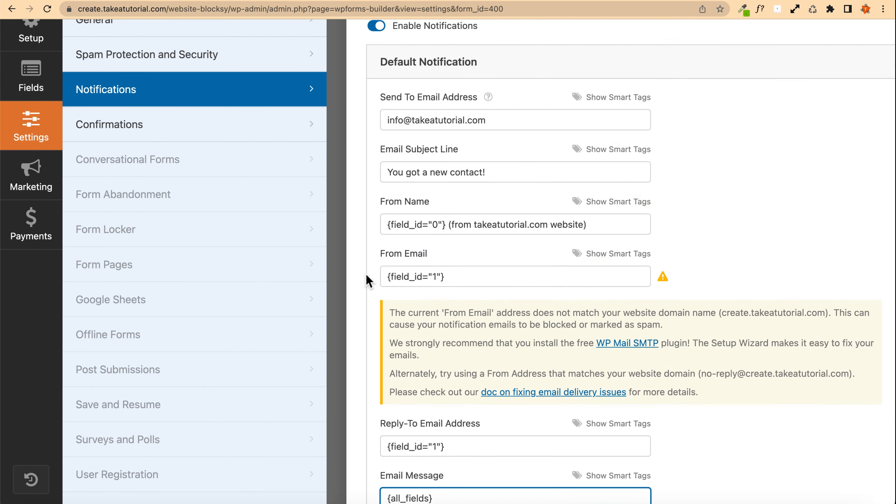
pyautogui.scroll(5, 367, 280)
pyautogui.scroll(-7, 367, 281)
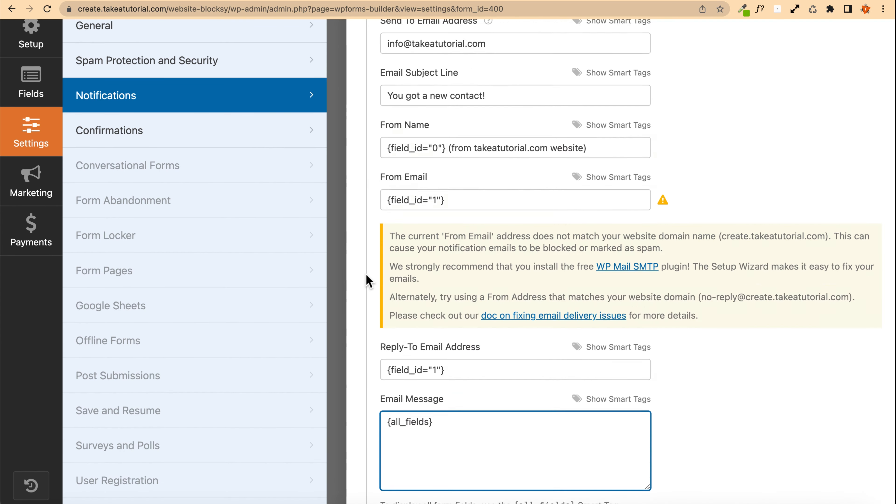
pyautogui.scroll(-6, 367, 281)
pyautogui.scroll(15, 368, 281)
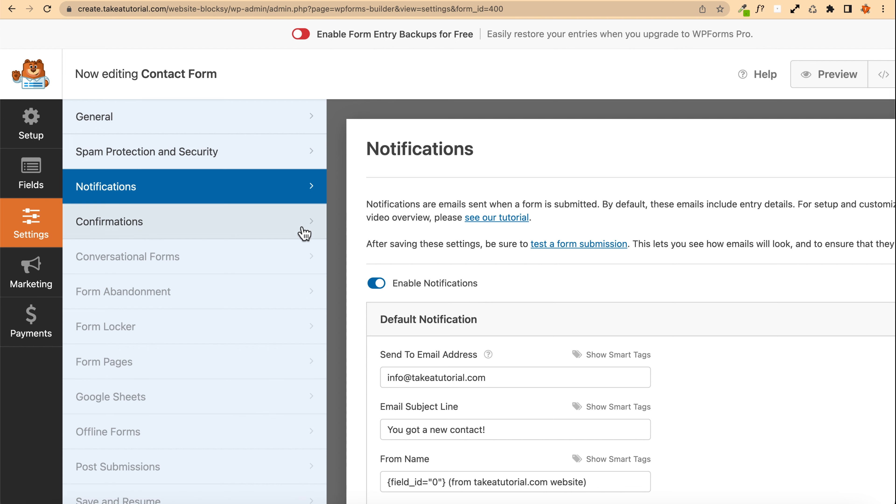
# Step: Open the form's Confirmations settings
pyautogui.click(110, 224)
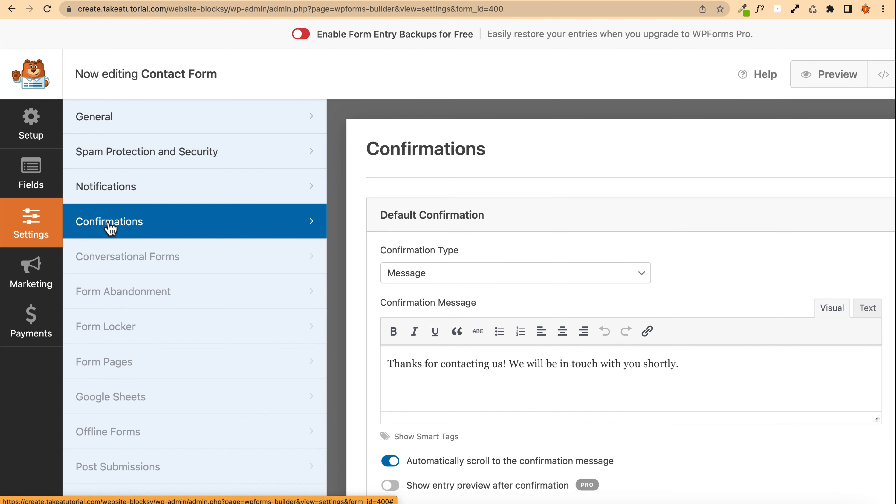
pyautogui.scroll(-2, 353, 260)
pyautogui.scroll(-3, 352, 259)
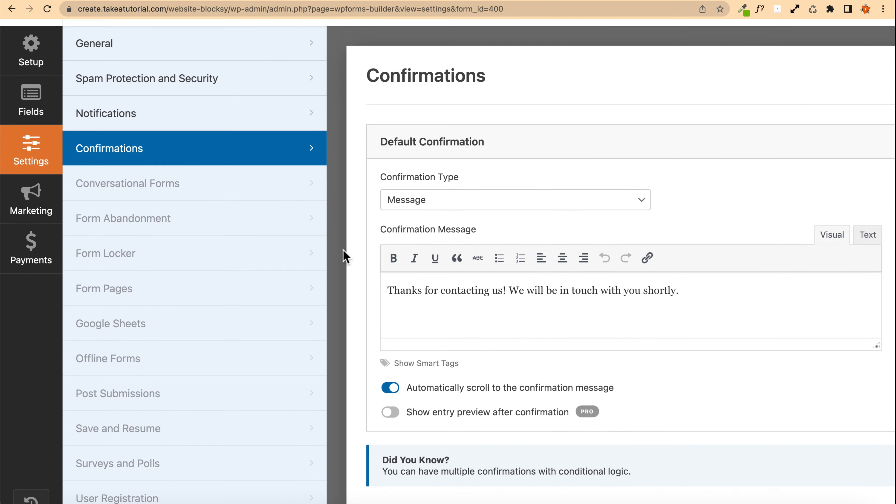
pyautogui.scroll(4, 340, 246)
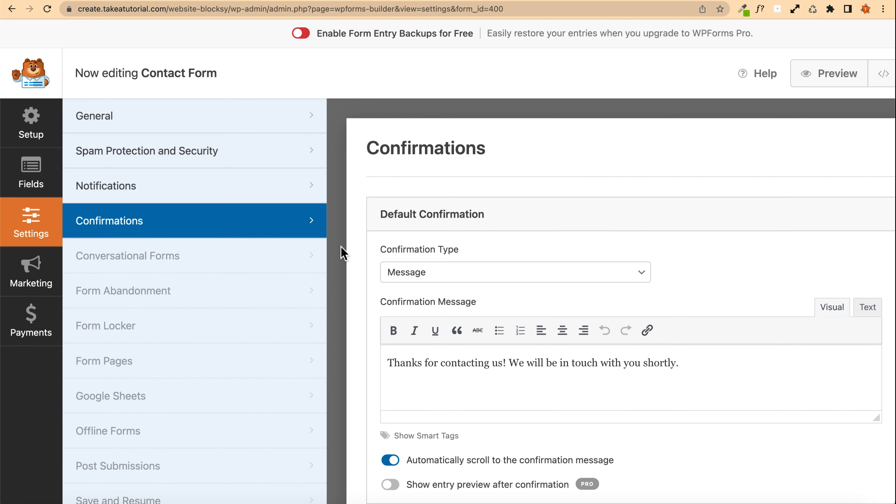
# Step: Switch the confirmation type to Go to URL (Redirect) and back to Message
pyautogui.click(417, 274)
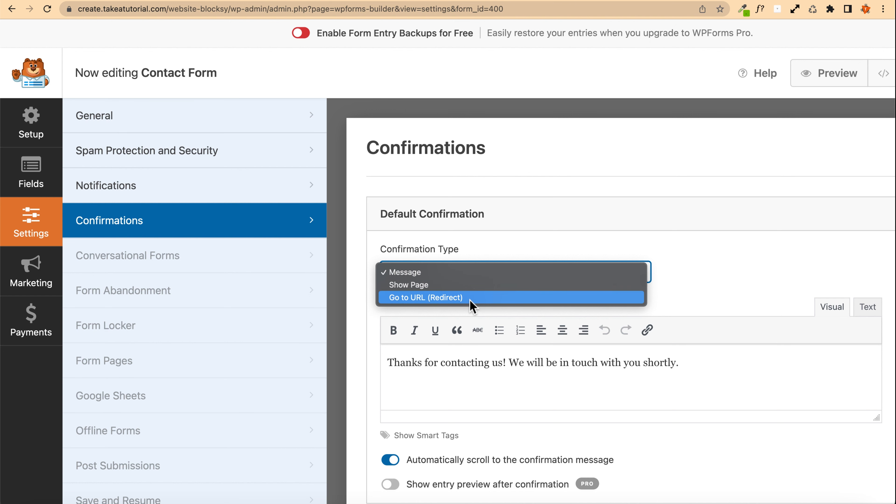
pyautogui.click(456, 298)
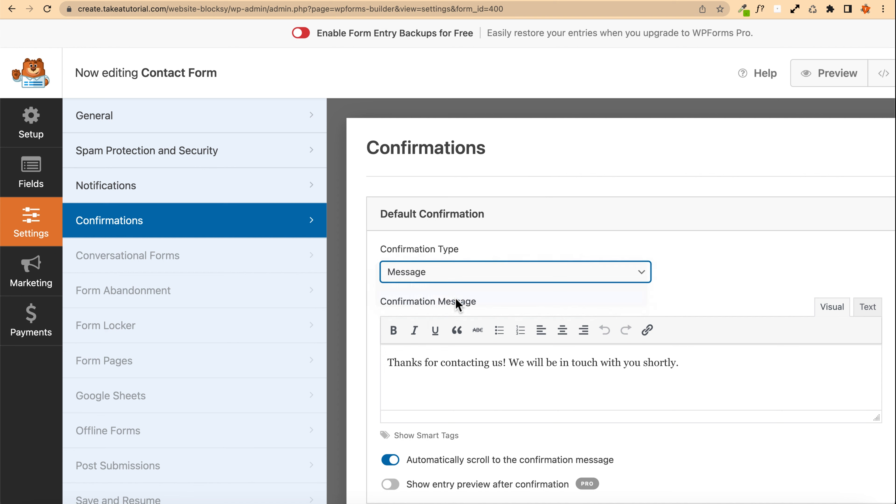
pyautogui.click(454, 279)
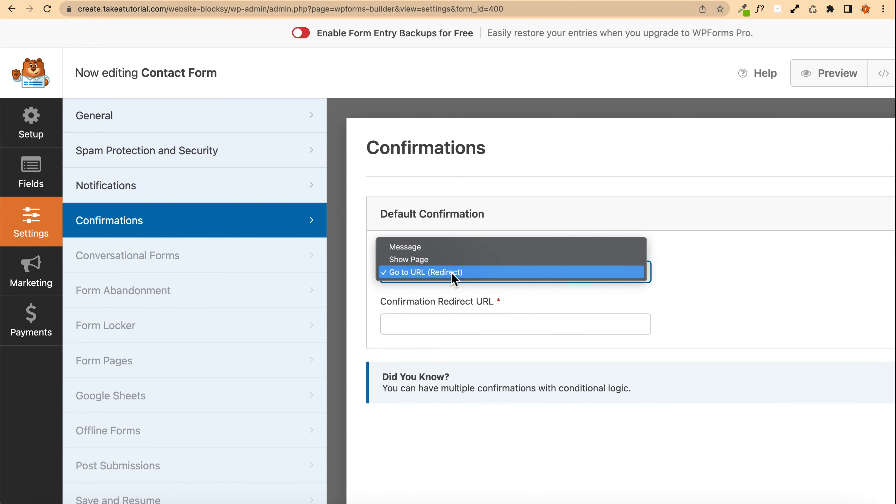
pyautogui.click(425, 248)
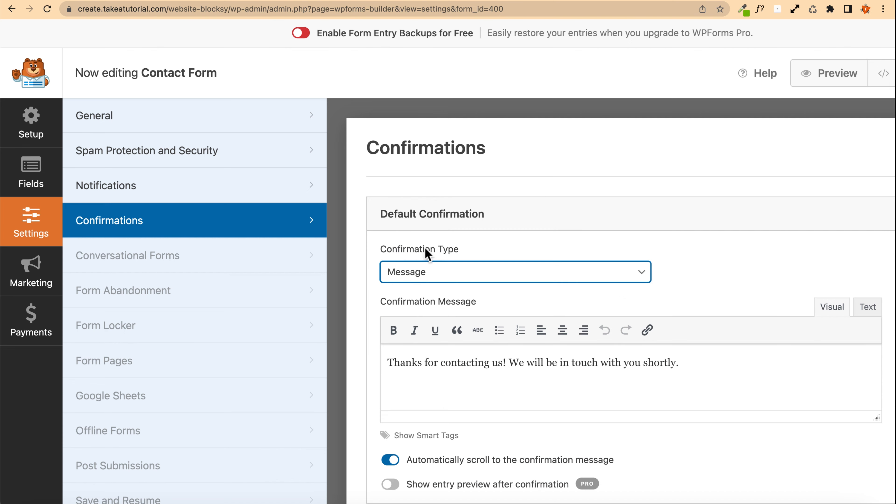
# Step: Review the default confirmation message, then return to the Notifications settings
pyautogui.moveTo(702, 366); pyautogui.dragTo(366, 324)
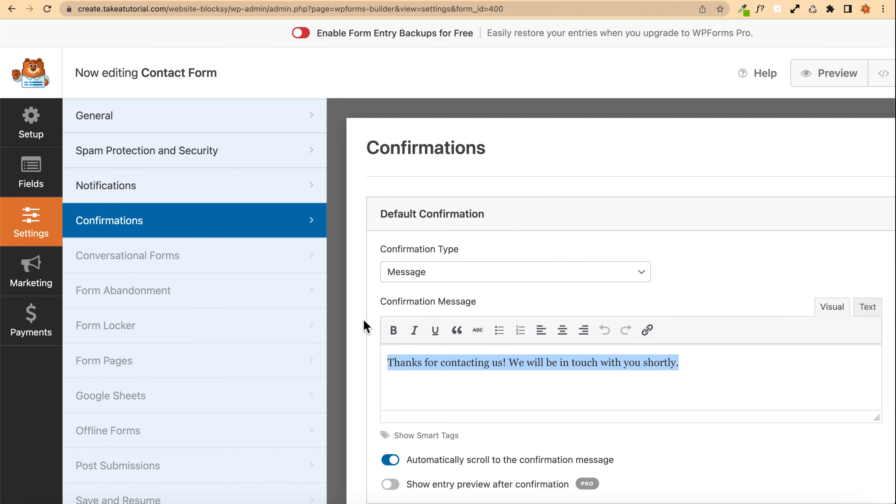
pyautogui.scroll(-2, 406, 300)
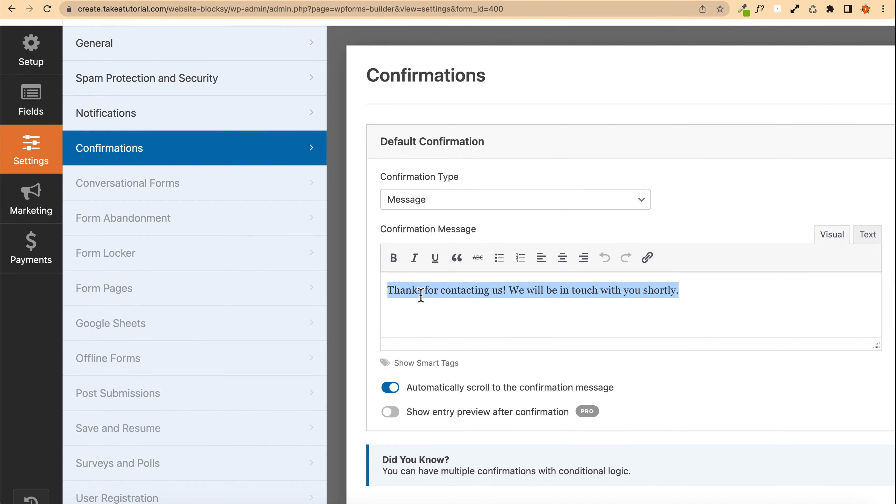
pyautogui.scroll(-1, 558, 314)
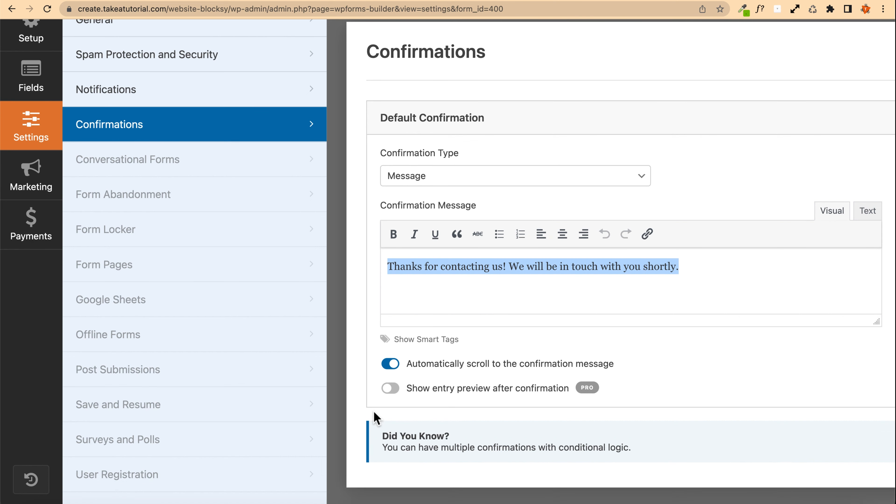
pyautogui.scroll(3, 372, 321)
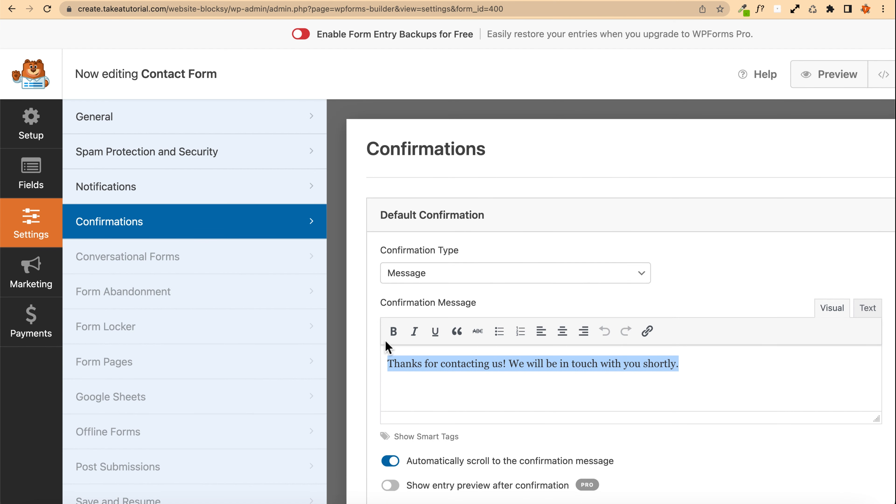
pyautogui.click(527, 221)
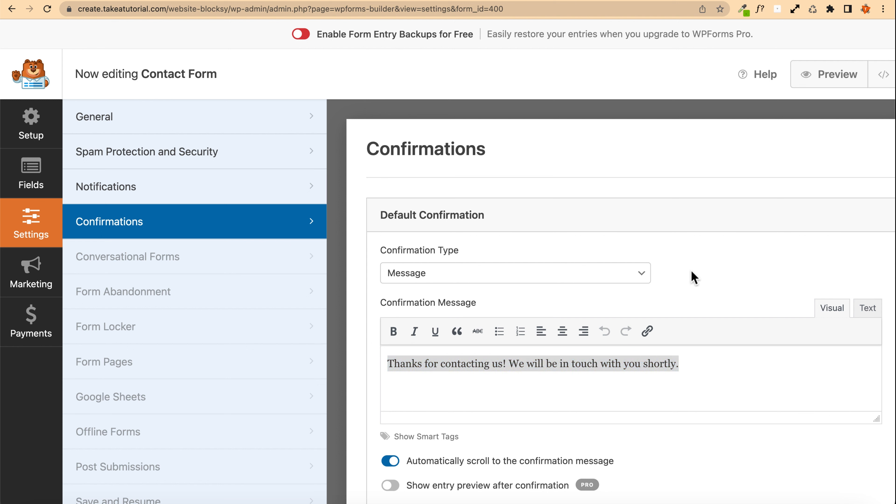
pyautogui.click(194, 186)
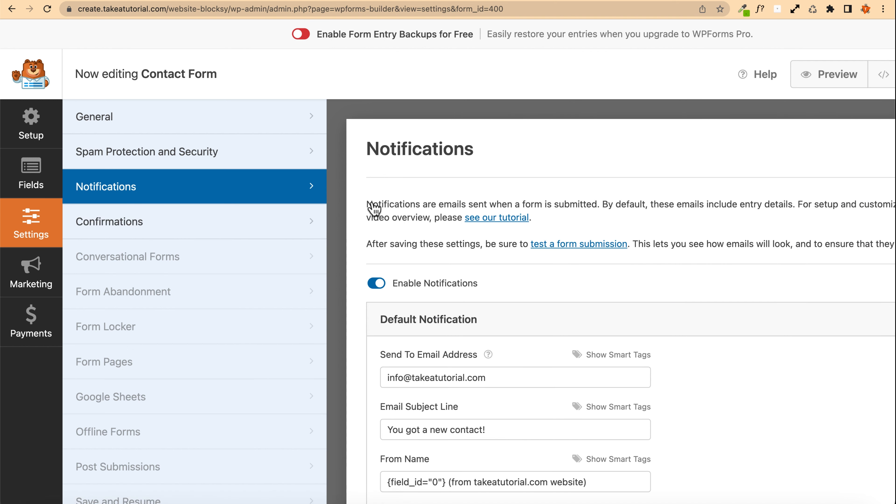
pyautogui.scroll(-10, 353, 208)
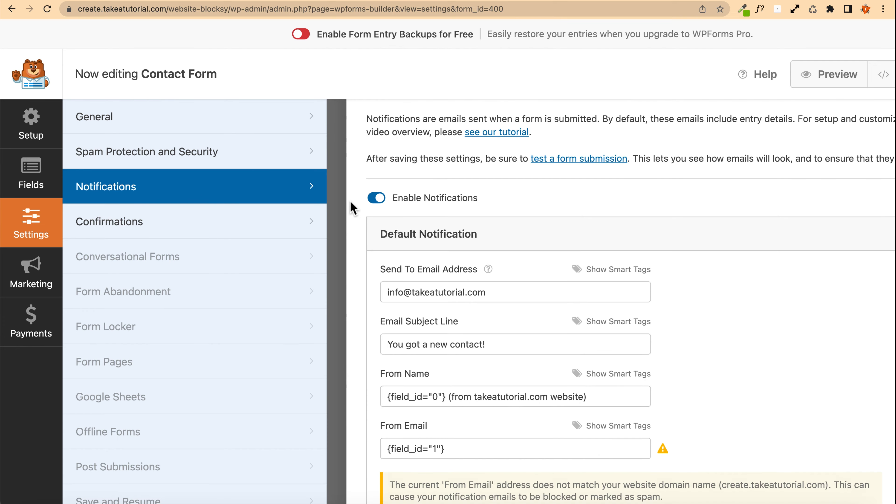
# Step: Scroll through the notification settings, then open the Confirmations settings and check the confirmation message
pyautogui.scroll(-3, 353, 208)
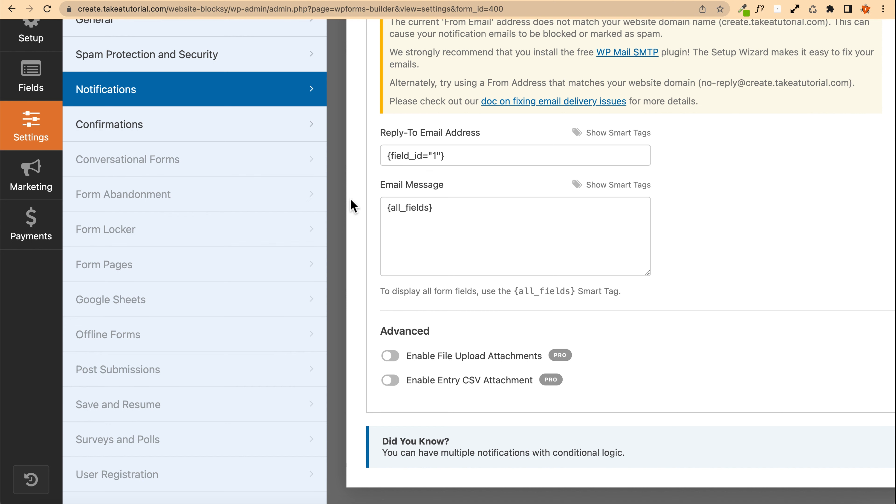
pyautogui.scroll(15, 351, 200)
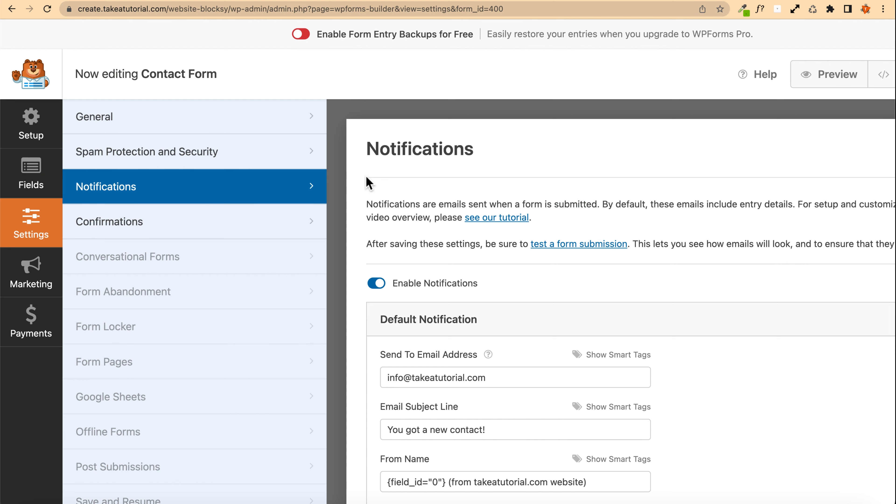
pyautogui.scroll(-10, 370, 212)
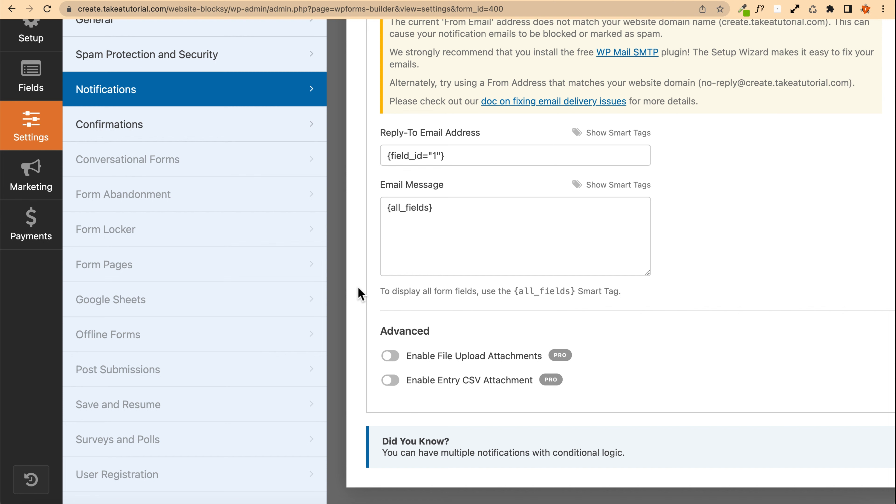
pyautogui.scroll(15, 357, 285)
pyautogui.click(118, 230)
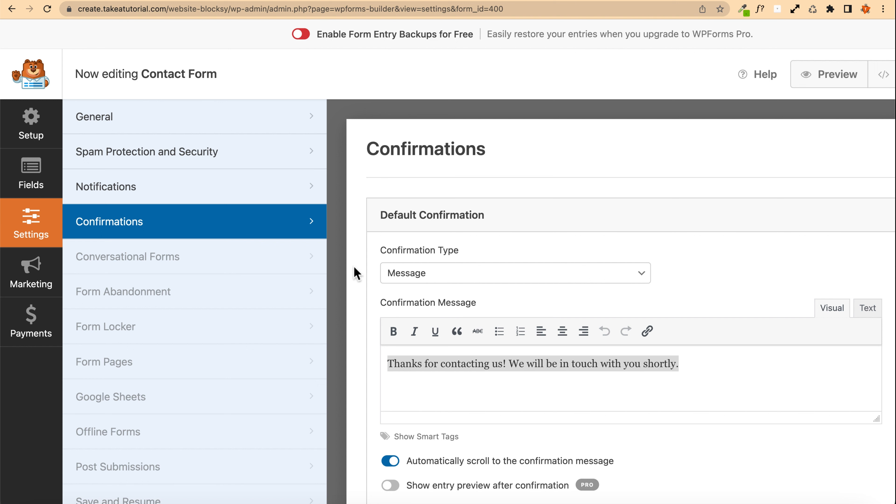
pyautogui.scroll(-2, 356, 272)
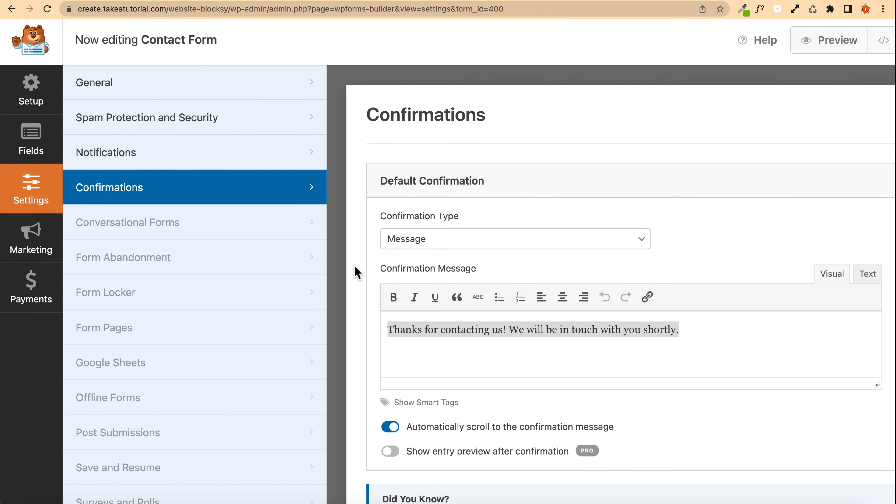
pyautogui.click(729, 346)
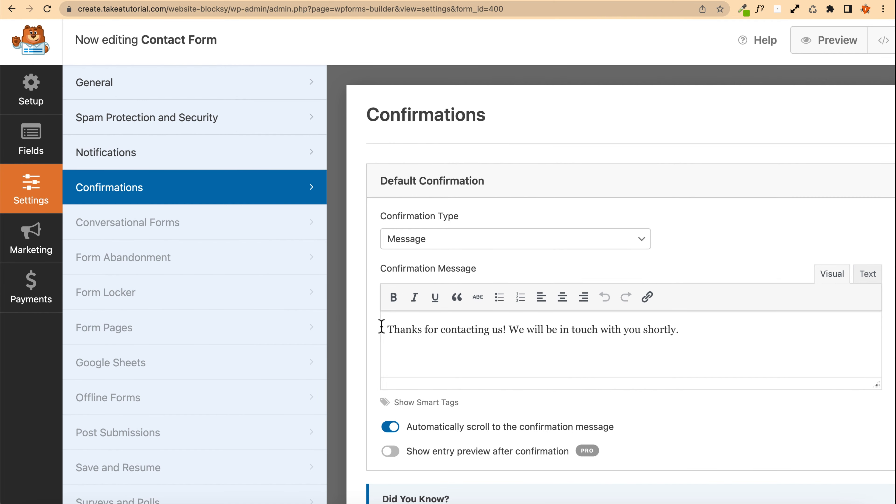
pyautogui.scroll(2, 357, 307)
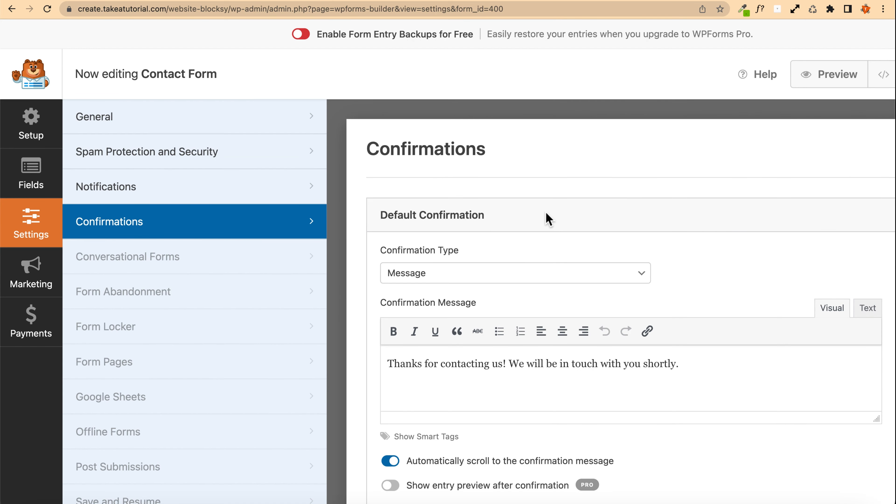
# Step: Save the contact form and close the form builder
pyautogui.hscroll(5, 548, 219)
pyautogui.click(818, 64)
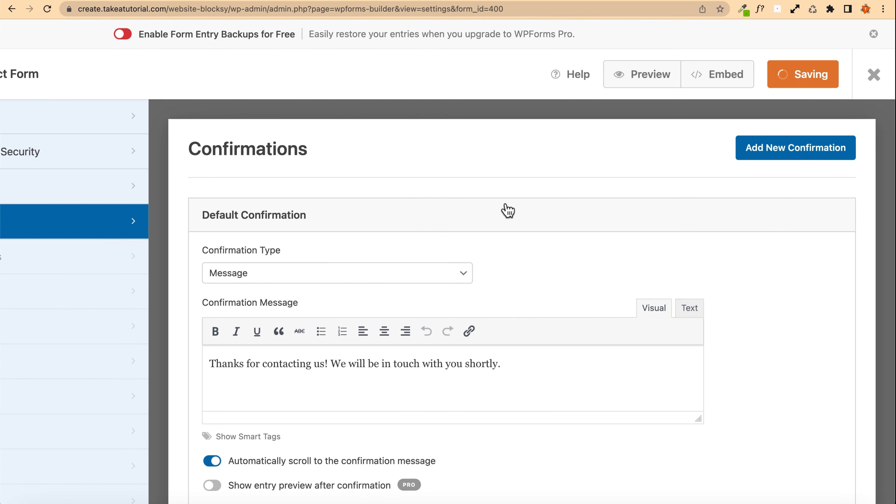
pyautogui.scroll(-3, 502, 204)
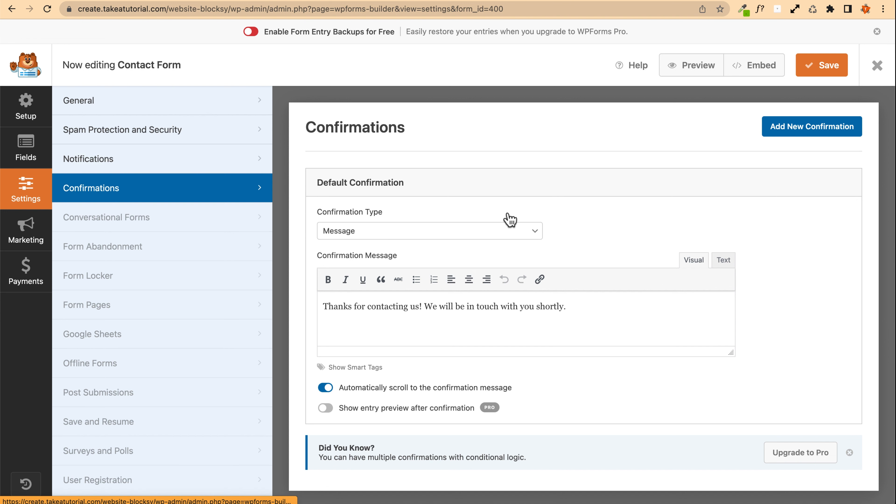
pyautogui.click(877, 67)
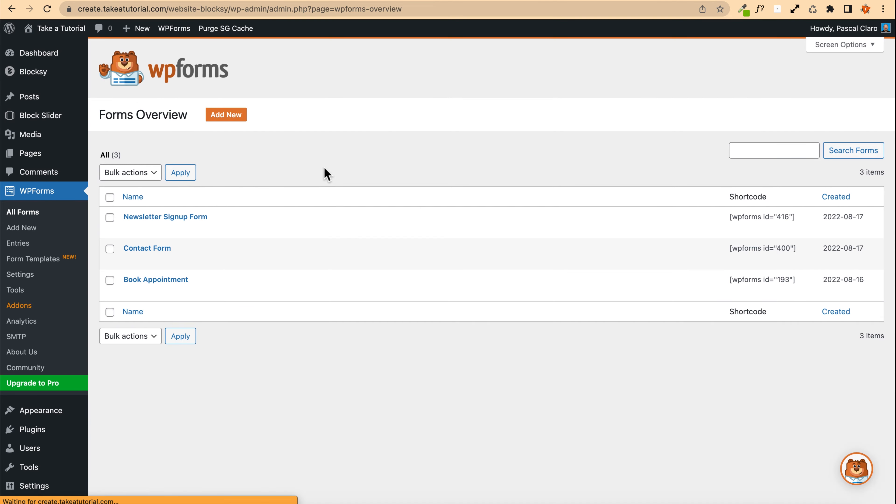
# Step: Select the Contact Form's shortcode in the forms overview and open the site's Contact page
pyautogui.moveTo(728, 249); pyautogui.dragTo(796, 249)
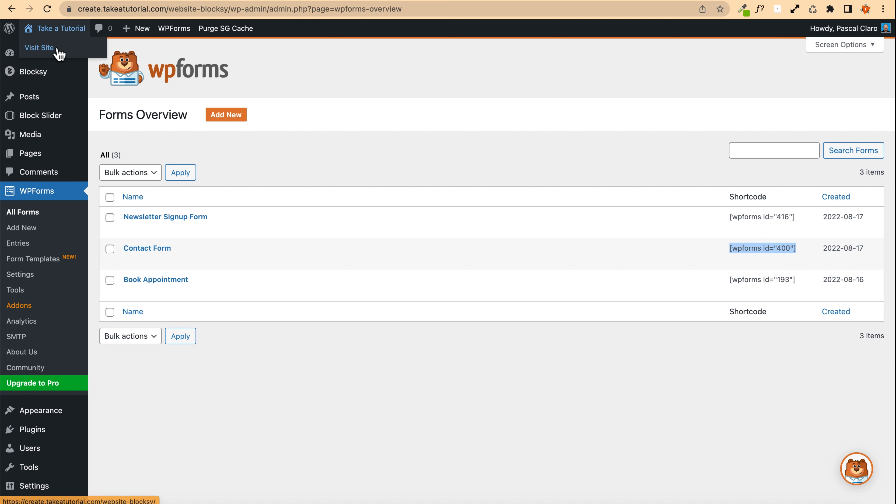
pyautogui.click(58, 53)
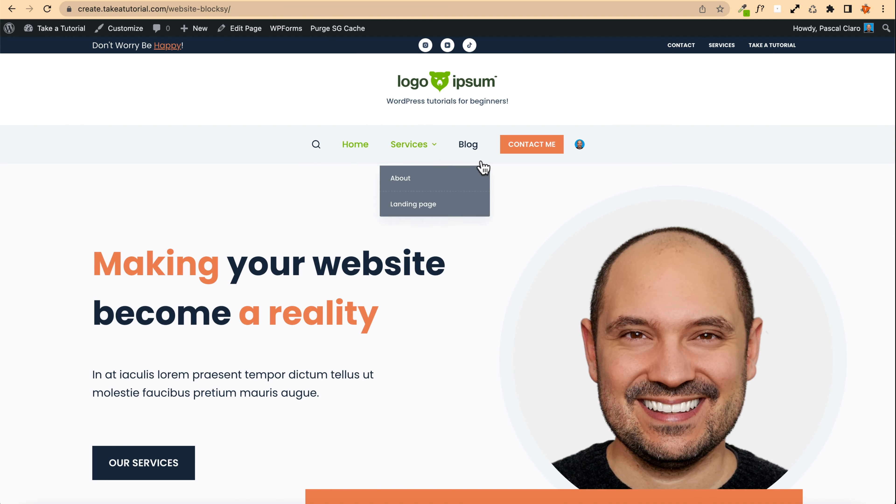
pyautogui.click(526, 147)
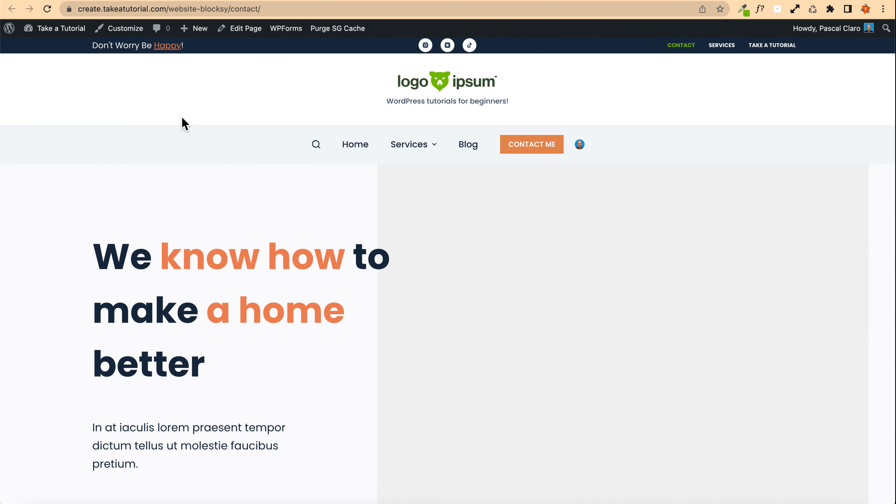
pyautogui.scroll(-7, 183, 120)
pyautogui.scroll(7, 211, 88)
# Step: Open the Contact page in the block editor and inspect the embedded WPForms block
pyautogui.click(241, 29)
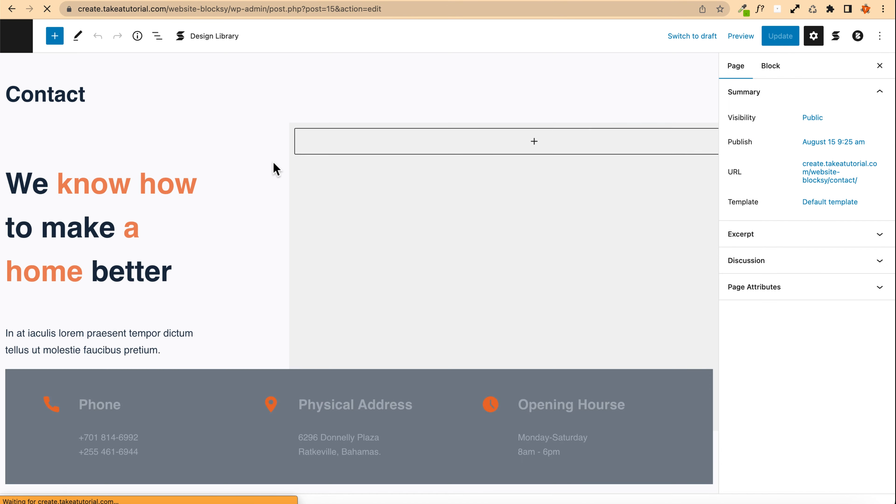
pyautogui.scroll(-10, 274, 169)
pyautogui.scroll(-8, 274, 169)
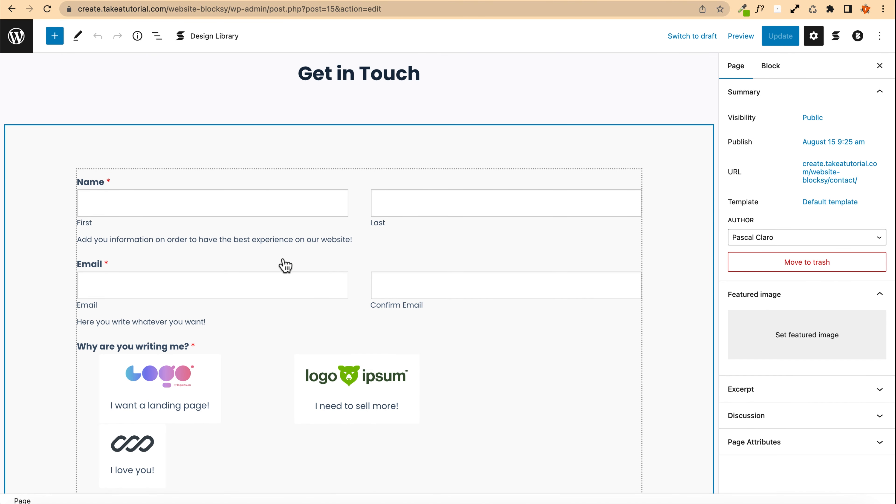
pyautogui.click(285, 263)
pyautogui.scroll(-3, 285, 263)
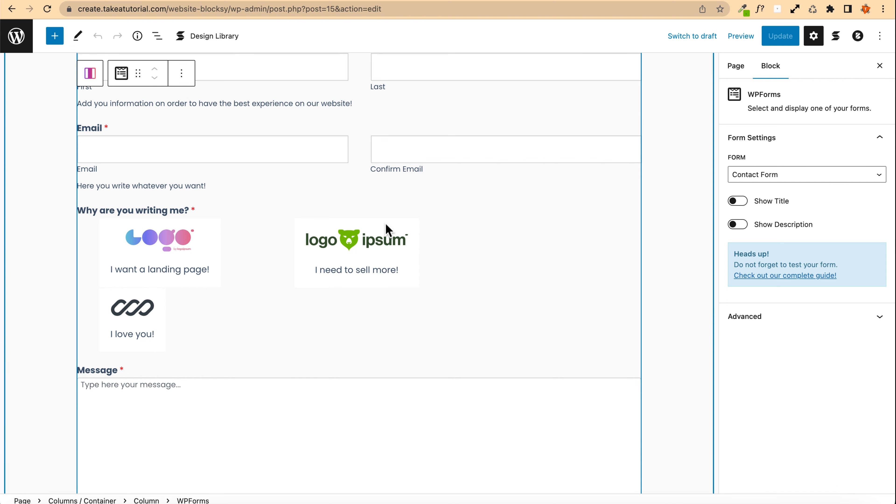
pyautogui.scroll(-3, 28, 270)
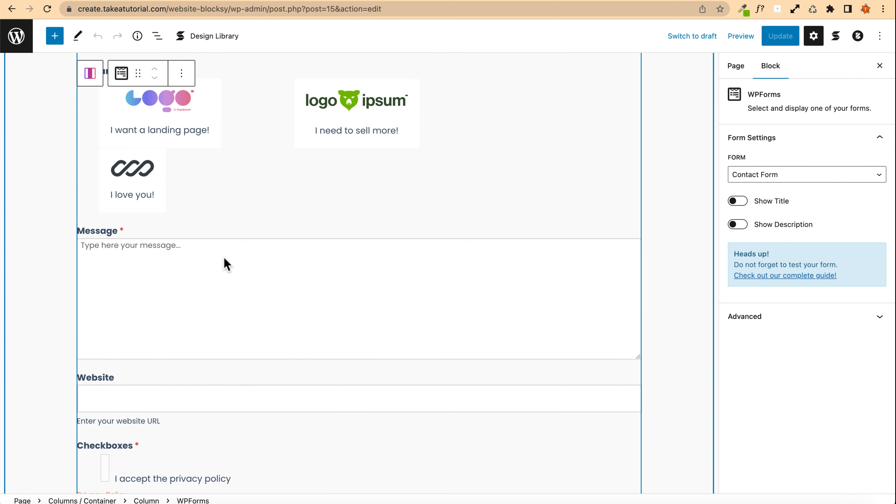
pyautogui.scroll(-4, 111, 250)
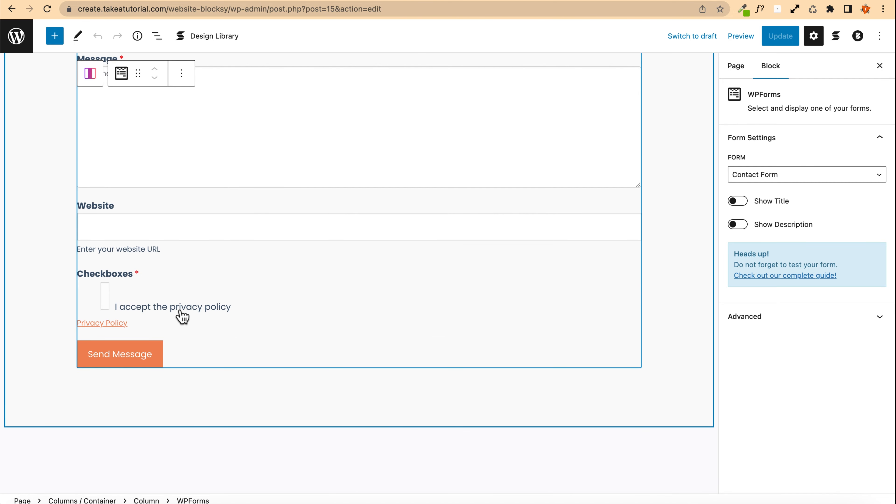
pyautogui.scroll(8, 51, 242)
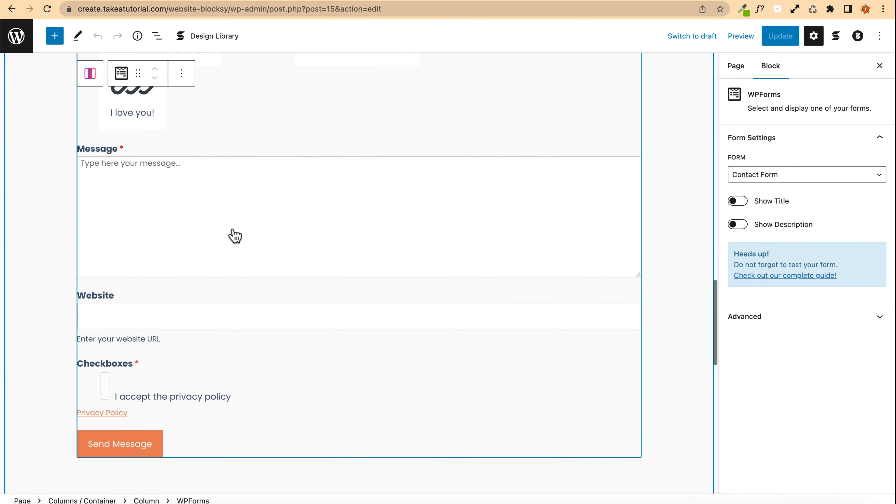
pyautogui.scroll(3, 234, 234)
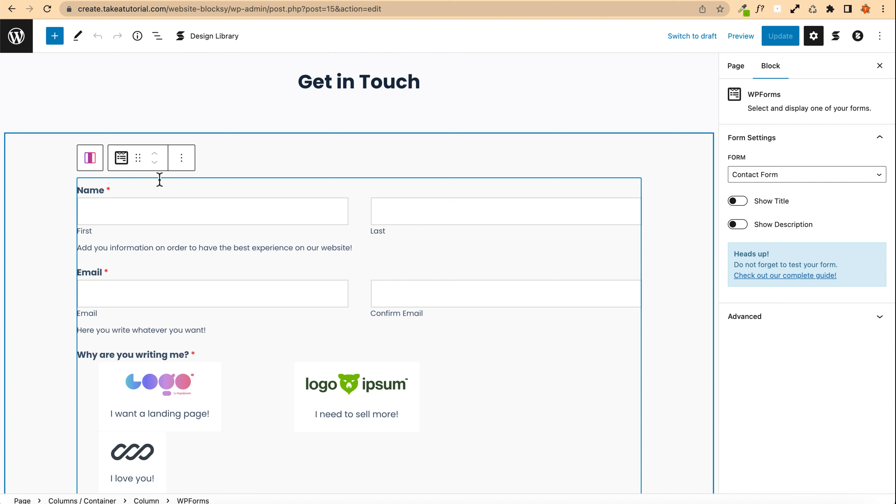
# Step: Remove the WPForms block from the Get in Touch section
pyautogui.moveTo(138, 162); pyautogui.dragTo(405, 355)
pyautogui.scroll(12, 352, 363)
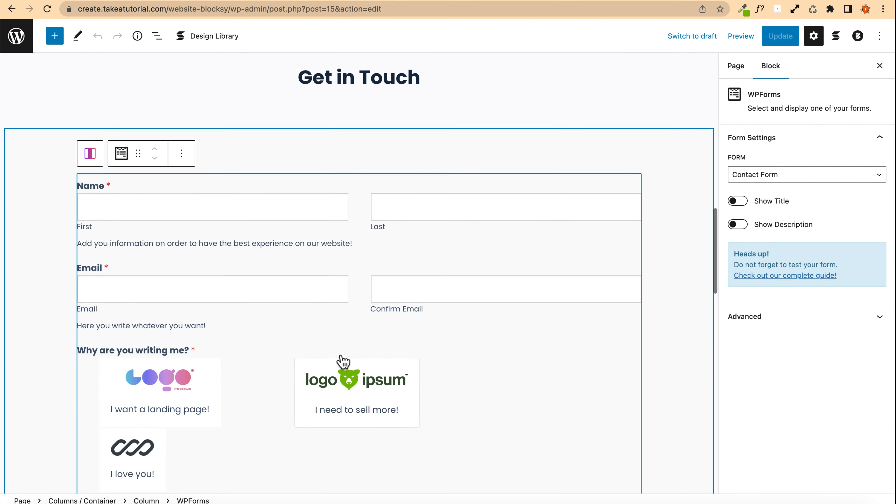
pyautogui.click(362, 376)
pyautogui.click(181, 196)
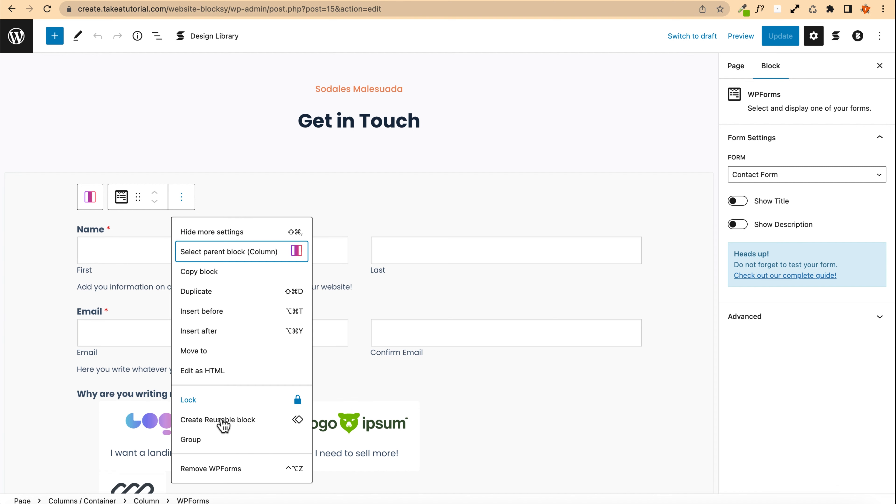
pyautogui.click(237, 469)
# Step: Insert a new WPForms block in the emptied section and choose Contact Form
pyautogui.click(358, 230)
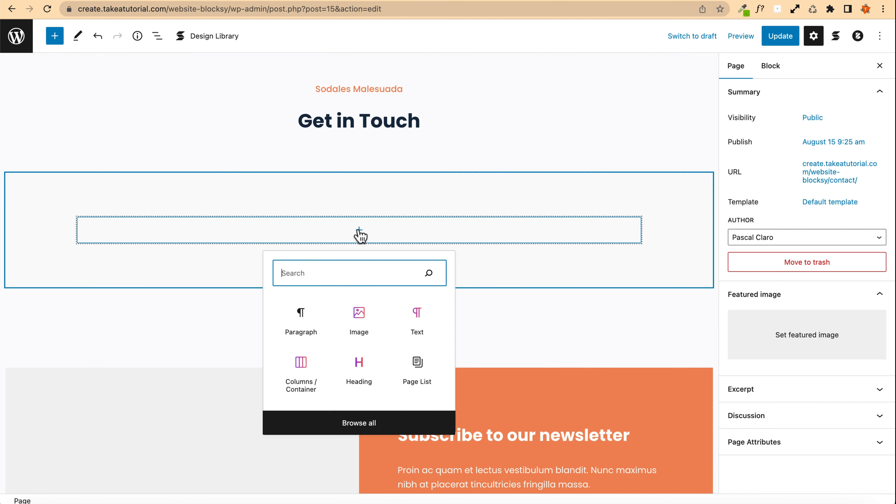
pyautogui.write('wpfo')
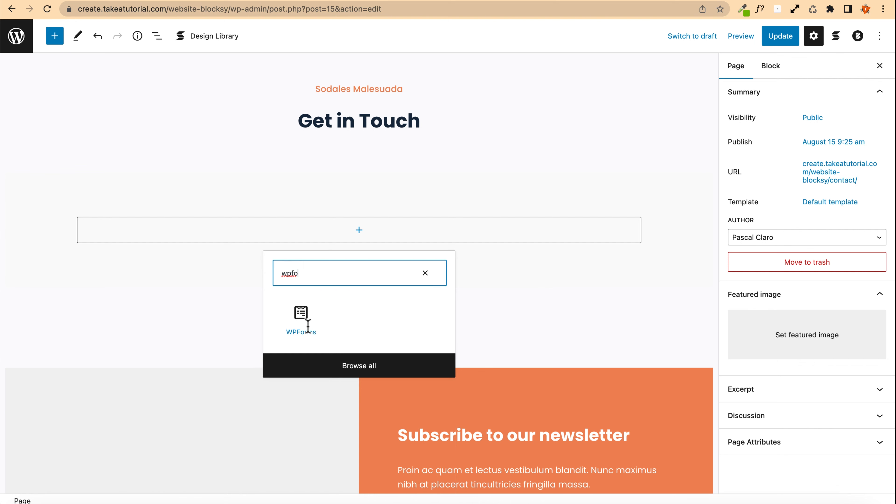
pyautogui.click(306, 324)
pyautogui.click(298, 316)
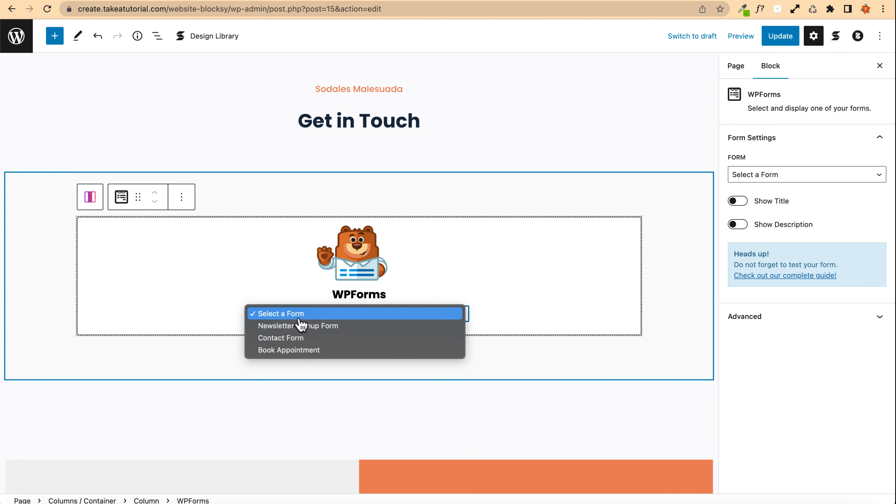
pyautogui.click(285, 342)
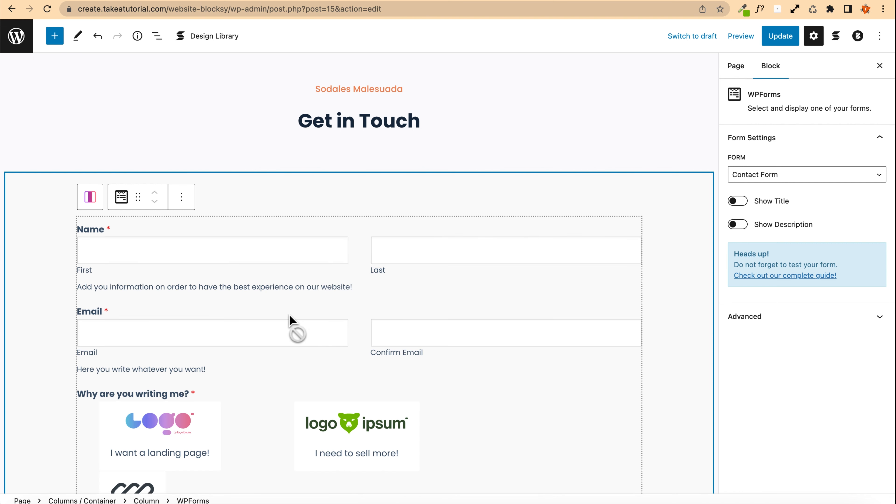
# Step: Update the Contact page and open it on the live site
pyautogui.scroll(-8, 340, 266)
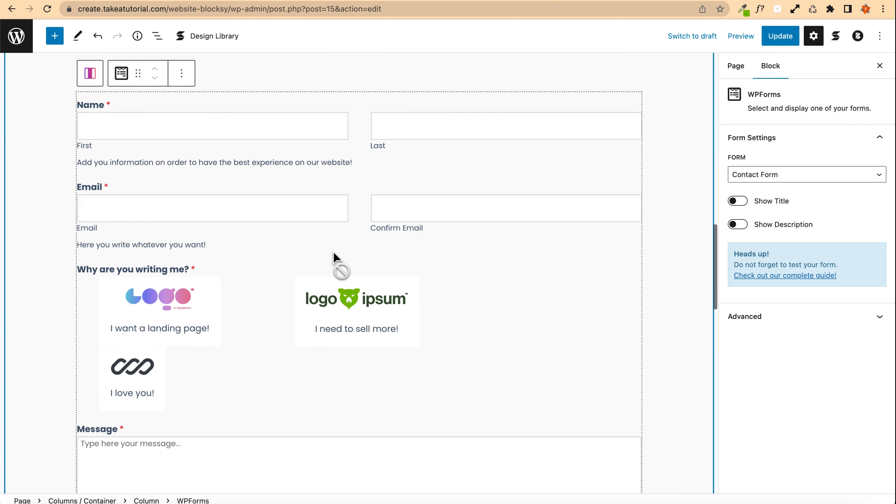
pyautogui.scroll(10, 333, 252)
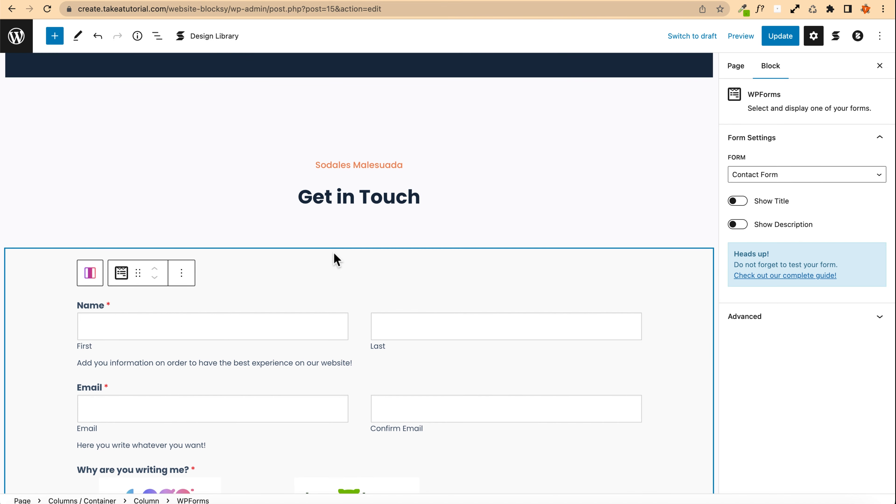
pyautogui.scroll(-10, 334, 251)
pyautogui.scroll(7, 335, 258)
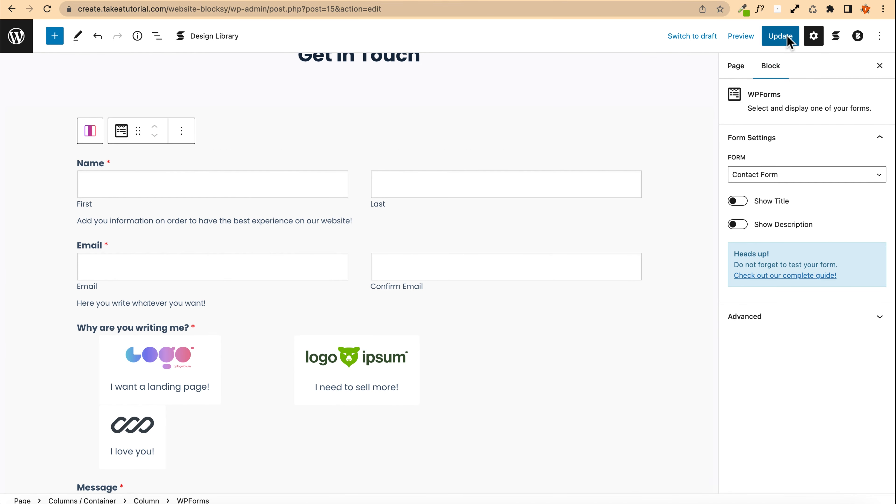
pyautogui.click(775, 38)
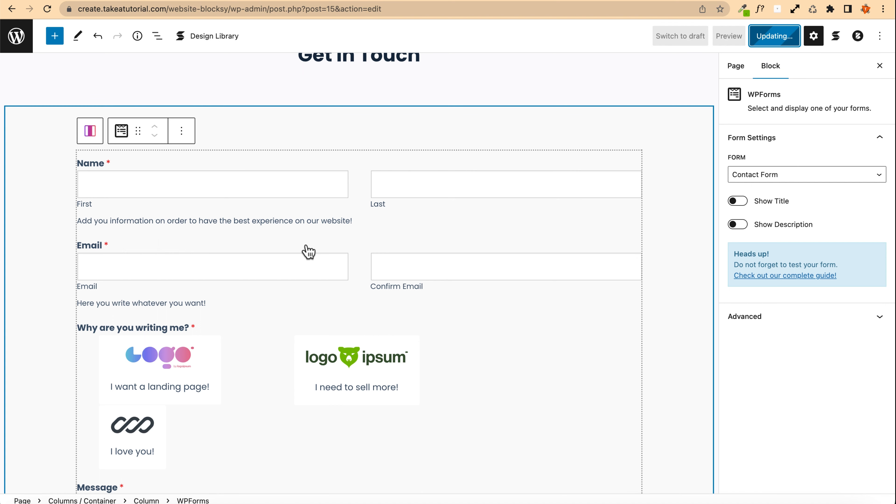
pyautogui.click(105, 473)
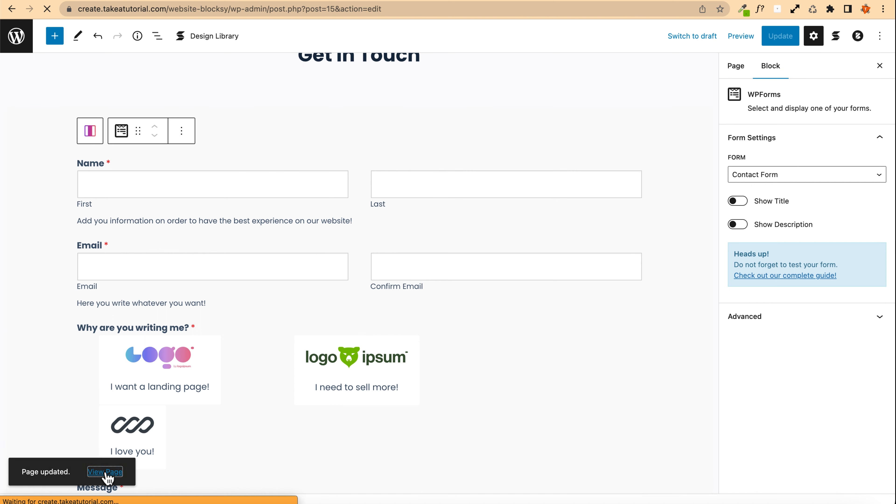
# Step: Test the form's image choices by selecting both I need to sell more! and I want a landing page!
pyautogui.scroll(-15, 142, 311)
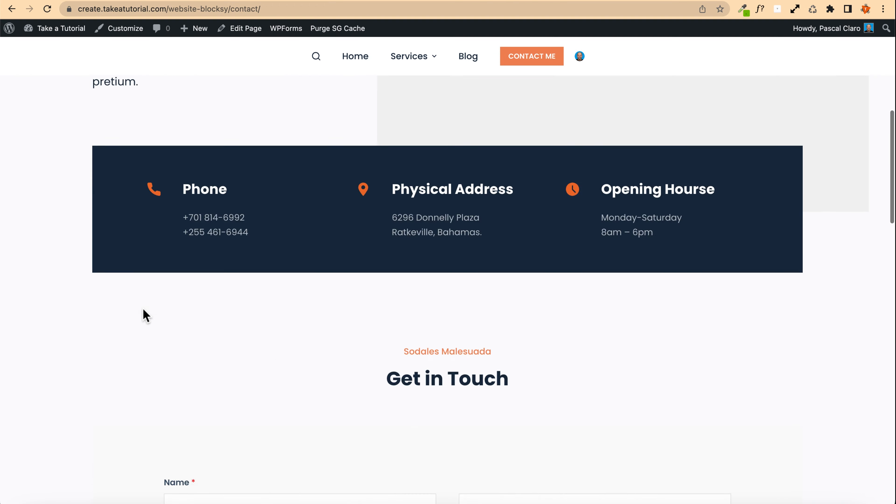
pyautogui.scroll(-2, 151, 309)
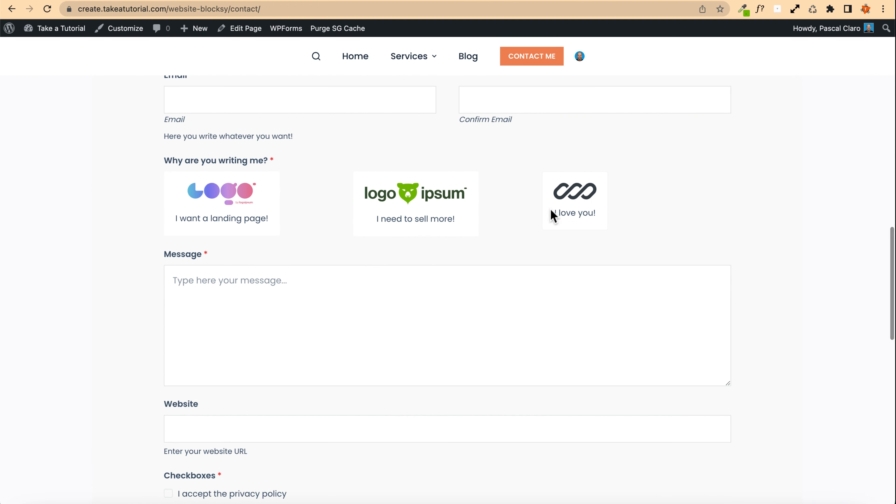
pyautogui.click(420, 213)
pyautogui.click(239, 217)
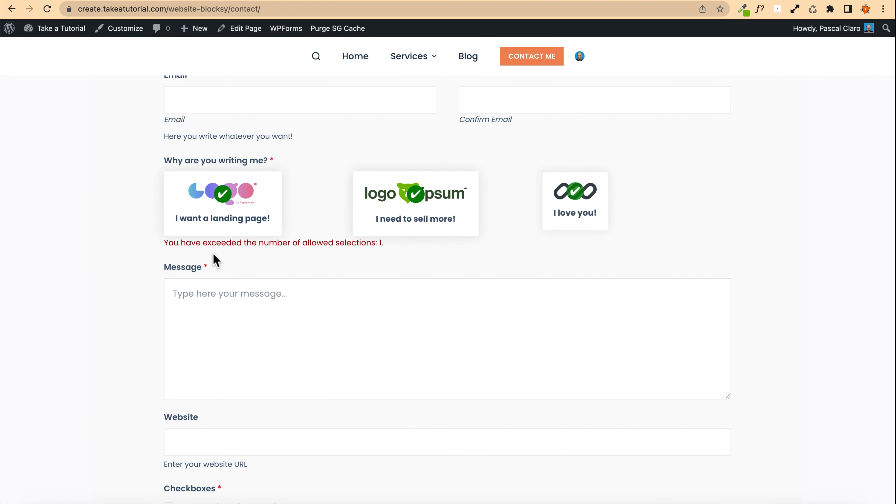
pyautogui.scroll(-6, 139, 254)
pyautogui.scroll(10, 141, 254)
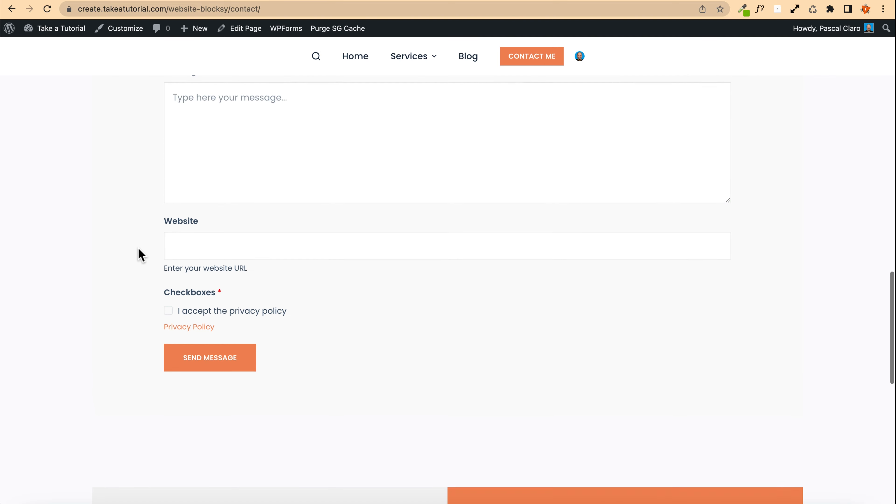
# Step: Open the site in an incognito window and go to the Contact page
pyautogui.scroll(15, 143, 250)
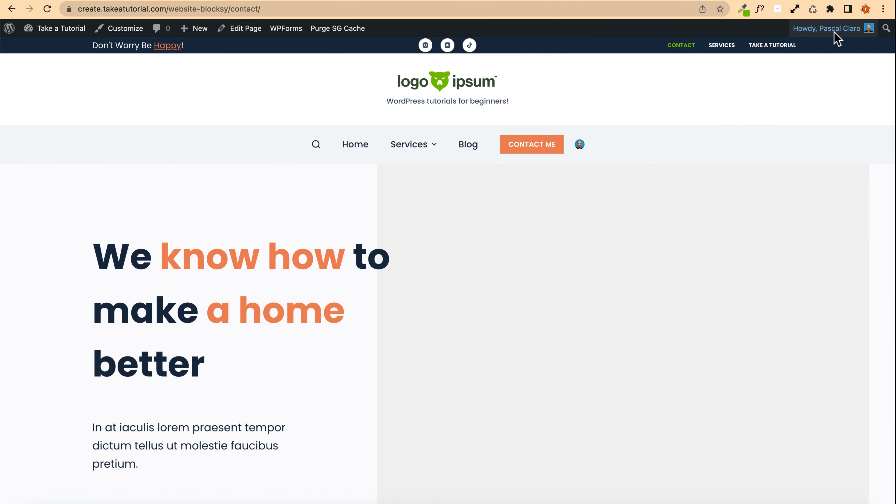
pyautogui.rightClick(423, 80)
pyautogui.click(461, 112)
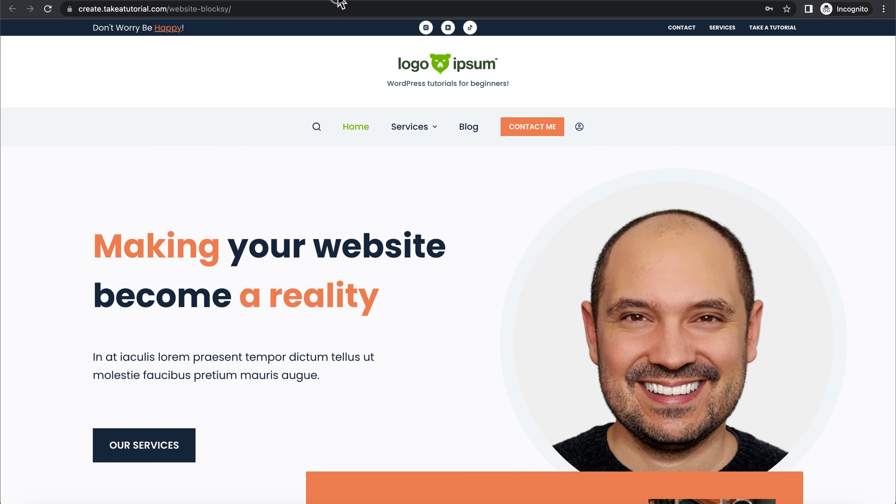
pyautogui.click(530, 128)
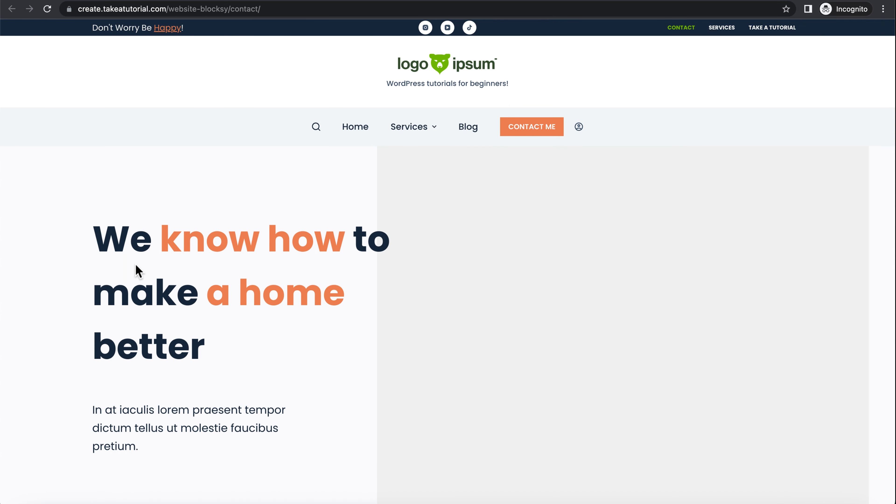
# Step: Fill in the contact form's first and last name fields with the user's name
pyautogui.scroll(-20, 140, 267)
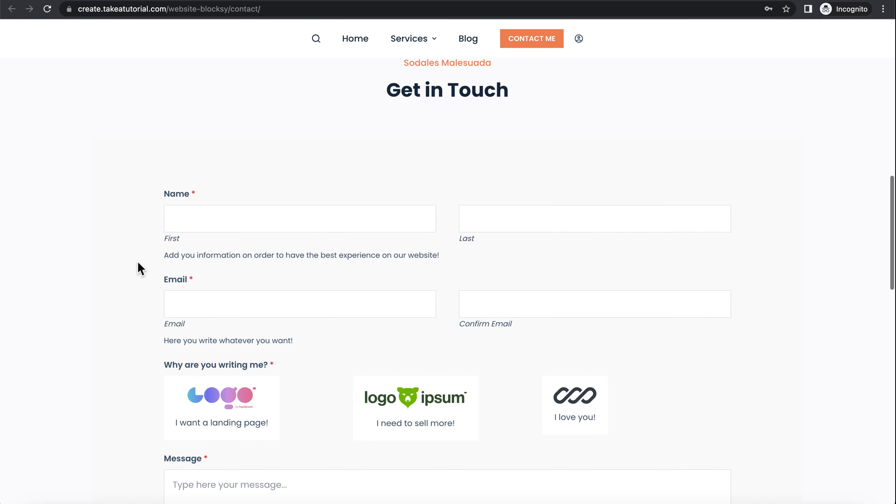
pyautogui.click(213, 217)
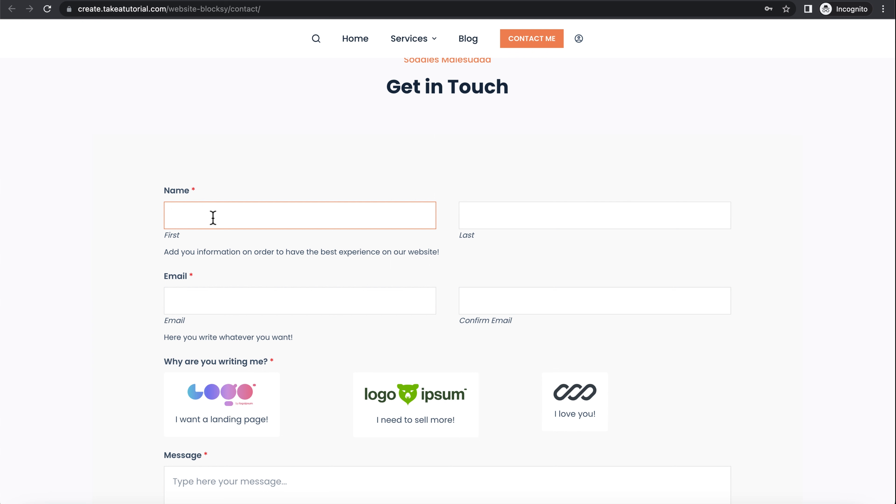
pyautogui.write('Pascal')
pyautogui.press('Tab')
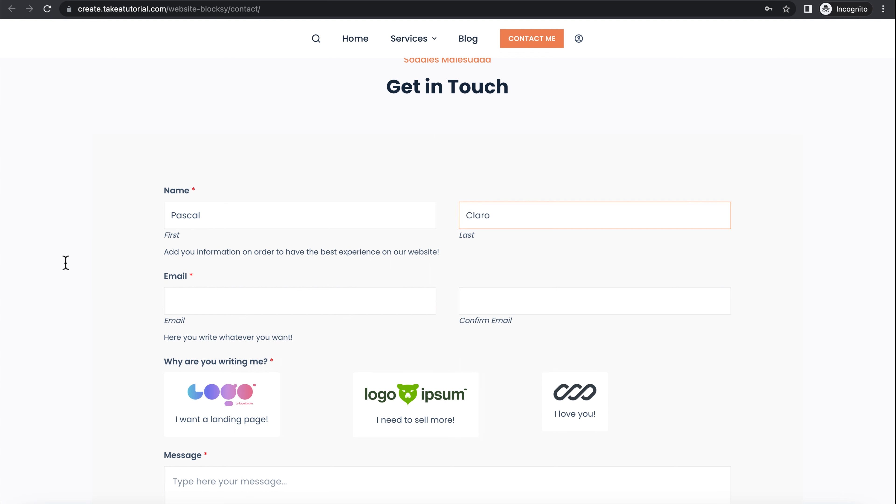
# Step: Enter the e-mail address and copy it into the Confirm Email field
pyautogui.click(180, 301)
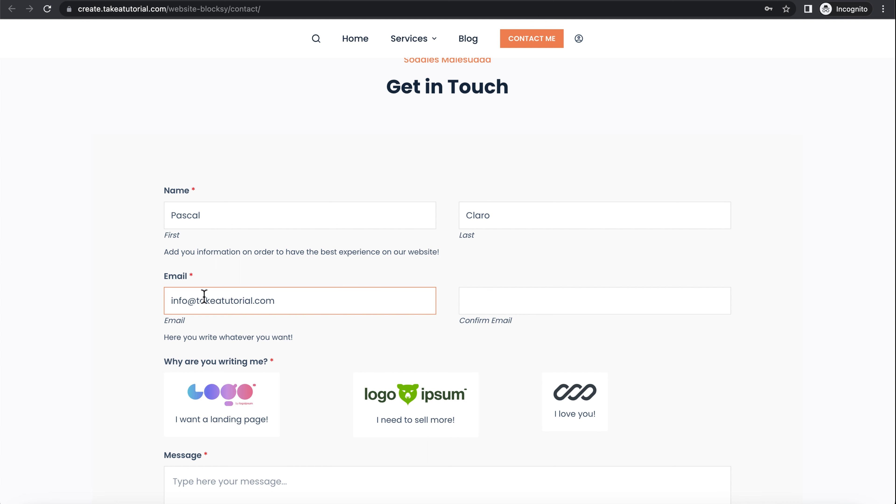
pyautogui.click(505, 306)
pyautogui.tripleClick(344, 306)
pyautogui.hotkey('ctrl', 'c')
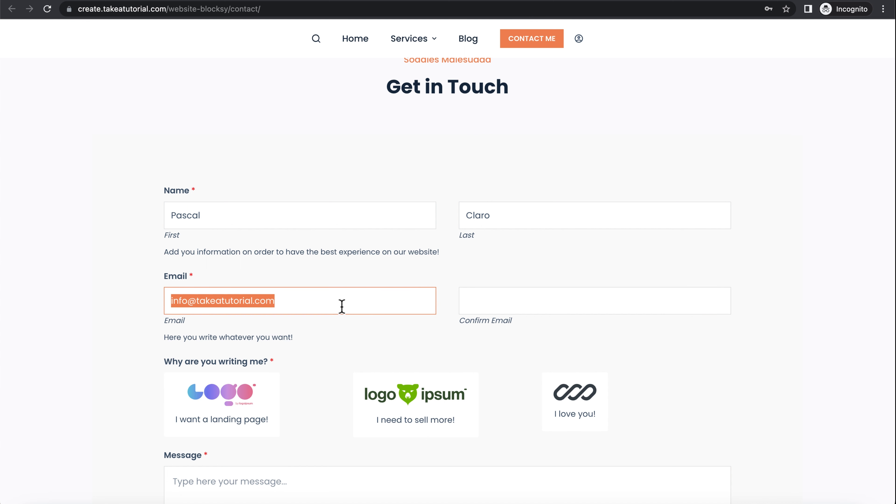
pyautogui.click(462, 311)
pyautogui.hotkey('ctrl', 'v')
# Step: Try selecting I love you! together with I want a landing page!, then deselect I love you!
pyautogui.scroll(-3, 164, 327)
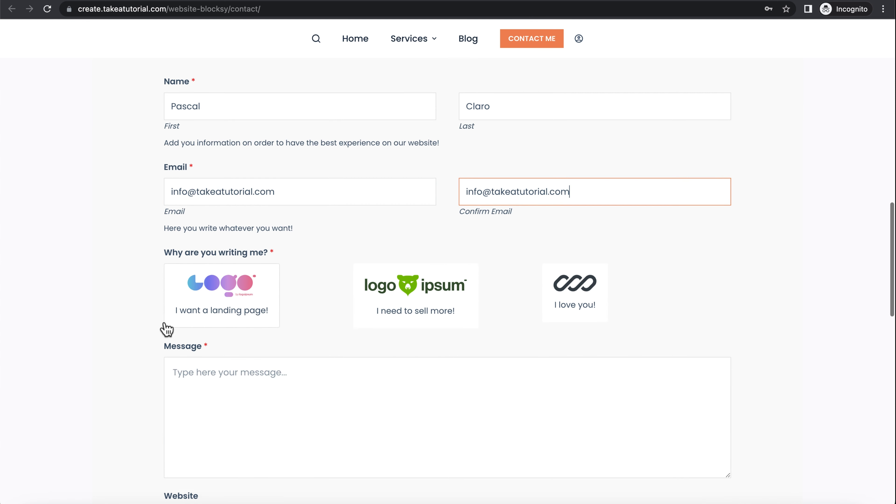
pyautogui.click(573, 297)
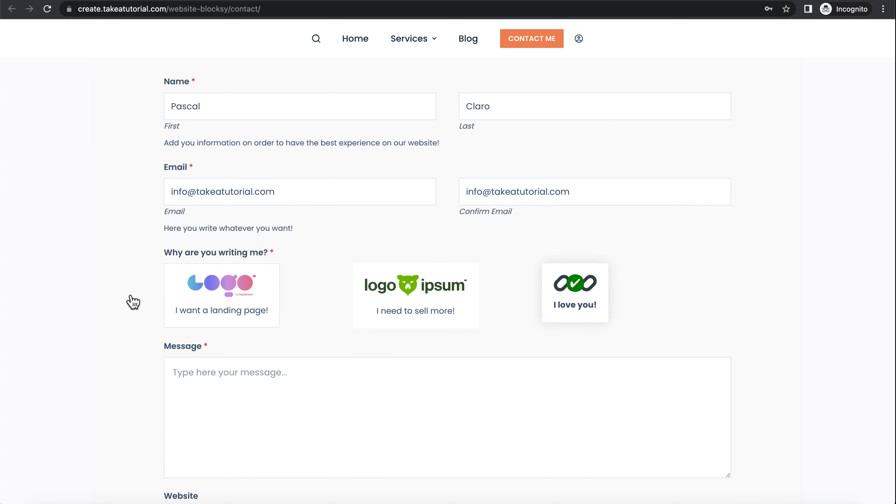
pyautogui.click(210, 297)
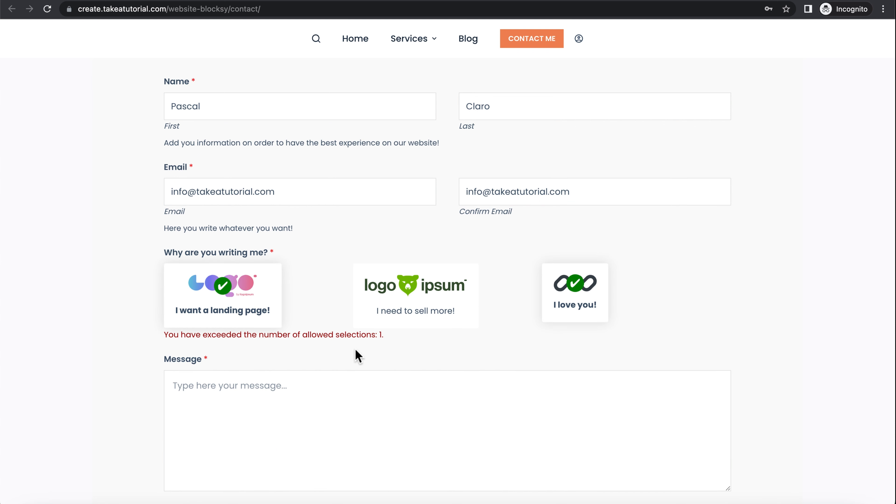
pyautogui.moveTo(392, 338); pyautogui.dragTo(150, 336)
pyautogui.click(122, 320)
pyautogui.click(577, 297)
# Step: Write "Type my message!" in the Message field
pyautogui.scroll(-2, 137, 311)
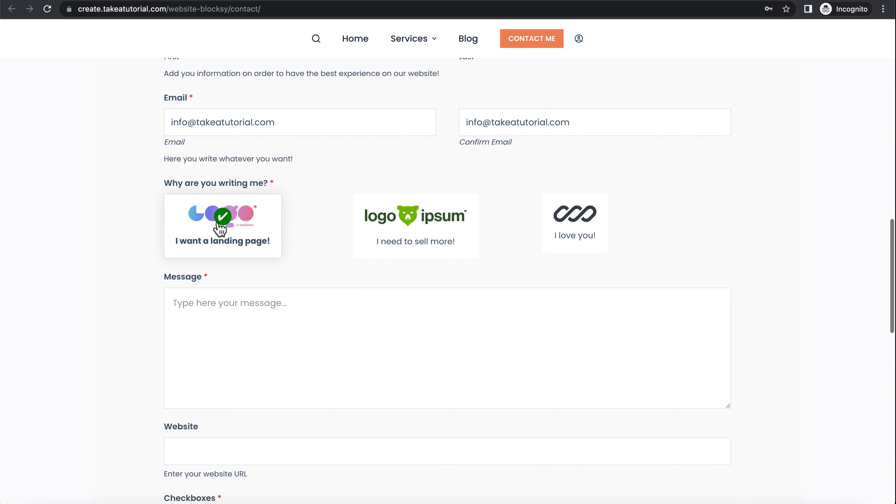
pyautogui.click(245, 321)
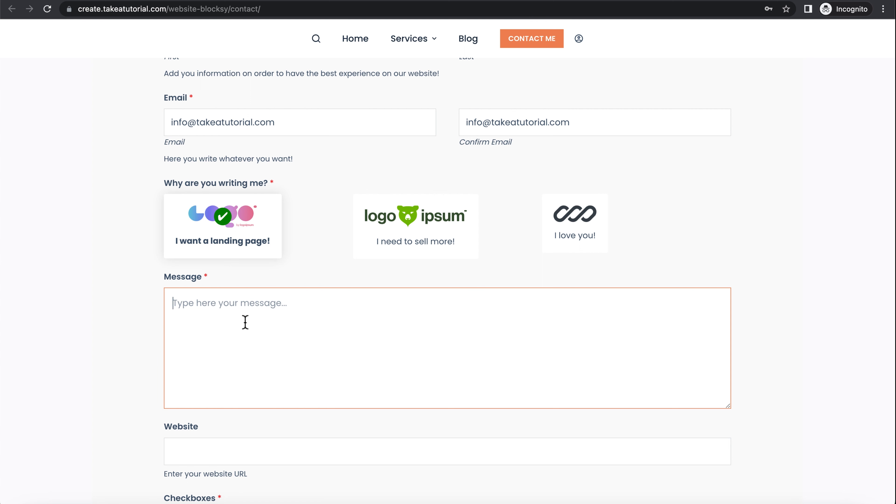
pyautogui.write('Type my message!')
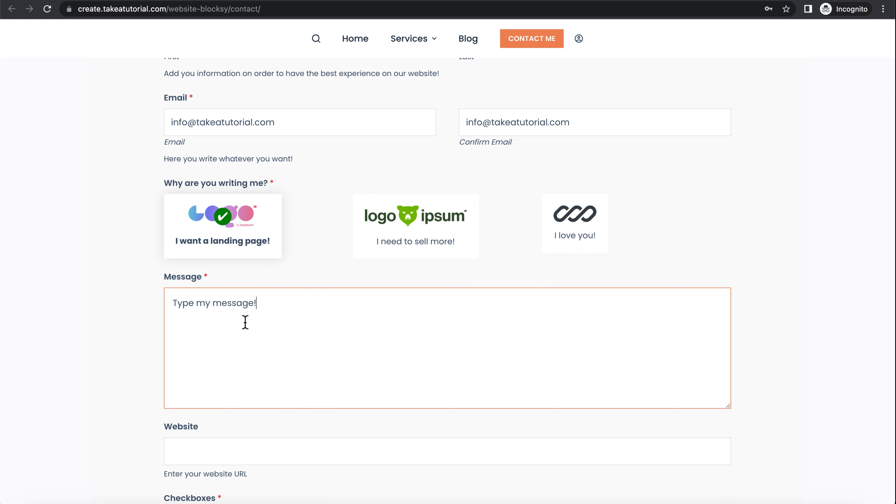
# Step: Leave the Website field empty and tick I accept the privacy policy
pyautogui.scroll(-5, 144, 324)
pyautogui.click(202, 269)
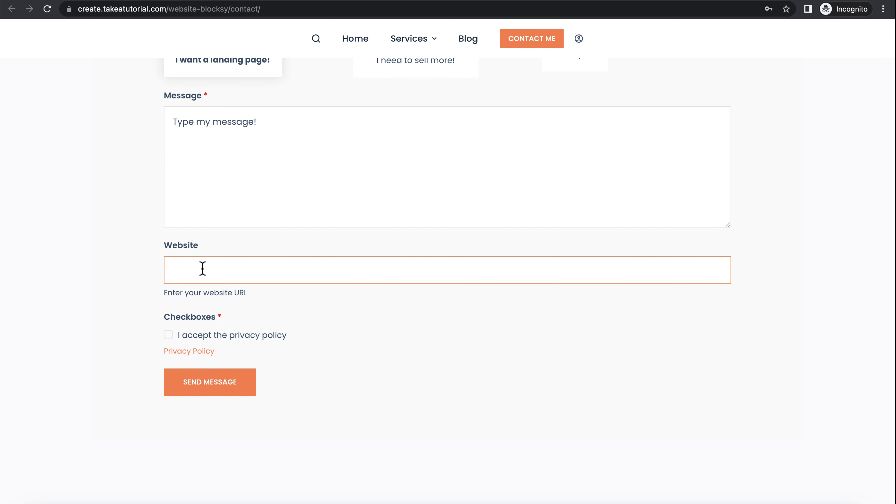
pyautogui.moveTo(207, 247)
pyautogui.mouseDown()
pyautogui.moveTo(153, 250)
pyautogui.moveTo(201, 246)
pyautogui.mouseUp()
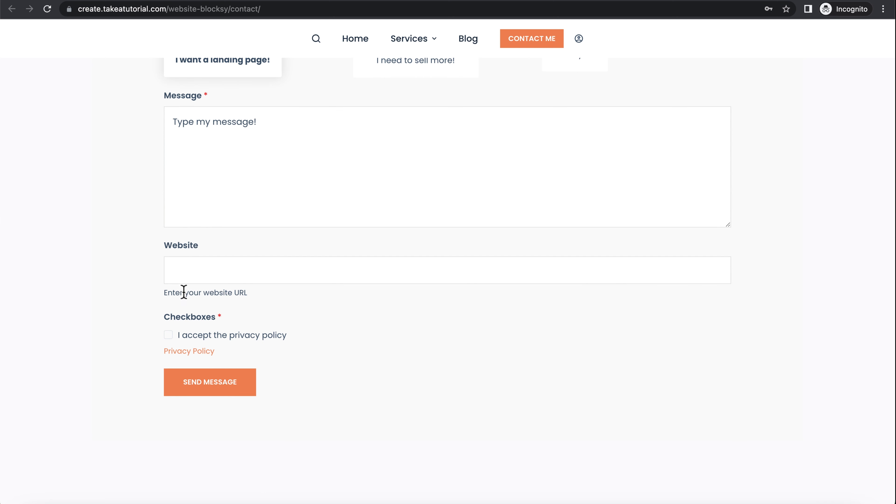
pyautogui.click(214, 274)
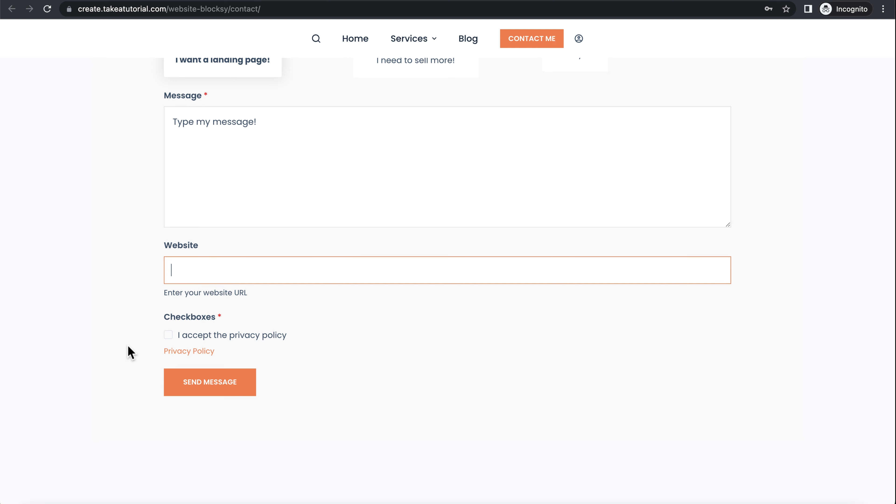
pyautogui.click(168, 334)
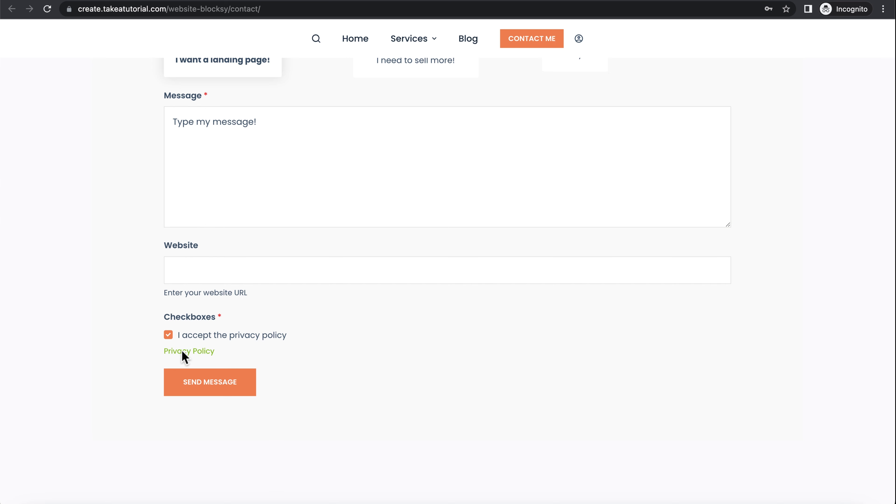
# Step: Open the Privacy Policy link to review the page, then close its tab
pyautogui.click(190, 353)
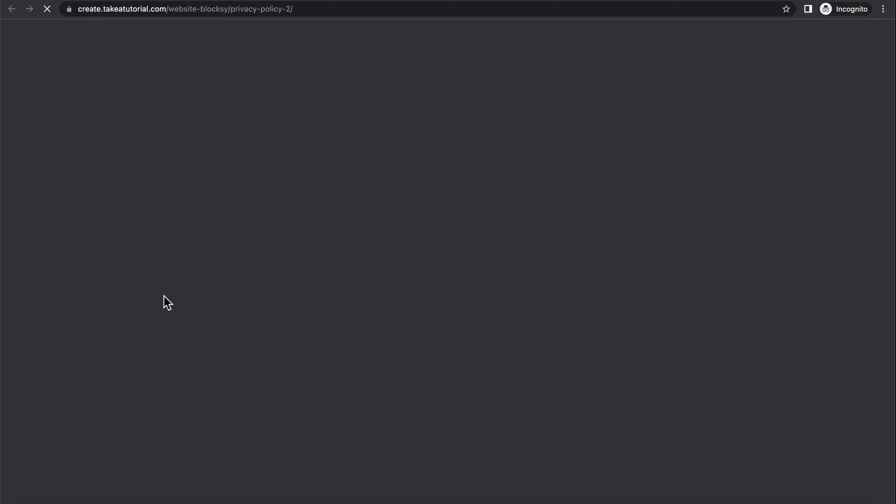
pyautogui.scroll(-15, 352, 236)
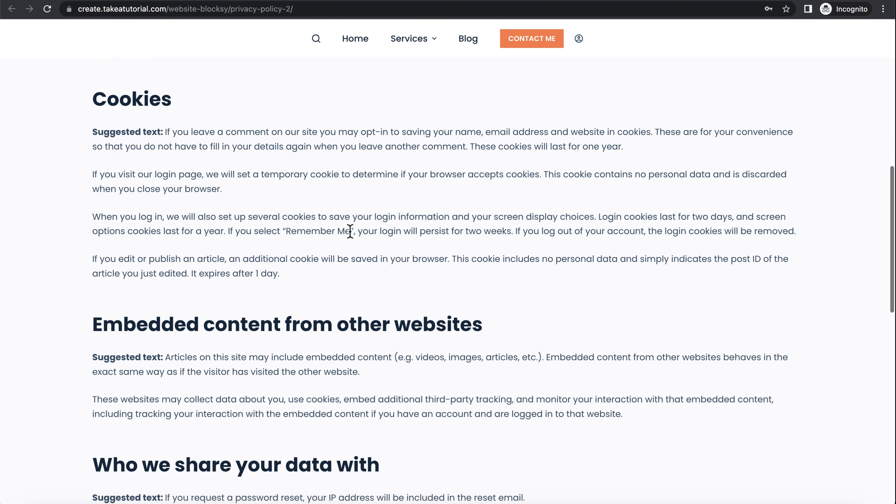
pyautogui.scroll(12, 352, 236)
pyautogui.scroll(4, 352, 226)
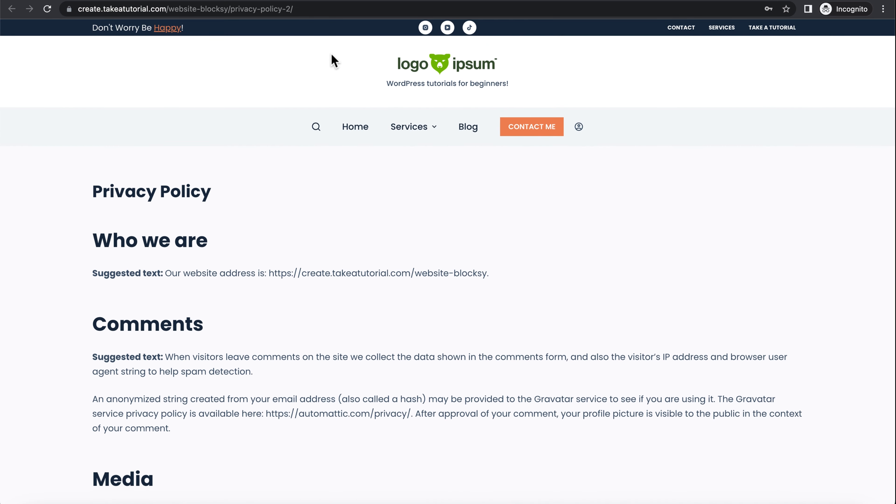
pyautogui.press('super+w')
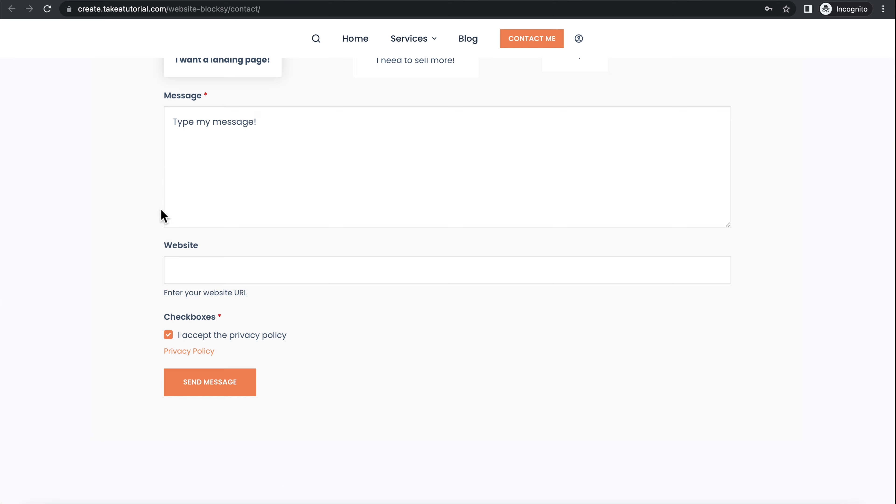
# Step: Send the message from the contact form
pyautogui.click(208, 383)
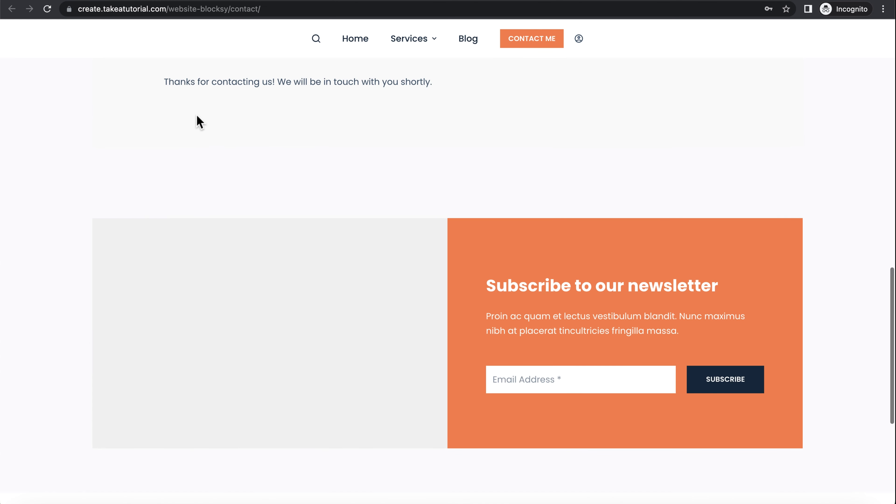
# Step: Return to the logged-in window and open the Contact Form in the WPForms builder via All Forms
pyautogui.moveTo(165, 82); pyautogui.dragTo(460, 82)
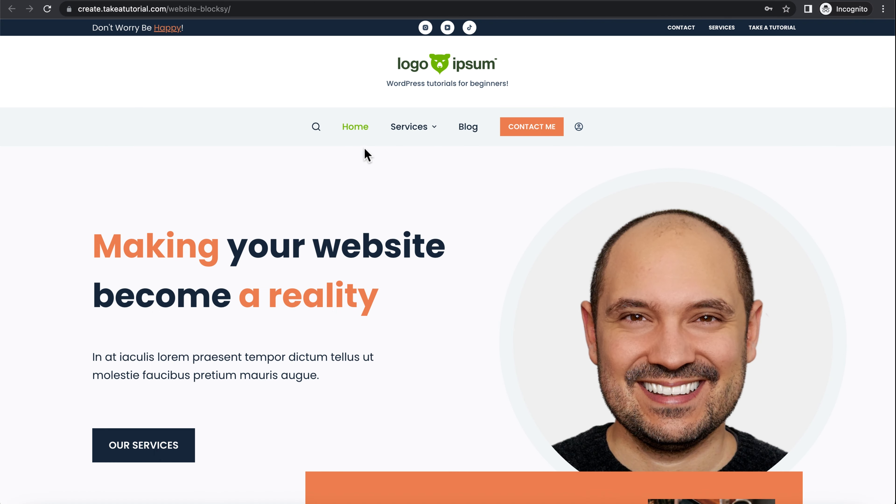
pyautogui.hotkey('ctrl', 'Up')
pyautogui.click(227, 237)
pyautogui.click(215, 0)
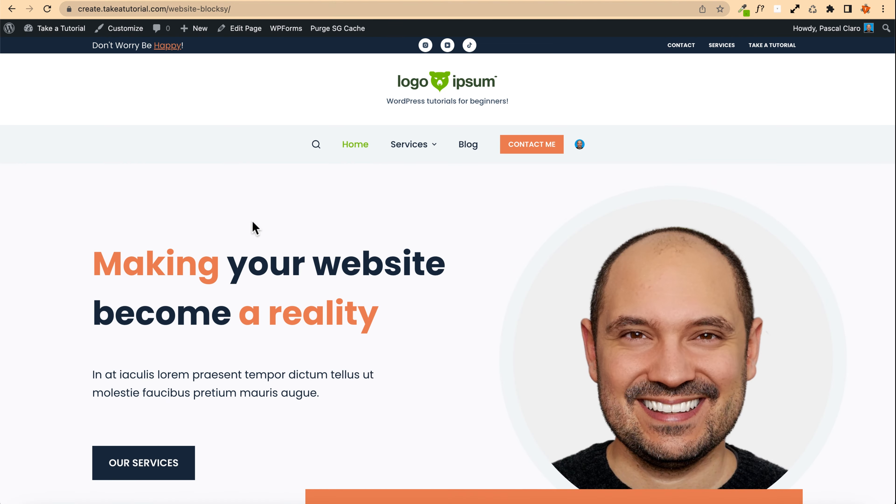
pyautogui.click(134, 0)
pyautogui.click(371, 0)
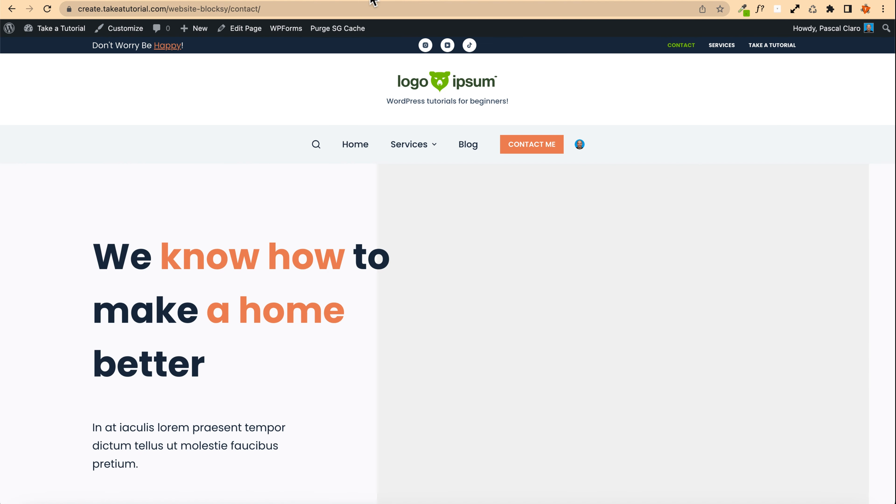
pyautogui.click(386, 0)
pyautogui.click(252, 3)
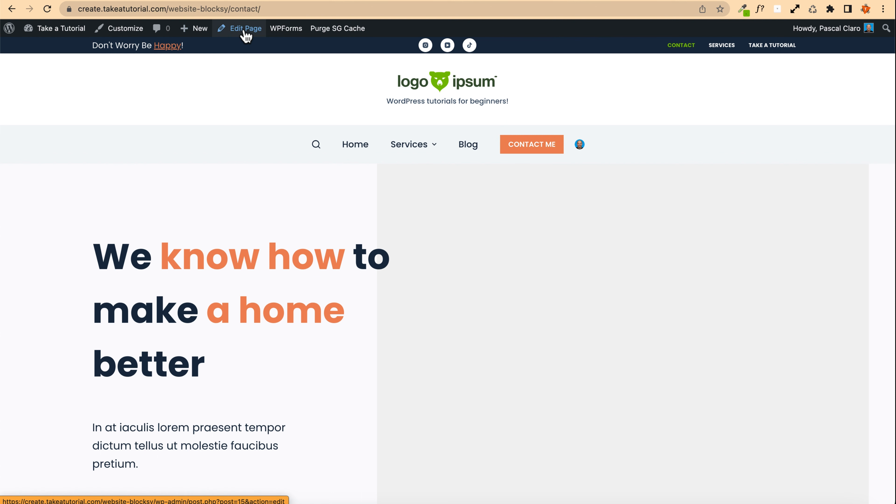
pyautogui.moveTo(287, 36)
pyautogui.moveTo(302, 53)
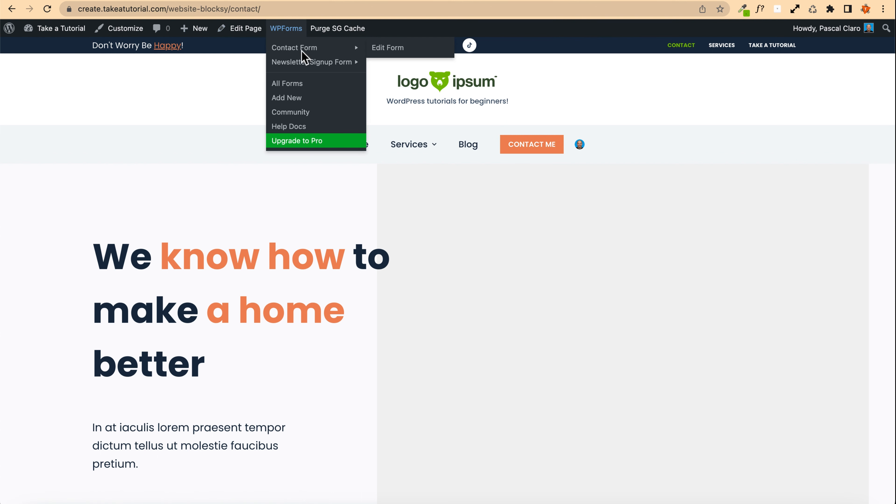
pyautogui.click(289, 85)
pyautogui.click(145, 248)
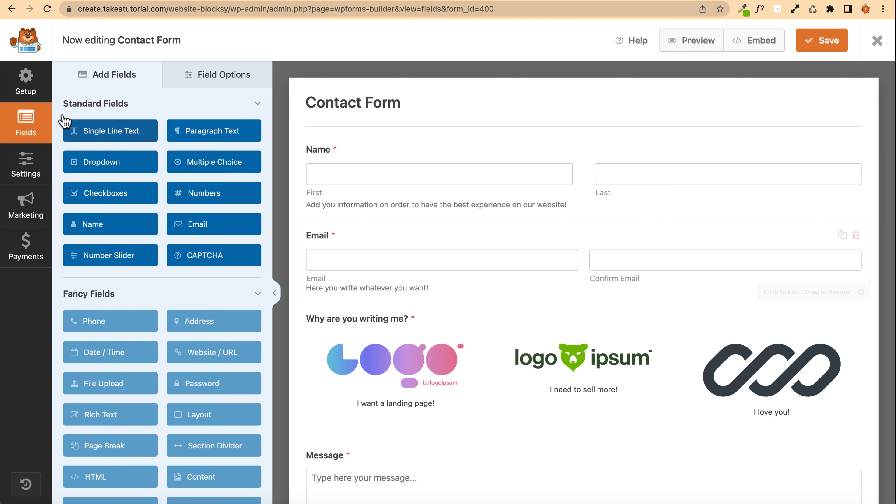
# Step: Open the form's Confirmations settings and make the confirmation message bold and a blockquote
pyautogui.click(24, 186)
pyautogui.click(72, 190)
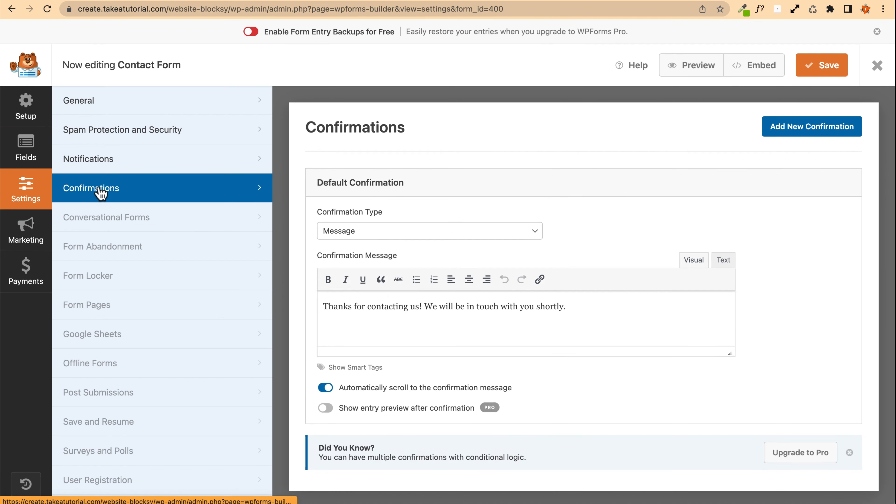
pyautogui.click(580, 309)
pyautogui.moveTo(580, 310); pyautogui.dragTo(270, 300)
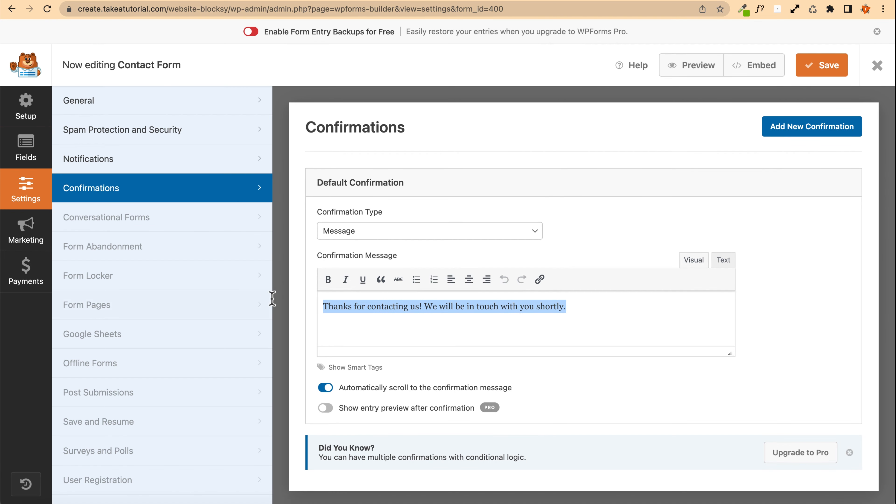
pyautogui.click(326, 281)
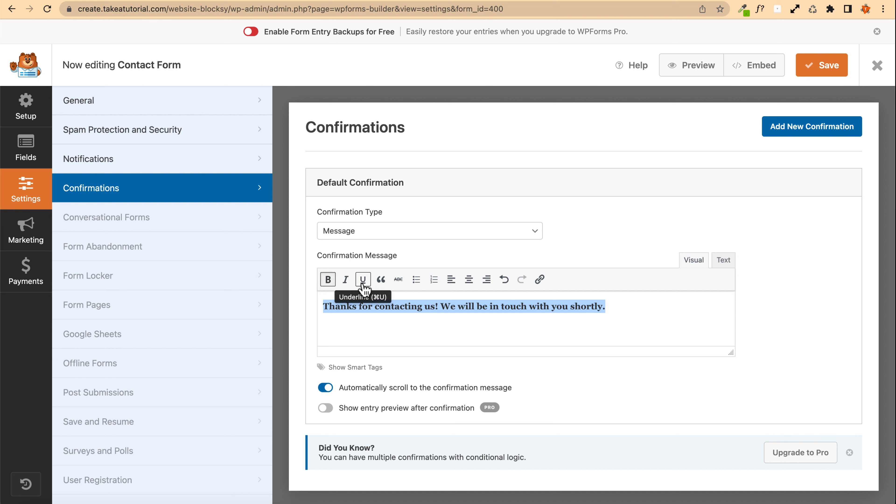
pyautogui.click(381, 280)
# Step: Underline the whole confirmation message text
pyautogui.click(646, 310)
pyautogui.moveTo(645, 306); pyautogui.dragTo(330, 305)
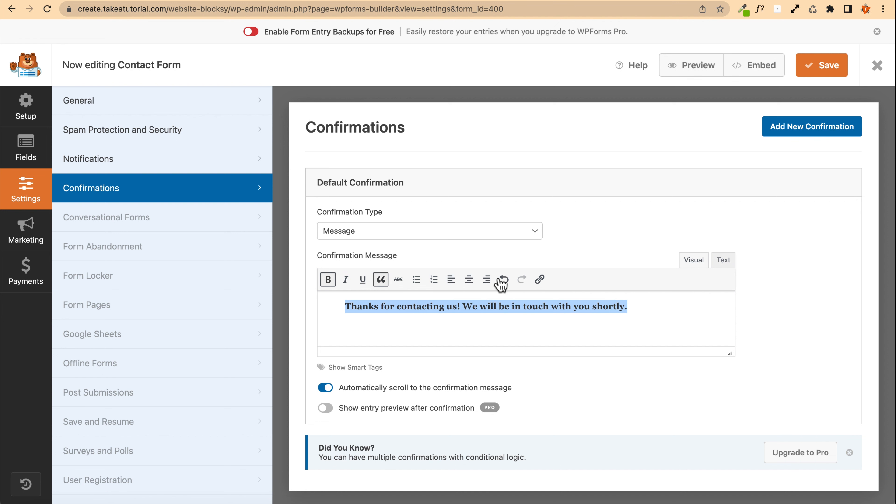
pyautogui.click(363, 282)
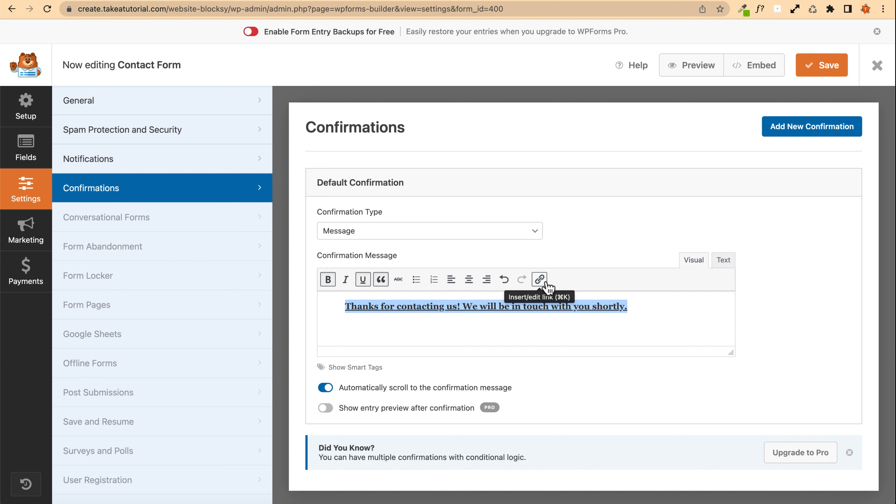
pyautogui.click(662, 315)
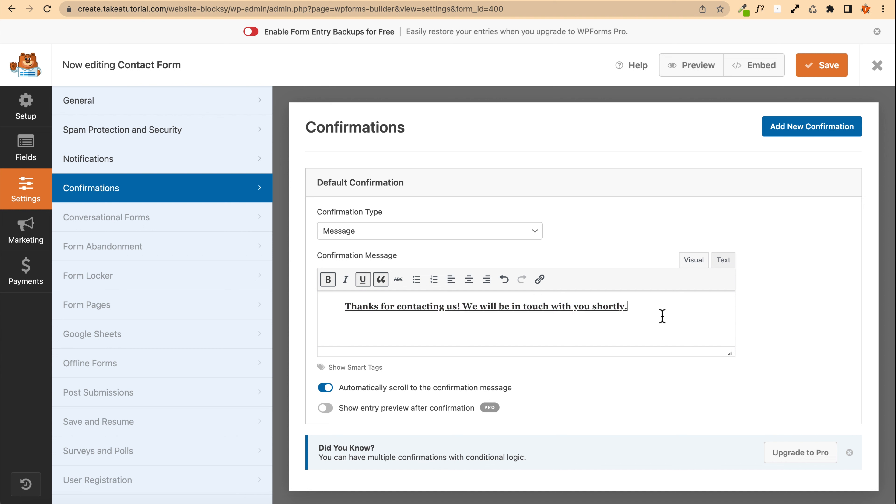
# Step: Center-align the confirmation message text and save the form
pyautogui.click(723, 261)
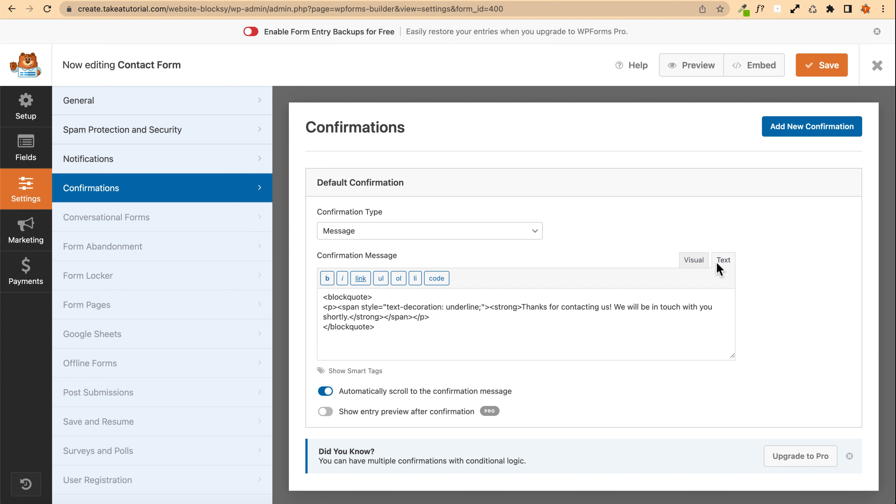
pyautogui.click(693, 261)
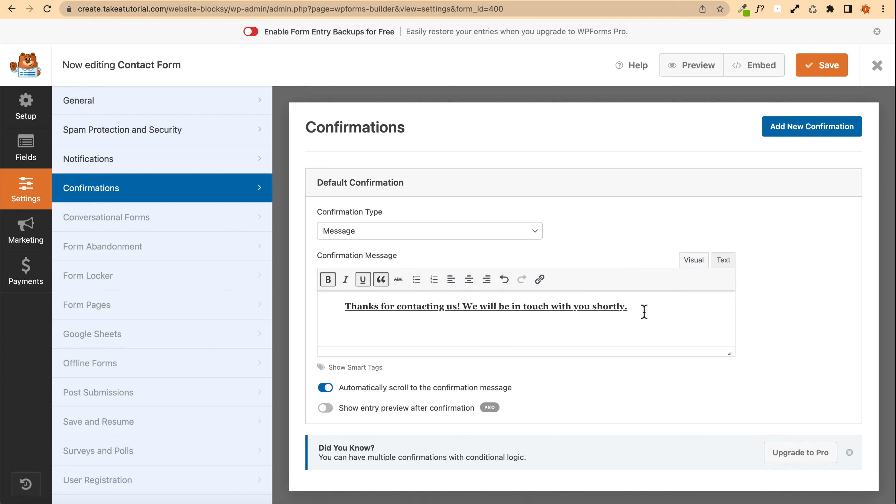
pyautogui.moveTo(663, 309); pyautogui.dragTo(332, 308)
pyautogui.click(332, 309)
pyautogui.moveTo(642, 306); pyautogui.dragTo(345, 306)
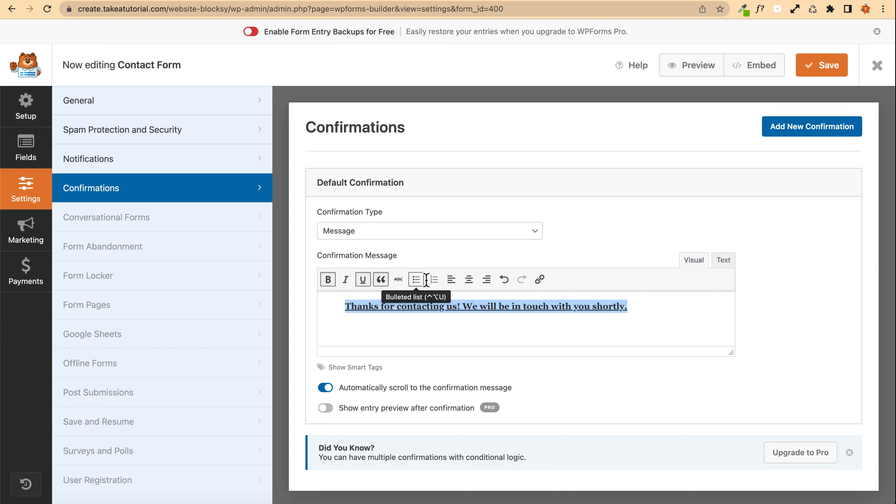
pyautogui.click(468, 278)
pyautogui.click(694, 315)
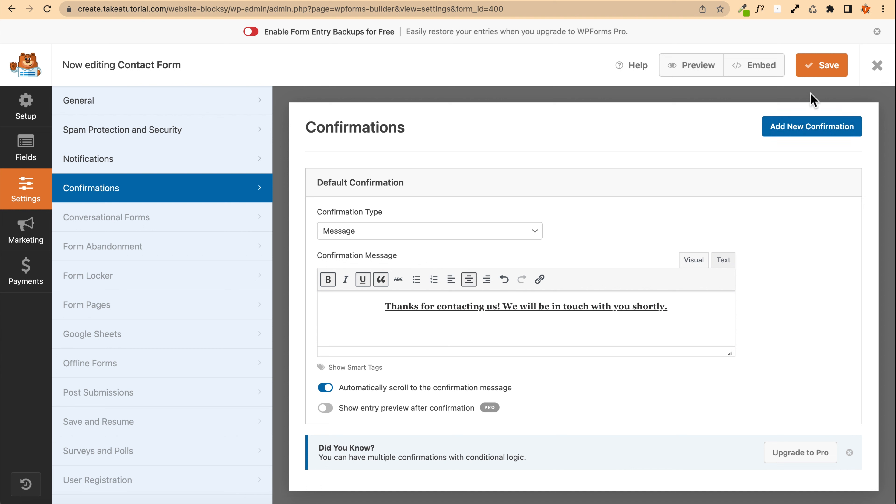
pyautogui.click(818, 72)
# Step: Switch to the incognito window and review the confirmation message shown on the Contact page
pyautogui.hotkey('ctrl', 'Up')
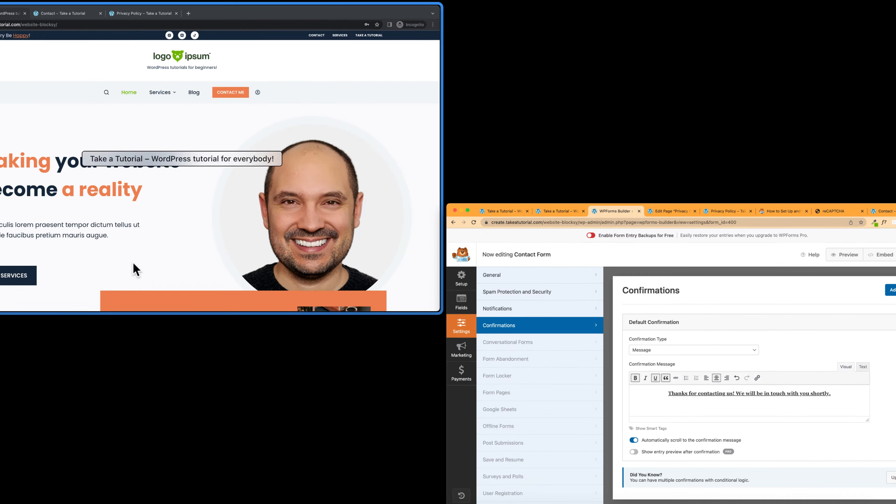
pyautogui.click(240, 148)
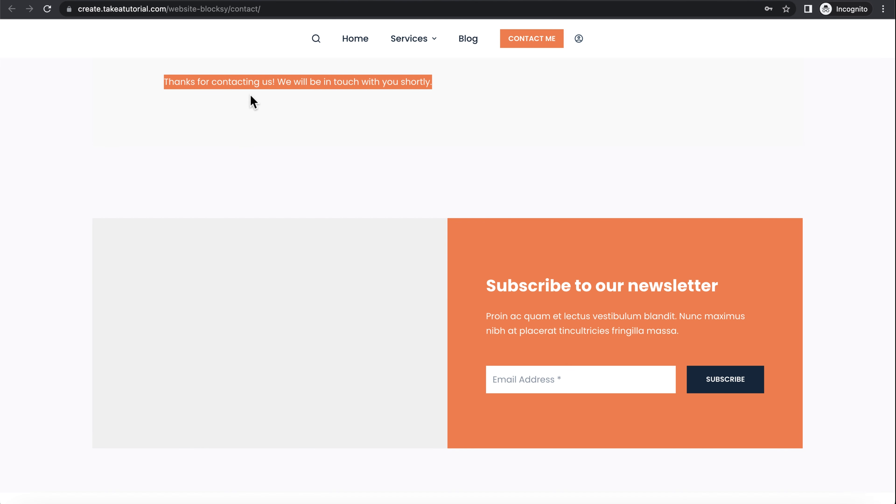
pyautogui.click(406, 90)
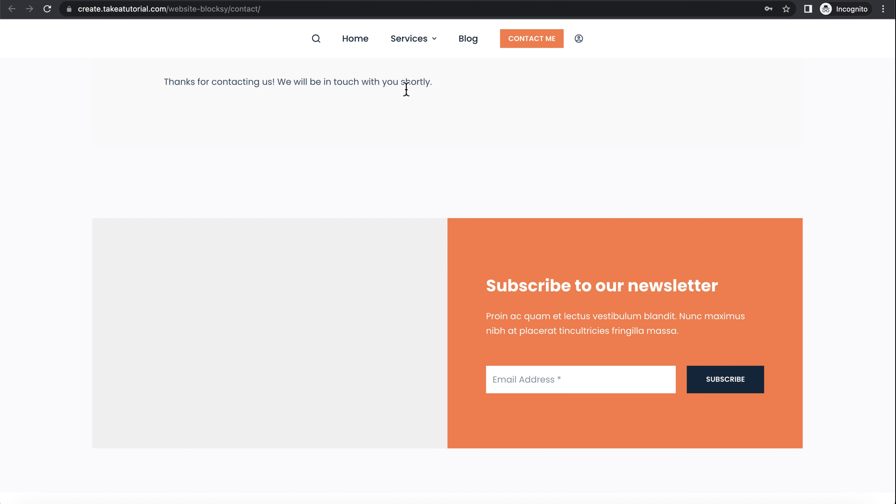
pyautogui.scroll(3, 329, 84)
pyautogui.moveTo(443, 206); pyautogui.dragTo(95, 202)
# Step: Open the 'You got a new contact!' notification email and read through the submitted field entries
pyautogui.click(110, 174)
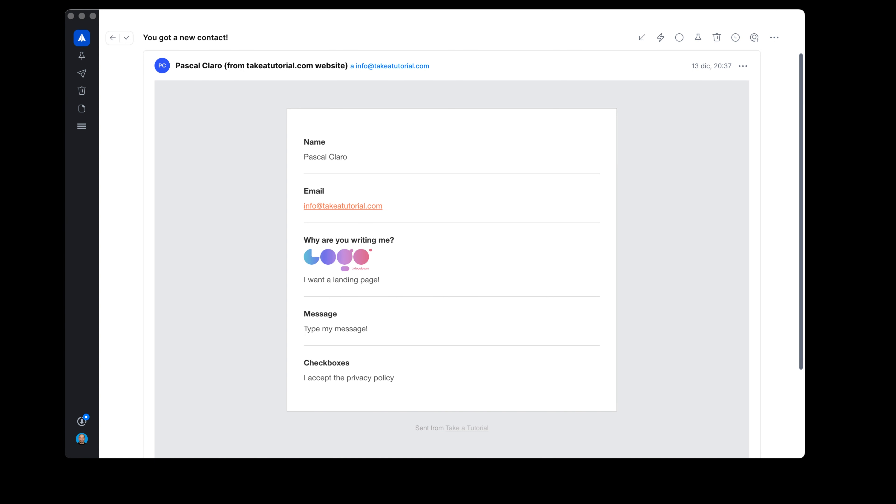
pyautogui.scroll(-3, 451, 254)
pyautogui.scroll(3, 451, 254)
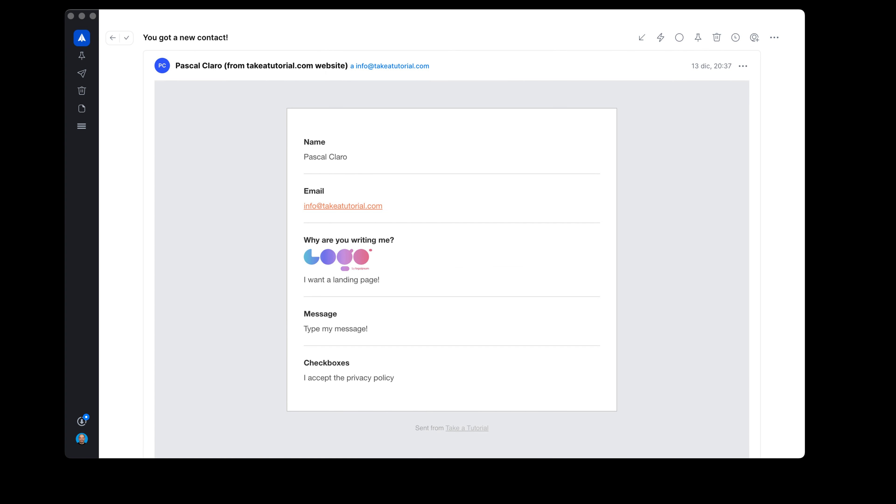
pyautogui.moveTo(304, 156); pyautogui.dragTo(360, 166)
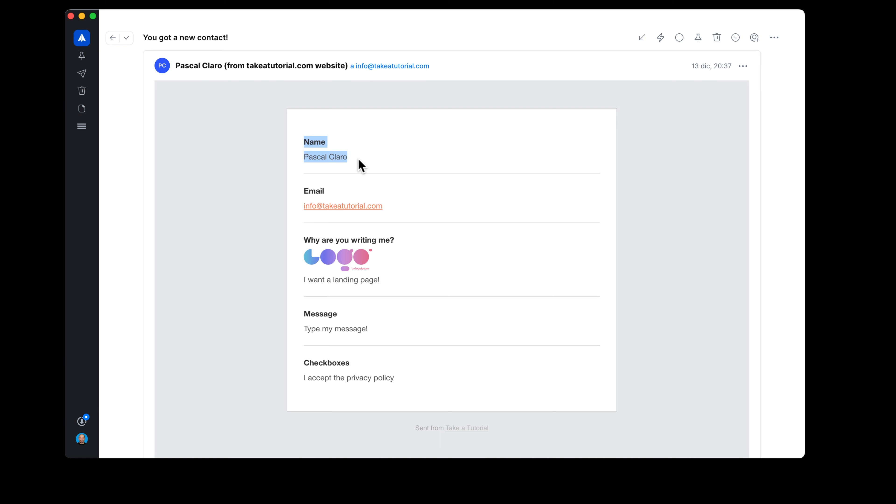
pyautogui.click(360, 166)
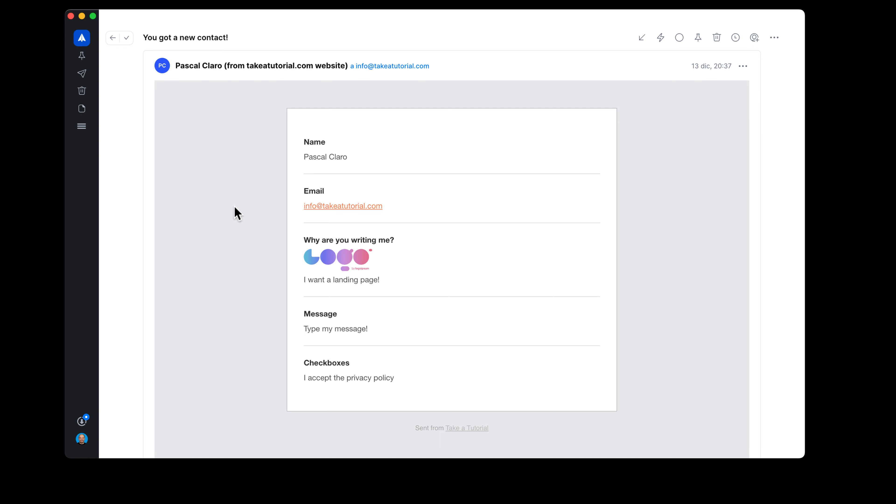
pyautogui.click(386, 211)
pyautogui.moveTo(387, 211); pyautogui.dragTo(295, 214)
pyautogui.click(239, 204)
pyautogui.scroll(-2, 294, 316)
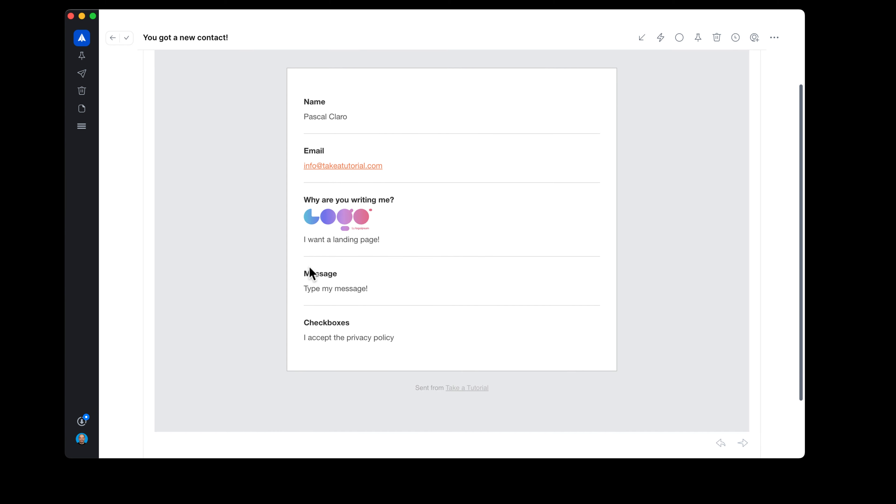
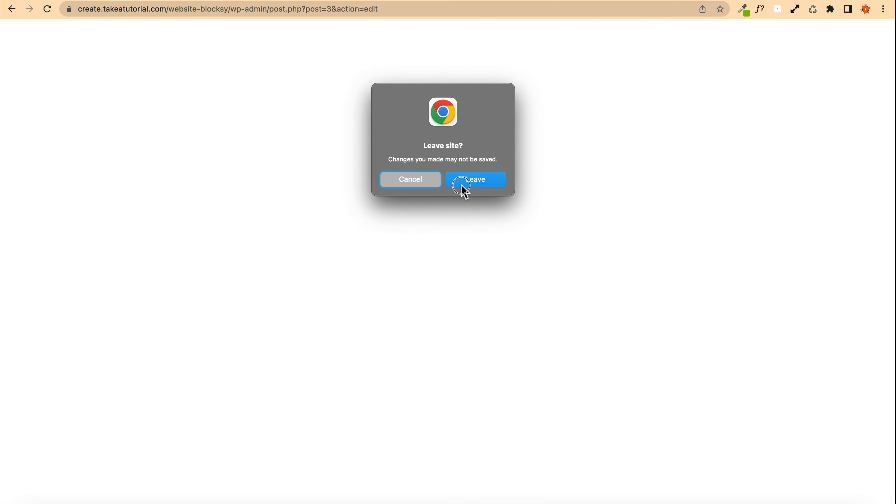
# Step: Open the Services page in the editor and set the empty middle column's background image to the desk workspace photo
pyautogui.click(463, 190)
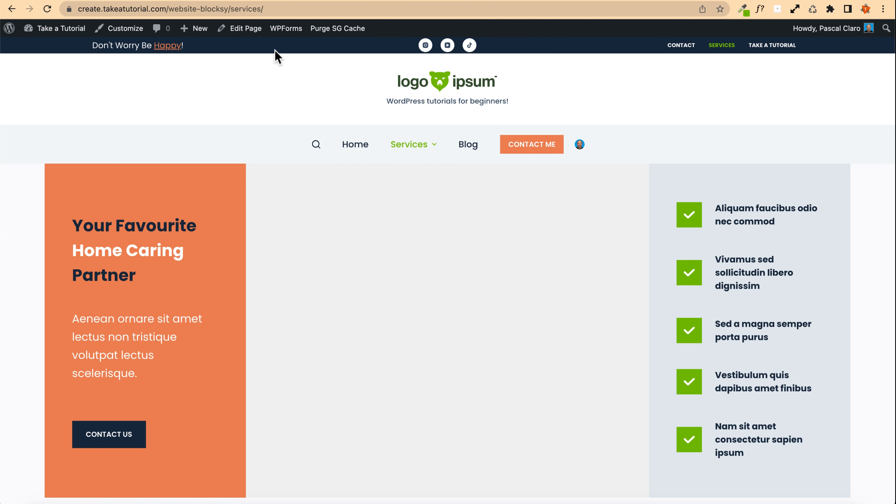
pyautogui.click(242, 32)
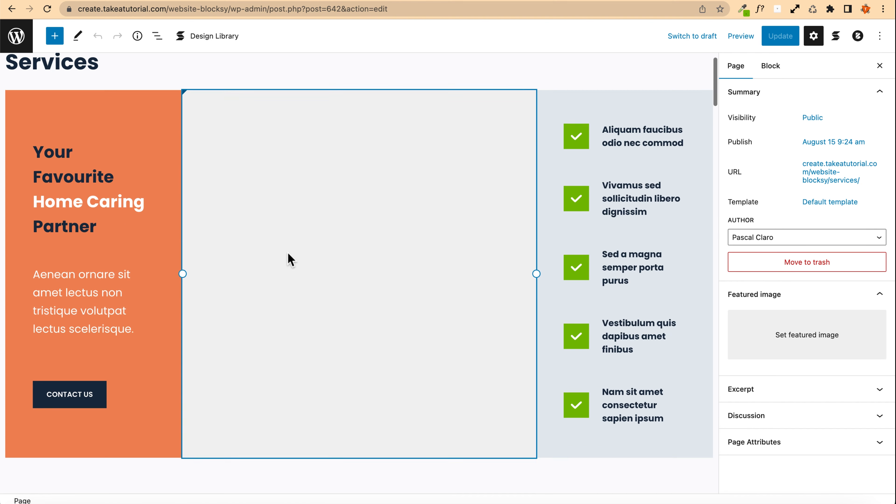
pyautogui.click(192, 132)
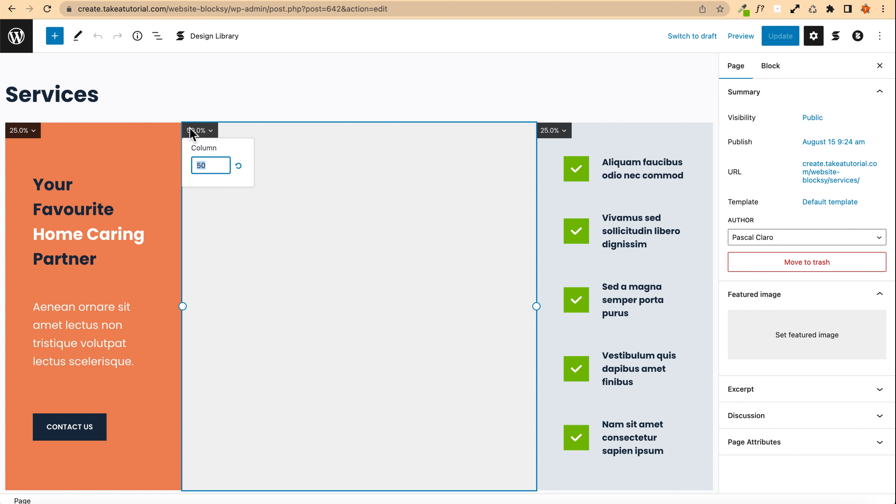
pyautogui.click(261, 138)
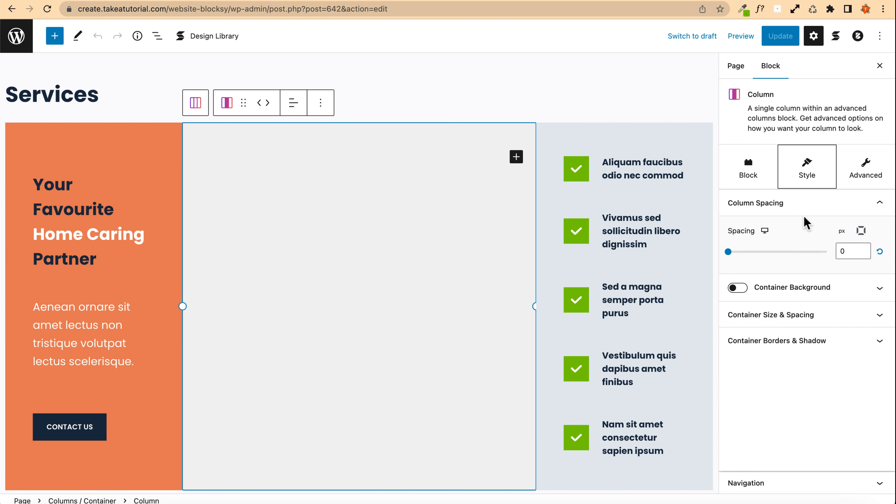
pyautogui.click(754, 172)
pyautogui.click(786, 237)
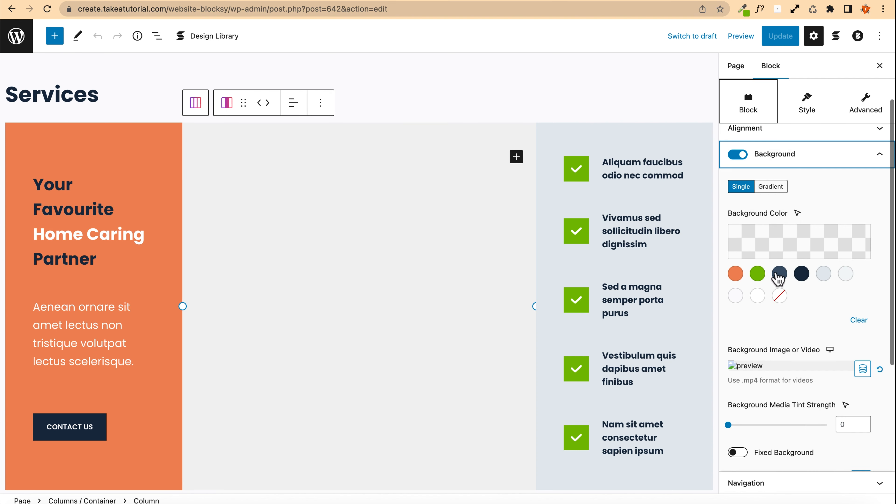
pyautogui.scroll(-3, 771, 374)
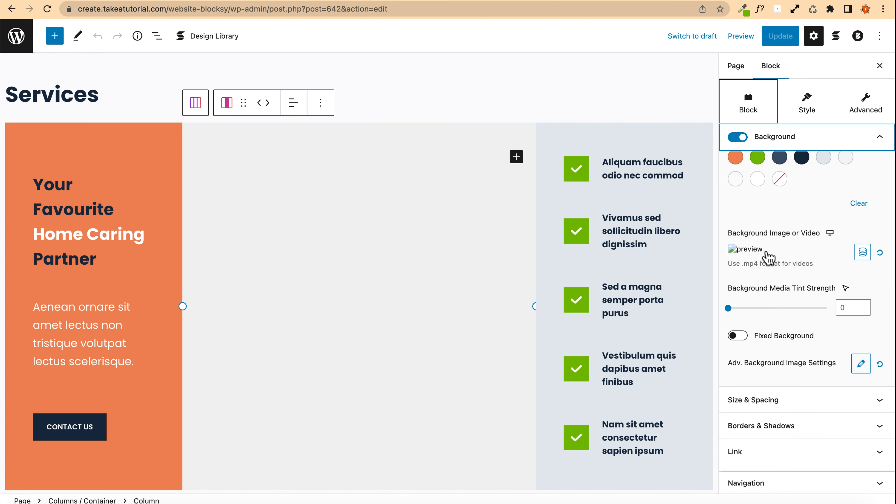
pyautogui.click(767, 251)
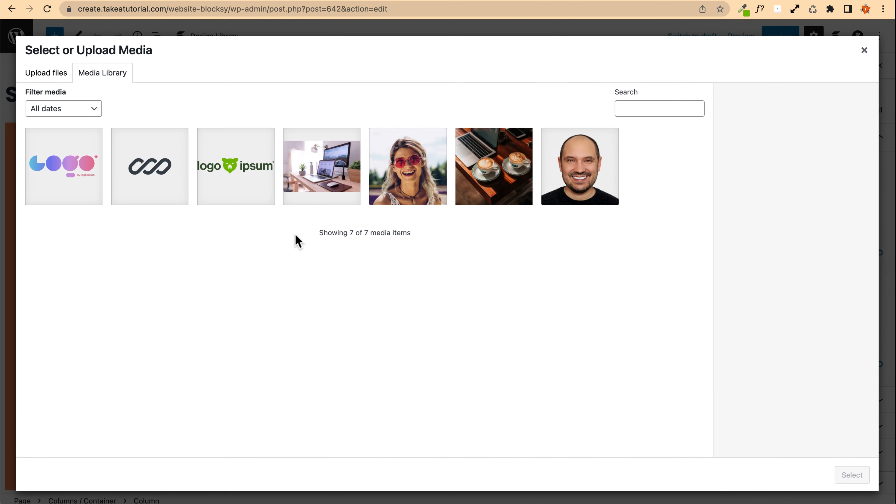
pyautogui.click(326, 183)
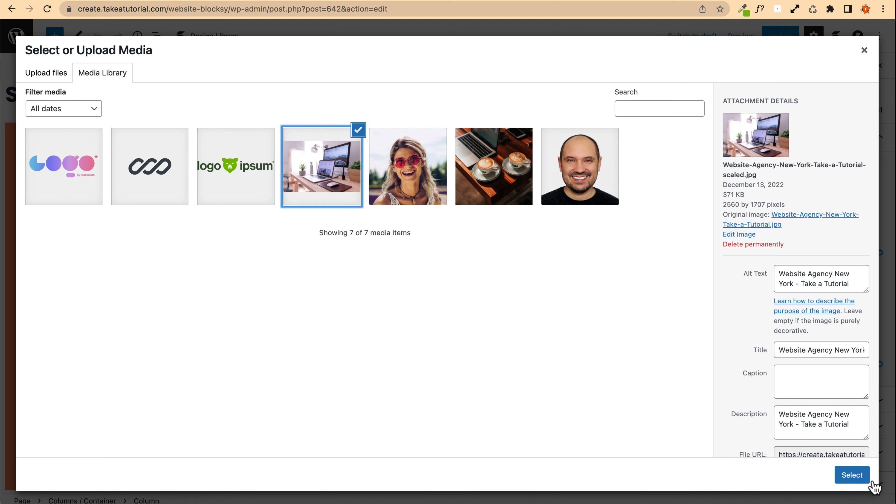
pyautogui.click(850, 474)
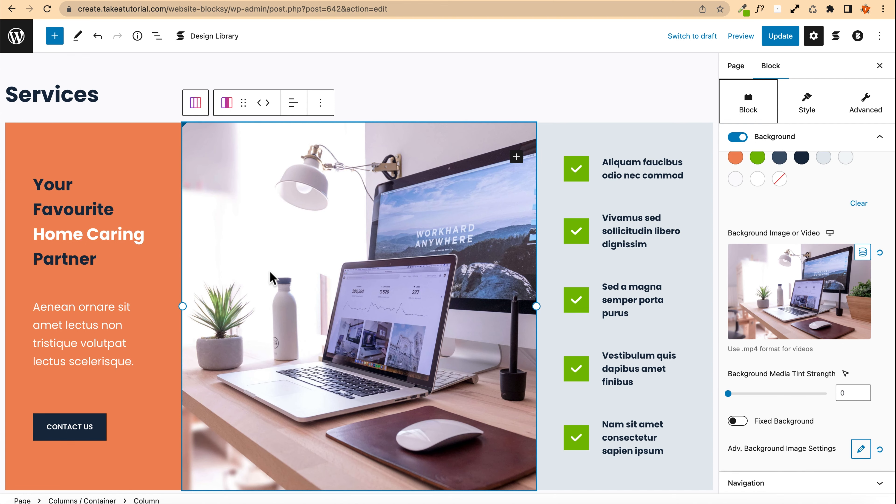
# Step: Add a Button block labelled 'Click me' inside the middle column
pyautogui.scroll(-3, 270, 277)
pyautogui.scroll(3, 347, 150)
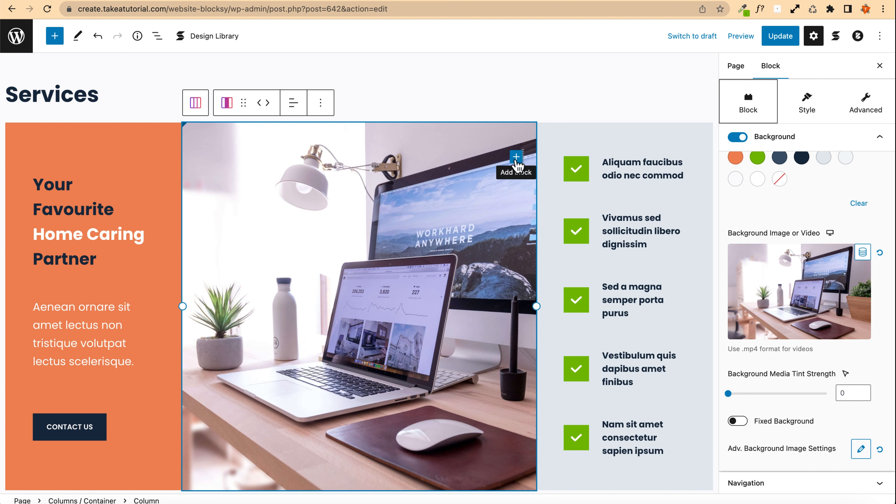
pyautogui.click(516, 157)
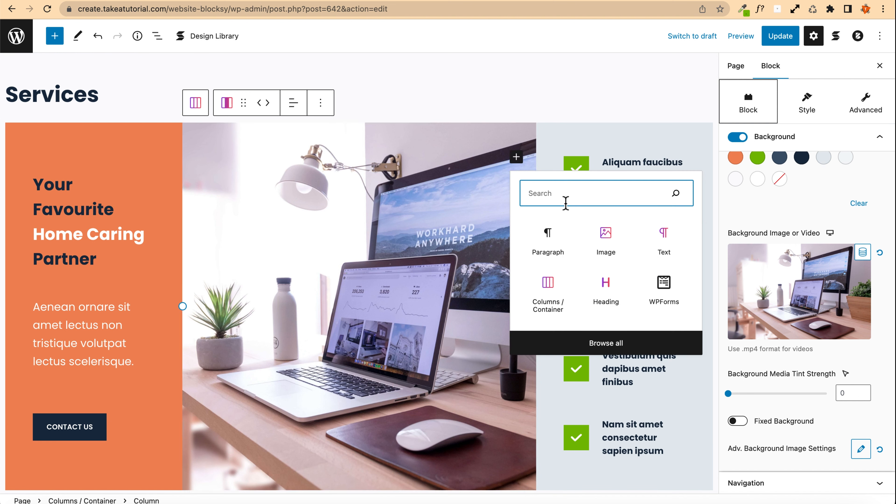
pyautogui.write('button')
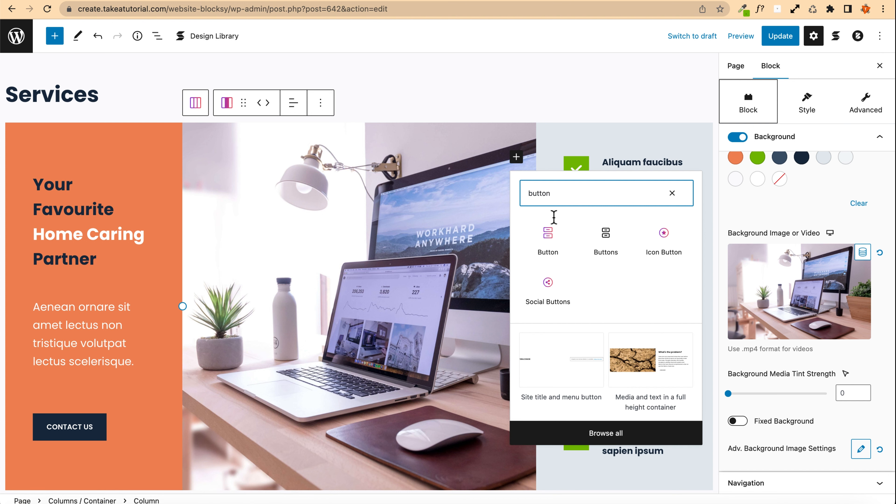
pyautogui.click(548, 240)
pyautogui.press('Return')
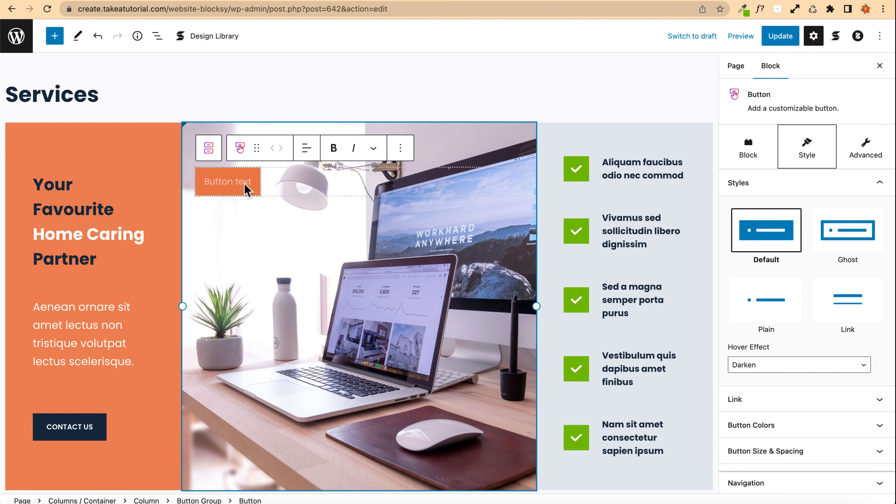
pyautogui.write('C')
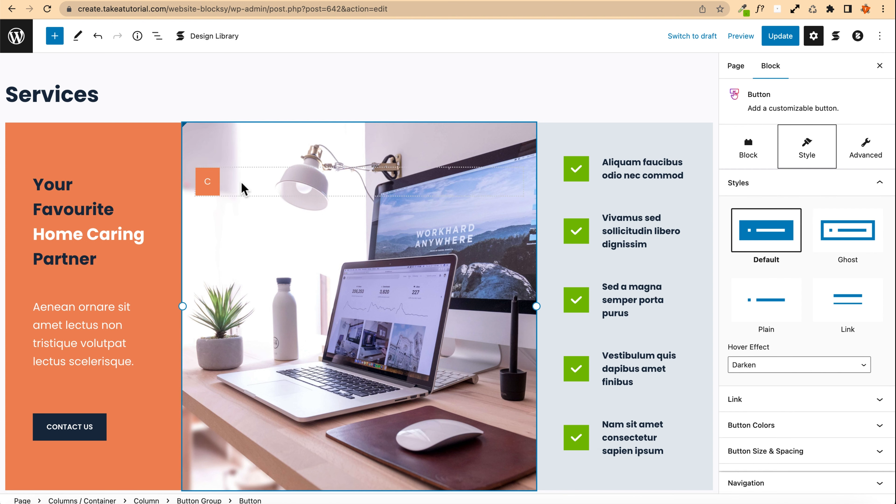
pyautogui.write('liclick me')
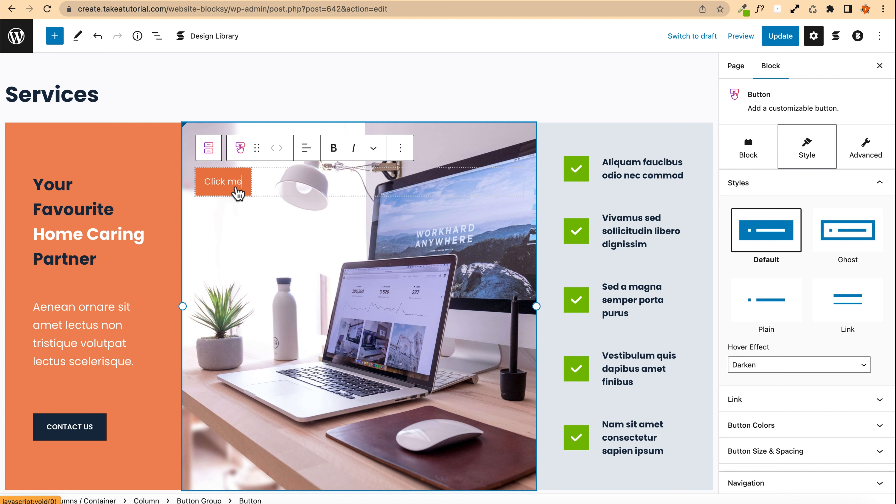
# Step: Center the 'Click me' button text and the button group, and enable full-width buttons
pyautogui.click(307, 149)
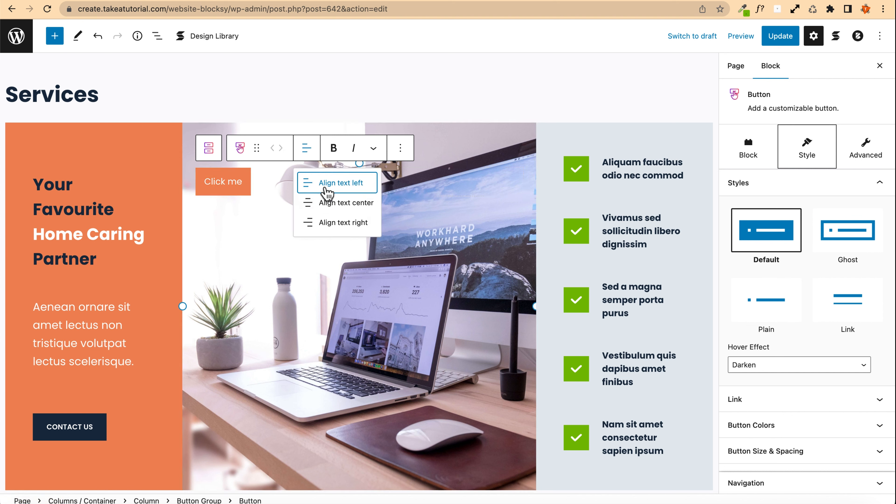
pyautogui.click(336, 208)
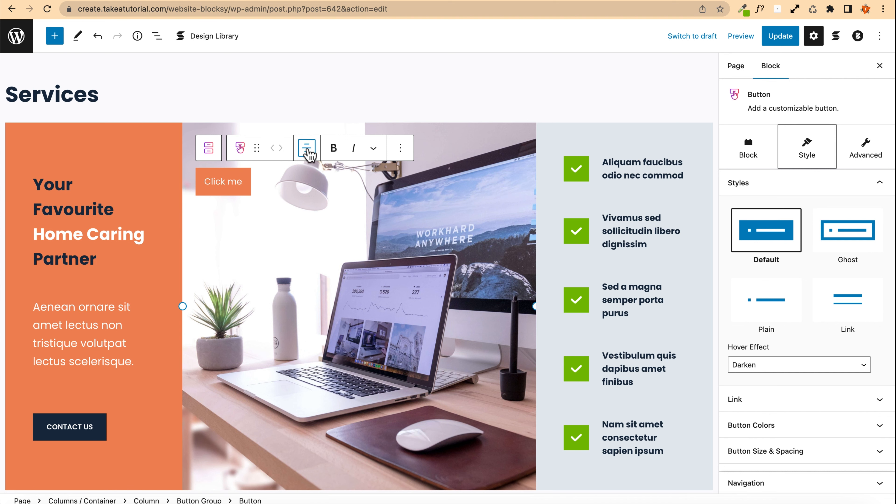
pyautogui.click(209, 148)
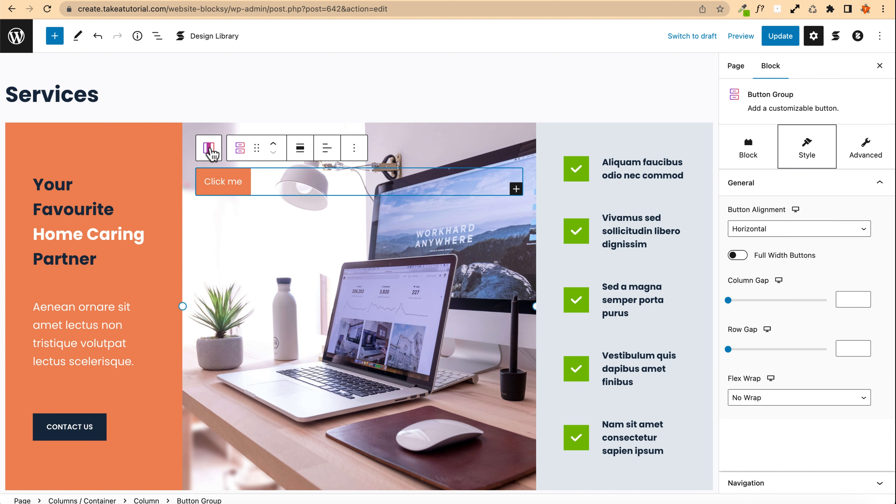
pyautogui.click(327, 148)
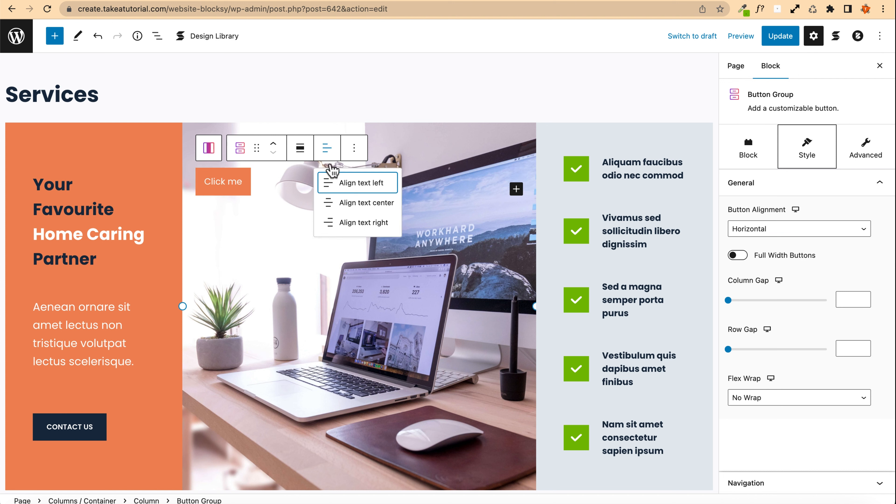
pyautogui.click(350, 203)
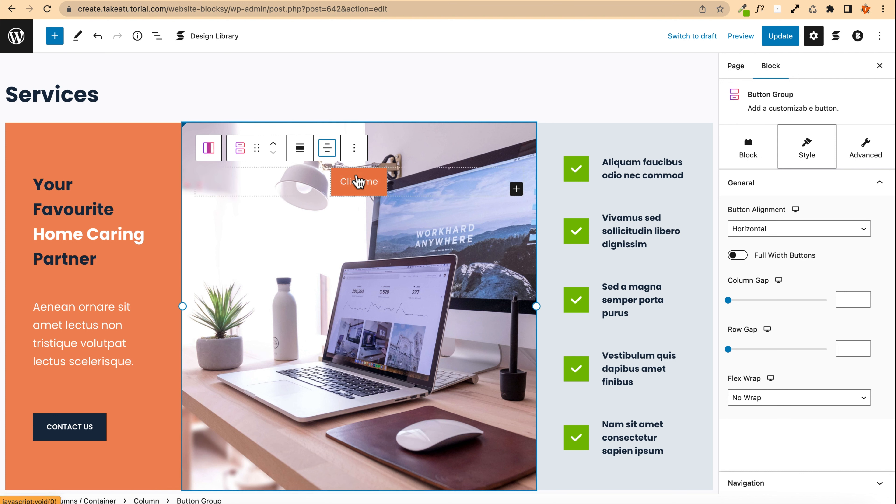
pyautogui.moveTo(361, 184); pyautogui.dragTo(811, 272)
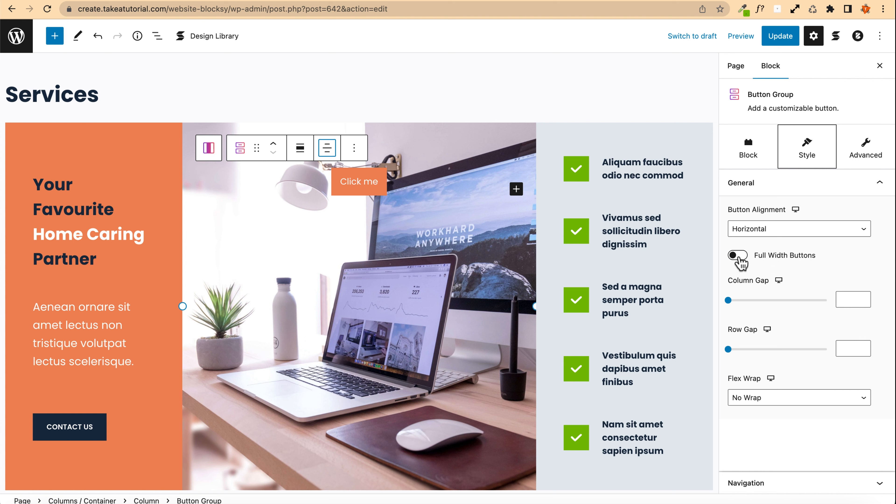
pyautogui.click(737, 255)
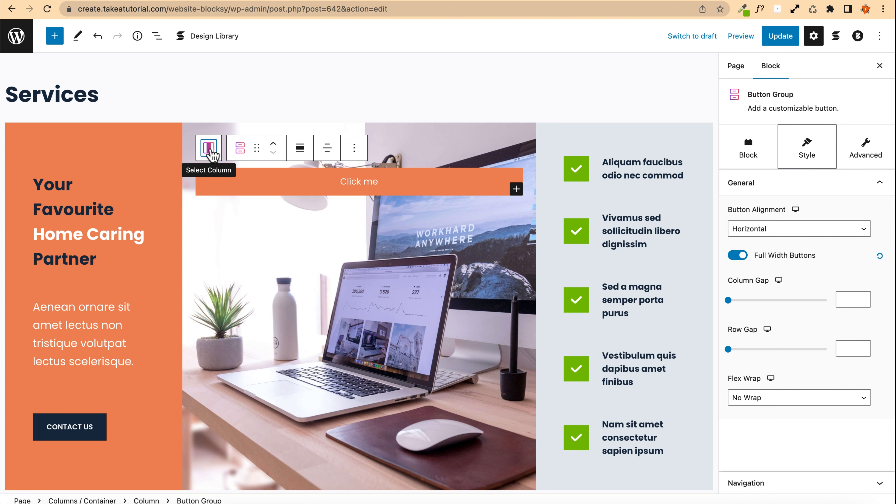
# Step: Try different column alignment options for the middle column
pyautogui.click(208, 148)
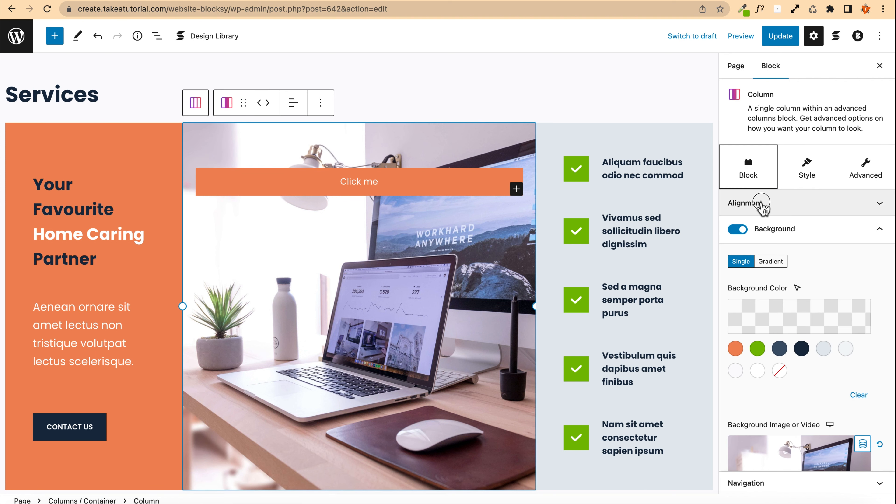
pyautogui.click(762, 204)
pyautogui.click(784, 306)
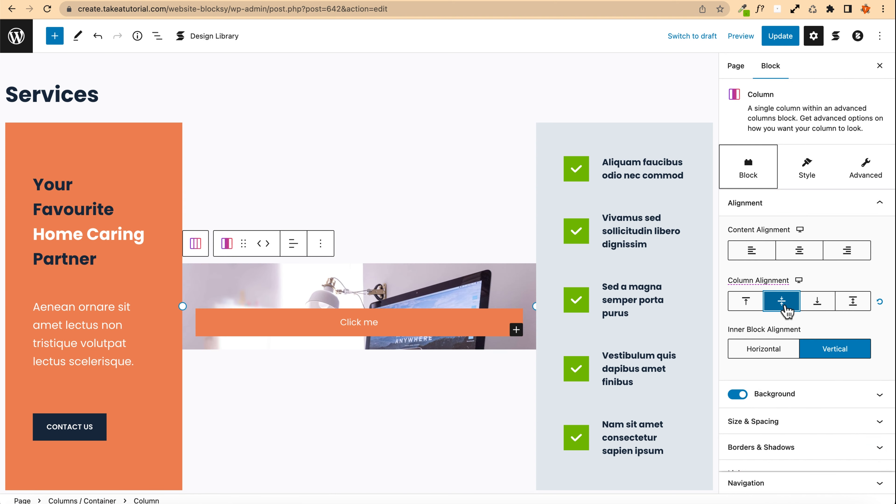
pyautogui.click(853, 301)
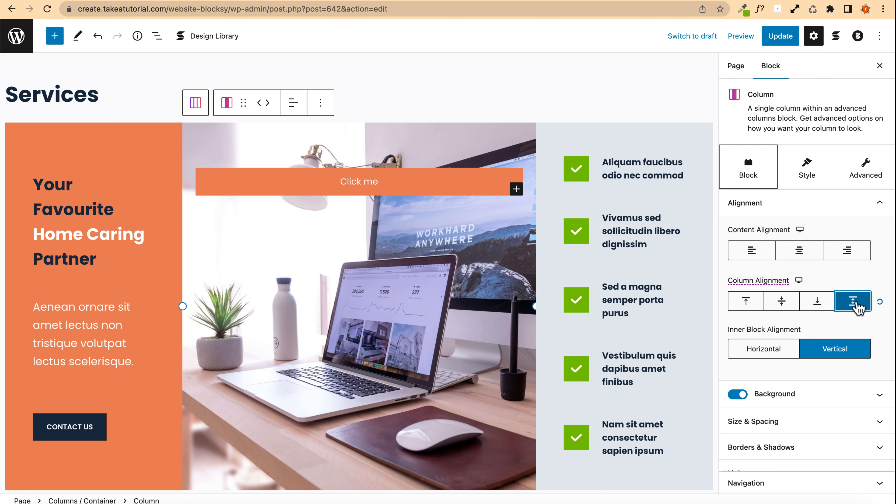
pyautogui.click(817, 302)
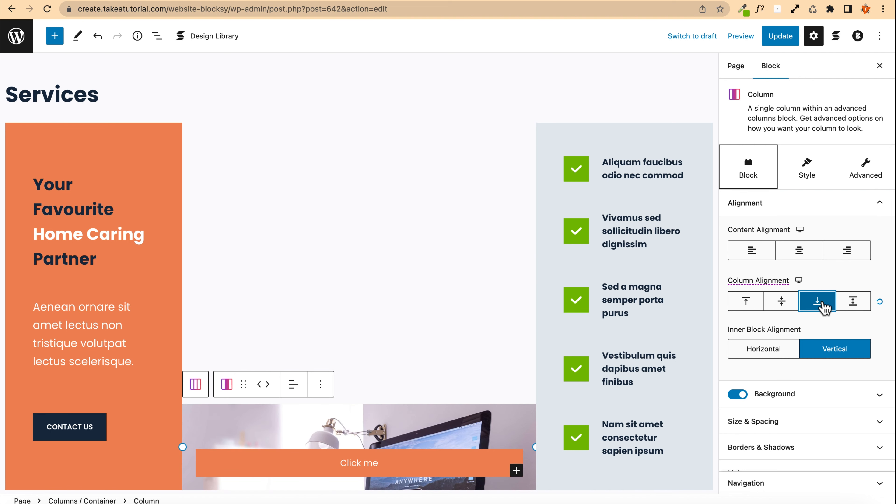
pyautogui.click(818, 307)
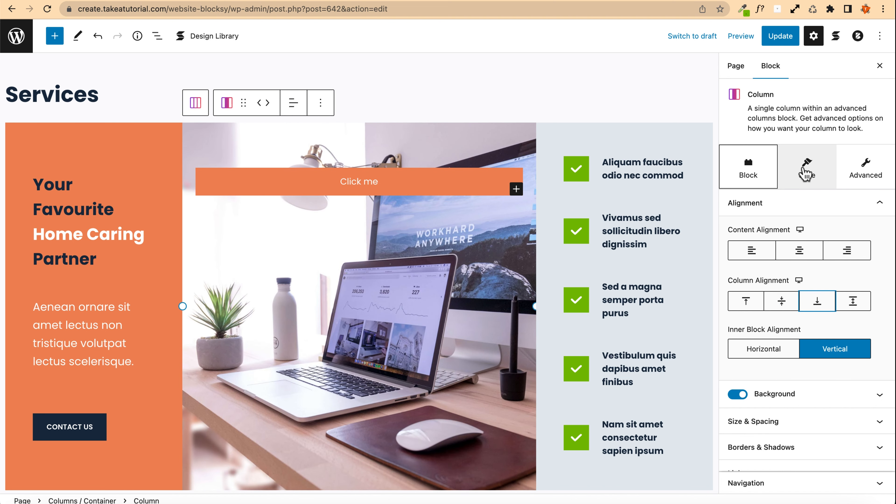
# Step: Set the middle column's content vertical alignment to bottom in its container size and spacing settings
pyautogui.click(805, 173)
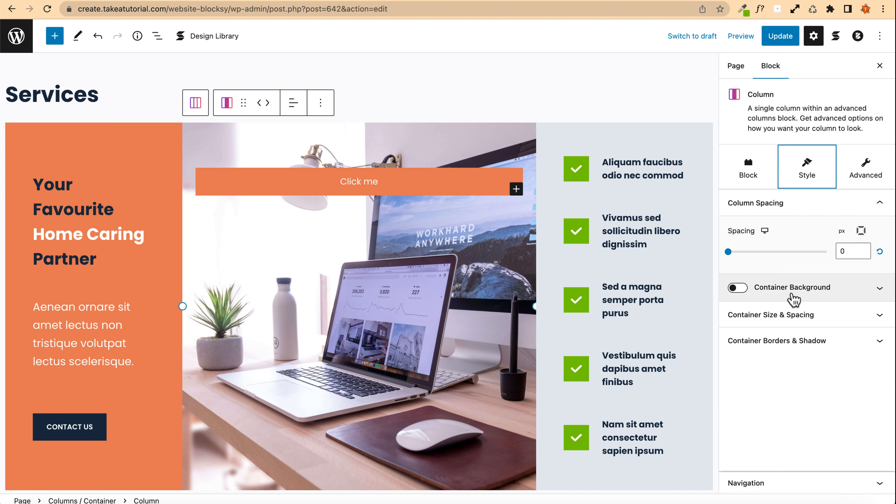
pyautogui.click(816, 319)
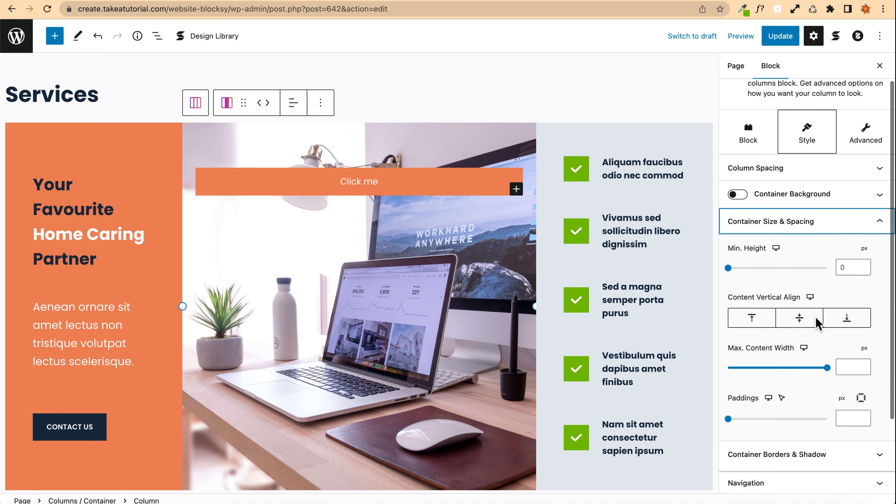
pyautogui.click(849, 315)
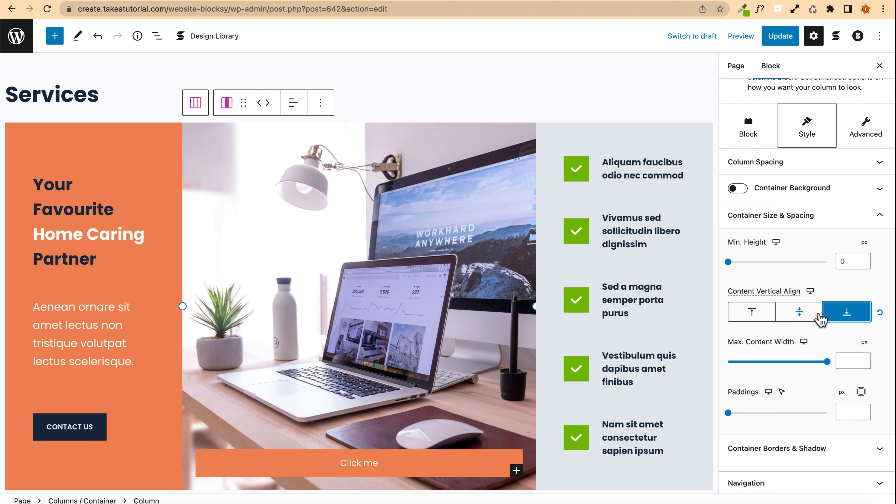
pyautogui.click(755, 315)
pyautogui.click(841, 316)
pyautogui.click(806, 318)
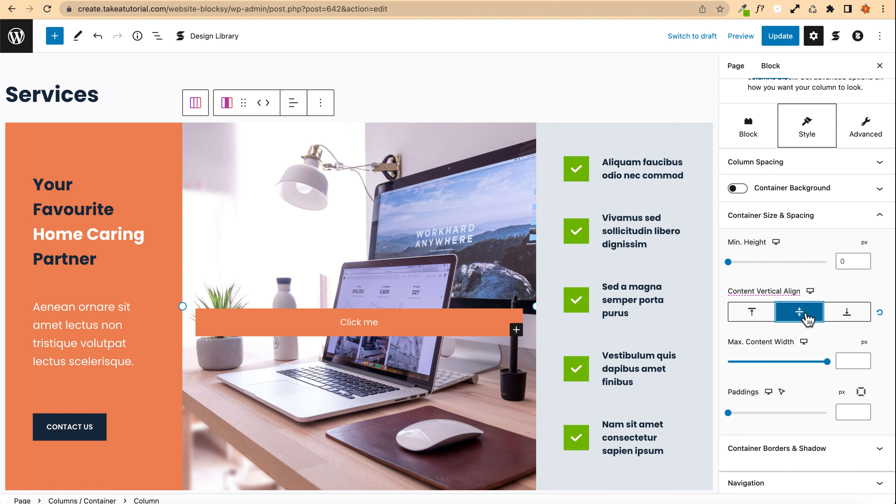
pyautogui.click(847, 318)
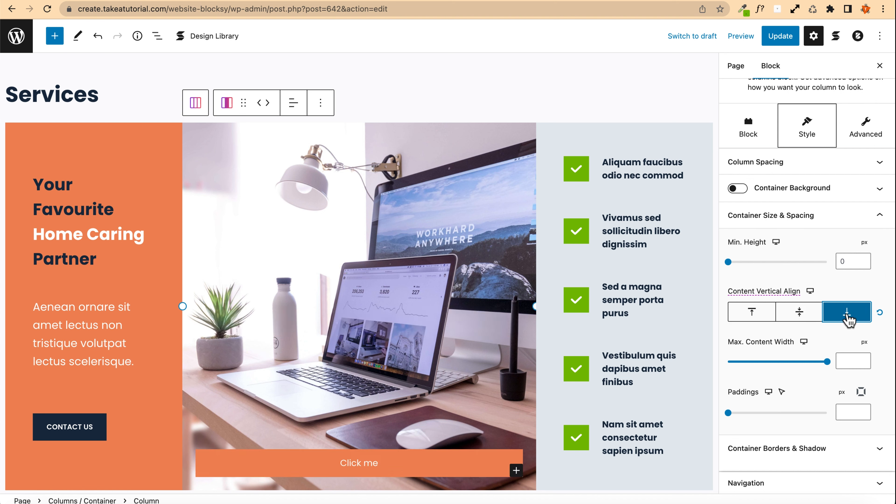
# Step: Scroll through the Services section to examine the updated middle column layout
pyautogui.scroll(-2, 324, 201)
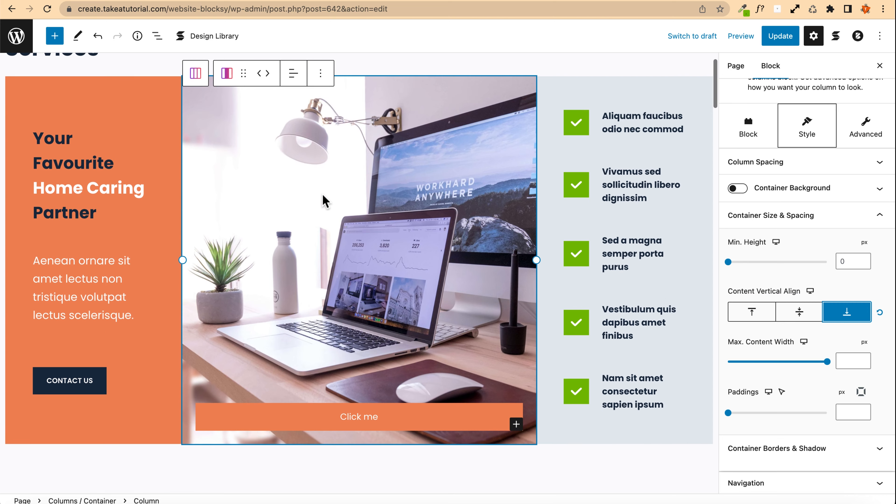
pyautogui.scroll(-1, 319, 219)
pyautogui.scroll(2, 374, 324)
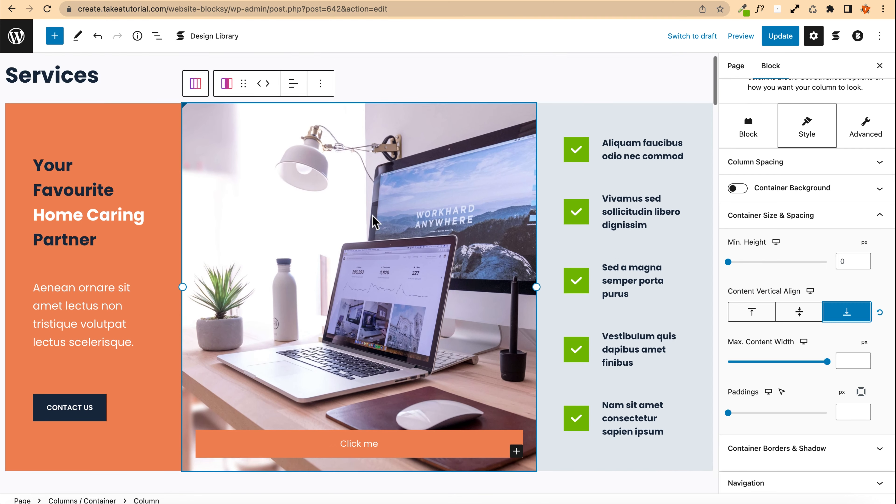
pyautogui.scroll(-3, 364, 367)
pyautogui.scroll(3, 293, 239)
pyautogui.scroll(-1, 293, 246)
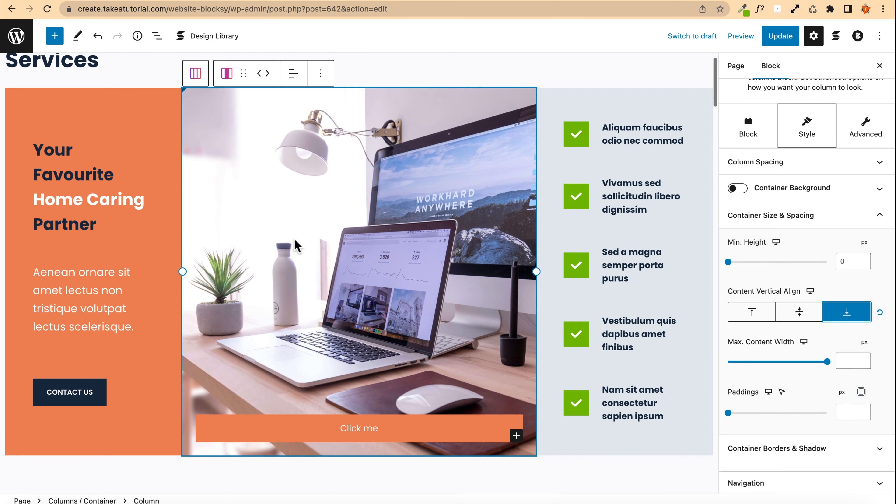
pyautogui.scroll(1, 297, 245)
pyautogui.scroll(1, 294, 244)
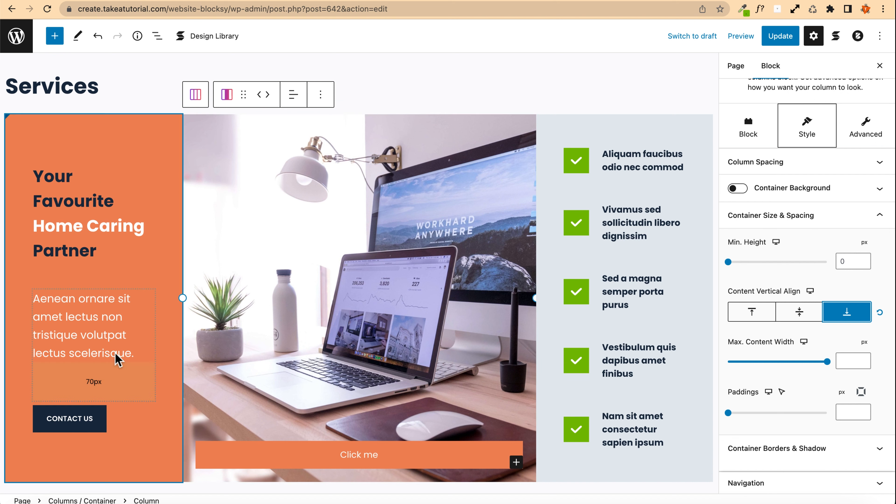
# Step: Remove the Contact Us button group from the left column
pyautogui.click(122, 424)
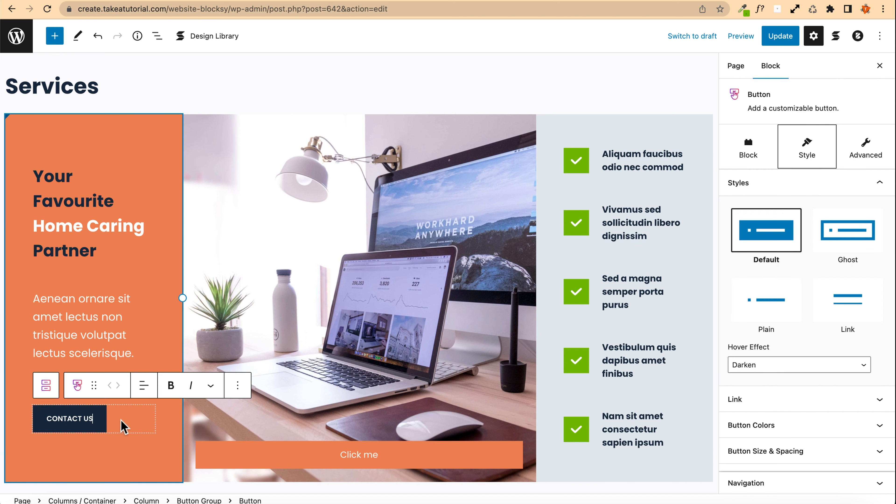
pyautogui.click(238, 384)
pyautogui.click(237, 385)
pyautogui.click(44, 388)
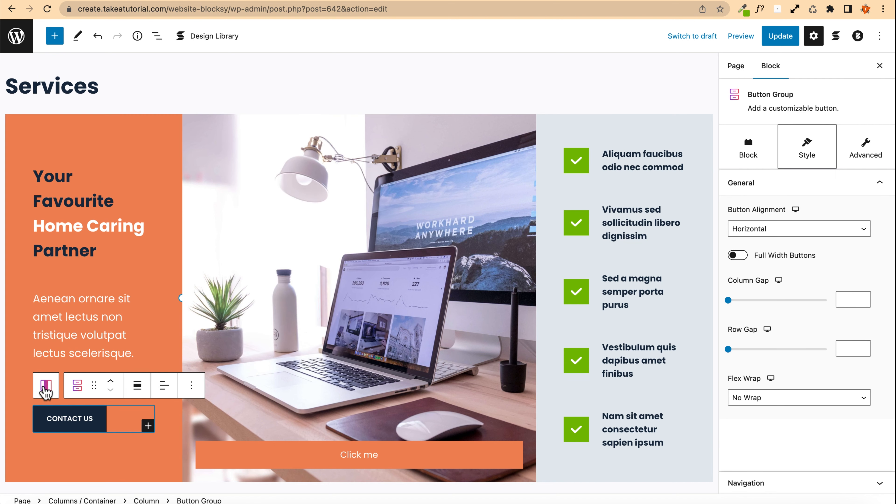
pyautogui.click(191, 385)
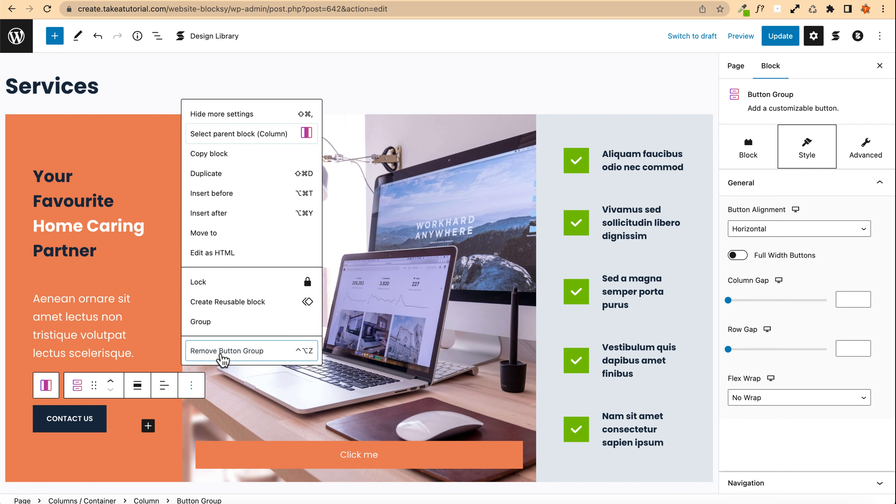
pyautogui.click(227, 351)
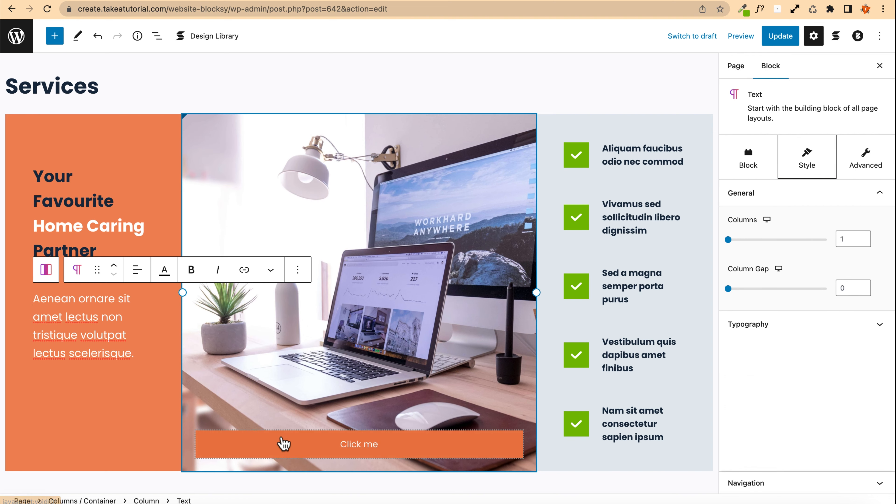
# Step: Try the Ghost style on the 'Click me' button and switch it back to Default
pyautogui.click(284, 444)
pyautogui.click(848, 235)
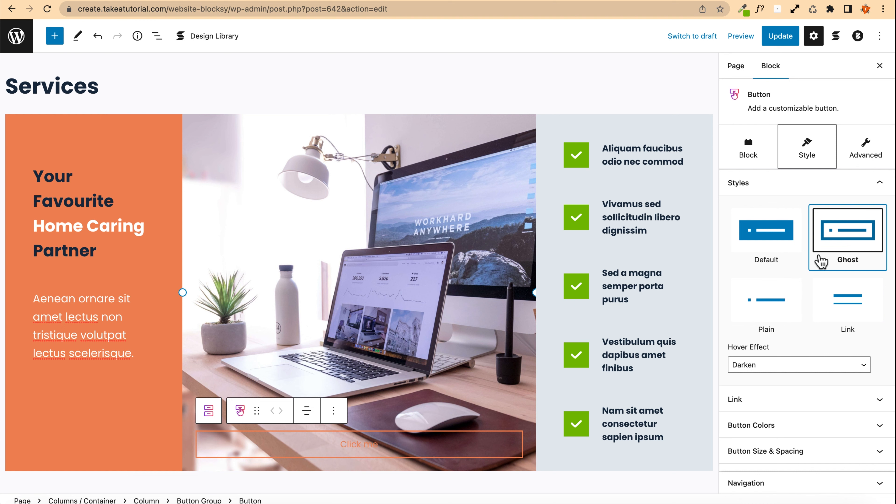
pyautogui.click(771, 248)
# Step: Set the 'Click me' button color to the dark navy palette color 4
pyautogui.scroll(-2, 772, 351)
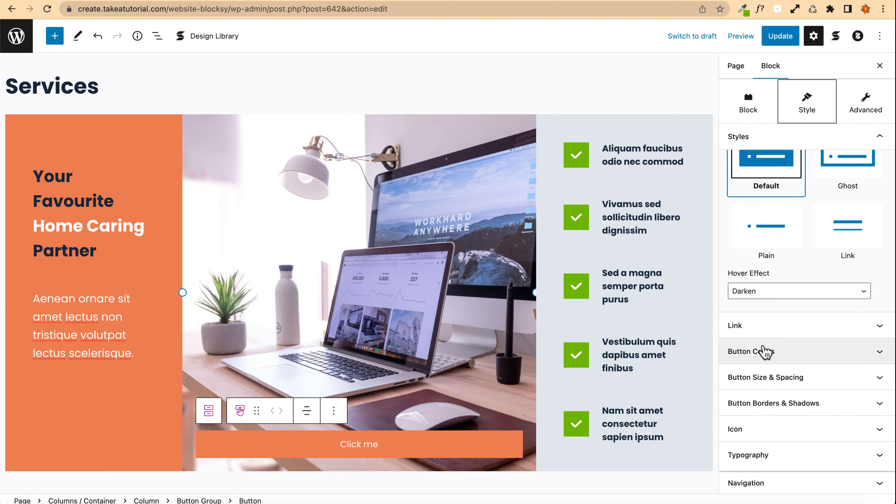
pyautogui.click(764, 351)
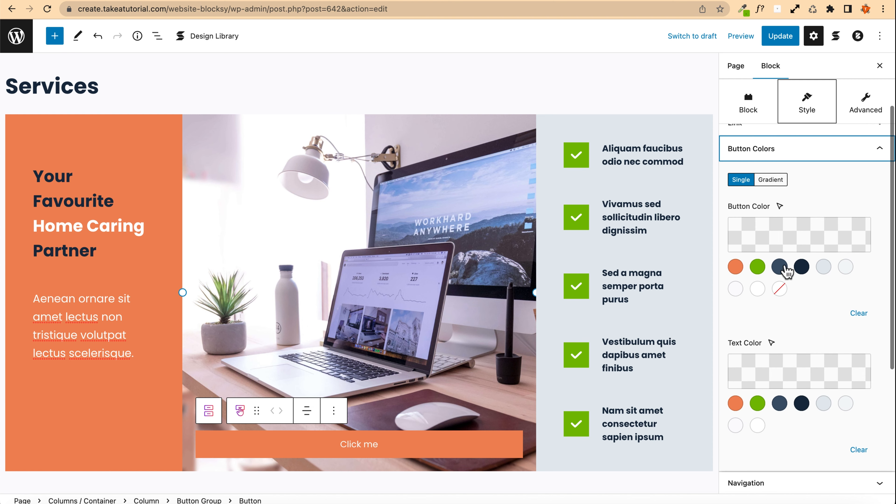
pyautogui.click(801, 268)
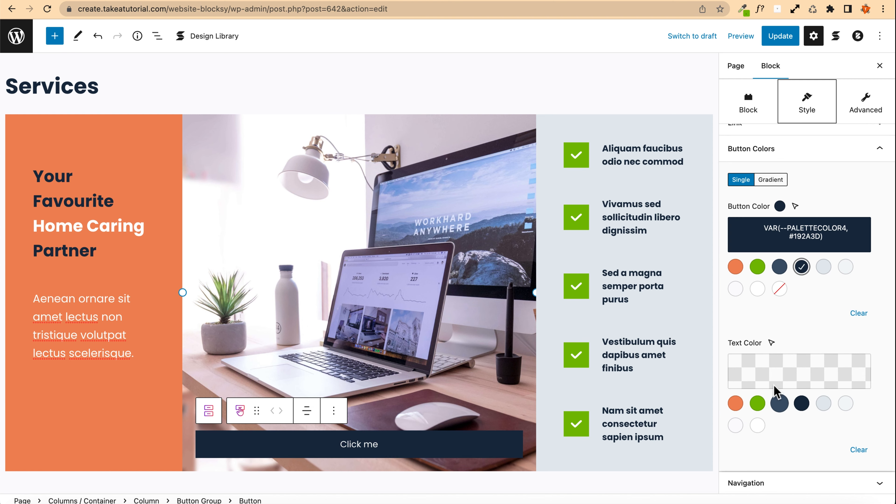
# Step: Set the button's hover color to the green palette color 2
pyautogui.scroll(2, 784, 268)
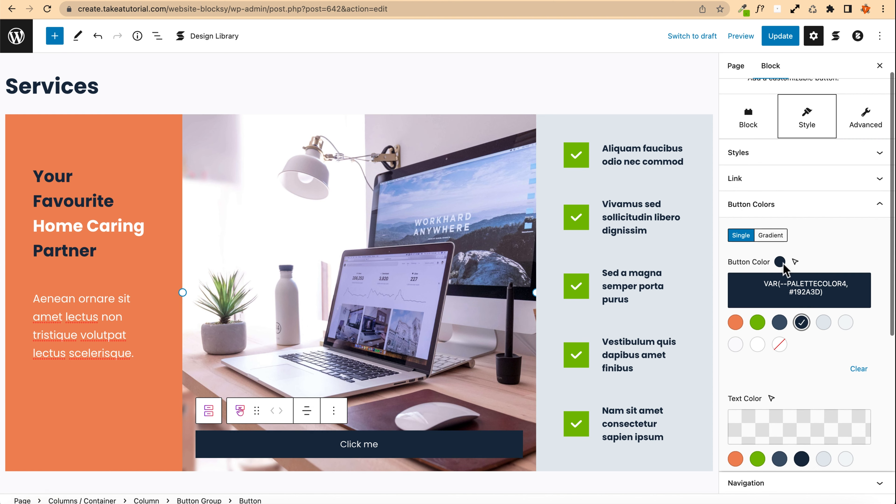
pyautogui.click(795, 263)
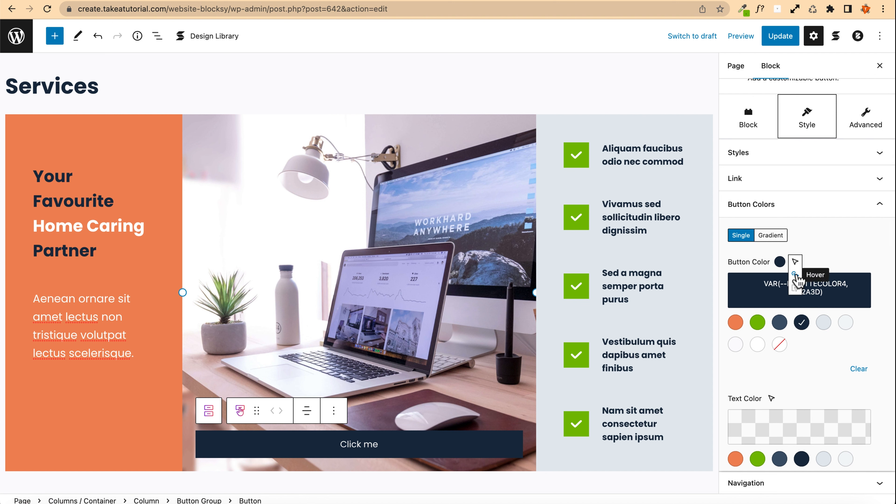
pyautogui.click(795, 275)
pyautogui.click(756, 321)
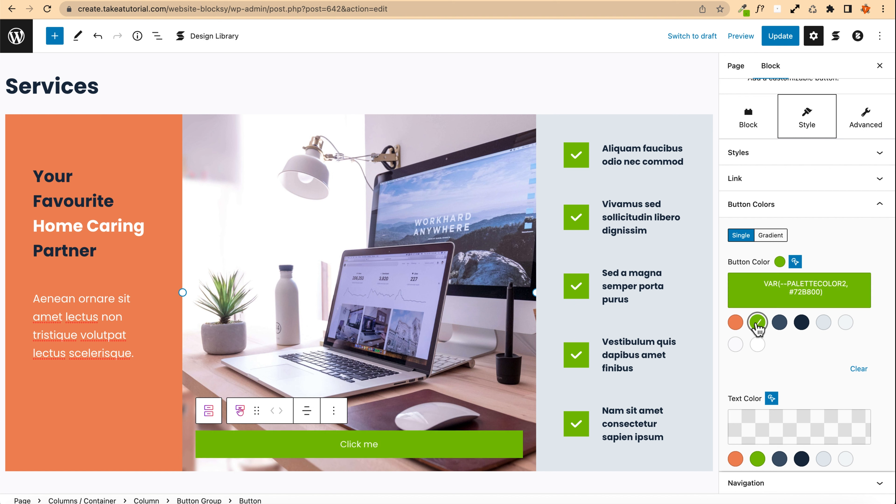
pyautogui.click(795, 261)
pyautogui.click(794, 249)
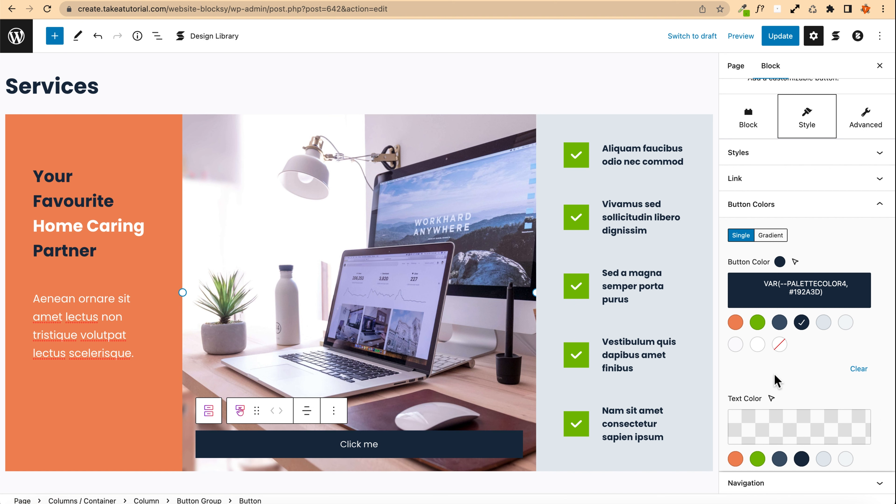
# Step: Set the button's hover text color to the dark navy palette color 4
pyautogui.scroll(-3, 776, 381)
pyautogui.click(771, 347)
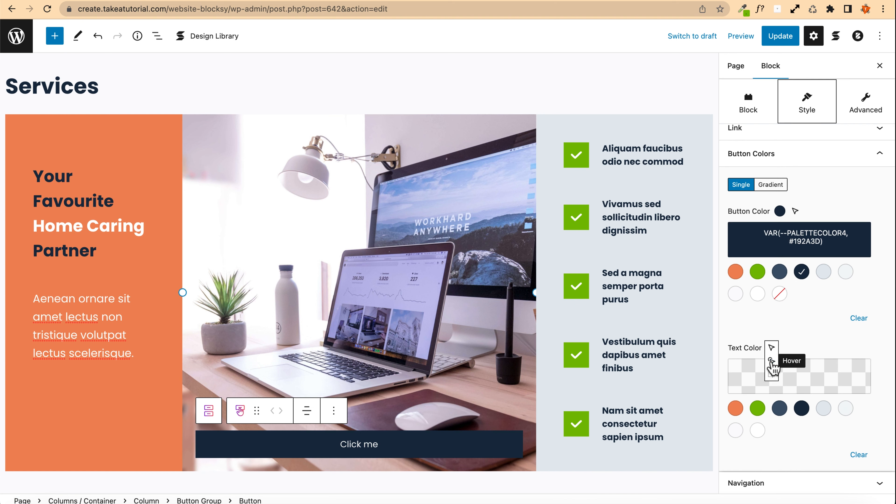
pyautogui.click(771, 361)
pyautogui.click(801, 409)
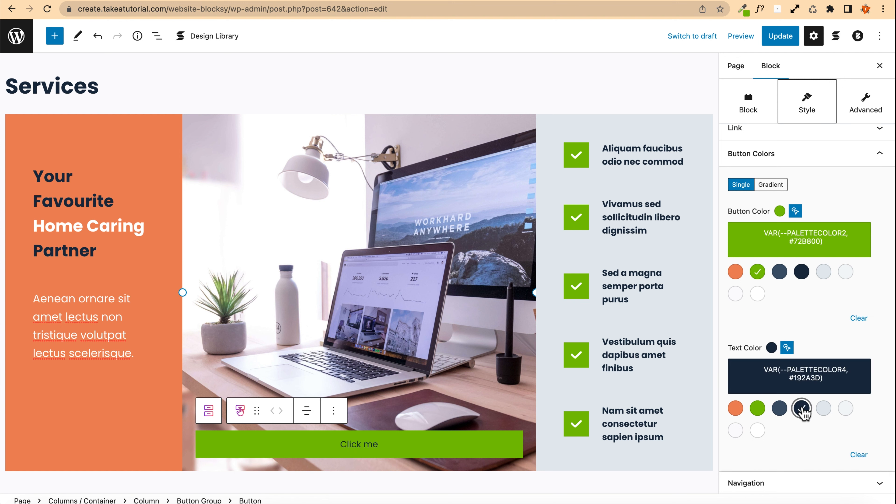
pyautogui.click(787, 348)
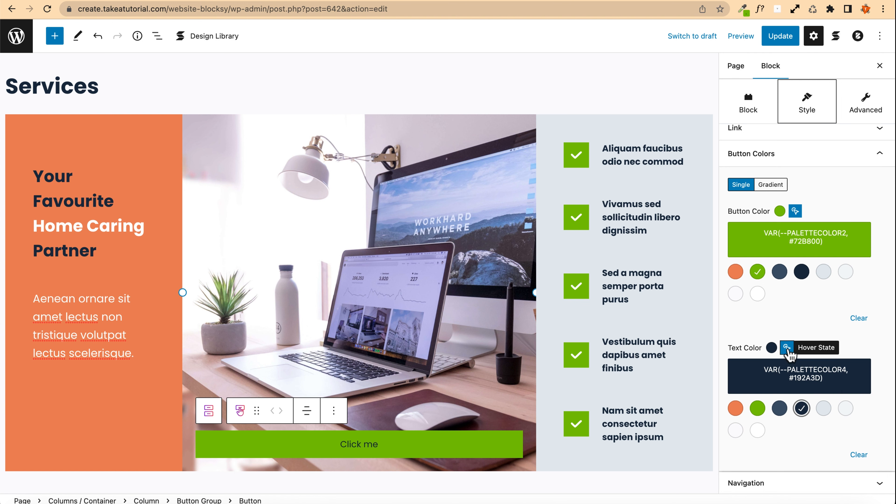
pyautogui.click(787, 335)
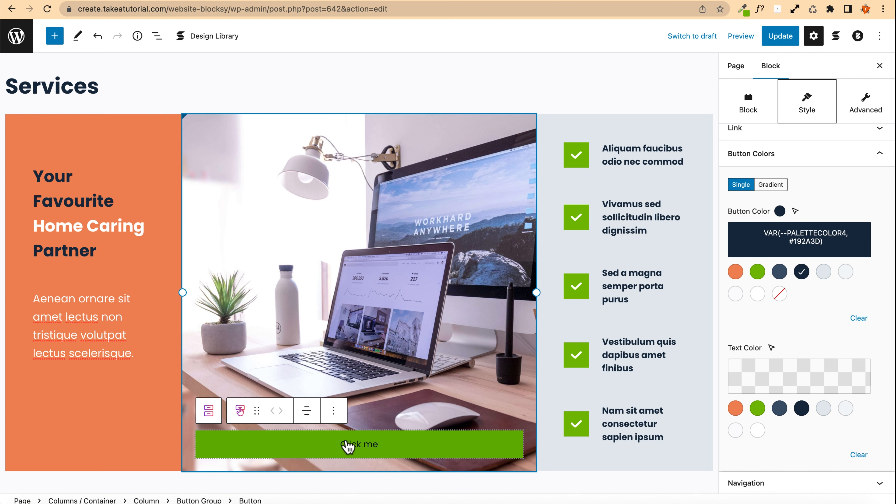
# Step: Make the 'Click me' button text bold
pyautogui.click(350, 443)
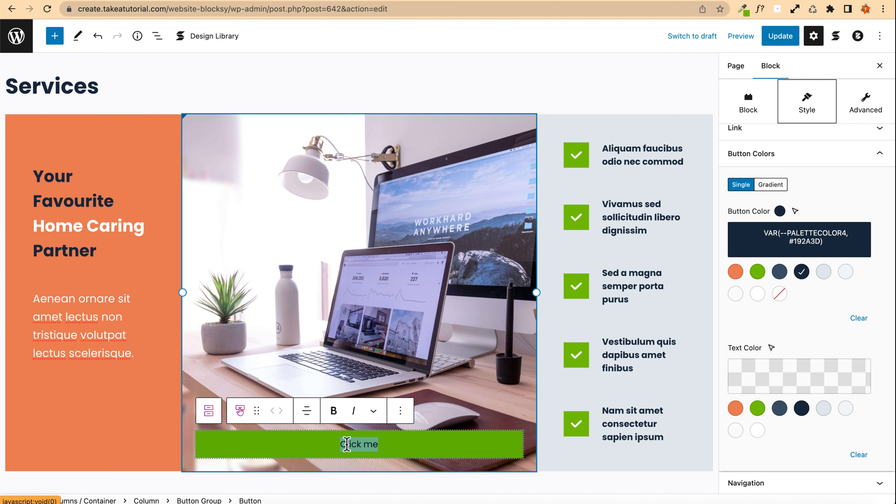
pyautogui.press('super+b')
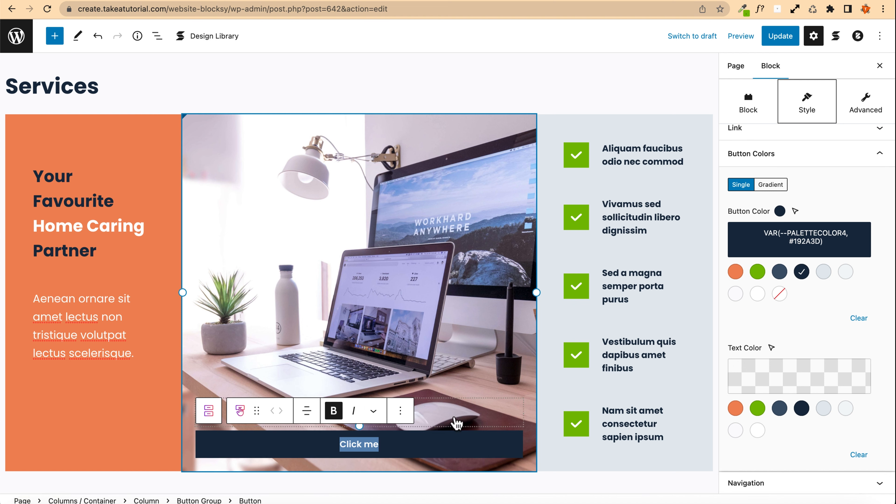
pyautogui.click(339, 288)
pyautogui.scroll(-3, 190, 280)
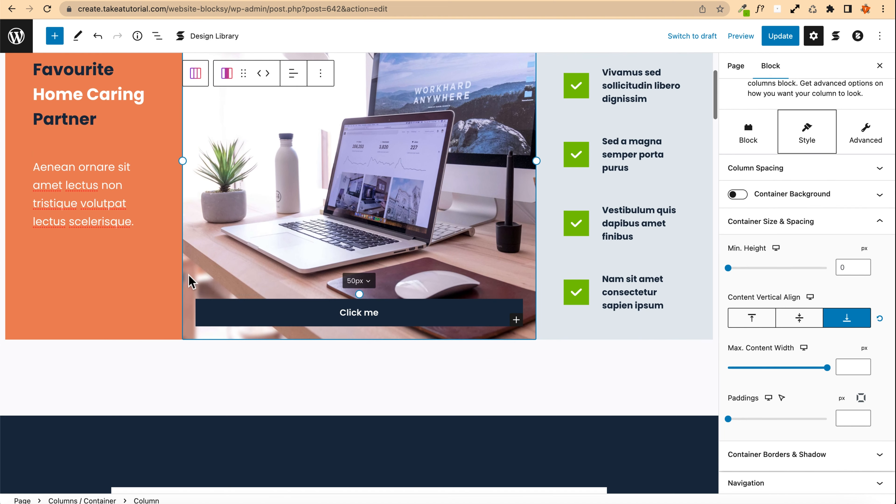
pyautogui.scroll(3, 179, 278)
pyautogui.scroll(-5, 179, 276)
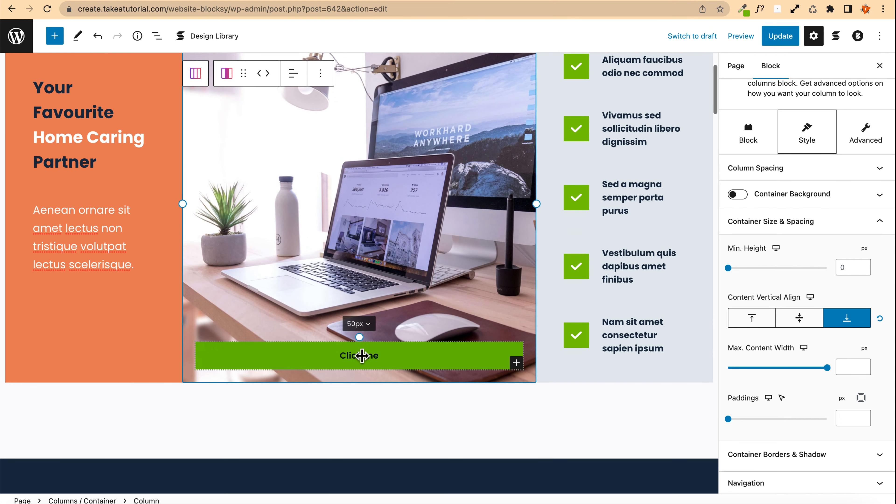
pyautogui.scroll(1, 240, 271)
pyautogui.scroll(3, 240, 271)
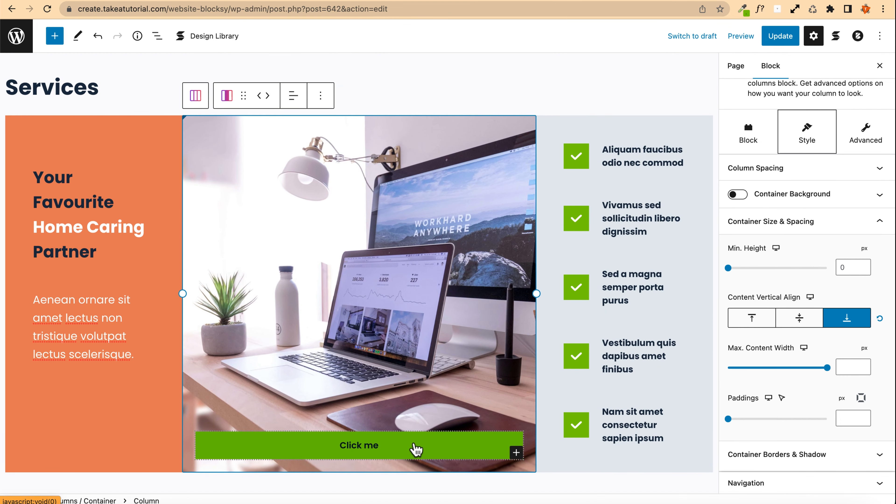
# Step: Add a right-pointing arrow icon to the button, searching the icon library for 'arrow'
pyautogui.click(417, 448)
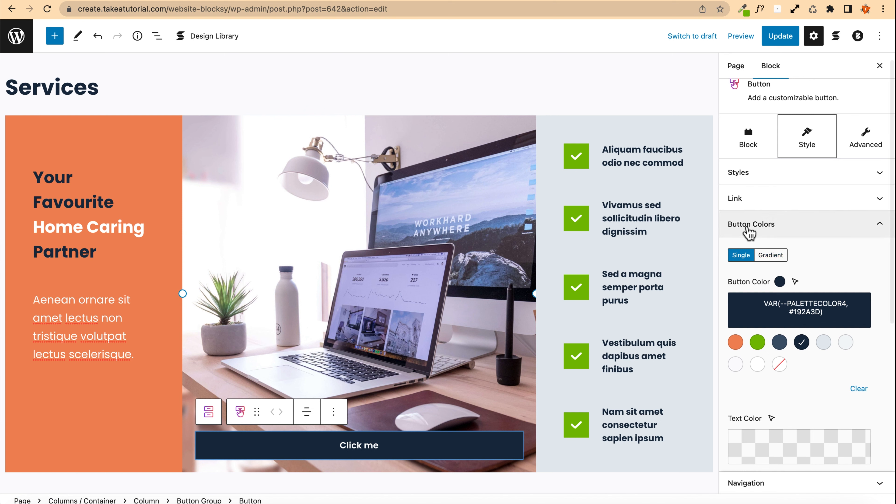
pyautogui.click(750, 234)
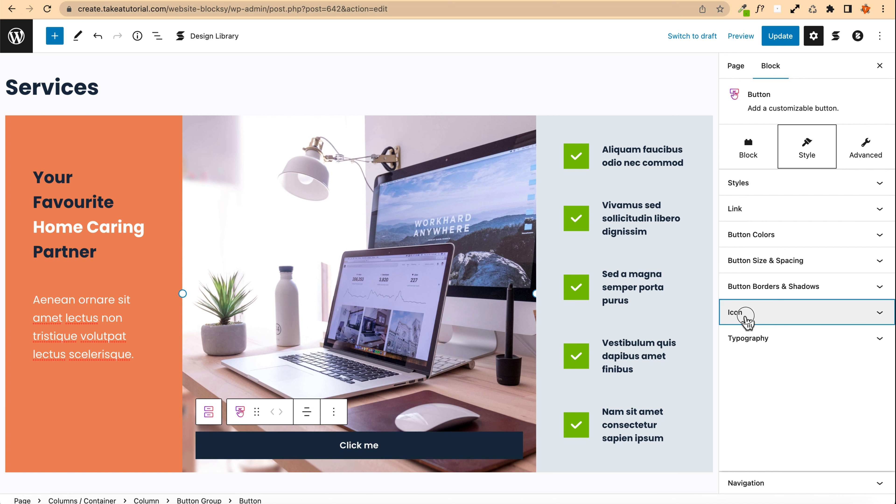
pyautogui.click(742, 313)
pyautogui.scroll(3, 721, 335)
pyautogui.click(739, 236)
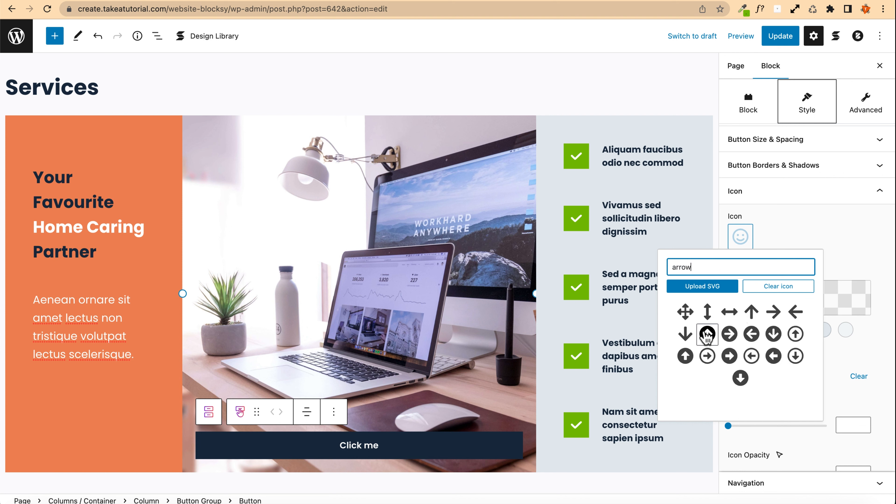
pyautogui.click(773, 311)
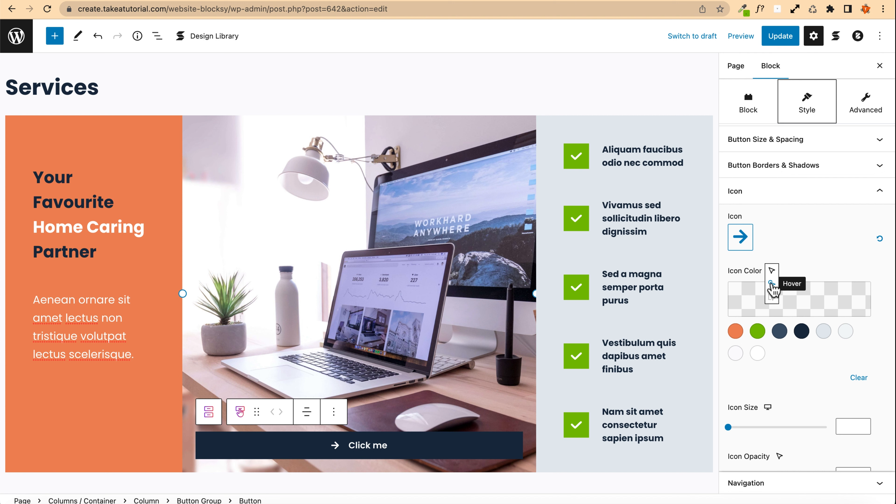
# Step: Set the button icon's hover color to the dark navy palette color 4
pyautogui.click(771, 271)
pyautogui.click(801, 331)
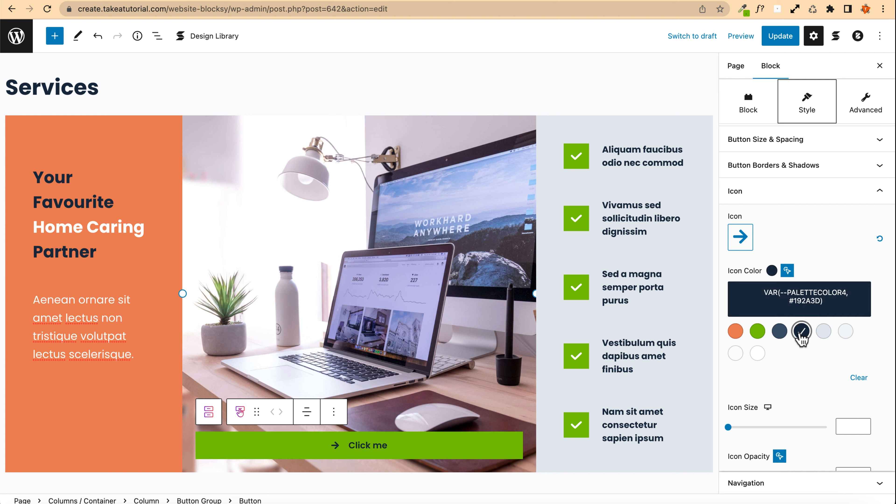
pyautogui.click(787, 257)
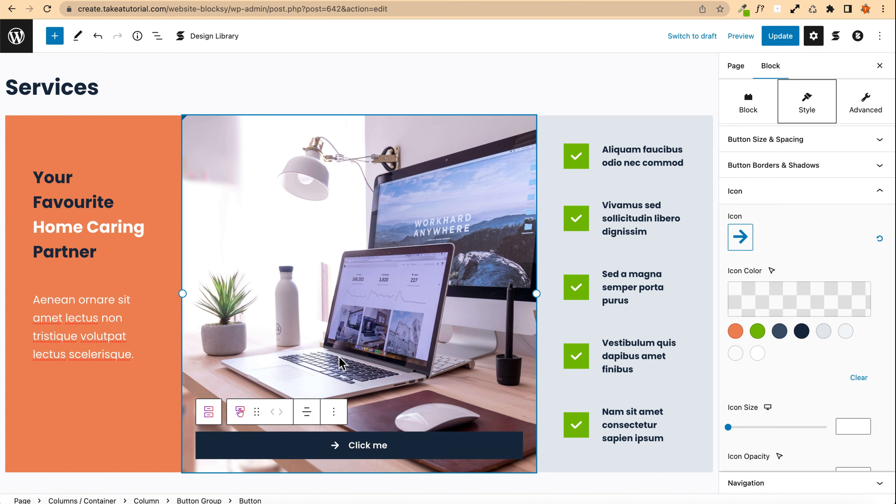
# Step: Close the block settings sidebar
pyautogui.scroll(-6, 325, 337)
pyautogui.scroll(5, 310, 338)
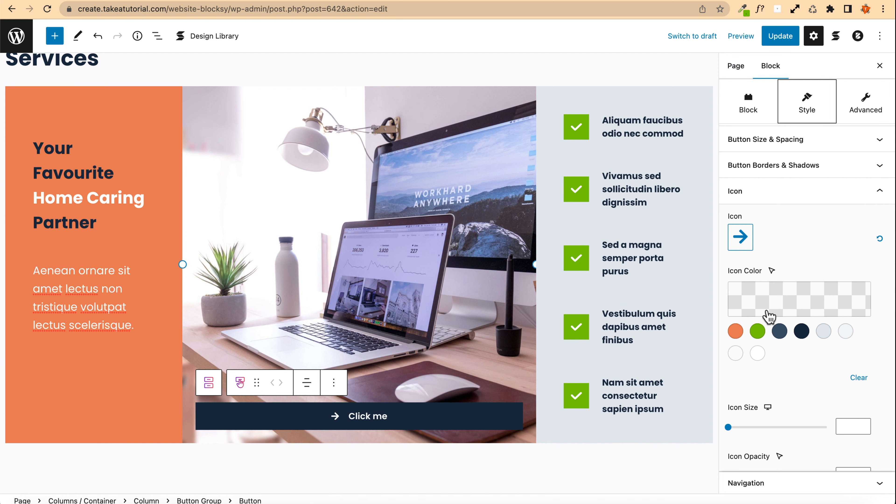
pyautogui.scroll(3, 768, 315)
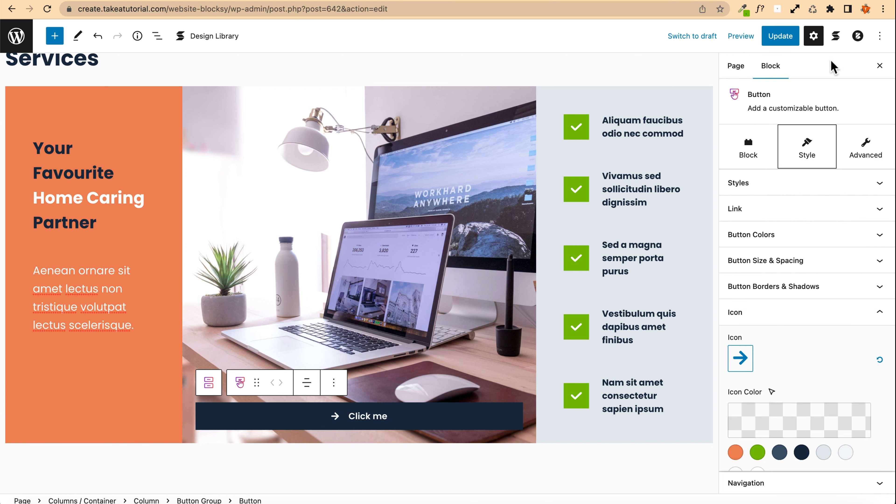
pyautogui.click(879, 65)
pyautogui.scroll(1, 471, 86)
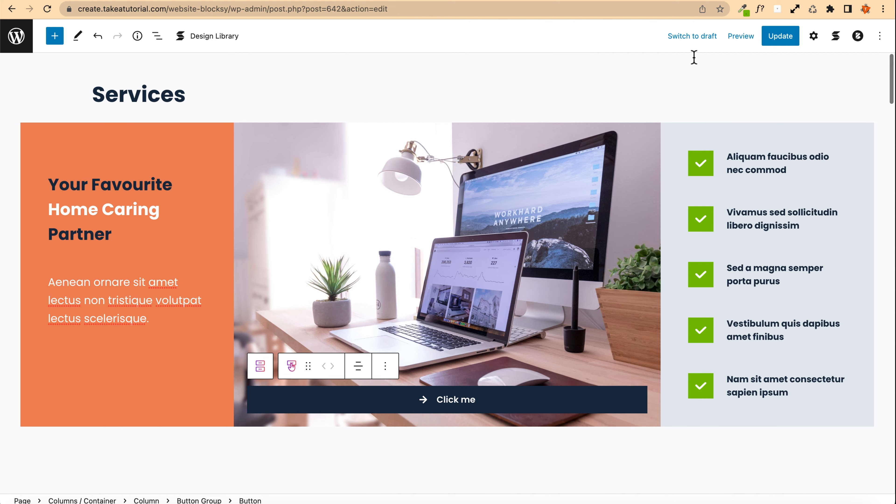
# Step: Preview the Services section in Tablet and then Mobile views
pyautogui.click(752, 41)
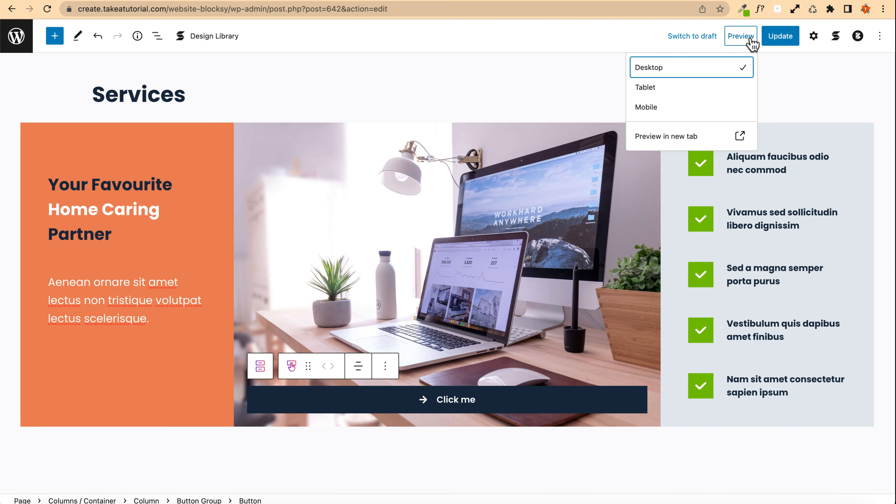
pyautogui.click(674, 94)
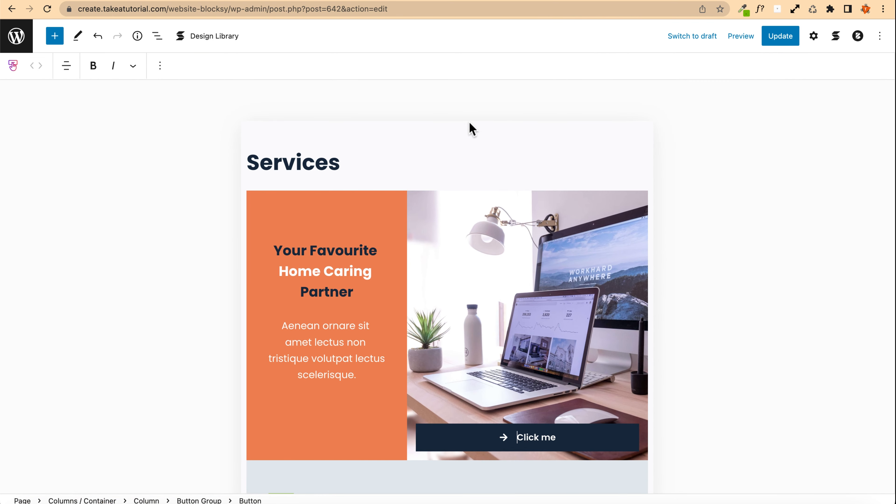
pyautogui.scroll(-2, 470, 121)
pyautogui.scroll(-8, 469, 123)
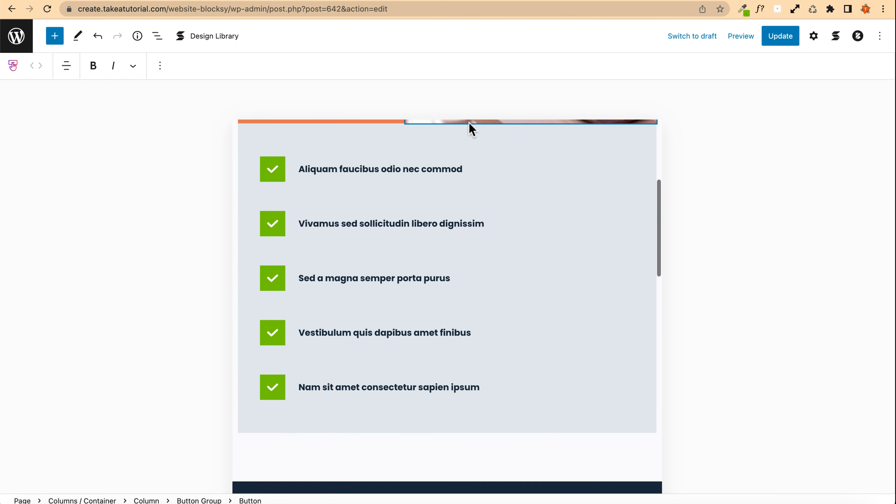
pyautogui.scroll(10, 469, 124)
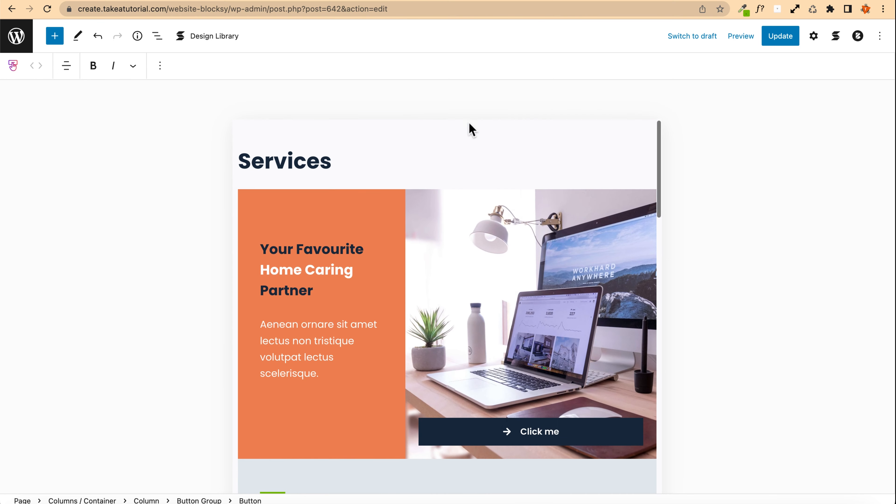
pyautogui.click(740, 37)
pyautogui.click(683, 107)
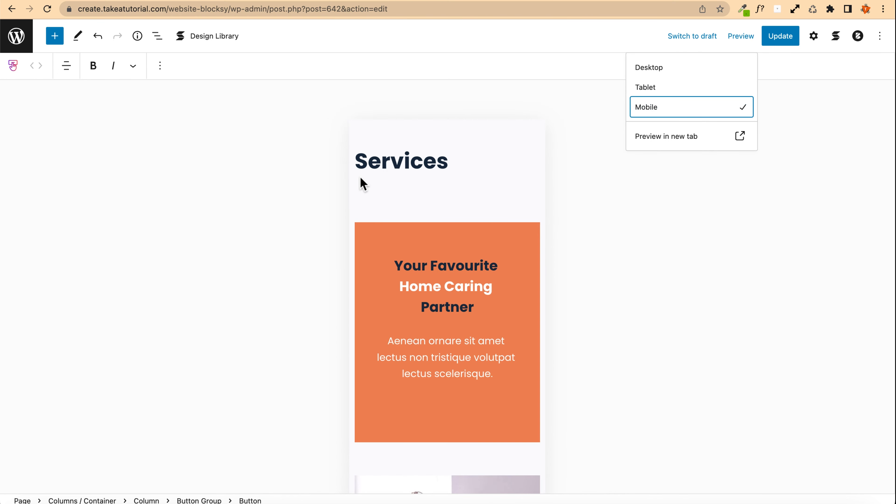
# Step: Scroll through the Services section in the Mobile preview and update the page
pyautogui.scroll(-5, 392, 198)
pyautogui.scroll(-6, 391, 194)
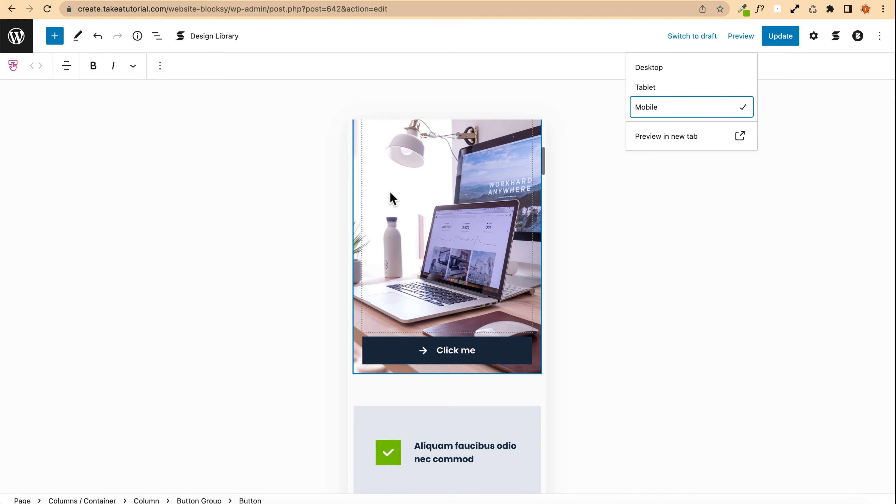
pyautogui.scroll(-4, 390, 194)
pyautogui.scroll(3, 386, 189)
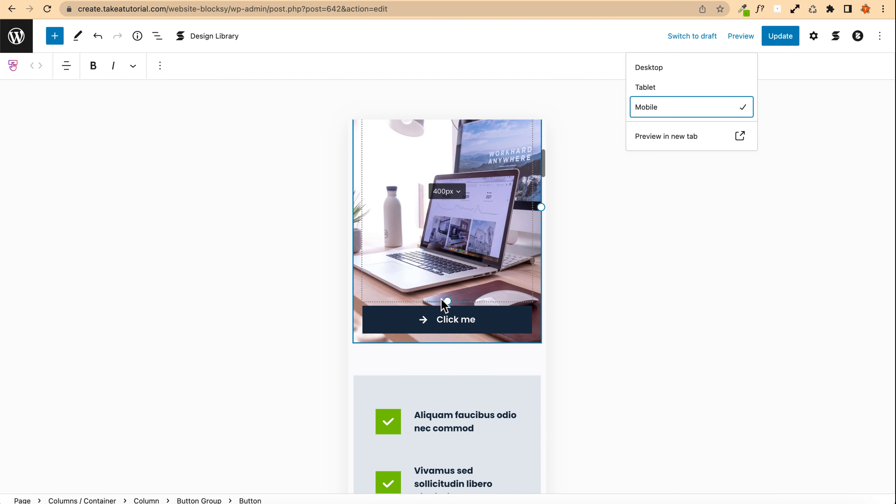
pyautogui.scroll(-8, 414, 250)
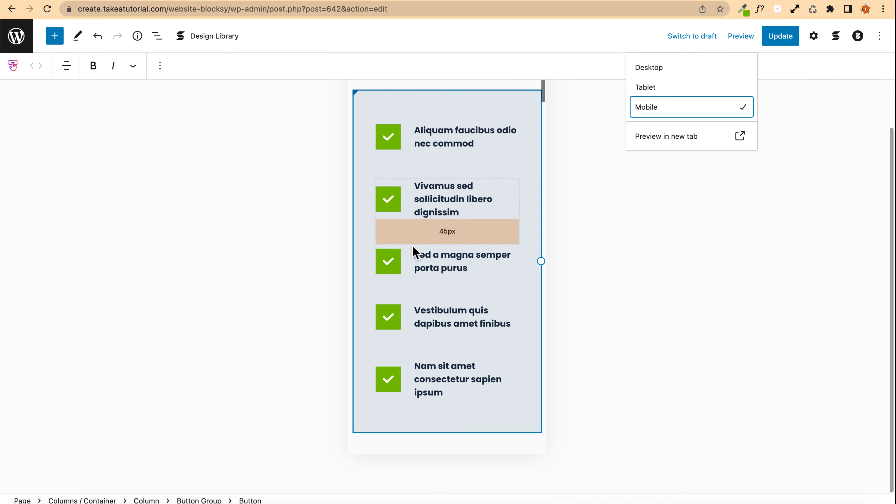
pyautogui.scroll(-10, 412, 247)
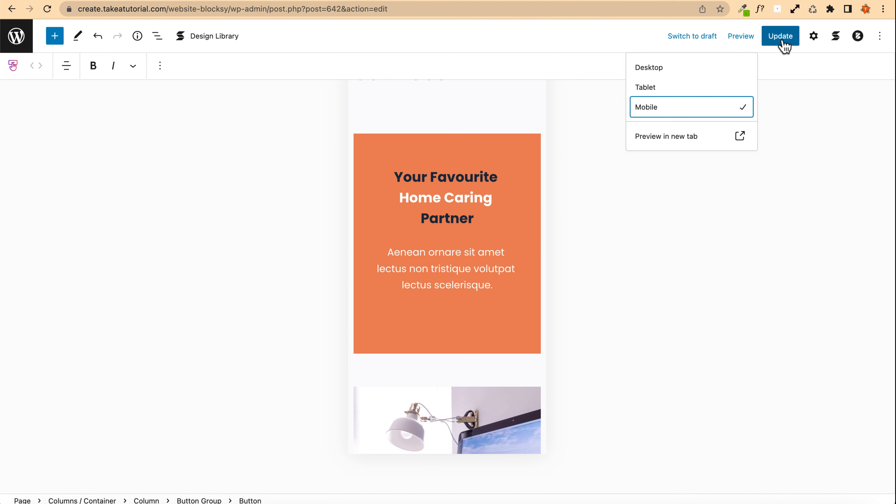
pyautogui.click(785, 38)
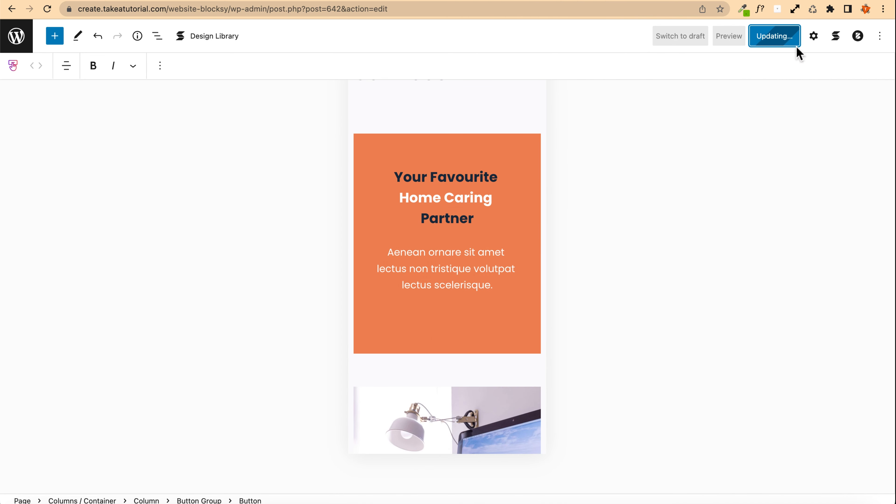
# Step: Return to the Desktop preview and fill the card section's image placeholder with the smiling woman photo from the Media Library
pyautogui.click(738, 38)
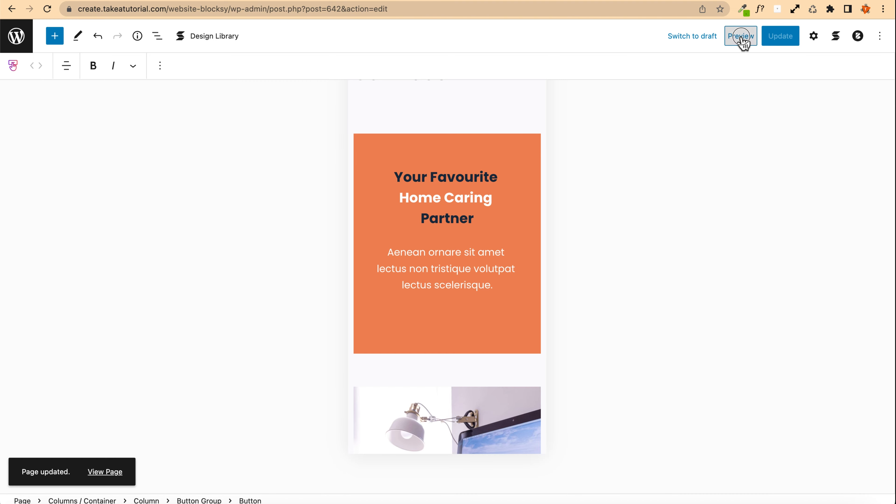
pyautogui.click(656, 74)
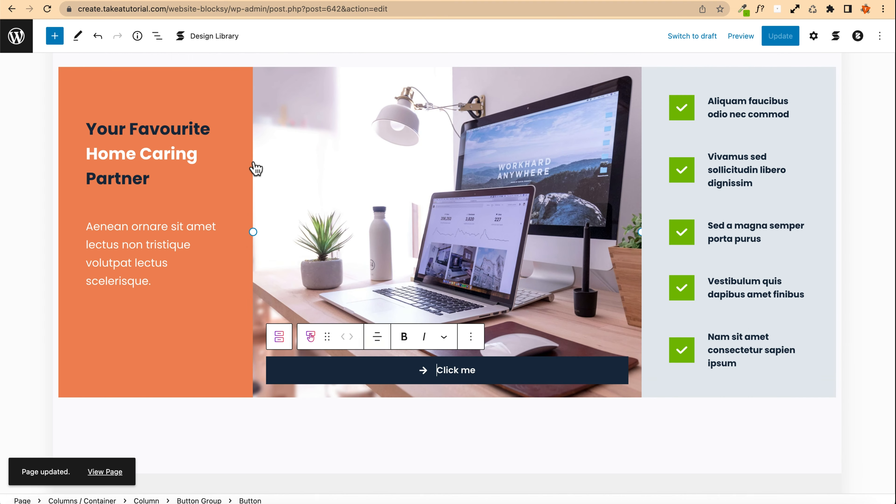
pyautogui.scroll(-15, 270, 263)
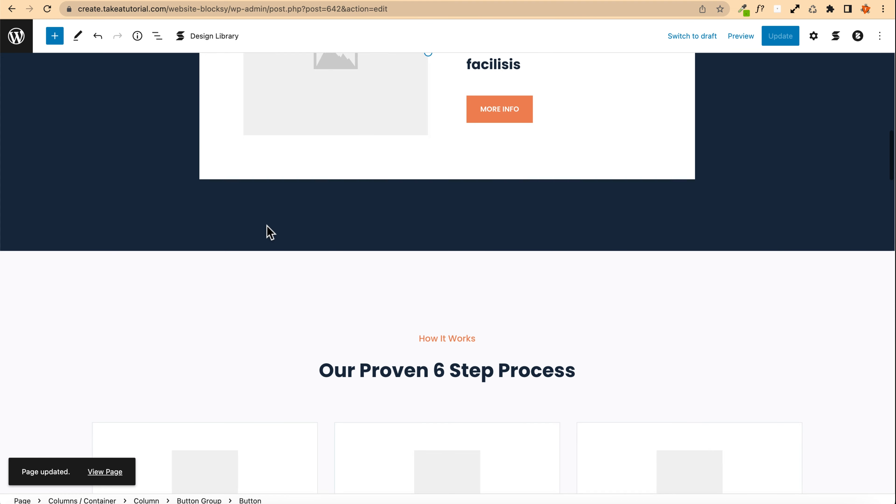
pyautogui.scroll(5, 268, 232)
pyautogui.click(328, 240)
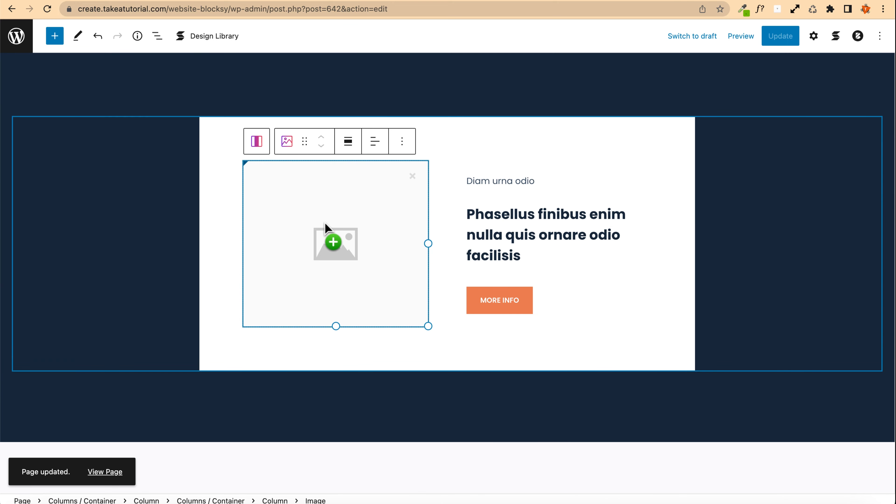
pyautogui.click(321, 205)
pyautogui.click(414, 170)
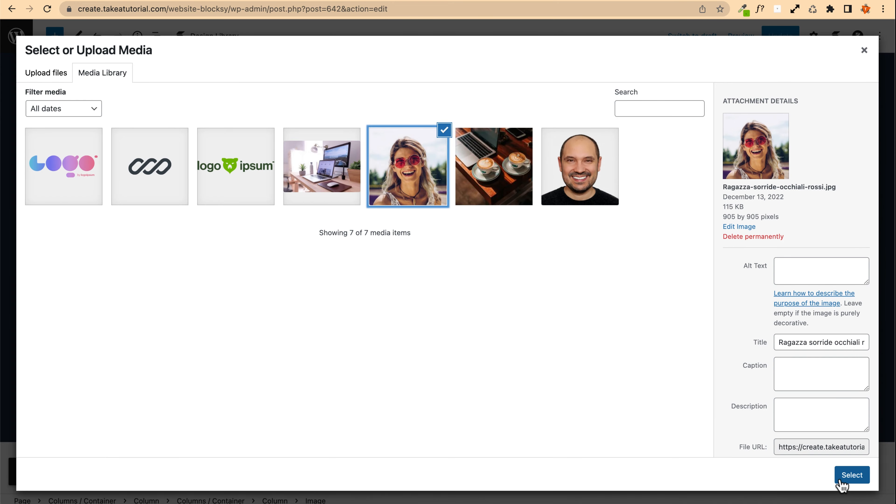
pyautogui.click(851, 474)
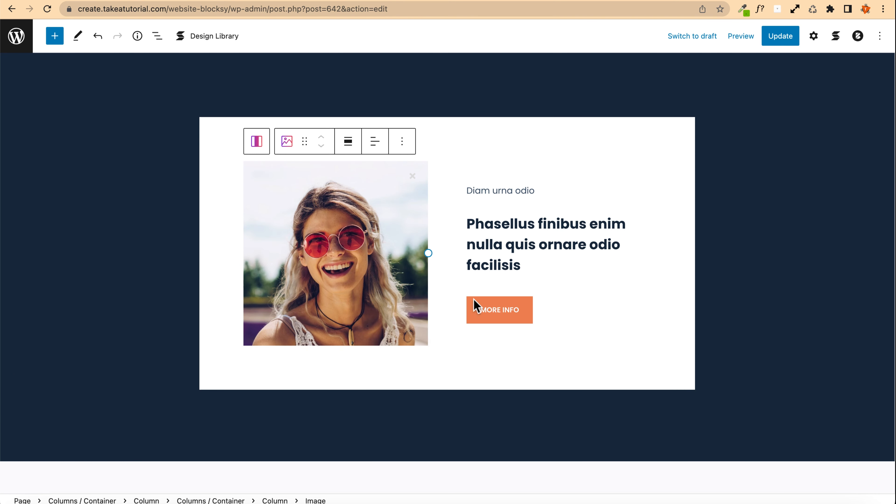
# Step: Change the card's MORE INFO button text to CONTACT ME
pyautogui.click(517, 318)
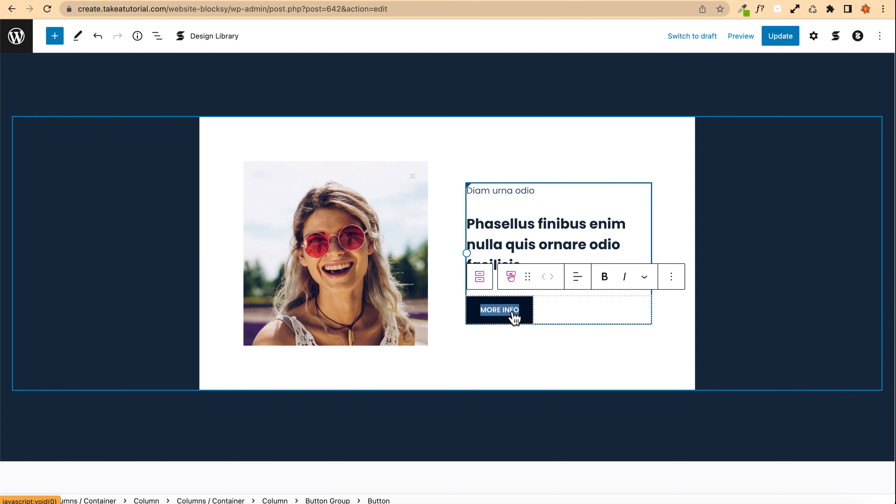
pyautogui.write('CONTACT ME')
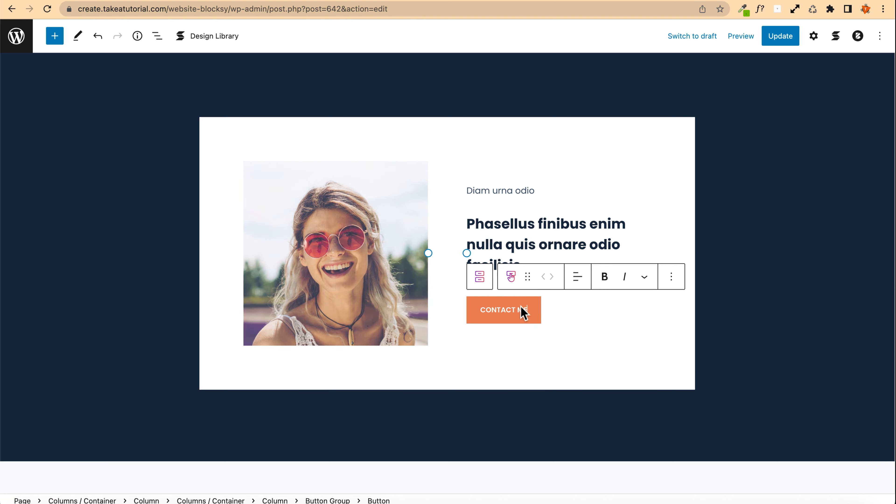
pyautogui.click(518, 323)
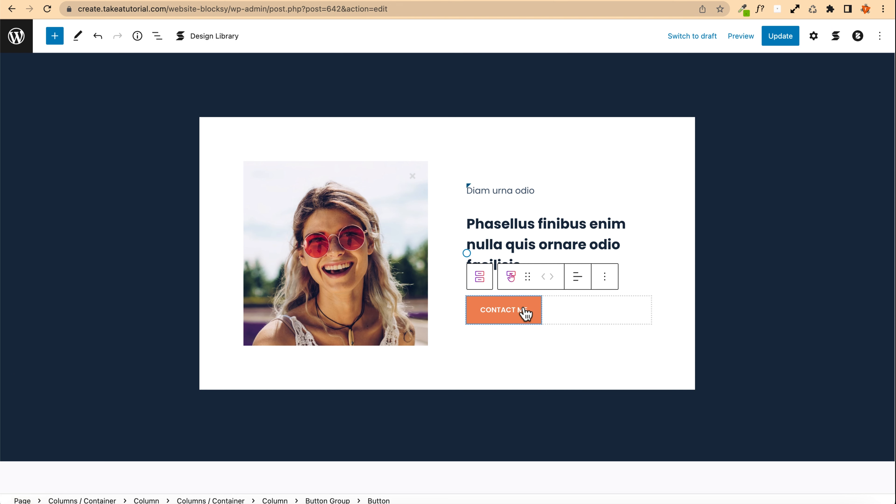
# Step: Link the CONTACT ME button to the Contact page and update the page
pyautogui.click(859, 36)
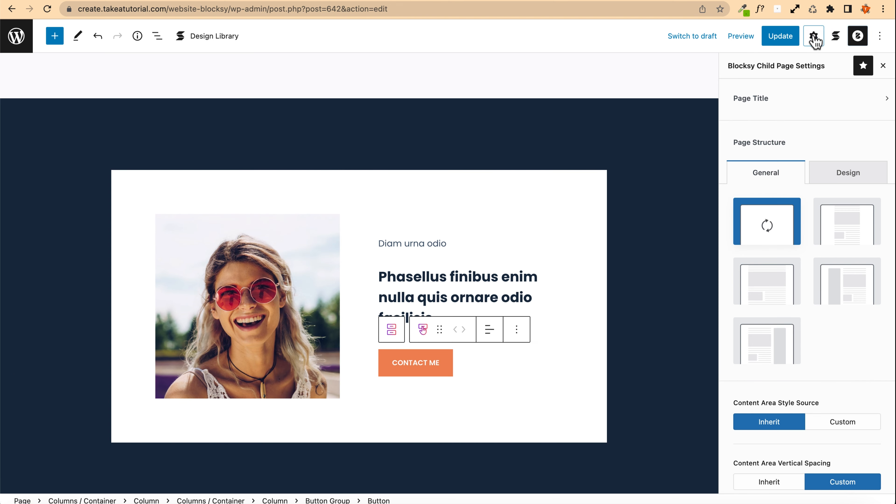
pyautogui.click(814, 36)
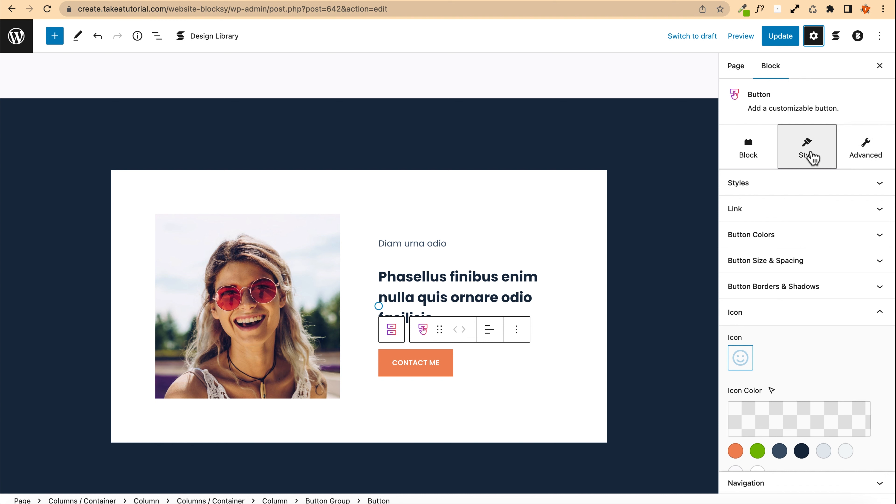
pyautogui.click(776, 214)
pyautogui.click(773, 254)
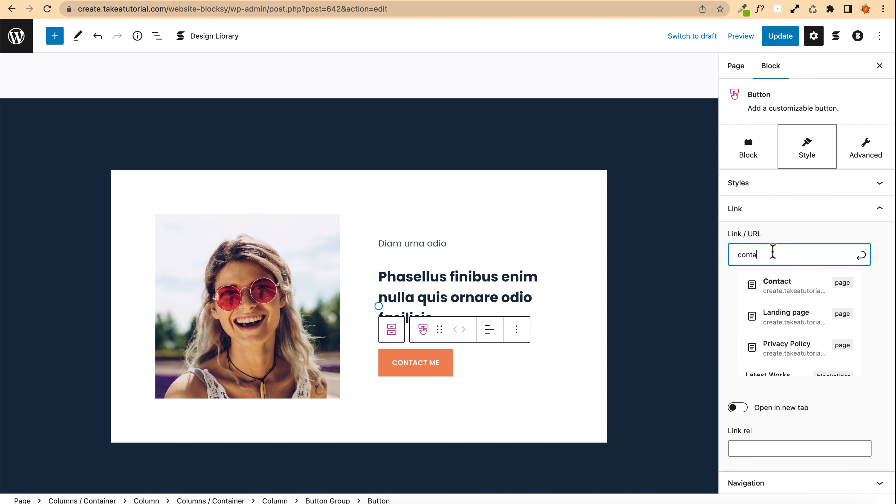
pyautogui.click(778, 277)
pyautogui.click(783, 37)
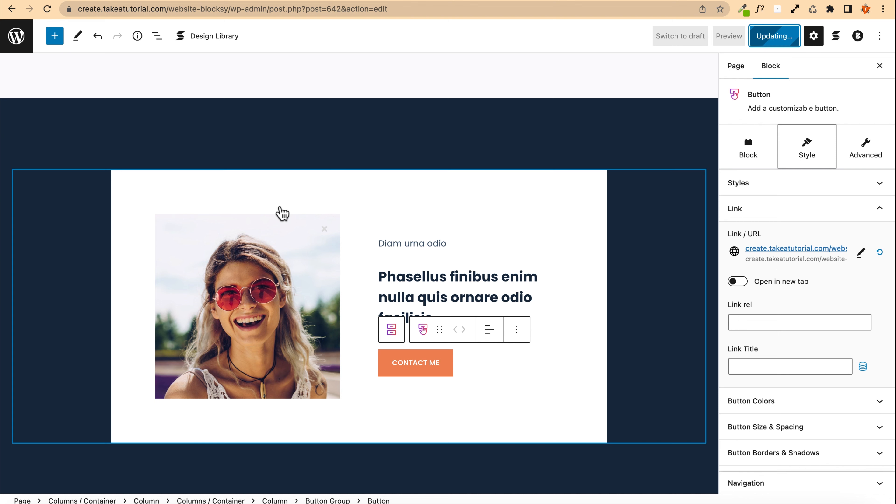
# Step: Set the dark card section container's background image to the laptop-and-coffee photo from the Media Library
pyautogui.scroll(-5, 168, 193)
pyautogui.scroll(7, 100, 182)
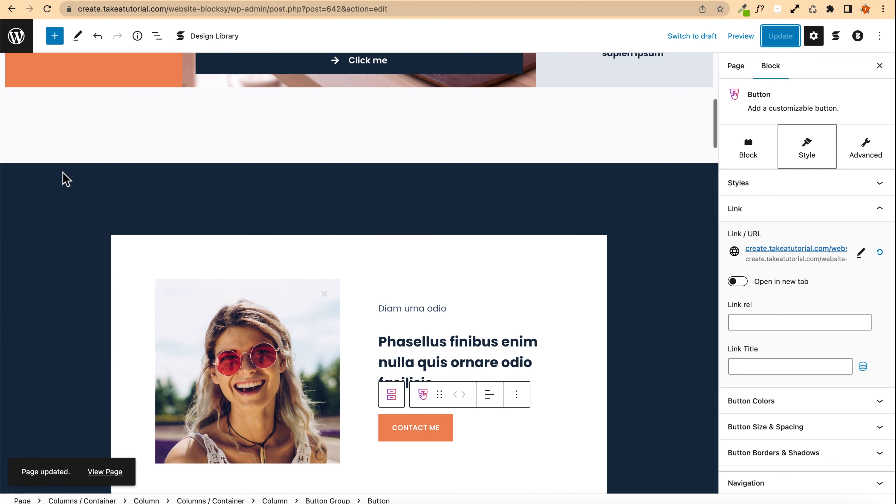
pyautogui.click(16, 178)
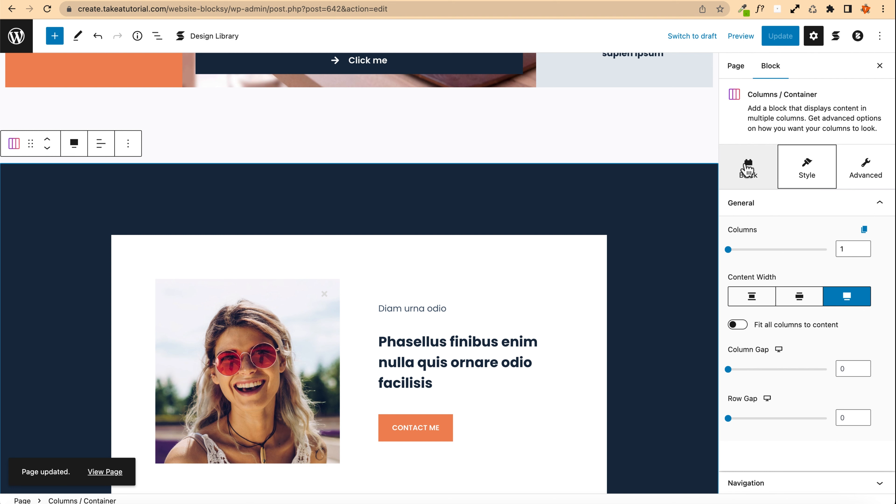
pyautogui.click(748, 169)
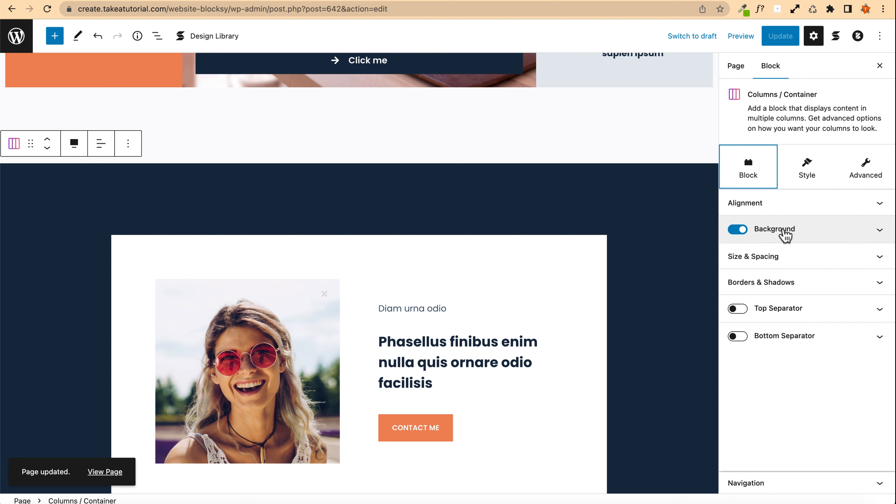
pyautogui.click(782, 231)
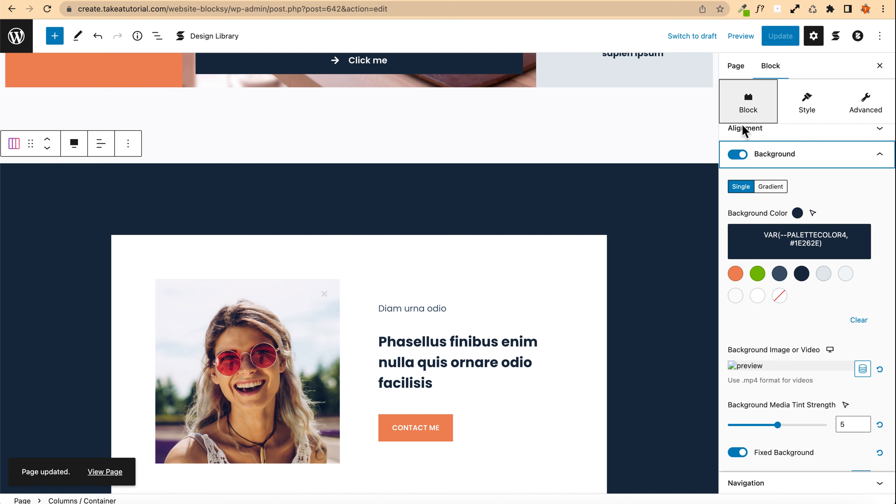
pyautogui.scroll(-4, 770, 303)
pyautogui.click(762, 281)
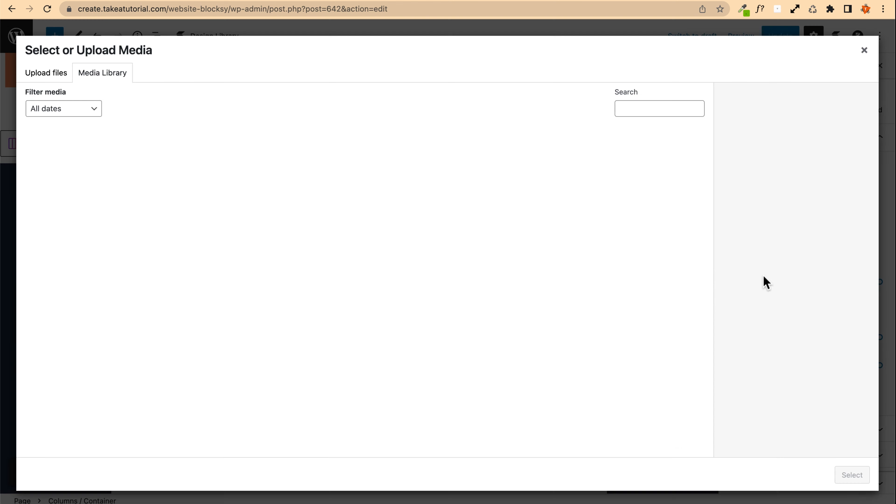
pyautogui.click(477, 173)
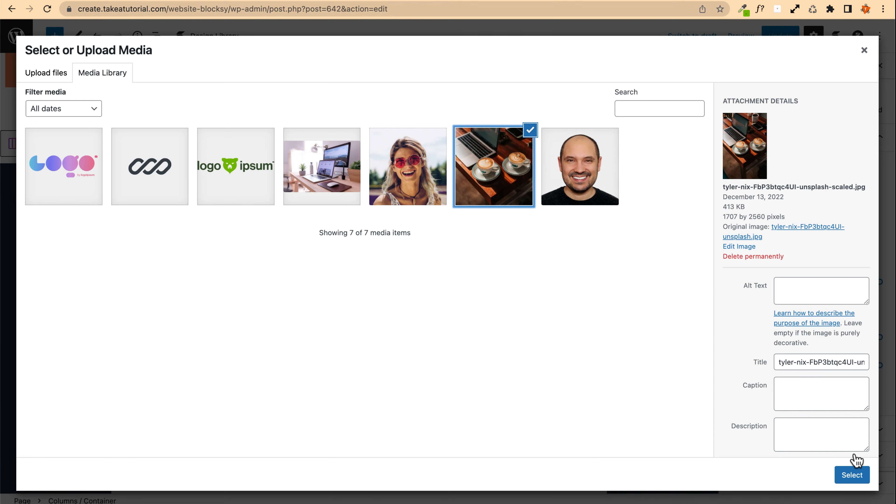
pyautogui.click(855, 479)
# Step: Scroll over the card section to review its new background image
pyautogui.scroll(-8, 74, 240)
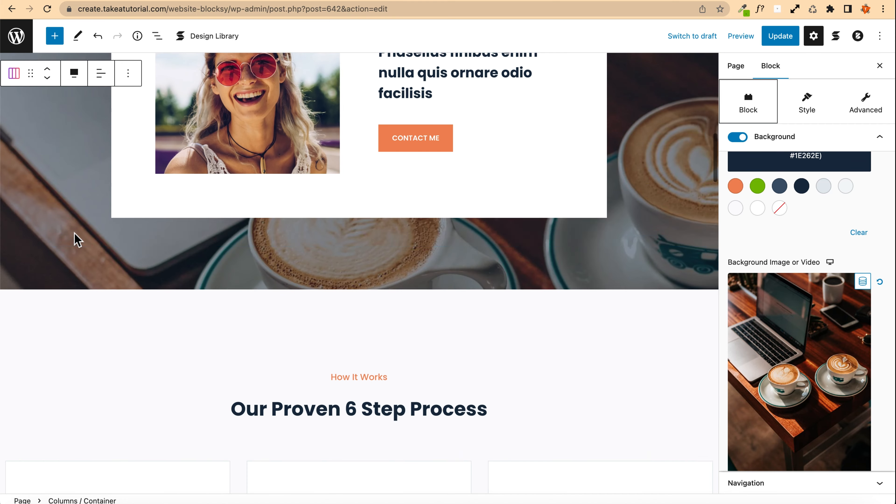
pyautogui.scroll(8, 74, 240)
pyautogui.scroll(-6, 75, 240)
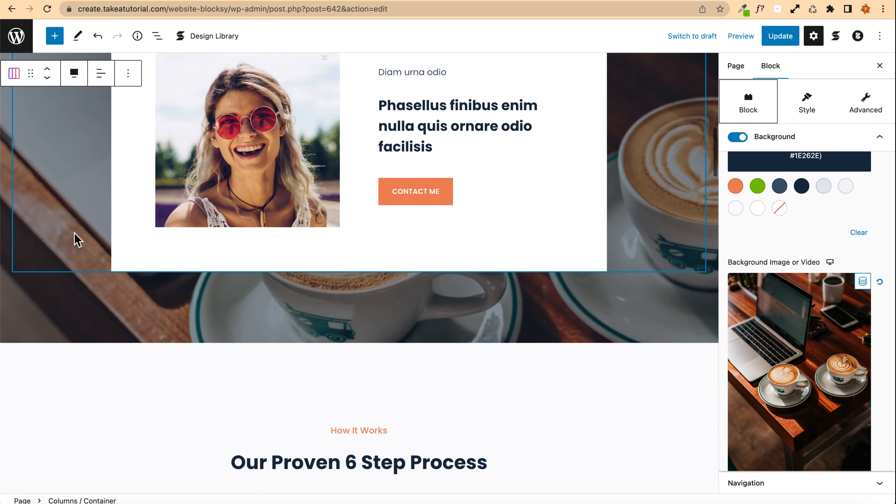
pyautogui.scroll(8, 75, 240)
pyautogui.scroll(-5, 74, 240)
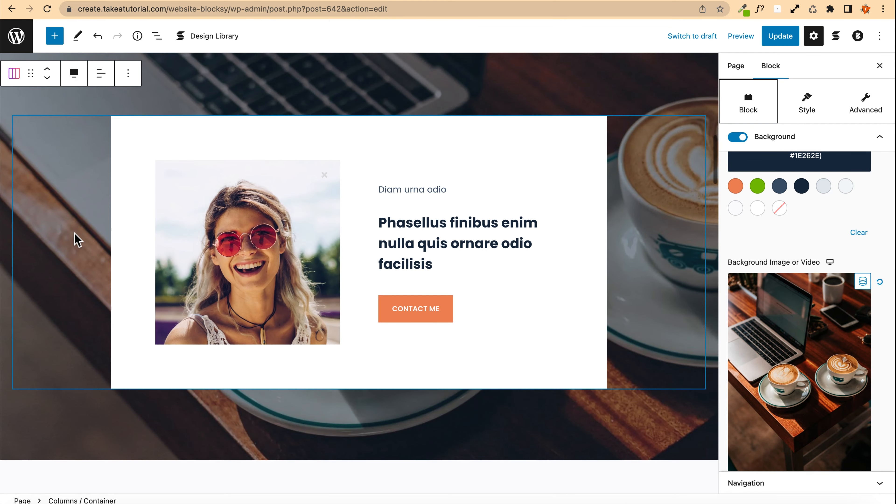
pyautogui.scroll(4, 75, 240)
pyautogui.scroll(-3, 75, 240)
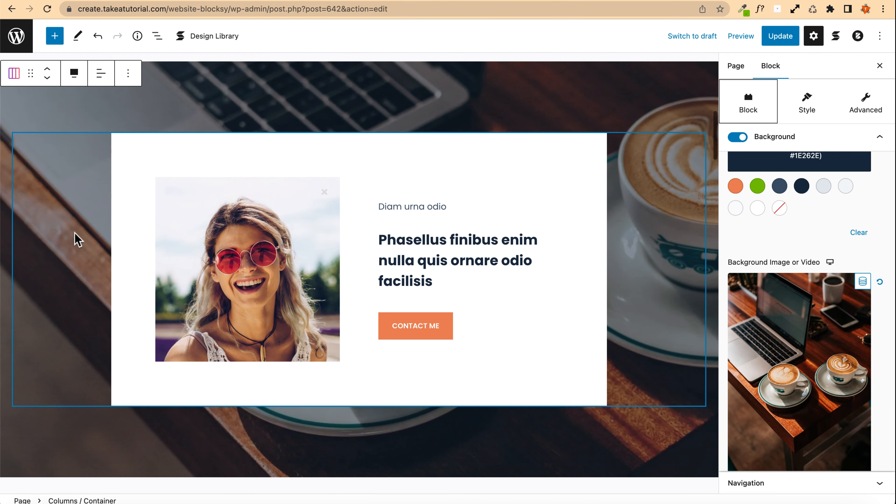
# Step: Scroll through the six-step process cards to examine their placeholder images
pyautogui.scroll(-15, 77, 240)
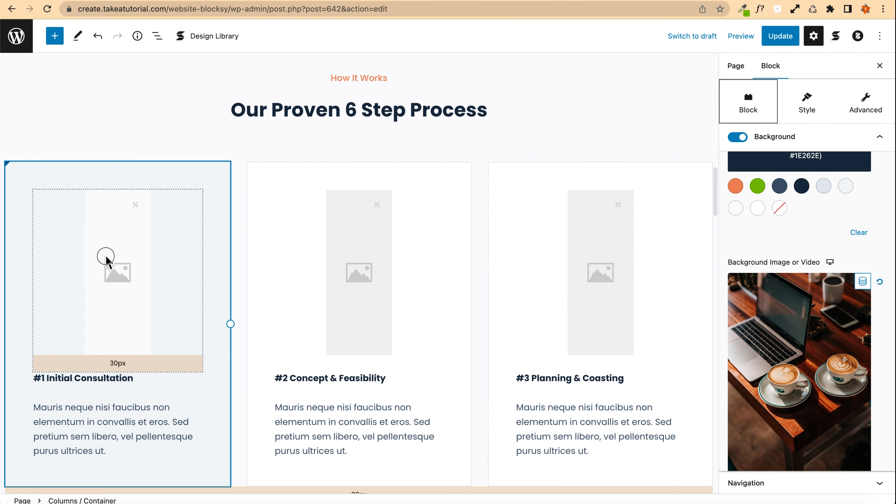
pyautogui.click(105, 259)
pyautogui.scroll(-2, 152, 262)
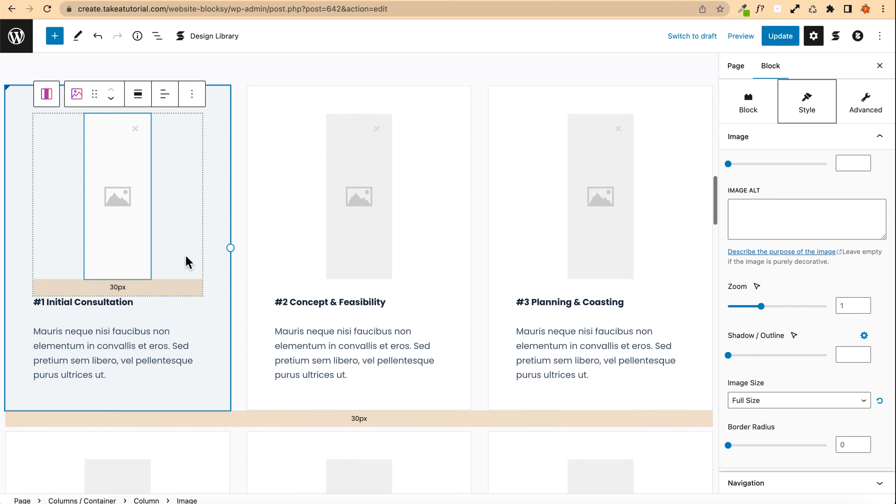
pyautogui.scroll(-5, 290, 220)
pyautogui.scroll(-4, 176, 266)
pyautogui.scroll(4, 126, 206)
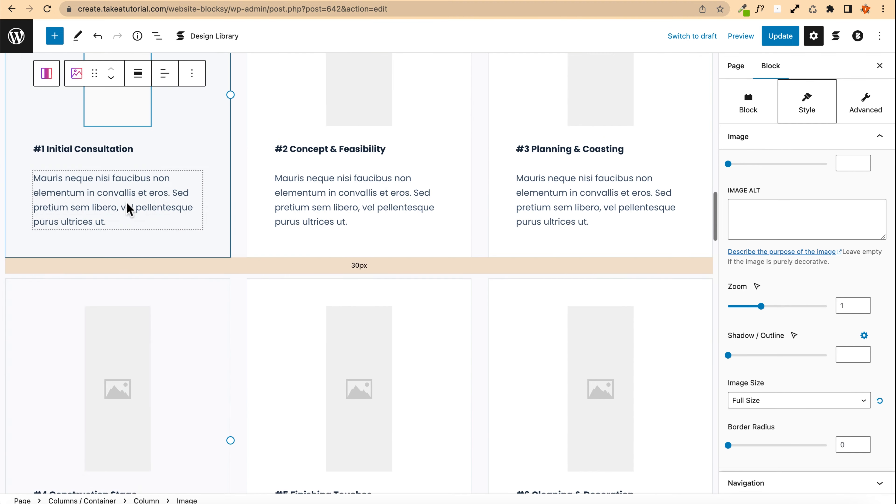
pyautogui.scroll(8, 127, 208)
pyautogui.scroll(-6, 216, 314)
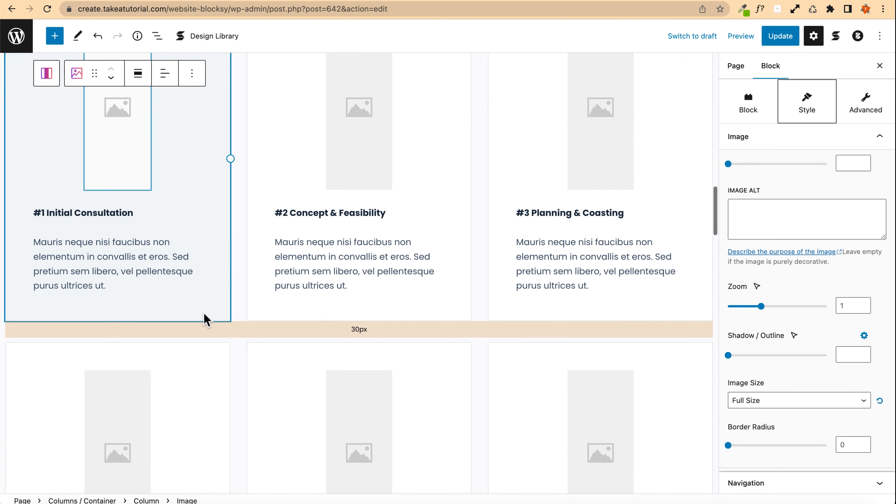
pyautogui.scroll(-6, 136, 253)
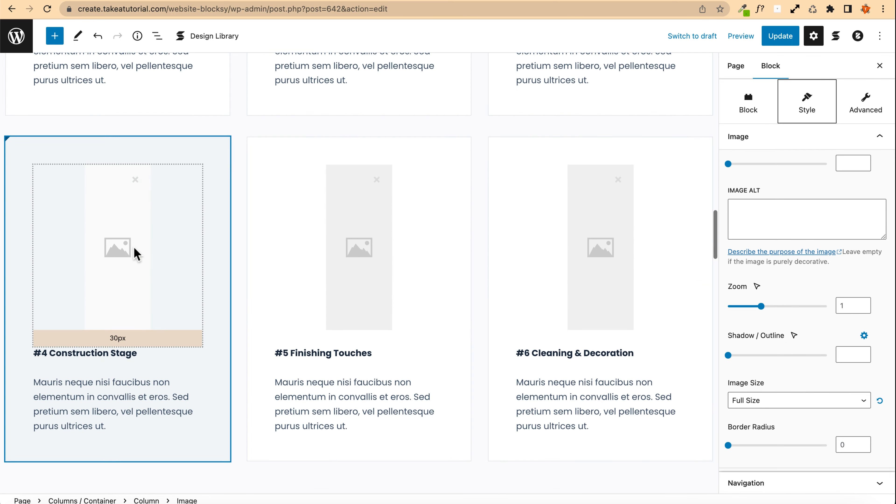
pyautogui.scroll(12, 56, 250)
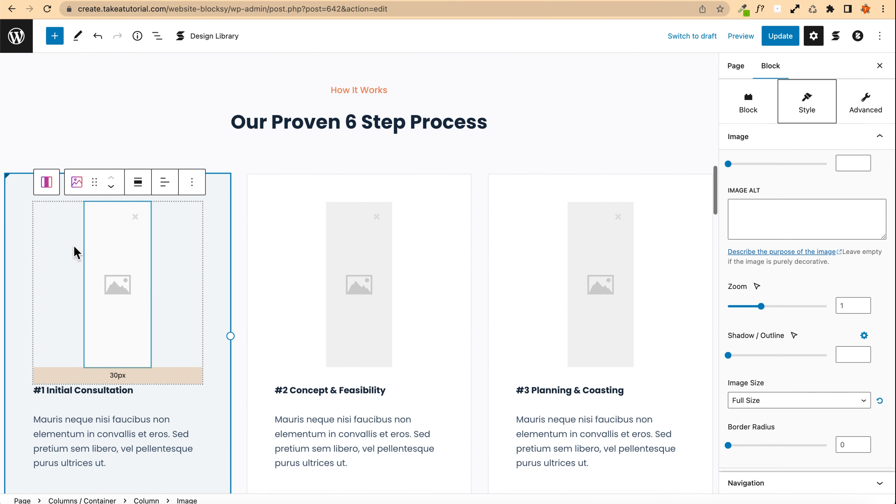
# Step: Replace the #1 Initial Consultation card's placeholder image with the logoipsum-285 logo from the Media Library
pyautogui.moveTo(117, 277)
pyautogui.mouseDown()
pyautogui.moveTo(126, 282)
pyautogui.moveTo(99, 275)
pyautogui.mouseUp()
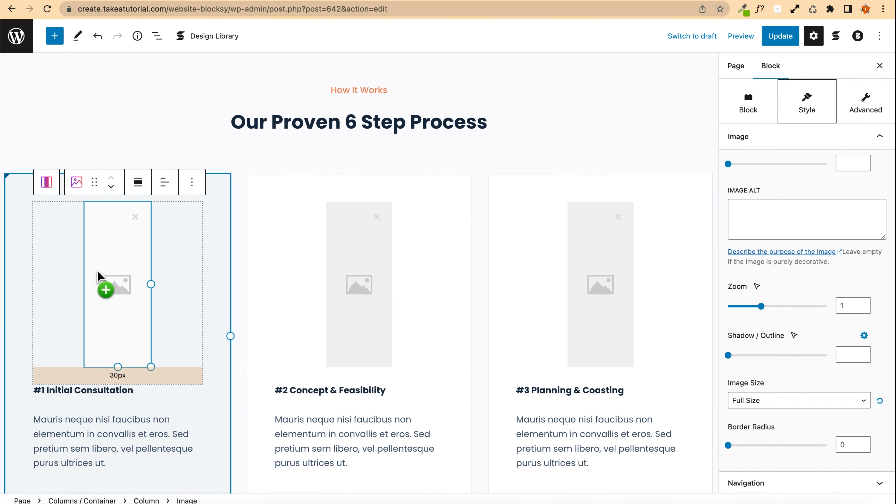
pyautogui.moveTo(168, 297); pyautogui.dragTo(91, 278)
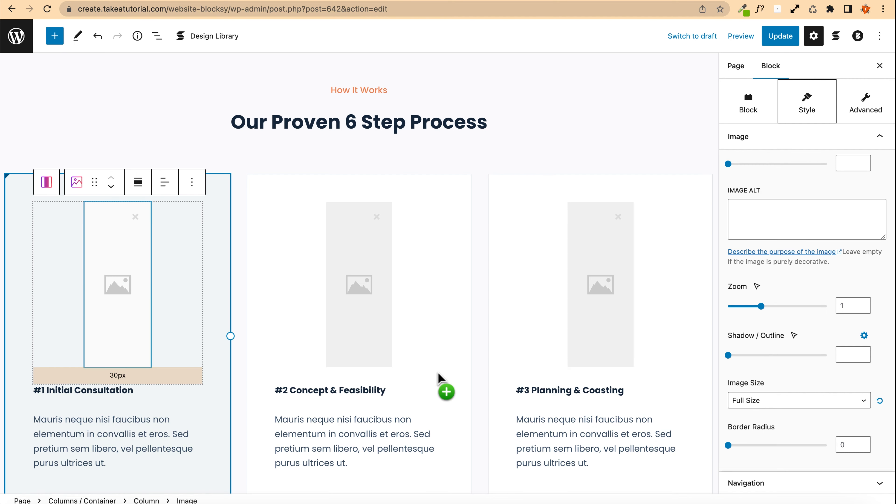
pyautogui.moveTo(438, 378); pyautogui.dragTo(126, 293)
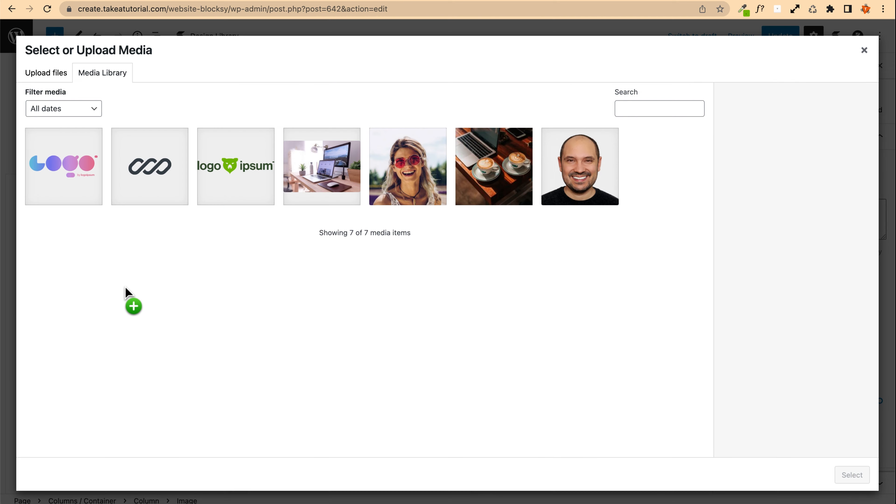
pyautogui.click(229, 173)
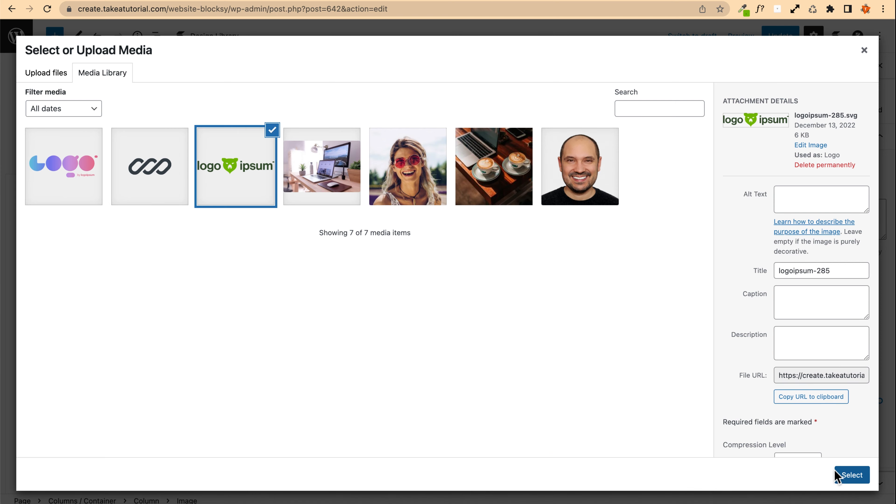
pyautogui.click(851, 474)
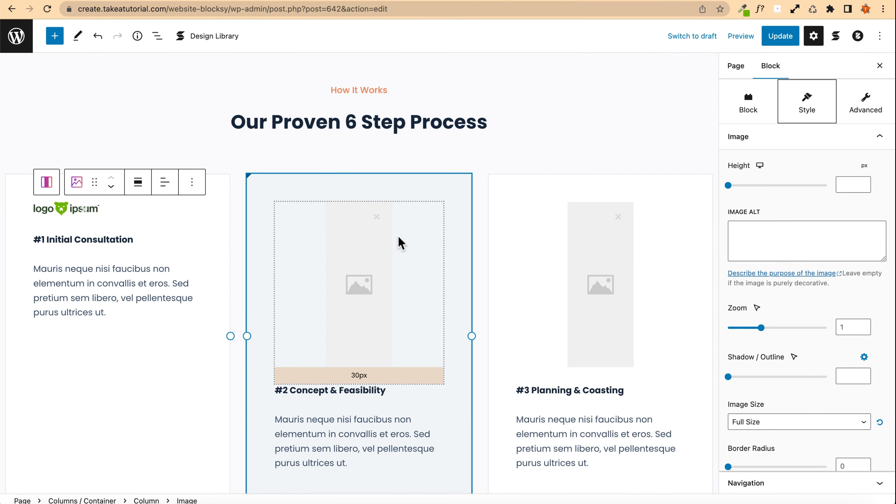
# Step: Set the #2 Concept & Feasibility card's image to the colourful logoipsum-289 logo
pyautogui.click(359, 260)
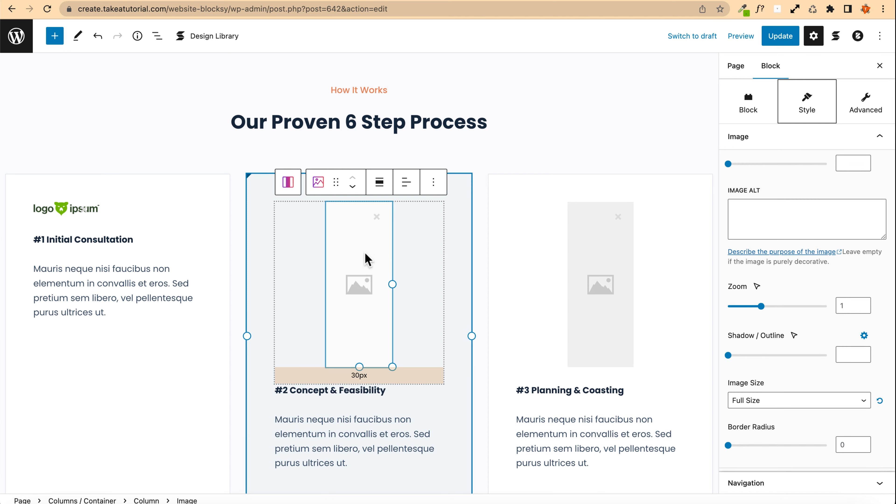
pyautogui.click(366, 258)
pyautogui.click(57, 171)
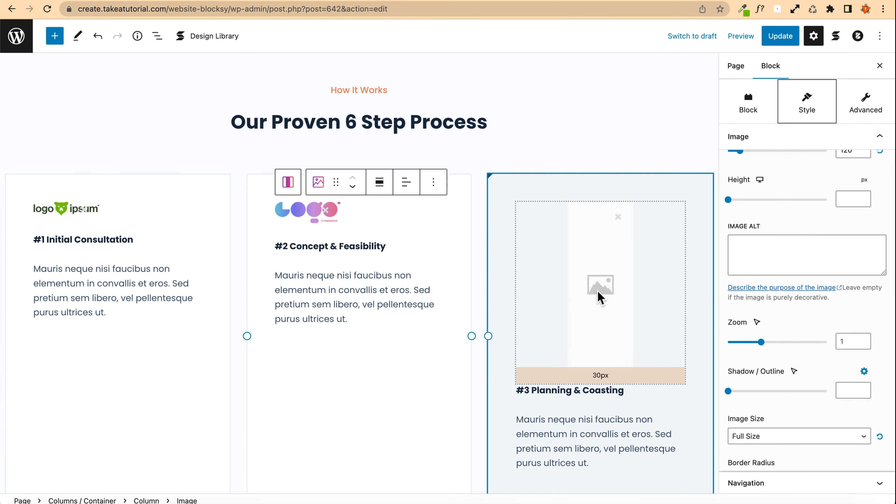
pyautogui.click(597, 294)
# Step: Set the #3 Planning & Coasting card's image to the chain-link logo from the Media Library
pyautogui.click(577, 267)
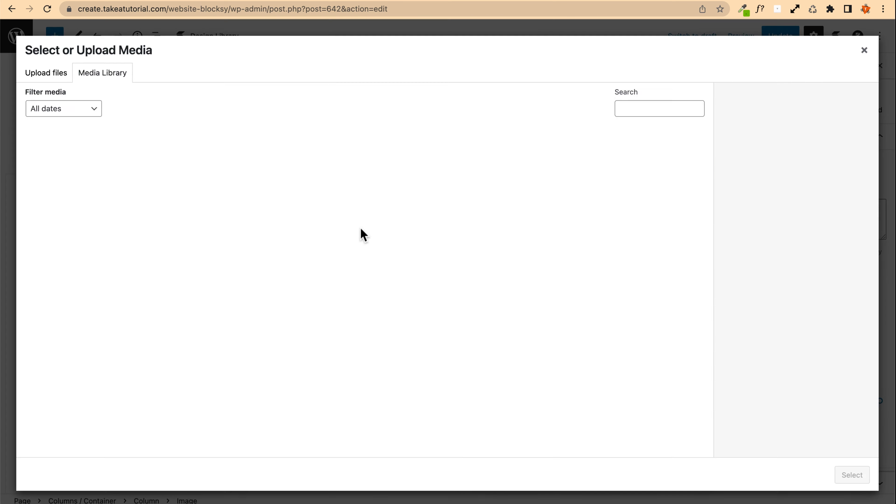
pyautogui.click(155, 157)
pyautogui.click(852, 475)
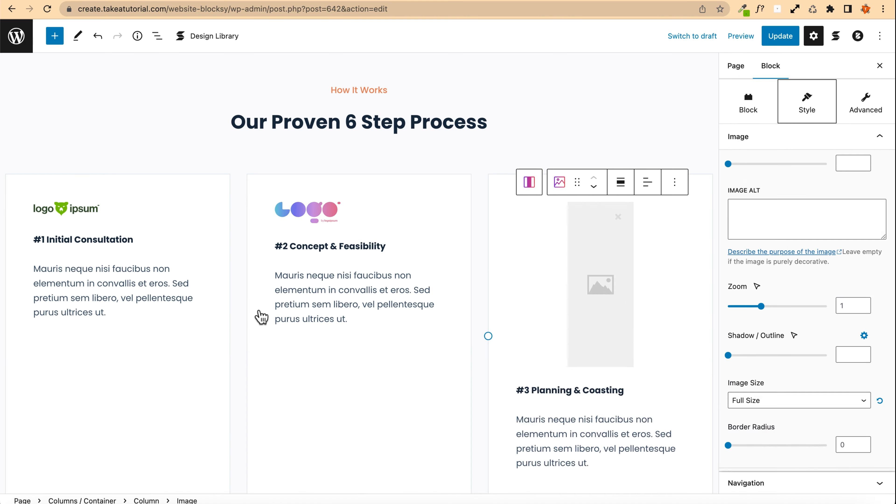
pyautogui.scroll(-1, 164, 298)
pyautogui.scroll(-2, 162, 295)
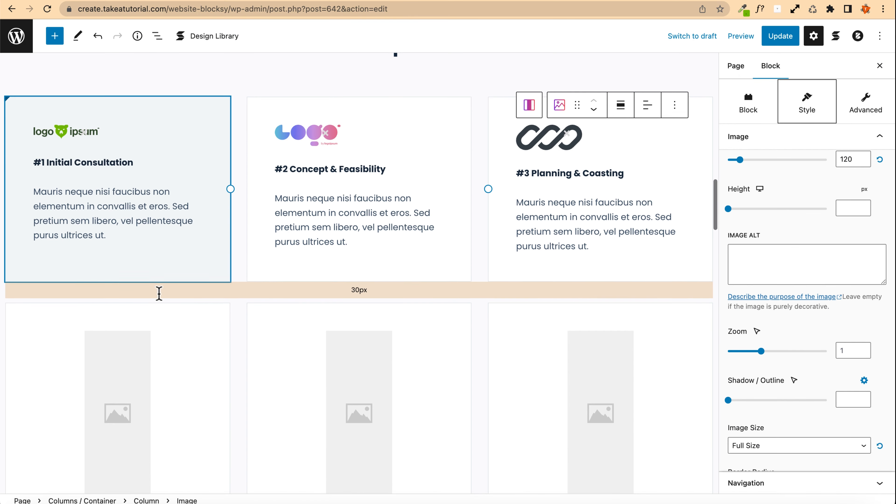
# Step: Duplicate the top row of process cards and undo the duplication
pyautogui.click(200, 356)
pyautogui.scroll(-1, 211, 335)
pyautogui.scroll(3, 246, 314)
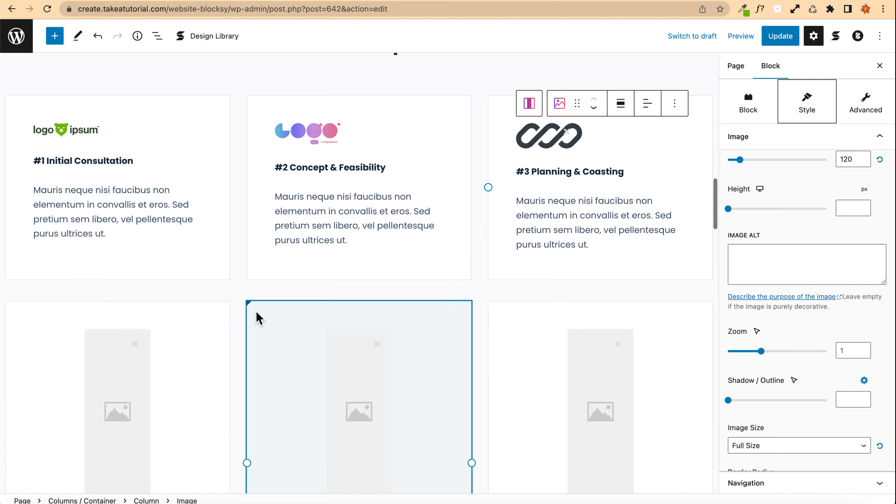
pyautogui.click(108, 202)
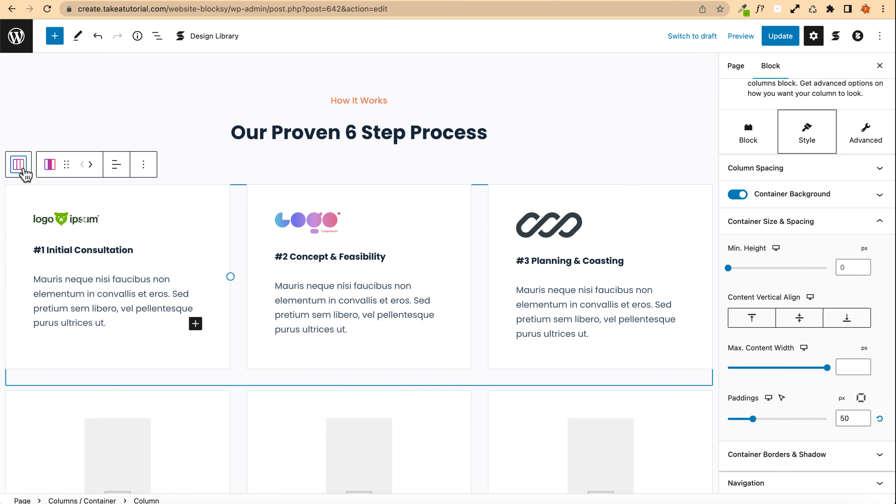
pyautogui.click(22, 170)
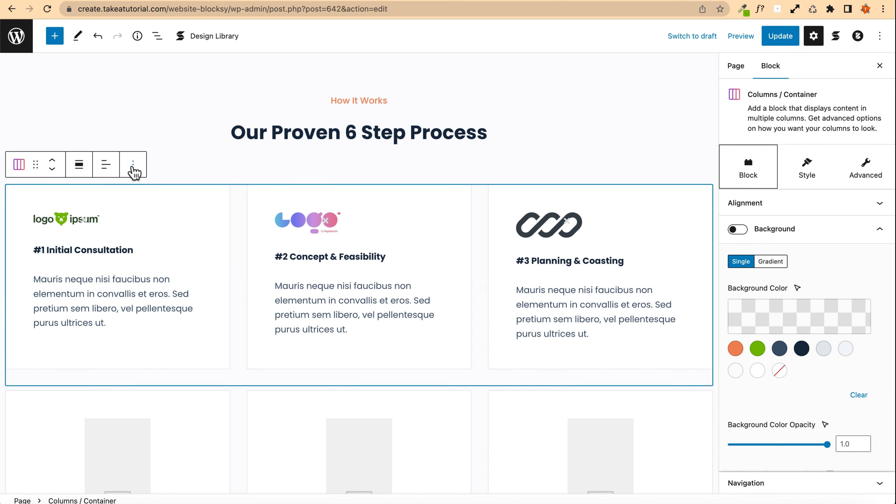
pyautogui.click(133, 166)
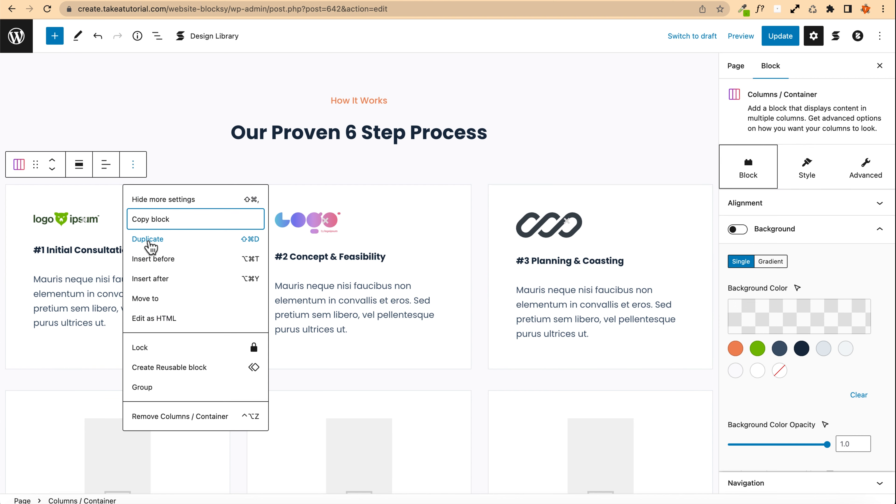
pyautogui.click(151, 239)
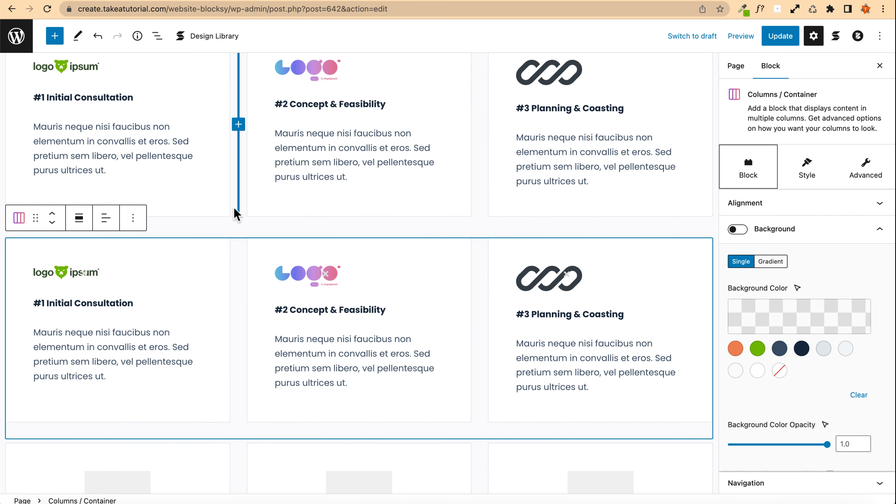
pyautogui.hotkey('ctrl', 'z')
# Step: Remove the second row of process cards, #4 to #6, with its whole columns container
pyautogui.scroll(-4, 76, 217)
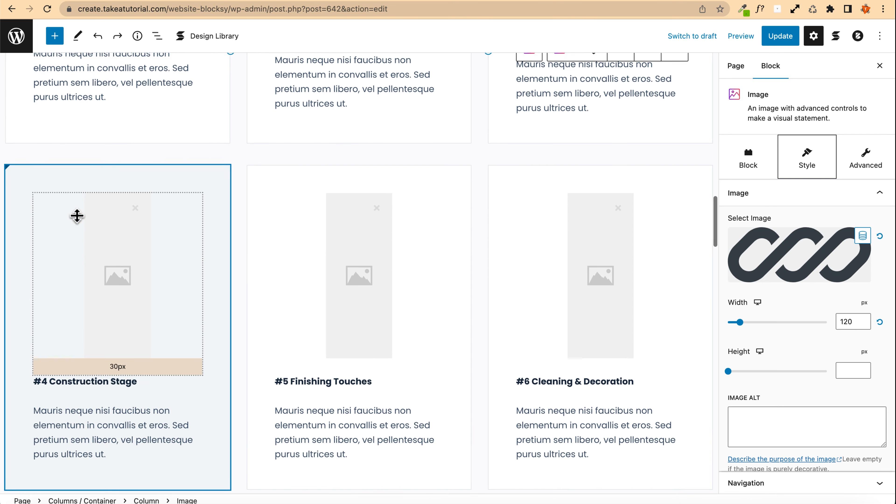
pyautogui.click(16, 167)
pyautogui.click(105, 173)
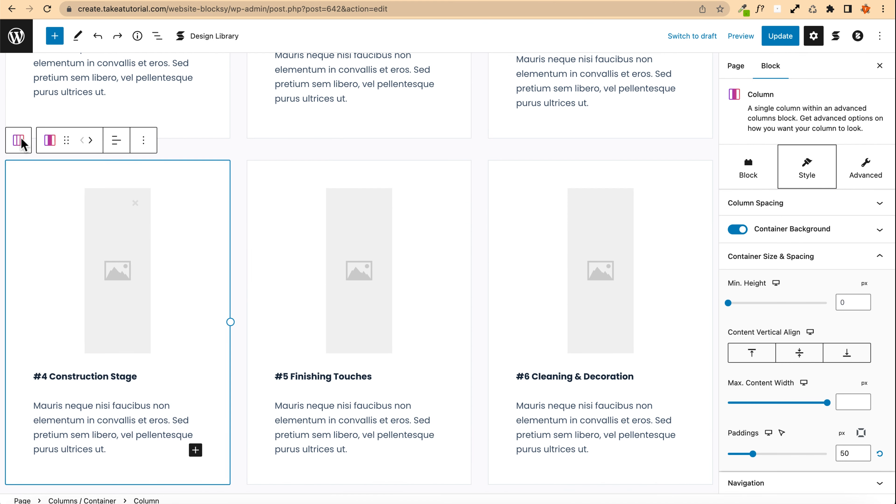
pyautogui.click(19, 141)
pyautogui.click(132, 141)
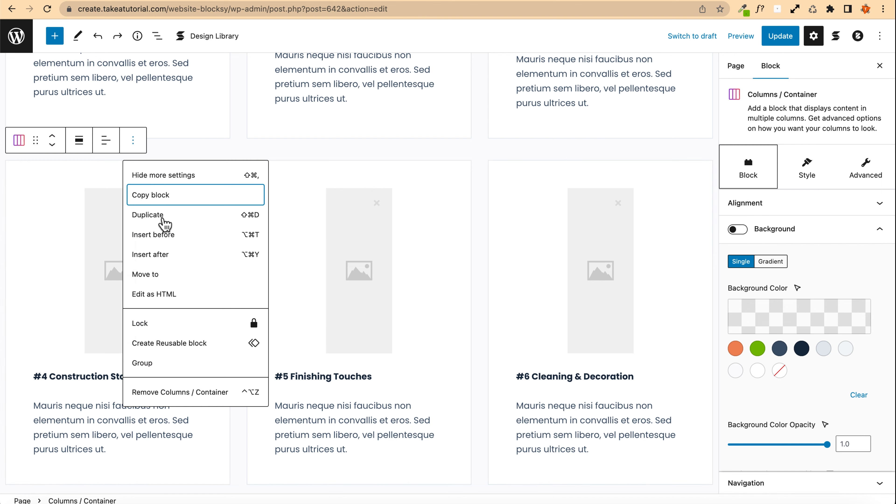
pyautogui.click(193, 393)
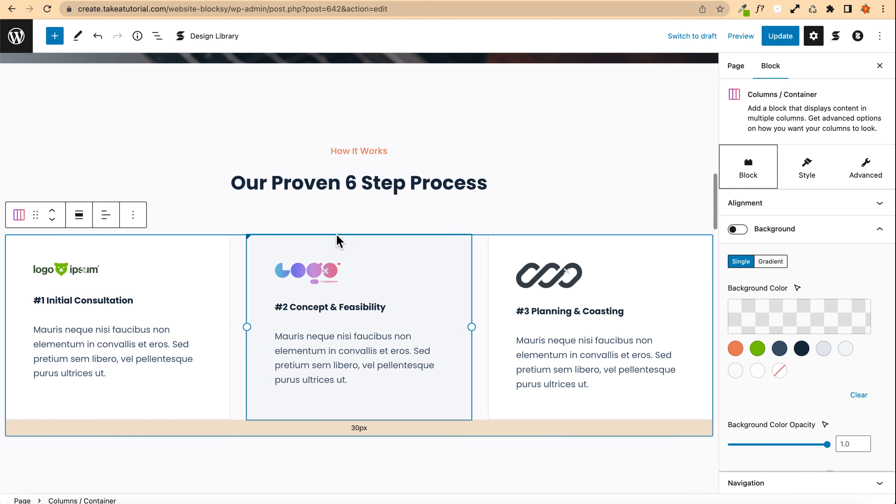
# Step: Change the section heading to Our Proven 3 Step Process
pyautogui.click(356, 186)
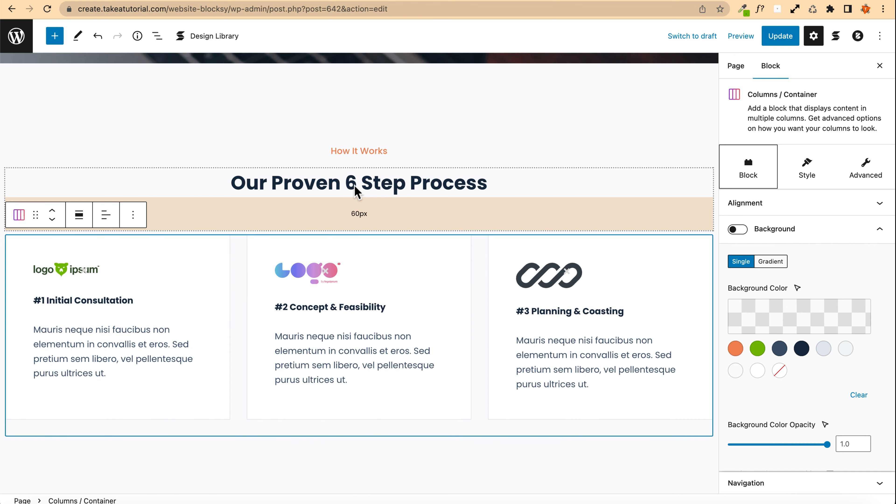
pyautogui.press('BackSpace')
pyautogui.write('3')
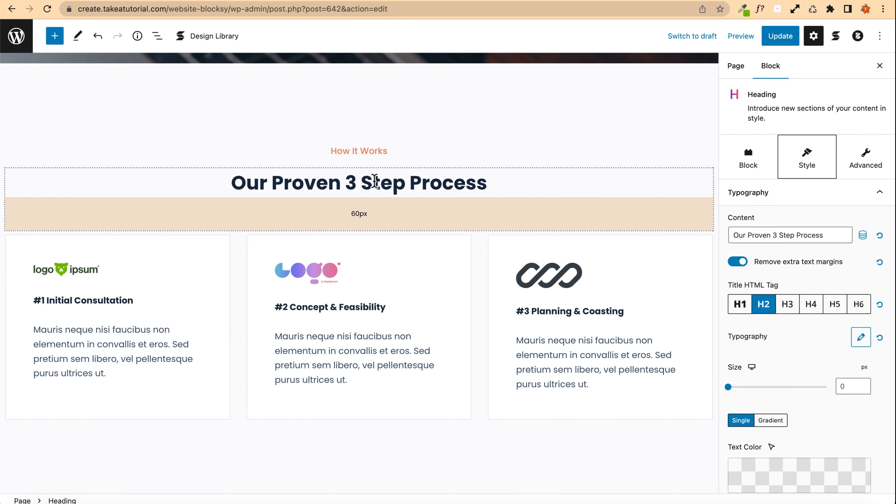
# Step: Insert a Video Popup block in the video section's column, below the Making your vision become a reality heading
pyautogui.scroll(-9, 180, 227)
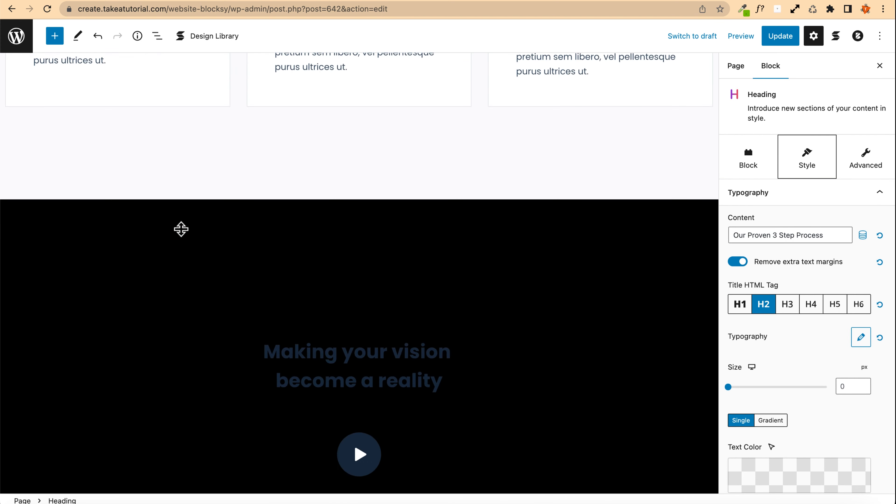
pyautogui.scroll(-5, 181, 229)
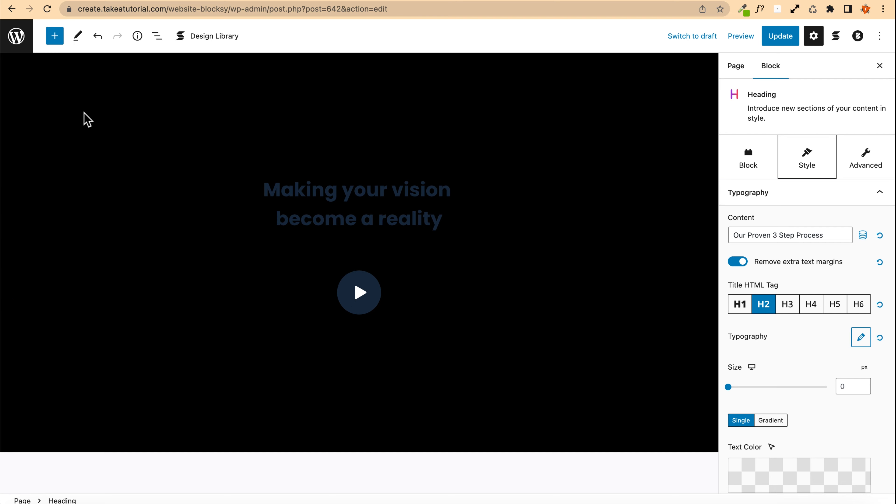
pyautogui.scroll(1, 81, 117)
pyautogui.click(69, 123)
pyautogui.scroll(1, 70, 124)
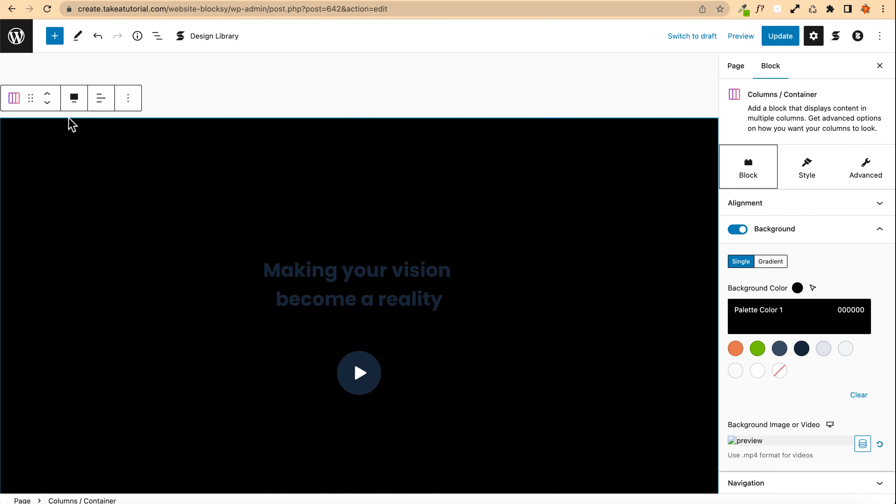
pyautogui.click(157, 36)
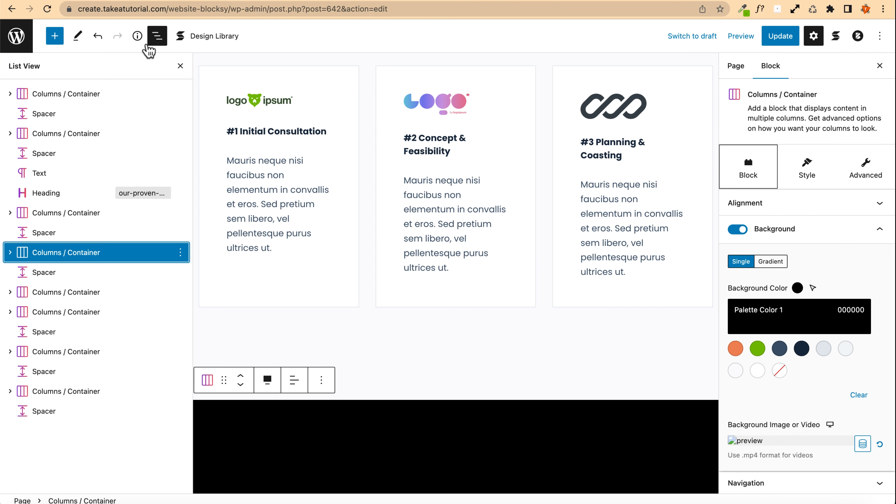
pyautogui.click(10, 253)
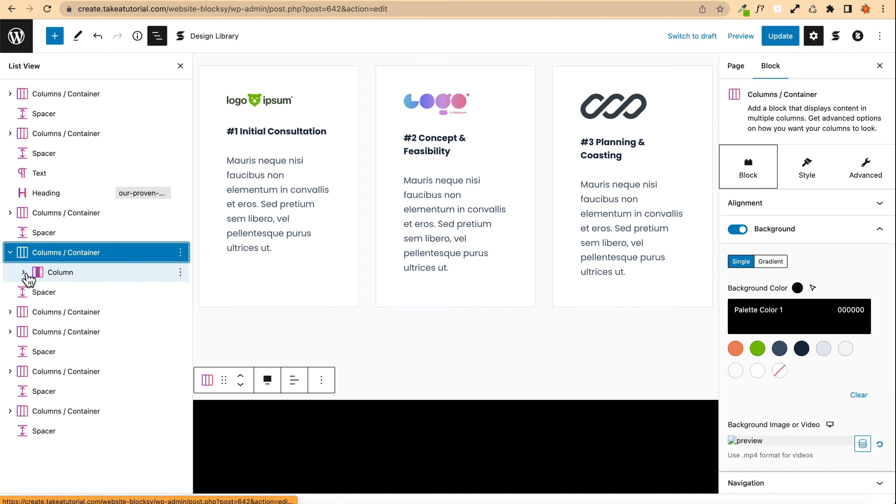
pyautogui.click(23, 272)
pyautogui.click(71, 295)
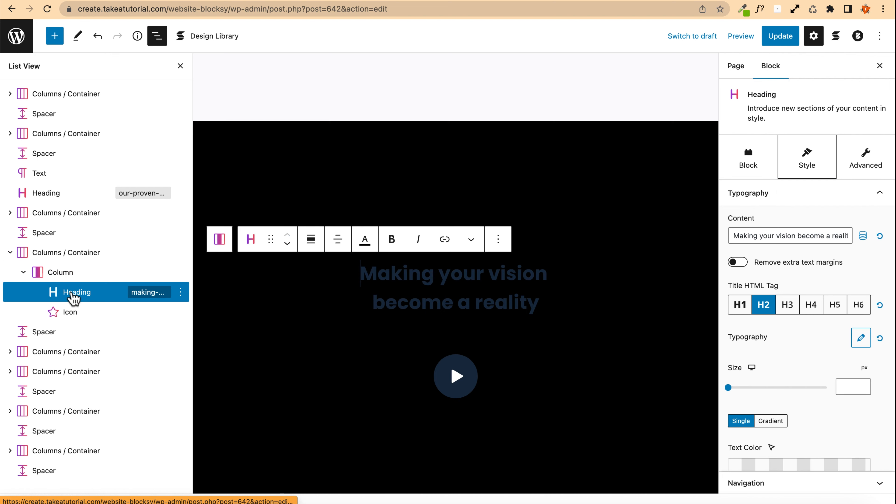
pyautogui.click(72, 316)
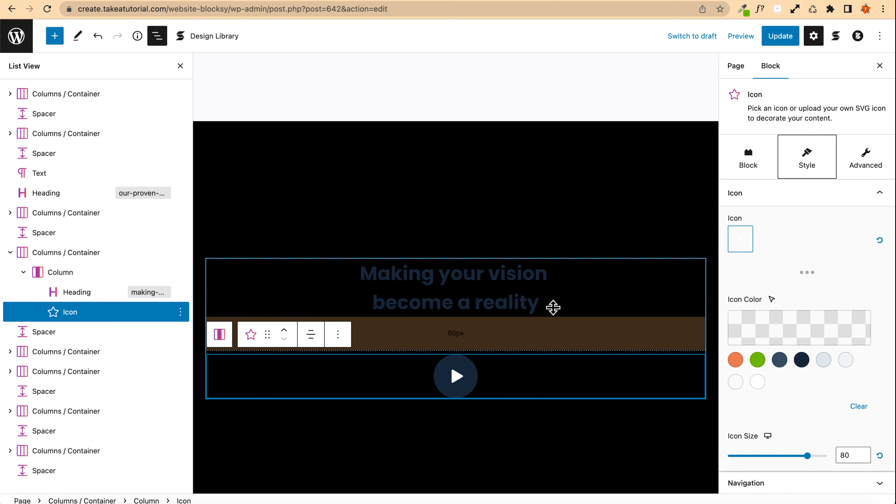
pyautogui.click(568, 307)
pyautogui.press('Return')
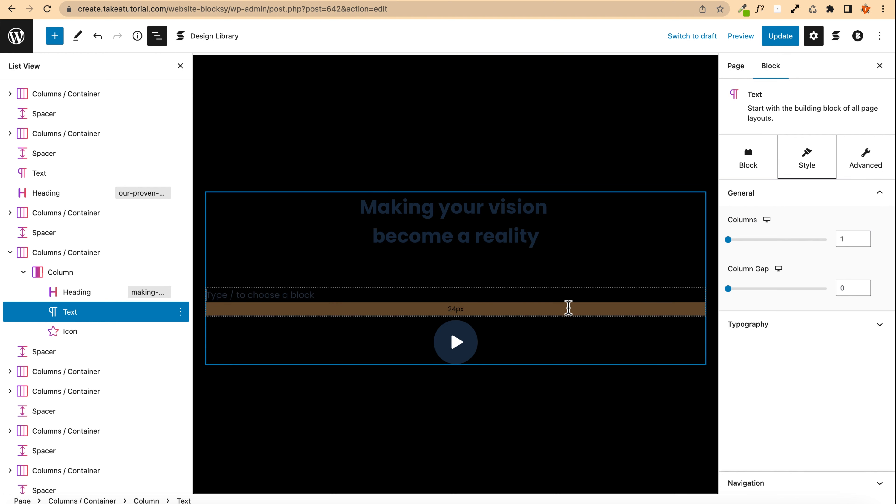
pyautogui.write('/video')
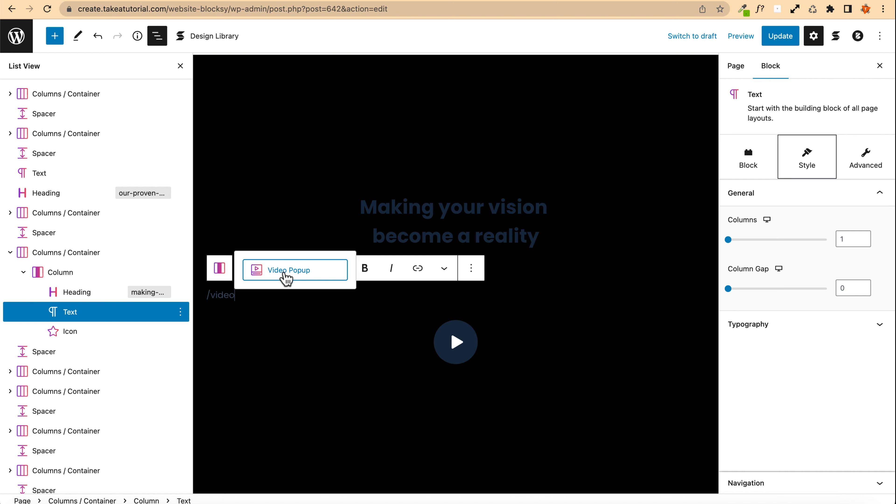
pyautogui.click(300, 284)
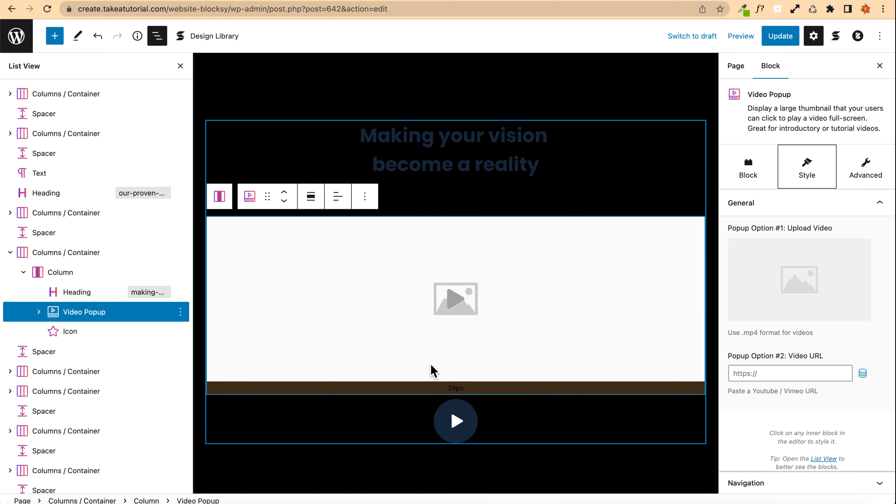
# Step: Delete the old play icon block beneath the new Video Popup
pyautogui.click(430, 421)
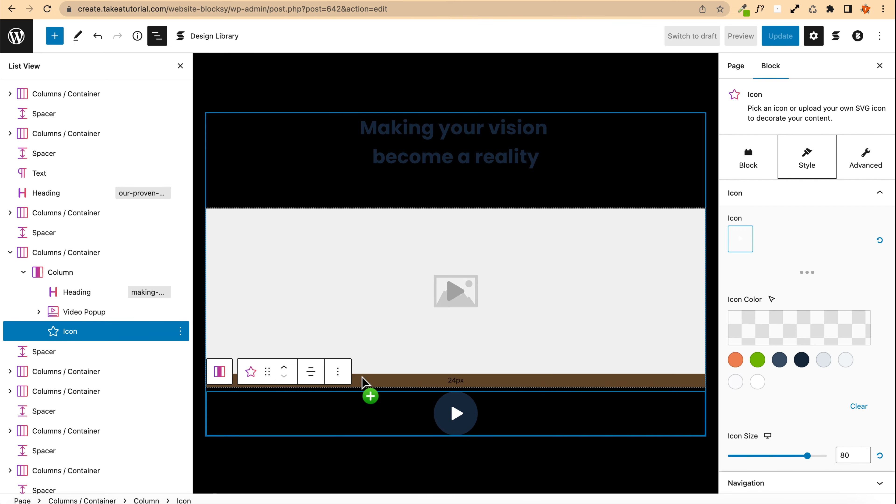
pyautogui.click(337, 373)
pyautogui.click(385, 342)
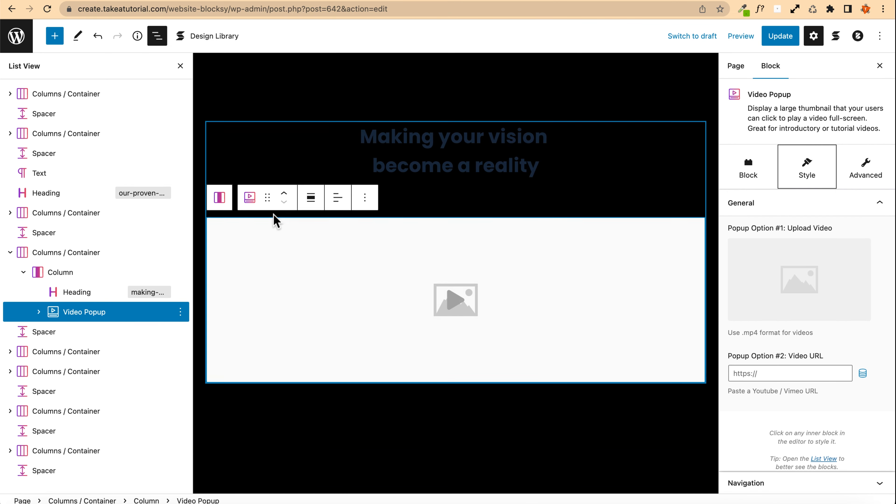
# Step: Set the video section container's background to the dark slate palette colour #3A4F66
pyautogui.scroll(5, 250, 156)
pyautogui.click(248, 157)
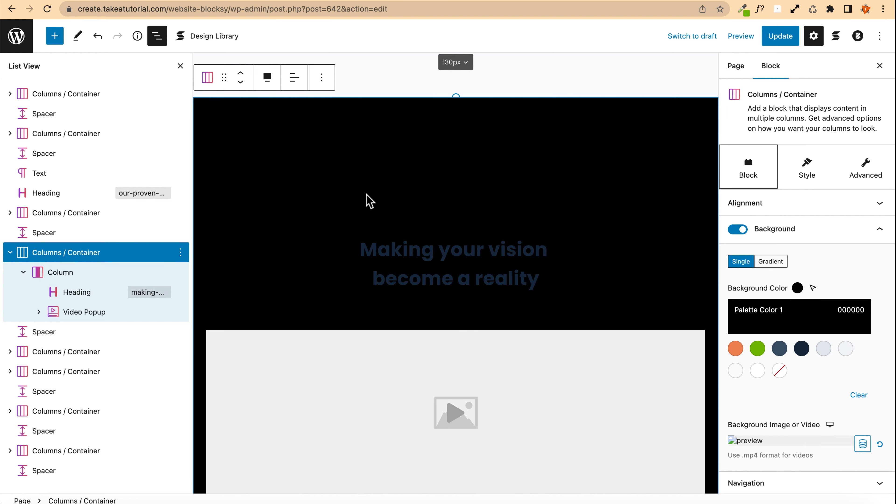
pyautogui.click(780, 349)
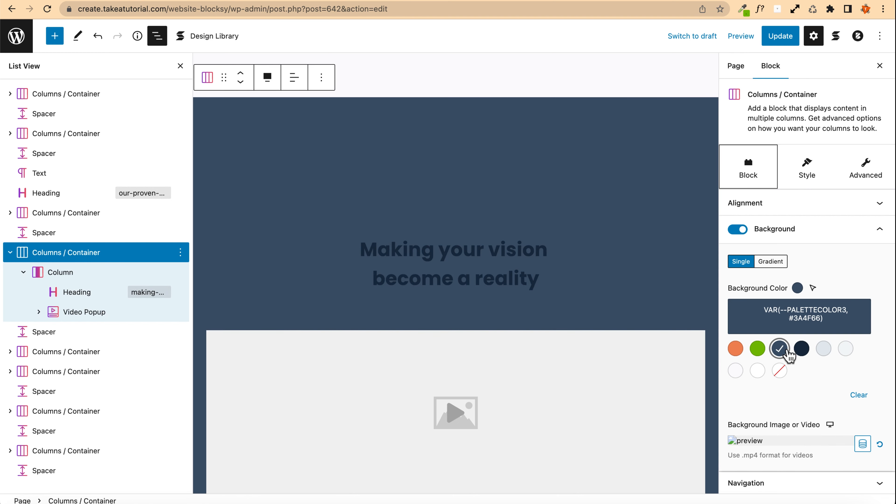
# Step: Change the Making your vision become a reality heading's text colour to white
pyautogui.click(484, 278)
pyautogui.scroll(-5, 776, 378)
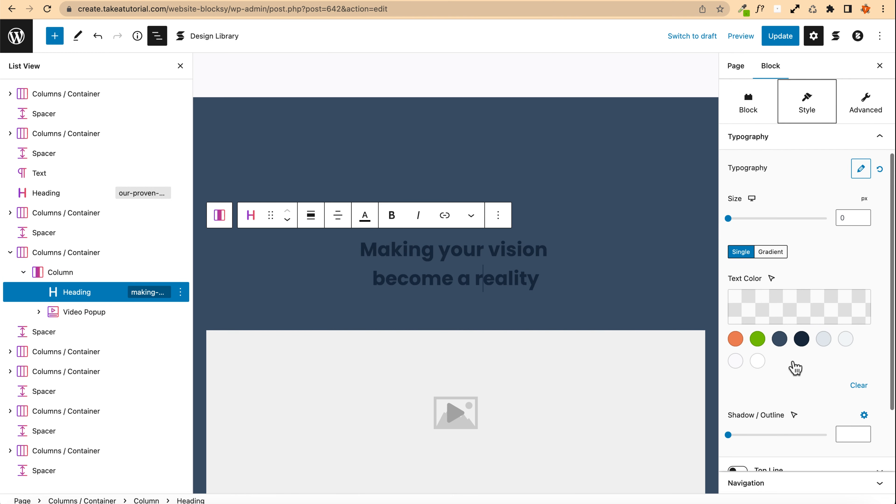
pyautogui.click(757, 361)
pyautogui.scroll(-3, 311, 279)
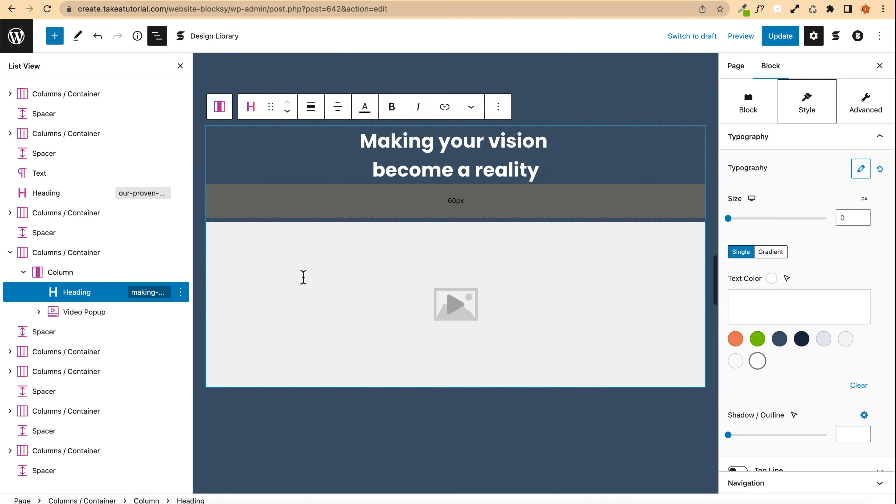
# Step: Open the Take a Tutorial YouTube channel in a new tab and copy the donation plugin tutorial video's URL
pyautogui.scroll(-3, 303, 279)
pyautogui.scroll(3, 303, 282)
pyautogui.click(366, 289)
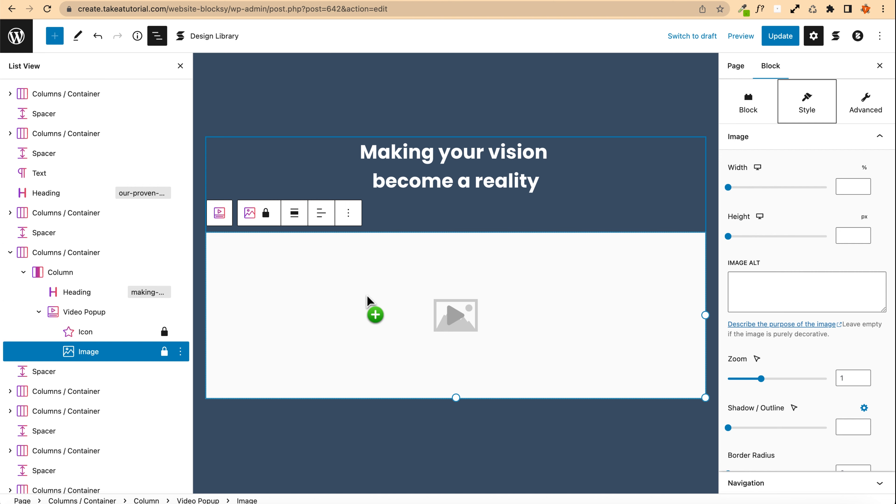
pyautogui.press('super+t')
pyautogui.write('youtube.com')
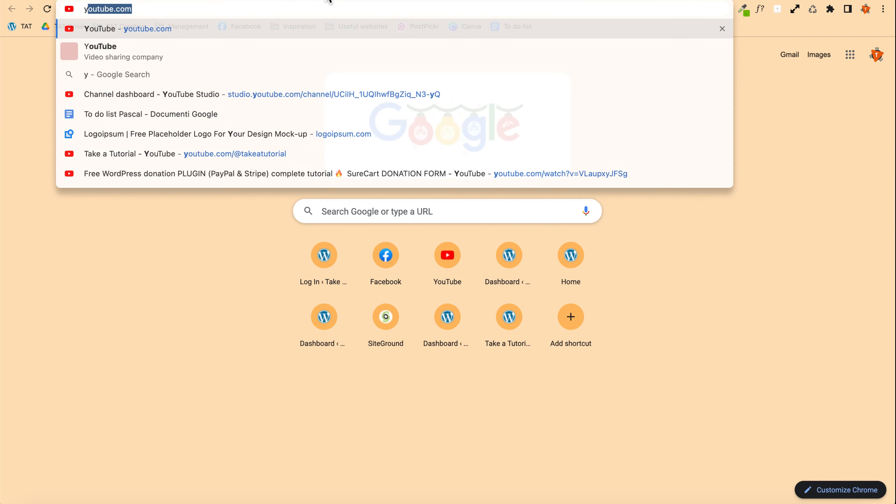
pyautogui.press('Return')
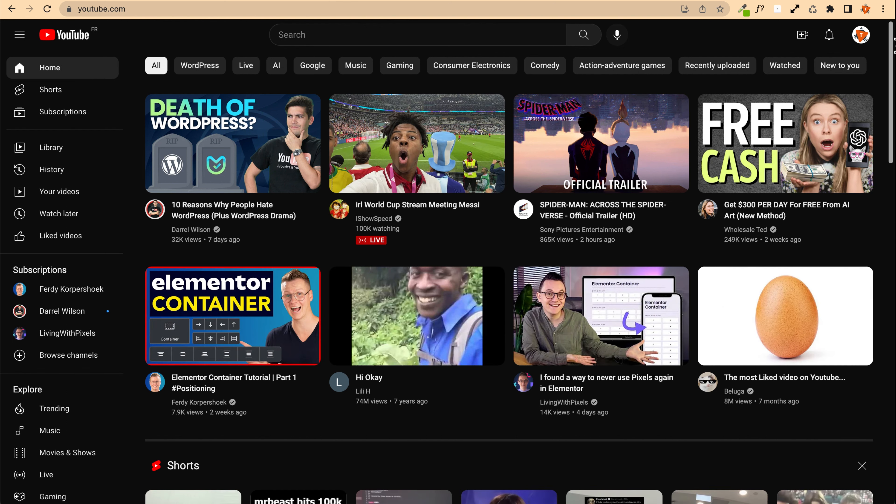
pyautogui.click(861, 34)
pyautogui.click(765, 117)
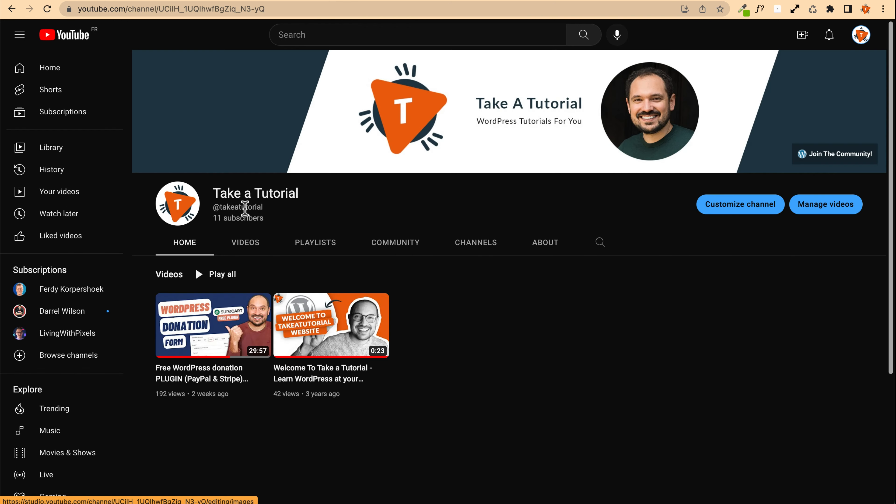
pyautogui.click(214, 324)
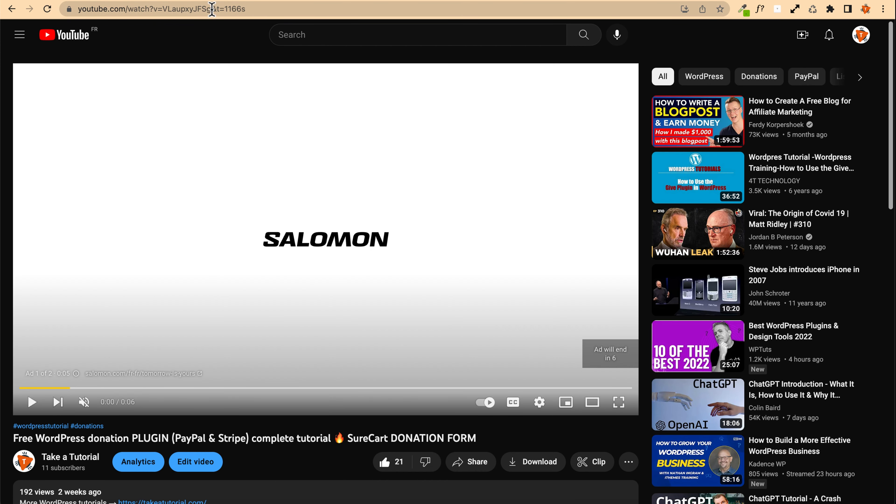
pyautogui.moveTo(211, 8); pyautogui.dragTo(76, 9)
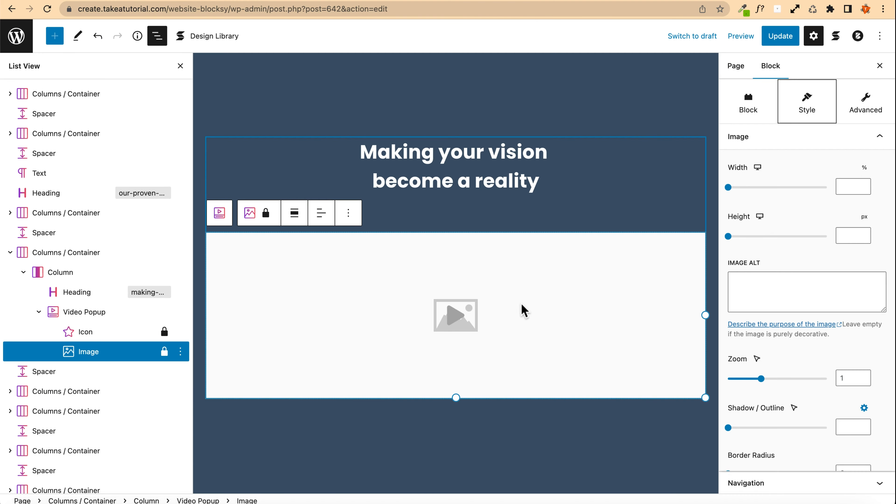
# Step: Paste the copied YouTube link as the Video Popup's video URL and update the page
pyautogui.click(457, 311)
pyautogui.click(862, 51)
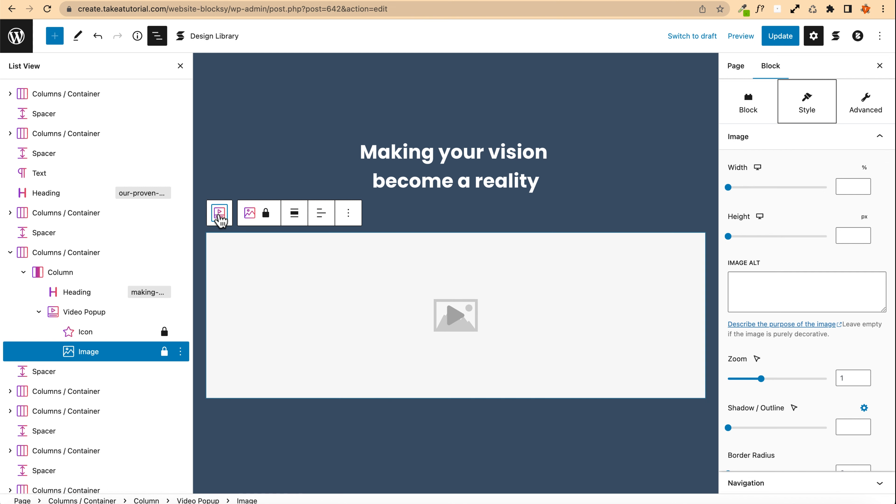
pyautogui.click(219, 212)
pyautogui.click(773, 374)
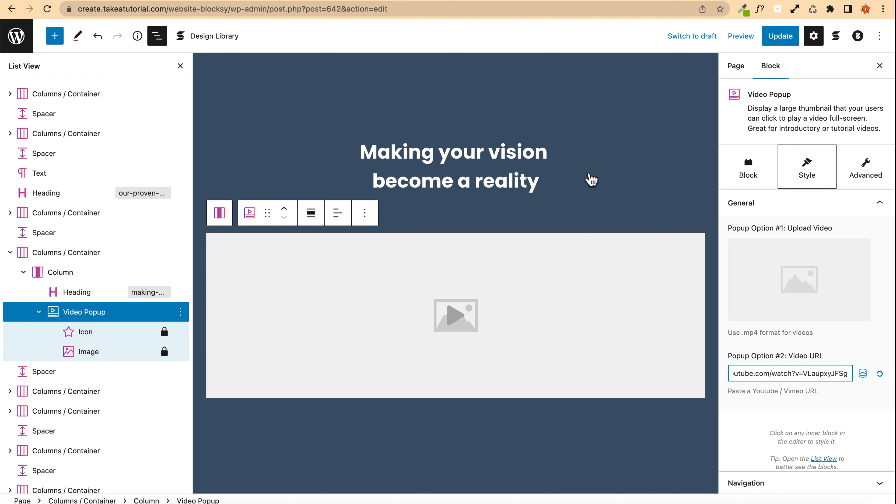
pyautogui.click(778, 39)
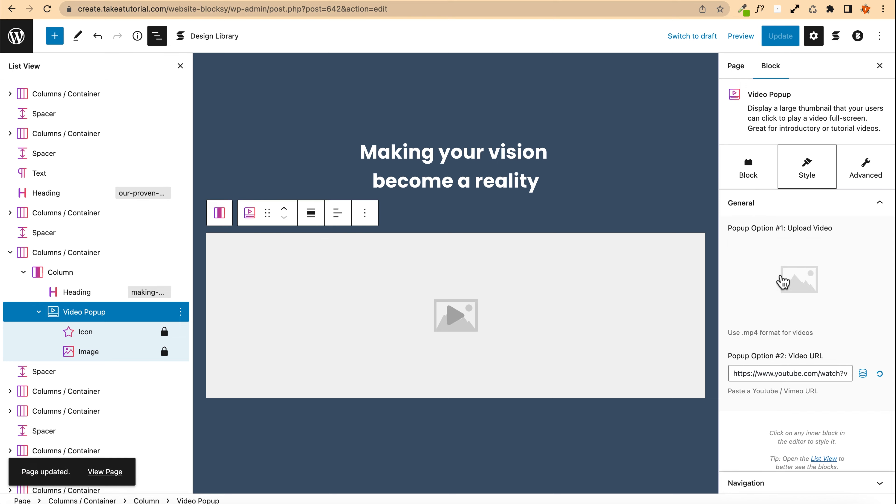
# Step: Upload several image files to the Media Library through the Video Popup's upload field and close the dialog
pyautogui.click(779, 291)
pyautogui.click(46, 73)
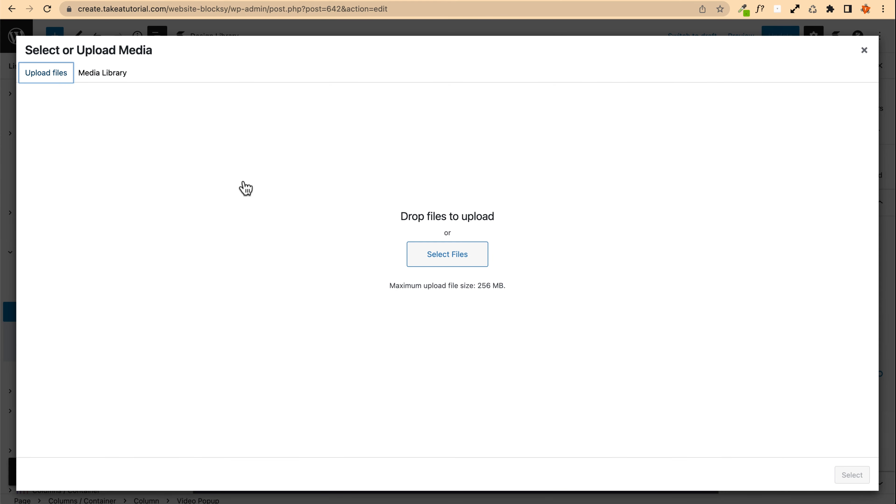
pyautogui.click(103, 75)
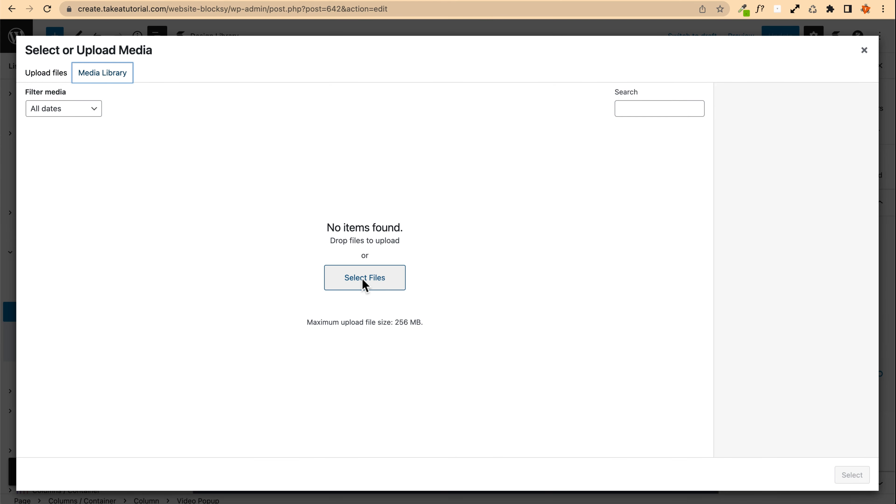
pyautogui.click(53, 77)
pyautogui.click(94, 80)
pyautogui.click(352, 281)
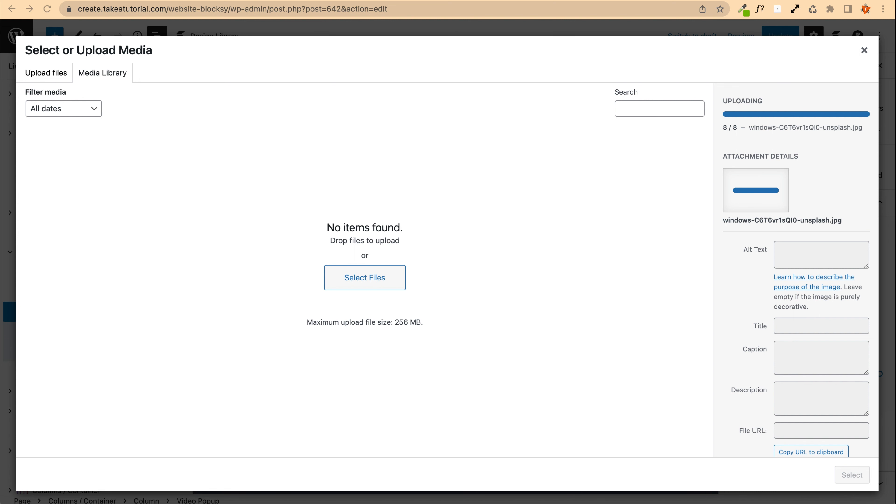
pyautogui.click(864, 50)
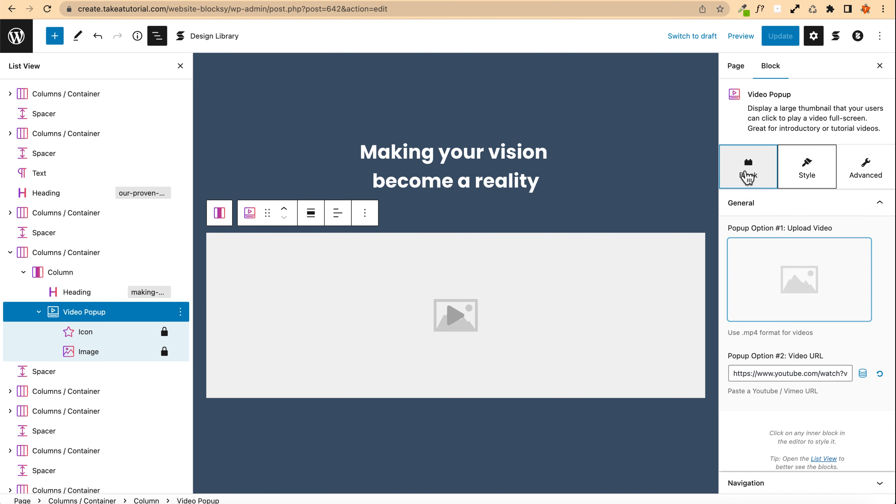
pyautogui.click(748, 173)
pyautogui.click(806, 171)
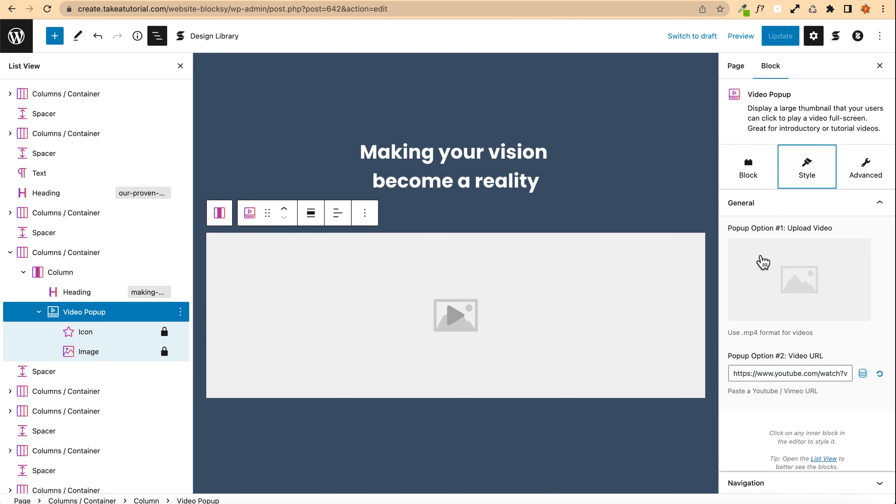
# Step: Set the Video Popup's thumbnail image to Website.png from the Media Library
pyautogui.scroll(-3, 760, 268)
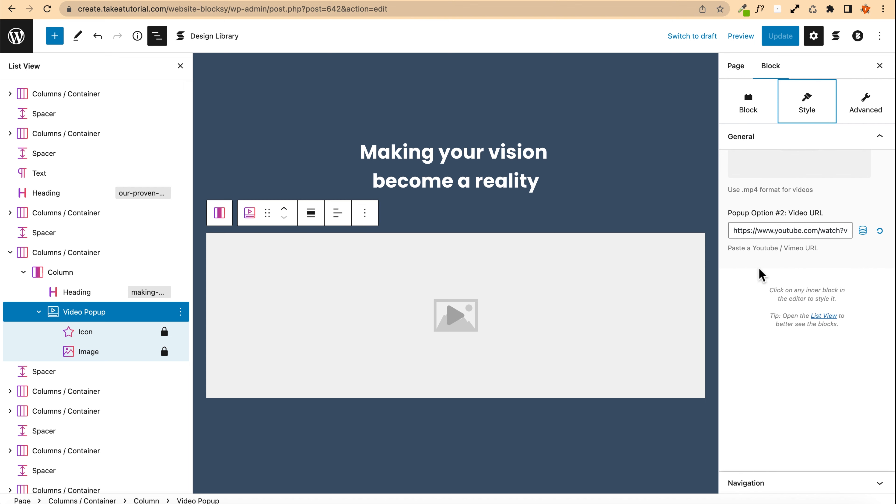
pyautogui.scroll(4, 759, 268)
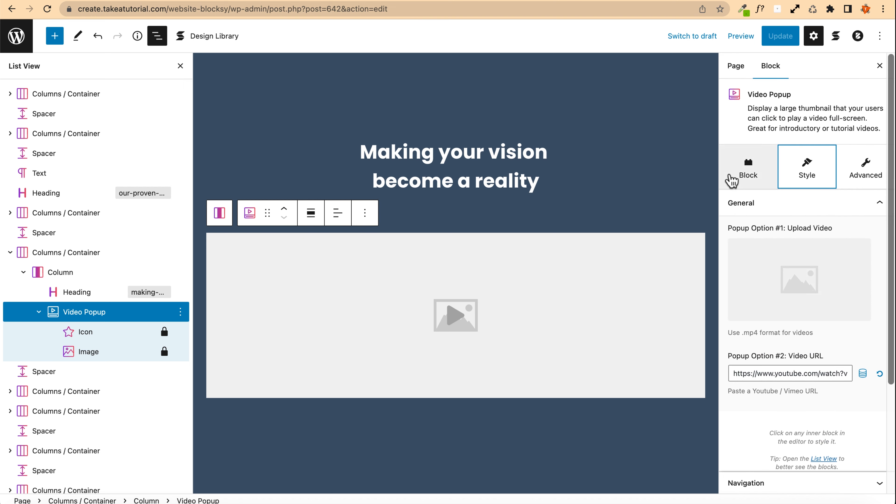
pyautogui.click(338, 279)
pyautogui.moveTo(306, 270); pyautogui.dragTo(791, 263)
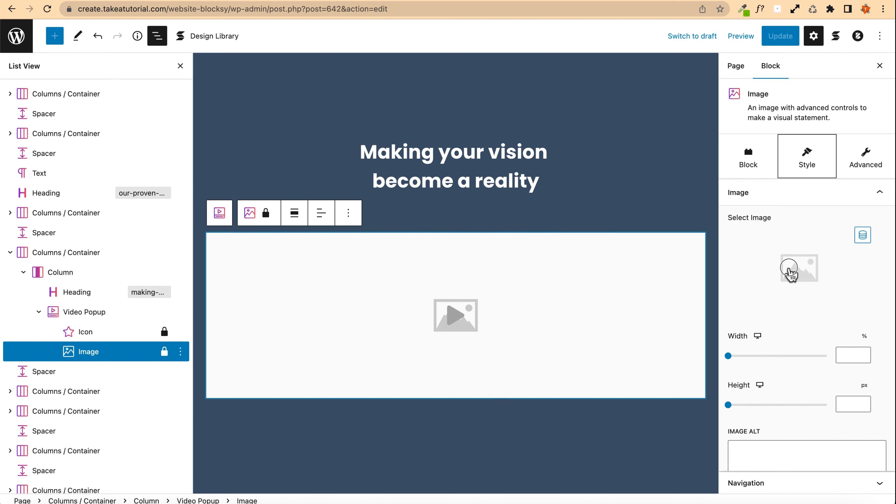
pyautogui.click(792, 272)
pyautogui.click(150, 182)
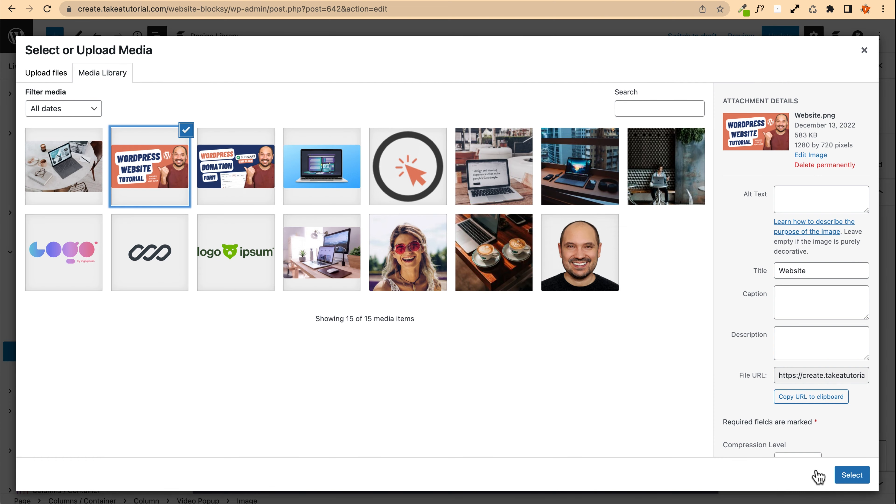
pyautogui.click(851, 475)
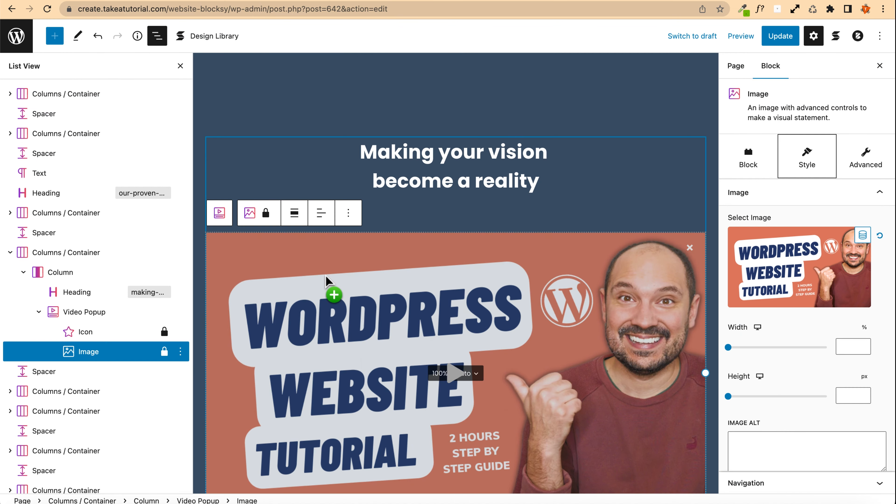
# Step: Select the Video Popup's play icon and set its icon colour to the green palette colour
pyautogui.scroll(-2, 327, 280)
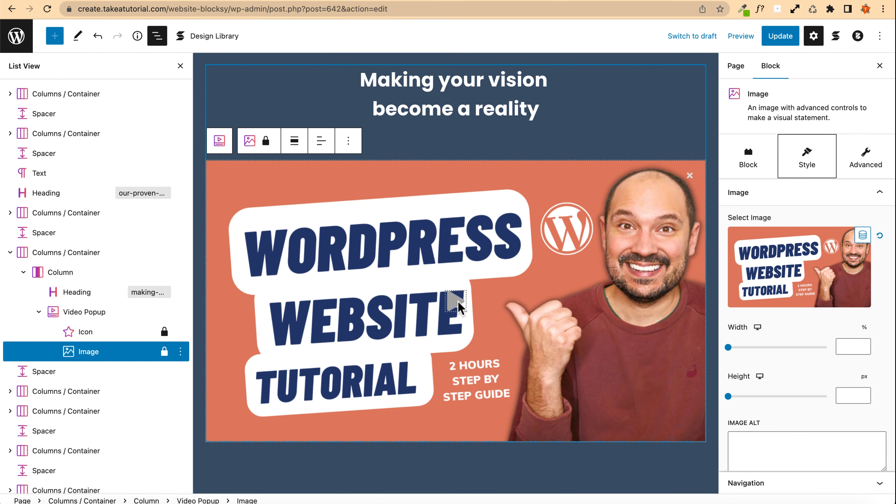
pyautogui.click(458, 304)
pyautogui.moveTo(457, 296); pyautogui.dragTo(729, 238)
pyautogui.click(756, 359)
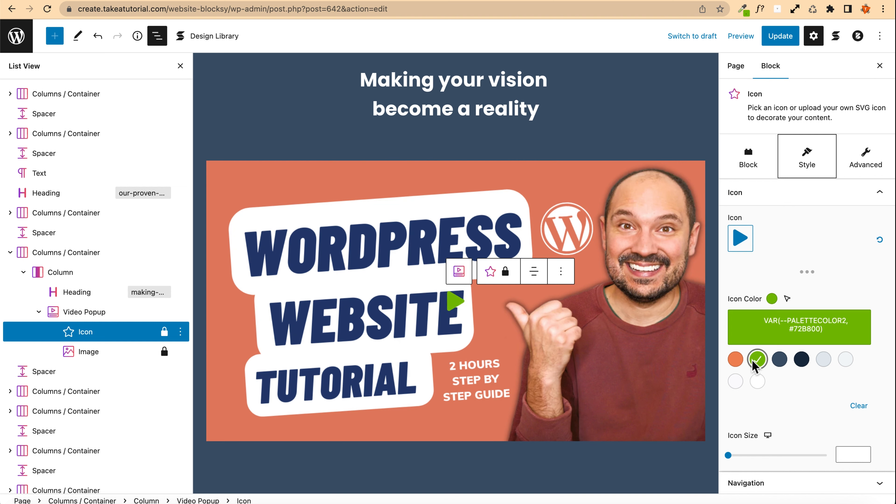
# Step: Set the icon shape's outline colour to the dark blue palette colour and its outline width to 7
pyautogui.scroll(-5, 778, 391)
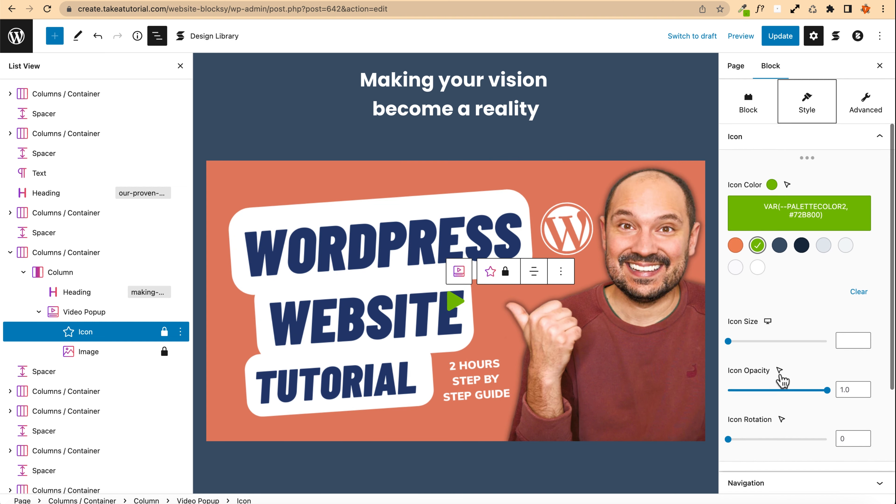
pyautogui.scroll(-3, 781, 378)
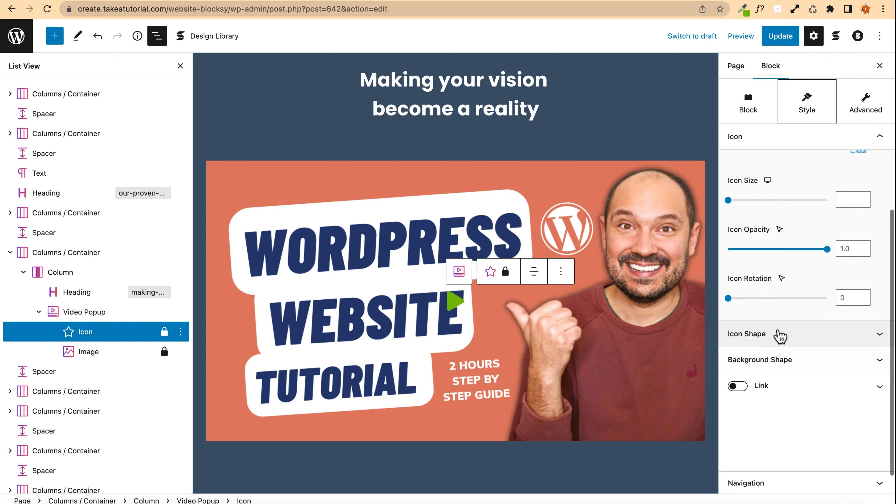
pyautogui.click(779, 356)
pyautogui.click(747, 223)
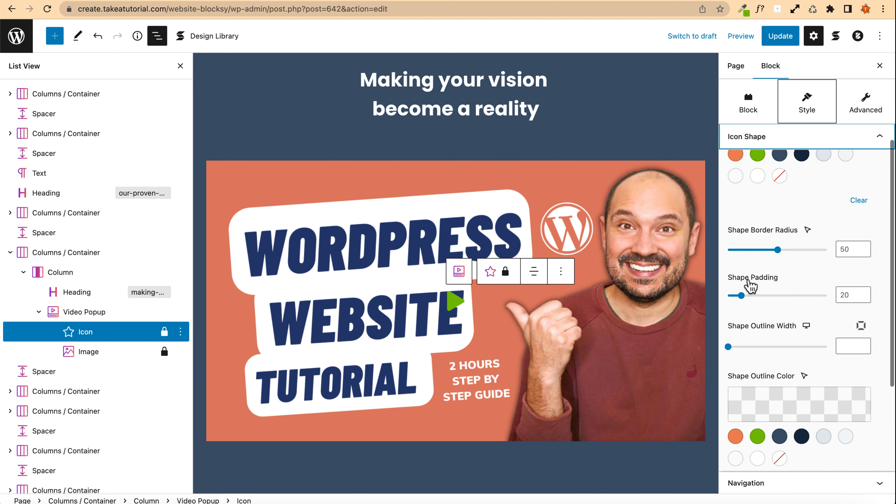
pyautogui.scroll(-3, 762, 307)
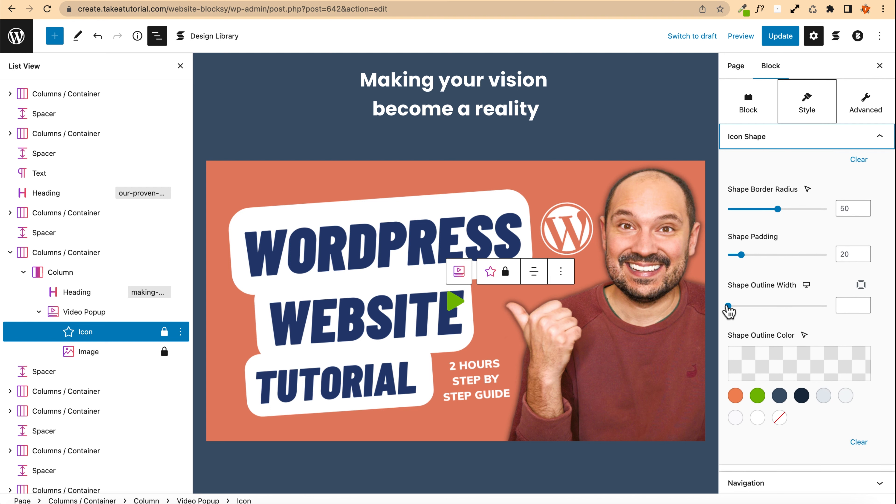
pyautogui.scroll(-2, 741, 311)
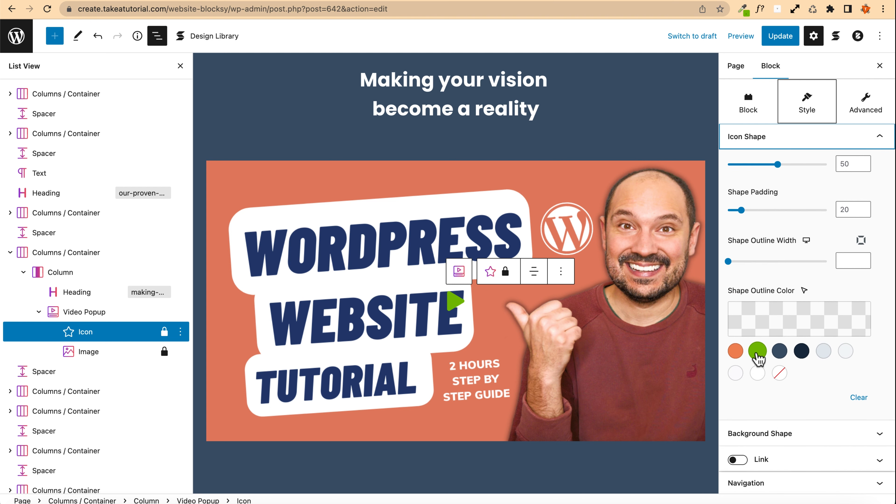
pyautogui.click(778, 352)
pyautogui.scroll(2, 733, 298)
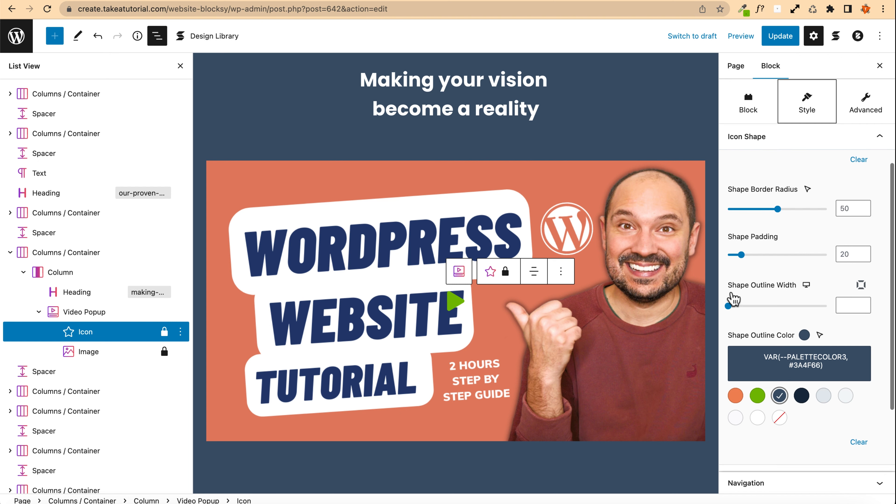
pyautogui.moveTo(737, 307); pyautogui.dragTo(761, 308)
pyautogui.scroll(-2, 764, 353)
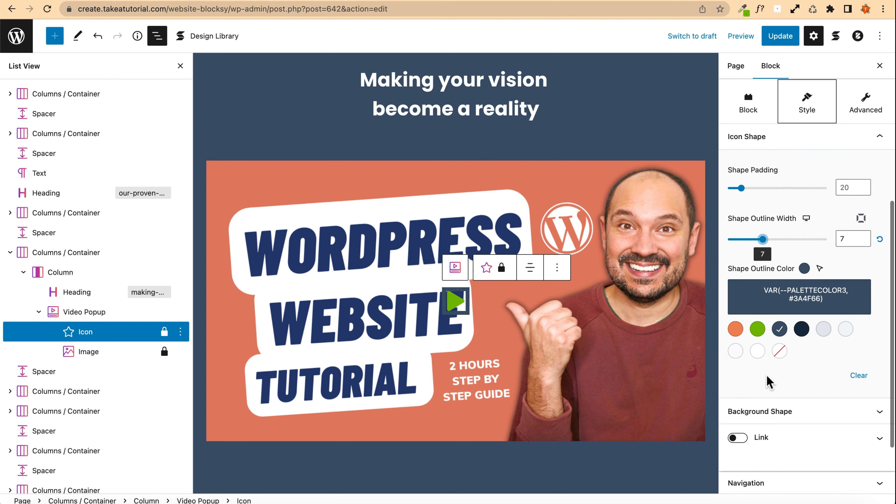
pyautogui.scroll(3, 766, 376)
pyautogui.scroll(1, 764, 350)
pyautogui.scroll(4, 759, 326)
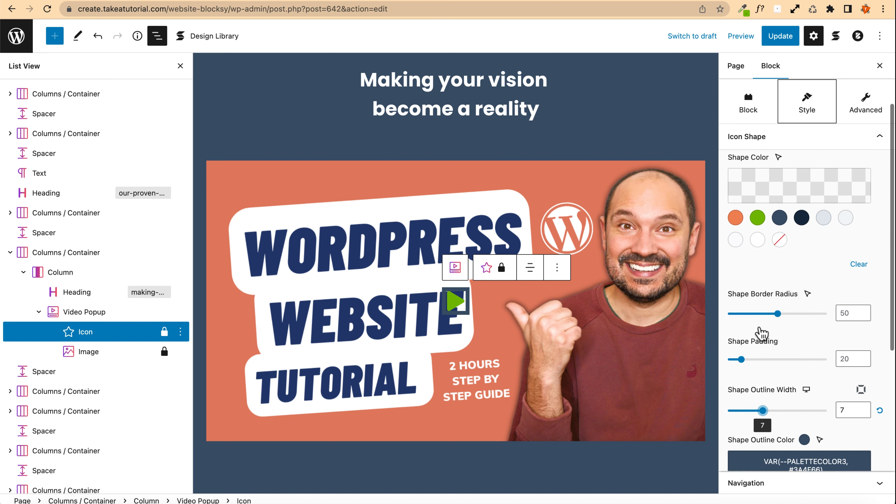
pyautogui.click(757, 306)
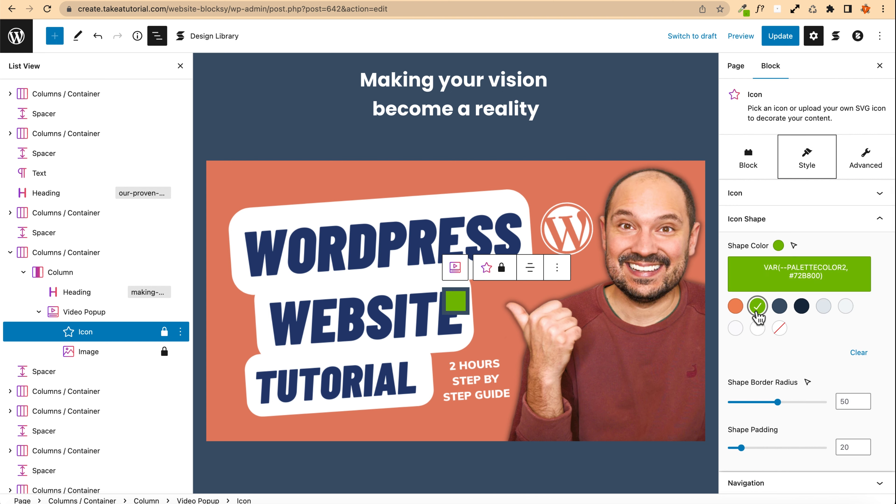
pyautogui.click(756, 306)
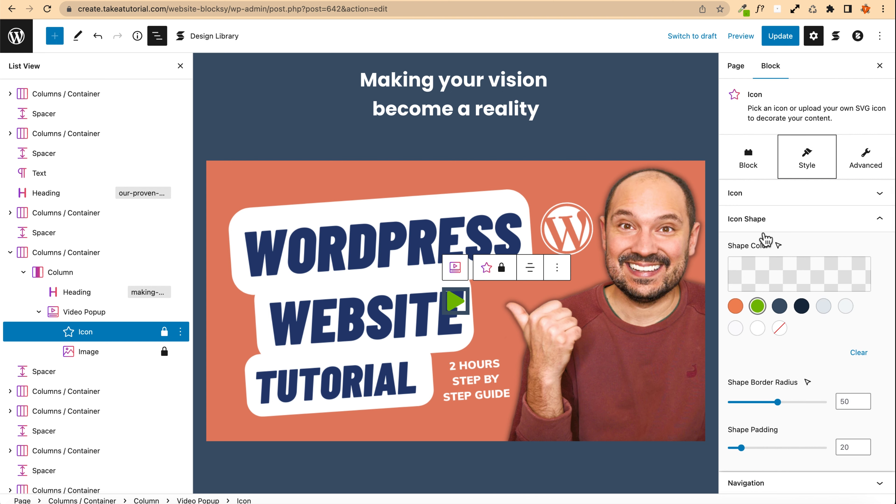
# Step: Enable the icon block's background and set its background colour opacity to 0.7
pyautogui.click(745, 194)
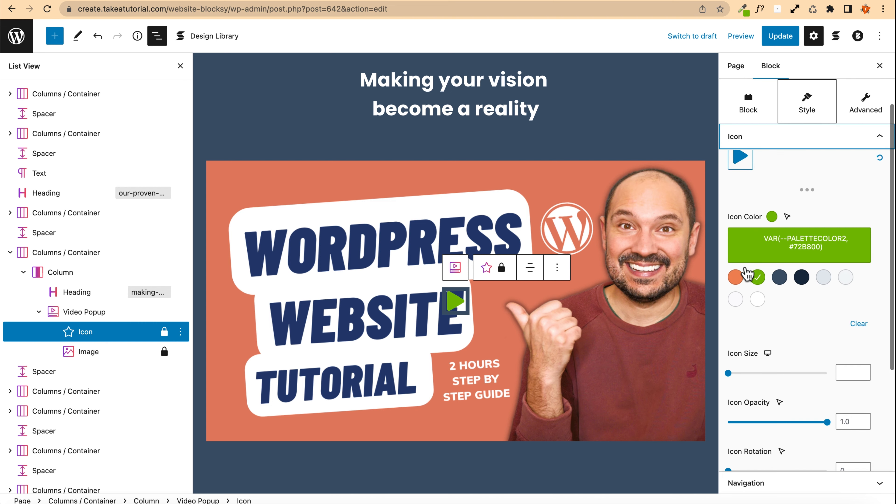
pyautogui.scroll(3, 746, 274)
pyautogui.scroll(-5, 747, 273)
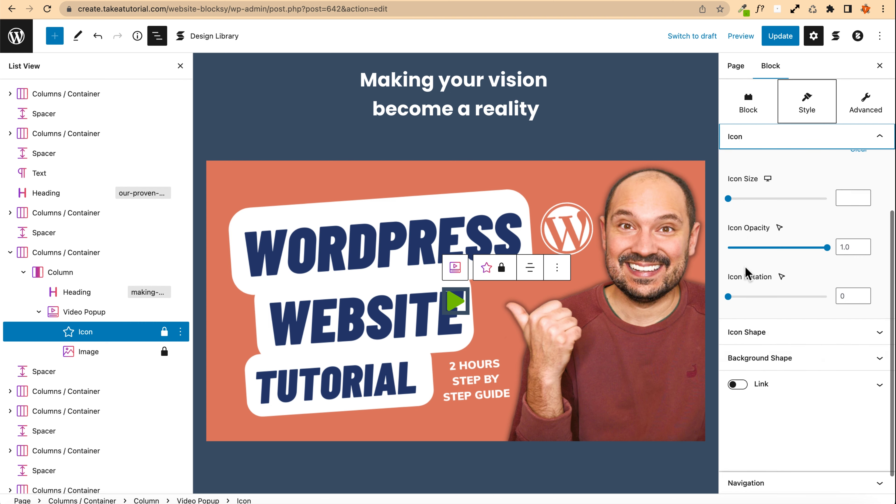
pyautogui.scroll(4, 746, 273)
pyautogui.scroll(2, 746, 273)
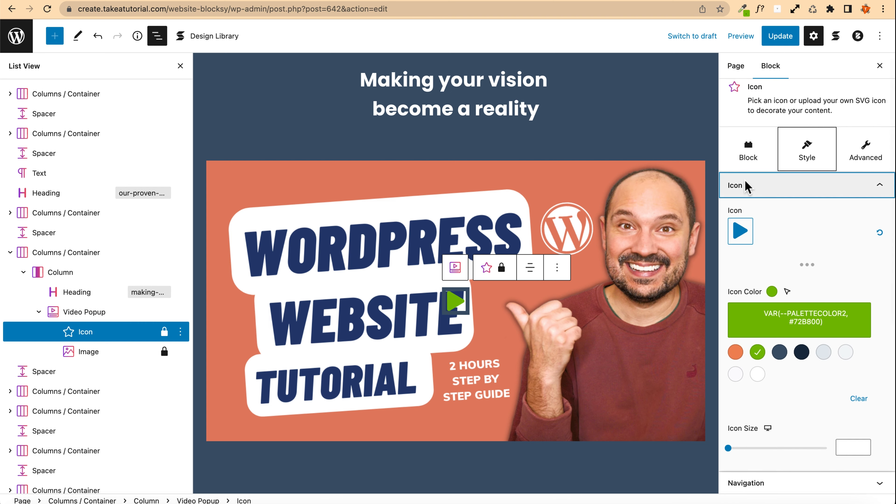
pyautogui.click(747, 157)
pyautogui.click(737, 219)
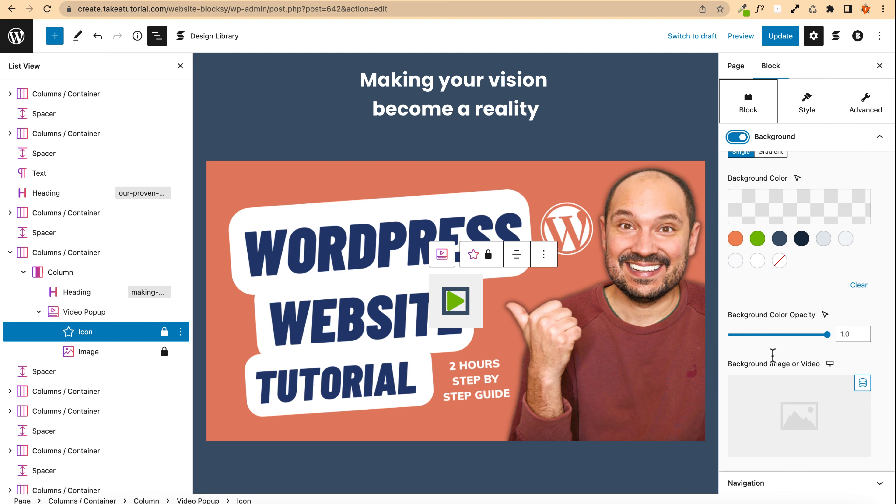
pyautogui.scroll(-3, 769, 353)
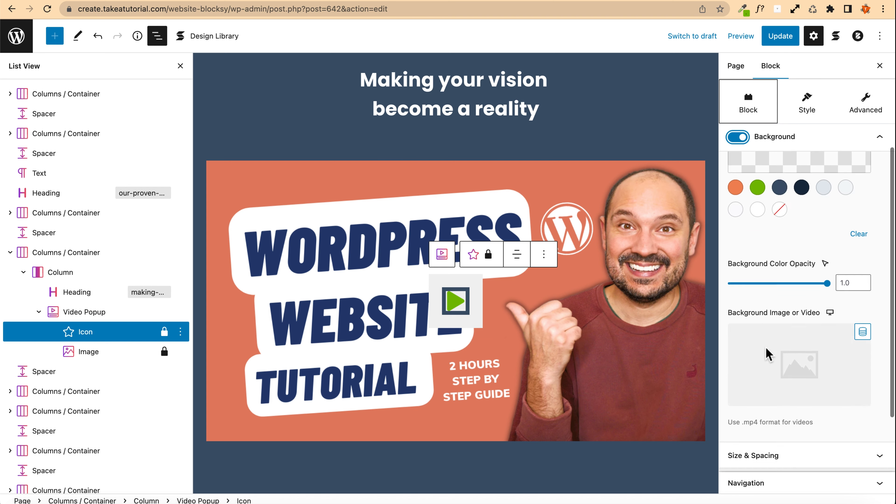
pyautogui.scroll(3, 766, 353)
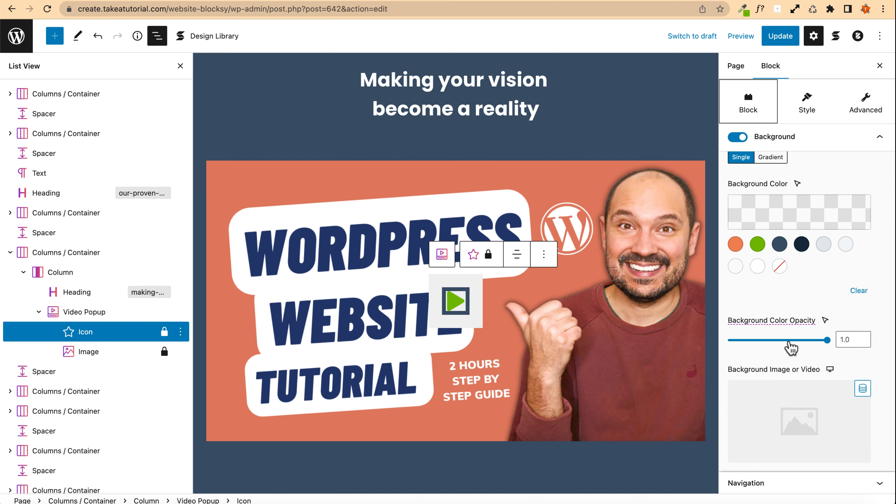
pyautogui.moveTo(825, 341); pyautogui.dragTo(799, 340)
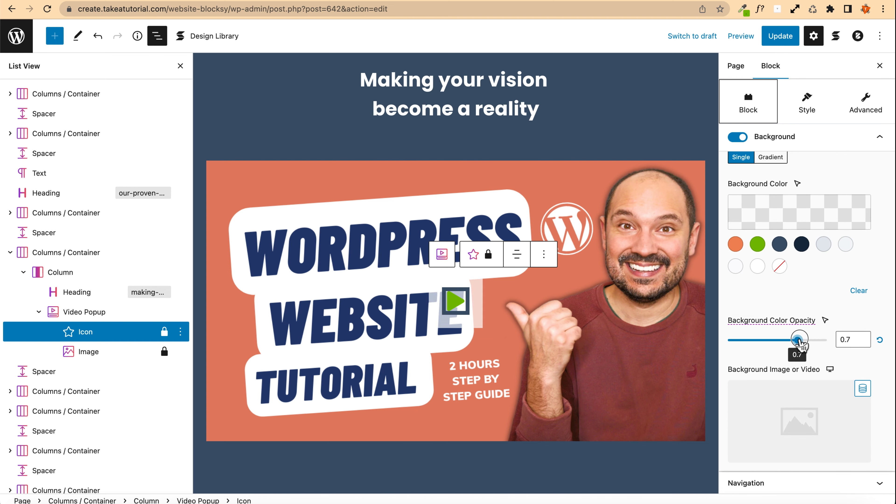
# Step: Give the icon block a border width of 3 and a border radius of 900
pyautogui.scroll(-5, 786, 376)
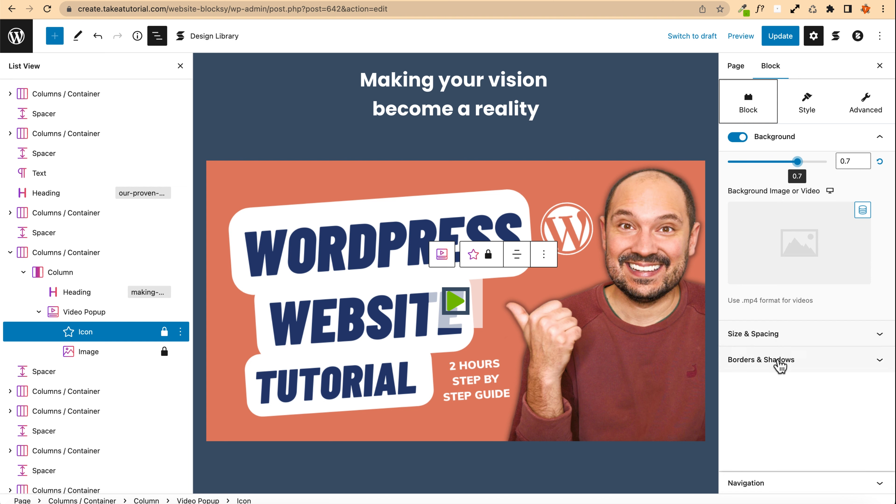
pyautogui.click(780, 364)
pyautogui.click(781, 254)
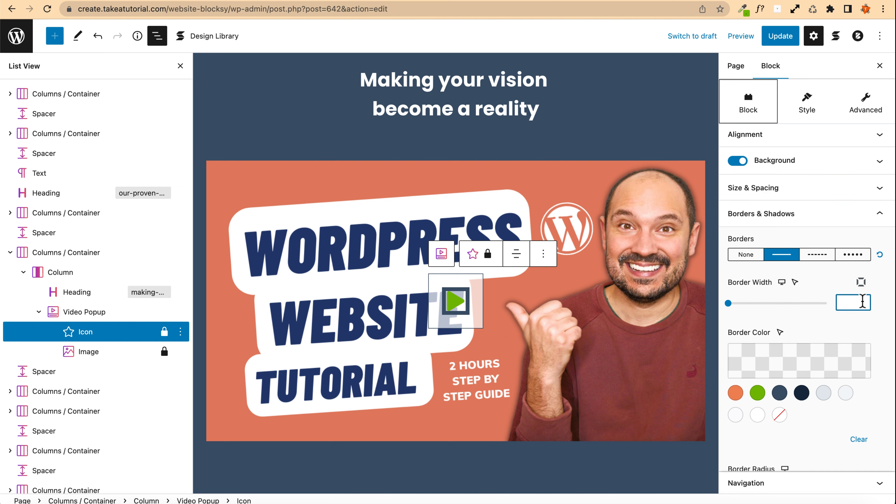
pyautogui.write('3')
pyautogui.scroll(-5, 810, 430)
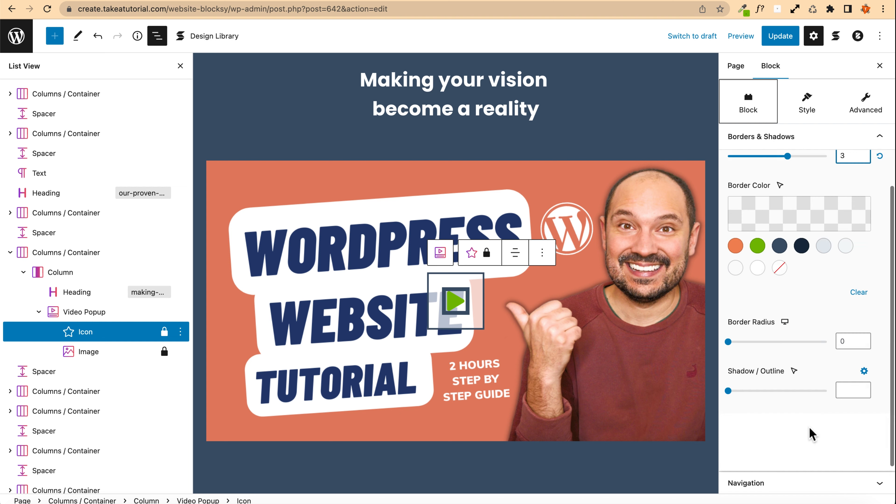
pyautogui.click(822, 306)
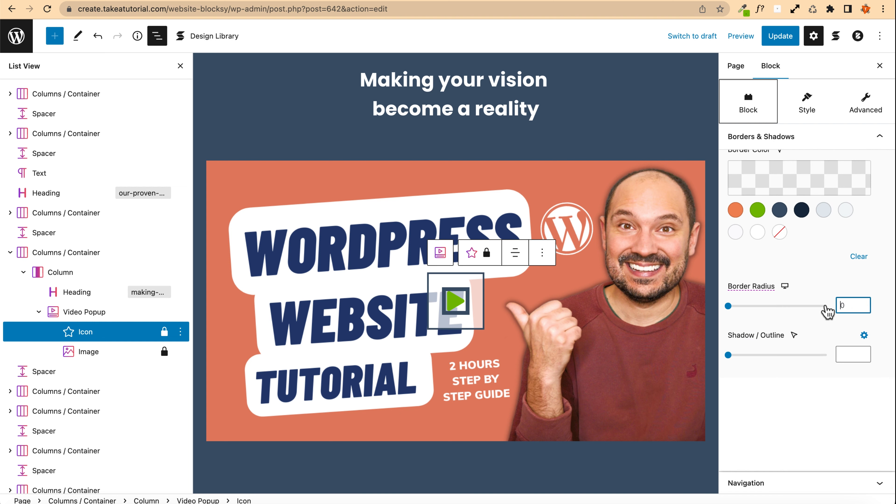
pyautogui.write('900')
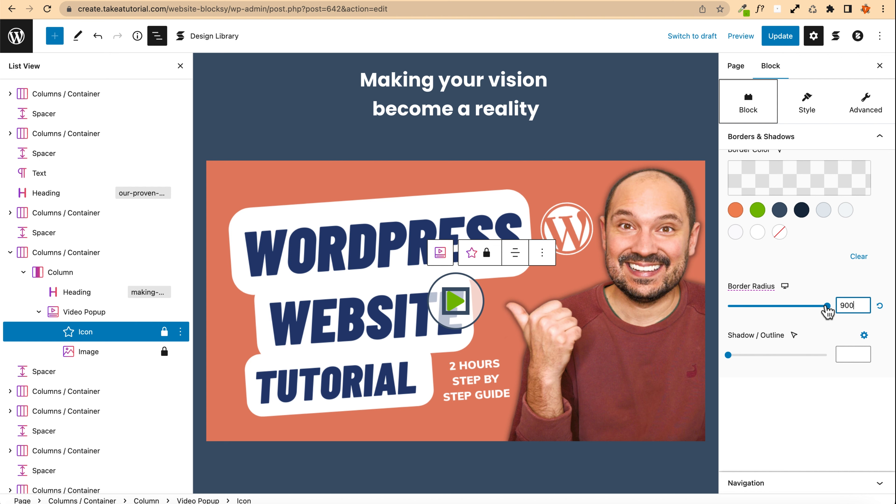
# Step: Clear the icon shape's outline colour and reset its outline width
pyautogui.scroll(5, 793, 358)
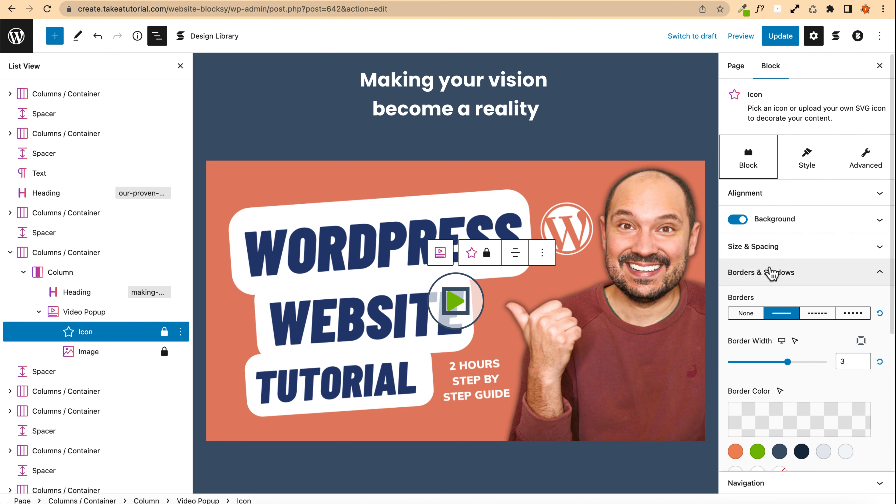
pyautogui.click(456, 298)
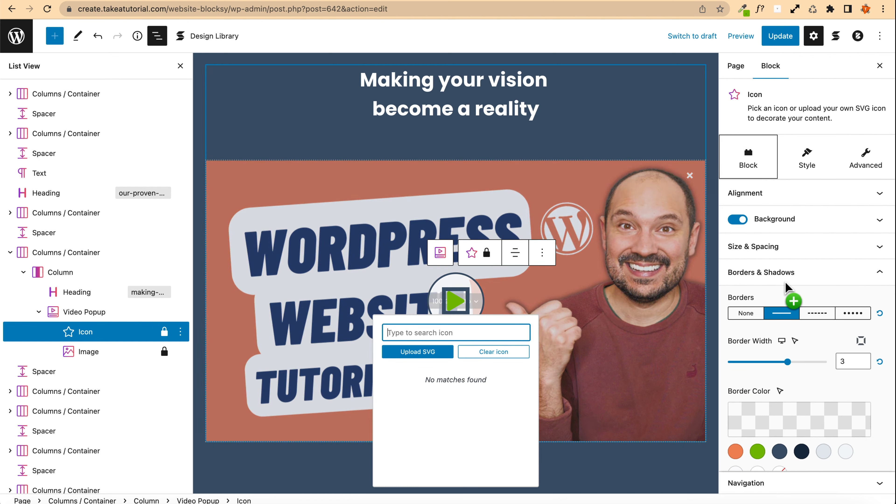
pyautogui.click(780, 268)
pyautogui.click(807, 159)
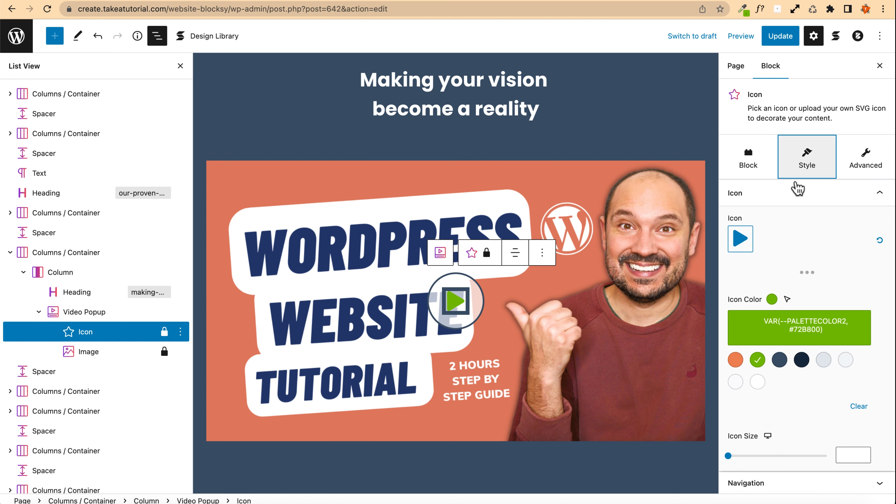
pyautogui.scroll(-2, 728, 319)
pyautogui.scroll(-6, 729, 319)
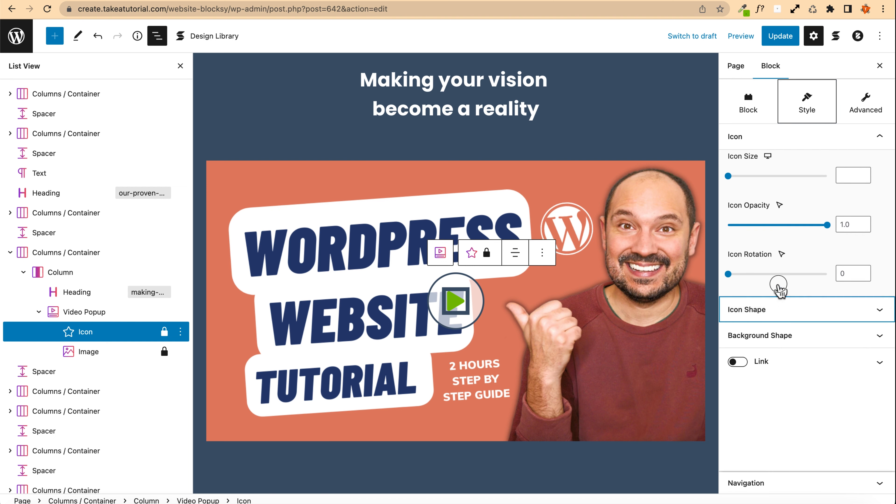
pyautogui.scroll(6, 776, 289)
pyautogui.scroll(-5, 777, 291)
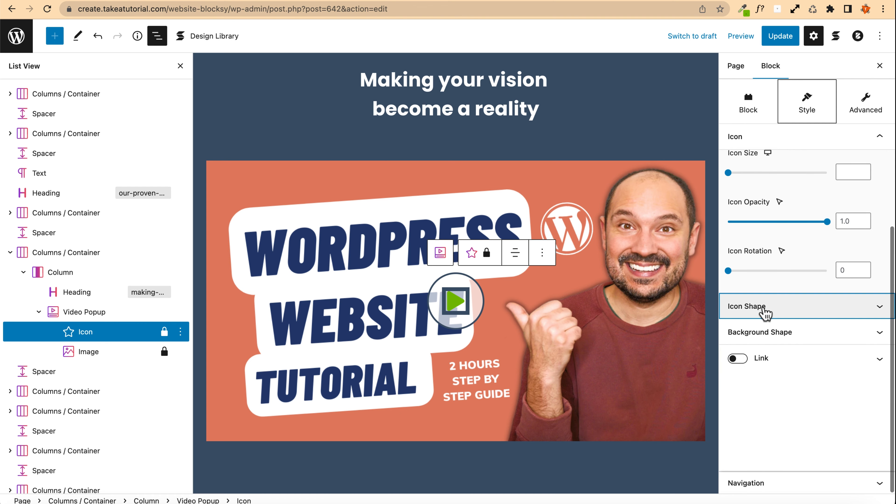
pyautogui.click(764, 310)
pyautogui.scroll(2, 778, 357)
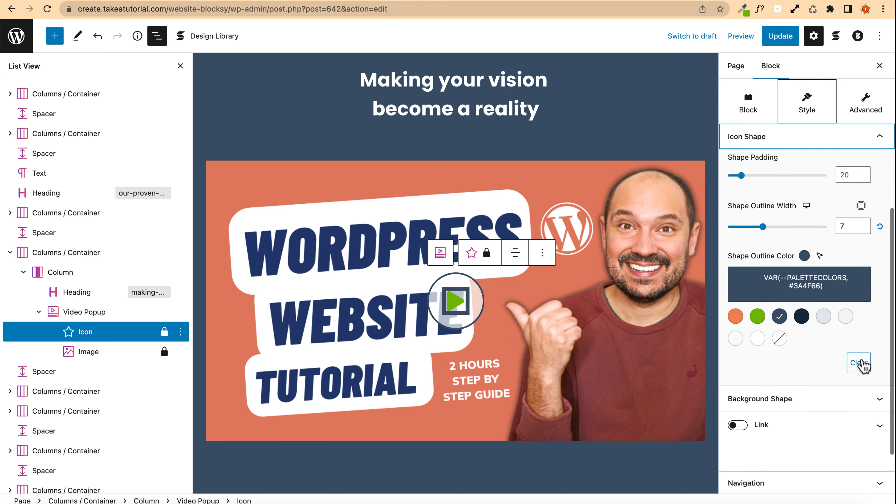
pyautogui.click(858, 362)
pyautogui.scroll(2, 829, 353)
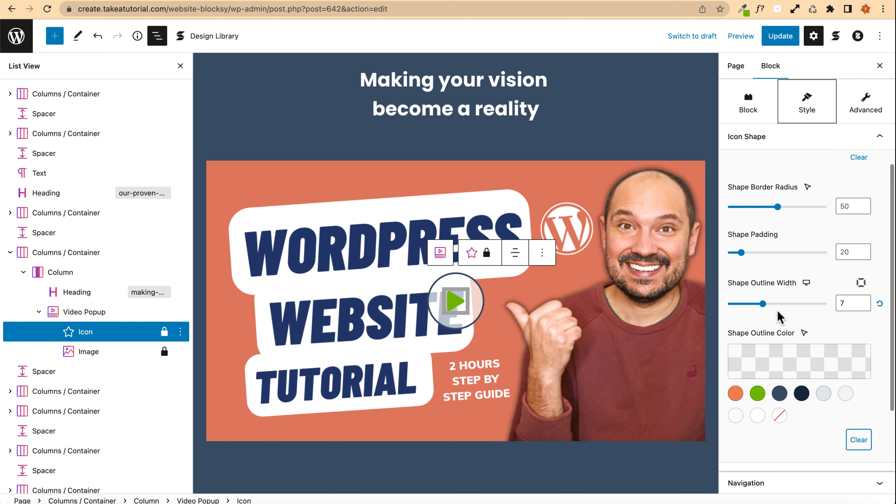
pyautogui.click(854, 304)
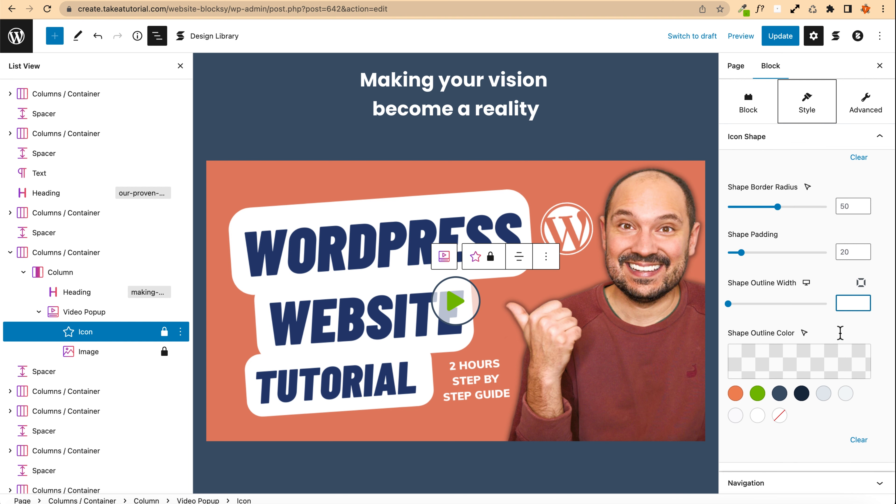
# Step: Change the play icon's colour to the orange palette colour
pyautogui.scroll(5, 780, 360)
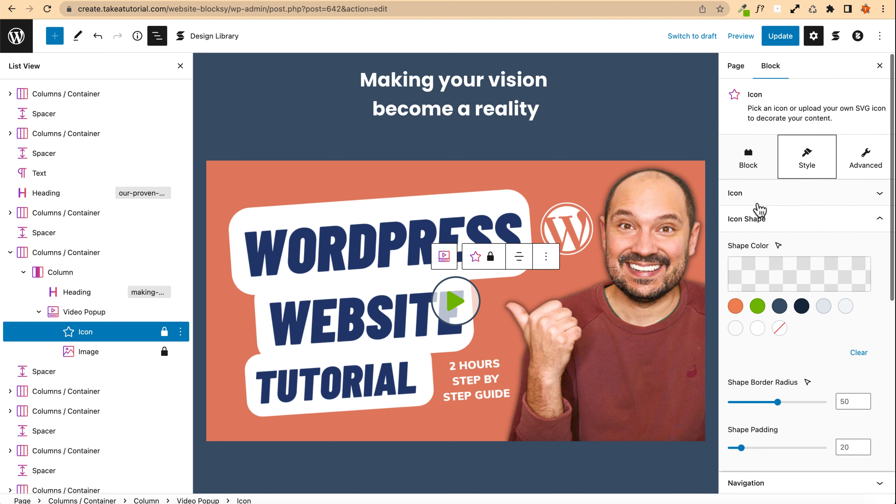
pyautogui.click(752, 199)
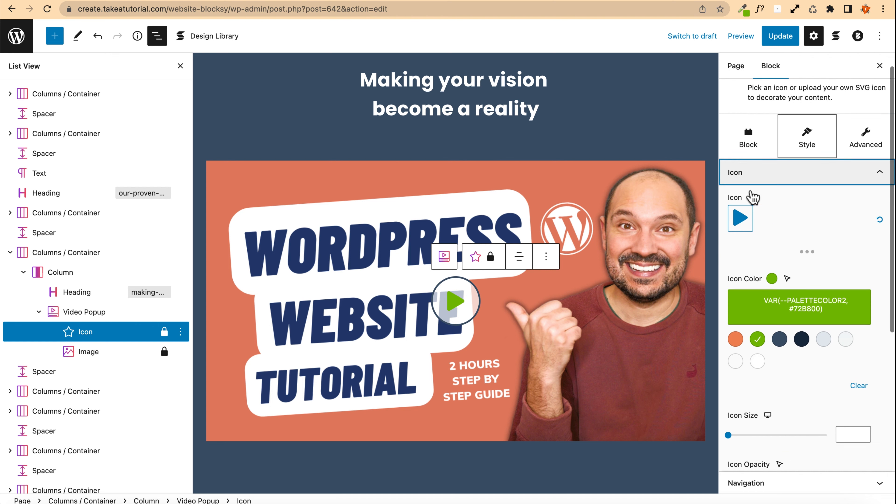
pyautogui.click(734, 249)
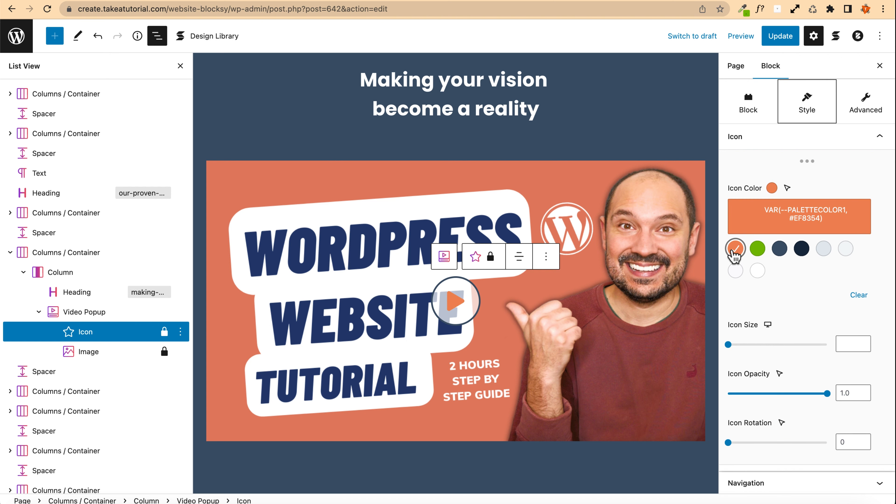
# Step: Change the play icon's colour to the dark navy palette colour (#192A3D)
pyautogui.click(778, 251)
pyautogui.click(803, 250)
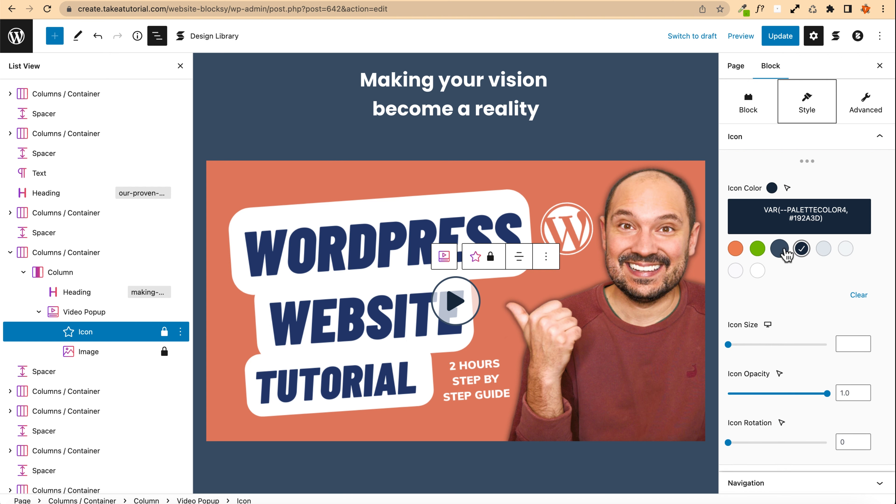
pyautogui.click(780, 249)
pyautogui.click(804, 249)
# Step: Set the play icon's size to 55 and update the page
pyautogui.moveTo(735, 348); pyautogui.dragTo(783, 348)
pyautogui.click(858, 351)
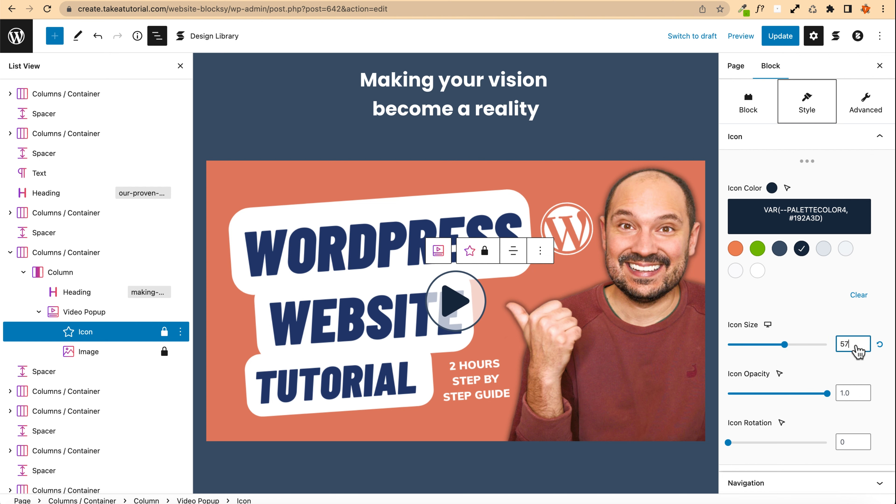
pyautogui.press('Down')
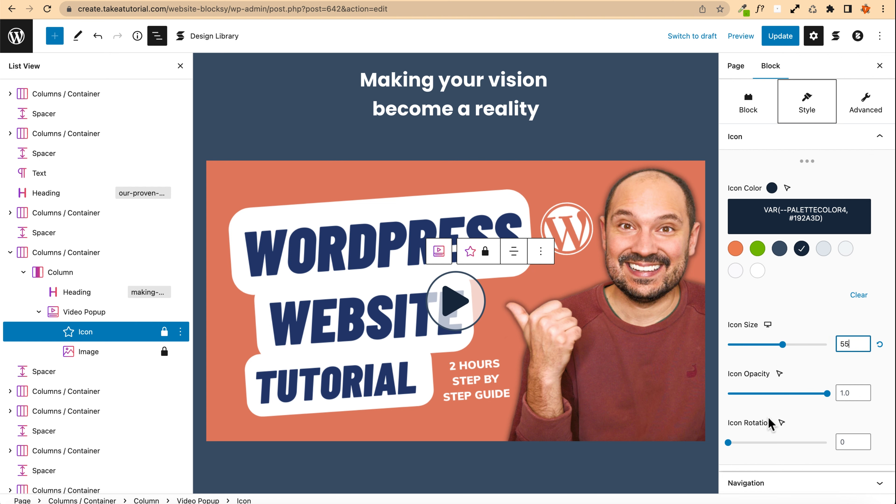
pyautogui.scroll(-5, 768, 420)
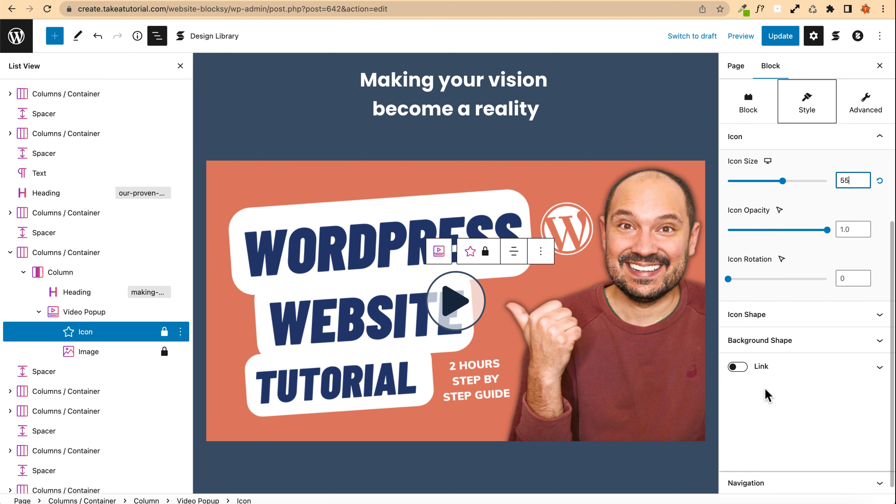
pyautogui.scroll(4, 769, 289)
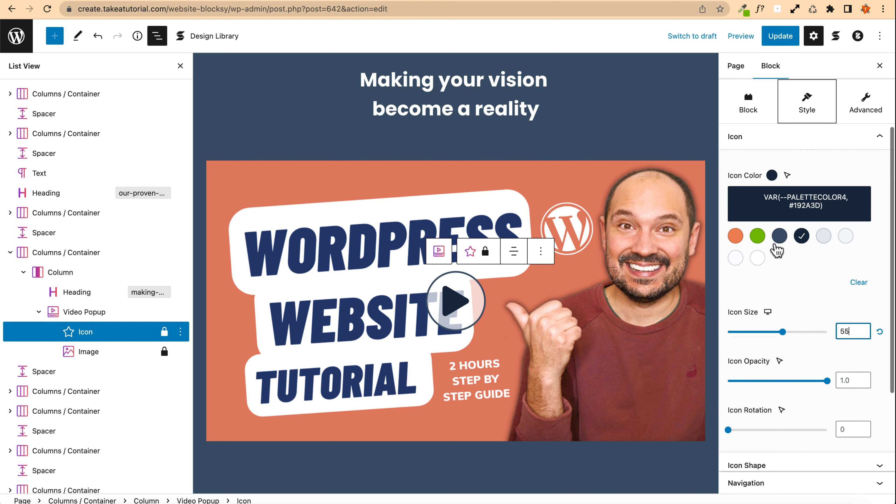
pyautogui.click(780, 35)
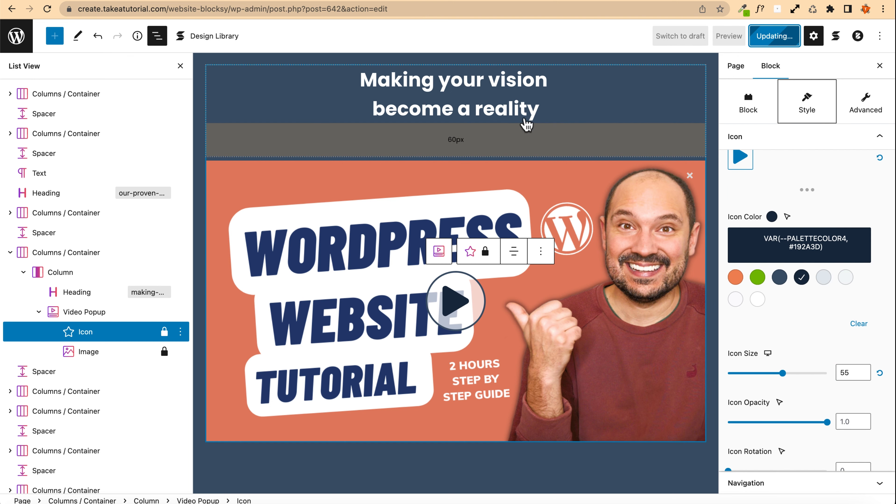
# Step: Reduce the video section container's top and bottom padding to 150 px and update the page
pyautogui.scroll(3, 315, 134)
pyautogui.scroll(-6, 284, 134)
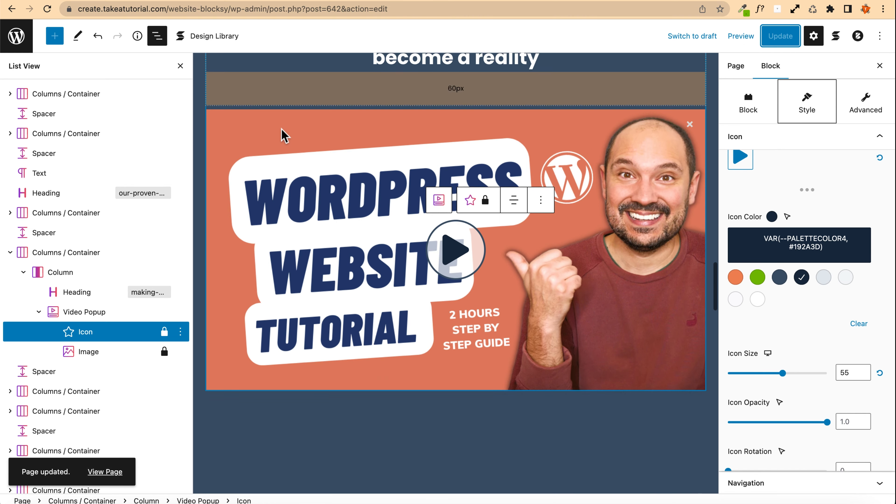
pyautogui.scroll(7, 285, 136)
pyautogui.scroll(2, 285, 135)
pyautogui.click(416, 156)
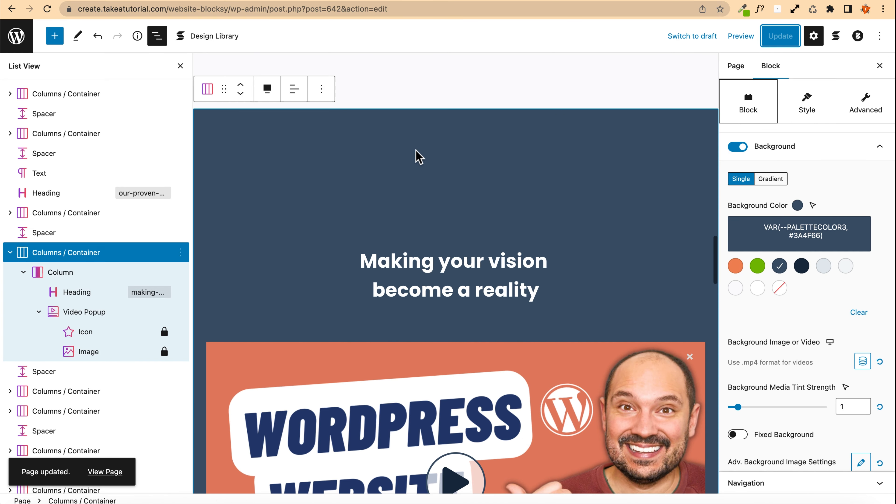
pyautogui.scroll(-2, 802, 363)
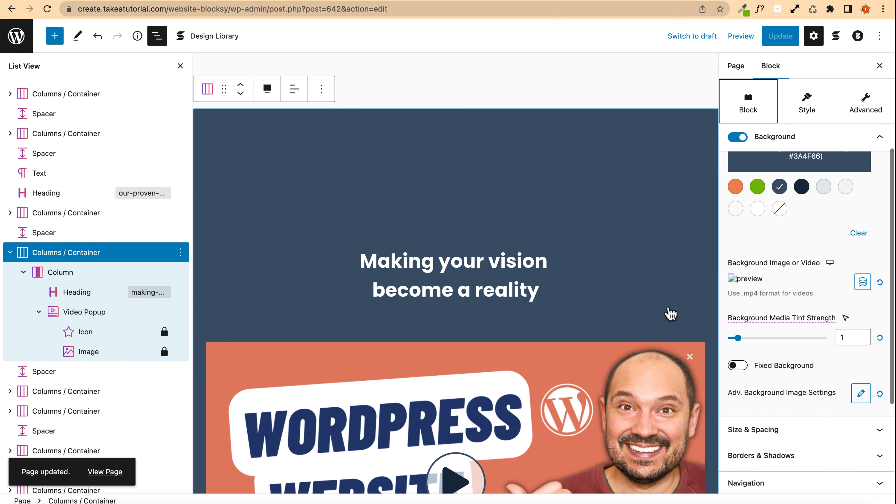
pyautogui.scroll(4, 810, 314)
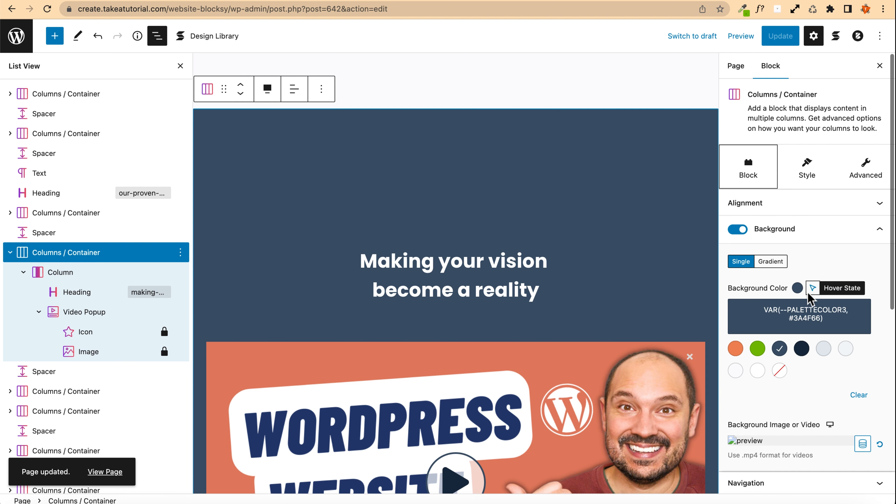
pyautogui.click(806, 168)
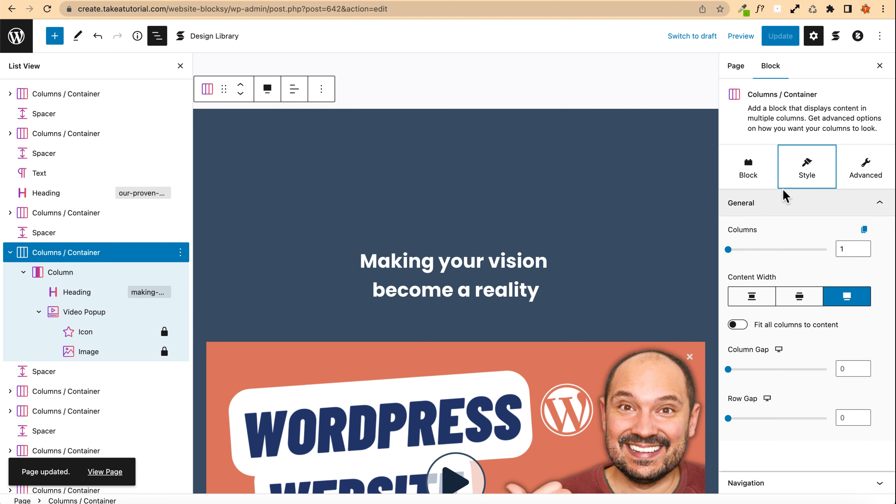
pyautogui.click(756, 208)
pyautogui.click(750, 173)
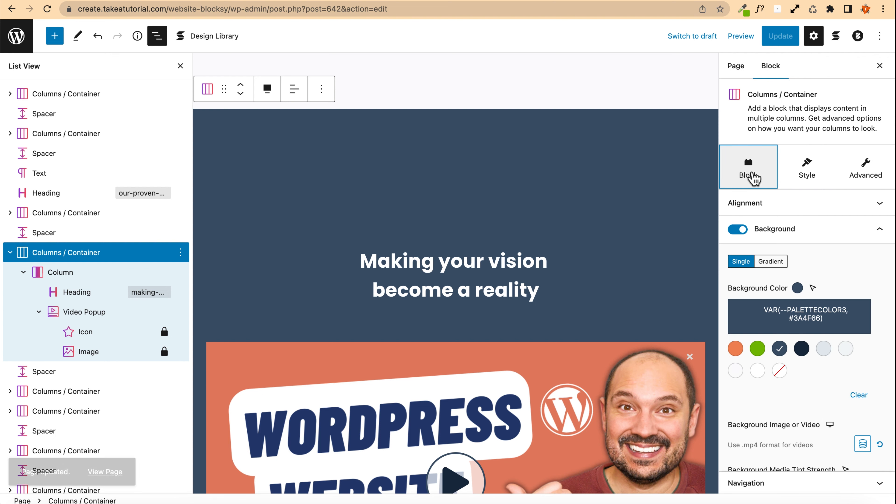
pyautogui.scroll(-5, 770, 337)
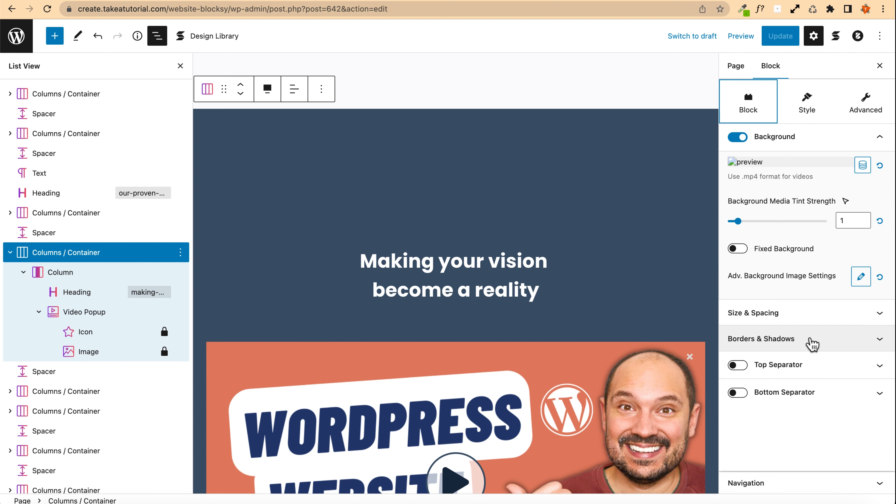
pyautogui.click(792, 315)
pyautogui.scroll(3, 811, 303)
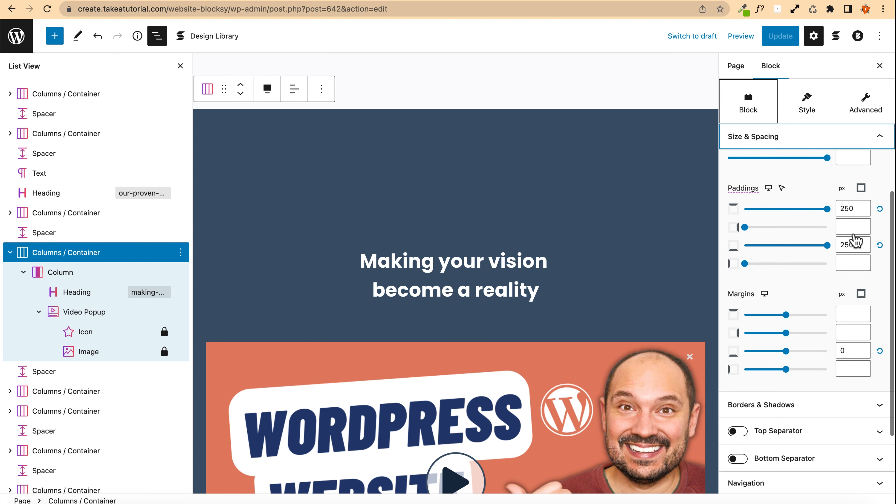
pyautogui.click(853, 208)
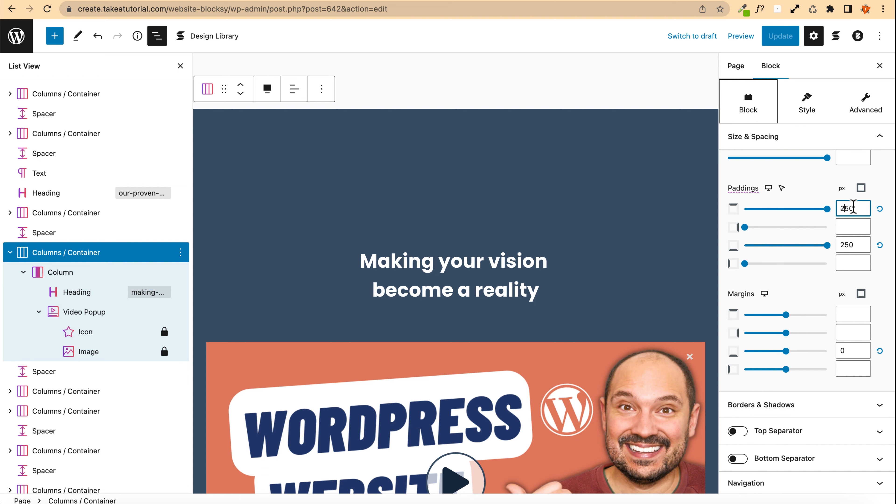
pyautogui.press('BackSpace')
pyautogui.write('1')
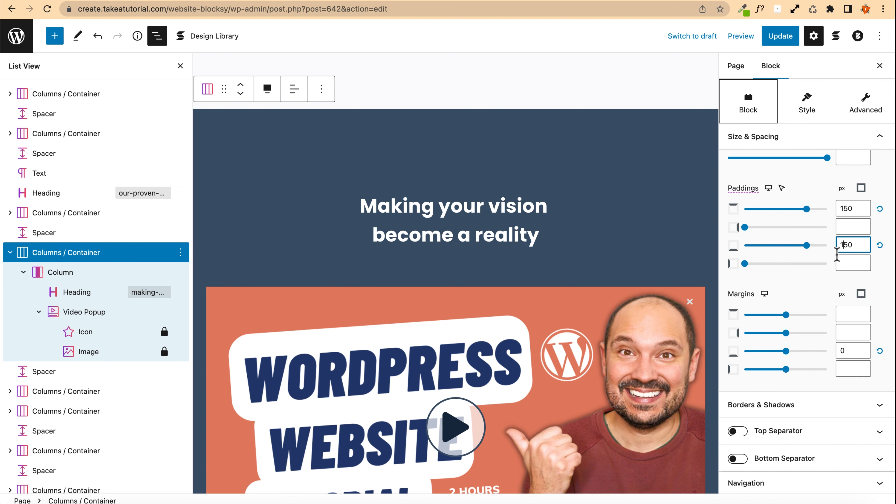
pyautogui.click(780, 37)
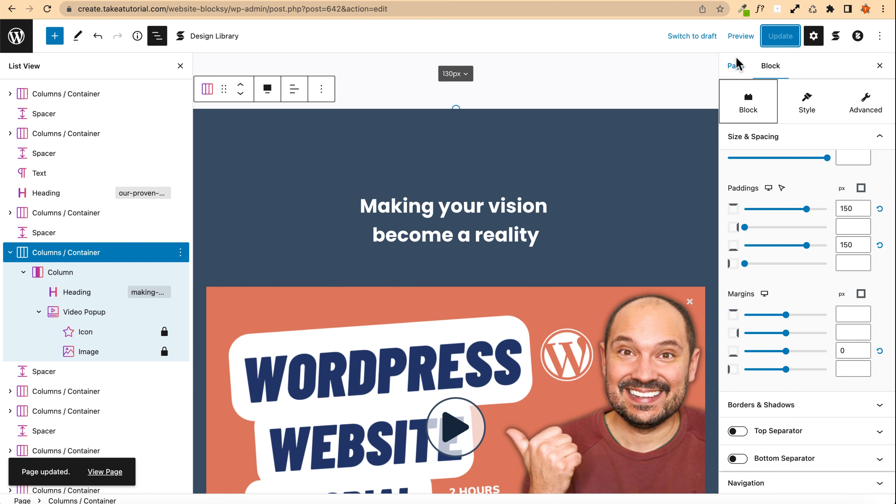
# Step: Preview the page in a new tab and review the video section, then return to the editor
pyautogui.click(740, 35)
pyautogui.click(680, 136)
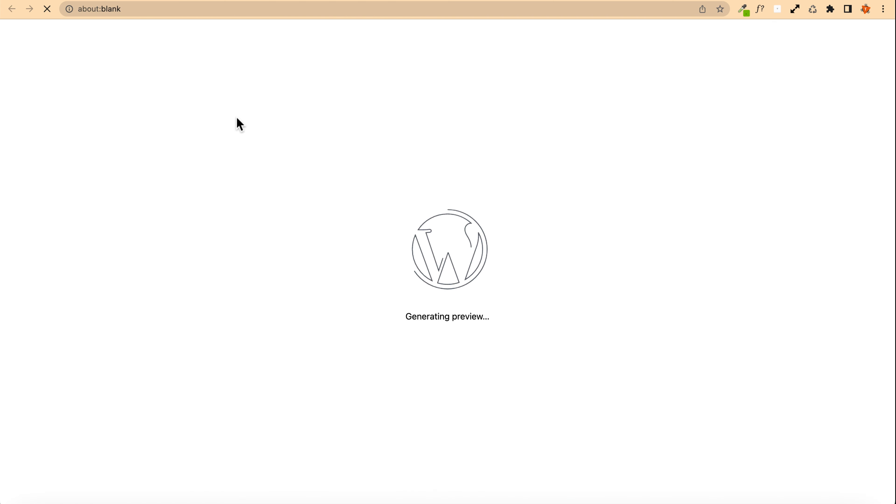
pyautogui.scroll(-15, 106, 196)
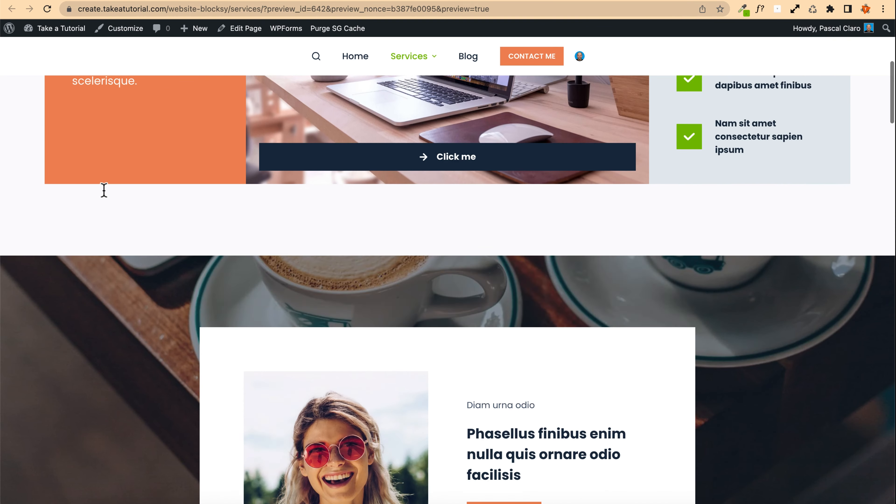
pyautogui.scroll(-20, 106, 196)
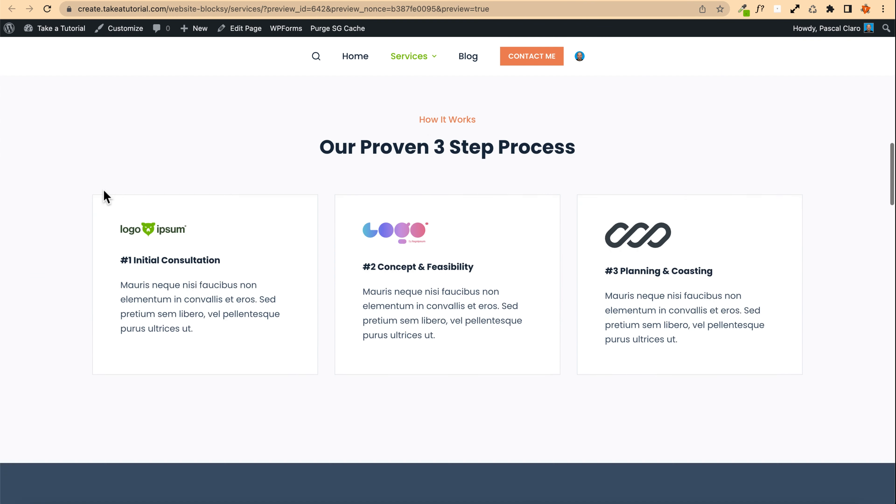
pyautogui.scroll(-10, 106, 196)
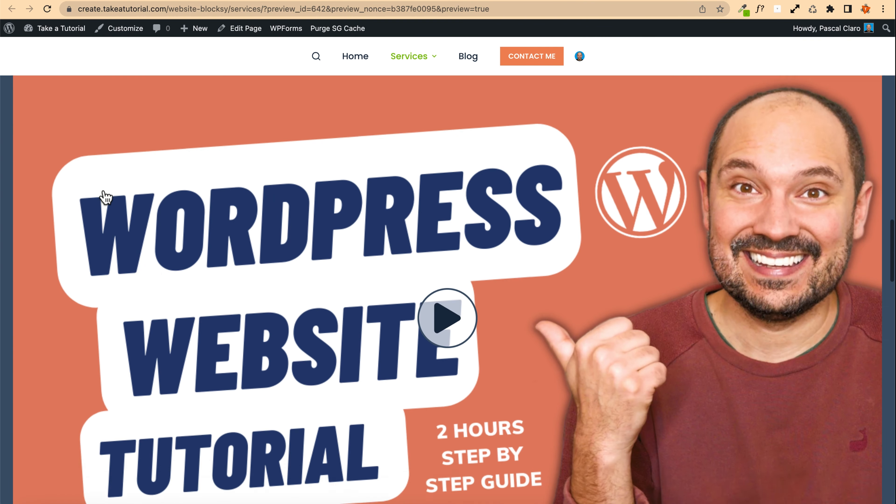
pyautogui.scroll(4, 107, 196)
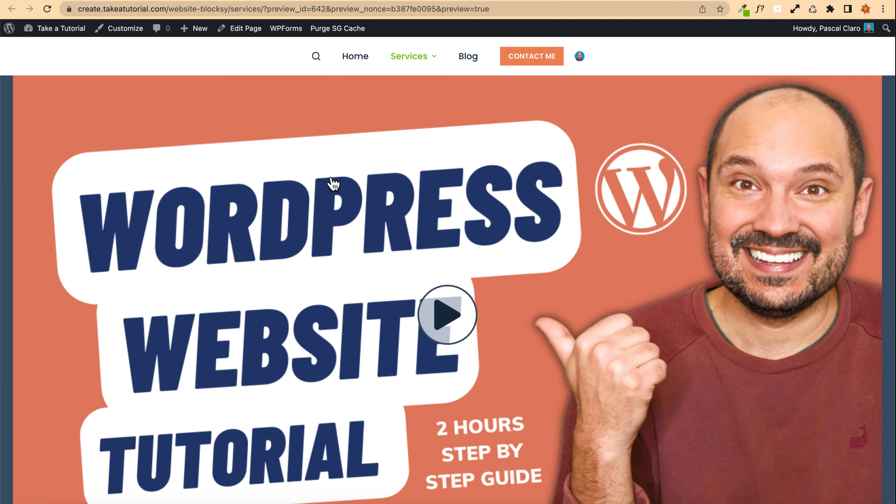
pyautogui.click(251, 0)
# Step: Set the video section container's max content width to 720 px and centre its content horizontally
pyautogui.scroll(-2, 392, 285)
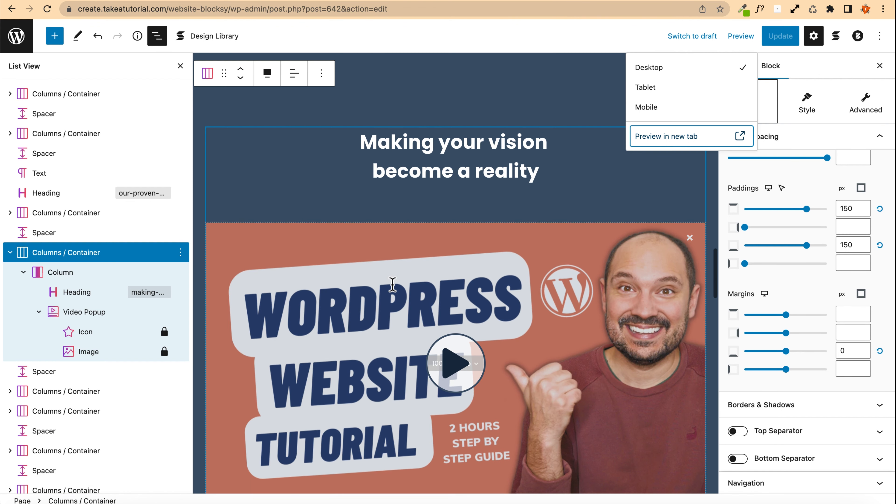
pyautogui.click(210, 76)
pyautogui.click(223, 74)
pyautogui.scroll(4, 815, 258)
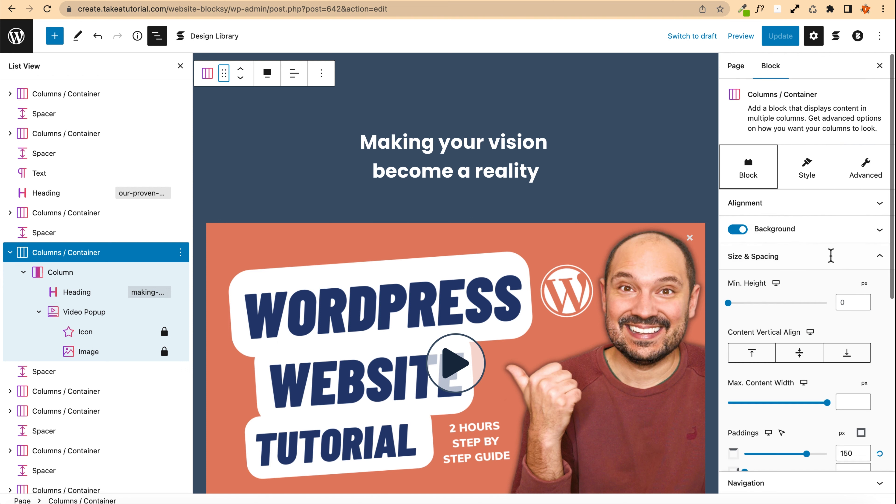
pyautogui.click(784, 259)
pyautogui.click(786, 260)
pyautogui.scroll(-2, 785, 265)
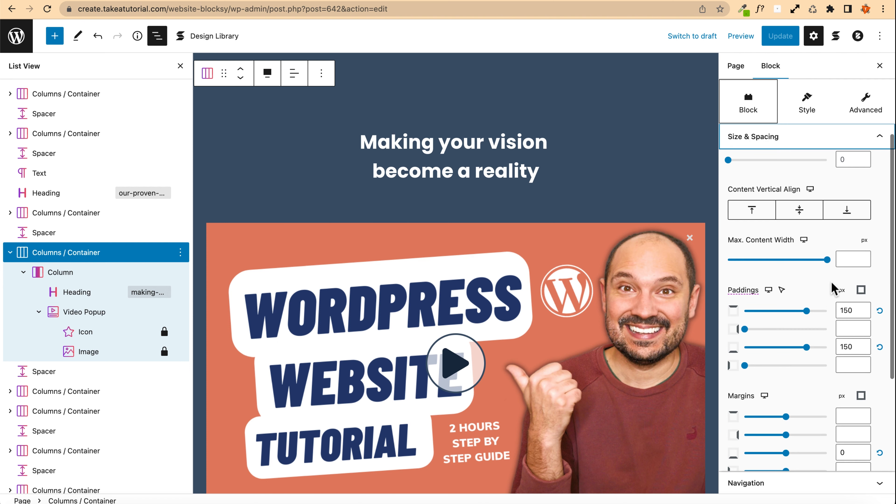
pyautogui.click(857, 260)
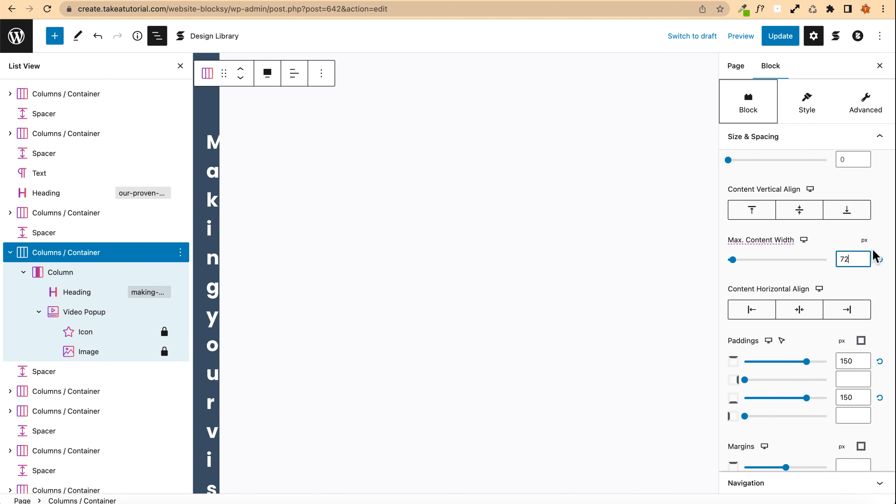
pyautogui.write('0')
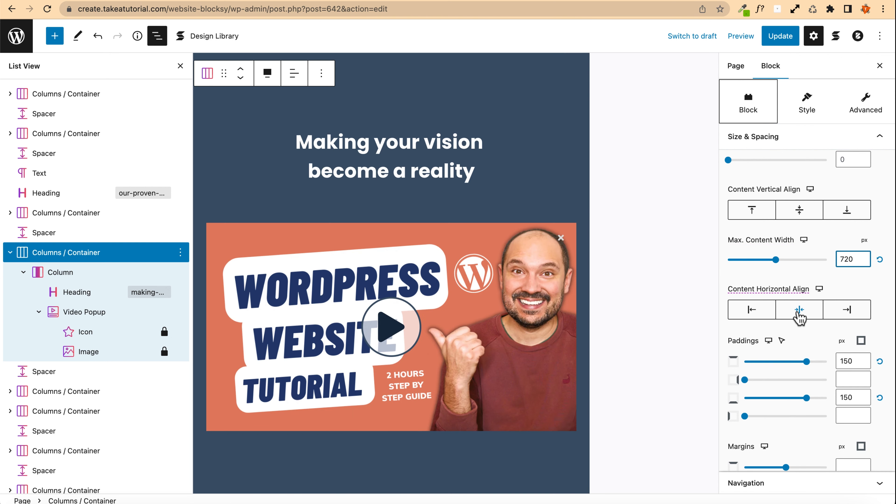
pyautogui.click(800, 310)
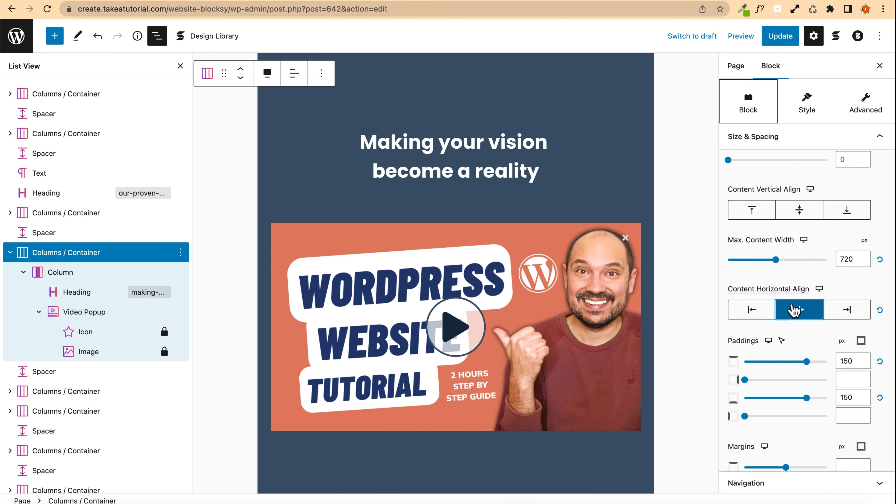
pyautogui.scroll(4, 486, 240)
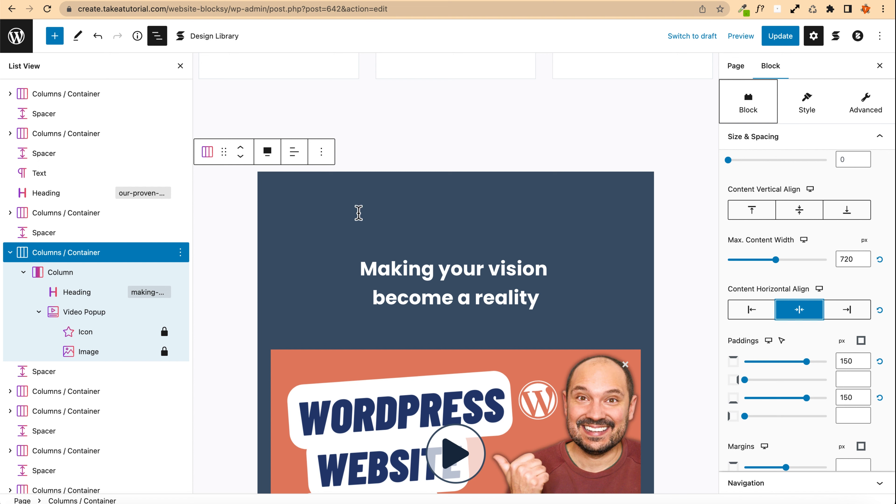
# Step: Undo the max content width and horizontal alignment changes
pyautogui.hotkey('ctrl', 'z')
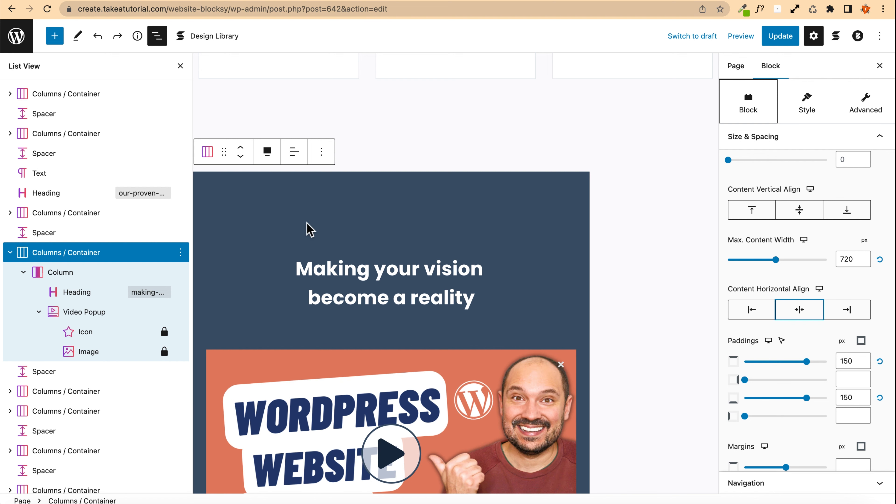
pyautogui.click(97, 35)
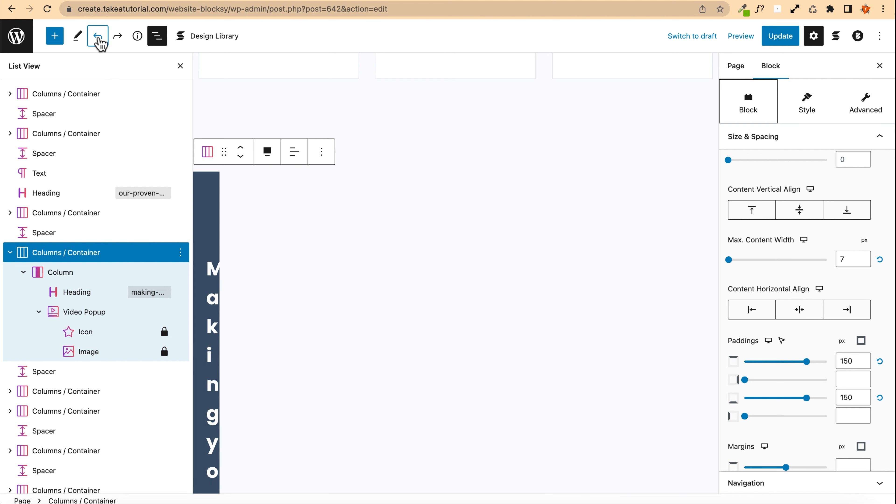
pyautogui.click(100, 39)
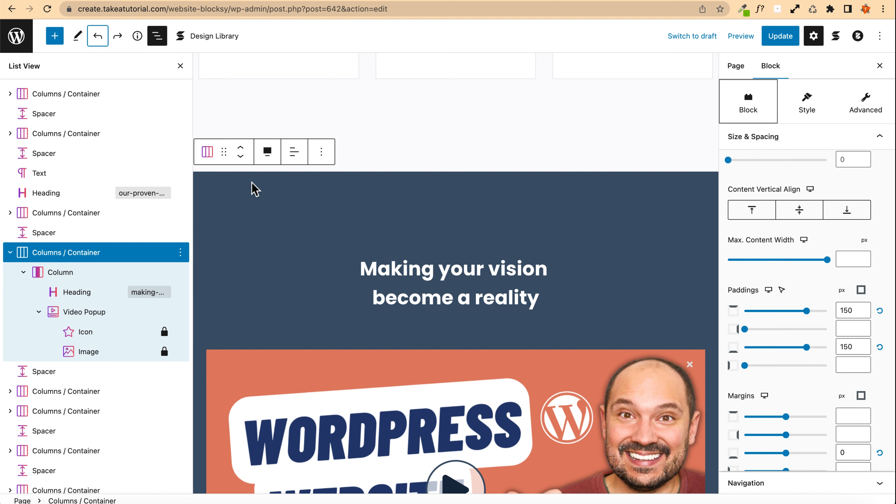
# Step: Set the Video Popup block's max content width to 720 px, centre it horizontally, and update the page
pyautogui.click(253, 189)
pyautogui.scroll(-2, 249, 350)
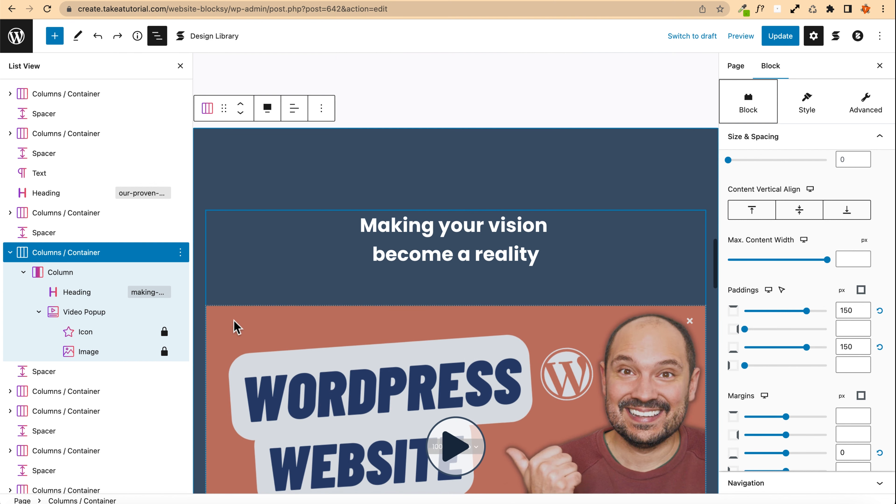
pyautogui.click(235, 325)
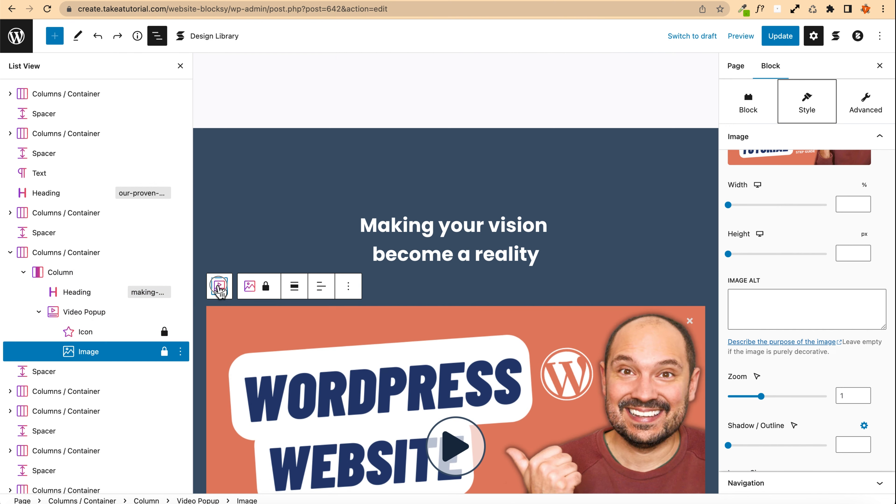
pyautogui.click(220, 288)
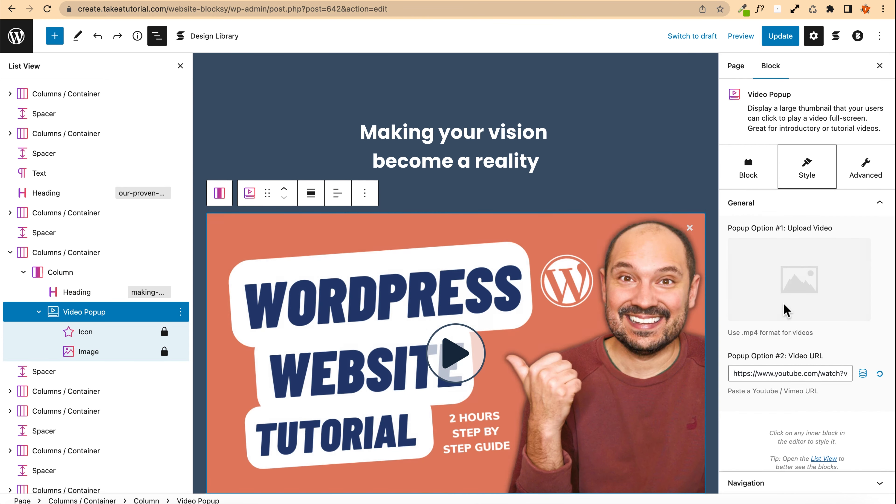
pyautogui.click(751, 182)
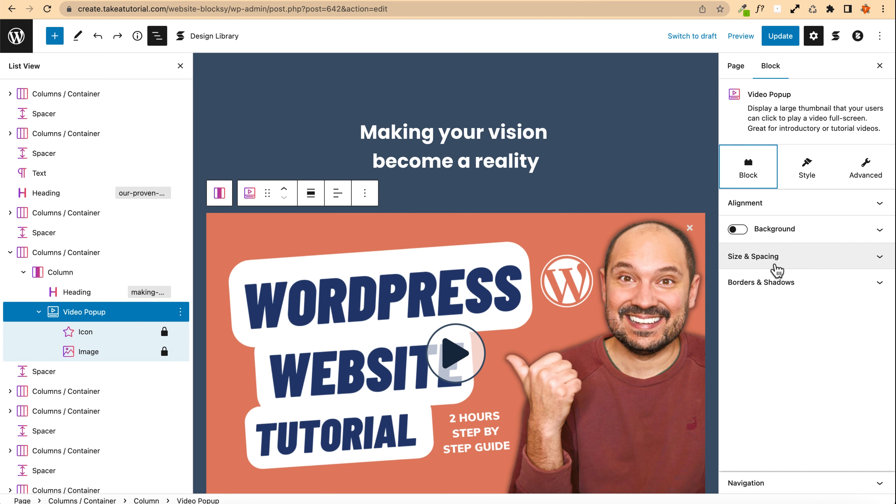
pyautogui.click(772, 265)
pyautogui.click(855, 312)
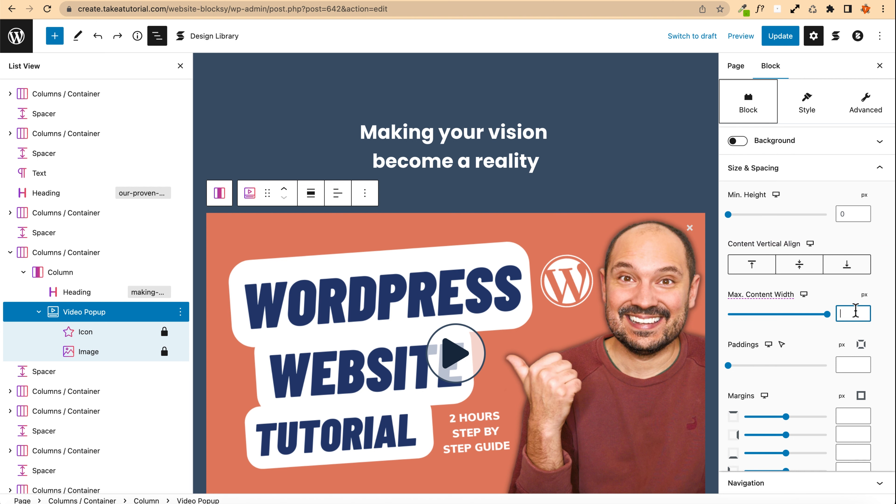
pyautogui.write('720')
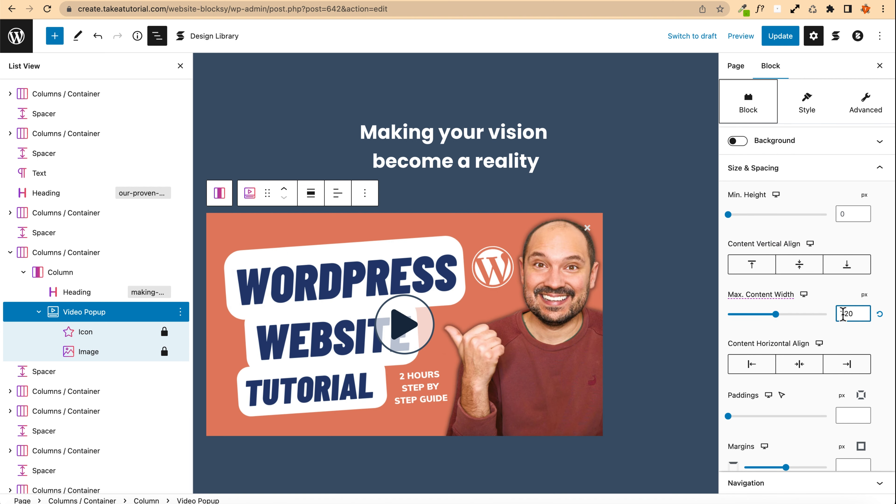
pyautogui.click(799, 365)
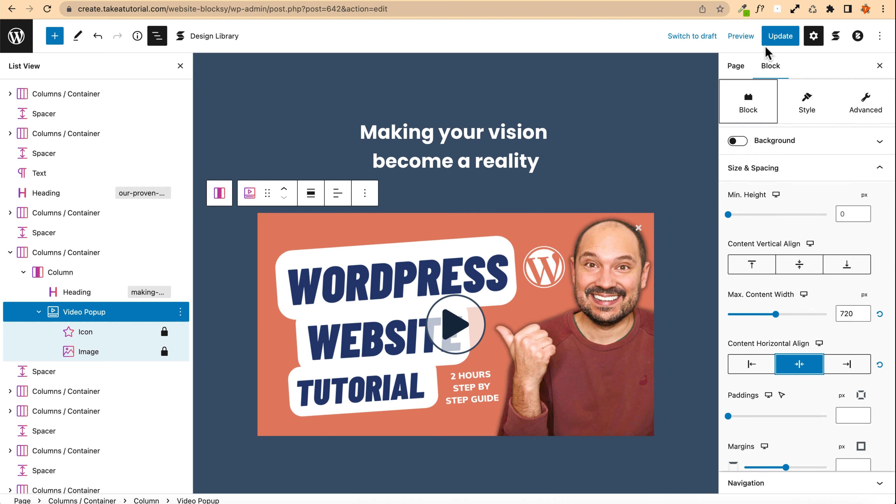
pyautogui.click(778, 36)
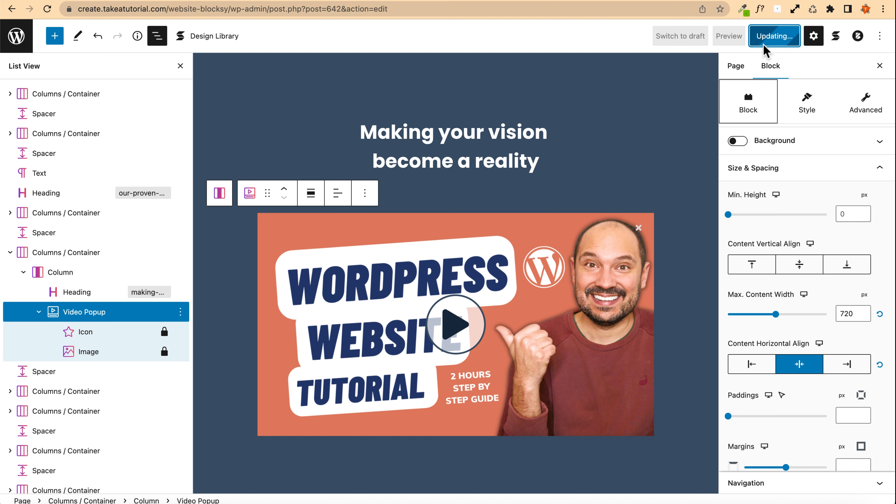
# Step: Preview the page in a new tab, play the video popup and review the sections, then close the tab
pyautogui.click(729, 36)
pyautogui.click(684, 135)
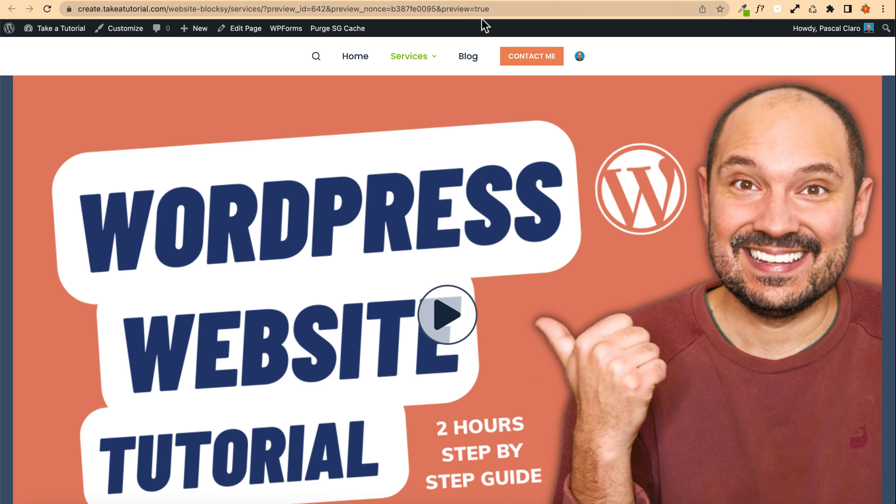
pyautogui.scroll(-10, 286, 186)
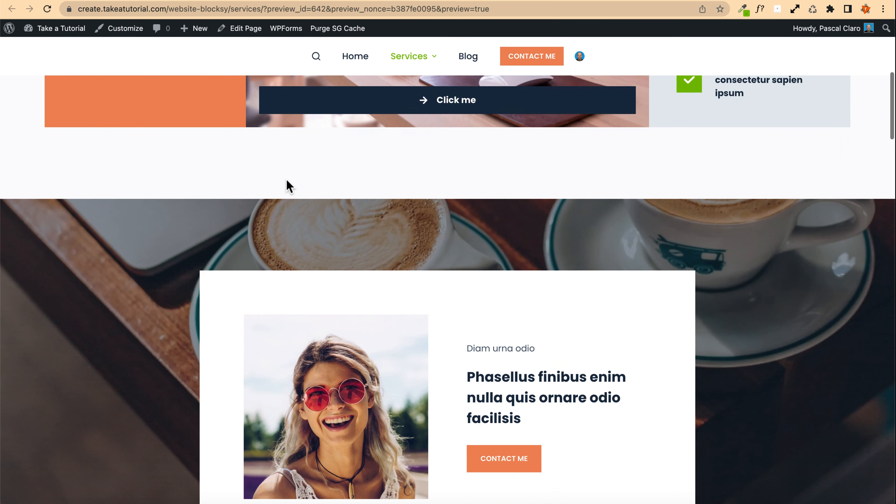
pyautogui.scroll(-15, 287, 185)
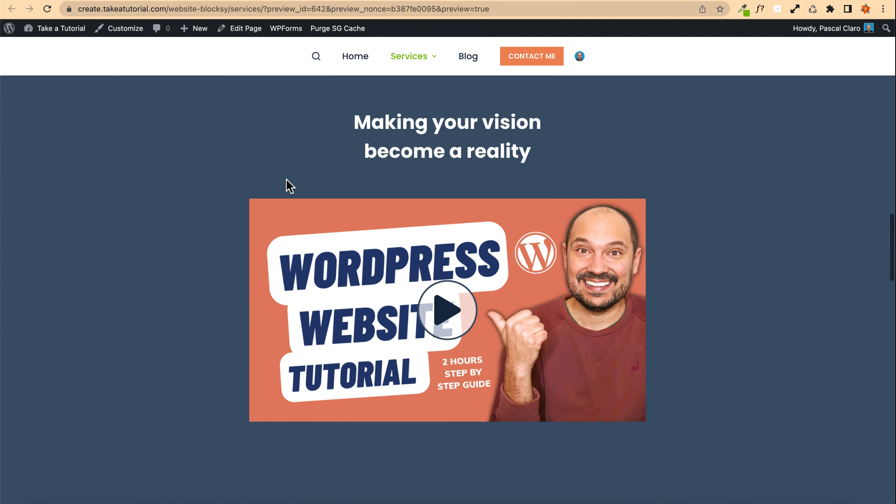
pyautogui.scroll(-3, 287, 186)
pyautogui.click(443, 256)
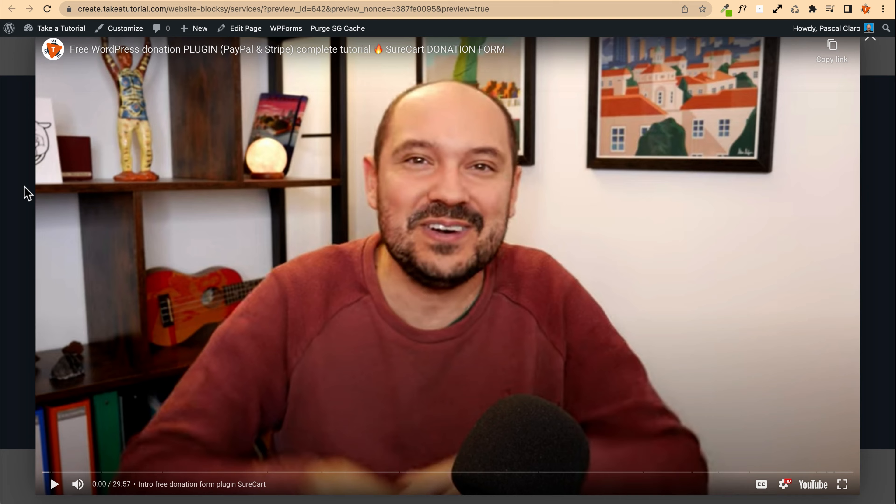
pyautogui.click(25, 194)
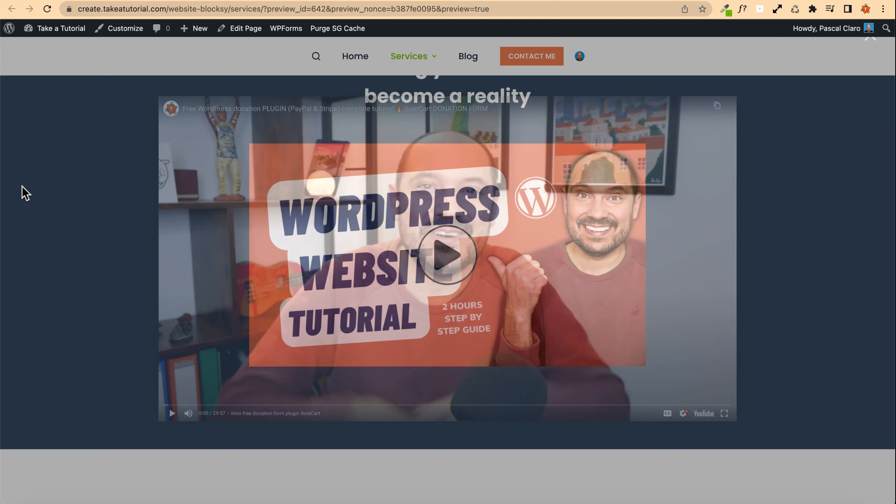
pyautogui.scroll(-10, 366, 269)
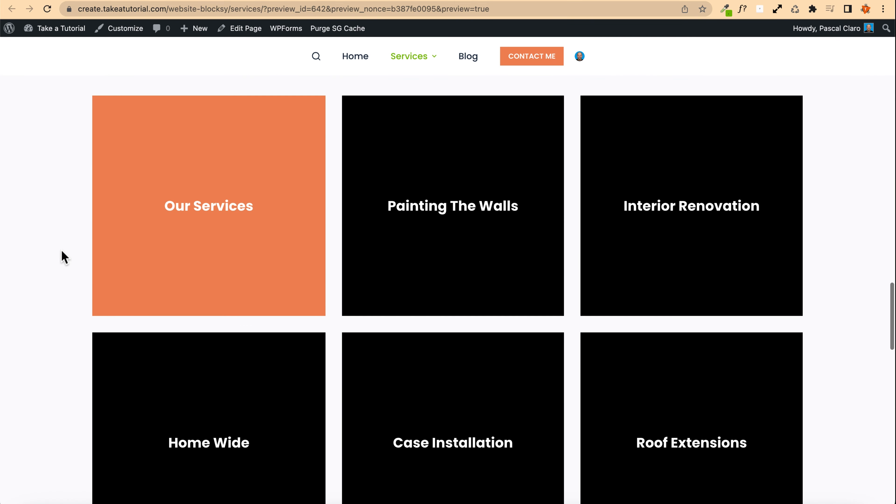
pyautogui.scroll(-2, 525, 299)
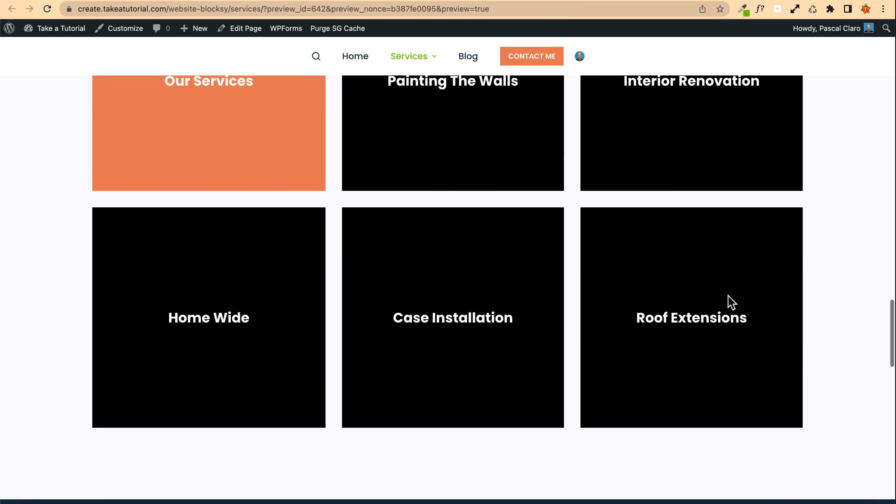
pyautogui.scroll(-1, 700, 266)
pyautogui.scroll(4, 557, 286)
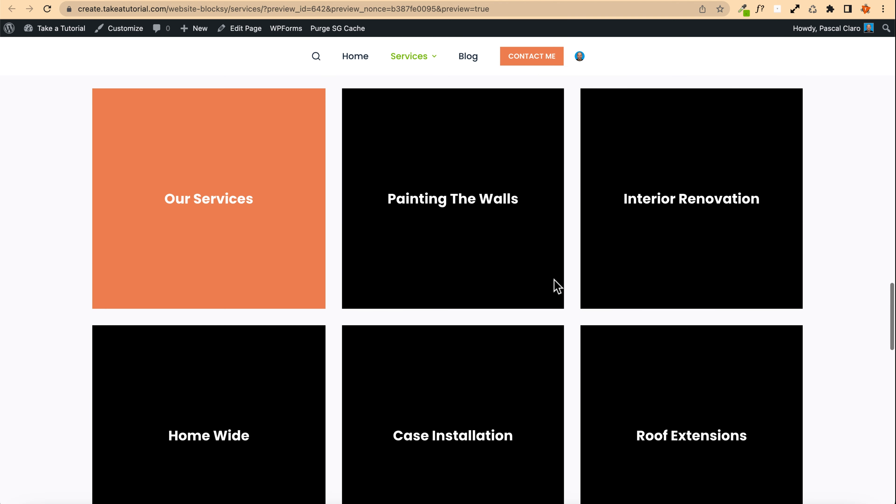
pyautogui.scroll(-2, 231, 263)
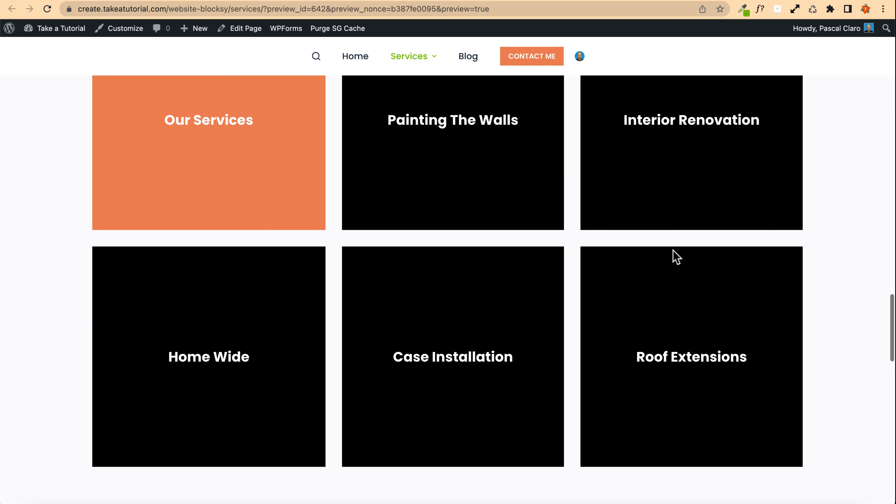
pyautogui.press('super+w')
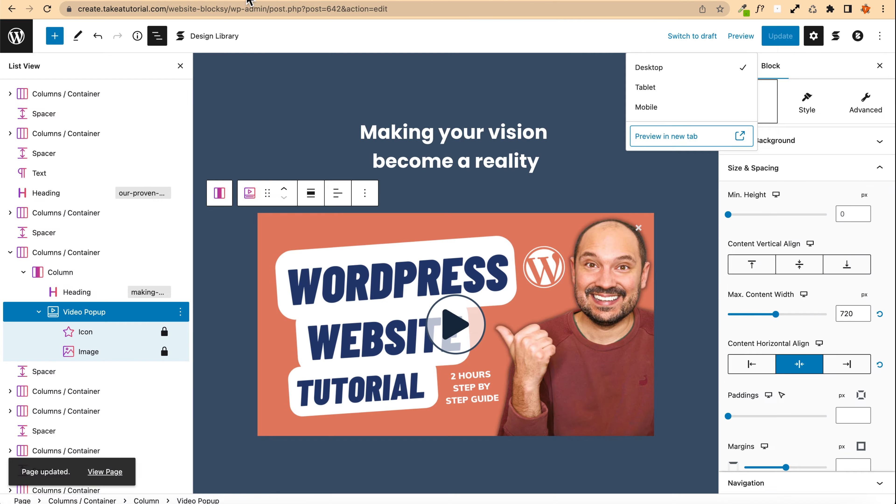
# Step: Set the laptop-on-desk photo from the media library as the Painting The Walls column's background image
pyautogui.scroll(-5, 443, 175)
pyautogui.scroll(-4, 443, 174)
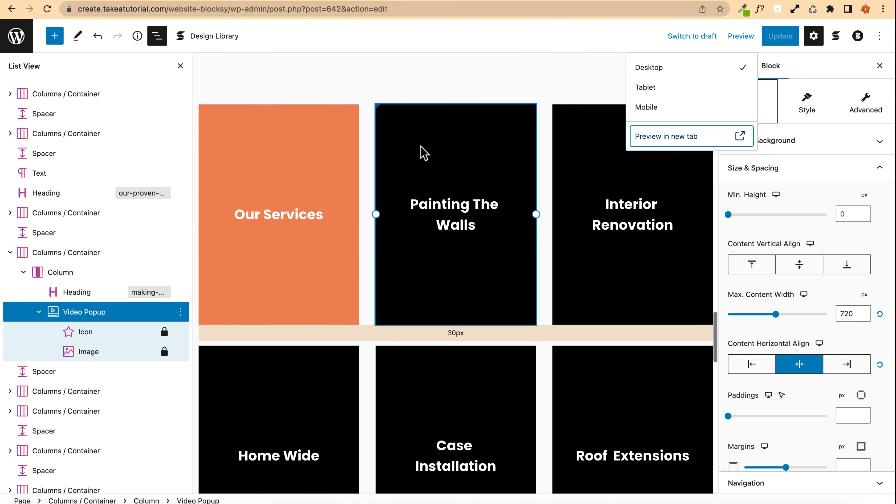
pyautogui.click(423, 152)
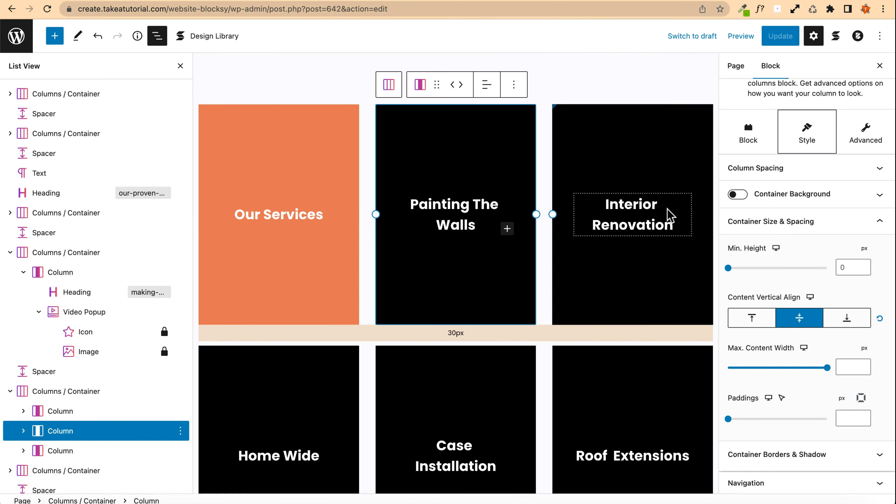
pyautogui.click(751, 151)
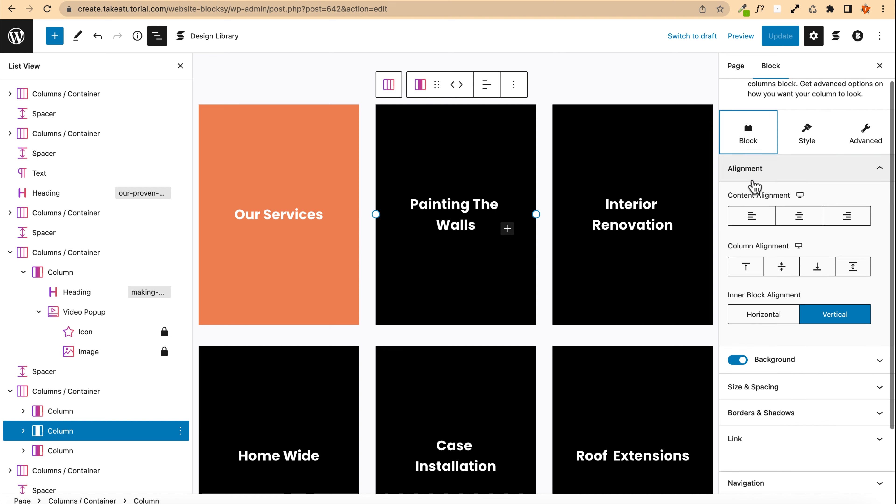
pyautogui.scroll(2, 756, 166)
pyautogui.click(759, 204)
pyautogui.click(782, 232)
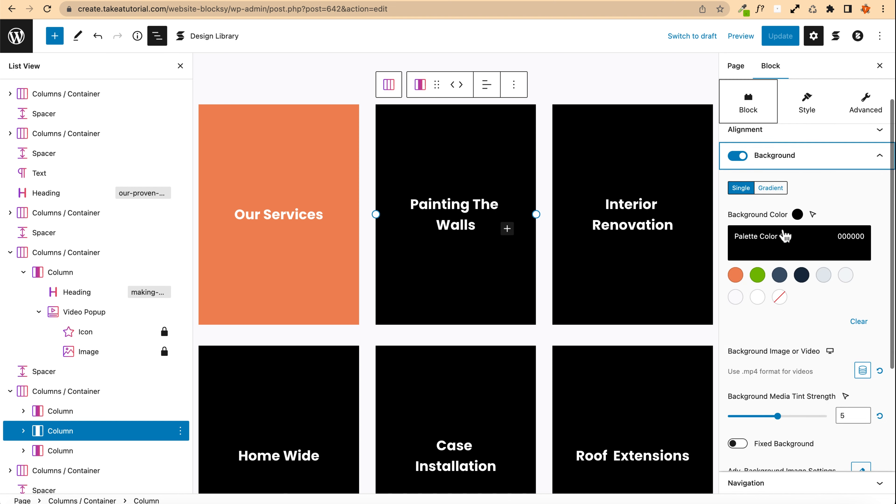
pyautogui.scroll(-2, 789, 304)
pyautogui.scroll(-2, 789, 304)
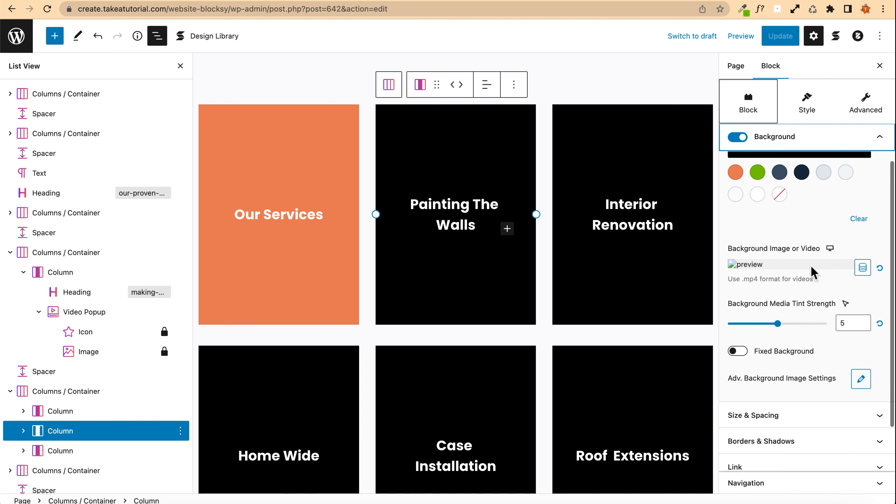
pyautogui.click(863, 264)
pyautogui.click(322, 252)
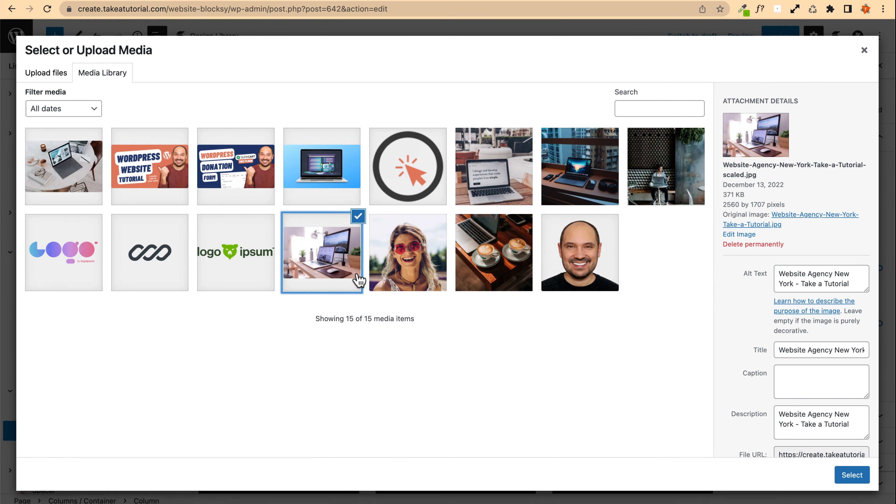
pyautogui.click(850, 477)
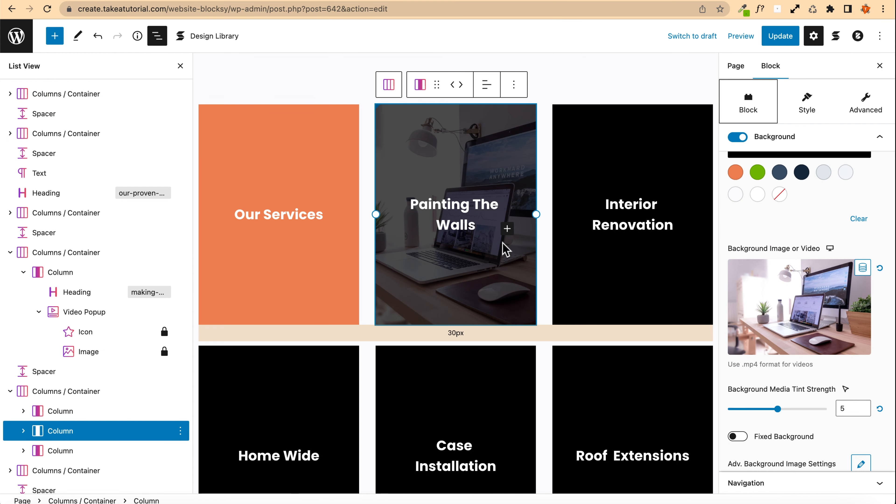
# Step: Set a media library image as the Interior Renovation column's background image
pyautogui.click(596, 250)
pyautogui.click(764, 271)
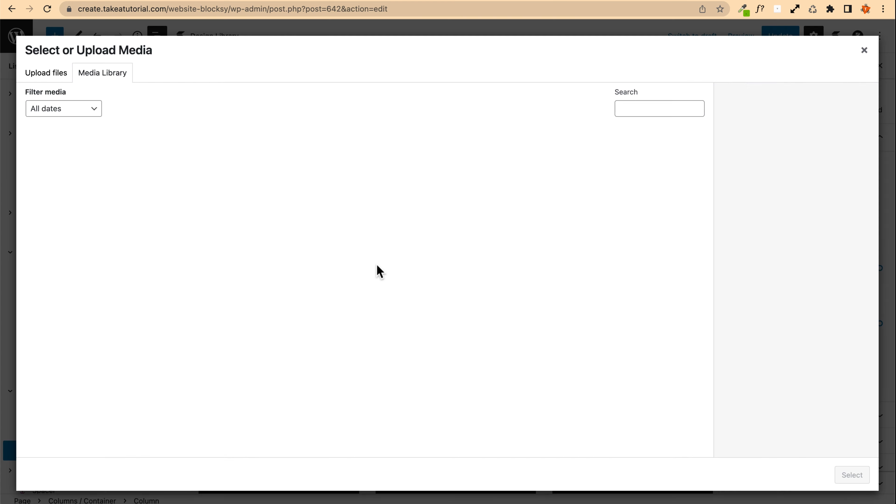
pyautogui.click(289, 198)
pyautogui.click(850, 474)
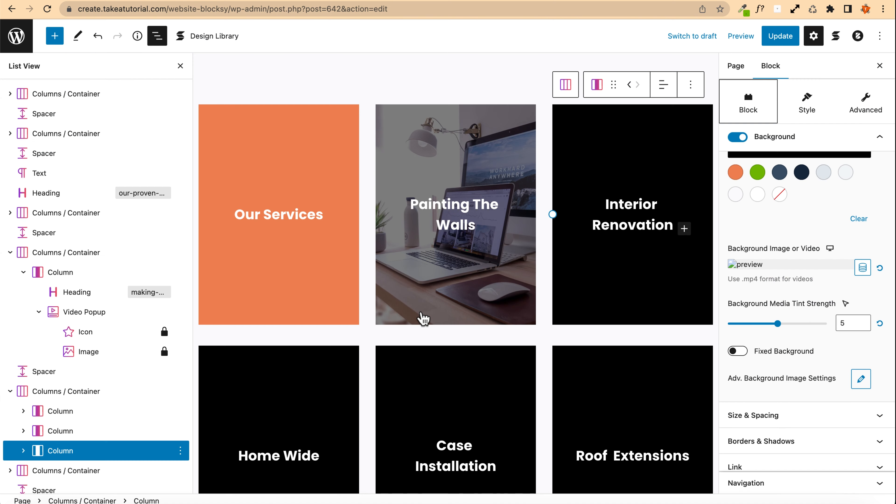
# Step: Link the Painting The Walls column to the Contact page and update the page
pyautogui.click(457, 208)
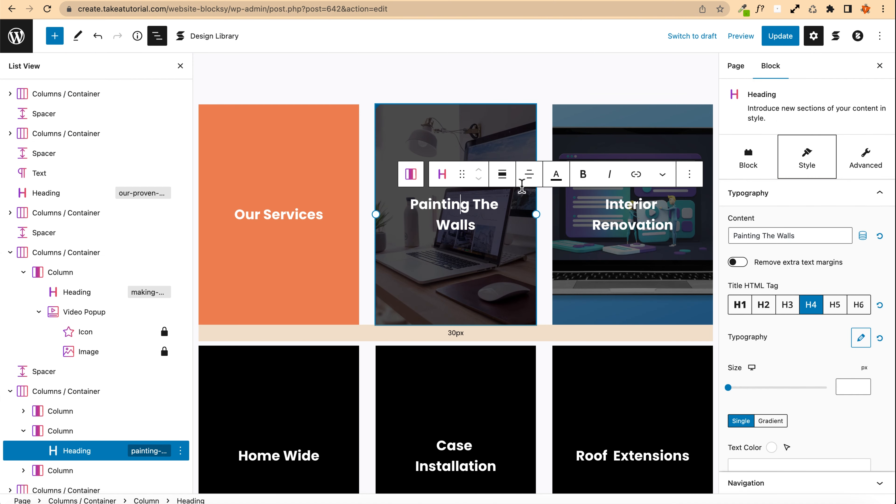
pyautogui.click(400, 117)
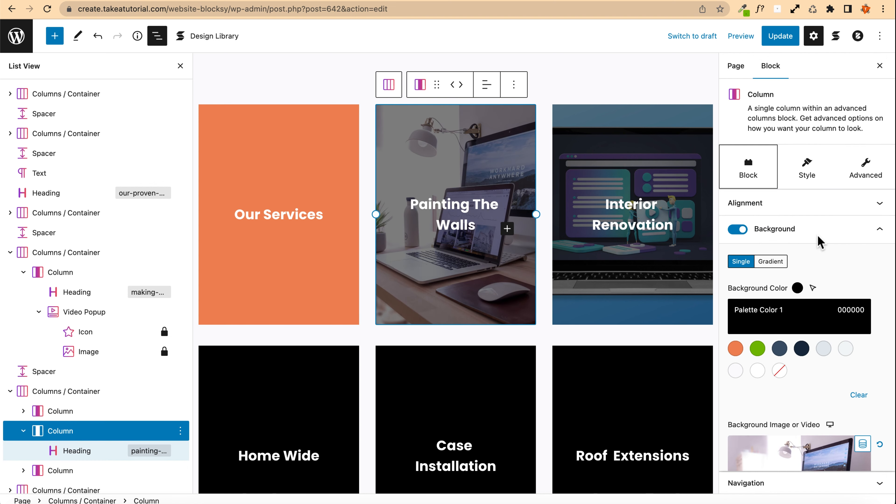
pyautogui.click(866, 169)
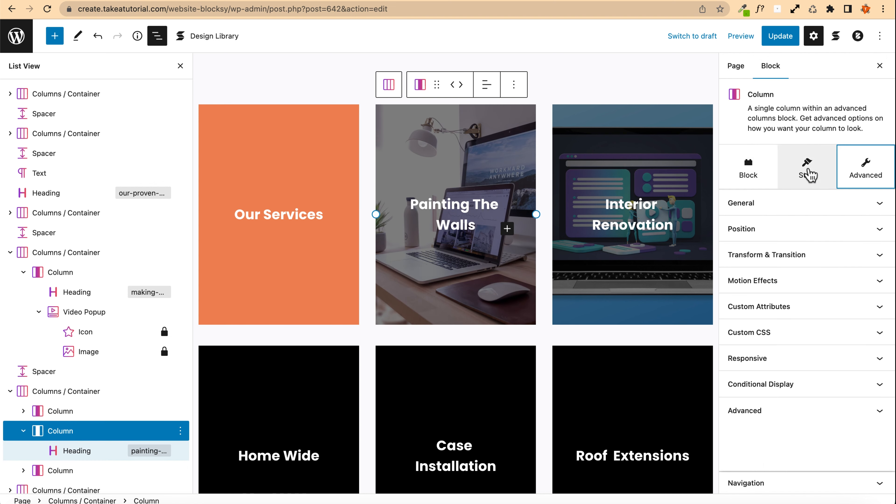
pyautogui.click(748, 169)
pyautogui.scroll(-8, 771, 334)
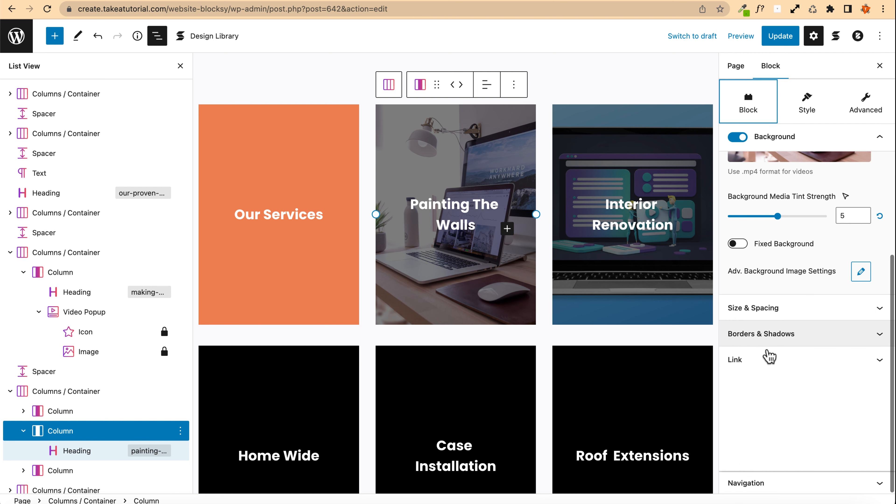
pyautogui.click(769, 367)
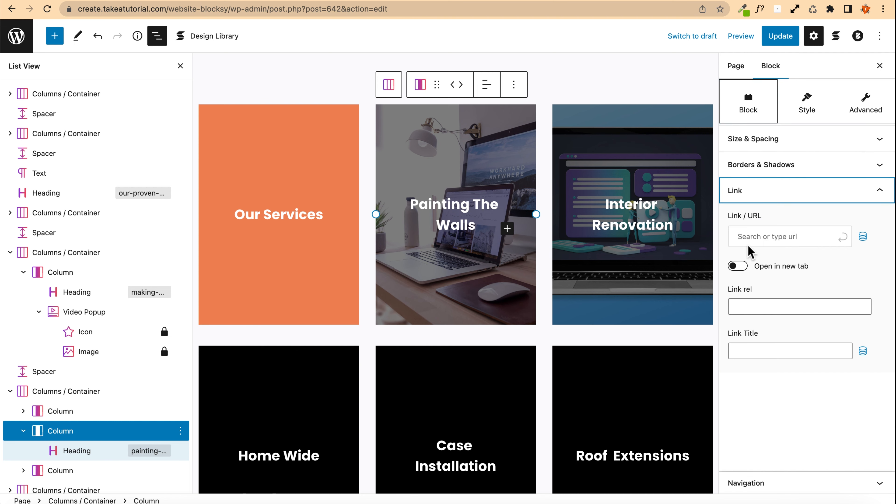
pyautogui.click(764, 236)
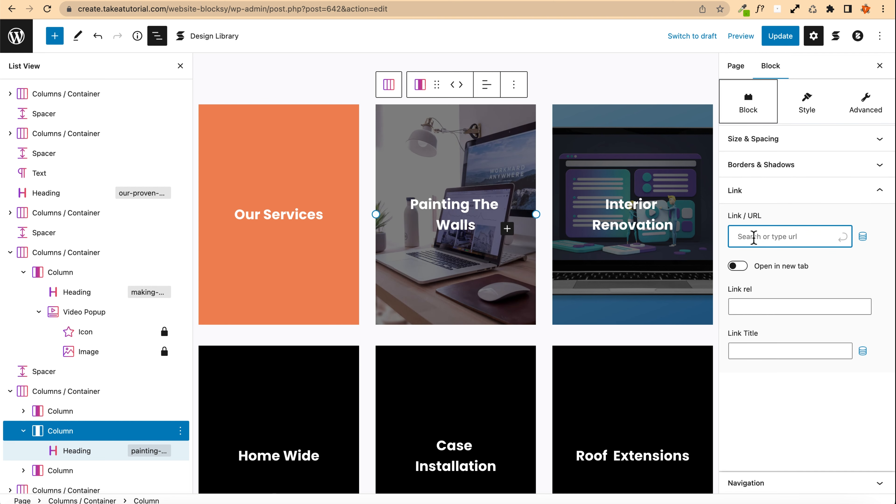
pyautogui.press('Return')
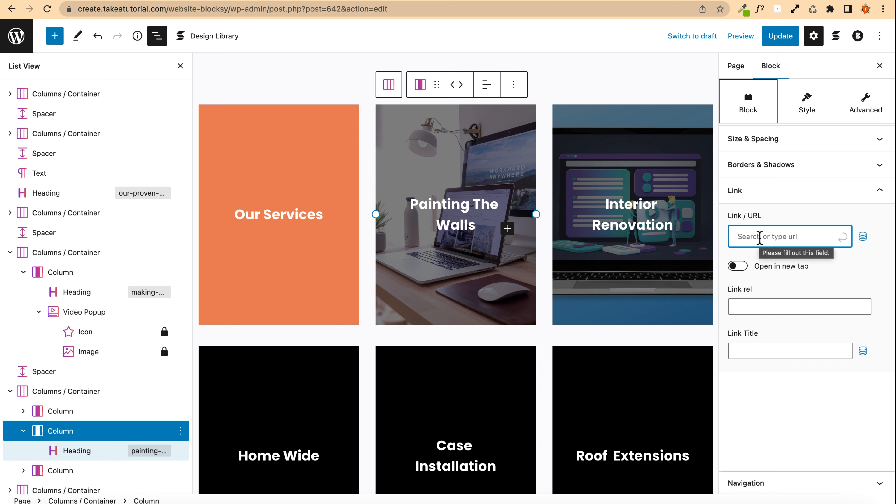
pyautogui.write('conta')
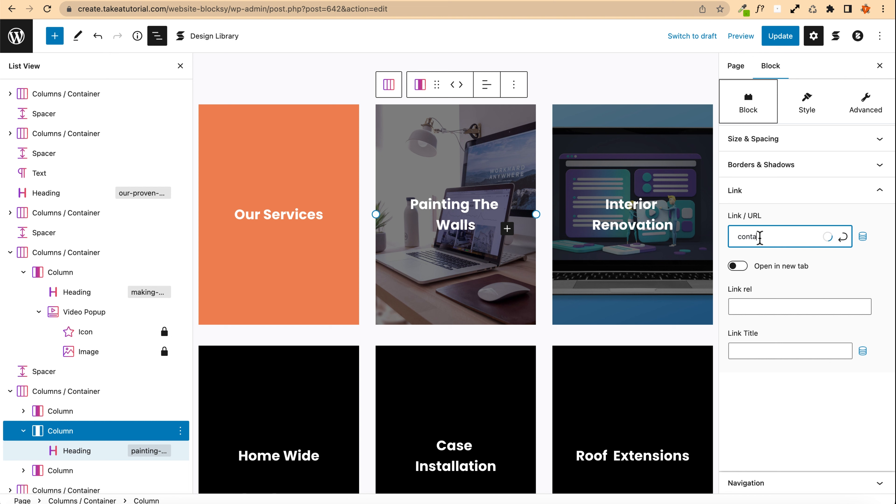
pyautogui.write('ct')
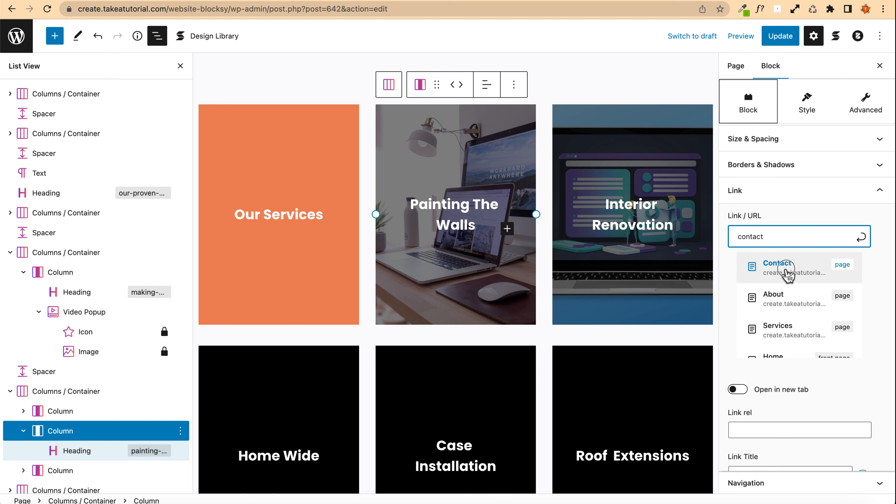
pyautogui.click(786, 271)
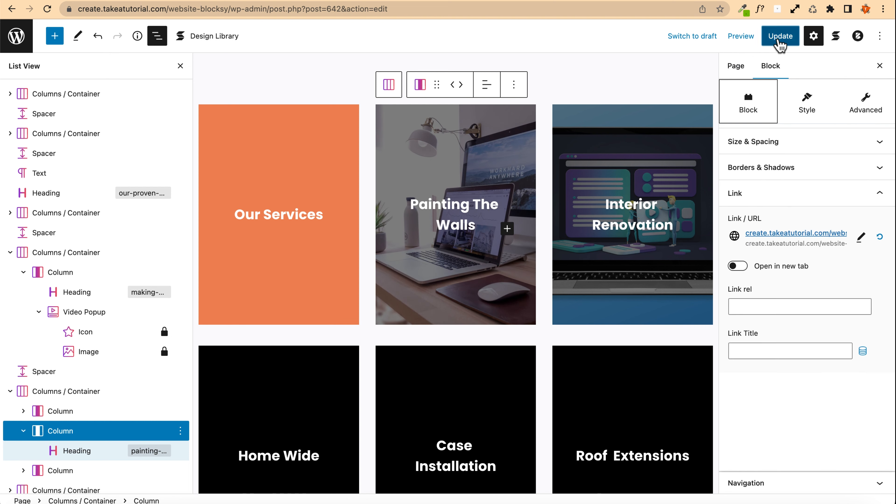
pyautogui.click(780, 46)
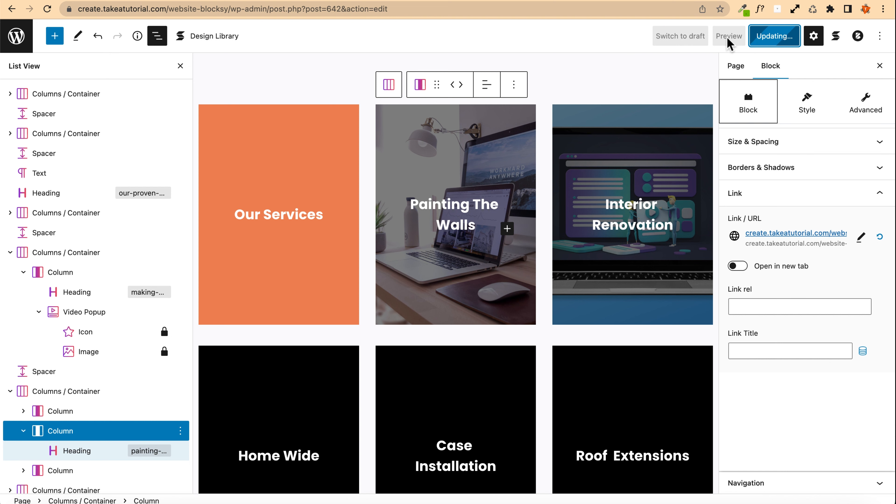
# Step: Preview the page in a new tab and test the Painting The Walls column's link
pyautogui.click(733, 38)
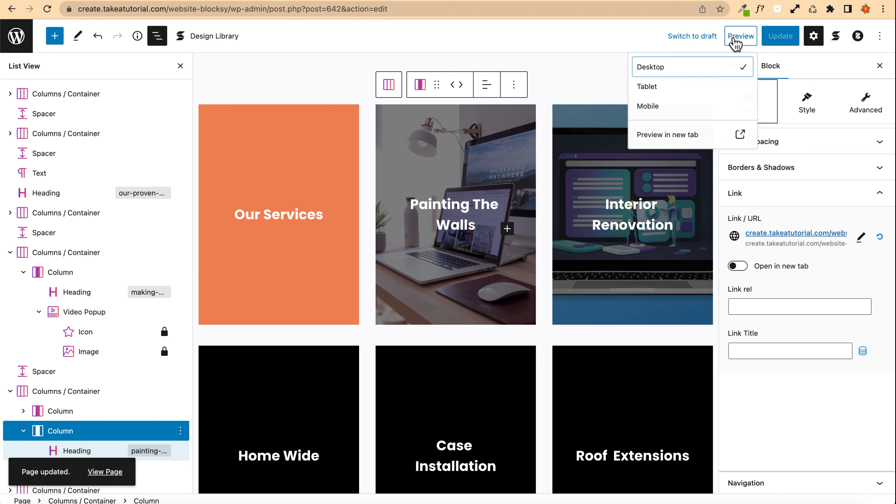
pyautogui.click(693, 138)
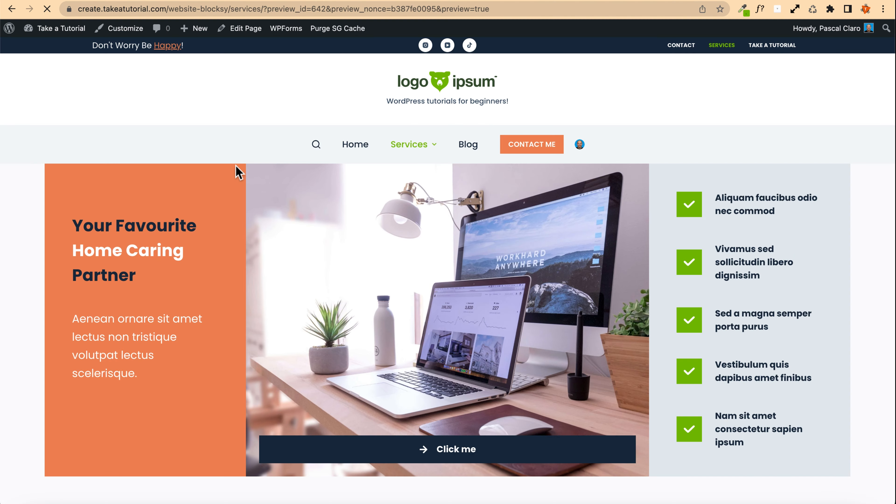
pyautogui.scroll(-8, 236, 170)
pyautogui.scroll(-15, 236, 170)
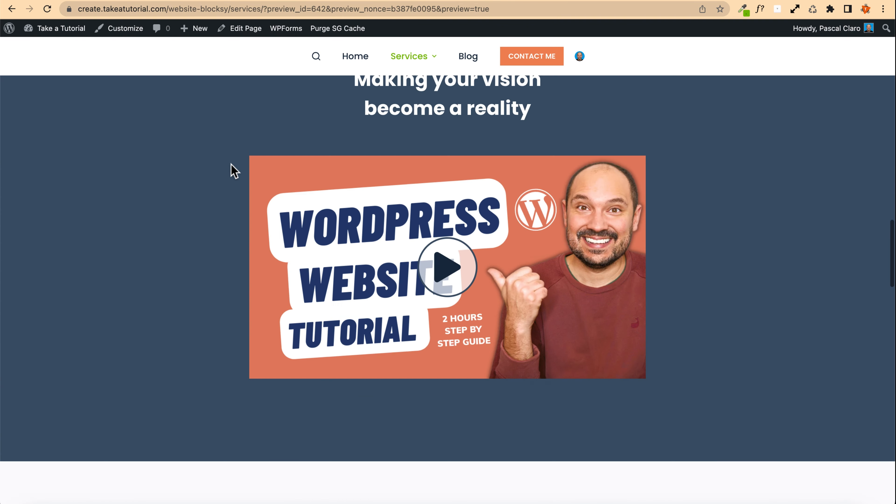
pyautogui.scroll(-2, 233, 171)
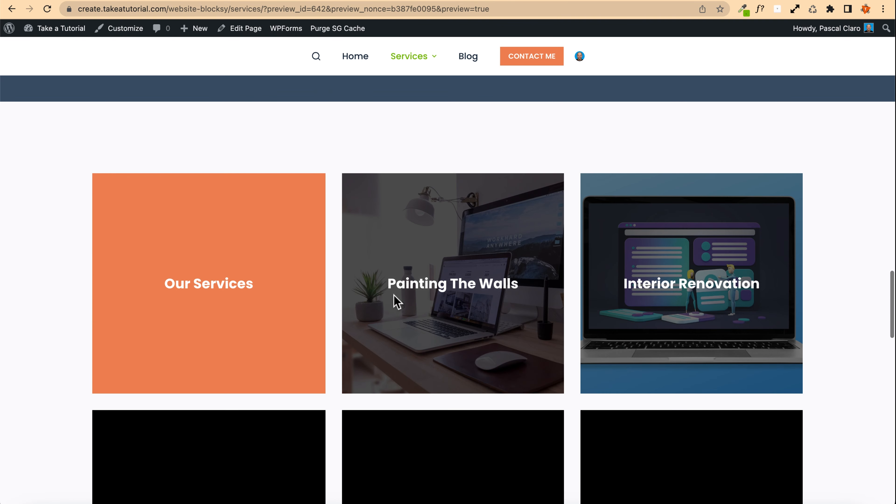
pyautogui.click(457, 237)
# Step: Browse the Contact page, then open the About page from the Services menu
pyautogui.scroll(-20, 222, 201)
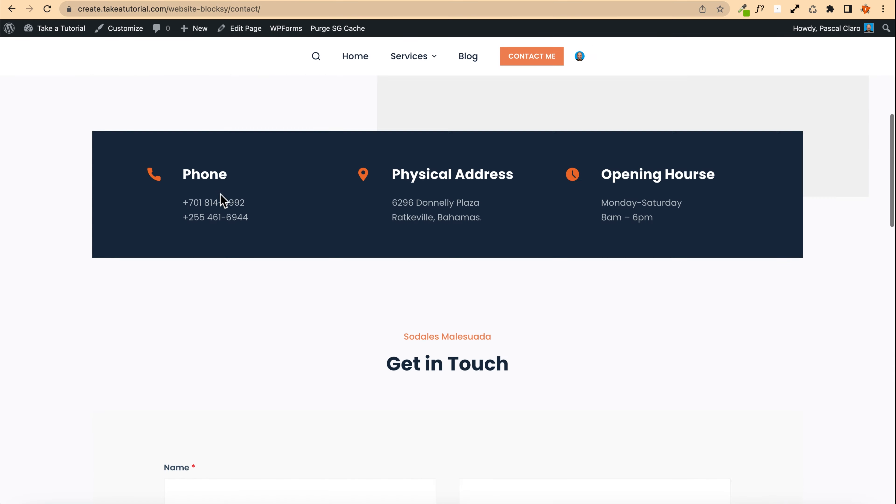
pyautogui.scroll(20, 221, 200)
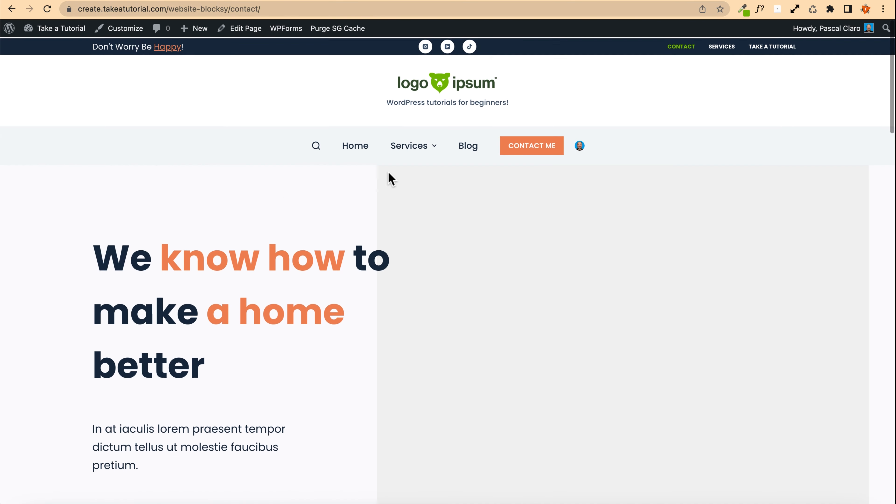
pyautogui.moveTo(425, 148)
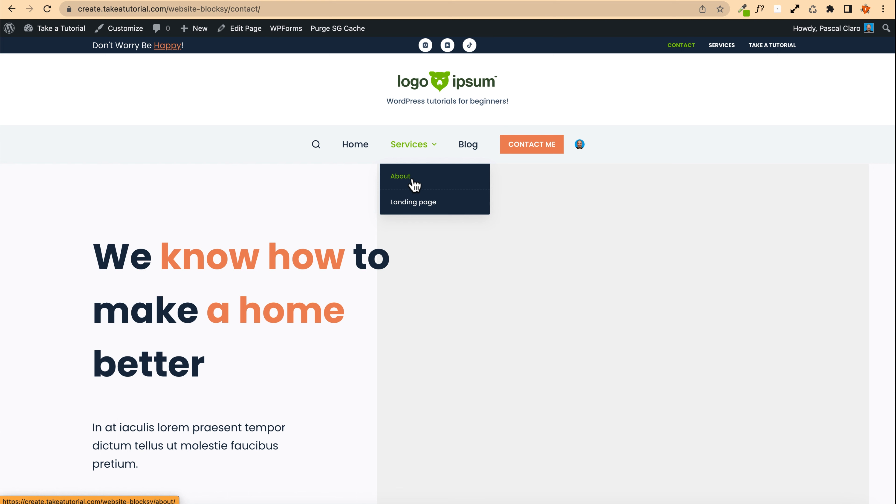
pyautogui.click(413, 180)
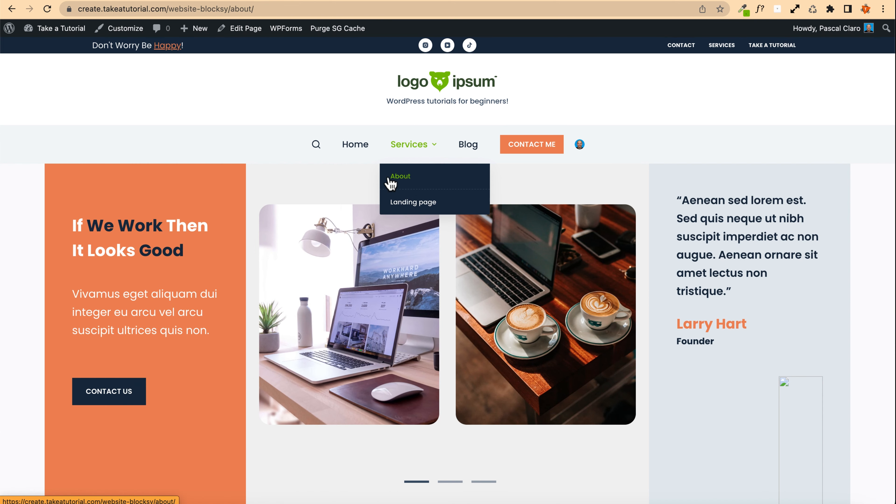
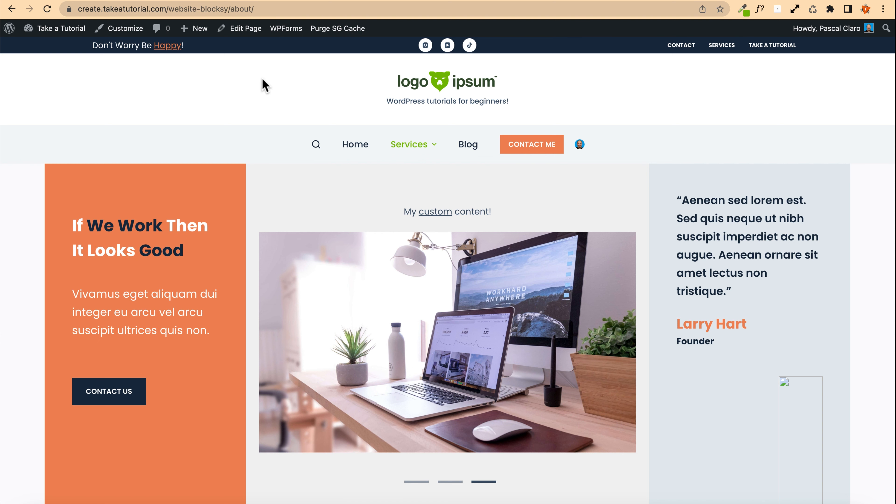
# Step: Open the About page in the block editor and insert a Block Slider block below the shortcode in the middle column
pyautogui.click(241, 28)
pyautogui.scroll(-2, 273, 112)
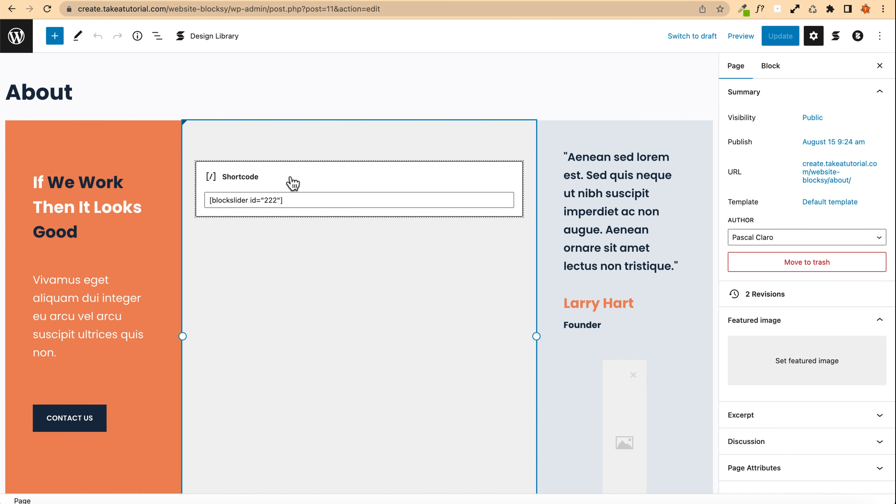
pyautogui.click(319, 262)
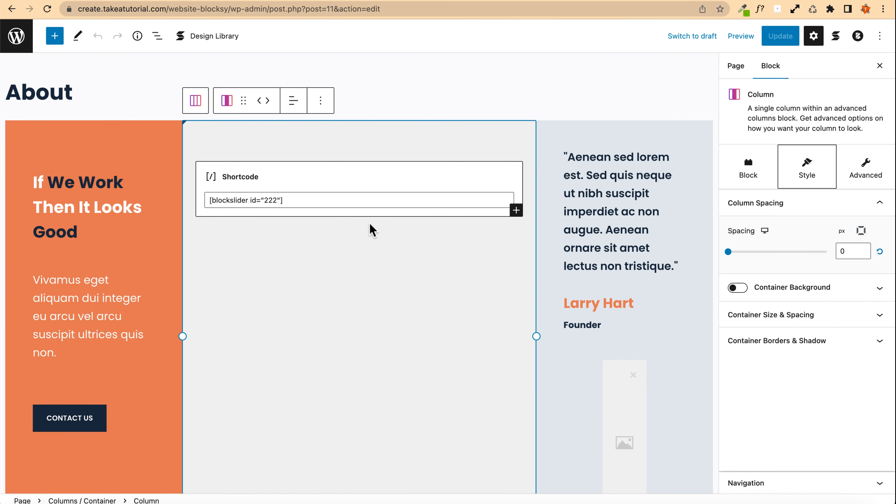
pyautogui.click(521, 213)
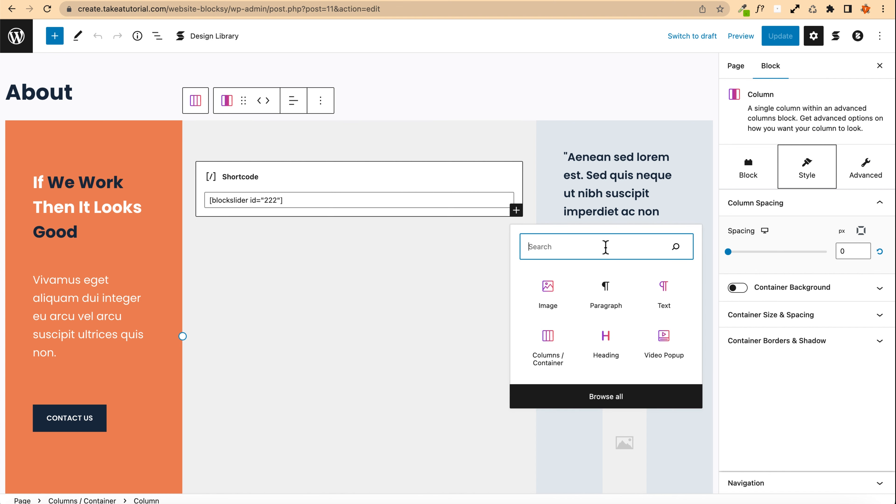
pyautogui.write('slider')
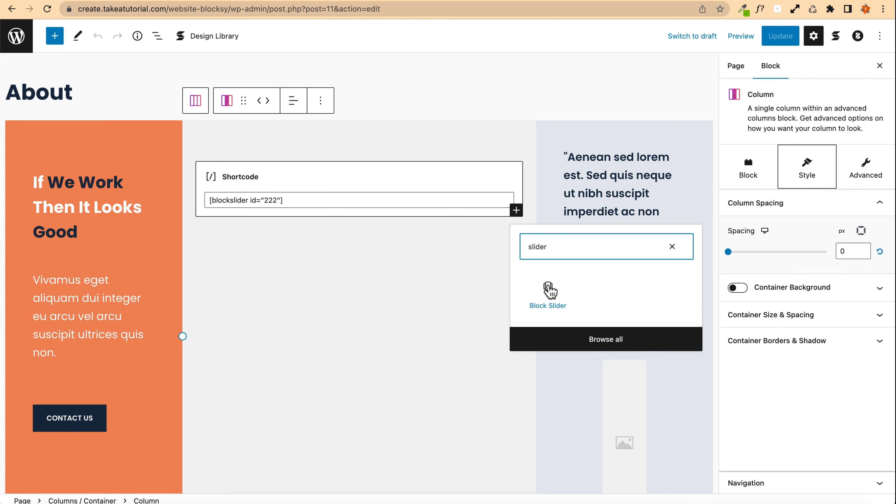
pyautogui.click(547, 296)
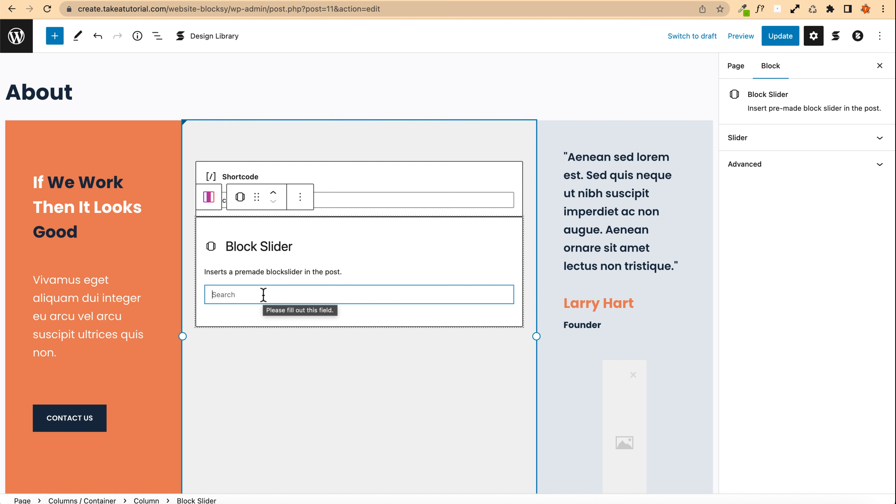
# Step: Search for and choose the Latest Works slider in the Block Slider block
pyautogui.write('last')
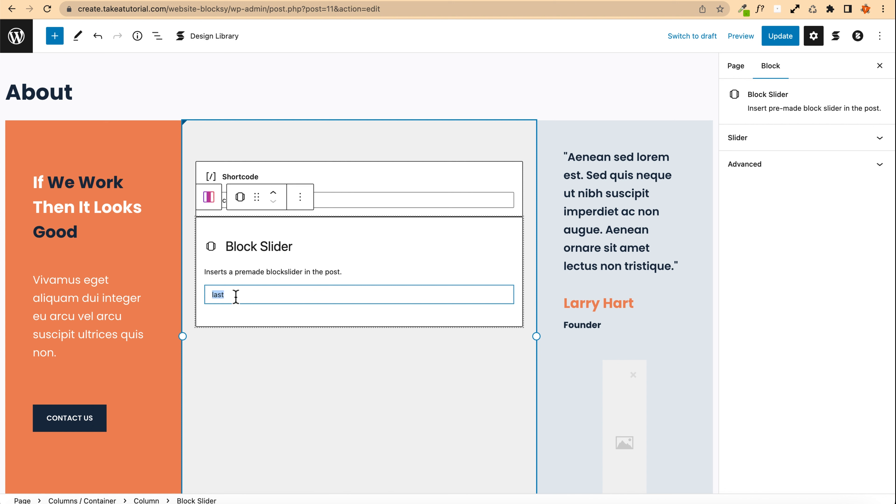
pyautogui.press('BackSpace')
pyautogui.write('work')
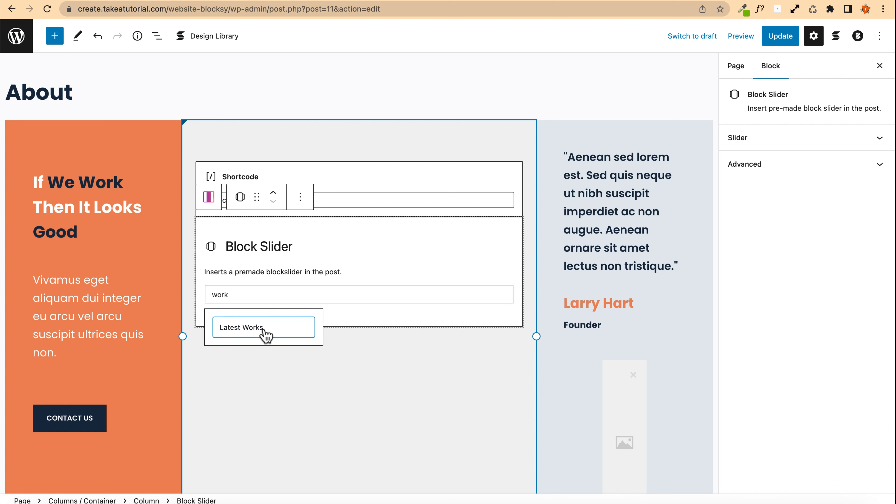
pyautogui.click(238, 328)
pyautogui.scroll(-6, 246, 332)
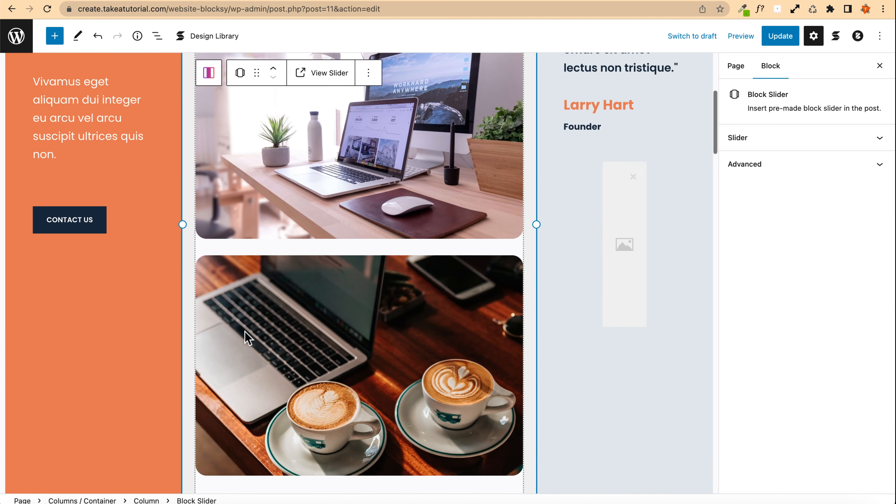
# Step: Remove the old blockslider shortcode block above the new slider
pyautogui.scroll(8, 245, 331)
pyautogui.click(368, 224)
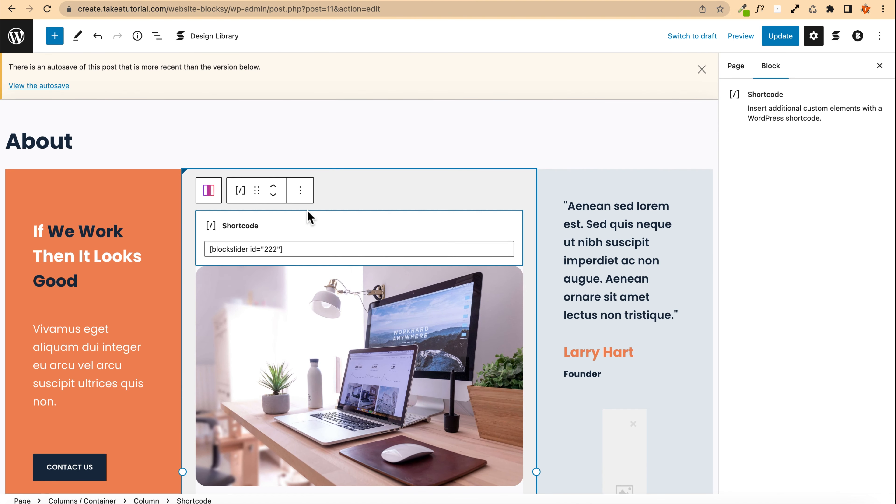
pyautogui.click(300, 191)
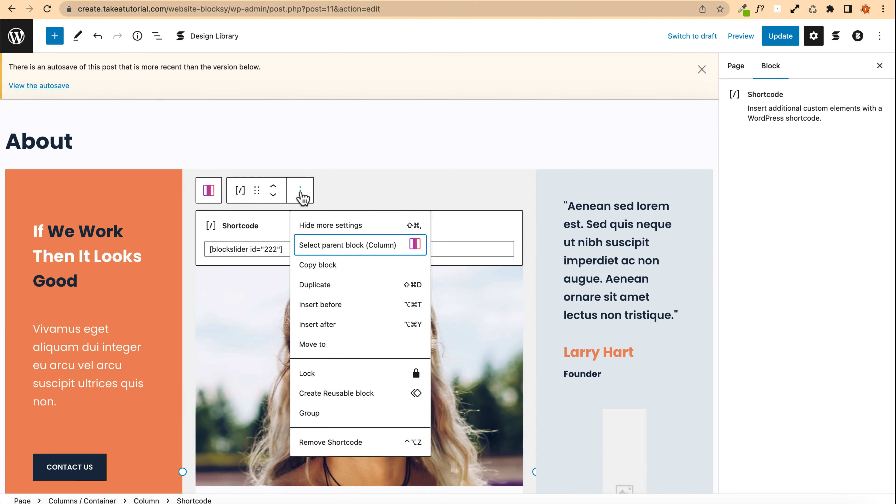
pyautogui.click(331, 442)
pyautogui.scroll(-5, 260, 206)
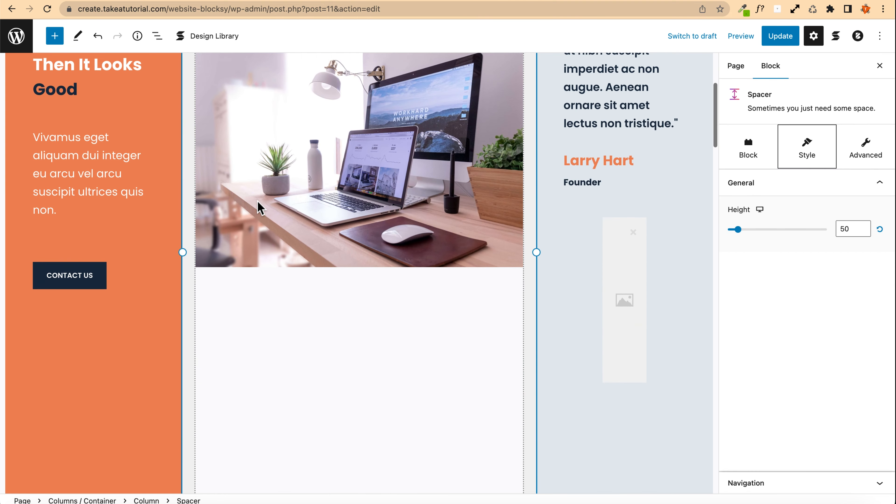
# Step: Fill the empty image placeholder in the testimonial column with the logoipsum-285 logo from the media library
pyautogui.scroll(5, 259, 207)
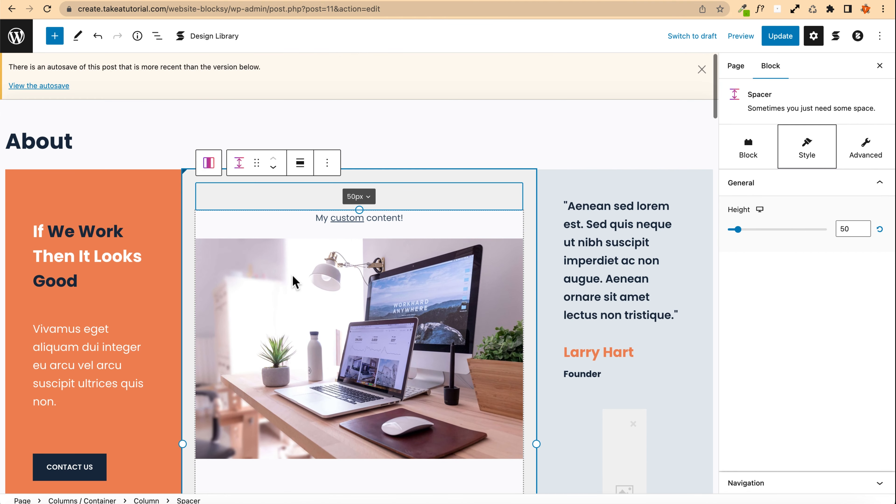
pyautogui.scroll(-5, 469, 233)
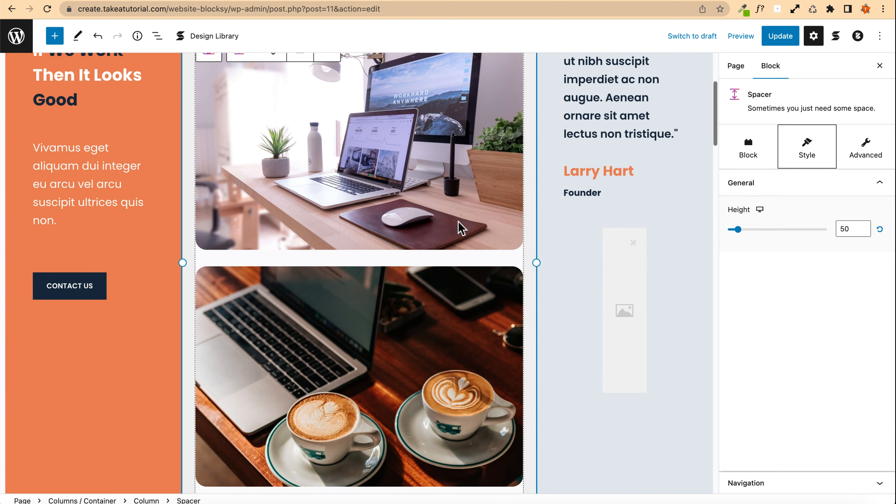
pyautogui.scroll(4, 460, 229)
pyautogui.scroll(-1, 466, 212)
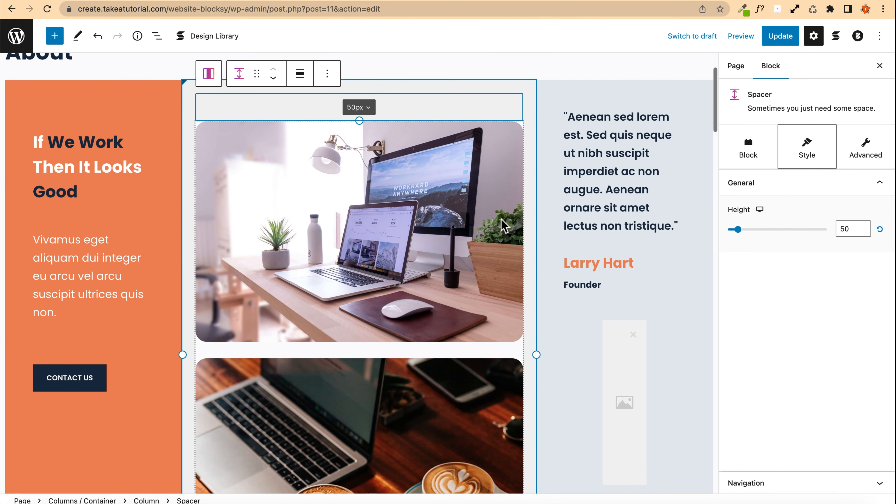
pyautogui.click(617, 370)
pyautogui.click(616, 367)
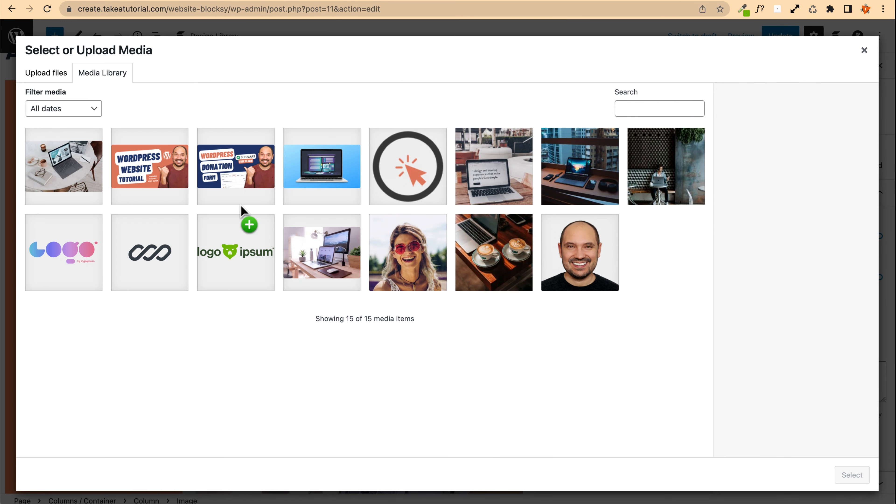
pyautogui.click(183, 267)
pyautogui.click(225, 262)
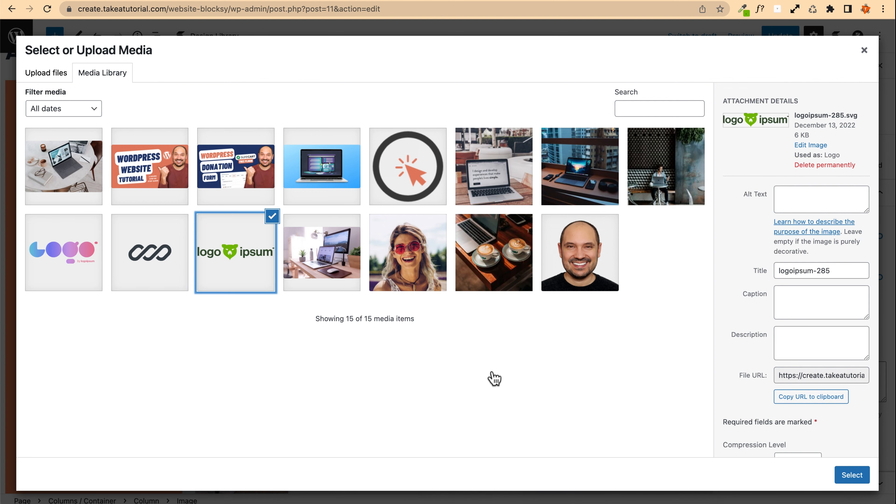
pyautogui.click(852, 476)
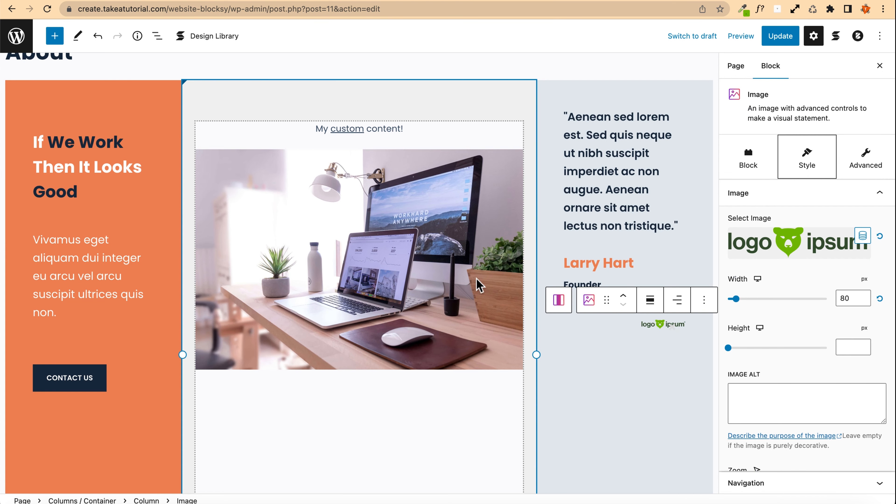
# Step: Fill the Whole Home Remodels section's image placeholder with the austin-poon laptop-by-the-window photo
pyautogui.scroll(1, 639, 275)
pyautogui.scroll(-4, 137, 221)
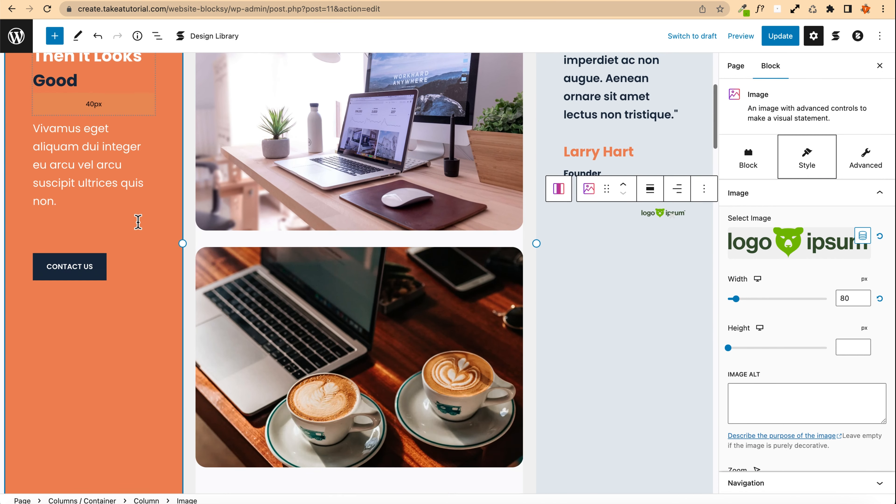
pyautogui.scroll(-10, 138, 222)
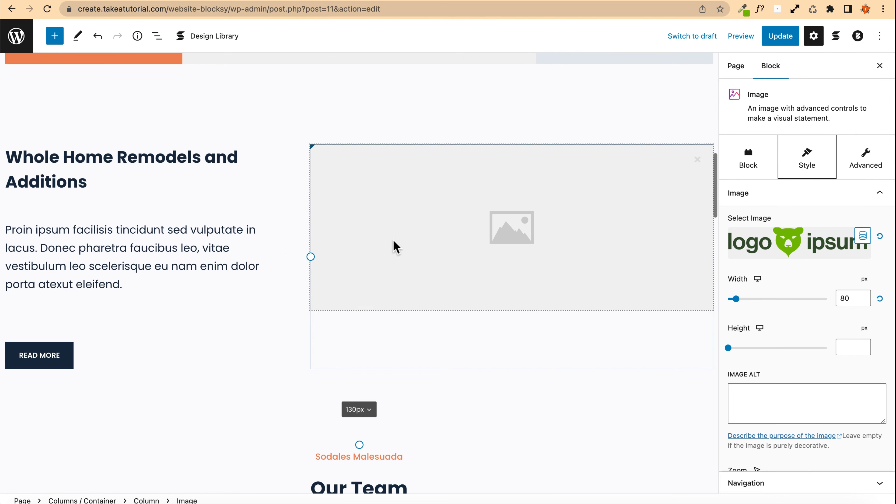
pyautogui.click(396, 215)
pyautogui.click(392, 214)
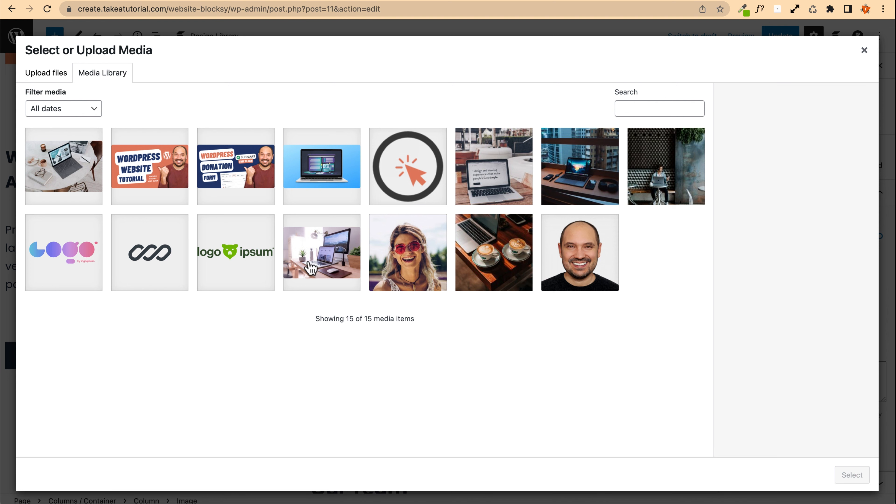
pyautogui.click(600, 169)
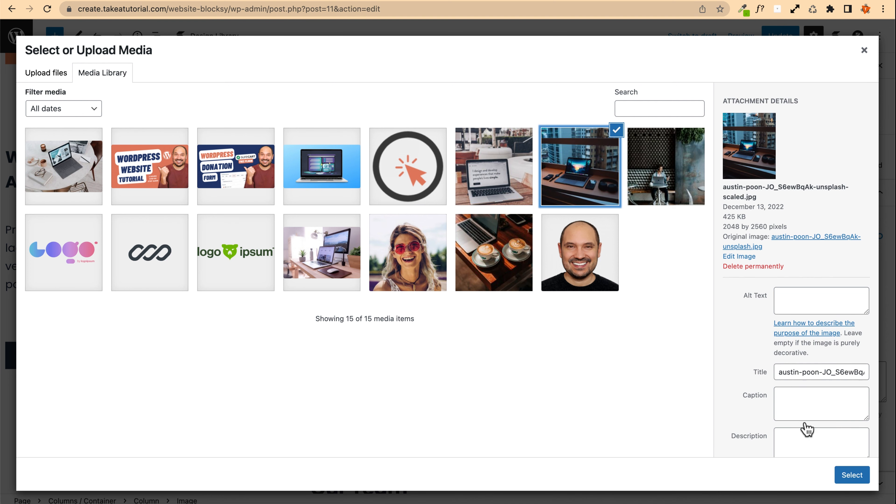
pyautogui.click(508, 168)
pyautogui.click(590, 183)
pyautogui.click(851, 474)
pyautogui.scroll(-15, 158, 307)
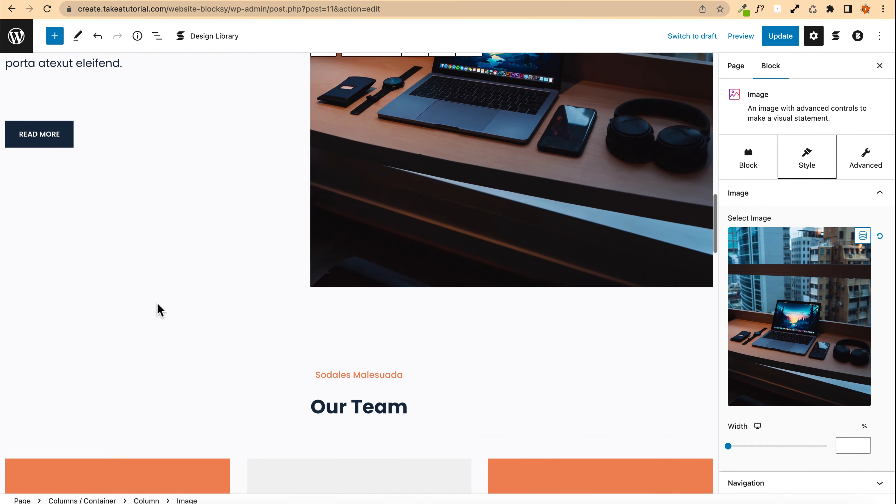
# Step: Fill the Our Team grid's top-middle image placeholder with the Ragazza-sorride-occhiali-rossi photo
pyautogui.click(354, 332)
pyautogui.scroll(-5, 284, 326)
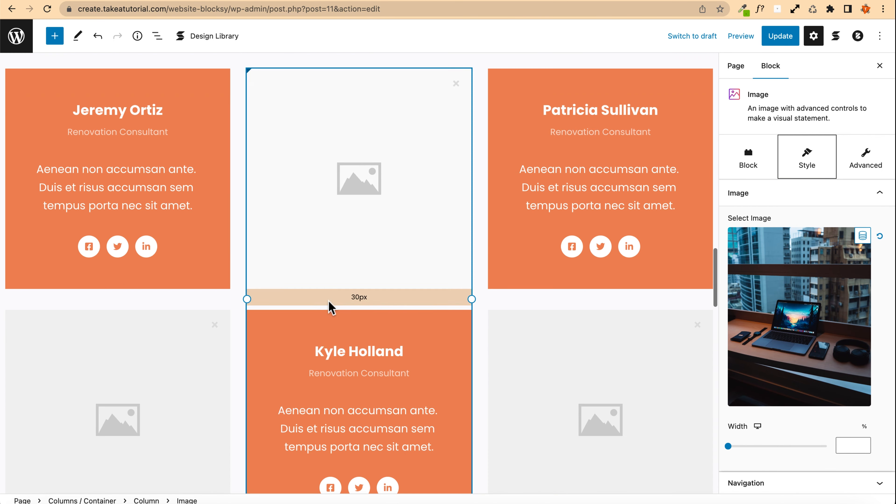
pyautogui.click(144, 320)
pyautogui.scroll(-3, 144, 320)
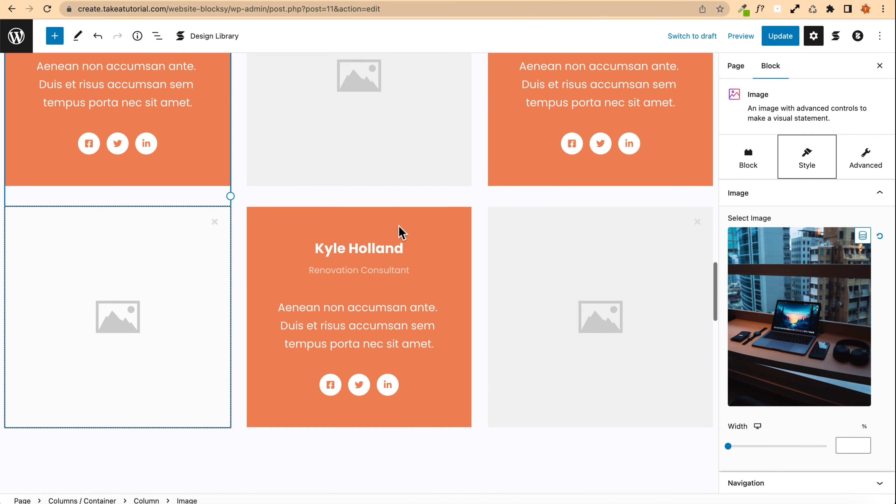
pyautogui.click(355, 160)
pyautogui.scroll(3, 248, 186)
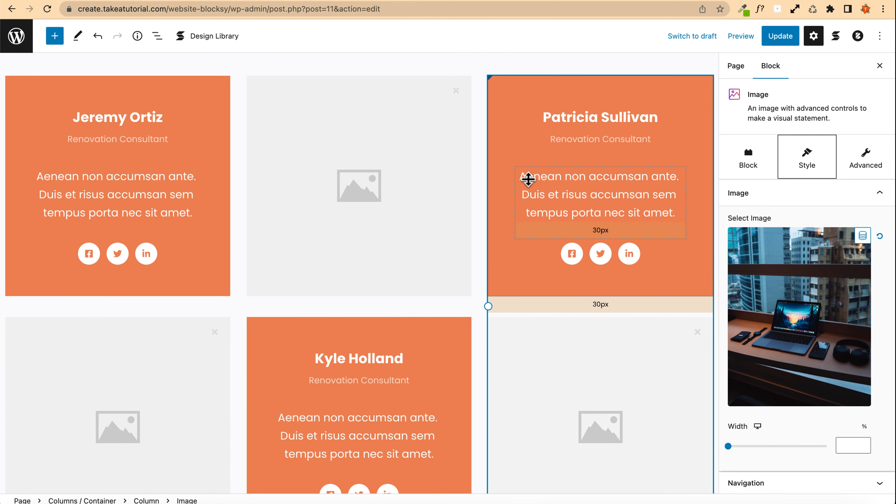
pyautogui.scroll(-3, 183, 233)
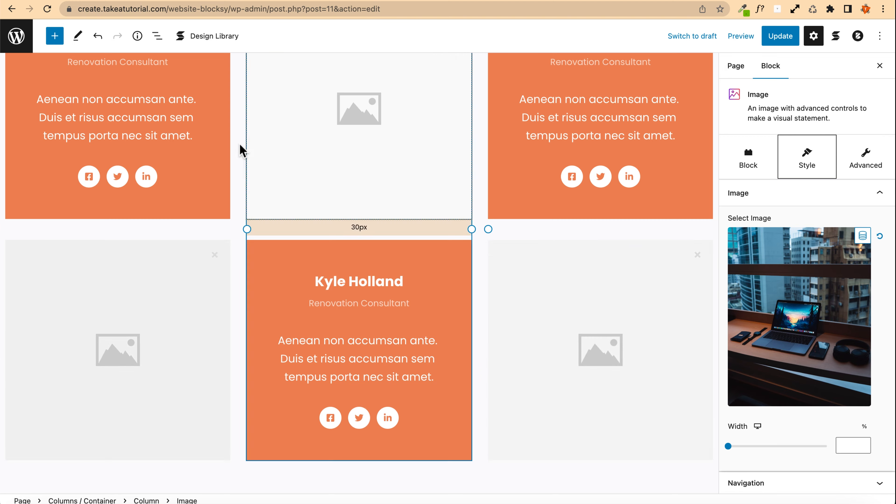
pyautogui.scroll(2, 240, 150)
pyautogui.scroll(-10, 240, 152)
pyautogui.scroll(-3, 240, 151)
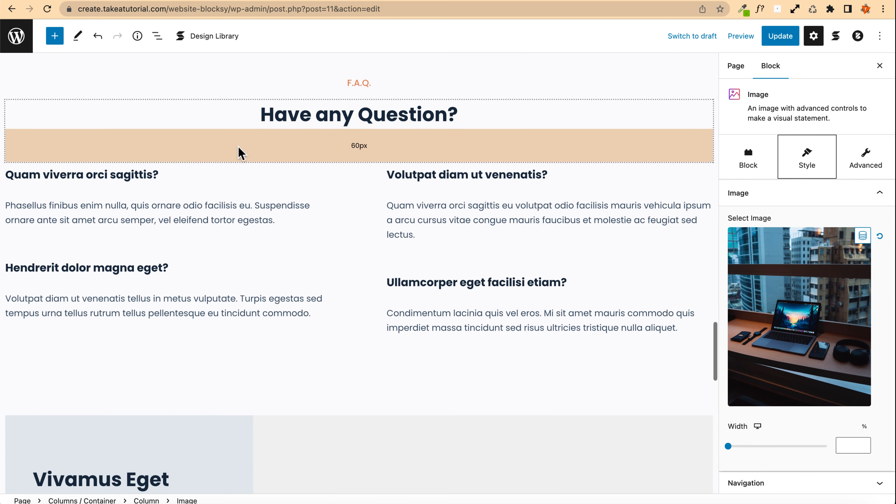
pyautogui.scroll(11, 240, 151)
pyautogui.moveTo(360, 145); pyautogui.dragTo(327, 151)
pyautogui.click(416, 265)
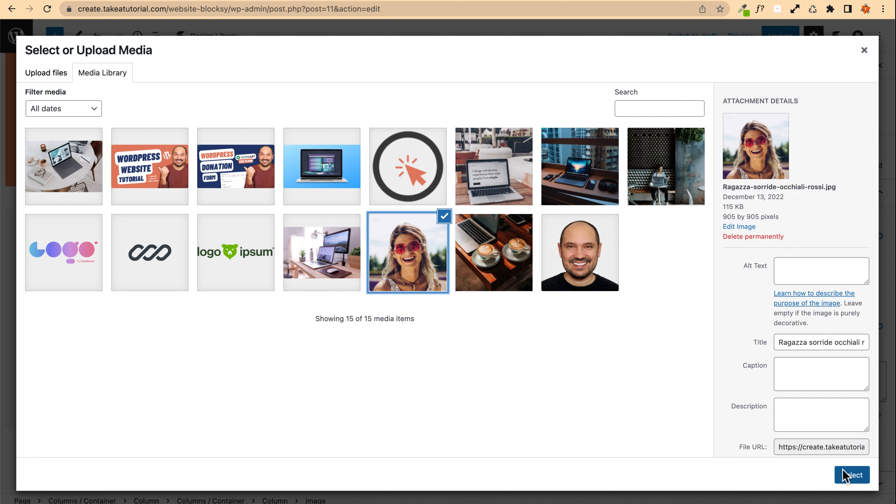
pyautogui.click(852, 474)
# Step: Fill the team grid's bottom-right and bottom-left image placeholders with the same Ragazza-sorride-occhiali-rossi photo
pyautogui.click(563, 353)
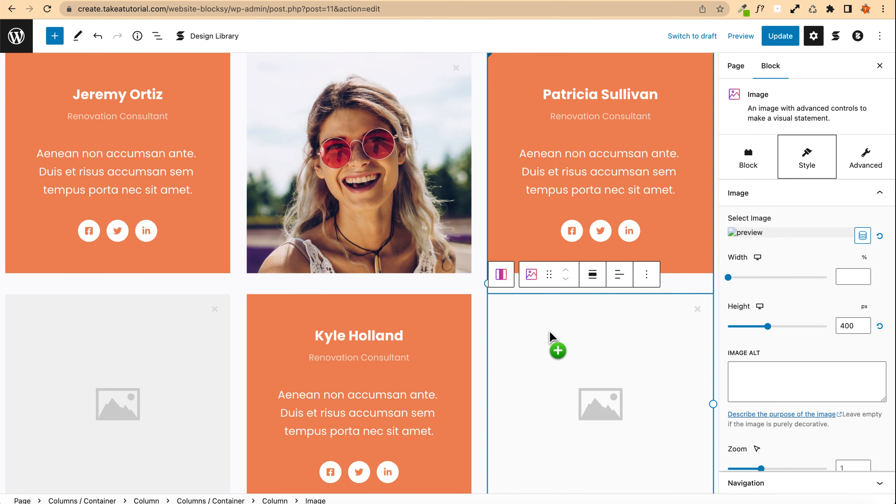
pyautogui.click(395, 268)
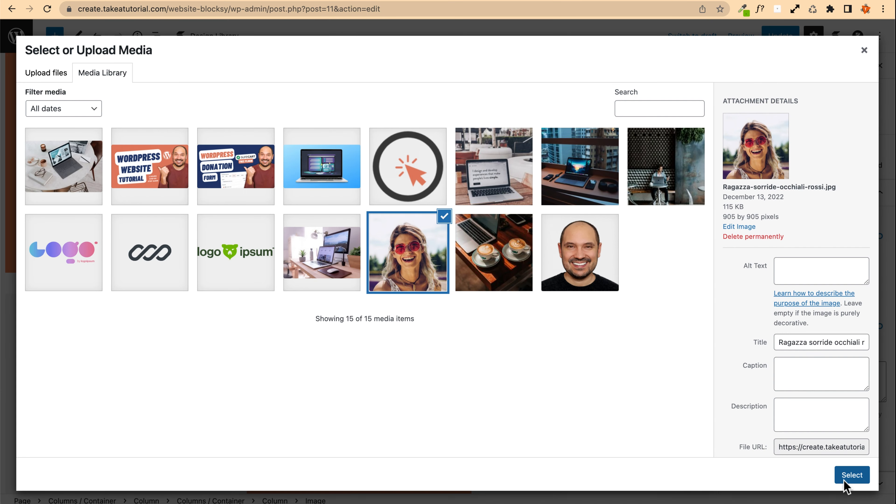
pyautogui.click(852, 474)
pyautogui.click(121, 349)
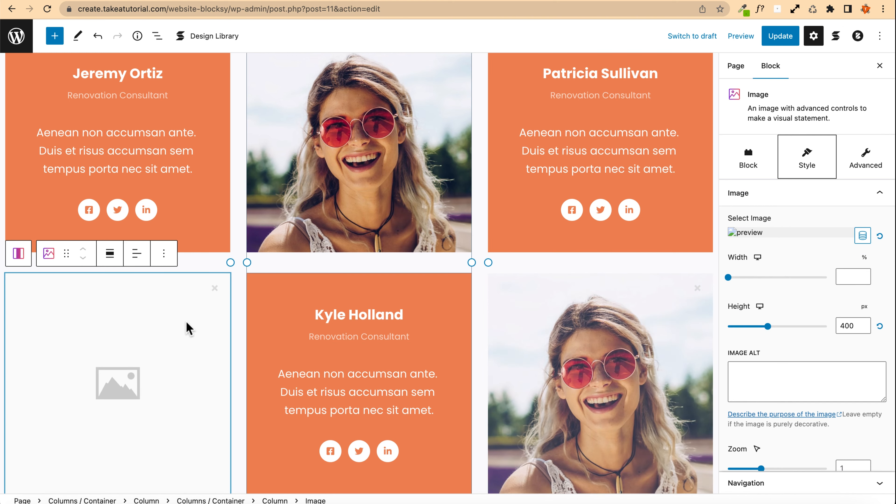
pyautogui.click(132, 317)
pyautogui.click(423, 262)
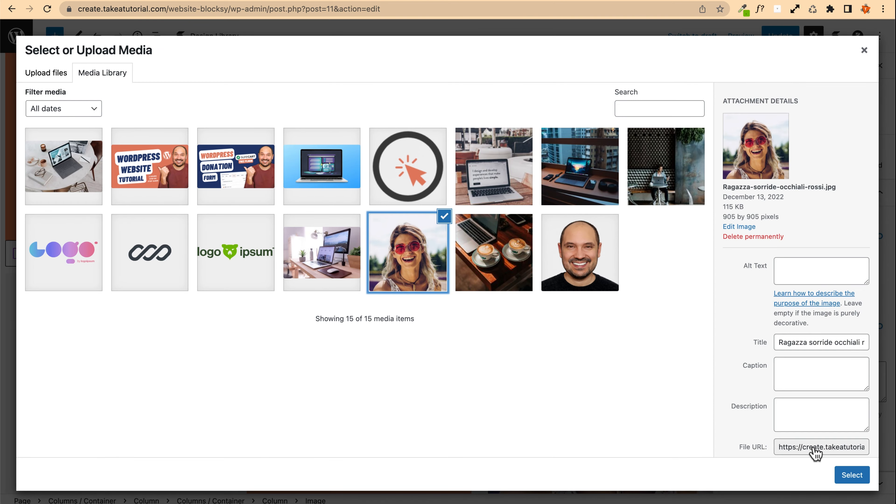
pyautogui.click(851, 475)
pyautogui.scroll(-2, 246, 268)
pyautogui.scroll(-2, 215, 257)
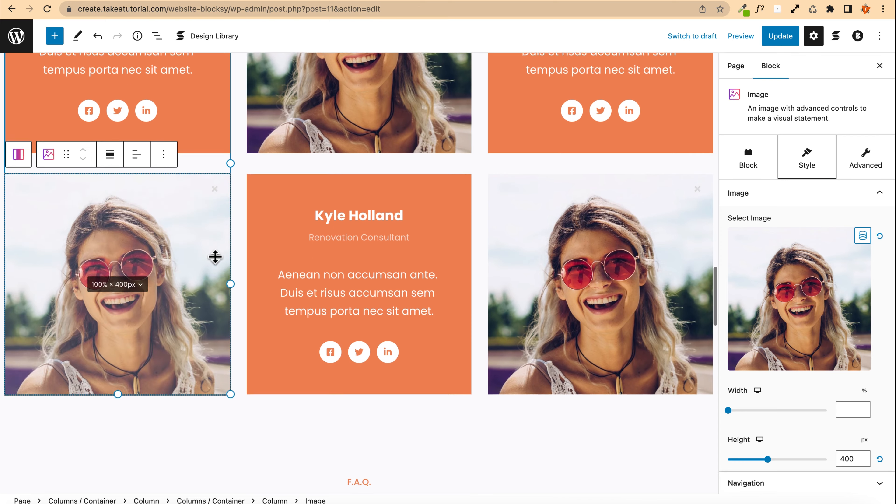
pyautogui.scroll(-5, 240, 240)
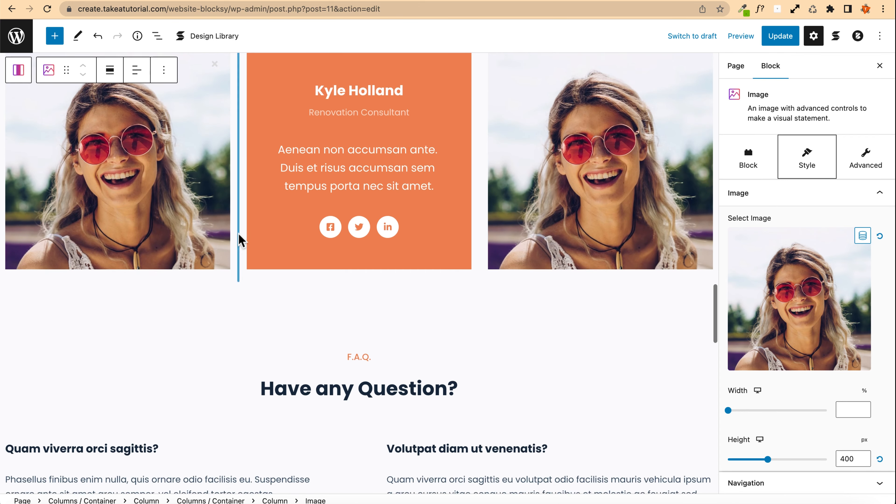
pyautogui.scroll(5, 240, 240)
pyautogui.scroll(-2, 238, 240)
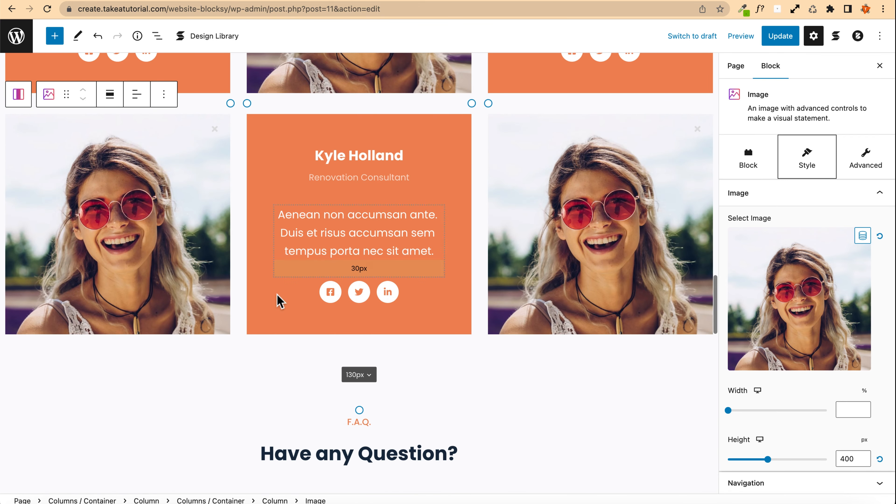
# Step: Set the empty column beside the "Vivamus Eget Aliquam Dui Integer" text to use the man-with-laptop photo as its background image
pyautogui.scroll(-18, 128, 220)
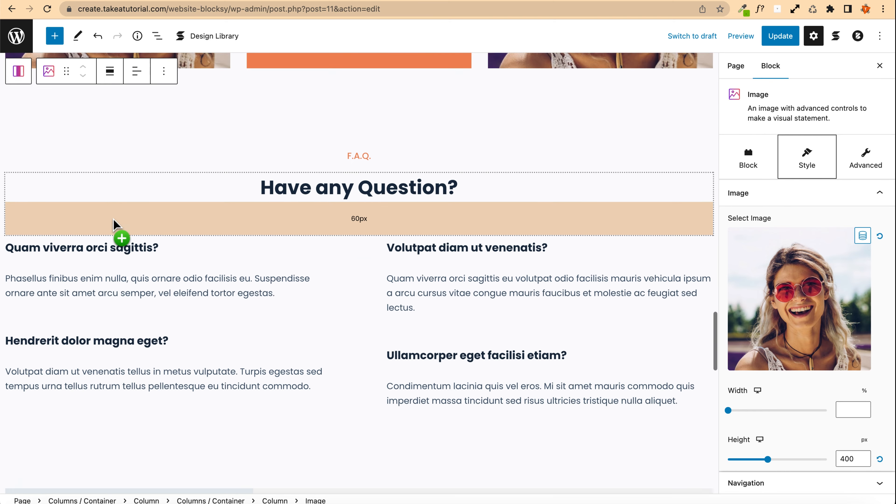
pyautogui.scroll(-5, 113, 220)
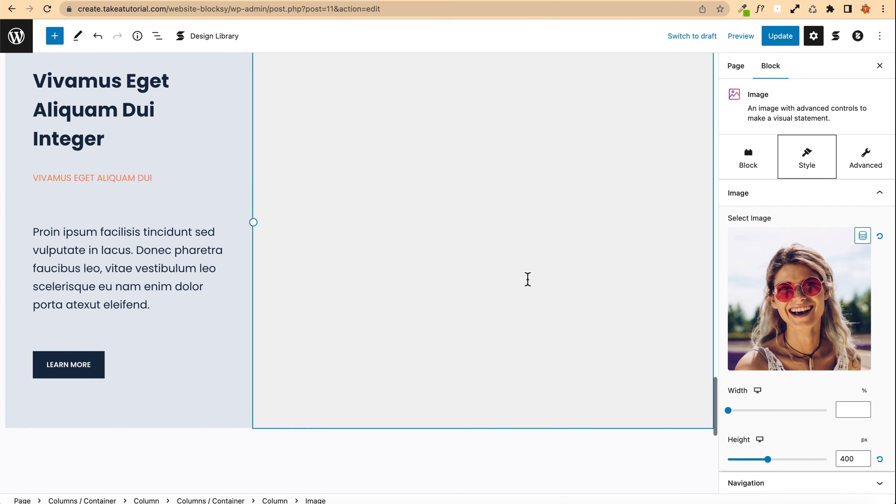
pyautogui.scroll(4, 526, 280)
pyautogui.click(293, 169)
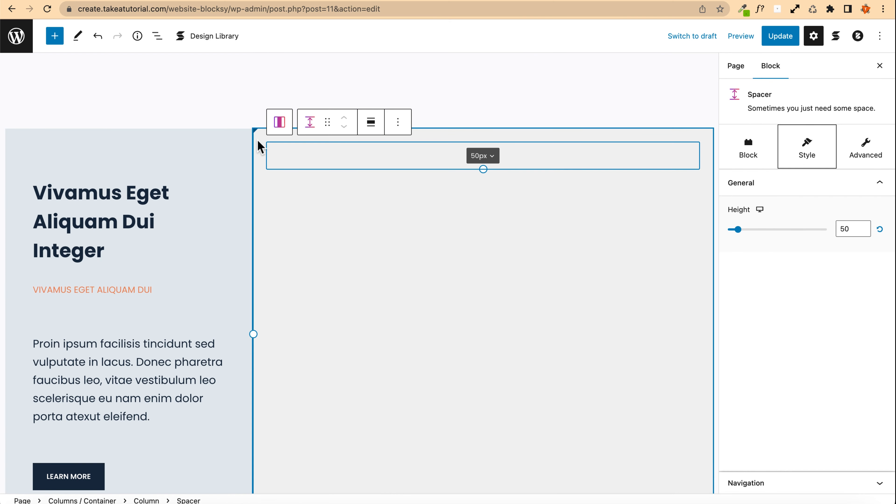
pyautogui.click(262, 143)
pyautogui.click(738, 167)
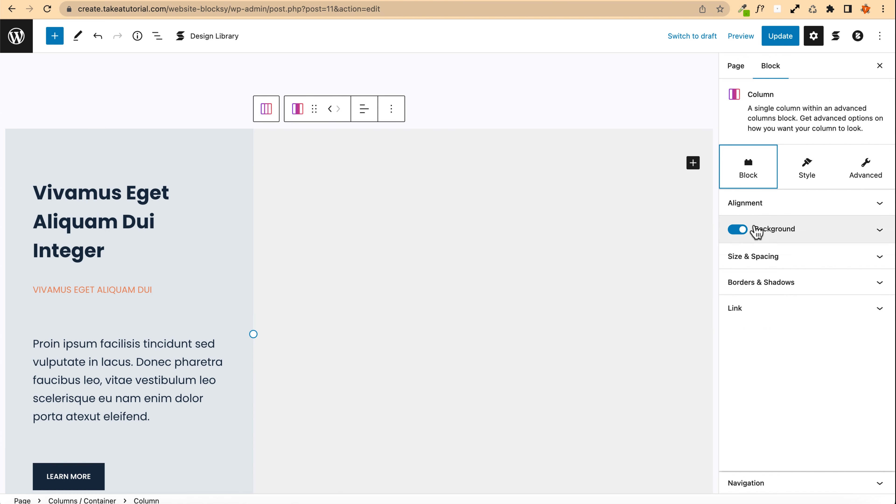
pyautogui.click(756, 230)
pyautogui.scroll(-5, 758, 240)
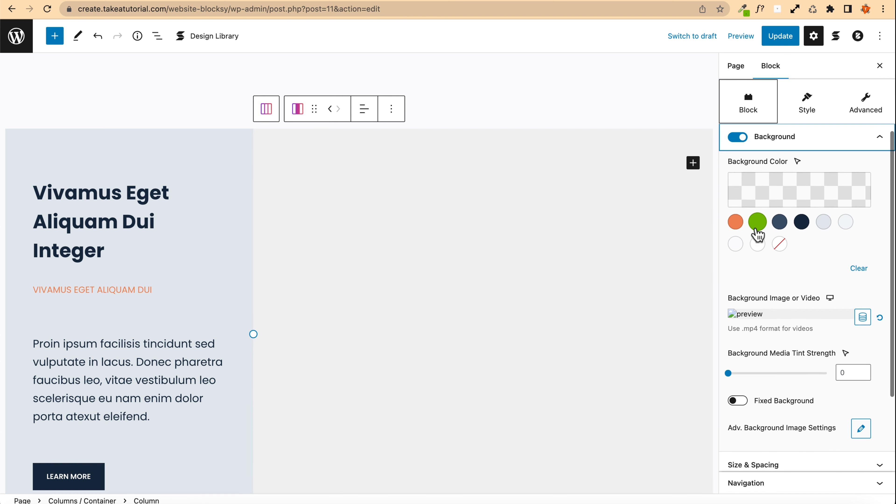
pyautogui.click(758, 247)
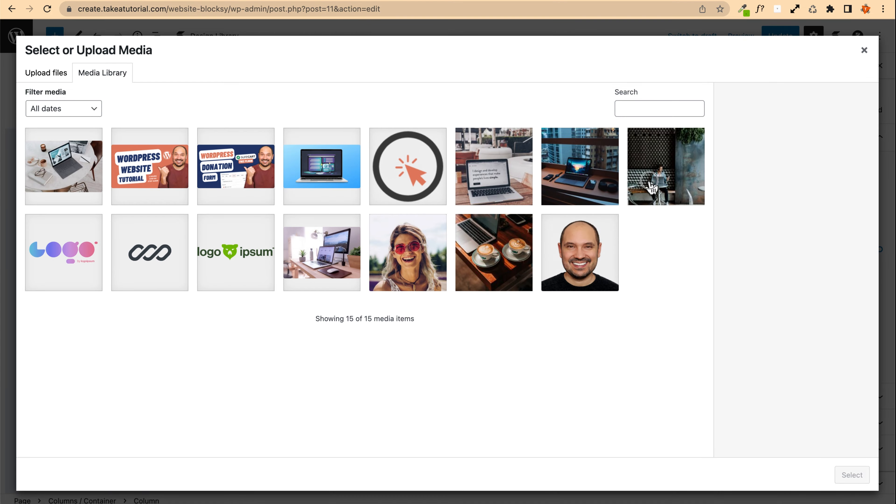
pyautogui.click(666, 168)
pyautogui.click(840, 474)
# Step: Replace the first Projects Gallery image with the tyler-nix coffee-and-laptop photo from the media library
pyautogui.scroll(-13, 155, 241)
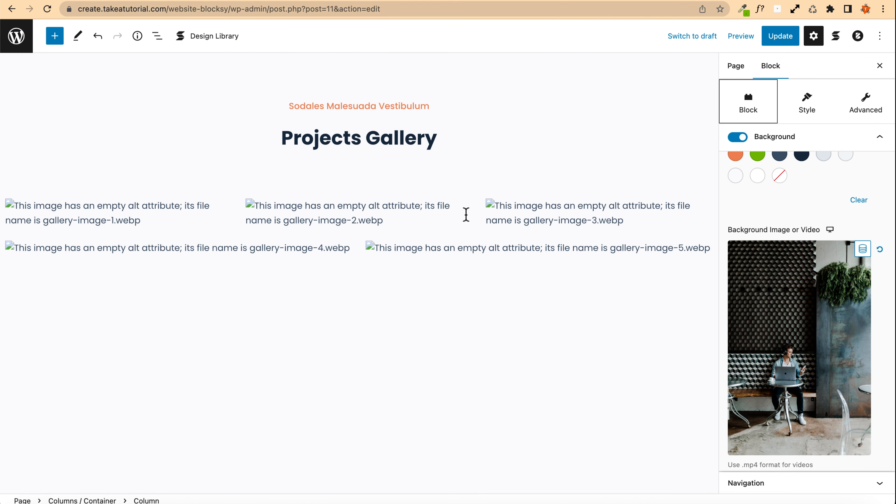
pyautogui.click(333, 221)
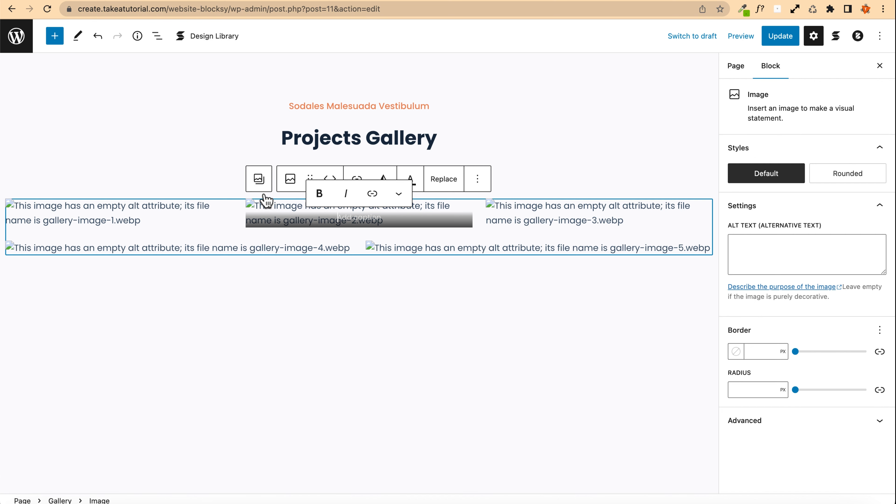
pyautogui.click(110, 218)
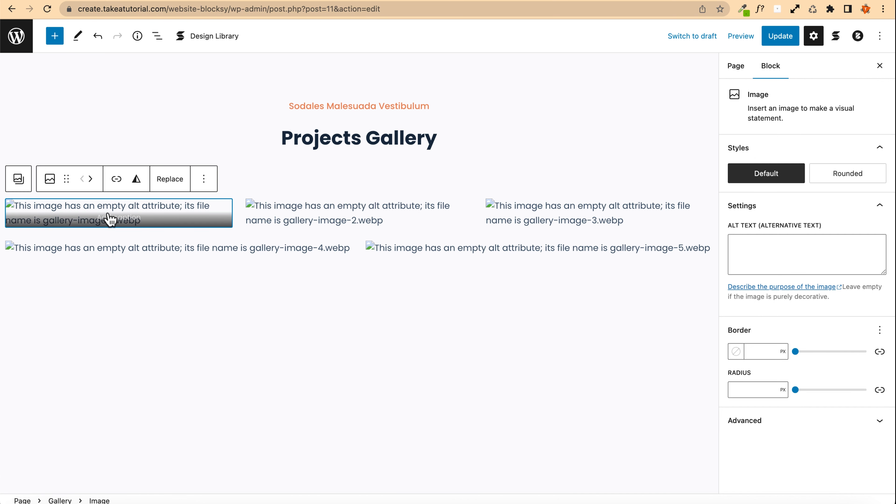
pyautogui.click(166, 180)
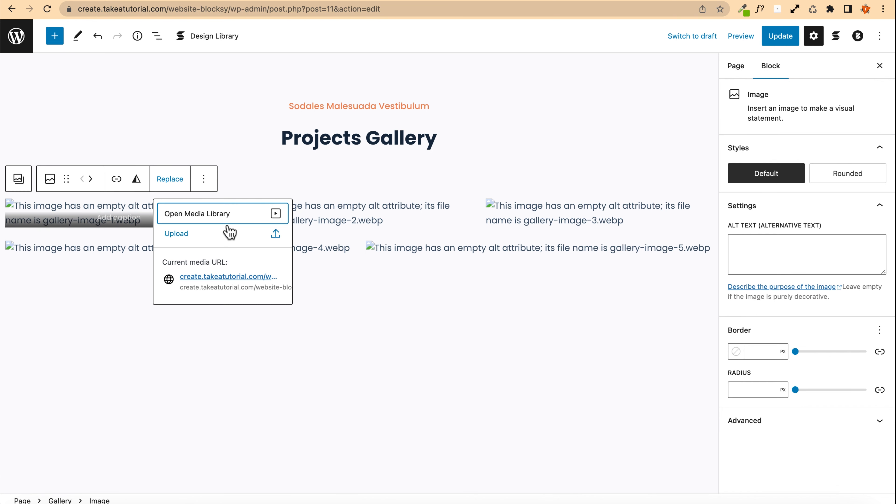
pyautogui.click(213, 216)
pyautogui.click(498, 252)
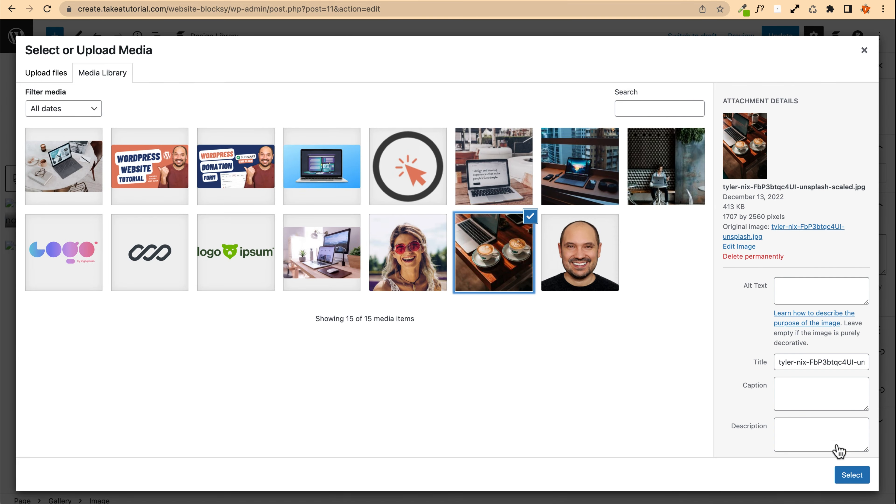
pyautogui.click(850, 474)
# Step: Replace the second gallery image with the laptop-by-the-window city photo
pyautogui.click(311, 212)
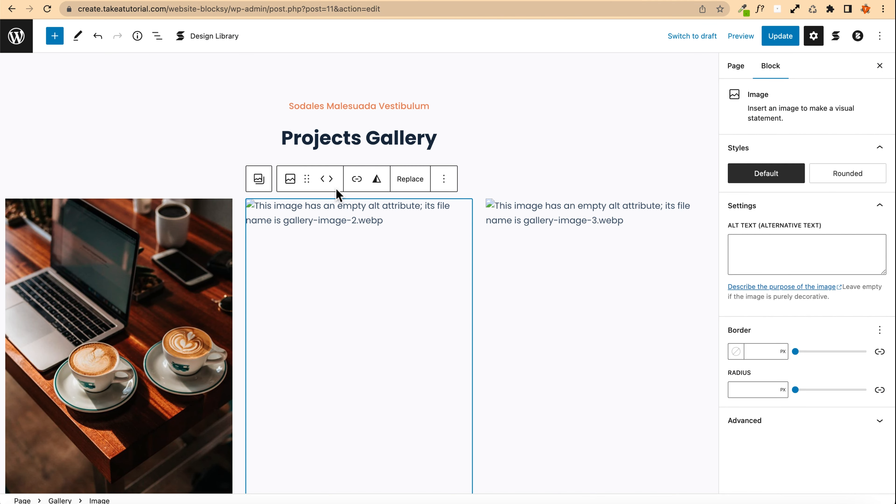
pyautogui.click(410, 178)
pyautogui.click(410, 212)
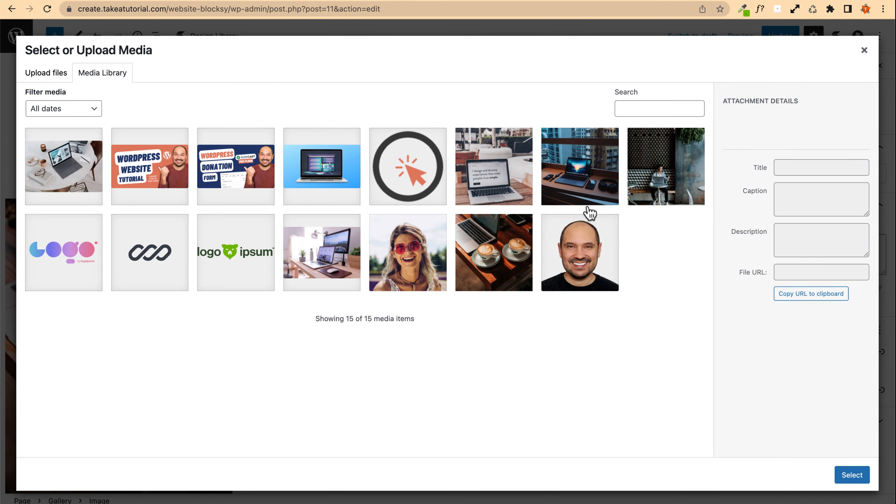
pyautogui.click(570, 186)
pyautogui.click(852, 475)
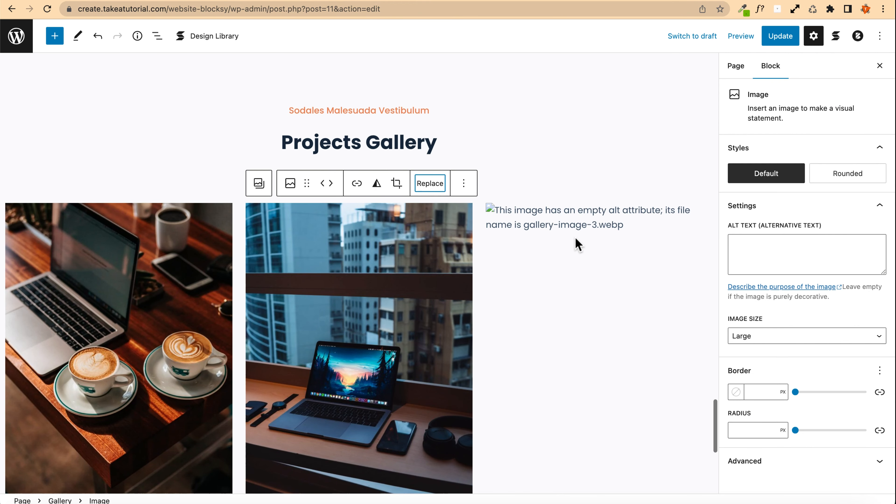
# Step: Replace the third gallery image with the windows-C6T6vr1sQl0 laptop-on-marble-table photo
pyautogui.click(572, 223)
pyautogui.click(638, 185)
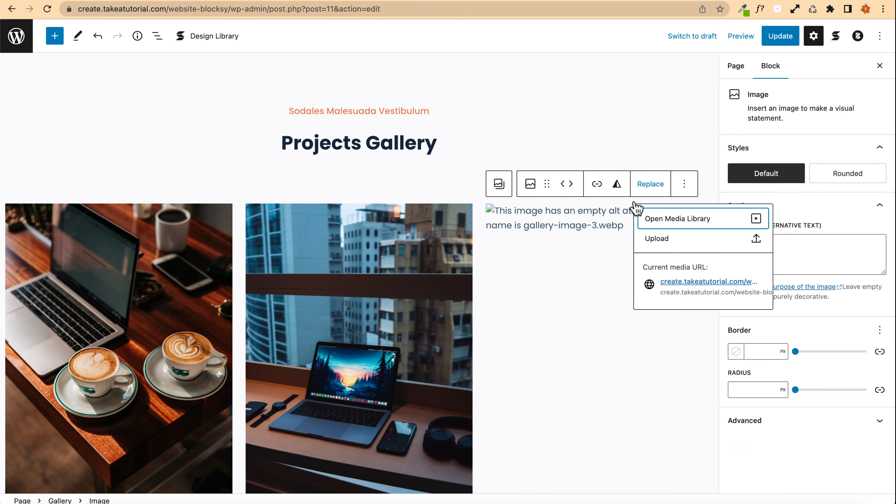
pyautogui.click(658, 219)
pyautogui.click(54, 178)
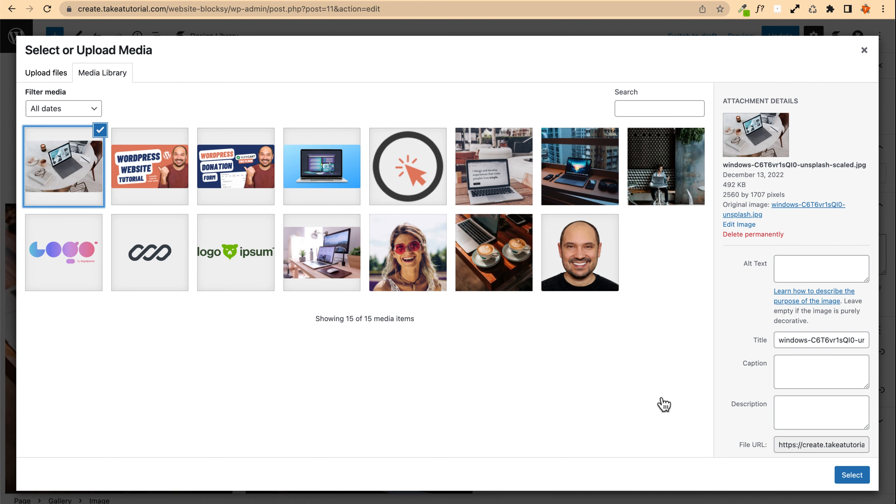
pyautogui.click(851, 475)
# Step: Replace the fourth gallery image with the ben-kolde laptop photo
pyautogui.scroll(-7, 273, 253)
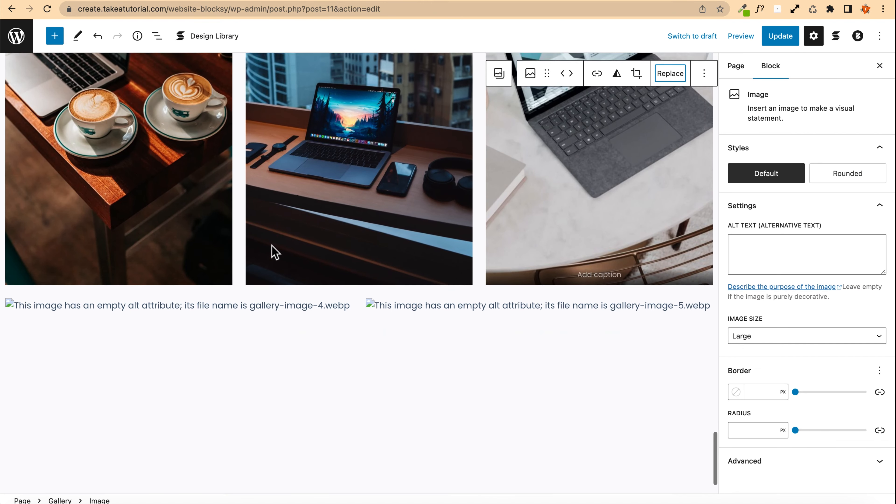
pyautogui.click(194, 265)
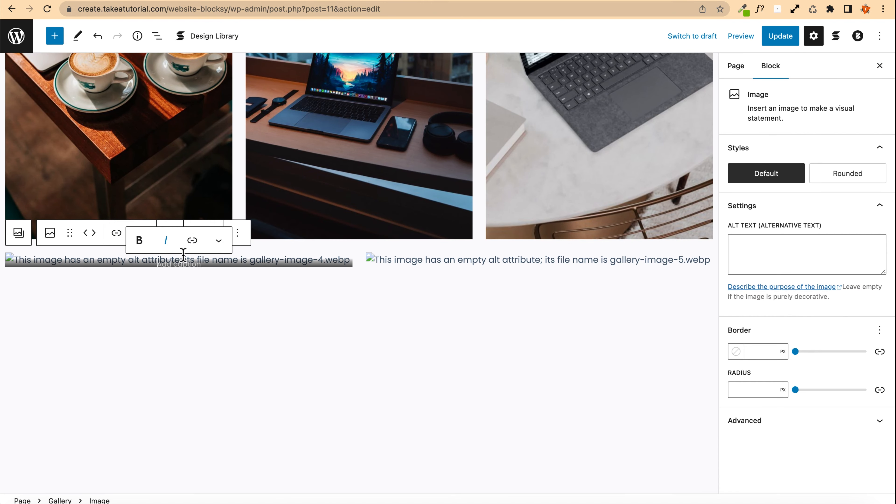
pyautogui.click(204, 224)
pyautogui.click(228, 270)
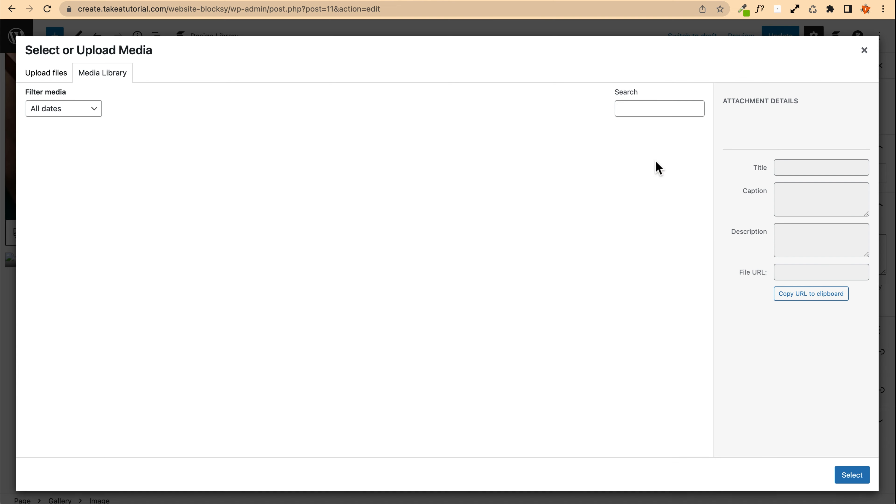
pyautogui.click(498, 188)
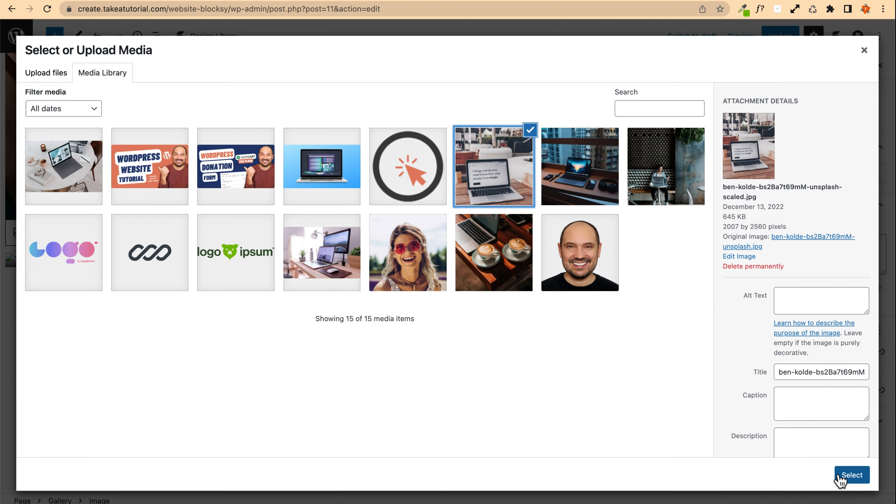
pyautogui.click(851, 475)
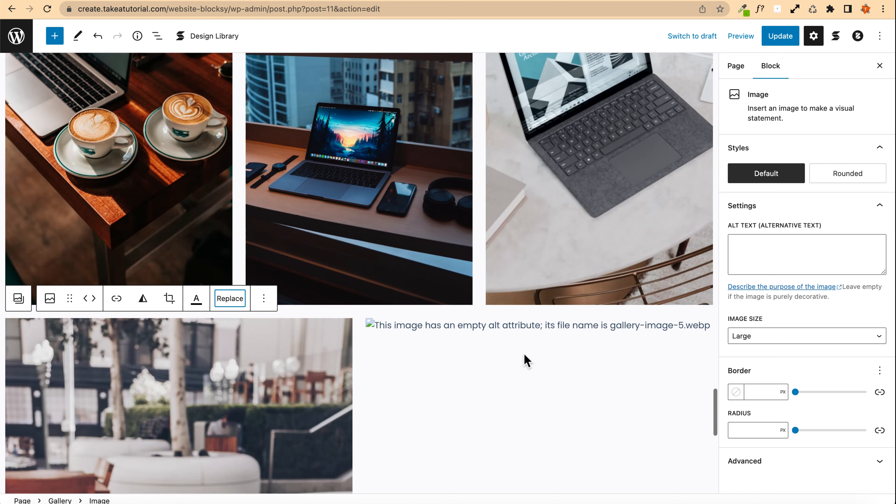
# Step: Replace the fifth gallery image with the Progetto-senza-titolo laptop illustration
pyautogui.click(526, 324)
pyautogui.click(530, 299)
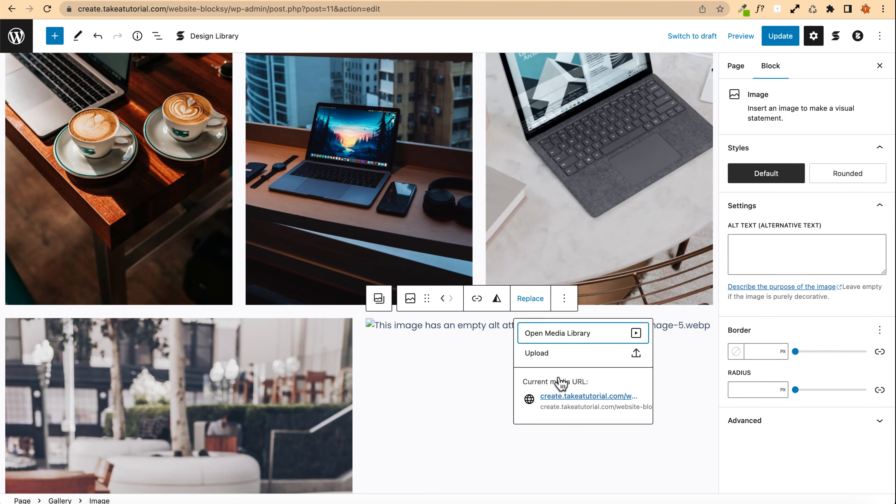
pyautogui.click(578, 334)
pyautogui.click(287, 182)
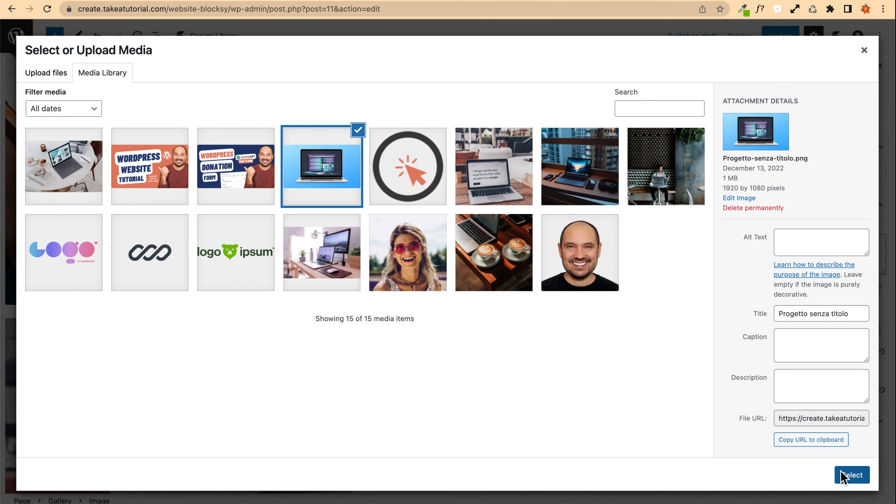
pyautogui.click(851, 475)
# Step: Set the Projects Gallery block to 2 columns, keeping Crop images enabled
pyautogui.scroll(10, 284, 401)
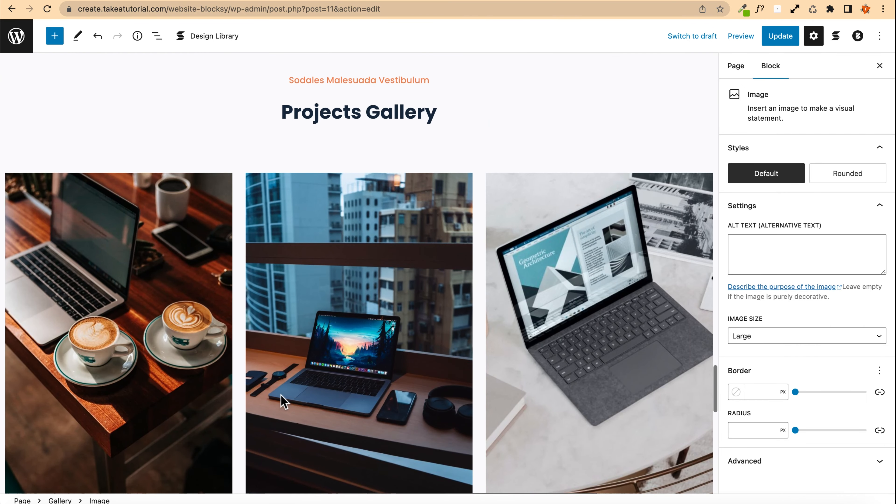
pyautogui.scroll(-3, 282, 400)
pyautogui.scroll(4, 304, 251)
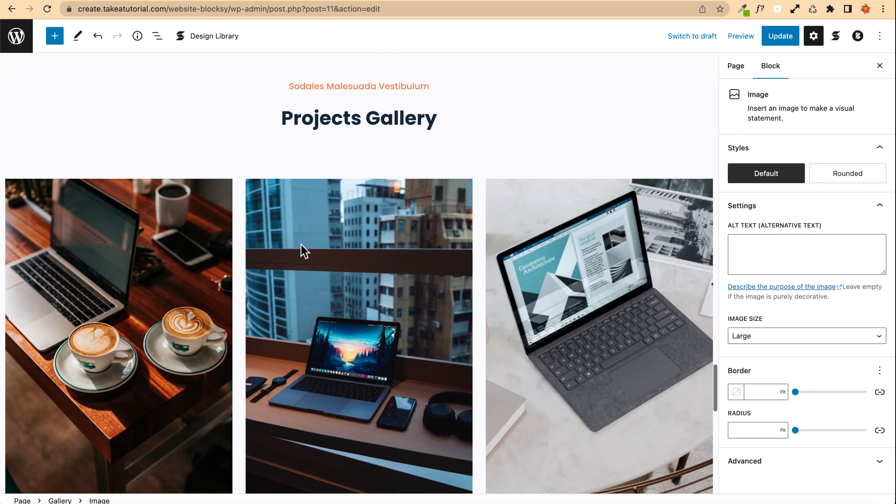
pyautogui.click(85, 201)
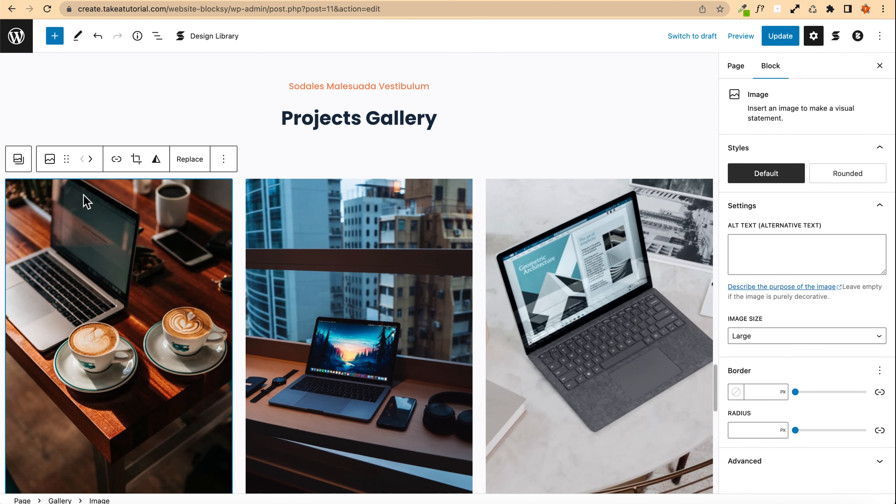
pyautogui.click(18, 161)
pyautogui.scroll(6, 80, 187)
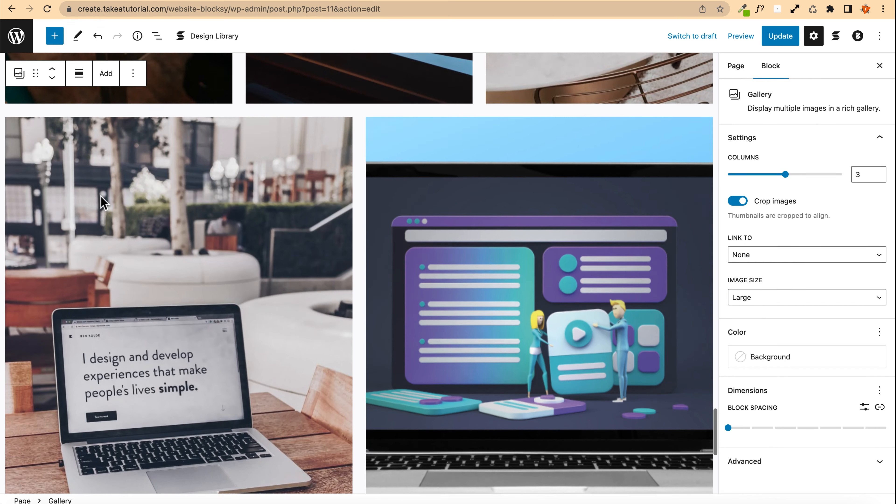
pyautogui.click(158, 38)
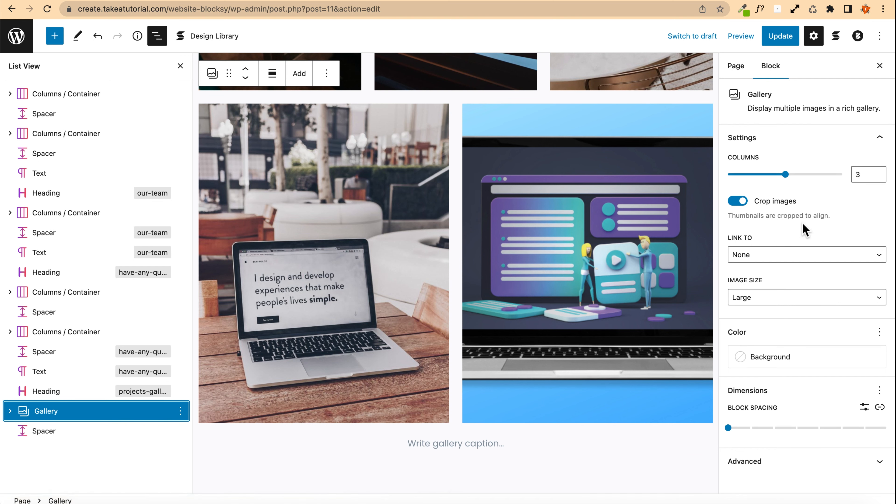
pyautogui.click(739, 202)
pyautogui.scroll(5, 454, 203)
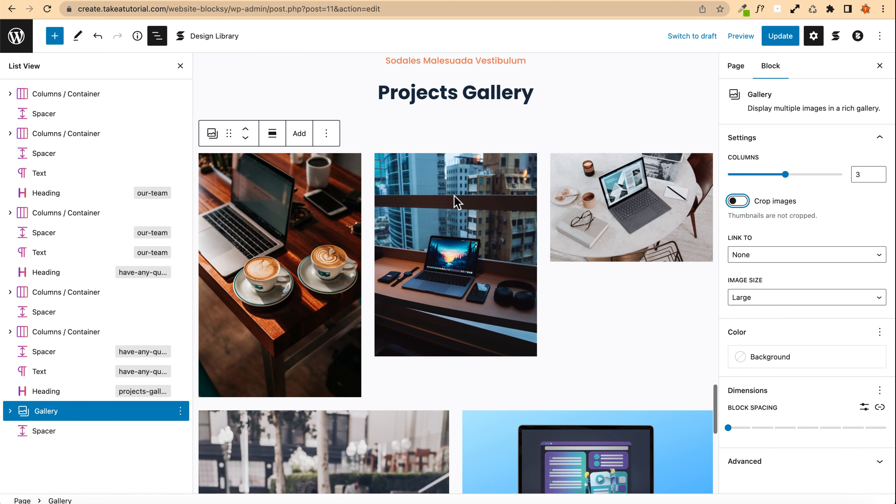
pyautogui.scroll(-3, 454, 203)
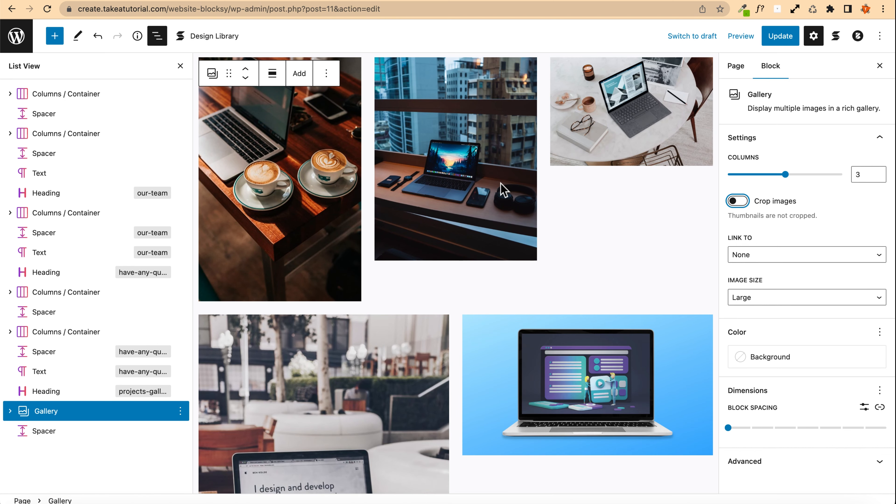
pyautogui.click(739, 203)
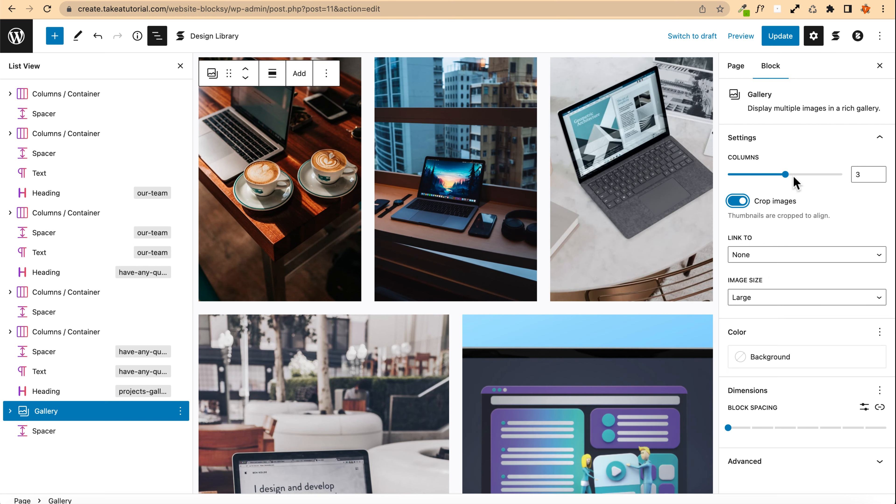
pyautogui.moveTo(784, 175); pyautogui.dragTo(756, 180)
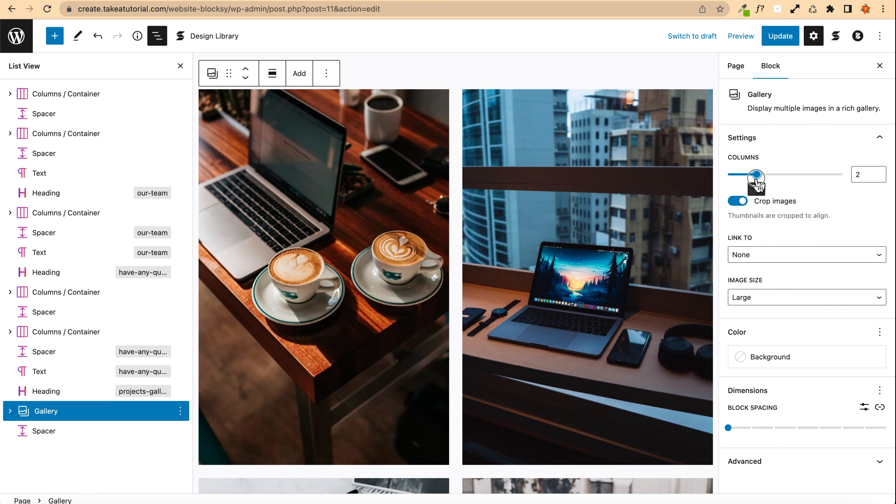
# Step: Link the third gallery image to the Contact page and update the page
pyautogui.scroll(-10, 644, 190)
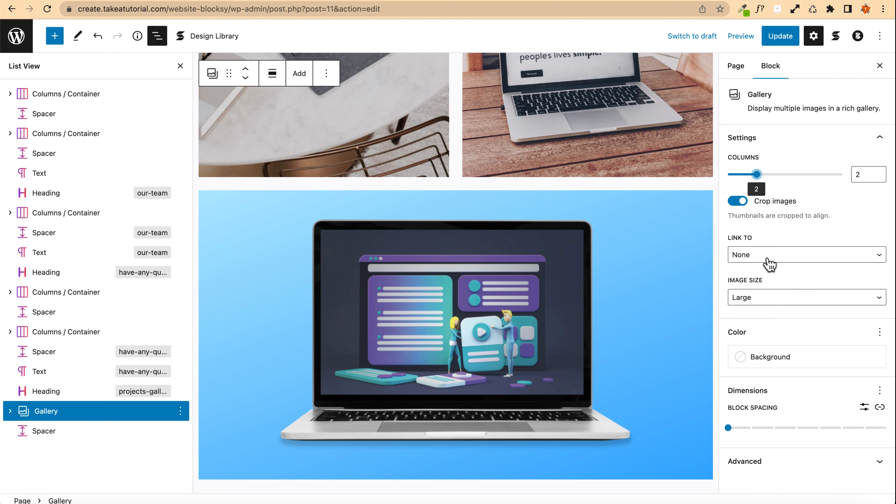
pyautogui.scroll(8, 457, 287)
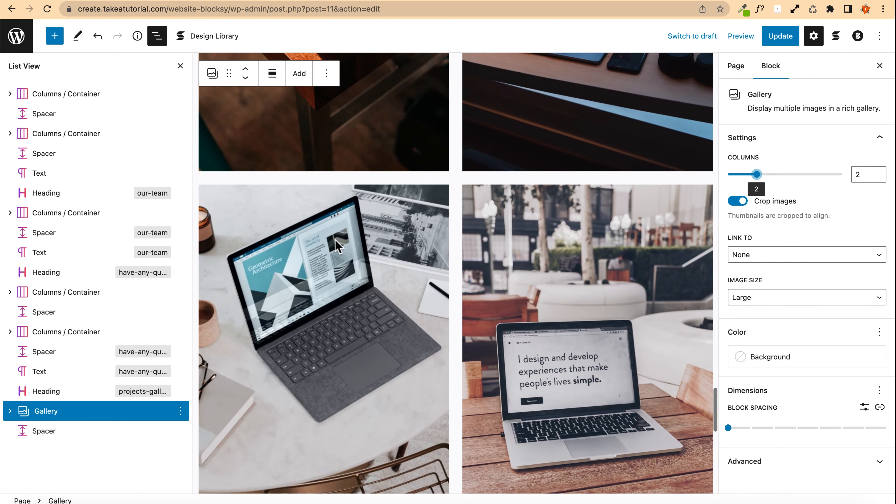
pyautogui.click(323, 257)
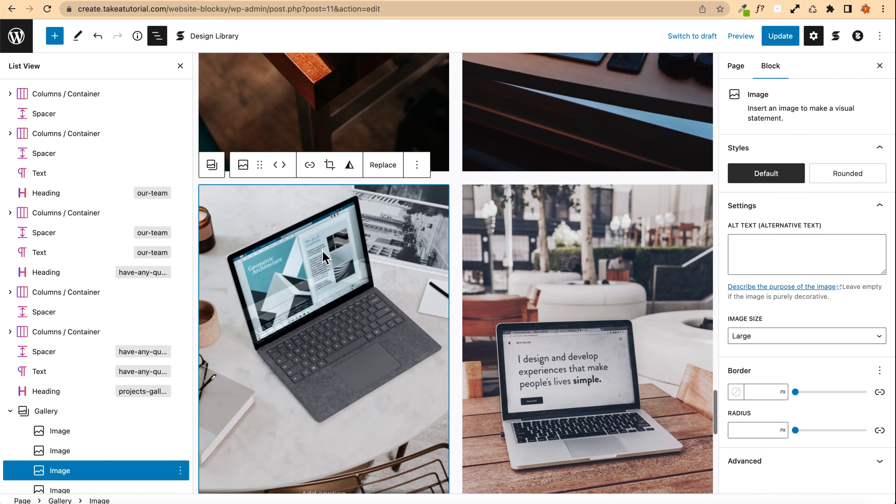
pyautogui.click(310, 166)
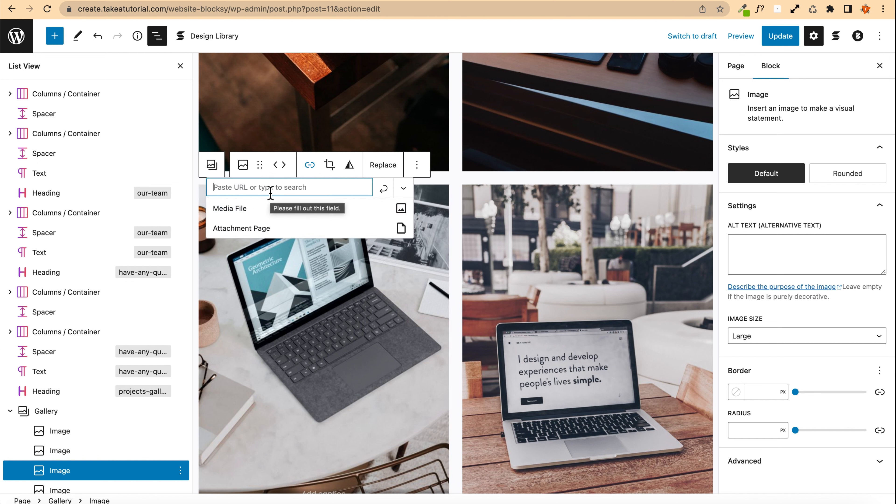
pyautogui.write('cont')
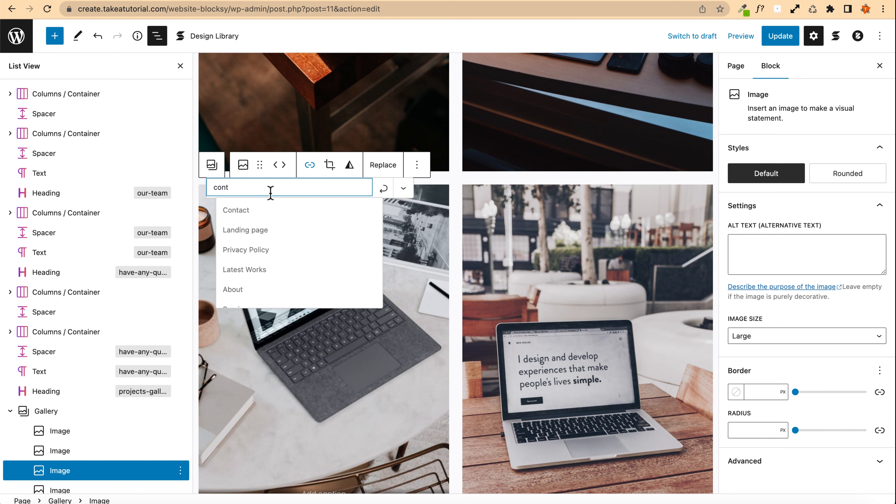
pyautogui.click(254, 209)
pyautogui.click(381, 191)
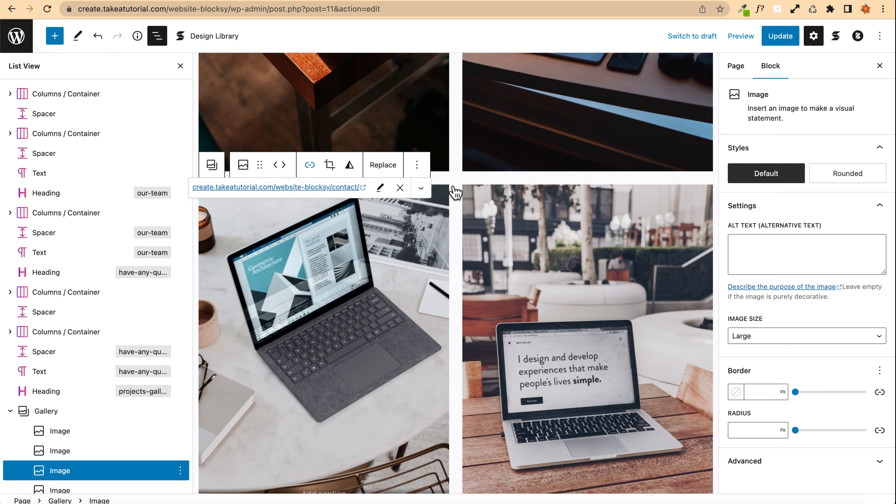
pyautogui.click(781, 35)
# Step: Try the Rounded style on the third gallery image, then restore its Default style
pyautogui.scroll(9, 558, 204)
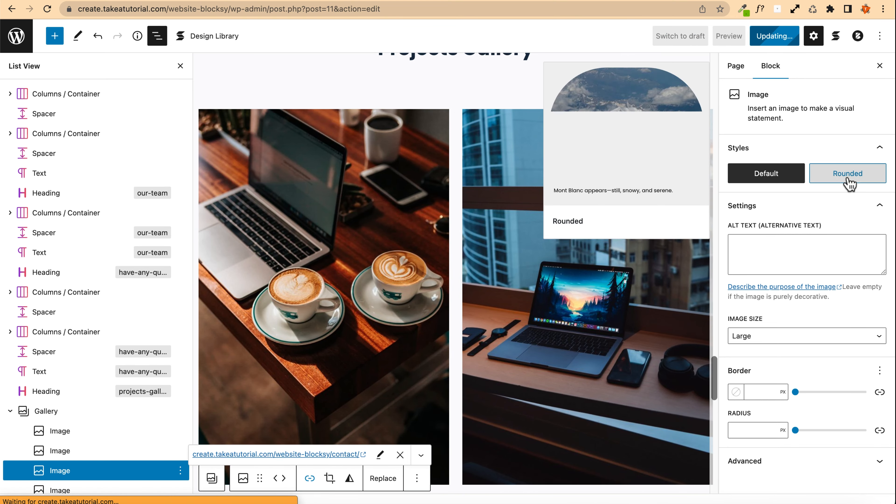
pyautogui.click(848, 183)
pyautogui.click(526, 194)
pyautogui.scroll(-11, 459, 176)
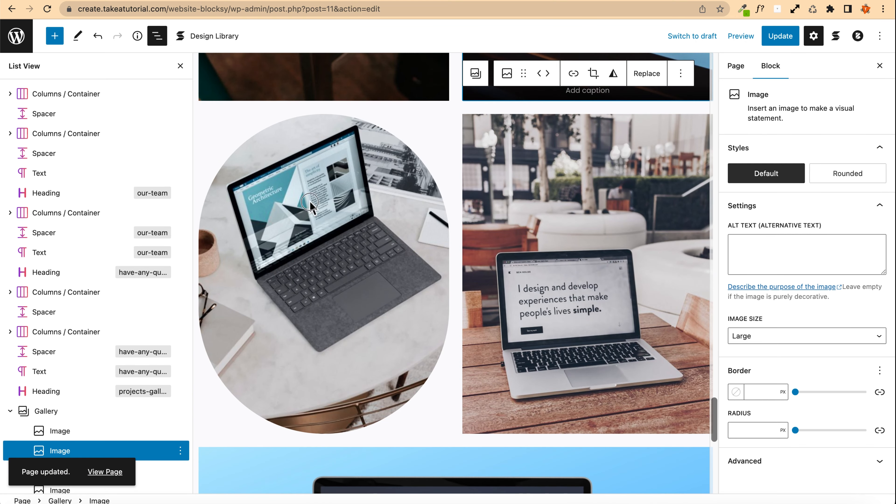
pyautogui.click(310, 205)
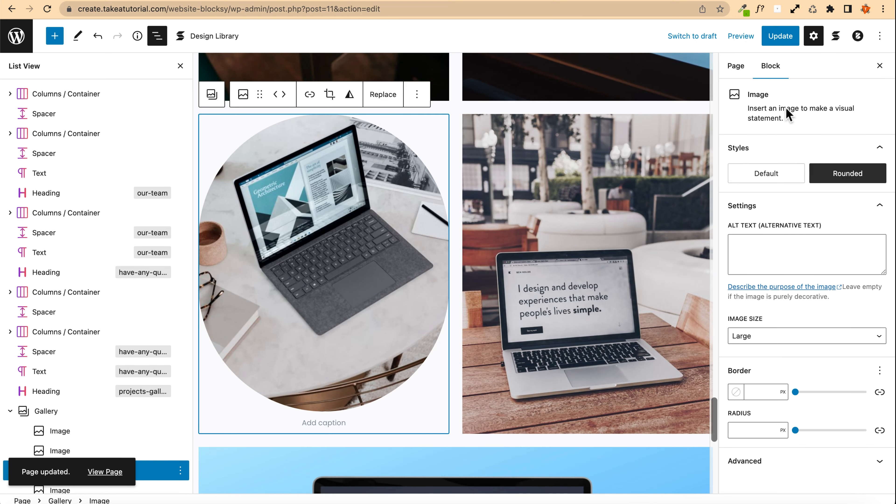
pyautogui.click(759, 174)
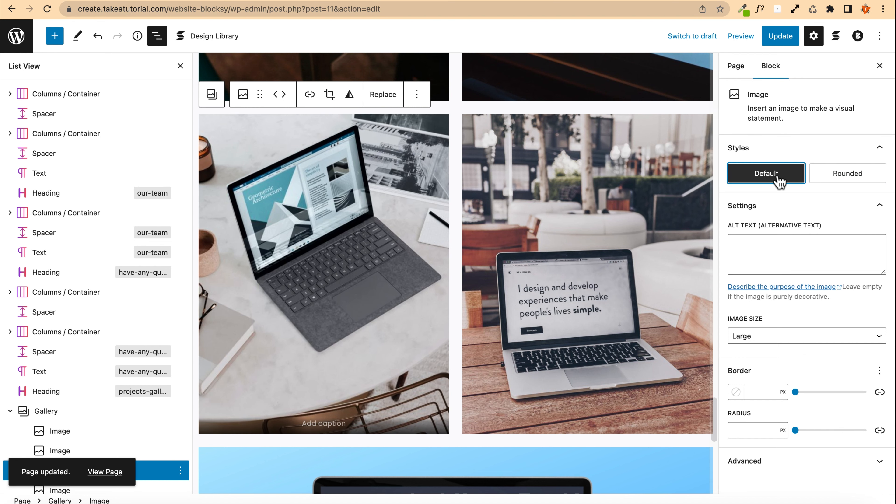
# Step: Set the Projects Gallery block spacing to 2
pyautogui.scroll(-7, 430, 216)
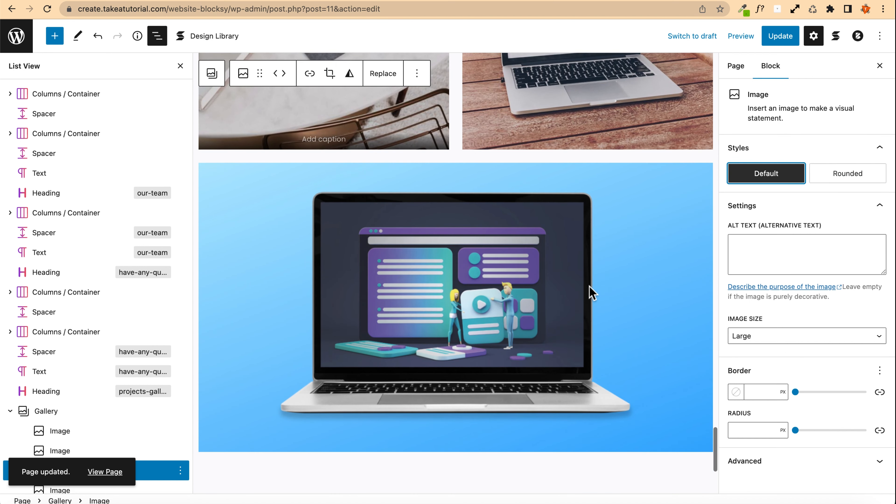
pyautogui.click(590, 294)
pyautogui.click(757, 392)
pyautogui.scroll(5, 318, 275)
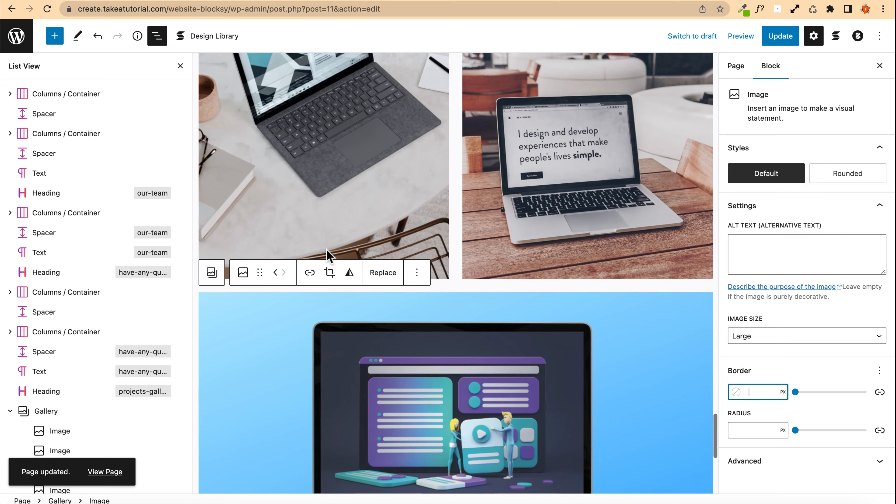
pyautogui.click(211, 338)
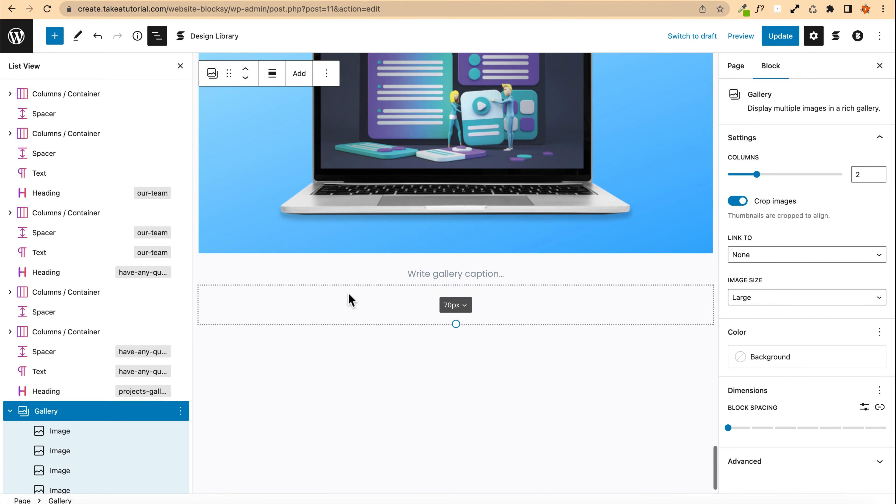
pyautogui.scroll(9, 275, 295)
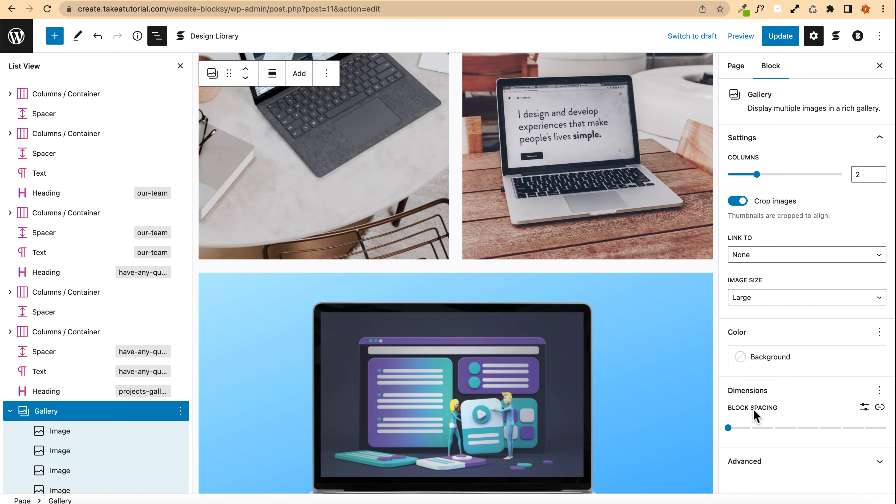
pyautogui.click(729, 428)
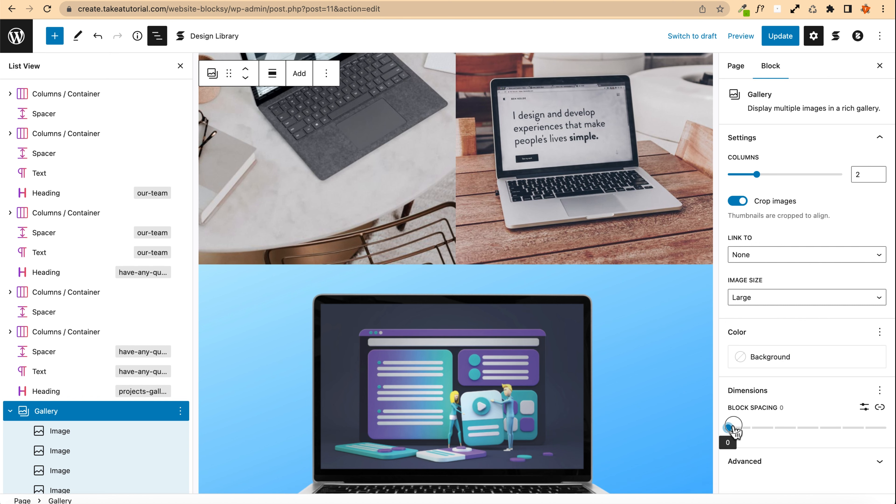
pyautogui.moveTo(731, 427); pyautogui.dragTo(773, 428)
pyautogui.scroll(10, 551, 320)
pyautogui.scroll(-1, 550, 317)
pyautogui.scroll(-5, 553, 323)
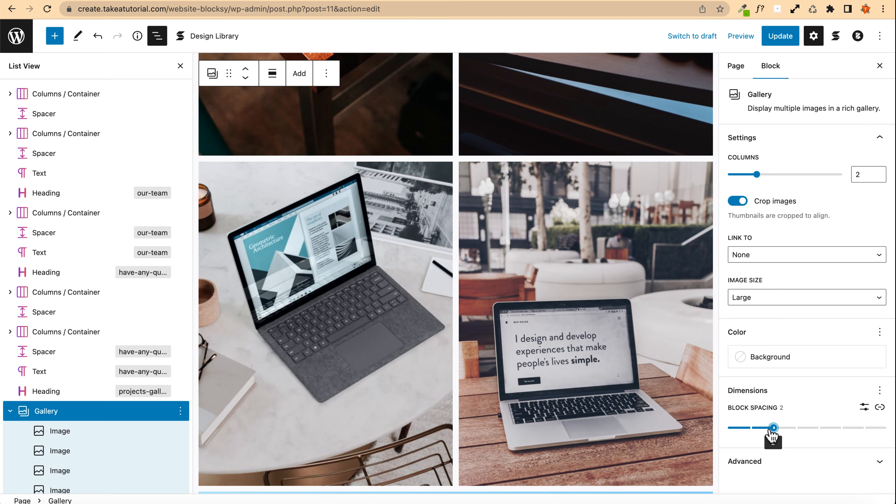
# Step: Set the first gallery image's corner radius to 20 px, leaving its border width empty
pyautogui.scroll(8, 428, 320)
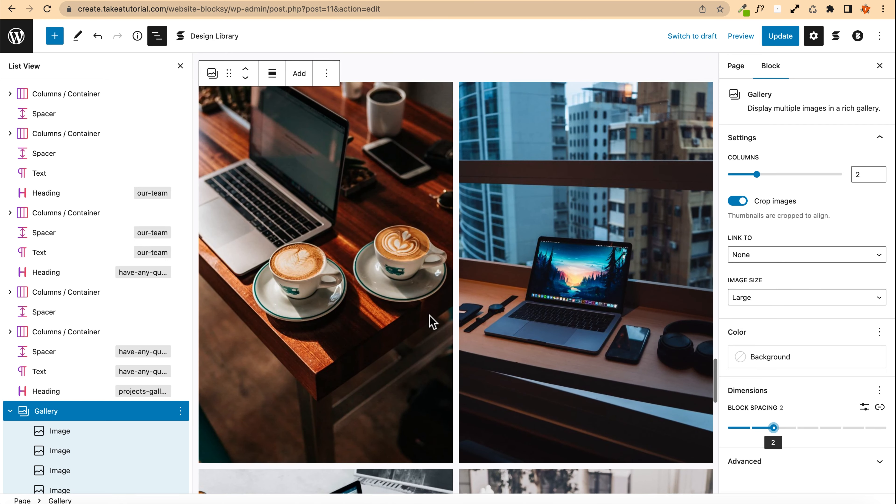
pyautogui.click(268, 188)
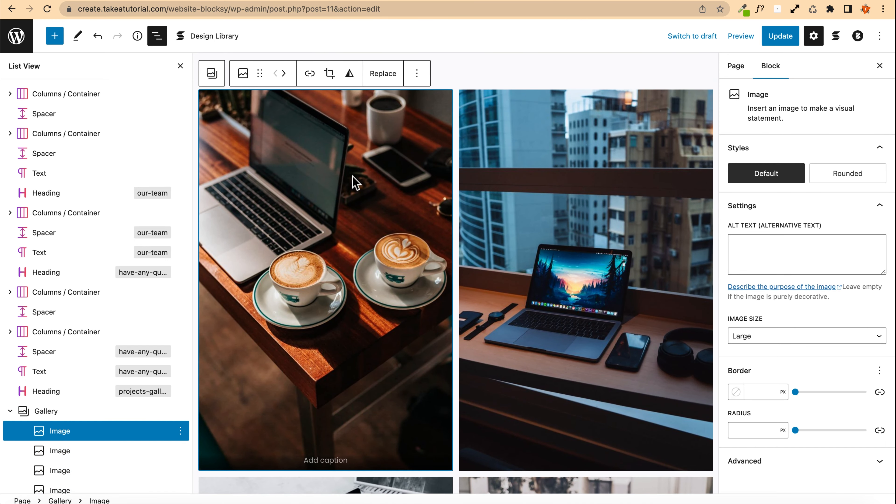
pyautogui.click(772, 390)
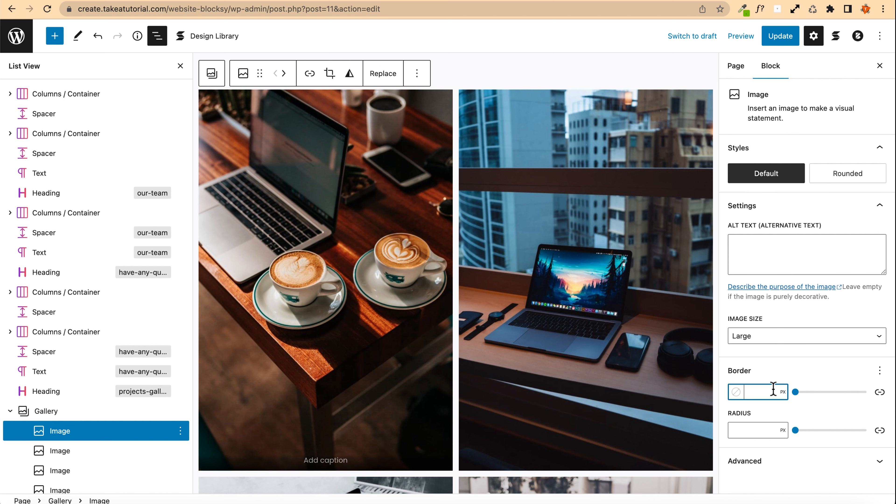
pyautogui.write('20')
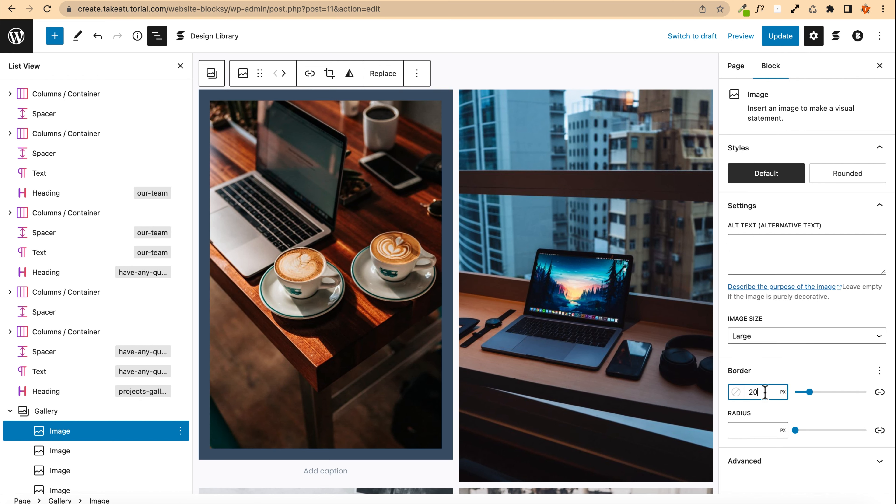
pyautogui.press('BackSpace')
pyautogui.click(747, 430)
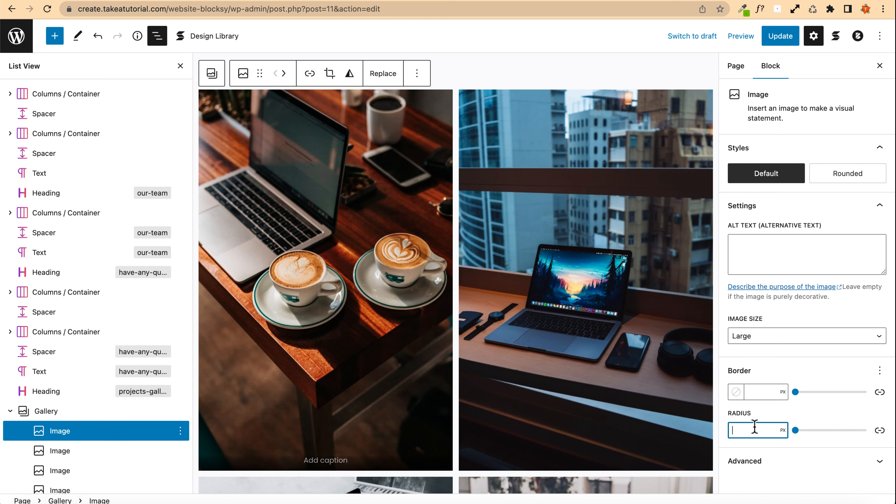
pyautogui.write('20')
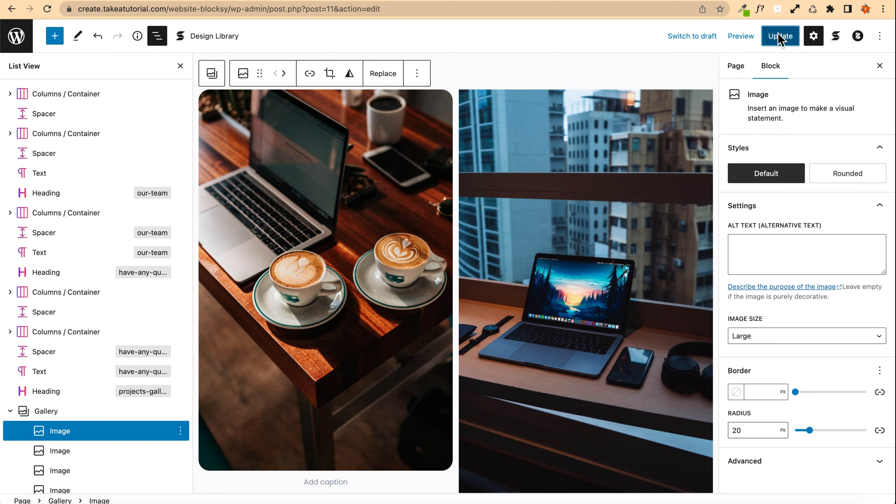
# Step: Update the page and preview the Projects Gallery in a new tab
pyautogui.click(778, 36)
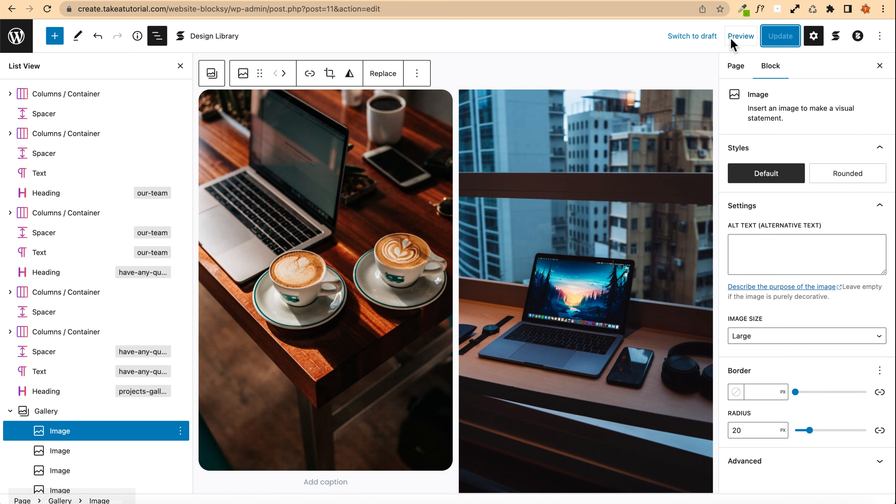
pyautogui.click(737, 37)
pyautogui.click(663, 131)
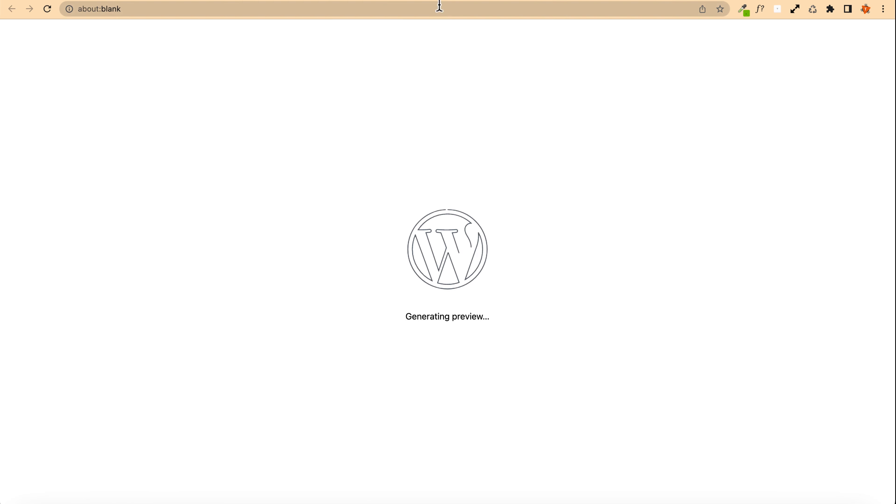
pyautogui.scroll(-20, 307, 72)
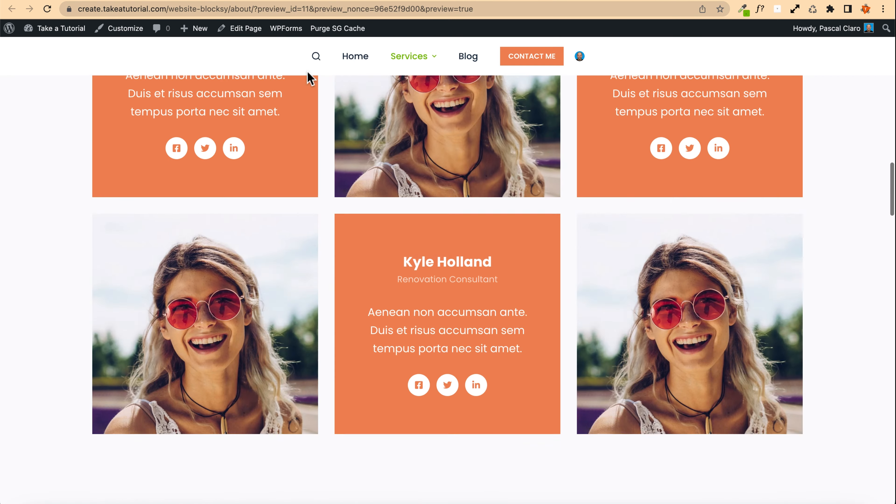
pyautogui.scroll(-10, 309, 77)
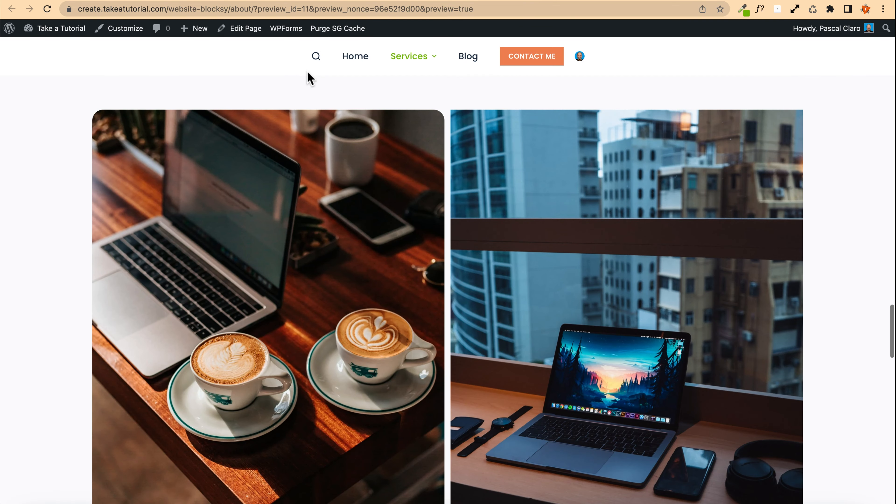
pyautogui.scroll(-10, 240, 194)
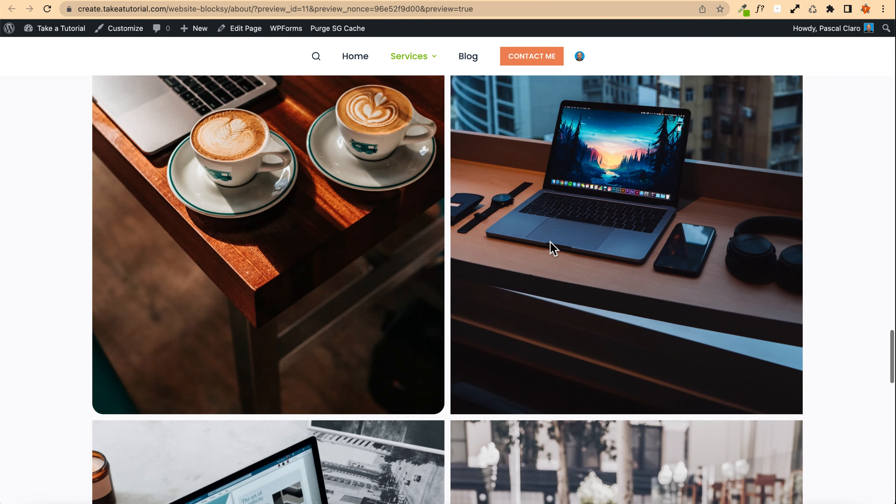
pyautogui.scroll(-5, 553, 247)
pyautogui.scroll(10, 286, 188)
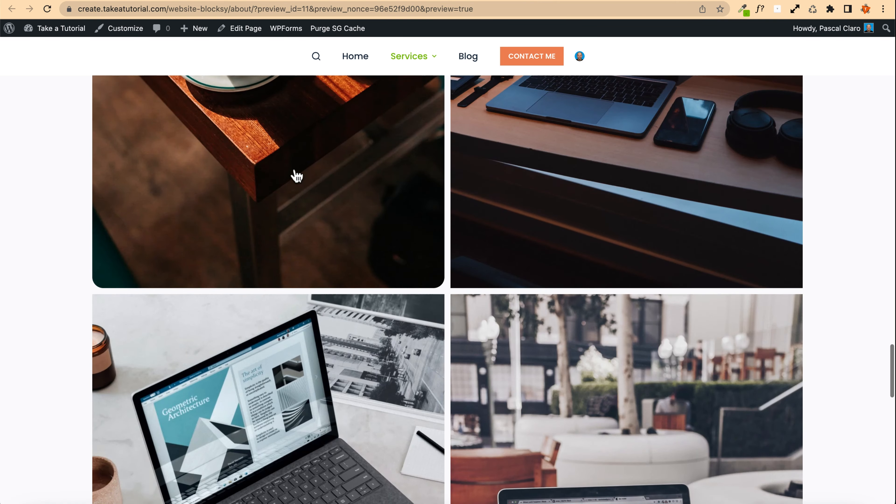
# Step: Return to the editor and set the first gallery image's corner radius to 14 px
pyautogui.click(336, 1)
pyautogui.click(335, 221)
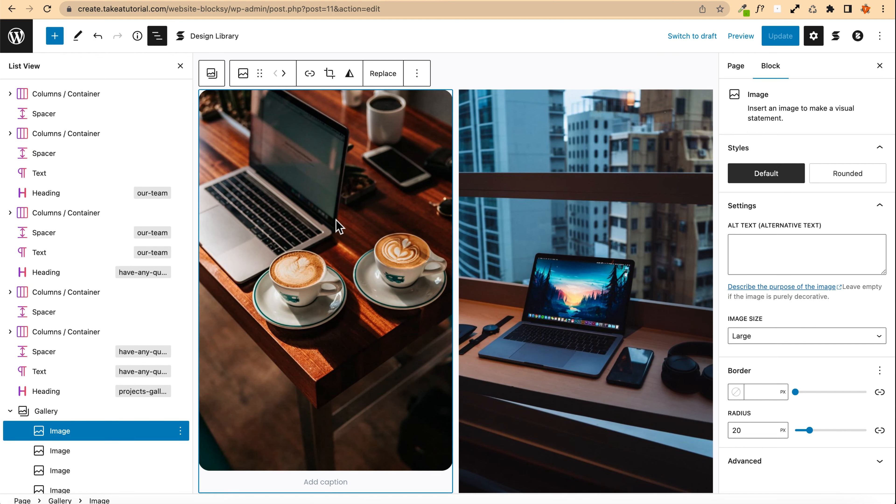
pyautogui.click(878, 429)
pyautogui.click(879, 431)
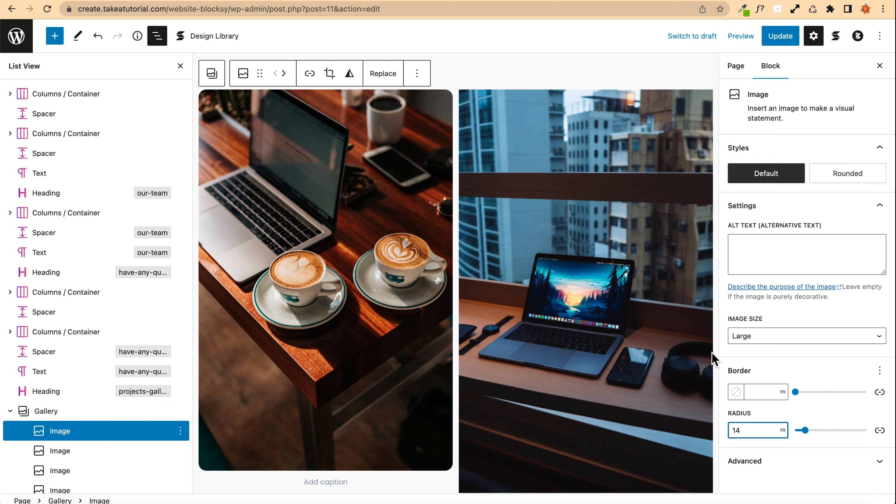
pyautogui.click(417, 73)
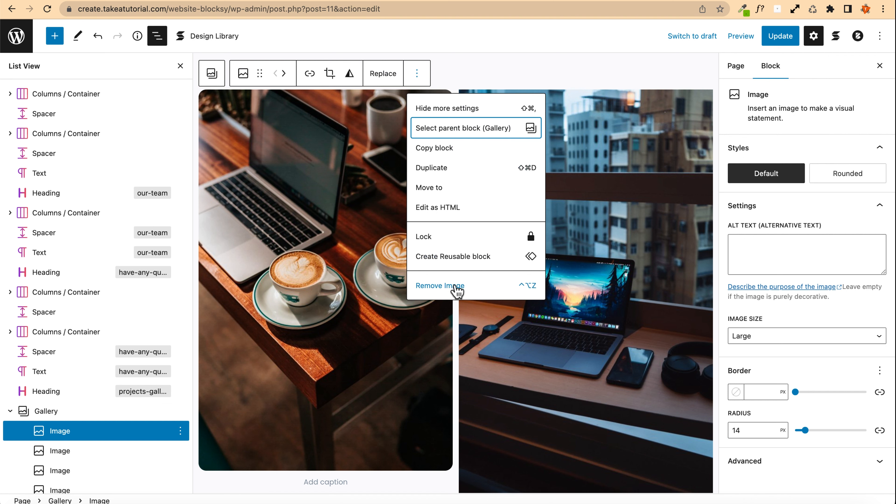
pyautogui.click(312, 145)
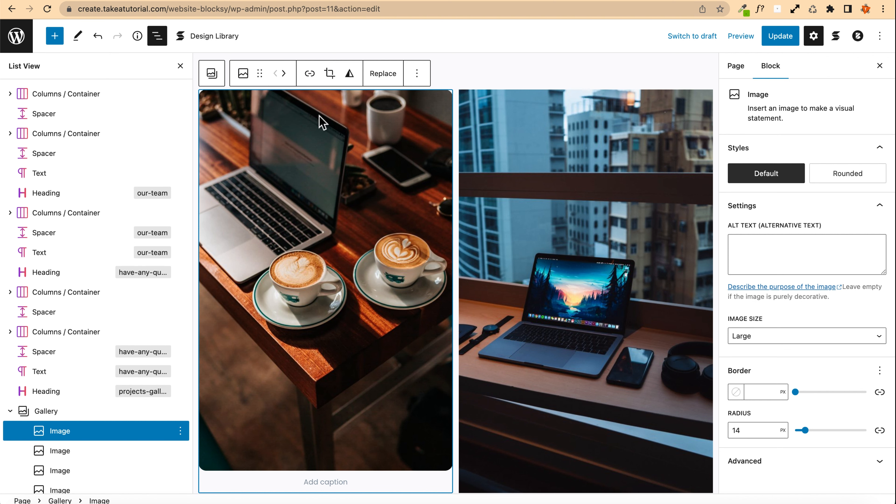
pyautogui.click(212, 73)
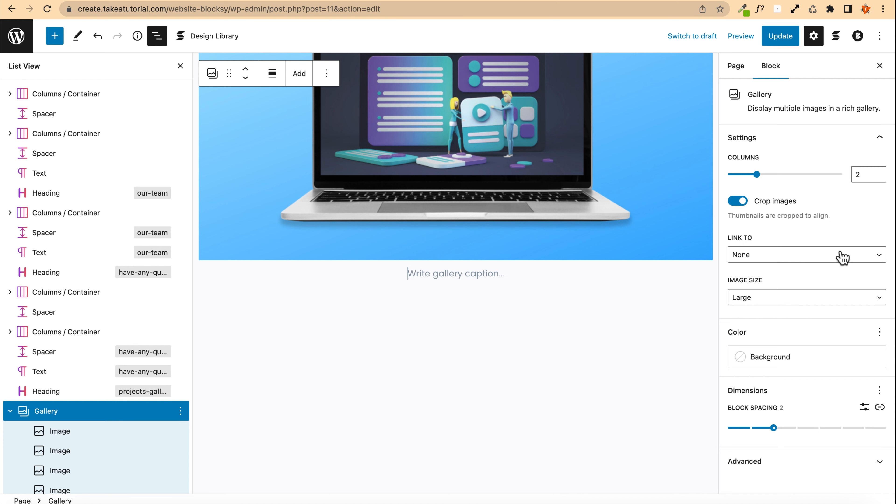
pyautogui.click(877, 331)
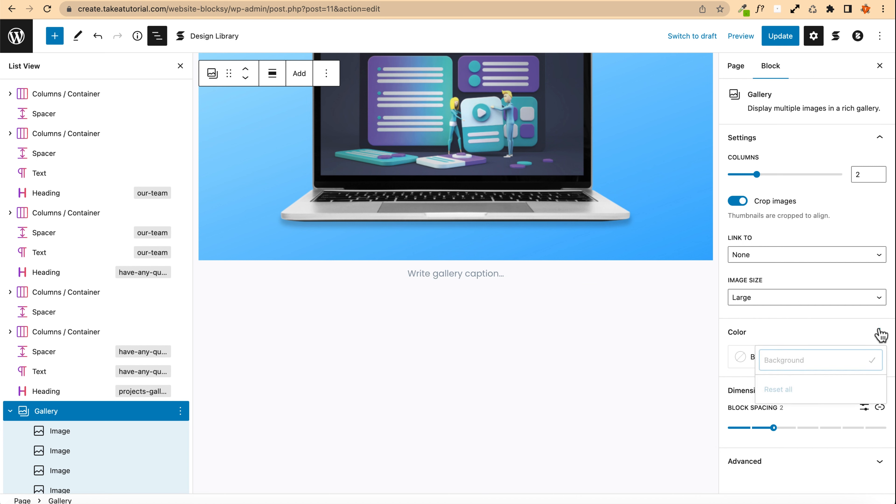
pyautogui.click(875, 376)
pyautogui.click(880, 389)
pyautogui.click(880, 390)
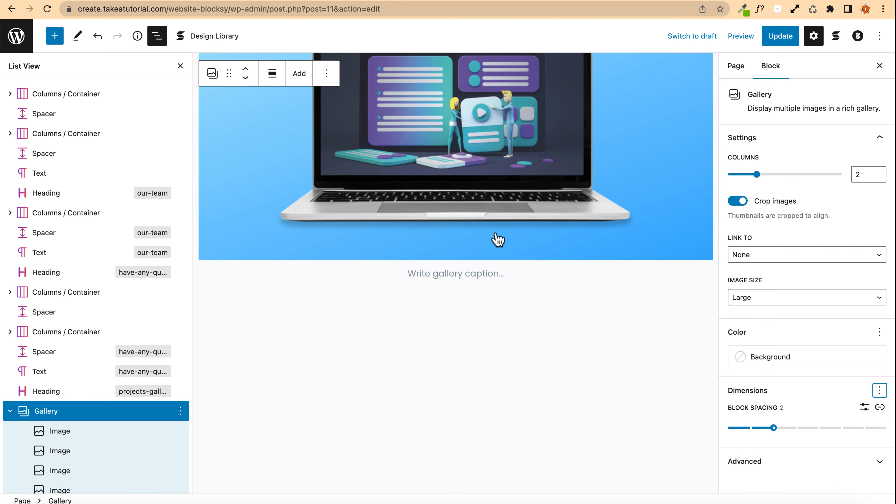
# Step: Update the page and open the published page from the confirmation notice
pyautogui.scroll(5, 274, 111)
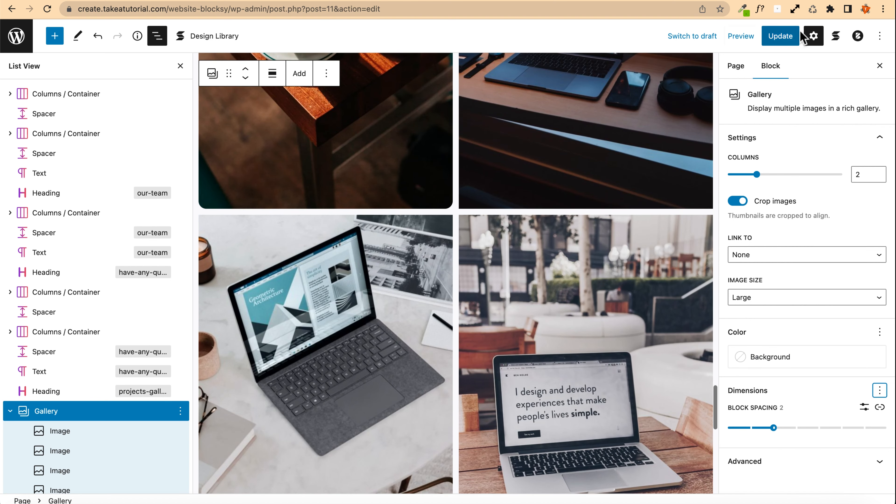
pyautogui.click(780, 35)
pyautogui.scroll(3, 454, 139)
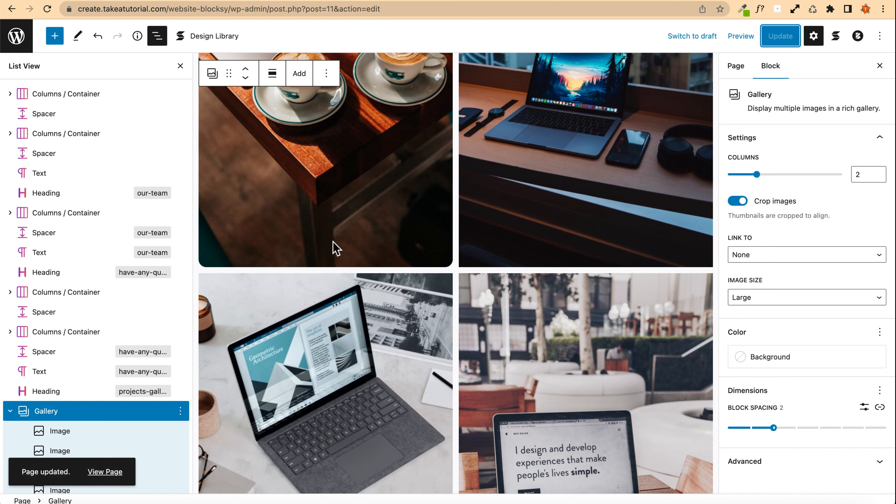
pyautogui.click(104, 472)
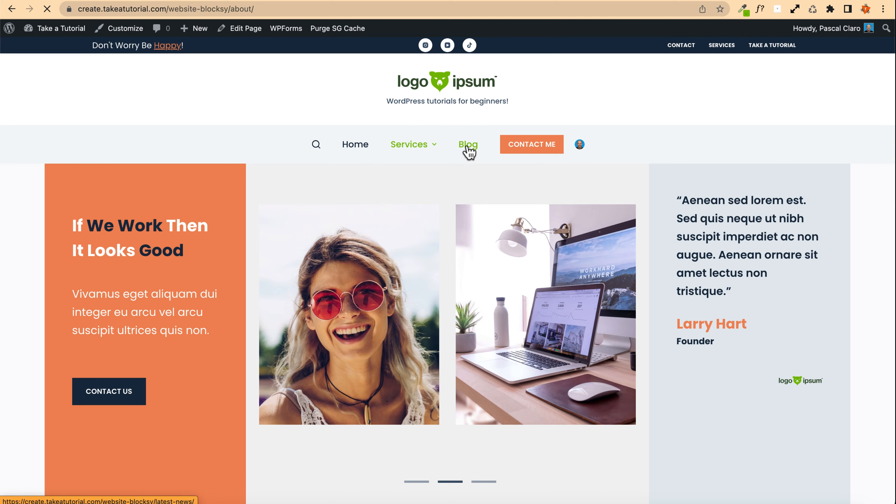
# Step: Scroll through the Latest News blog page to review its posts
pyautogui.scroll(-5, 76, 180)
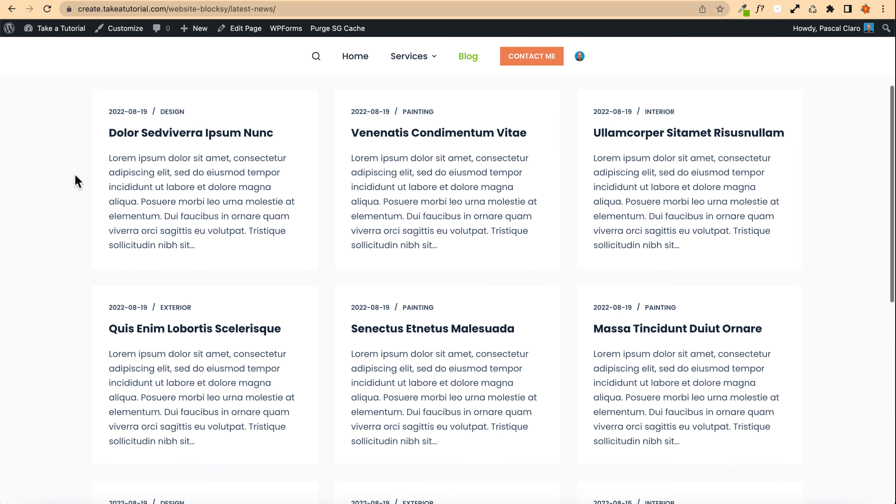
pyautogui.scroll(-15, 77, 181)
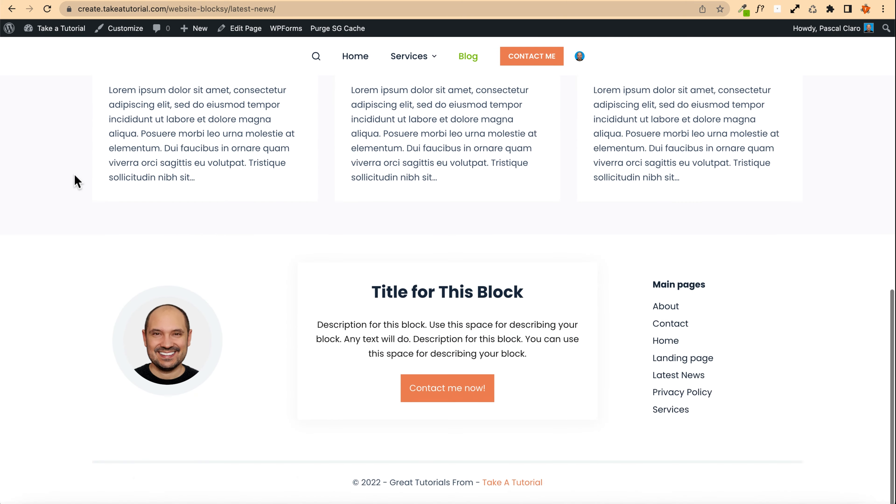
pyautogui.scroll(20, 74, 173)
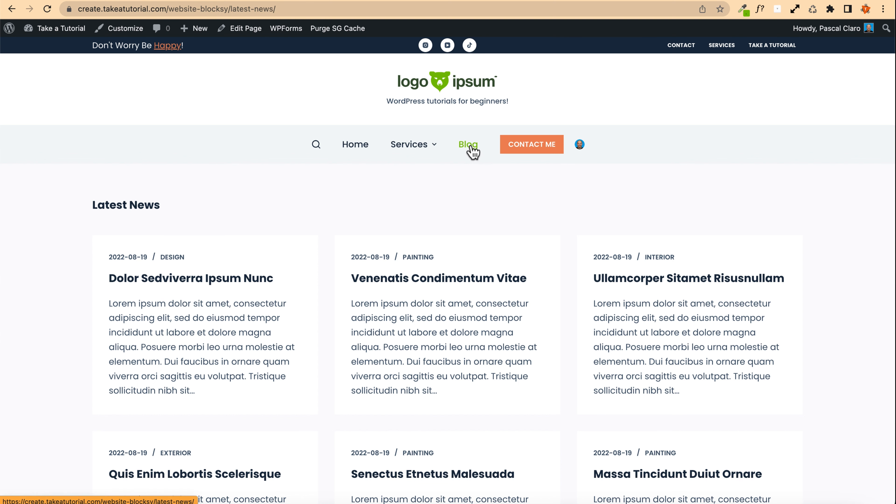
pyautogui.scroll(-3, 444, 240)
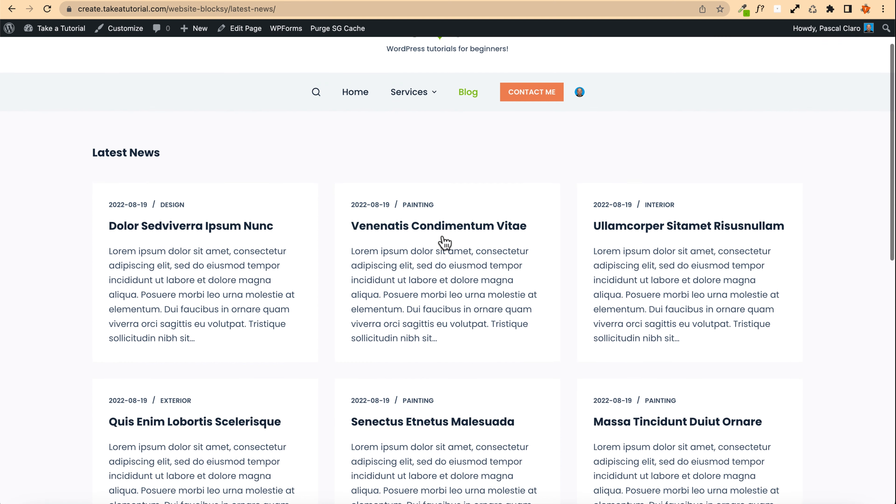
pyautogui.scroll(-5, 112, 239)
pyautogui.scroll(-2, 112, 239)
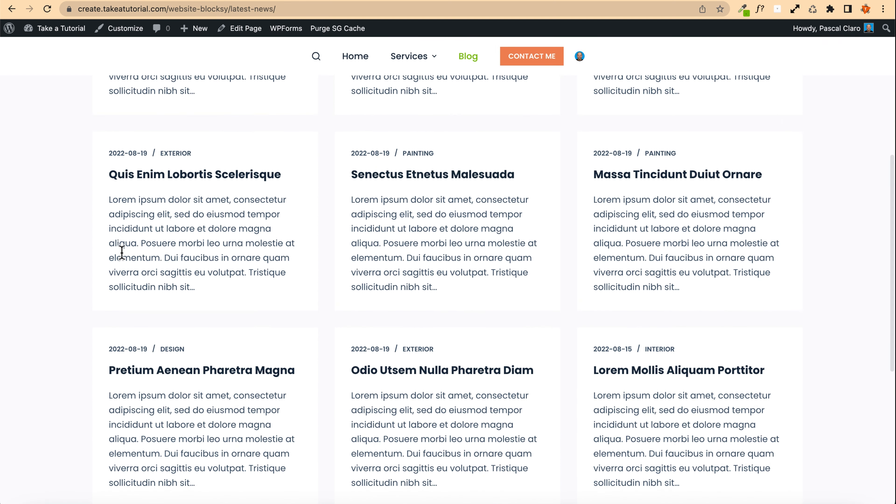
pyautogui.scroll(-5, 120, 254)
pyautogui.scroll(2, 121, 252)
pyautogui.scroll(2, 121, 253)
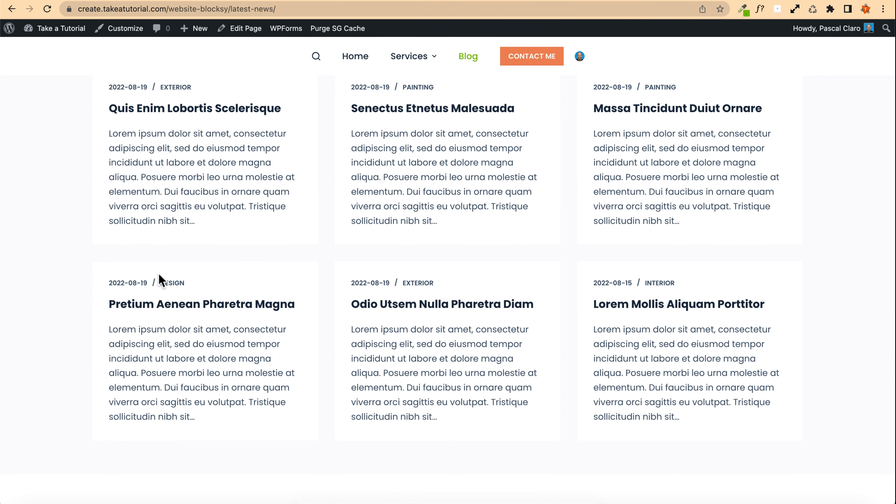
pyautogui.scroll(10, 160, 280)
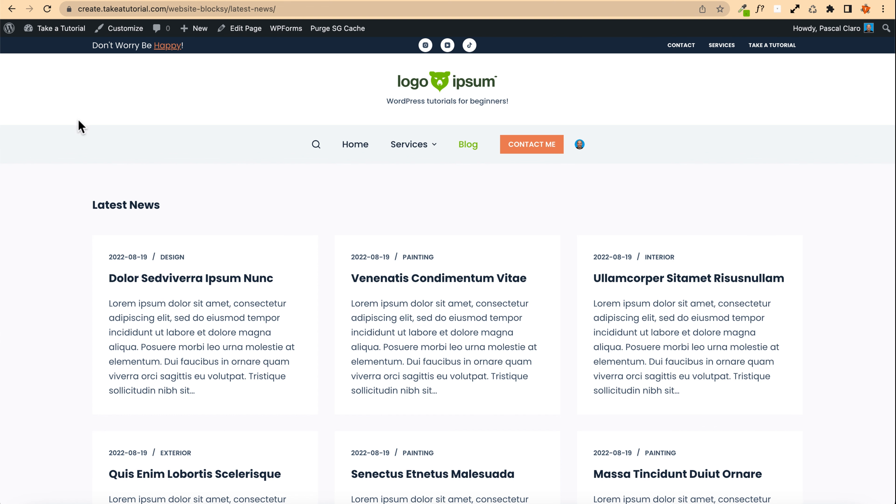
# Step: From the dashboard, open All Posts and move all nine posts to the trash in bulk
pyautogui.click(52, 28)
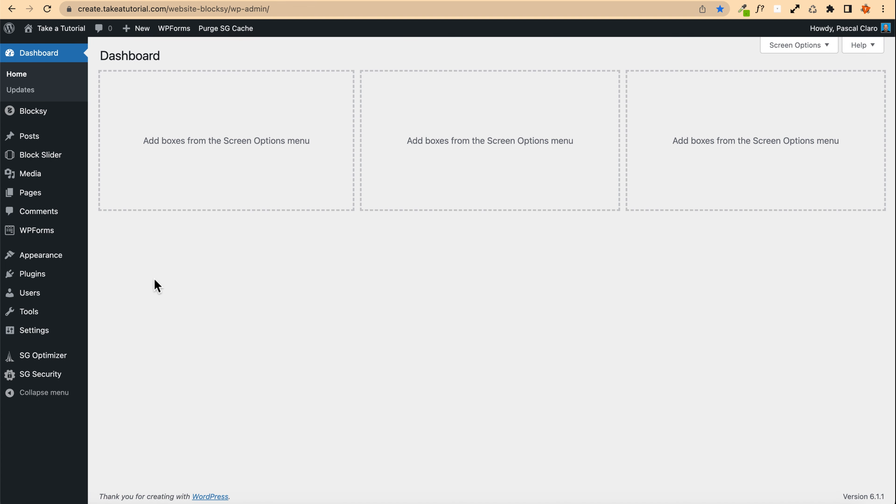
pyautogui.moveTo(42, 278)
pyautogui.moveTo(38, 141)
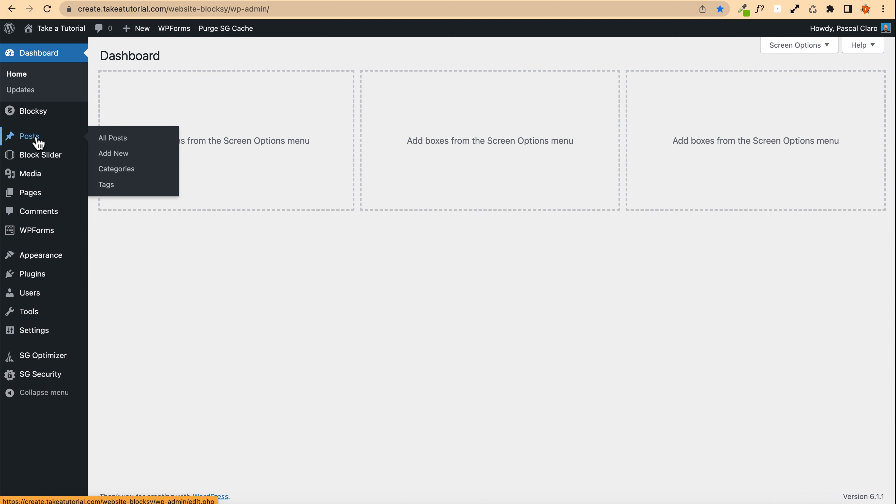
pyautogui.click(142, 145)
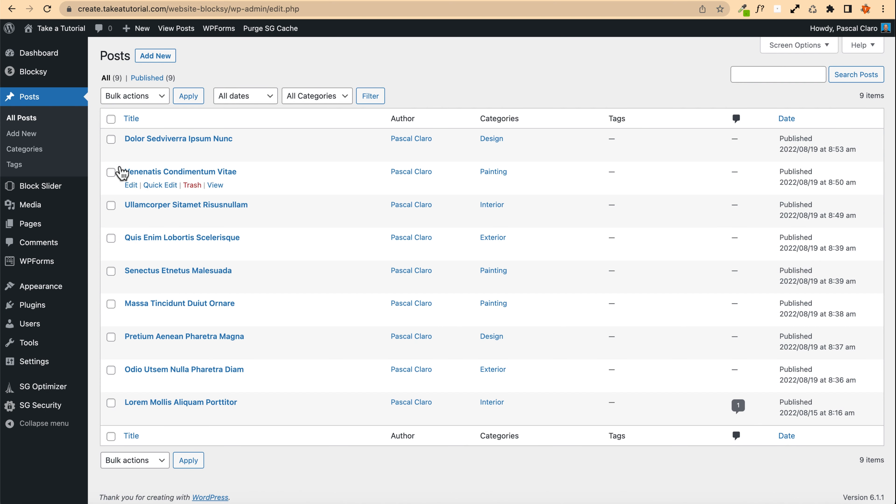
pyautogui.click(111, 120)
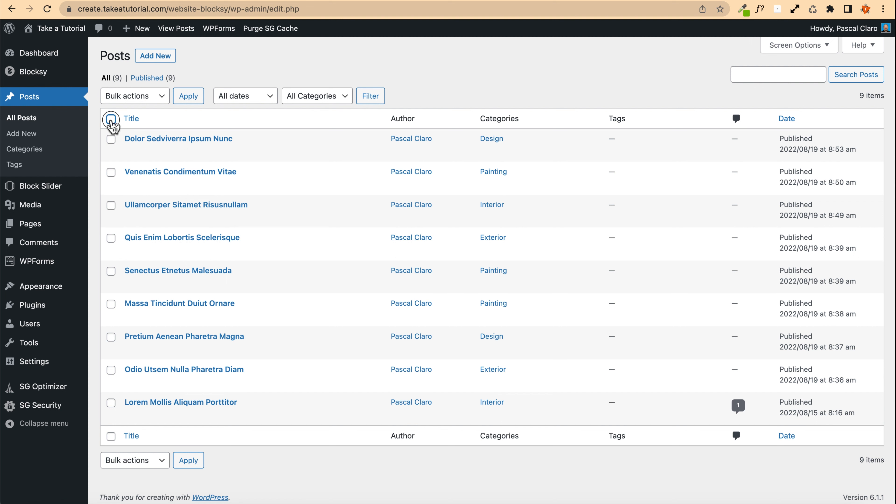
pyautogui.click(119, 102)
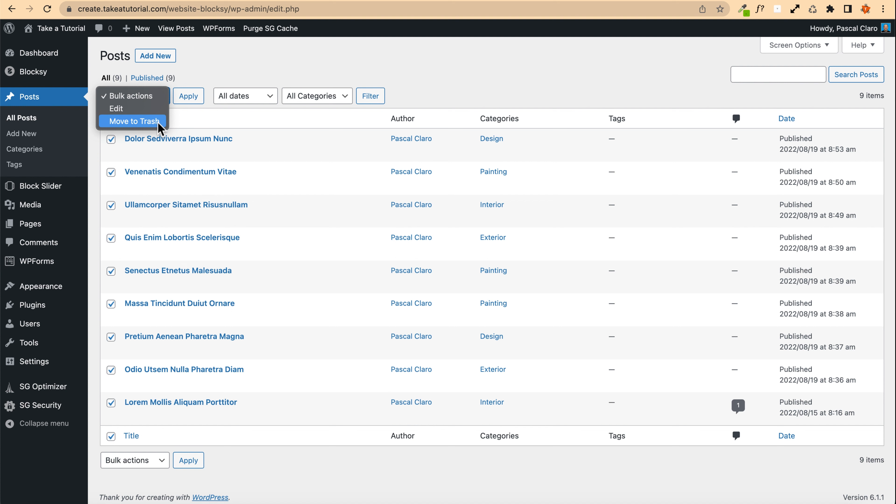
pyautogui.click(219, 129)
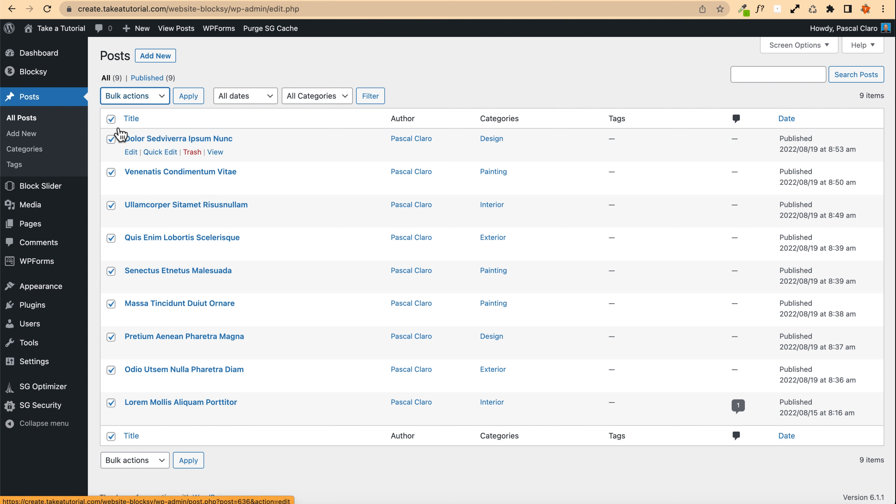
pyautogui.click(120, 96)
pyautogui.click(131, 121)
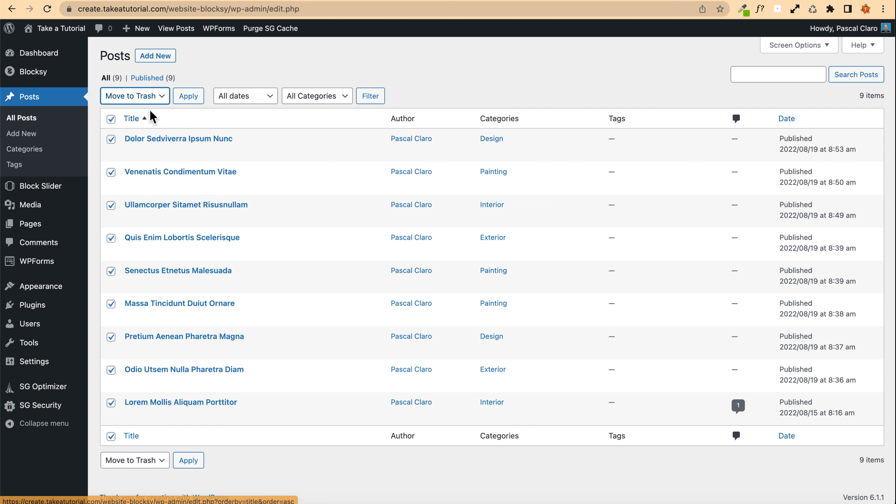
pyautogui.click(188, 95)
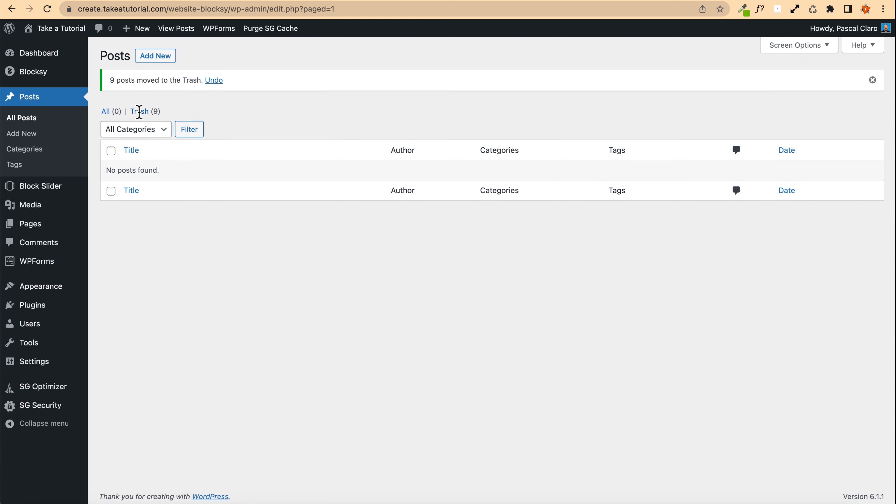
# Step: Restore the posts Dolor Sedviverra Ipsum Nunc, Venenatis Condimentum Vitae and Ullamcorper Sitamet Risusnullam from the trash
pyautogui.click(140, 111)
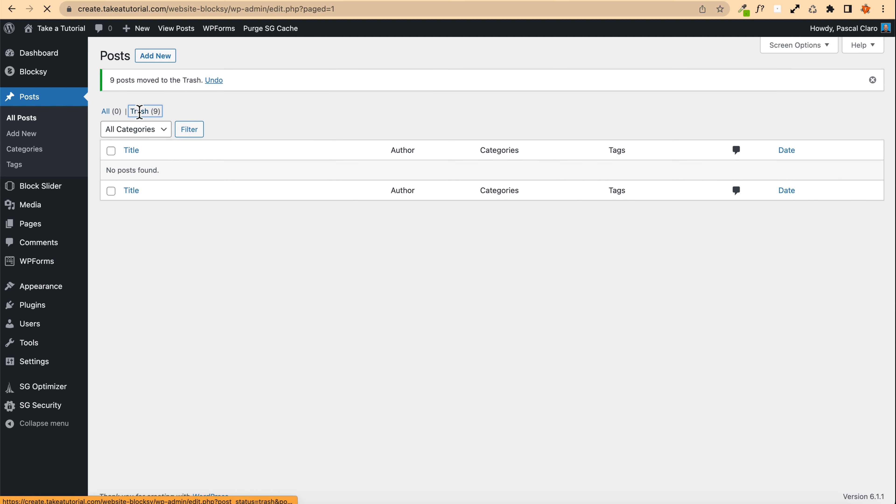
pyautogui.click(111, 205)
pyautogui.click(111, 172)
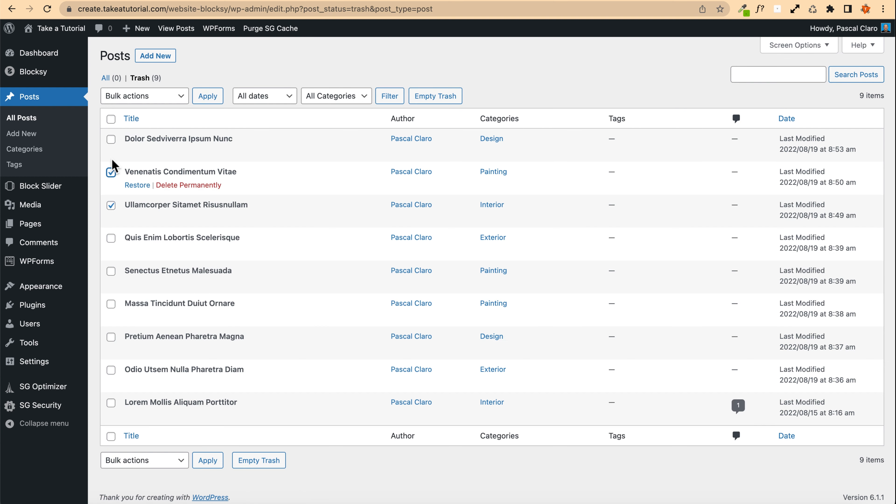
pyautogui.click(111, 139)
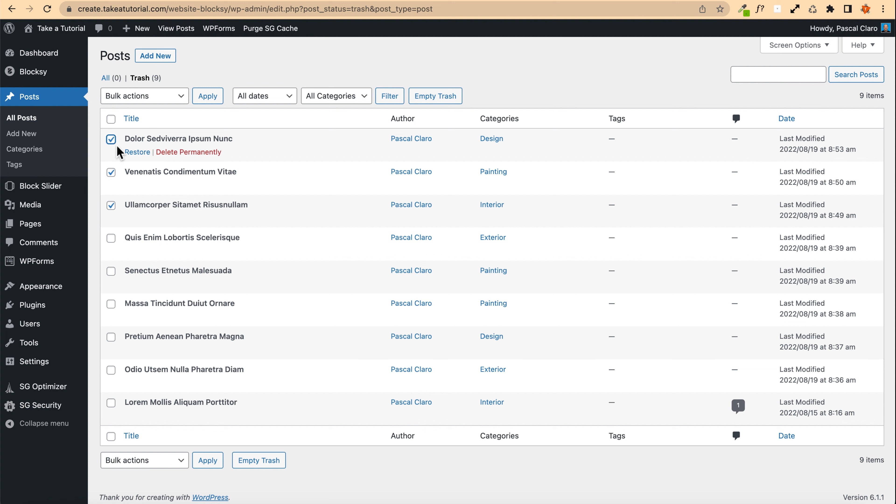
pyautogui.click(117, 101)
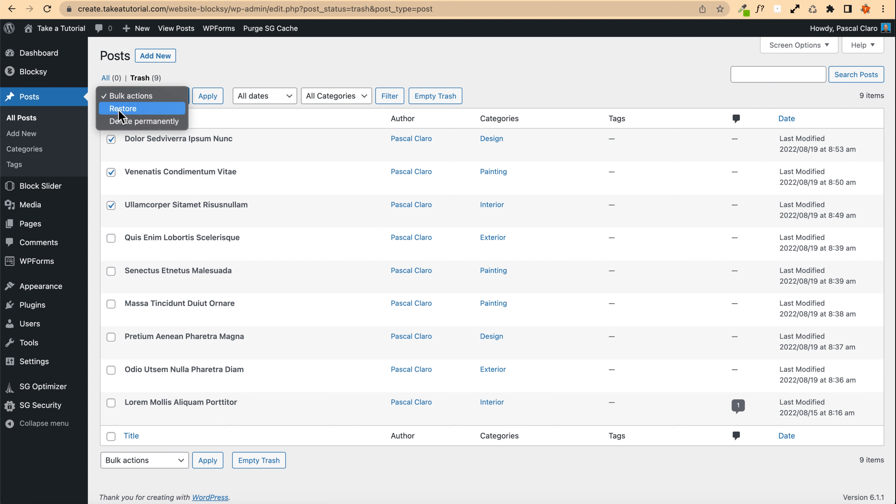
pyautogui.click(155, 109)
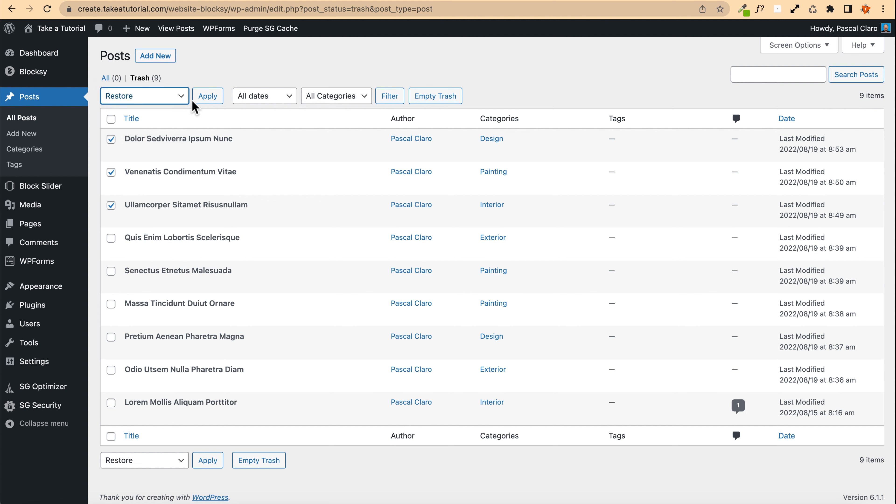
pyautogui.click(199, 100)
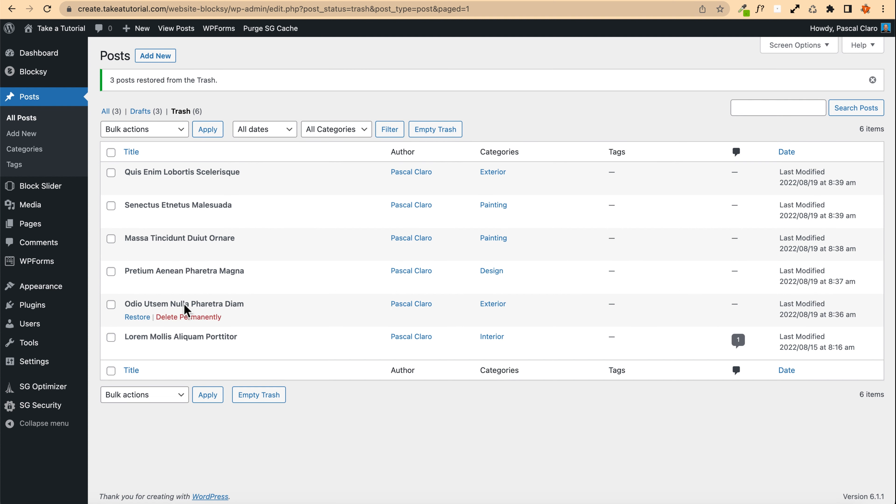
# Step: Open the Dolor Sedviverra Ipsum Nunc post and retitle it "We love creating websites with WordPress"
pyautogui.click(112, 111)
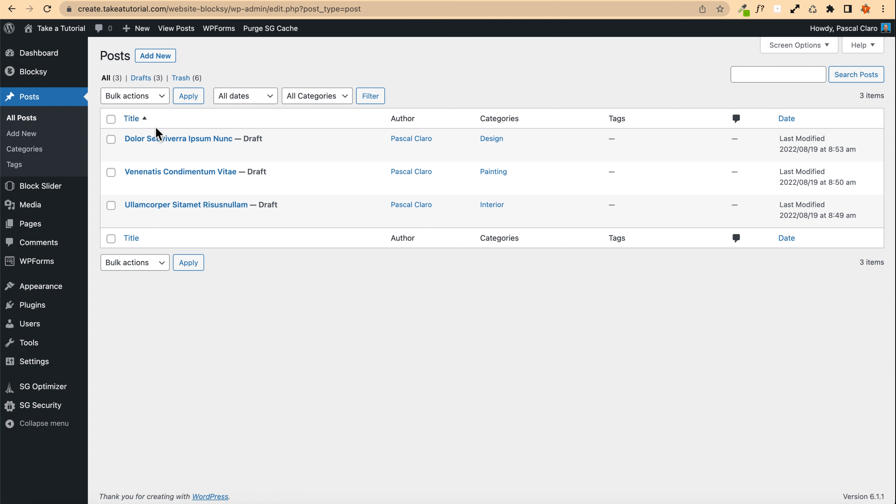
pyautogui.click(152, 140)
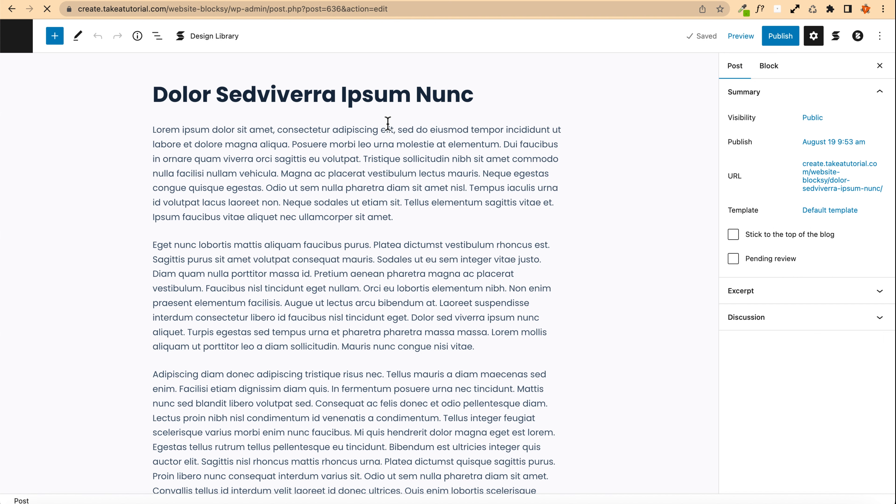
pyautogui.moveTo(477, 94); pyautogui.dragTo(145, 91)
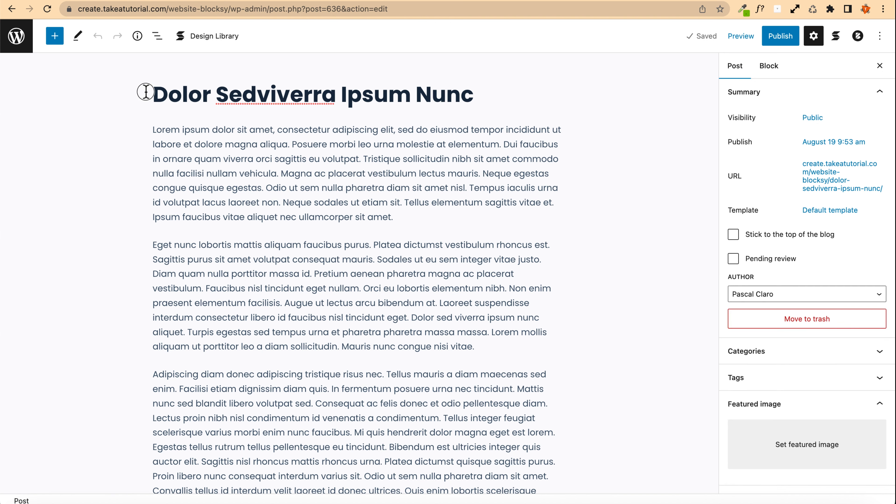
pyautogui.tripleClick(240, 88)
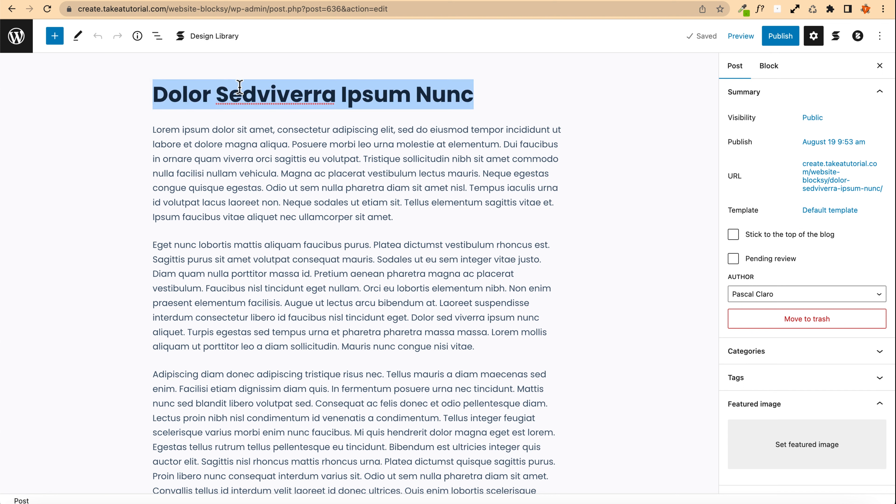
pyautogui.write('We l')
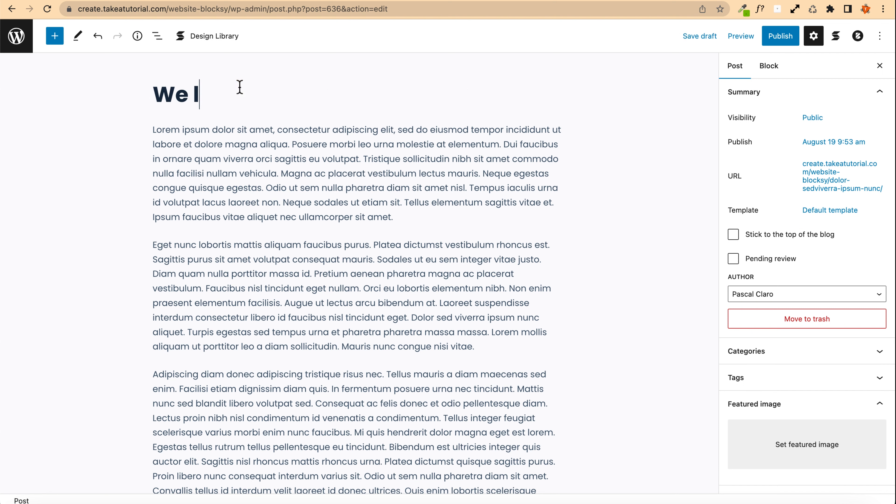
pyautogui.write('ove creating ')
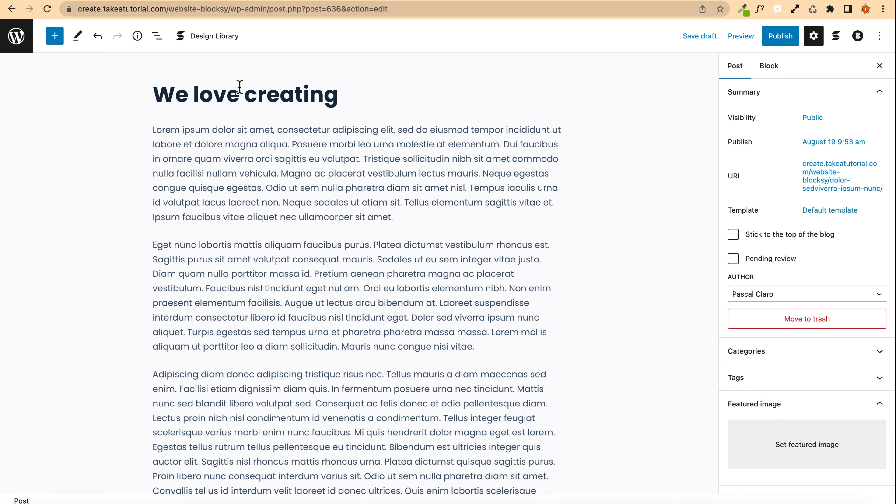
pyautogui.write('websites with ')
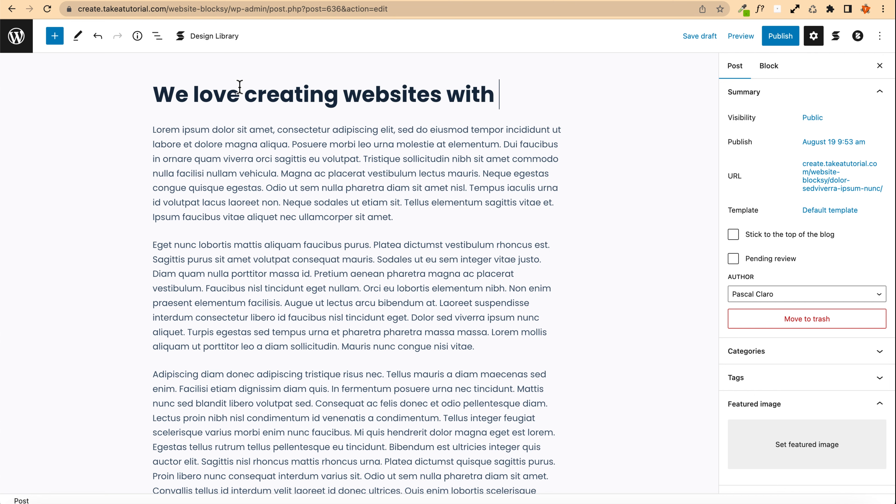
pyautogui.write('Blcksy')
pyautogui.press('BackSpace')
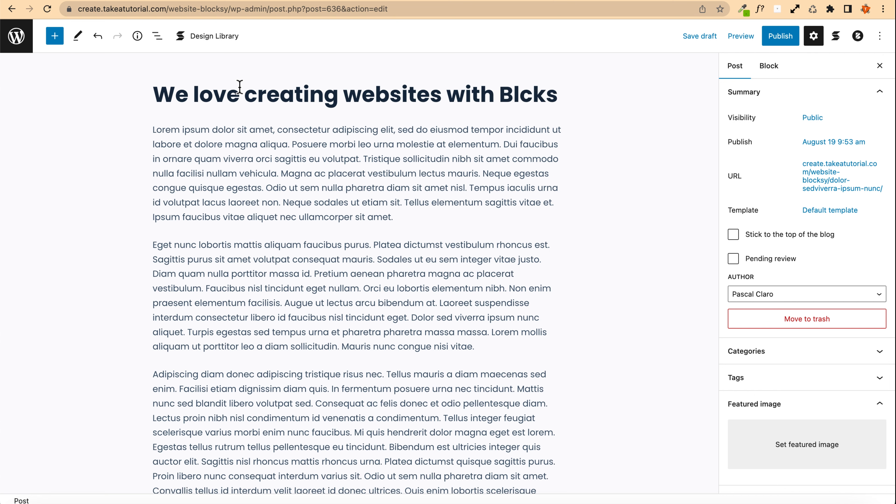
pyautogui.press('BackSpace')
pyautogui.press('BackSpace')
pyautogui.press('BackSpace')
pyautogui.press('BackSpace')
pyautogui.write('WordPress')
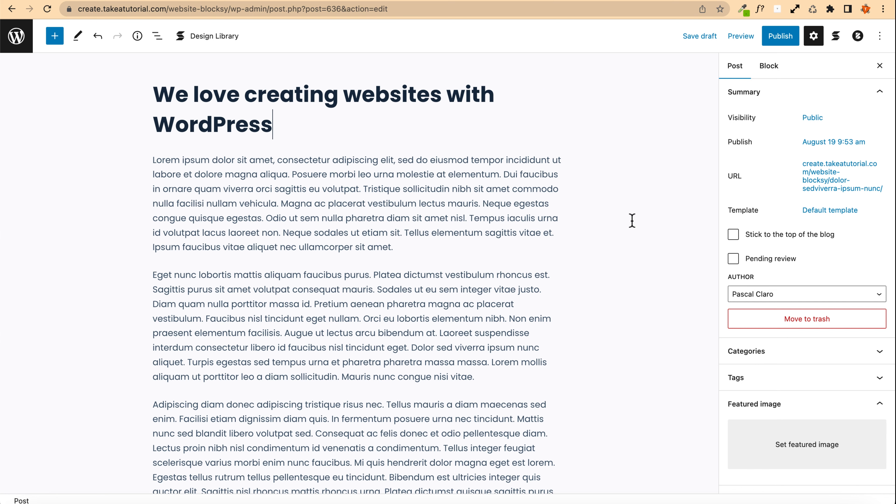
# Step: Add a heading reading "Hello there!" after the post's first paragraph
pyautogui.scroll(-4, 164, 285)
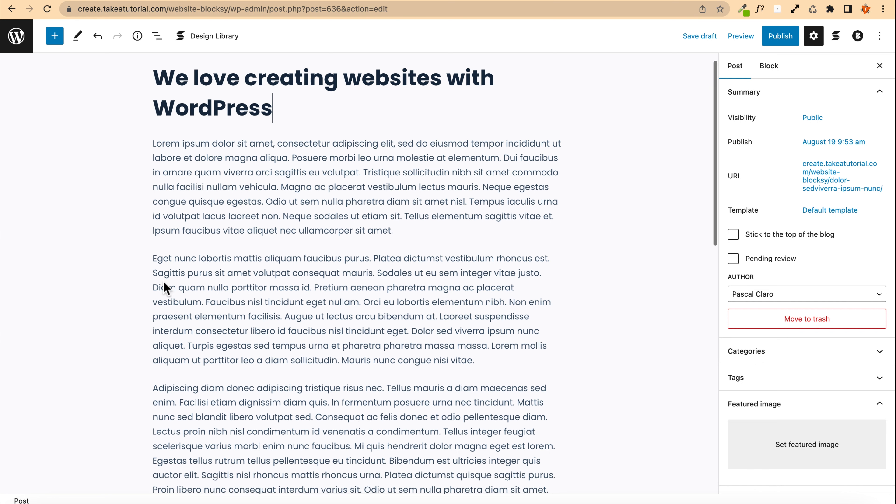
pyautogui.scroll(4, 354, 360)
pyautogui.click(411, 248)
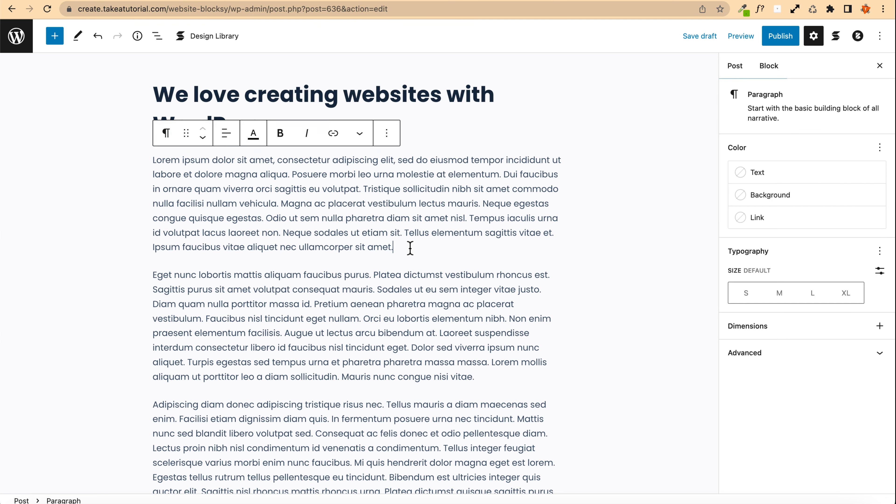
pyautogui.press('Return')
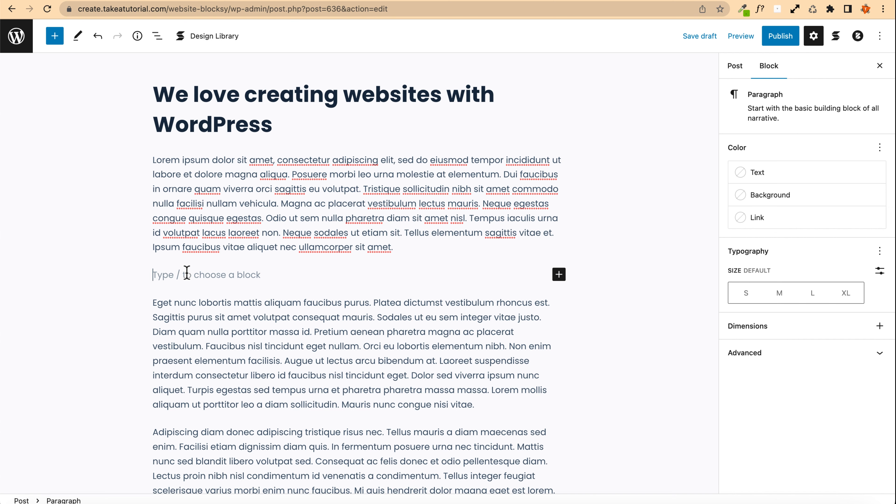
pyautogui.click(57, 37)
pyautogui.scroll(-15, 60, 228)
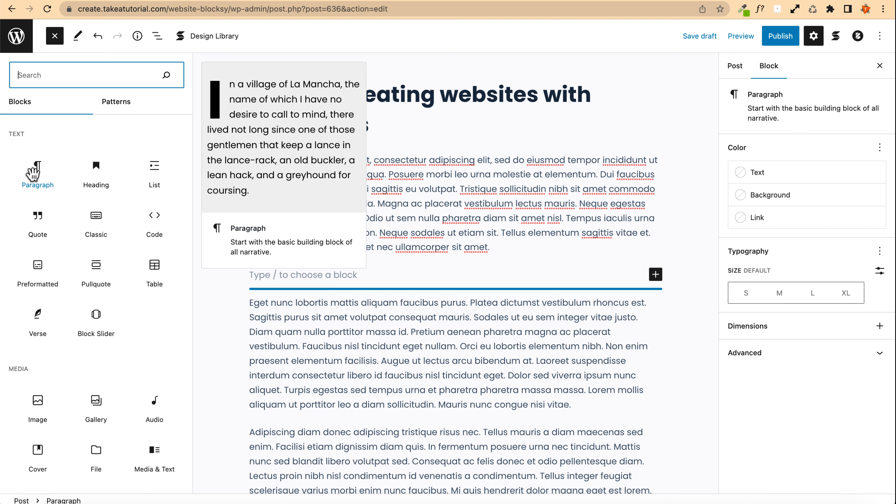
pyautogui.click(98, 170)
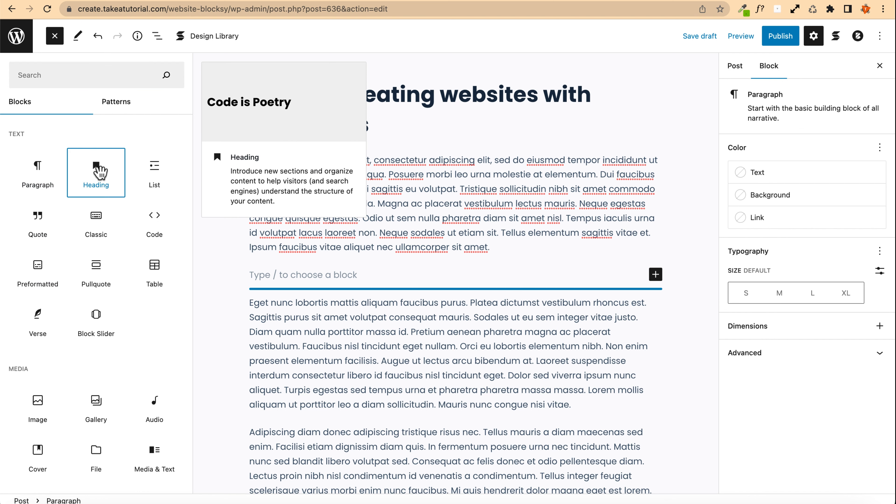
pyautogui.click(291, 306)
pyautogui.write('Hell')
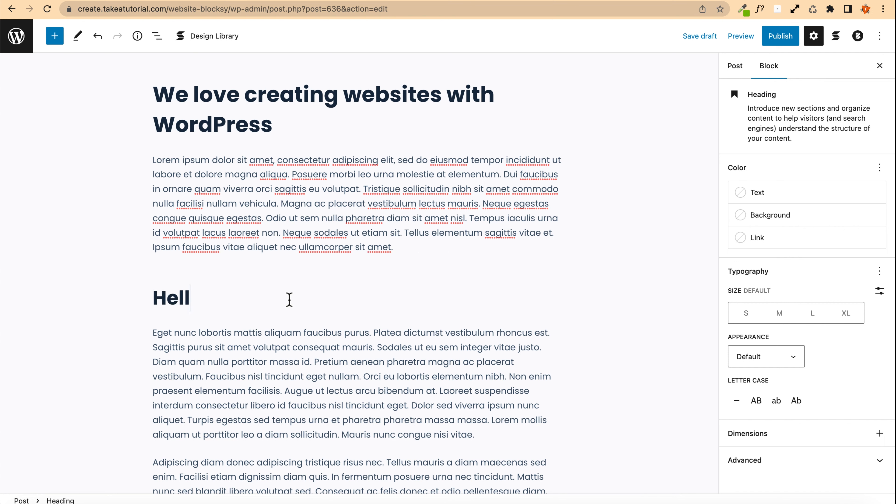
pyautogui.write('o there')
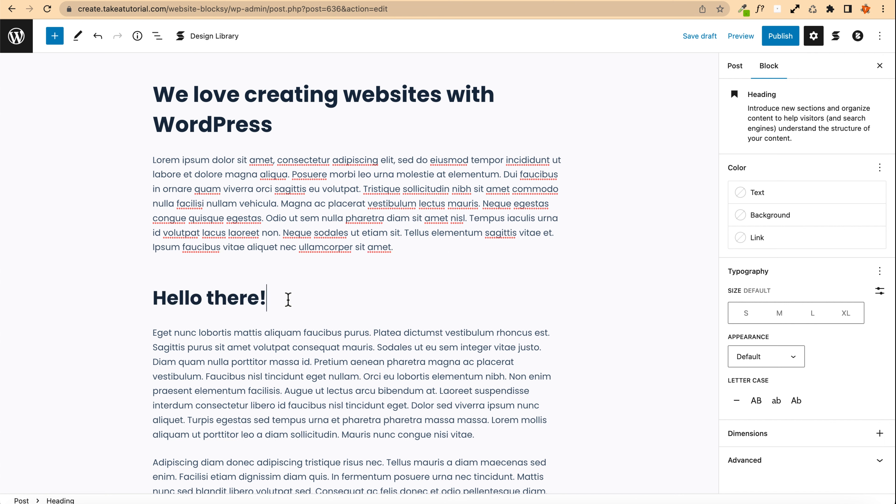
pyautogui.write('!')
pyautogui.click(253, 263)
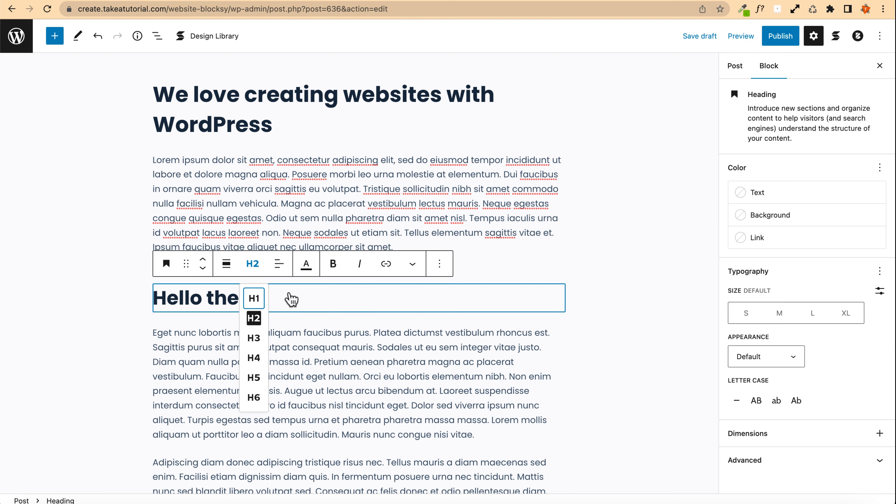
pyautogui.click(332, 320)
# Step: Insert an image block after the second paragraph using the laptop illustration from the media library
pyautogui.scroll(-2, 240, 386)
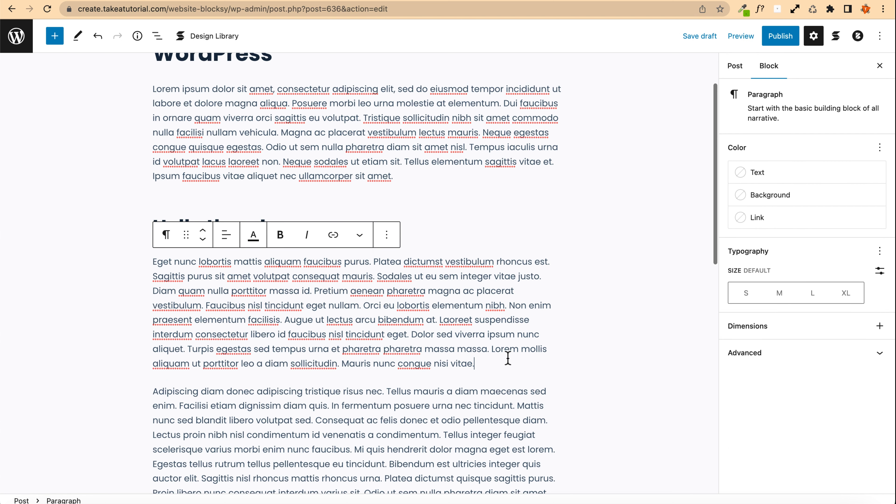
pyautogui.press('Return')
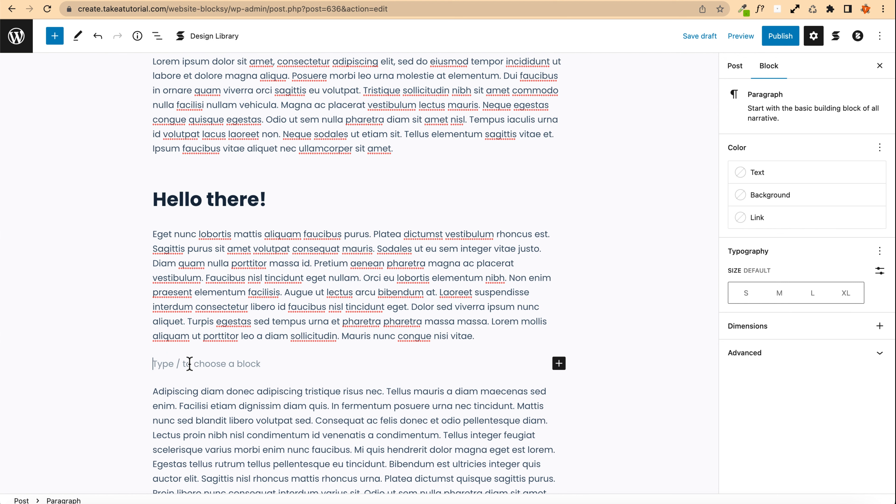
pyautogui.write('/ima')
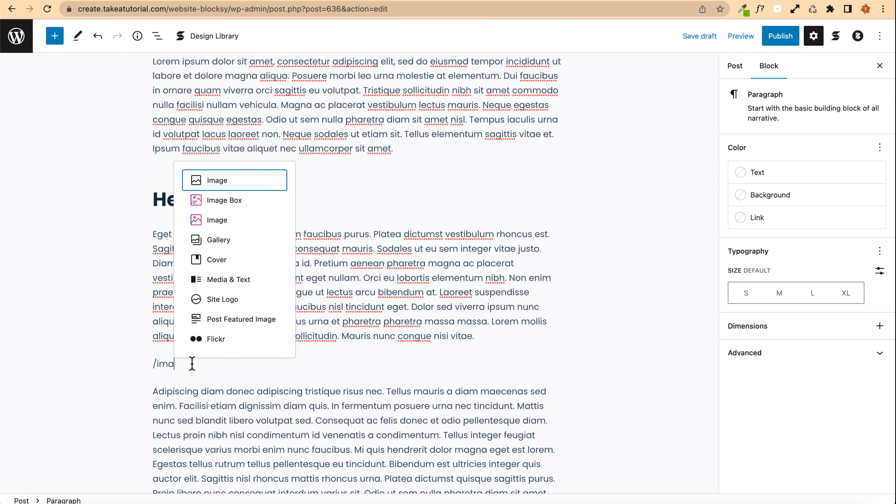
pyautogui.click(223, 182)
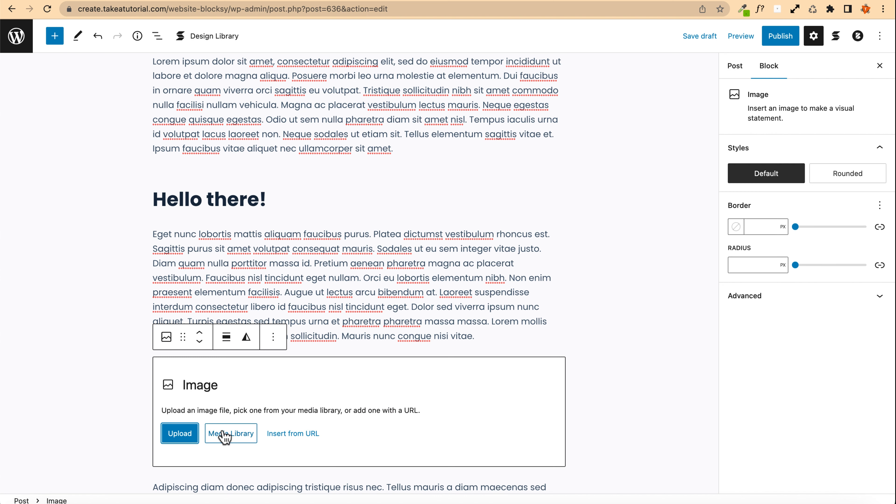
pyautogui.scroll(-2, 190, 410)
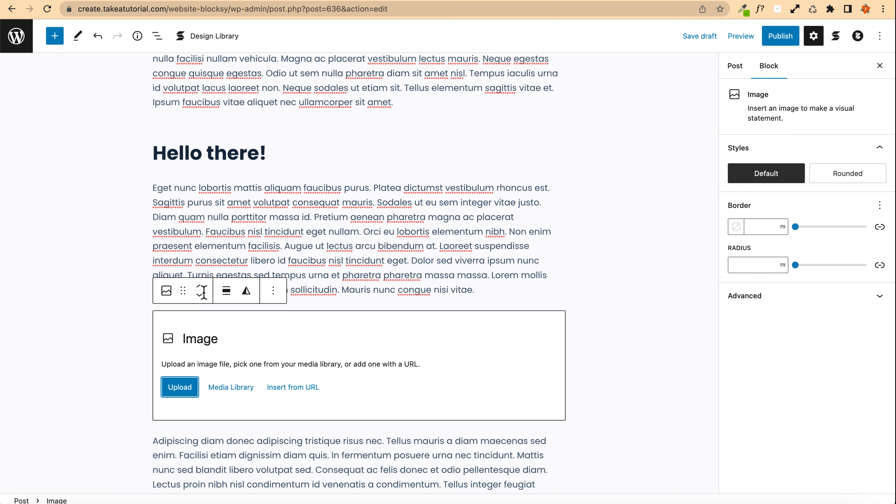
pyautogui.click(229, 387)
pyautogui.click(322, 170)
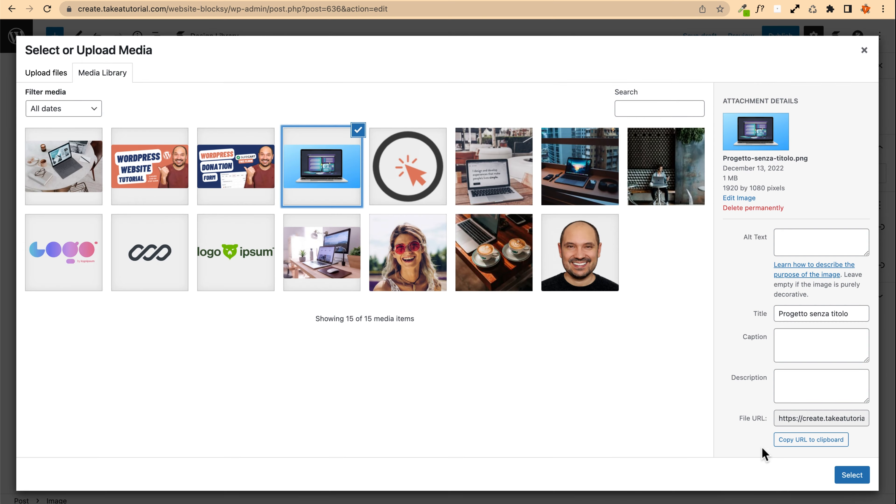
pyautogui.click(839, 475)
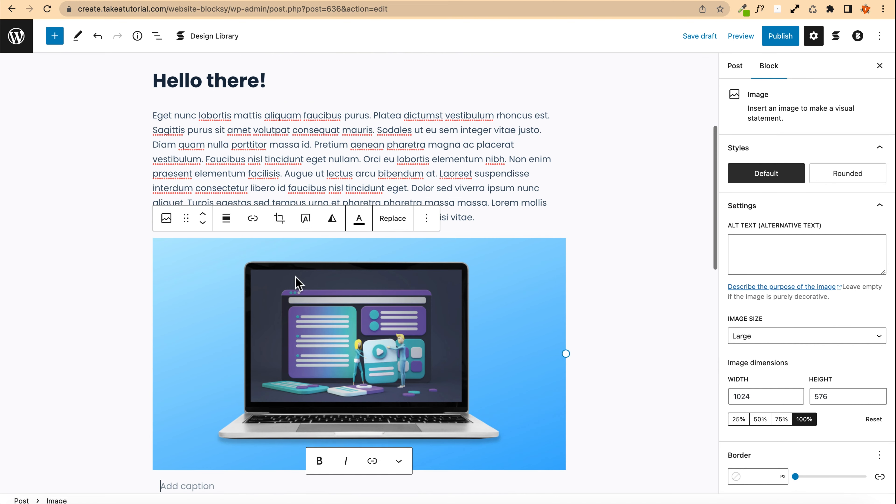
# Step: Apply the purple and yellow duotone filter to the laptop image
pyautogui.click(432, 290)
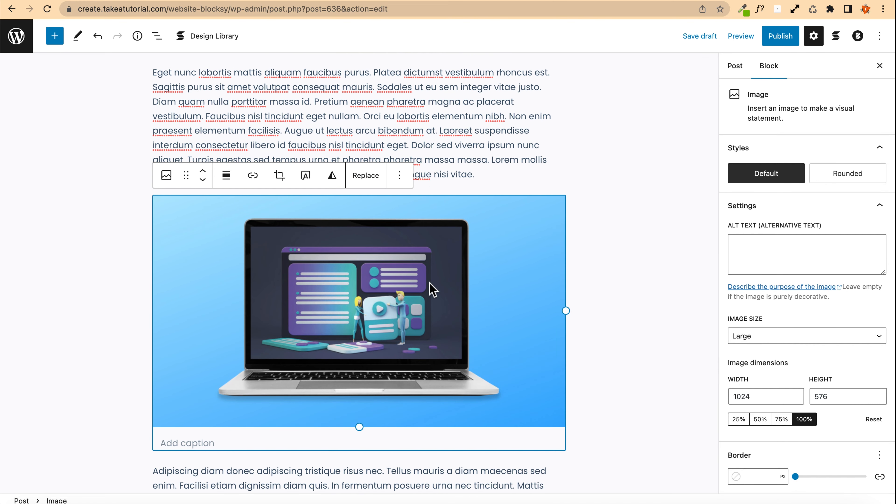
pyautogui.click(332, 175)
pyautogui.click(402, 270)
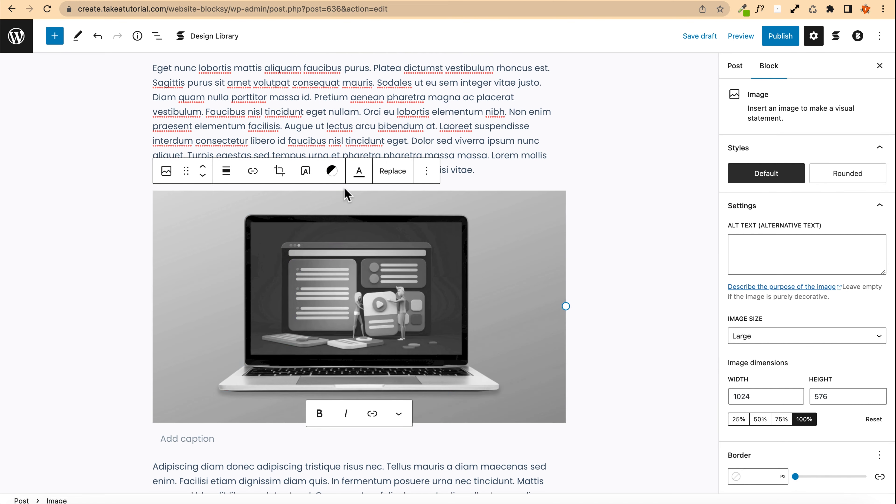
pyautogui.click(333, 173)
pyautogui.click(408, 257)
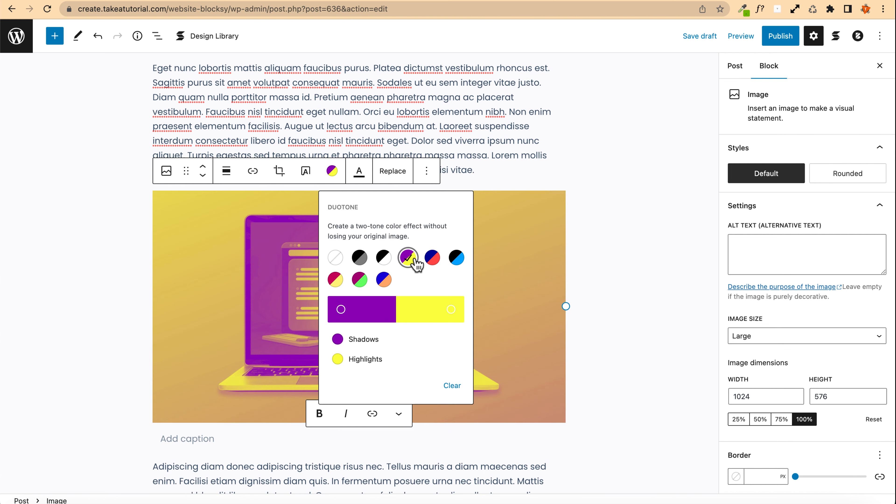
pyautogui.click(432, 257)
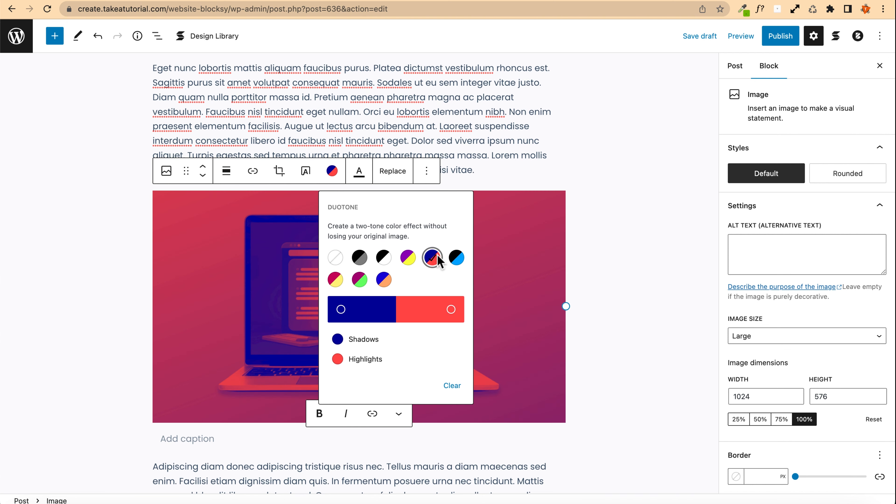
pyautogui.click(457, 260)
pyautogui.click(408, 260)
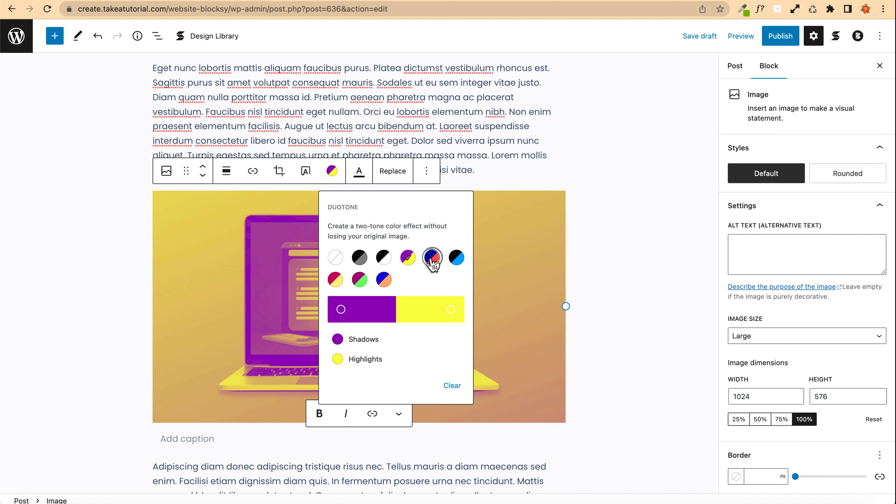
pyautogui.click(432, 258)
pyautogui.click(408, 258)
pyautogui.click(111, 246)
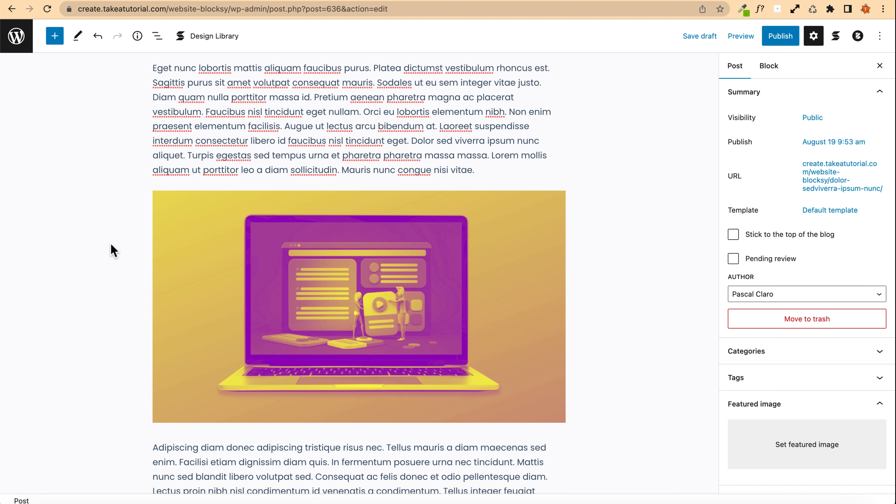
# Step: Give the image a 3 px border and a 78 px corner radius
pyautogui.click(456, 266)
pyautogui.scroll(-3, 812, 367)
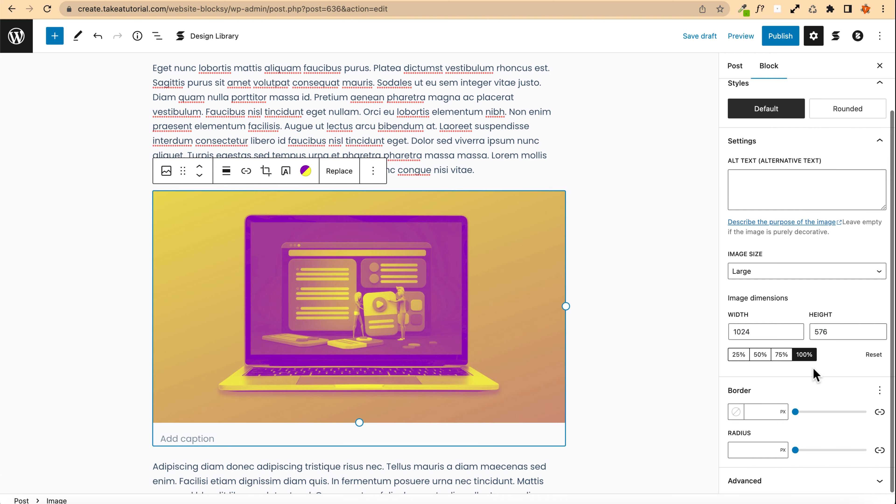
pyautogui.click(769, 409)
pyautogui.write('3')
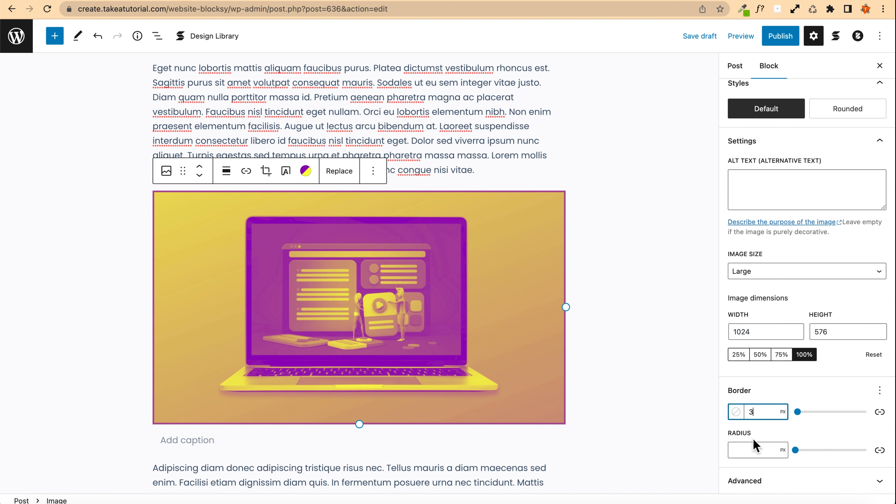
pyautogui.click(756, 450)
pyautogui.write('78')
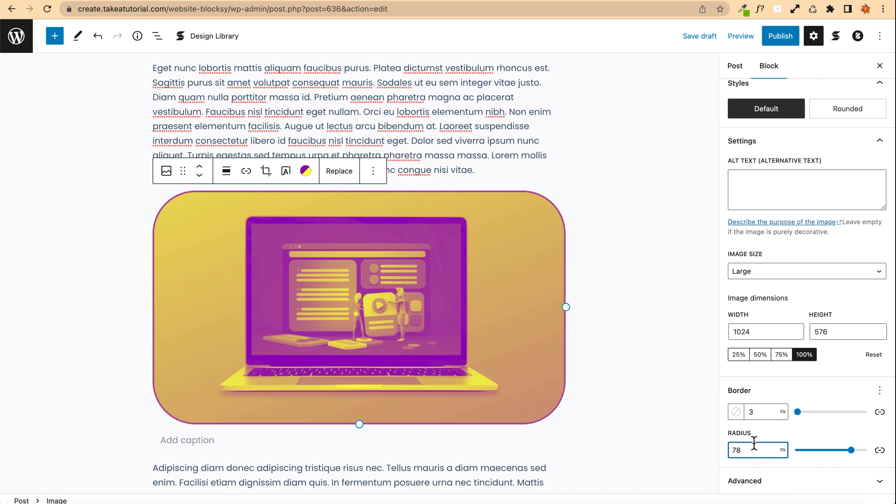
pyautogui.scroll(-3, 332, 273)
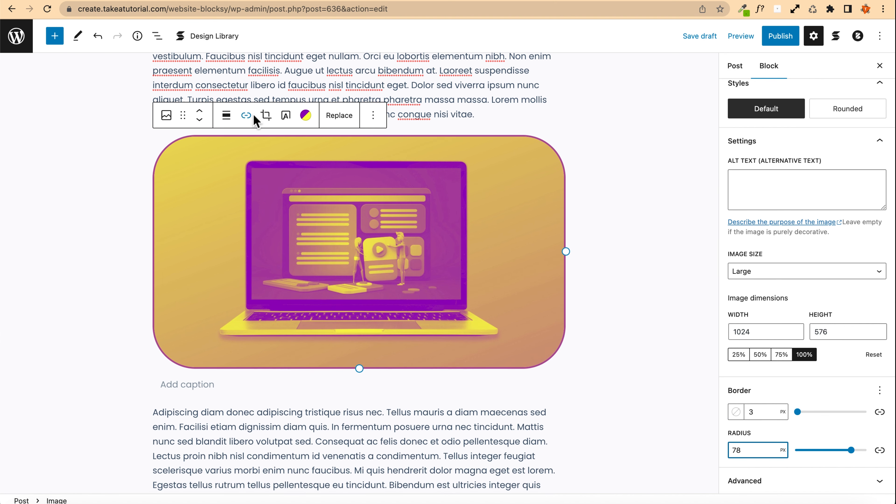
pyautogui.scroll(1, 310, 193)
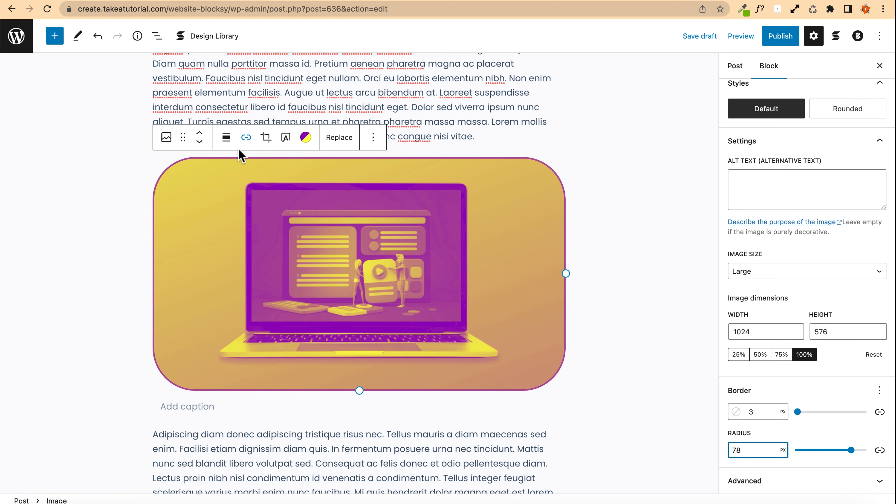
pyautogui.click(248, 141)
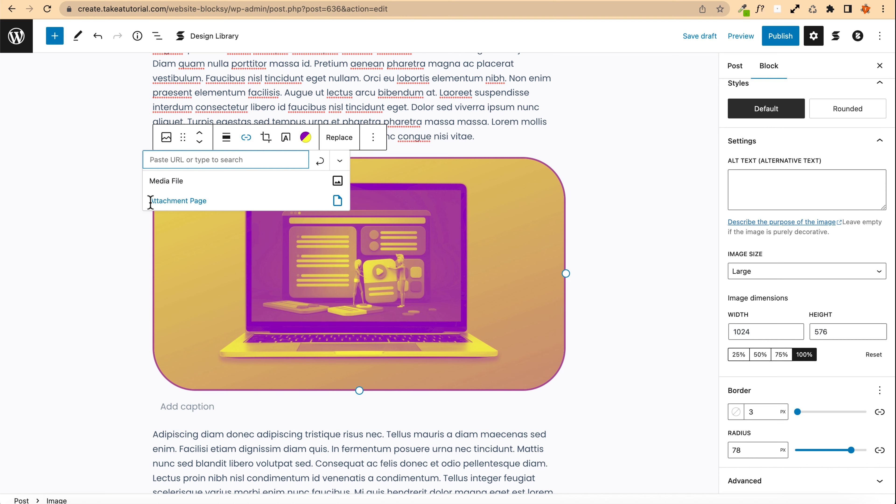
pyautogui.click(61, 195)
# Step: Add a Buttons block after the third paragraph with a button labelled "HELLO THERE!"
pyautogui.scroll(-12, 61, 197)
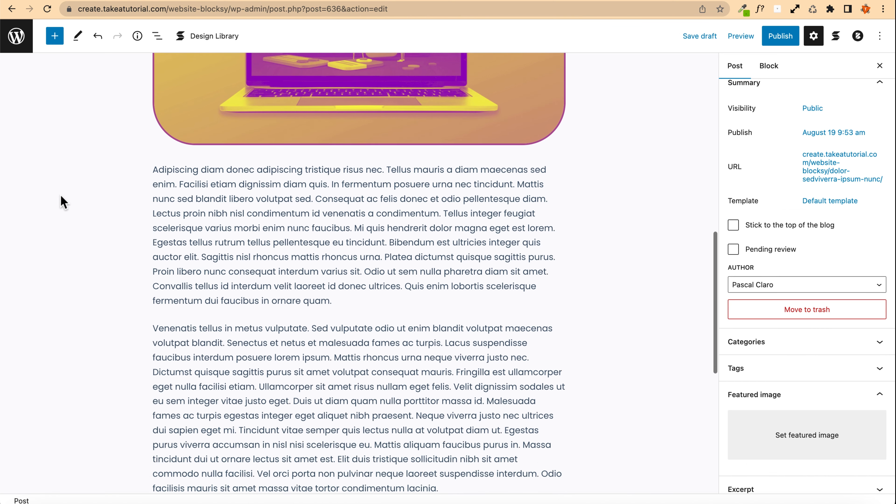
pyautogui.click(331, 278)
pyautogui.press('Return')
pyautogui.write('/')
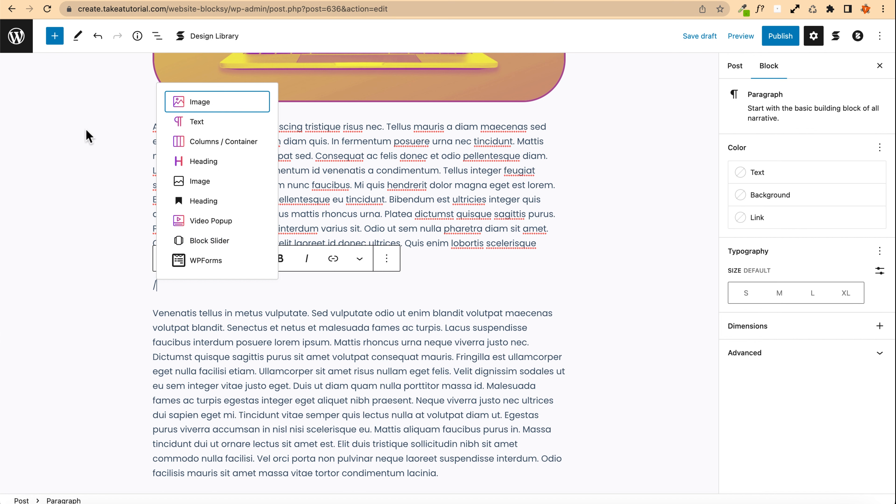
pyautogui.press('BackSpace')
pyautogui.click(54, 37)
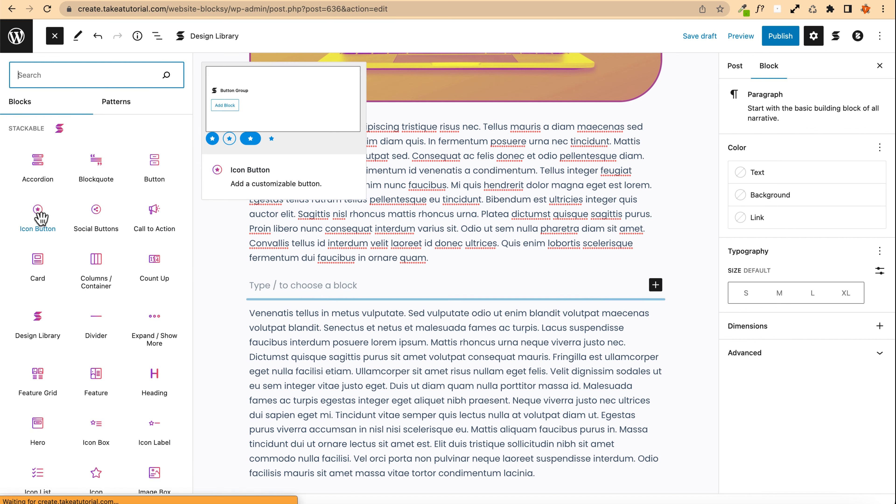
pyautogui.scroll(-10, 53, 247)
pyautogui.scroll(-10, 61, 275)
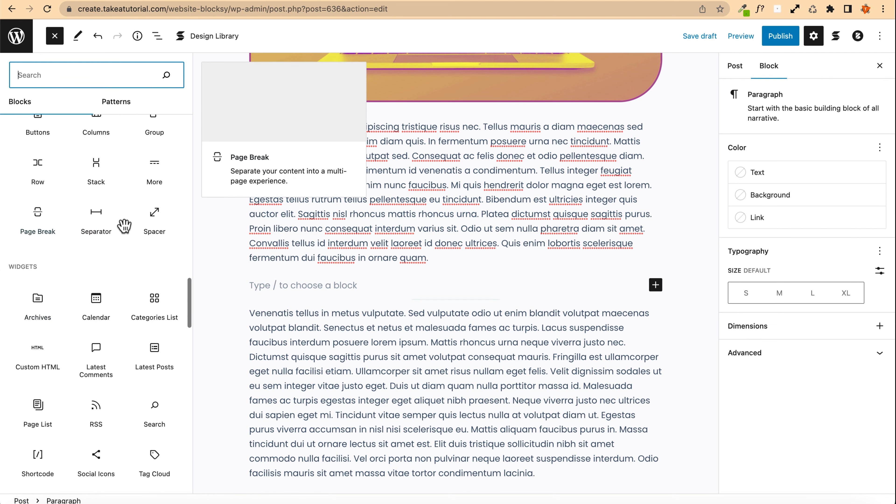
pyautogui.scroll(3, 88, 248)
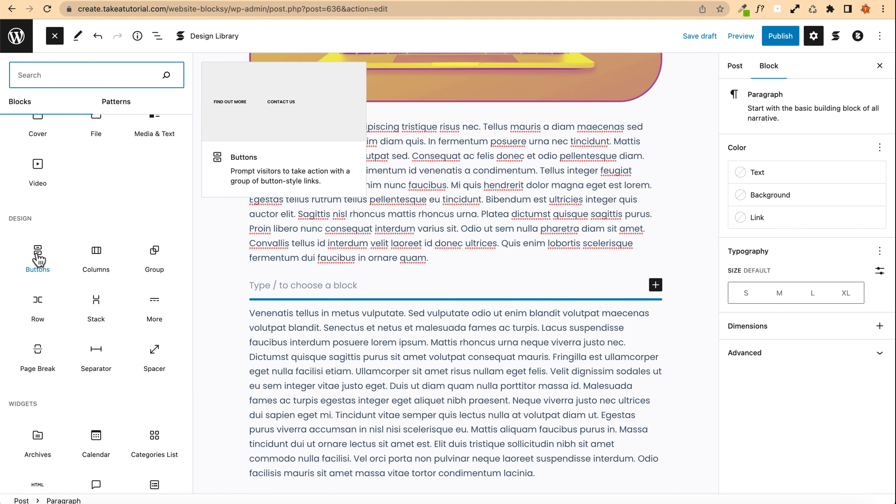
pyautogui.click(36, 254)
pyautogui.click(282, 293)
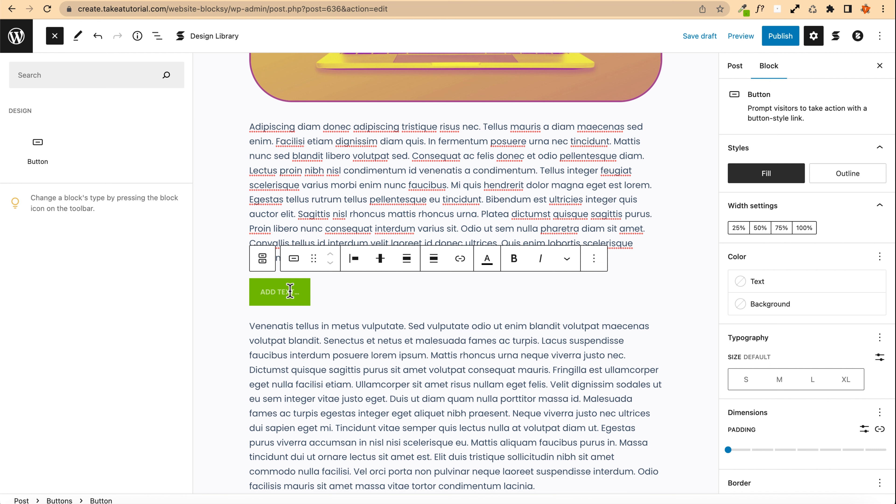
pyautogui.write('HELL')
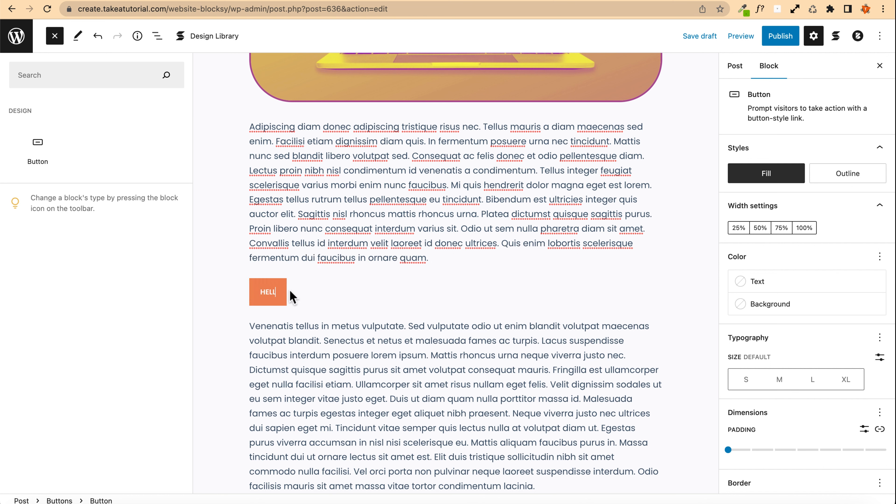
pyautogui.write('O THERE!')
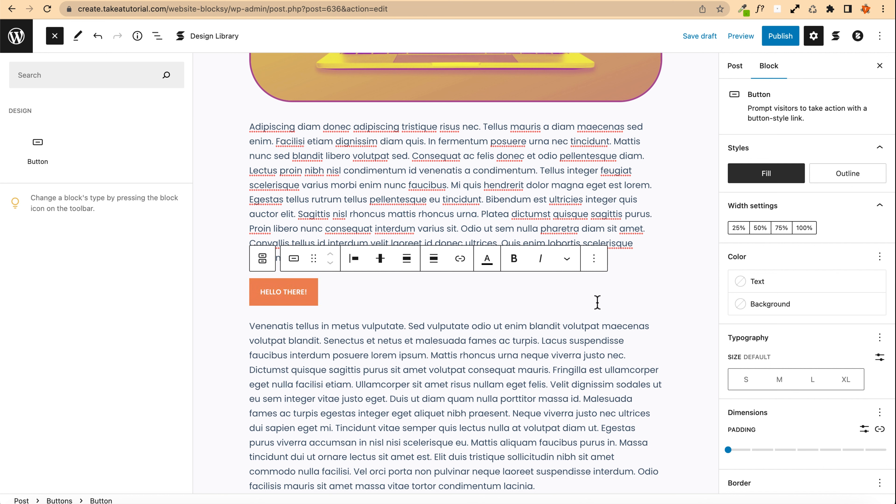
# Step: Set the post's permalink to its title, making the slug we-love-creating-websites-with-wordpress
pyautogui.click(736, 68)
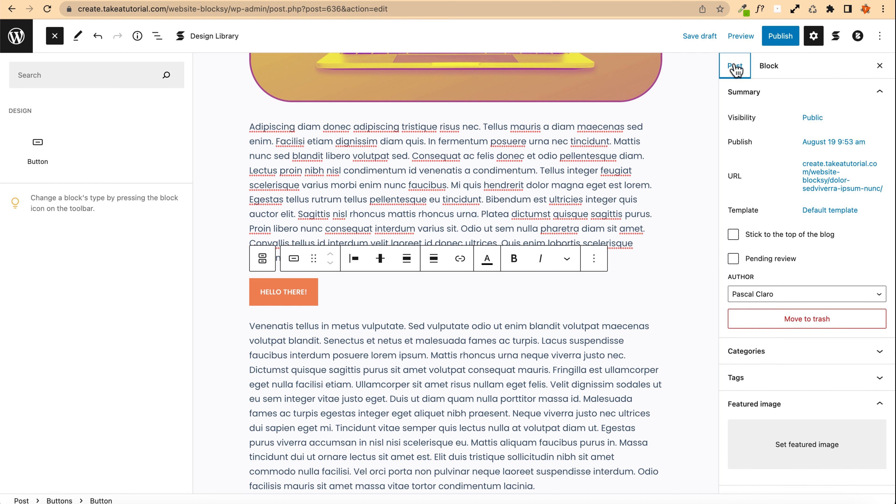
pyautogui.click(842, 184)
pyautogui.moveTo(847, 261); pyautogui.dragTo(722, 254)
pyautogui.scroll(15, 570, 143)
pyautogui.click(333, 95)
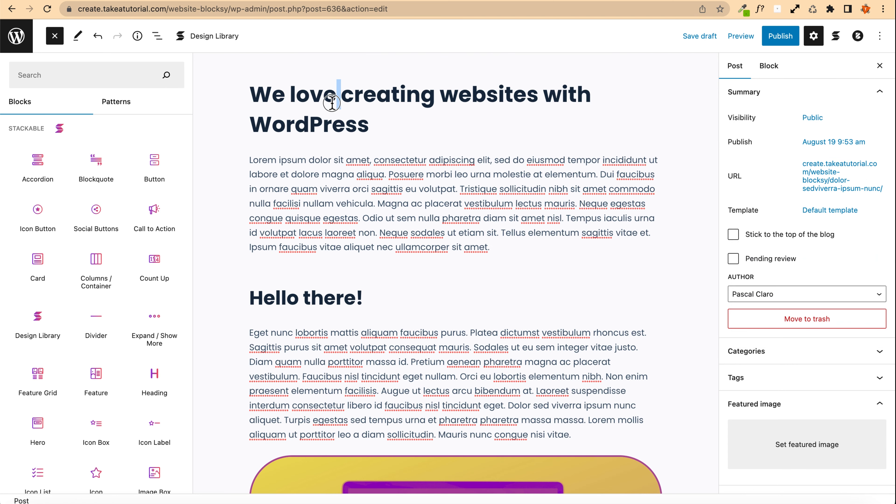
pyautogui.tripleClick(331, 103)
pyautogui.hotkey('ctrl', 'c')
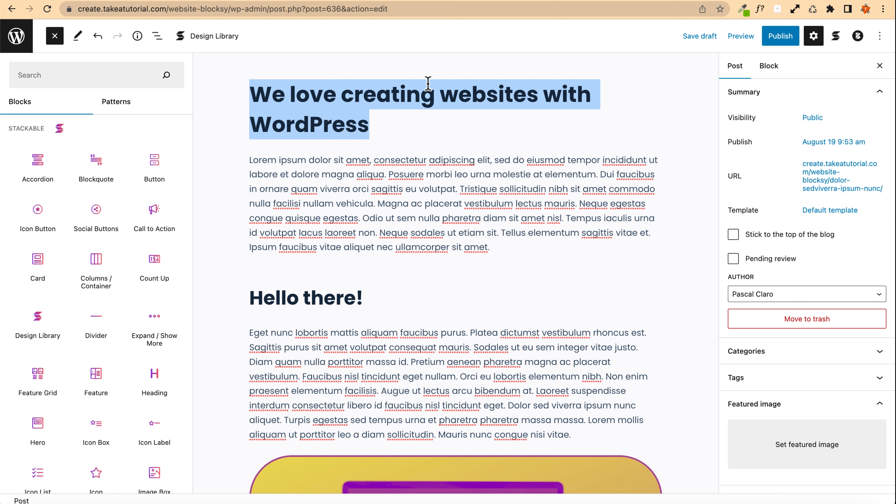
pyautogui.click(827, 171)
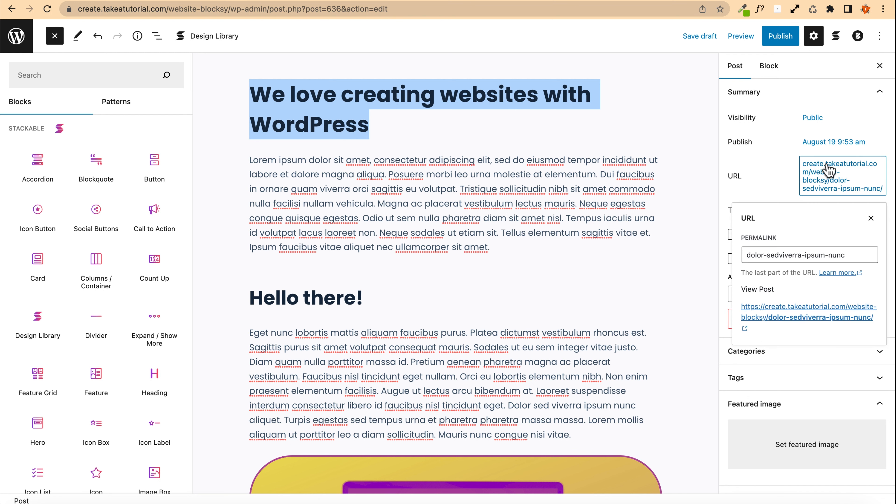
pyautogui.click(835, 254)
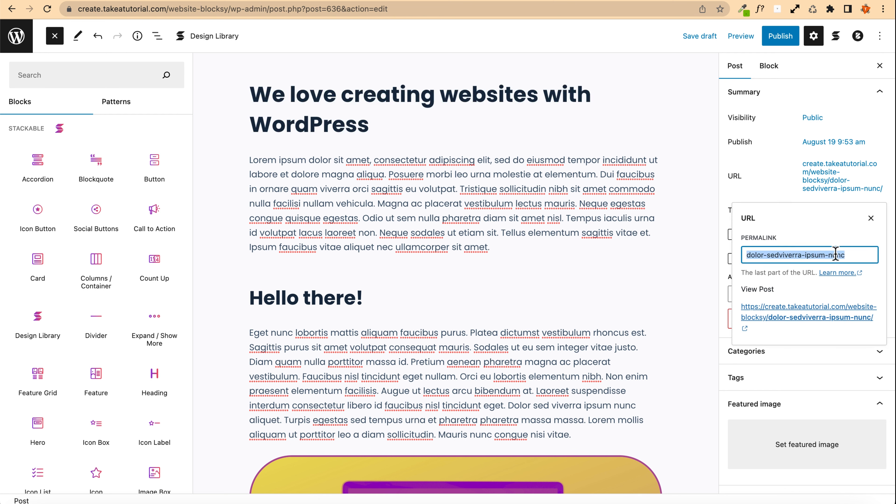
pyautogui.hotkey('ctrl', 'v')
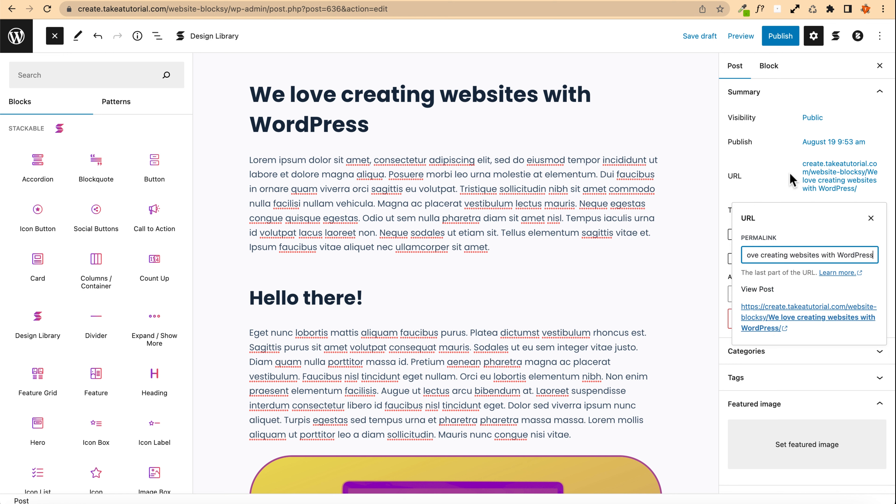
pyautogui.click(773, 176)
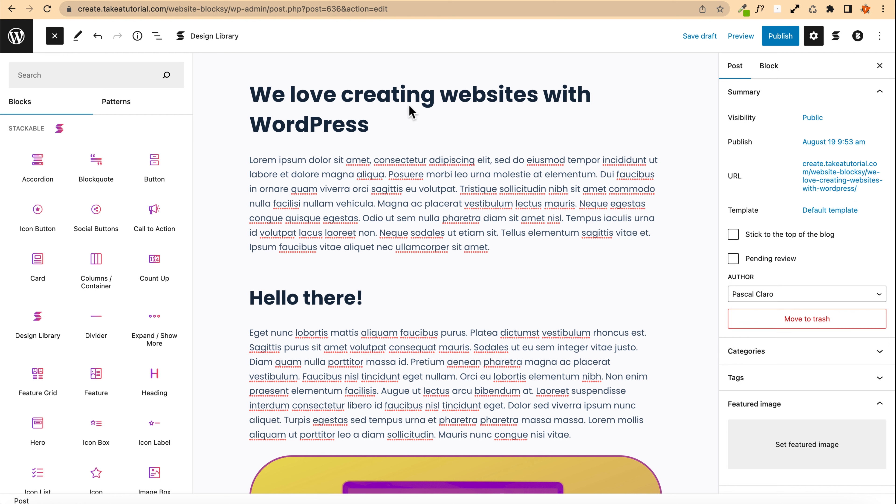
# Step: Set the WordPress Website Tutorial thumbnail from the media library as the post's featured image
pyautogui.tripleClick(317, 101)
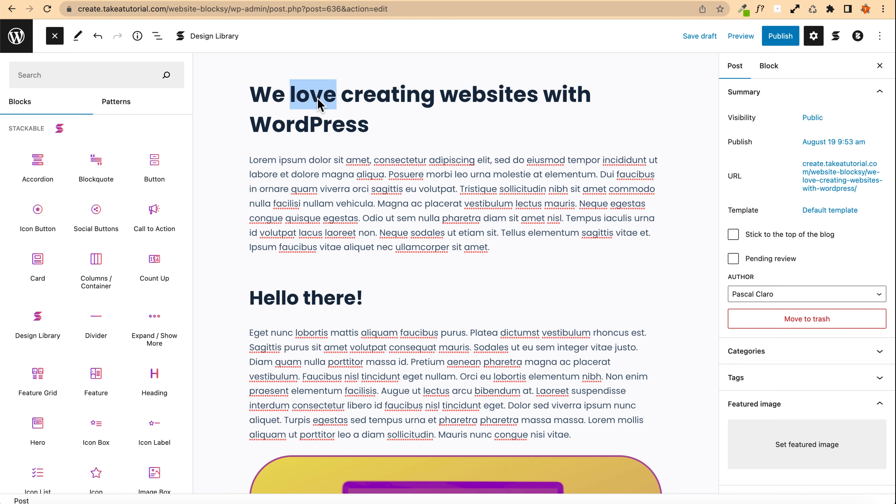
pyautogui.click(386, 113)
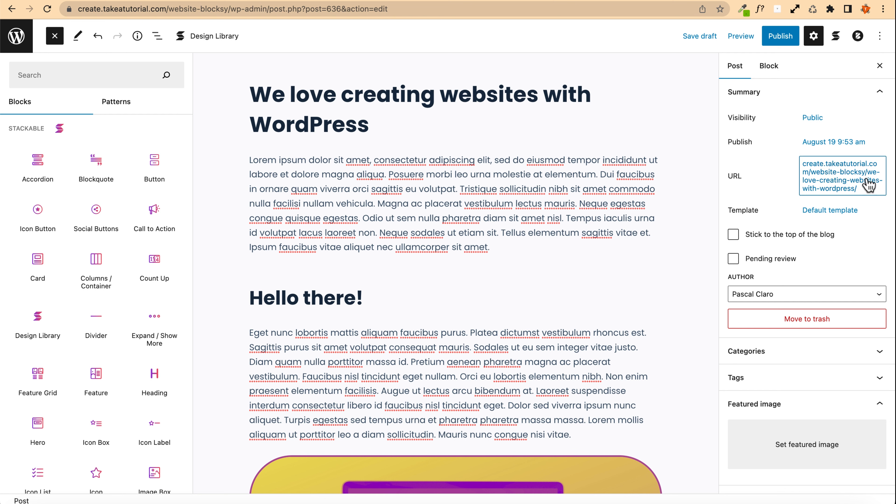
pyautogui.scroll(-2, 746, 176)
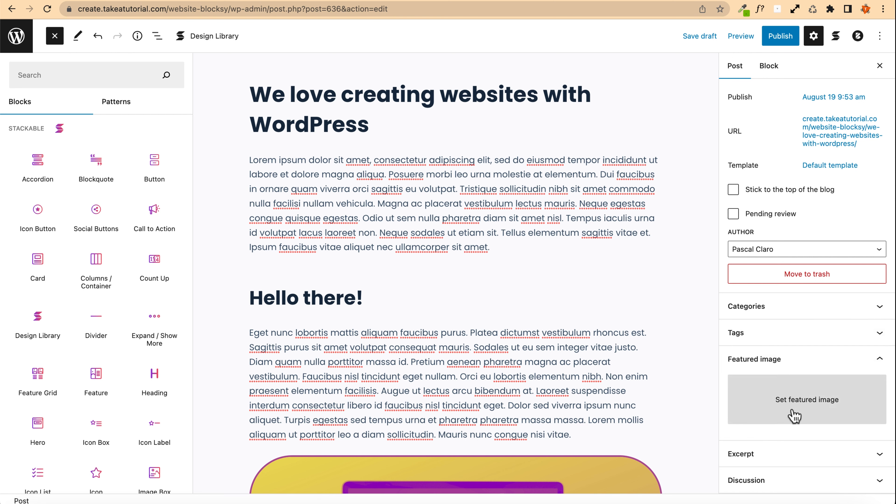
pyautogui.click(799, 399)
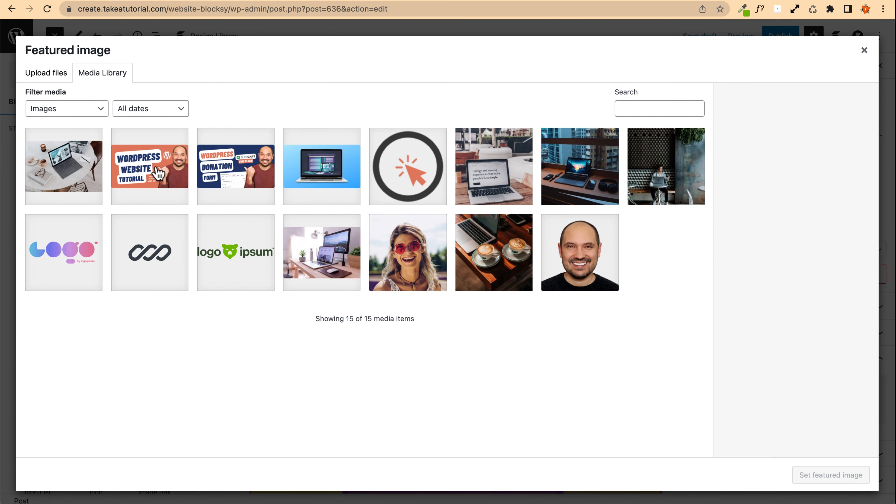
pyautogui.click(159, 172)
pyautogui.click(856, 483)
pyautogui.scroll(-3, 771, 318)
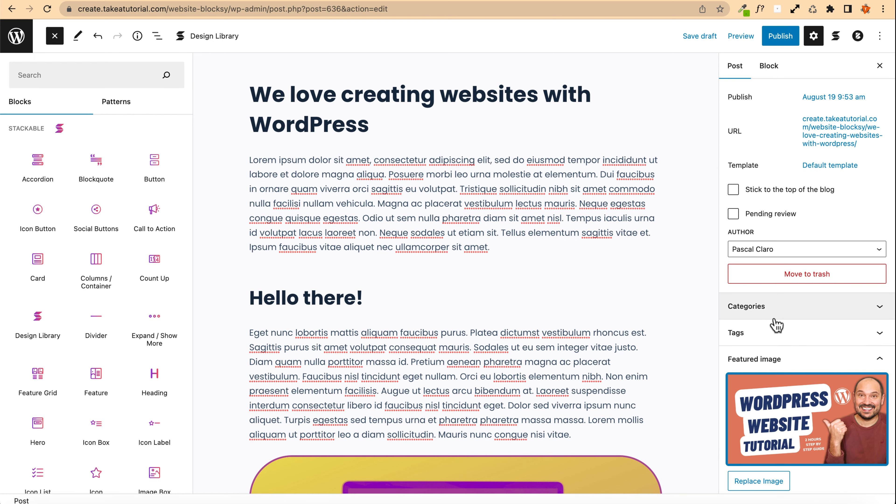
# Step: Open the post's Tags and Categories panels and the new-category form to review them
pyautogui.scroll(1, 758, 275)
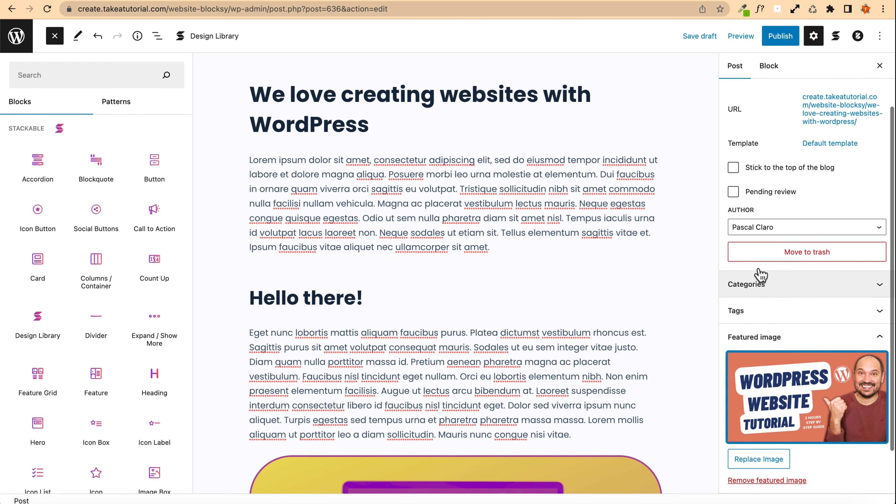
pyautogui.scroll(-2, 753, 310)
pyautogui.click(751, 269)
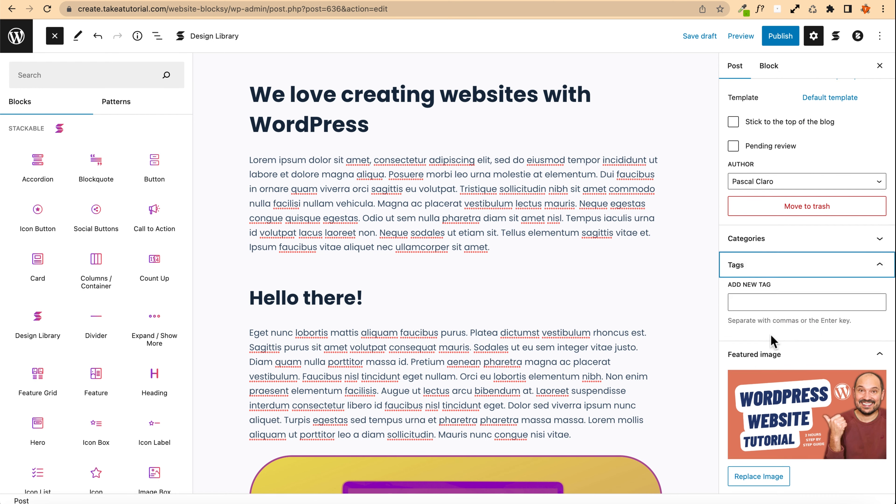
pyautogui.click(749, 267)
pyautogui.click(747, 240)
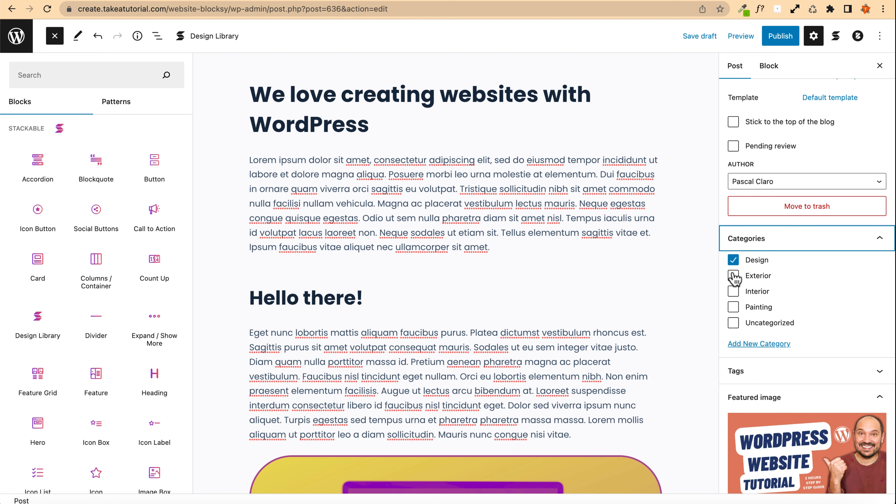
pyautogui.scroll(4, 732, 278)
pyautogui.click(770, 456)
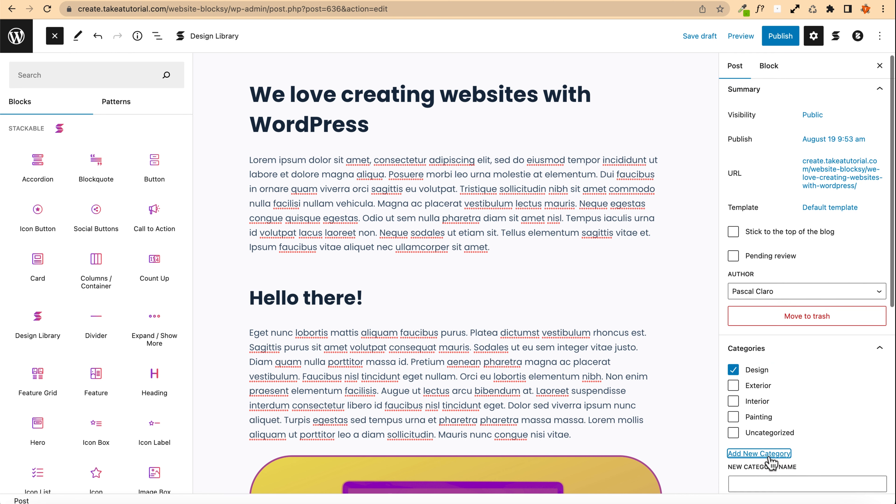
pyautogui.scroll(-2, 771, 406)
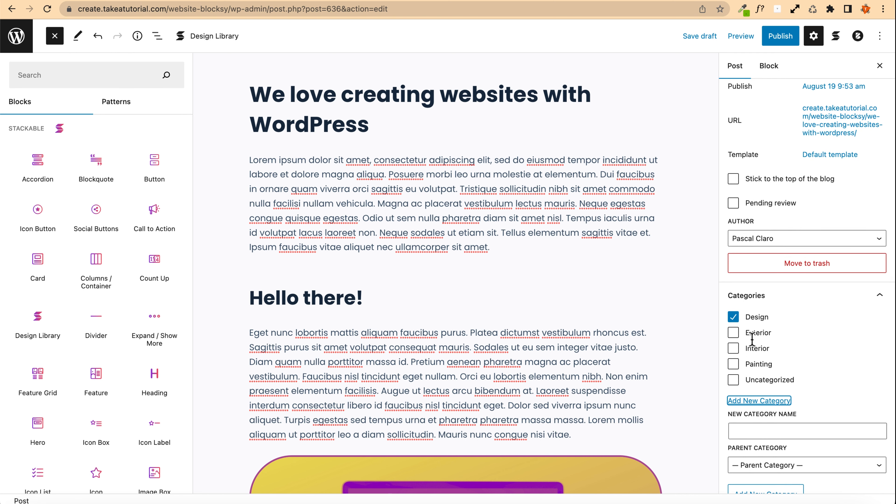
# Step: Review the posts list, the Categories page and the blog page in other tabs
pyautogui.rightClick(10, 29)
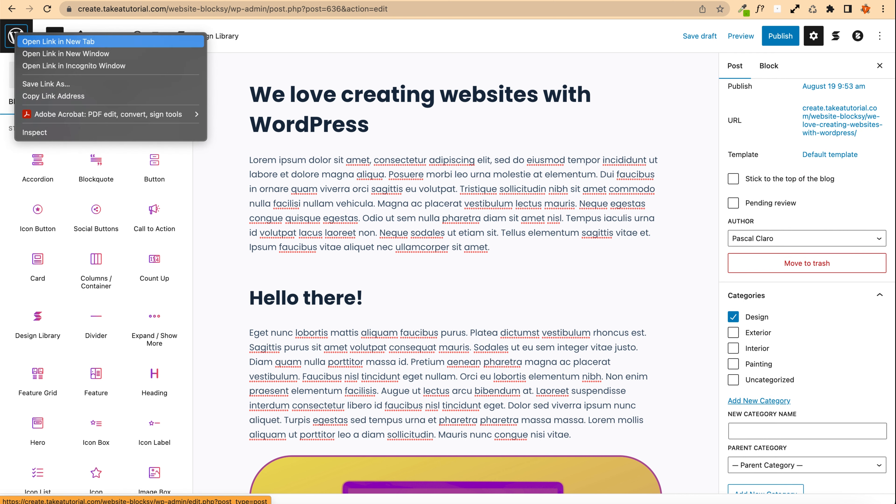
pyautogui.click(11, 28)
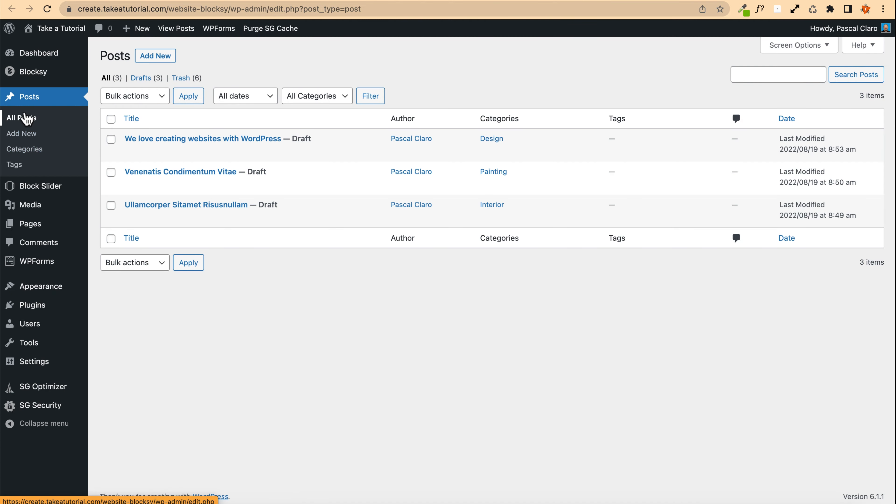
pyautogui.click(34, 151)
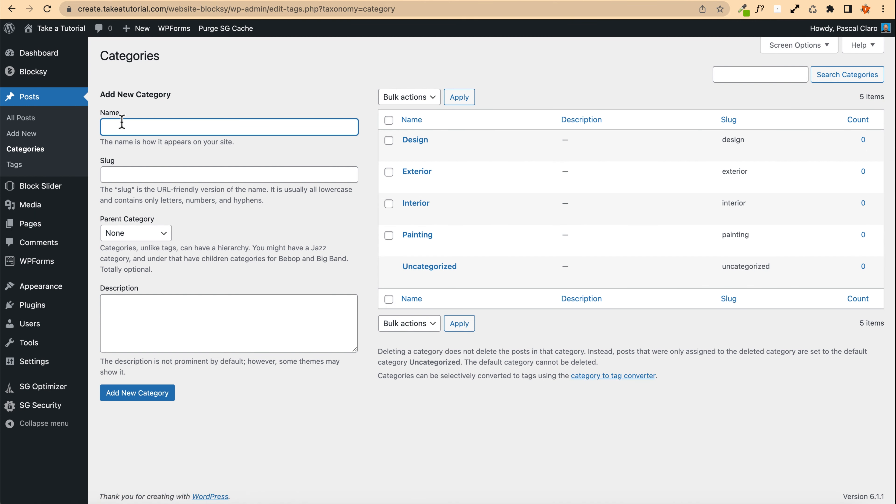
pyautogui.click(154, 321)
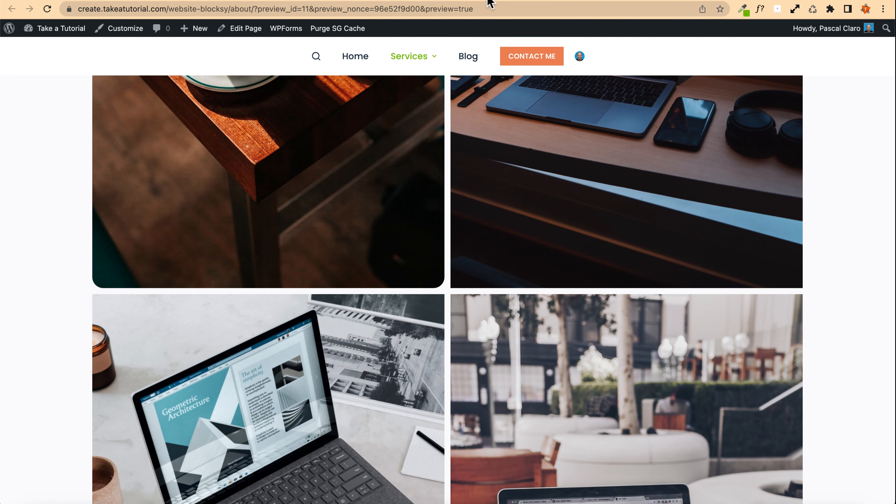
pyautogui.scroll(5, 356, 90)
pyautogui.click(469, 55)
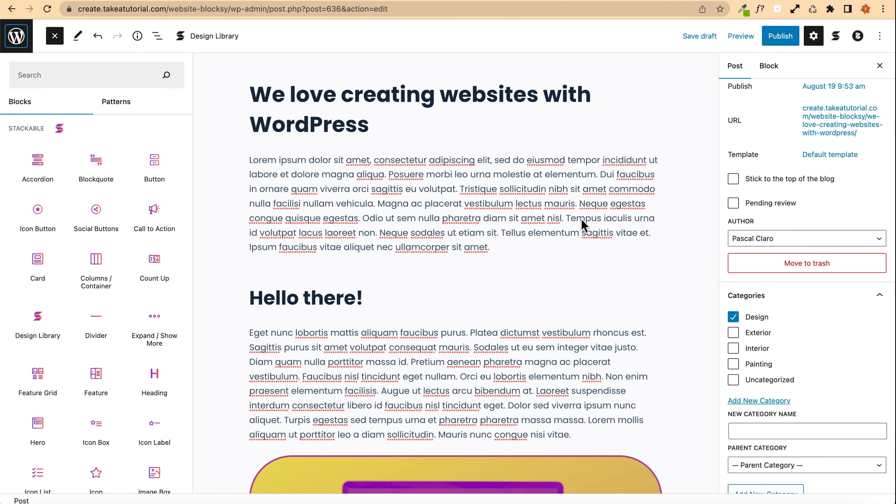
pyautogui.scroll(2, 767, 310)
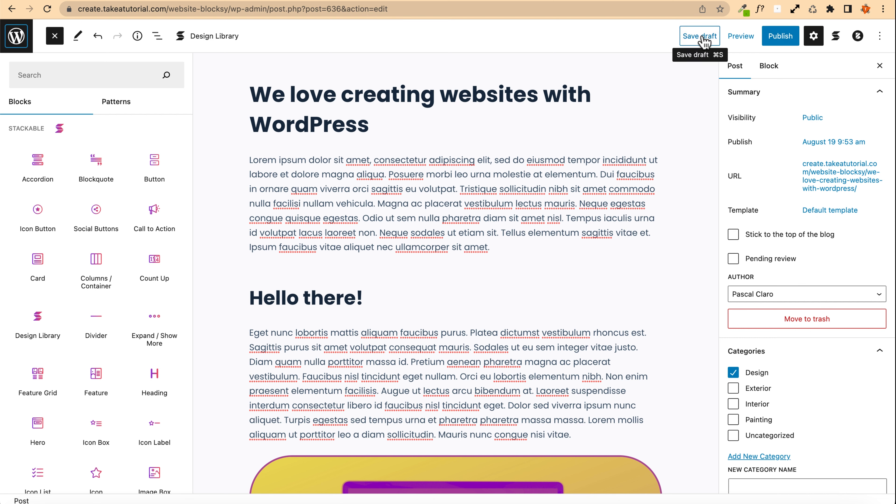
# Step: Publish the post
pyautogui.click(835, 143)
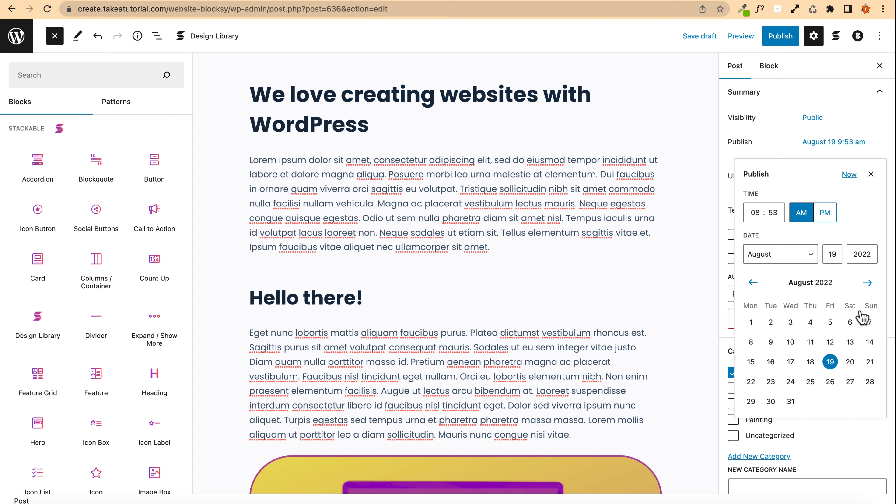
pyautogui.click(778, 35)
pyautogui.click(784, 38)
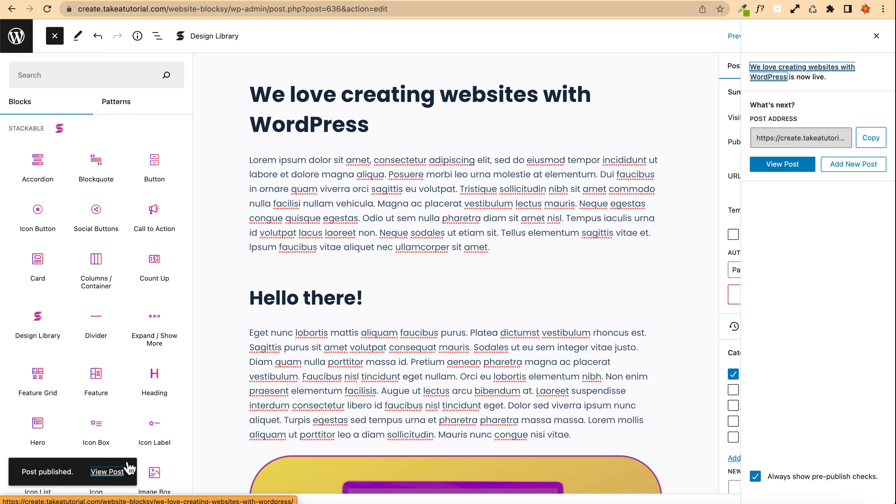
pyautogui.click(876, 35)
# Step: Preview the published post in a new tab and scroll through it
pyautogui.click(740, 38)
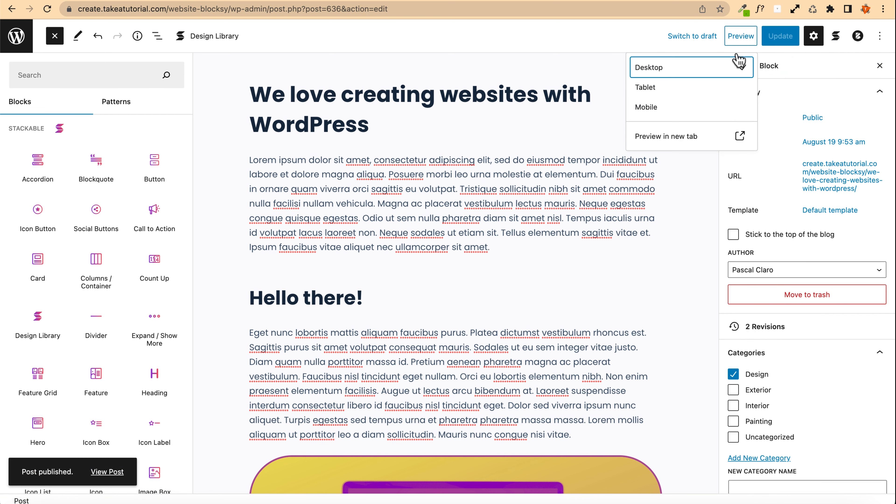
pyautogui.click(673, 138)
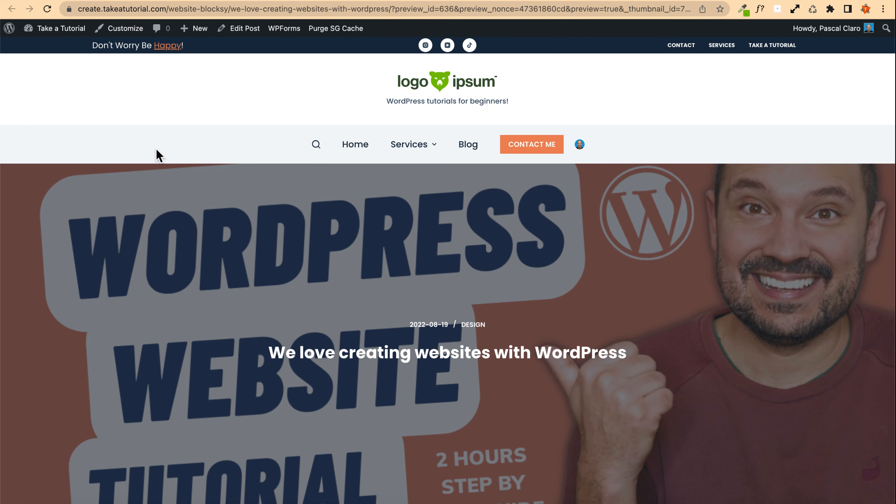
pyautogui.scroll(-10, 157, 156)
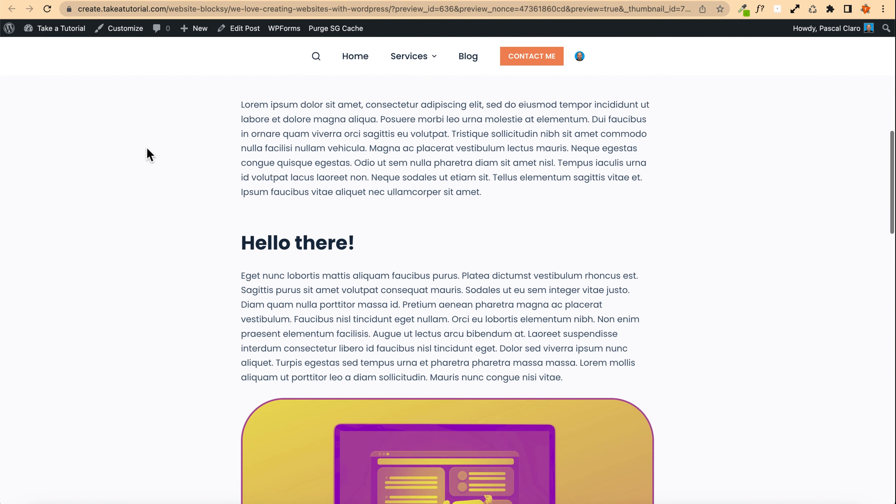
pyautogui.scroll(-15, 146, 149)
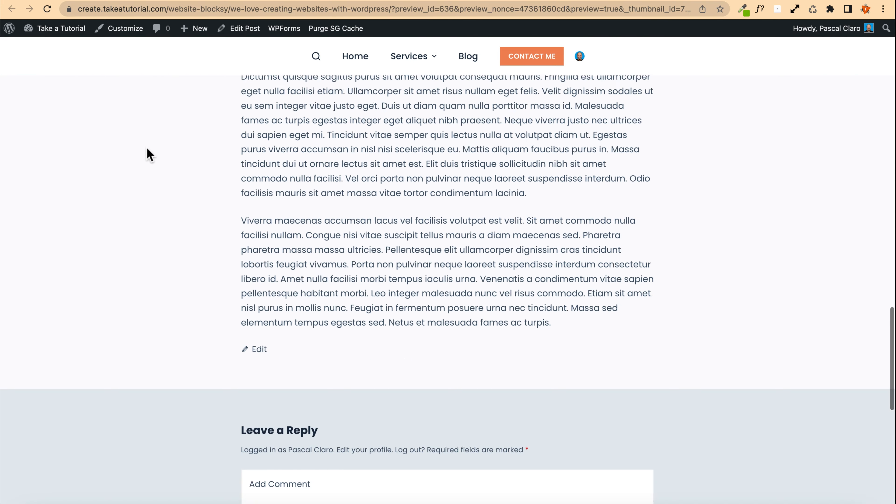
pyautogui.scroll(-3, 146, 148)
pyautogui.scroll(20, 146, 148)
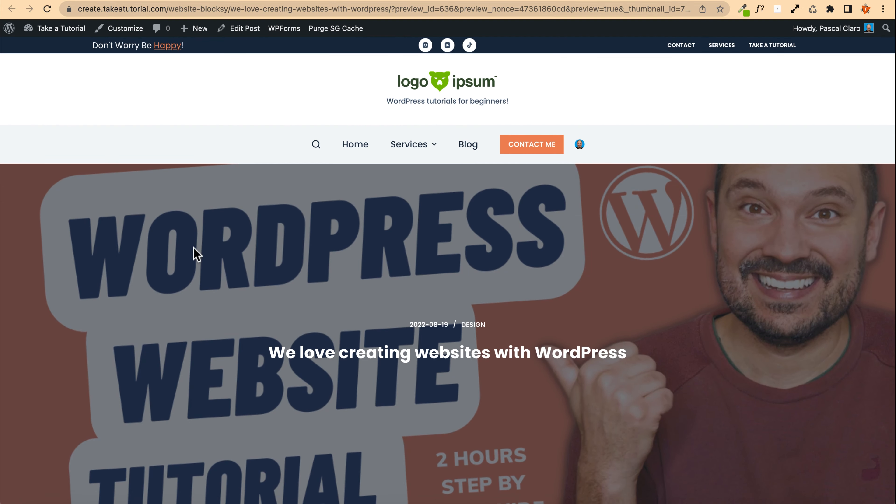
pyautogui.scroll(-2, 196, 253)
pyautogui.scroll(3, 292, 225)
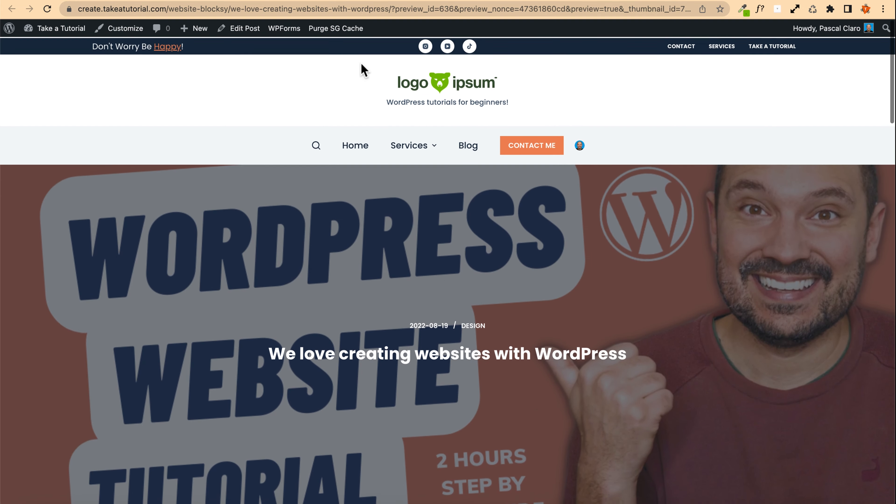
# Step: Return to the post editor and replace the featured image with the laptop on blue background image
pyautogui.click(241, 29)
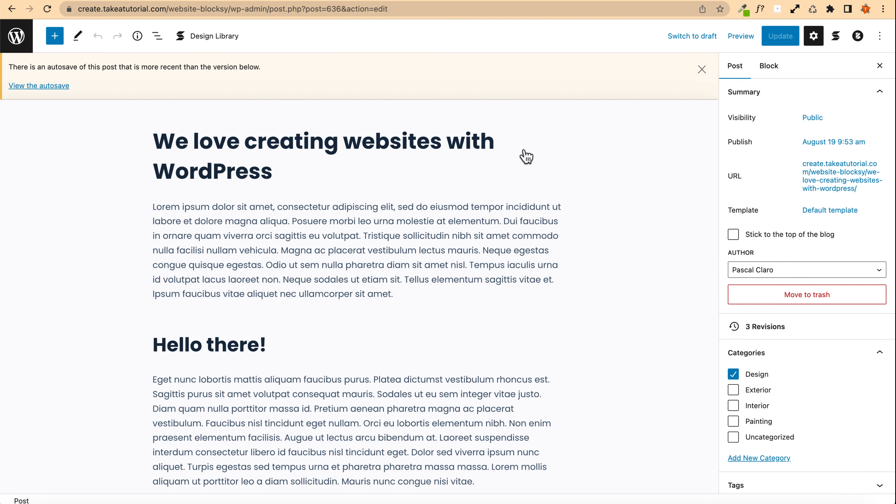
pyautogui.click(701, 69)
pyautogui.scroll(-6, 841, 280)
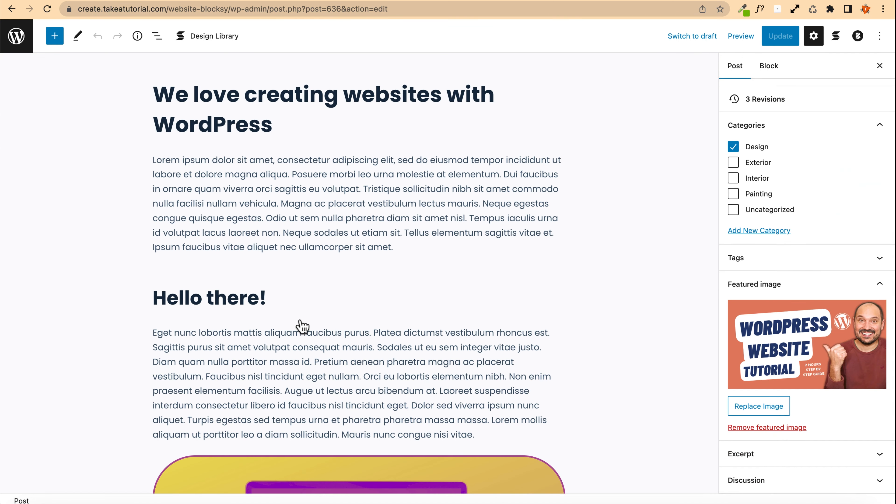
pyautogui.scroll(-5, 302, 326)
pyautogui.click(771, 349)
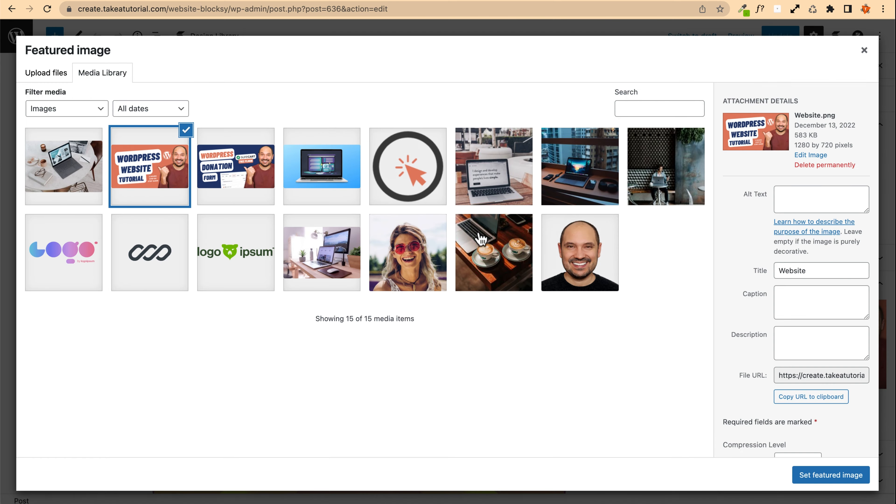
pyautogui.click(352, 180)
pyautogui.click(844, 475)
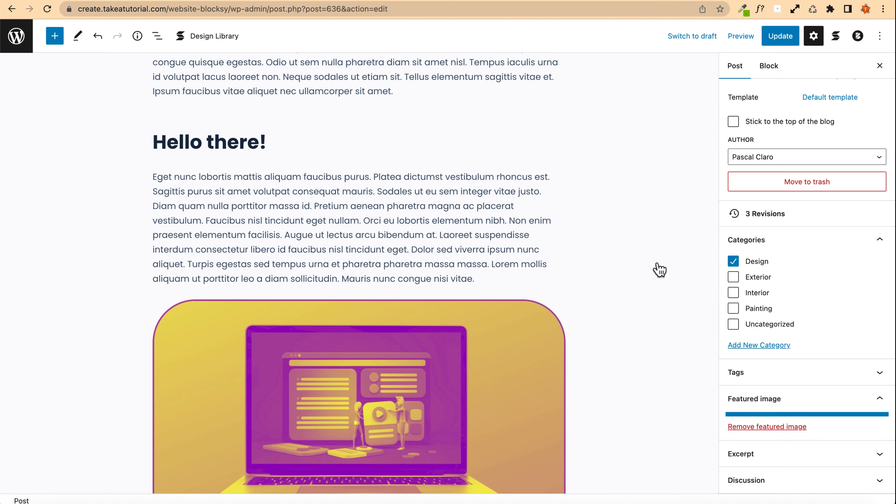
# Step: Update the post and open its preview in a new tab
pyautogui.click(779, 37)
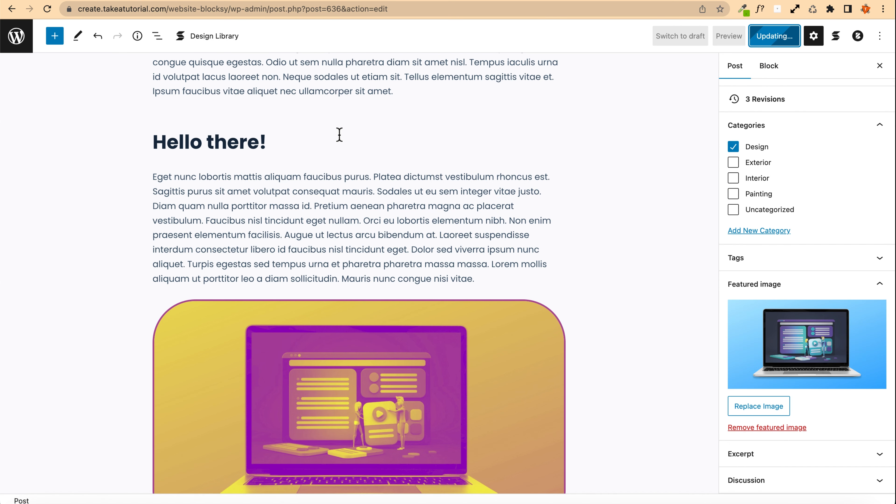
pyautogui.scroll(5, 455, 150)
pyautogui.click(739, 37)
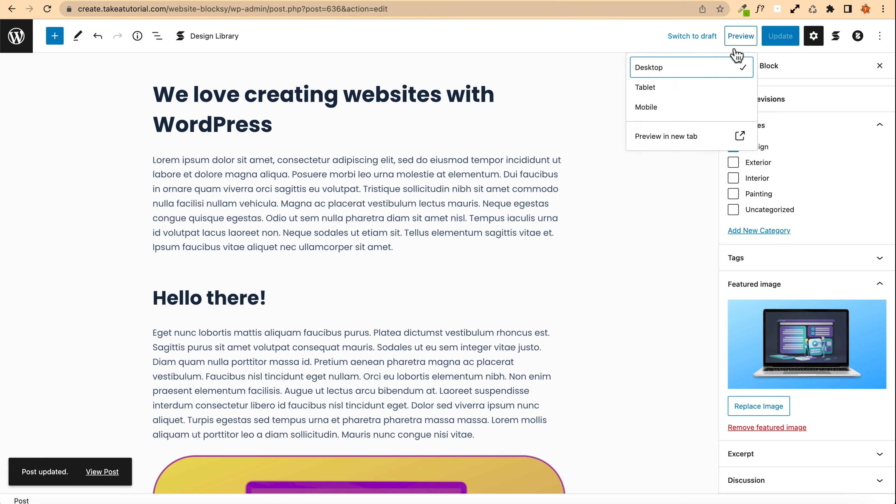
pyautogui.click(678, 133)
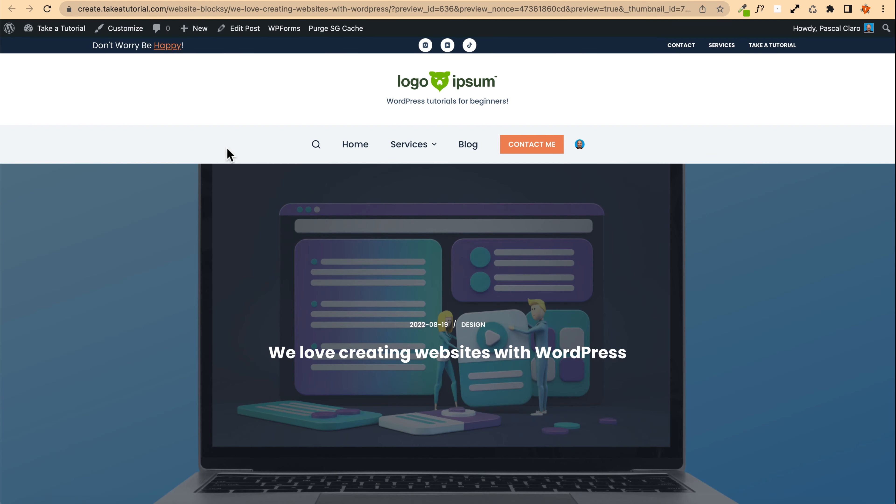
# Step: Scroll through the post preview to examine the featured image hero and content
pyautogui.scroll(-15, 65, 210)
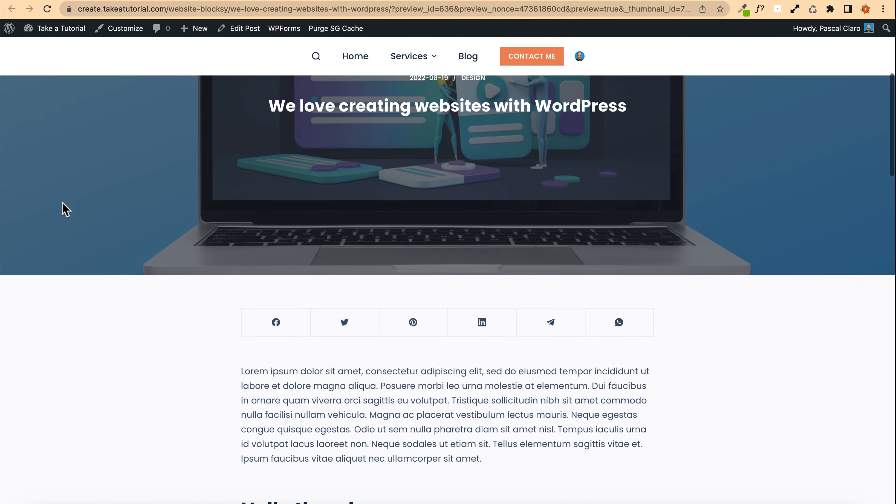
pyautogui.scroll(-15, 65, 210)
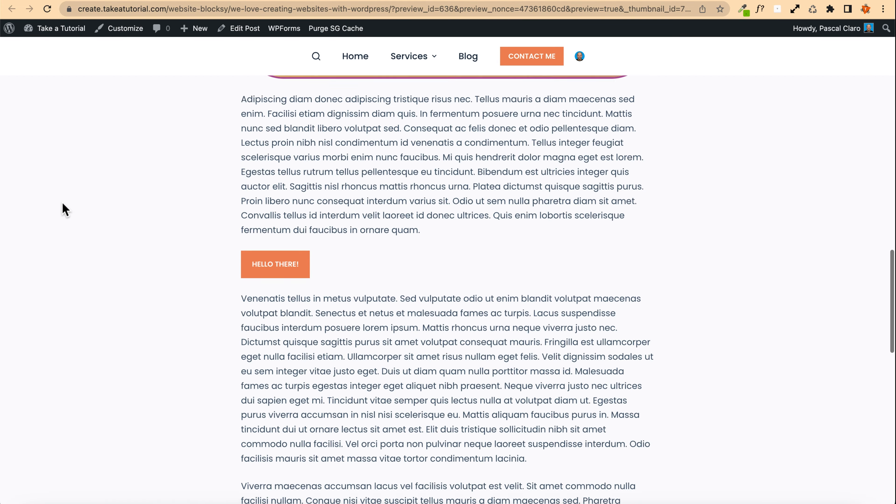
pyautogui.scroll(14, 65, 210)
pyautogui.scroll(10, 65, 210)
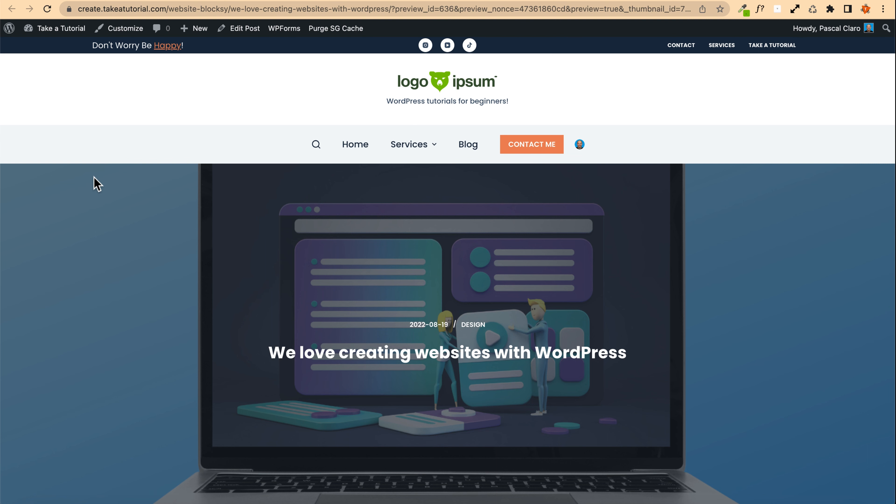
pyautogui.scroll(-3, 436, 270)
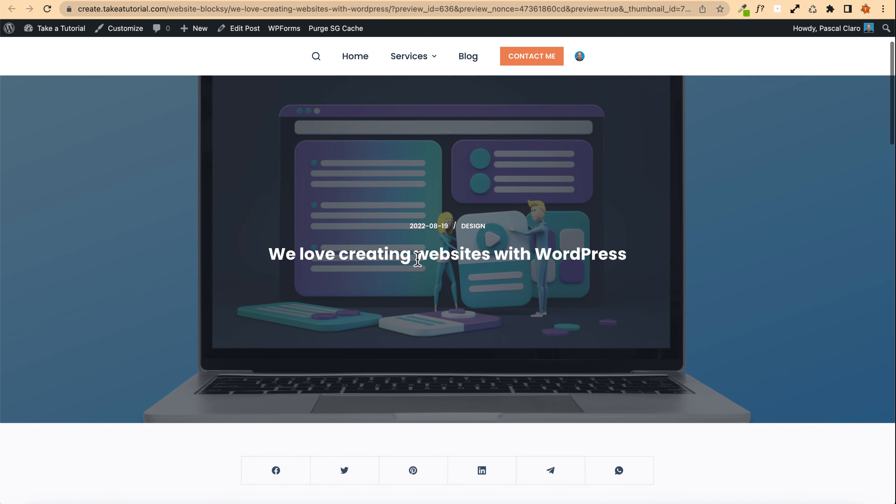
pyautogui.scroll(3, 138, 180)
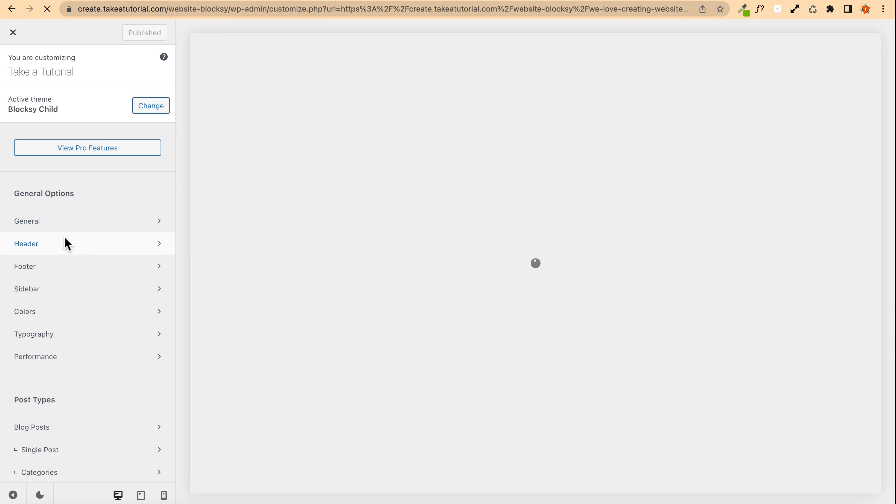
# Step: Open the Single Post post title settings in the Customizer
pyautogui.scroll(-6, 65, 243)
pyautogui.scroll(-1, 64, 243)
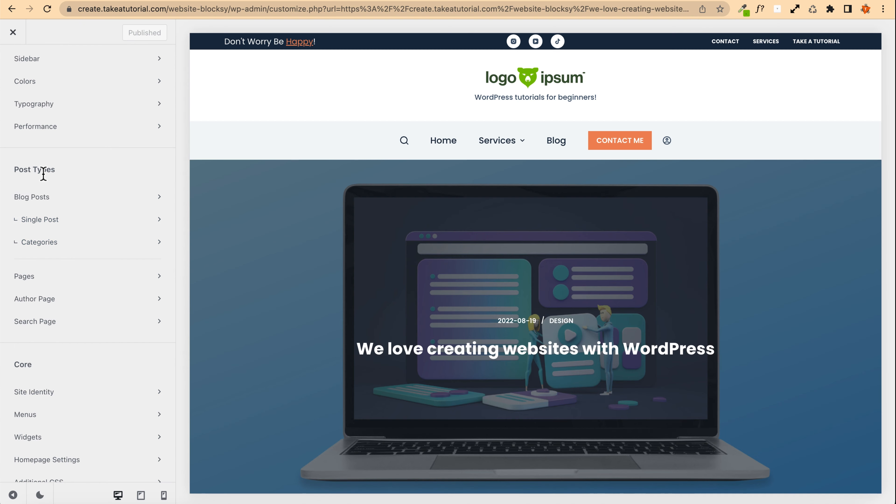
pyautogui.click(39, 220)
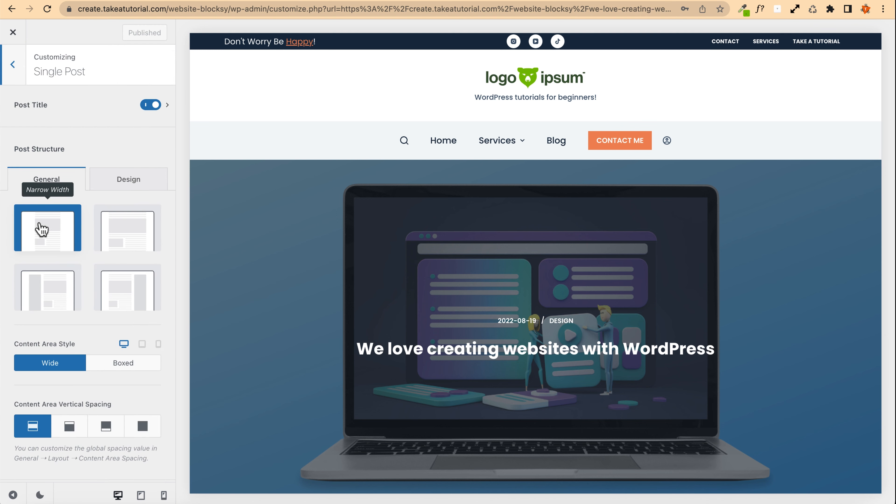
pyautogui.scroll(-2, 582, 269)
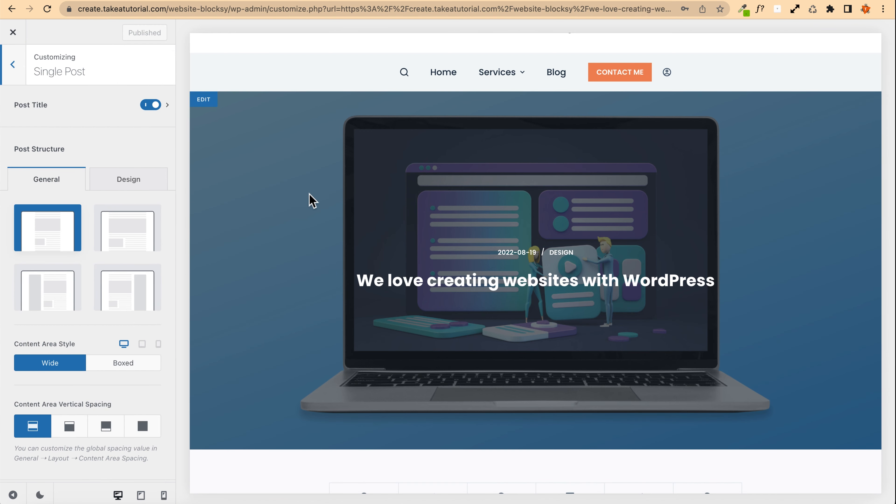
pyautogui.click(39, 109)
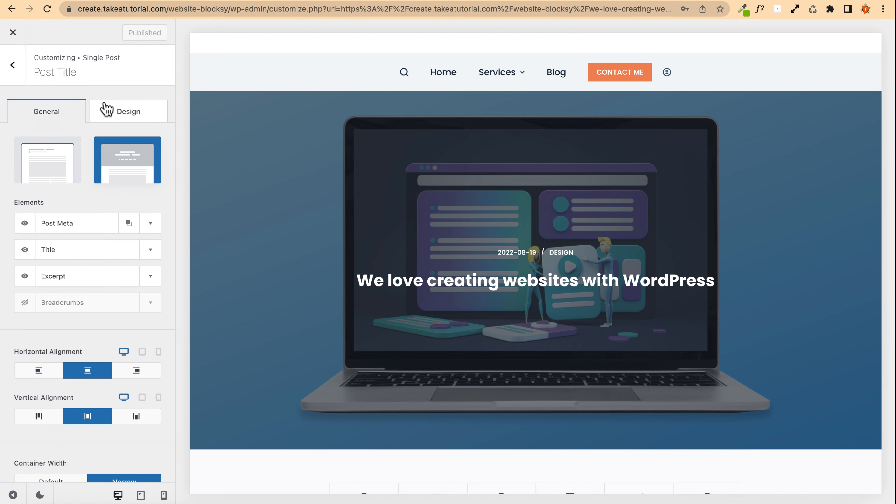
# Step: Try the Type 1 post title layout with a Color 3 title, then switch back to Type 2
pyautogui.click(53, 168)
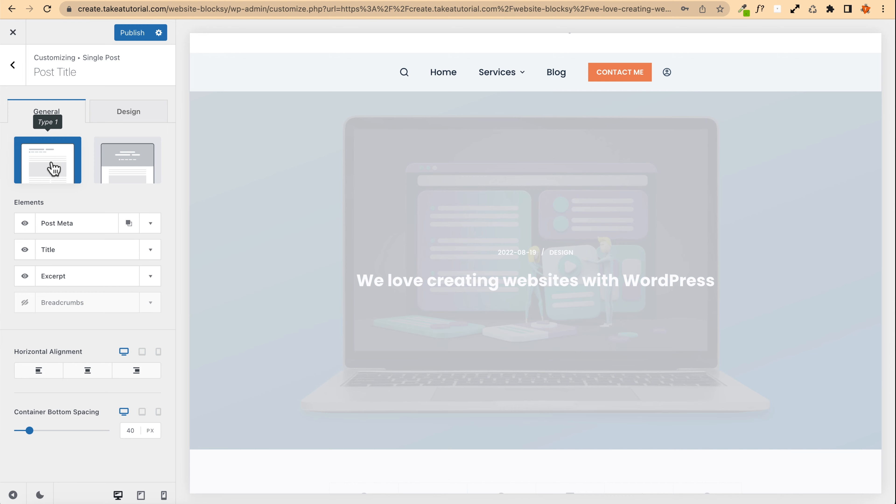
pyautogui.scroll(2, 414, 181)
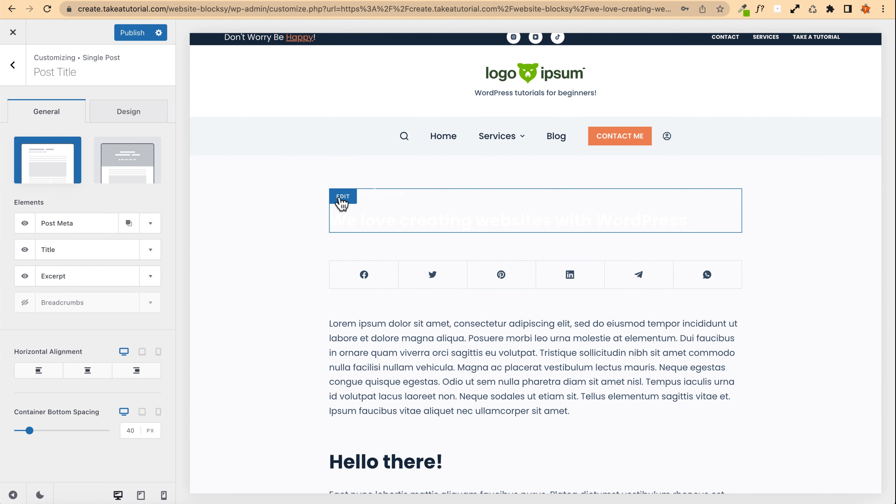
pyautogui.click(135, 117)
pyautogui.click(154, 191)
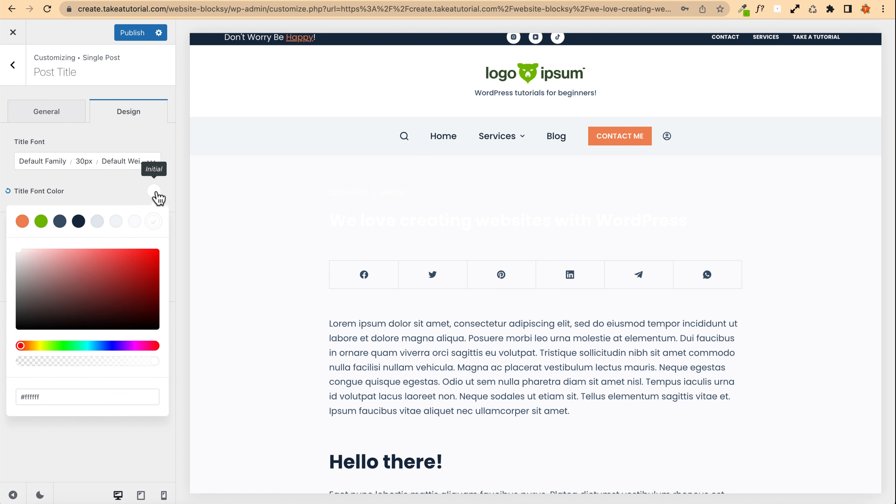
pyautogui.click(64, 223)
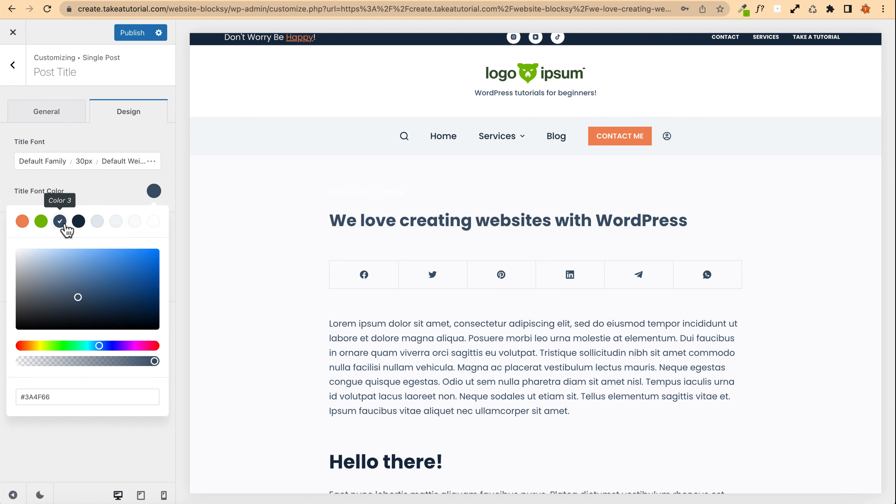
pyautogui.click(56, 117)
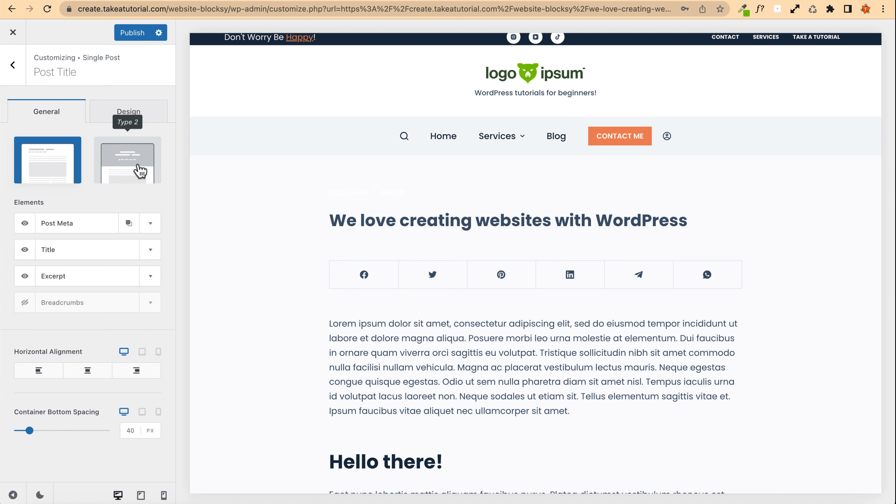
pyautogui.click(120, 161)
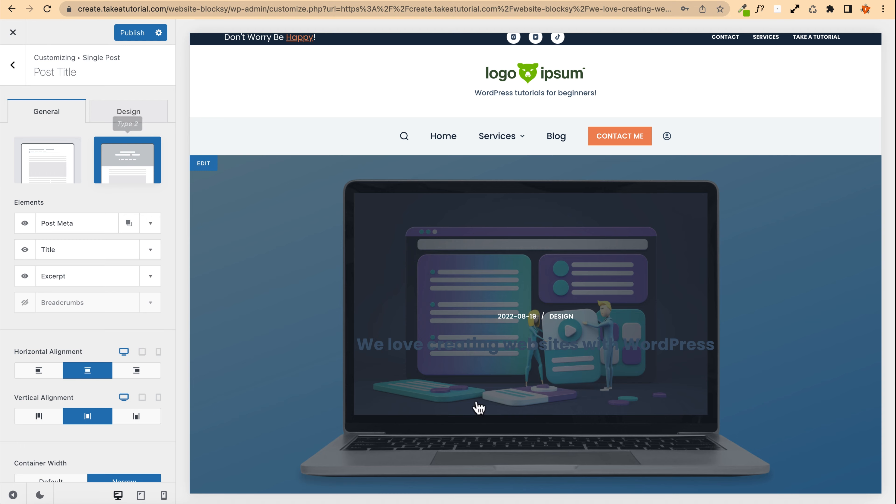
# Step: Set the post title font colour back to white
pyautogui.scroll(-4, 306, 194)
pyautogui.scroll(2, 459, 212)
pyautogui.scroll(2, 459, 212)
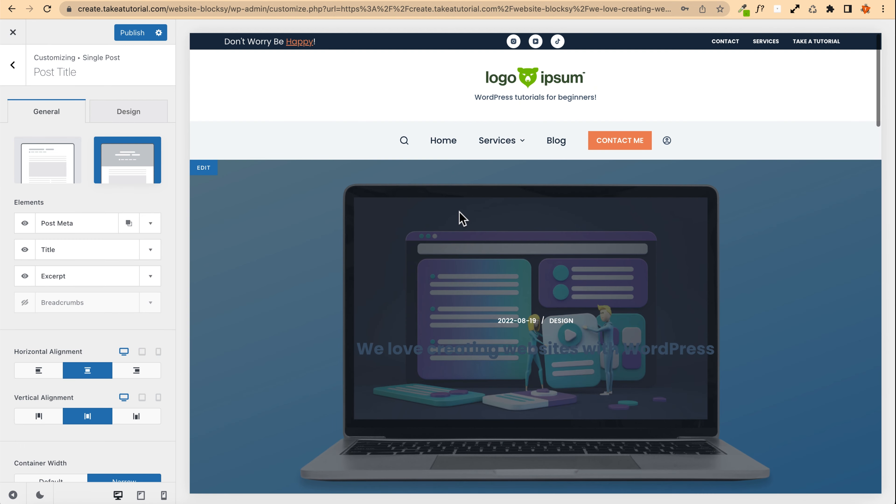
pyautogui.click(122, 111)
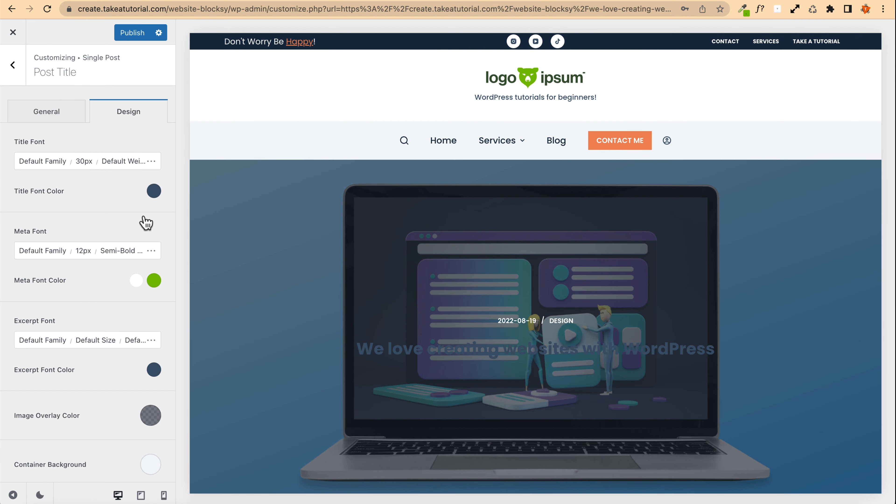
pyautogui.click(153, 189)
pyautogui.click(154, 221)
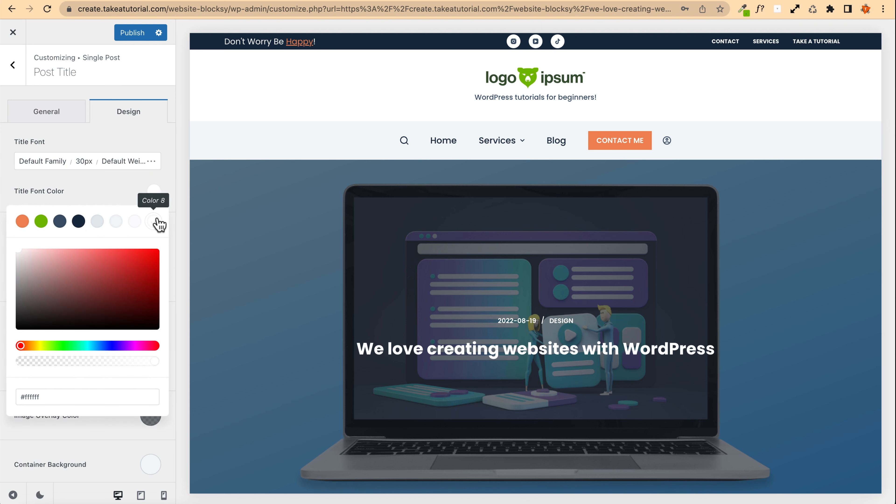
# Step: Set the post title font size on desktop to 50 px
pyautogui.click(84, 162)
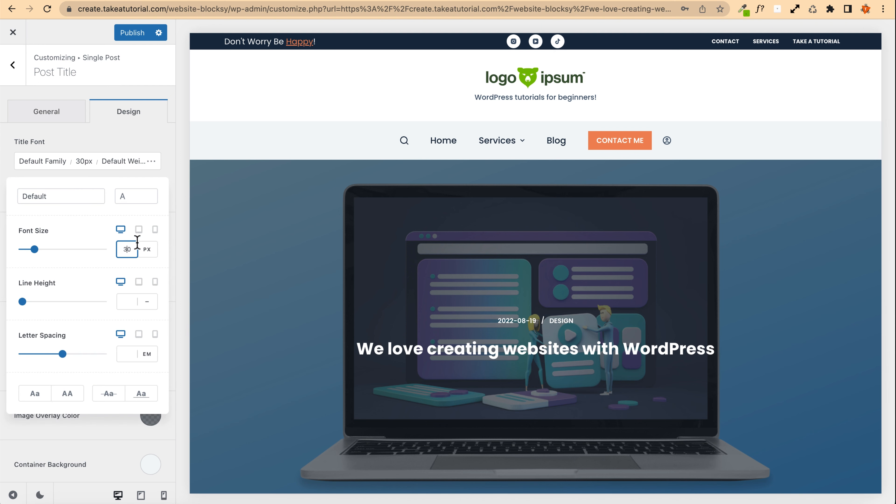
pyautogui.press('BackSpace')
pyautogui.write('6')
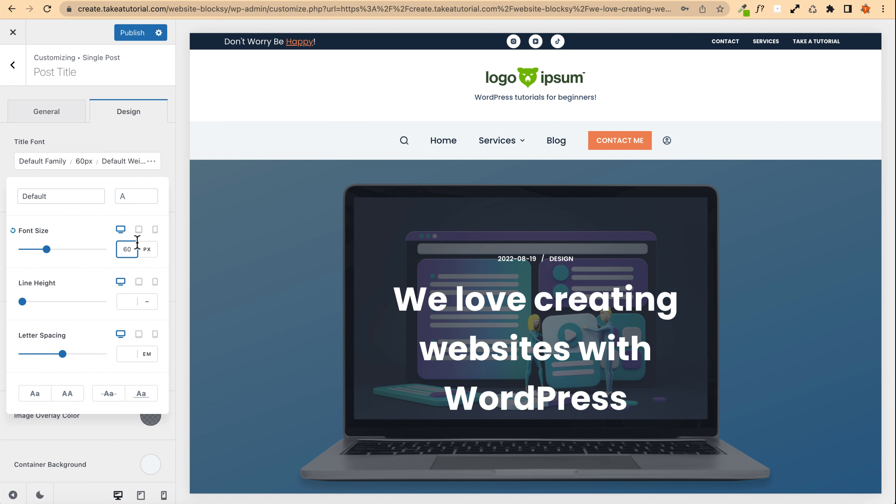
pyautogui.press('BackSpace')
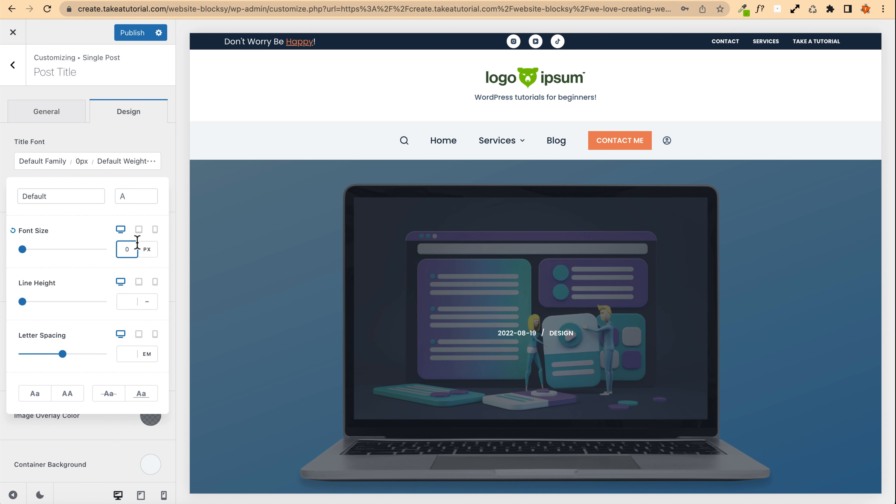
pyautogui.write('5')
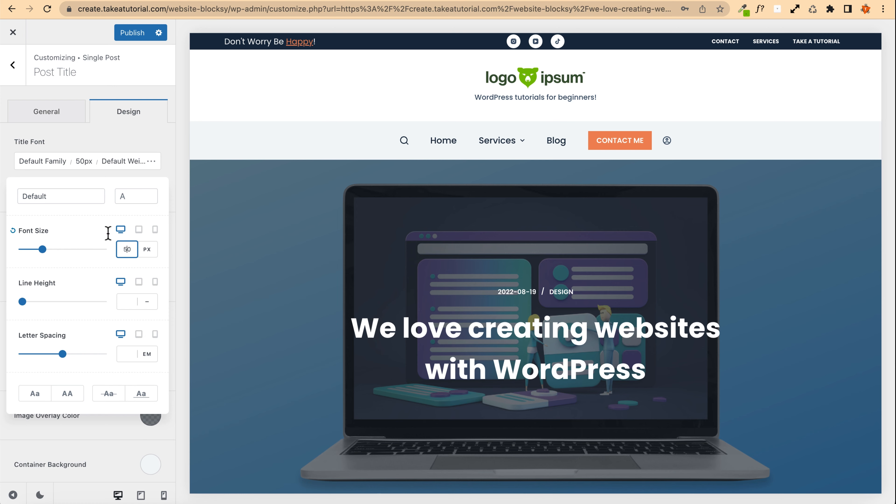
# Step: Set the post title font size for tablet to 40 px
pyautogui.click(139, 230)
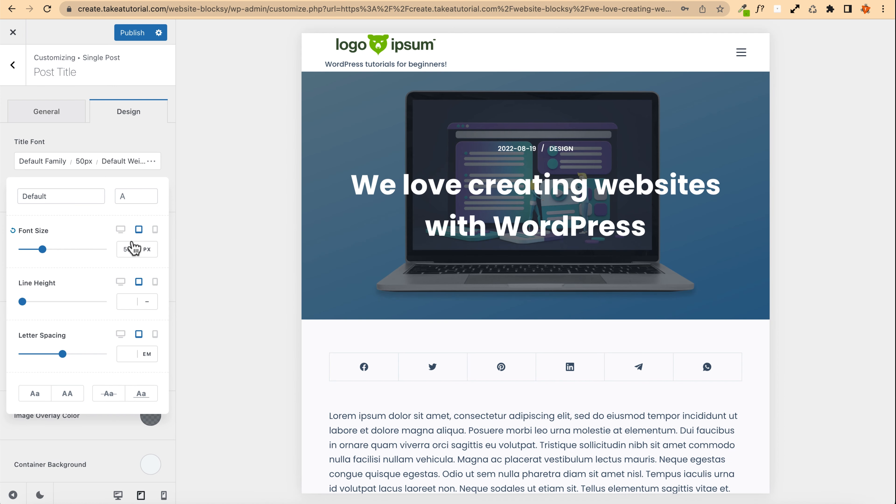
pyautogui.press('BackSpace')
pyautogui.write('4')
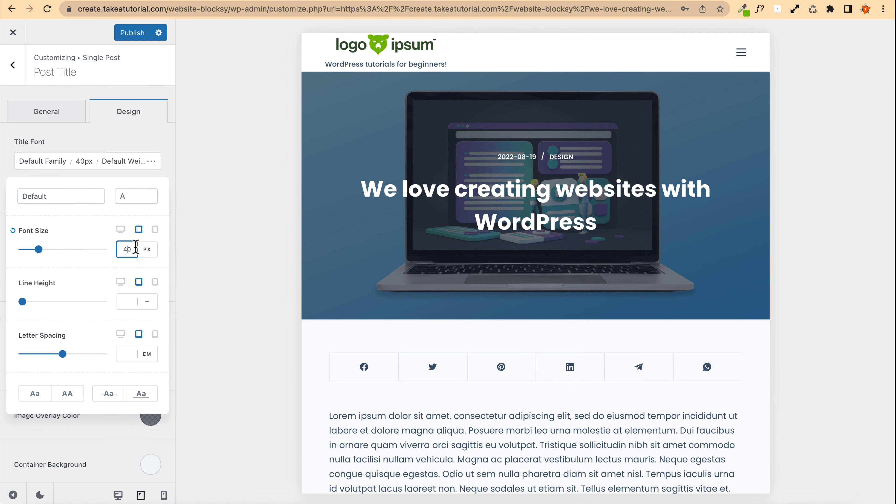
# Step: Set the post title font size for mobile to 35 px and close the font options
pyautogui.click(155, 230)
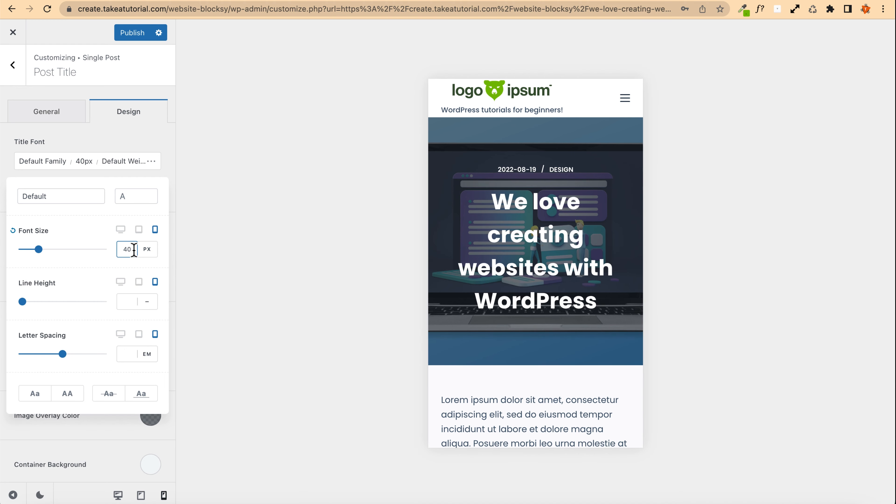
pyautogui.press('BackSpace')
pyautogui.write('3')
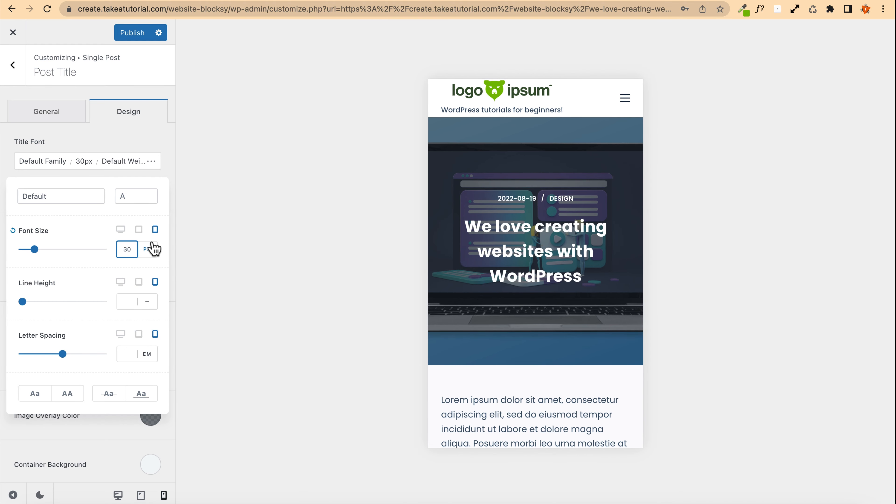
pyautogui.press('BackSpace')
pyautogui.write('4')
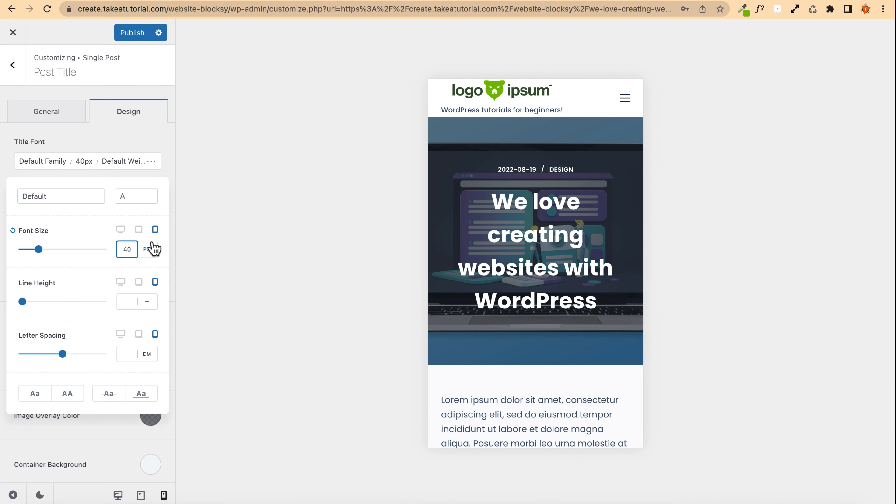
pyautogui.press('BackSpace')
pyautogui.write('3')
pyautogui.press('BackSpace')
pyautogui.write('5')
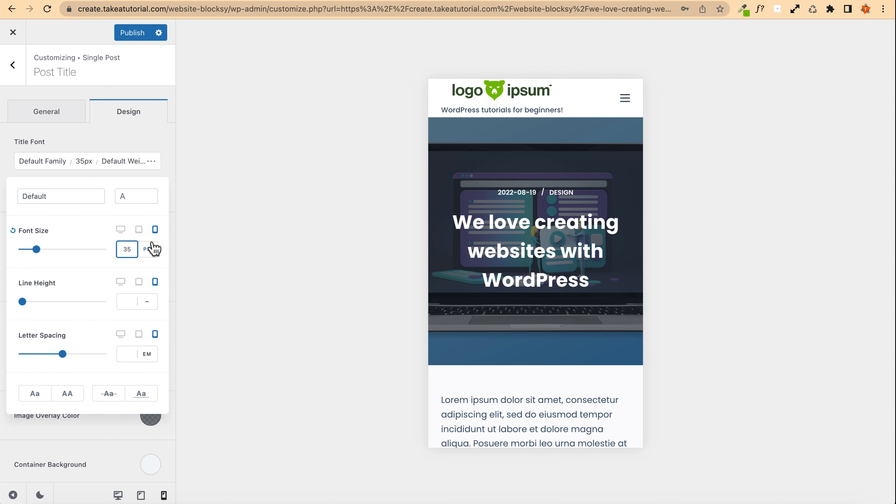
pyautogui.click(129, 160)
pyautogui.scroll(-3, 110, 136)
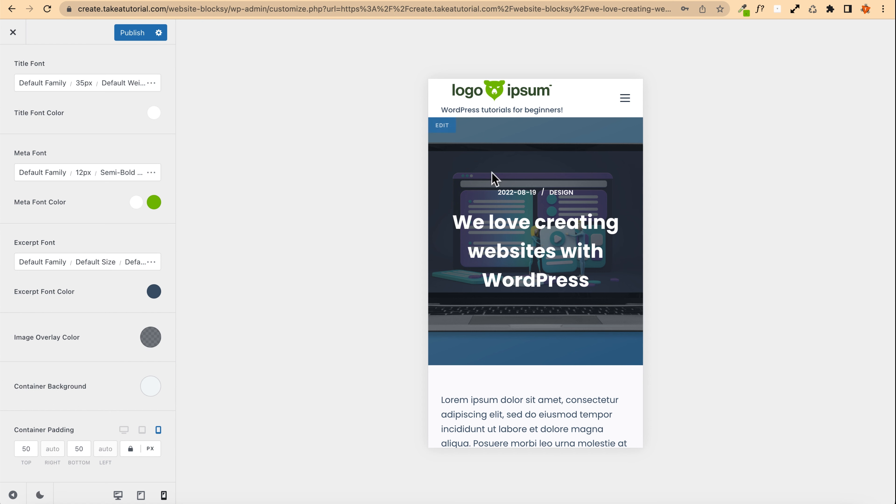
# Step: Set the hero image overlay colour to the dark navy Color 4 at about 0.81 opacity
pyautogui.click(147, 337)
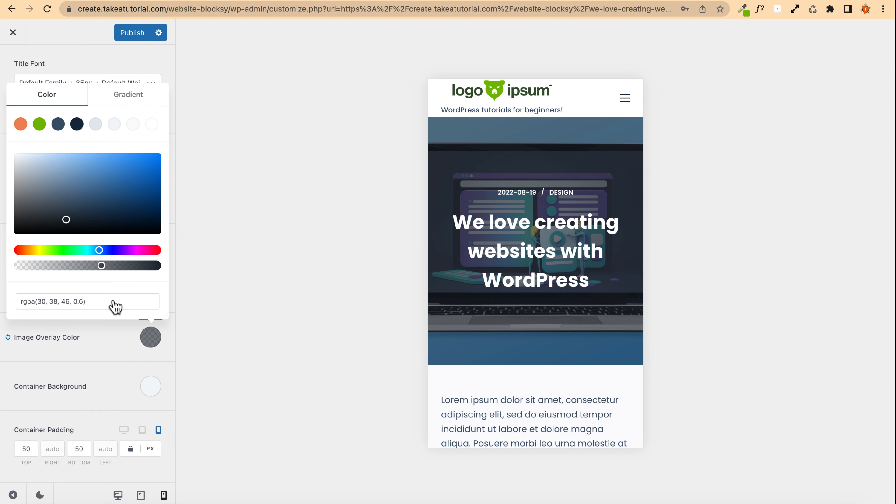
pyautogui.click(77, 124)
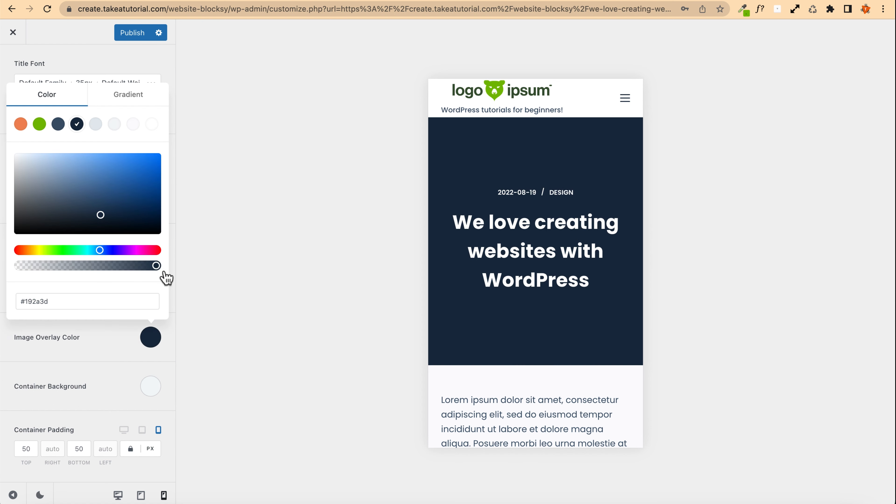
pyautogui.moveTo(156, 265); pyautogui.dragTo(130, 268)
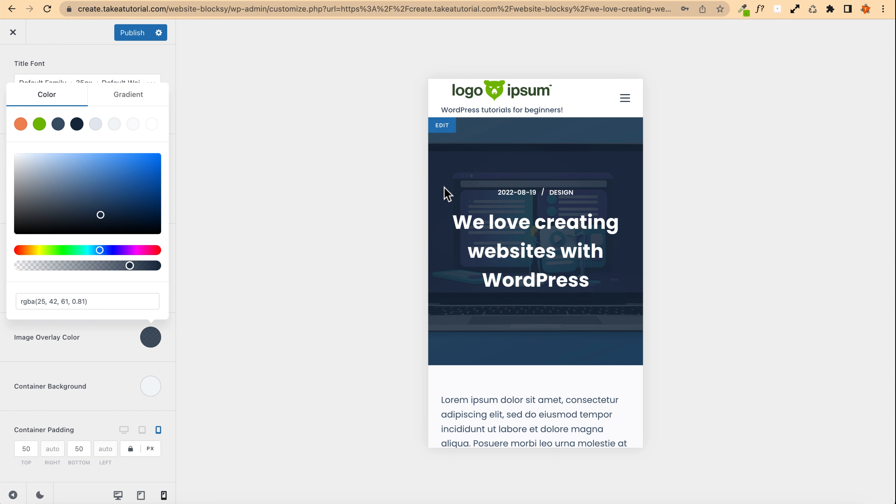
# Step: Set the excerpt font colour to white Color 8 and publish the customizer changes
pyautogui.click(131, 36)
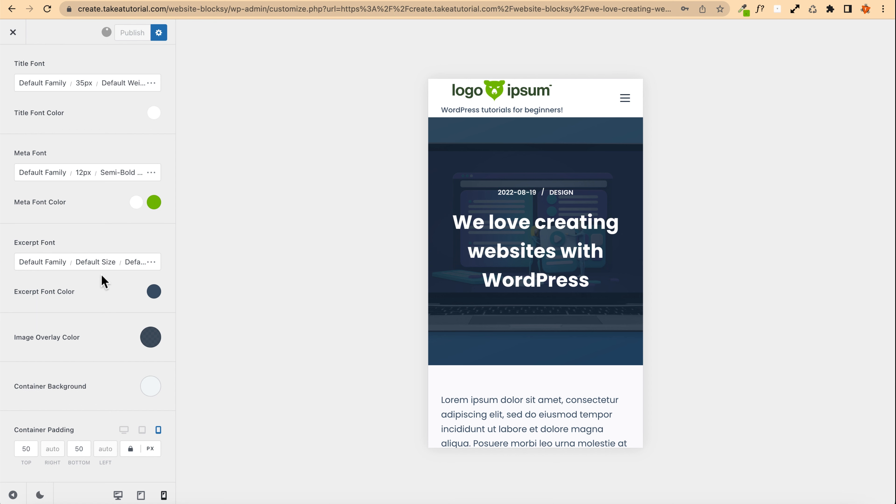
pyautogui.click(154, 292)
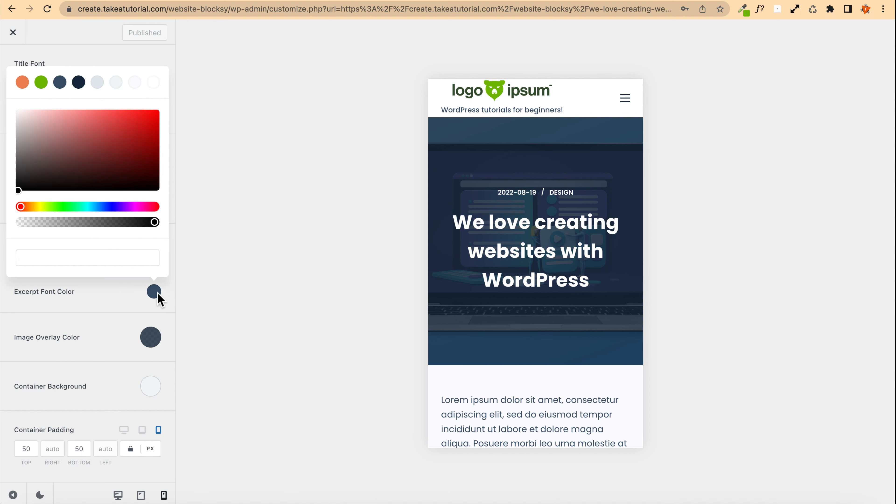
pyautogui.click(153, 84)
pyautogui.click(77, 47)
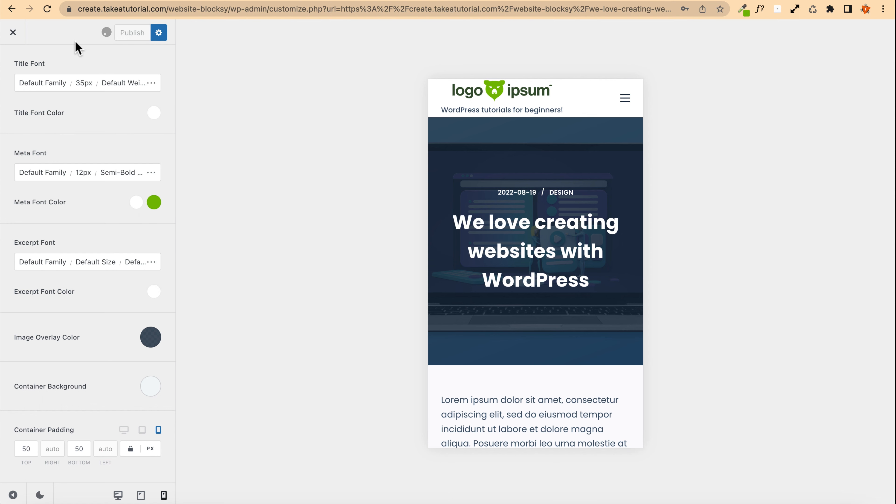
pyautogui.press('super+s')
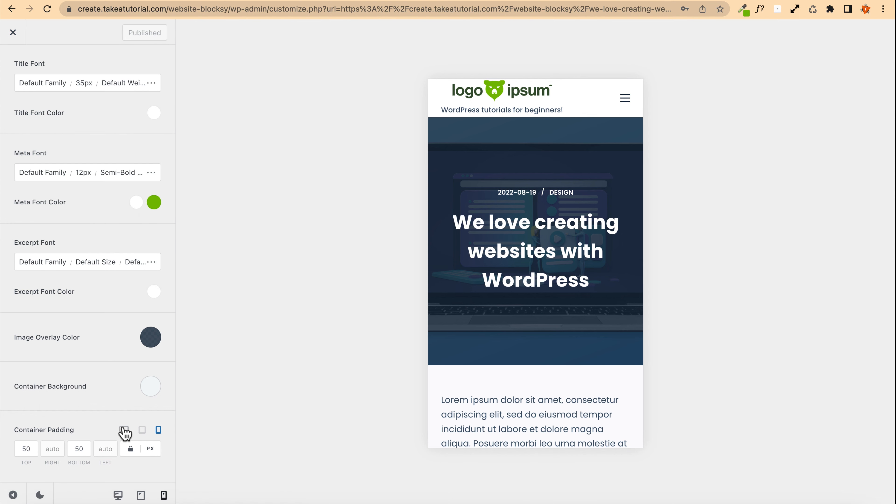
# Step: Preview the post title hero in the desktop view
pyautogui.click(124, 430)
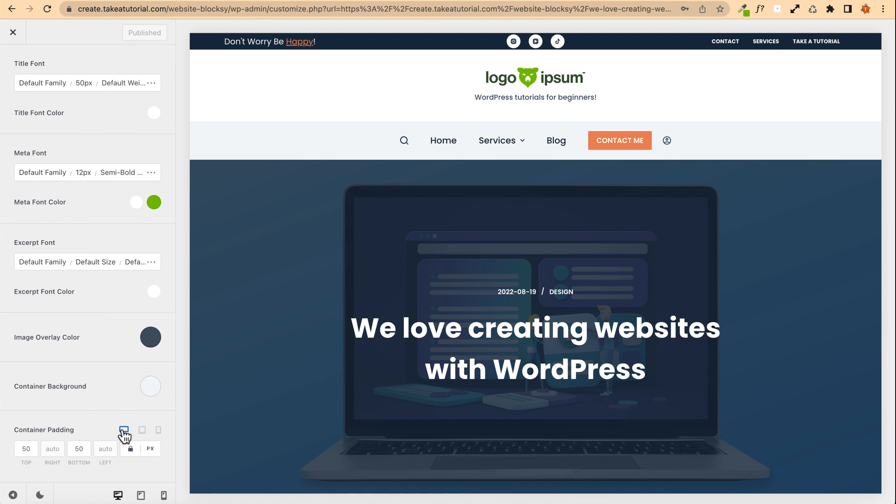
pyautogui.scroll(-8, 300, 331)
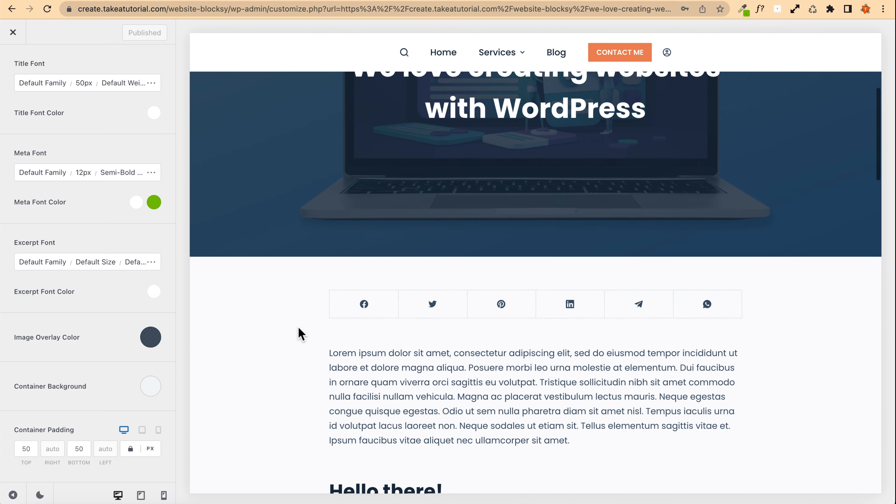
pyautogui.scroll(8, 300, 331)
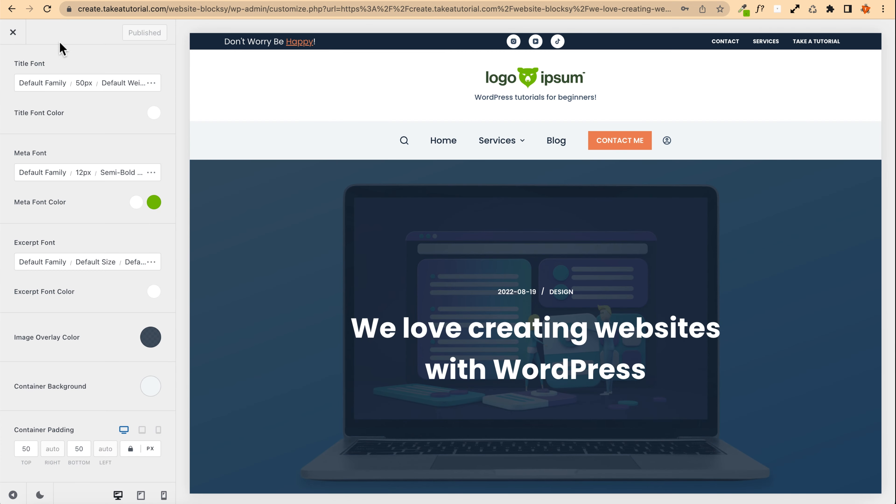
# Step: Close the customizer, open the post in the editor, and start writing a manual excerpt
pyautogui.click(13, 33)
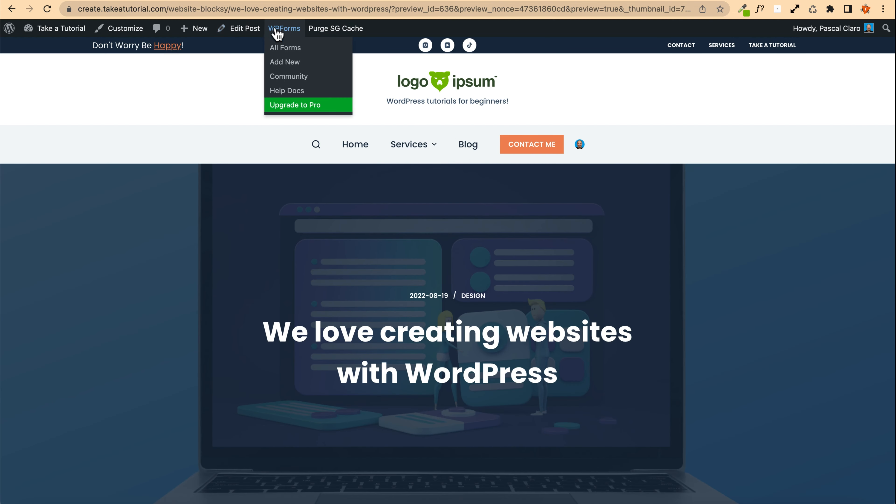
pyautogui.click(240, 28)
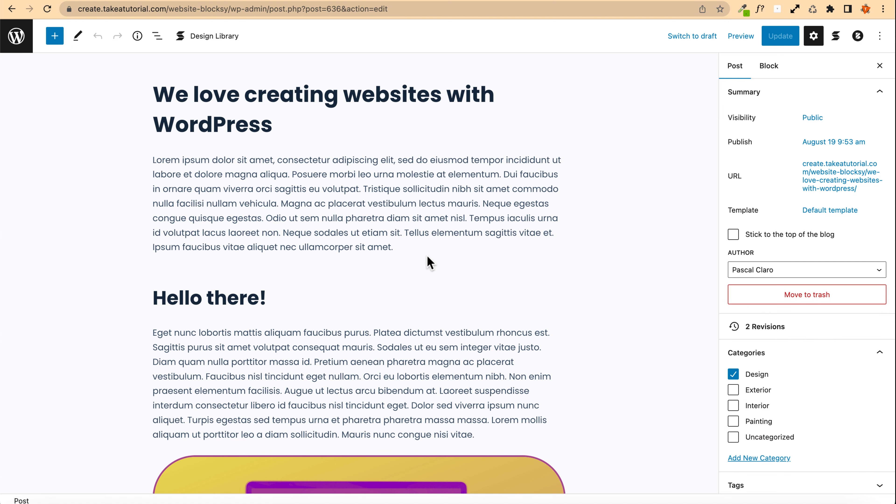
pyautogui.moveTo(426, 260)
pyautogui.scroll(-6, 744, 177)
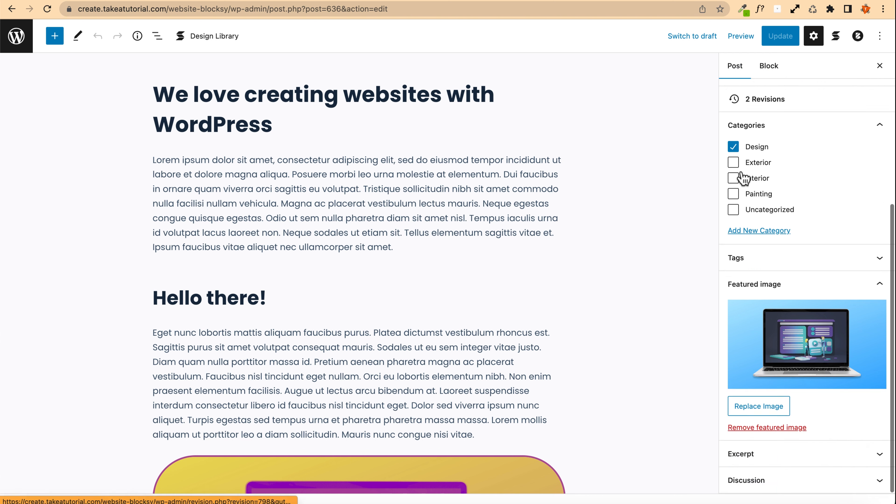
pyautogui.click(774, 455)
pyautogui.click(770, 412)
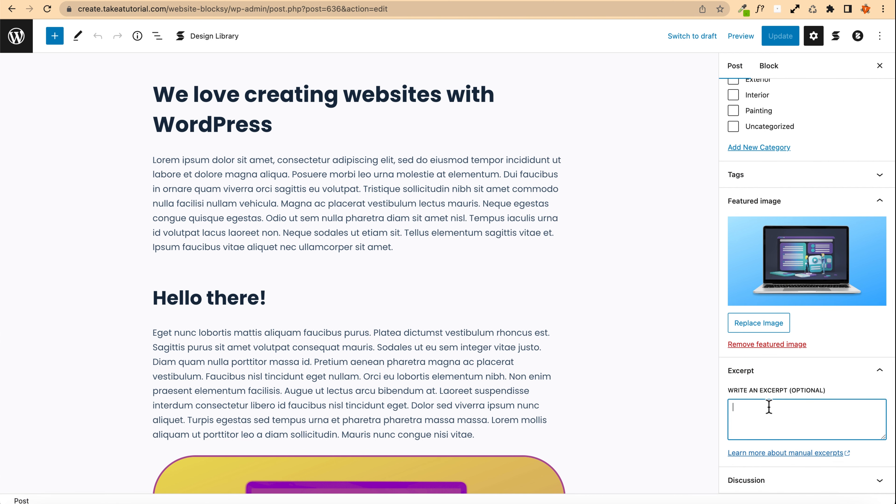
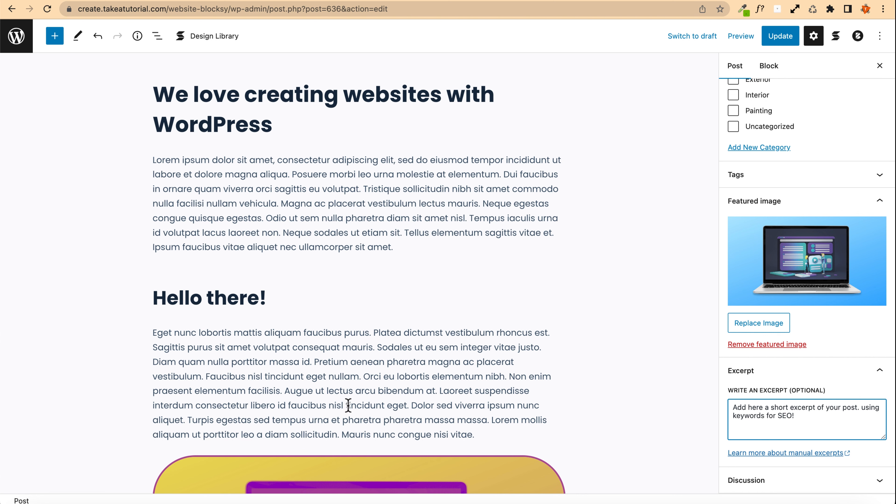
# Step: Update the post to save the new manual excerpt
pyautogui.scroll(-10, 216, 242)
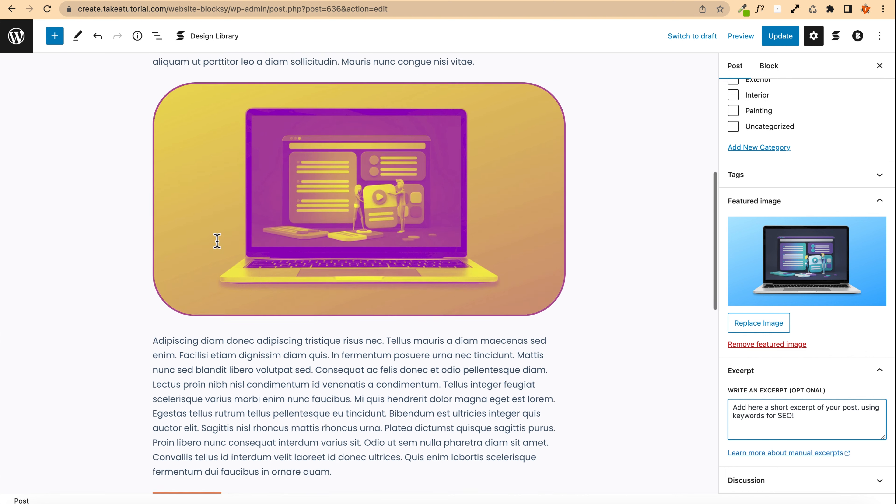
pyautogui.scroll(10, 216, 242)
pyautogui.click(783, 36)
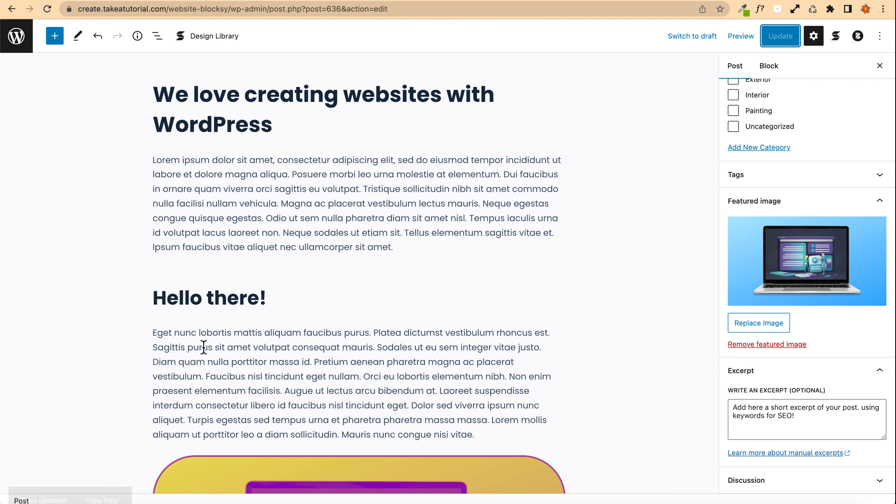
# Step: View the published post and scroll through its hero, content and comment form
pyautogui.click(100, 471)
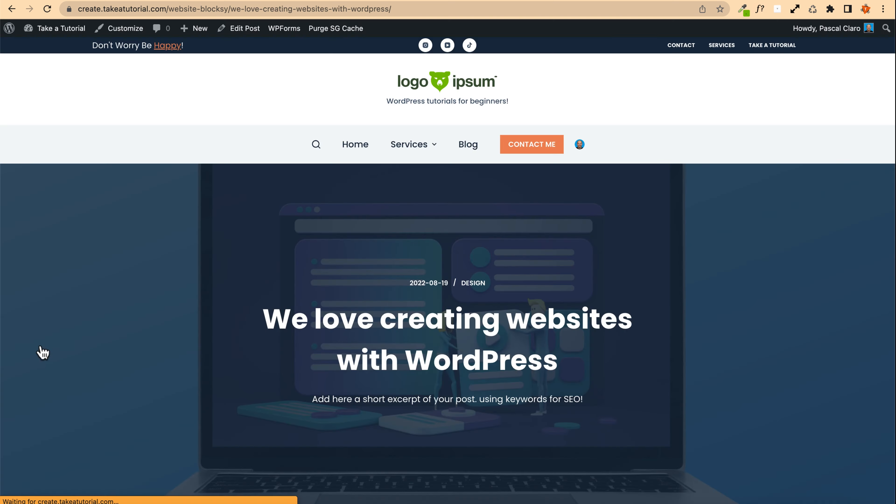
pyautogui.scroll(-3, 98, 356)
pyautogui.scroll(-5, 94, 356)
pyautogui.scroll(10, 94, 355)
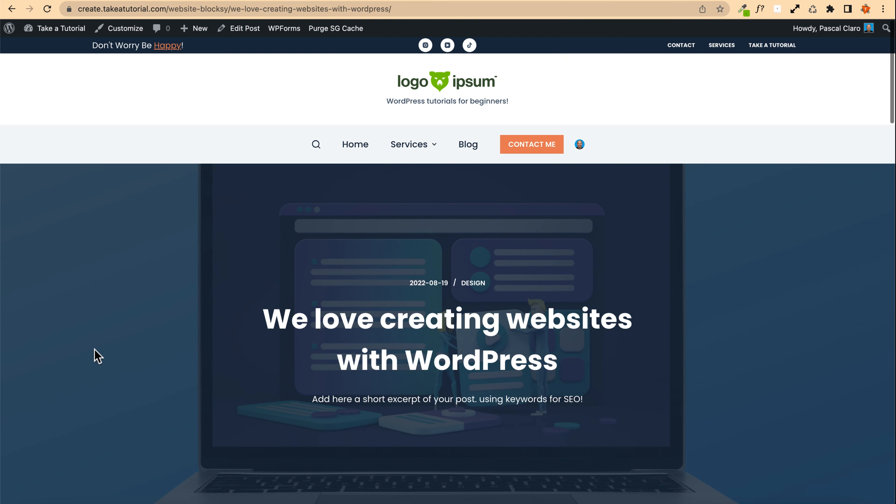
pyautogui.scroll(-15, 95, 349)
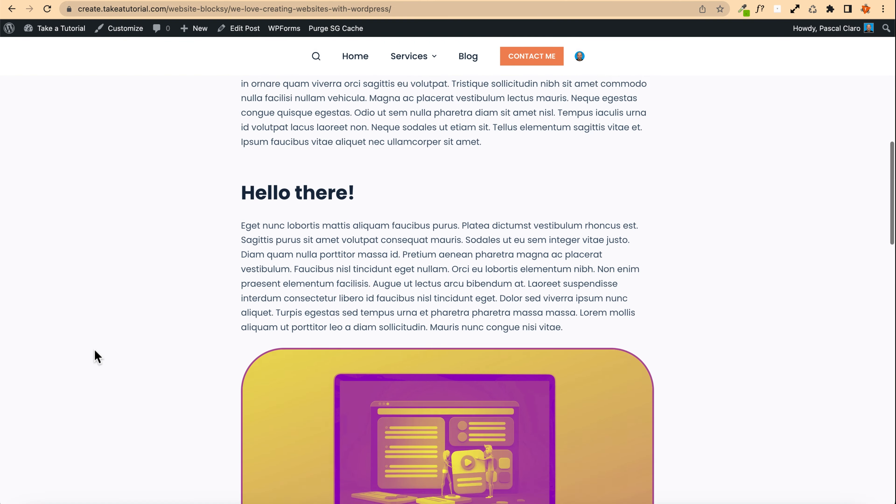
pyautogui.scroll(-8, 95, 350)
pyautogui.scroll(12, 94, 350)
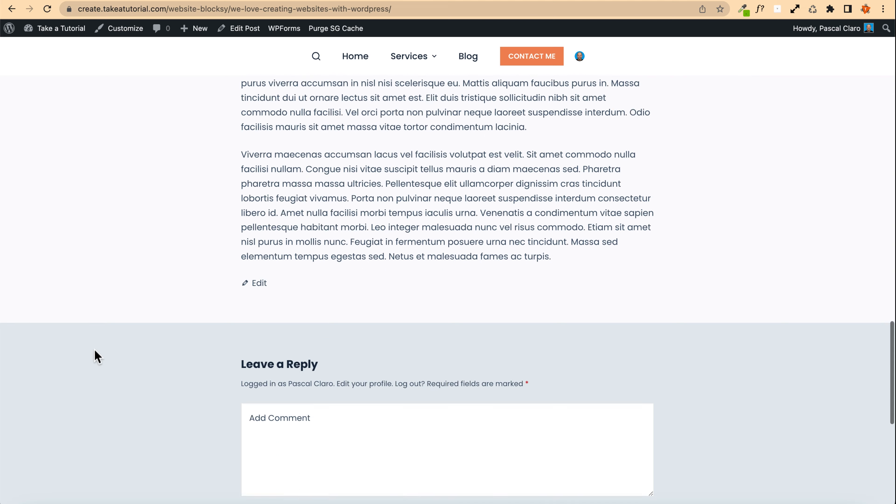
pyautogui.scroll(10, 93, 348)
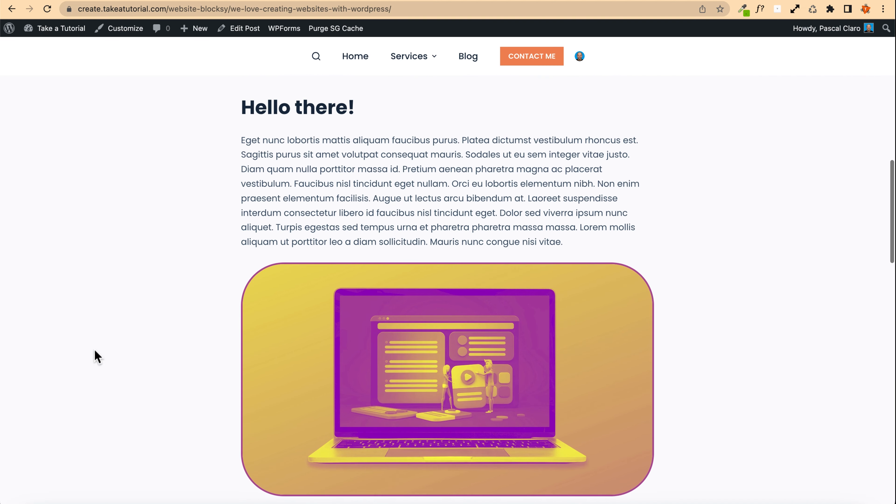
pyautogui.scroll(-11, 93, 348)
pyautogui.scroll(-15, 94, 348)
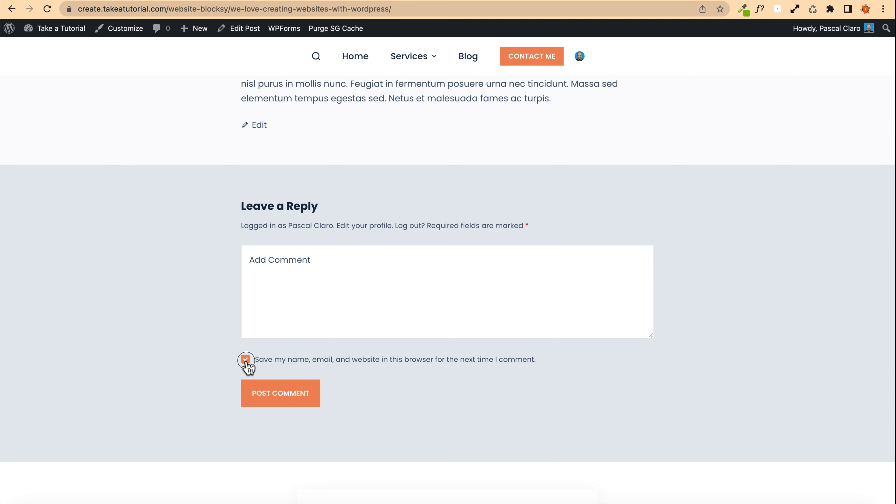
pyautogui.click(246, 361)
pyautogui.click(246, 362)
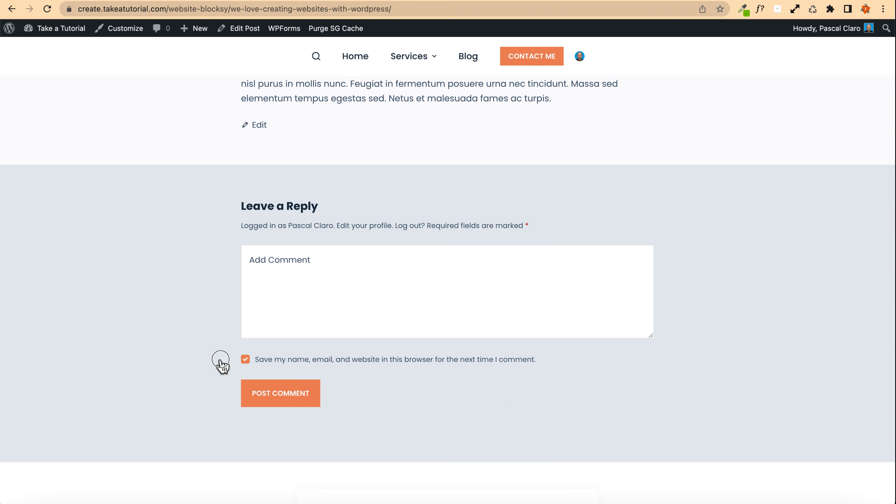
pyautogui.click(246, 360)
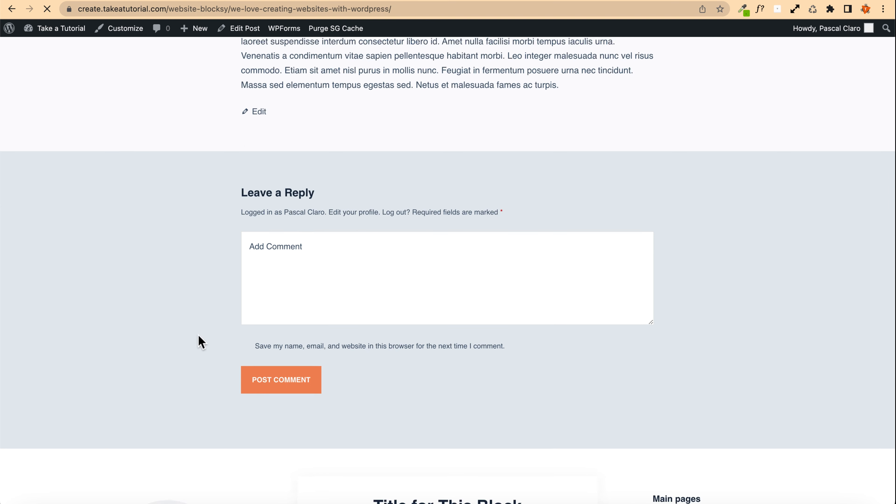
pyautogui.scroll(-1, 208, 317)
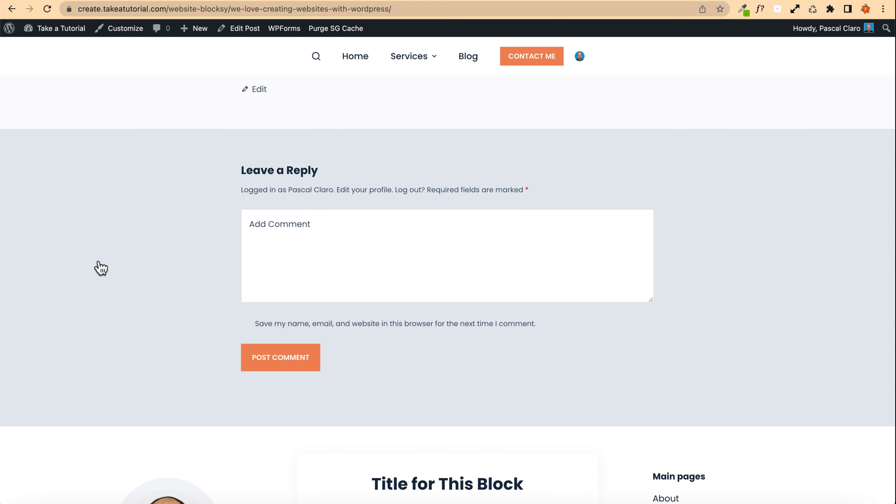
# Step: In the customizer's Form Elements, set the radio and checkbox initial colour to Color 4, publish, and close
pyautogui.click(120, 34)
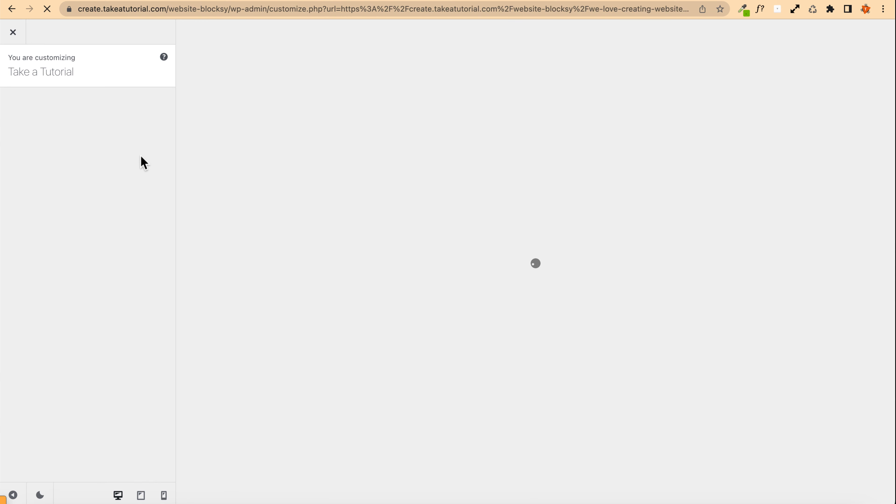
pyautogui.click(30, 221)
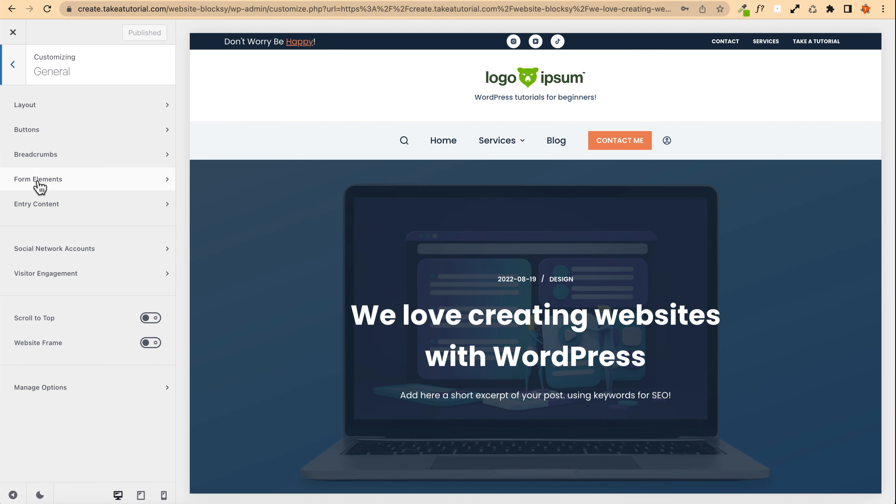
pyautogui.click(85, 192)
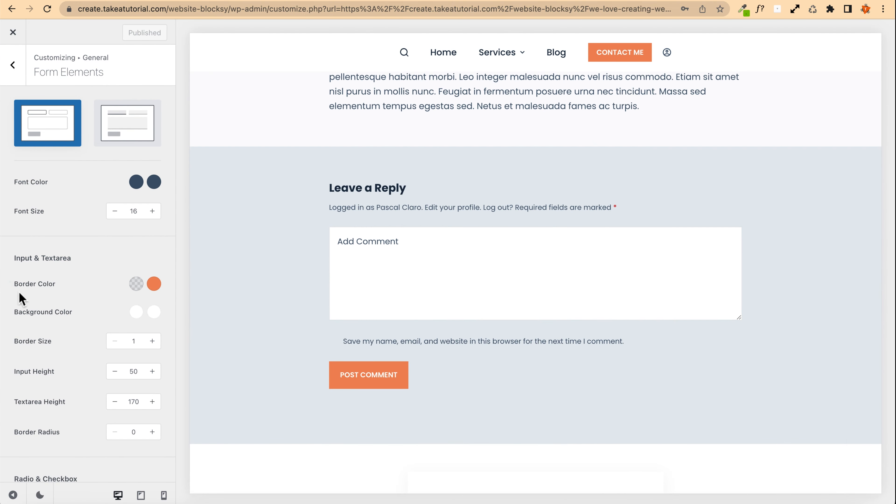
pyautogui.scroll(-5, 28, 267)
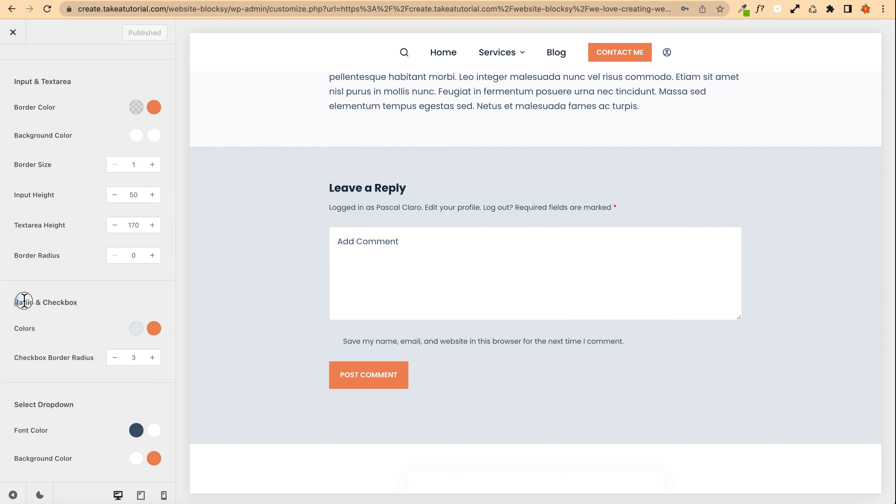
pyautogui.moveTo(12, 303); pyautogui.dragTo(84, 302)
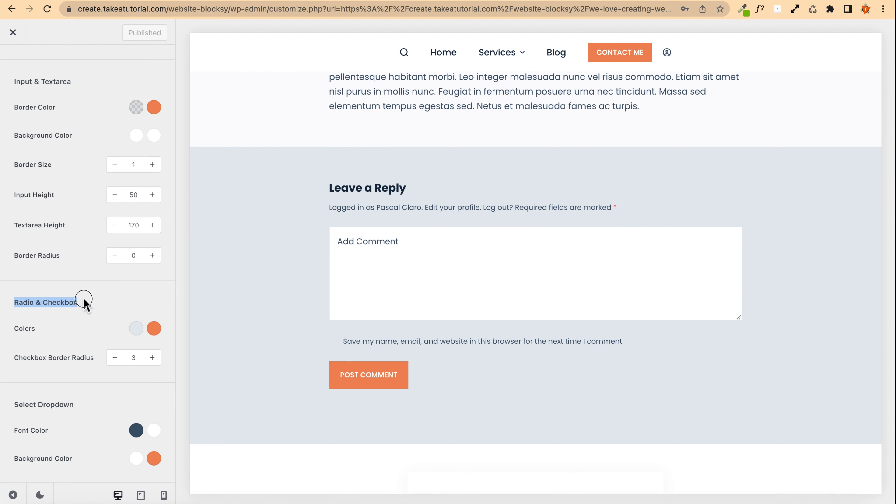
pyautogui.click(140, 335)
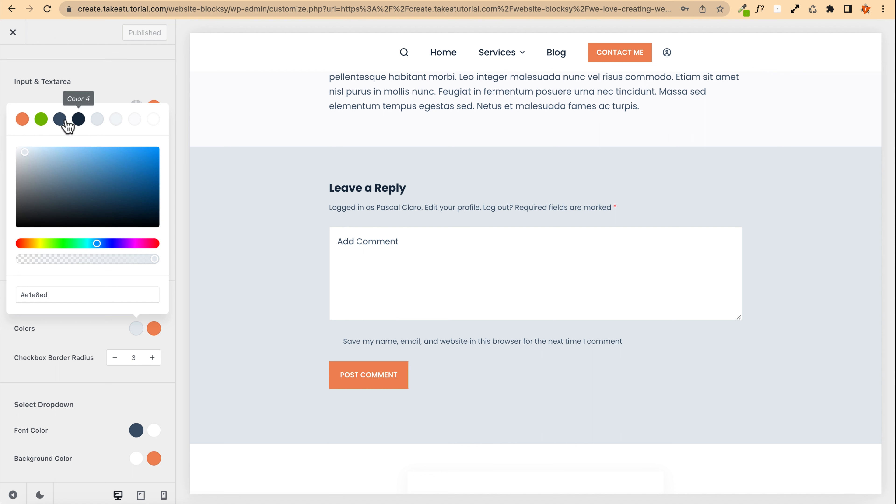
pyautogui.click(66, 122)
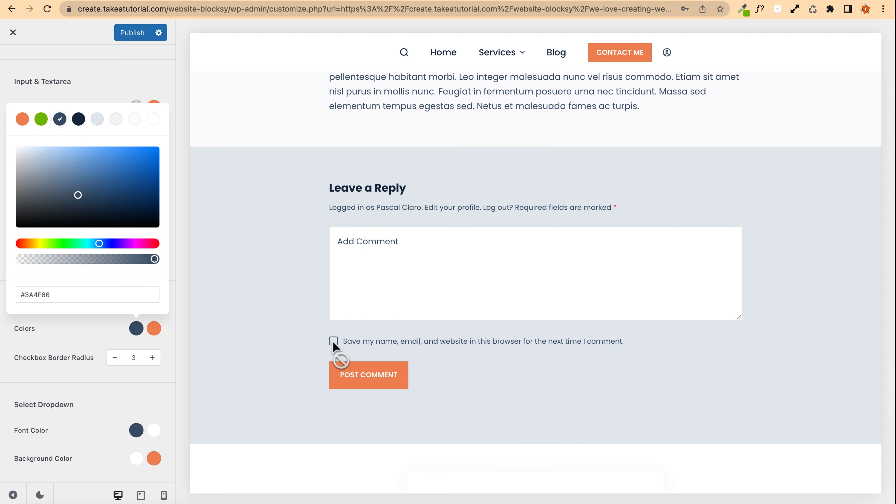
pyautogui.click(123, 35)
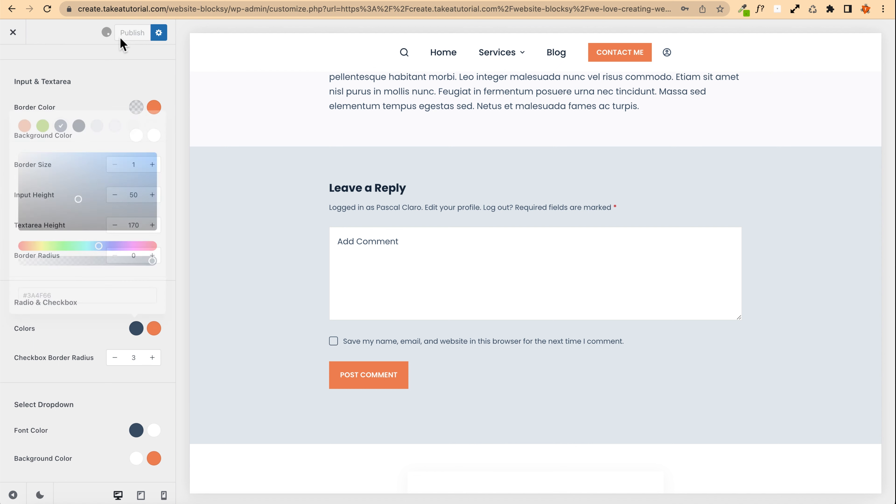
pyautogui.click(13, 32)
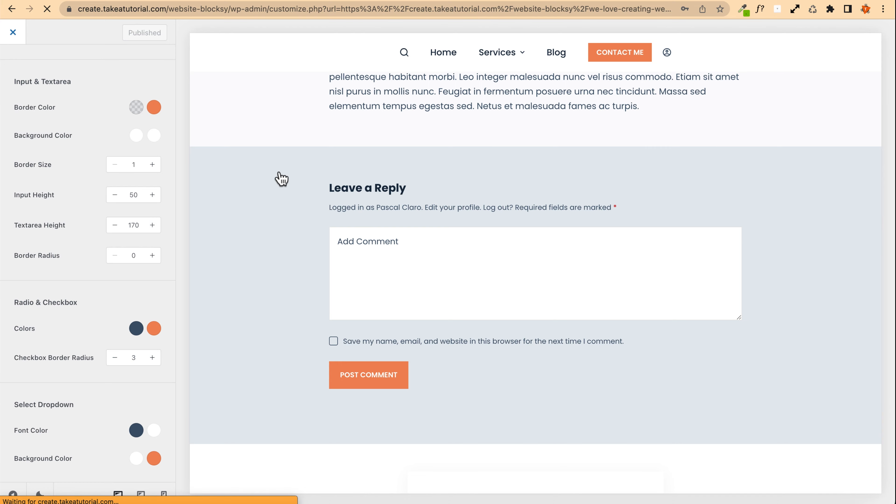
# Step: Scroll through the single post page to review the hero and comment checkbox
pyautogui.scroll(-10, 252, 240)
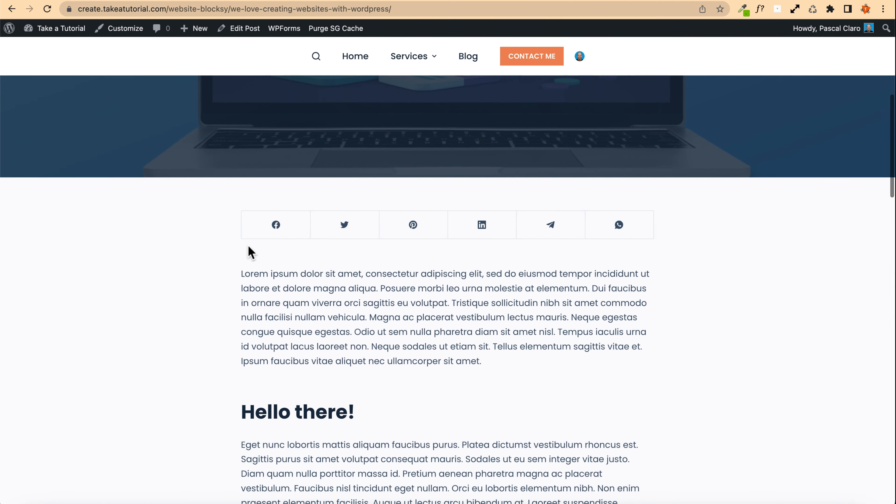
pyautogui.scroll(-15, 248, 246)
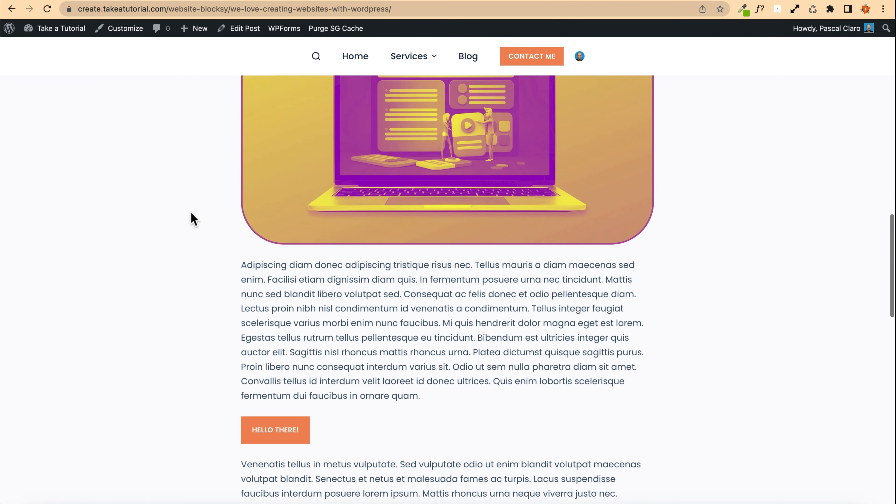
pyautogui.scroll(-10, 192, 219)
pyautogui.scroll(20, 192, 219)
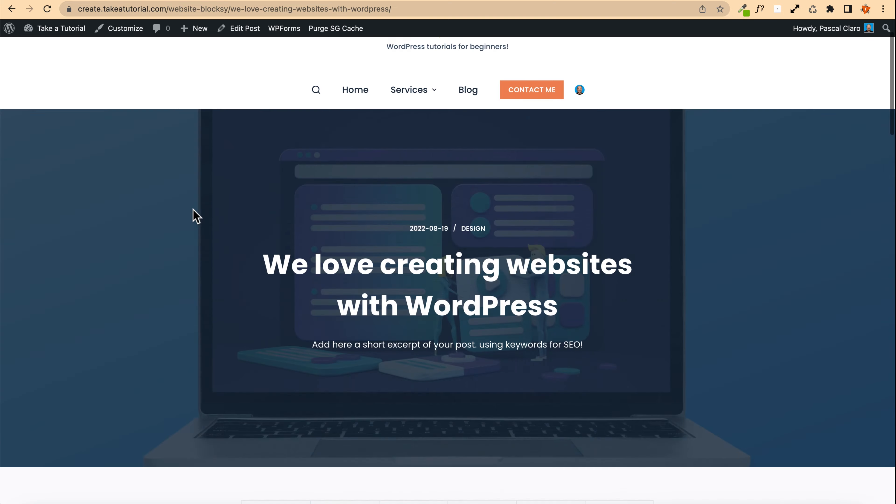
pyautogui.scroll(2, 195, 213)
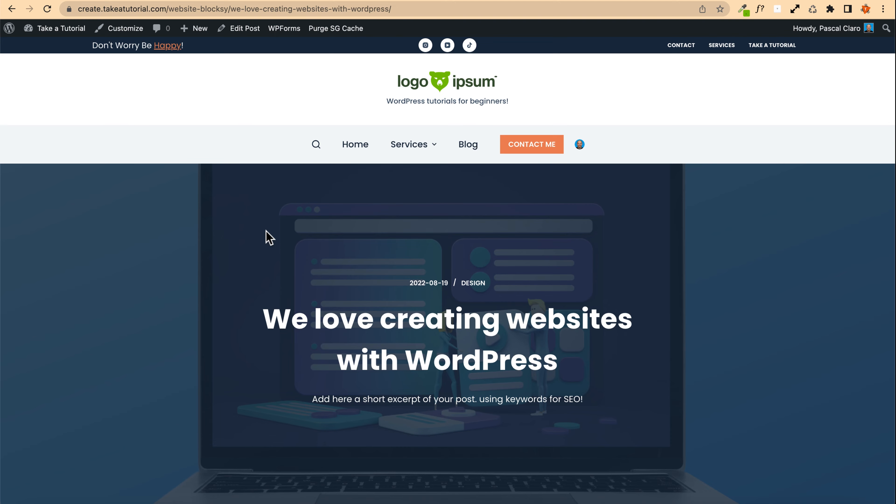
pyautogui.scroll(-4, 268, 236)
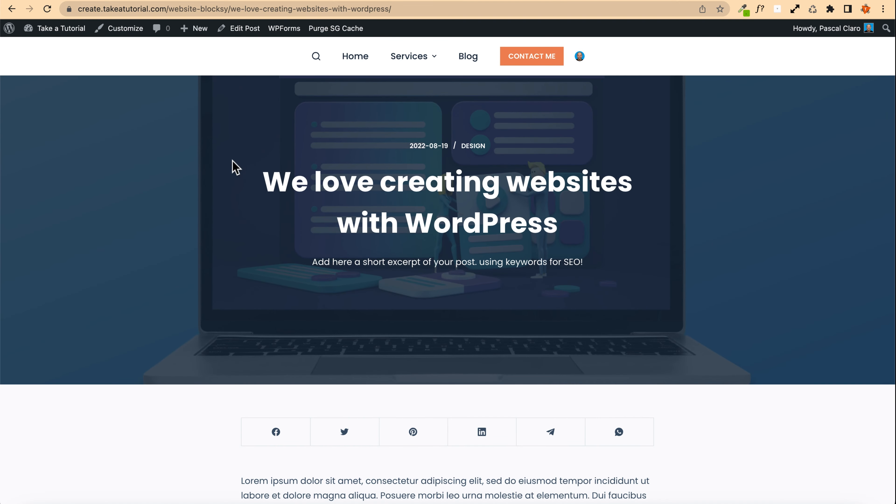
pyautogui.scroll(1, 236, 168)
pyautogui.scroll(2, 235, 172)
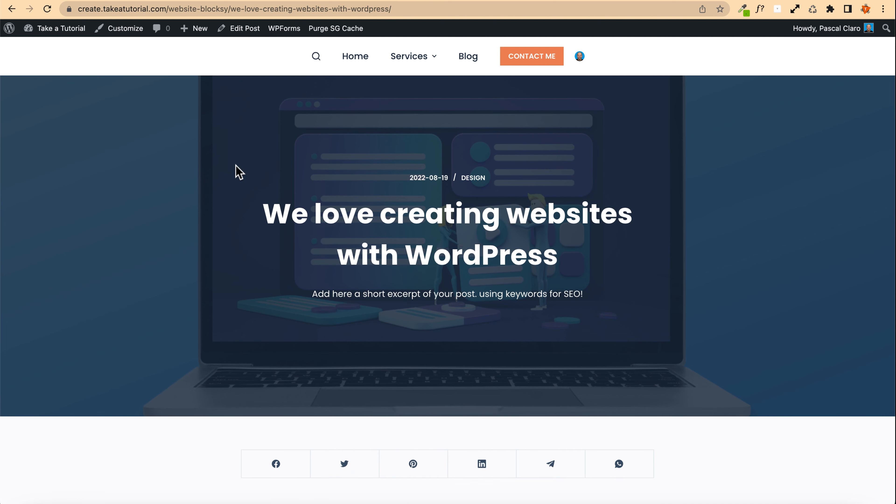
pyautogui.scroll(3, 236, 172)
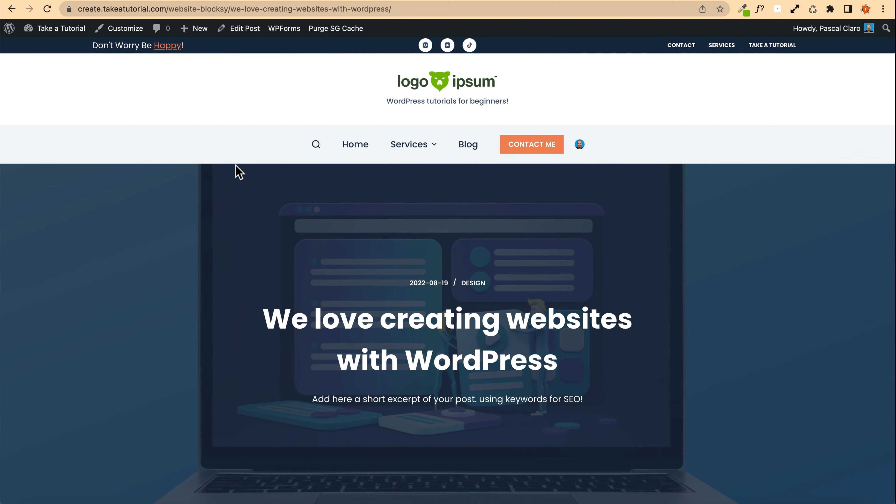
# Step: Open the Blog page and review the post card with its excerpt
pyautogui.click(469, 148)
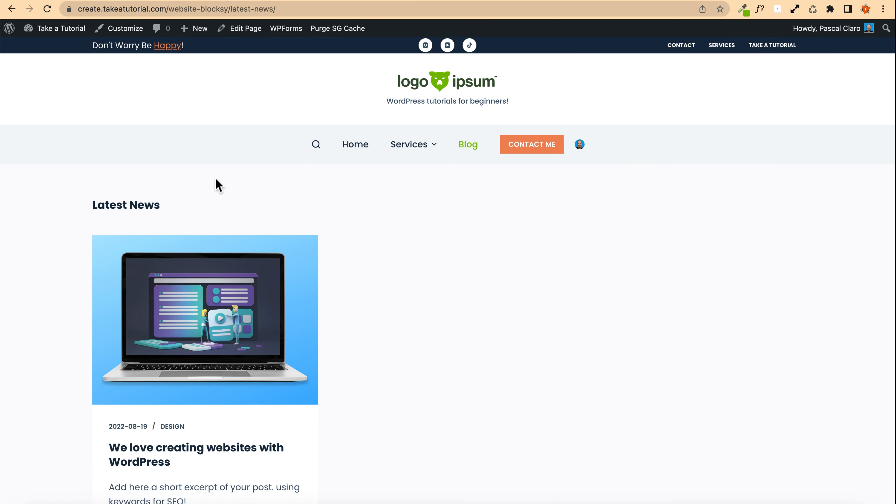
pyautogui.scroll(-5, 216, 184)
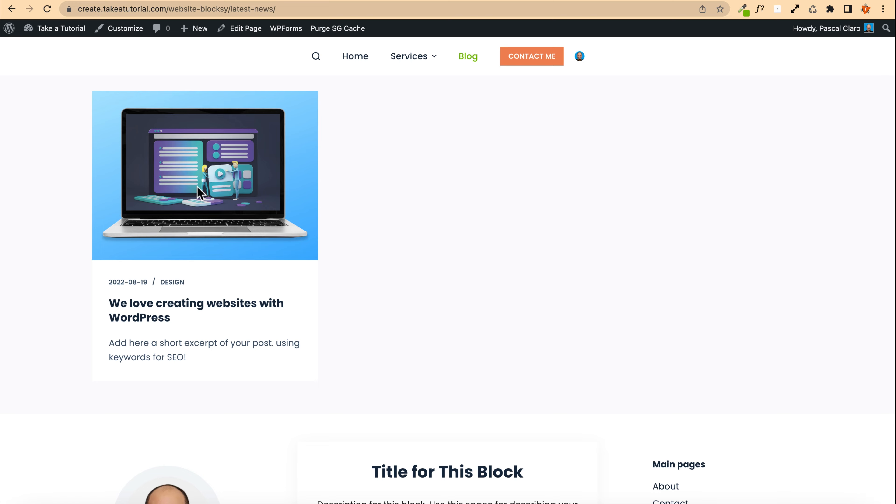
pyautogui.scroll(5, 197, 187)
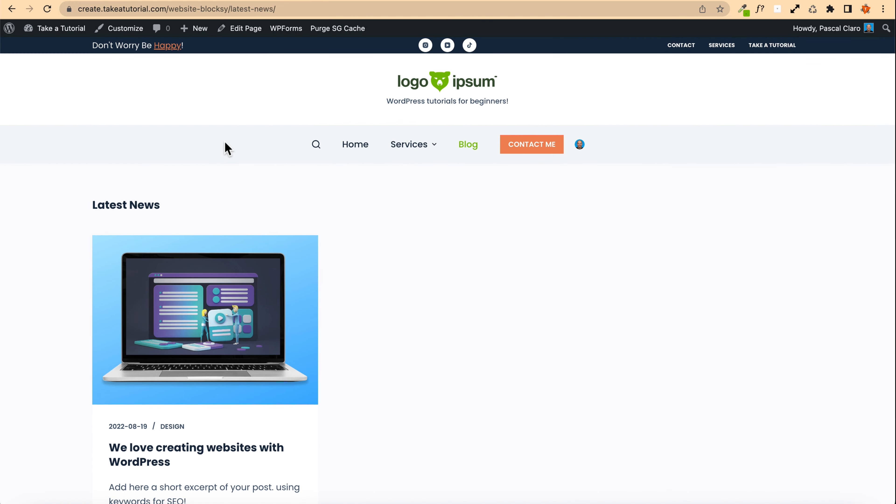
# Step: Go to the dashboard, look up the Latest News posts page in the Pages list, and open the Reading settings
pyautogui.click(61, 28)
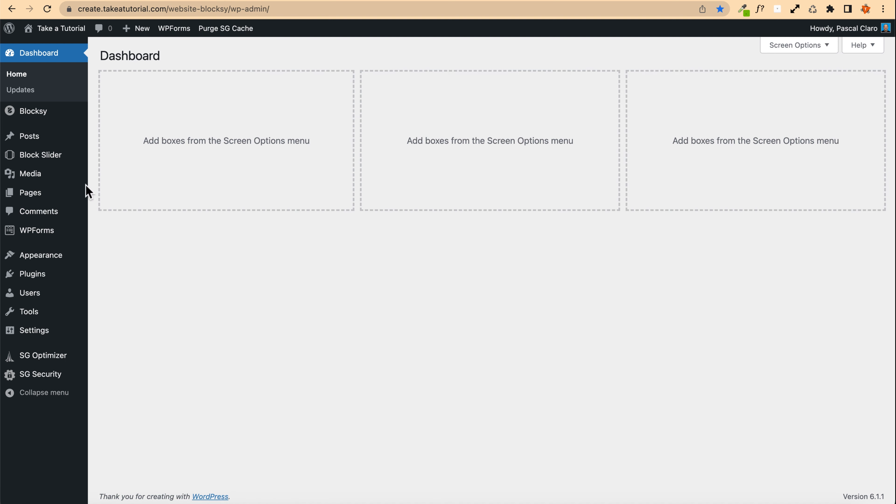
pyautogui.click(35, 209)
pyautogui.moveTo(40, 243)
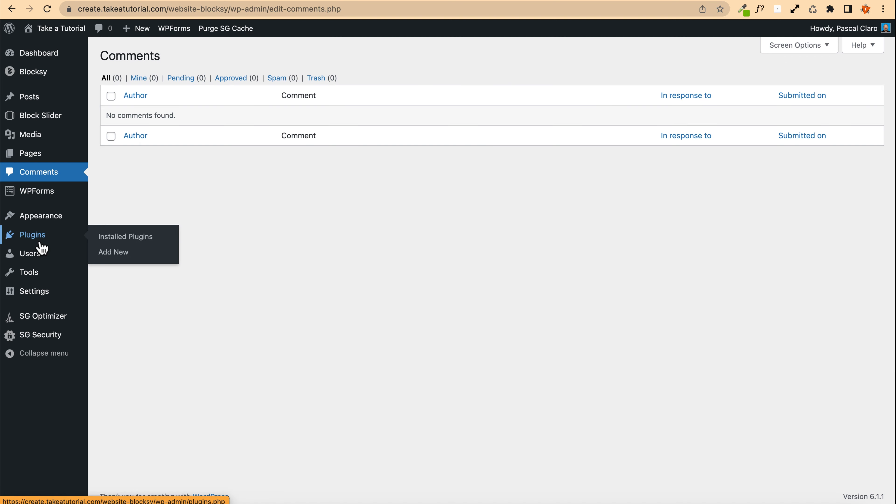
pyautogui.click(29, 153)
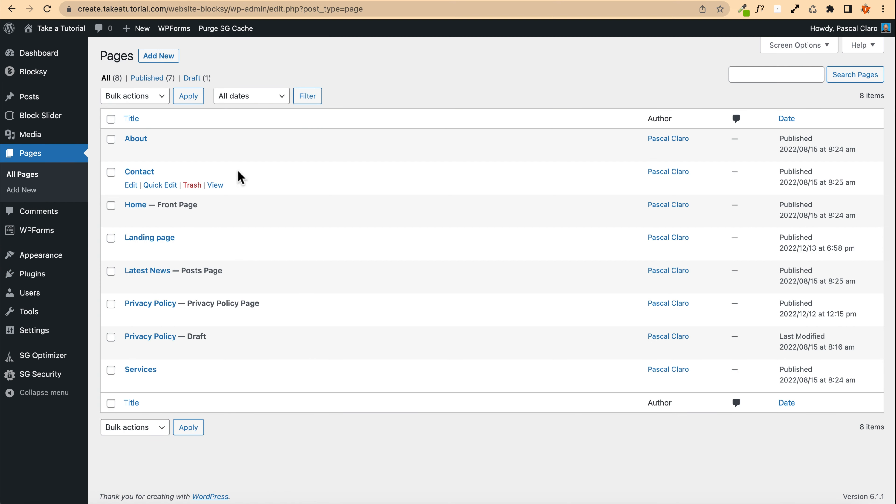
pyautogui.moveTo(162, 274); pyautogui.dragTo(171, 272)
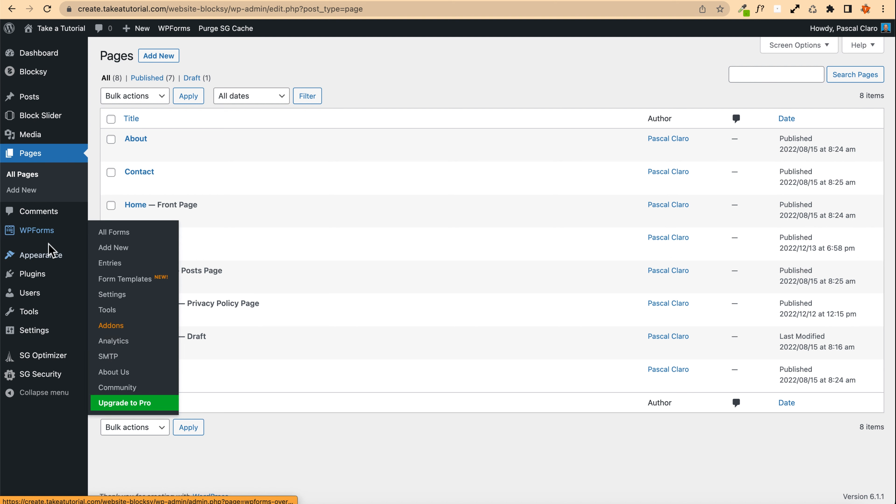
pyautogui.moveTo(35, 332)
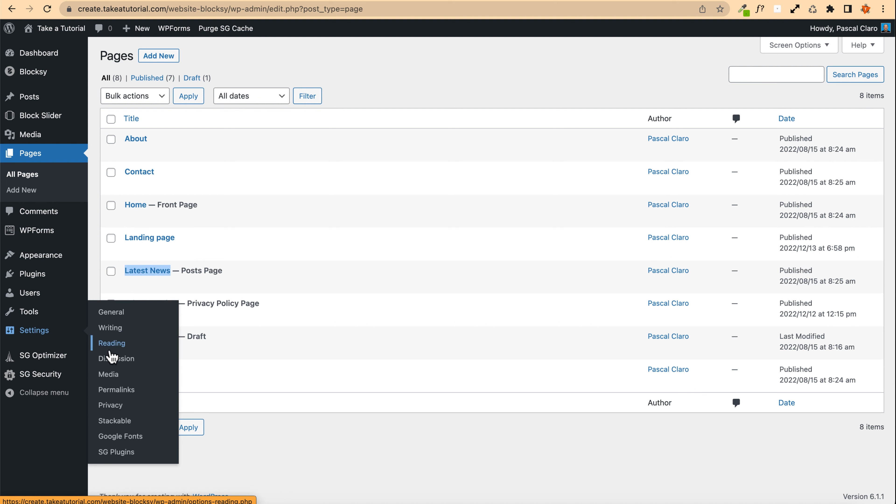
pyautogui.click(114, 344)
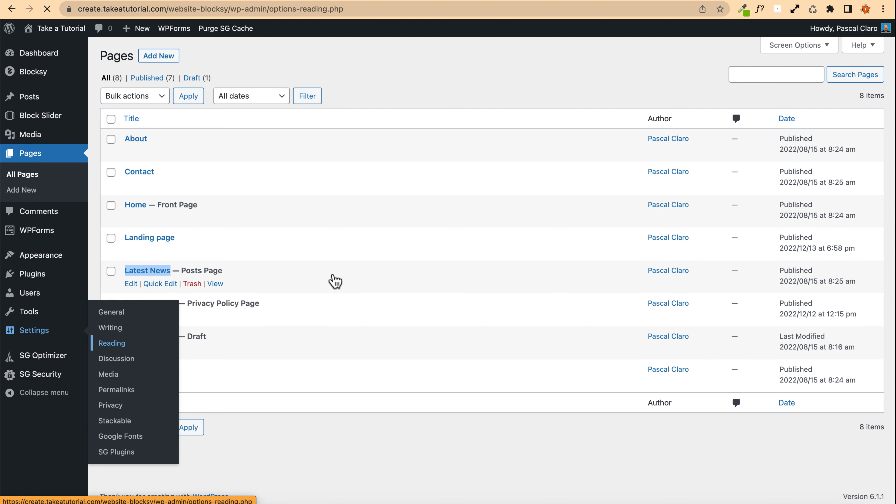
# Step: Set the posts page to Latest News and save the reading settings
pyautogui.moveTo(231, 157); pyautogui.dragTo(281, 159)
pyautogui.click(305, 163)
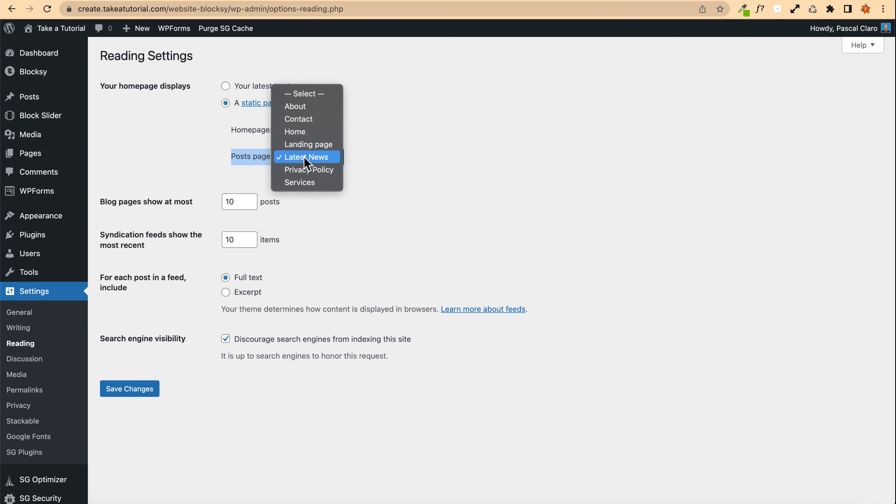
pyautogui.click(331, 160)
pyautogui.click(135, 387)
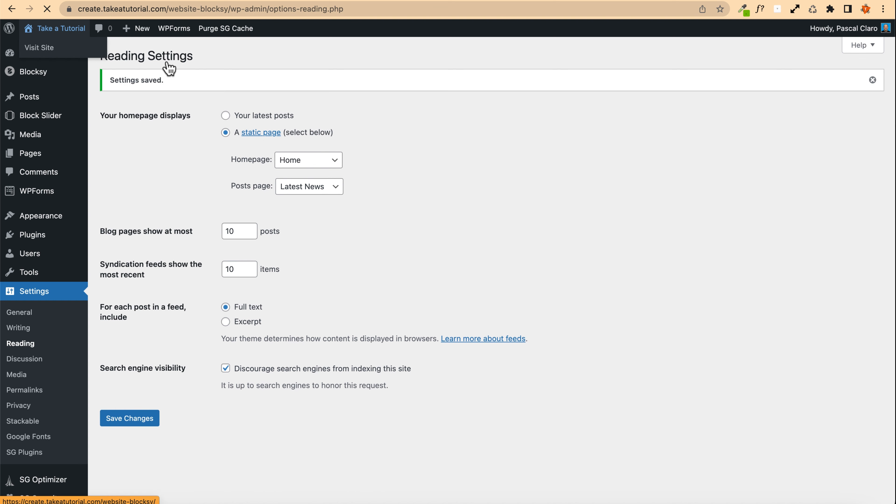
# Step: Visit the site's Blog page and open the customizer from it
pyautogui.click(39, 44)
pyautogui.click(467, 144)
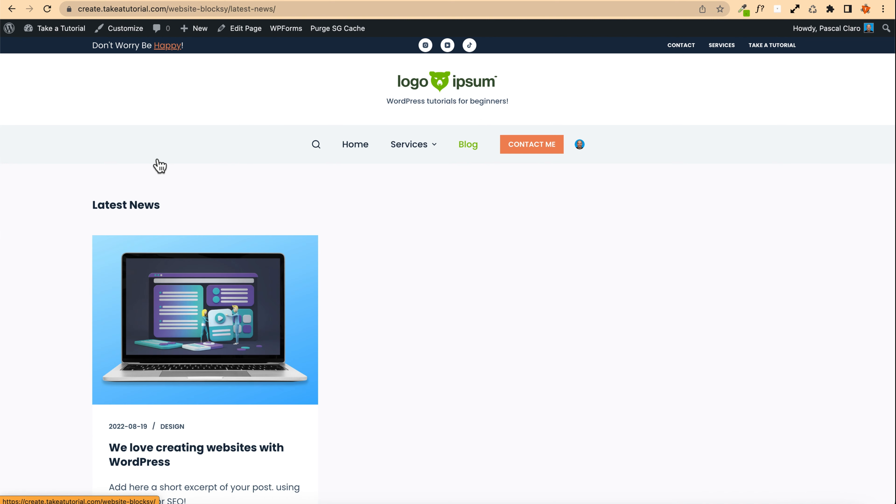
pyautogui.click(119, 29)
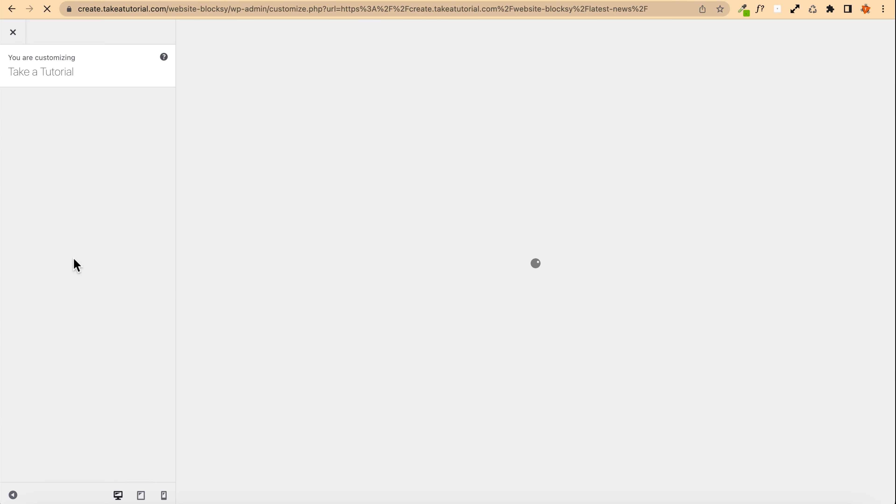
# Step: Open the Blog Posts settings and try the Enhanced Grid and Classic blog structures
pyautogui.scroll(-3, 51, 256)
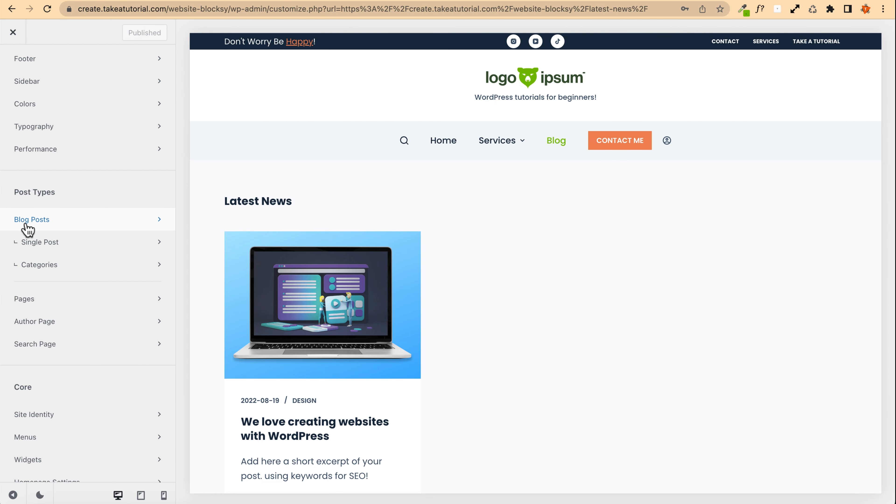
pyautogui.click(40, 228)
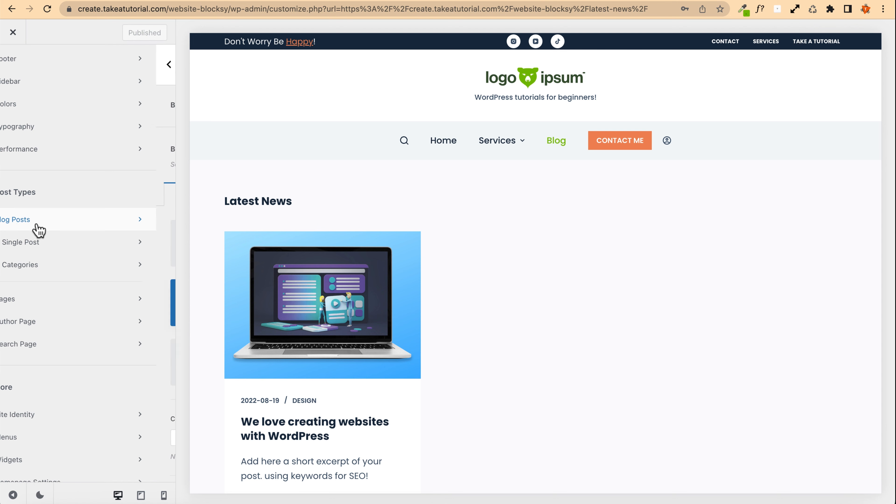
pyautogui.click(131, 314)
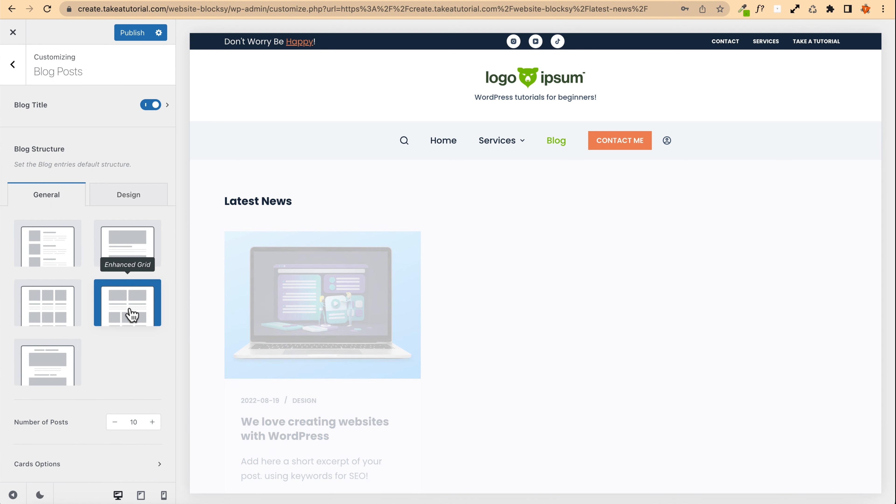
pyautogui.click(129, 251)
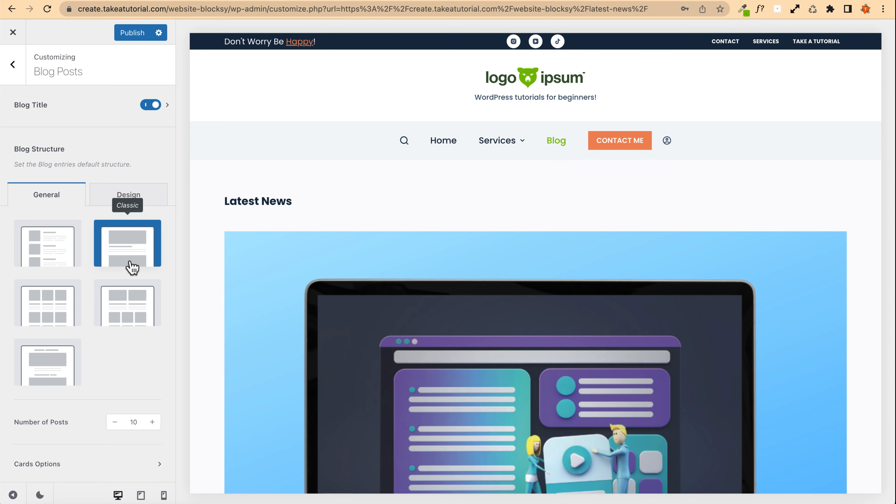
pyautogui.scroll(-10, 274, 266)
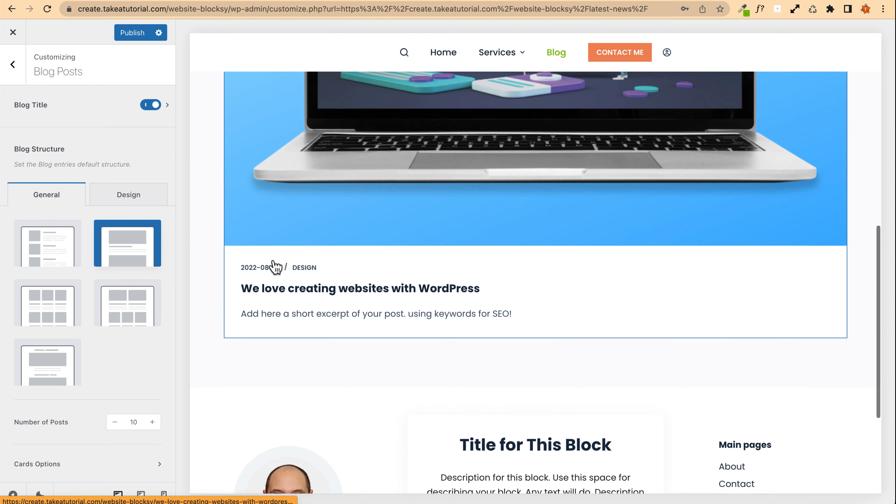
pyautogui.scroll(9, 274, 267)
# Step: Set the blog structure to Simple and publish the change
pyautogui.click(39, 253)
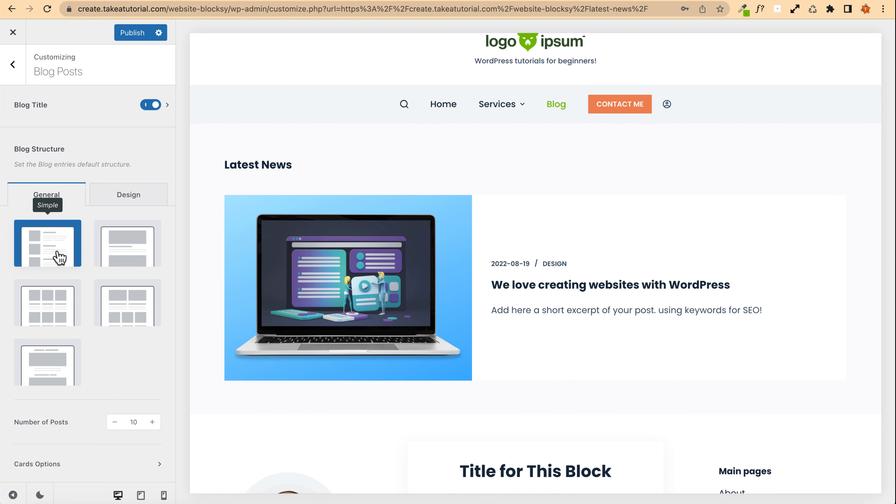
pyautogui.scroll(-3, 409, 271)
pyautogui.scroll(3, 413, 217)
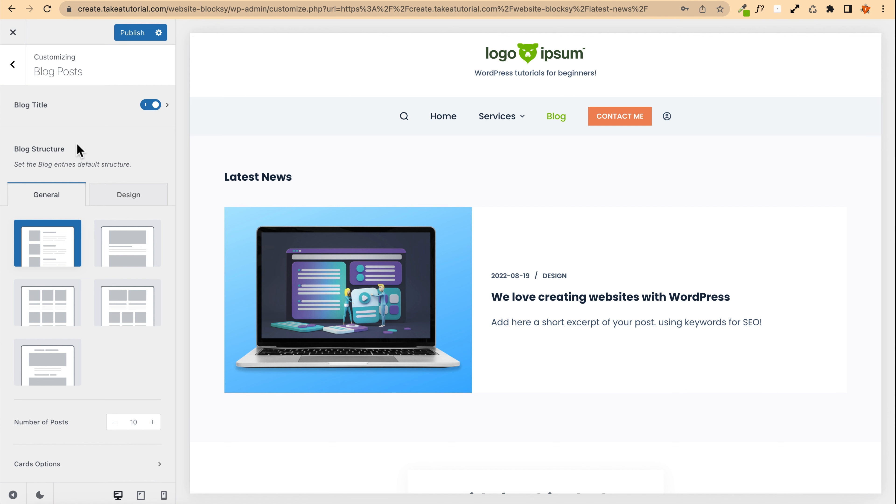
pyautogui.click(137, 35)
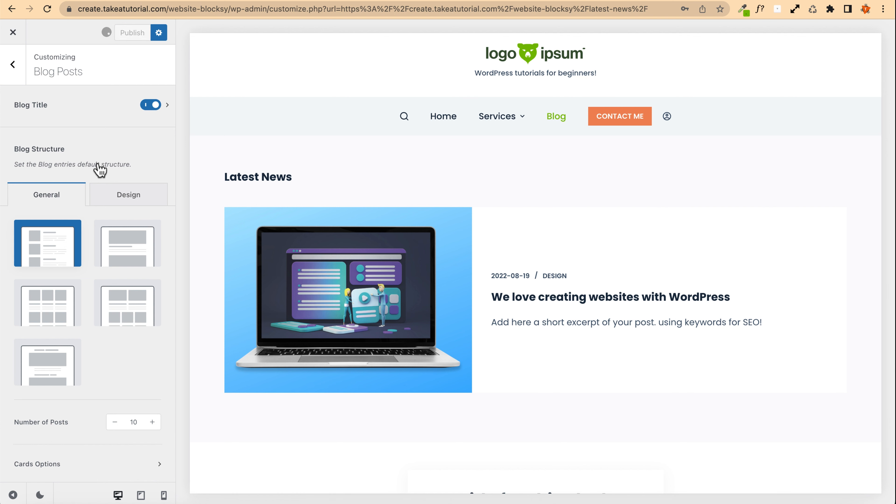
# Step: In the blog Cards Options, move the Post Meta element below the Excerpt
pyautogui.scroll(-5, 76, 199)
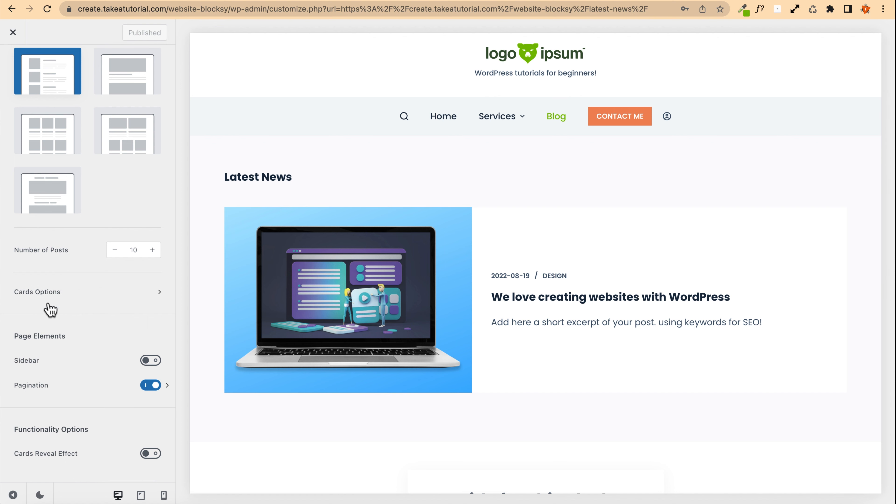
pyautogui.click(43, 288)
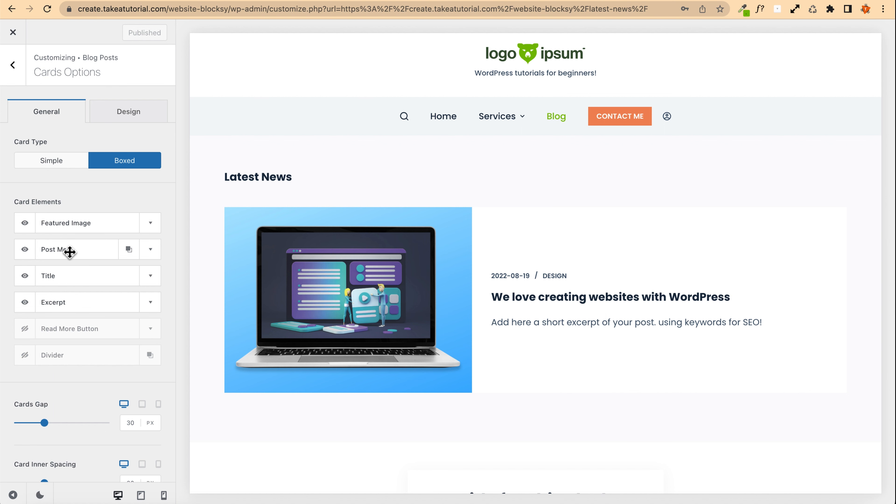
pyautogui.moveTo(78, 252); pyautogui.dragTo(79, 303)
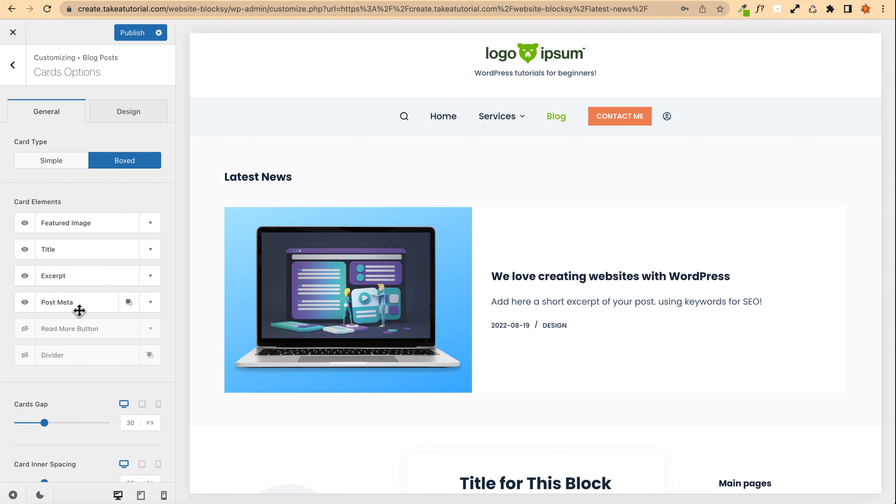
# Step: Enable the Read More Button card element and set its text to Read me!
pyautogui.click(25, 328)
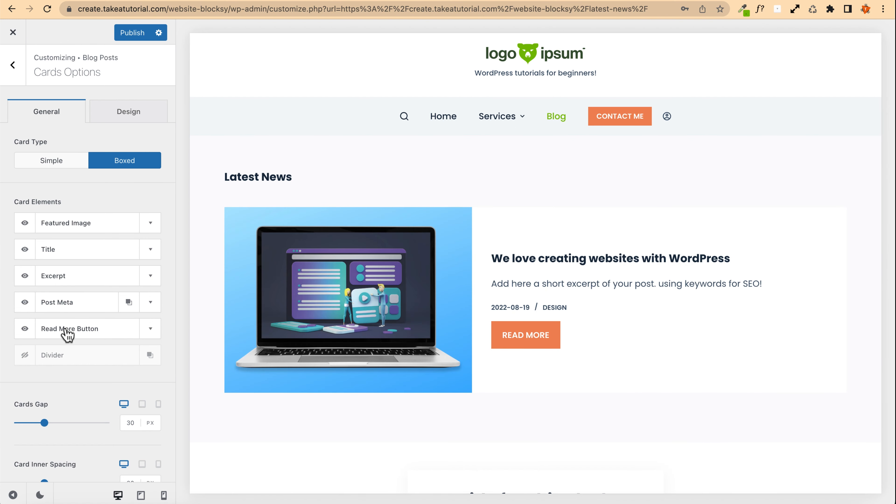
pyautogui.click(150, 328)
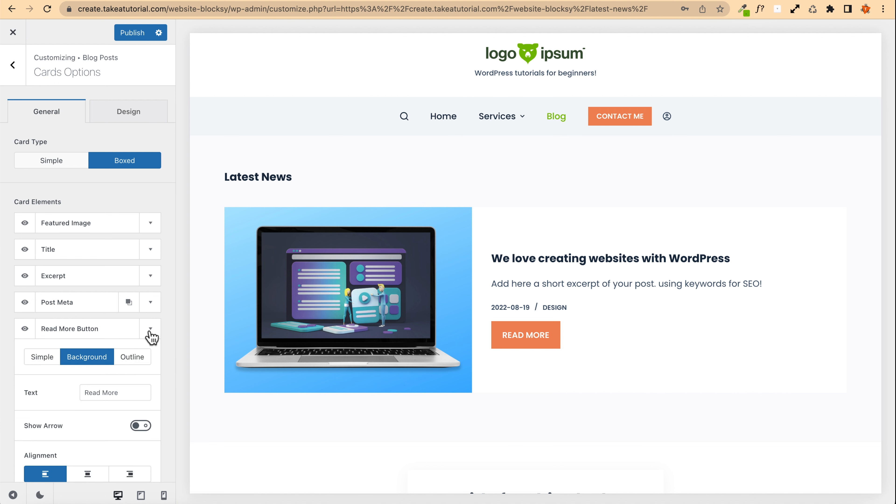
pyautogui.scroll(-2, 80, 370)
pyautogui.moveTo(125, 336); pyautogui.dragTo(38, 331)
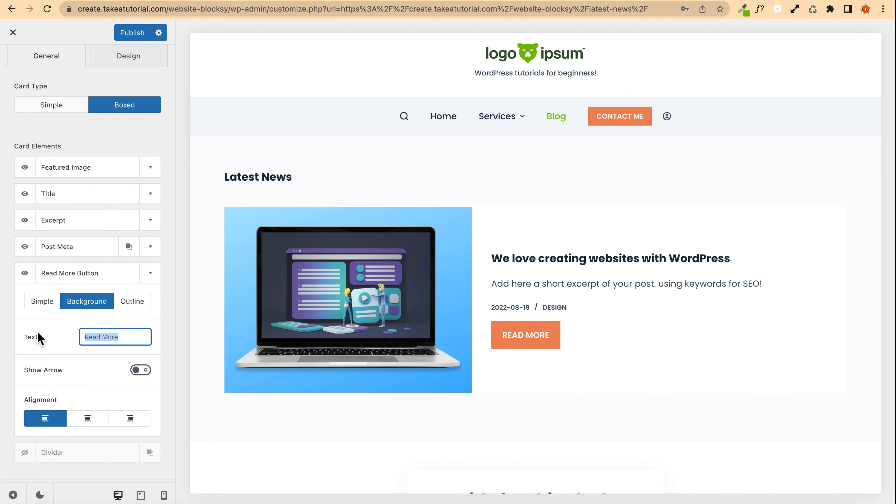
pyautogui.write('R')
pyautogui.press('BackSpace')
pyautogui.write('Re')
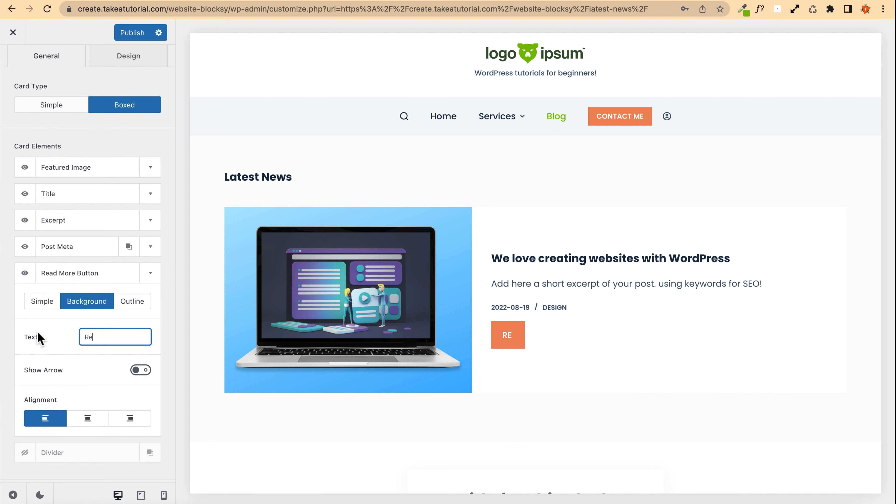
pyautogui.write('ad me!')
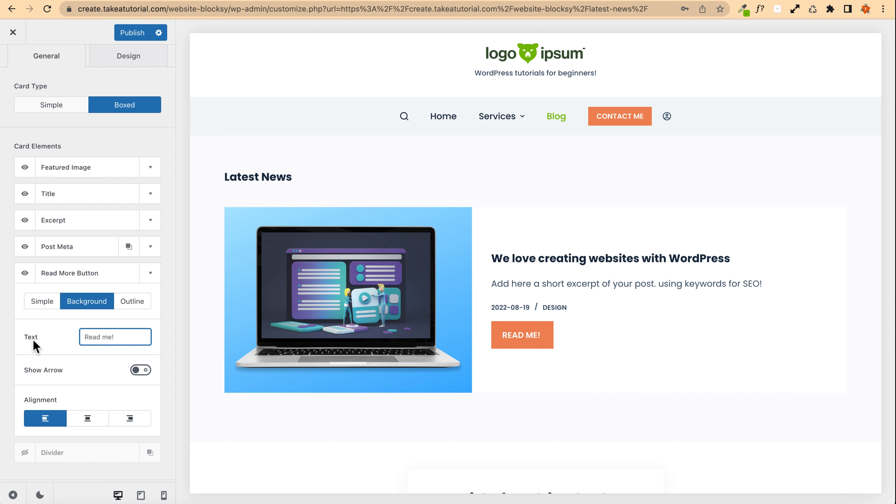
# Step: Turn on the Read More button's arrow and align the button to the right
pyautogui.click(140, 371)
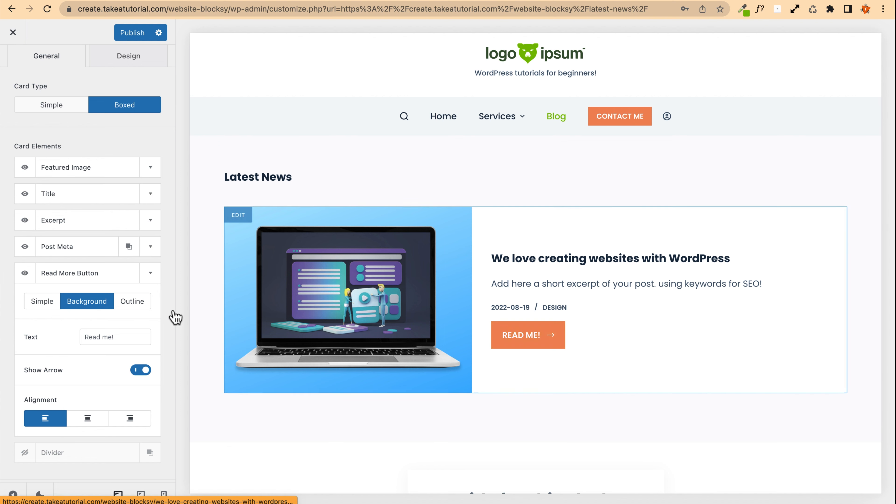
pyautogui.scroll(-3, 130, 292)
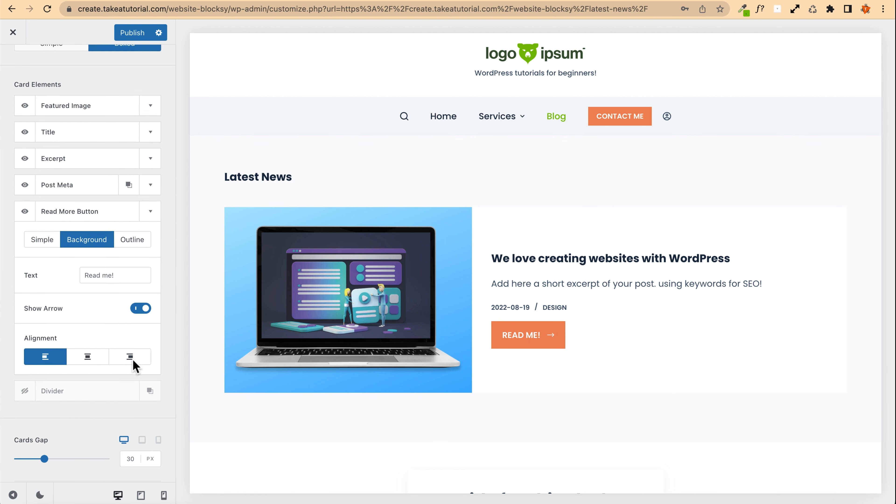
pyautogui.click(130, 357)
pyautogui.scroll(-4, 326, 306)
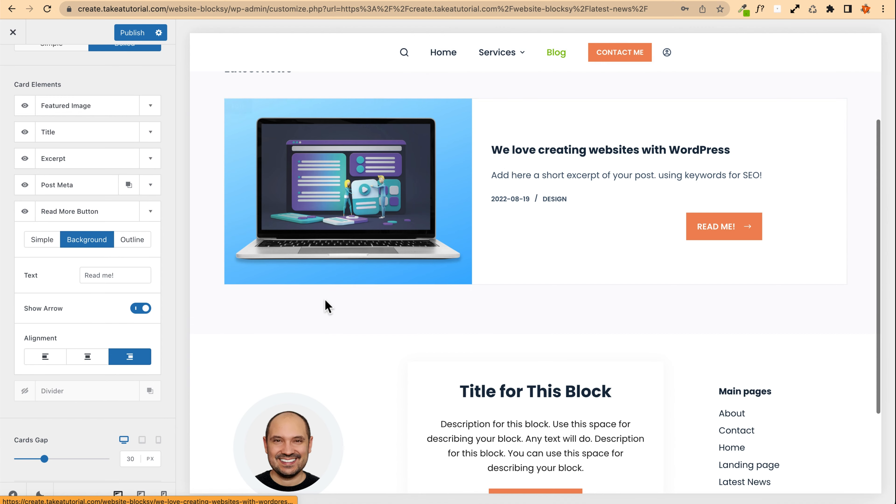
pyautogui.scroll(5, 325, 306)
pyautogui.scroll(5, 48, 272)
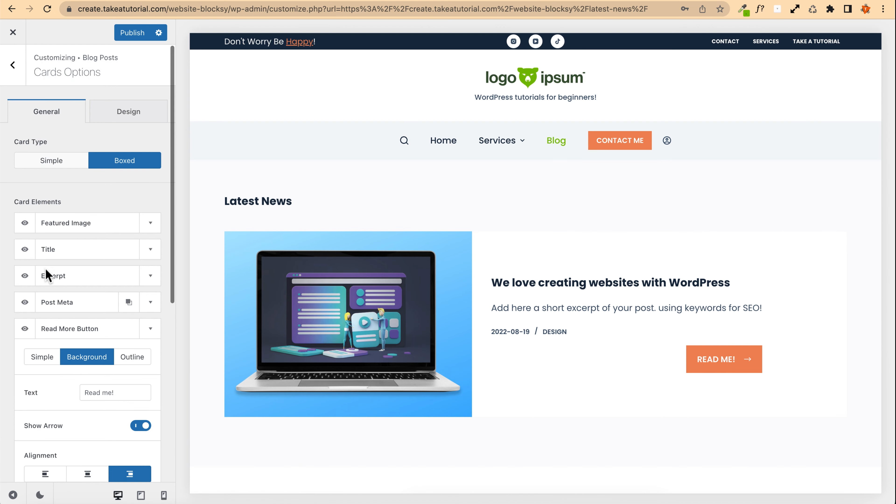
# Step: In the cards' design settings, apply a 20 px border radius and a 1 px card border
pyautogui.click(124, 125)
pyautogui.scroll(-6, 64, 284)
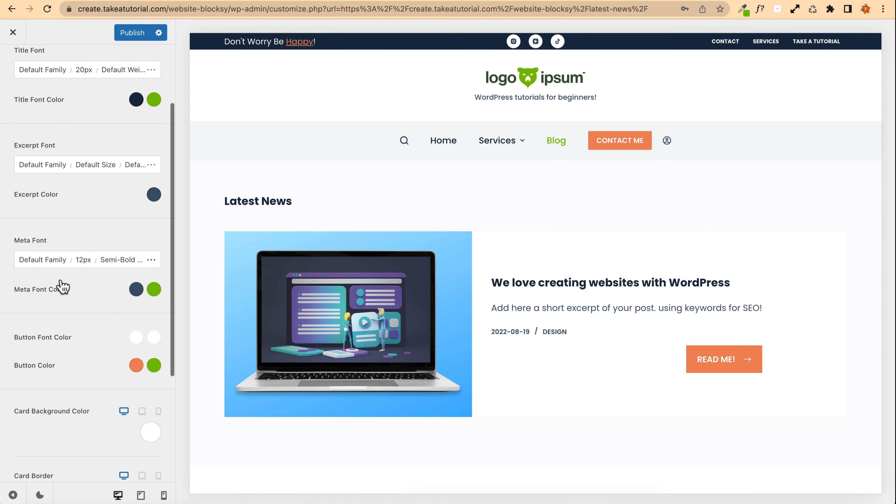
pyautogui.click(22, 447)
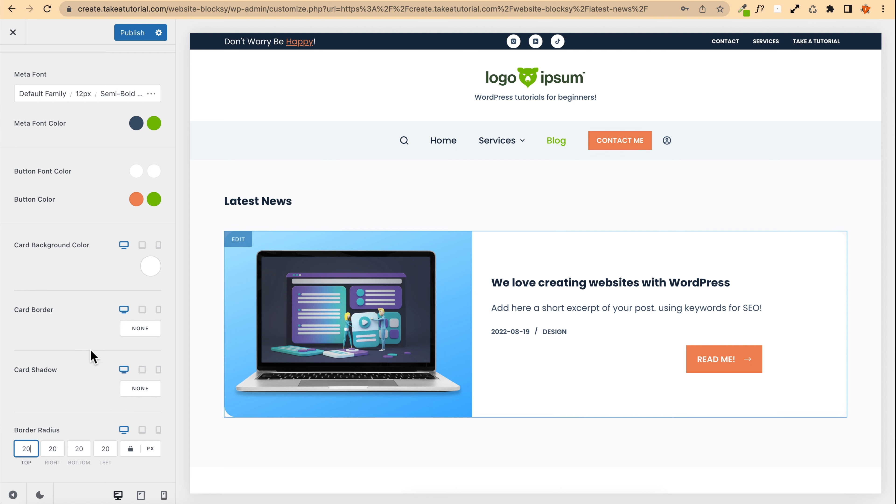
pyautogui.scroll(2, 58, 383)
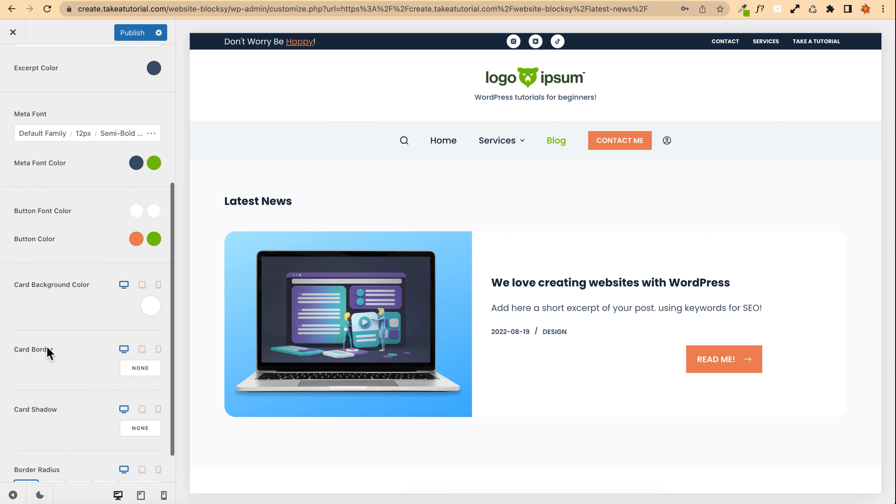
pyautogui.click(140, 368)
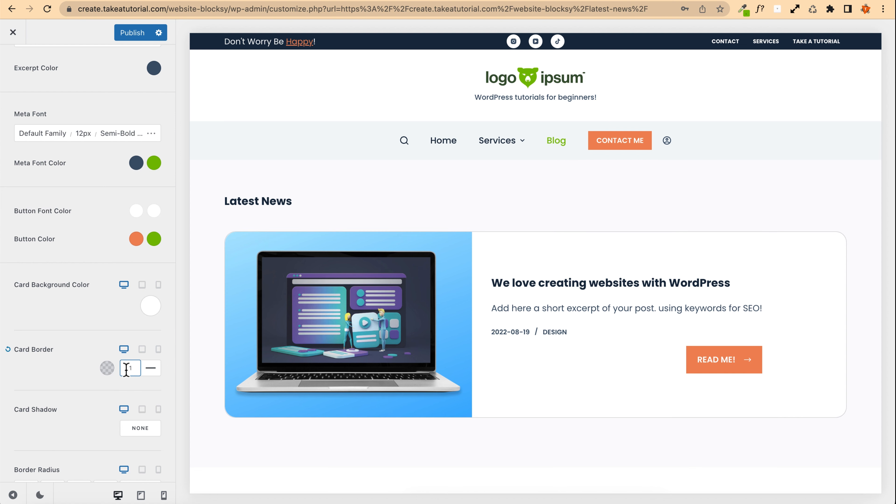
# Step: Enable the card shadow using Color 4 with reduced opacity, then publish the changes
pyautogui.scroll(-2, 60, 349)
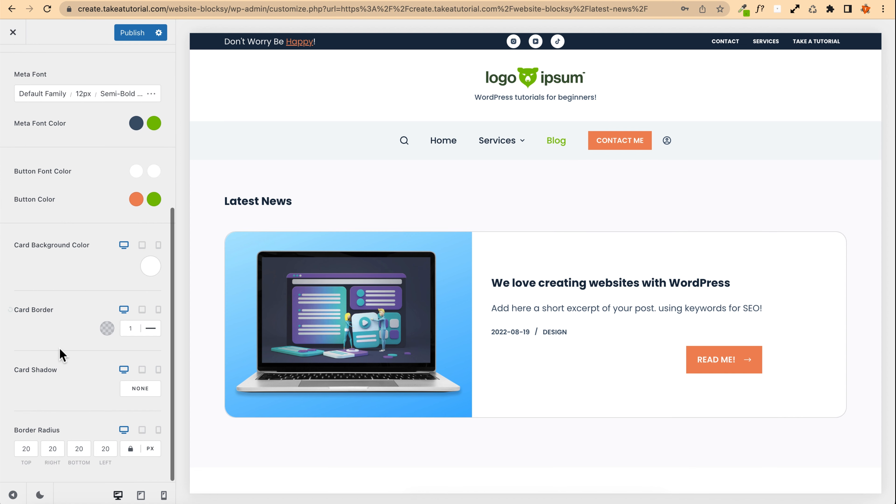
pyautogui.click(144, 391)
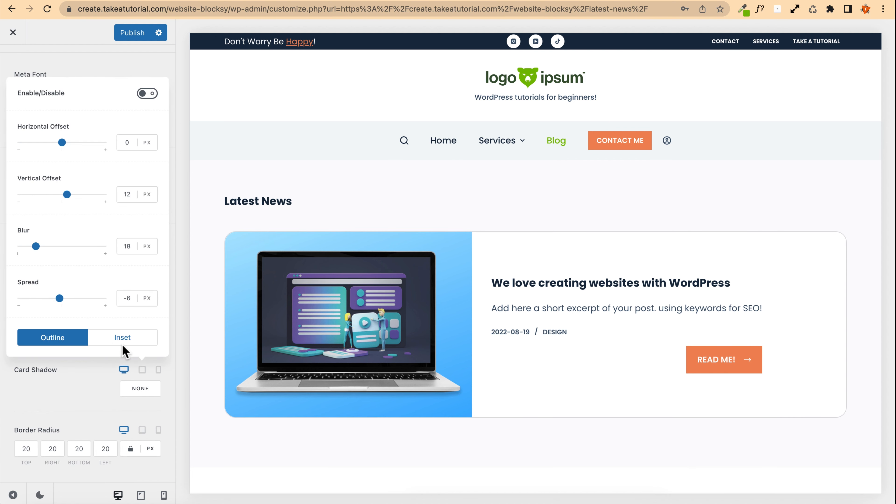
pyautogui.click(144, 95)
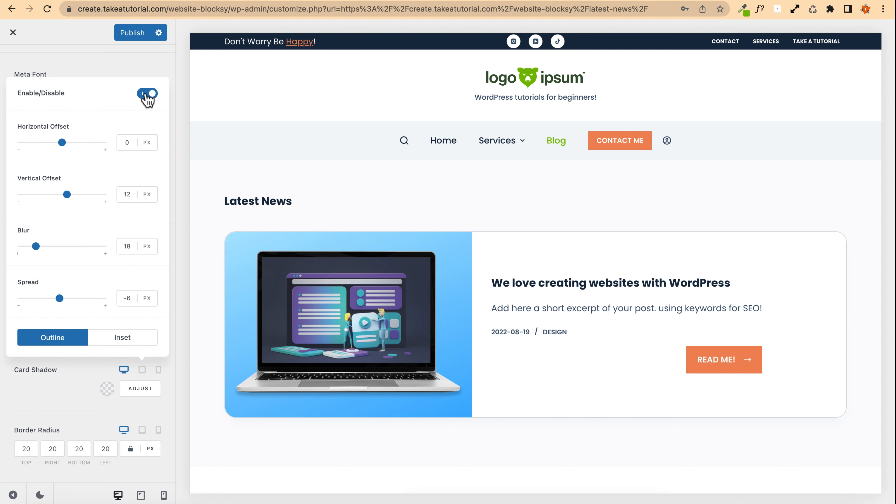
pyautogui.click(102, 385)
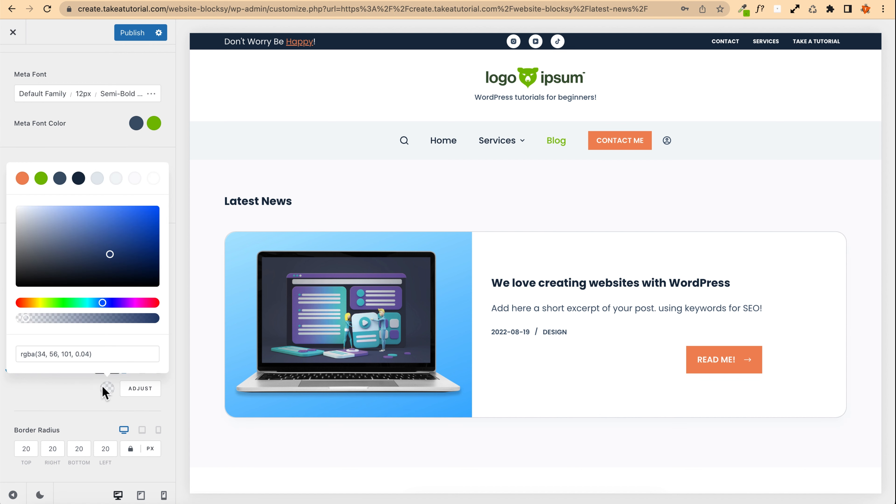
pyautogui.click(79, 178)
pyautogui.moveTo(154, 319); pyautogui.dragTo(36, 319)
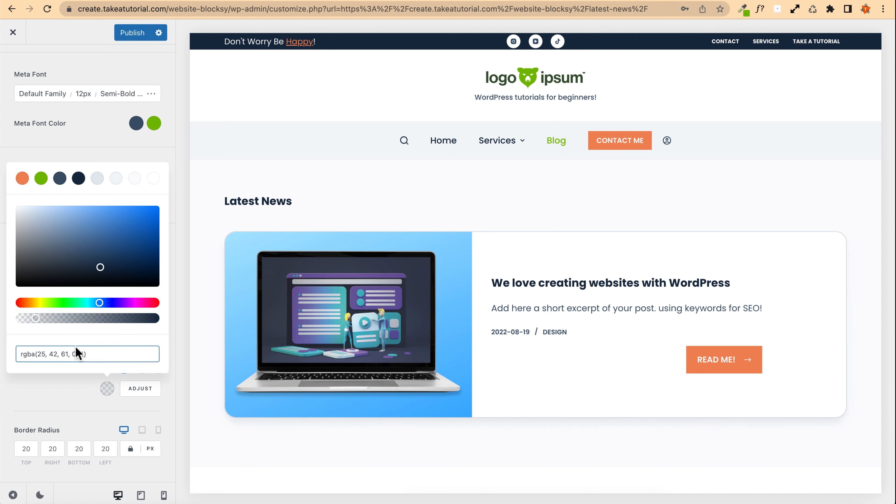
pyautogui.click(103, 134)
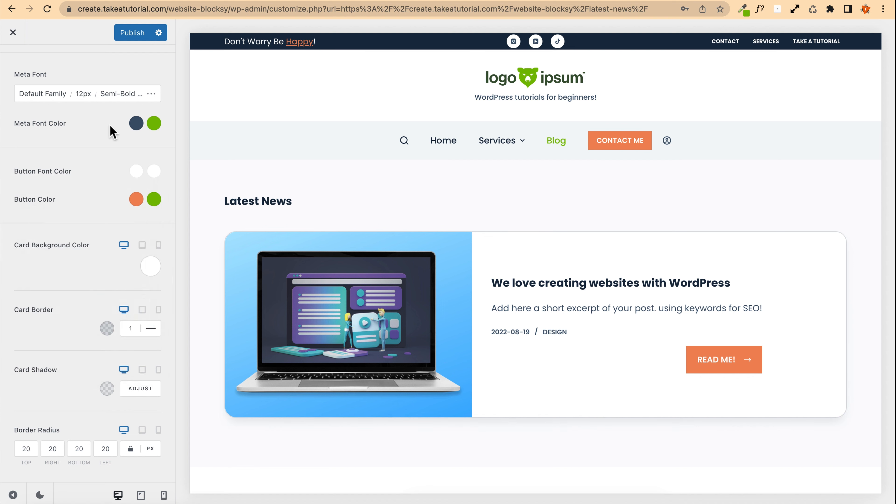
pyautogui.click(131, 33)
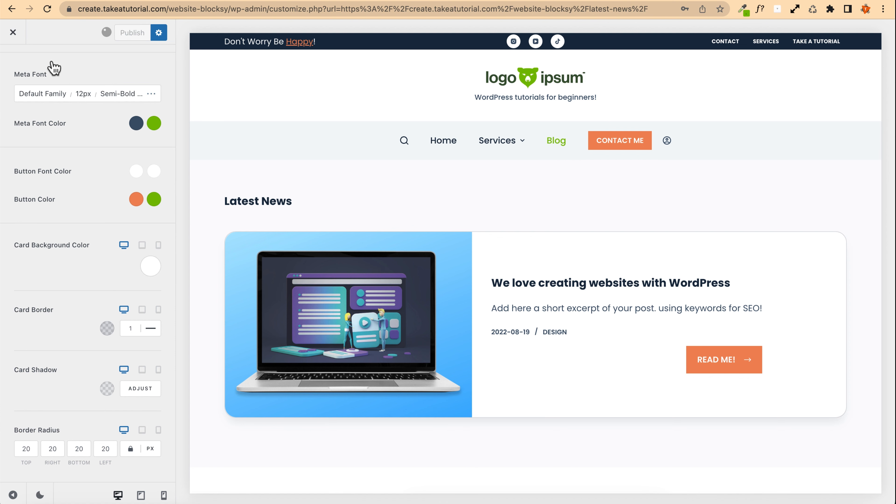
# Step: Exit the Customizer and scroll through the Latest News blog page to review the post card
pyautogui.click(13, 33)
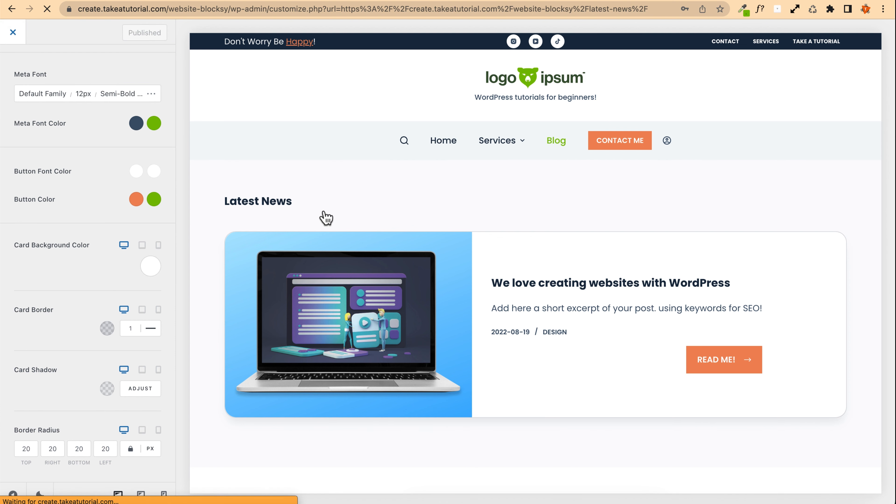
pyautogui.scroll(-3, 77, 191)
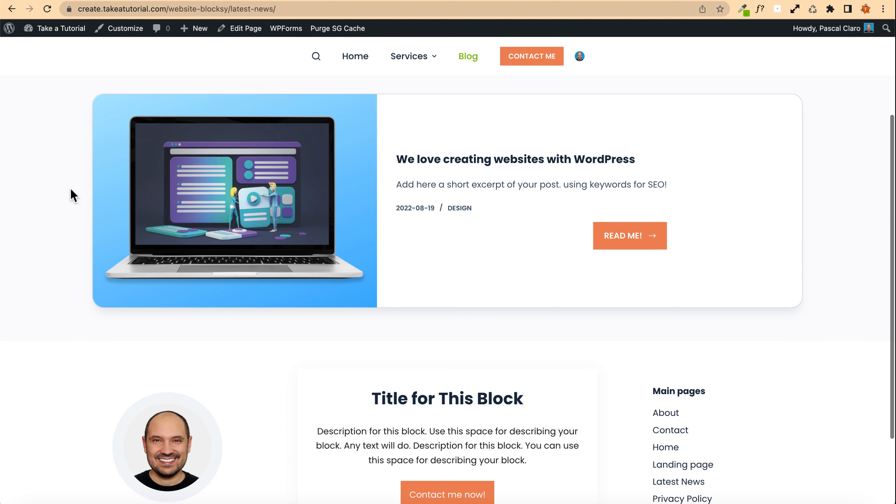
pyautogui.scroll(5, 70, 194)
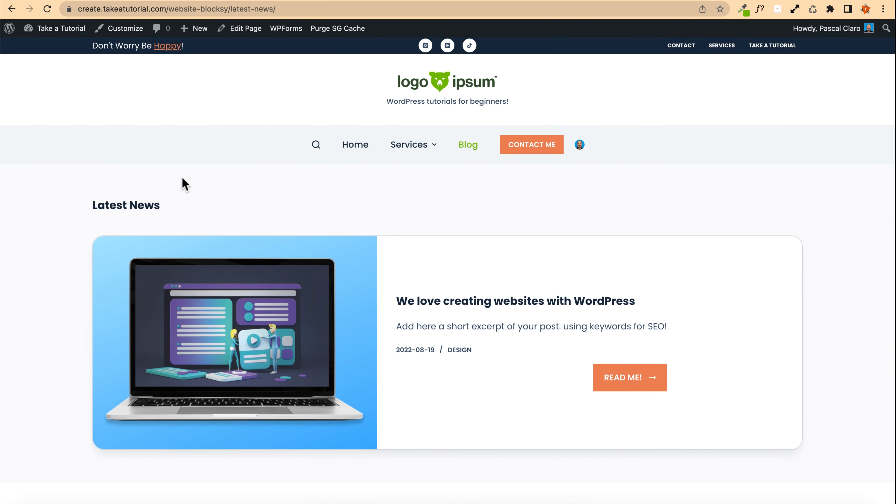
# Step: Create a new post titled "Hello I'm a blog post!"
pyautogui.moveTo(193, 34)
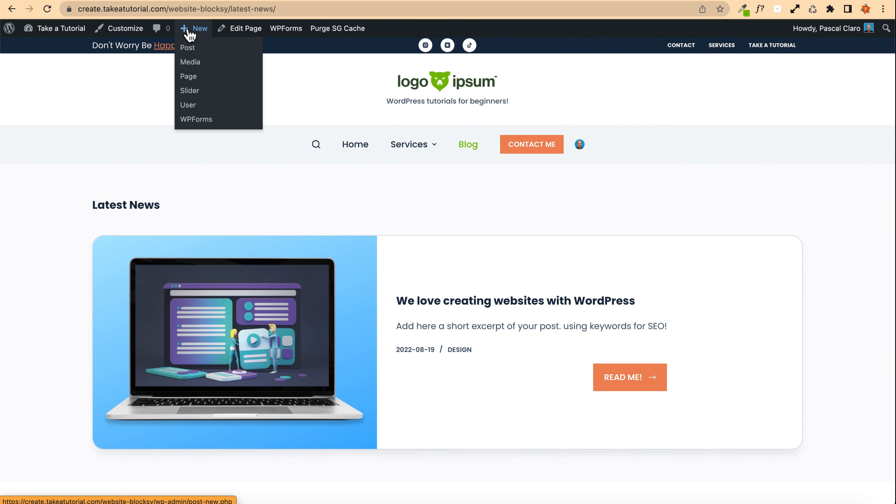
pyautogui.click(191, 47)
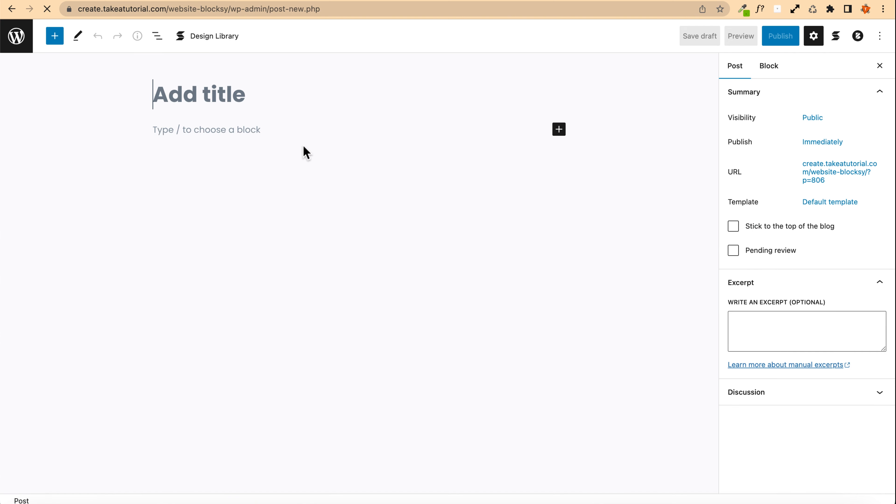
pyautogui.write('Hello ')
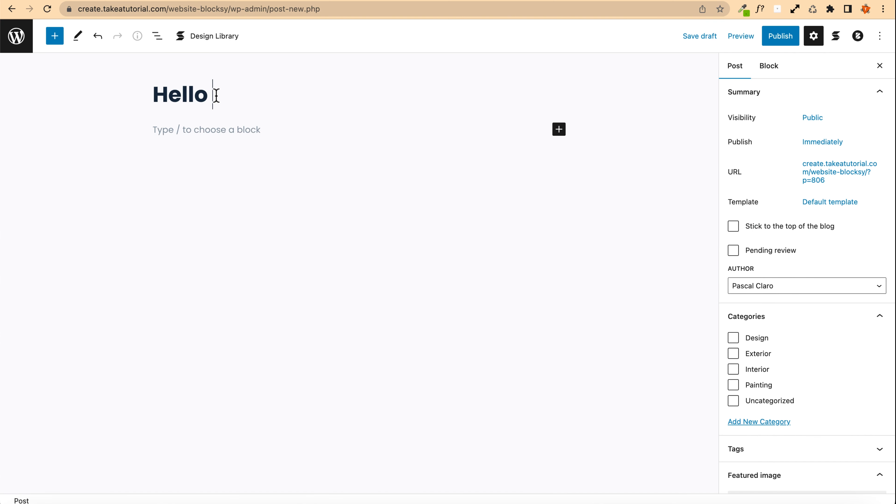
pyautogui.write("I'm a blog post!")
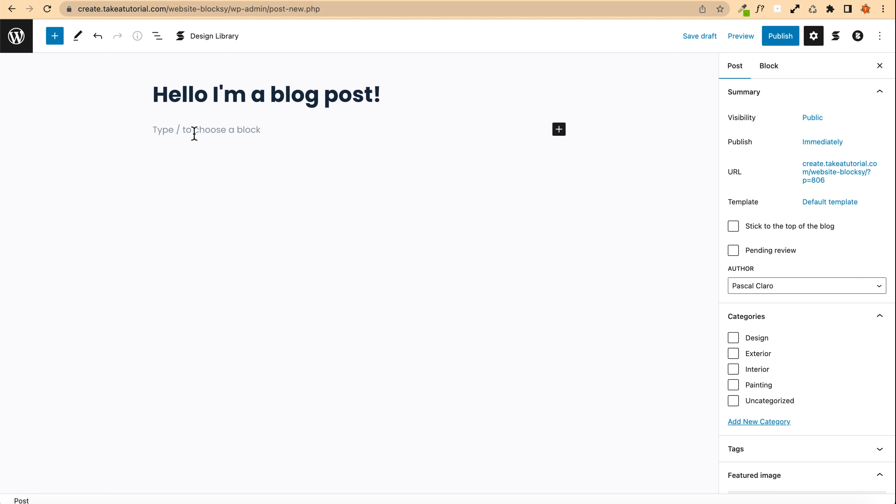
# Step: Add a paragraph below the title and paste the lorem ipsum text into it
pyautogui.press('Return')
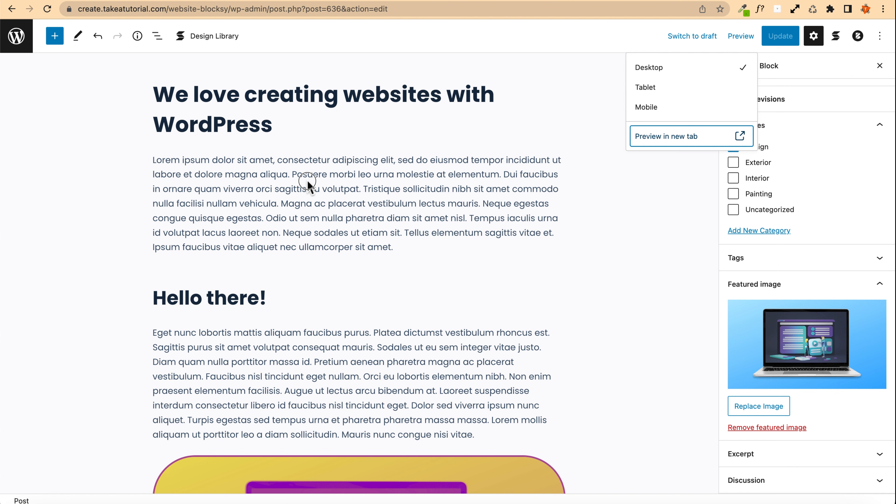
pyautogui.tripleClick(307, 181)
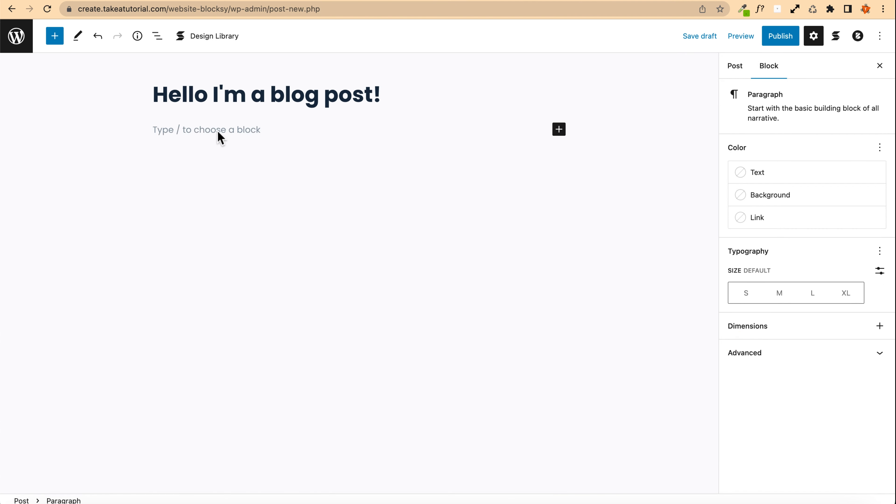
pyautogui.write('Lorem ipsum dolor sit amet, consectetur adipiscing elit, sed do eiusmod tempor incididunt ut labore et dolore magna aliqua. Posuere morbi leo urna molestie at elementum. Dui faucibus in ornare quam viverra orci sagittis eu volutpat. Tristique sollicitudin nibh sit amet commodo nulla facilisi nullam vehicula. Magna ac placerat vestibulum lectus mauris. Neque egestas congue quisque egestas. Odio ut sem nulla pharetra diam sit amet nisl. Tempus iaculis urna id volutpat lacus laoreet non. Neque sodales ut etiam sit. Tellus elementum sagittis vitae et. Ipsum faucibus vitae aliquet nec ullamcorper sit amet.')
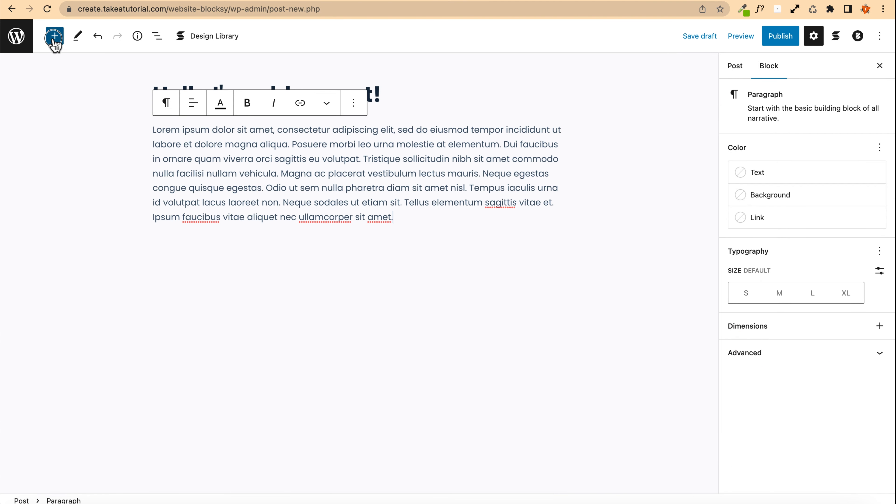
pyautogui.click(53, 38)
pyautogui.scroll(-15, 90, 227)
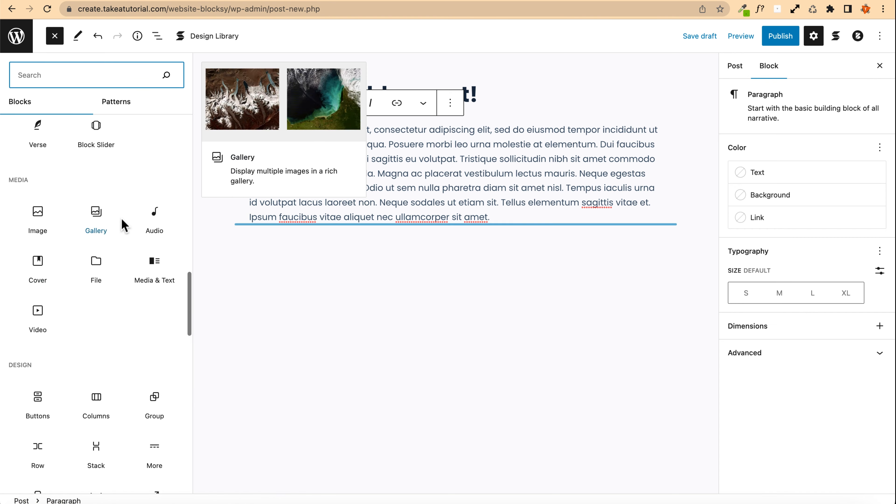
pyautogui.scroll(5, 125, 225)
pyautogui.scroll(2, 94, 206)
pyautogui.scroll(-4, 93, 206)
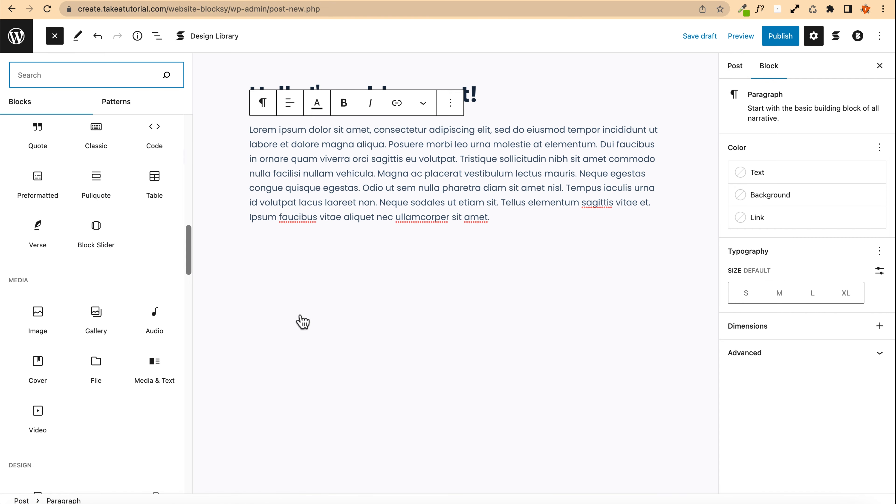
pyautogui.click(405, 251)
pyautogui.click(417, 250)
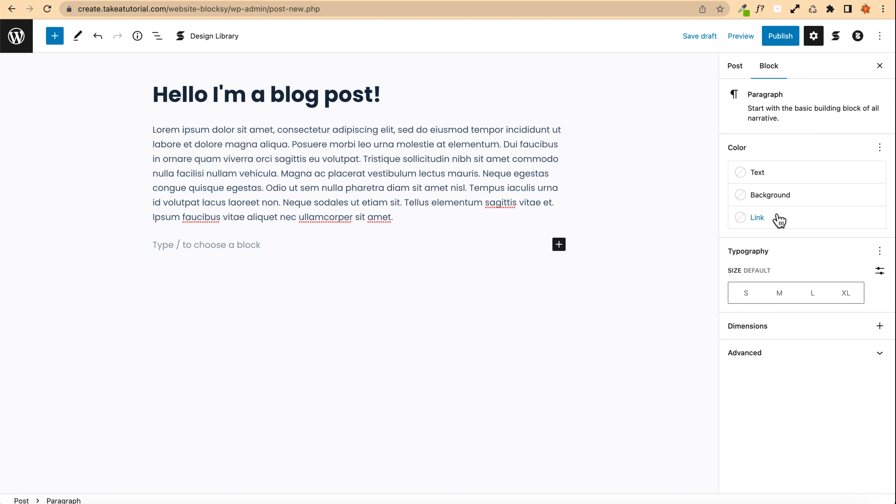
# Step: Publish the new post from the post settings
pyautogui.click(738, 69)
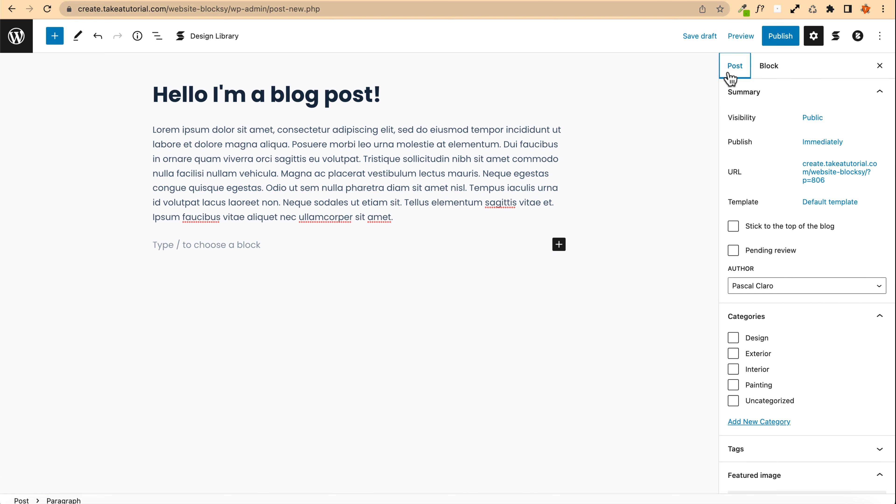
pyautogui.click(844, 180)
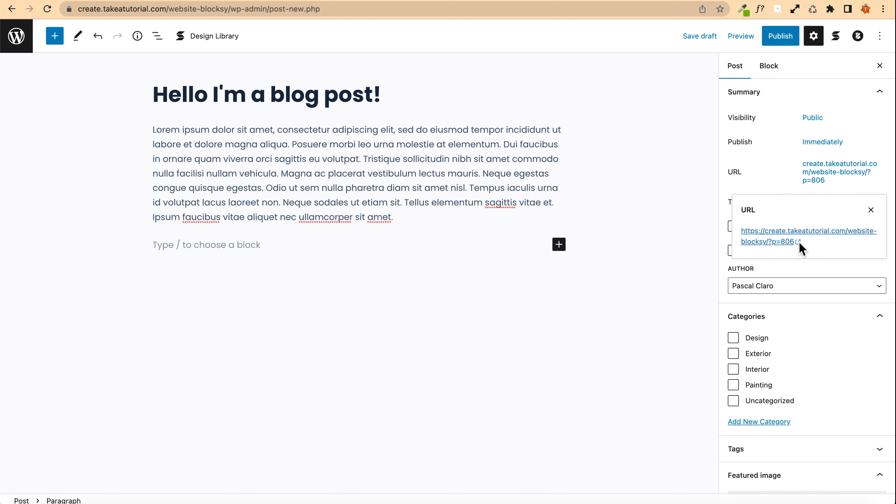
pyautogui.click(773, 172)
pyautogui.click(782, 34)
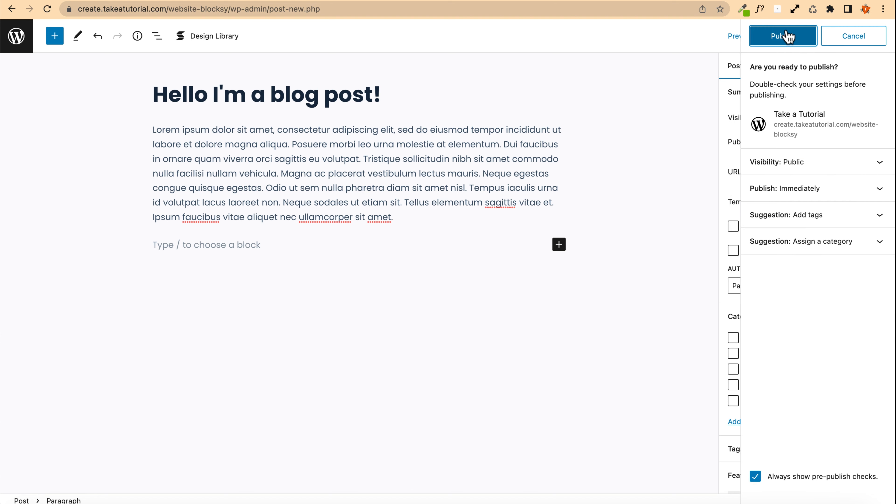
pyautogui.click(786, 36)
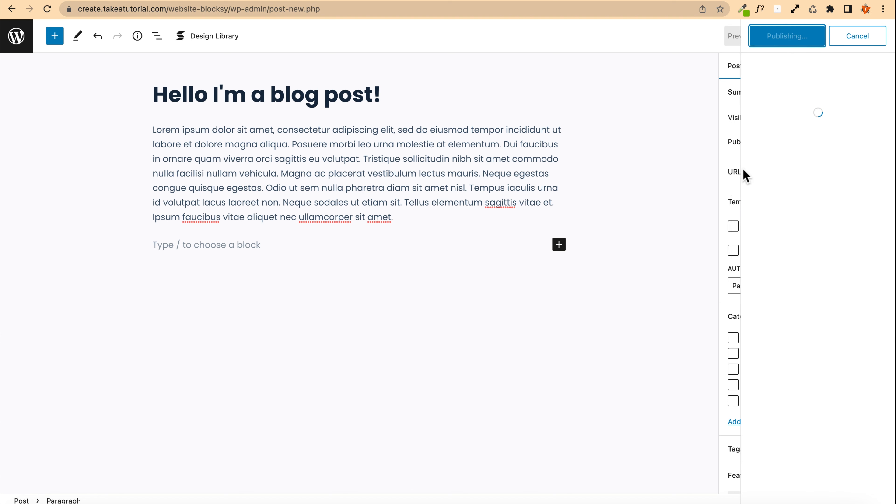
pyautogui.click(876, 36)
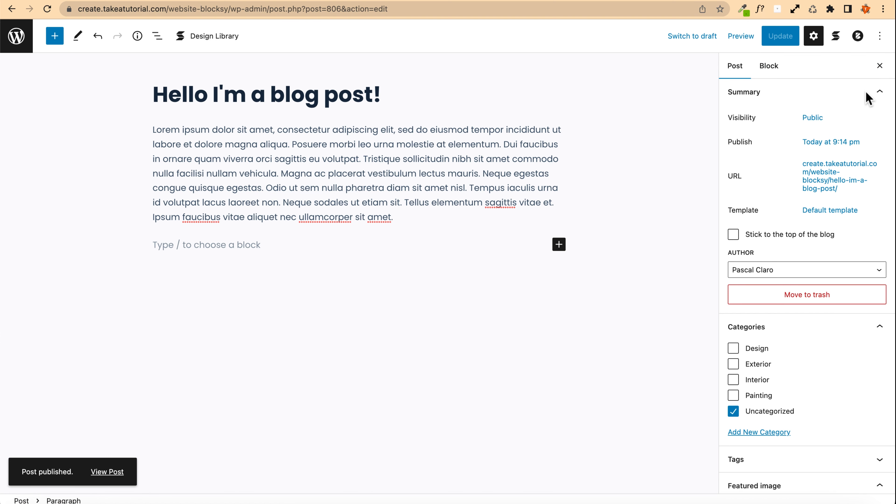
# Step: Assign the post to the Design category and remove it from Uncategorized
pyautogui.click(834, 183)
pyautogui.click(844, 258)
pyautogui.click(675, 221)
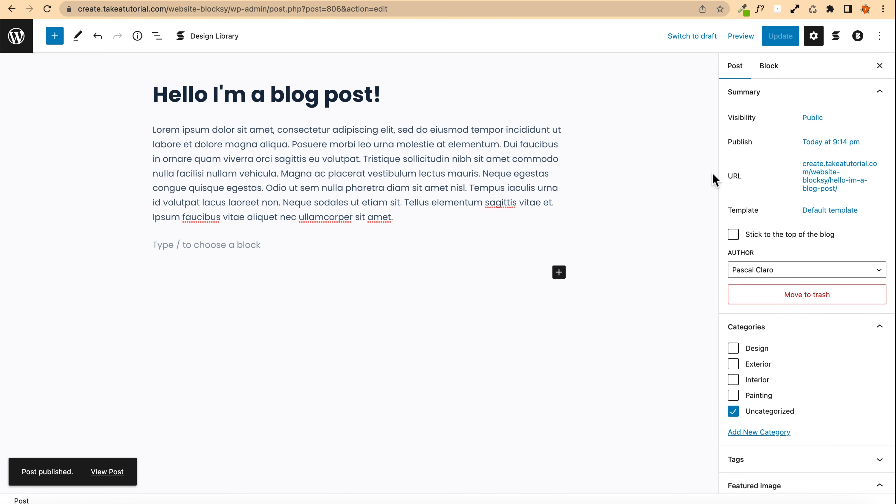
pyautogui.scroll(-4, 768, 215)
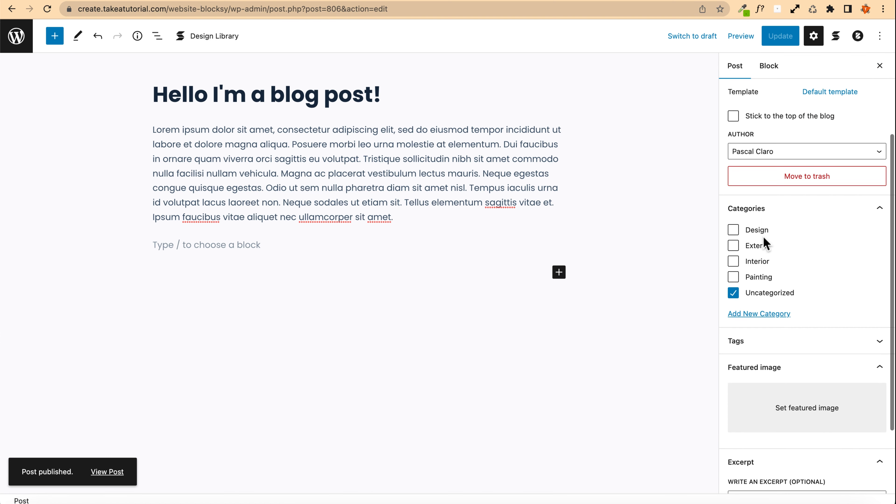
pyautogui.click(733, 261)
pyautogui.click(733, 292)
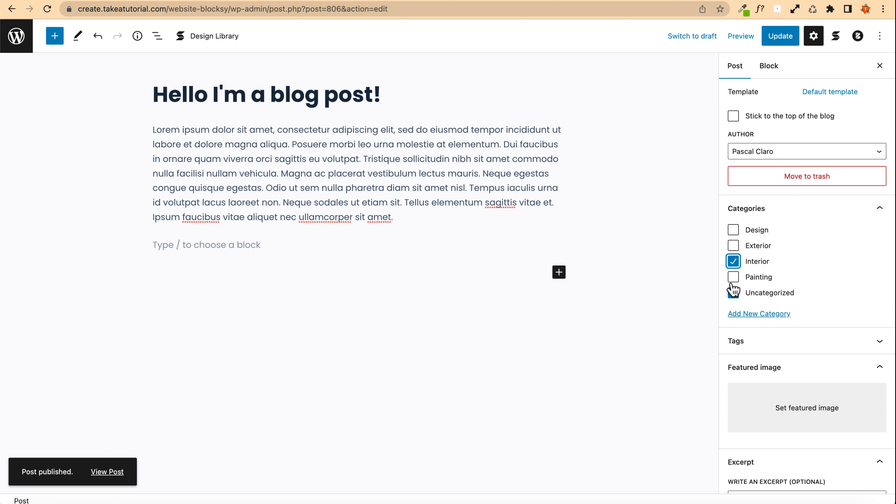
pyautogui.click(732, 261)
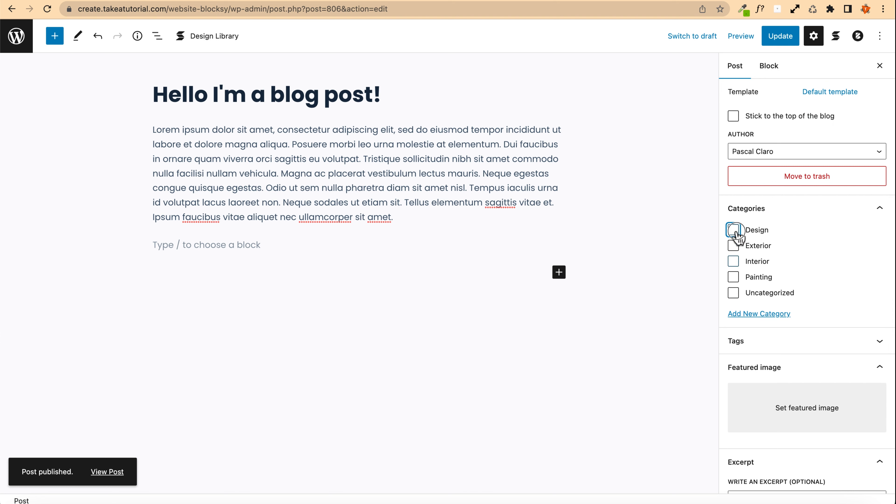
pyautogui.click(732, 230)
# Step: Set the desk photo with laptop and monitor from the media library as the featured image
pyautogui.scroll(-2, 761, 328)
pyautogui.click(771, 350)
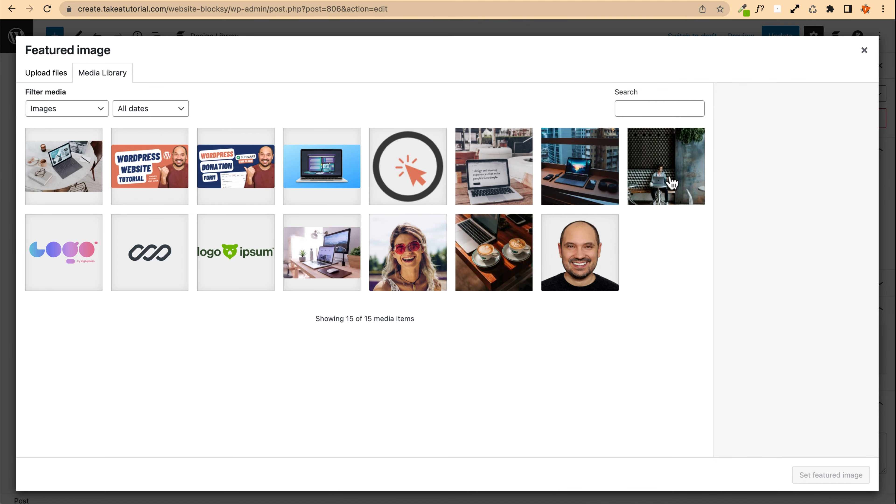
pyautogui.click(672, 183)
pyautogui.click(310, 252)
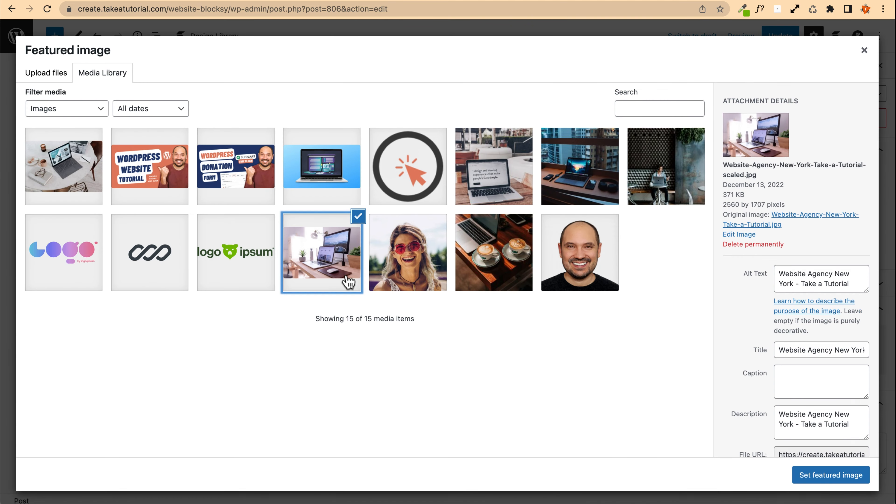
pyautogui.click(832, 489)
# Step: Write "A great excerpt!" as the post excerpt
pyautogui.scroll(-4, 766, 274)
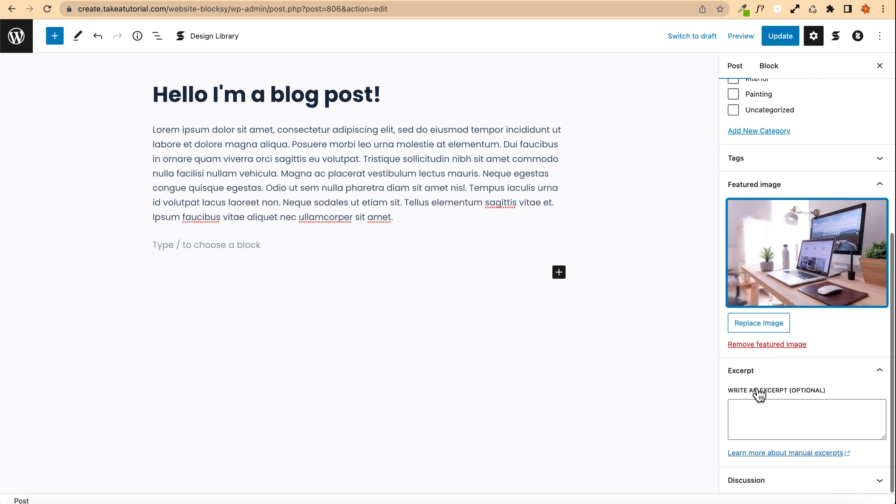
pyautogui.click(761, 405)
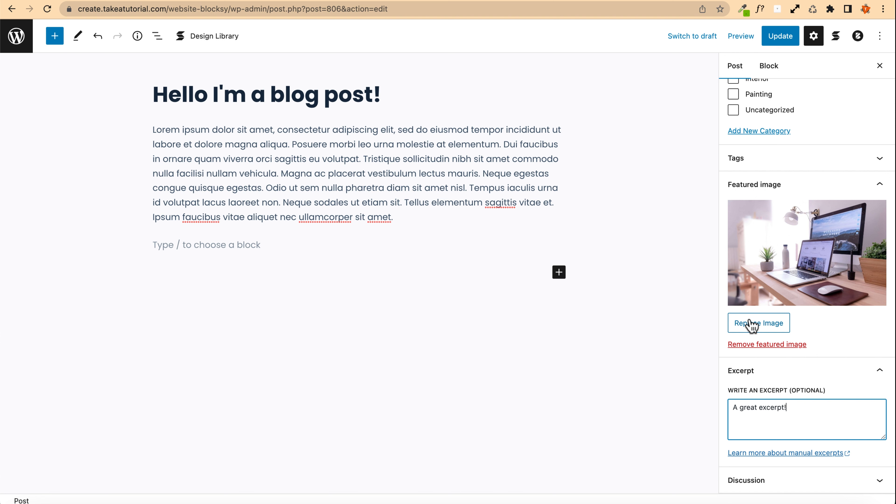
# Step: Copy two sentences from the paragraph, append them to the excerpt, and update the post
pyautogui.click(323, 155)
pyautogui.moveTo(292, 144); pyautogui.dragTo(362, 154)
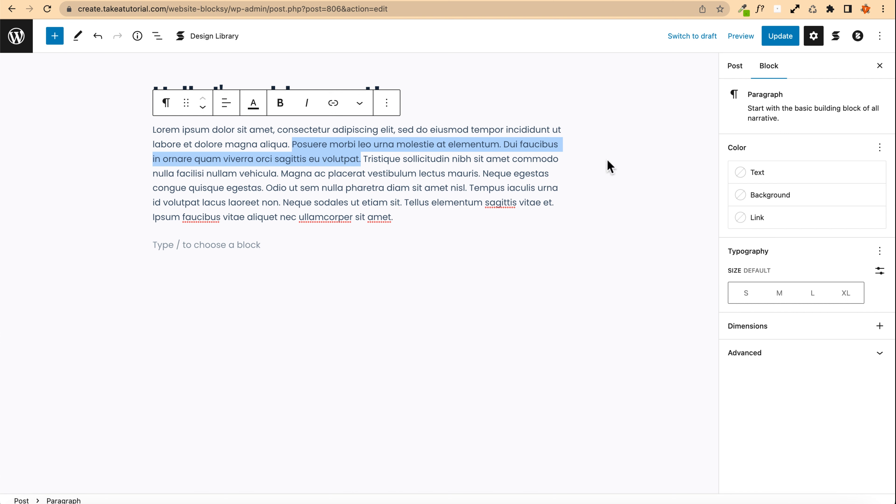
pyautogui.click(732, 67)
pyautogui.scroll(-8, 765, 381)
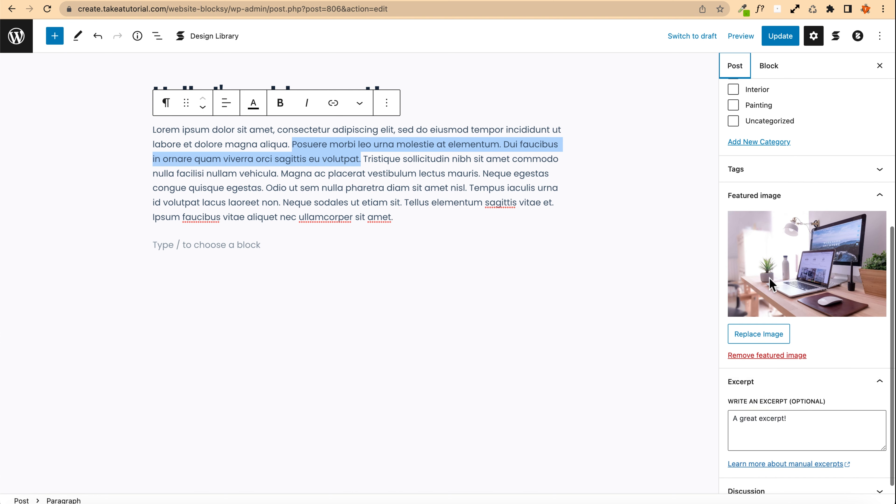
pyautogui.click(806, 428)
pyautogui.write('Posuere morbi leo urna molestie at elementum. Dui faucibus in ornare quam viverra orci sagittis eu volutpat.')
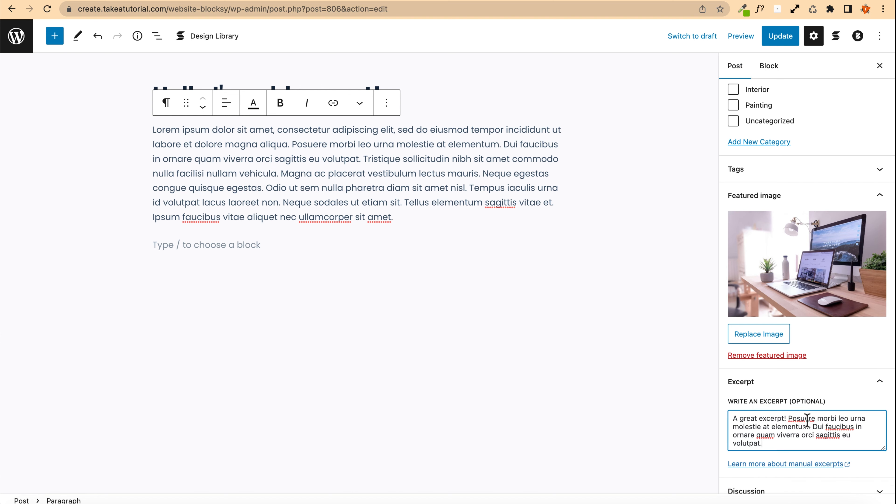
pyautogui.scroll(10, 779, 374)
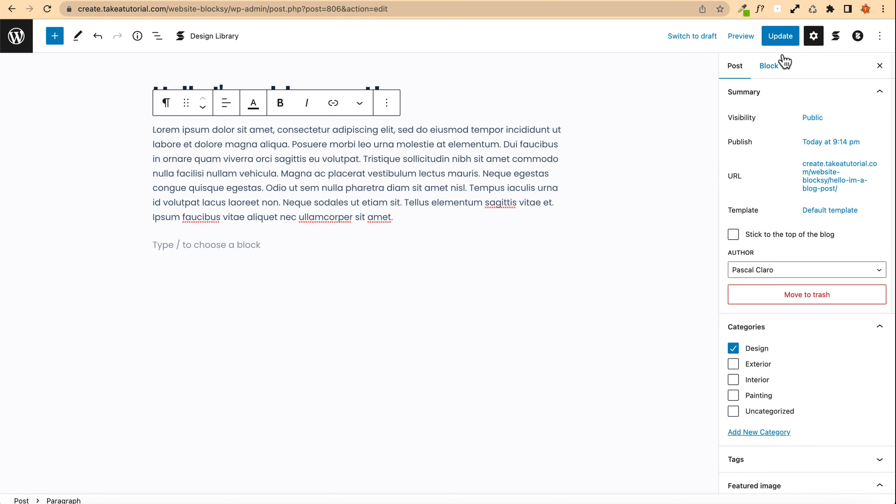
pyautogui.click(781, 35)
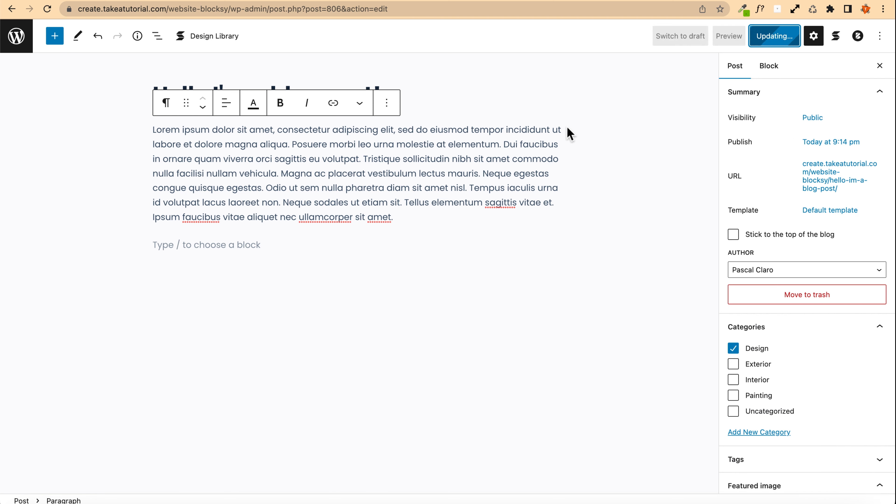
# Step: Delete the empty block under the paragraph, update the post, and view it on the site
pyautogui.click(247, 244)
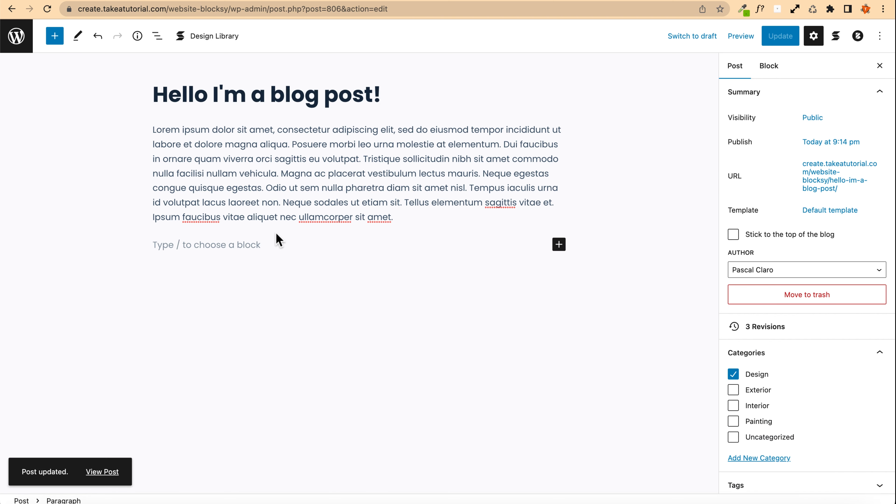
pyautogui.press('BackSpace')
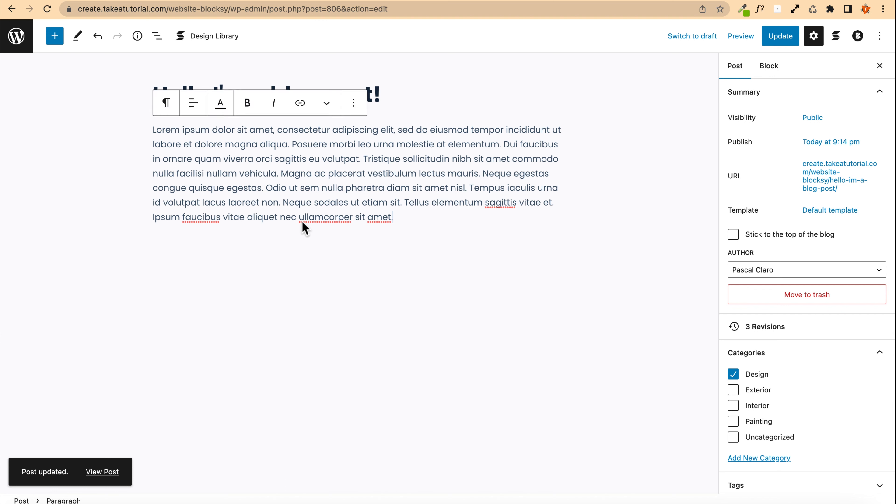
pyautogui.click(104, 472)
pyautogui.click(410, 179)
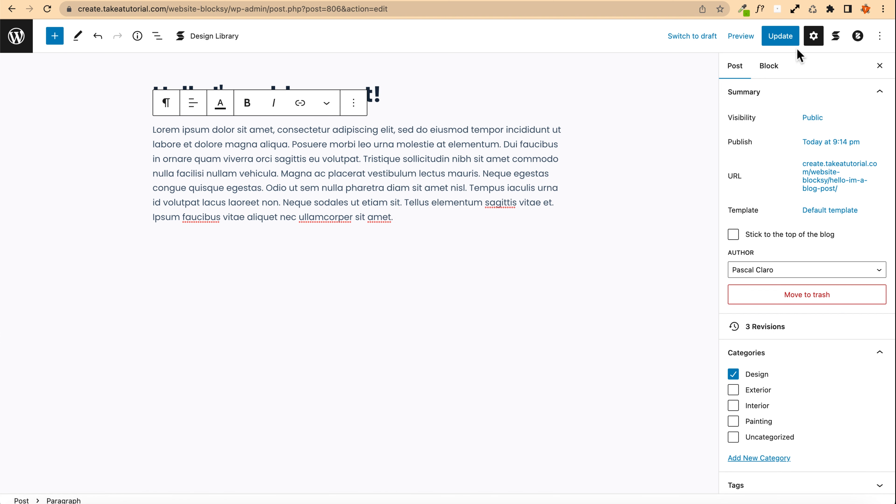
pyautogui.click(789, 41)
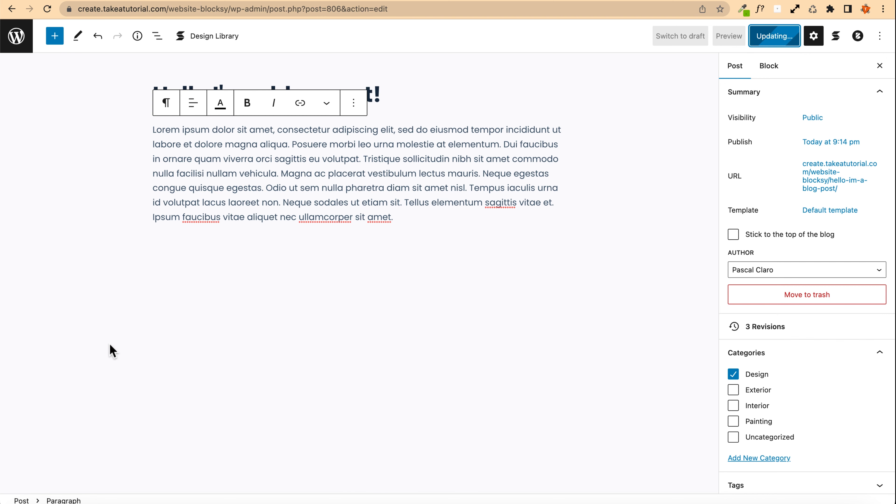
pyautogui.click(106, 471)
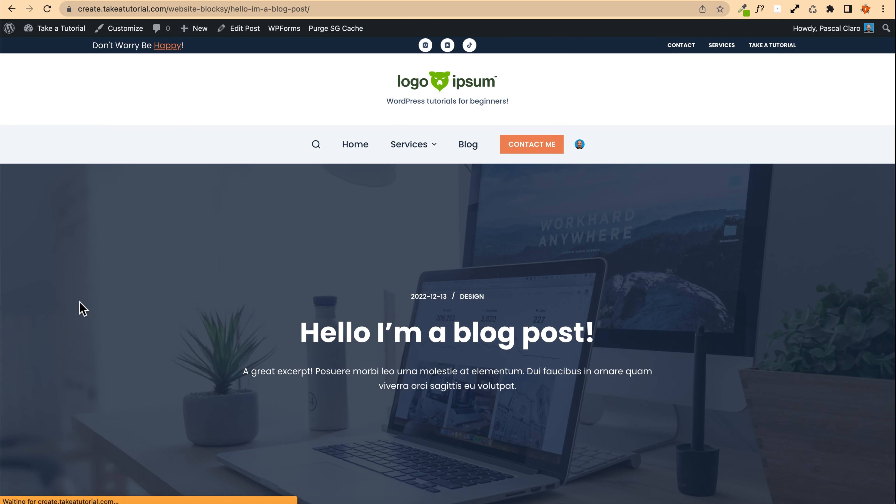
# Step: Scroll through the published post, then open the previous post and scroll through it to review it
pyautogui.scroll(-4, 150, 257)
pyautogui.scroll(-10, 368, 173)
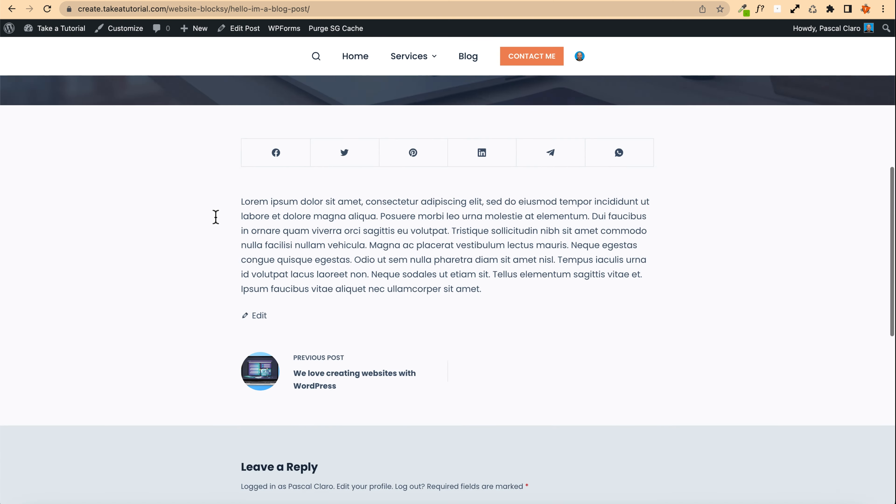
pyautogui.scroll(-2, 146, 208)
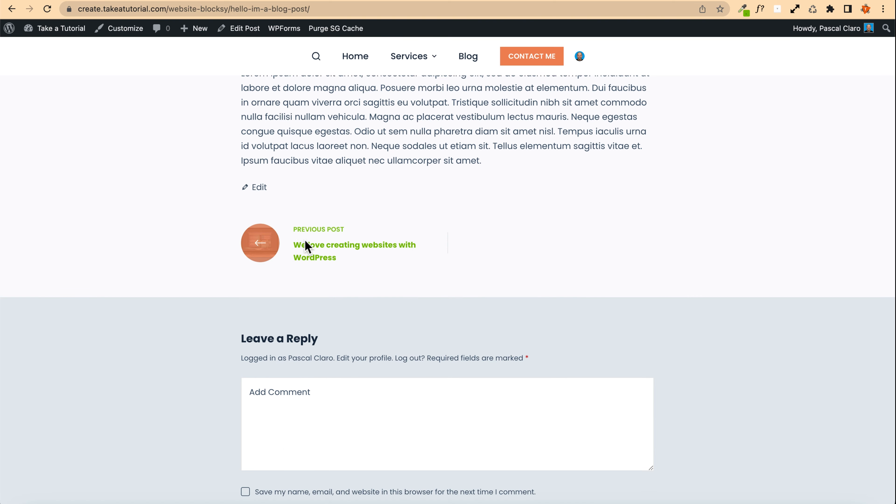
pyautogui.click(305, 252)
pyautogui.scroll(-20, 123, 222)
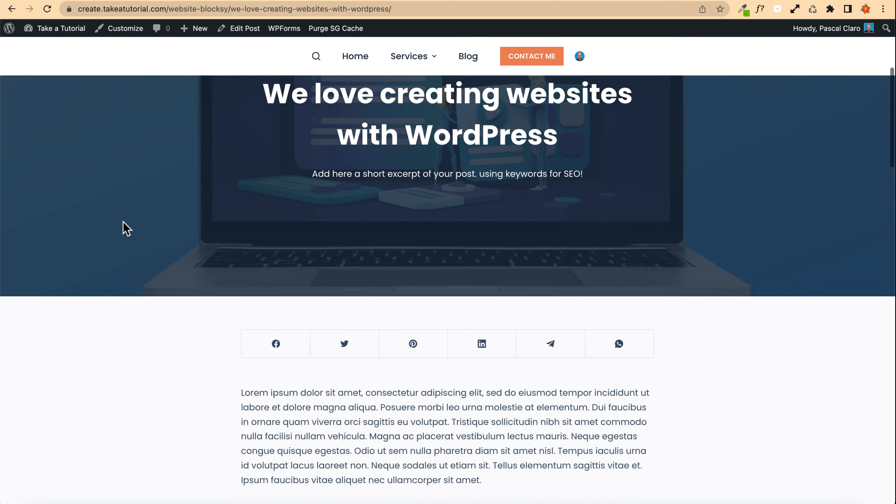
pyautogui.scroll(-15, 123, 222)
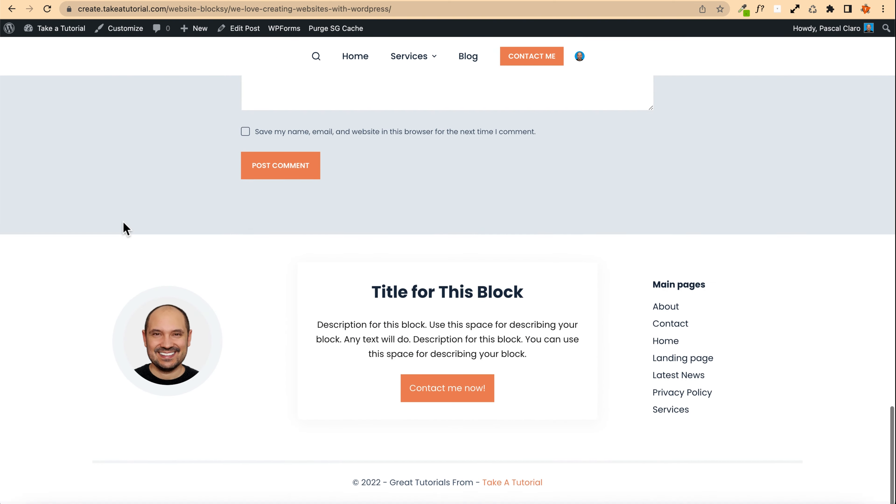
pyautogui.scroll(15, 123, 222)
# Step: Open the Blog page and scroll through the list of post cards to review them
pyautogui.click(616, 200)
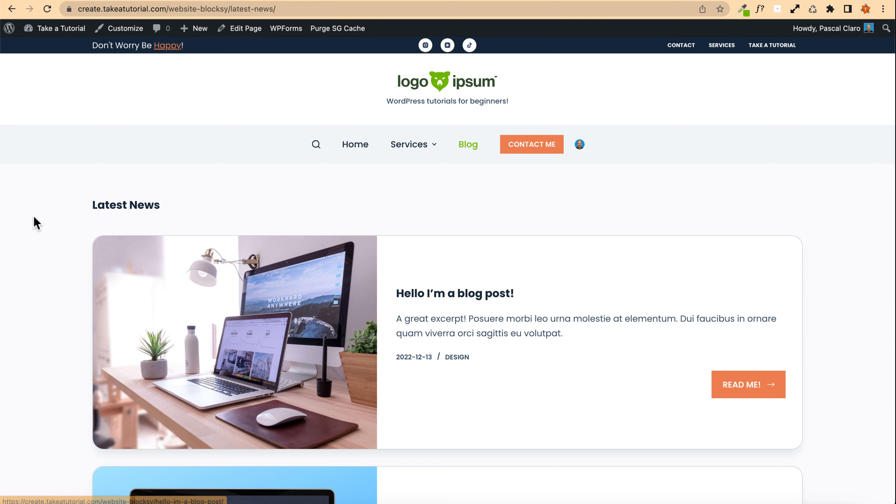
pyautogui.scroll(-2, 71, 222)
pyautogui.scroll(-8, 80, 258)
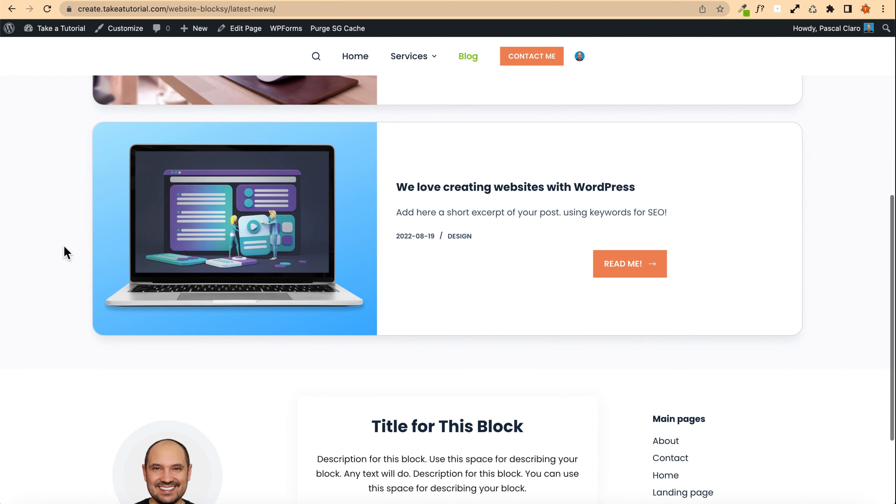
pyautogui.scroll(7, 66, 252)
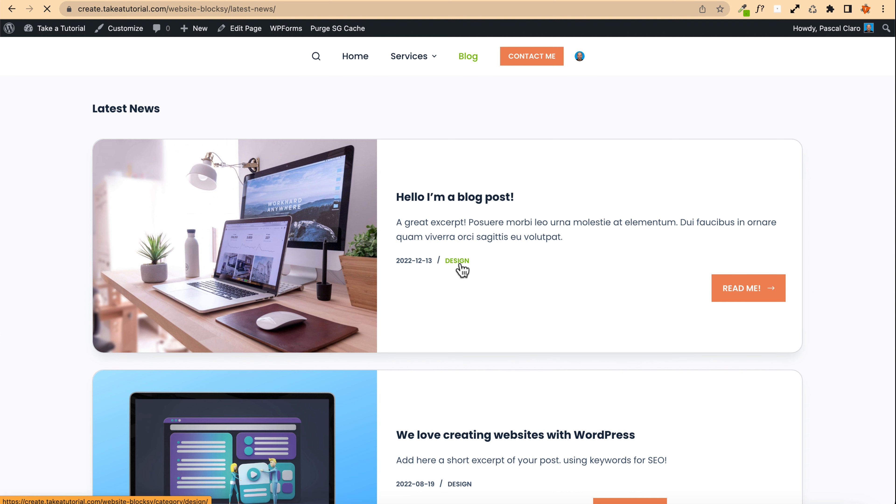
# Step: Open the Design category archive from a post card, review its posts, and return to the Blog page
pyautogui.click(460, 262)
pyautogui.scroll(-3, 388, 264)
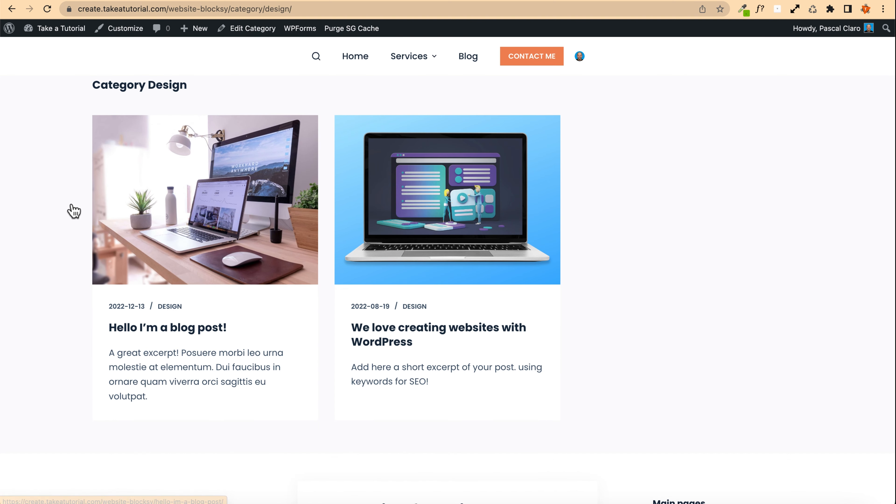
pyautogui.scroll(3, 70, 204)
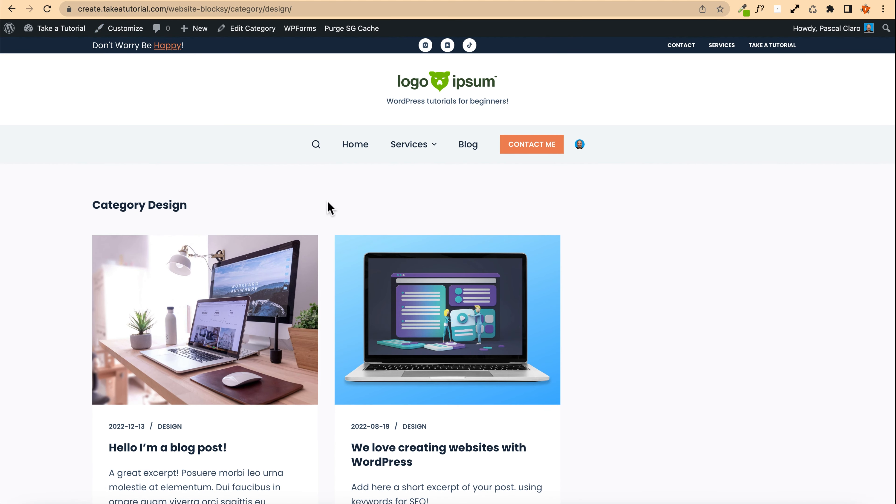
pyautogui.click(465, 146)
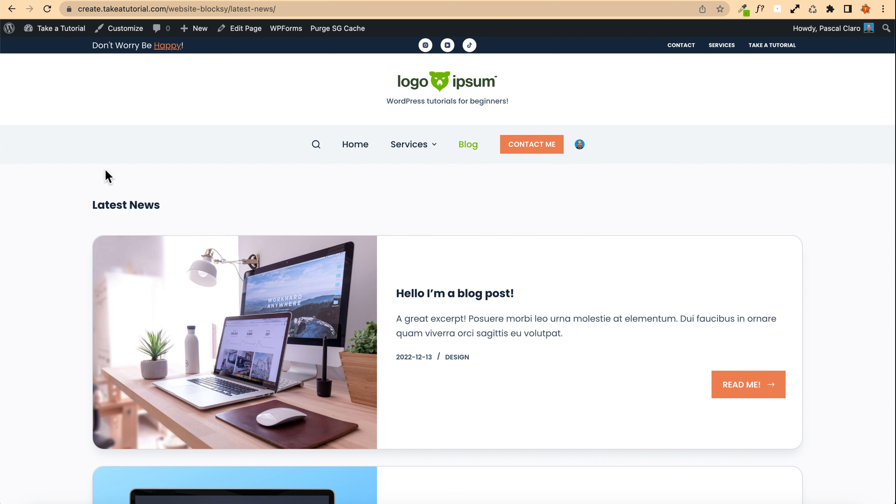